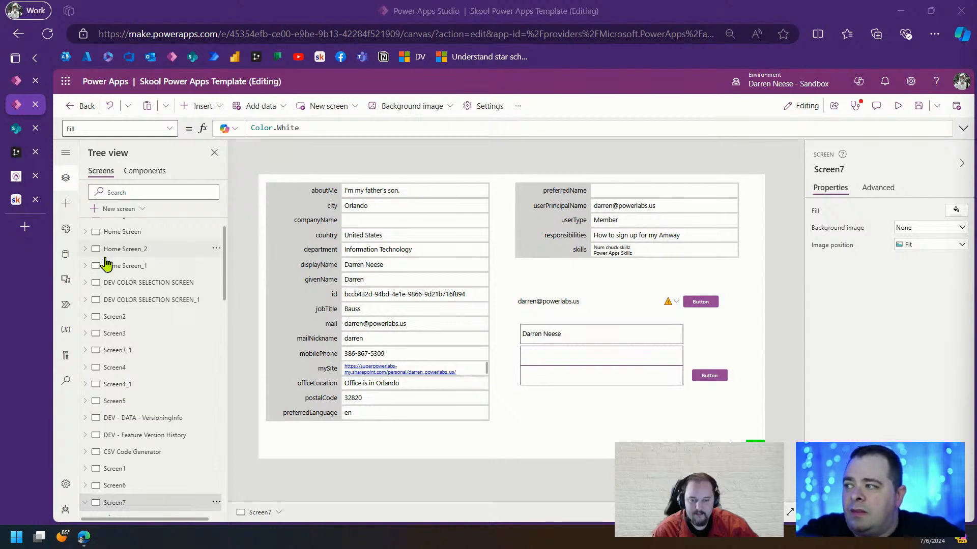
List the app's data sources, including Office365Users, with the browser in full-screen view
click(65, 254)
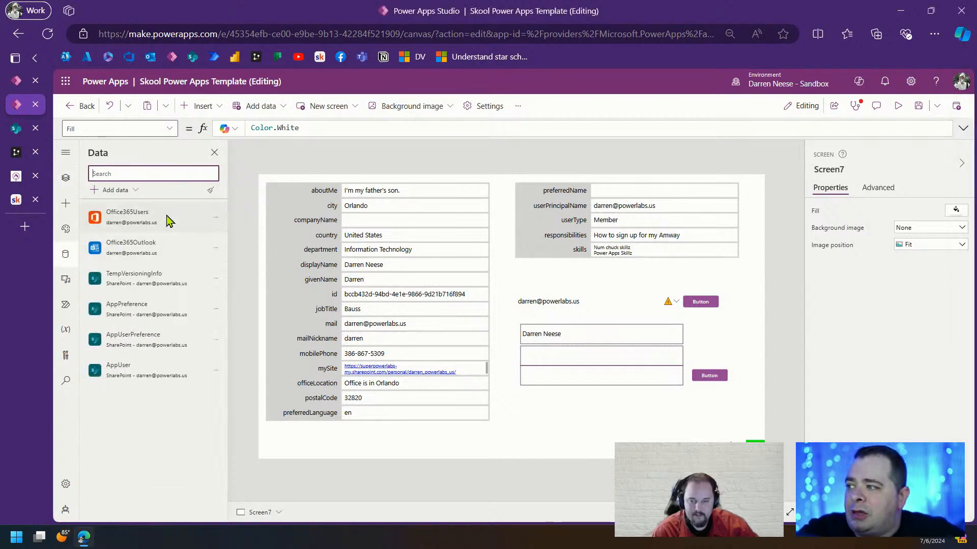
mouse_move(138, 220)
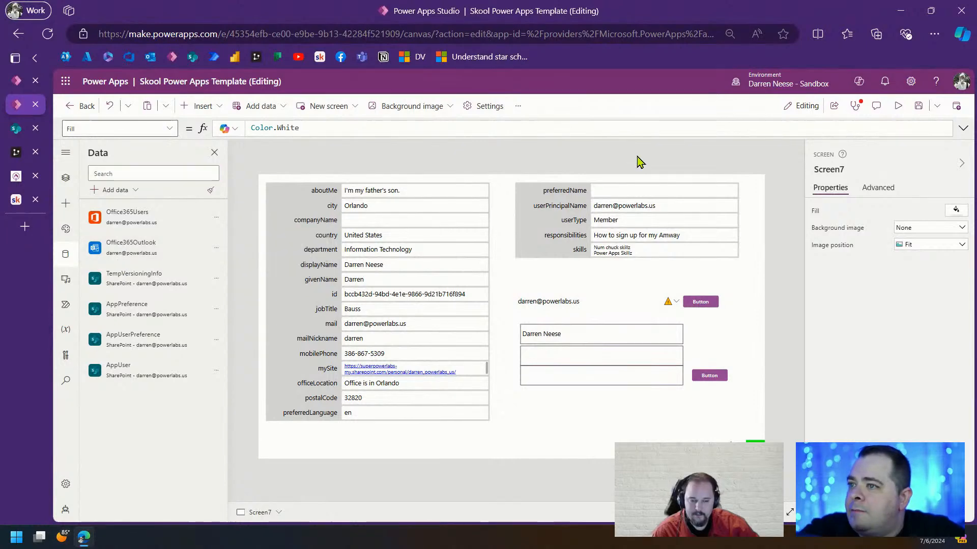
key(F11)
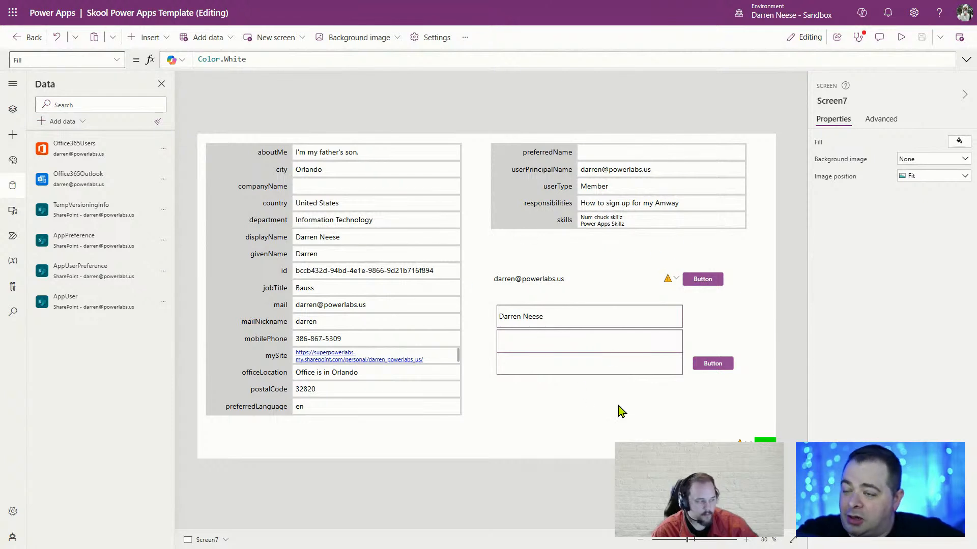
click(13, 111)
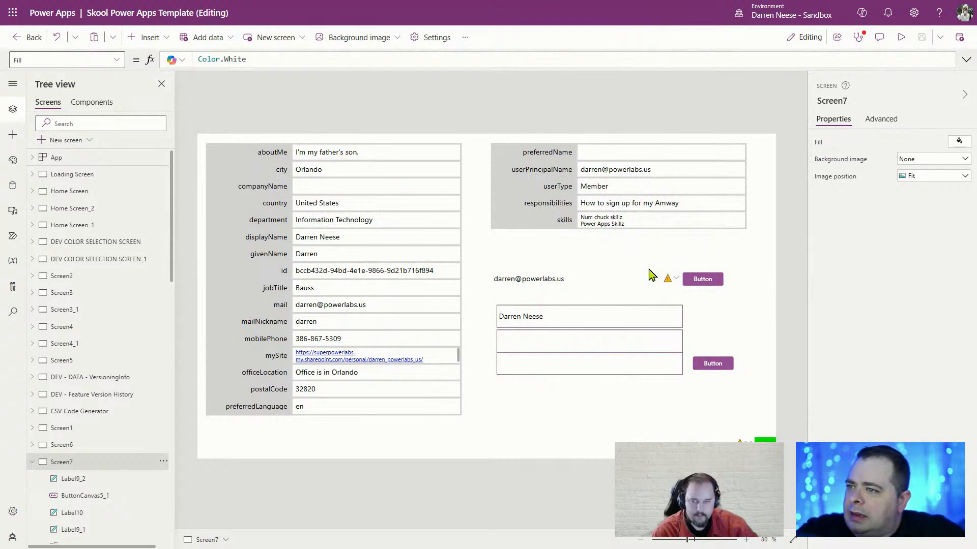
Inspect the aboutMe, city, country and department labels' MyProfileV2() formulas and preview aboutMe's value
click(366, 155)
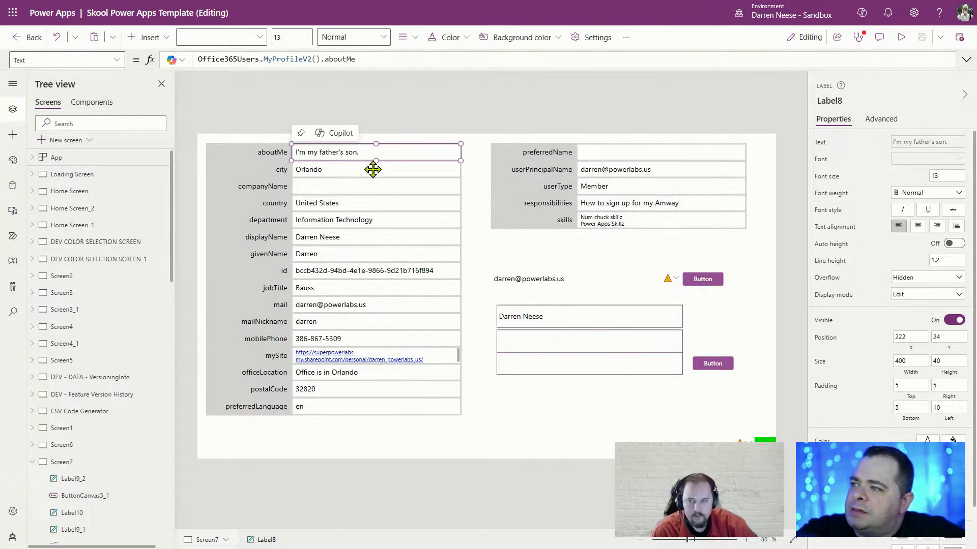
click(374, 169)
click(392, 203)
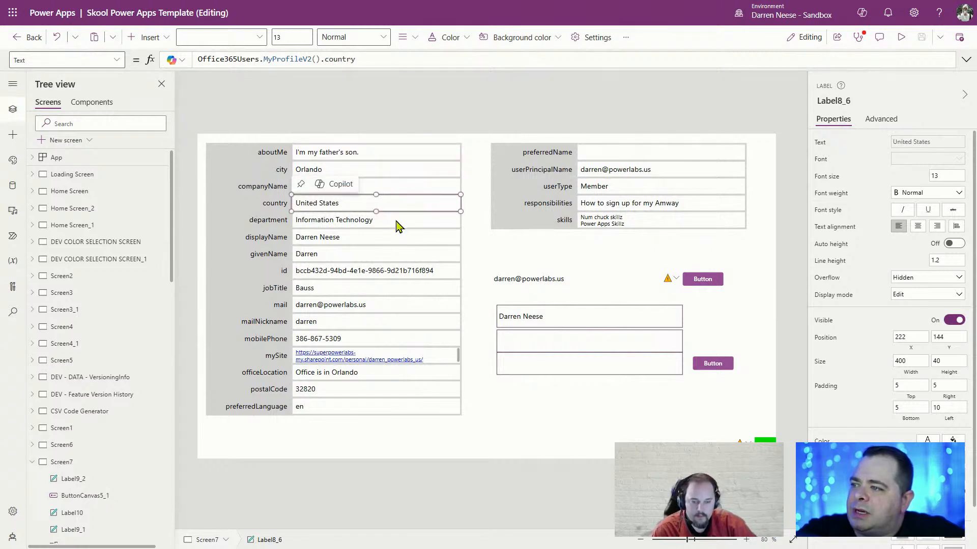
click(397, 222)
click(395, 152)
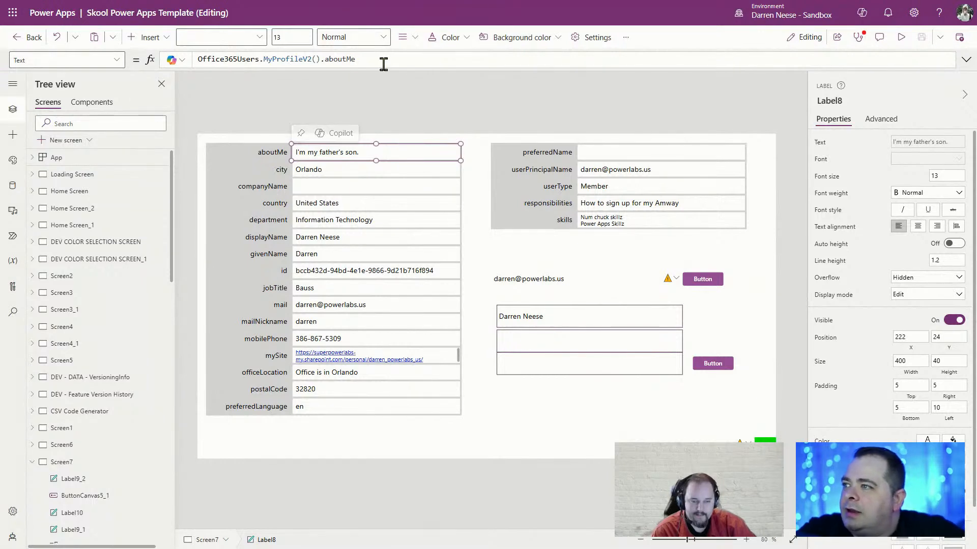
double_click(213, 59)
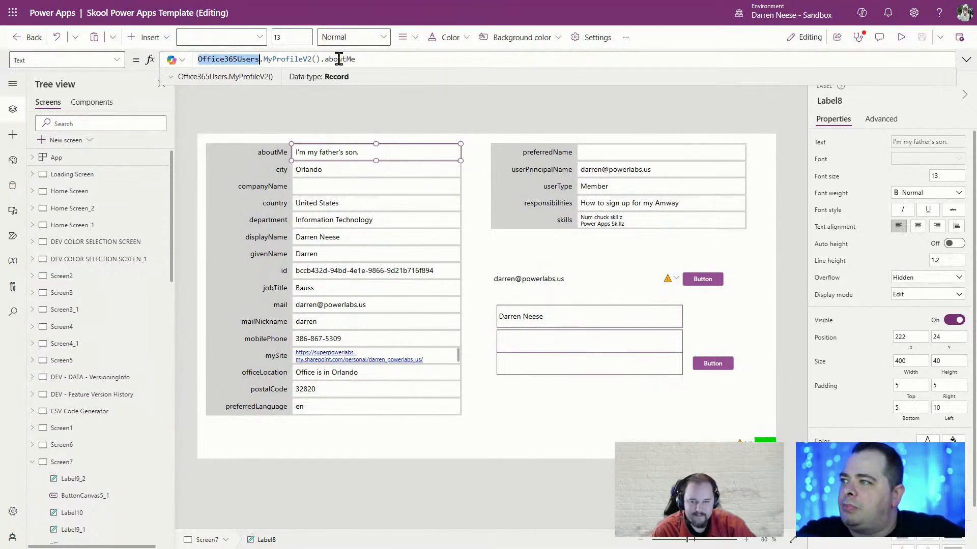
drag(381, 60, 195, 59)
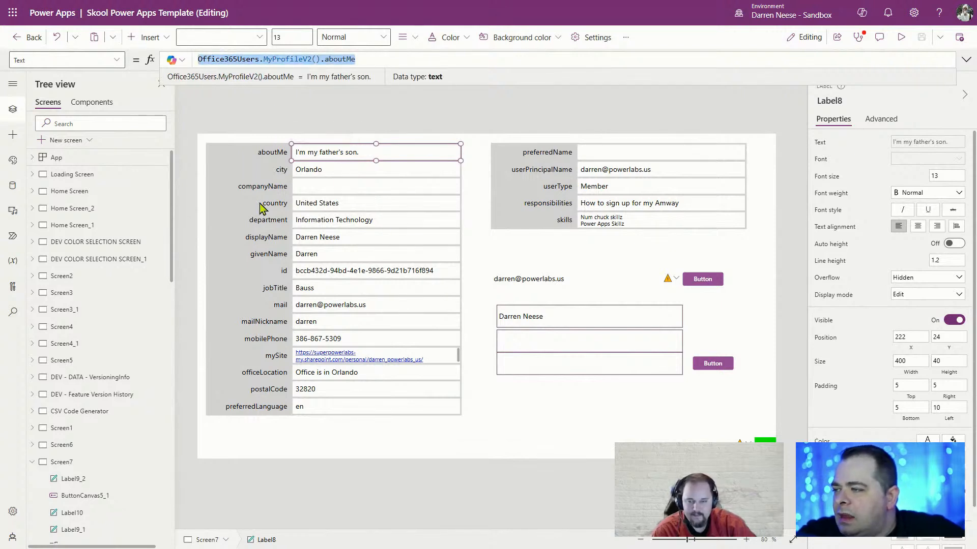
Check the caption labels and preview the city and givenName values, then select Screen7
click(270, 159)
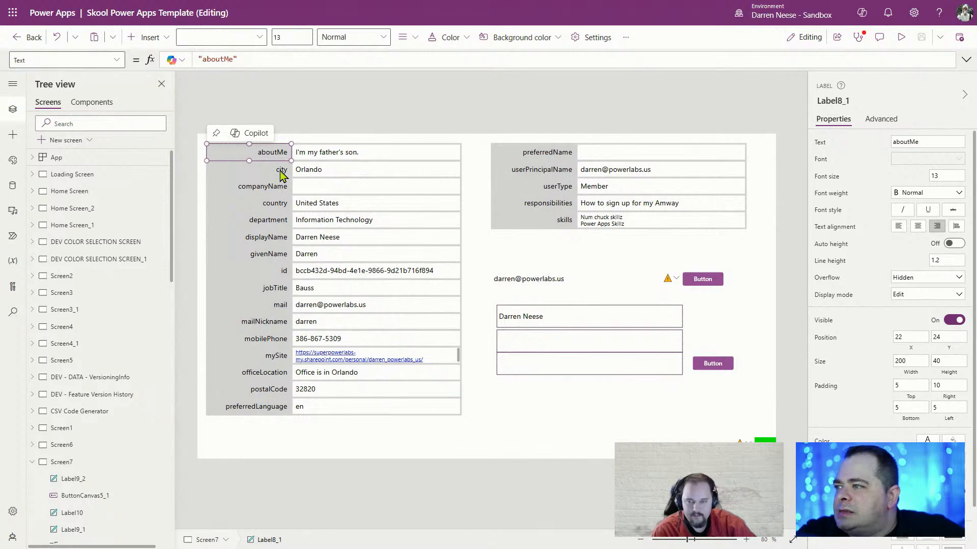
click(283, 170)
click(322, 168)
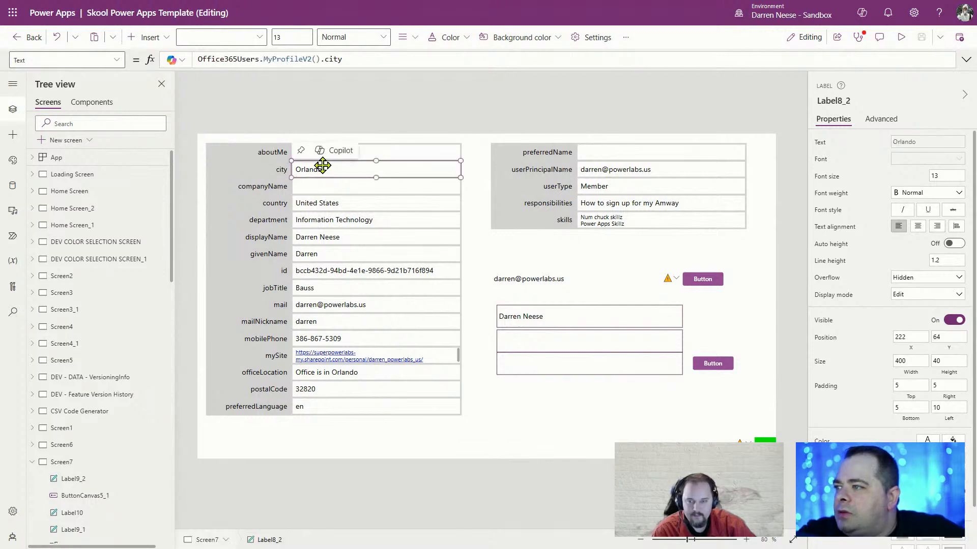
double_click(331, 60)
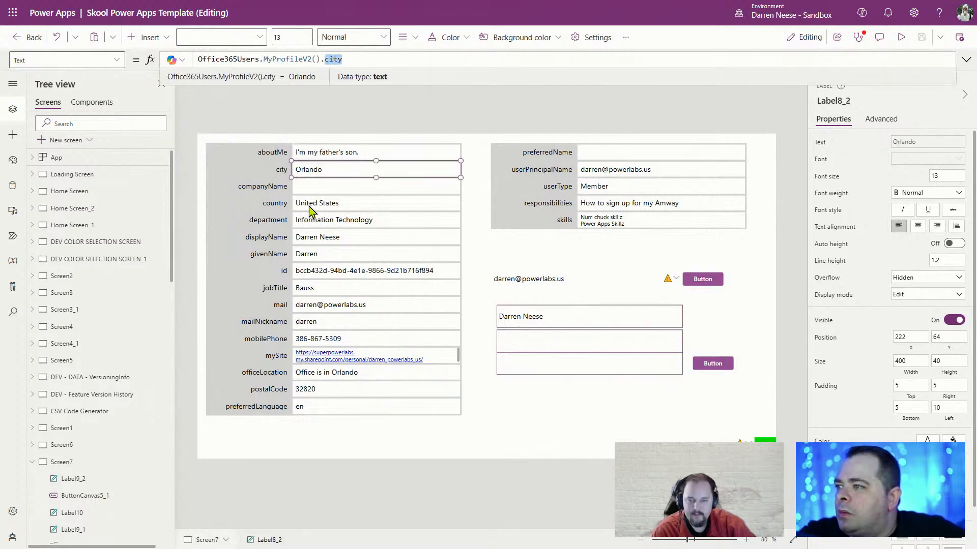
click(280, 206)
click(276, 222)
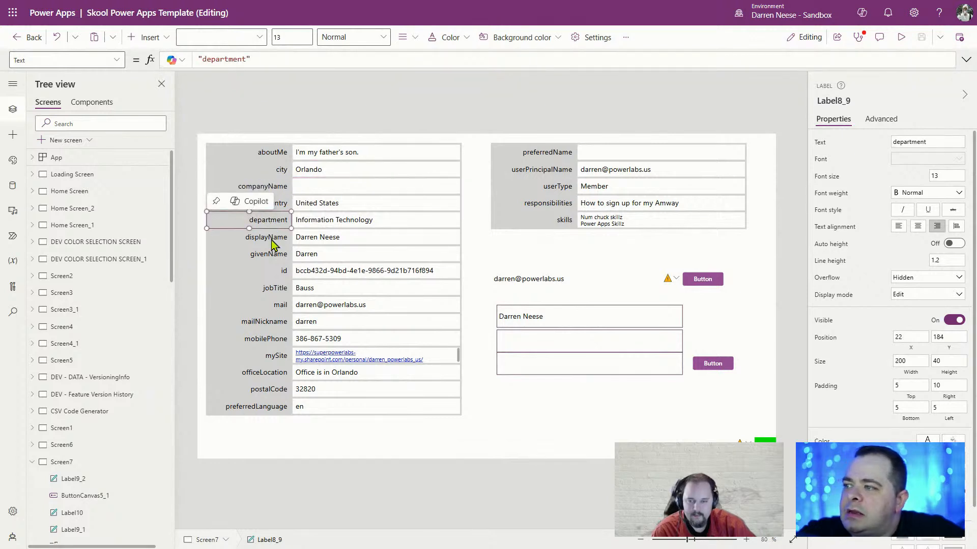
click(278, 240)
click(278, 256)
click(325, 256)
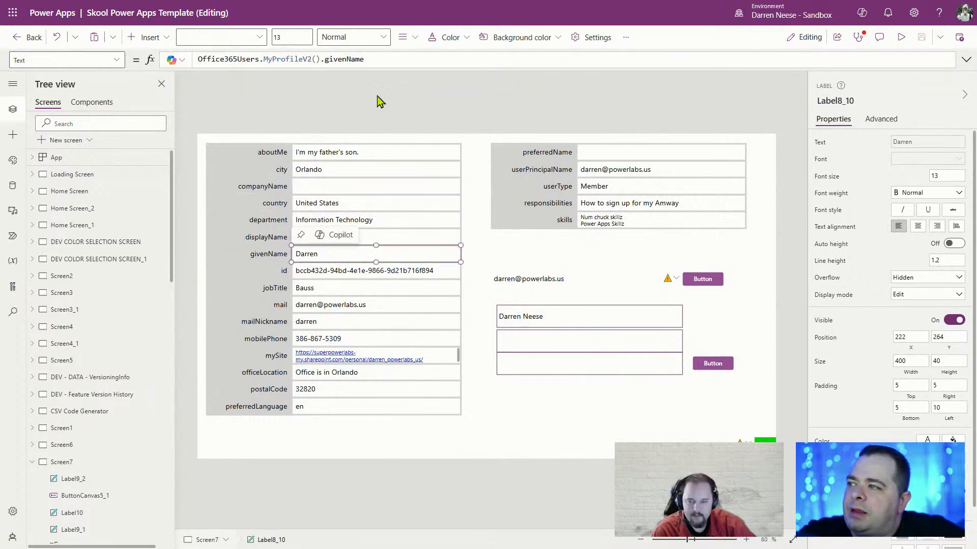
drag(320, 59, 266, 59)
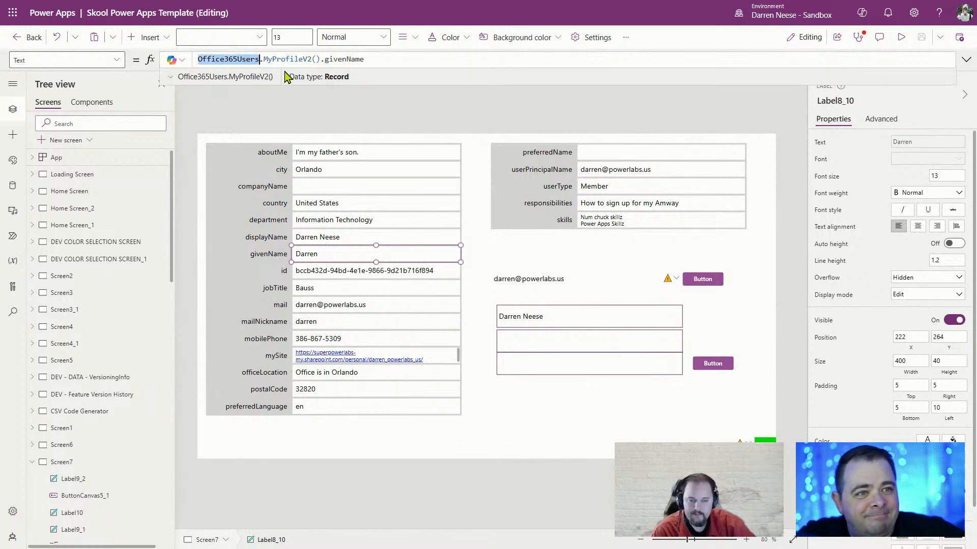
click(605, 262)
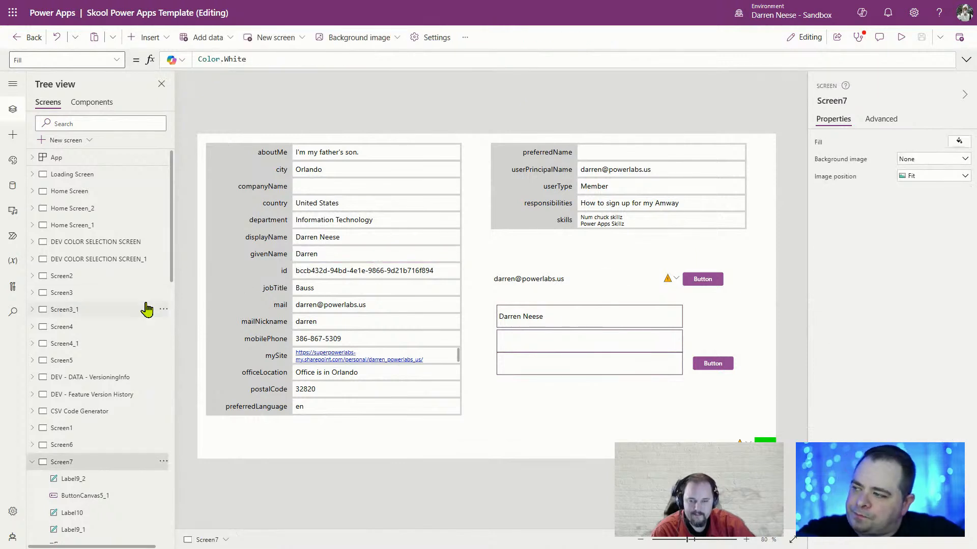
Show the App object's Formulas property in an enlarged formula editor
click(31, 463)
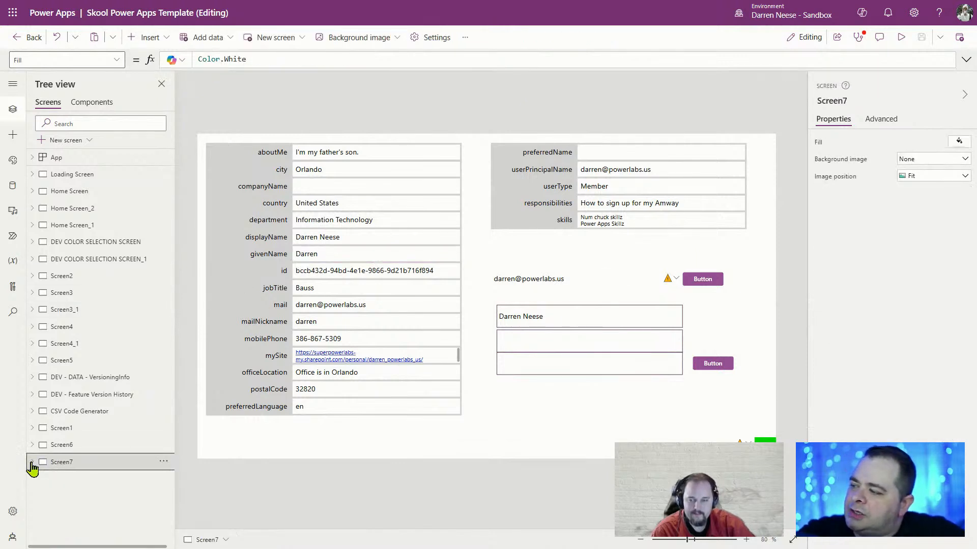
click(83, 159)
click(116, 60)
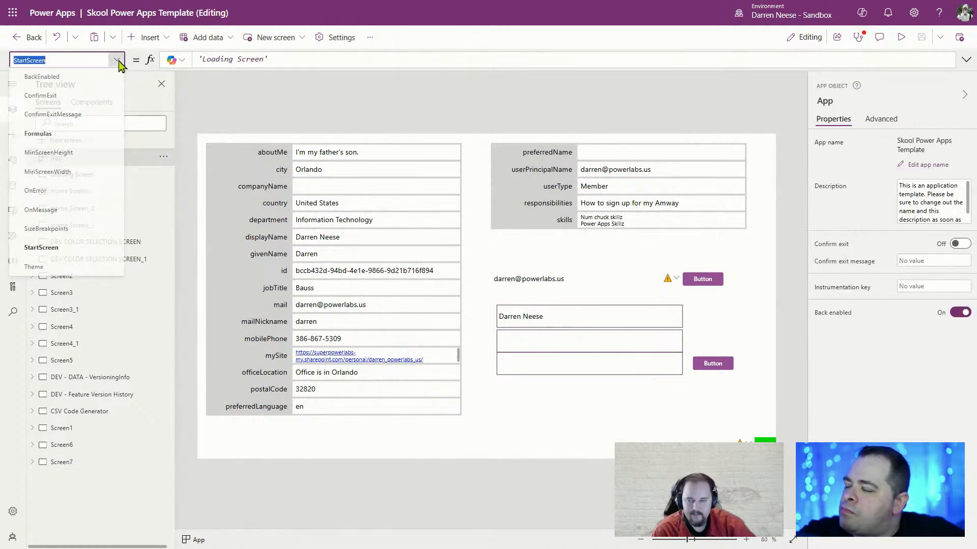
click(62, 135)
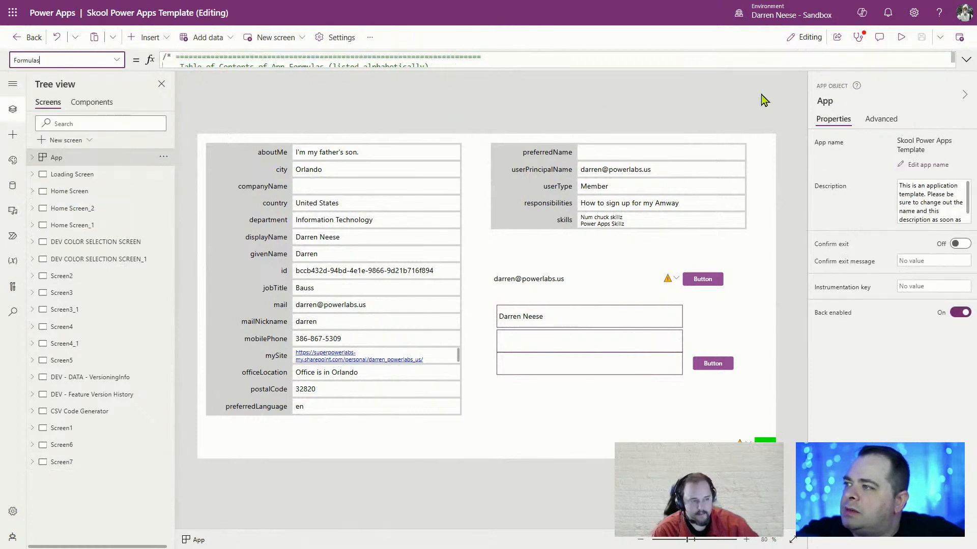
click(965, 65)
drag(689, 142, 669, 408)
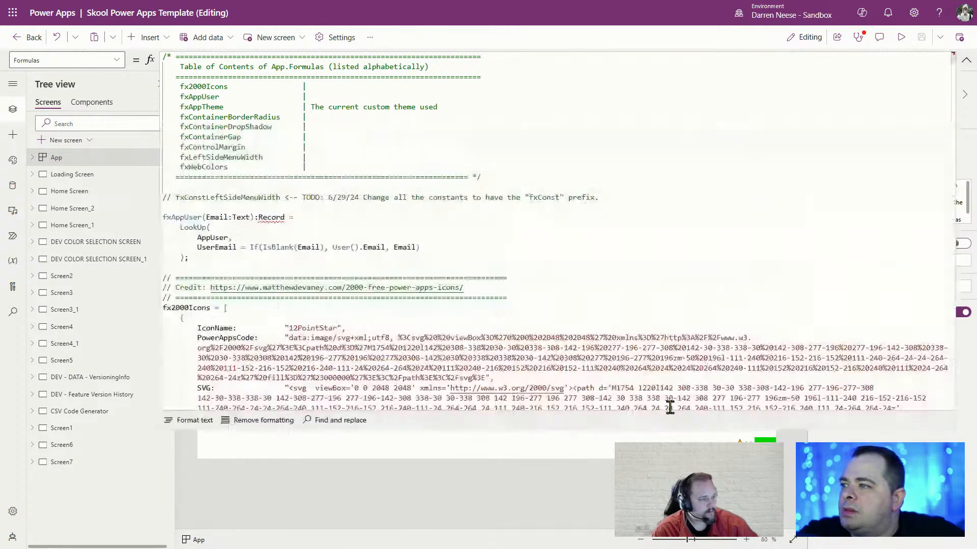
Delete the Record return type from the fxAppUser(Email:Text) definition
click(658, 187)
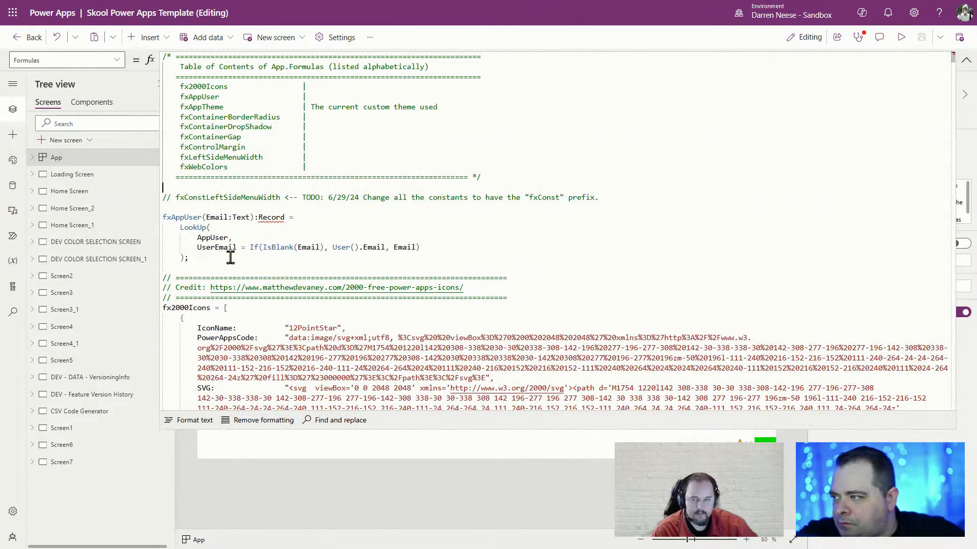
drag(230, 258, 159, 220)
click(300, 219)
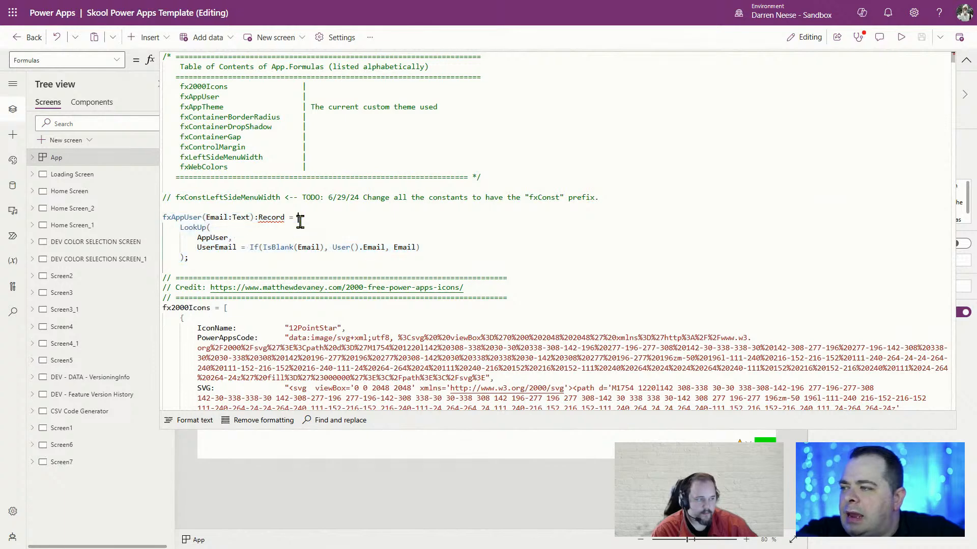
drag(225, 261, 164, 222)
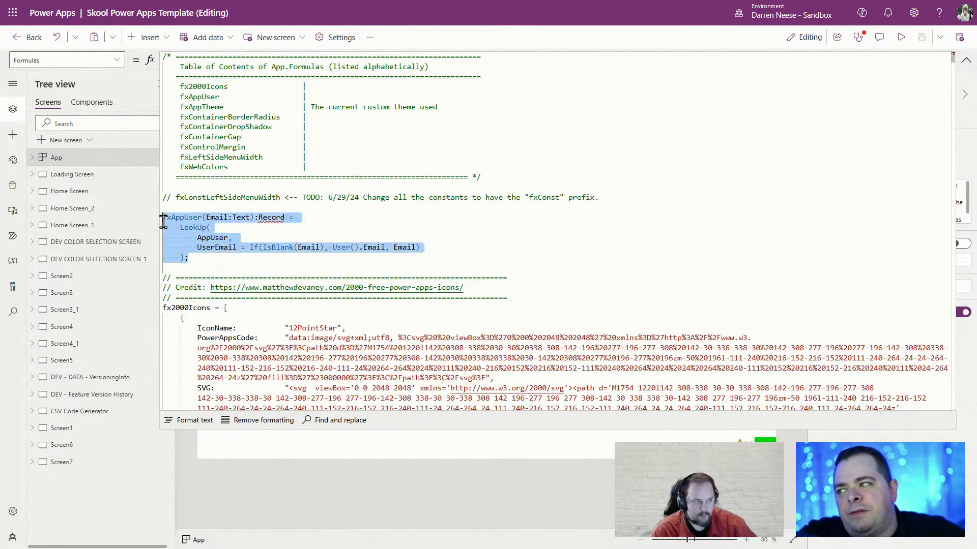
click(297, 220)
double_click(271, 217)
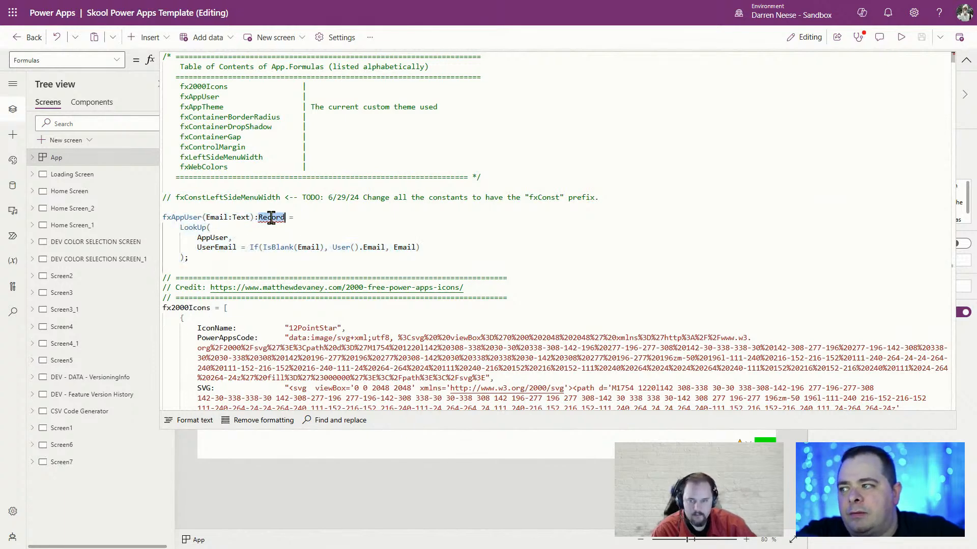
drag(218, 260, 146, 218)
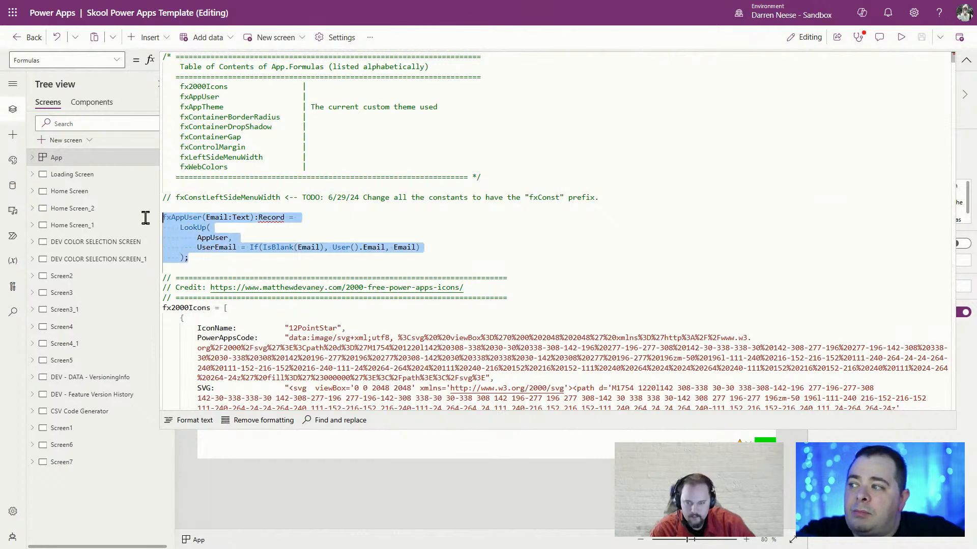
double_click(271, 217)
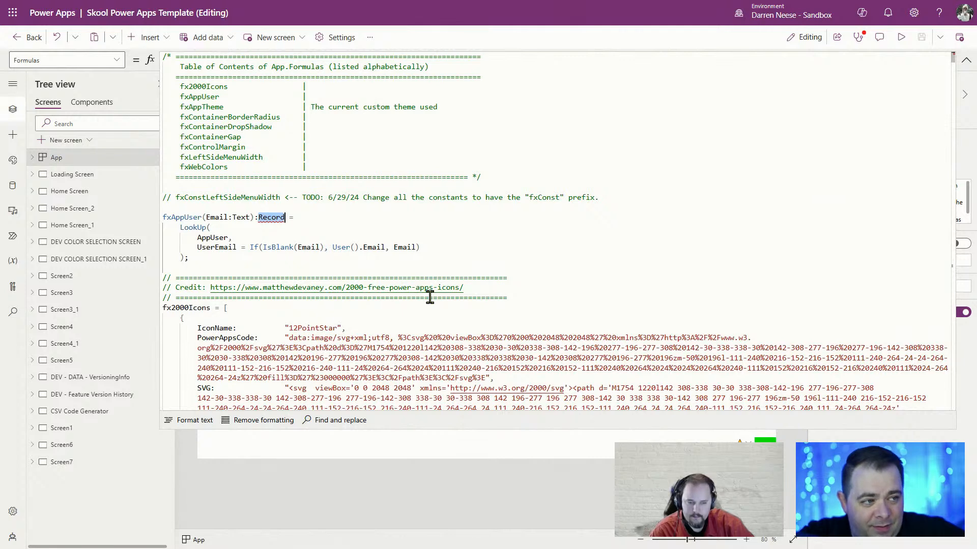
double_click(272, 219)
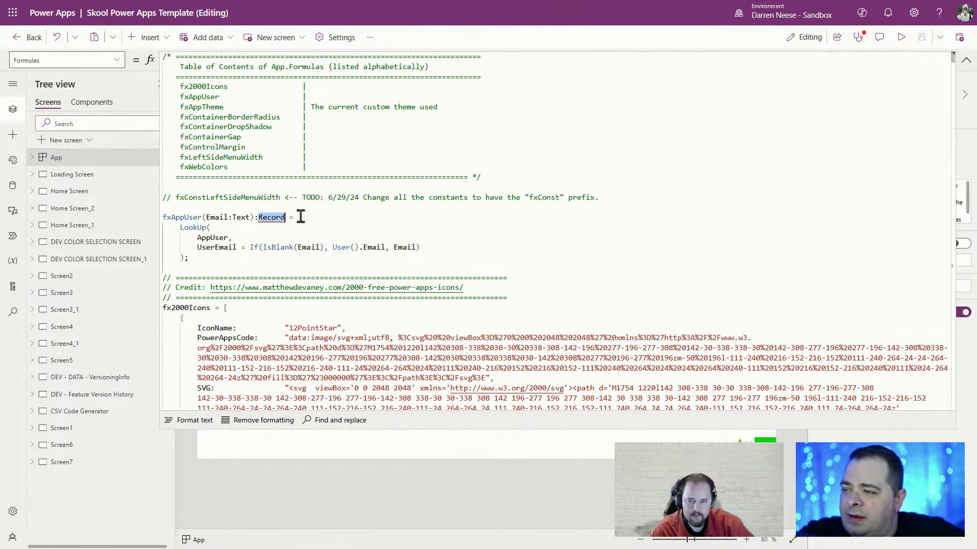
key(BackSpace)
key(BackSpace)
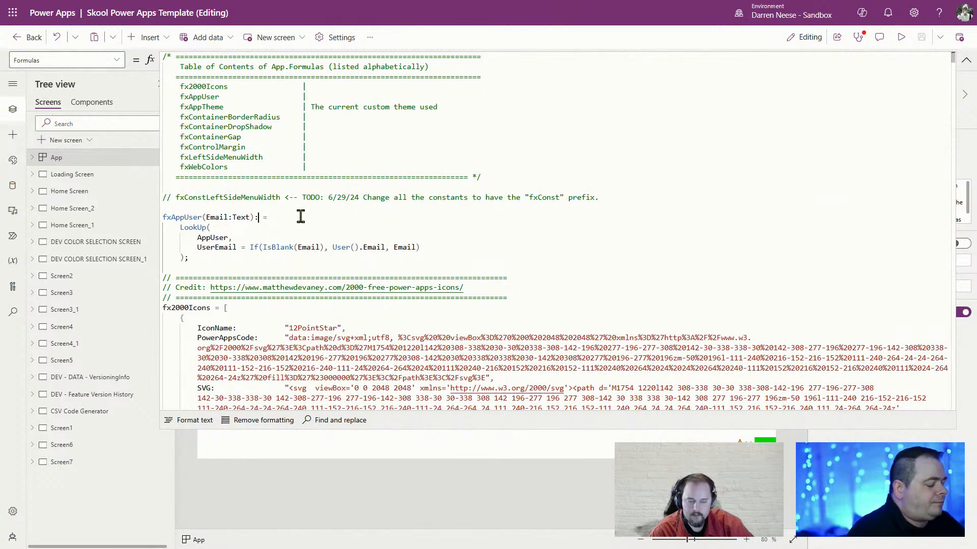
Wrap fxAppUser in comment markers, /* above it and */ after its closing );
key(ctrl+space)
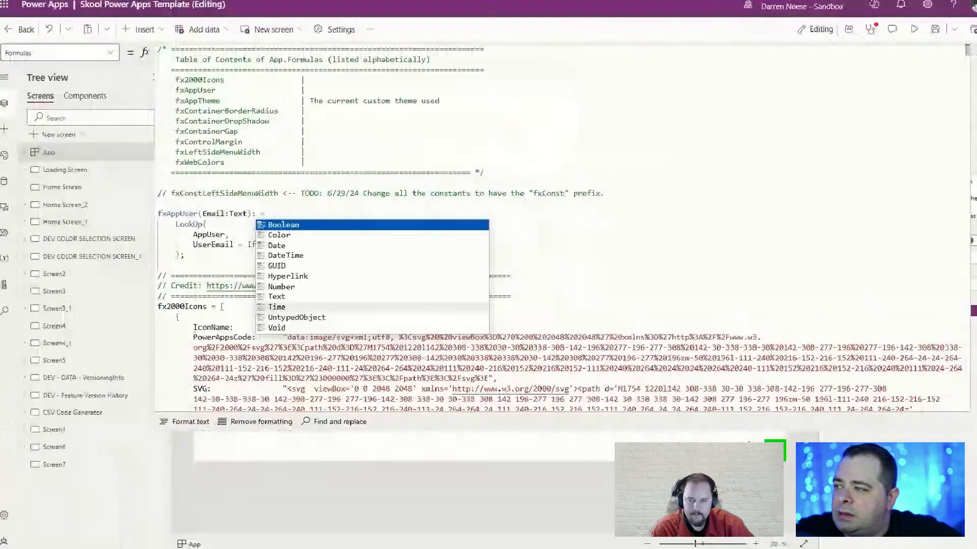
key(Escape)
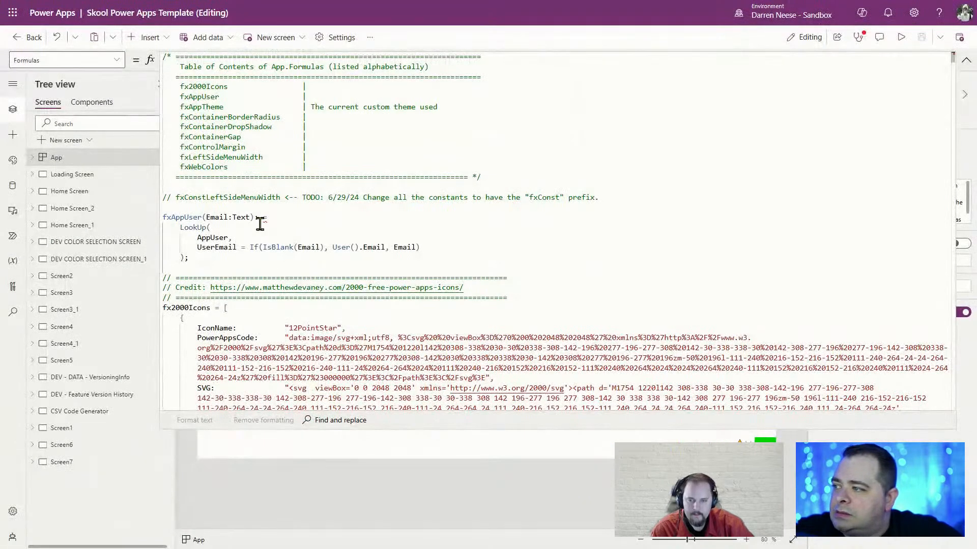
key(Return)
text(/*)
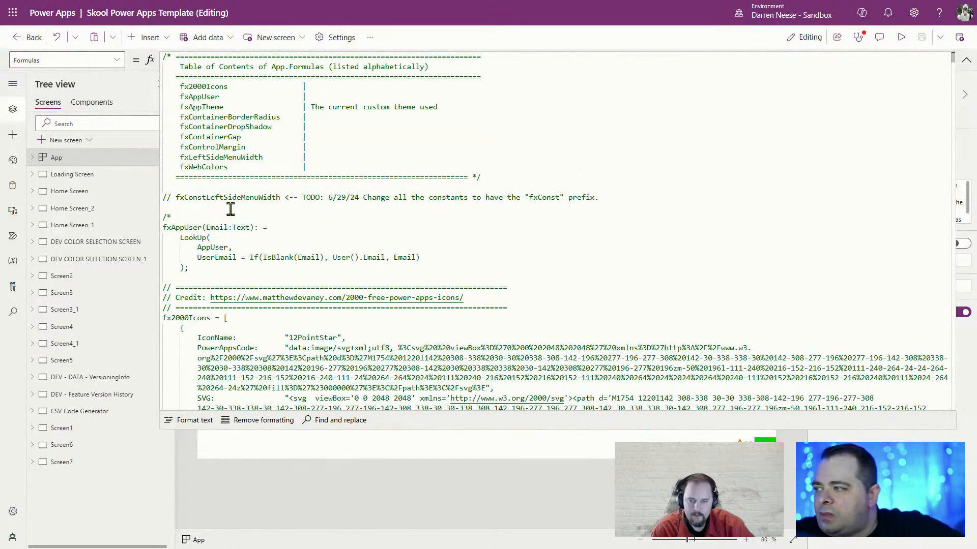
click(222, 272)
key(Return)
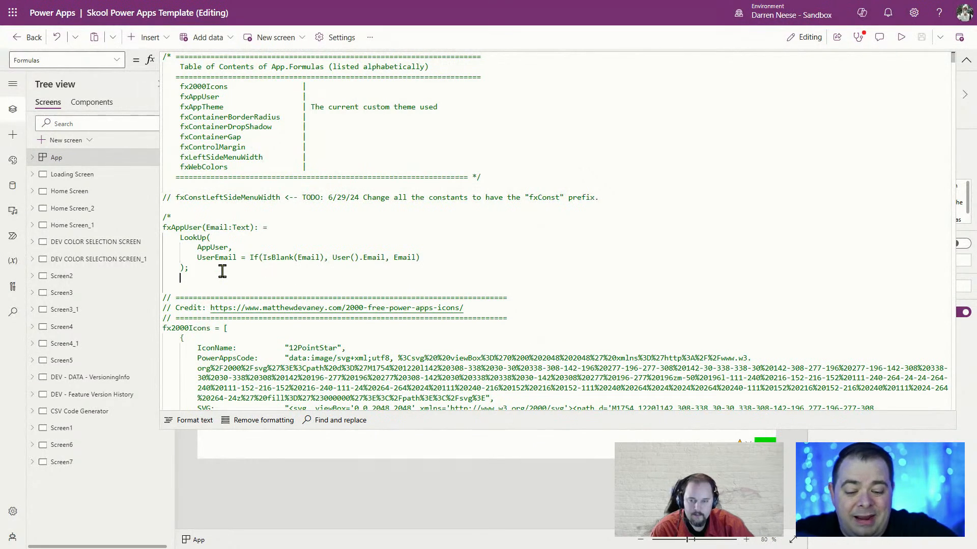
text(*/)
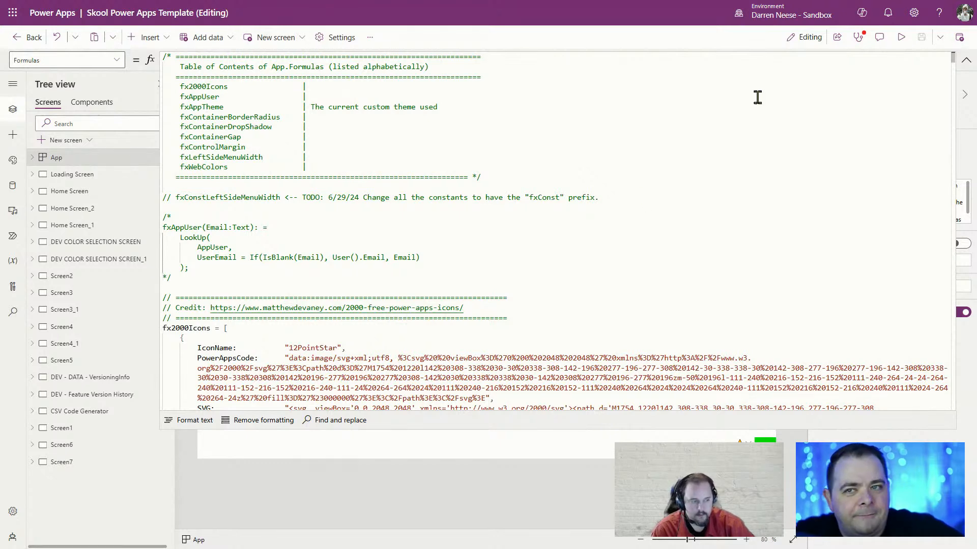
click(965, 60)
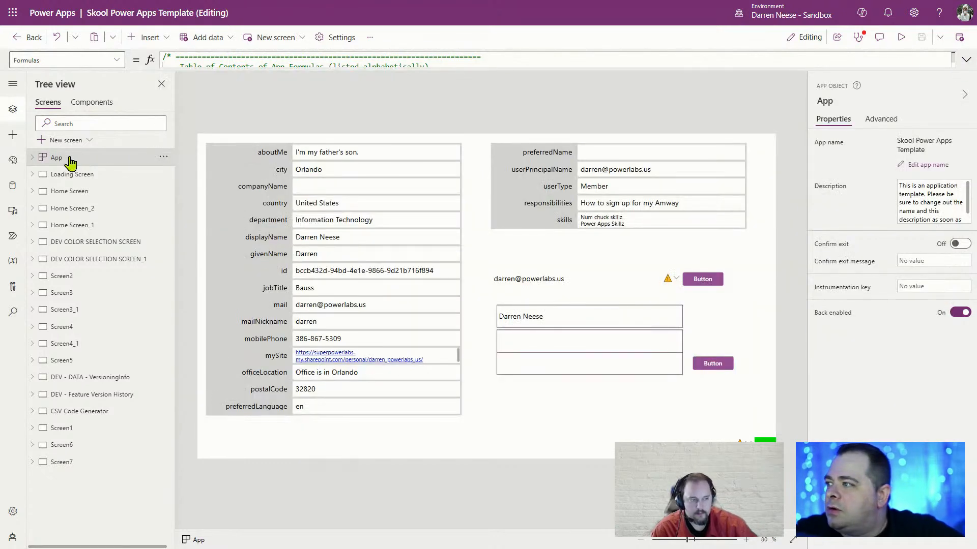
Confirm at 400% zoom that compUserInfo's App User output has no formula, then return to screens
click(90, 105)
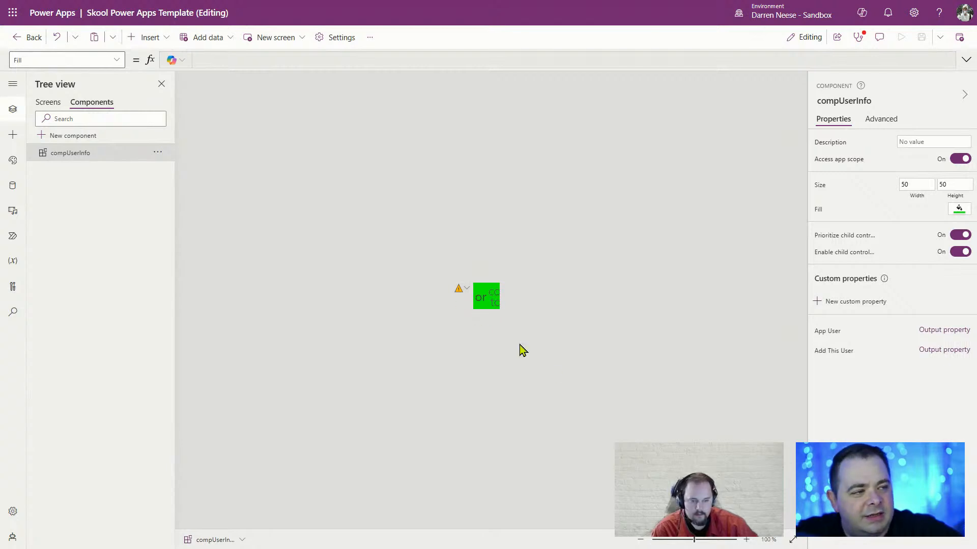
drag(706, 540, 736, 540)
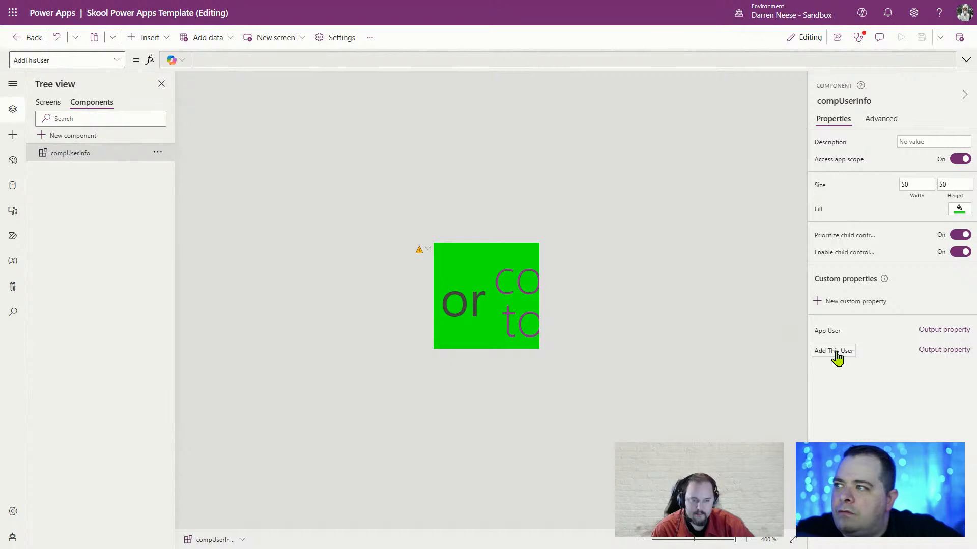
click(832, 332)
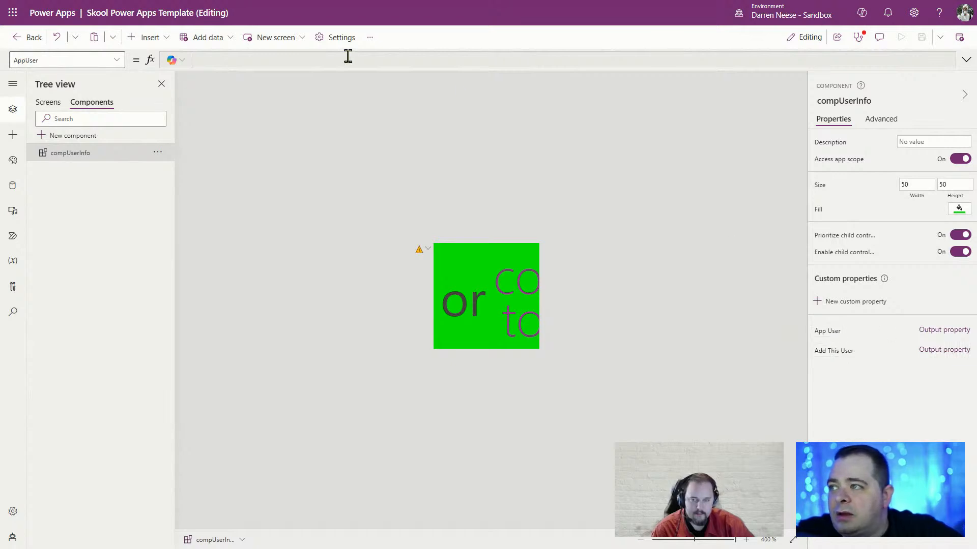
click(966, 60)
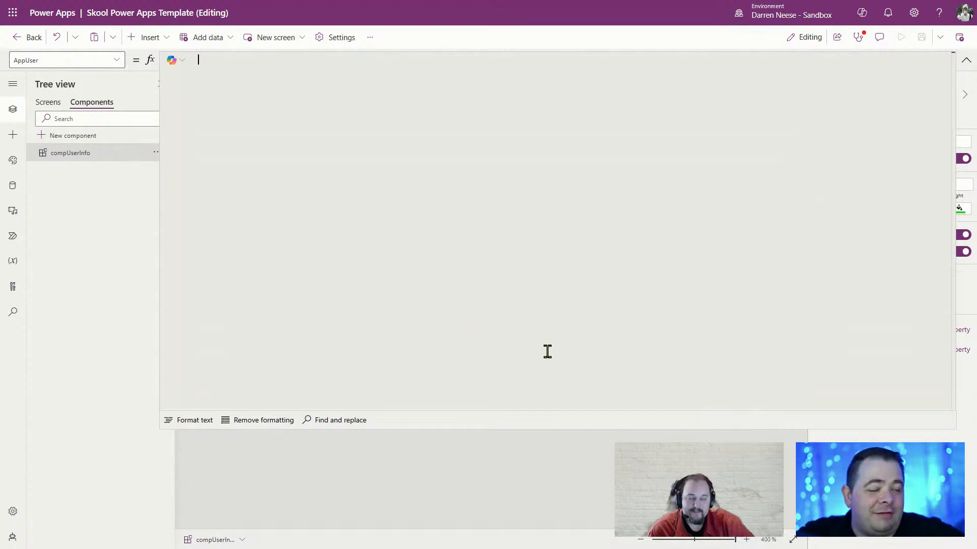
click(964, 60)
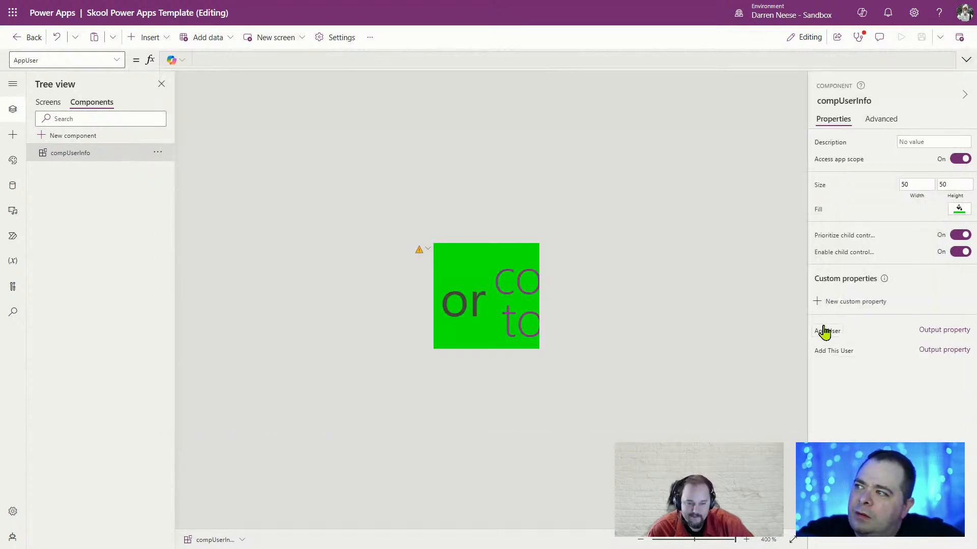
click(48, 105)
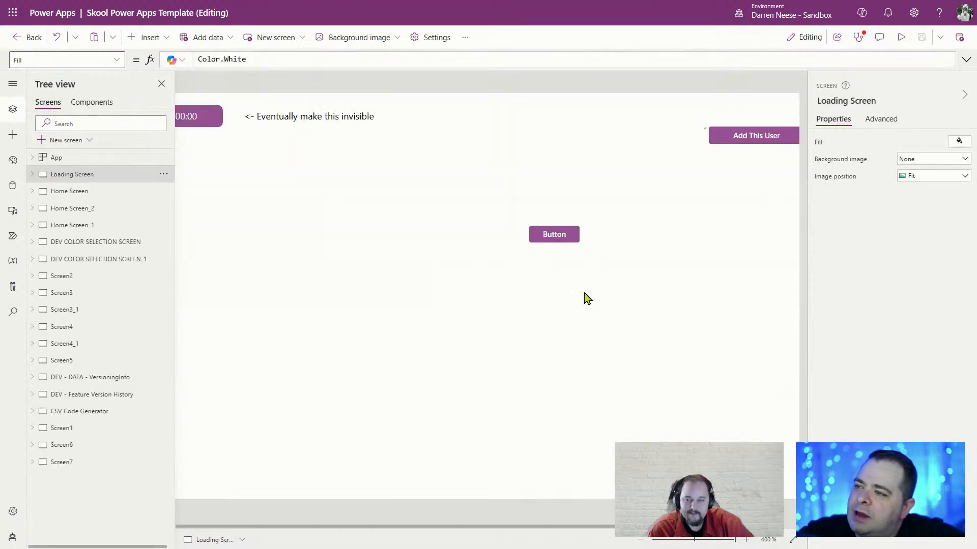
Open Screen7, select the green compUserInfo_1 component and toggle its Visible property
click(684, 540)
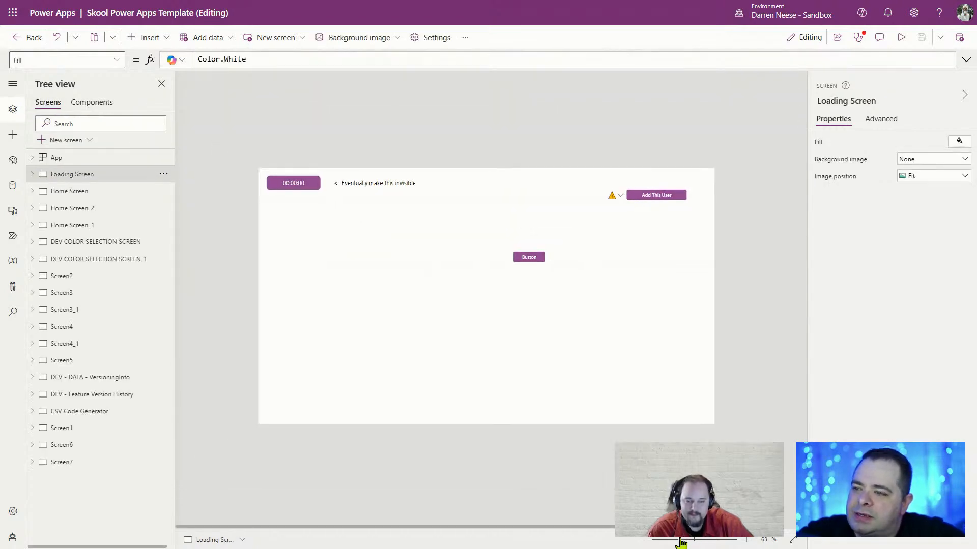
drag(683, 540, 684, 540)
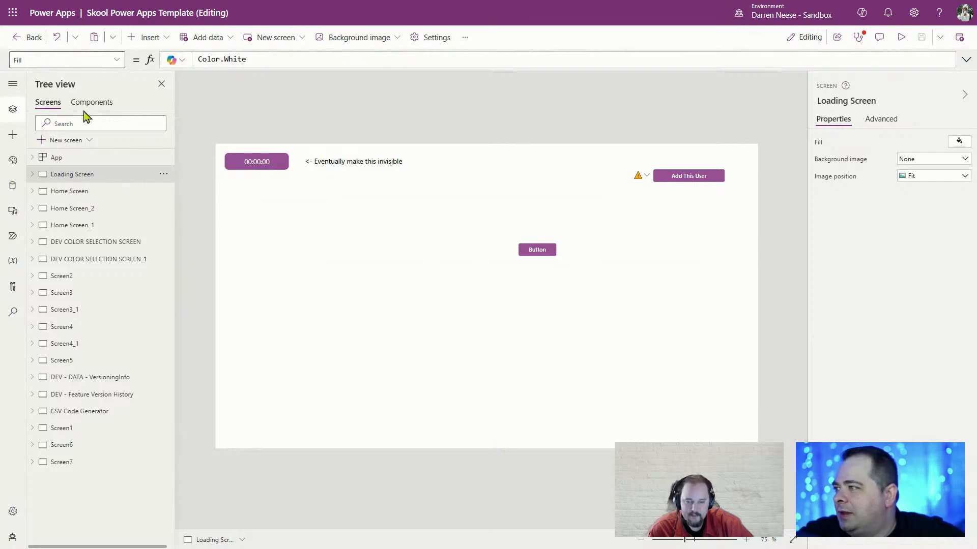
click(98, 106)
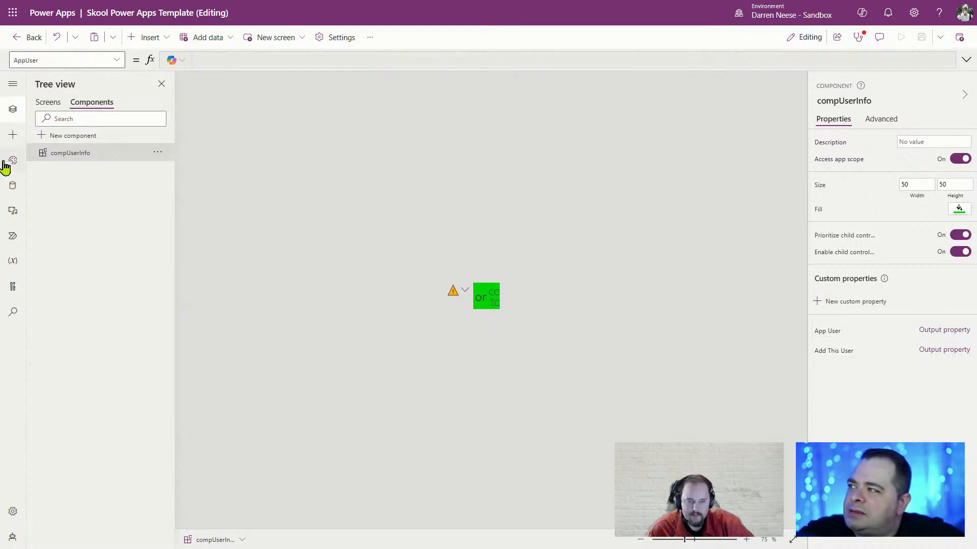
click(47, 103)
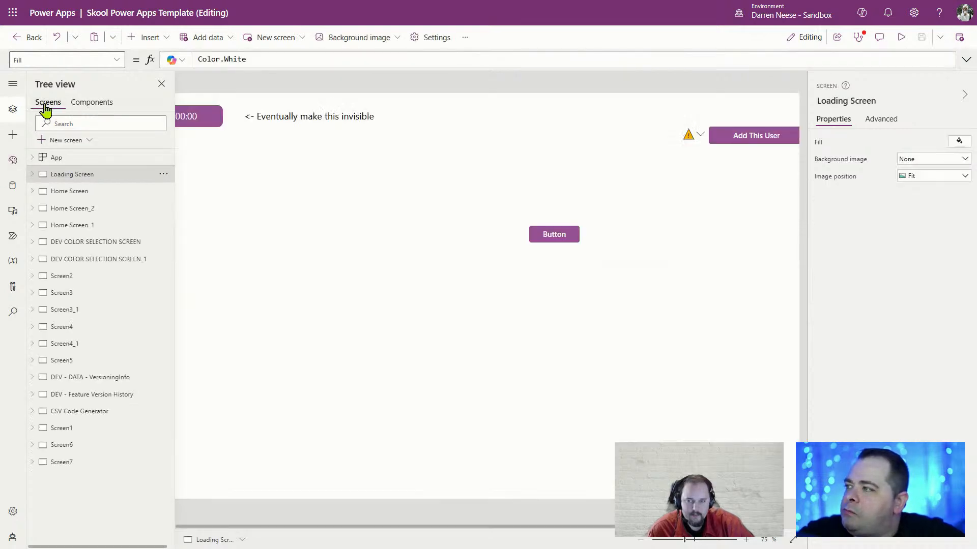
click(85, 467)
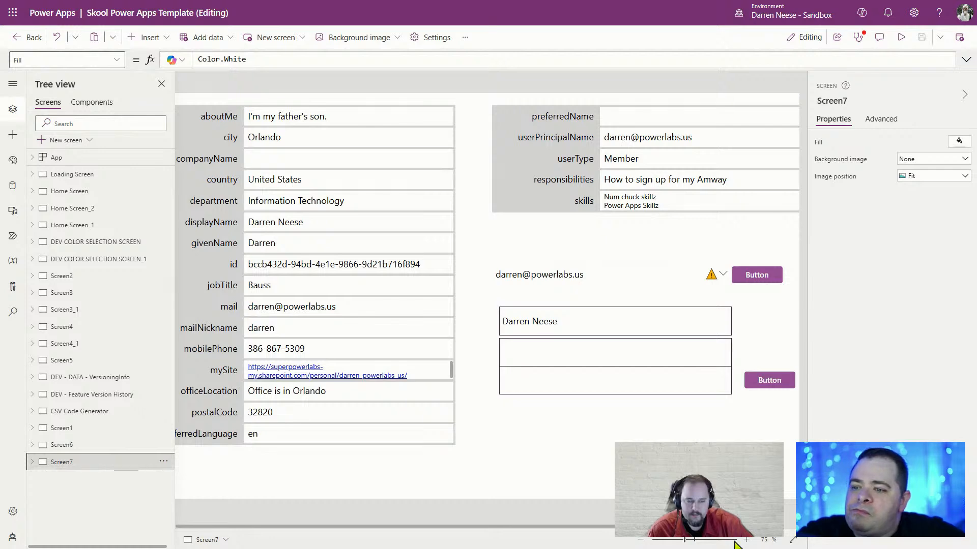
drag(702, 545, 687, 545)
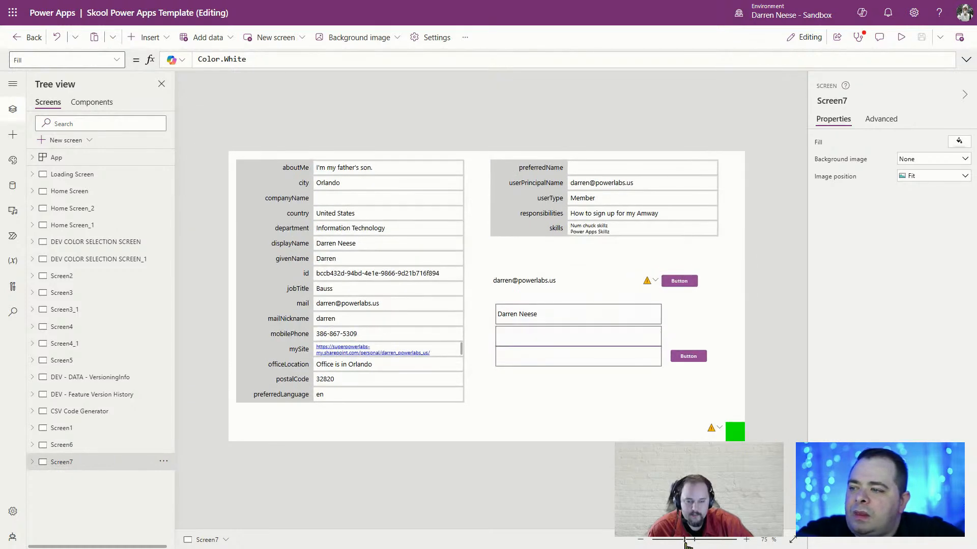
click(744, 437)
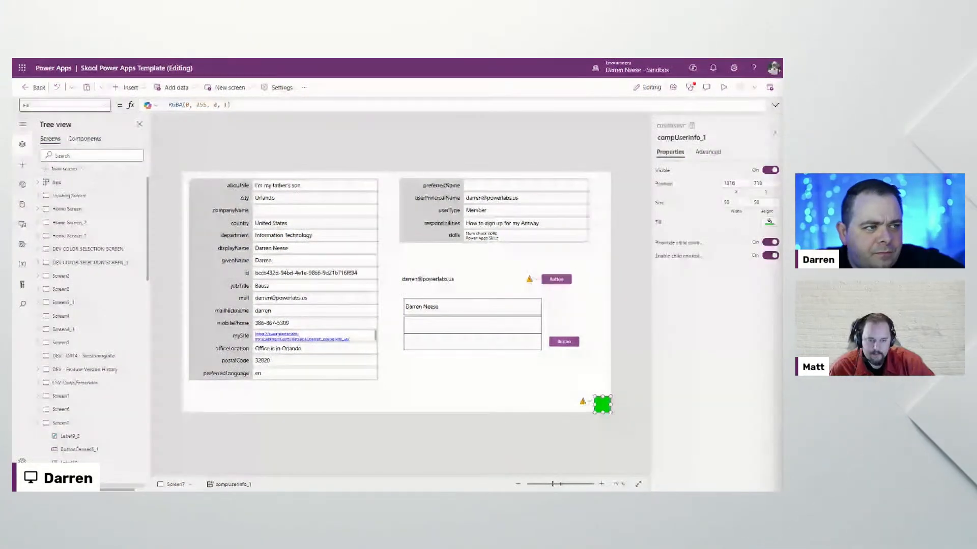
click(767, 172)
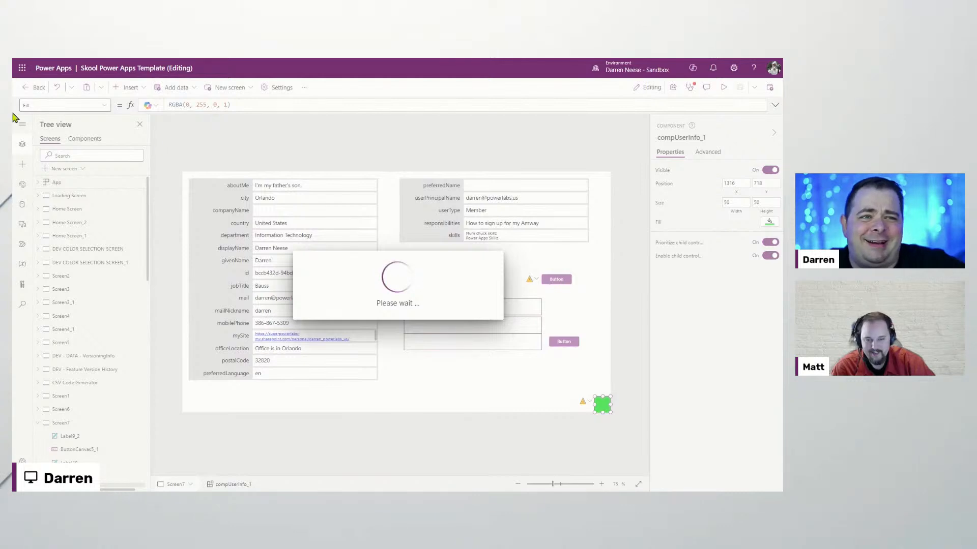
Exit full screen and leave the editor unsaved for the Power Apps Apps list
mouse_move(121, 109)
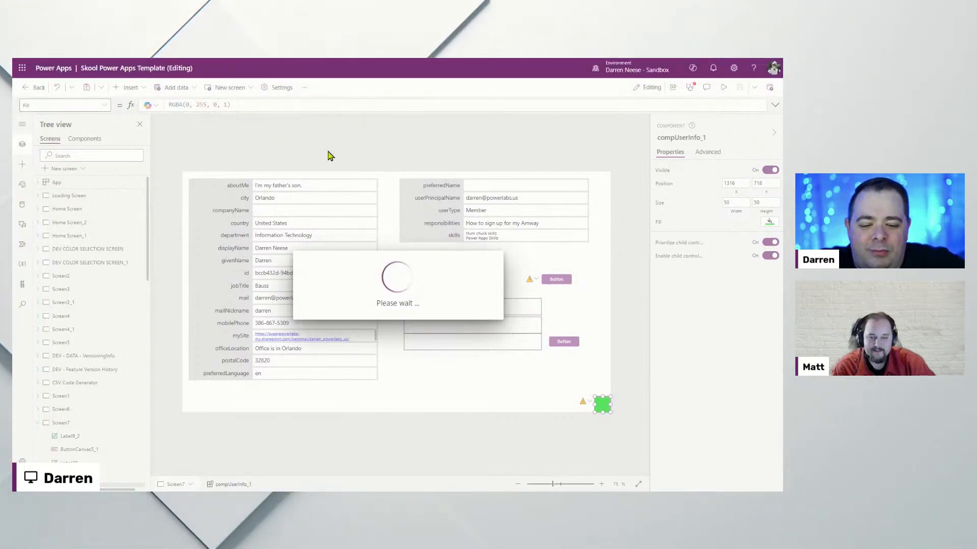
key(F11)
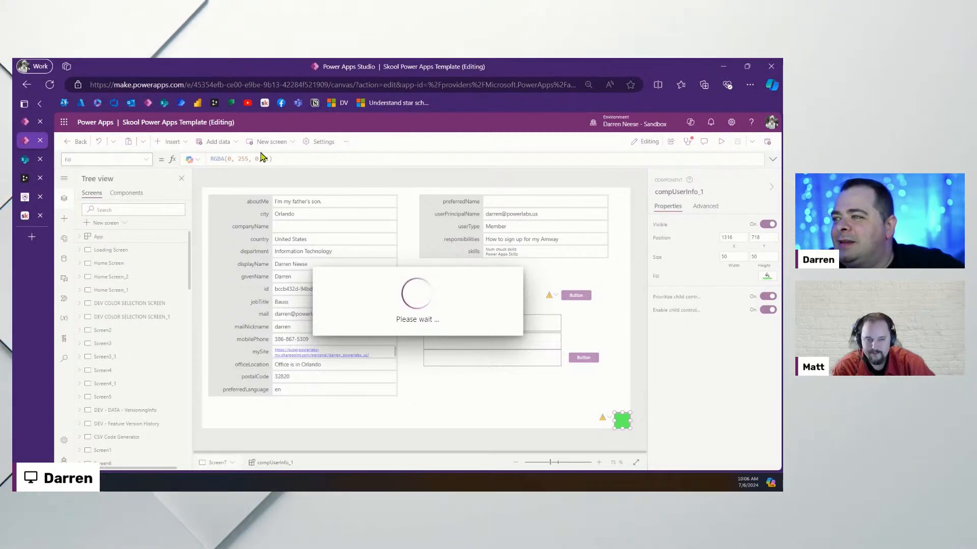
click(148, 103)
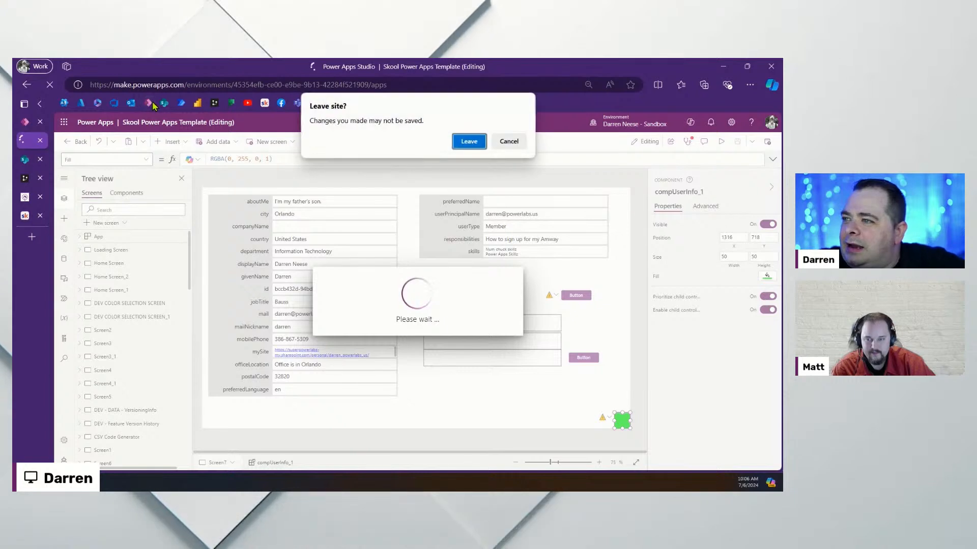
click(476, 142)
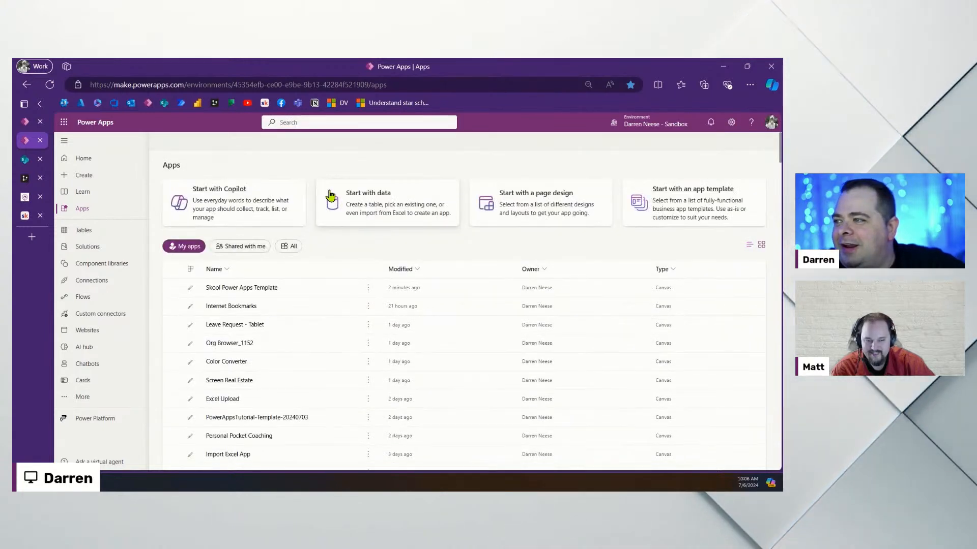
Reopen Skool Power Apps Template for editing and load the apps list in a new top tab
click(341, 288)
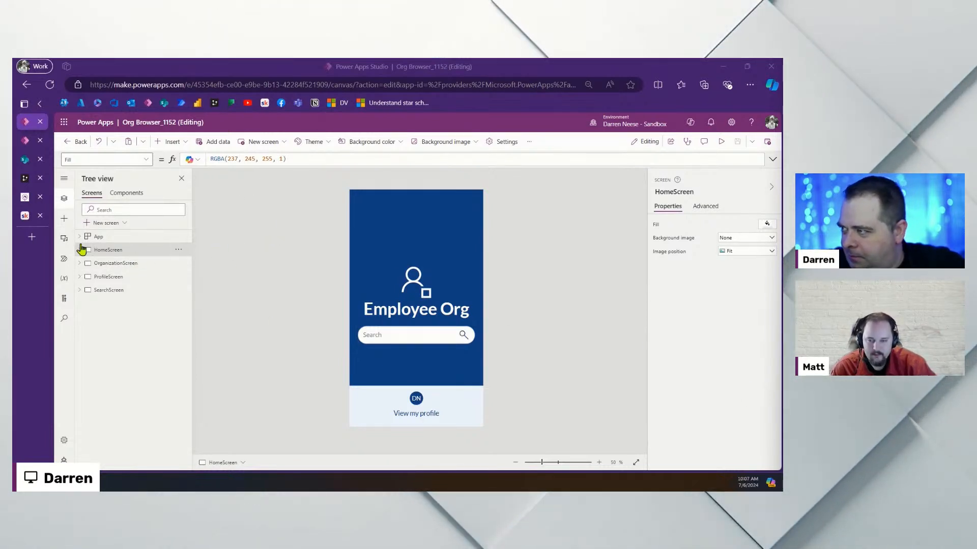
click(28, 142)
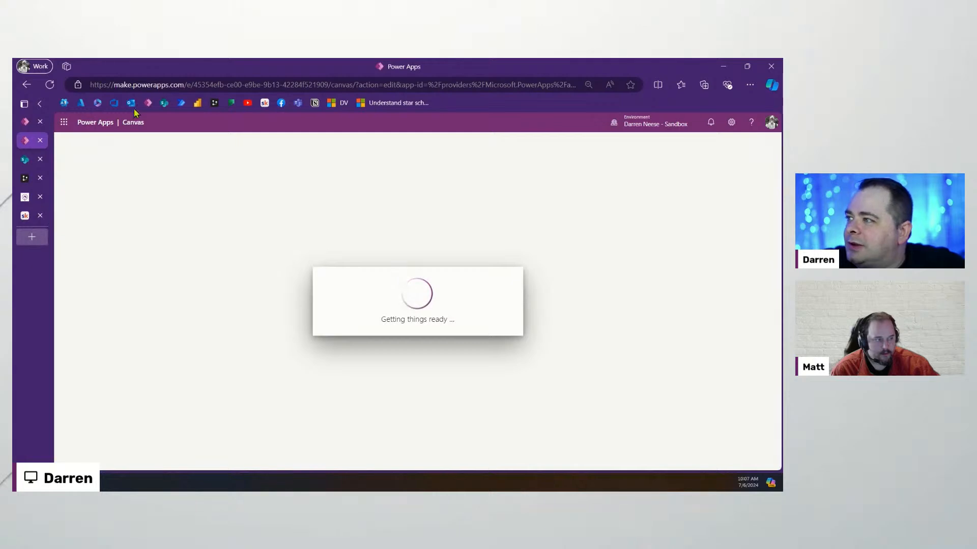
key(ctrl+t)
click(148, 103)
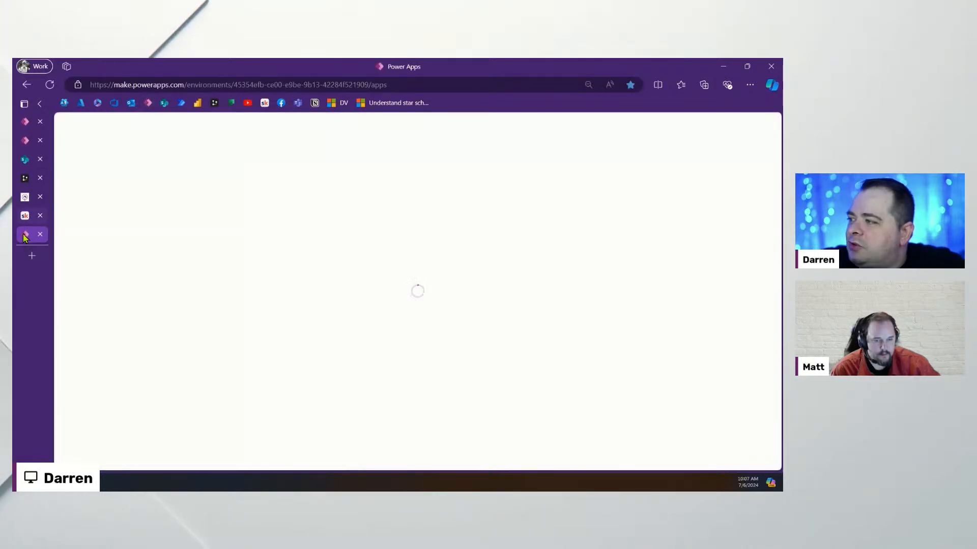
drag(25, 234, 21, 130)
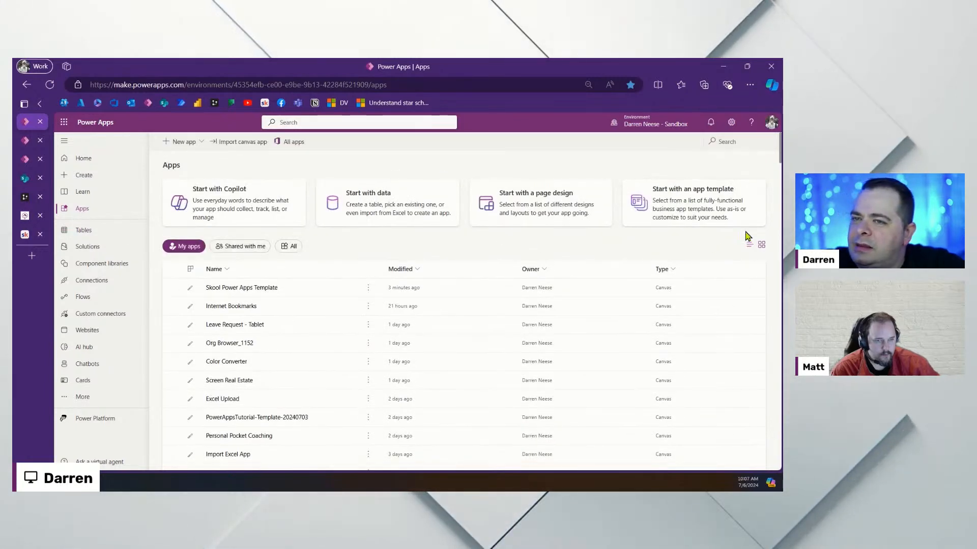
Preview the Org Browser app template, then switch to the Org Browser_1152 editor tab
click(695, 203)
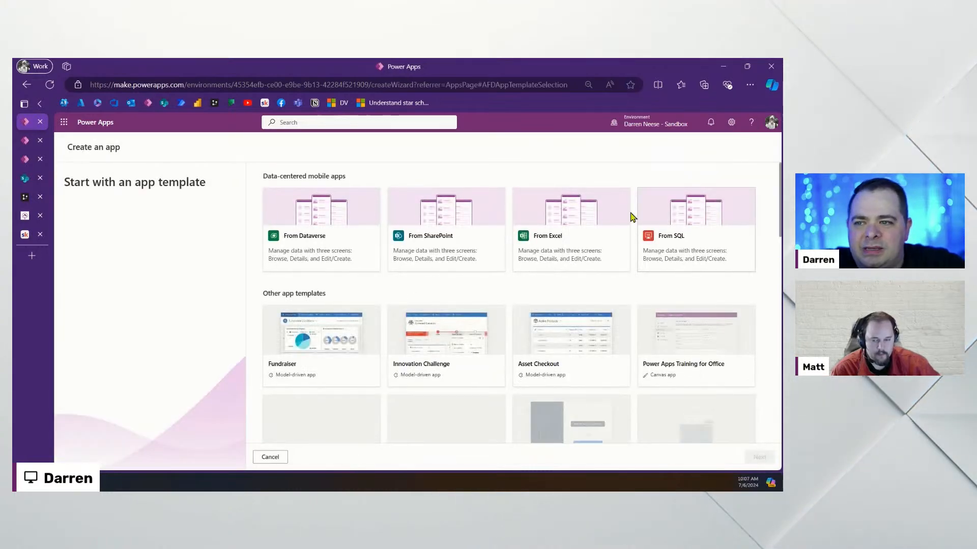
scroll(499, 238, down, 4)
scroll(498, 236, down, 3)
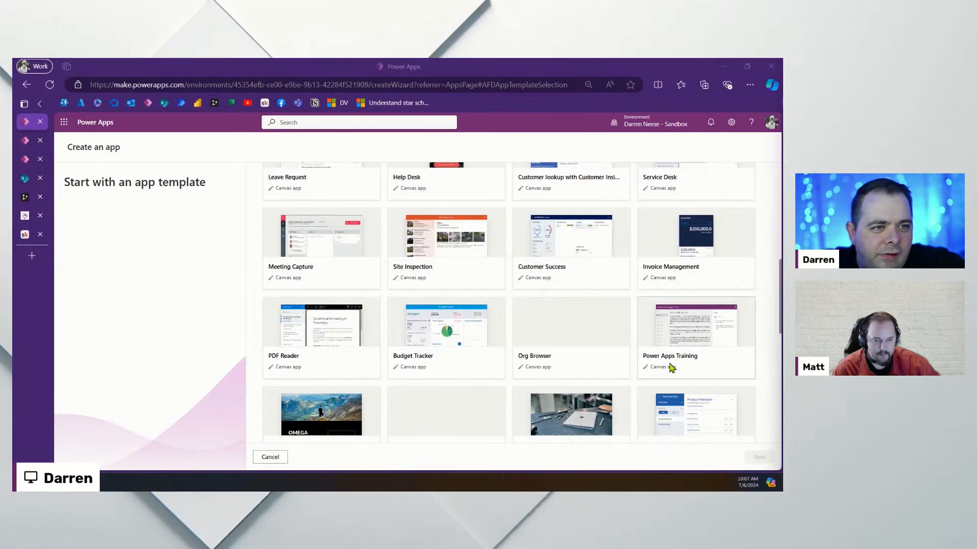
click(573, 335)
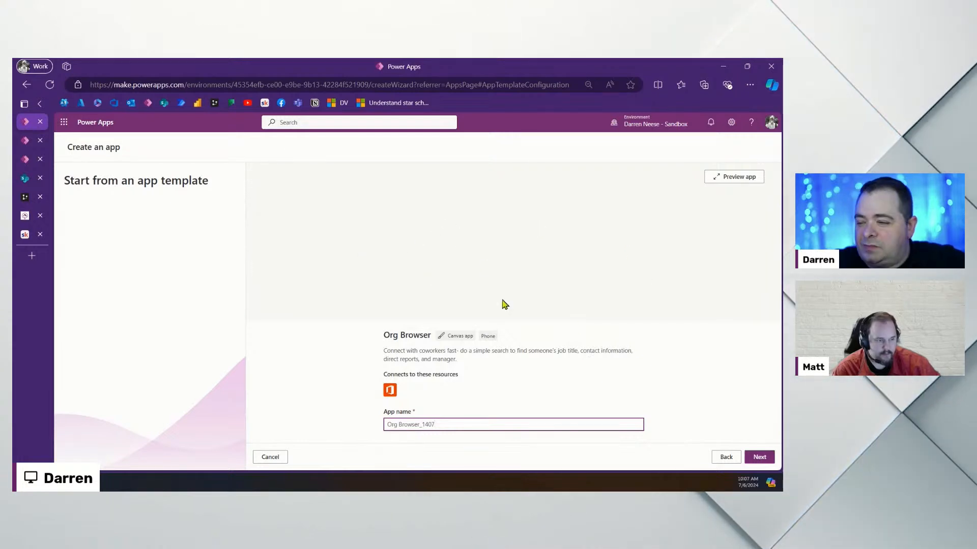
click(27, 141)
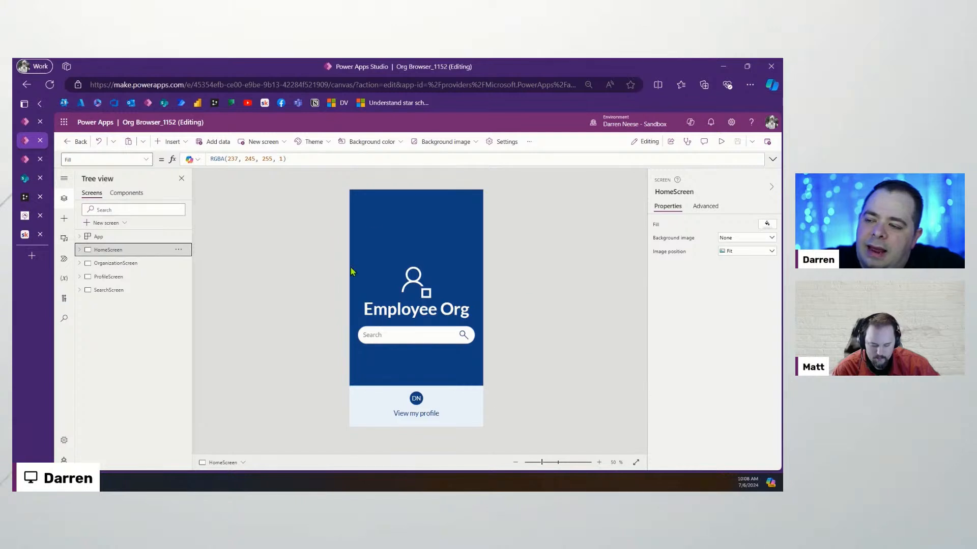
View HomeScreen, OrganizationScreen, ProfileScreen and SearchScreen, then switch to the Skool template tab
click(417, 416)
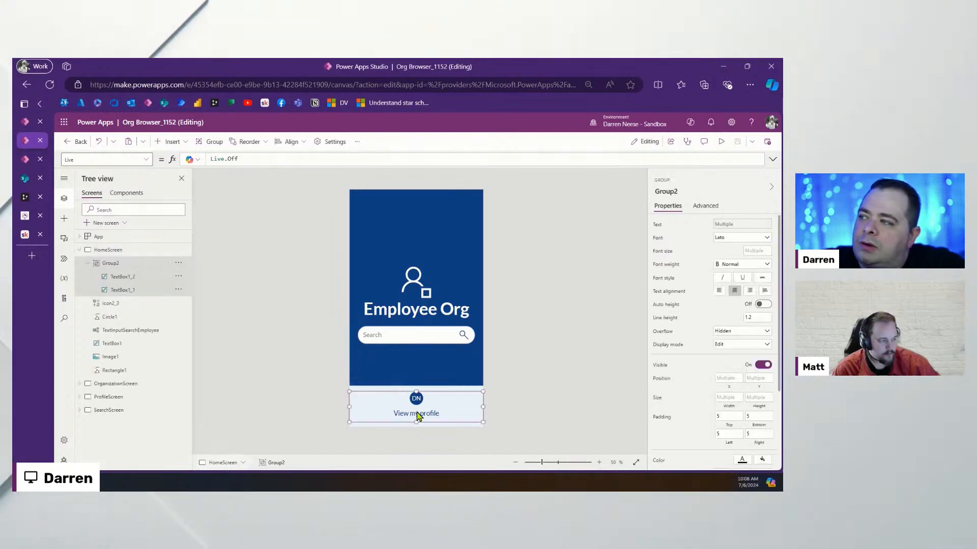
click(79, 250)
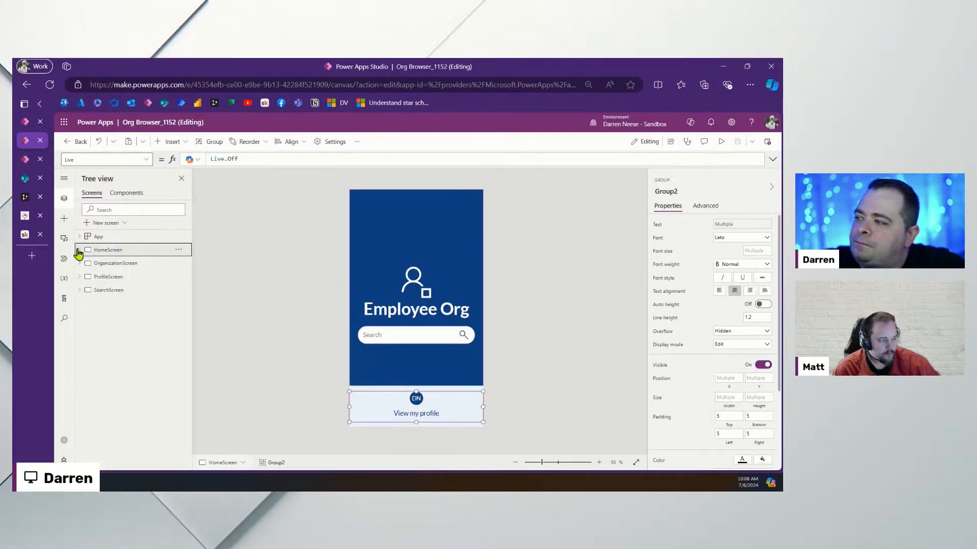
click(120, 268)
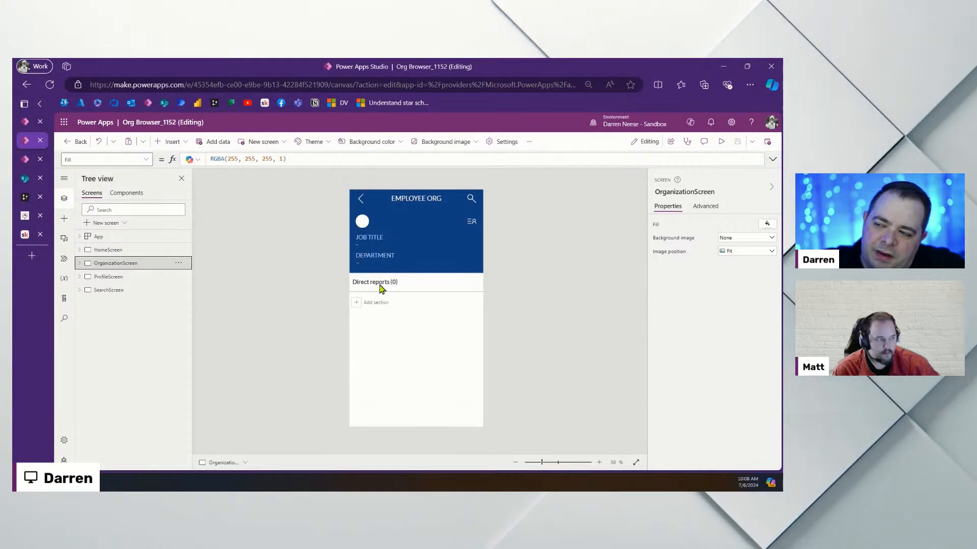
click(112, 282)
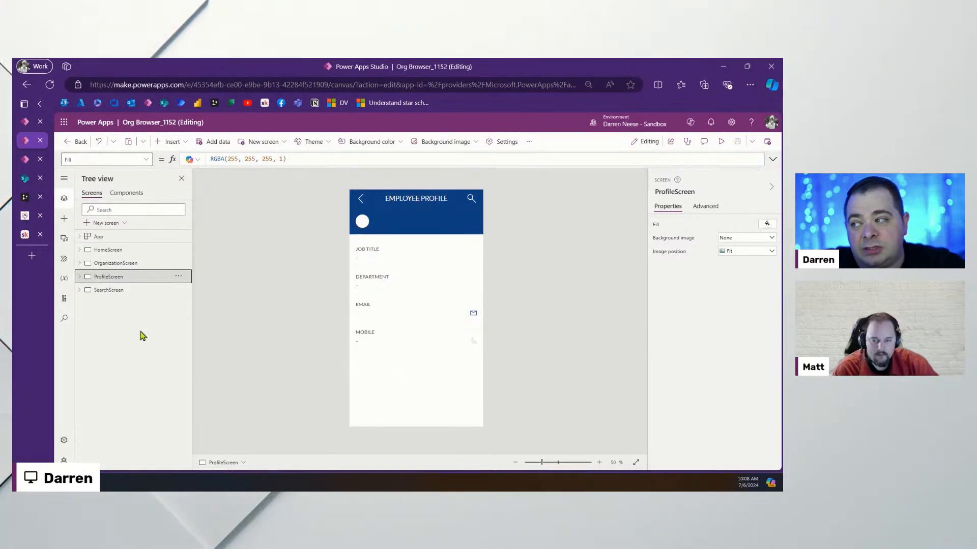
click(118, 291)
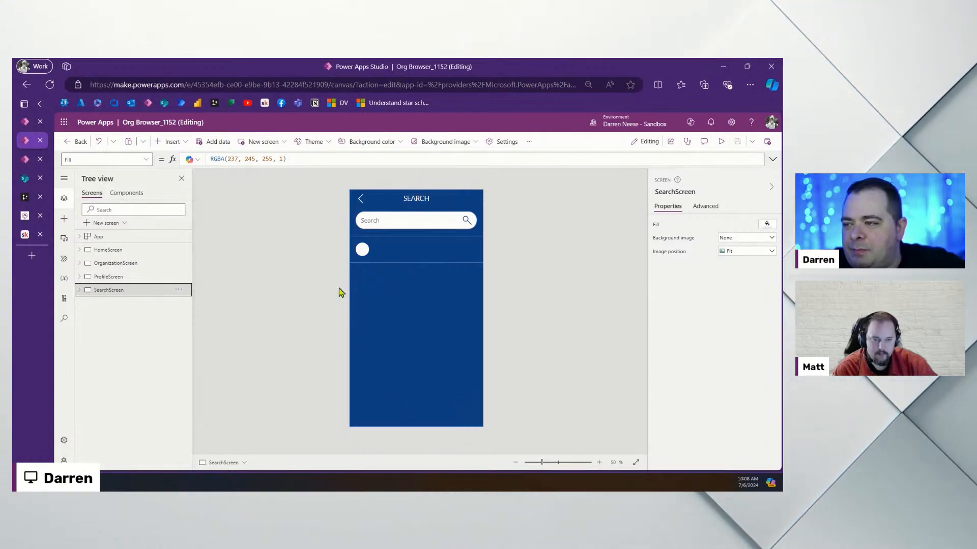
click(126, 251)
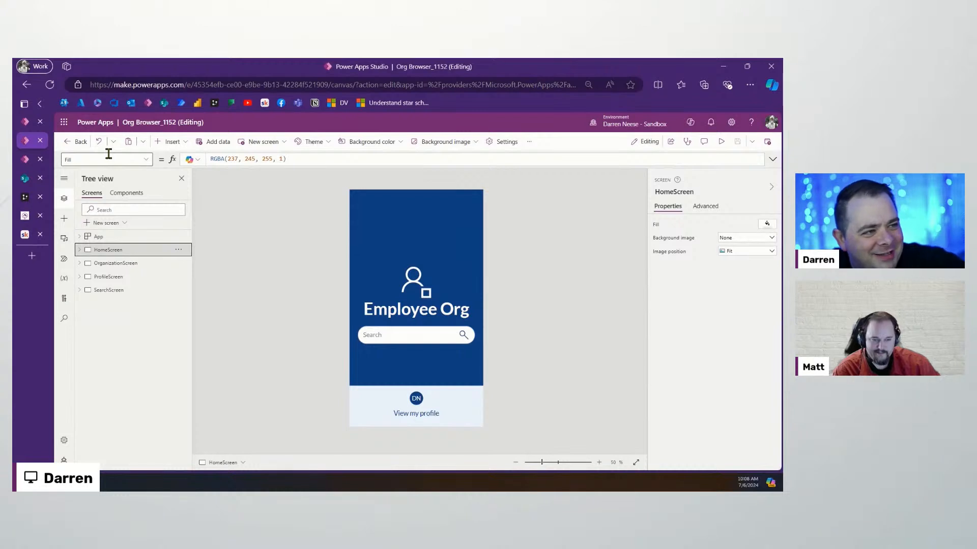
click(25, 160)
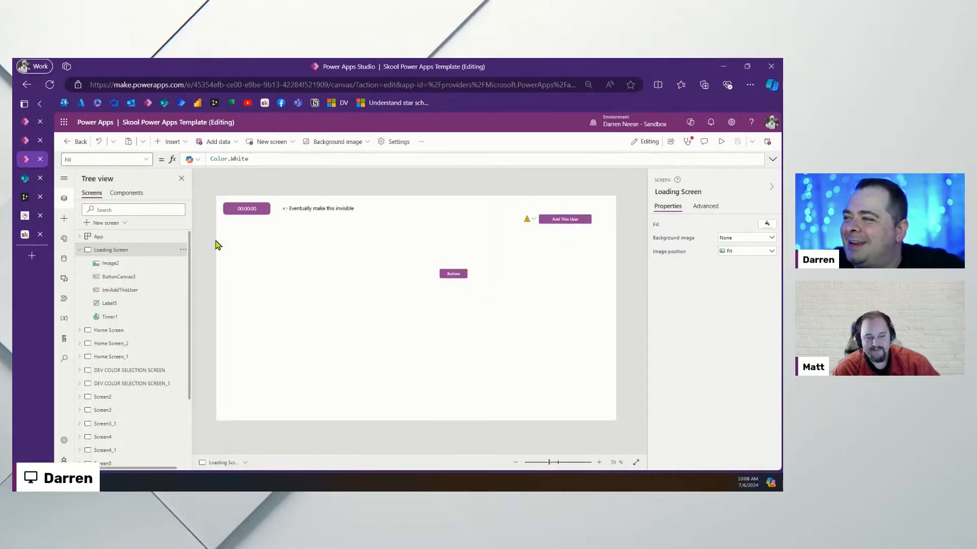
Wrap the fxAppUser named formula in App.Formulas in /* */ comments, then return to the Loading Screen
click(79, 249)
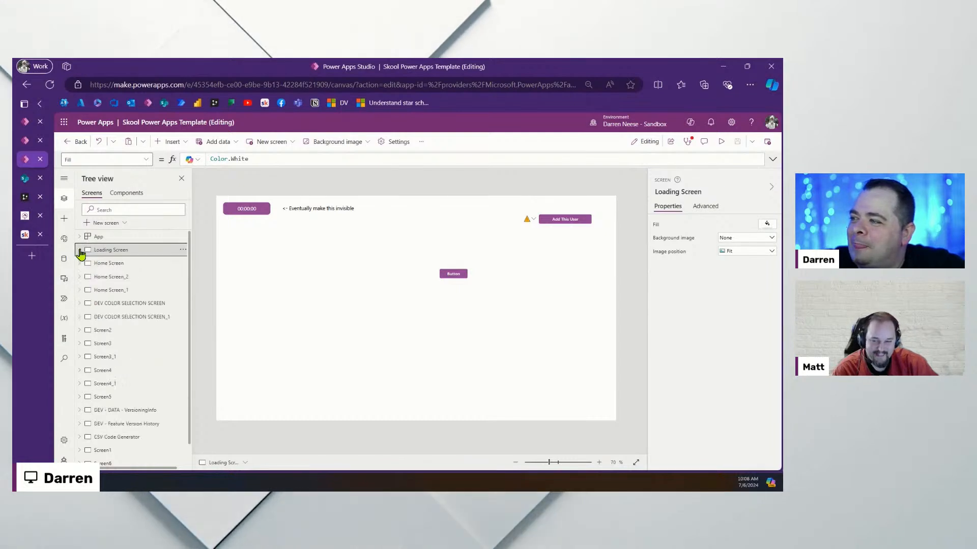
click(109, 241)
click(146, 159)
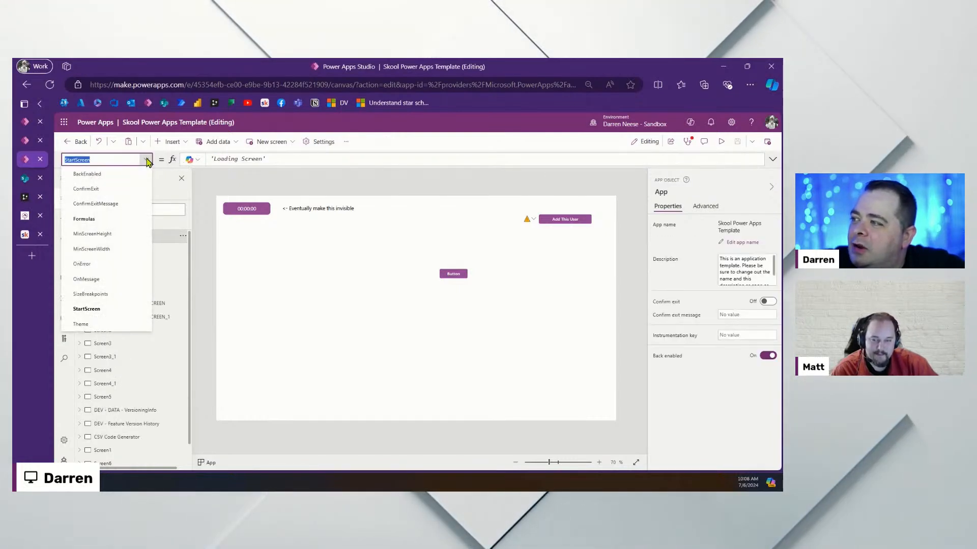
click(118, 219)
click(772, 159)
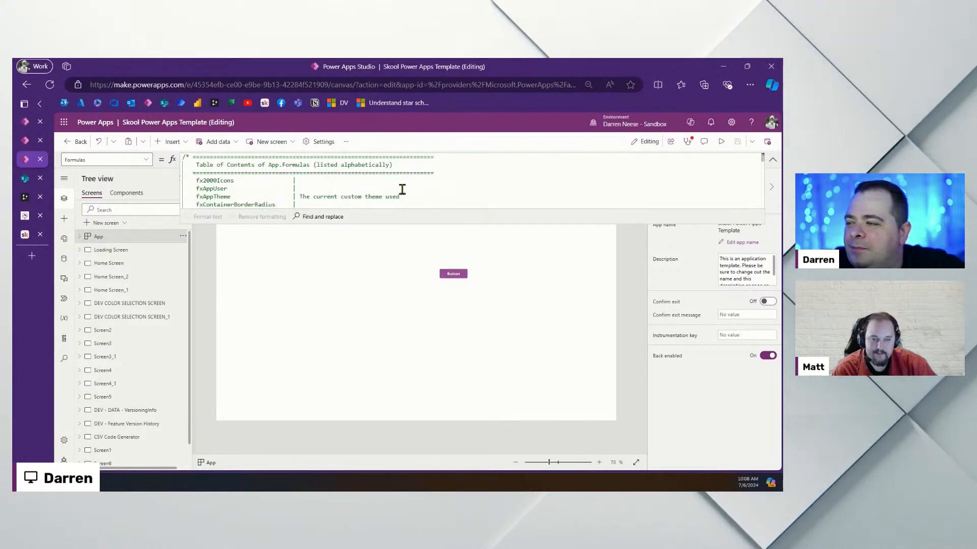
drag(453, 224, 471, 376)
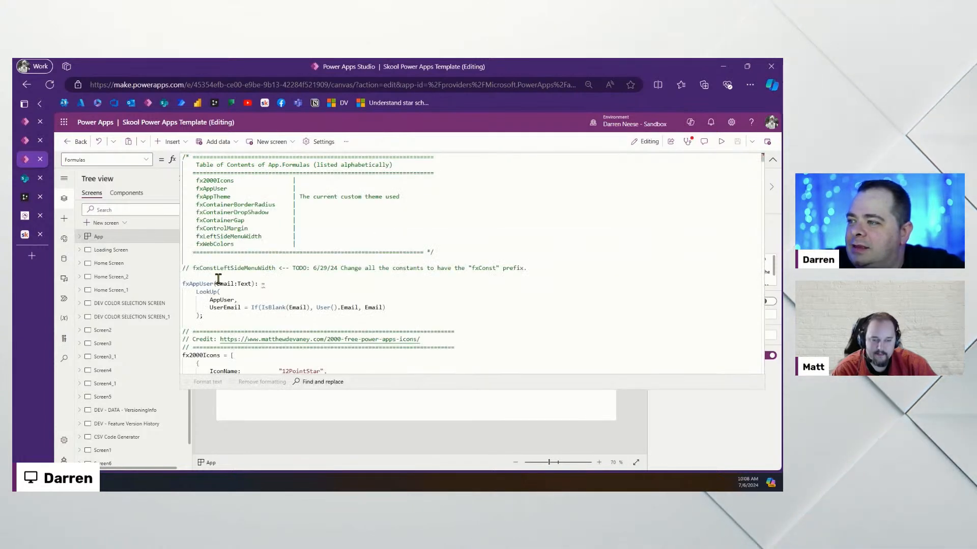
key(Return)
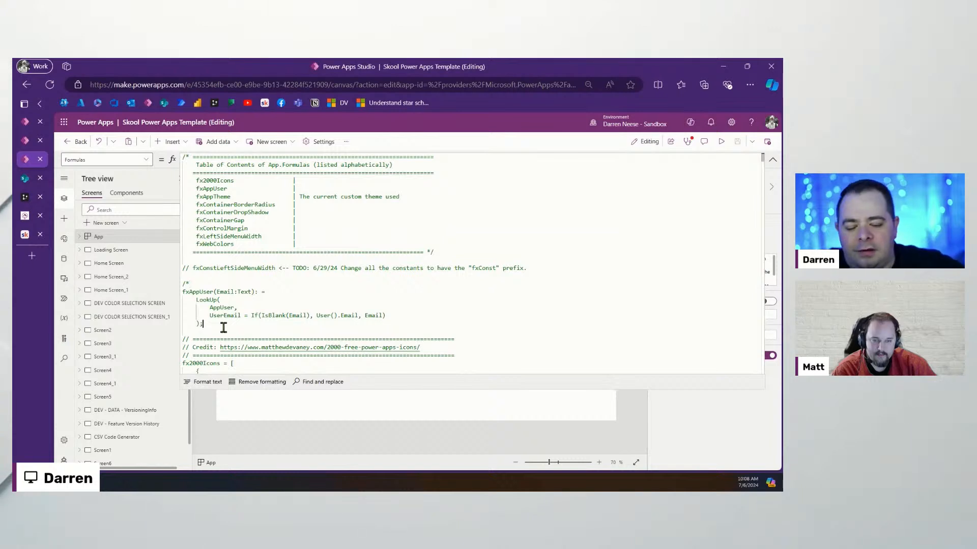
key(Return)
text(/)
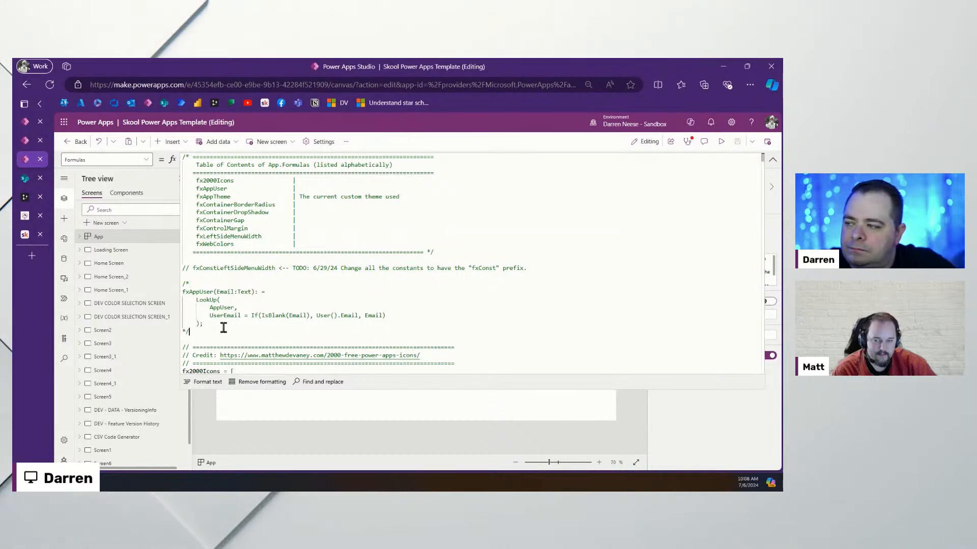
click(773, 163)
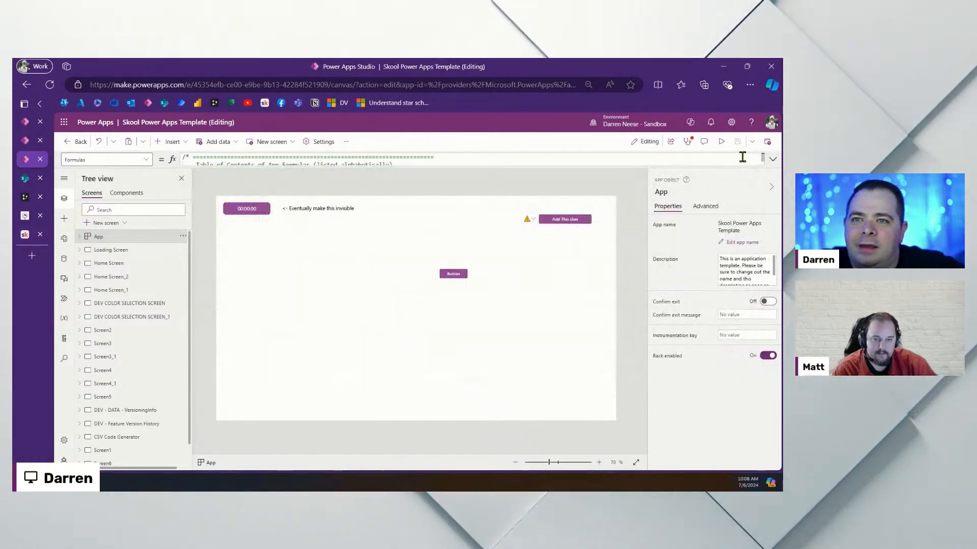
click(388, 309)
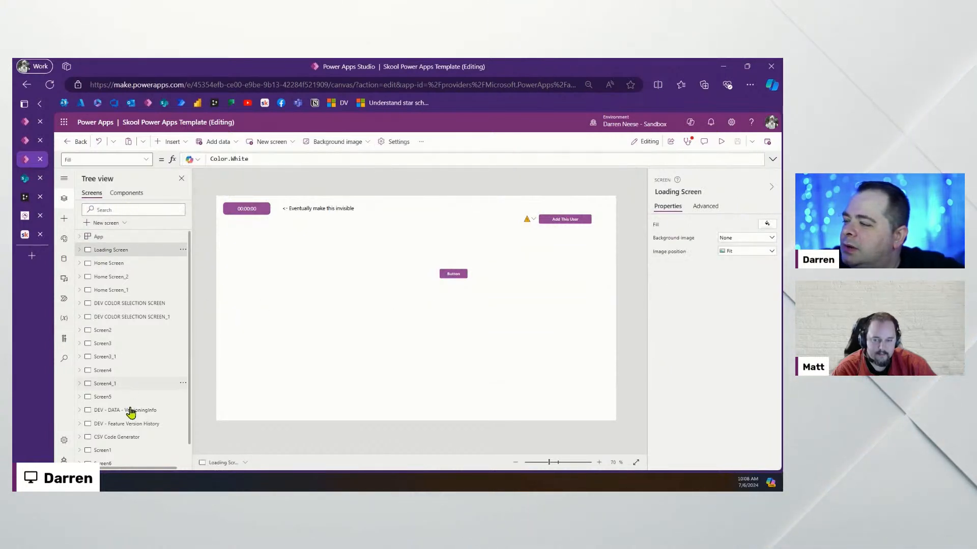
Select the green compUserInfo_1 instance on Screen7 and open the compUserInfo component from the Components list
scroll(131, 412, down, 1)
click(111, 456)
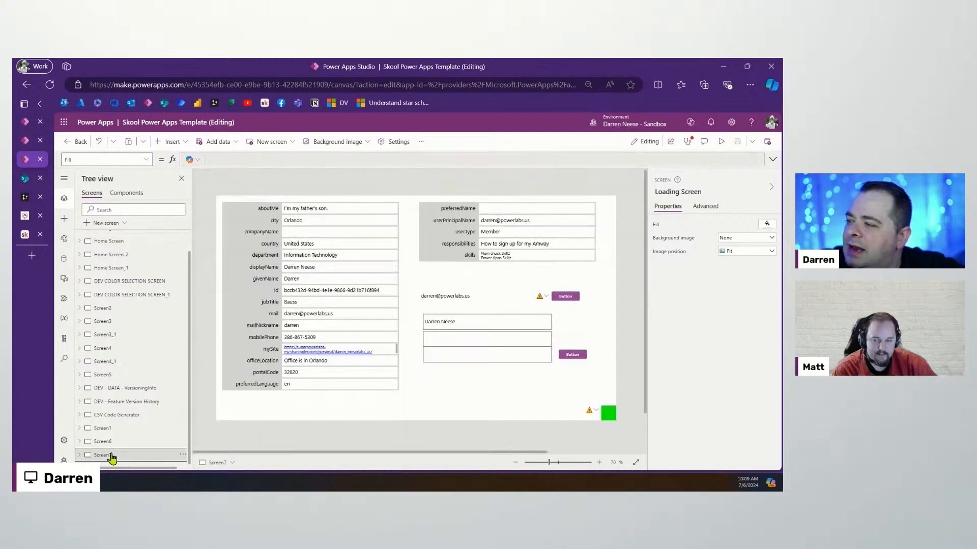
click(607, 419)
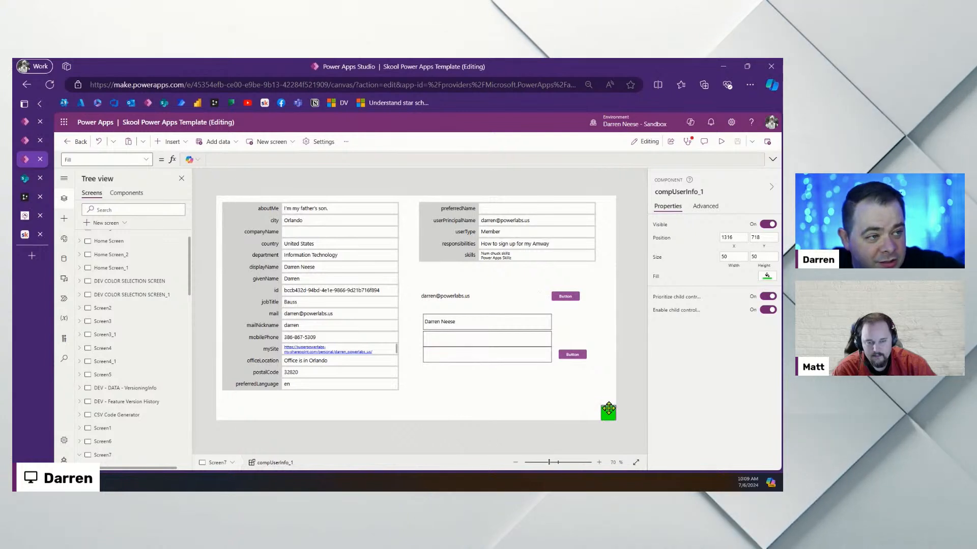
click(127, 194)
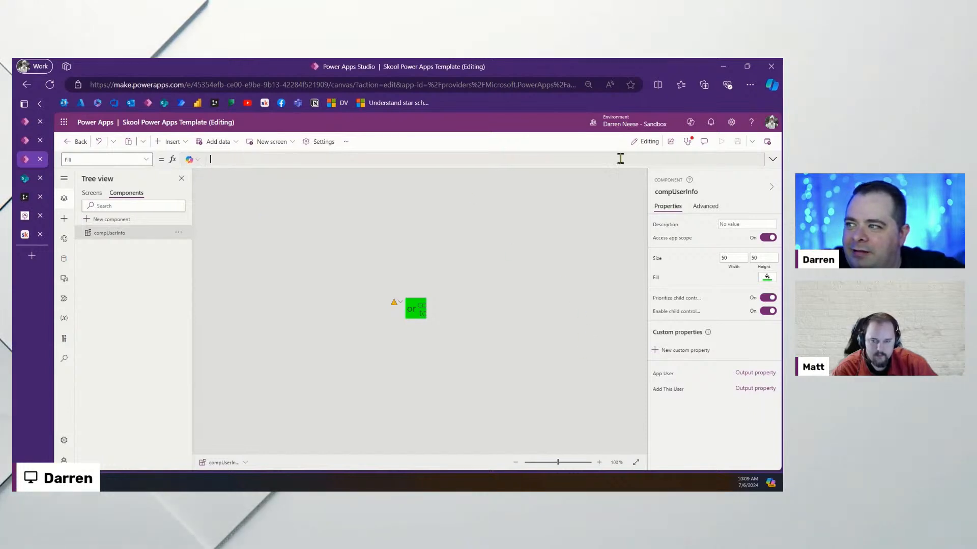
click(773, 160)
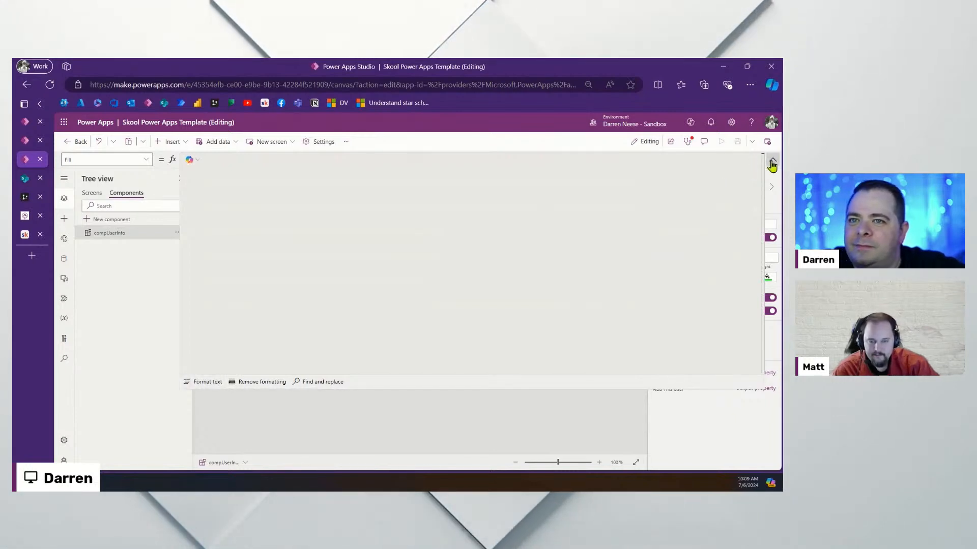
Open the App User output property's settings to see its Function returning a Record
click(771, 164)
click(664, 374)
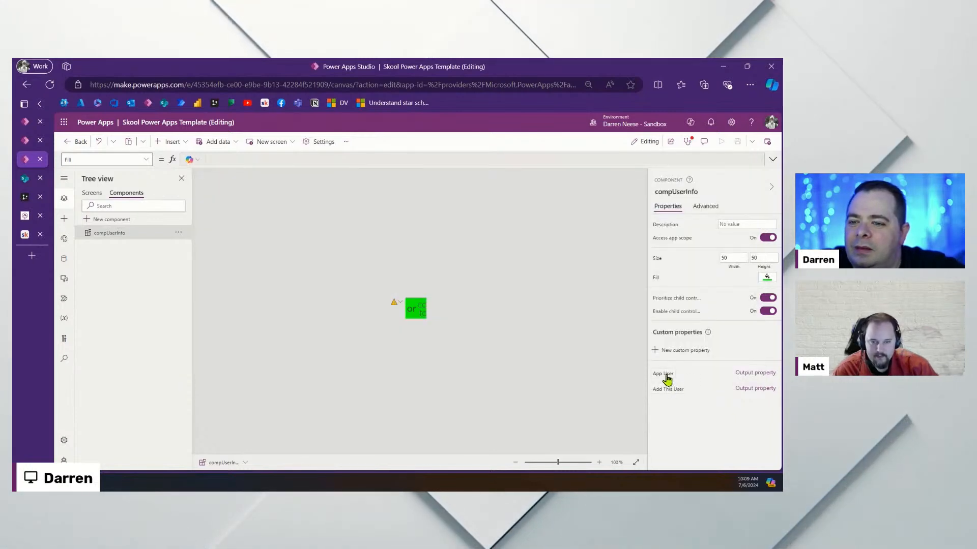
click(761, 375)
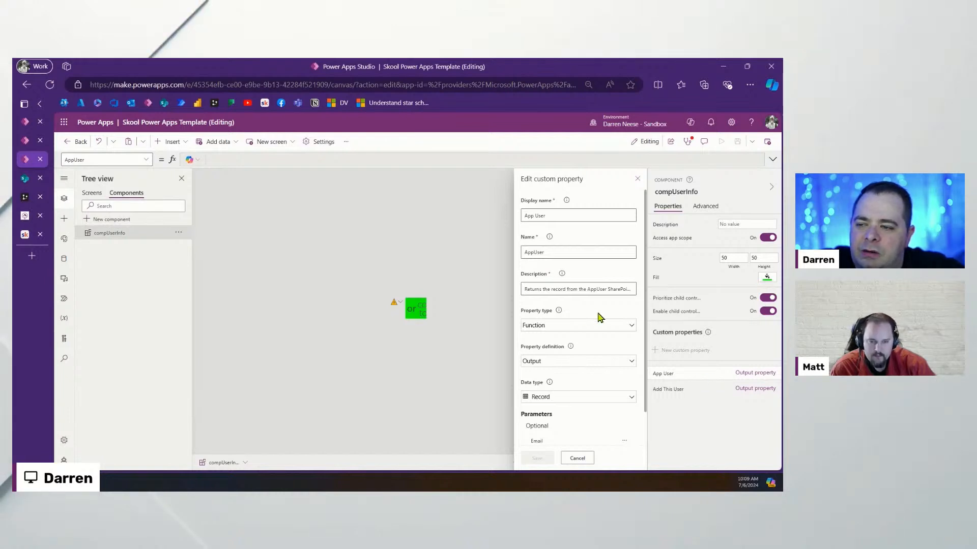
scroll(600, 317, down, 1)
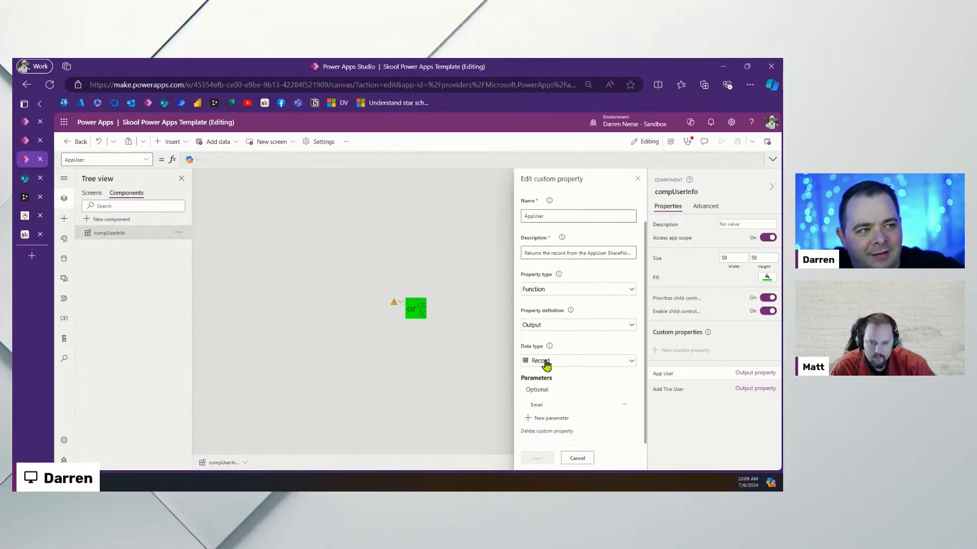
Zoom the browser page to 110% and switch to the drawSQL diagram
click(750, 85)
click(726, 155)
click(726, 155)
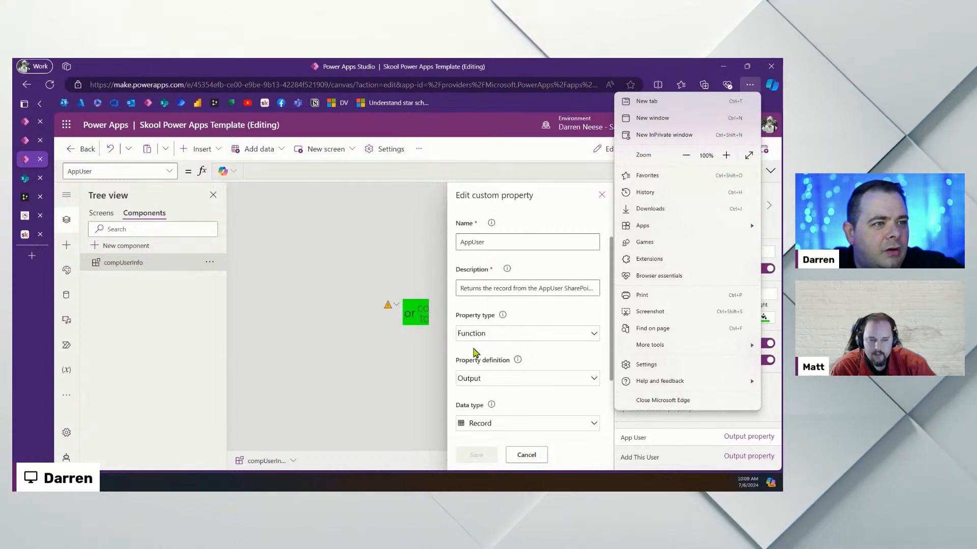
click(726, 156)
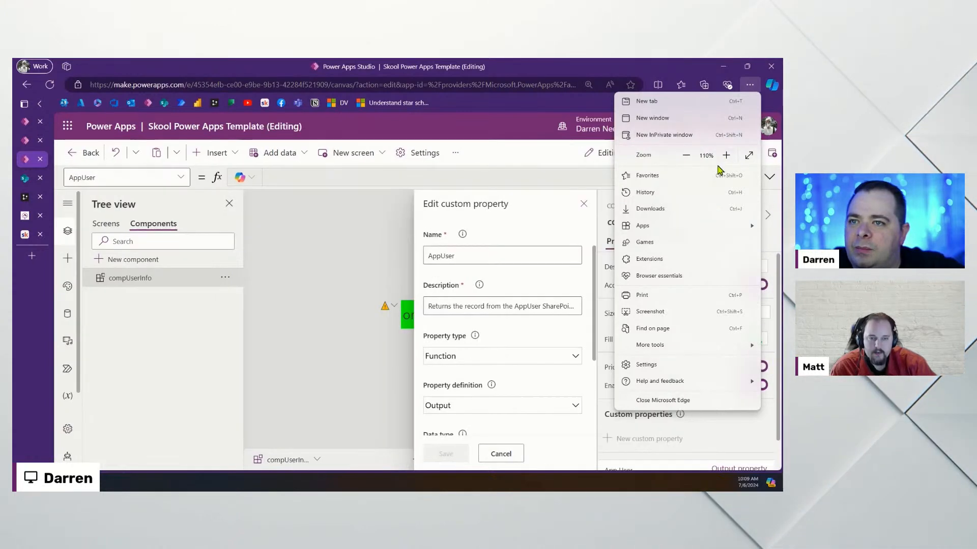
click(551, 235)
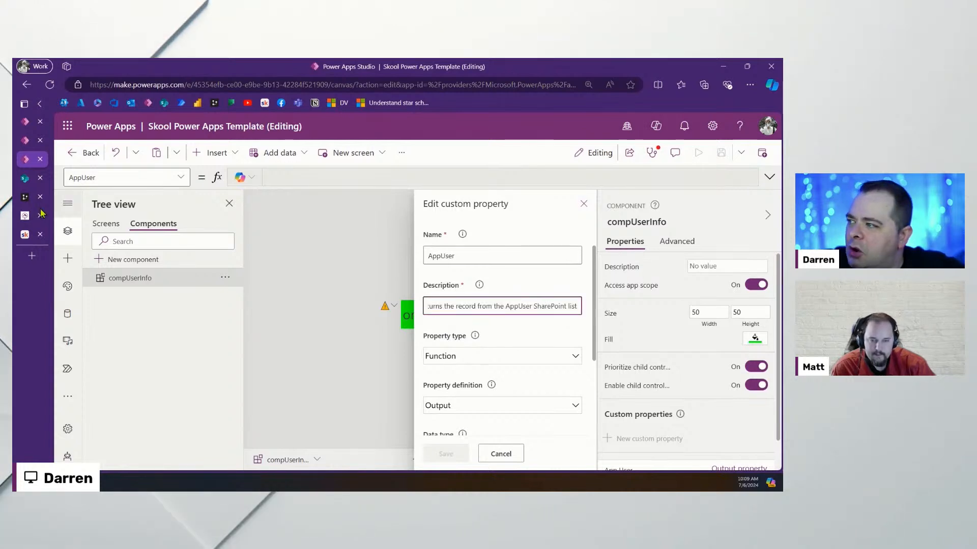
click(27, 199)
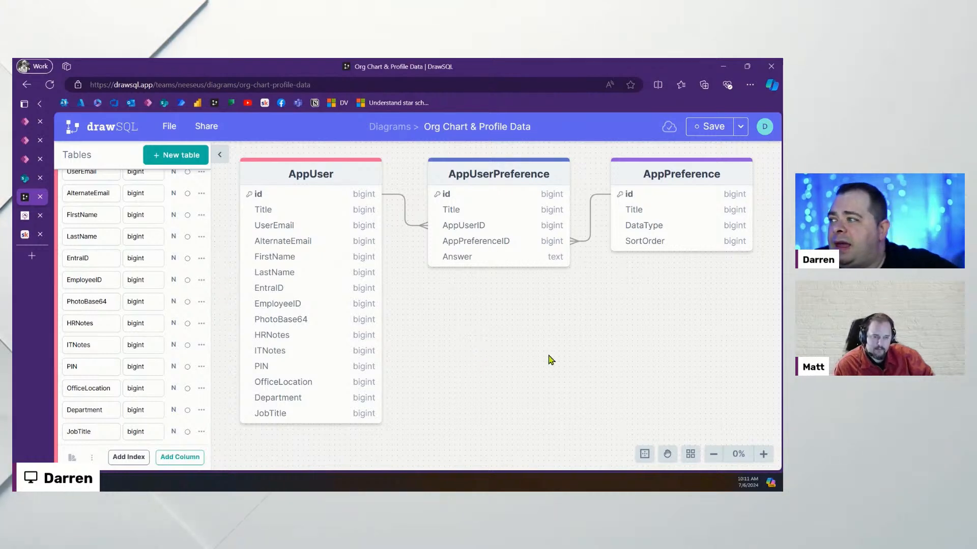
Add a Blank new screen to the Skool Power Apps Template, then switch to the Org Browser app
click(21, 162)
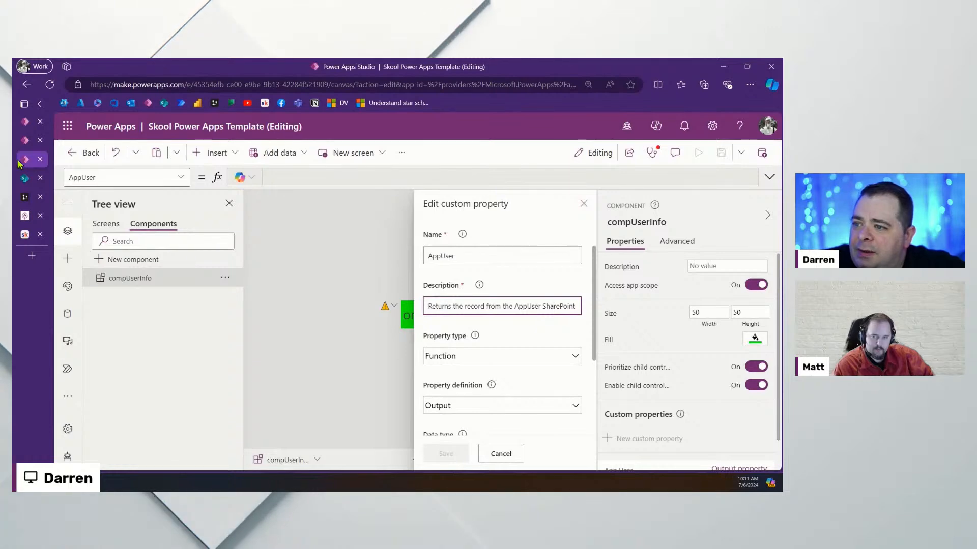
click(106, 223)
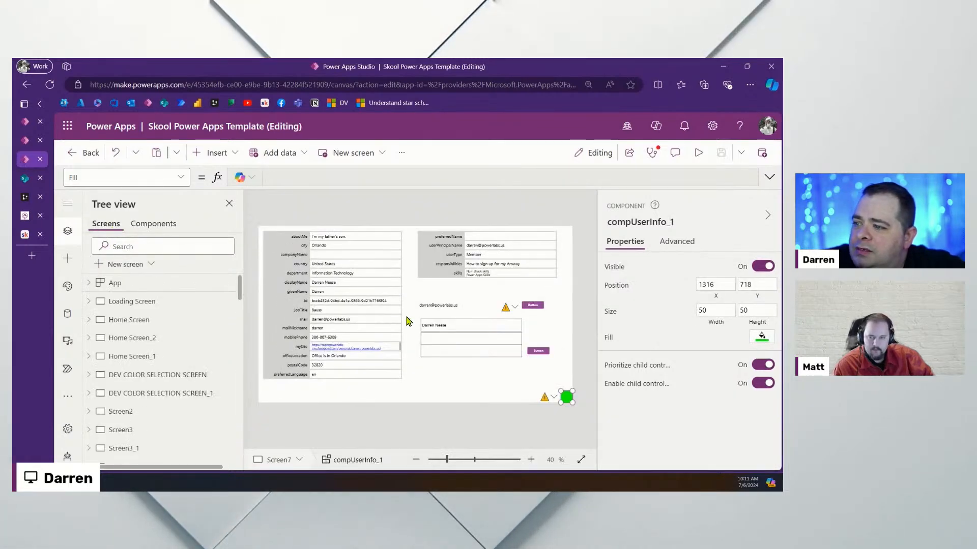
click(120, 266)
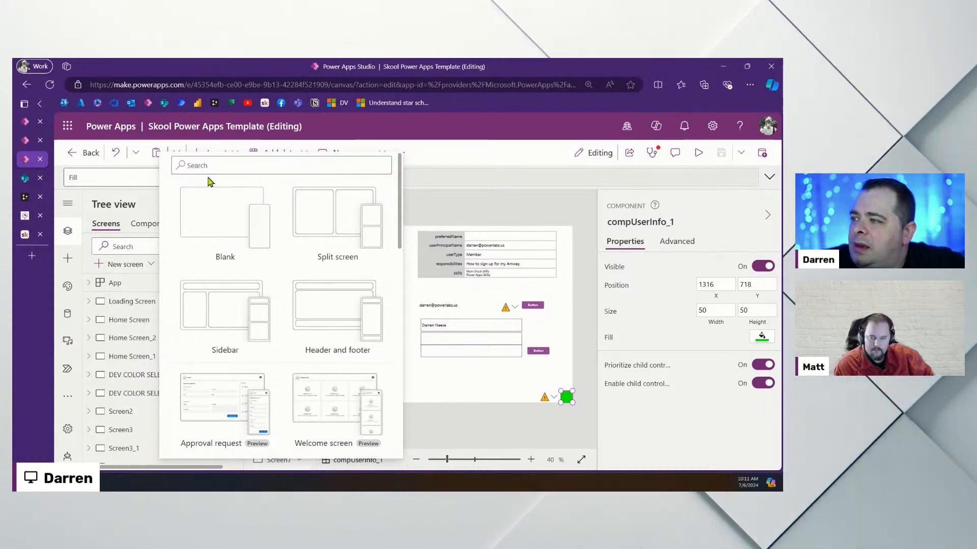
click(203, 215)
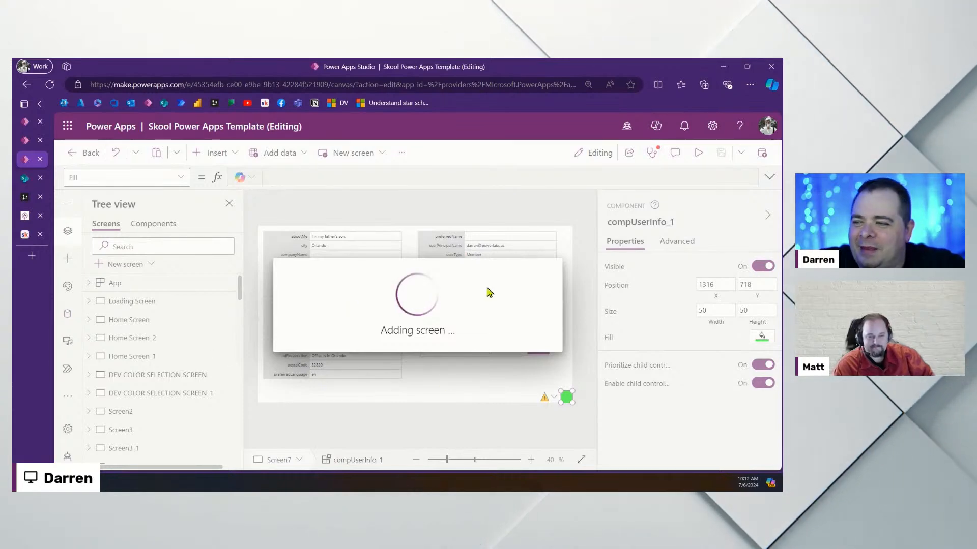
click(26, 141)
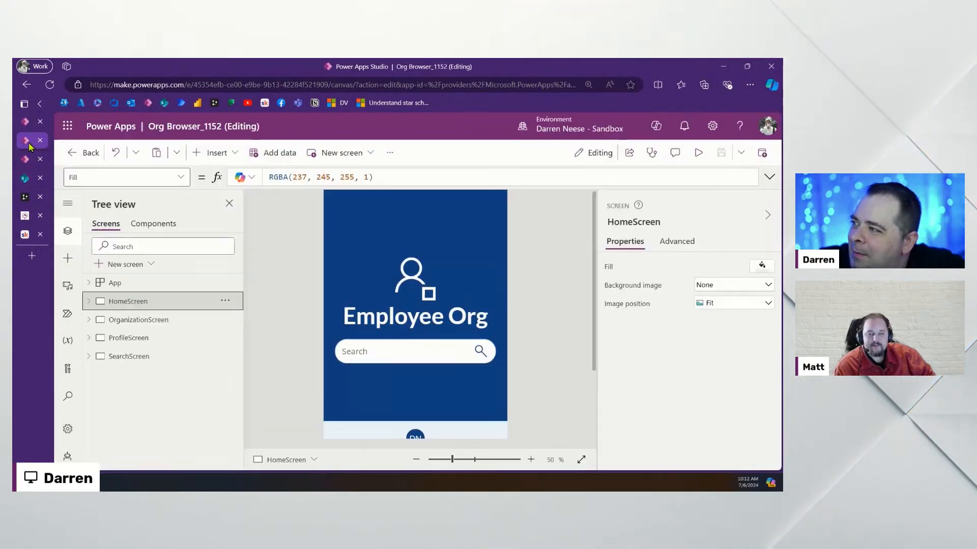
Show SearchScreen and select the GallerySearchUser gallery to see its Office365Users.SearchUser Items formula
click(157, 342)
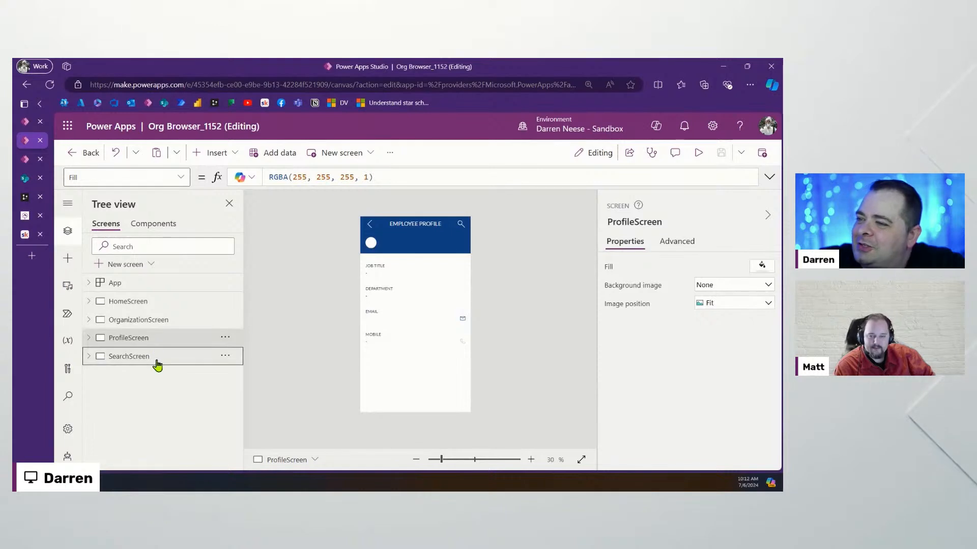
click(158, 359)
click(410, 320)
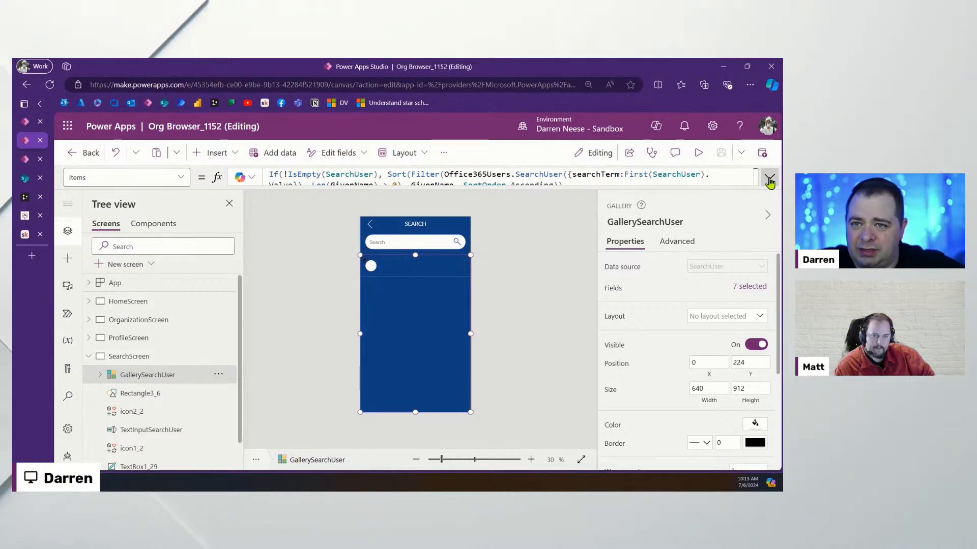
click(769, 177)
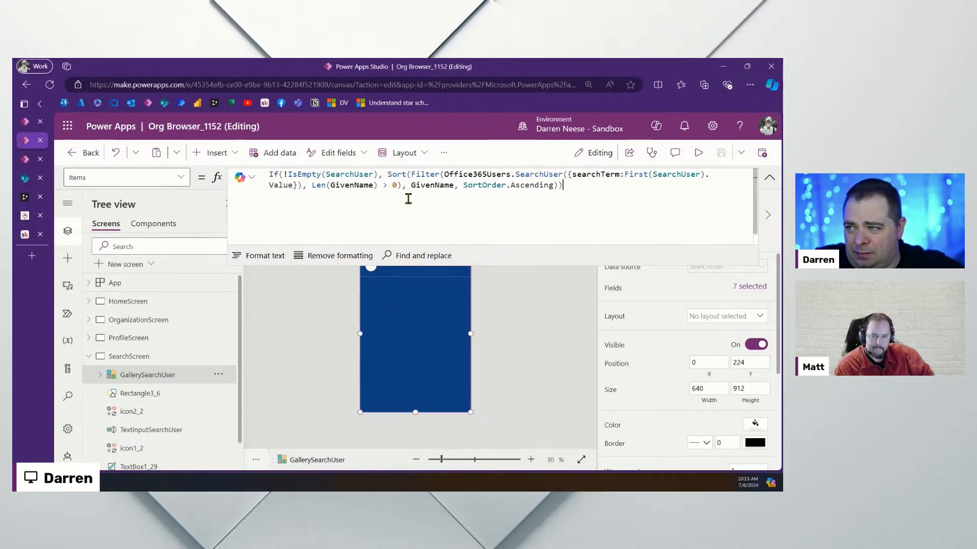
click(408, 201)
drag(570, 176, 700, 176)
click(769, 178)
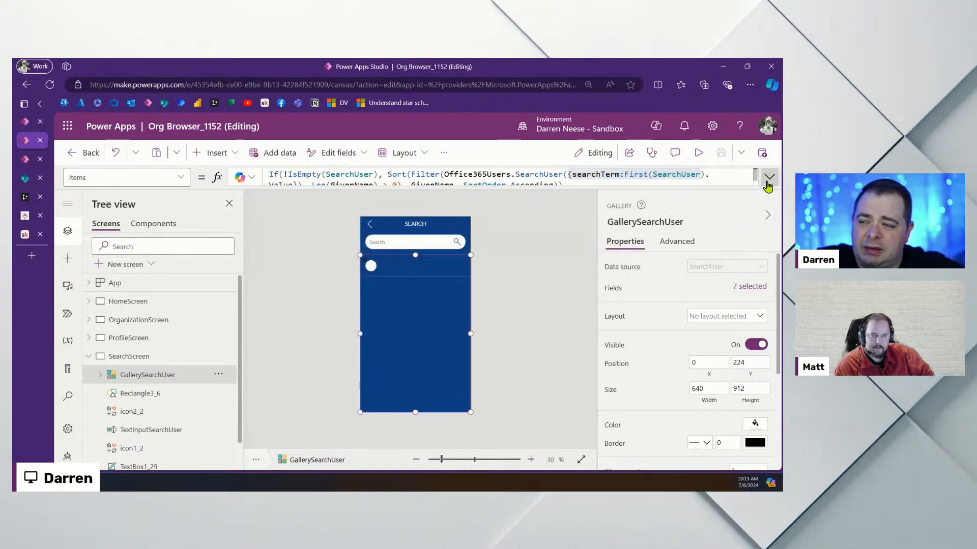
click(542, 339)
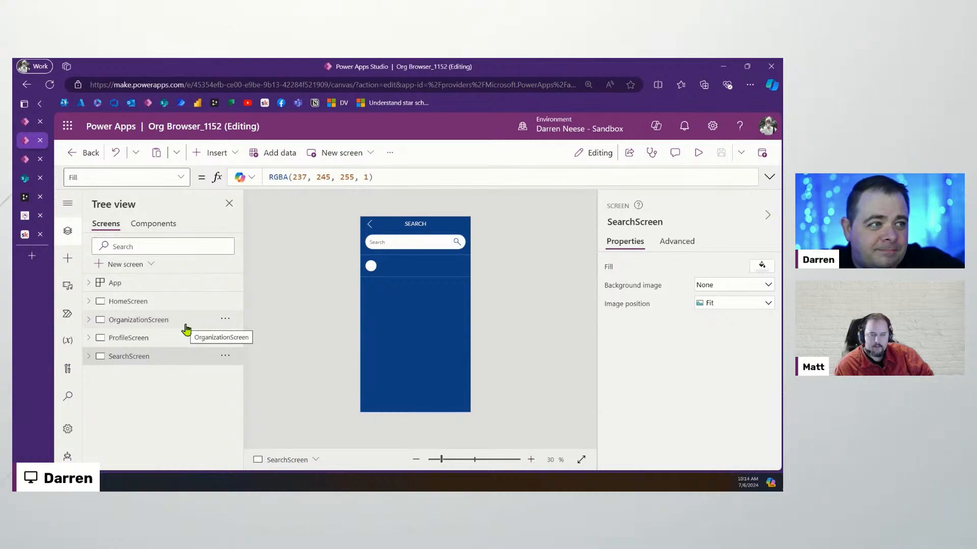
click(425, 365)
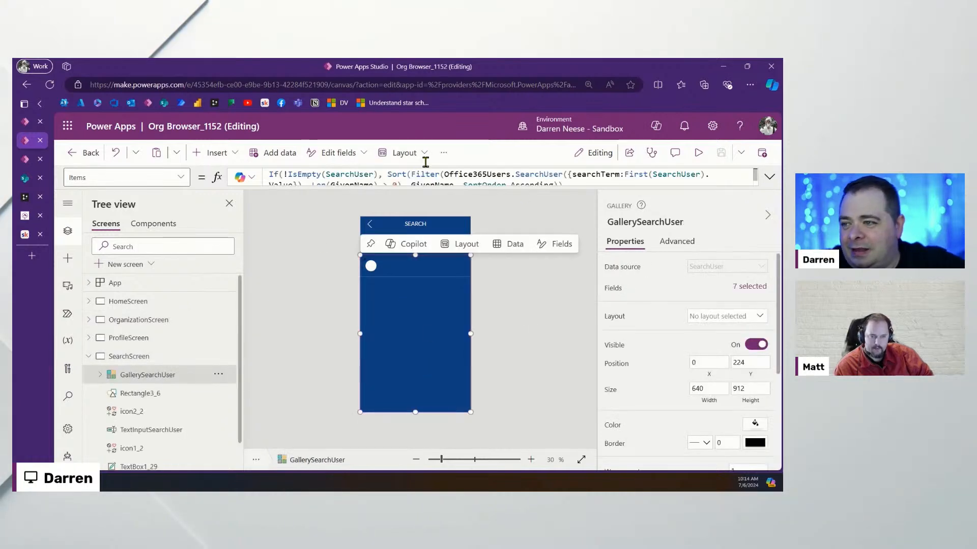
In app Settings, change the Data row limit from 500 to 2000 and close Settings
click(443, 153)
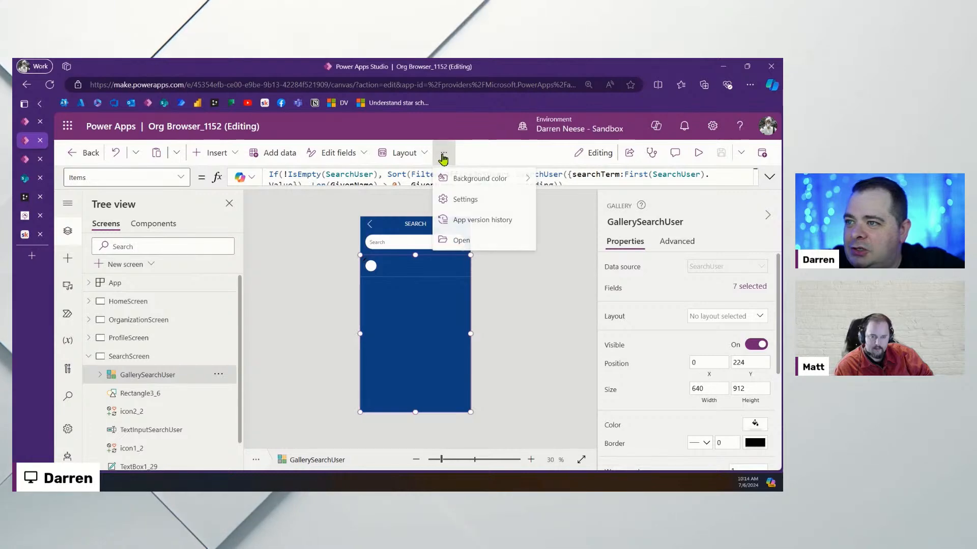
click(468, 198)
scroll(356, 316, down, 10)
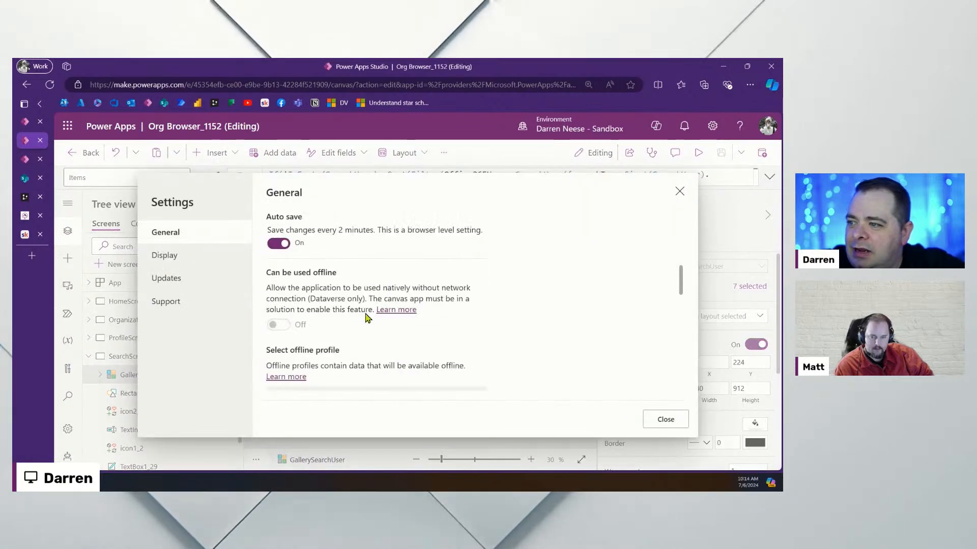
scroll(333, 318, up, 2)
double_click(293, 308)
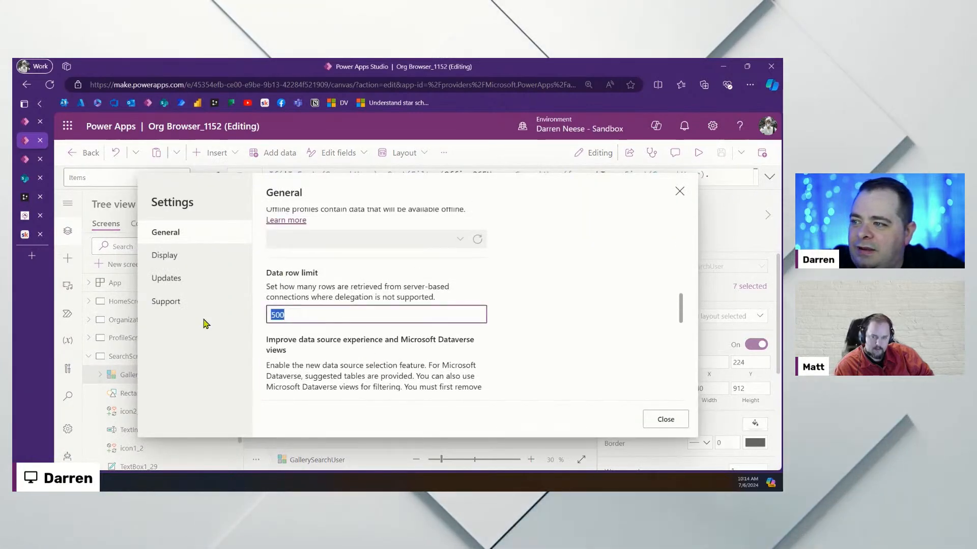
text(2000)
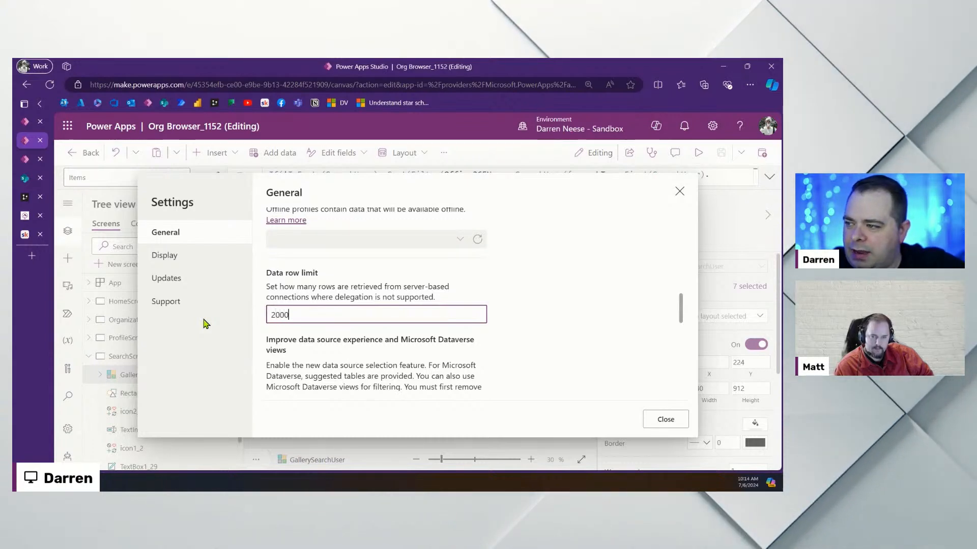
click(665, 420)
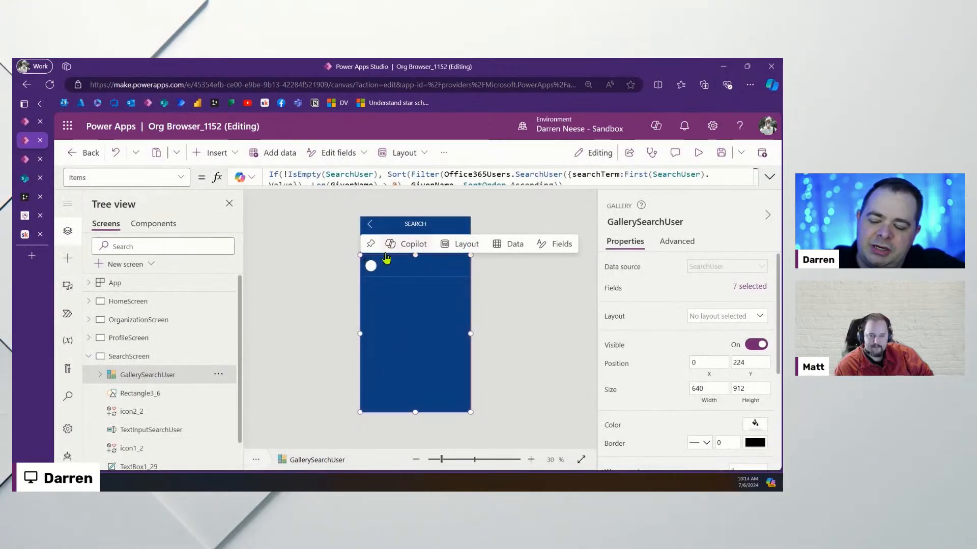
click(24, 179)
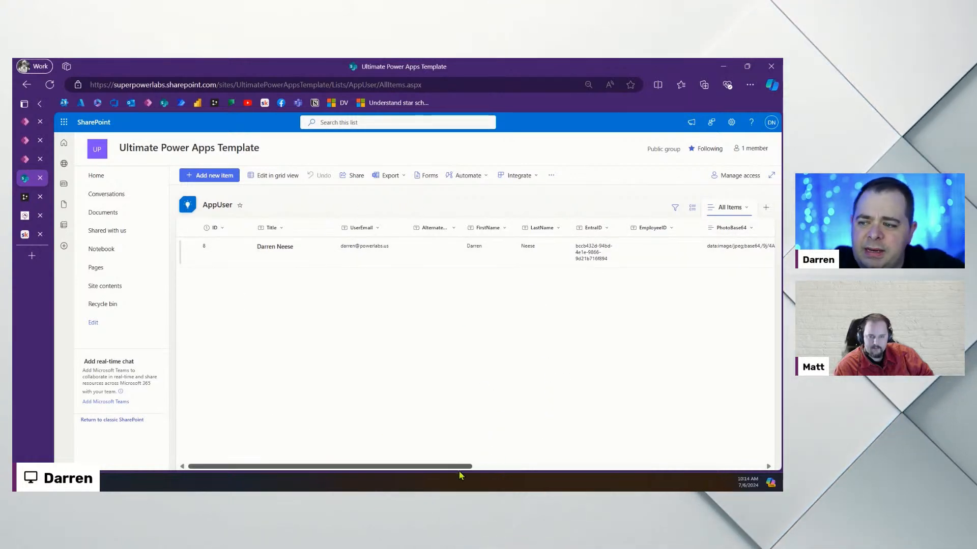
drag(459, 465, 766, 458)
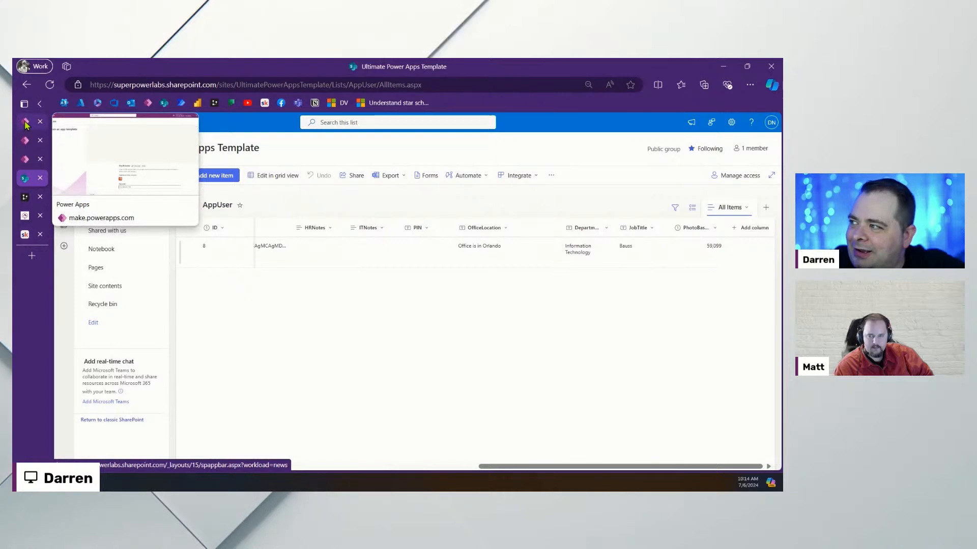
click(28, 139)
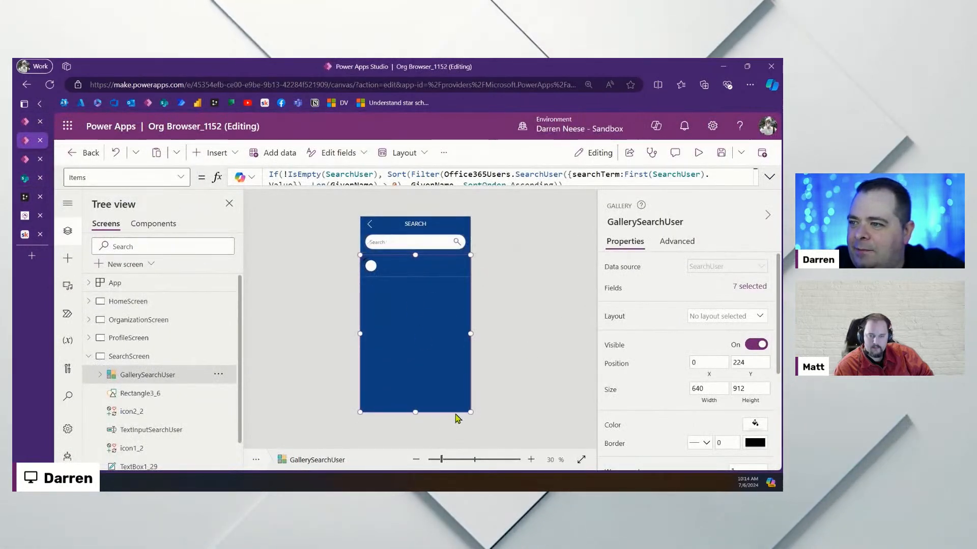
Insert Label1 on SearchScreen, sized and placed in the gallery's first row, then switch to the Skool template
click(216, 153)
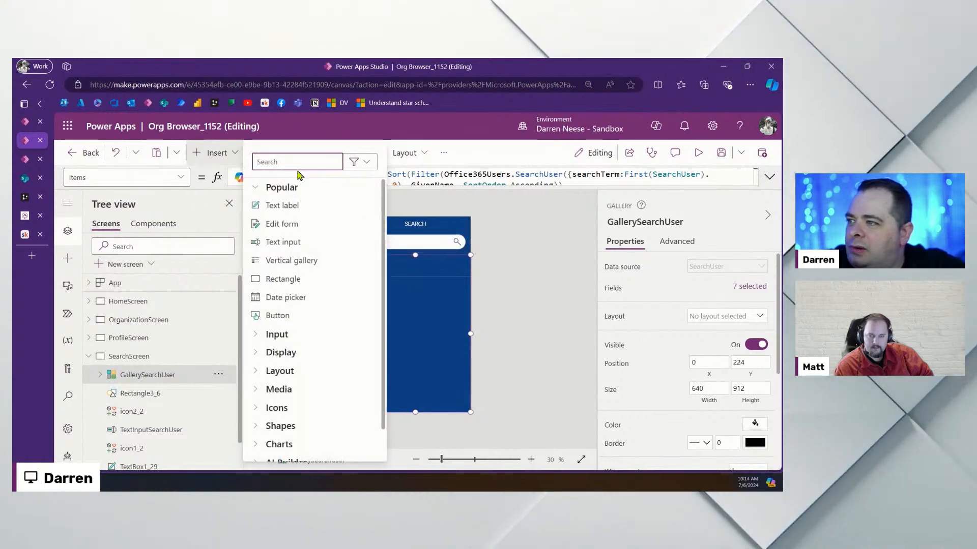
click(304, 206)
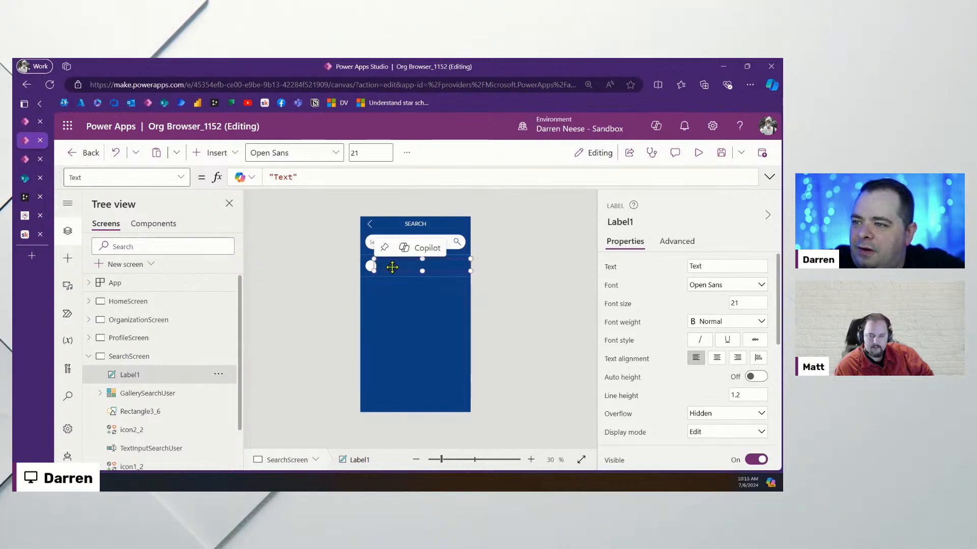
drag(375, 268, 394, 271)
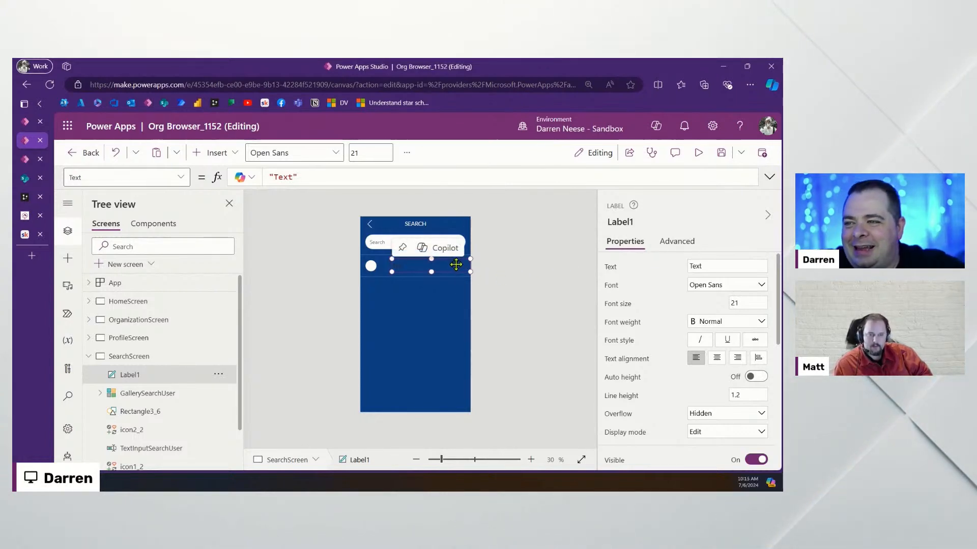
drag(454, 268, 453, 269)
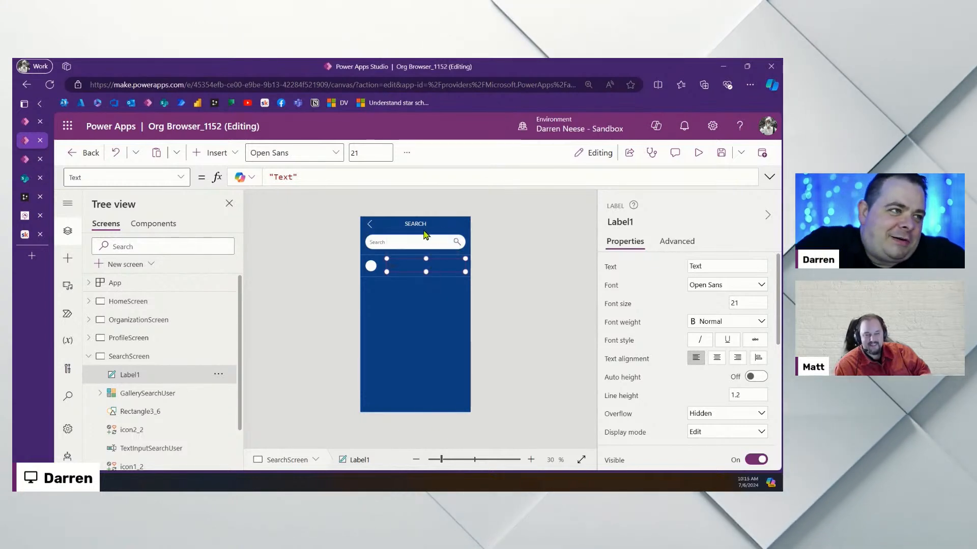
click(26, 163)
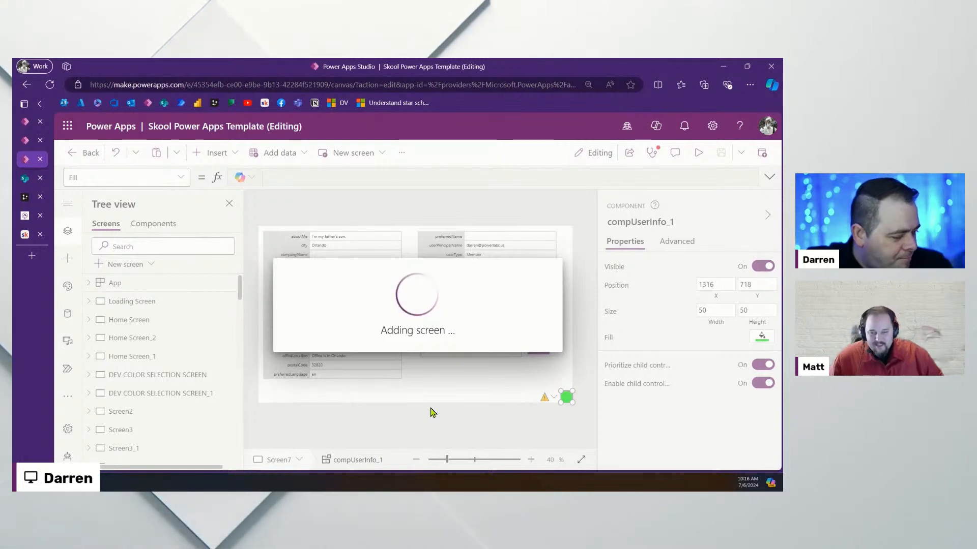
Close the unused Create an app tab and return to the Org Browser_1152 app
click(26, 125)
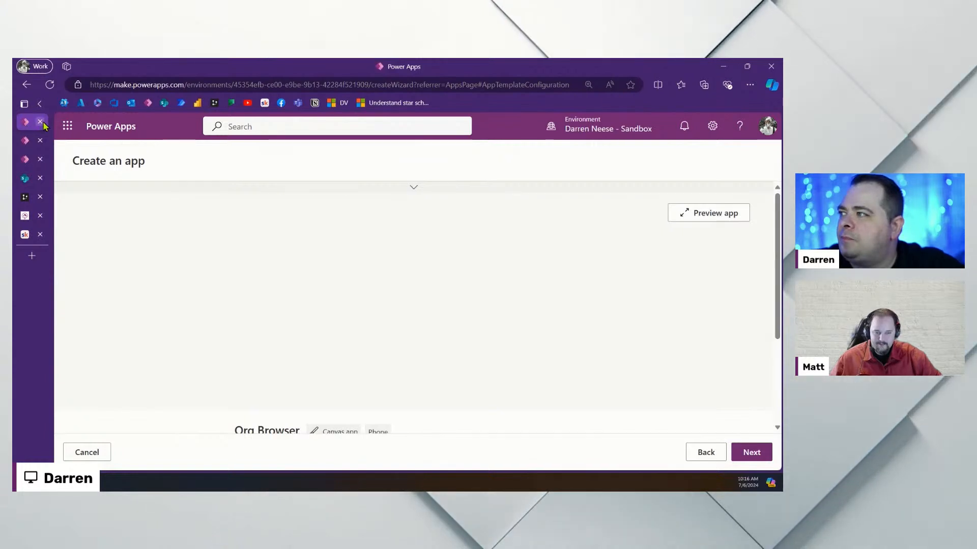
click(40, 122)
click(27, 140)
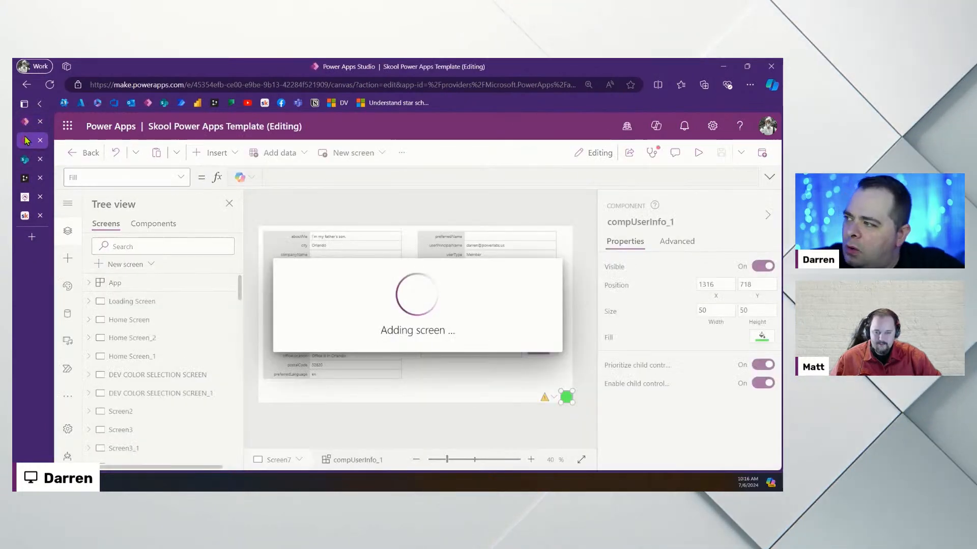
click(25, 122)
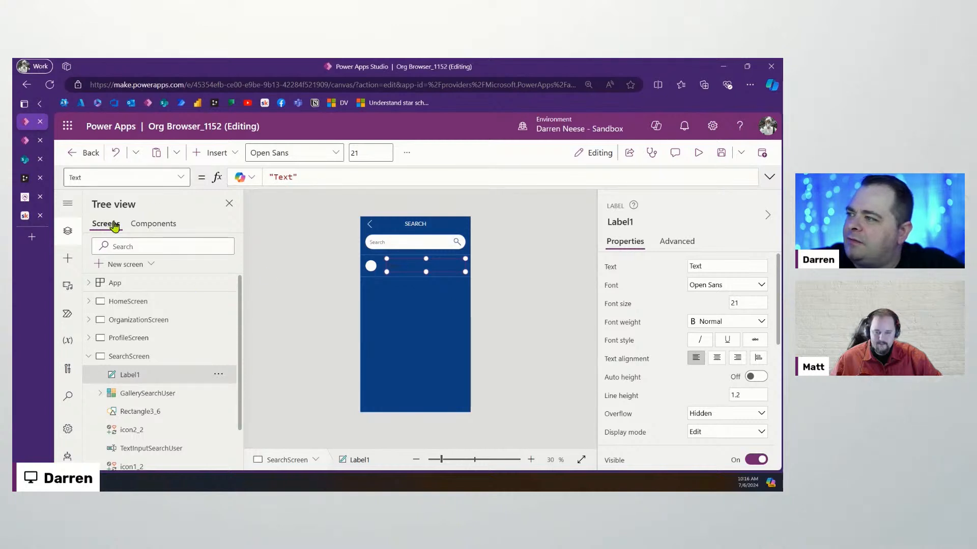
Add a new Screen1 to Org Browser and collapse SearchScreen in the tree
click(116, 265)
click(244, 325)
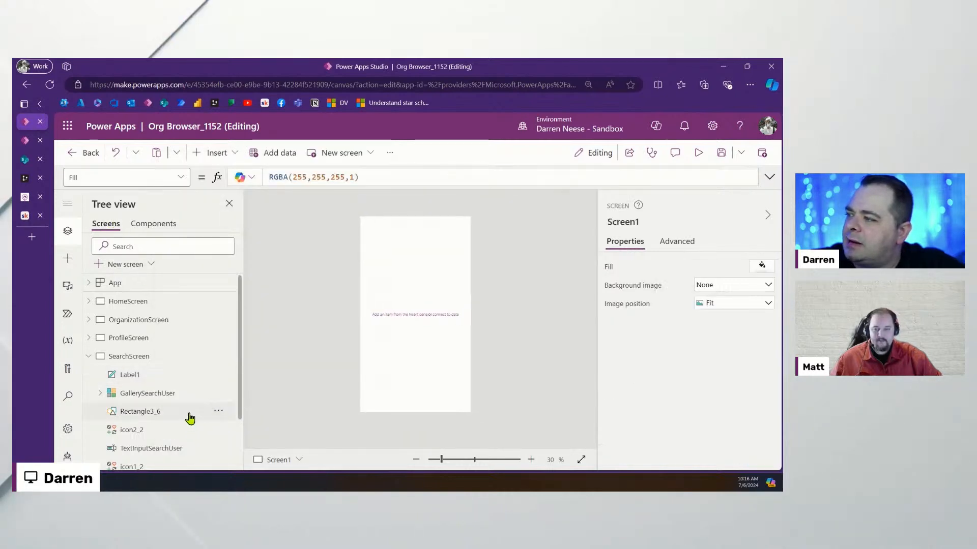
click(88, 358)
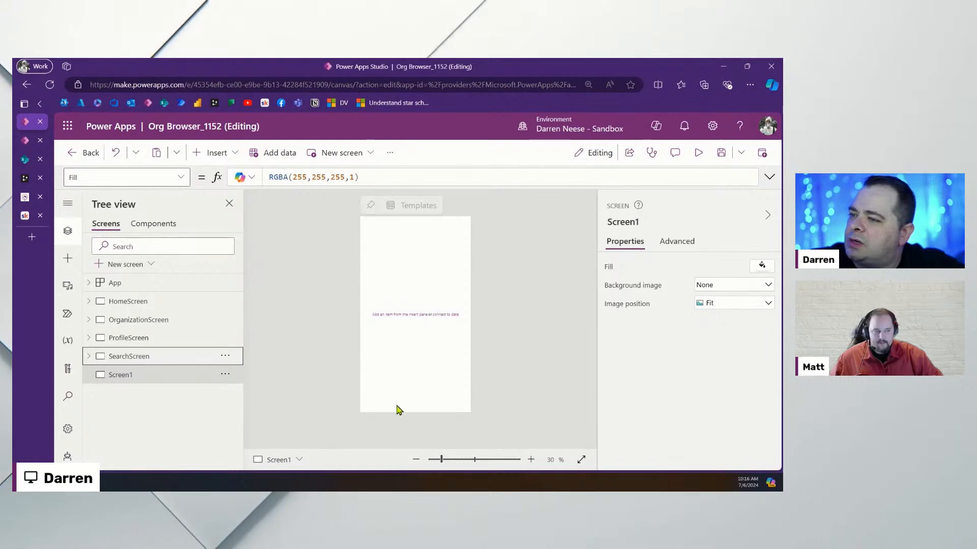
Open a new browser tab showing the Power Apps maker home
click(25, 140)
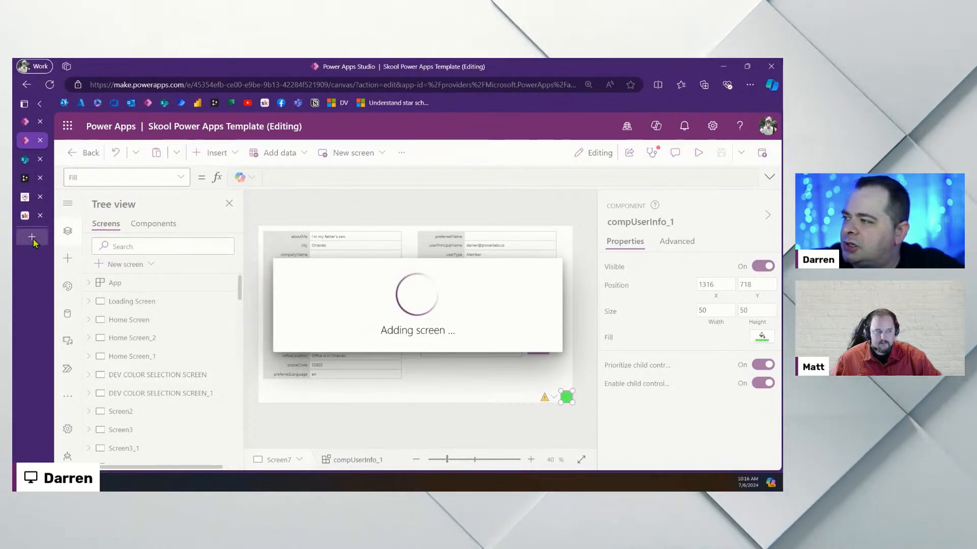
key(ctrl+t)
click(247, 206)
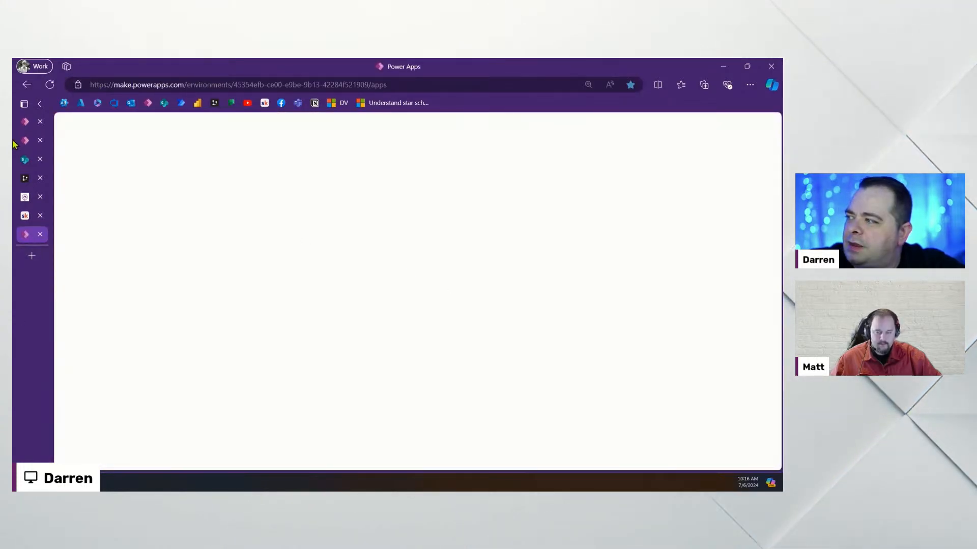
Move the Power Apps home tab higher in the tab list and start a new app from a page design
click(26, 142)
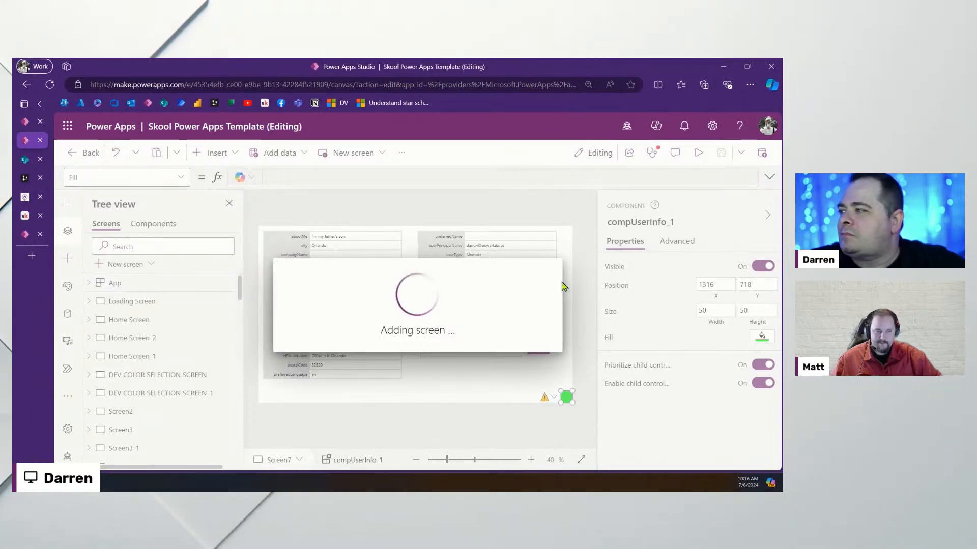
drag(24, 235, 23, 161)
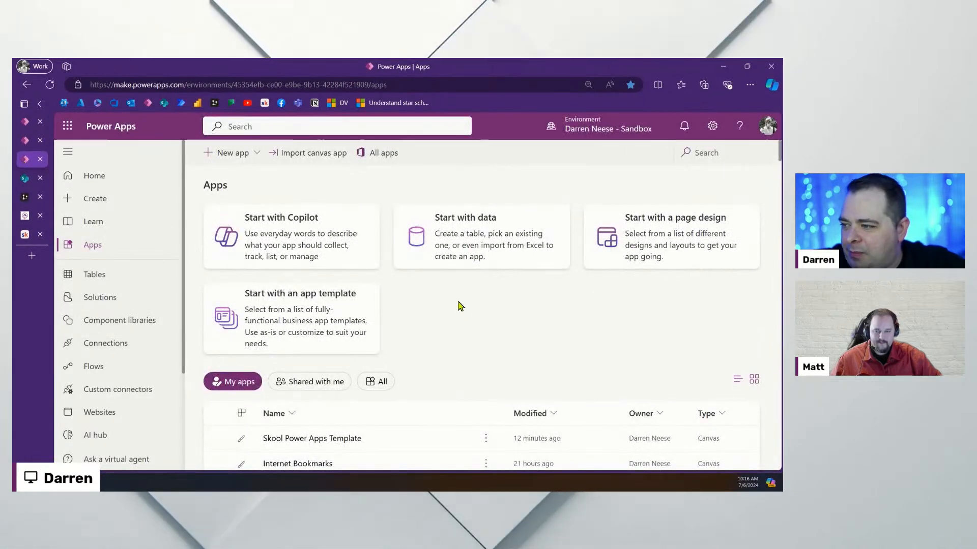
click(245, 155)
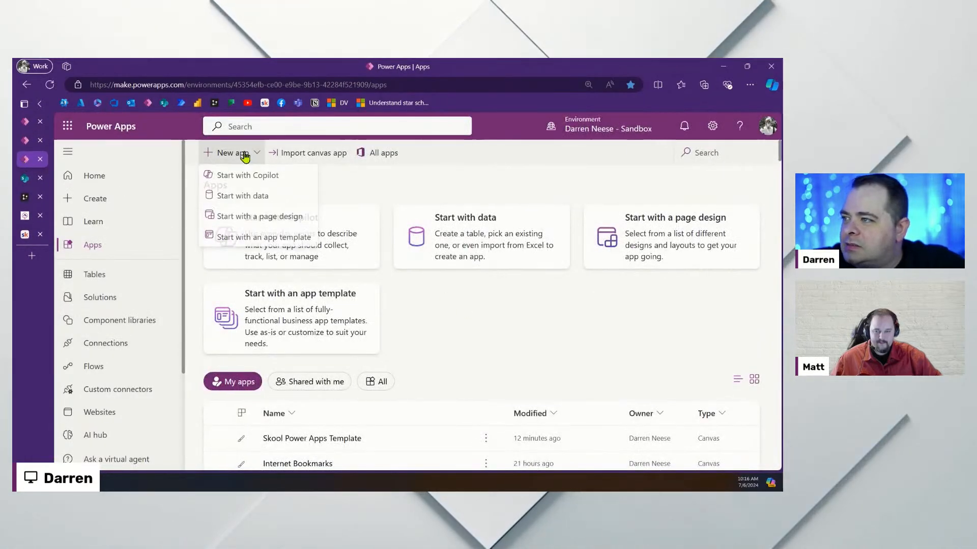
click(258, 217)
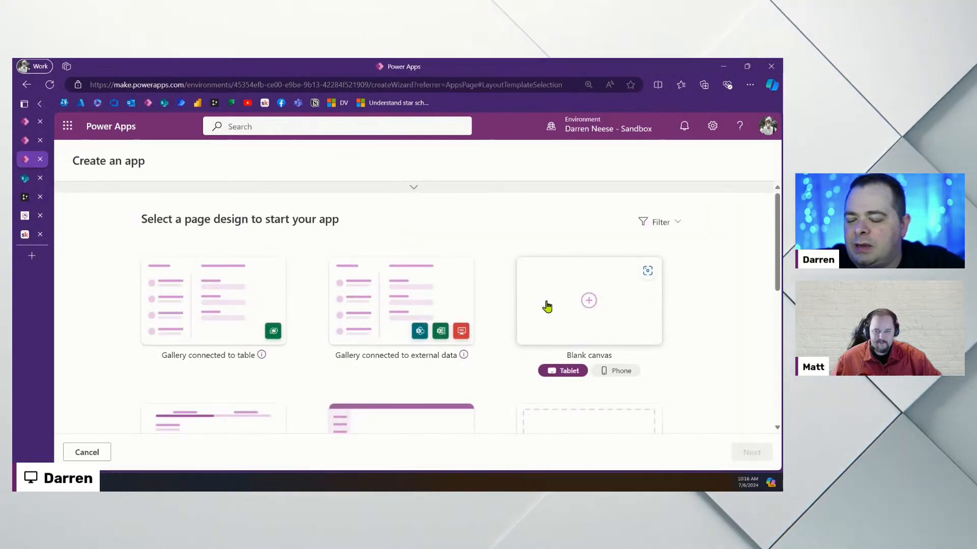
Create the app from the Blank canvas card in Tablet format and select the empty Screen1
click(550, 300)
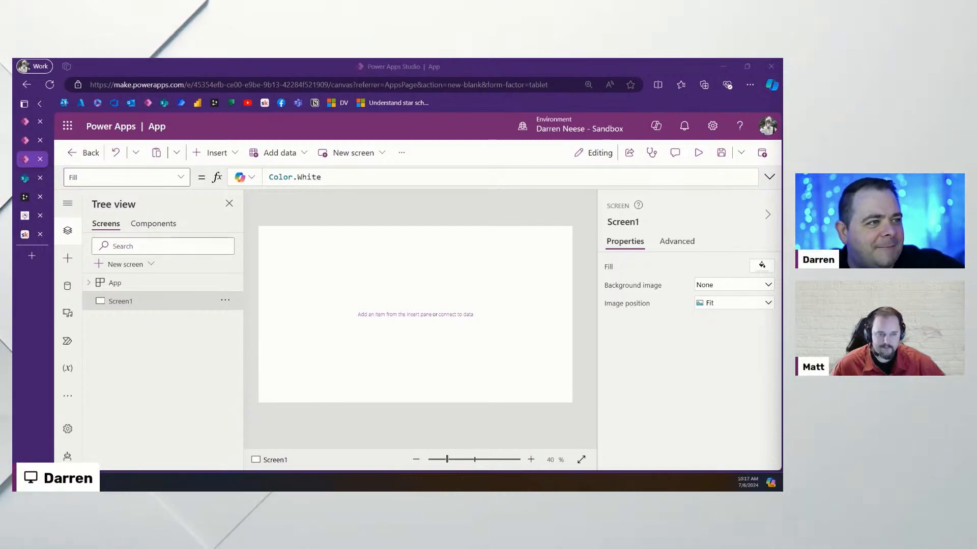
click(369, 274)
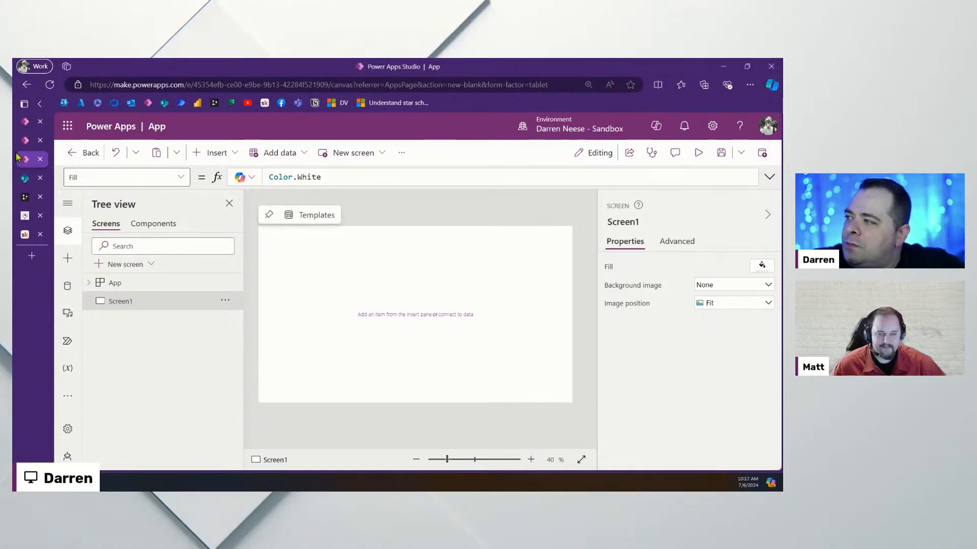
In the new blank tablet app, rename Screen1 to 'Loading Screen'
click(25, 141)
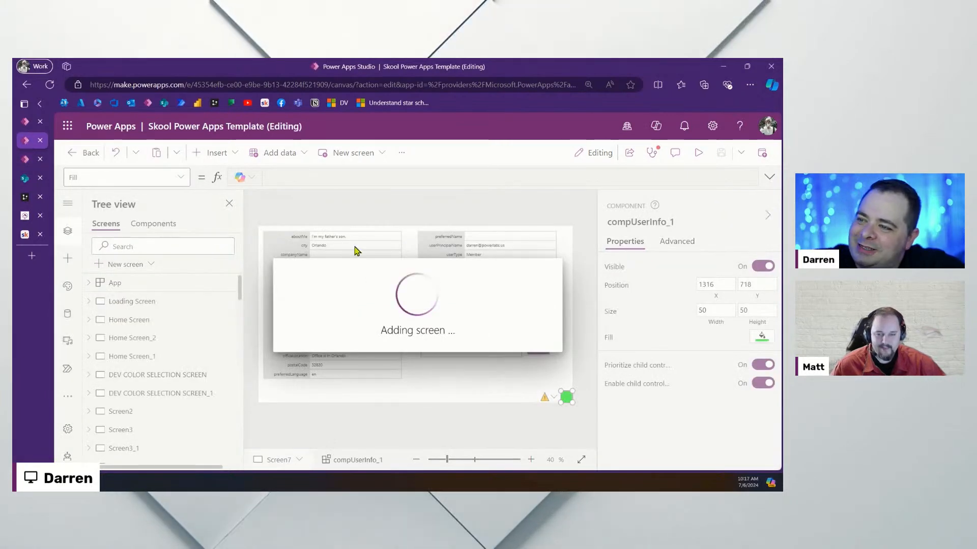
click(25, 159)
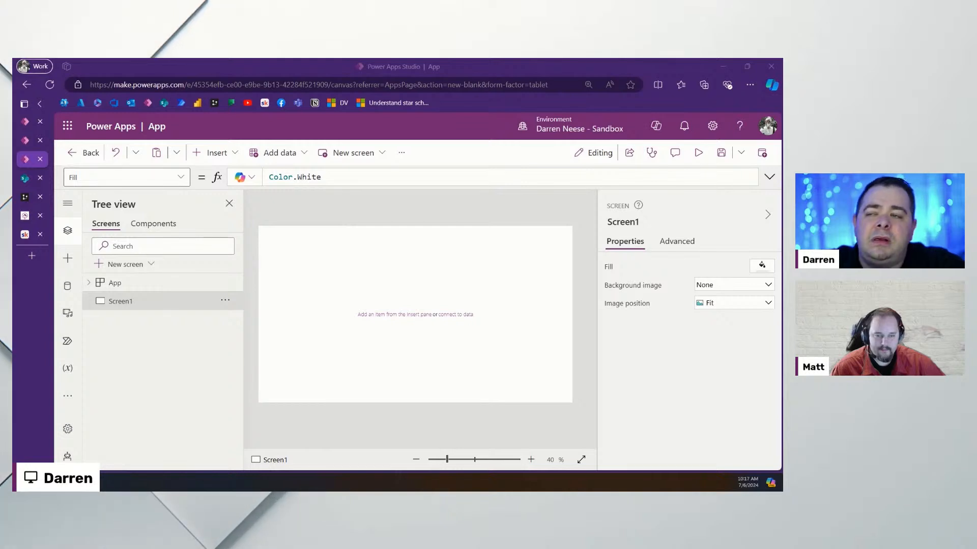
click(479, 252)
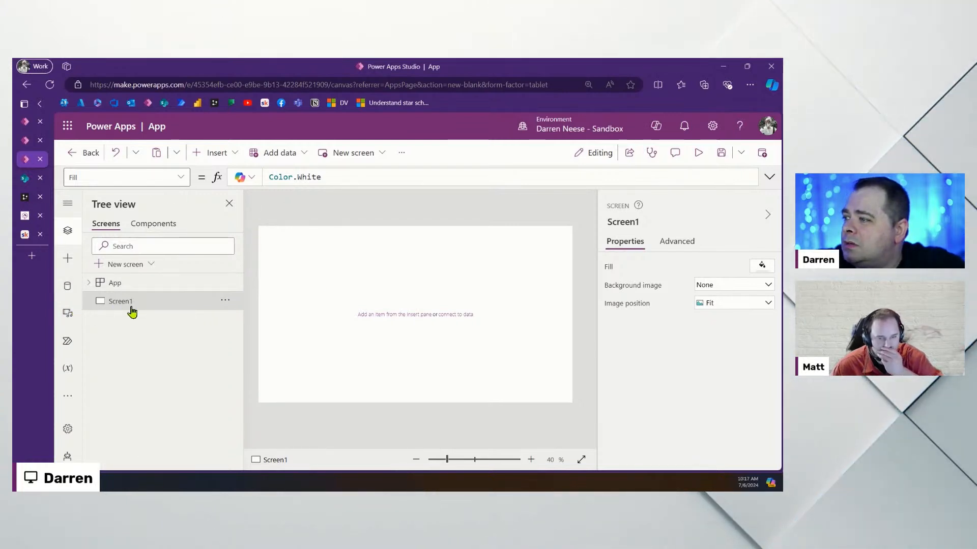
click(627, 223)
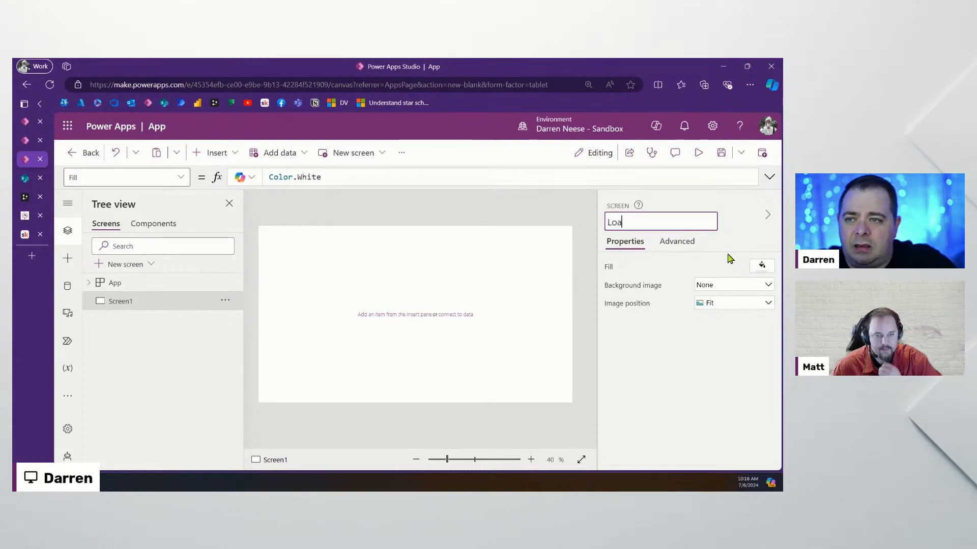
text(Loading Screen)
key(Return)
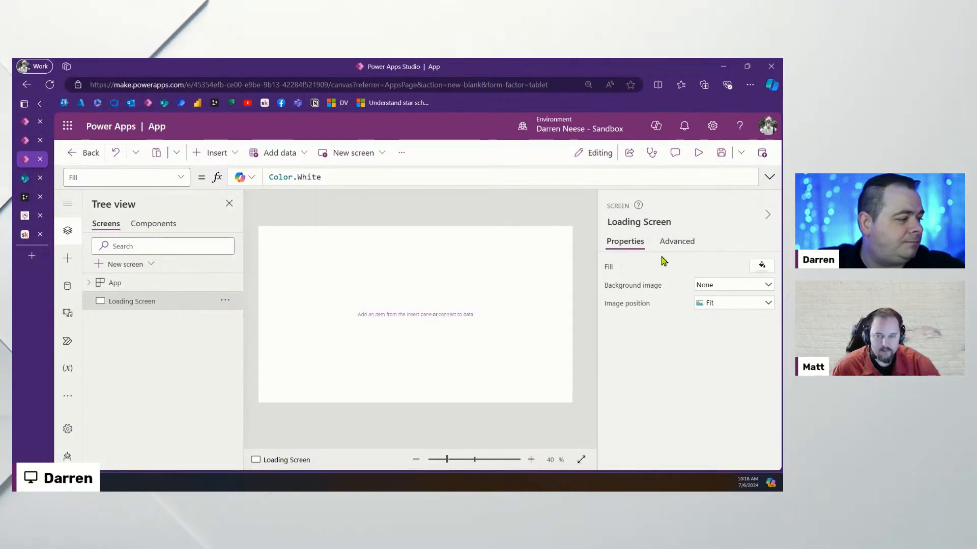
Add a blank screen and name it 'Home Screen'
click(125, 266)
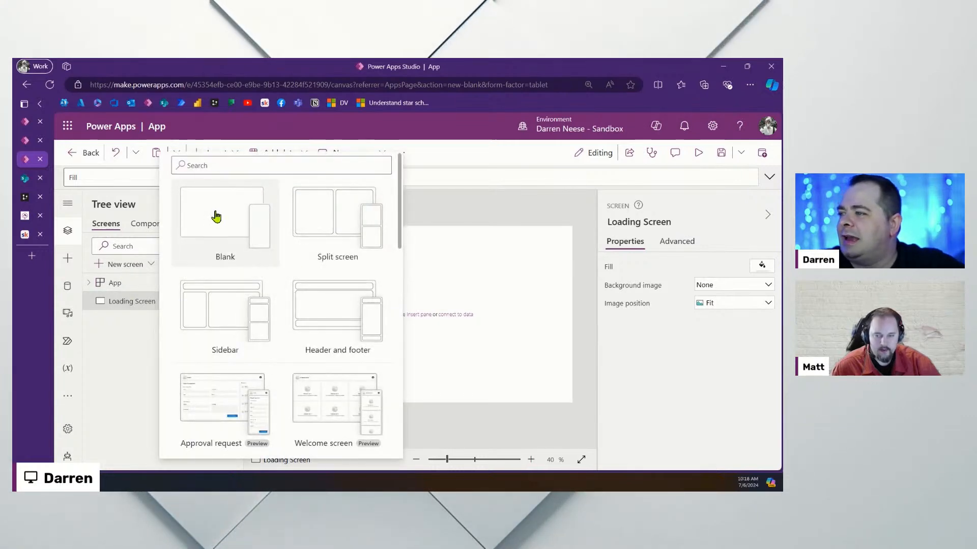
click(217, 215)
click(627, 222)
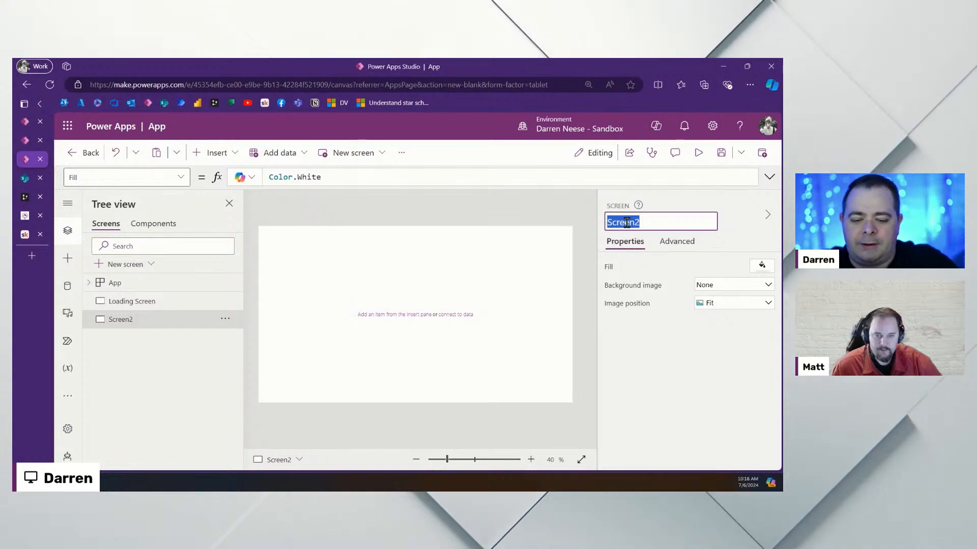
text(Home Screen)
key(Return)
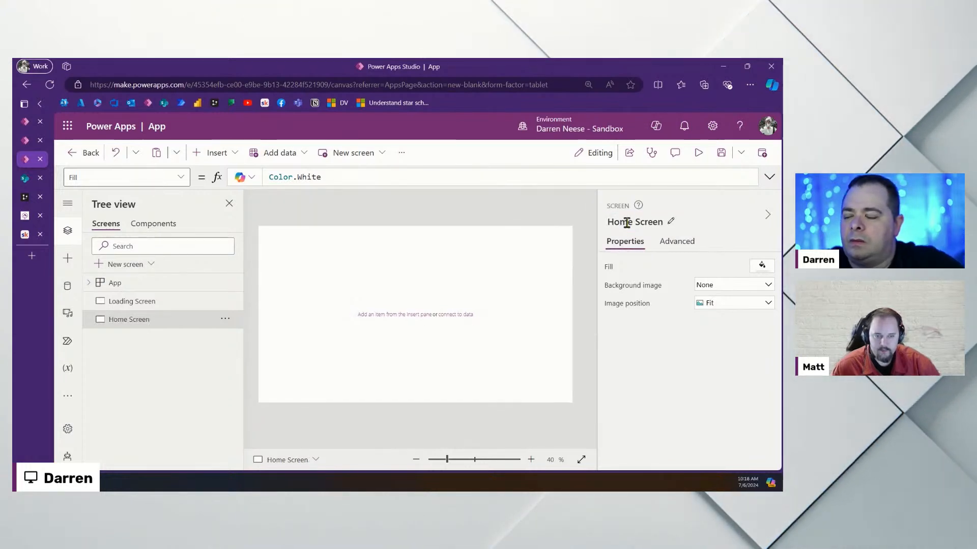
click(160, 283)
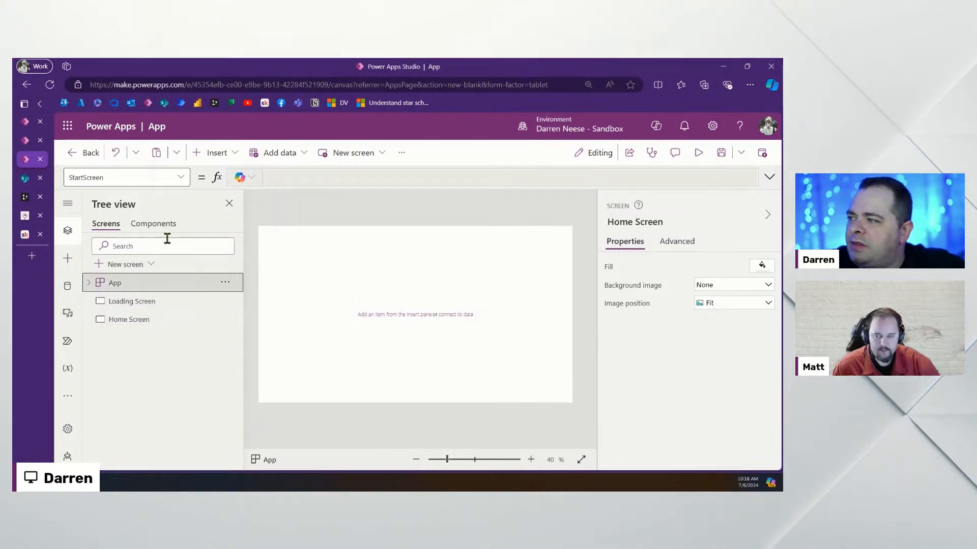
Paste the user-provisioning formula into the Loading Screen's OnVisible property
click(183, 179)
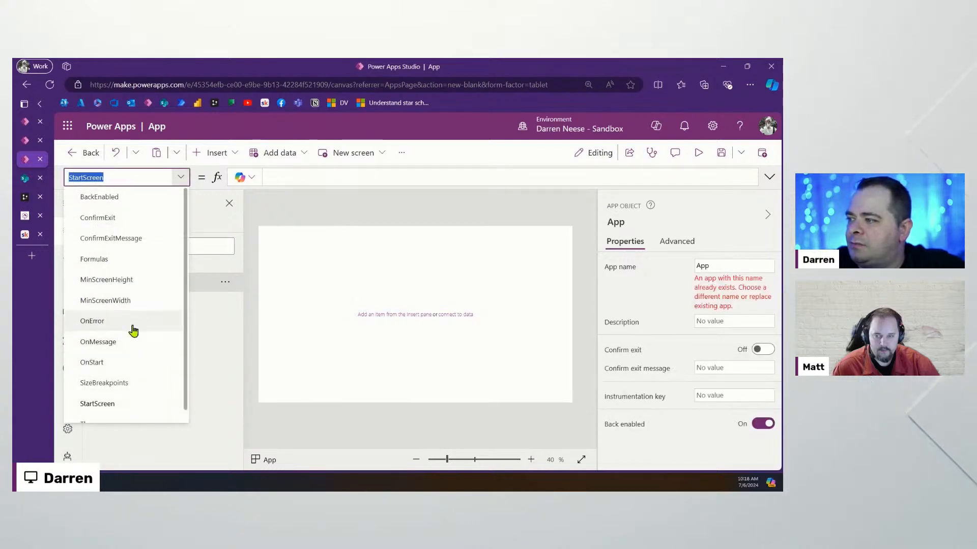
click(368, 281)
click(203, 303)
click(143, 304)
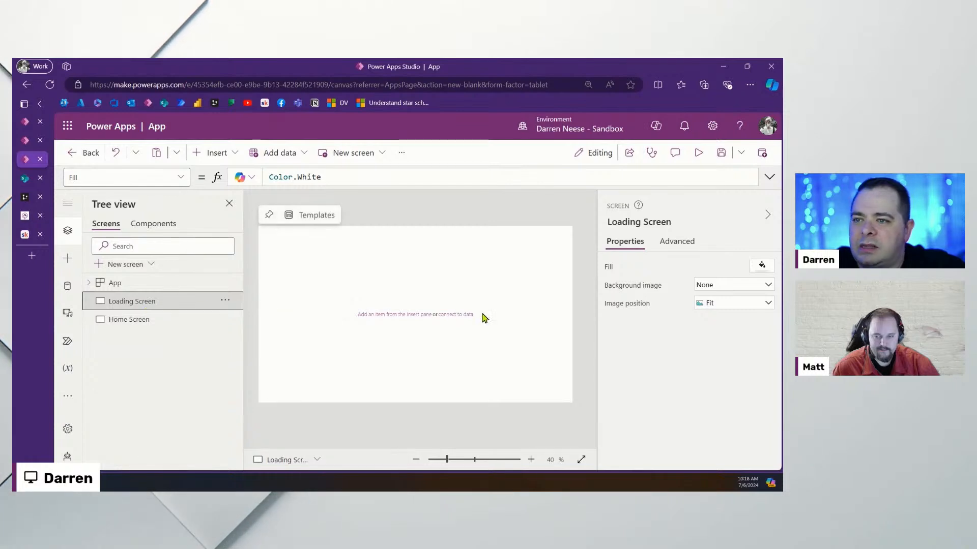
click(676, 241)
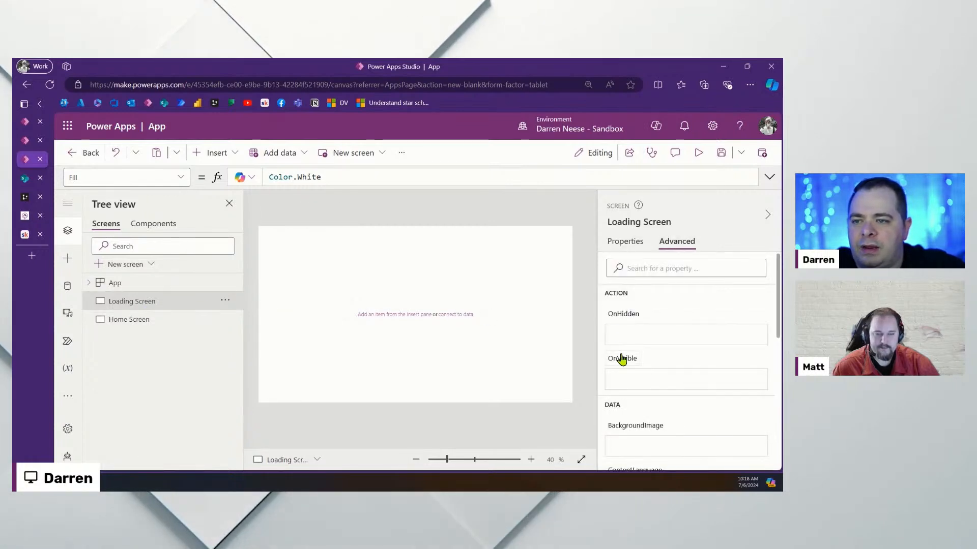
click(624, 358)
click(769, 176)
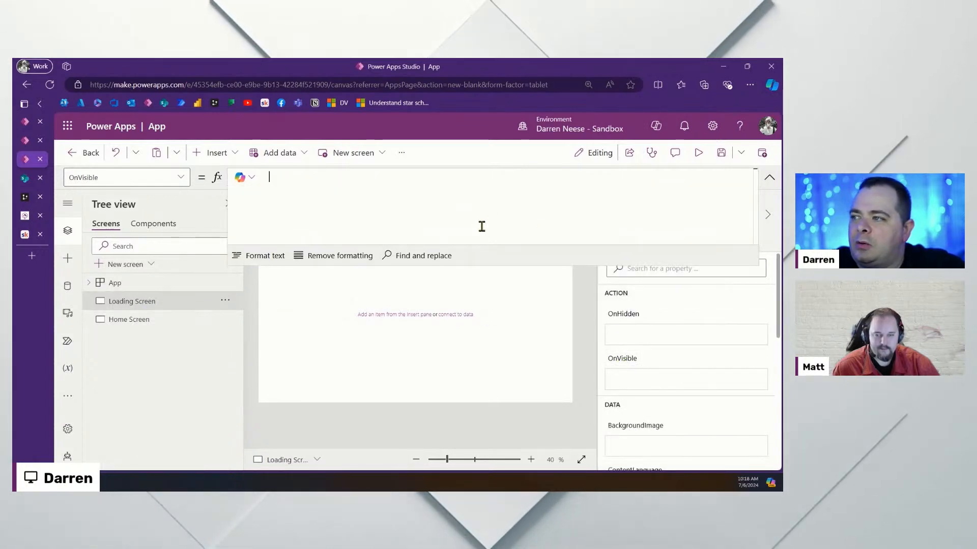
key(ctrl+v)
Review the pasted OnVisible formula in the enlarged formula bar, then return to DrawSQL
drag(554, 262, 562, 437)
scroll(569, 314, up, 10)
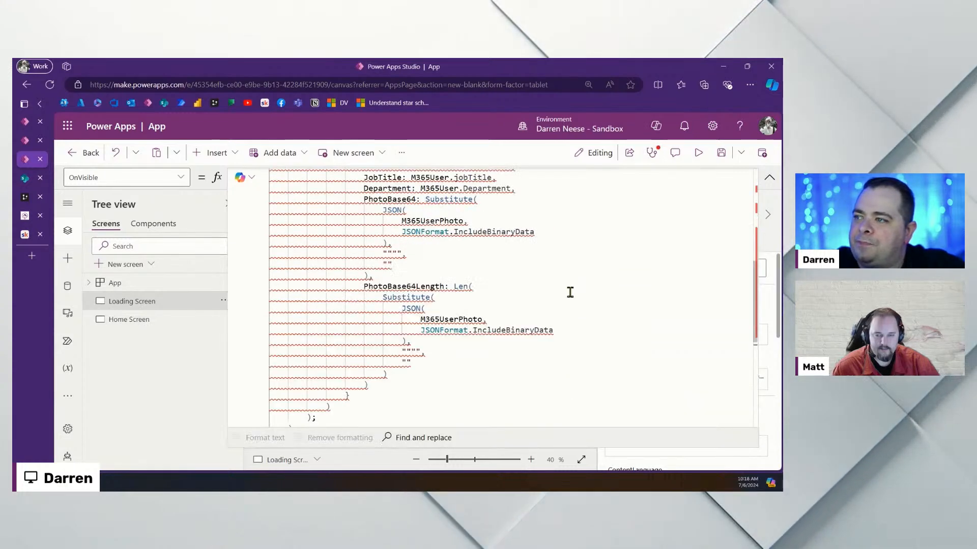
scroll(571, 291, down, 3)
scroll(571, 291, up, 5)
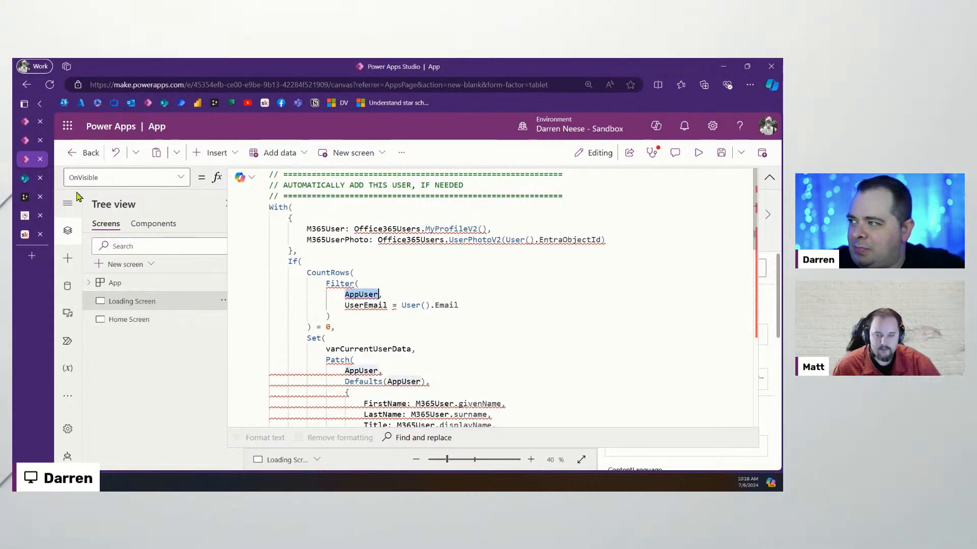
click(25, 197)
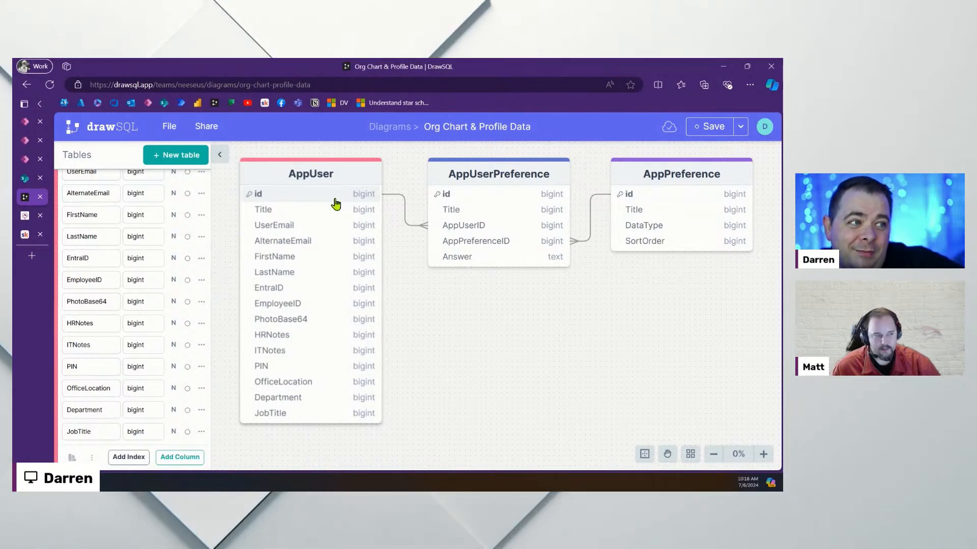
Add a bigint ManagerID column to the AppUser table, below EmployeeID and PhotoBase64
click(311, 178)
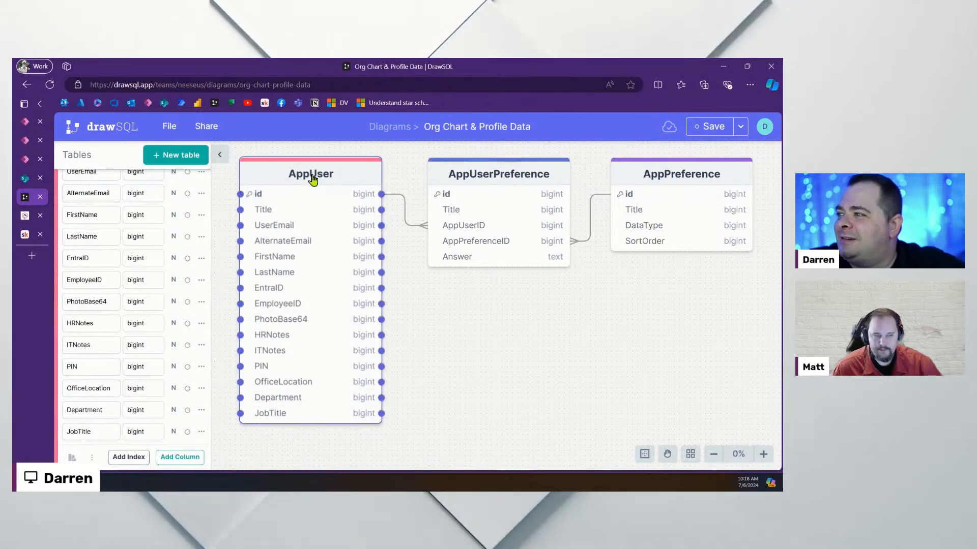
click(180, 457)
scroll(117, 366, down, 1)
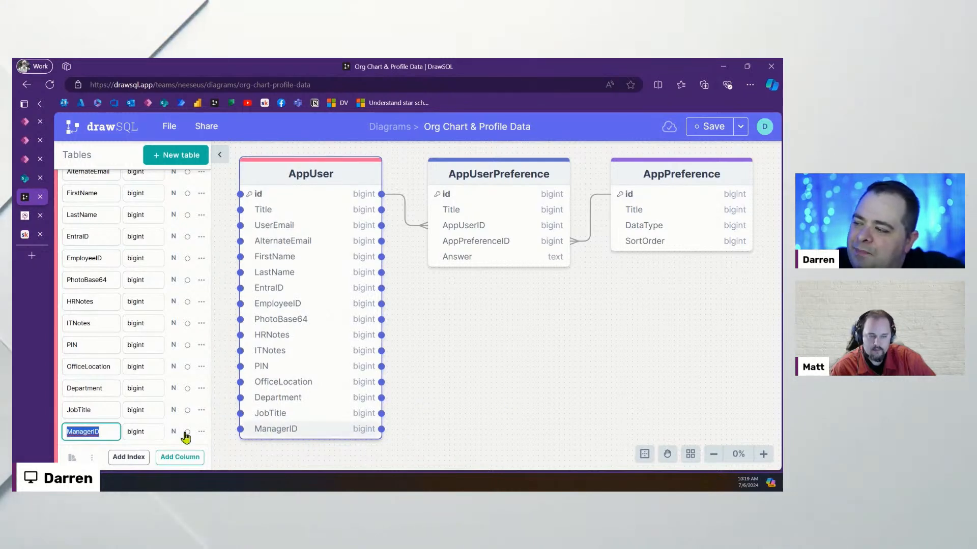
click(105, 431)
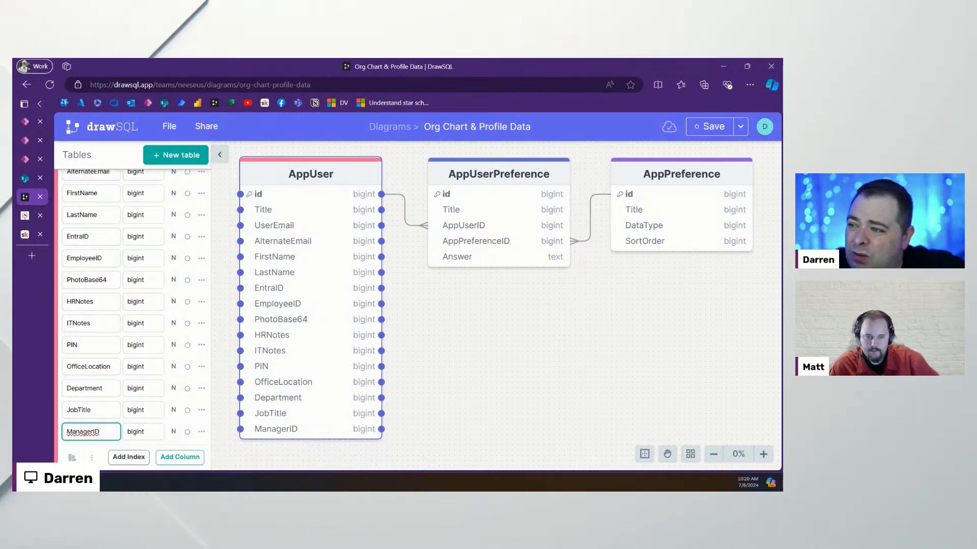
key(alt+Tab)
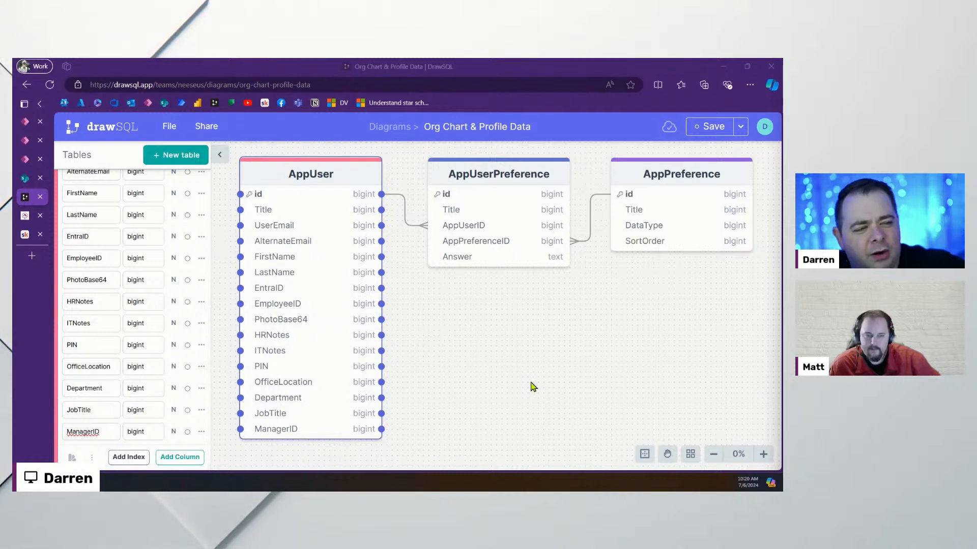
Check the CountRows test in the OnVisible formula, then leave the template editor for the apps list
click(23, 160)
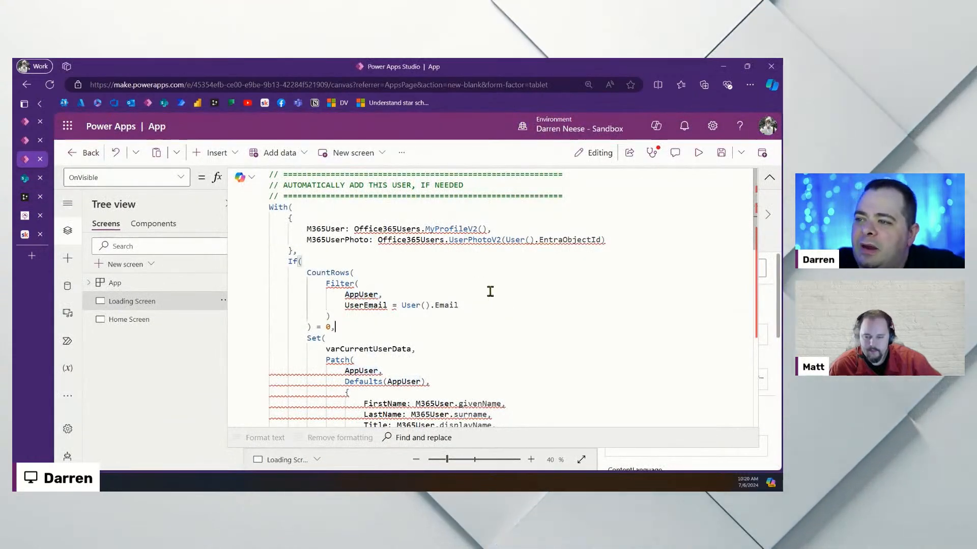
click(412, 272)
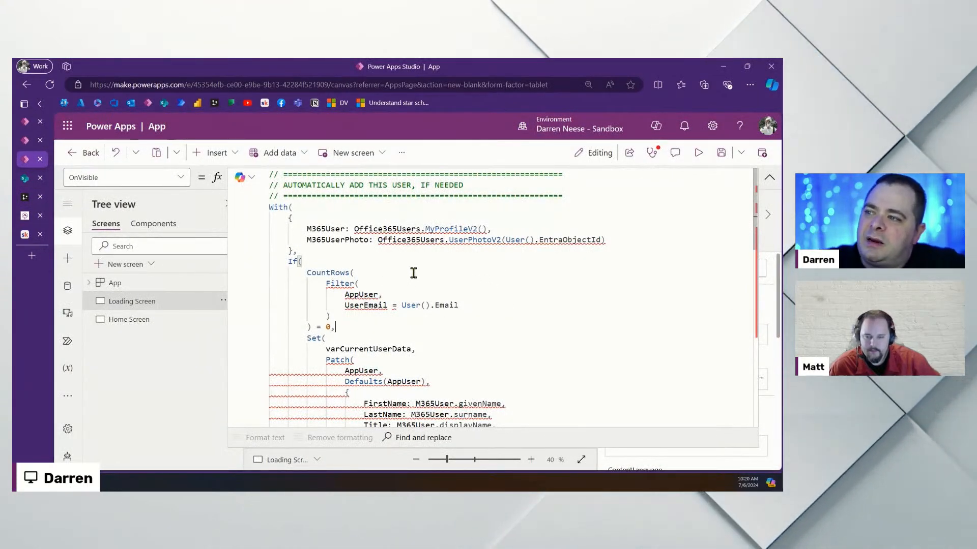
click(25, 141)
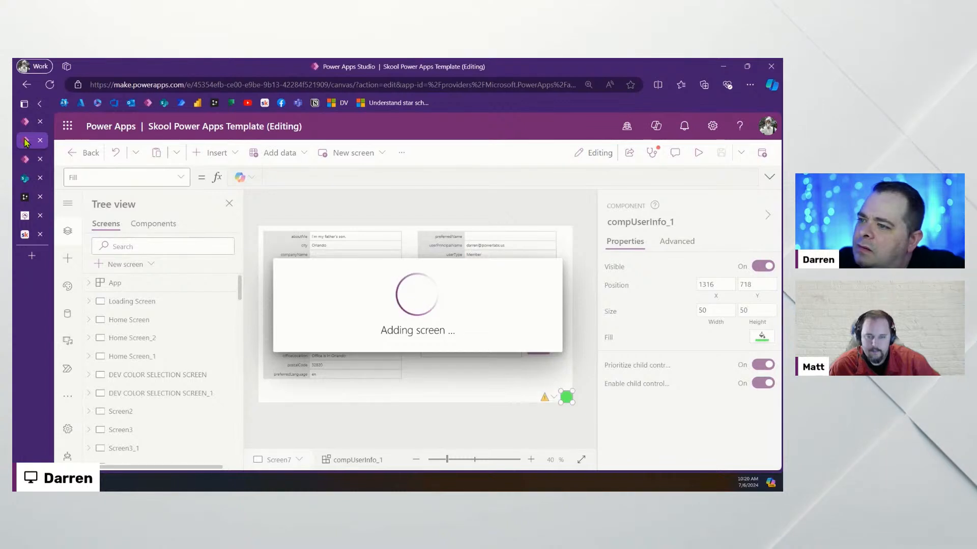
click(147, 104)
click(467, 143)
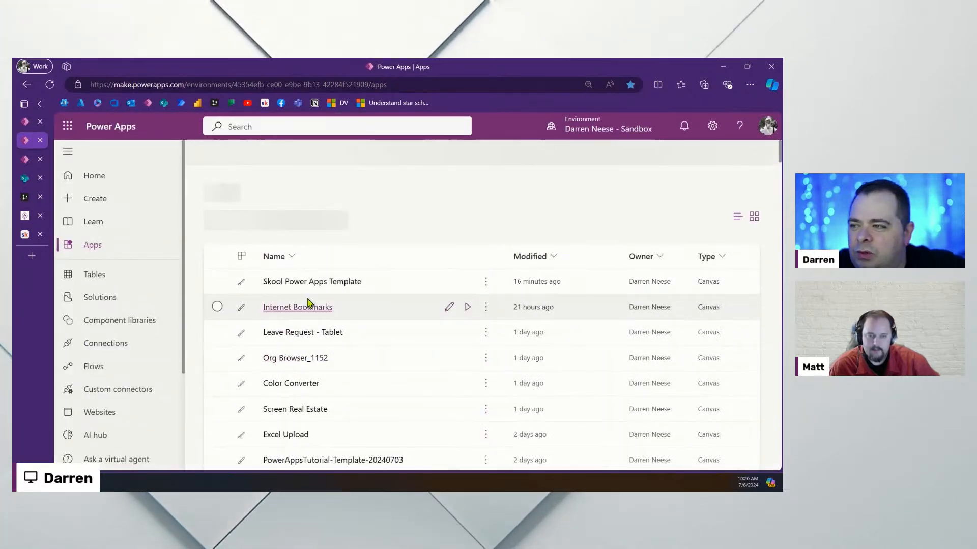
Open Skool Power Apps Template for editing, then go to the Skool workshop lesson
scroll(402, 314, down, 3)
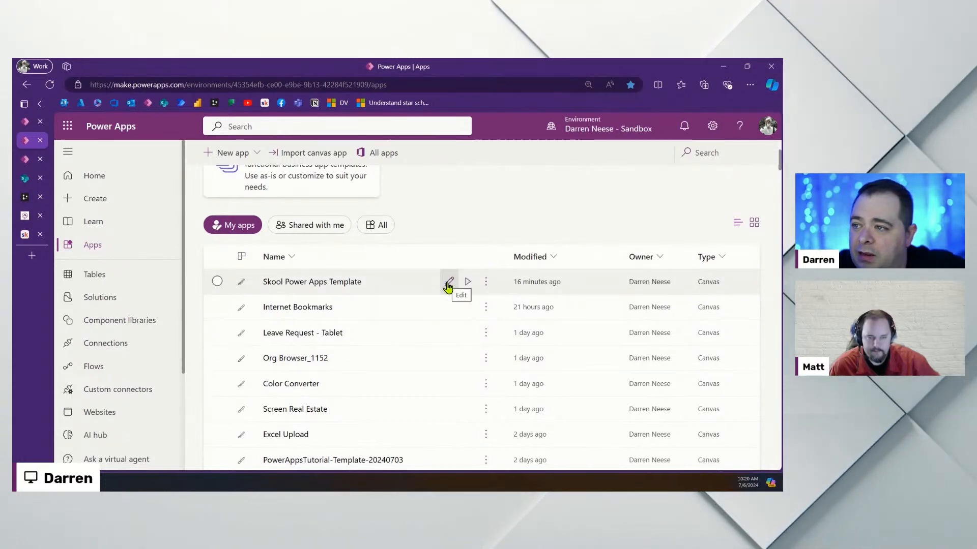
click(448, 284)
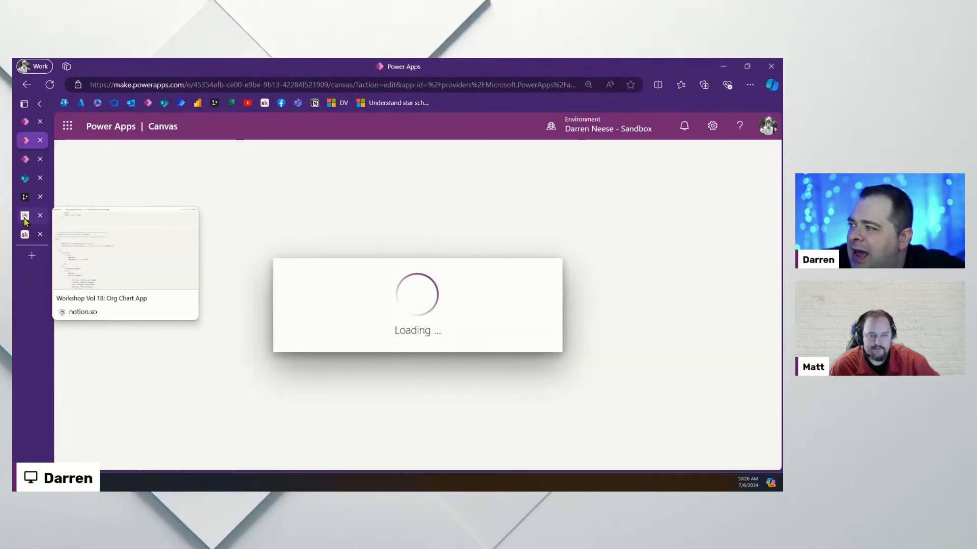
click(25, 235)
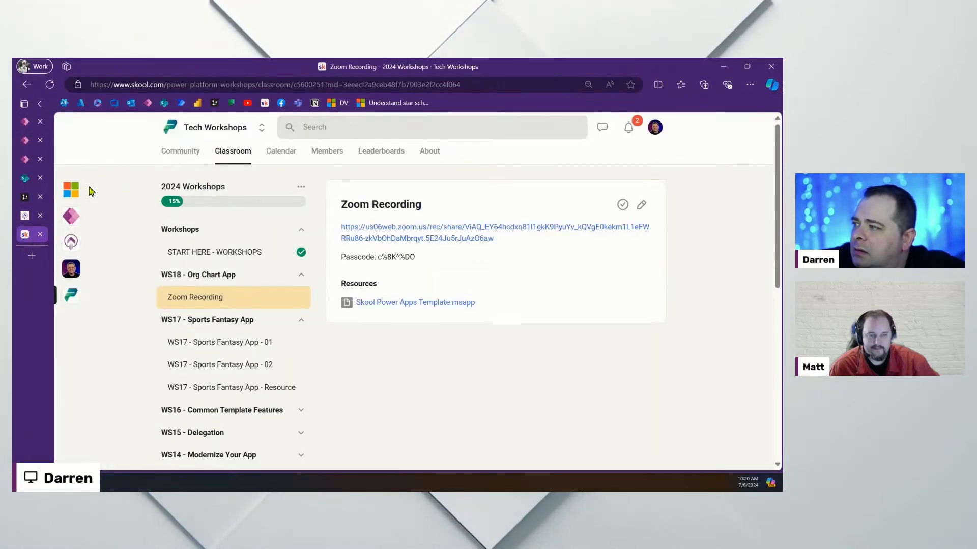
Open The Microsoft Stack community from Skool's left sidebar
click(74, 219)
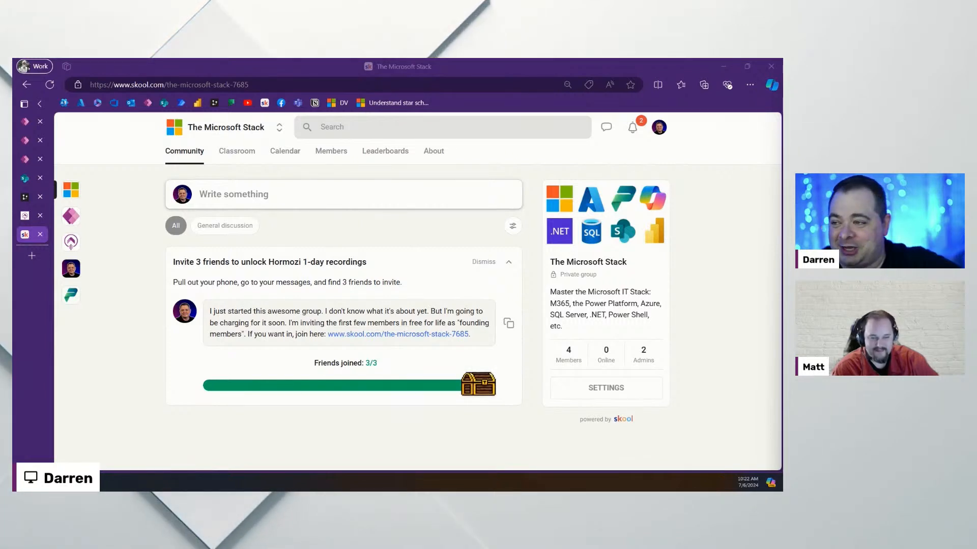
Glance at the notifications, then open the Learn Power Apps community feed
click(633, 127)
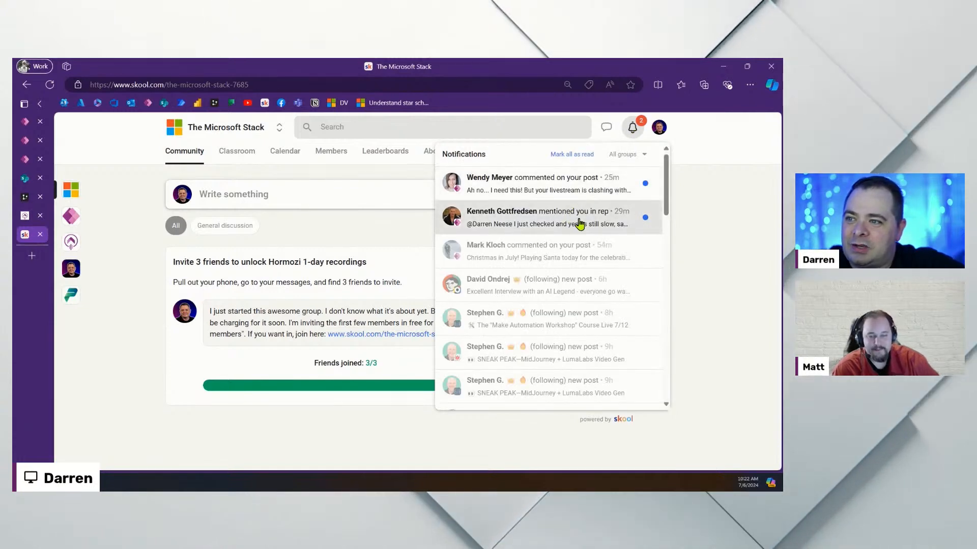
click(698, 203)
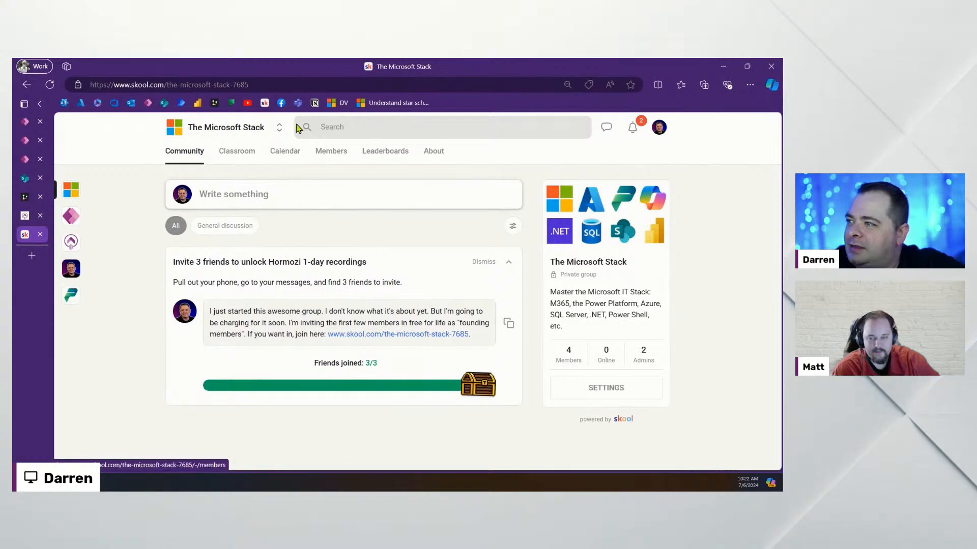
click(70, 217)
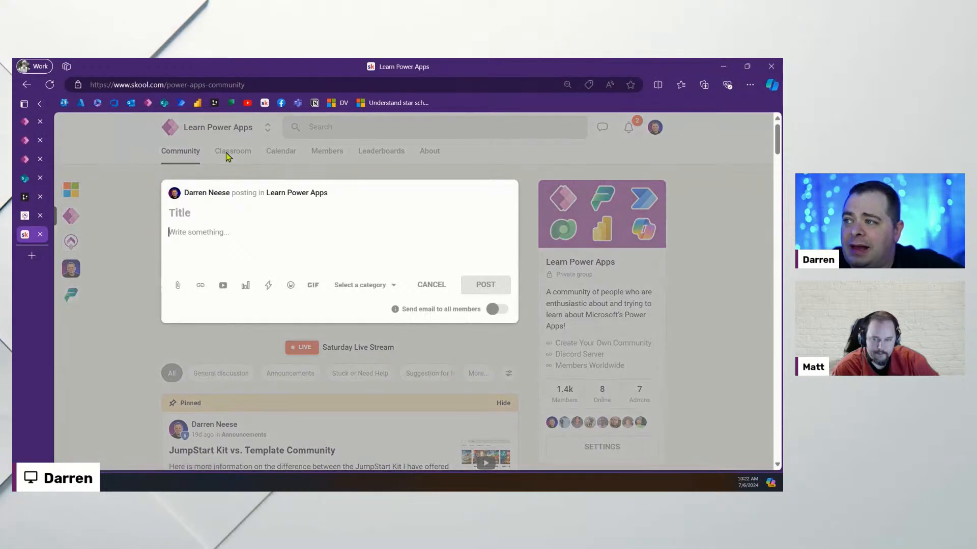
Open the Automatically Add User Data lesson in the Ticketing System course
click(665, 294)
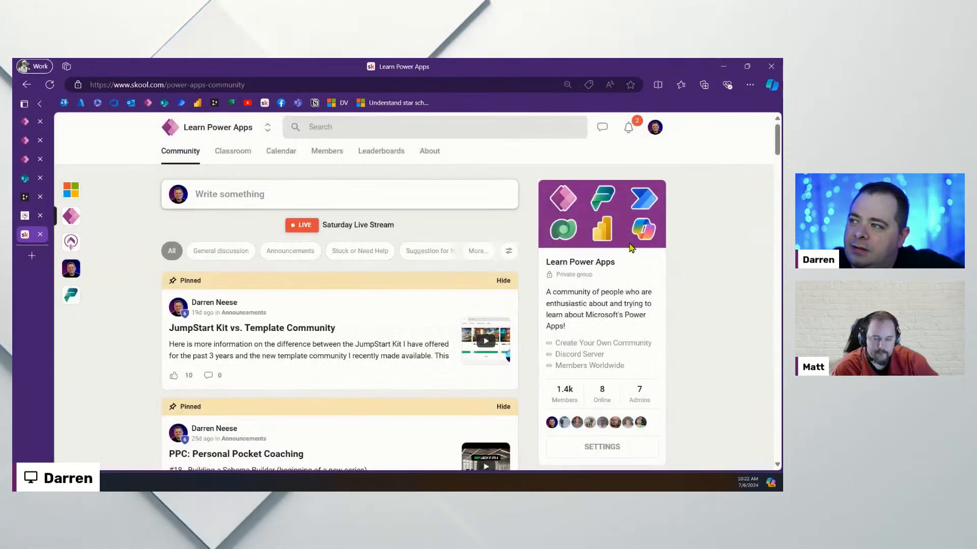
click(232, 153)
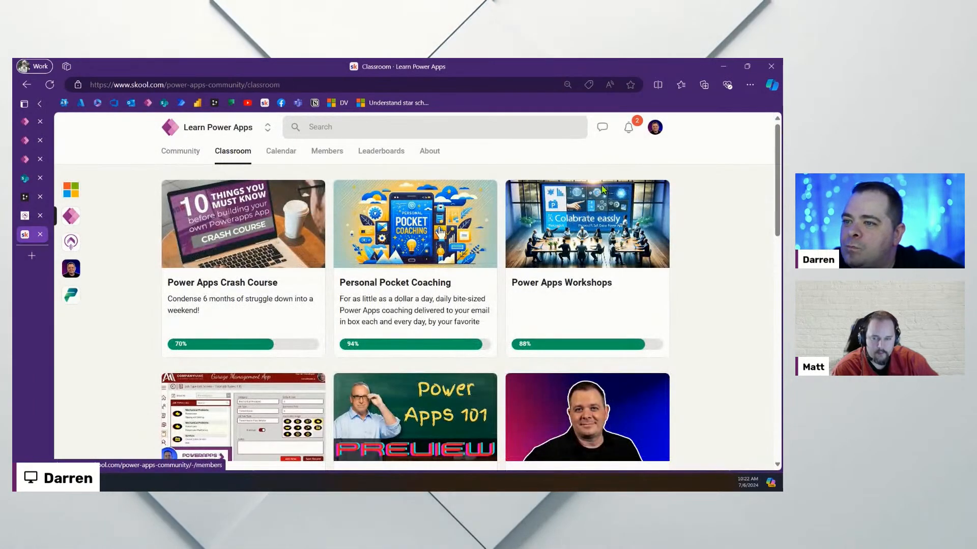
scroll(729, 305, down, 8)
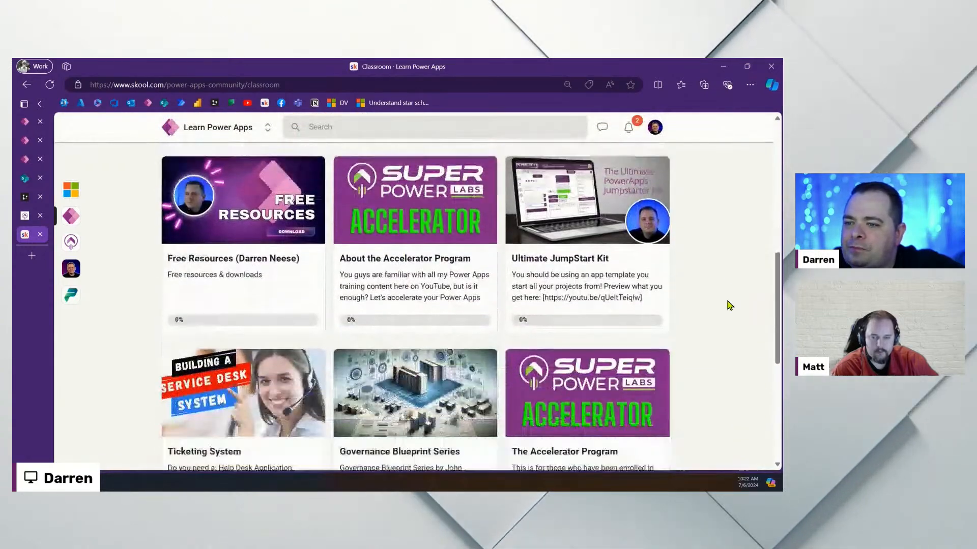
click(232, 446)
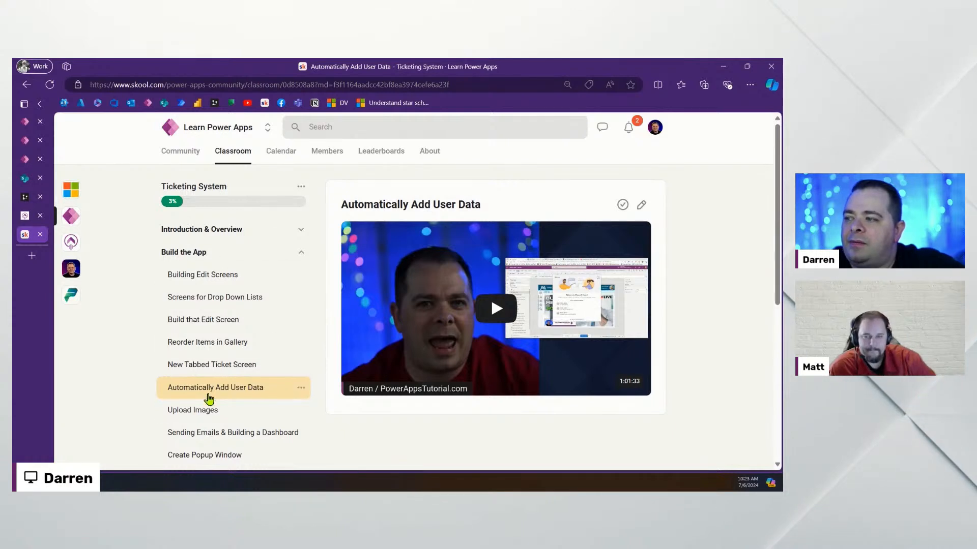
click(224, 365)
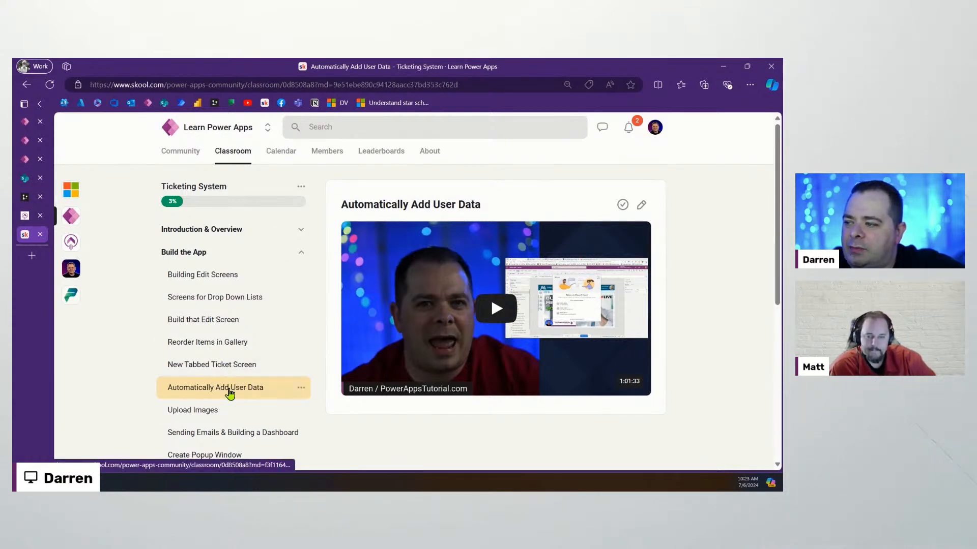
click(227, 392)
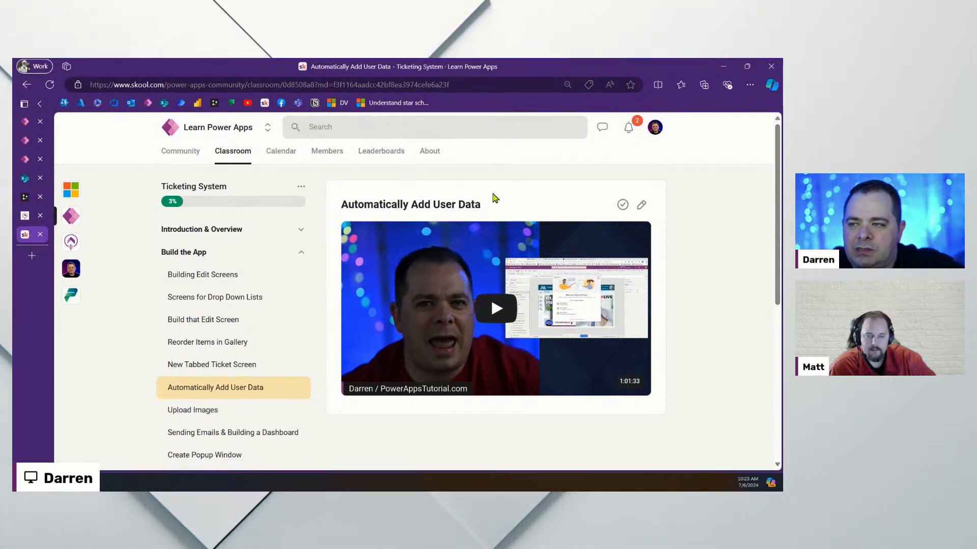
Play and pause the lesson video, then return to Power Apps Studio
click(490, 300)
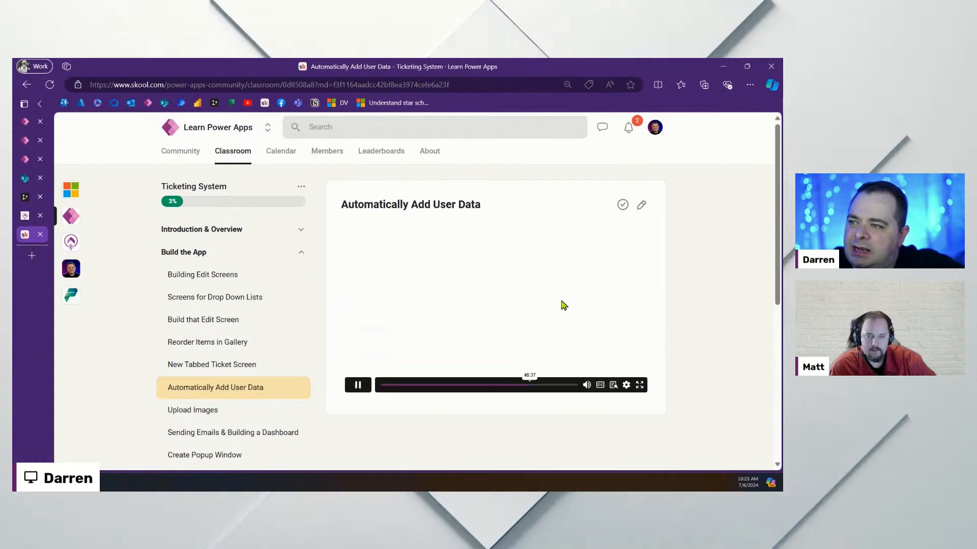
click(358, 385)
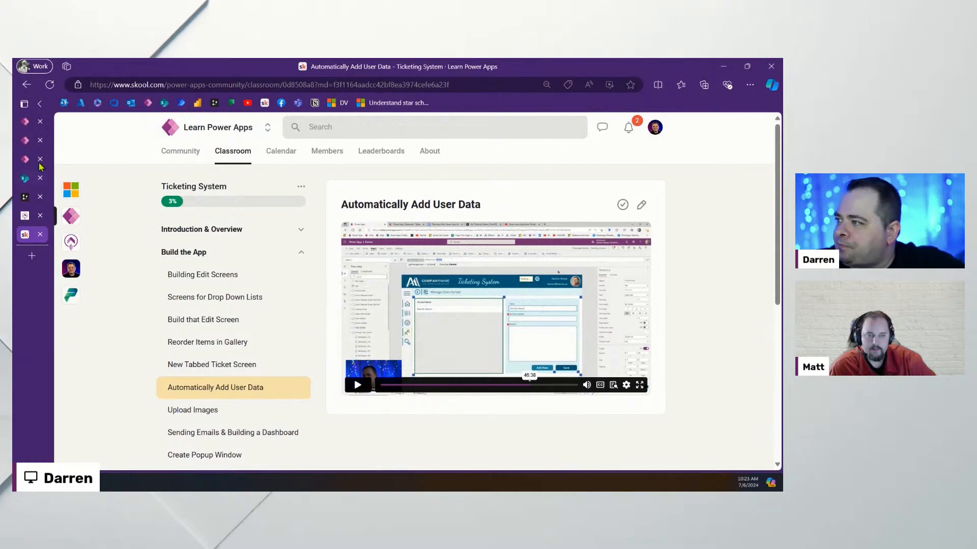
mouse_move(23, 161)
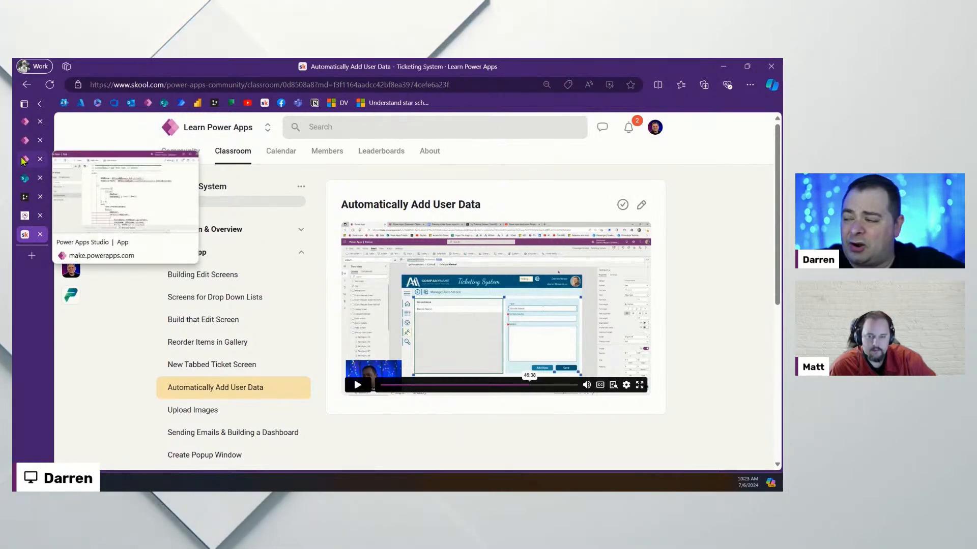
click(23, 160)
click(447, 306)
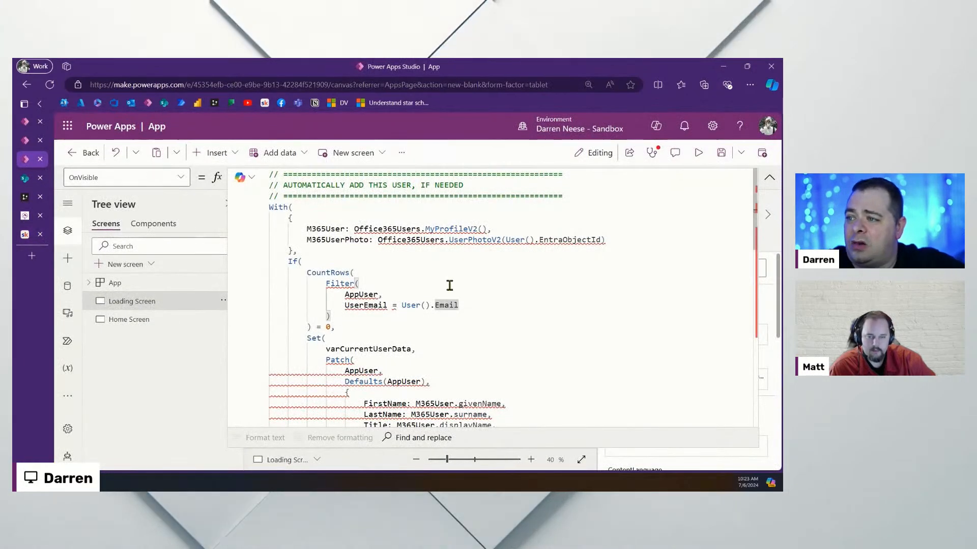
Override the template's editing lock and show the App object's Formulas property
click(25, 144)
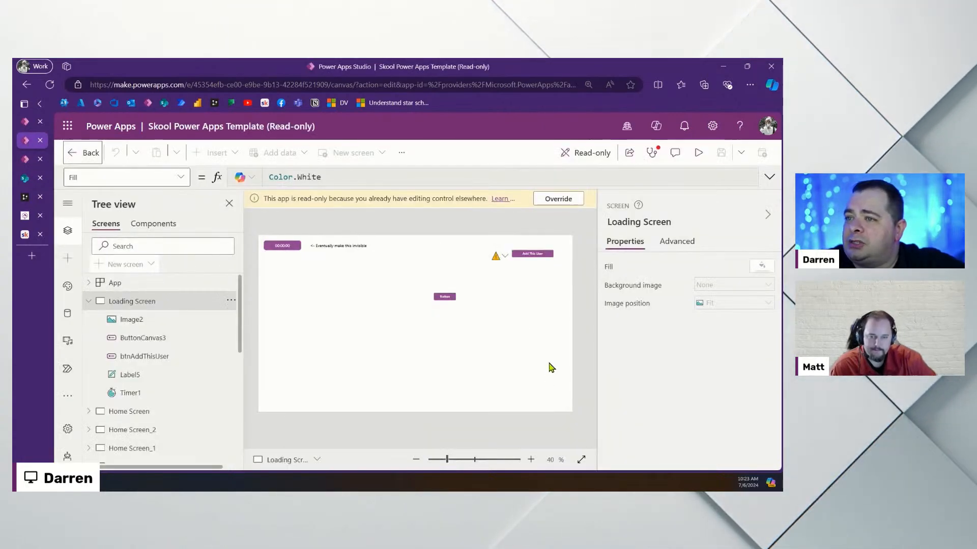
click(562, 201)
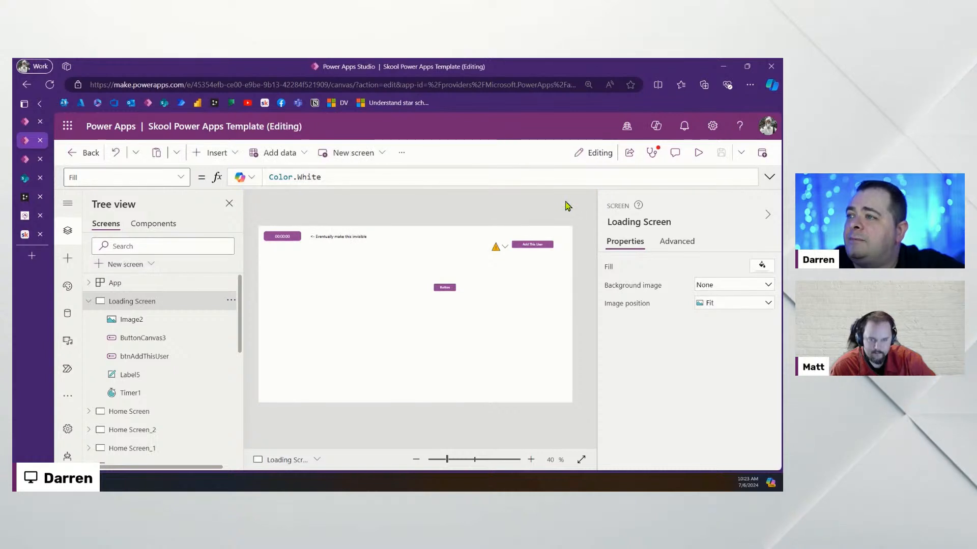
click(344, 365)
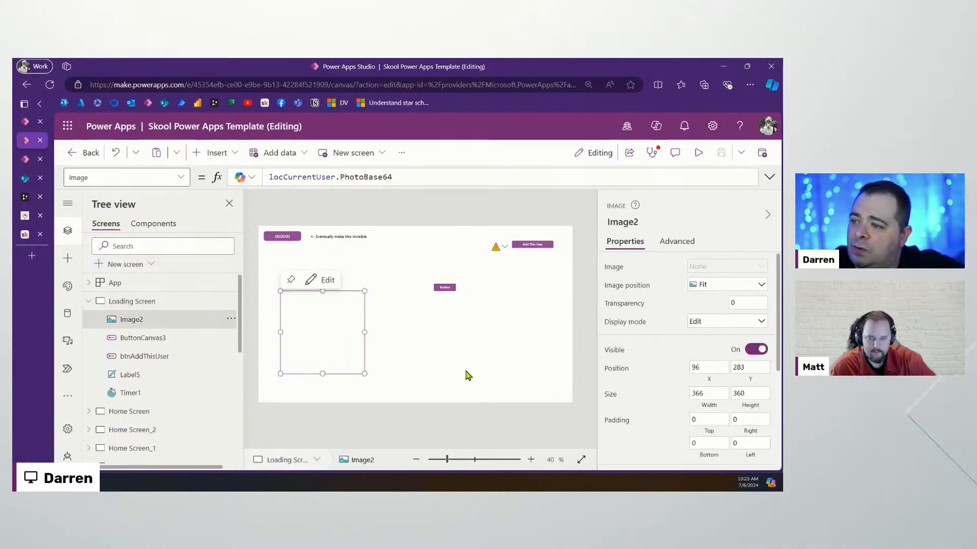
click(122, 302)
click(145, 289)
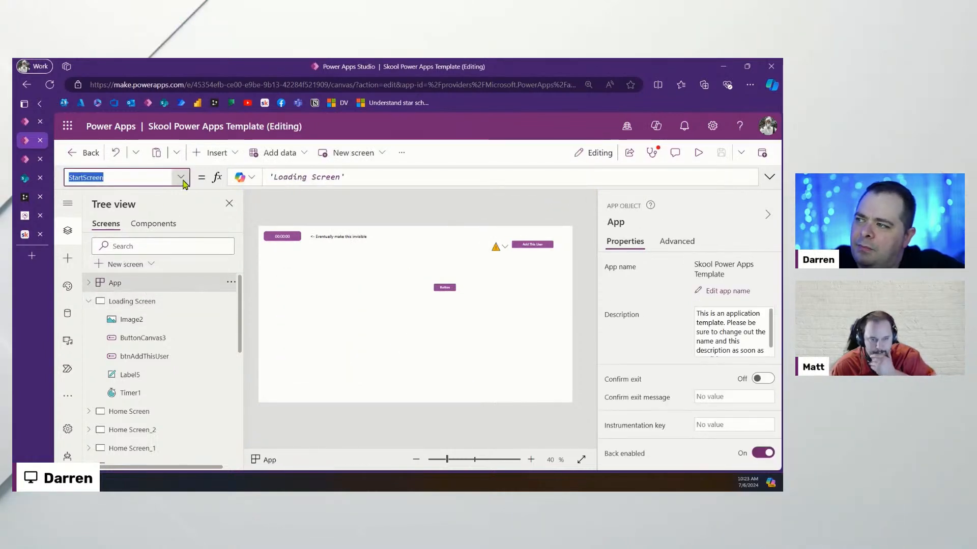
click(183, 180)
click(131, 258)
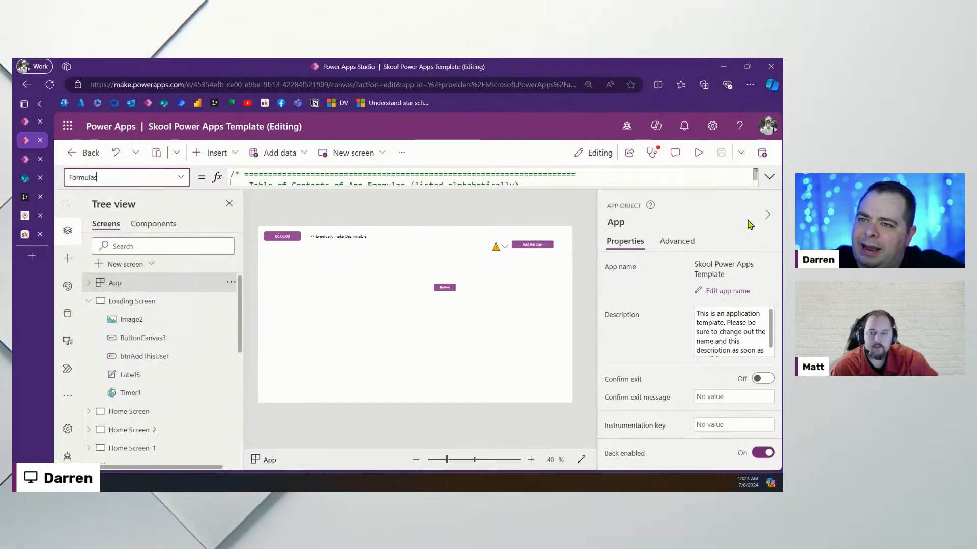
Enlarge the formula editor and look through the Formulas code down to the TODO comment
click(769, 178)
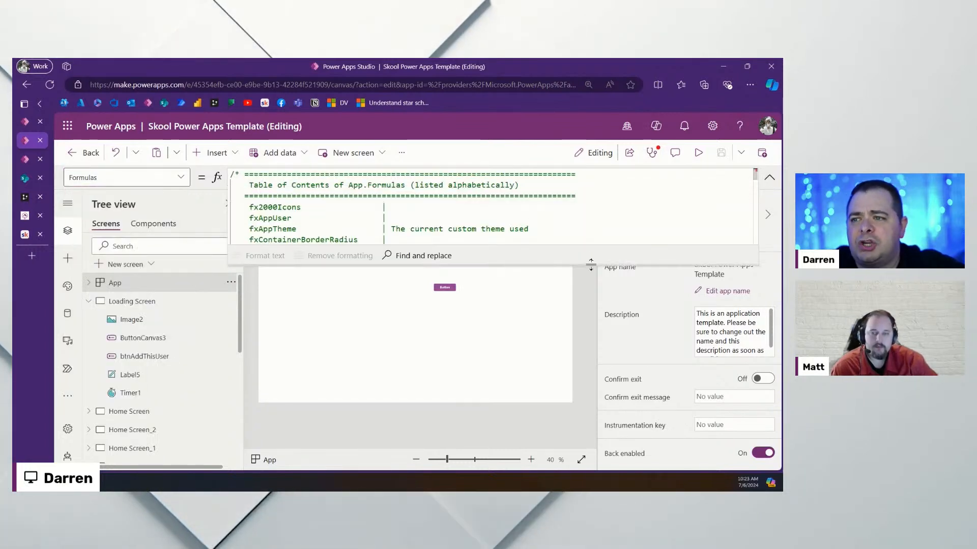
drag(585, 266, 590, 420)
click(628, 253)
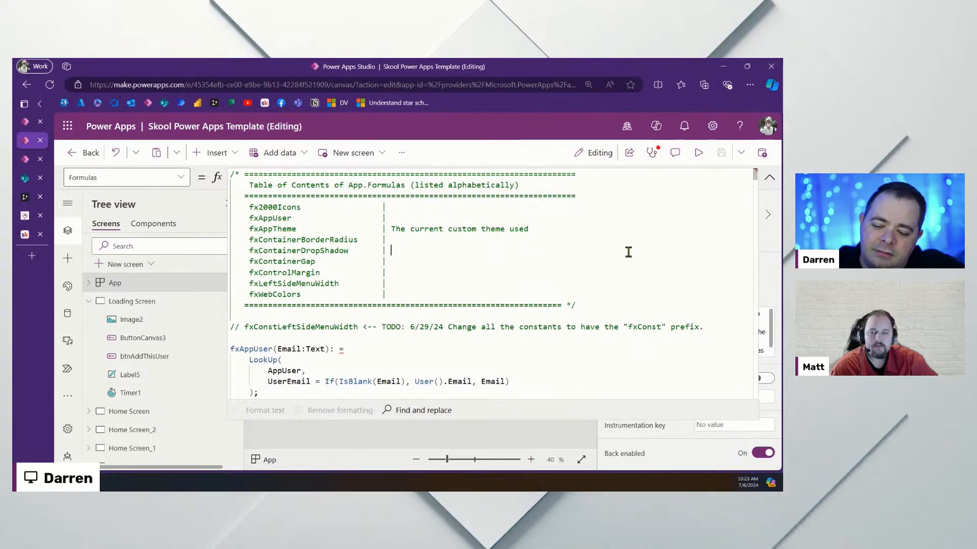
key(ctrl+a)
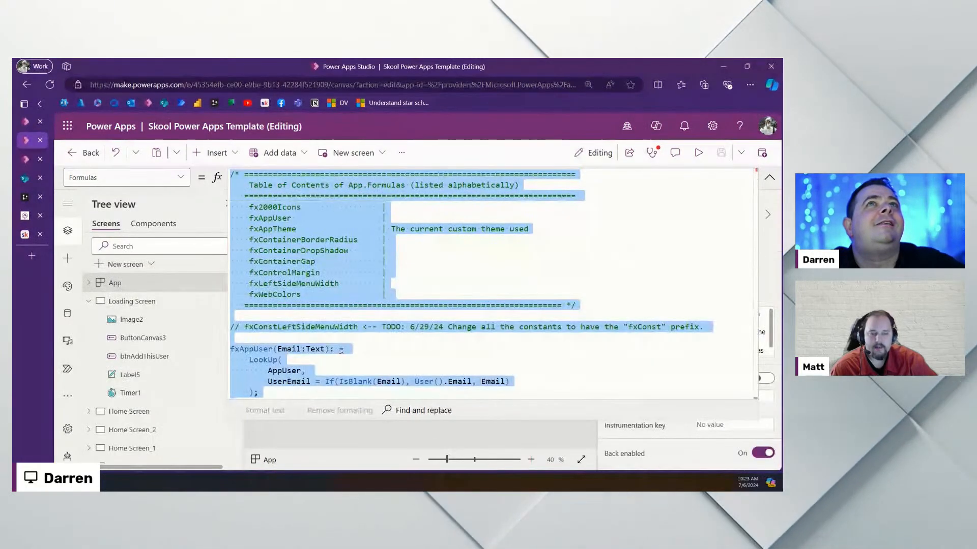
key(alt+Tab)
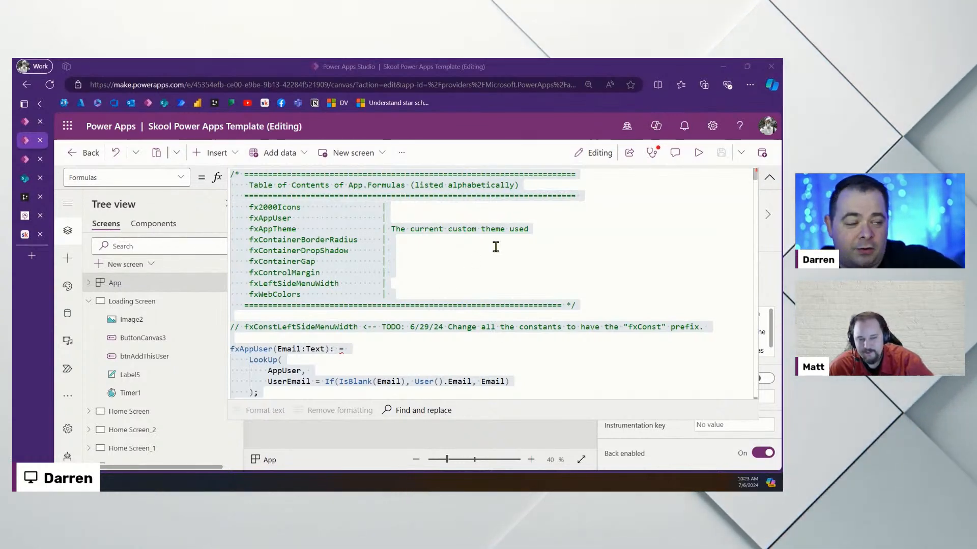
click(497, 286)
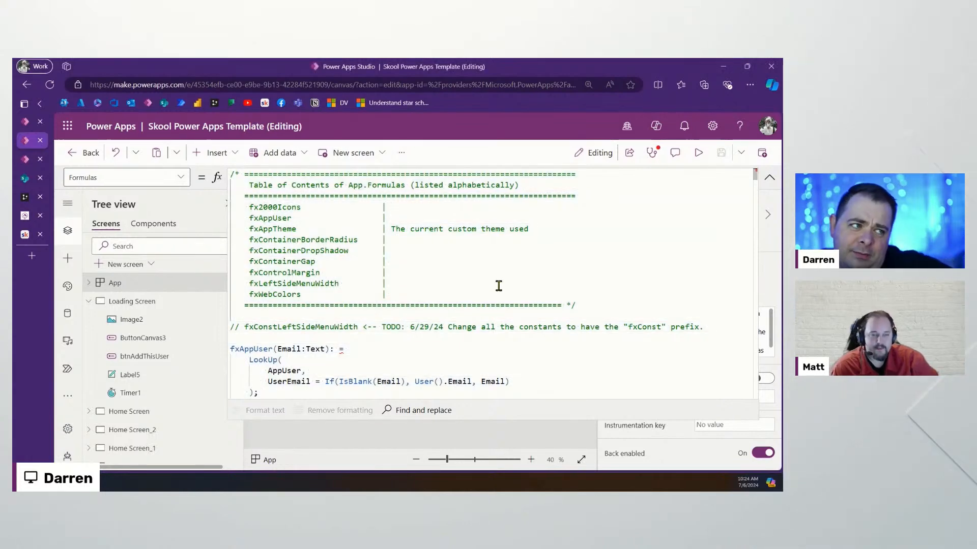
scroll(446, 283, down, 3)
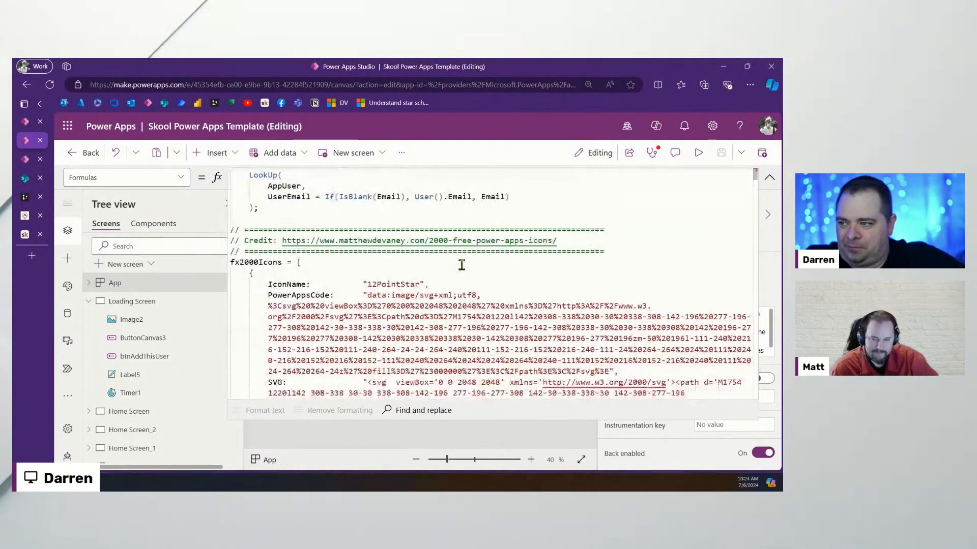
scroll(492, 260, up, 3)
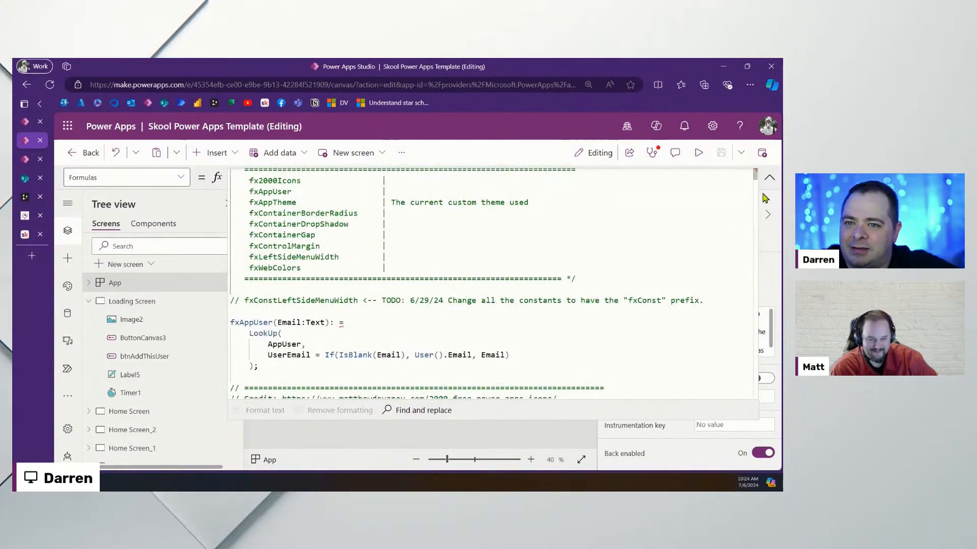
drag(755, 178, 771, 159)
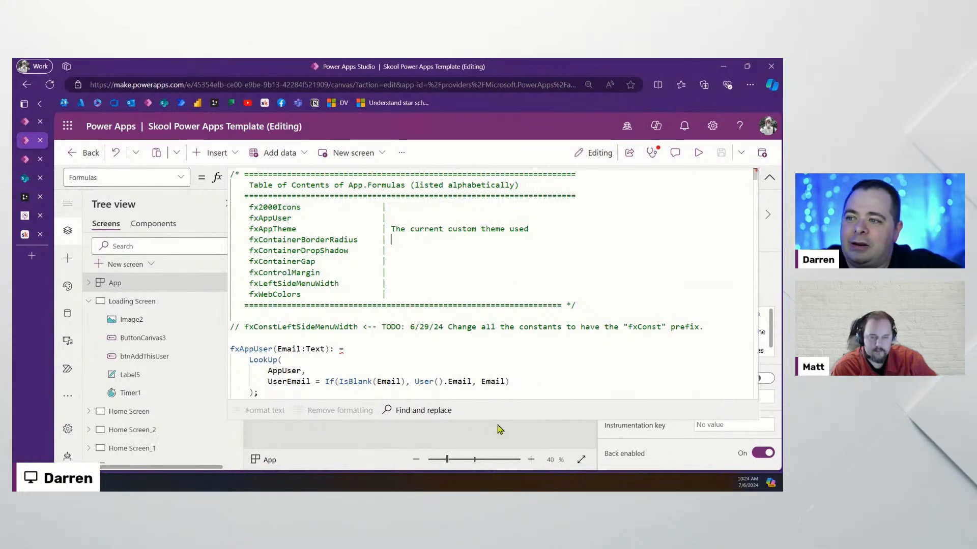
click(492, 326)
scroll(498, 319, down, 2)
scroll(448, 304, up, 1)
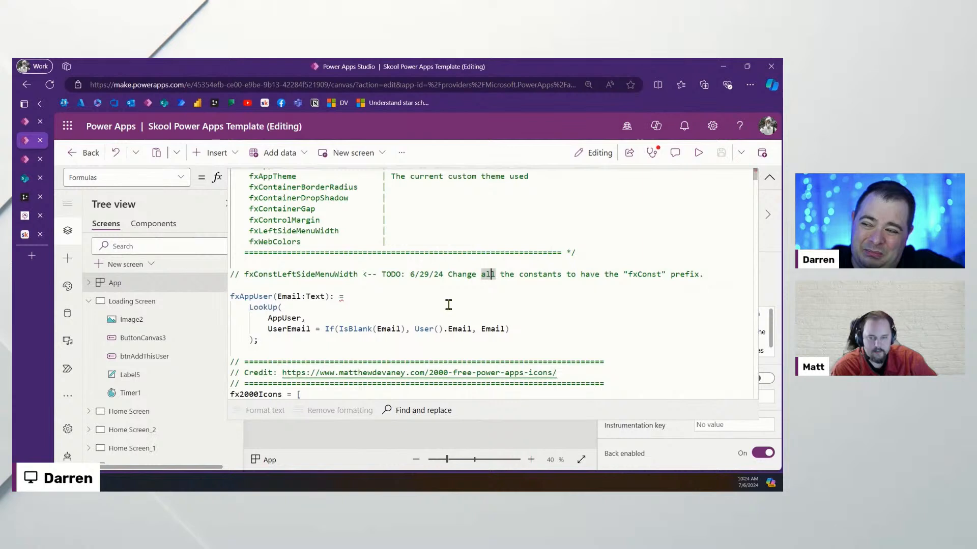
Wrap the fxAppUser(Email:Text) definition in /* */ comments and collapse the formula bar
click(308, 287)
key(Return)
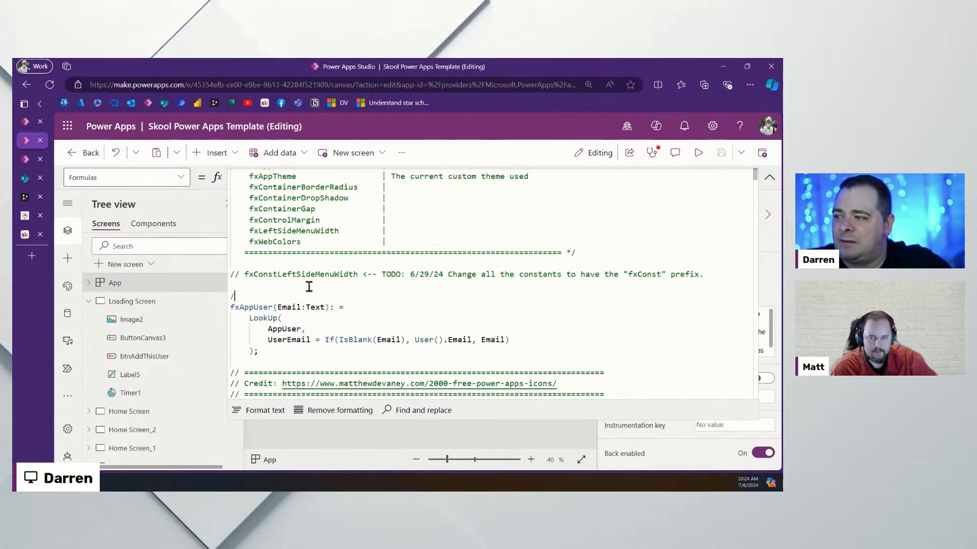
key(Down)
key(Down)
key(Down)
key(Down)
key(Down)
key(Down)
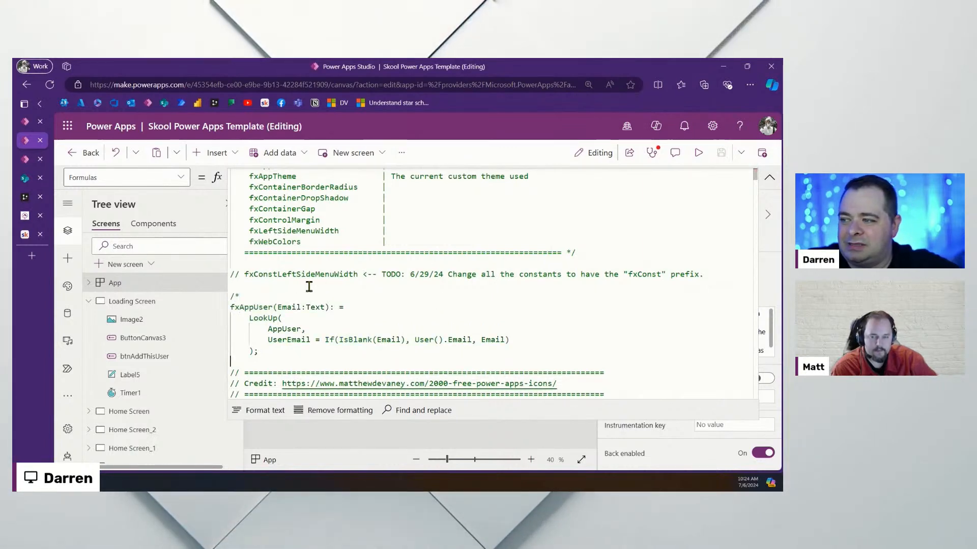
key(Return)
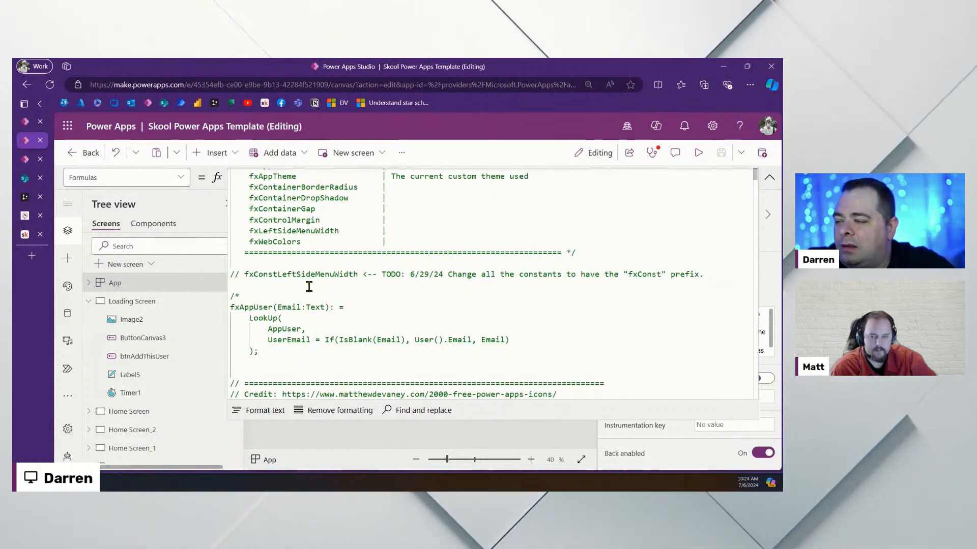
text(*)
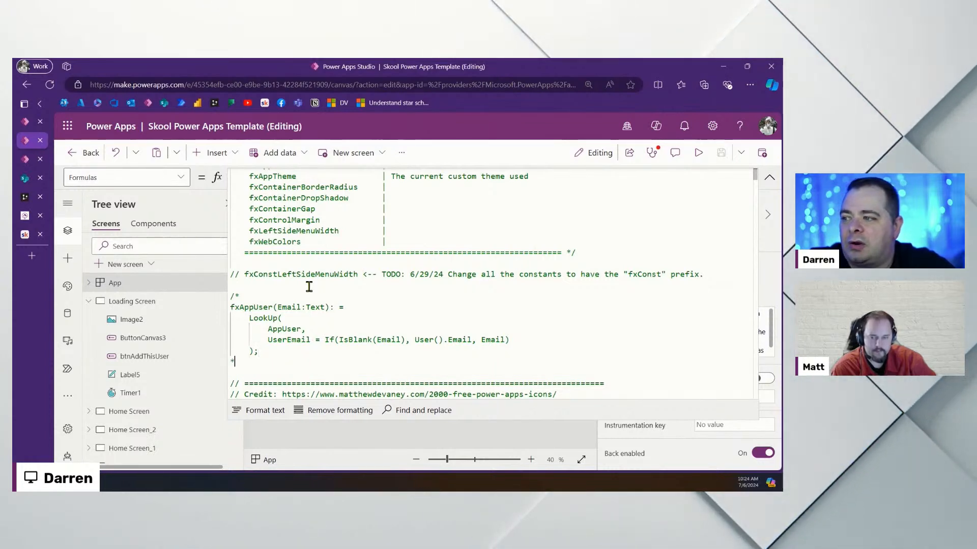
text(/)
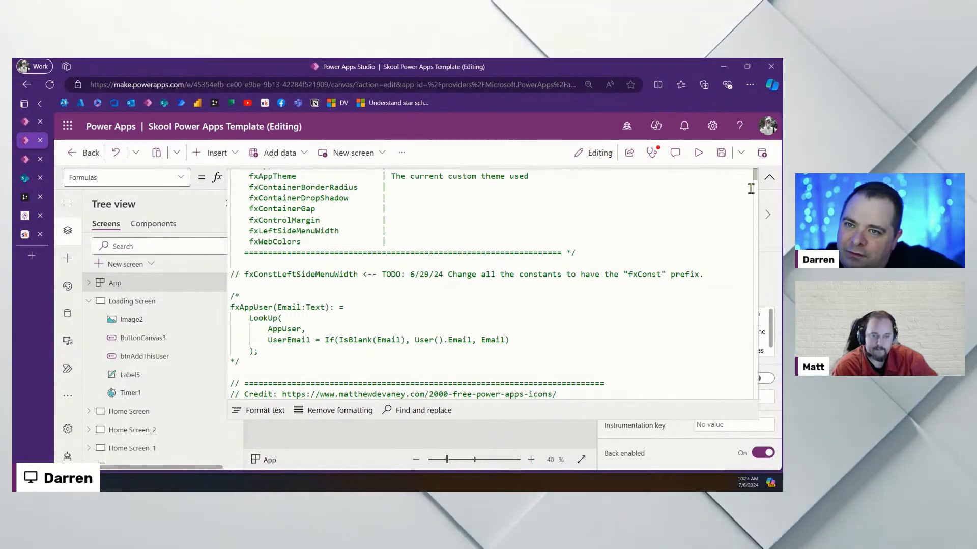
click(769, 179)
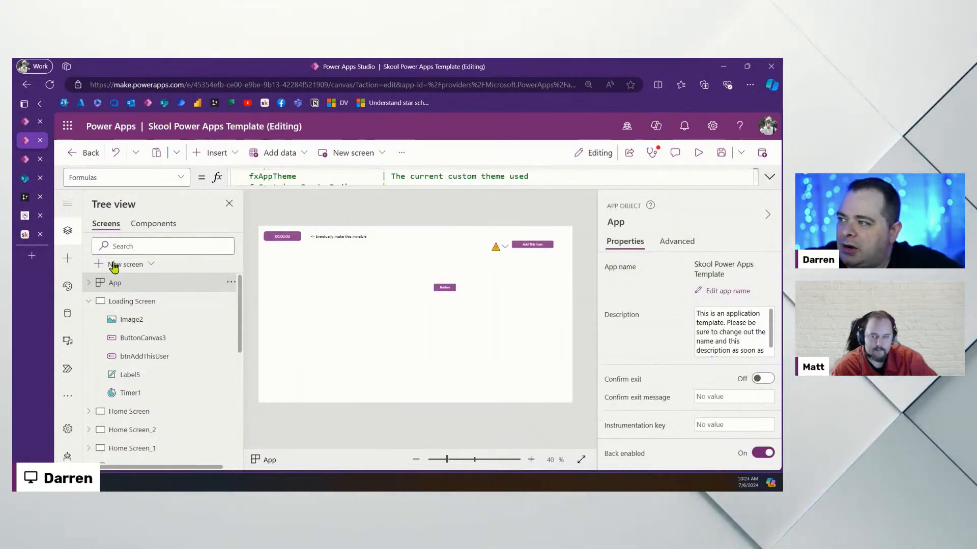
Collapse the Tree view nodes and briefly open the app's data sources panel
click(90, 304)
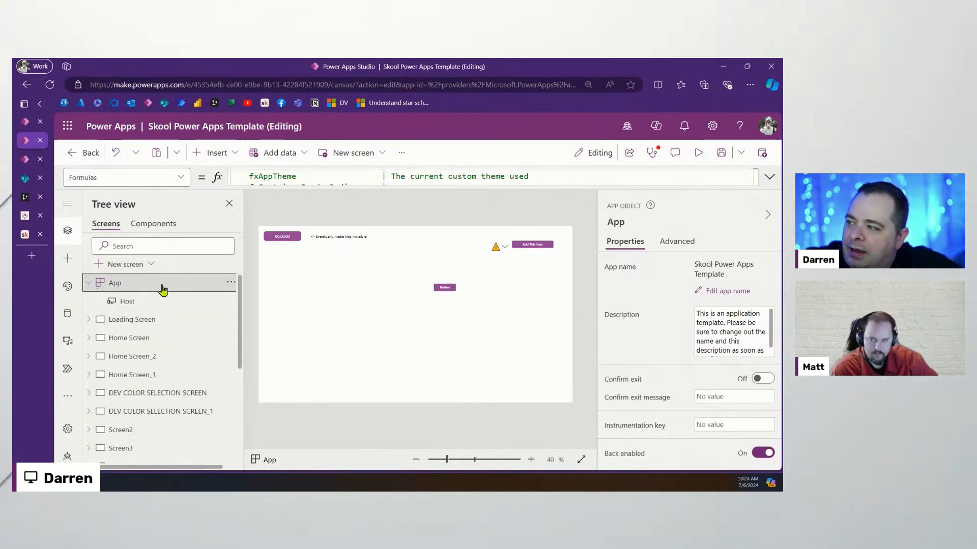
click(89, 284)
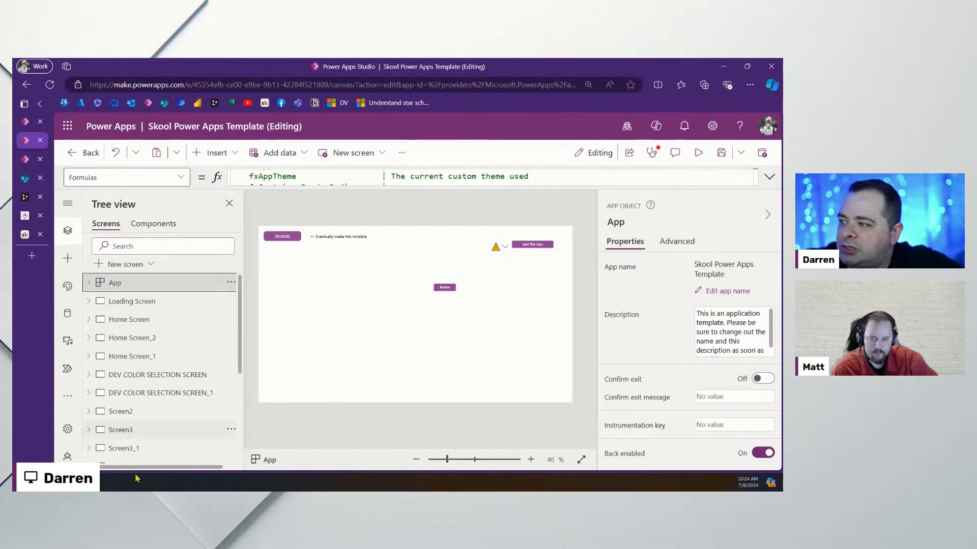
click(67, 314)
click(68, 234)
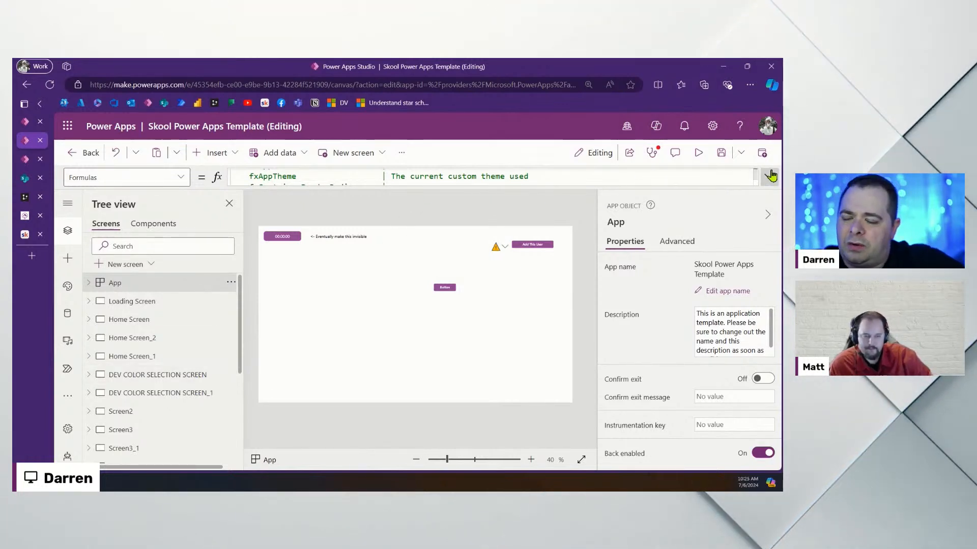
Look at Screen7's profile form, then select the Loading Screen again
scroll(231, 355, down, 3)
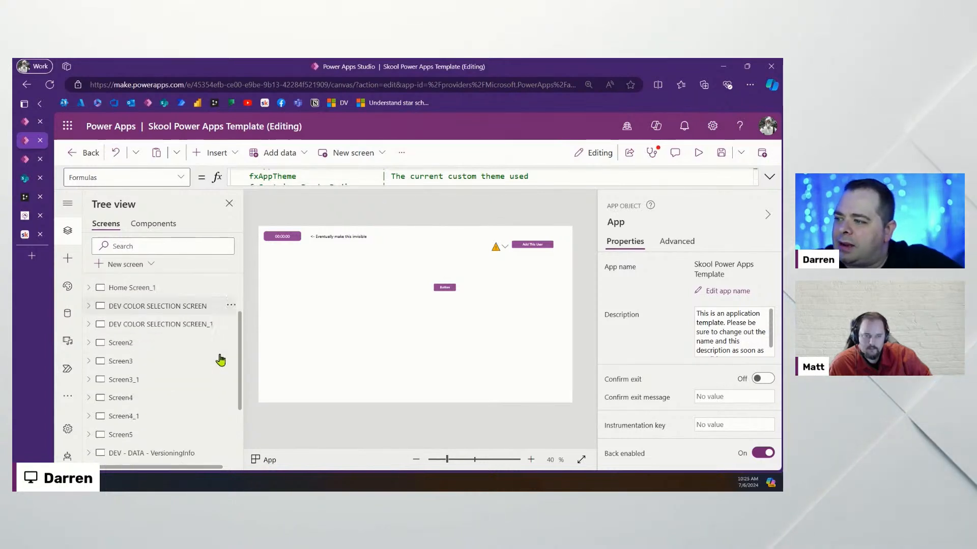
click(139, 449)
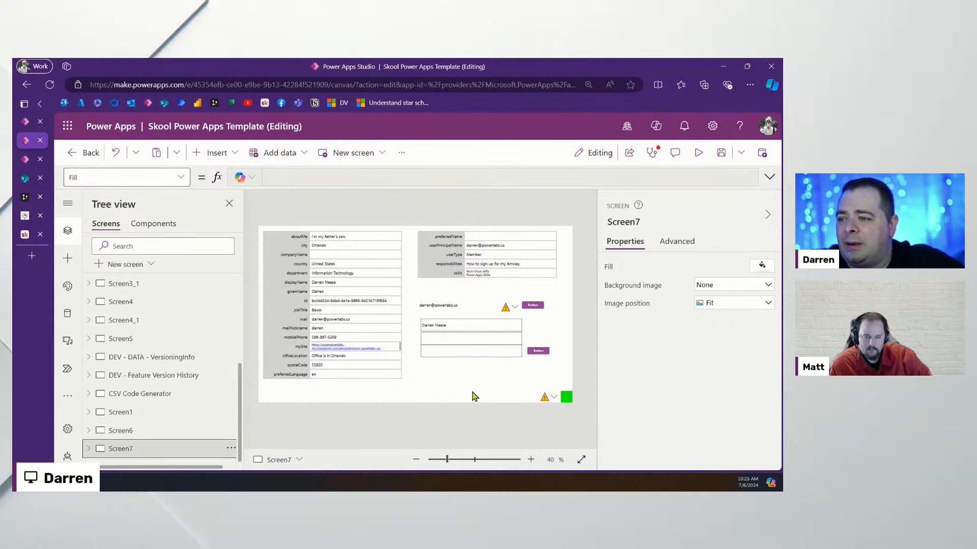
scroll(171, 324, up, 3)
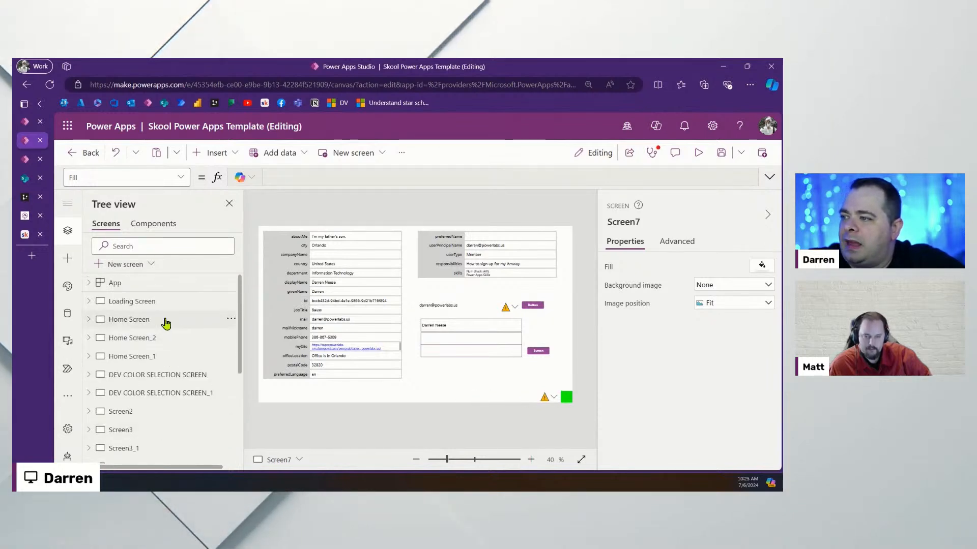
click(148, 303)
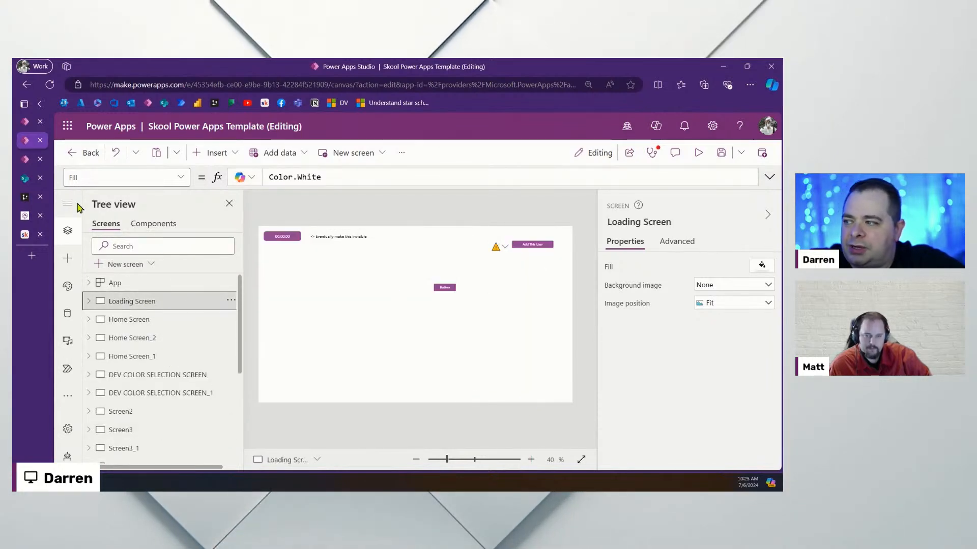
Select the btnAddThisUser button and show its Advanced properties
click(535, 245)
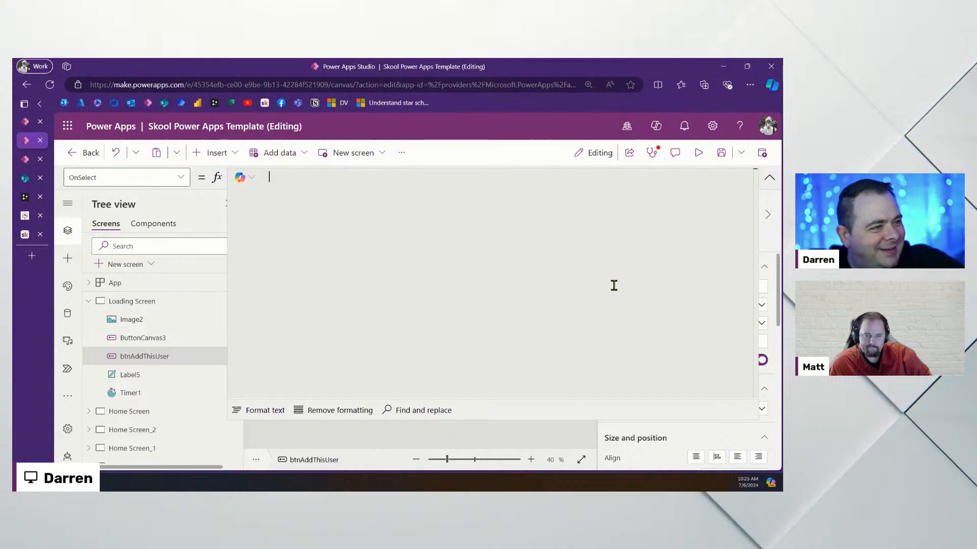
click(770, 179)
click(500, 306)
click(528, 244)
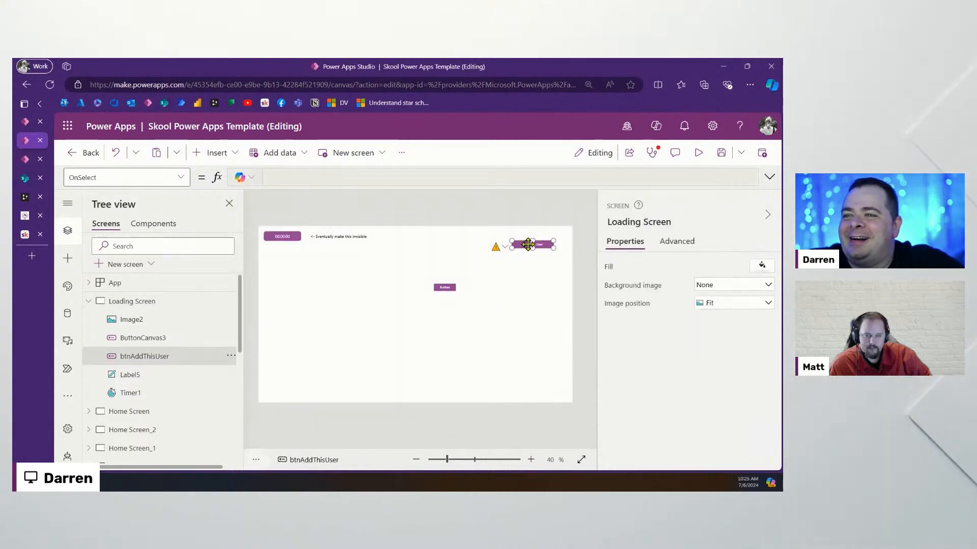
click(676, 243)
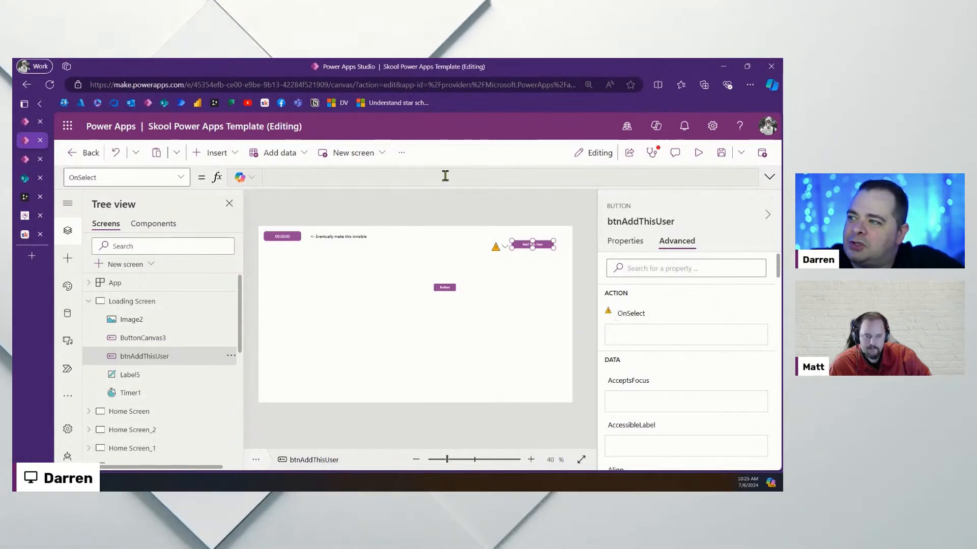
Copy btnAddThisUser's code to the clipboard with Copy code (preview)
right_click(545, 244)
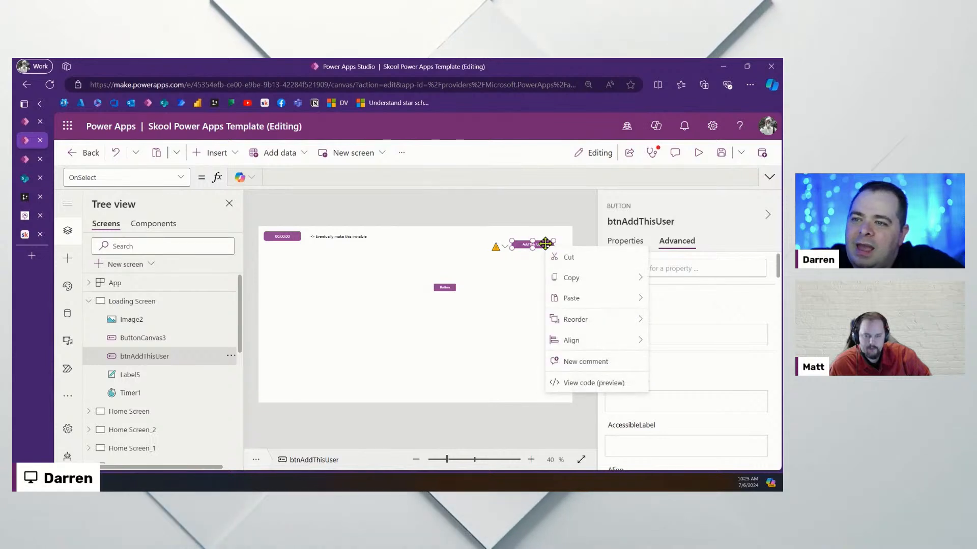
mouse_move(593, 283)
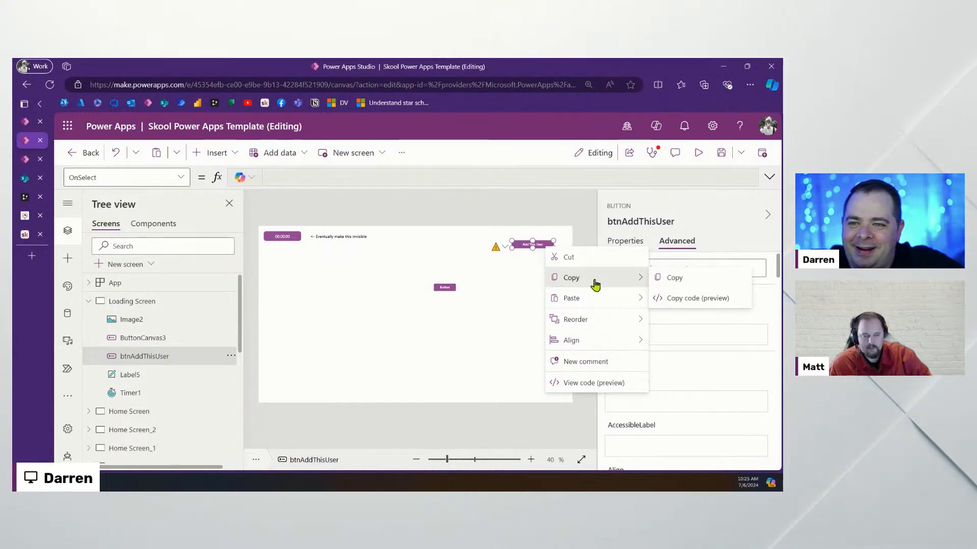
click(711, 300)
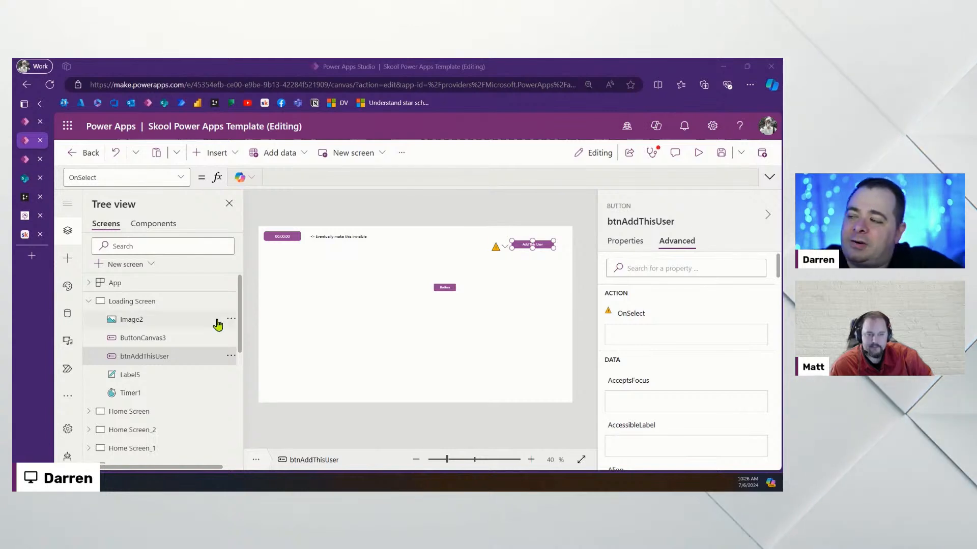
Go to Screen7 and inspect its lower purple button, expanding then collapsing the formula bar
scroll(179, 401, down, 10)
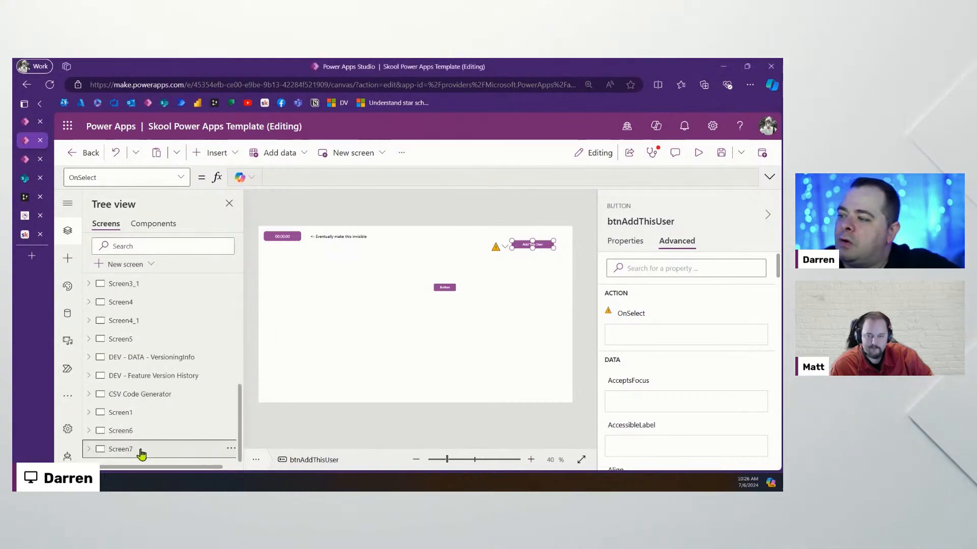
click(141, 450)
click(546, 354)
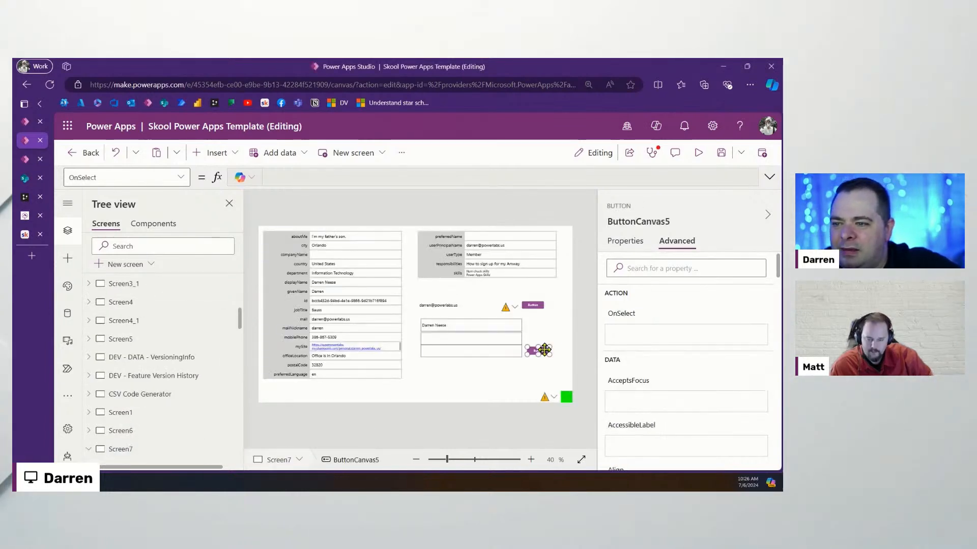
click(770, 177)
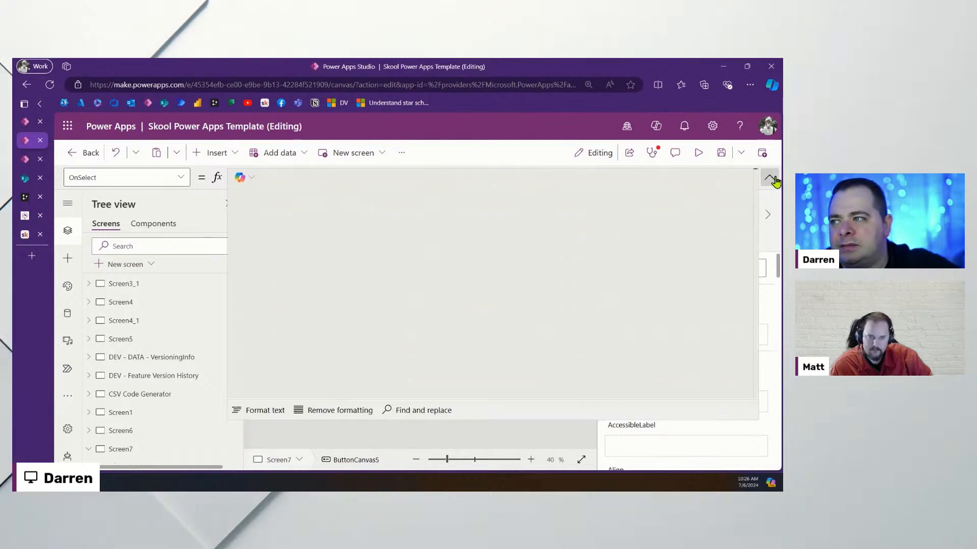
click(770, 181)
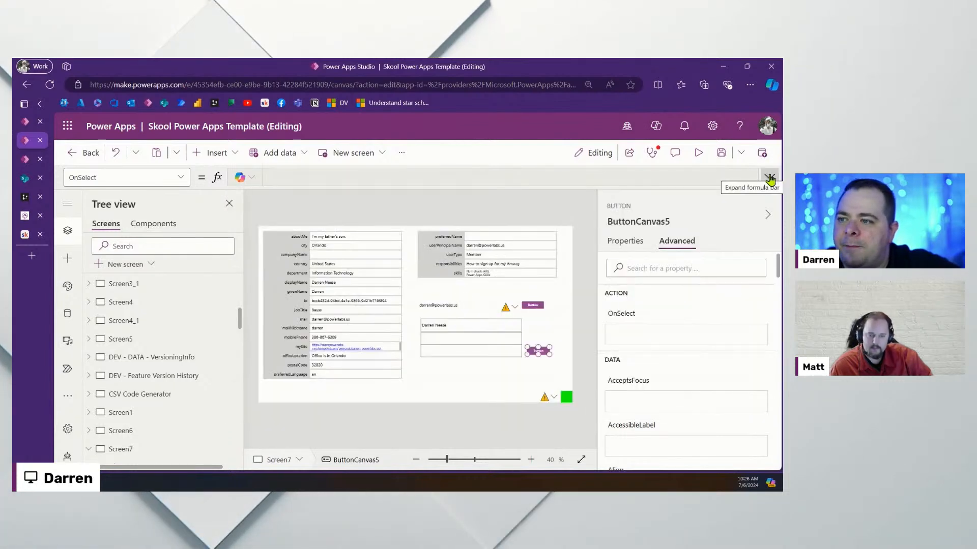
Check the upper purple button's OnSelect formula, then exit the app with Don't save
click(532, 305)
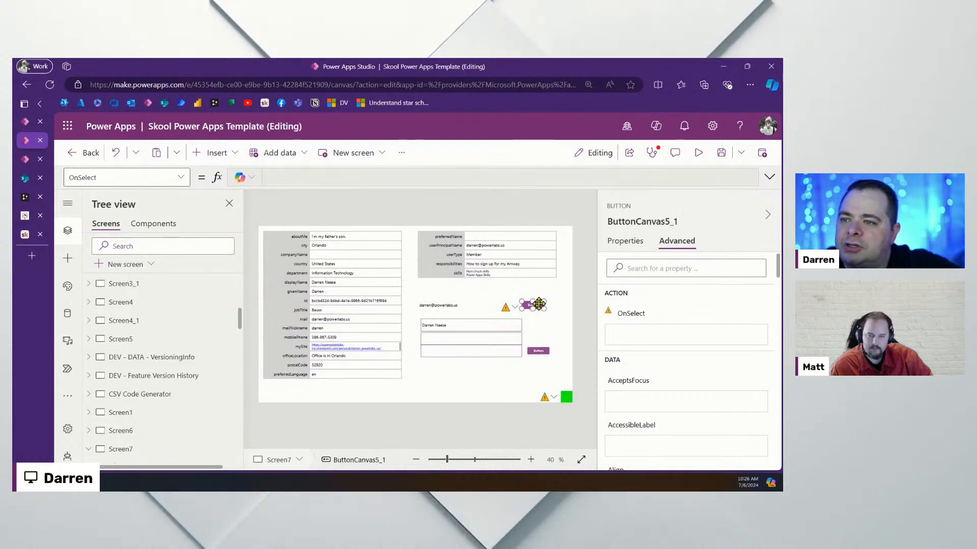
click(527, 176)
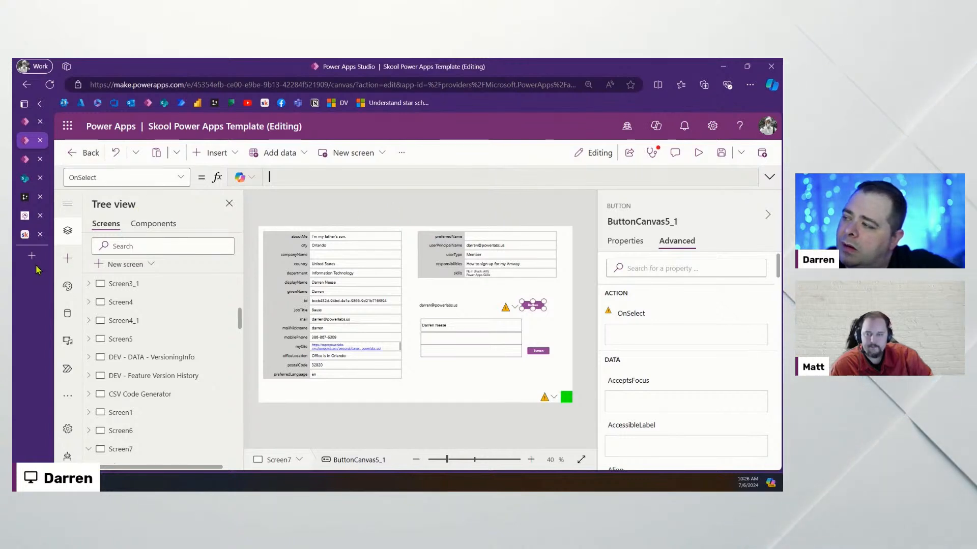
click(88, 155)
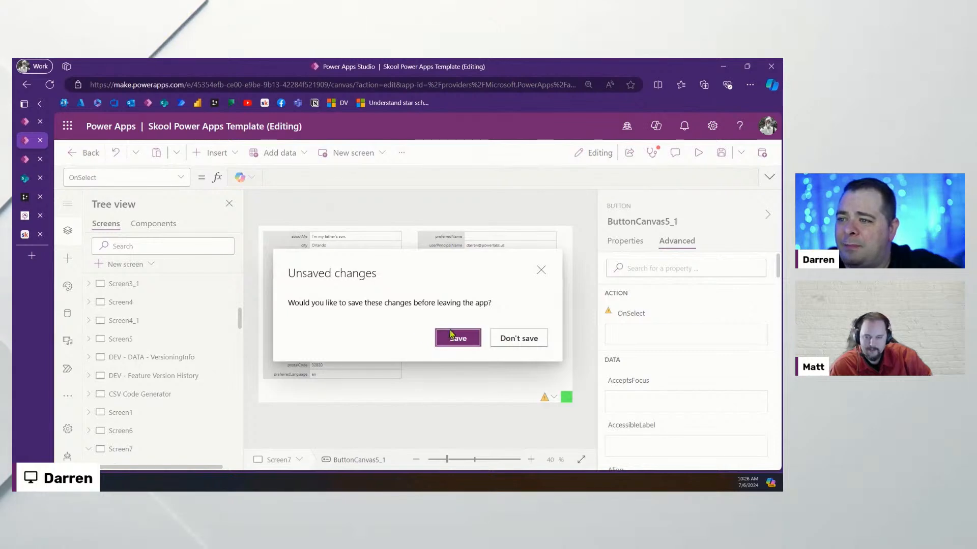
click(517, 341)
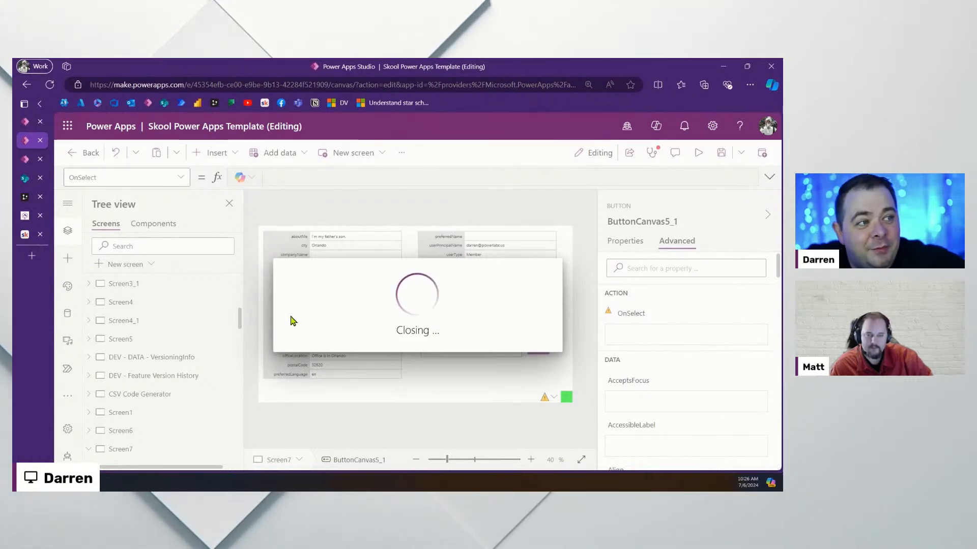
Glance at SharePoint's AppUser list, then view the Org Chart & Profile Data diagram in DrawSQL
click(25, 177)
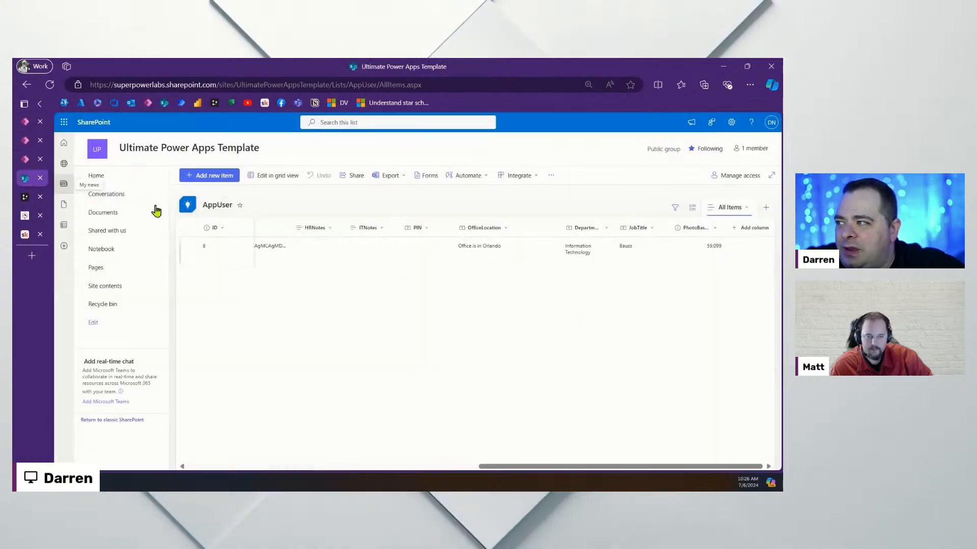
click(24, 197)
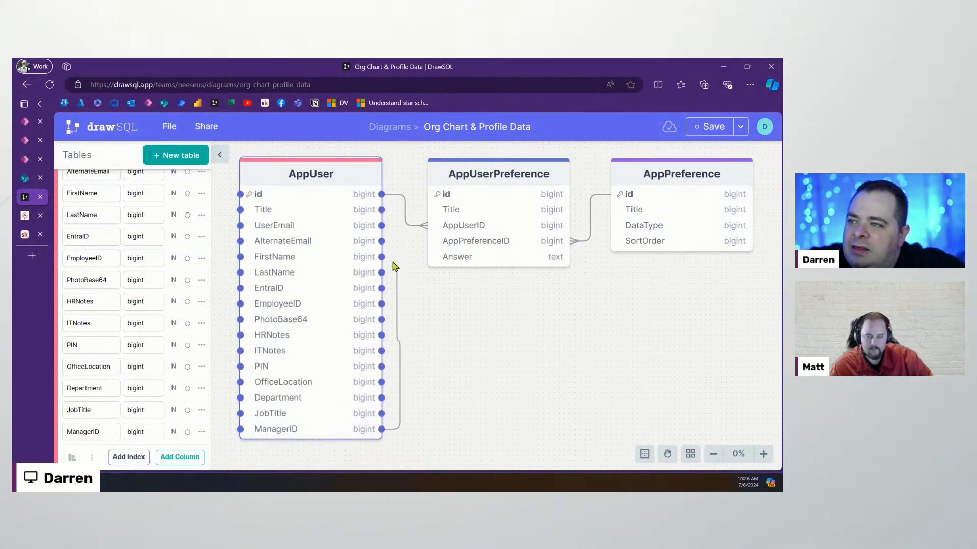
Set AppUser's ManagerID self-relationship to N:1 (many-to-one)
click(364, 201)
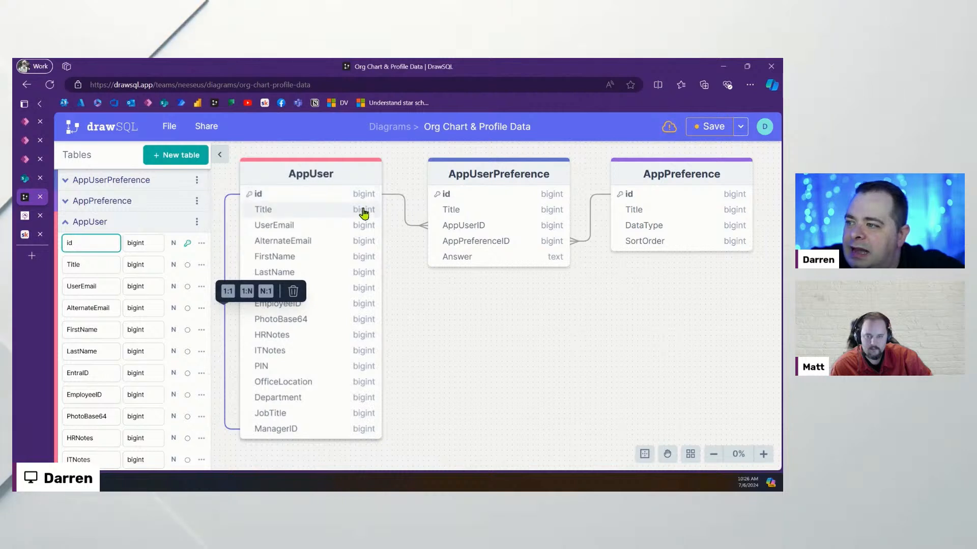
click(266, 293)
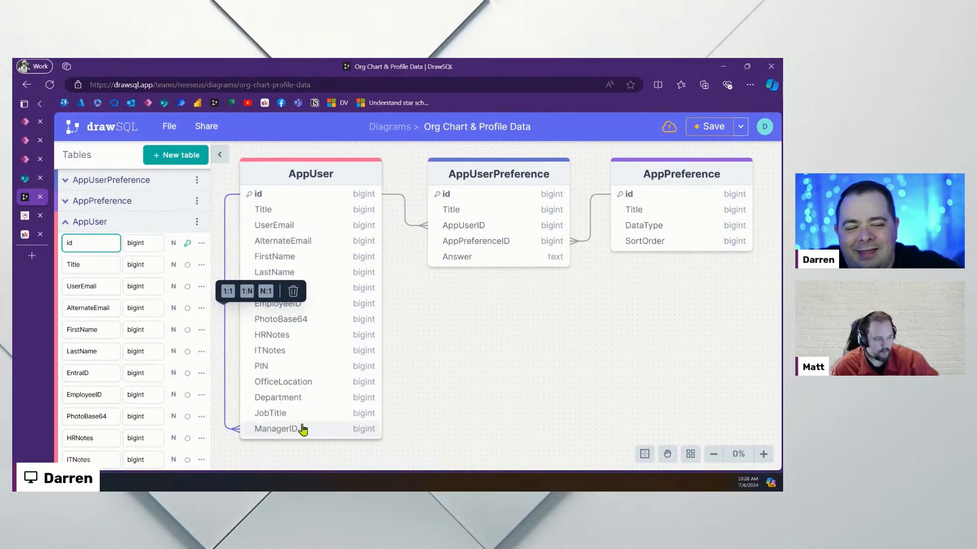
click(475, 398)
Adjust the diagram's zoom and position, then return to the Power Apps Studio tab
click(713, 454)
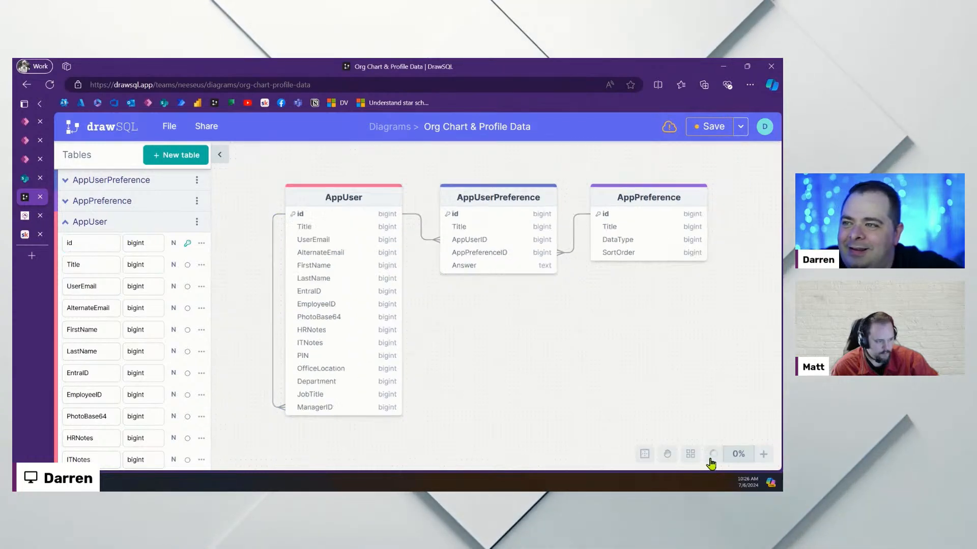
scroll(537, 385, down, 2)
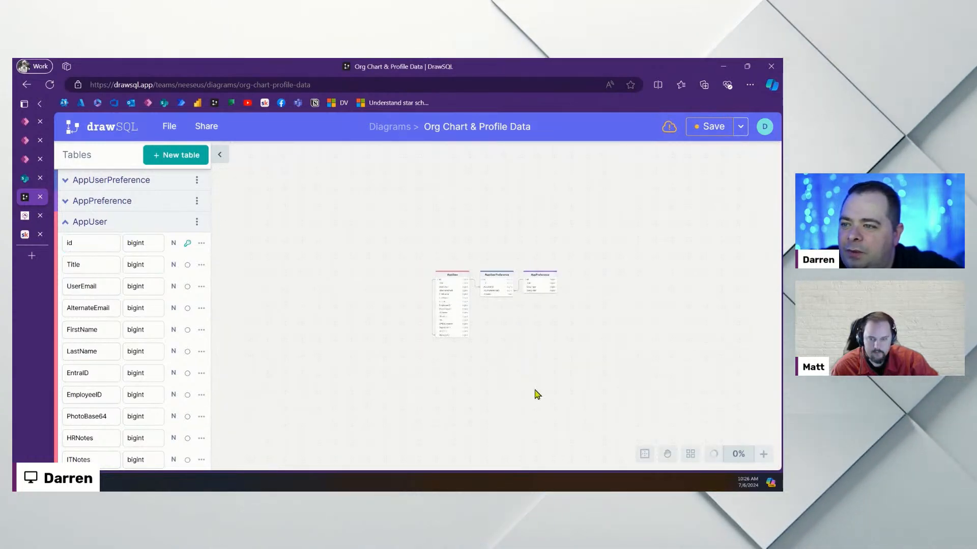
click(762, 454)
click(763, 454)
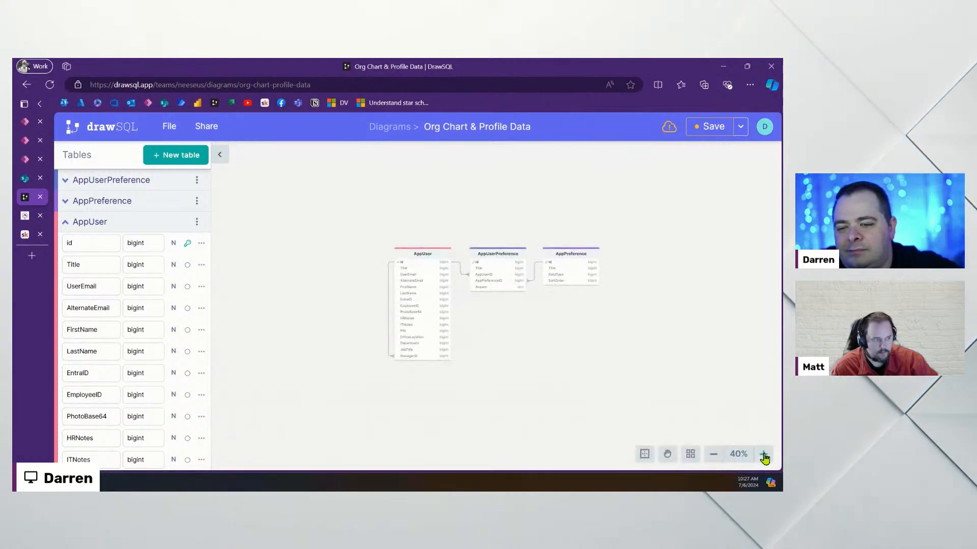
scroll(596, 384, up, 1)
click(763, 453)
click(763, 453)
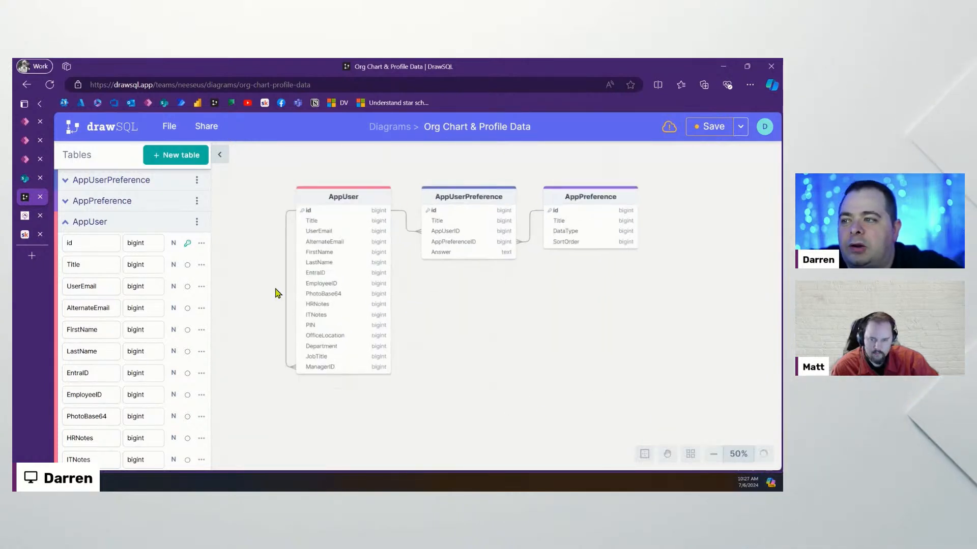
mouse_move(503, 334)
mouse_down()
mouse_move(475, 322)
mouse_move(539, 337)
mouse_move(500, 336)
mouse_up()
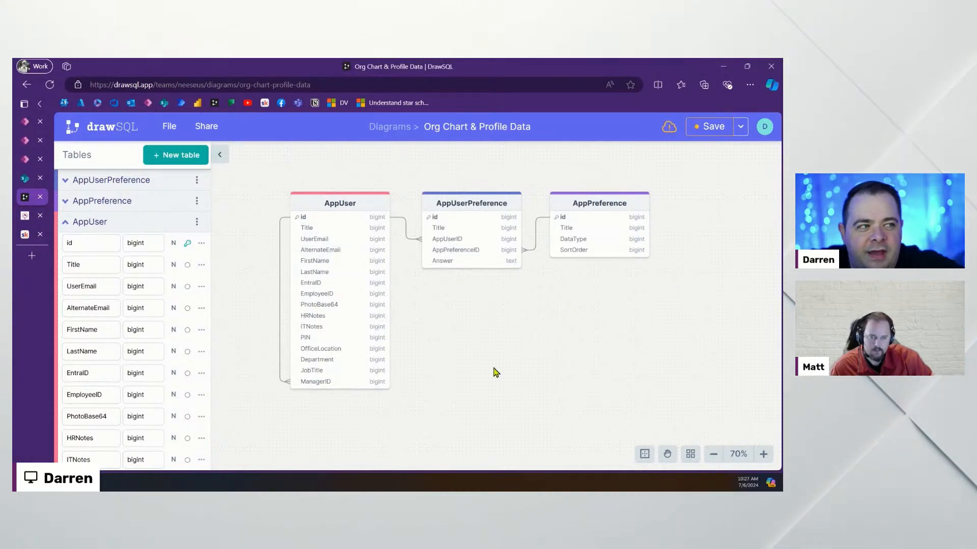
click(22, 142)
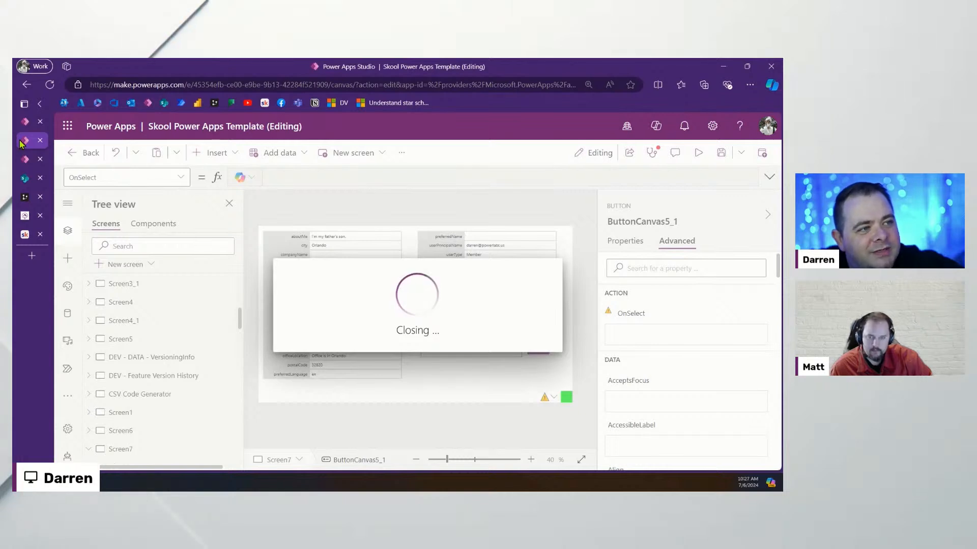
Leave the stuck editor for the Apps list and reopen Skool Power Apps Template for editing
click(147, 103)
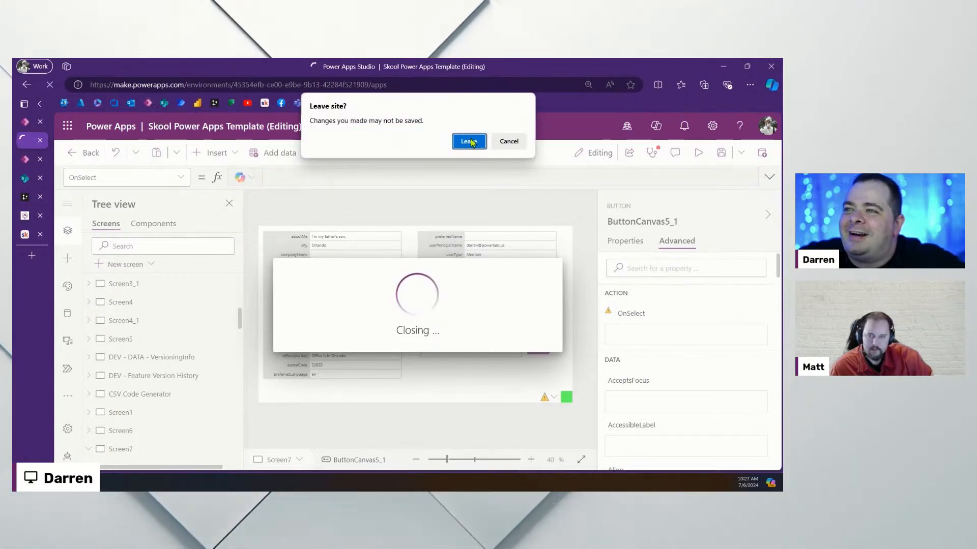
click(469, 142)
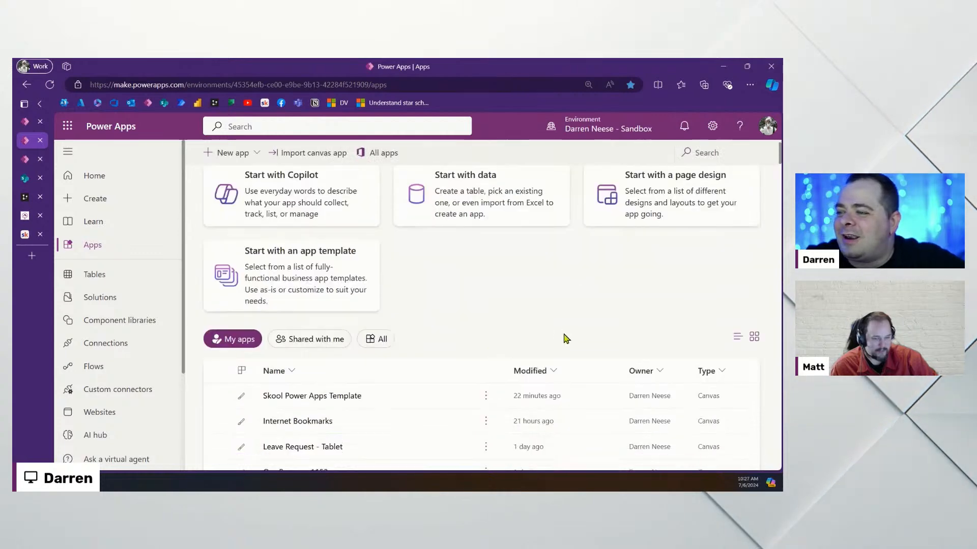
scroll(566, 338, down, 3)
click(450, 232)
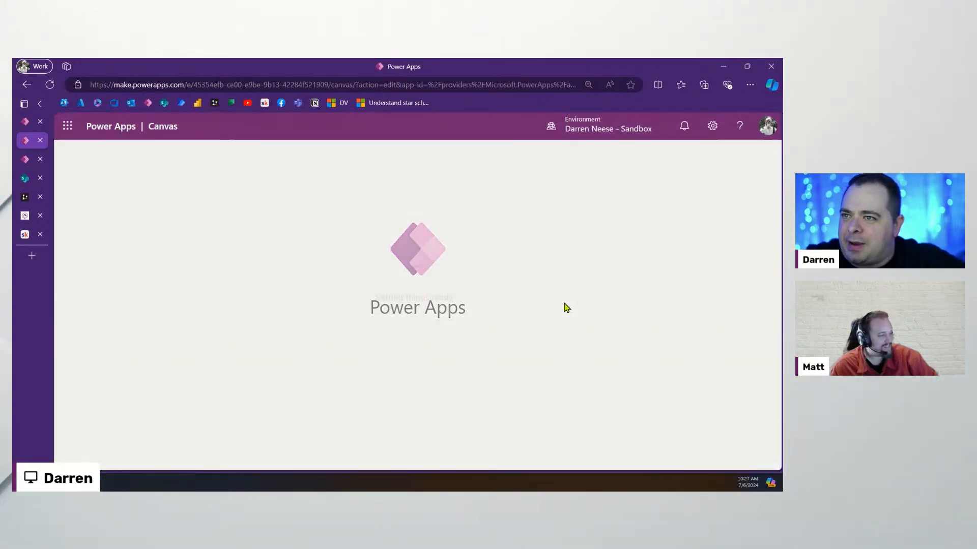
Toggle browser full screen on and off, then return to the tab with the new blank tablet app
key(F11)
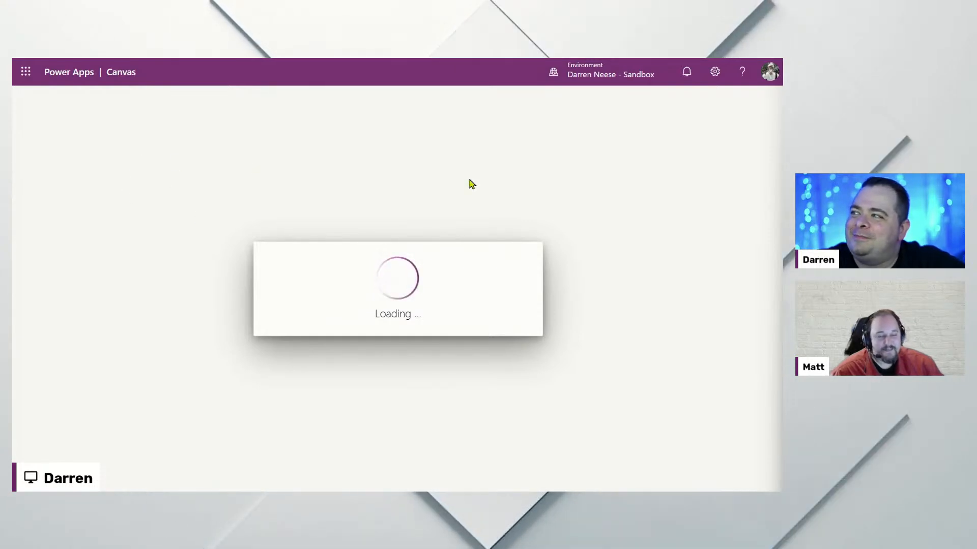
key(F11)
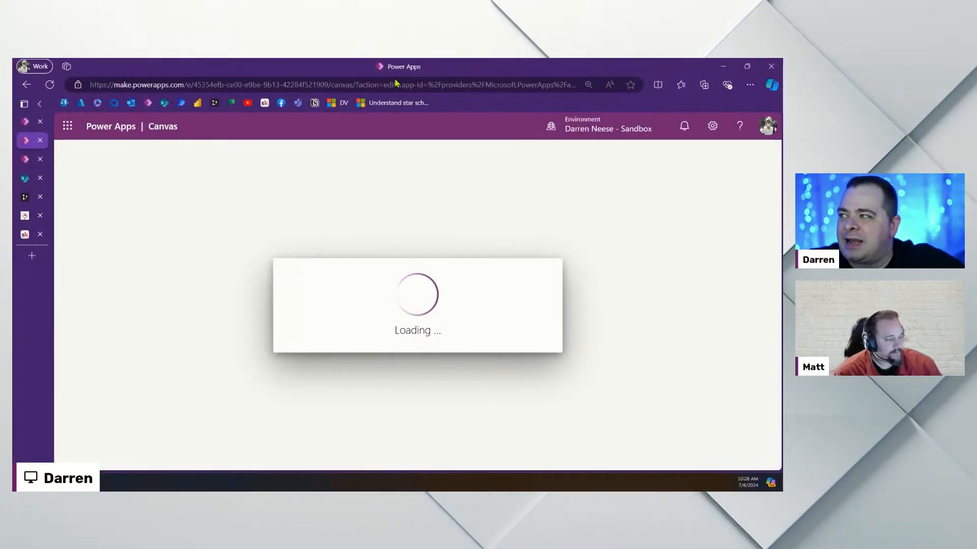
click(24, 160)
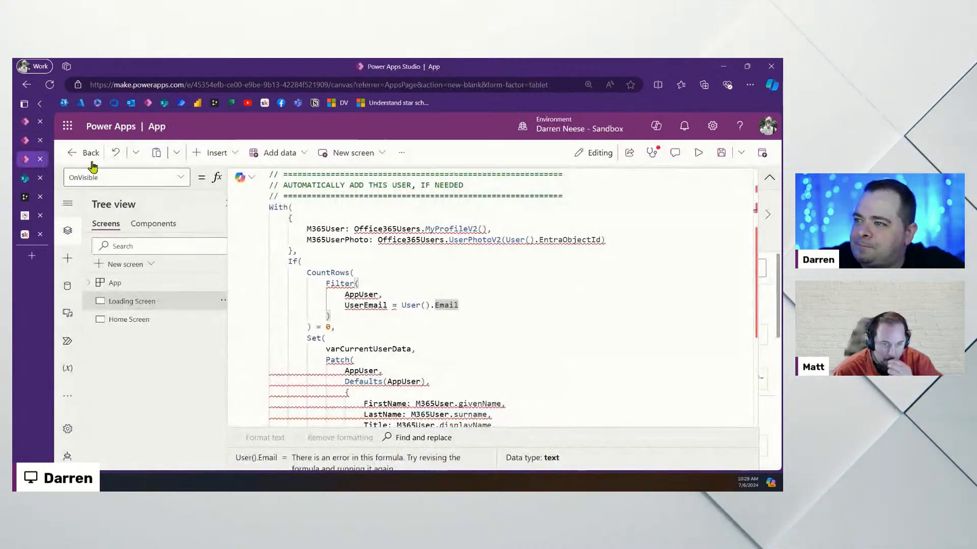
Inspect the formula's Office365Users reference and show the Data panel, which lists no data yet
click(518, 336)
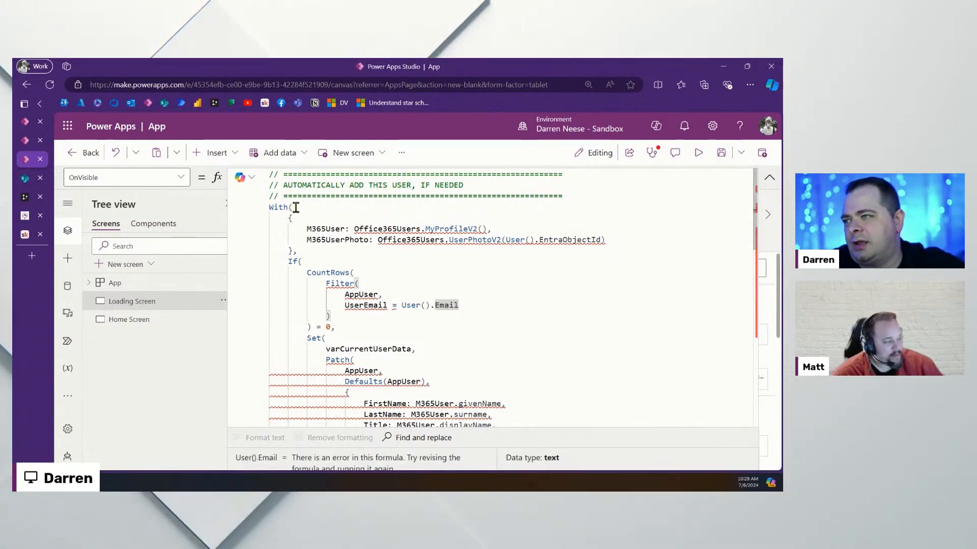
click(271, 206)
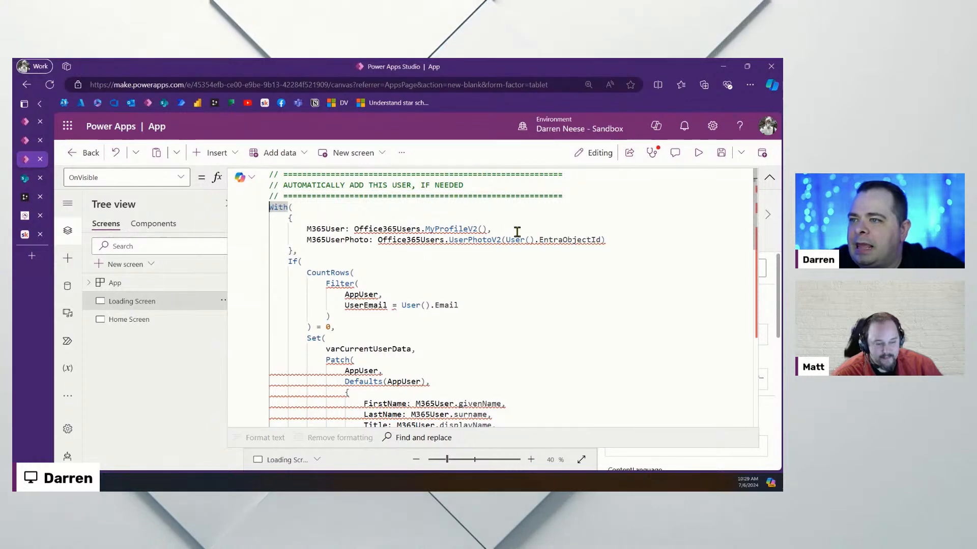
double_click(388, 229)
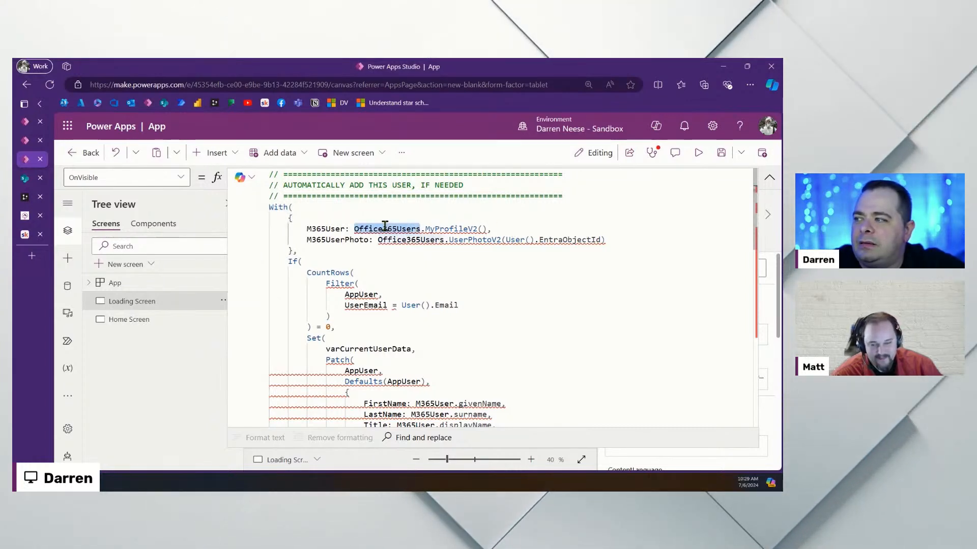
click(67, 286)
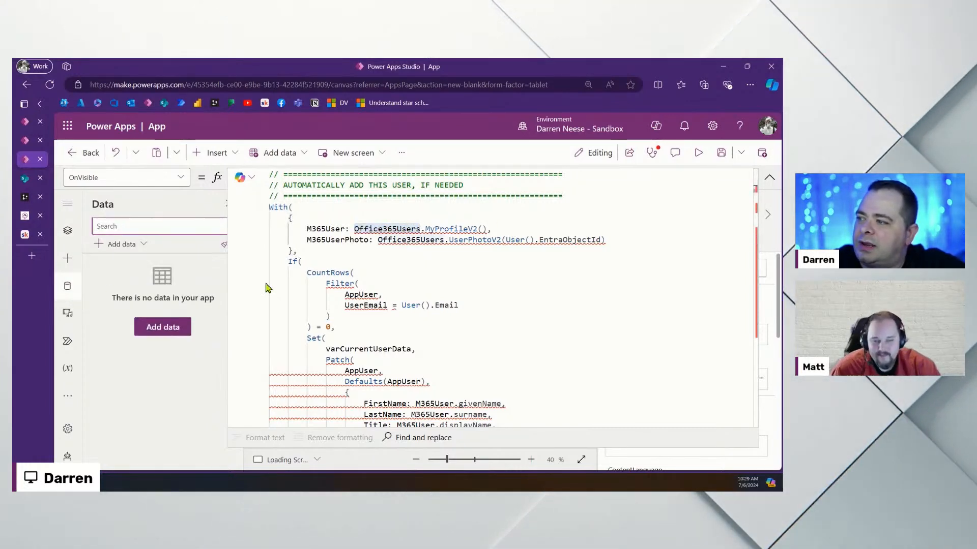
click(769, 181)
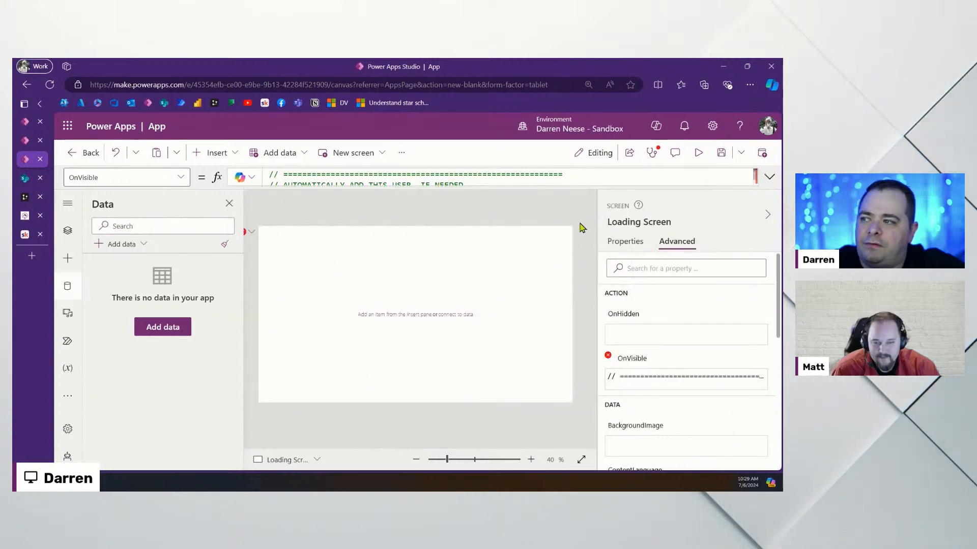
Search connectors for 'office 365' and add Office 365 Users using the existing connection
click(159, 332)
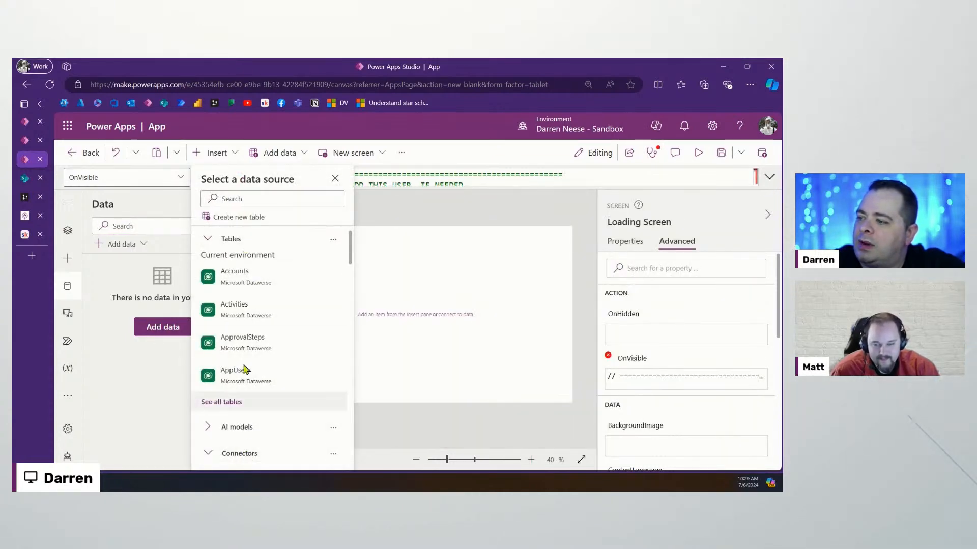
click(239, 453)
scroll(257, 327, down, 5)
scroll(257, 327, up, 3)
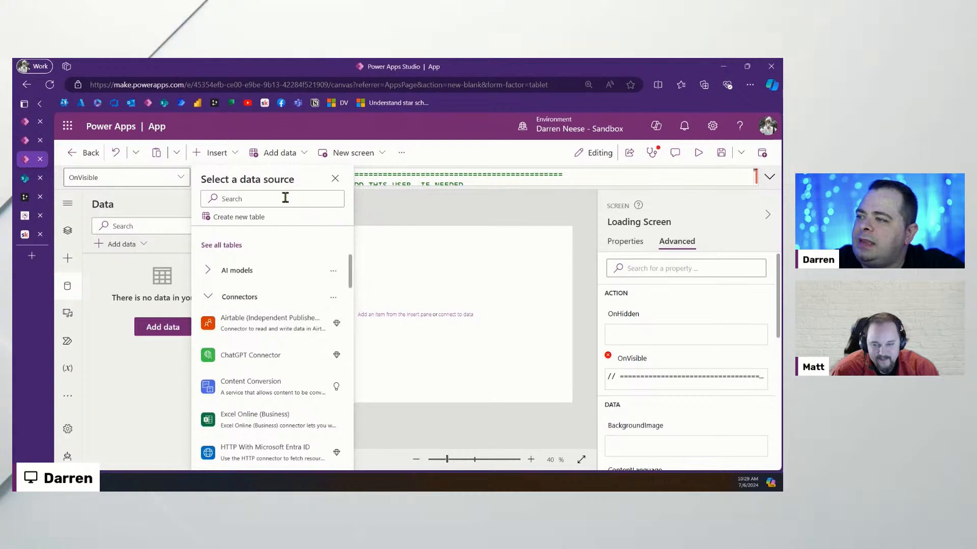
text(office)
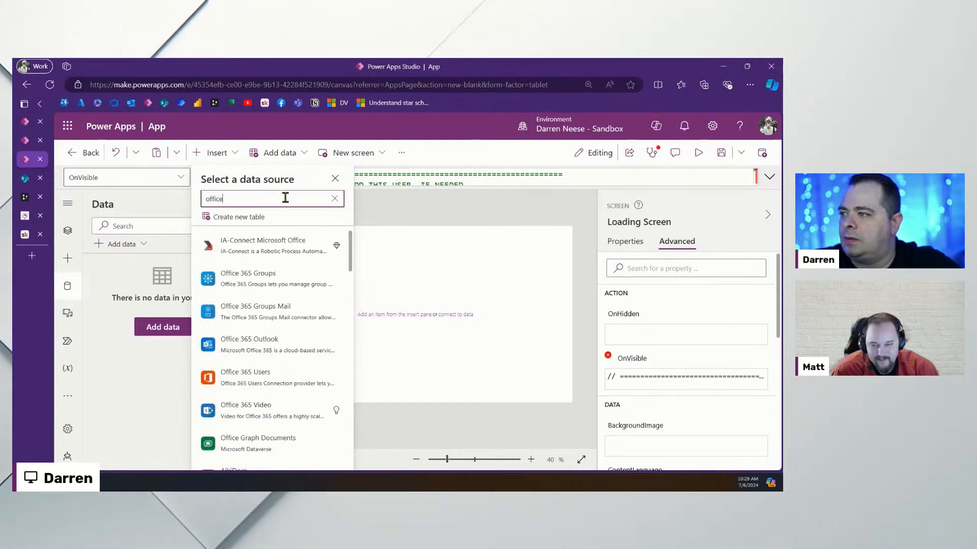
text(36)
key(BackSpace)
key(BackSpace)
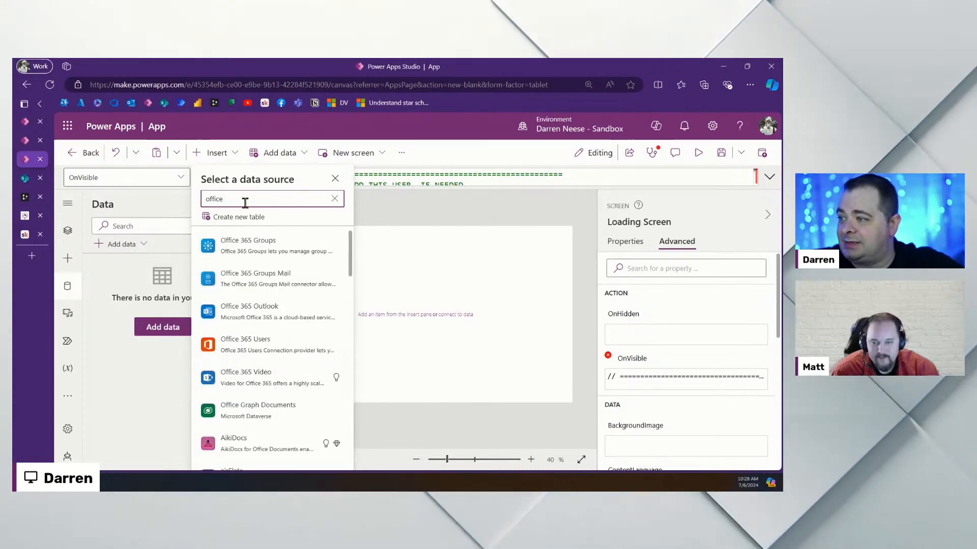
text(365)
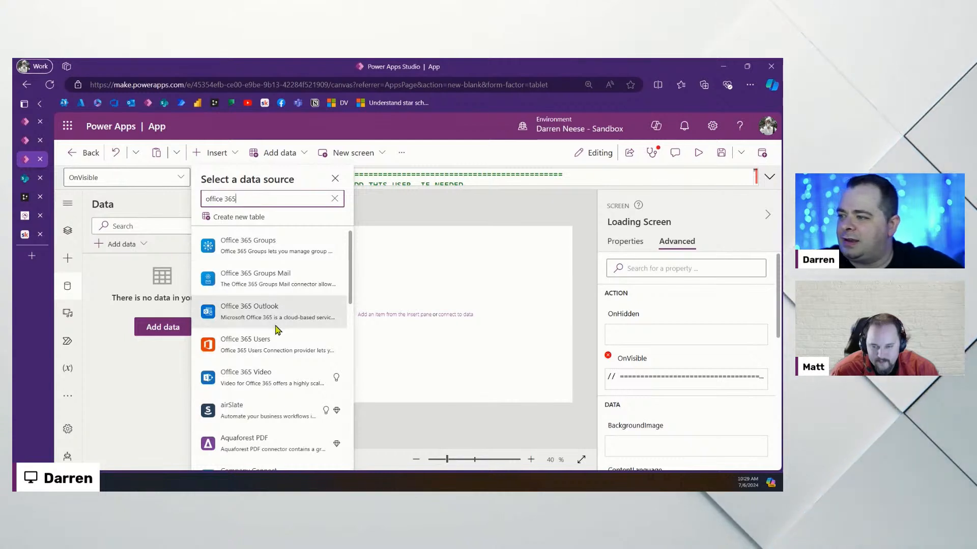
mouse_move(278, 354)
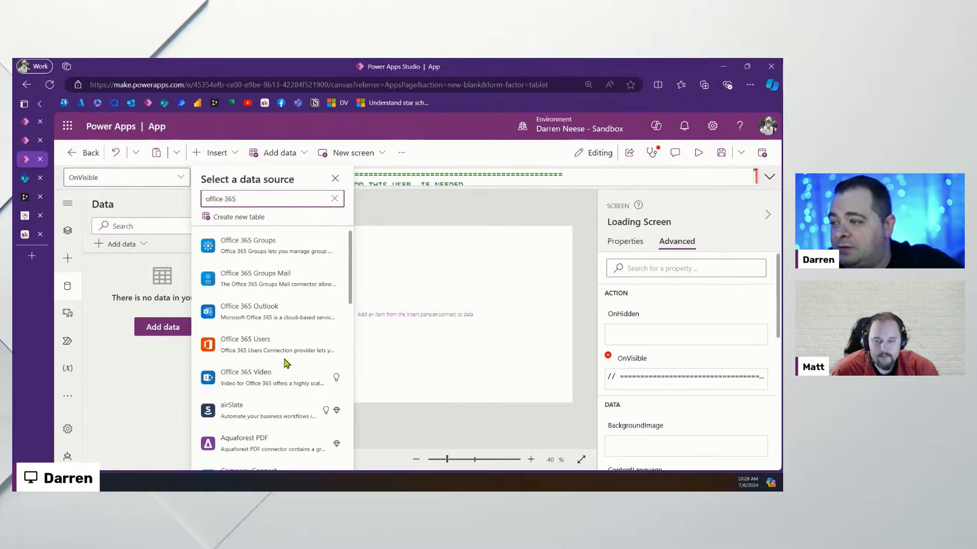
click(275, 349)
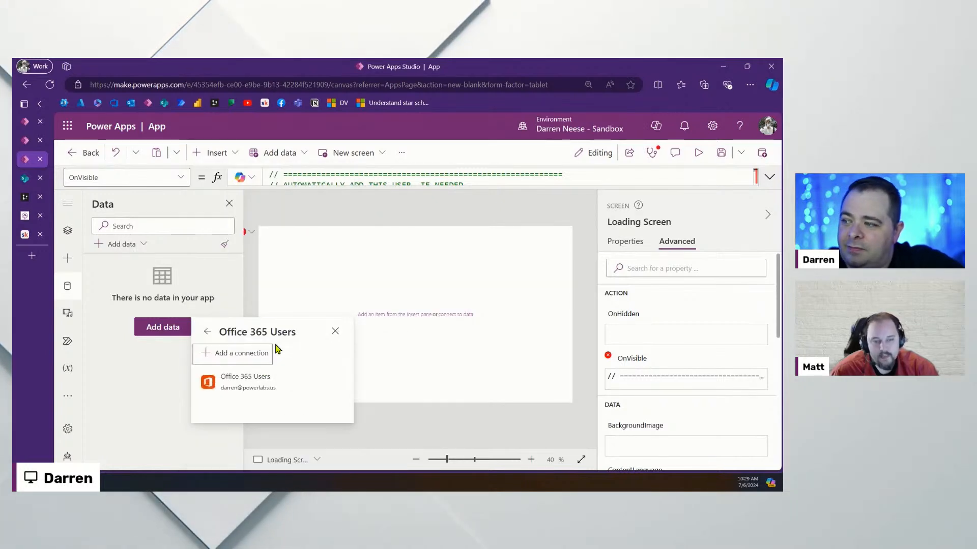
click(256, 383)
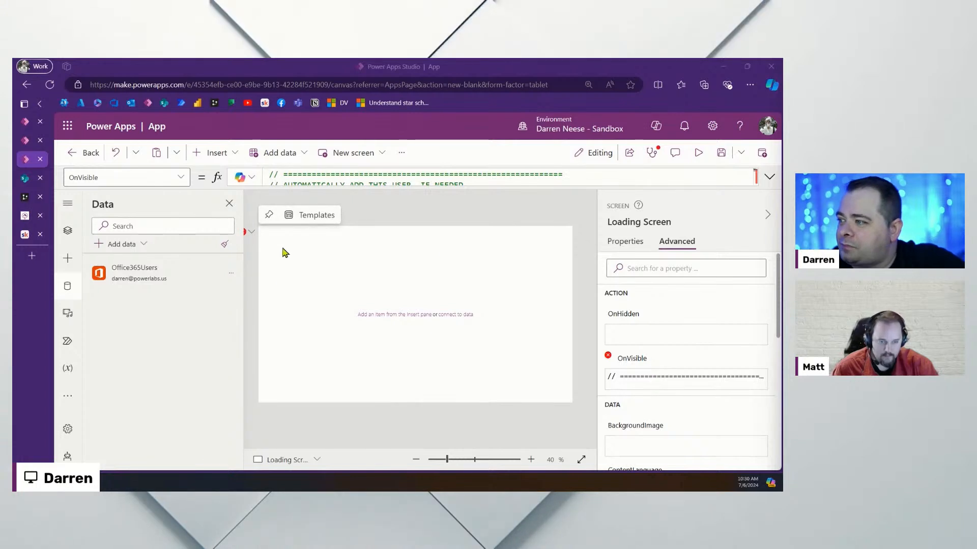
Open the erroring OnVisible formula for editing and review its Office365Users and M365User lines
click(251, 233)
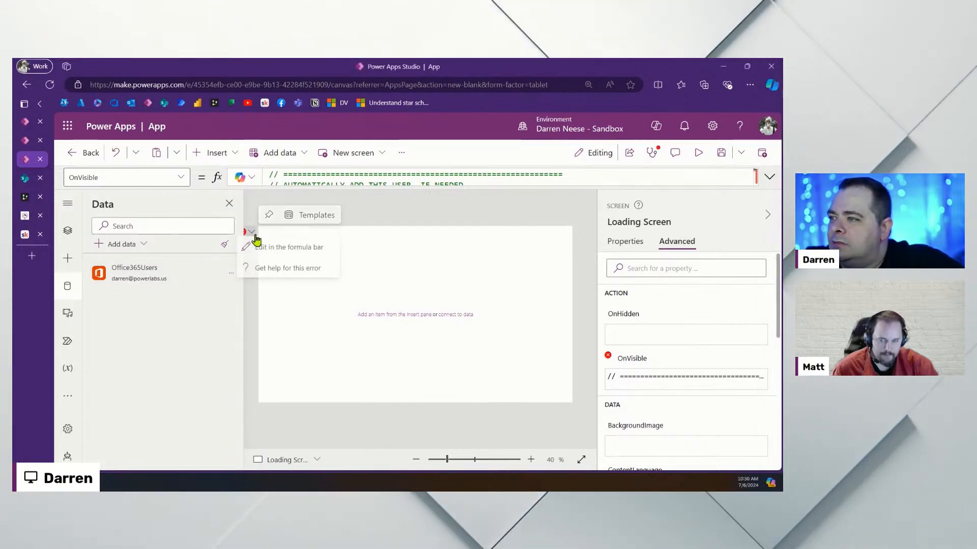
click(272, 249)
click(426, 240)
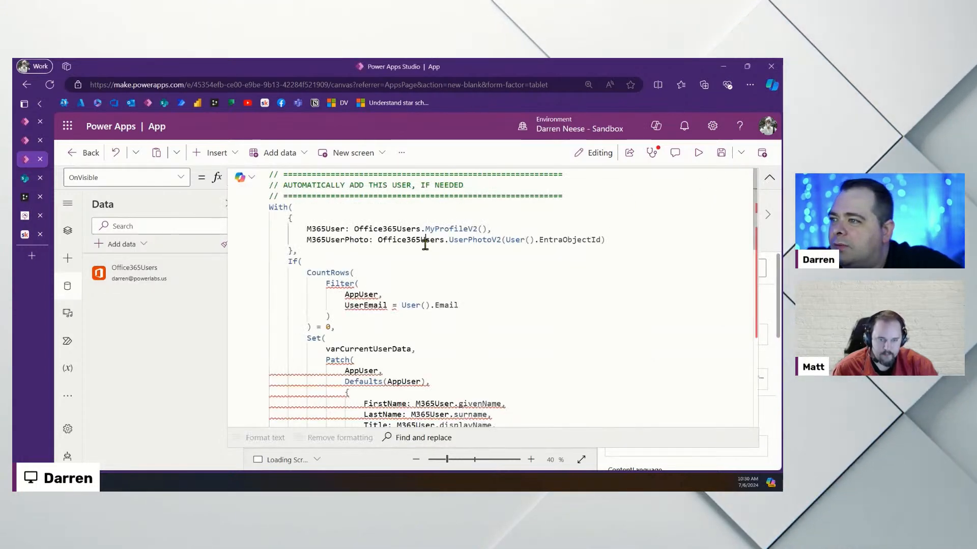
drag(605, 239, 325, 229)
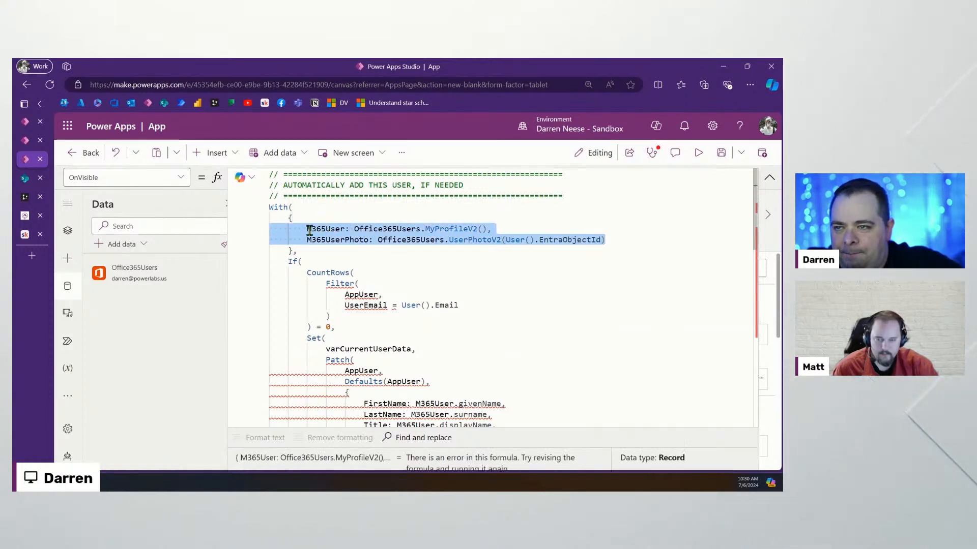
click(593, 253)
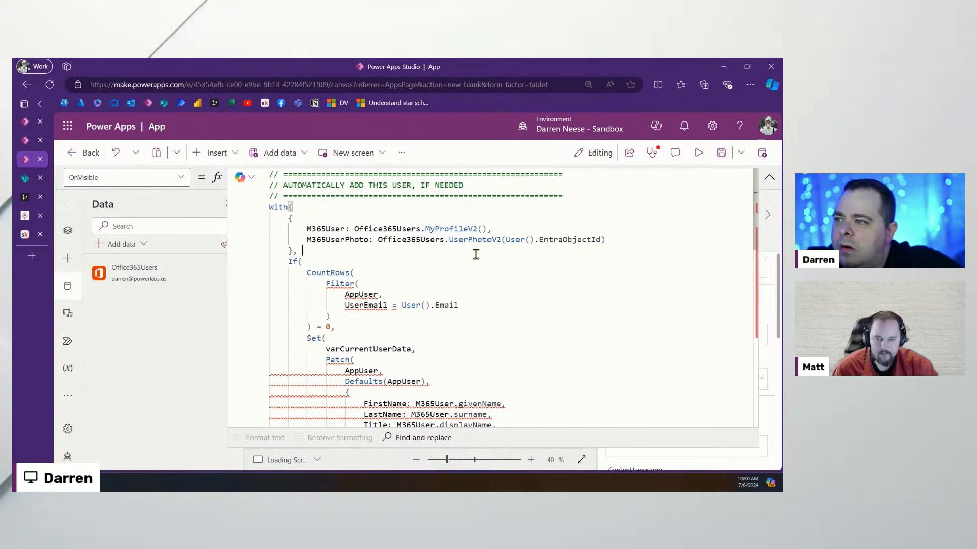
scroll(486, 254, down, 1)
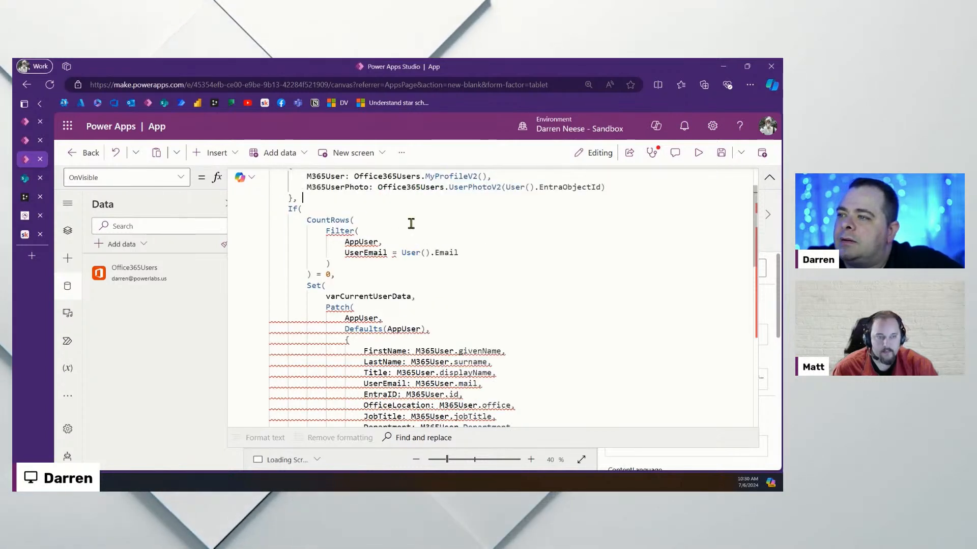
Note the AppUser table in the Filter, then show the SharePoint site's contents
double_click(354, 241)
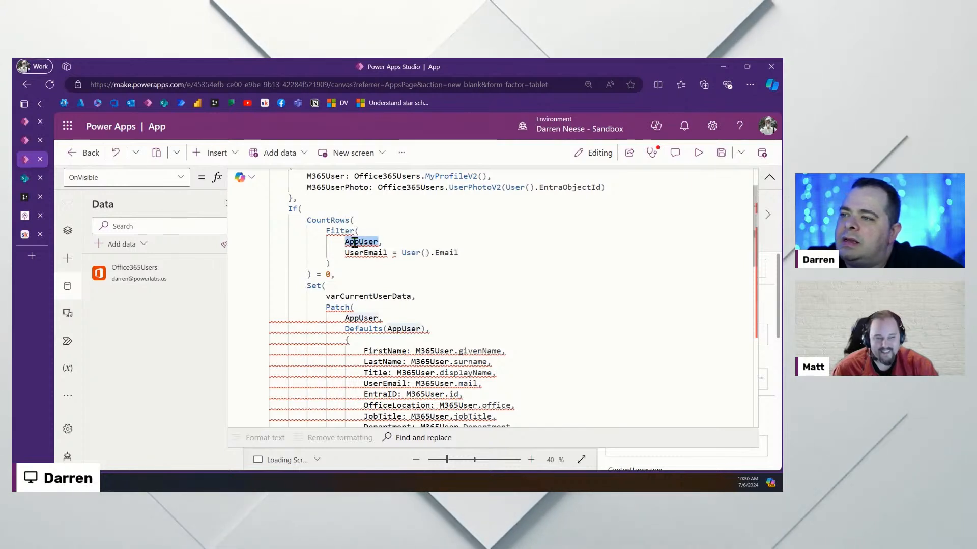
click(26, 180)
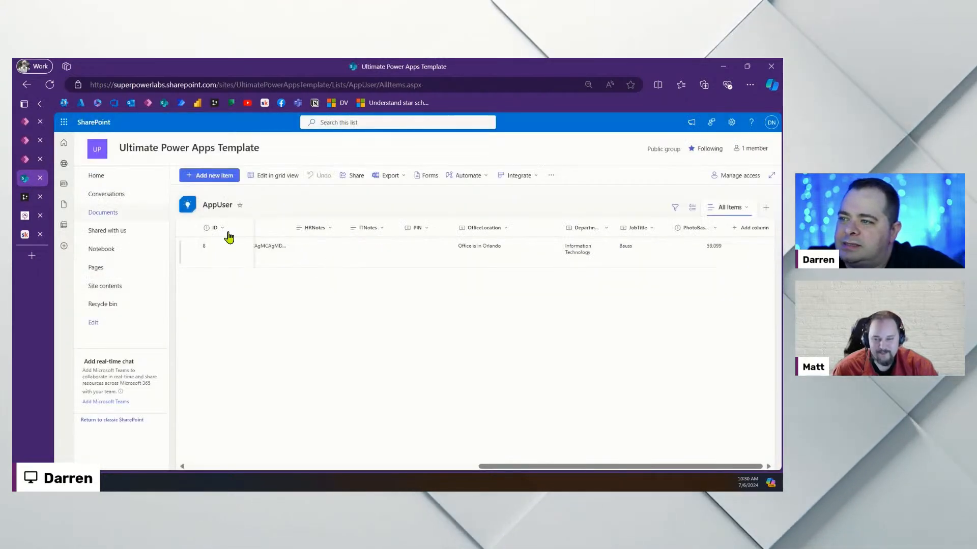
click(116, 288)
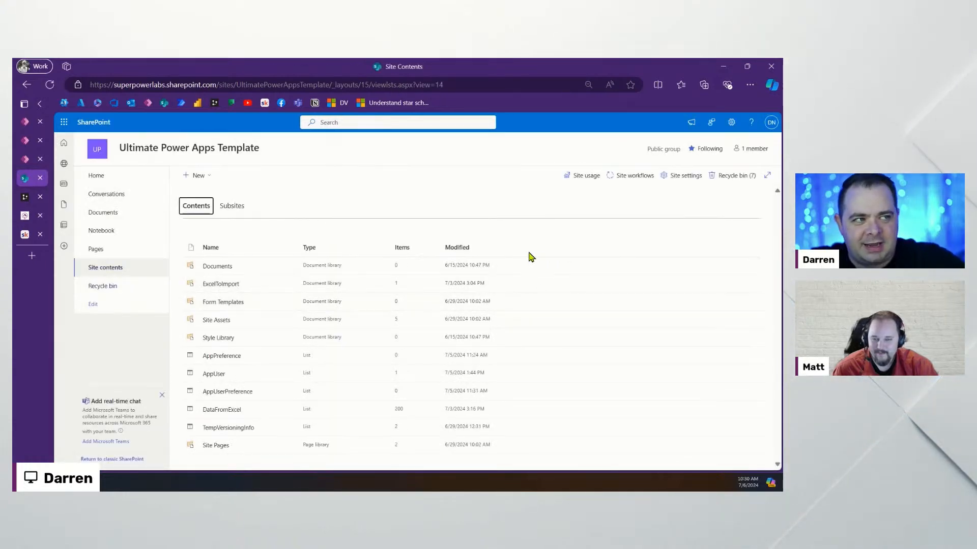
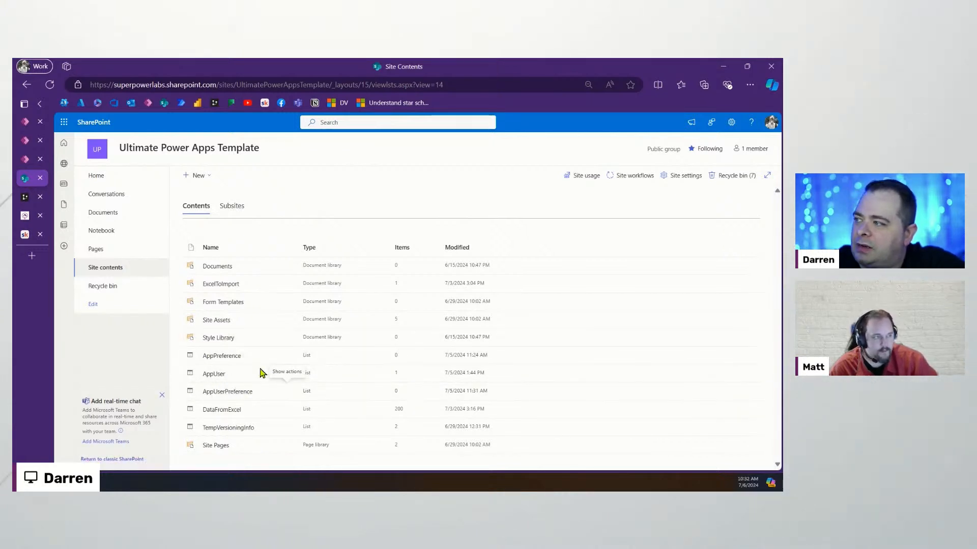
Back in the app, search data sources for 'sharepoint' and reuse the existing SharePoint connection
click(22, 161)
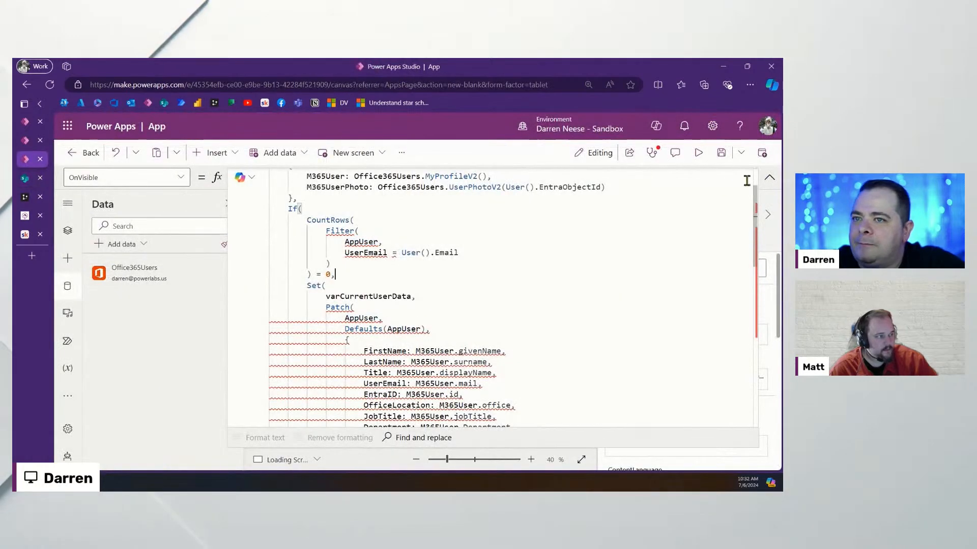
click(767, 178)
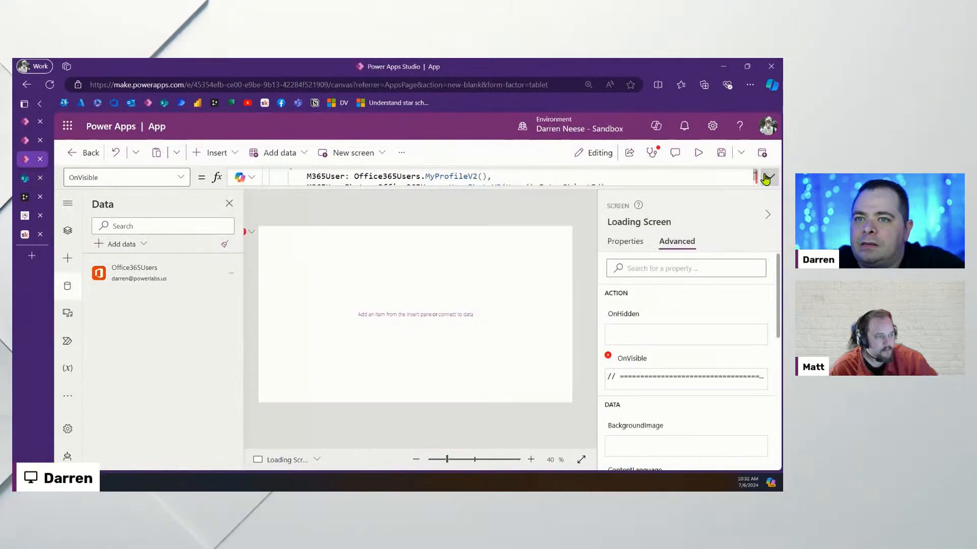
click(115, 245)
scroll(227, 340, down, 4)
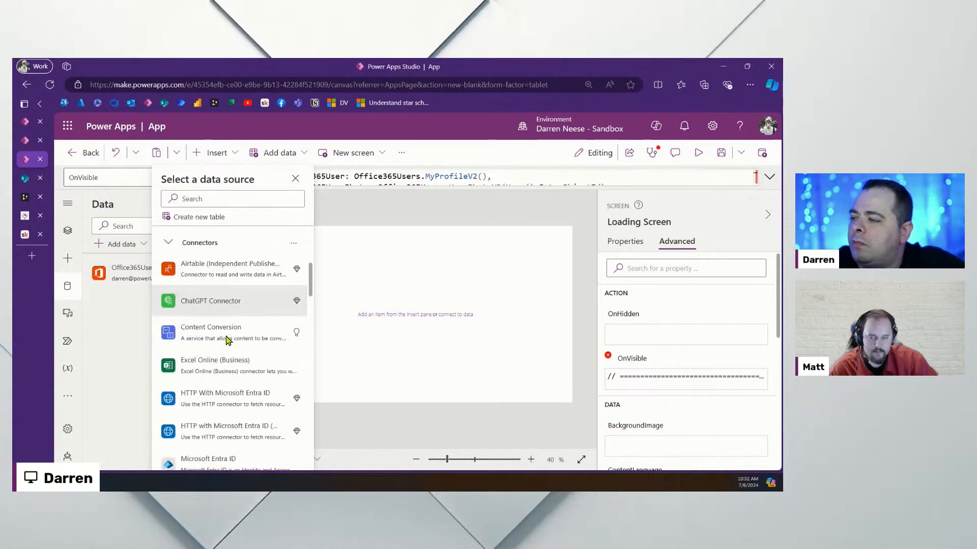
scroll(228, 305, up, 2)
click(249, 199)
text(sharepoint)
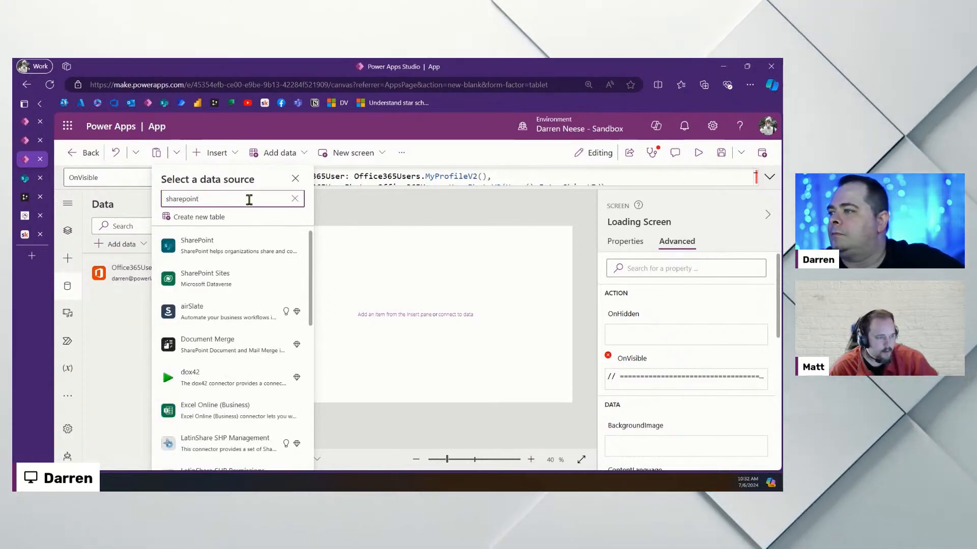
click(247, 251)
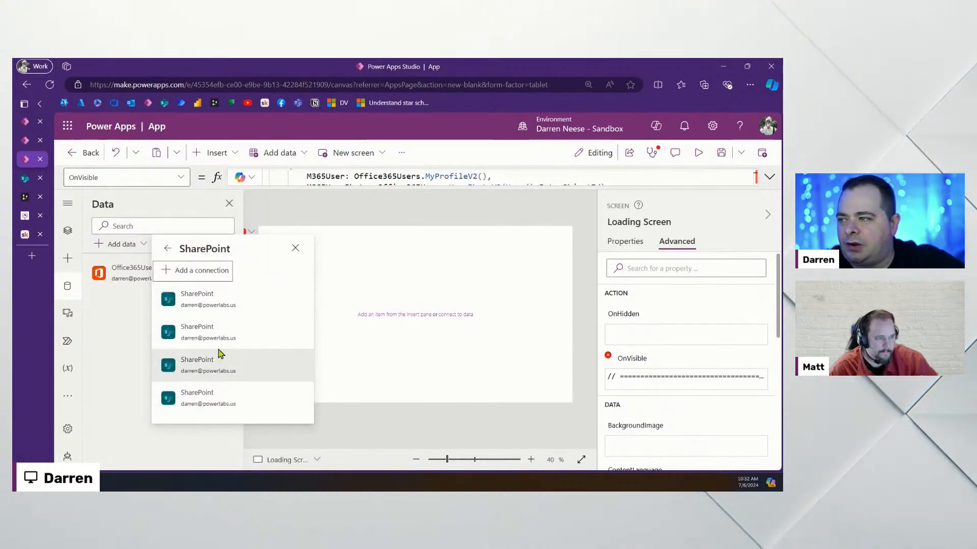
click(225, 308)
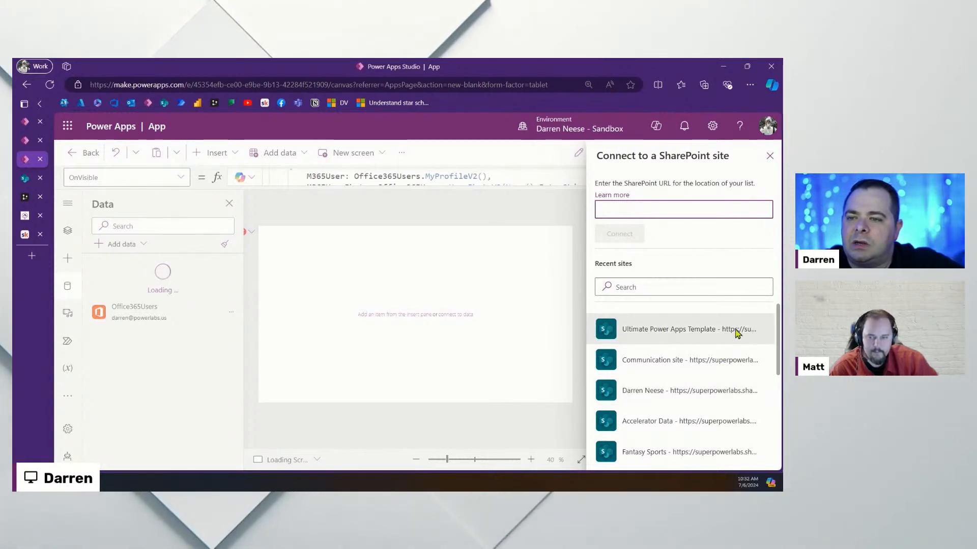
Connect the AppPreference, AppUser and AppUserPreference lists from the Ultimate Power Apps Template site
click(707, 333)
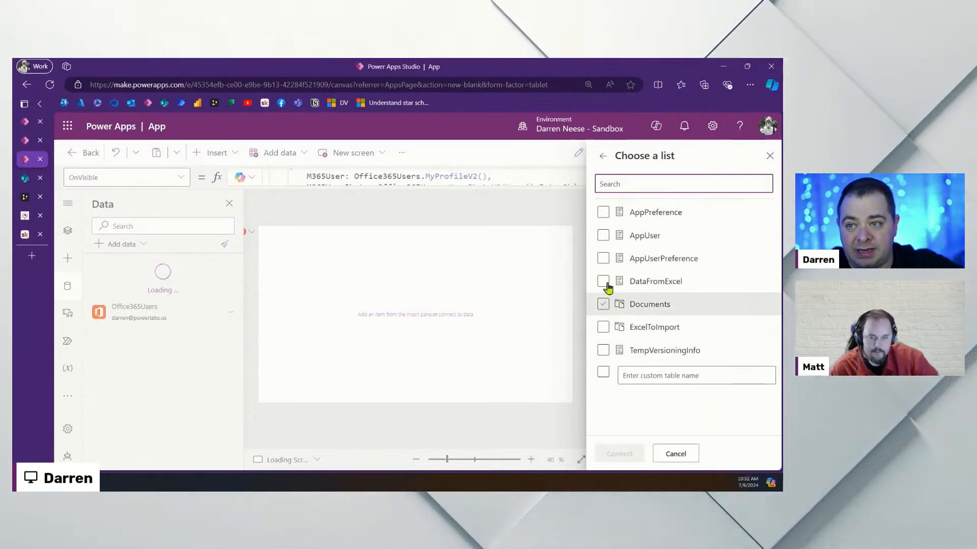
click(603, 212)
click(604, 236)
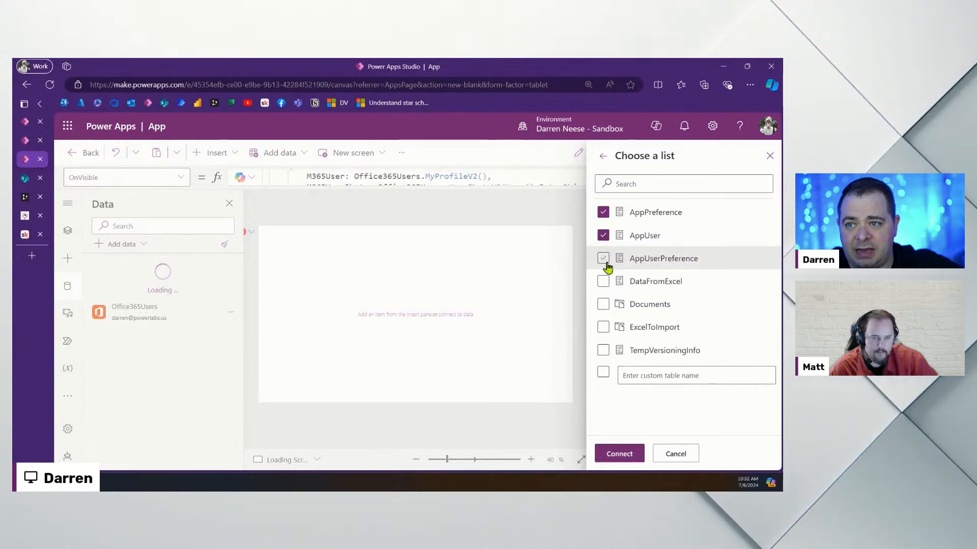
click(603, 258)
click(615, 457)
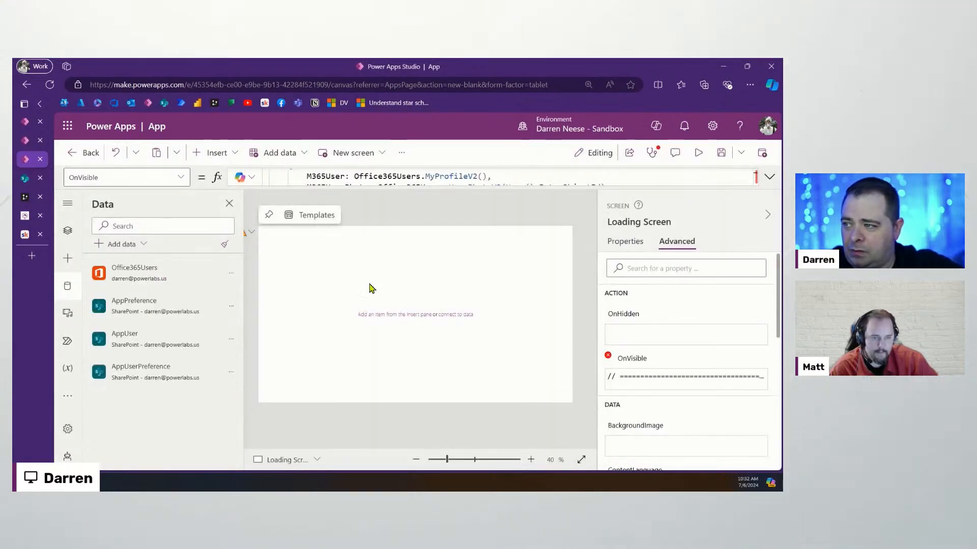
drag(447, 460, 446, 463)
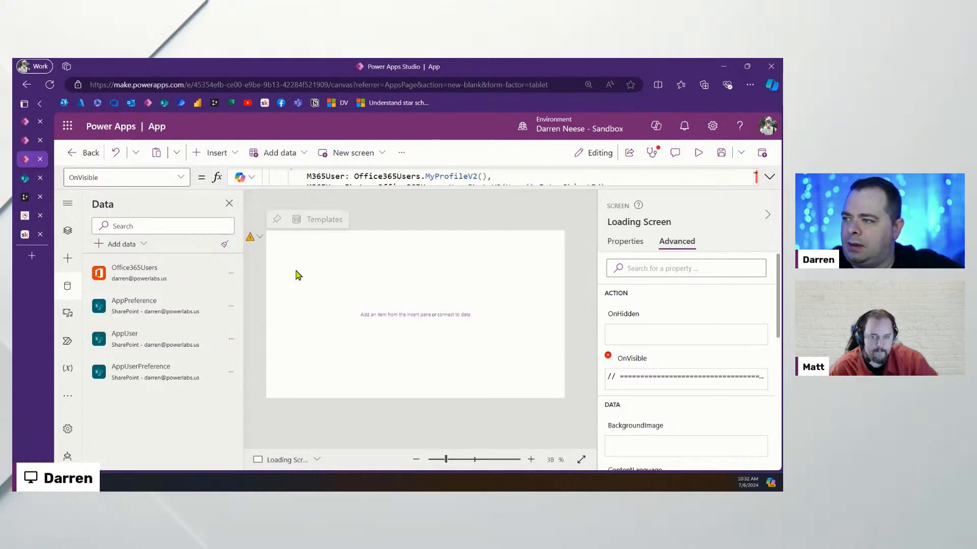
Expand the OnVisible formula, go full screen, and read the CountRows delegation warning on the AppUser Filter
click(769, 176)
click(466, 251)
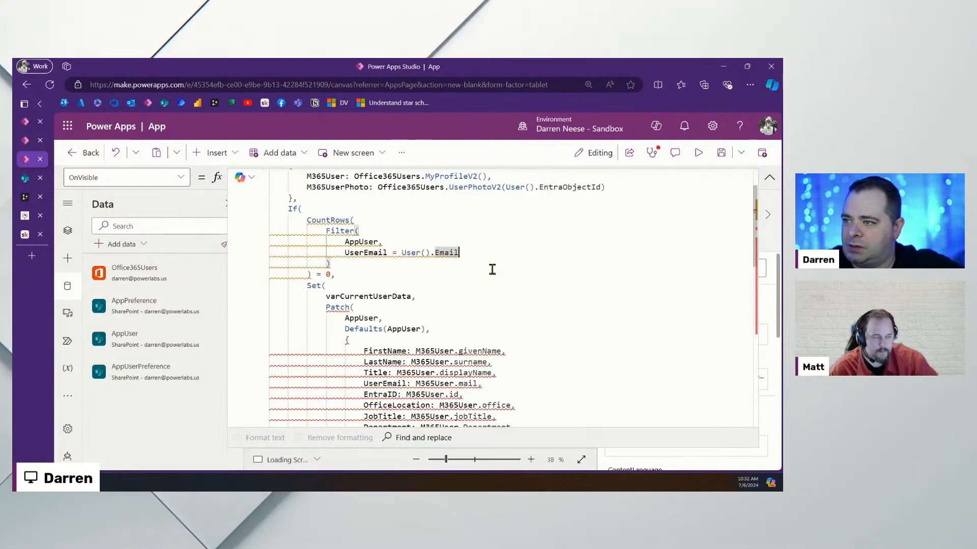
mouse_move(300, 243)
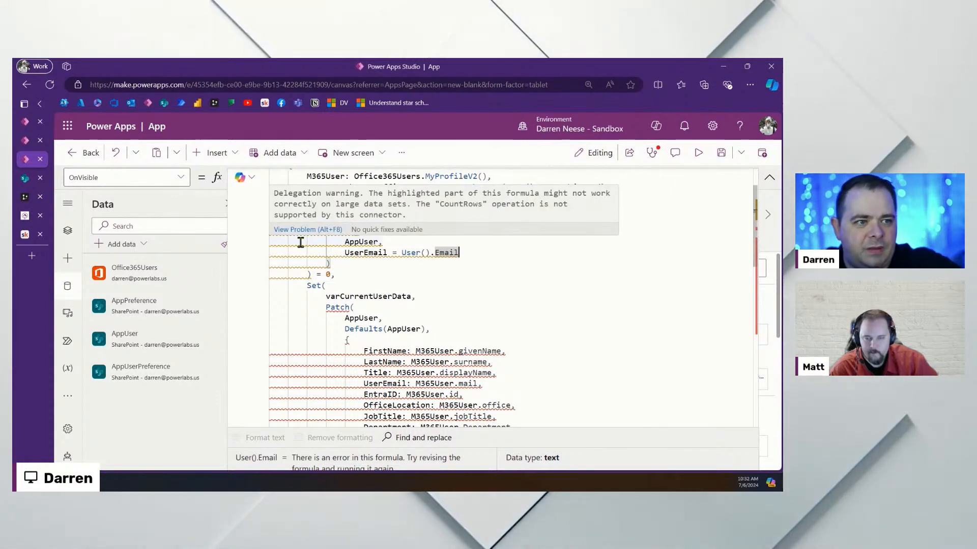
click(749, 84)
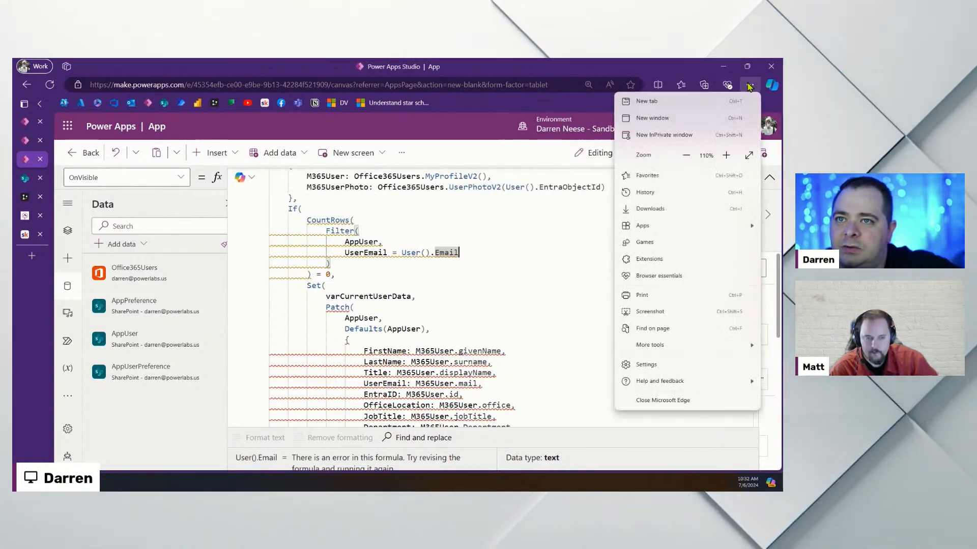
click(530, 279)
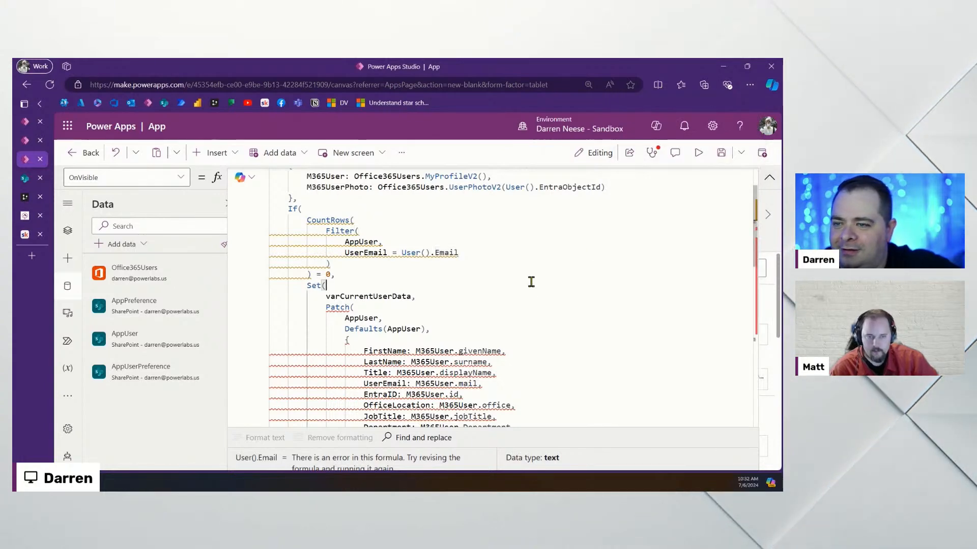
key(F11)
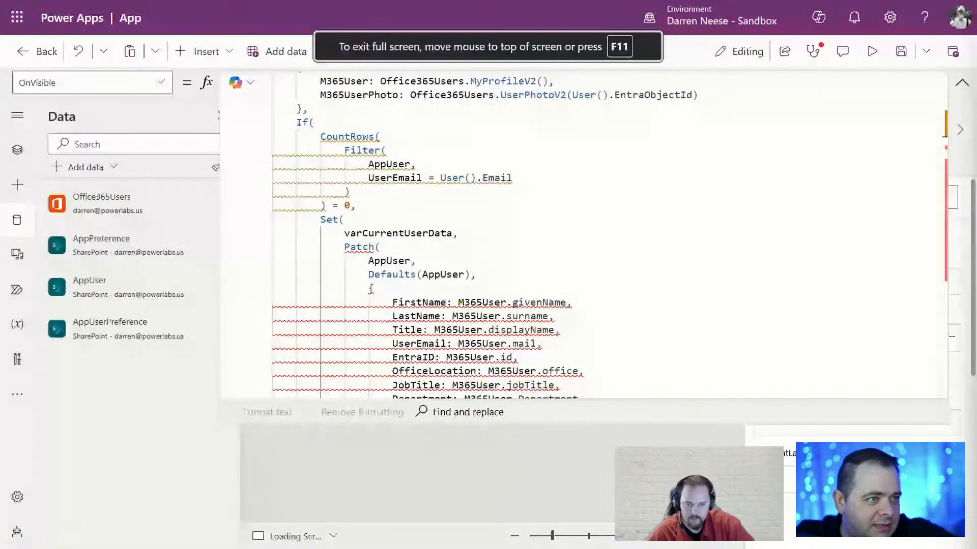
click(580, 191)
mouse_move(333, 171)
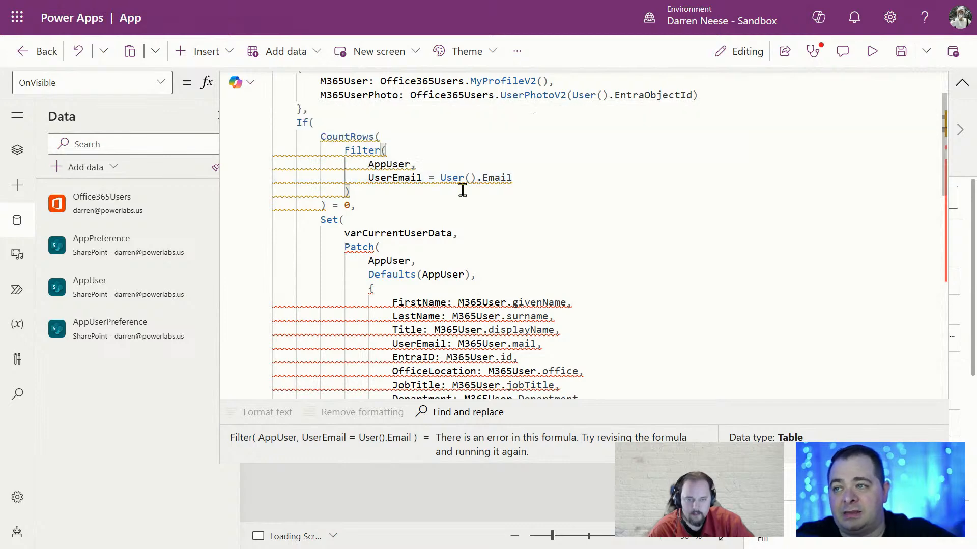
click(364, 205)
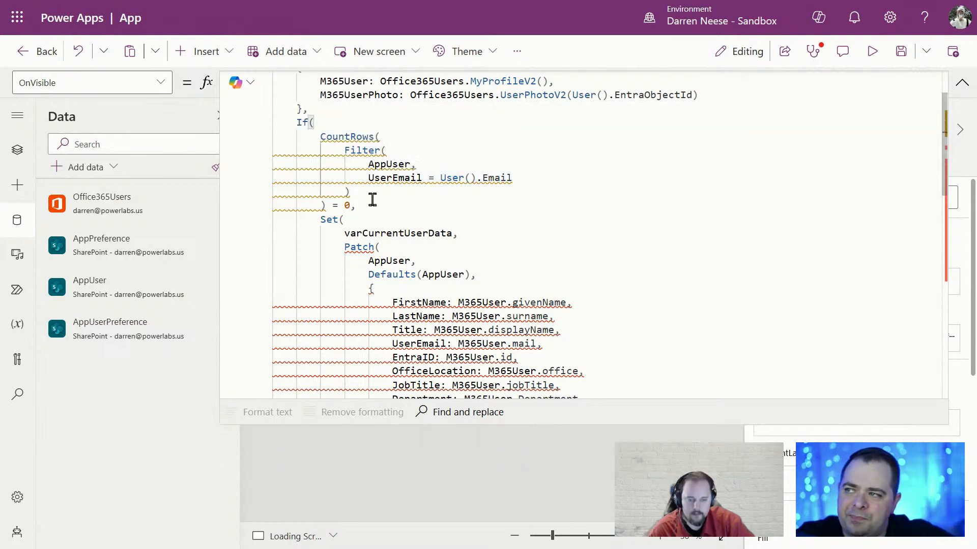
click(512, 53)
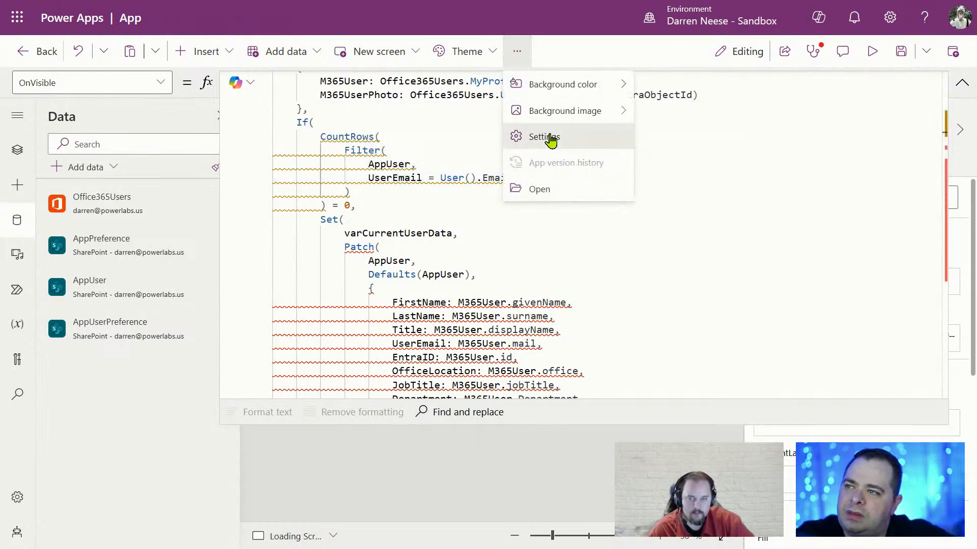
Open Settings > General and select the Data row limit value of 500
click(552, 135)
scroll(539, 339, down, 5)
scroll(539, 340, down, 6)
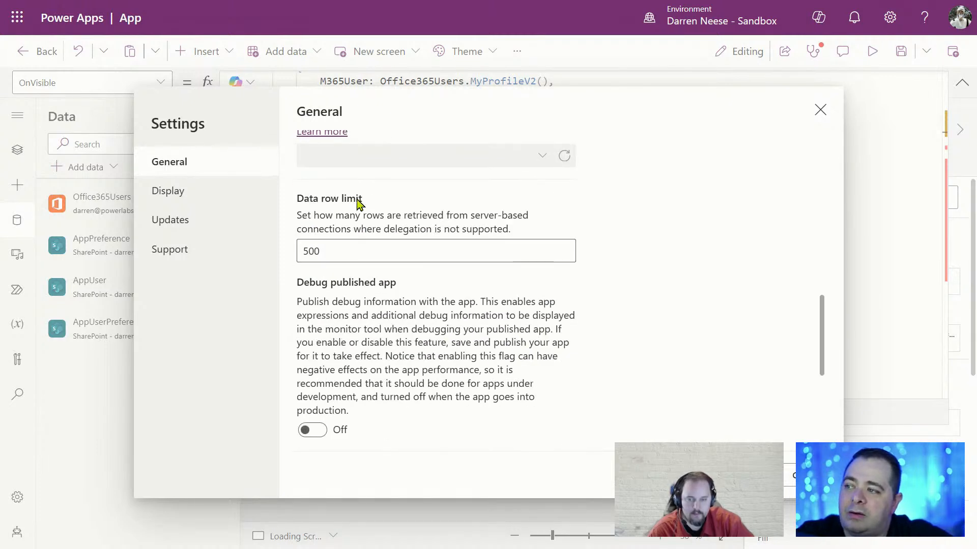
click(312, 251)
double_click(311, 250)
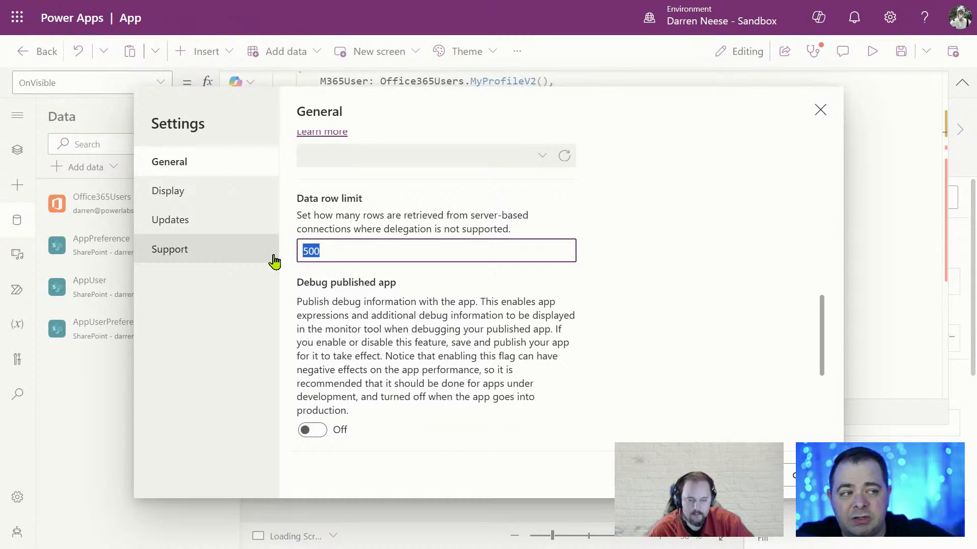
click(357, 245)
double_click(308, 251)
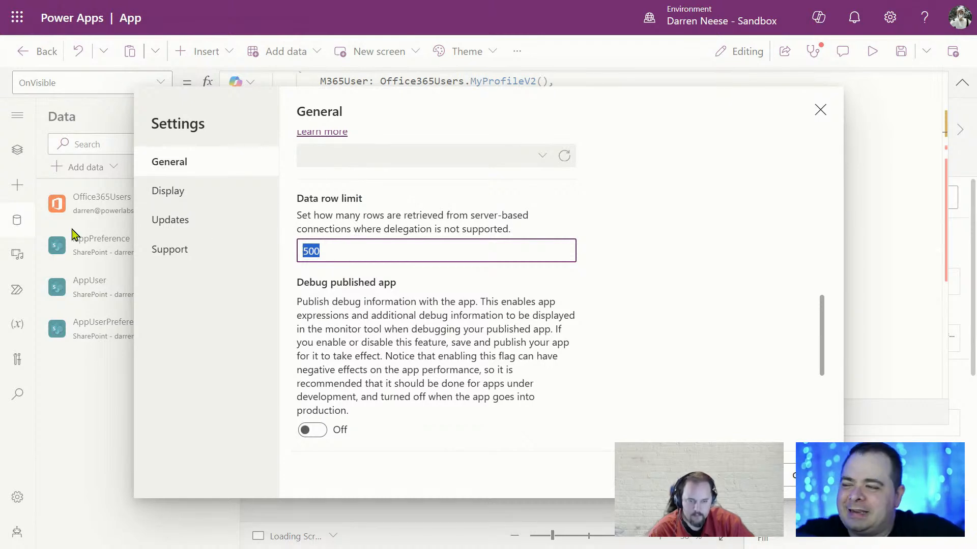
click(803, 475)
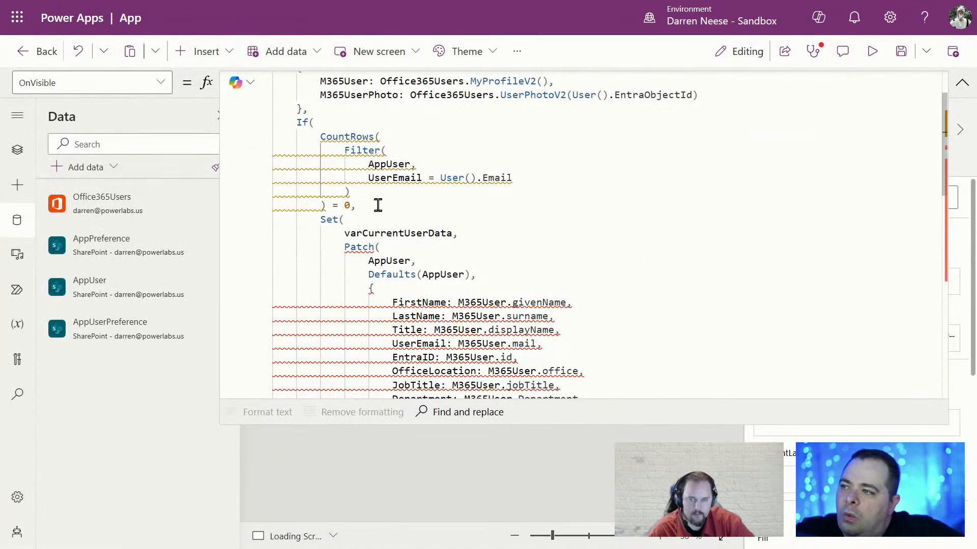
drag(378, 205, 258, 144)
scroll(506, 246, up, 1)
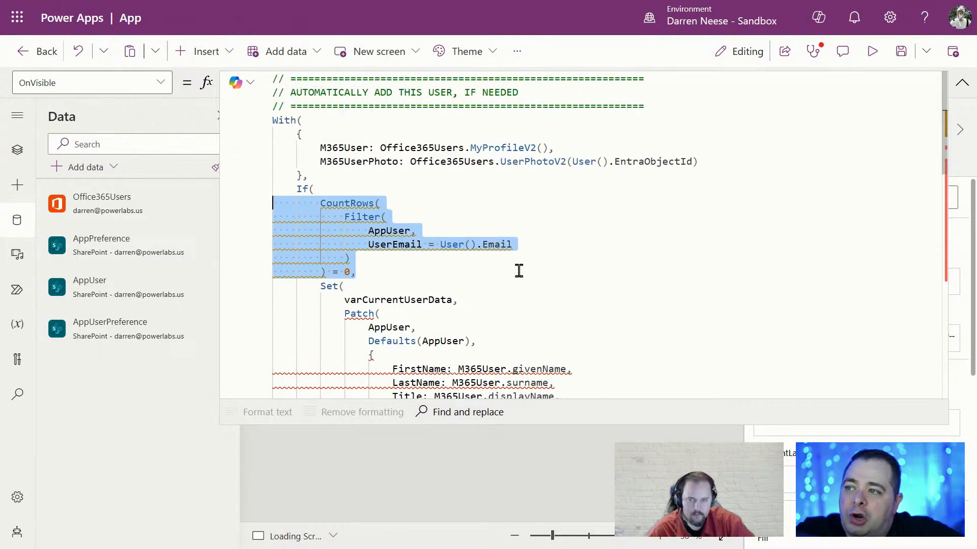
click(541, 245)
drag(439, 246, 518, 247)
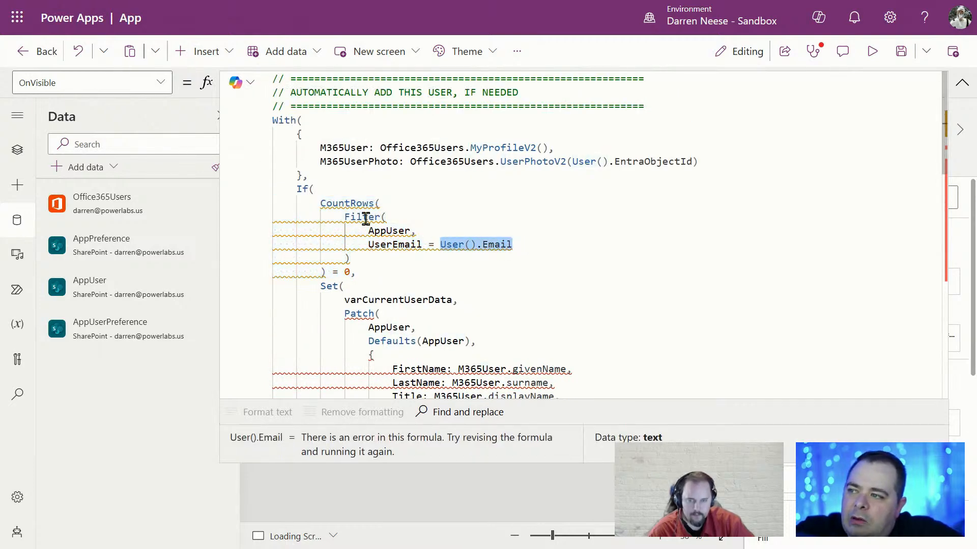
double_click(387, 232)
double_click(385, 245)
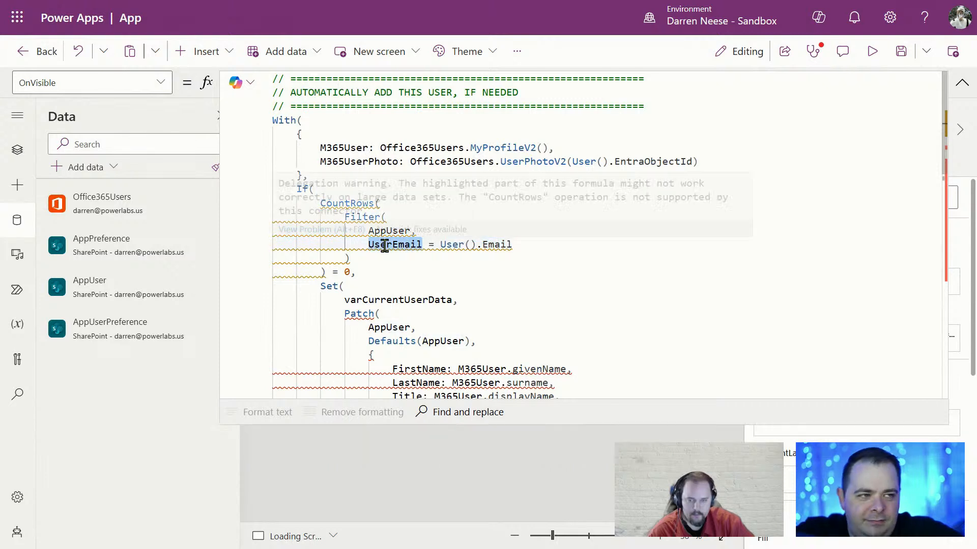
click(395, 244)
double_click(395, 245)
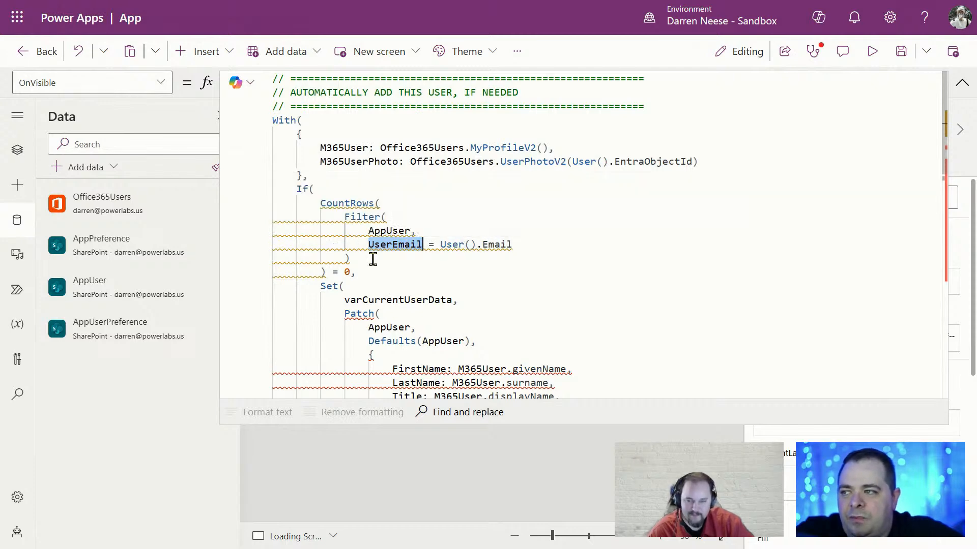
click(373, 260)
scroll(557, 277, down, 1)
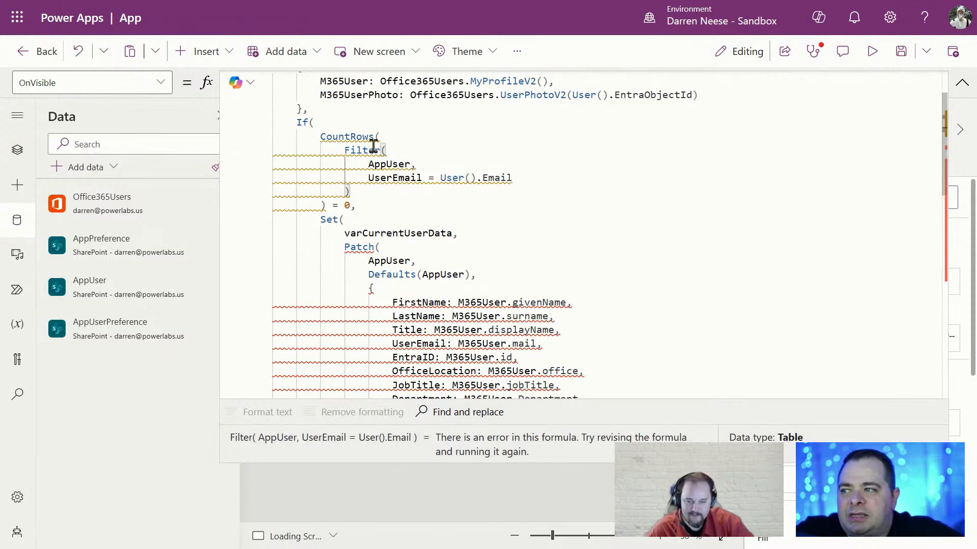
double_click(356, 246)
drag(368, 275, 501, 276)
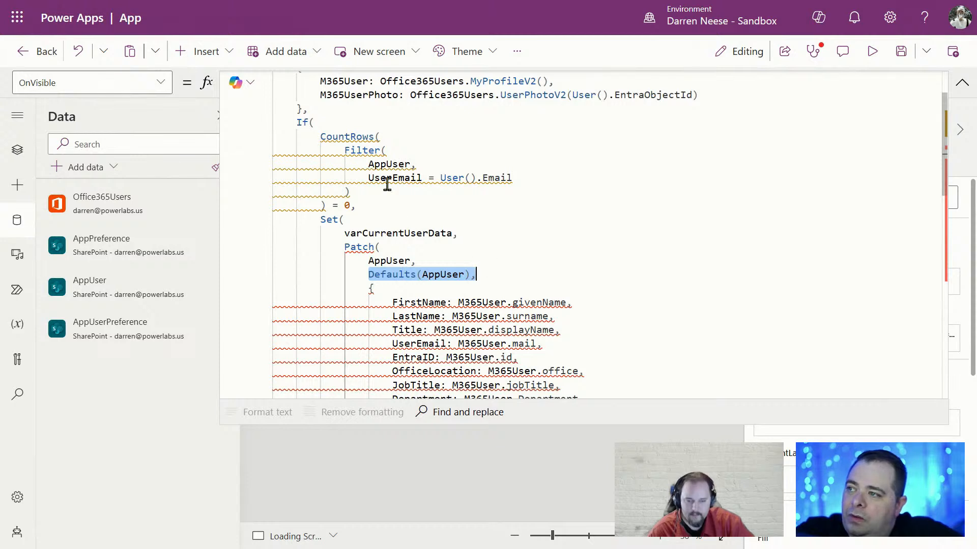
click(331, 202)
drag(324, 204, 257, 136)
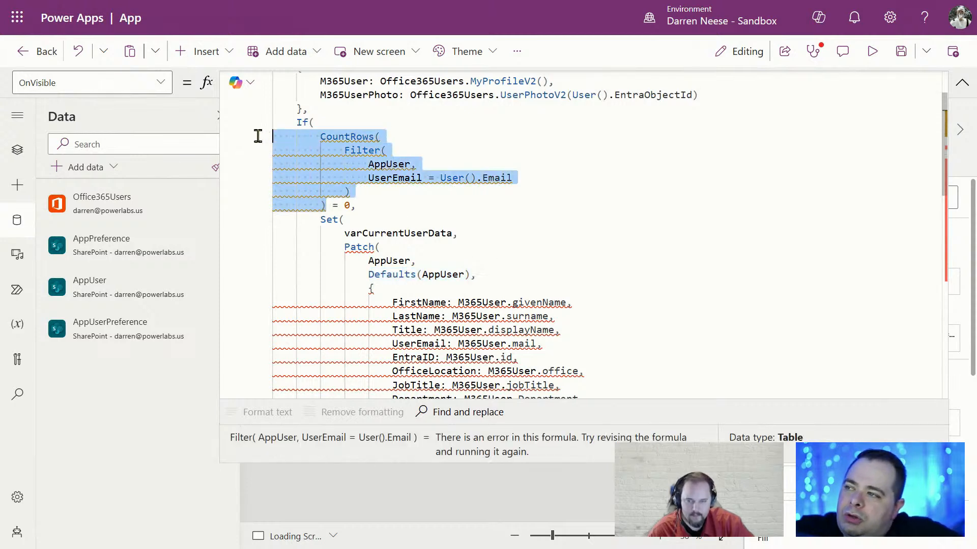
click(409, 175)
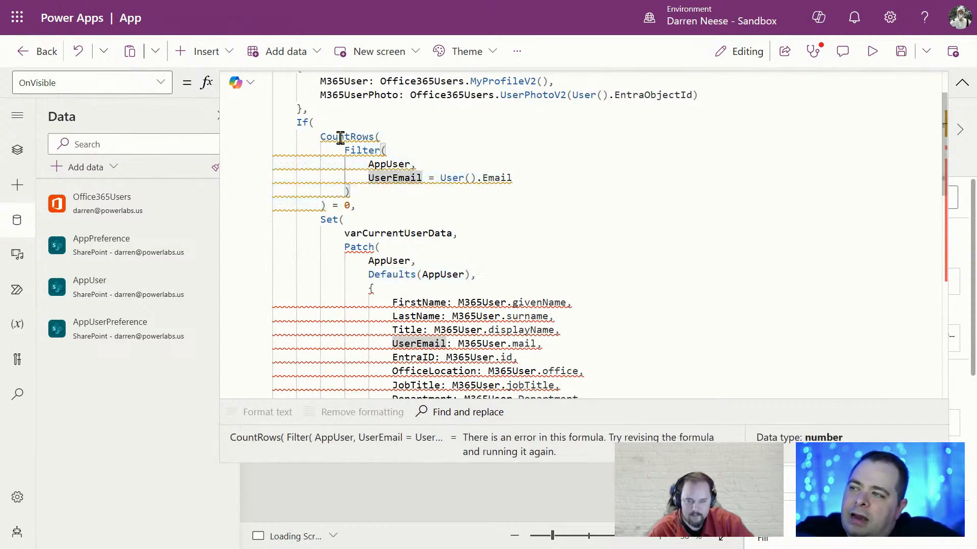
mouse_move(344, 131)
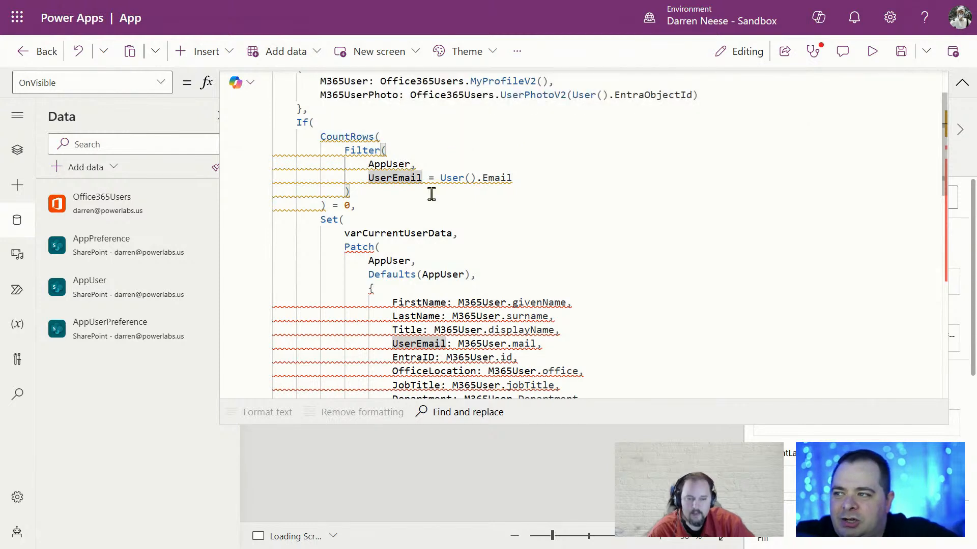
click(349, 193)
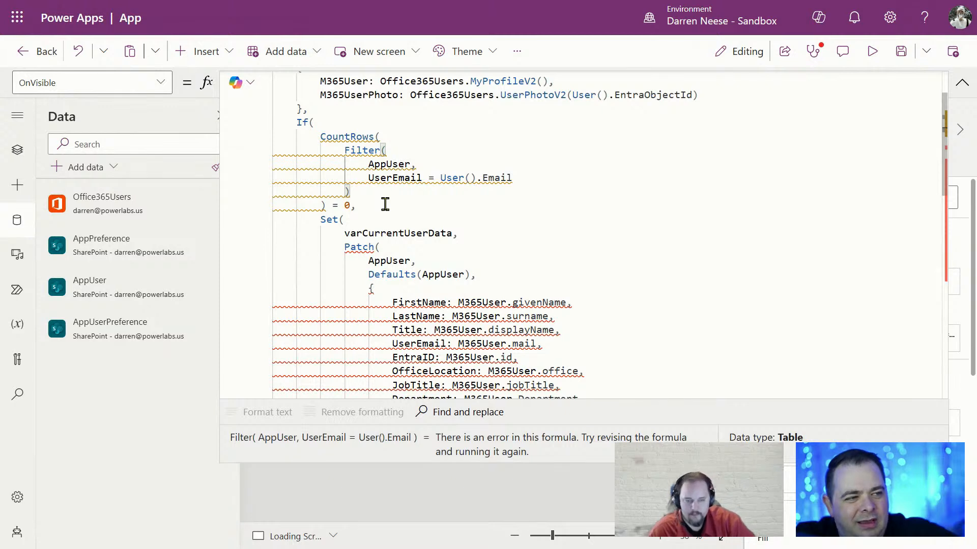
drag(389, 205, 277, 138)
double_click(355, 148)
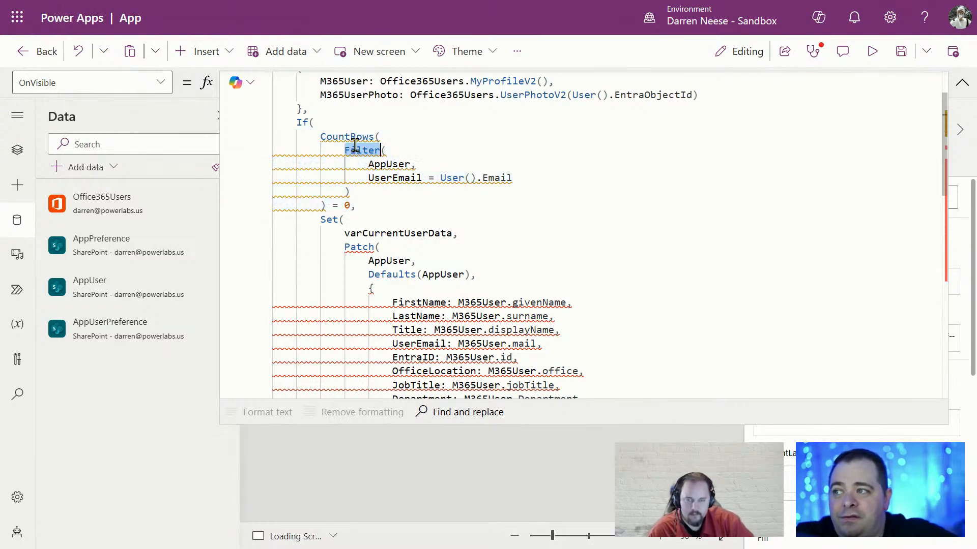
drag(514, 177, 391, 173)
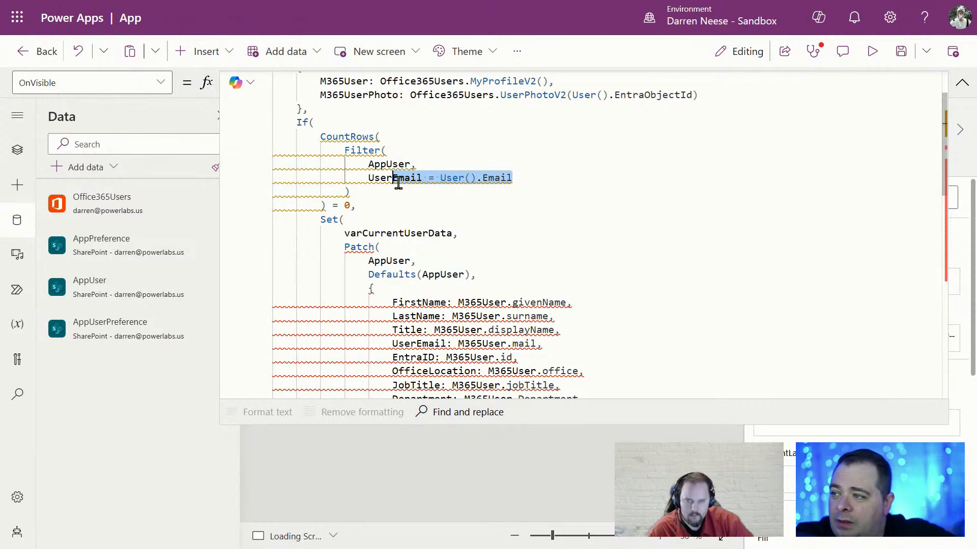
click(375, 189)
drag(371, 204, 270, 135)
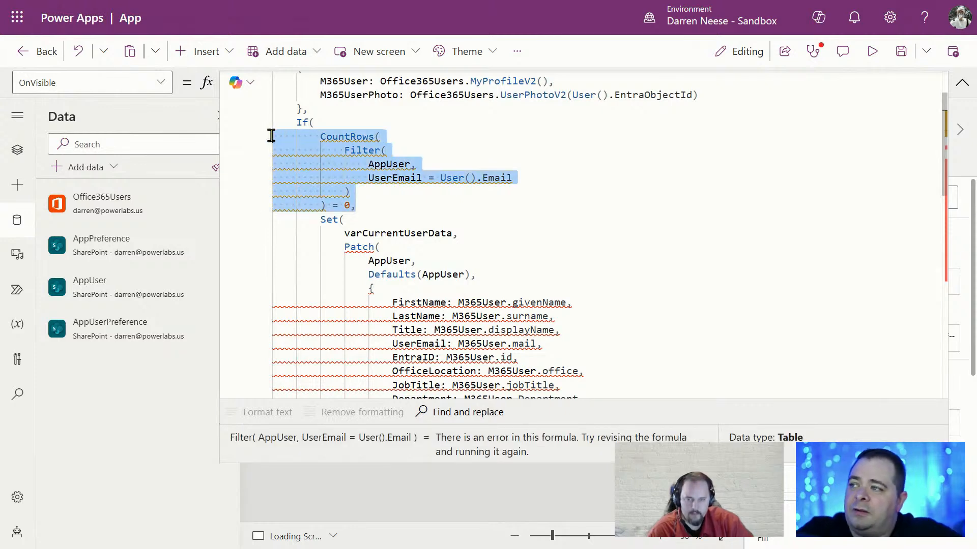
click(375, 192)
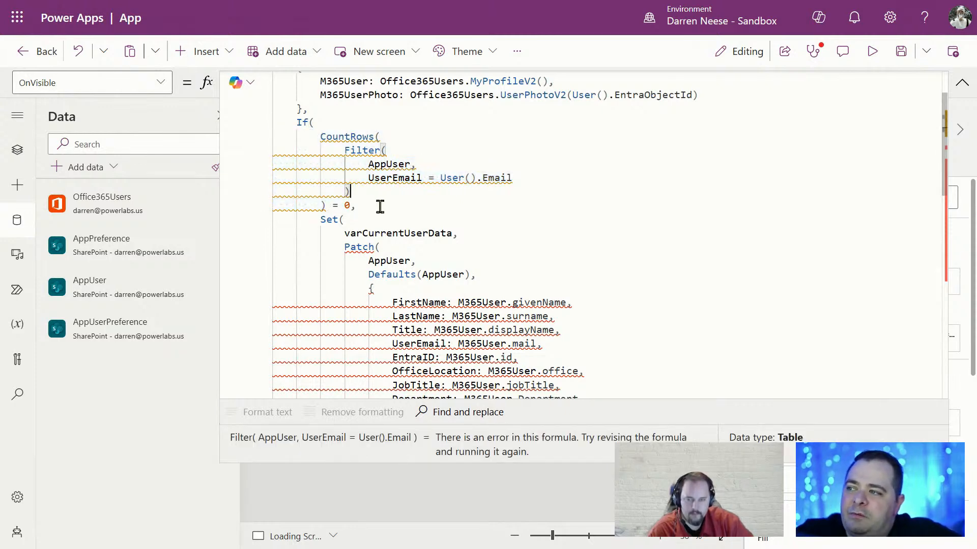
drag(380, 206, 272, 137)
click(377, 205)
drag(377, 205, 252, 138)
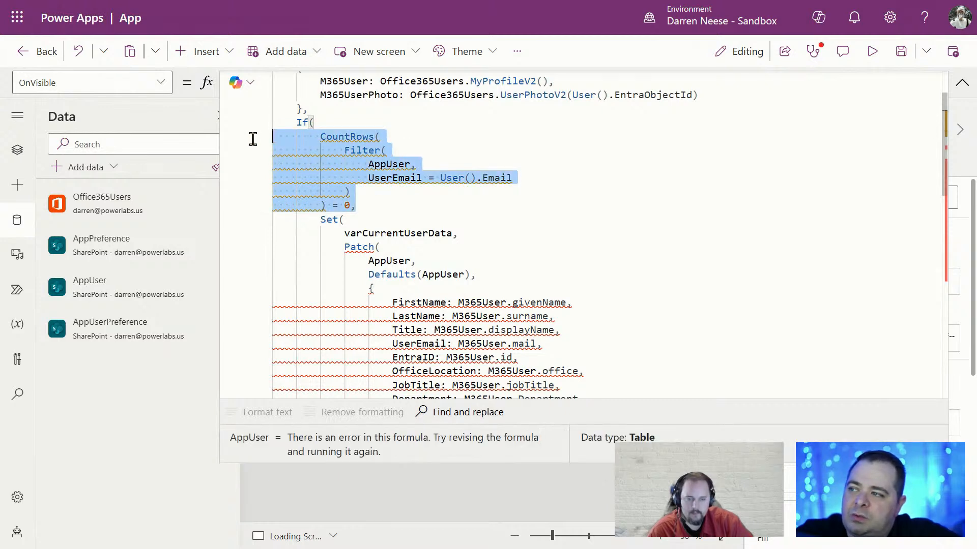
click(475, 191)
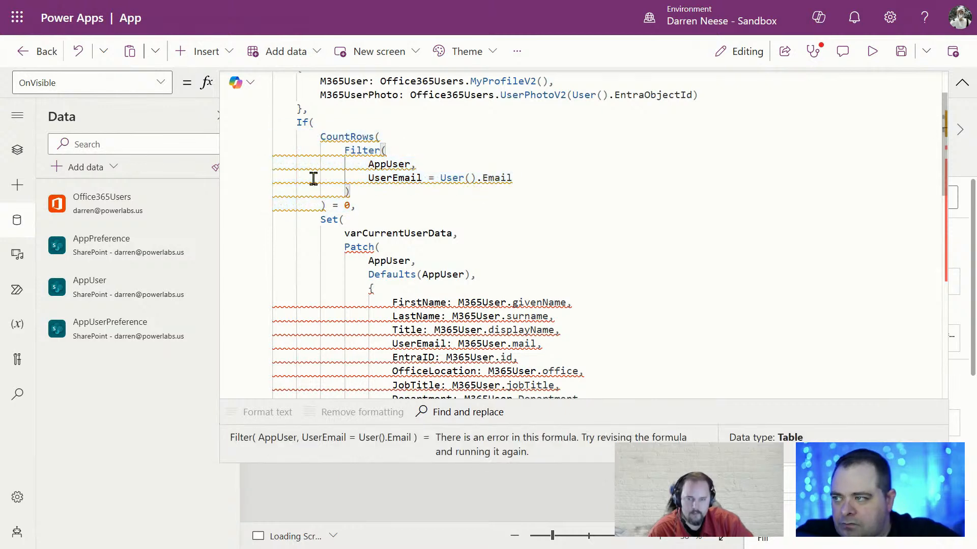
mouse_move(313, 178)
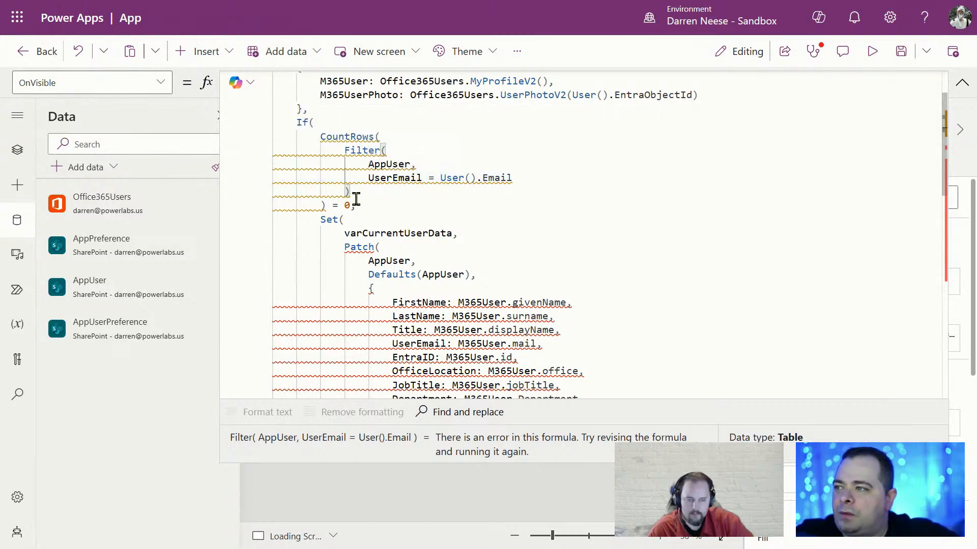
drag(336, 203, 268, 146)
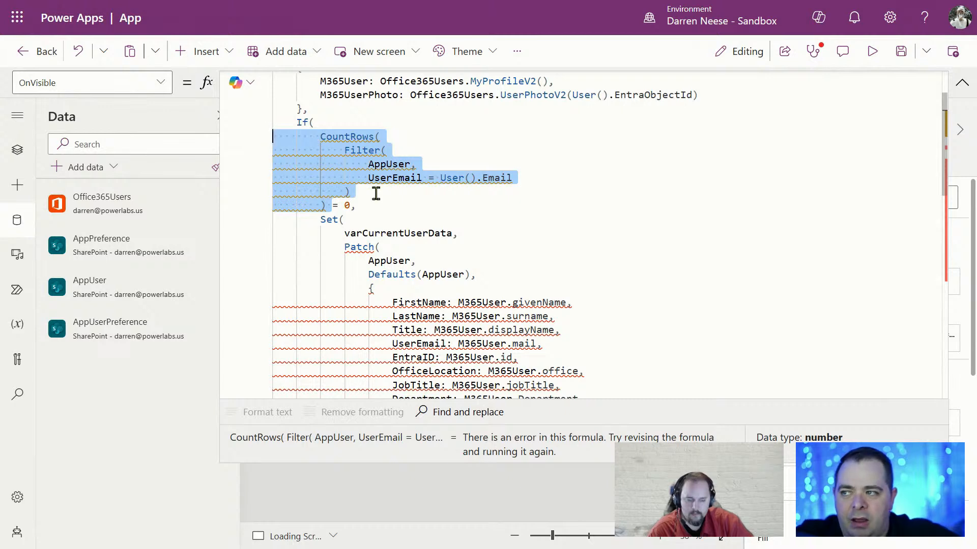
mouse_move(335, 184)
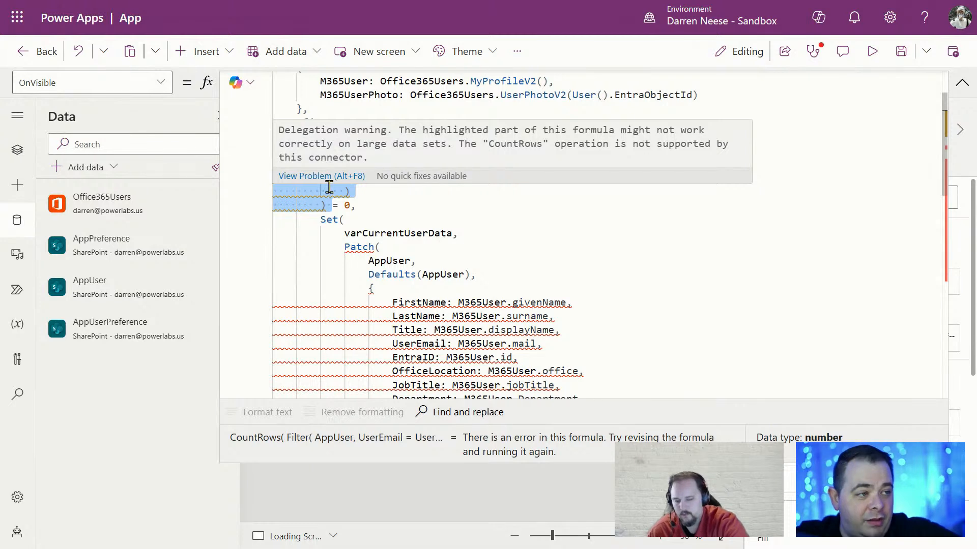
drag(335, 203, 264, 144)
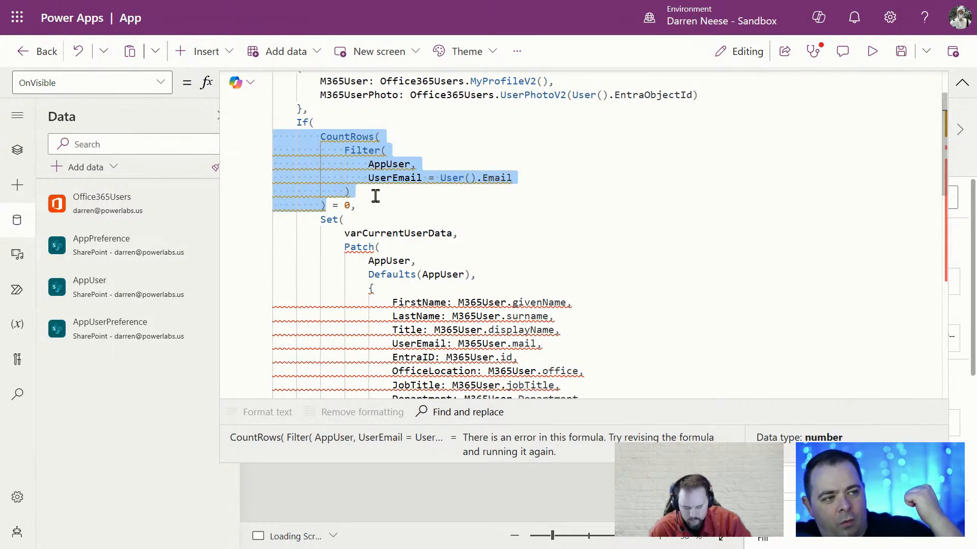
click(411, 199)
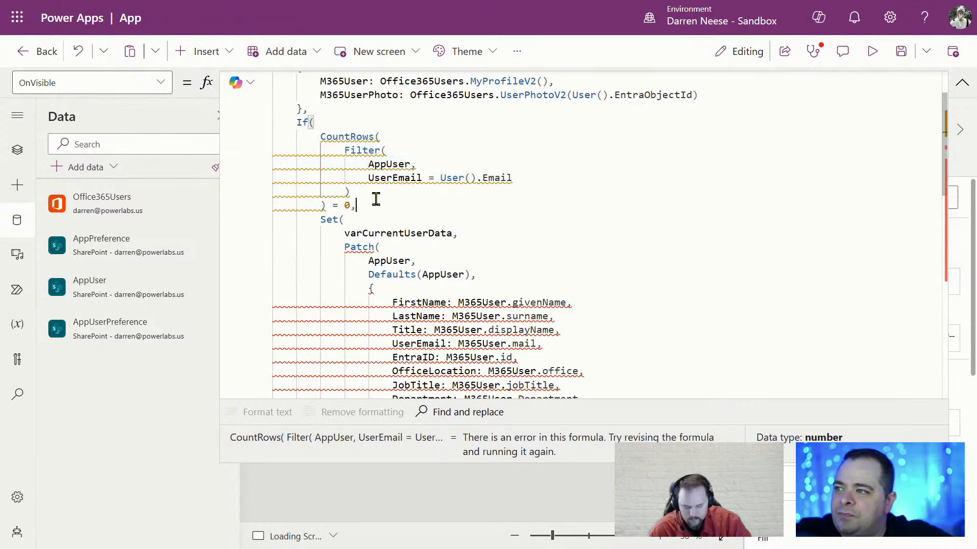
drag(376, 200, 250, 131)
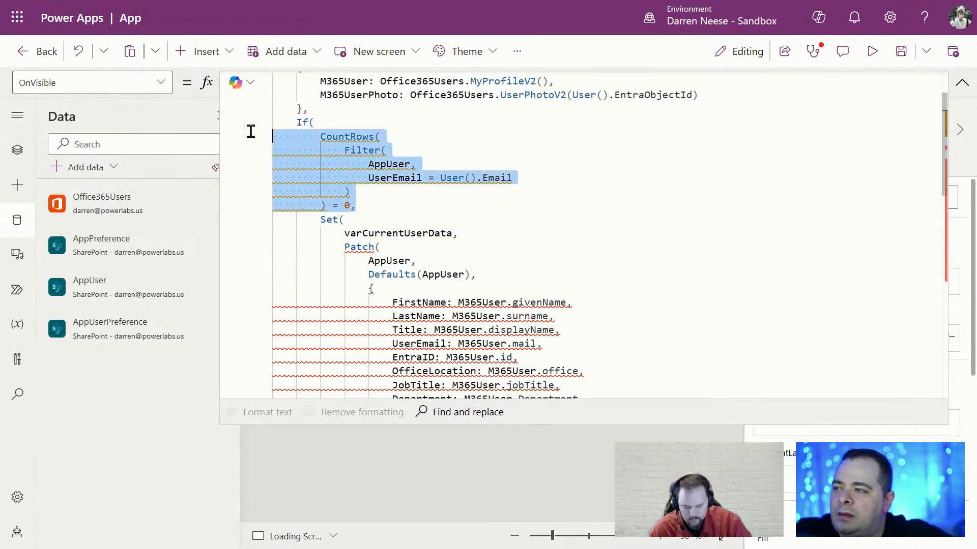
click(391, 168)
scroll(407, 137, down, 3)
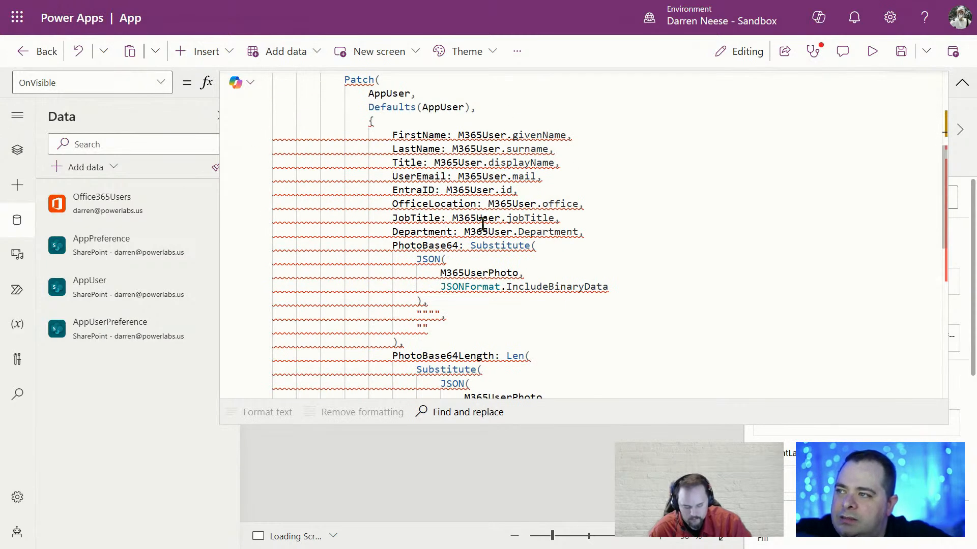
drag(348, 80, 500, 162)
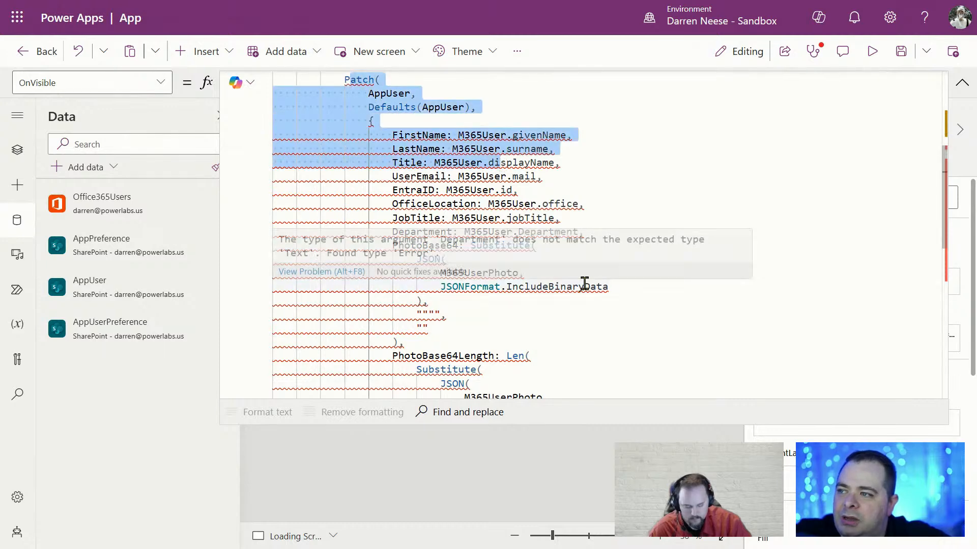
scroll(585, 283, down, 4)
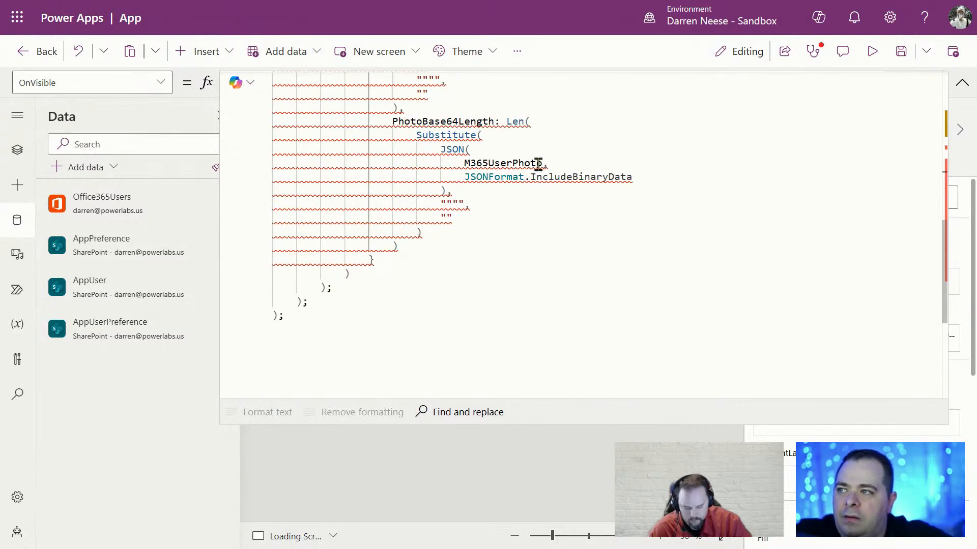
scroll(427, 305, up, 5)
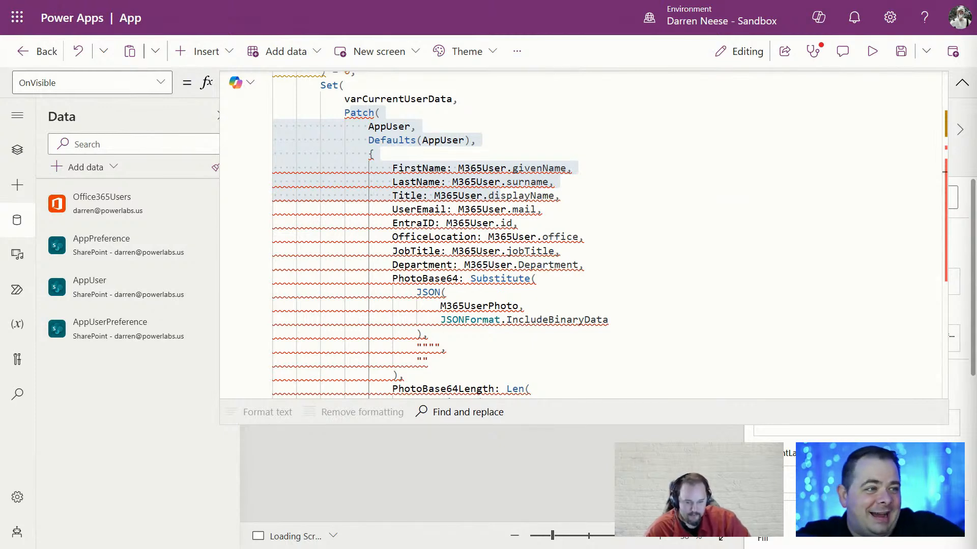
click(737, 345)
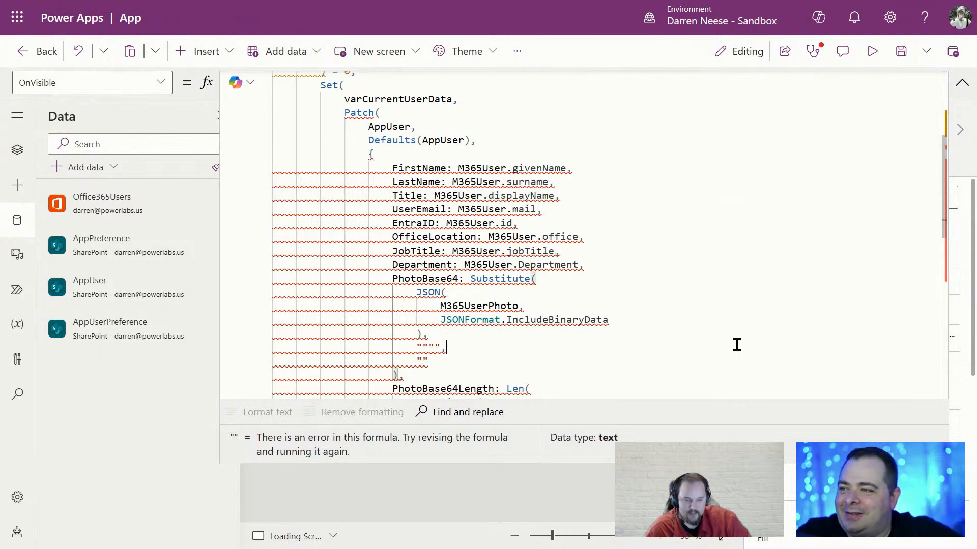
click(710, 253)
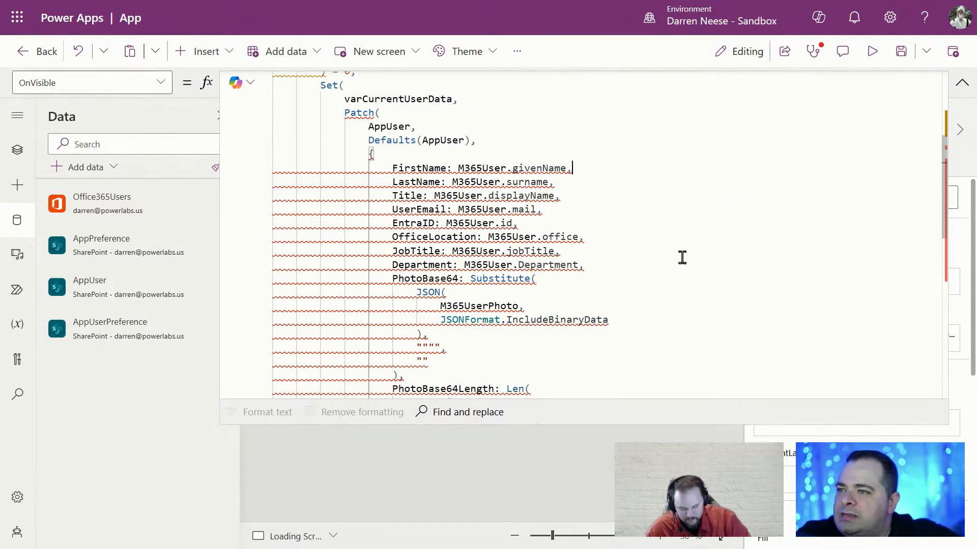
scroll(682, 258, up, 3)
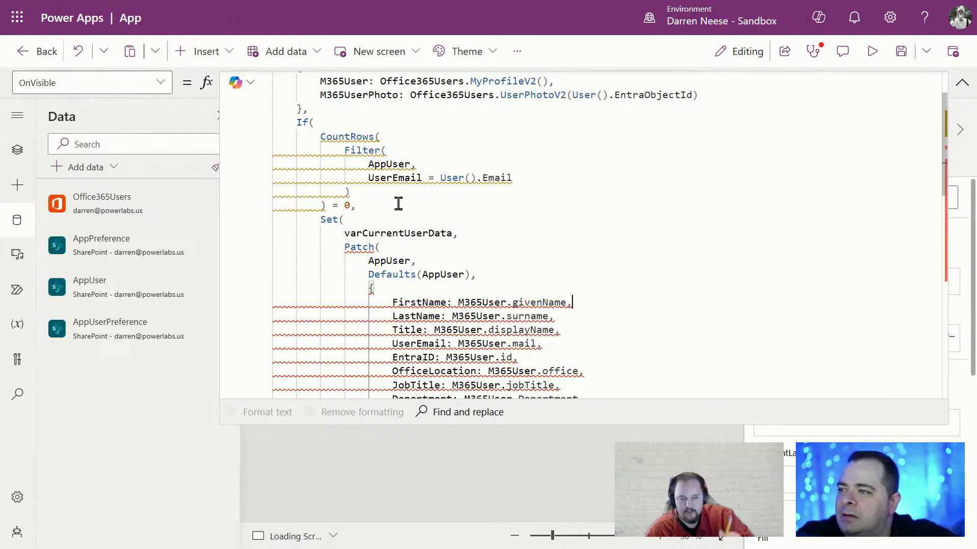
drag(398, 206, 250, 139)
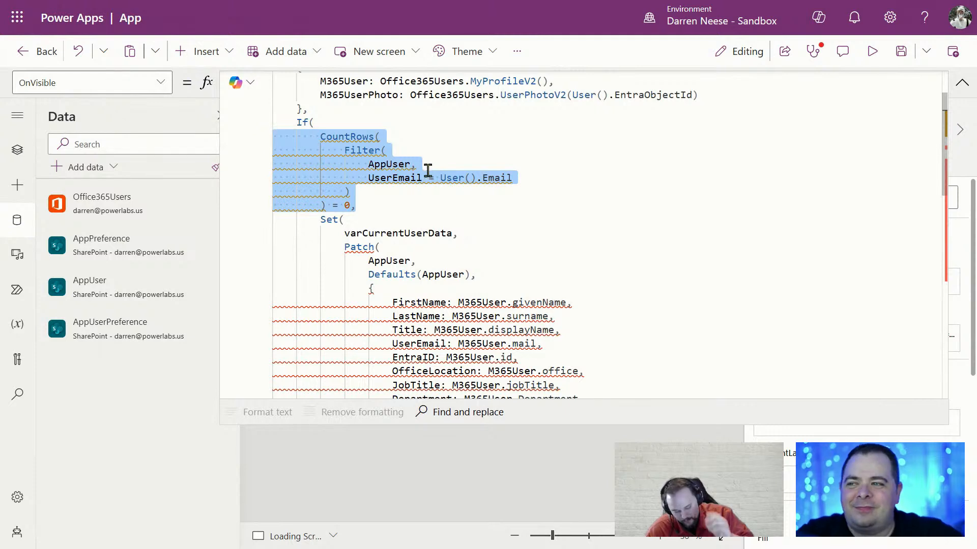
click(434, 205)
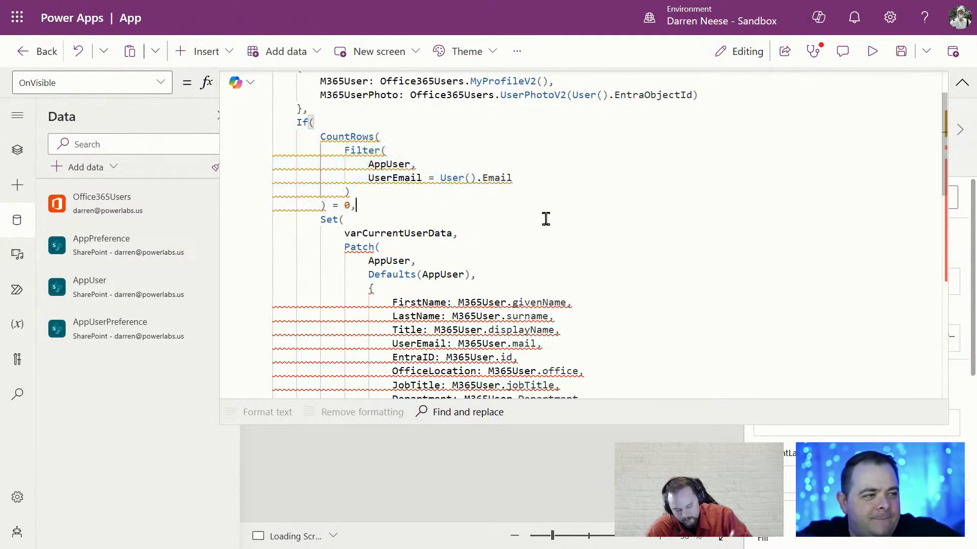
drag(395, 204, 265, 146)
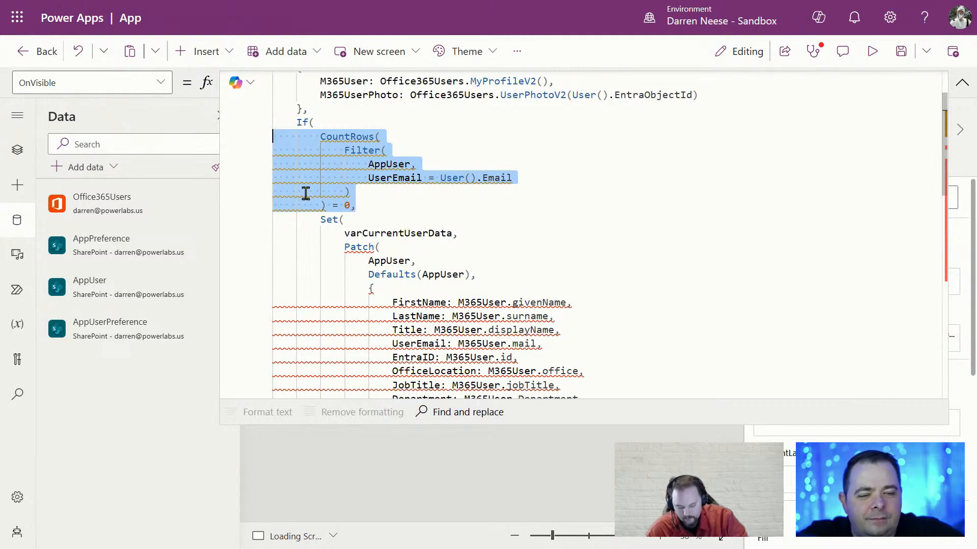
click(367, 199)
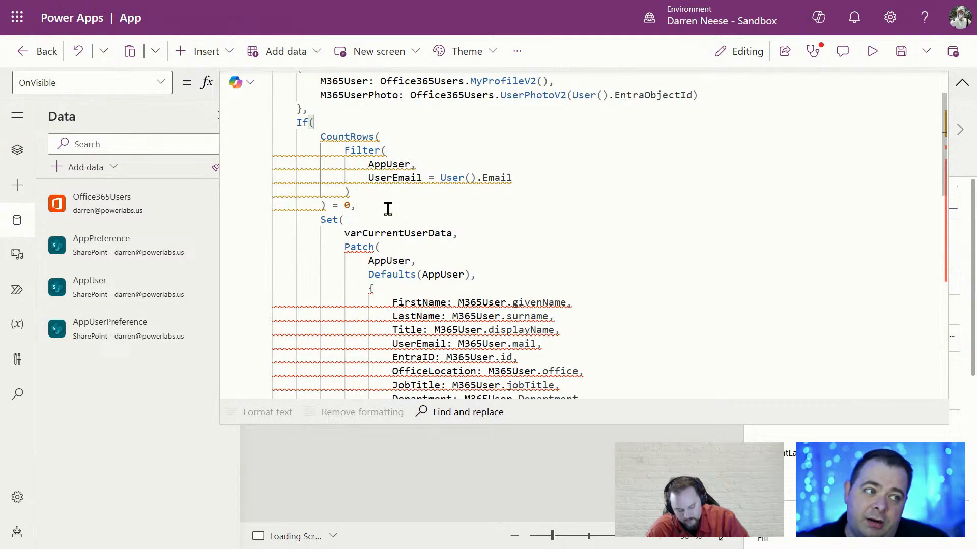
drag(388, 209, 233, 140)
drag(353, 217, 275, 137)
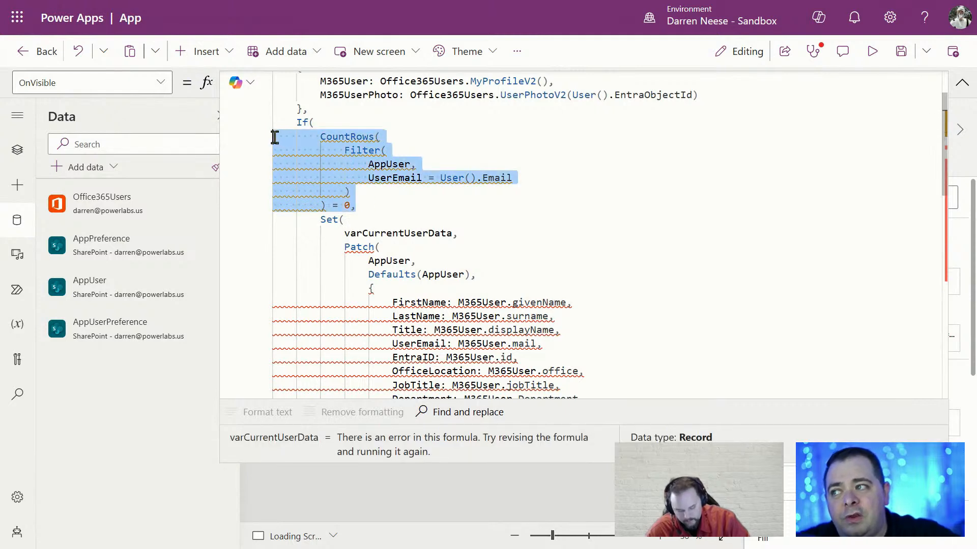
double_click(389, 164)
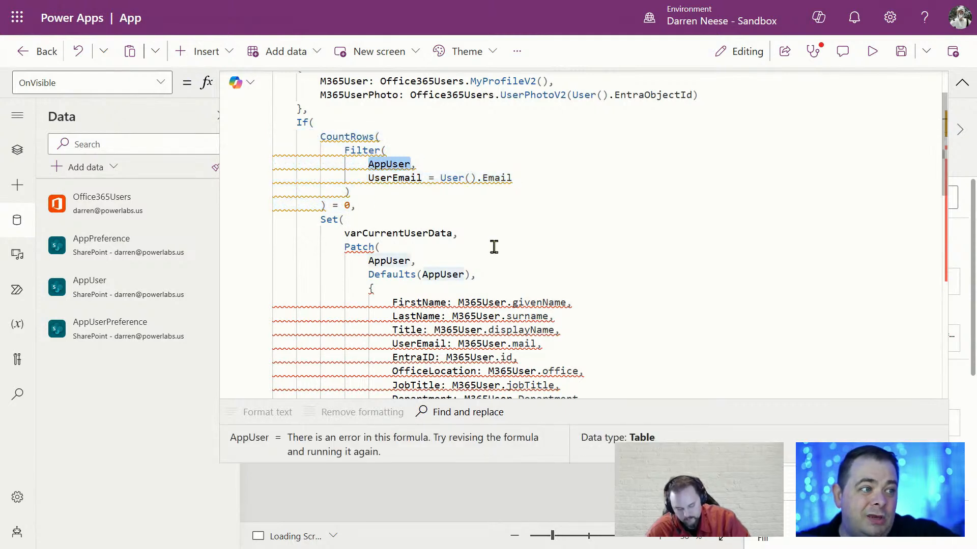
click(371, 203)
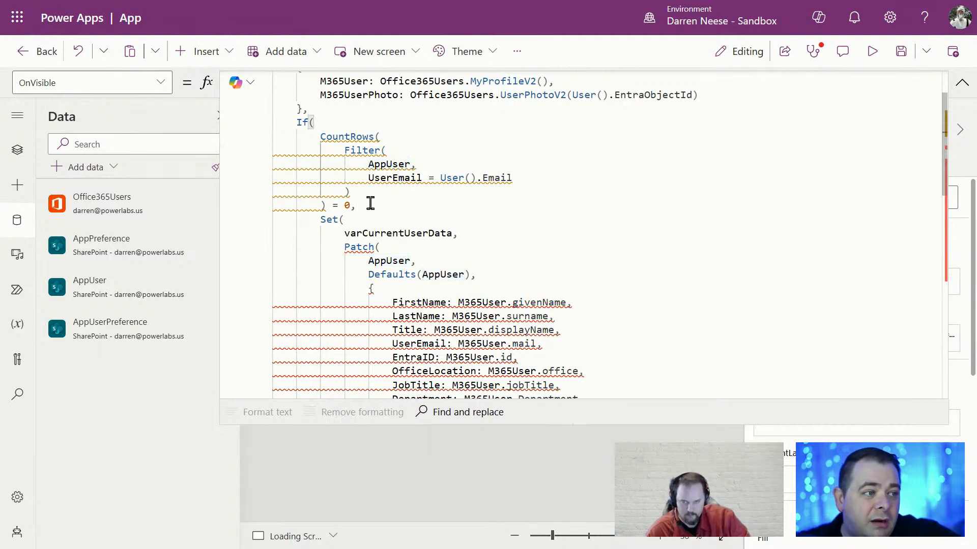
drag(370, 204, 264, 142)
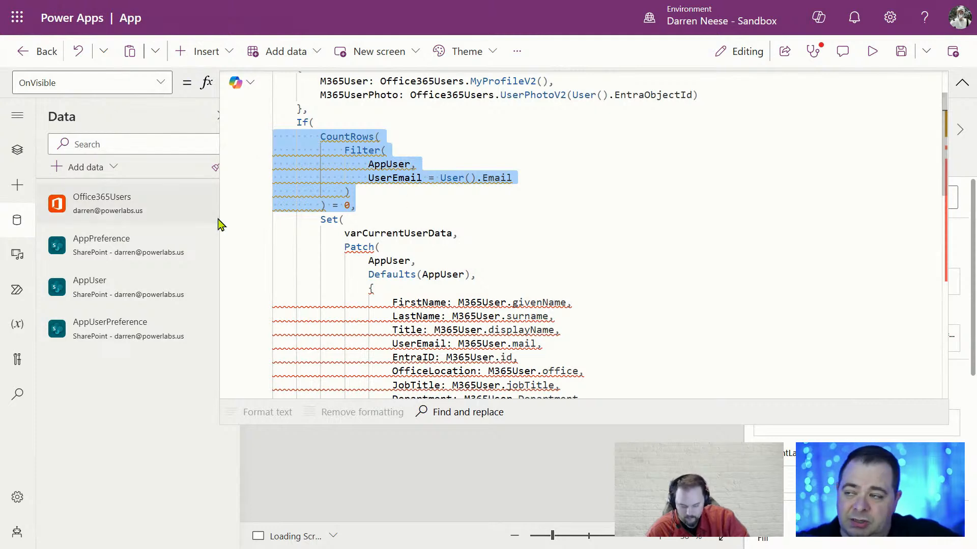
click(372, 209)
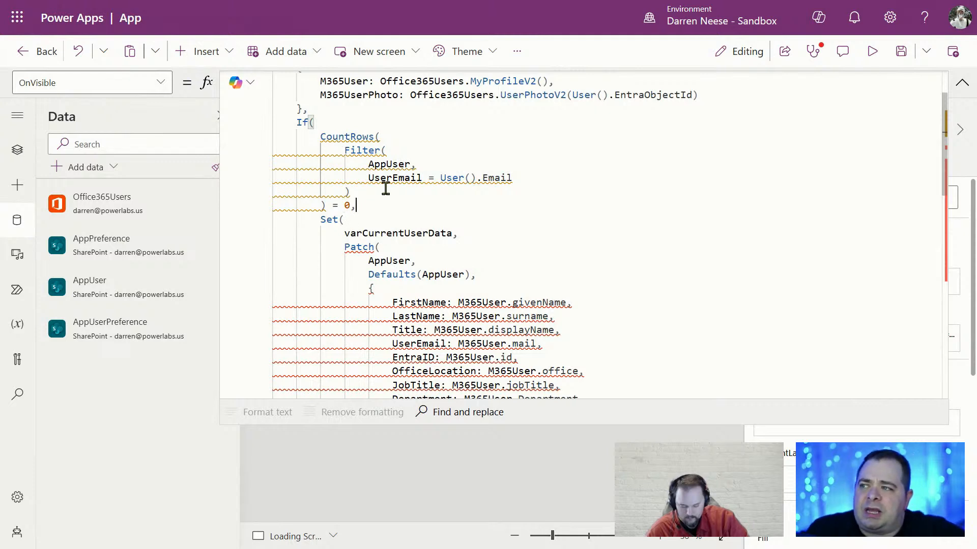
double_click(387, 163)
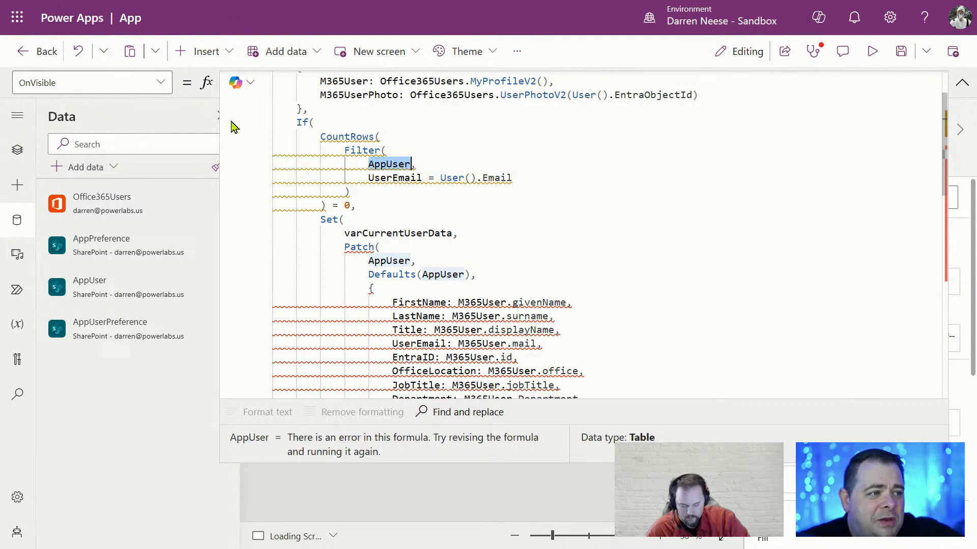
click(378, 202)
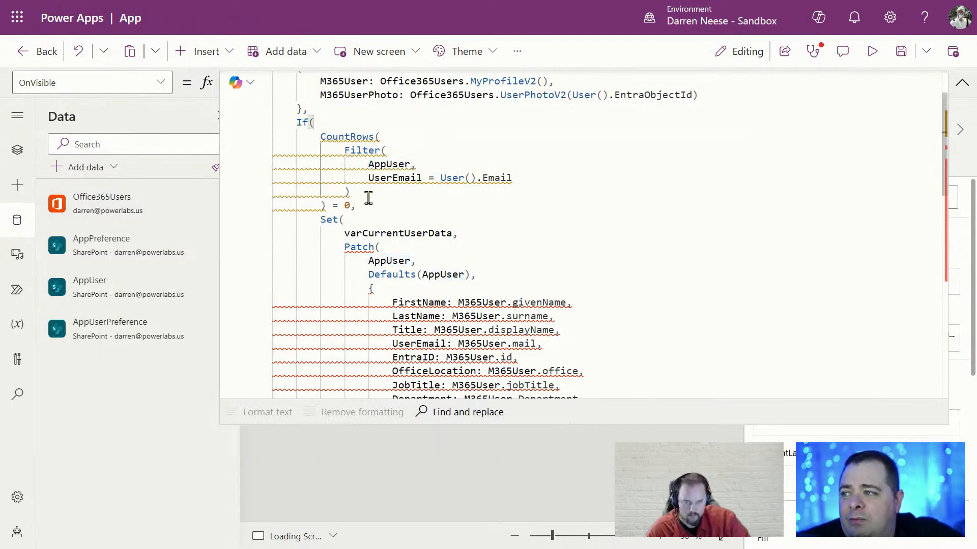
drag(366, 200, 261, 139)
drag(433, 196, 264, 153)
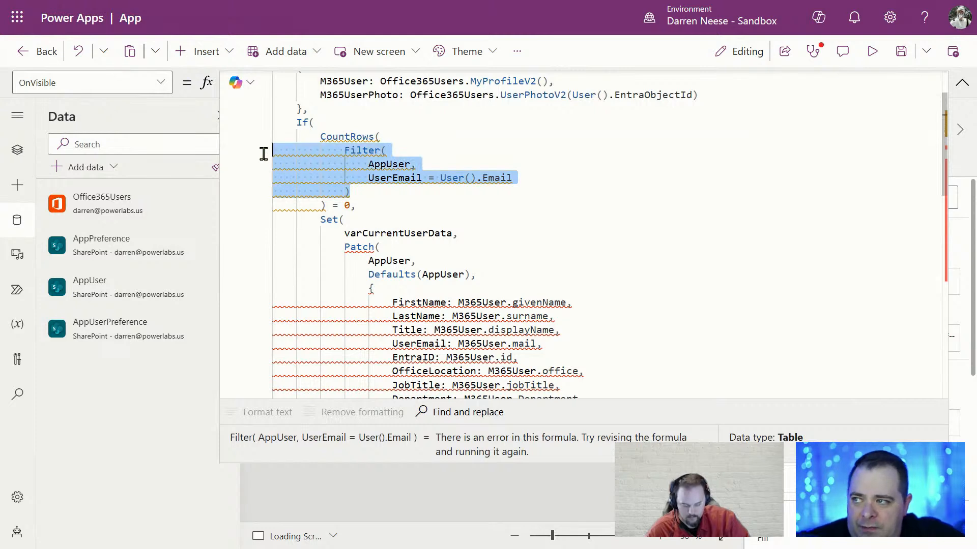
click(425, 198)
drag(369, 178, 534, 179)
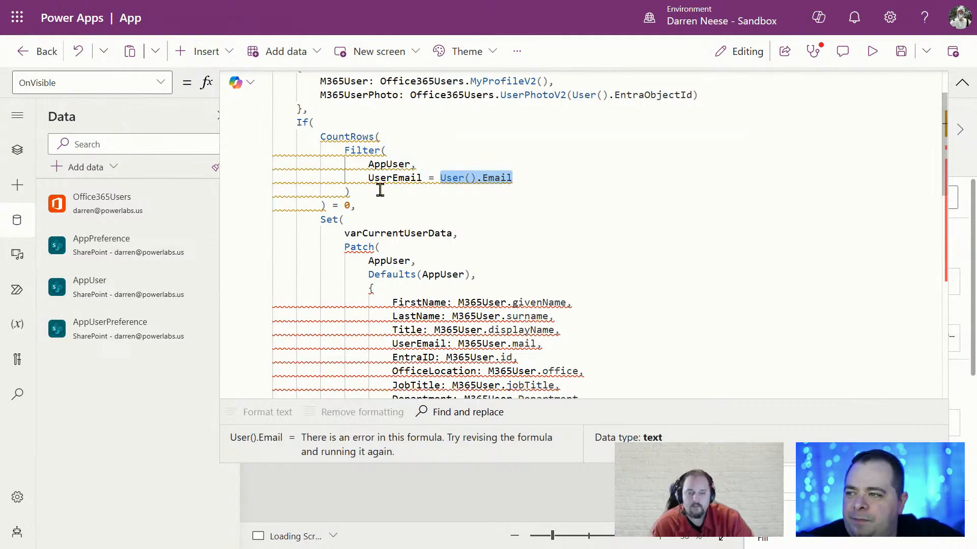
click(402, 194)
drag(543, 178, 273, 161)
click(419, 189)
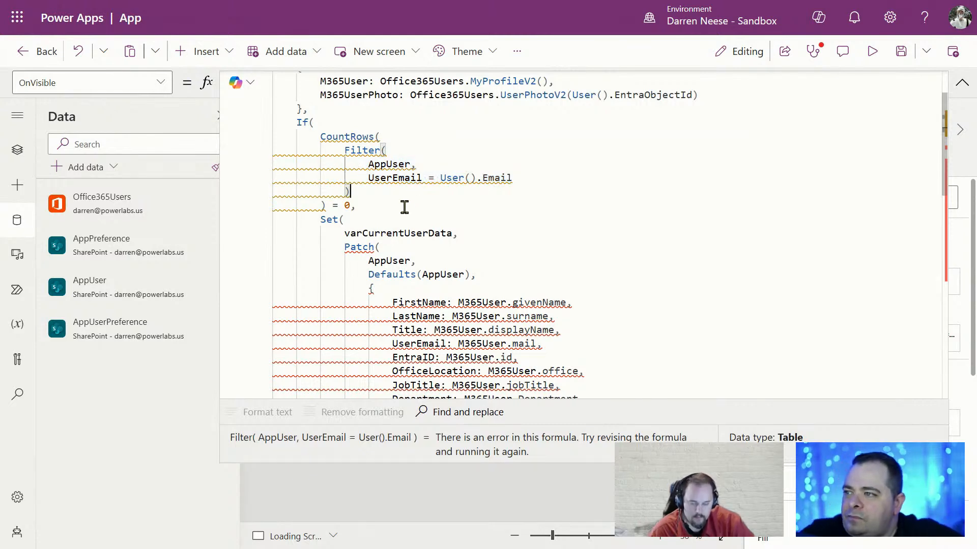
click(403, 206)
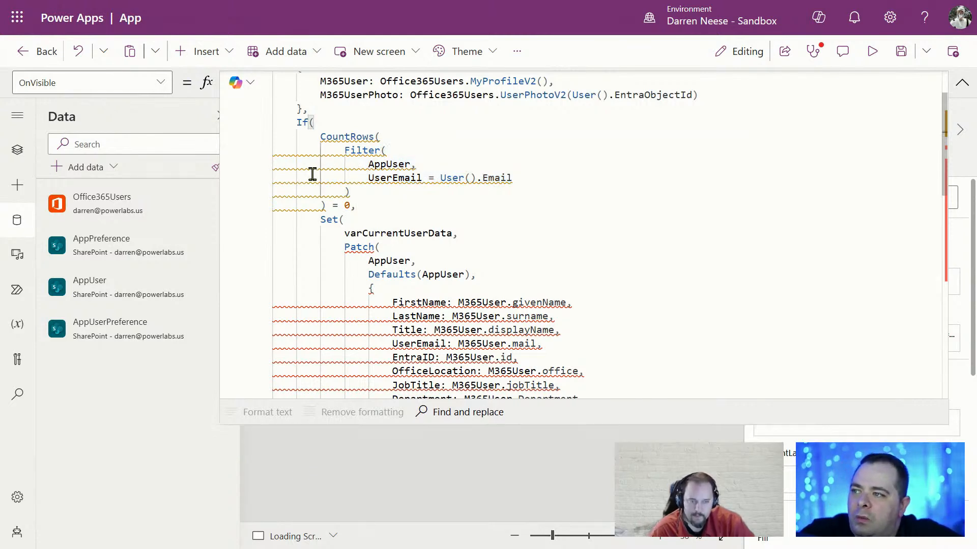
mouse_move(314, 174)
click(380, 175)
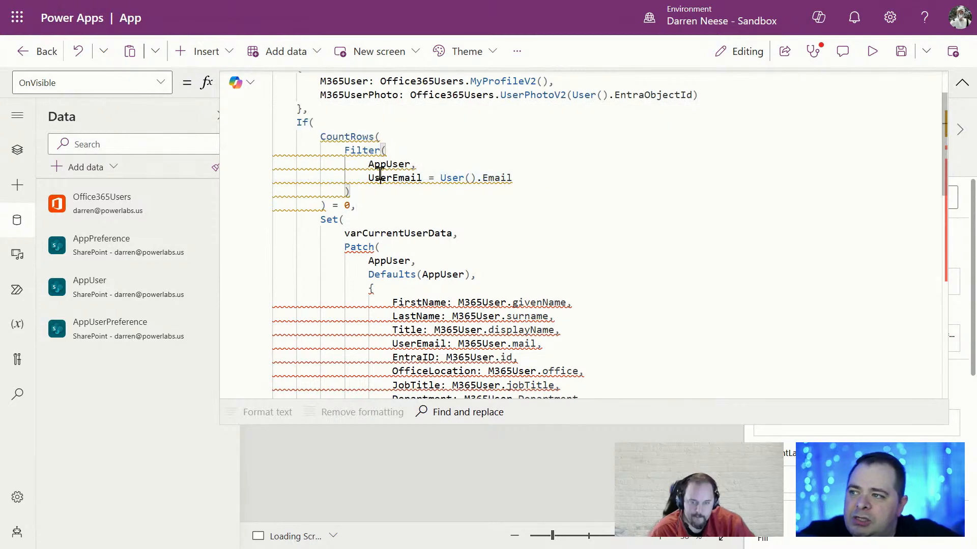
click(308, 159)
click(328, 180)
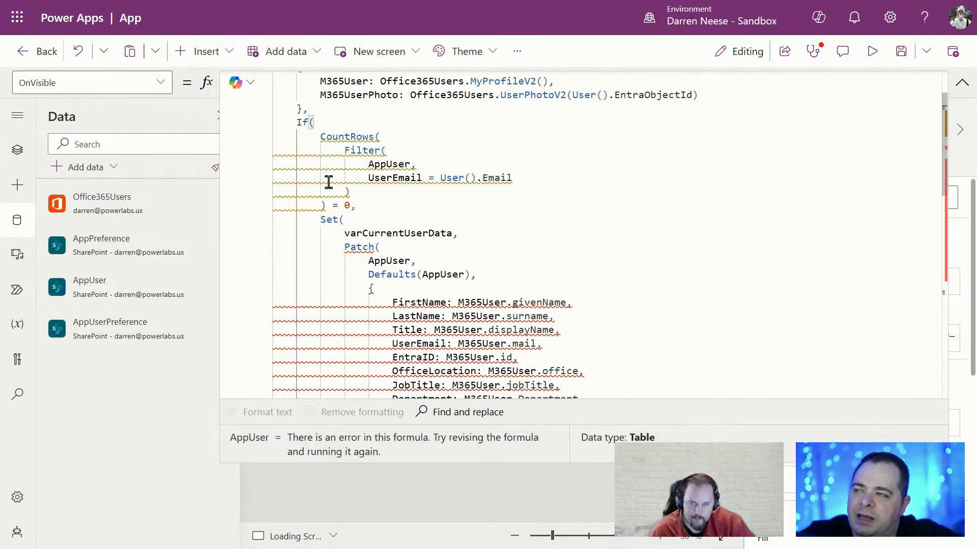
click(314, 189)
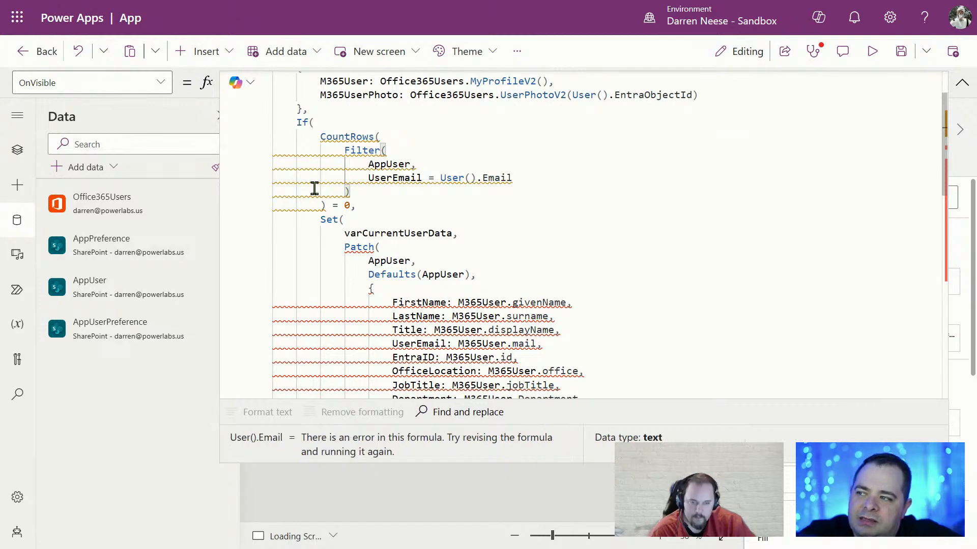
Review the Loading Screen's four formula errors in App checker > Formulas
click(961, 82)
click(814, 52)
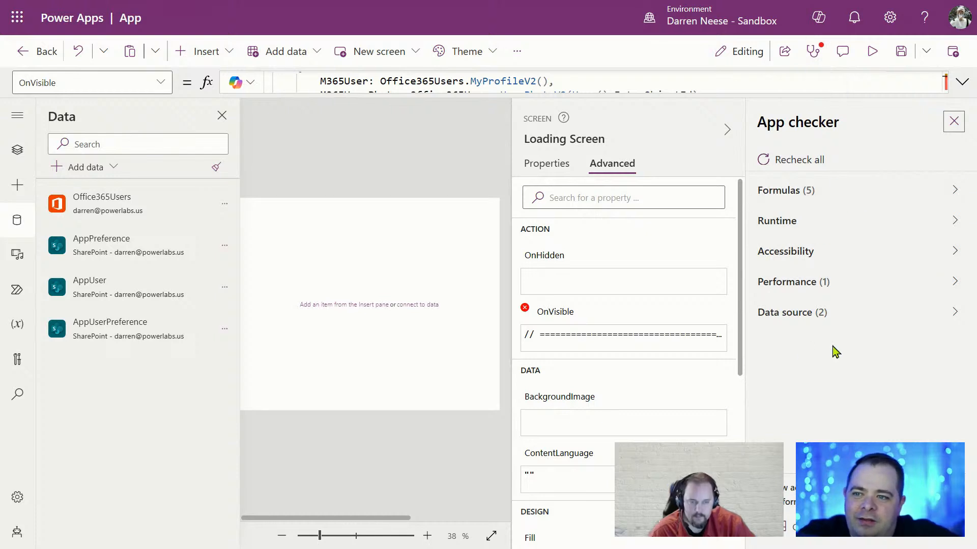
click(949, 193)
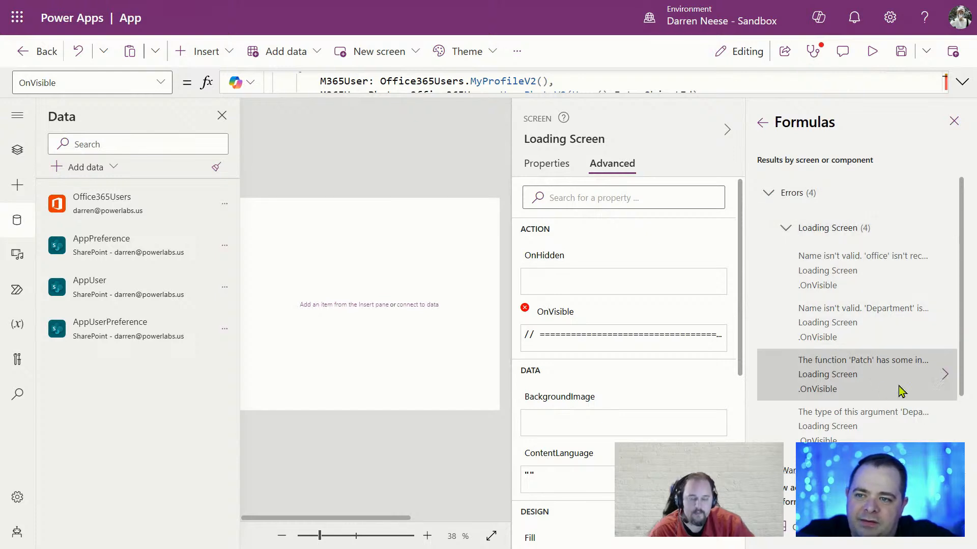
scroll(828, 369, down, 2)
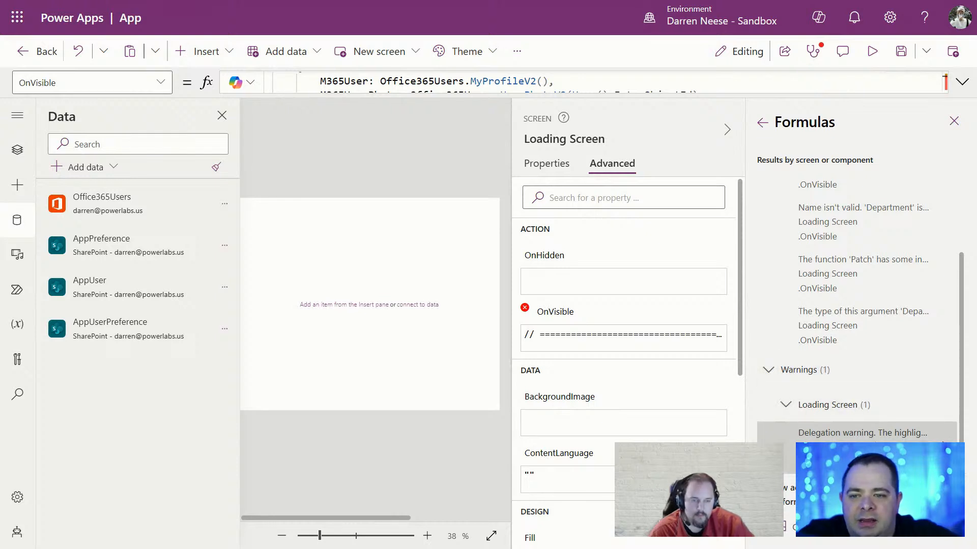
scroll(771, 372, up, 2)
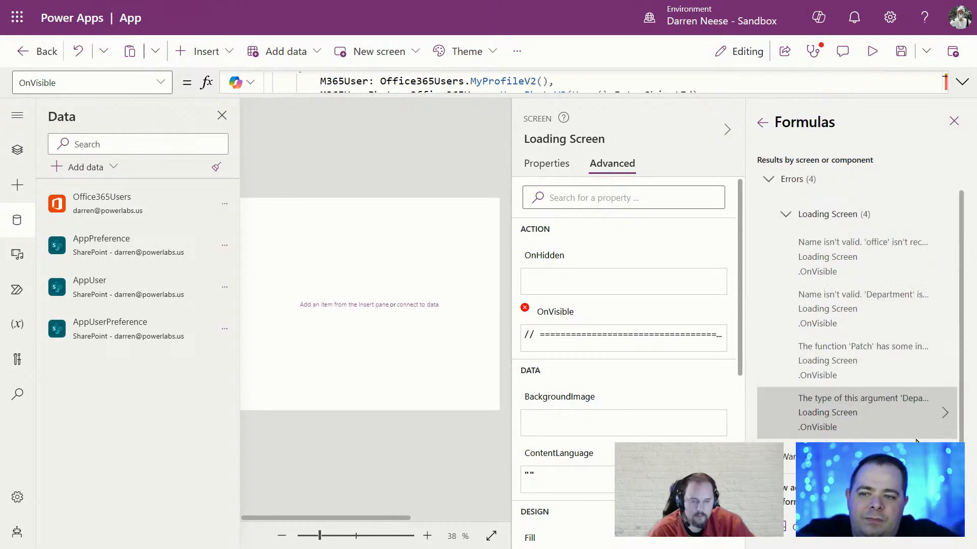
click(768, 180)
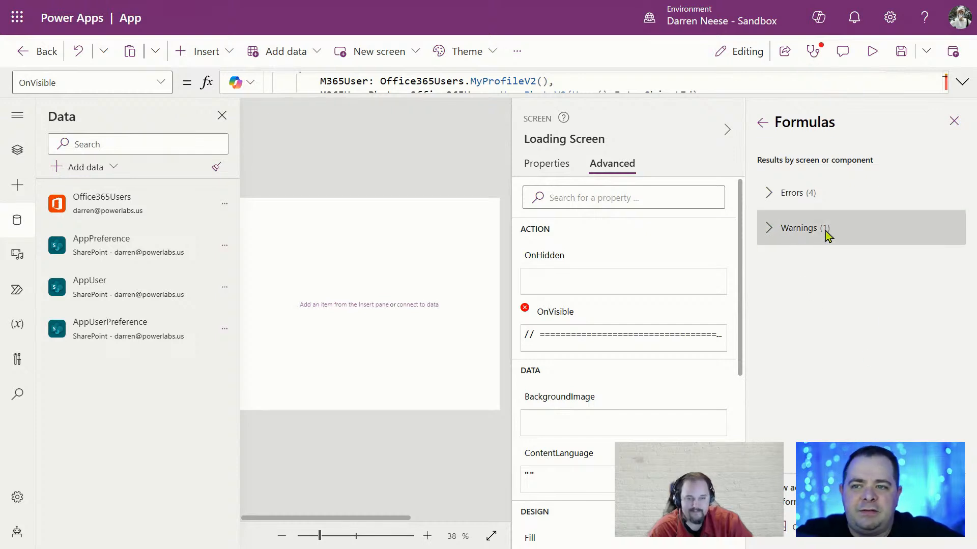
Read the Loading Screen delegation warning, then collapse the warnings and close App checker
click(769, 229)
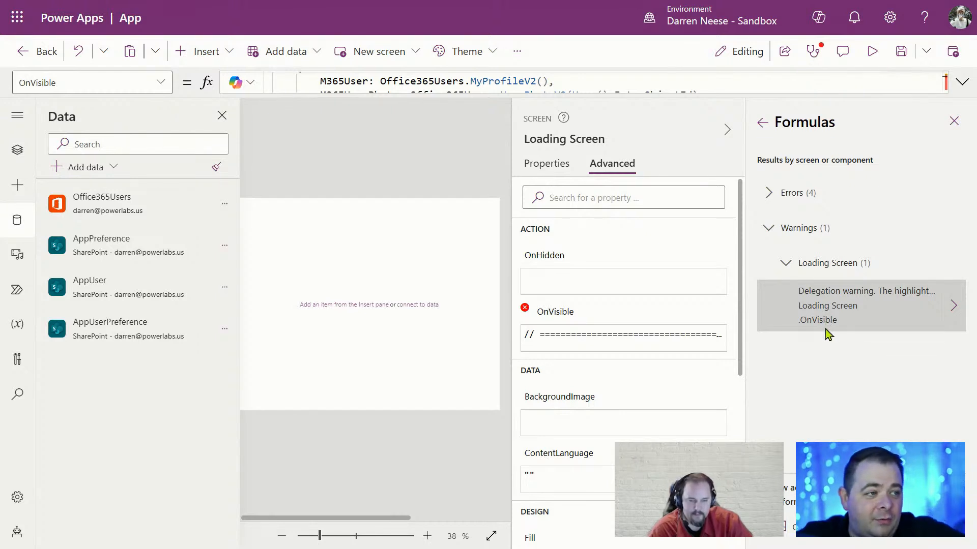
click(785, 262)
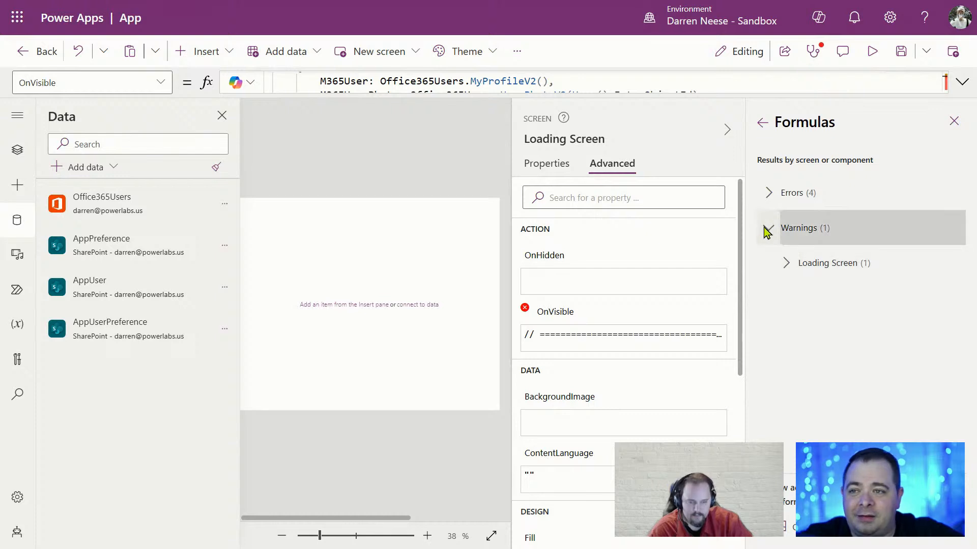
click(767, 230)
click(953, 121)
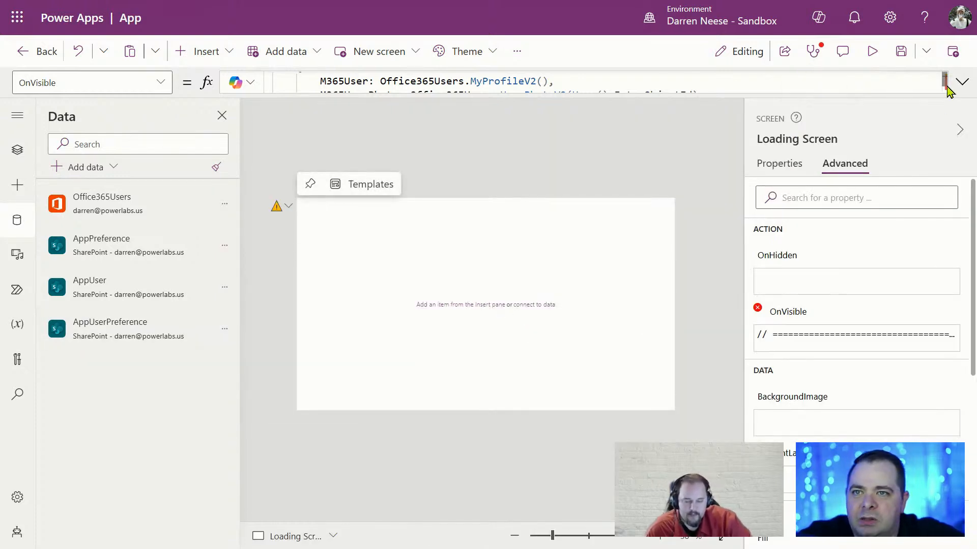
Expand the OnVisible formula and scroll to its Set call
click(961, 82)
click(593, 171)
scroll(626, 274, down, 2)
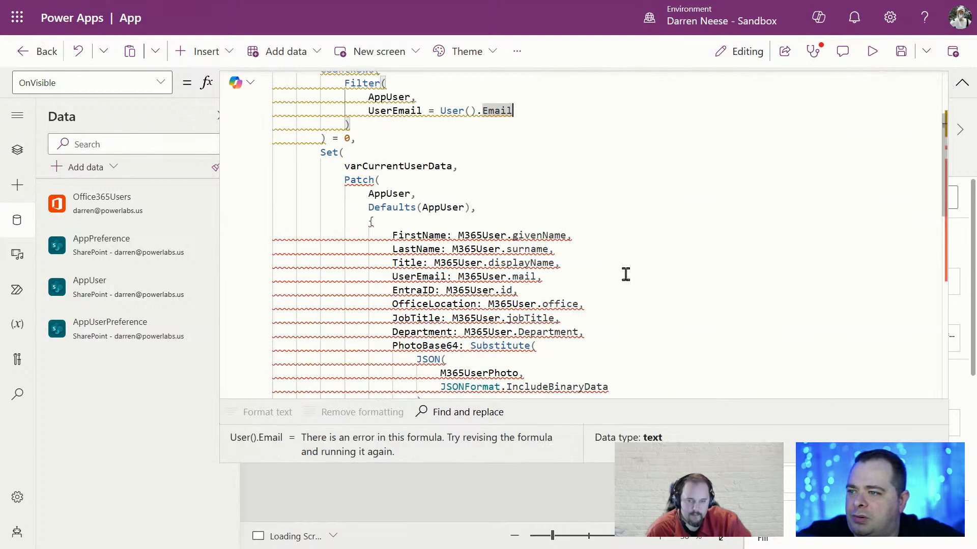
scroll(628, 274, down, 1)
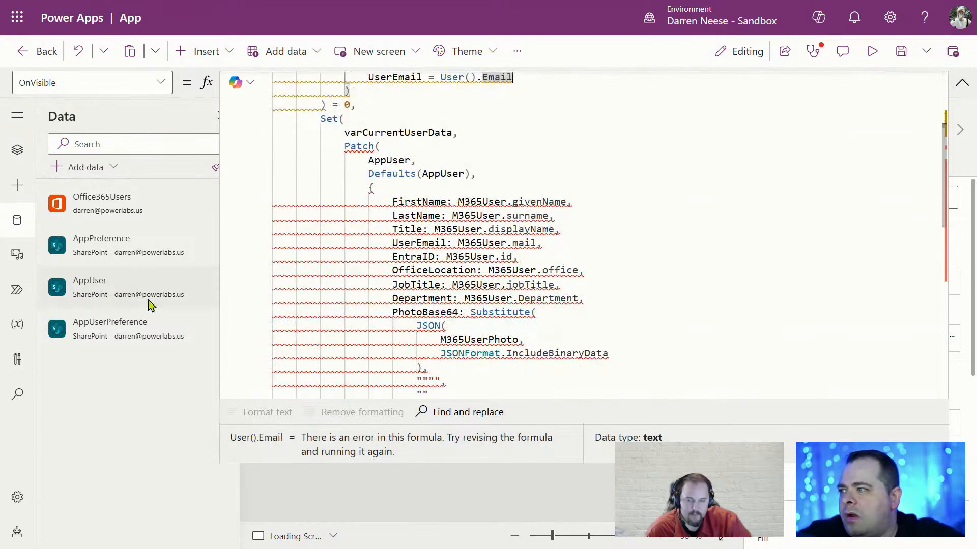
mouse_move(116, 291)
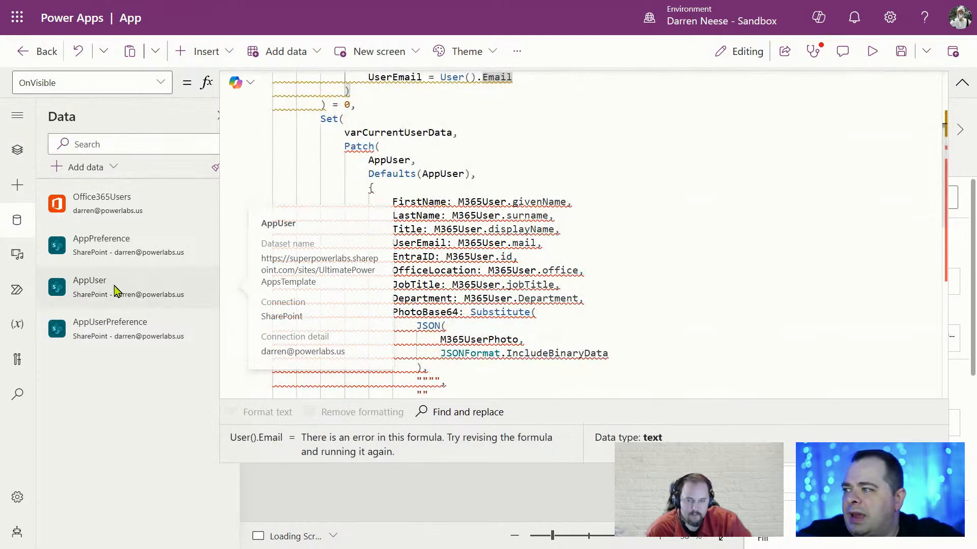
click(387, 158)
scroll(541, 199, up, 4)
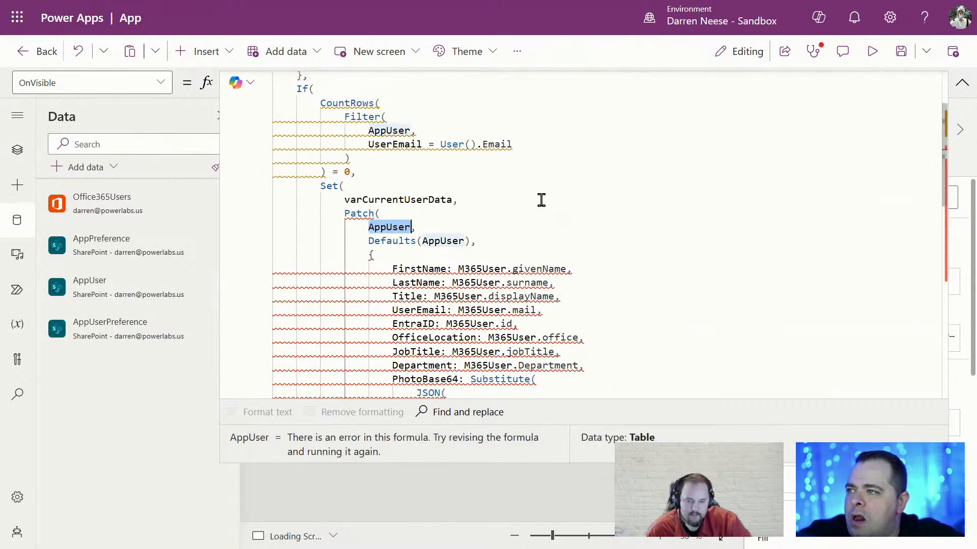
Replace varCurrentUserData with gblCurrentUser in the Set call
double_click(413, 300)
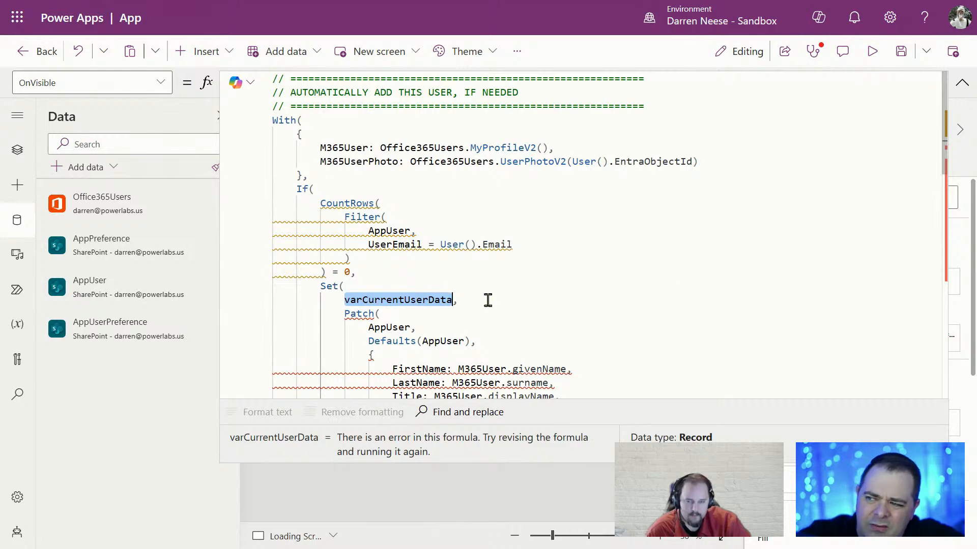
text(bl)
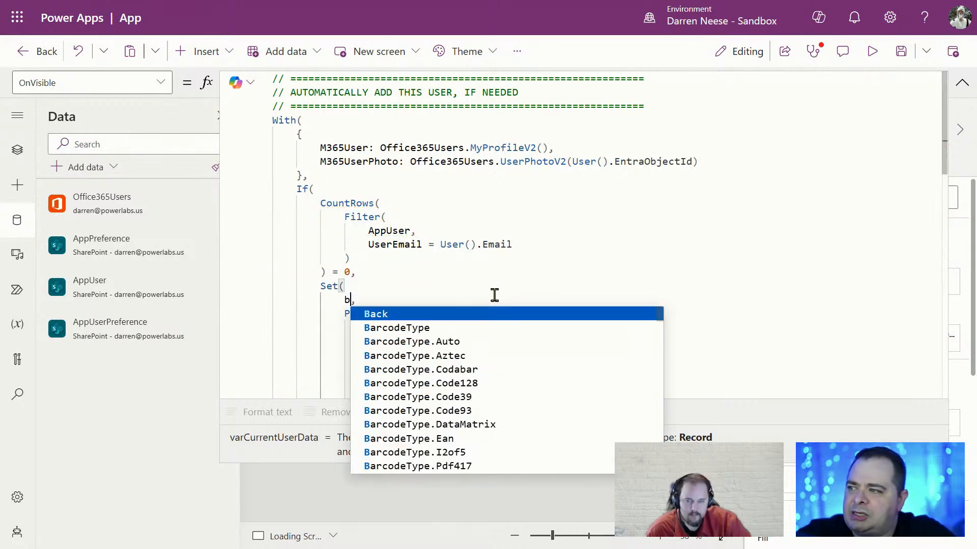
key(BackSpace)
key(BackSpace)
text(gblCurr)
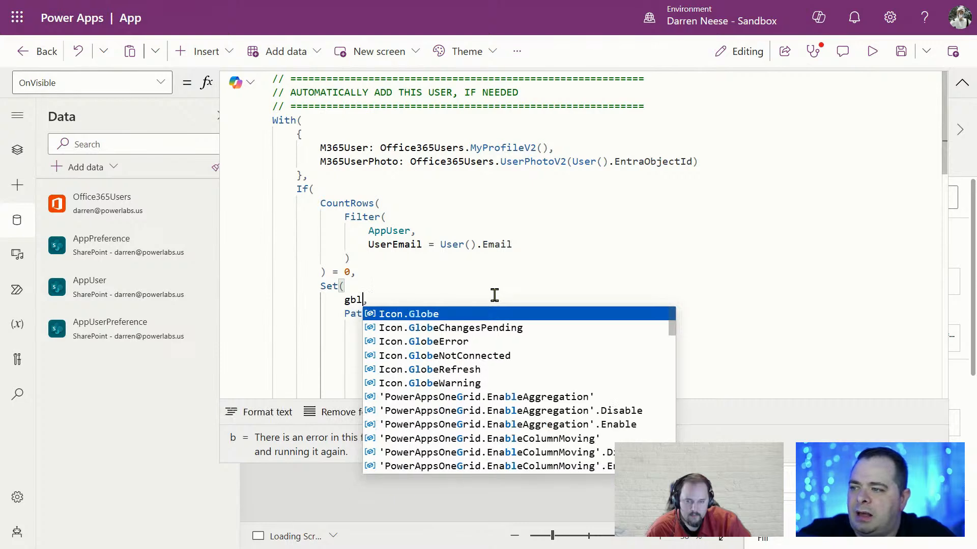
text(ent)
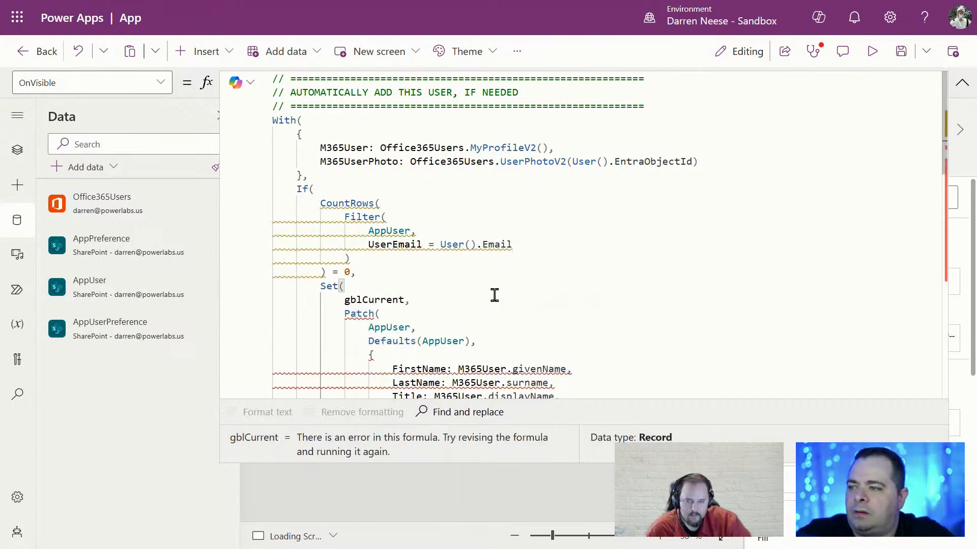
text(User)
scroll(610, 275, down, 4)
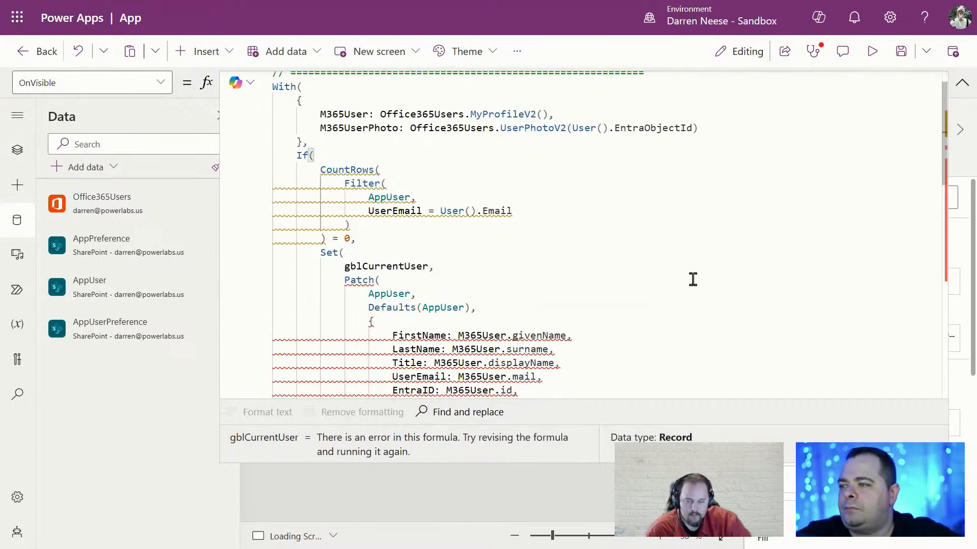
drag(347, 146, 374, 148)
click(389, 159)
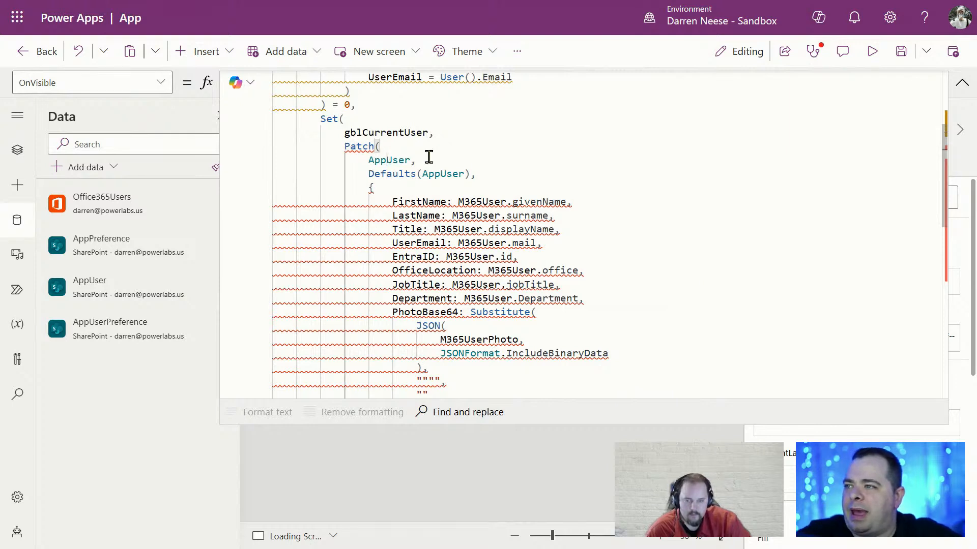
Change M365User.Department to lowercase M365User.department in the Patch formula
click(486, 175)
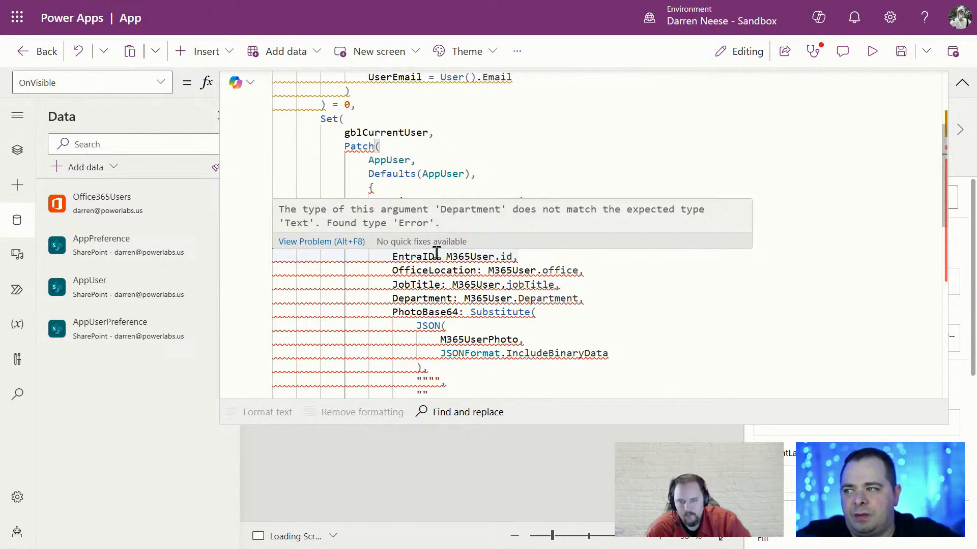
click(658, 313)
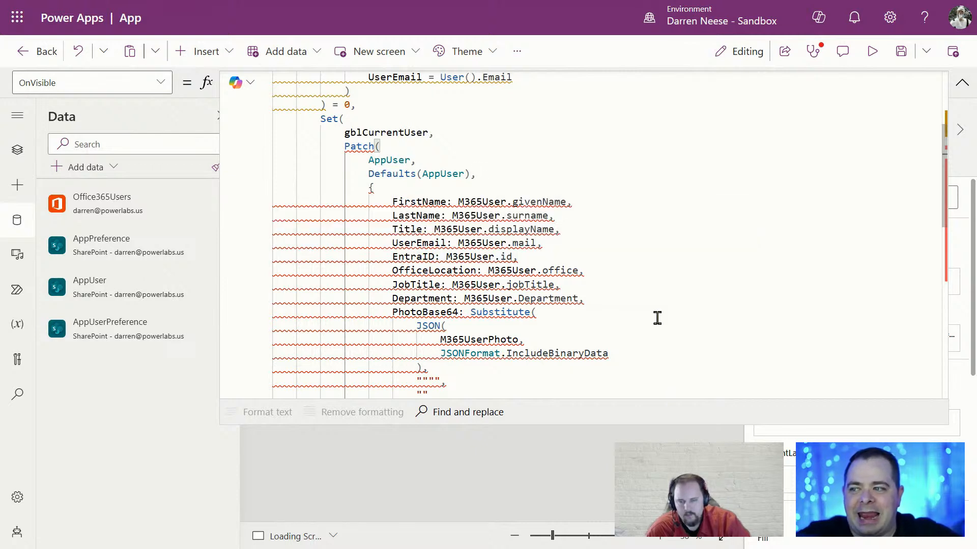
scroll(664, 311, up, 3)
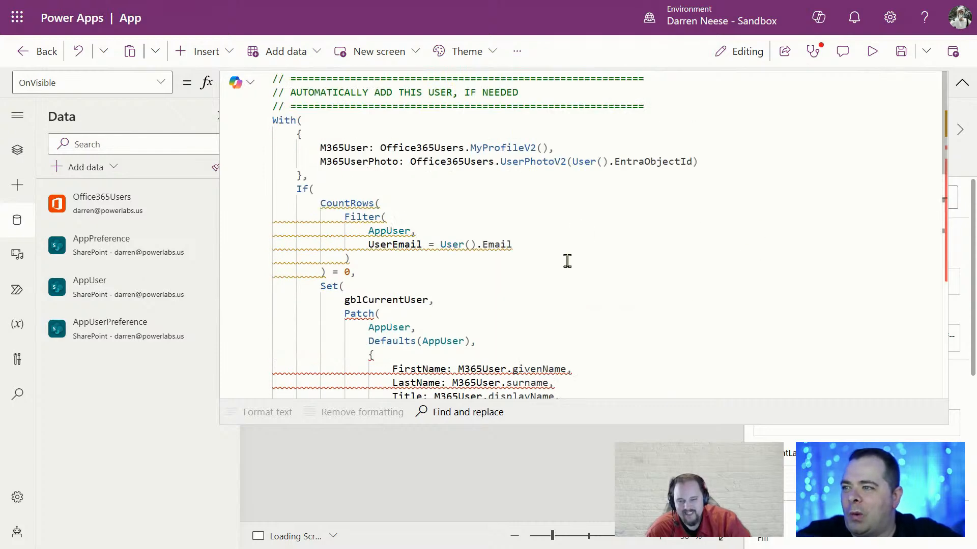
scroll(616, 321, down, 4)
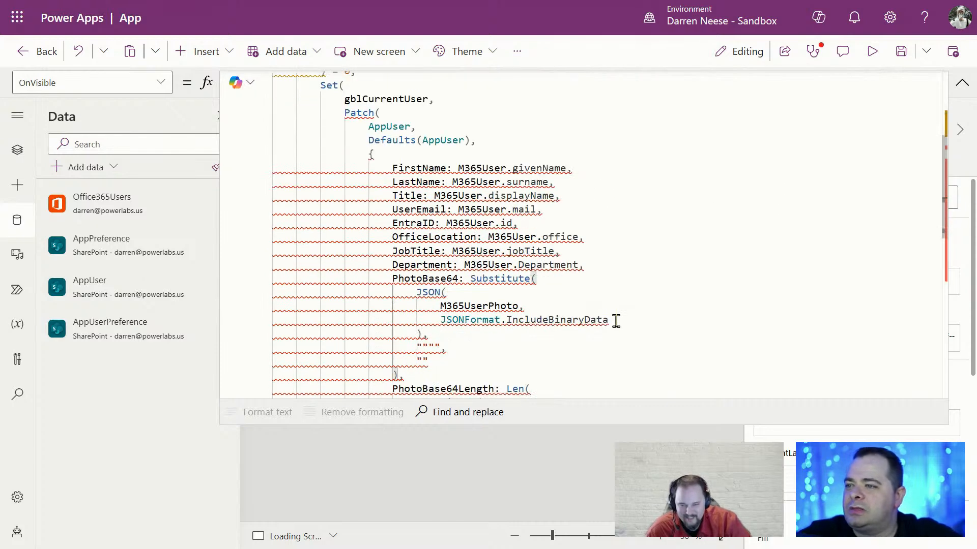
click(460, 265)
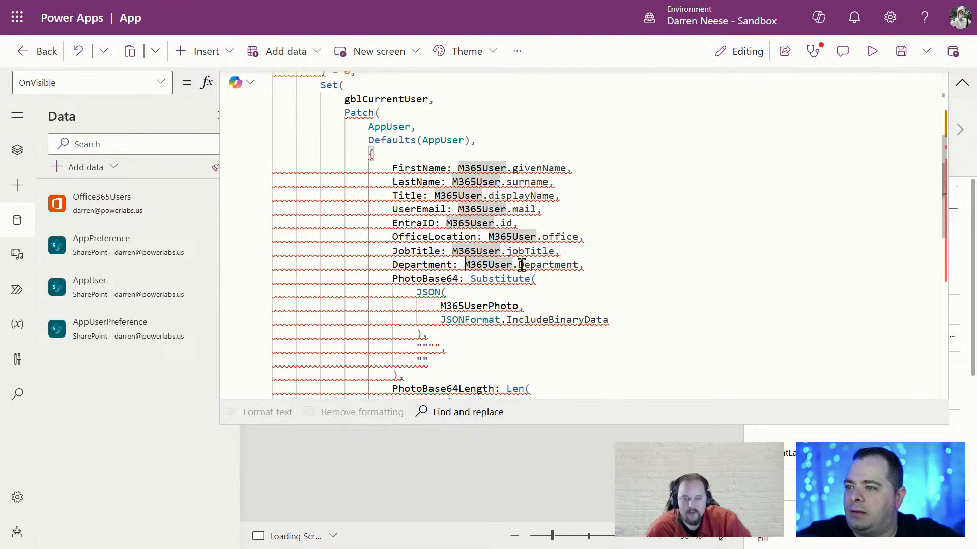
drag(524, 264, 517, 265)
text(d)
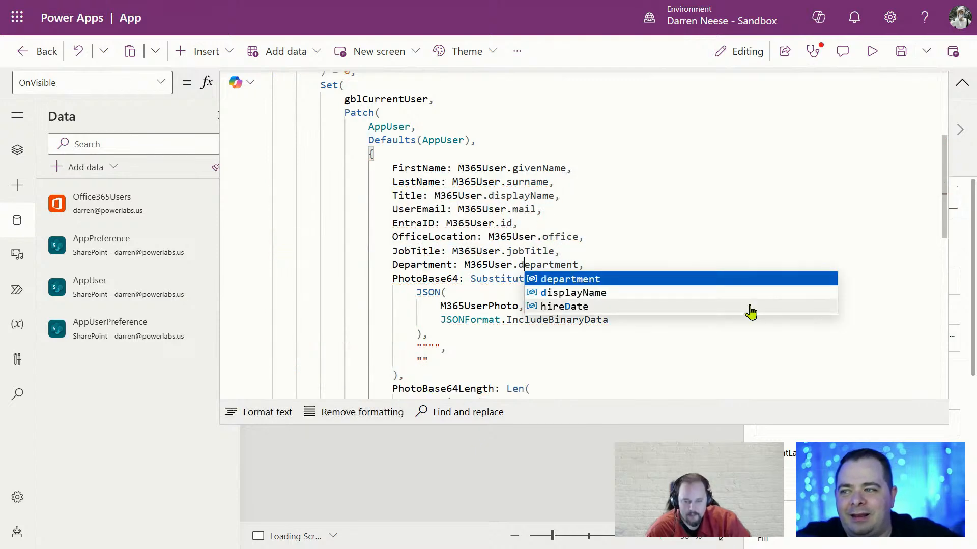
click(752, 205)
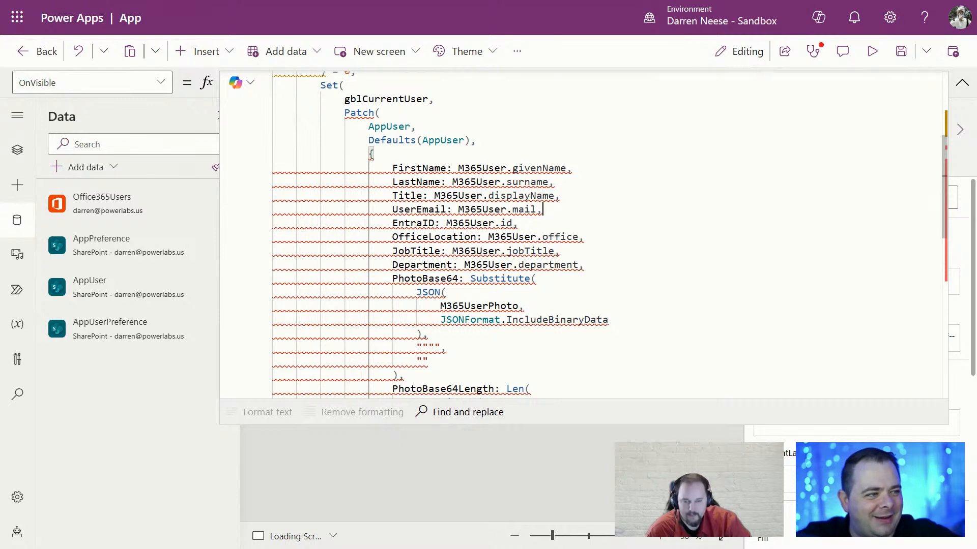
Check the Title, PhotoBase64 and Department lines, including the JSONFormat.IncludeBinaryData error
click(583, 193)
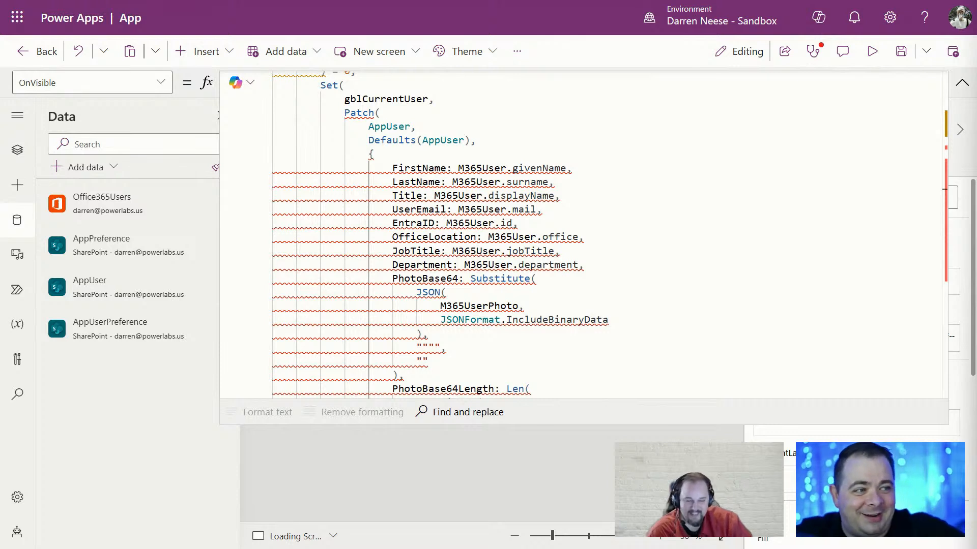
click(574, 280)
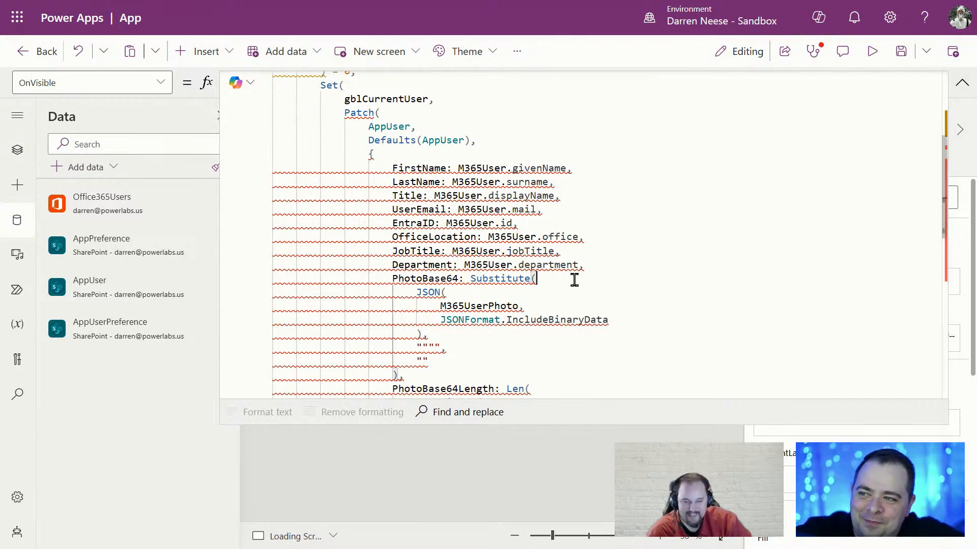
click(519, 265)
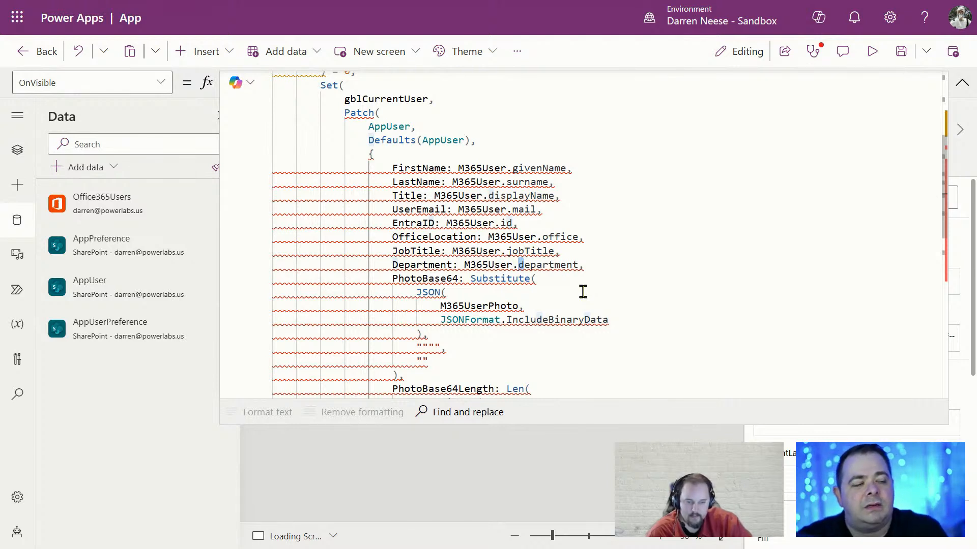
click(705, 313)
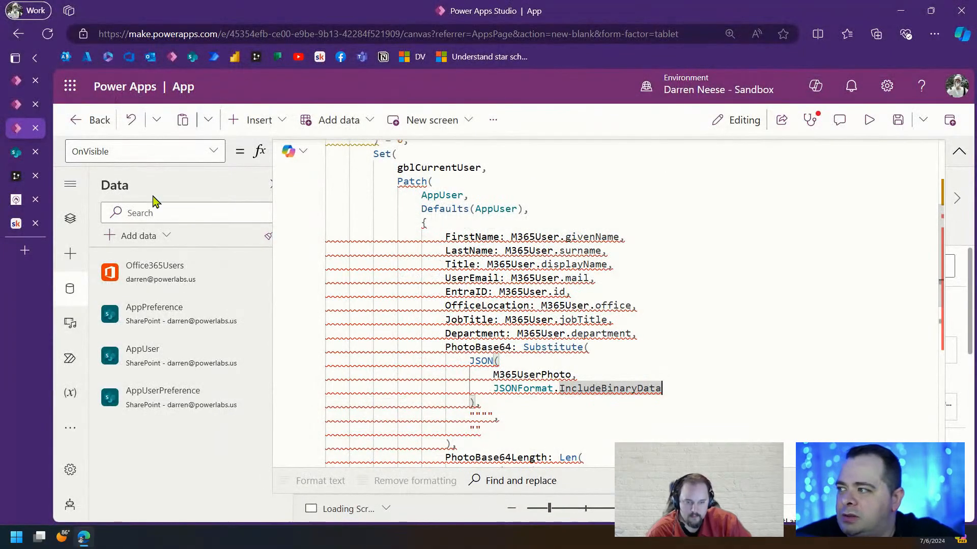
Open the Tech Workshops 2024 Workshops course and the WS16 - Common Features - 01 lesson
click(16, 224)
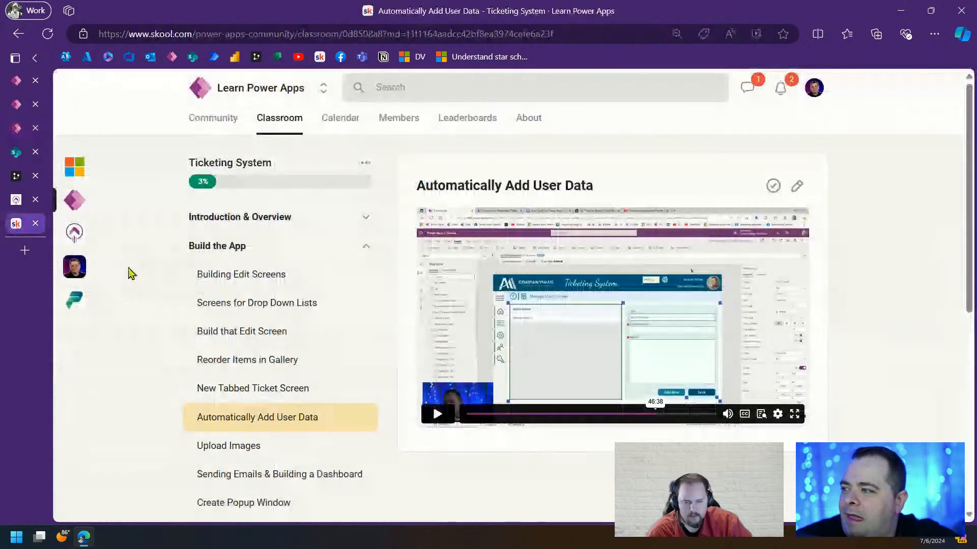
click(74, 299)
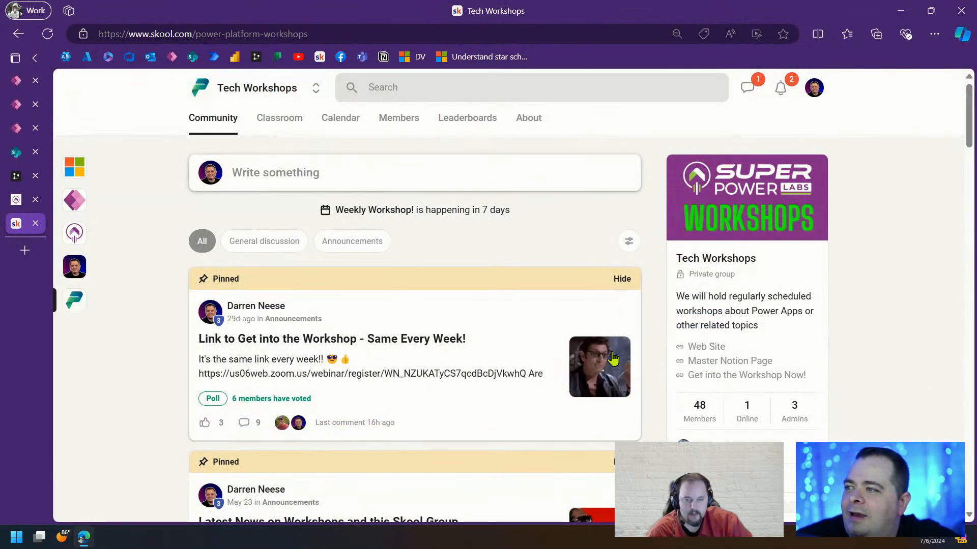
click(279, 122)
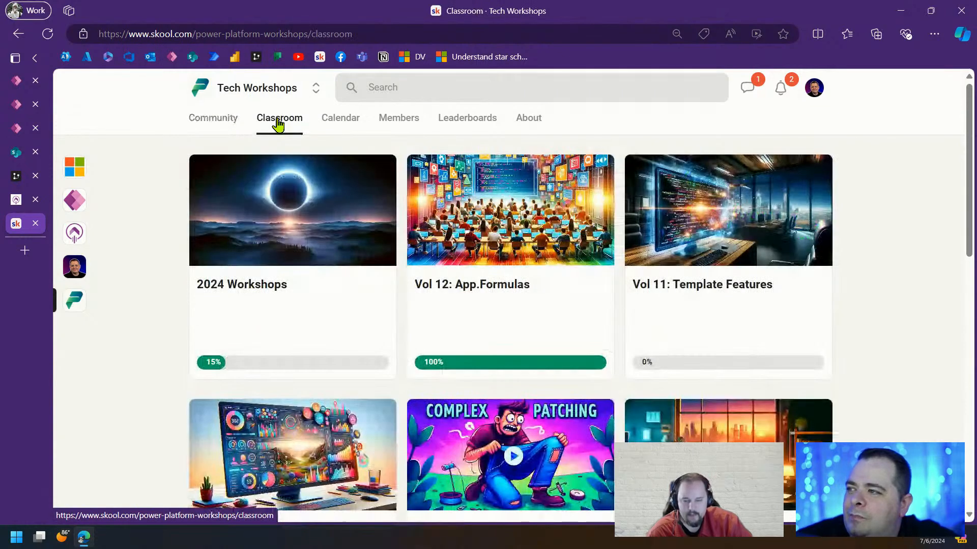
click(304, 234)
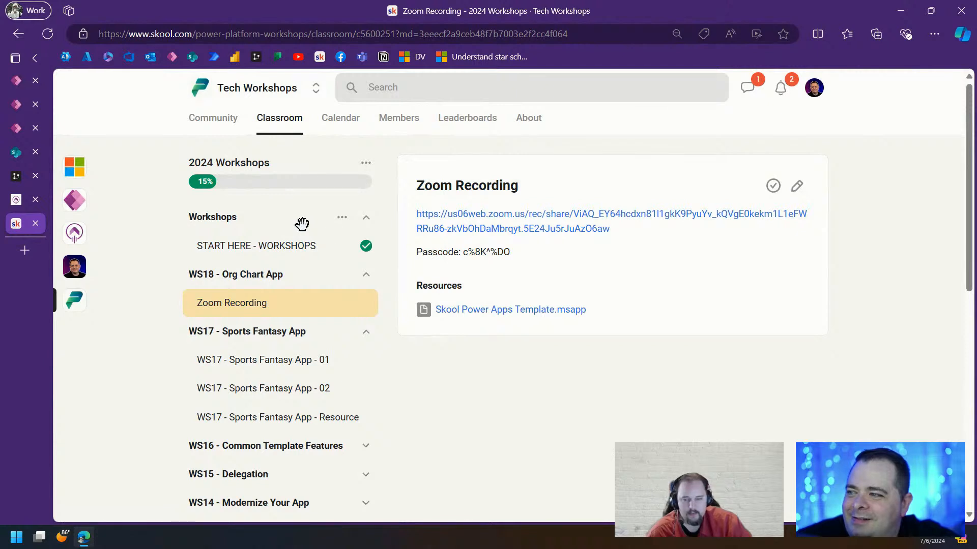
click(365, 275)
click(366, 304)
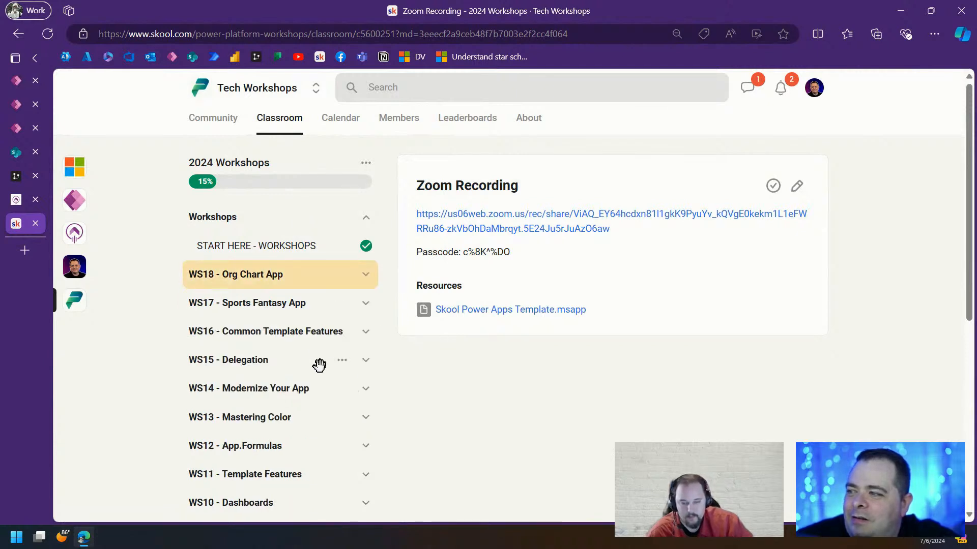
scroll(285, 320, down, 3)
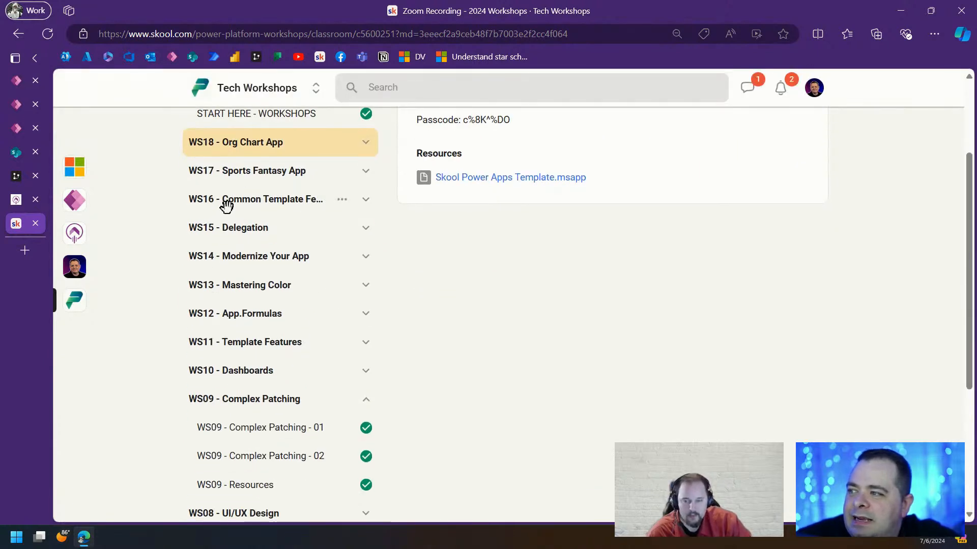
click(279, 199)
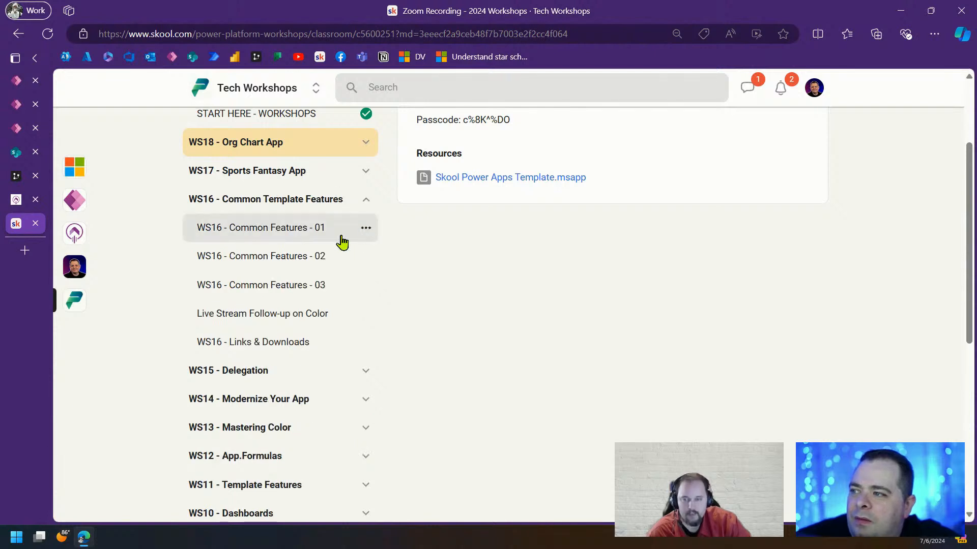
click(277, 233)
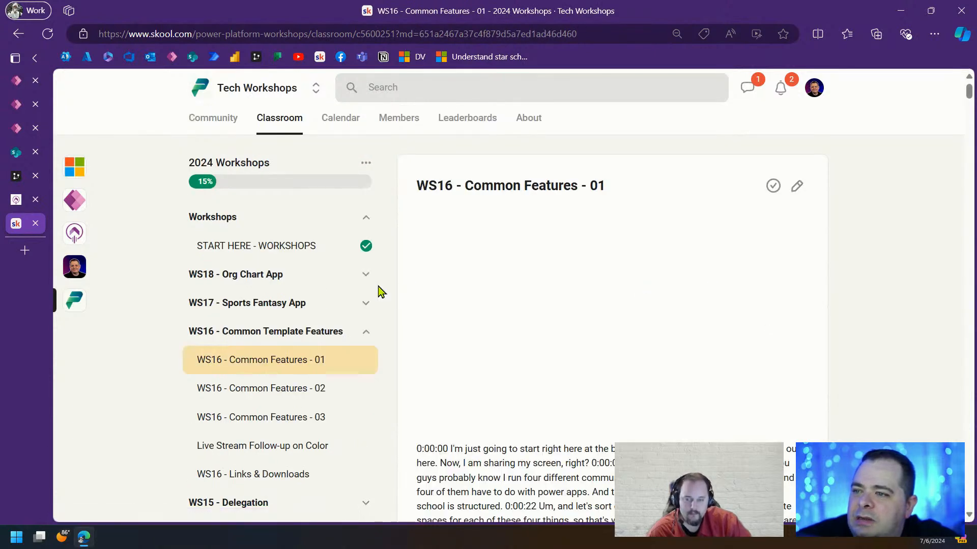
Browse the WS15 Delegation and WS14 Modernize Your App sections, settling the page zoom at 90%
click(370, 331)
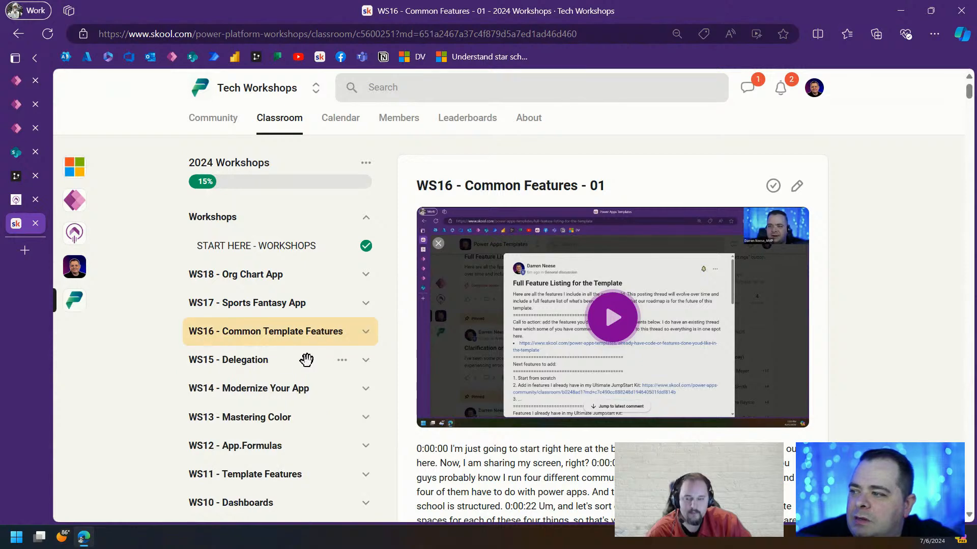
click(370, 362)
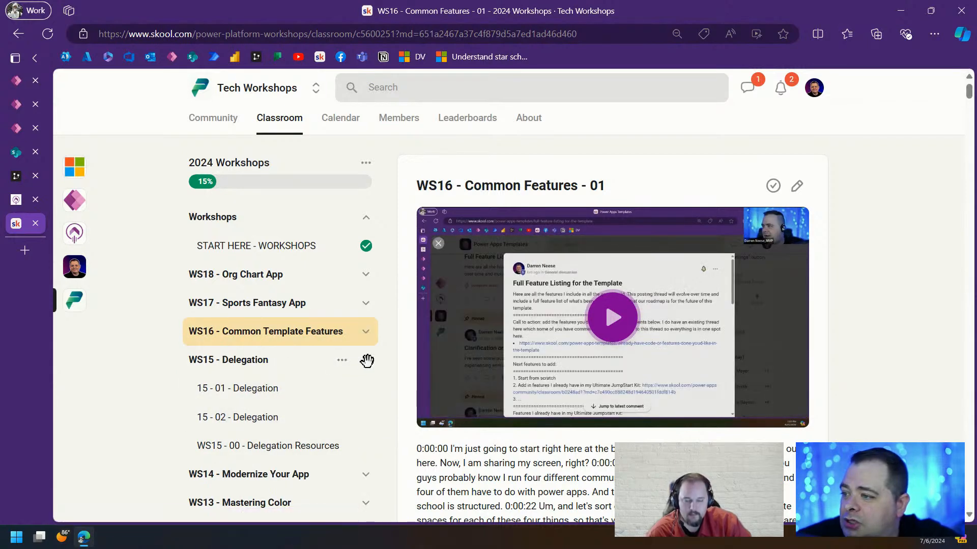
click(366, 361)
click(364, 389)
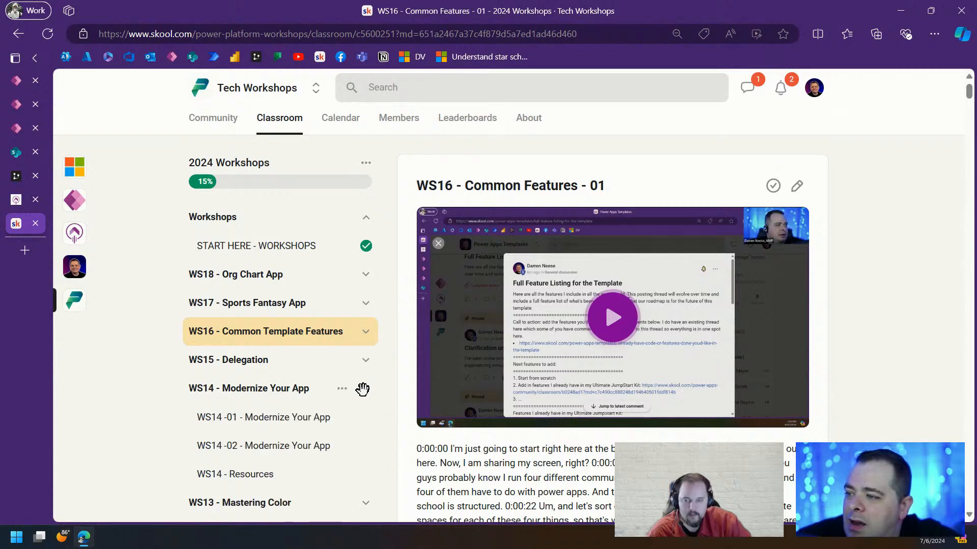
click(362, 389)
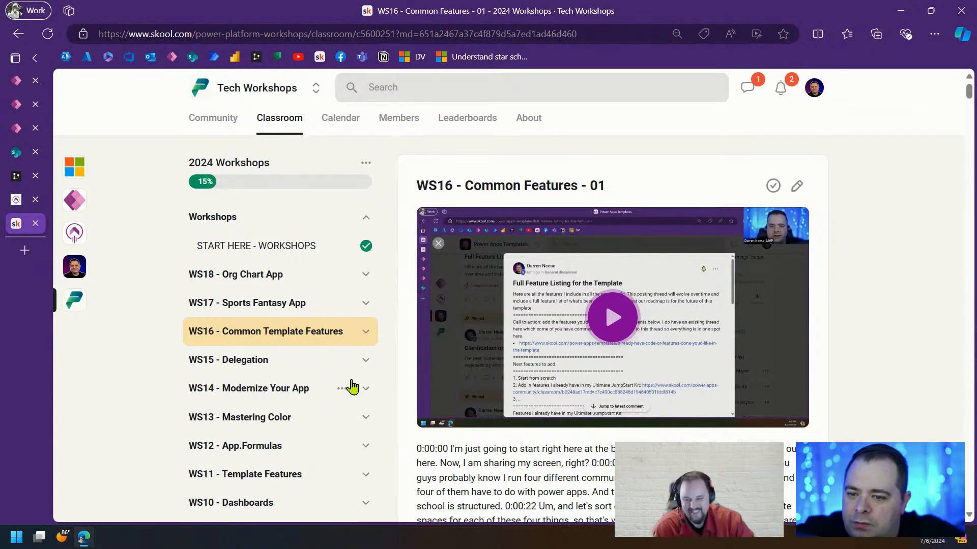
key(ctrl+plus)
key(ctrl+plus)
key(ctrl+plus)
scroll(355, 383, down, 3)
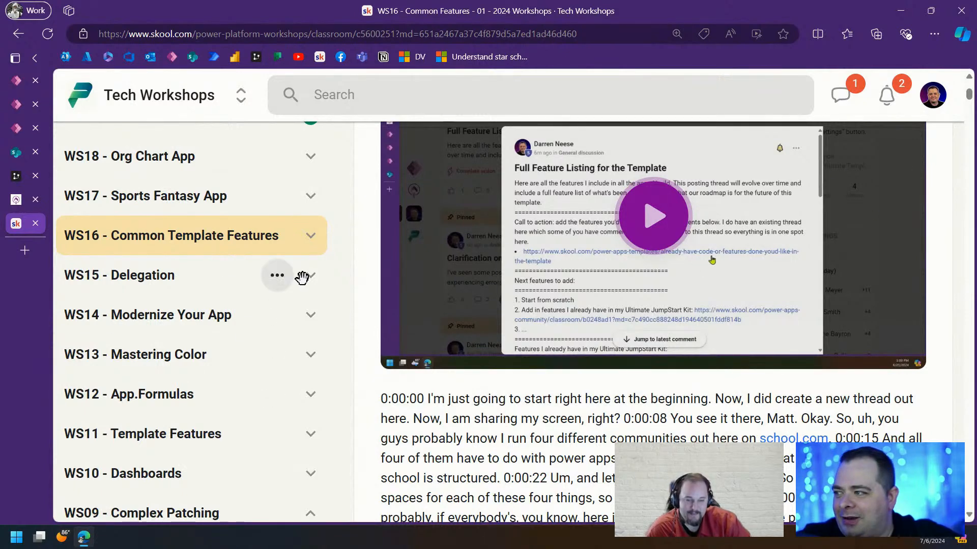
key(ctrl+minus)
scroll(524, 386, down, 2)
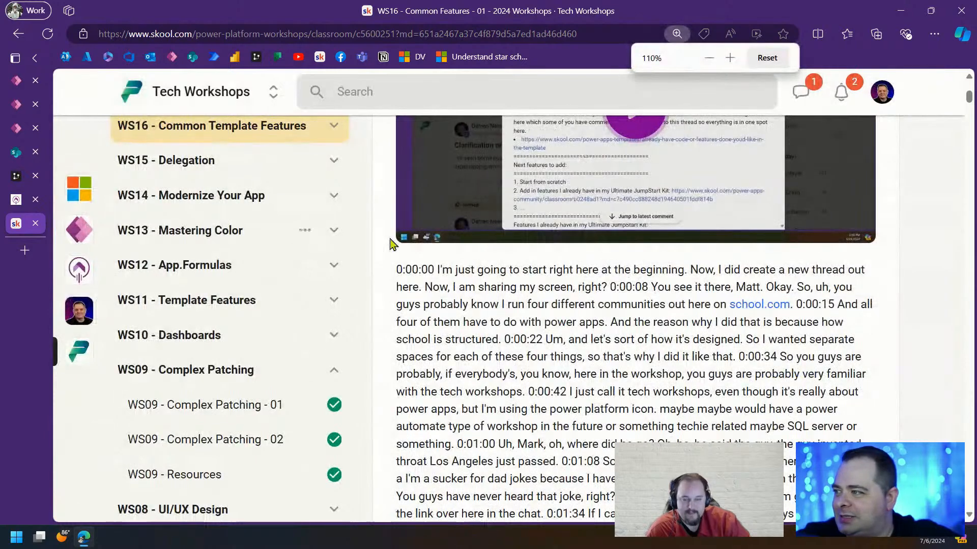
scroll(371, 312, up, 3)
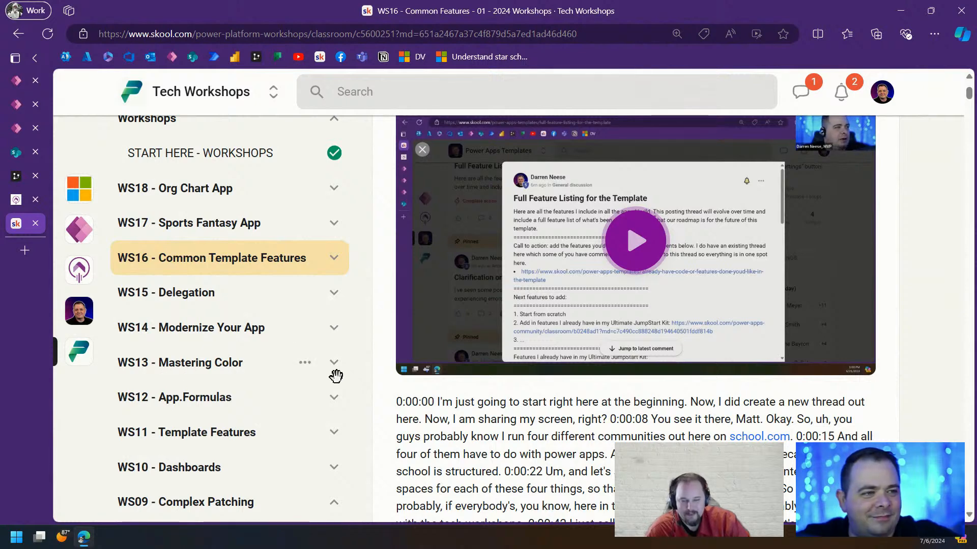
key(ctrl+minus)
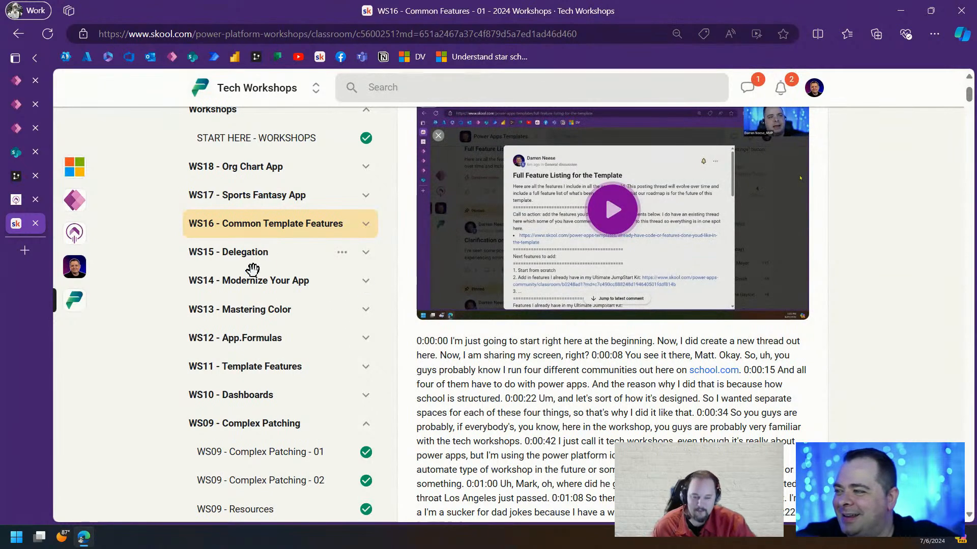
Open the WS13 - Mastering Color lesson, then return to the classroom course overview
click(365, 309)
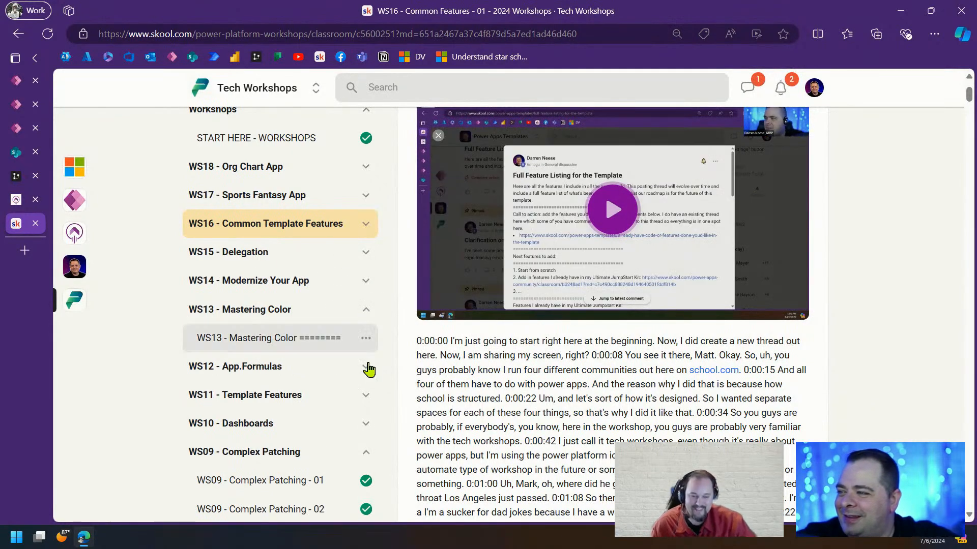
click(274, 344)
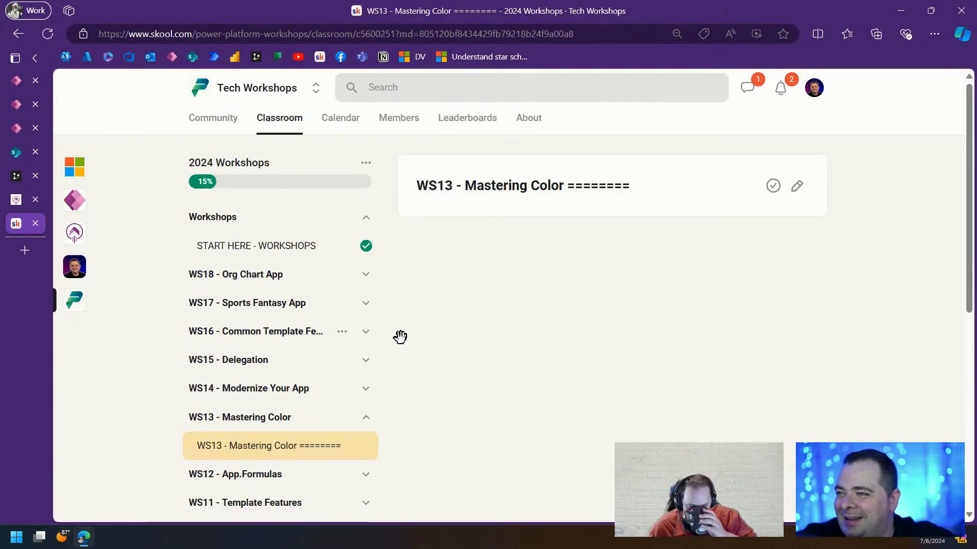
drag(487, 183, 404, 190)
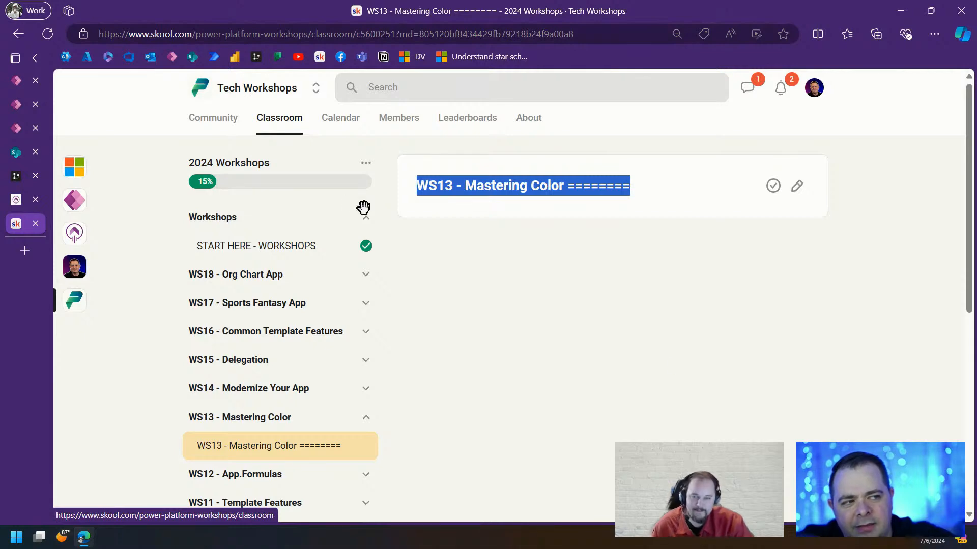
click(277, 125)
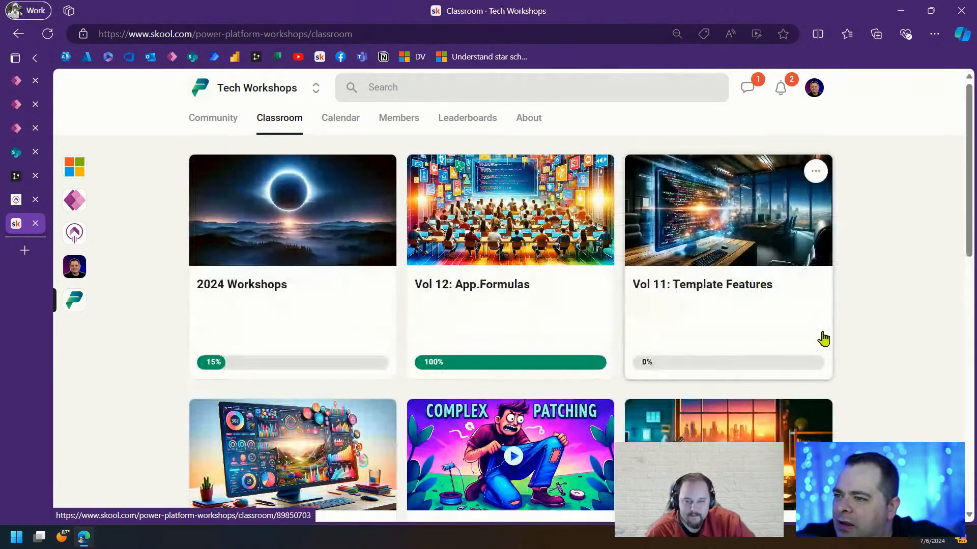
scroll(822, 338, down, 5)
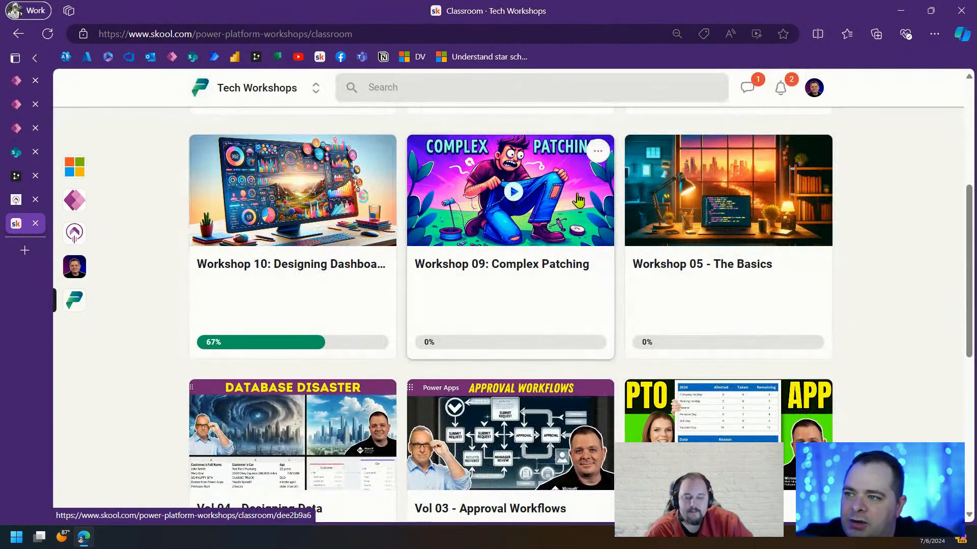
scroll(839, 385, down, 4)
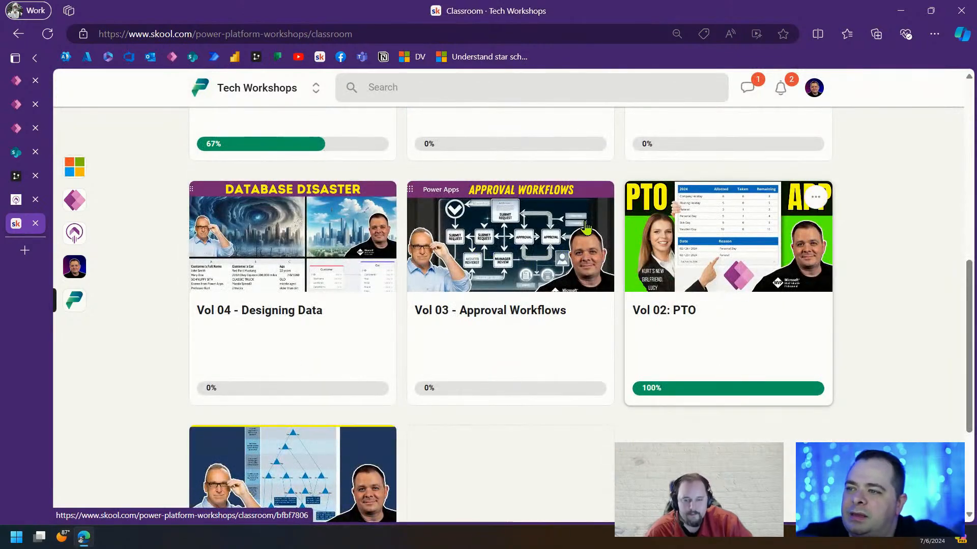
scroll(585, 229, up, 10)
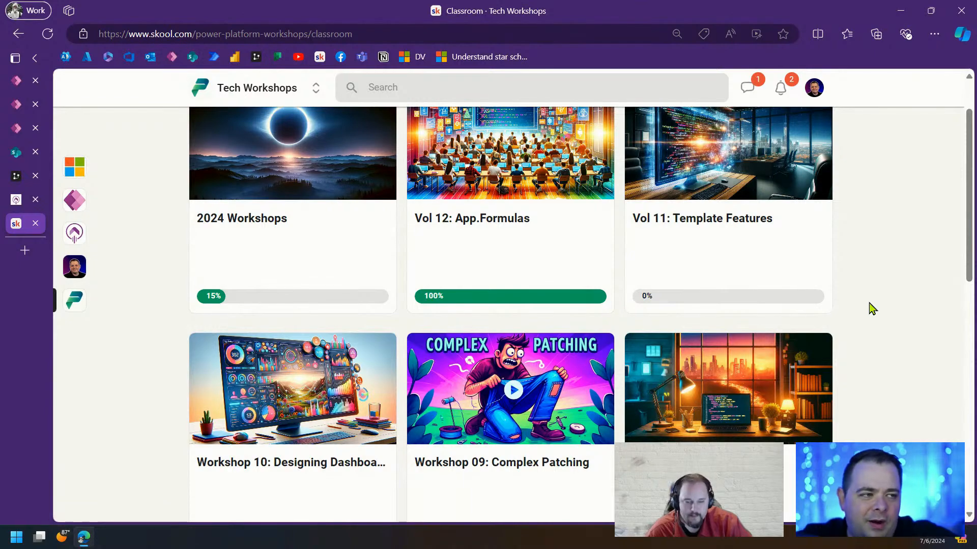
drag(969, 139, 962, 102)
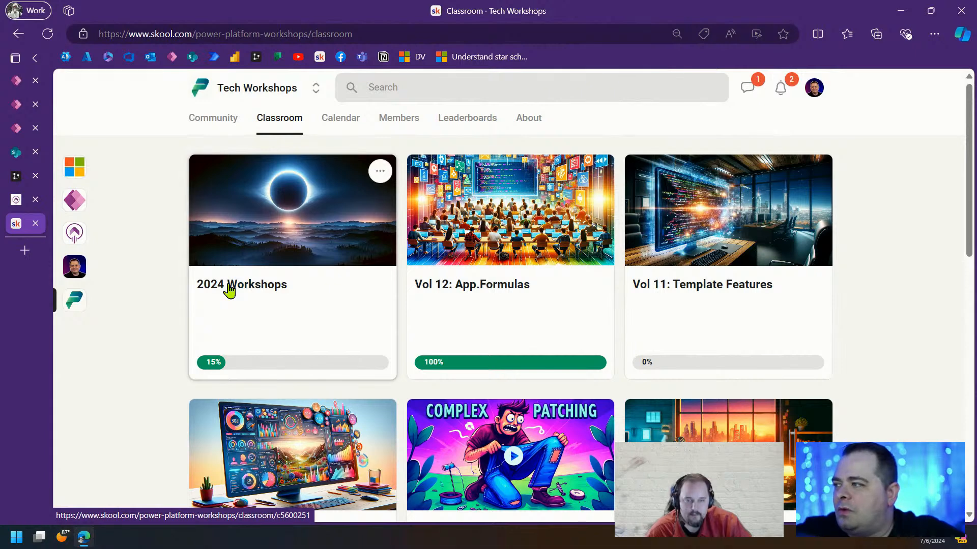
click(18, 200)
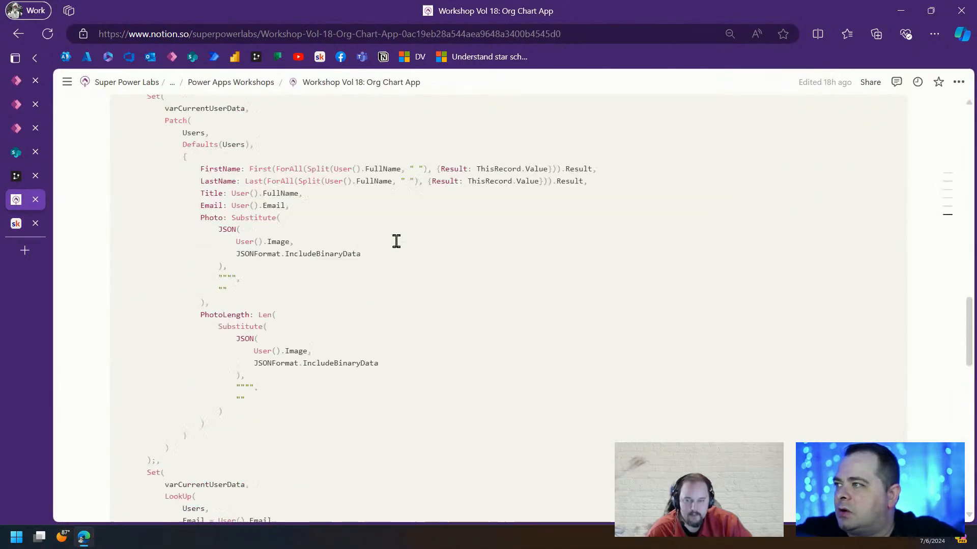
Open the Power Apps Workshops page in Notion and look over its workshop list
scroll(396, 241, up, 2)
click(230, 81)
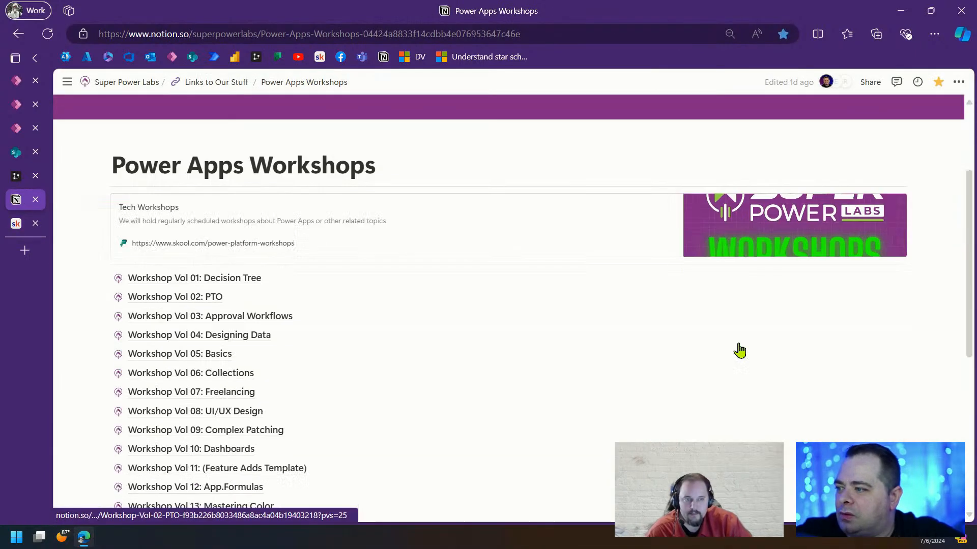
scroll(739, 351, down, 2)
mouse_move(221, 159)
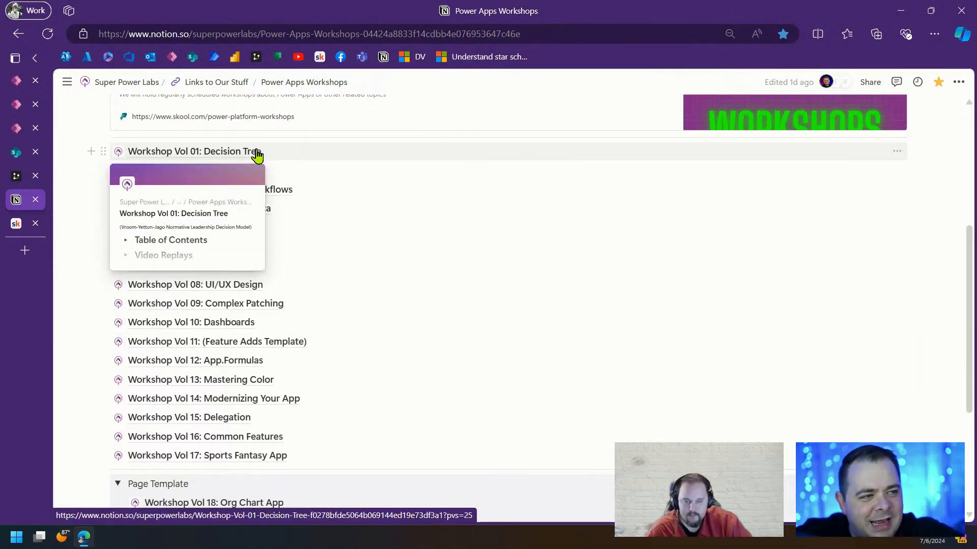
mouse_move(154, 174)
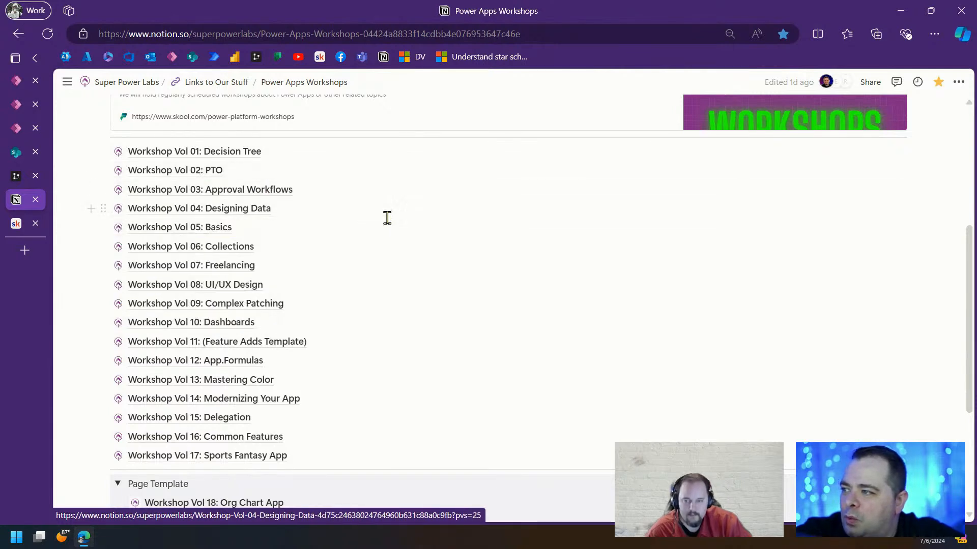
mouse_move(238, 211)
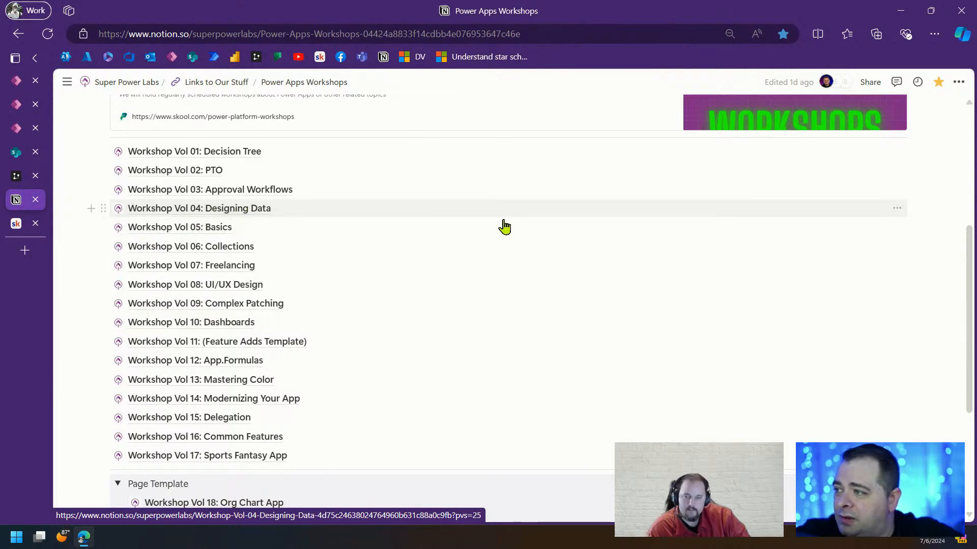
mouse_move(173, 234)
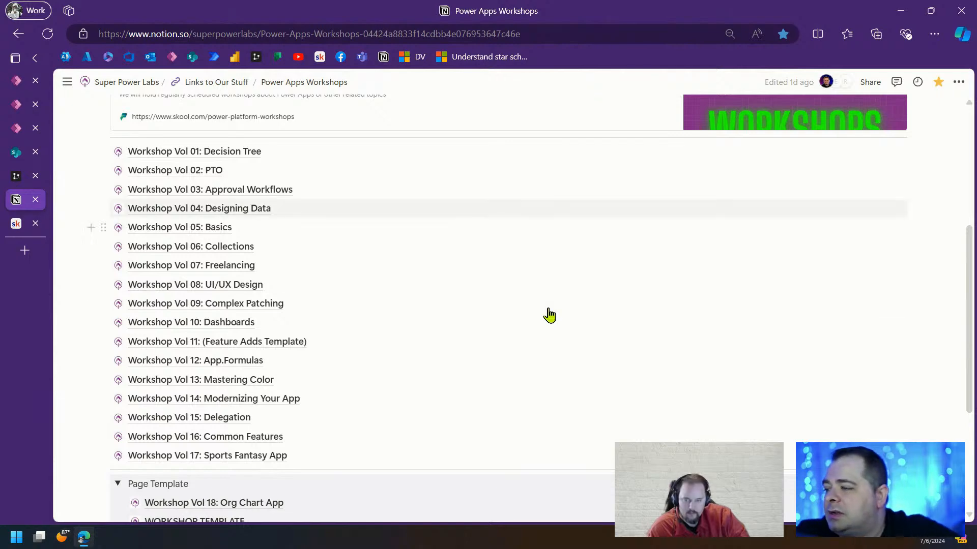
scroll(547, 315, down, 4)
Drag Workshop Vol 18 above the Page Template toggle, tidy the empty block, and return to Power Apps Studio
drag(136, 310, 129, 275)
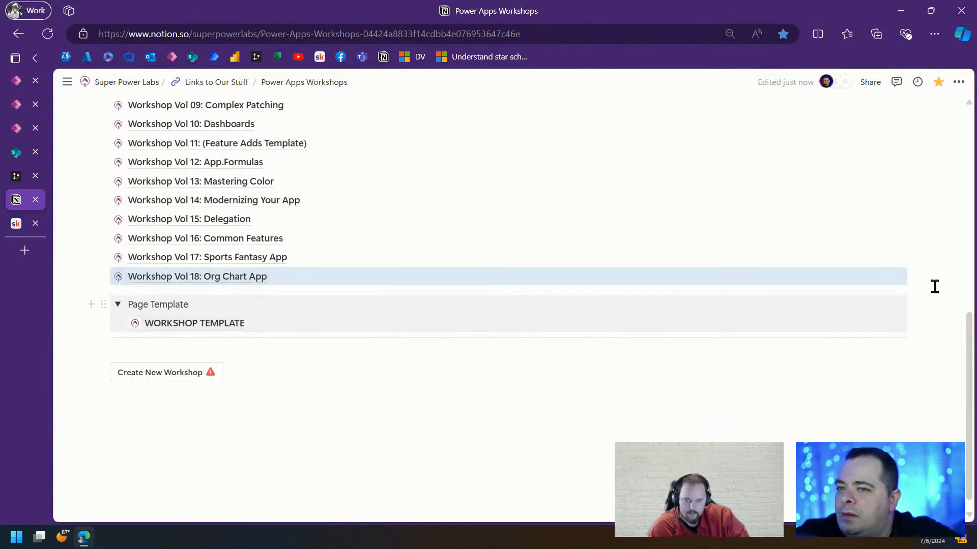
click(912, 276)
key(Return)
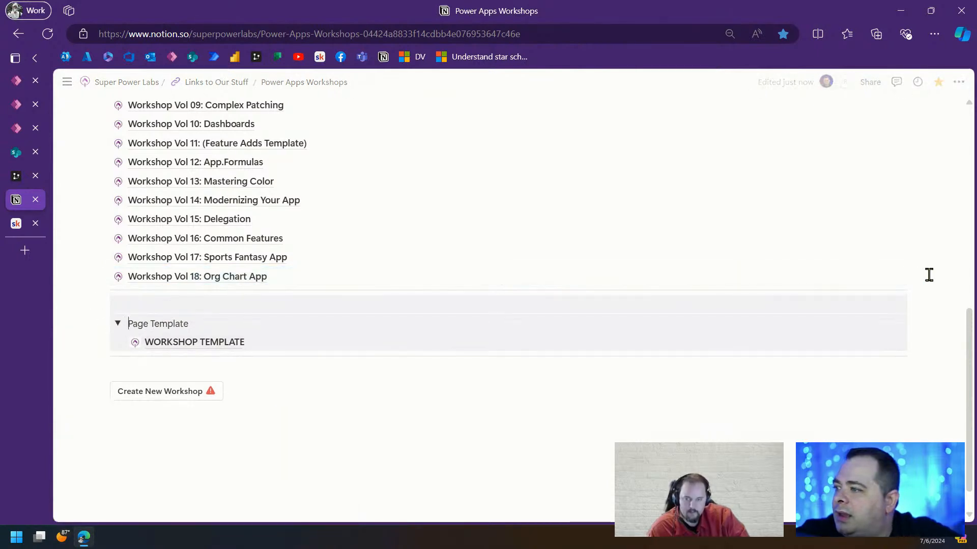
click(229, 441)
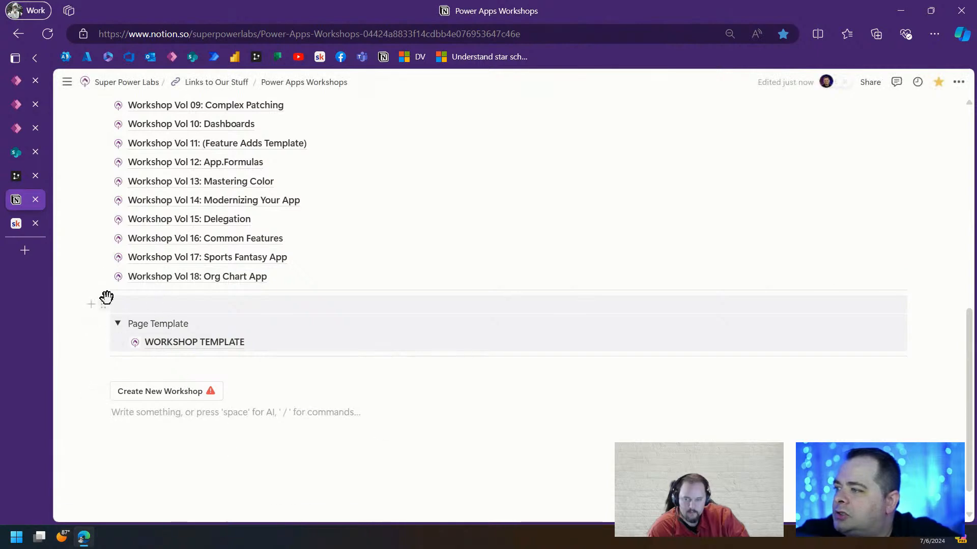
click(102, 303)
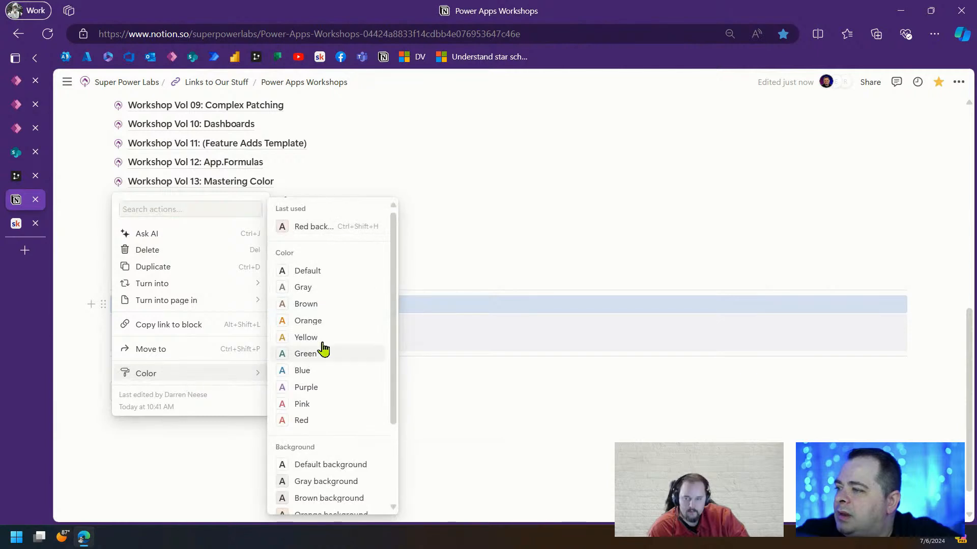
click(331, 276)
click(616, 436)
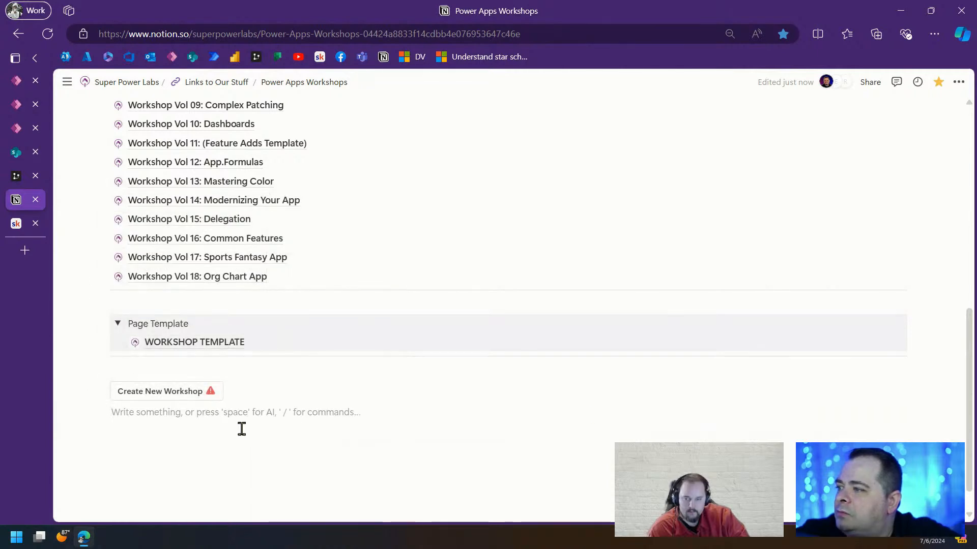
scroll(240, 425, up, 10)
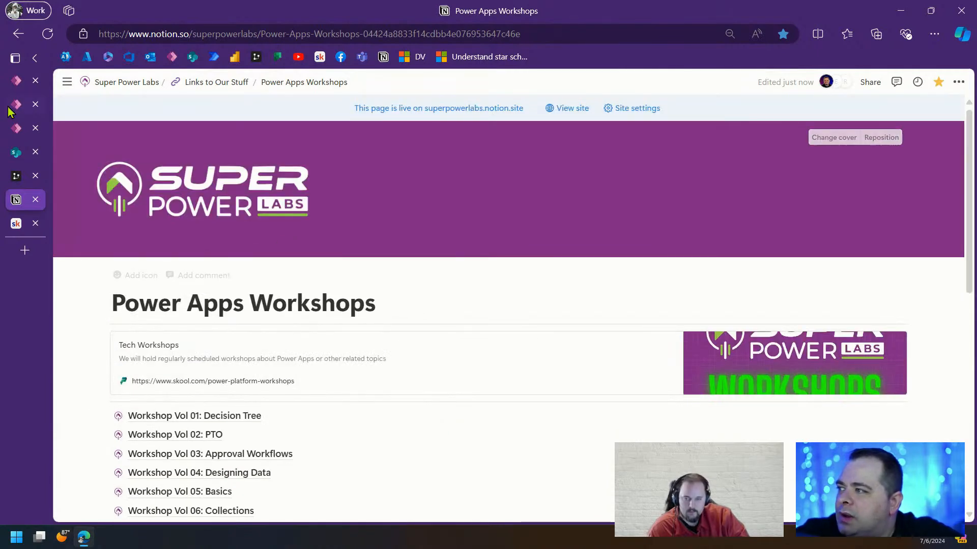
click(17, 130)
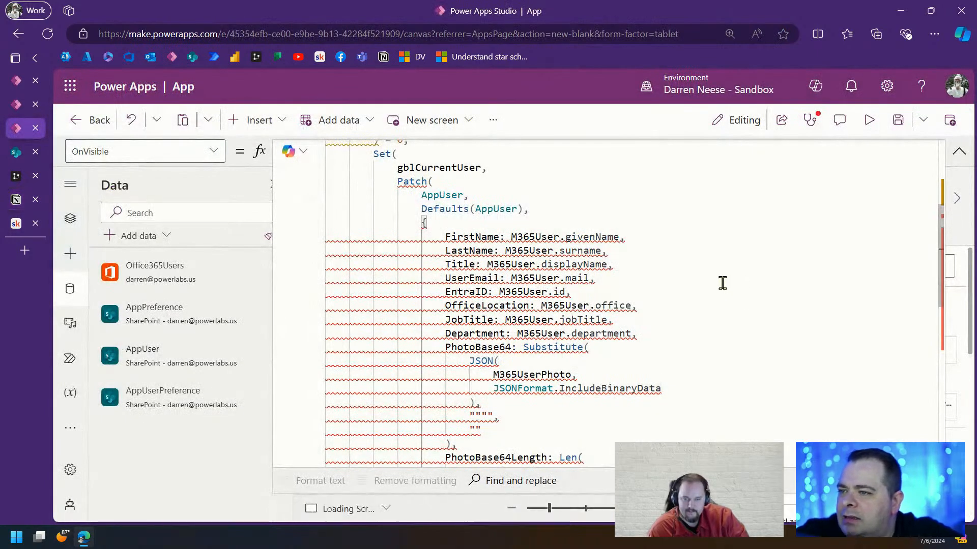
Change M365User.office to M365User.officeLocation in the Patch's OfficeLocation line
mouse_move(593, 331)
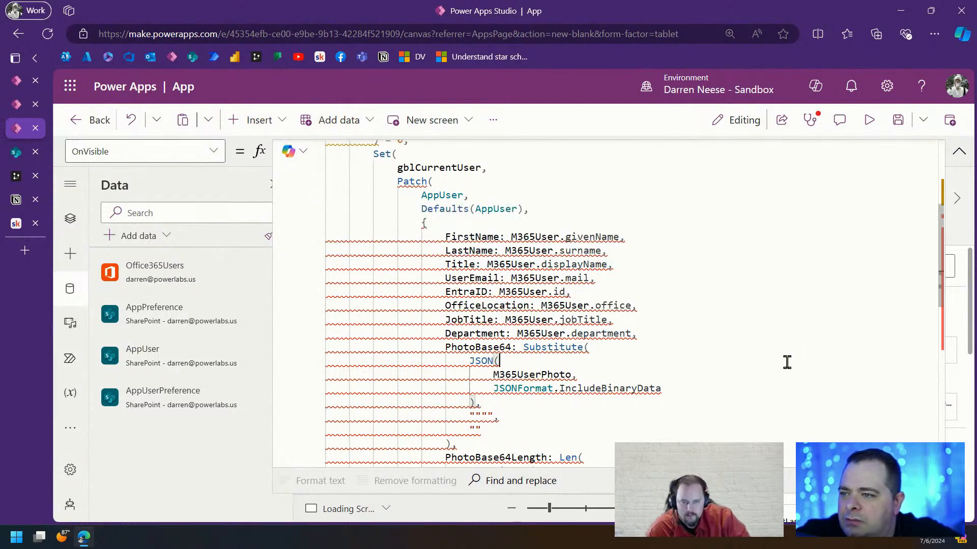
scroll(786, 362, down, 3)
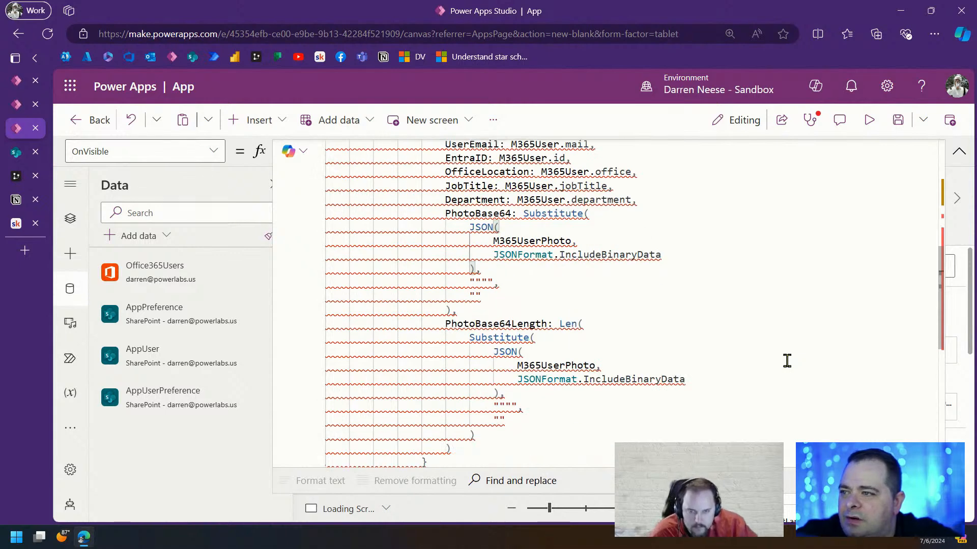
scroll(785, 362, up, 2)
mouse_move(602, 272)
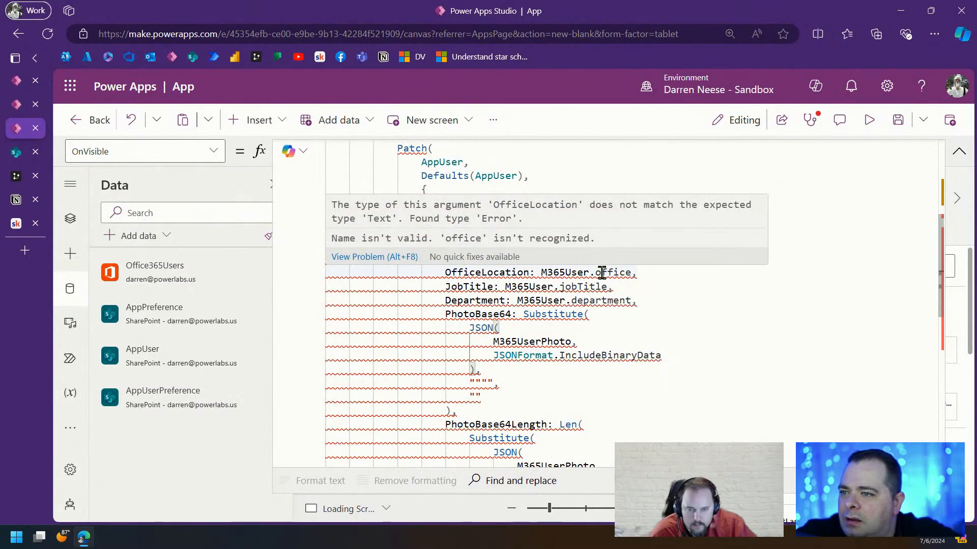
click(632, 273)
key(BackSpace)
text(e)
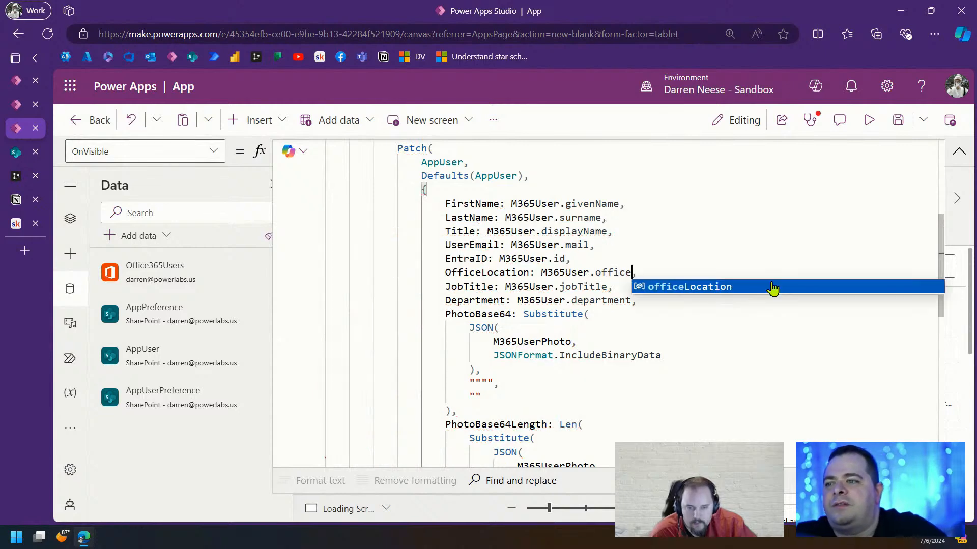
click(772, 287)
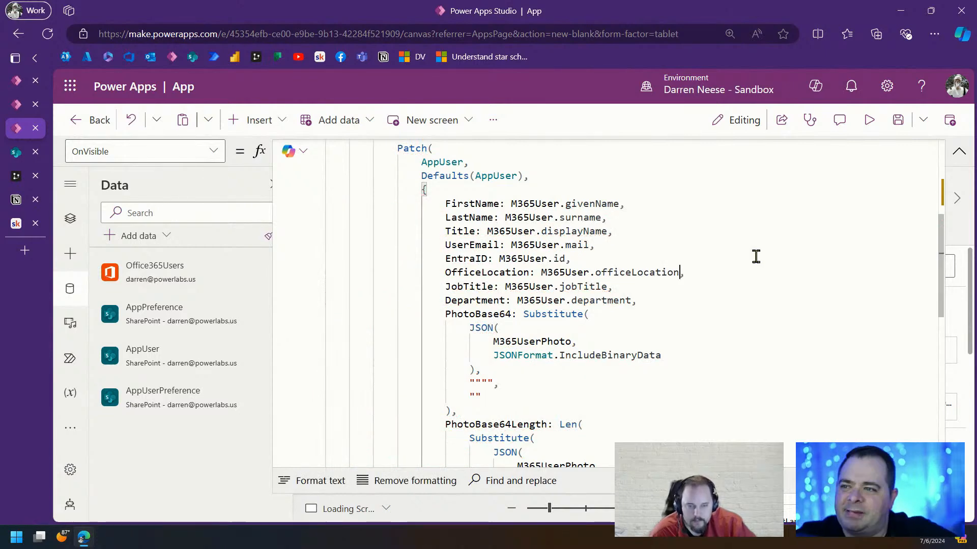
click(774, 246)
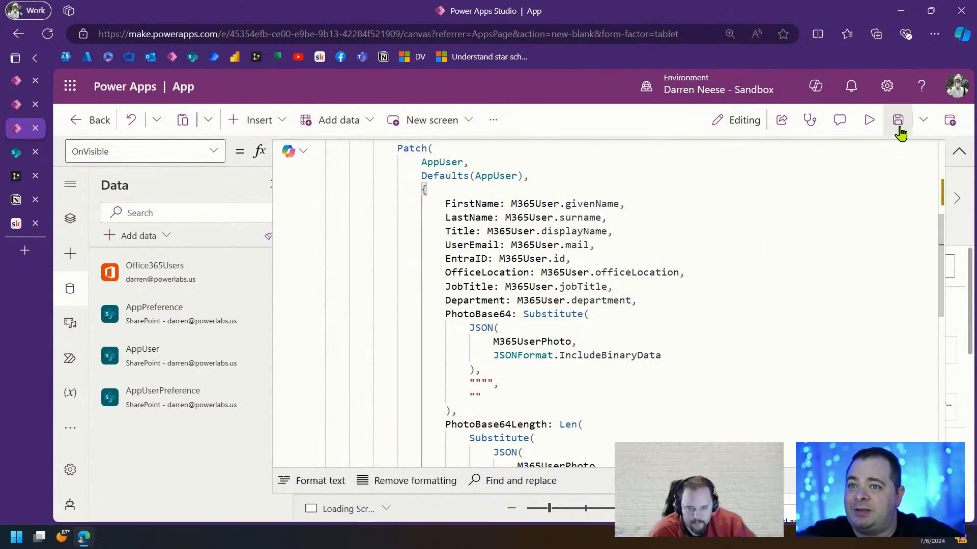
Replace the default name 'App' with 'User Profile - Org Chart App' and save
click(896, 121)
drag(411, 300, 300, 303)
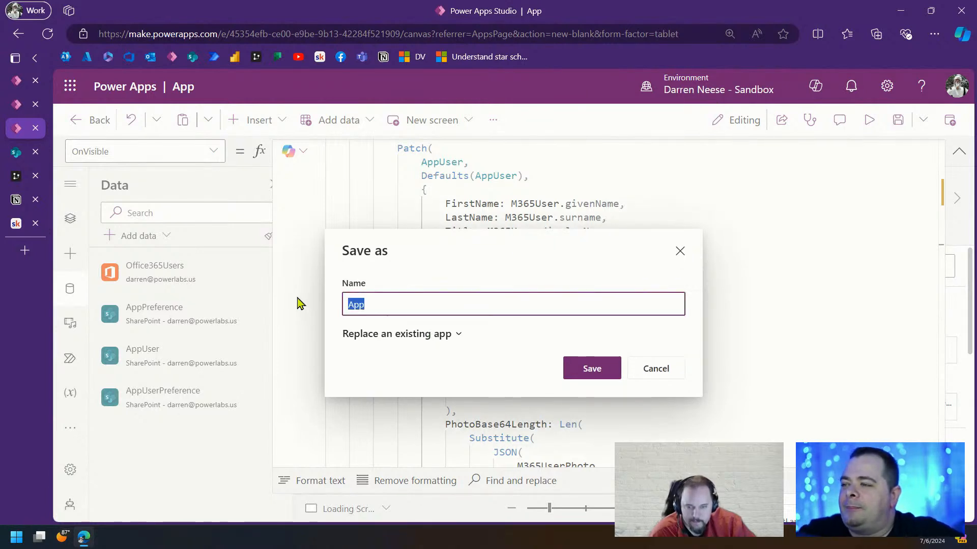
text(User )
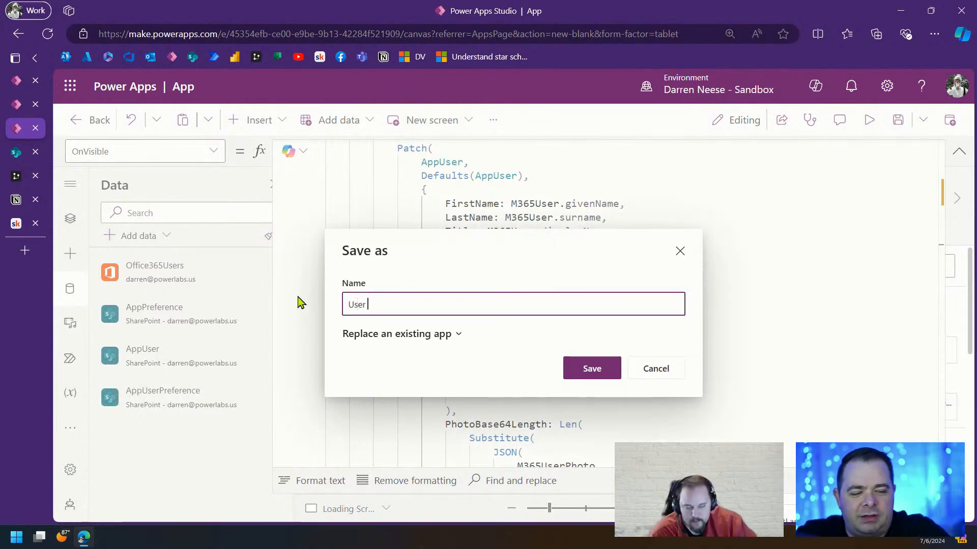
text(Profile)
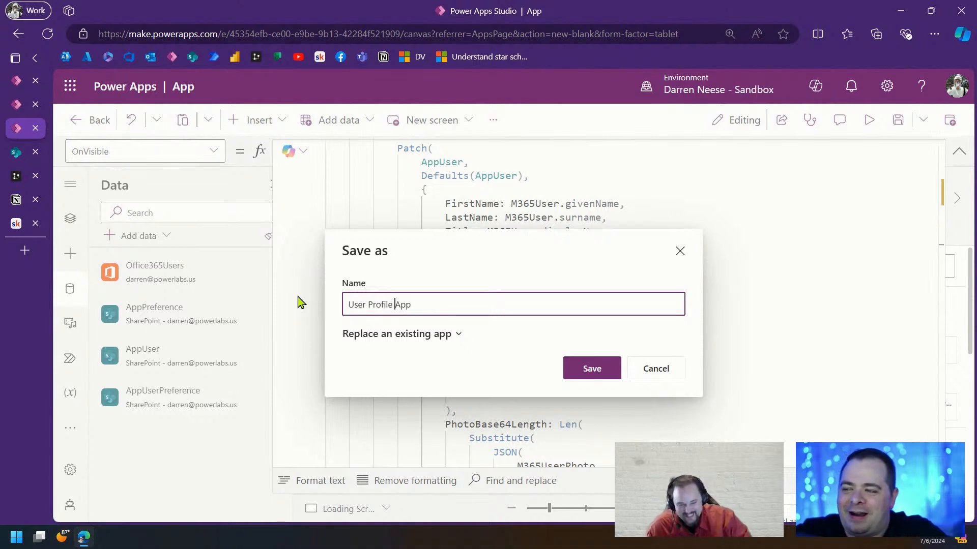
text(- Org Chart)
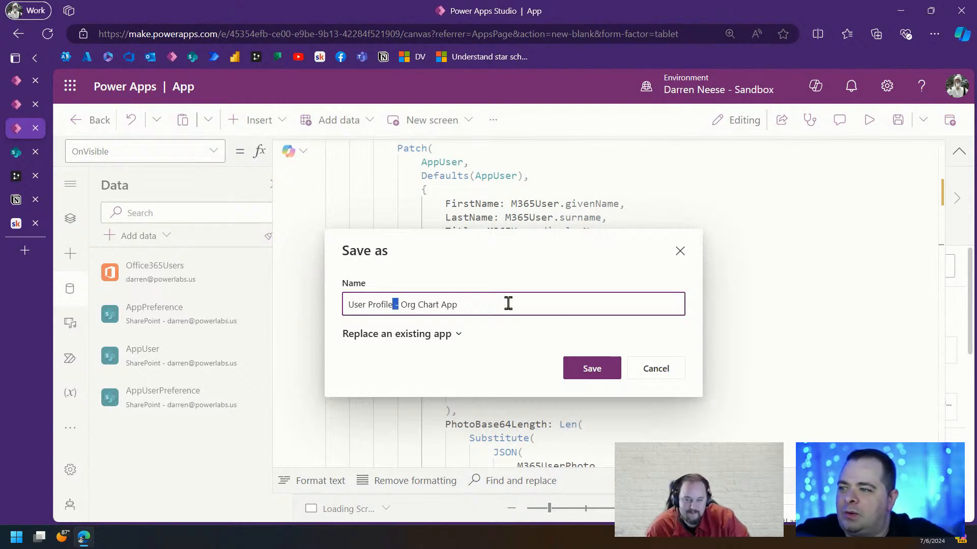
click(607, 371)
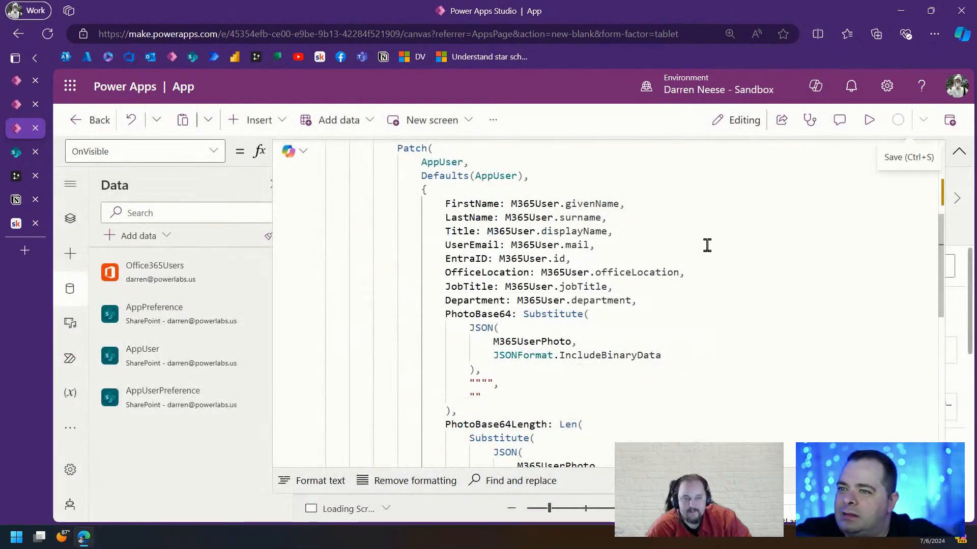
click(708, 245)
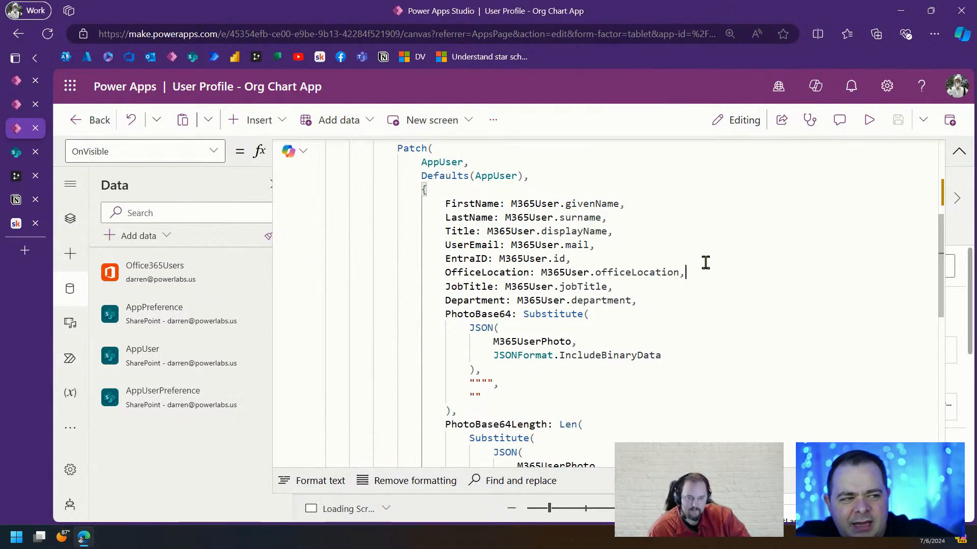
click(638, 245)
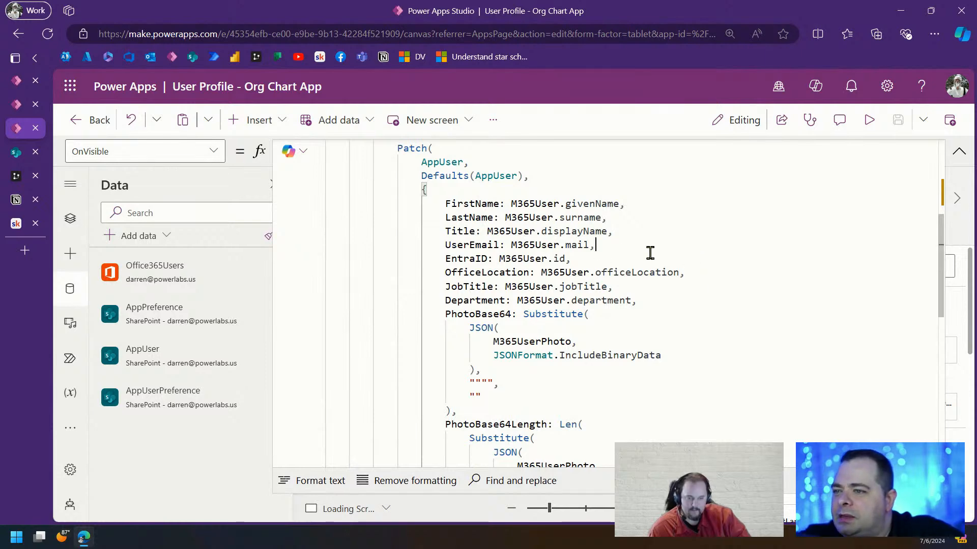
scroll(744, 333, down, 3)
scroll(745, 330, up, 5)
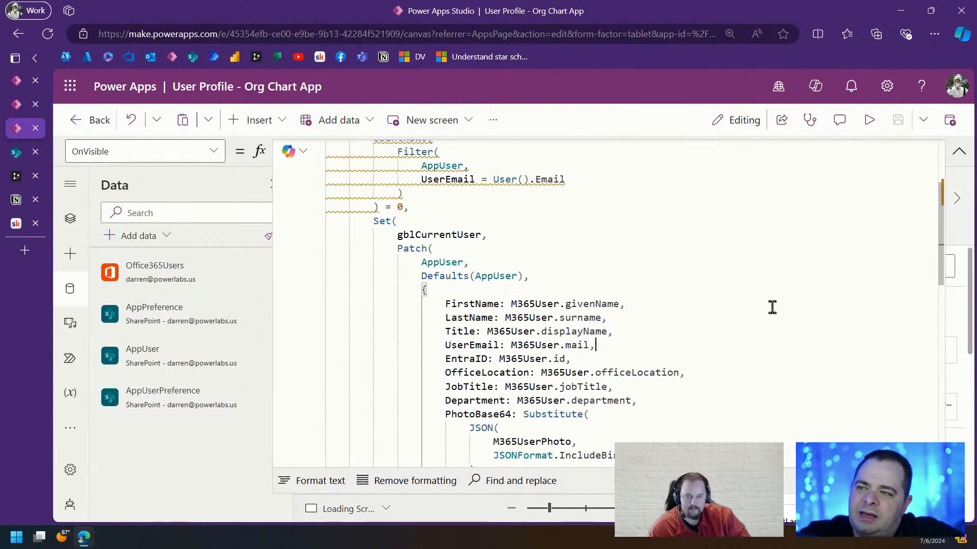
double_click(579, 304)
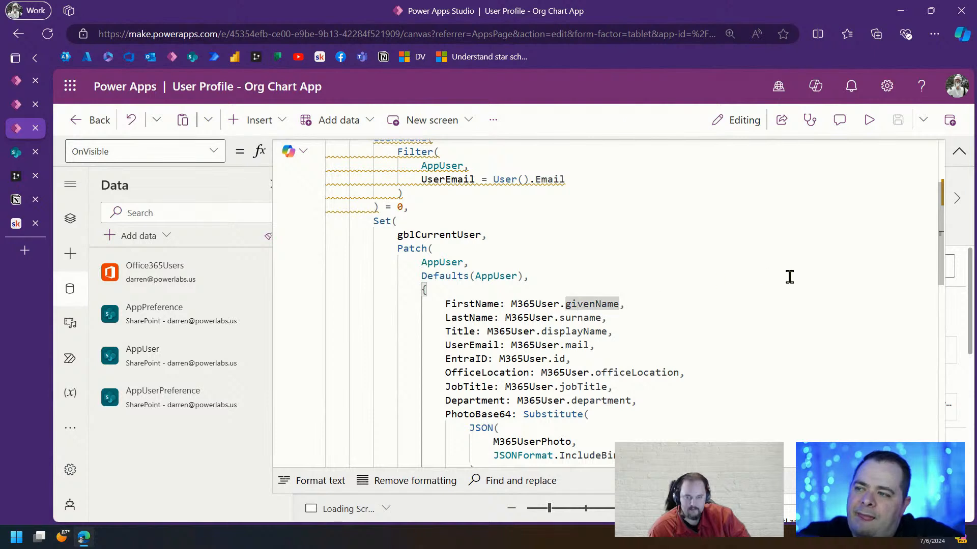
double_click(432, 235)
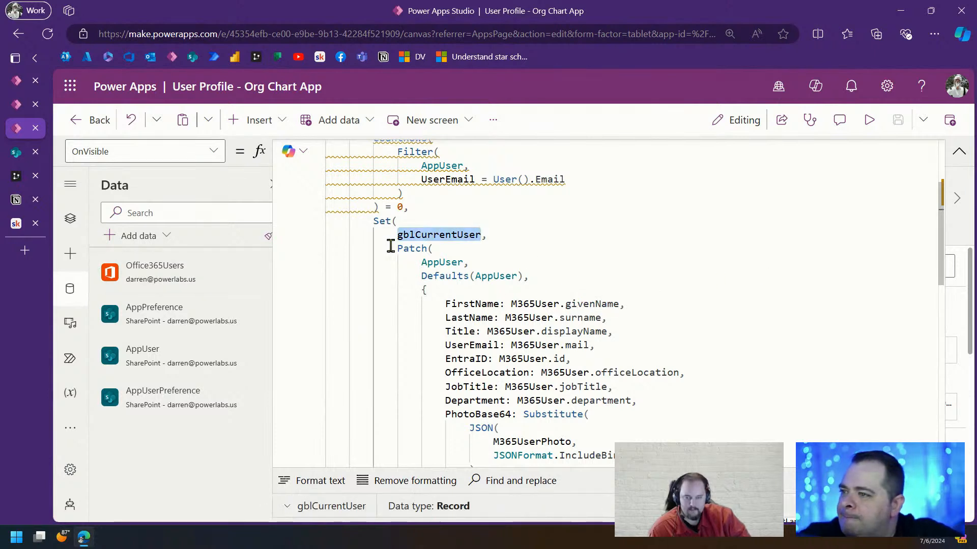
scroll(473, 242, up, 2)
drag(426, 270, 317, 201)
click(578, 314)
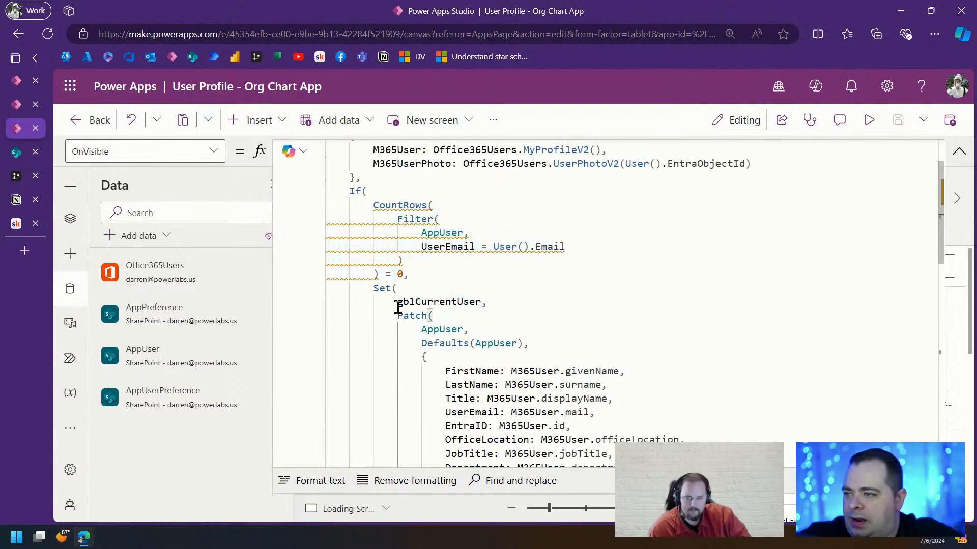
scroll(399, 308, down, 5)
scroll(398, 307, down, 1)
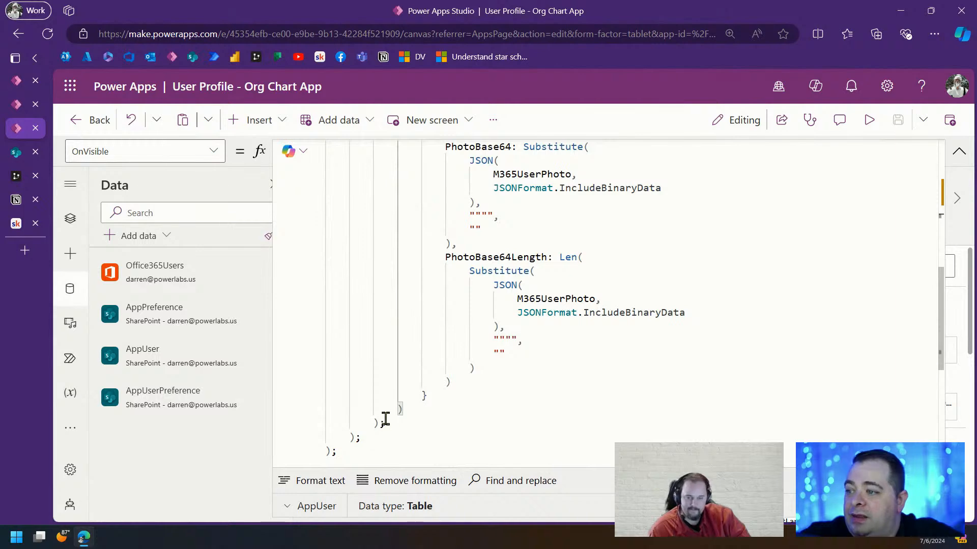
click(403, 423)
text(,)
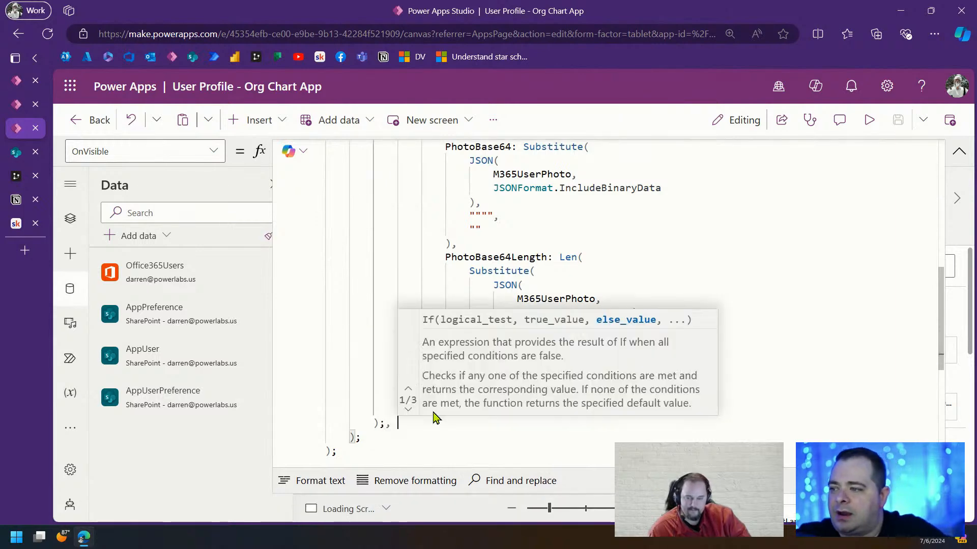
key(Return)
key(Return)
click(634, 173)
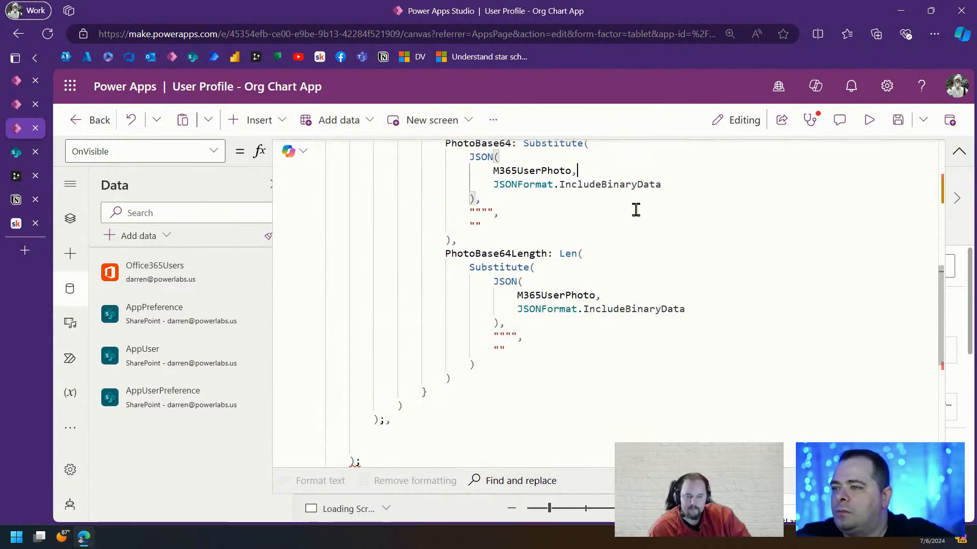
scroll(633, 204, up, 5)
scroll(575, 292, up, 3)
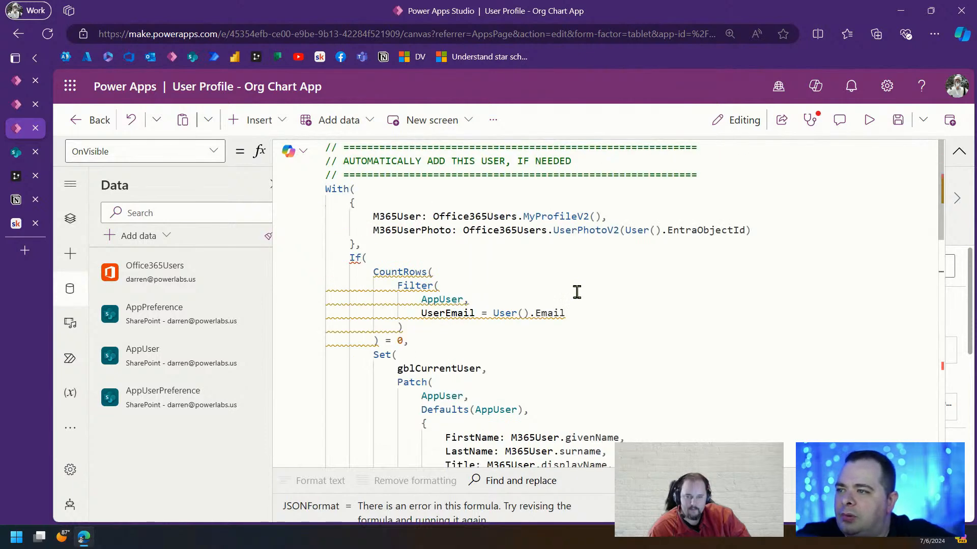
drag(433, 326, 305, 285)
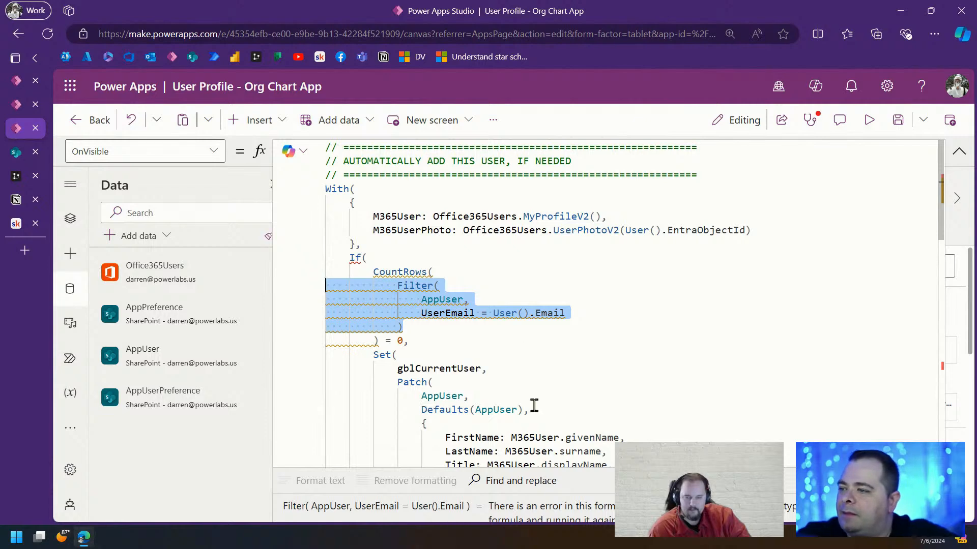
drag(515, 370, 327, 349)
key(ctrl+c)
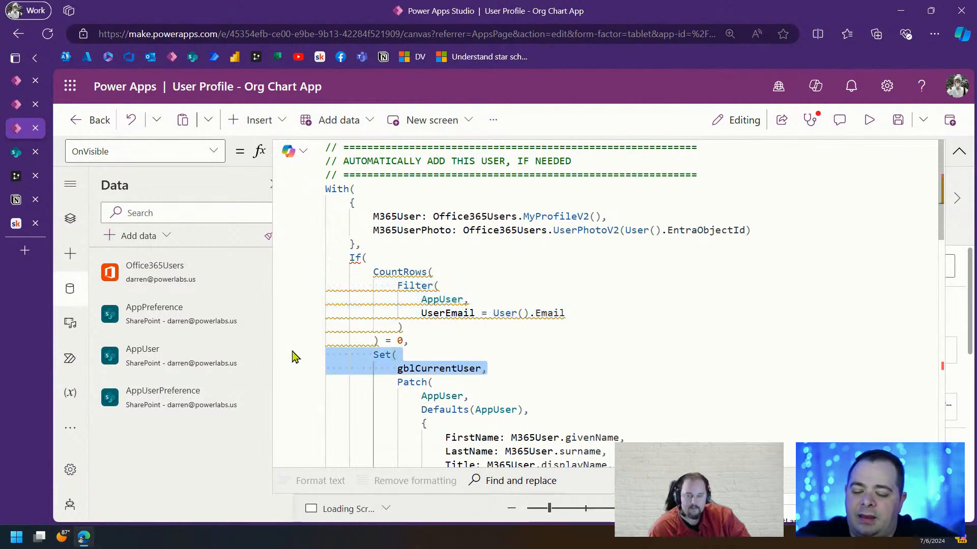
scroll(532, 321, down, 10)
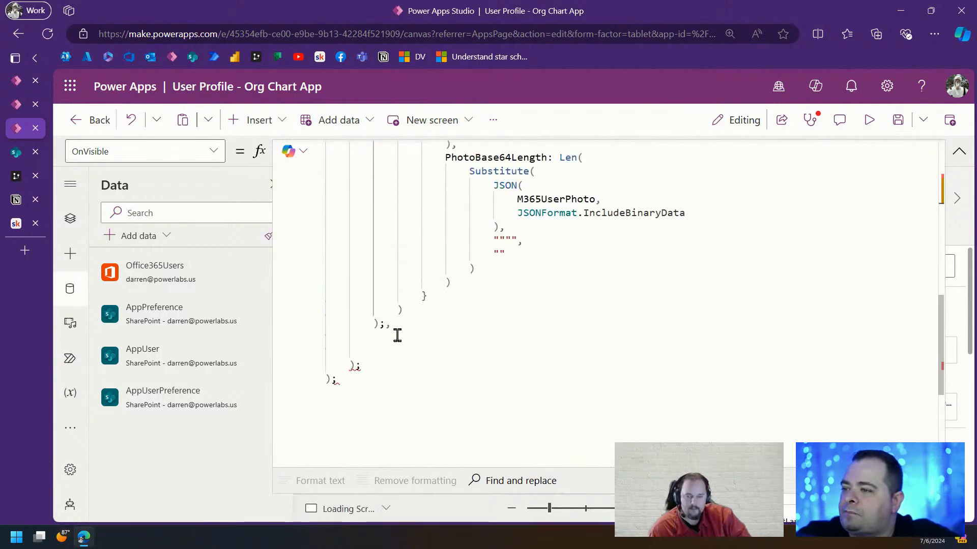
Paste the Set( gblCurrentUser, line and the Filter block after the With block, removing duplicate lines
click(398, 335)
key(ctrl+v)
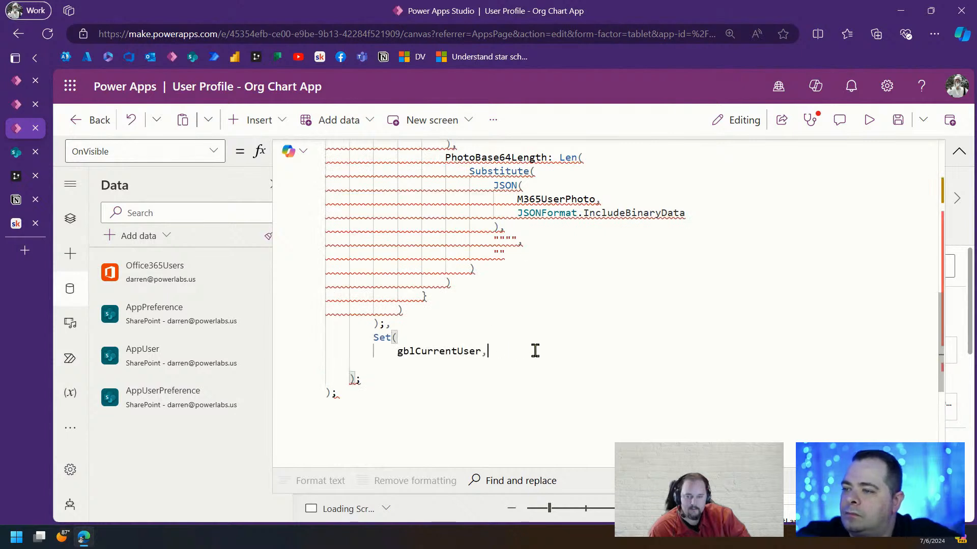
key(Return)
key(ctrl+v)
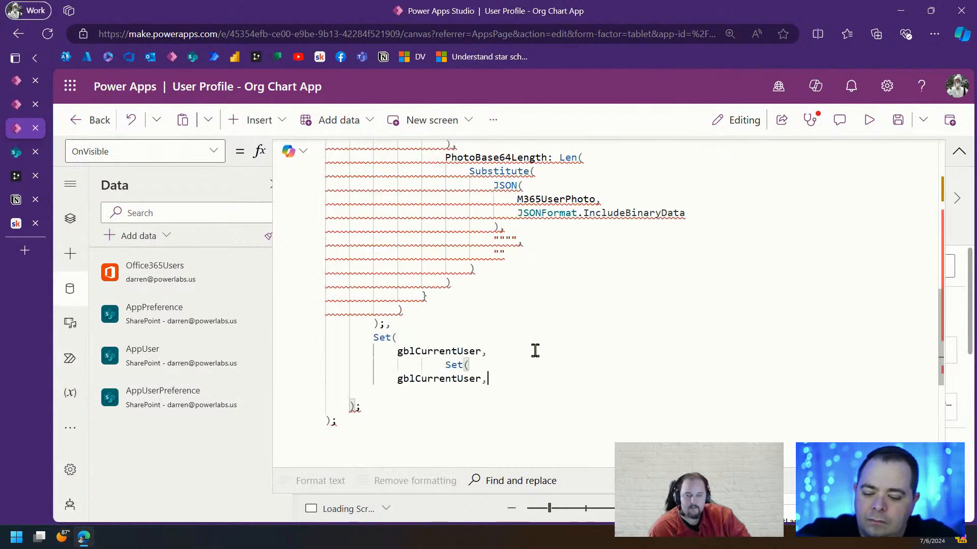
key(super+v)
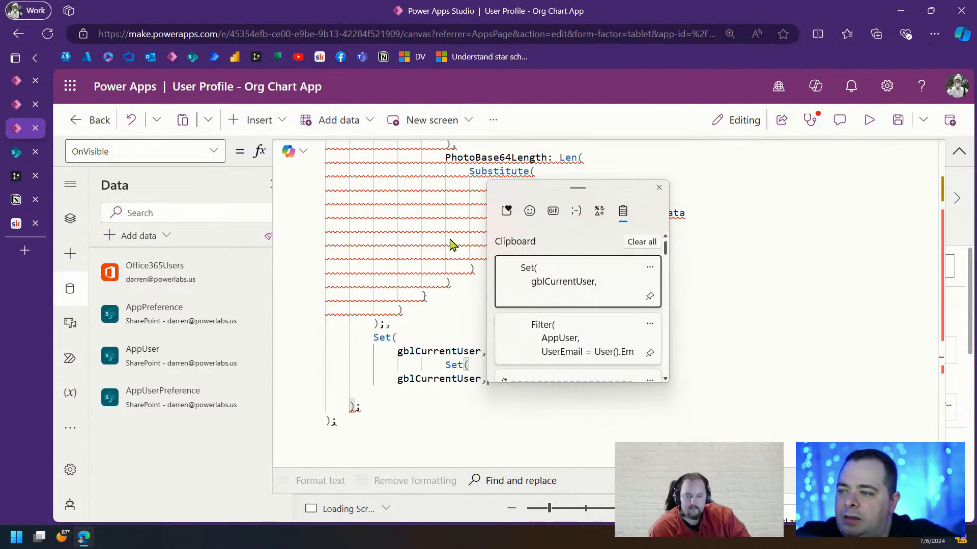
click(610, 348)
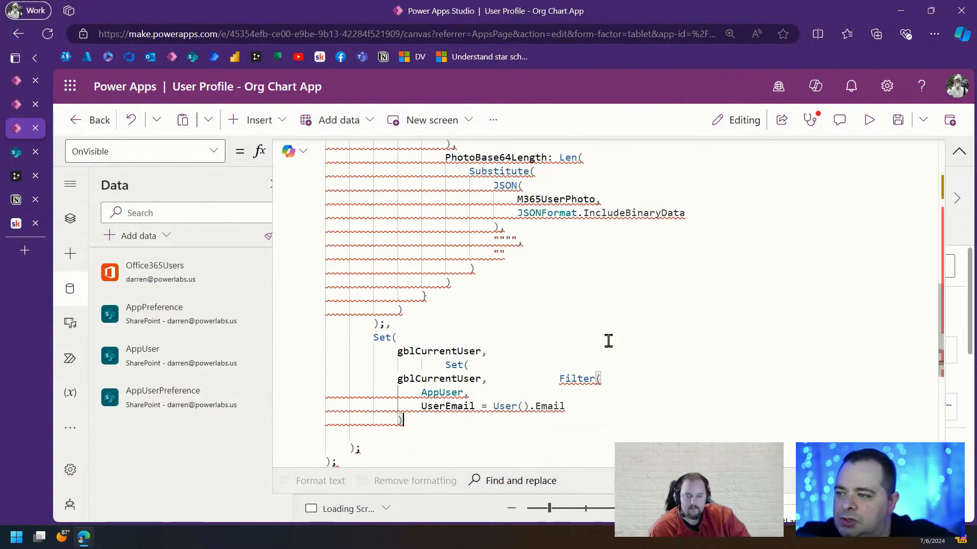
click(560, 379)
key(Return)
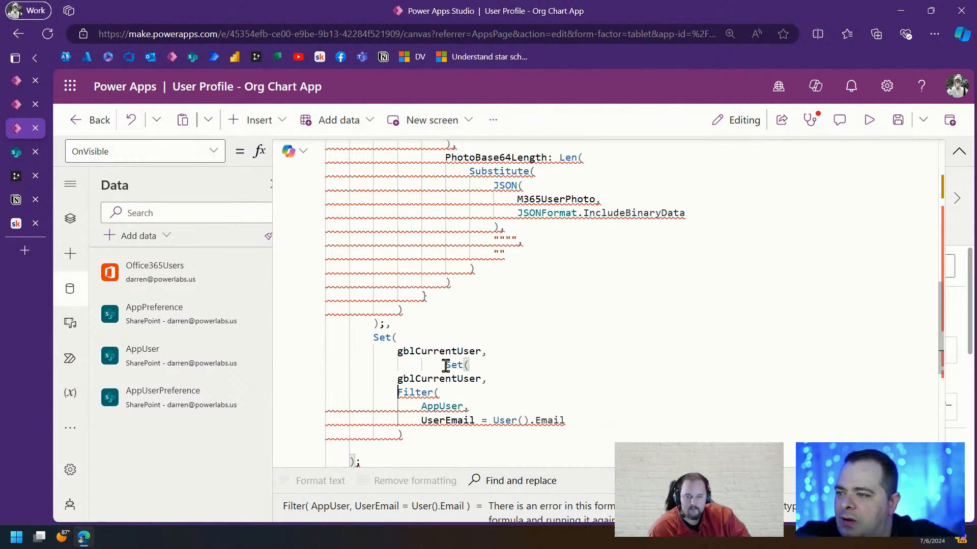
drag(506, 366, 518, 352)
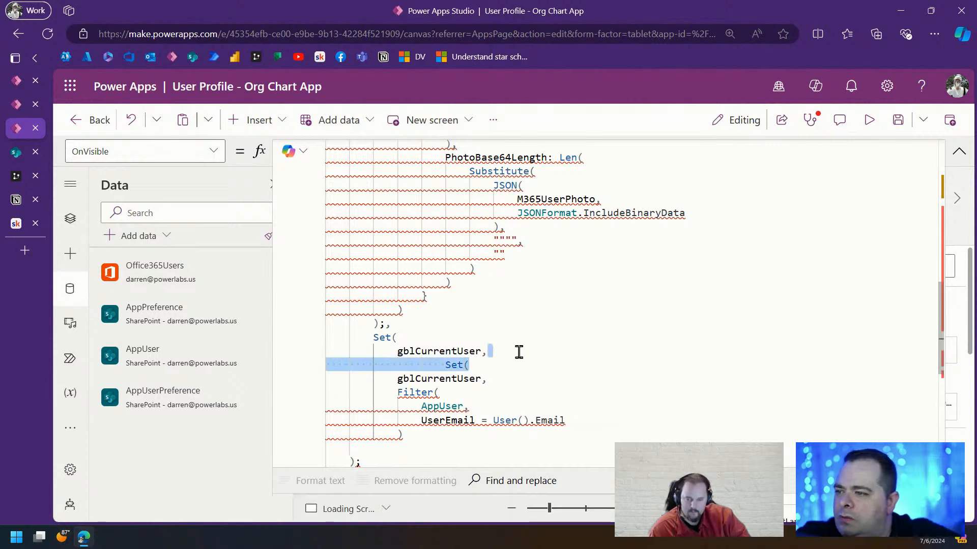
key(Delete)
key(ctrl+shift+k)
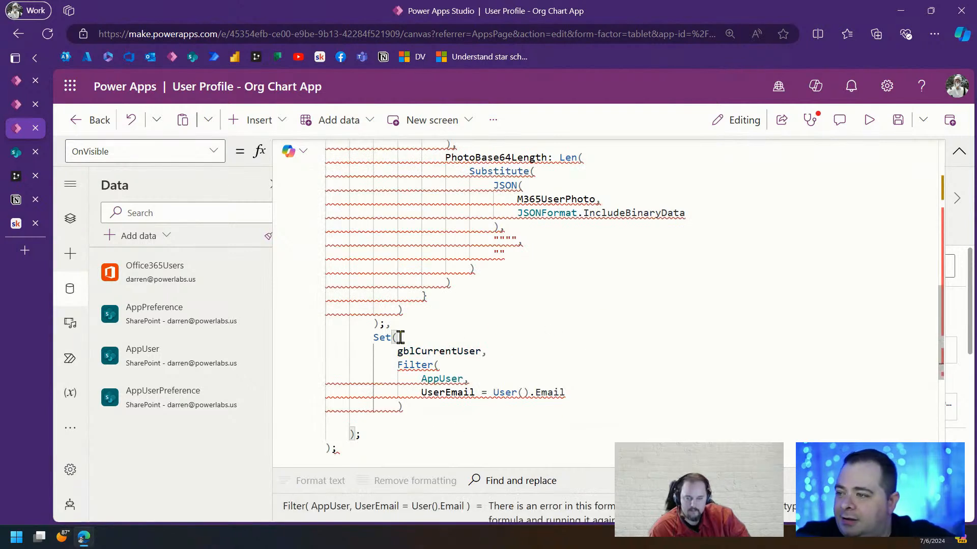
Change Filter to LookUp so gblCurrentUser gets the AppUser record matching User().Email
click(484, 325)
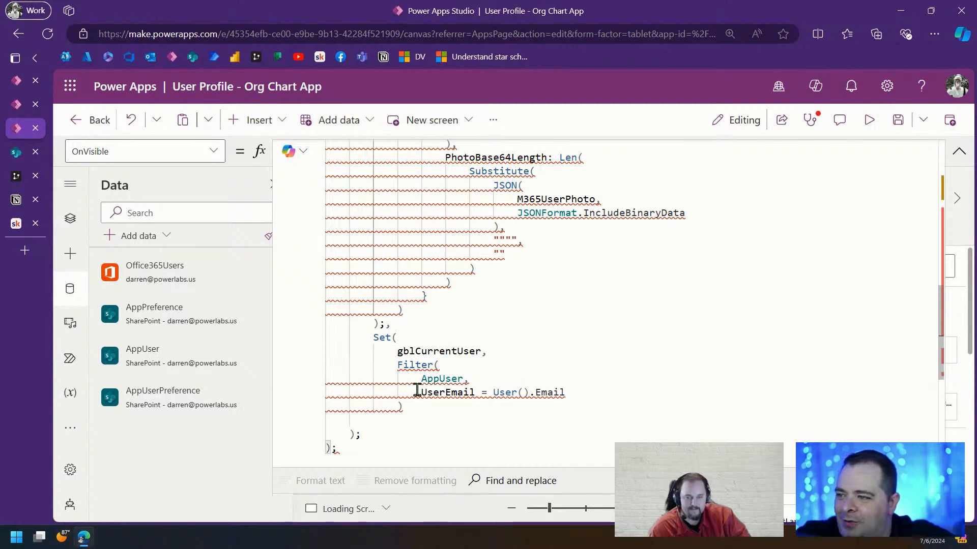
mouse_move(416, 390)
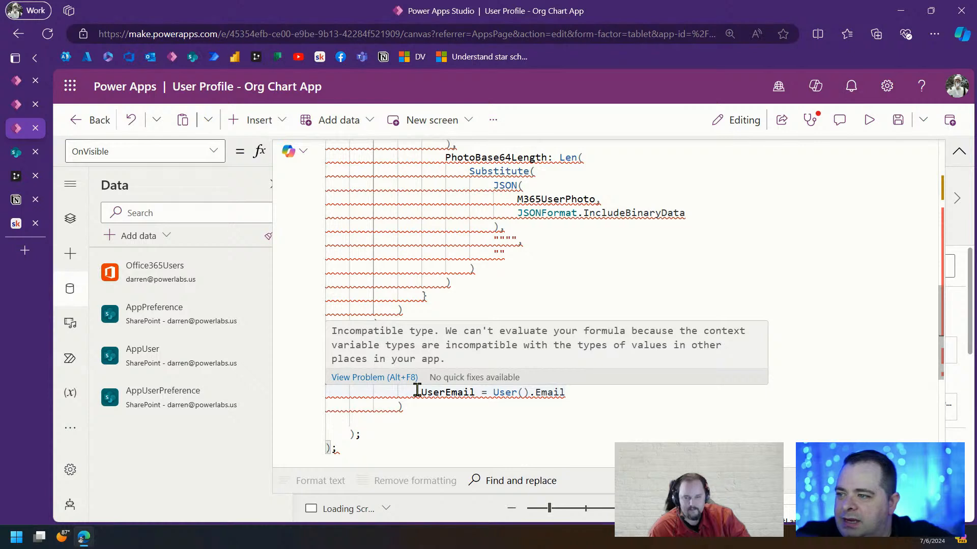
click(515, 422)
double_click(461, 352)
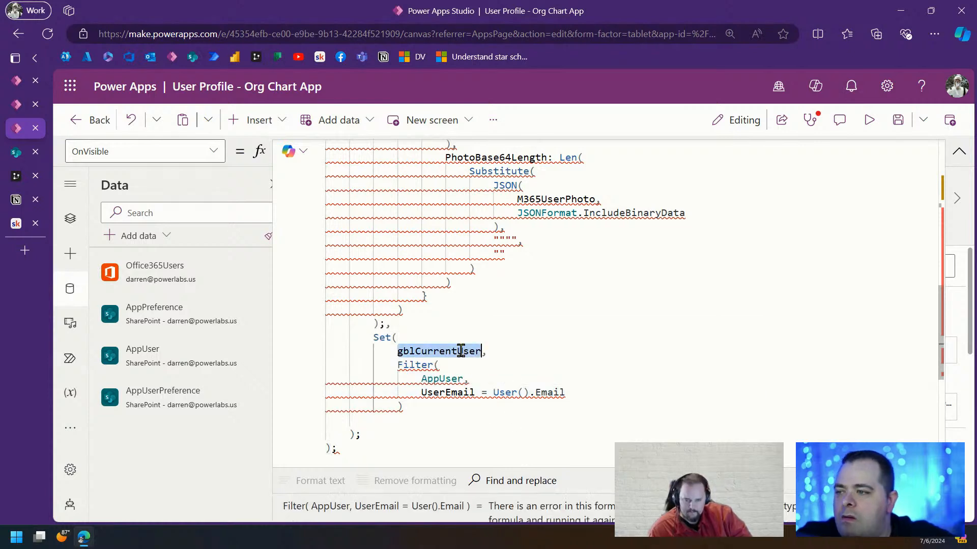
double_click(405, 365)
text(LookUp()
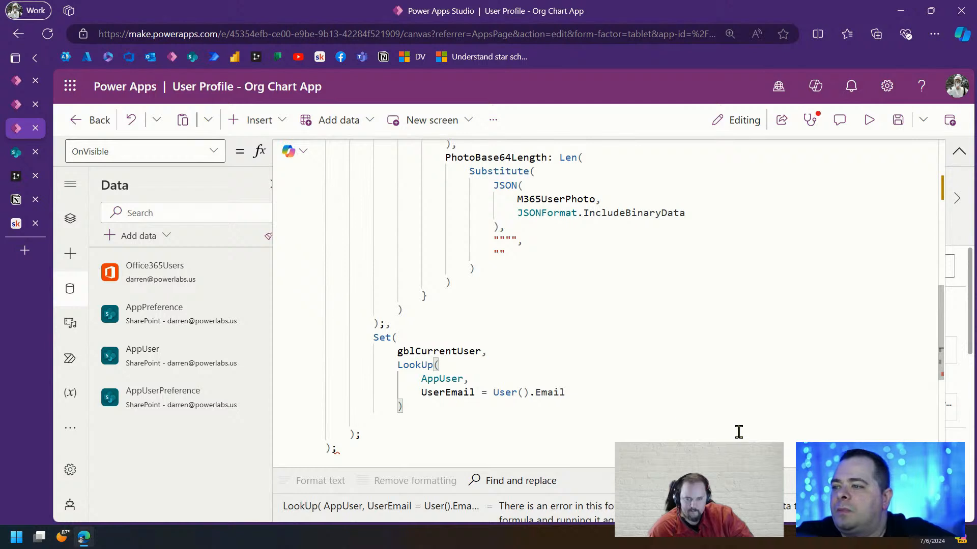
double_click(446, 351)
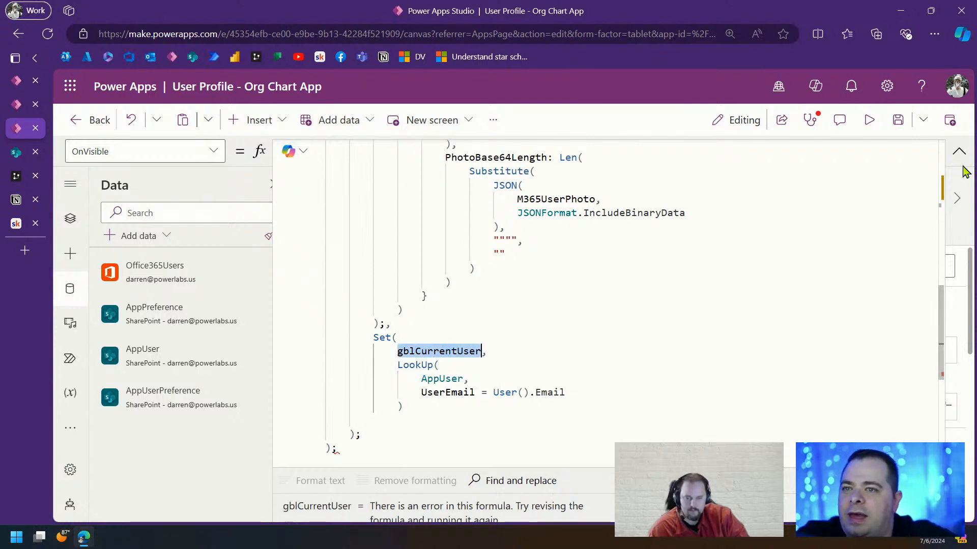
Check gblCurrentUser's data type and collapse the formula editor
click(958, 151)
drag(538, 163, 540, 362)
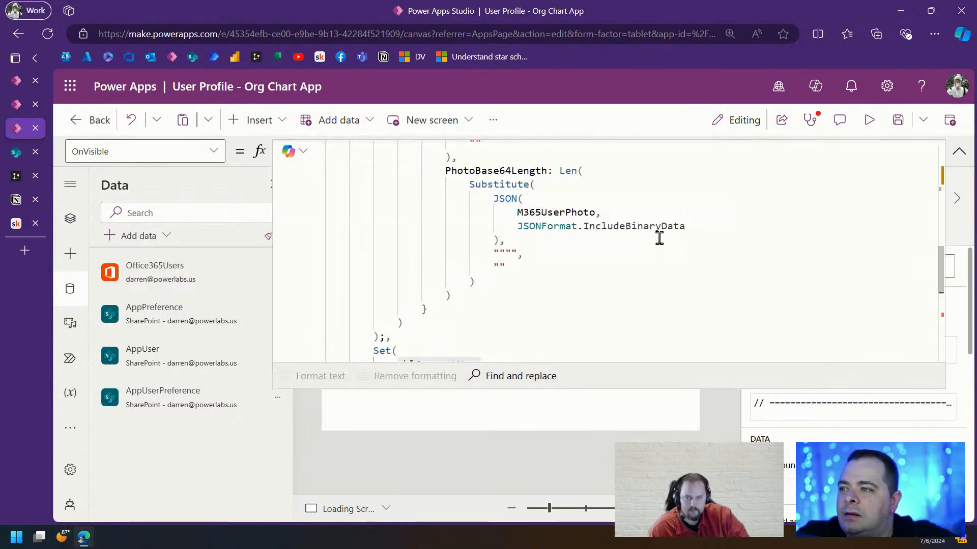
scroll(608, 273, down, 3)
double_click(456, 198)
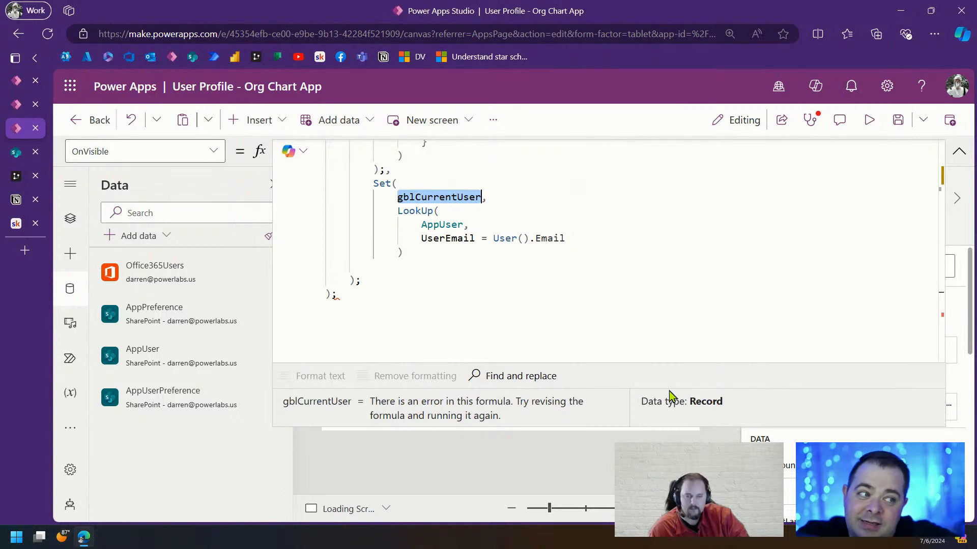
click(959, 151)
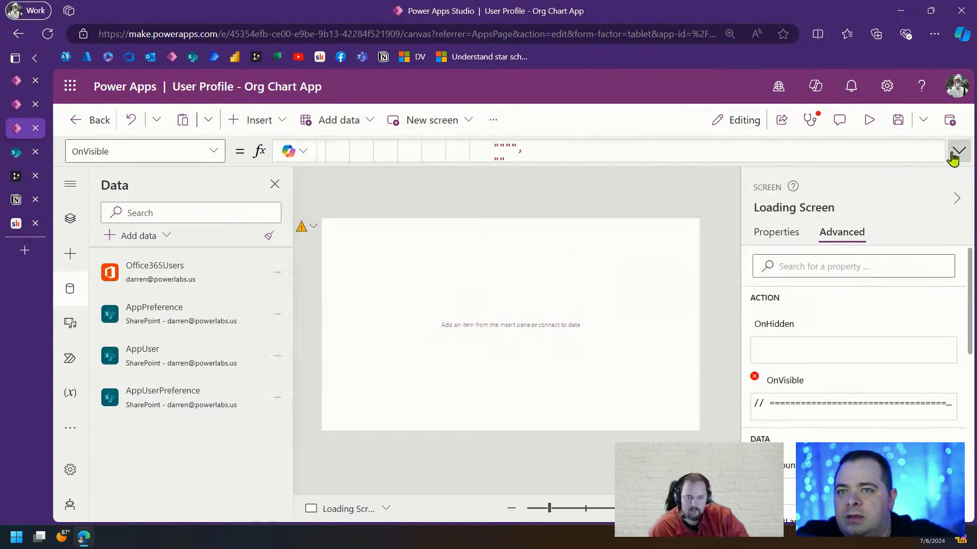
click(895, 131)
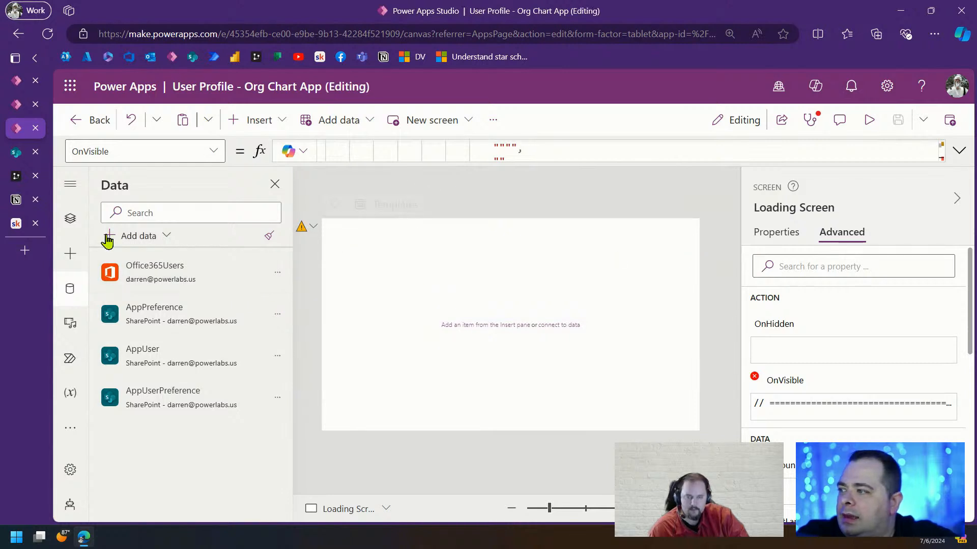
click(71, 224)
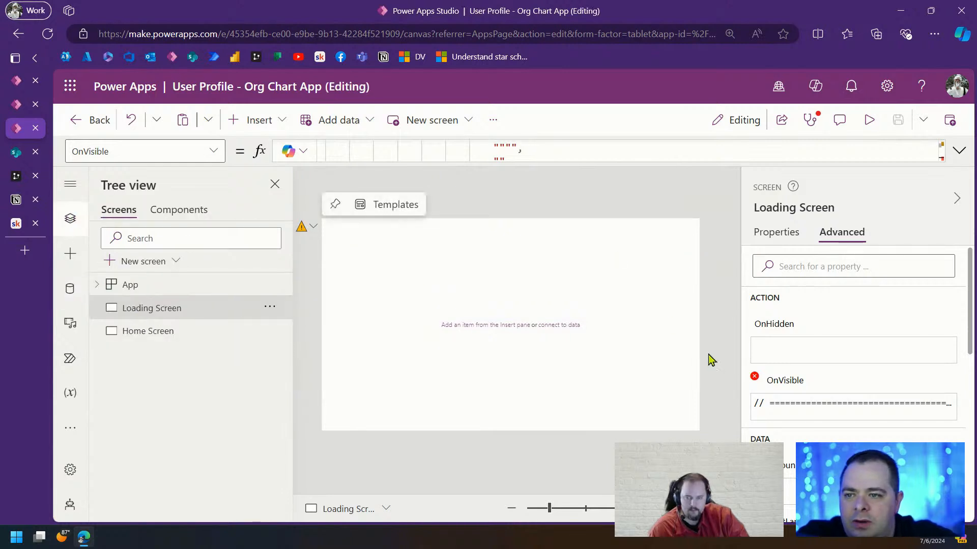
click(960, 150)
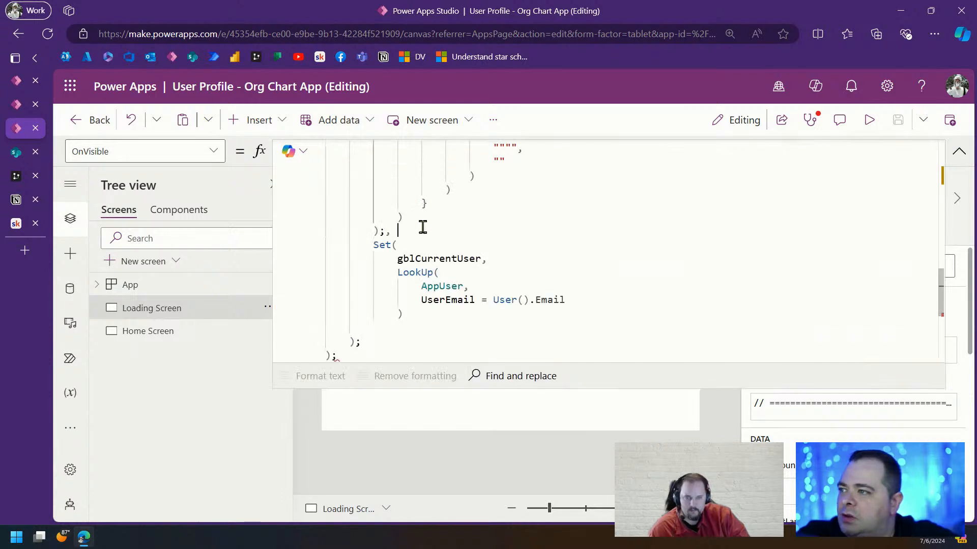
scroll(633, 262, down, 1)
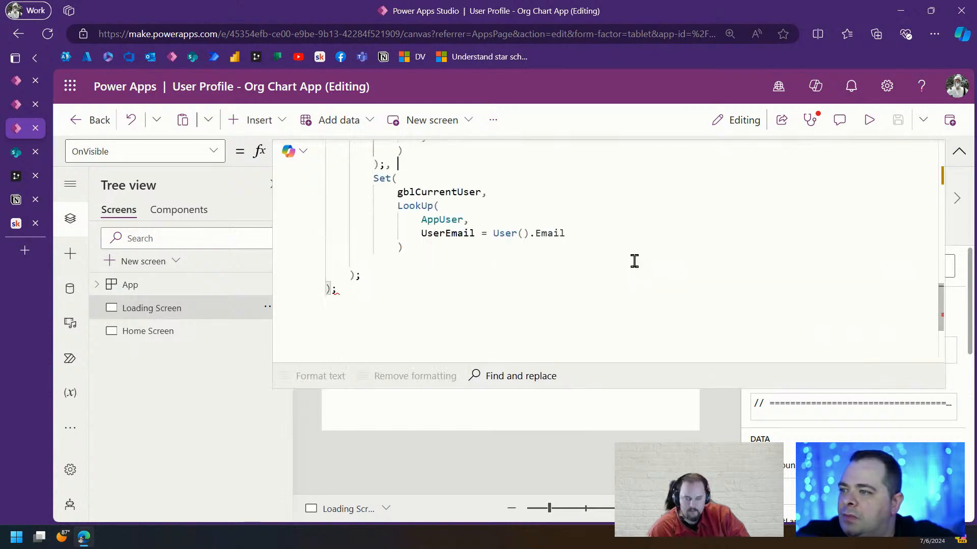
click(426, 246)
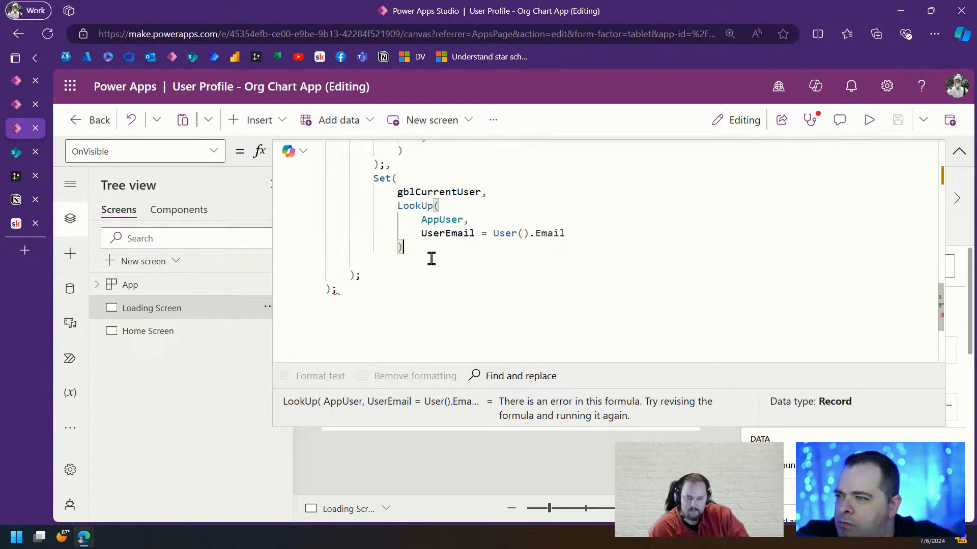
key(Return)
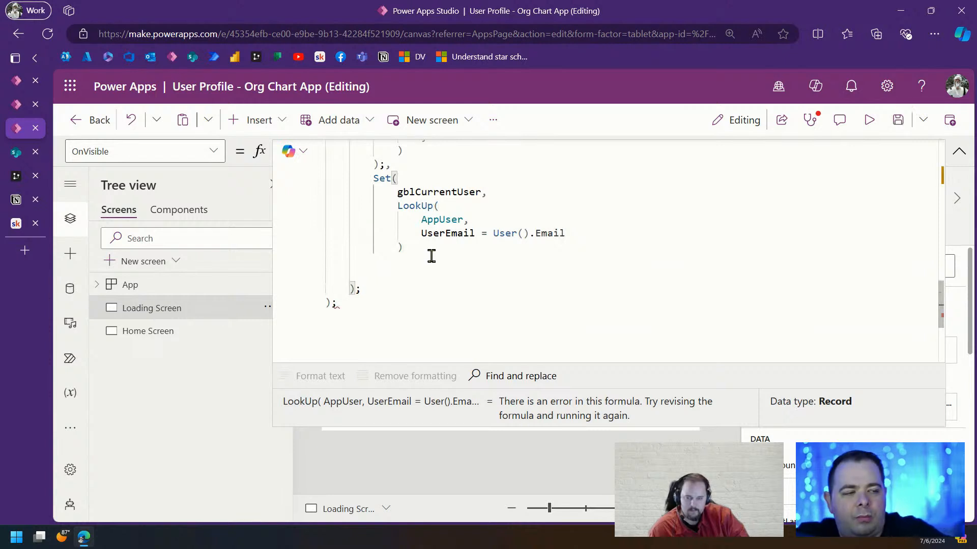
text())
key(Delete)
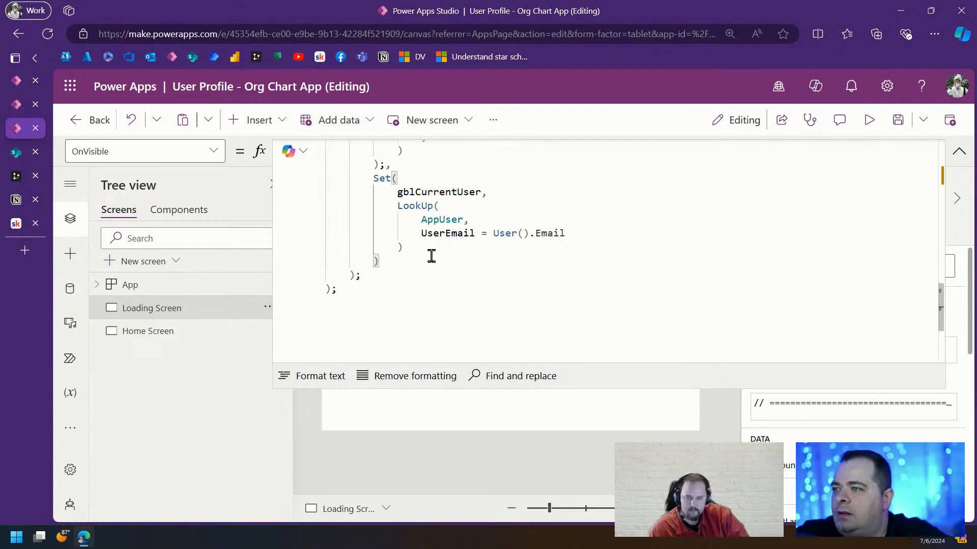
text(;)
click(617, 228)
scroll(619, 228, up, 8)
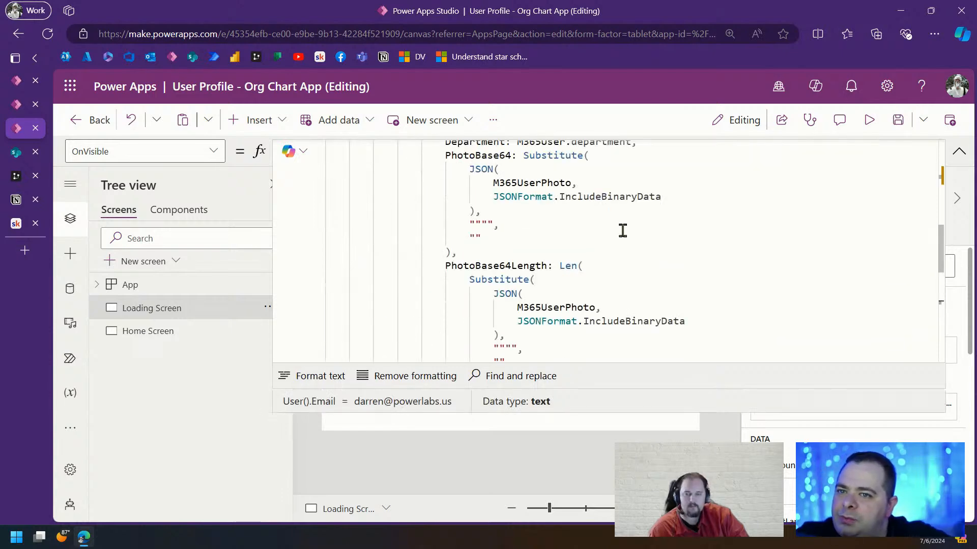
scroll(627, 224, up, 3)
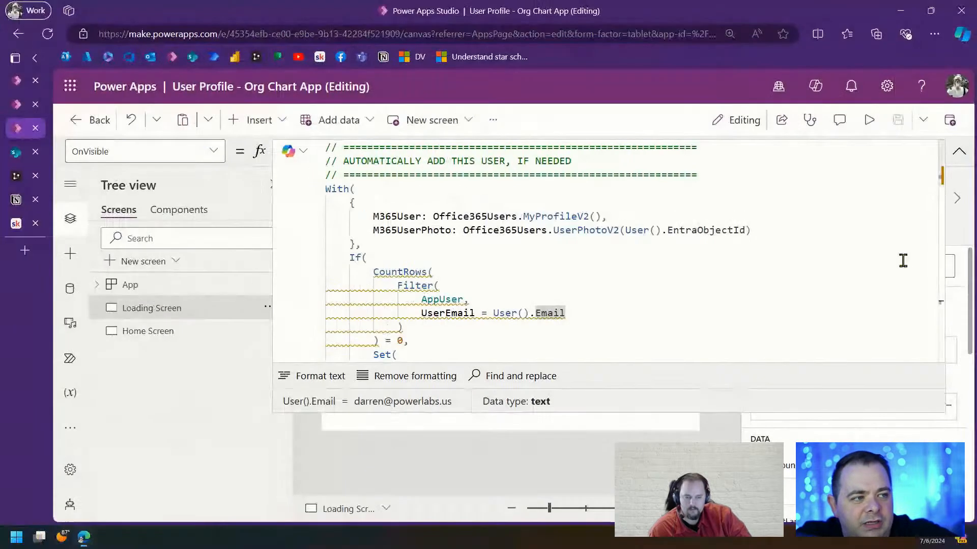
click(700, 280)
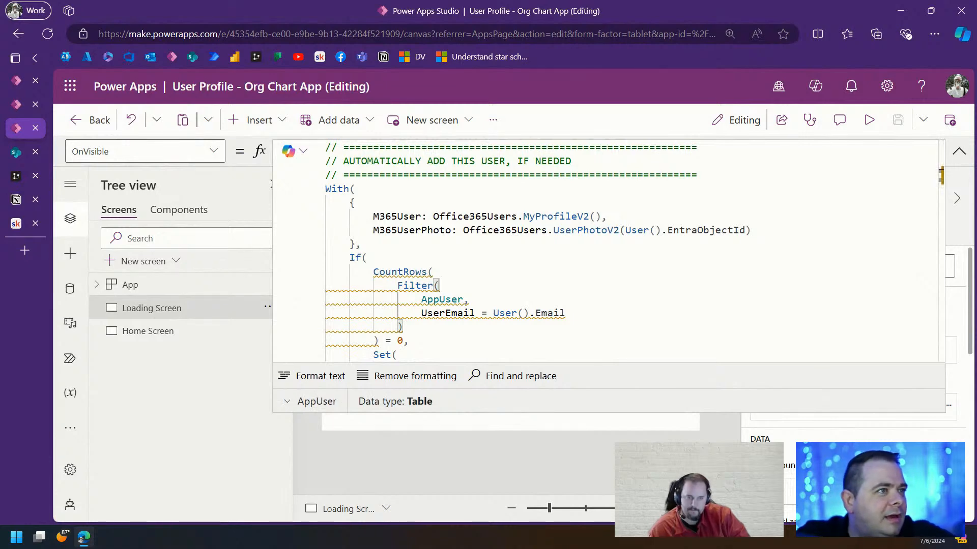
scroll(612, 277, down, 7)
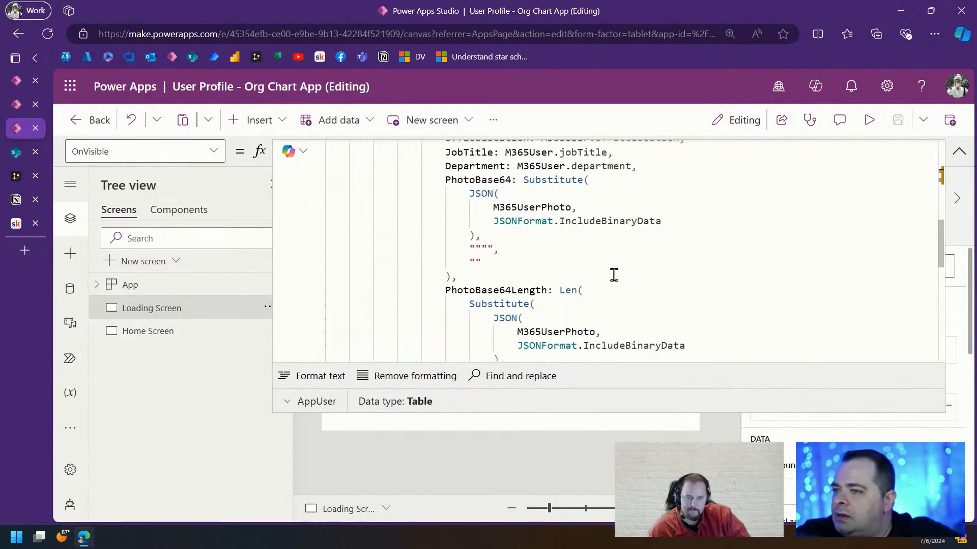
scroll(613, 274, up, 6)
click(958, 151)
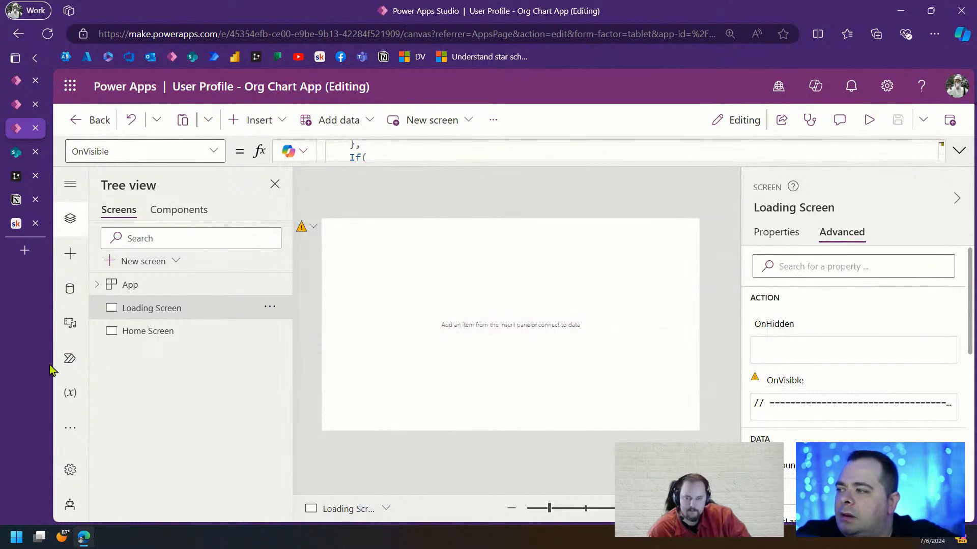
click(166, 333)
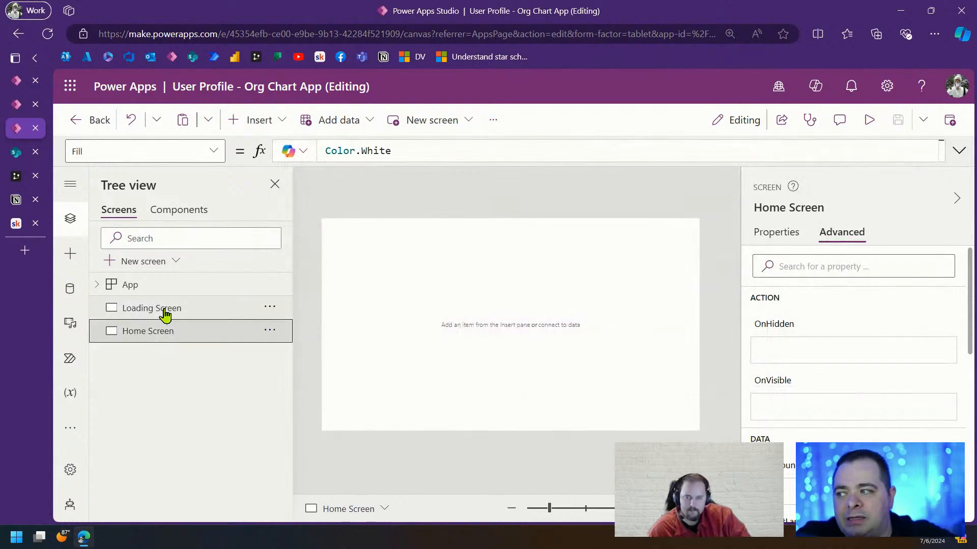
click(164, 314)
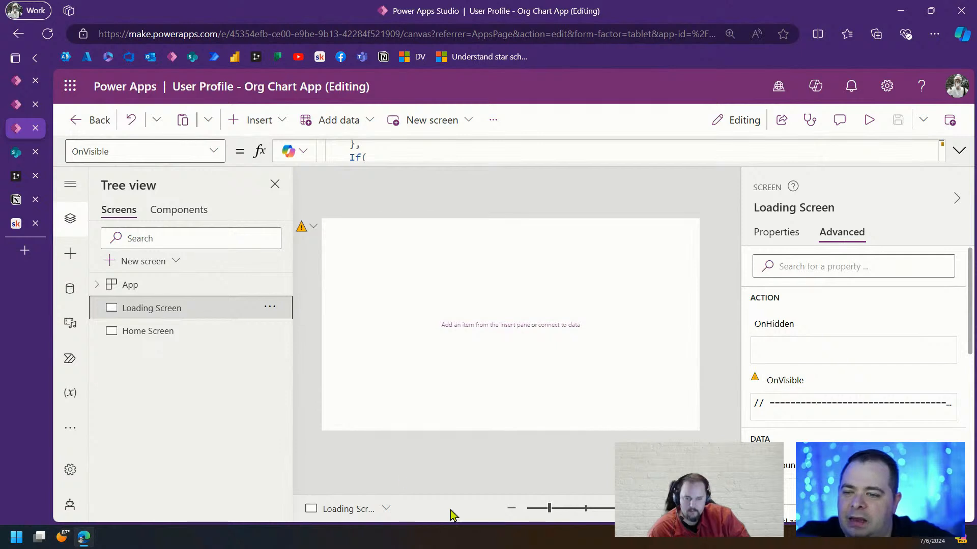
Insert an Image control on the Loading Screen, enlarge it and move it down-right
click(242, 122)
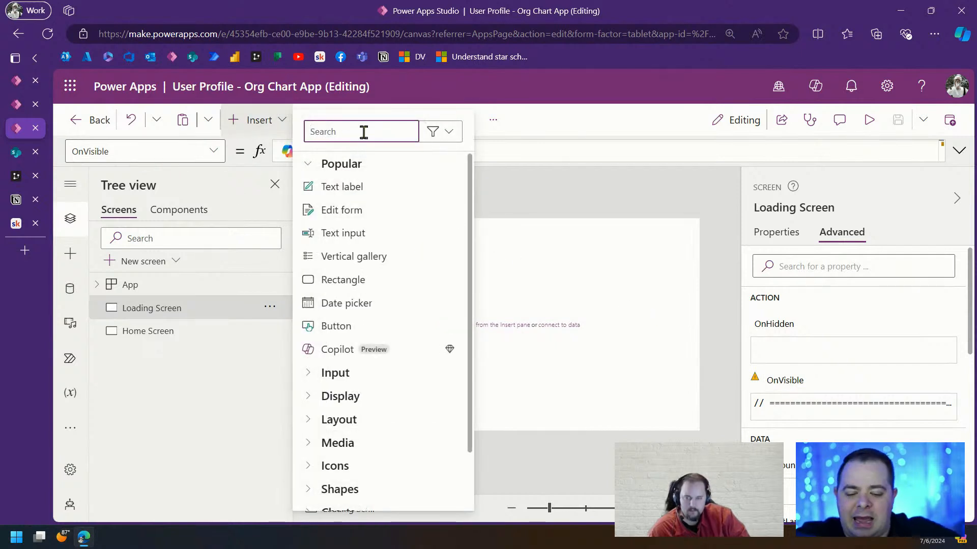
text(image)
click(346, 187)
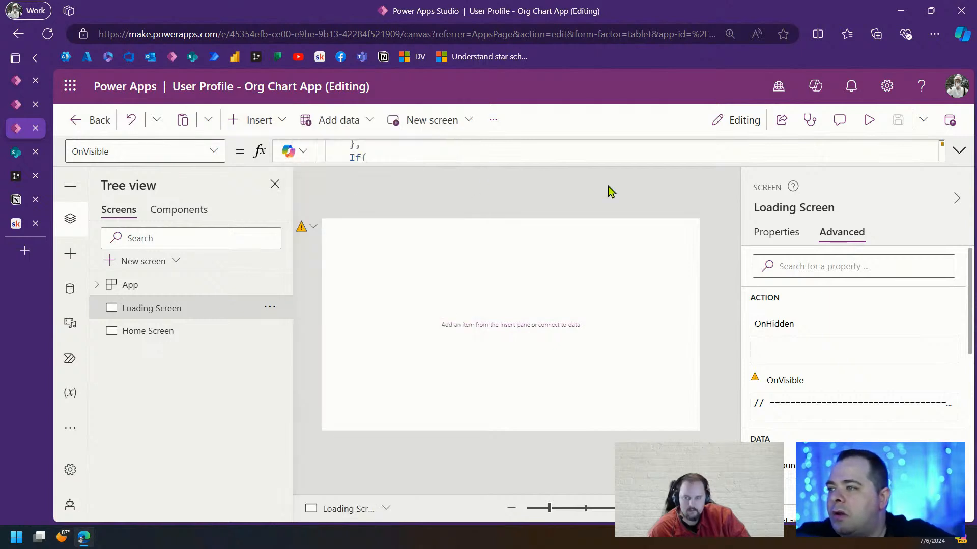
drag(361, 257, 404, 300)
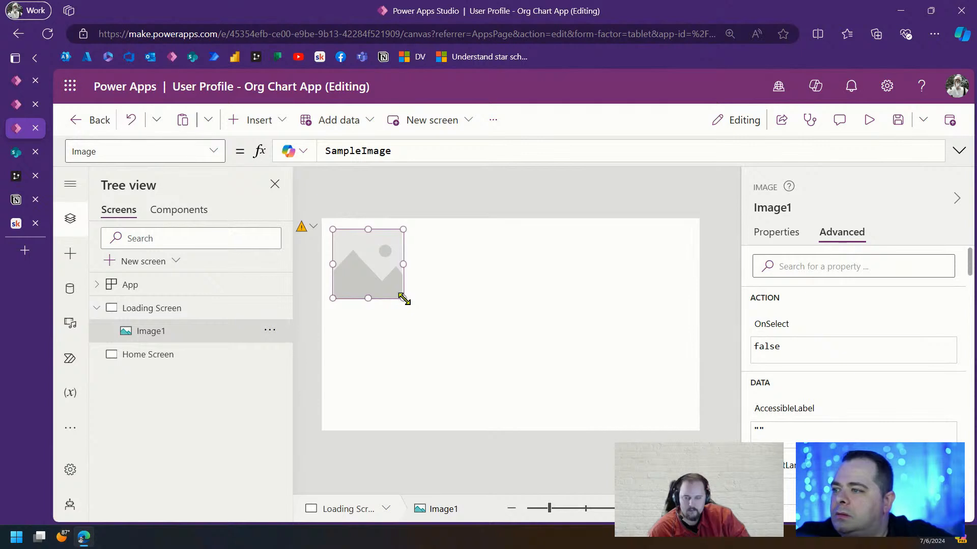
drag(360, 261, 398, 290)
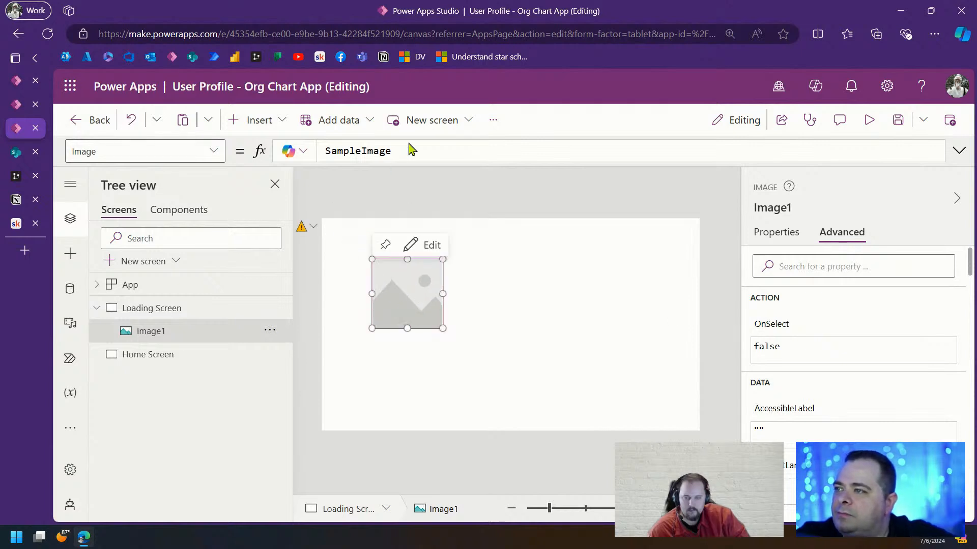
Set the image's source to gblCurrentUser.PhotoBase64 and make the photo slightly larger
drag(407, 151, 309, 162)
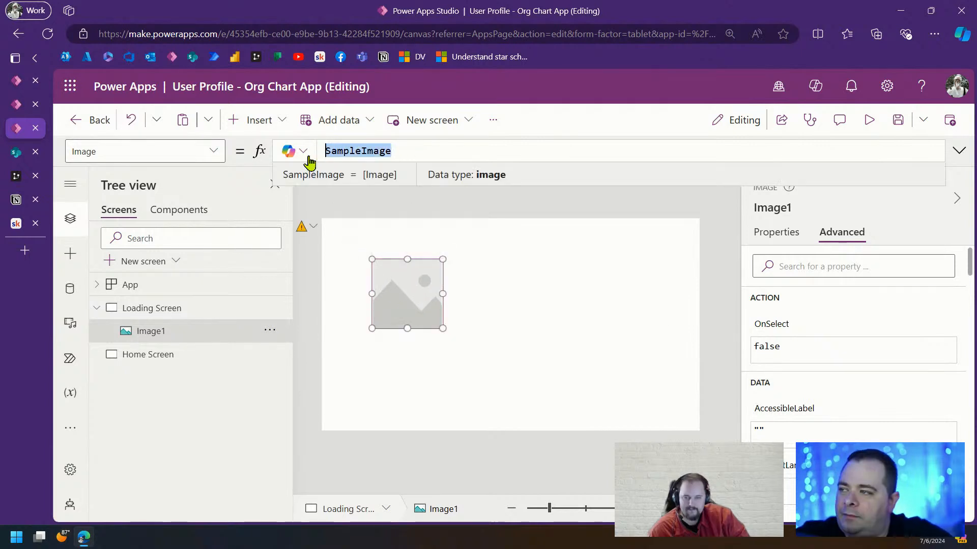
text(gblCurrentUser.)
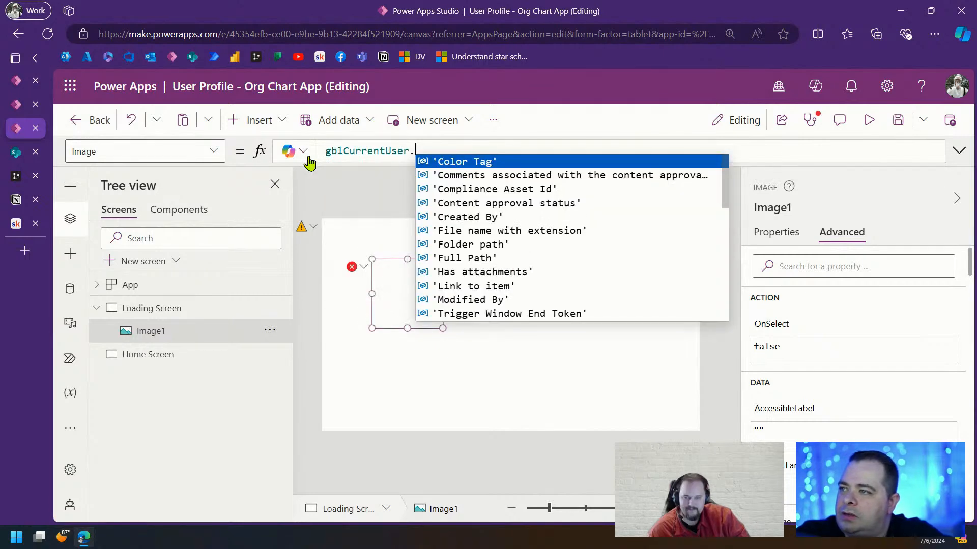
text(pho)
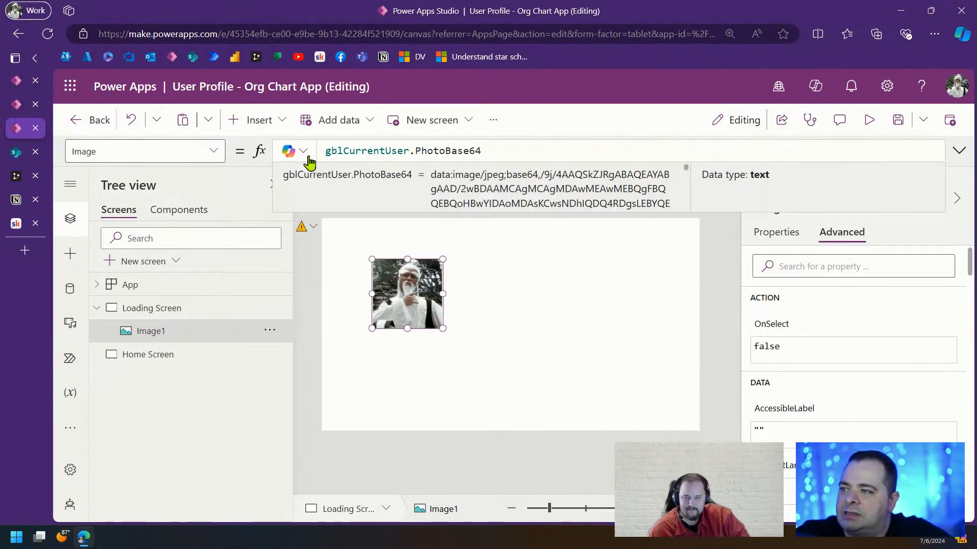
drag(442, 331, 454, 345)
click(725, 338)
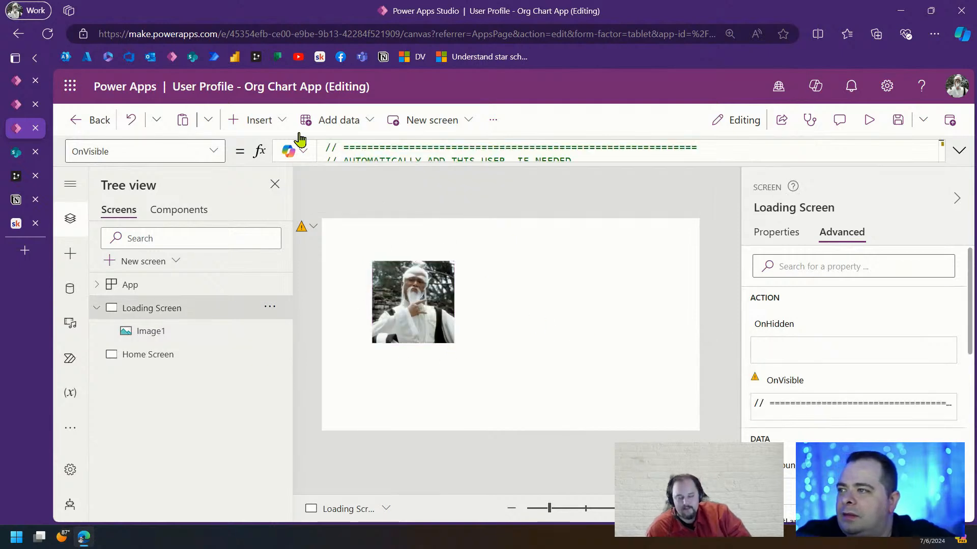
Insert a text label and move it beside the profile photo
click(257, 120)
text(labl)
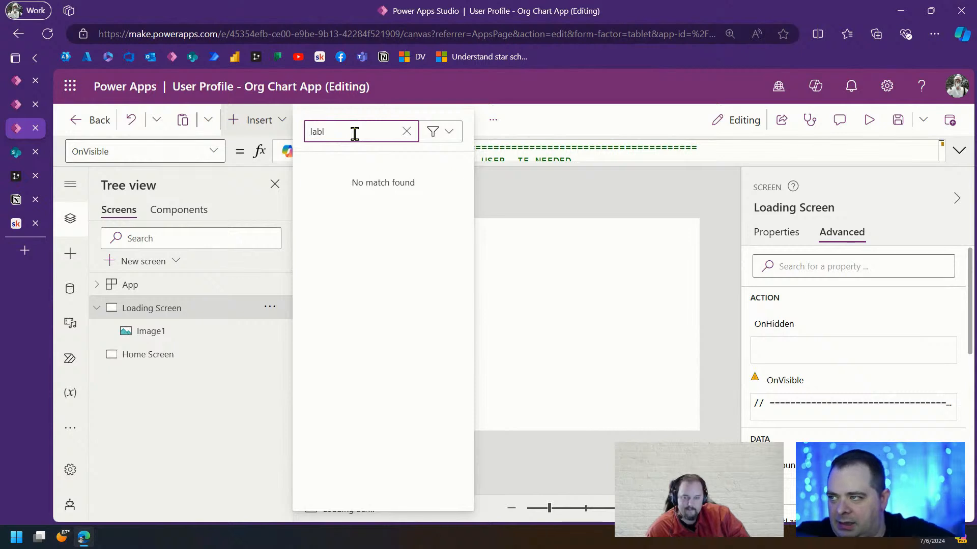
key(BackSpace)
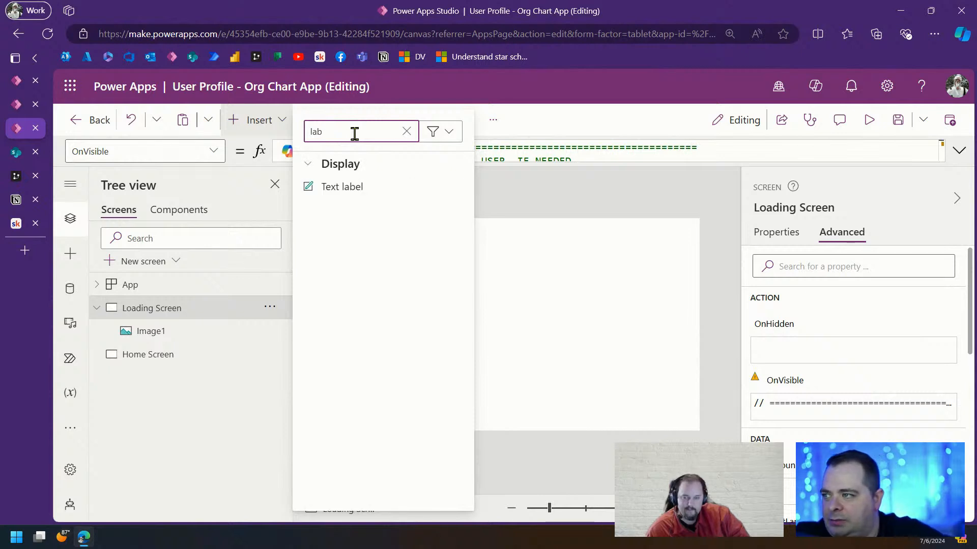
click(360, 186)
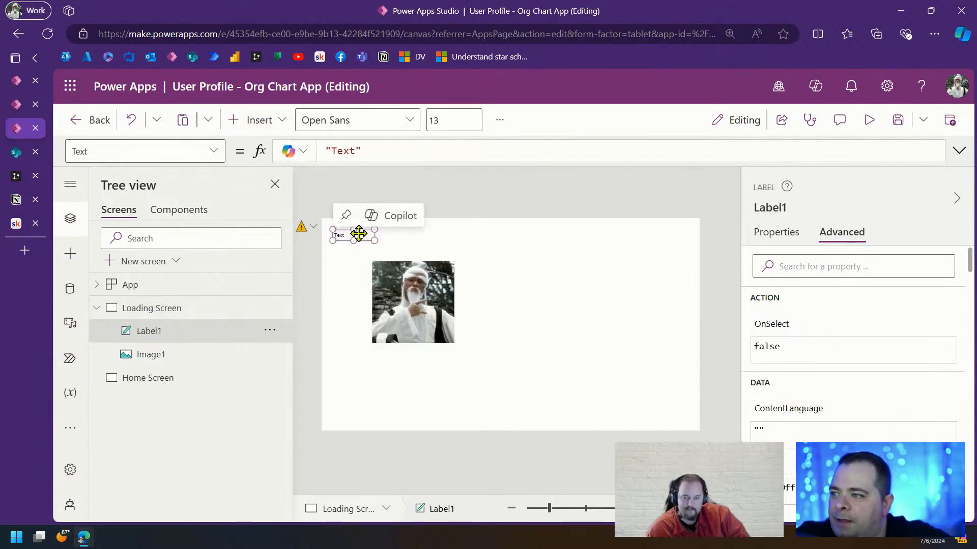
drag(358, 233, 613, 288)
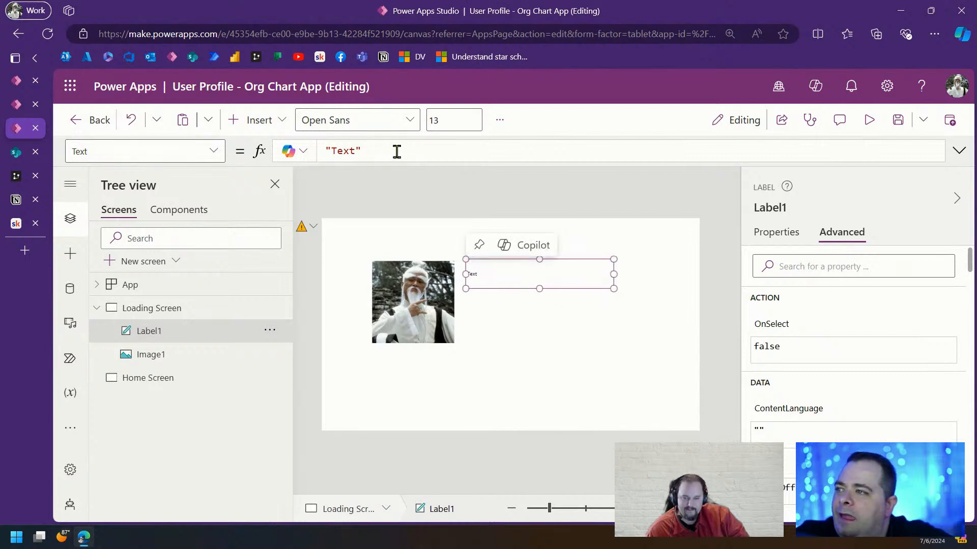
Set the label's Text to "Hello, " & gblCurrentUser.Title
drag(396, 151, 313, 155)
key(Right)
key(Left)
key(ctrl+shift+Left)
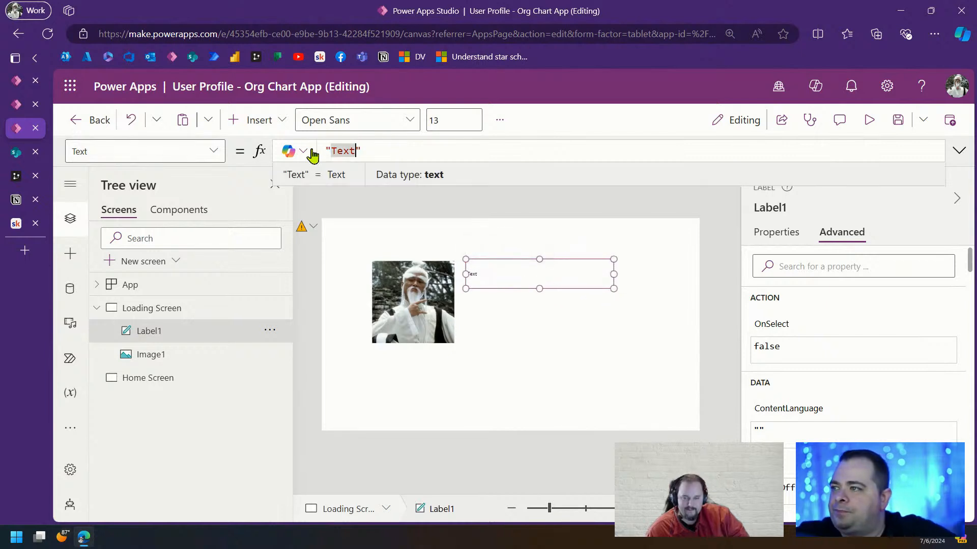
text(W)
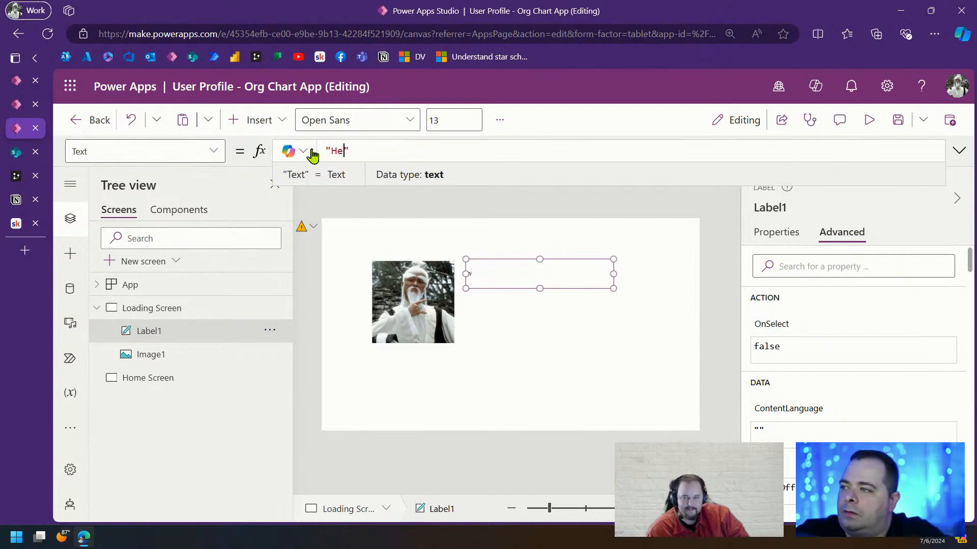
text(ello, )
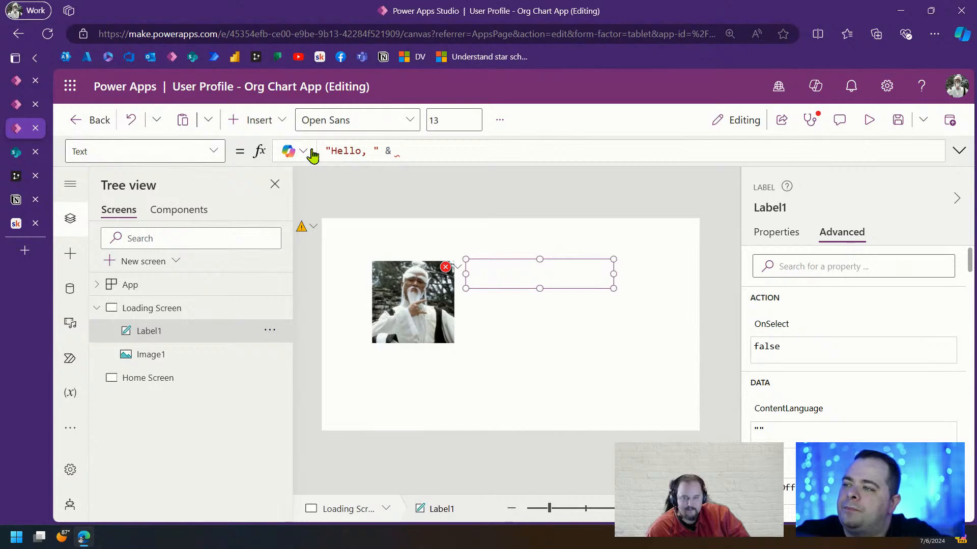
text(gblCurrentUser.)
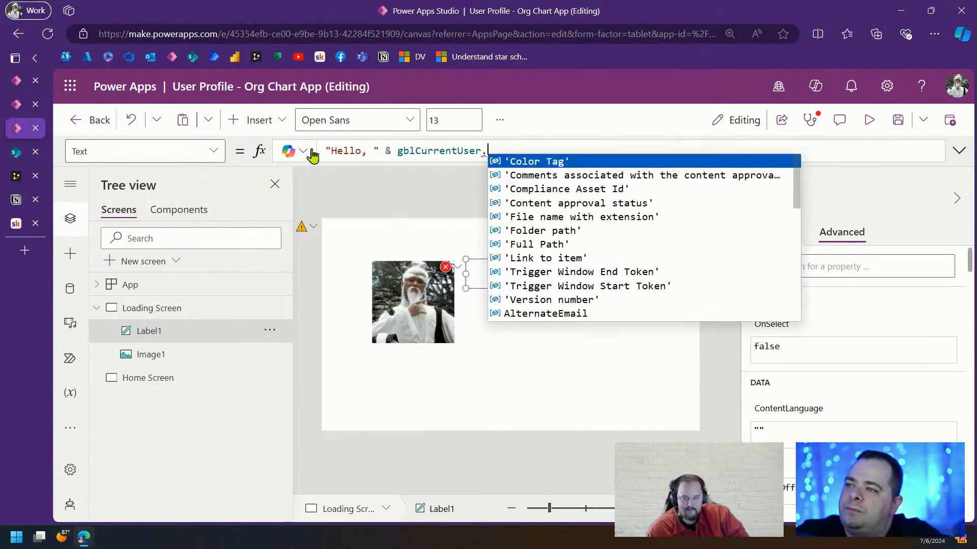
text(Ti)
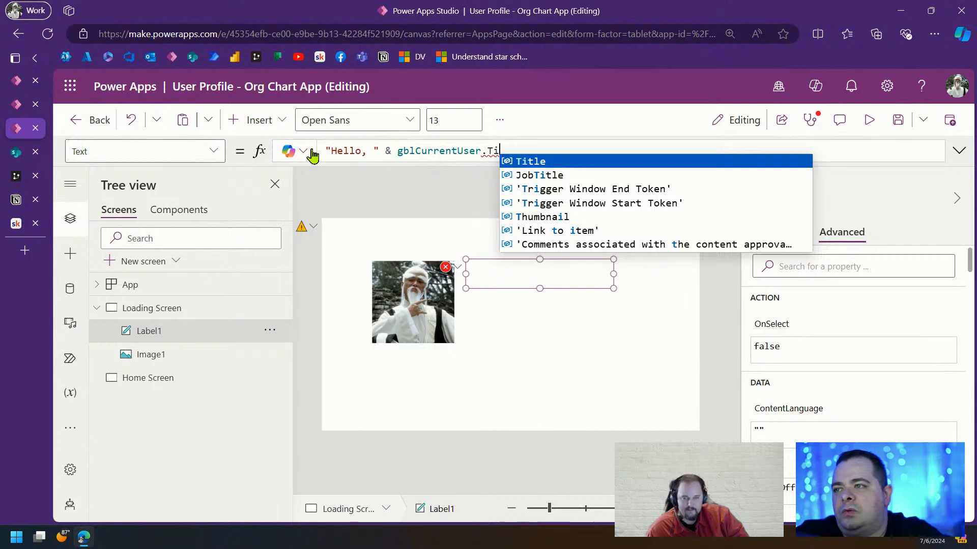
key(Tab)
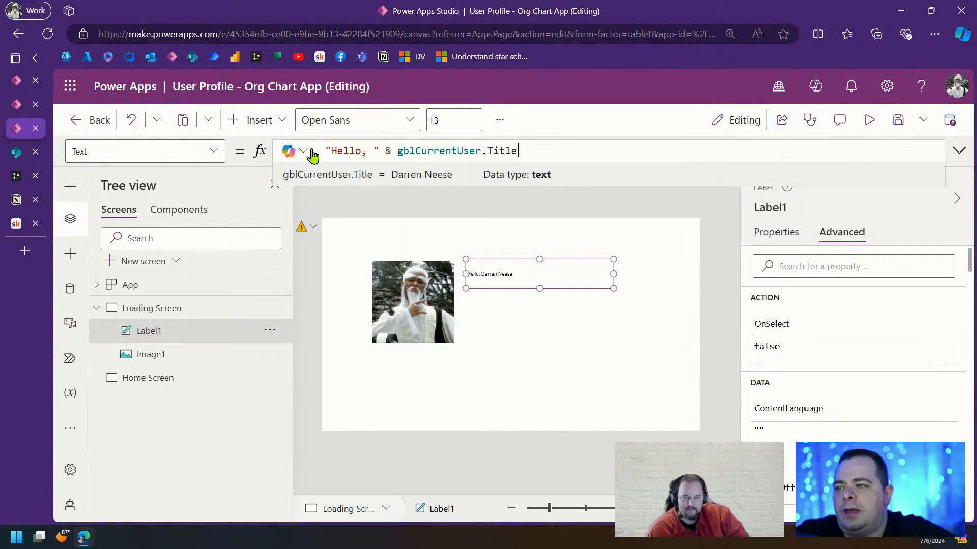
Set the greeting label's font size to 30
click(775, 232)
click(931, 310)
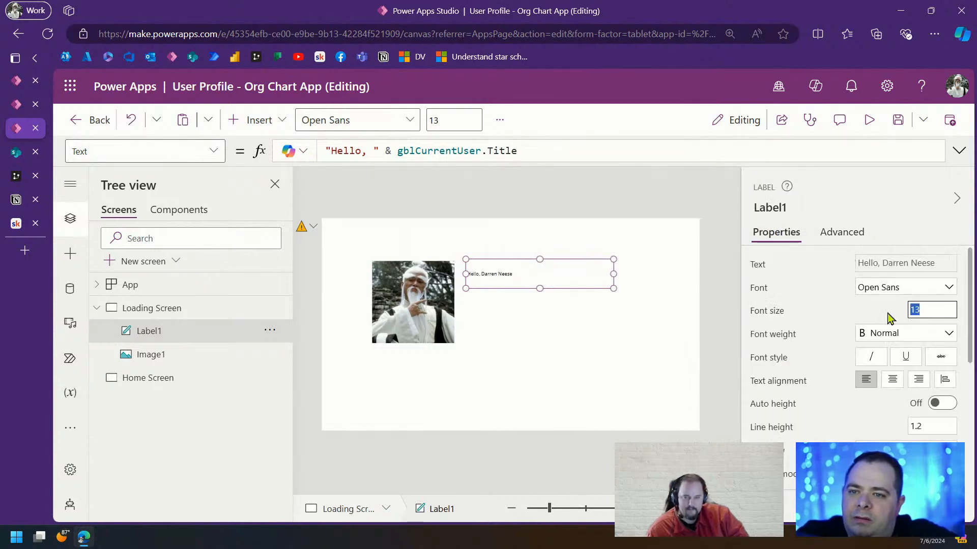
text(20)
click(605, 320)
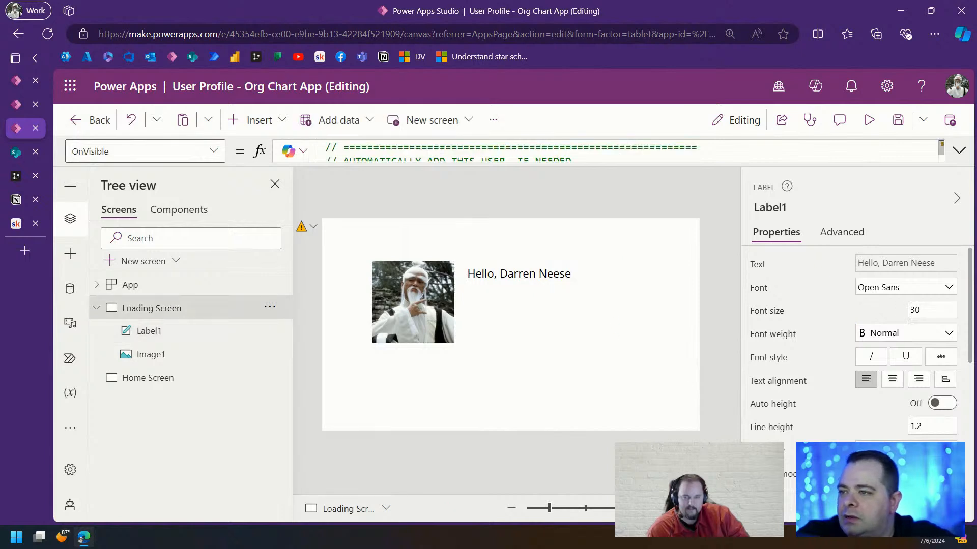
click(445, 321)
click(534, 280)
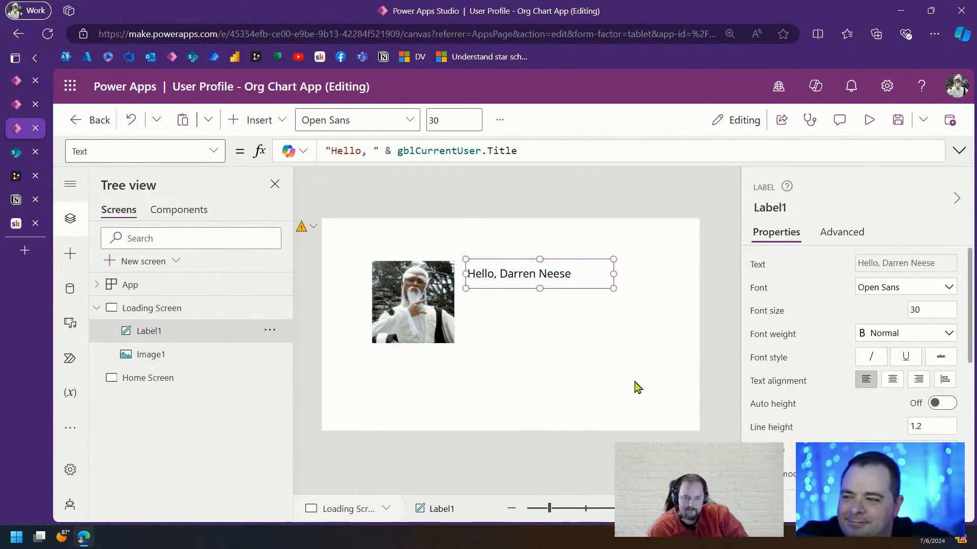
click(637, 387)
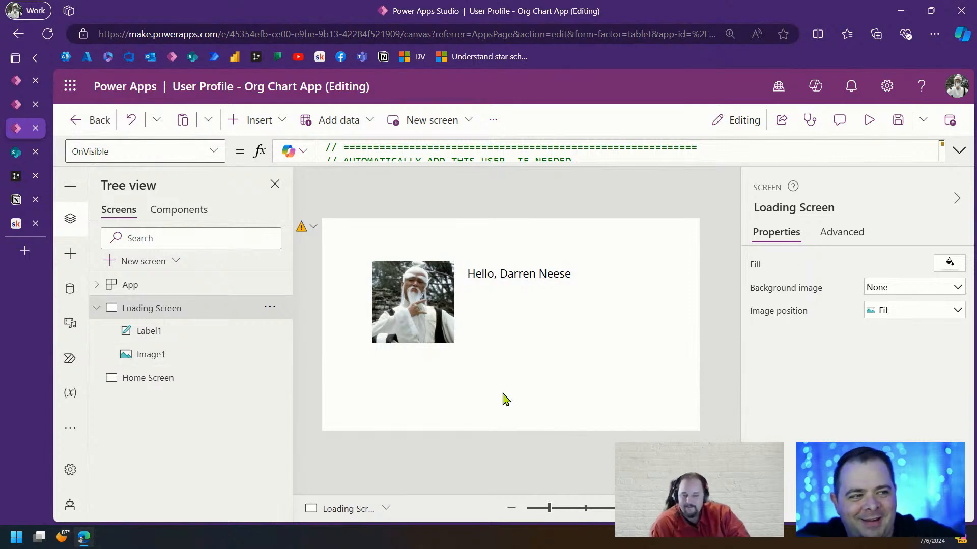
Add a new blank screen named User Profile Screen
click(449, 309)
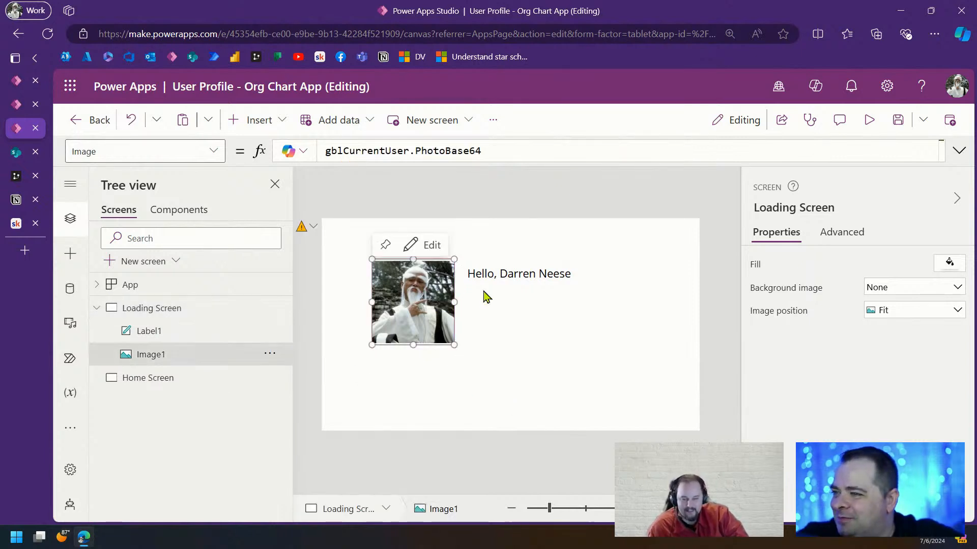
click(532, 279)
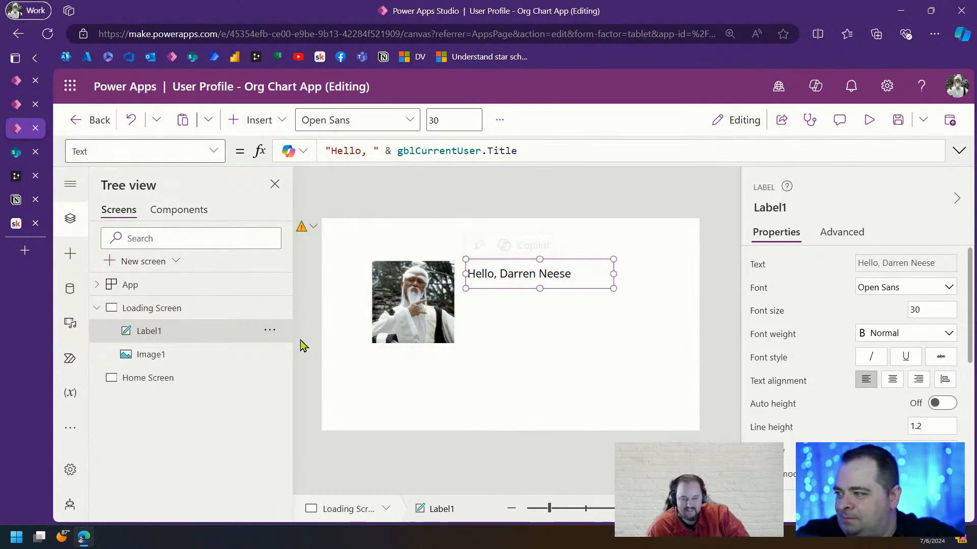
click(150, 265)
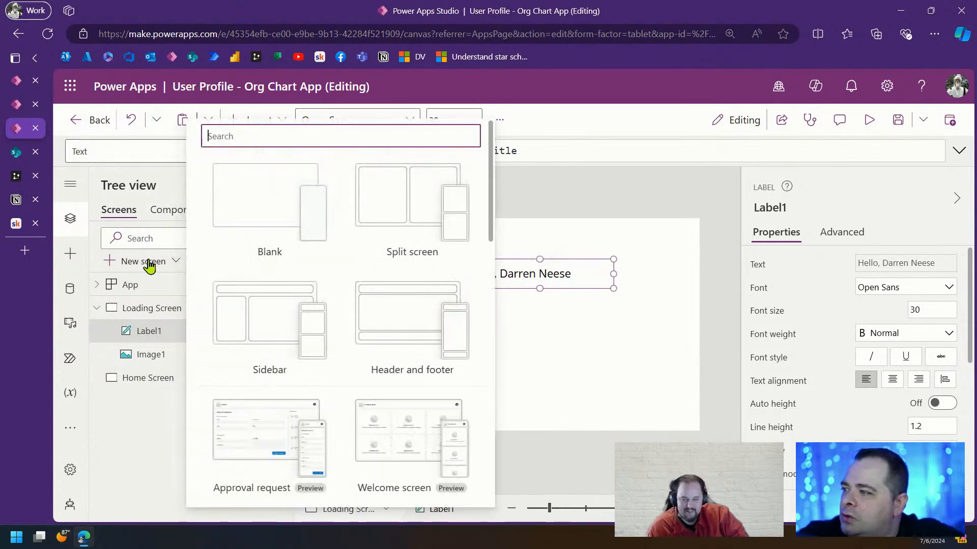
click(251, 190)
click(804, 214)
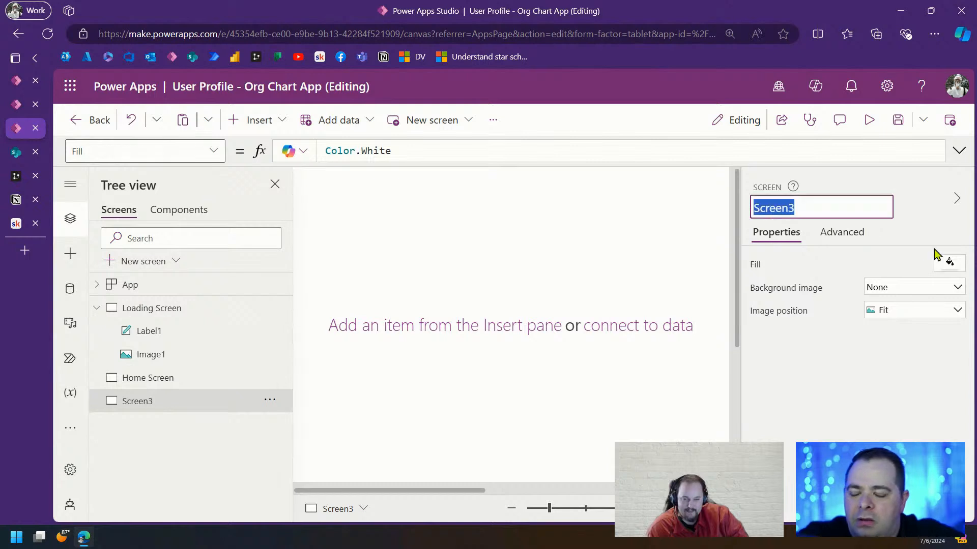
text(User Profile)
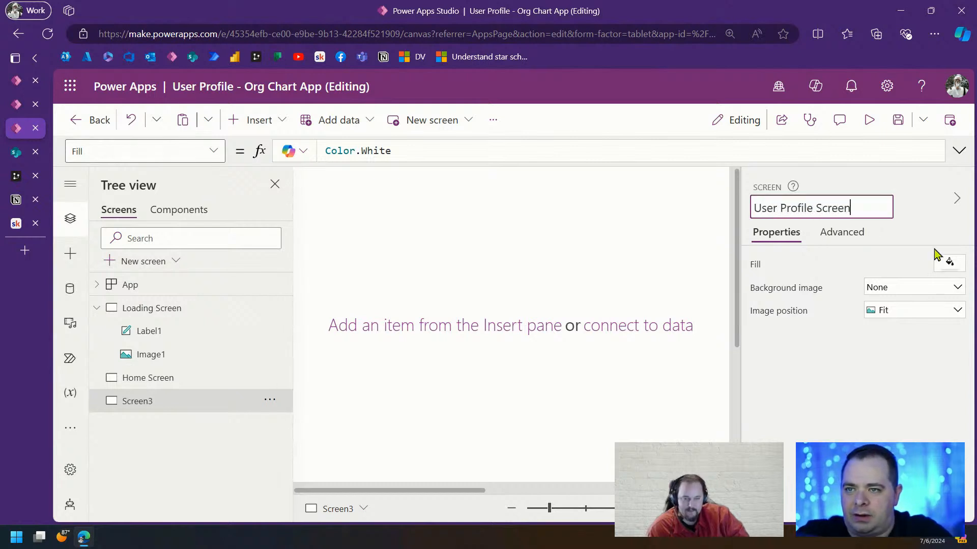
key(Return)
Cut the photo and greeting label from the Loading Screen and paste them onto User Profile Screen
click(212, 308)
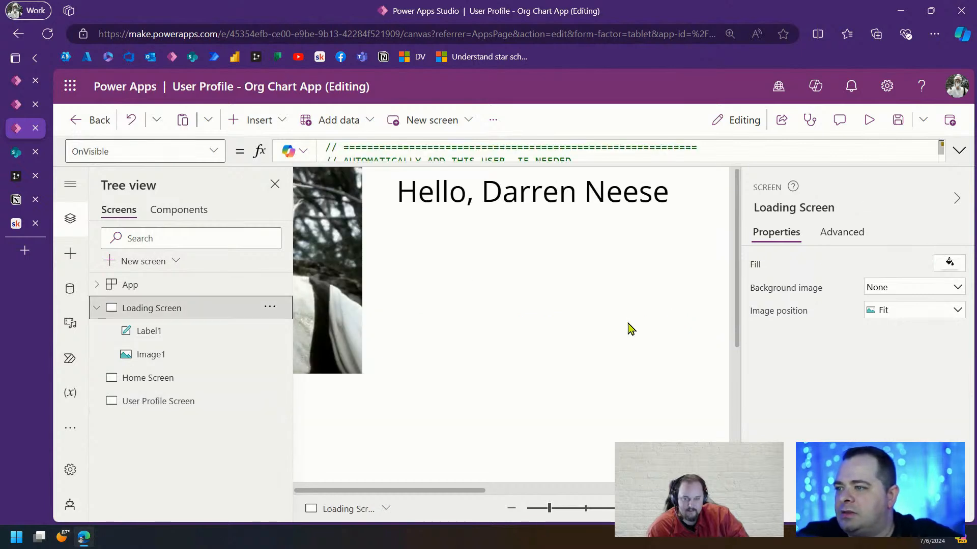
click(342, 257)
shift+click(538, 192)
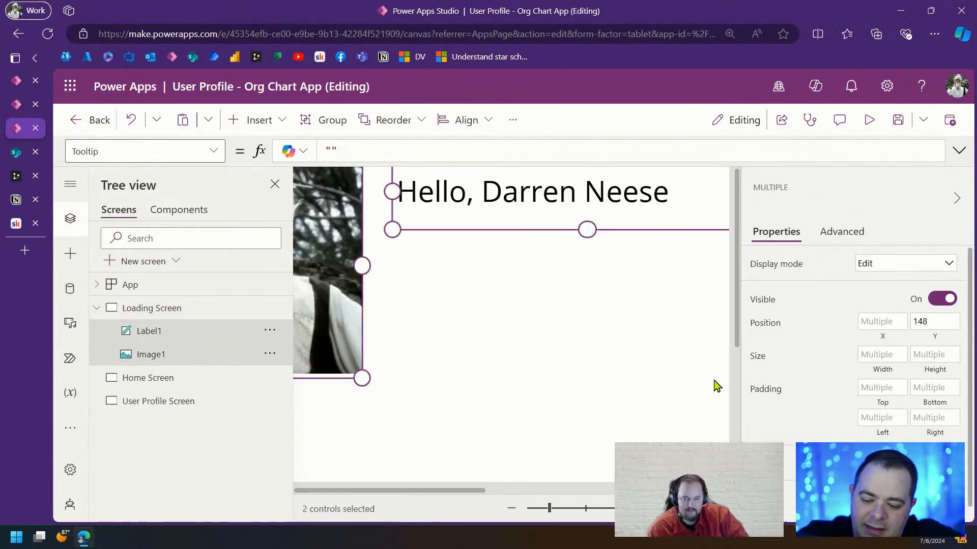
key(Delete)
click(206, 356)
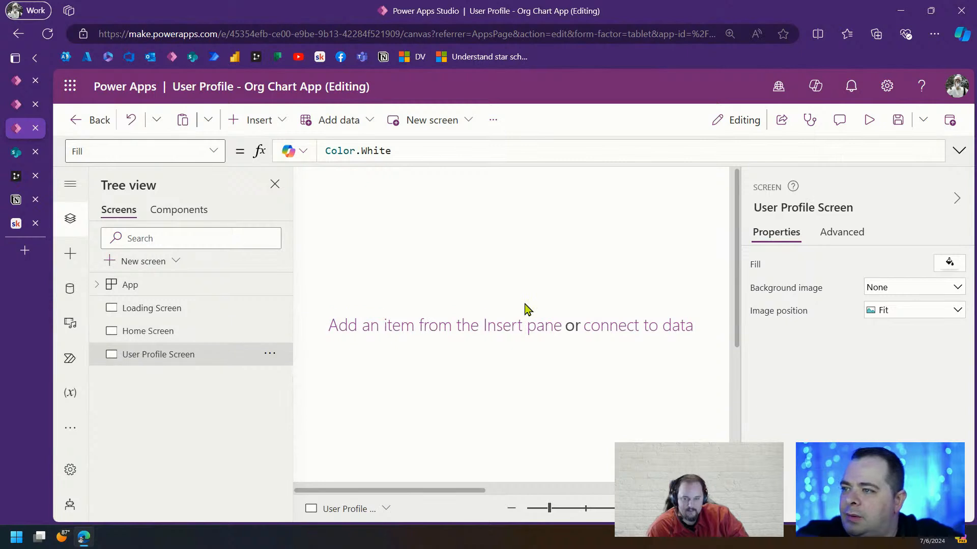
key(ctrl+v)
drag(550, 510, 553, 510)
click(488, 344)
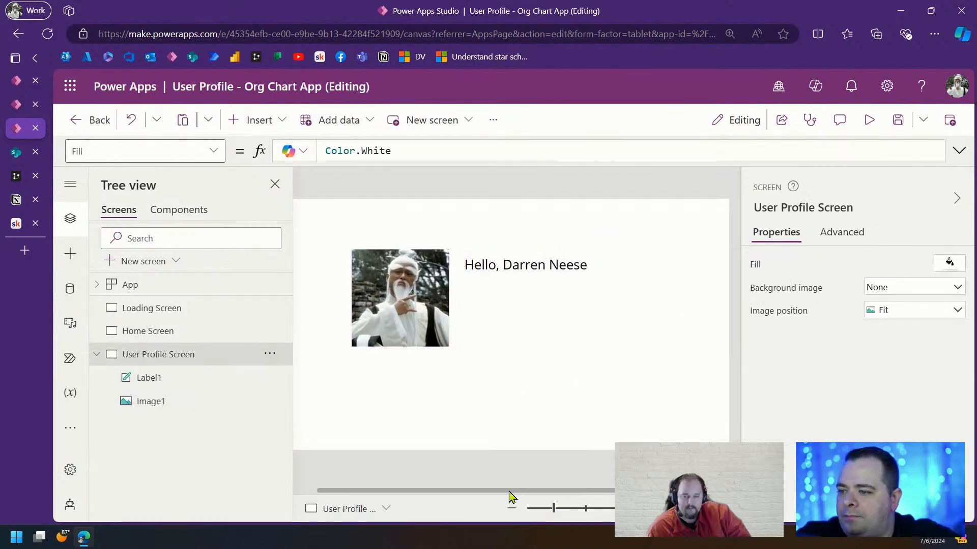
Shrink the photo, place the greeting beside it, then switch to the template app
click(425, 292)
drag(474, 347, 399, 254)
drag(571, 270, 504, 245)
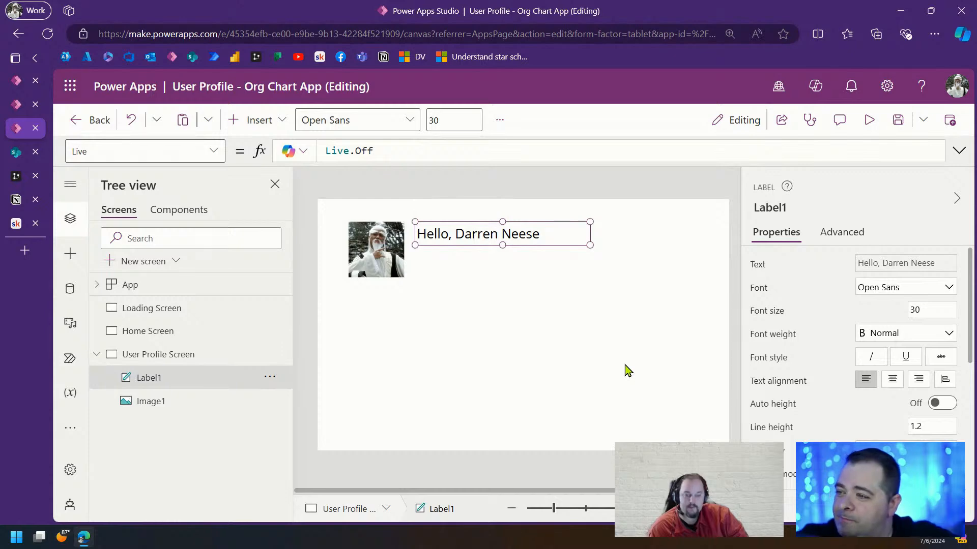
click(628, 371)
click(17, 107)
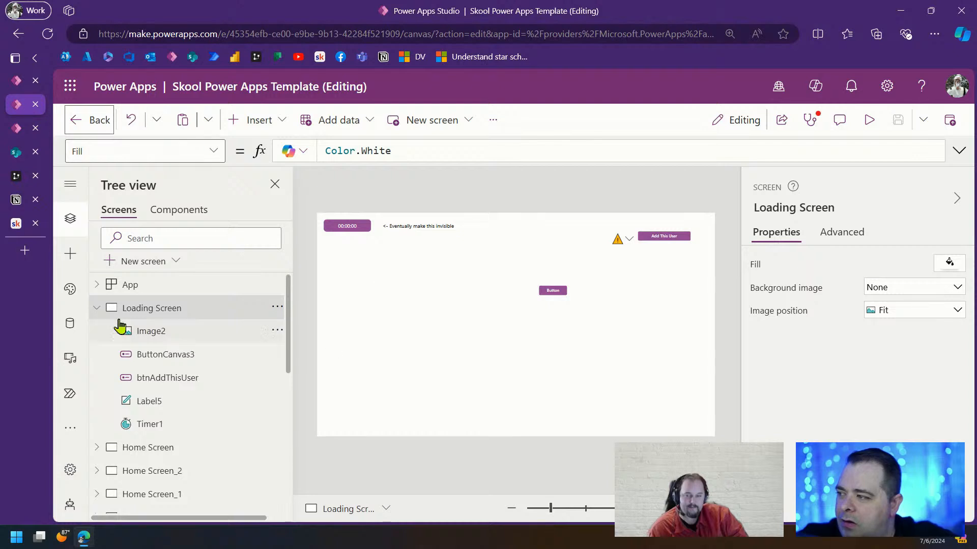
Open Screen7 in the template and select the 32-control left field table
click(98, 308)
scroll(219, 351, down, 5)
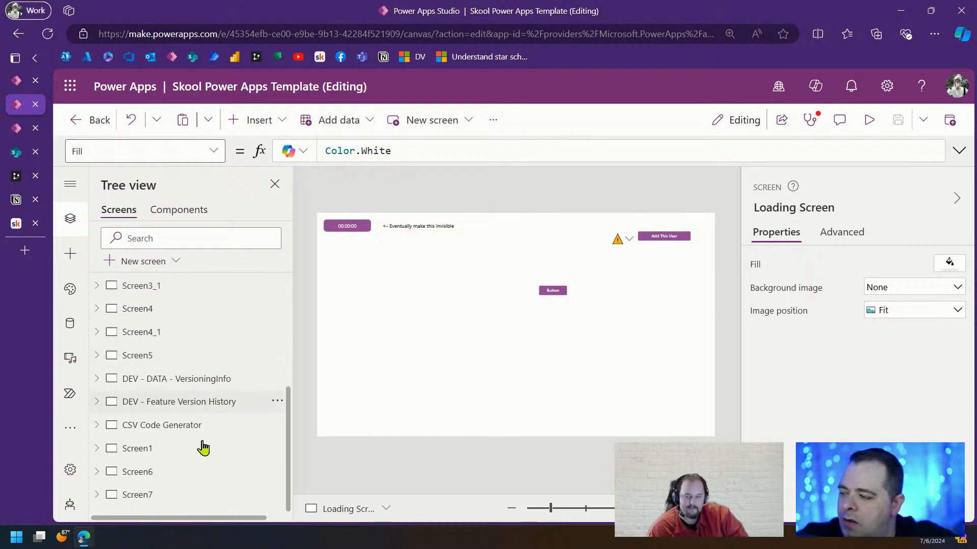
click(167, 496)
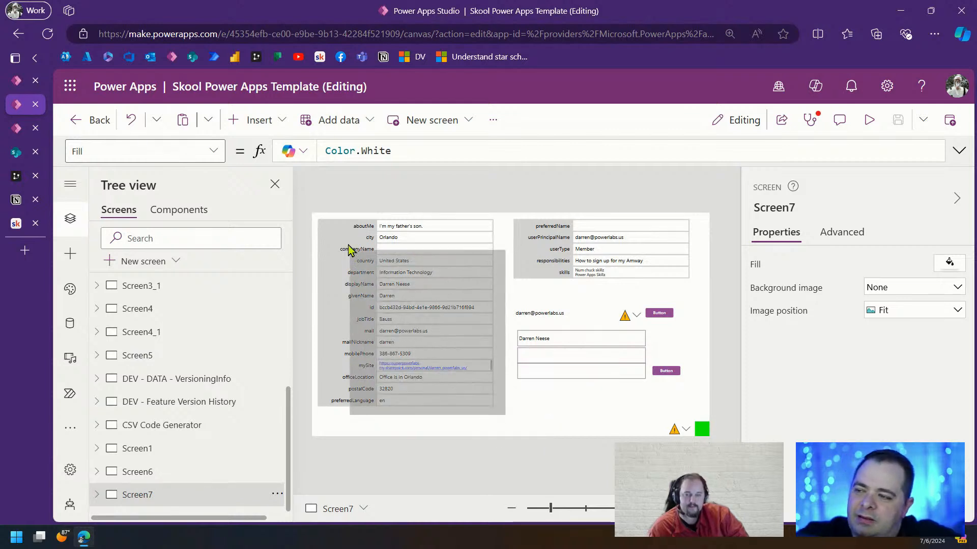
drag(303, 215, 304, 216)
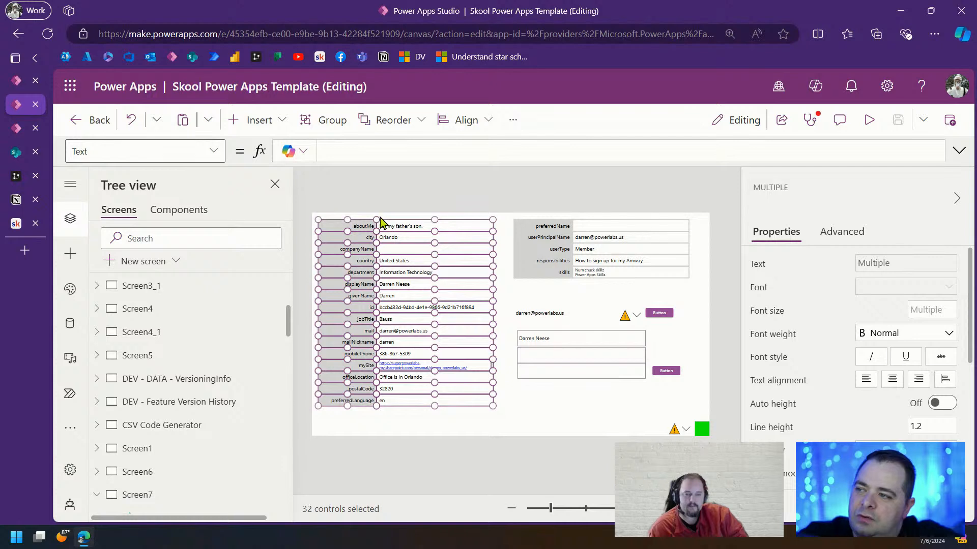
right_click(464, 245)
mouse_move(542, 295)
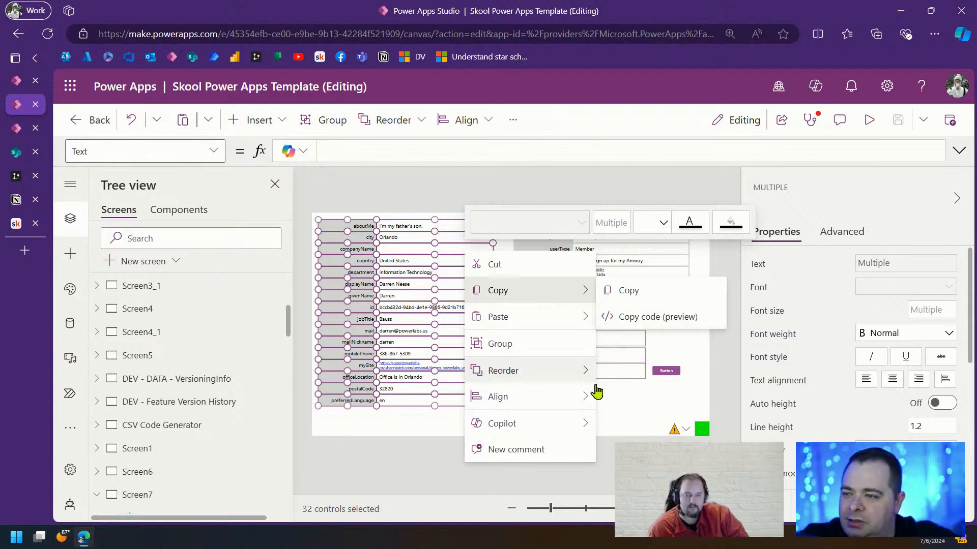
click(635, 418)
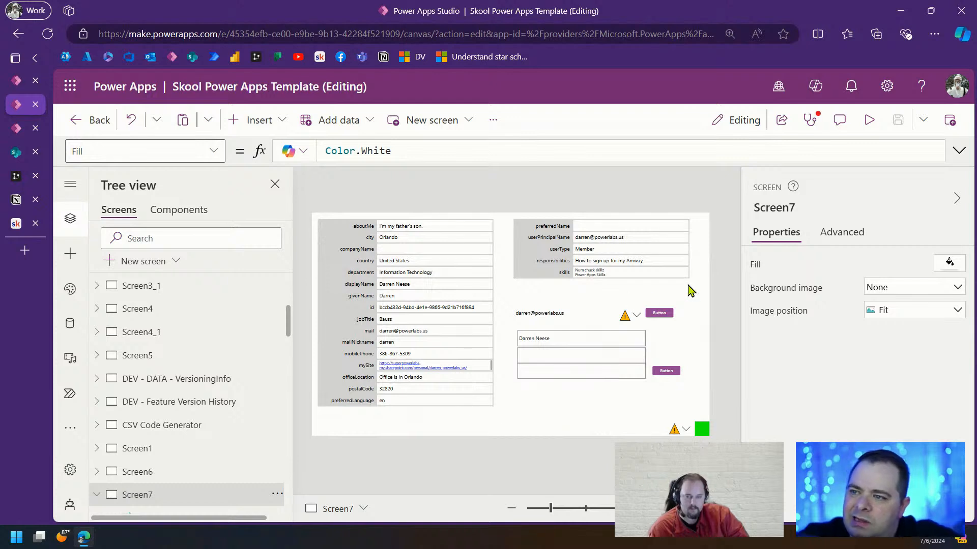
Reselect the left field table, copy it as code, and return to the User Profile app
drag(690, 290, 510, 212)
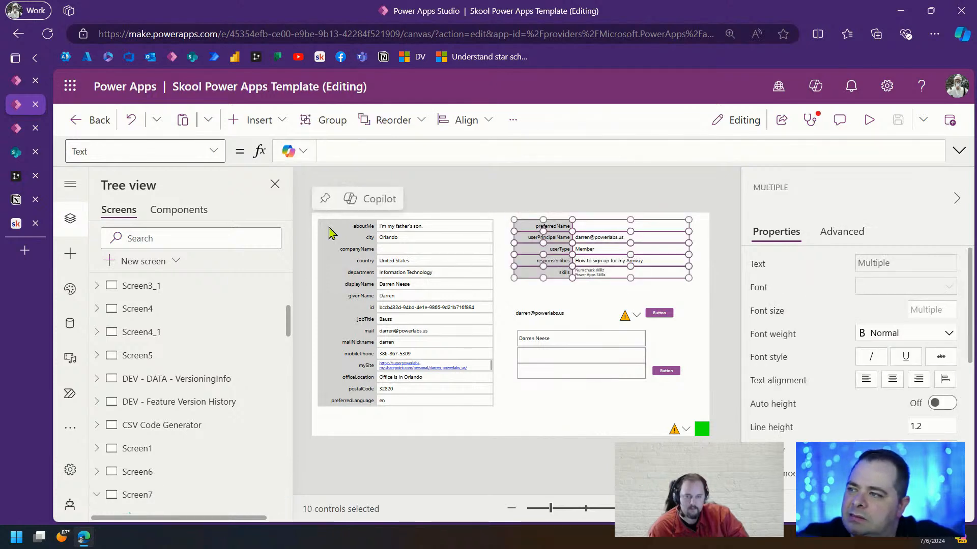
drag(316, 216, 500, 427)
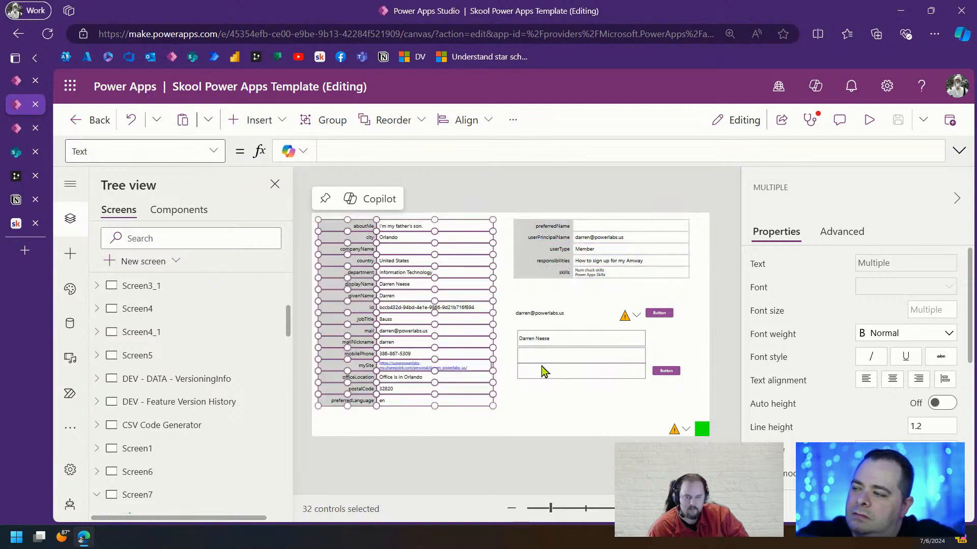
drag(703, 288, 314, 454)
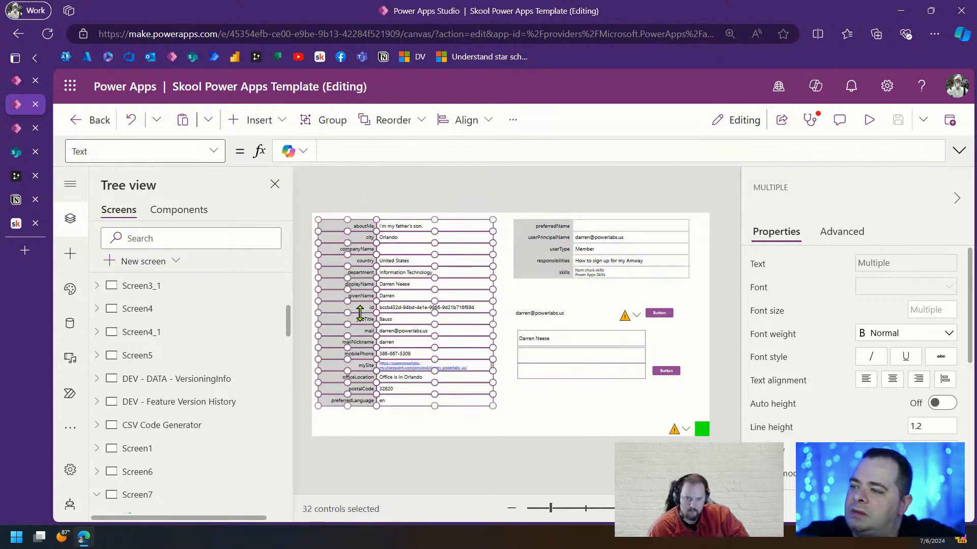
right_click(370, 275)
mouse_move(442, 318)
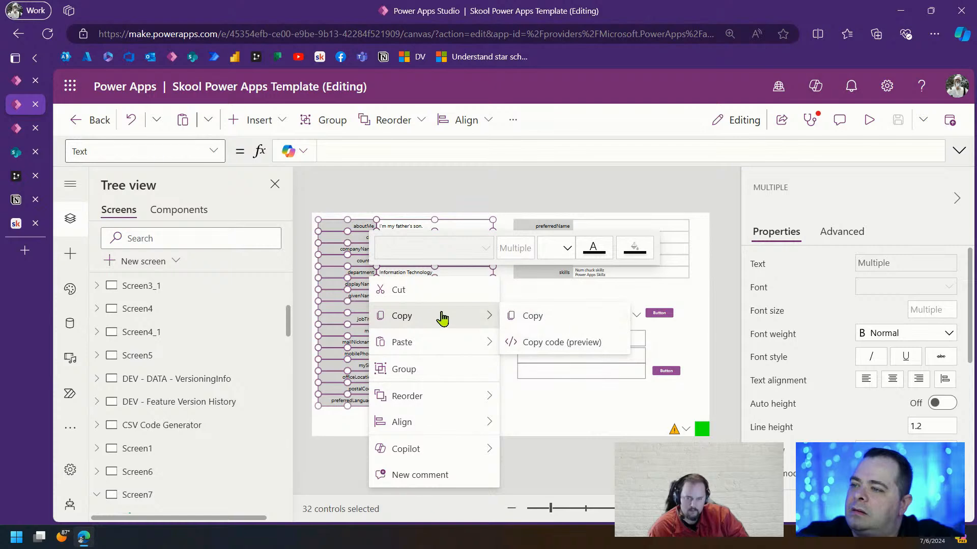
click(560, 341)
click(16, 128)
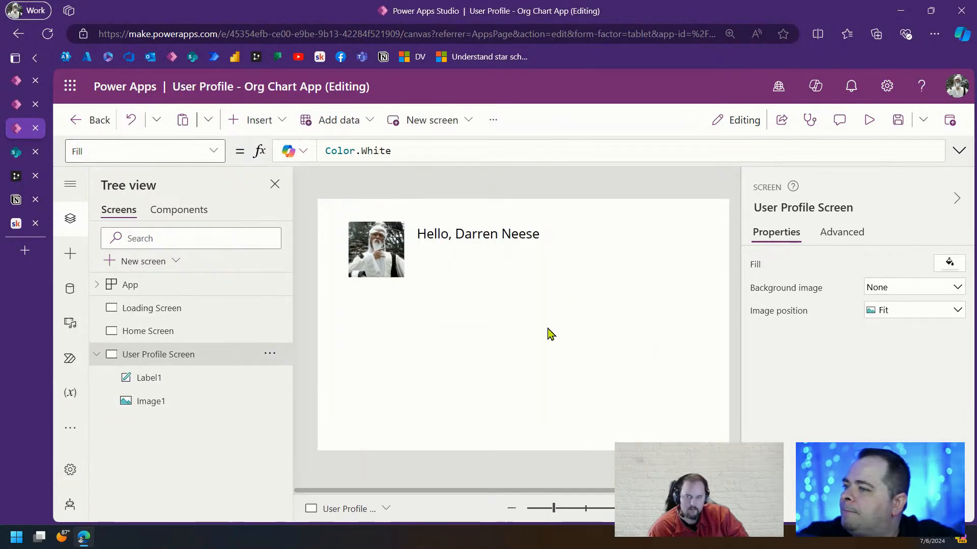
Delete the stray paste, paste the table code onto User Profile Screen, and move it right
drag(552, 508, 546, 508)
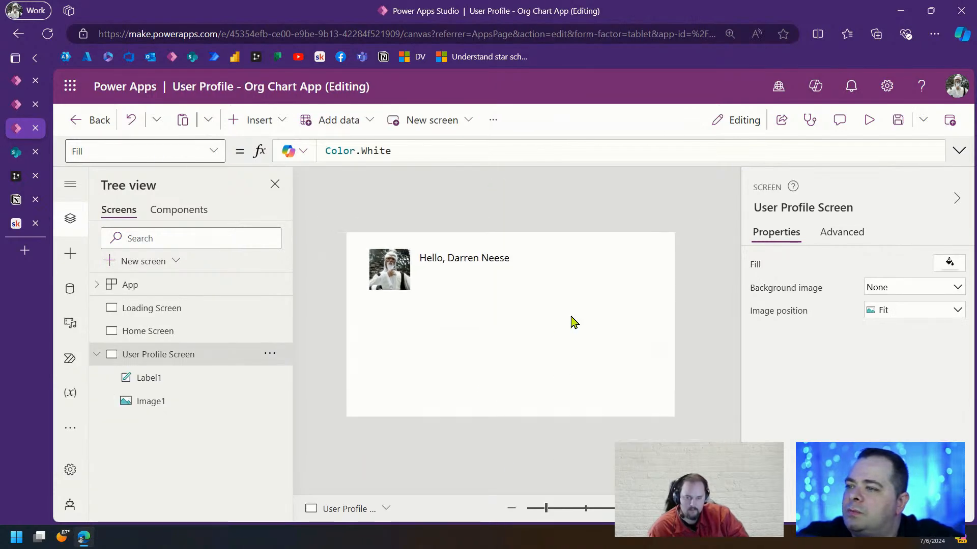
key(ctrl+v)
key(Delete)
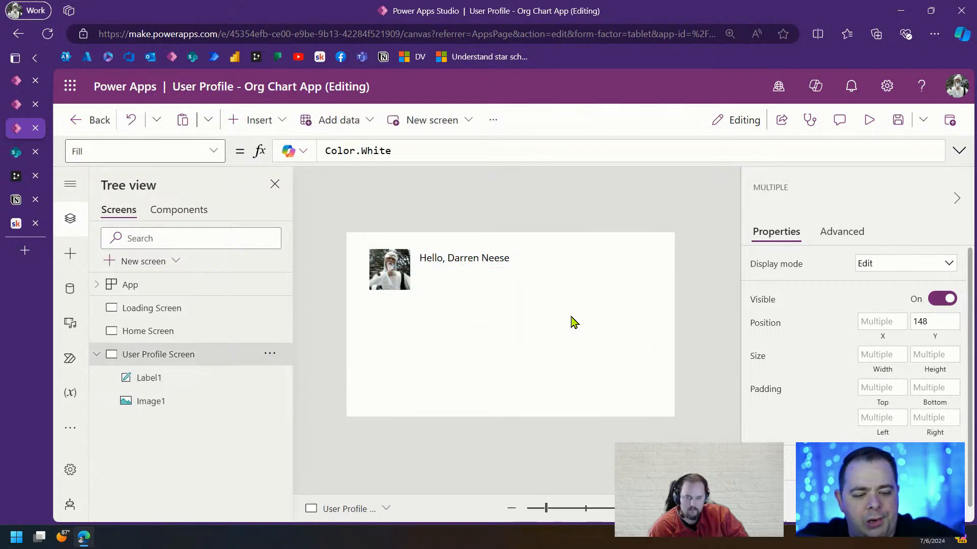
click(269, 355)
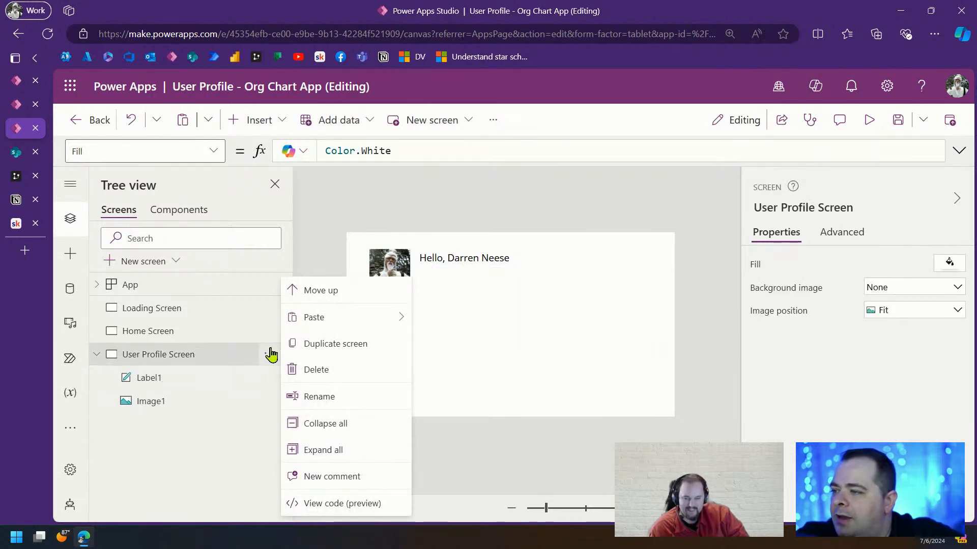
mouse_move(349, 321)
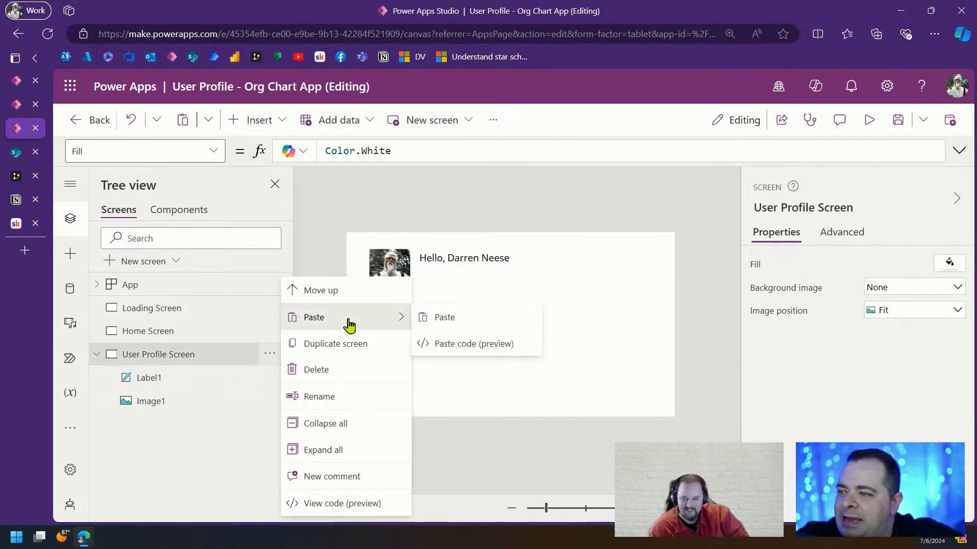
click(484, 346)
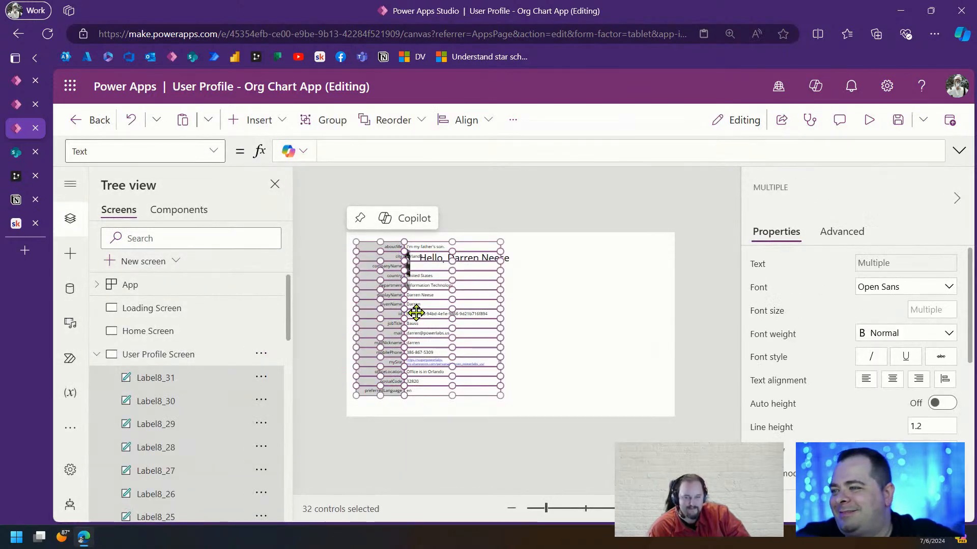
drag(414, 312, 581, 320)
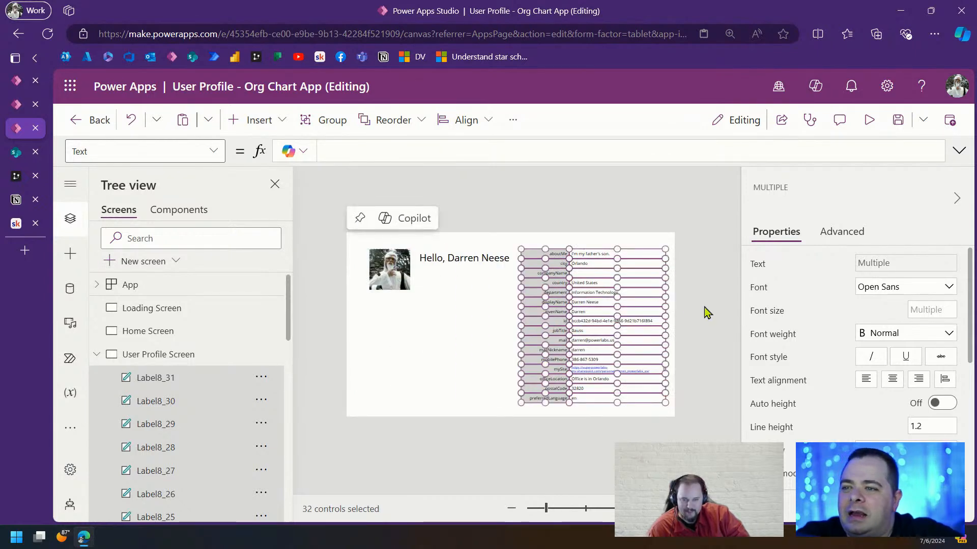
click(388, 365)
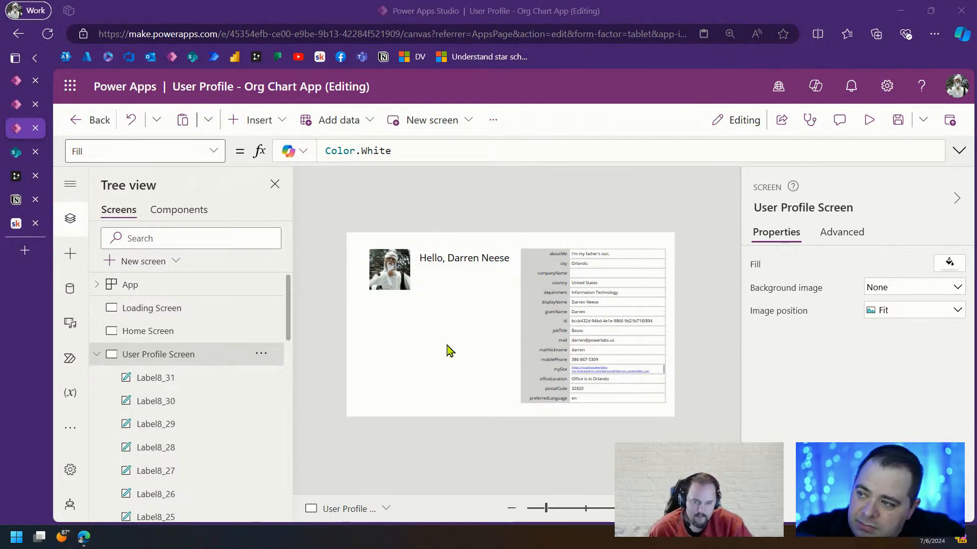
Copy the template's right-hand 10-label field table as code
click(17, 107)
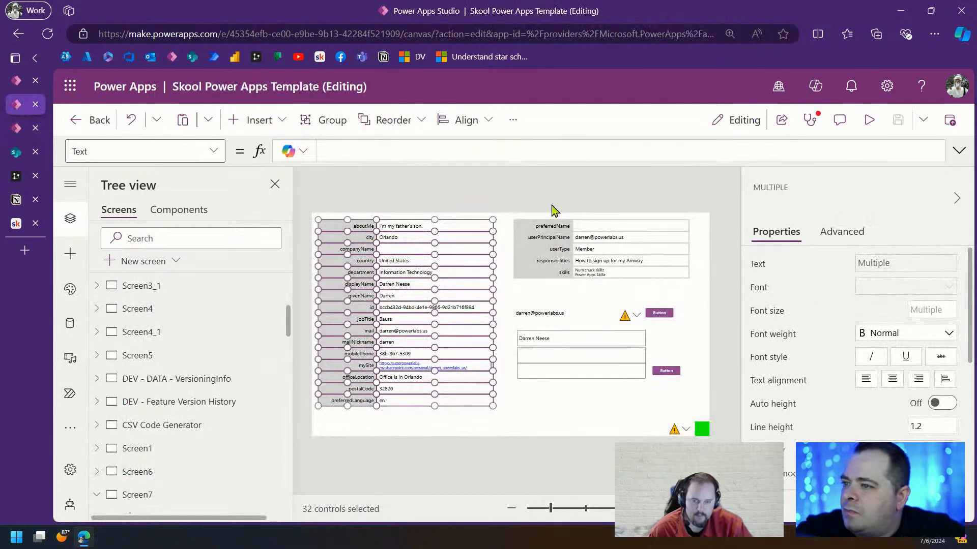
click(694, 292)
right_click(656, 254)
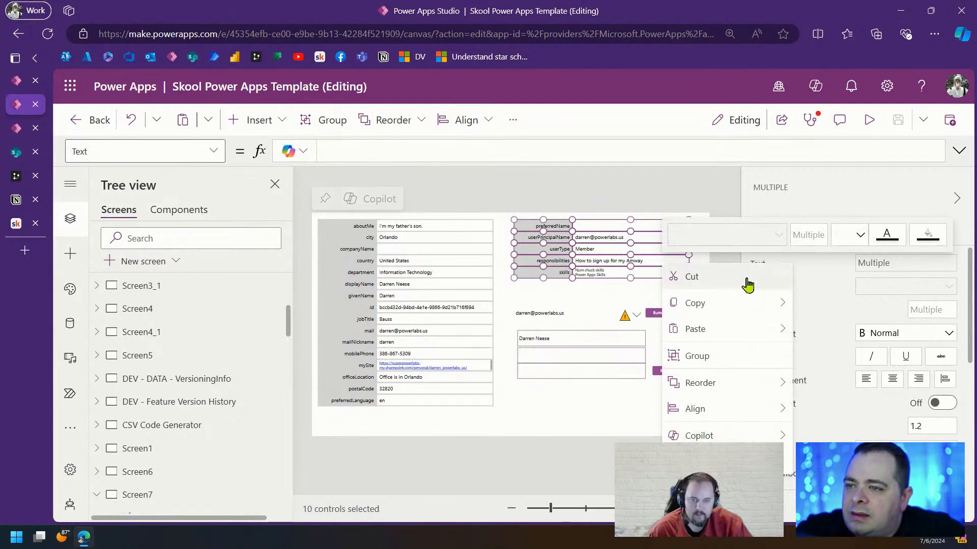
mouse_move(722, 307)
click(859, 333)
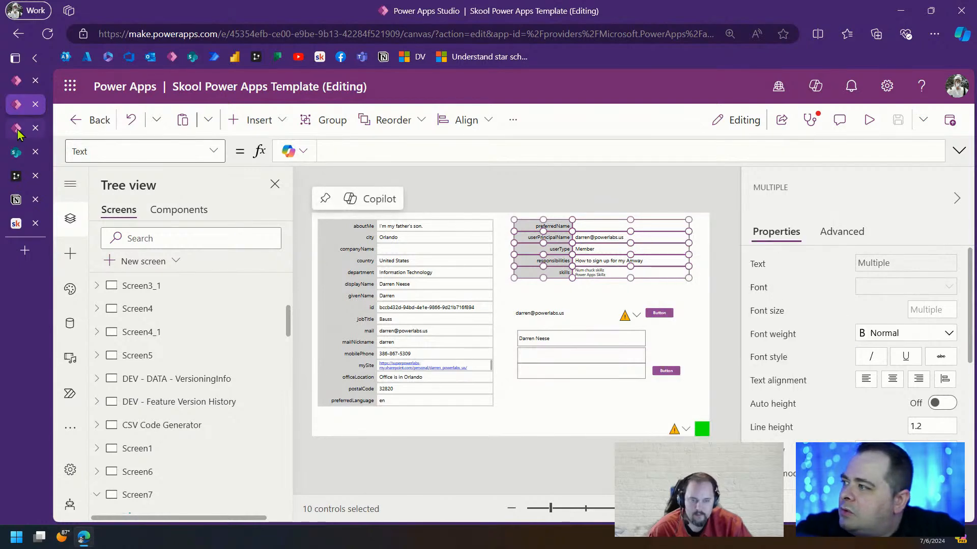
Paste the table code onto User Profile Screen and place it below the profile photo
click(17, 130)
click(261, 354)
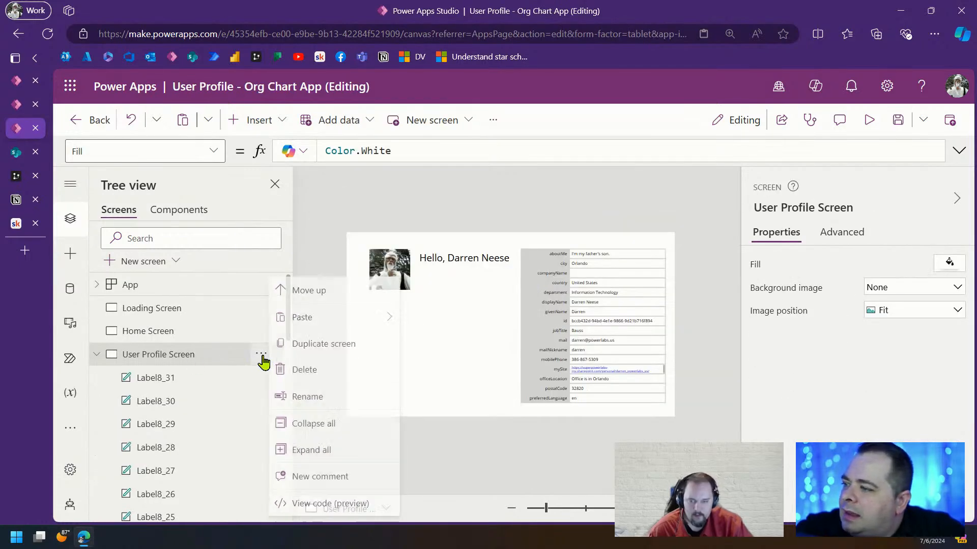
mouse_move(334, 322)
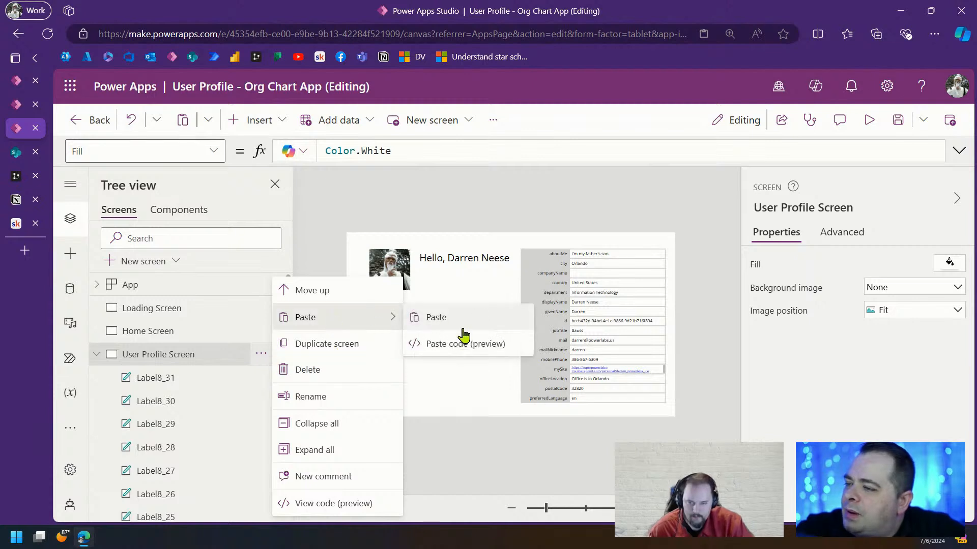
click(449, 346)
key(ctrl+v)
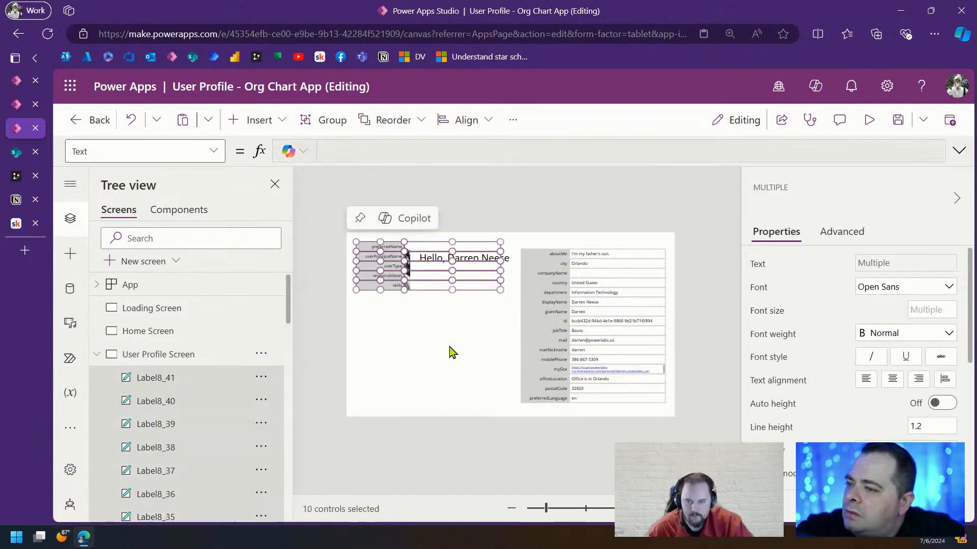
drag(426, 288, 438, 343)
click(461, 406)
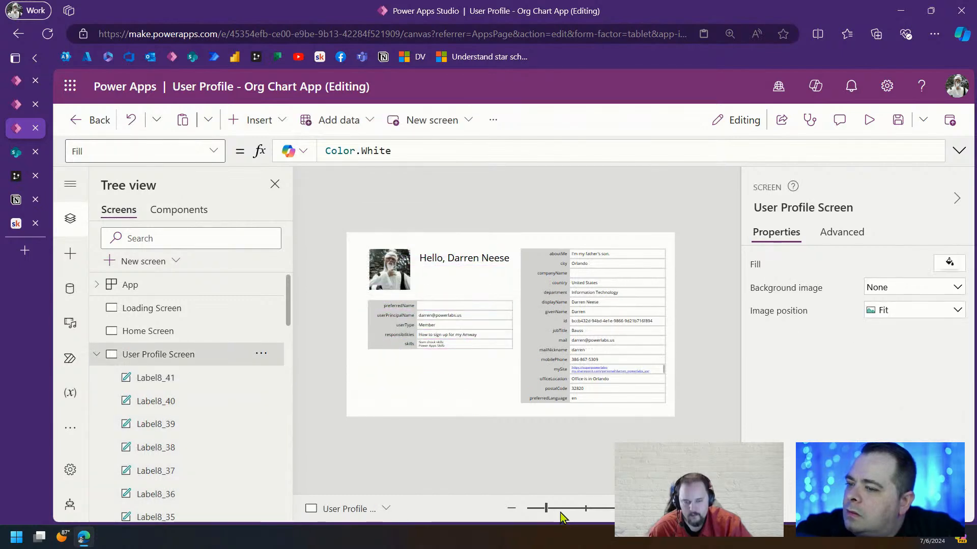
Select all 32 labels in the right-hand grid and copy their code
click(579, 509)
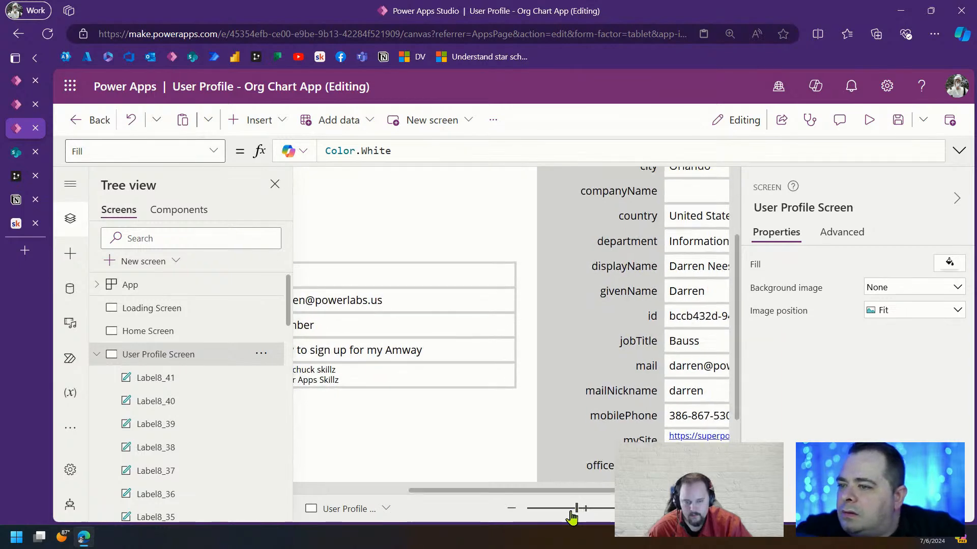
drag(579, 509, 546, 509)
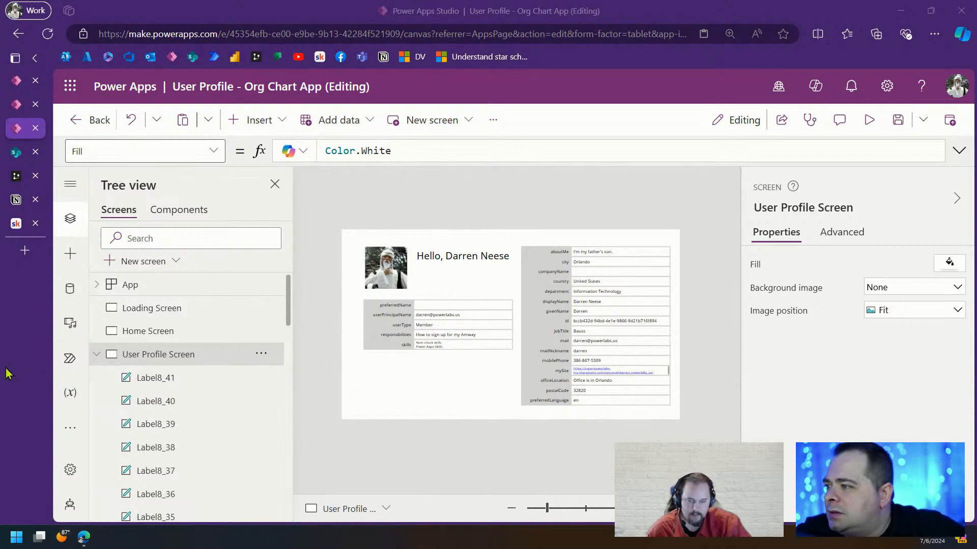
click(518, 247)
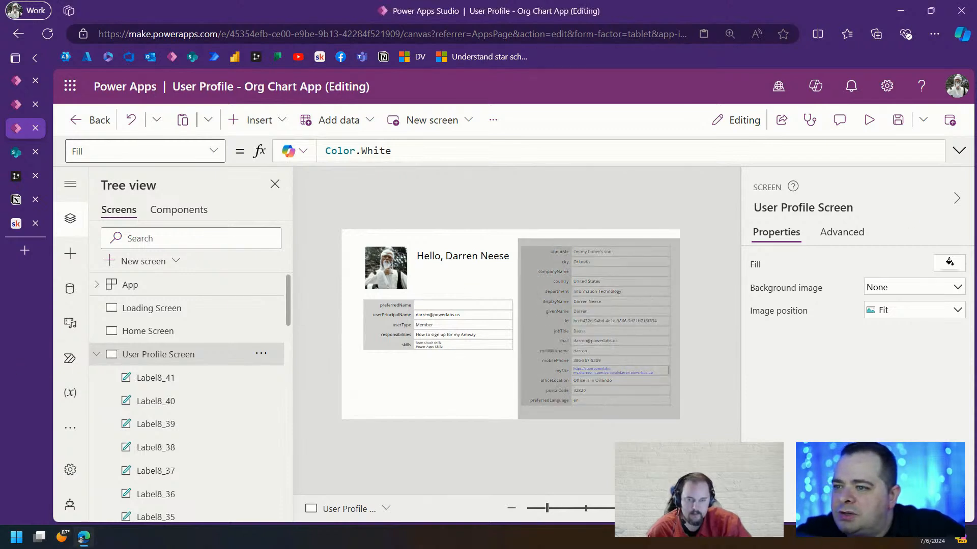
drag(518, 239, 681, 443)
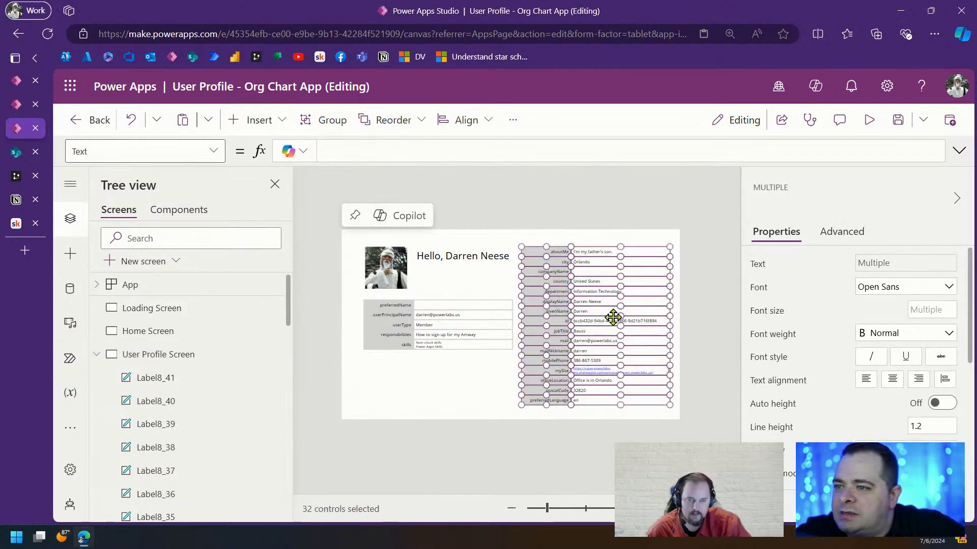
right_click(594, 290)
click(768, 365)
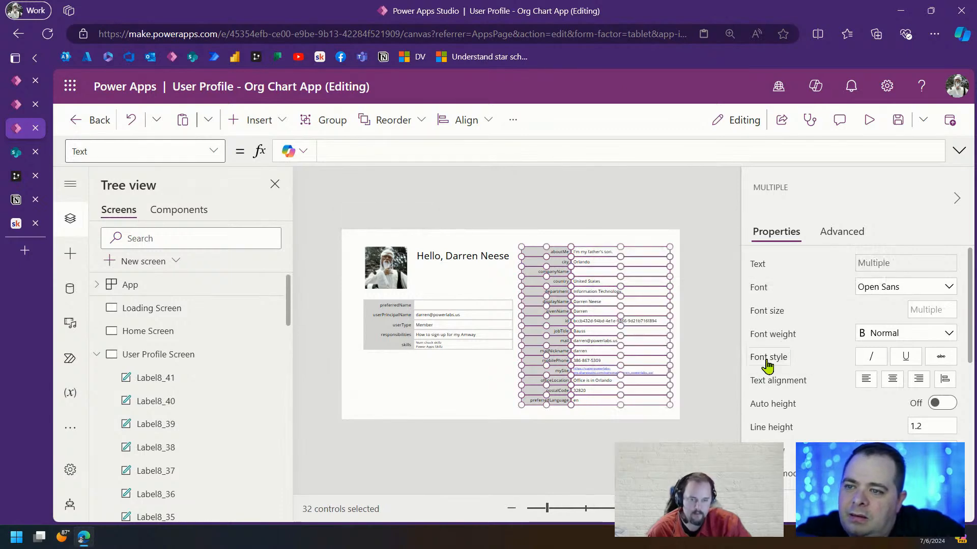
Bring Notepad++ over the editor and maximize it
click(783, 535)
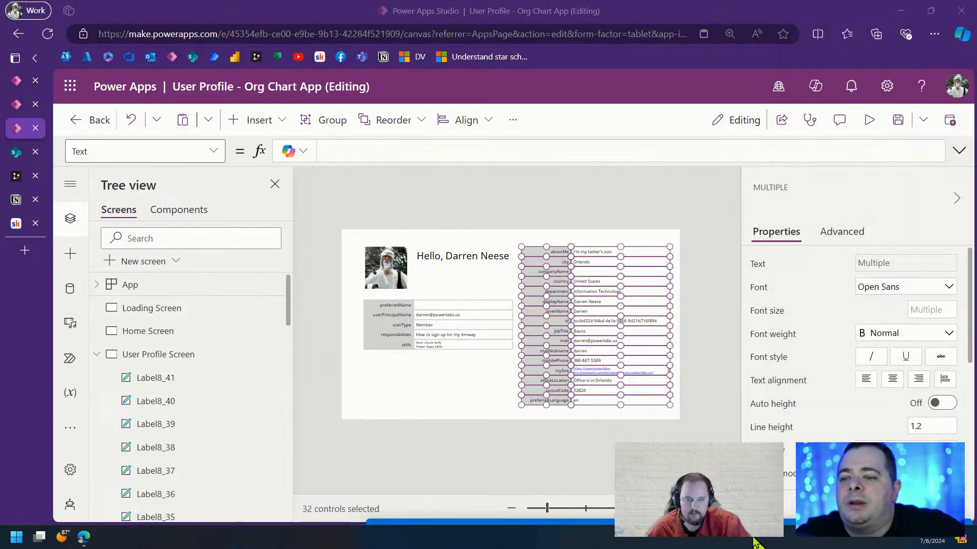
drag(754, 538, 976, 184)
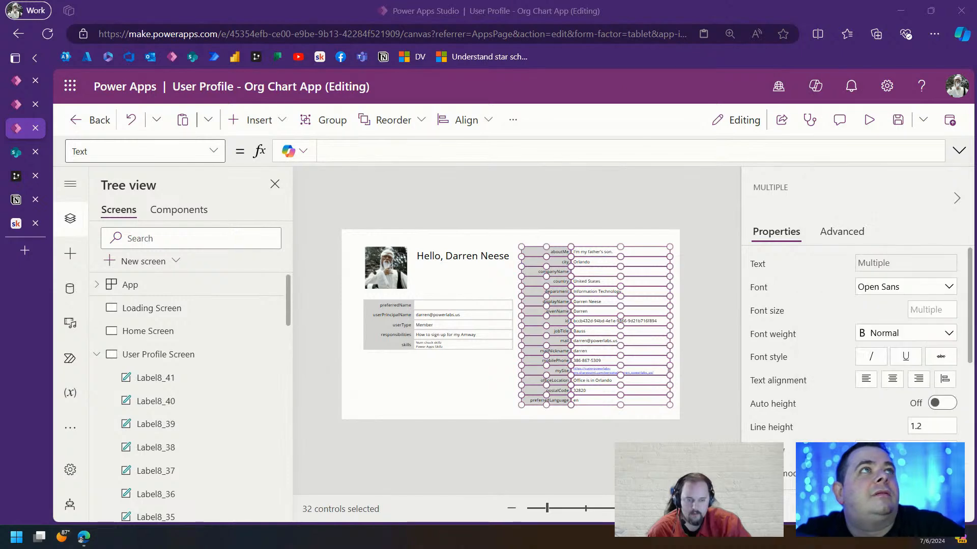
drag(753, 548, 675, 133)
double_click(676, 133)
Paste the label YAML, review the officeLocation caption, Office365Users formula and Width 400, then move Notepad++ aside
key(ctrl+v)
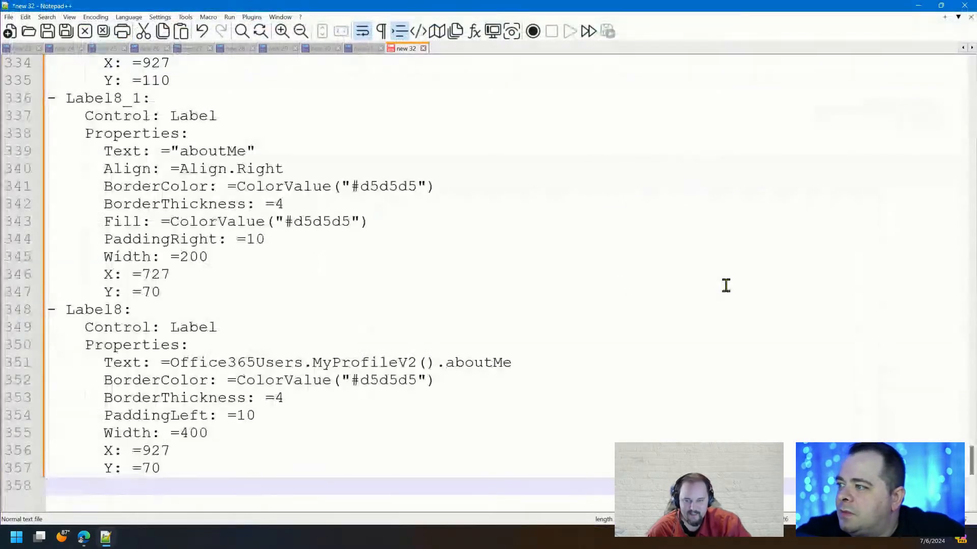
scroll(732, 293, up, 20)
scroll(735, 293, up, 13)
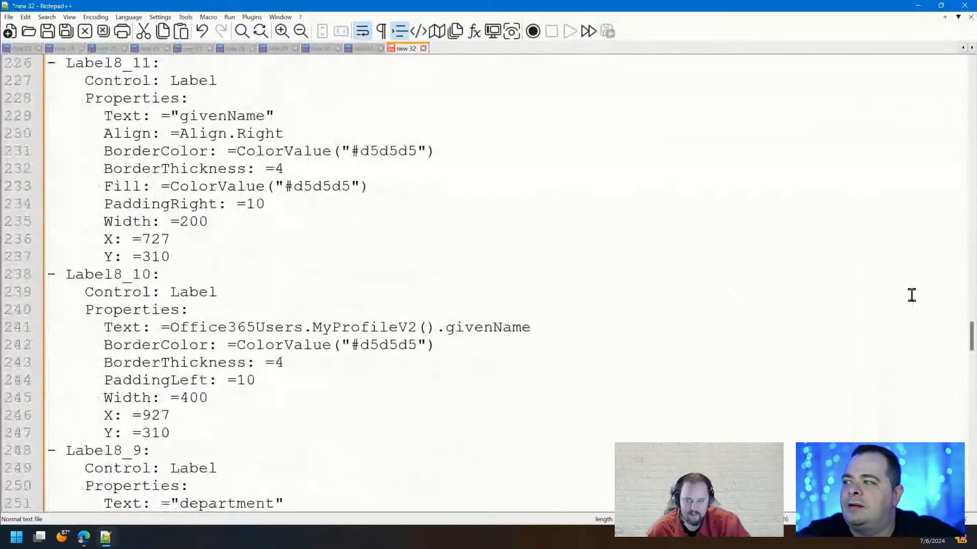
drag(970, 334, 972, 76)
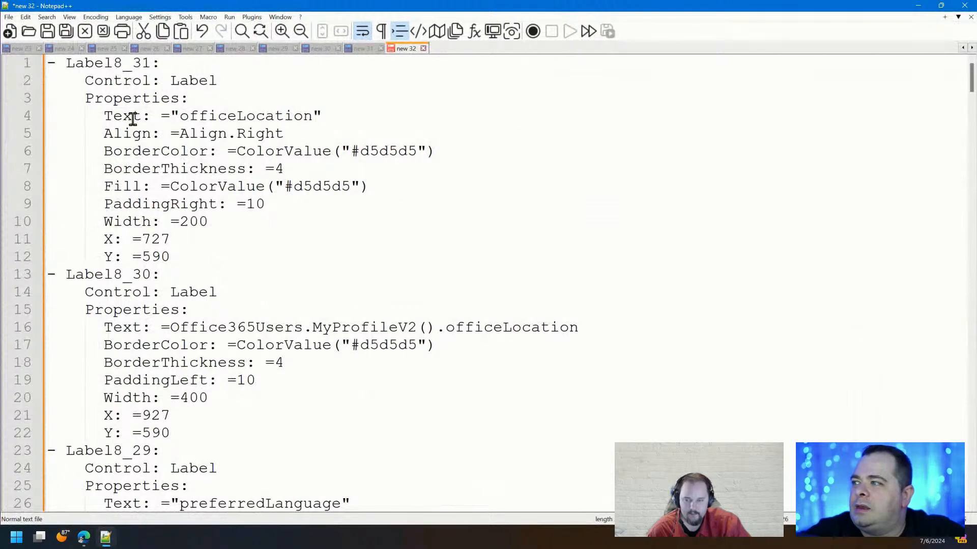
drag(170, 117, 352, 118)
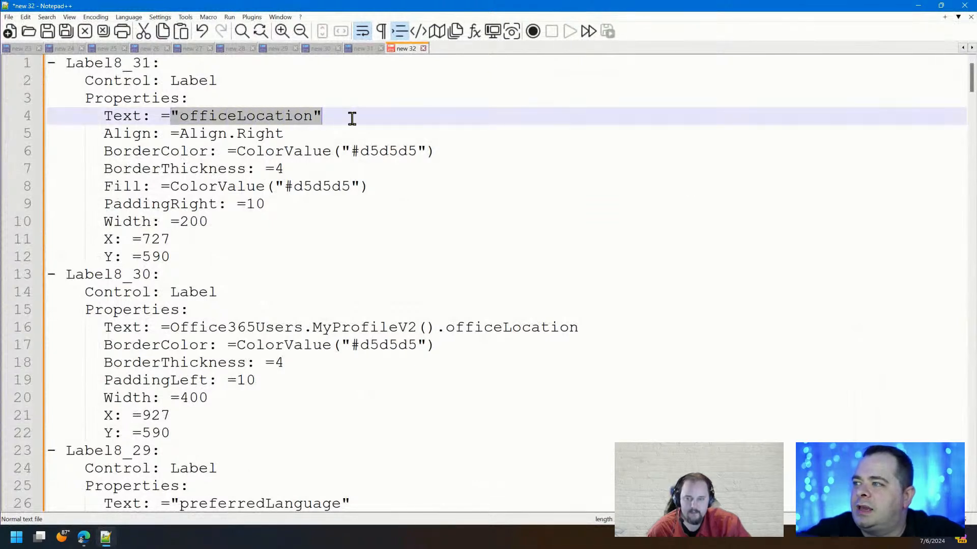
drag(170, 328, 617, 327)
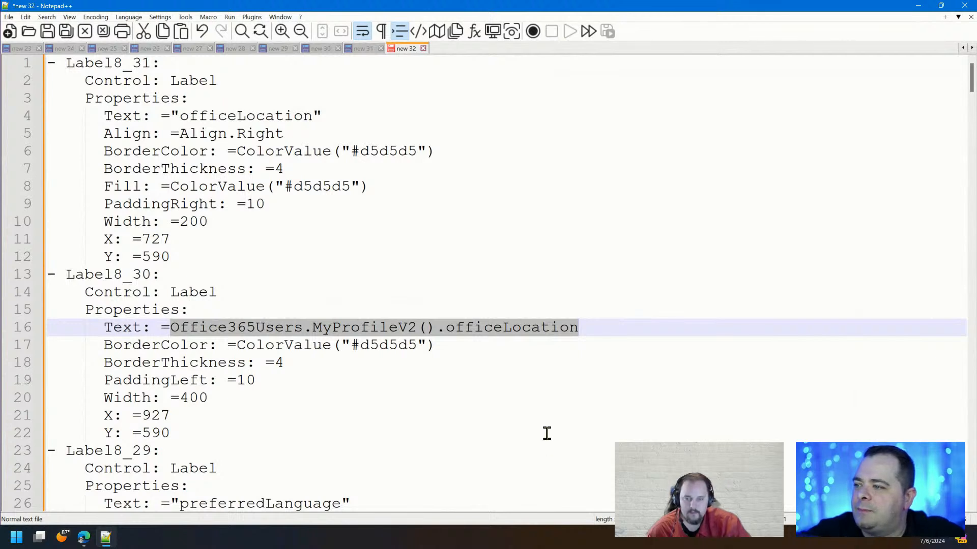
click(536, 402)
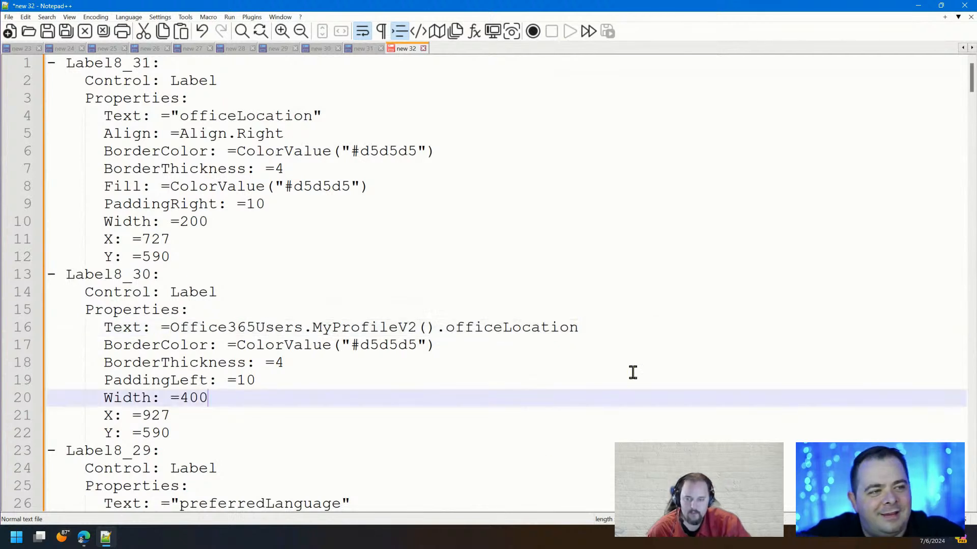
drag(863, 11, 976, 229)
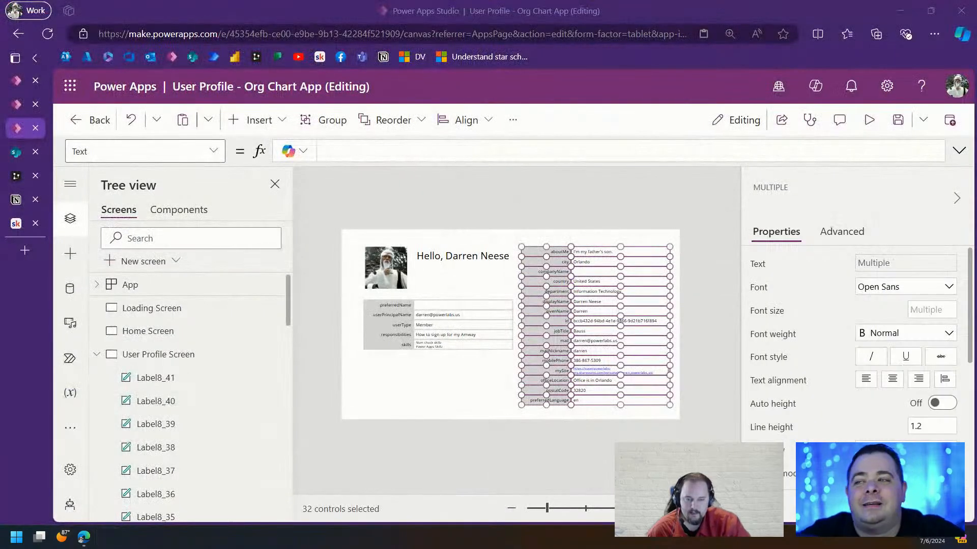
click(602, 447)
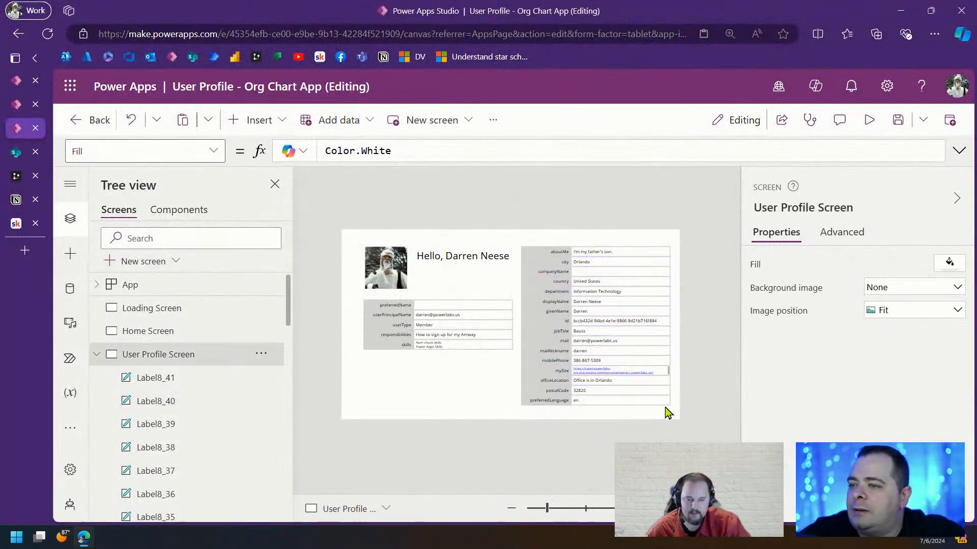
click(384, 275)
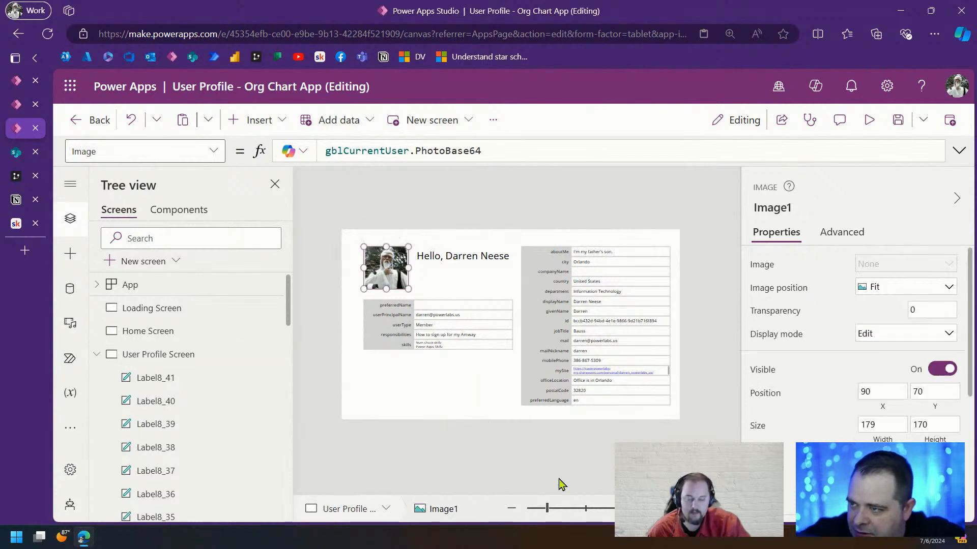
drag(551, 510, 555, 509)
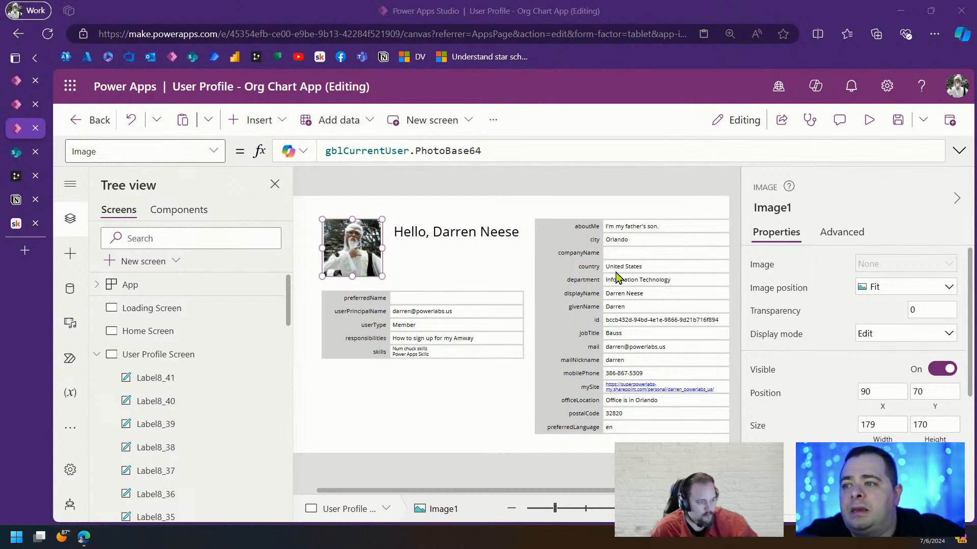
click(619, 257)
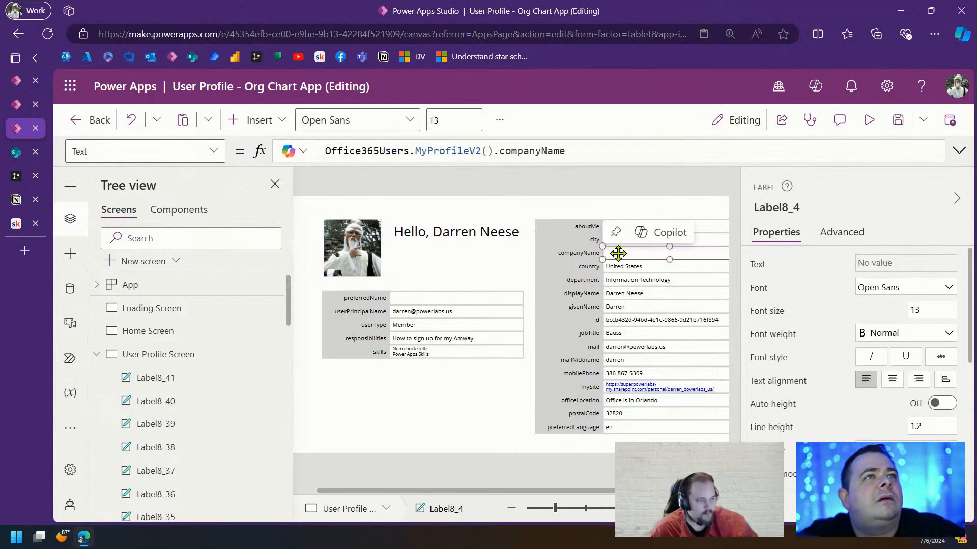
drag(628, 491, 659, 490)
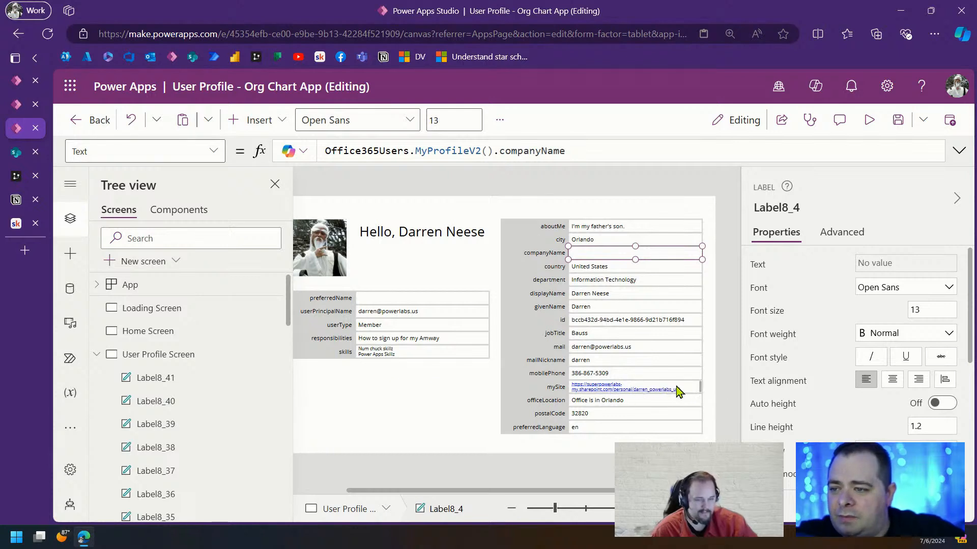
click(666, 390)
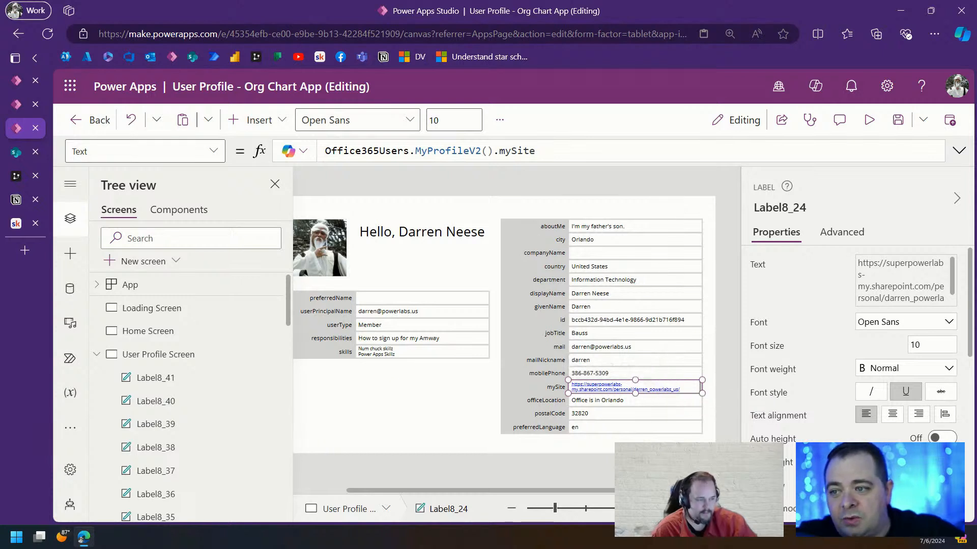
click(636, 401)
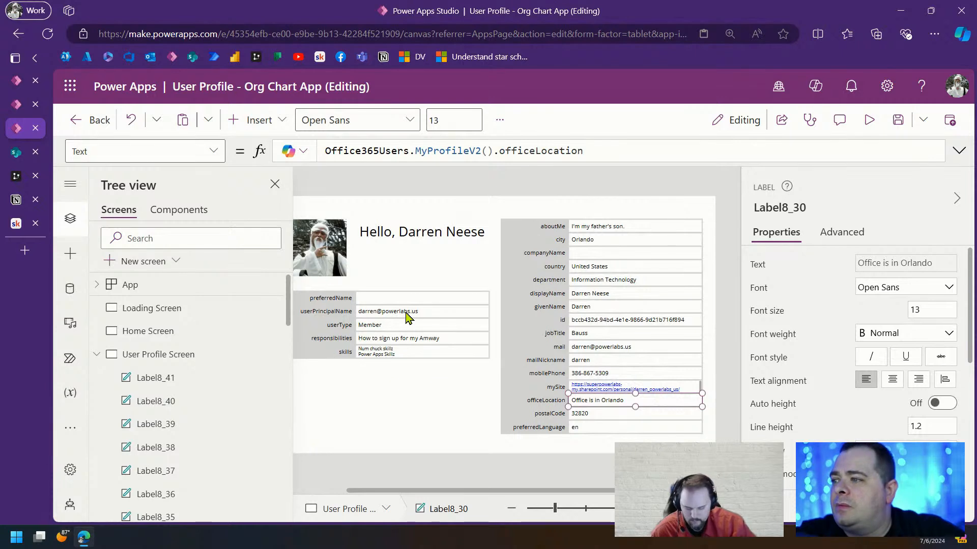
Copy the eight userPrincipalName-to-skills labels and place the duplicates beneath preferredName
click(338, 316)
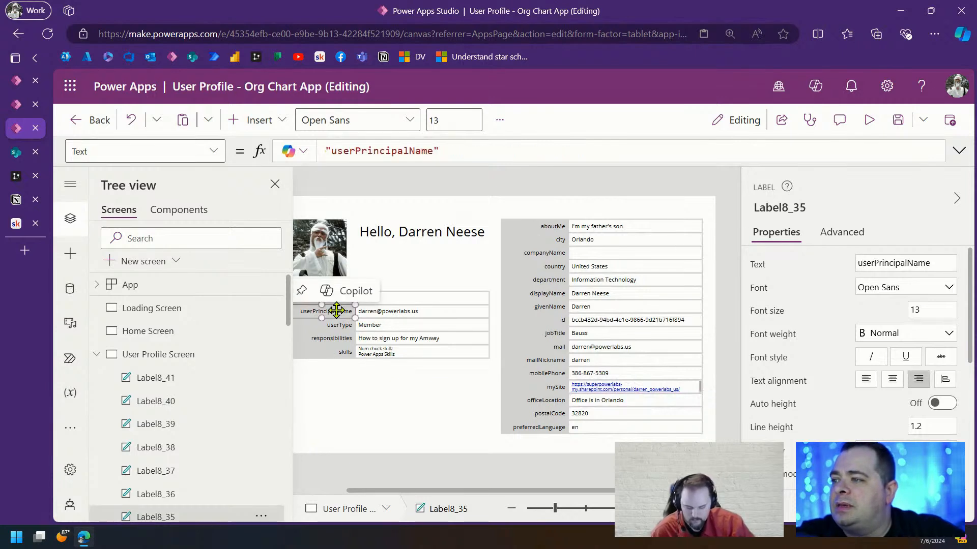
drag(305, 309, 296, 310)
drag(411, 495, 313, 480)
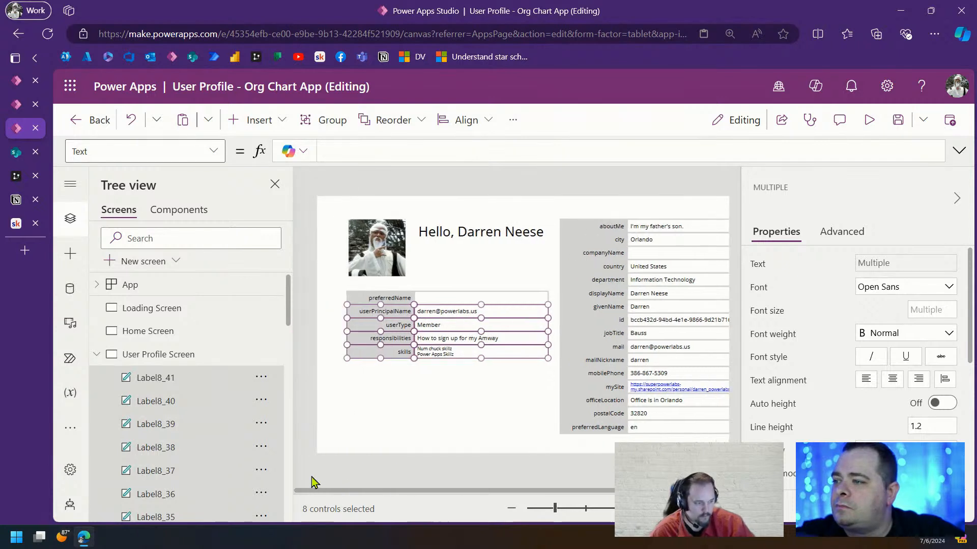
drag(464, 353, 466, 431)
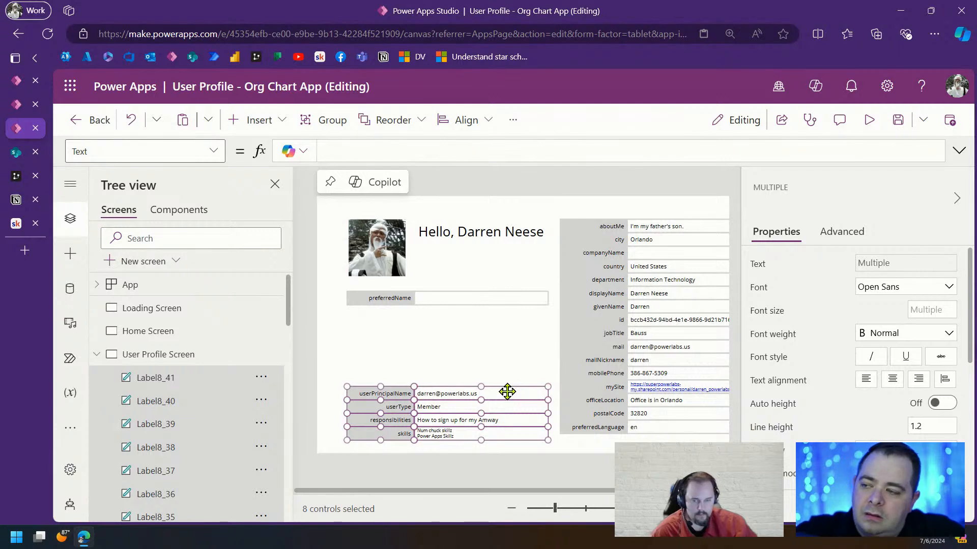
key(ctrl+v)
drag(502, 405, 457, 314)
click(490, 283)
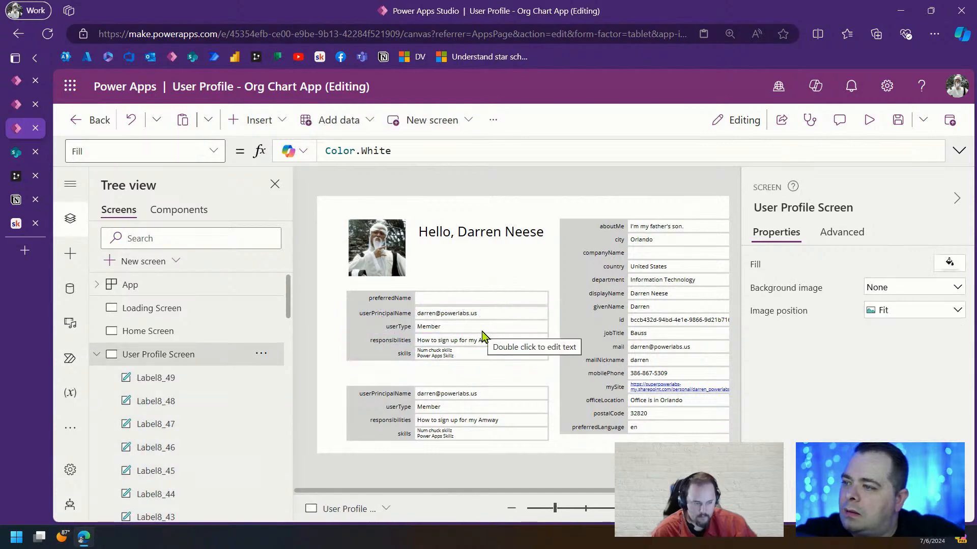
drag(554, 366, 340, 309)
mouse_move(554, 508)
mouse_down()
mouse_move(633, 508)
mouse_move(549, 511)
mouse_up()
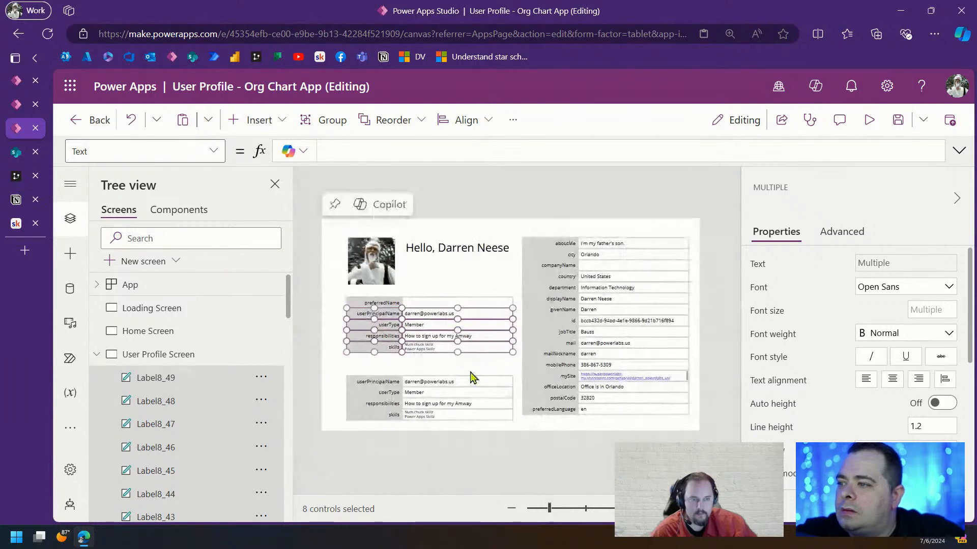
Change the upper grid's value label formula from userPrincipalName to MyProfileV2().state, showing FL
click(465, 365)
click(448, 313)
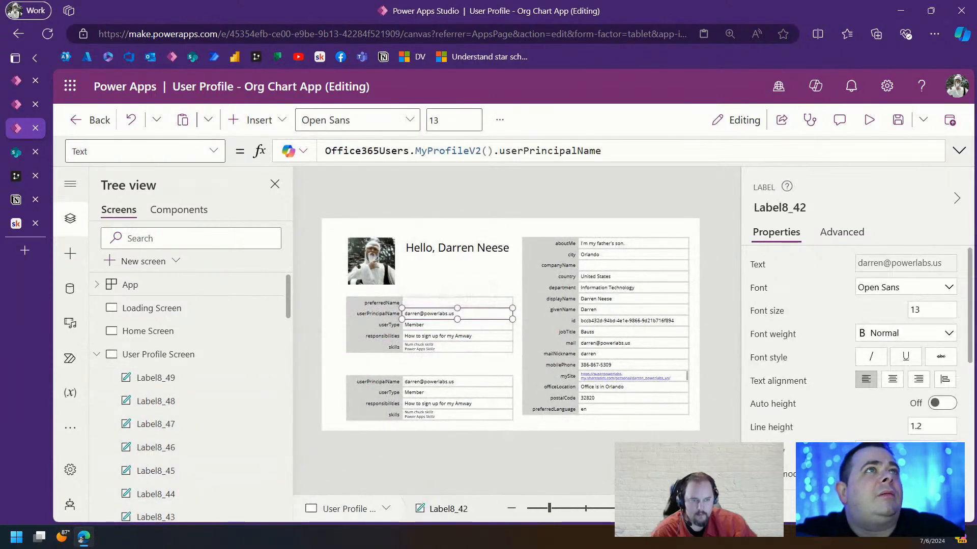
double_click(561, 150)
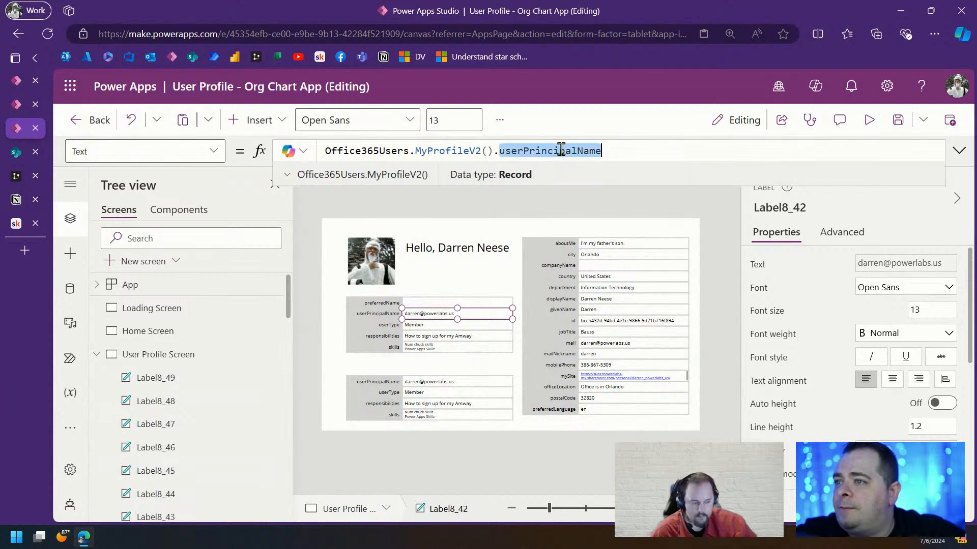
text(state)
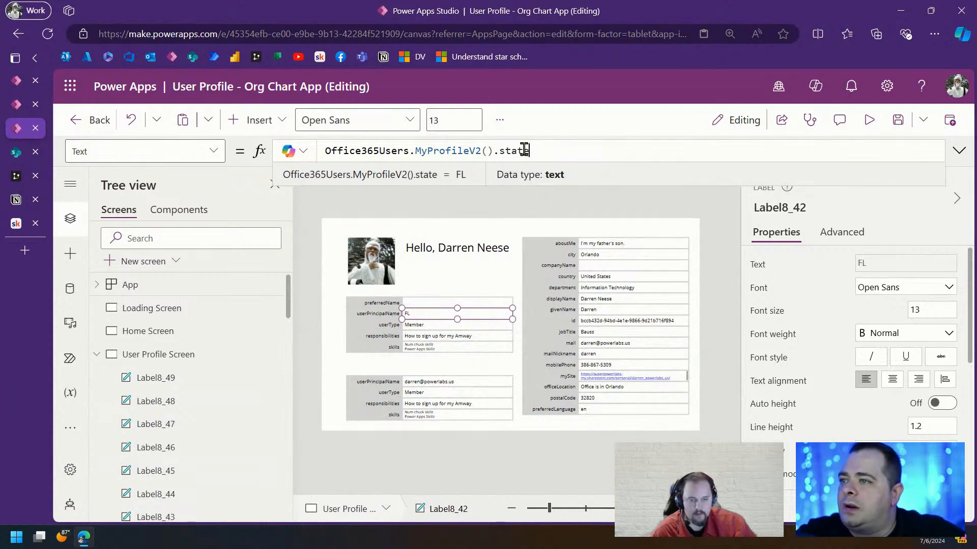
double_click(524, 150)
Rename the row's caption label from userPrincipalName to 'state'
click(392, 311)
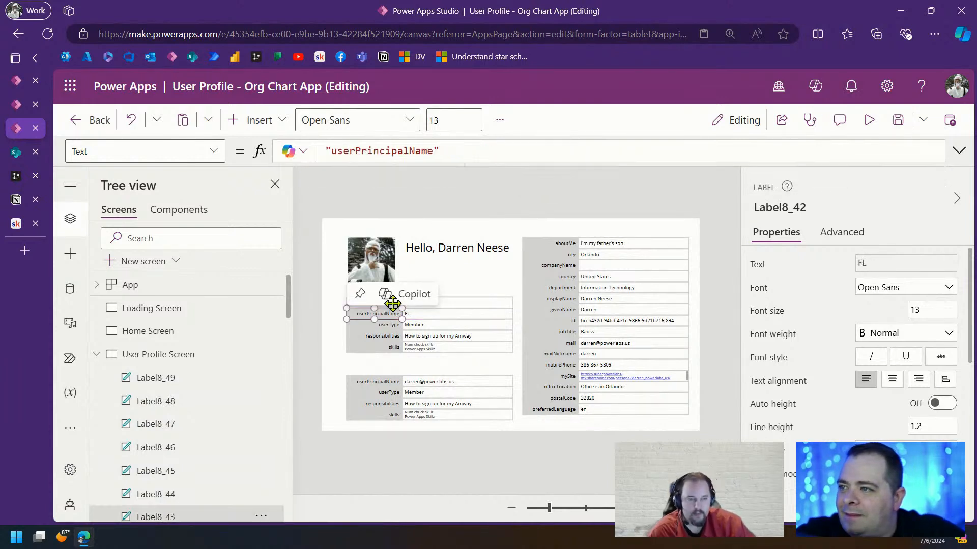
double_click(387, 151)
text(state)
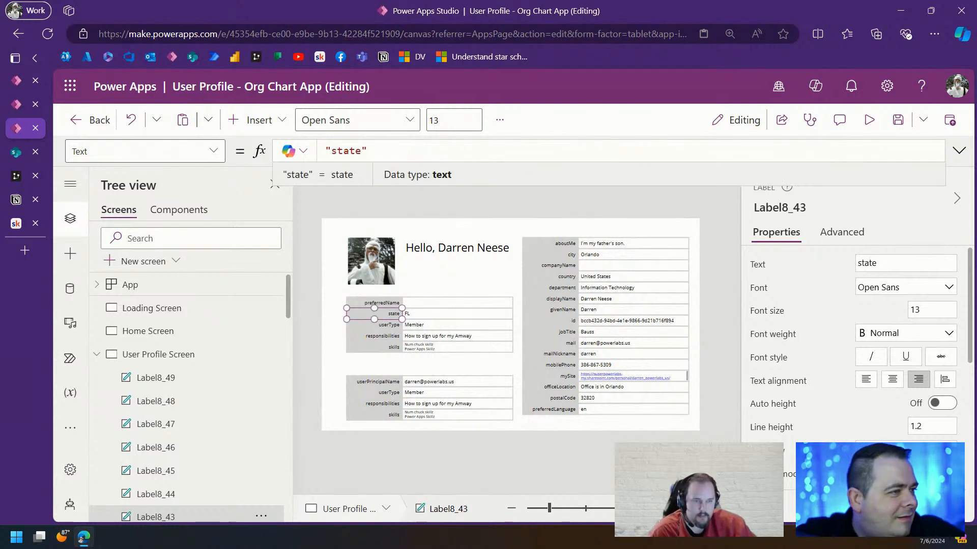
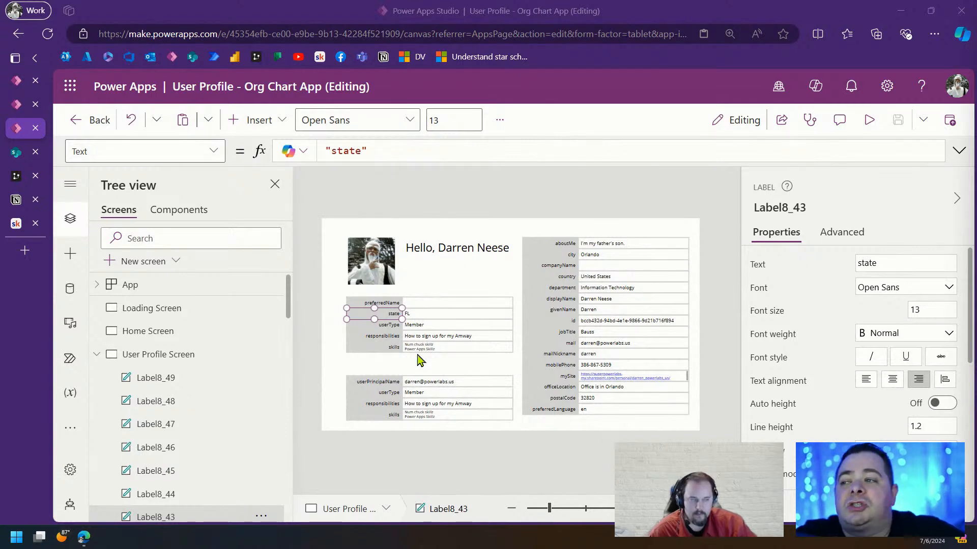
Rebind the userType row to streetAddress in both its value formula and caption
click(454, 325)
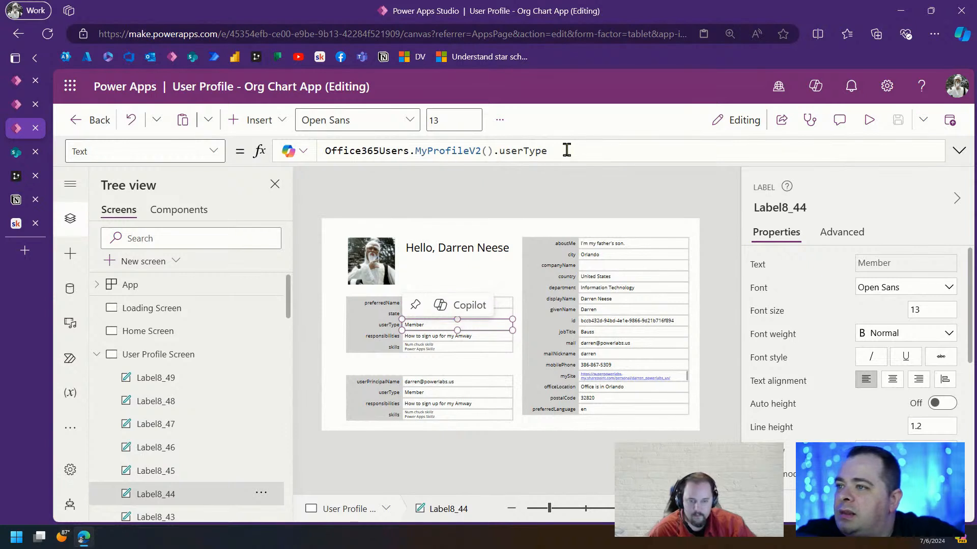
drag(563, 151, 493, 150)
text(streetAddress)
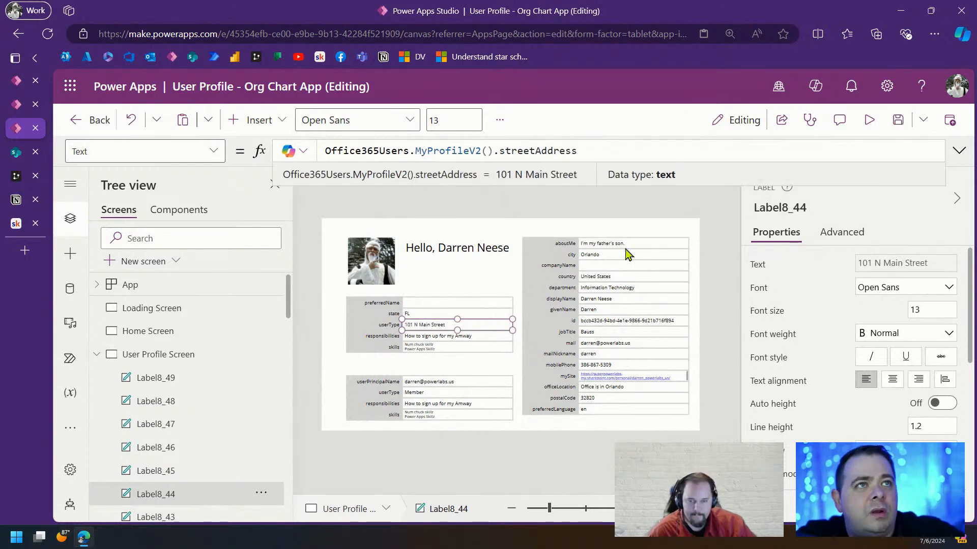
double_click(546, 151)
key(ctrl+c)
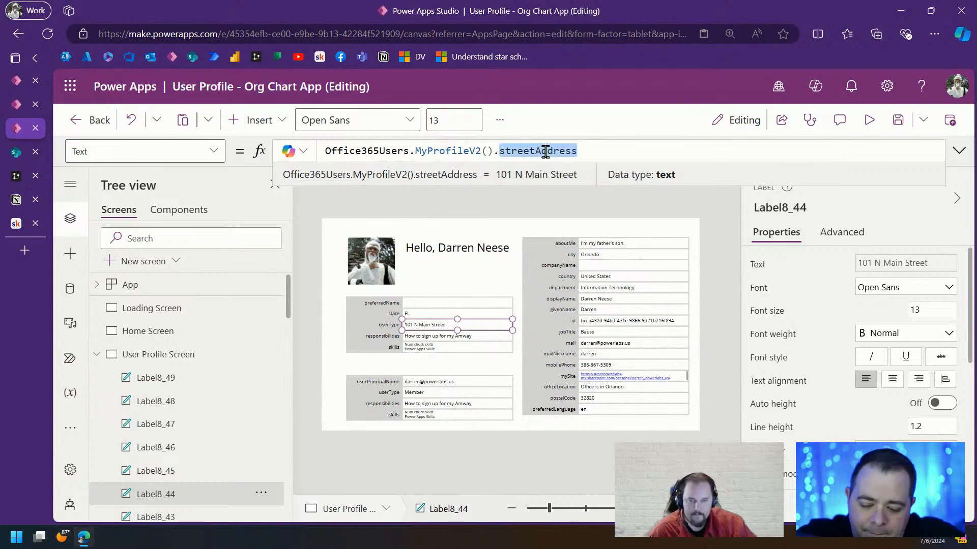
click(388, 329)
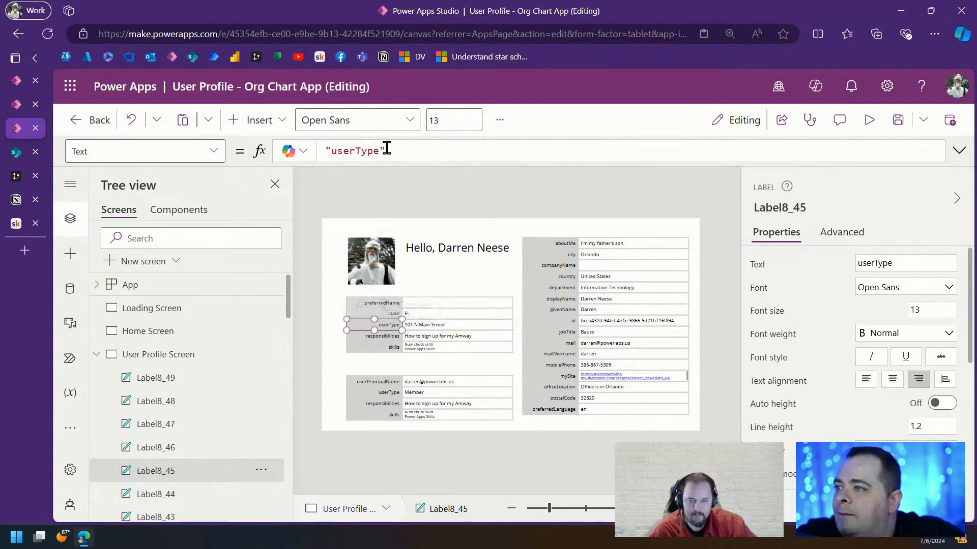
double_click(362, 149)
key(ctrl+v)
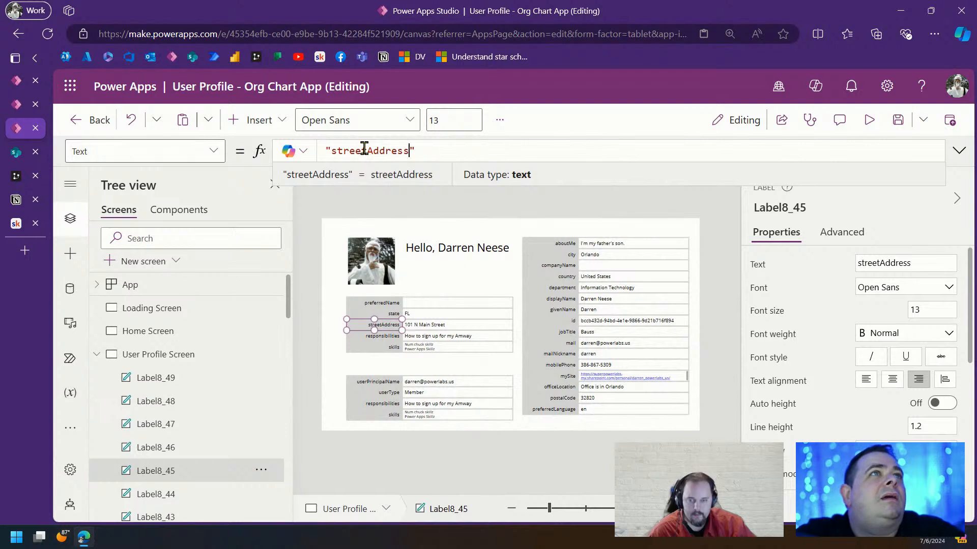
Replace the responsibilities Concat with MyProfileV2().surname and rename its caption to 'surname'
click(444, 336)
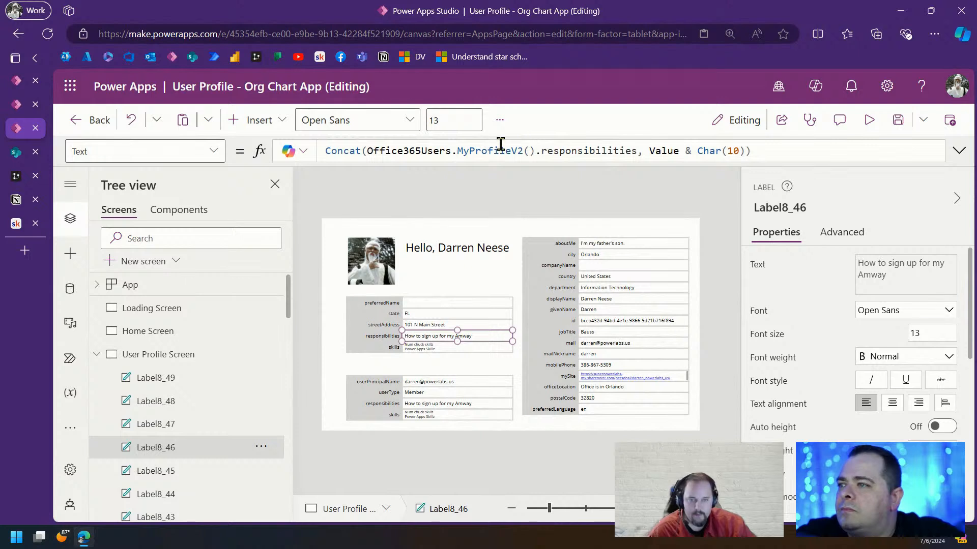
click(474, 325)
drag(602, 150, 315, 150)
key(ctrl+c)
click(478, 338)
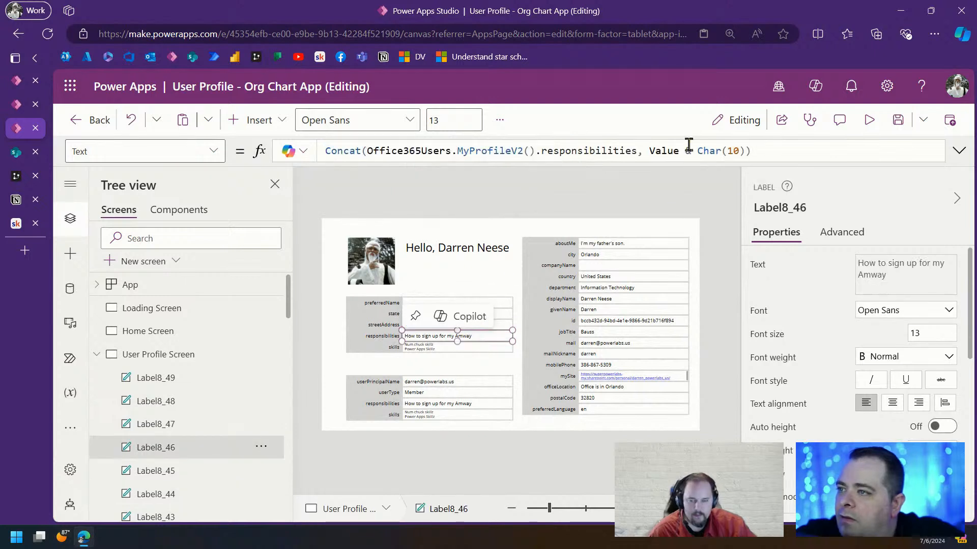
drag(751, 151, 305, 149)
key(ctrl+v)
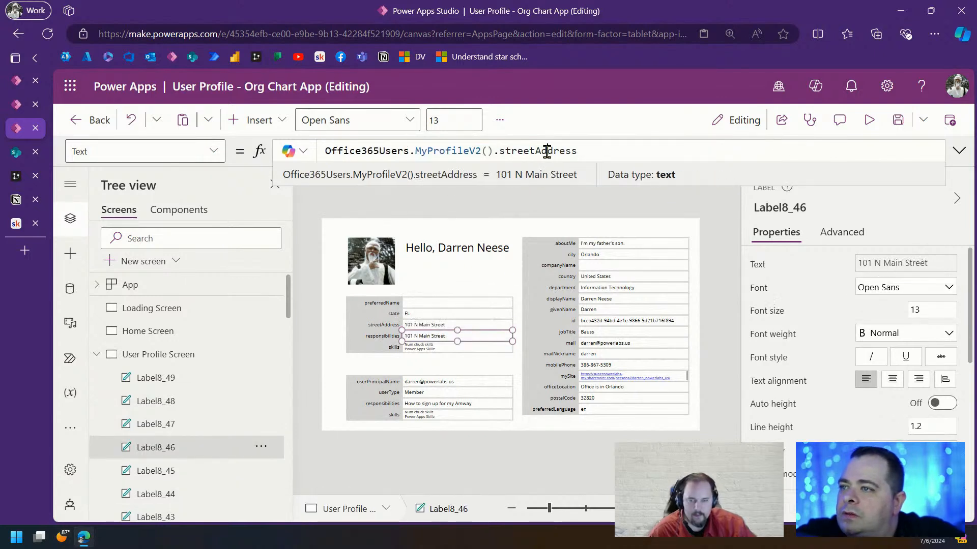
double_click(547, 151)
text(surname)
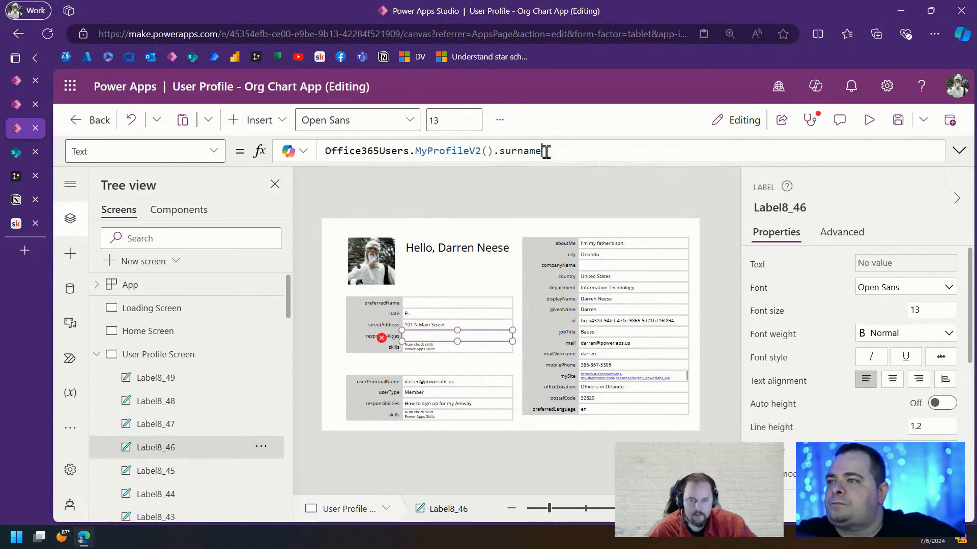
double_click(521, 150)
key(ctrl+c)
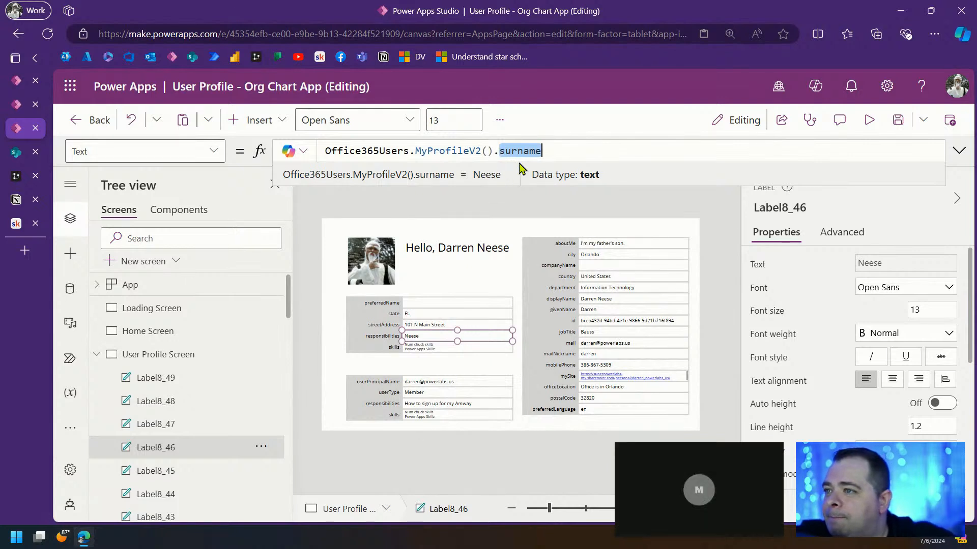
click(379, 340)
double_click(389, 150)
key(ctrl+v)
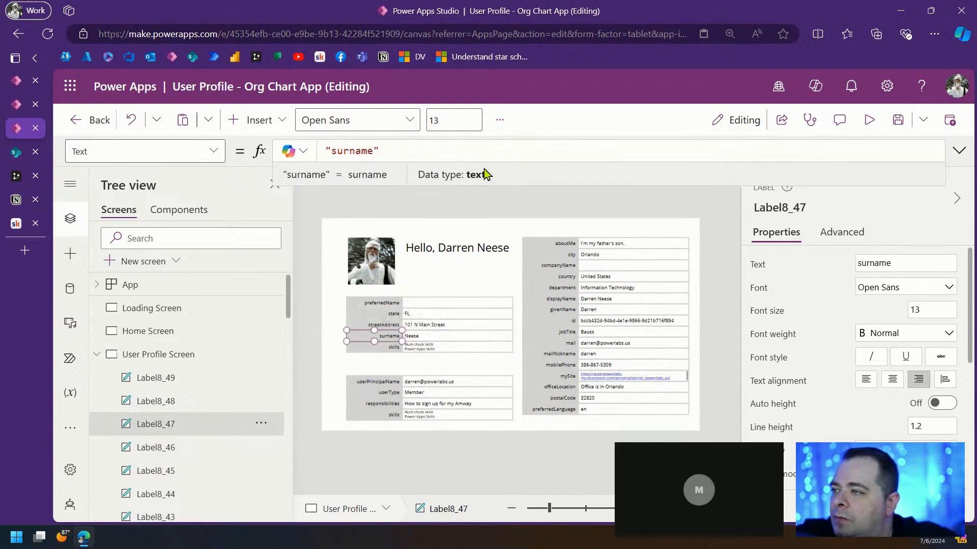
click(456, 350)
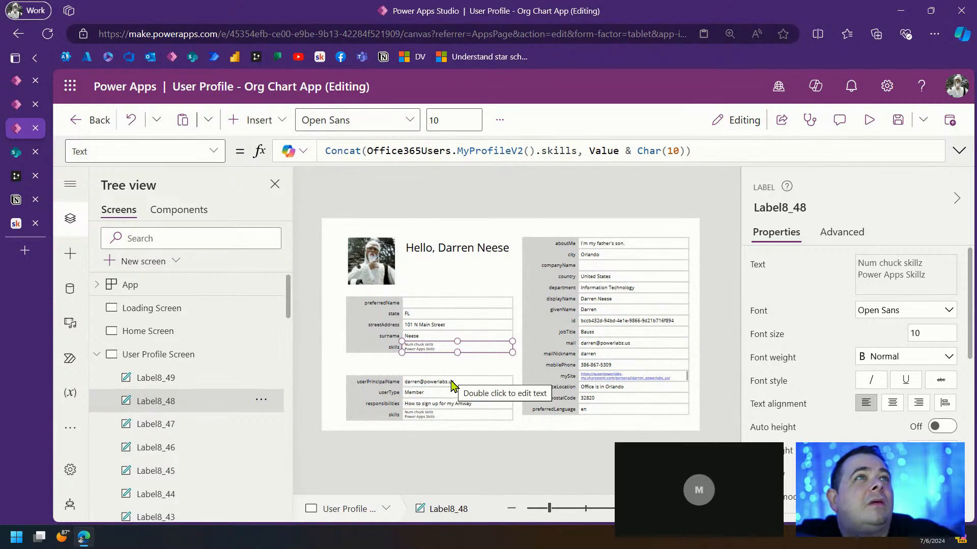
Delete the skills caption and value labels below surname, zooming in and out to check
drag(406, 352, 504, 362)
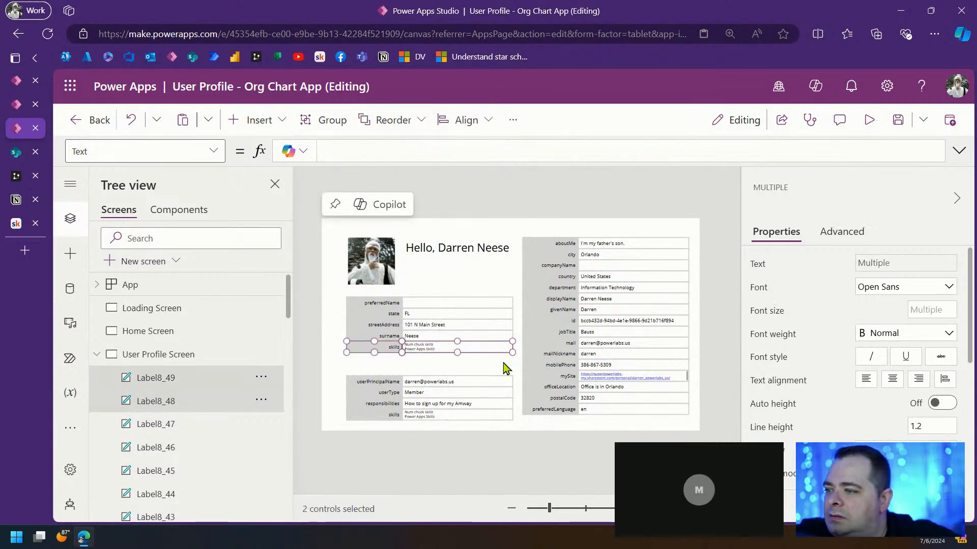
key(Delete)
click(586, 509)
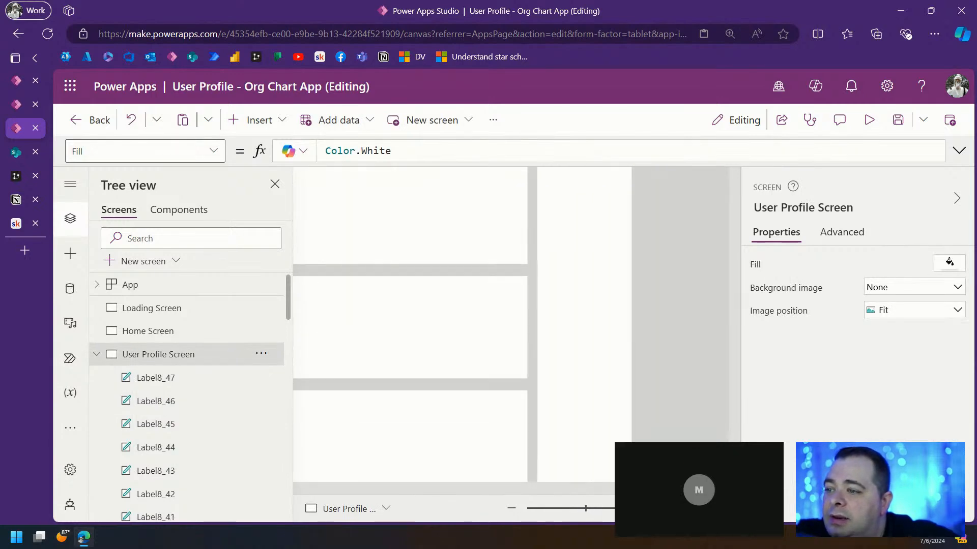
drag(527, 492, 435, 491)
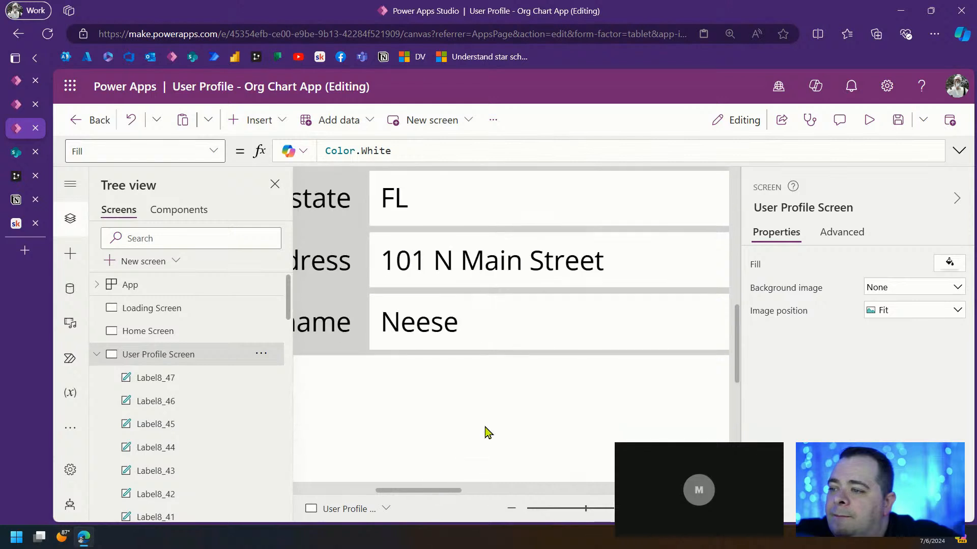
scroll(489, 431, down, 5)
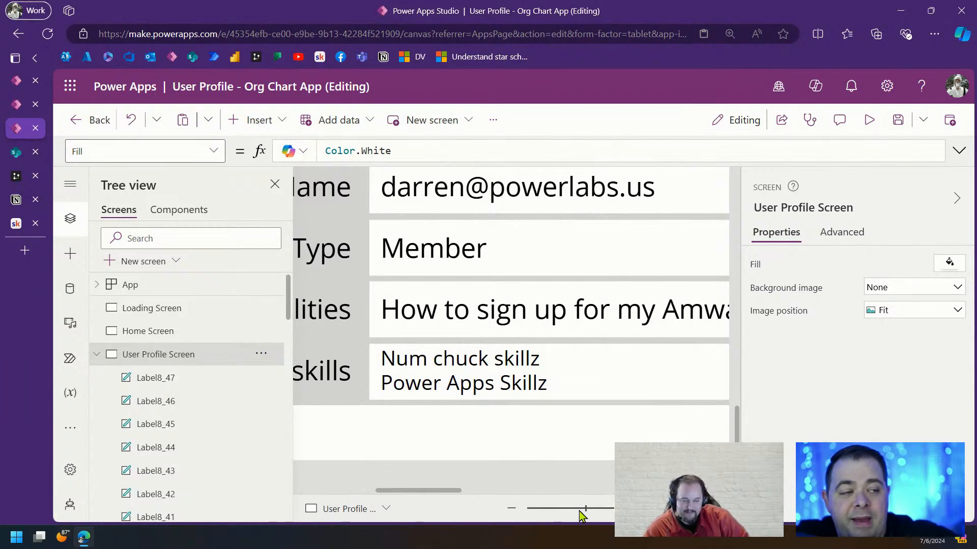
drag(585, 510, 556, 514)
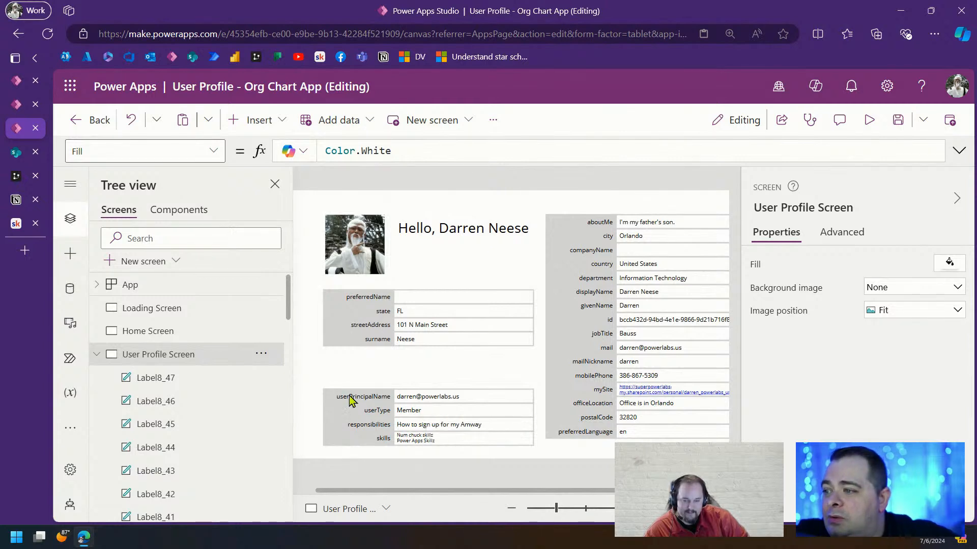
drag(322, 380, 486, 367)
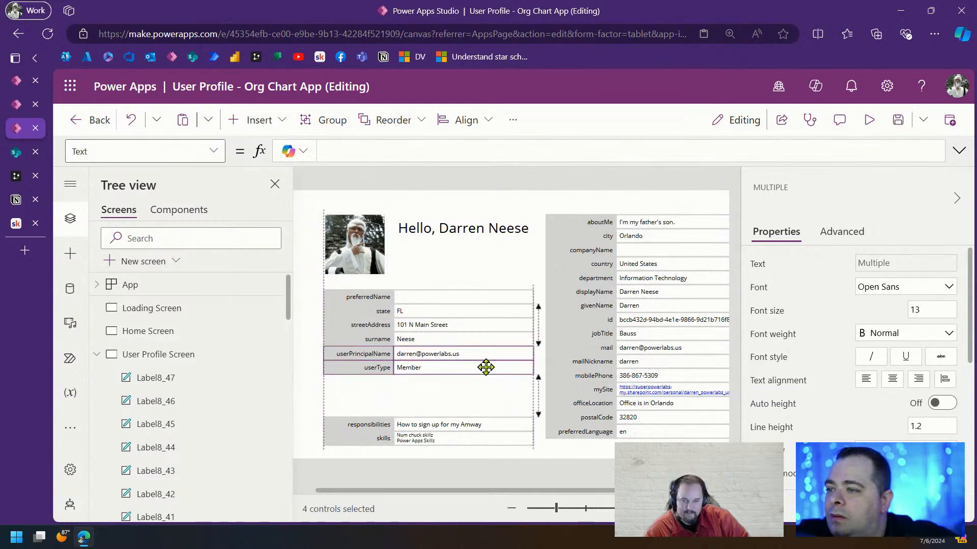
Gather the rows under surname and shrink the profile photo into the top-left corner
drag(376, 332, 314, 322)
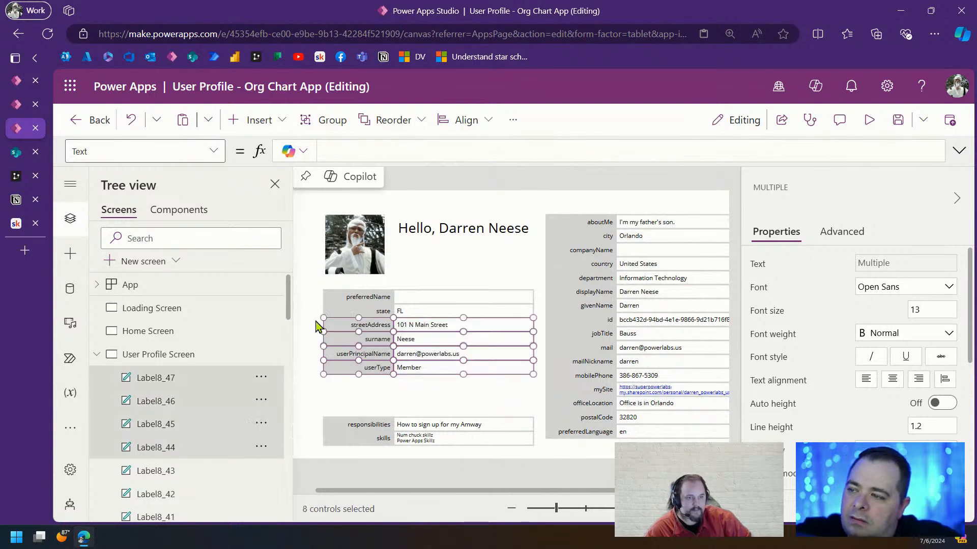
drag(534, 384, 316, 341)
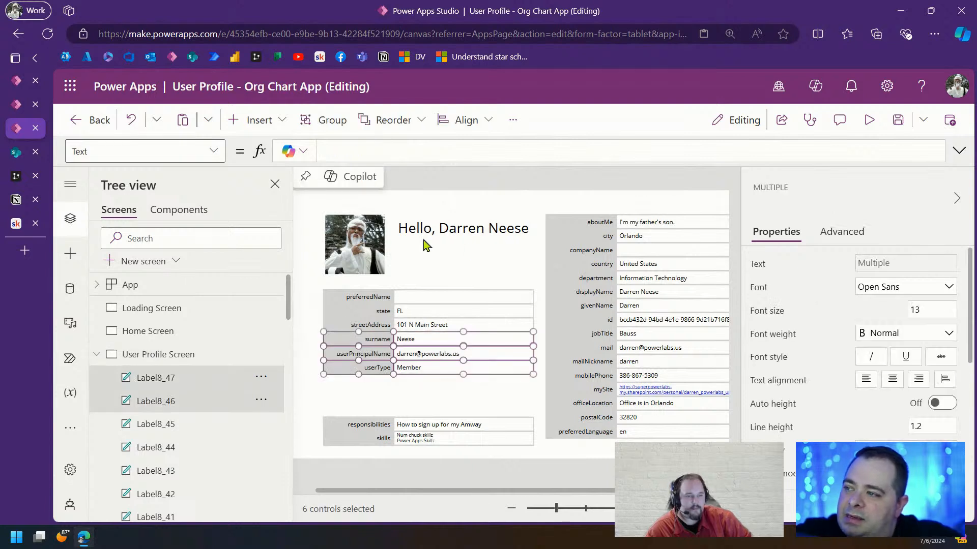
click(361, 245)
drag(361, 244, 289, 215)
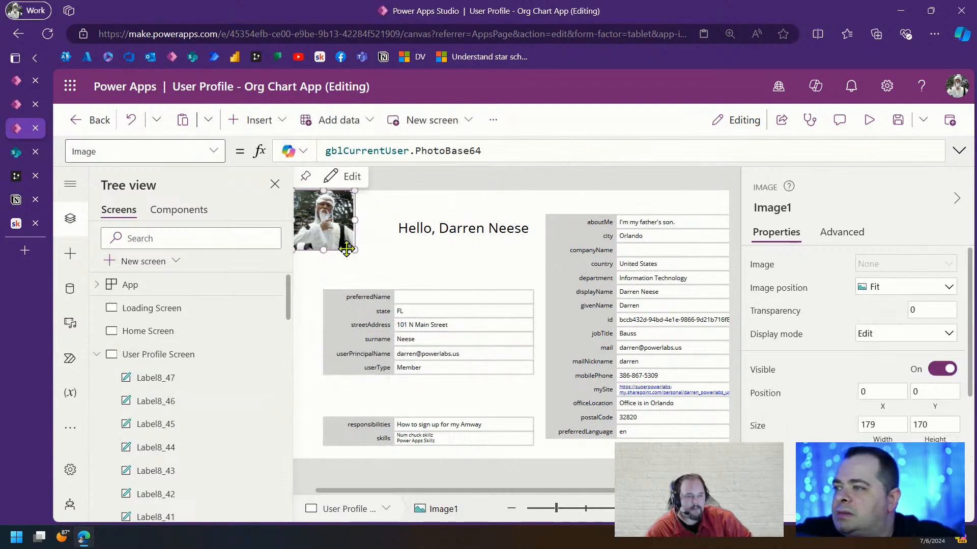
drag(355, 250, 324, 230)
Shift all form rows upward and move the responsibilities and skills rows lower
click(475, 234)
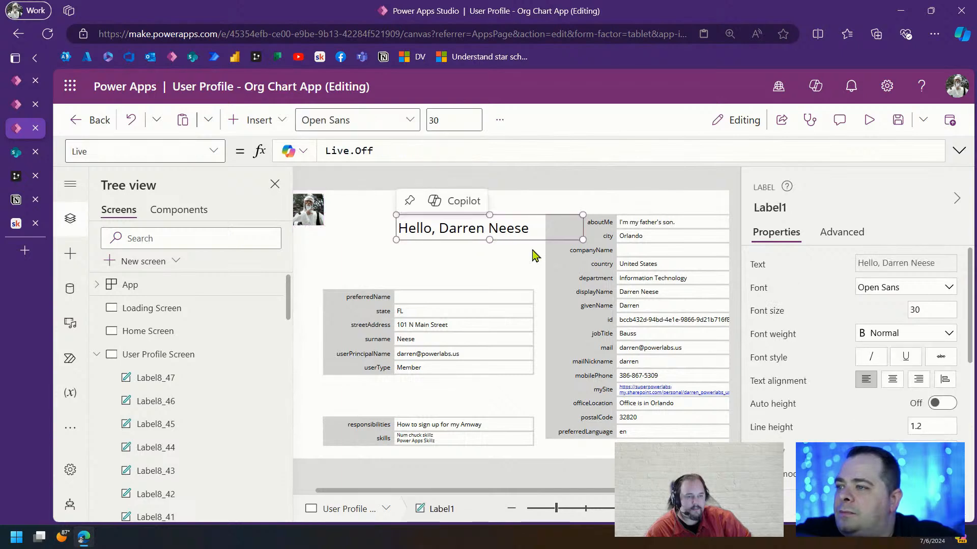
click(533, 255)
drag(316, 271, 538, 475)
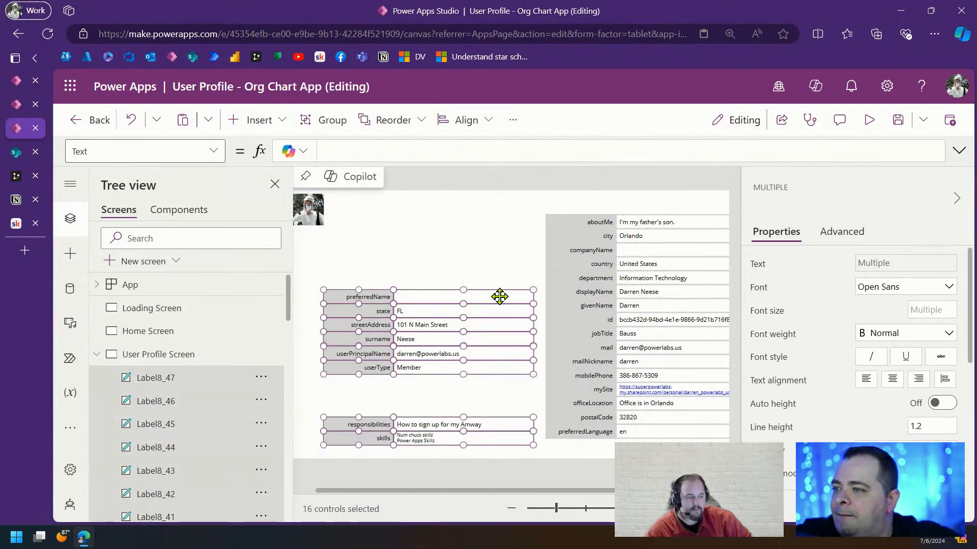
drag(500, 296, 505, 222)
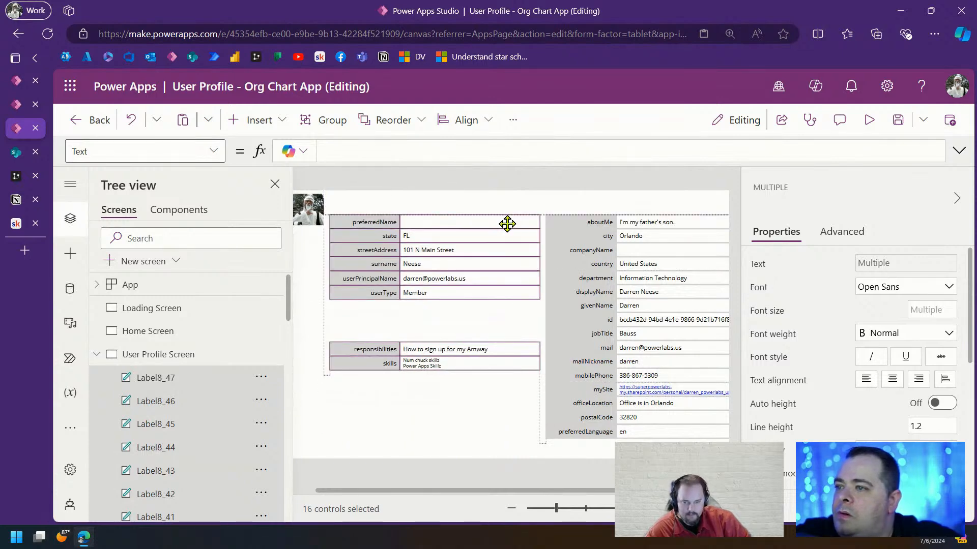
click(465, 431)
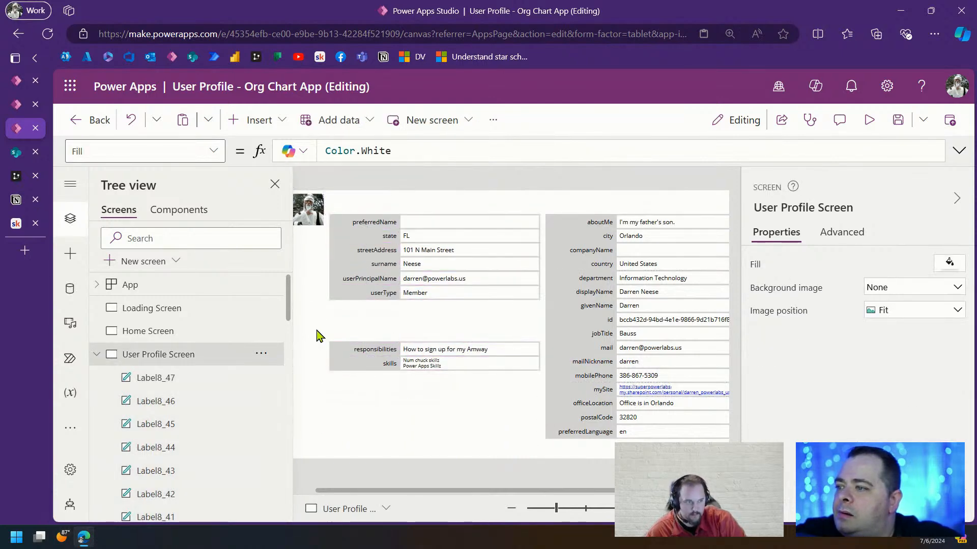
drag(315, 329, 540, 394)
drag(475, 361, 475, 388)
click(443, 325)
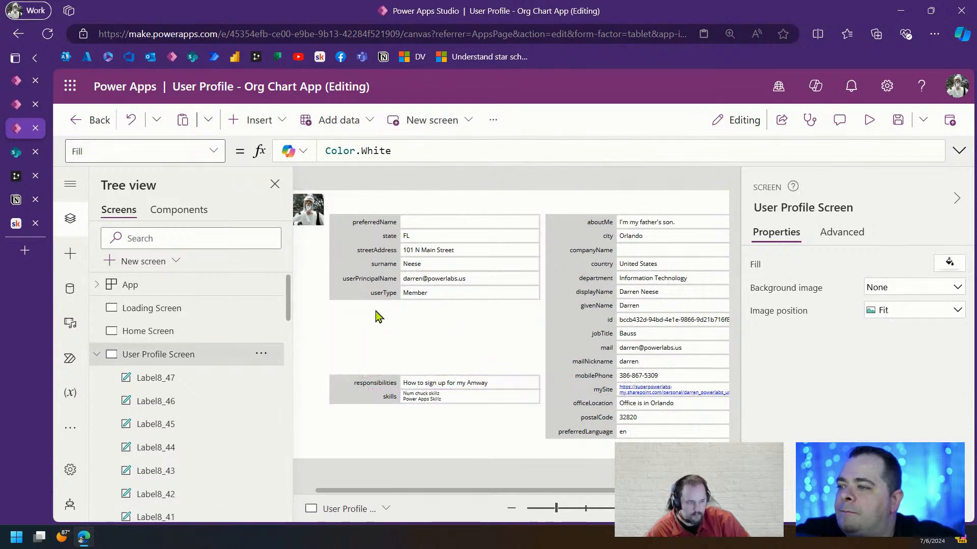
Duplicate the streetAddress-to-userType rows and place the copy below userType
drag(541, 300, 321, 255)
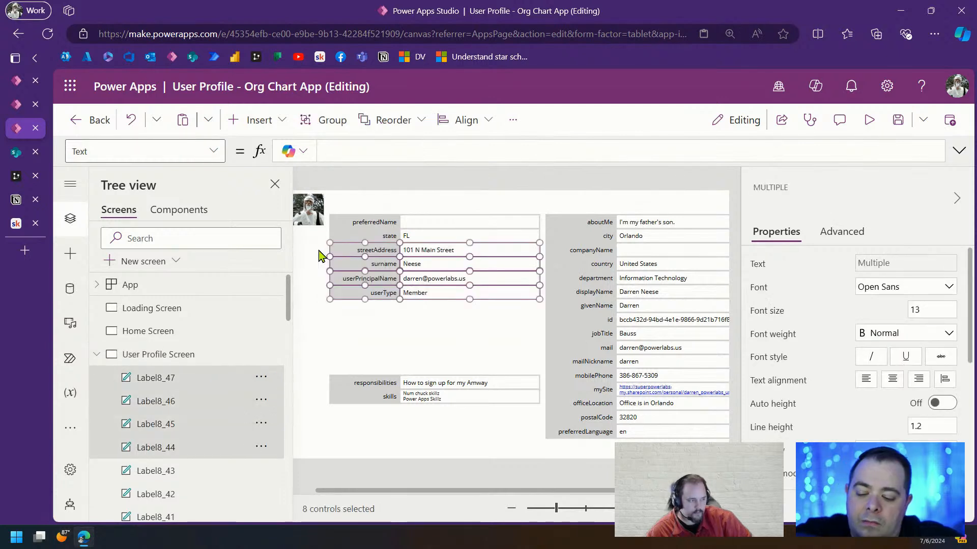
key(ctrl+c)
key(ctrl+v)
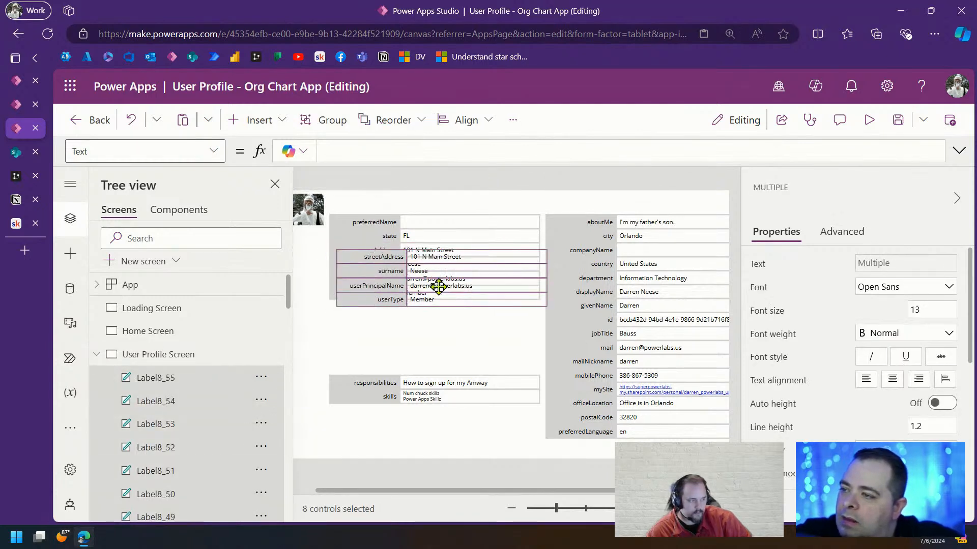
drag(436, 281, 432, 328)
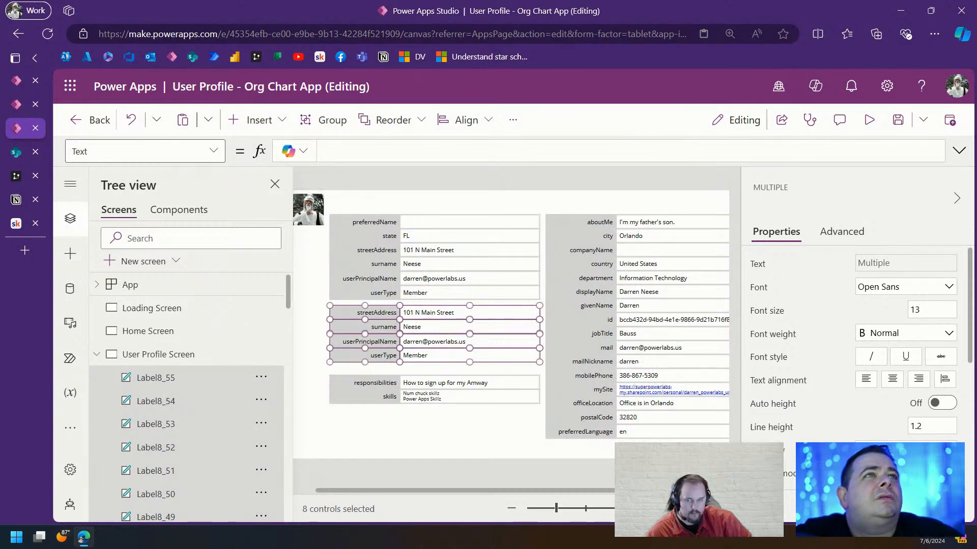
click(390, 434)
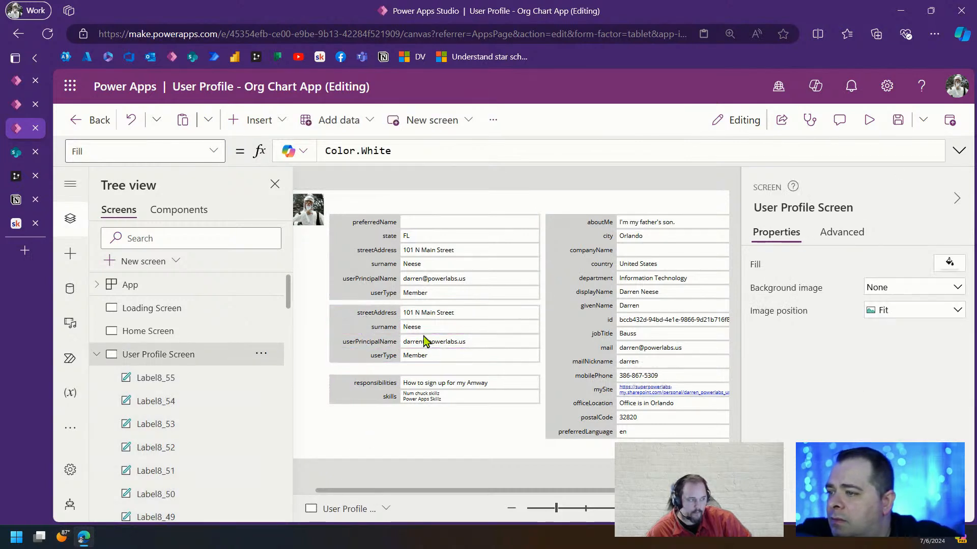
Change the first copied row to accountEnabled in both value formula and caption
click(438, 315)
double_click(530, 151)
text(acc)
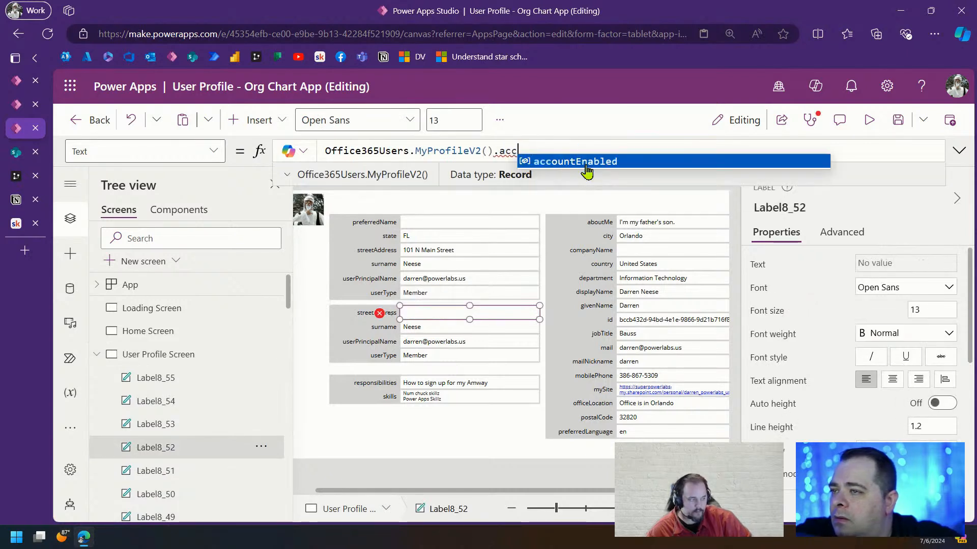
click(586, 164)
double_click(528, 151)
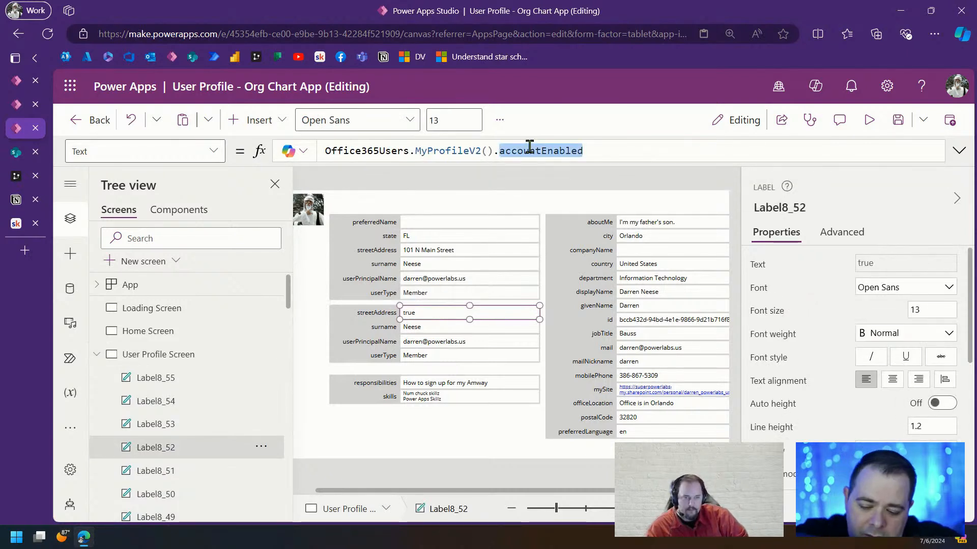
click(377, 313)
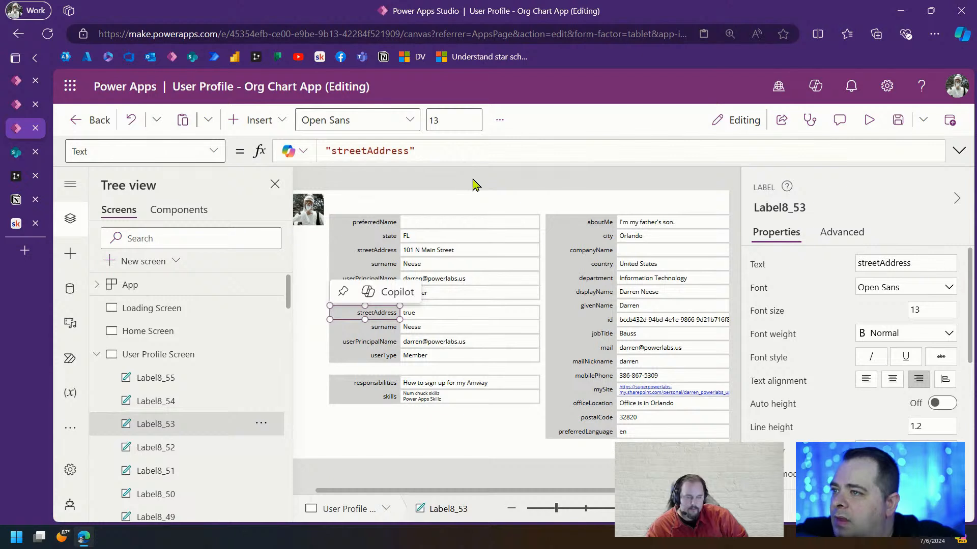
double_click(377, 151)
key(ctrl+v)
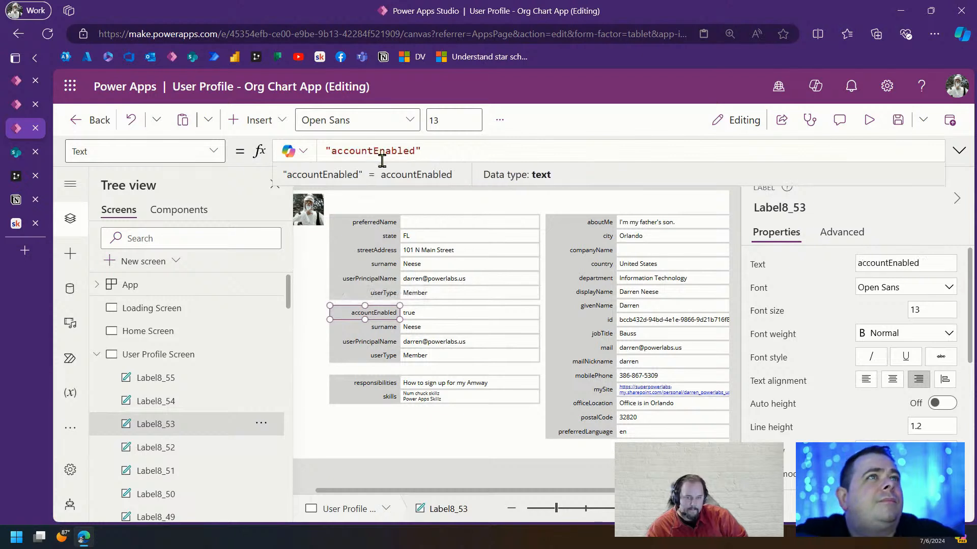
Change the second copied row to birthday in both value formula and caption
click(441, 331)
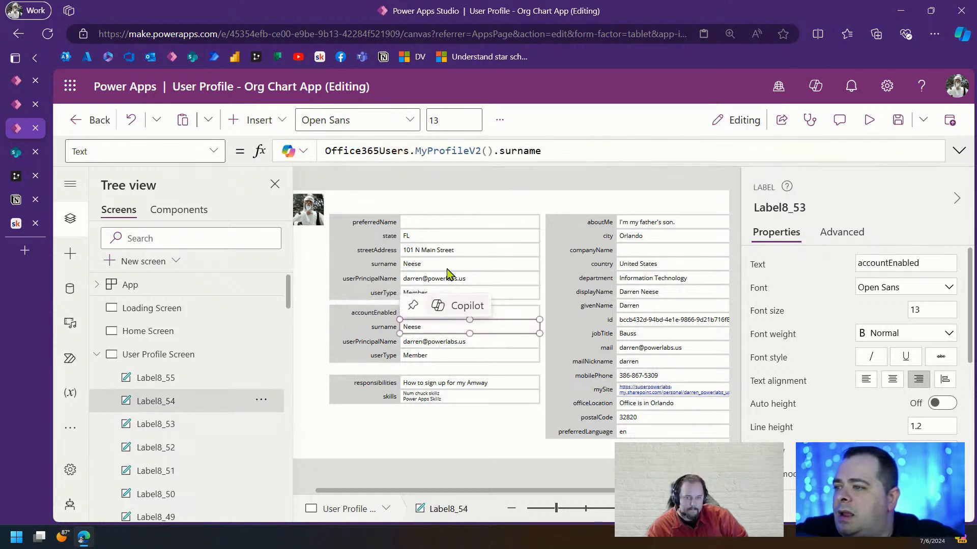
double_click(524, 150)
text(birthday)
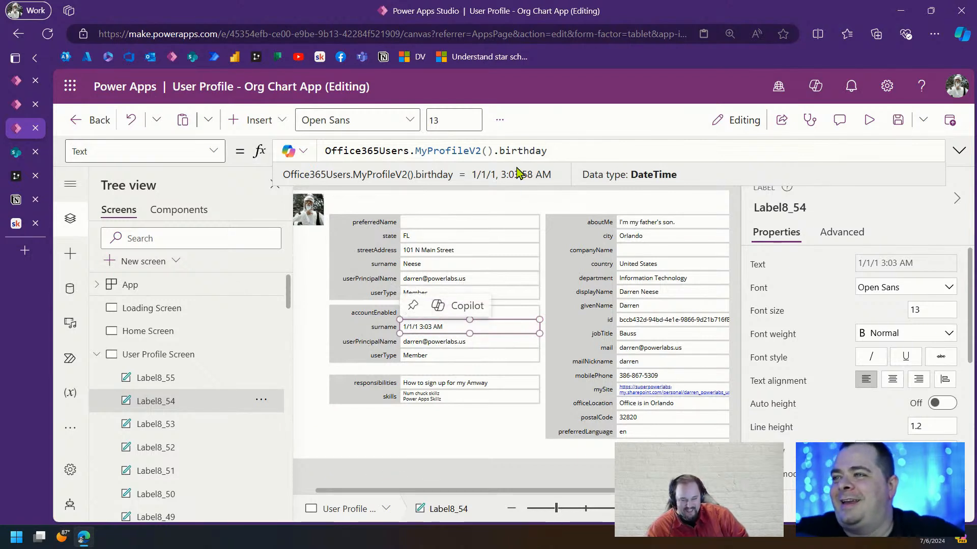
double_click(514, 151)
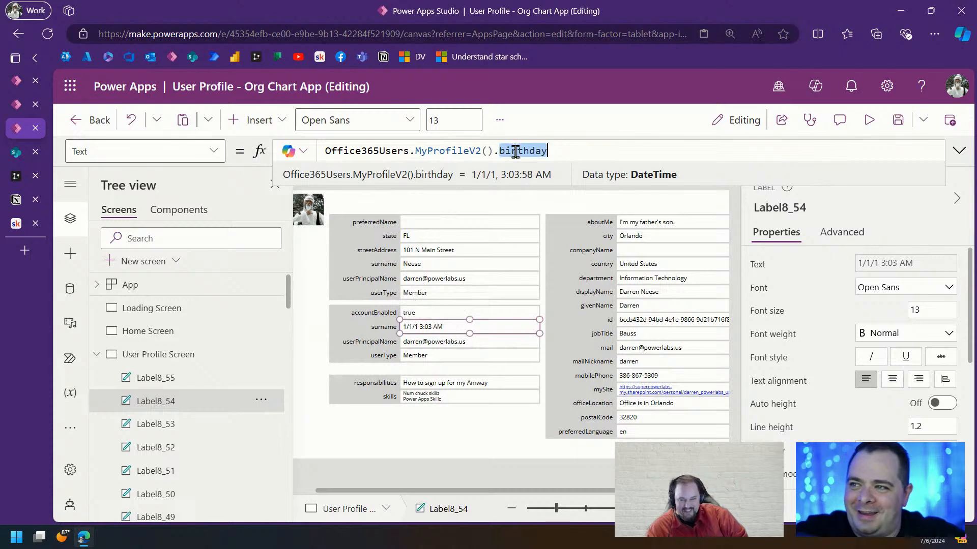
click(383, 328)
double_click(346, 151)
key(ctrl+v)
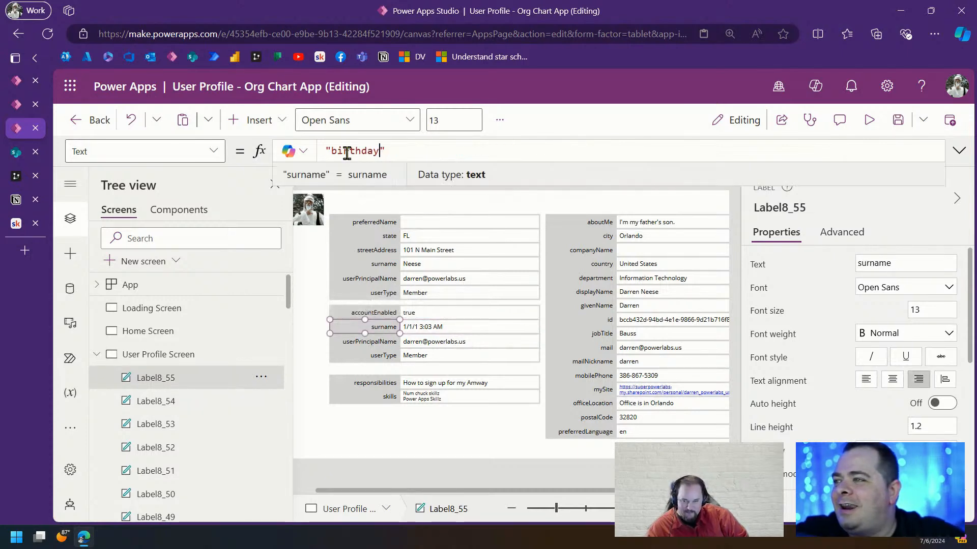
click(458, 436)
Try businessPhones on the third row, then copy the skills row's Concat formula
click(461, 342)
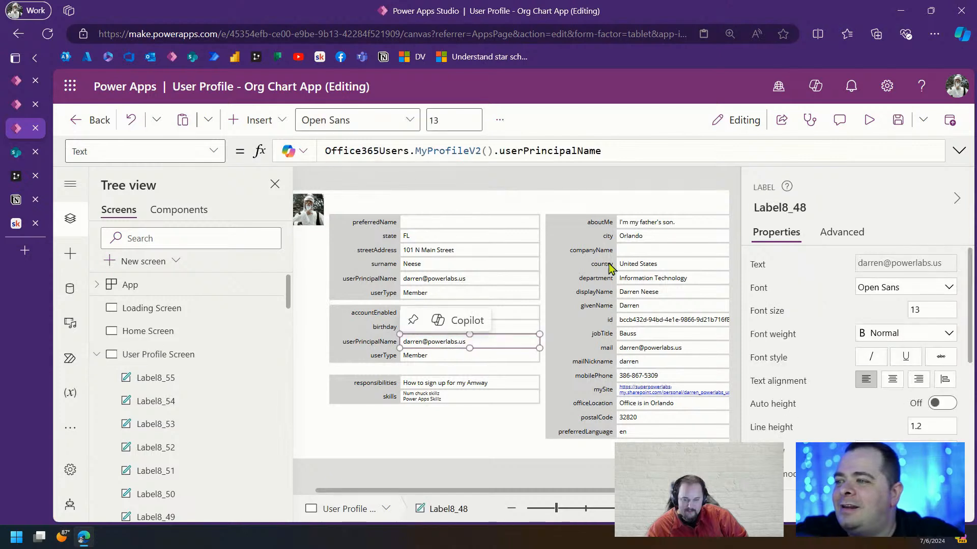
double_click(539, 152)
text(bu)
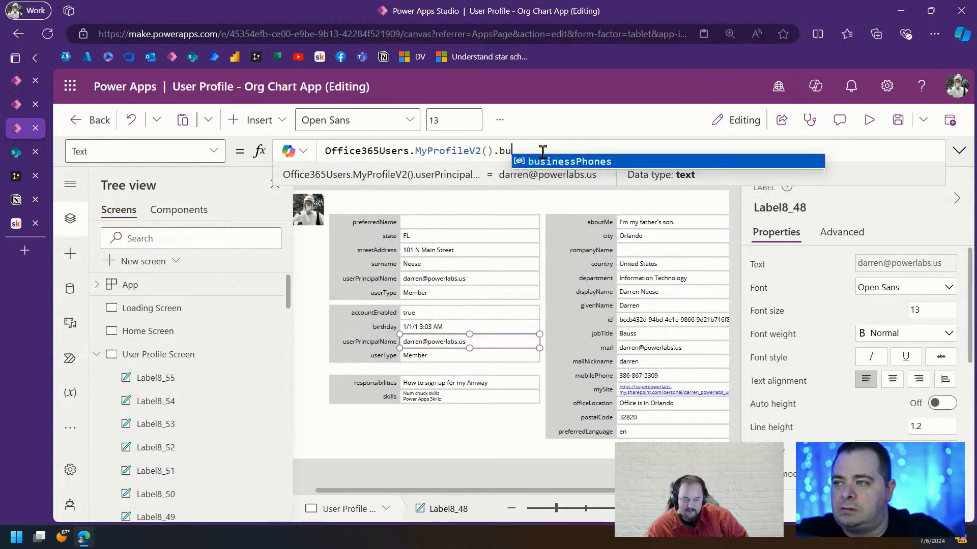
key(Tab)
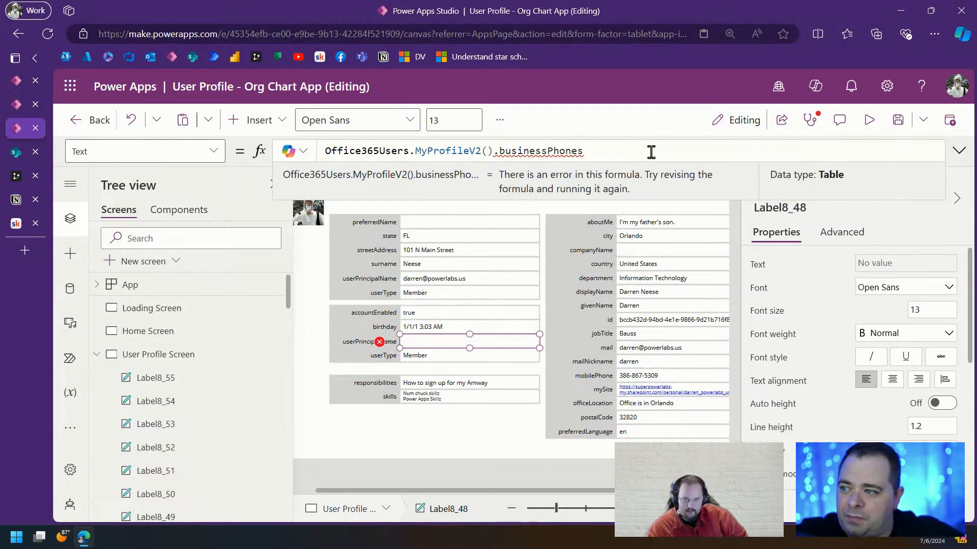
click(483, 395)
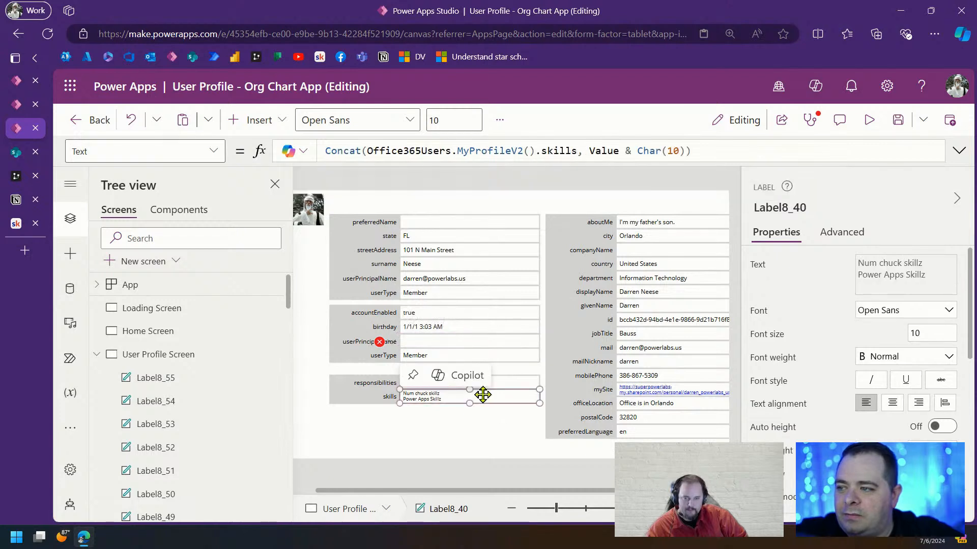
click(341, 151)
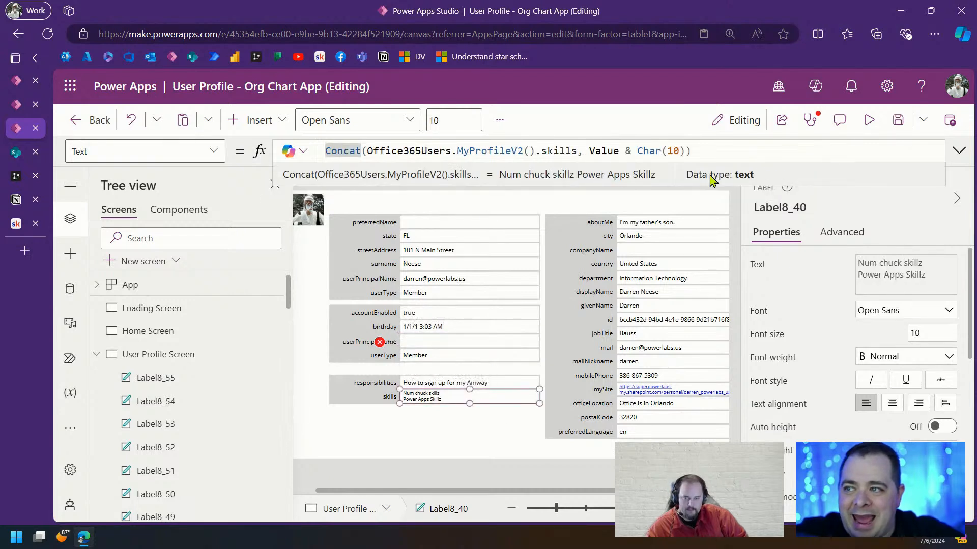
click(684, 150)
drag(684, 150, 316, 148)
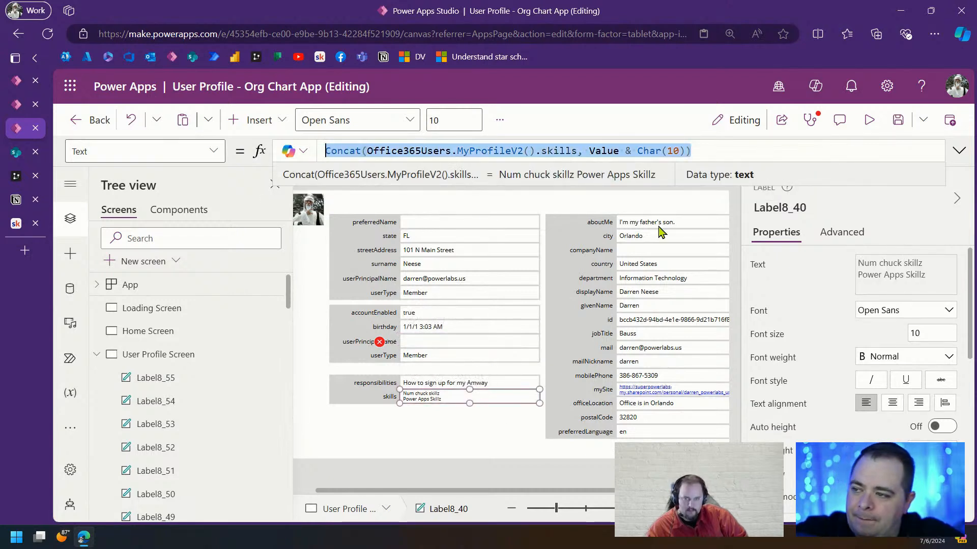
Make the third row a Concat over businessPhones and caption it 'businessPhones'
click(479, 342)
drag(636, 152, 320, 153)
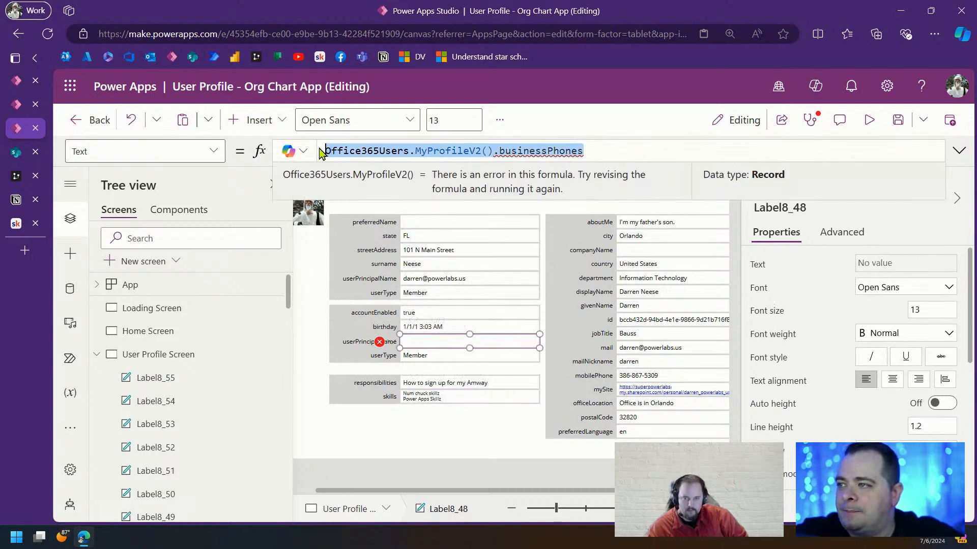
key(ctrl+v)
double_click(553, 152)
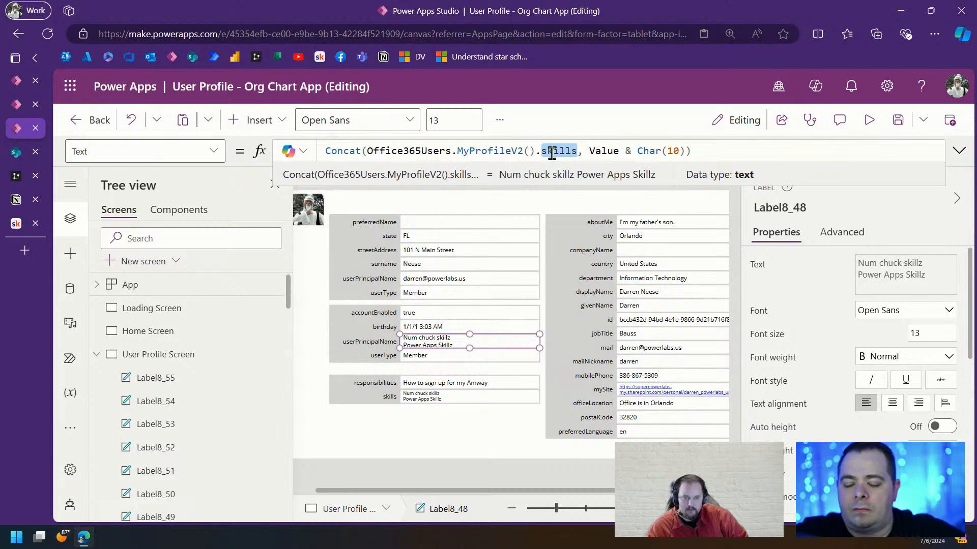
text(businessPhones)
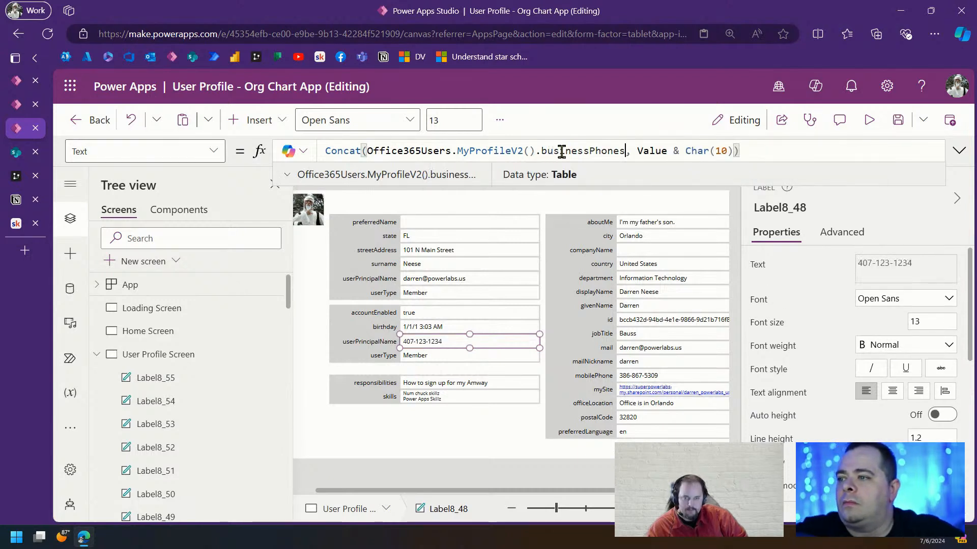
double_click(561, 152)
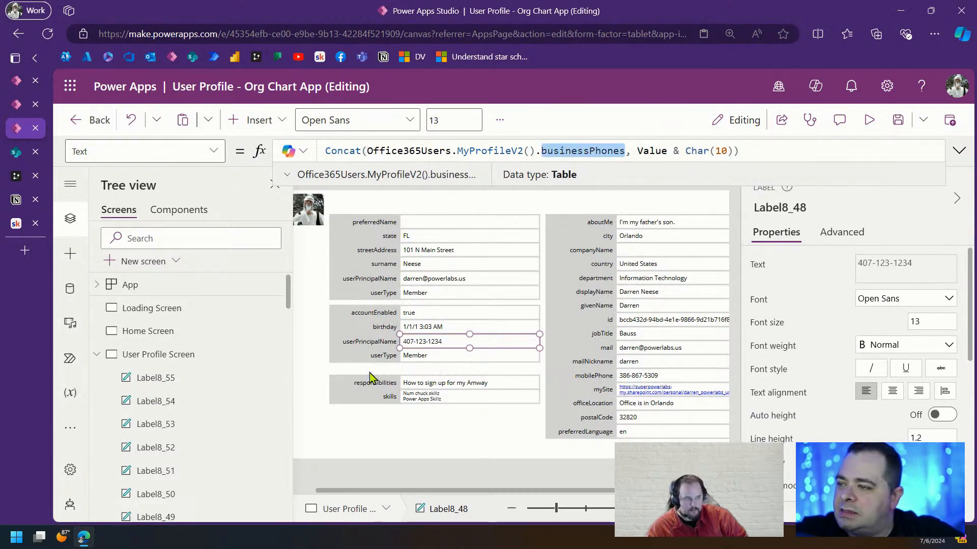
click(378, 346)
double_click(388, 151)
key(ctrl+v)
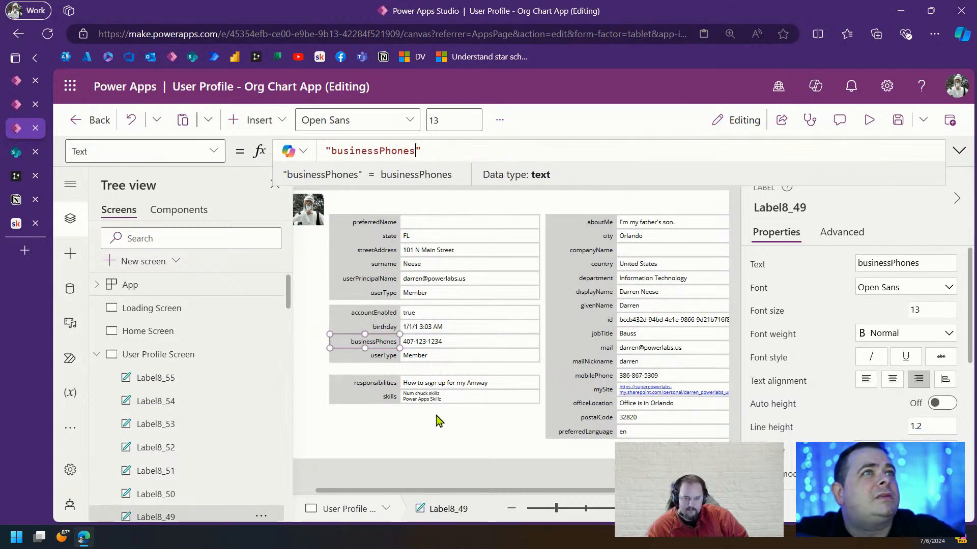
Change the fourth copied row to hireDate in both value formula and caption
click(461, 357)
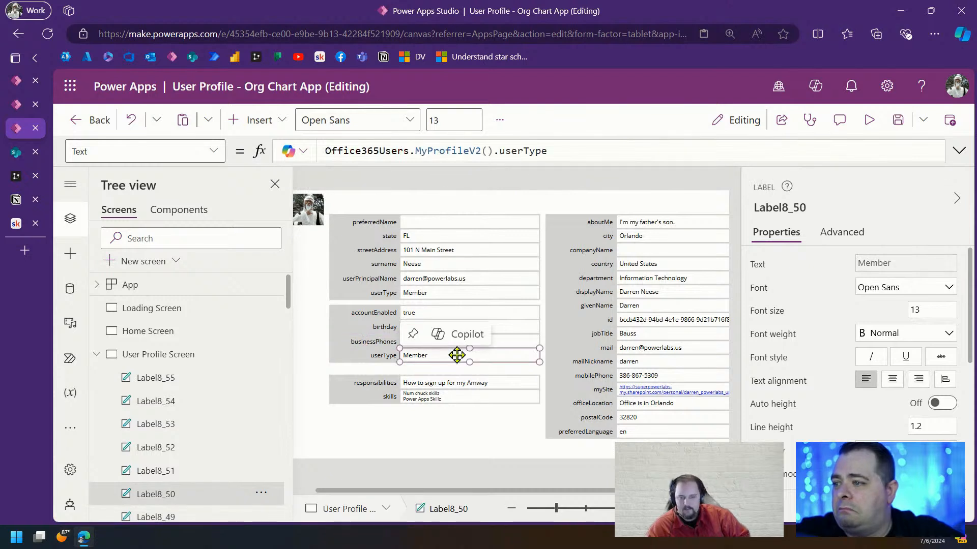
double_click(528, 147)
text(hir)
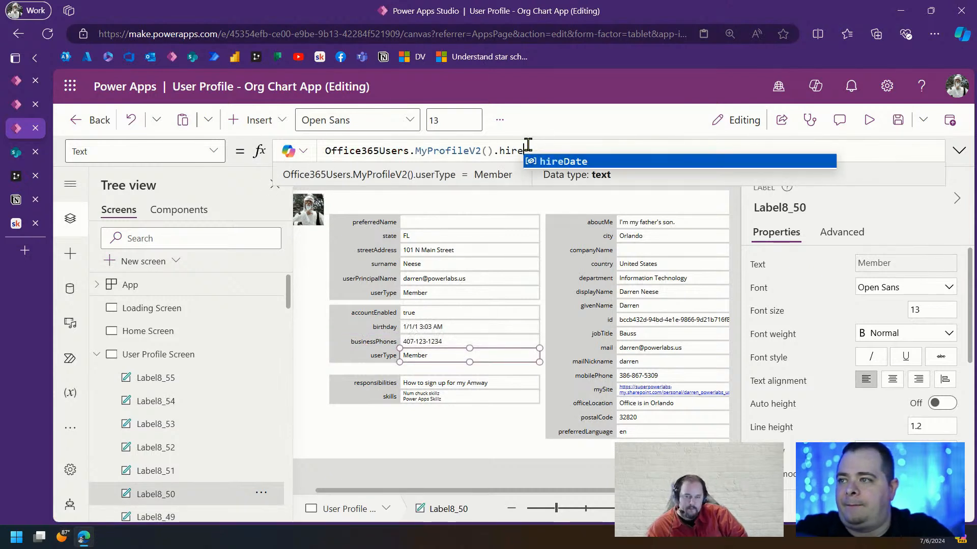
key(Tab)
double_click(528, 149)
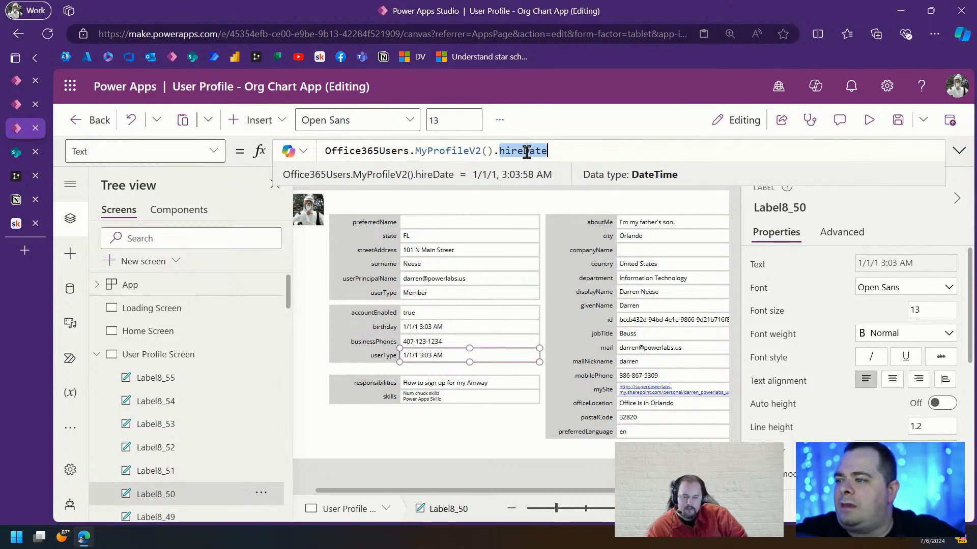
click(383, 355)
double_click(368, 150)
key(ctrl+v)
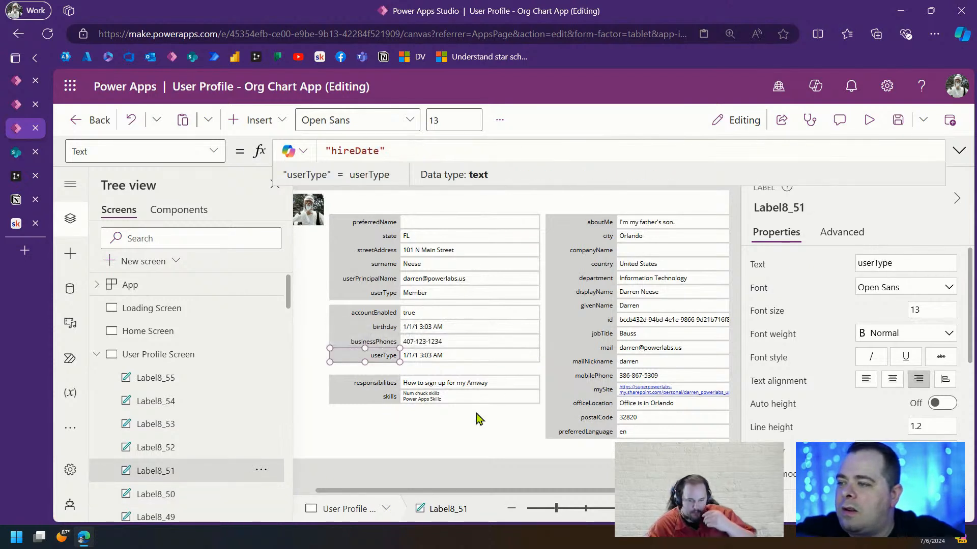
click(479, 438)
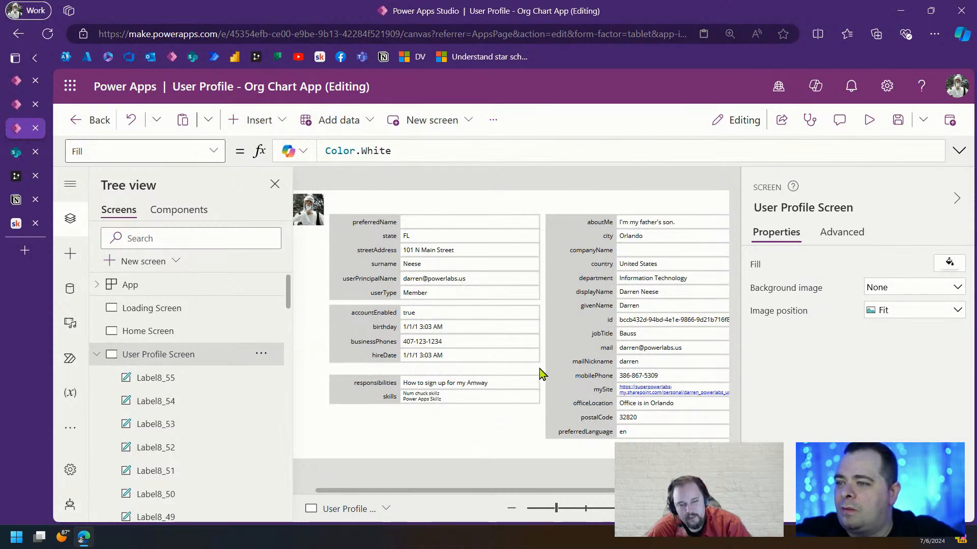
Drag the eight accountEnabled–hireDate labels up directly beneath the userType row
drag(542, 374, 319, 304)
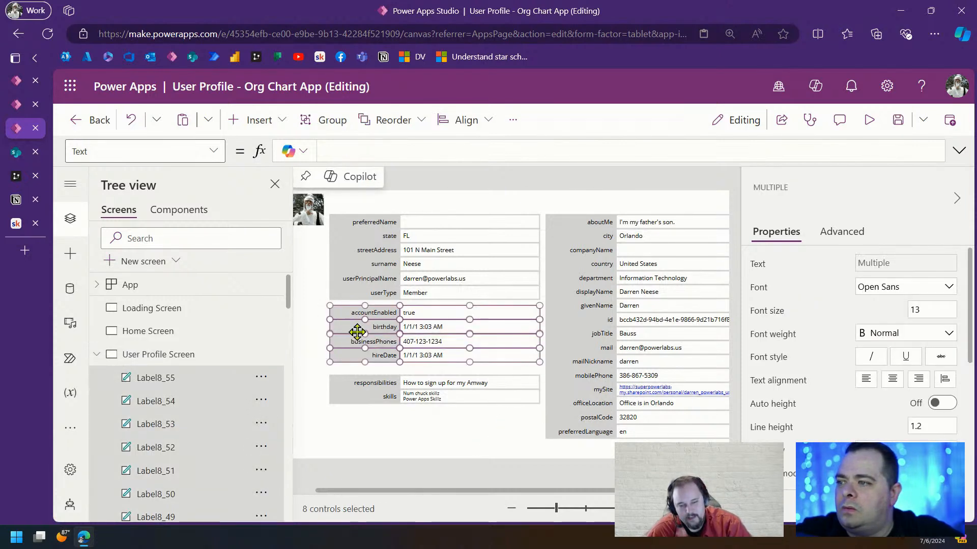
drag(386, 342, 385, 335)
click(469, 428)
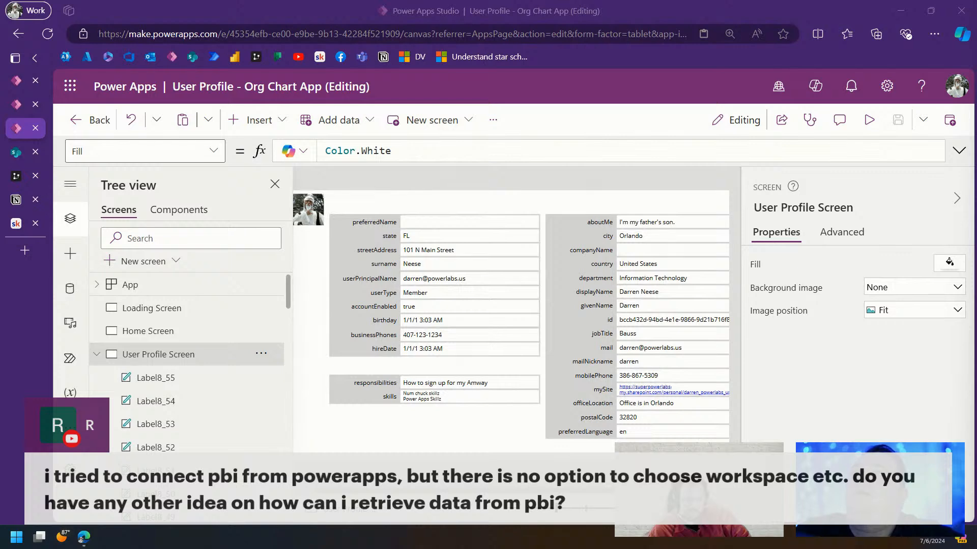
drag(0, 188, 662, 190)
Remove the stray first line, append the pasted workspace follow-up, and submit the question
double_click(664, 189)
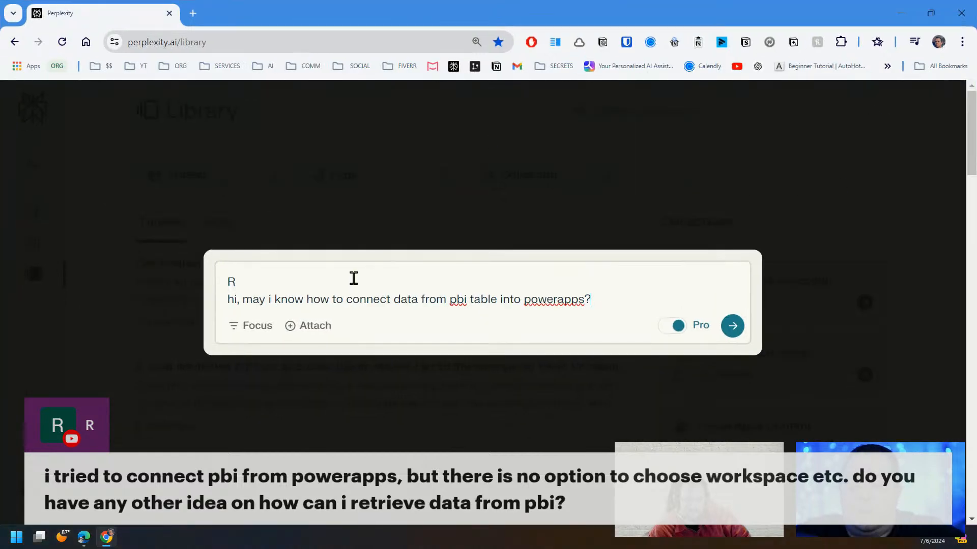
click(218, 279)
key(Delete)
key(Delete)
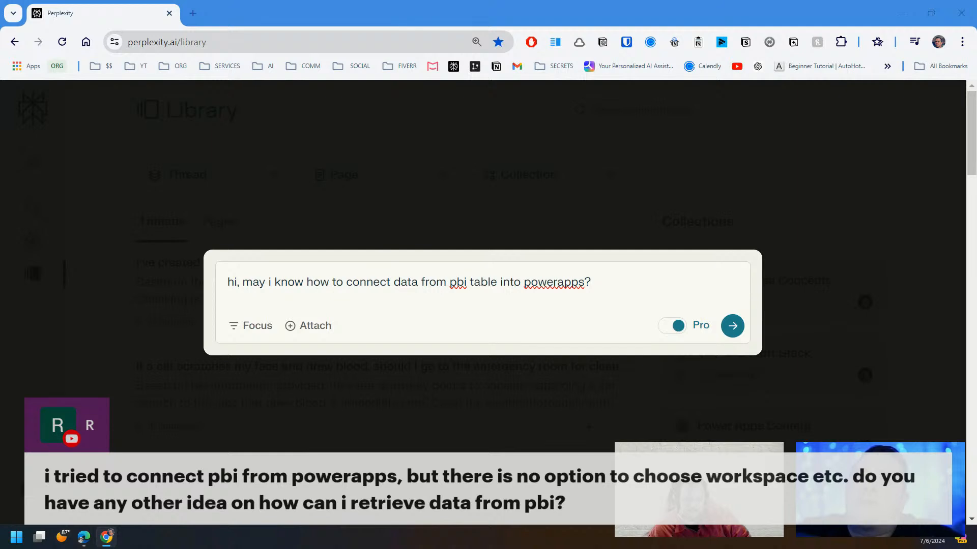
click(587, 299)
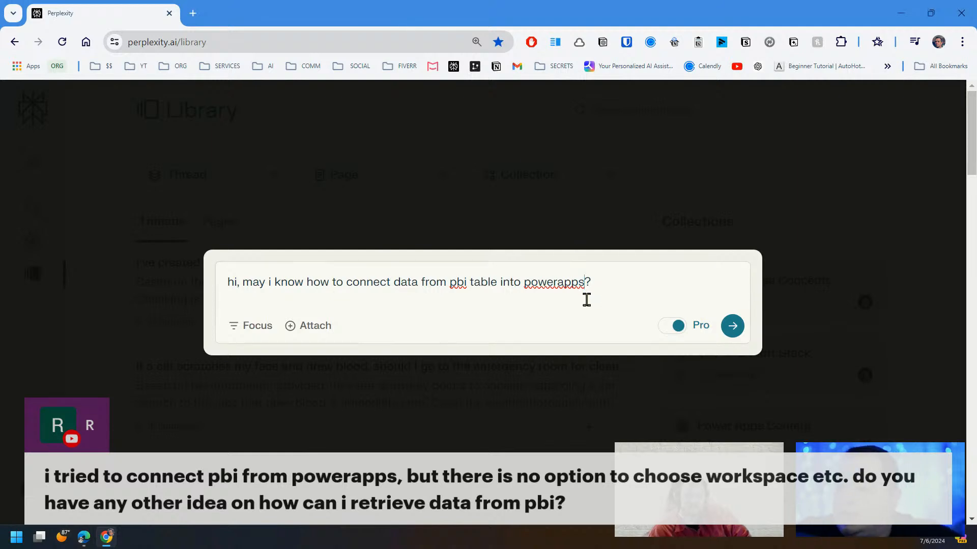
click(601, 283)
key(shift+Return)
text(i tried to connect pbi from powerapps, but there is no option to choose workspace etc. do you have any other idea on how can i retrieve data from pbi?)
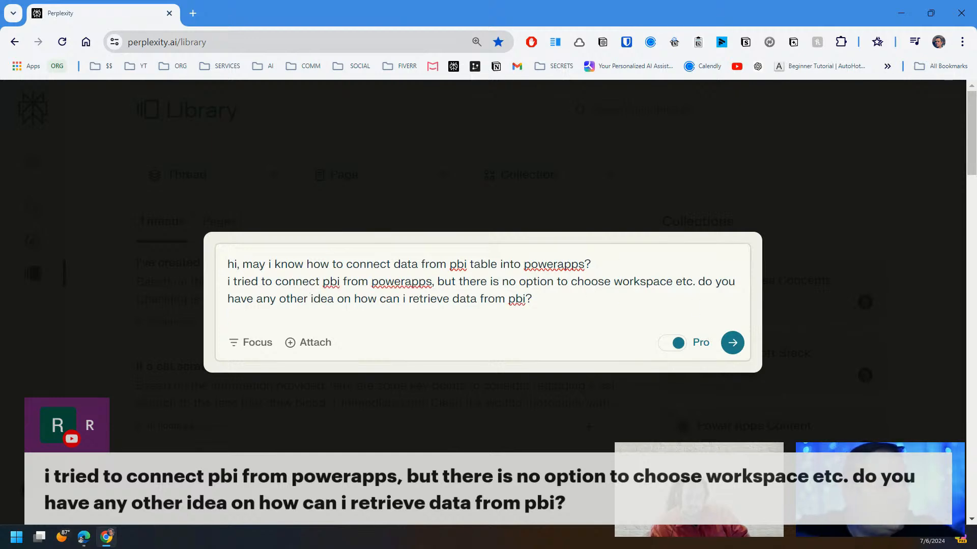
click(732, 347)
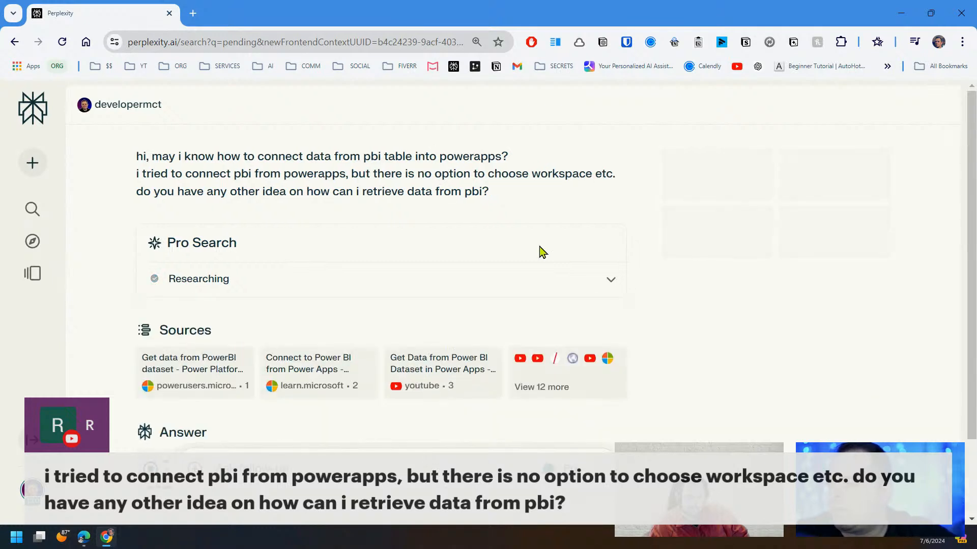
Review the answer, then set the Power BI thread to Shareable and copy its link
scroll(519, 243, down, 2)
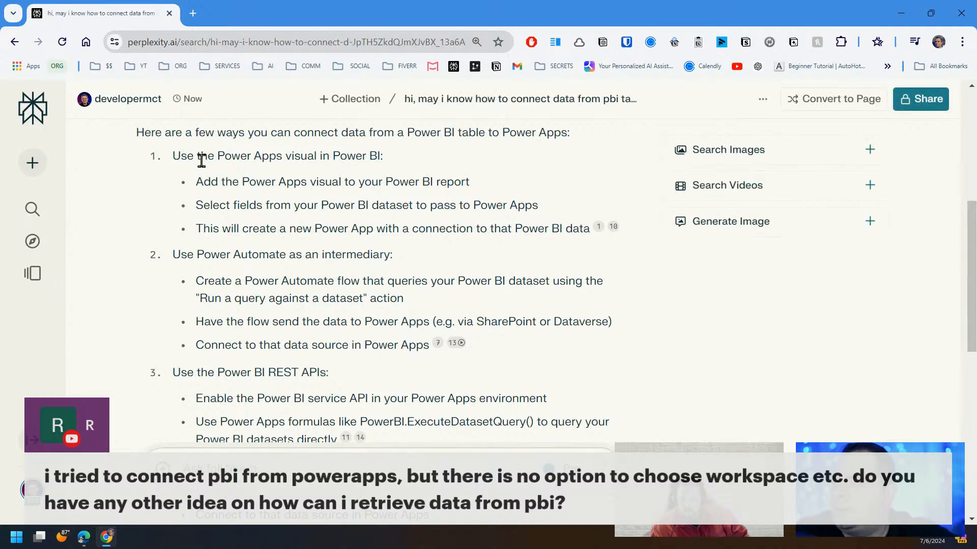
drag(226, 155, 345, 154)
click(199, 181)
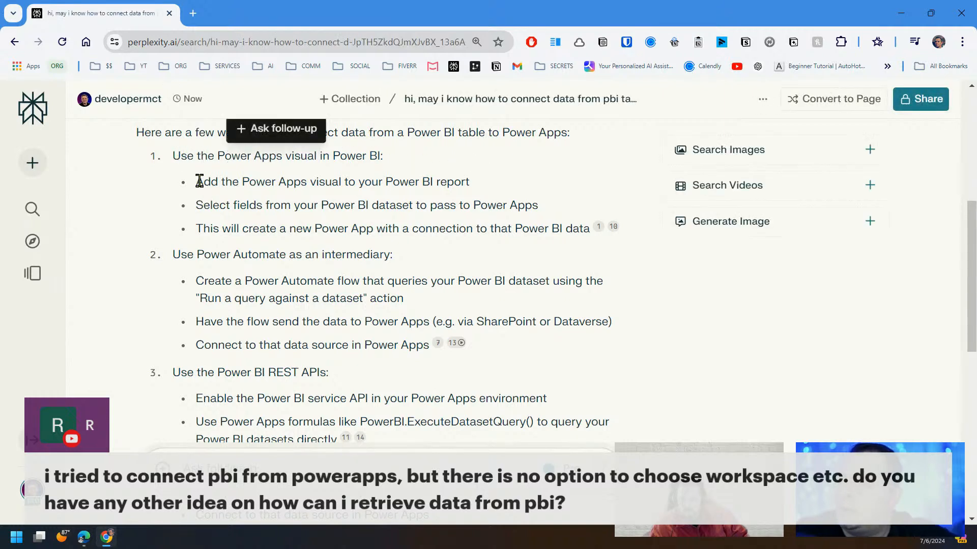
drag(199, 181, 507, 186)
click(467, 386)
scroll(469, 376, down, 2)
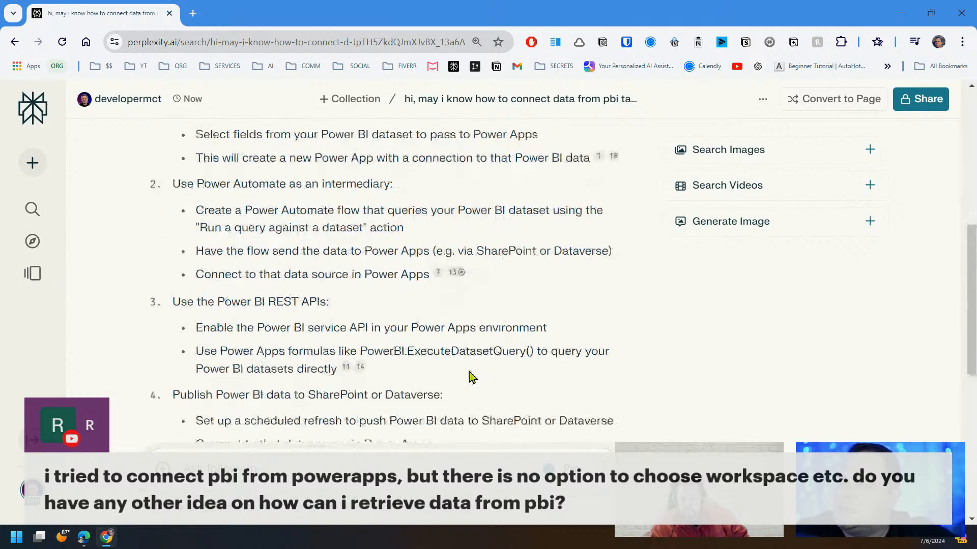
scroll(471, 377, down, 5)
scroll(509, 351, up, 10)
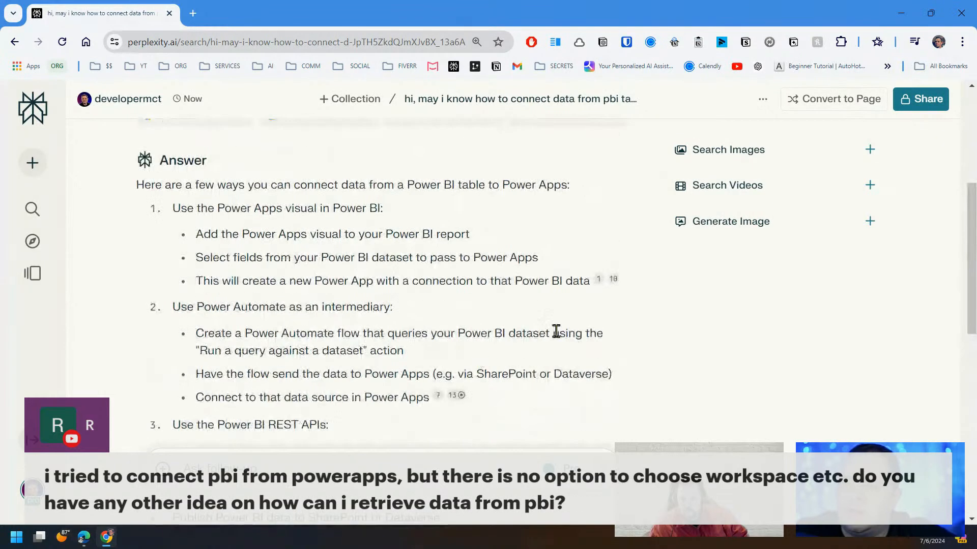
click(925, 104)
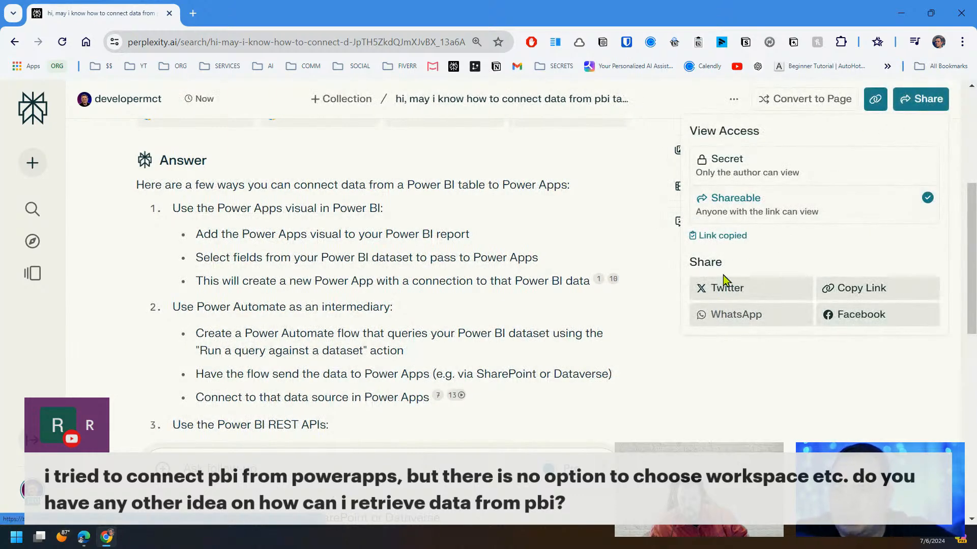
click(875, 99)
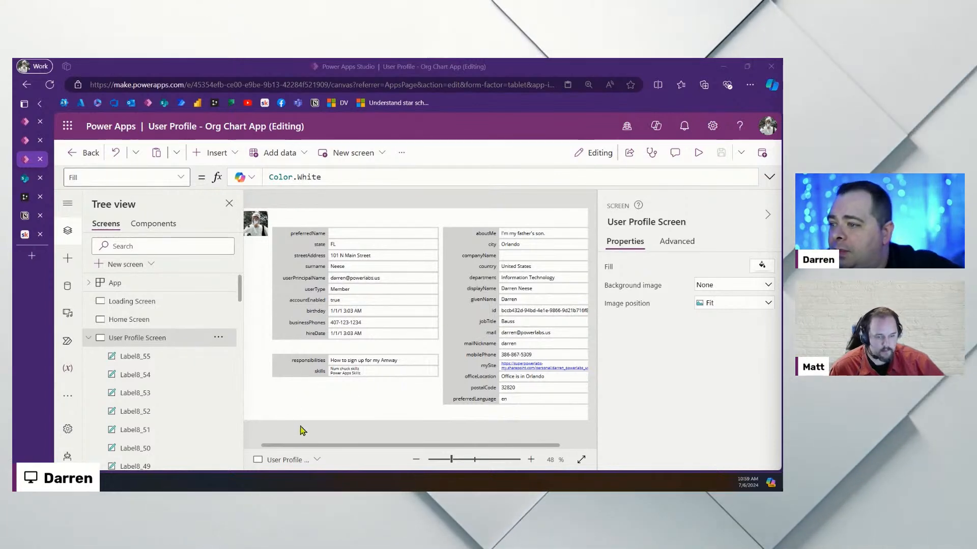
Paste a skills row copy under hireDate, switch its formula to interests, and lower responsibilities/skills
click(318, 372)
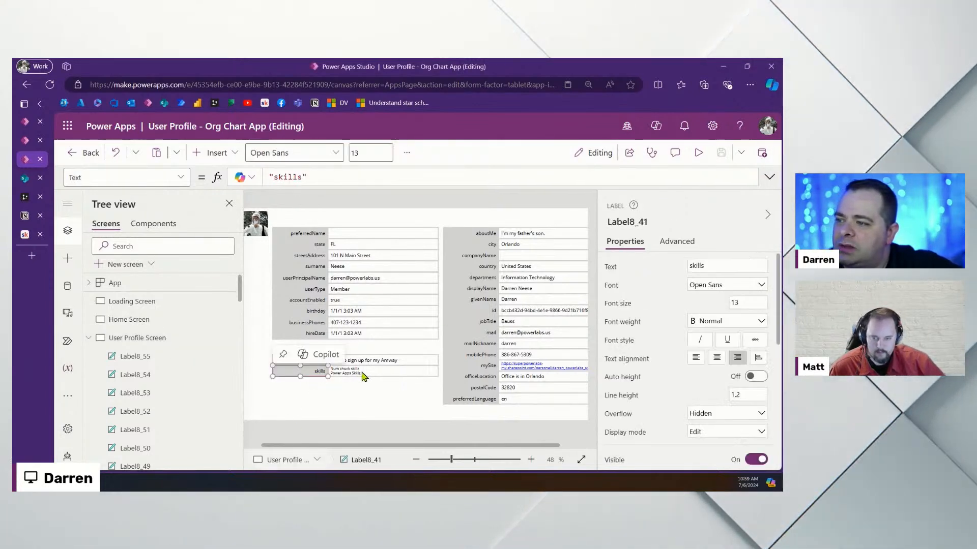
shift+click(363, 376)
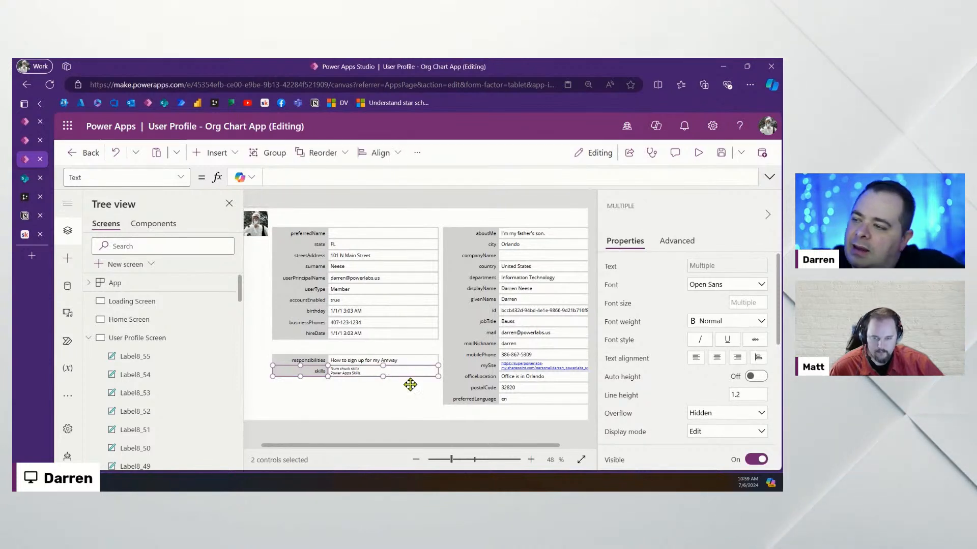
key(ctrl+v)
drag(352, 386, 365, 338)
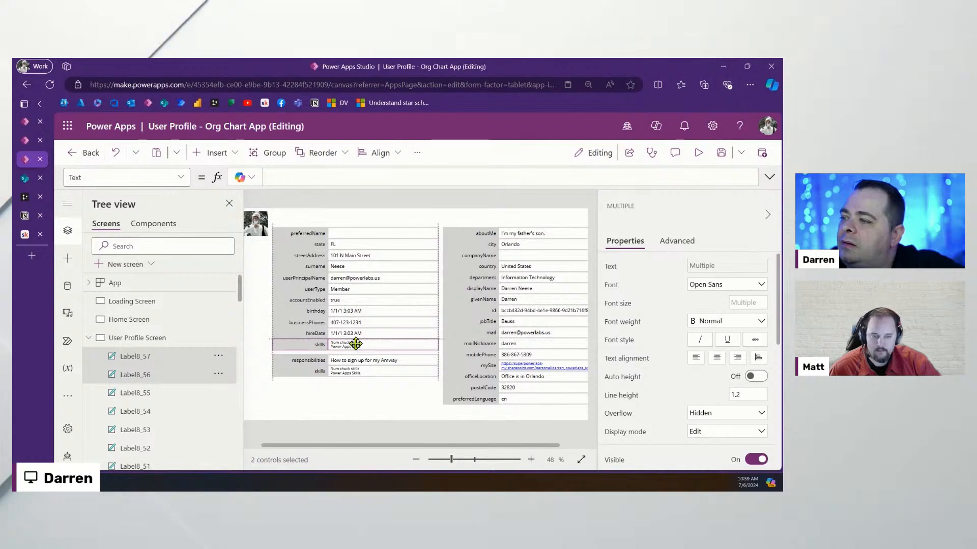
click(377, 389)
click(383, 347)
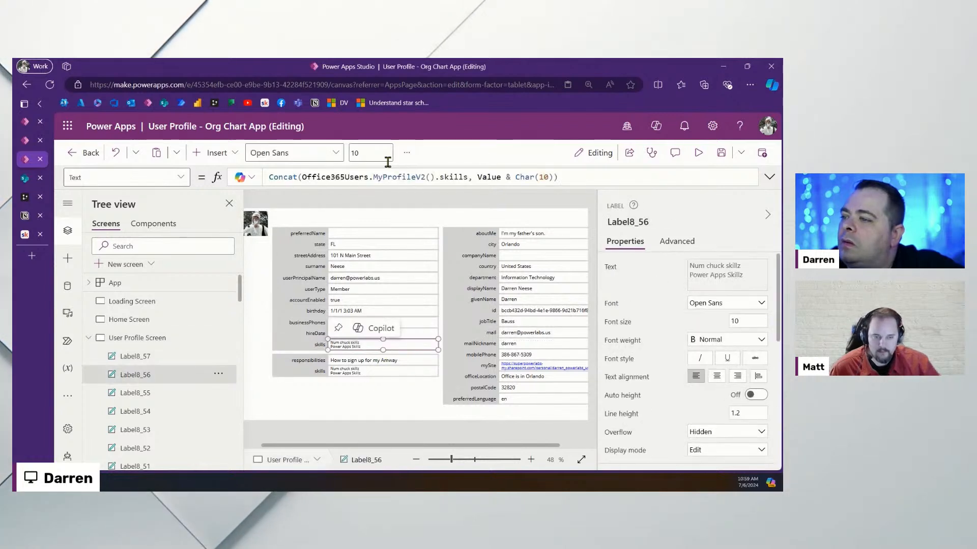
click(547, 177)
double_click(453, 177)
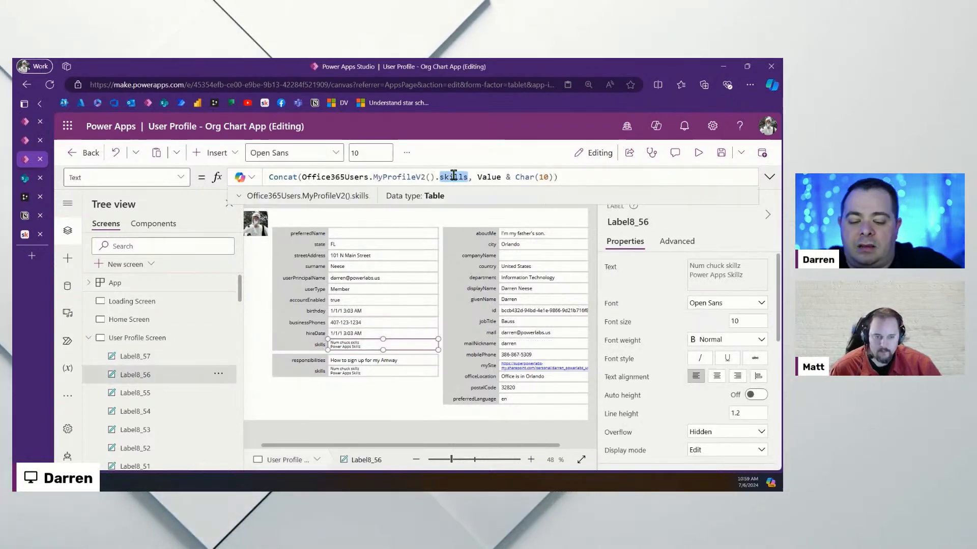
text(interests)
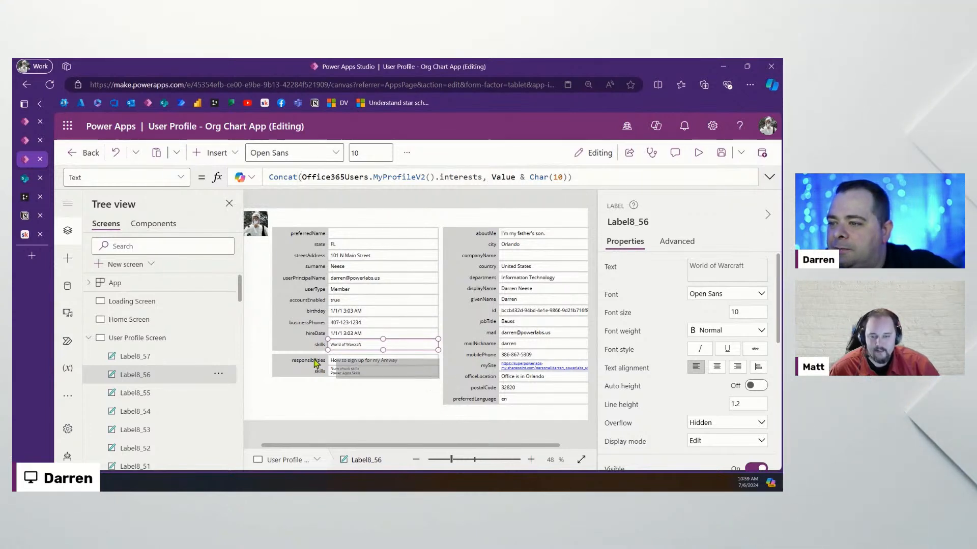
drag(290, 358, 311, 390)
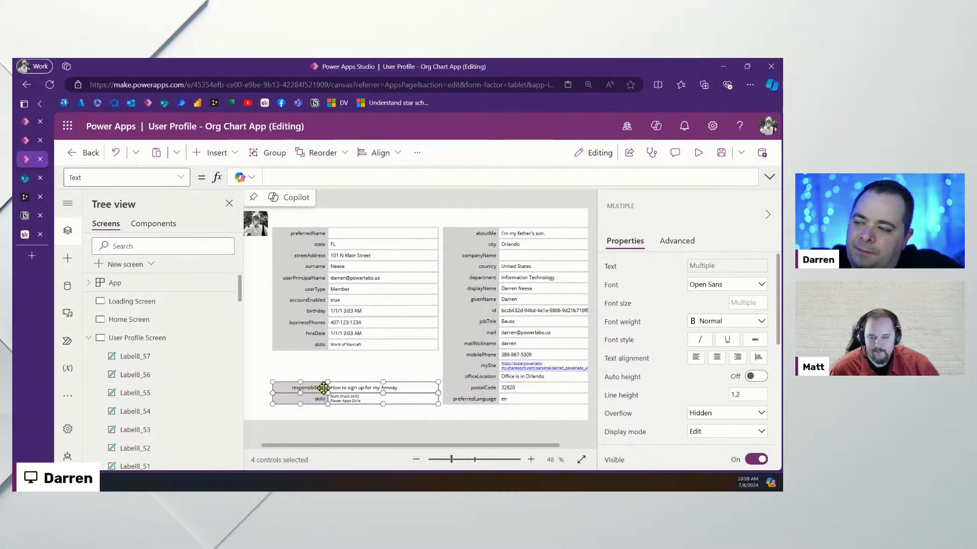
Paste responsibilities/skills copies, bind the new value to pastProjects, and caption it 'pastProjects'
key(ctrl+v)
drag(371, 395, 368, 358)
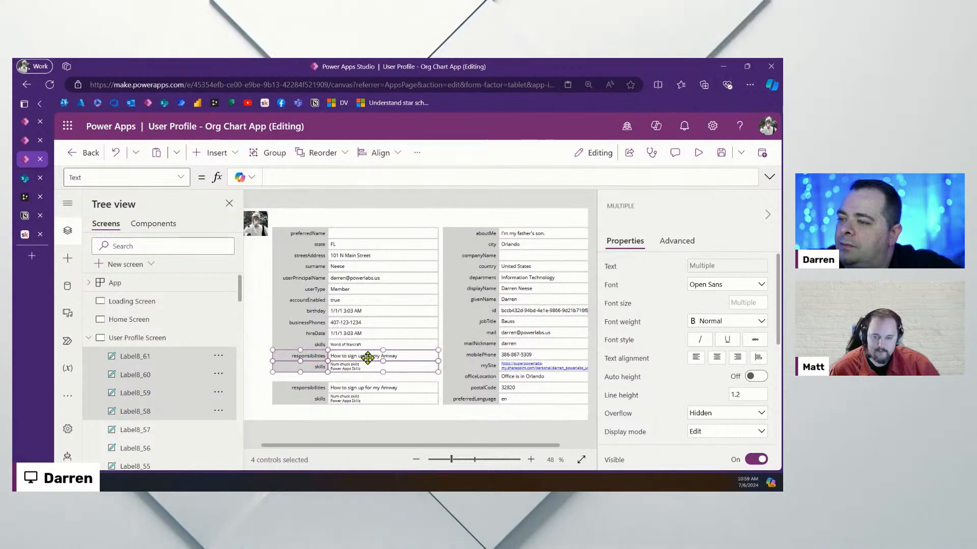
click(427, 377)
click(391, 358)
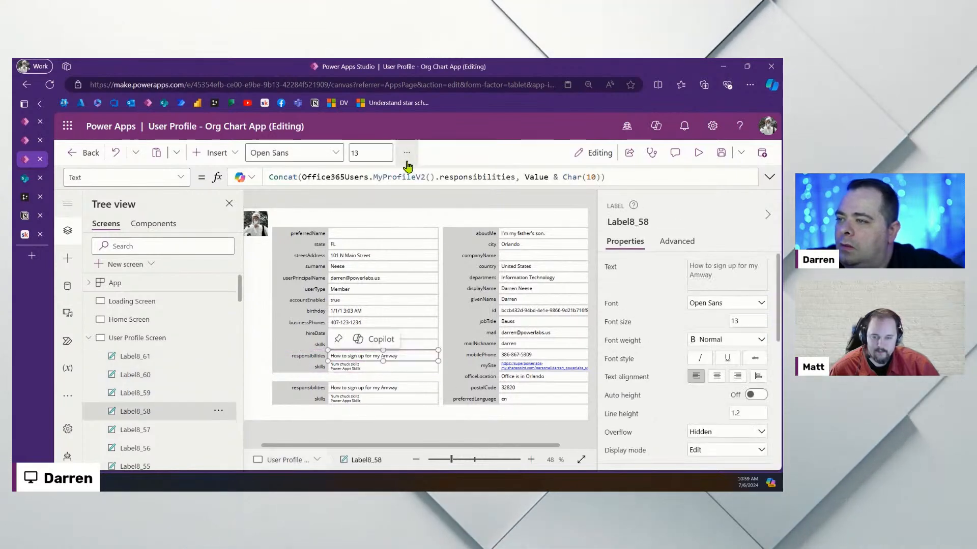
double_click(452, 177)
text(pr)
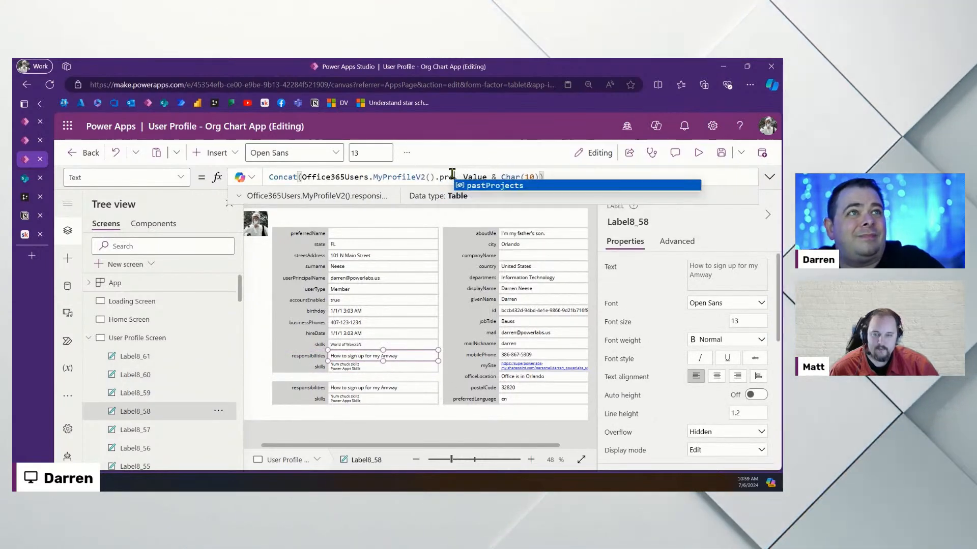
key(Tab)
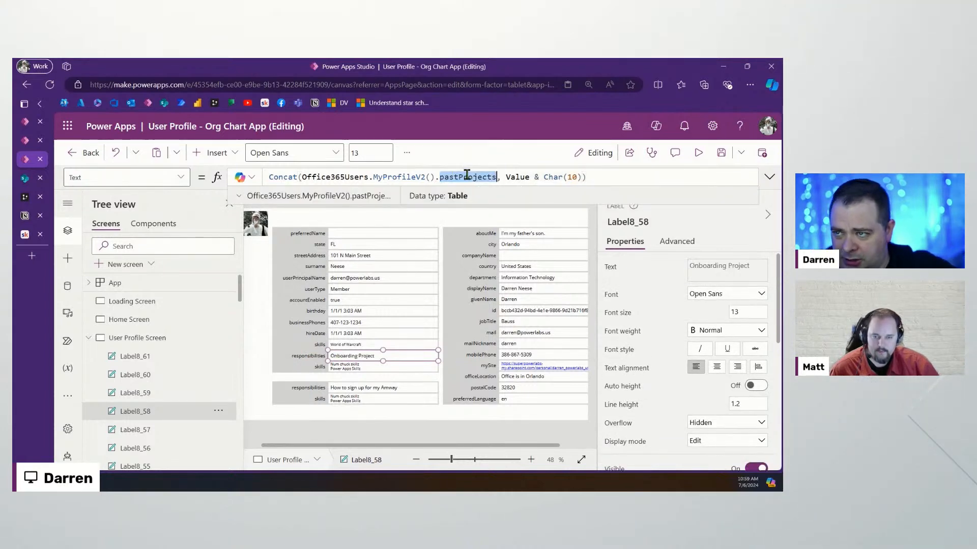
click(311, 359)
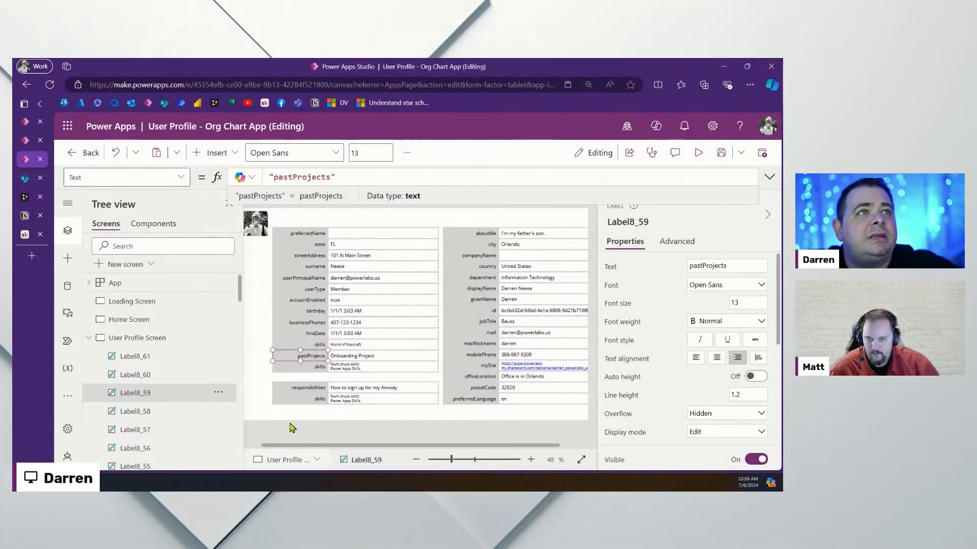
drag(386, 412, 403, 393)
click(401, 412)
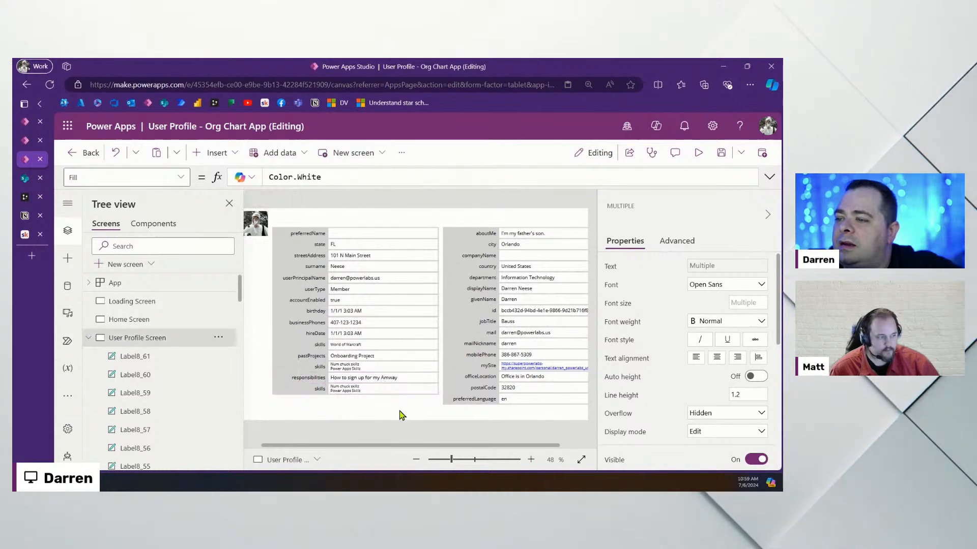
Select the right-hand aboutMe-to-preferredLanguage profile labels and add a new blank Screen4
drag(453, 463, 439, 464)
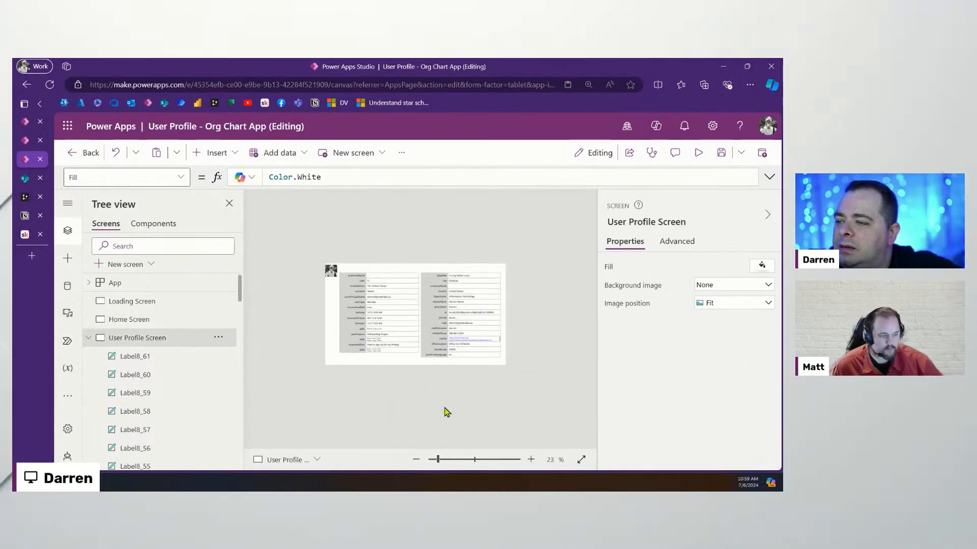
drag(483, 346, 523, 371)
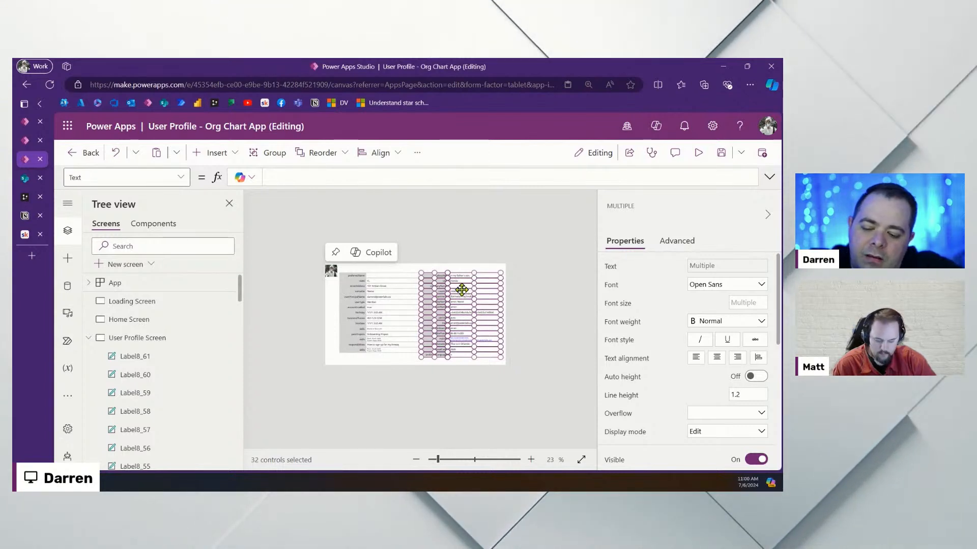
click(88, 338)
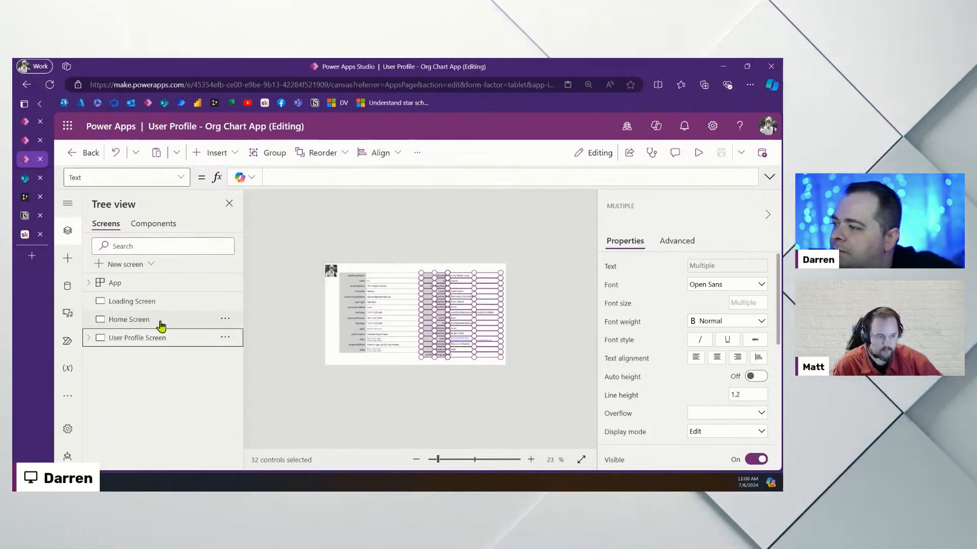
click(126, 263)
click(213, 220)
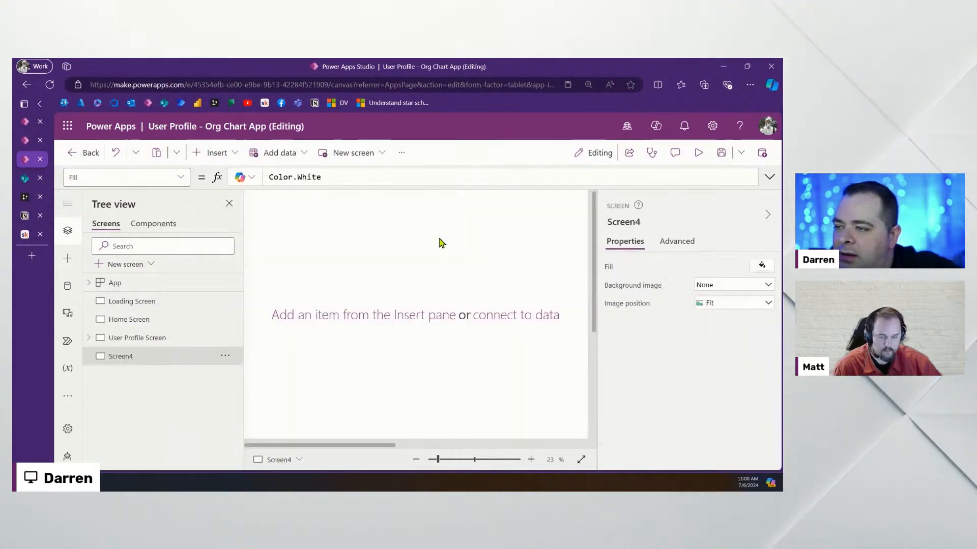
Position the pasted label table toward the left side of Screen4
drag(438, 460, 430, 459)
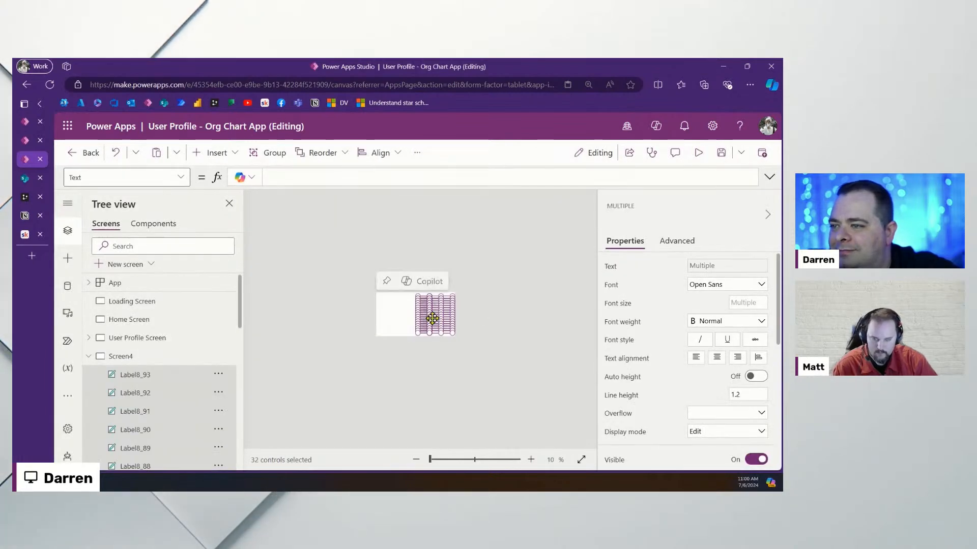
drag(432, 319, 398, 318)
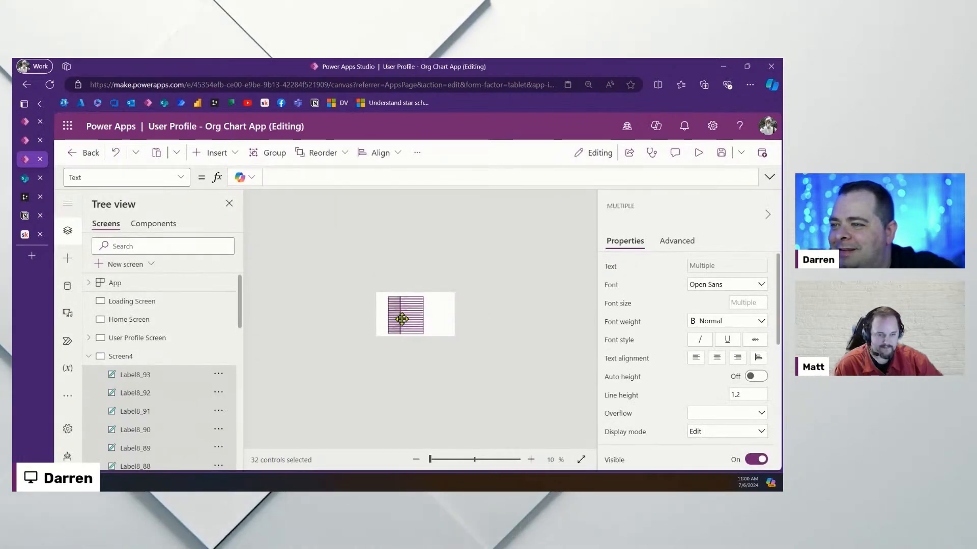
drag(450, 463, 451, 463)
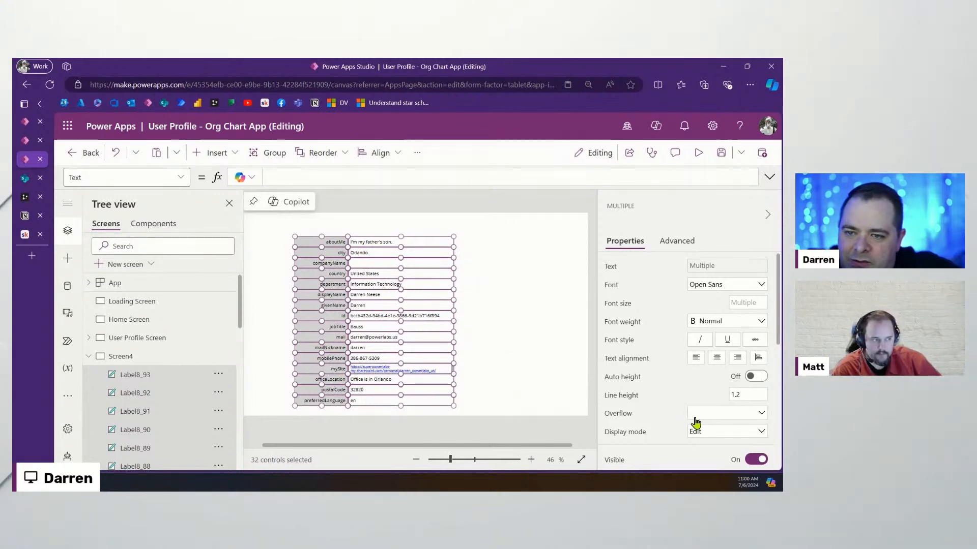
scroll(670, 343, down, 2)
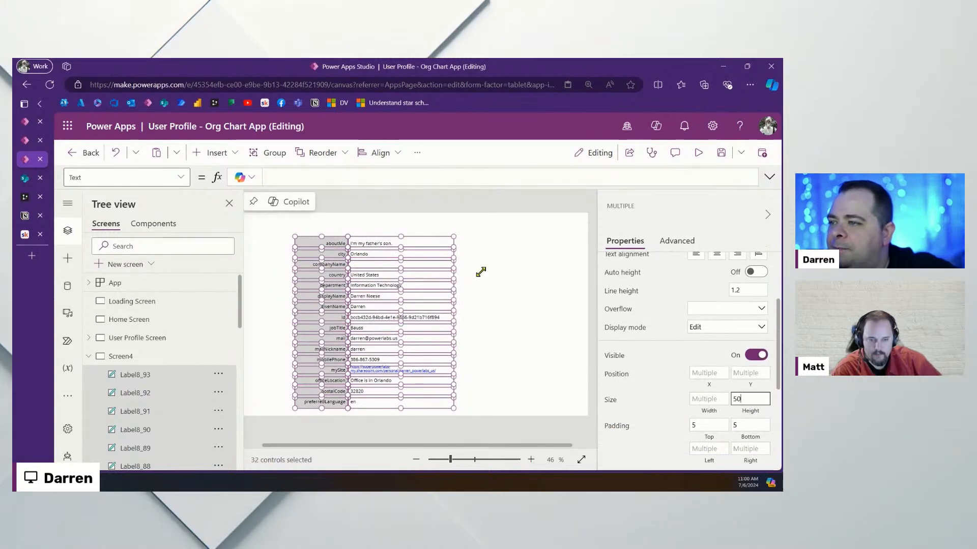
drag(425, 241, 426, 236)
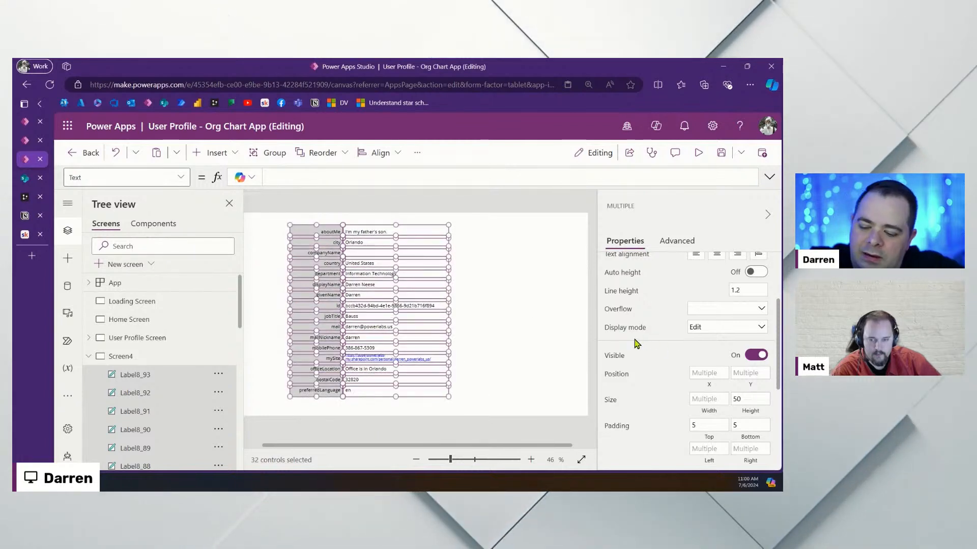
key(ctrl+z)
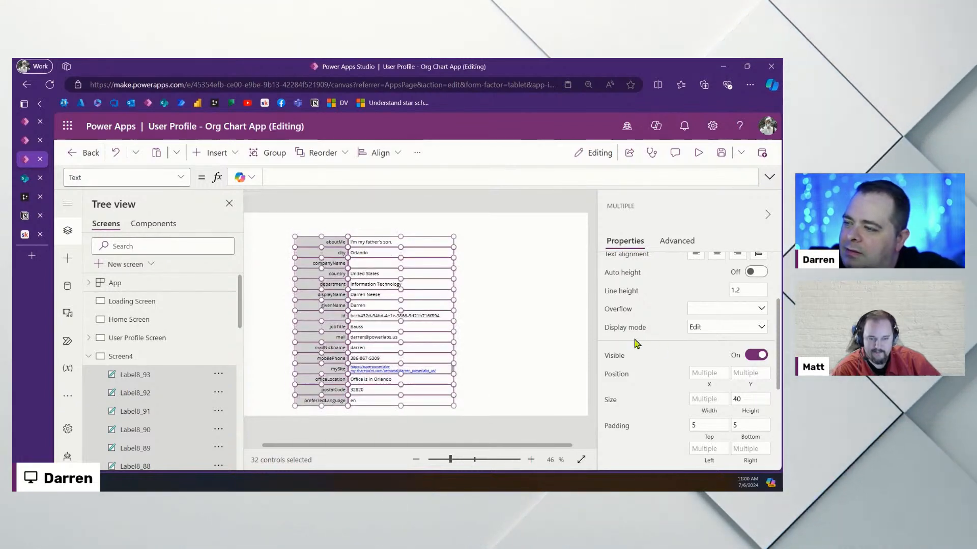
click(501, 315)
drag(282, 227, 492, 424)
drag(430, 326, 406, 319)
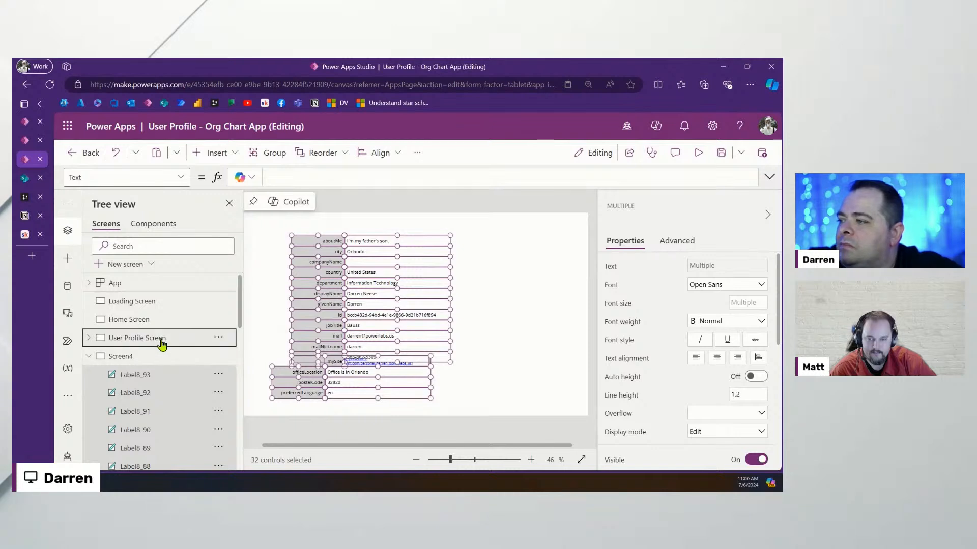
click(163, 338)
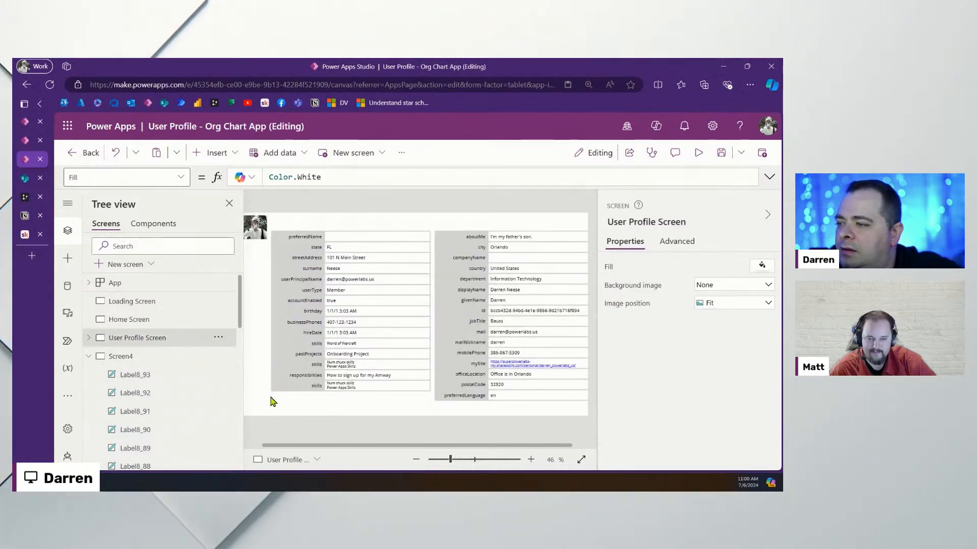
Move the pasted preferredName-to-skills labels into a second column beside the first label table
drag(270, 397, 435, 222)
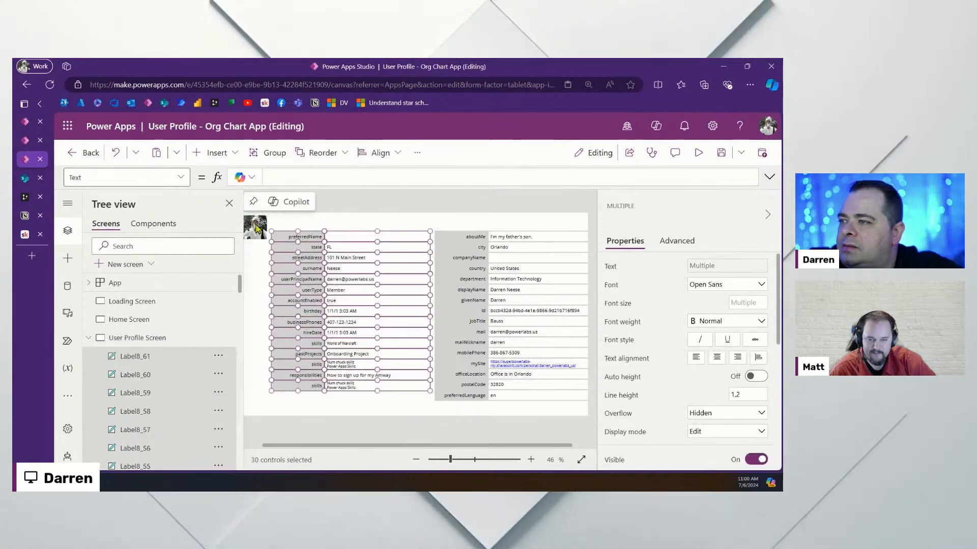
click(89, 337)
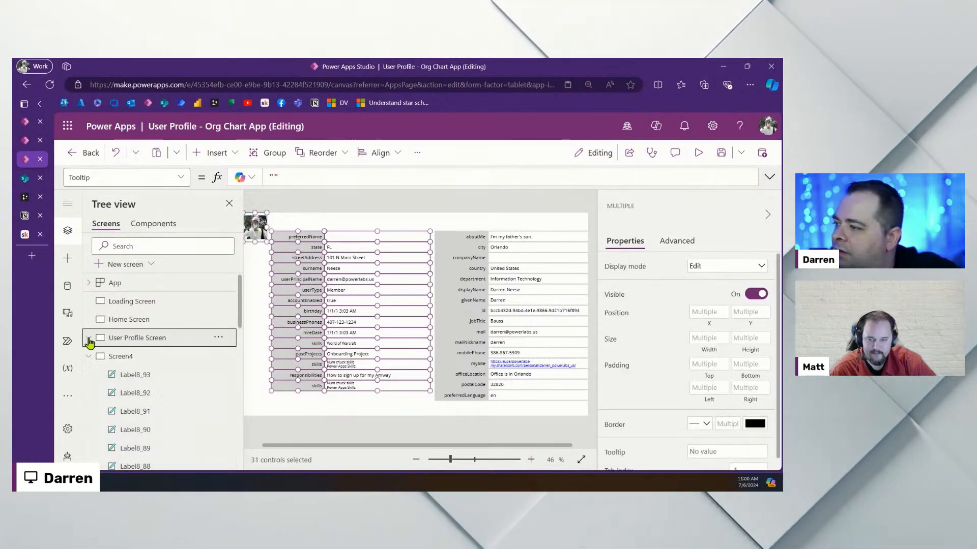
click(121, 356)
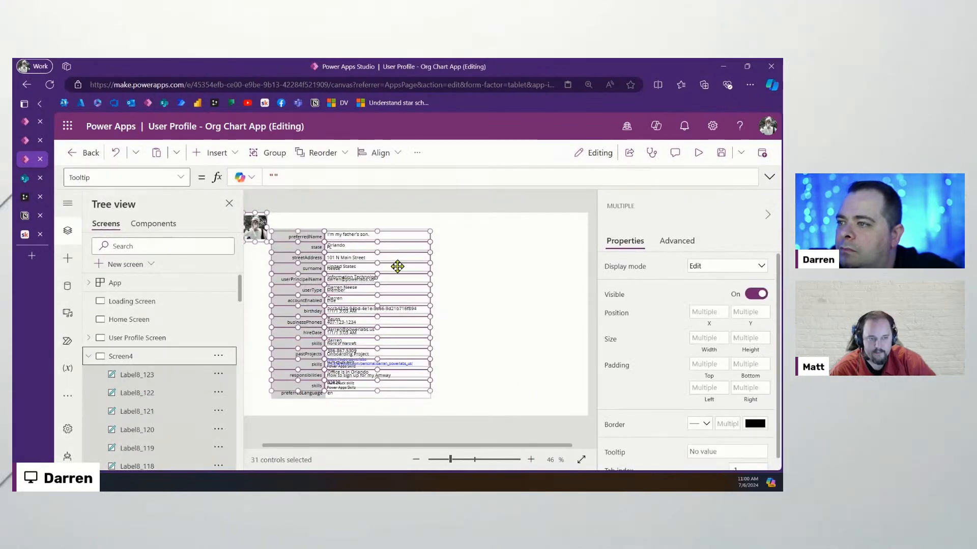
drag(399, 260, 554, 351)
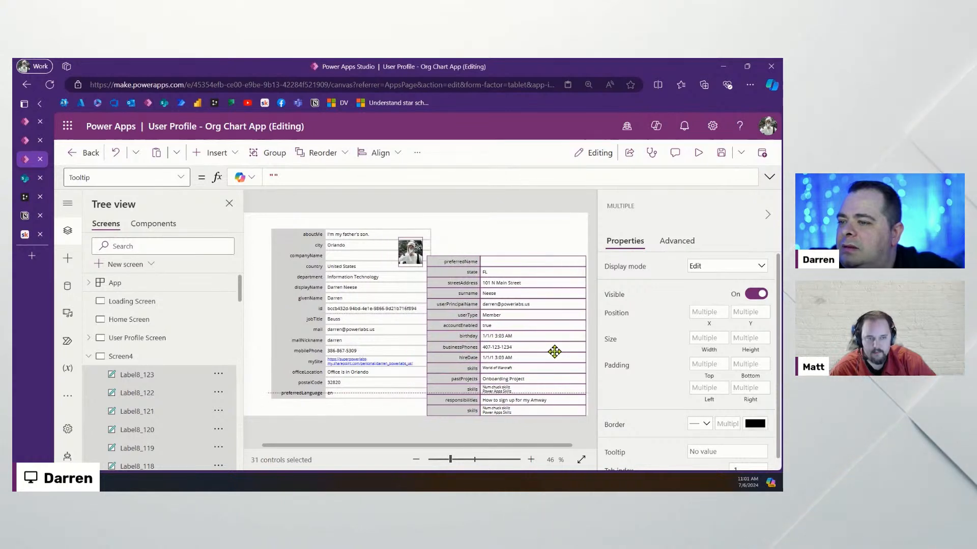
click(492, 245)
click(416, 250)
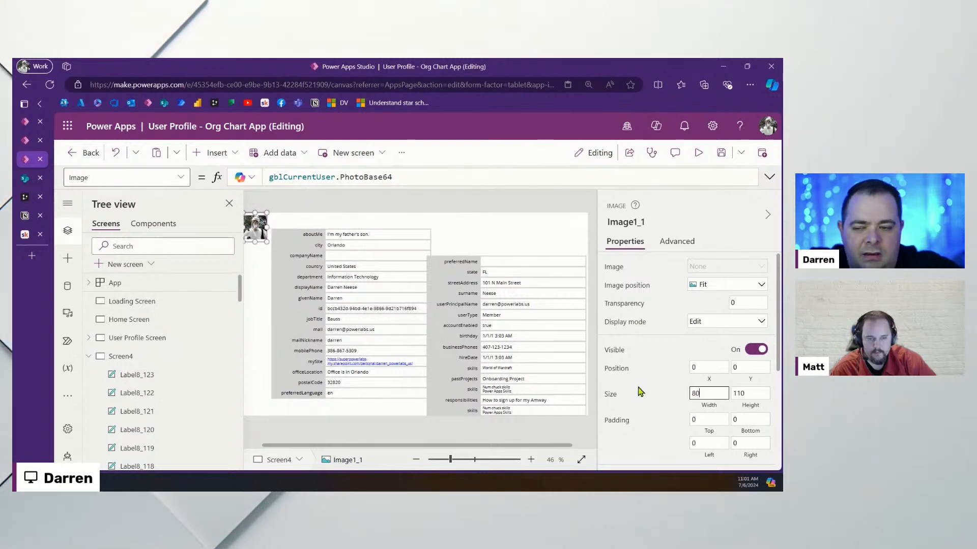
Give the profile photo height 80 and move the left label form below it at X 50
key(Return)
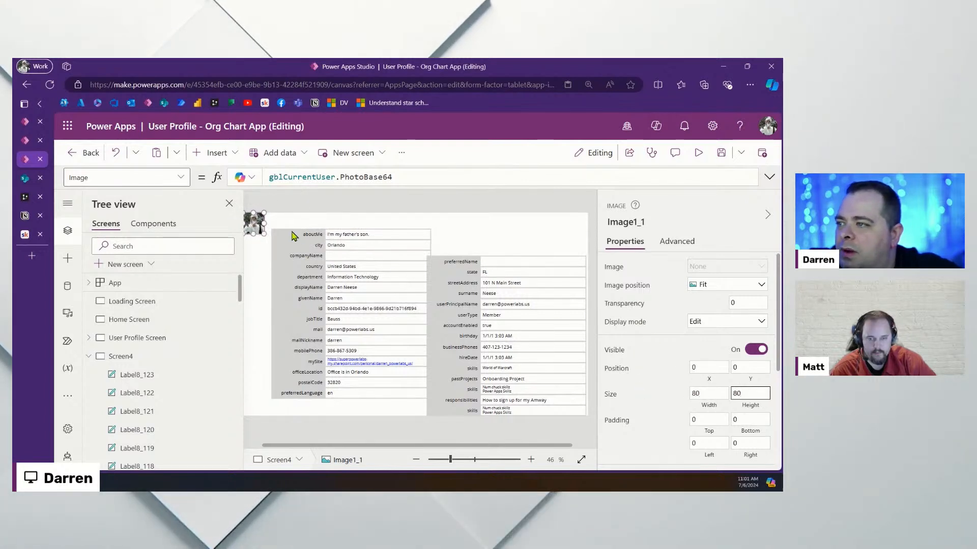
drag(266, 226, 385, 409)
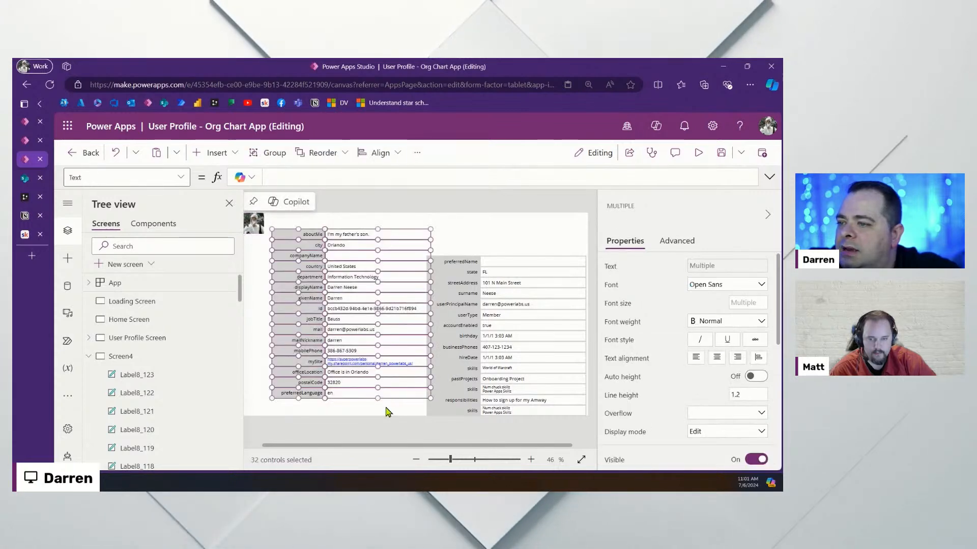
drag(394, 239, 364, 245)
drag(422, 446, 362, 446)
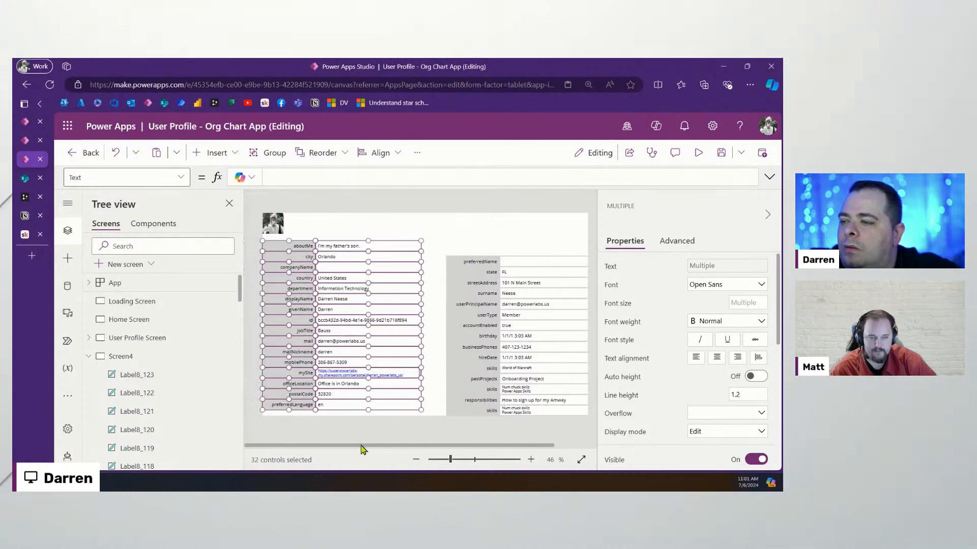
scroll(721, 372, down, 4)
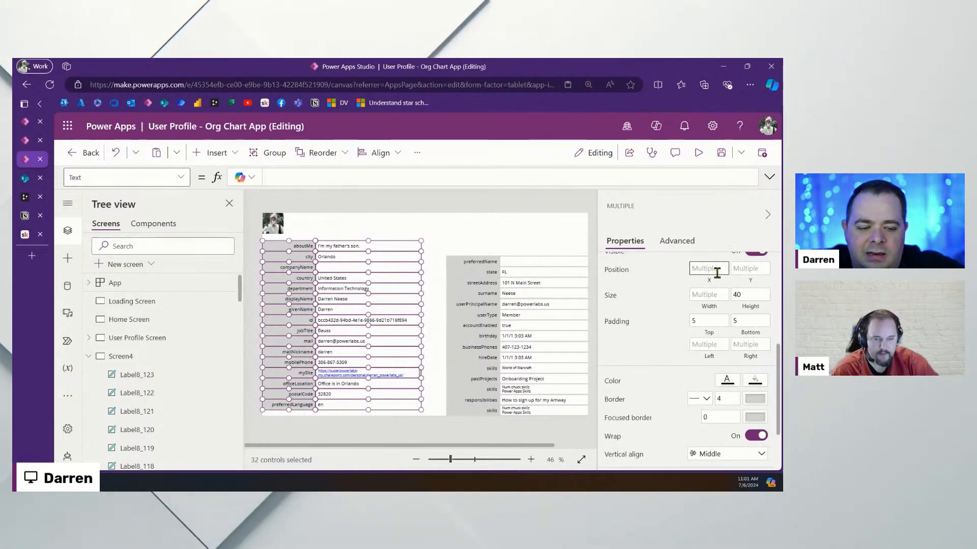
text(50)
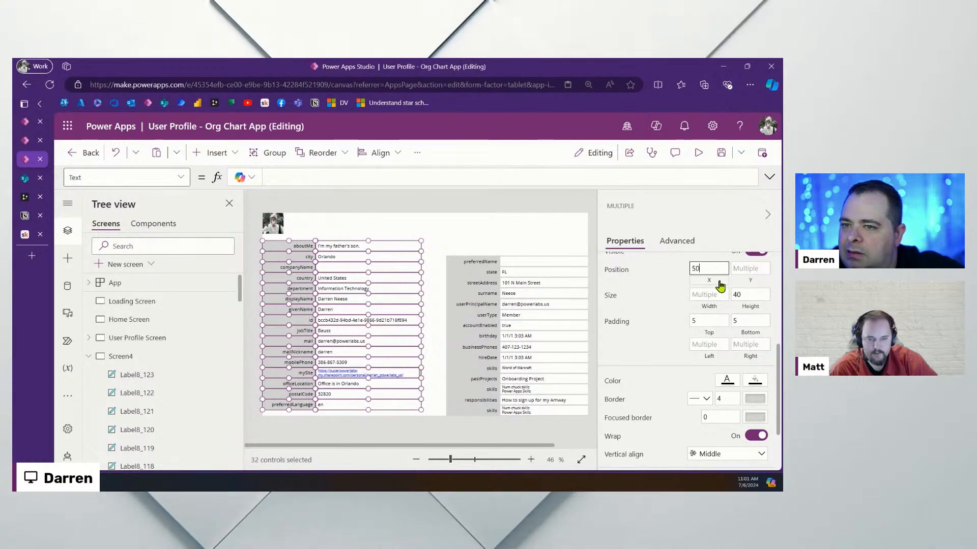
key(Return)
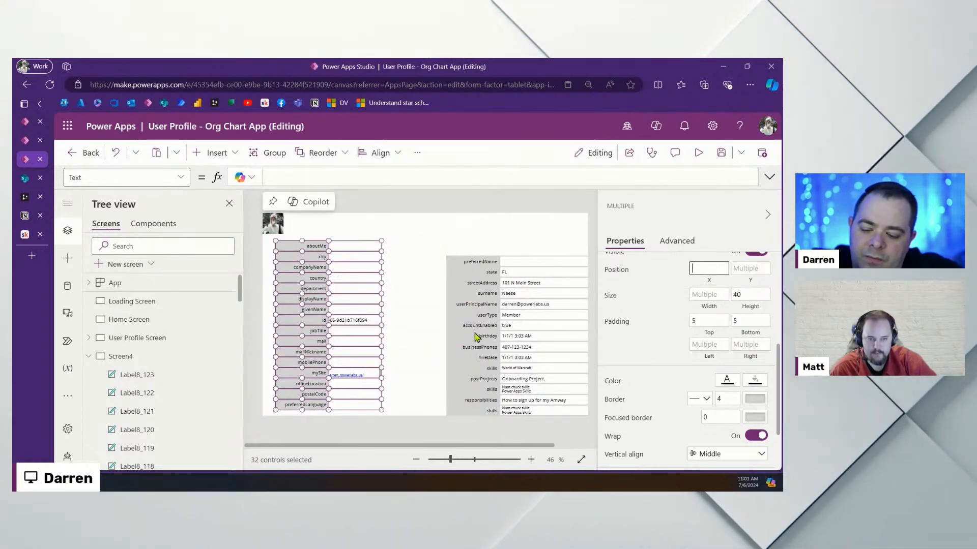
Delete the misplaced aboutMe-to-preferredLanguage labels from Screen4
click(124, 154)
click(416, 255)
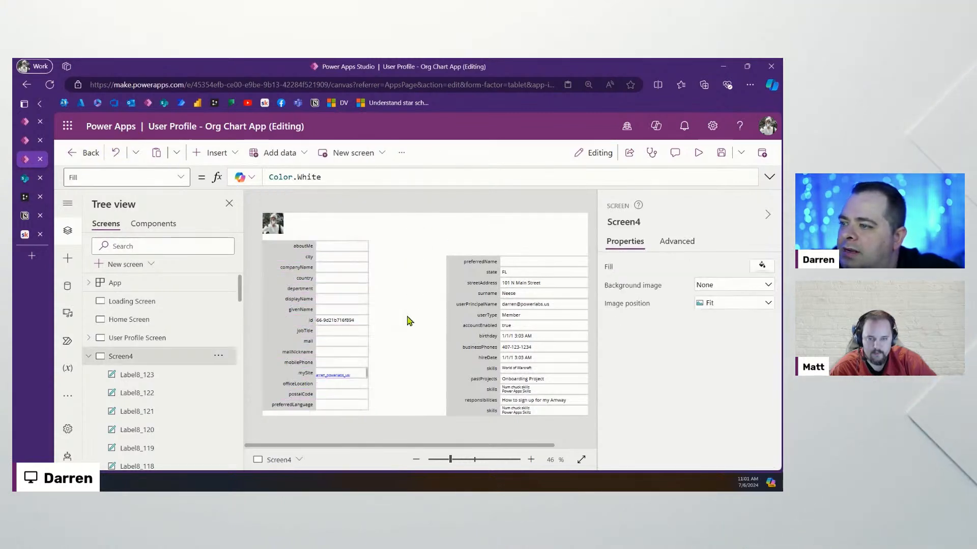
key(ctrl+y)
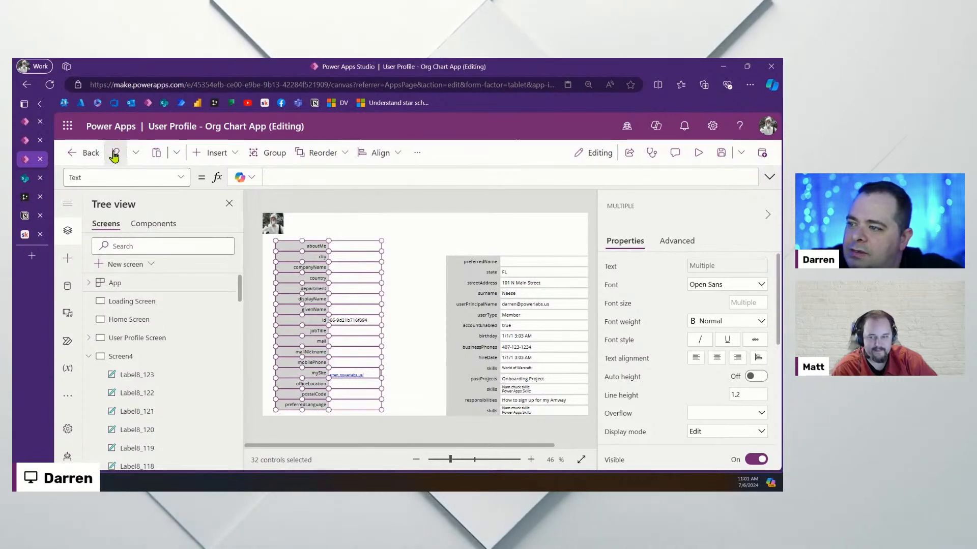
click(389, 258)
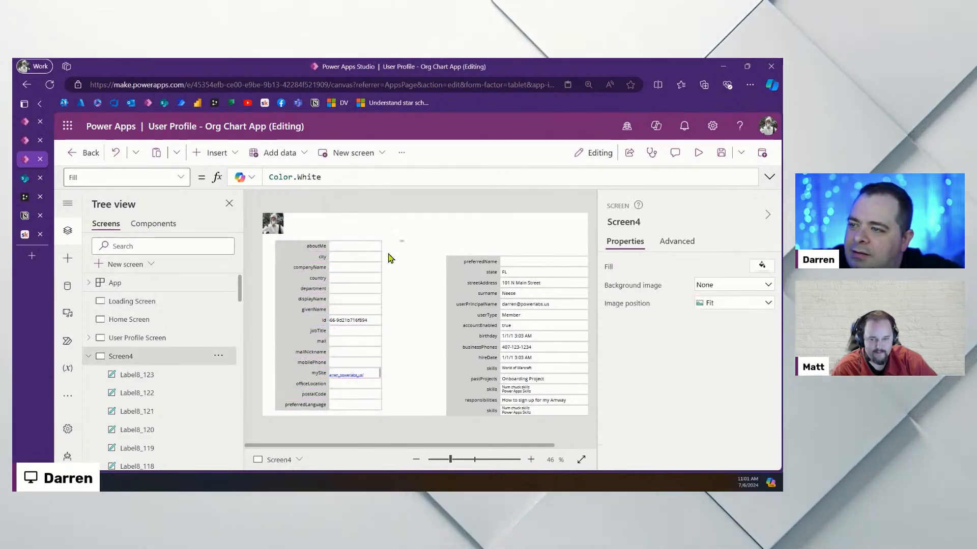
drag(404, 240, 265, 443)
key(Delete)
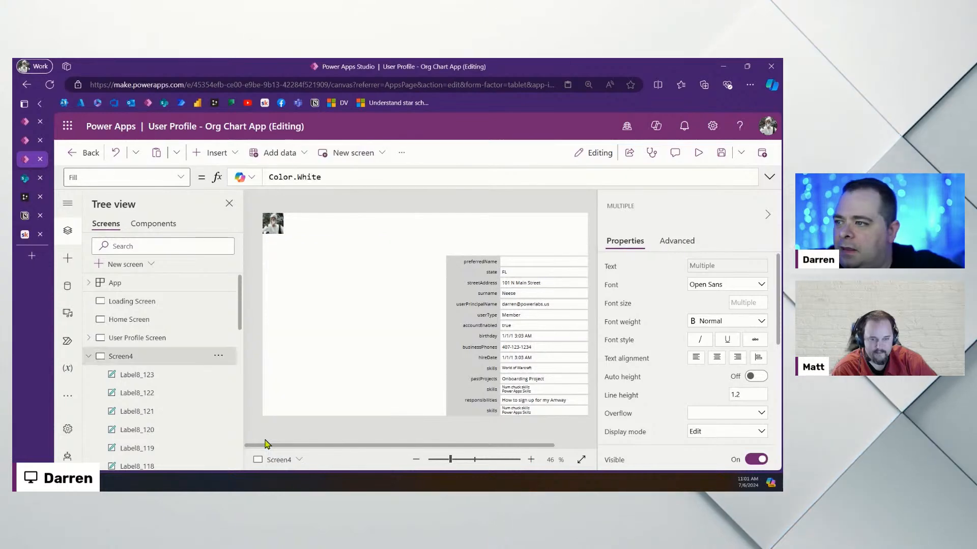
Copy the right-hand label columns from User Profile Screen and paste them into Screen4
click(181, 338)
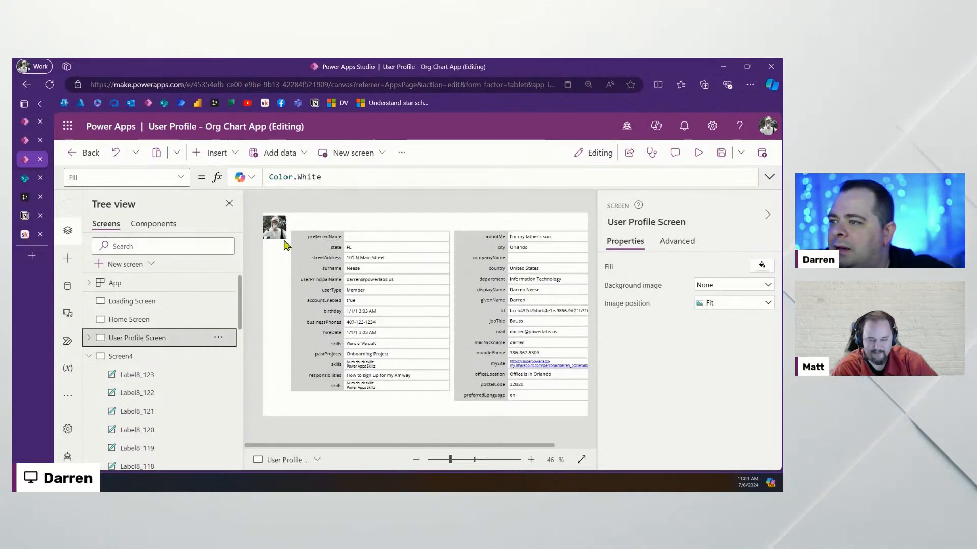
drag(455, 226, 642, 455)
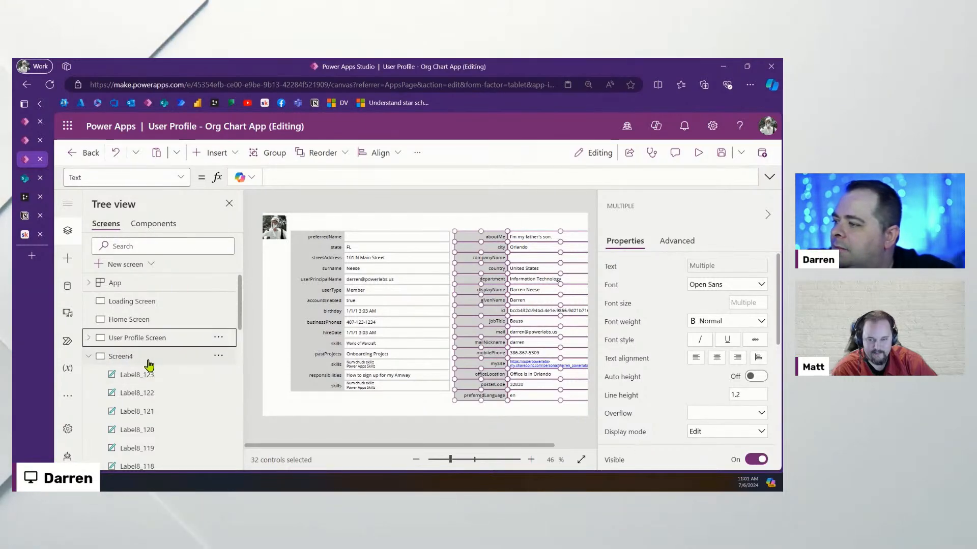
click(148, 361)
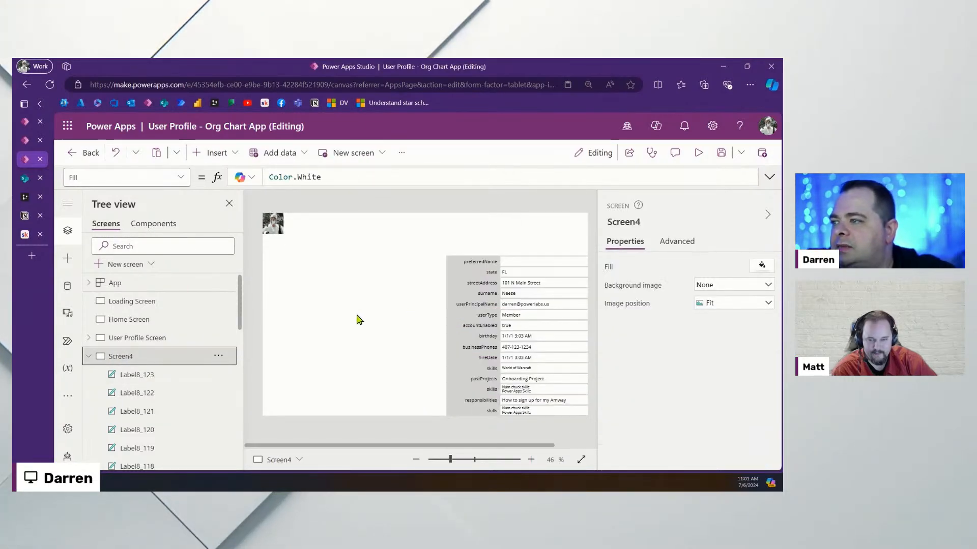
key(ctrl+v)
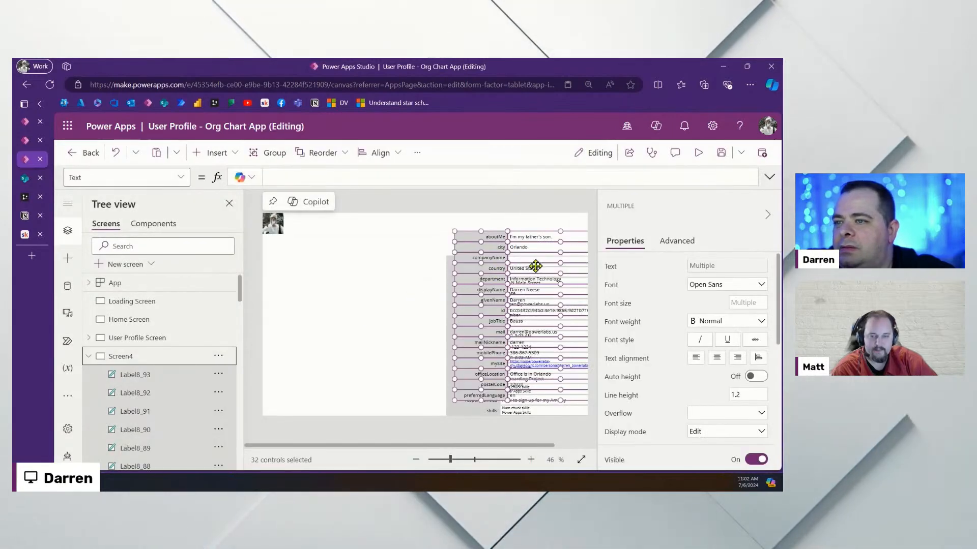
Move the pasted aboutMe-to-preferredLanguage labels left and align the preferredName-to-skills column beside them
drag(534, 266, 349, 274)
click(518, 259)
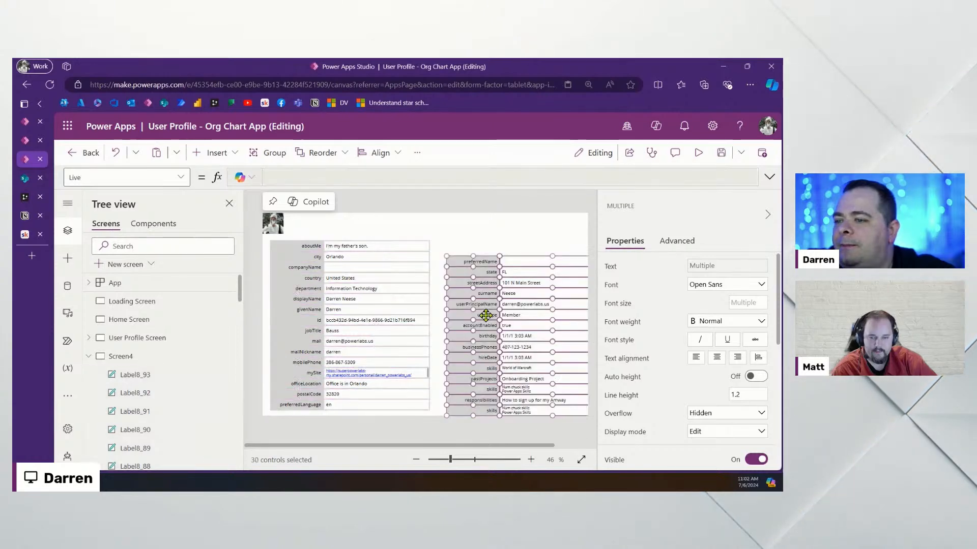
drag(518, 258, 518, 253)
drag(514, 246, 514, 253)
drag(553, 447, 511, 447)
drag(450, 460, 446, 464)
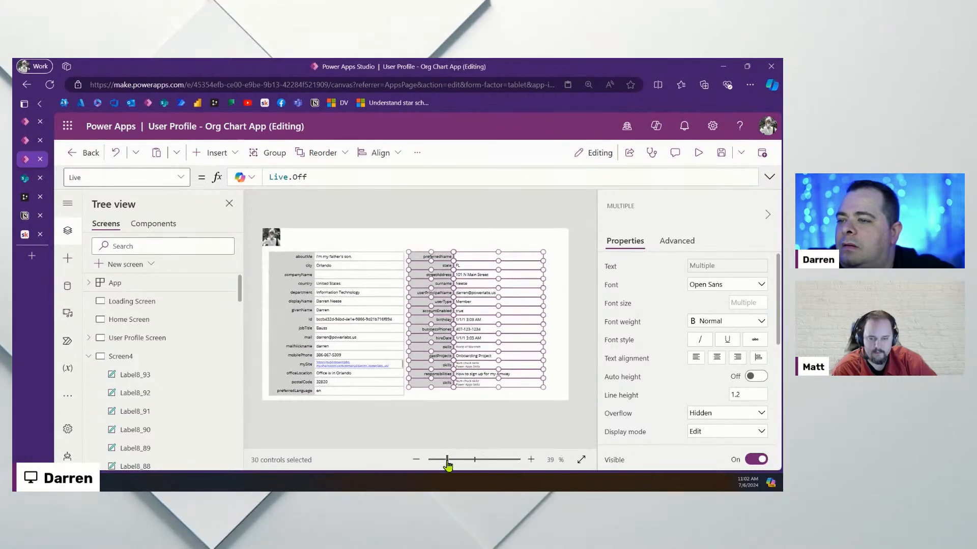
click(501, 245)
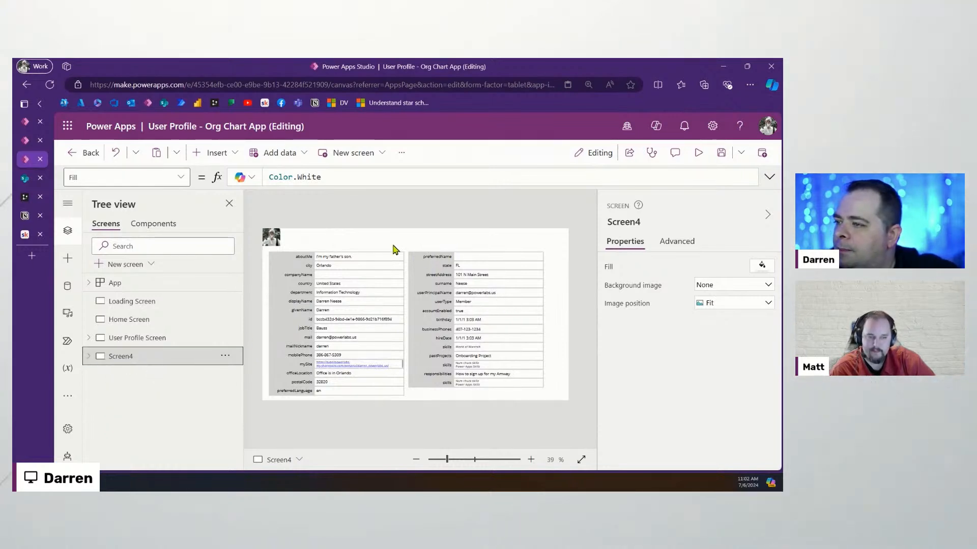
drag(447, 461, 446, 460)
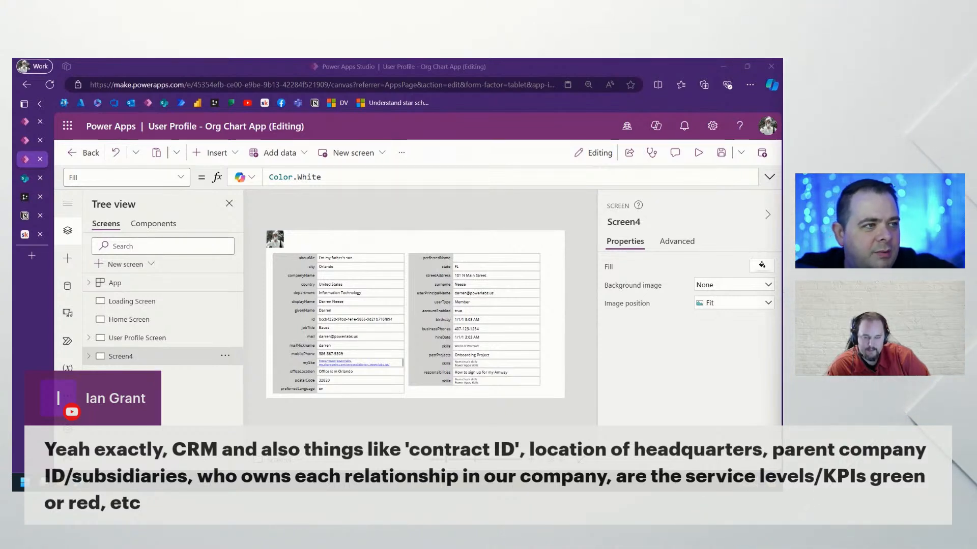
Show the data sources Office365Users, AppPreference, AppUser and AppUserPreference, browsing Add data without adding any
click(68, 287)
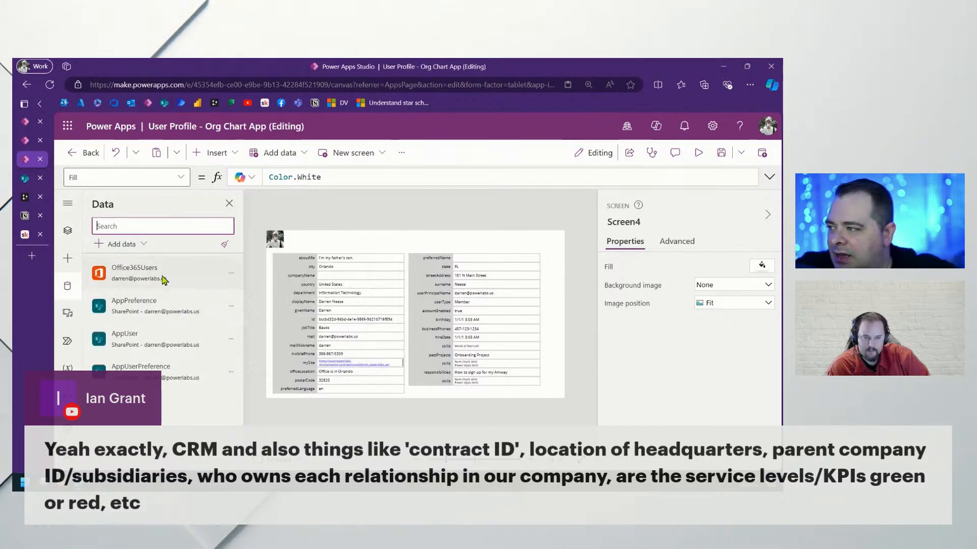
click(123, 244)
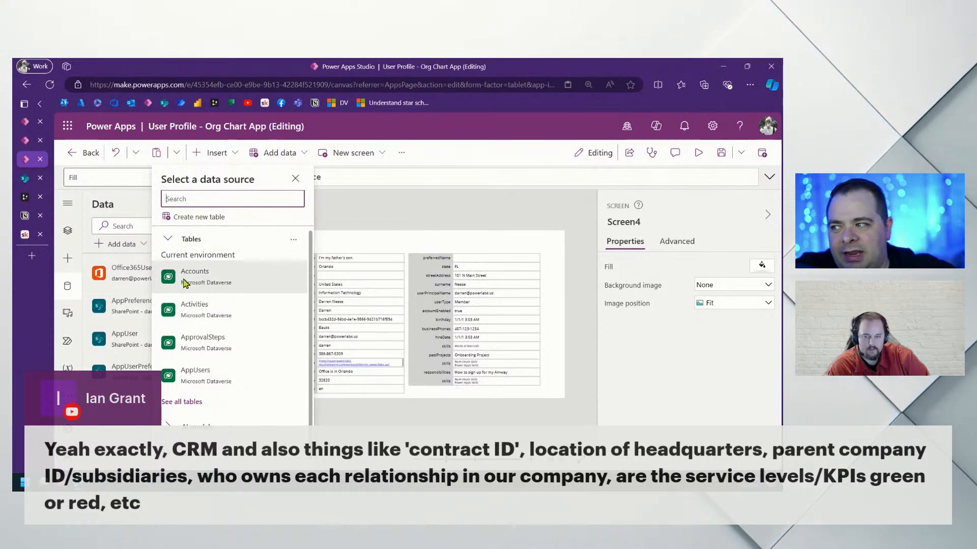
mouse_move(182, 284)
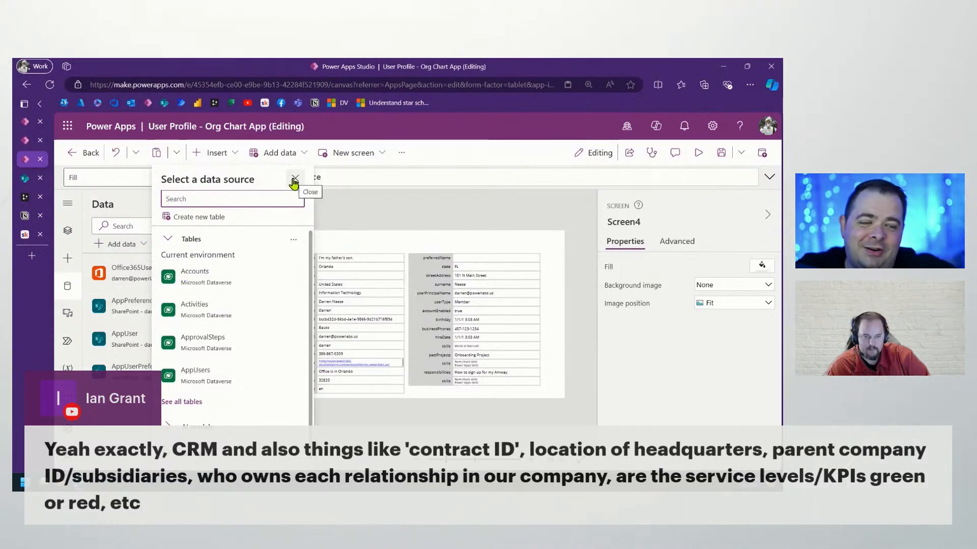
mouse_move(257, 287)
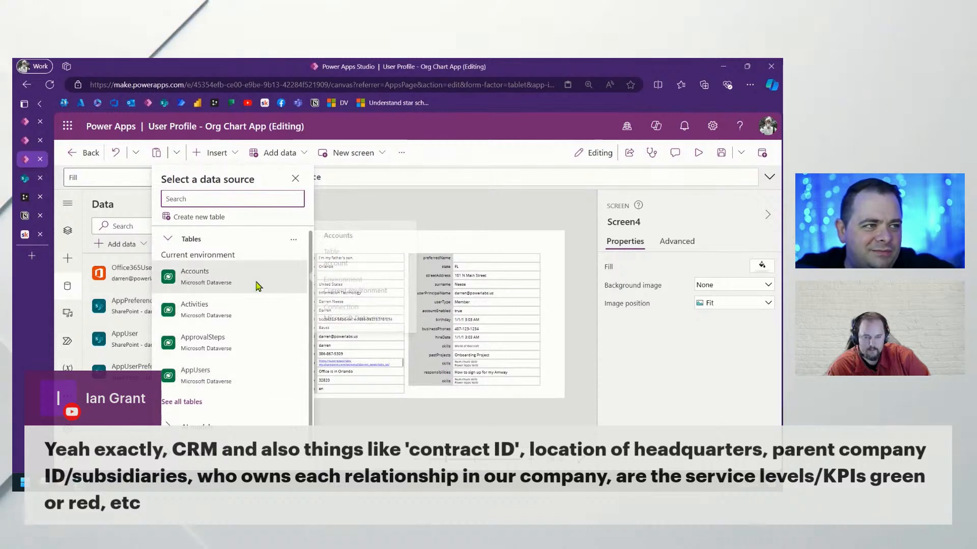
click(295, 180)
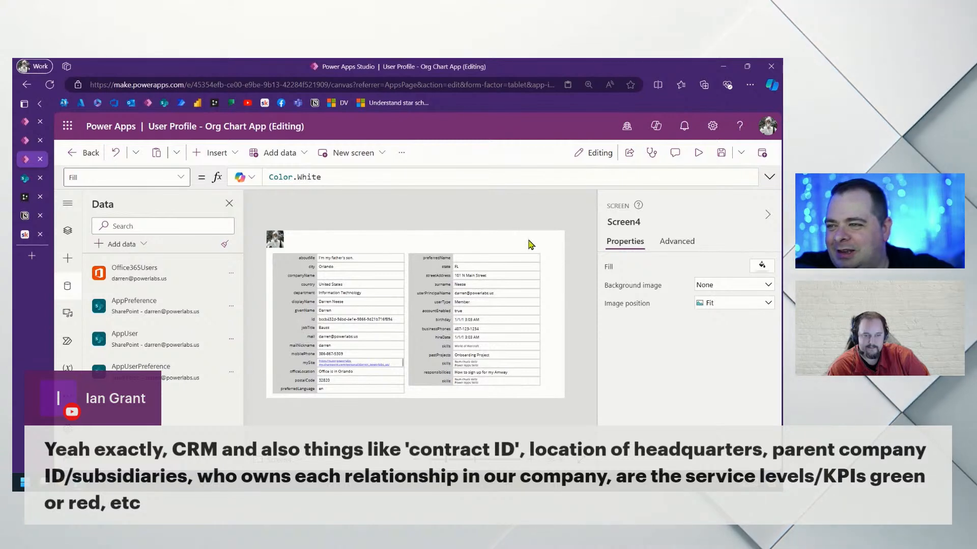
Shift both label forms together up and right, then return to Tree view with Screen4 collapsed
drag(542, 247, 321, 405)
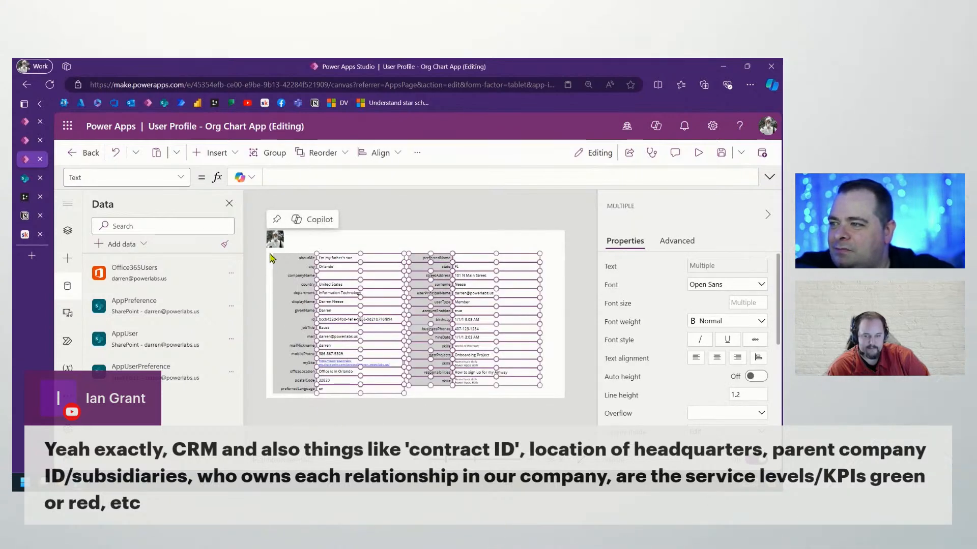
drag(270, 258, 564, 404)
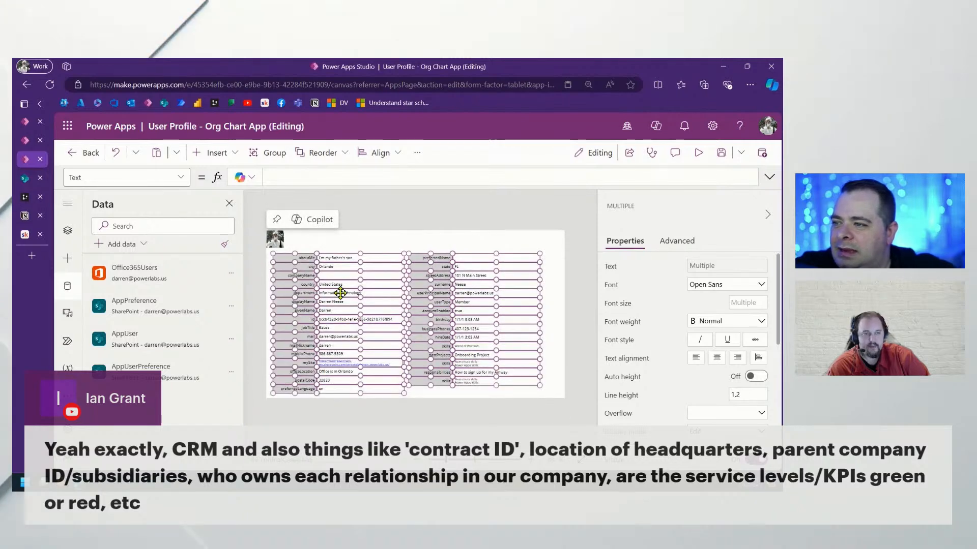
drag(340, 302, 355, 294)
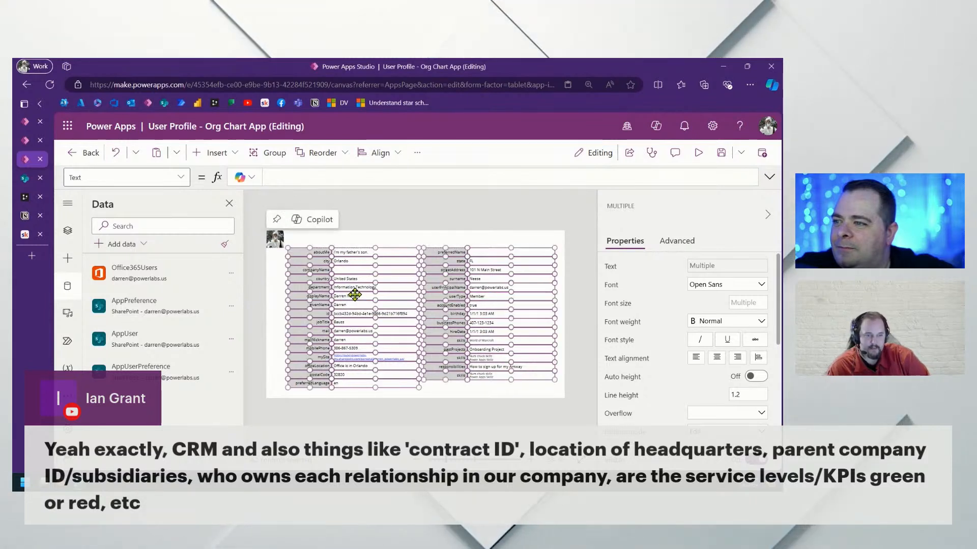
click(585, 260)
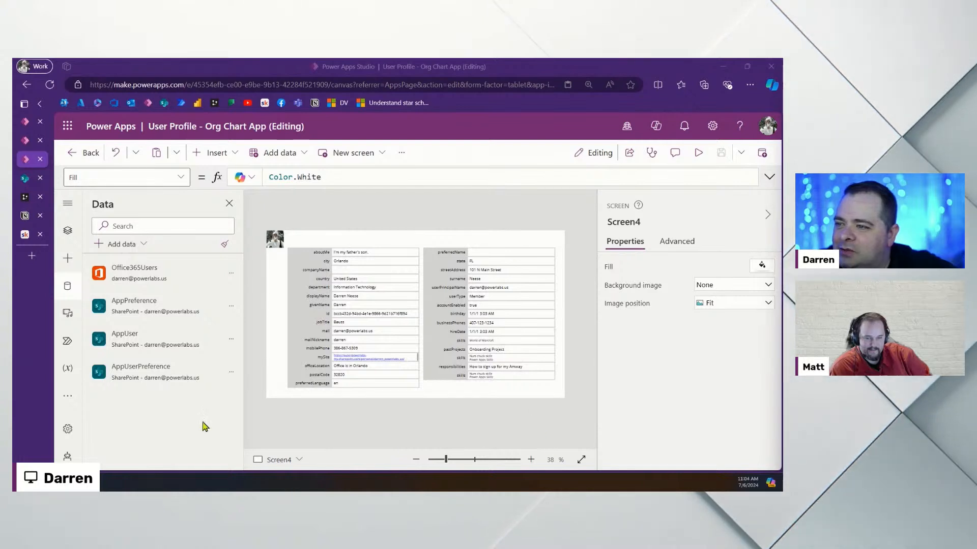
click(68, 229)
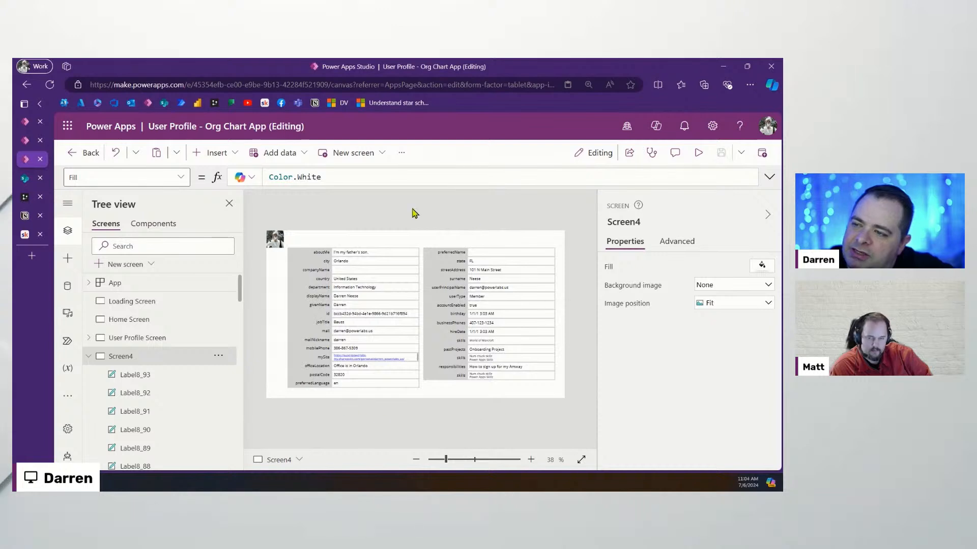
click(89, 356)
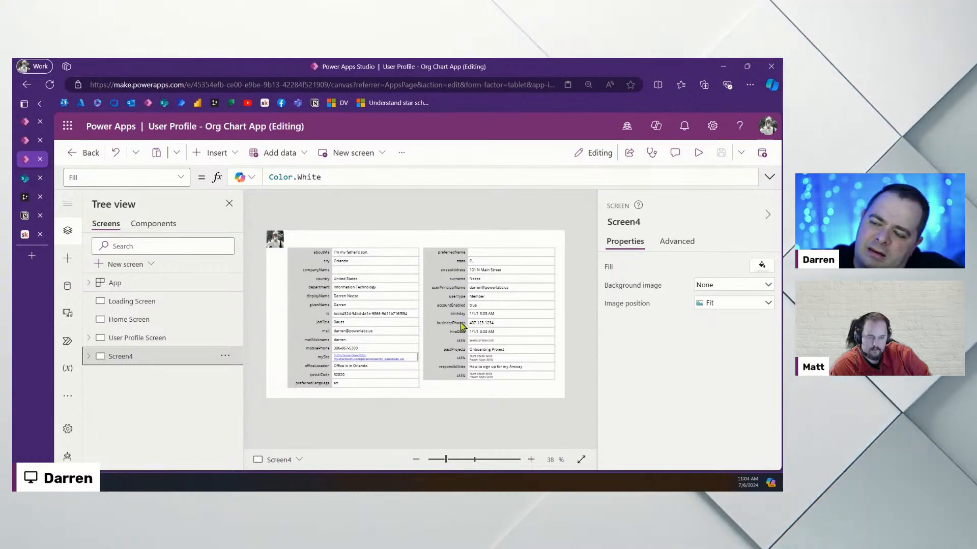
Switch to the SharePoint site contents, then to the drawSQL 'Org Chart & Profile Data' diagram
click(24, 179)
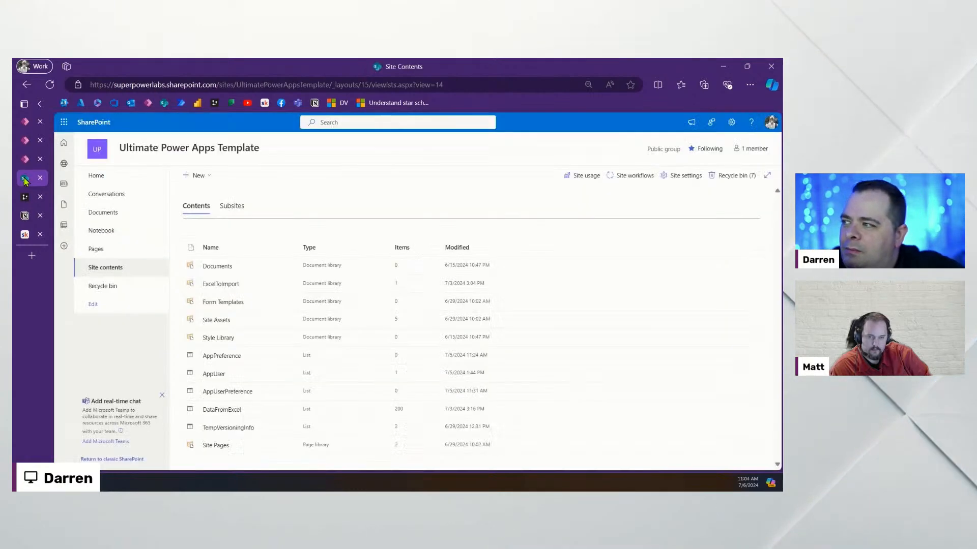
click(25, 197)
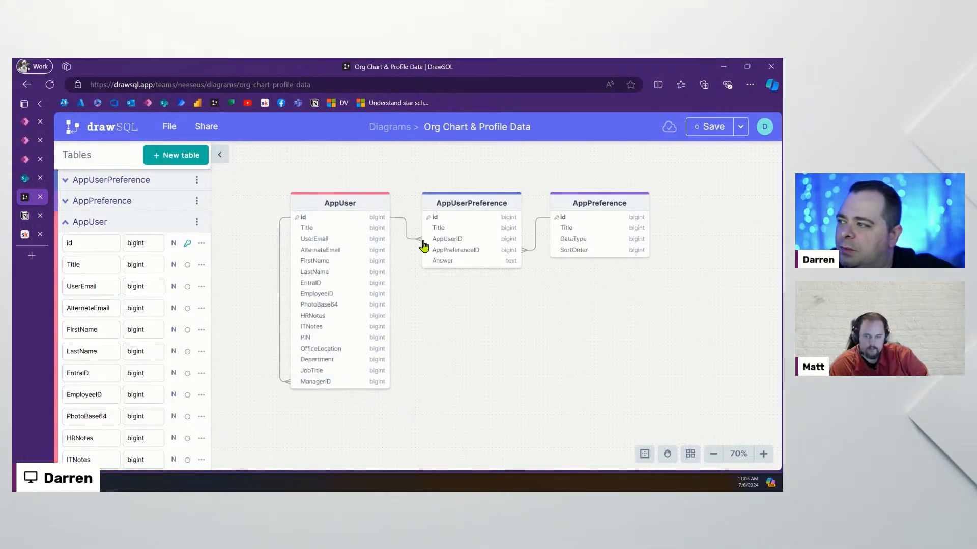
Leave the DrawSQL AppUser diagram and return to the Power Apps Studio app editor
mouse_move(25, 182)
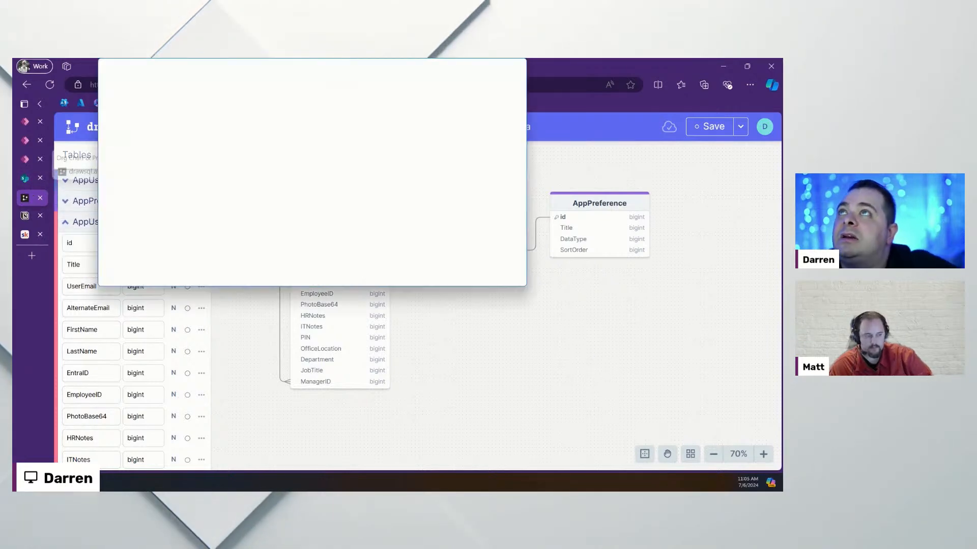
click(25, 159)
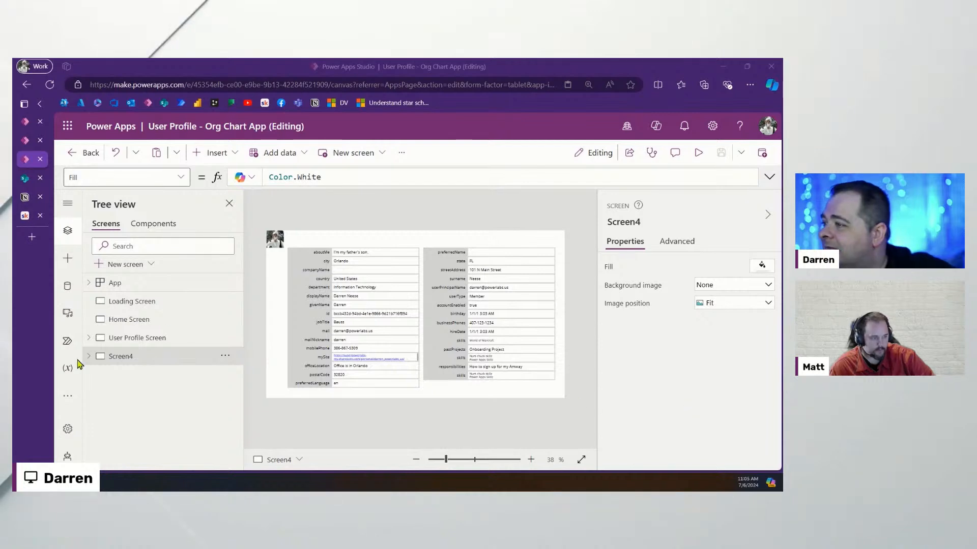
Add a blank Screen5 and insert a text label, Label2, showing the default 'Text'
click(134, 265)
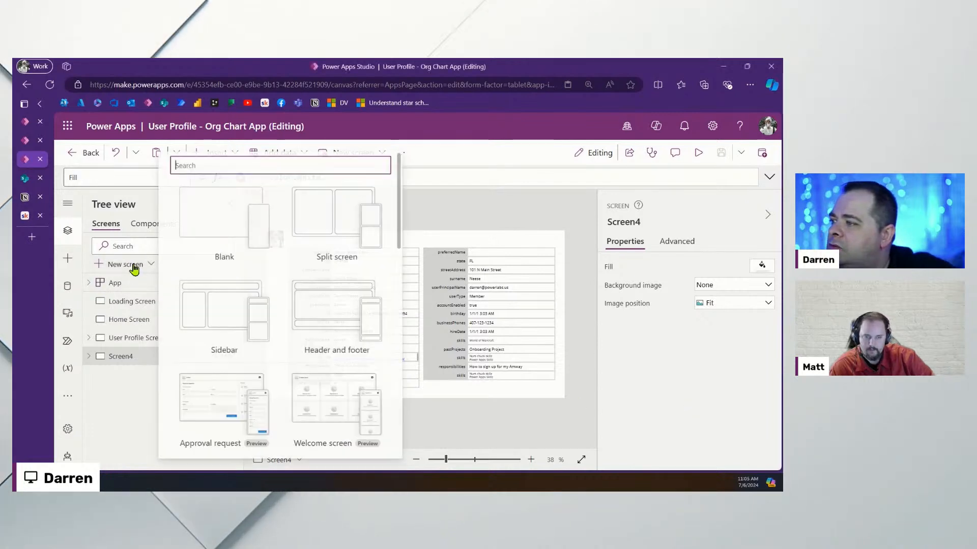
click(216, 219)
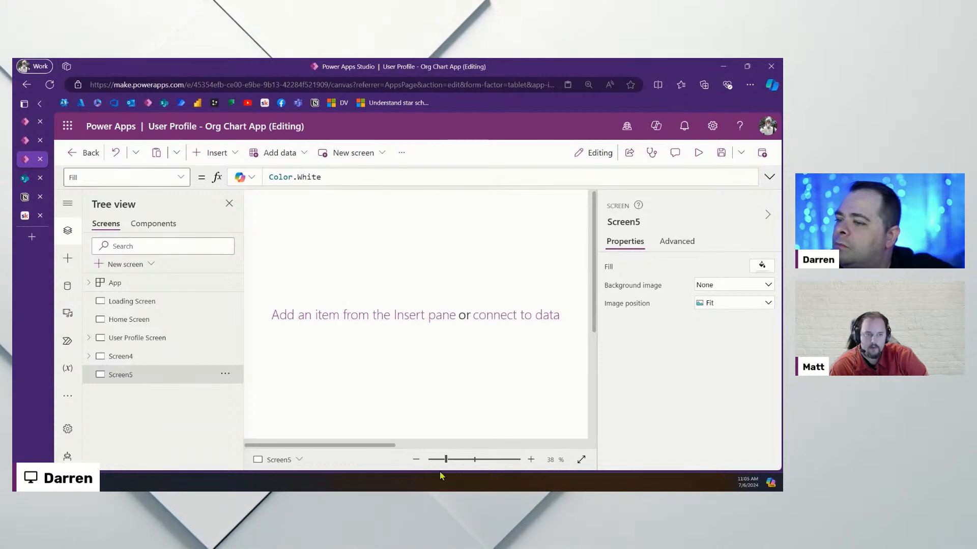
drag(446, 461, 447, 466)
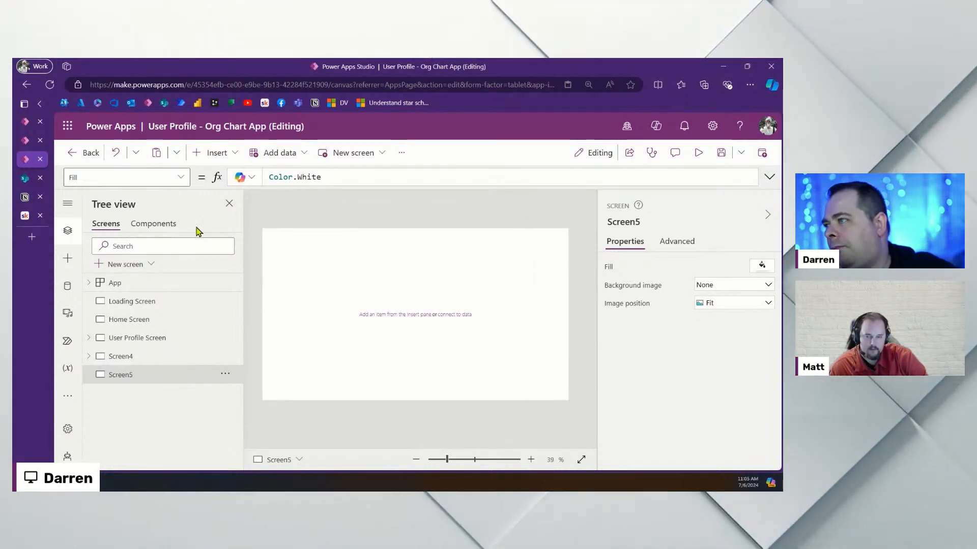
click(213, 154)
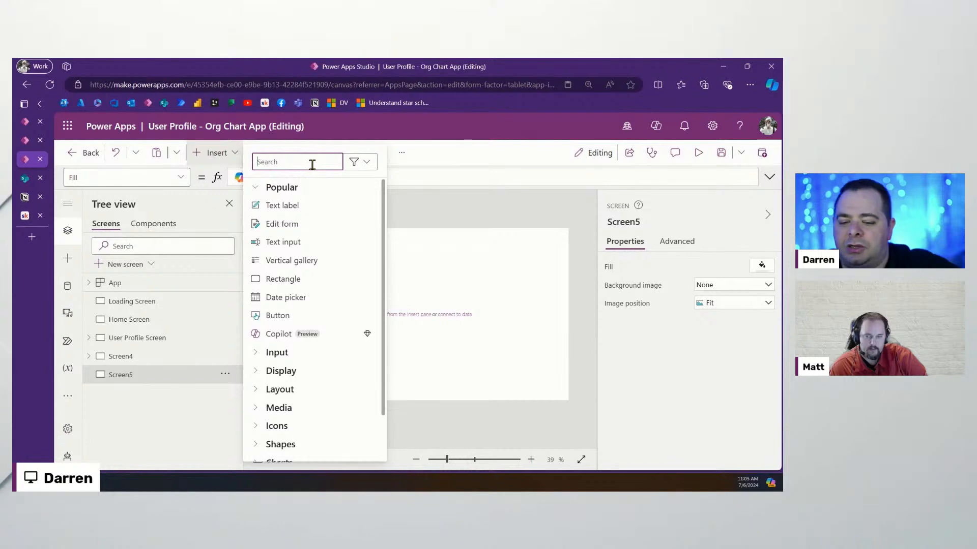
text(lab)
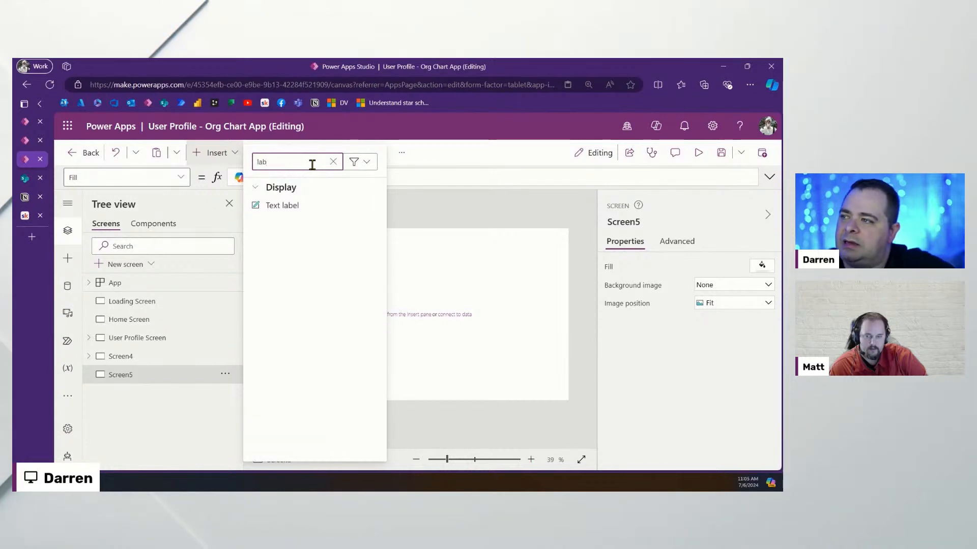
click(310, 208)
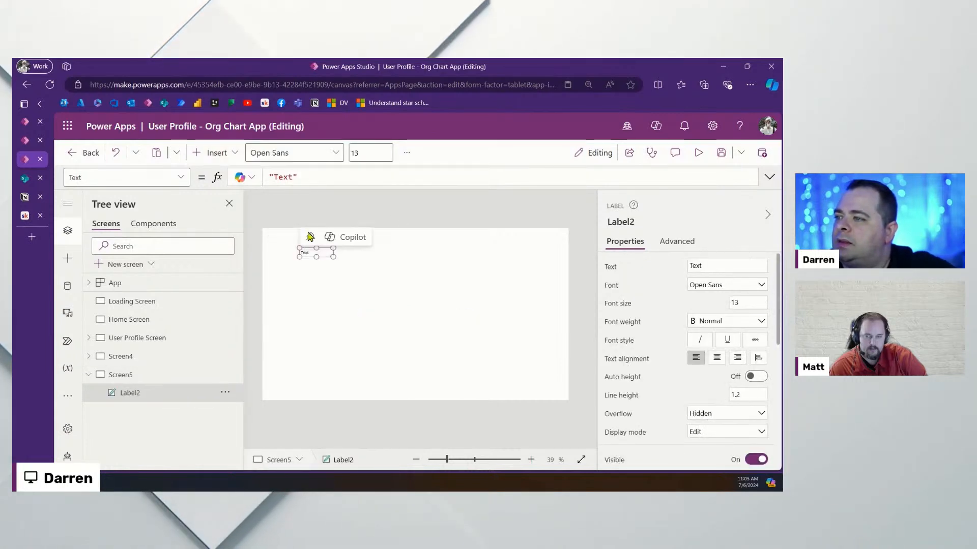
click(231, 153)
Insert a text input on Screen5 and position Label2 just above it
text(textin)
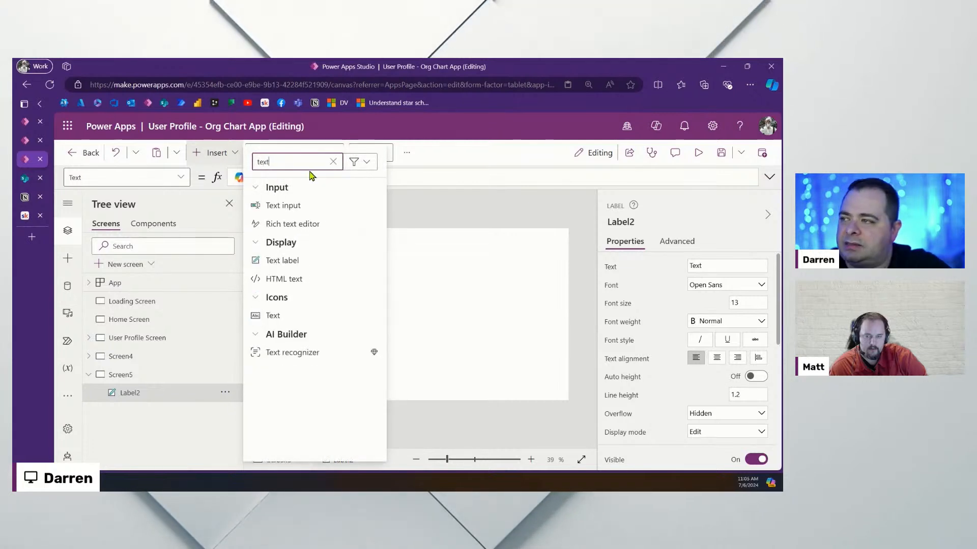
key(BackSpace)
key(BackSpace)
text(in)
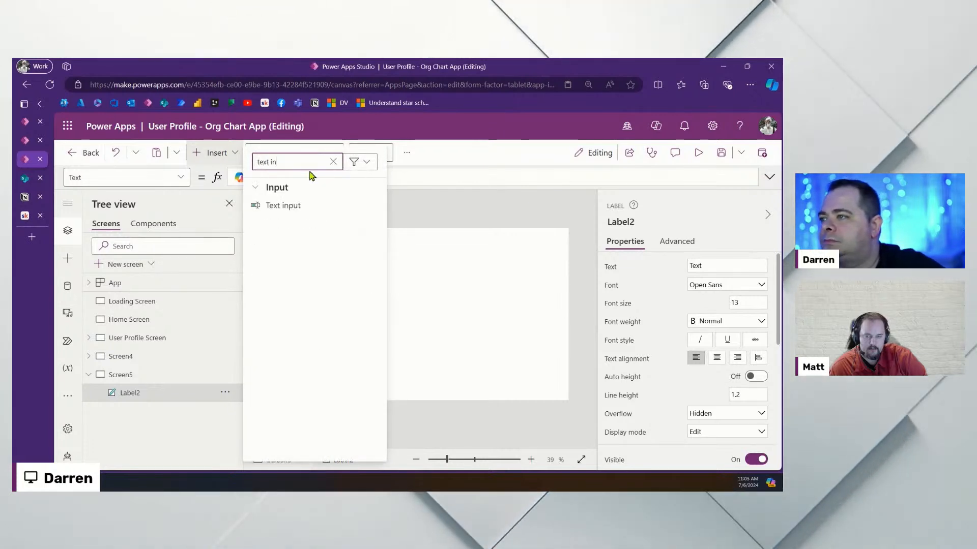
click(301, 207)
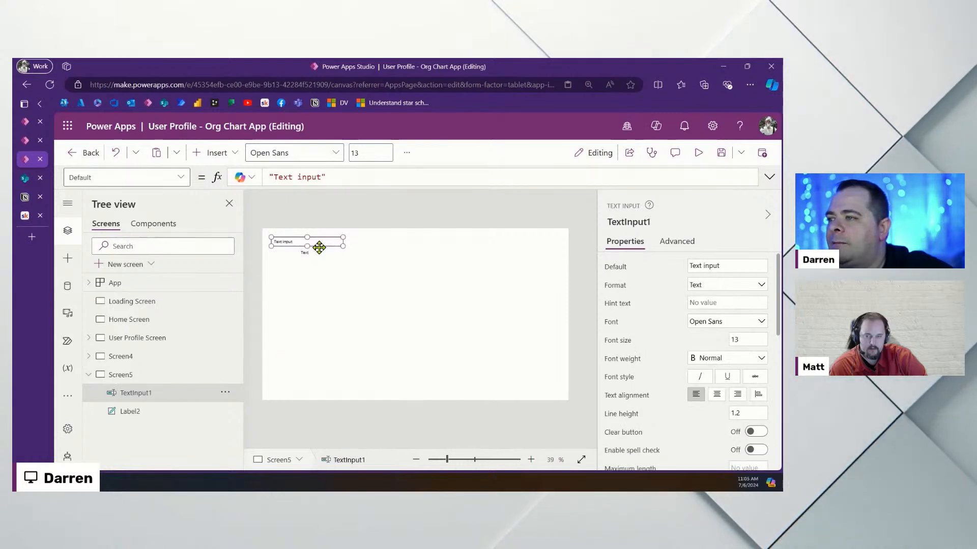
drag(328, 242, 363, 270)
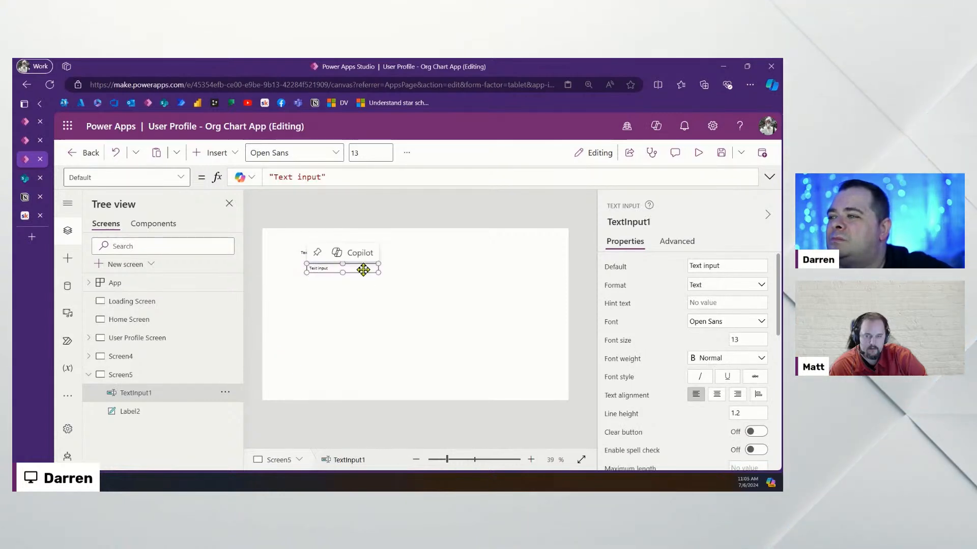
click(305, 255)
drag(305, 255, 331, 259)
Change Label2's text to 'Display Name:' and clear TextInput1's Default text
click(414, 305)
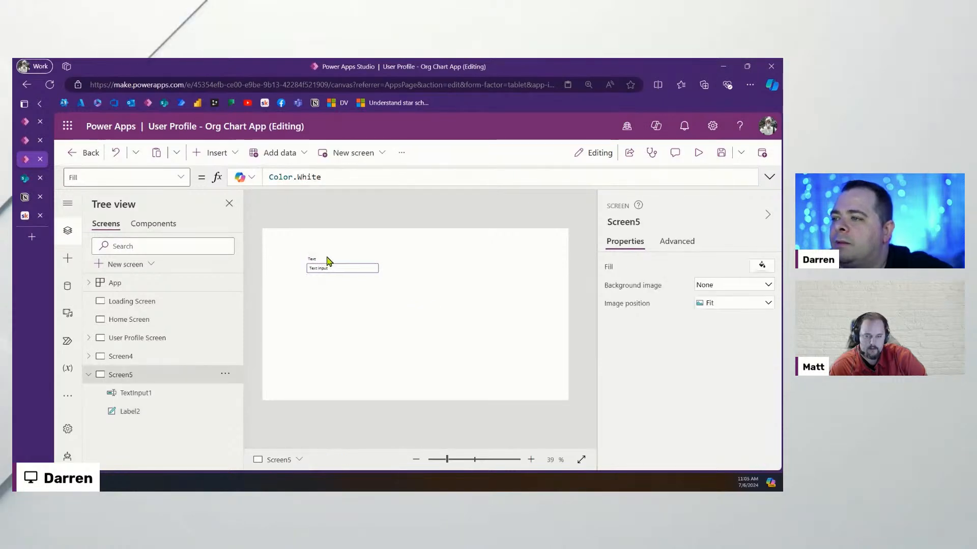
click(325, 260)
click(701, 266)
key(ctrl+a)
text(D)
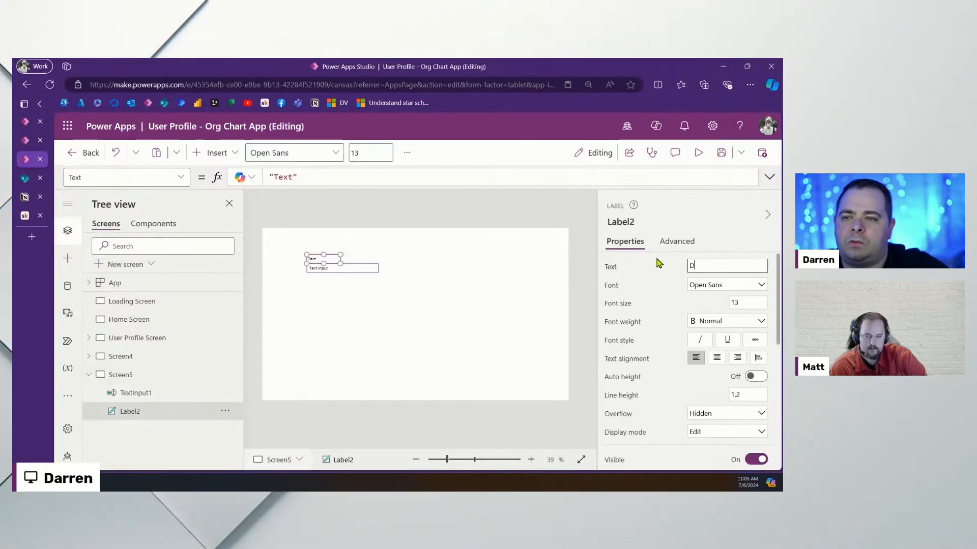
text(isplay Name:)
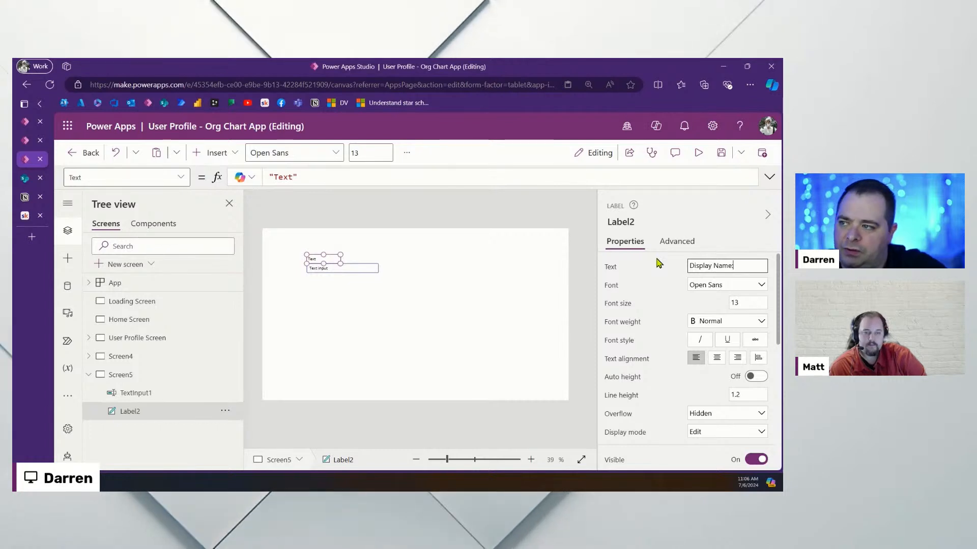
click(395, 322)
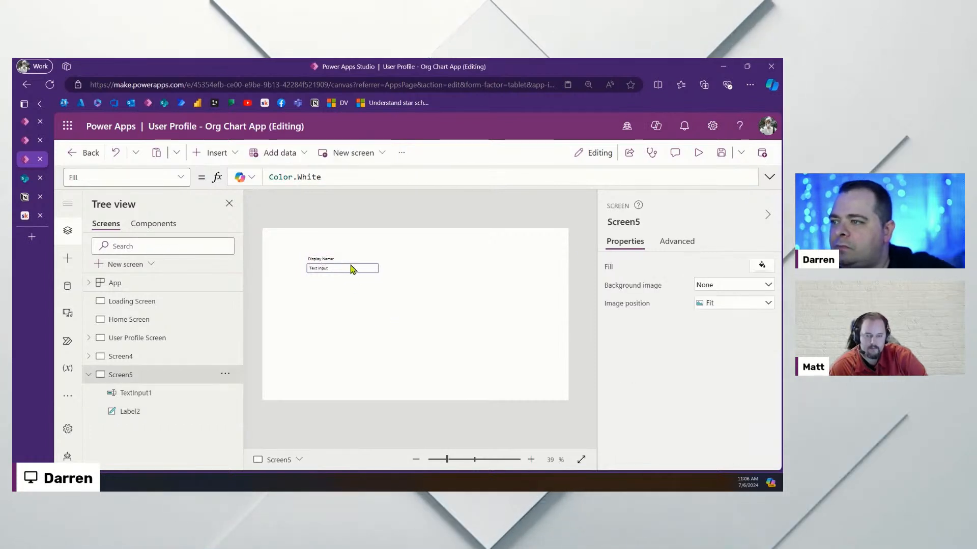
click(354, 271)
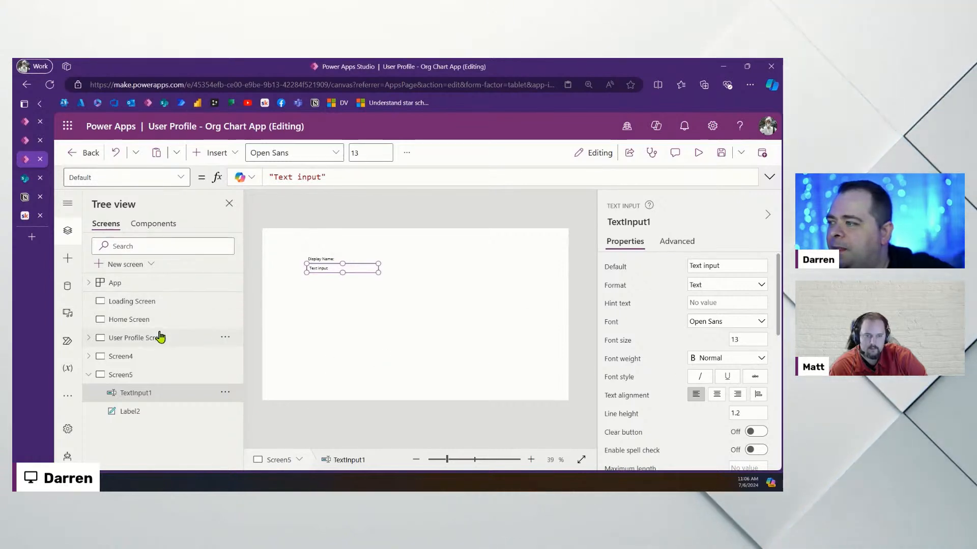
drag(719, 266, 626, 265)
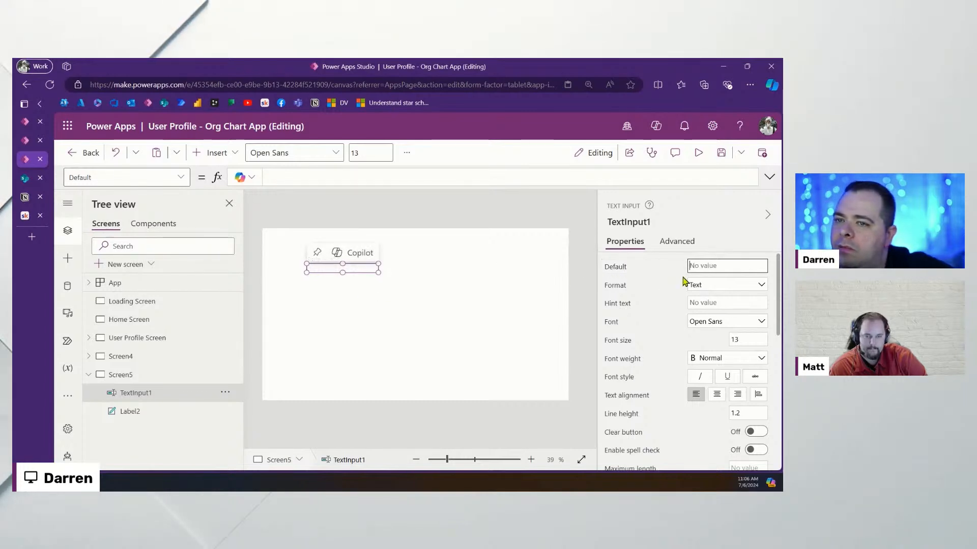
Enter 'Full name' in TextInput1's Hint text property, removing the extra 'or nickname' wording
click(725, 303)
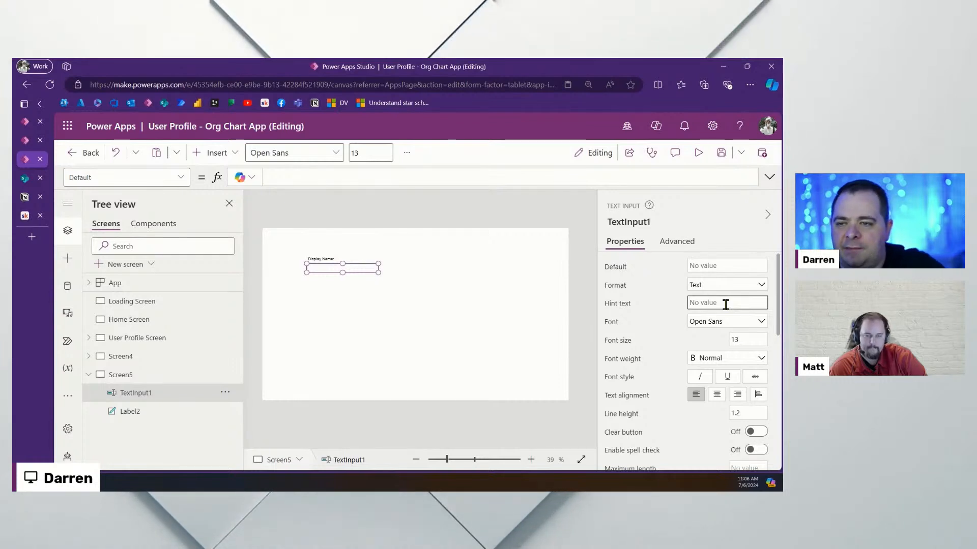
text(Full name)
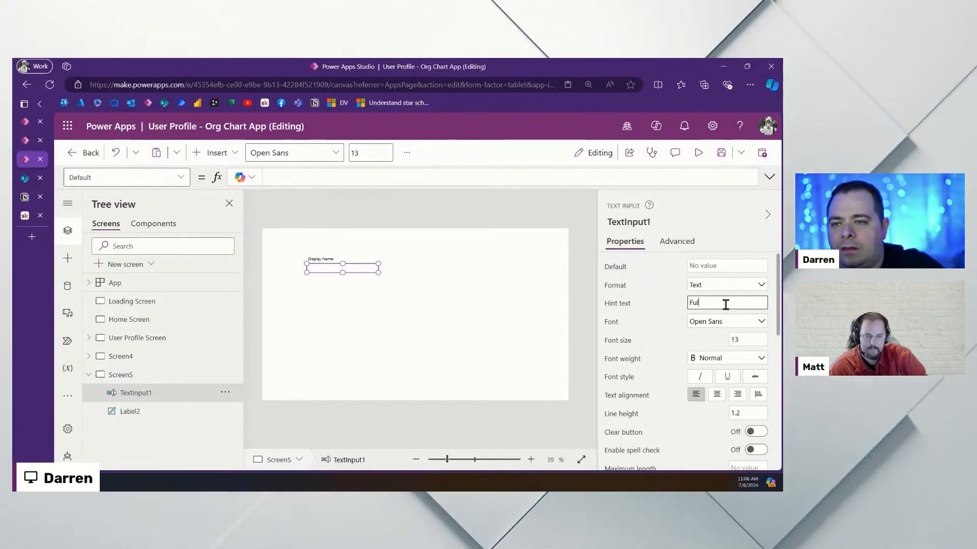
key(BackSpace)
key(BackSpace)
key(BackSpace)
key(BackSpace)
text(N)
key(BackSpace)
text(name of)
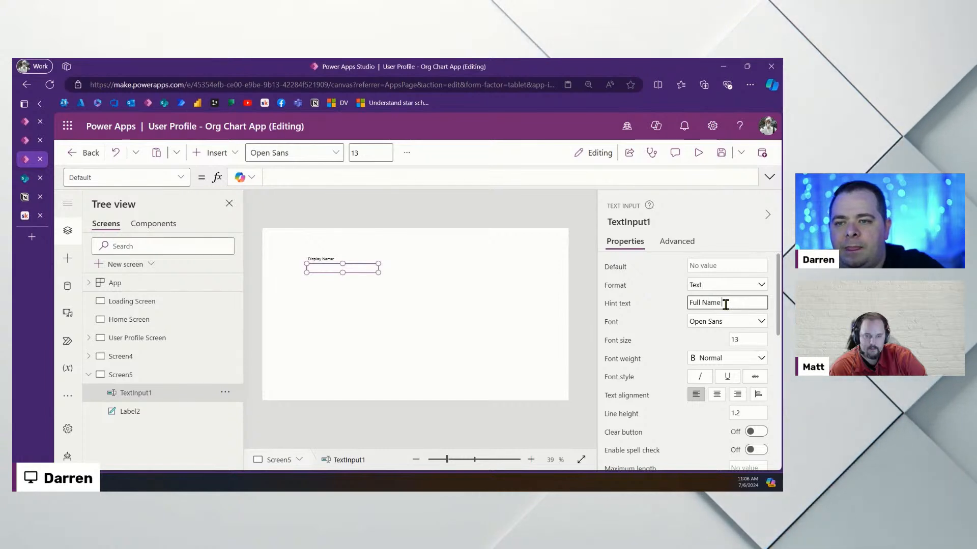
text( ni)
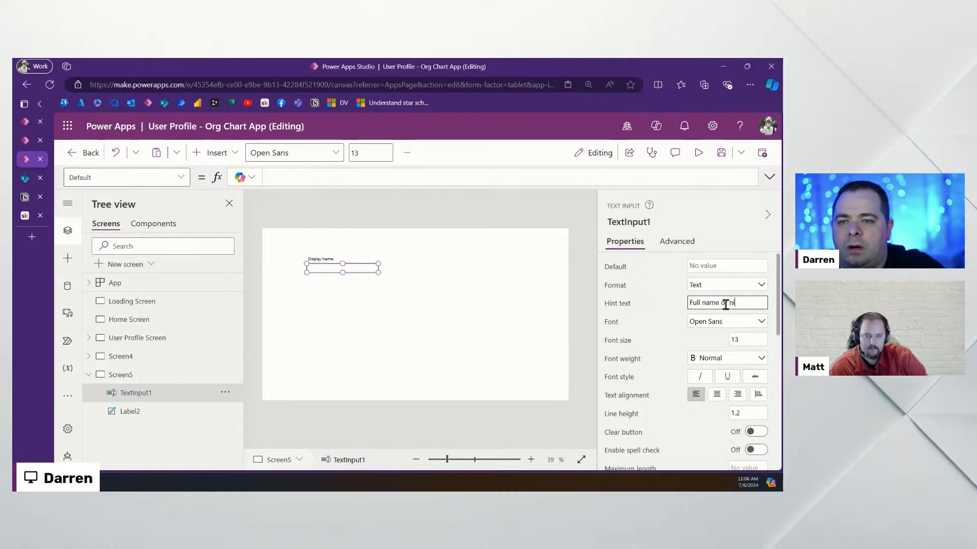
text(ckname)
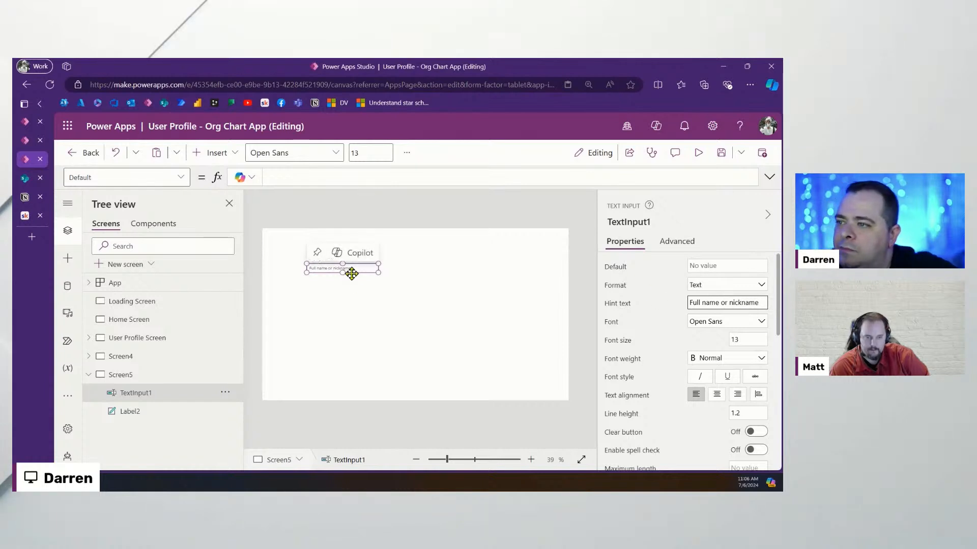
click(362, 331)
click(361, 265)
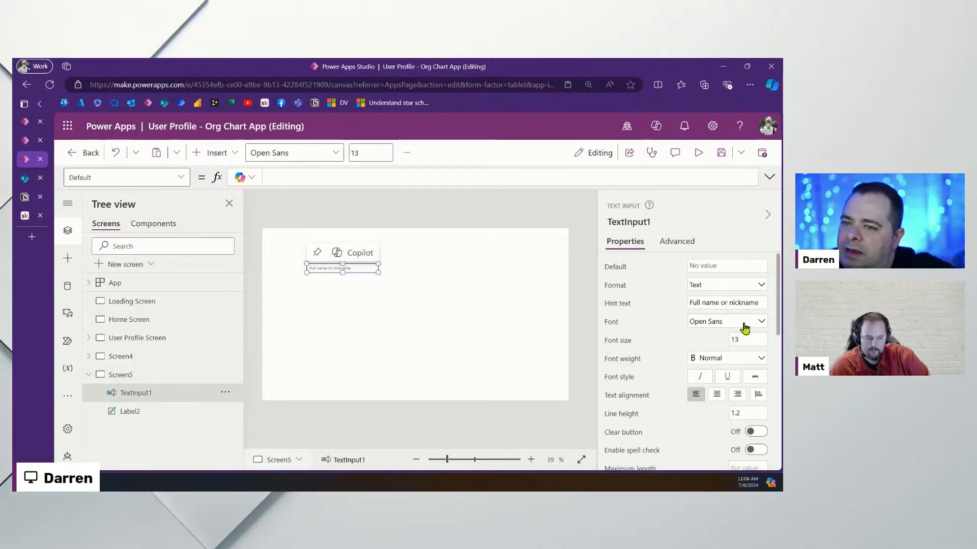
drag(720, 303, 762, 303)
key(BackSpace)
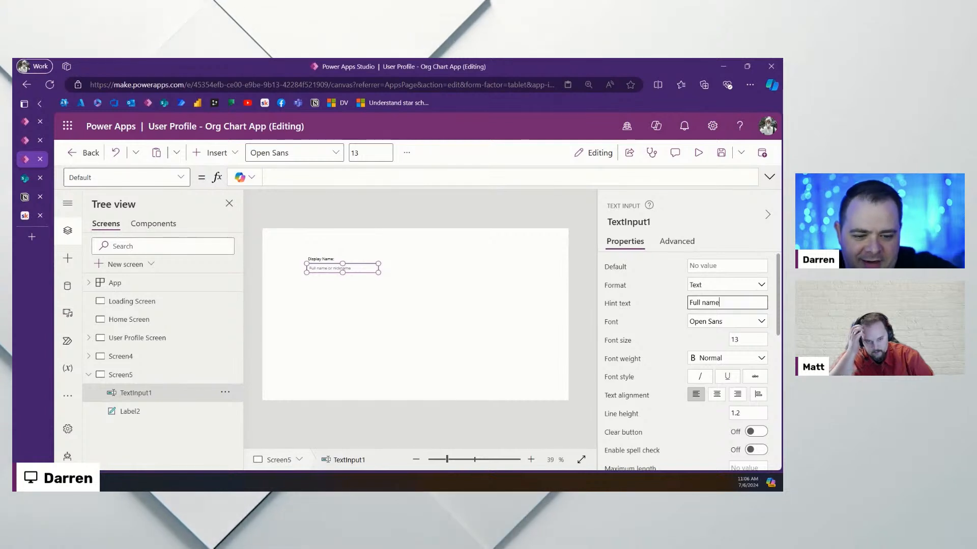
click(423, 277)
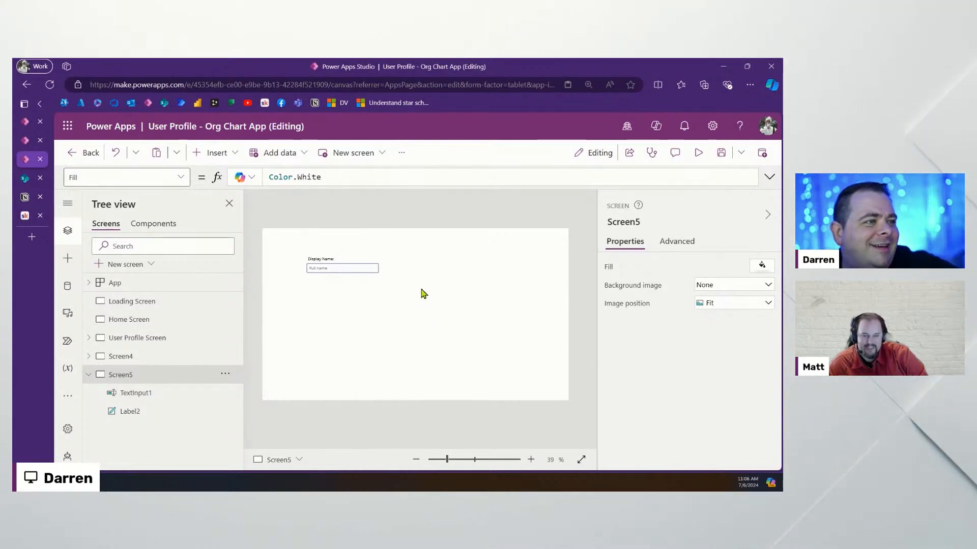
Paste Screen4's profile photo onto Screen5 and move it to the top-right corner
click(125, 357)
click(279, 240)
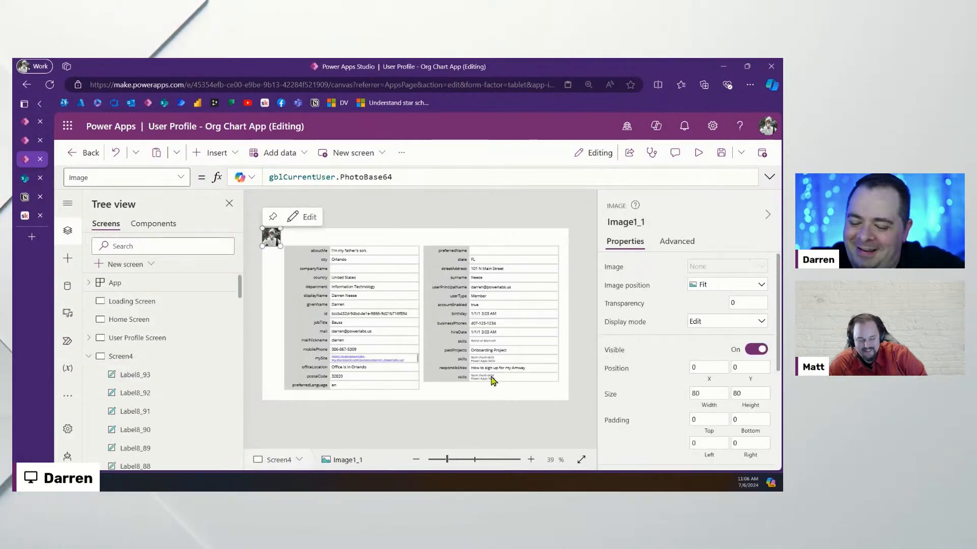
click(89, 358)
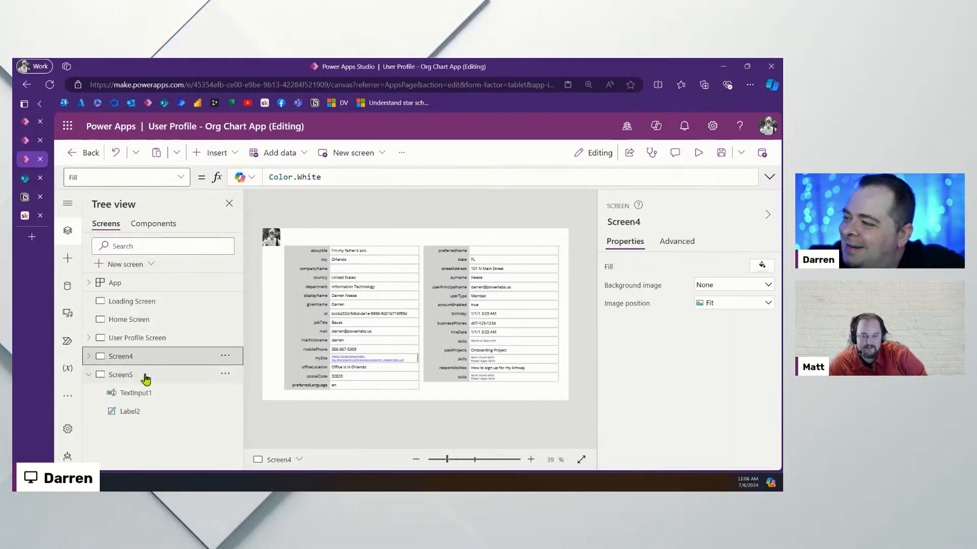
click(146, 376)
key(ctrl+v)
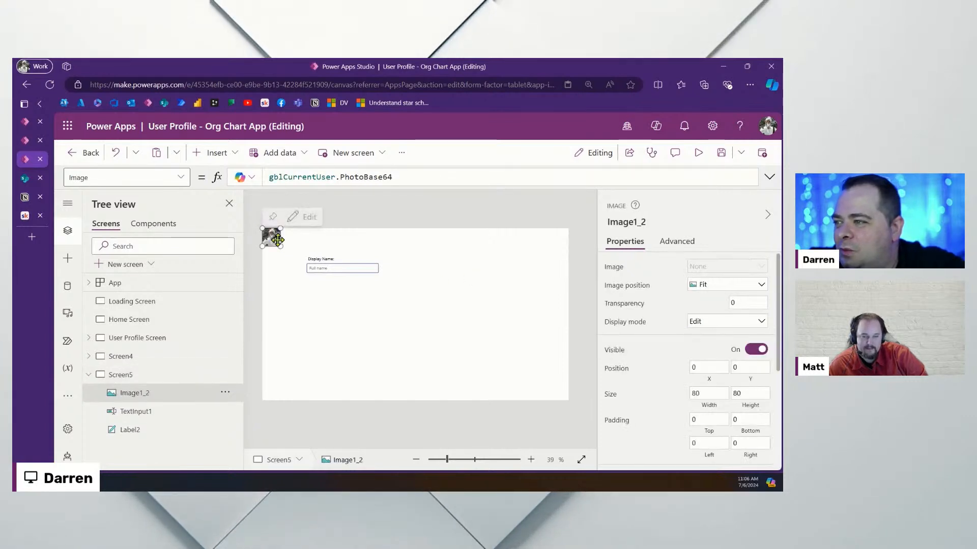
drag(276, 236, 554, 242)
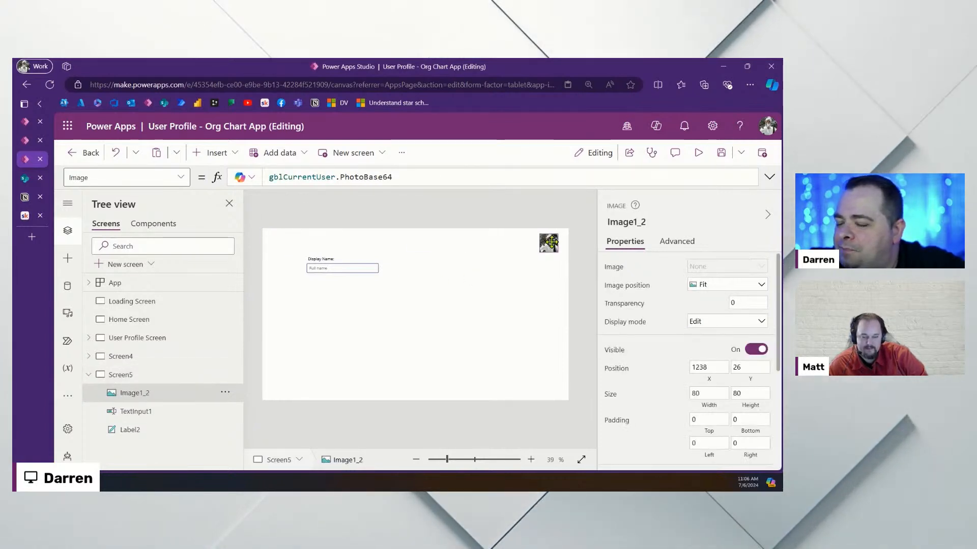
Set the Display Name: label's Padding Left to 0 and make the browser full screen
click(311, 295)
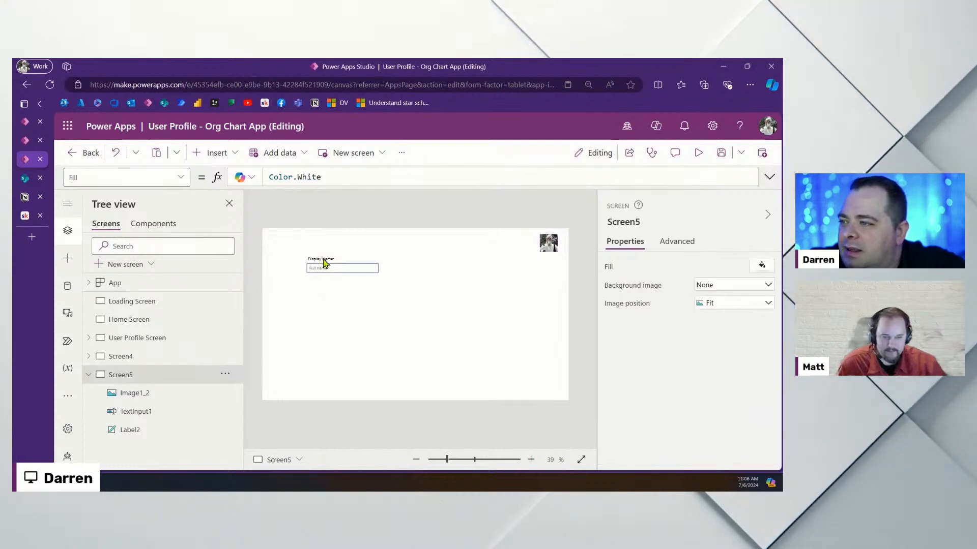
click(320, 259)
scroll(717, 397, down, 3)
scroll(717, 371, down, 1)
click(704, 395)
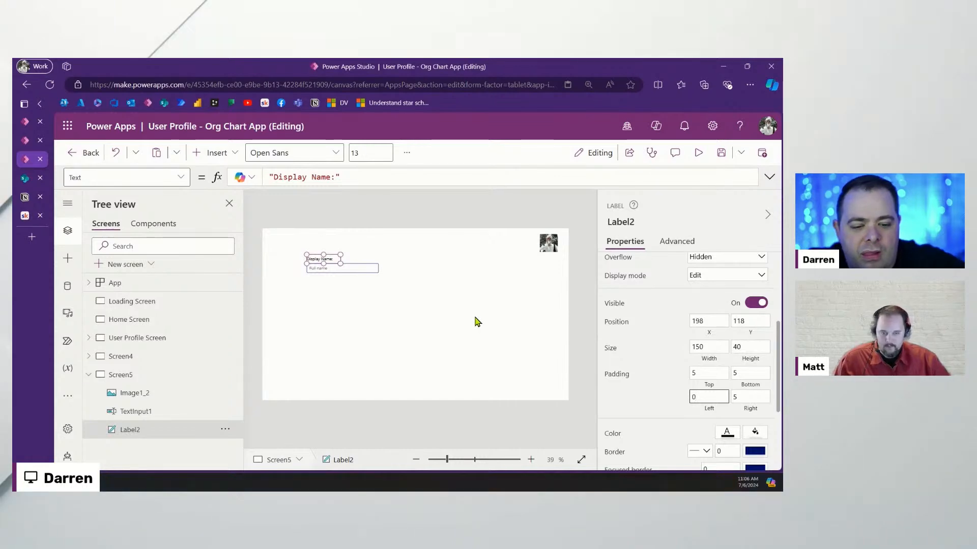
key(F11)
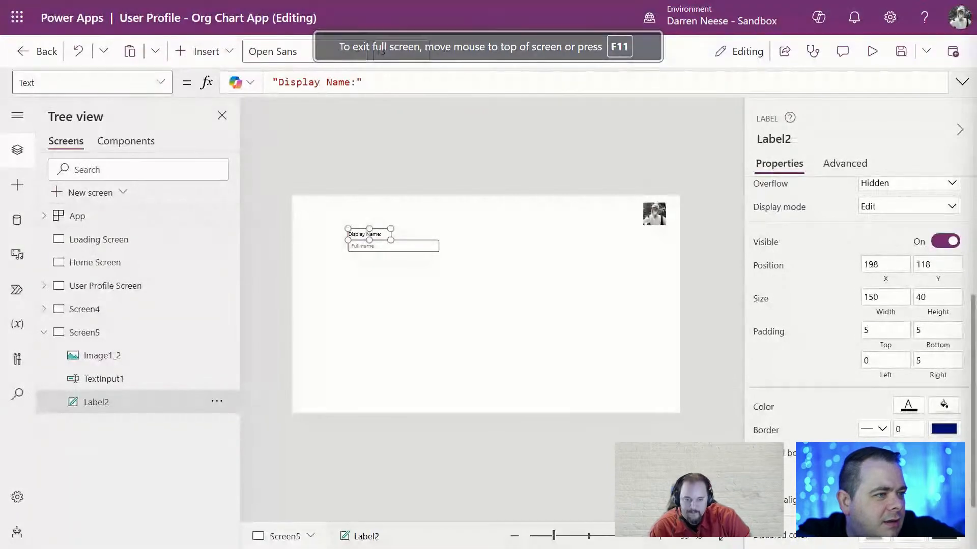
In Settings > Updates, switch on 'Modern controls and themes' and close the dialog
click(497, 301)
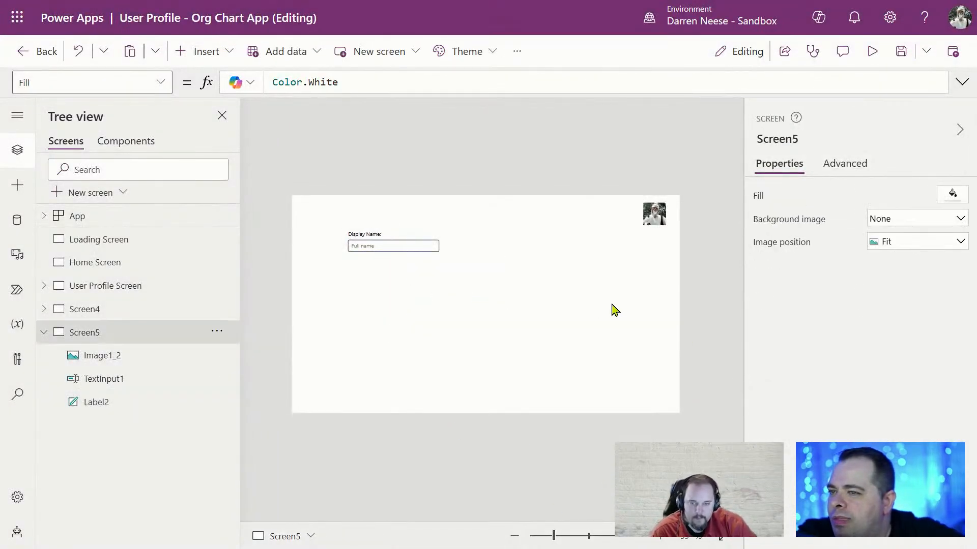
click(516, 52)
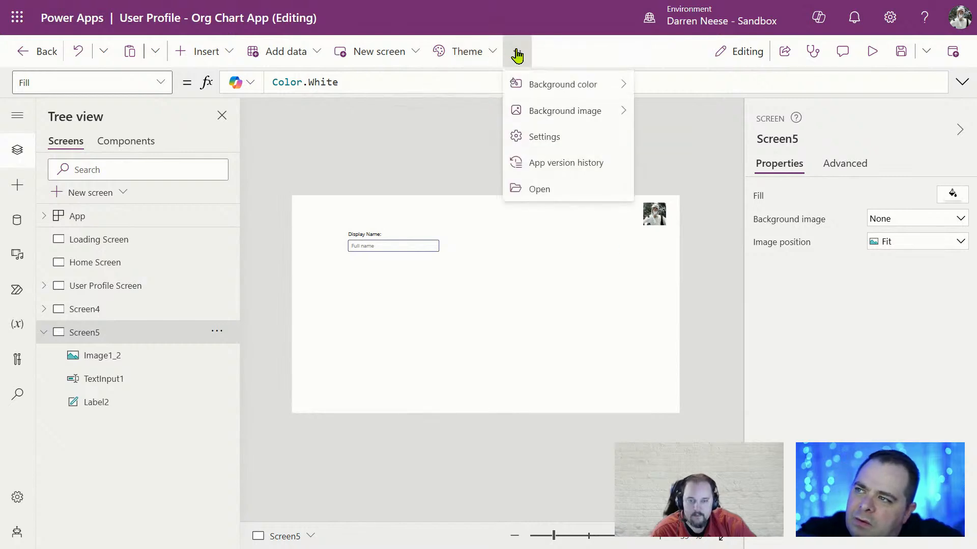
click(546, 144)
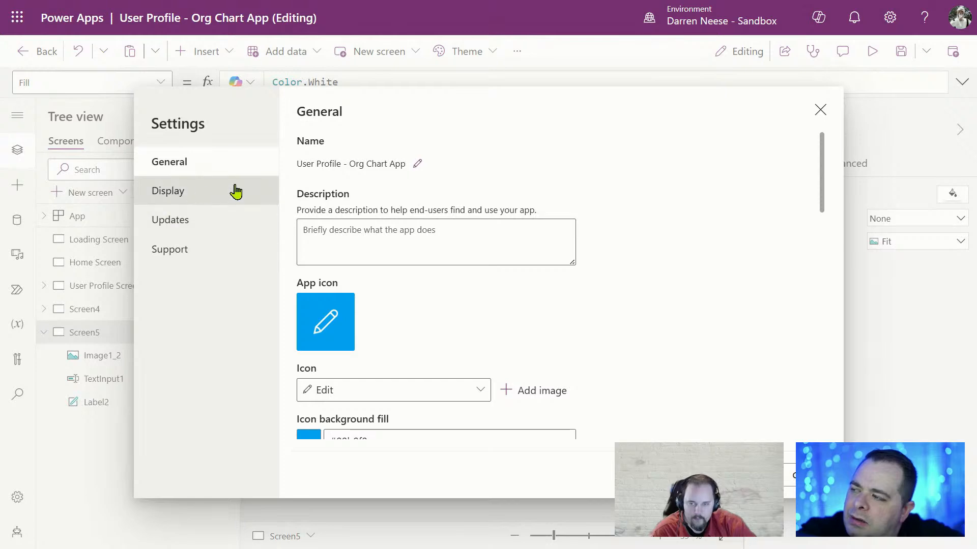
scroll(556, 277, down, 10)
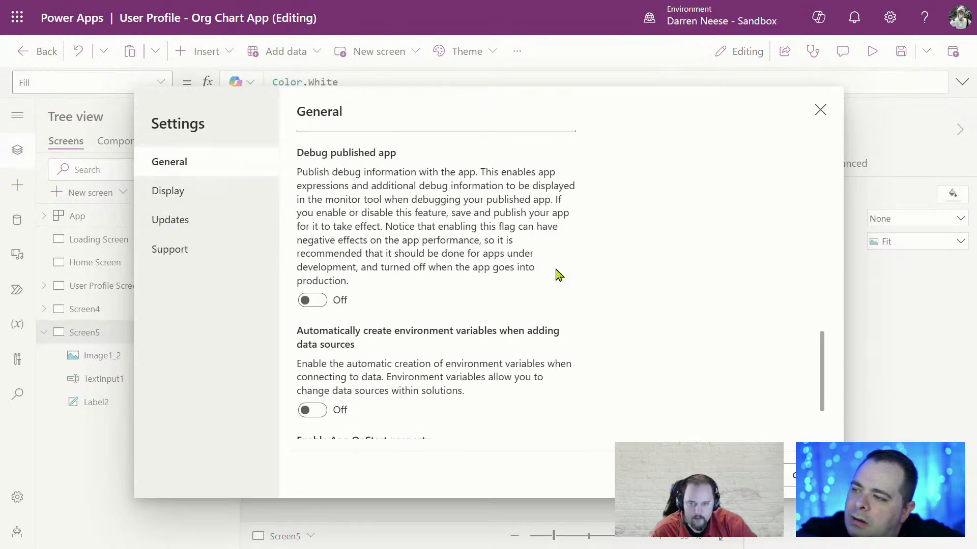
scroll(556, 275, down, 3)
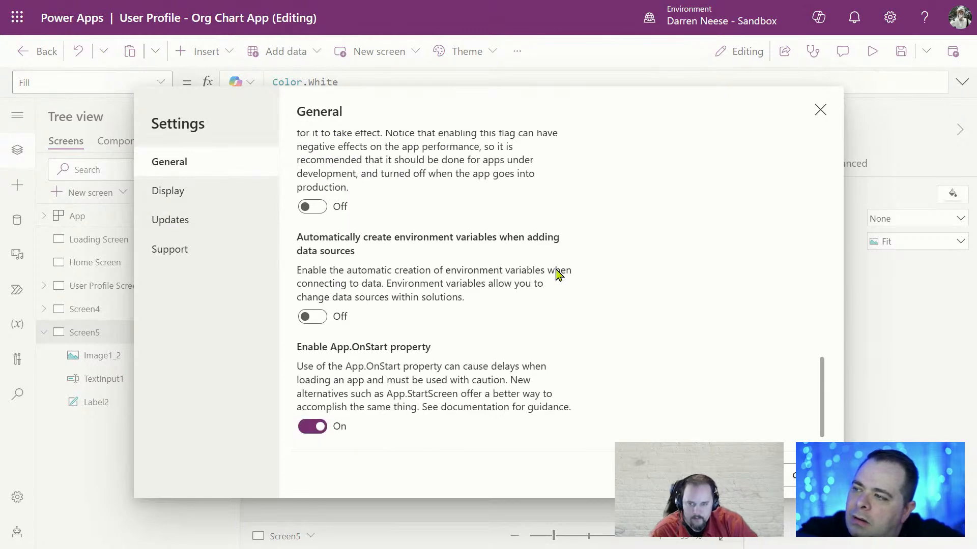
scroll(556, 275, up, 10)
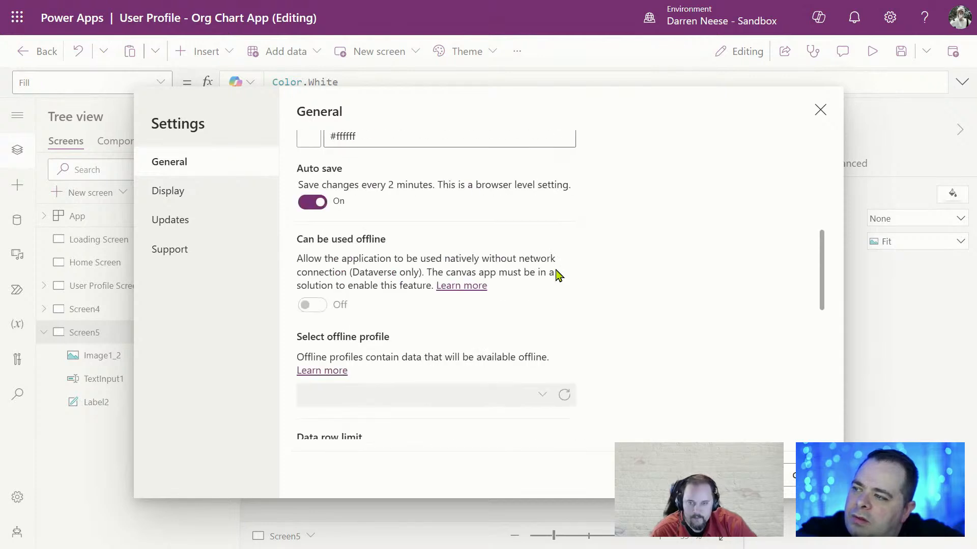
scroll(556, 275, up, 3)
click(168, 190)
scroll(683, 298, down, 5)
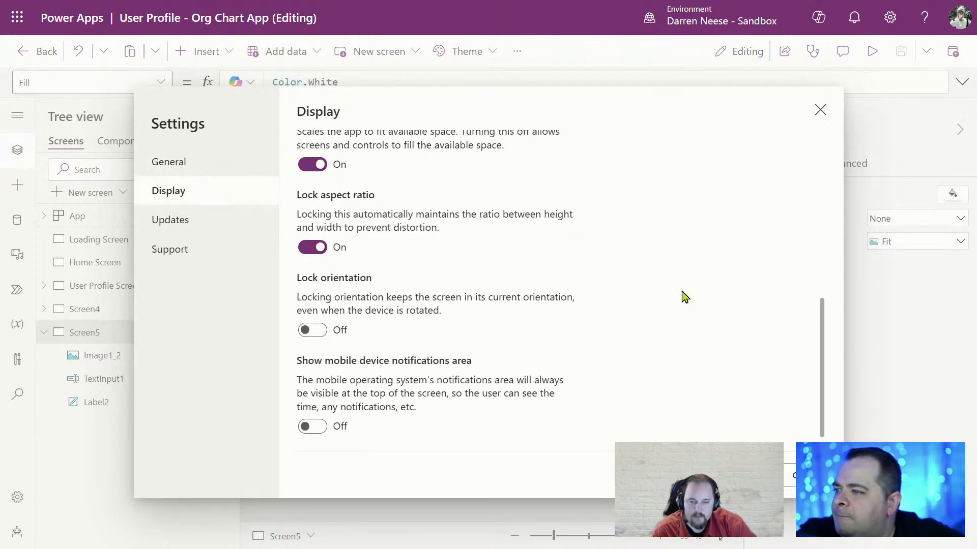
scroll(683, 298, up, 5)
click(188, 224)
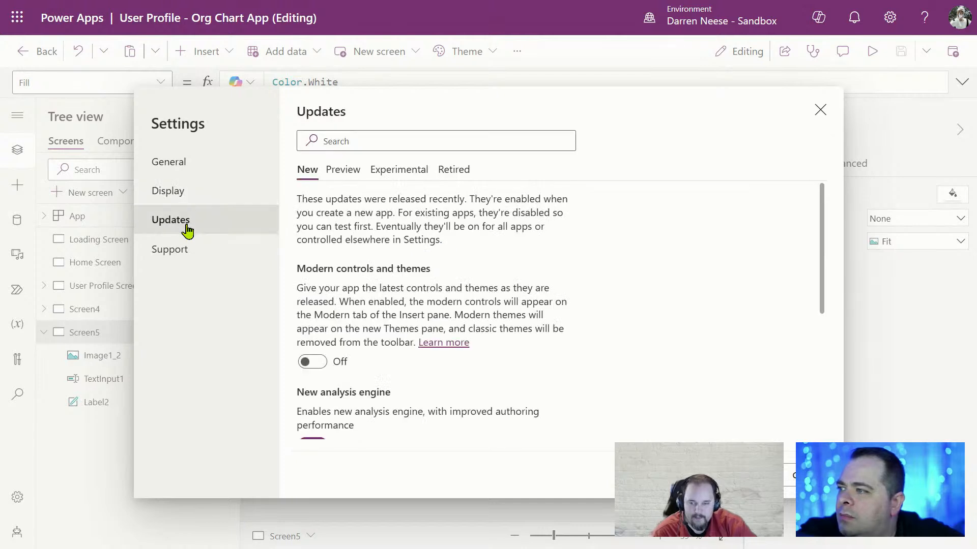
click(321, 361)
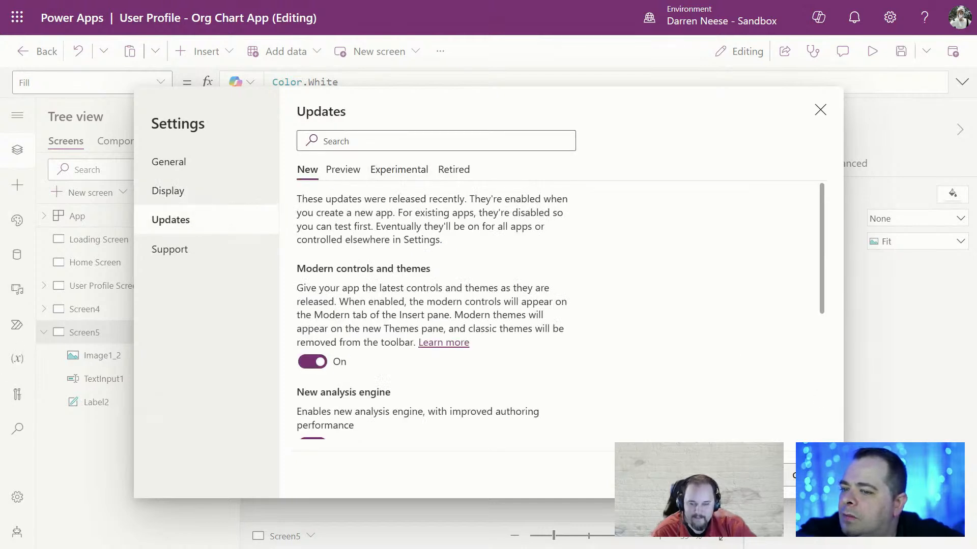
click(805, 475)
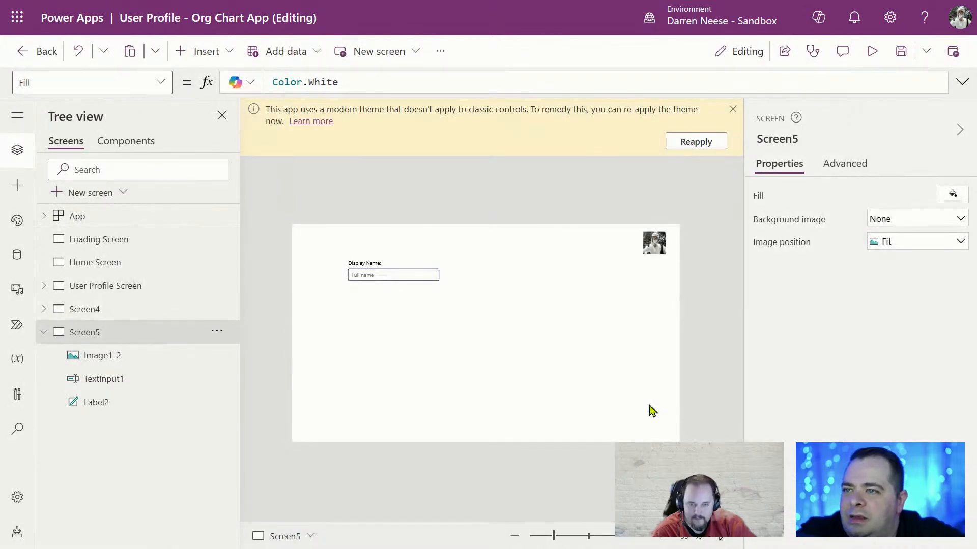
Reapply the modern theme from the banner and browse the Themes list
click(711, 144)
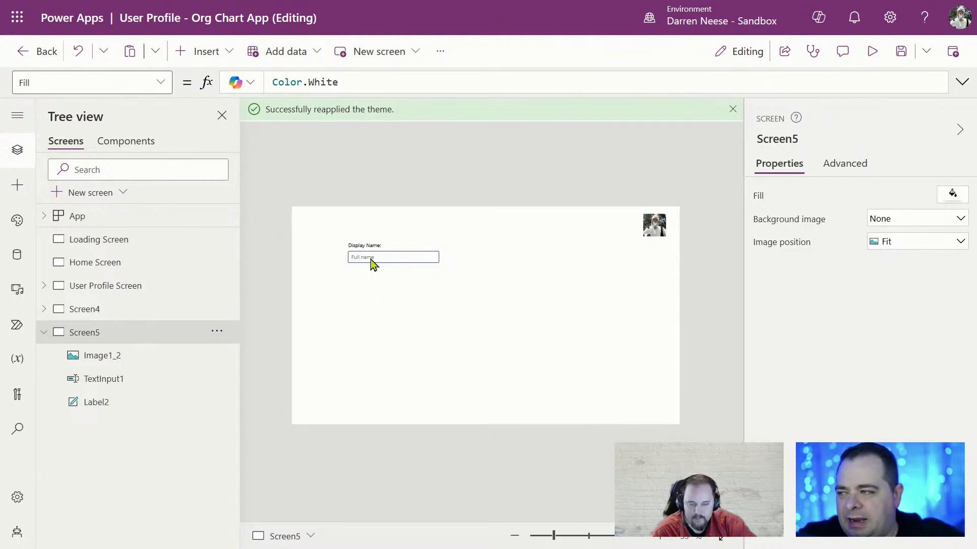
click(17, 220)
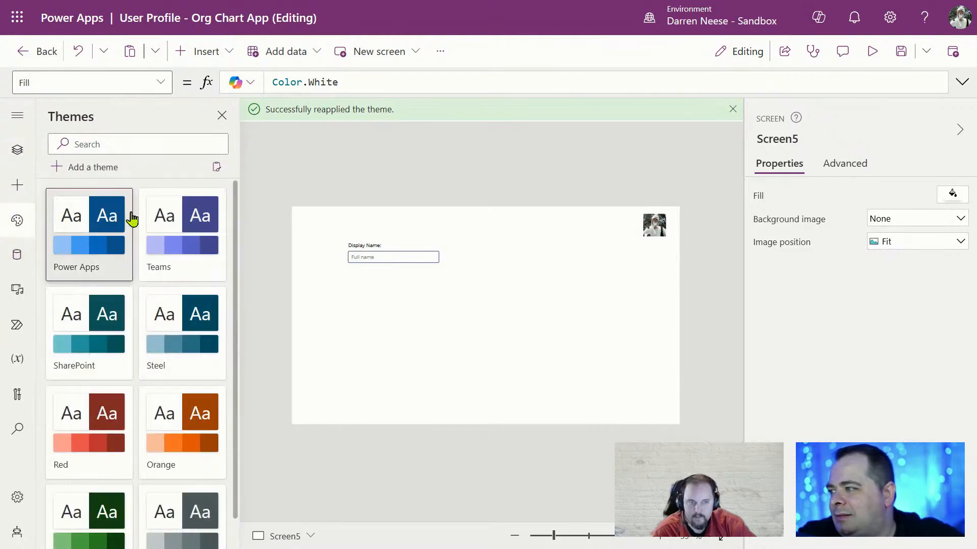
scroll(117, 285, down, 1)
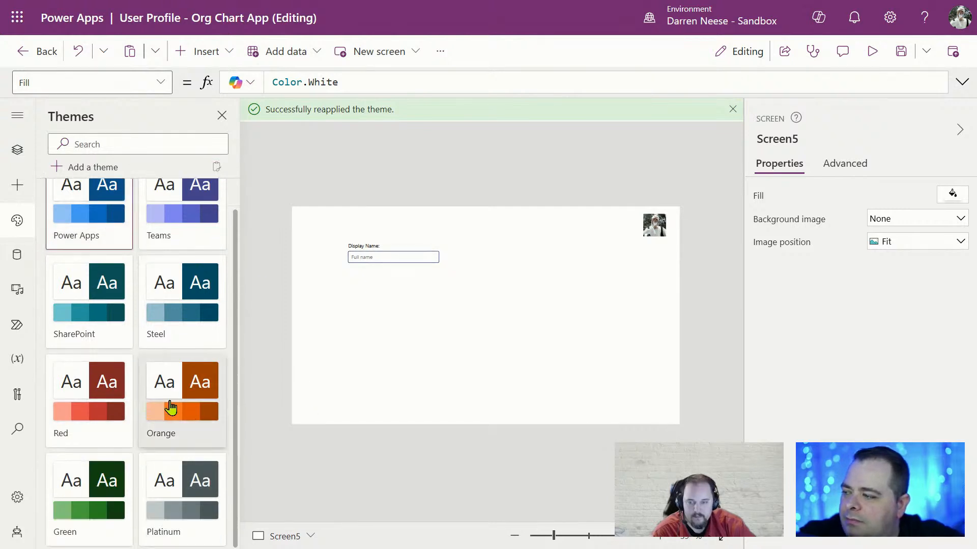
scroll(166, 330, up, 1)
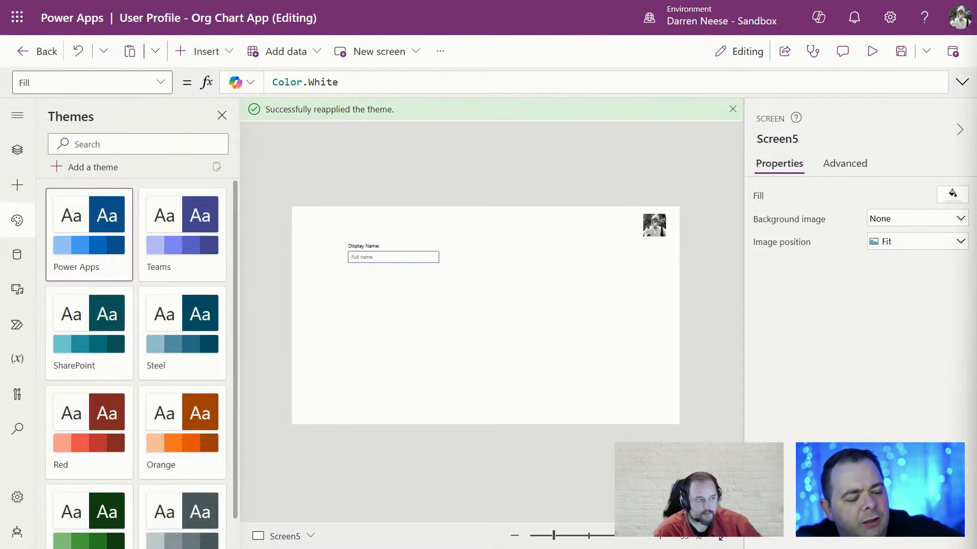
Apply the Teams theme to the app, checking the Full name text input
click(379, 258)
click(573, 276)
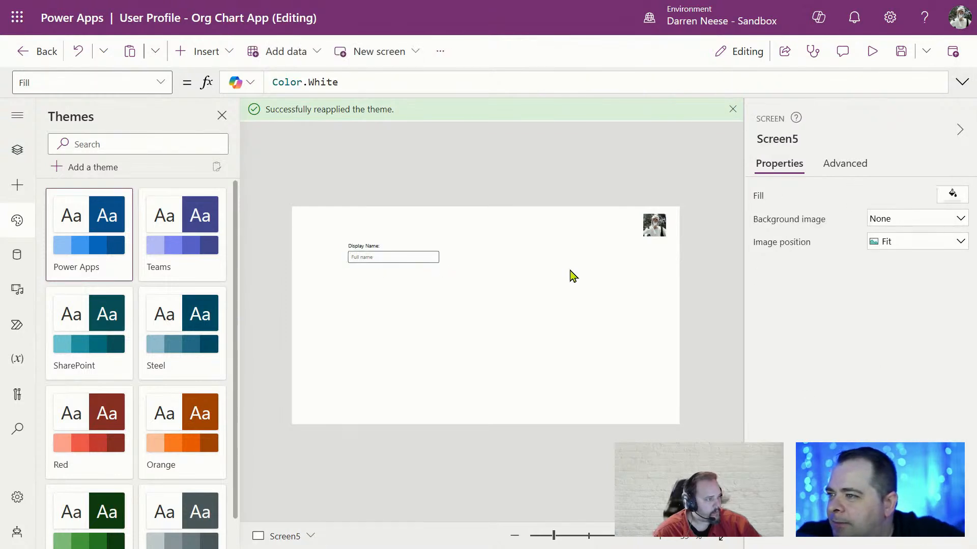
click(399, 261)
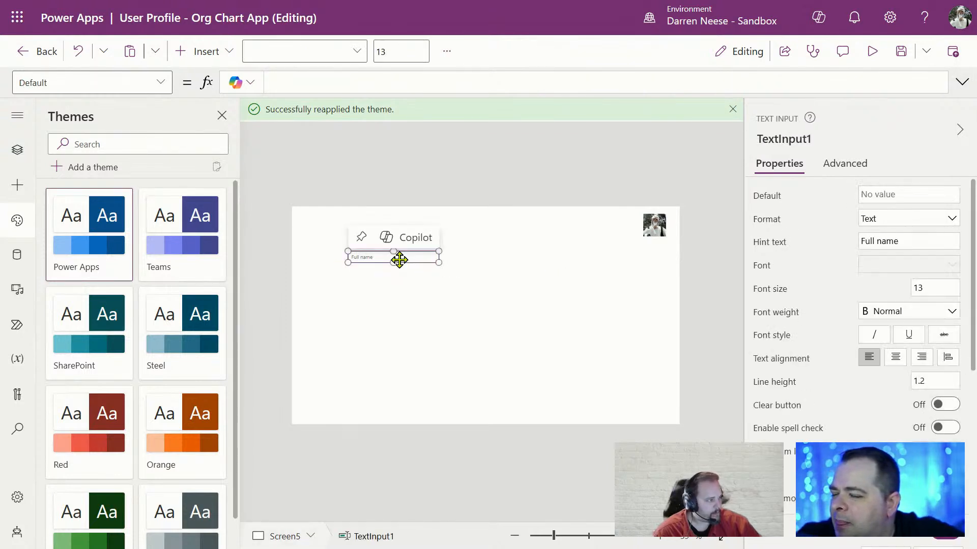
click(196, 225)
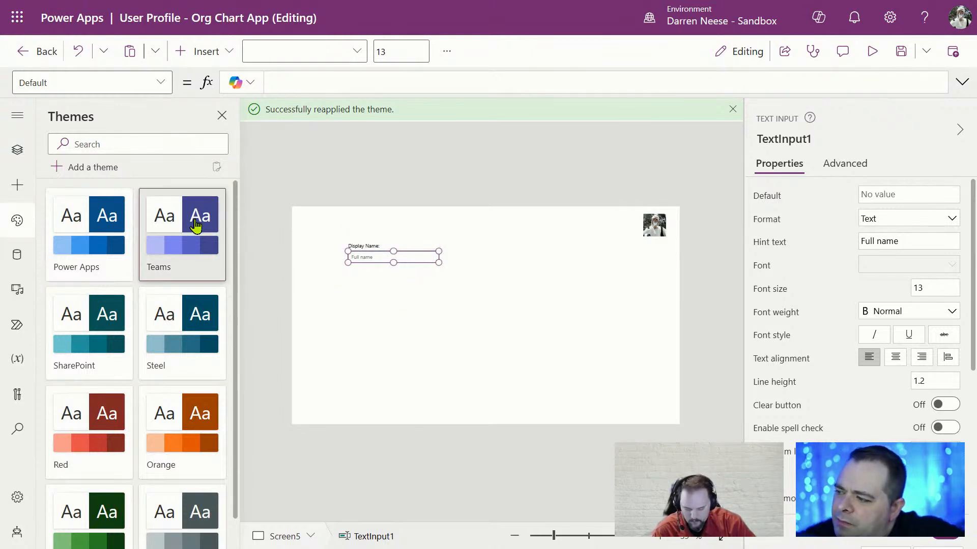
click(544, 319)
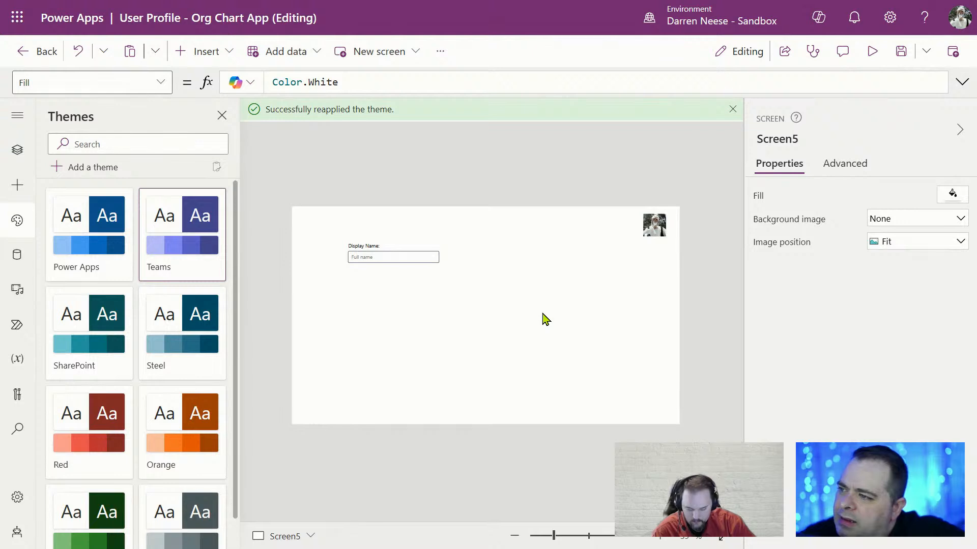
click(412, 259)
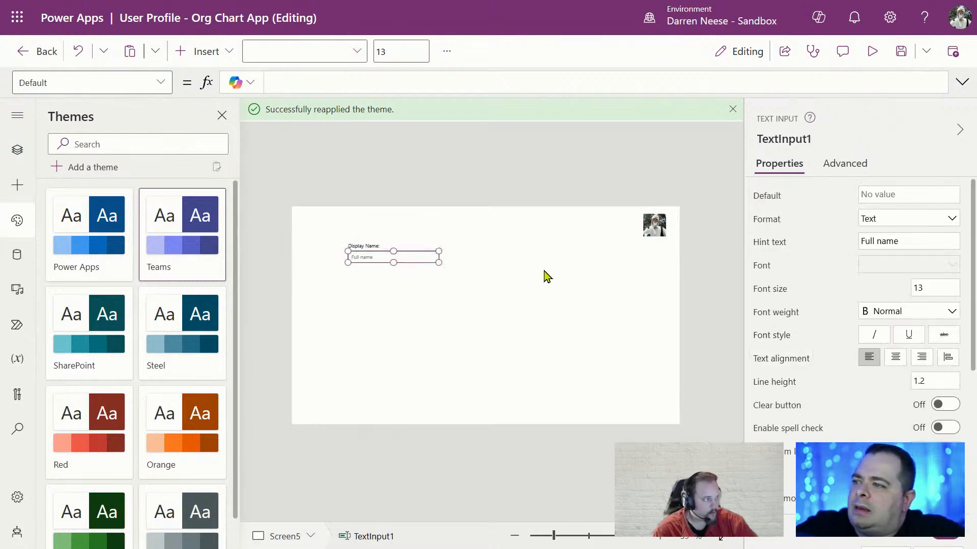
scroll(890, 357, down, 5)
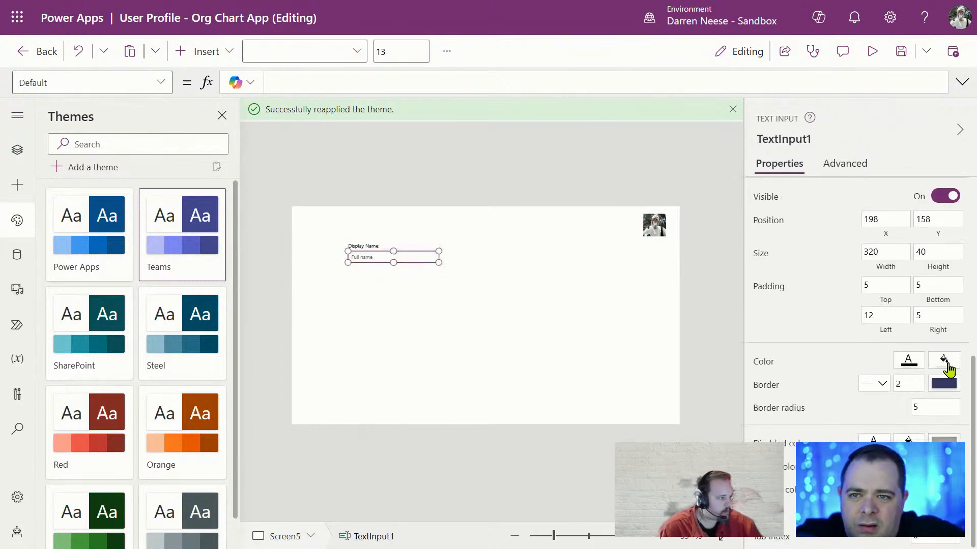
click(669, 354)
Preview the app, try typing in the Full name box, then close the preview
click(872, 51)
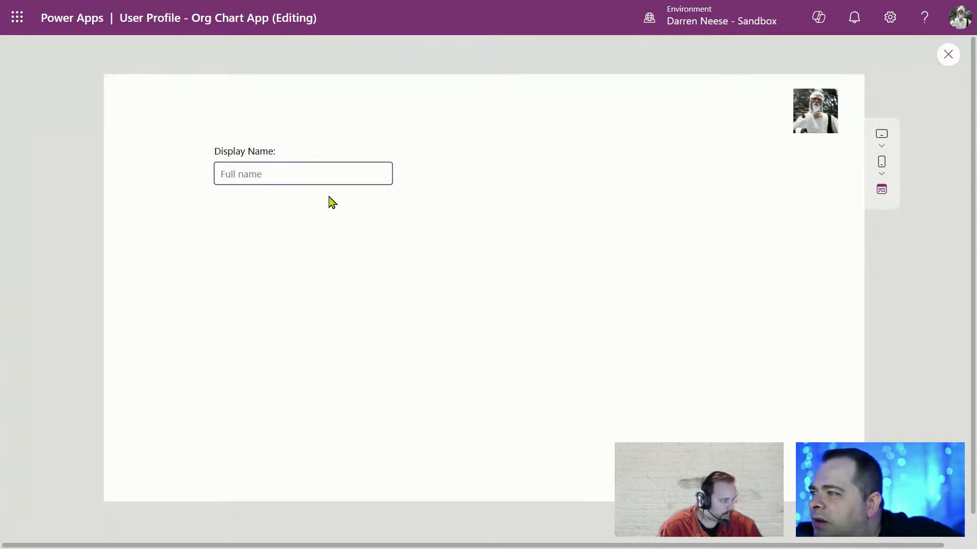
click(236, 175)
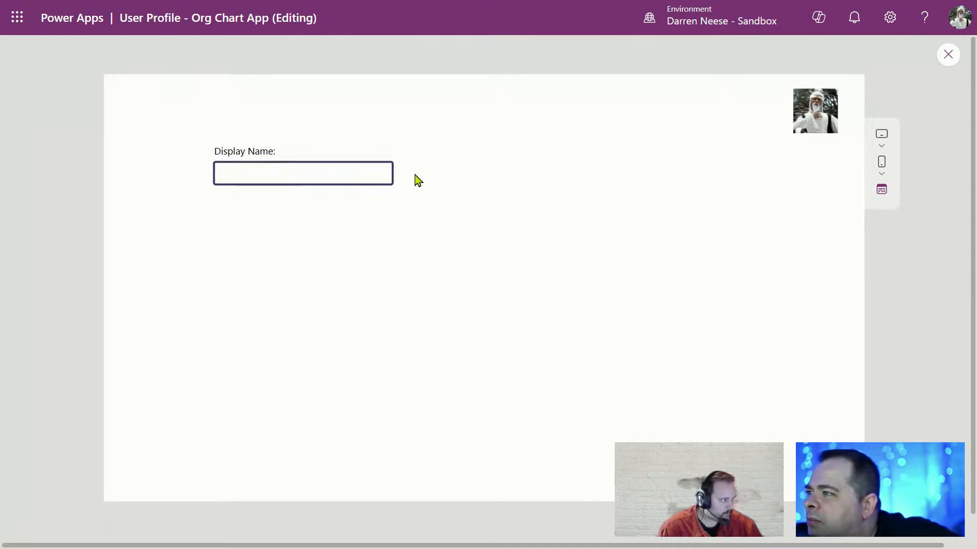
click(948, 54)
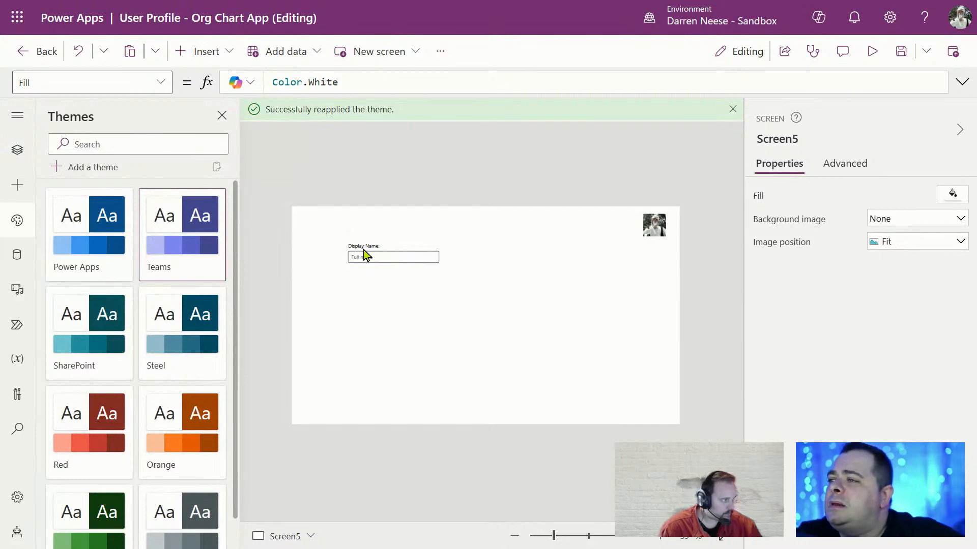
Set the width of the Display Name label and Full name box to 300
click(362, 246)
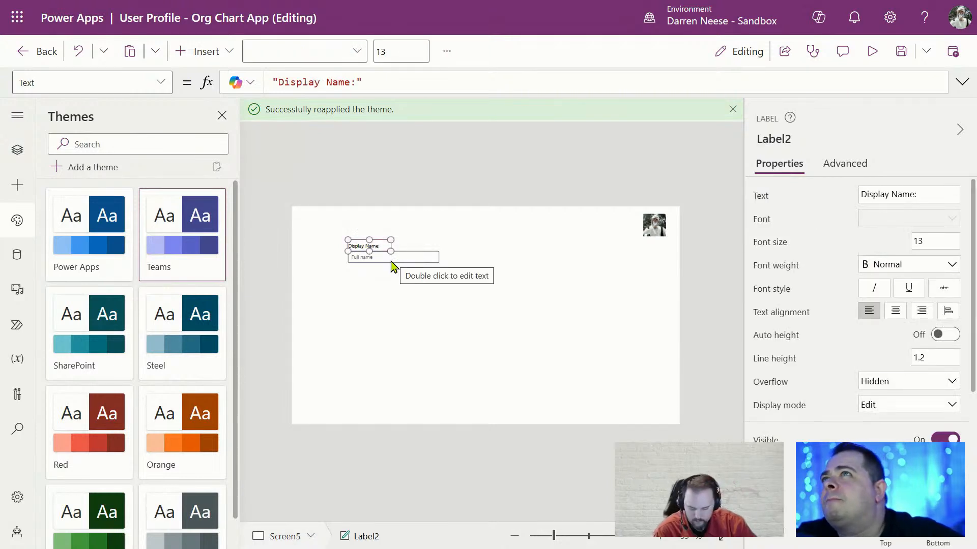
click(514, 289)
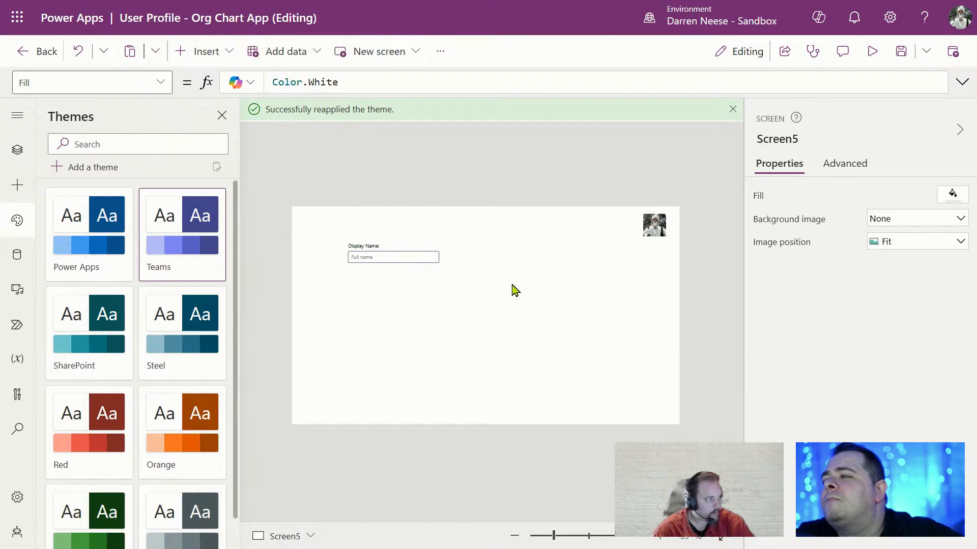
click(361, 247)
shift+click(410, 261)
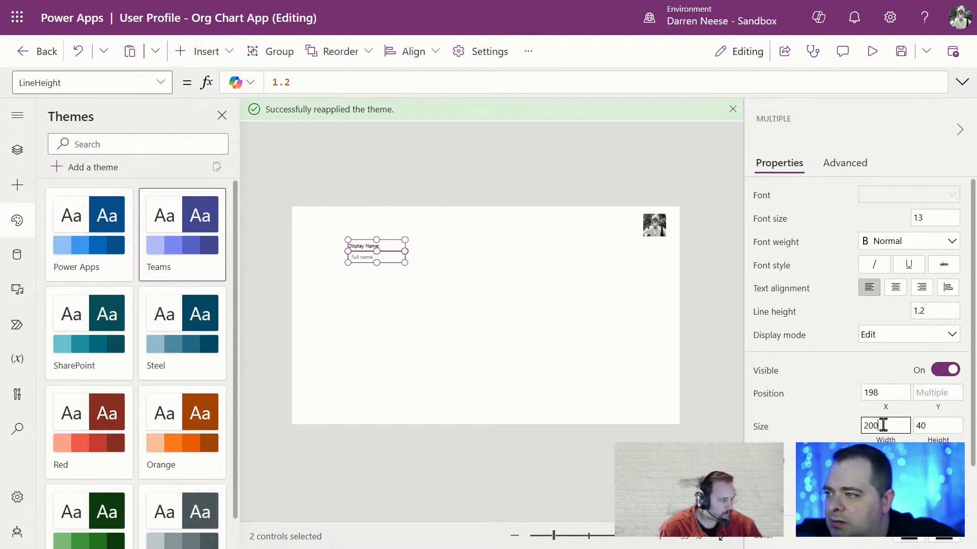
click(514, 390)
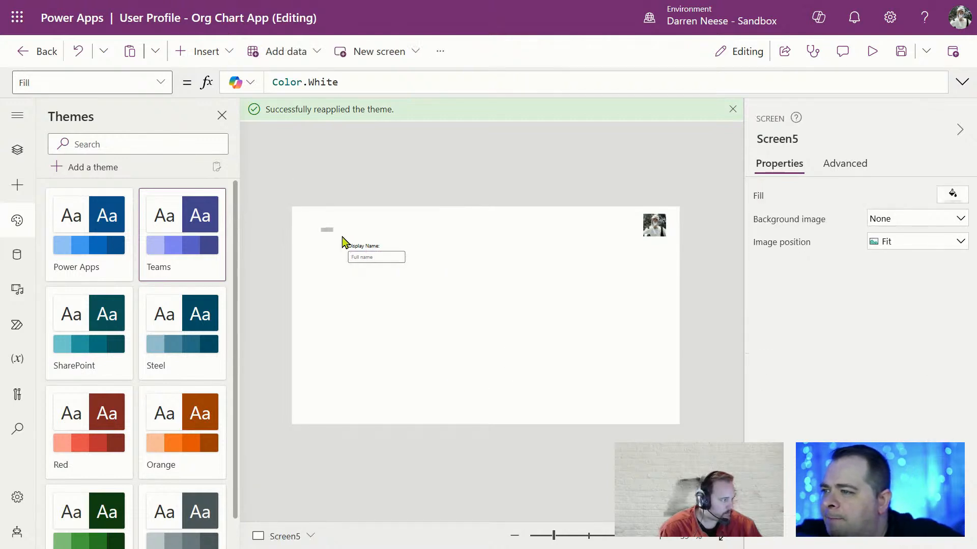
drag(321, 227, 512, 324)
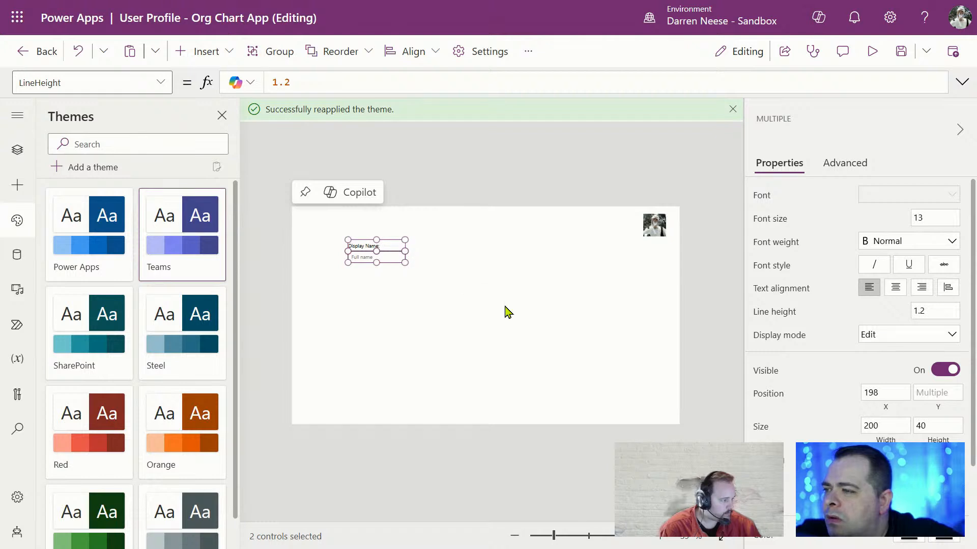
click(879, 431)
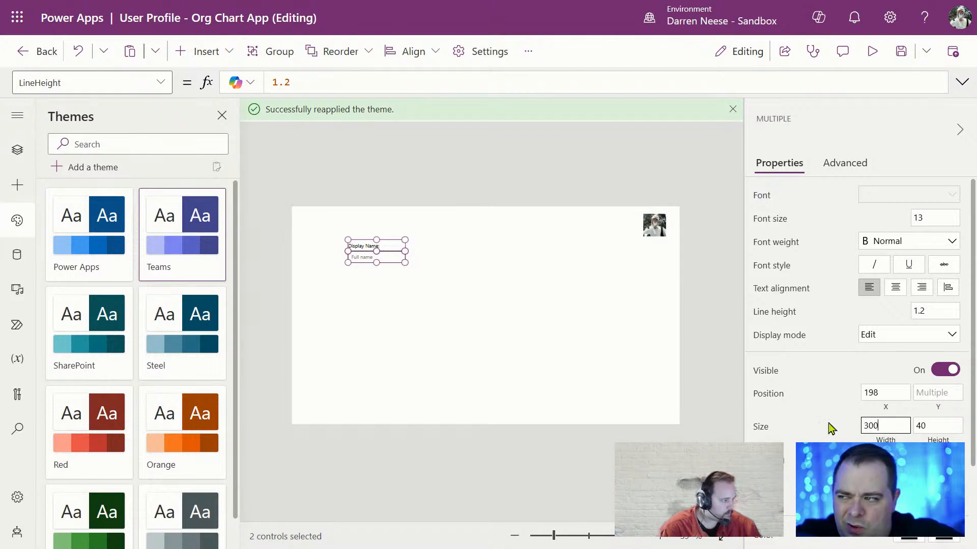
click(422, 288)
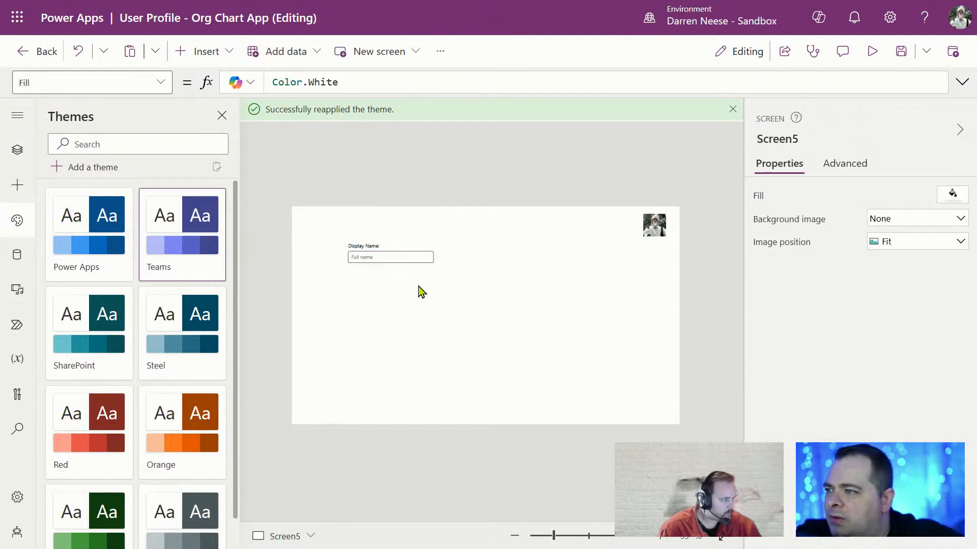
Copy and paste the label and text box pair to duplicate it
drag(333, 230, 556, 319)
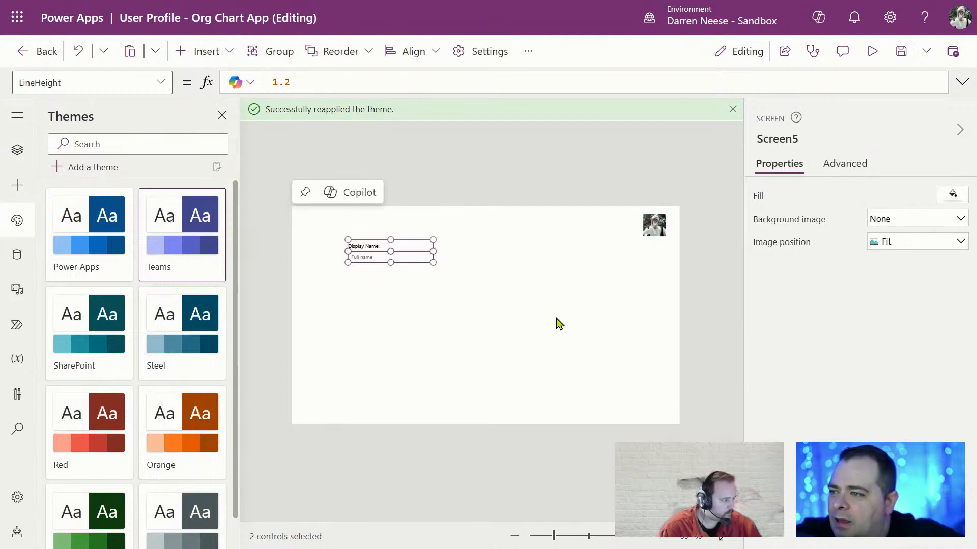
key(ctrl+c)
key(ctrl+v)
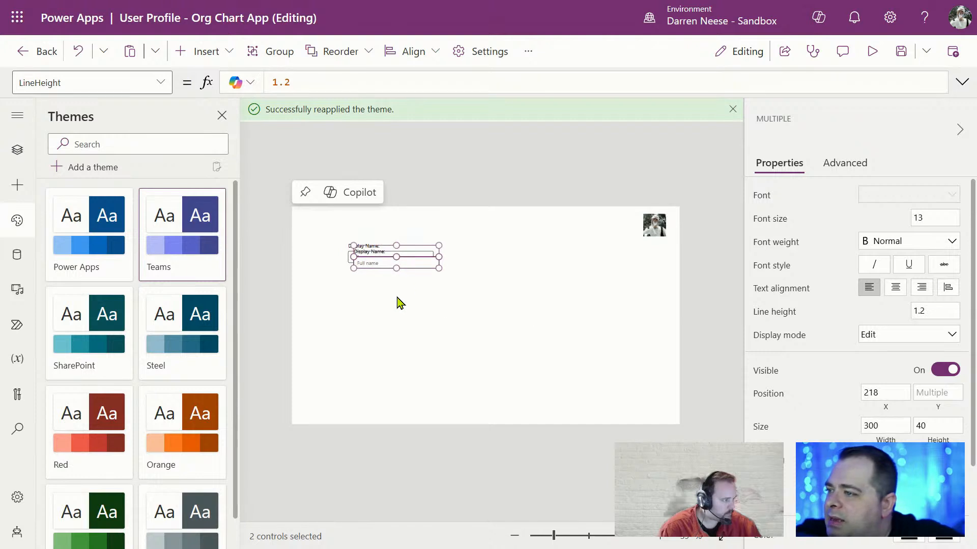
Move the copied pair below Display Name and change Label2_1's text to 'M365 User Email:'
drag(416, 260, 411, 282)
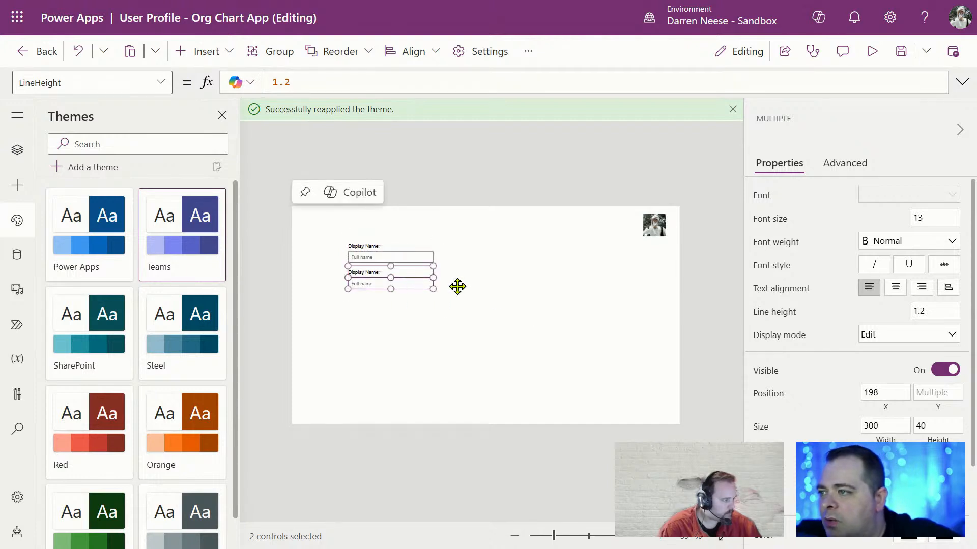
click(496, 302)
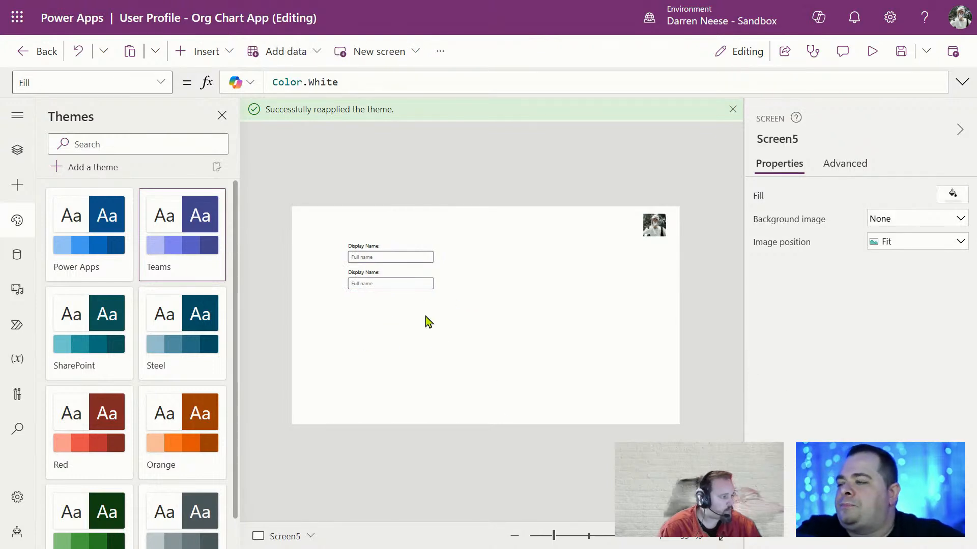
click(369, 275)
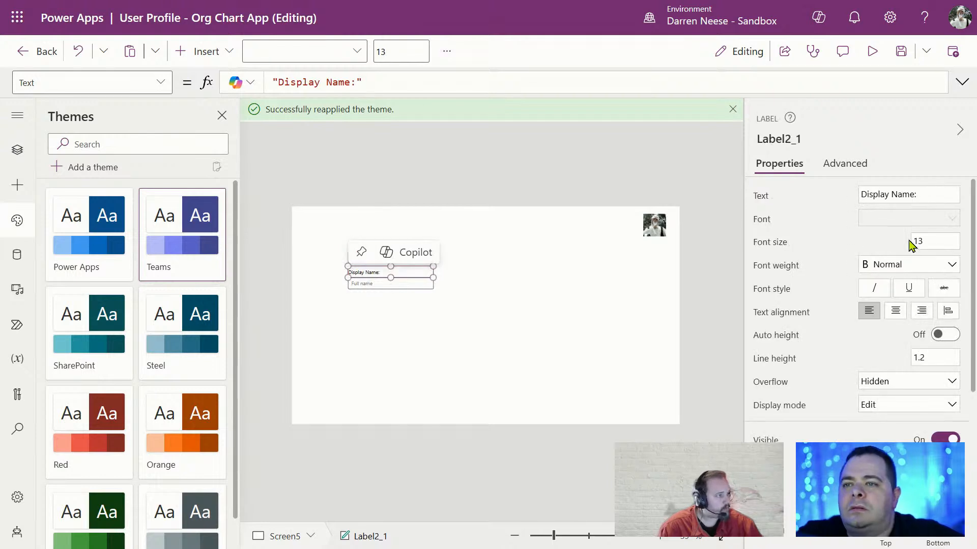
click(867, 196)
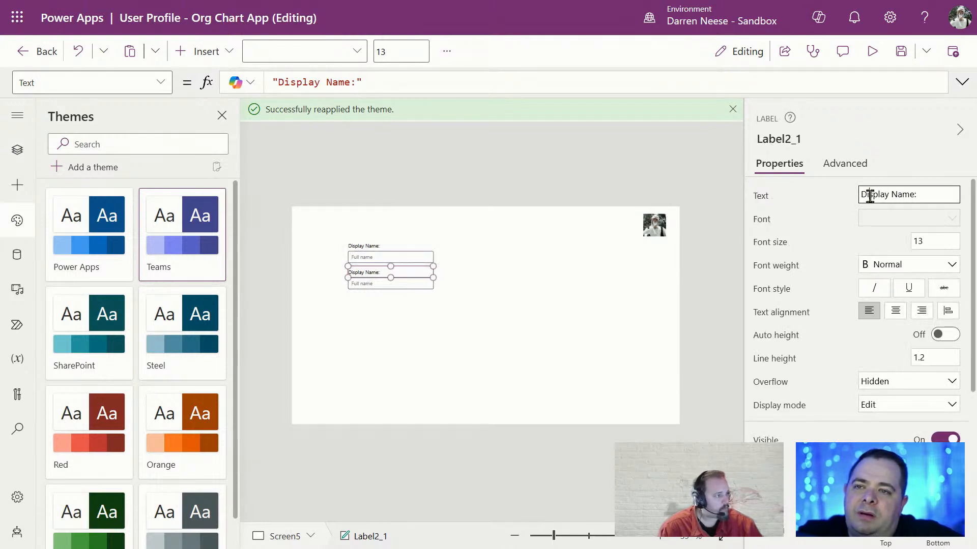
drag(908, 196, 809, 199)
text(M2)
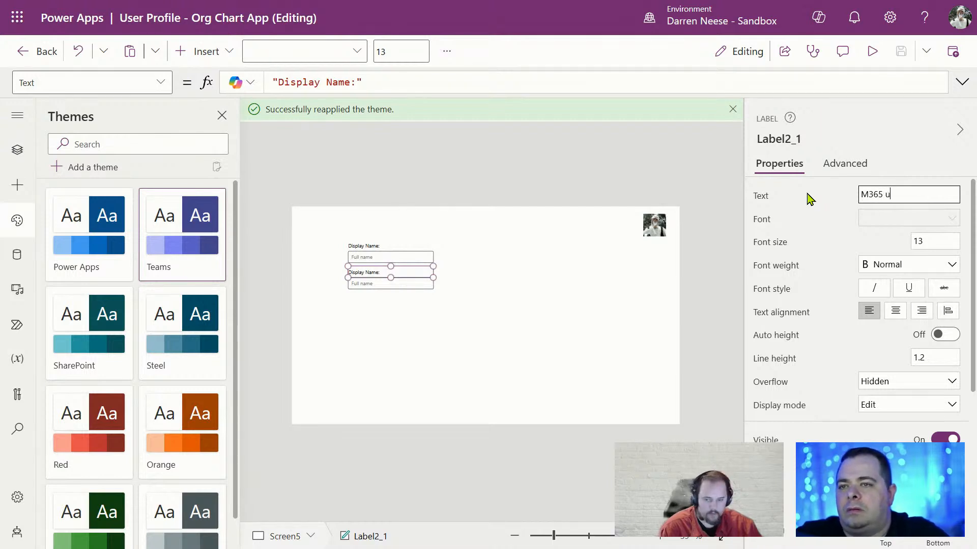
text(65 user)
key(ctrl+shift+Left)
text(uSER)
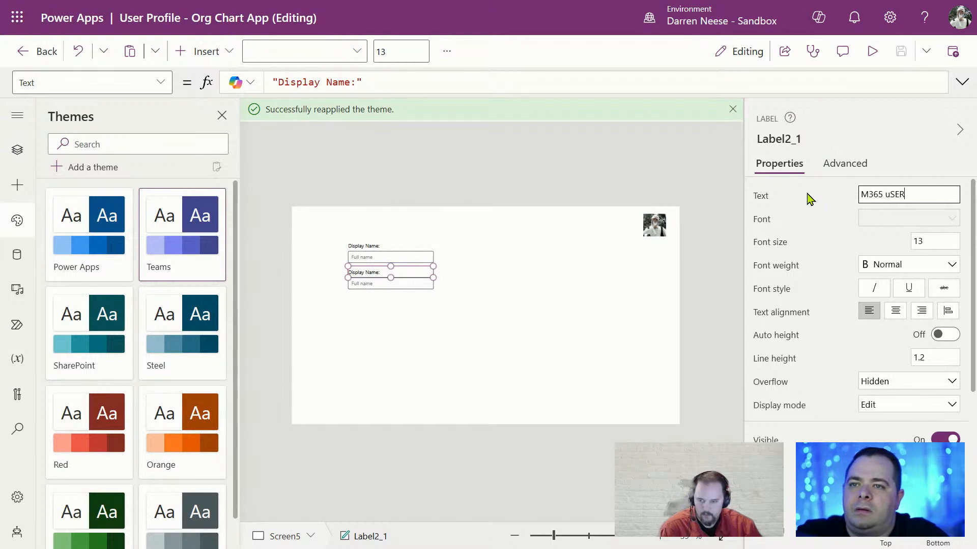
key(ctrl+shift+Left)
text(User Email:)
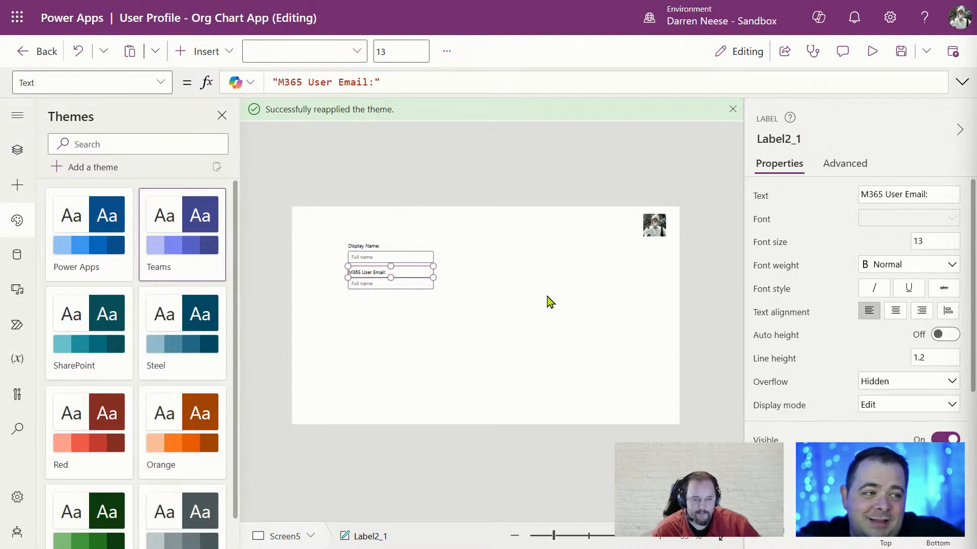
click(463, 295)
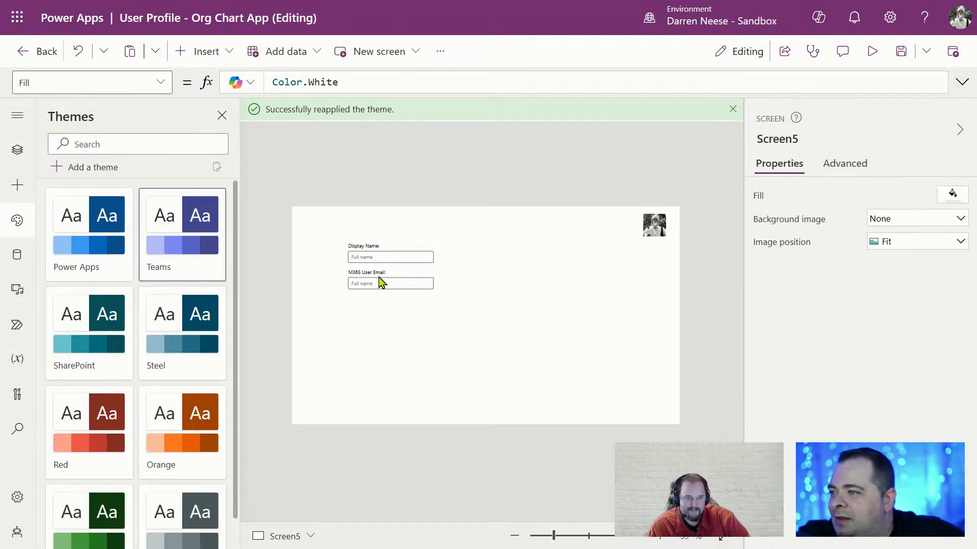
Select both field labels and open their Color property formula
click(377, 248)
shift+click(381, 272)
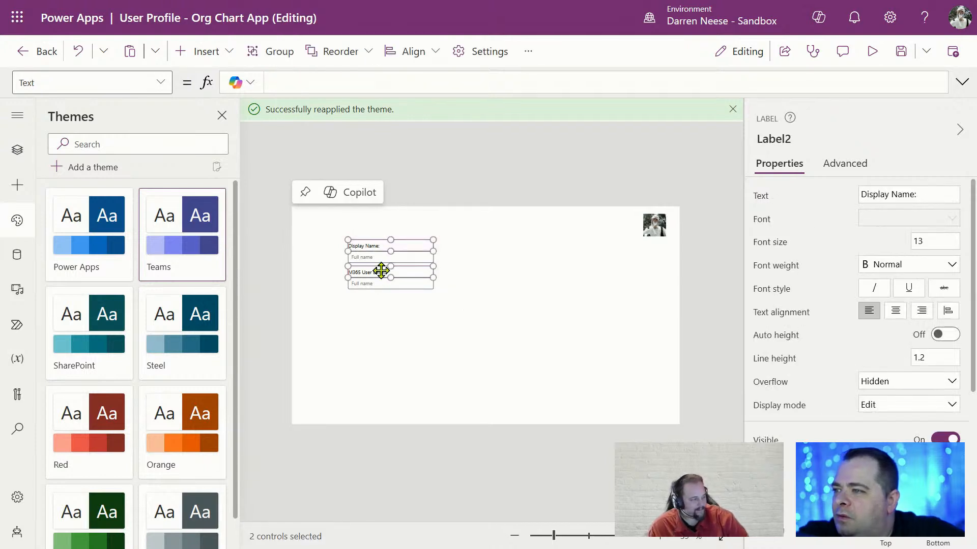
scroll(897, 402, down, 5)
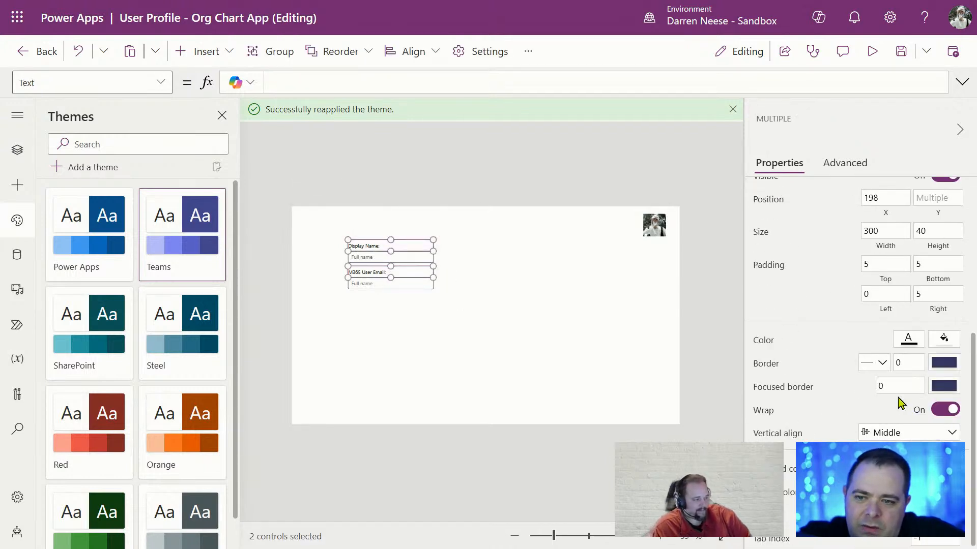
click(902, 342)
click(901, 345)
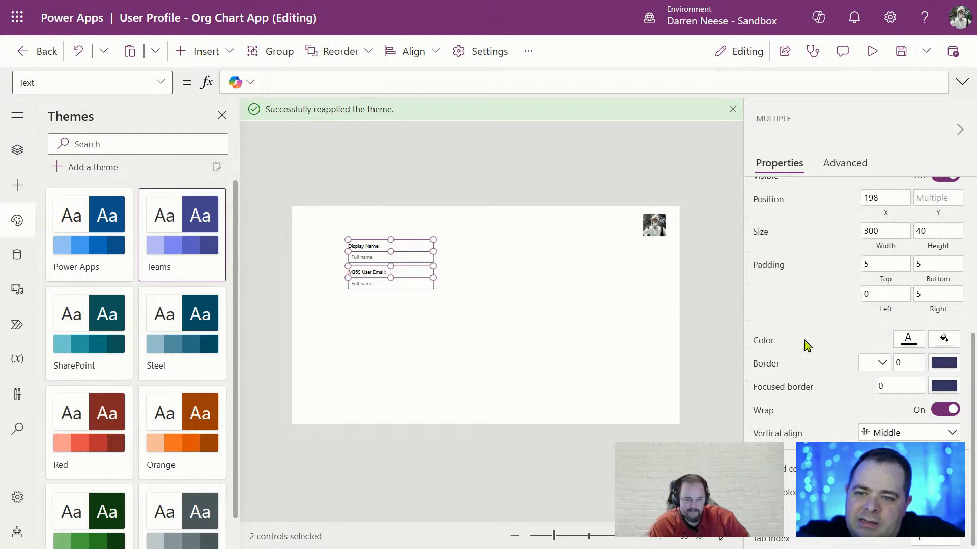
click(771, 342)
drag(414, 78, 249, 82)
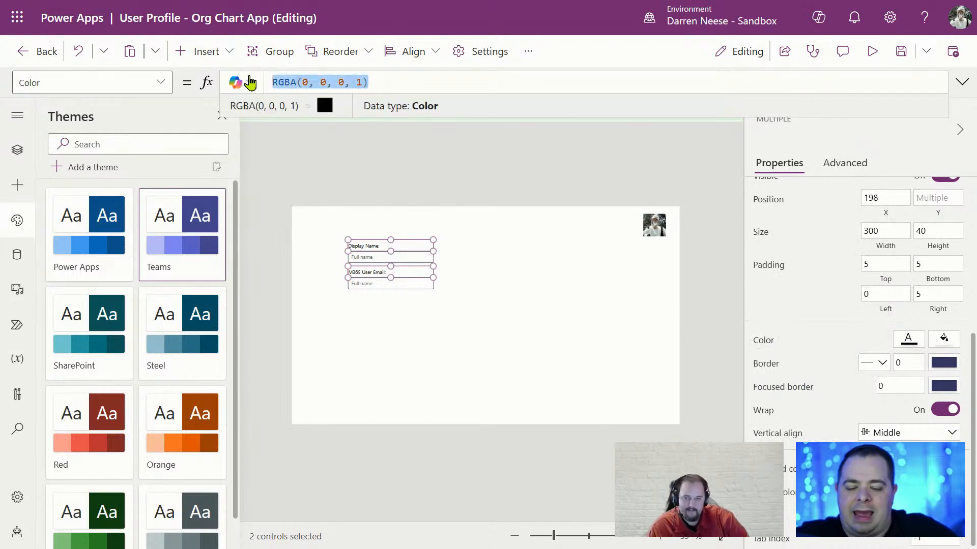
Set the labels' Color formula to App.Theme.Colors.Primary
text(App.T)
key(Tab)
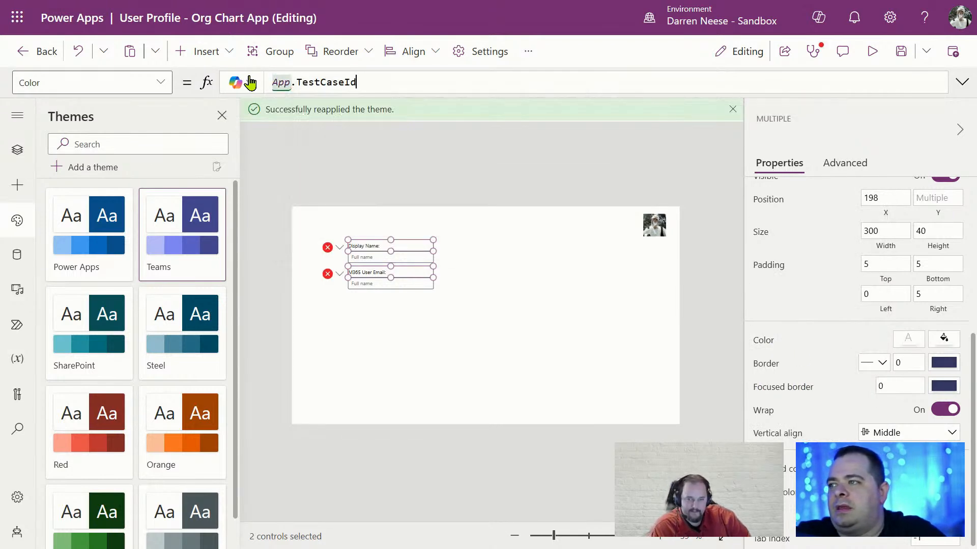
key(BackSpace)
key(BackSpace)
key(BackSpace)
key(BackSpace)
key(BackSpace)
key(BackSpace)
key(BackSpace)
key(BackSpace)
key(BackSpace)
text(he)
key(Tab)
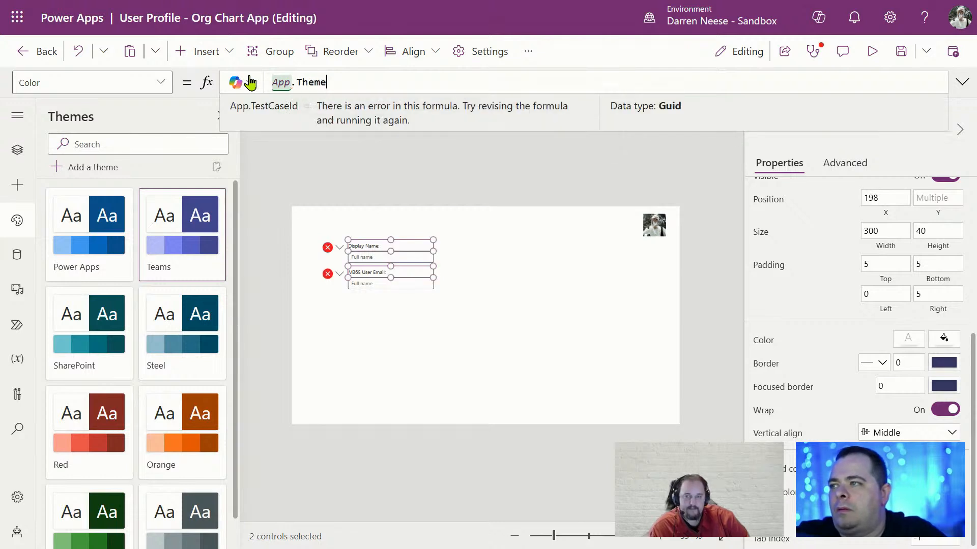
text(.c)
key(Tab)
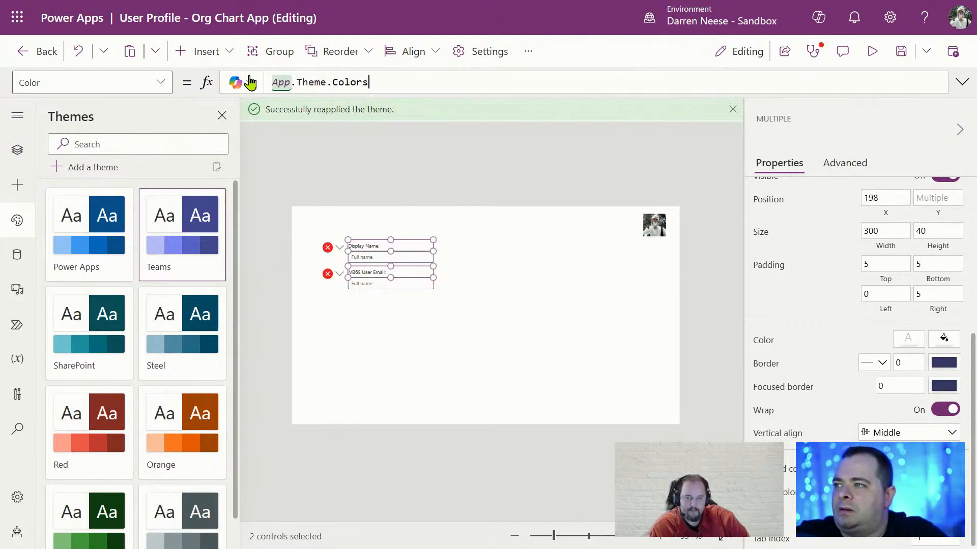
text(.pr)
key(Tab)
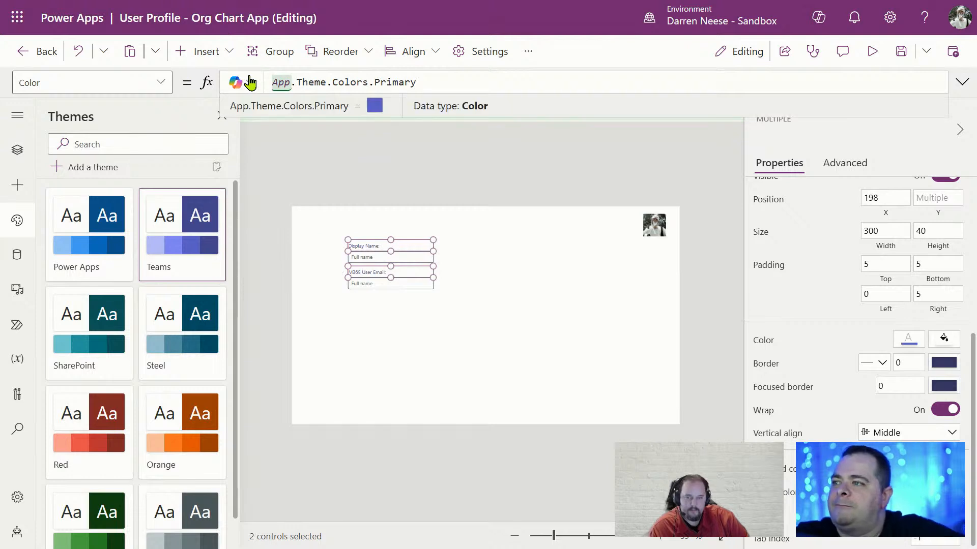
click(602, 340)
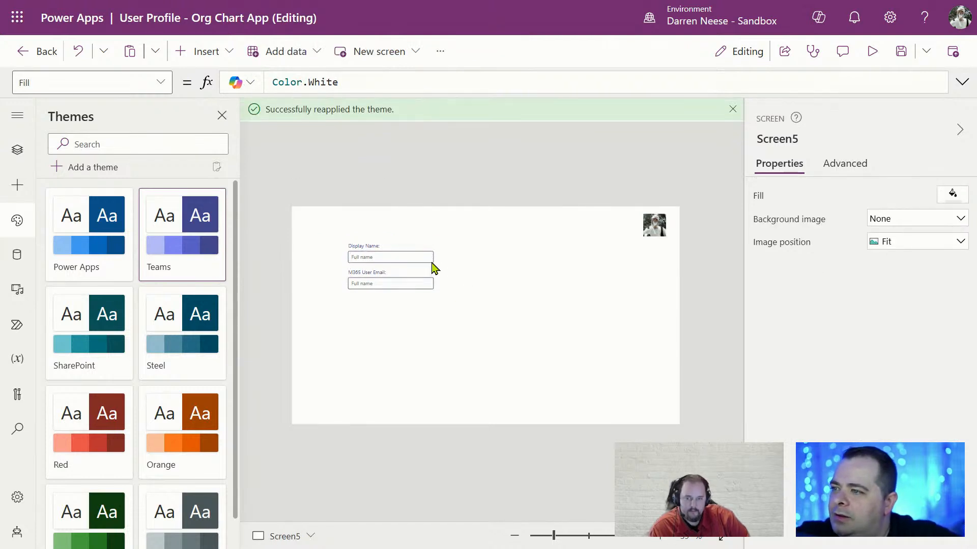
Zoom in to inspect the Display Name and M365 User Email labels and boxes
click(367, 247)
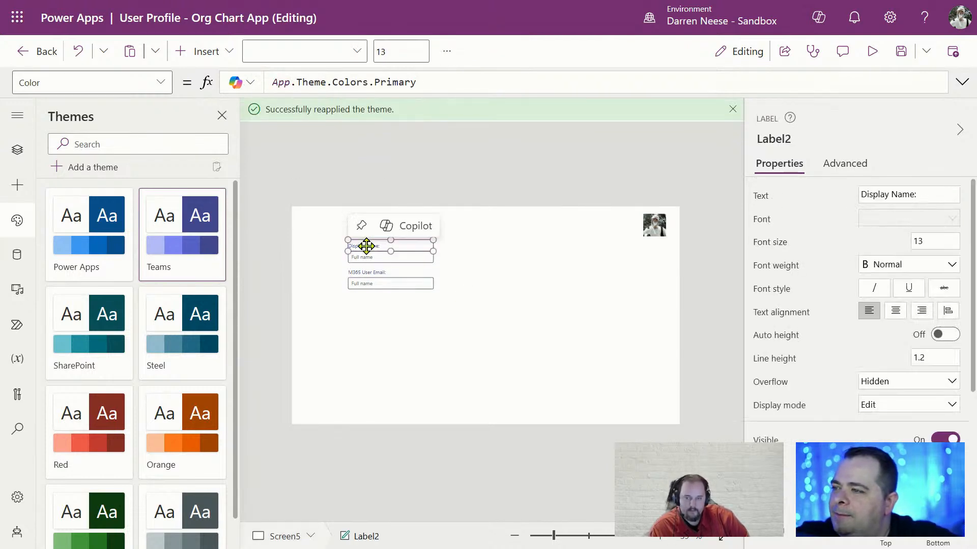
click(528, 324)
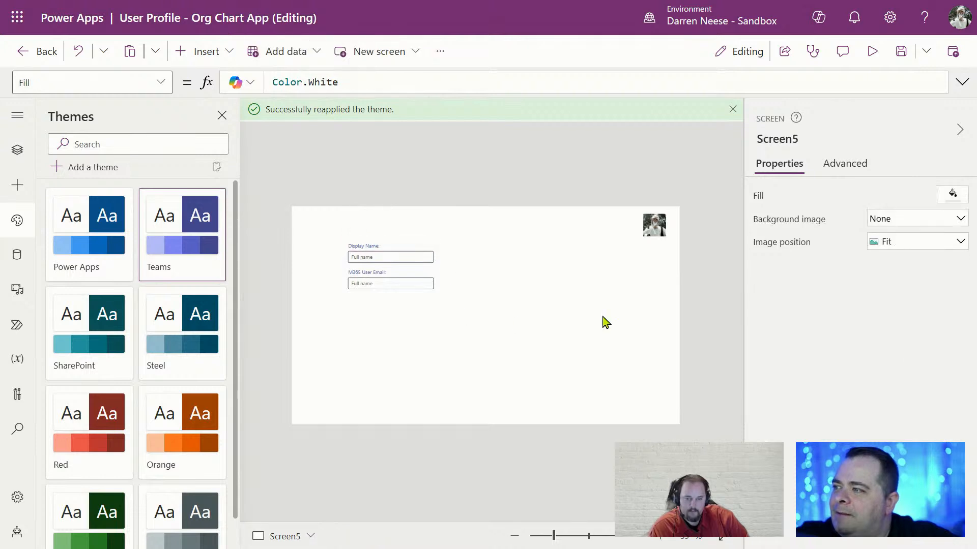
click(423, 257)
drag(585, 541, 651, 539)
click(604, 409)
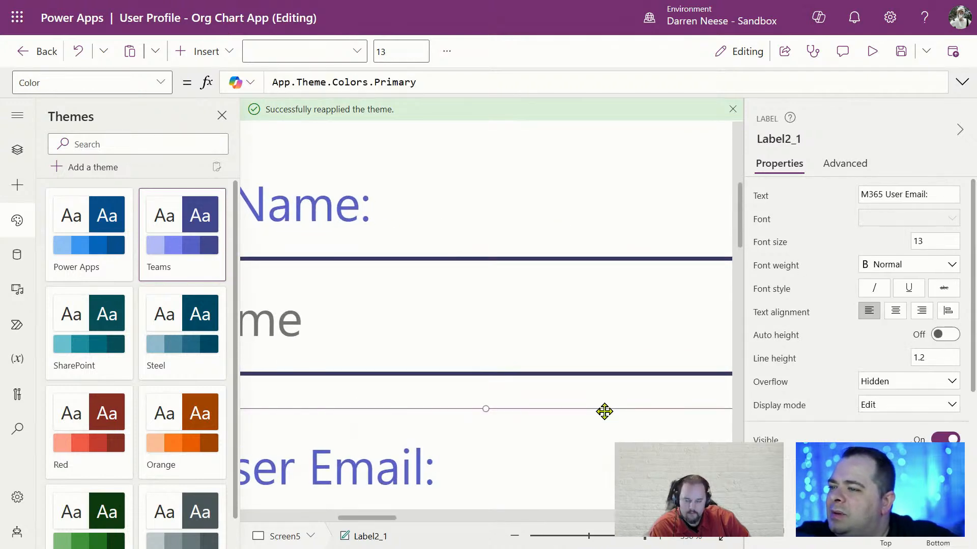
drag(390, 520, 356, 518)
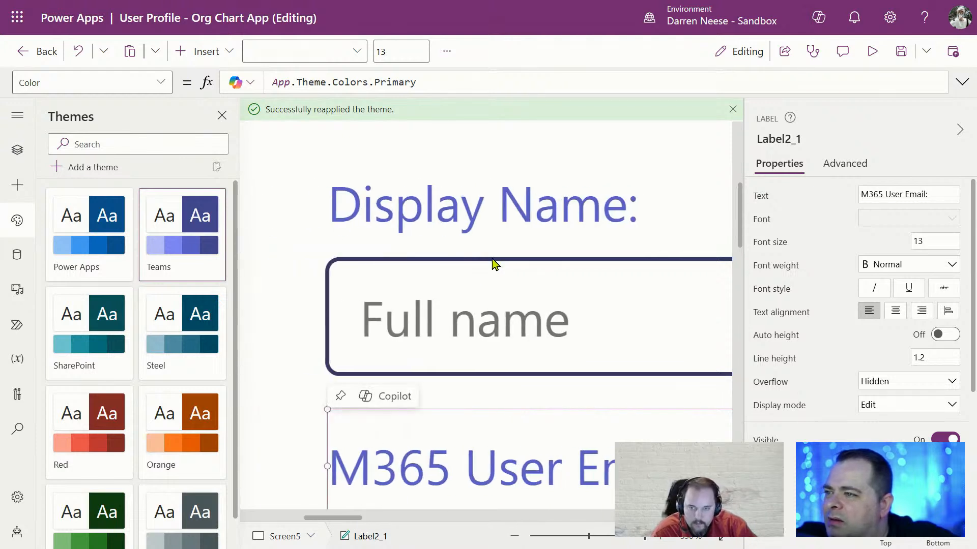
click(508, 223)
drag(588, 536, 583, 536)
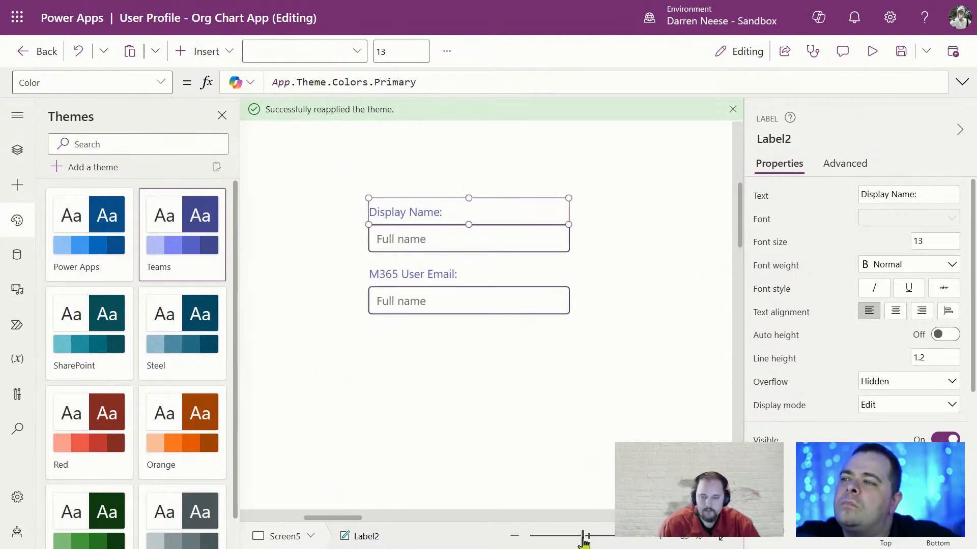
shift+click(506, 268)
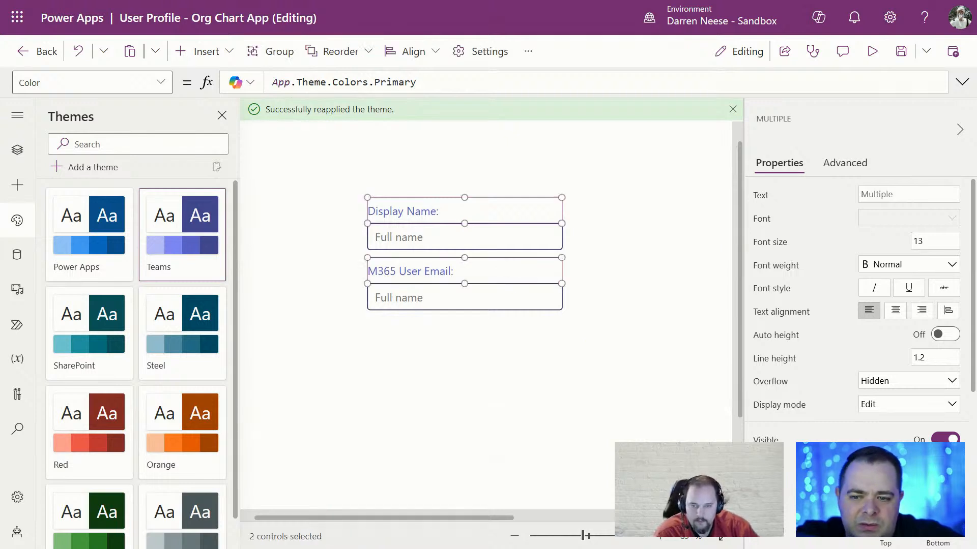
Nudge both the Display Name and M365 User Email labels slightly lower
click(476, 390)
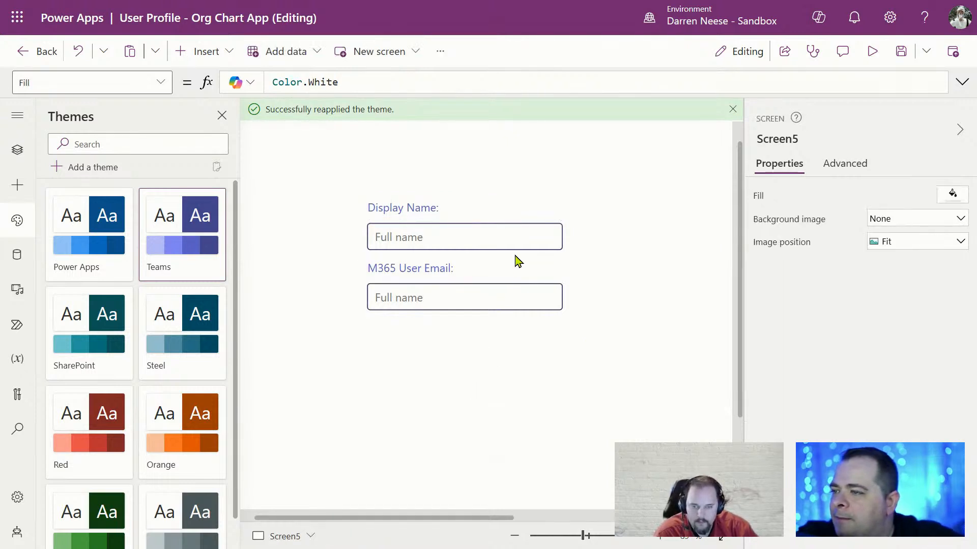
click(499, 211)
shift+click(504, 270)
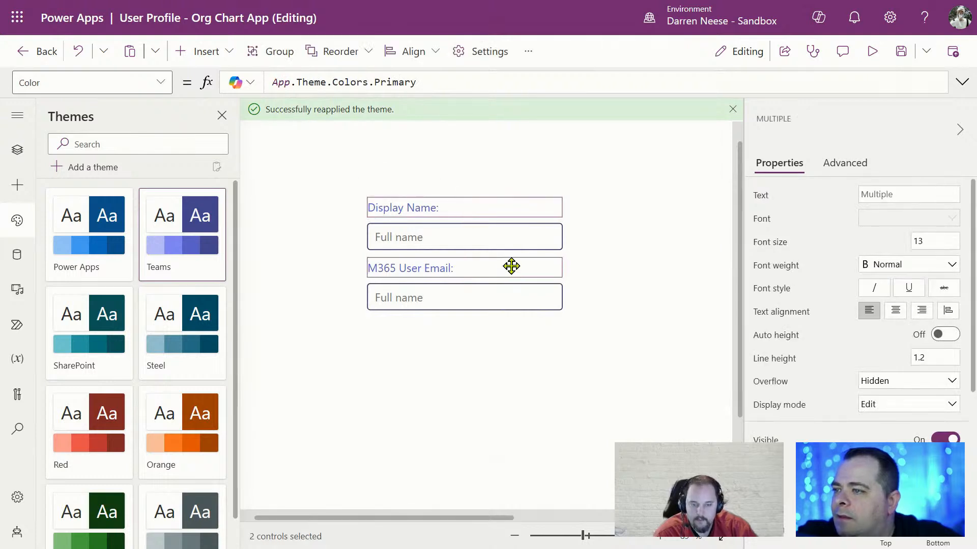
drag(510, 266, 512, 272)
Move the M365 User Email label and box up just under the Display Name box
click(322, 272)
drag(322, 272, 646, 366)
drag(475, 297, 482, 286)
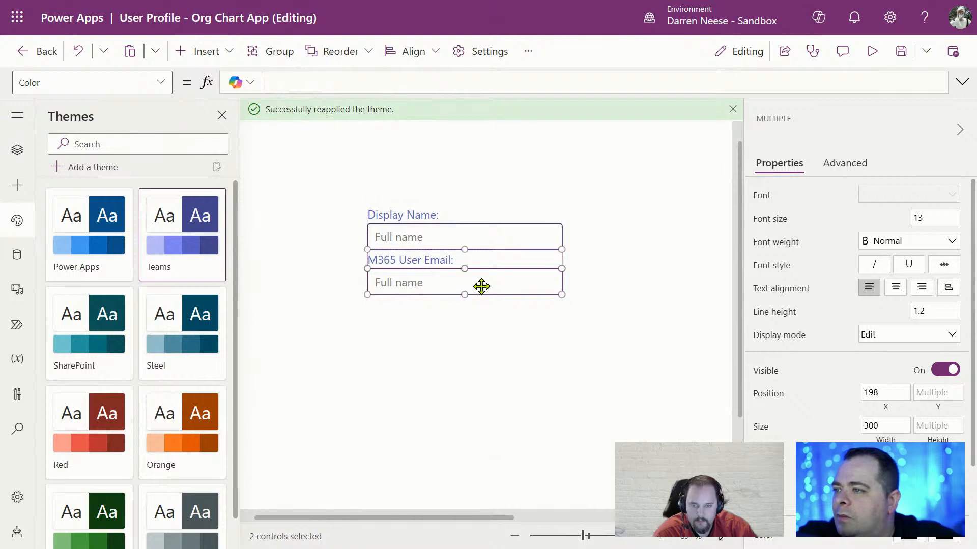
click(573, 390)
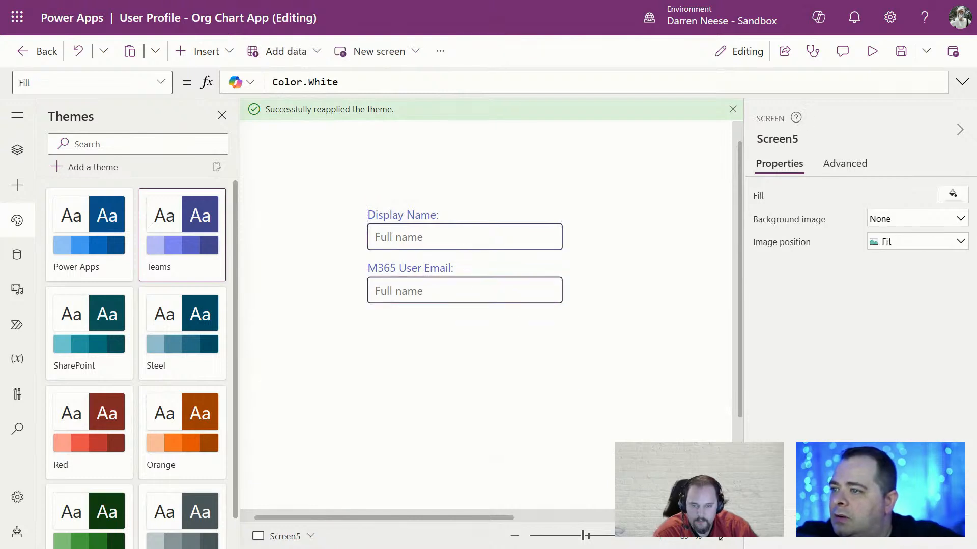
drag(573, 534, 569, 534)
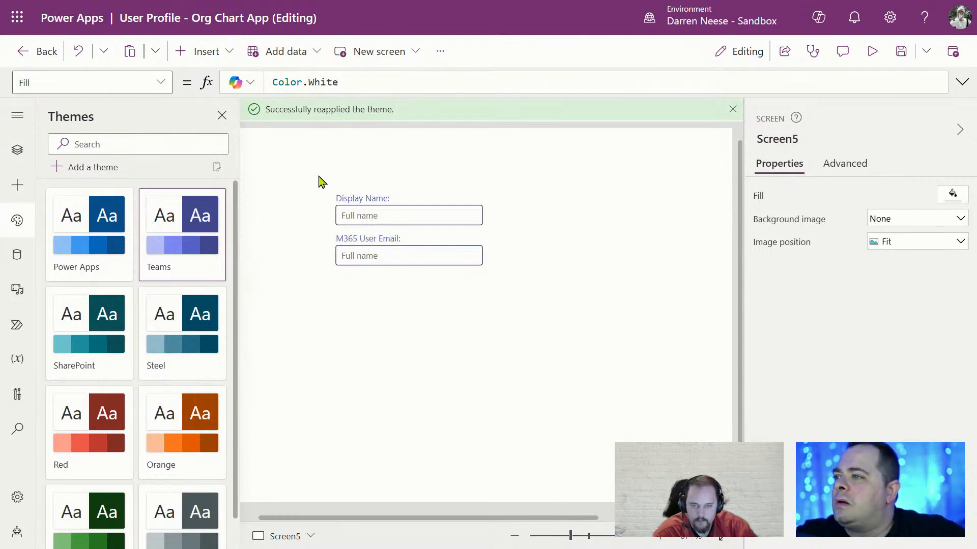
Duplicate both labels and input boxes and place the copies below the originals
drag(320, 180, 533, 303)
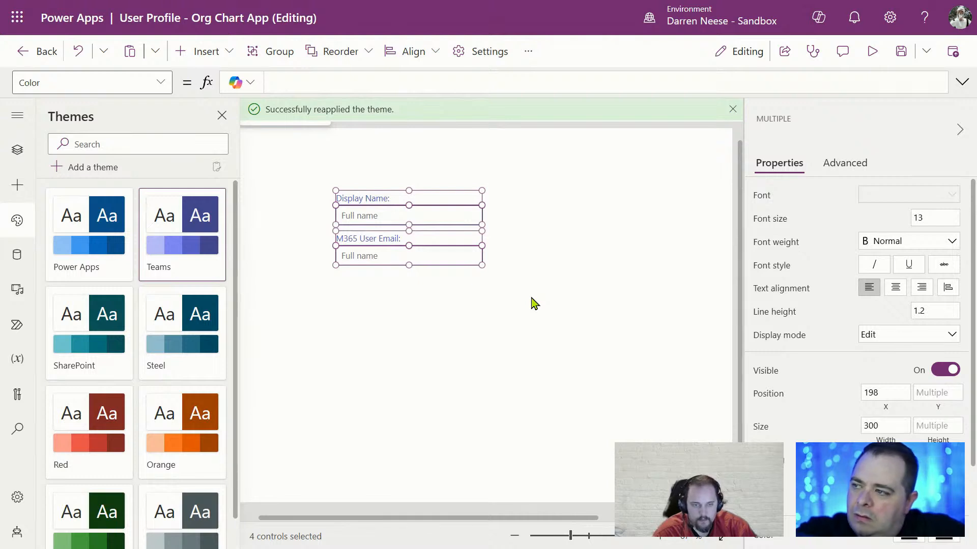
key(ctrl+c)
key(ctrl+v)
drag(466, 266, 457, 328)
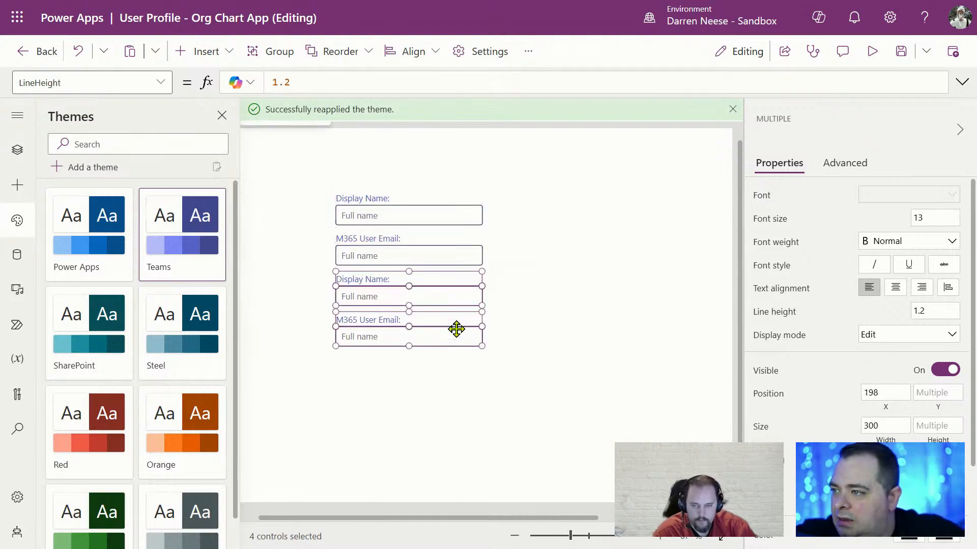
click(659, 334)
Change the M365 User Email input's hint to 'Microsoft Email Address'
click(462, 246)
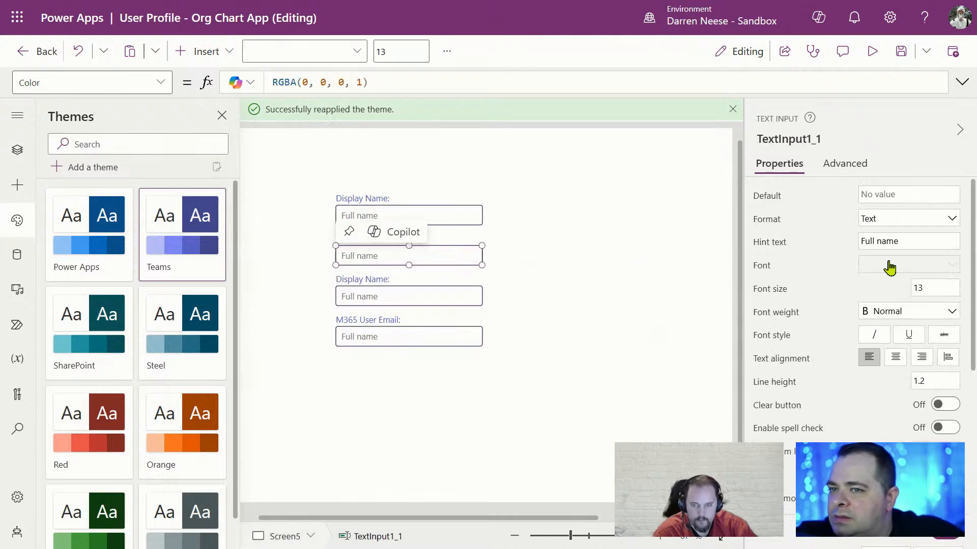
drag(913, 241, 796, 246)
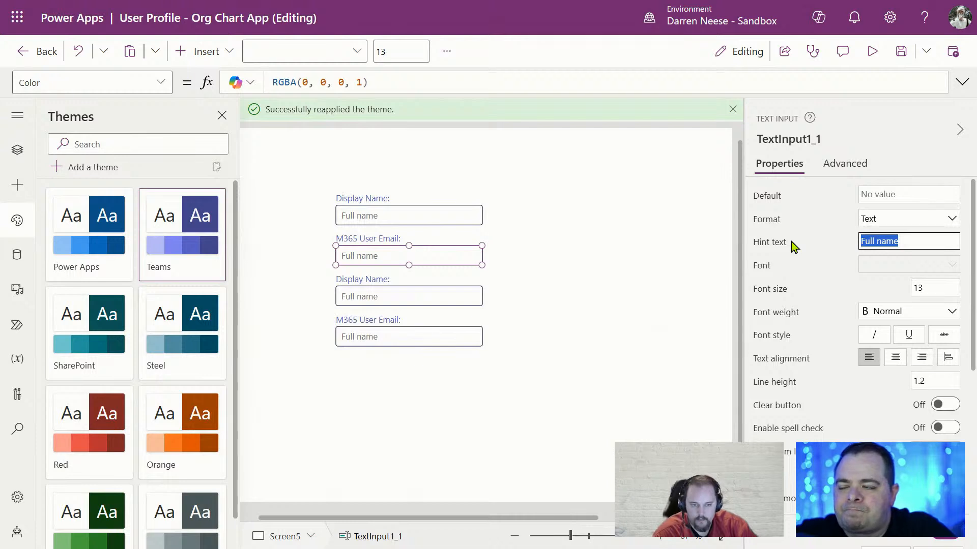
text(Microsoft Email Address)
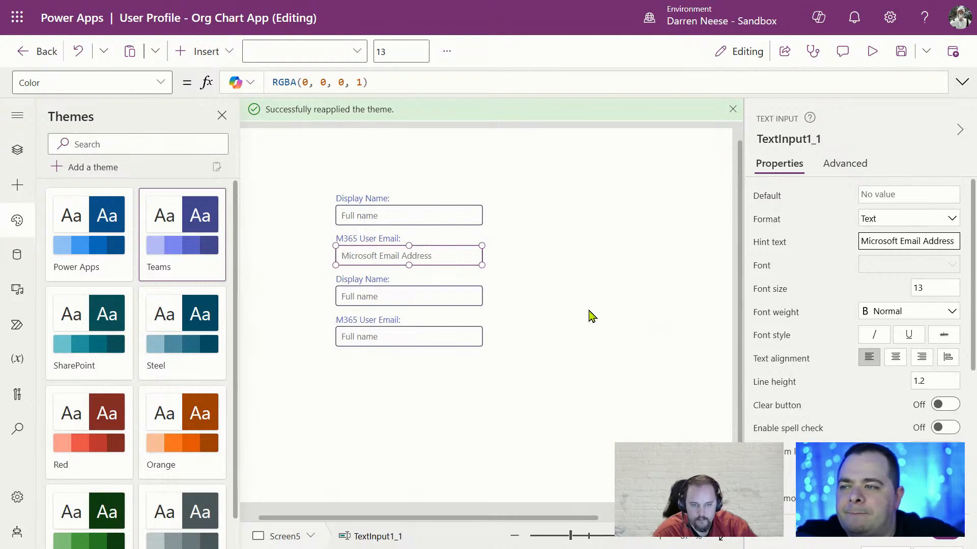
click(480, 325)
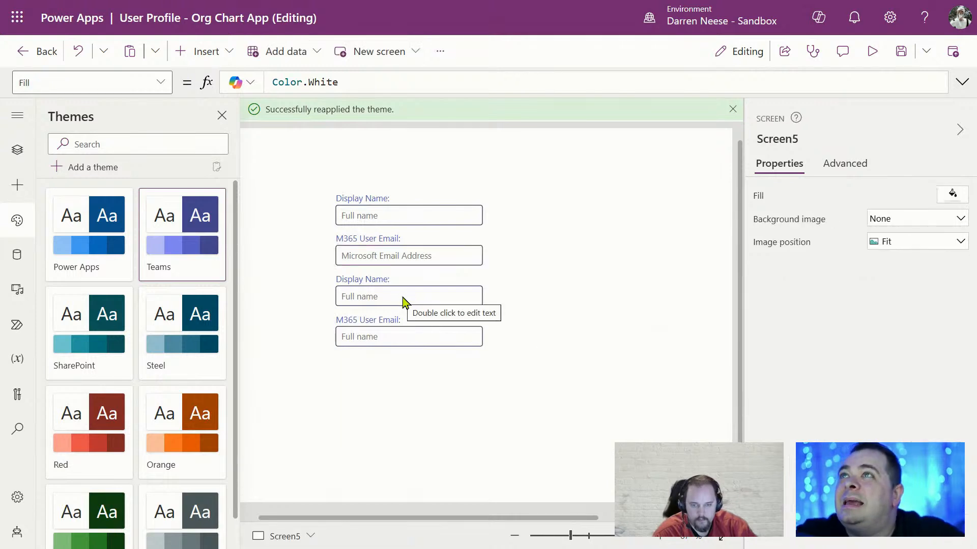
Rename the copied labels to 'First Name' and 'Last Name'
click(402, 297)
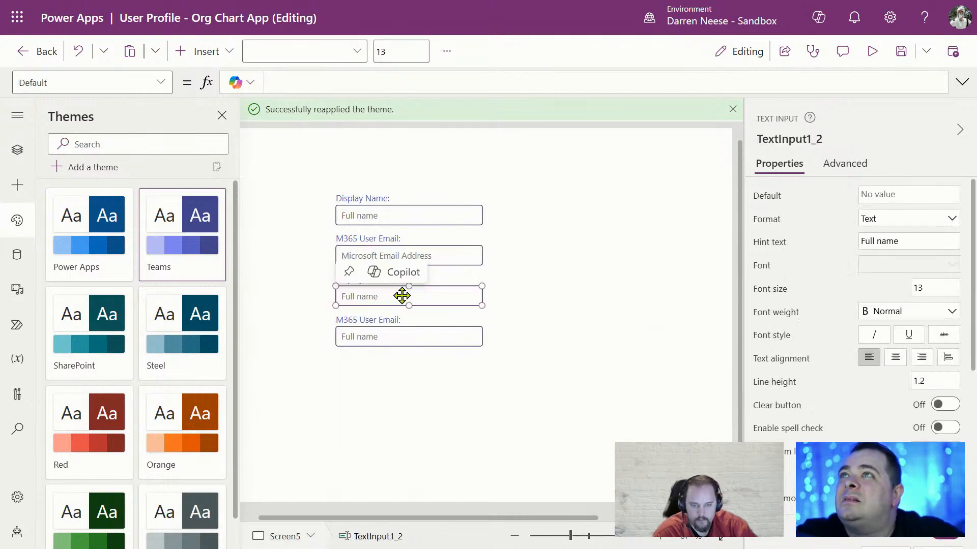
click(884, 193)
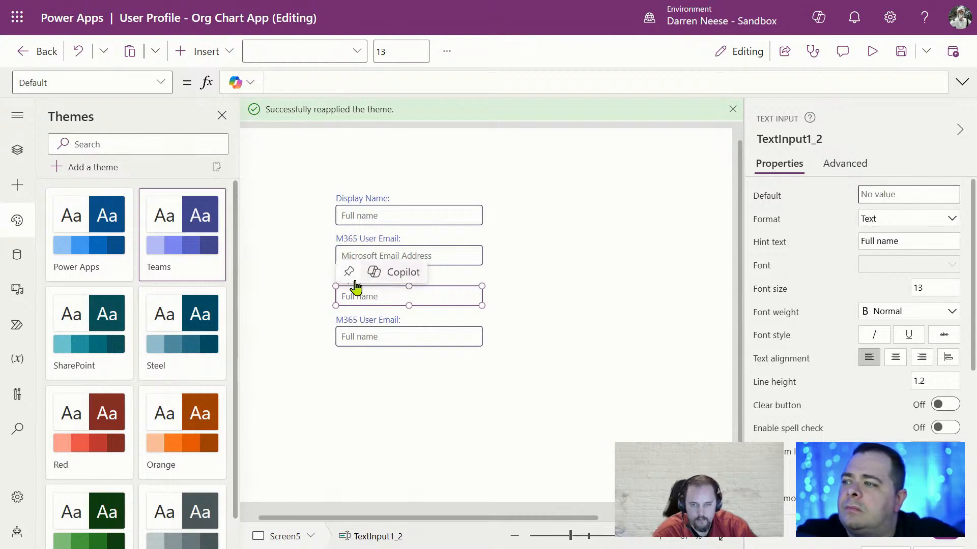
click(587, 288)
click(366, 277)
click(861, 194)
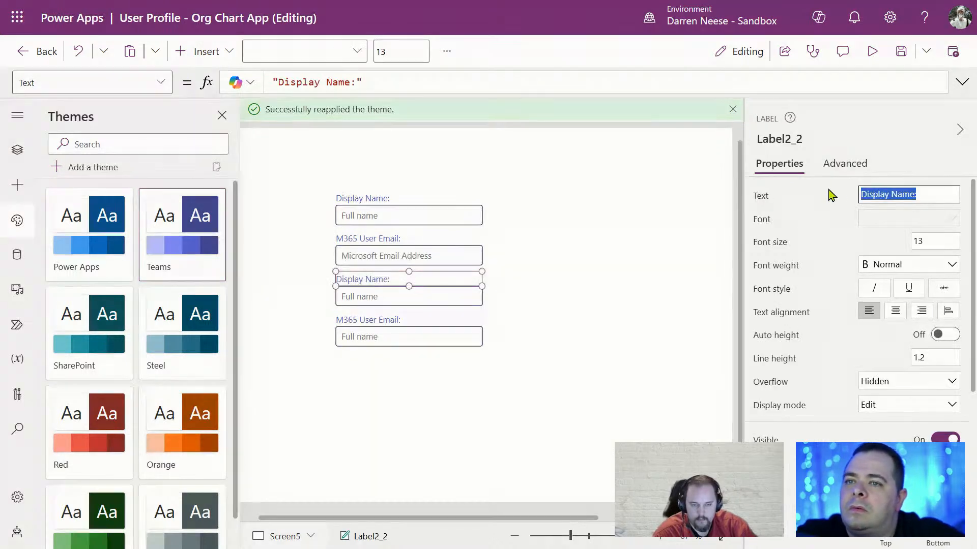
text(First Name)
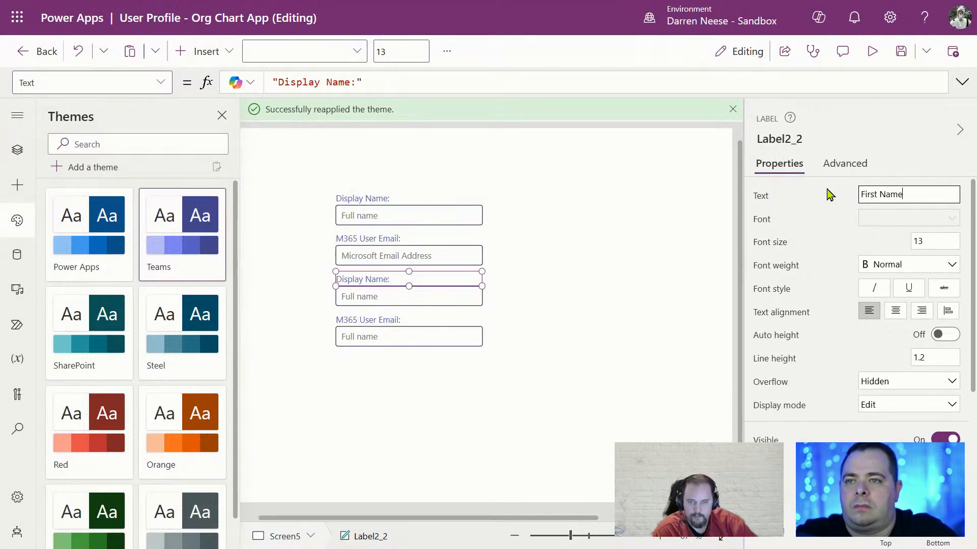
click(388, 322)
click(923, 193)
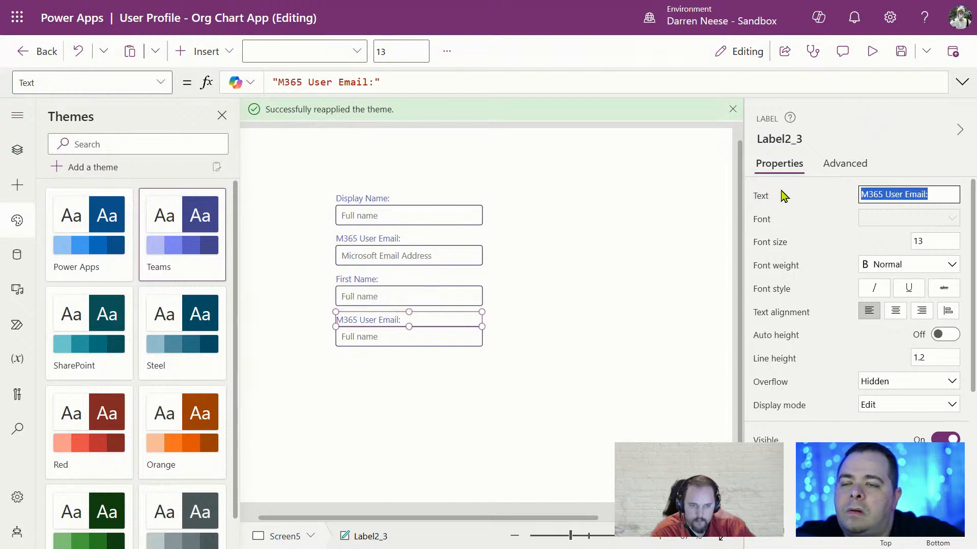
text(Last Name:)
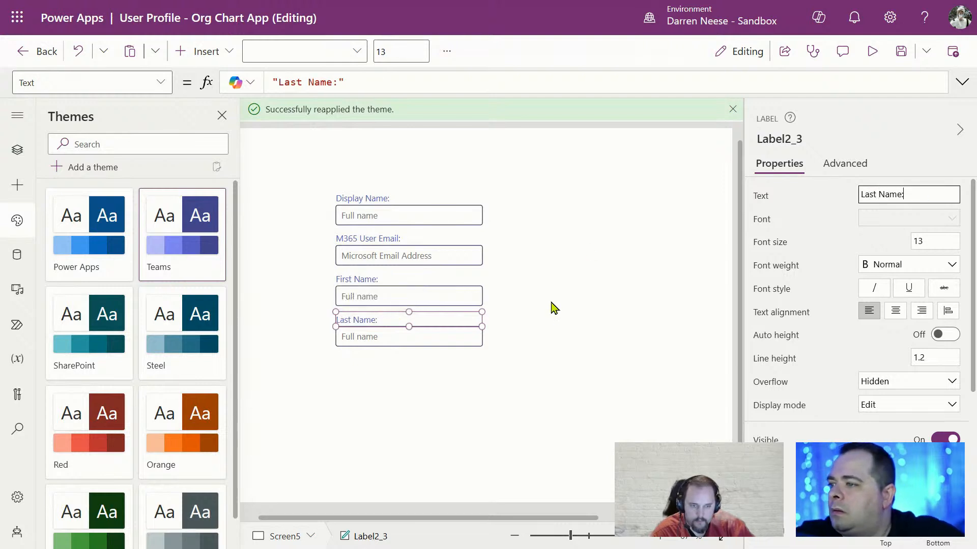
Set the new inputs' hint text to 'First Name' and 'Last Name'
click(458, 300)
click(931, 243)
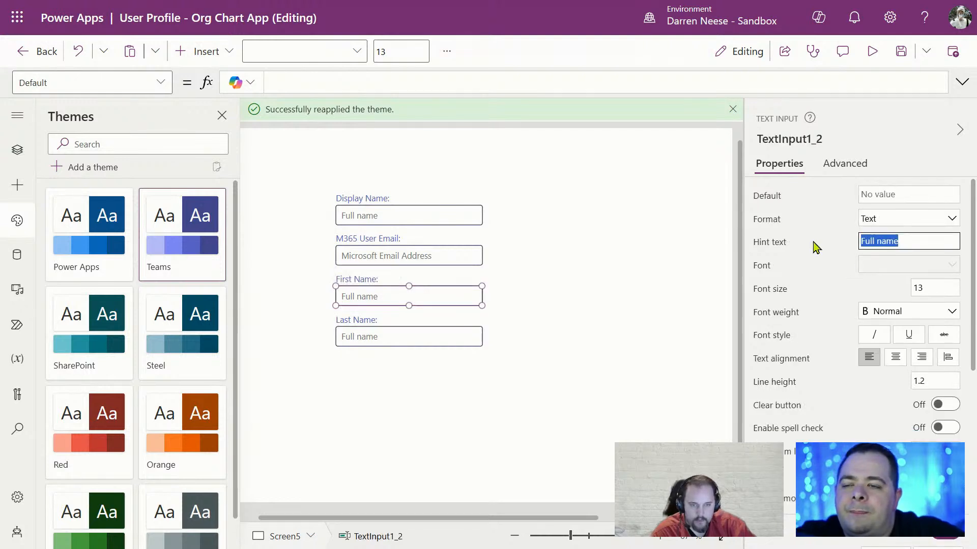
text(First)
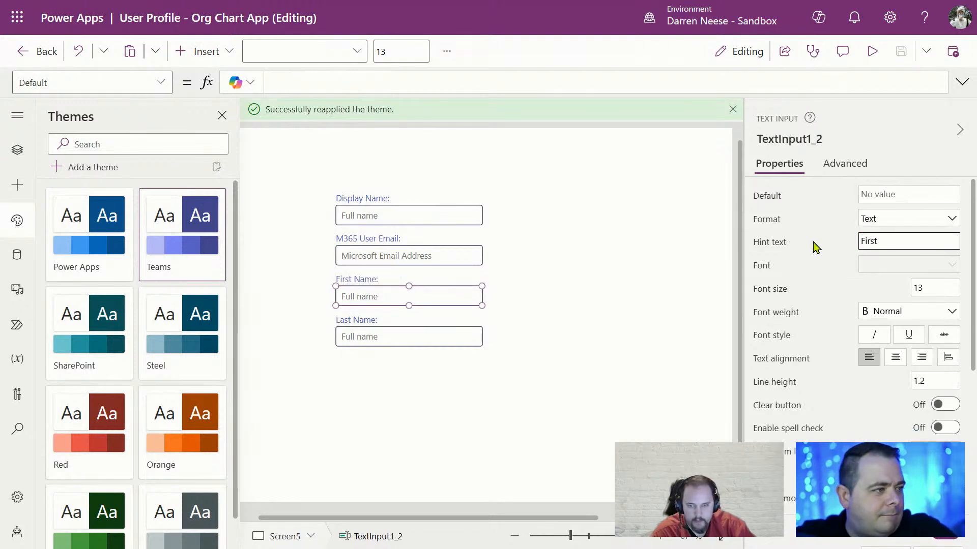
text( Name)
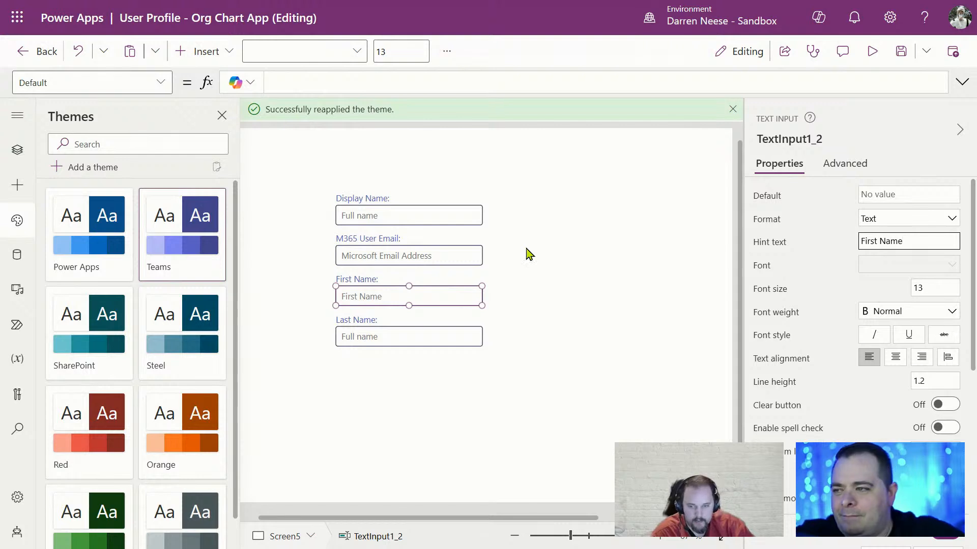
click(499, 396)
click(411, 343)
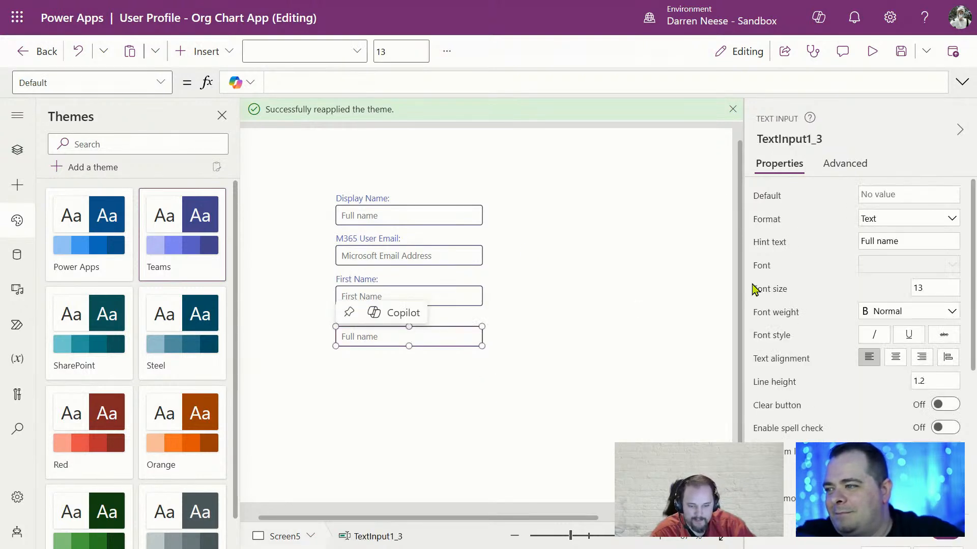
click(928, 195)
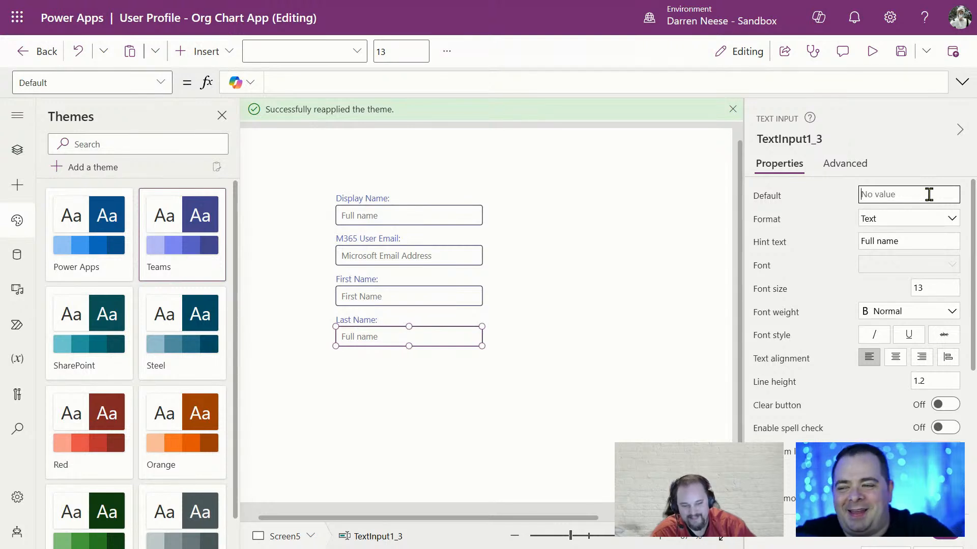
key(Tab)
key(Tab)
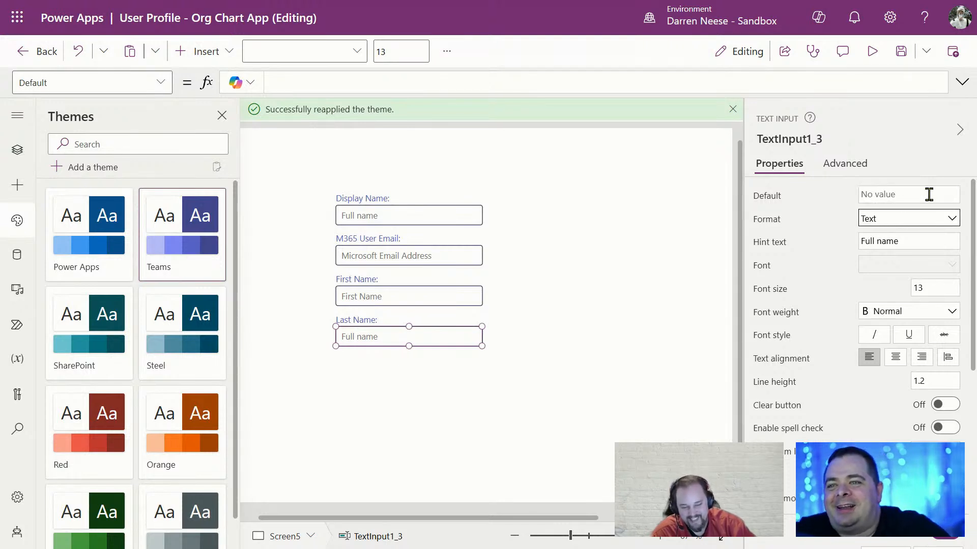
key(ctrl+a)
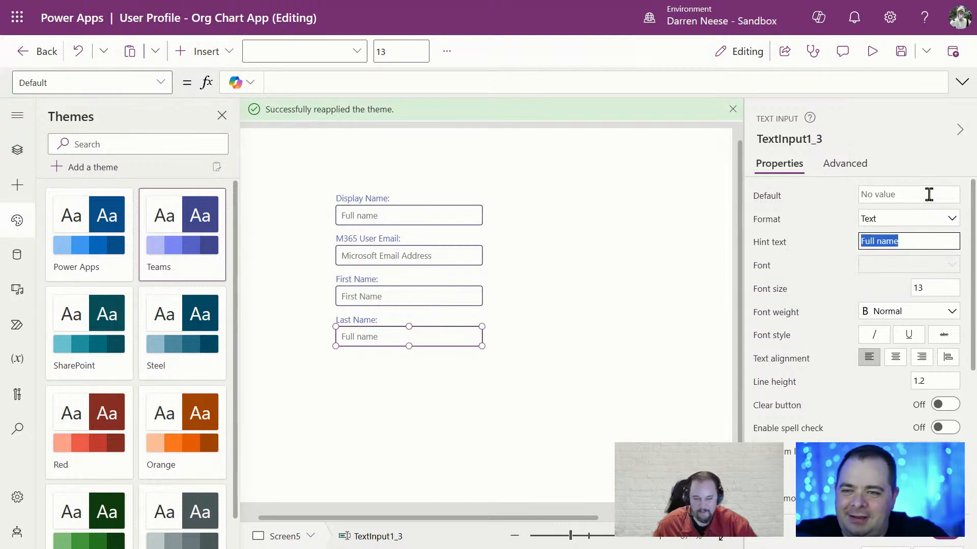
text(Last Name)
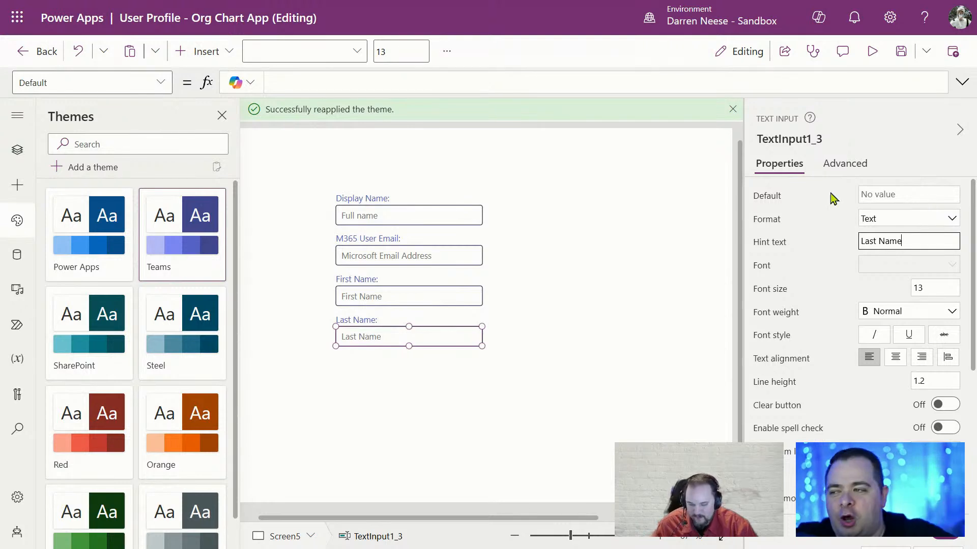
click(598, 353)
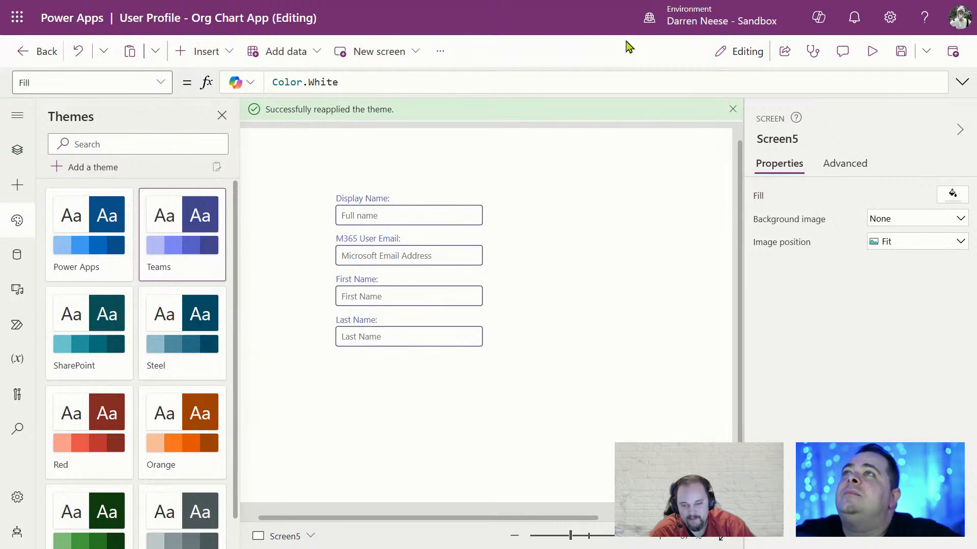
drag(296, 174, 585, 408)
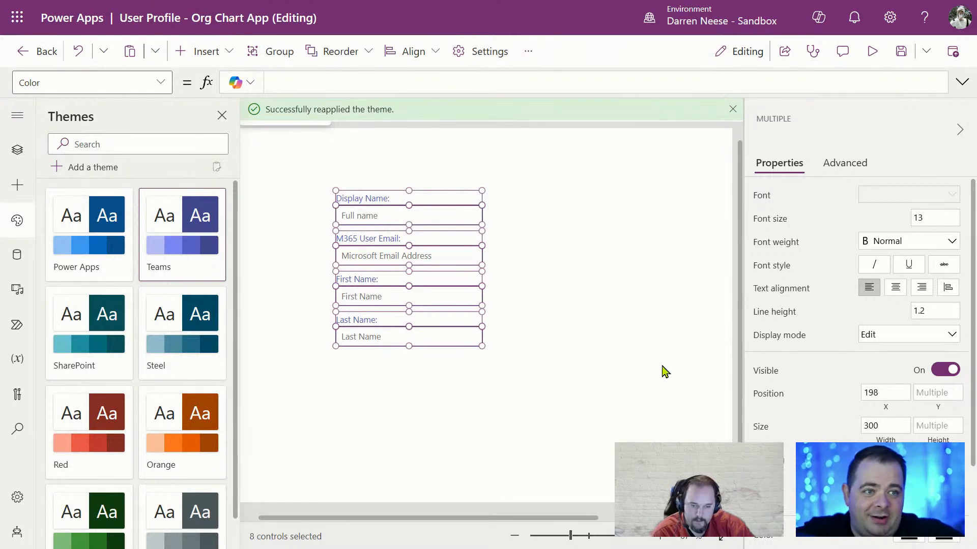
click(671, 393)
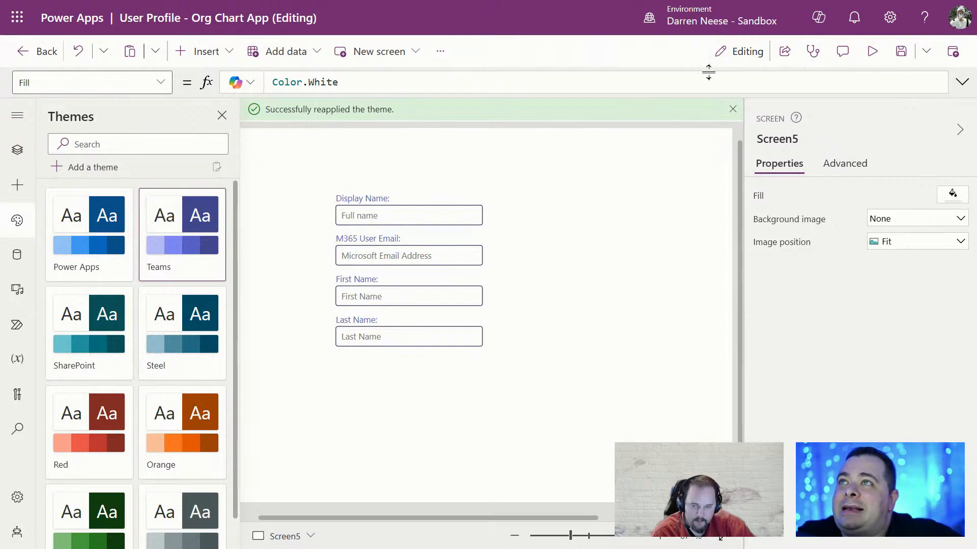
mouse_move(793, 1)
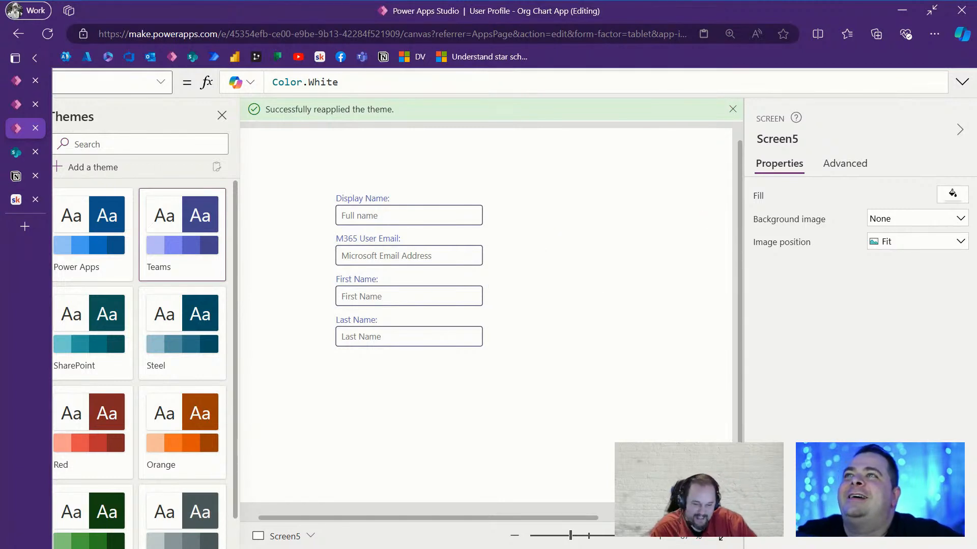
drag(306, 168, 564, 391)
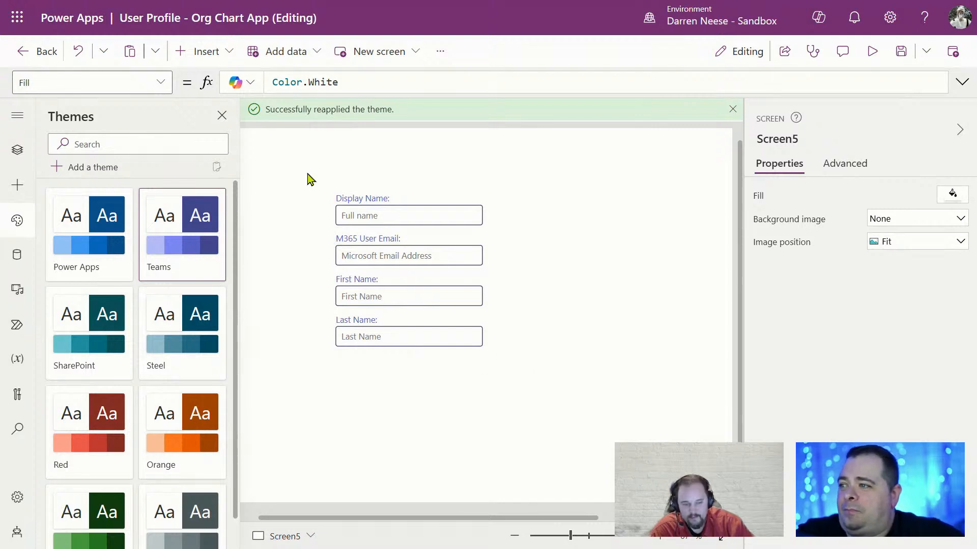
drag(307, 177, 572, 387)
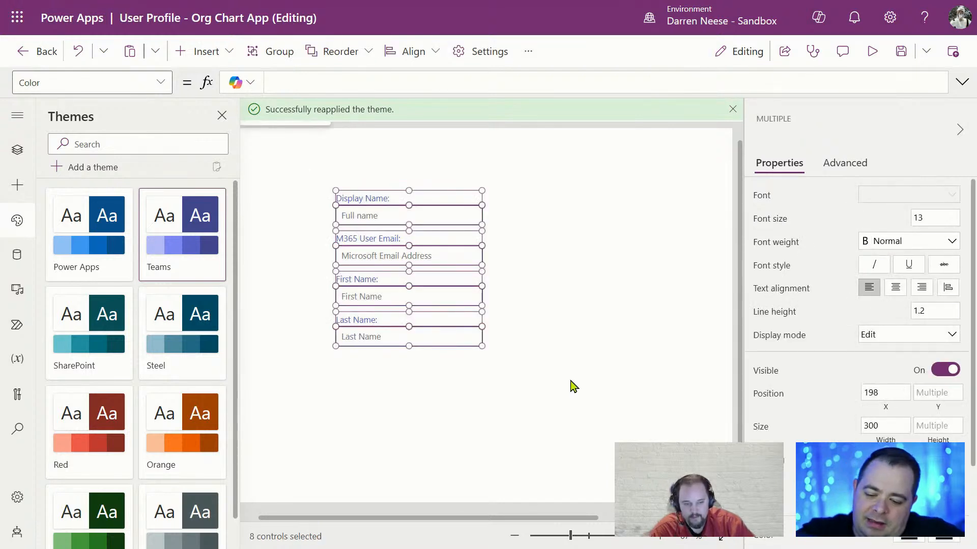
Copy the eight form controls into a second column and relabel its top label 'PIN:'
key(ctrl+c)
key(ctrl+v)
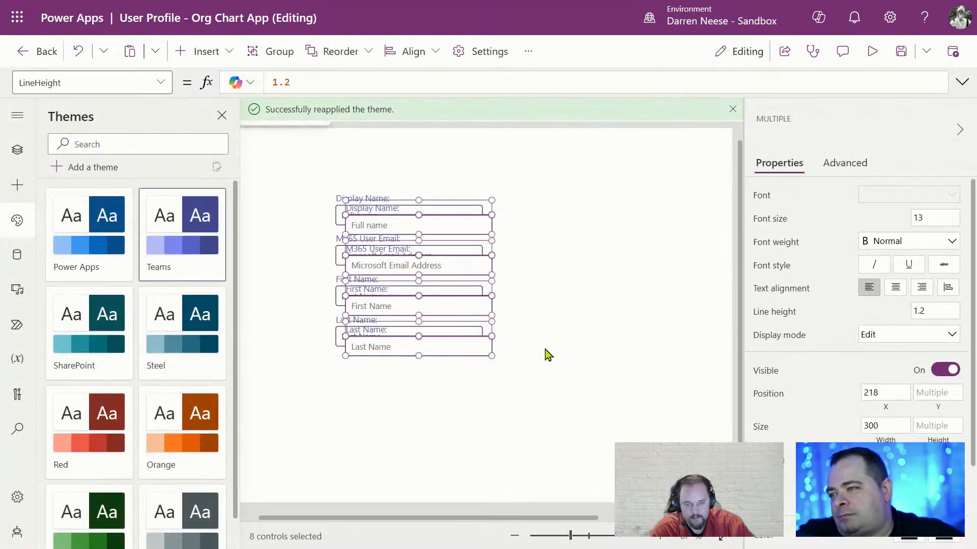
drag(463, 260, 609, 255)
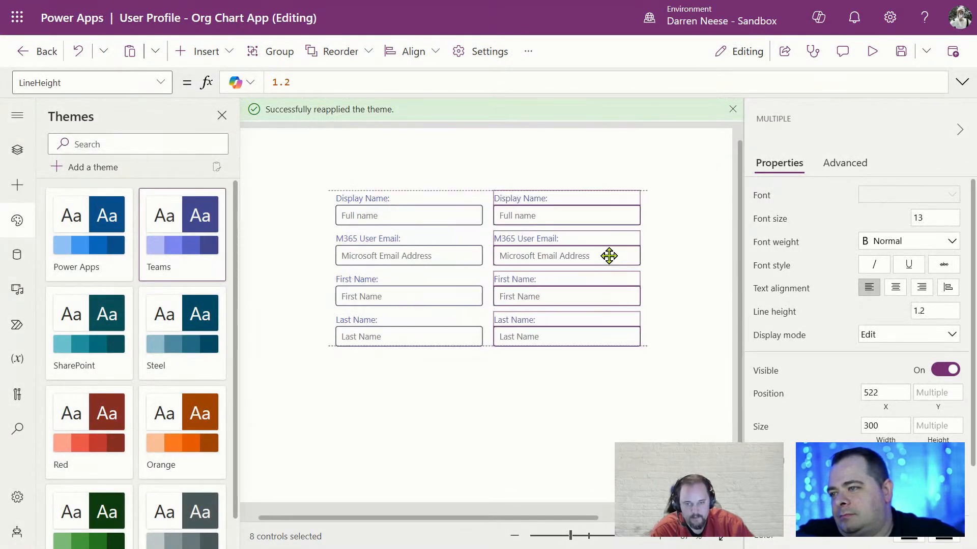
click(558, 232)
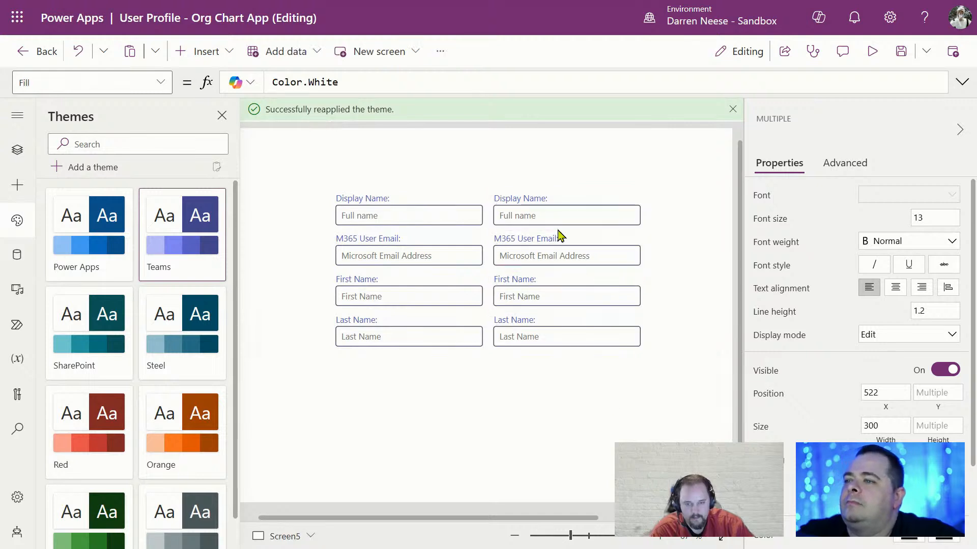
click(556, 198)
click(905, 195)
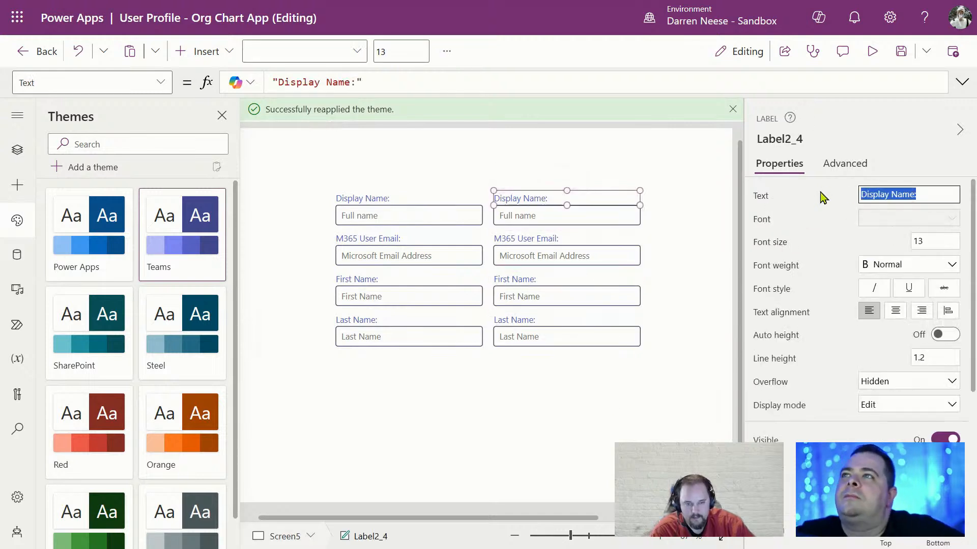
text(PIN:)
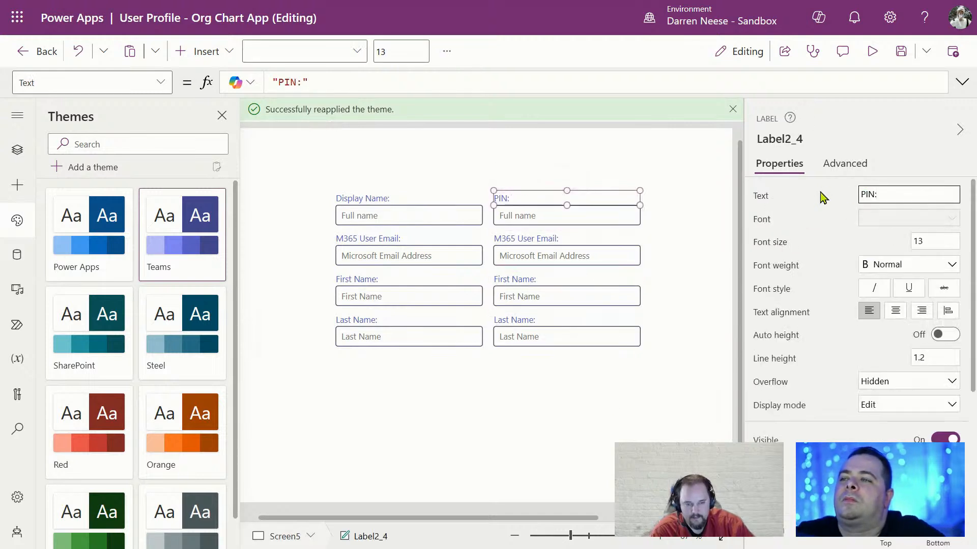
Set the PIN input's hint to '4-digit number', keeping its format as Text
click(634, 214)
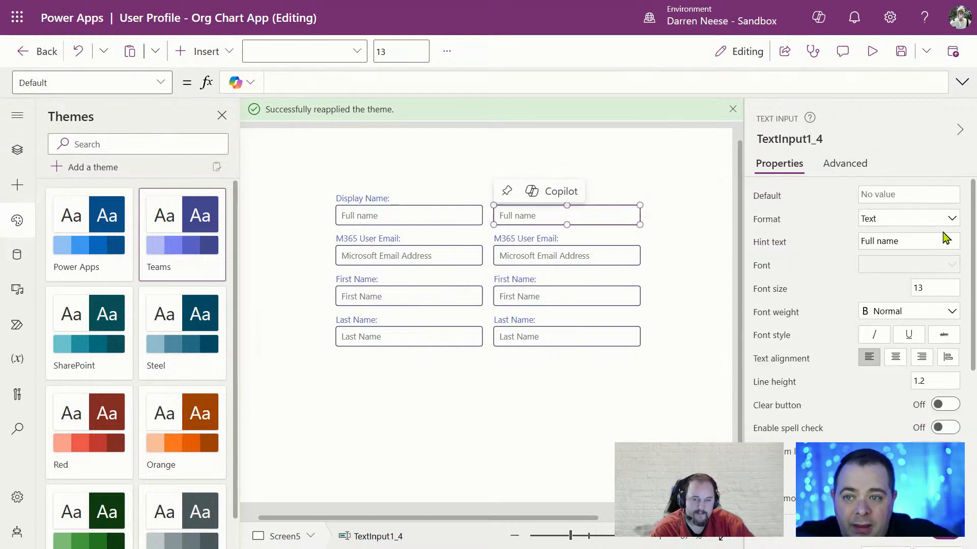
drag(924, 240, 817, 242)
text(pE)
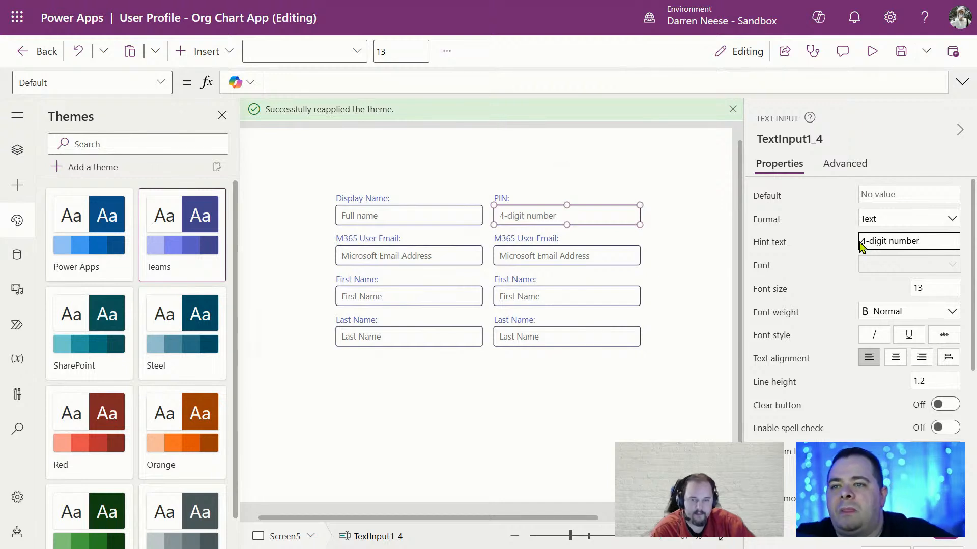
click(922, 220)
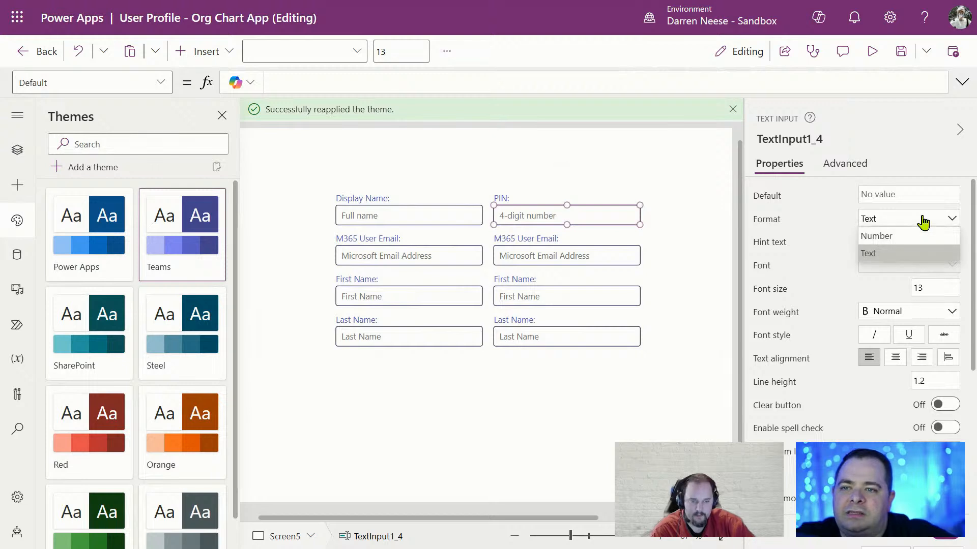
click(923, 223)
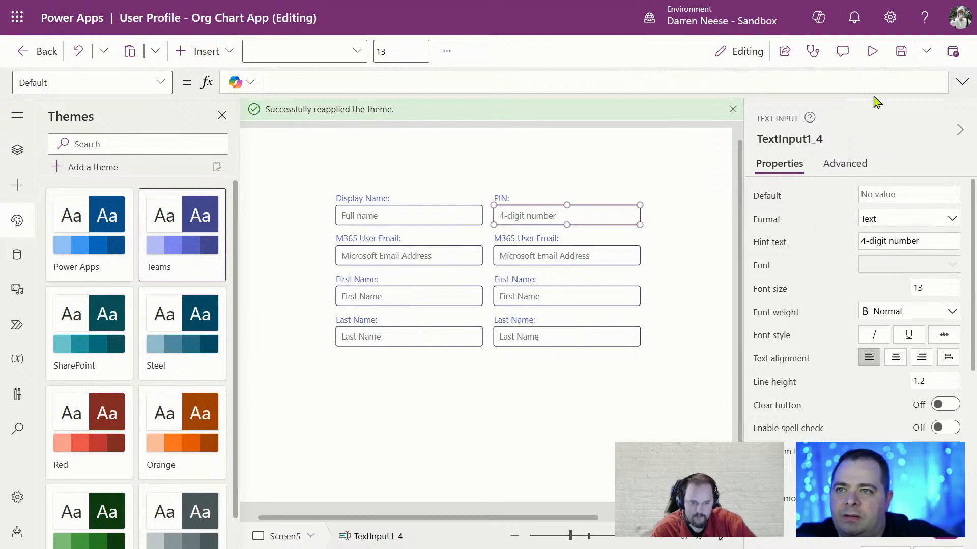
Preview the app, enter 12345 in the PIN box to confirm masking, then exit preview
click(871, 51)
click(523, 175)
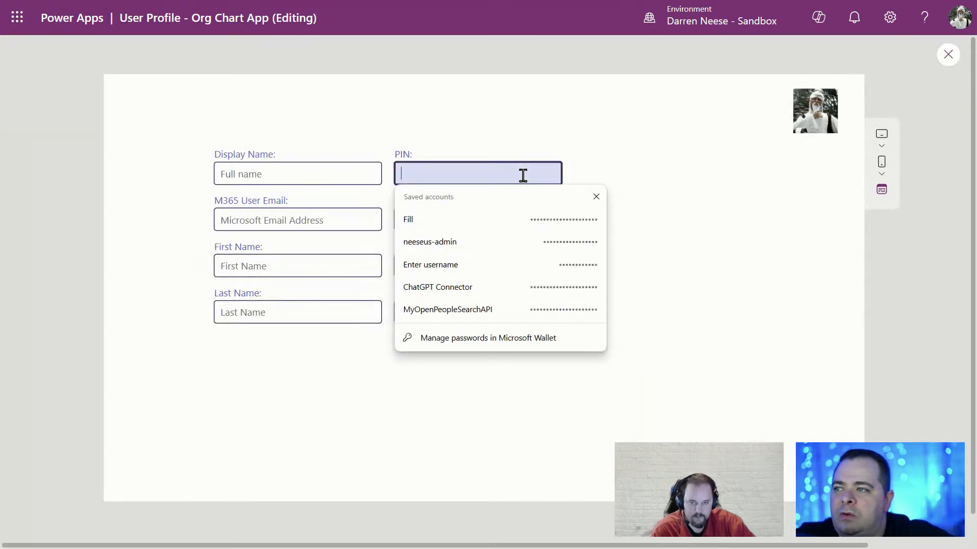
text(12345)
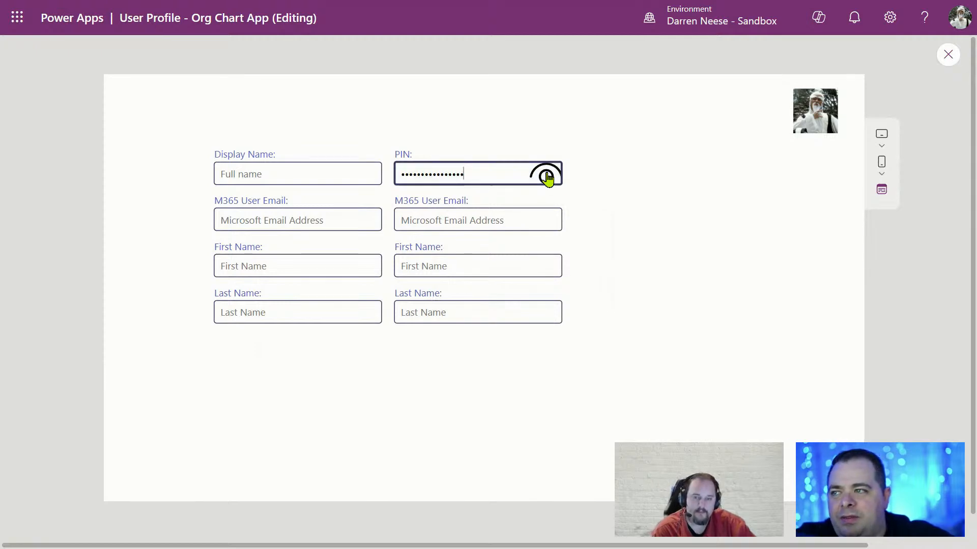
drag(416, 173, 495, 174)
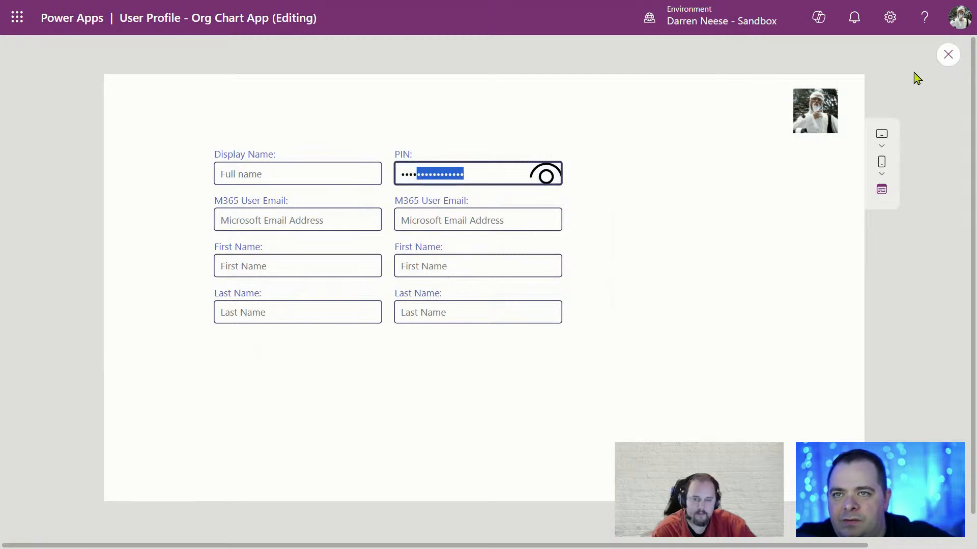
click(943, 58)
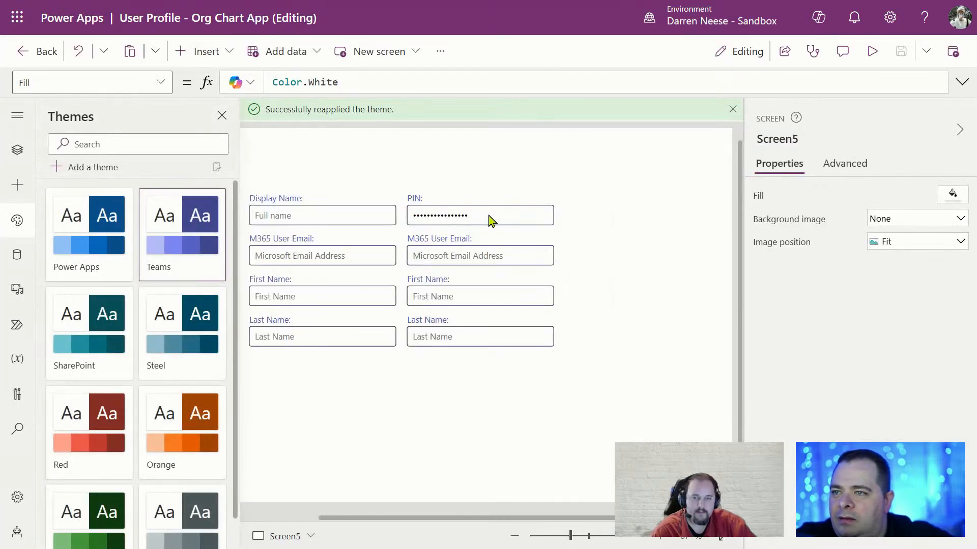
Change the PIN box's hint to '4 to 6 digit number' and cap its length at 6
click(490, 220)
click(732, 109)
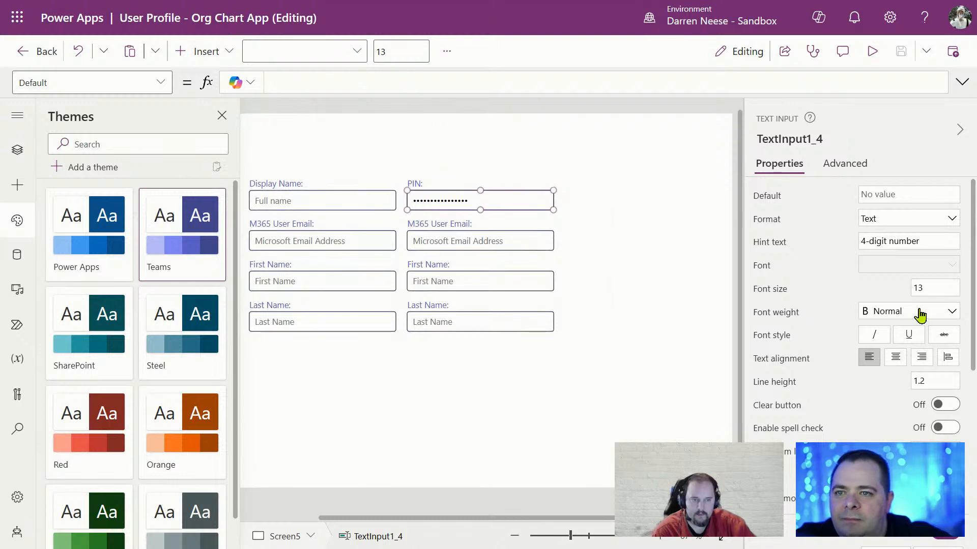
click(867, 242)
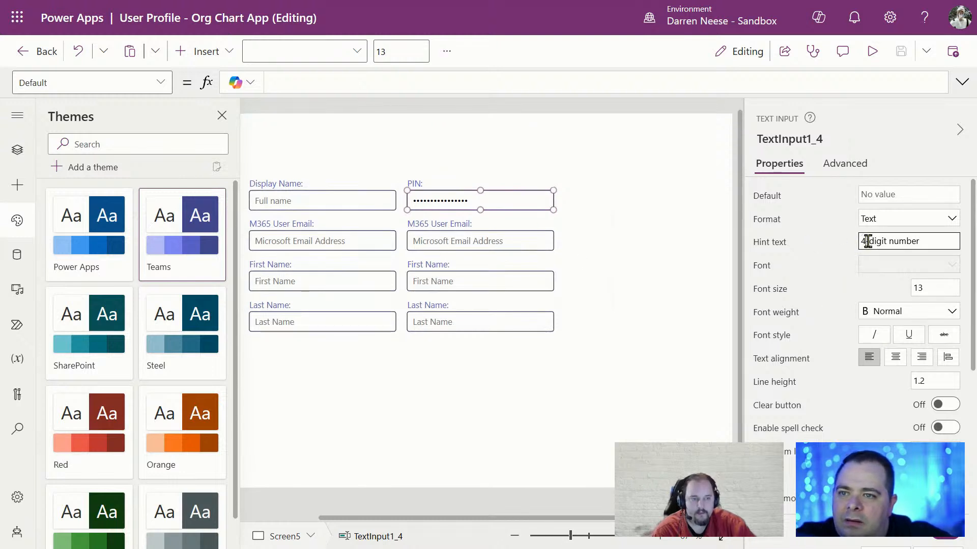
text(to 6)
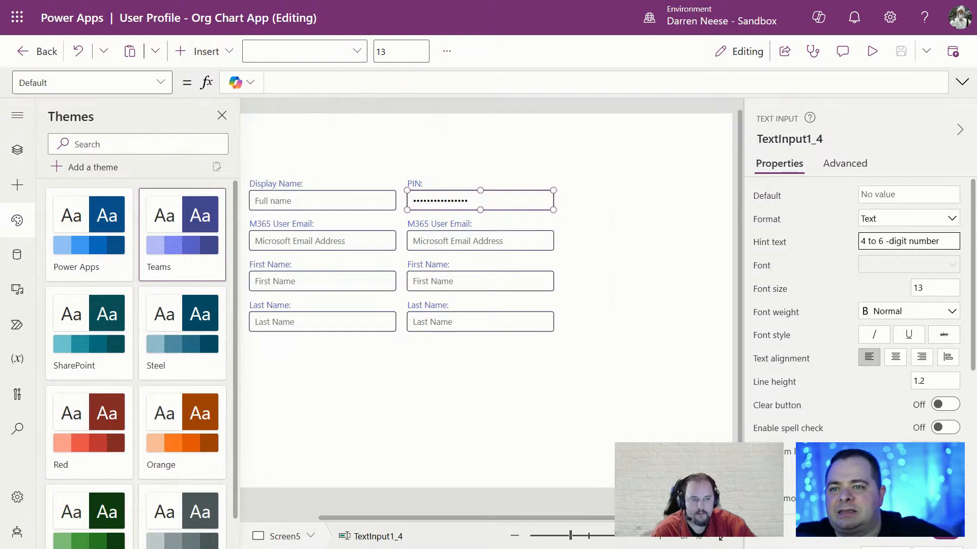
key(Delete)
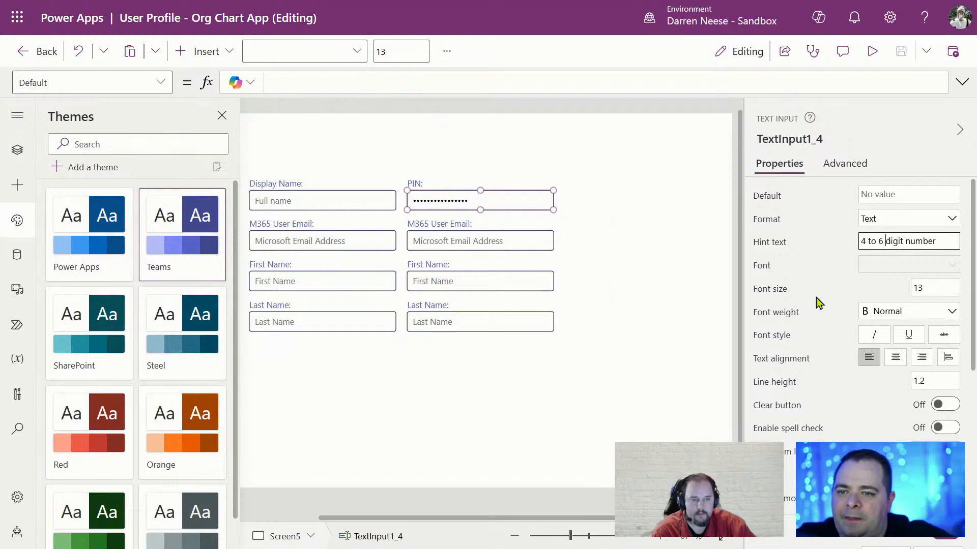
click(790, 456)
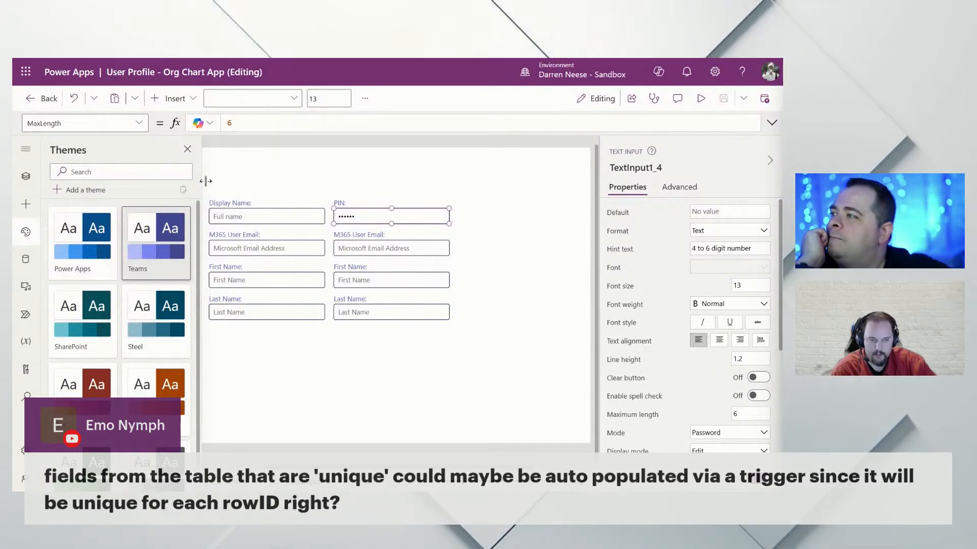
drag(509, 60, 492, 129)
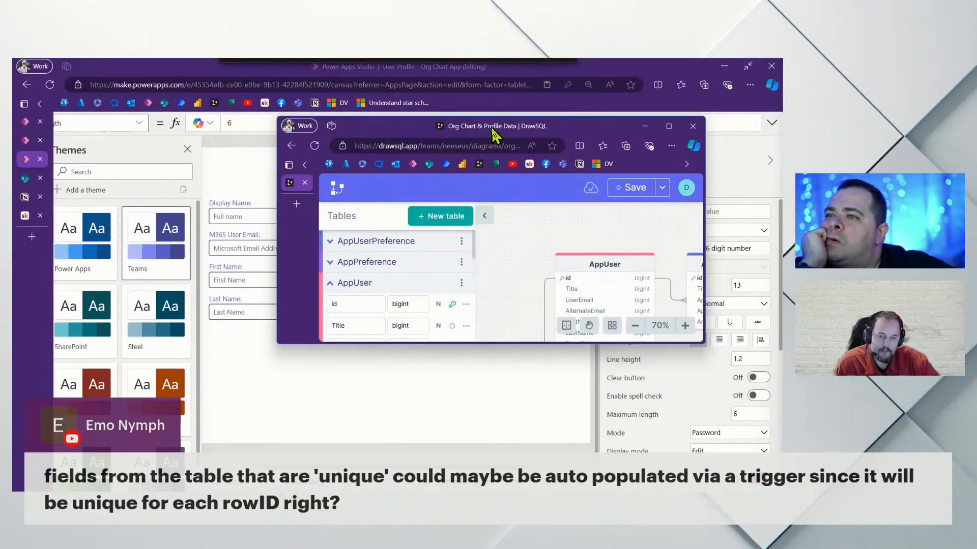
double_click(492, 129)
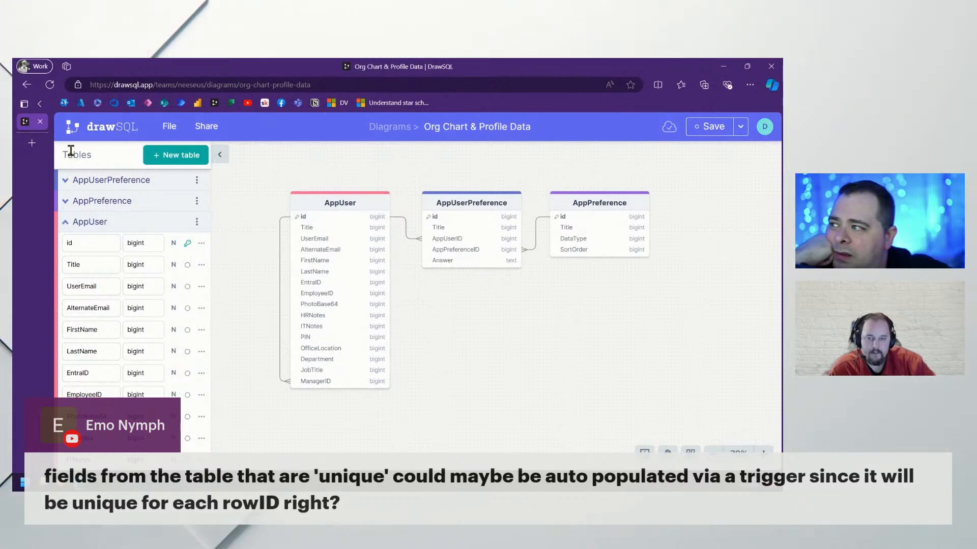
drag(422, 68, 152, 489)
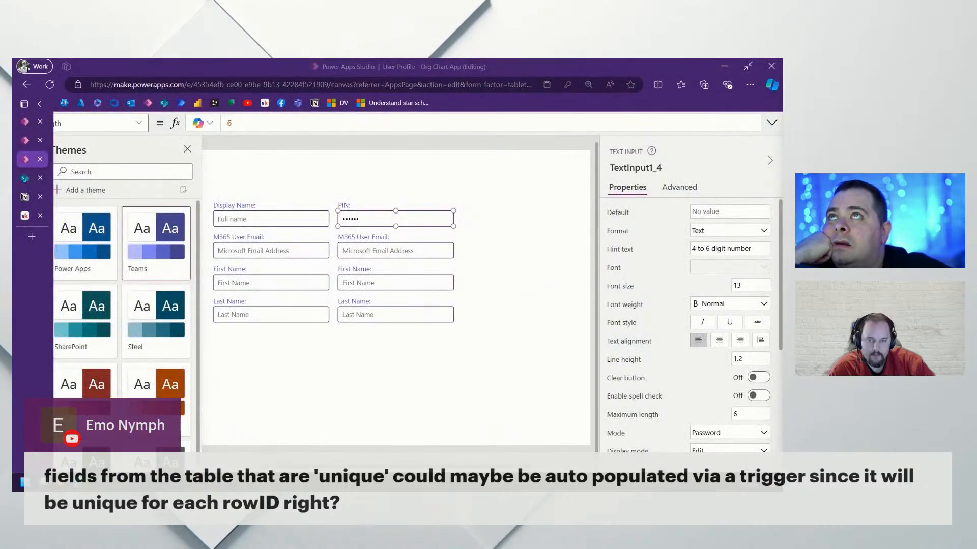
click(25, 178)
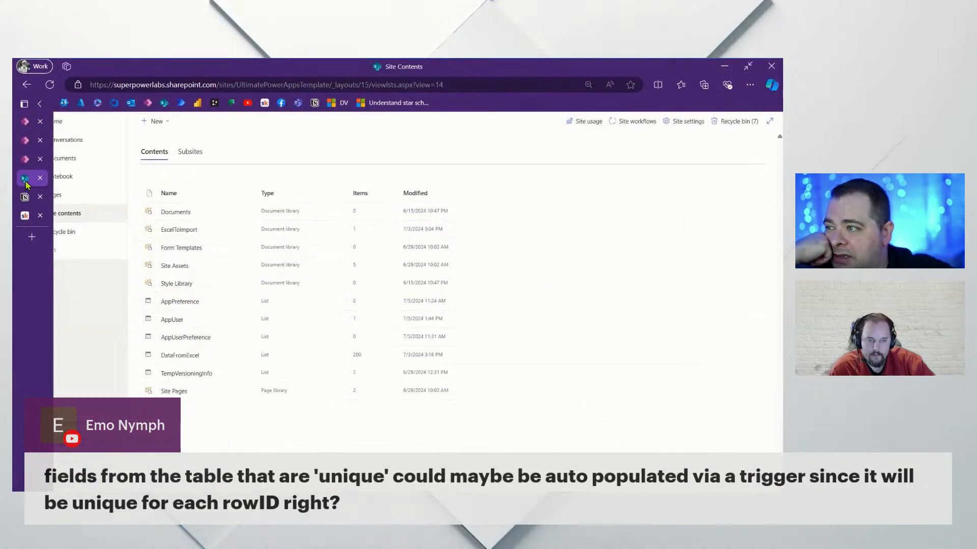
Open the AppUser list from the SharePoint site contents
click(173, 321)
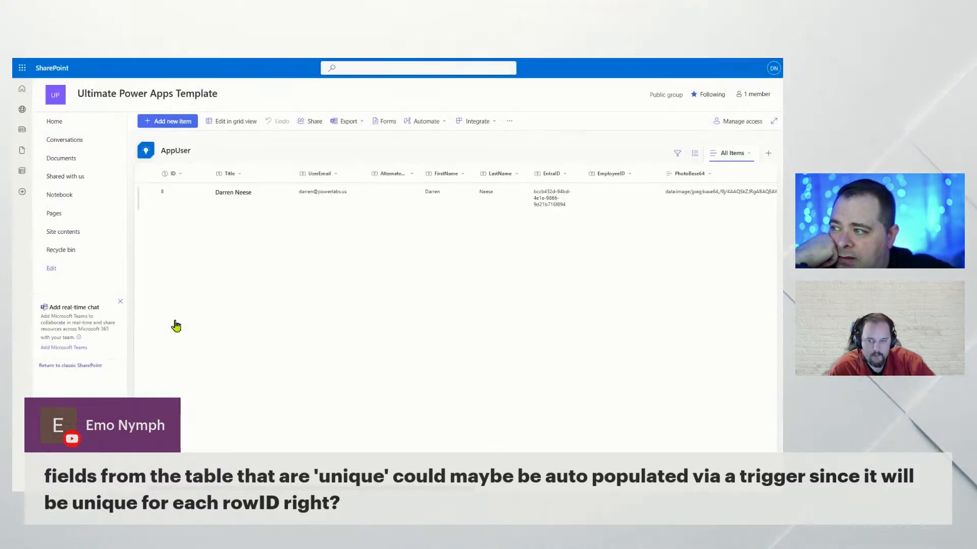
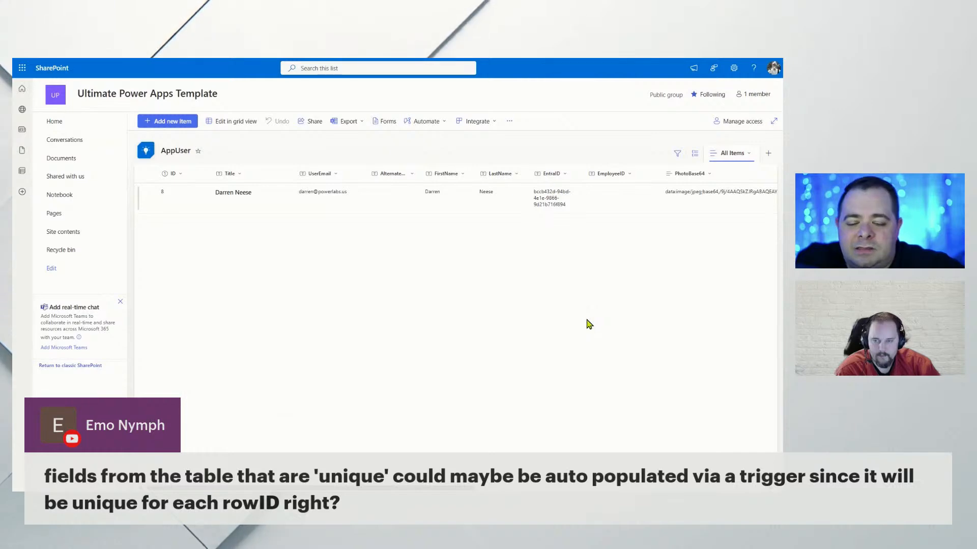
Exit full screen and switch back to the User Profile - Org Chart App in Power Apps Studio
key(F11)
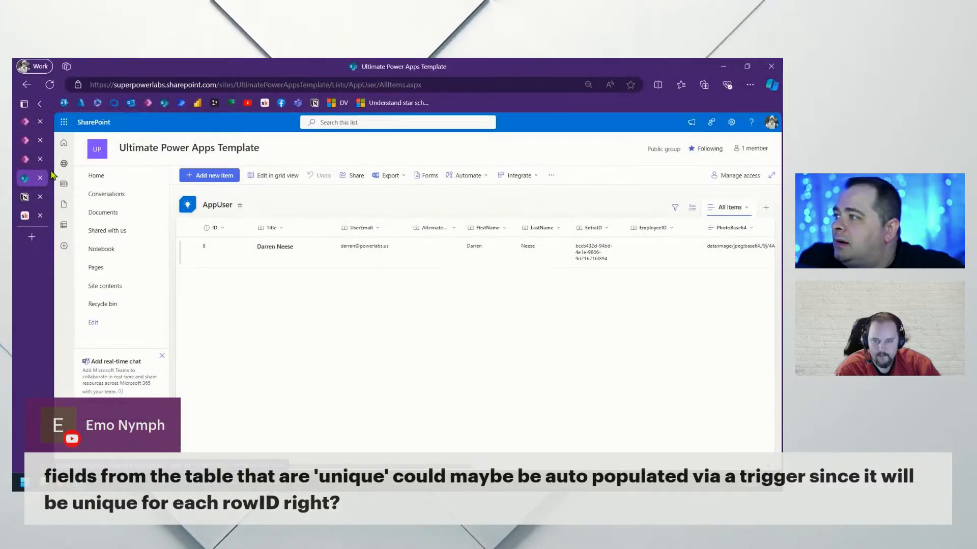
click(26, 159)
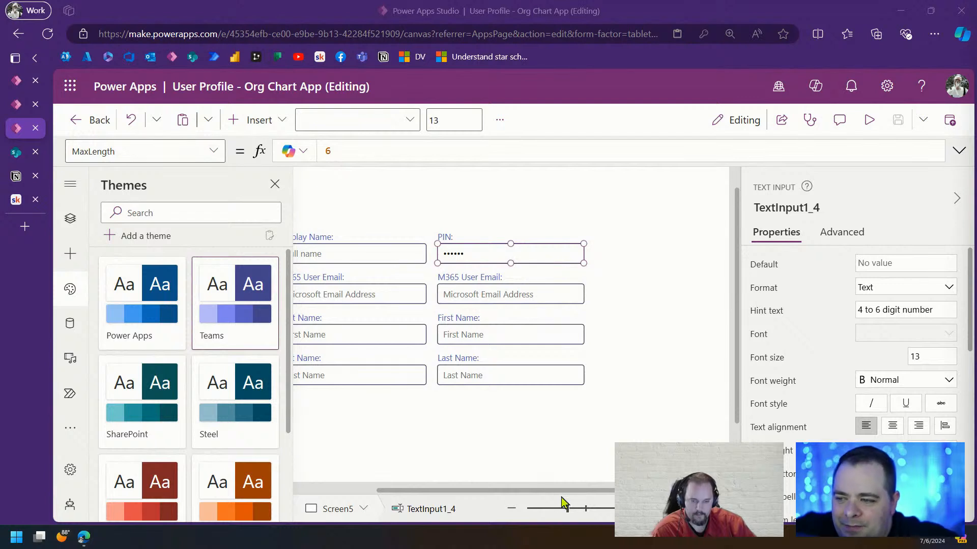
Change the right-column 'M365 User Email:' label's text to 'Office Location:' and dismiss the save-password prompt
drag(561, 491, 531, 492)
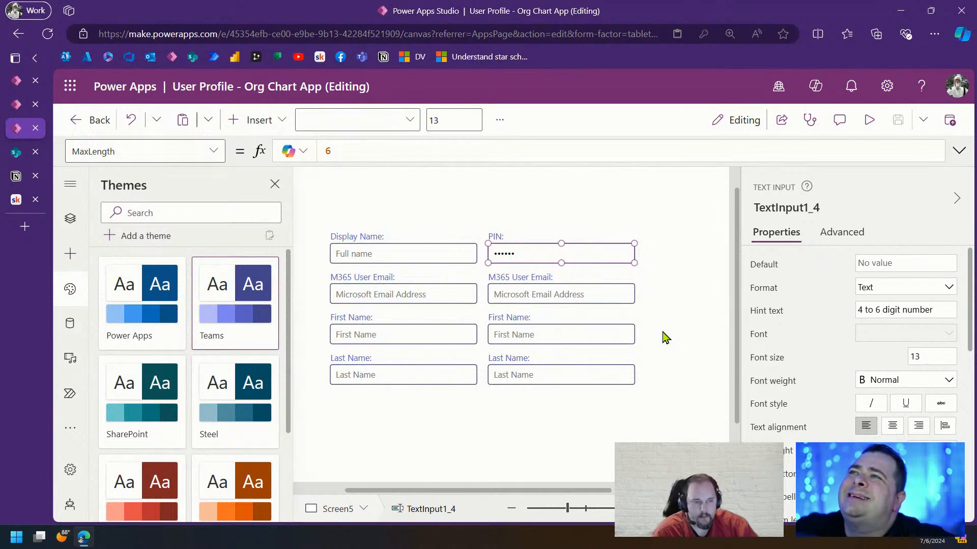
click(532, 279)
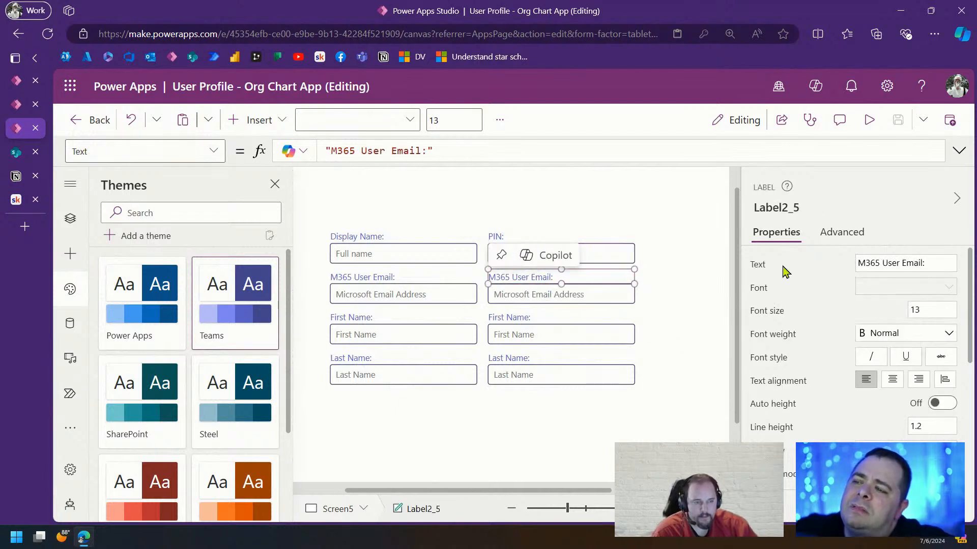
click(939, 262)
text(Office)
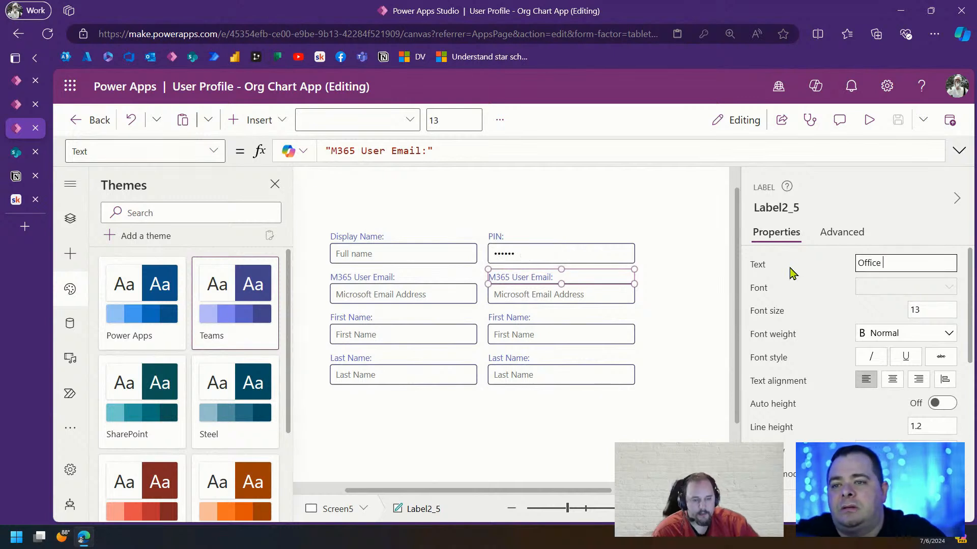
text( Location:)
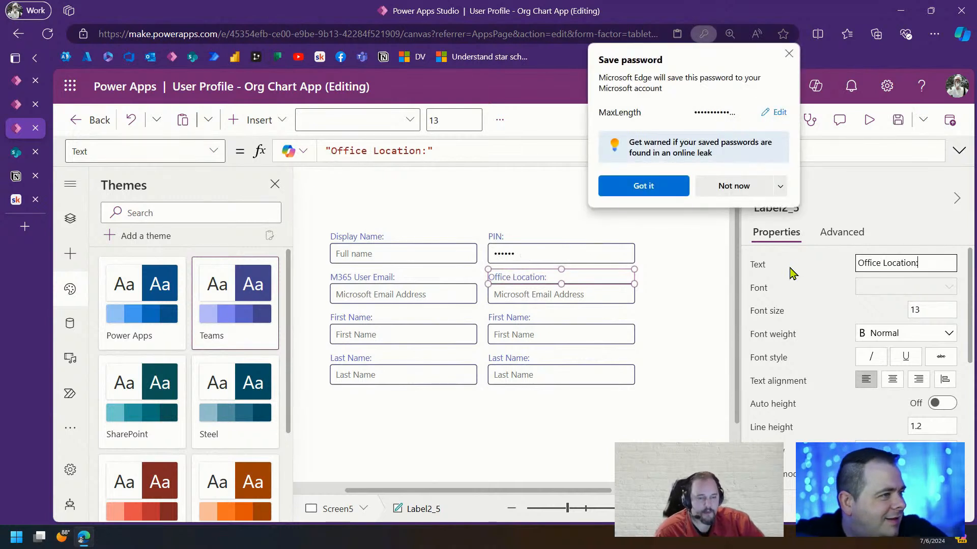
click(789, 54)
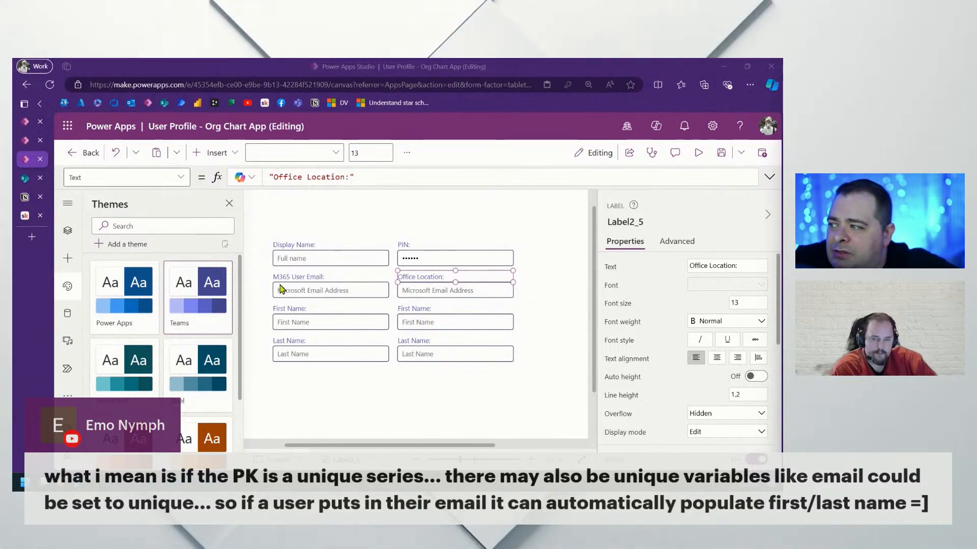
click(67, 231)
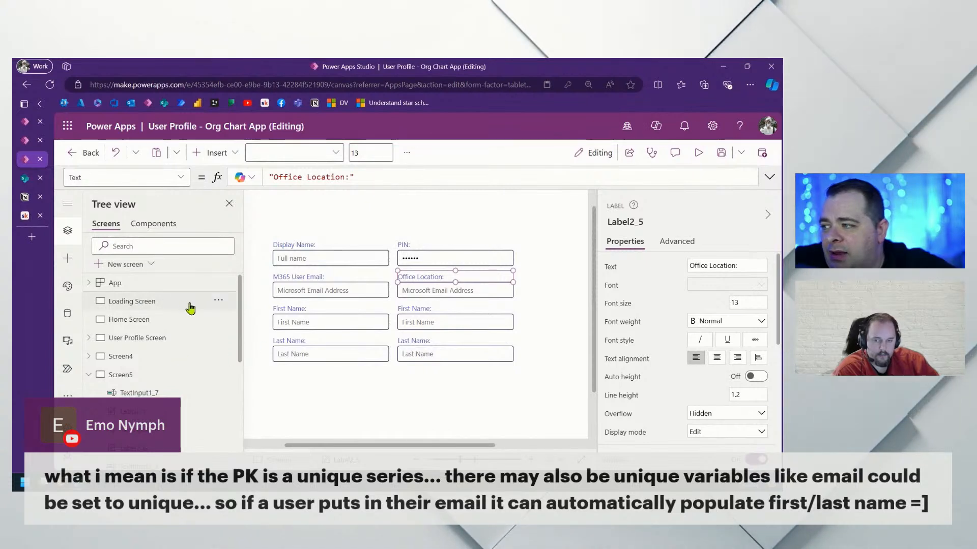
click(162, 305)
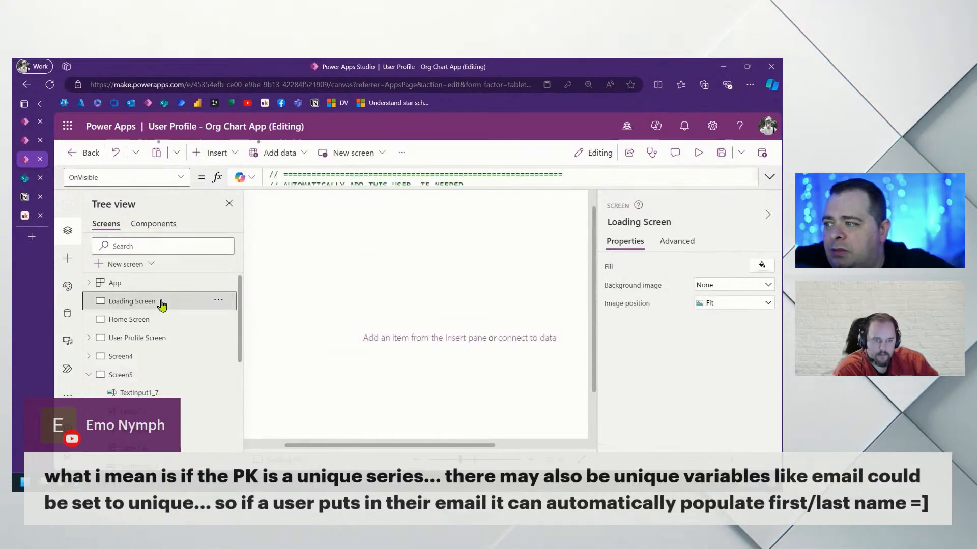
scroll(137, 399, down, 5)
scroll(136, 403, up, 5)
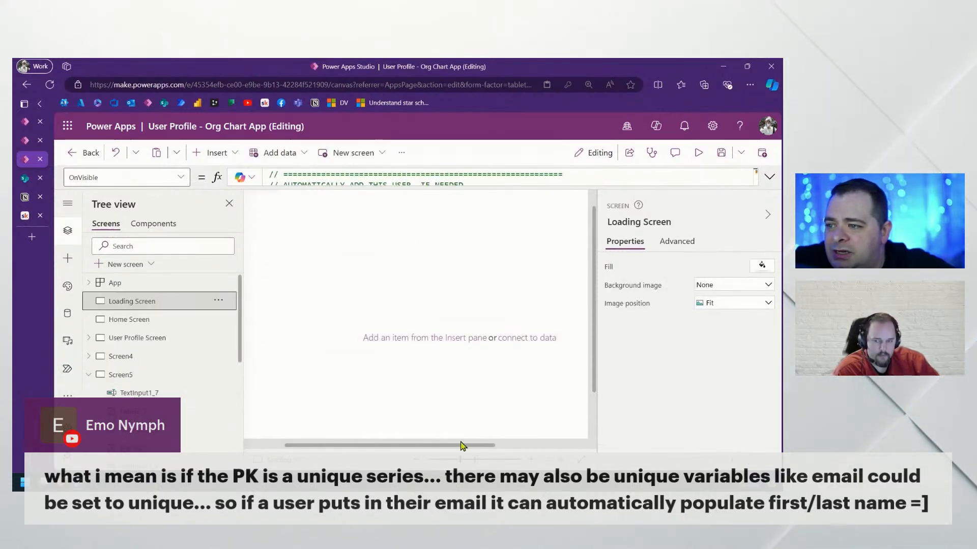
drag(460, 459, 447, 461)
click(674, 247)
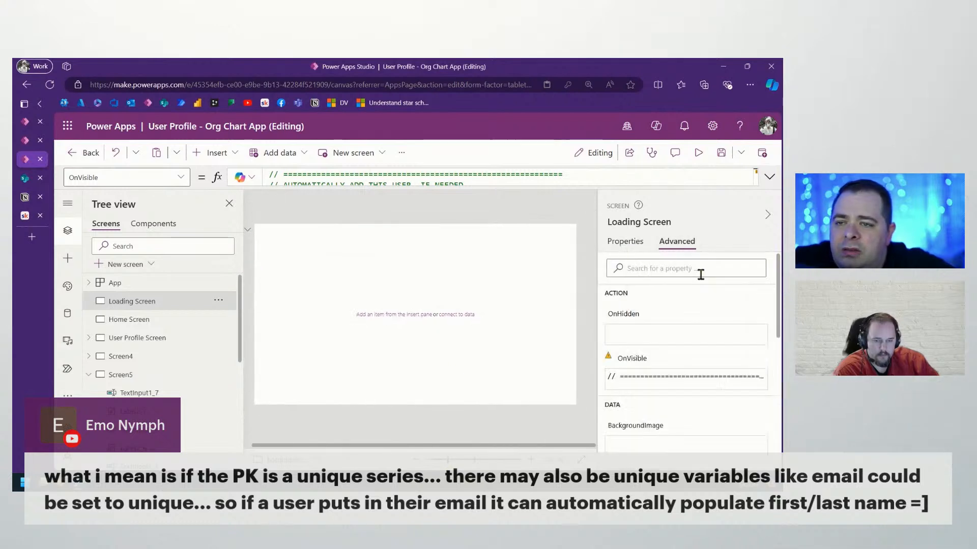
click(769, 178)
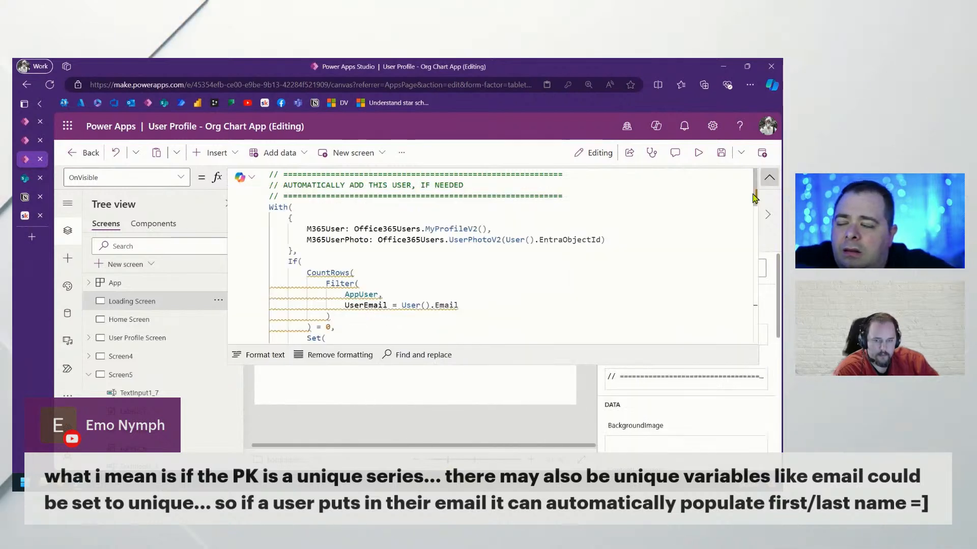
scroll(591, 277, down, 5)
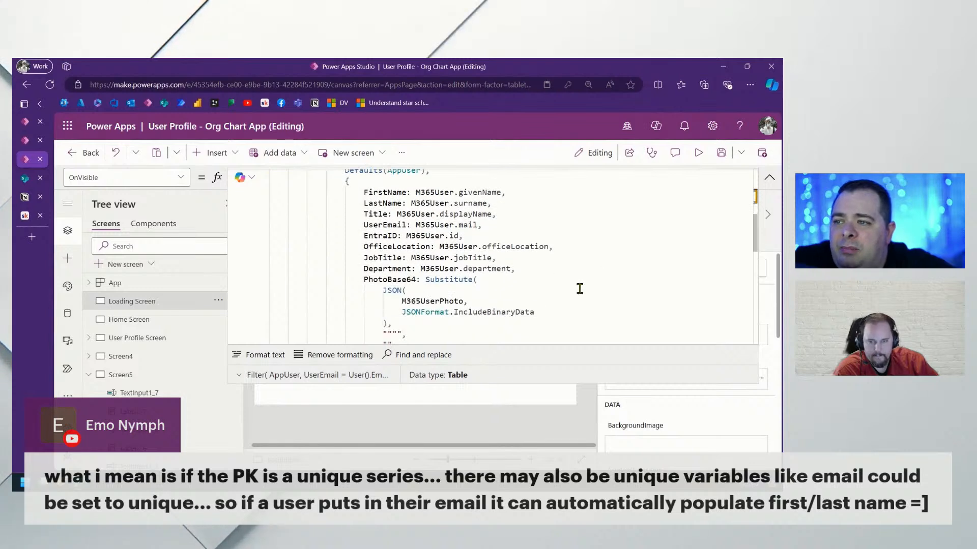
drag(618, 323, 372, 198)
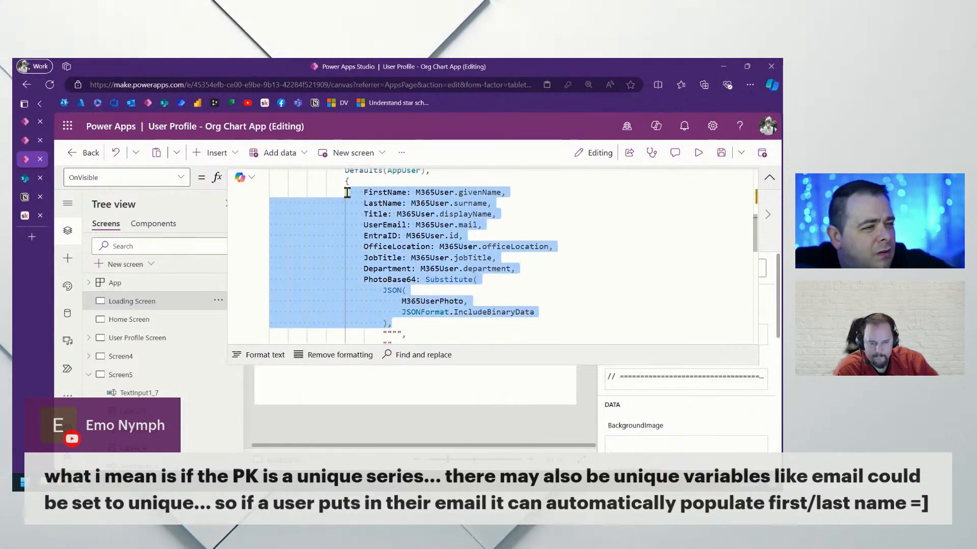
click(584, 206)
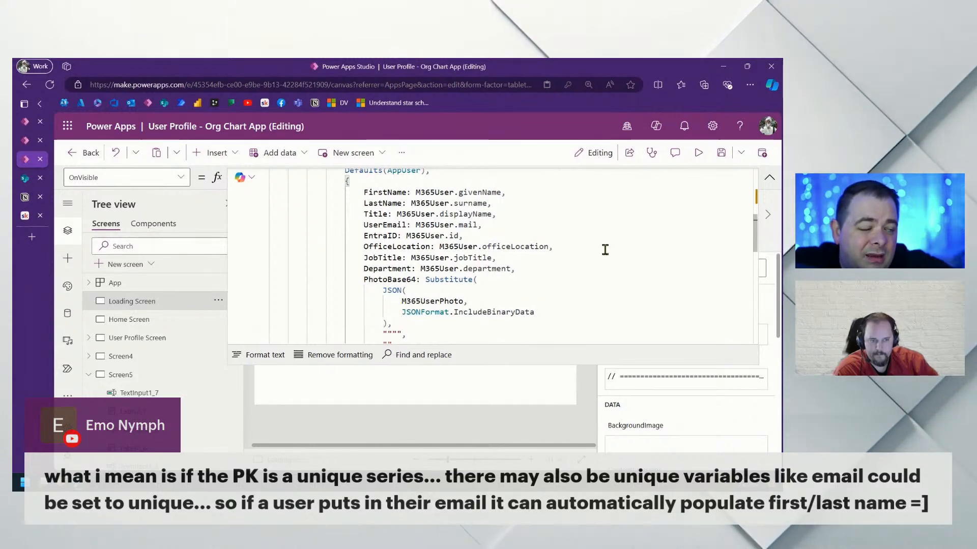
click(573, 213)
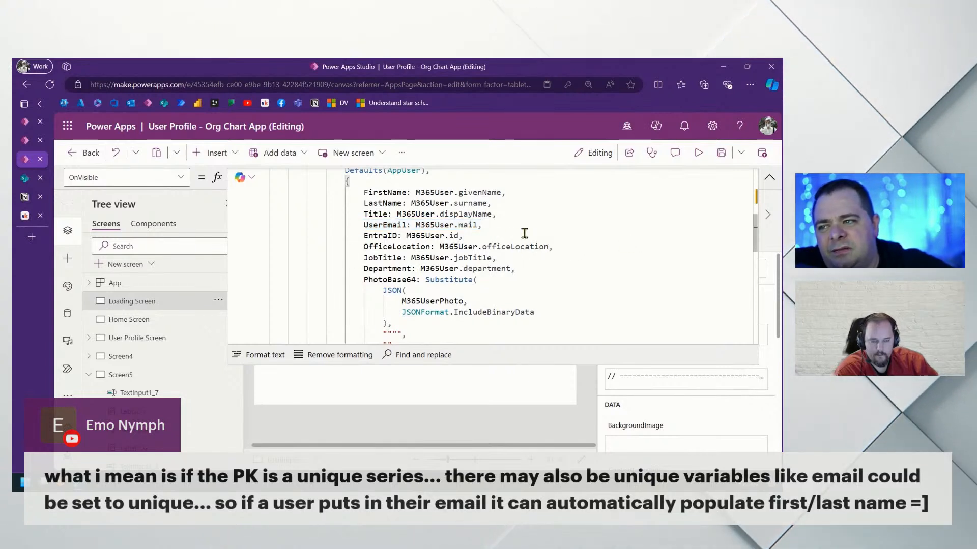
drag(524, 233, 278, 227)
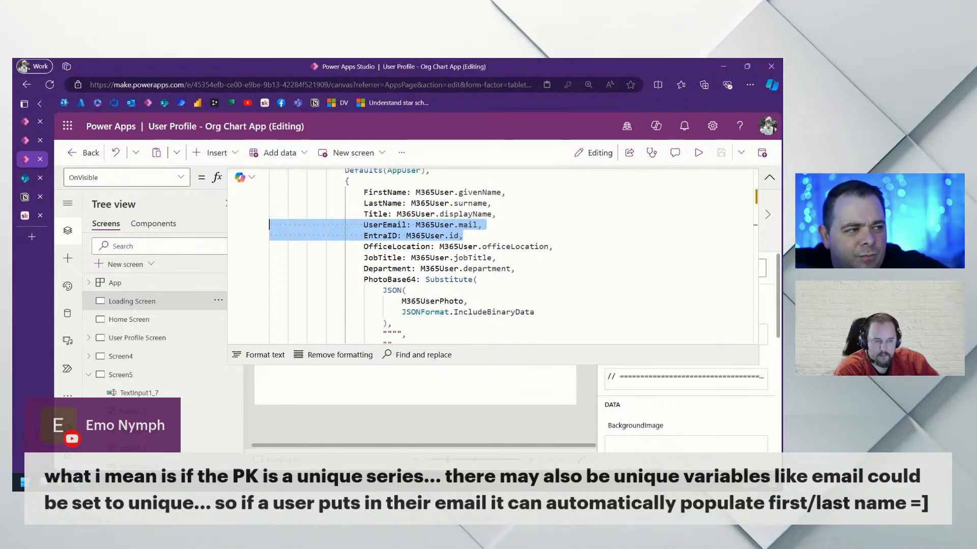
click(545, 226)
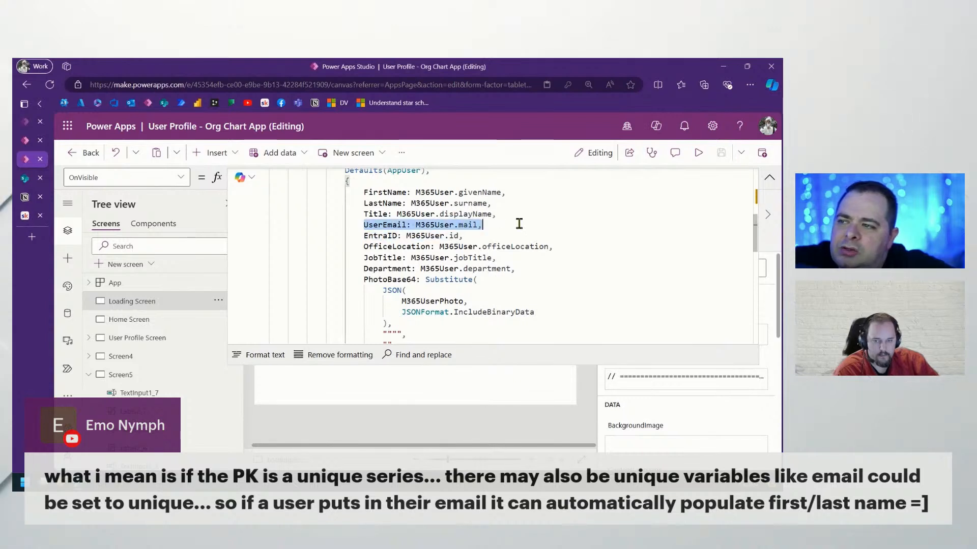
scroll(531, 255, up, 5)
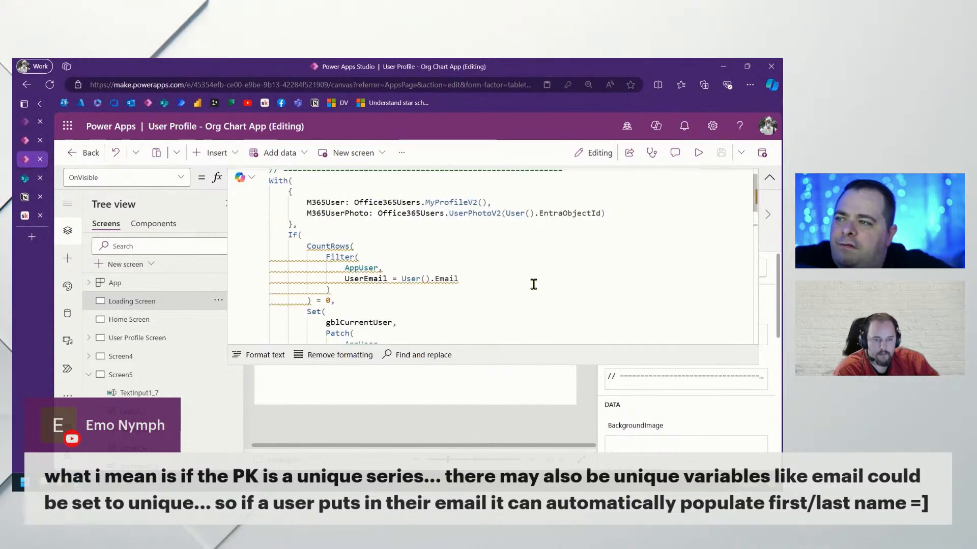
click(770, 182)
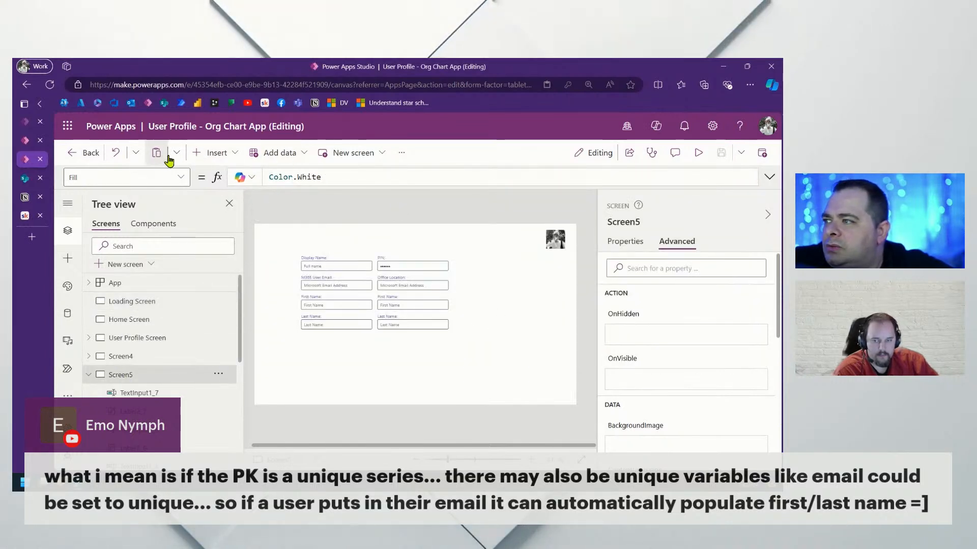
Add a text label to Screen5 whose Text formula is User().Email
click(217, 153)
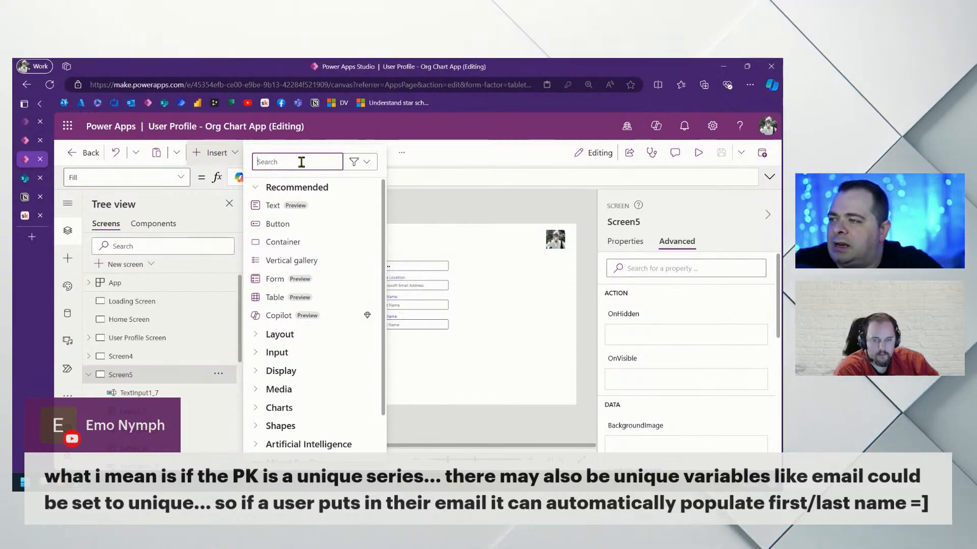
text(label)
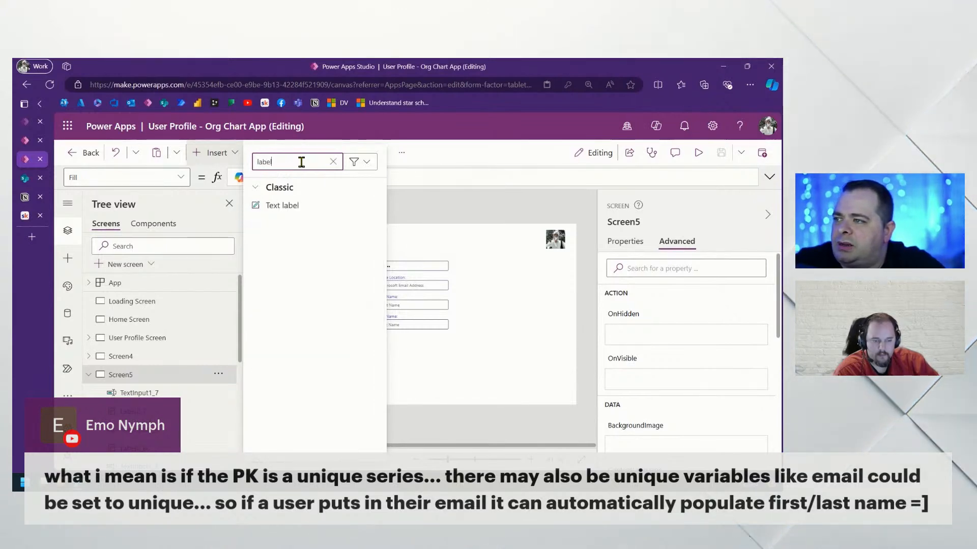
click(271, 213)
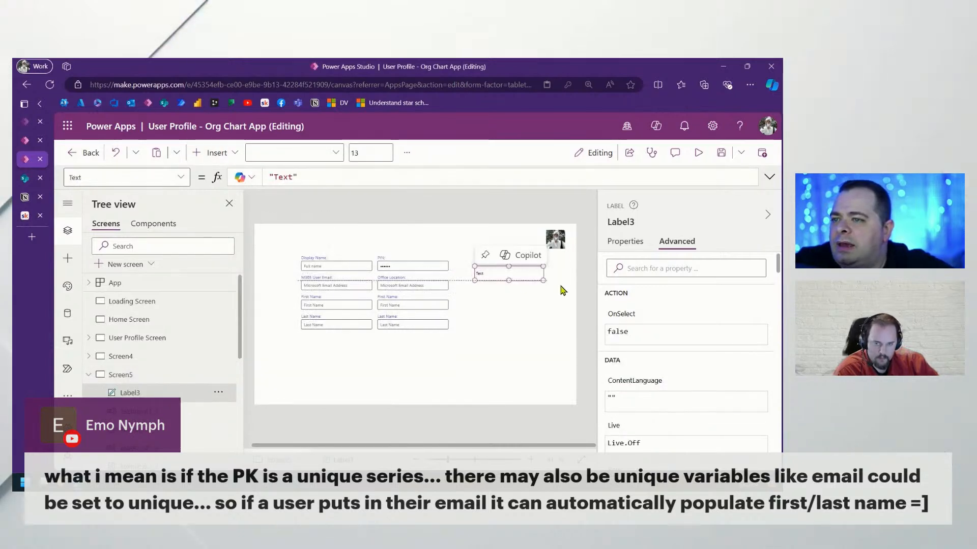
drag(323, 176, 275, 176)
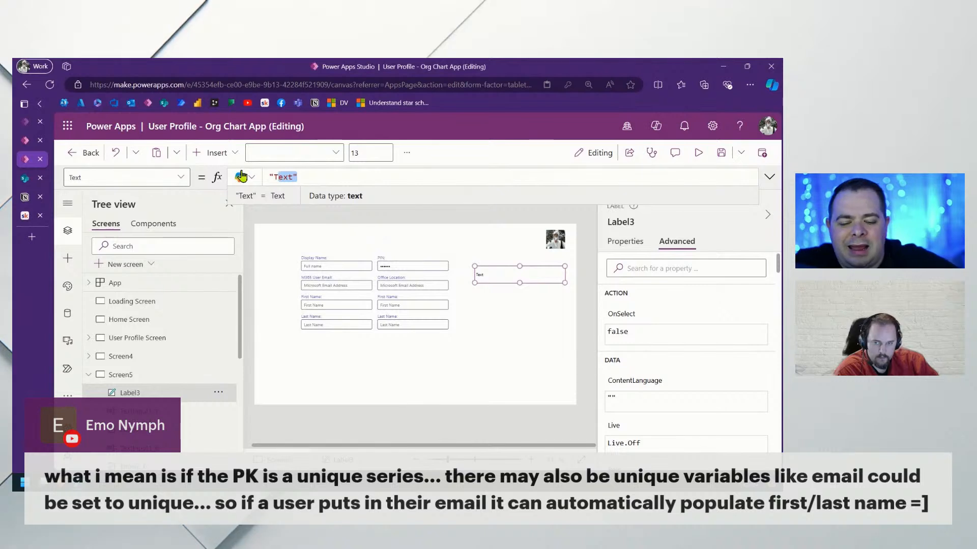
key(BackSpace)
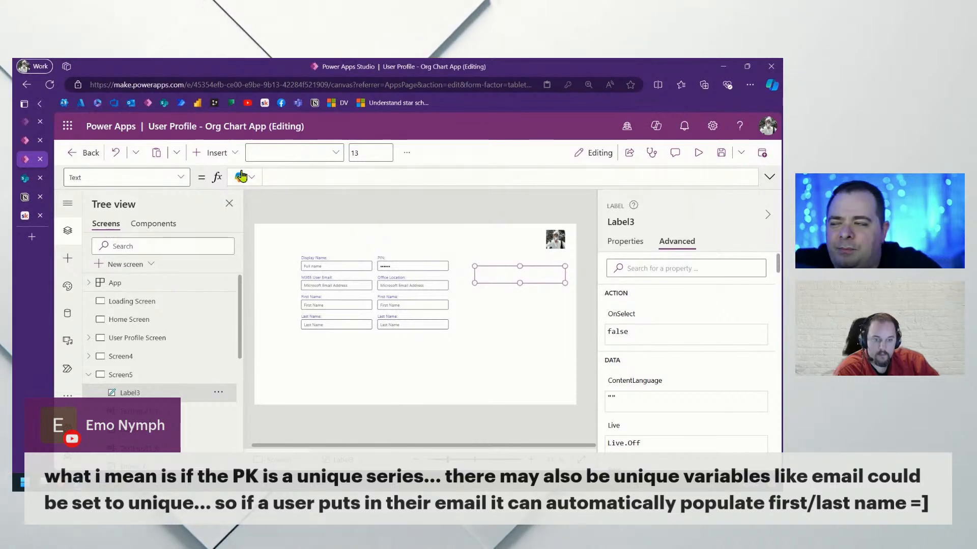
text(User())
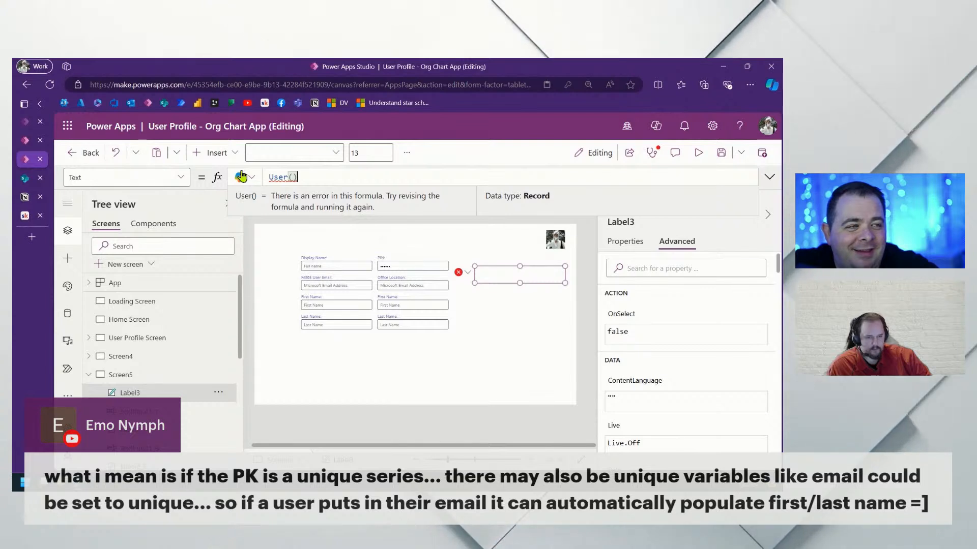
text(.)
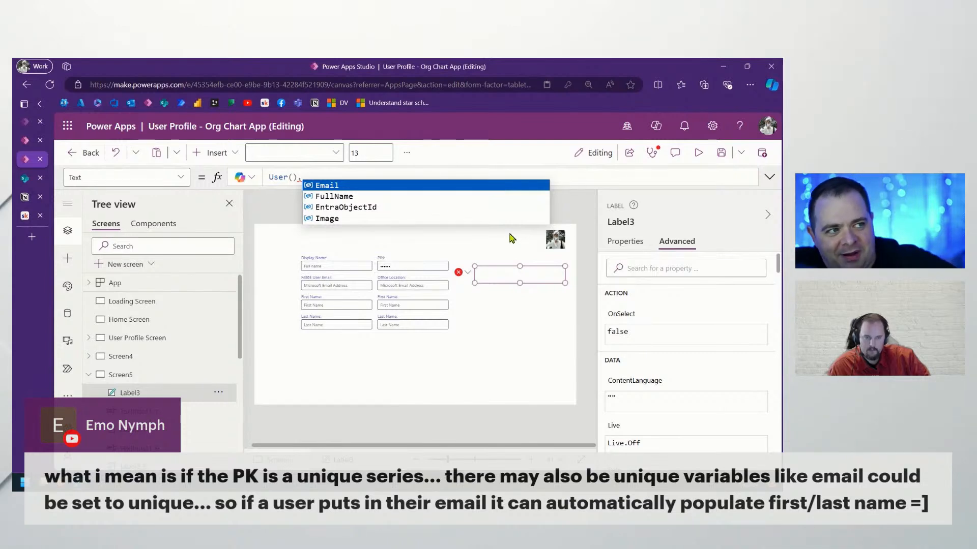
click(342, 186)
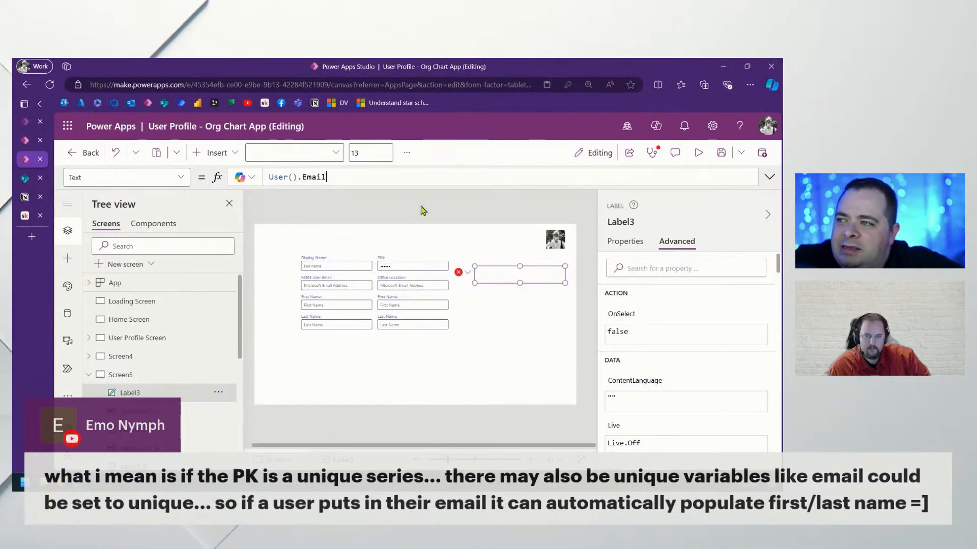
Change the label's formula to User().EntraObjectId and move the label lower on the screen
click(626, 243)
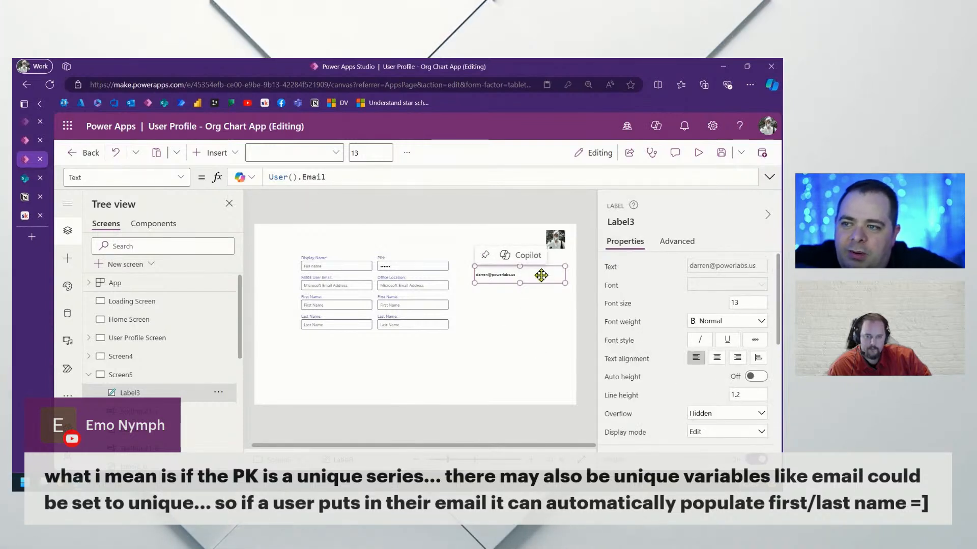
double_click(314, 177)
key(BackSpace)
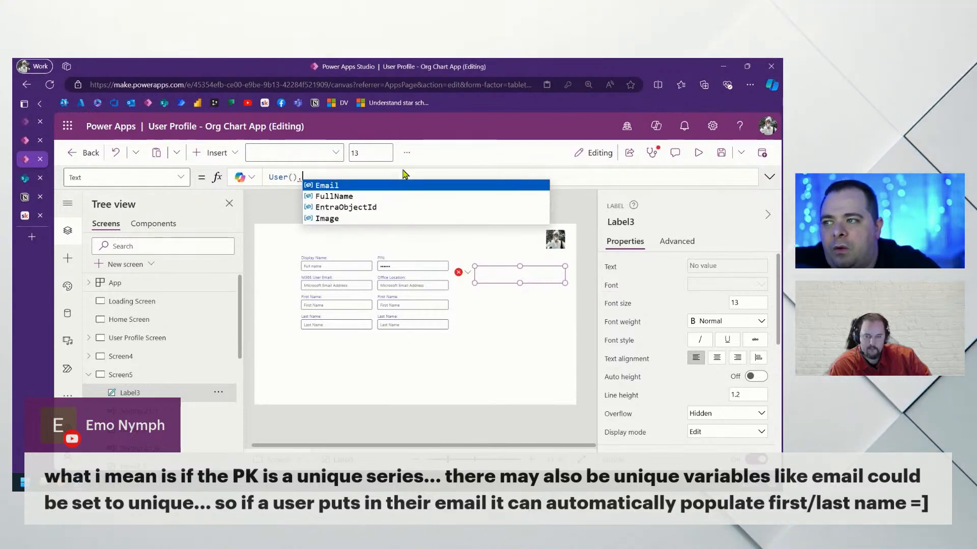
click(381, 207)
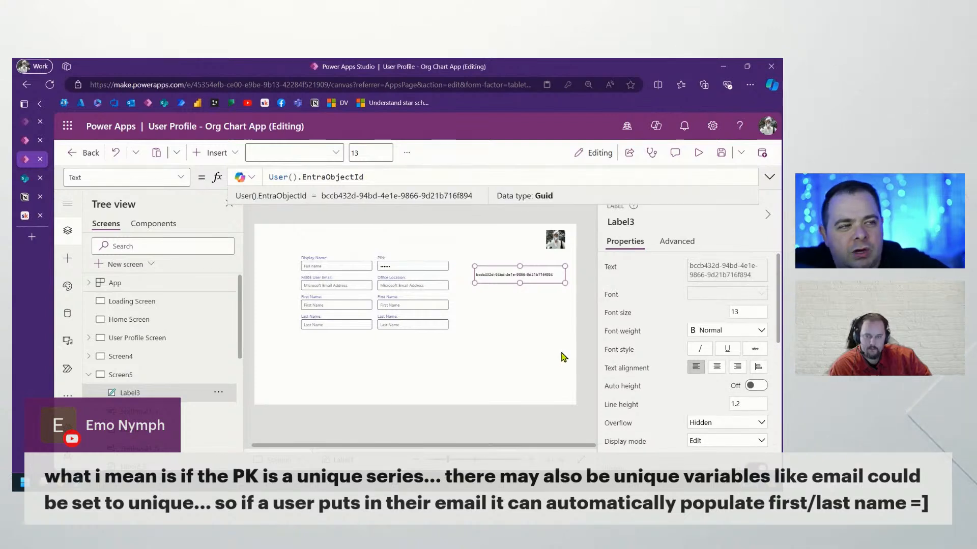
mouse_move(550, 271)
mouse_down()
mouse_move(546, 291)
mouse_move(547, 282)
mouse_up()
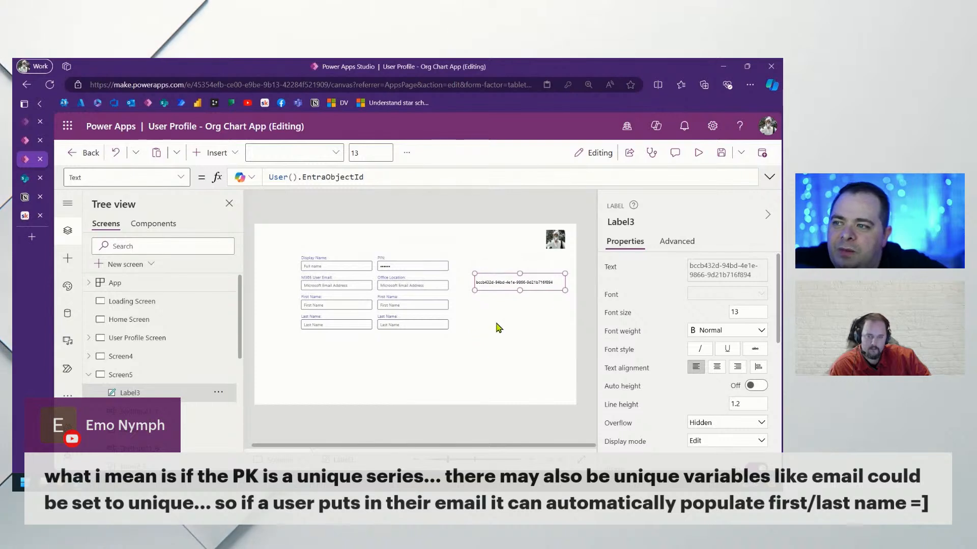
drag(279, 235, 464, 367)
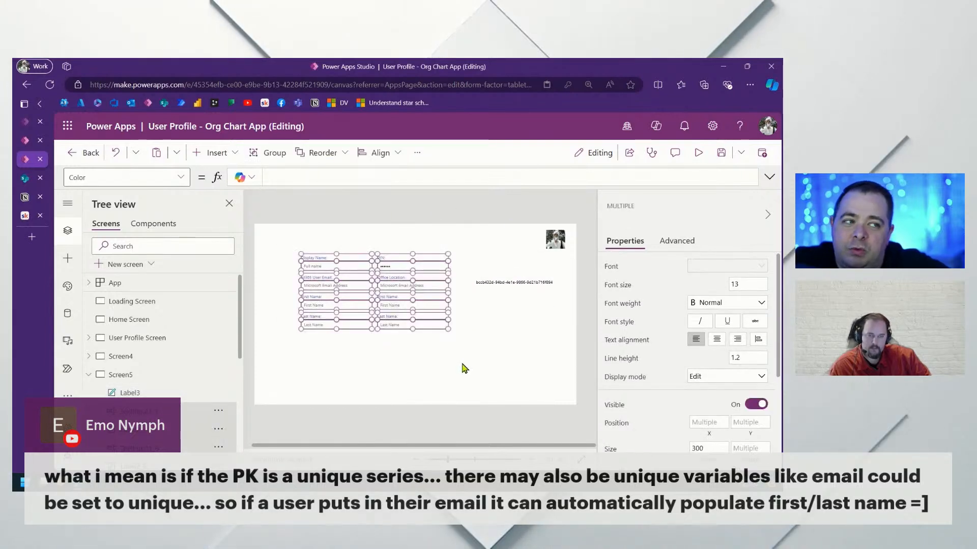
Compare Label3's GUID with the EntraID value in the SharePoint AppUser list
click(465, 366)
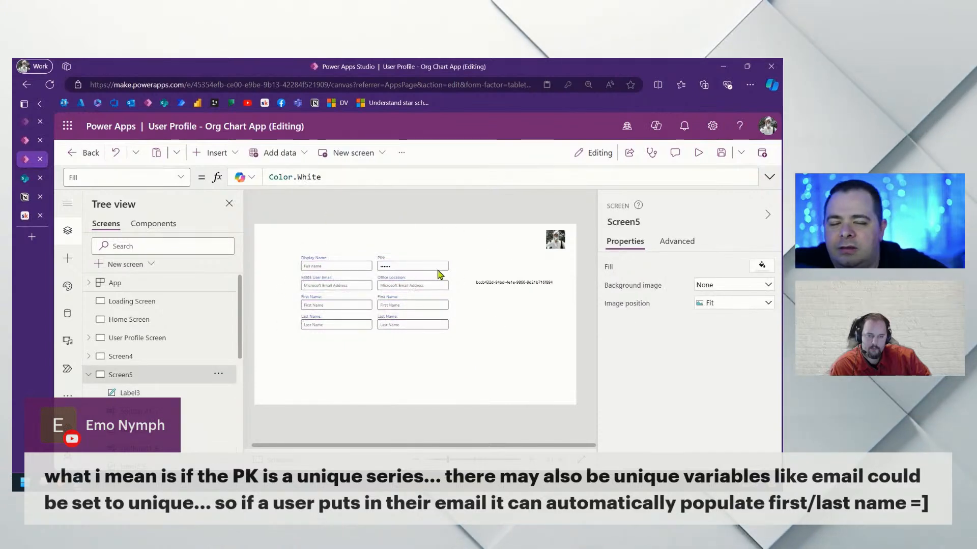
click(527, 286)
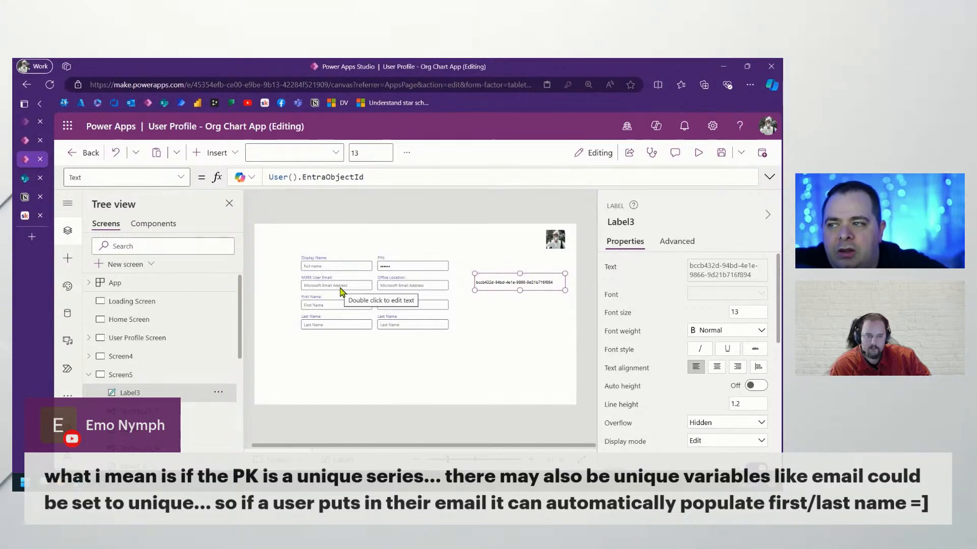
click(25, 179)
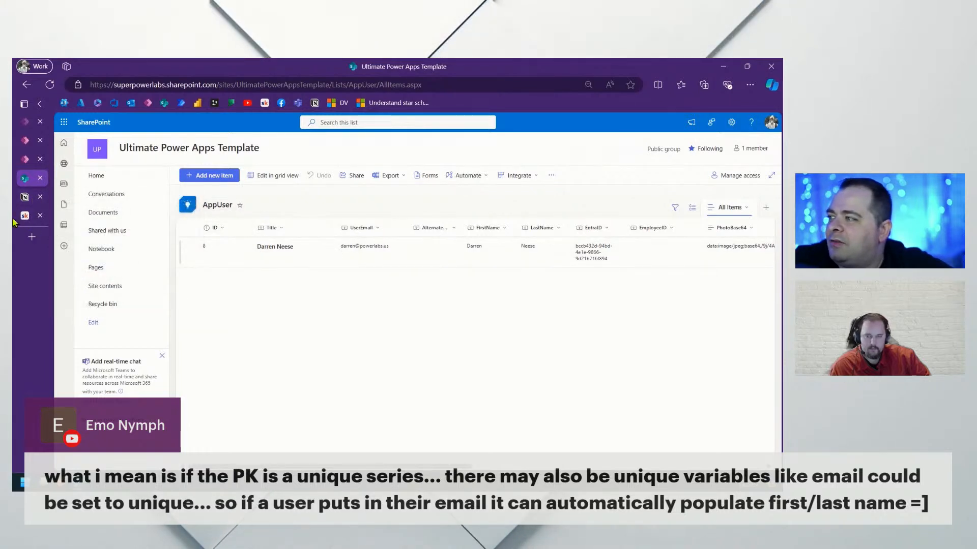
click(23, 161)
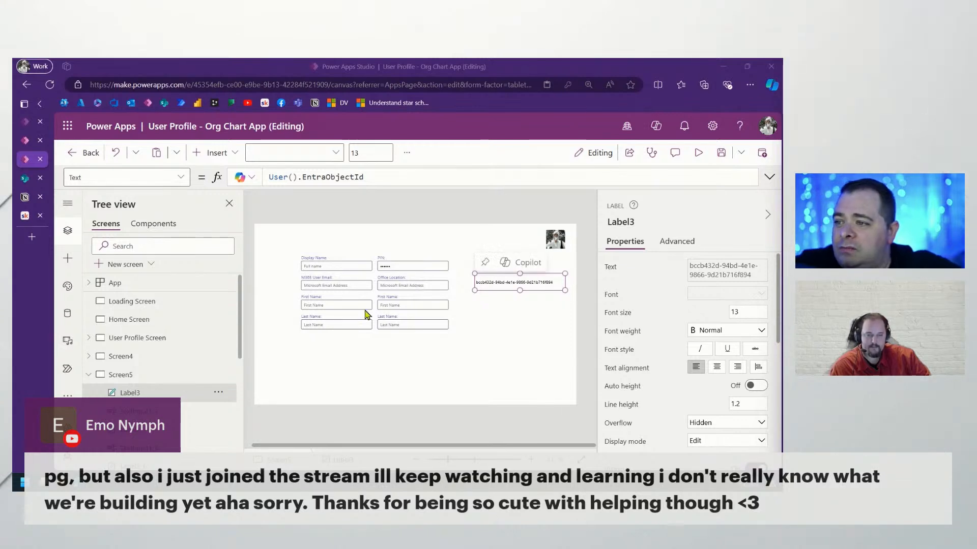
click(27, 180)
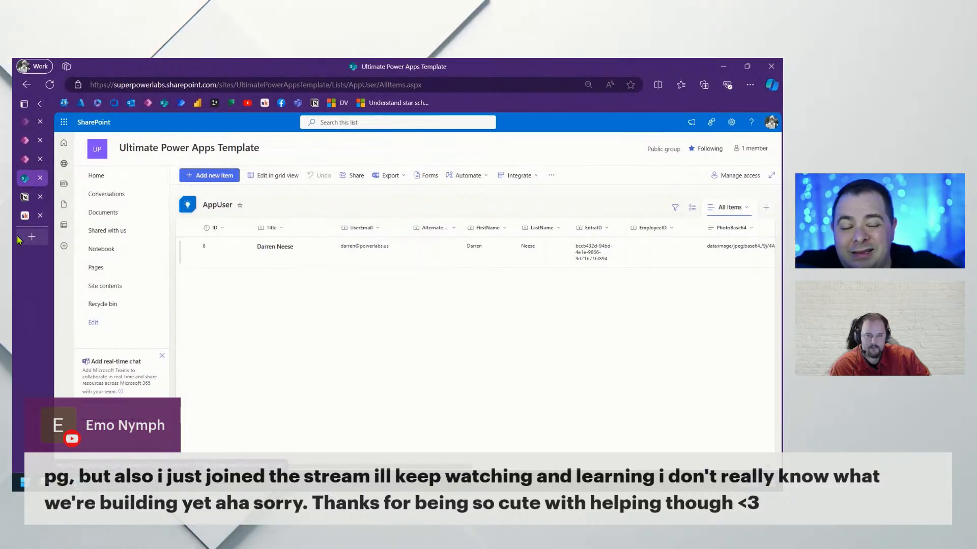
click(24, 159)
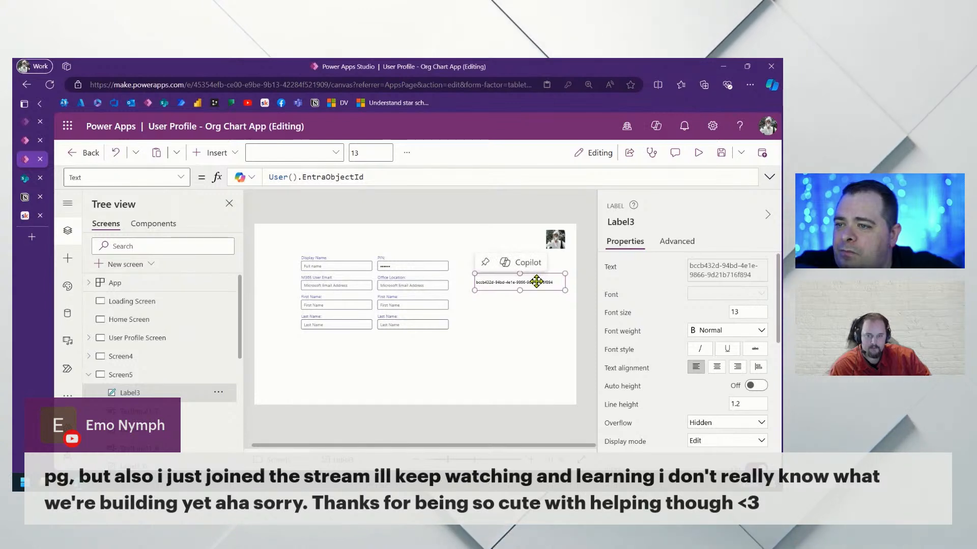
Drag Label3 to the top-left of Screen5, above the profile form
drag(523, 281, 381, 237)
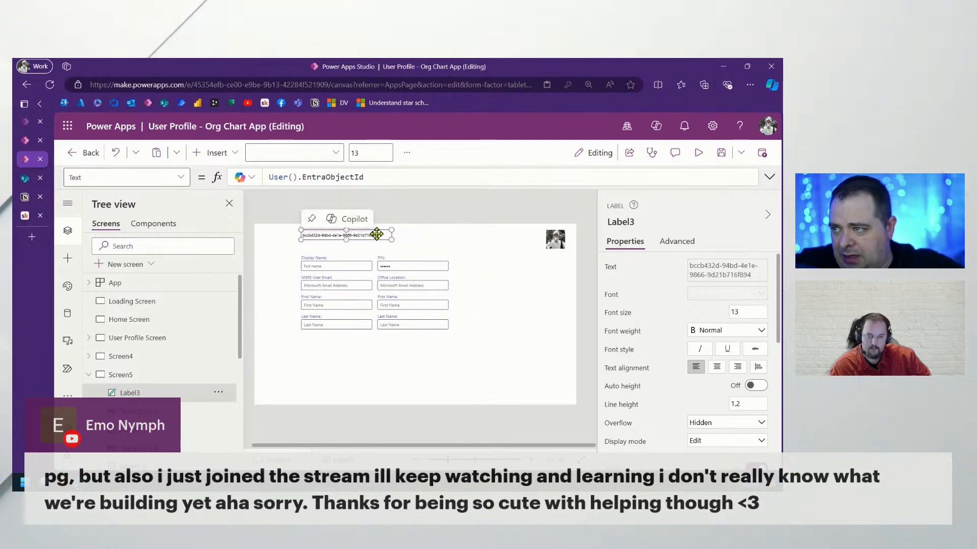
click(398, 175)
key(ctrl+a)
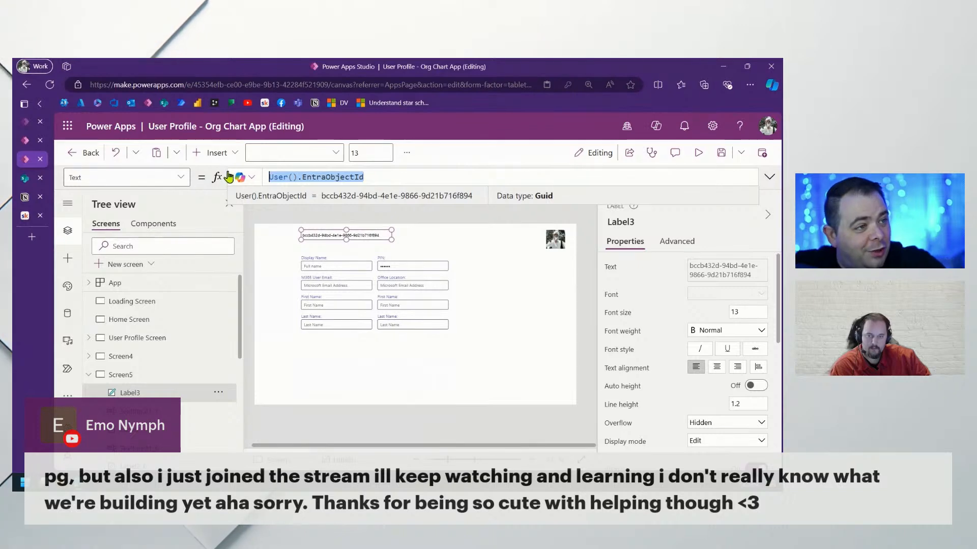
Replace Label3's Text formula with gblCurrentUser.EntraID
text(gb)
key(Tab)
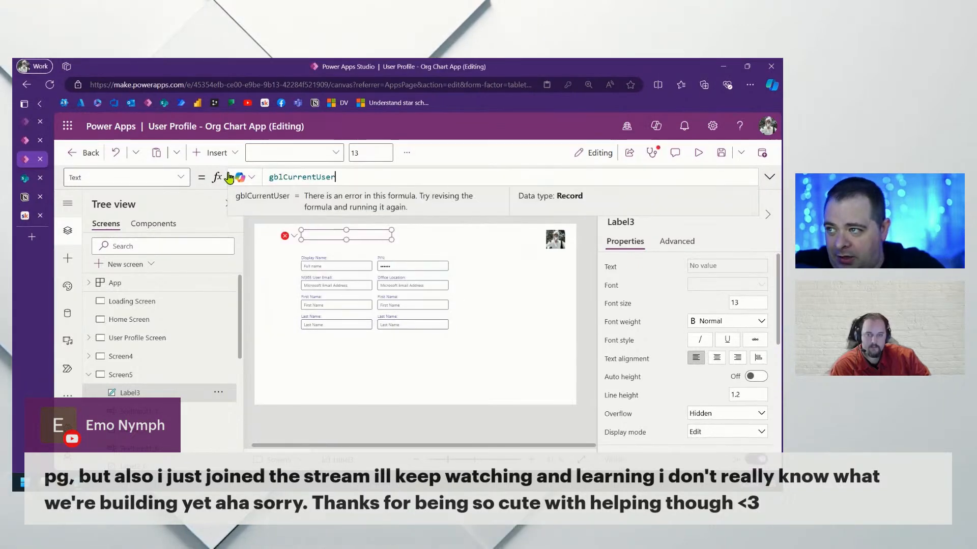
text(.EntraID)
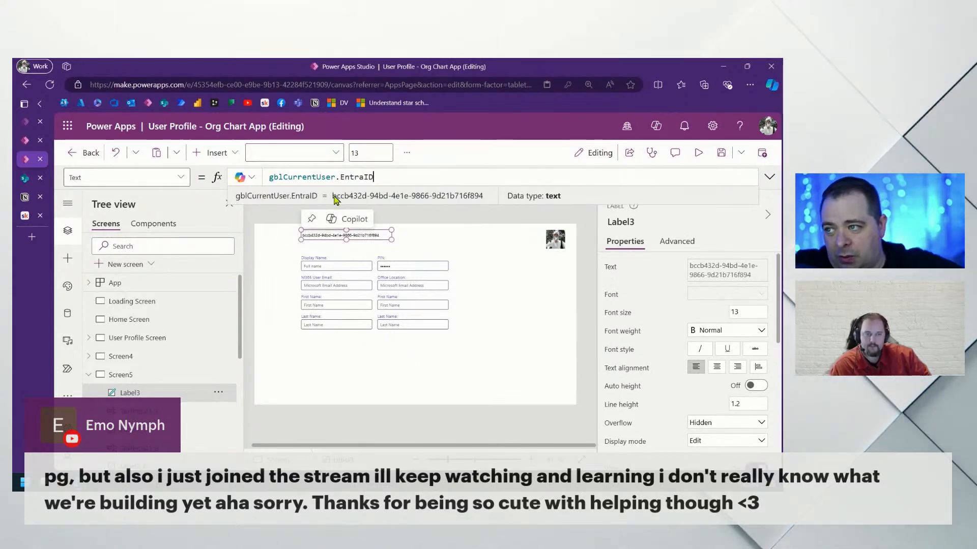
double_click(309, 176)
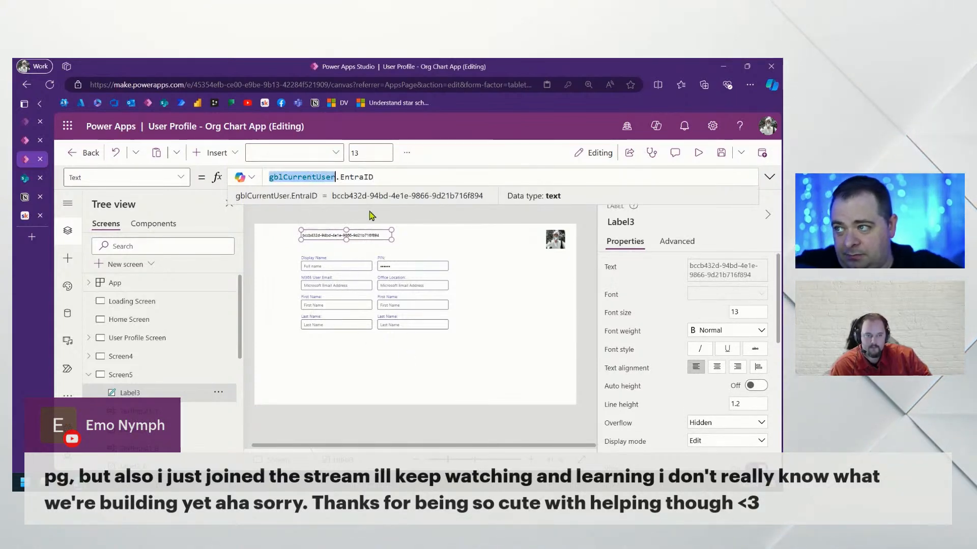
click(478, 365)
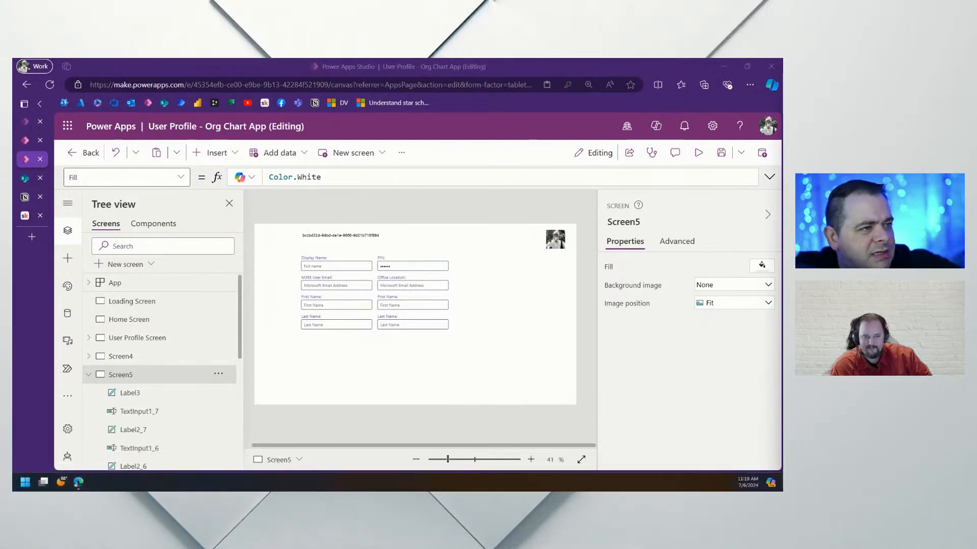
Review the app's data sources and look up the PostgreSQL connector with 'post', adding nothing
click(67, 316)
click(145, 245)
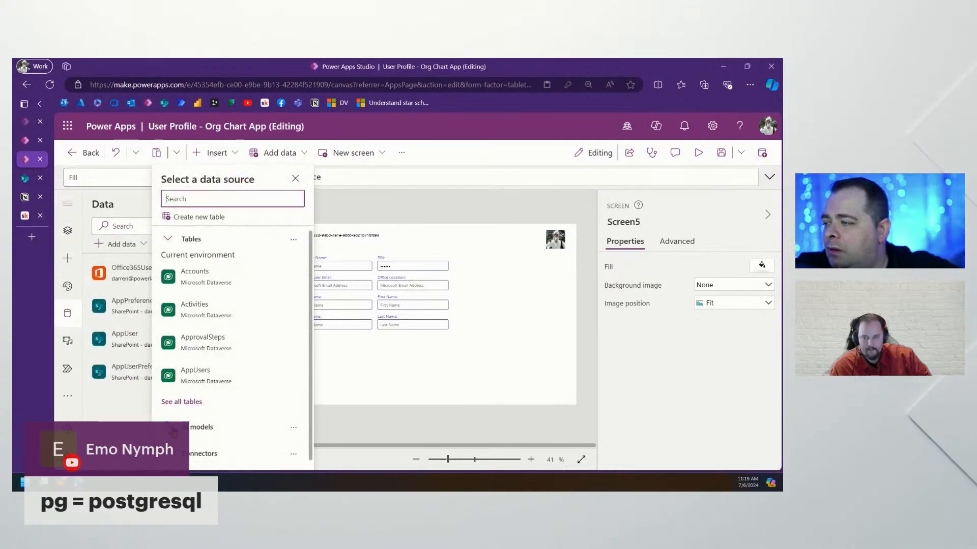
scroll(256, 352, down, 5)
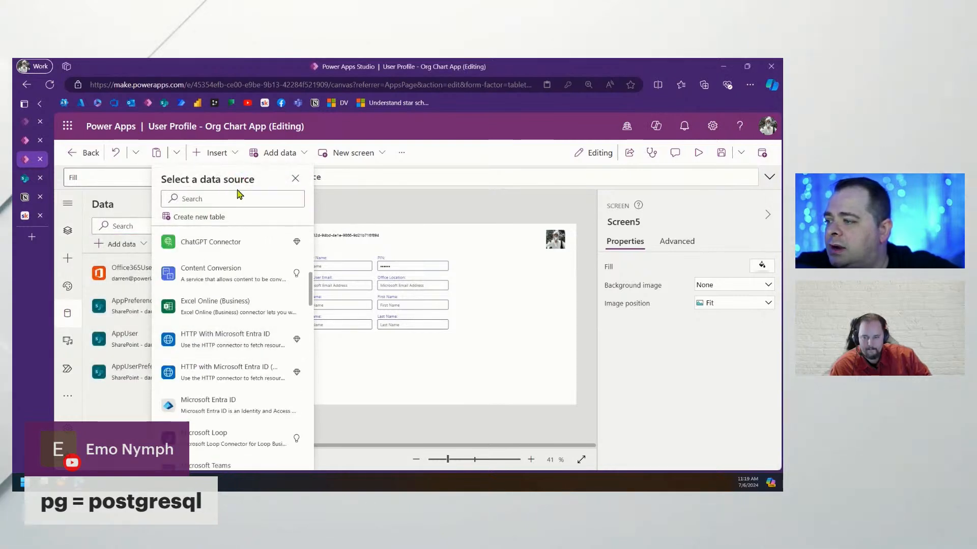
text(pst)
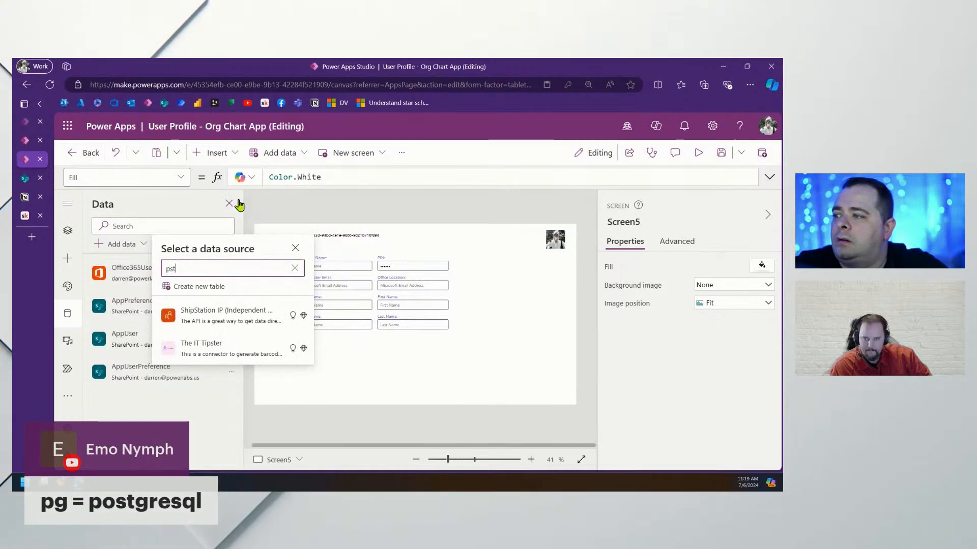
key(BackSpace)
key(BackSpace)
text(ost)
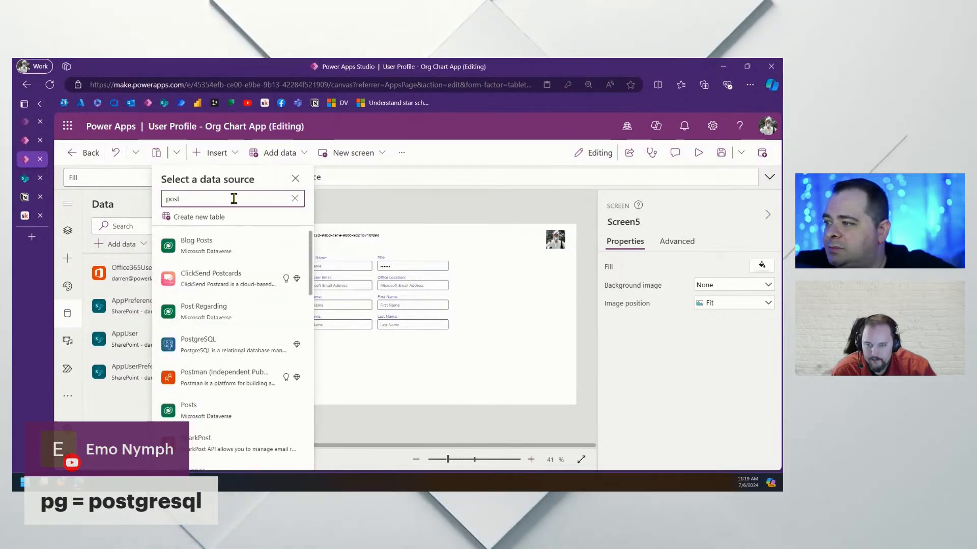
mouse_move(242, 349)
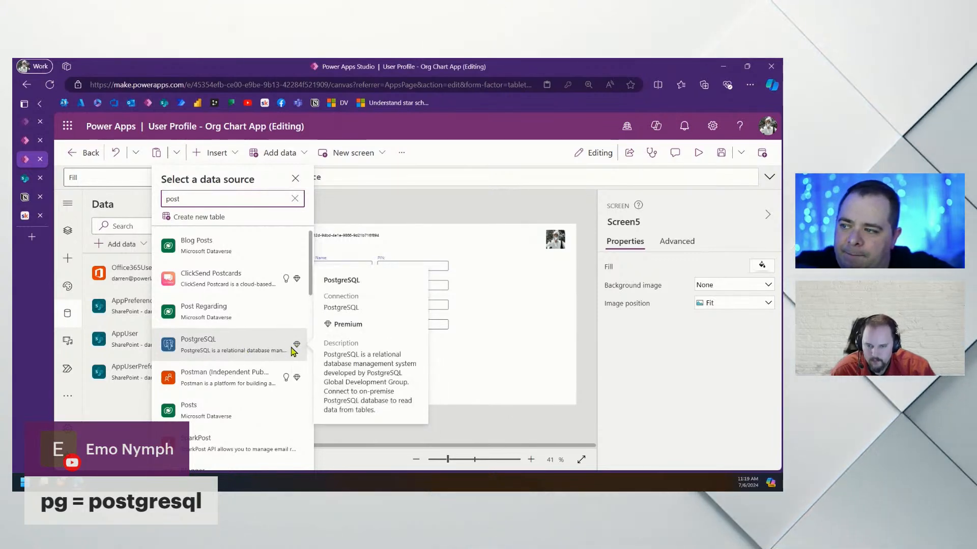
click(507, 360)
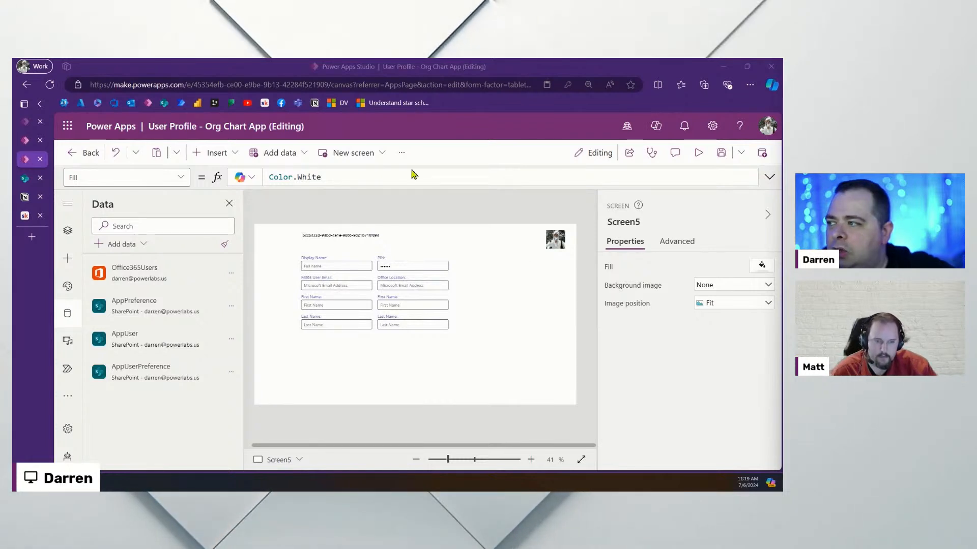
Open powerapps.com in a new tab and go to its Pricing page
key(ctrl+t)
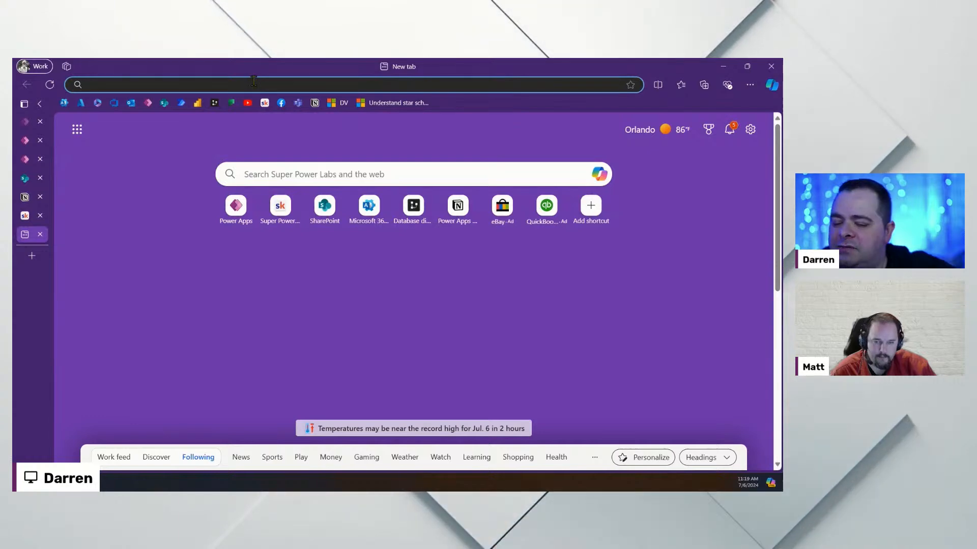
text(powerapps.com)
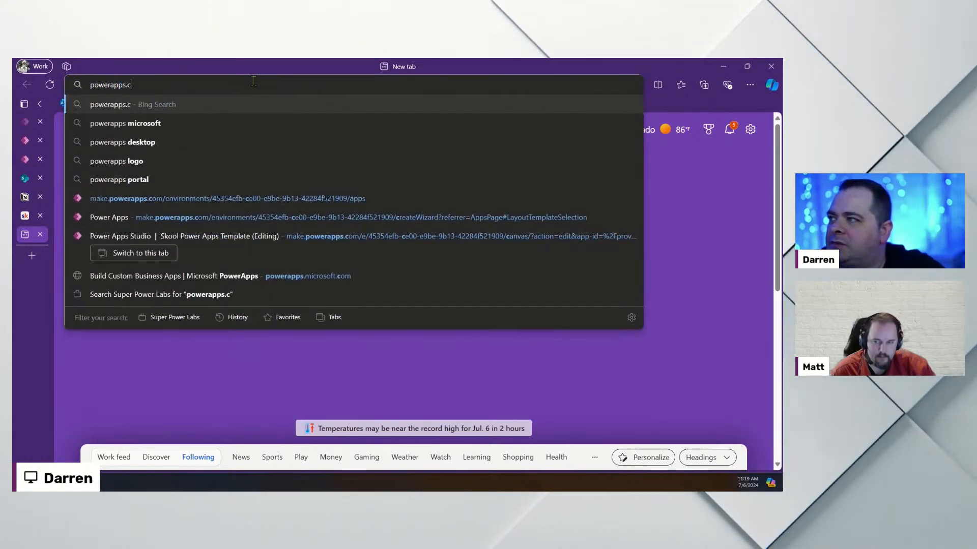
key(Return)
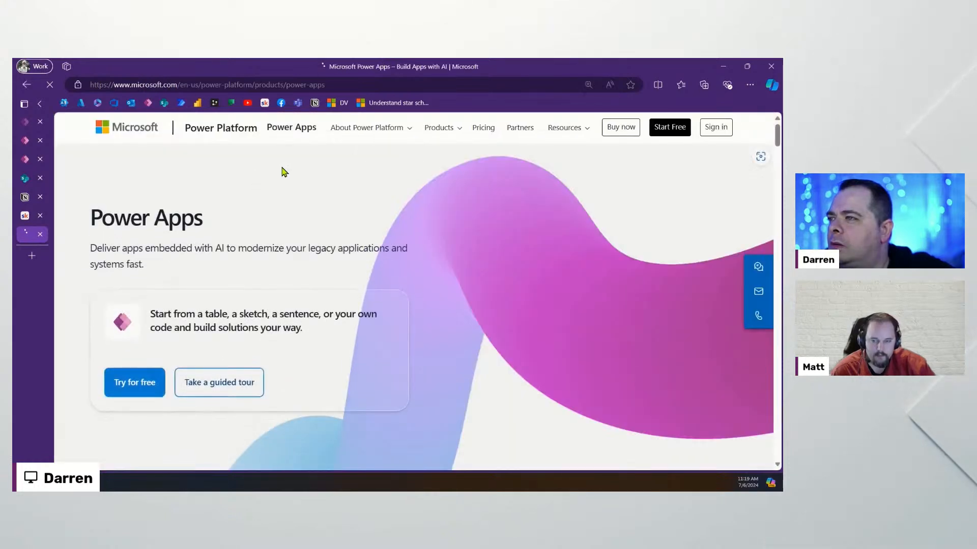
click(481, 133)
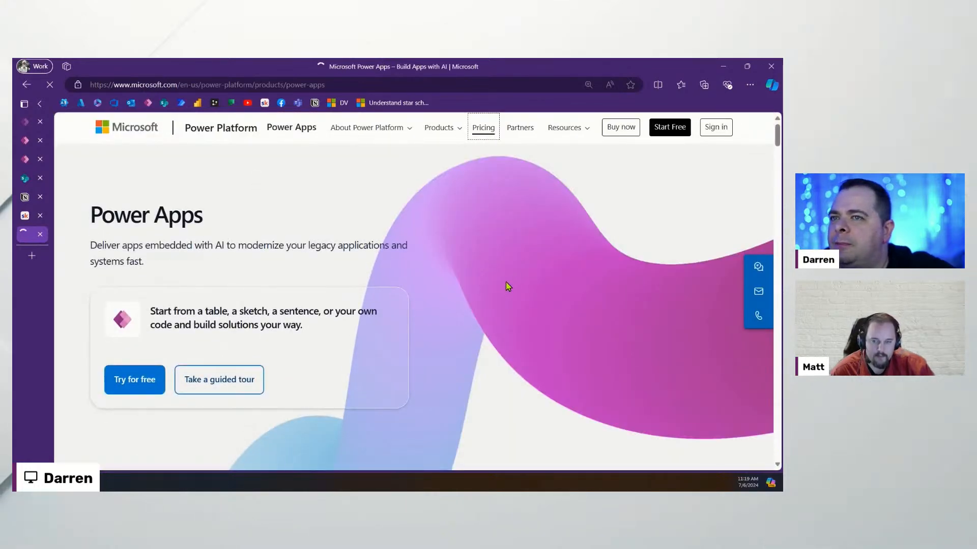
scroll(515, 262, down, 5)
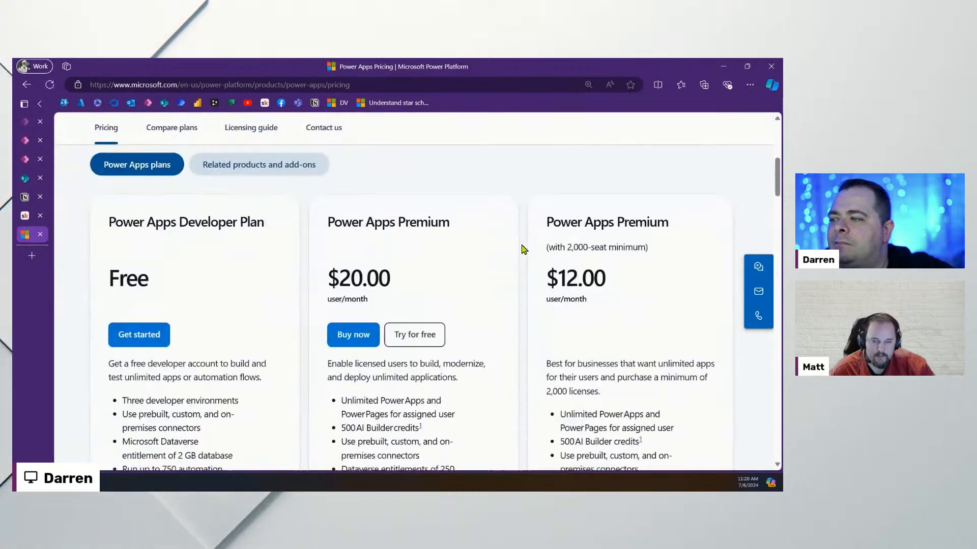
scroll(524, 248, down, 1)
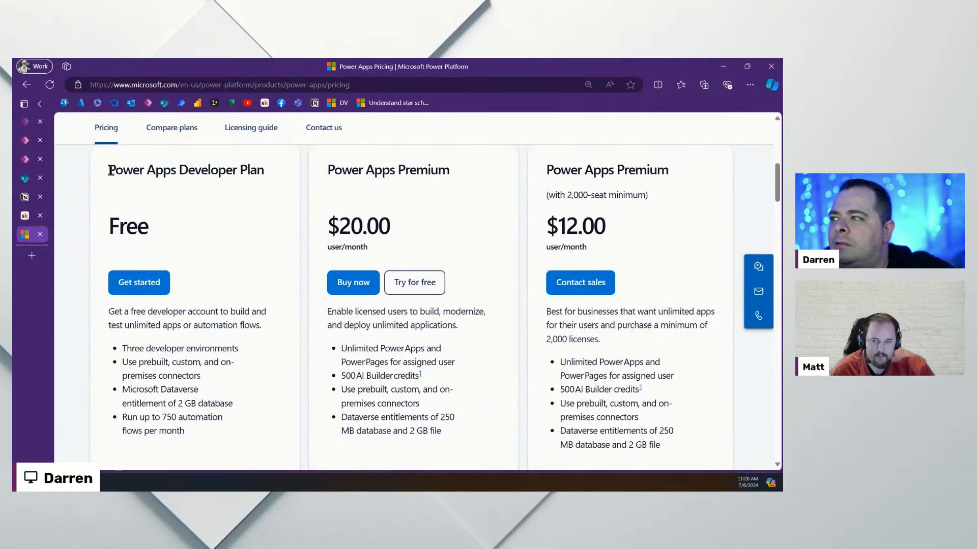
Compare the free Developer Plan, Premium $20.00 and $12.00 seat-minimum plans, then return to Power Apps Studio
drag(111, 171, 275, 166)
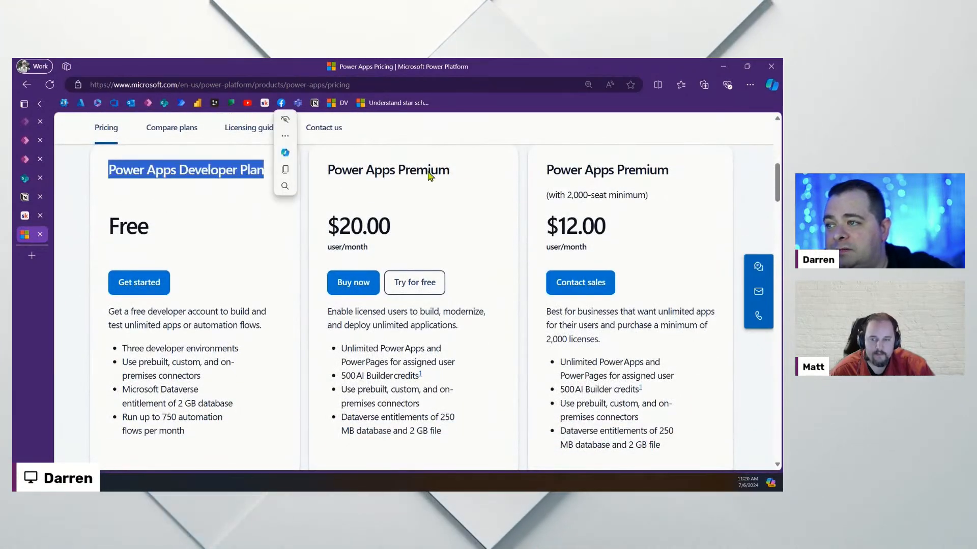
drag(473, 170, 324, 170)
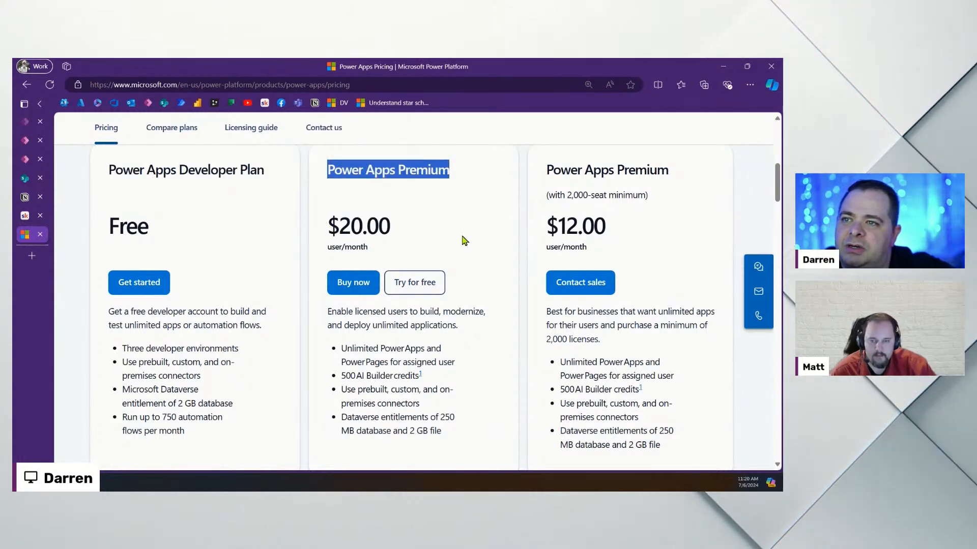
drag(327, 224, 410, 236)
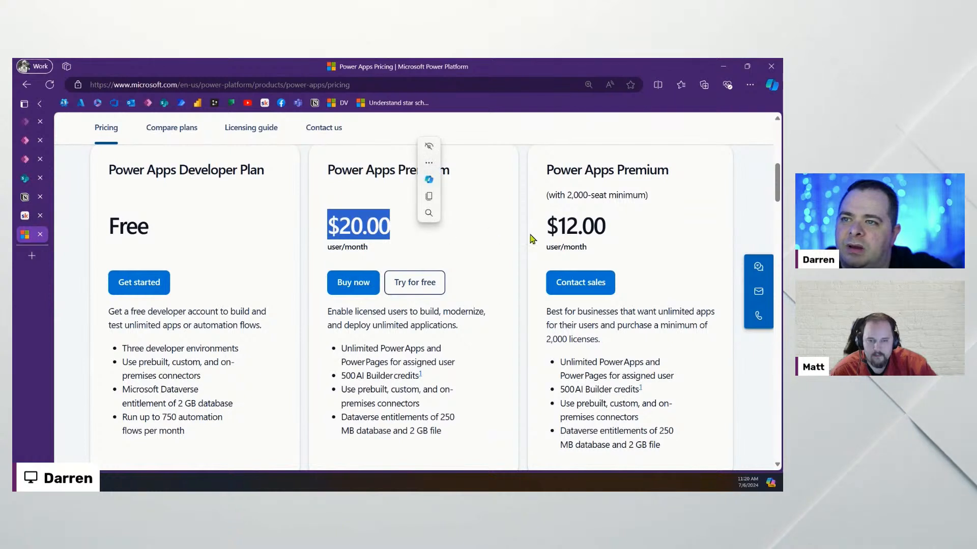
click(546, 196)
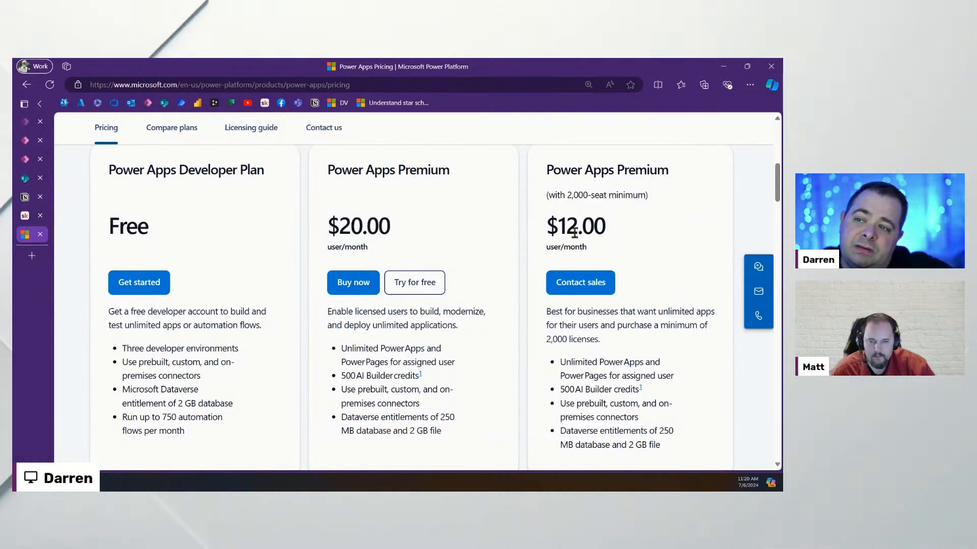
double_click(574, 233)
scroll(437, 360, down, 1)
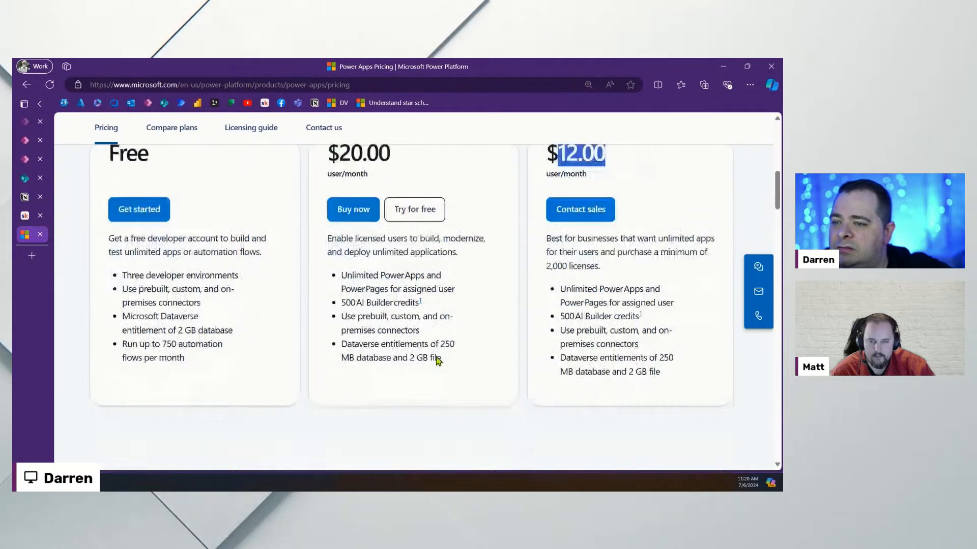
scroll(438, 360, down, 1)
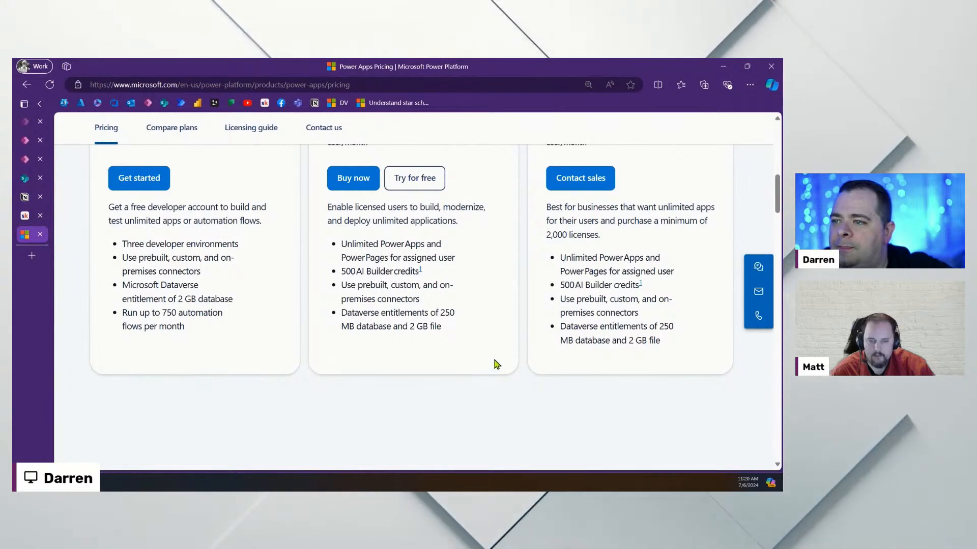
click(410, 85)
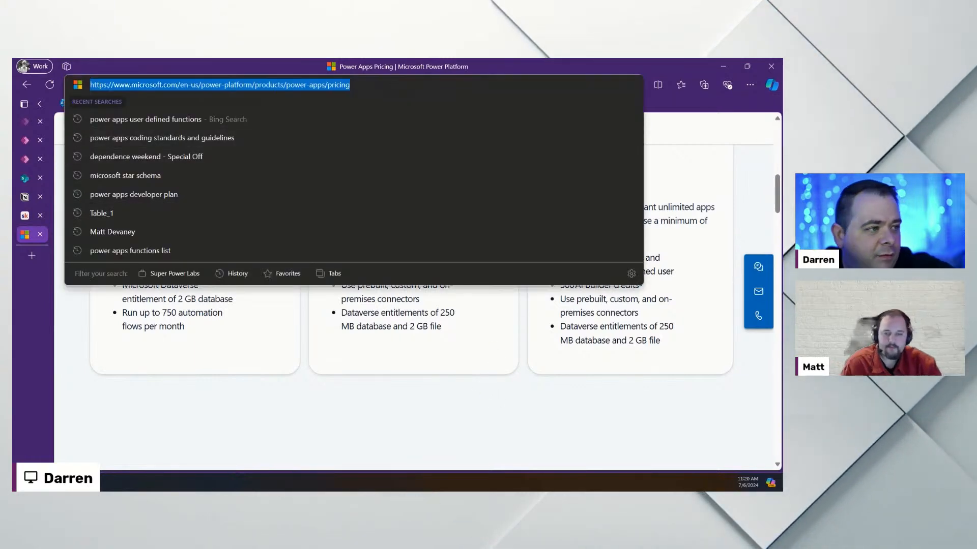
key(alt+Tab)
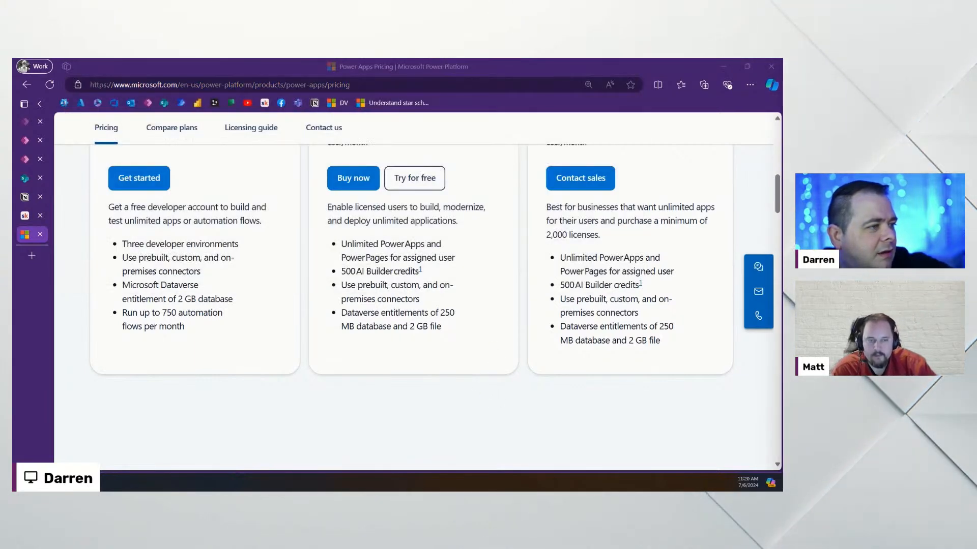
click(24, 162)
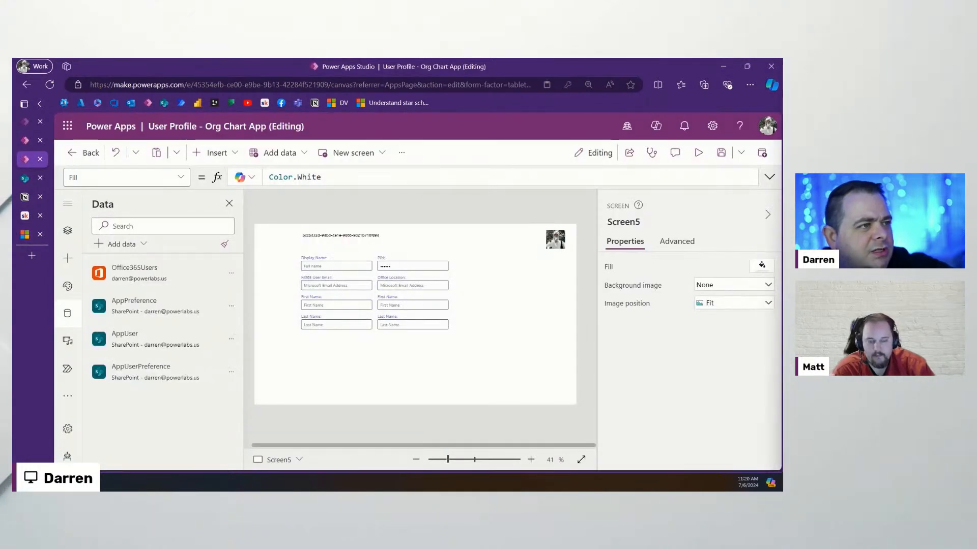
Refocus the browser and select the right-column First Name text box, TextInput1_6
click(498, 304)
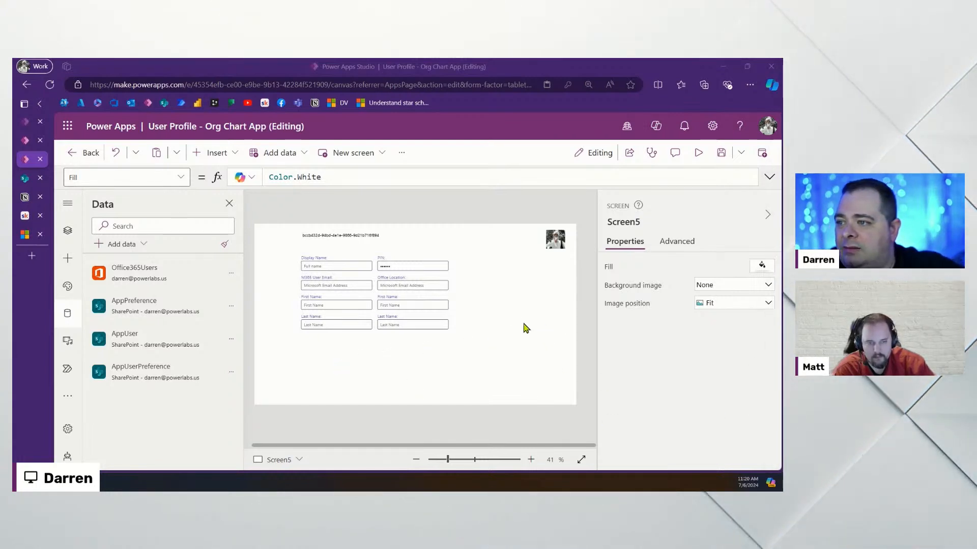
click(424, 306)
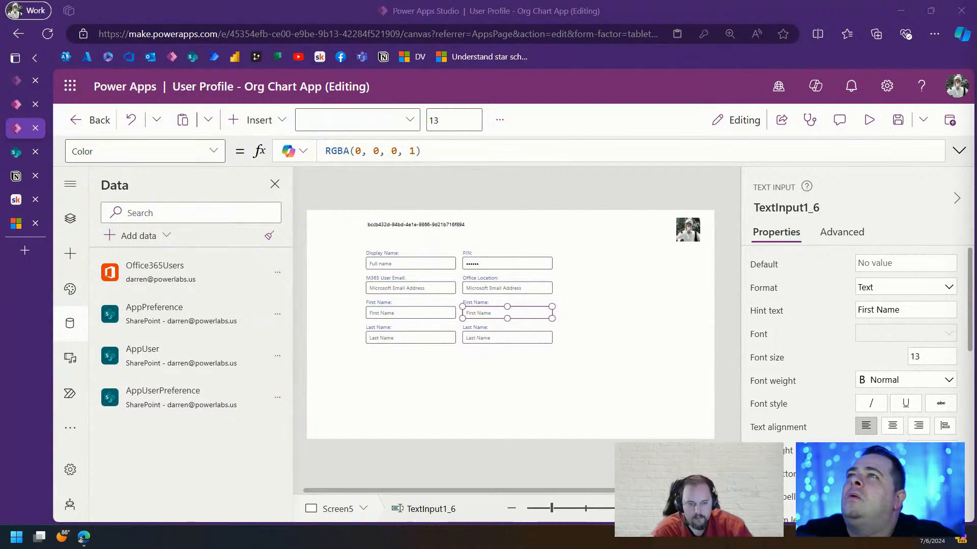
Set TextInput1_6's hint text to 'Department' and Label2_6's text to 'Department:'
click(917, 261)
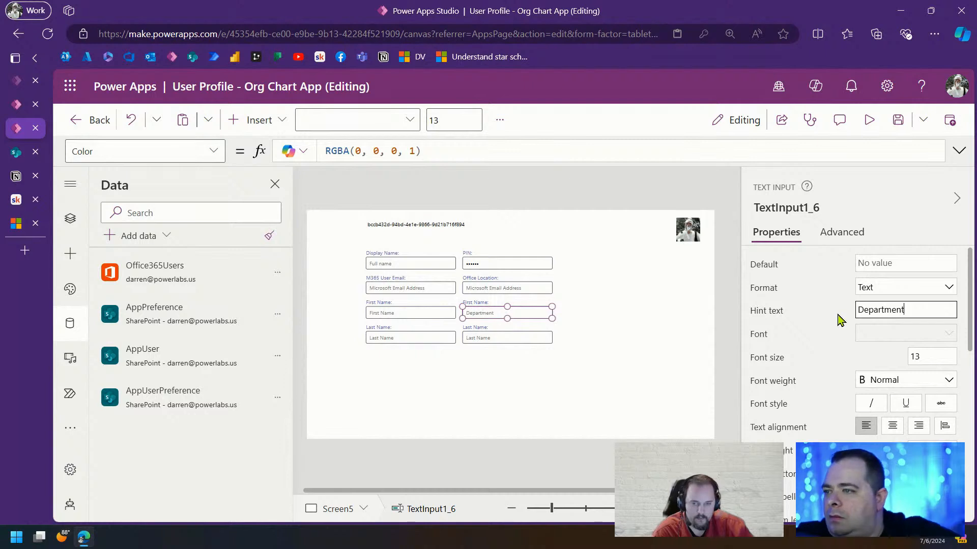
click(480, 301)
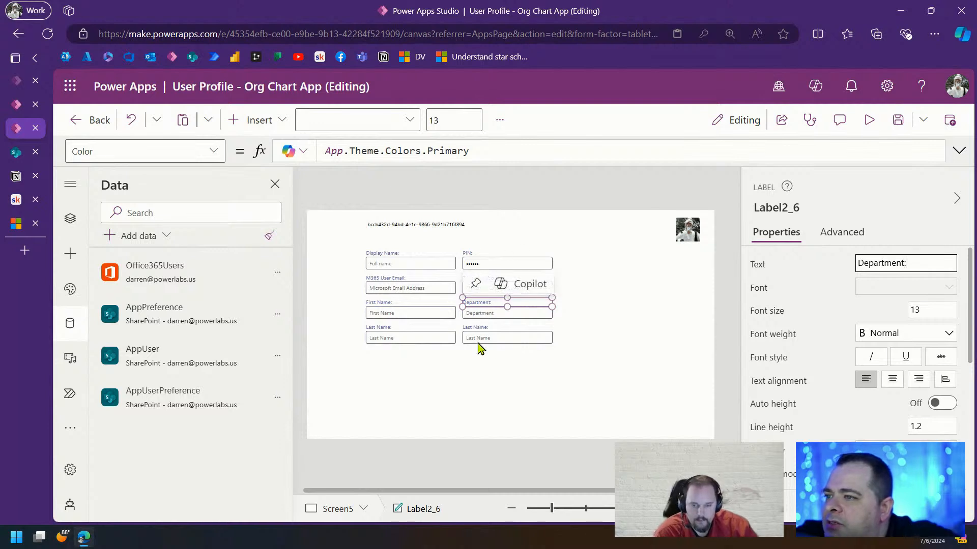
click(521, 318)
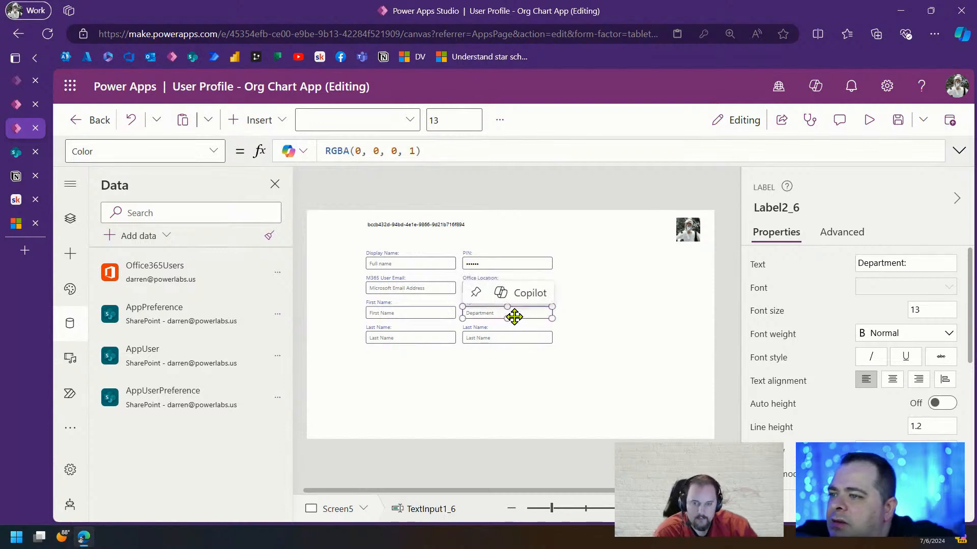
click(484, 326)
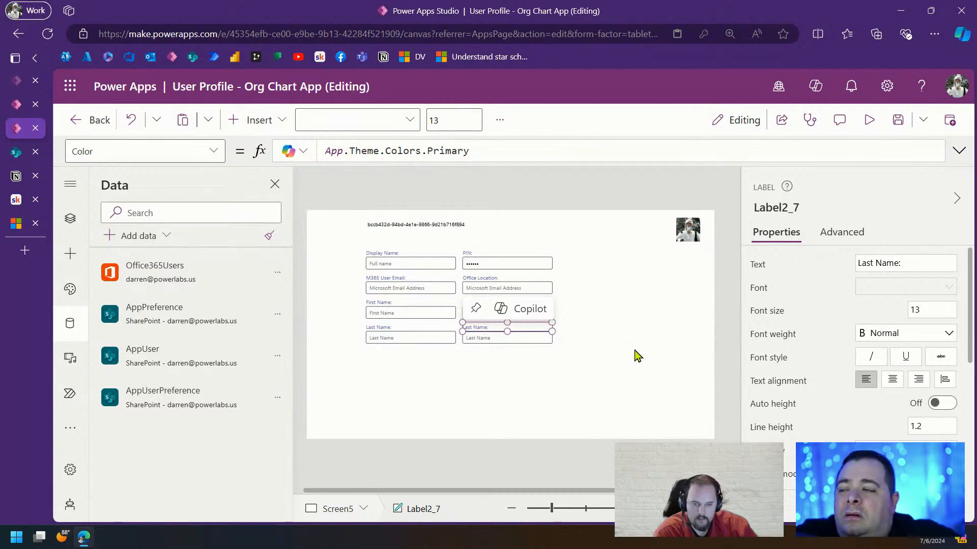
click(659, 362)
click(524, 326)
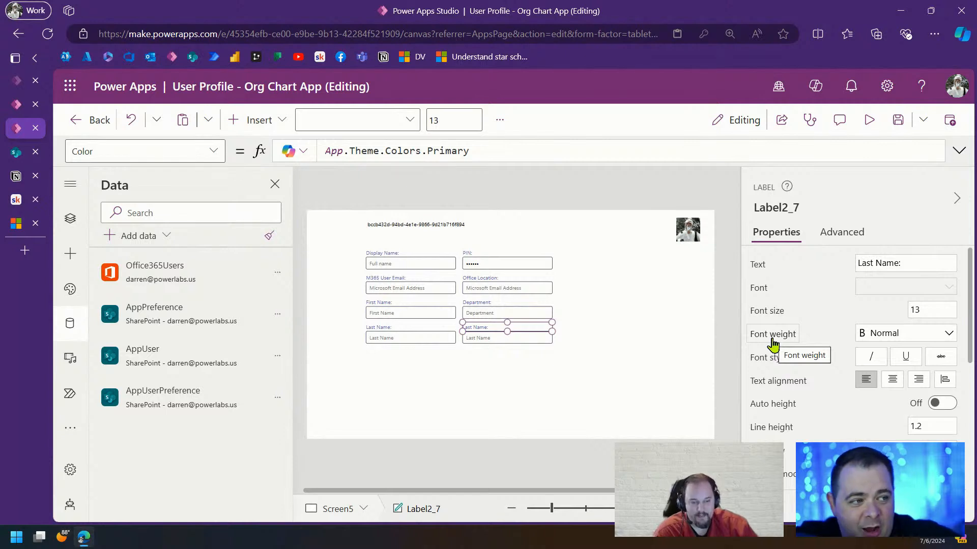
click(581, 342)
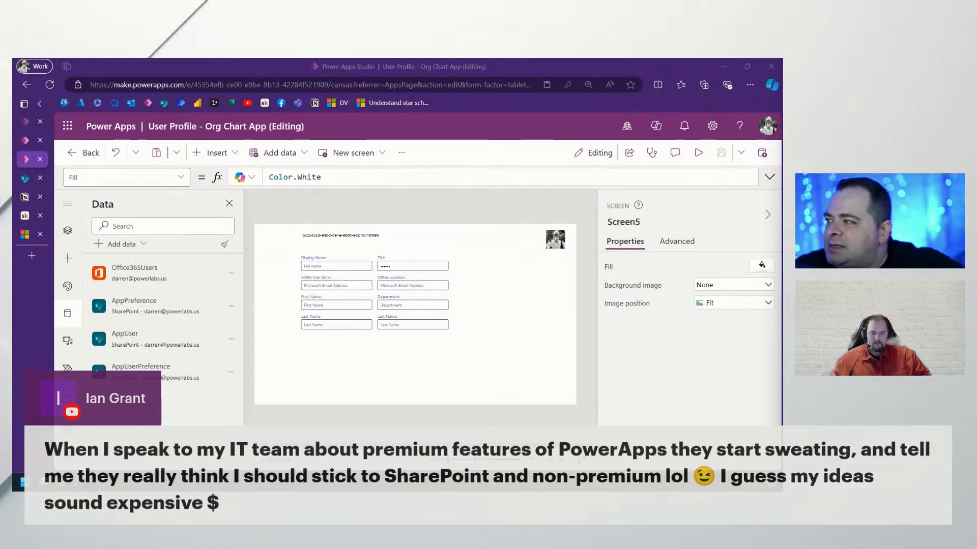
Return to the Power Apps pricing page and highlight the $12.00 Premium price
click(24, 234)
scroll(489, 306, up, 5)
scroll(489, 306, down, 3)
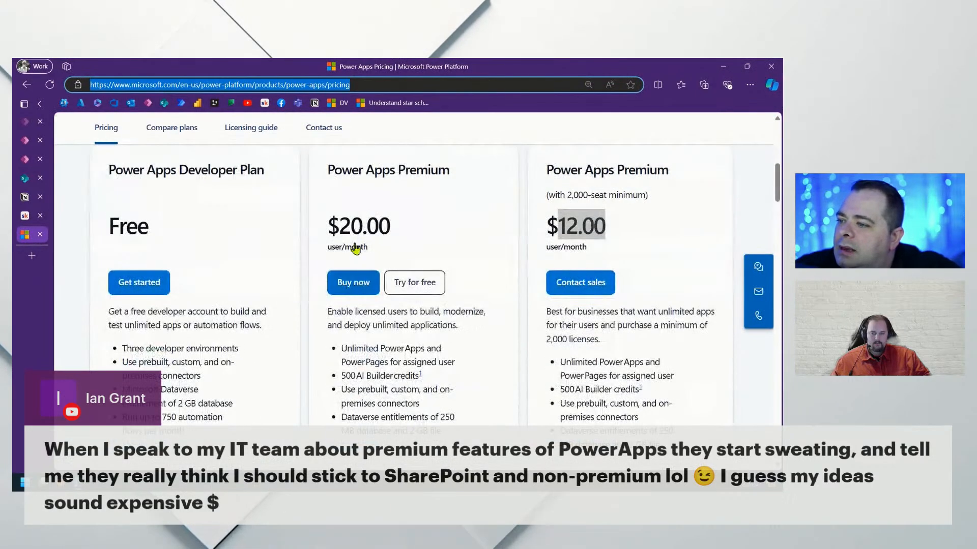
drag(590, 249, 605, 227)
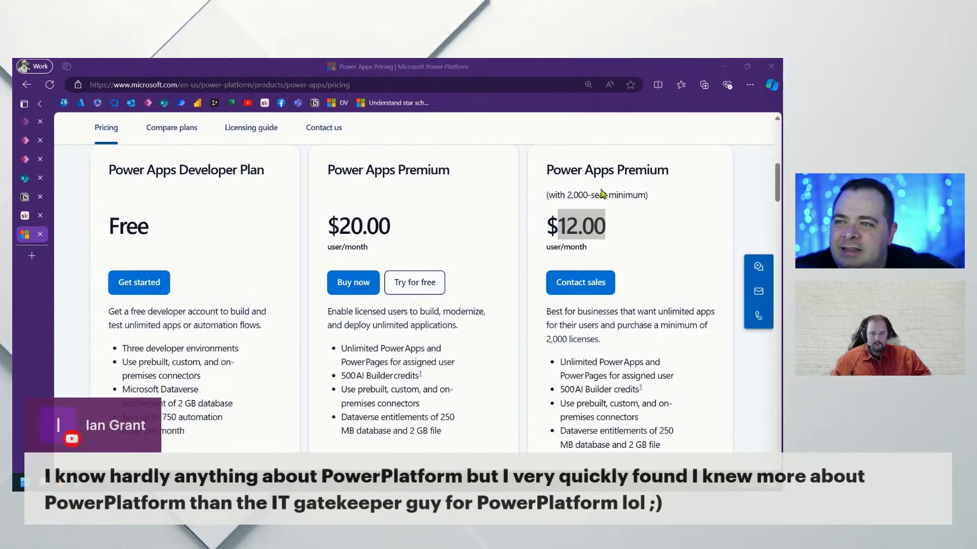
click(595, 226)
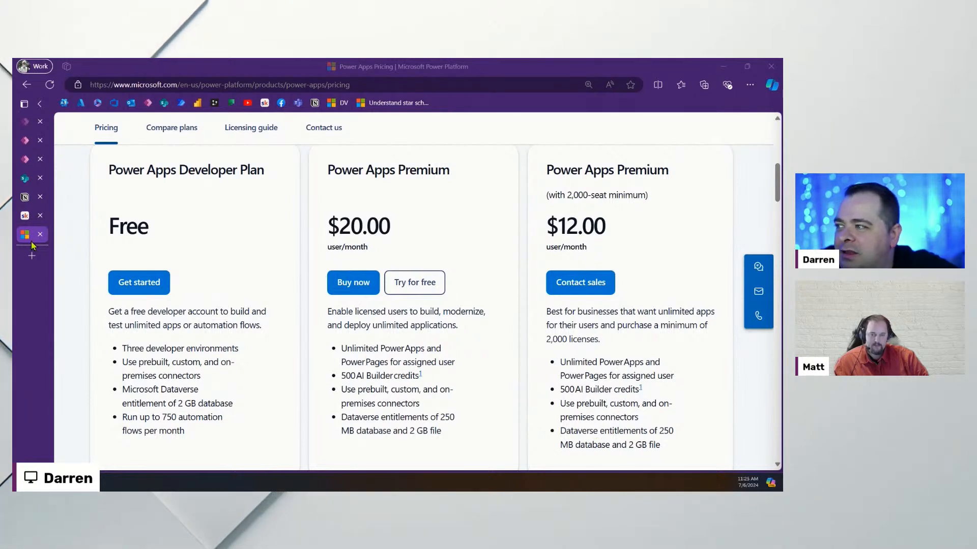
mouse_move(24, 186)
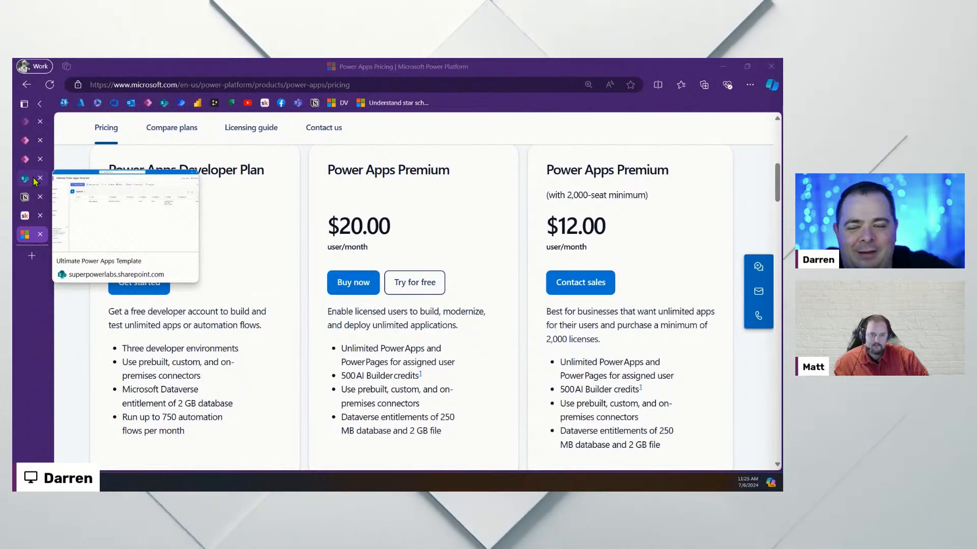
Rename the second Last Name label on the form to Job Title
click(30, 160)
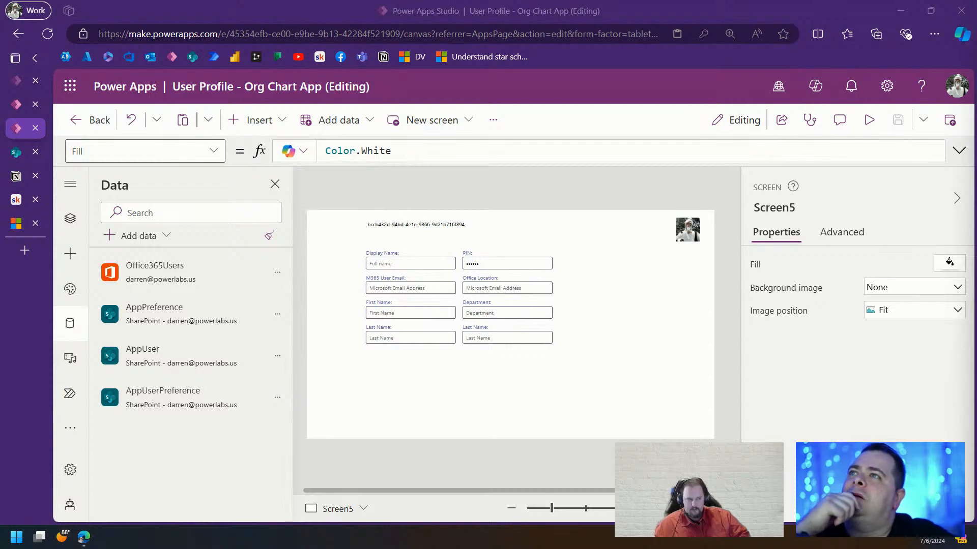
click(480, 330)
click(894, 262)
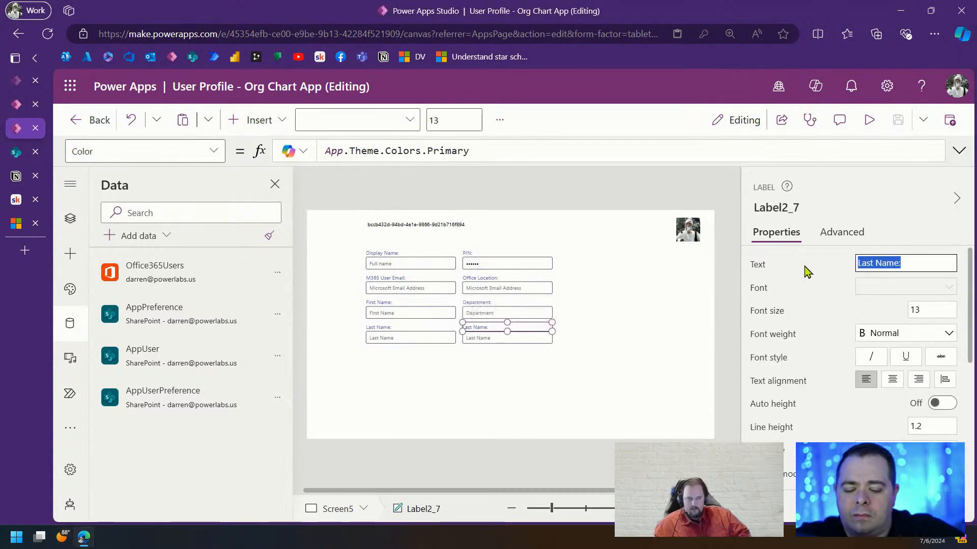
text(Job Title:)
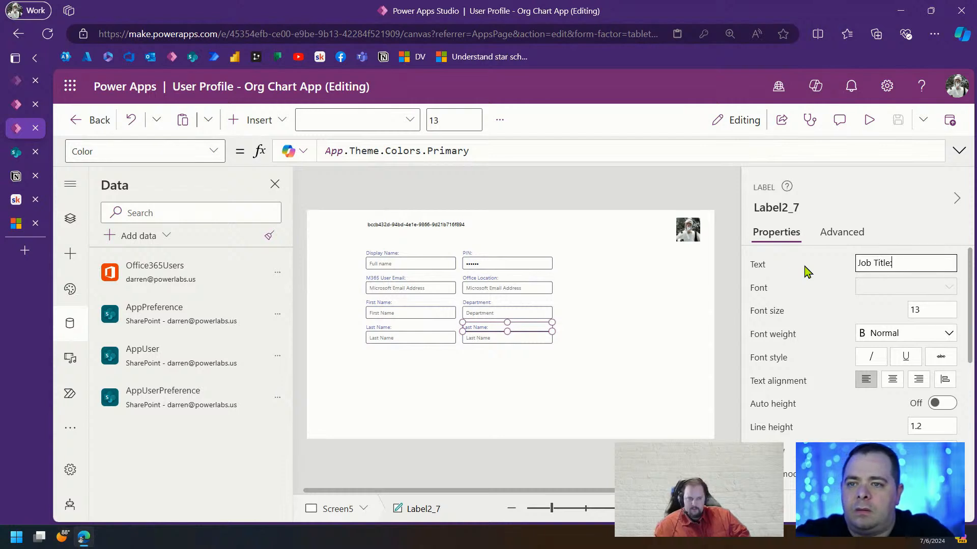
Change the Job Title input's hint text from 'Last Name' to 'Job Title'
click(518, 339)
click(918, 310)
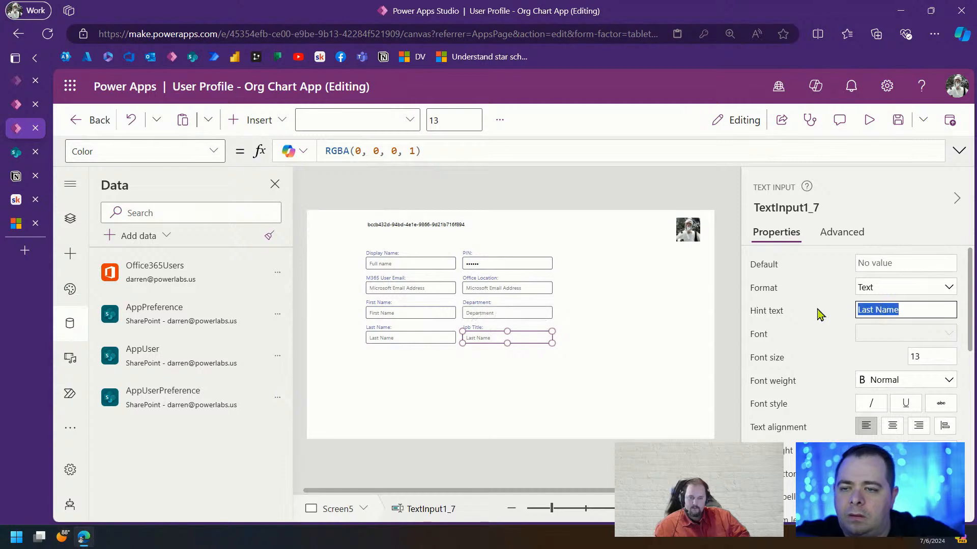
text(Job Title)
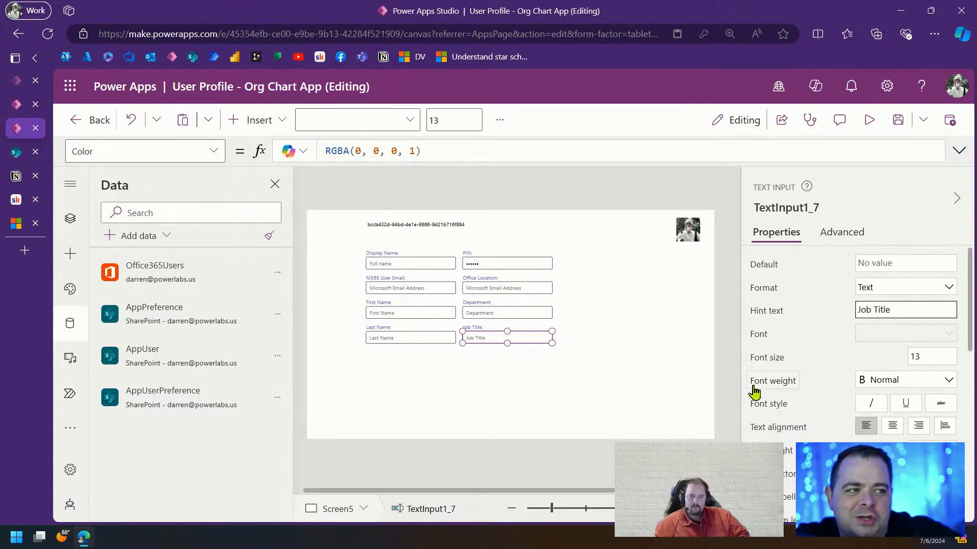
click(628, 404)
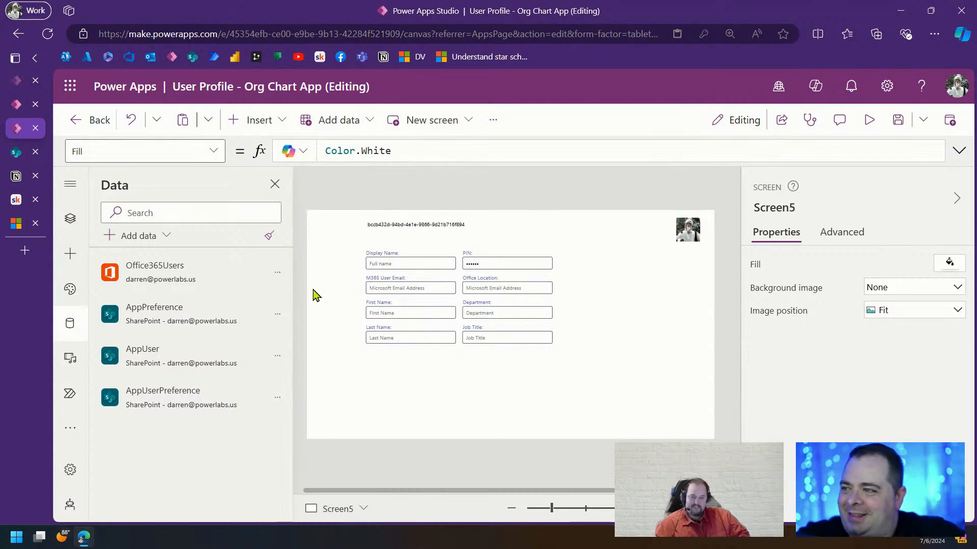
click(399, 228)
Delete the ID label and drag all 16 form controls slightly lower
key(Delete)
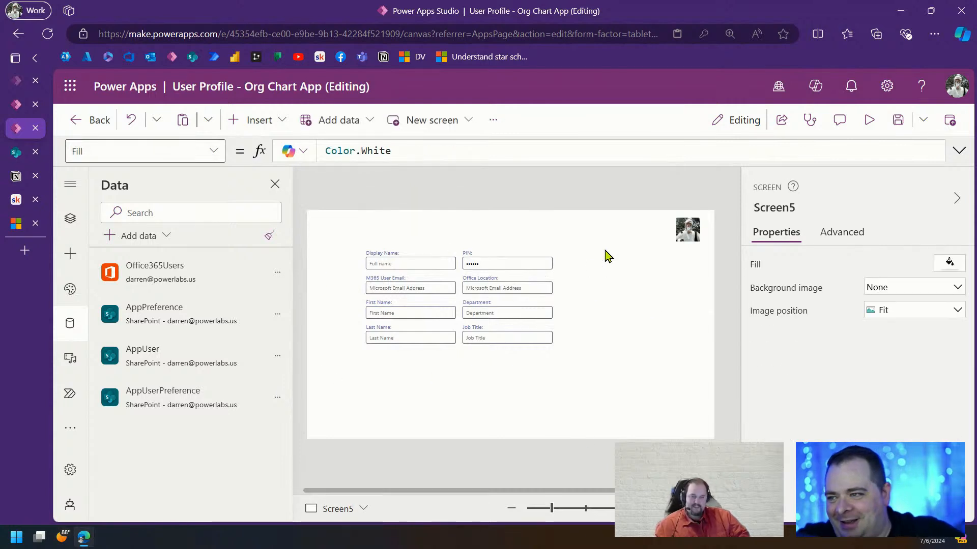
drag(337, 233, 635, 420)
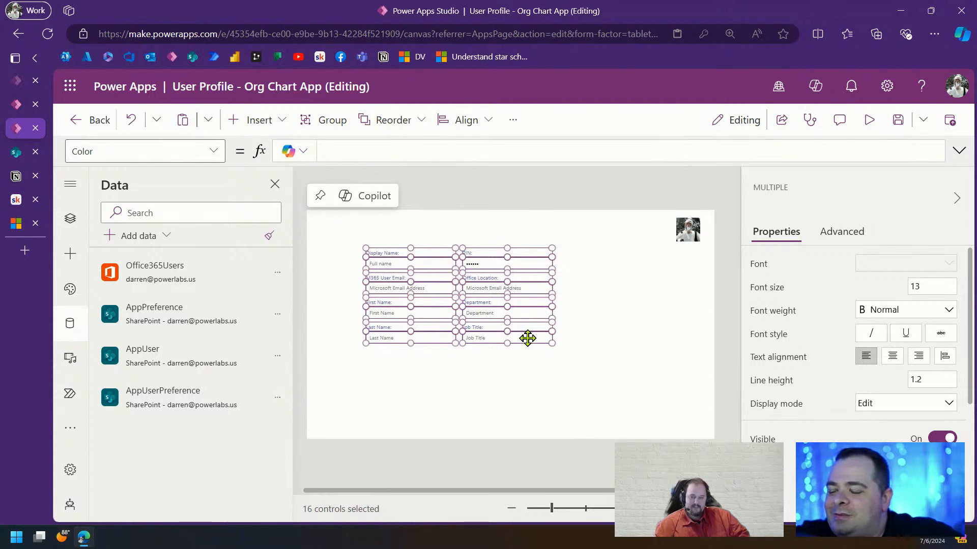
drag(526, 338, 530, 373)
click(663, 345)
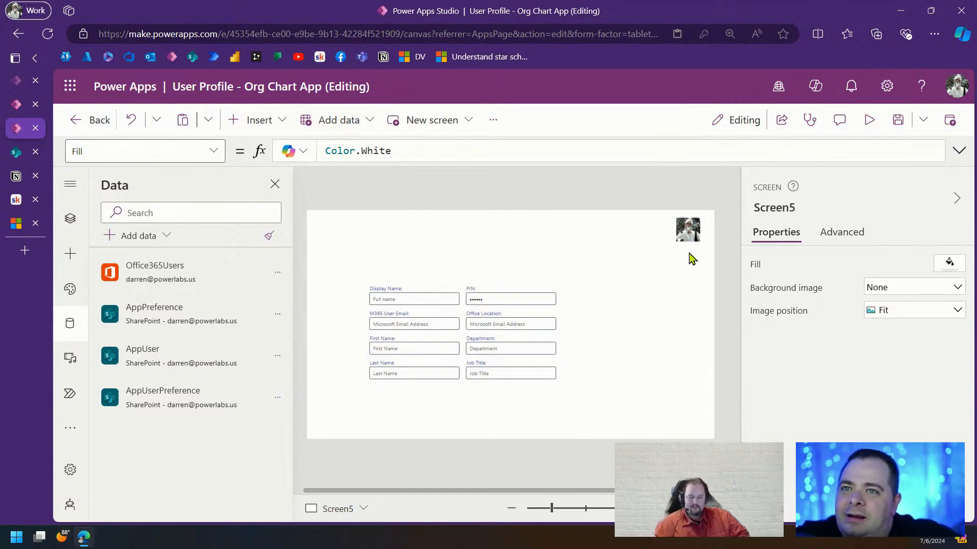
Zoom the browser page to 150% and the canvas out to 22%
key(F11)
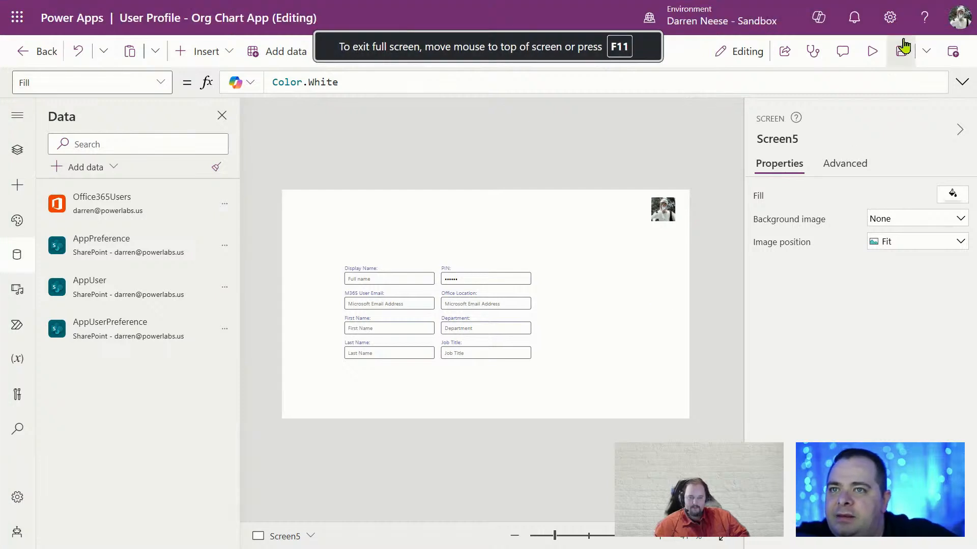
key(ctrl+plus)
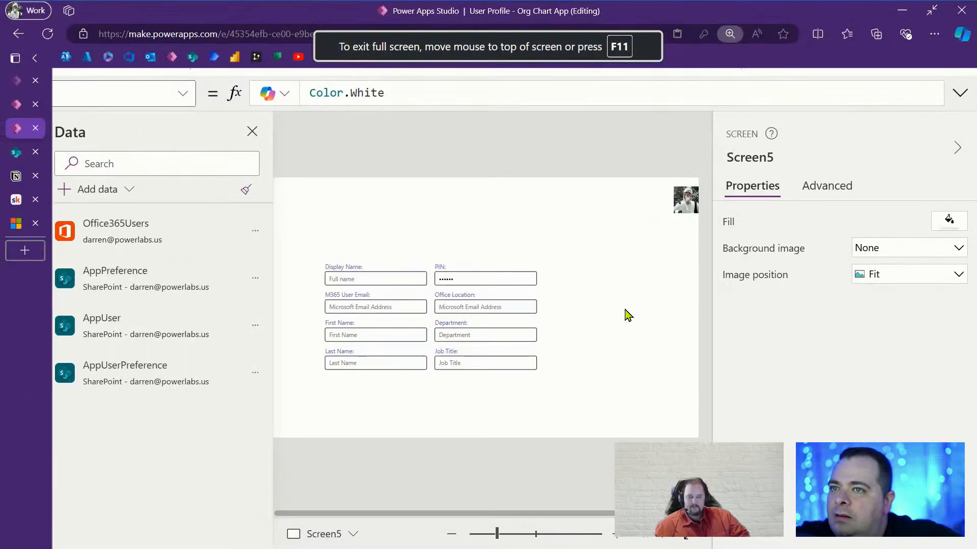
key(F11)
key(ctrl+plus)
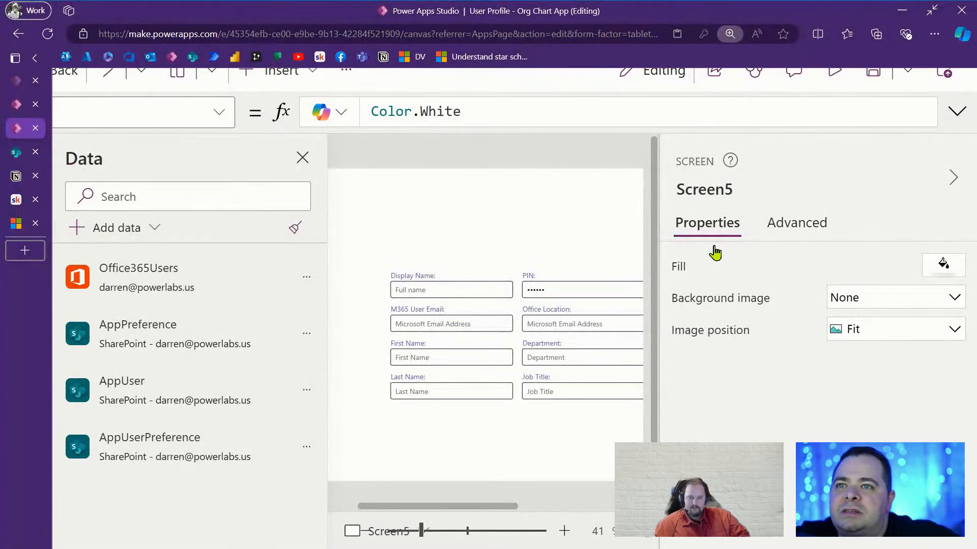
click(934, 33)
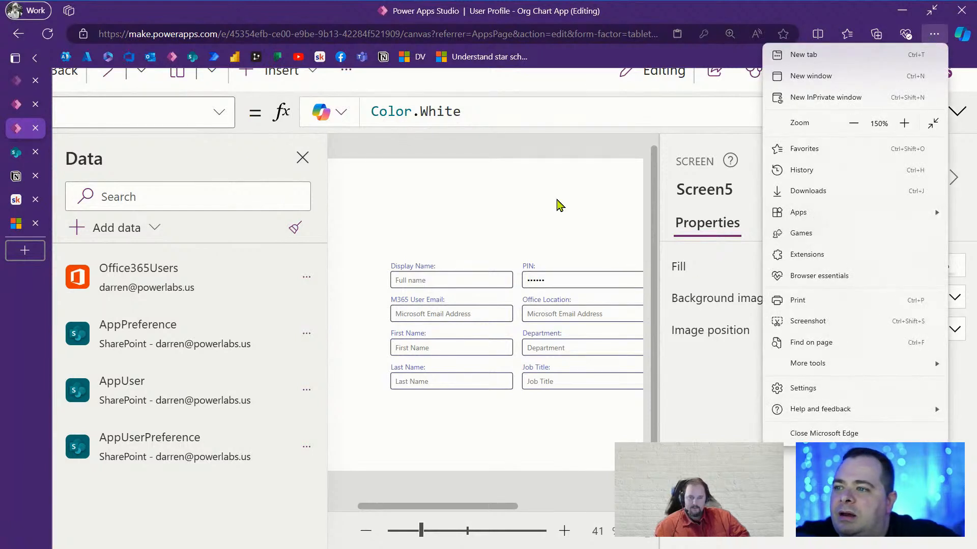
click(570, 206)
drag(421, 531, 399, 534)
Close the Data pane, collapse the properties pane, and save the app
key(F11)
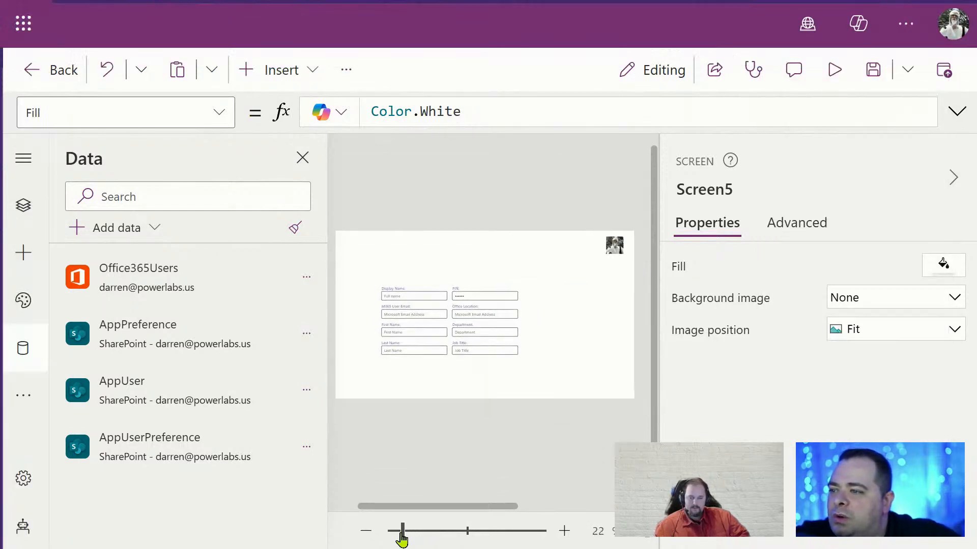
click(304, 158)
click(941, 186)
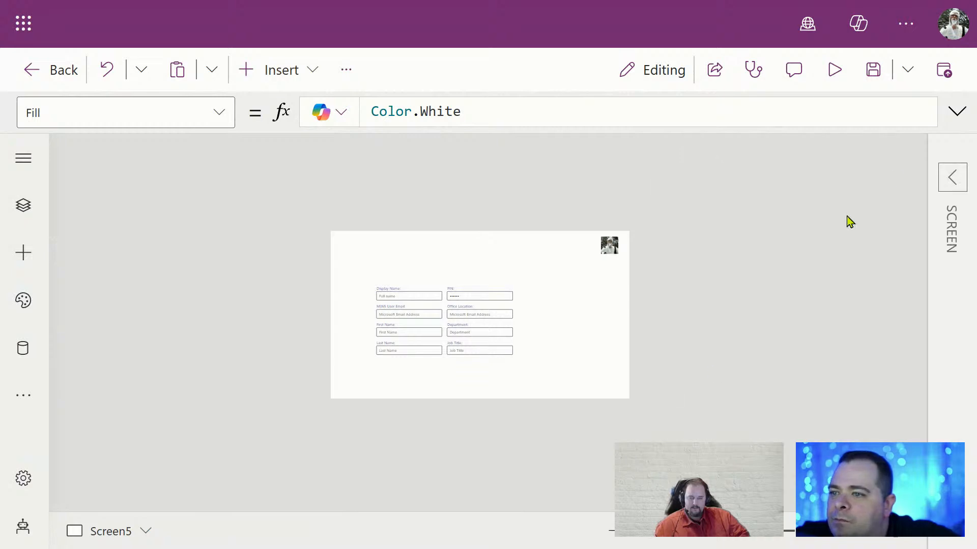
click(883, 81)
click(836, 72)
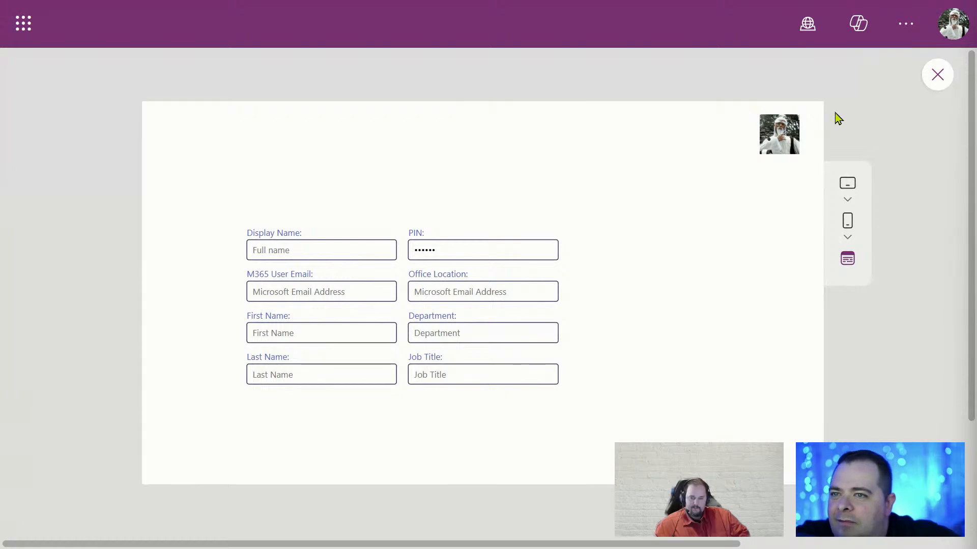
click(937, 76)
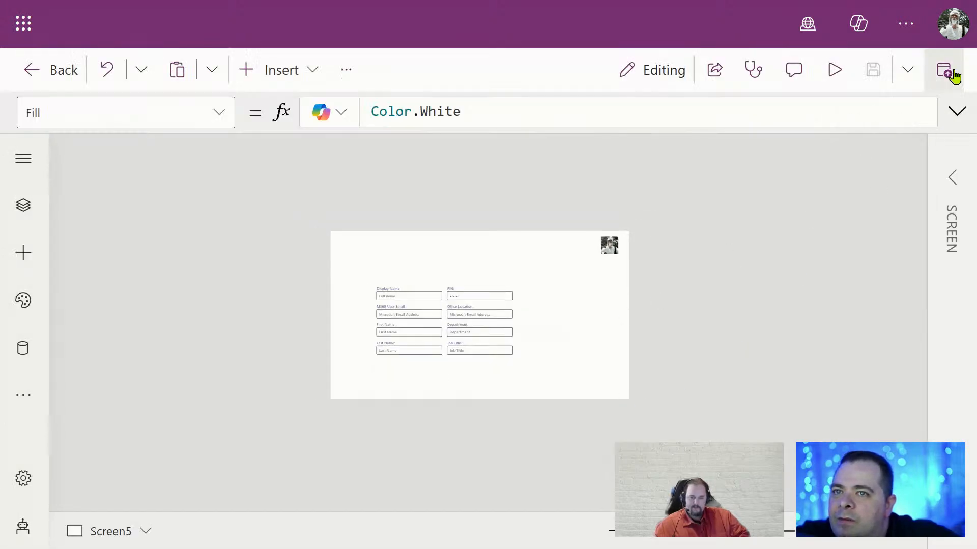
scroll(746, 307, up, 5)
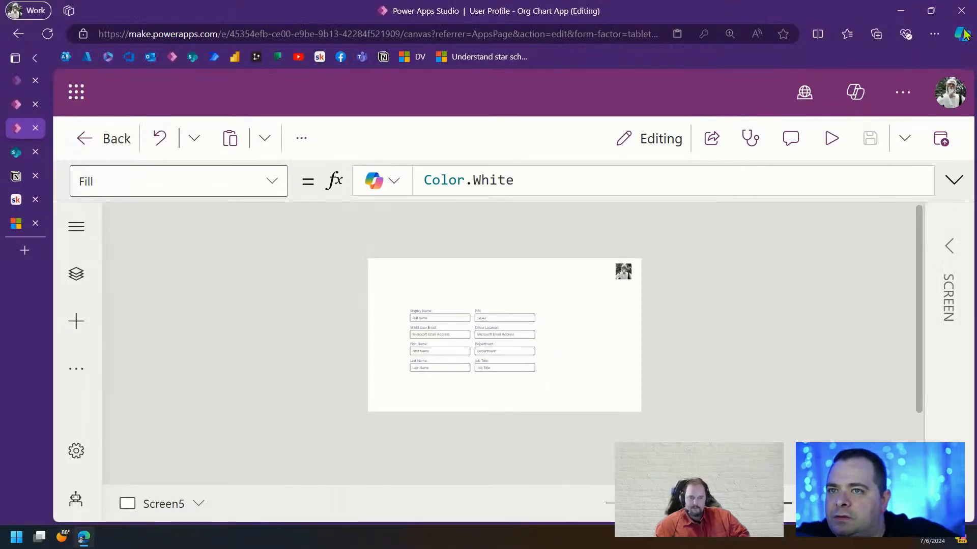
click(934, 33)
click(853, 124)
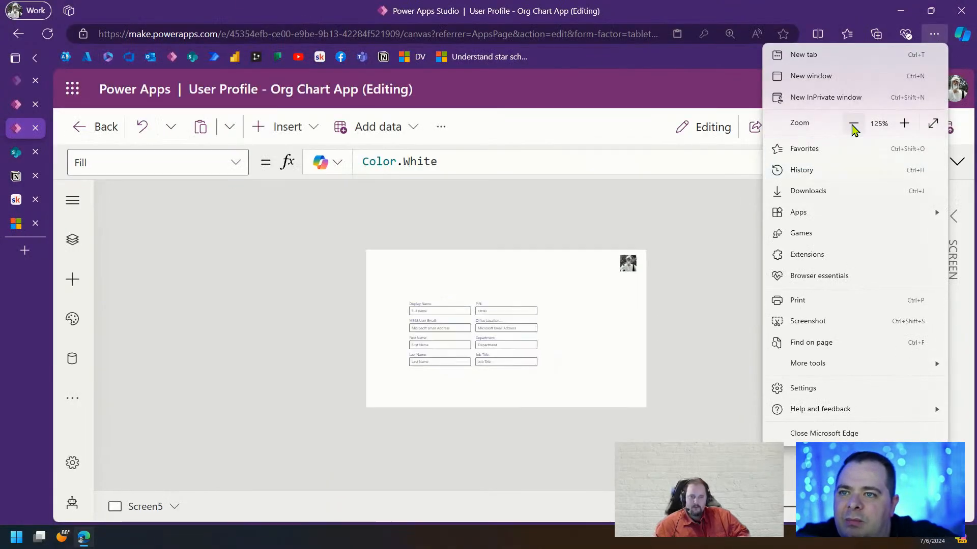
click(853, 123)
click(735, 307)
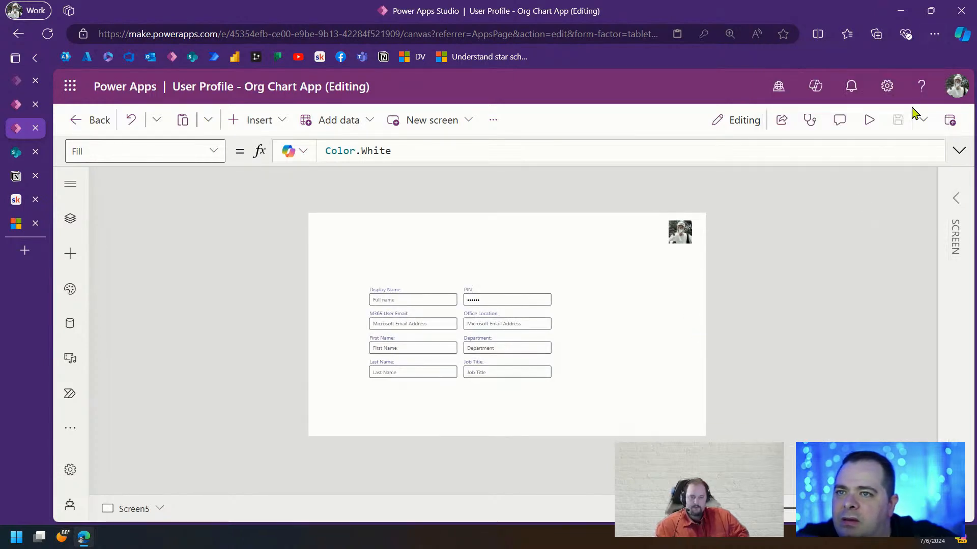
key(F11)
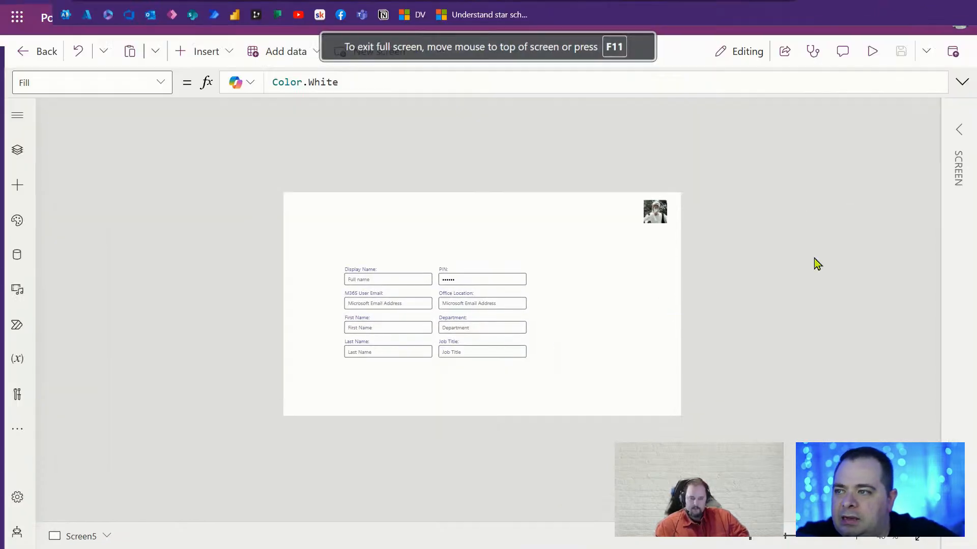
Show the Tree view of screens and controls from the left navigation rail
click(15, 117)
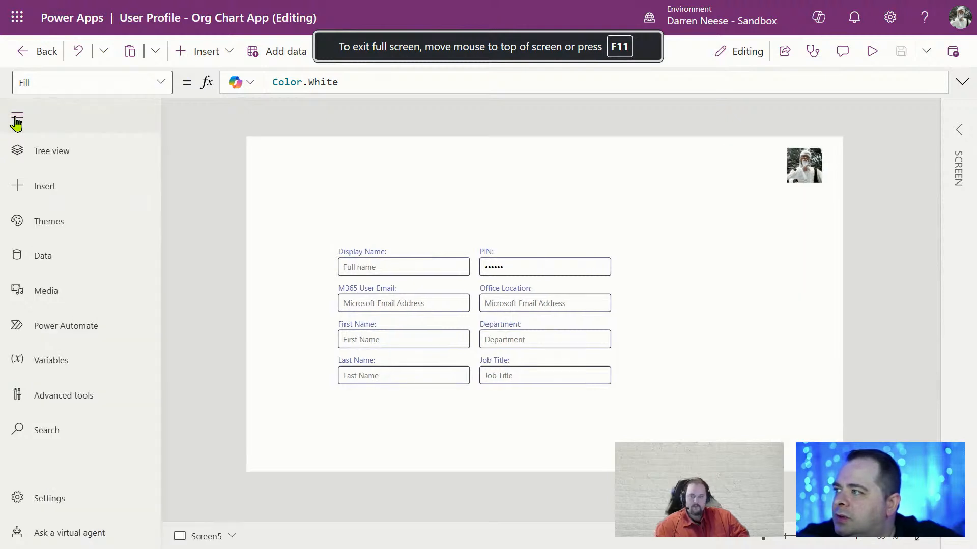
click(38, 152)
click(17, 116)
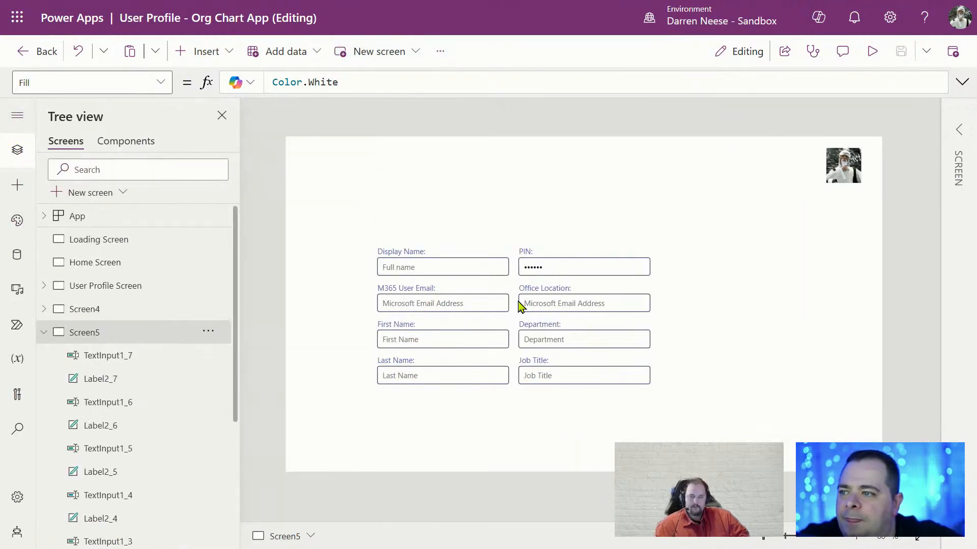
Search the Insert list for 'media' after 'photo' returned nothing
click(206, 53)
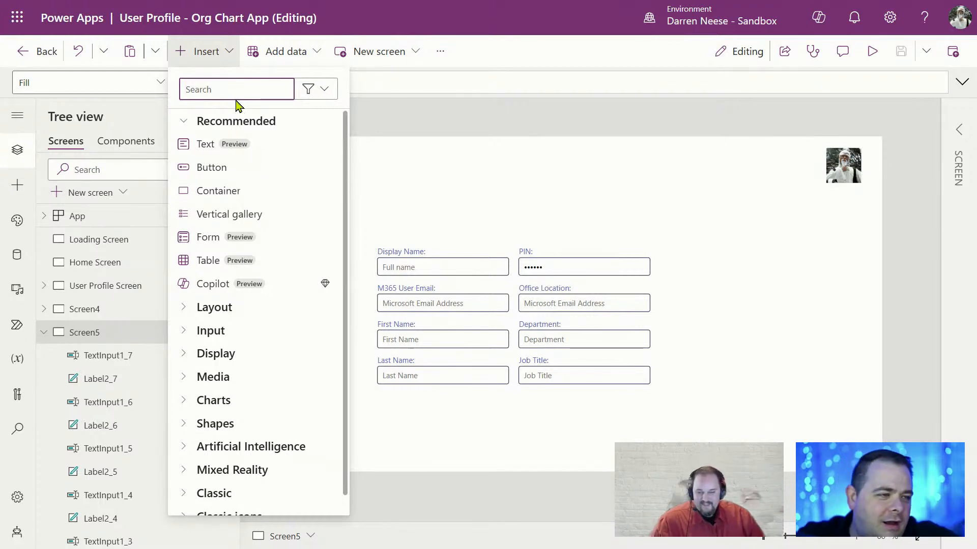
text(photo)
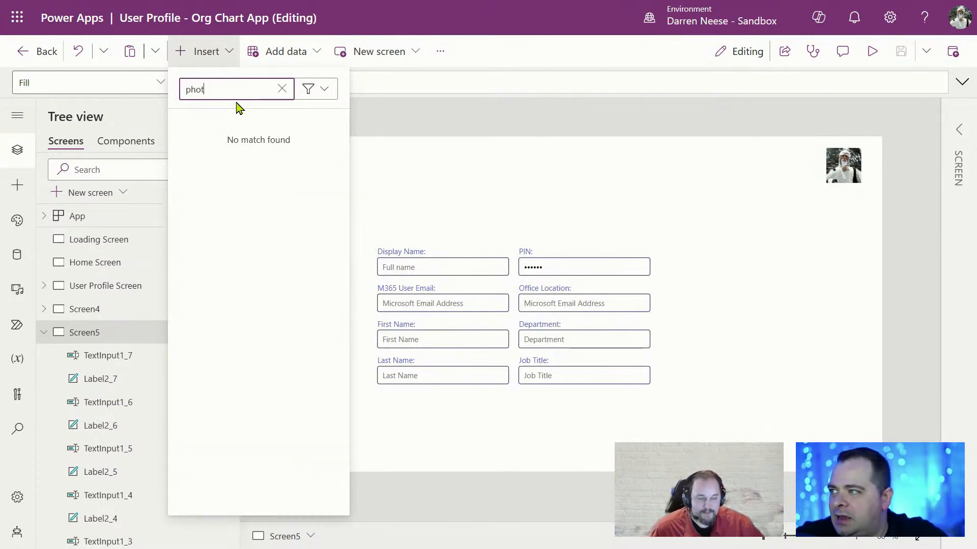
key(BackSpace)
key(BackSpace)
key(BackSpace)
key(BackSpace)
key(BackSpace)
text(media)
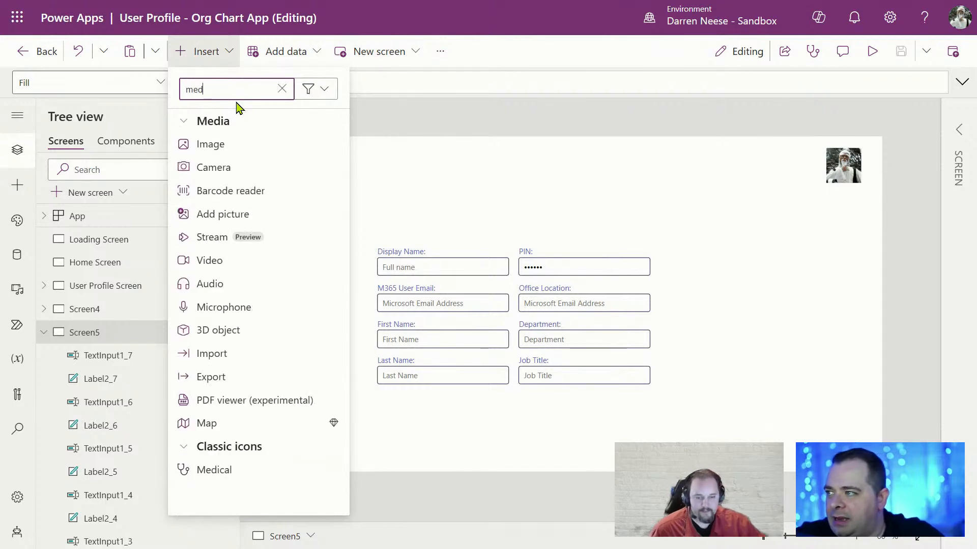
Add an Add picture control to Screen5 and move it right of the form fields
click(292, 223)
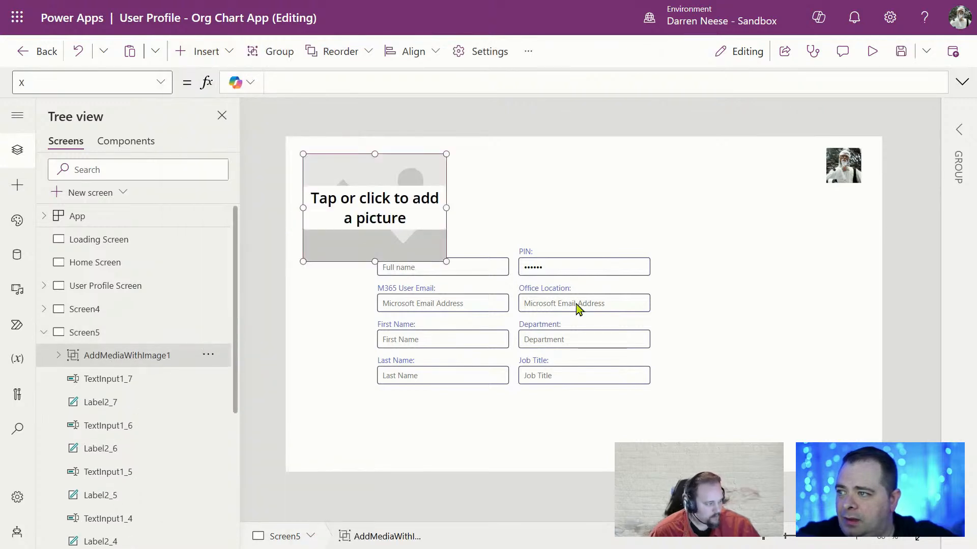
click(573, 214)
click(372, 216)
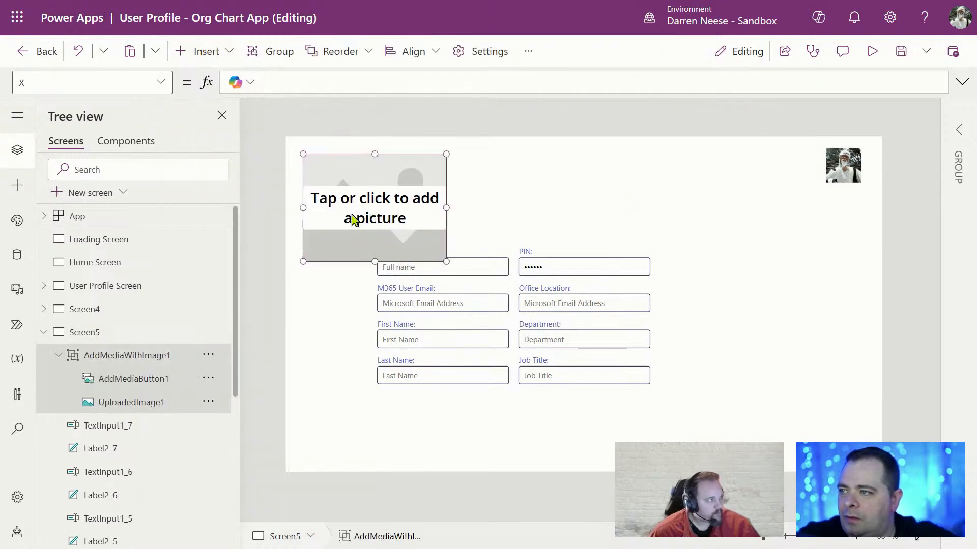
drag(355, 219, 716, 316)
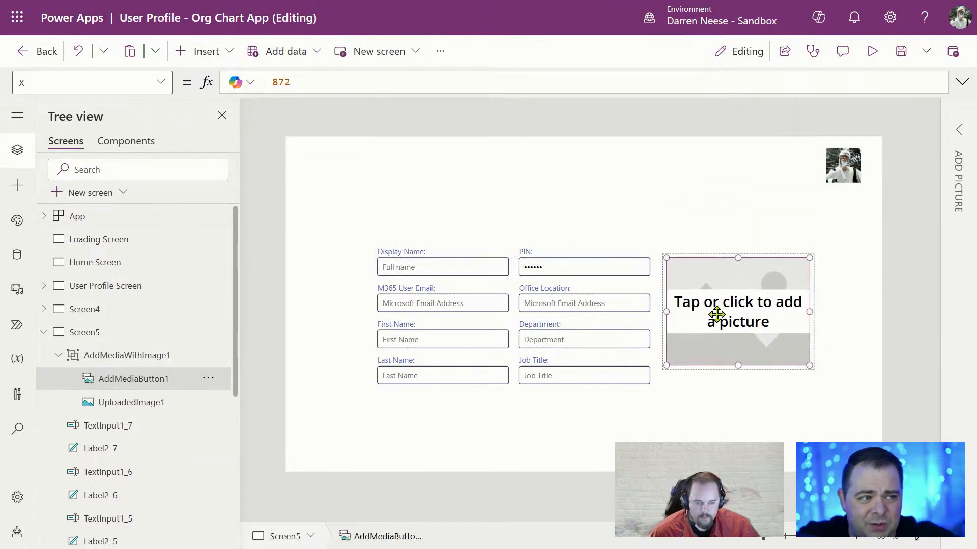
click(751, 412)
click(754, 339)
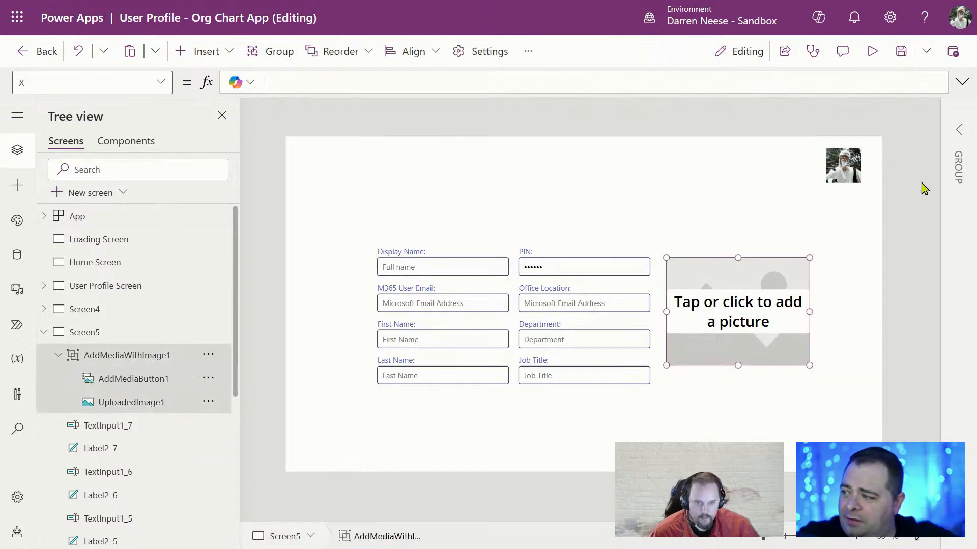
Make the picture group taller by dragging its edges in the canvas
click(959, 129)
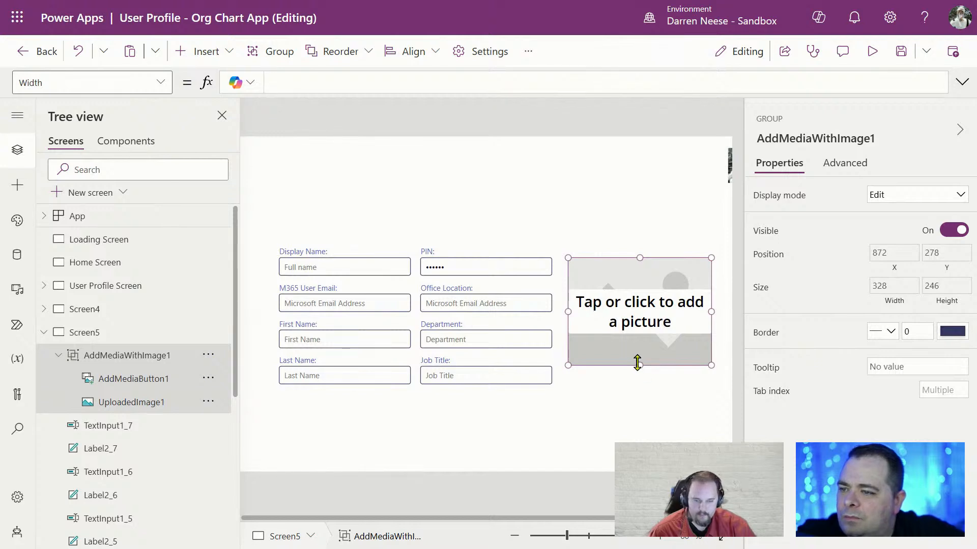
drag(640, 368, 637, 384)
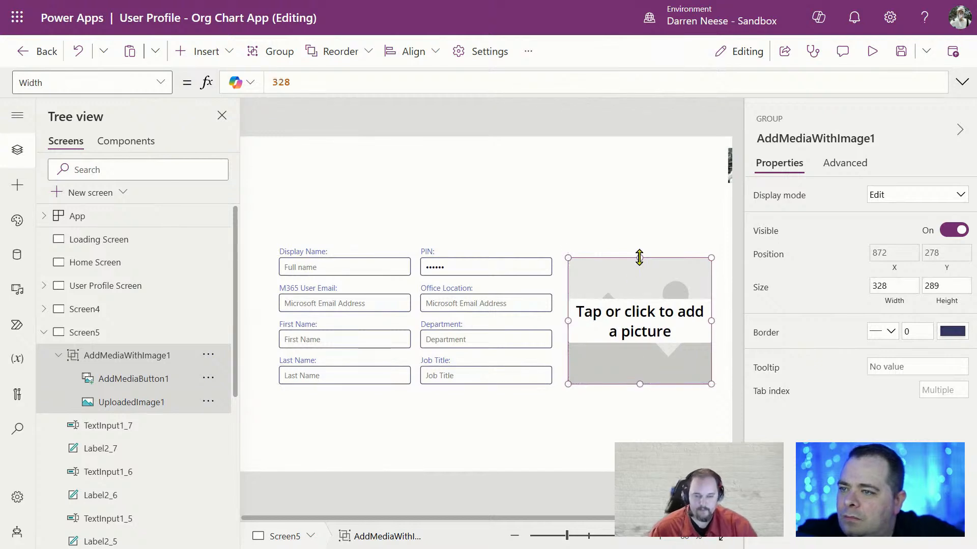
mouse_move(639, 258)
mouse_down()
mouse_move(639, 247)
mouse_move(639, 259)
mouse_up()
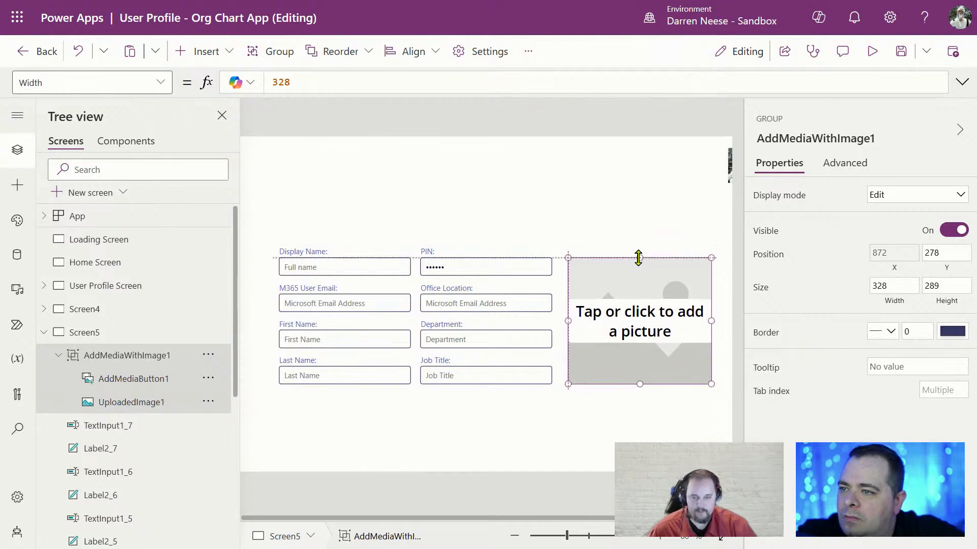
Set the picture group's Width to Self.Height, making it a 289 by 289 square
click(891, 303)
drag(320, 79, 277, 81)
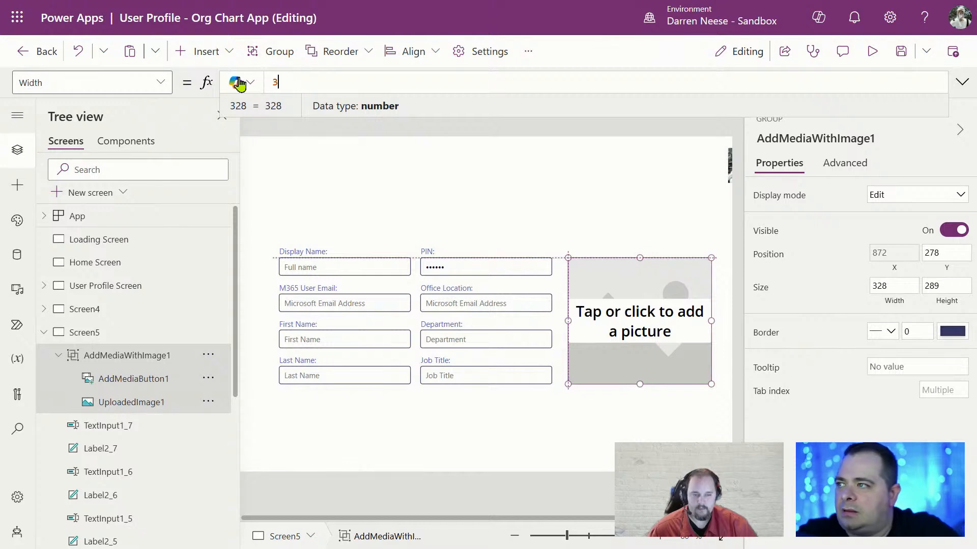
key(BackSpace)
text(Self.W)
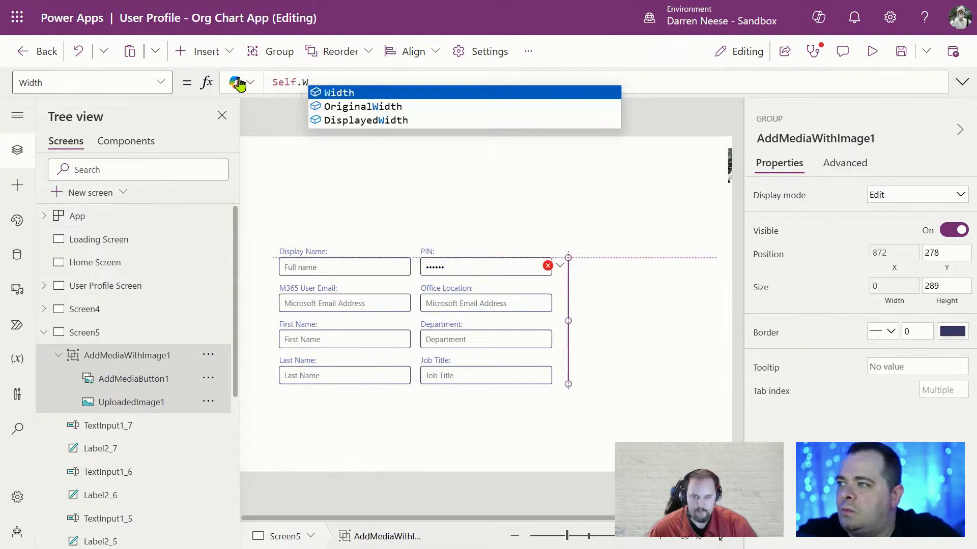
key(Tab)
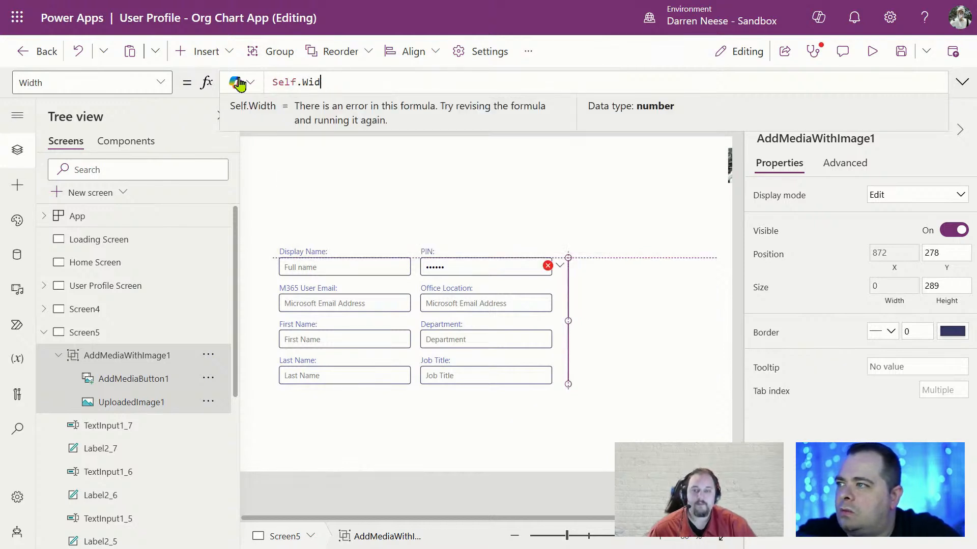
text(He)
key(Tab)
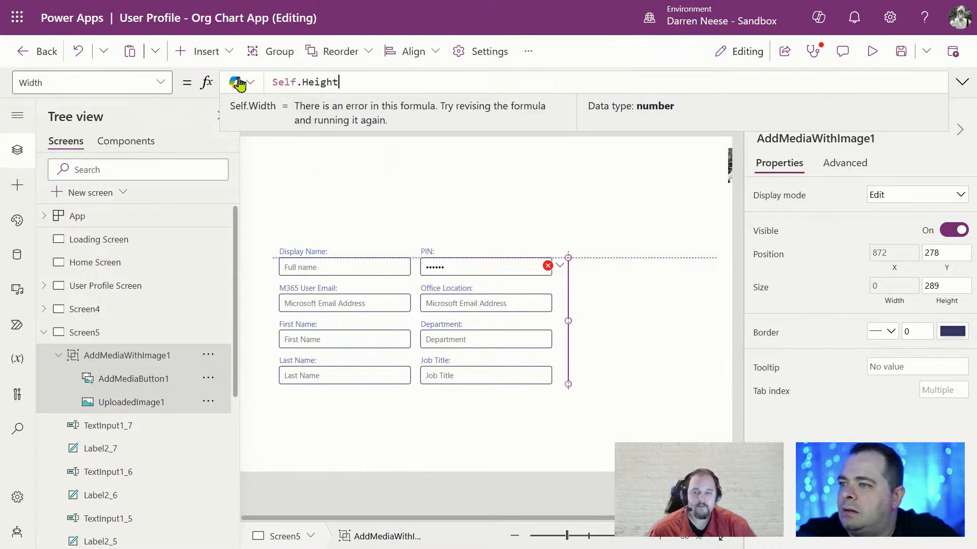
click(465, 214)
click(152, 403)
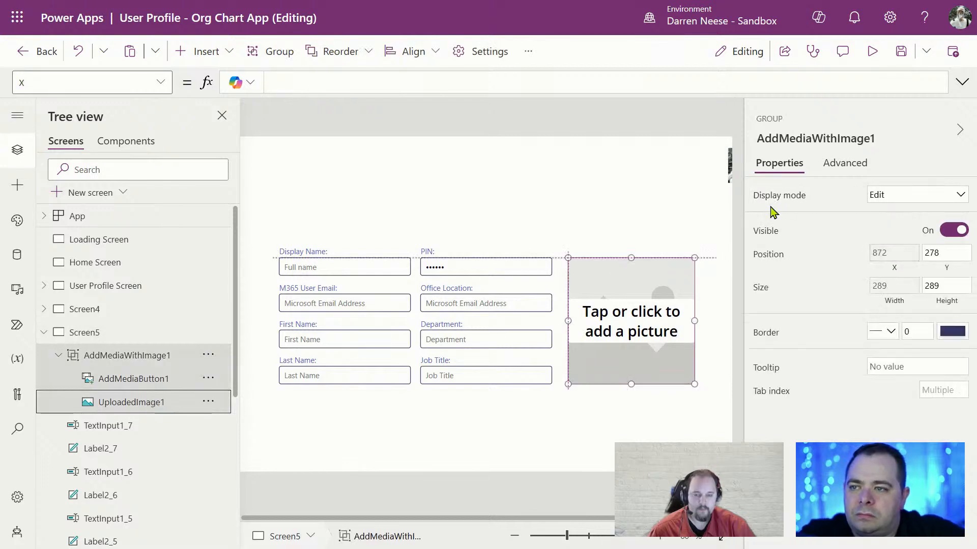
Ungroup the AddMediaWithImage1 picture controls
click(147, 403)
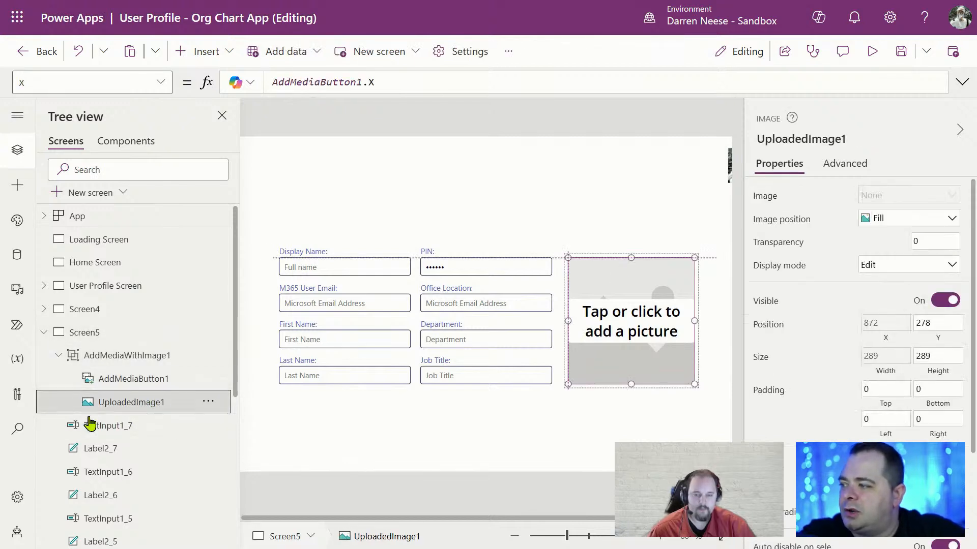
right_click(120, 360)
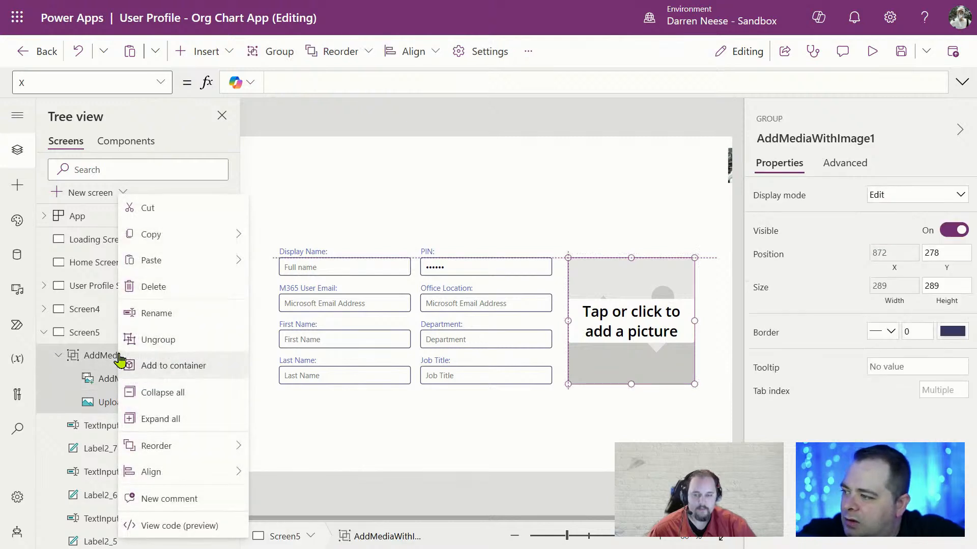
click(135, 340)
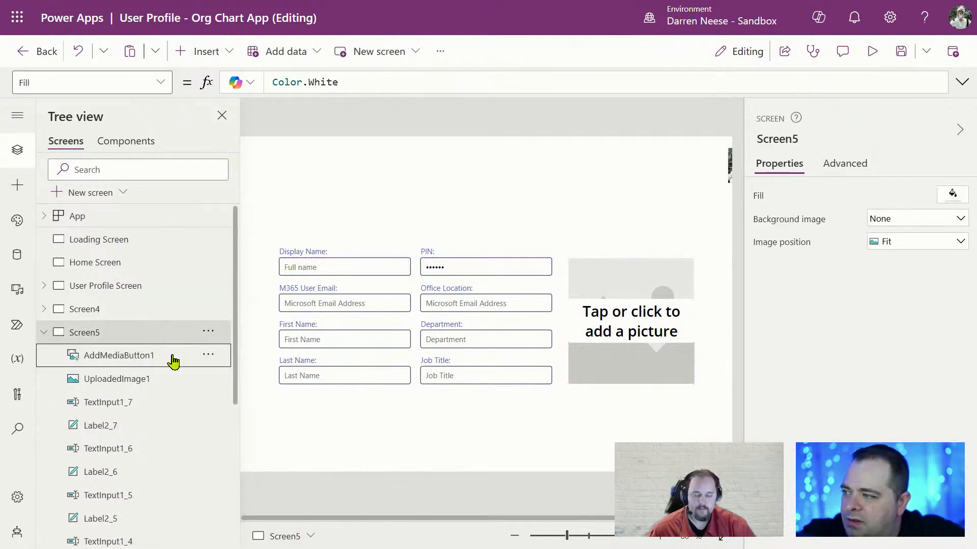
Replace SampleImage with gblCurrentUser.PhotoBase64 in UploadedImage1's Image formula
click(164, 387)
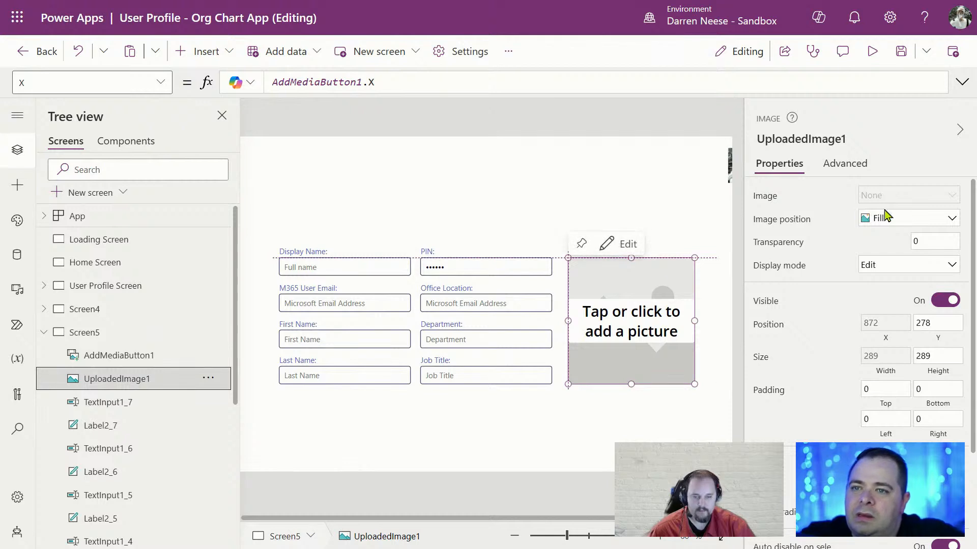
click(921, 196)
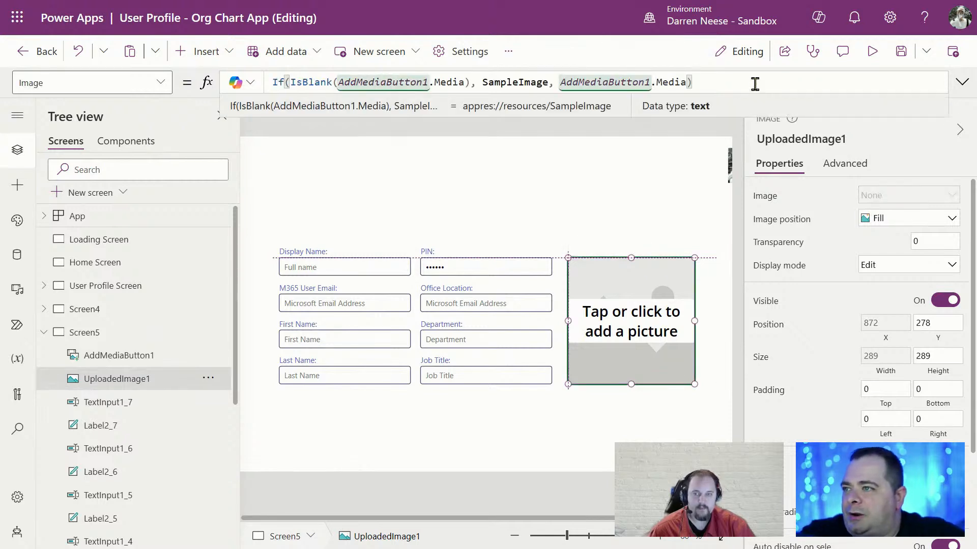
double_click(533, 82)
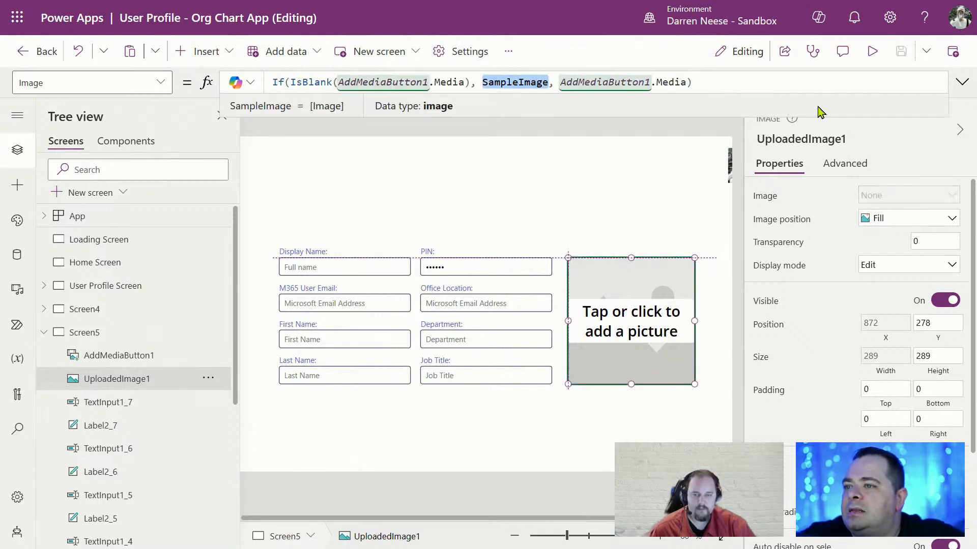
text(gblCurrentUser)
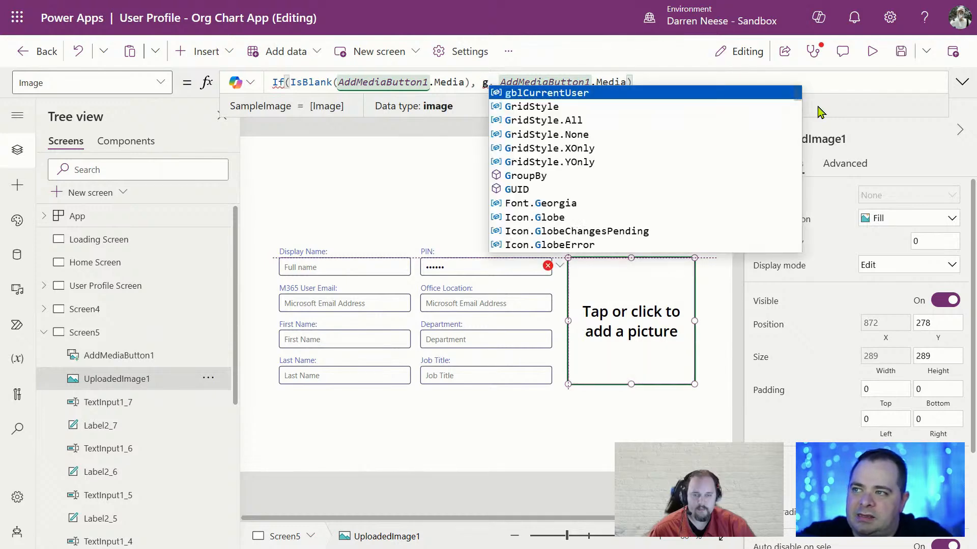
text(.)
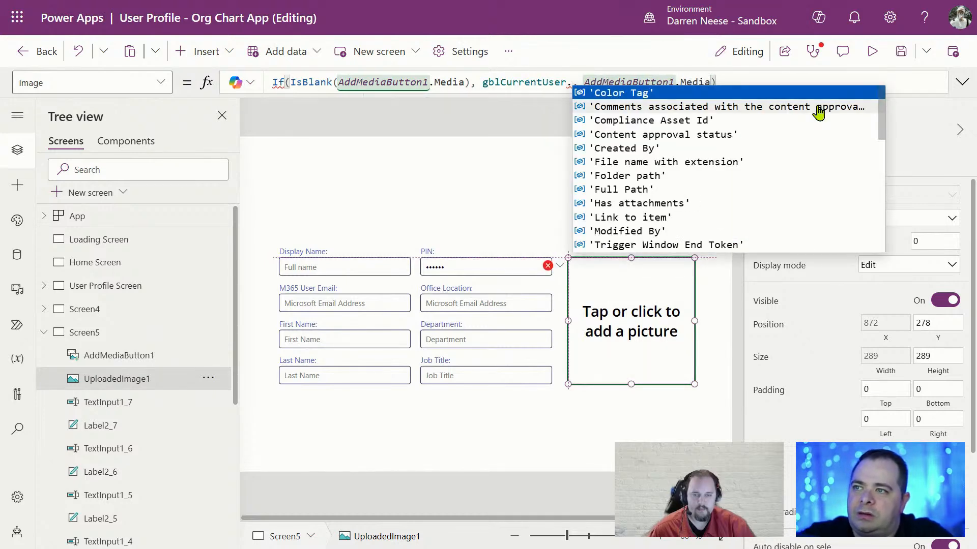
text(PhotoBase64)
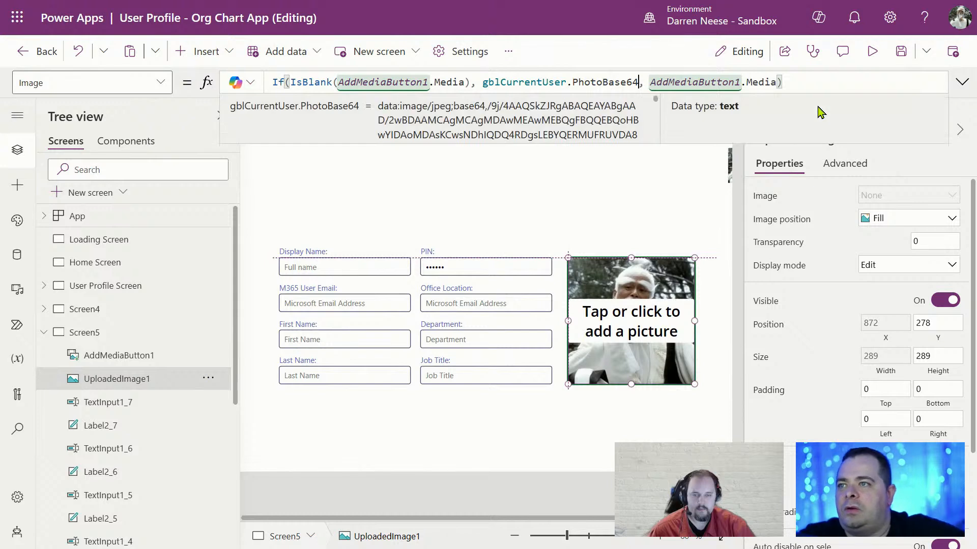
click(618, 186)
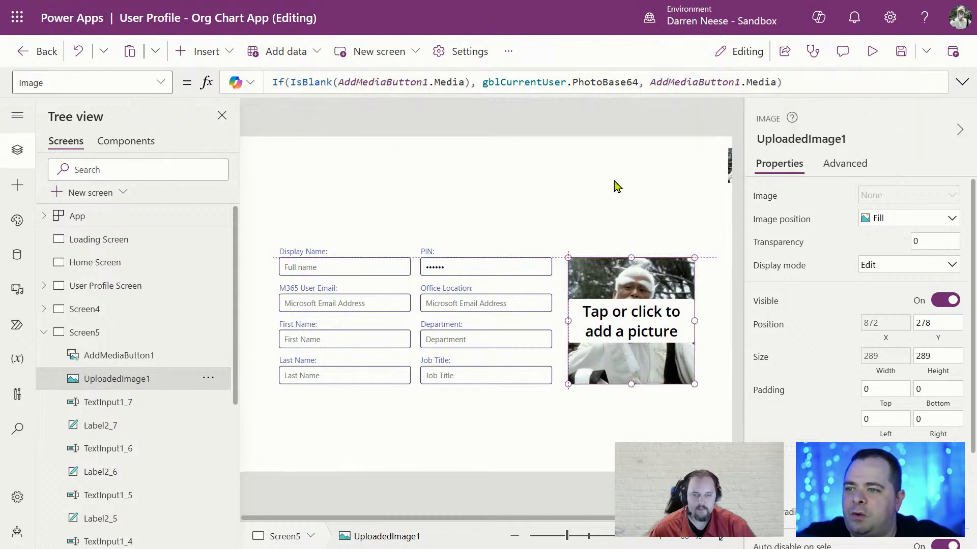
click(681, 334)
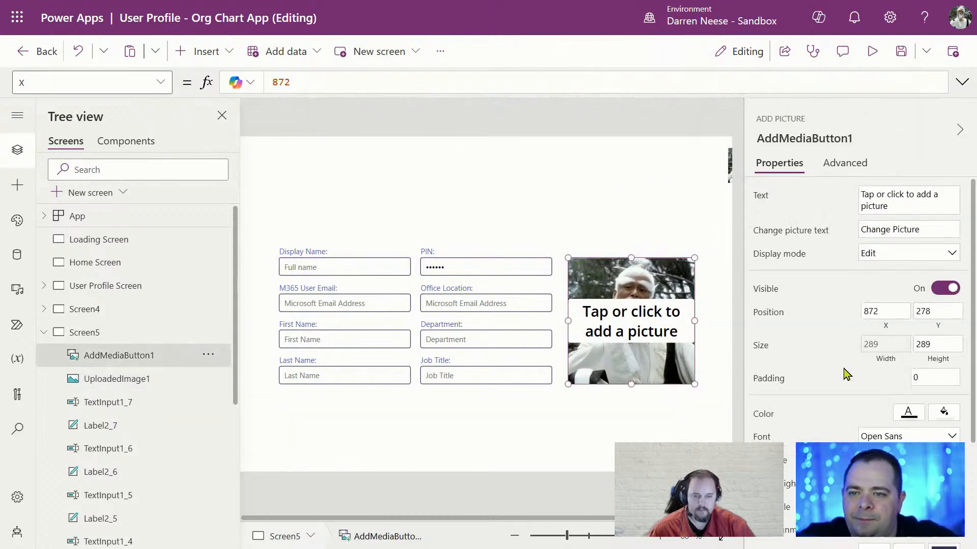
Edit AddMediaButton1's Fill formula, changing its alpha value to 50
scroll(880, 351, down, 3)
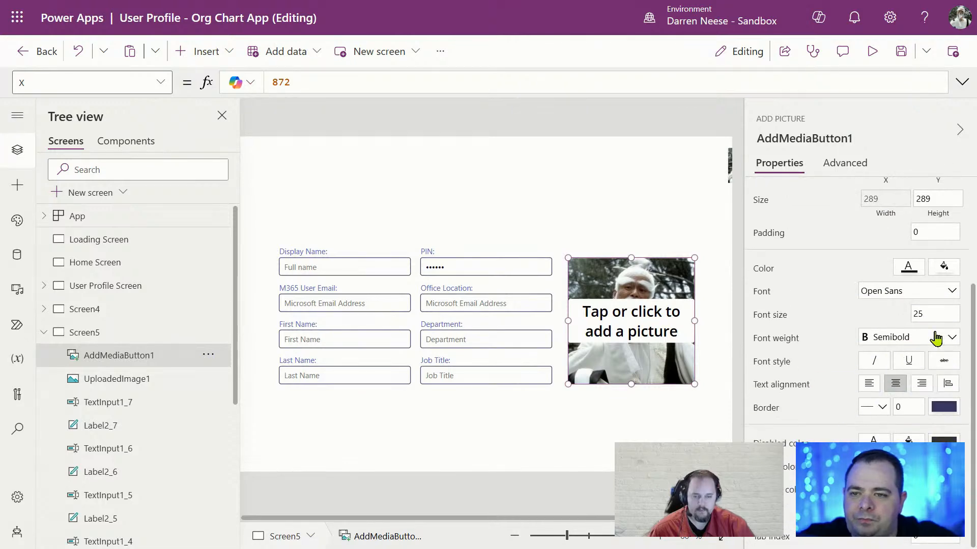
click(944, 270)
click(762, 272)
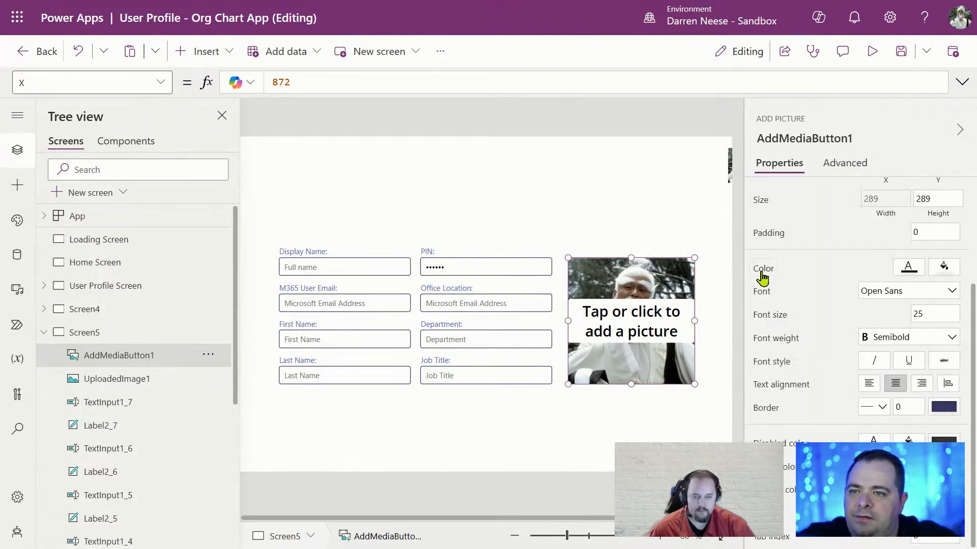
click(161, 87)
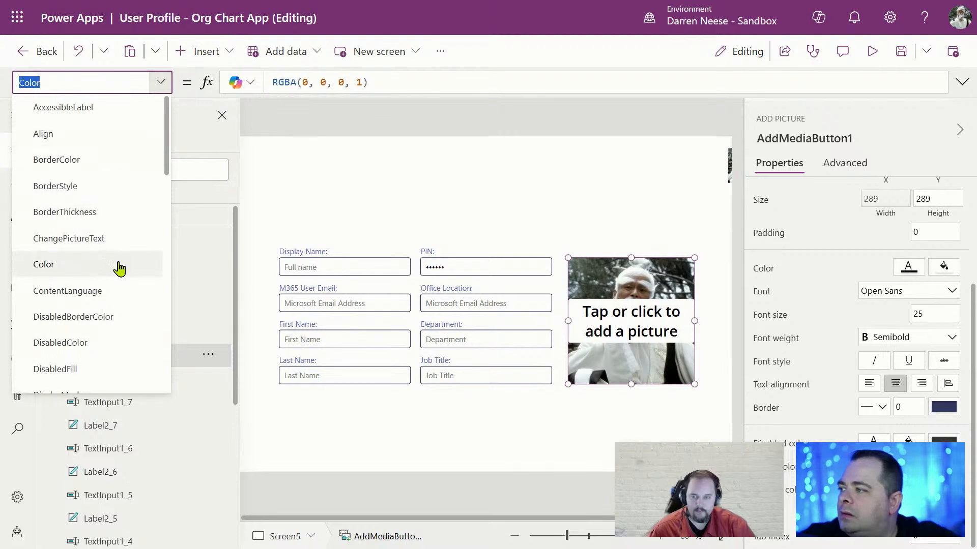
scroll(120, 266, down, 5)
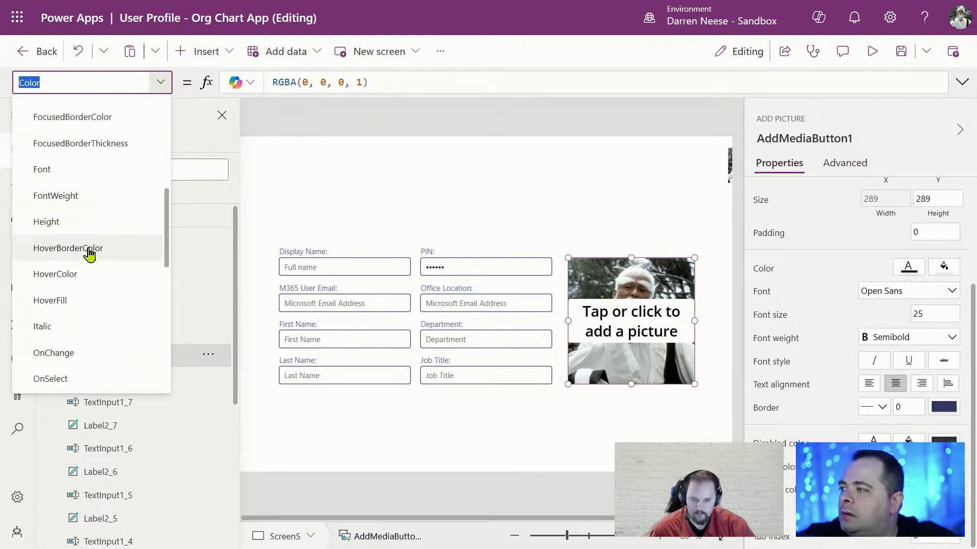
scroll(90, 252, up, 3)
click(101, 156)
click(394, 82)
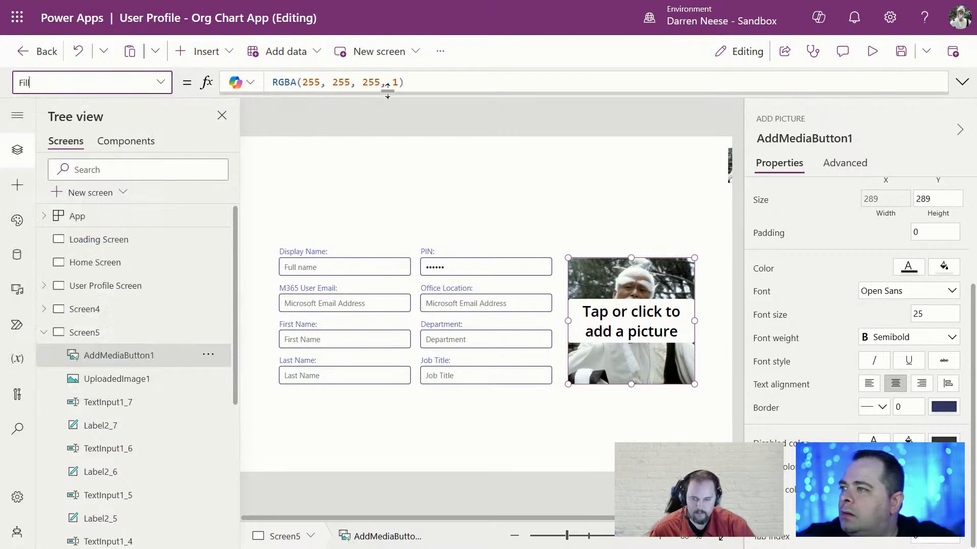
key(Delete)
key(Delete)
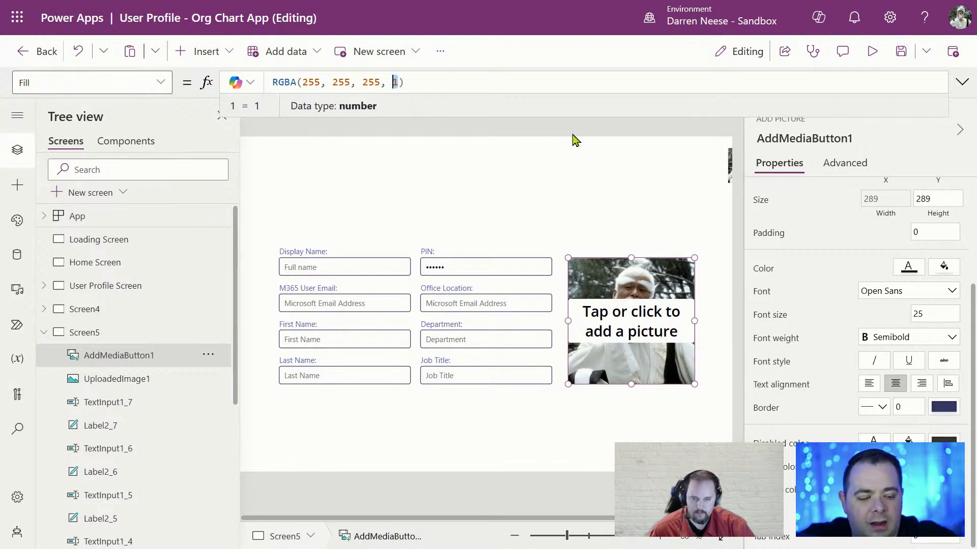
text(50)
click(518, 210)
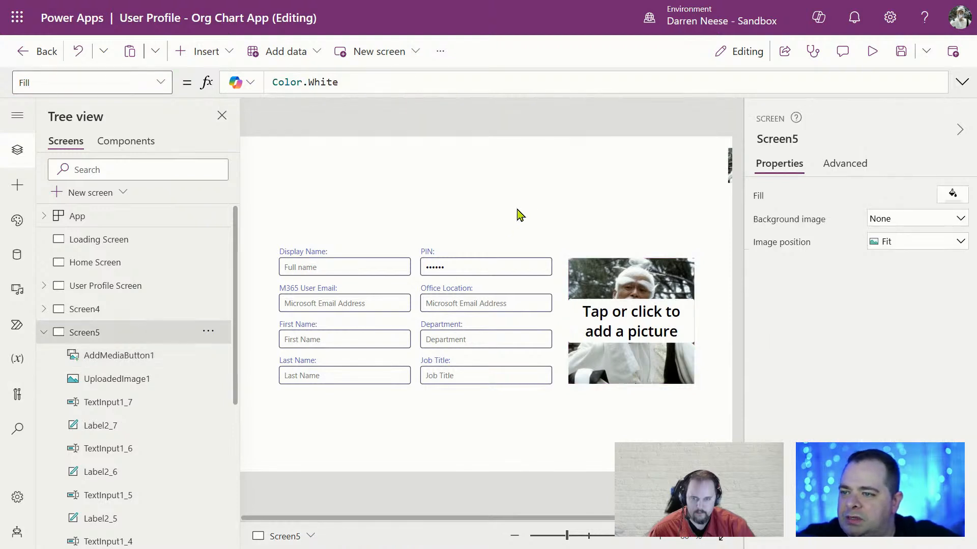
Correct the Fill alpha to 50%, giving RGBA(255, 255, 255, 50%)
click(666, 336)
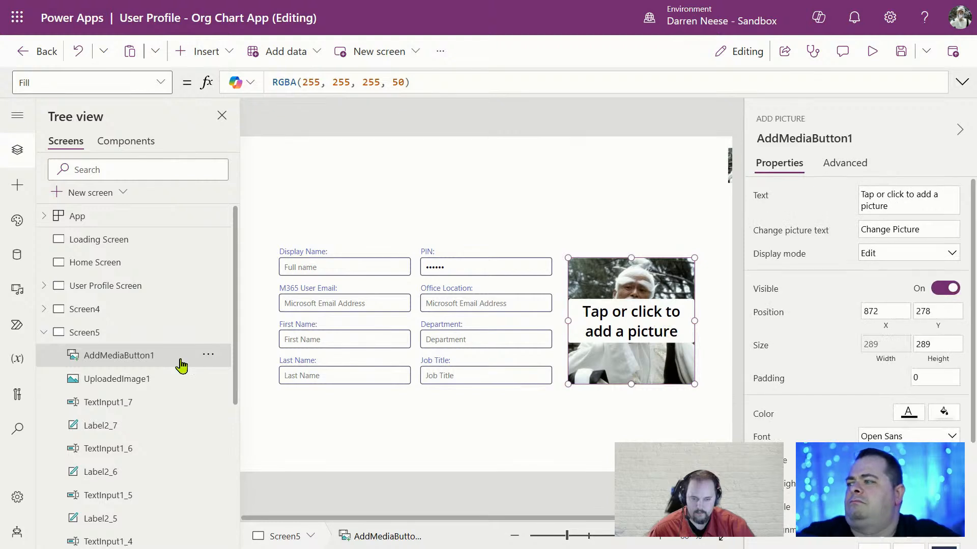
double_click(397, 83)
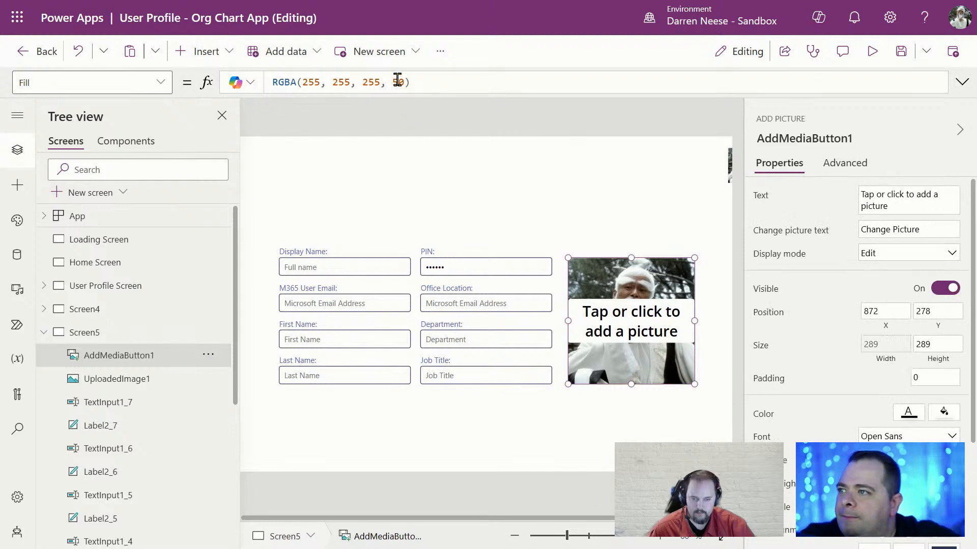
text(50%)
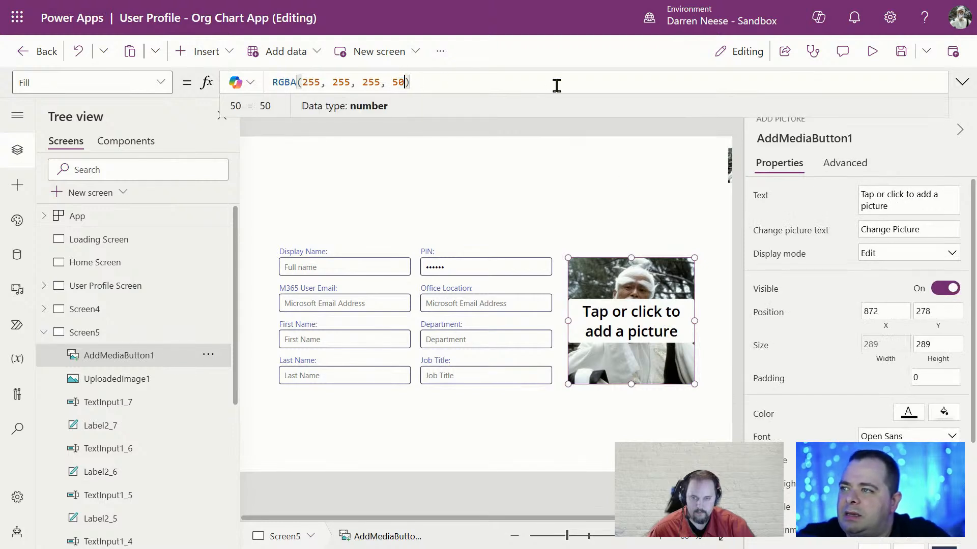
click(636, 196)
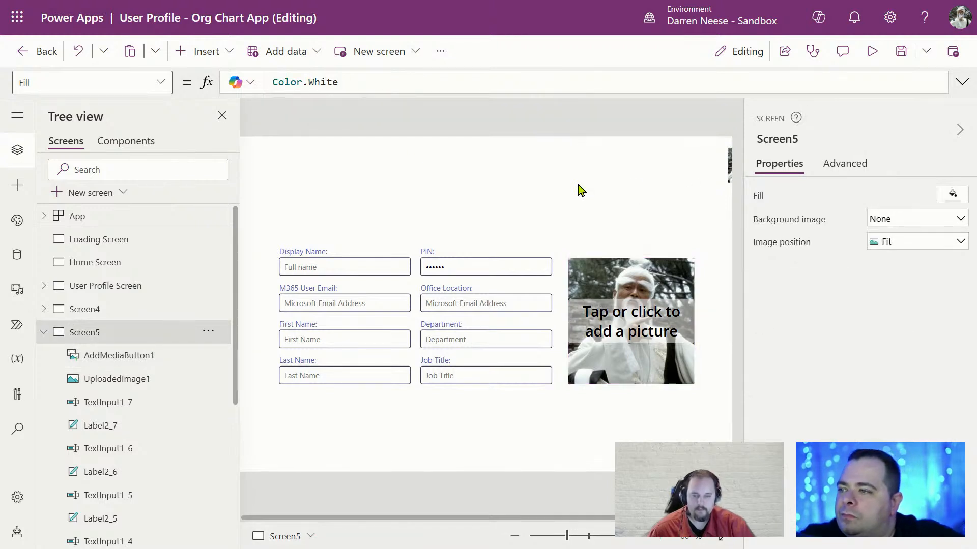
click(662, 268)
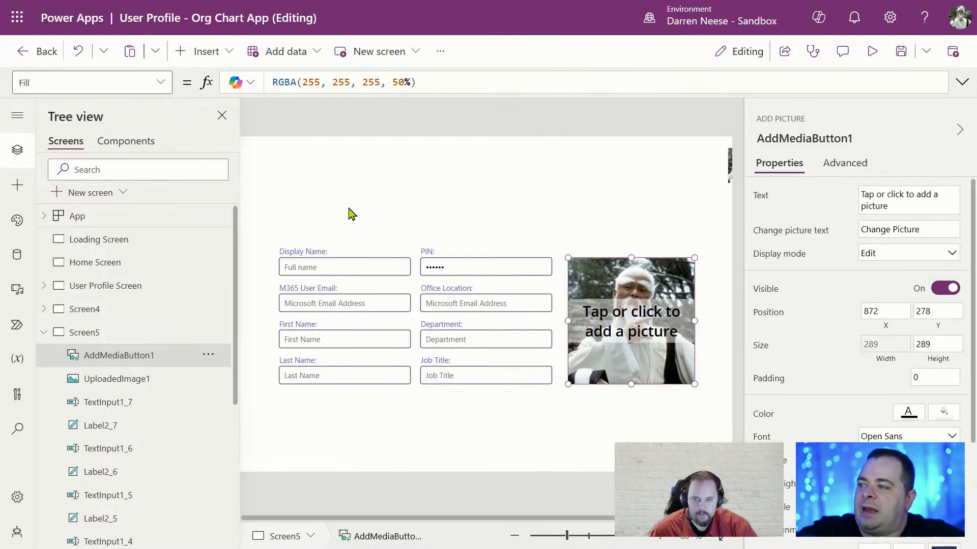
click(381, 264)
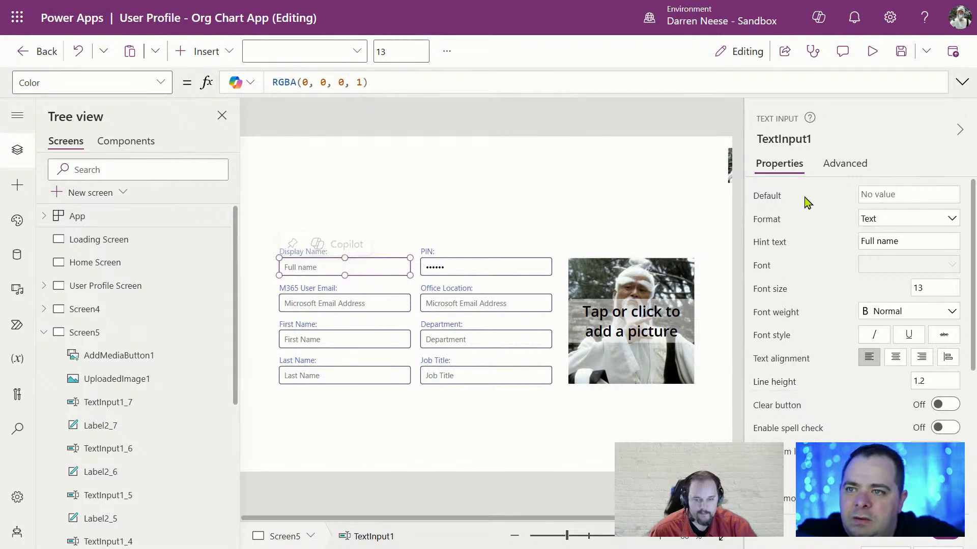
Set the Display Name box's Default to gblCurrentUser.Title and copy the formula
click(768, 197)
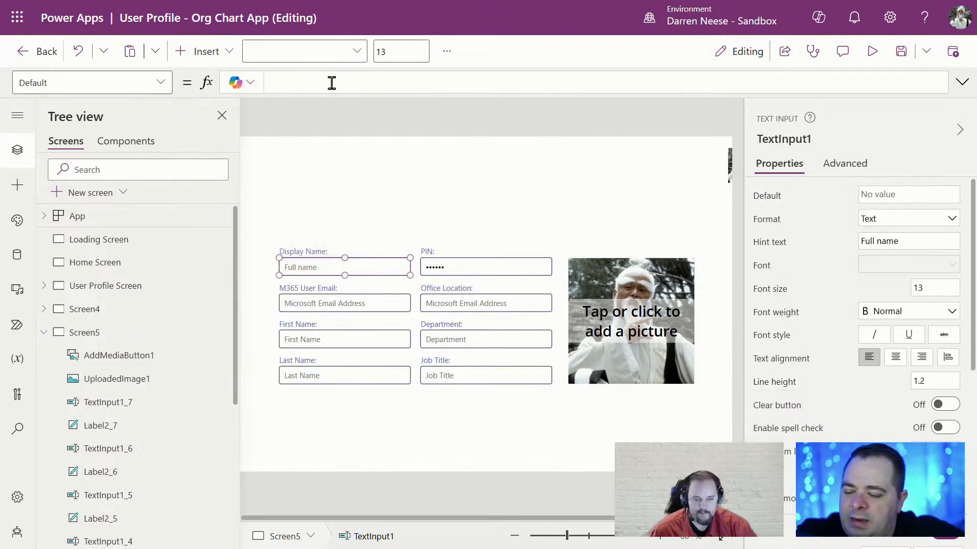
text(gbl)
key(Tab)
text(.)
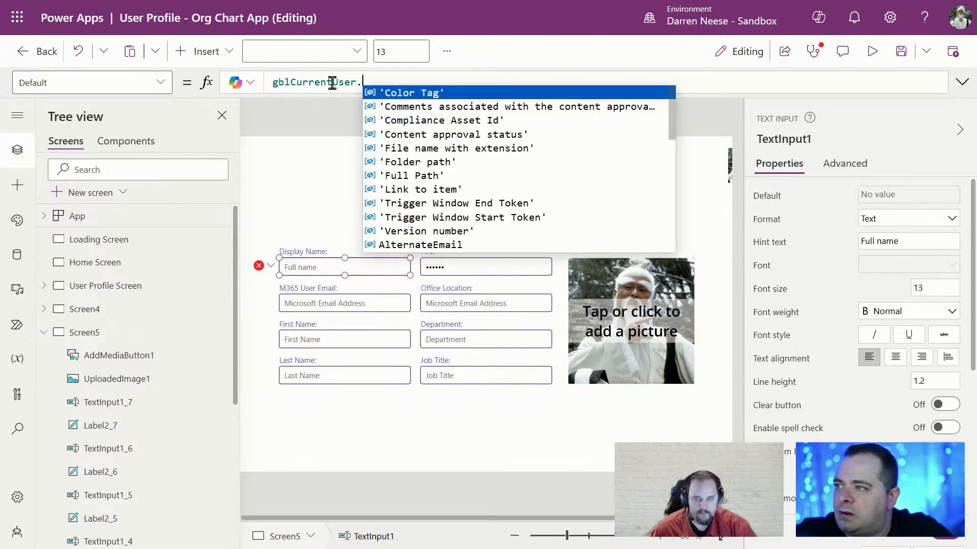
text(Tit)
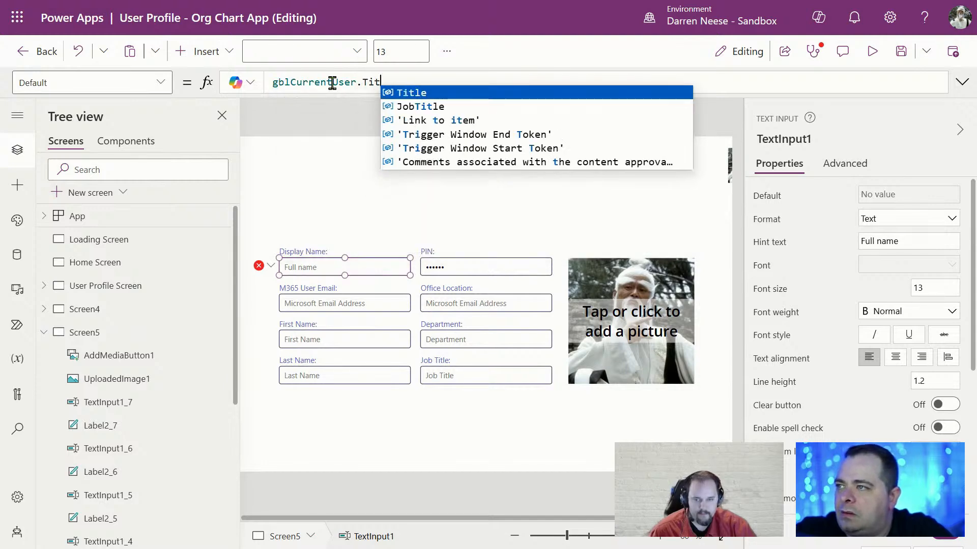
key(Tab)
drag(408, 82, 202, 74)
key(ctrl+c)
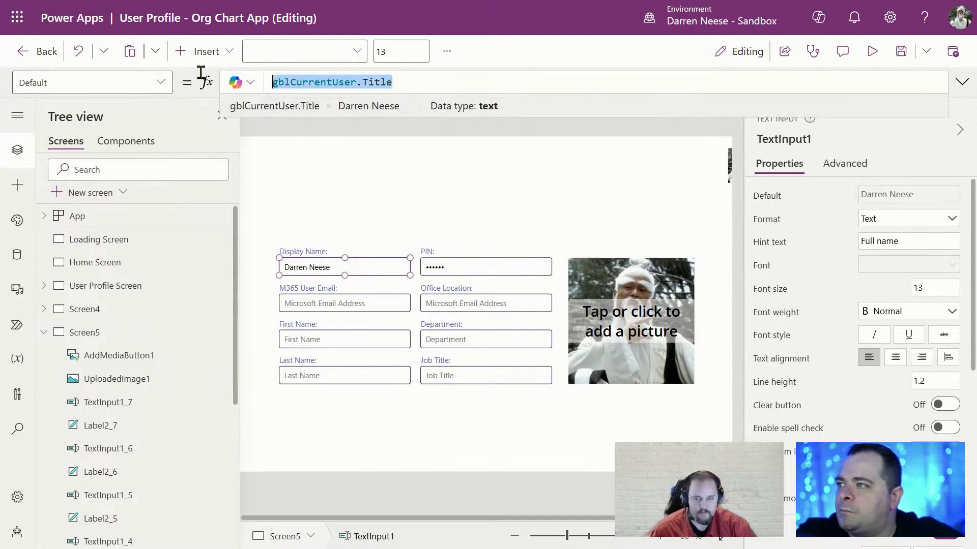
click(421, 82)
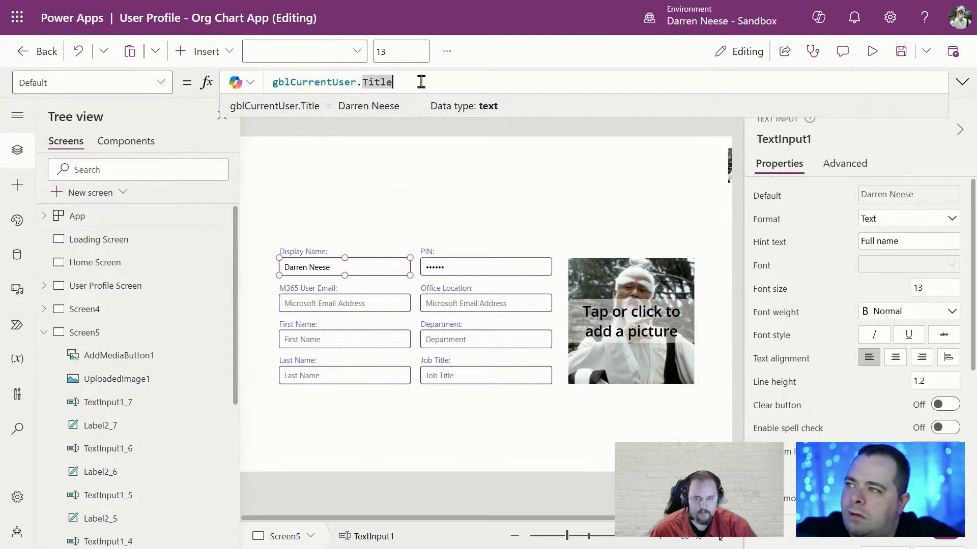
Set the M365 User Email box's Default to gblCurrentUser.UserEmail
click(379, 303)
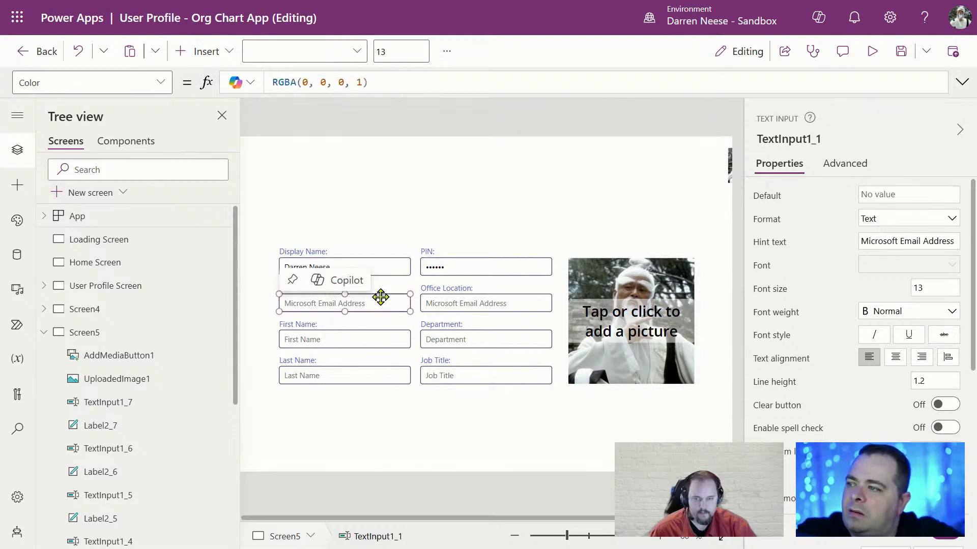
click(766, 197)
click(335, 85)
key(ctrl+v)
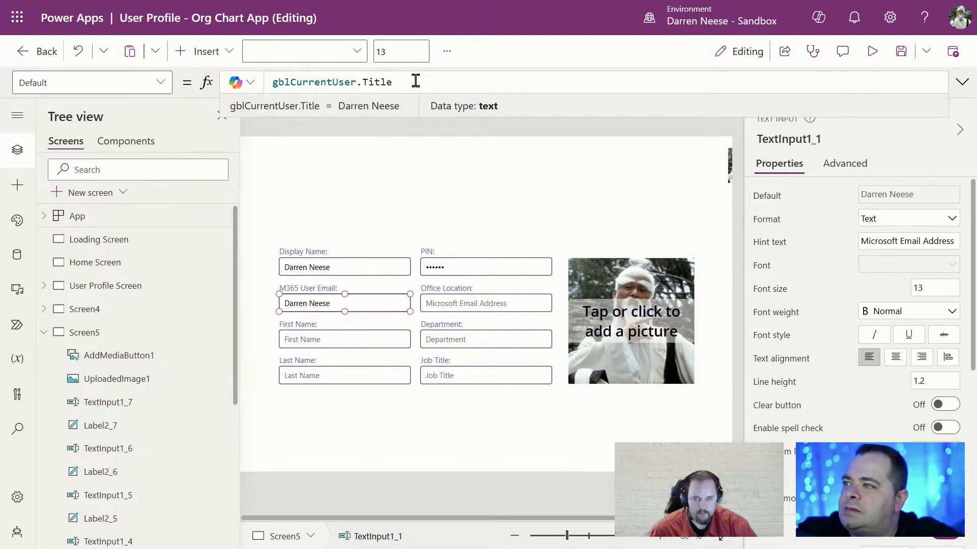
drag(414, 81, 354, 82)
text(.UserEmail)
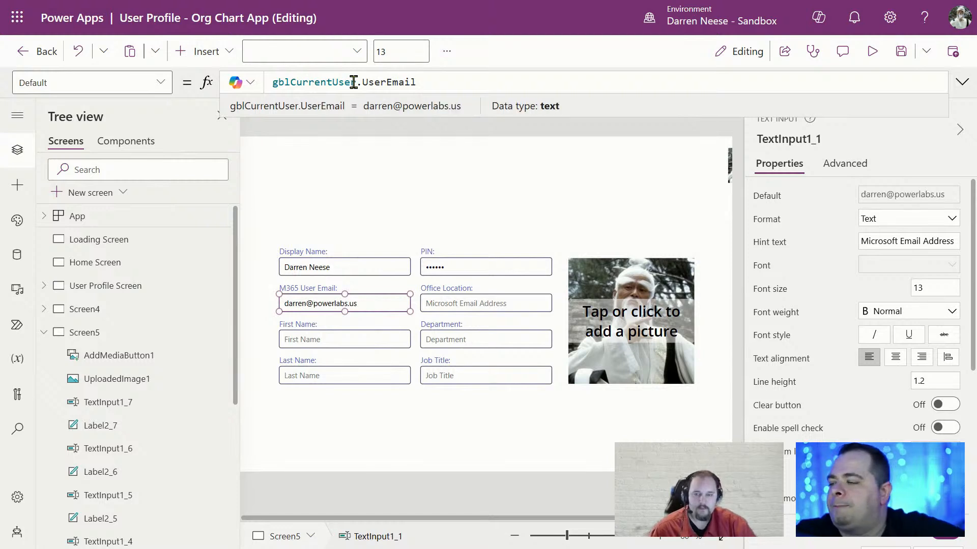
Paste the current-user formula over the First Name box's selected property
click(365, 339)
drag(399, 86, 239, 81)
key(ctrl+v)
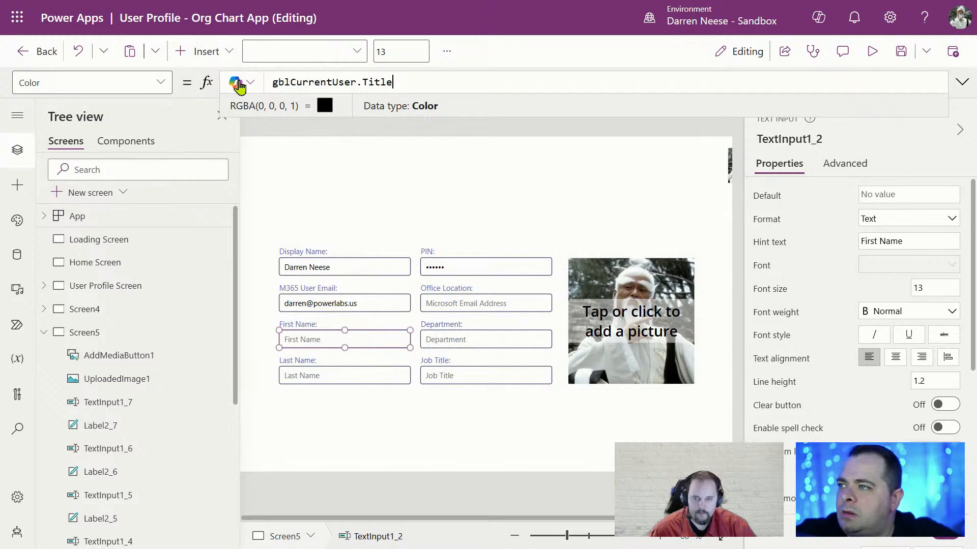
Change the pasted formula to gblCurrentUser.FirstName, then clear it from the mistaken colour property
double_click(376, 82)
text(F)
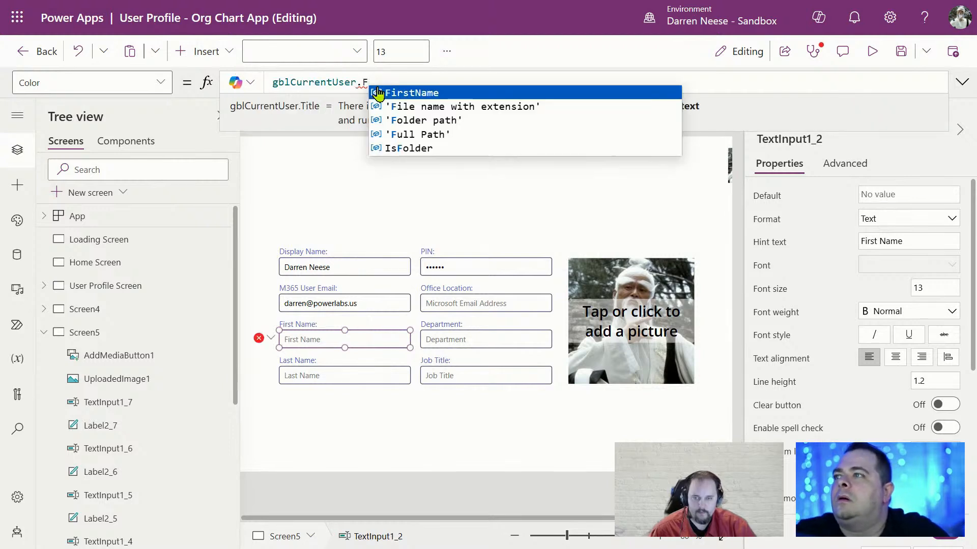
key(Tab)
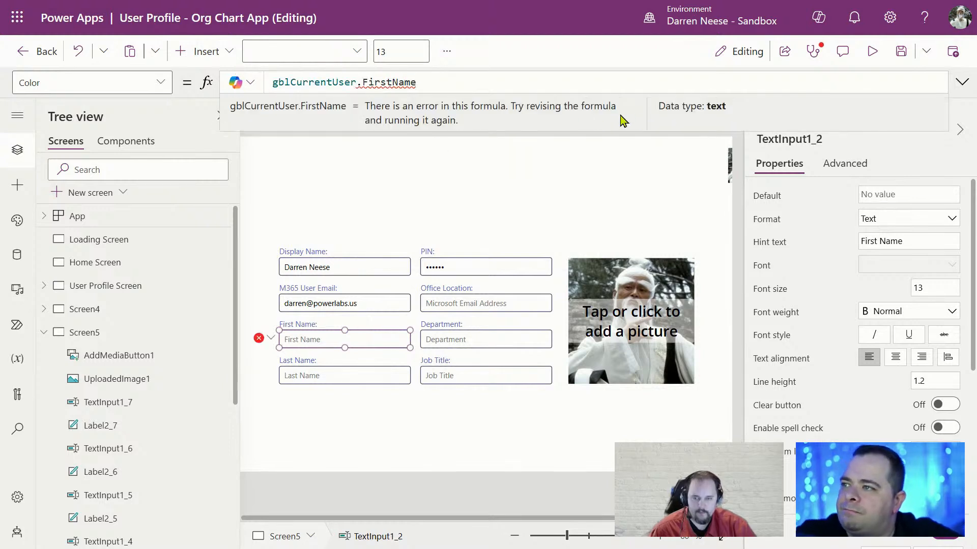
key(BackSpace)
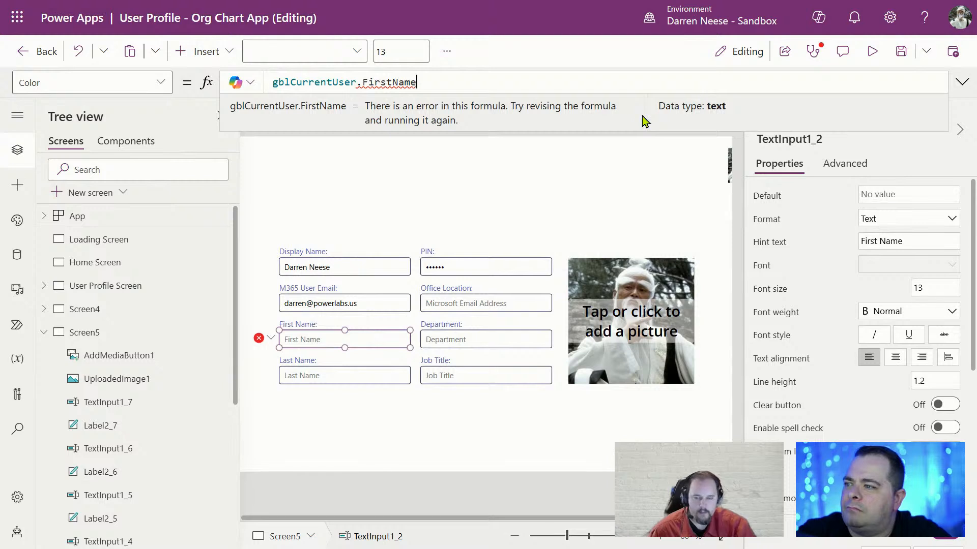
key(ctrl+a)
key(ctrl+c)
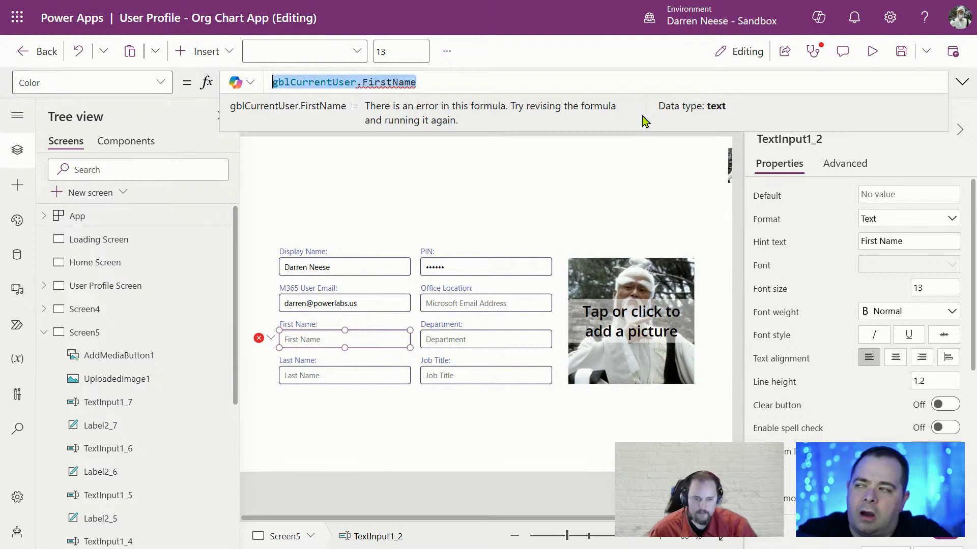
key(BackSpace)
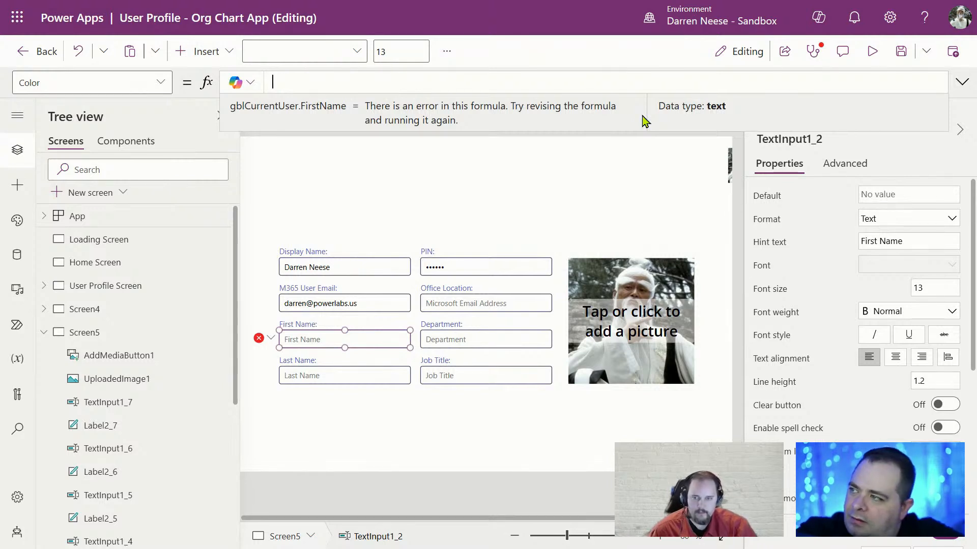
Set the First Name box's text colour to Color.White
click(448, 159)
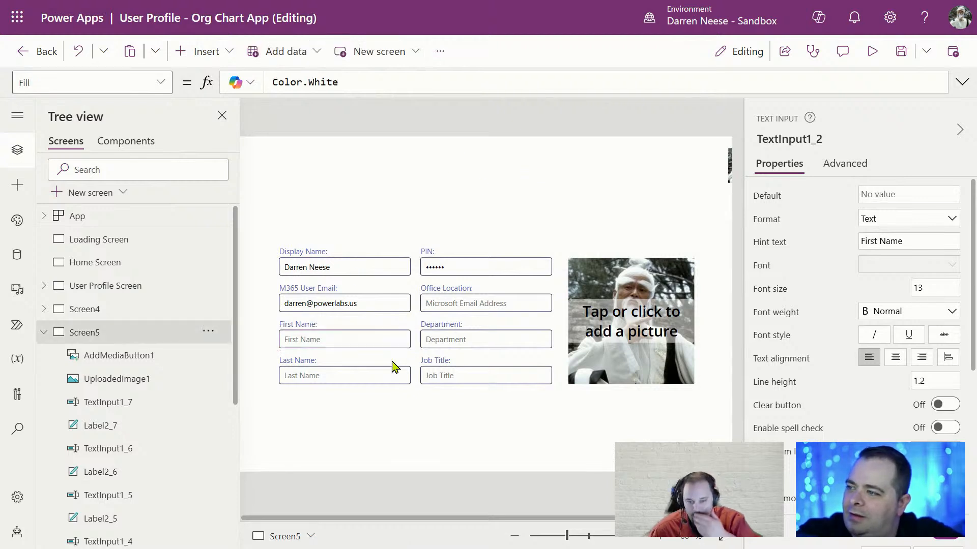
click(372, 338)
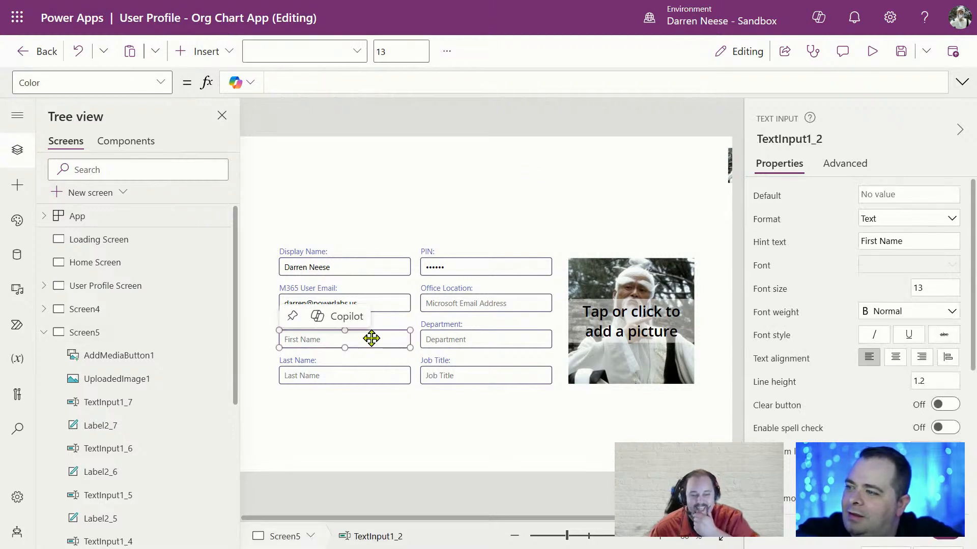
click(376, 83)
text(Collo)
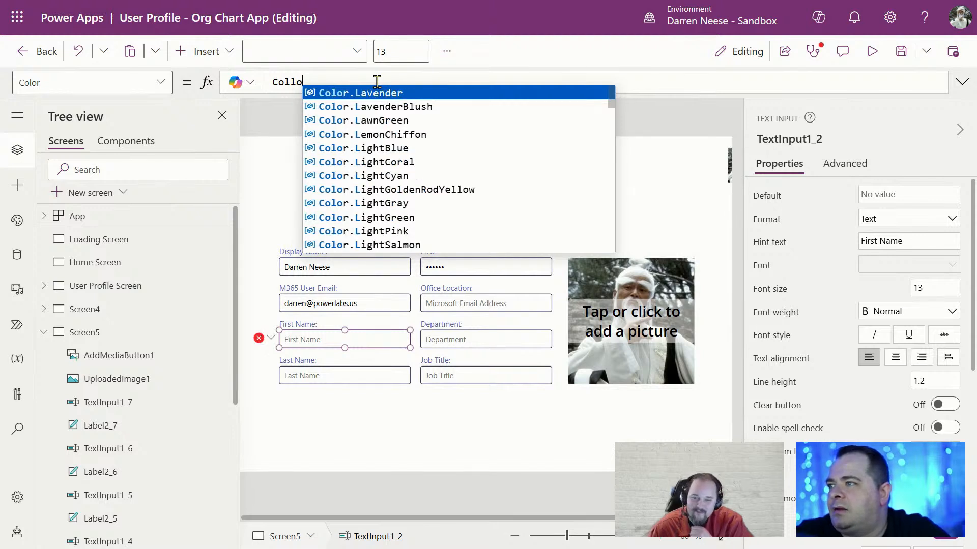
key(BackSpace)
key(BackSpace)
text(or.Whi)
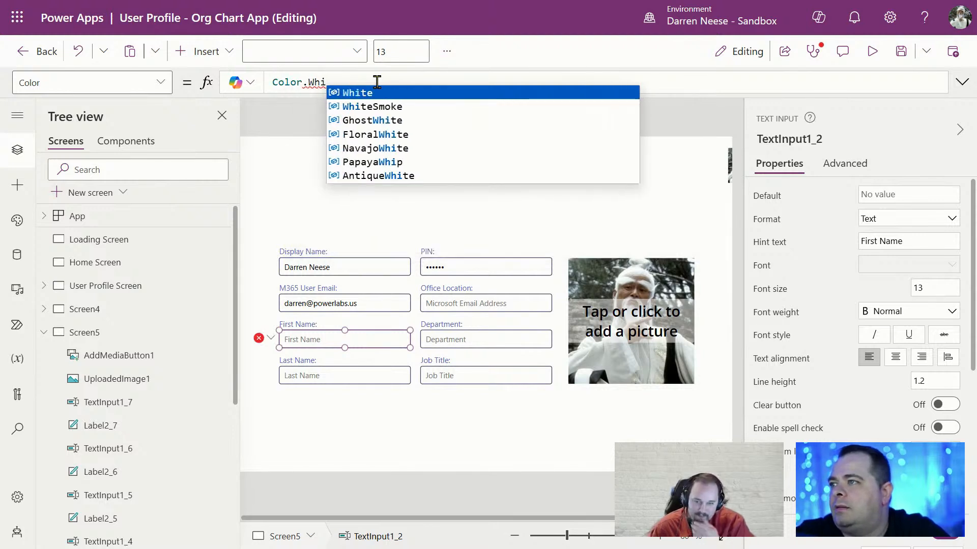
key(Tab)
Paste gblCurrentUser.FirstName as the First Name box's Default
click(765, 196)
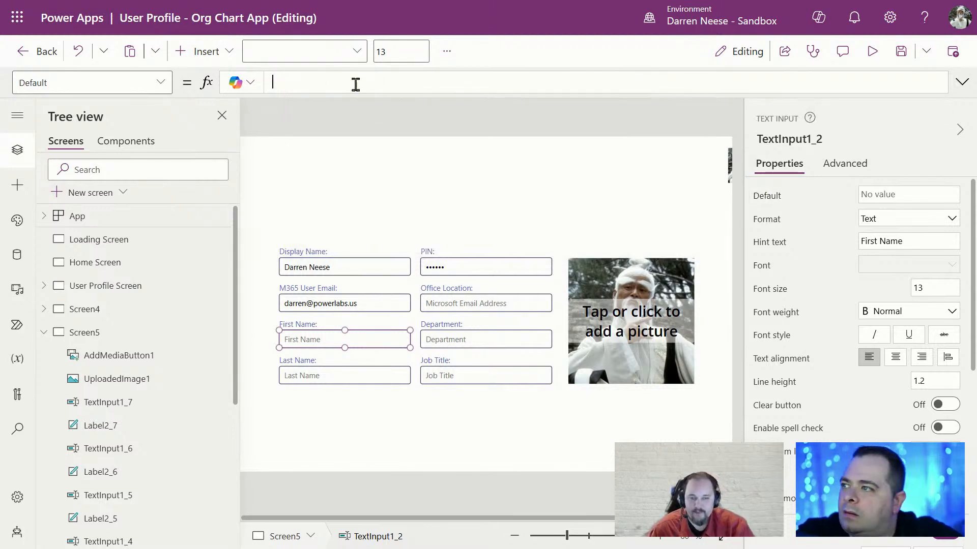
click(335, 81)
key(ctrl+v)
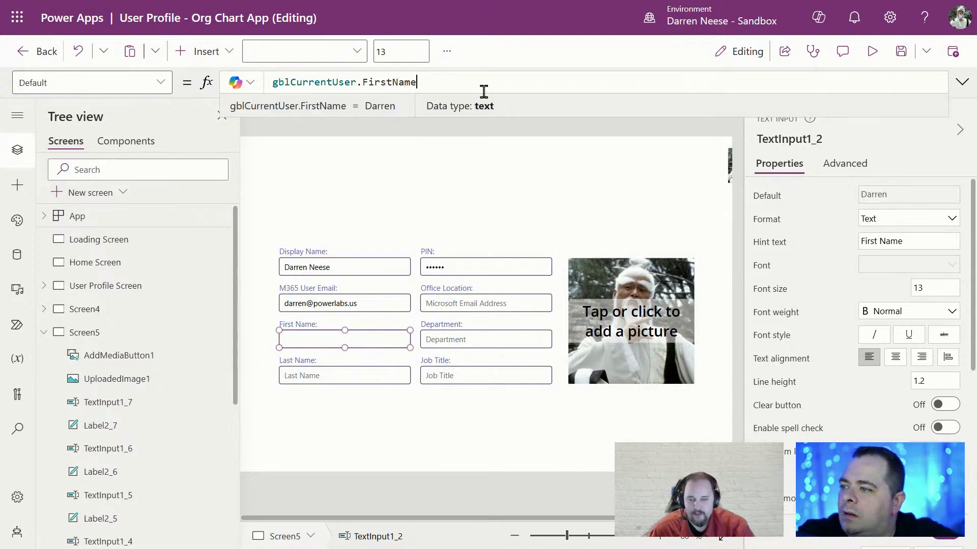
Set the Last Name box's Default to gblCurrentUser.LastName
click(373, 376)
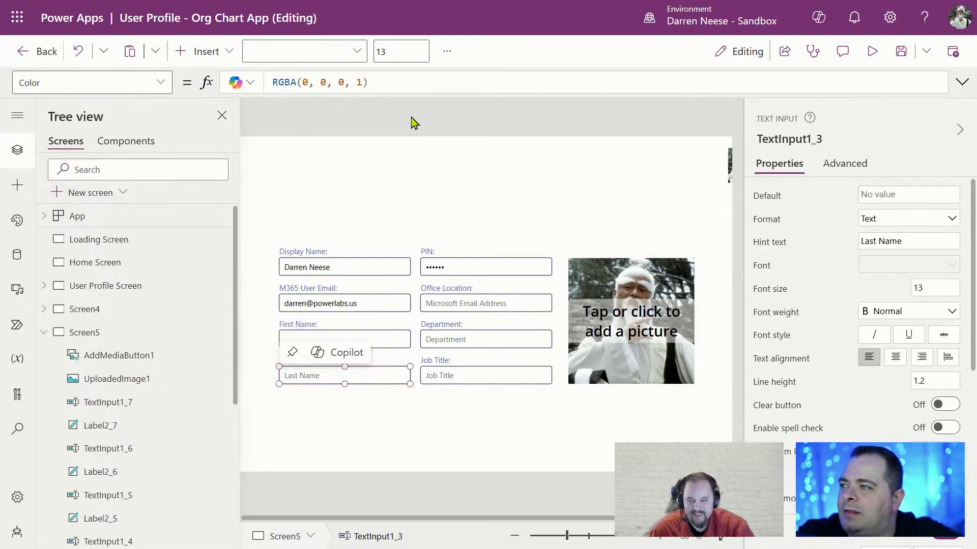
click(766, 196)
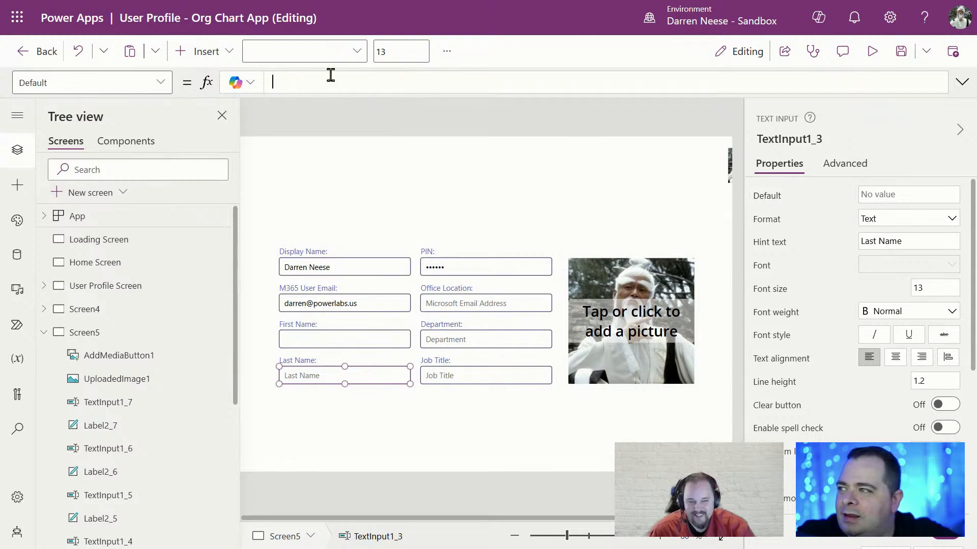
key(ctrl+v)
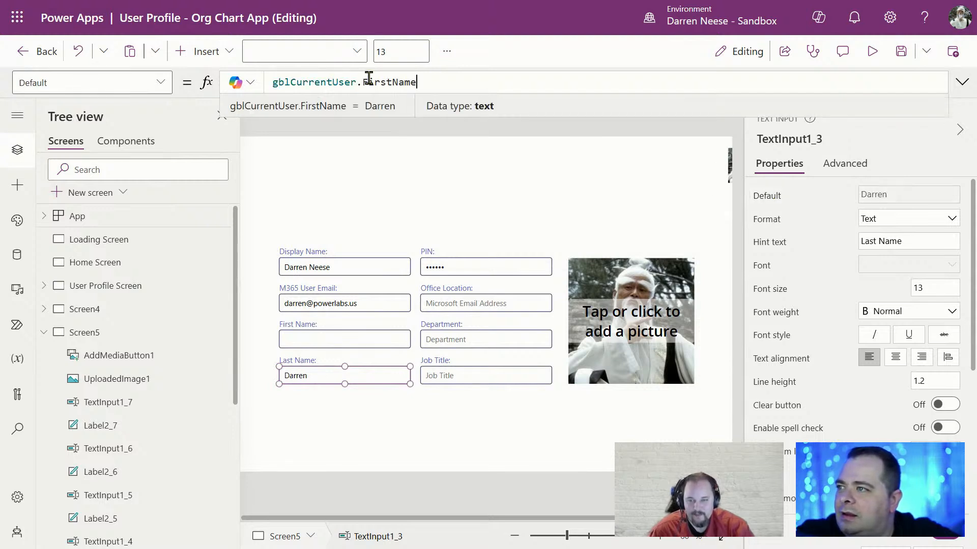
drag(379, 85, 507, 87)
text(LastName)
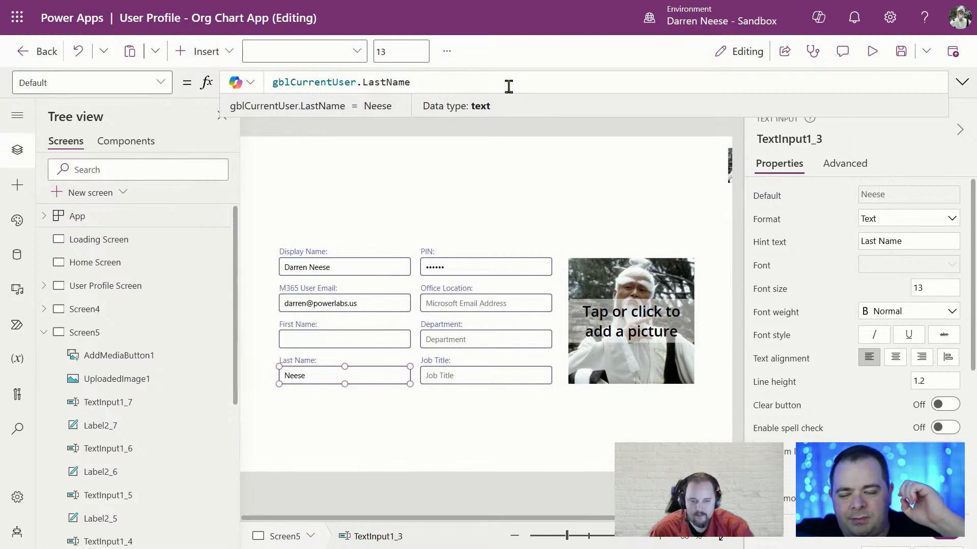
click(525, 223)
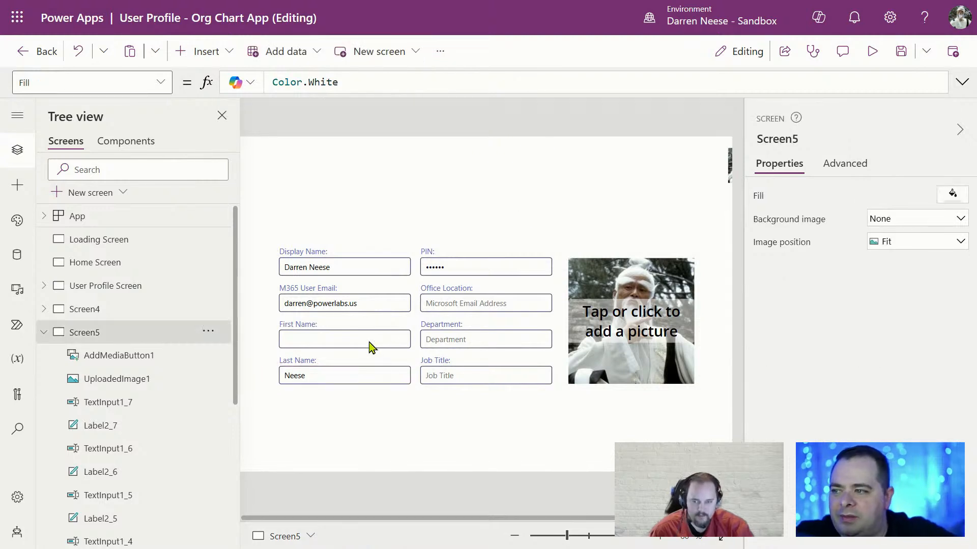
click(136, 247)
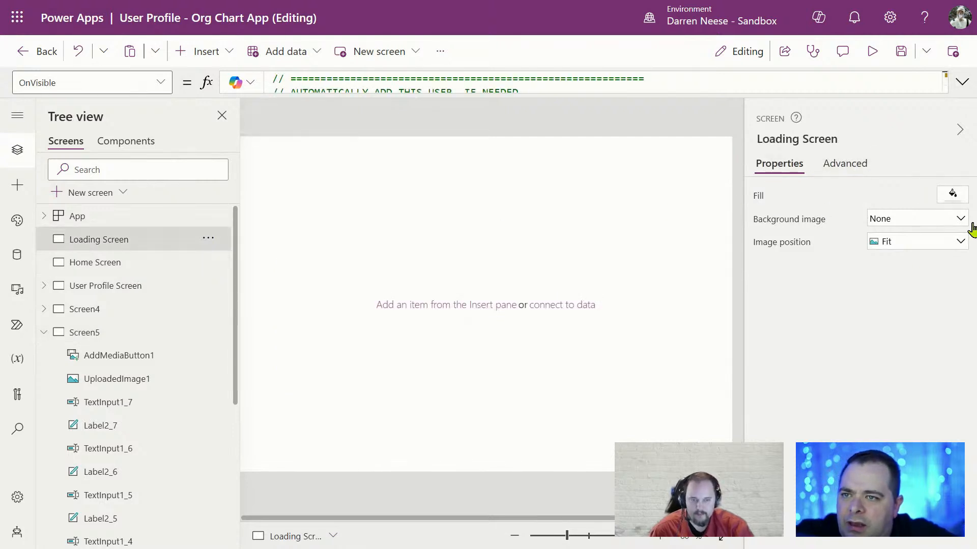
click(962, 83)
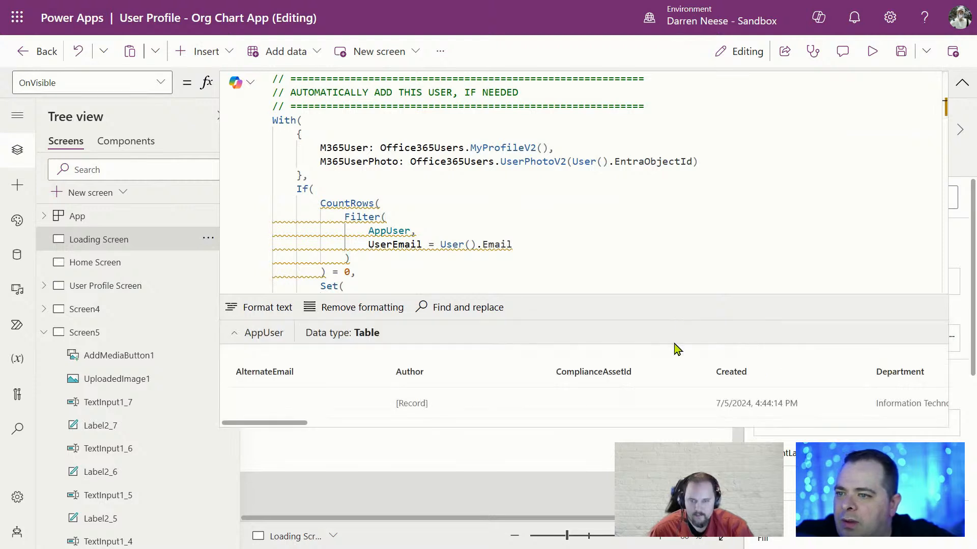
click(728, 206)
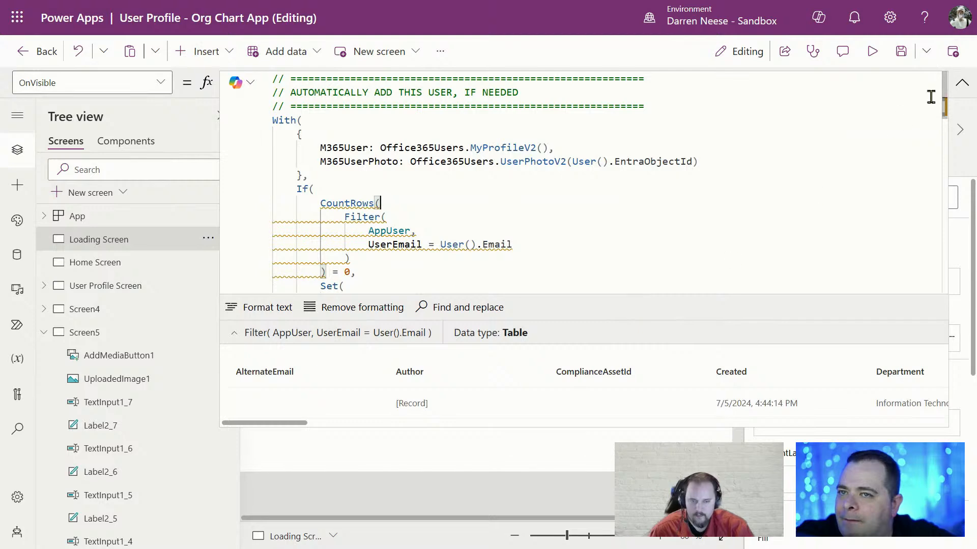
click(962, 82)
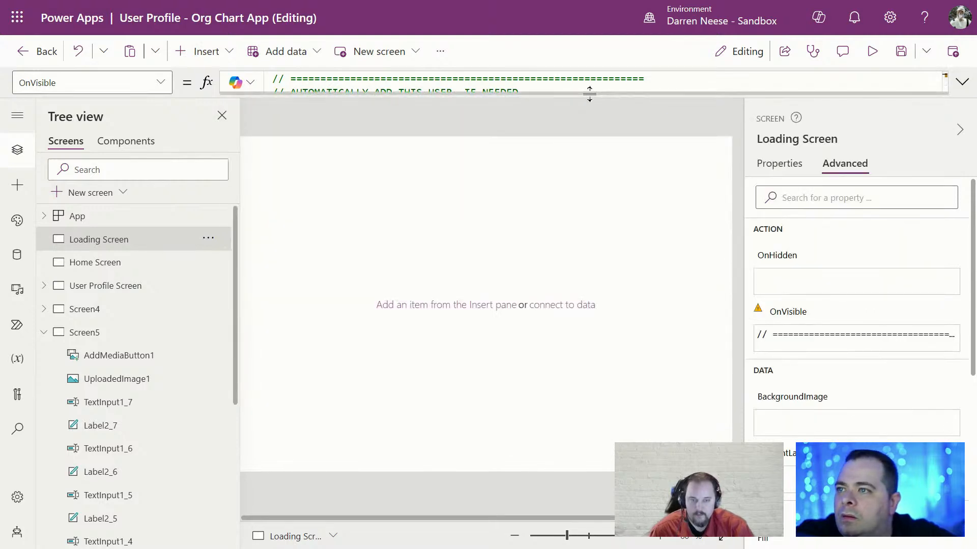
drag(588, 94, 604, 452)
scroll(613, 292, down, 1)
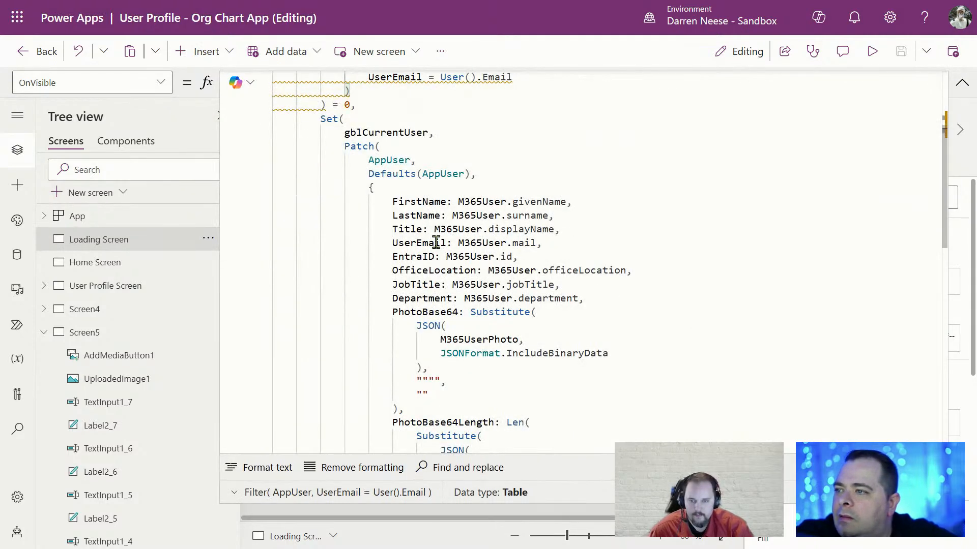
double_click(524, 201)
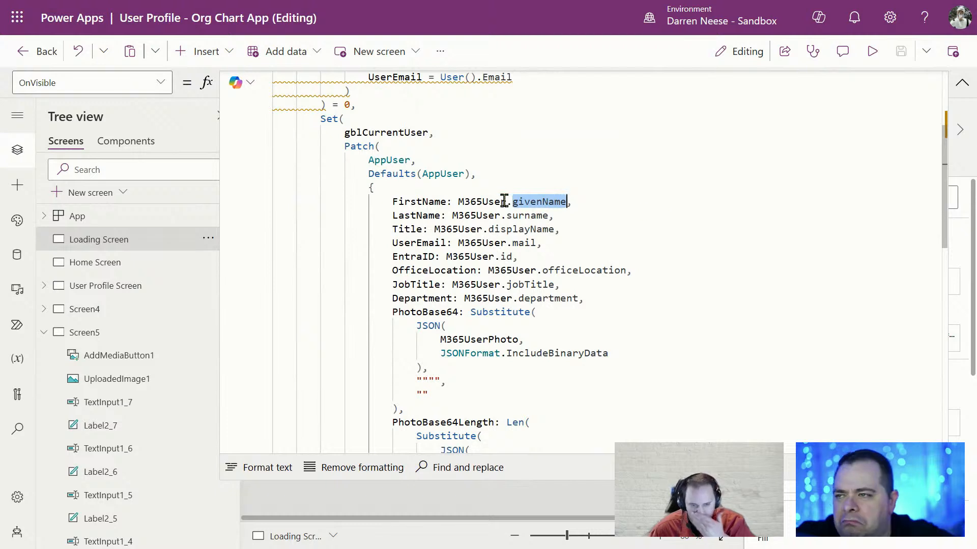
drag(457, 203, 560, 199)
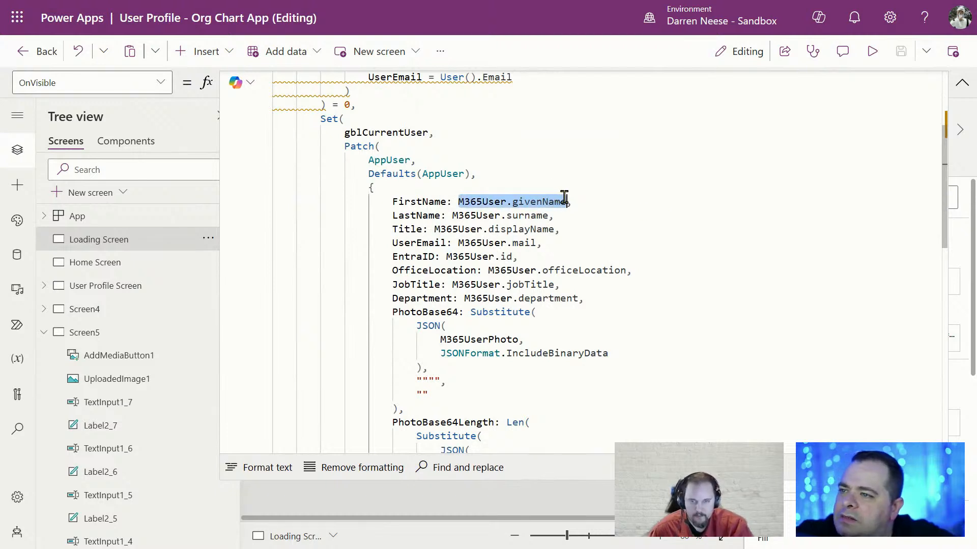
click(961, 86)
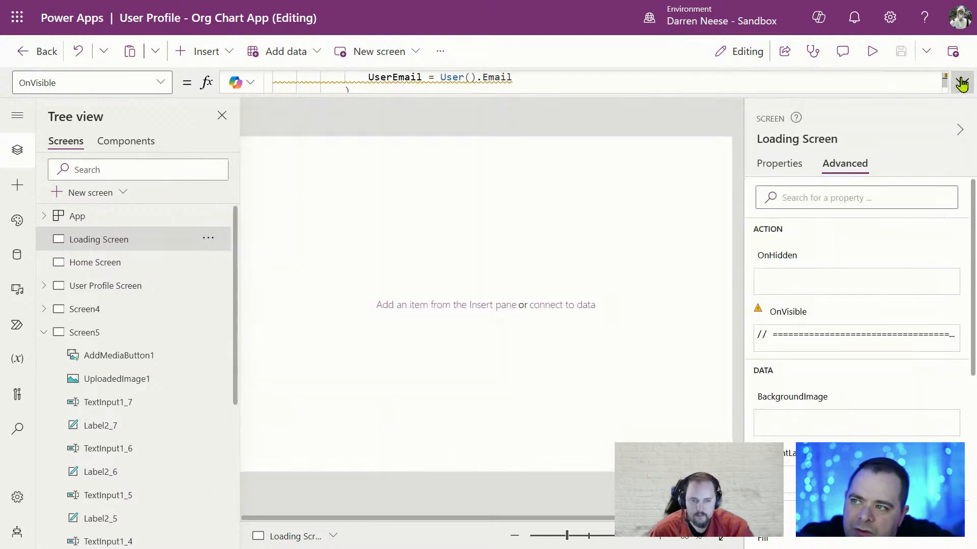
click(99, 336)
click(338, 340)
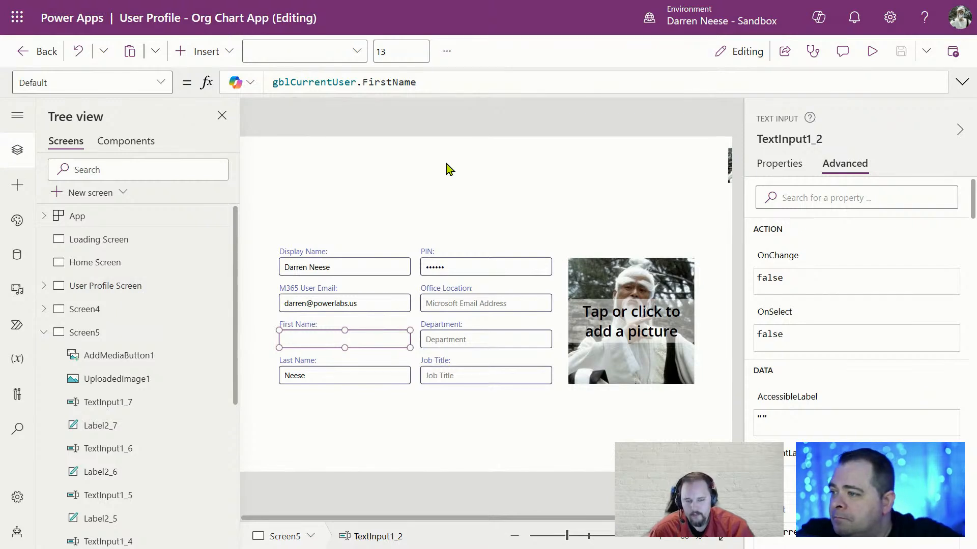
Duplicate the Display Name label and move the copy above the form
click(336, 167)
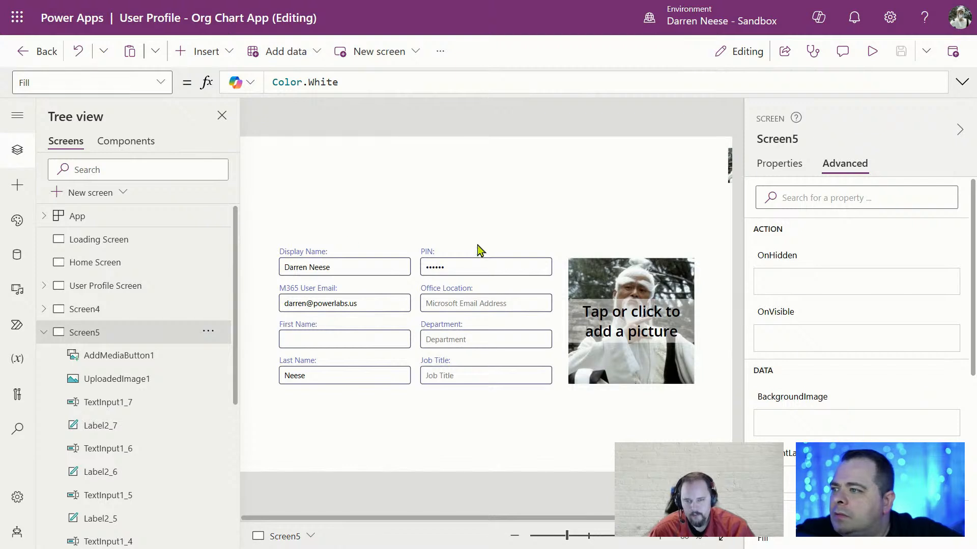
click(333, 249)
key(ctrl+c)
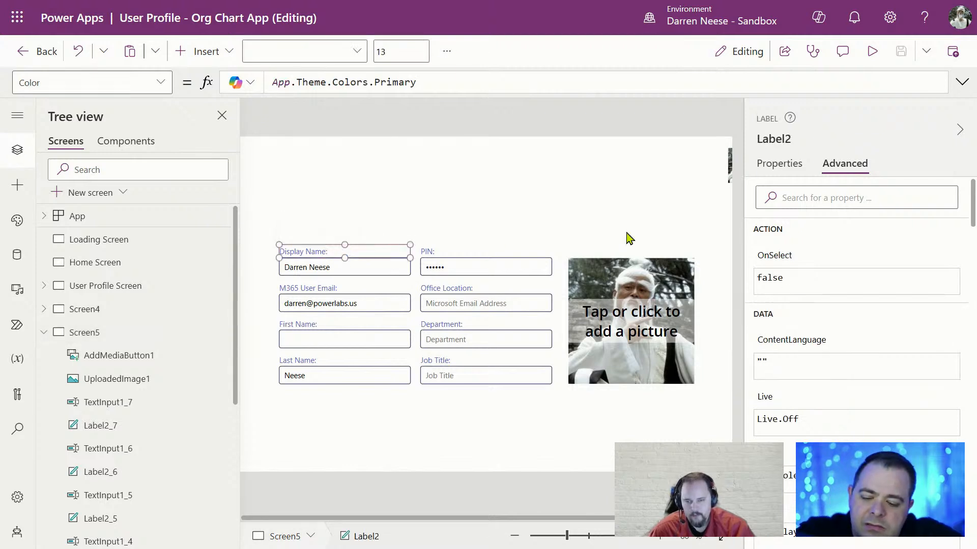
key(ctrl+v)
drag(401, 249, 438, 167)
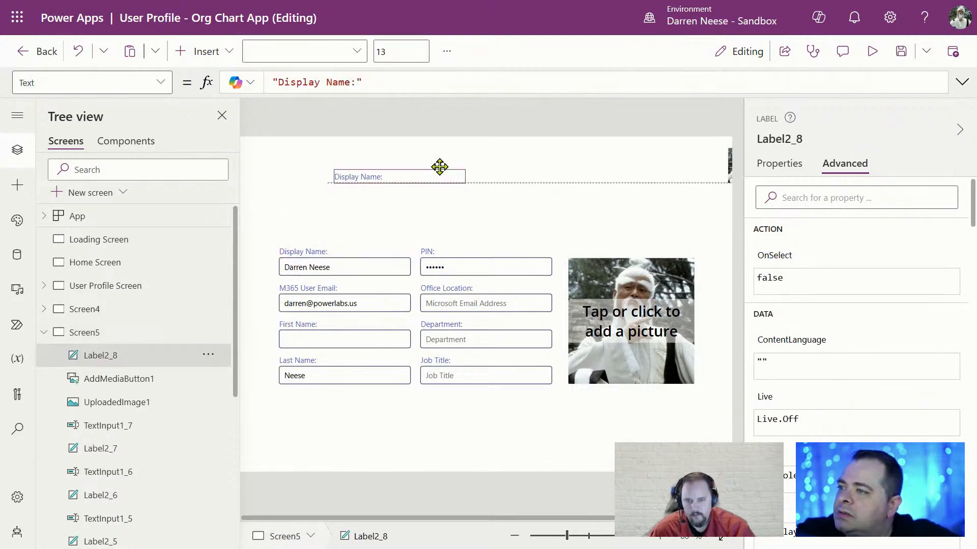
Set the new label's Text to Office365Users.MyProfileV2().givenName
drag(366, 84, 252, 71)
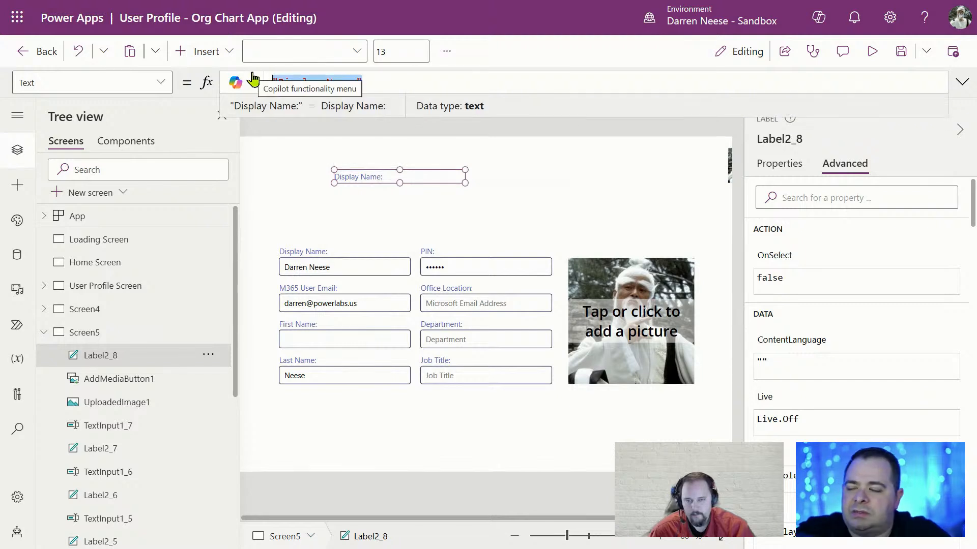
text(Office365Users.)
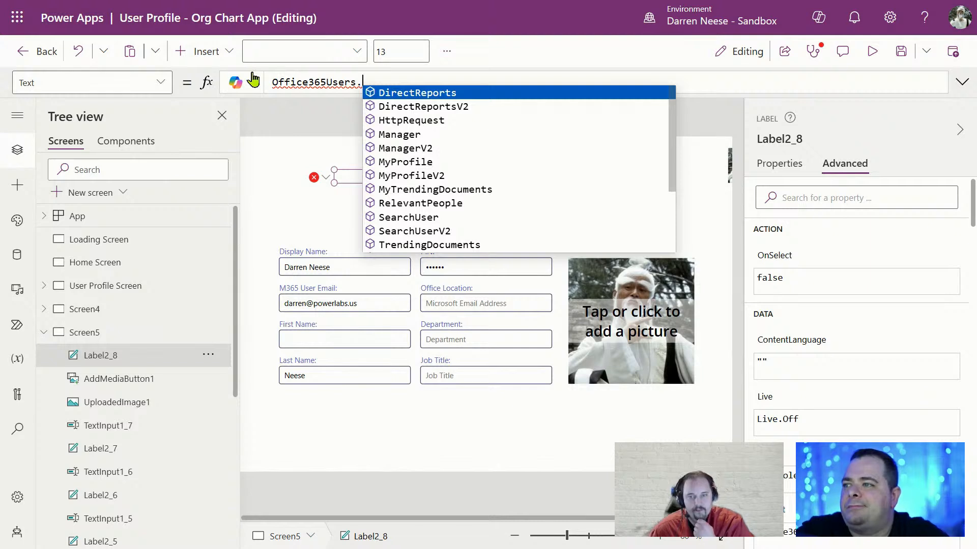
click(458, 176)
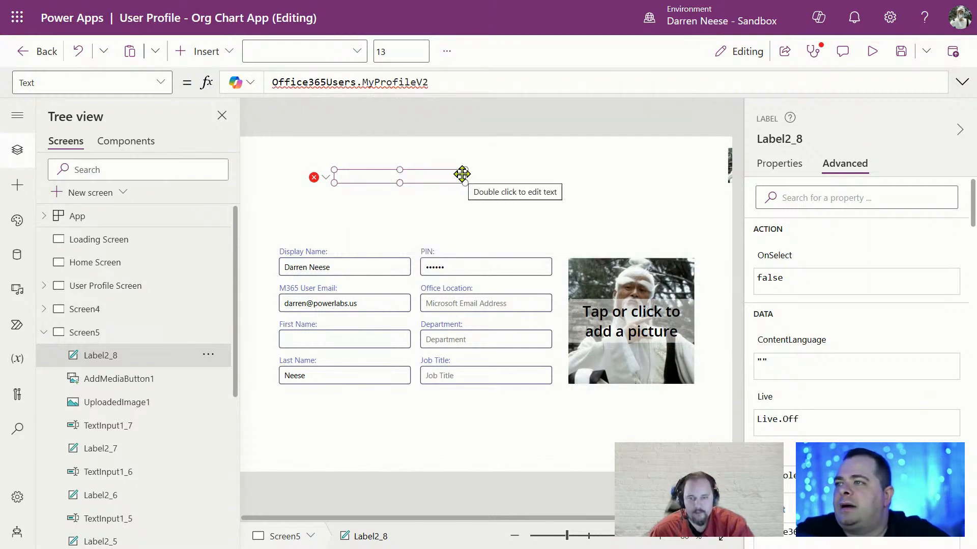
text(().gg)
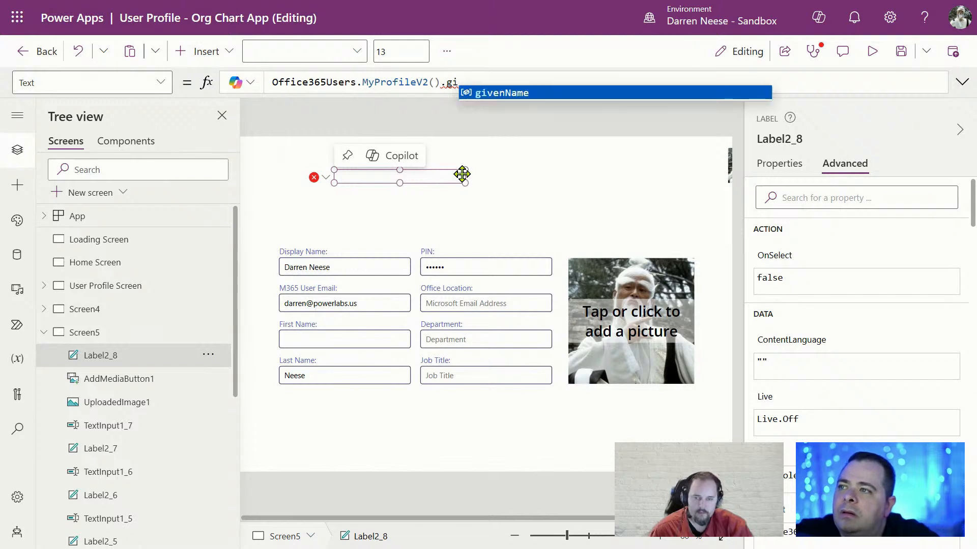
key(Tab)
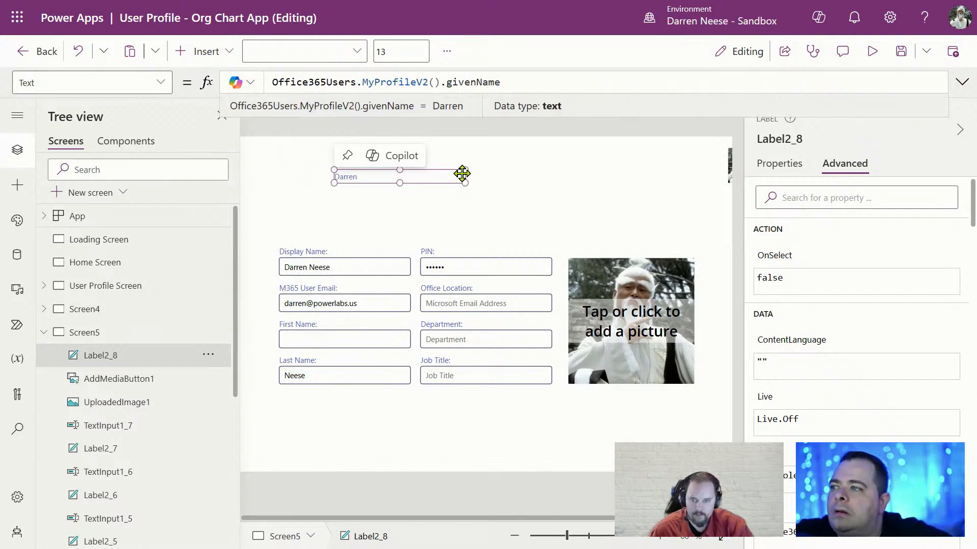
click(127, 239)
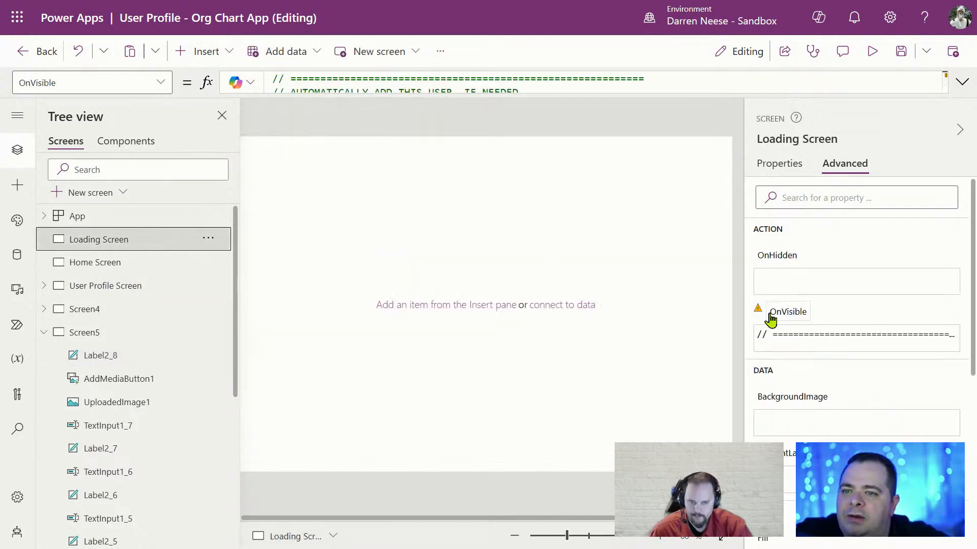
Review the OnVisible MyProfileV2 fields, then open the AppUser SharePoint list's data
click(961, 82)
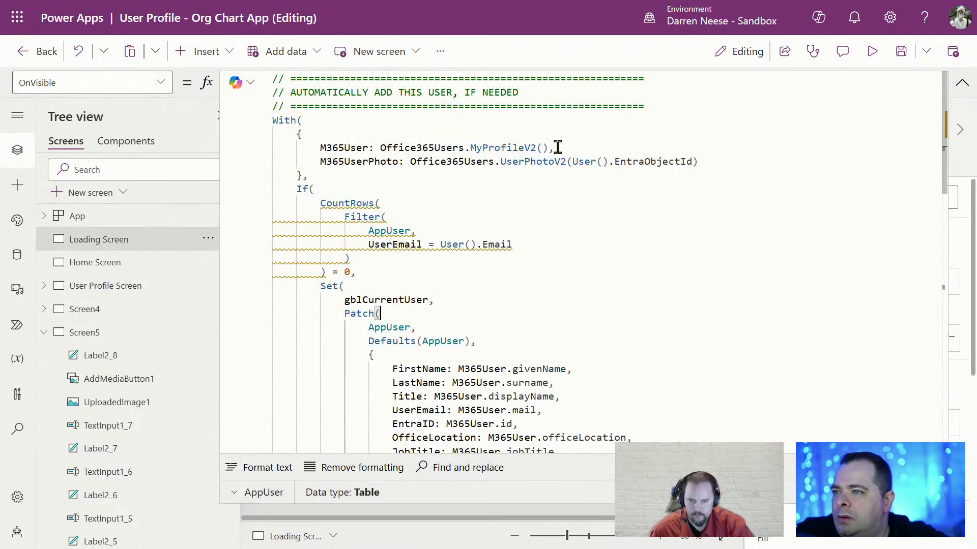
double_click(517, 147)
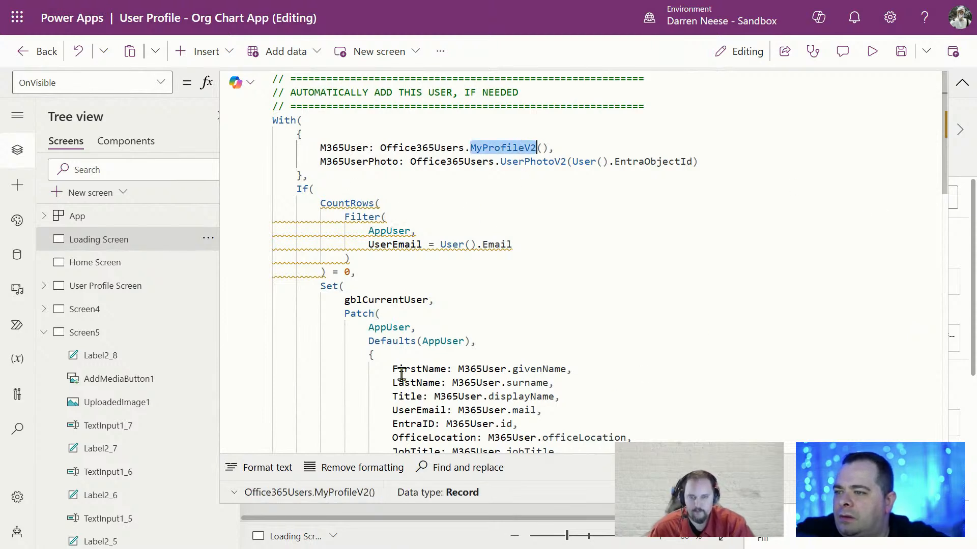
drag(395, 369, 609, 371)
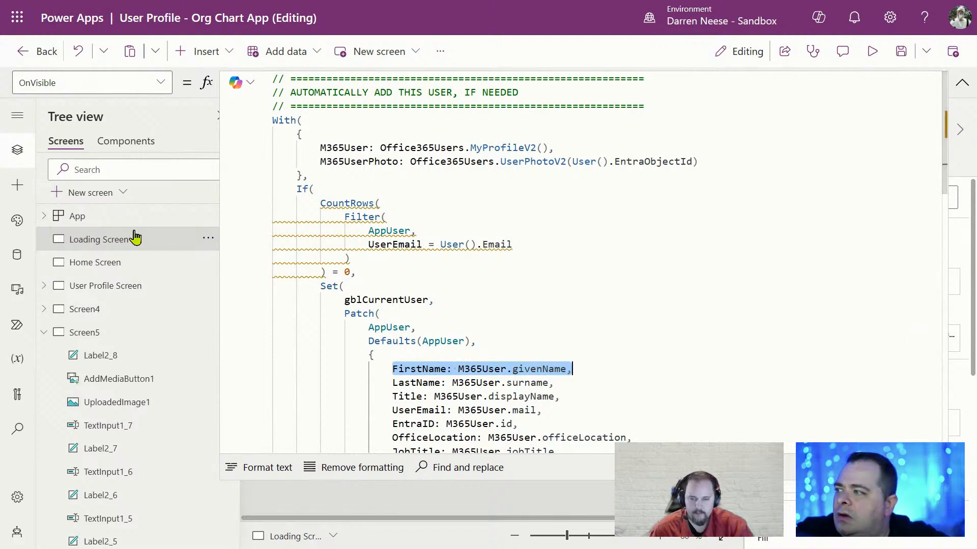
click(16, 259)
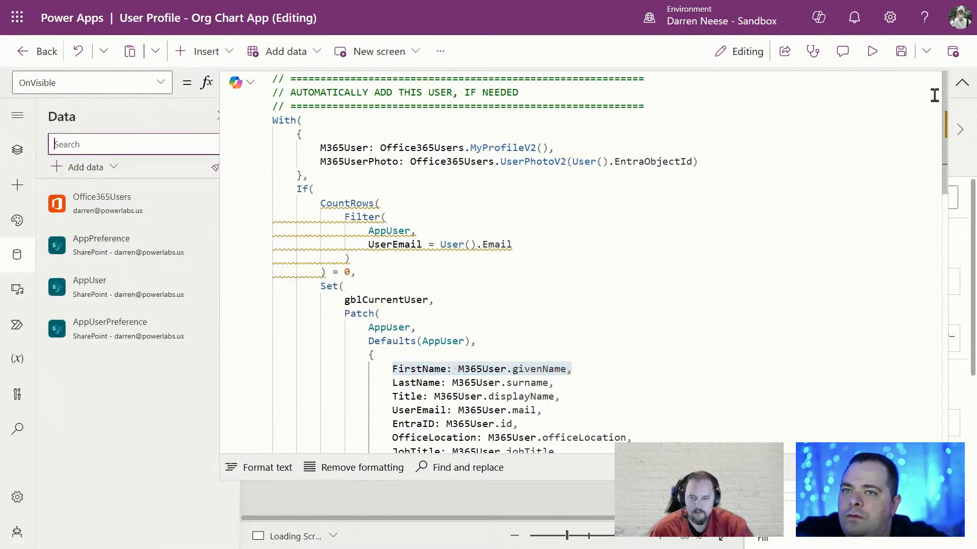
click(960, 82)
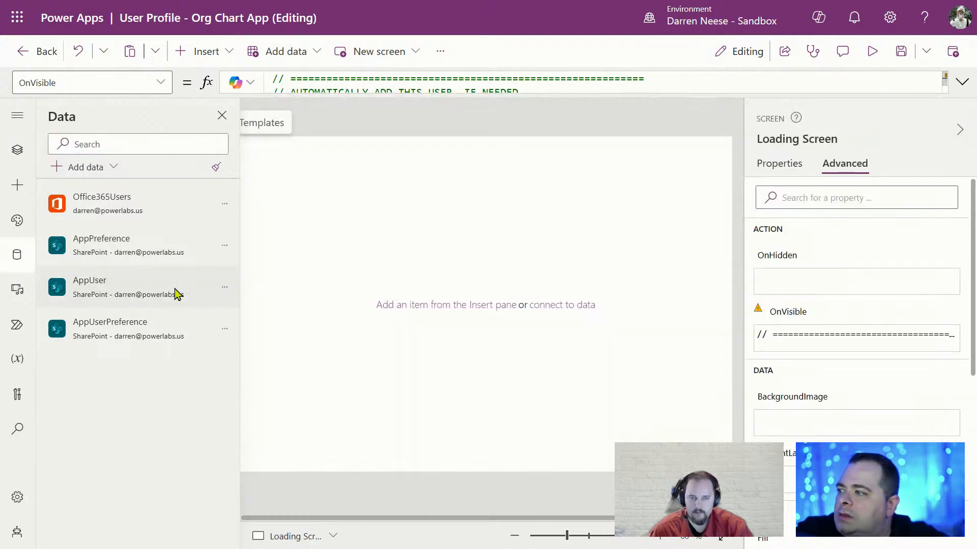
click(224, 292)
click(305, 309)
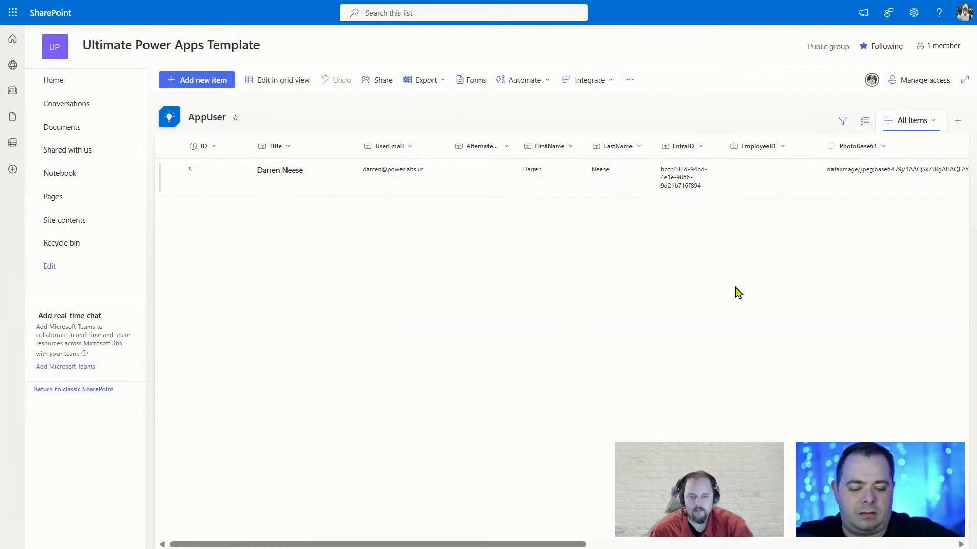
Exit browser full screen and return to the User Profile app in Power Apps Studio
key(F11)
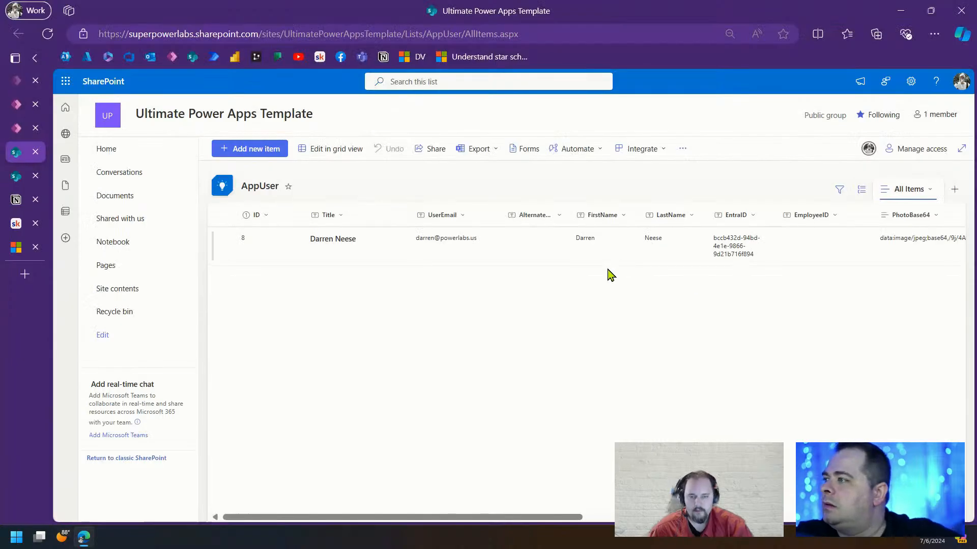
click(15, 131)
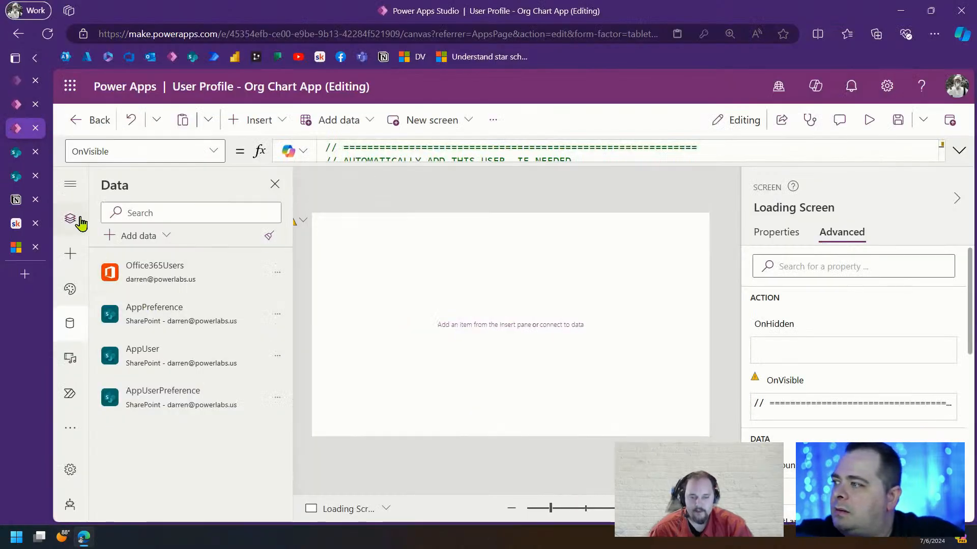
Open Screen5 in the tree view and check the First Name input's default value
click(71, 219)
scroll(173, 379, down, 10)
scroll(165, 356, up, 8)
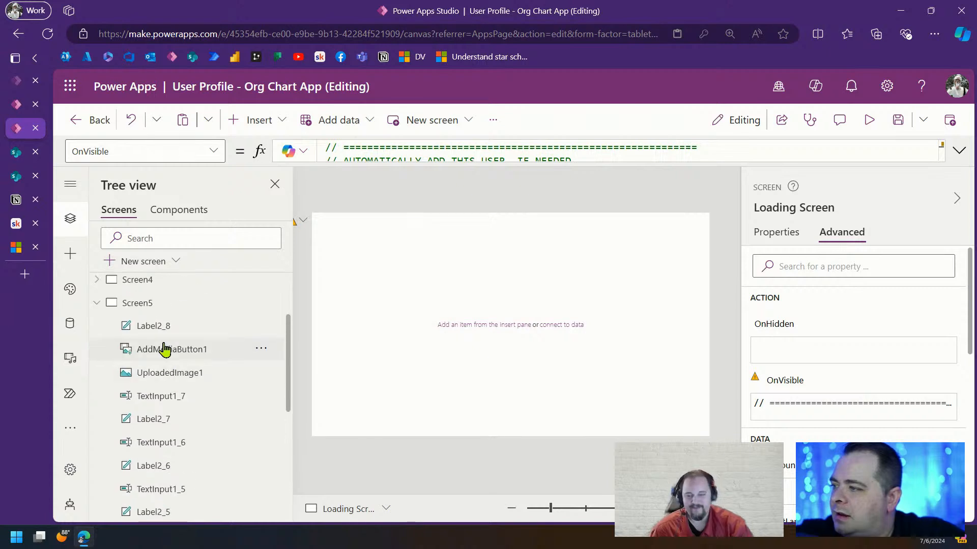
click(253, 308)
click(390, 348)
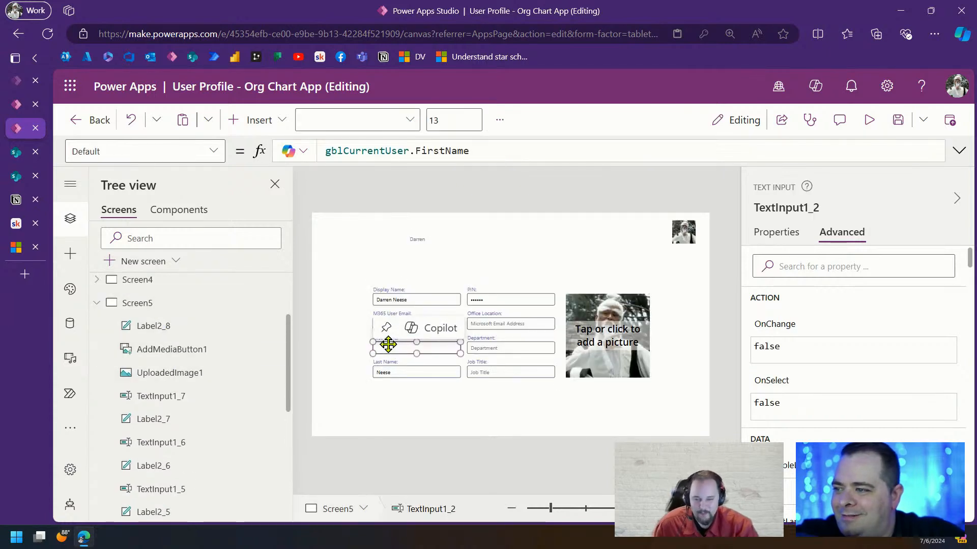
click(473, 150)
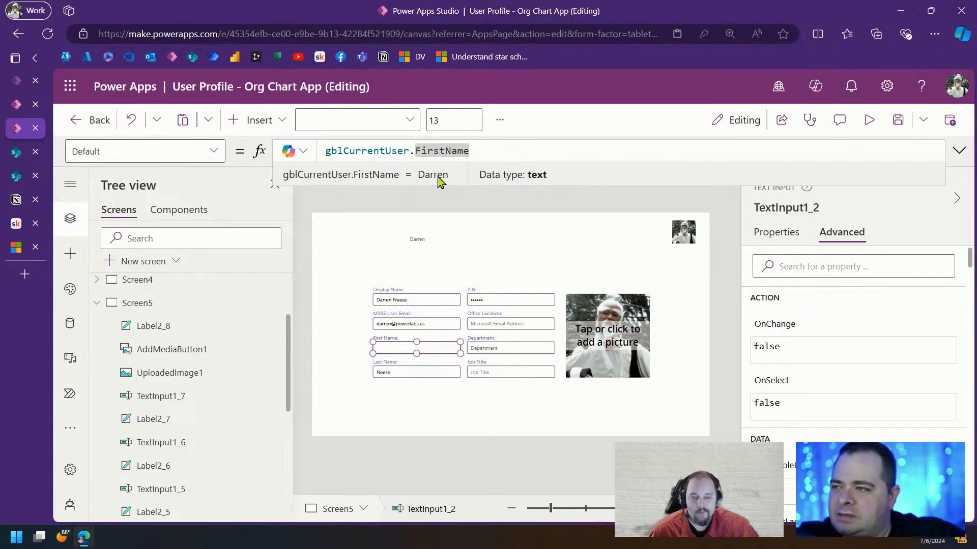
Delete the Darren label above Screen5's form and save the app
click(504, 243)
click(422, 240)
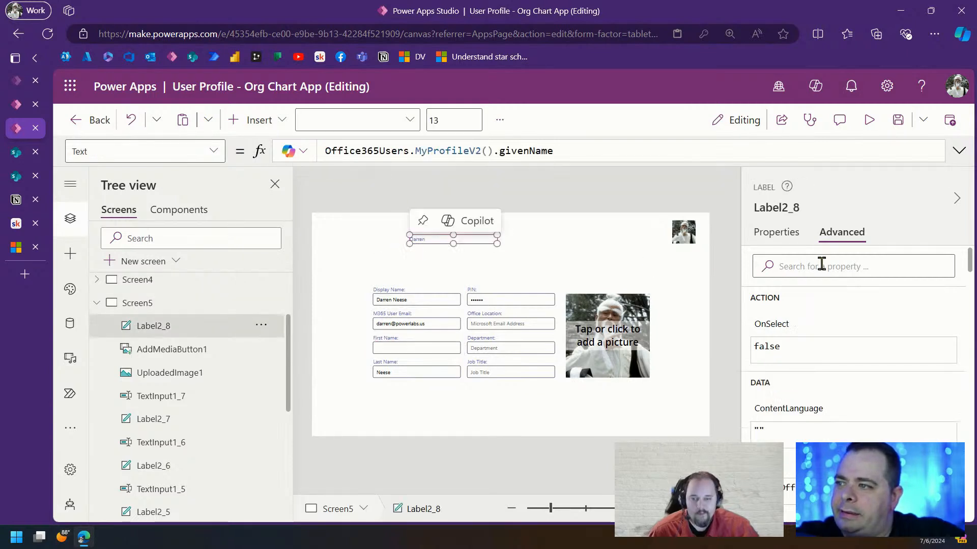
key(Delete)
click(897, 120)
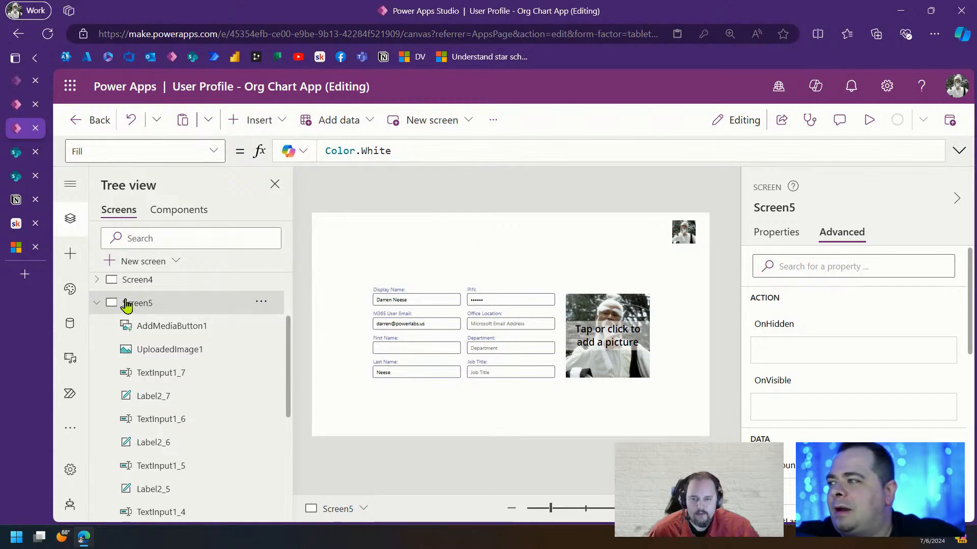
Review Screen4 and the Loading Screen's startup formula, then return to Screen5's form
click(192, 280)
click(173, 307)
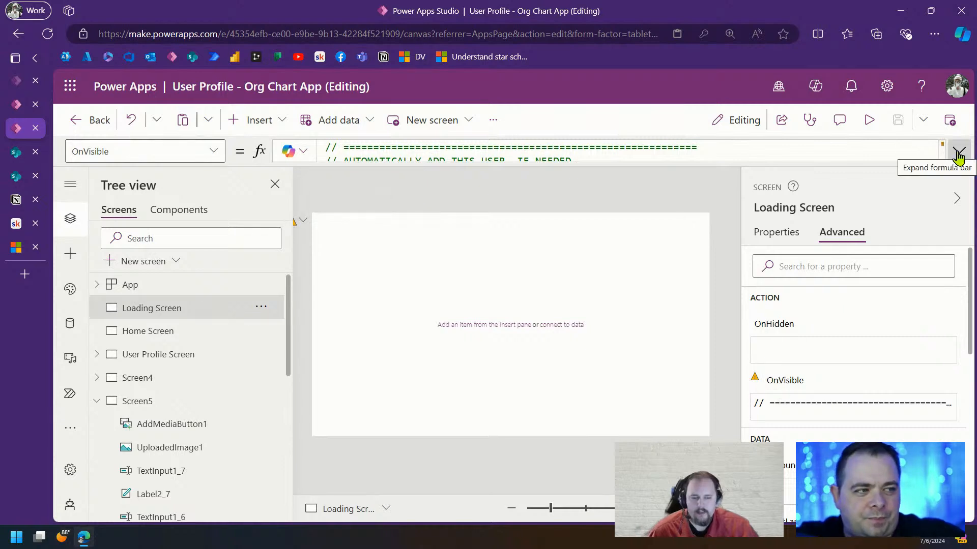
click(97, 401)
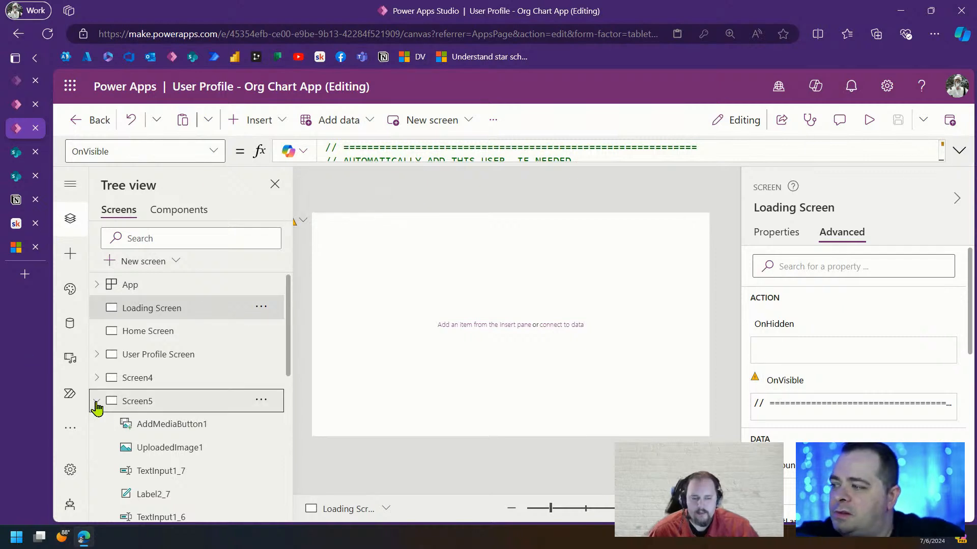
click(148, 403)
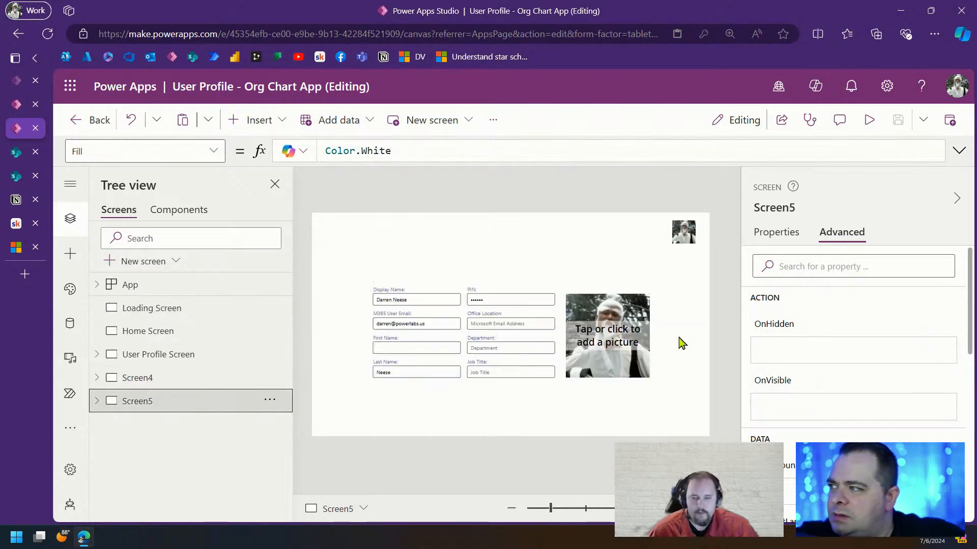
Inspect the First Name input's Default formula and its evaluated value
click(778, 235)
click(430, 349)
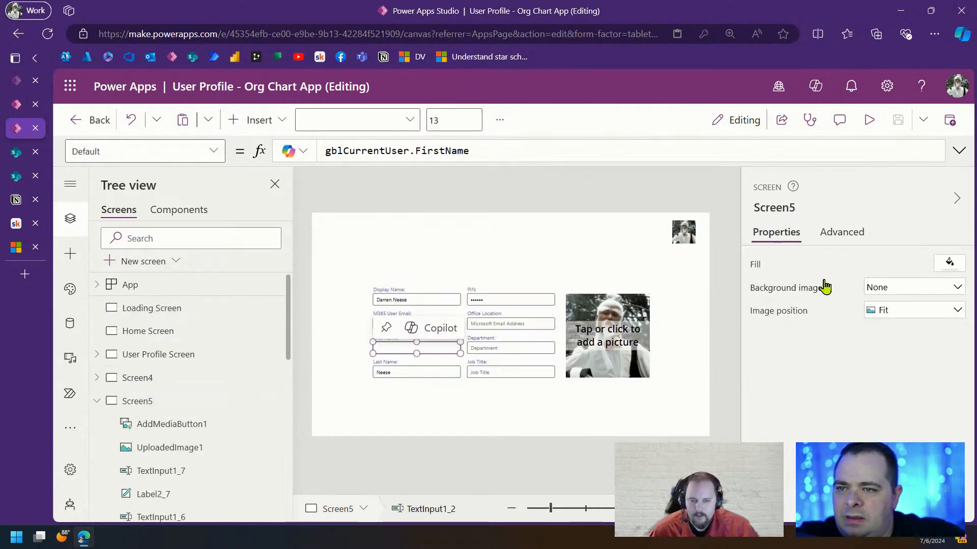
click(911, 268)
click(762, 268)
click(525, 147)
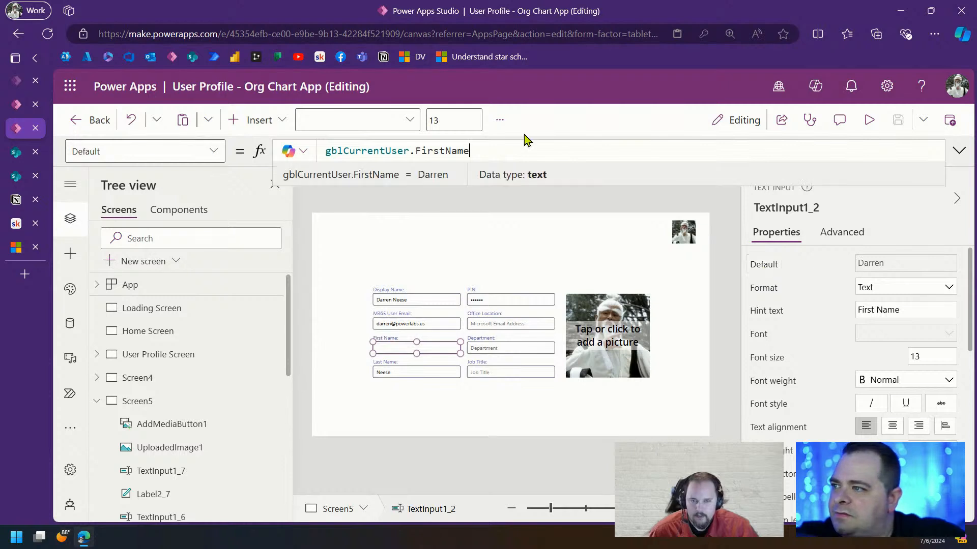
drag(479, 149, 271, 141)
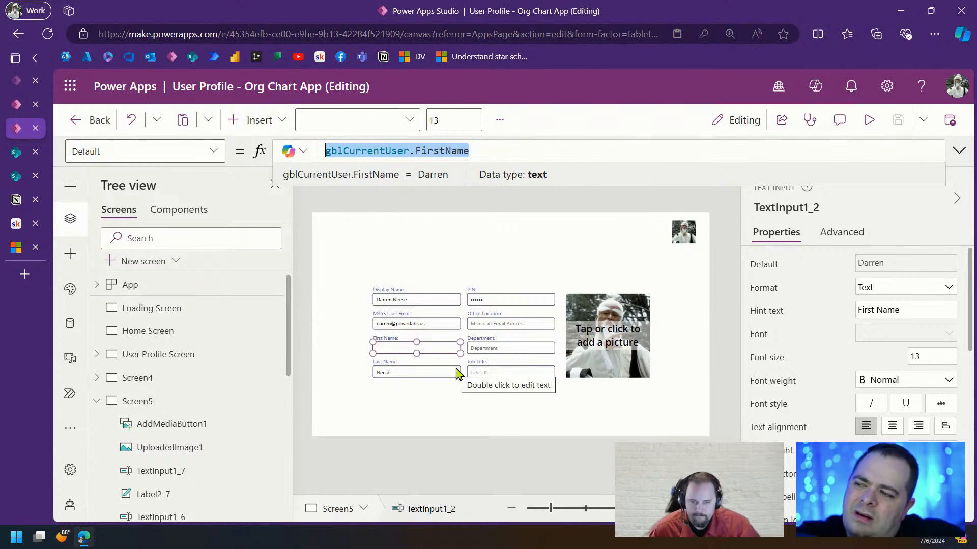
Inspect the First Name input's text colour and fill colour values
scroll(802, 371, down, 2)
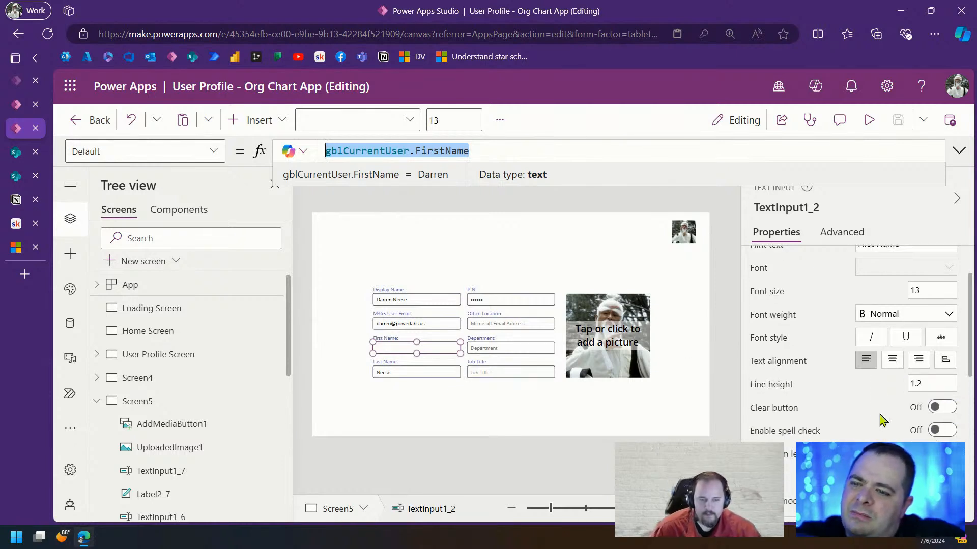
scroll(936, 432, down, 5)
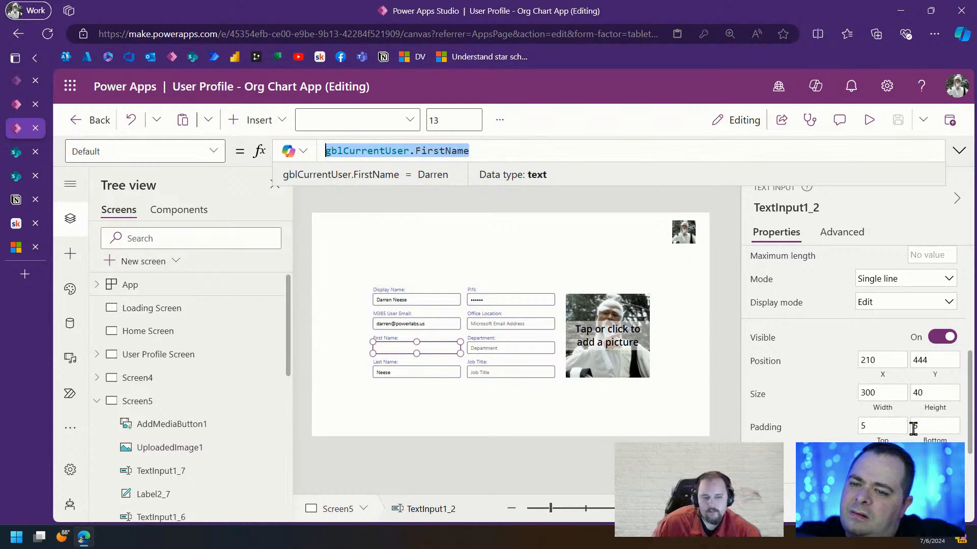
scroll(913, 429, down, 3)
click(946, 370)
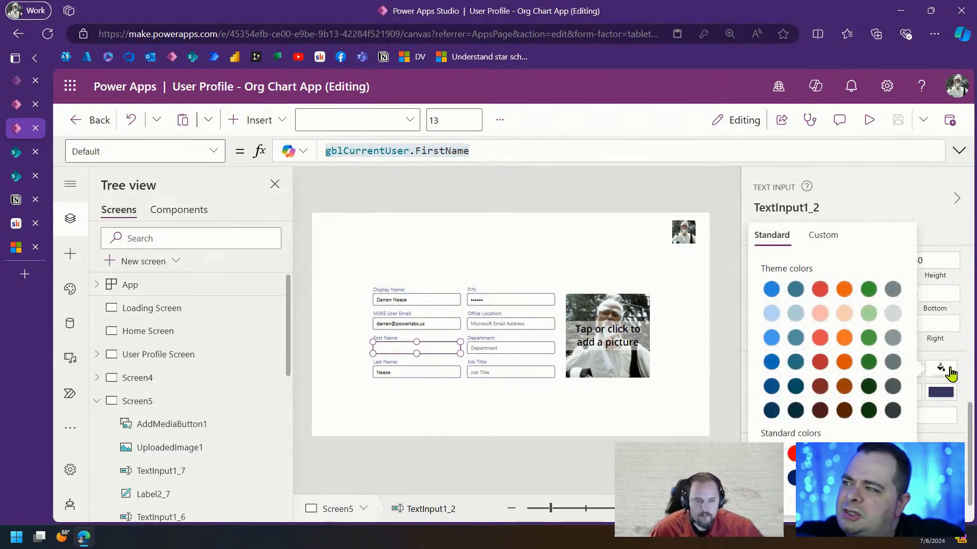
click(947, 371)
click(763, 374)
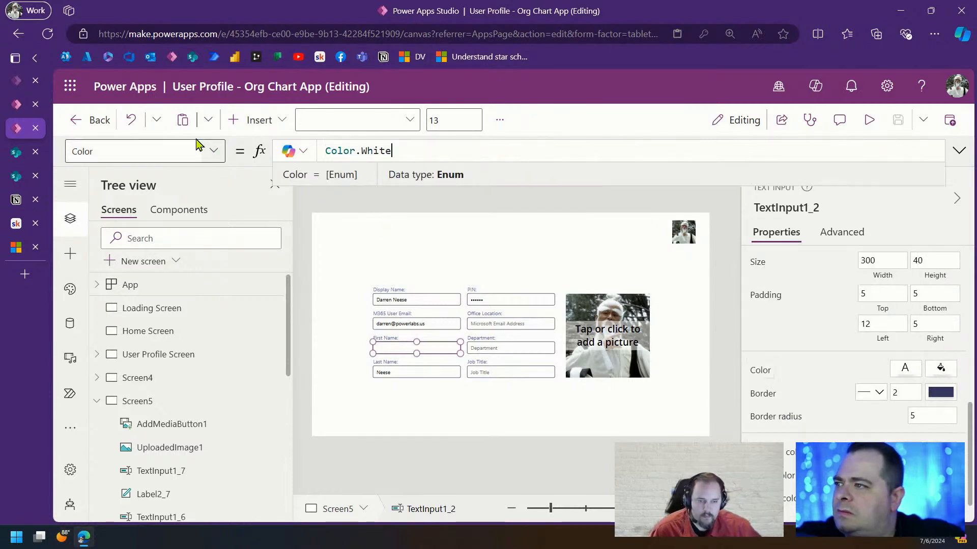
click(220, 151)
scroll(151, 351, down, 5)
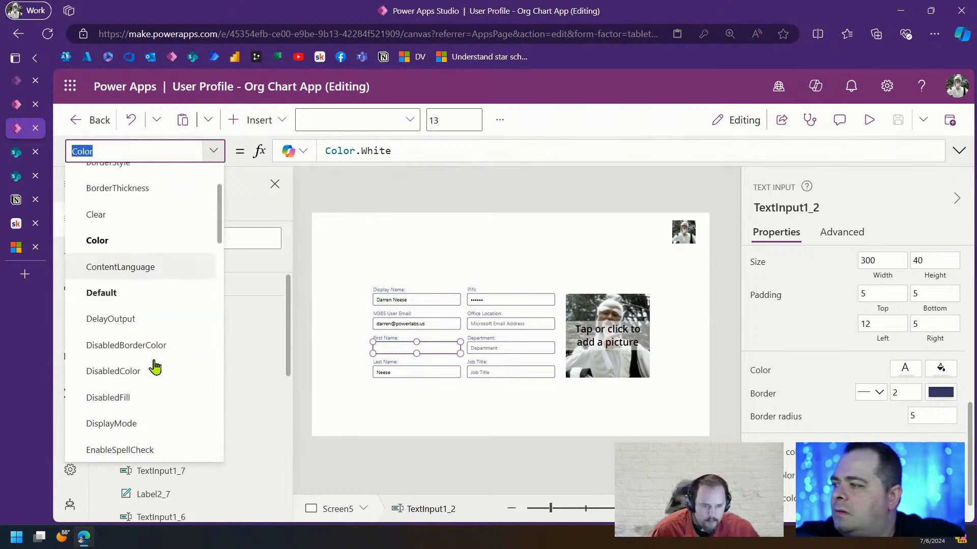
click(127, 304)
click(480, 151)
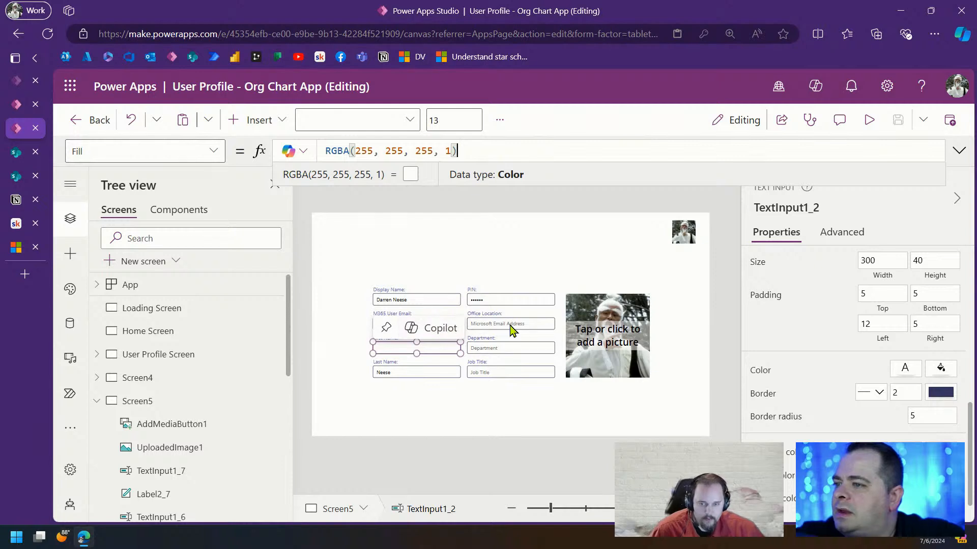
Compare the Office Location input's text colour and fill formulas
click(509, 324)
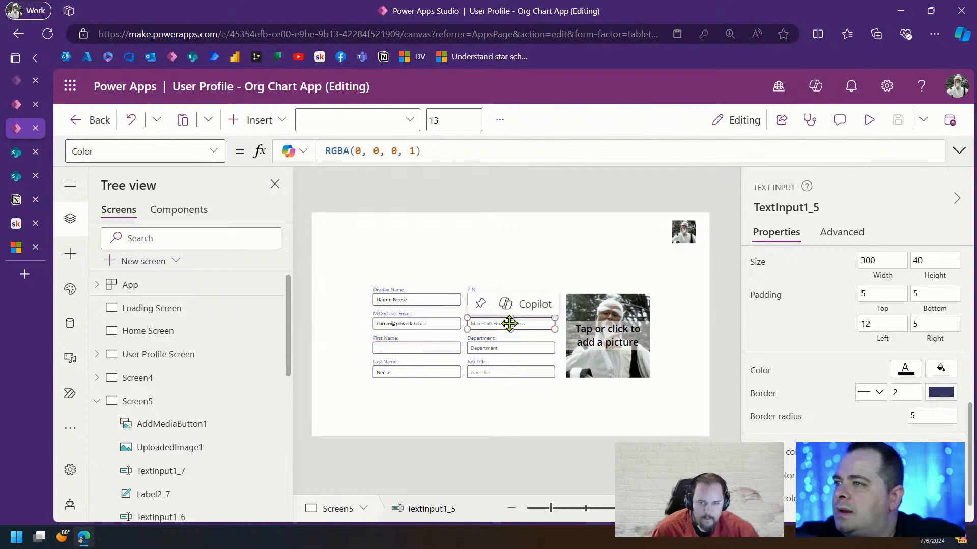
click(438, 152)
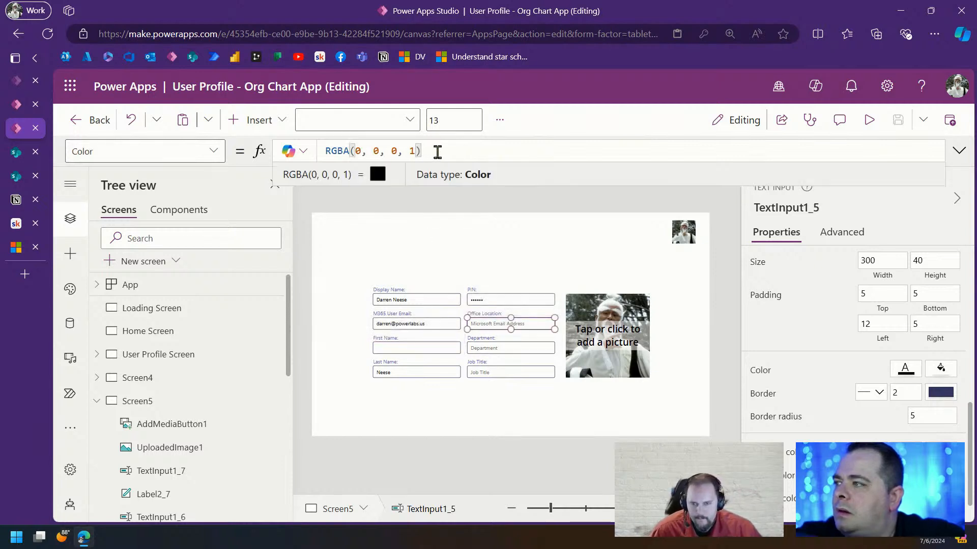
click(212, 151)
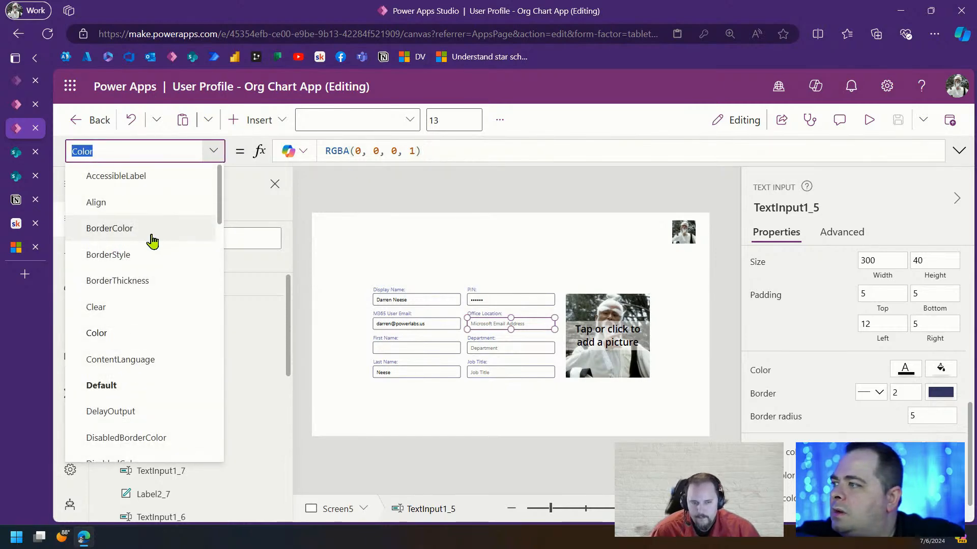
scroll(154, 294, down, 5)
click(152, 307)
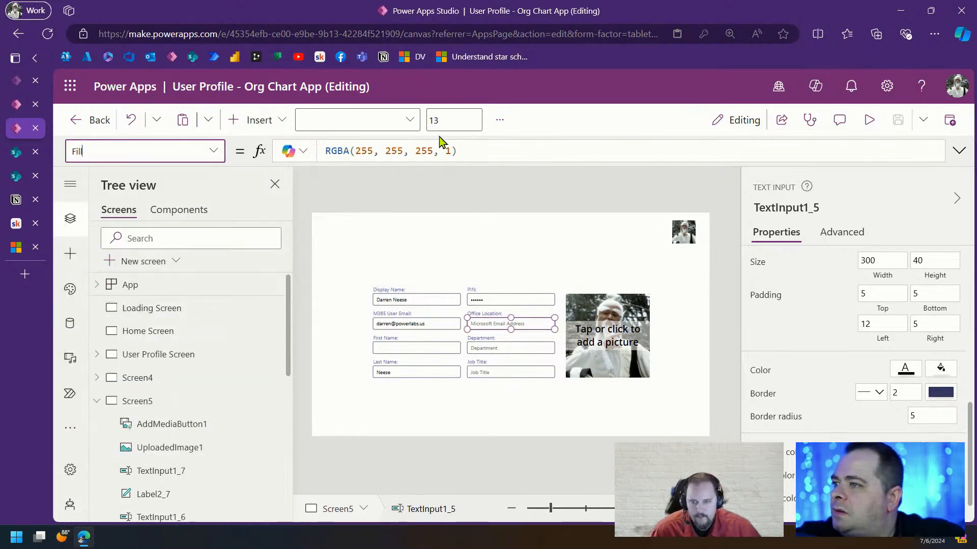
drag(457, 151, 293, 148)
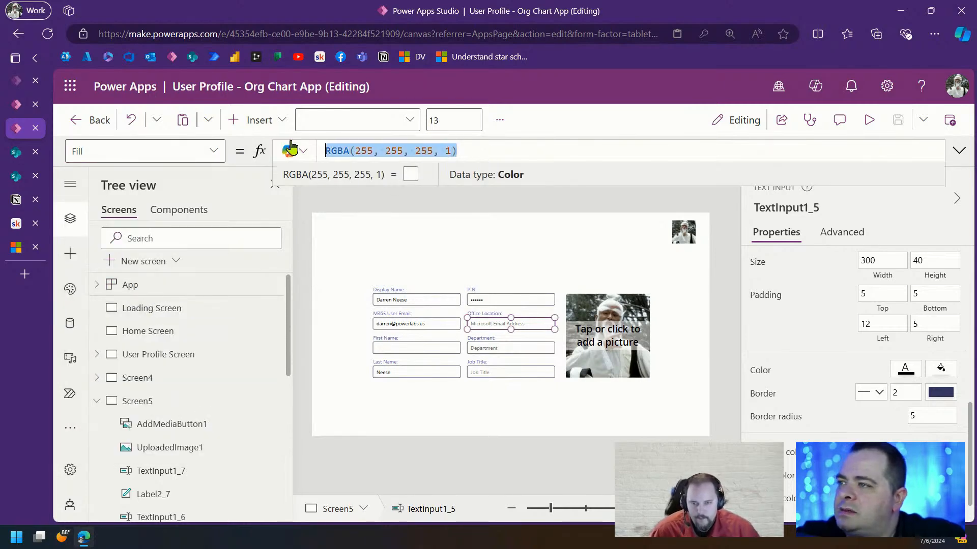
click(551, 231)
Confirm First Name's Color is Color.White and launch a live preview of the form
click(433, 350)
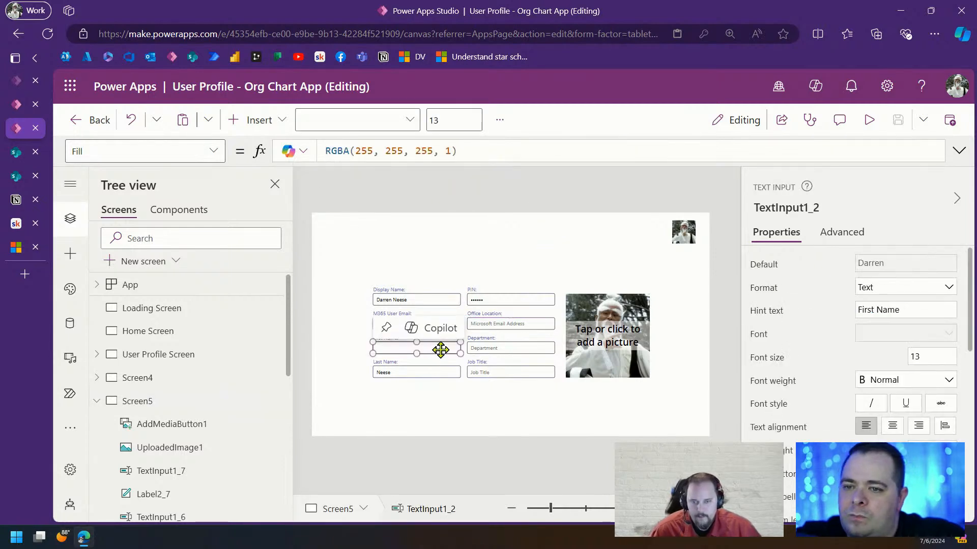
scroll(828, 389, down, 2)
scroll(819, 381, down, 5)
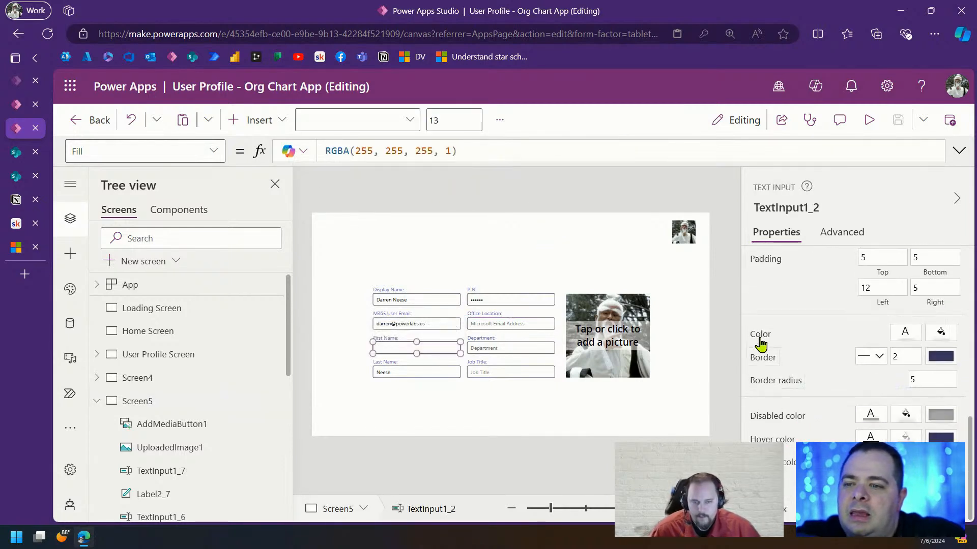
click(760, 338)
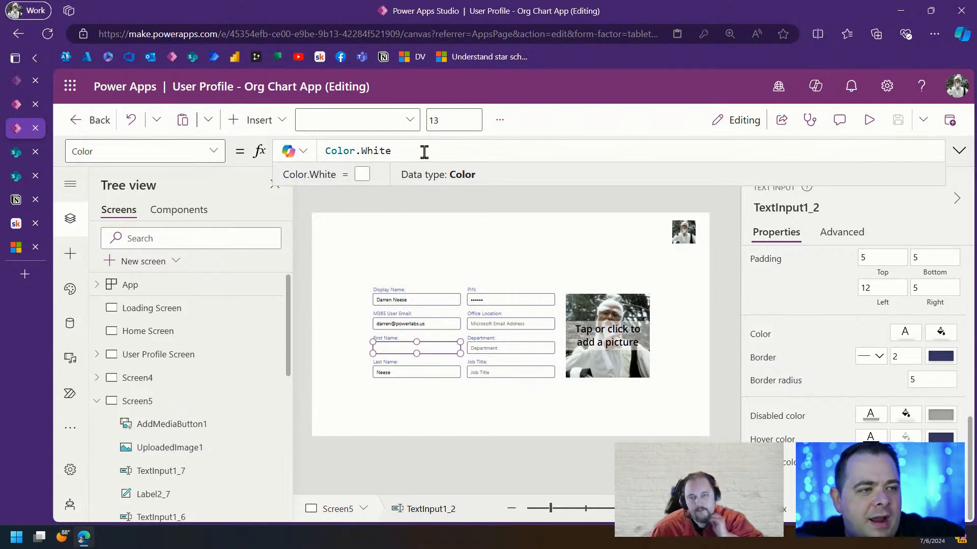
click(868, 120)
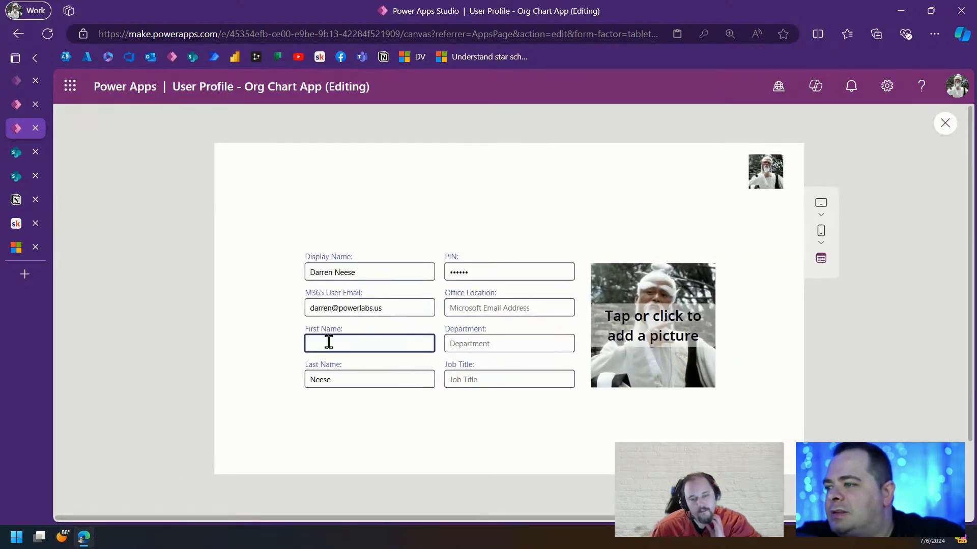
Close the preview, reselect First Name and highlight White in its Color formula
key(ctrl+z)
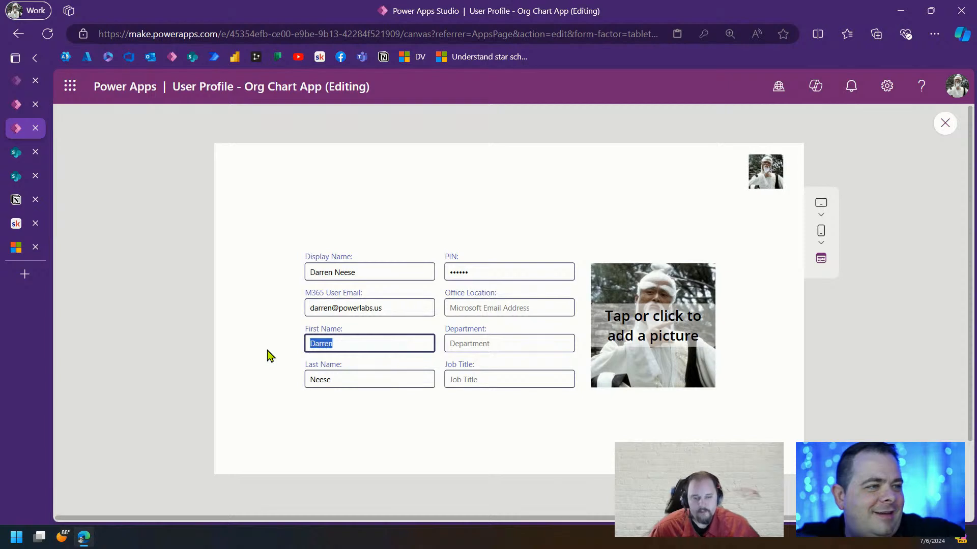
click(948, 128)
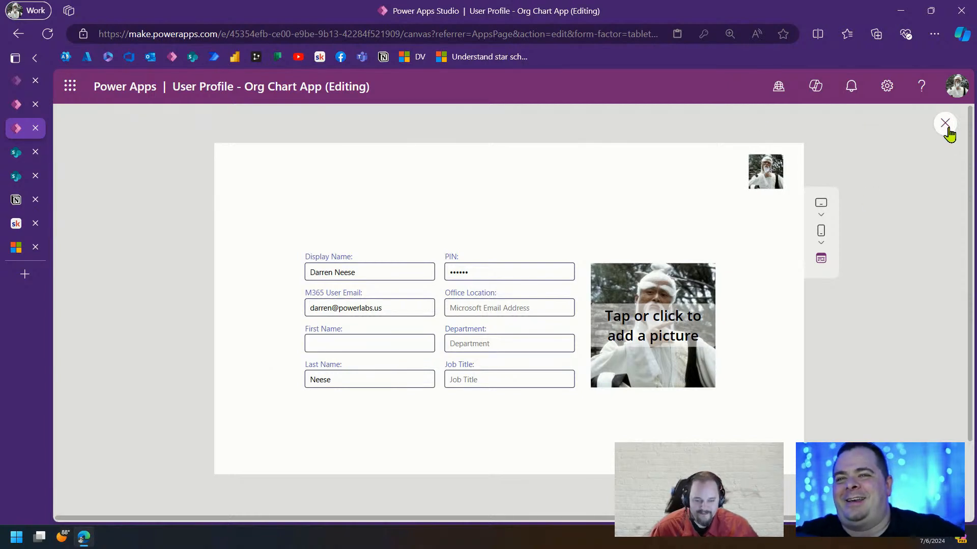
click(421, 355)
double_click(369, 151)
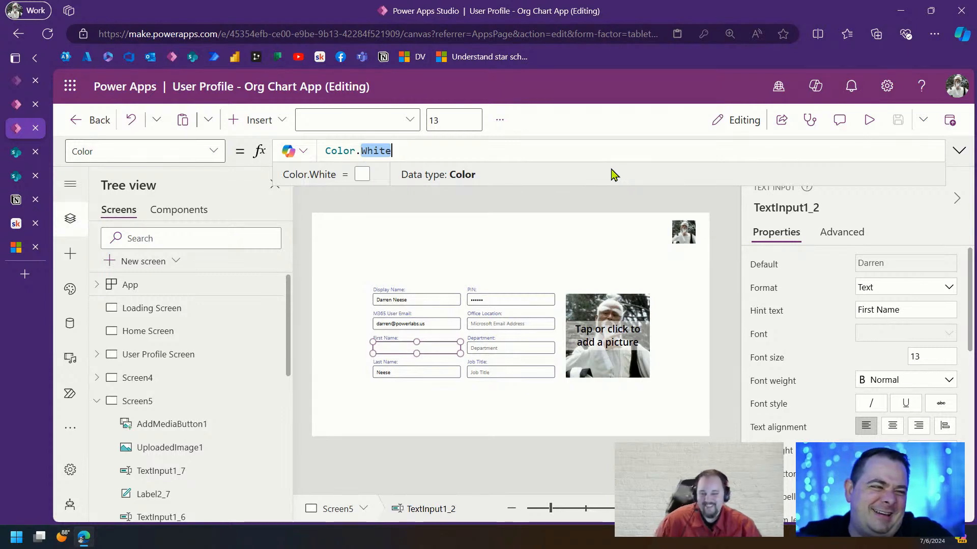
Change the First Name input's Color formula to Color.Black and commit it
text(c)
key(BackSpace)
text(Black)
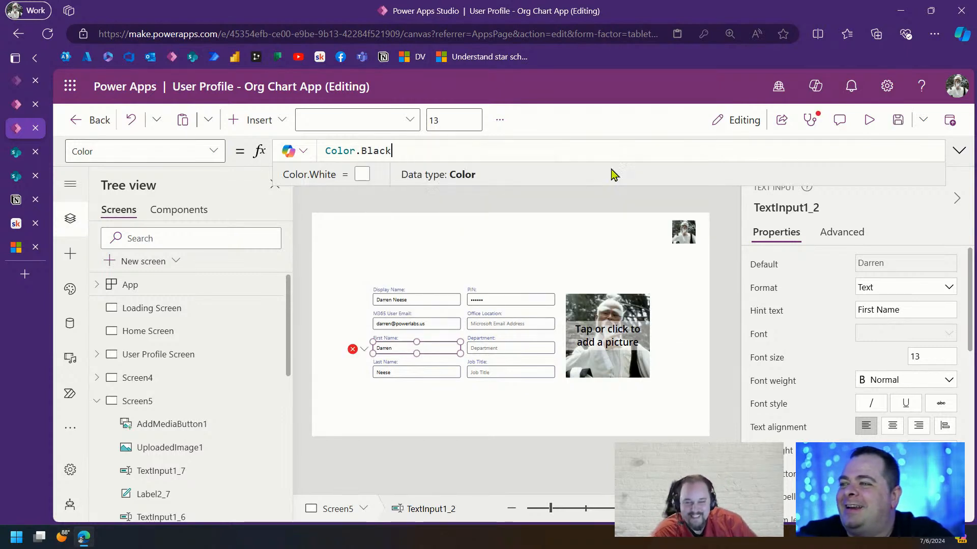
click(567, 255)
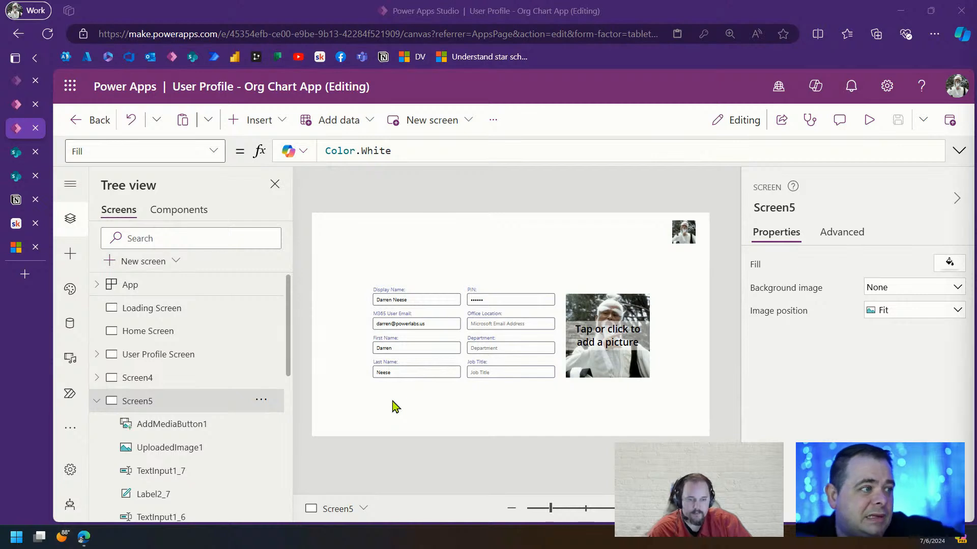
Select the PIN text input on Screen5's form
drag(345, 268, 701, 430)
click(551, 403)
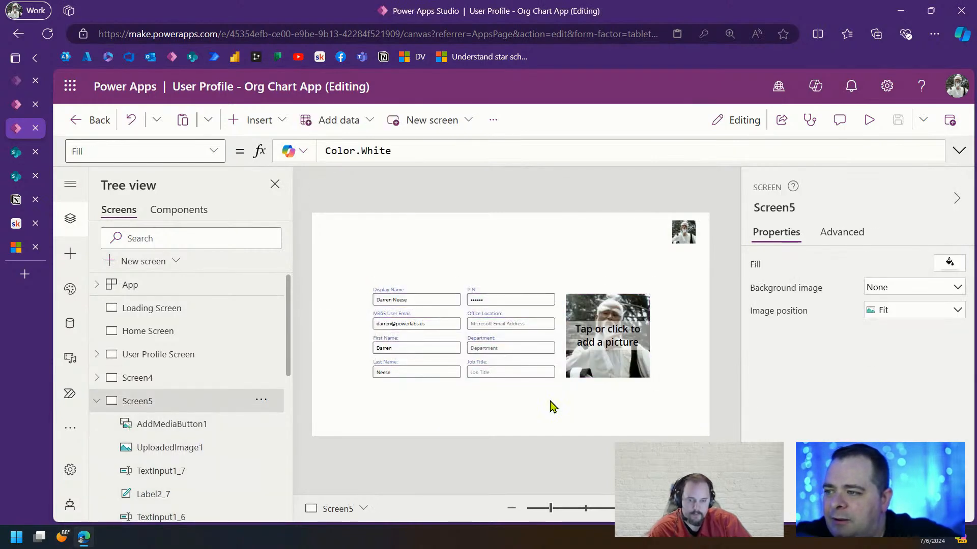
click(437, 347)
click(440, 374)
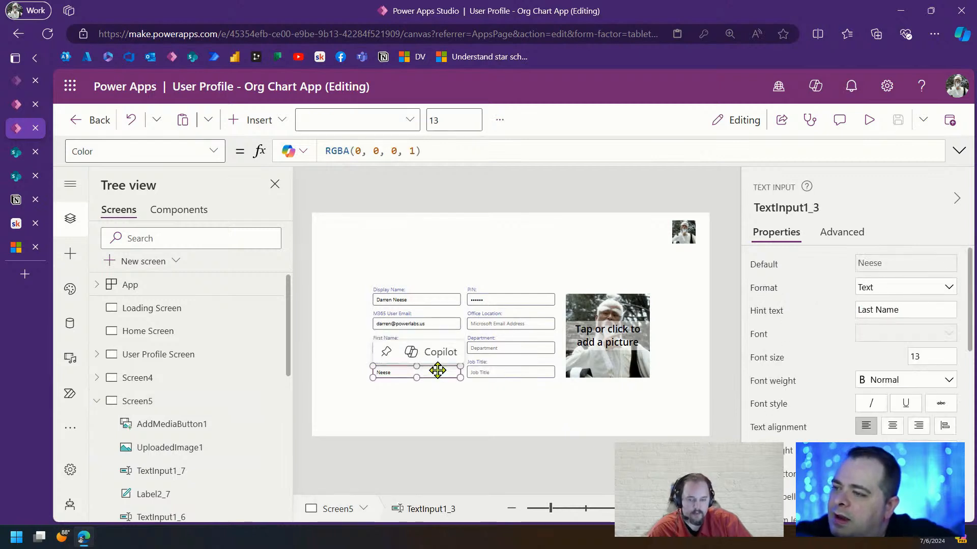
click(516, 295)
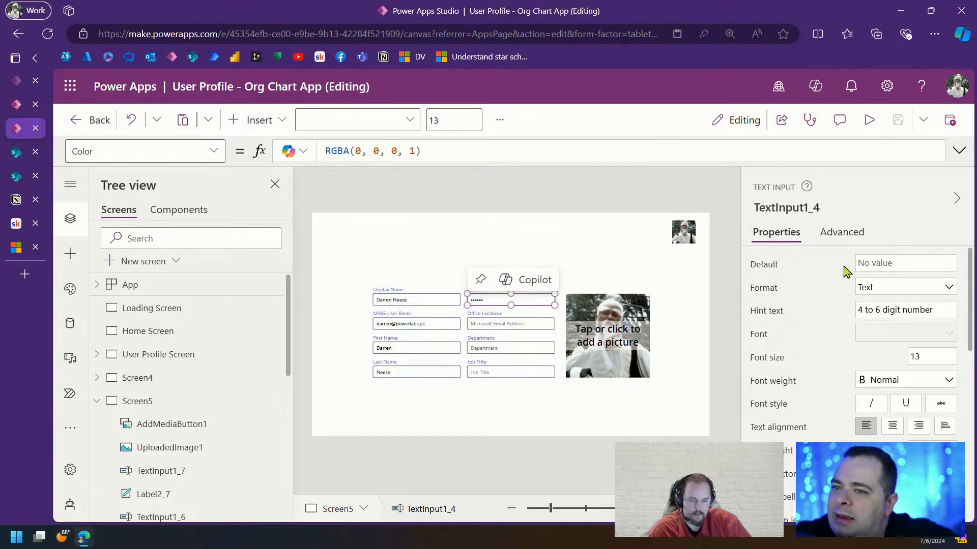
Set the PIN input's Default to gblCurrentUser.PIN and its Format to Number
click(764, 264)
text(ggb)
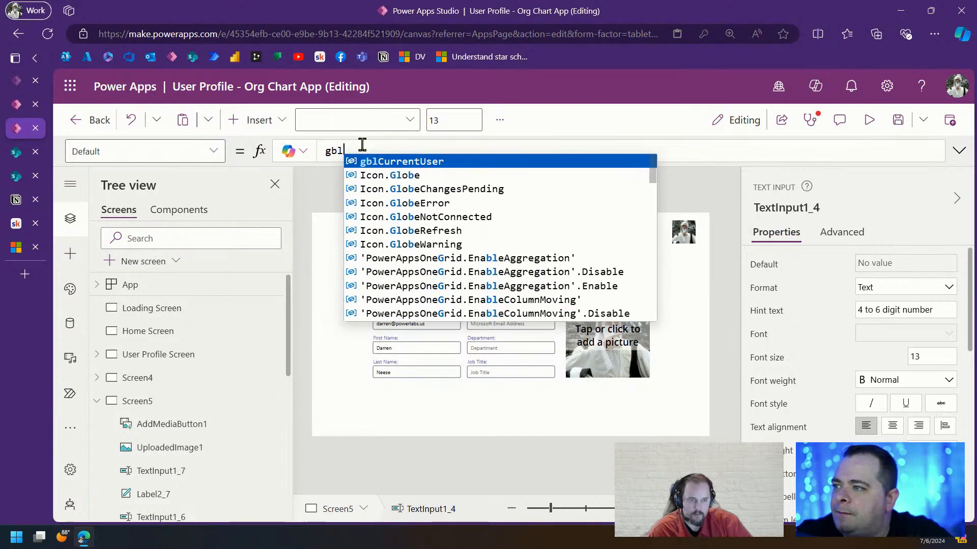
key(Tab)
text(.)
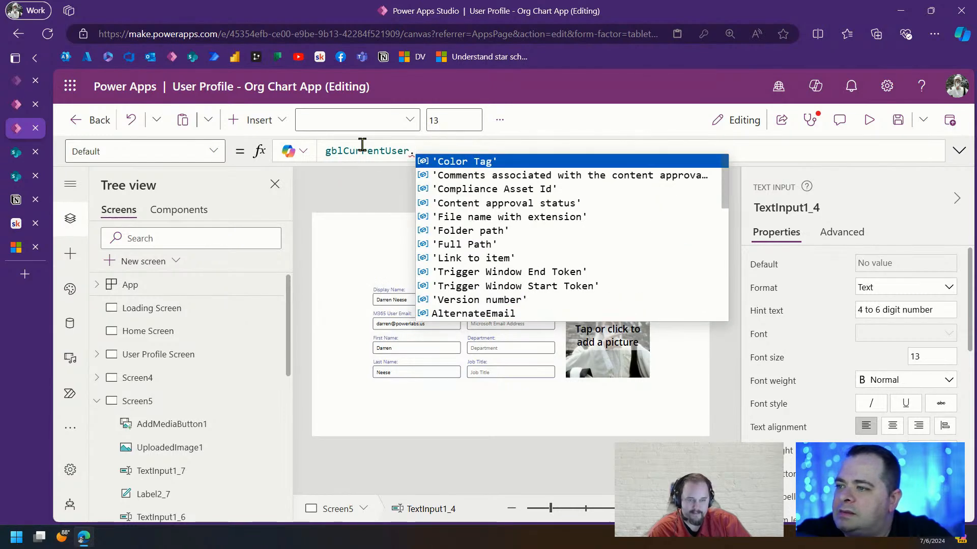
text(pin)
key(Tab)
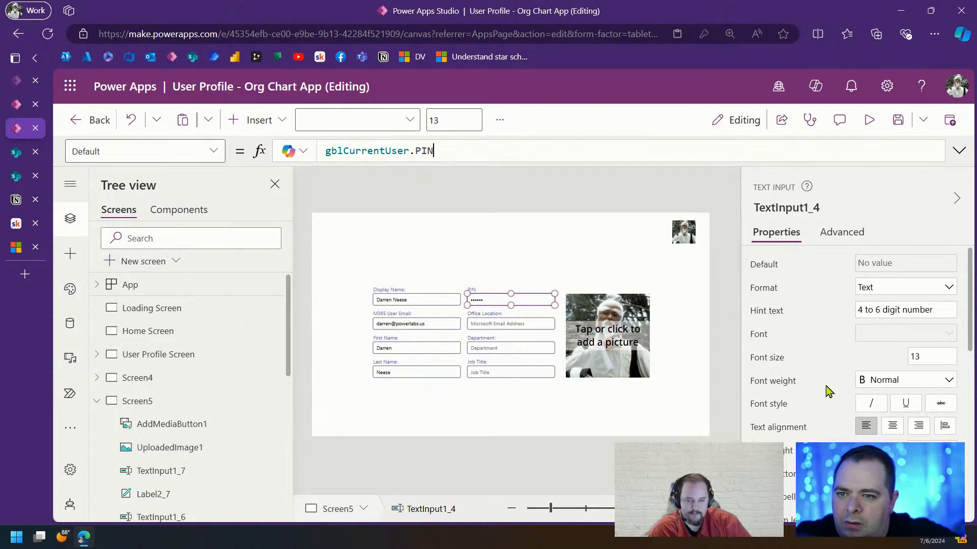
click(892, 291)
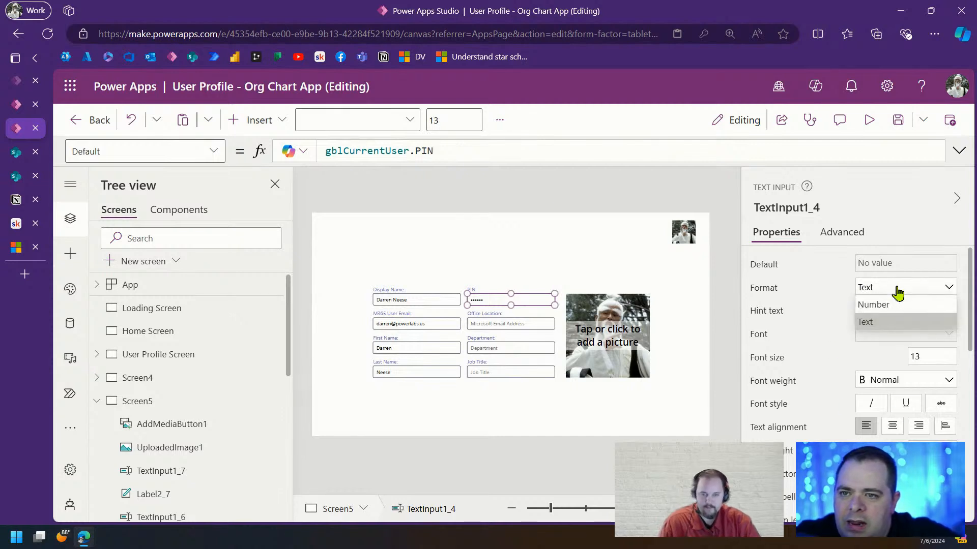
click(872, 305)
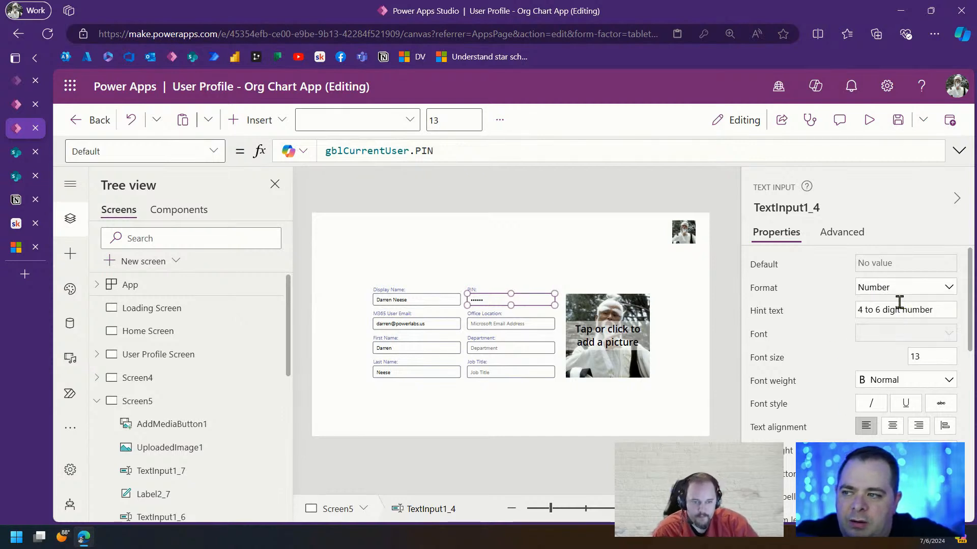
click(543, 262)
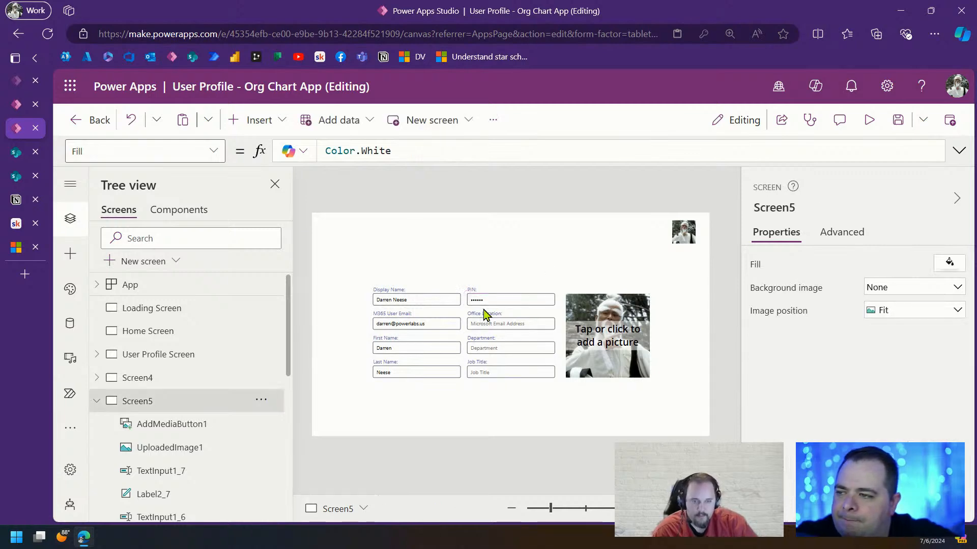
Save the app, preview the form, then close the preview
click(897, 122)
click(869, 122)
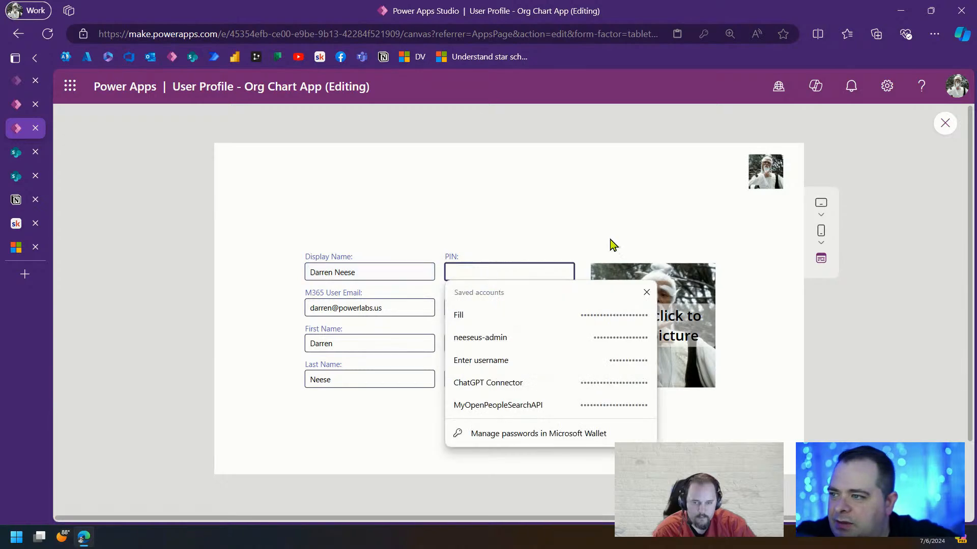
click(663, 203)
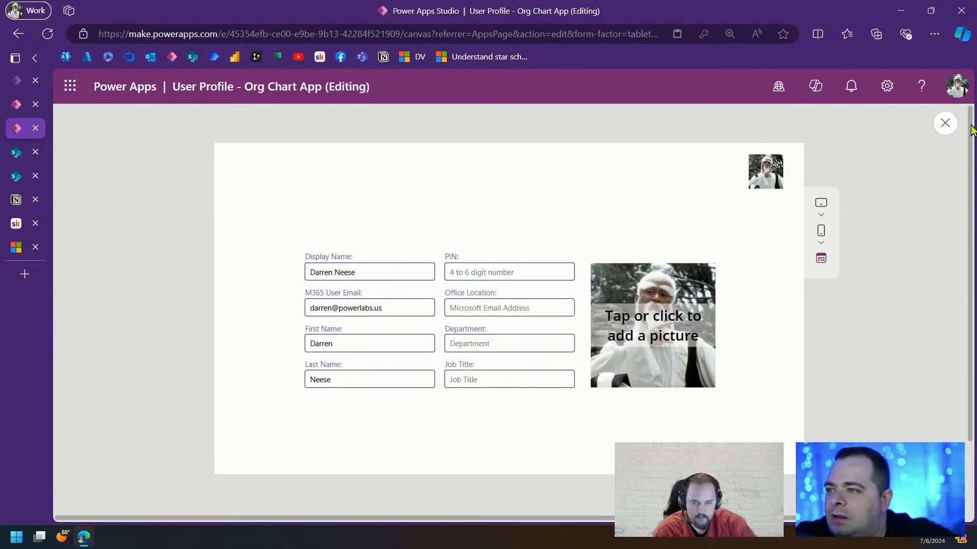
click(944, 124)
click(516, 322)
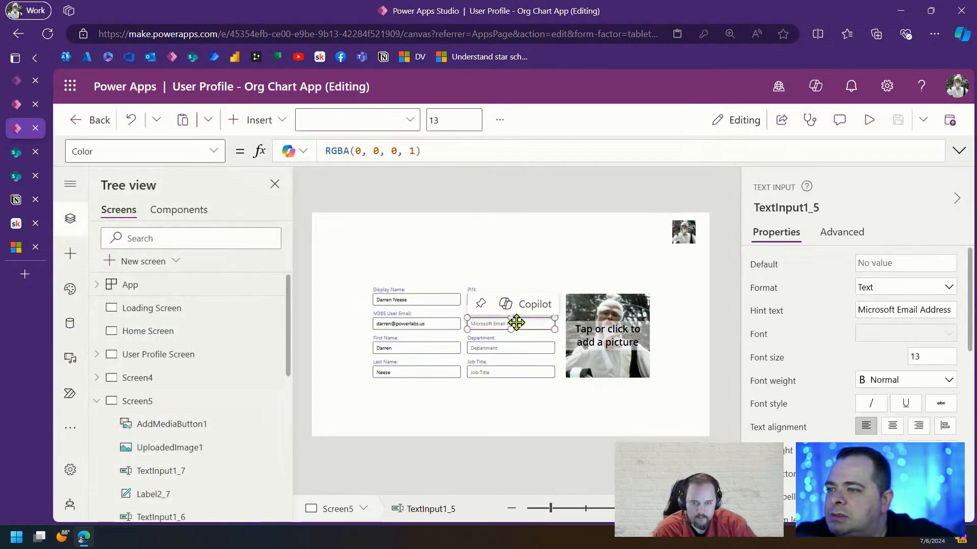
Reuse Last Name's Default formula for Office Location as gblCurrentUser.OfficeLocation
click(407, 373)
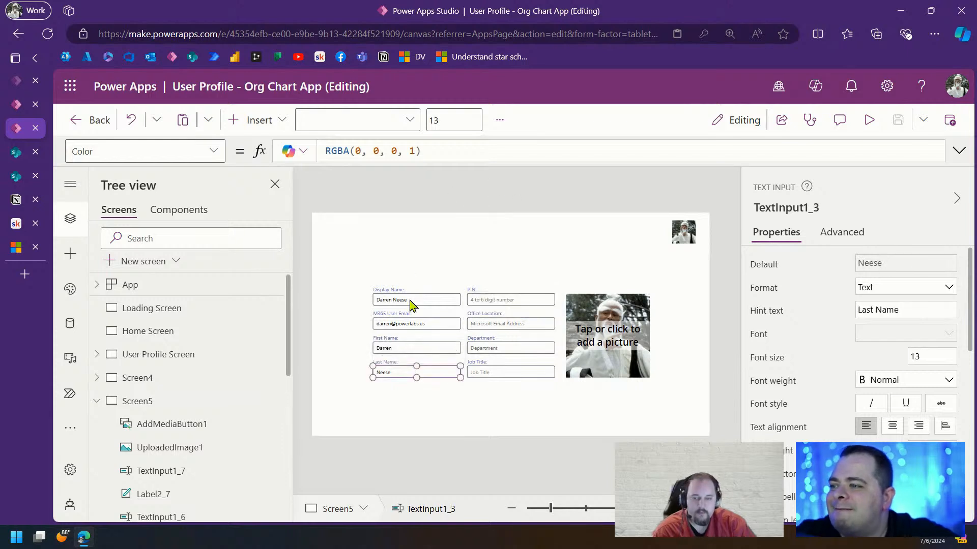
click(762, 265)
drag(513, 147, 267, 148)
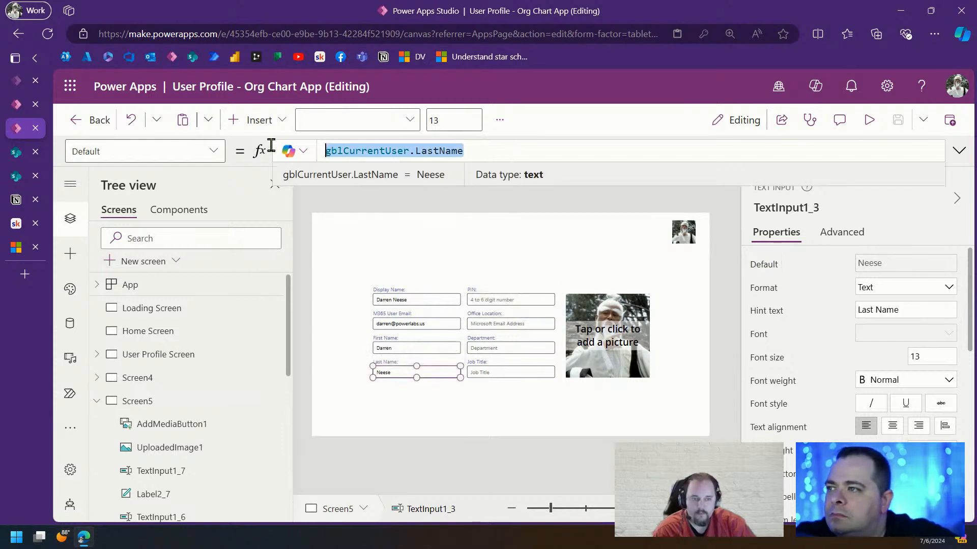
click(526, 323)
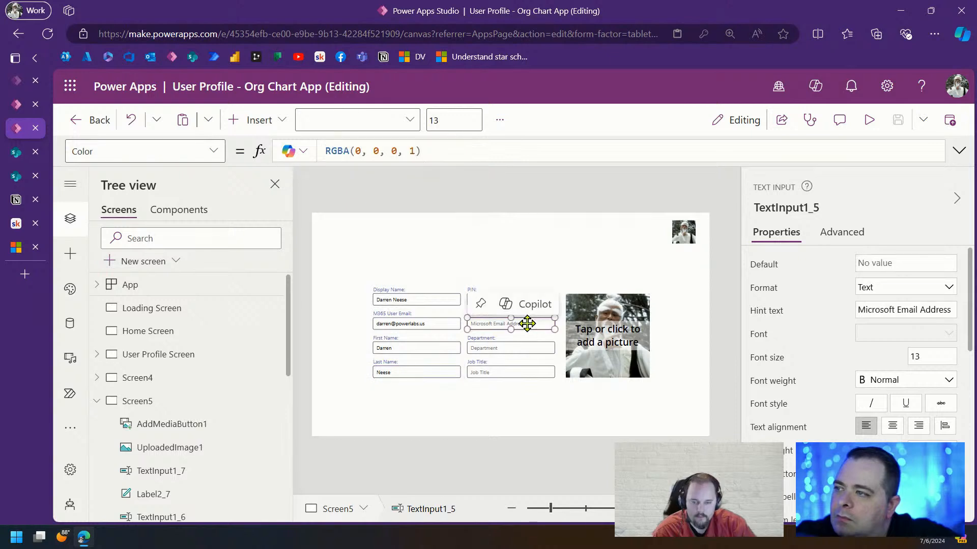
click(759, 265)
text(gblCurrentUser.LastName)
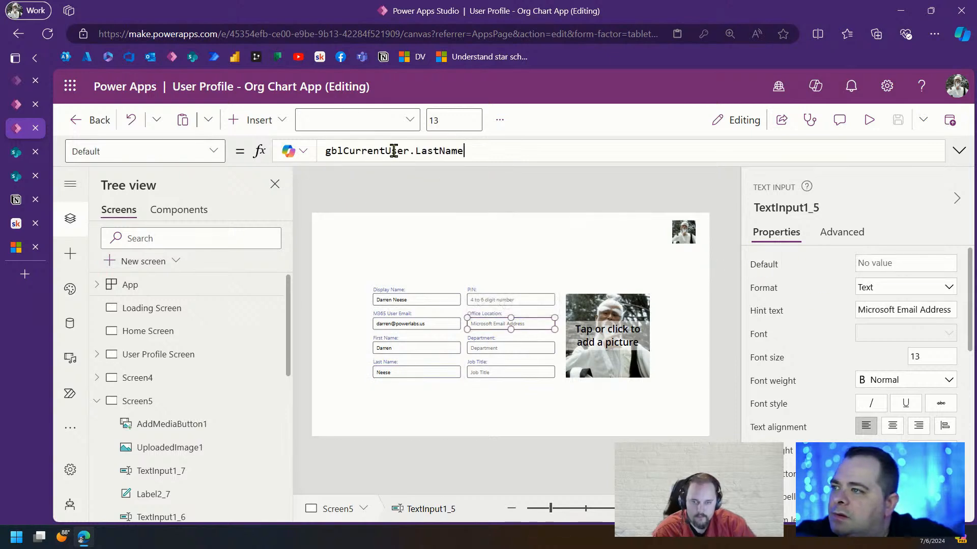
double_click(456, 149)
text(OfficeLocation)
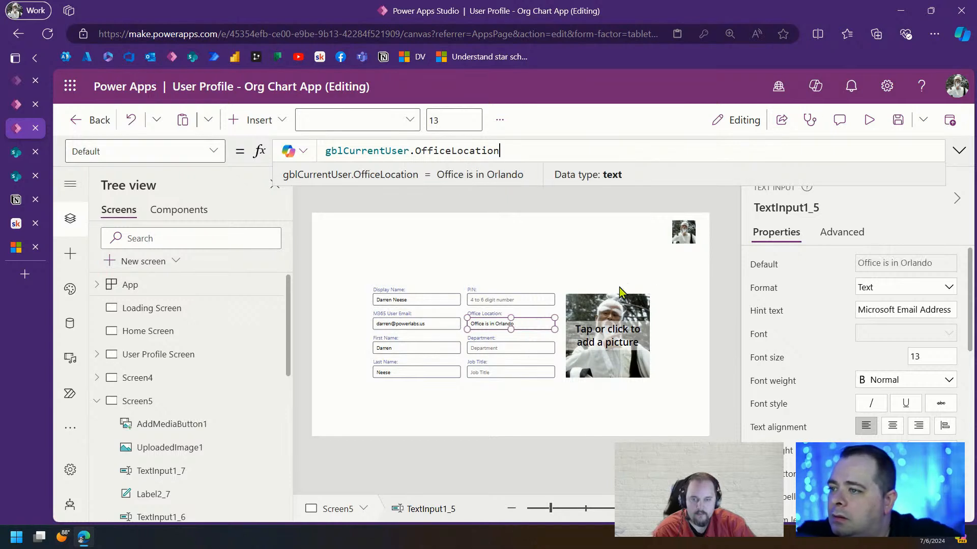
click(538, 260)
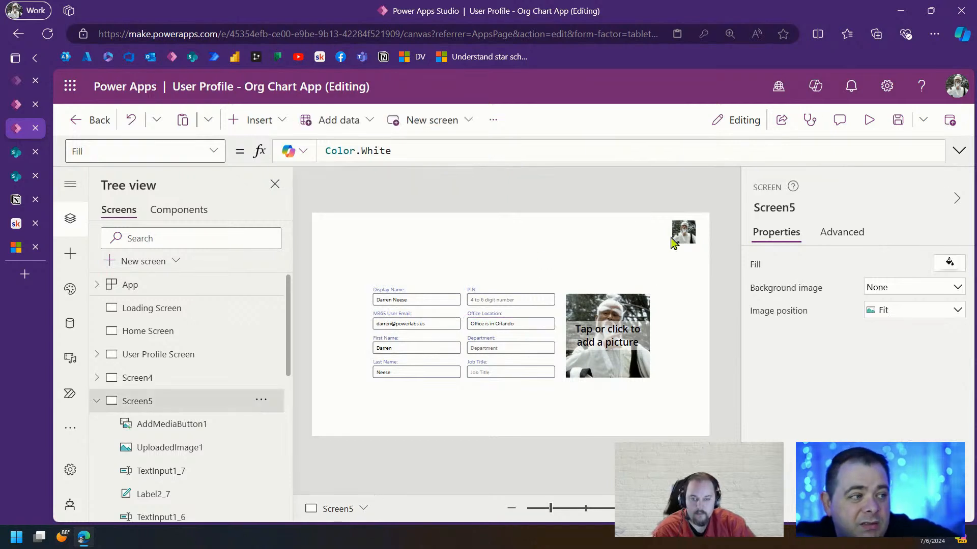
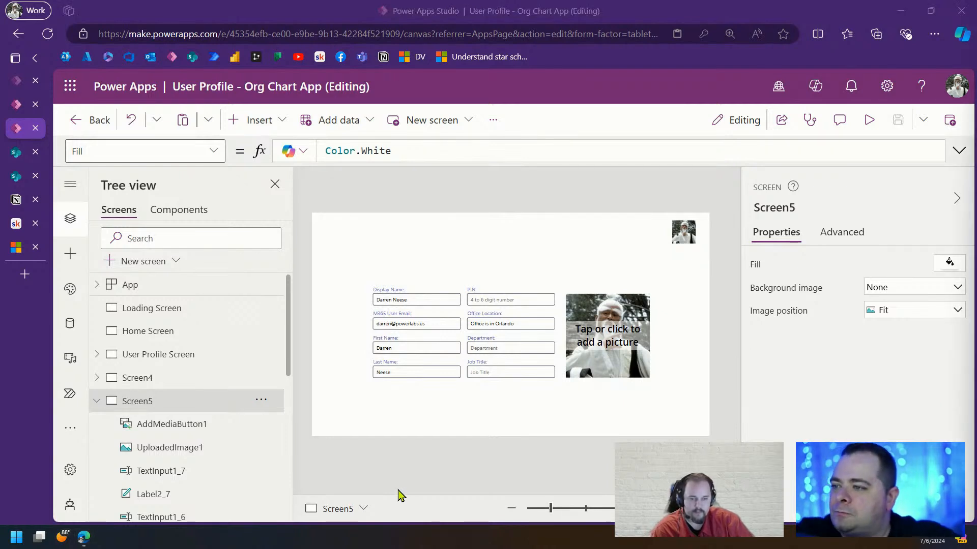
Set the Department input's Default to gblCurrentUser.Department
click(502, 348)
click(502, 348)
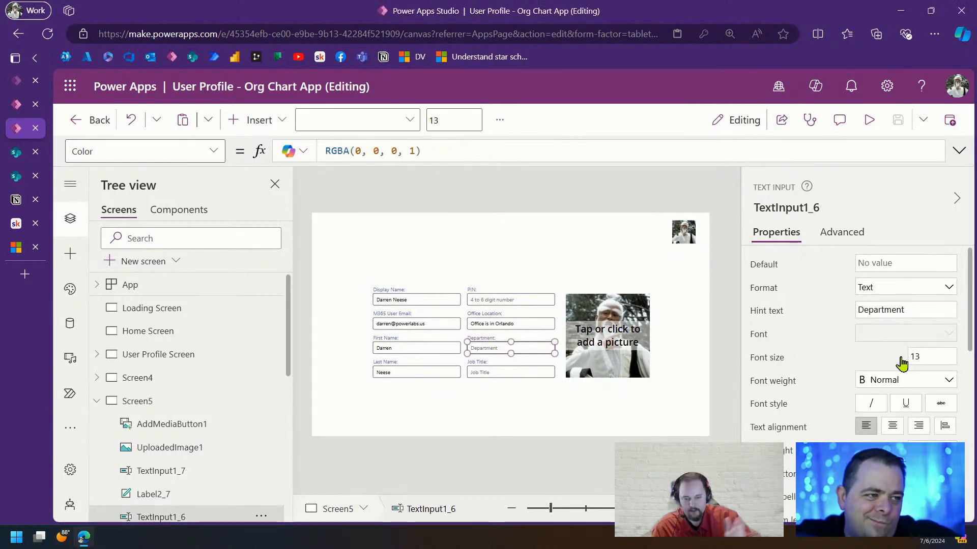
click(765, 270)
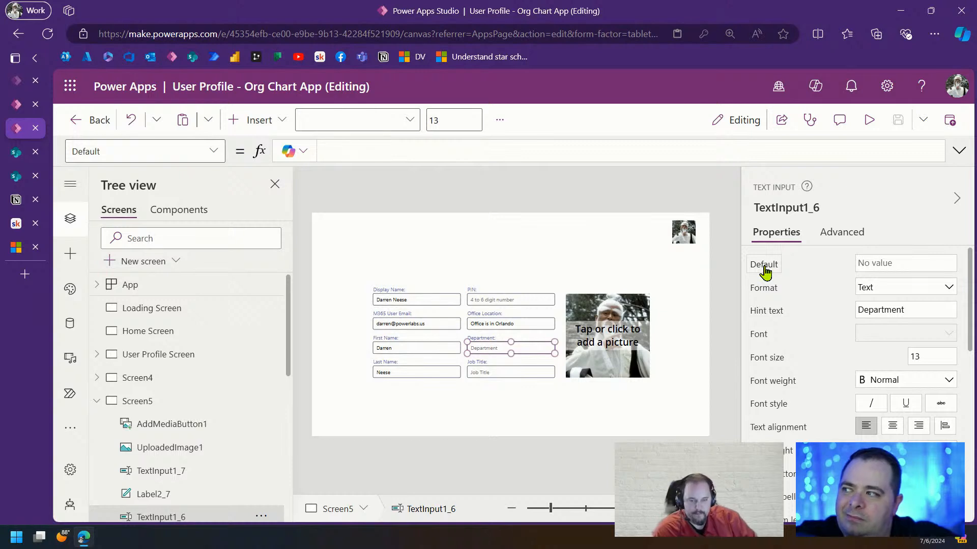
text(gblCurrentUser.LastName)
double_click(436, 152)
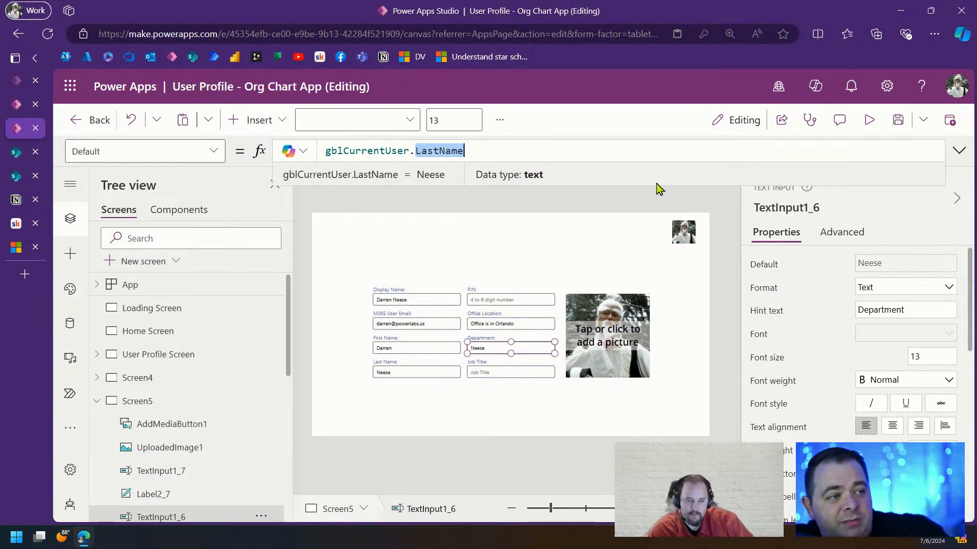
key(BackSpace)
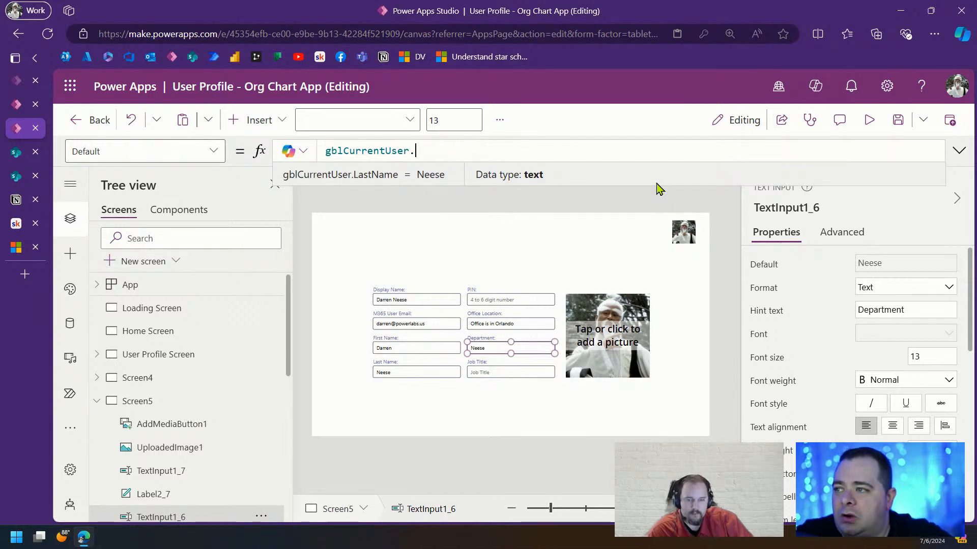
text(.)
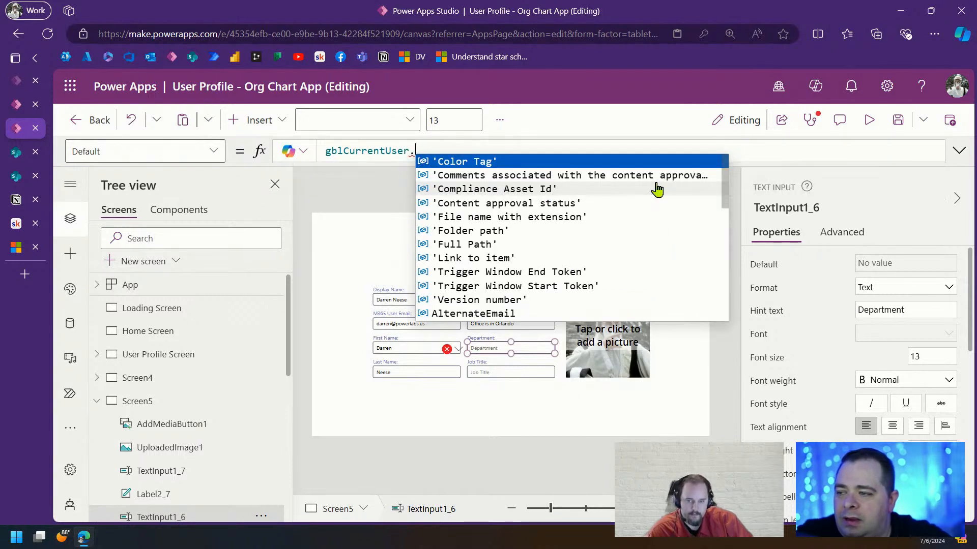
text(Department)
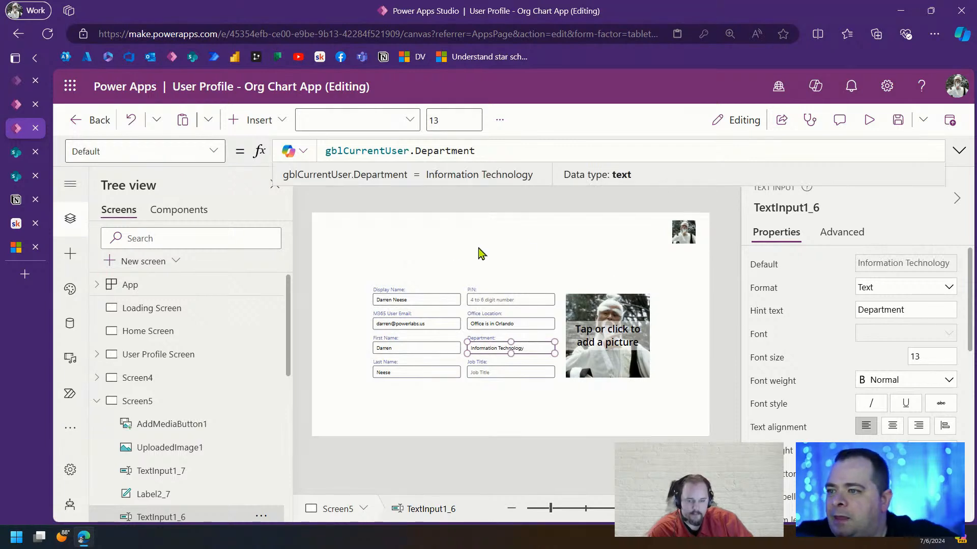
Set the Job Title input's Default to gblCurrentUser.JobTitle
click(525, 377)
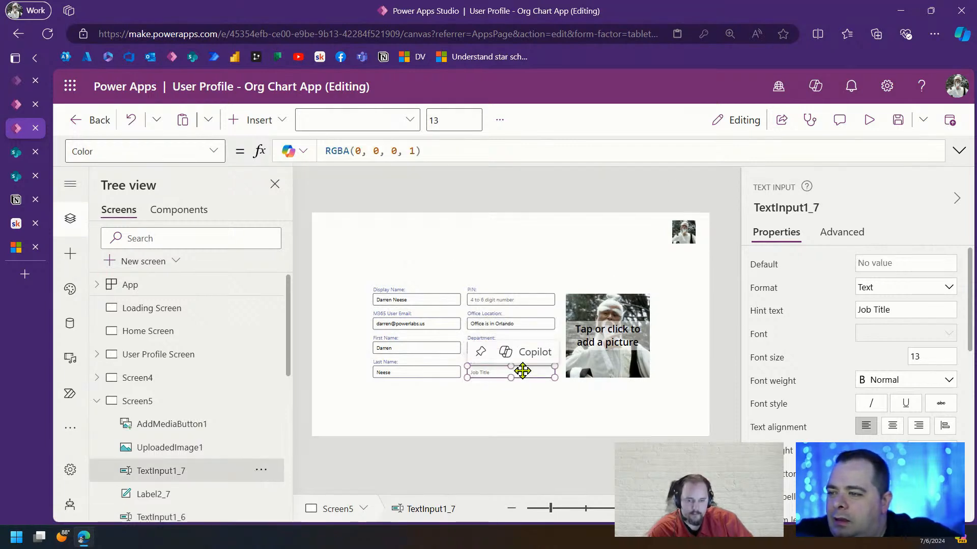
click(562, 230)
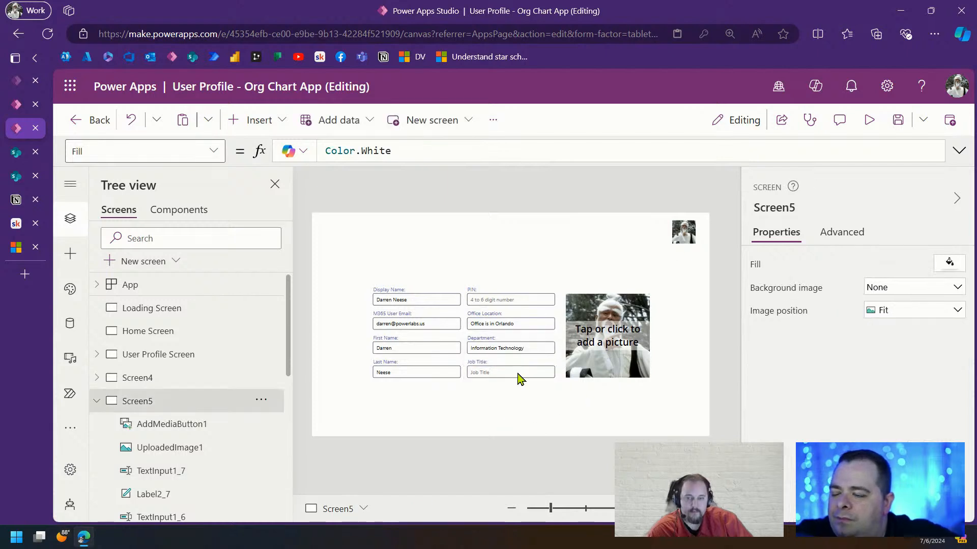
click(516, 372)
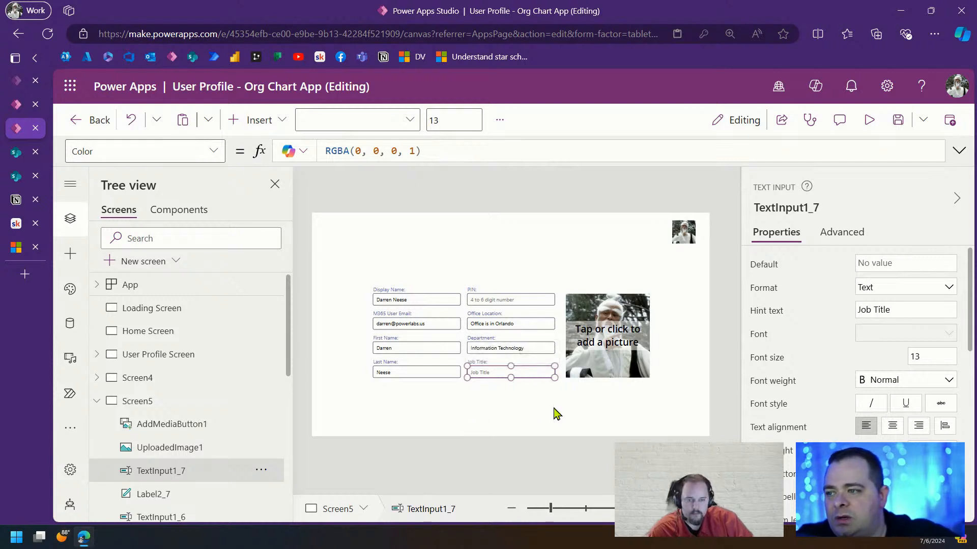
click(761, 265)
click(401, 151)
text(gblCurrentUser.LastName)
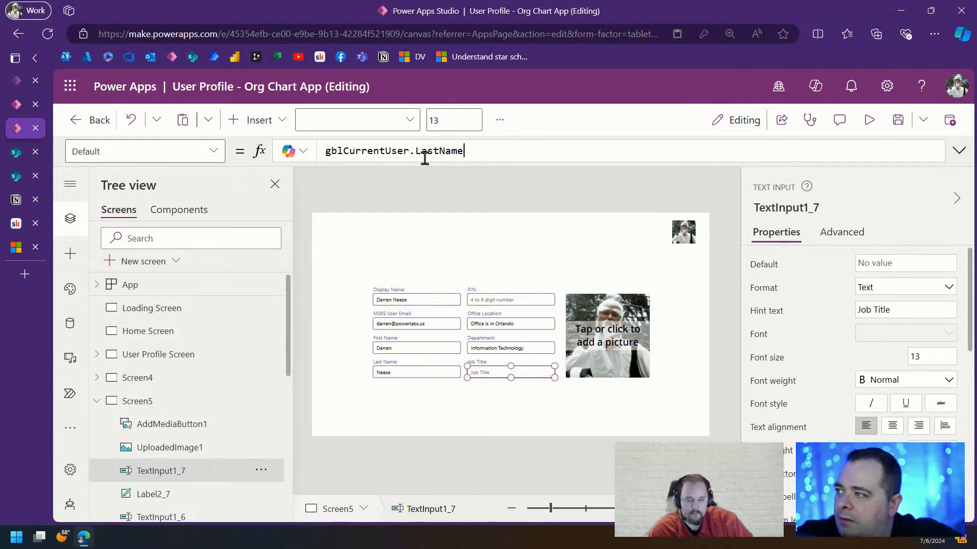
double_click(434, 151)
text(JobTitle)
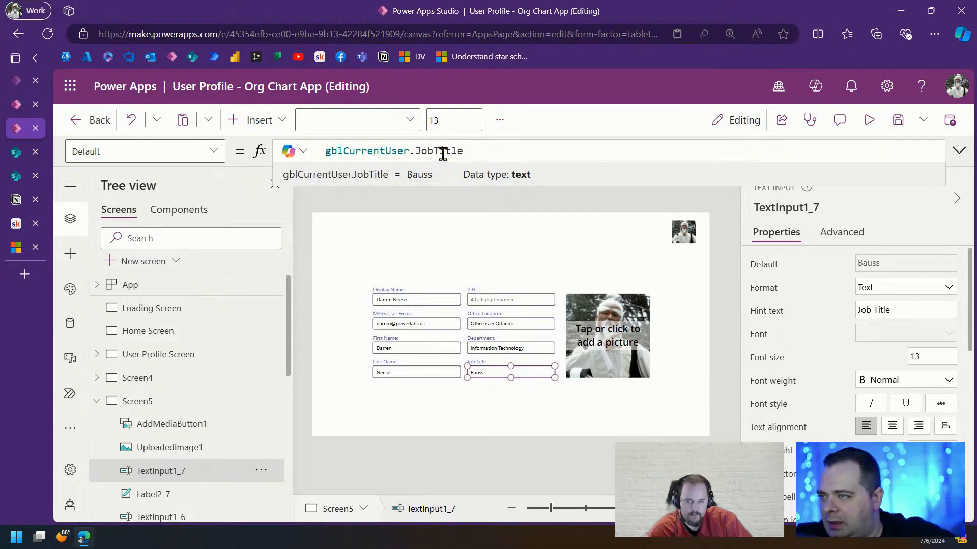
Preview the app to check the populated profile form
click(518, 416)
click(869, 120)
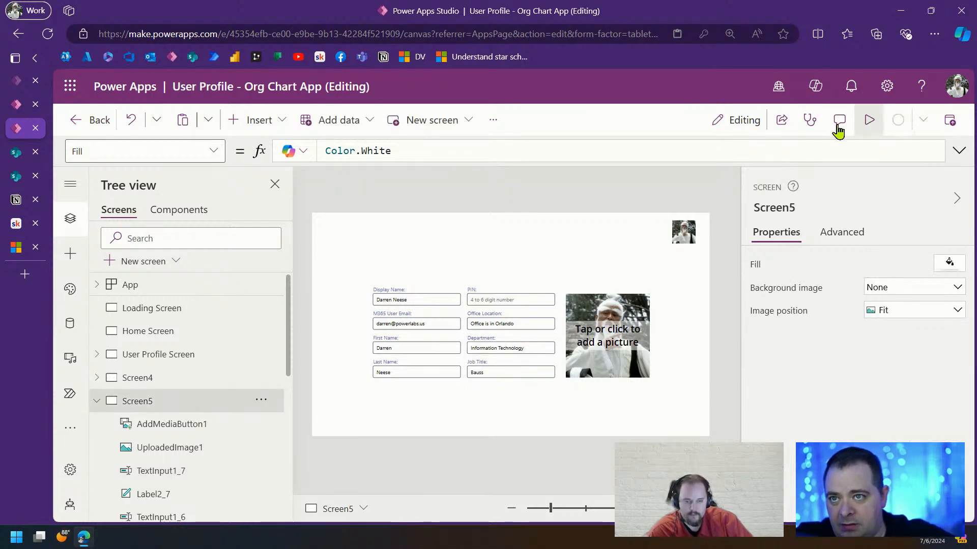
click(514, 384)
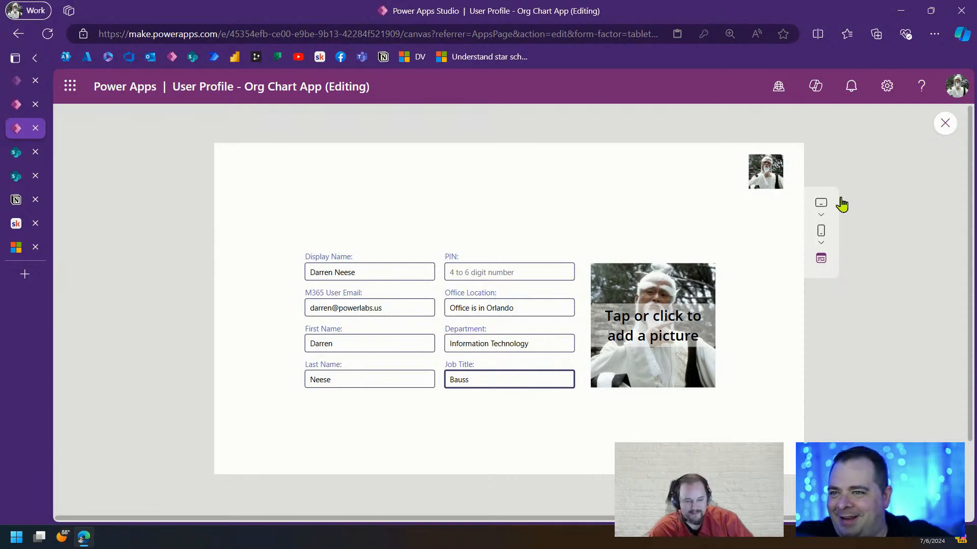
Insert ButtonCanvas1 under the profile picture and place its copy ButtonCanvas1_1 beside it
click(947, 122)
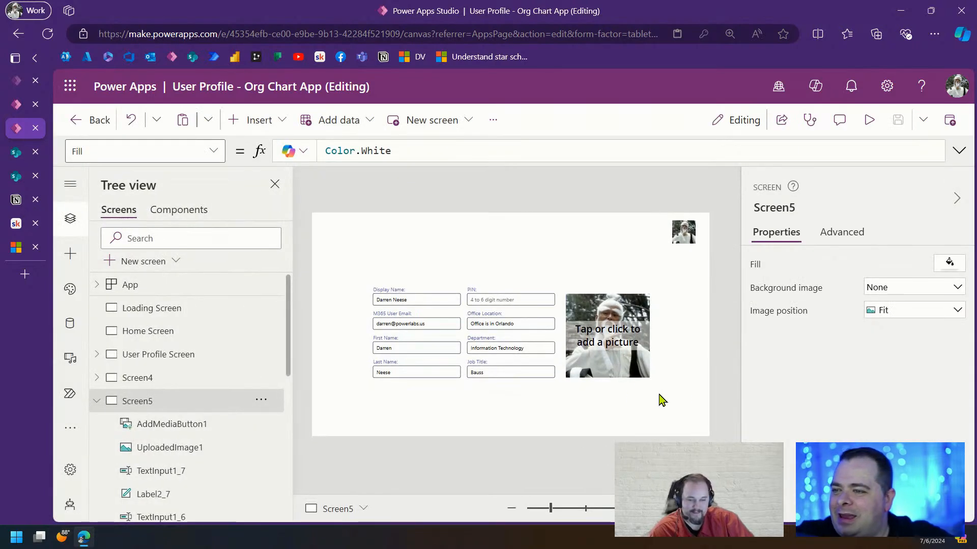
click(259, 121)
click(505, 273)
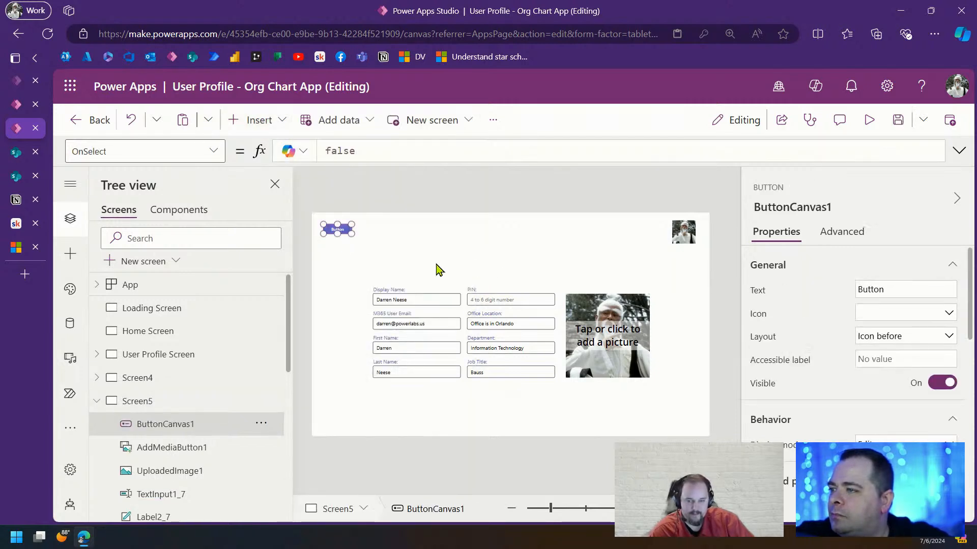
drag(339, 226, 643, 396)
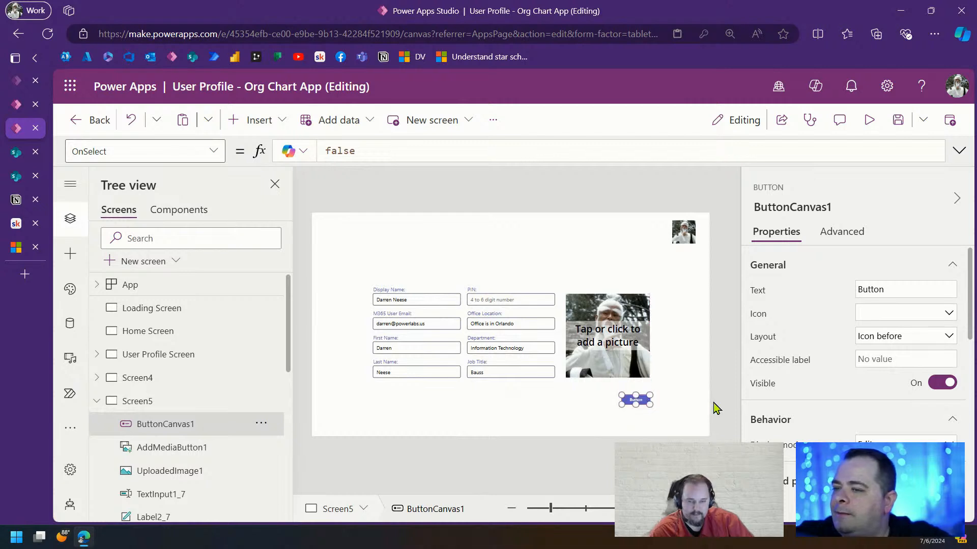
key(ctrl+c)
key(ctrl+v)
drag(635, 404, 608, 401)
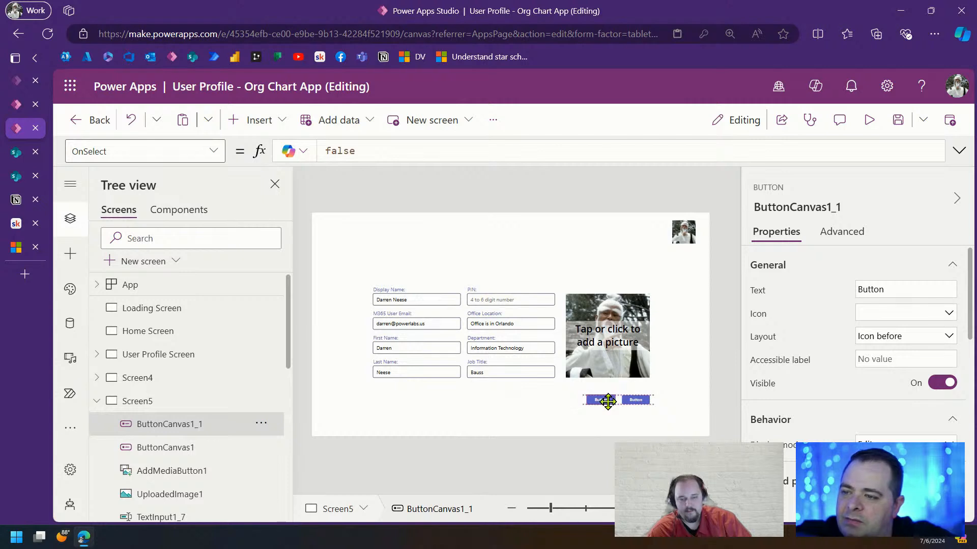
click(693, 379)
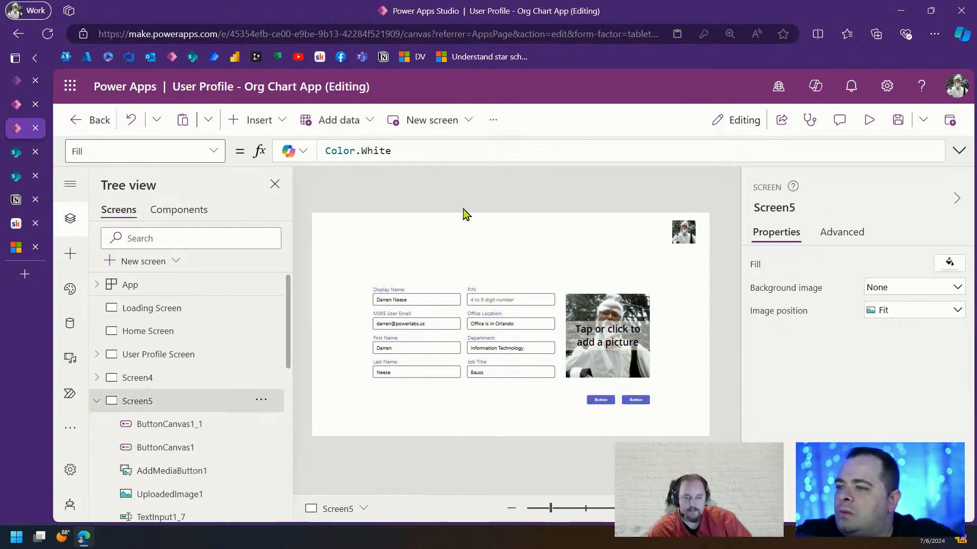
click(250, 120)
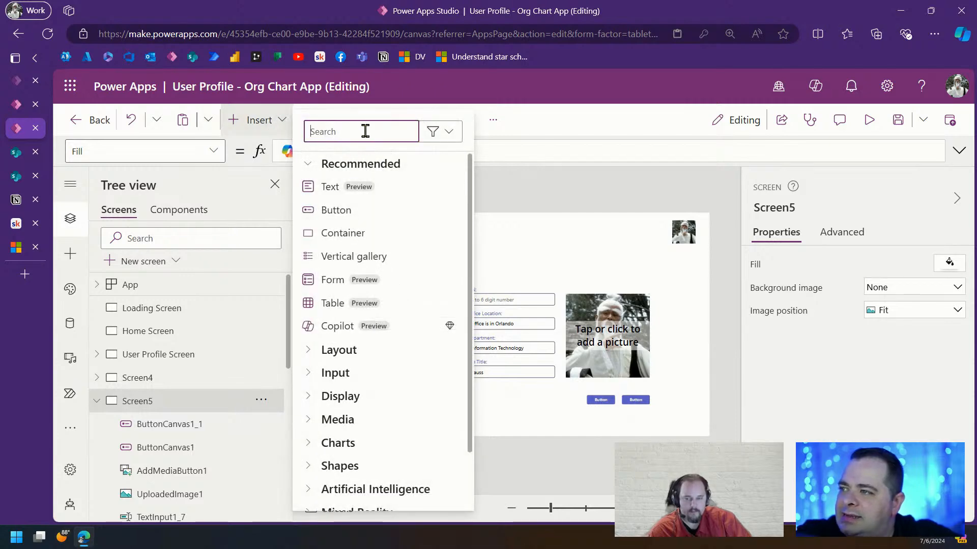
Insert a container and cut the form fields and picture from the screen
text(cont)
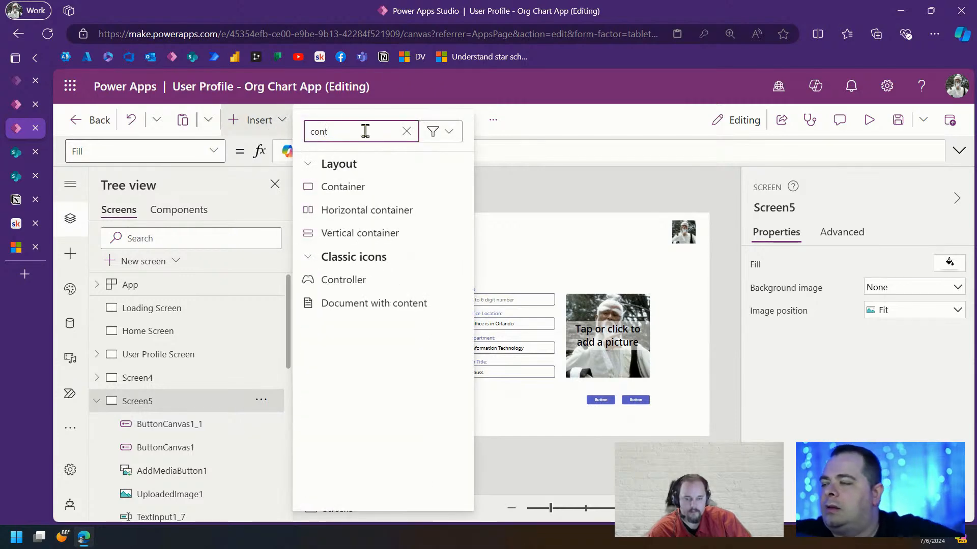
click(392, 188)
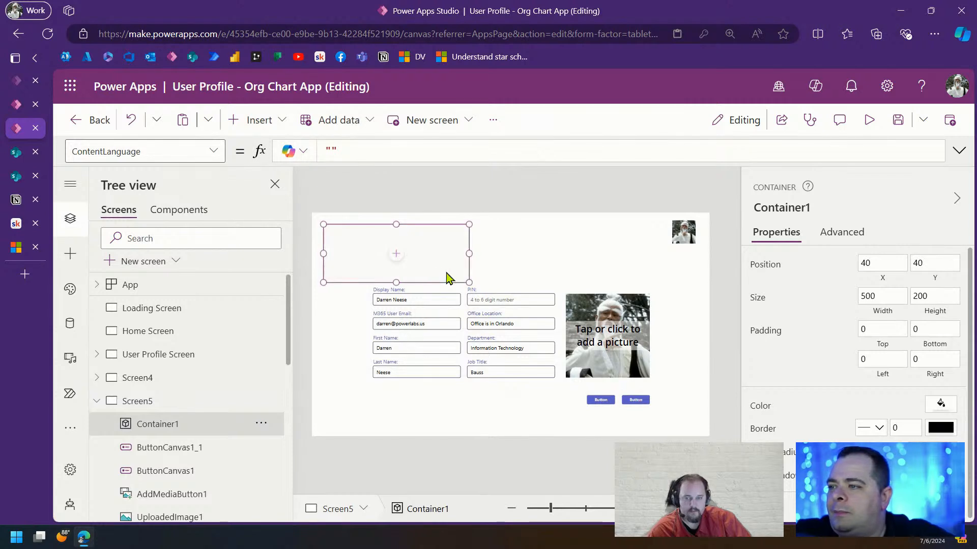
drag(456, 282, 476, 275)
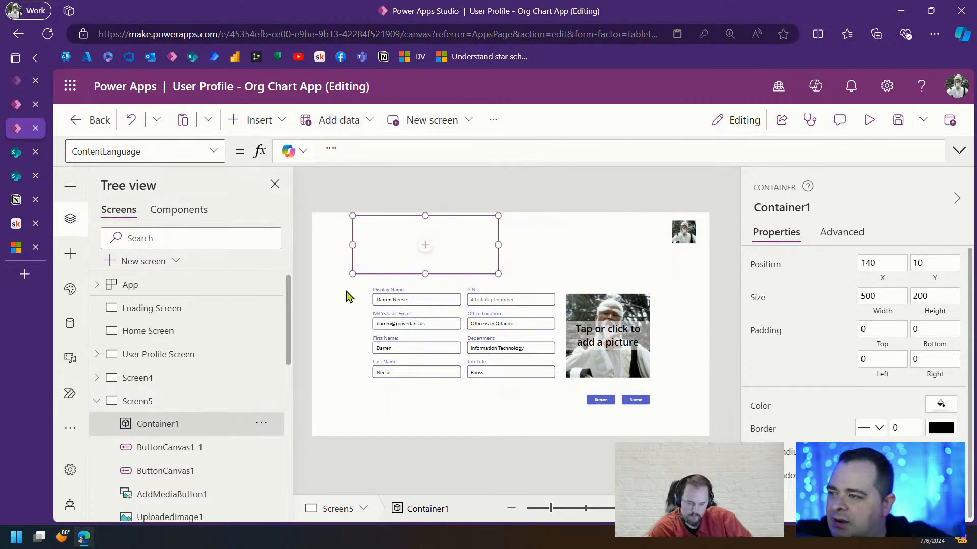
drag(352, 283, 687, 391)
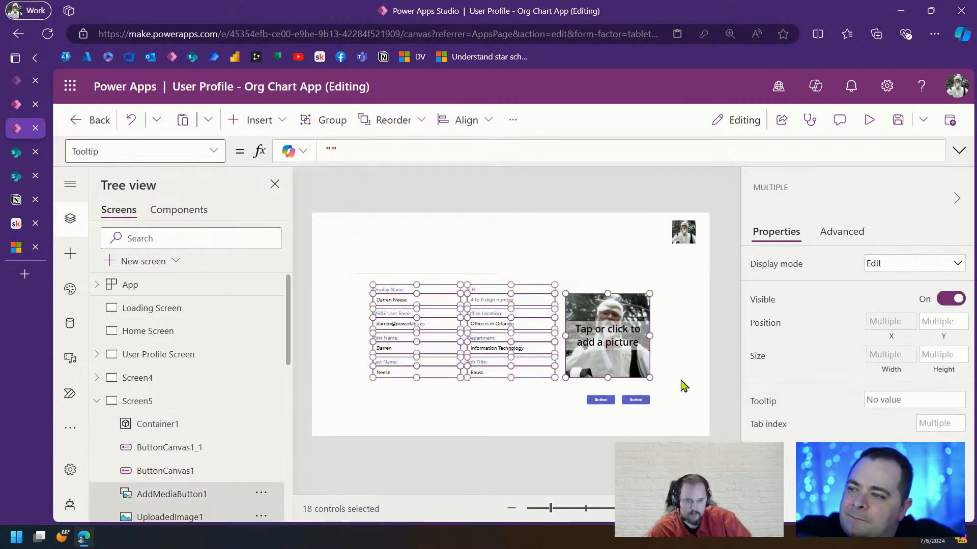
key(Delete)
Resize Container1 to fit snugly around the form, about 1039 by 409
click(517, 290)
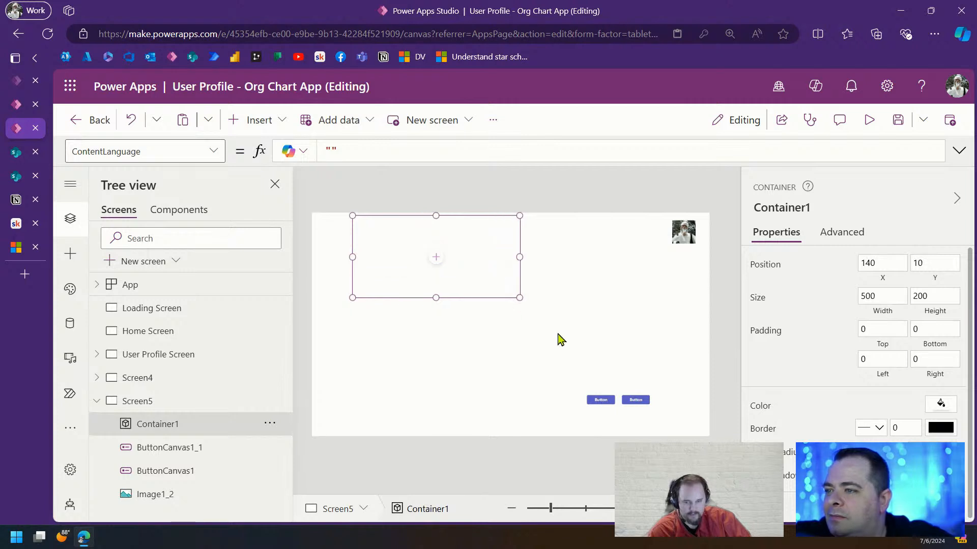
drag(519, 298, 629, 365)
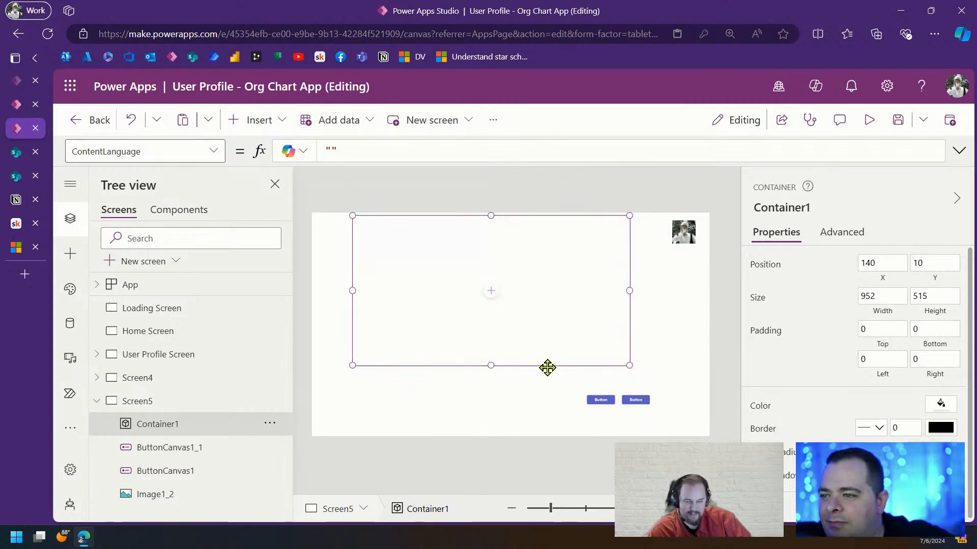
drag(547, 367, 566, 391)
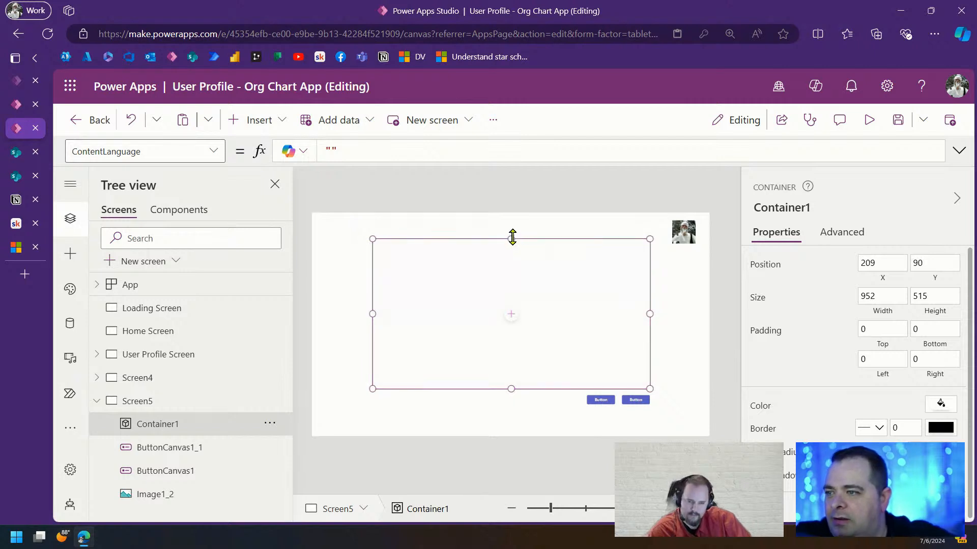
drag(512, 237, 512, 220)
drag(371, 305, 319, 305)
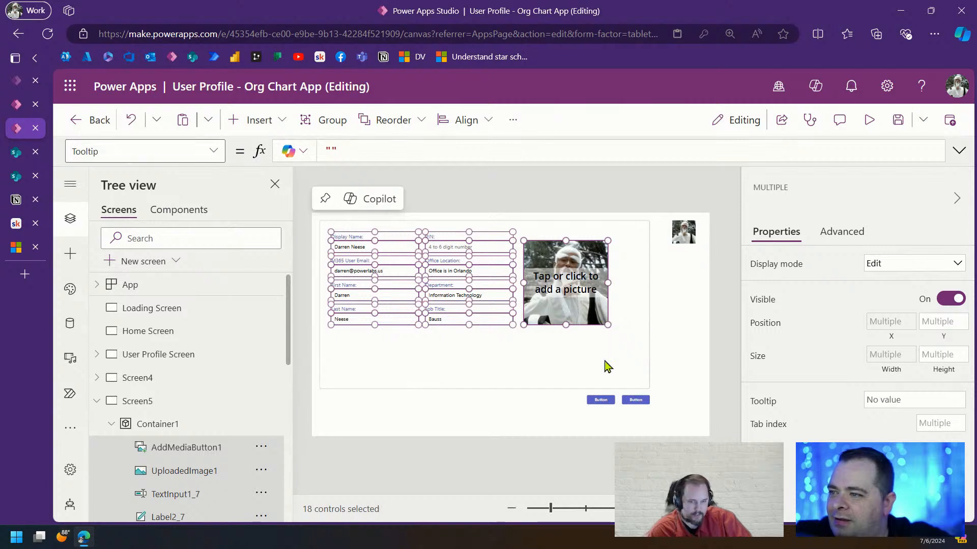
click(642, 385)
drag(648, 387, 620, 341)
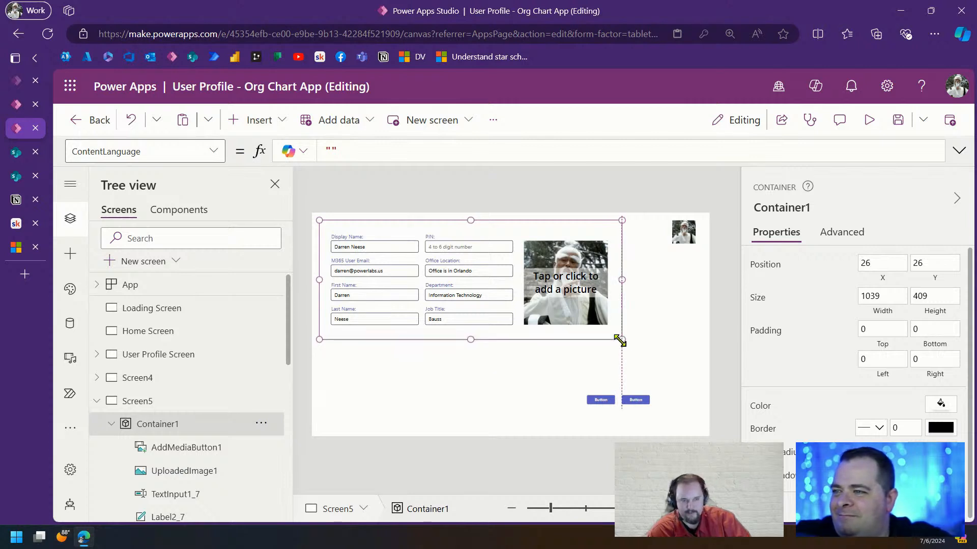
Give Container1 a light gray custom fill colour
click(946, 407)
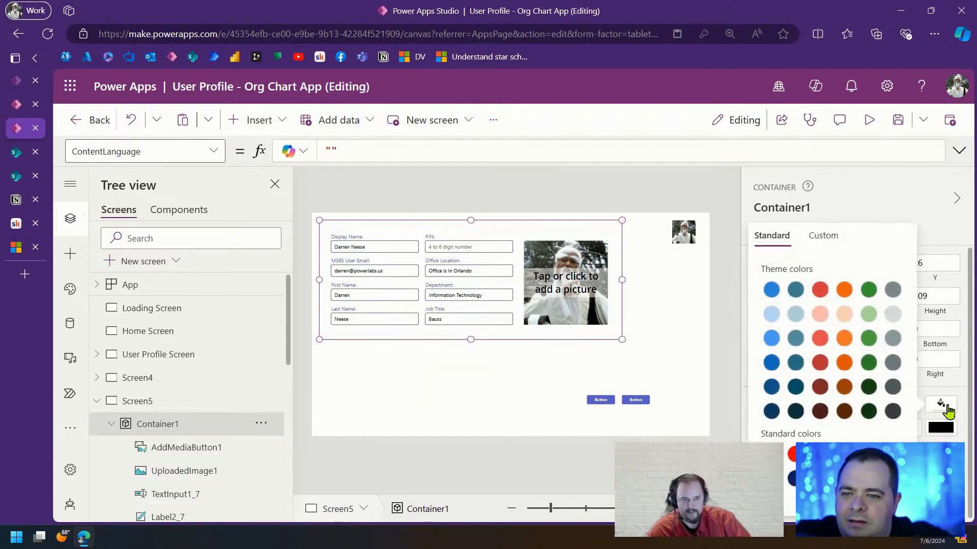
click(819, 237)
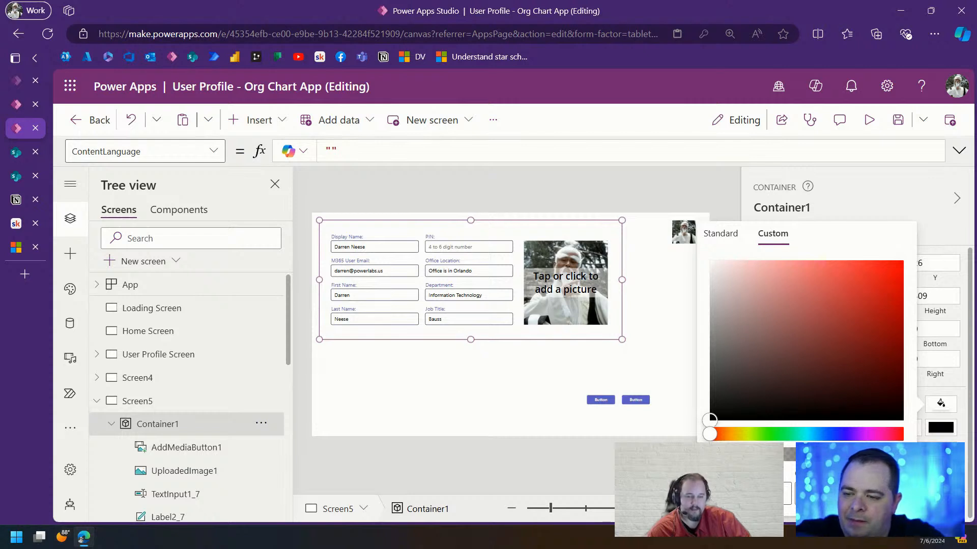
key(ctrl+v)
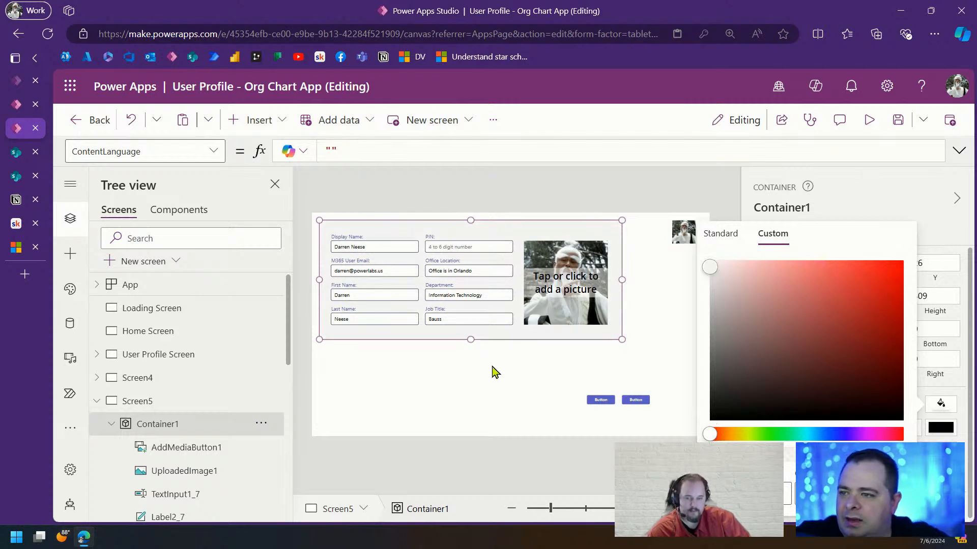
click(963, 393)
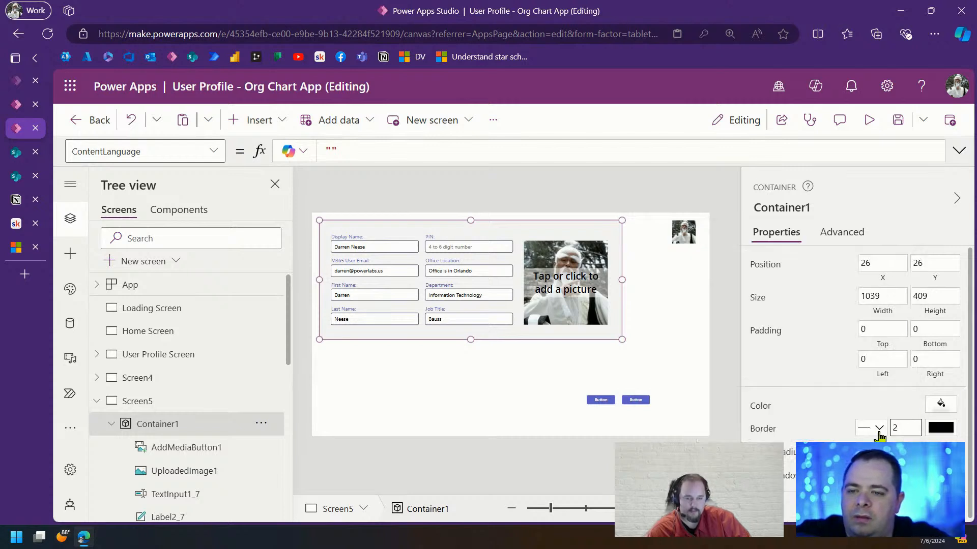
Set Container1's BorderColor to Color.DarkGray
click(215, 151)
click(148, 178)
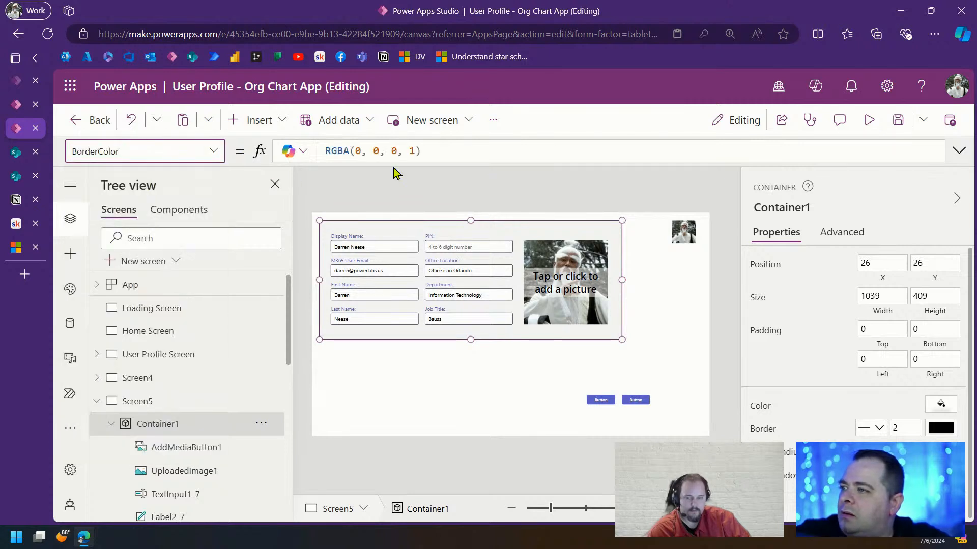
click(409, 147)
key(ctrl+a)
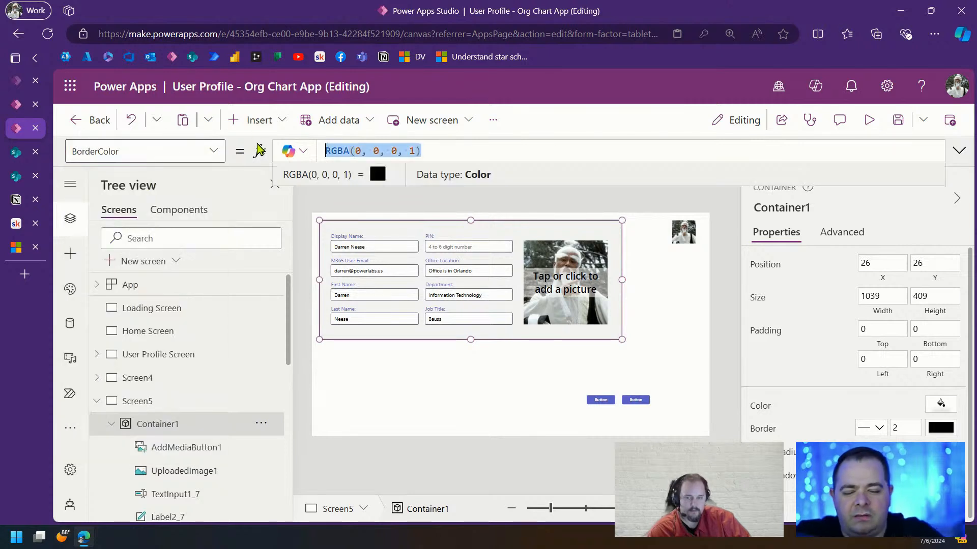
text(Col)
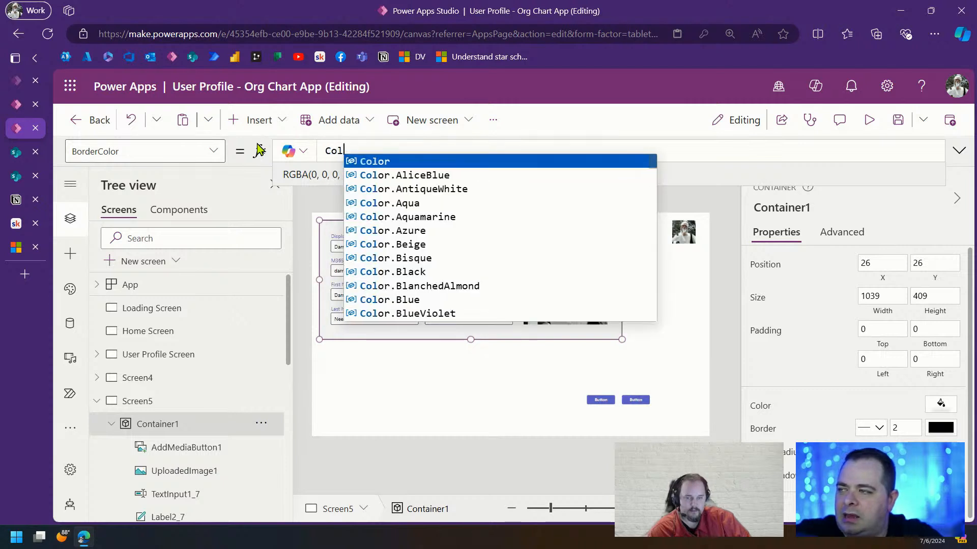
text(orValue)
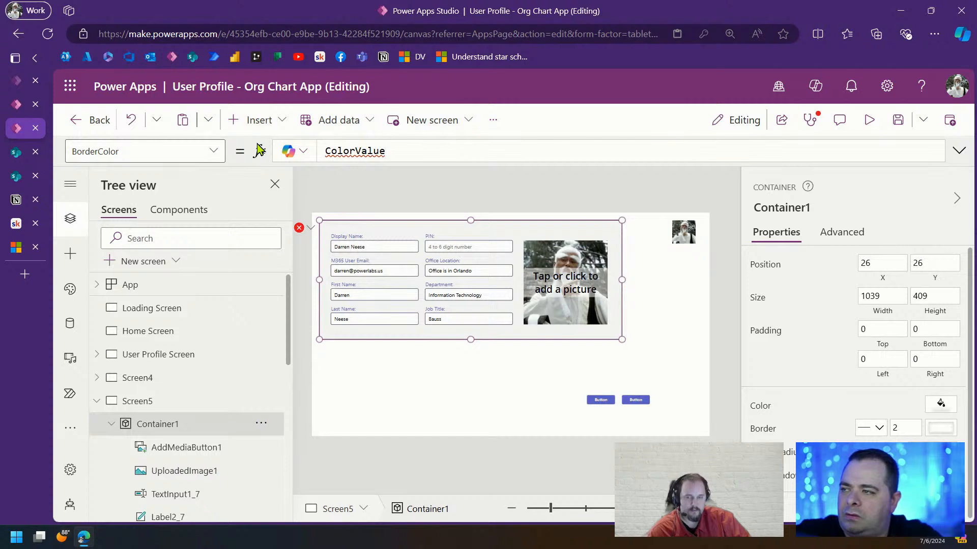
key(ctrl+a)
text(Color.D)
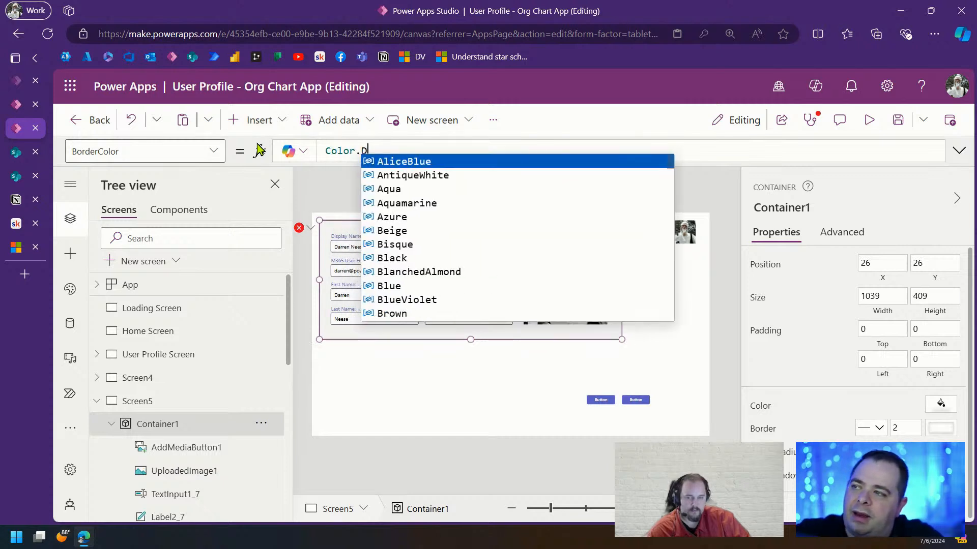
text(ar)
key(Down)
key(Down)
key(Down)
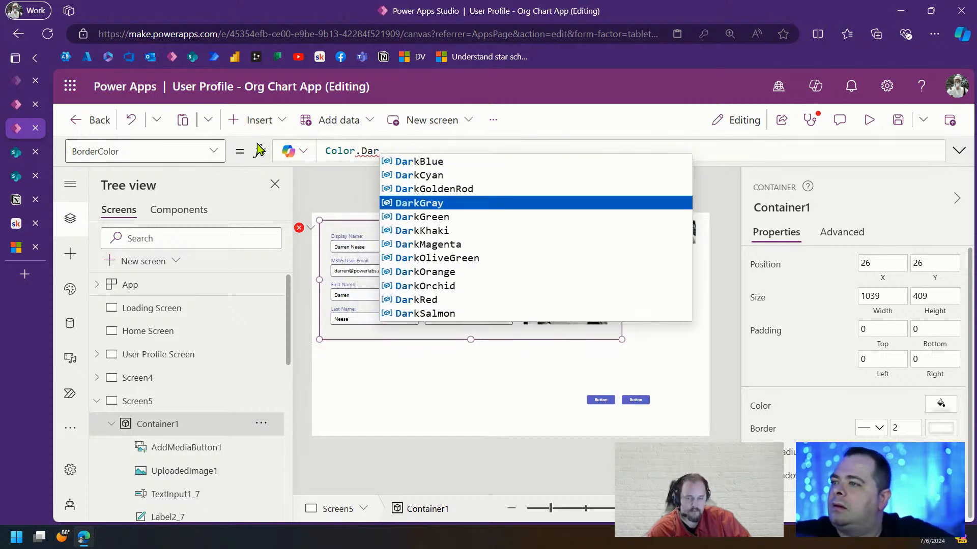
key(Return)
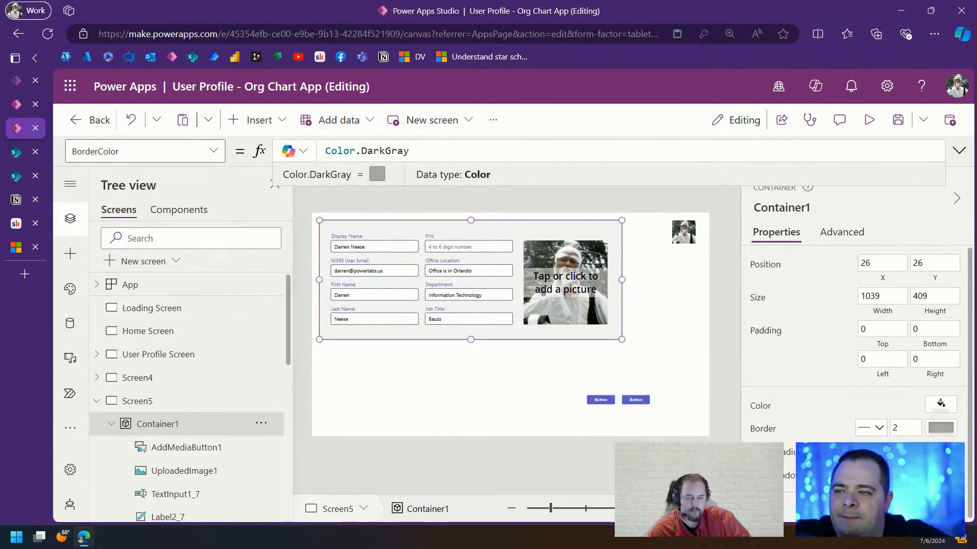
Move Container1 right and down toward the centre, to X 148, Y 162
scroll(912, 442, down, 1)
click(911, 473)
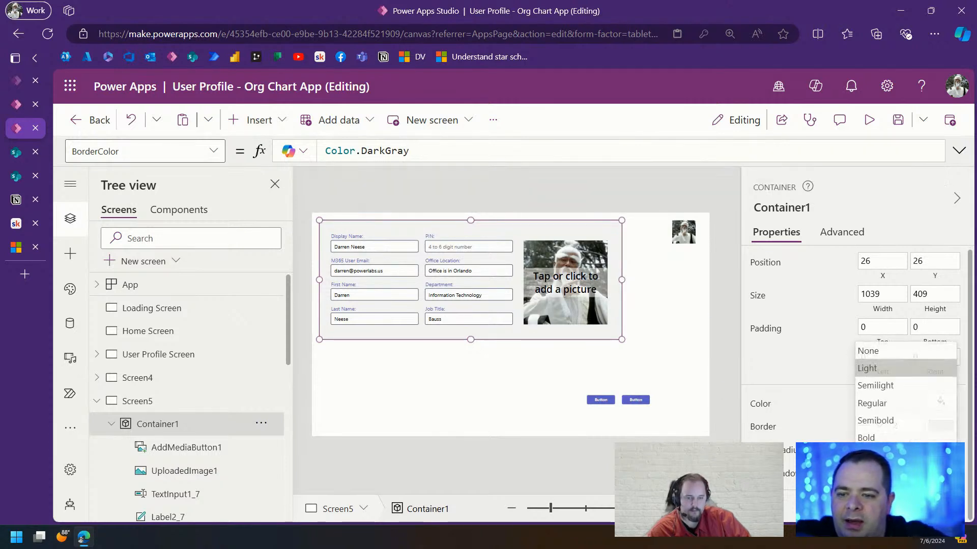
click(905, 408)
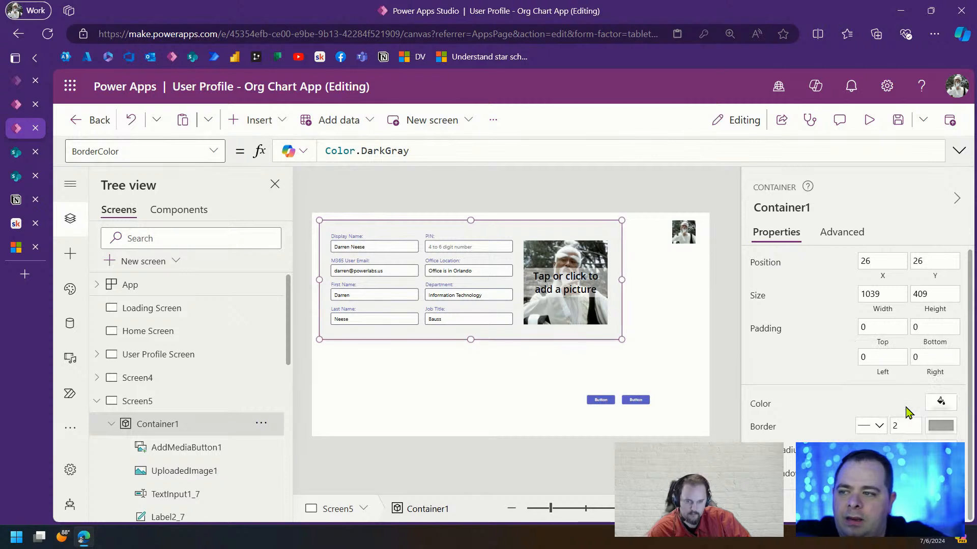
click(738, 385)
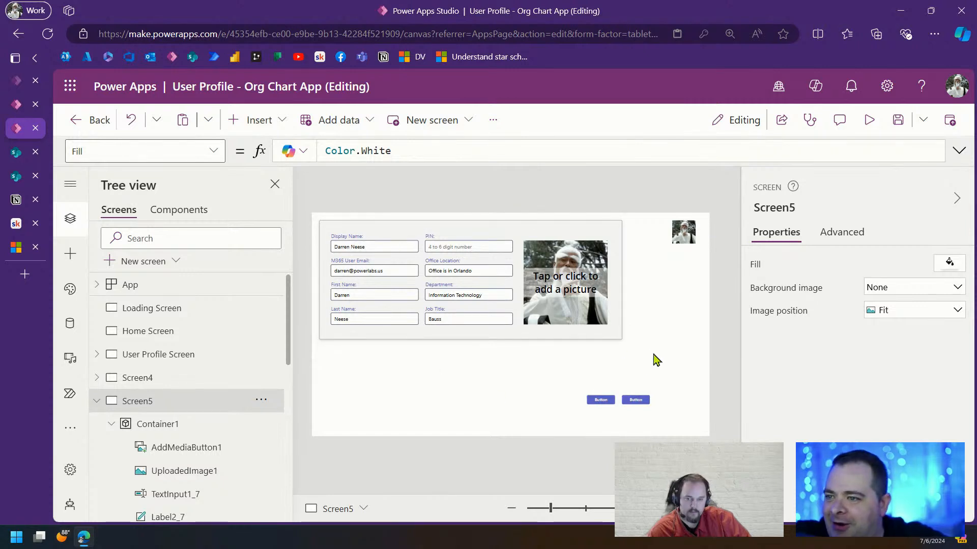
drag(653, 355, 307, 216)
drag(573, 339, 674, 415)
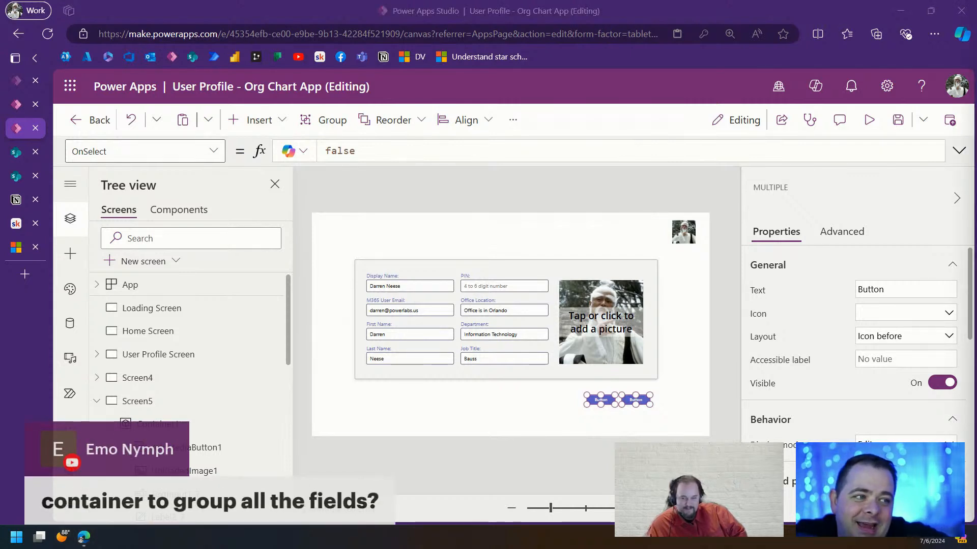
click(386, 278)
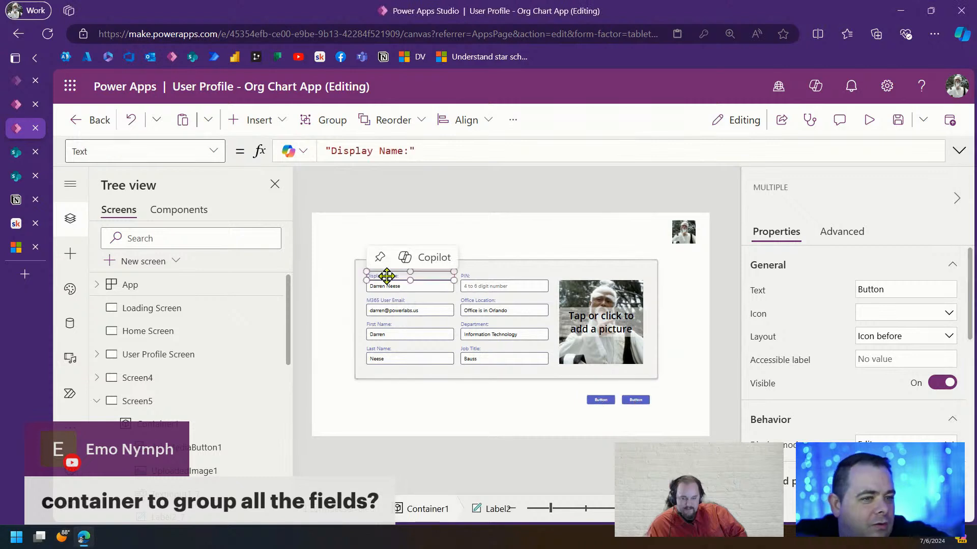
shift+click(407, 287)
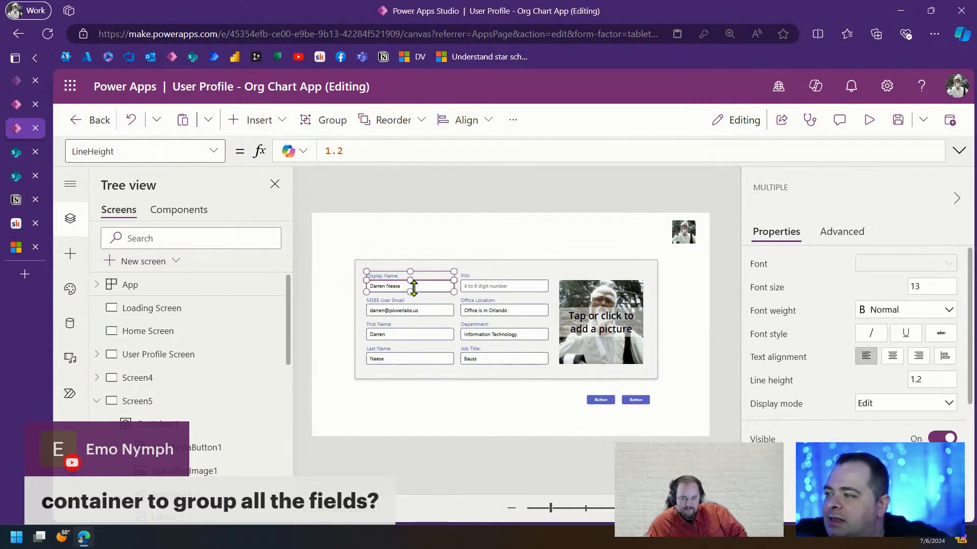
scroll(186, 432, down, 4)
scroll(186, 433, down, 4)
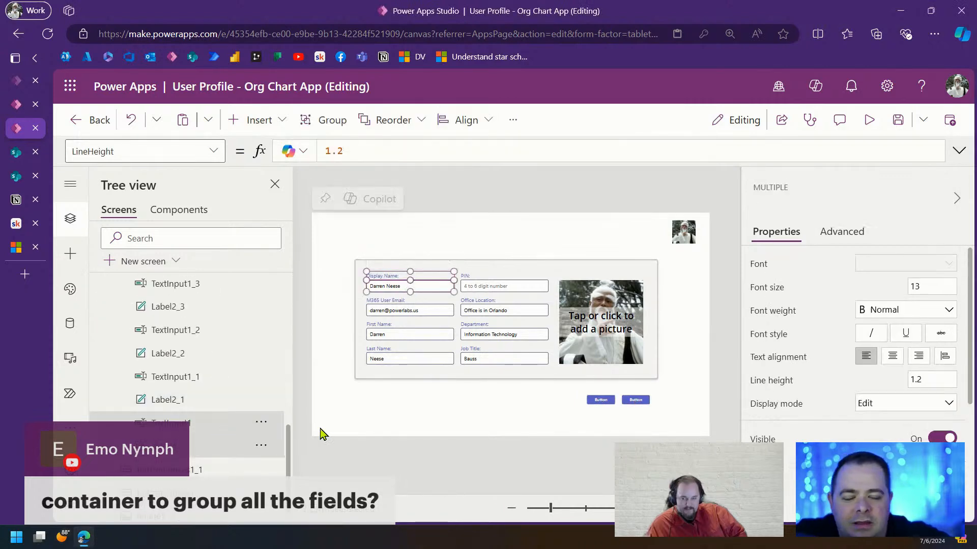
click(261, 423)
click(285, 293)
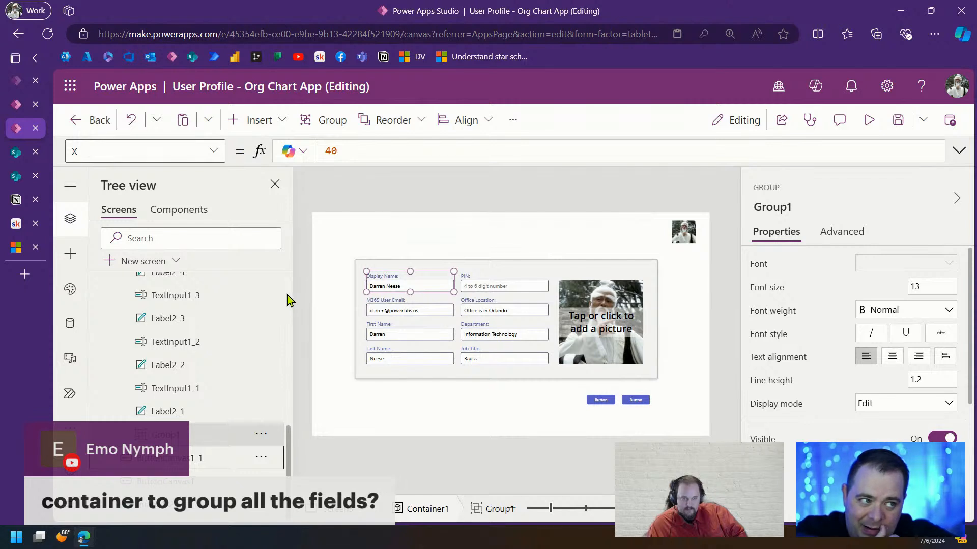
click(469, 286)
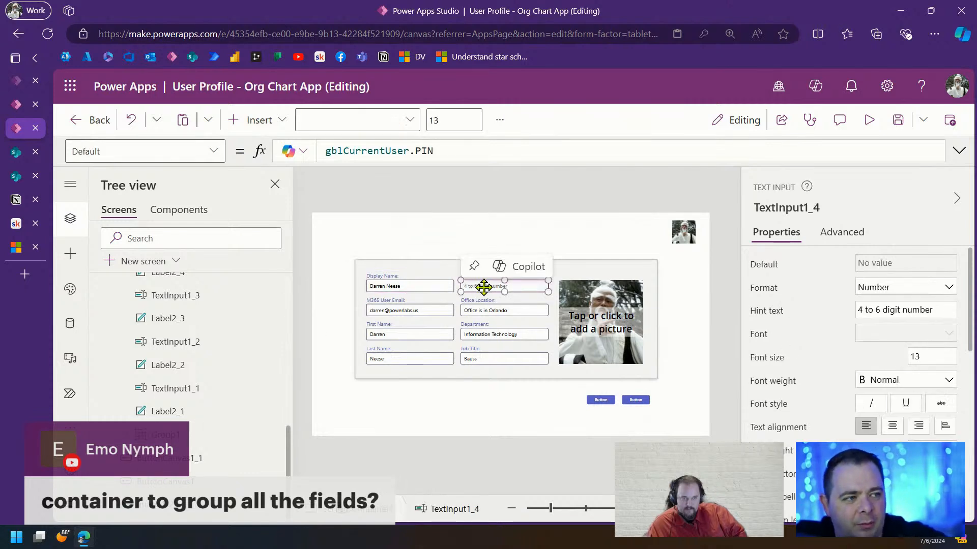
click(396, 292)
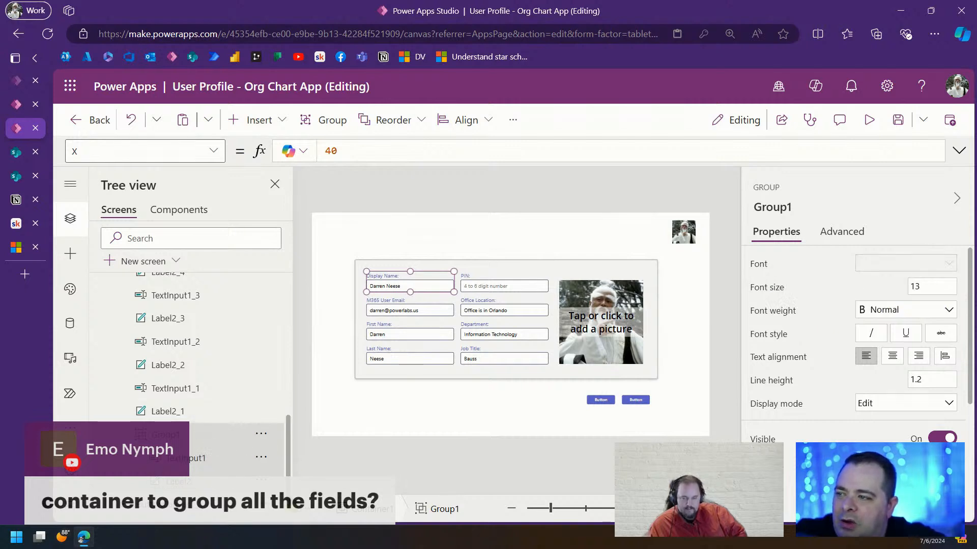
click(334, 302)
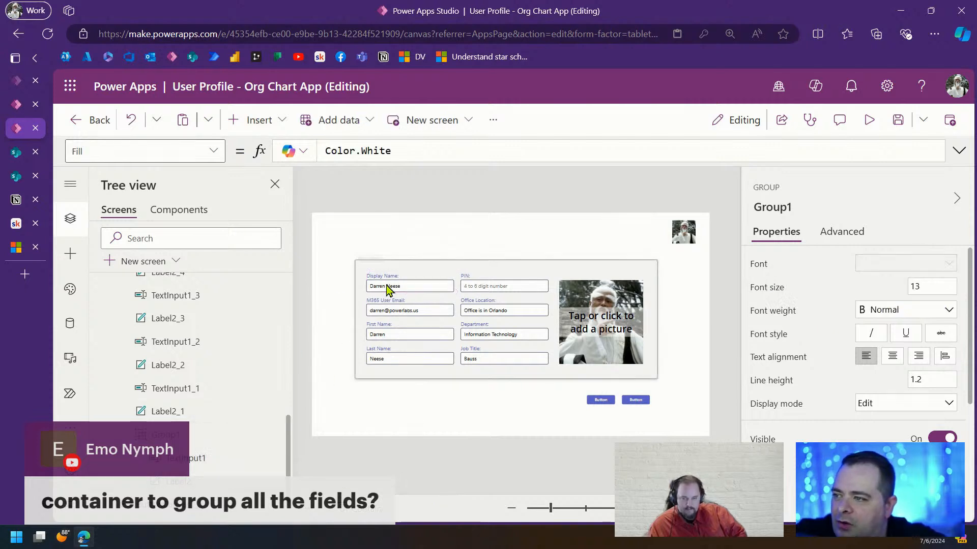
click(391, 287)
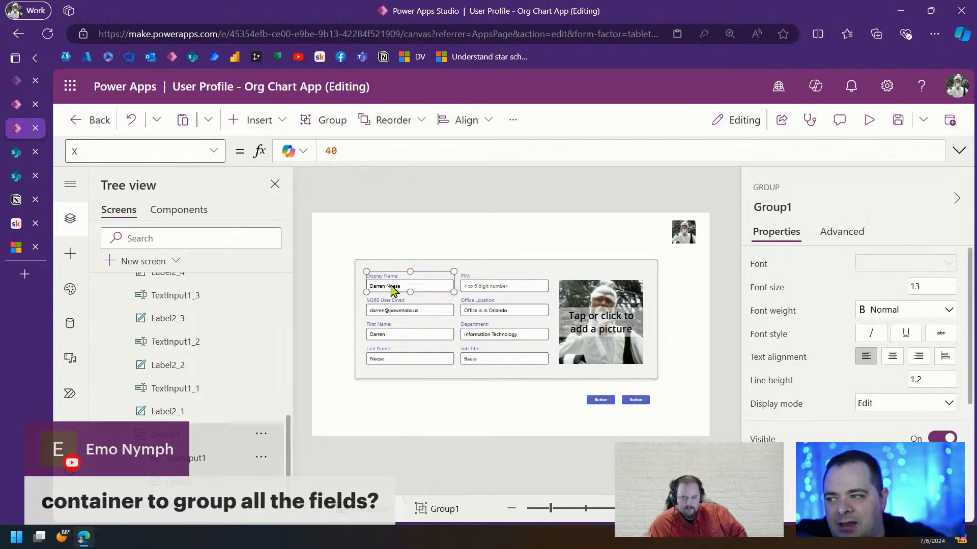
click(391, 285)
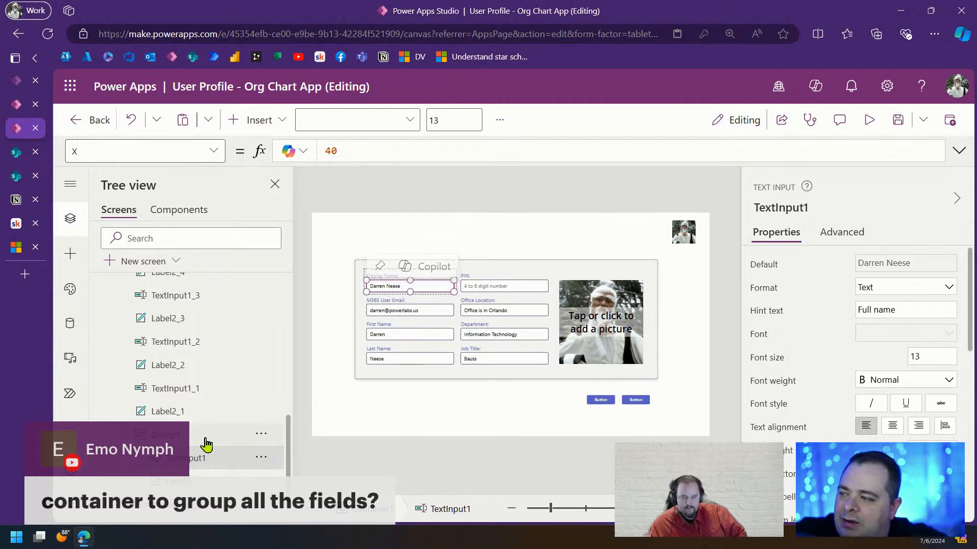
click(260, 433)
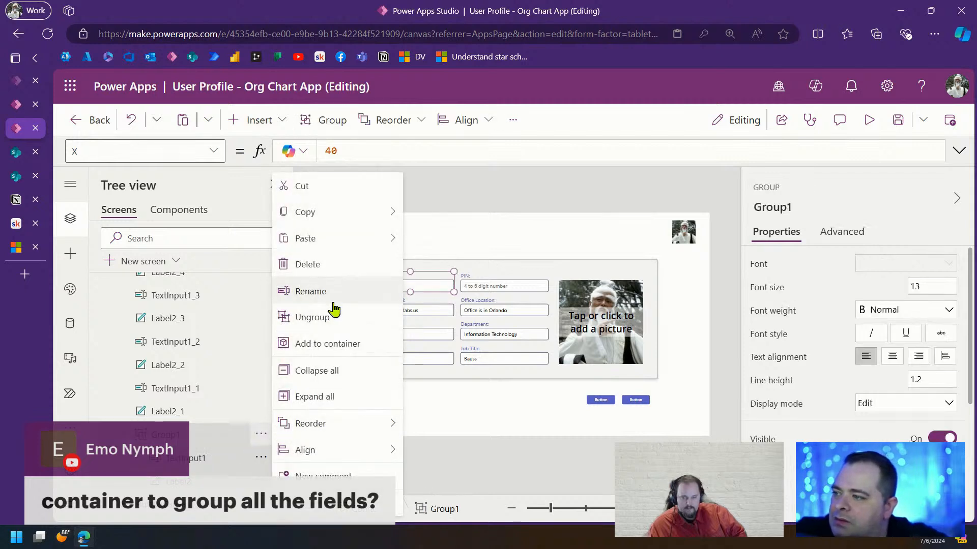
click(334, 319)
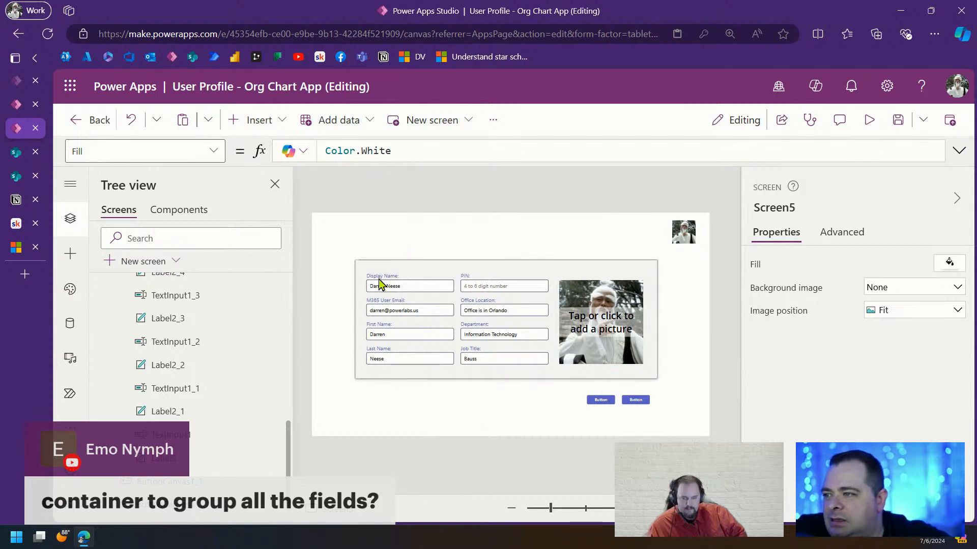
Select all eight field labels, from Display Name through Job Title
click(410, 276)
shift+click(507, 276)
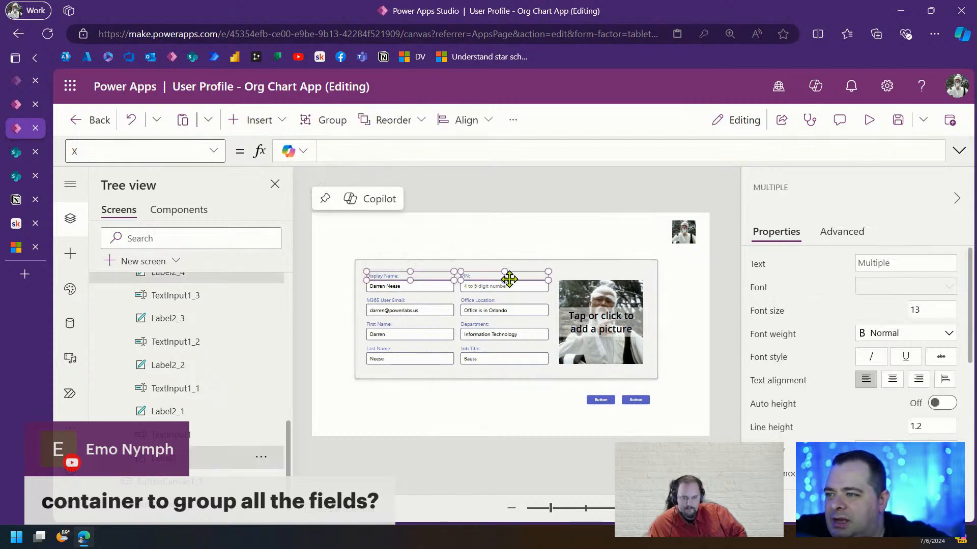
shift+click(393, 300)
shift+click(484, 301)
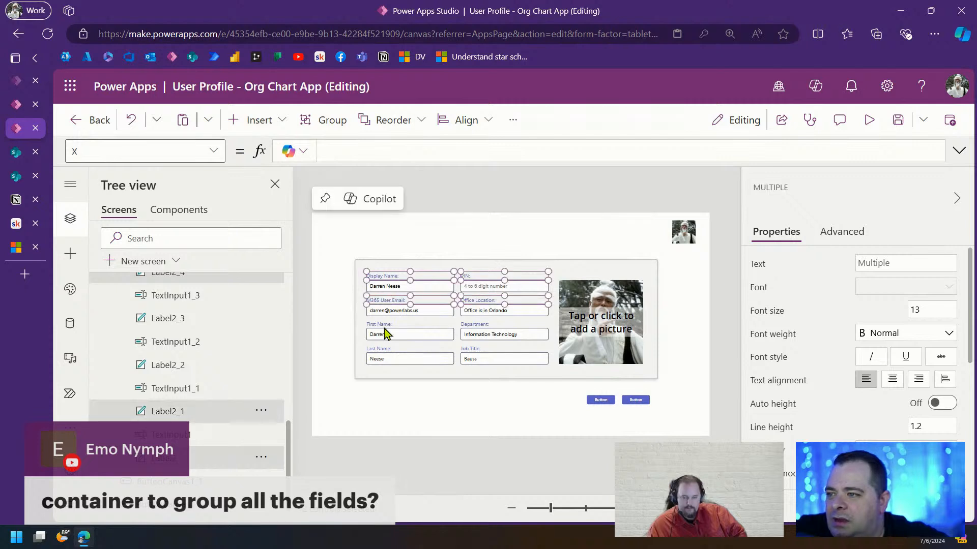
shift+click(385, 326)
shift+click(475, 325)
shift+click(379, 351)
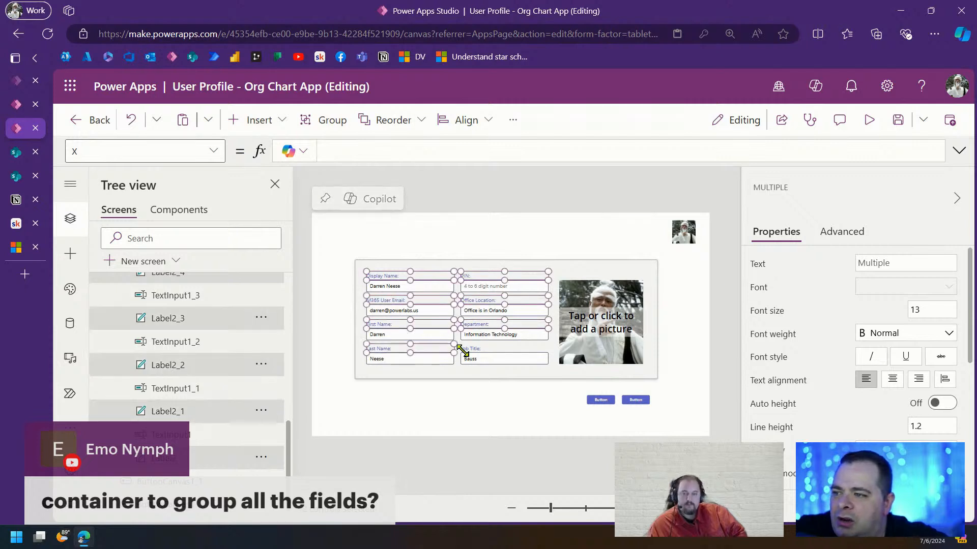
shift+click(471, 350)
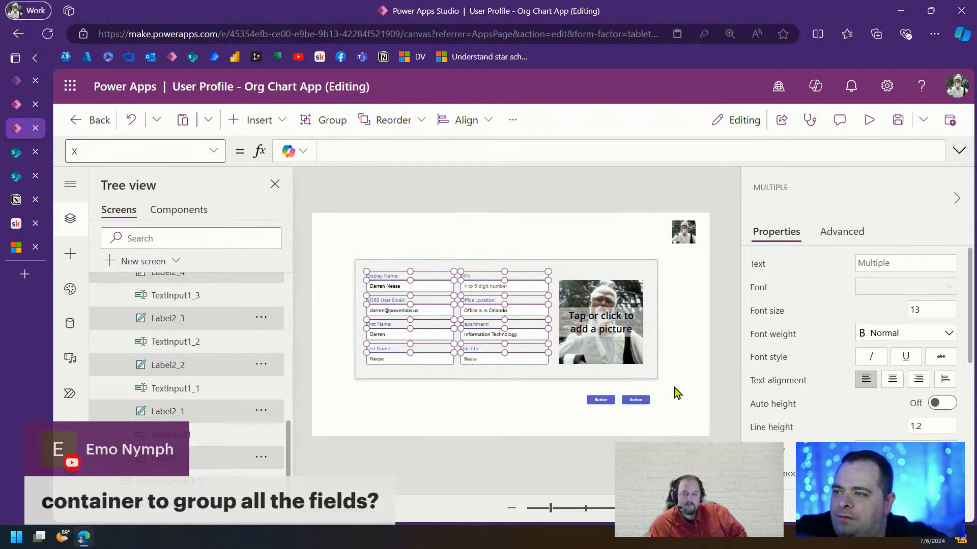
Change the labels' Color from App.Theme.Colors.Primary to App.Theme.Colors.Darker50
scroll(770, 428, down, 5)
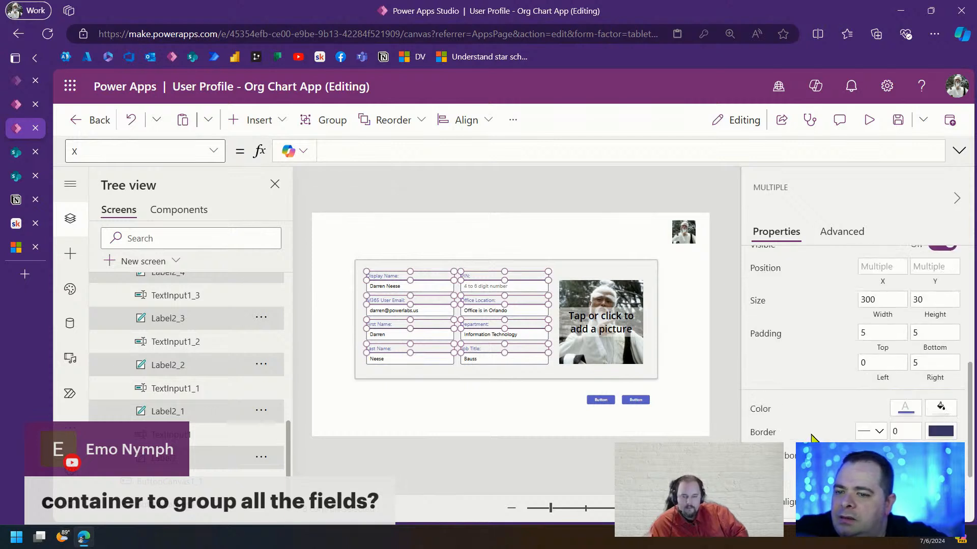
click(760, 409)
drag(471, 151, 422, 152)
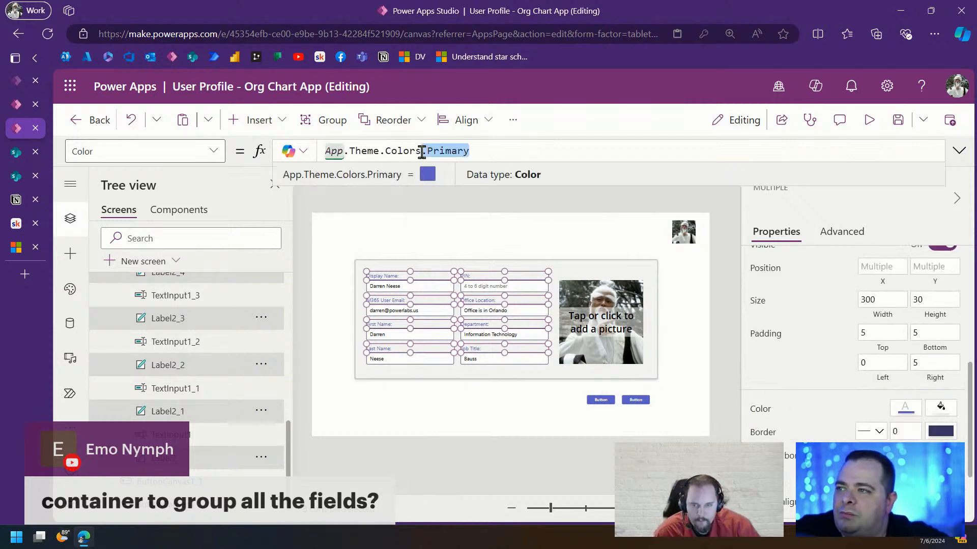
text(d)
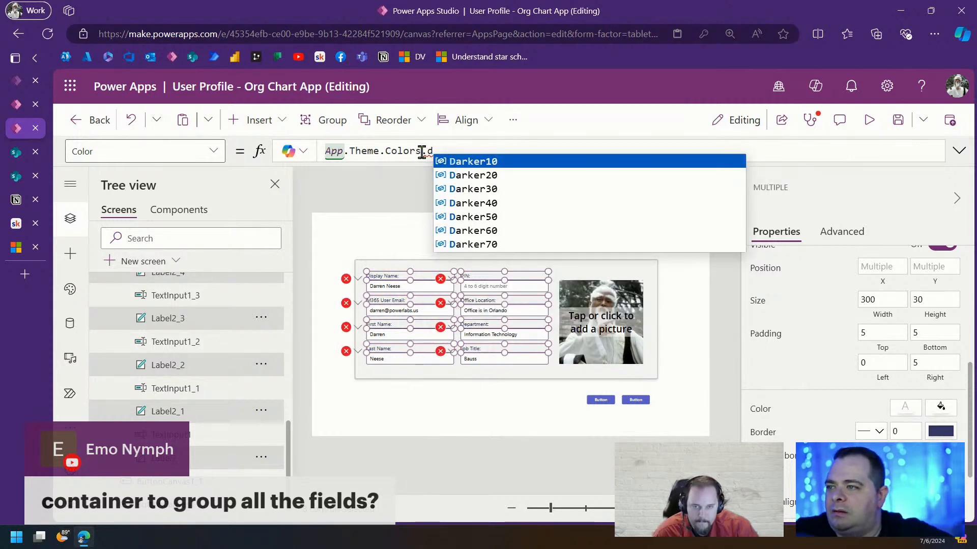
click(500, 219)
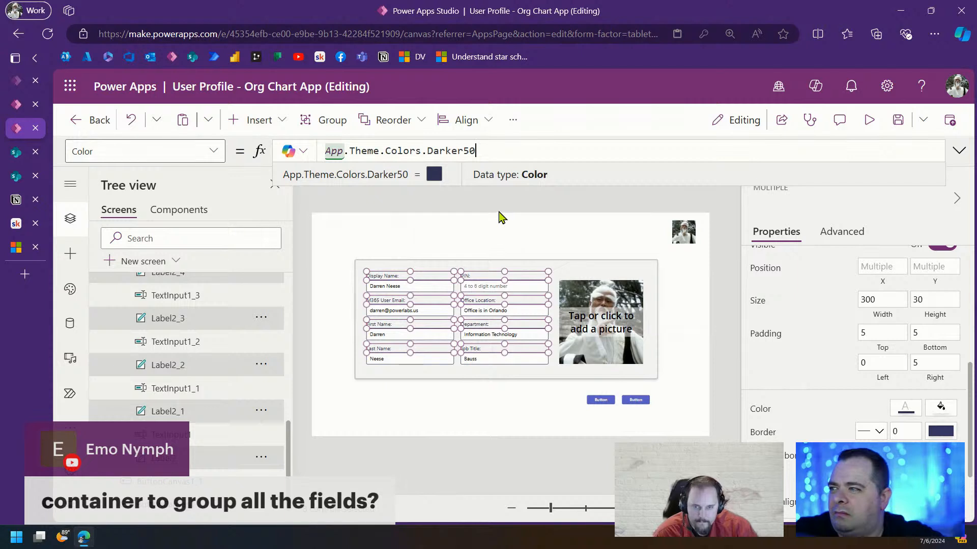
click(500, 216)
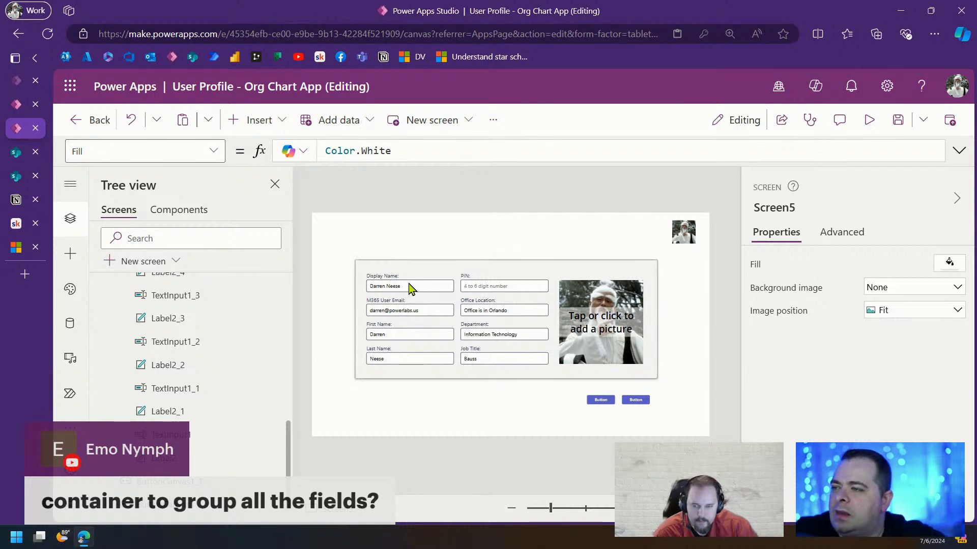
Change the Display Name label's Color to App.Theme.Colors.Darker30 and copy that formula
click(384, 276)
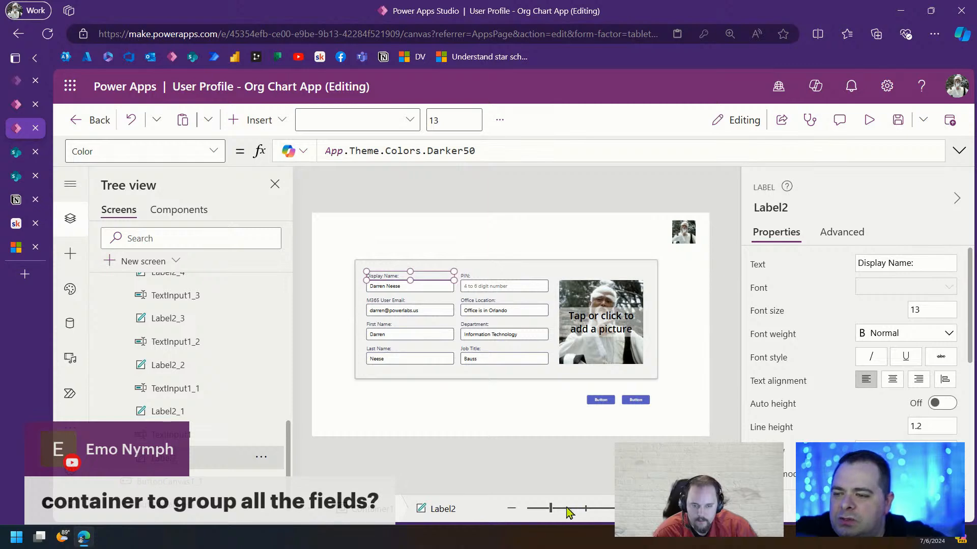
drag(567, 513, 604, 508)
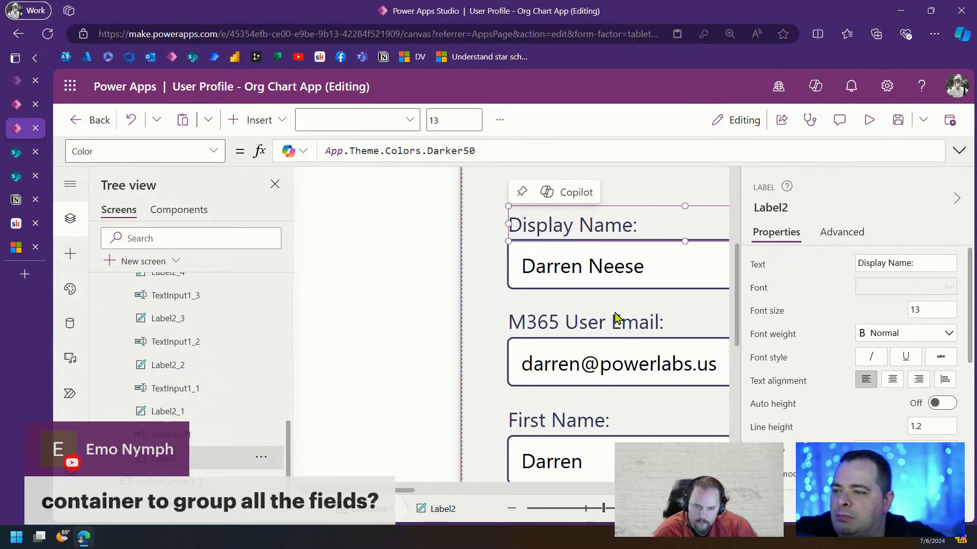
click(465, 150)
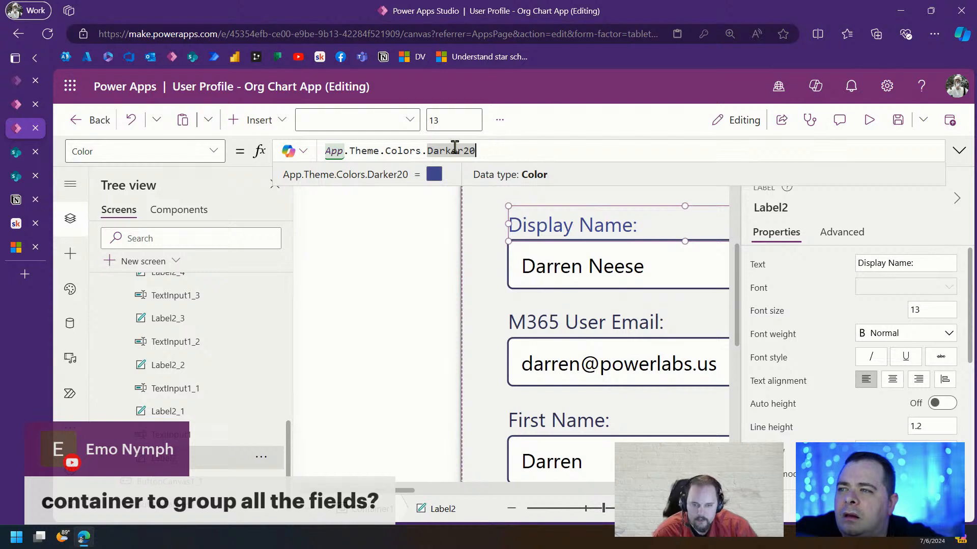
drag(467, 152, 464, 153)
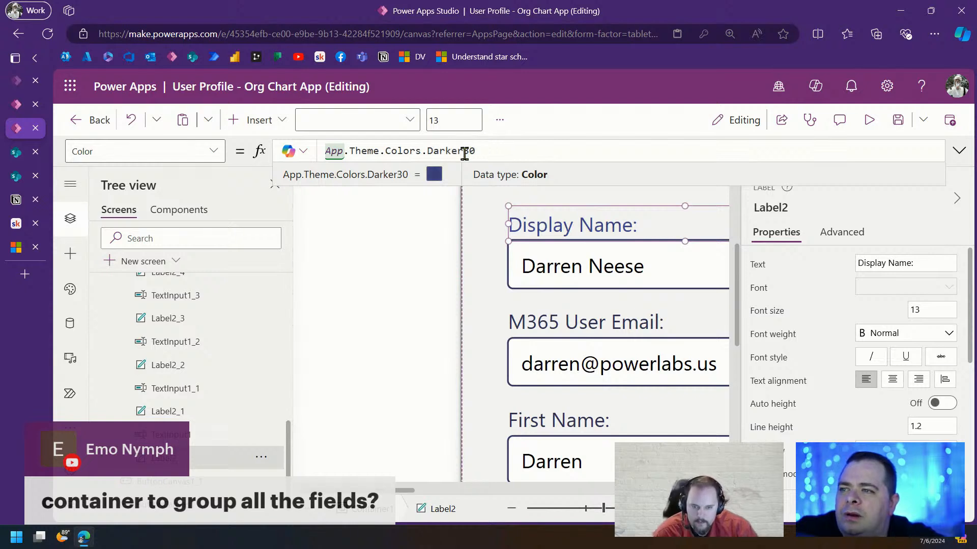
key(ctrl+a)
key(ctrl+c)
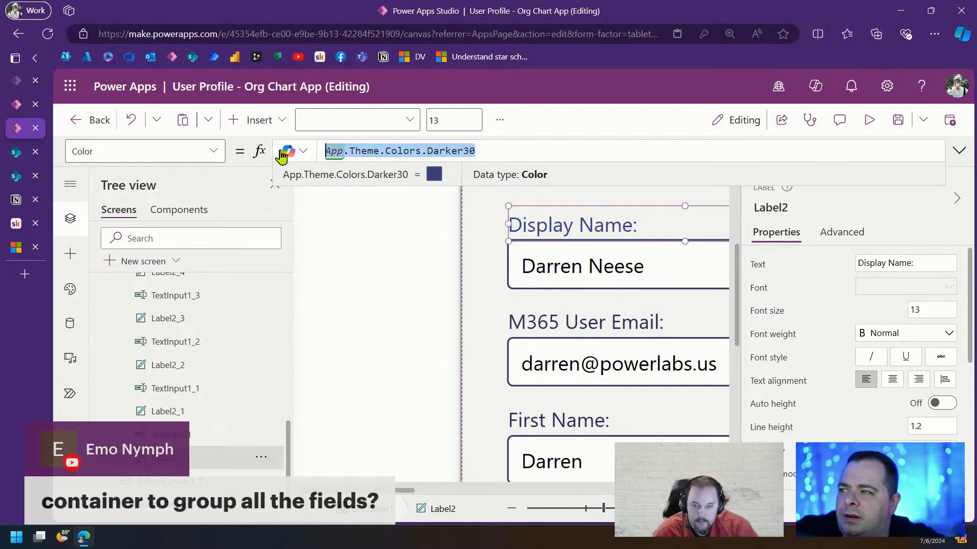
click(572, 510)
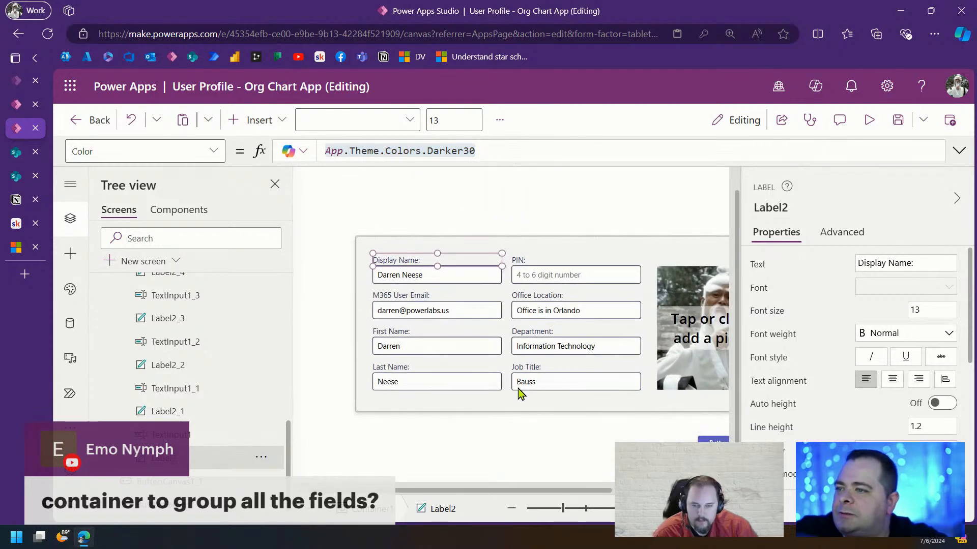
shift+click(554, 257)
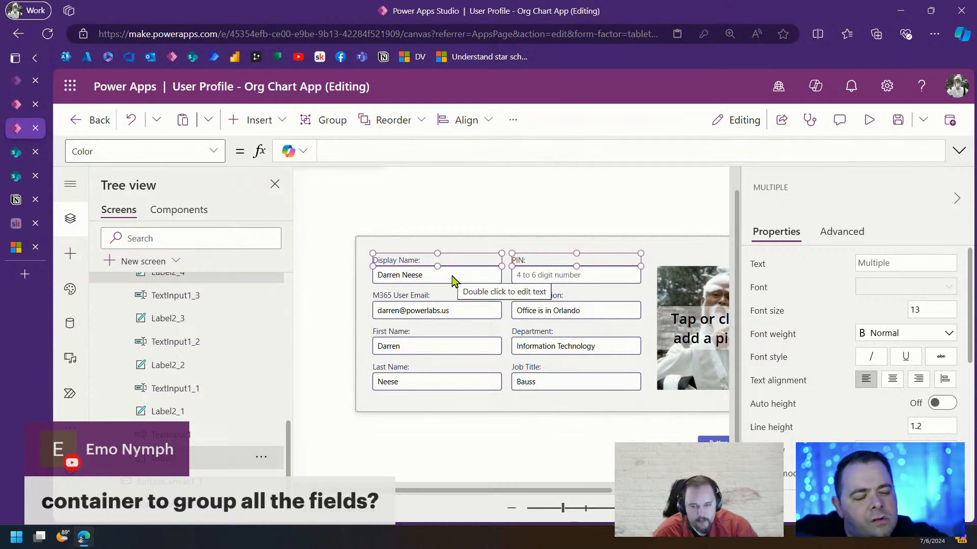
Select every label and text input in the profile form
shift+click(480, 275)
shift+click(529, 278)
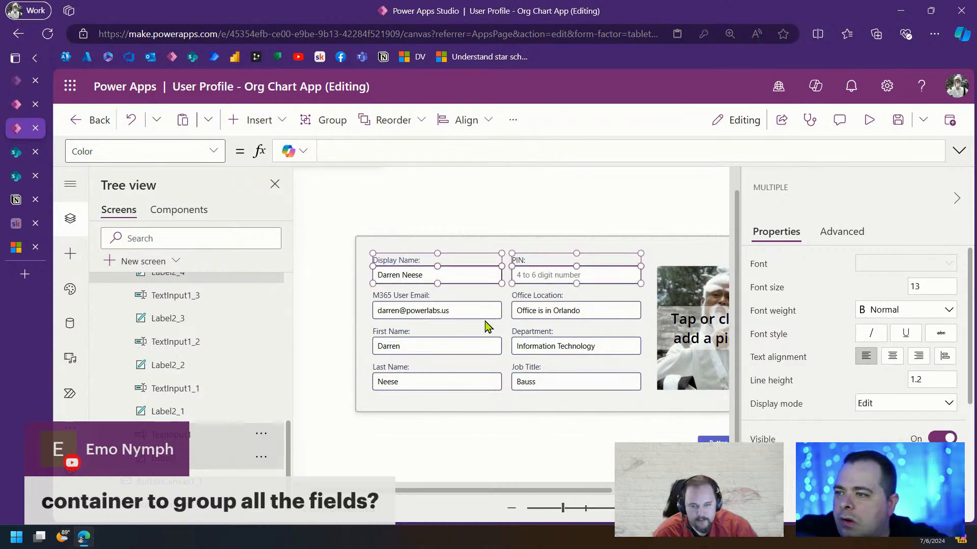
shift+click(418, 295)
shift+click(437, 310)
shift+click(540, 309)
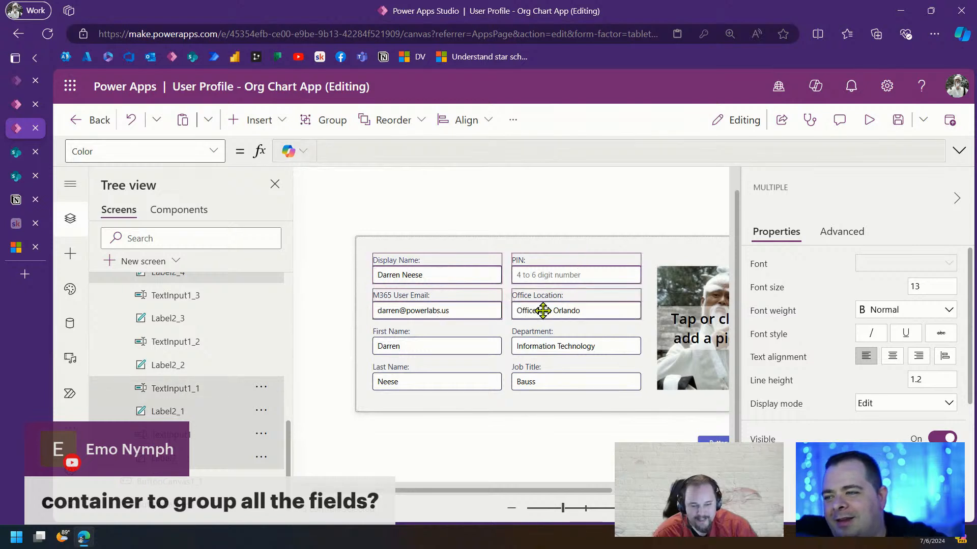
shift+click(411, 334)
shift+click(417, 353)
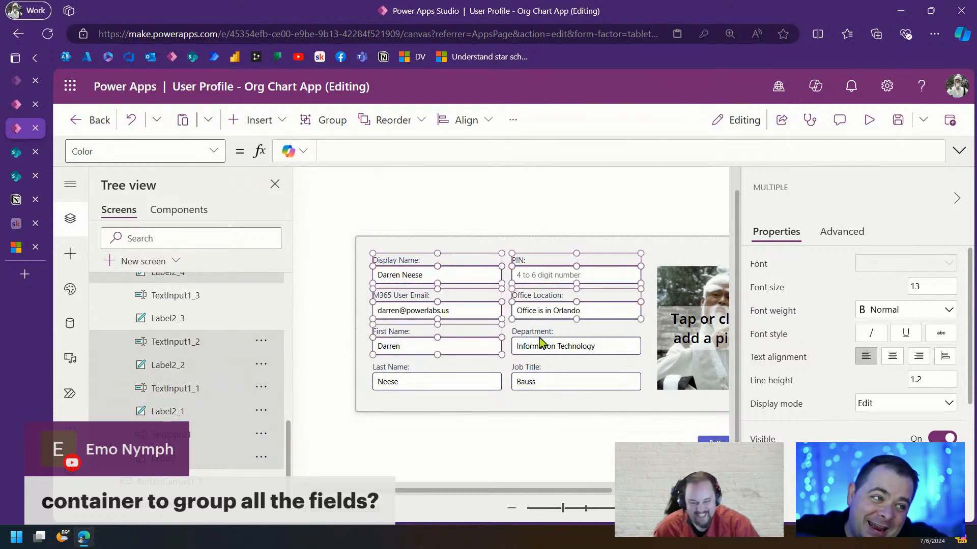
shift+click(547, 332)
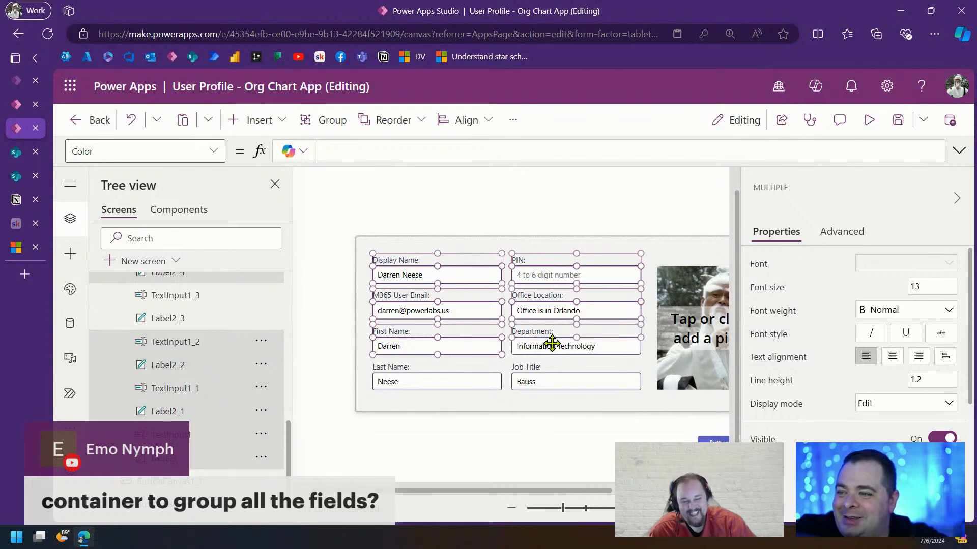
shift+click(551, 342)
shift+click(399, 367)
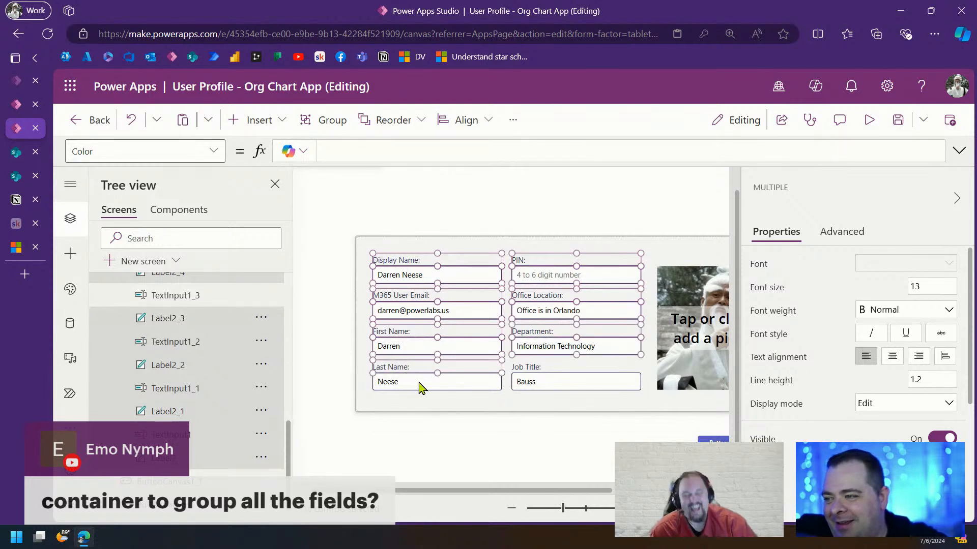
shift+click(419, 385)
shift+click(532, 371)
shift+click(539, 384)
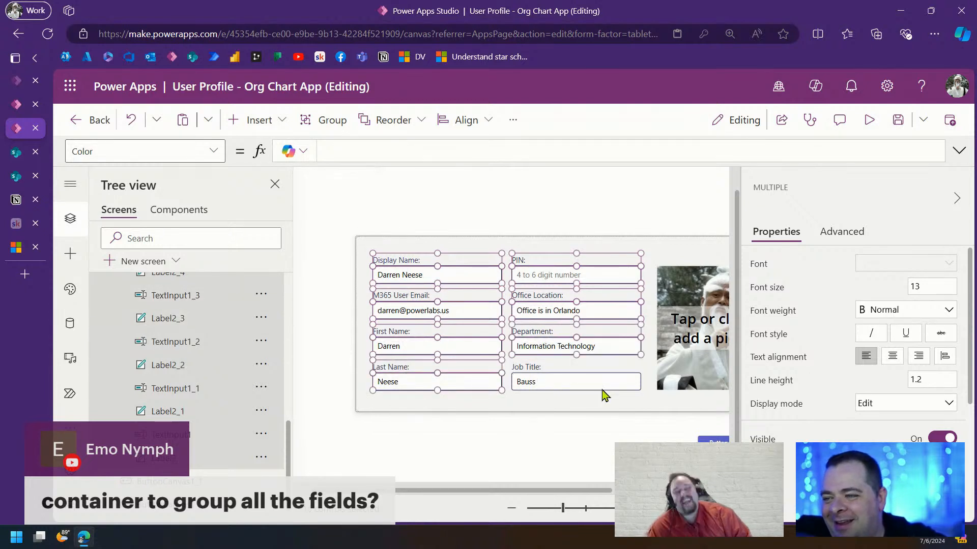
shift+click(534, 371)
shift+click(545, 382)
scroll(887, 401, down, 5)
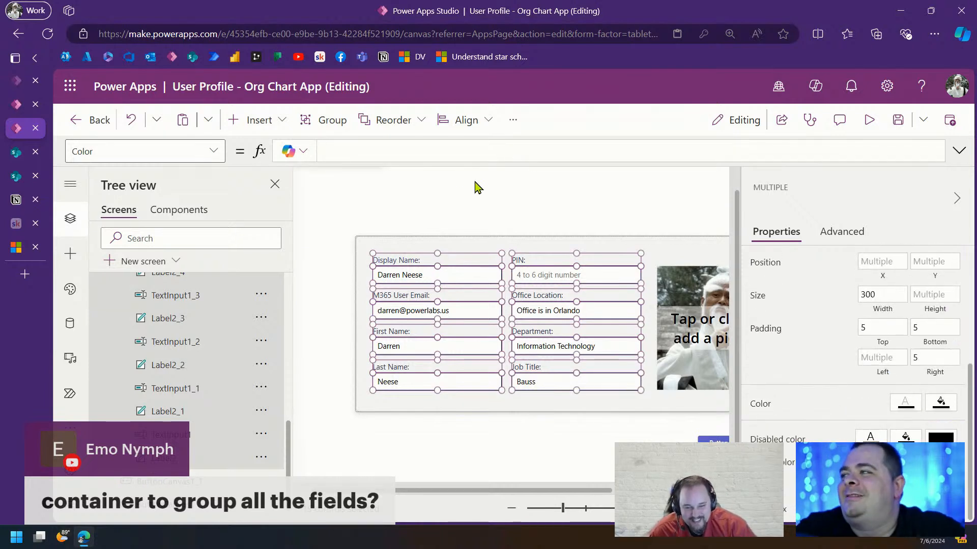
Paste App.Theme.Colors.Darker30 as the Color of all selected labels and inputs
click(454, 151)
key(ctrl+v)
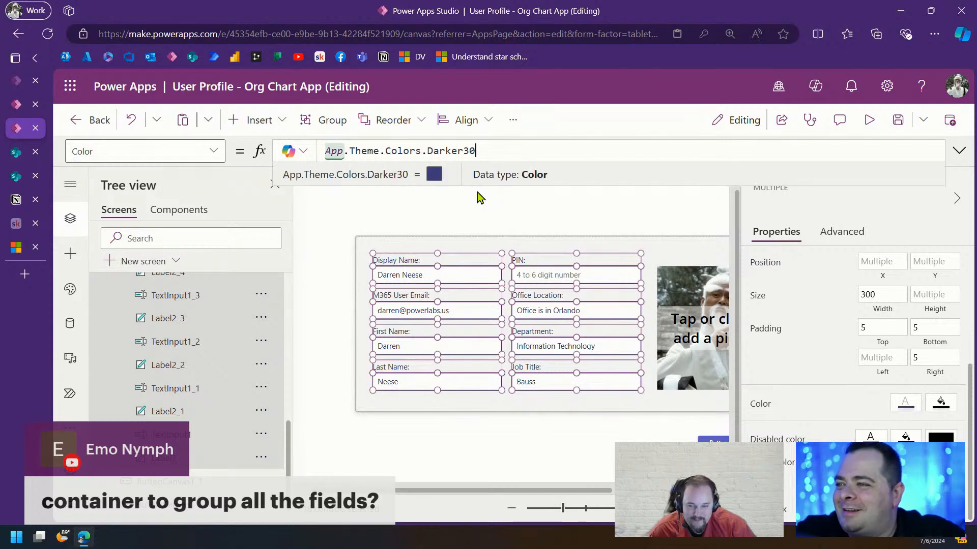
click(577, 219)
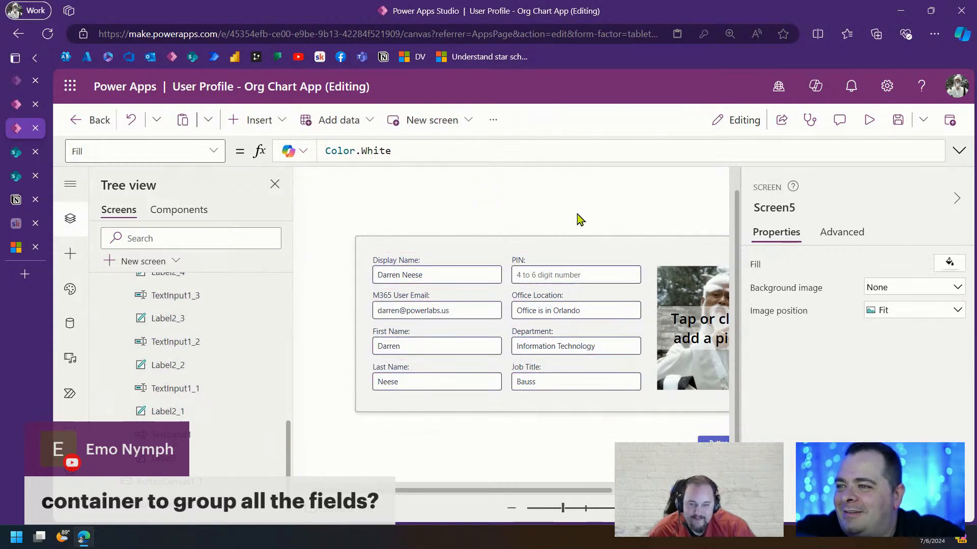
Set AddMediaButton1's text Color to App.Theme.Colors.Darker30
drag(562, 508, 555, 508)
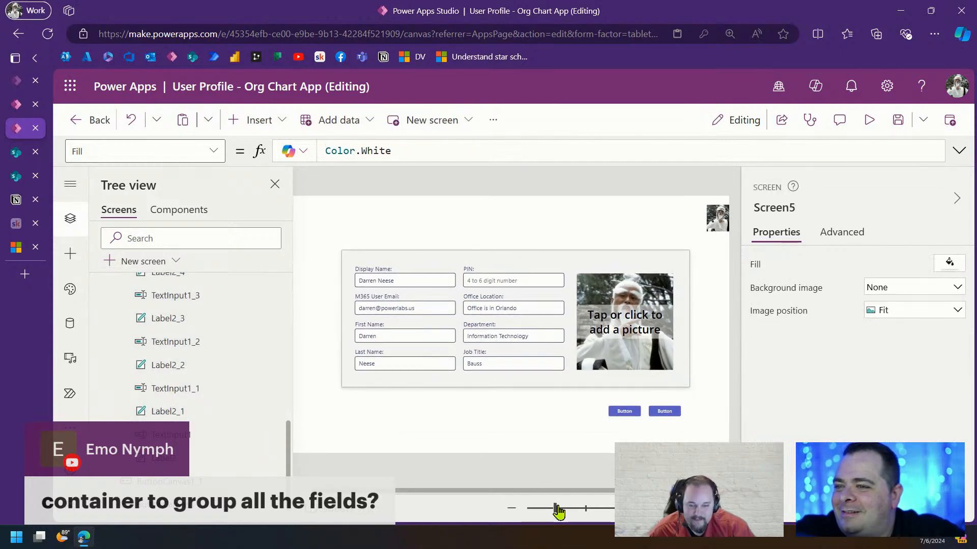
click(647, 321)
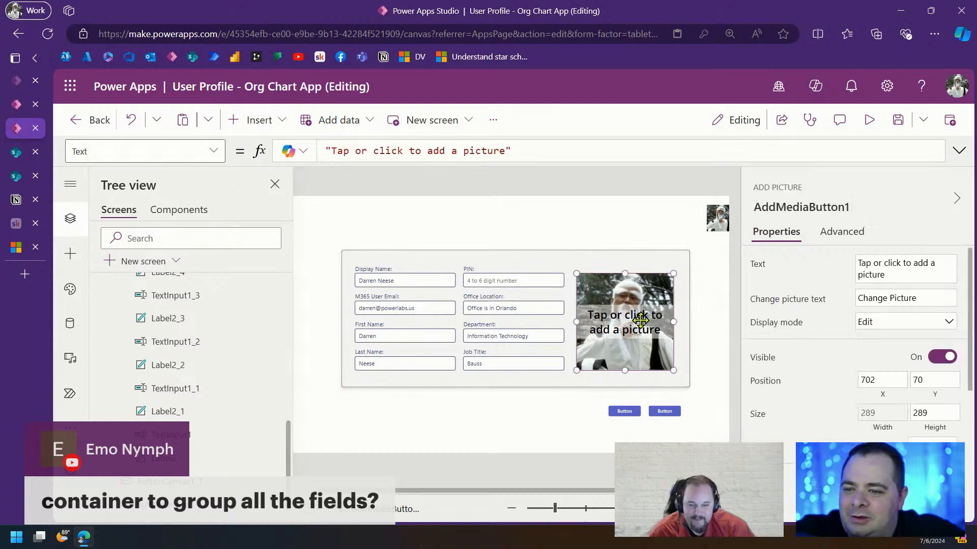
scroll(151, 356, up, 6)
scroll(152, 355, down, 2)
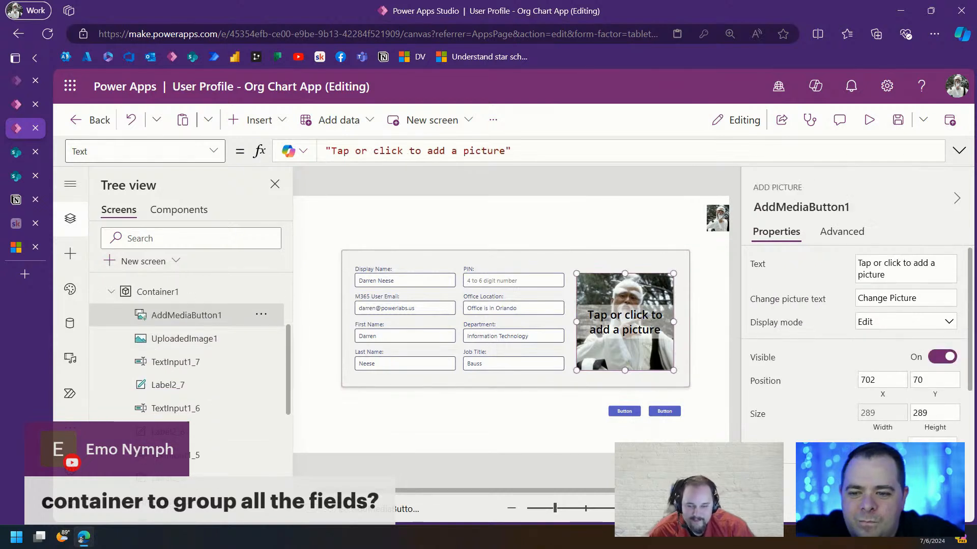
click(213, 151)
drag(449, 147, 257, 152)
key(ctrl+v)
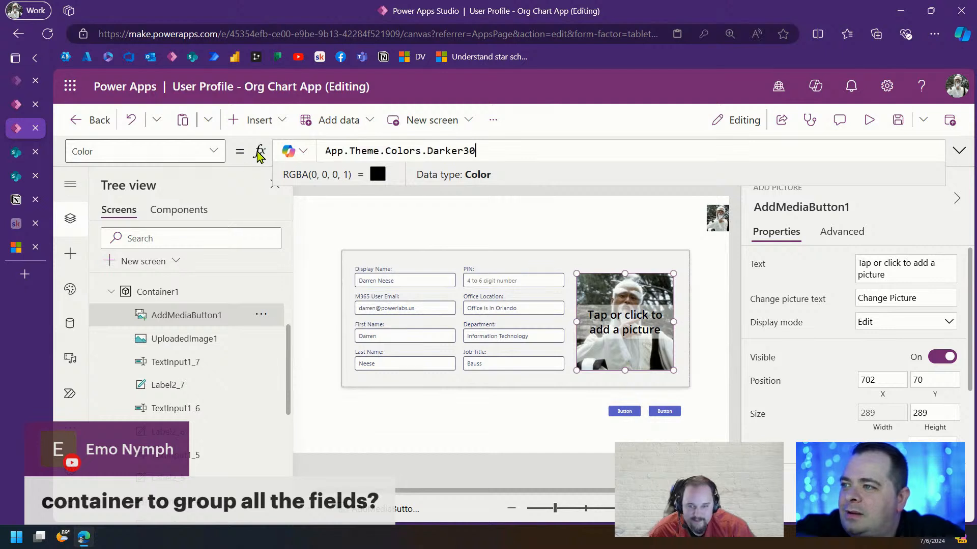
click(714, 374)
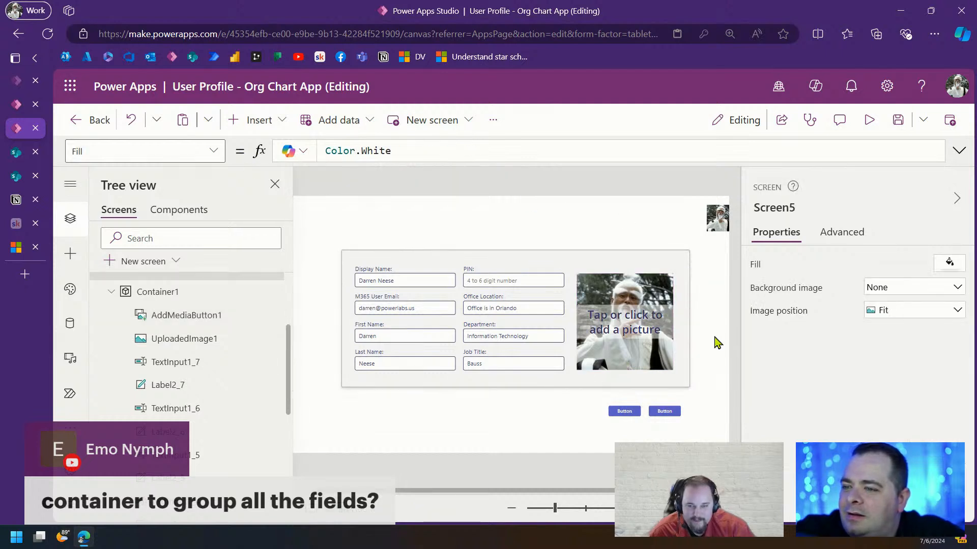
Change AddMediaButton1's Fill to RGBA(255, 255, 255, 80%)
click(614, 334)
scroll(913, 400, down, 3)
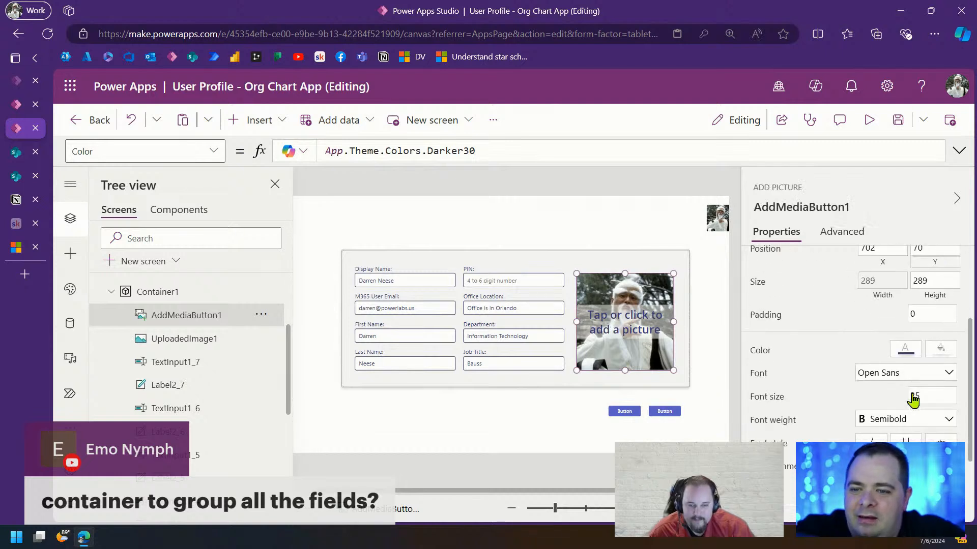
click(941, 348)
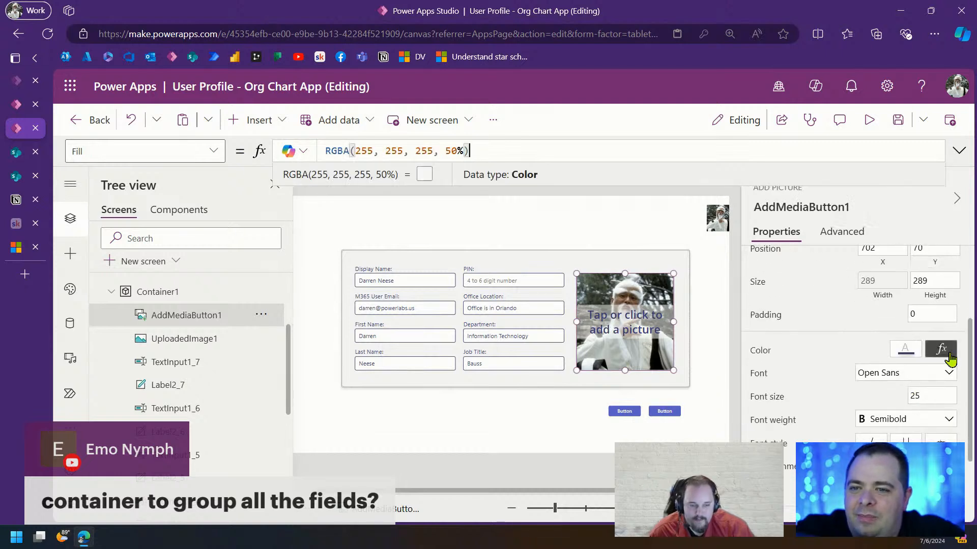
double_click(451, 150)
text(80)
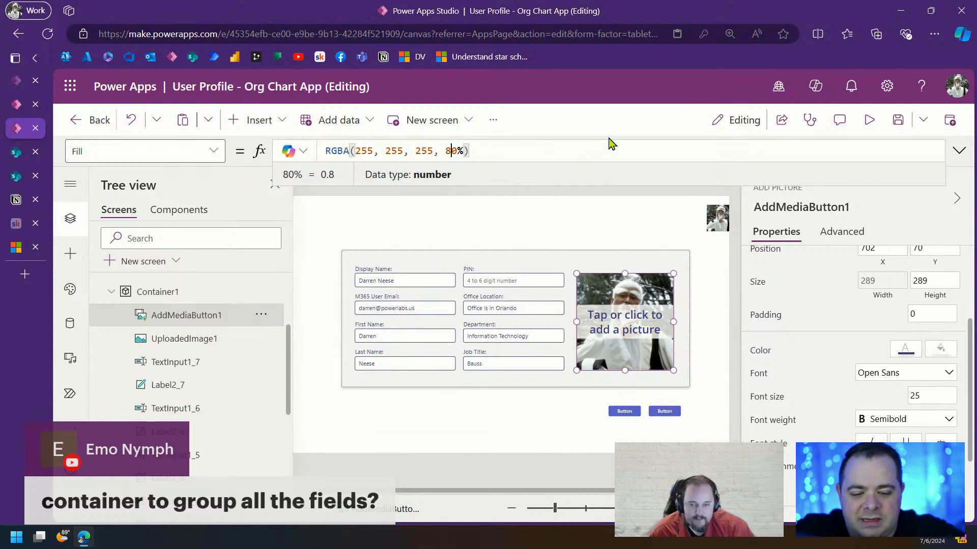
click(638, 235)
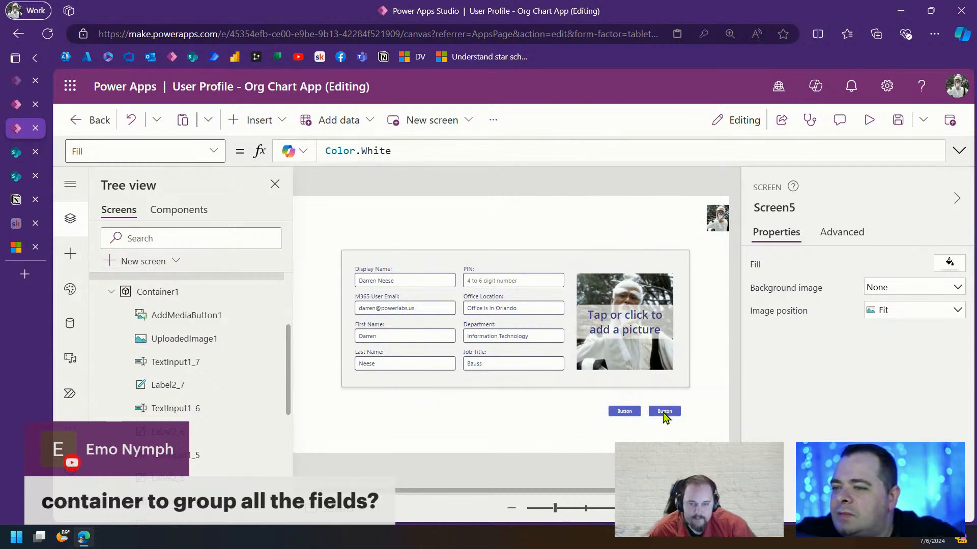
Delete the extra button and line the remaining one up under the form's right edge
drag(664, 416, 674, 403)
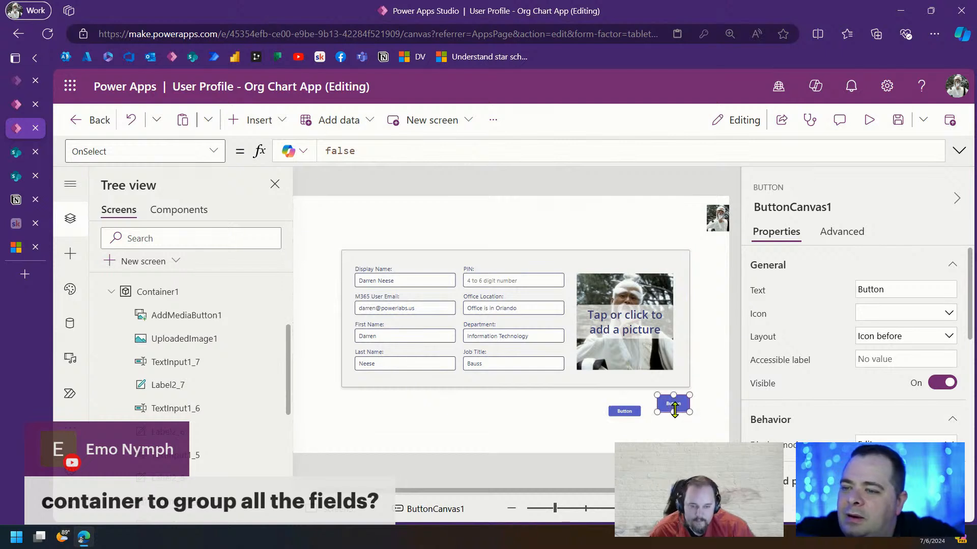
key(Delete)
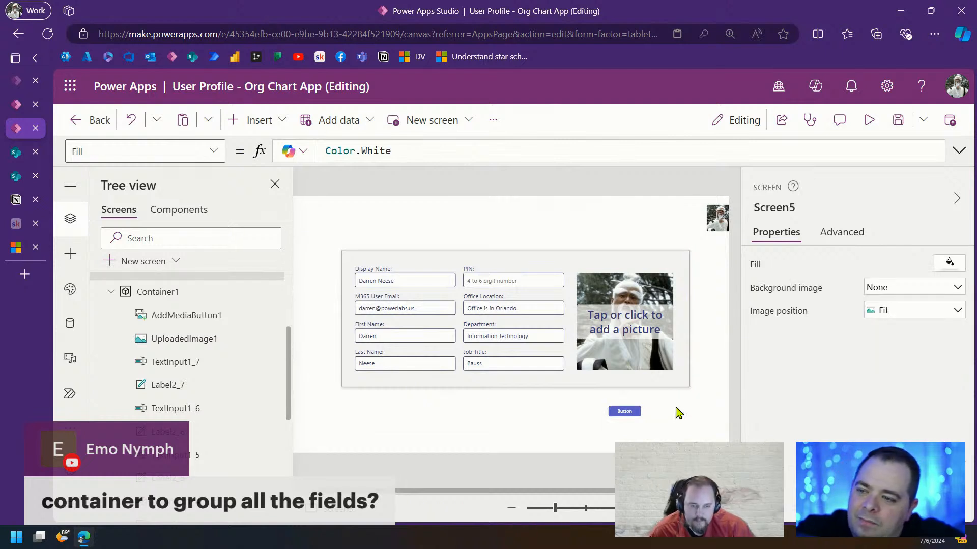
click(626, 413)
drag(625, 413, 674, 413)
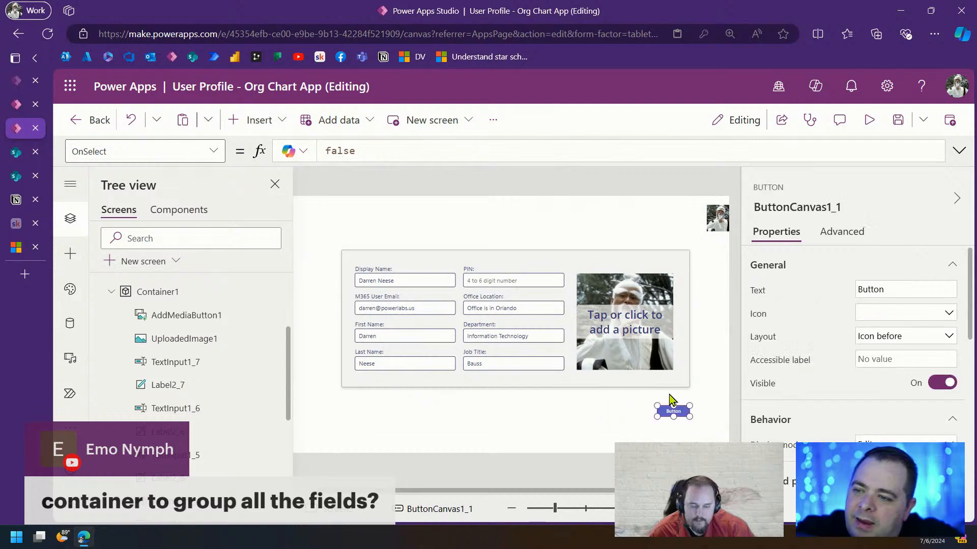
click(670, 392)
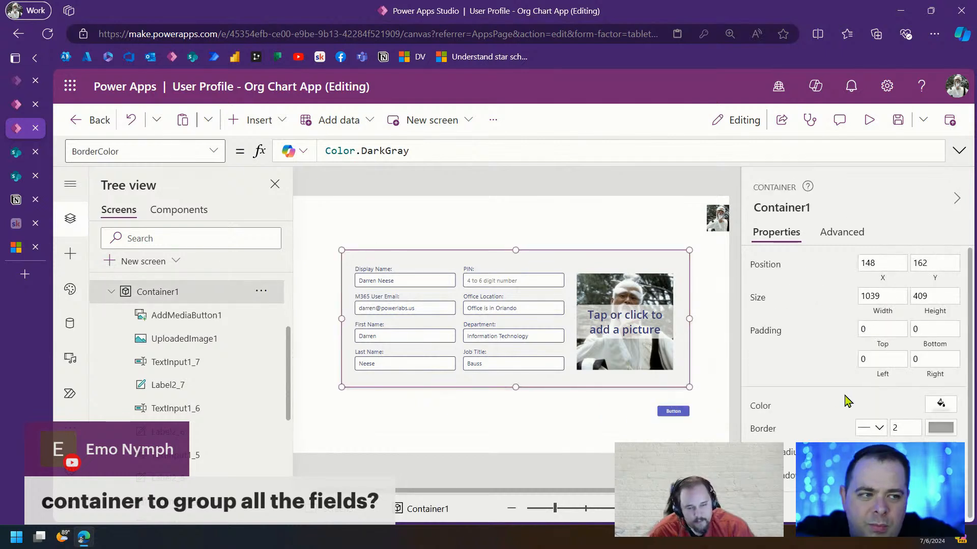
Give Container1 a heavier drop shadow and preview the screen
scroll(847, 402, down, 2)
click(910, 473)
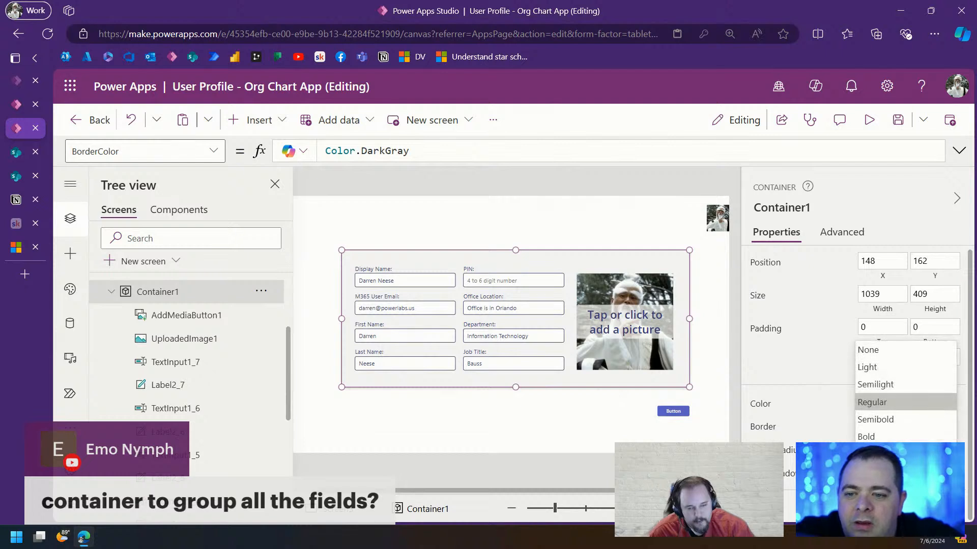
click(890, 453)
click(555, 417)
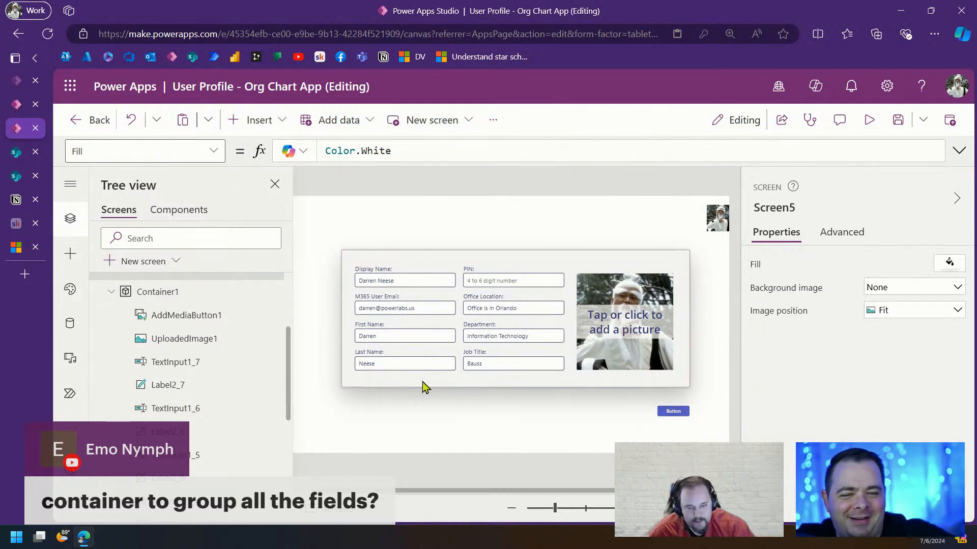
click(868, 120)
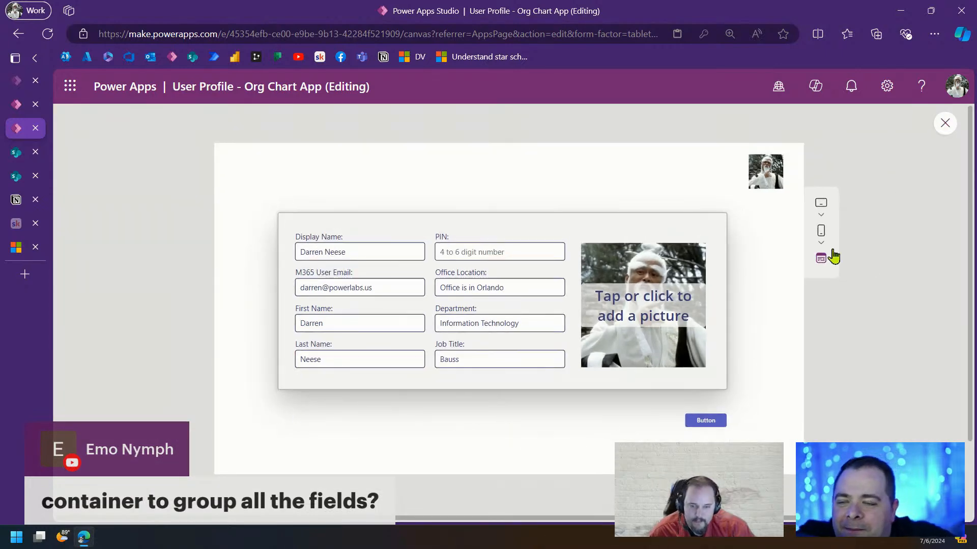
key(Escape)
Set Container1's drop shadow to Semibold
click(584, 386)
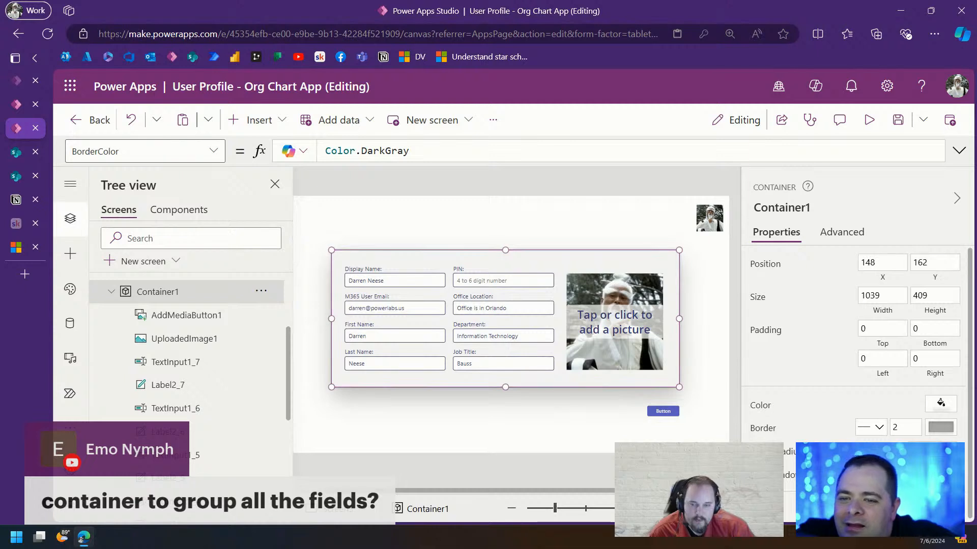
click(874, 426)
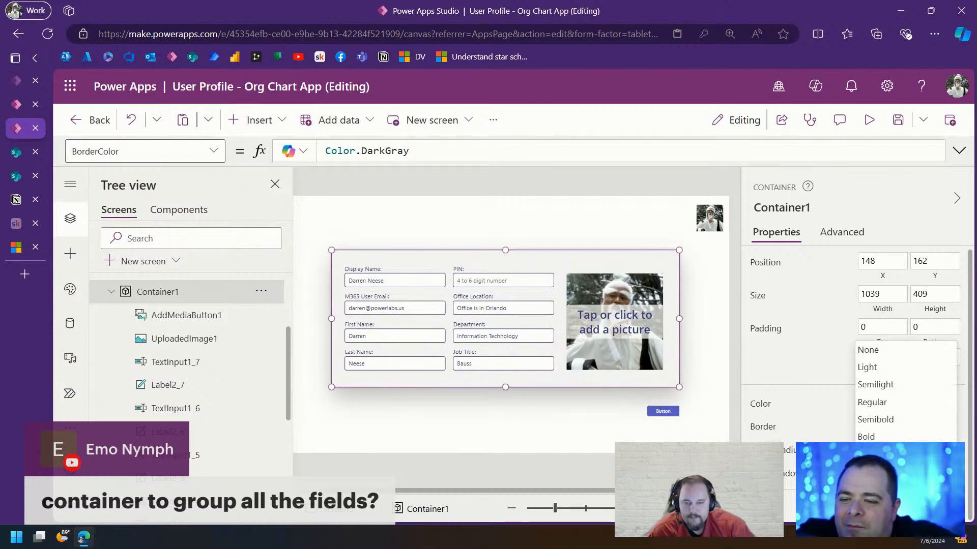
click(904, 430)
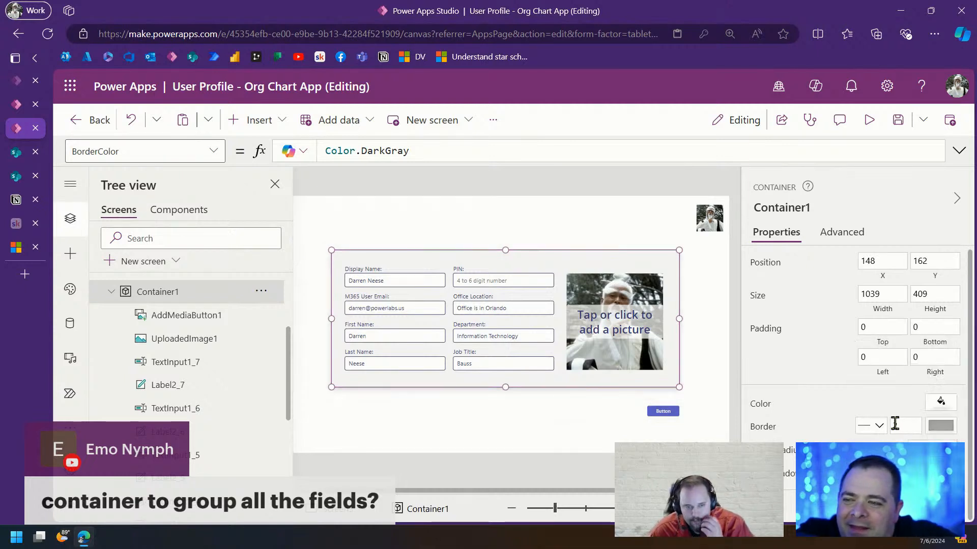
click(575, 421)
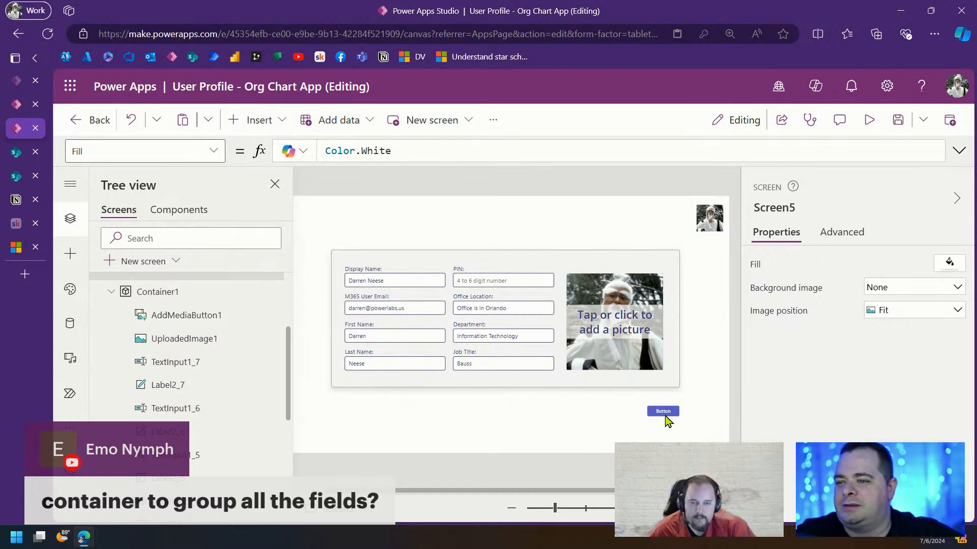
Label the button below the form 'Save' and set its width to 120
click(664, 413)
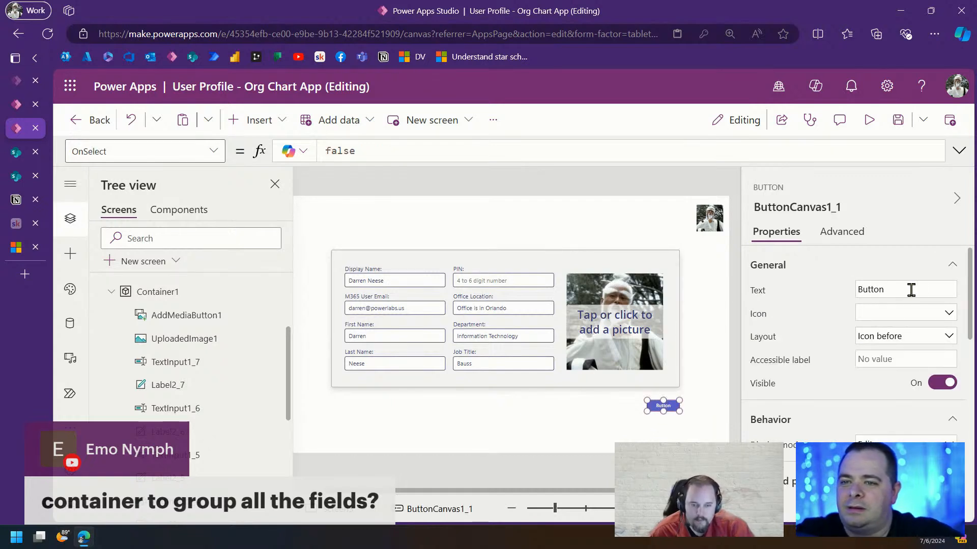
double_click(911, 290)
text(Save)
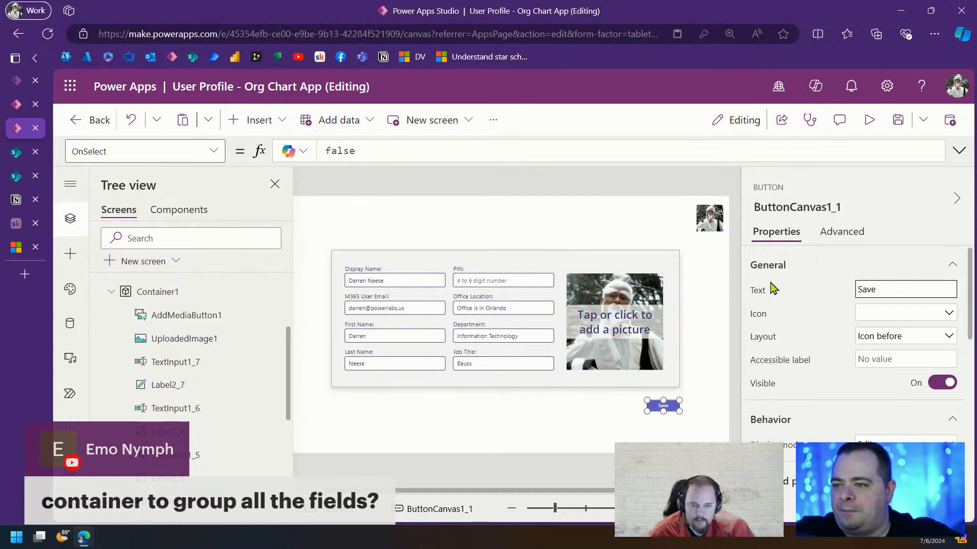
scroll(899, 418, down, 5)
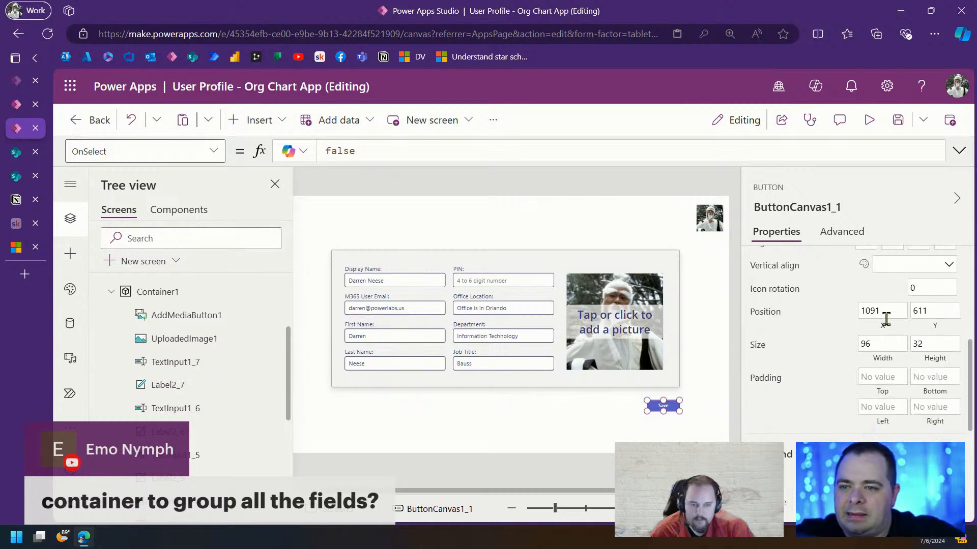
double_click(882, 344)
text(120)
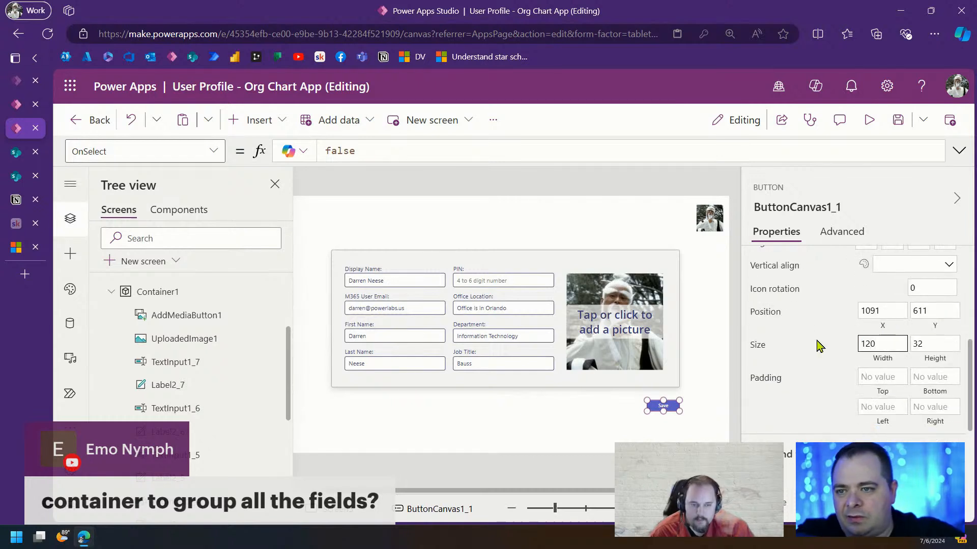
click(681, 406)
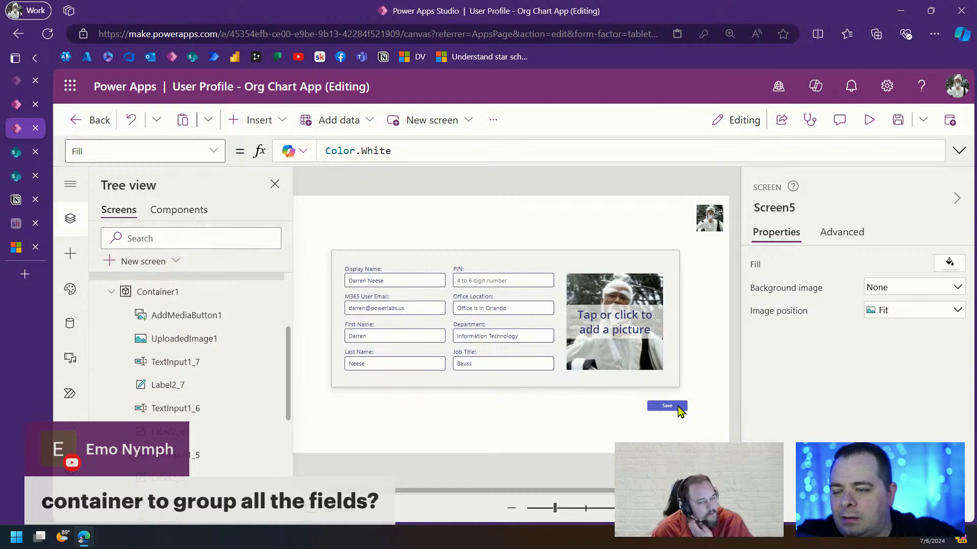
Align the Save button's right edge with the form
click(676, 407)
click(585, 509)
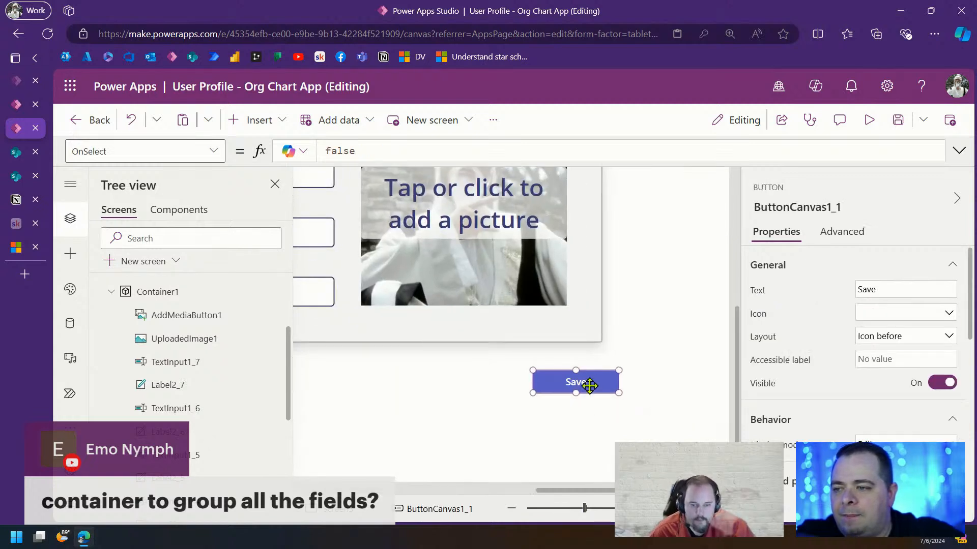
mouse_move(589, 386)
mouse_down()
mouse_move(578, 382)
mouse_move(589, 378)
mouse_up()
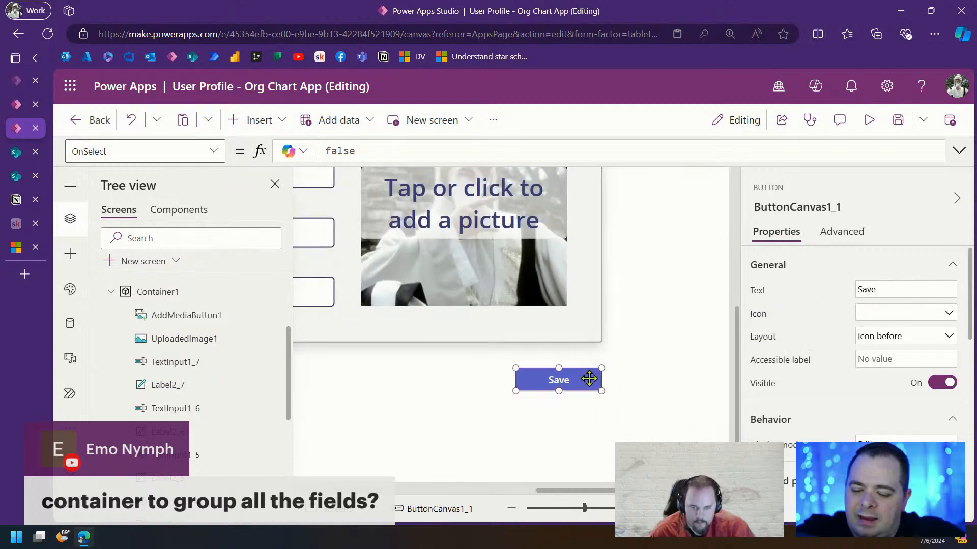
Duplicate the Save button, place the copy to its left, and label it 'Cancel'
key(ctrl+c)
key(ctrl+v)
drag(520, 395, 475, 381)
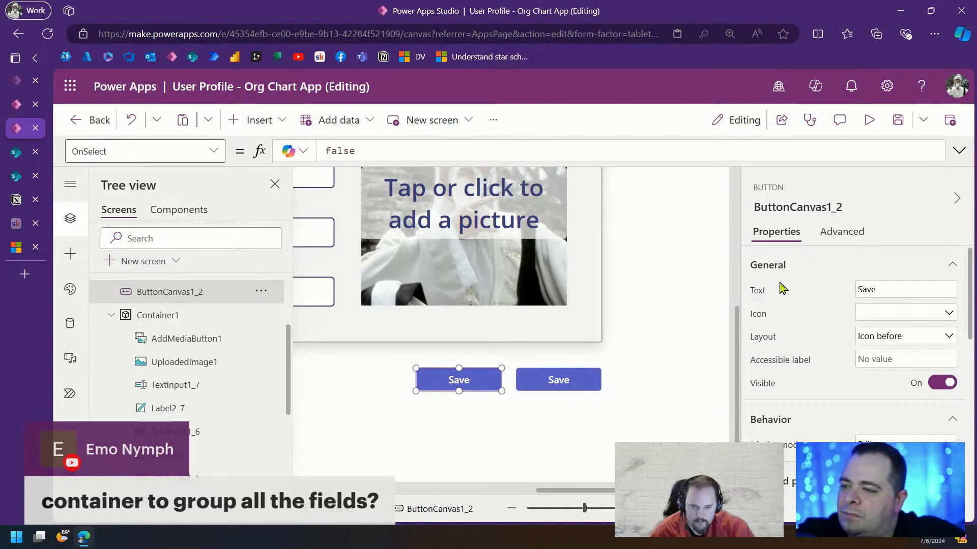
double_click(899, 289)
text(Cancel)
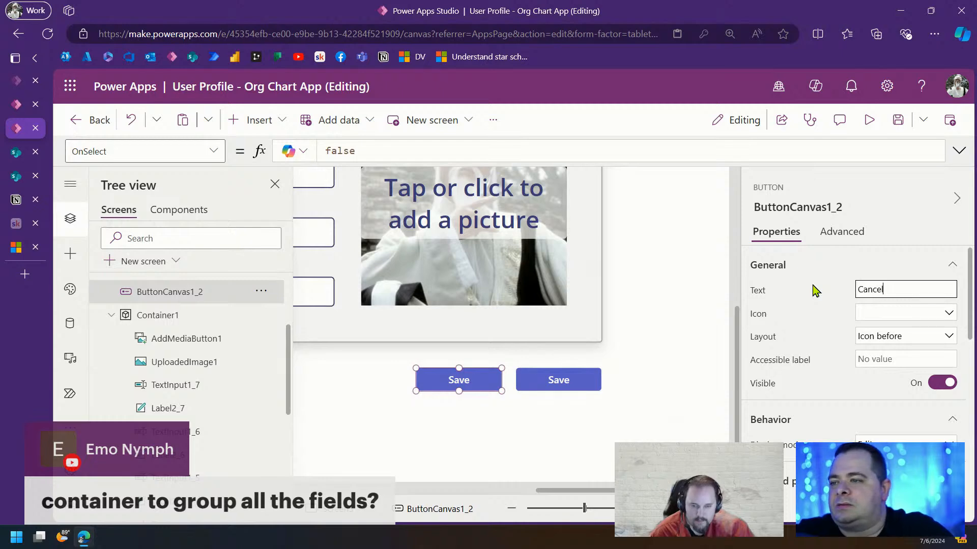
click(575, 511)
drag(575, 516, 554, 512)
click(708, 225)
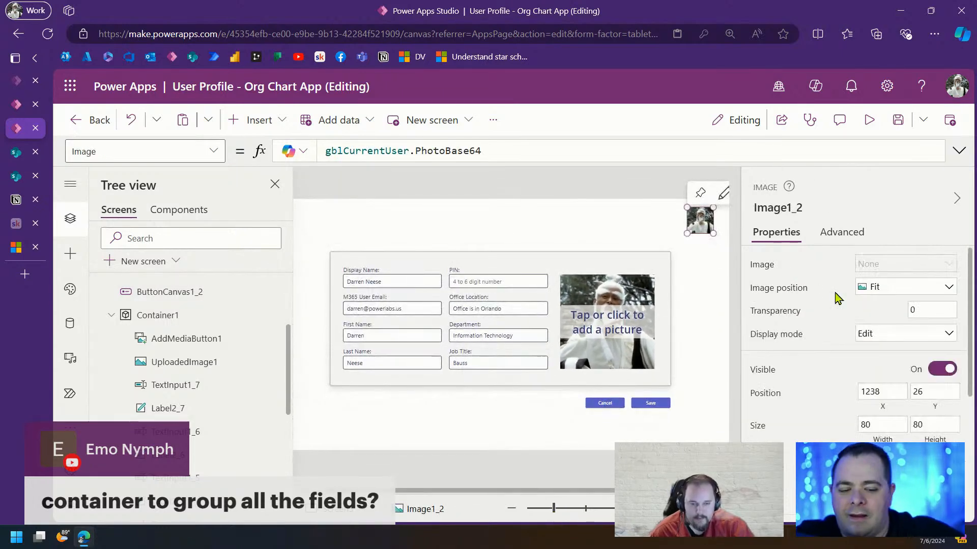
Delete the top-right profile photo and save the app
key(Delete)
key(ctrl+s)
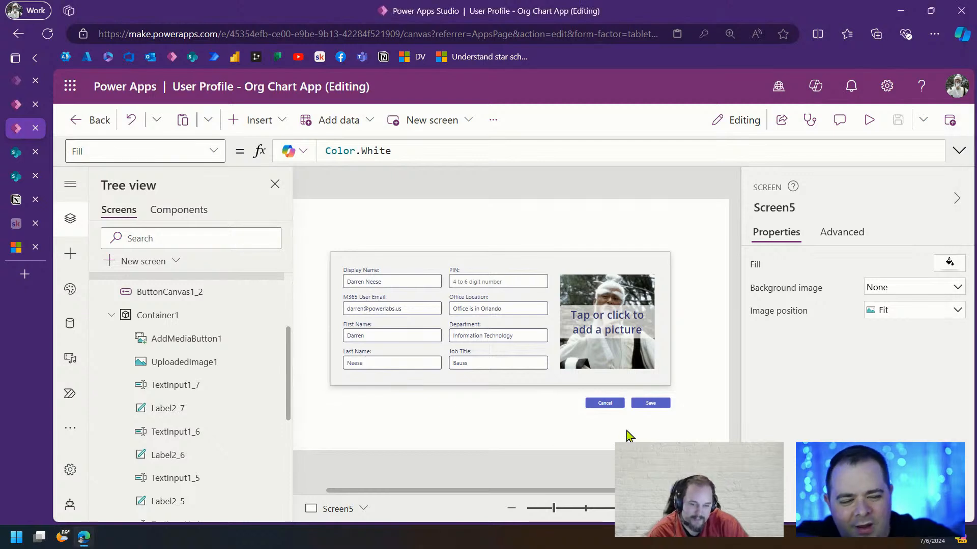
click(605, 404)
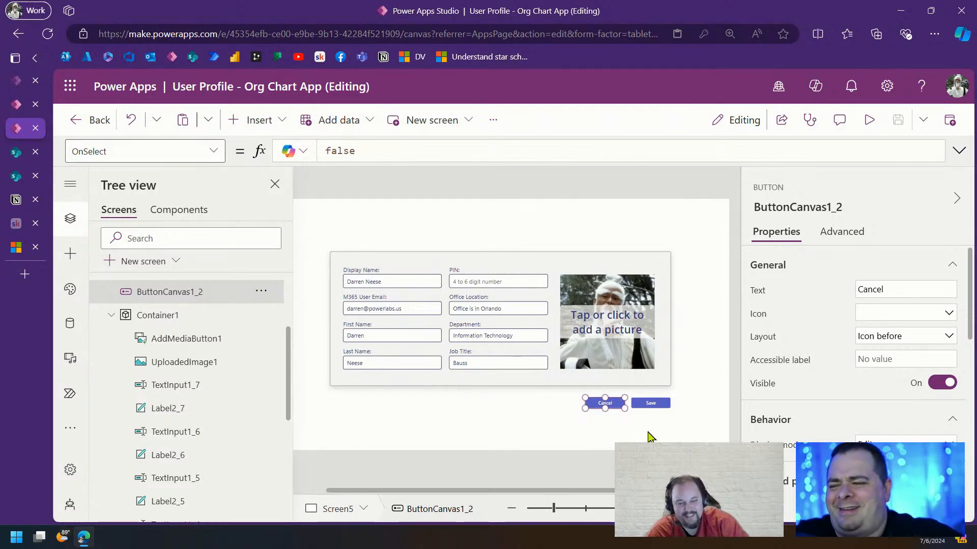
Bring the Perplexity browser window over the editor and maximize it
click(662, 437)
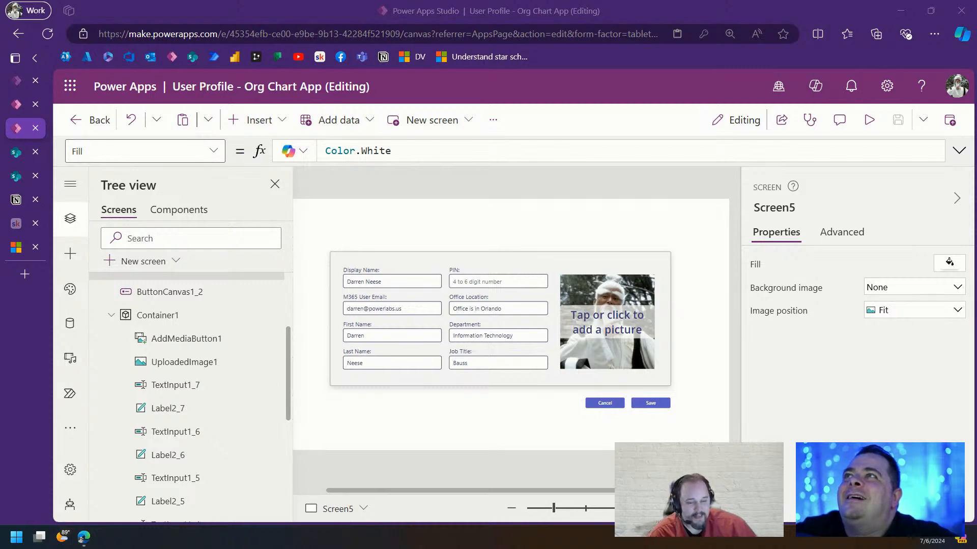
drag(390, 25, 379, 176)
double_click(509, 181)
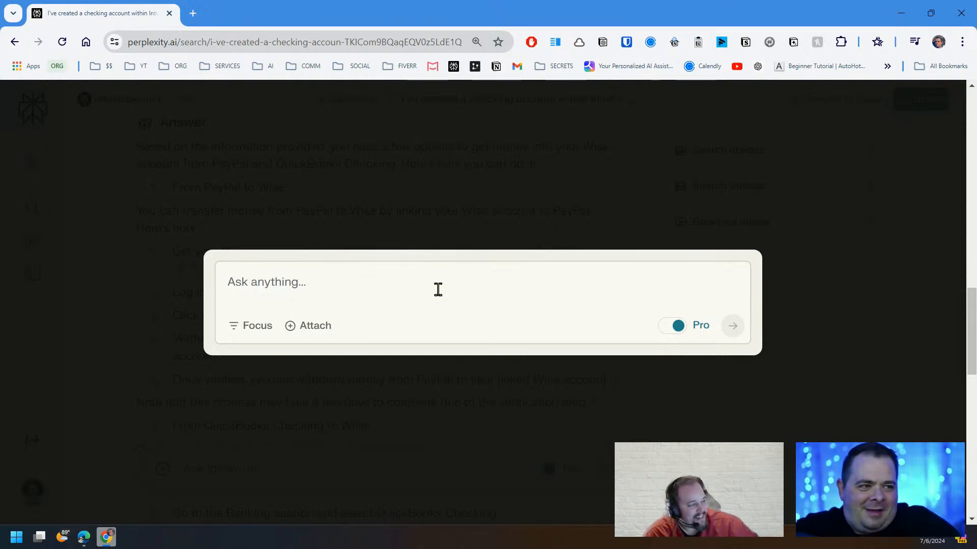
Ask Perplexity whether Save or Cancel belongs on the left per UI/UX principles
text(Given the)
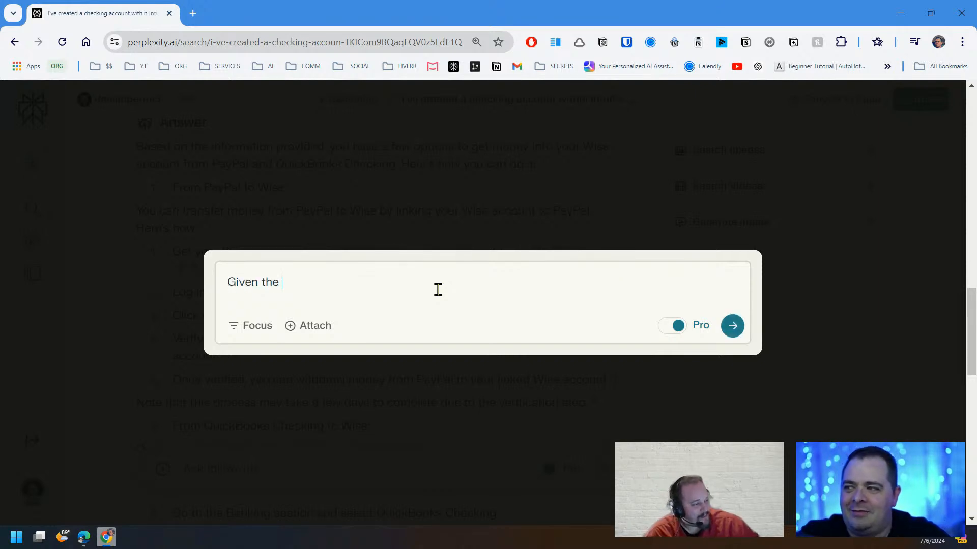
text( very best UI/UX)
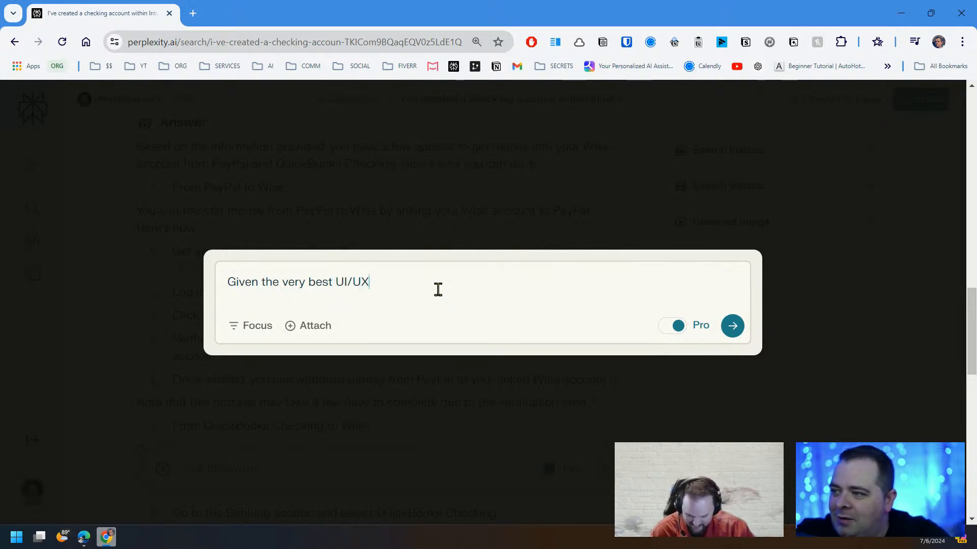
text( design principles, if)
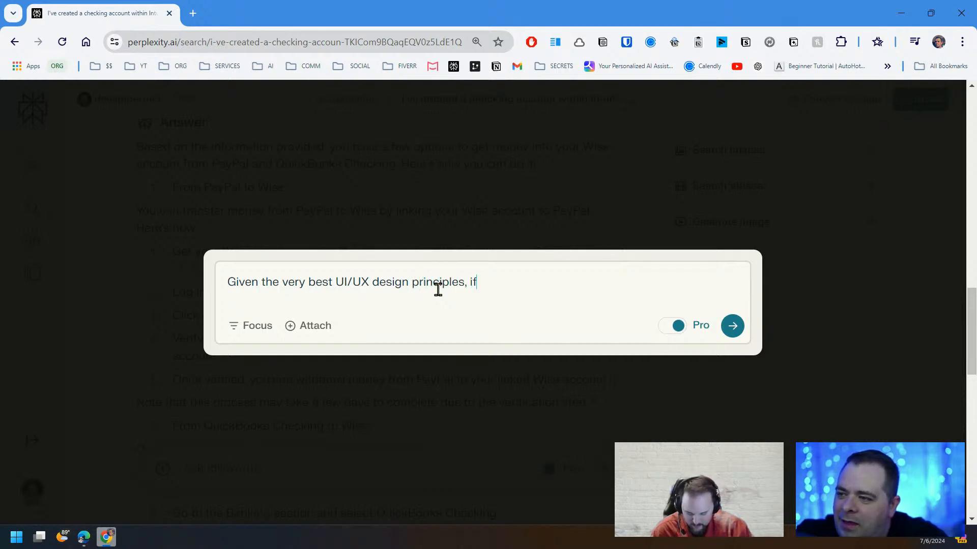
text( we have 2)
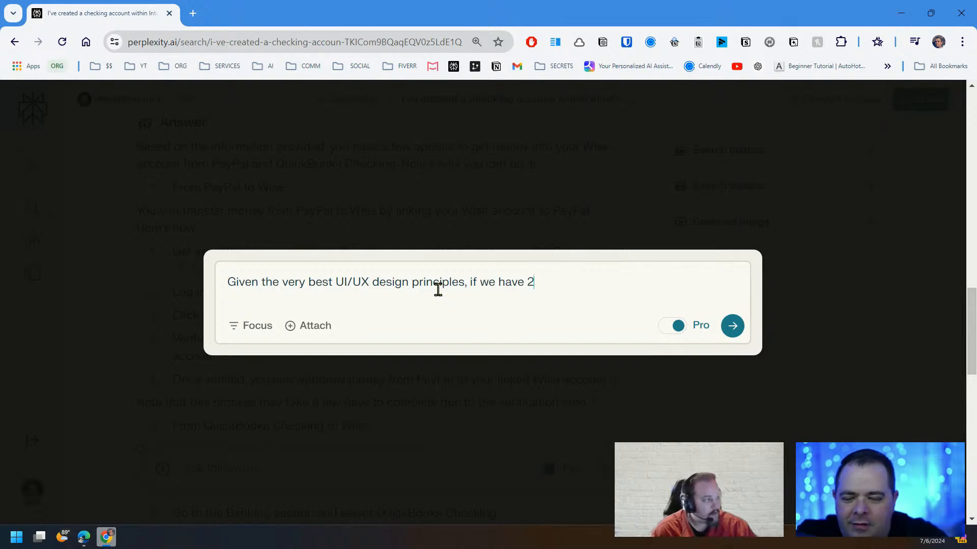
text( bu)
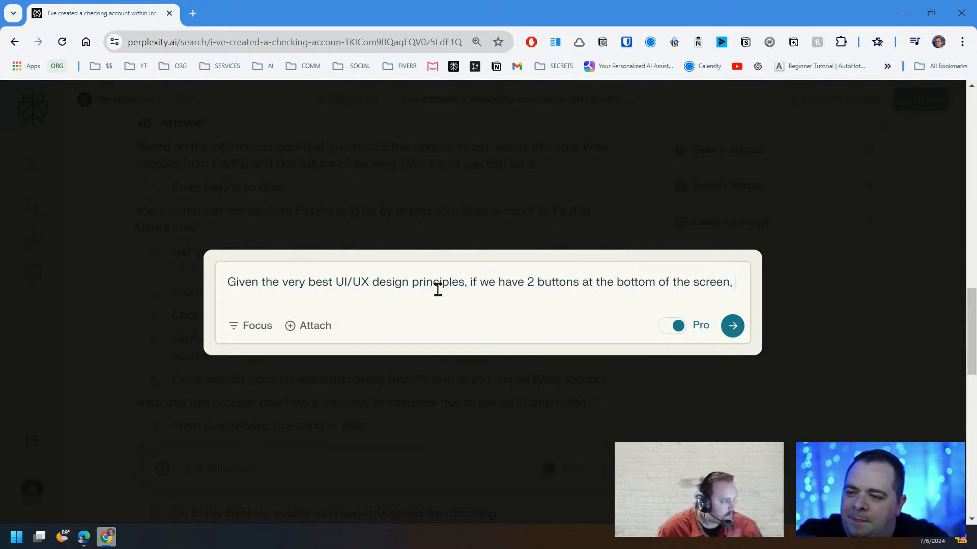
text(sa)
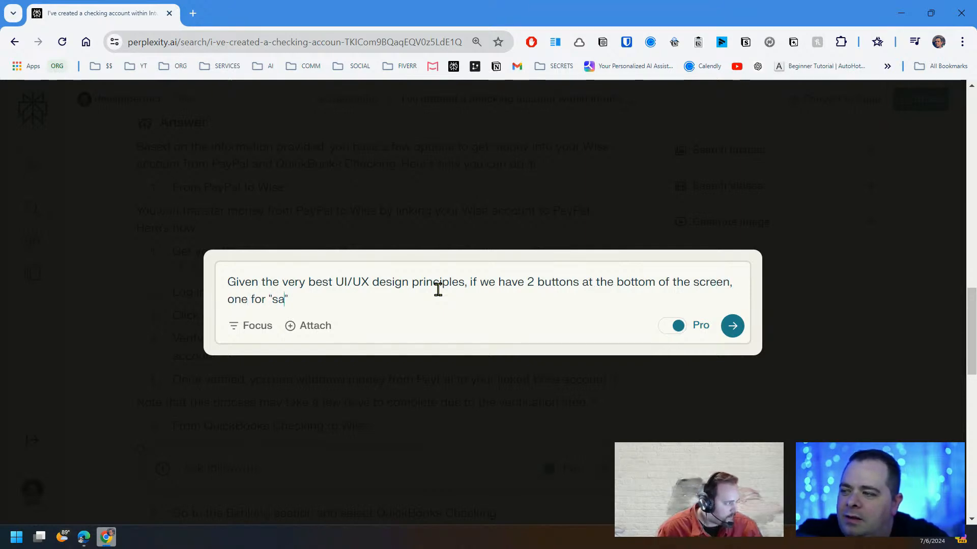
text(ve" and one for "cancel")
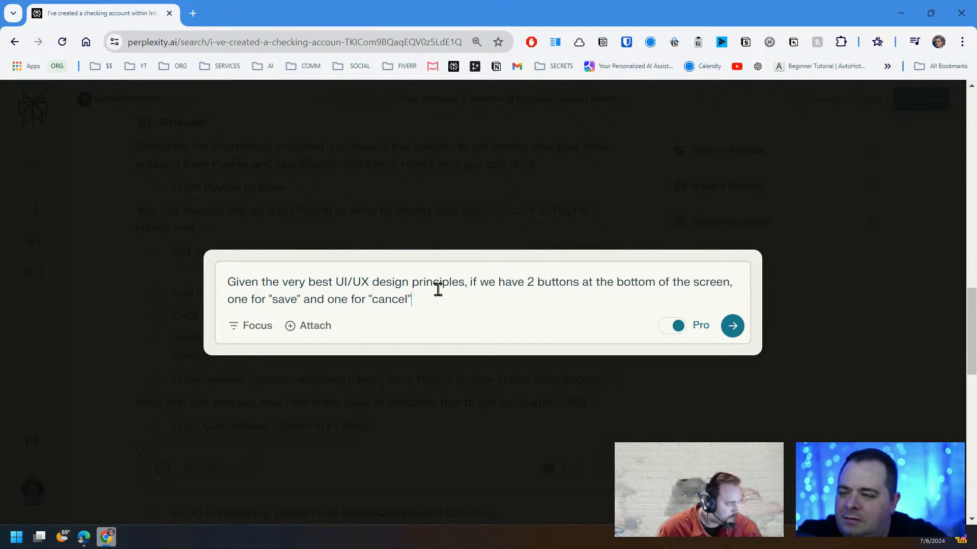
text(, which one )
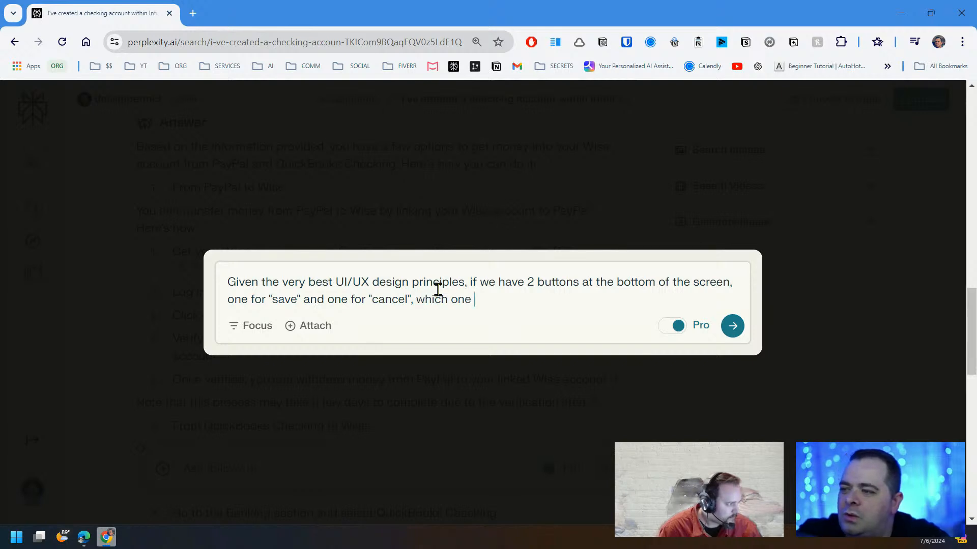
text(should be on the )
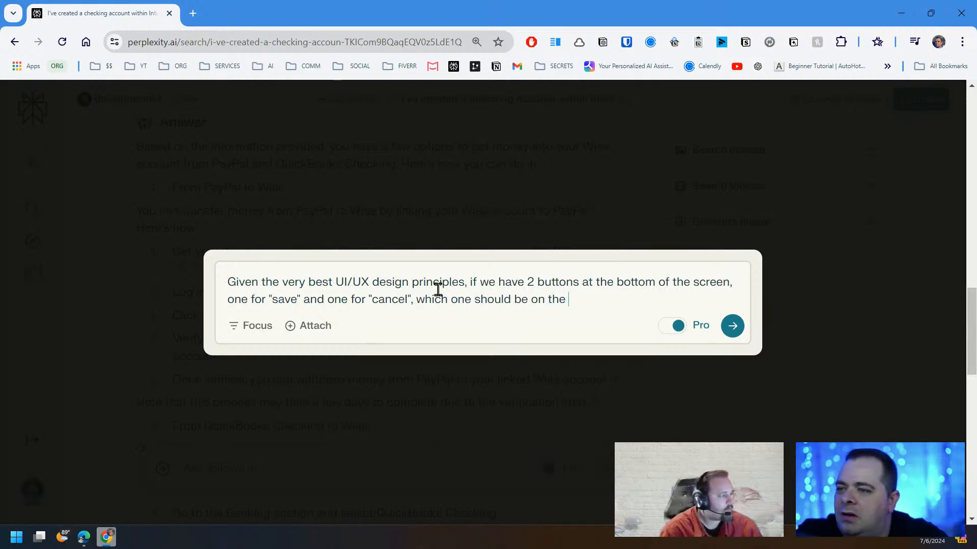
text(left and )
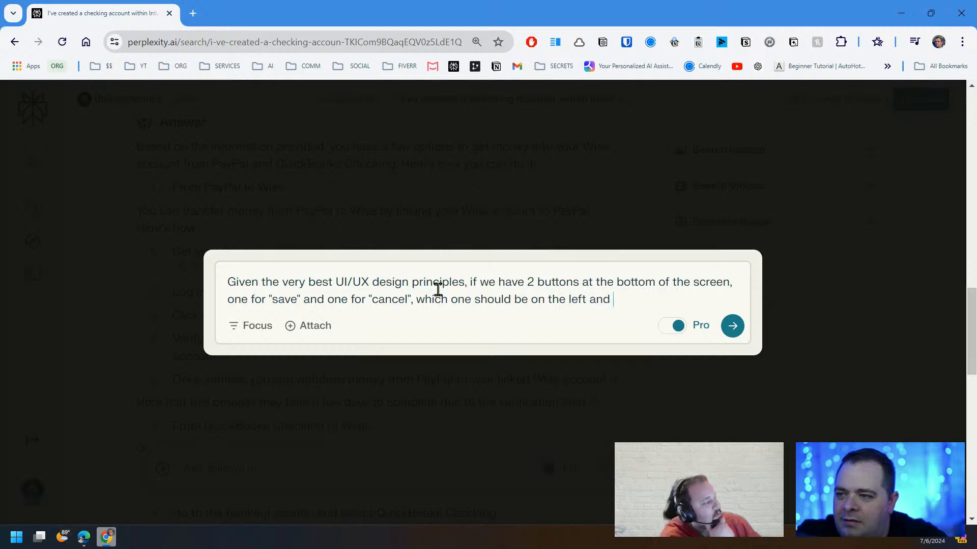
text(which on for the right?)
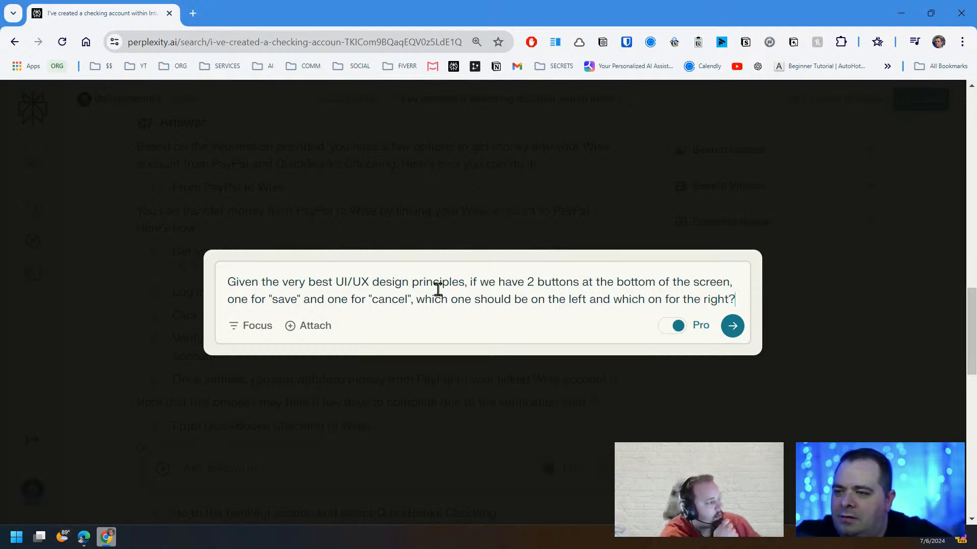
click(732, 326)
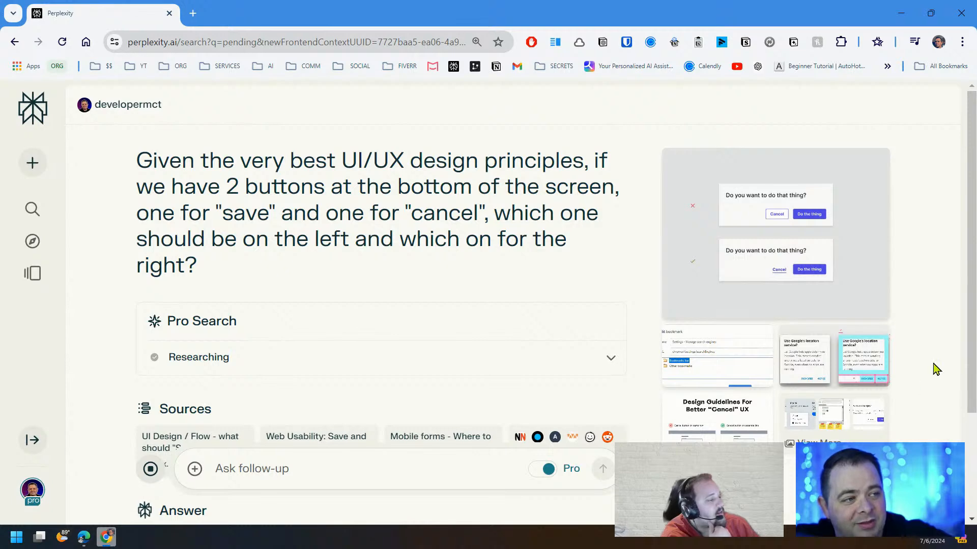
Read the answer and highlight the Windows and macOS/iOS button-order conventions
scroll(506, 294, down, 5)
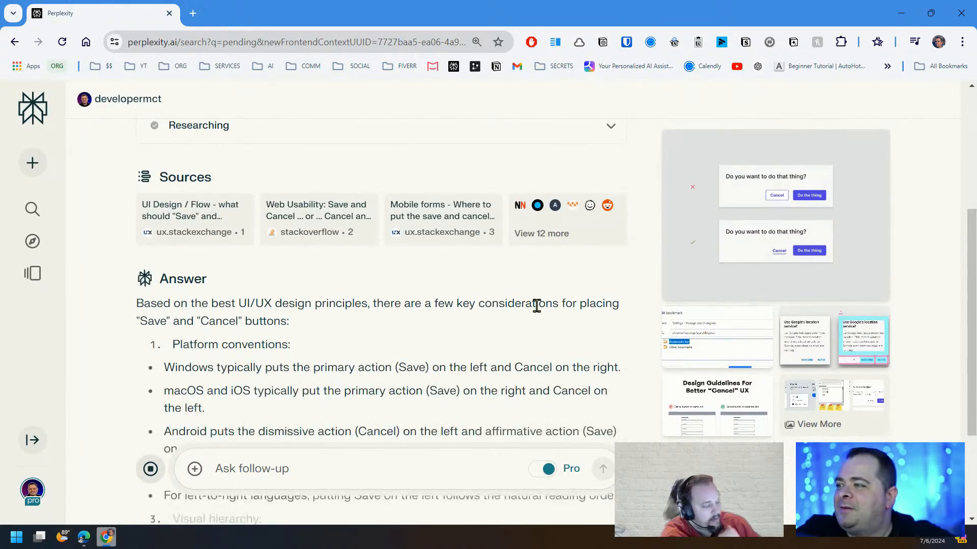
scroll(536, 308, down, 3)
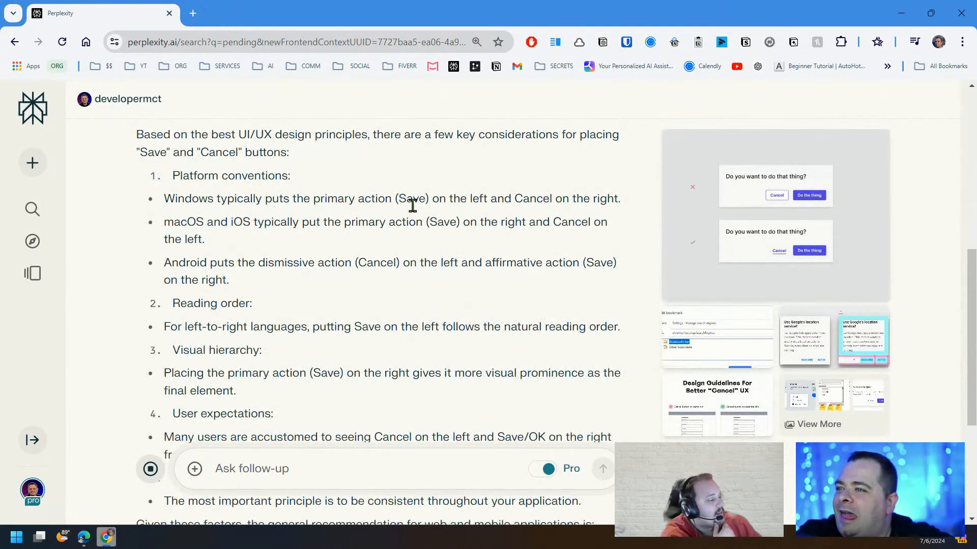
drag(616, 196, 167, 201)
click(168, 201)
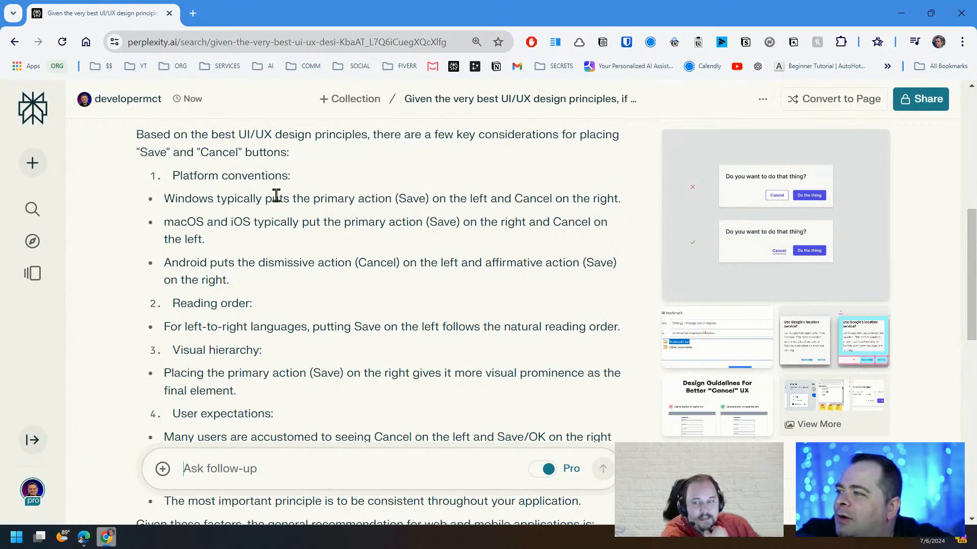
drag(278, 196, 621, 200)
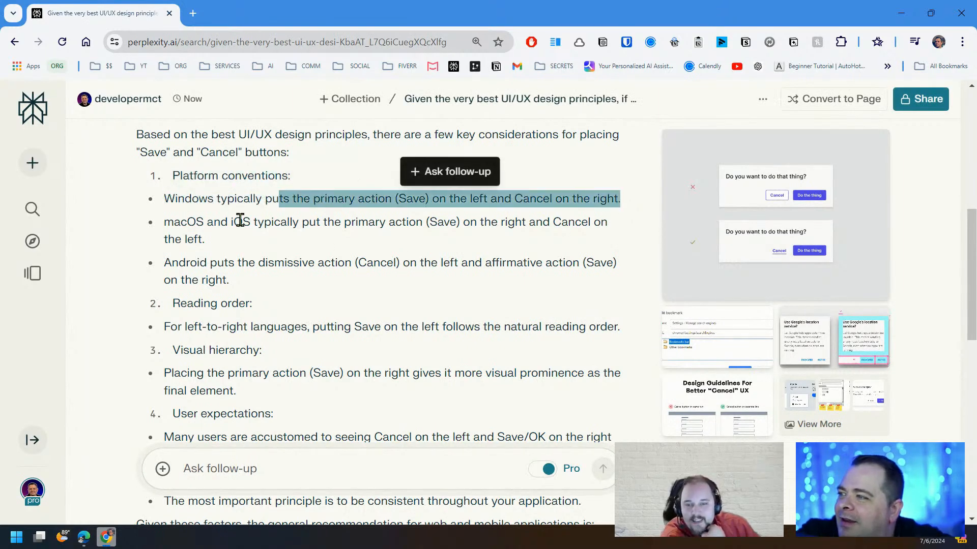
drag(356, 222, 587, 223)
drag(187, 223, 588, 221)
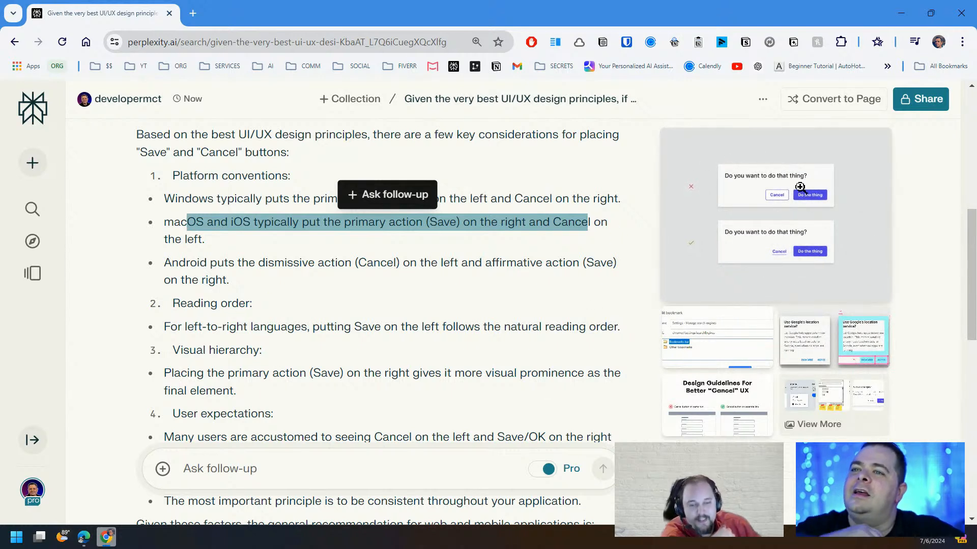
Browse the example dialog images, close the gallery, and move the browser aside to Power Apps
click(813, 236)
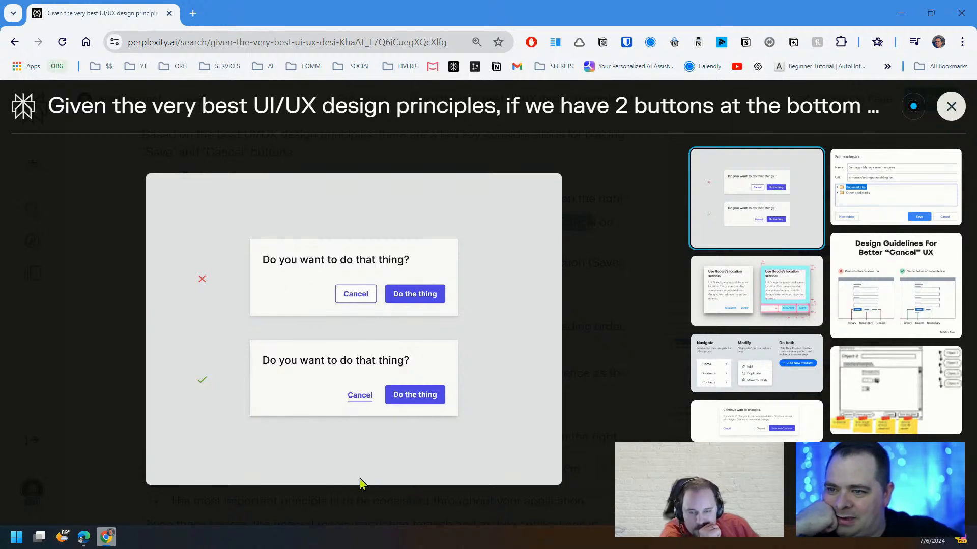
click(762, 297)
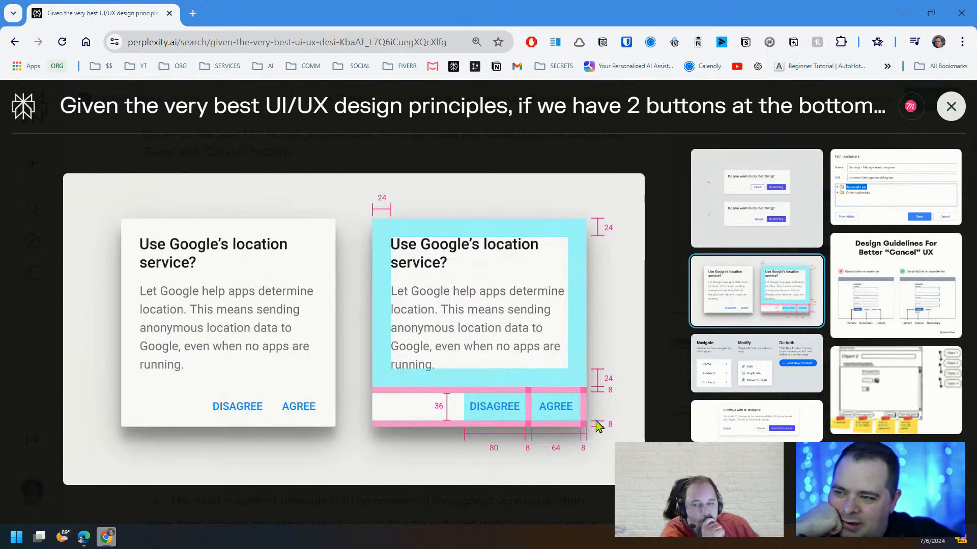
click(877, 284)
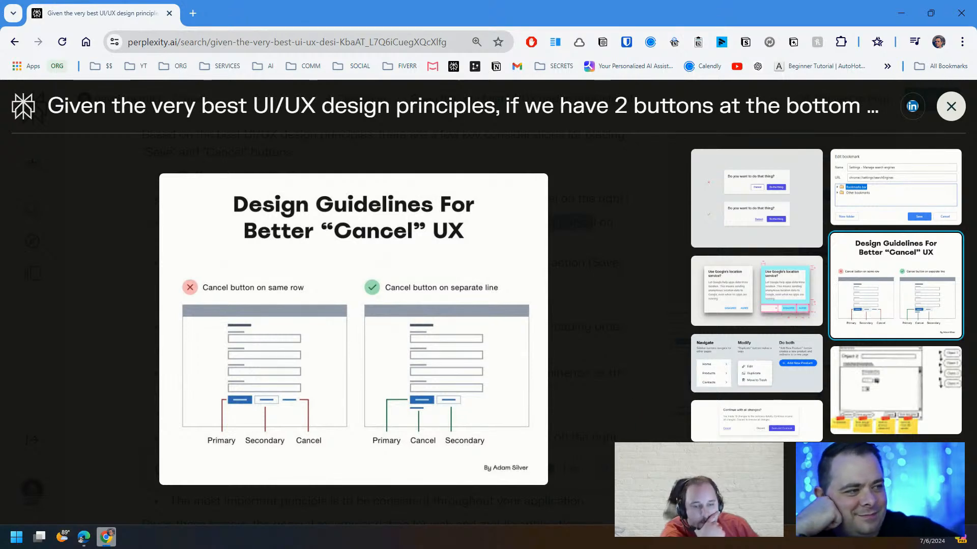
click(950, 106)
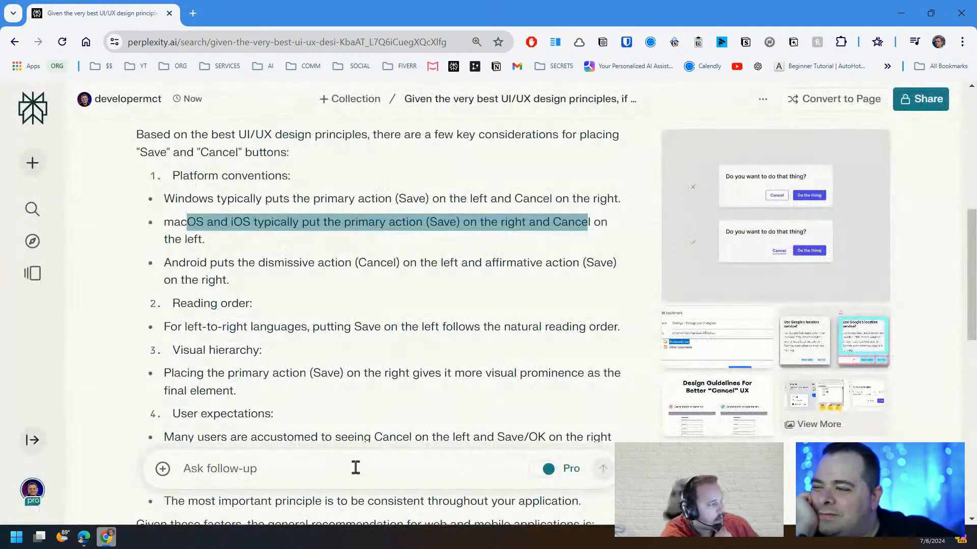
drag(643, 14, 509, 0)
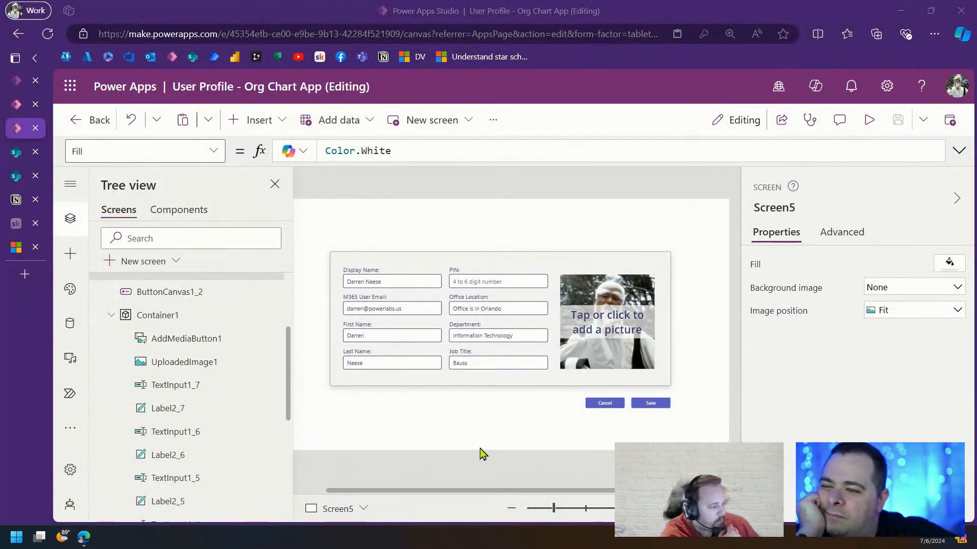
Set the Cancel button's Style and theme Type to Secondary
click(611, 404)
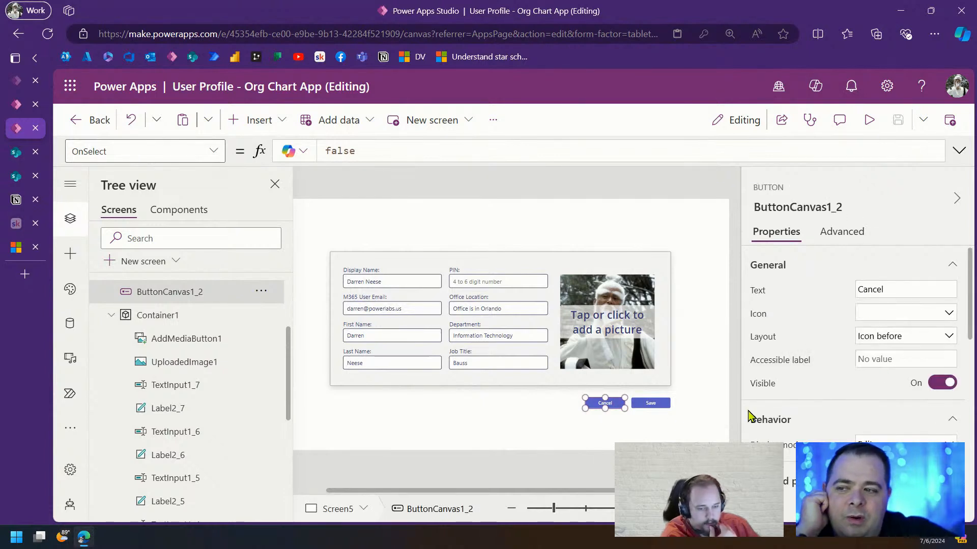
scroll(885, 367, down, 6)
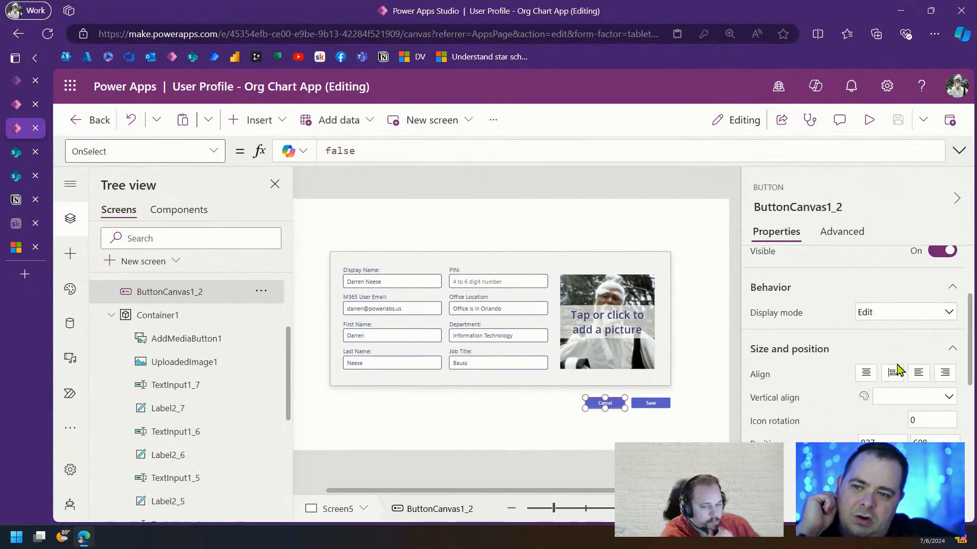
scroll(913, 379, down, 5)
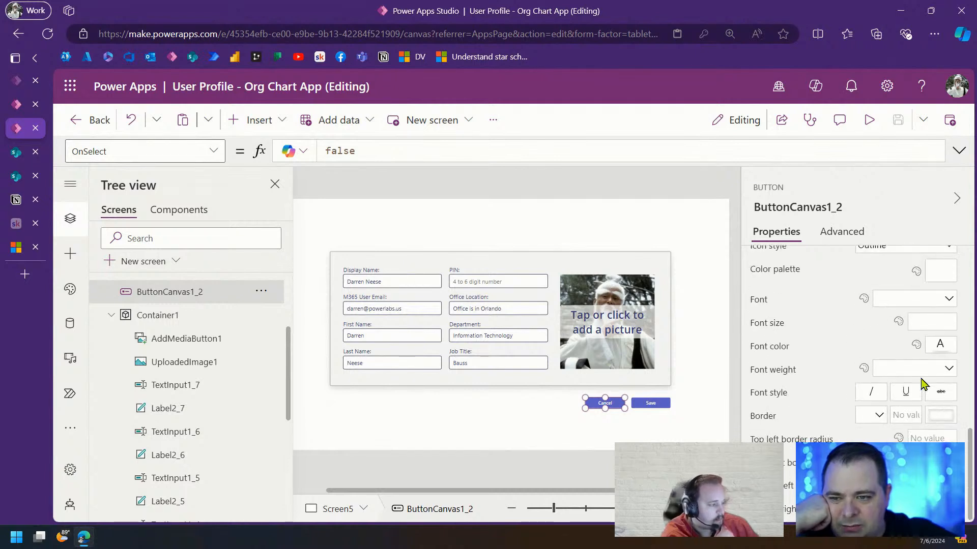
scroll(918, 386, up, 1)
click(941, 288)
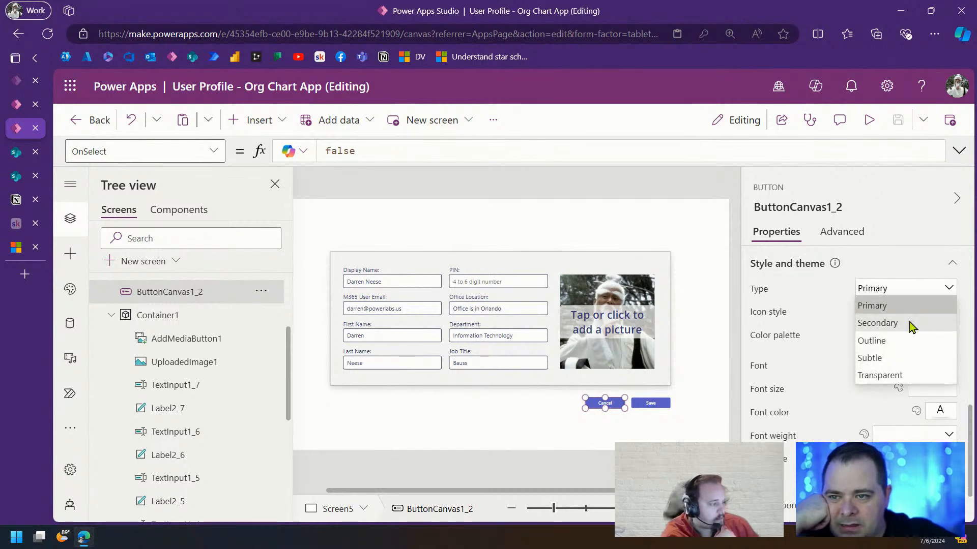
click(911, 323)
click(670, 438)
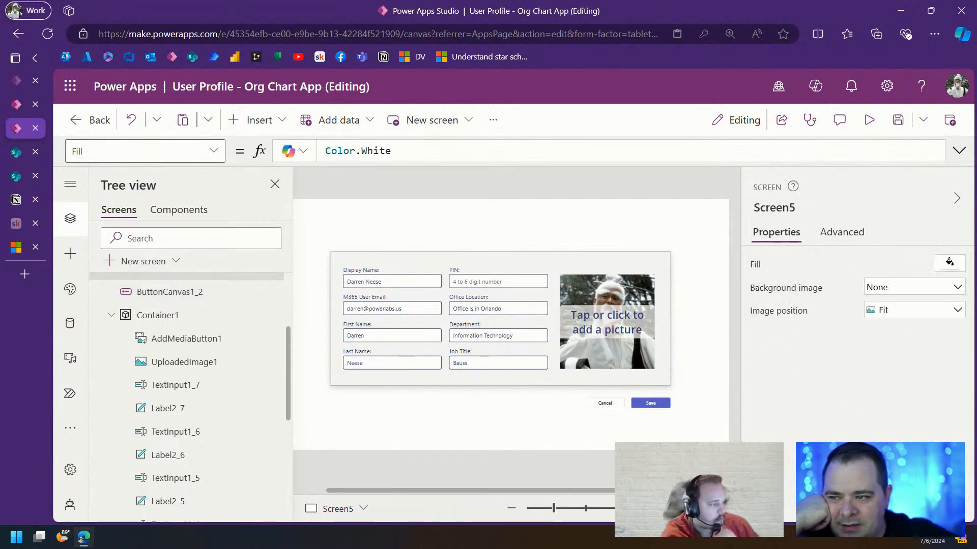
Rearrange the buttons so Save sits at the row's right end with Cancel just left of it
drag(652, 404, 557, 419)
click(605, 404)
drag(599, 402, 643, 401)
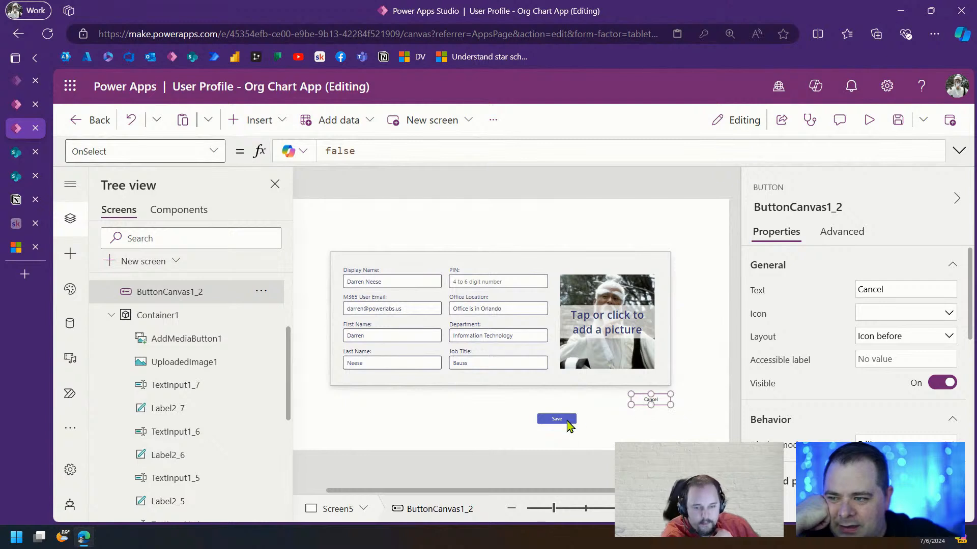
drag(567, 421, 614, 401)
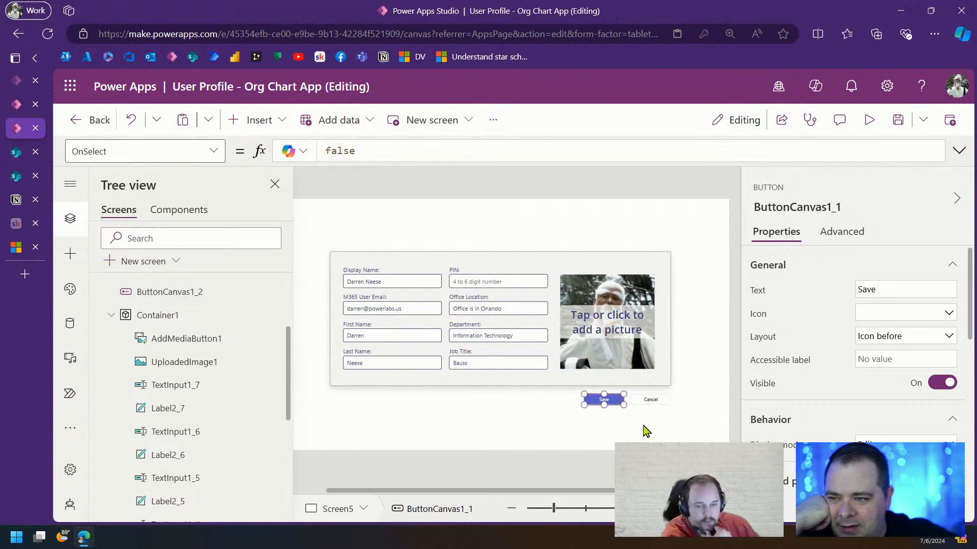
click(646, 432)
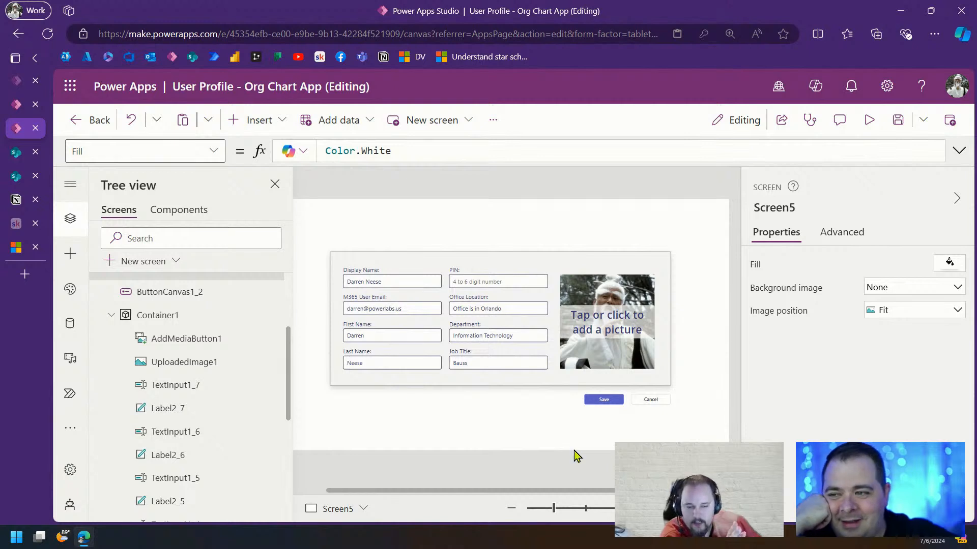
drag(662, 400, 586, 434)
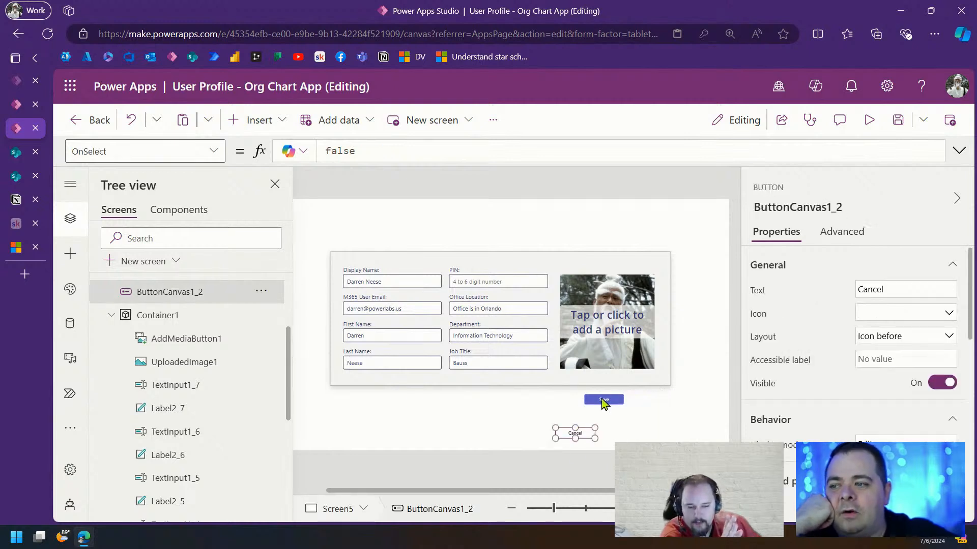
drag(605, 401, 650, 399)
drag(582, 433, 595, 402)
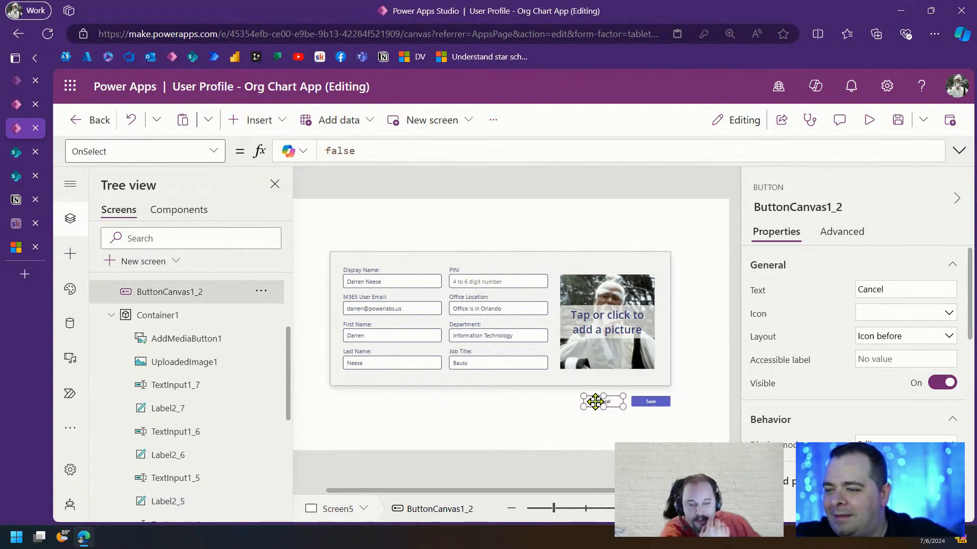
click(655, 434)
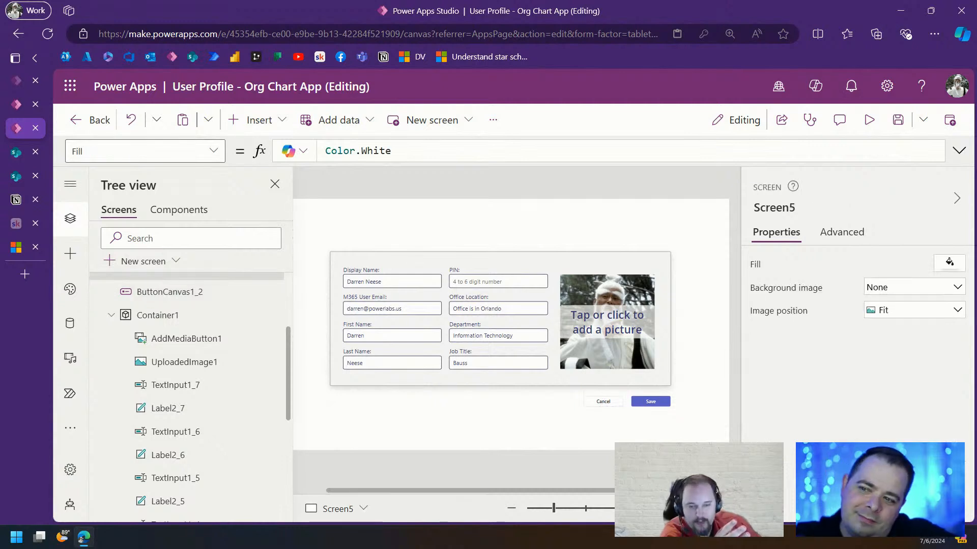
Try the Outline and then the Subtle style on the Cancel button
click(615, 401)
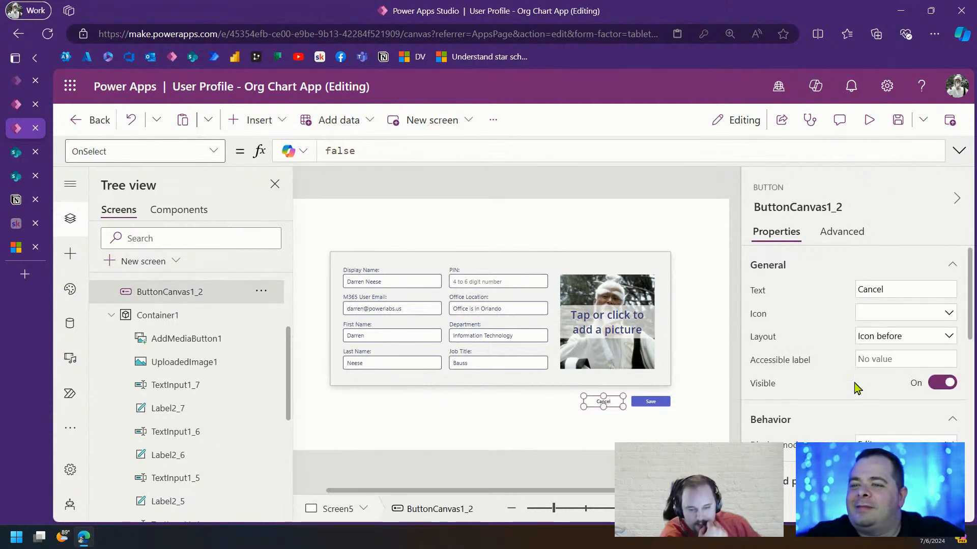
scroll(859, 392, down, 6)
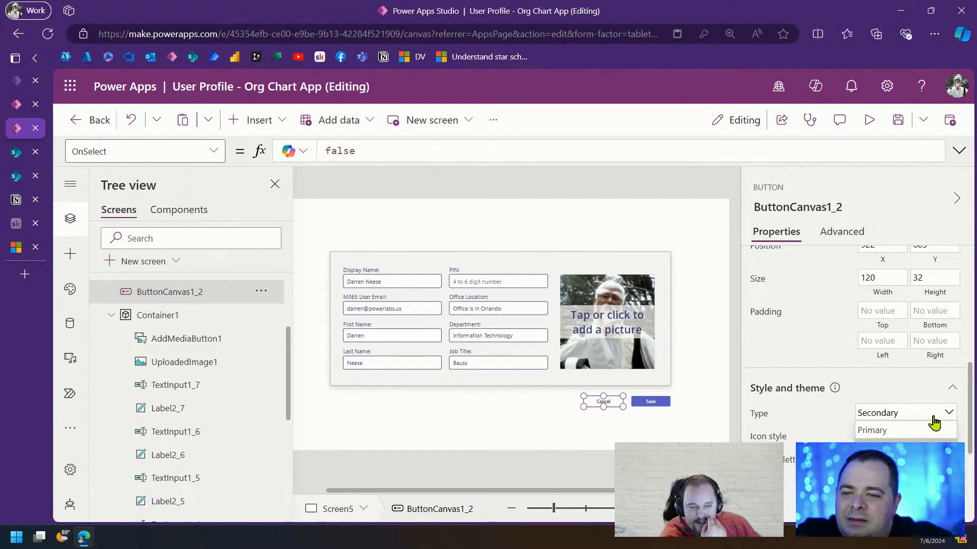
click(931, 465)
click(647, 440)
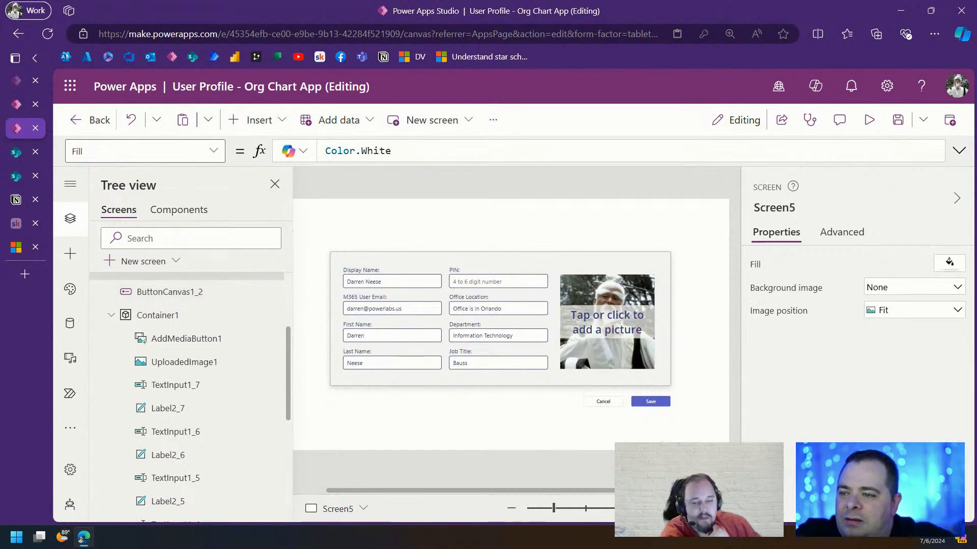
click(611, 403)
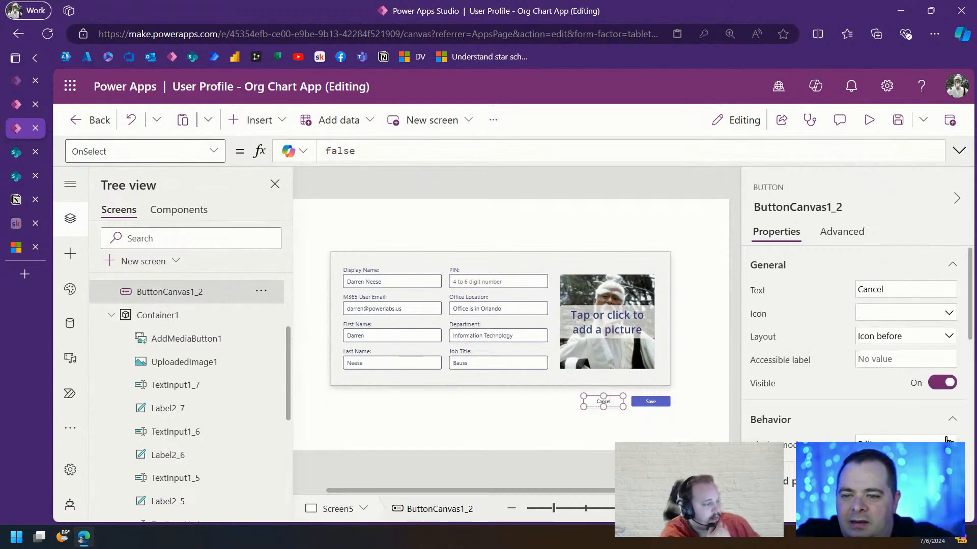
scroll(947, 440, down, 10)
click(914, 353)
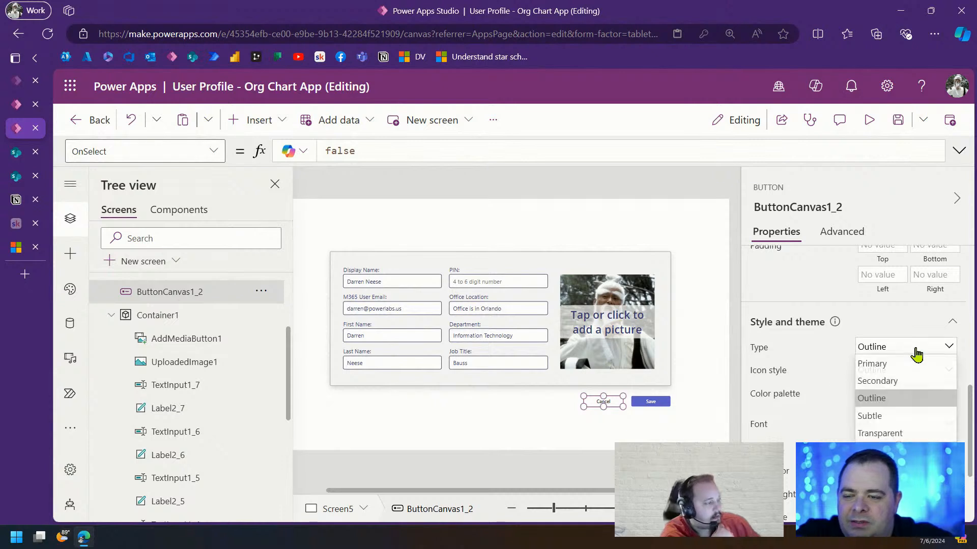
click(900, 420)
click(647, 436)
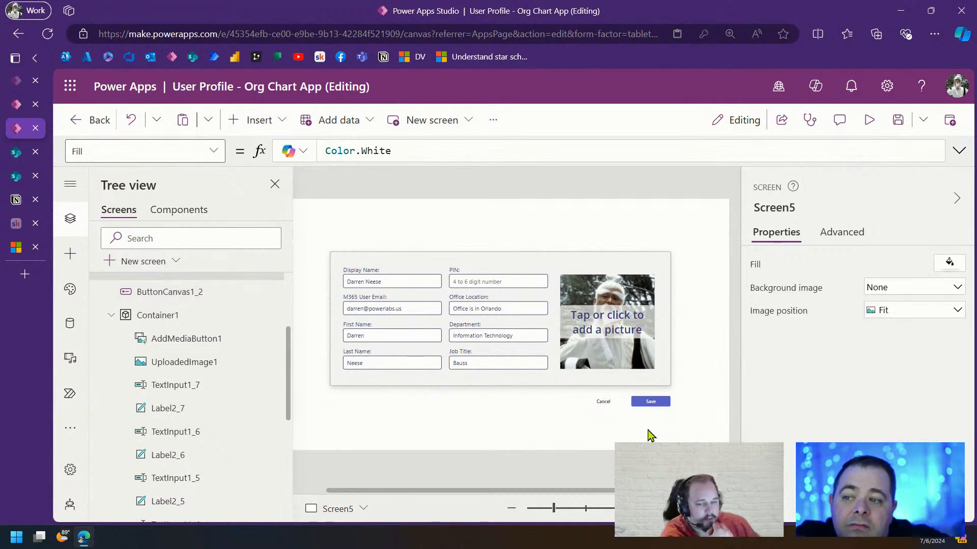
Try the Transparent and then the Secondary style on the Cancel button
click(605, 402)
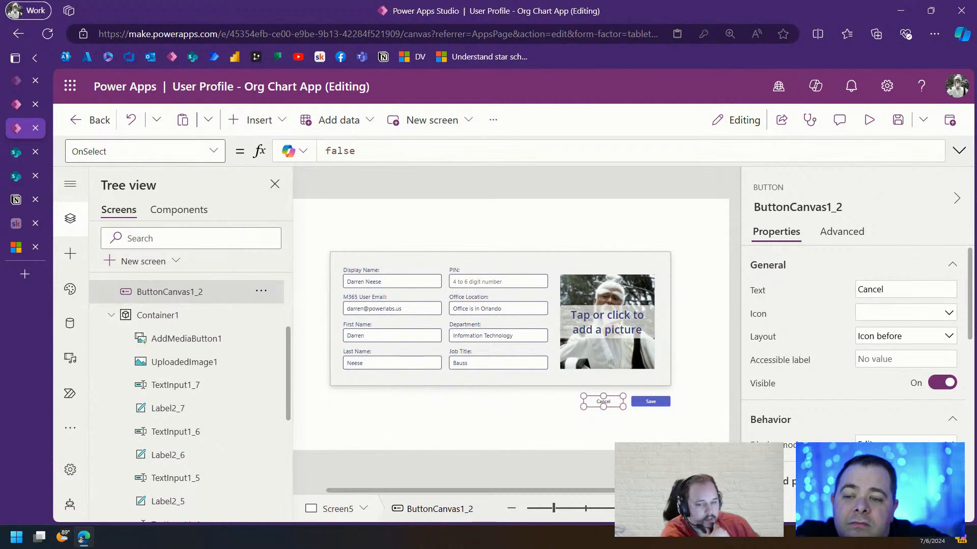
scroll(855, 331, down, 5)
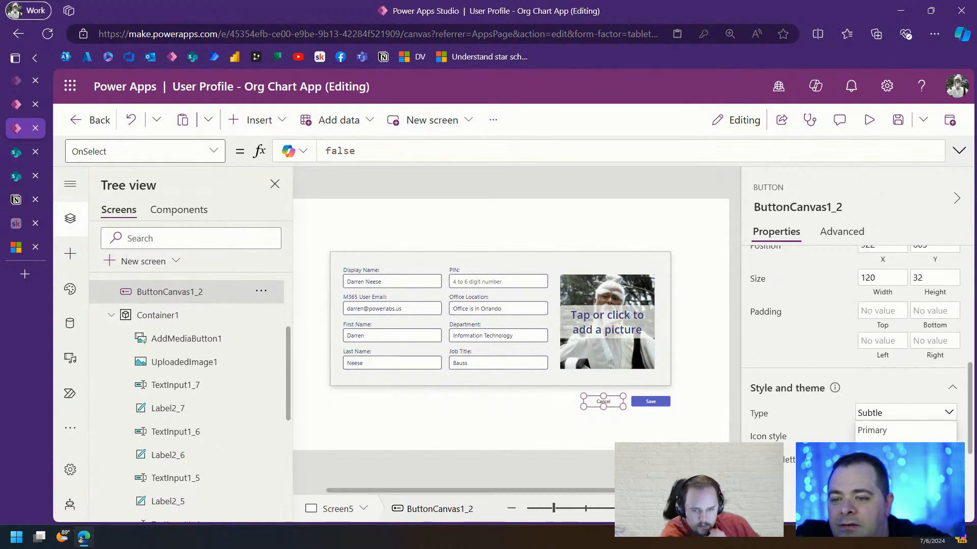
click(880, 503)
click(656, 438)
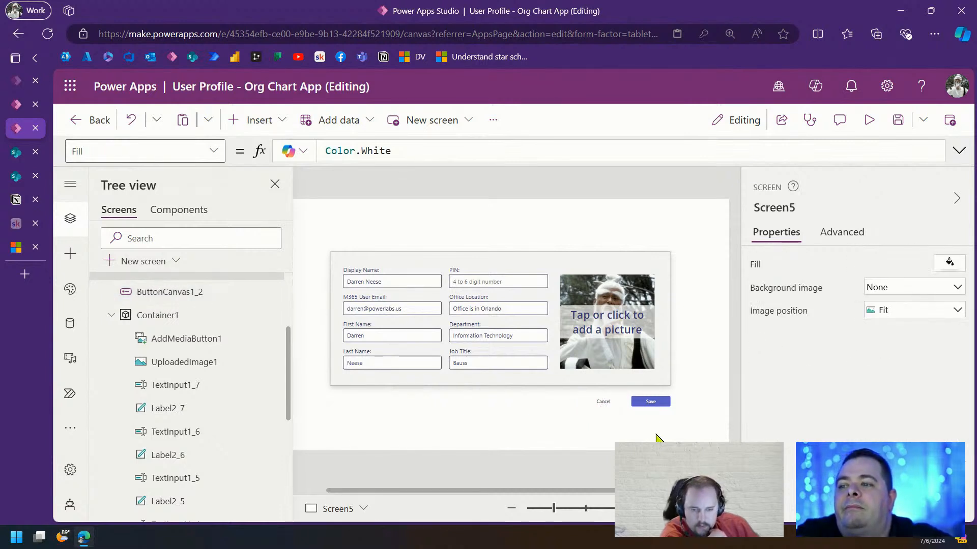
click(605, 403)
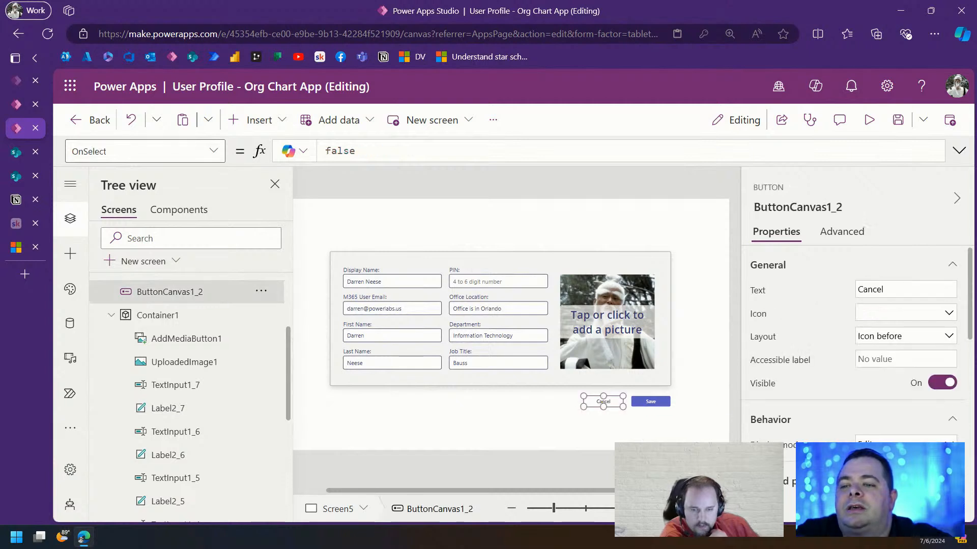
scroll(909, 363, down, 8)
click(922, 374)
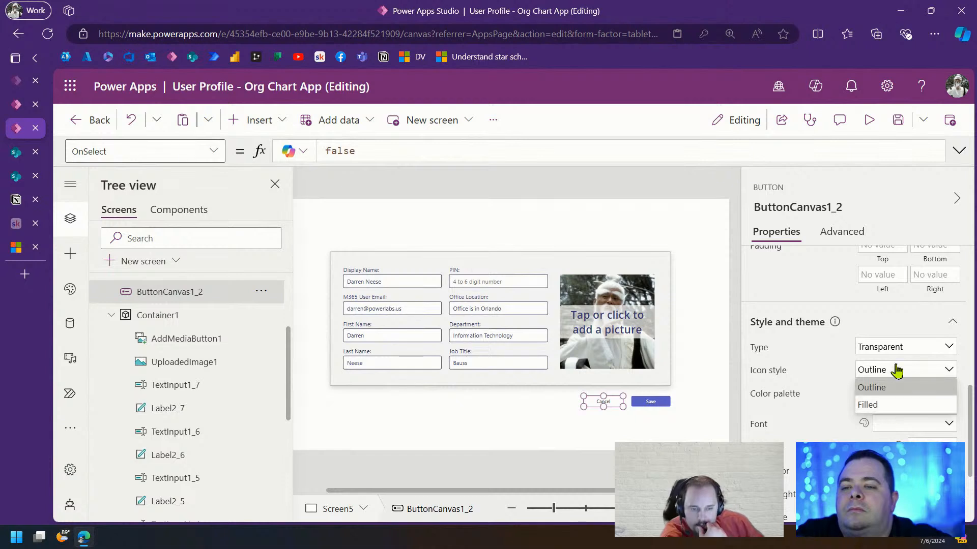
click(907, 347)
click(904, 380)
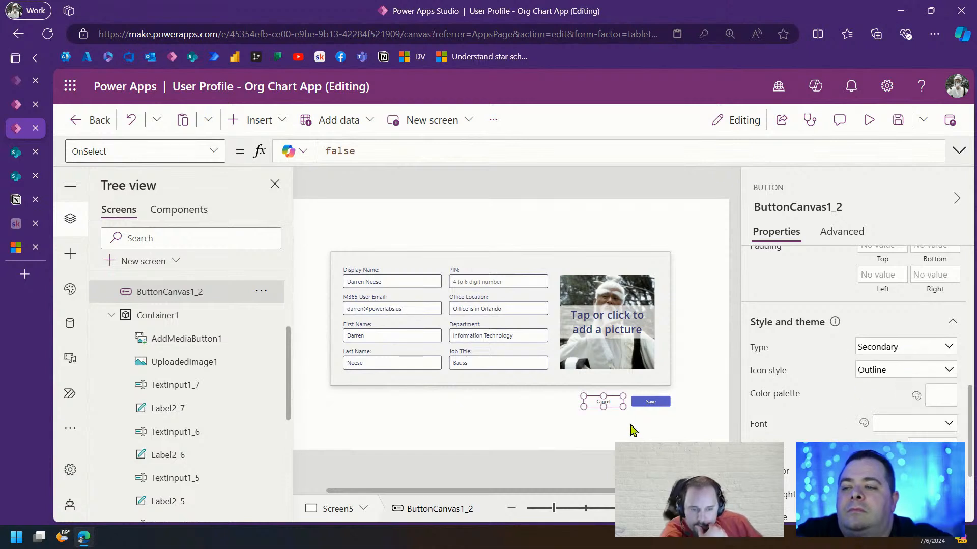
click(632, 430)
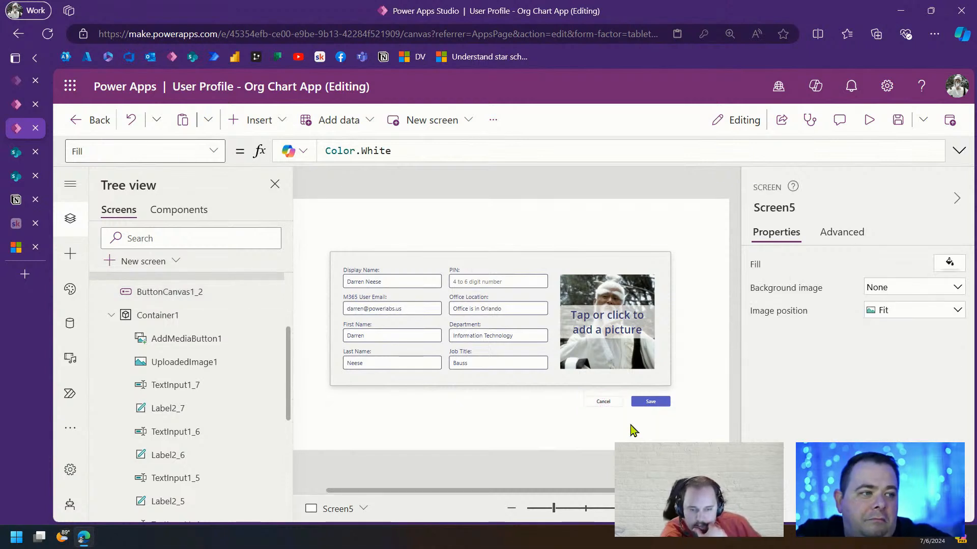
Settle on the Subtle style type for the Cancel button
click(615, 403)
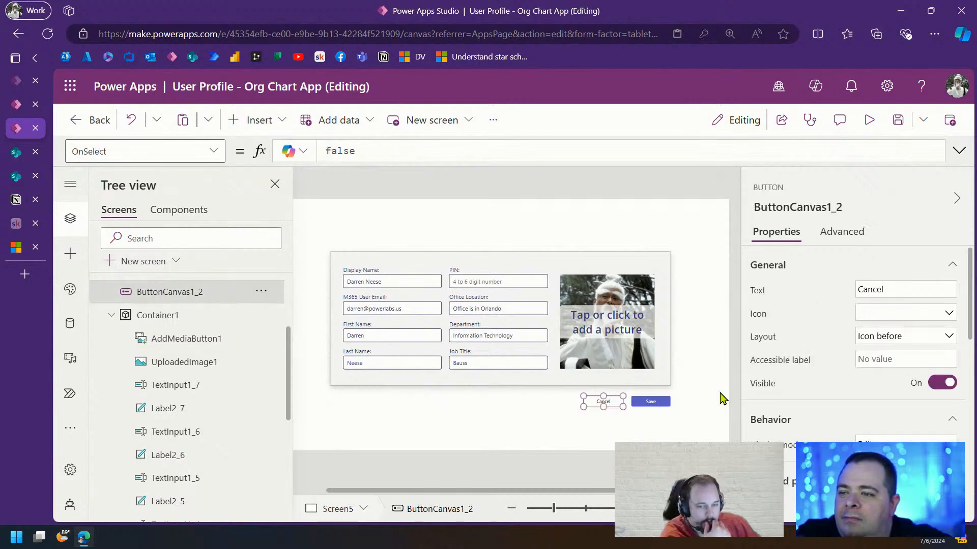
scroll(899, 419, down, 4)
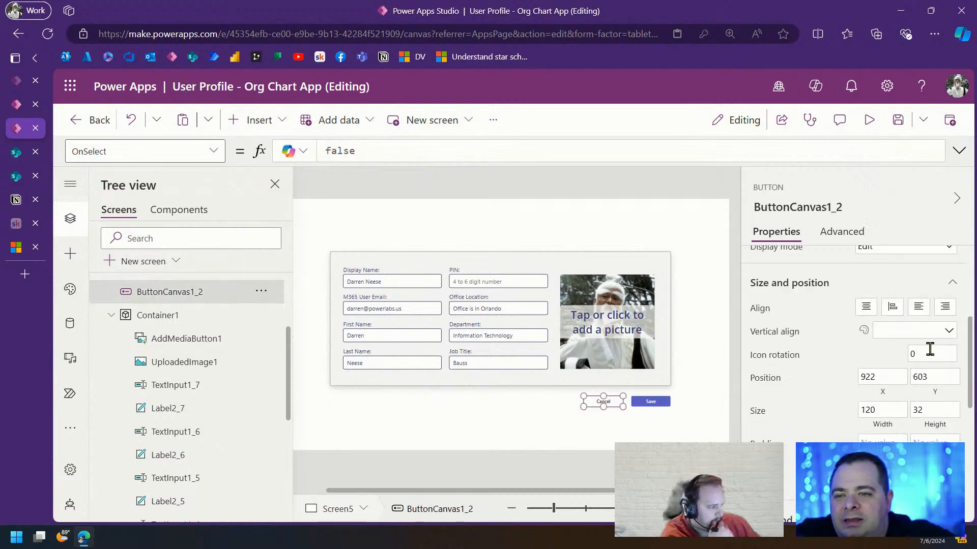
scroll(857, 386, up, 4)
scroll(867, 375, down, 6)
scroll(902, 381, down, 2)
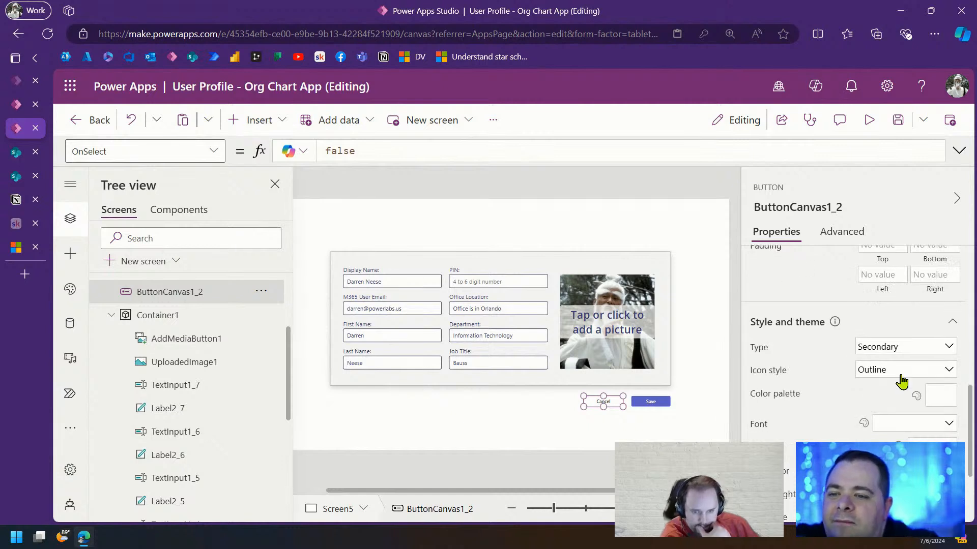
click(921, 351)
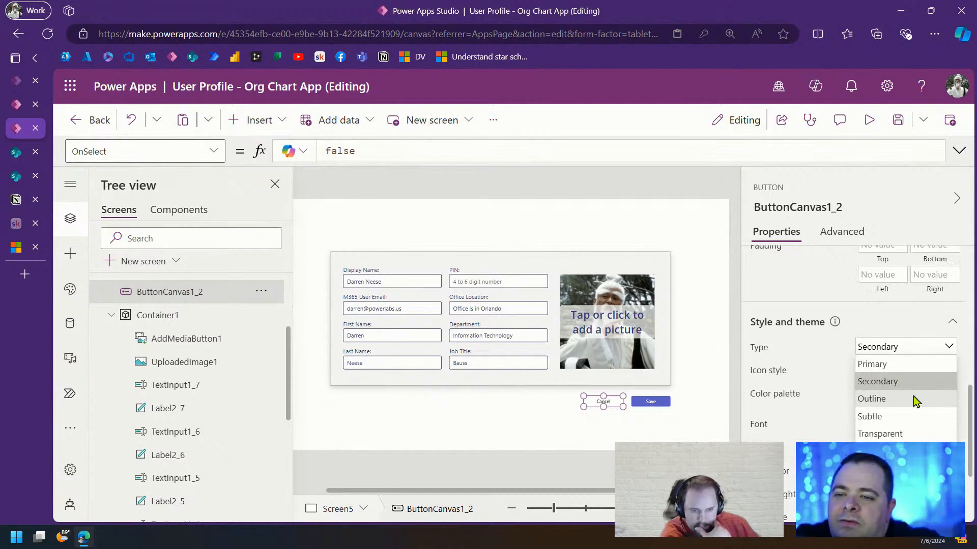
click(905, 417)
click(681, 436)
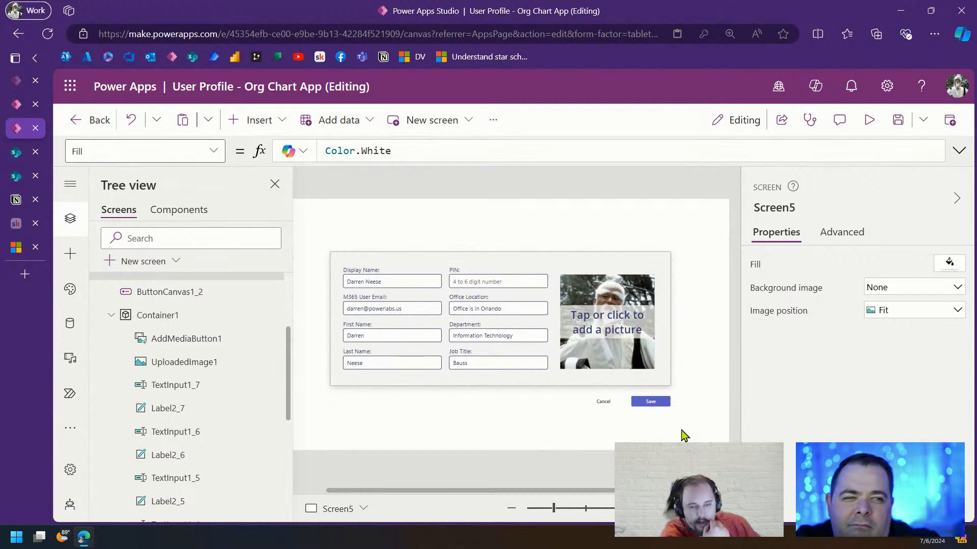
click(609, 402)
scroll(932, 418, down, 4)
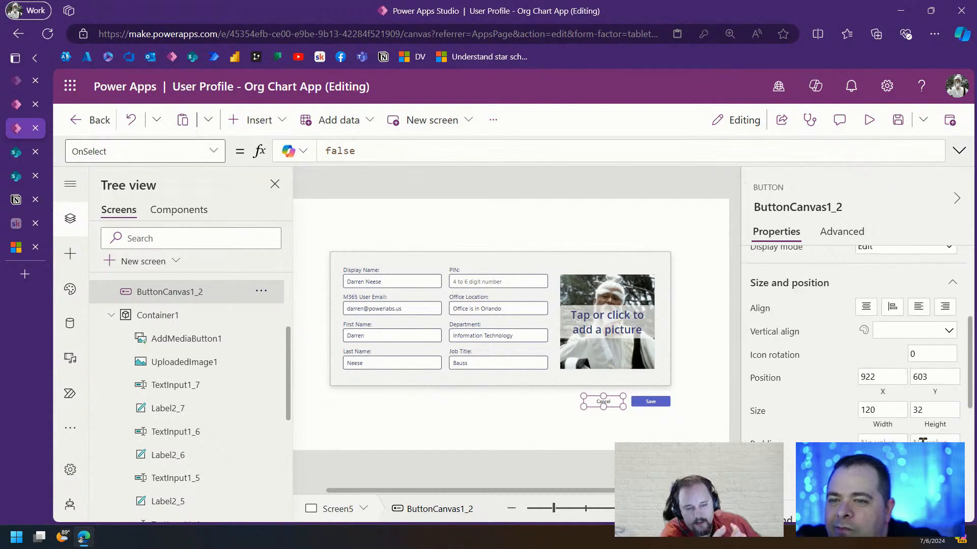
scroll(874, 377, up, 2)
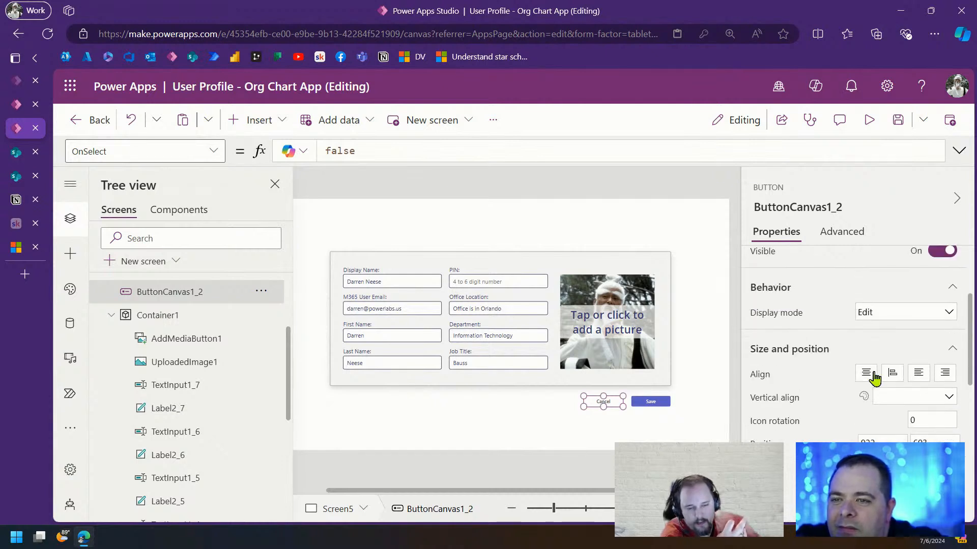
scroll(900, 397, down, 5)
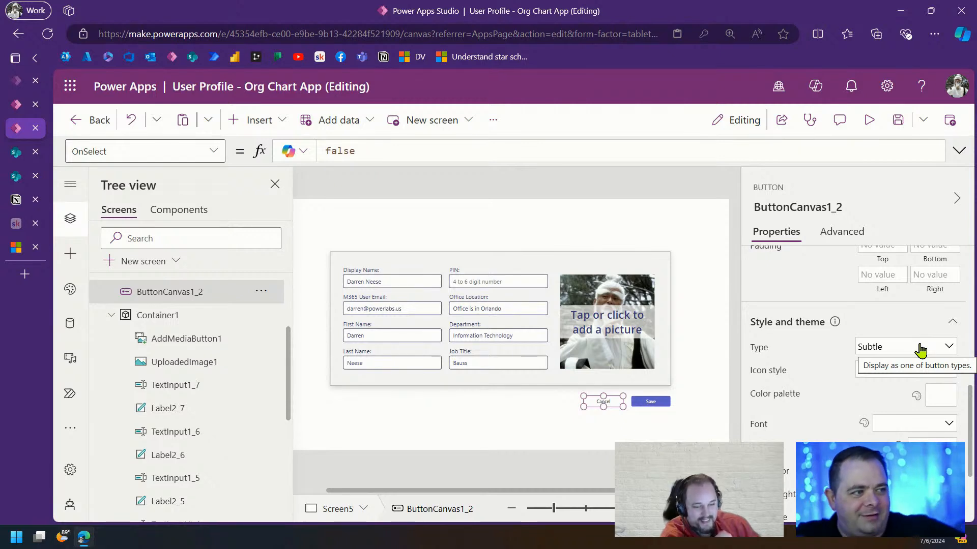
Change the Cancel button's Style and theme Type from Subtle back to Secondary
click(930, 370)
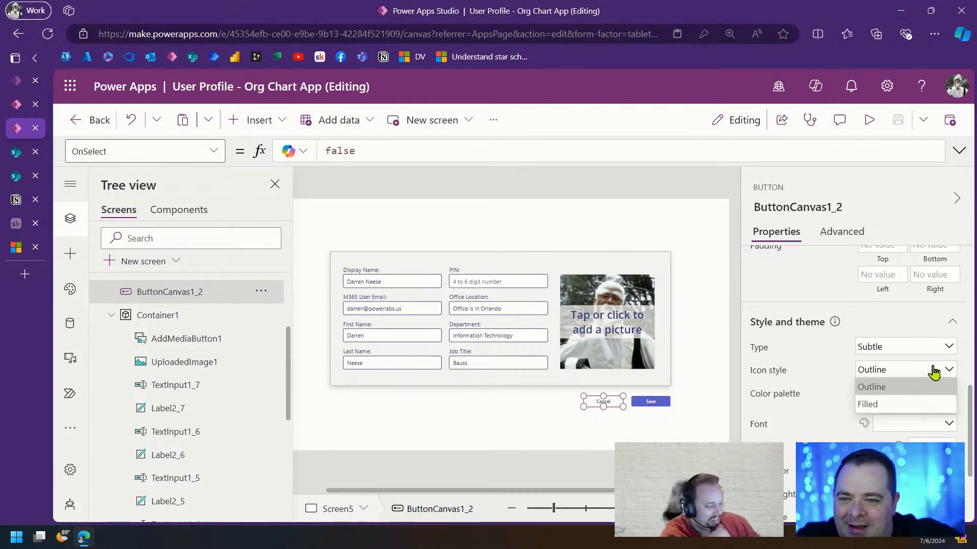
click(911, 348)
click(877, 381)
click(638, 428)
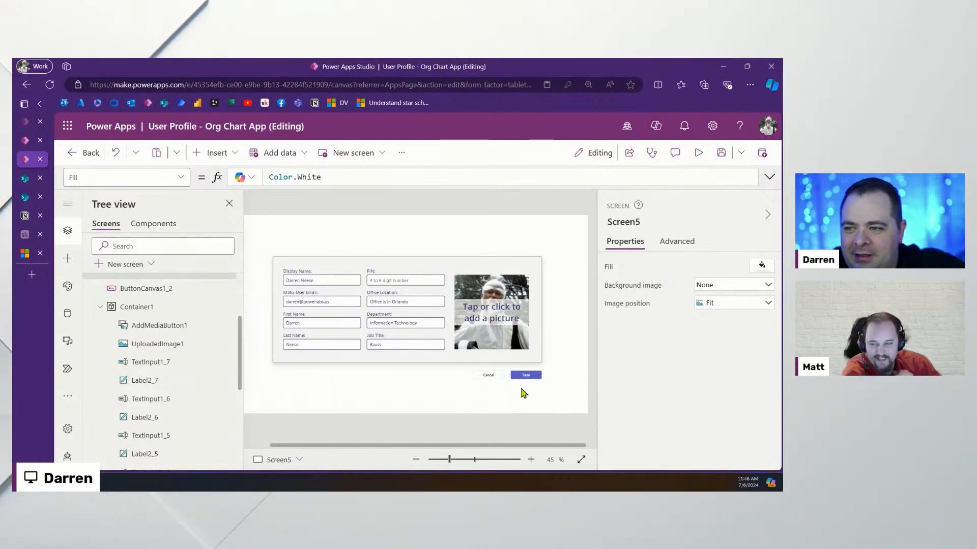
Select the Save button and show its OnSelect formula in the expanded editor
drag(562, 388, 307, 234)
click(359, 240)
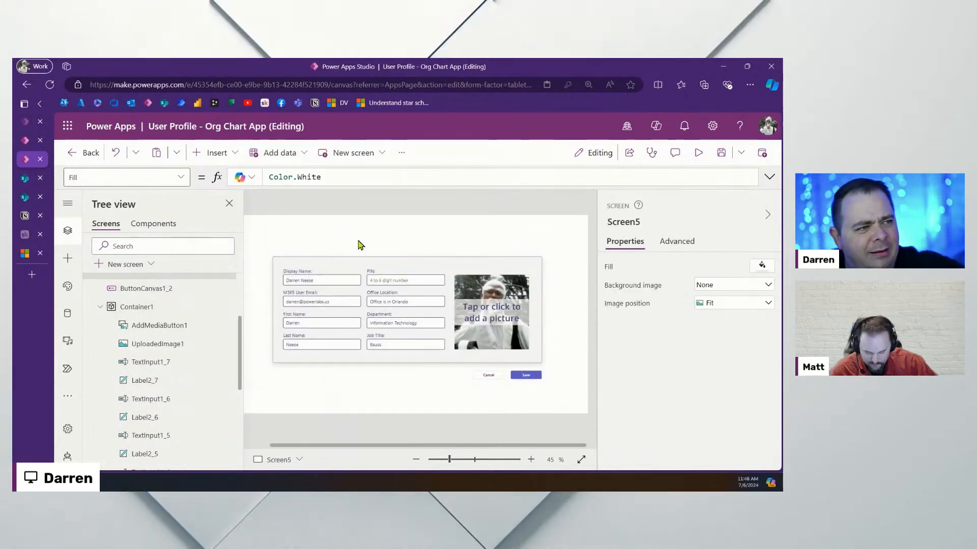
click(526, 377)
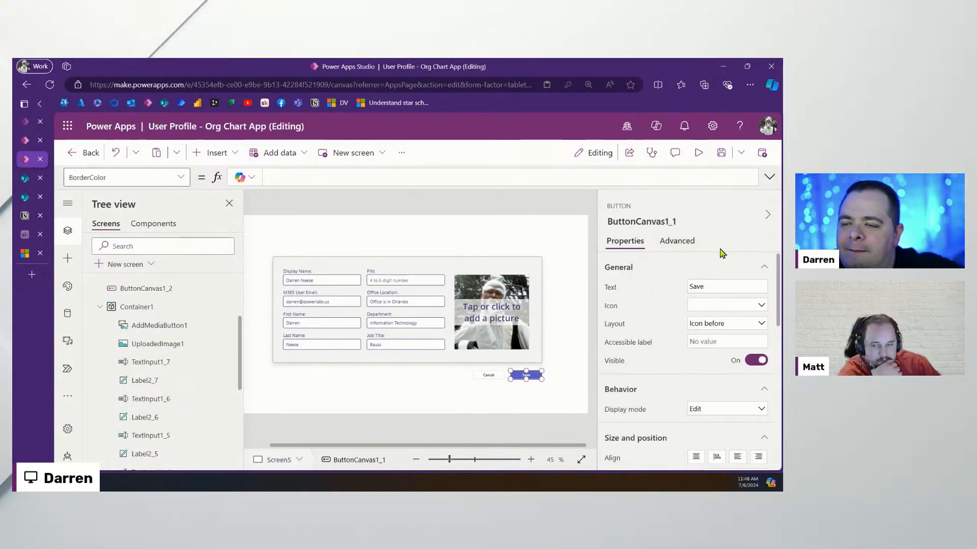
click(673, 241)
click(618, 313)
click(769, 177)
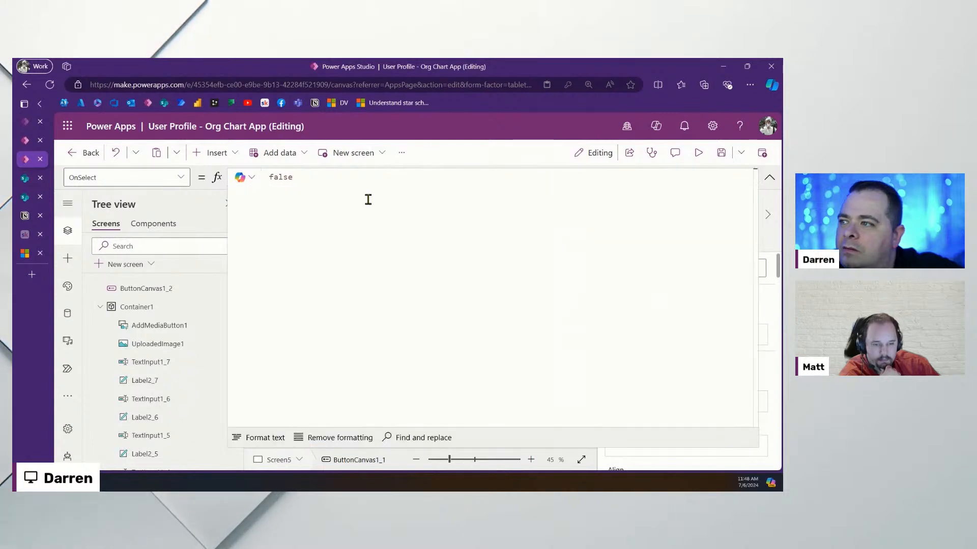
Replace the false value with UpdateContext({ }) spread over indented lines, ending with a semicolon
drag(412, 192, 175, 178)
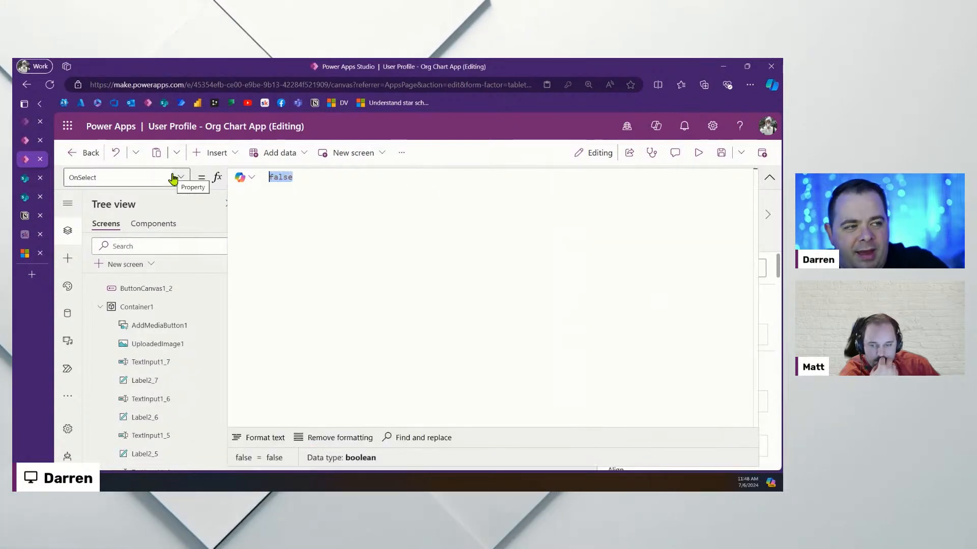
text(UpdateContext)
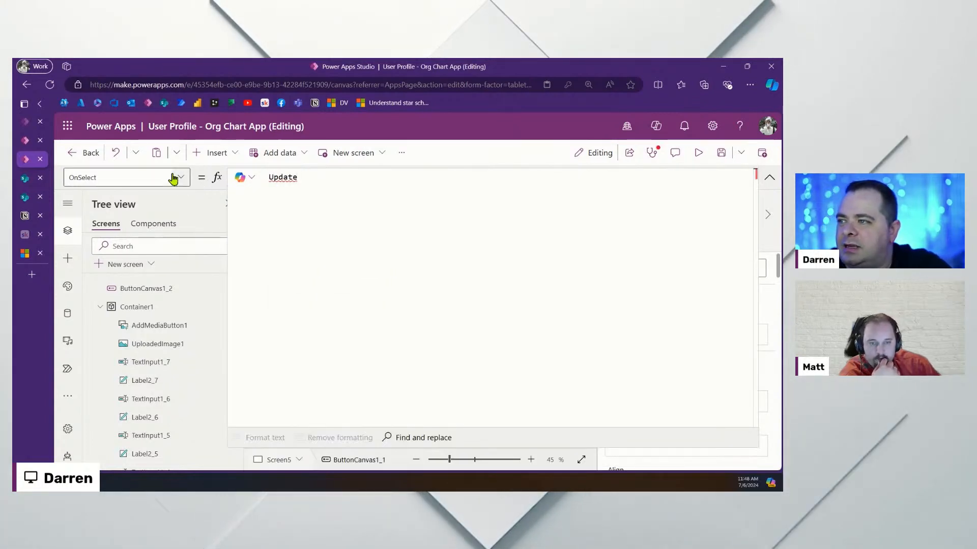
text(({})
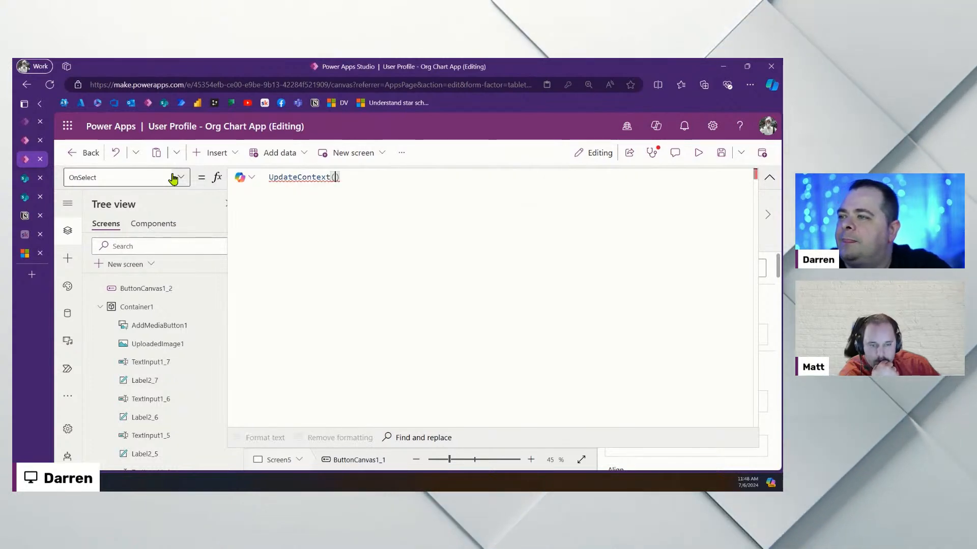
key(Left)
key(Return)
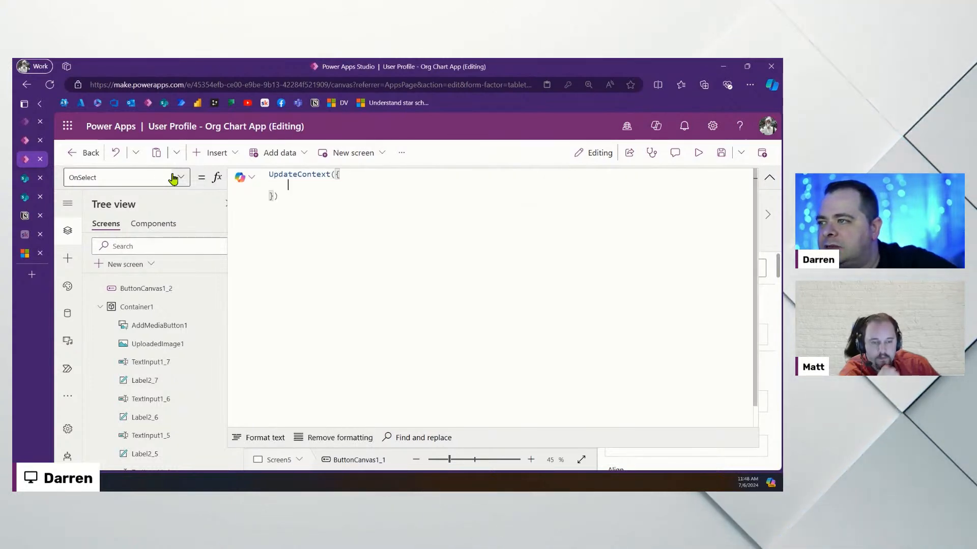
key(Up)
key(End)
key(Left)
key(Return)
key(Down)
key(Down)
key(Left)
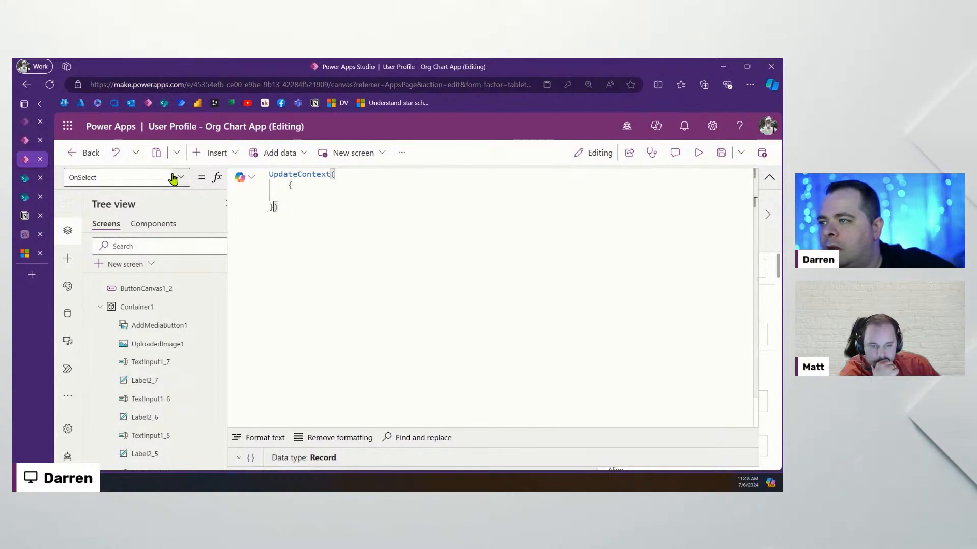
key(Return)
key(Up)
key(Tab)
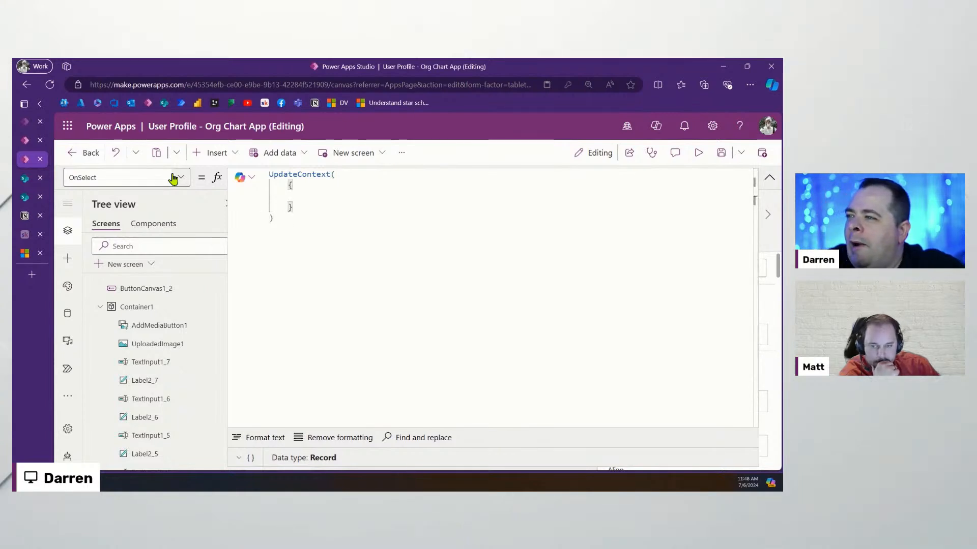
key(Down)
text(;)
key(Up)
key(Up)
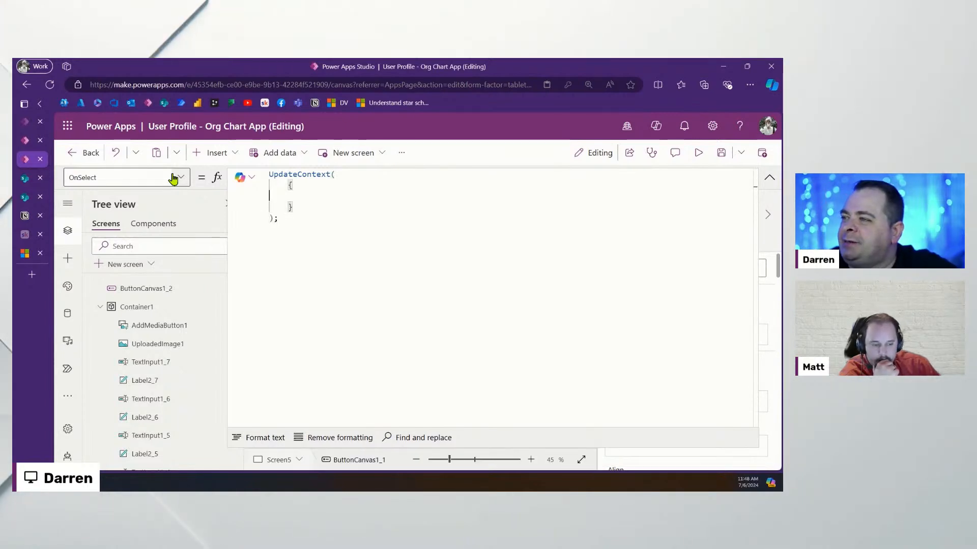
key(Tab)
Add locRecord: Patch( ) inside the record, splitting the Patch call across lines
text(loc)
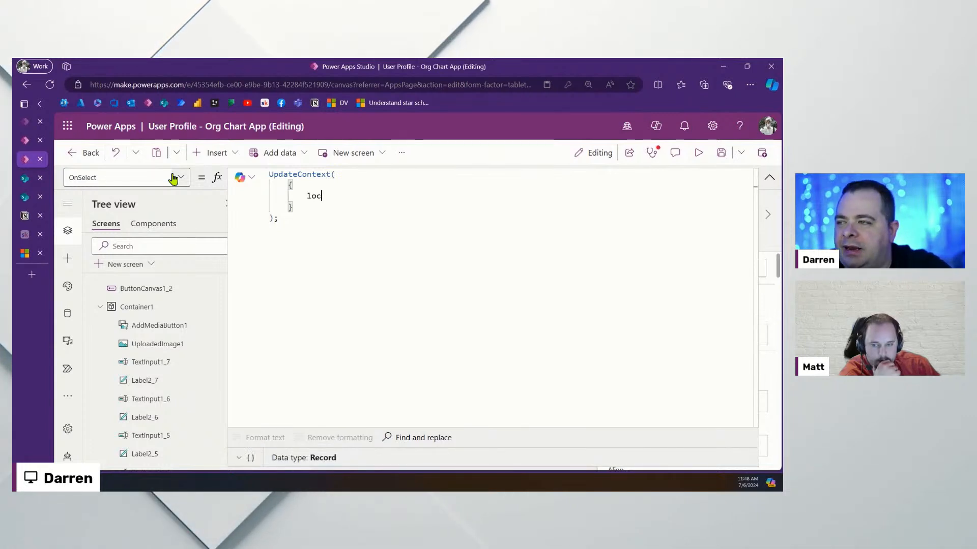
text(Record)
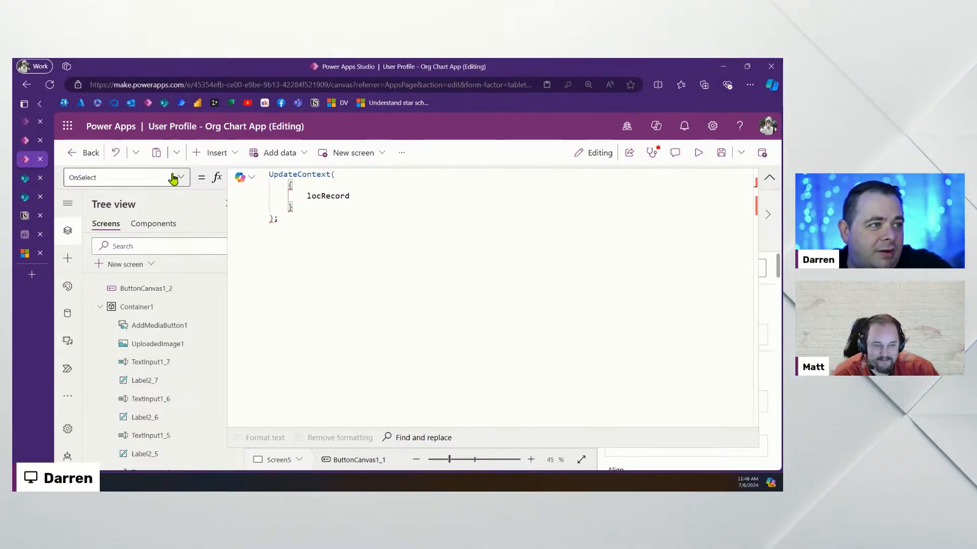
text(:)
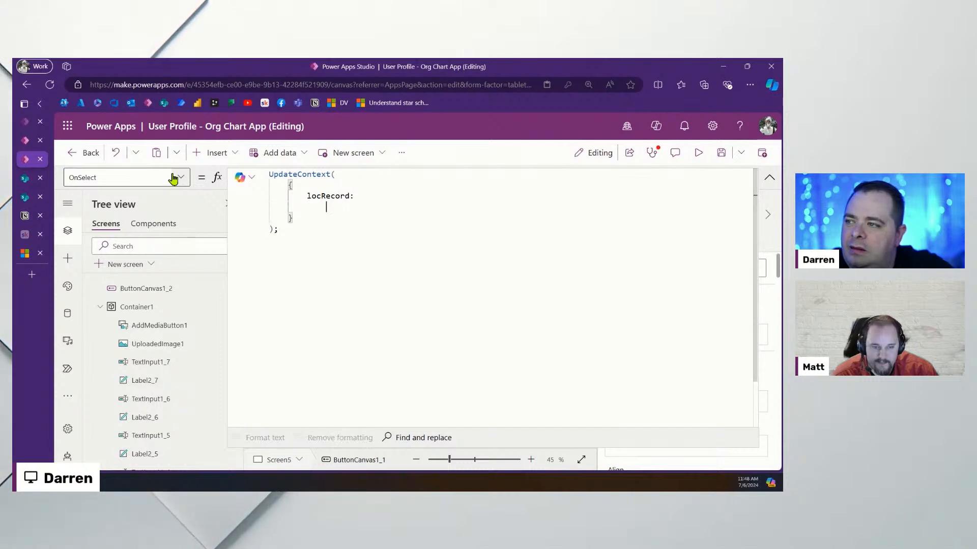
key(Left)
key(Left)
text(Patch)
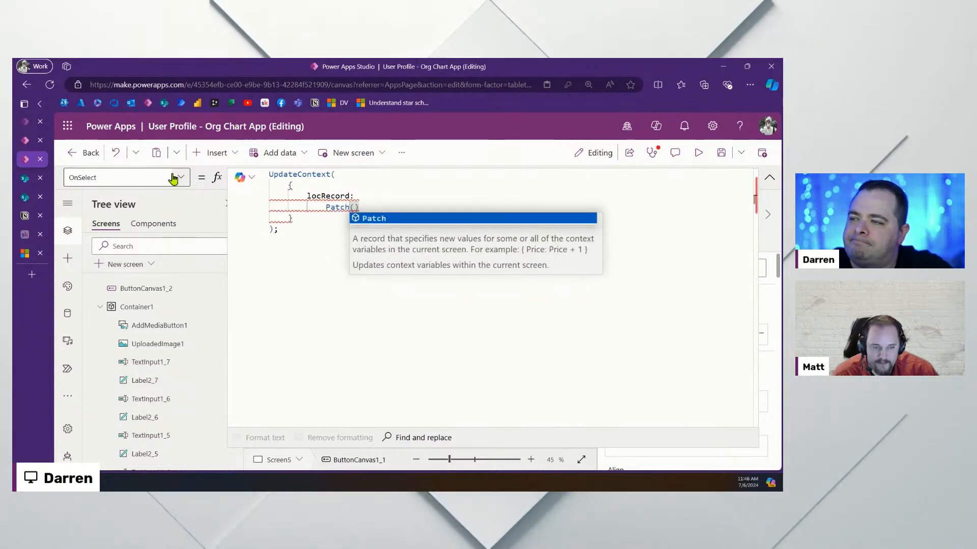
key(Right)
key(Right)
text(;)
key(Left)
key(Left)
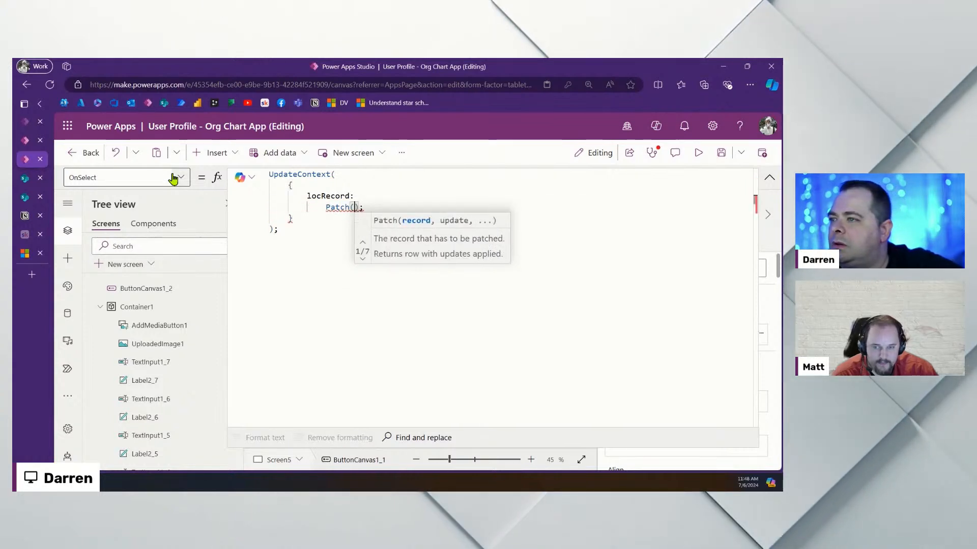
key(Return)
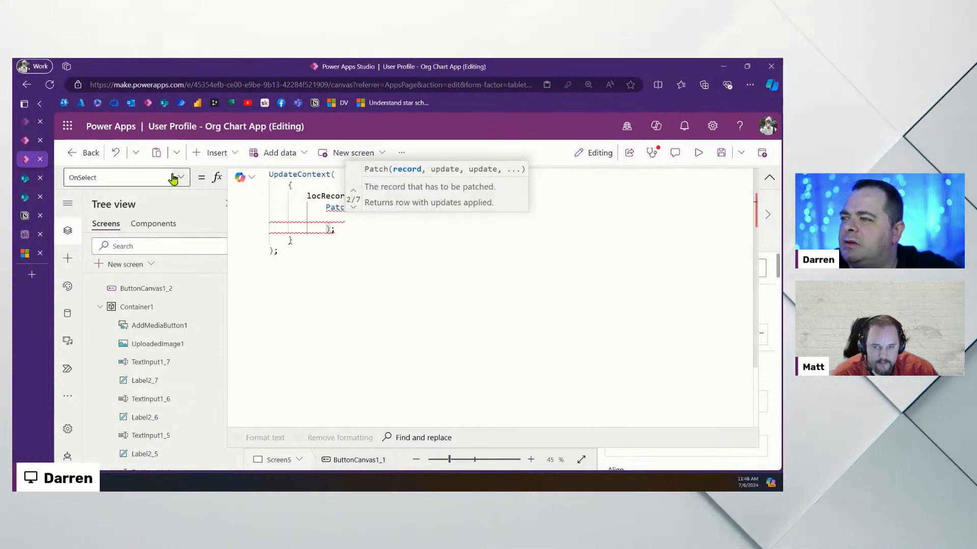
Enter AppUser as the Patch call's first argument and start a new line
click(357, 232)
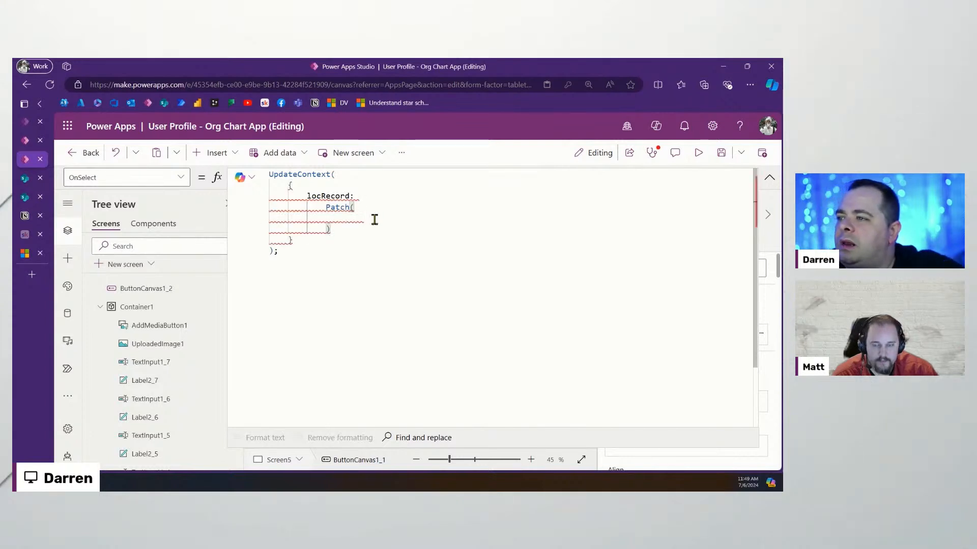
text(App)
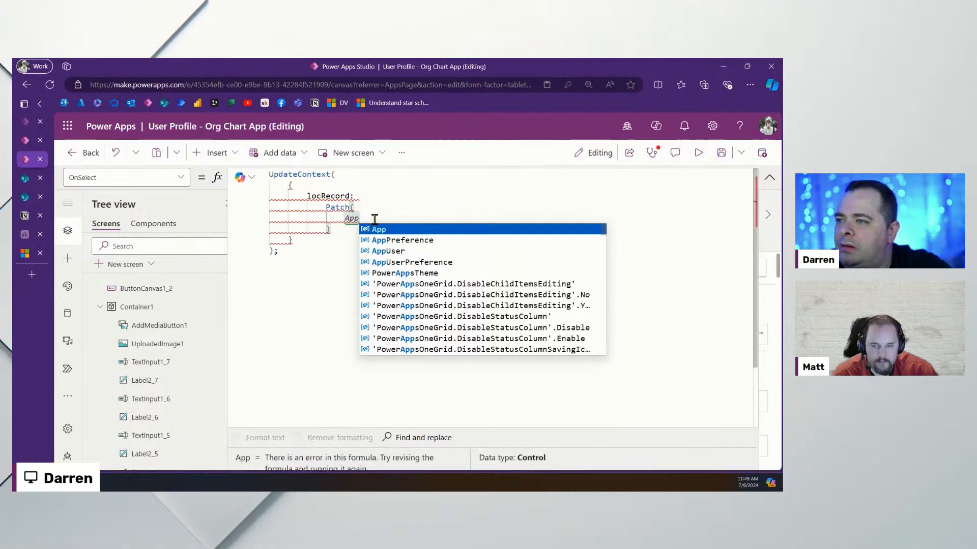
key(Down)
key(Escape)
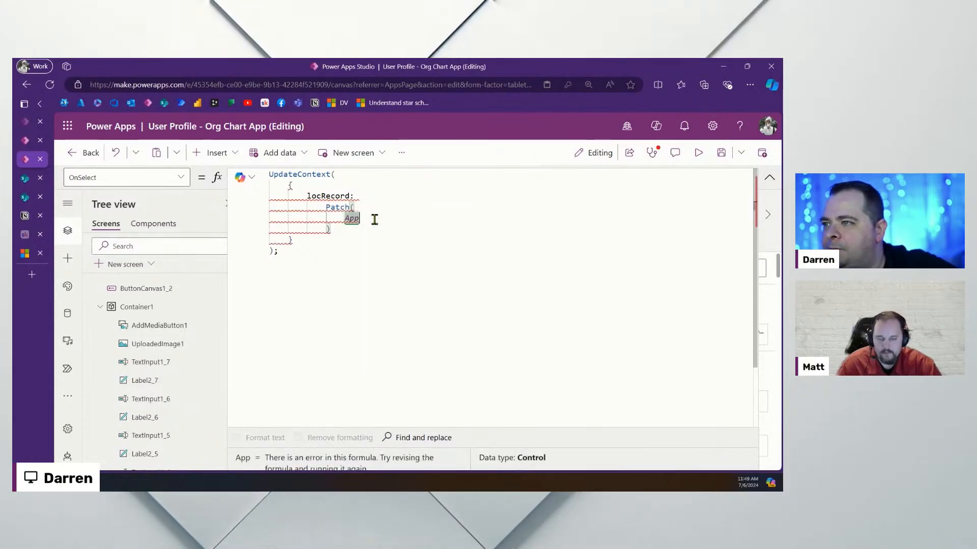
text(User,)
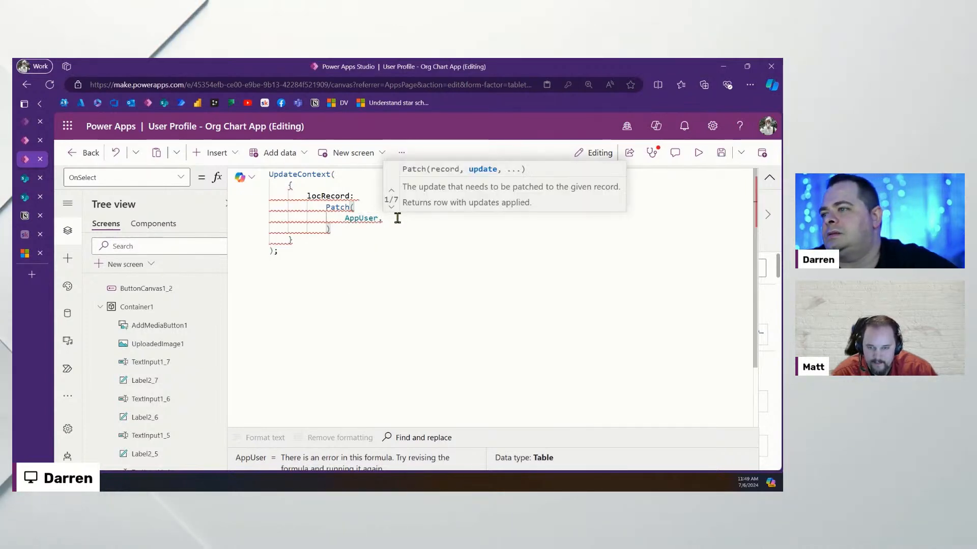
key(Return)
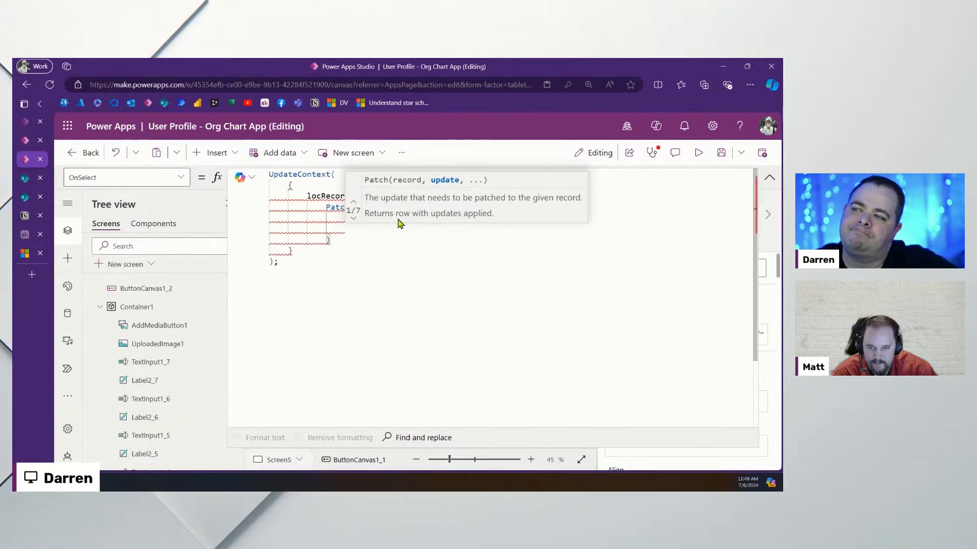
Insert LookUp(AppUser, …) as Patch's base record, with its arguments and closing bracket on separate lines
text(LookUp)
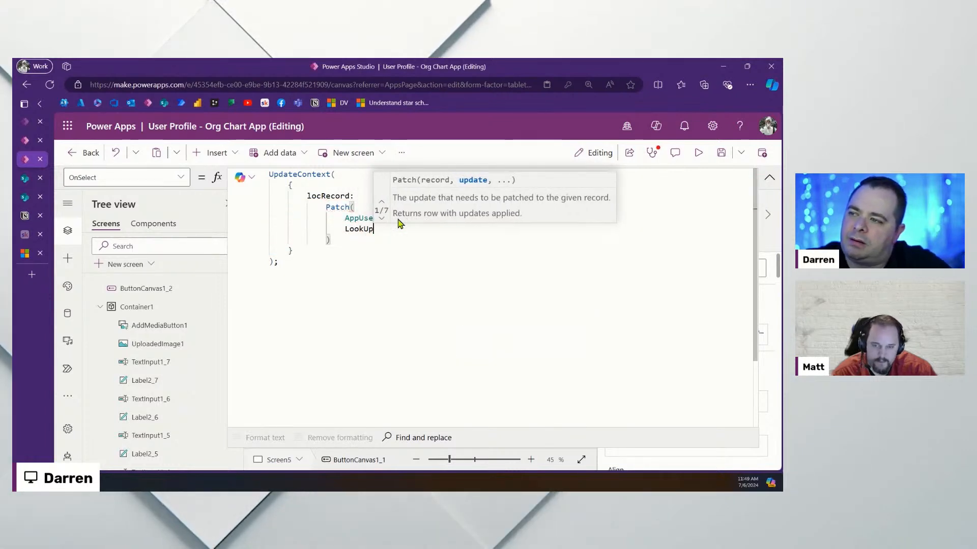
text((App)
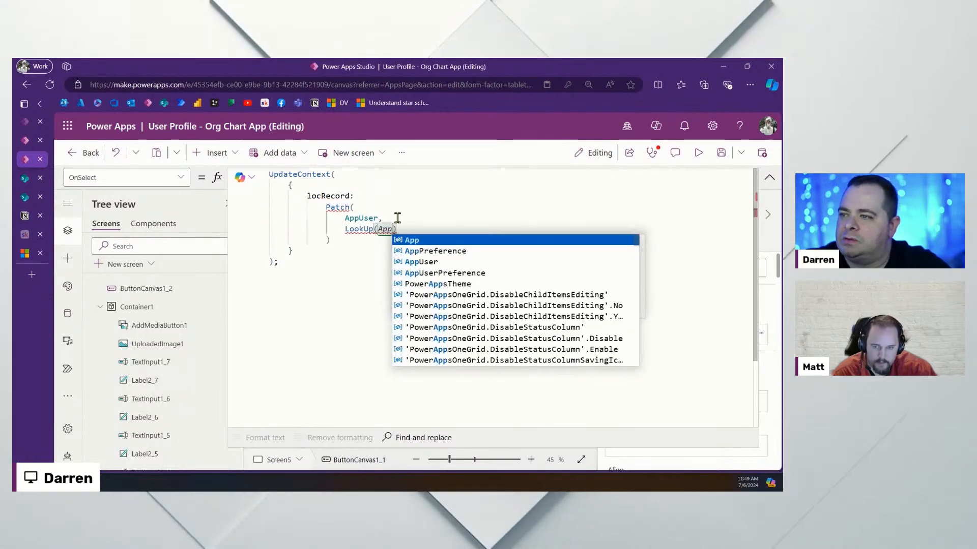
text(User,)
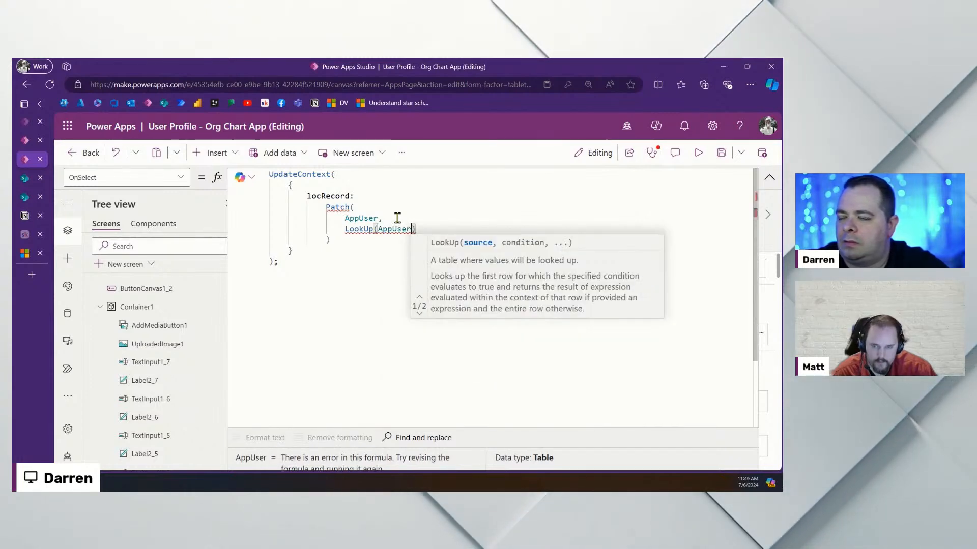
key(ctrl+Left)
key(ctrl+Left)
key(ctrl+Left)
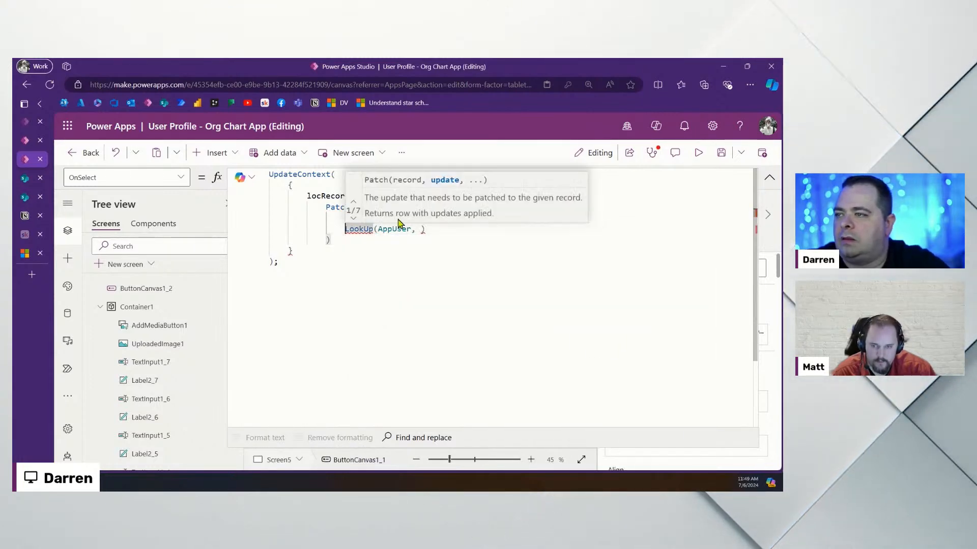
key(ctrl+Right)
key(Right)
key(Return)
key(End)
key(Left)
key(Left)
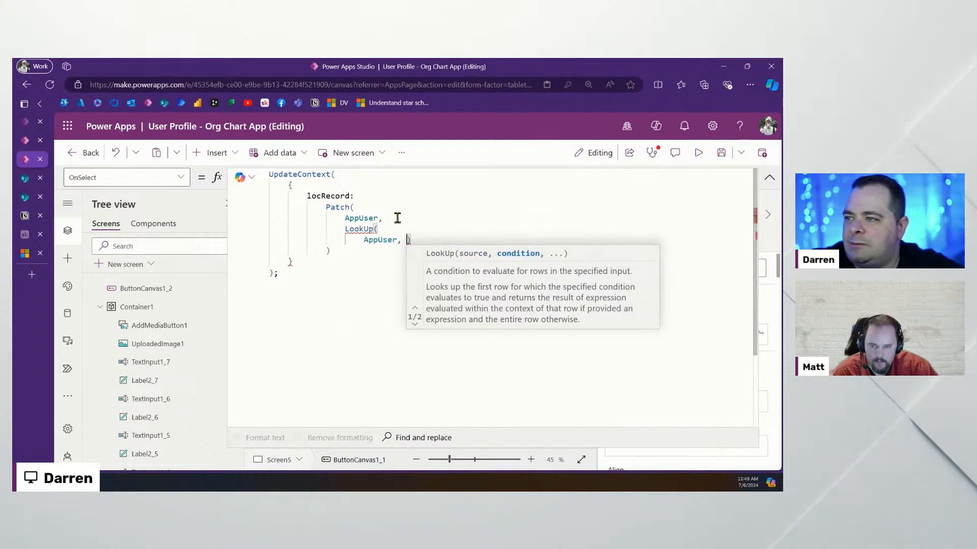
key(Return)
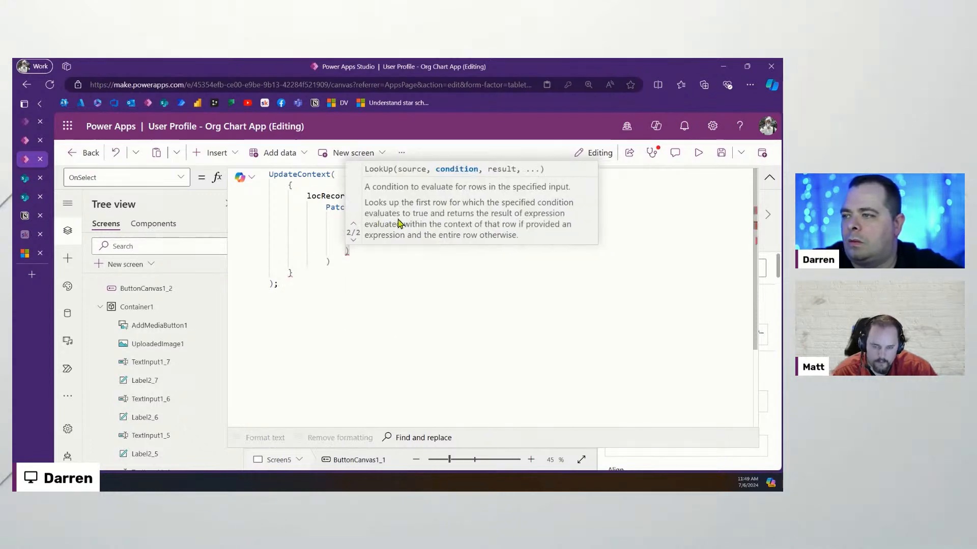
Fill in the LookUp condition EntraID = gblCurrentUser.EntraID
click(413, 316)
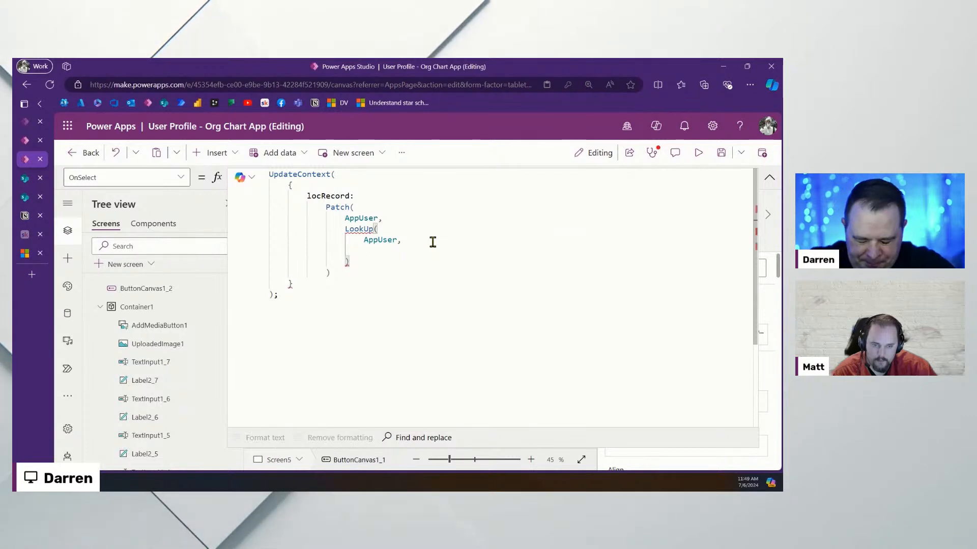
text(i)
key(BackSpace)
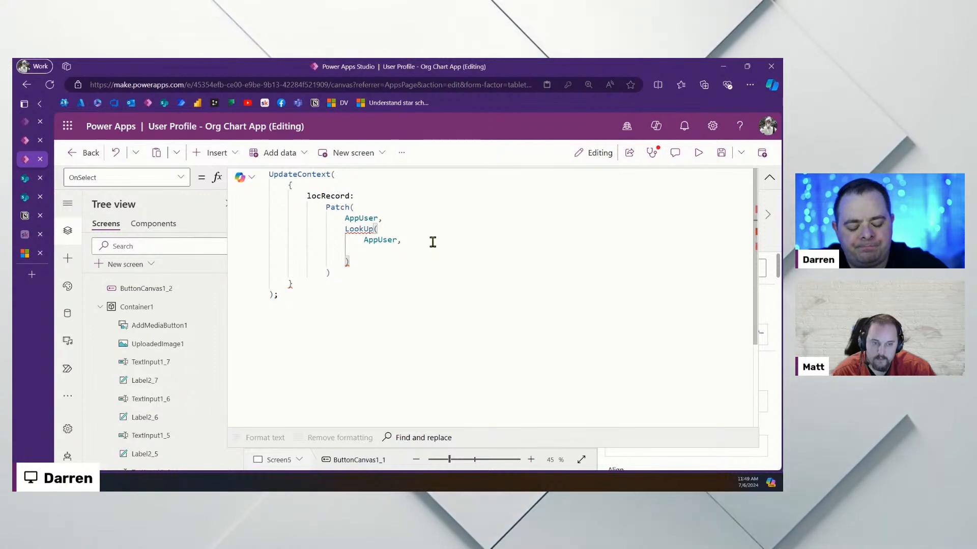
text(Entr)
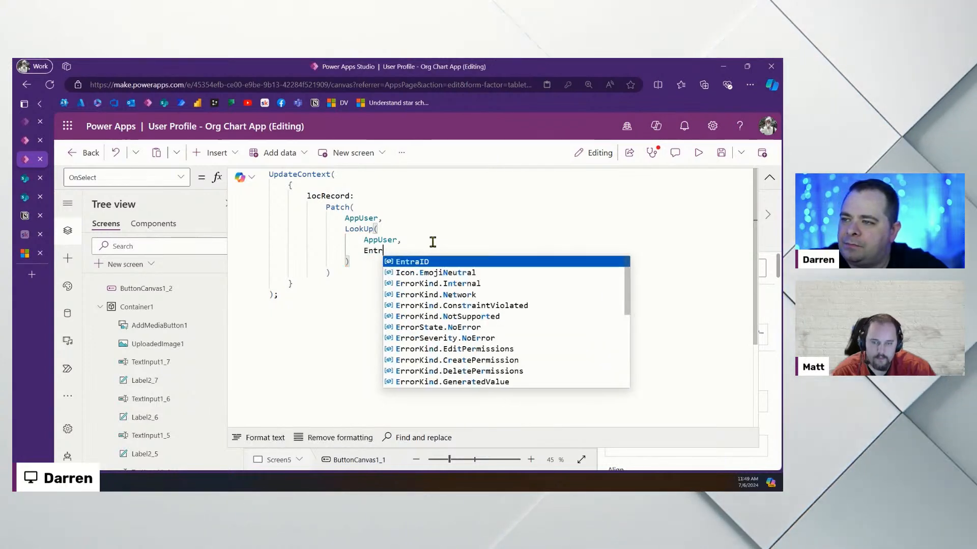
key(Tab)
text(= )
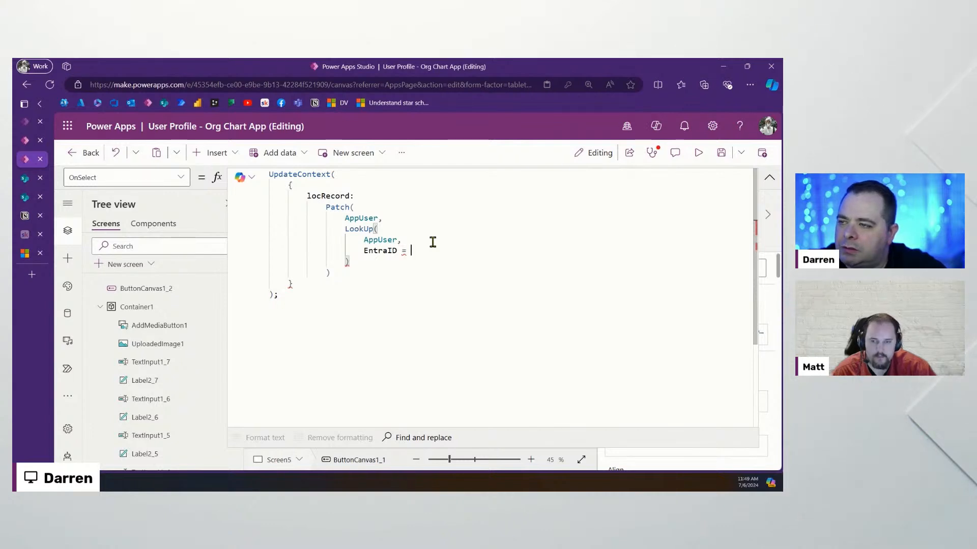
text(g)
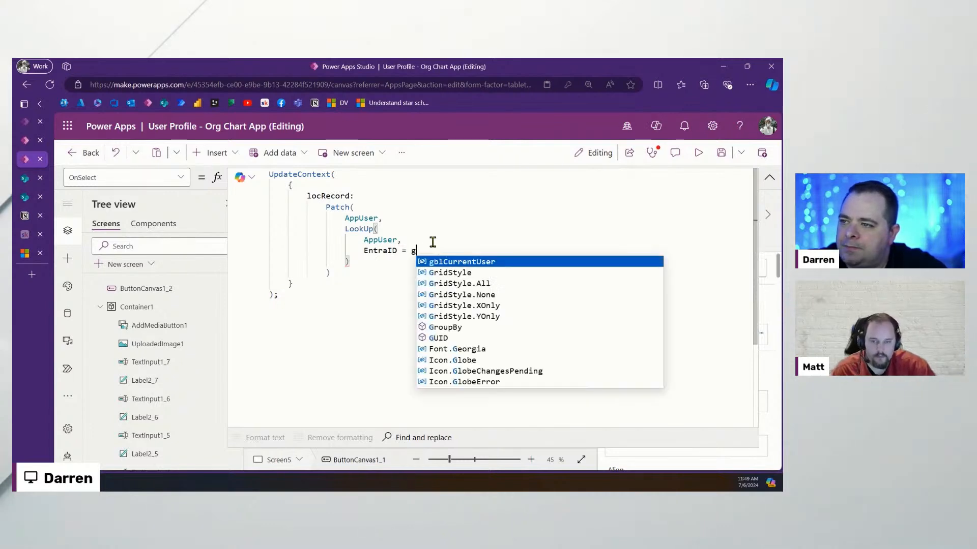
text(bl)
key(Tab)
text(.en)
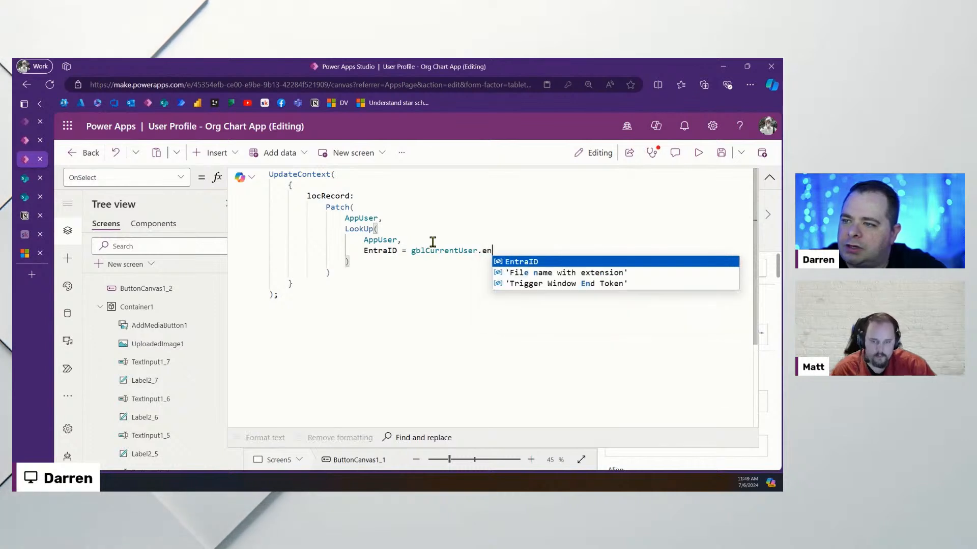
key(Tab)
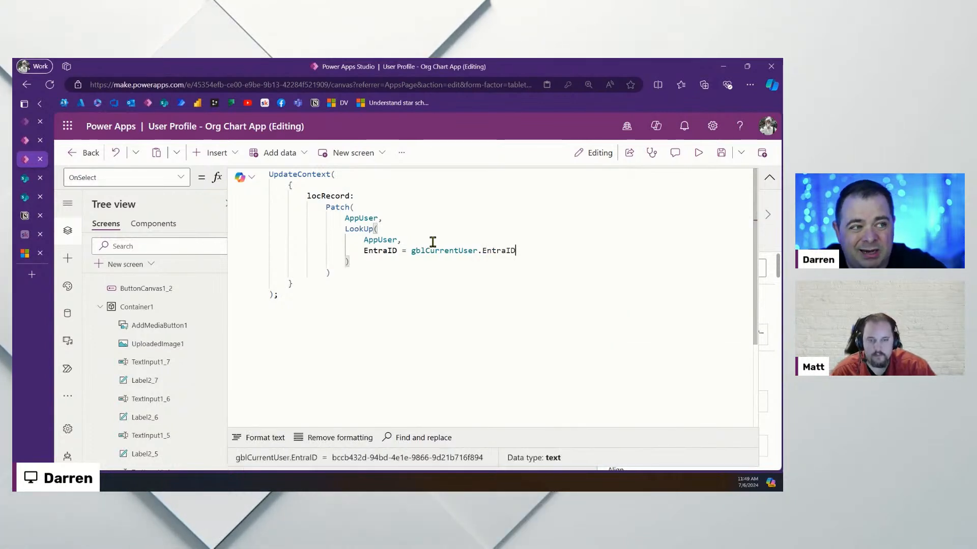
drag(397, 200, 251, 174)
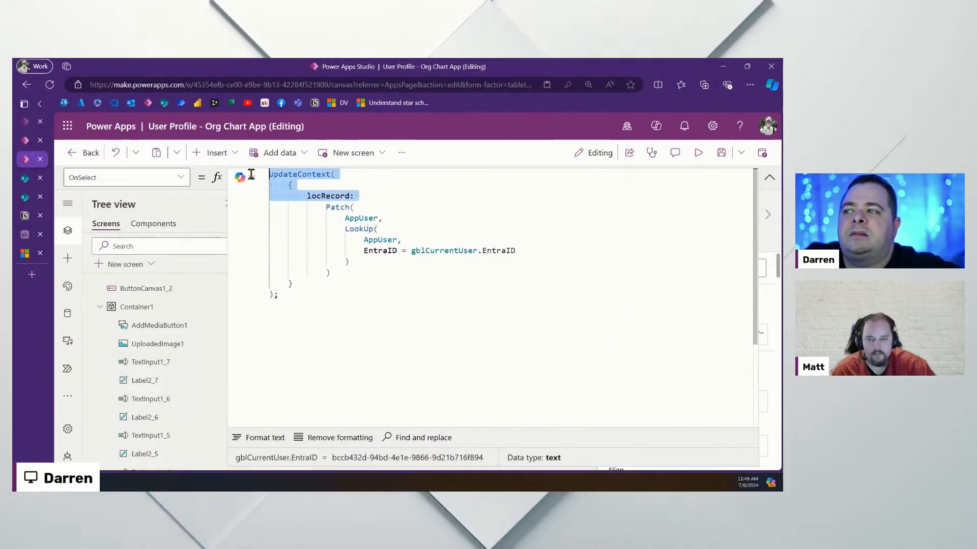
Review Patch's brackets, gblCurrentUser's data type and the locRecord variable in the formula
click(402, 209)
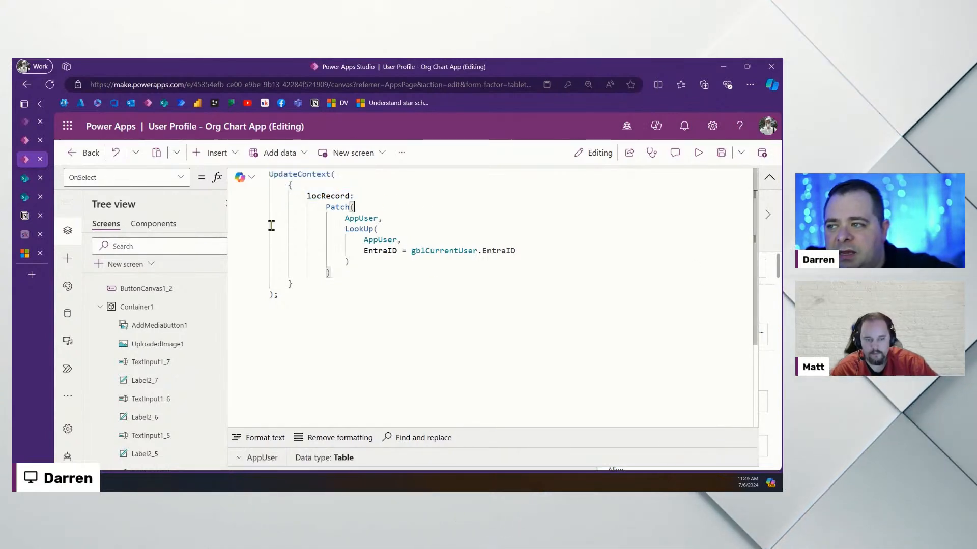
click(447, 251)
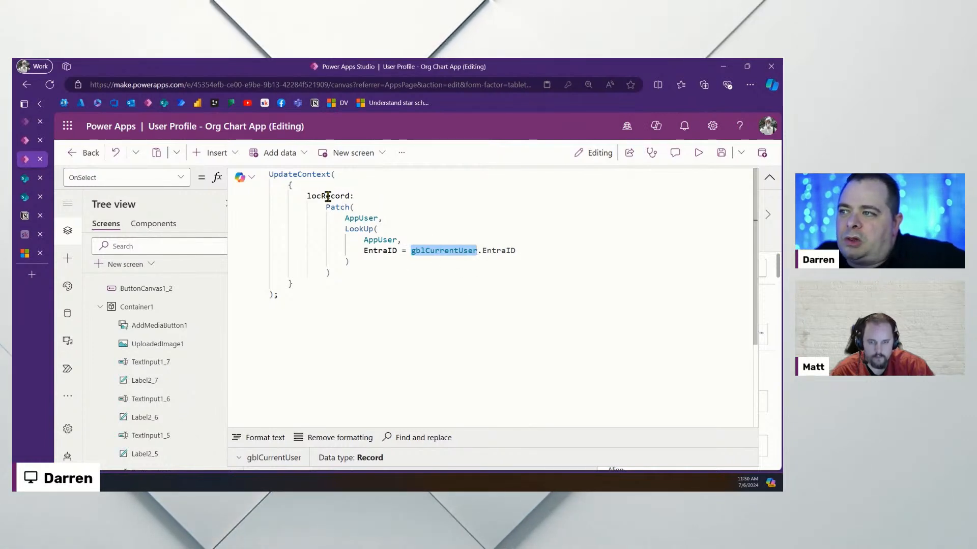
click(315, 195)
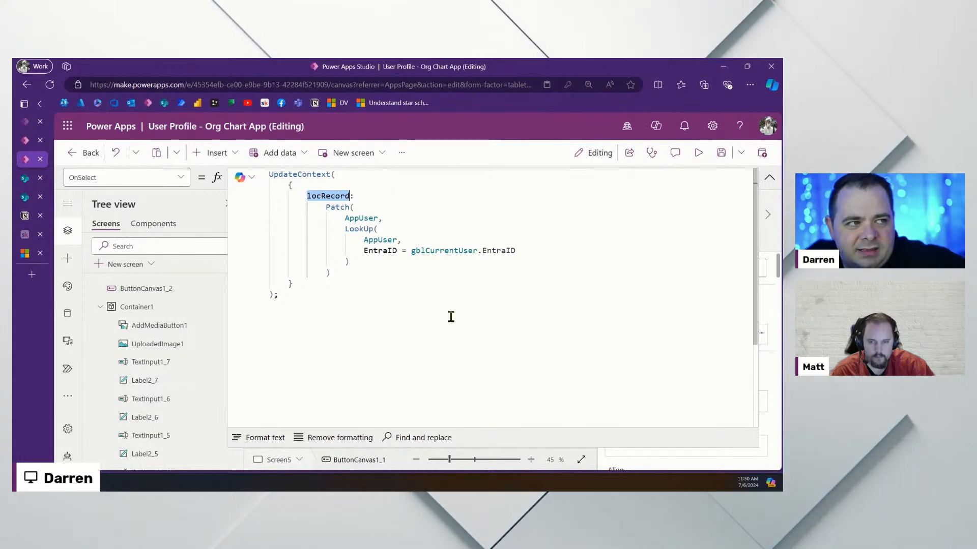
double_click(328, 196)
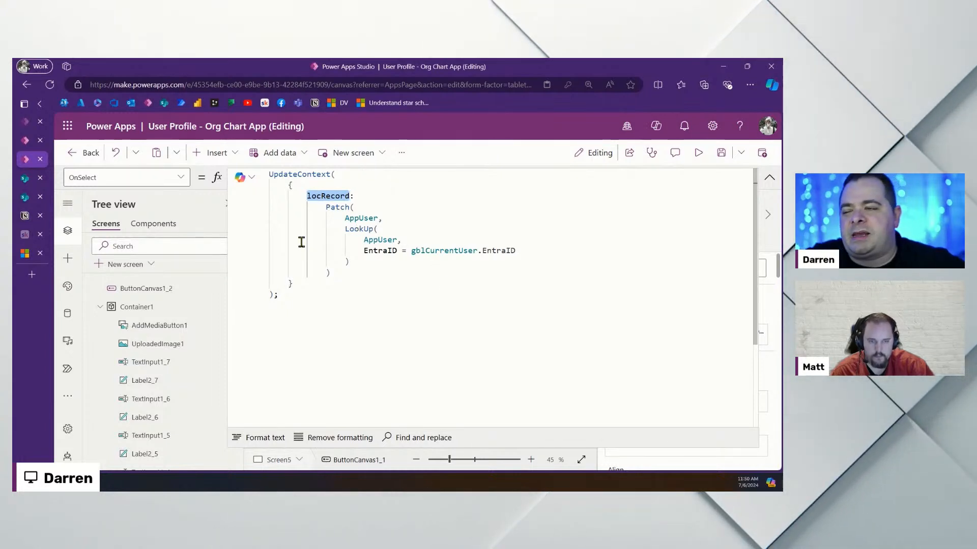
click(414, 263)
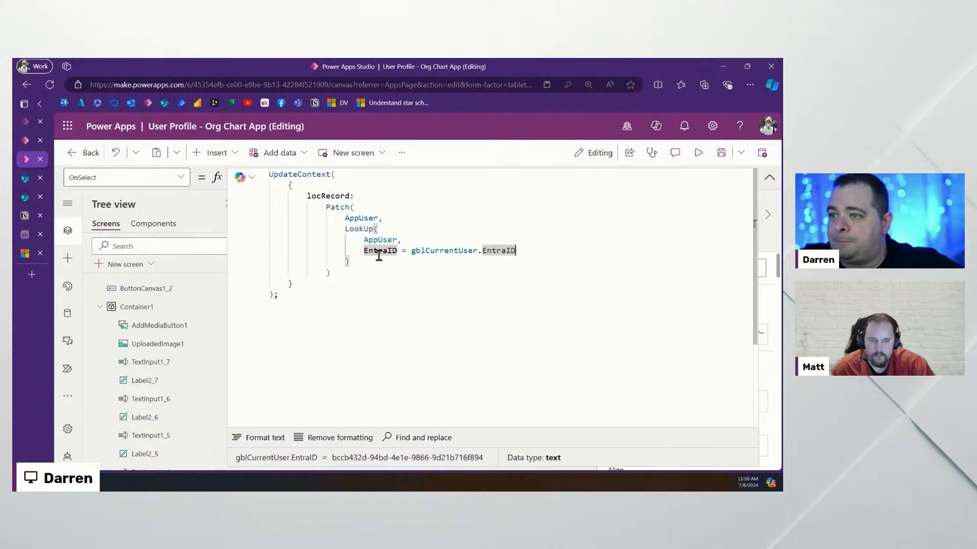
Add an update record {Title: } on a new line after the LookUp argument
key(Return)
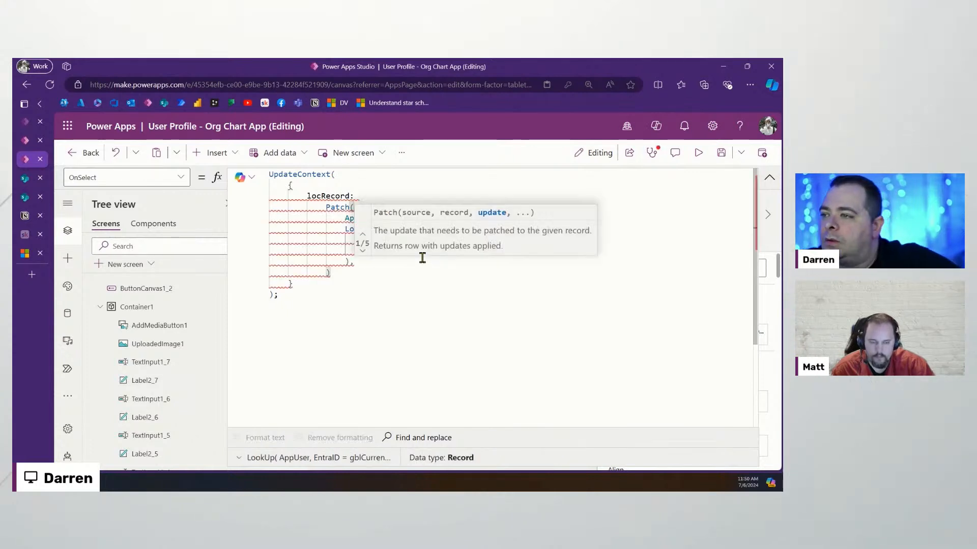
text({)
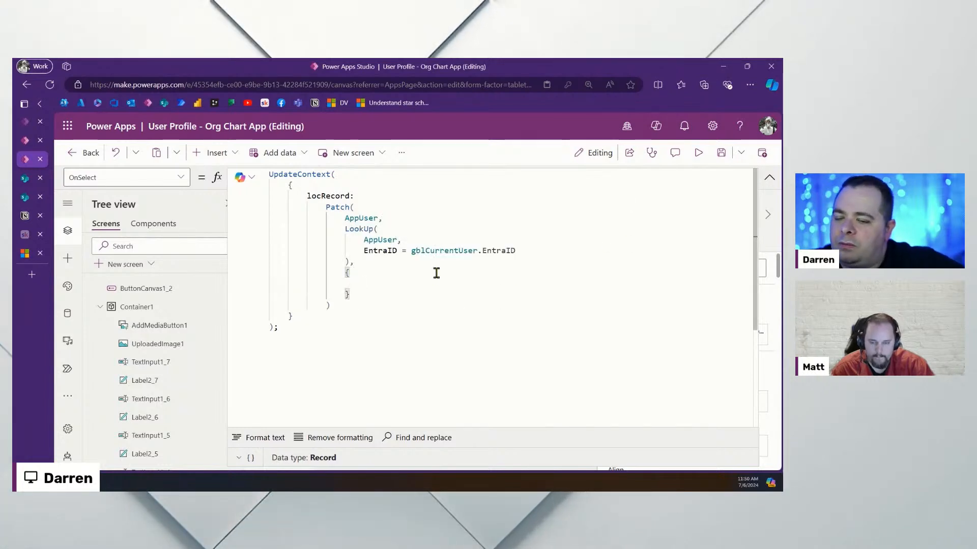
text(}Title)
key(Tab)
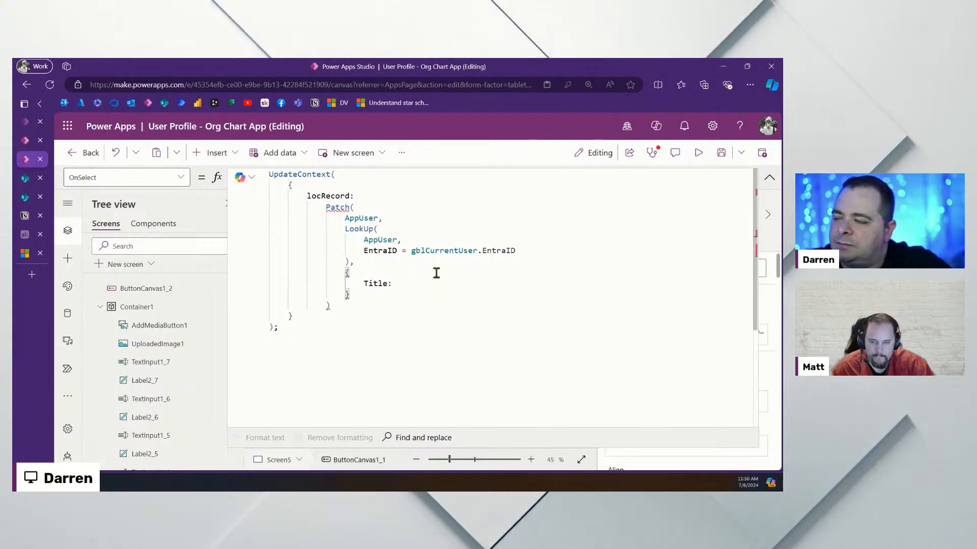
click(771, 177)
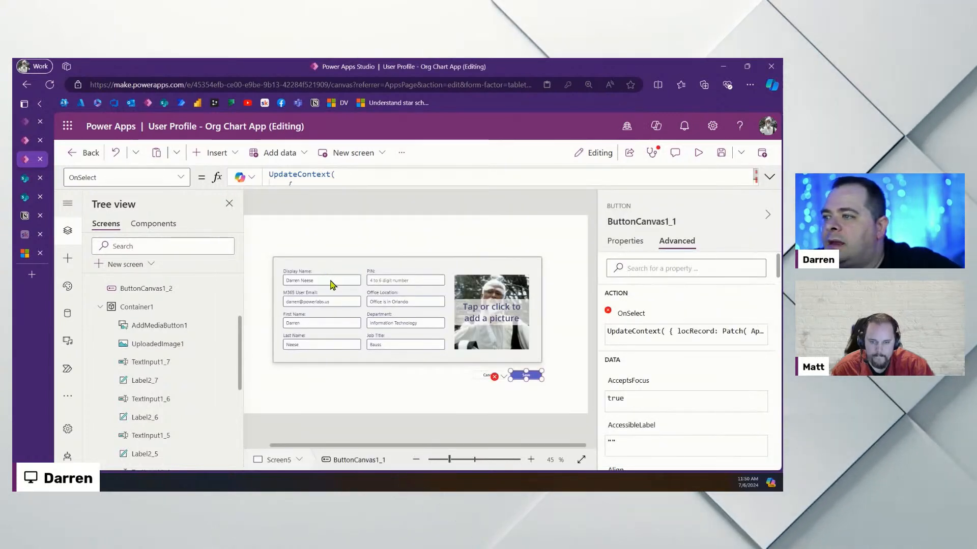
Rename the Display Name text input to txtDisplayName
click(328, 280)
click(630, 222)
text(txtDisplayName)
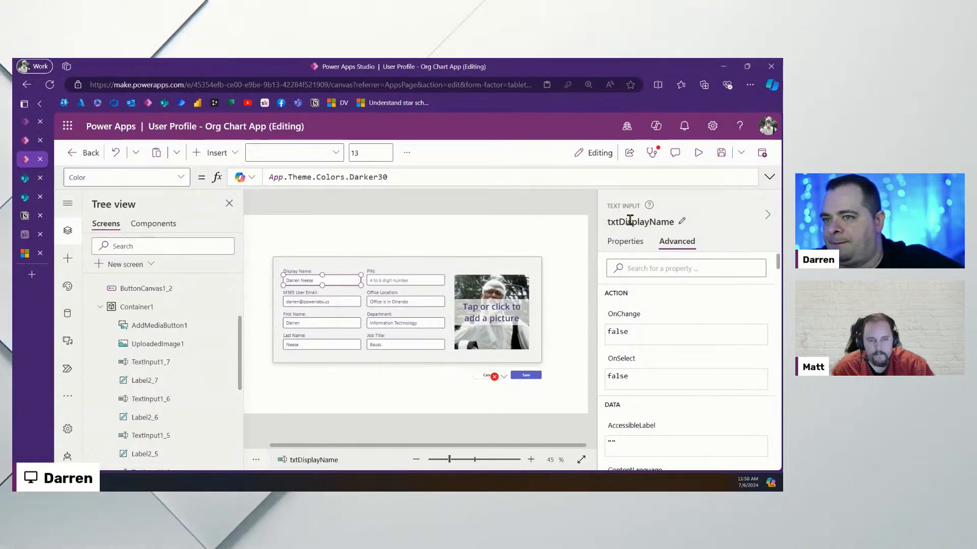
click(630, 222)
key(ctrl+c)
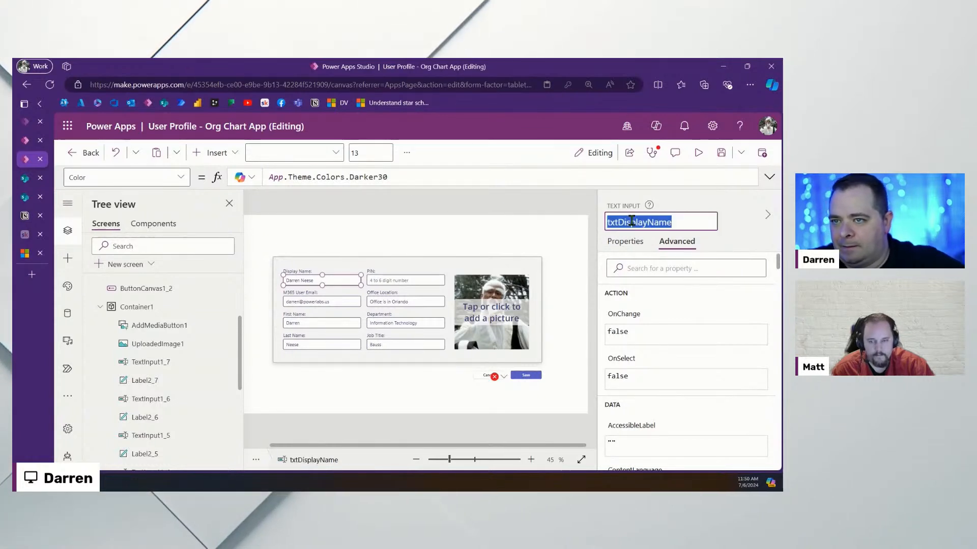
Set Title to txtDisplayName.Text in the Save button's Patch record
click(529, 377)
click(768, 178)
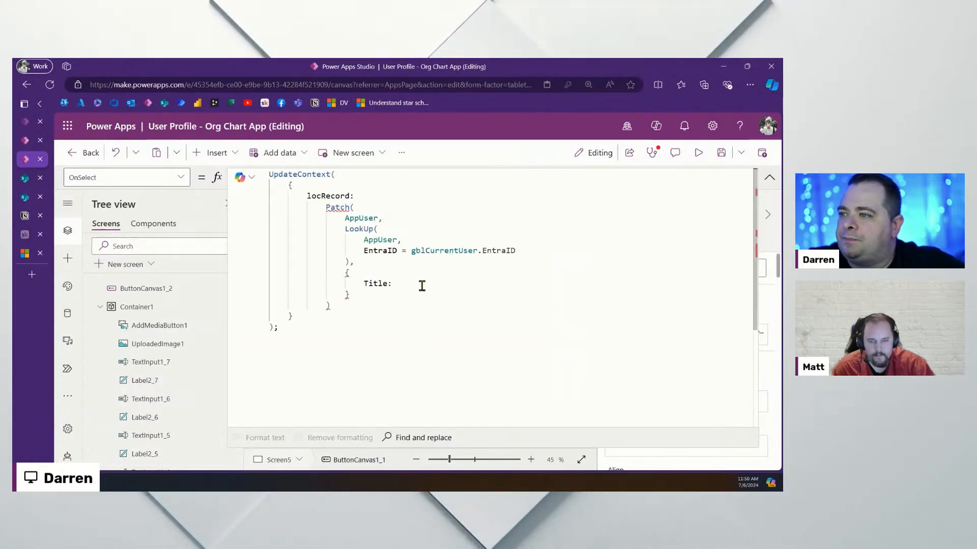
key(ctrl+v)
text(.T)
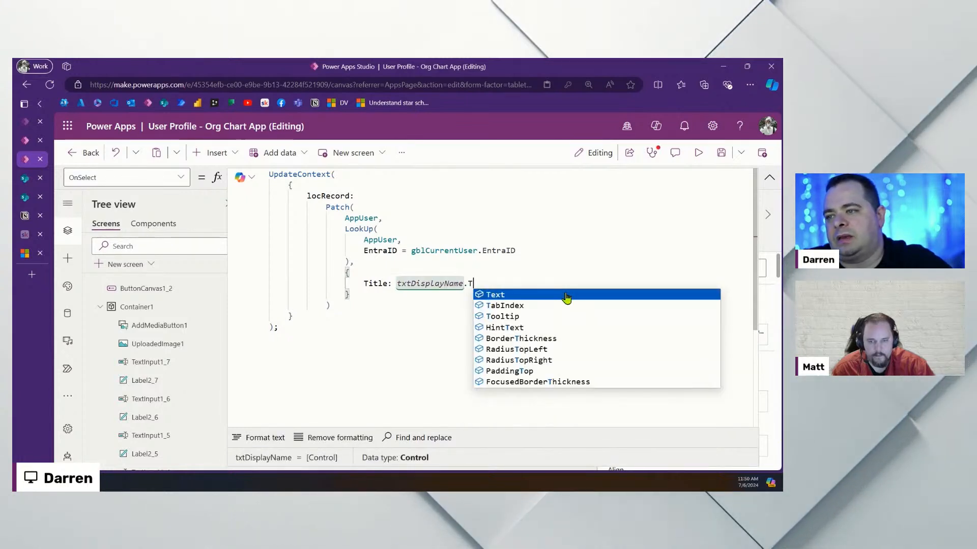
click(566, 295)
click(421, 348)
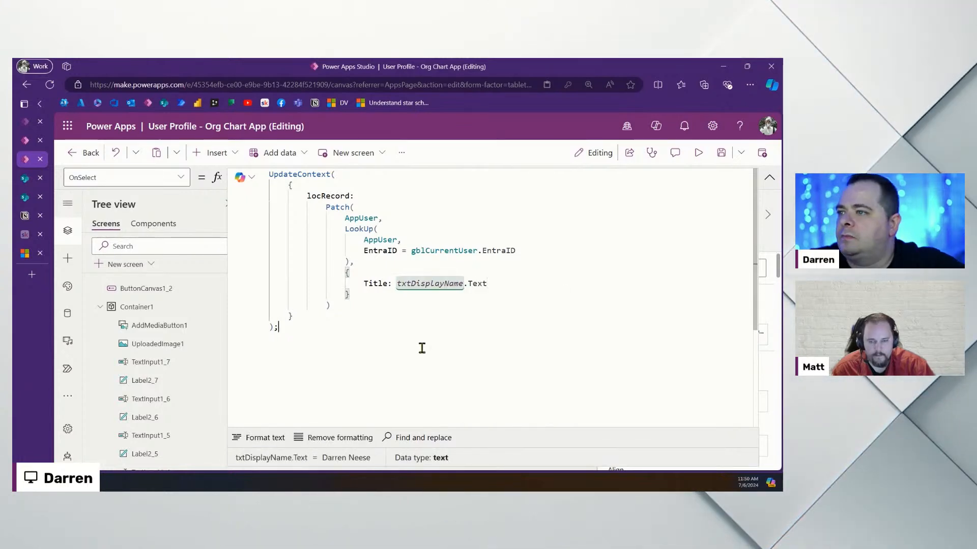
drag(356, 305, 256, 236)
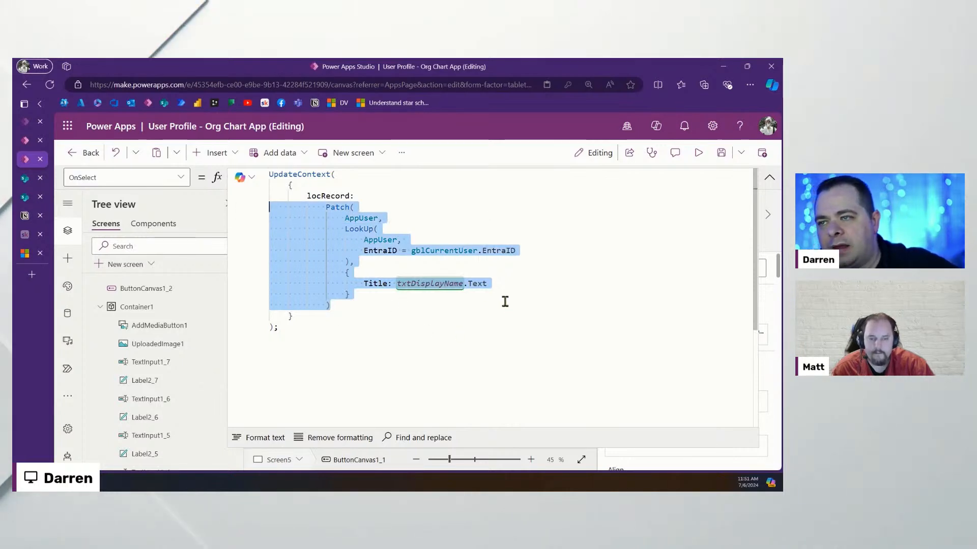
Add Set(gblCurrentUser, locRecord); after the UpdateContext call
click(425, 286)
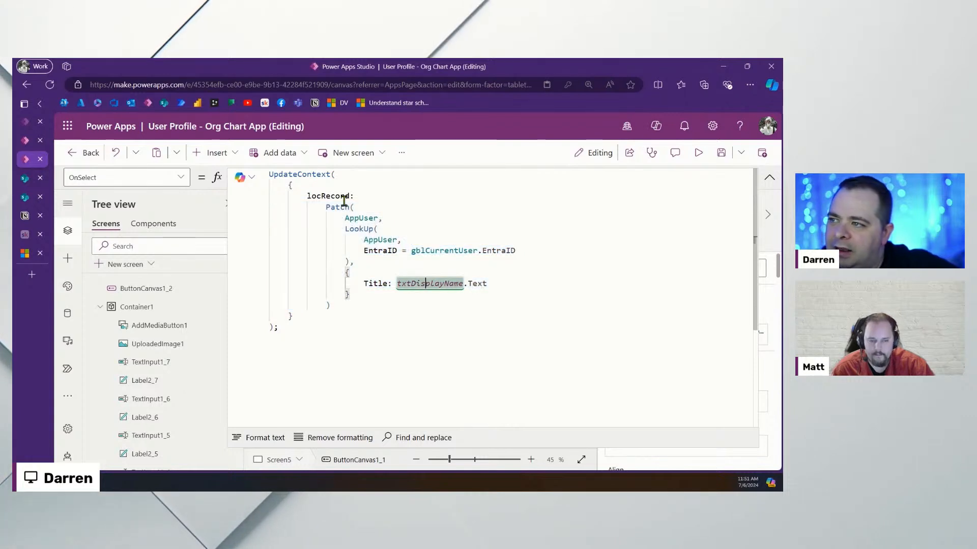
double_click(332, 196)
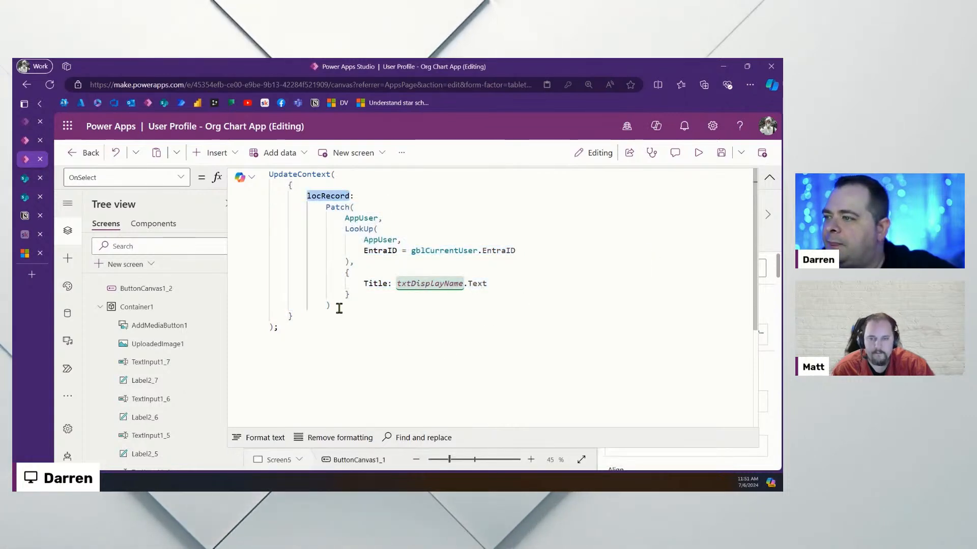
click(345, 327)
key(Return)
text(Set)
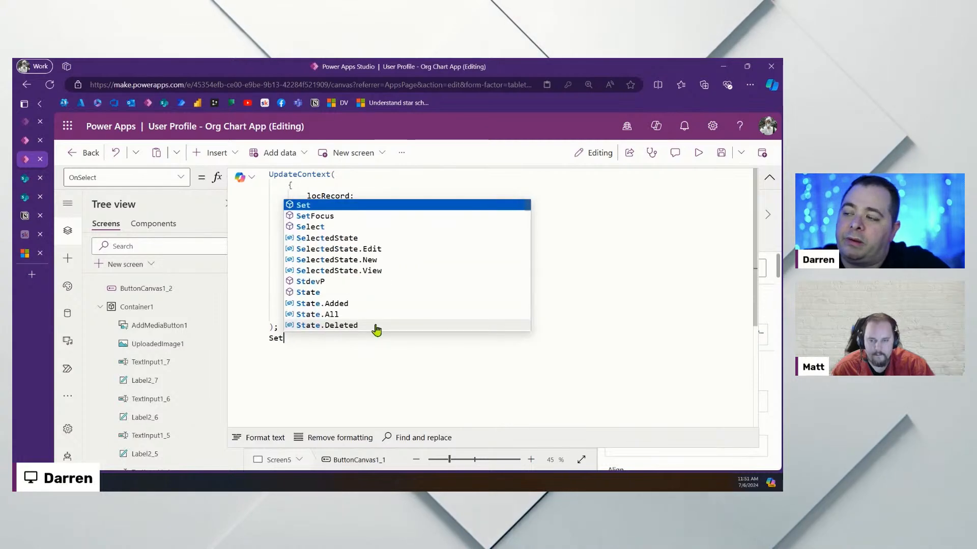
text((gbl)
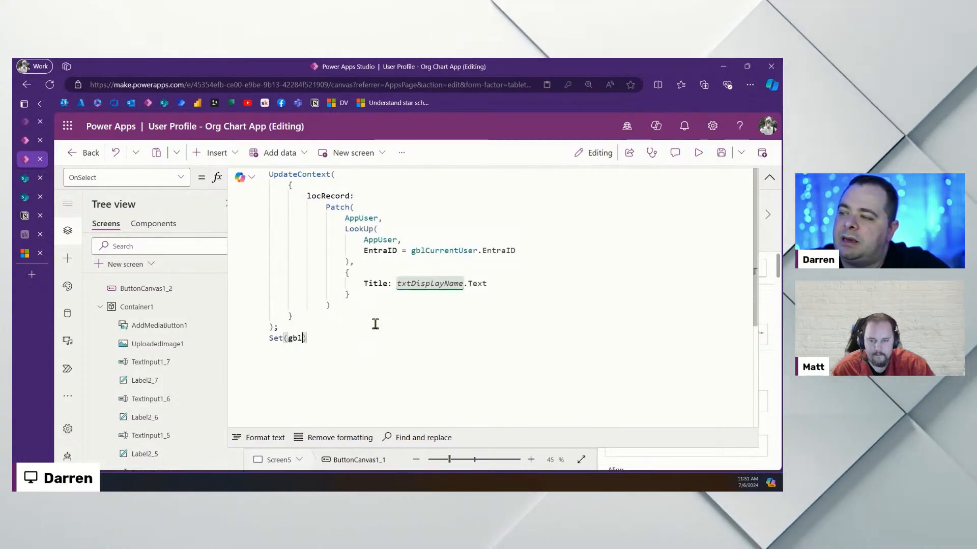
key(Tab)
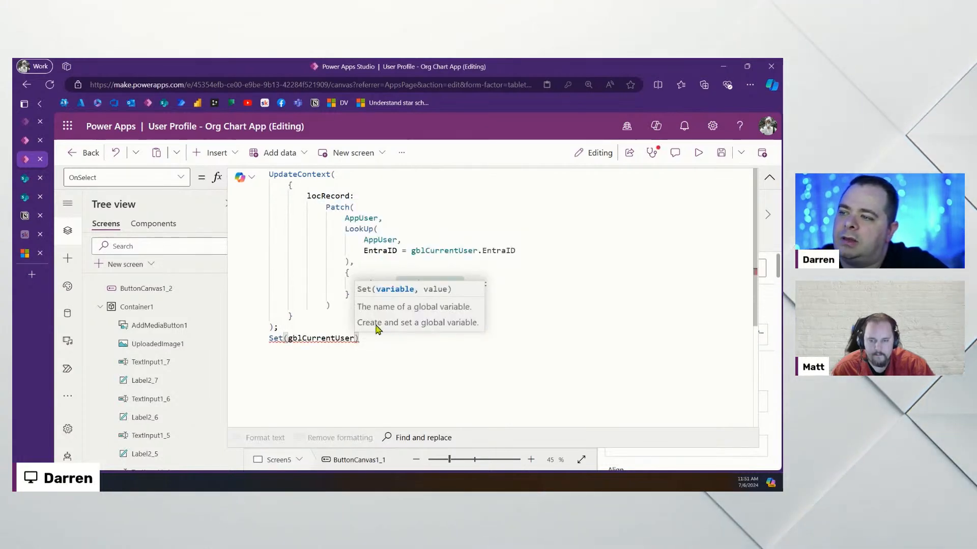
text(, locR)
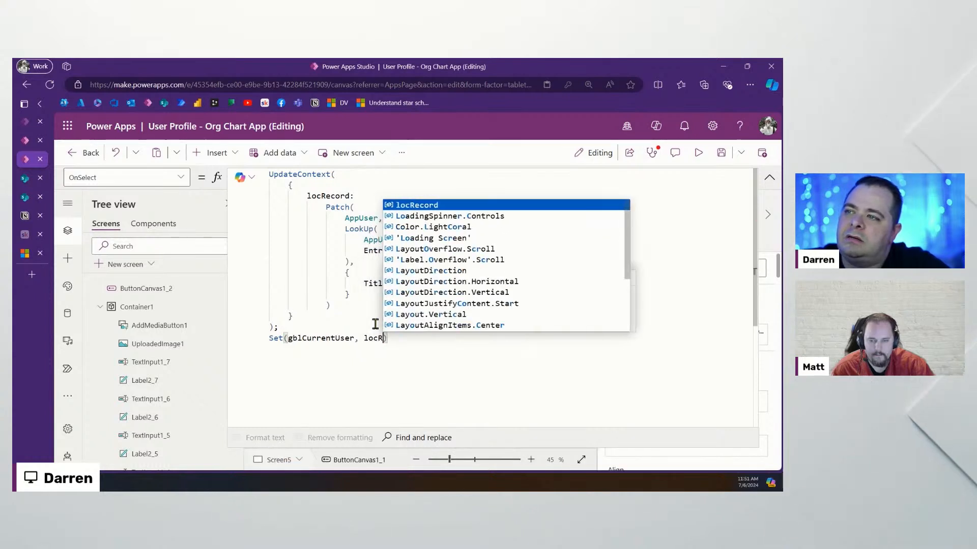
key(Tab)
text(;)
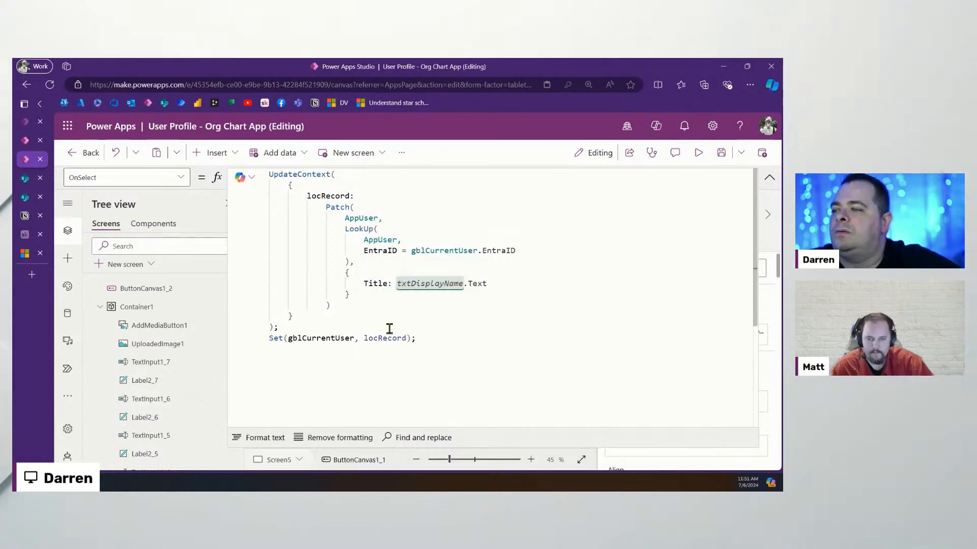
Format the Set call with its arguments and closing bracket on separate lines
click(285, 338)
key(Return)
key(Right)
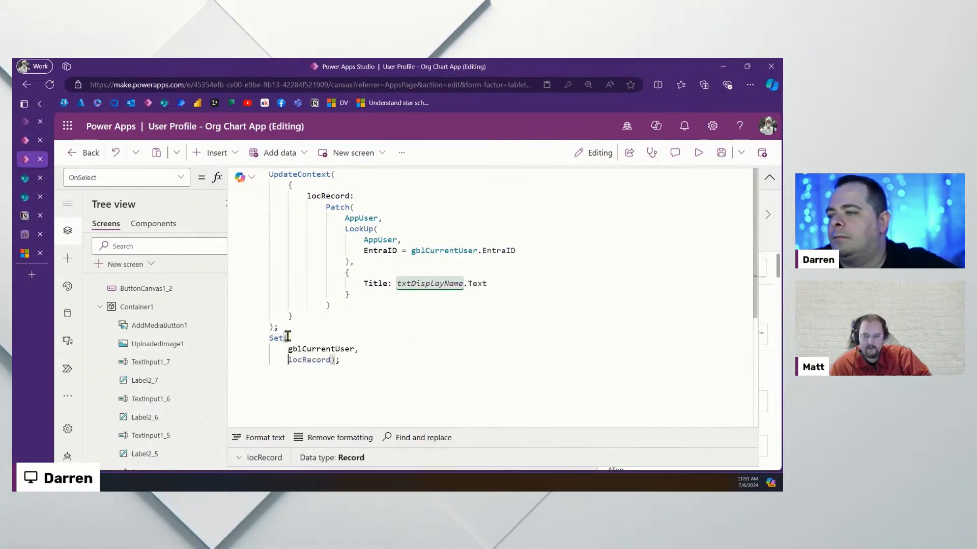
key(ctrl+Right)
key(Return)
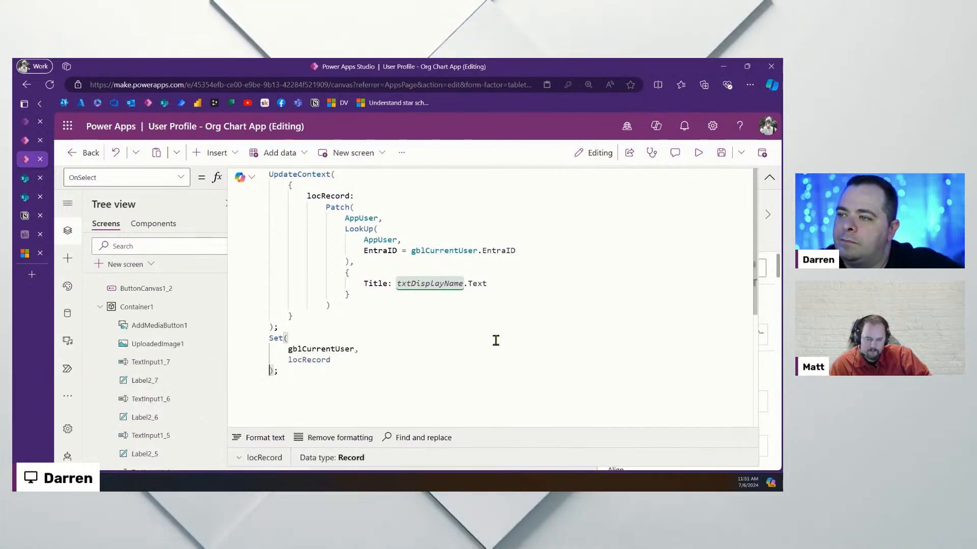
click(769, 178)
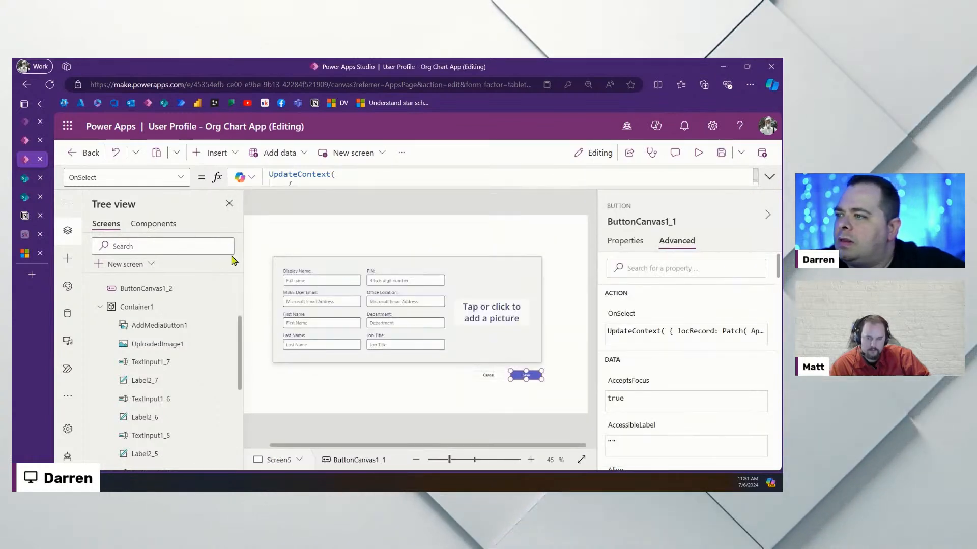
Inspect the new-user record's field list in Loading Screen's OnVisible Patch, then select Screen5
scroll(175, 317, up, 3)
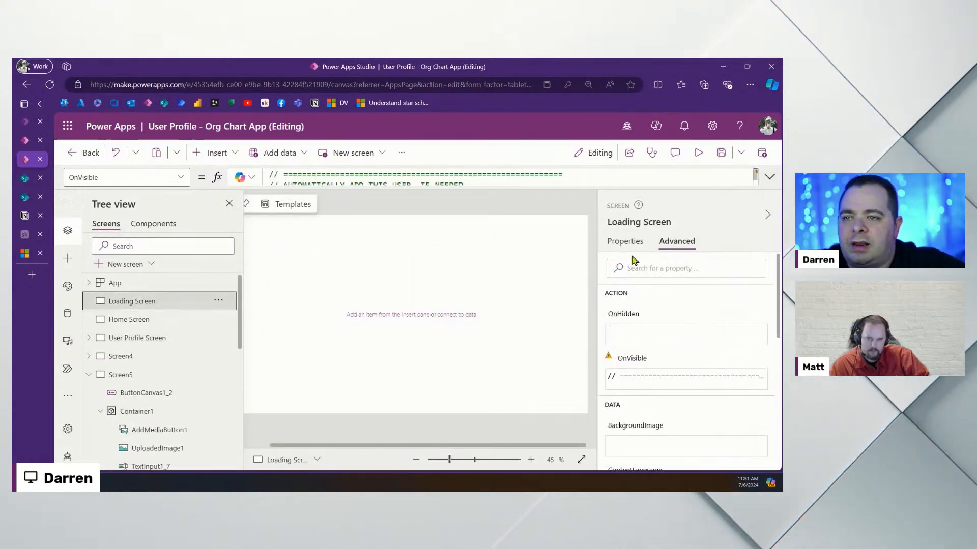
click(769, 178)
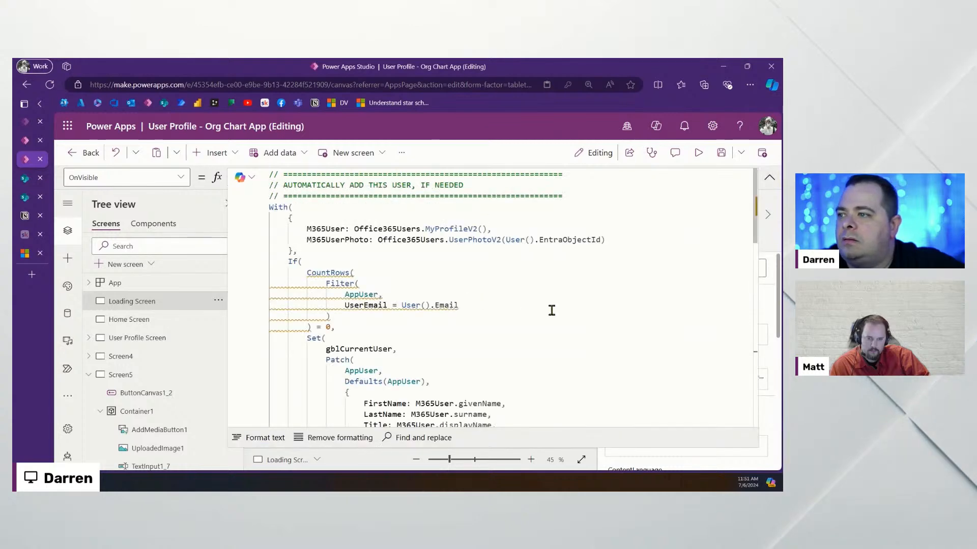
scroll(547, 308, down, 8)
scroll(539, 308, down, 3)
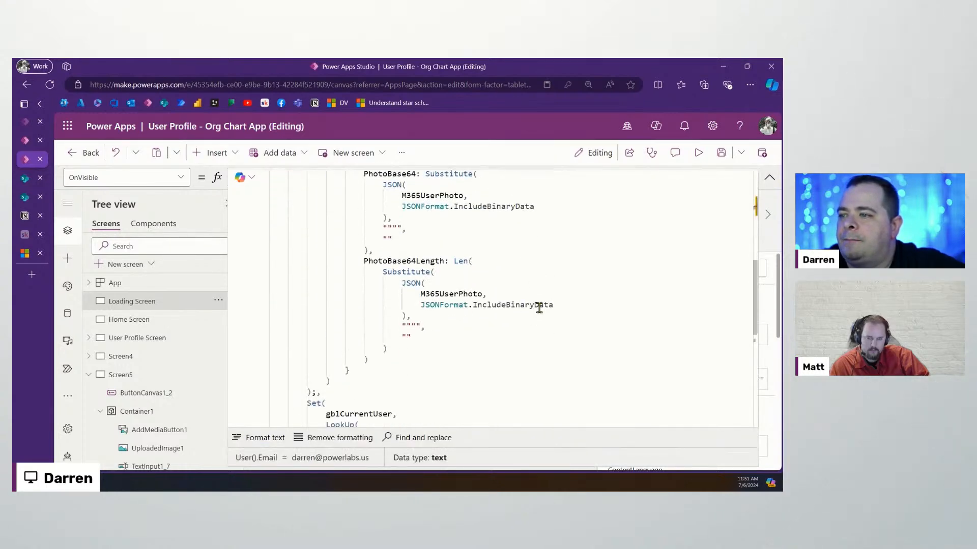
drag(394, 369, 215, 392)
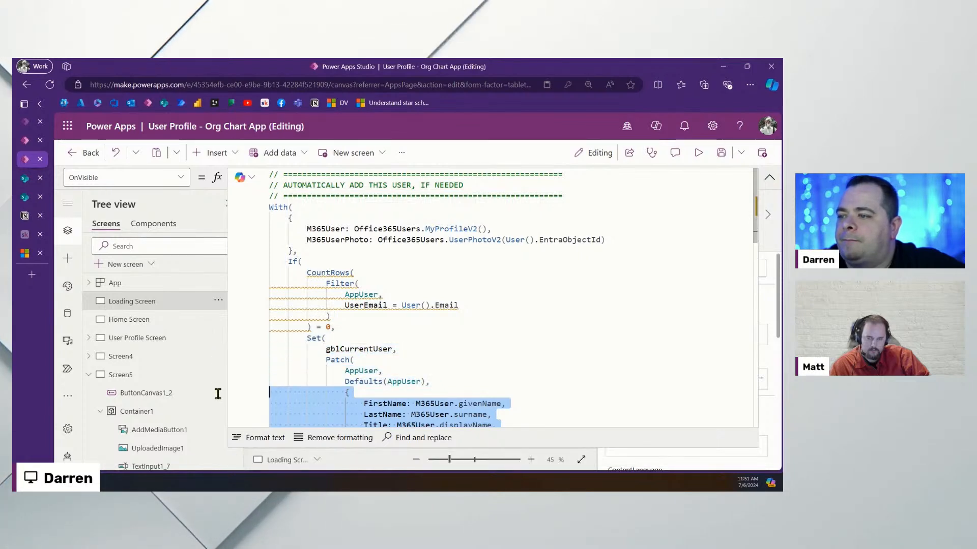
scroll(527, 277, down, 6)
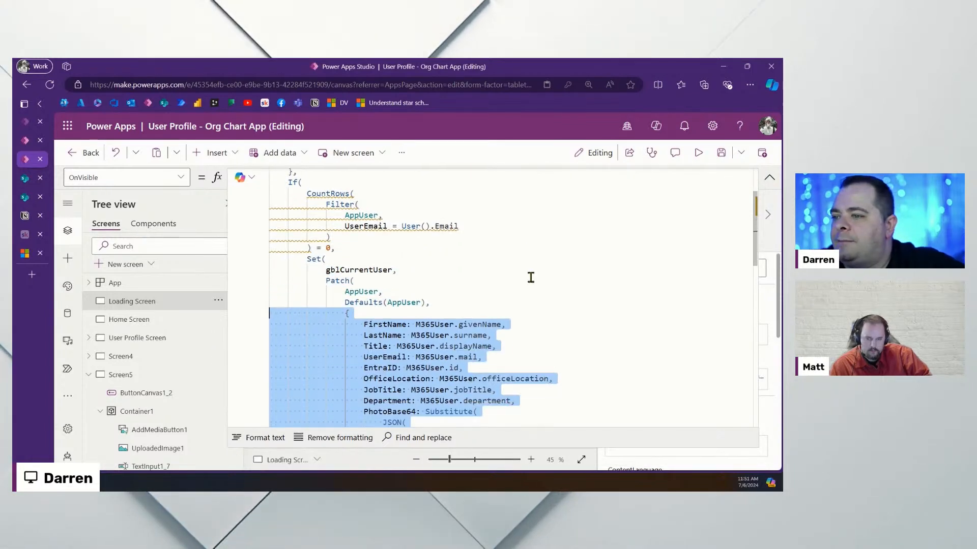
mouse_move(757, 265)
mouse_down()
mouse_move(757, 292)
mouse_move(757, 271)
mouse_move(759, 291)
mouse_move(757, 279)
mouse_up()
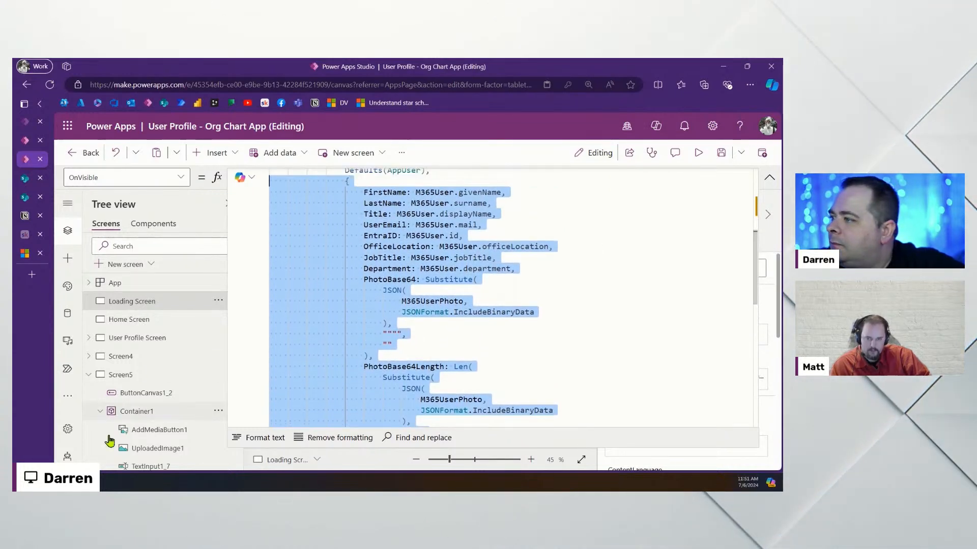
click(146, 375)
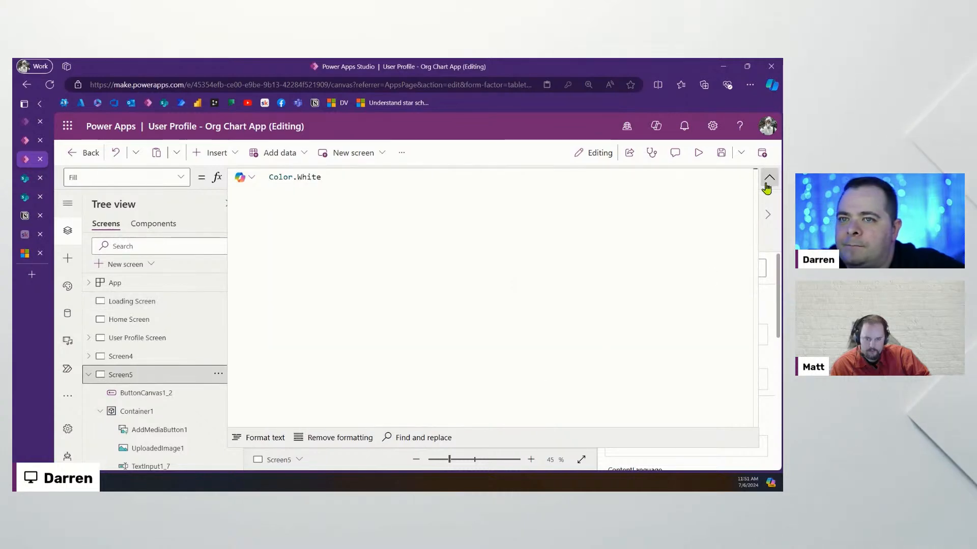
Paste the copied profile field list into the Save button's Patch record after Title
click(767, 183)
click(526, 379)
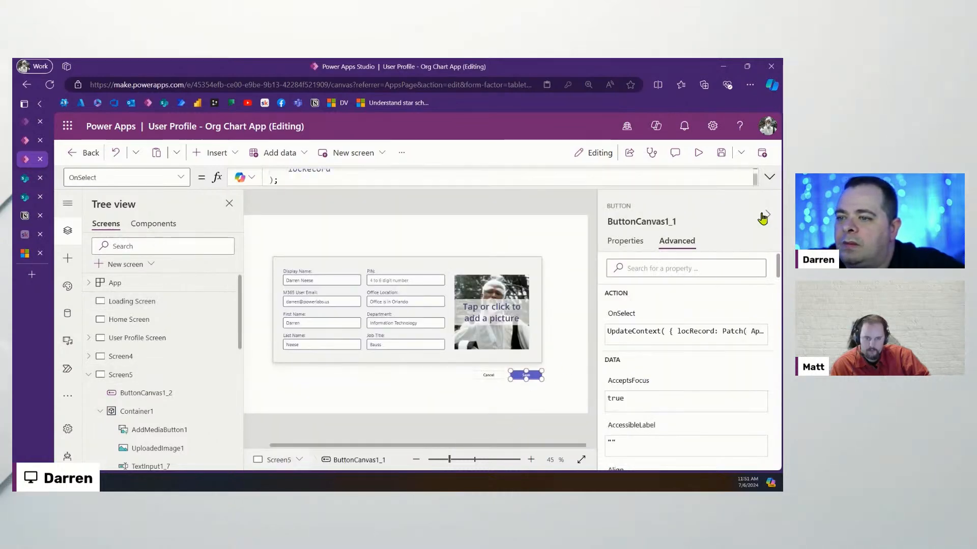
click(769, 178)
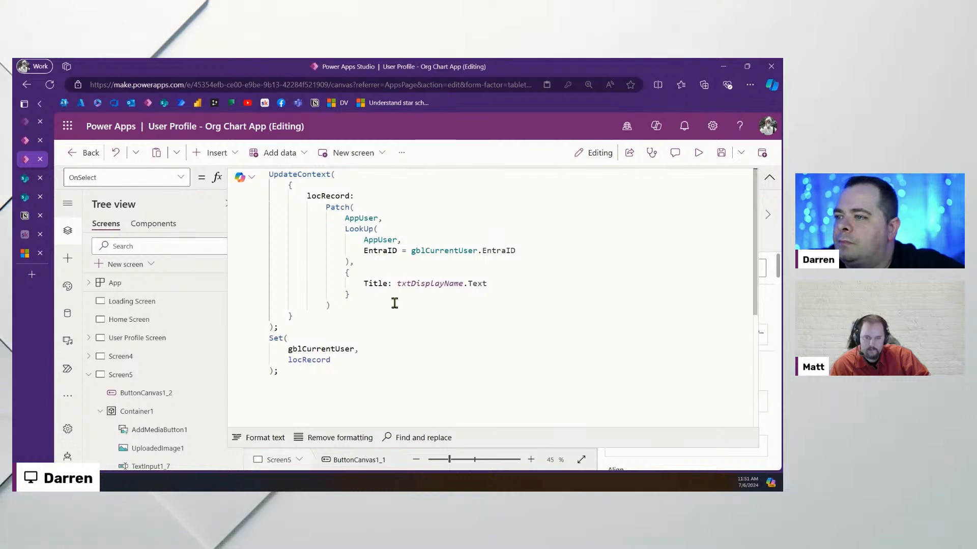
click(505, 284)
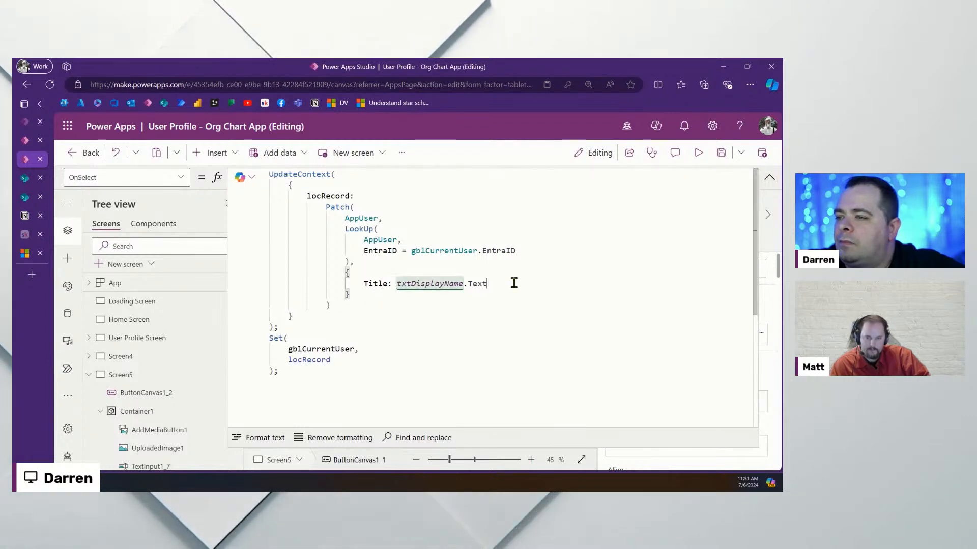
click(350, 293)
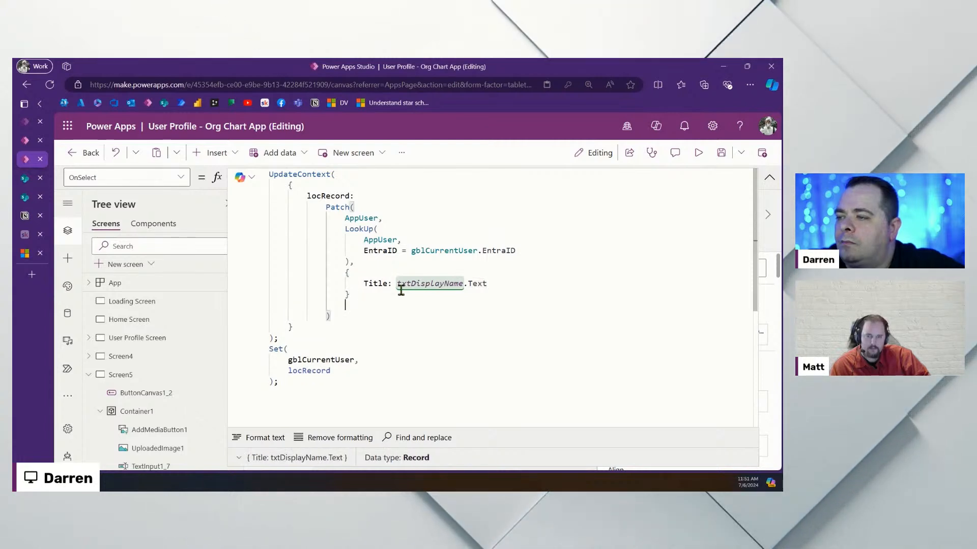
key(ctrl+v)
Remove the stray braces and duplicate Title line, and add the separating comma
scroll(449, 302, up, 3)
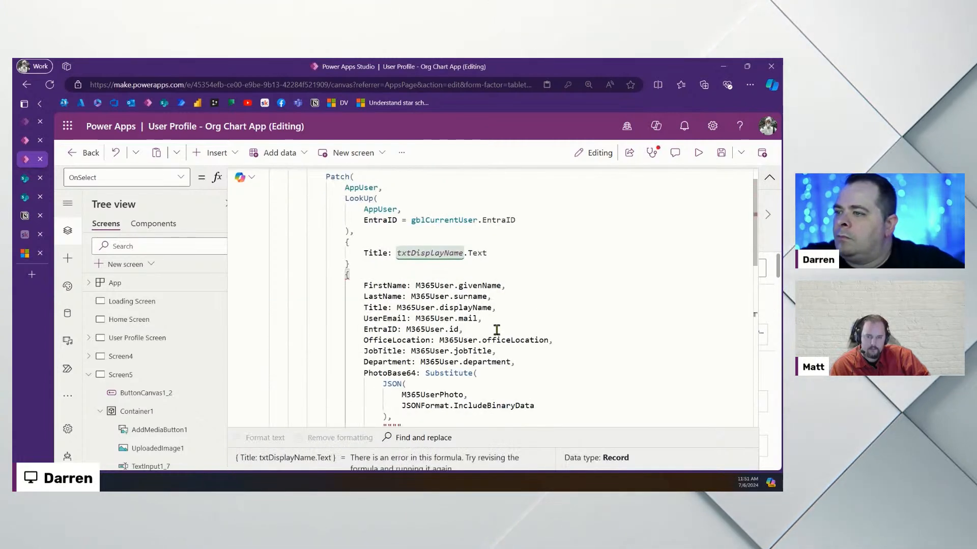
drag(493, 276, 526, 257)
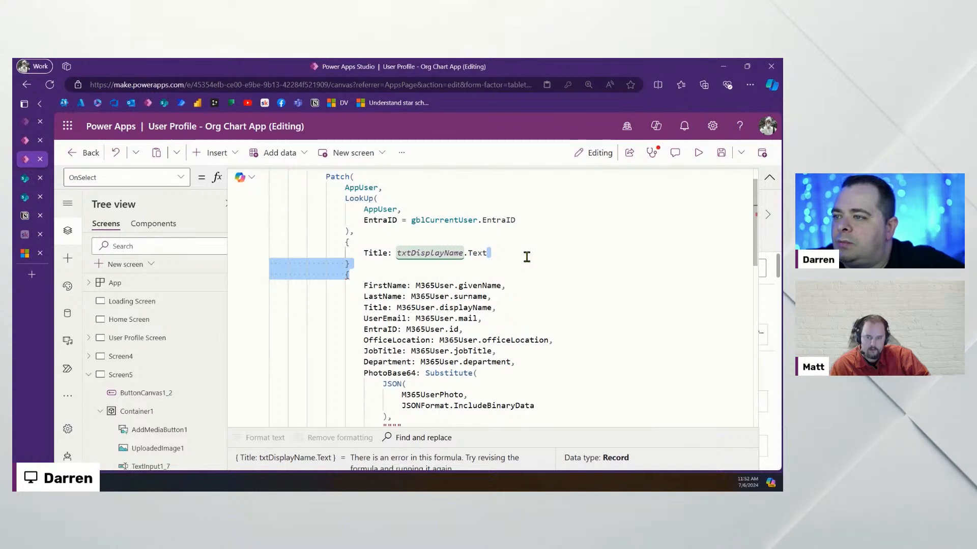
key(BackSpace)
key(Return)
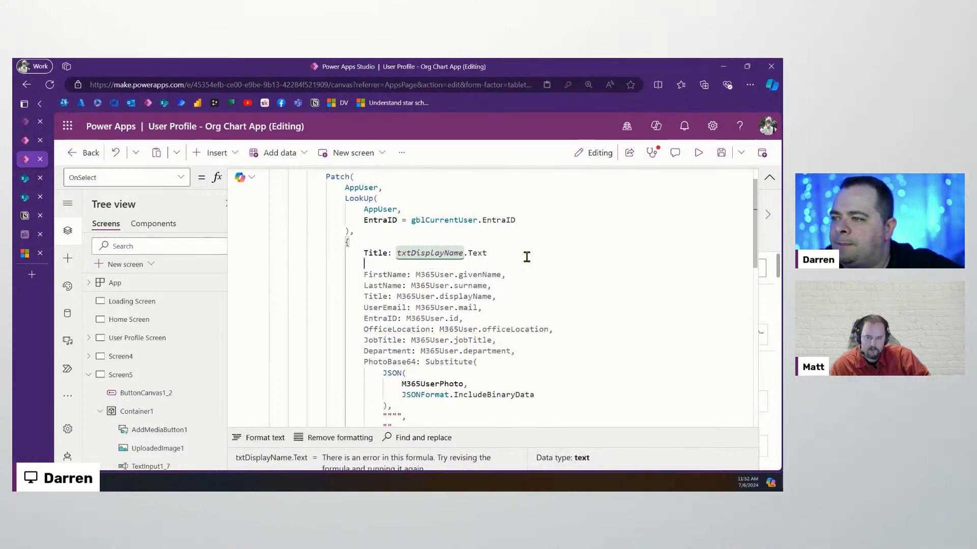
key(BackSpace)
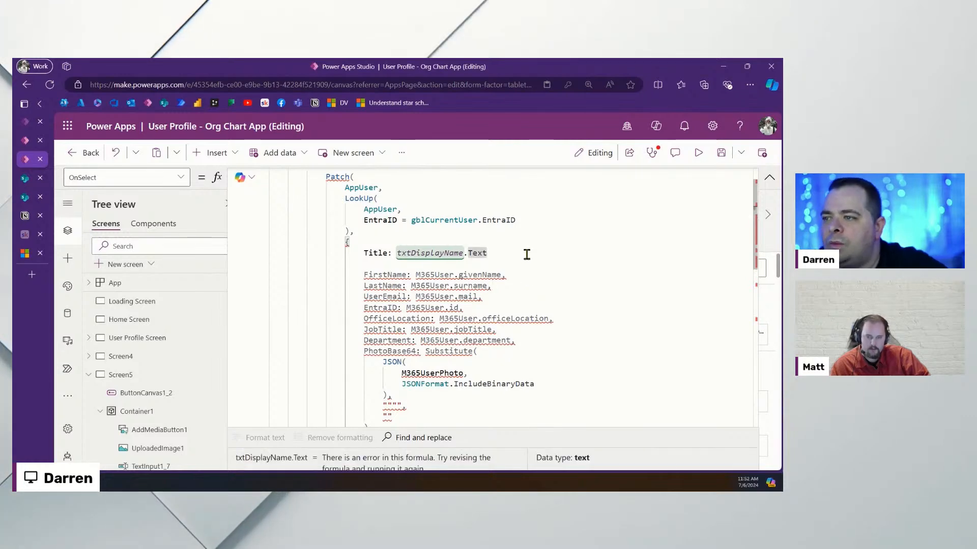
text(,)
scroll(513, 338, down, 4)
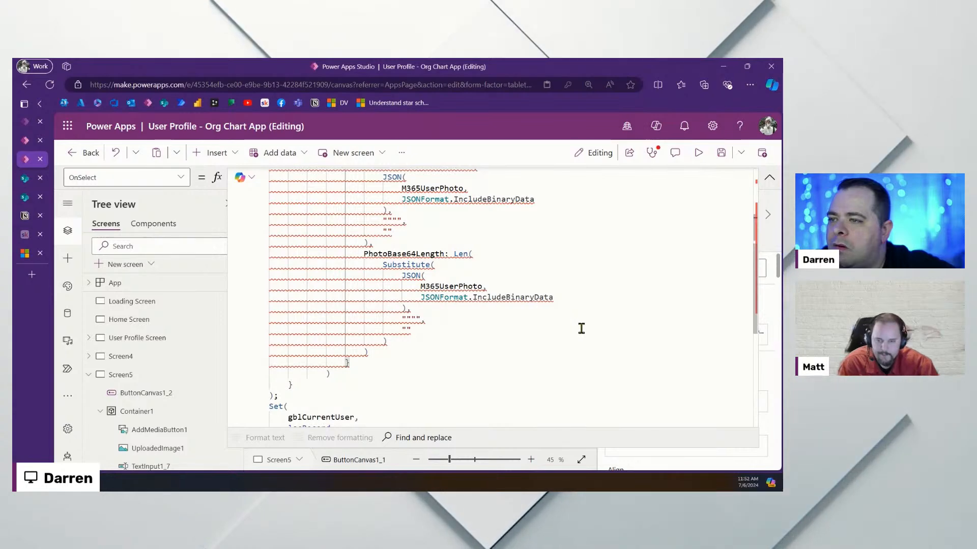
scroll(580, 328, up, 4)
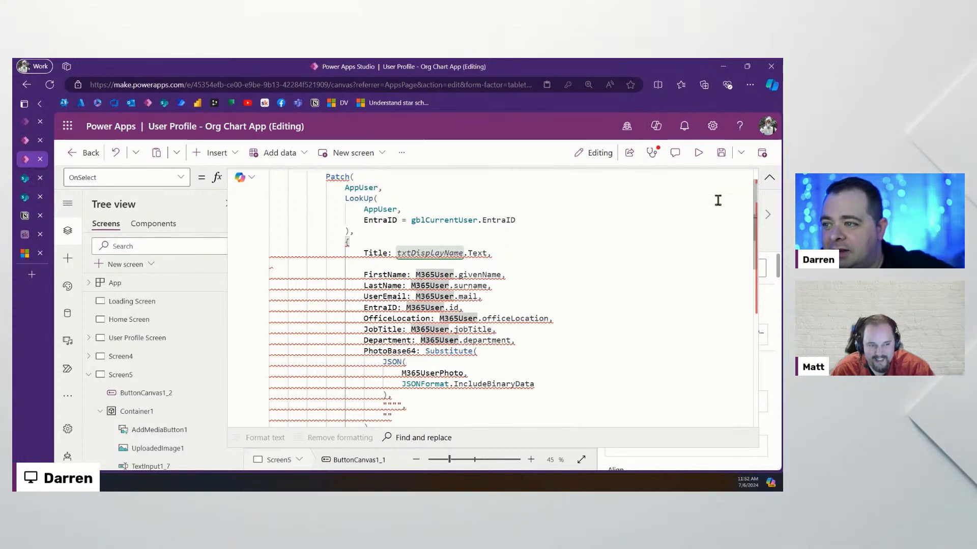
click(768, 180)
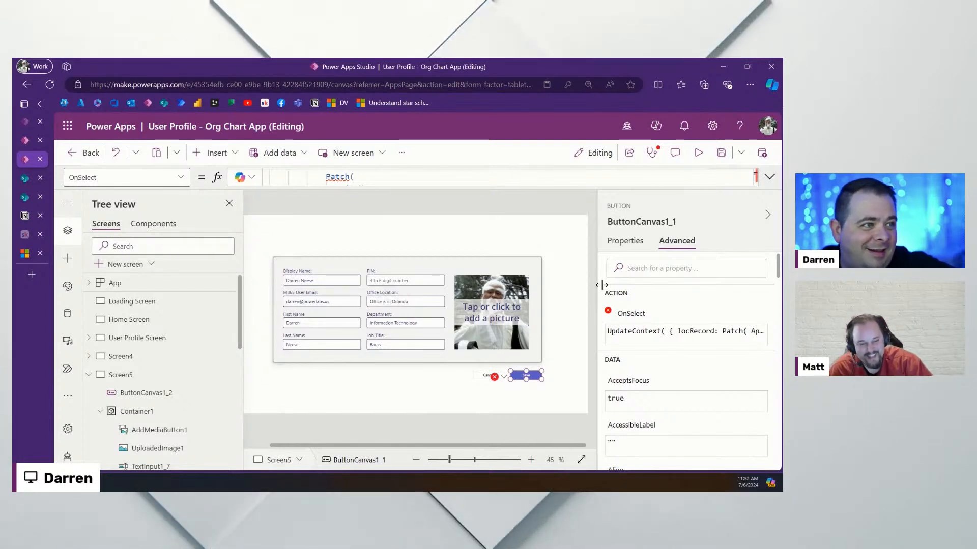
Rename the M365 User Email input to txtM365Email and the First Name input to txtFirstName
click(325, 302)
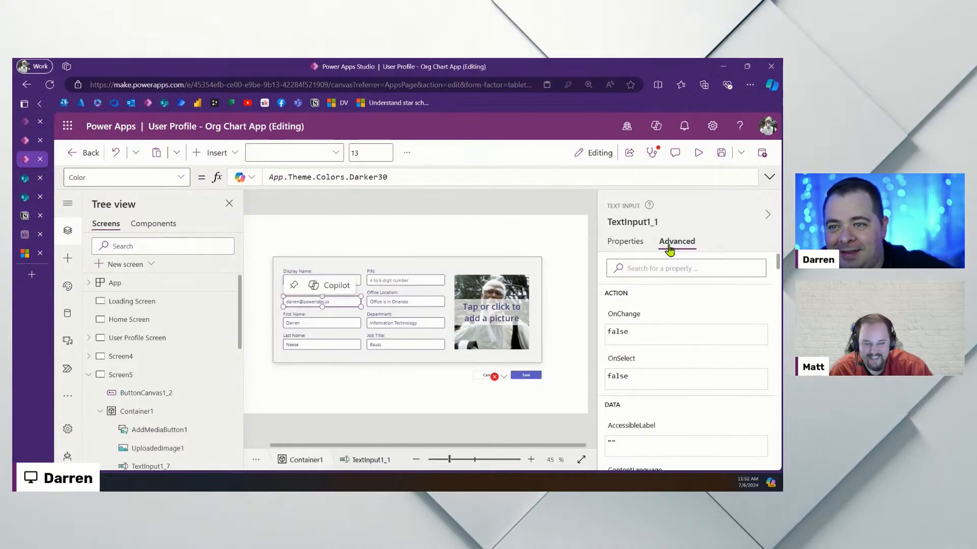
click(642, 222)
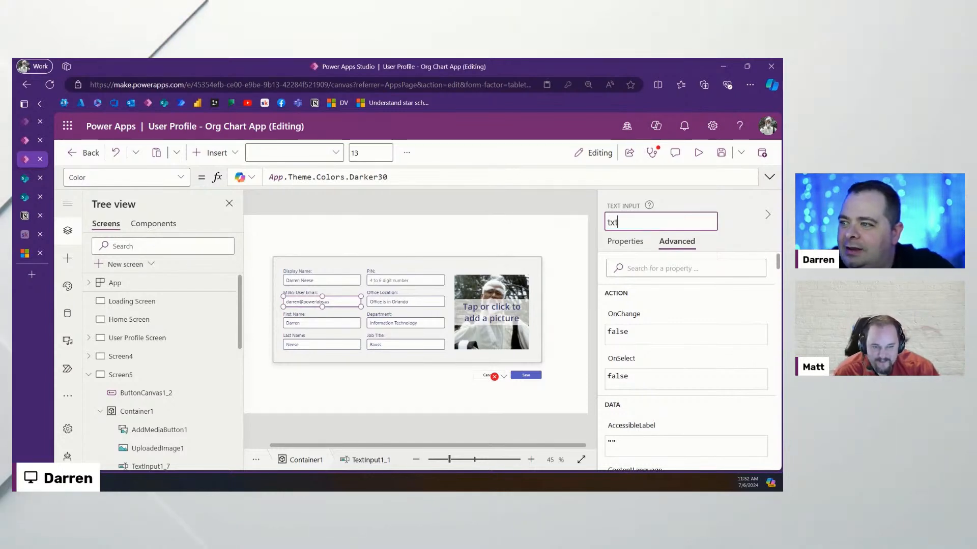
text(txtM)
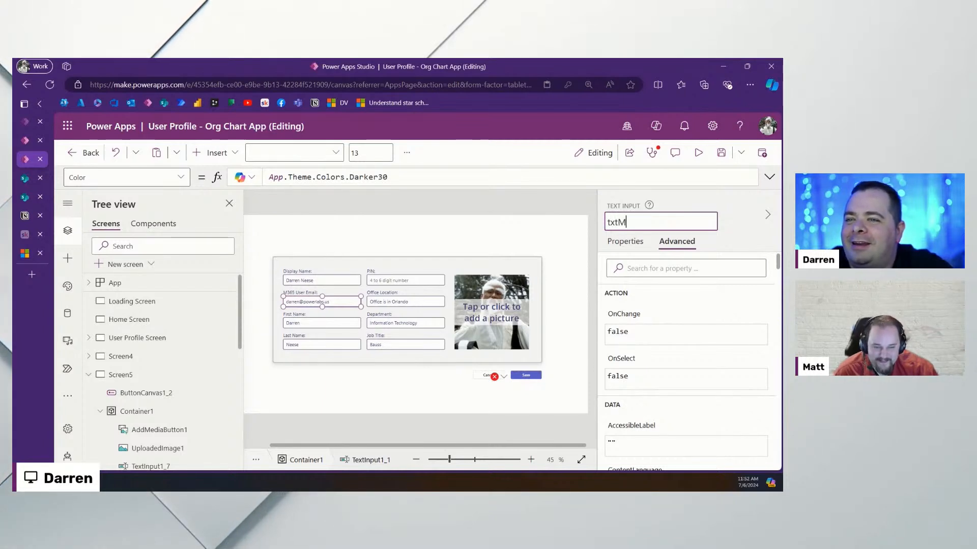
text(367)
key(BackSpace)
text(65)
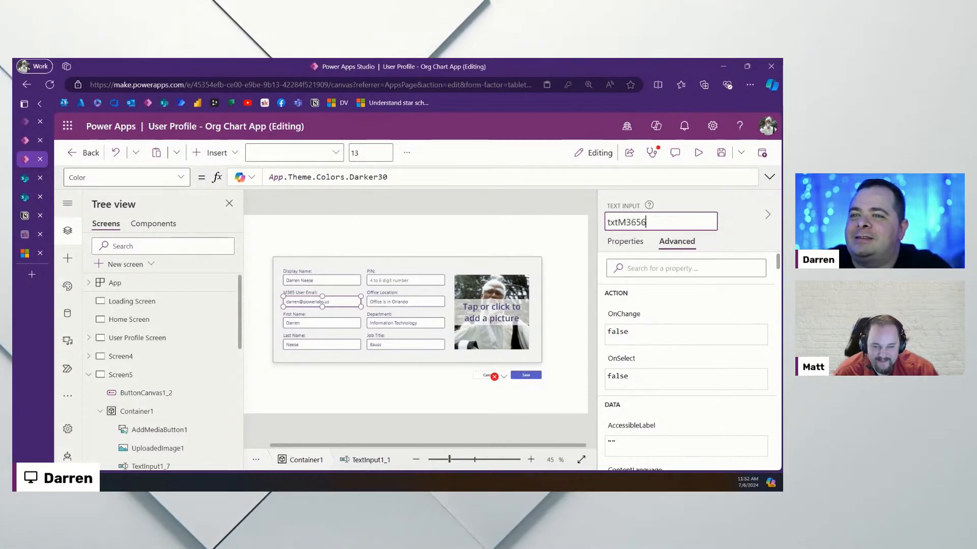
text(eMA)
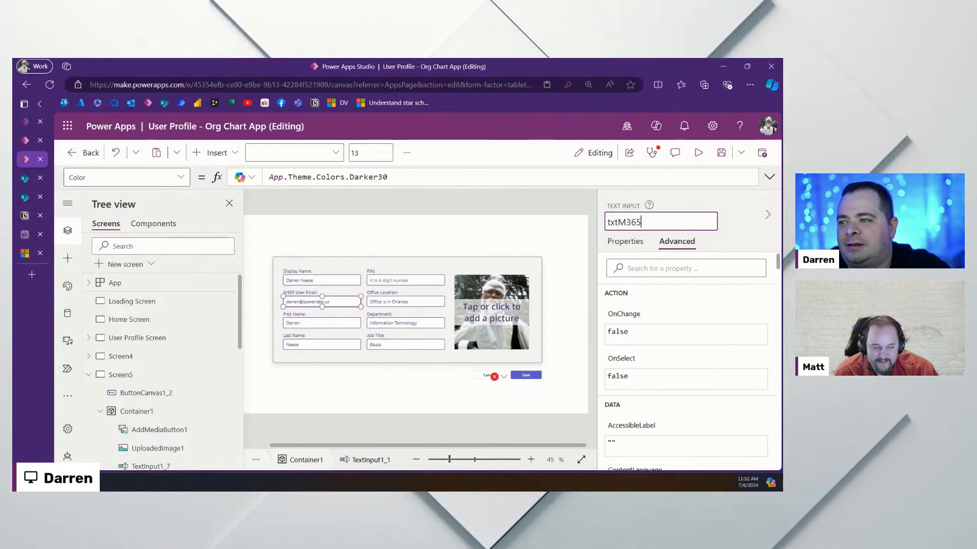
key(BackSpace)
key(BackSpace)
key(BackSpace)
text(Email)
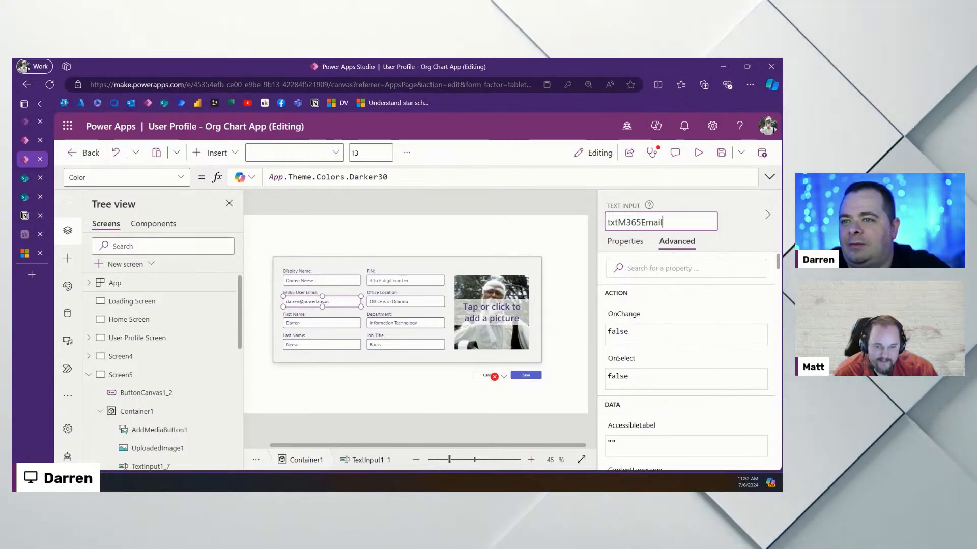
key(Return)
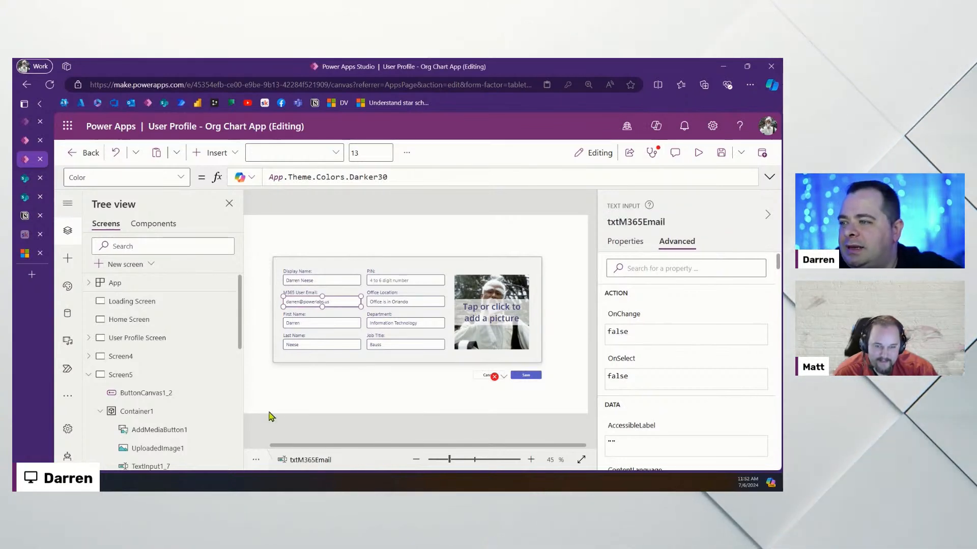
click(328, 317)
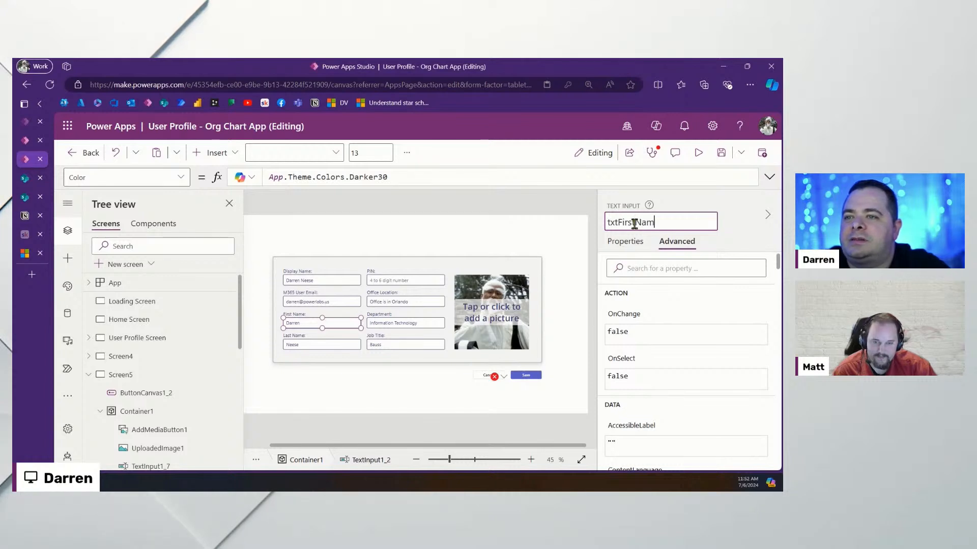
key(Return)
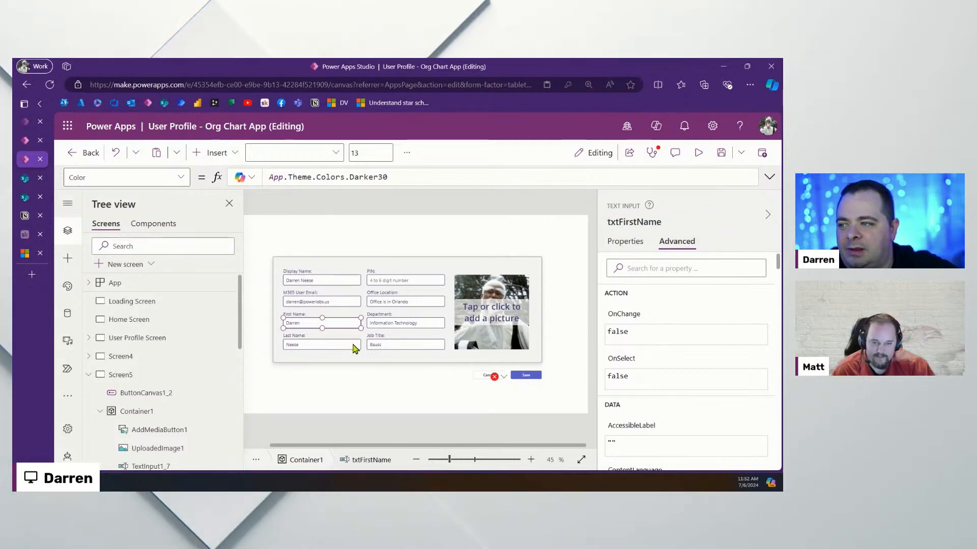
Type txtLastNam as the Last Name input's new name, then select the PIN field
click(355, 348)
click(661, 222)
text(tx)
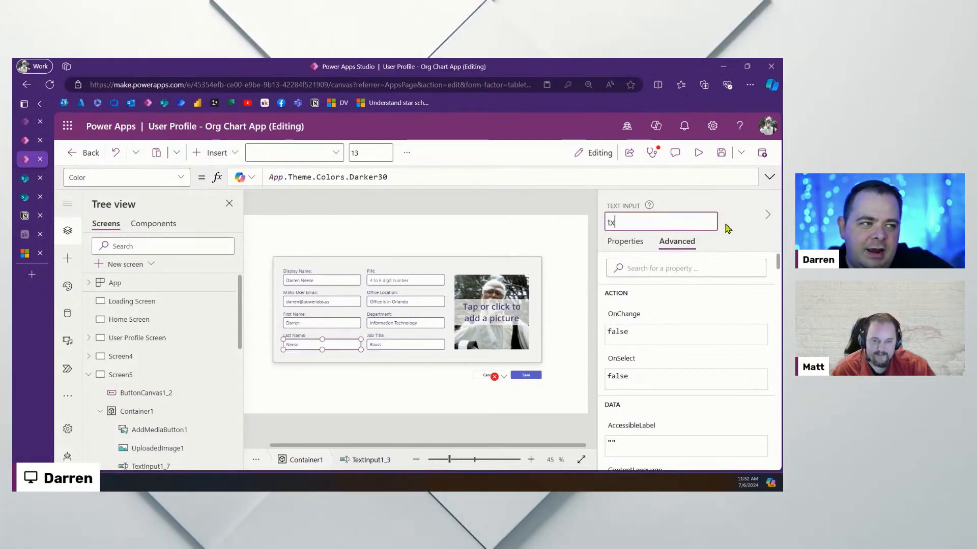
text(t)
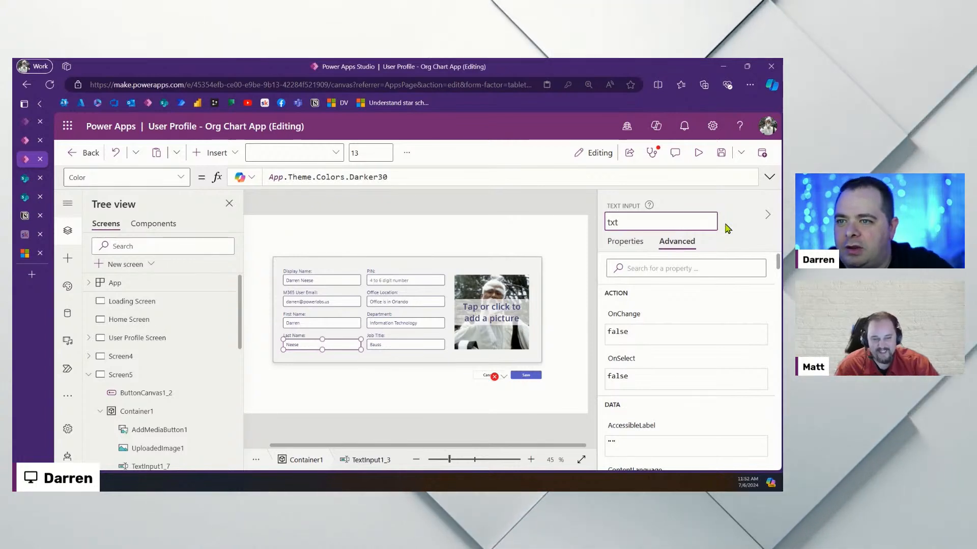
text(Last)
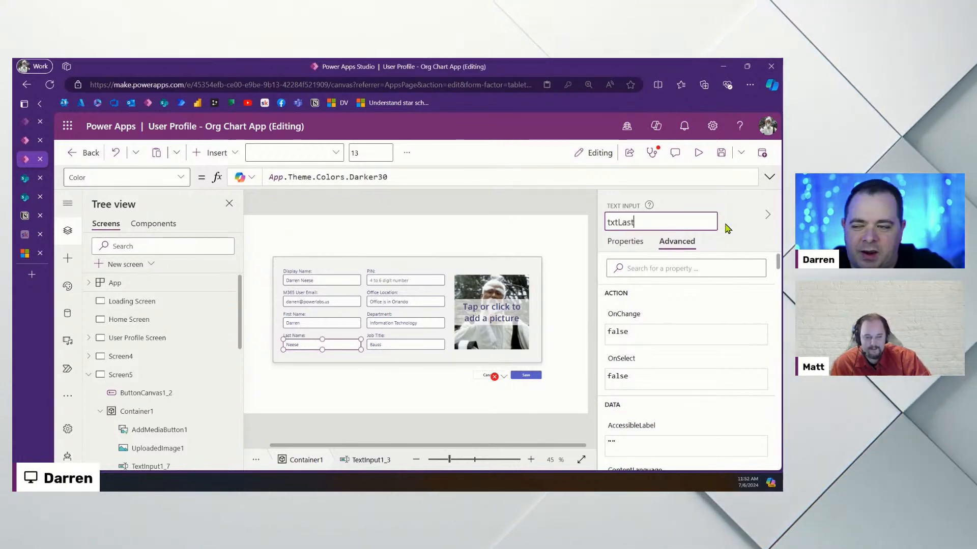
text(Name)
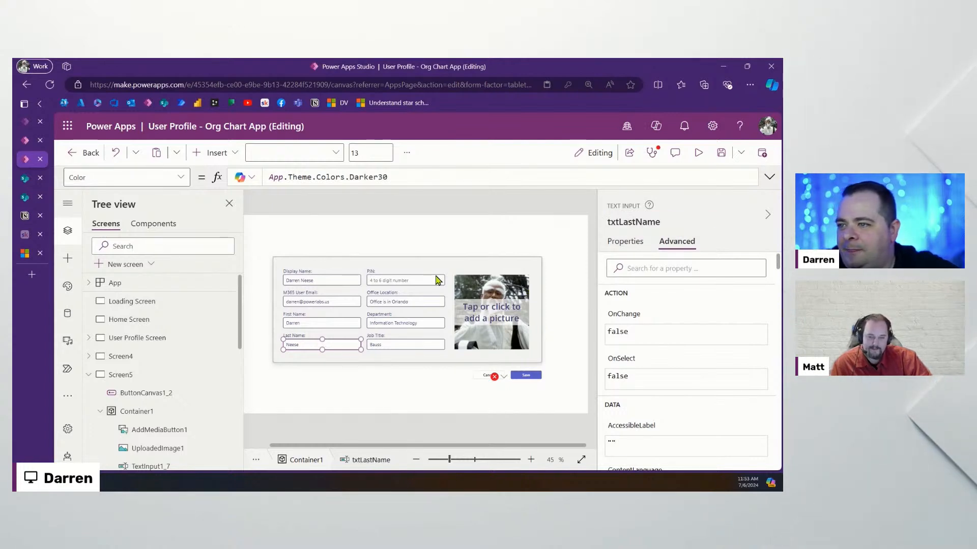
click(437, 273)
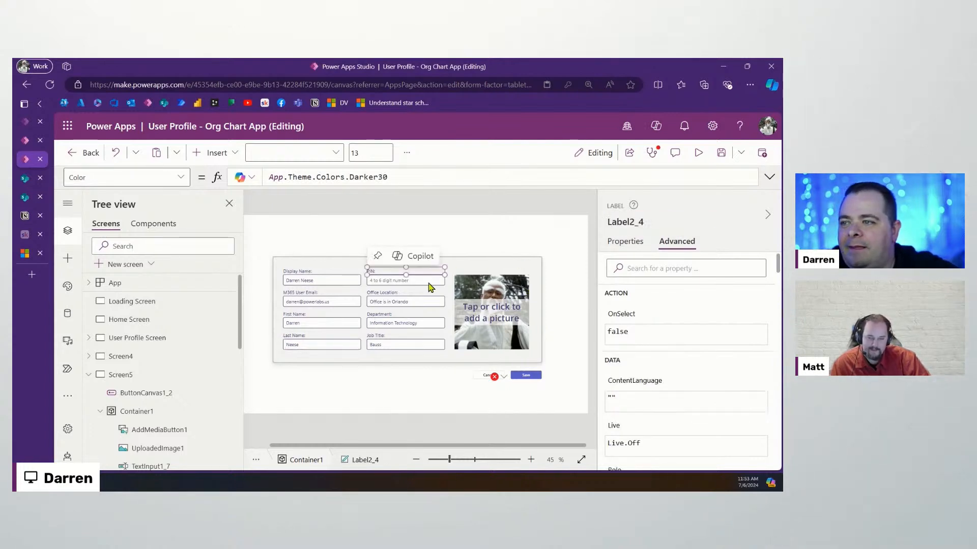
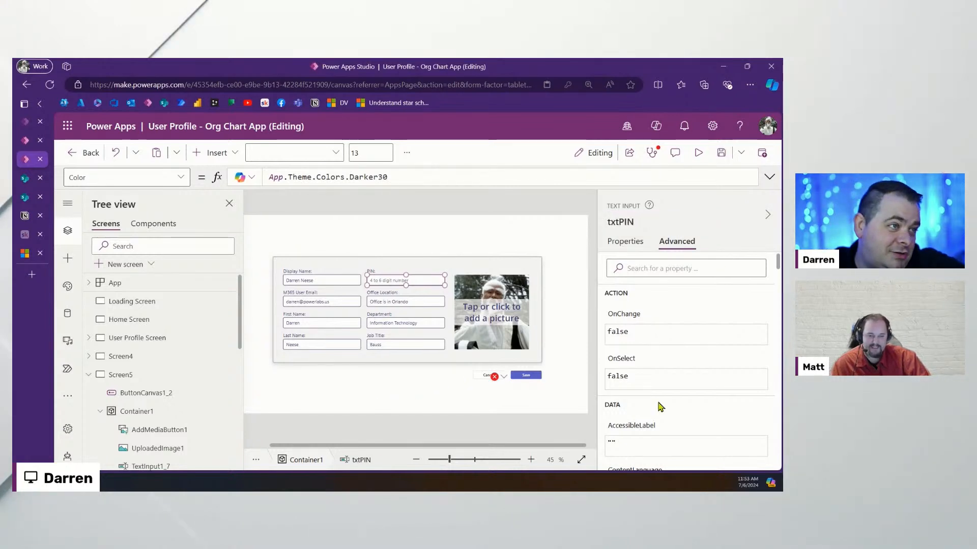
Rename the Office Location input to txtOfficeLocation
click(425, 305)
click(637, 221)
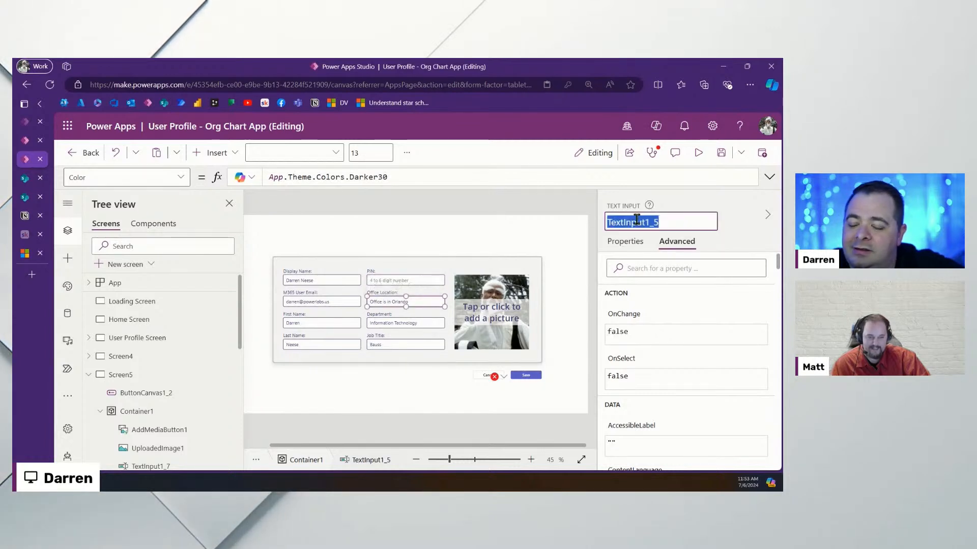
text(TXToFF)
key(ctrl+a)
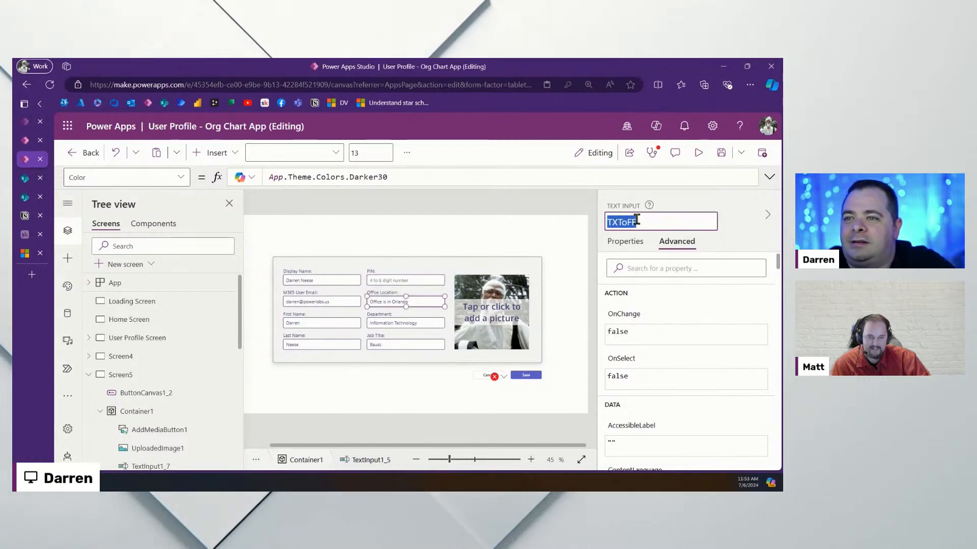
text(txtOfficeLocation)
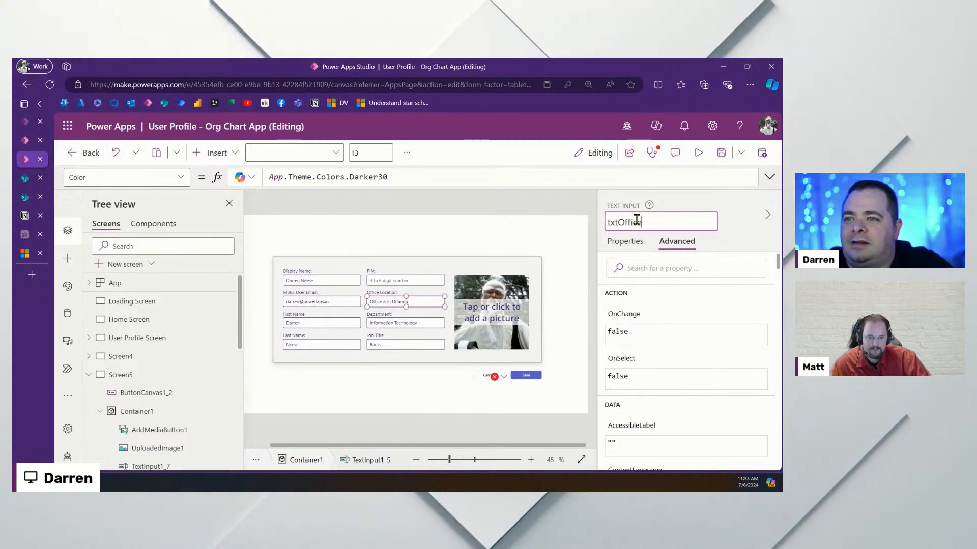
key(Return)
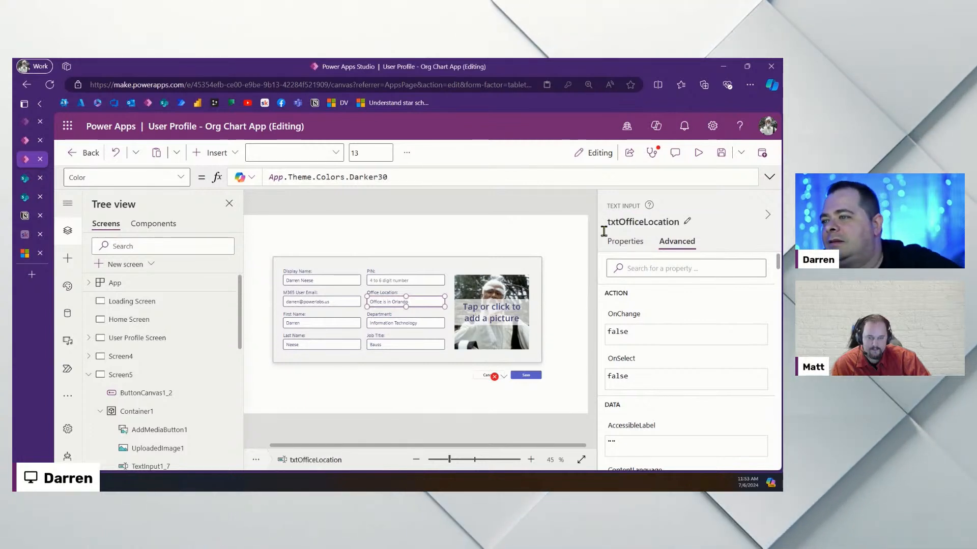
Rename the Department input to txtDept and the Job Title input to txtJobTitle
click(405, 323)
click(643, 224)
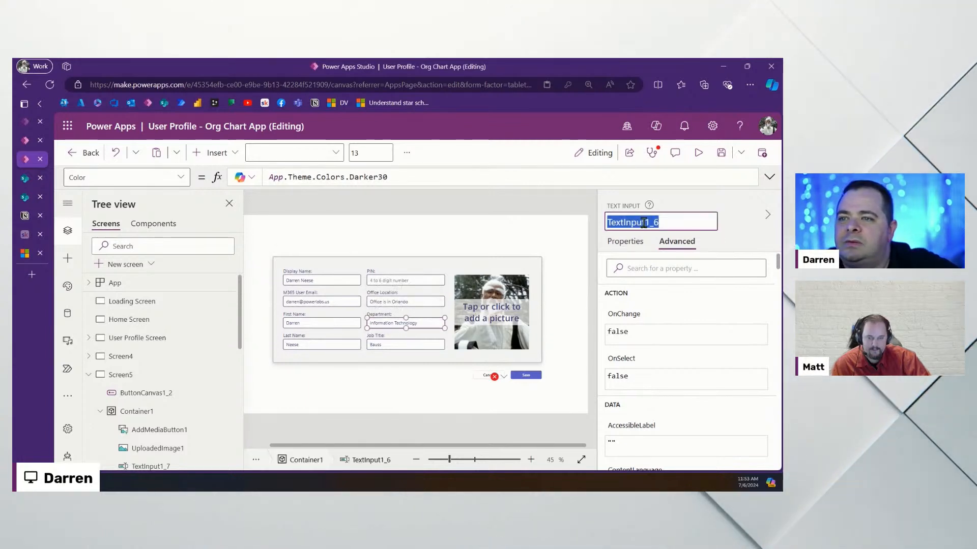
text(txtDept)
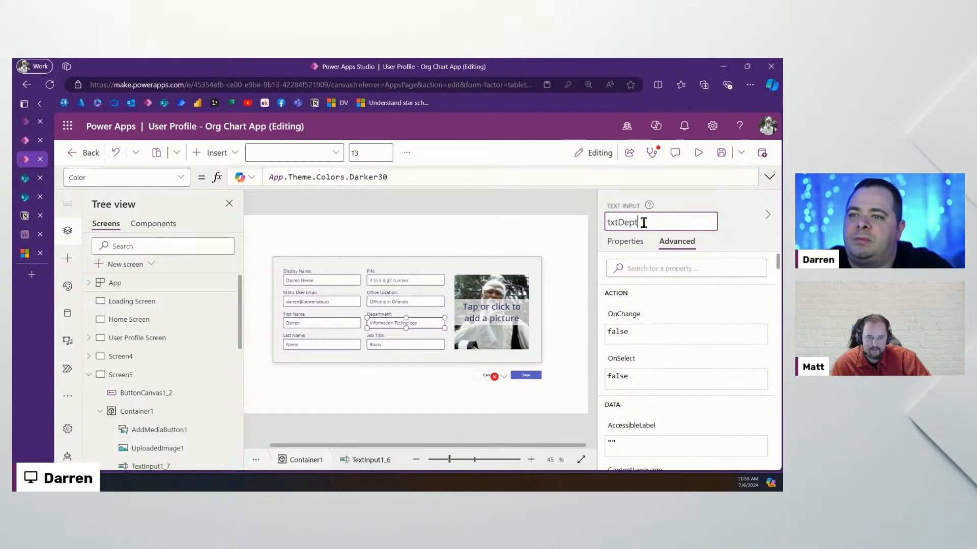
click(392, 349)
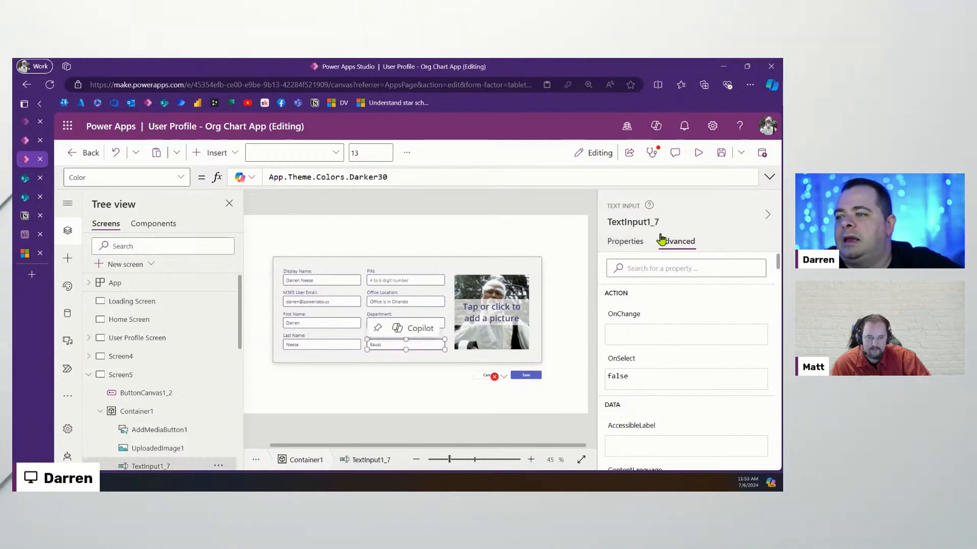
click(633, 225)
text(txtJ)
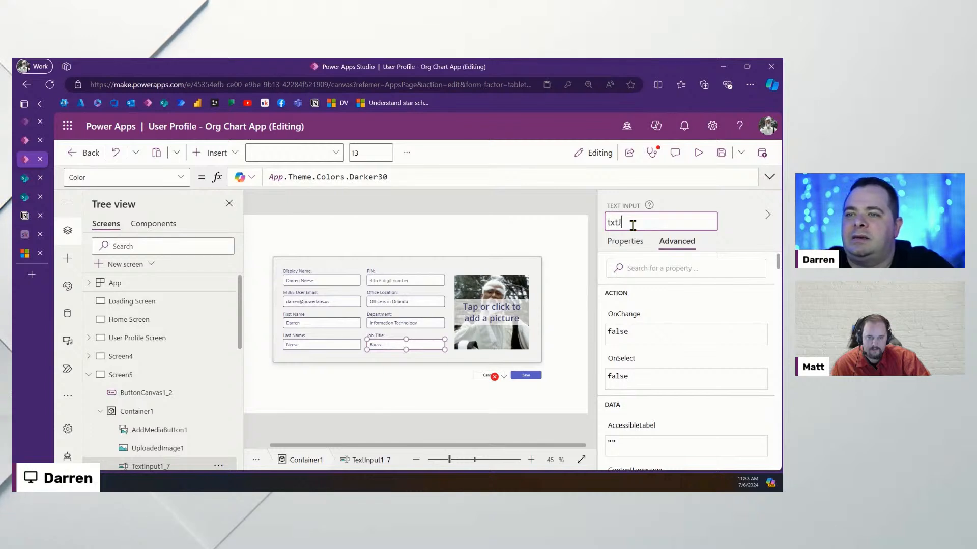
text(obTitle)
key(Return)
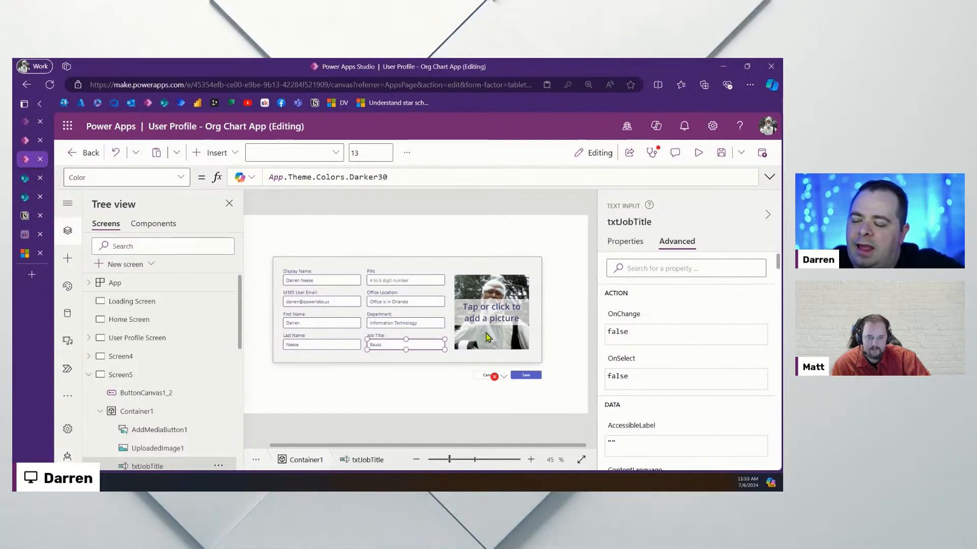
click(501, 376)
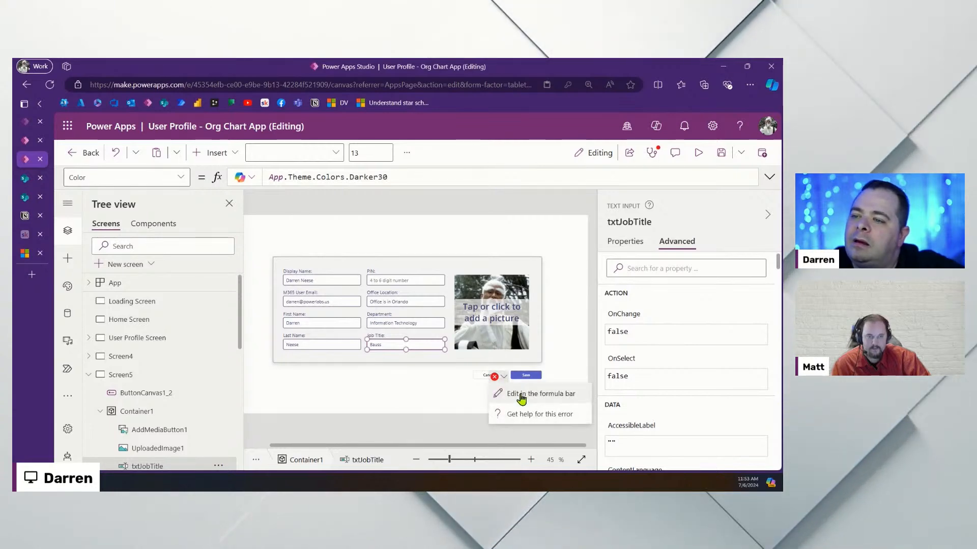
In the Save button's Patch, set FirstName to txtFirstName.Text and LastName to txtLastName.Text
click(534, 393)
click(767, 175)
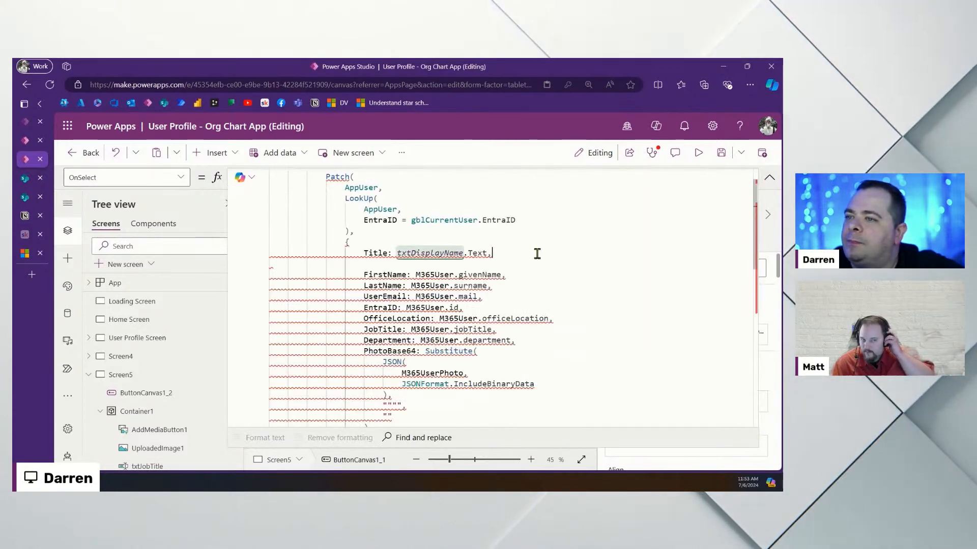
key(Delete)
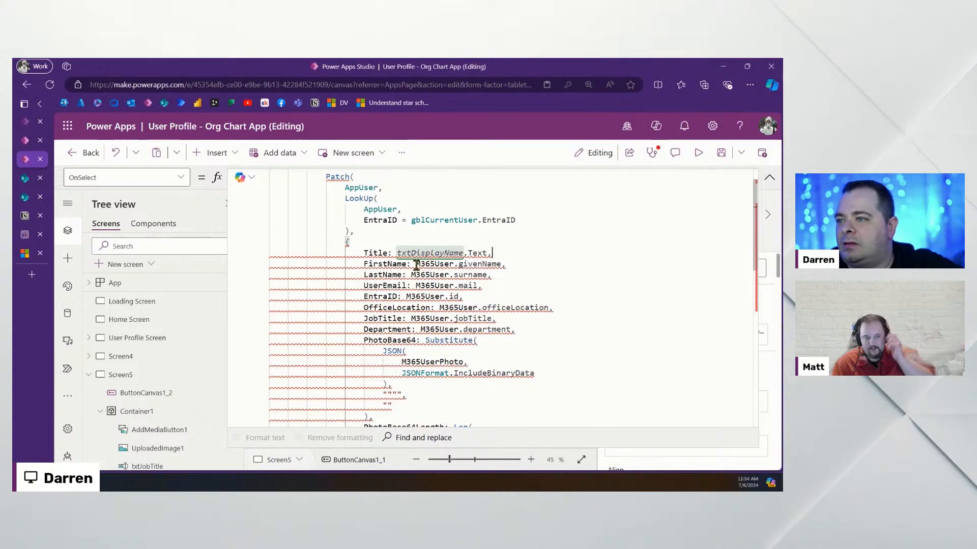
text(txtFirstName)
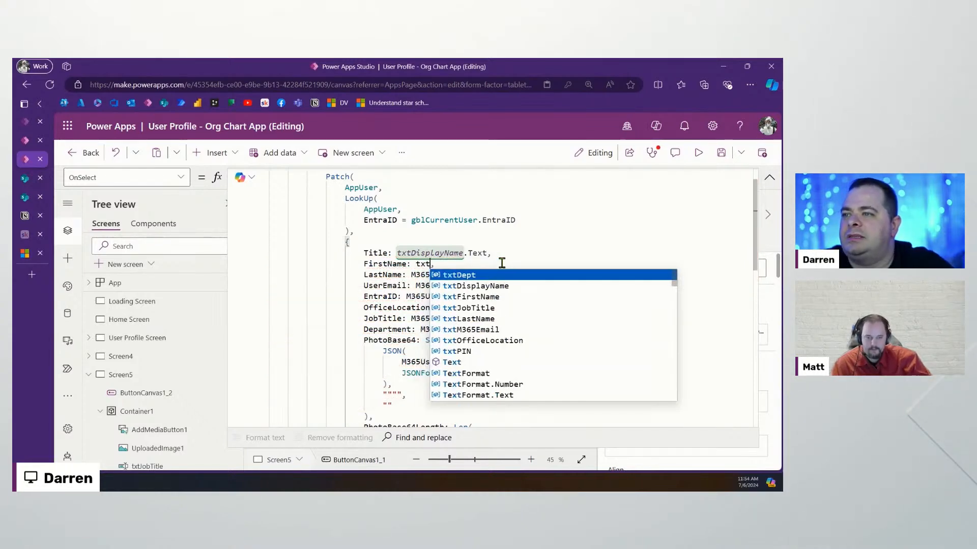
text(.Text)
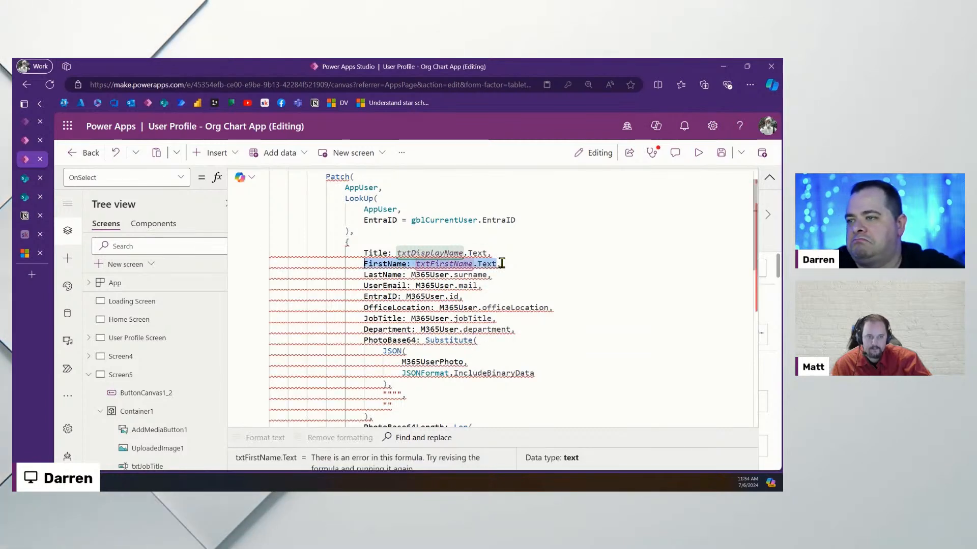
key(ctrl+shift+Right)
key(ctrl+shift+Right)
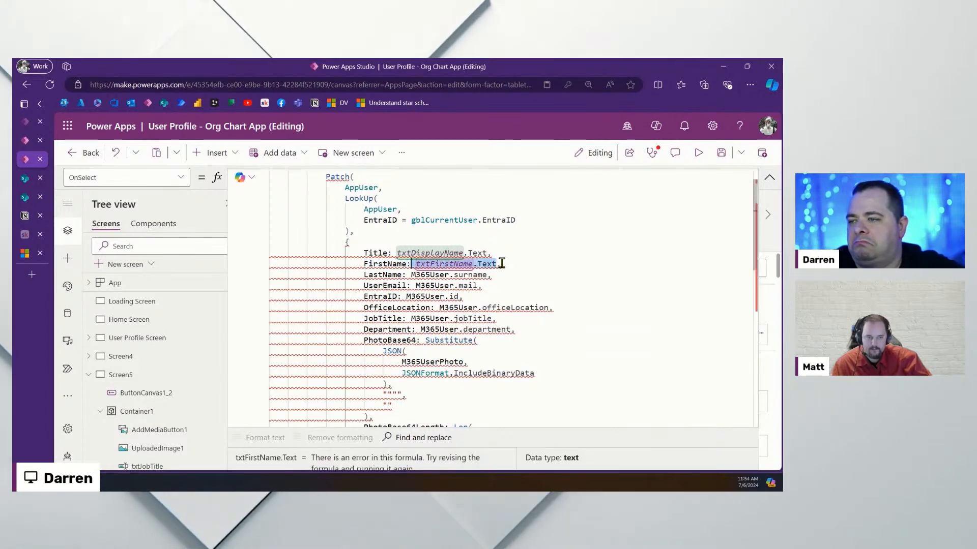
key(Down)
key(Left)
key(ctrl+shift+Left)
key(ctrl+shift+Left)
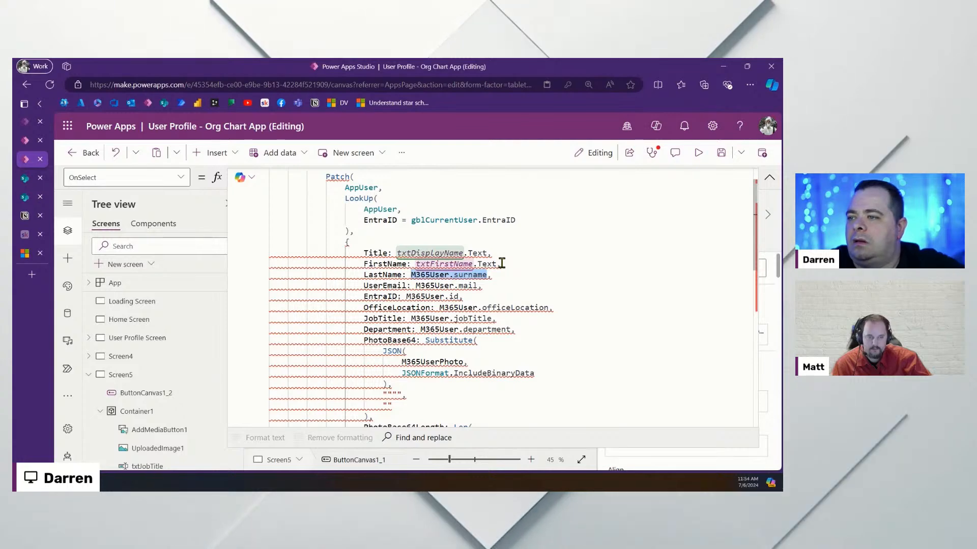
text(txtLastName)
text(.Text)
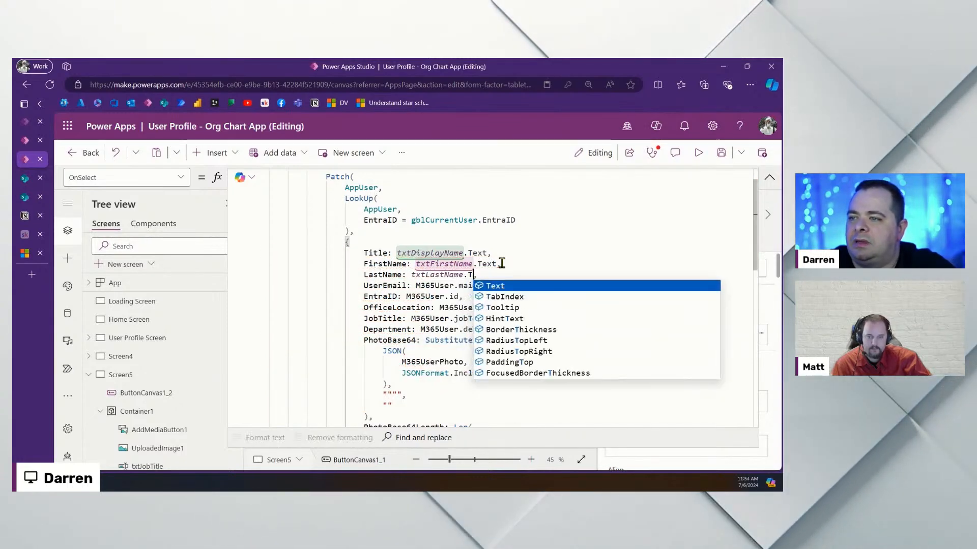
Set UserEmail to txtM365Email.Text and select the old EntraID value
key(Down)
key(ctrl+shift+Left)
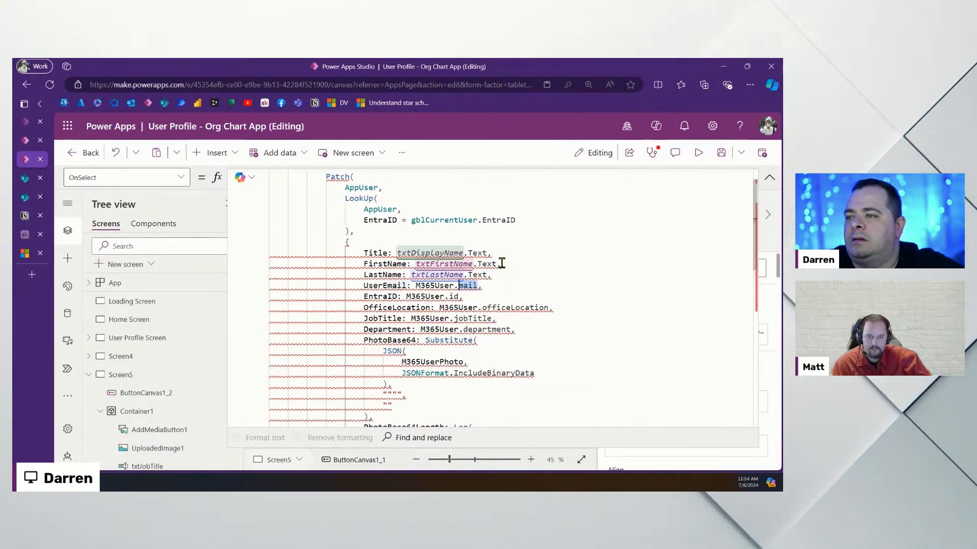
key(ctrl+shift+Left)
text(txt)
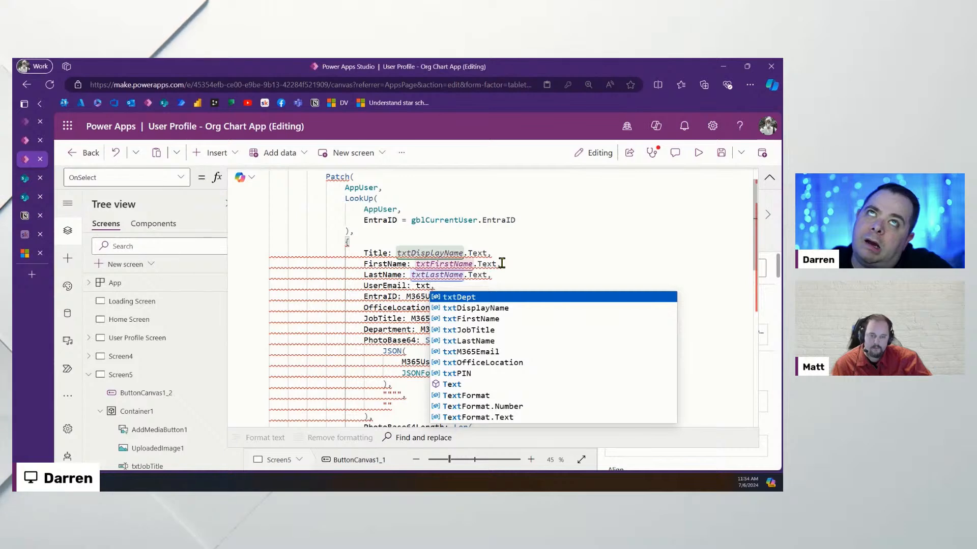
text(M)
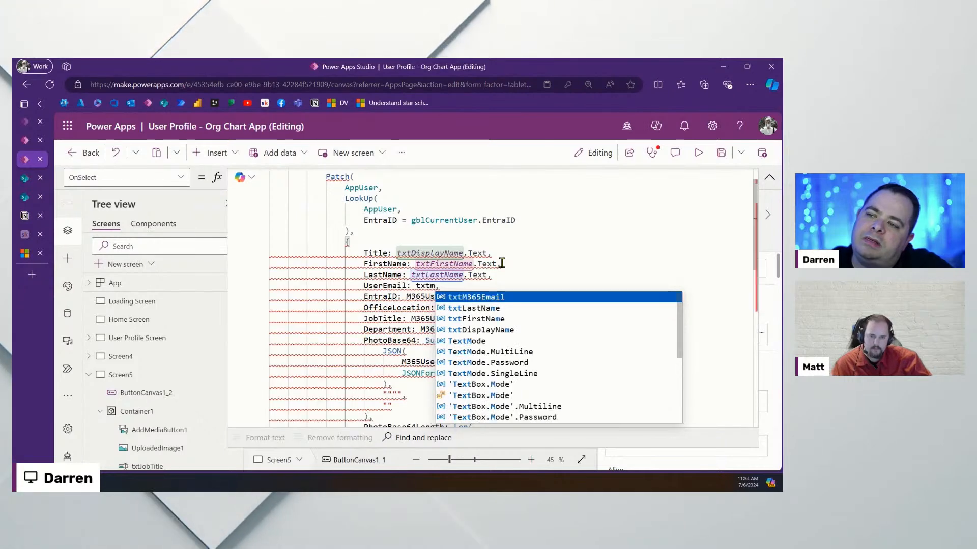
key(Tab)
text(.T)
key(Tab)
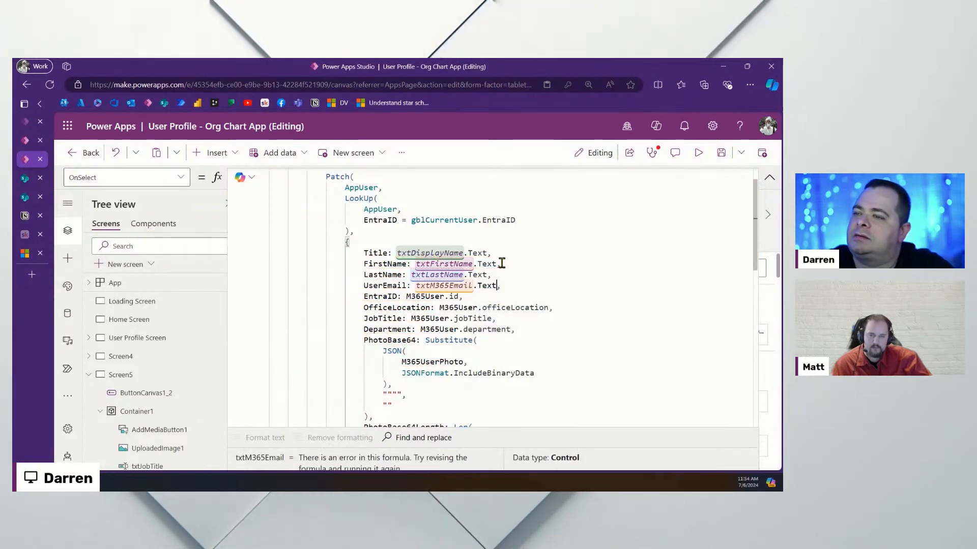
key(Down)
key(ctrl+shift+Left)
key(ctrl+shift+Left)
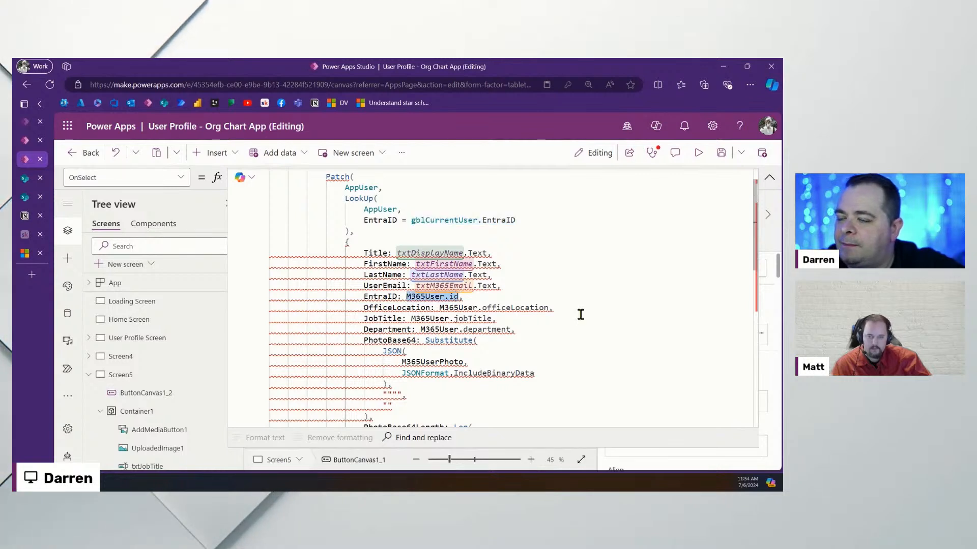
Delete the EntraID entry and set OfficeLocation to txtOfficeLocation.Text
text(gblCurrentUser.EntraID)
drag(553, 297, 556, 285)
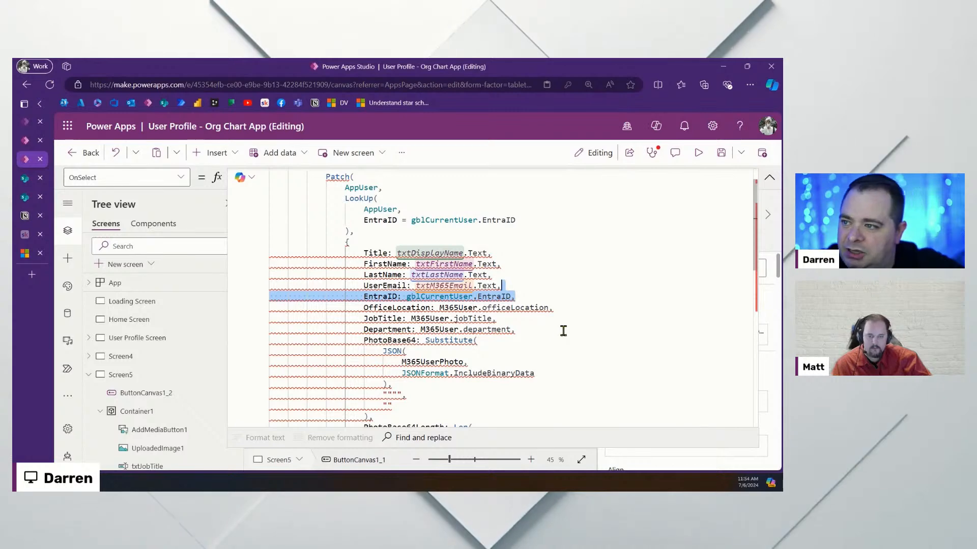
key(BackSpace)
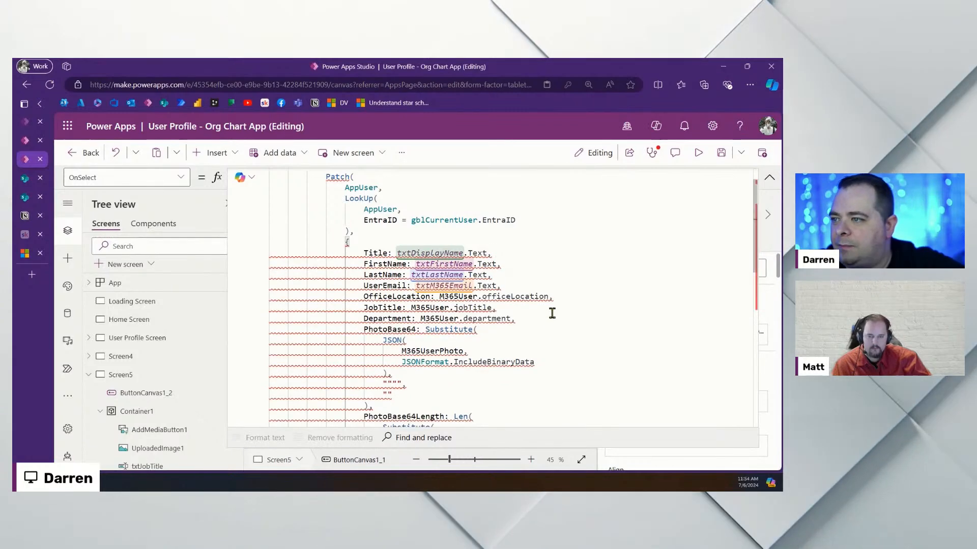
click(593, 329)
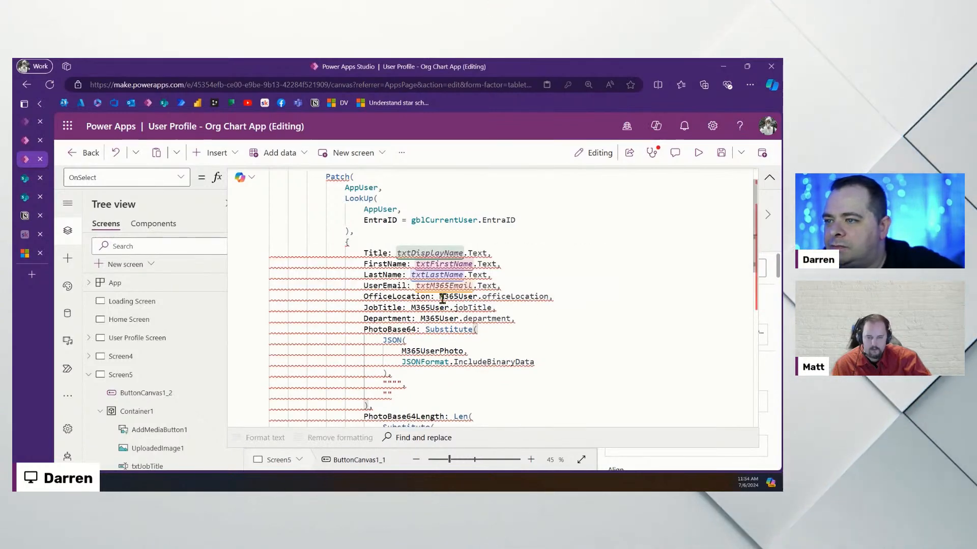
drag(439, 296, 544, 296)
text(txt)
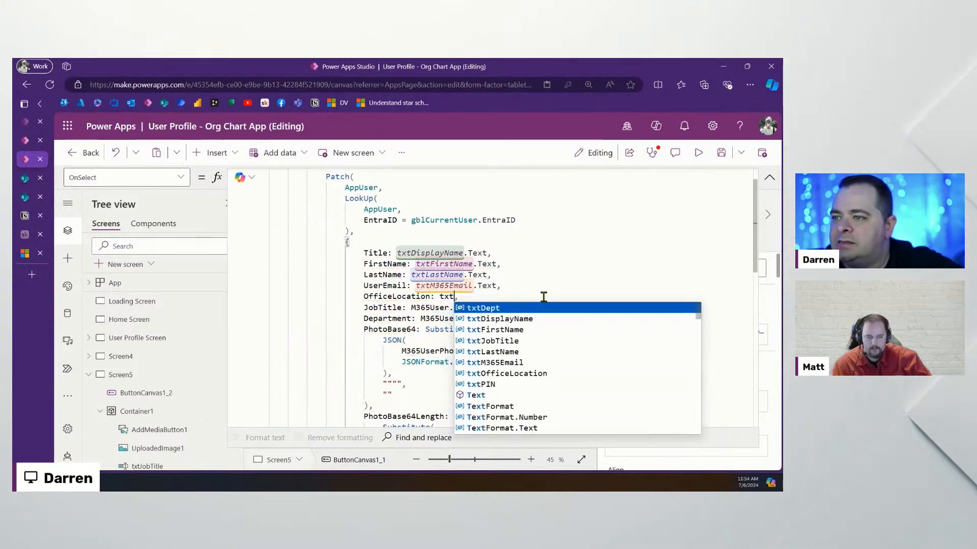
text(Off)
key(Tab)
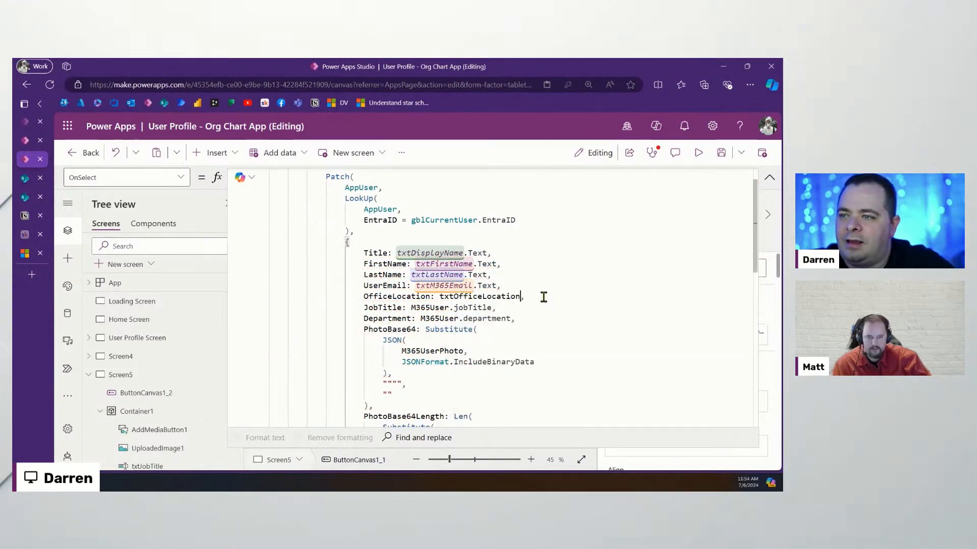
text(.Text)
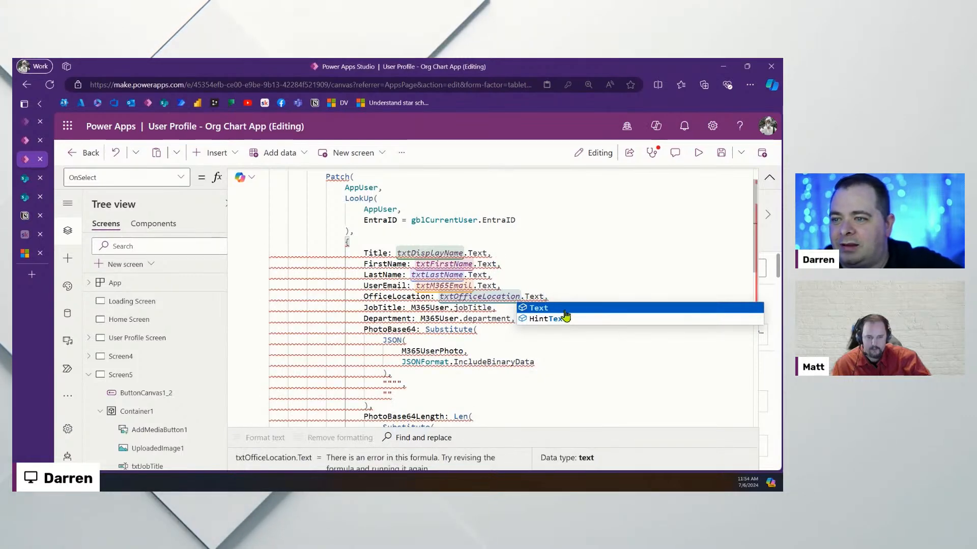
click(565, 311)
click(576, 295)
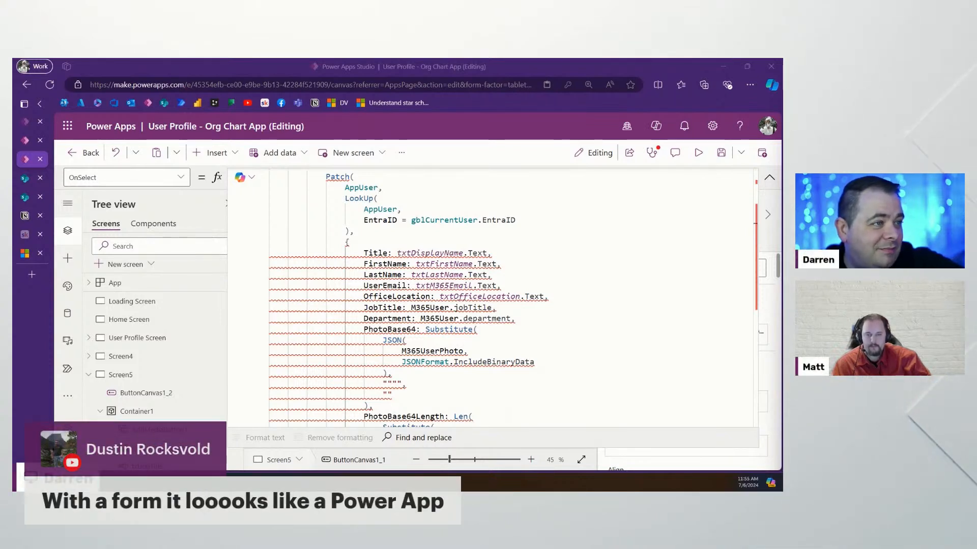
Set JobTitle to txtJobTitle.Text and Department to txtDept.Text
click(554, 311)
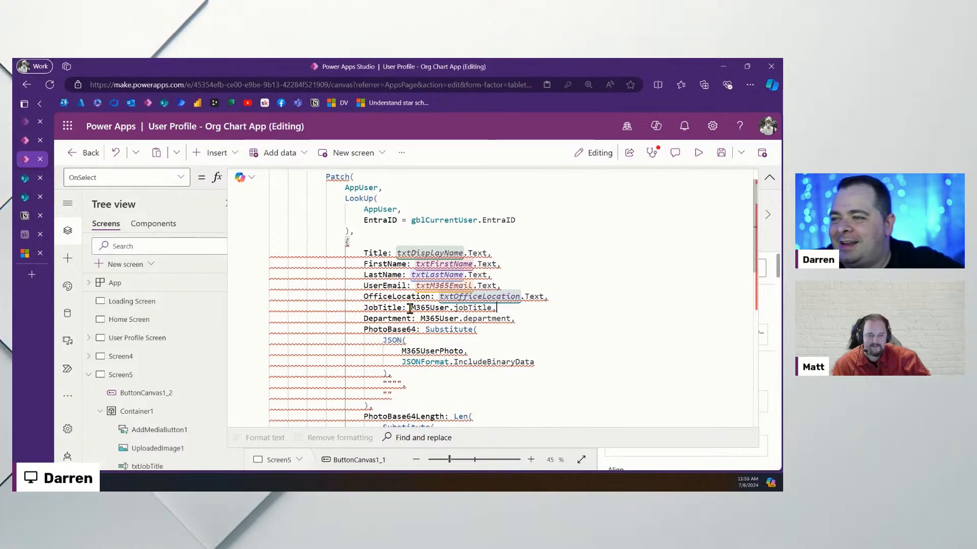
text(txt,)
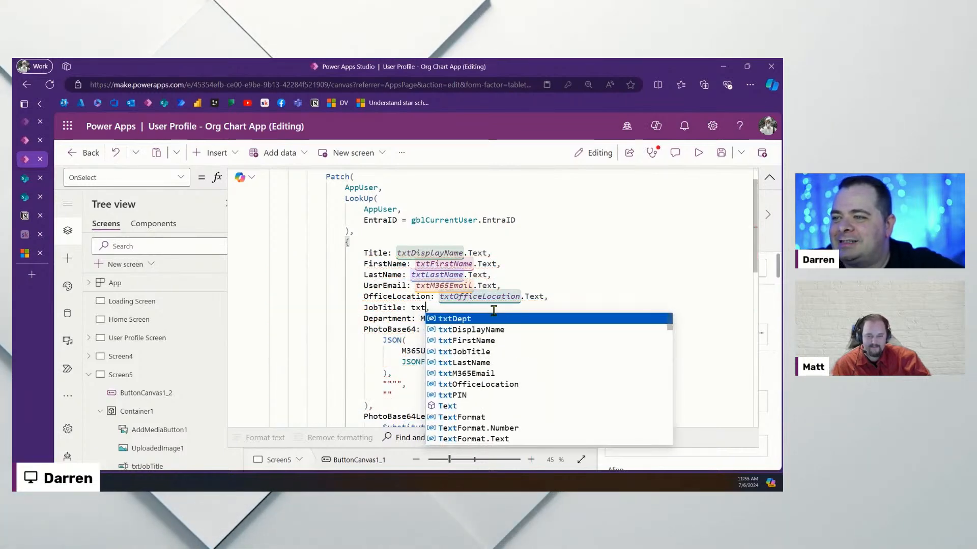
scroll(516, 384, down, 2)
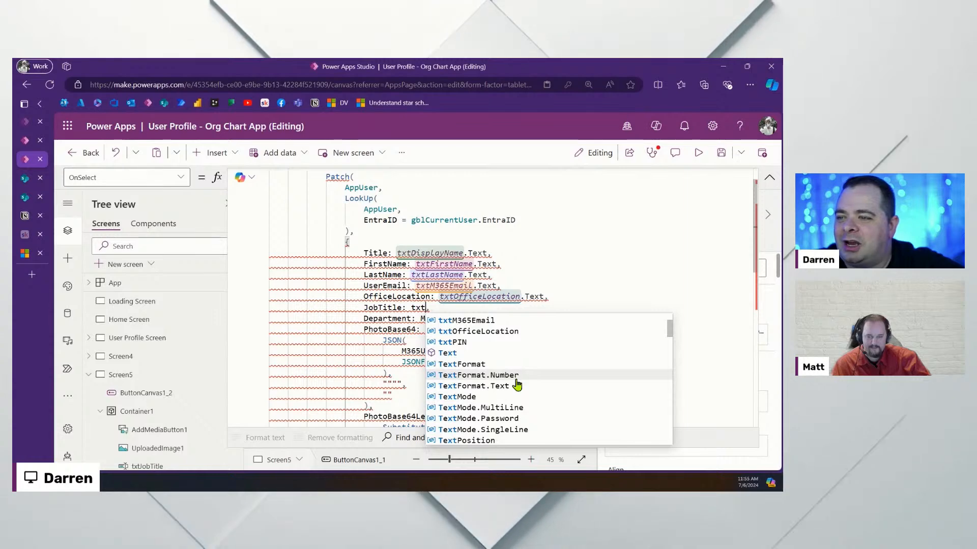
scroll(516, 383, up, 2)
text(JobTitle)
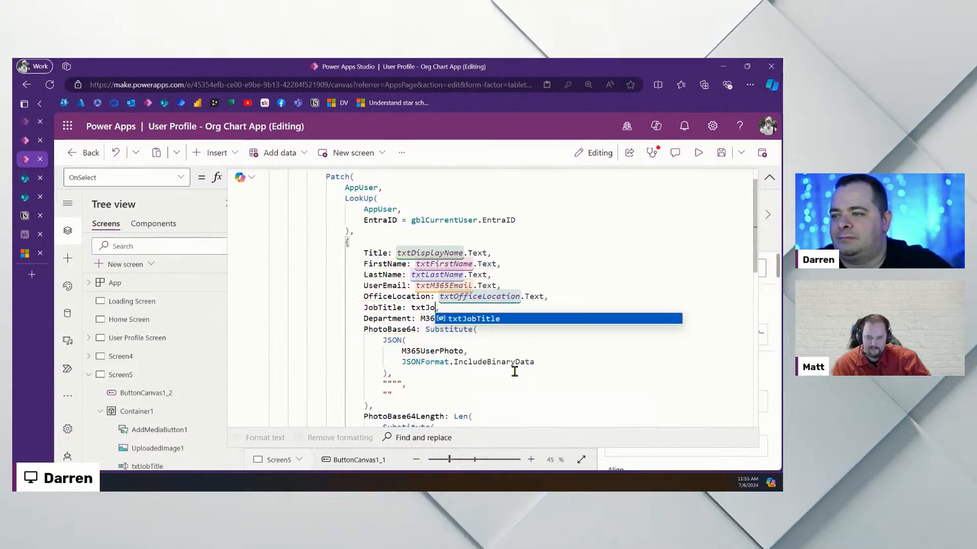
text(.Text)
key(Down)
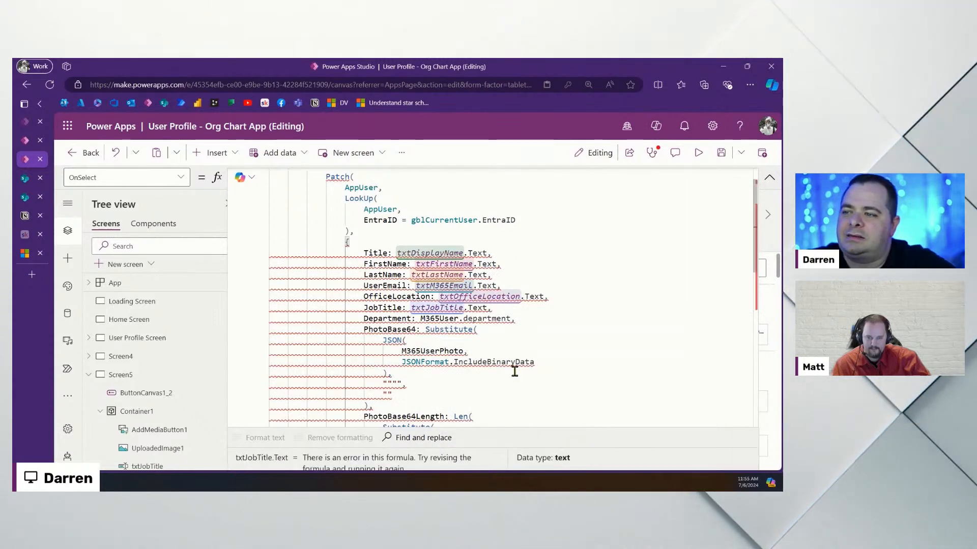
key(ctrl+Right)
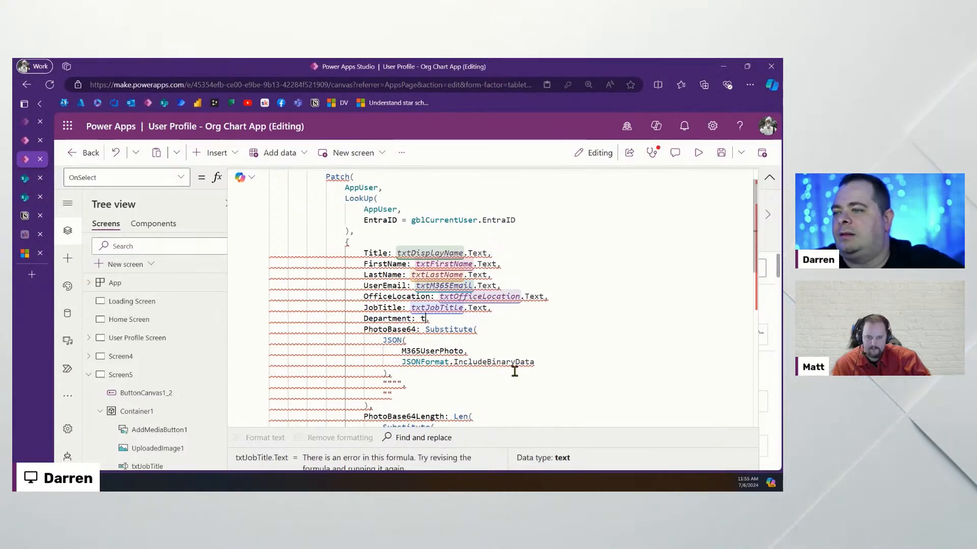
text(xtDept.Text,)
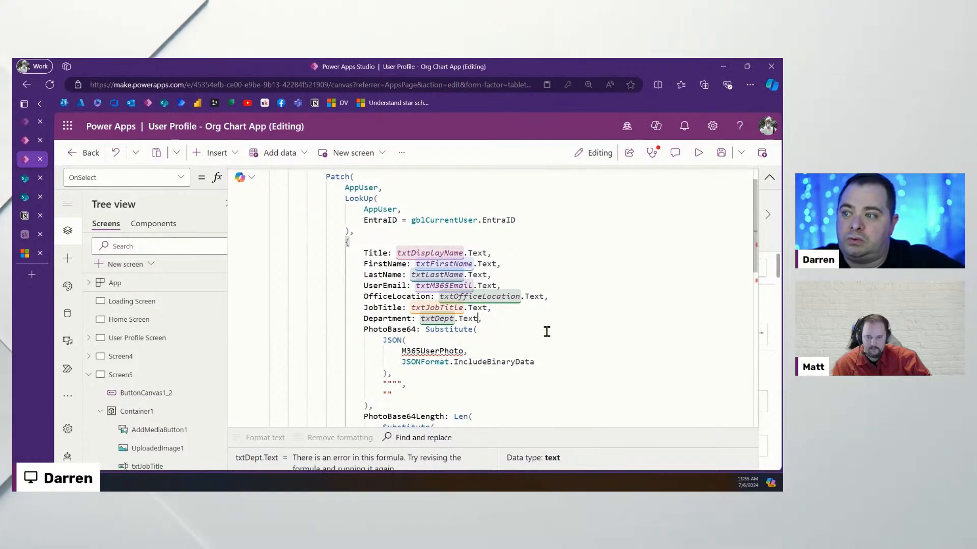
scroll(469, 316, down, 3)
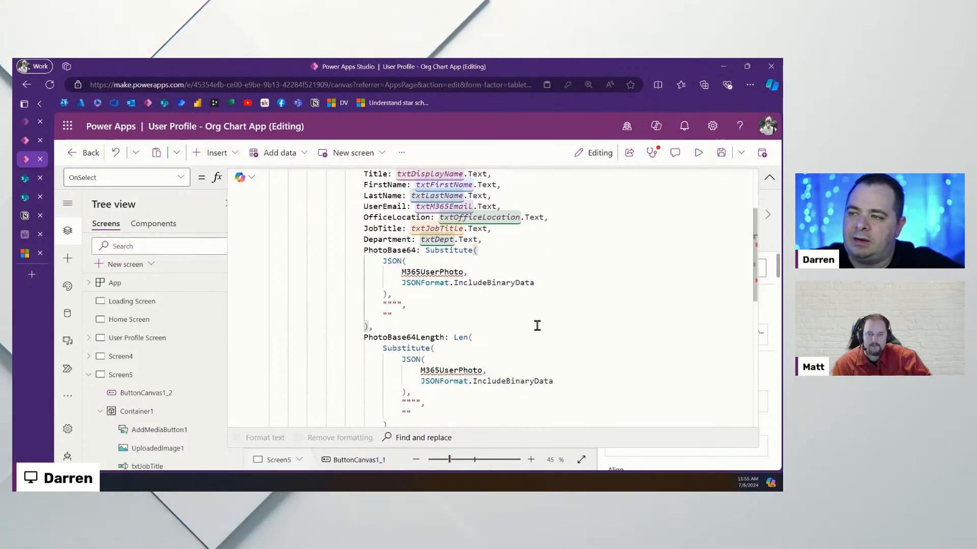
scroll(163, 323, down, 5)
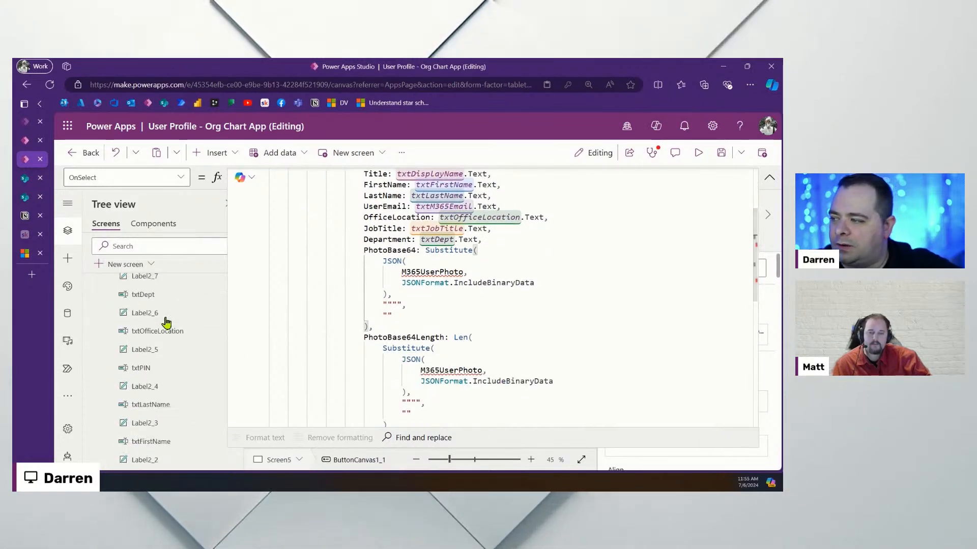
Rename the UploadedImage1 control to imgUpdatedImage
scroll(165, 322, up, 10)
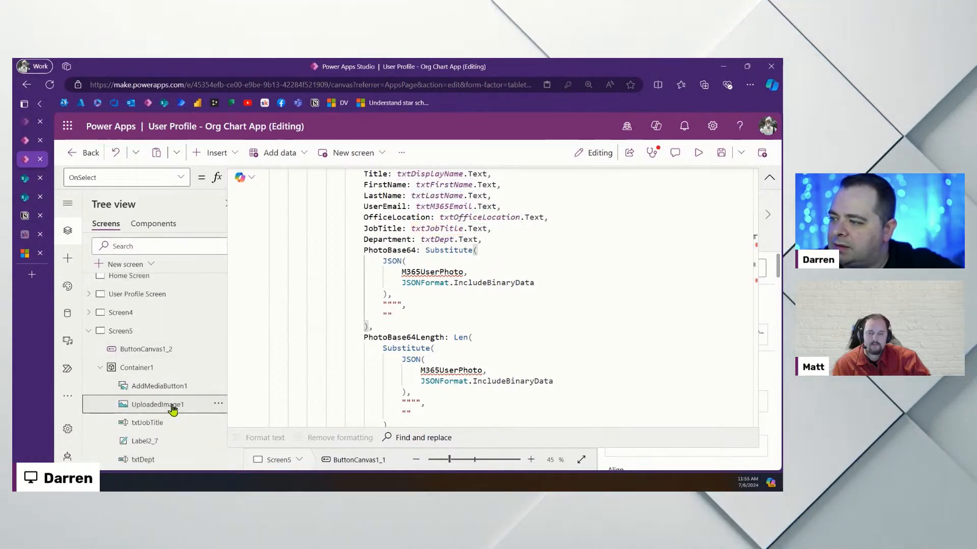
click(170, 406)
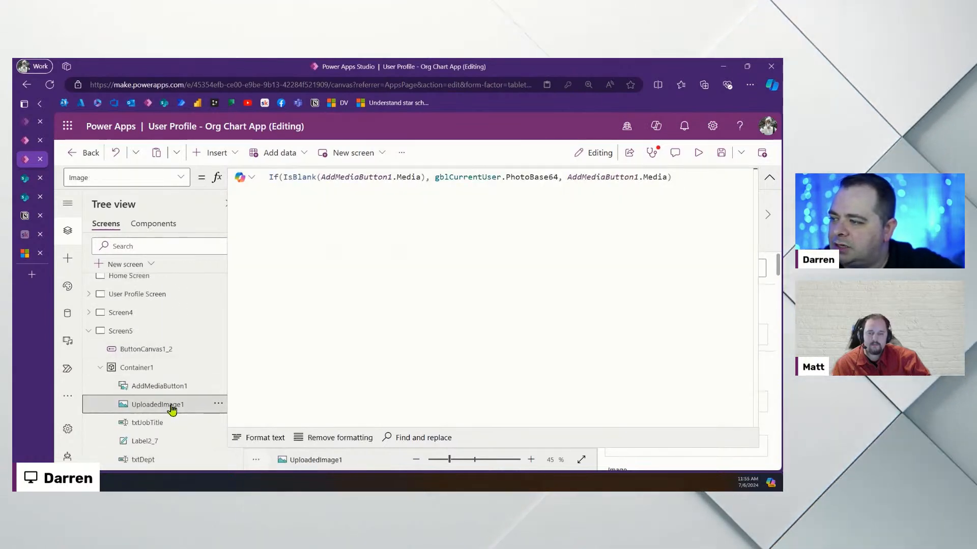
click(770, 179)
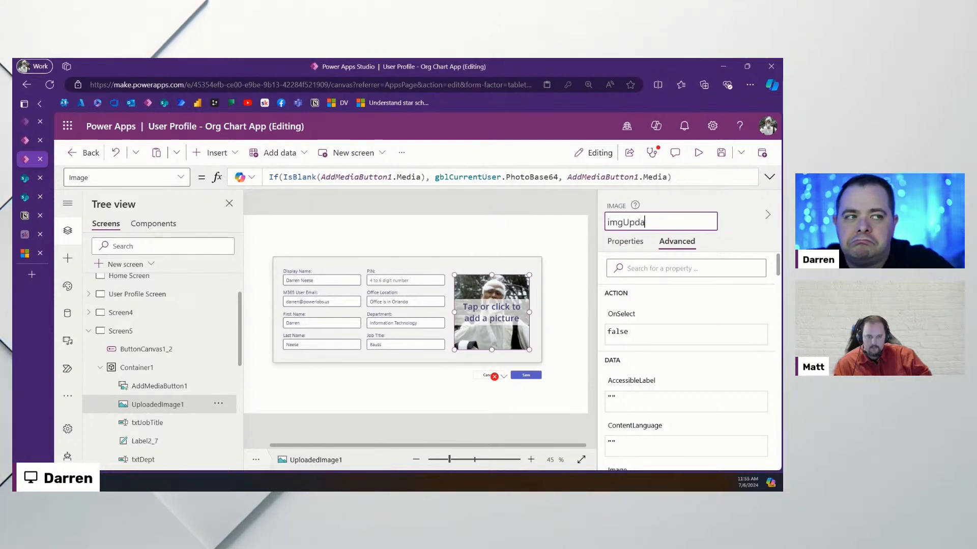
text(imgUpdatedImage)
key(Return)
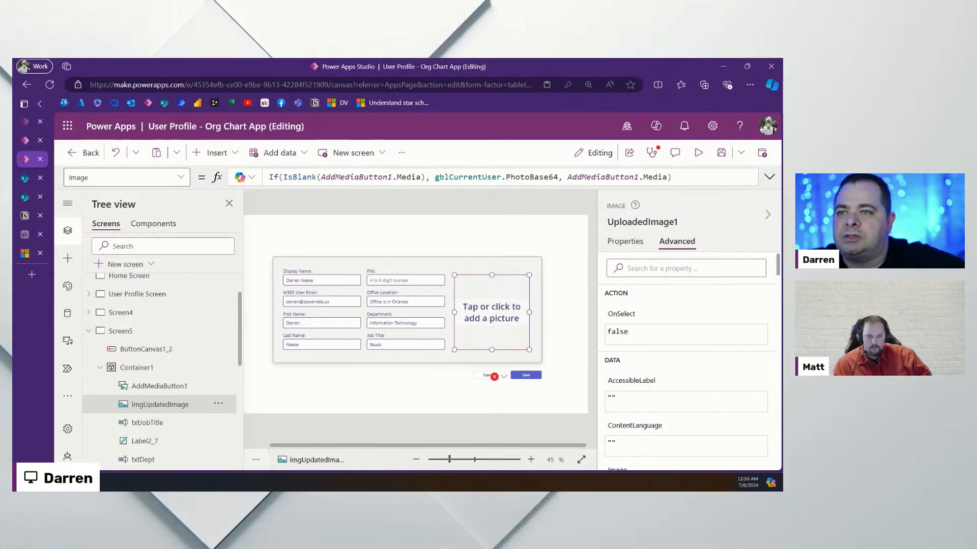
double_click(674, 222)
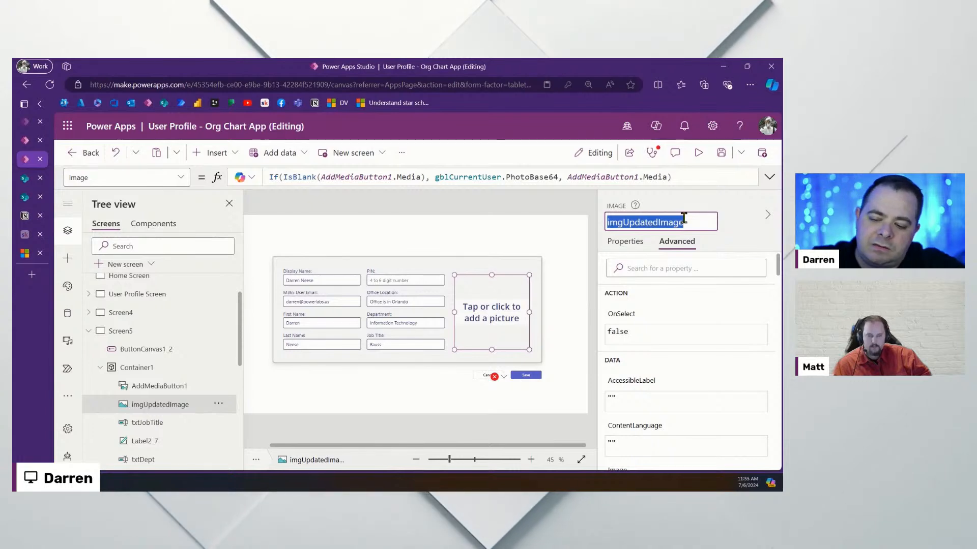
click(533, 375)
click(769, 177)
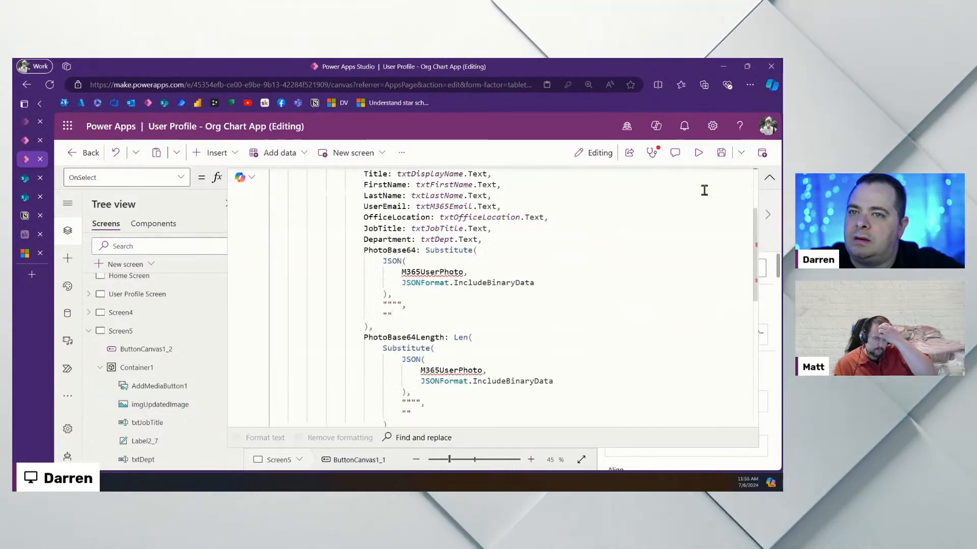
Replace M365UserPhoto with imgUpdatedImage.Image in PhotoBase64 and PhotoBase64Length
double_click(432, 272)
text(imgUpdatedImage.Image,)
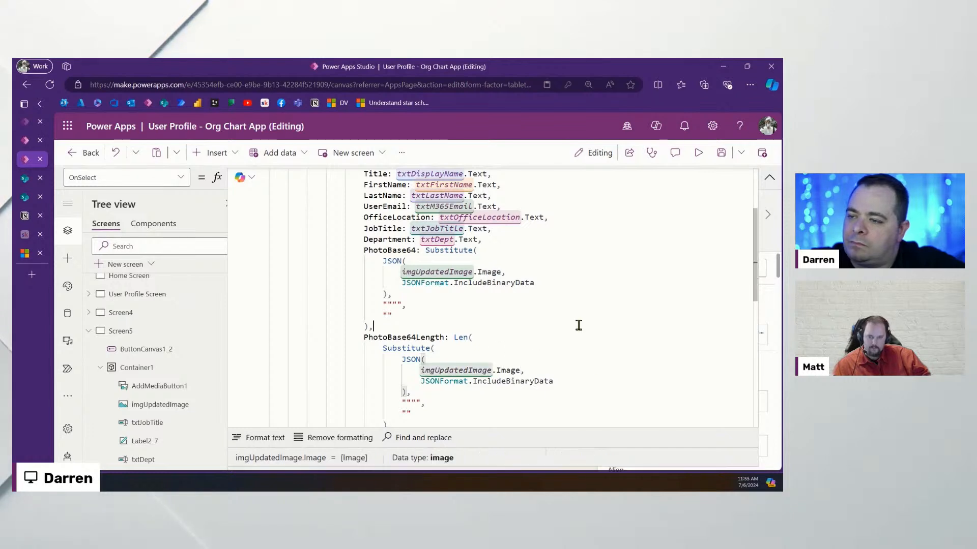
scroll(580, 325, down, 2)
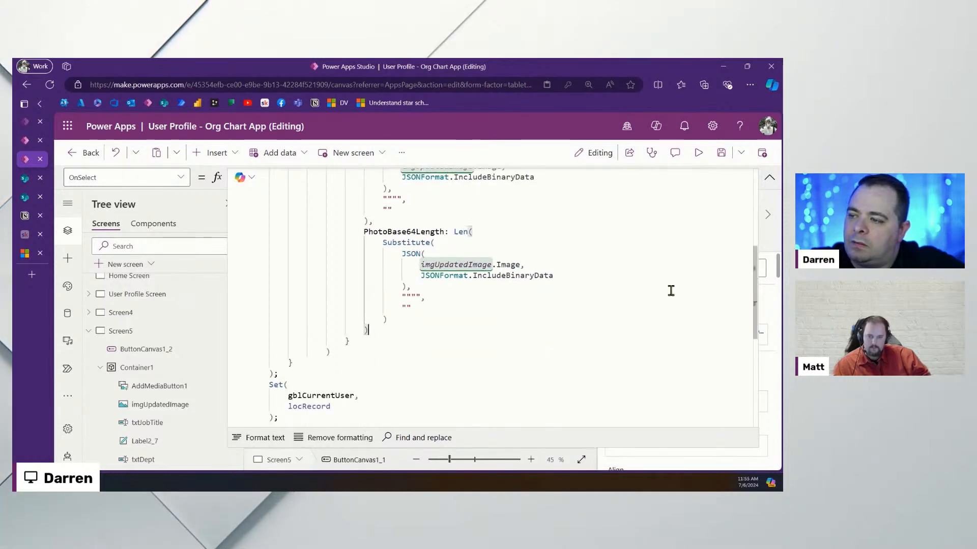
click(769, 178)
click(721, 153)
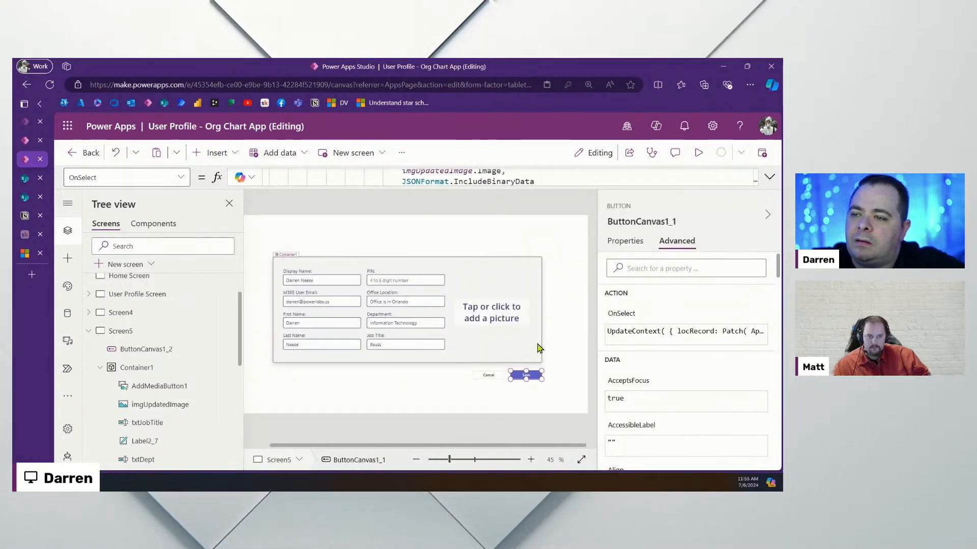
click(192, 335)
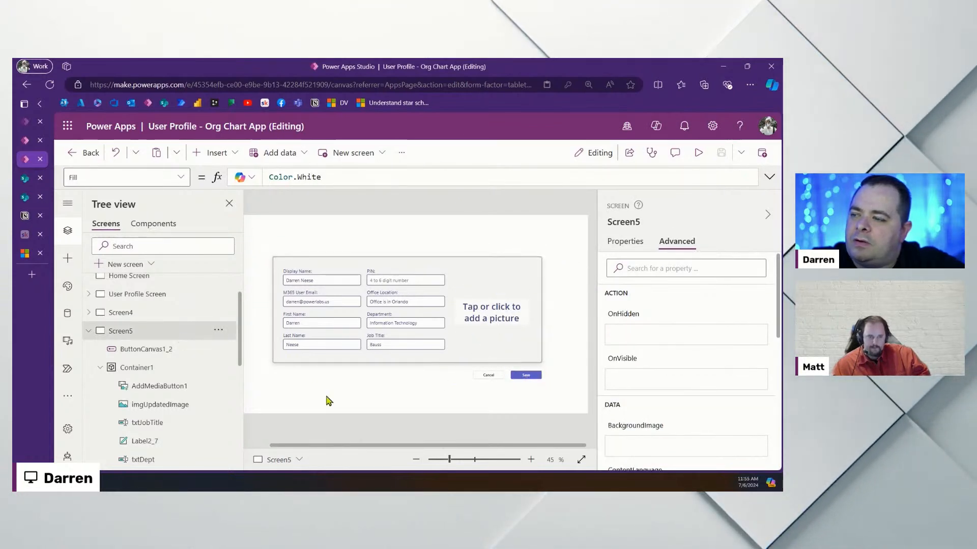
scroll(165, 392, down, 5)
scroll(163, 378, up, 3)
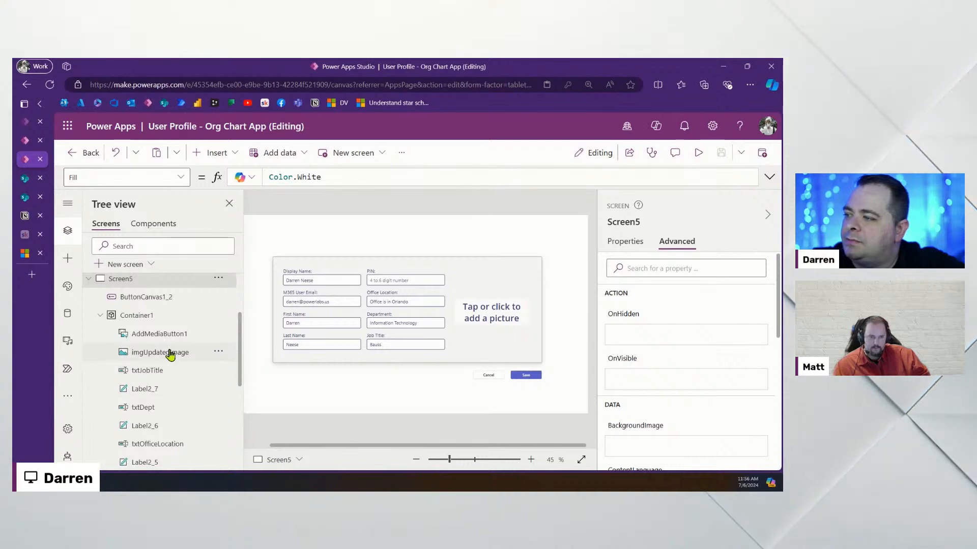
click(169, 353)
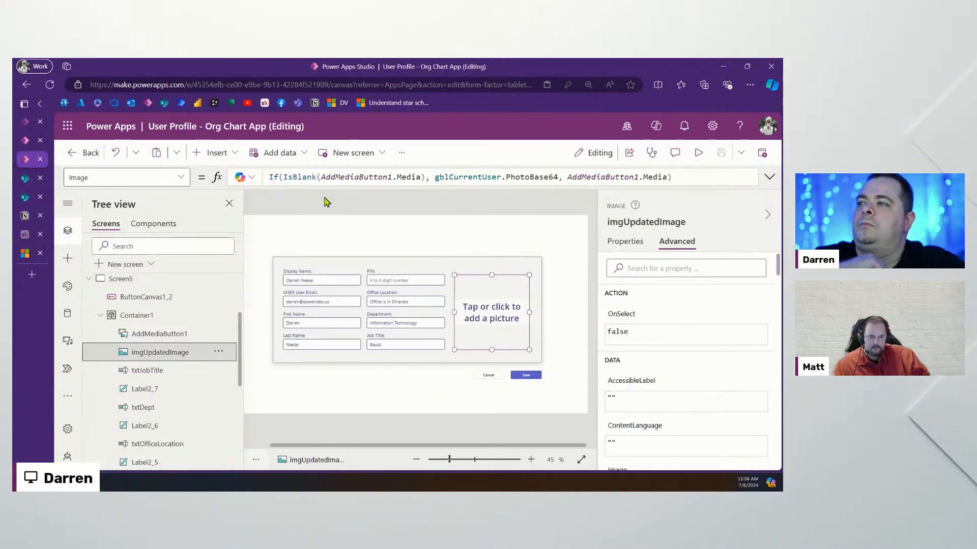
click(478, 175)
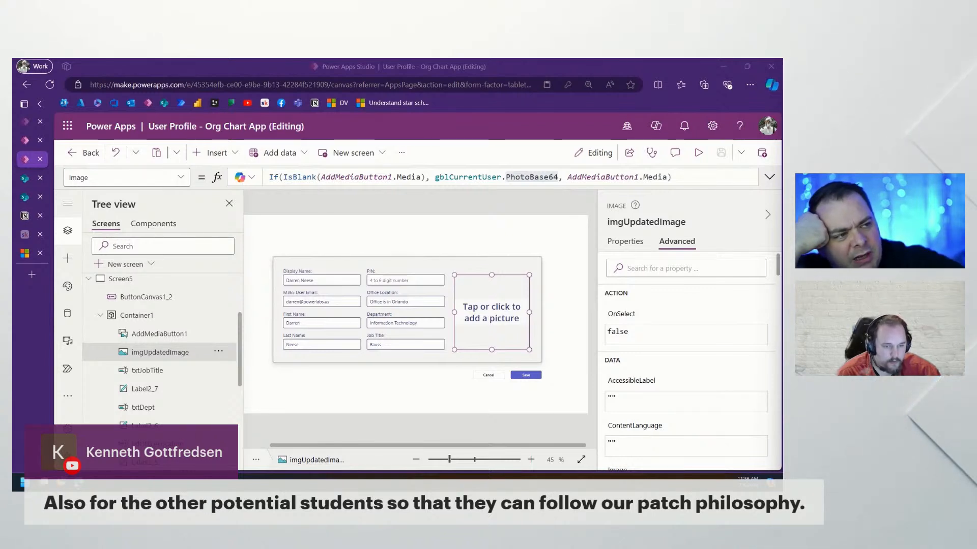
click(526, 377)
click(768, 178)
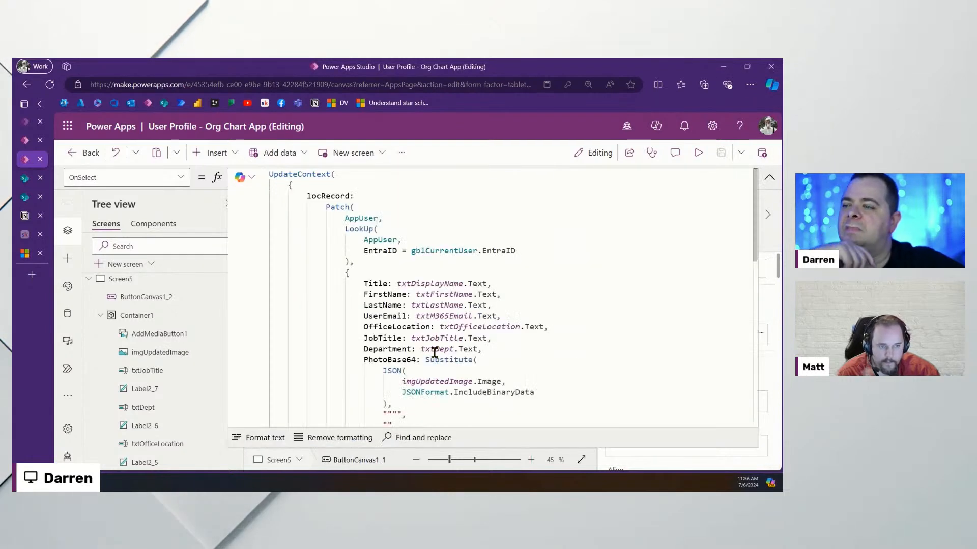
Re-add an EntraID entry after Title, set to gblCurrentUser.EntraID
click(578, 336)
scroll(484, 380, down, 1)
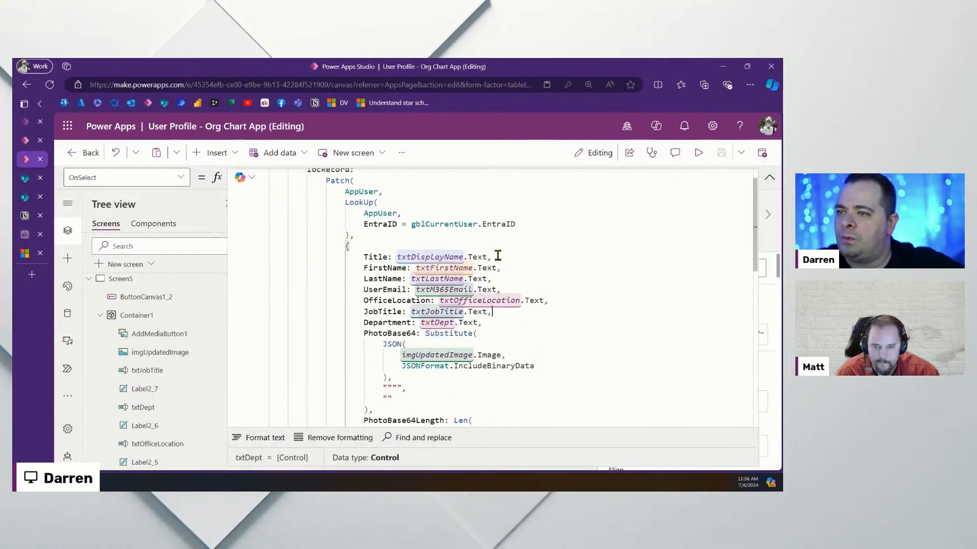
click(497, 256)
key(Return)
text(En)
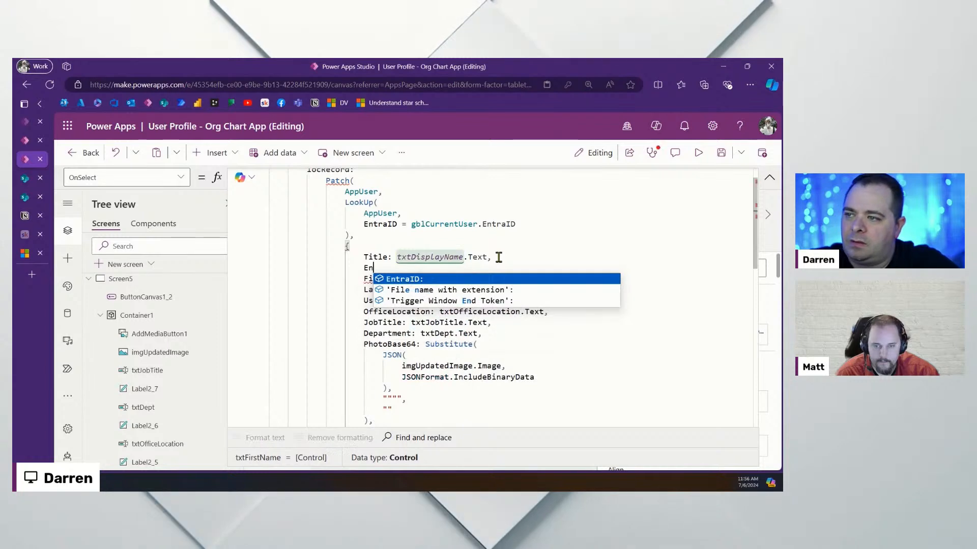
key(Tab)
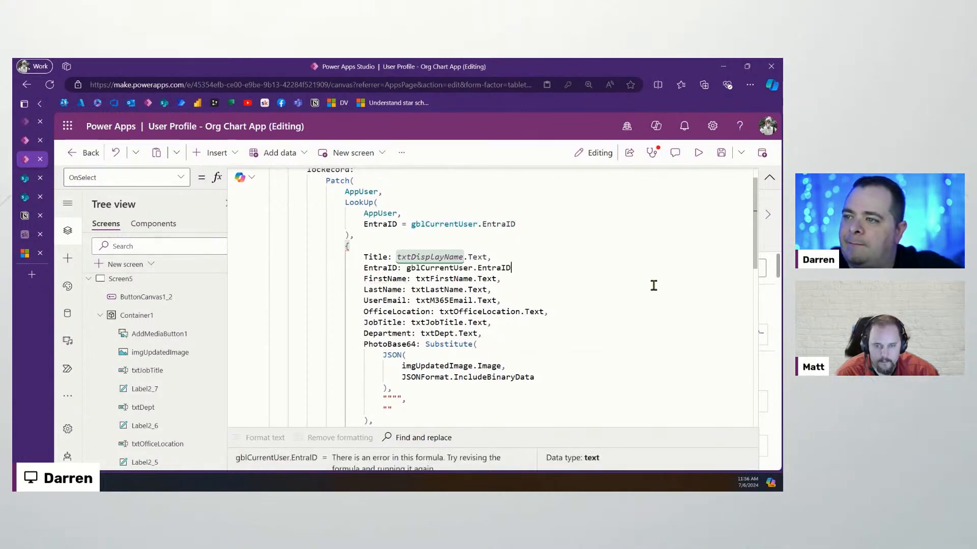
click(458, 268)
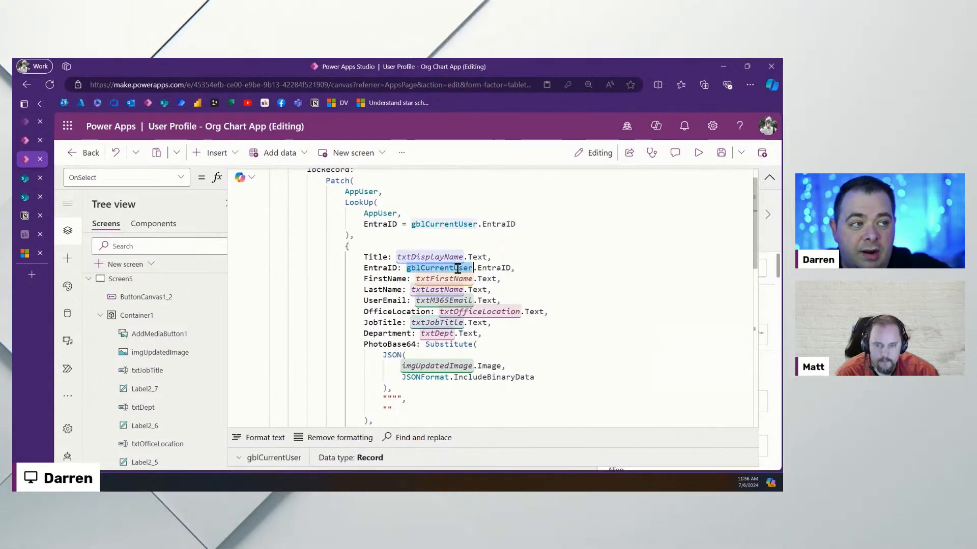
click(501, 268)
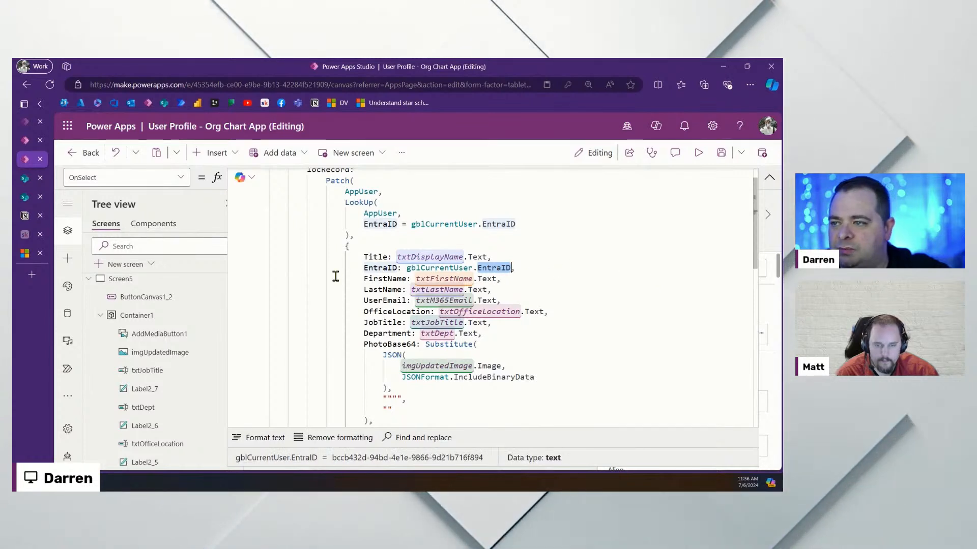
click(624, 280)
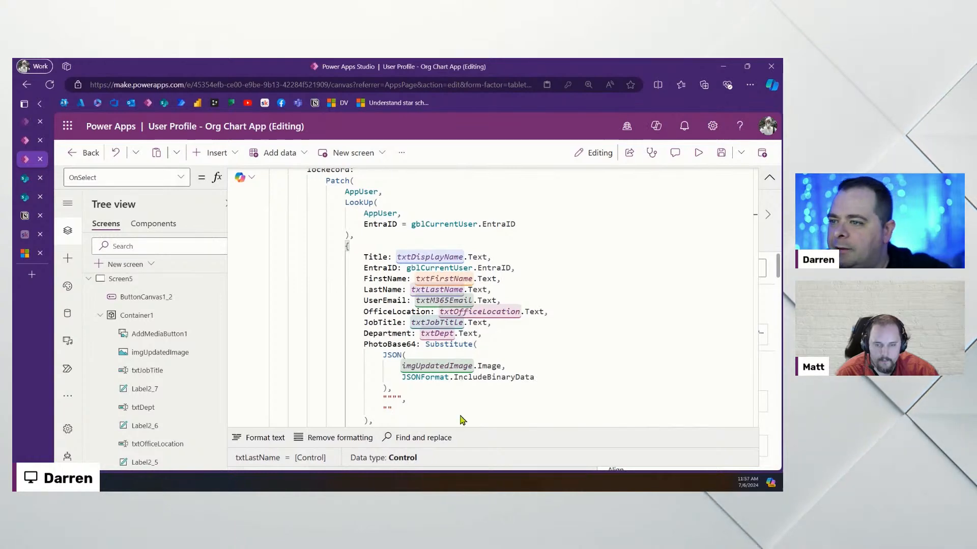
scroll(577, 380, down, 3)
scroll(578, 379, up, 3)
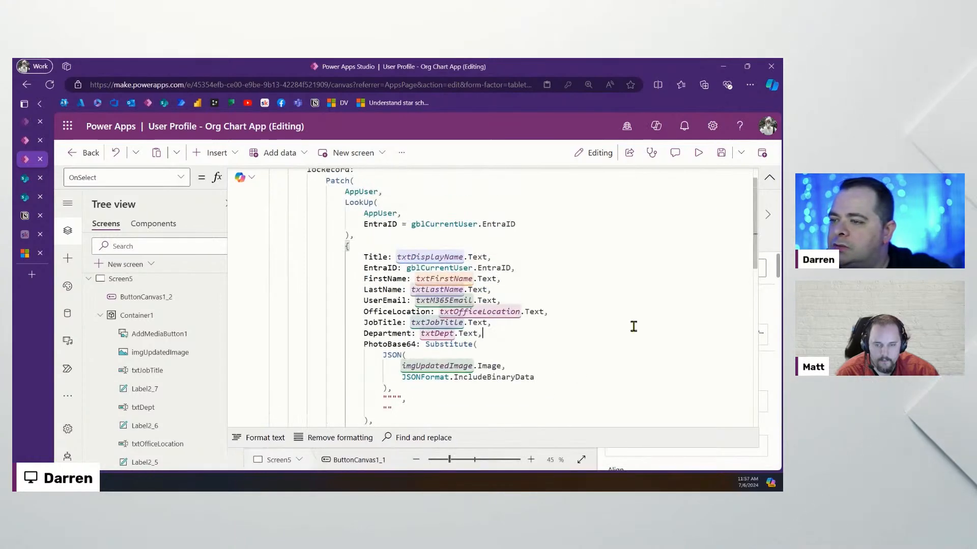
click(768, 179)
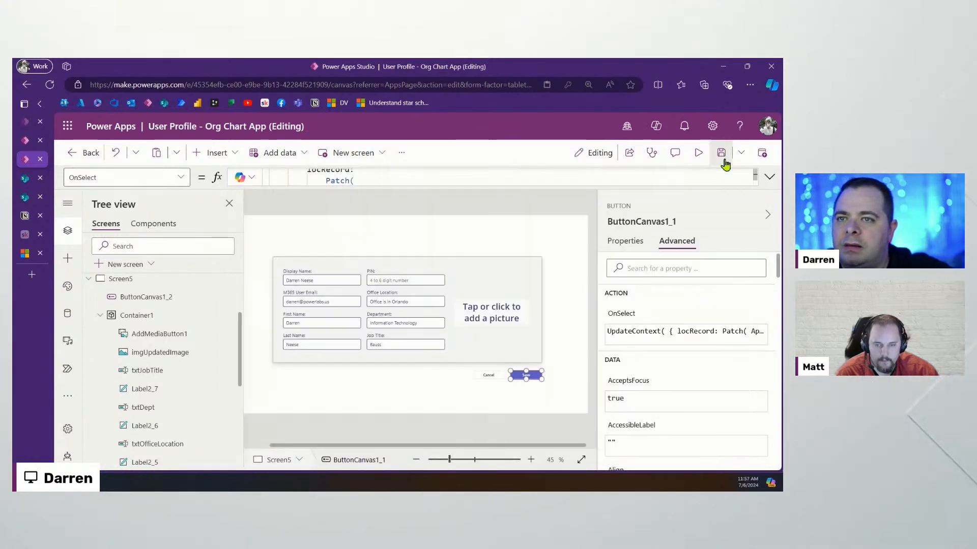
click(698, 153)
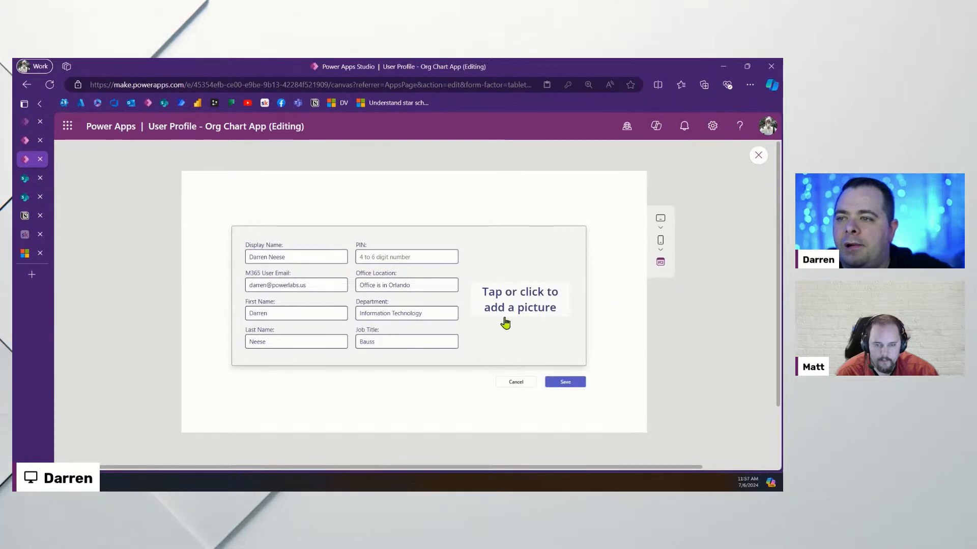
click(303, 256)
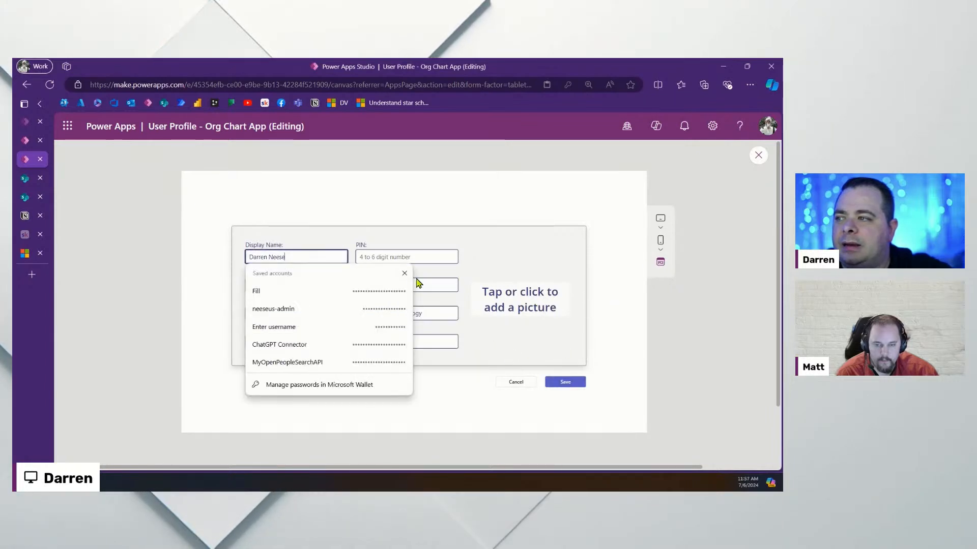
text(1)
click(403, 256)
text(1234)
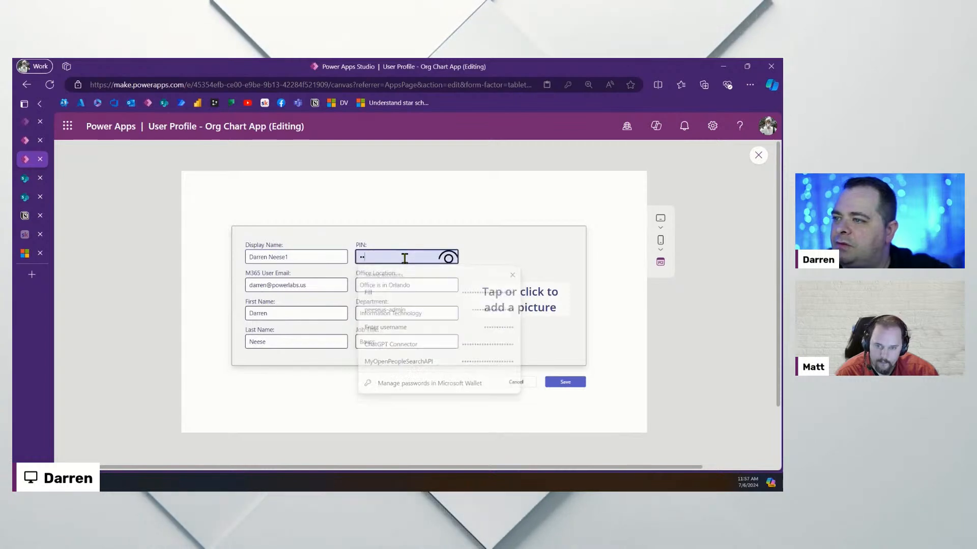
click(288, 314)
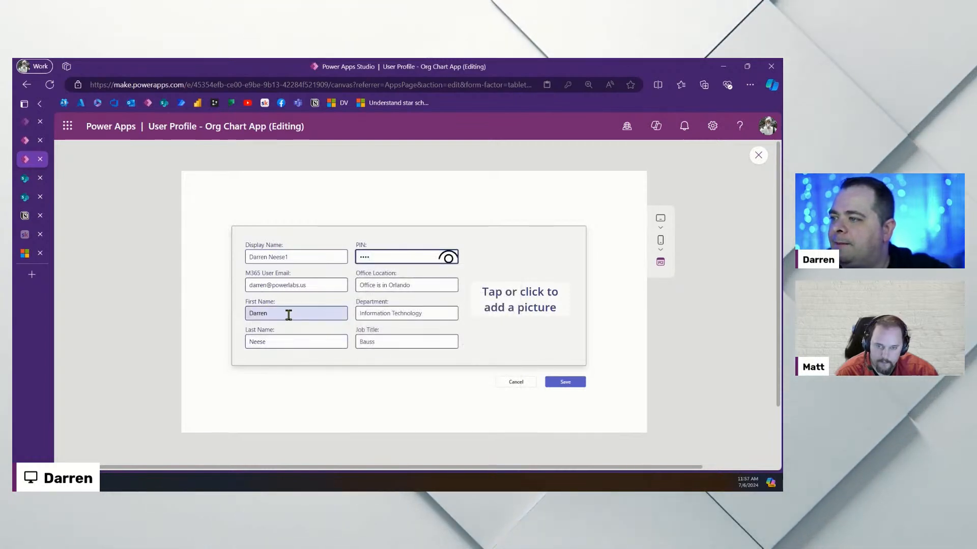
text(1)
click(280, 341)
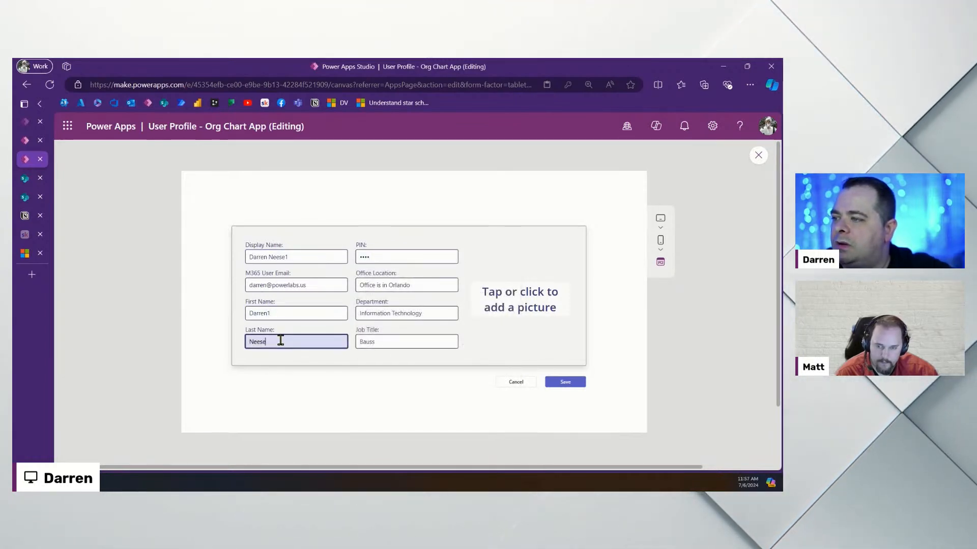
text(1)
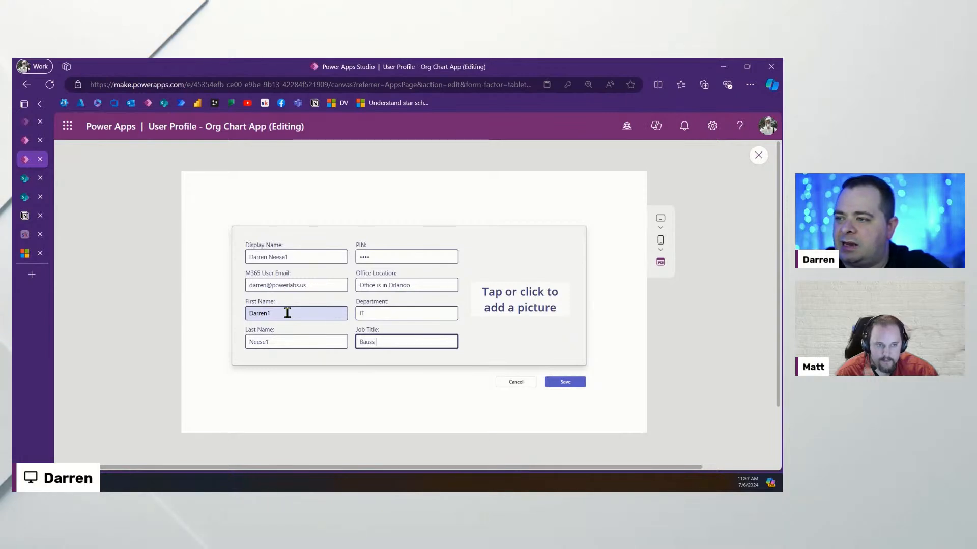
Replace the Office Location with 'Beside Disney'
click(425, 285)
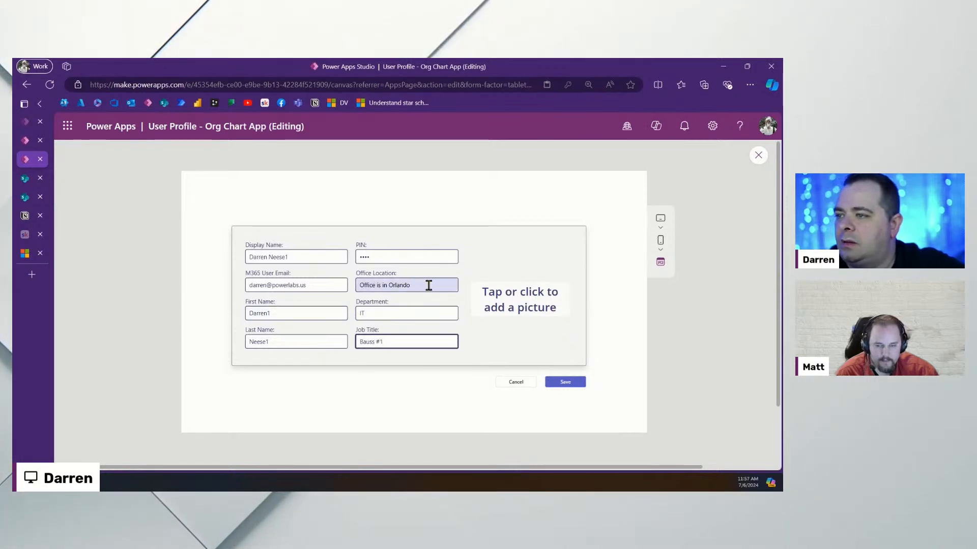
drag(451, 283, 317, 287)
key(BackSpace)
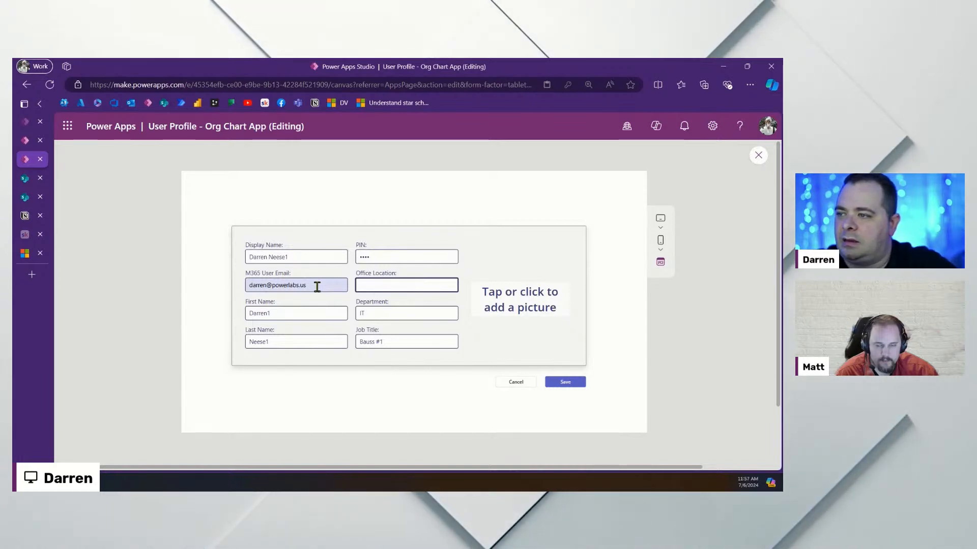
text(Besi)
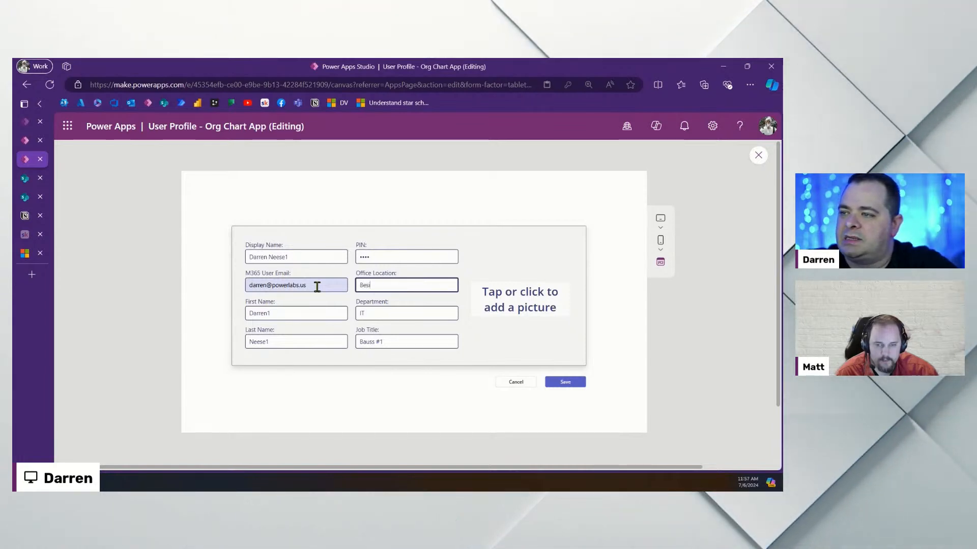
text(de Disney)
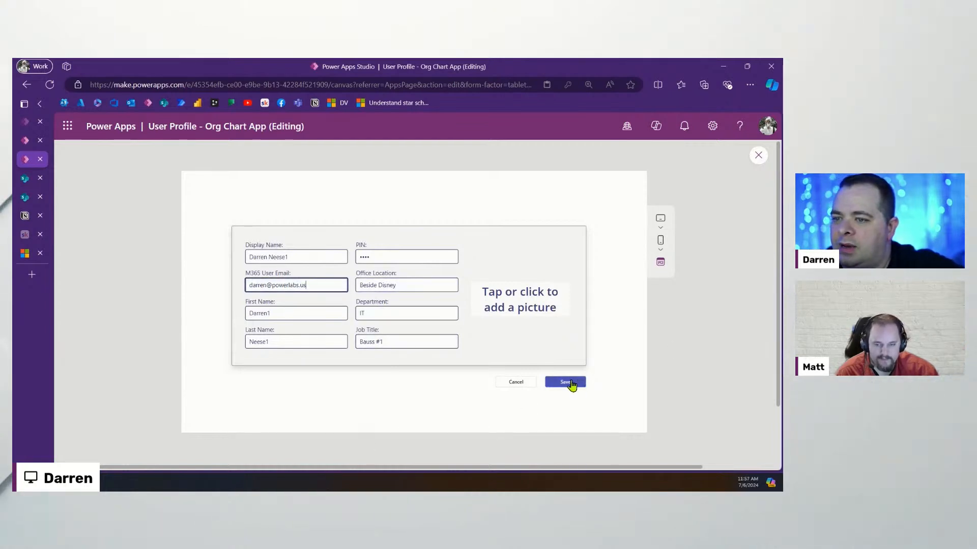
click(23, 199)
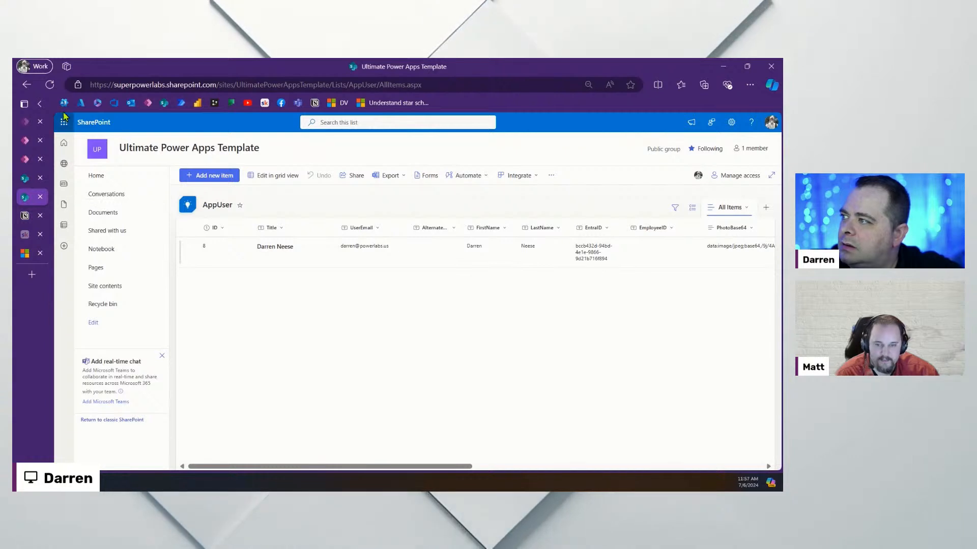
Refresh the AppUser list and check the record shows Beside Disney, IT and Bauss #1
click(50, 85)
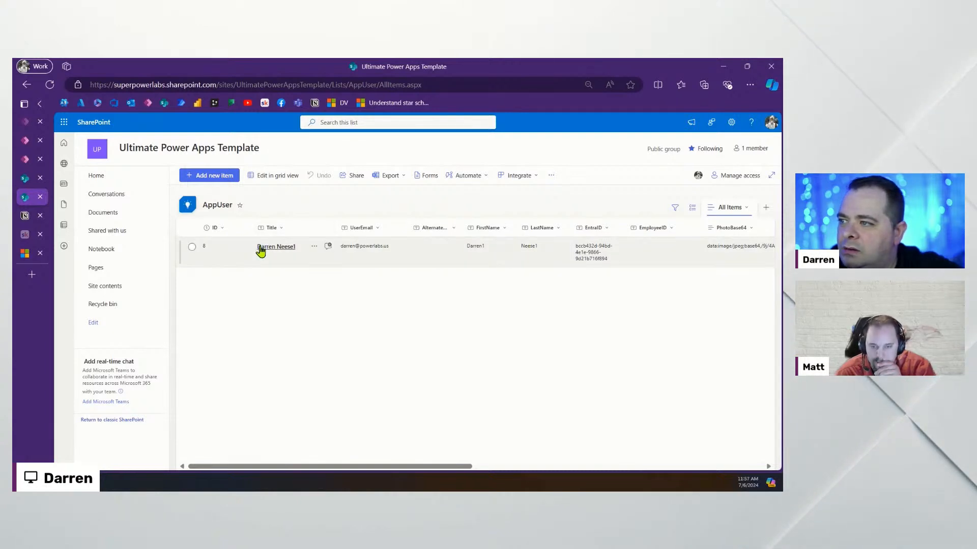
drag(388, 468, 679, 470)
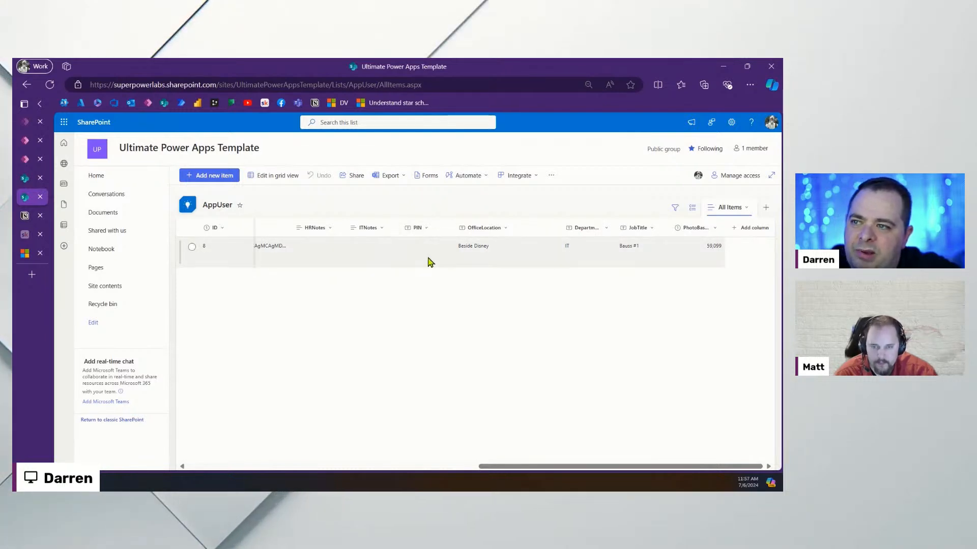
click(24, 160)
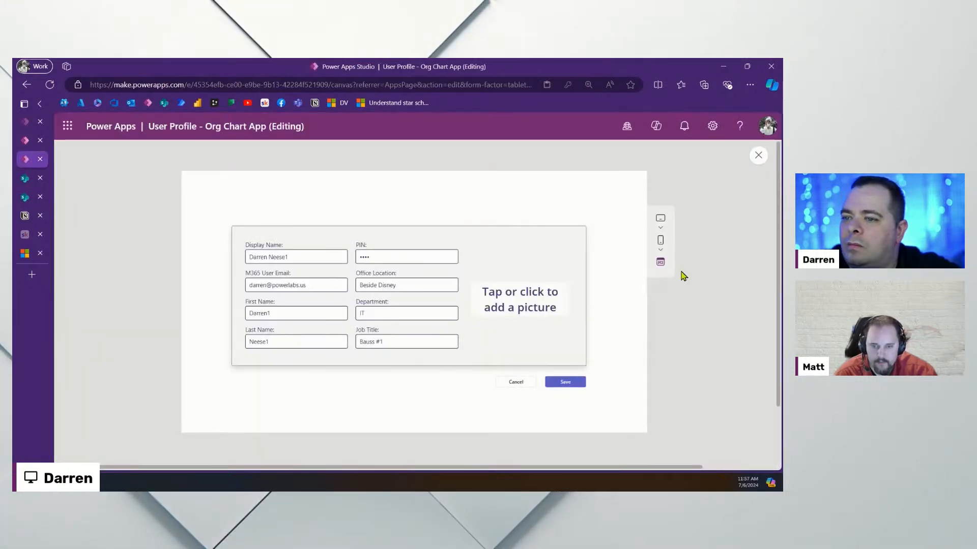
Add 'PIN: txtPIN.Text,' to the Save button's Patch after the UserEmail line
click(759, 156)
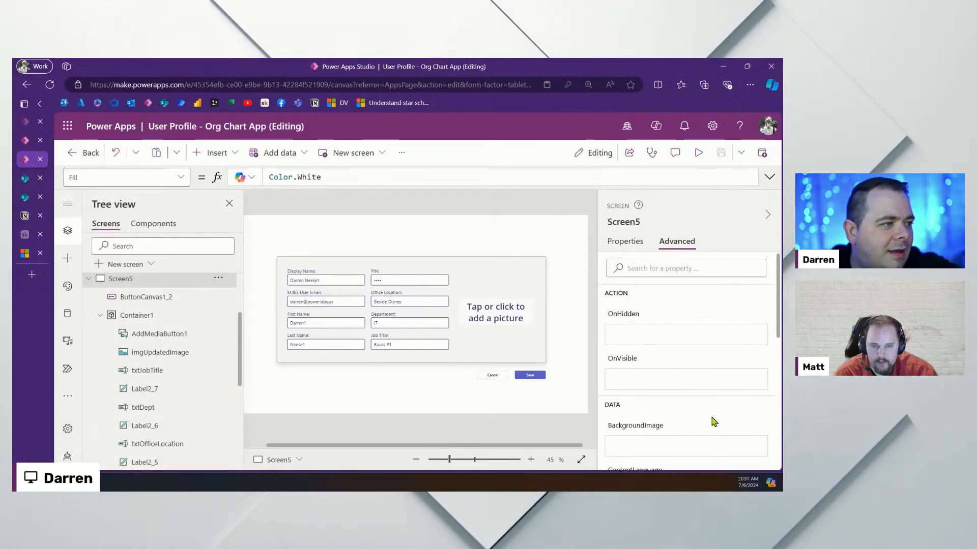
click(530, 375)
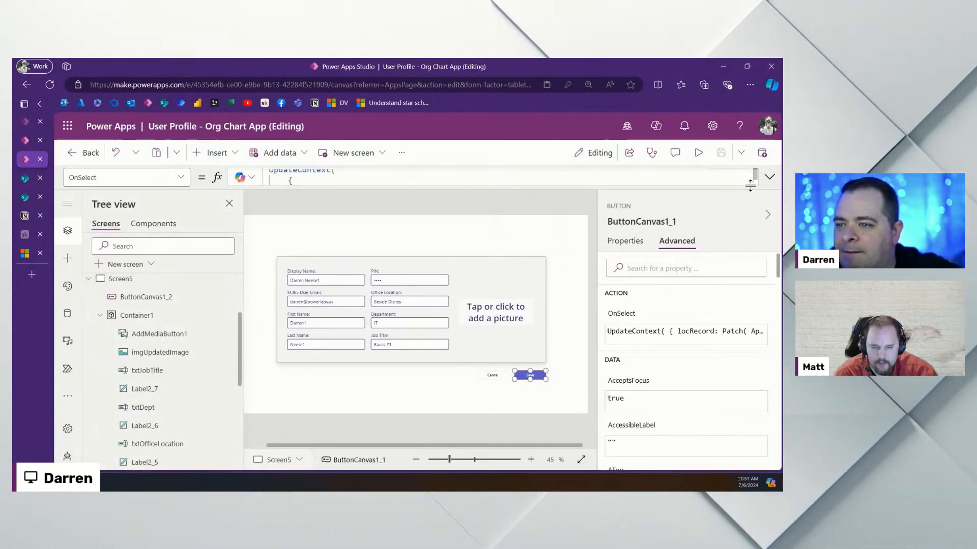
click(769, 177)
click(504, 319)
scroll(611, 310, down, 2)
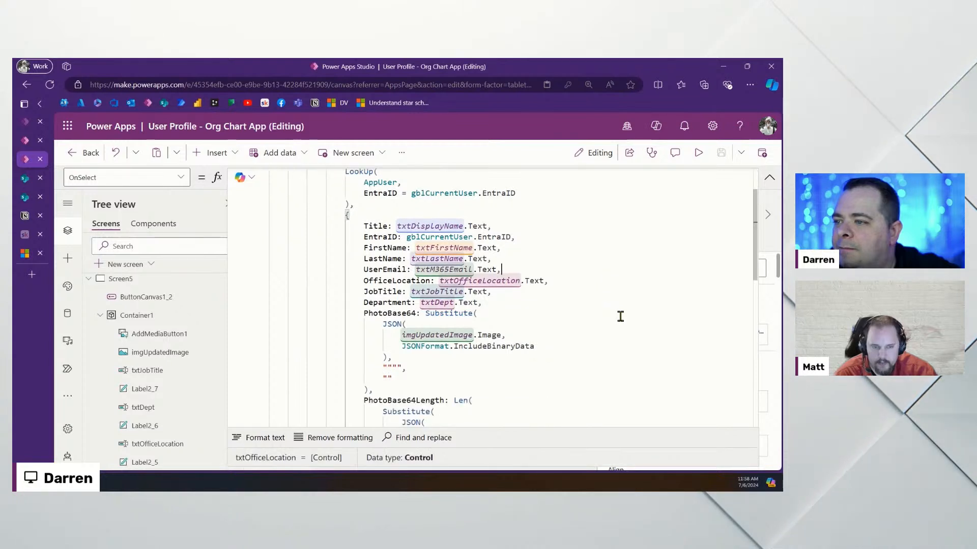
key(Return)
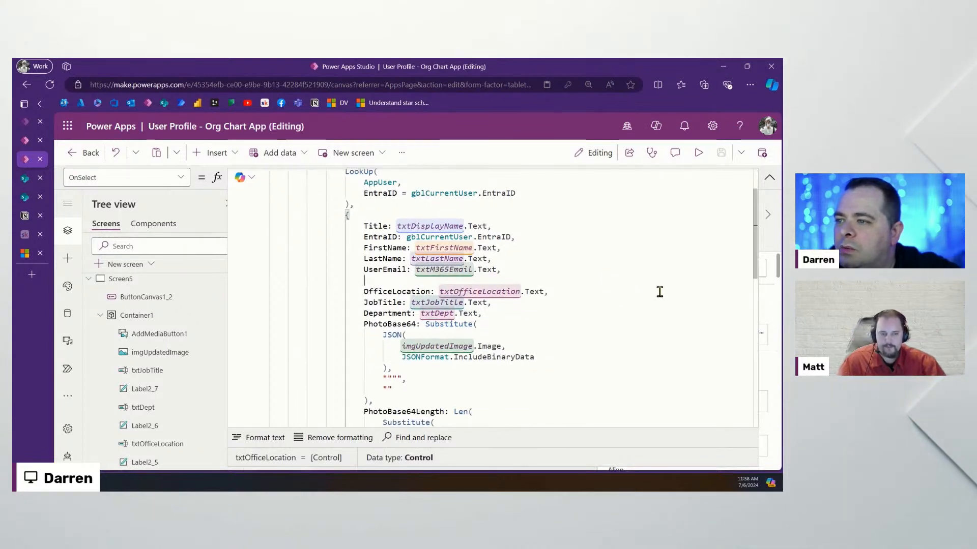
key(BackSpace)
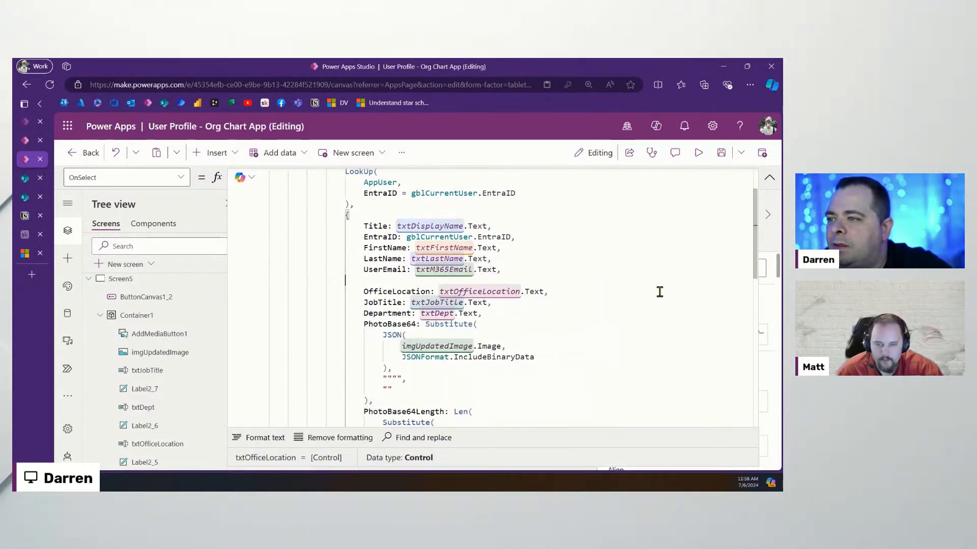
text(PIN: )
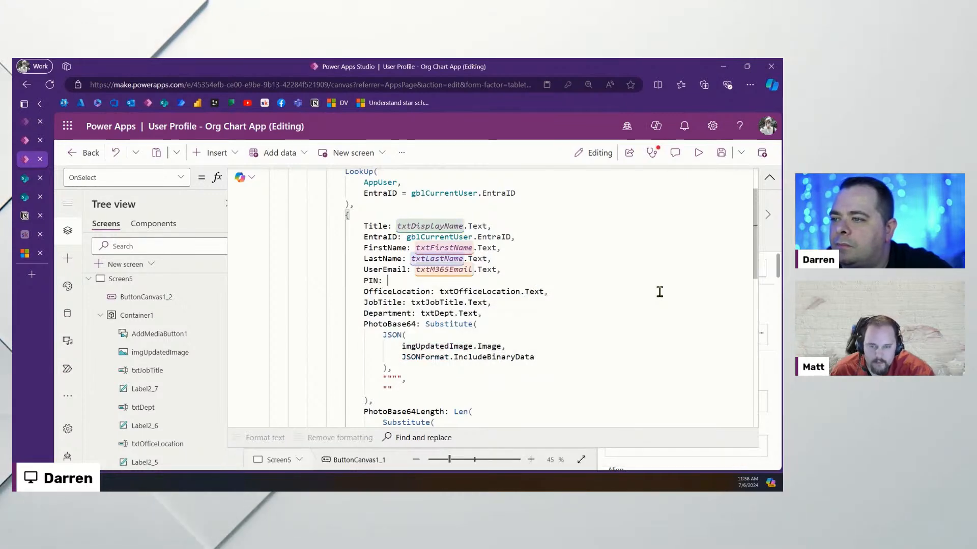
text(txtPIN.T)
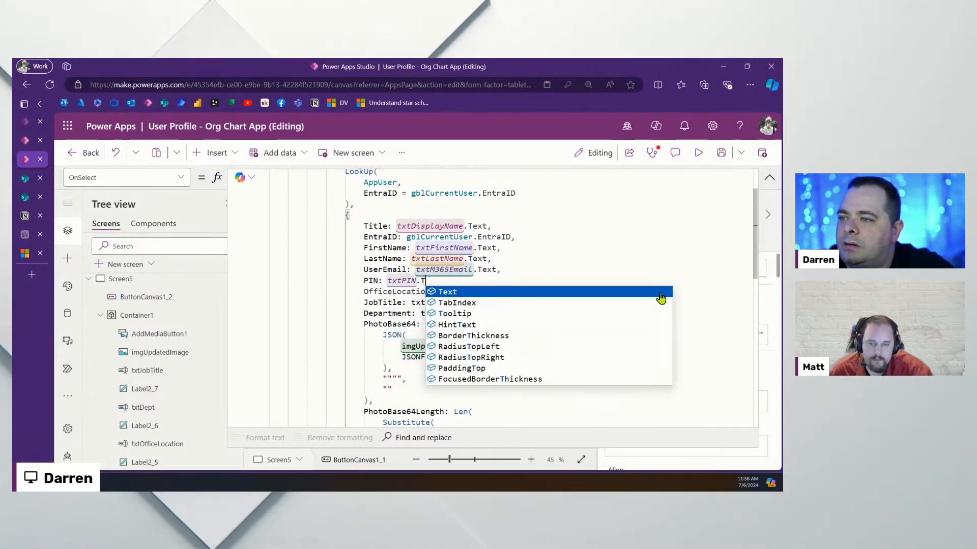
text(ext,)
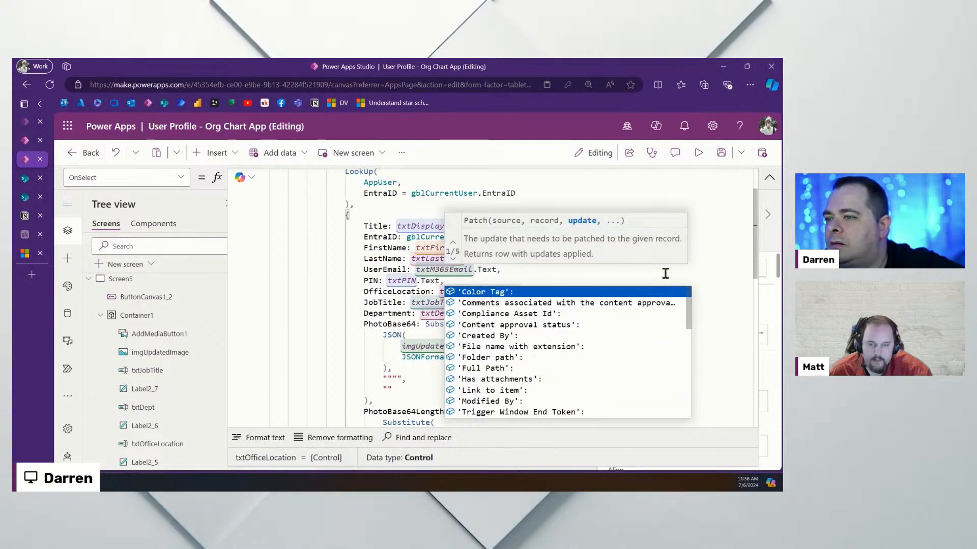
click(621, 194)
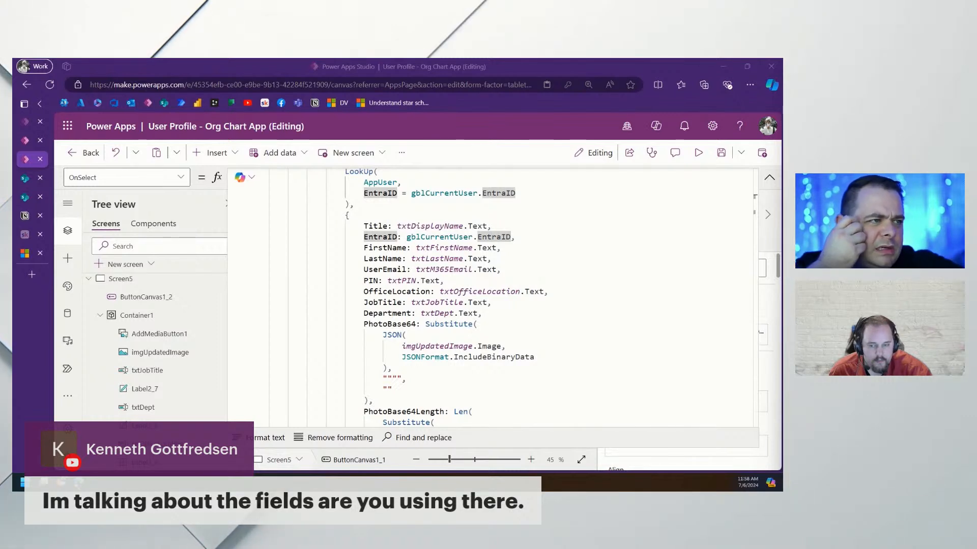
Line up the Patch record's field values from Title down to Department
click(543, 320)
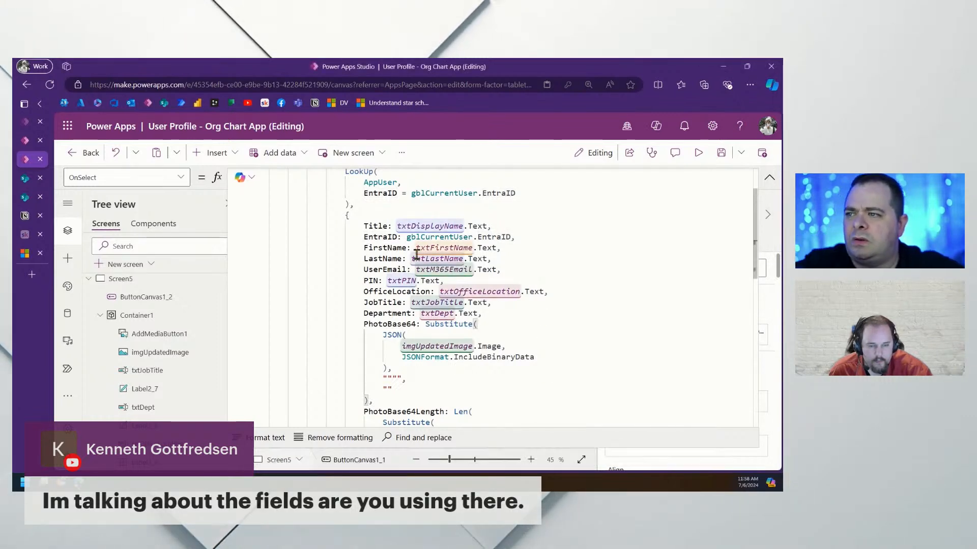
click(398, 226)
key(Tab)
key(Tab)
key(Tab)
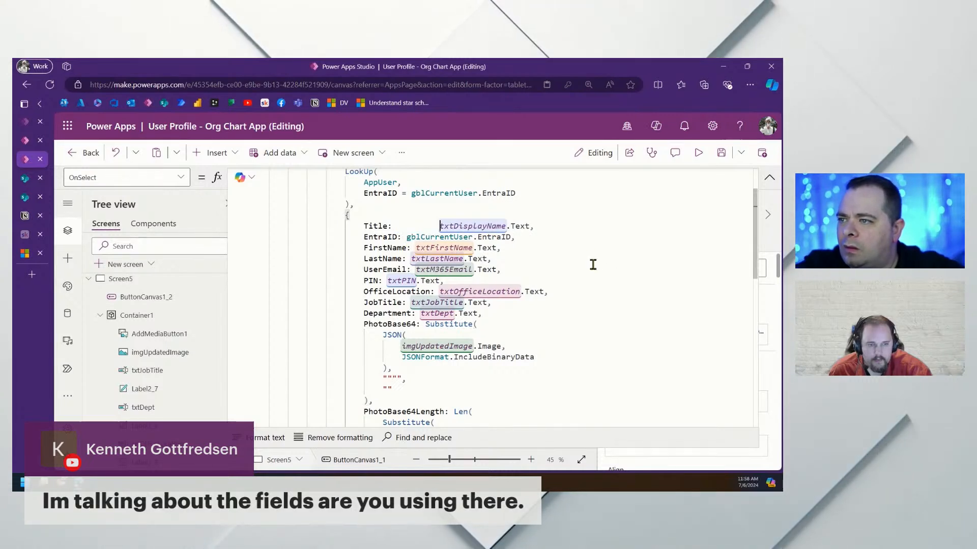
click(406, 237)
key(Tab)
key(Tab)
click(415, 247)
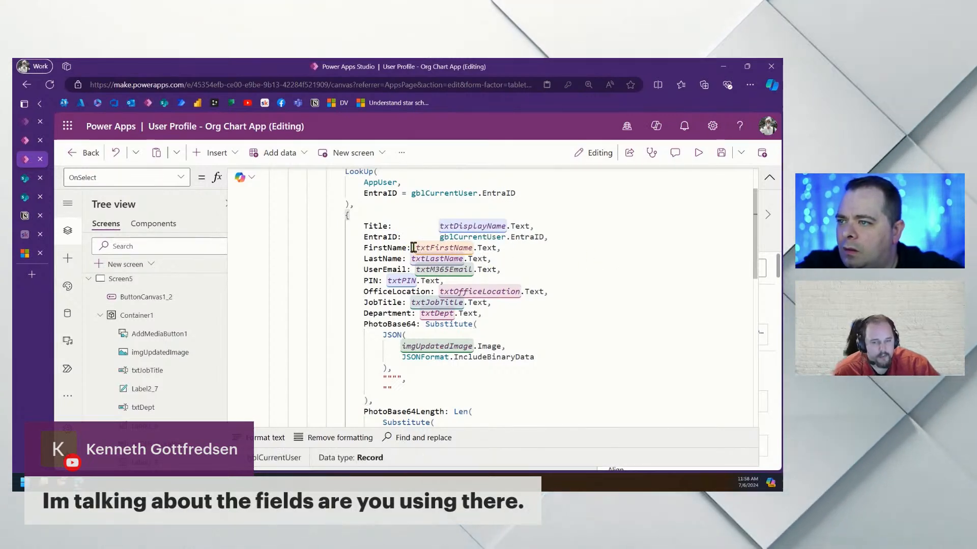
key(Tab)
key(Tab)
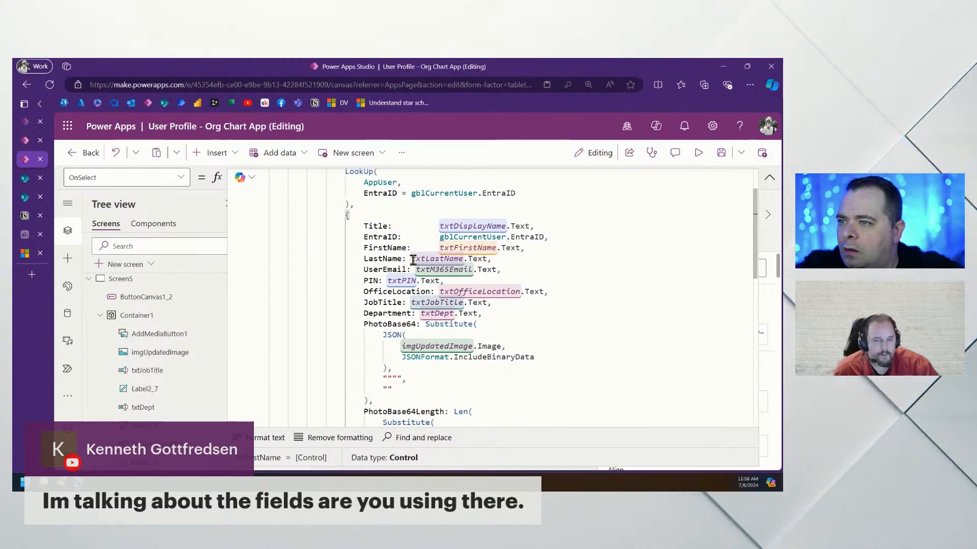
click(411, 258)
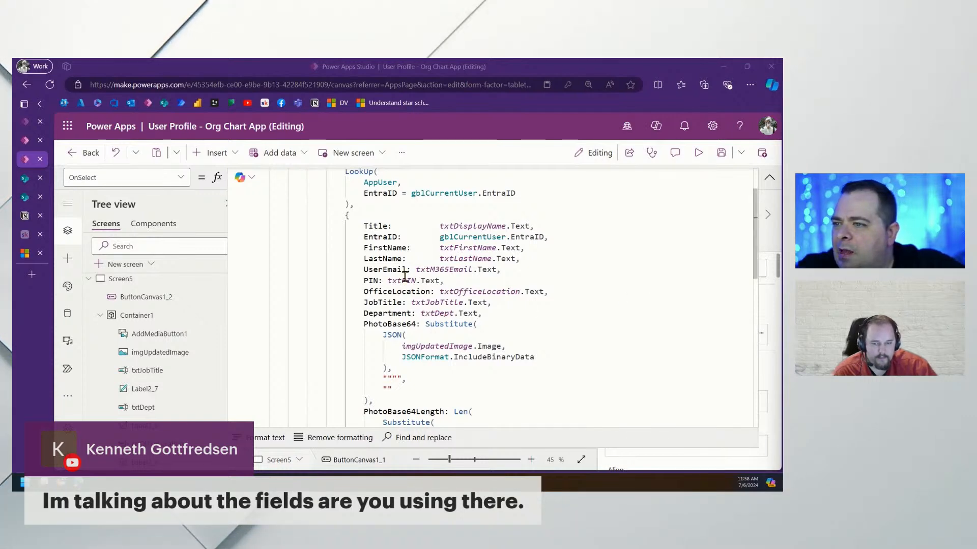
click(422, 269)
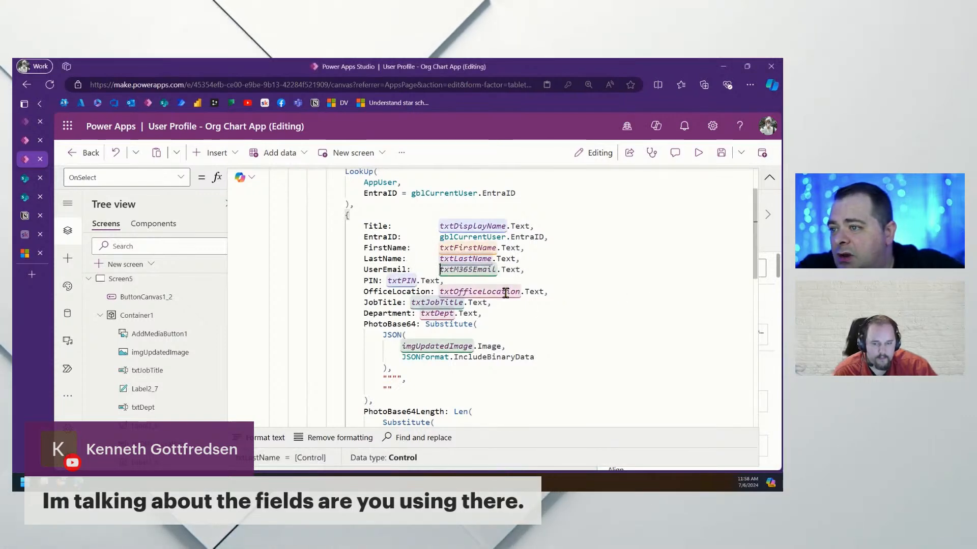
click(387, 280)
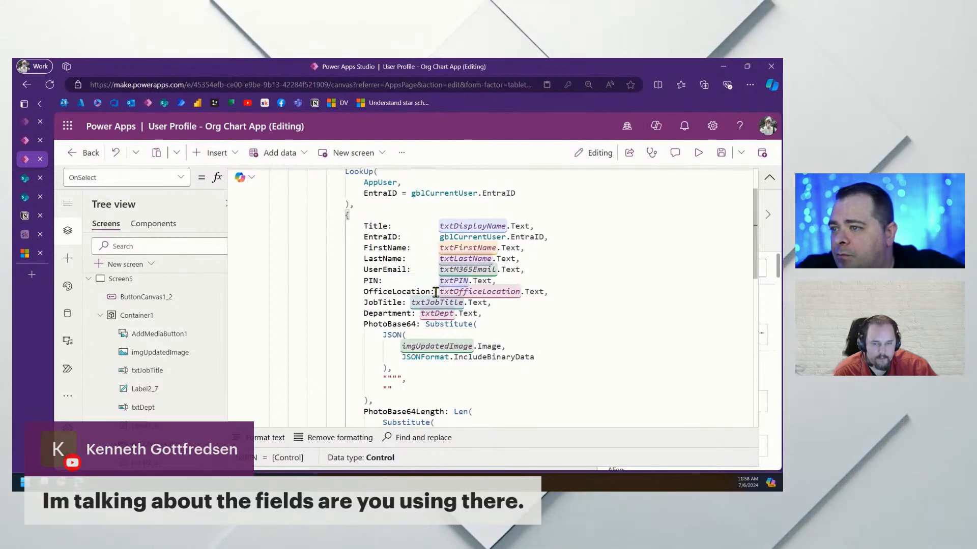
click(409, 302)
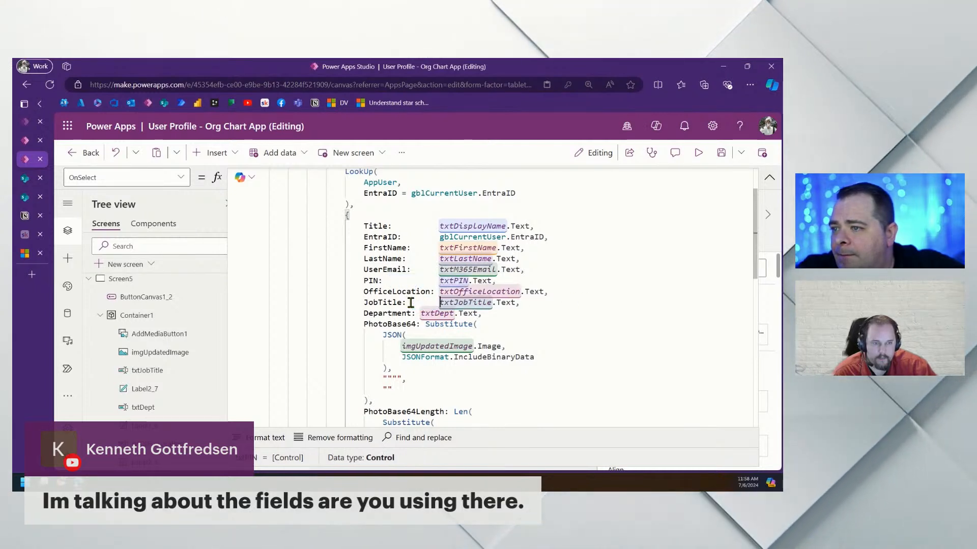
click(420, 313)
Put PhotoBase64's Substitute( on its own line and indent its JSON block
click(425, 324)
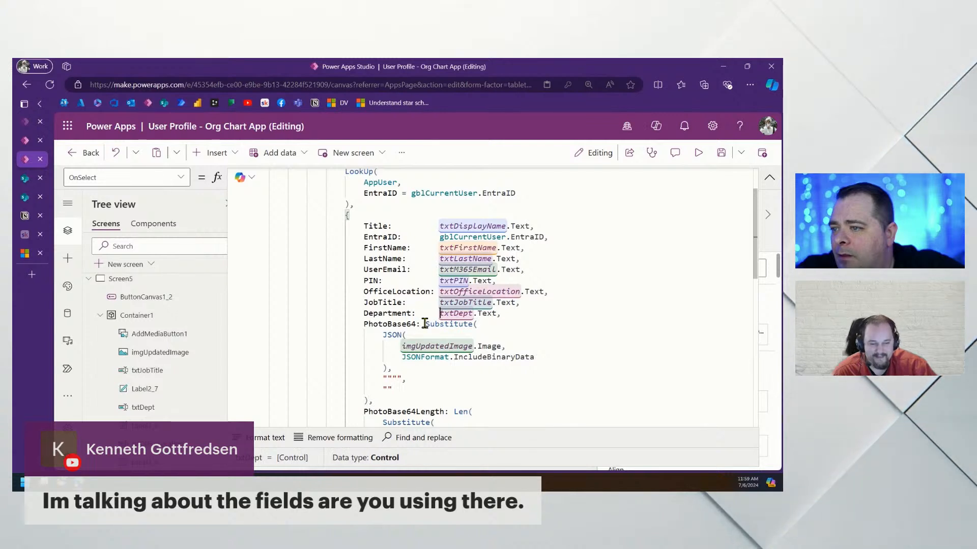
key(Return)
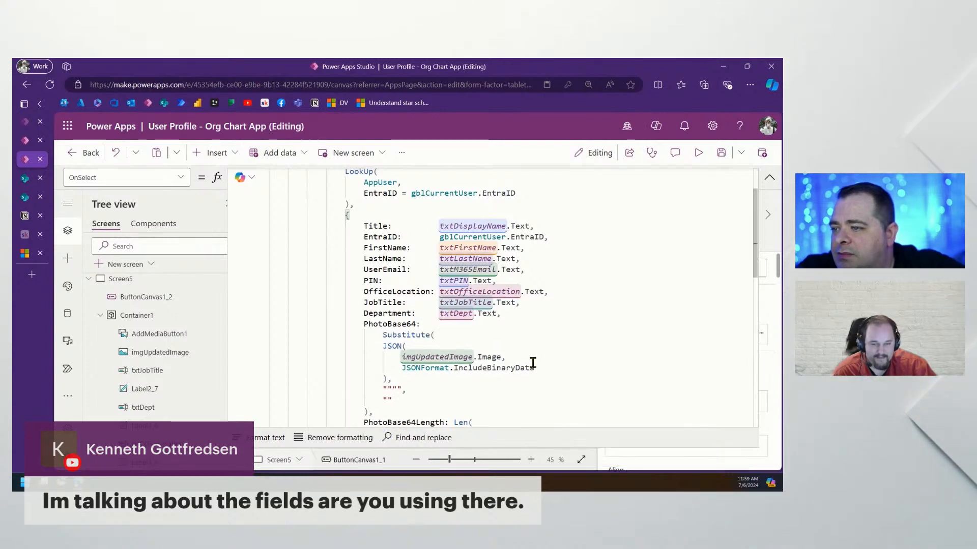
scroll(477, 377, down, 1)
click(363, 359)
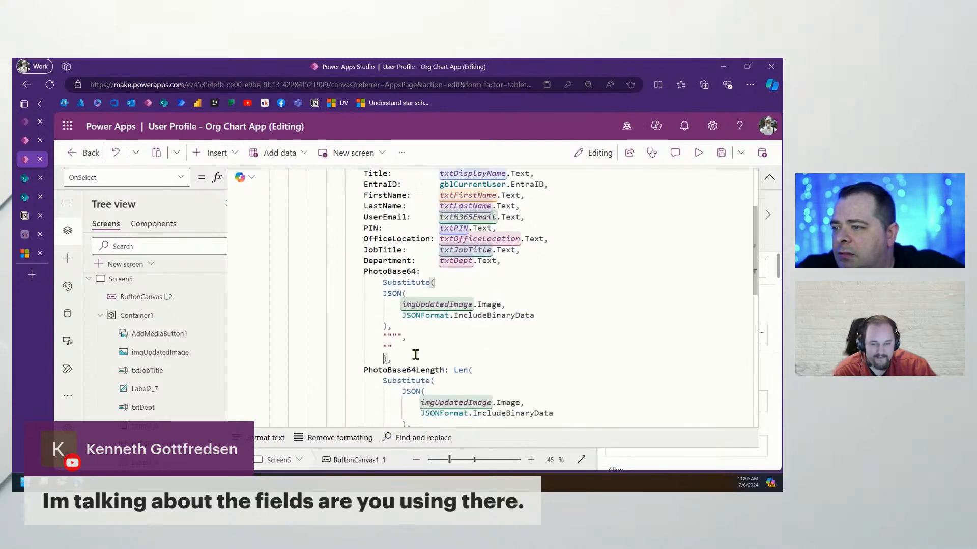
drag(417, 348, 309, 294)
key(Tab)
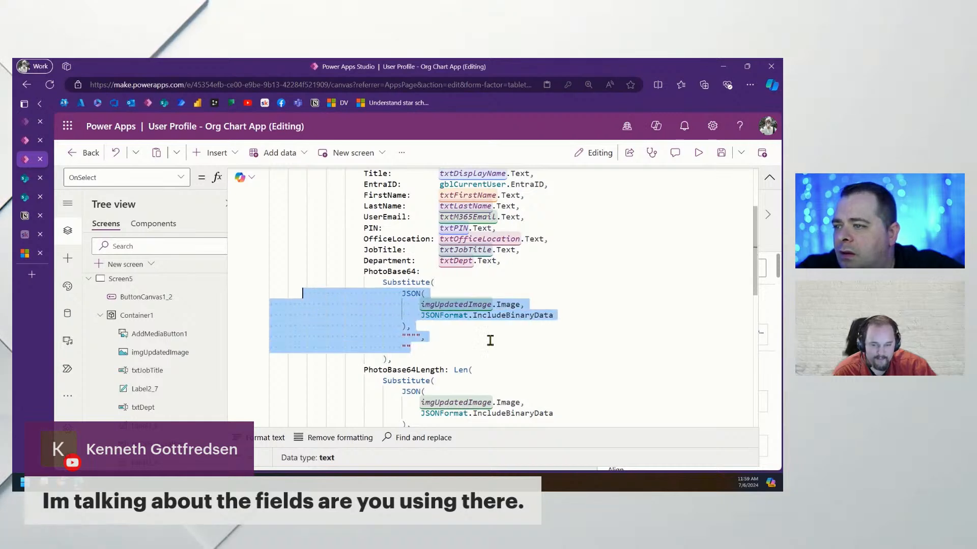
click(490, 338)
Put PhotoBase64Length's Len( on its own line and indent its Substitute block and bracket
scroll(549, 368, down, 2)
click(454, 290)
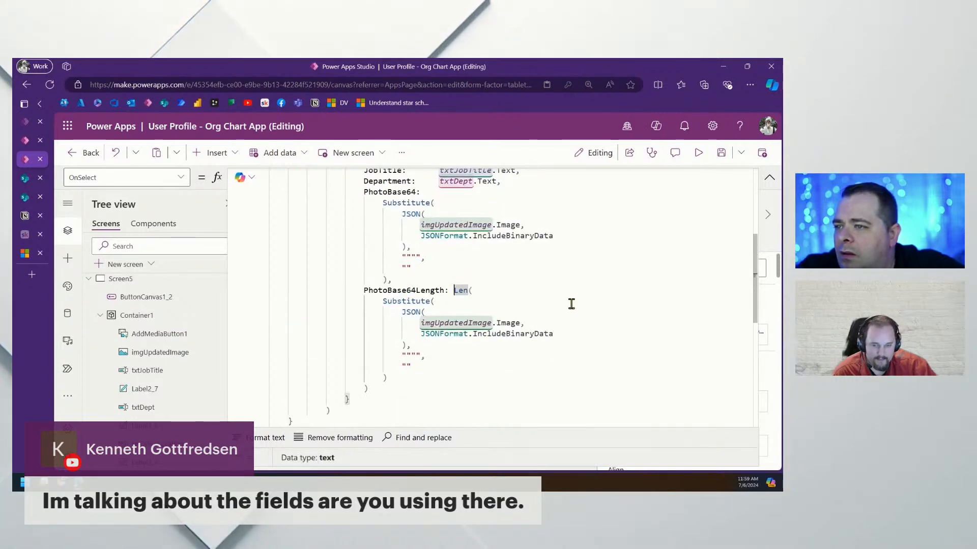
key(Return)
key(Tab)
drag(409, 391, 273, 309)
key(Tab)
click(363, 399)
key(Tab)
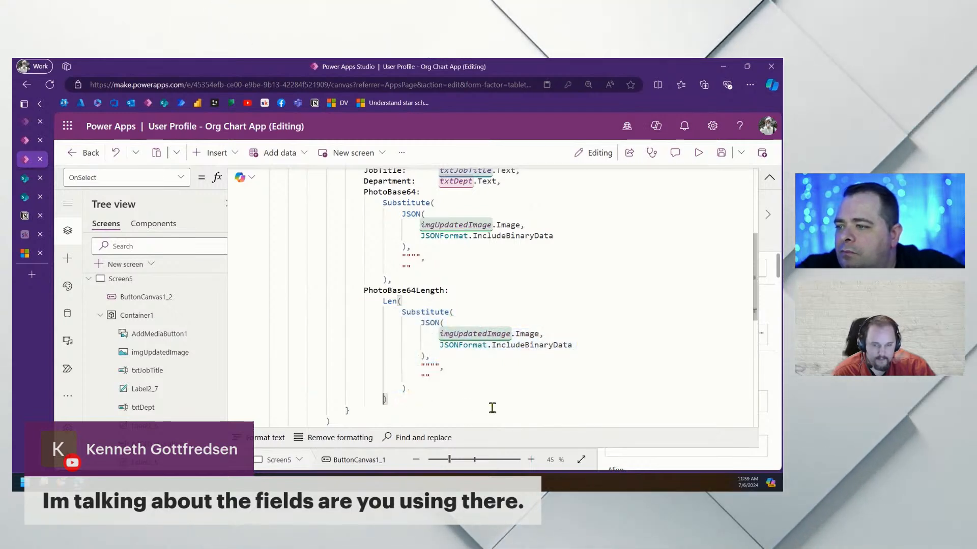
Save the app with Ctrl+S and review the formatted formula
key(ctrl+s)
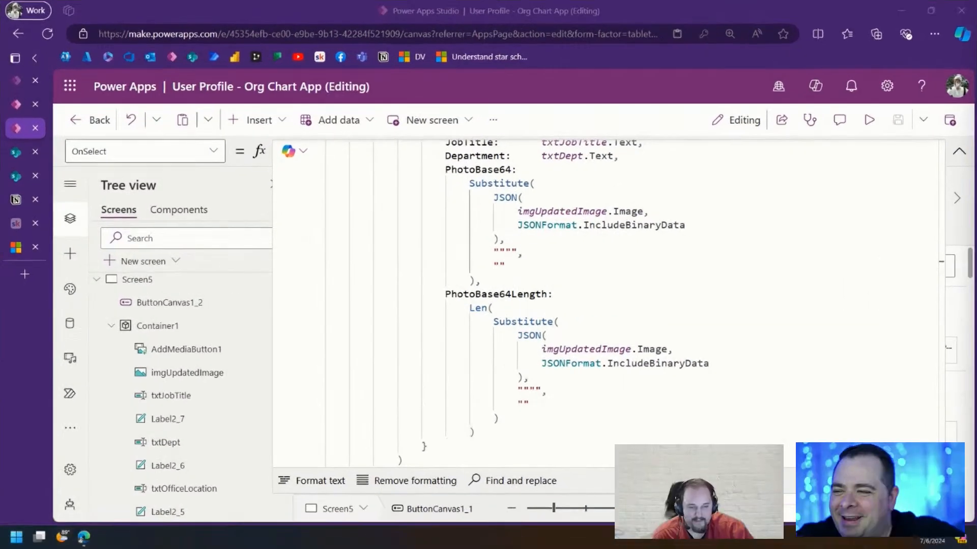
scroll(718, 378, up, 3)
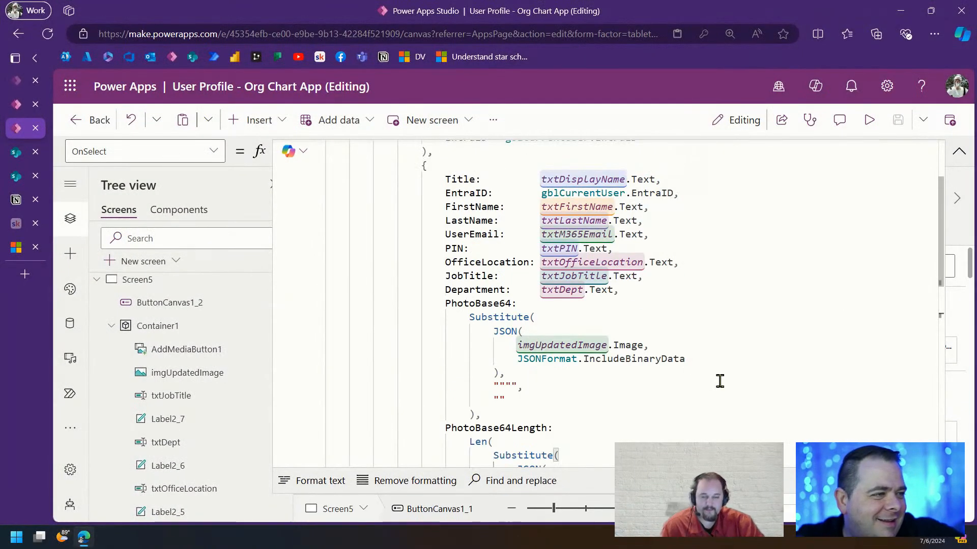
scroll(702, 383, down, 1)
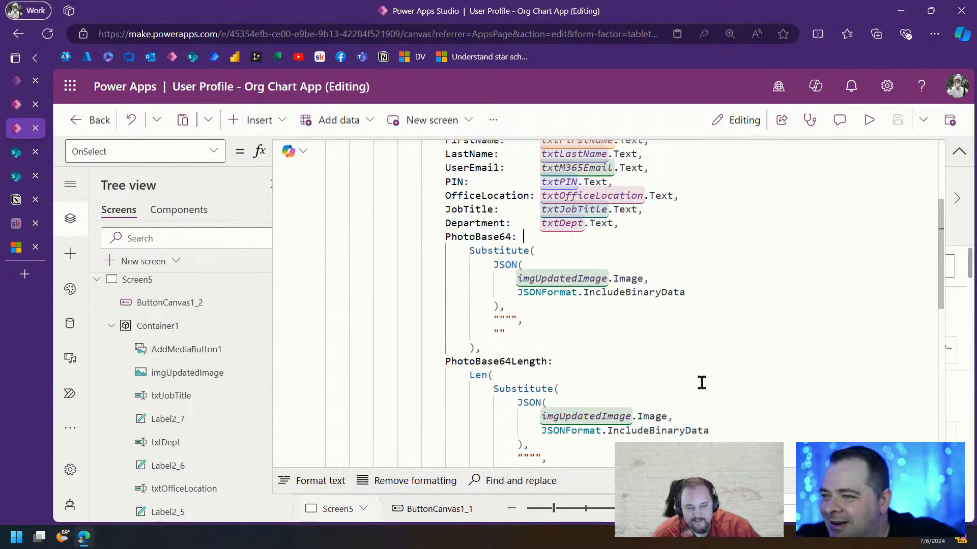
scroll(701, 383, up, 3)
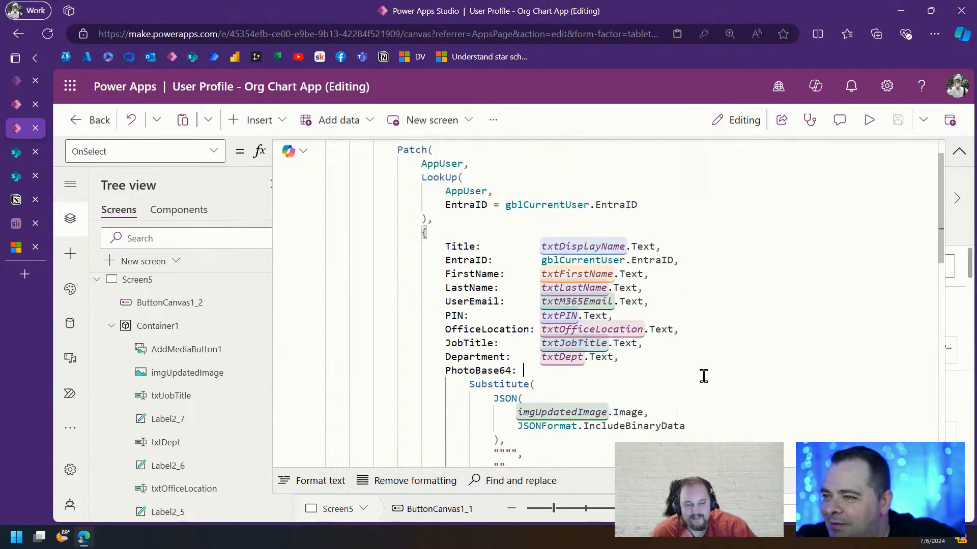
scroll(703, 377, down, 7)
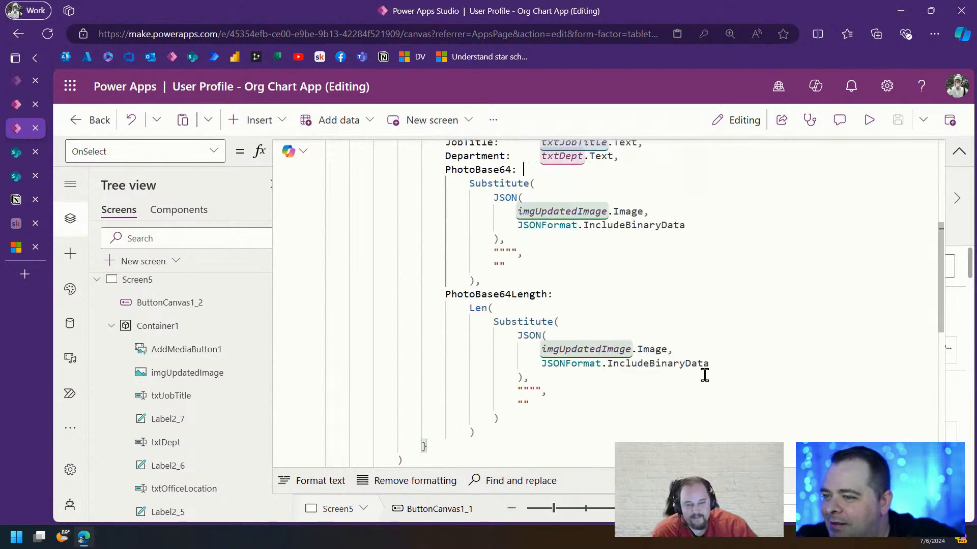
scroll(705, 373, up, 8)
Close the duplicate AppUser list tab in SharePoint, keeping one AppUser list open
click(959, 151)
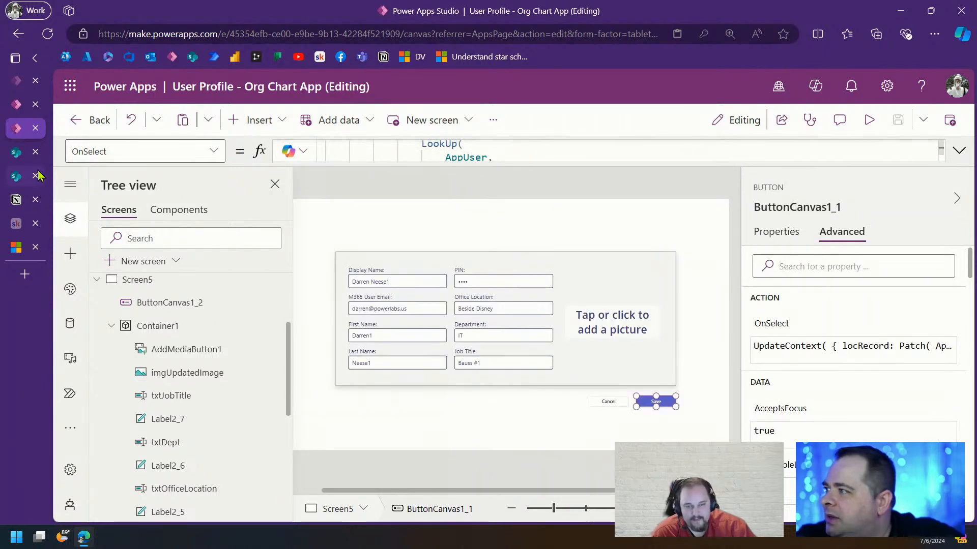
click(12, 155)
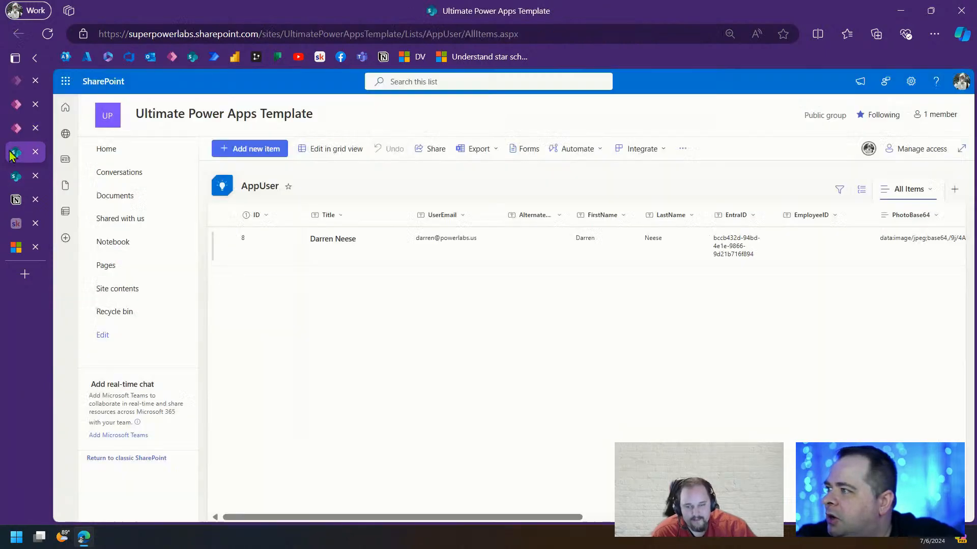
click(15, 178)
click(35, 176)
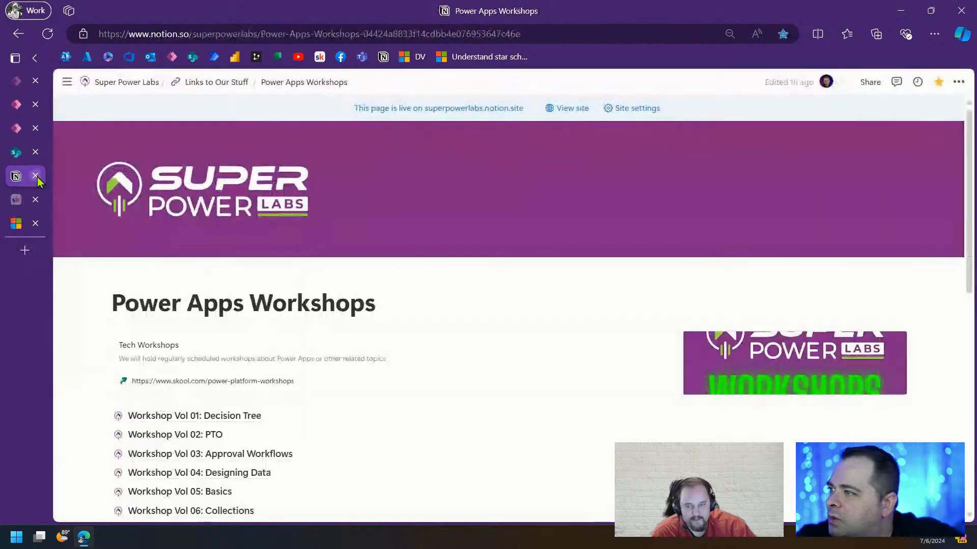
click(15, 151)
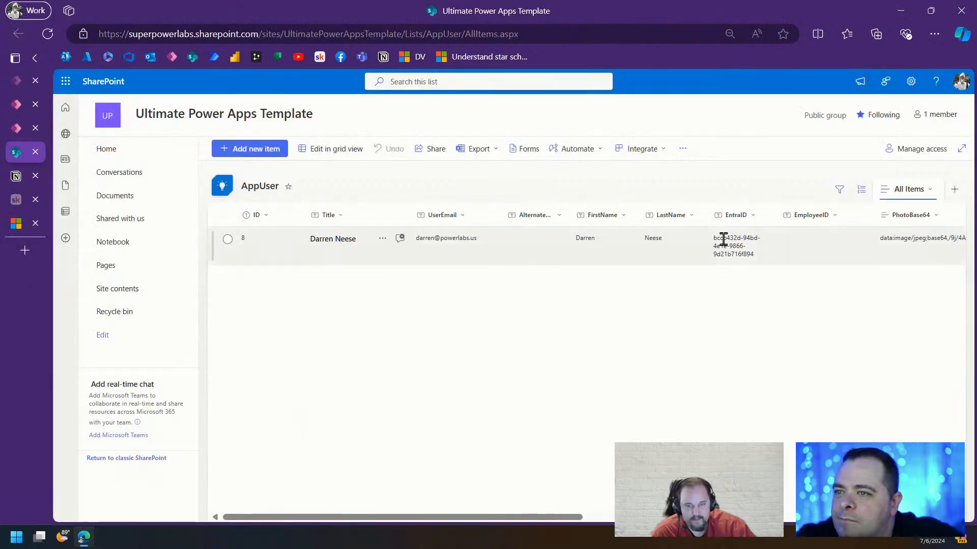
Review the AppUser record, then return to the Power Apps editor and start the preview
drag(492, 518, 170, 481)
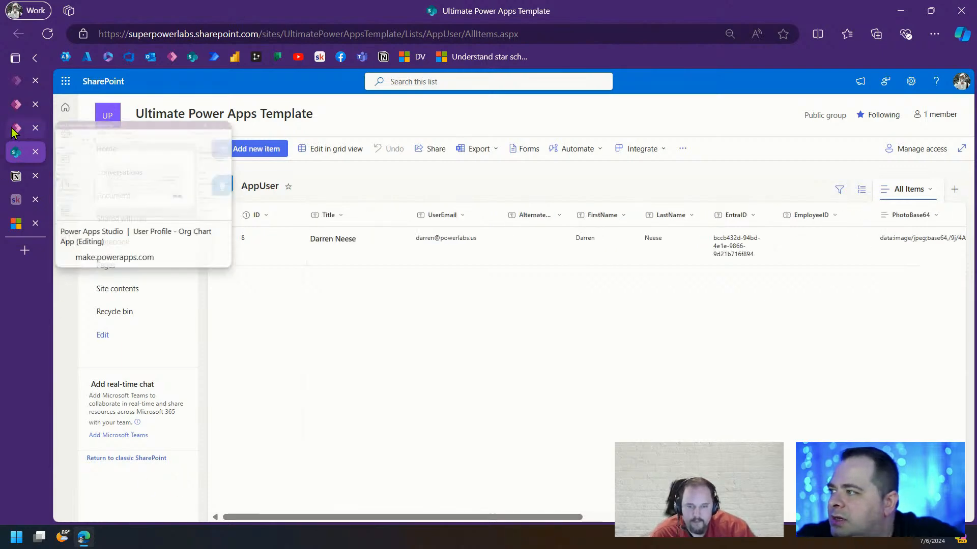
click(16, 129)
click(870, 122)
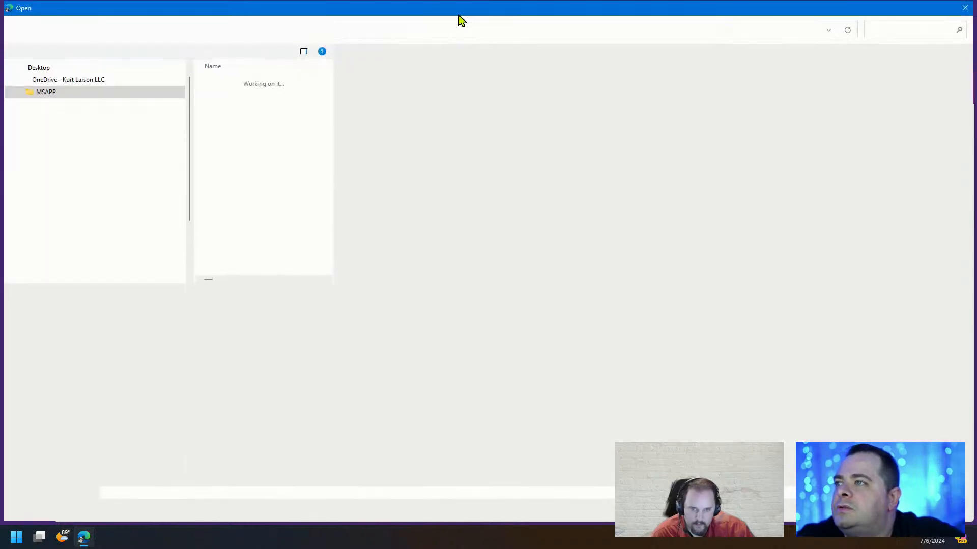
Load a new profile photo from the file dialog, save the preview form, and exit preview
double_click(459, 13)
drag(207, 3, 207, 0)
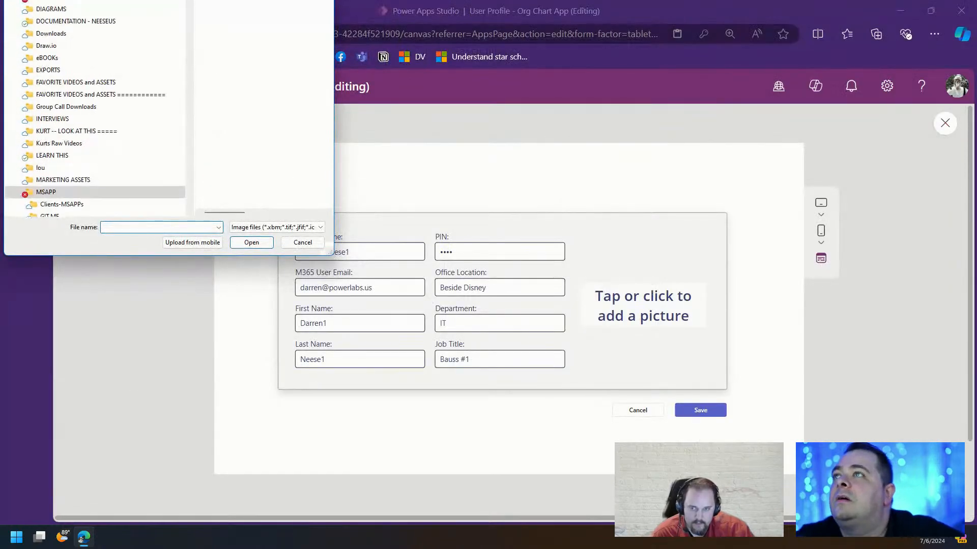
drag(134, 6, 438, 0)
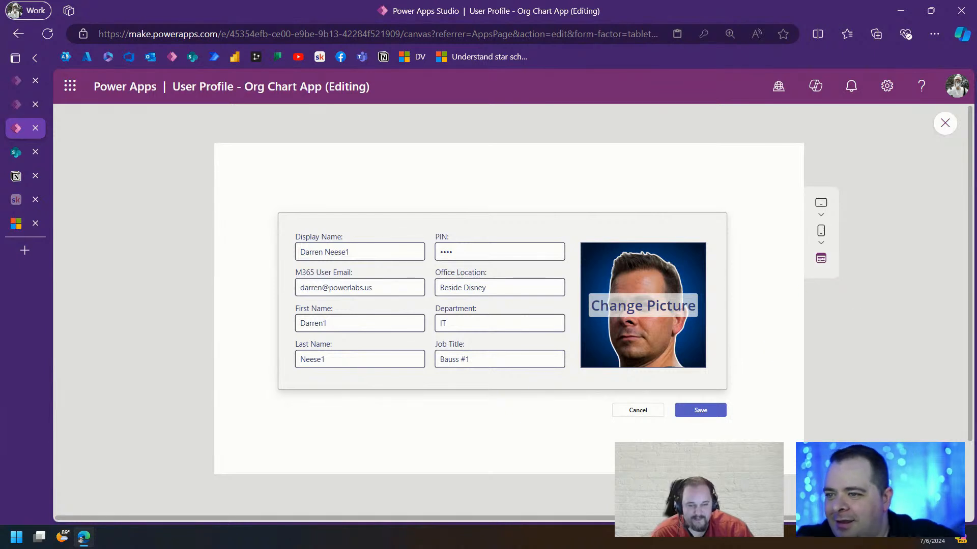
click(707, 411)
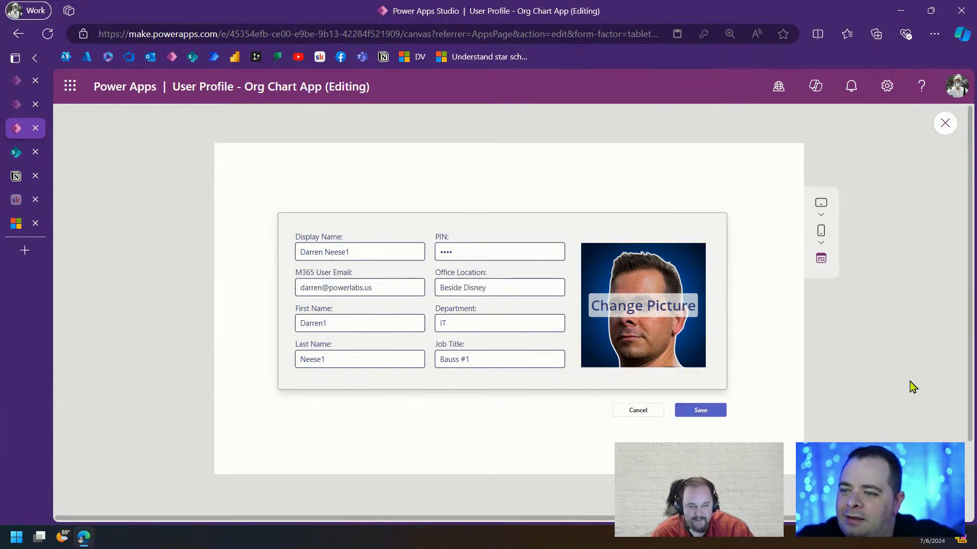
click(945, 124)
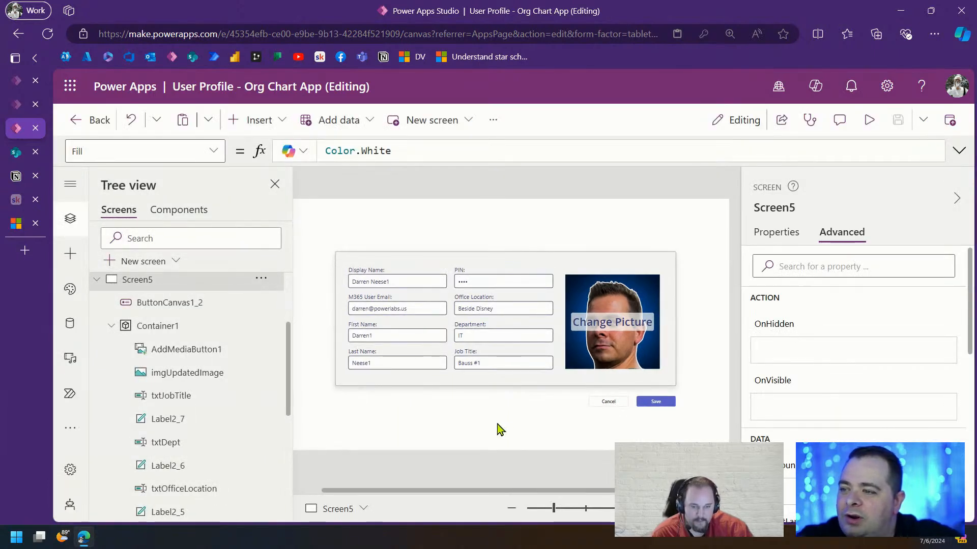
click(657, 403)
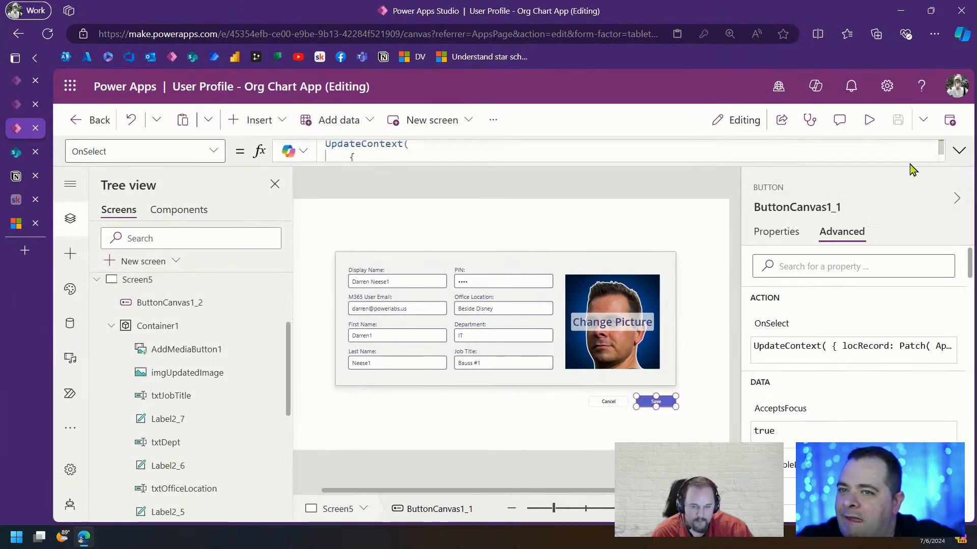
click(959, 154)
double_click(402, 172)
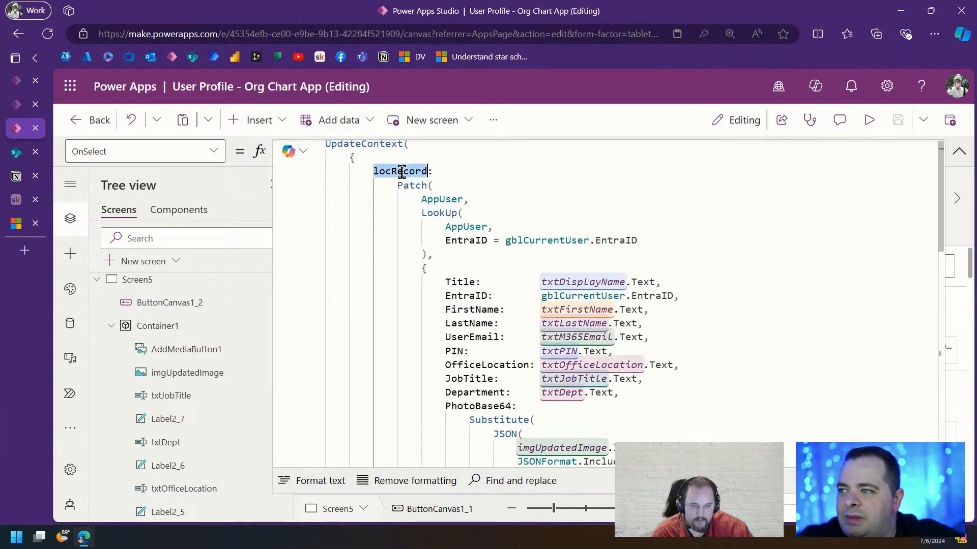
scroll(561, 312, down, 6)
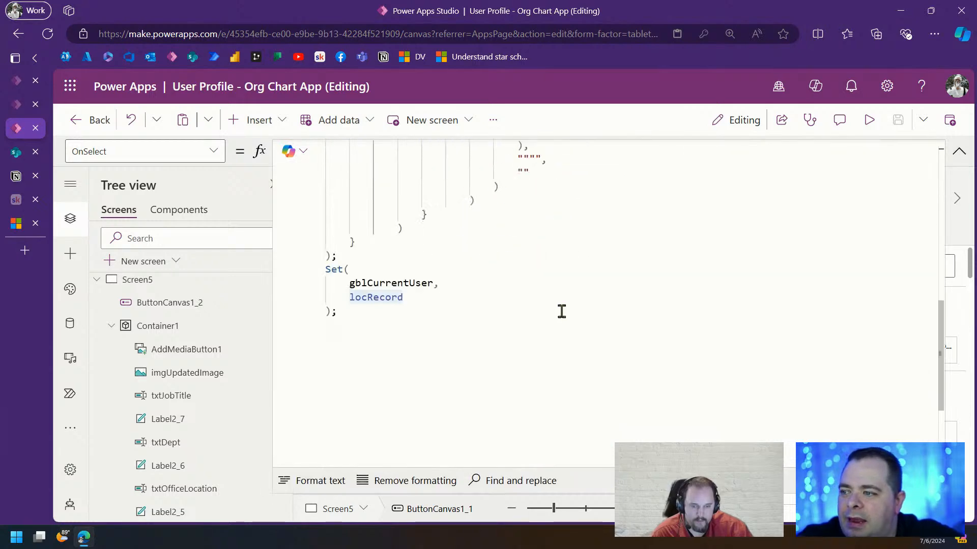
double_click(404, 286)
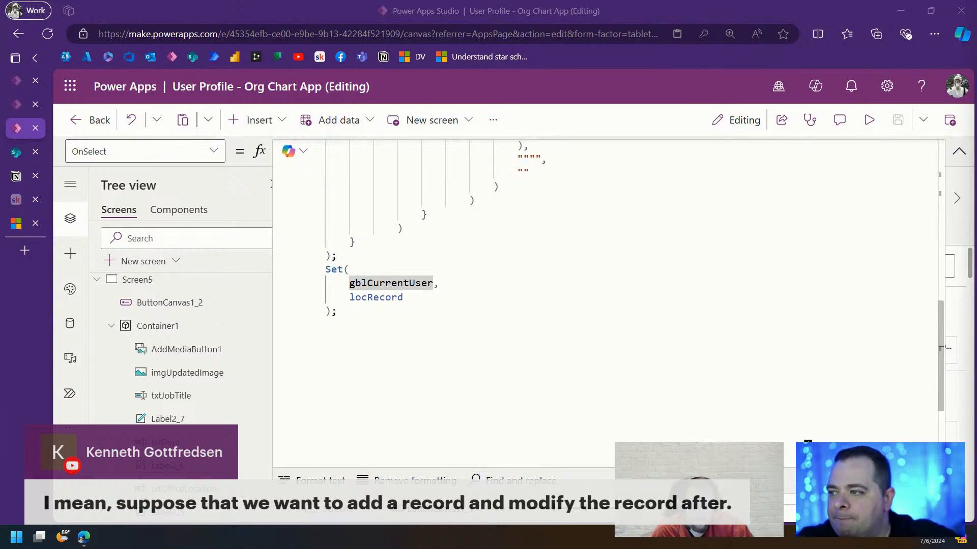
click(417, 350)
scroll(570, 394, up, 10)
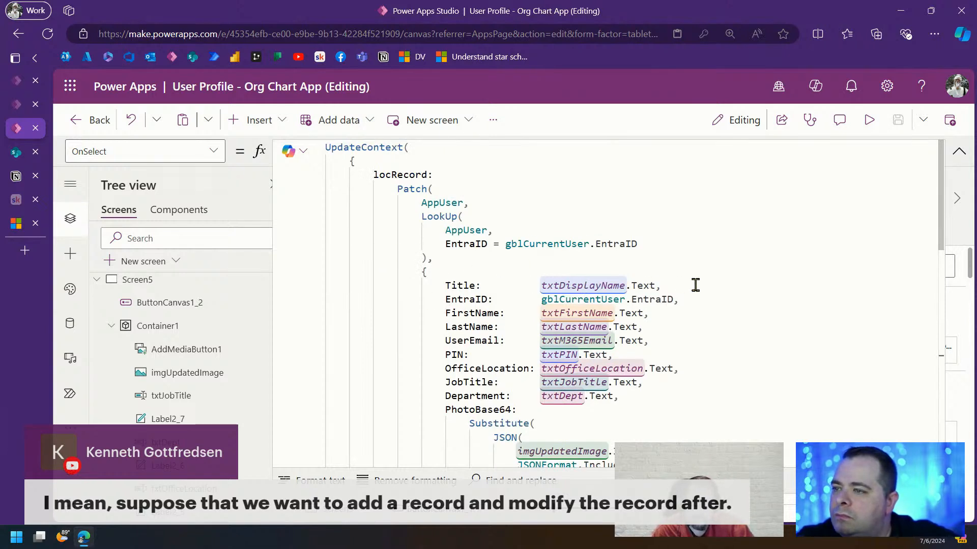
drag(694, 283, 229, 139)
key(ctrl+c)
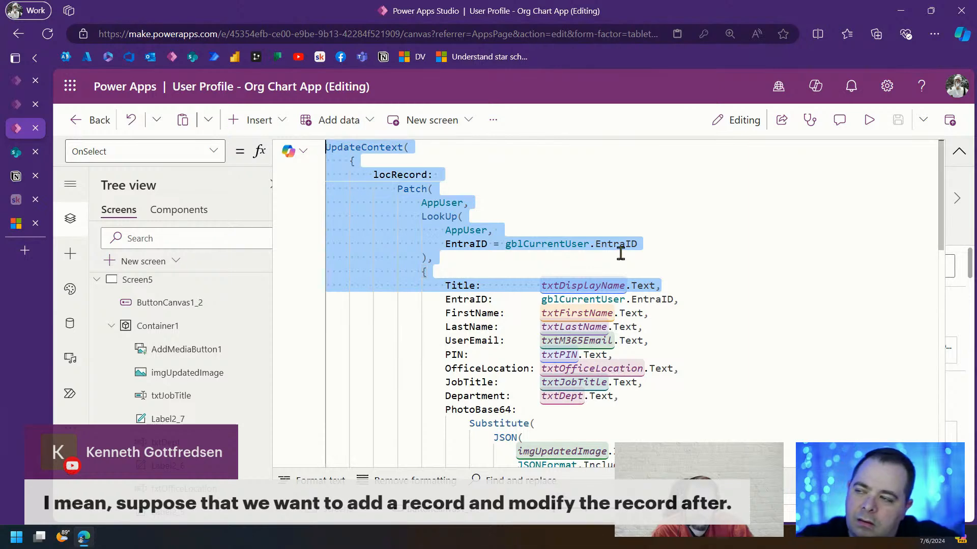
scroll(414, 327, down, 10)
click(463, 272)
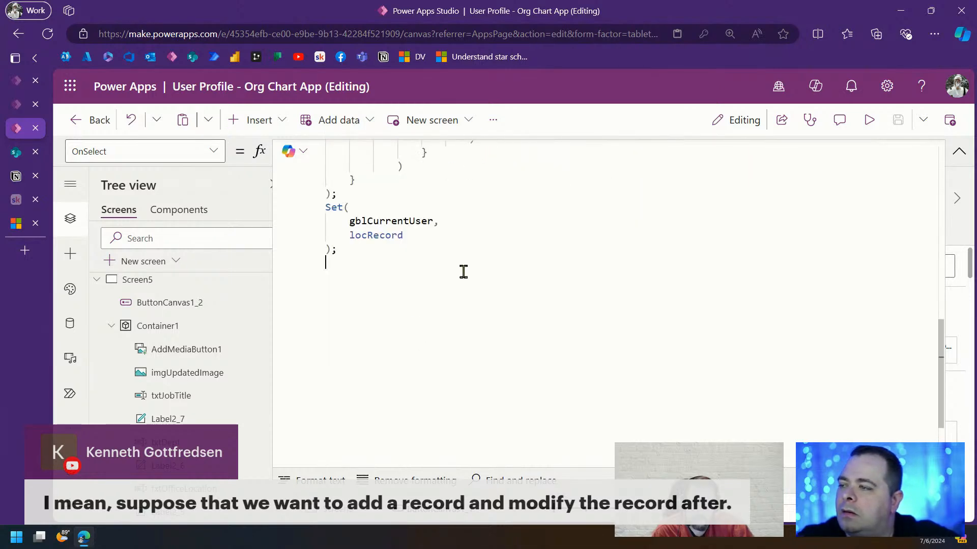
Paste the UpdateContext and Patch block and close its record after the Title field
key(ctrl+v)
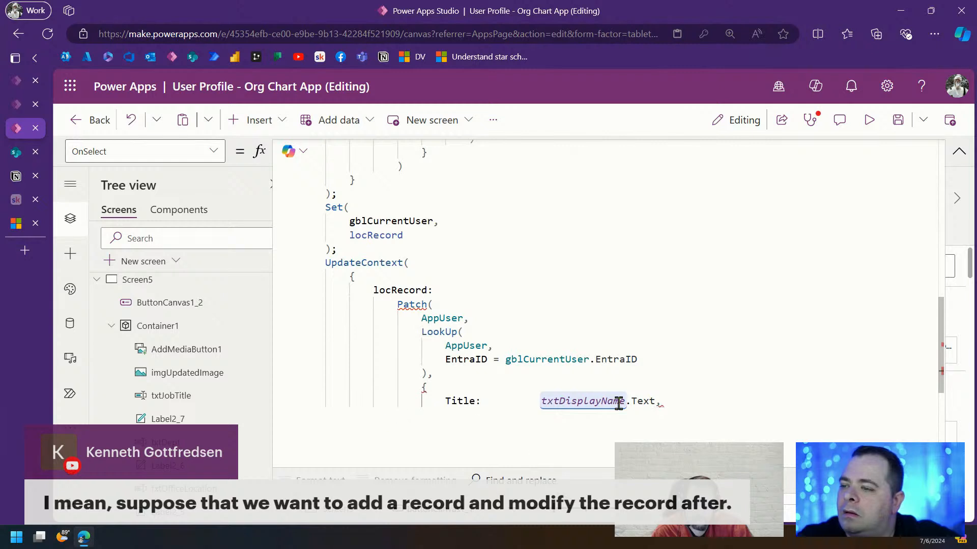
double_click(411, 288)
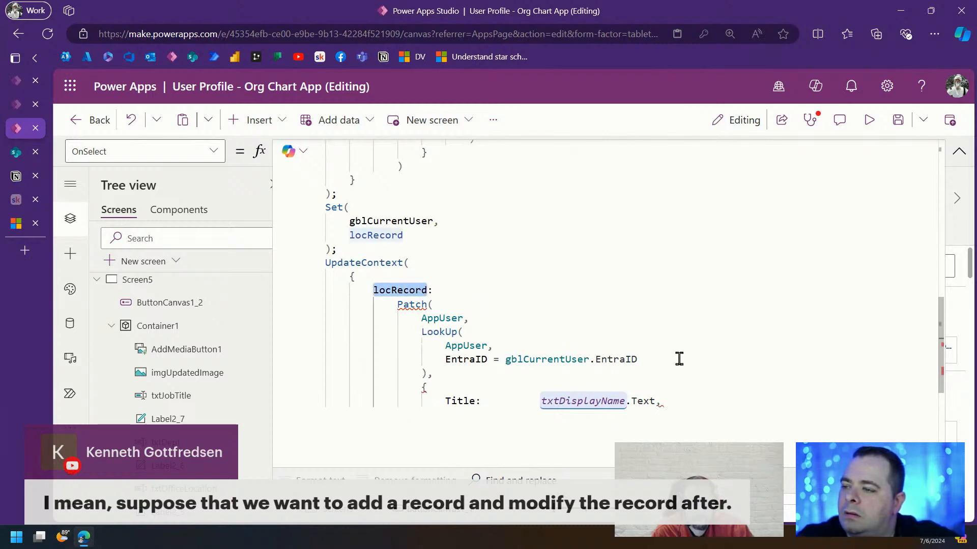
click(681, 401)
key(BackSpace)
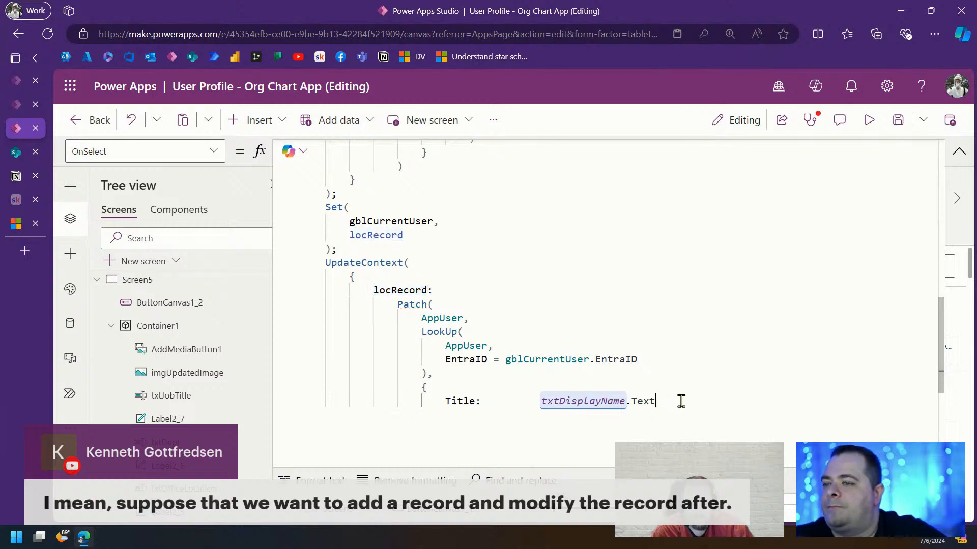
key(Return)
text(})
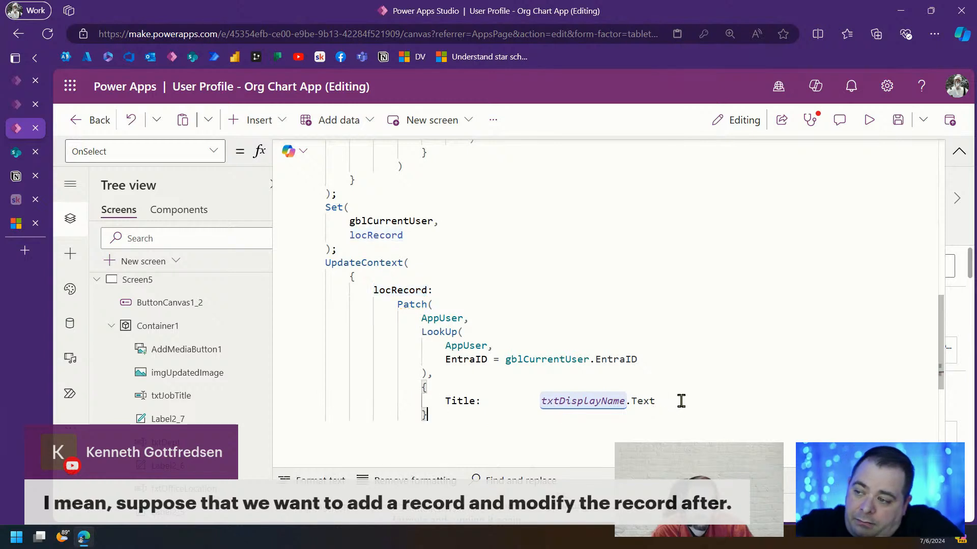
key(Return)
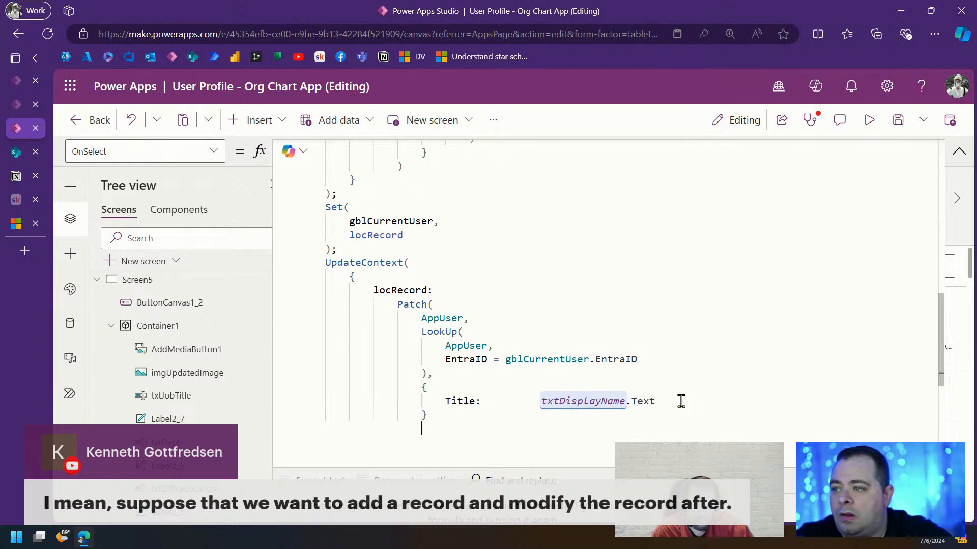
text())
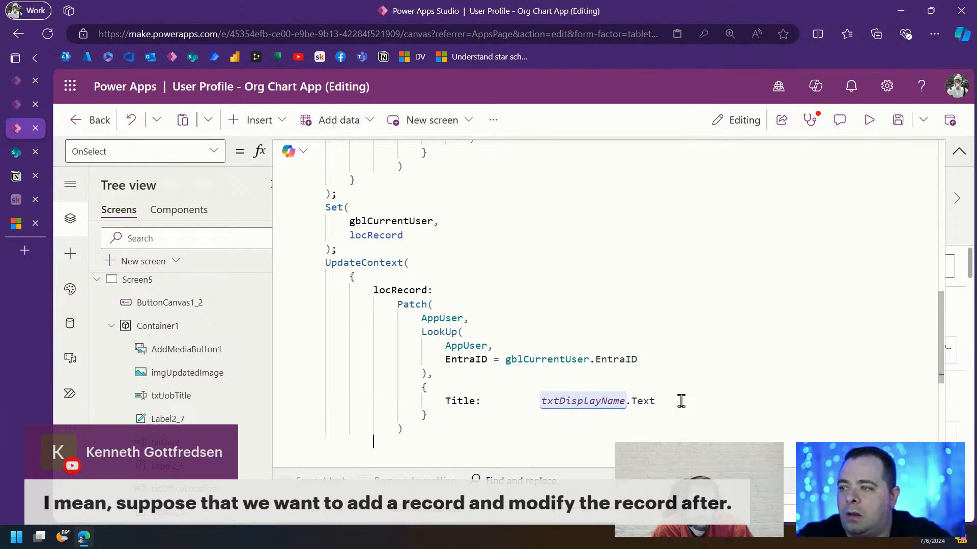
text(})
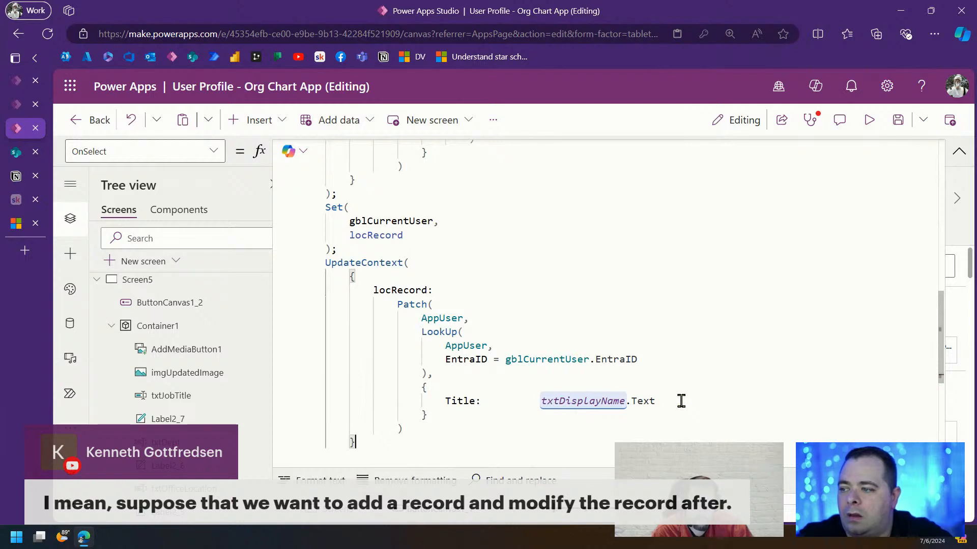
key(Return)
text();)
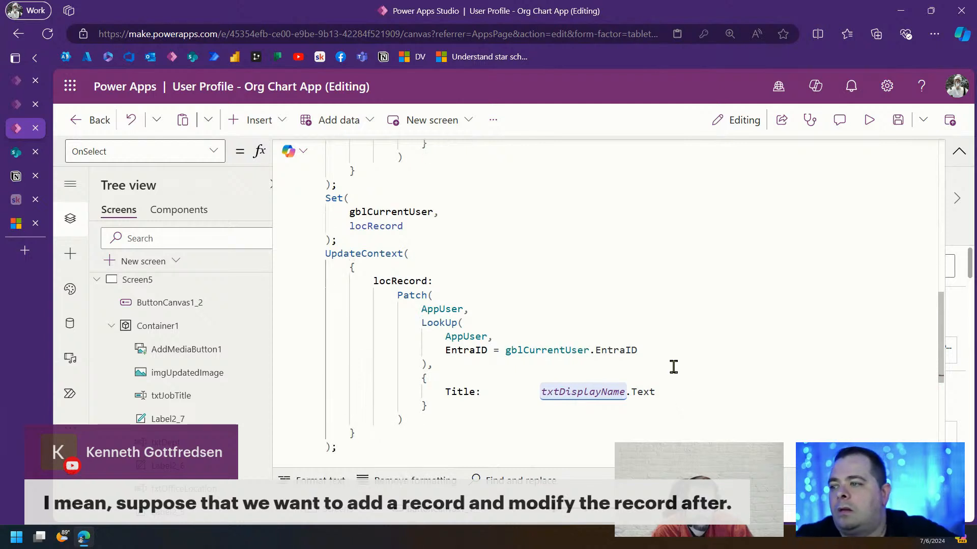
Copy the Set(gblCurrentUser, locRecord) block and paste it after the new UpdateContext
click(649, 238)
drag(486, 420, 259, 273)
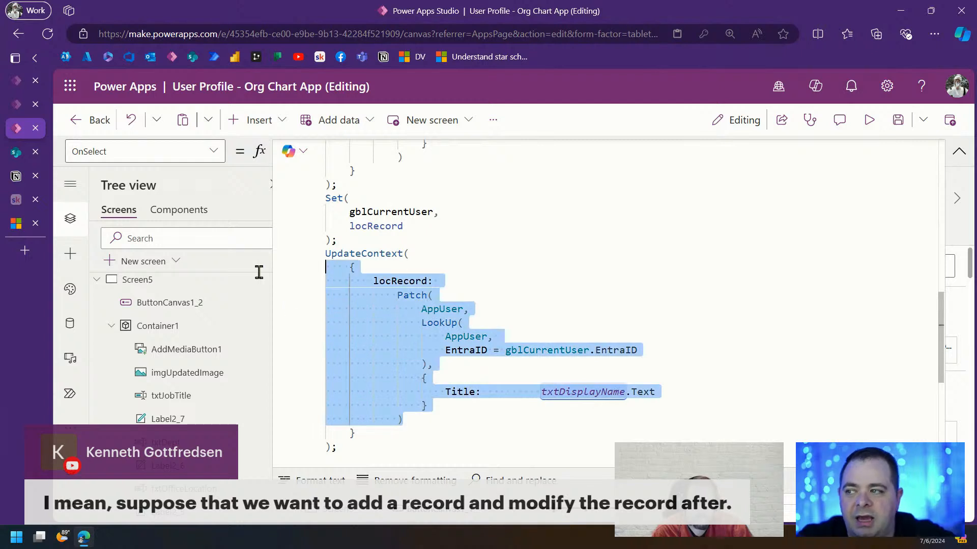
drag(529, 246, 313, 205)
key(ctrl+c)
scroll(462, 337, down, 3)
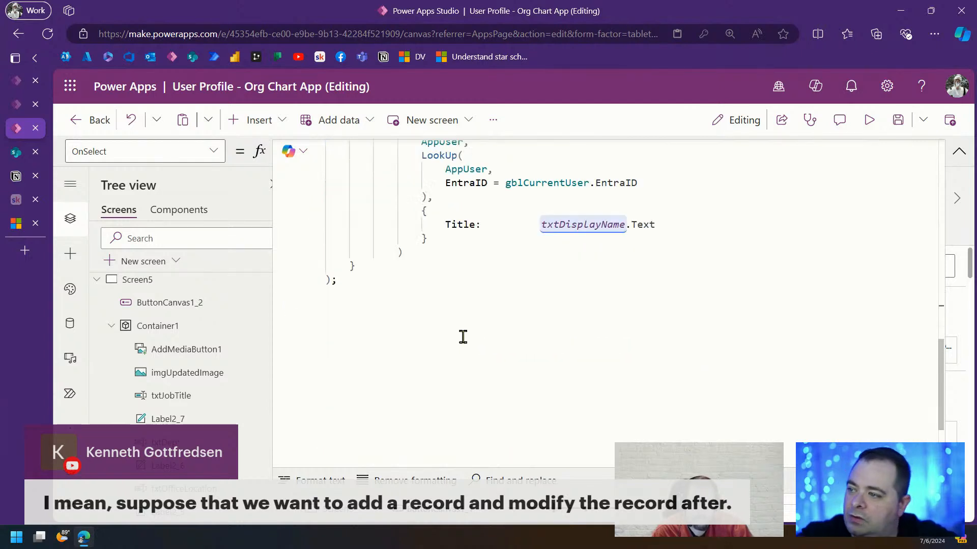
click(337, 296)
key(ctrl+v)
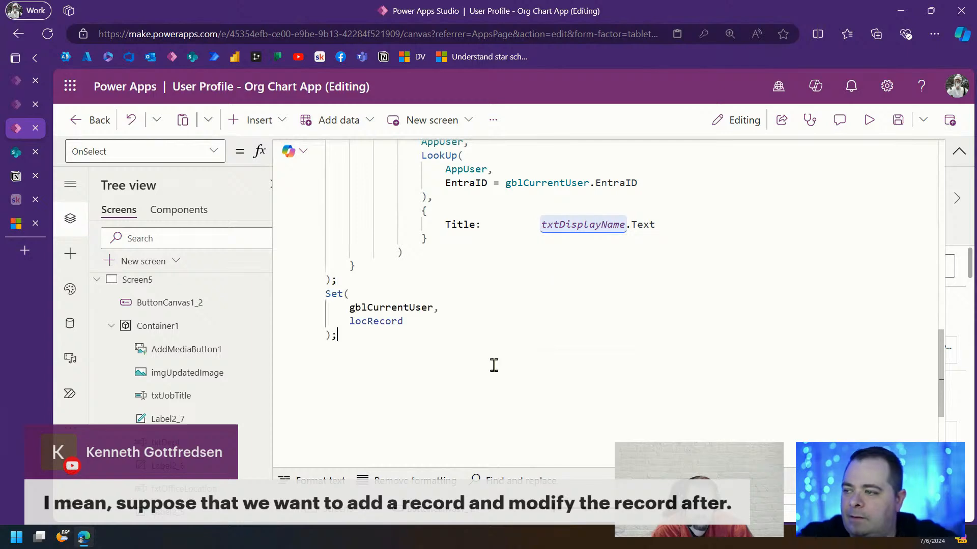
double_click(388, 307)
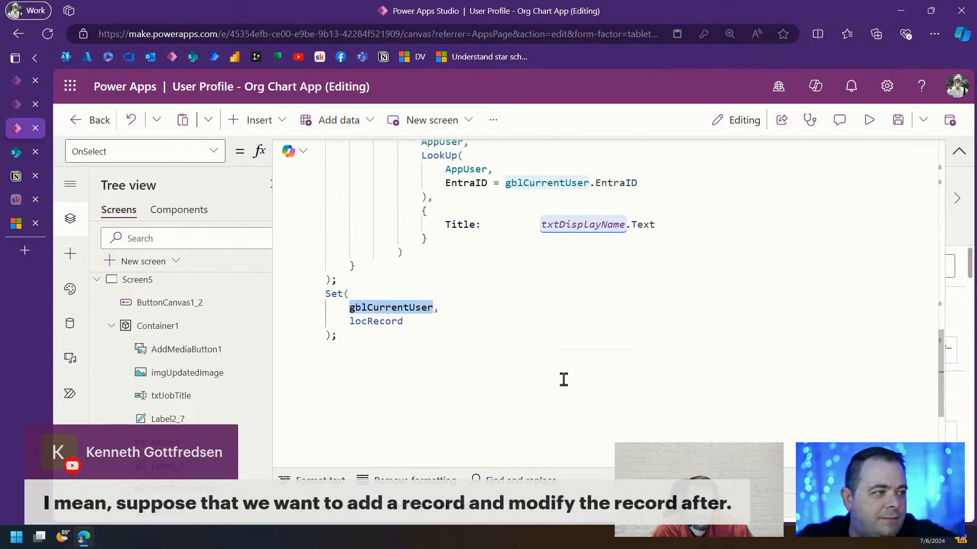
Comment out everything after the first Set call with /* ... */
scroll(563, 380, up, 5)
click(408, 335)
key(Return)
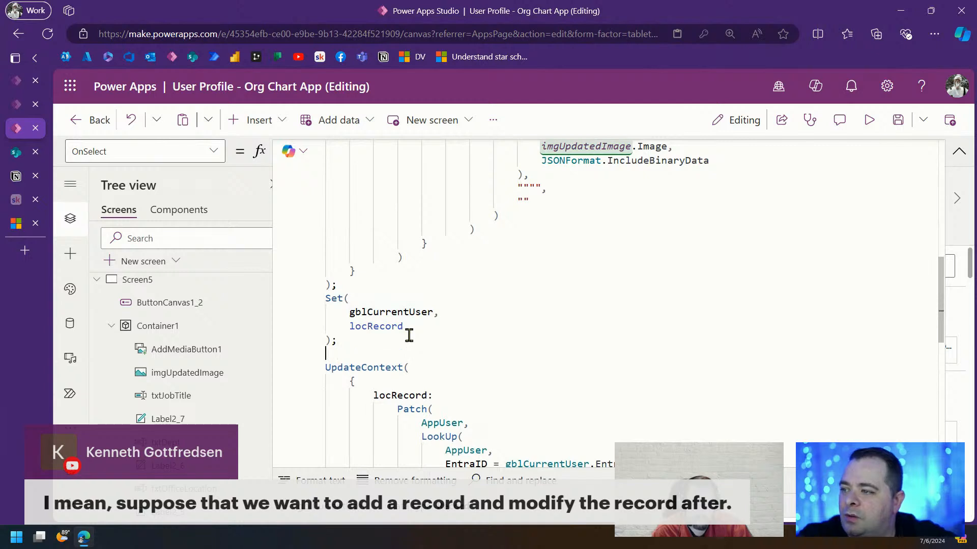
text(/*)
key(ctrl+End)
text(*/)
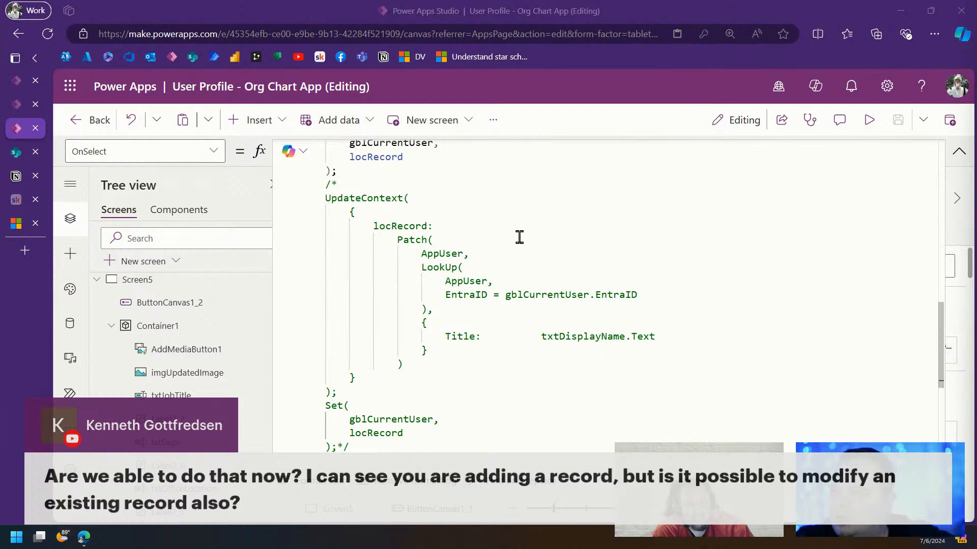
Remove the comment opener to reactivate the commented-out block
click(499, 196)
shift+click(582, 442)
click(410, 188)
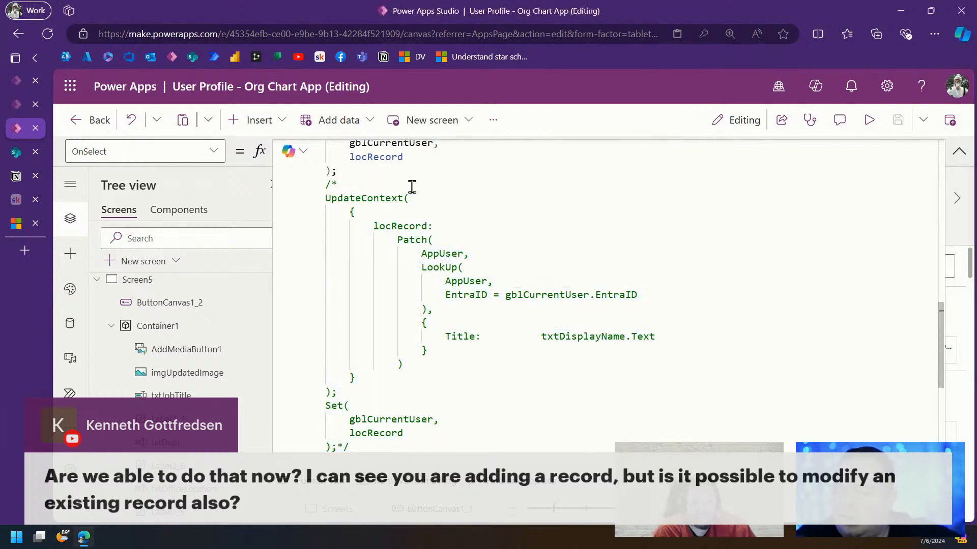
key(BackSpace)
key(BackSpace)
click(389, 447)
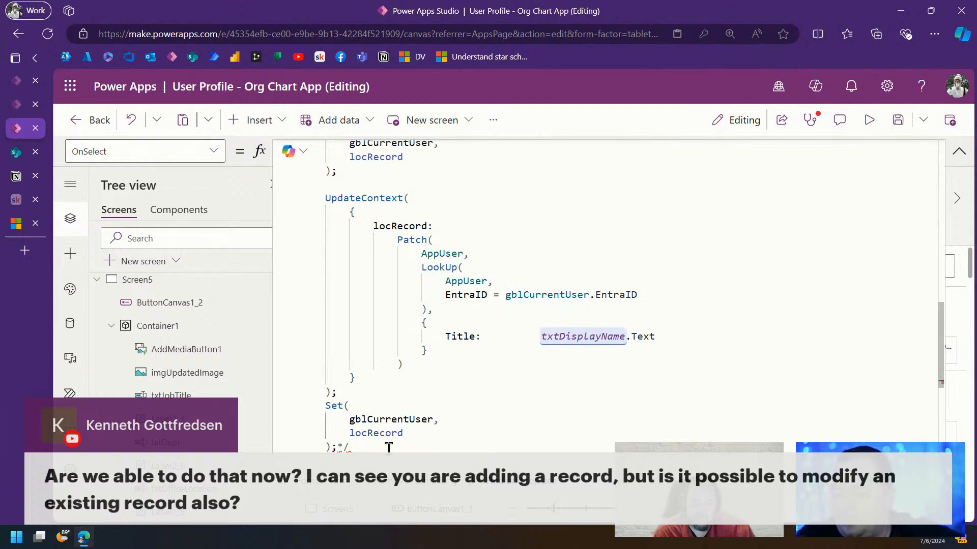
Set the Title value to txtDisplayName.Text & " - " & Now()
scroll(697, 305, down, 2)
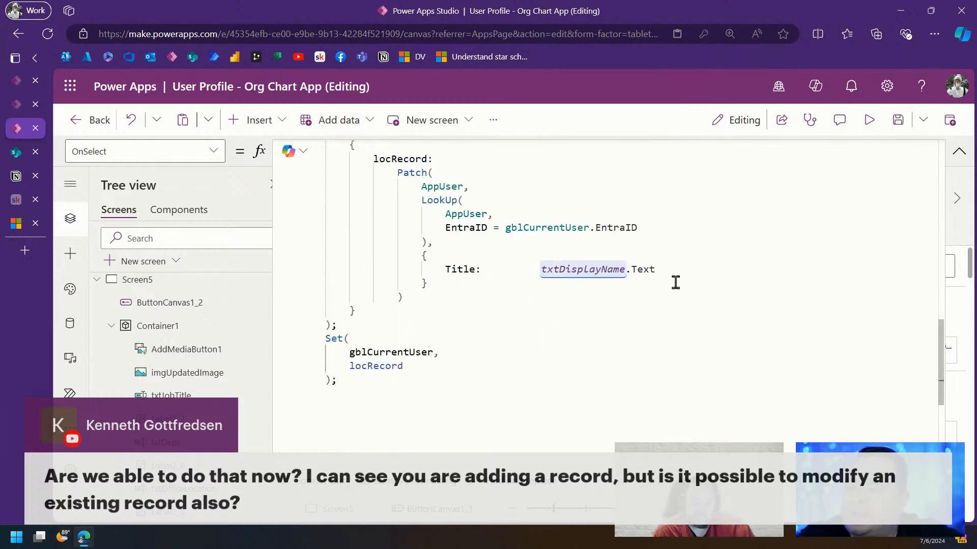
click(788, 266)
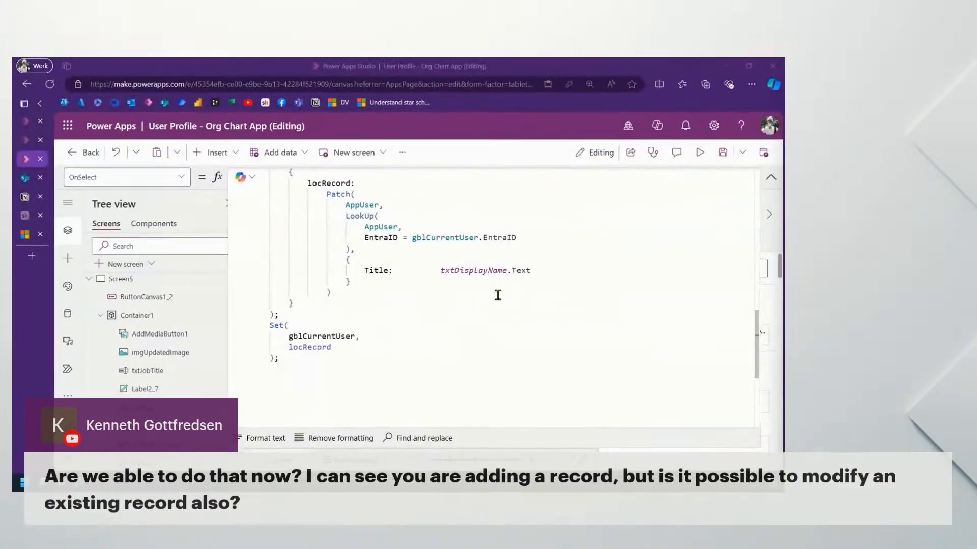
click(560, 271)
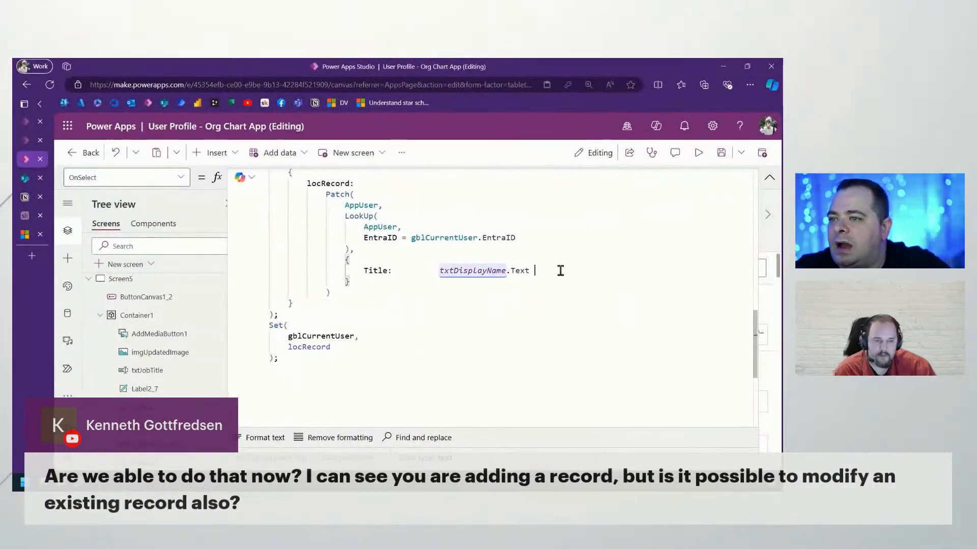
text(& ")
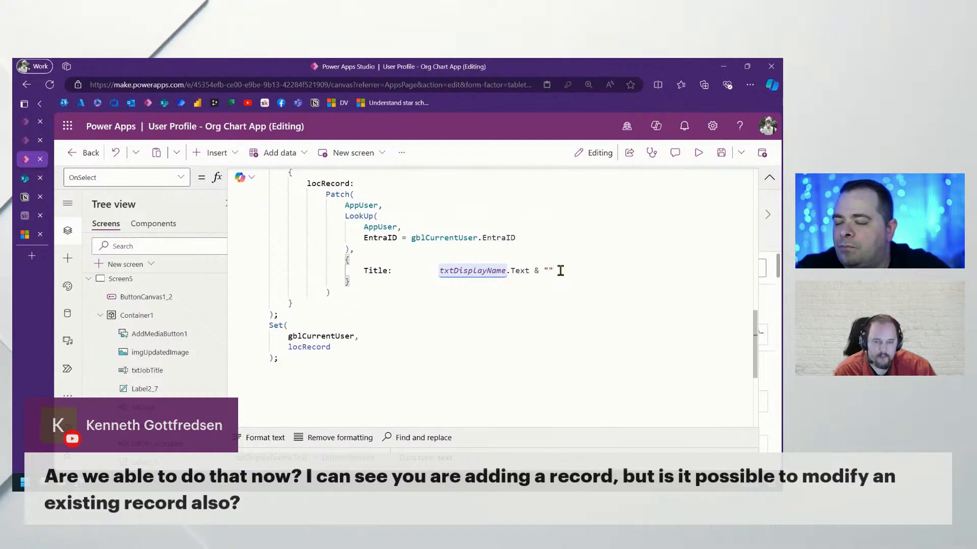
key(BackSpace)
text(- " & N)
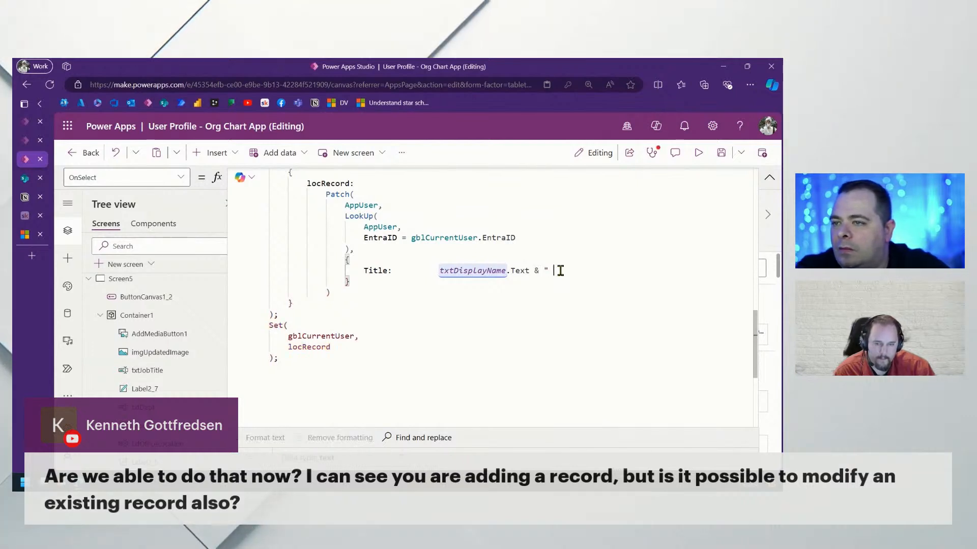
text(ow())
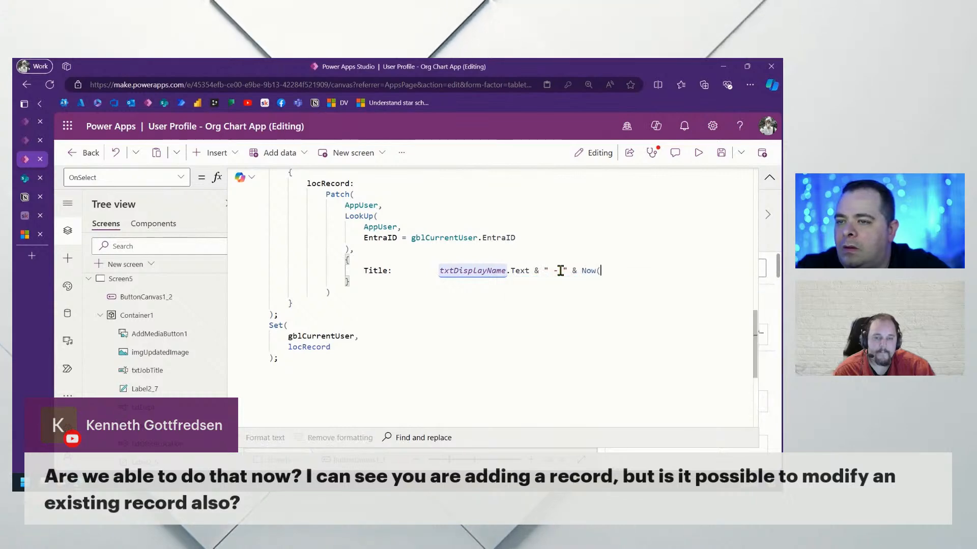
click(550, 346)
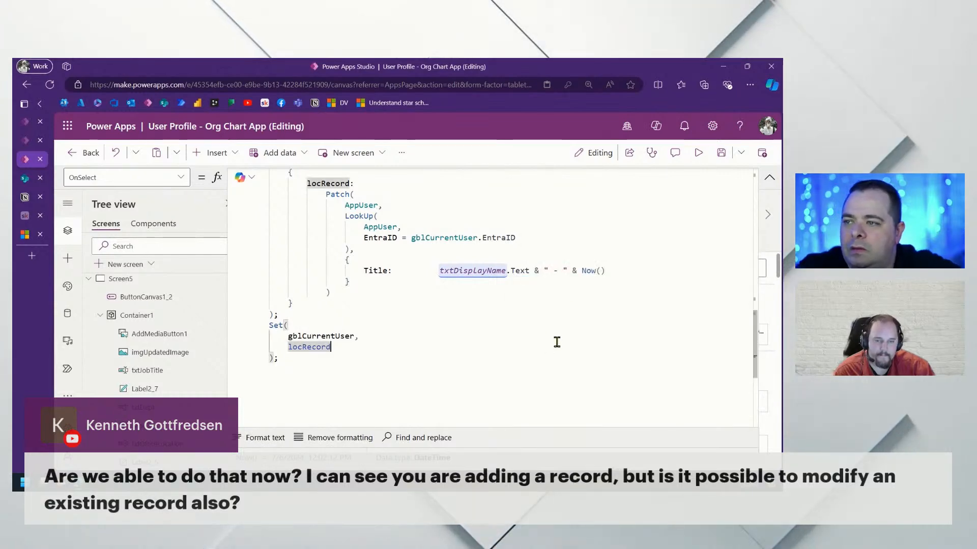
Compare the display name field in the first Patch with the new Title expression
scroll(557, 343, up, 15)
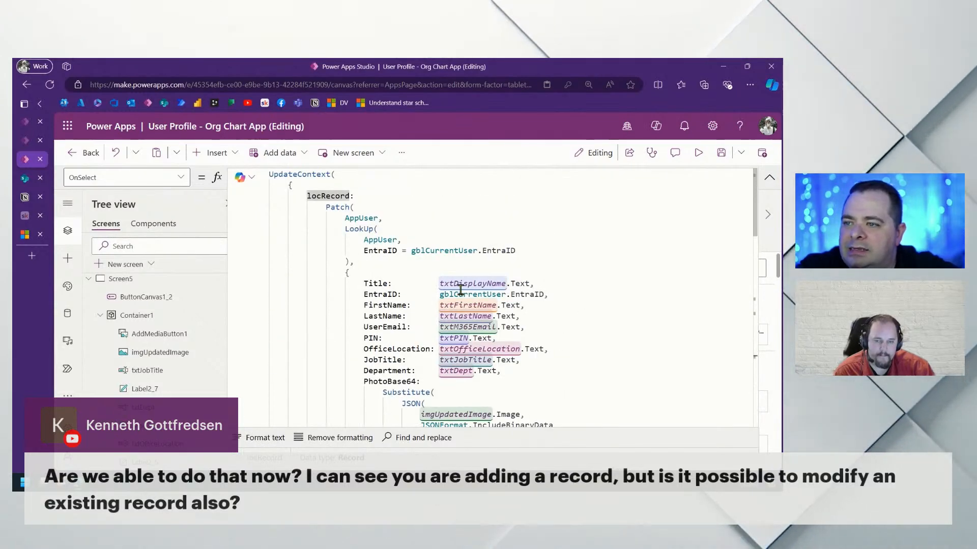
drag(439, 283, 571, 280)
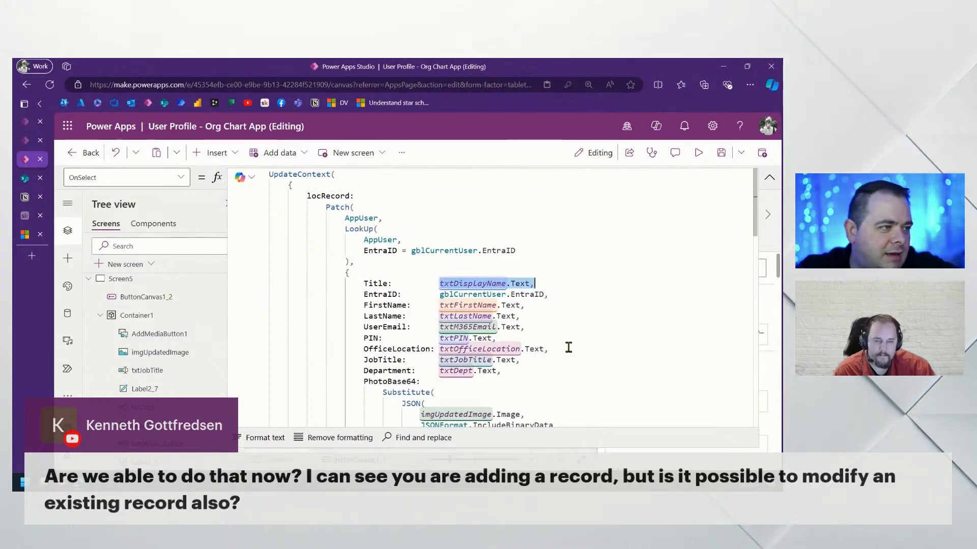
scroll(568, 354, down, 10)
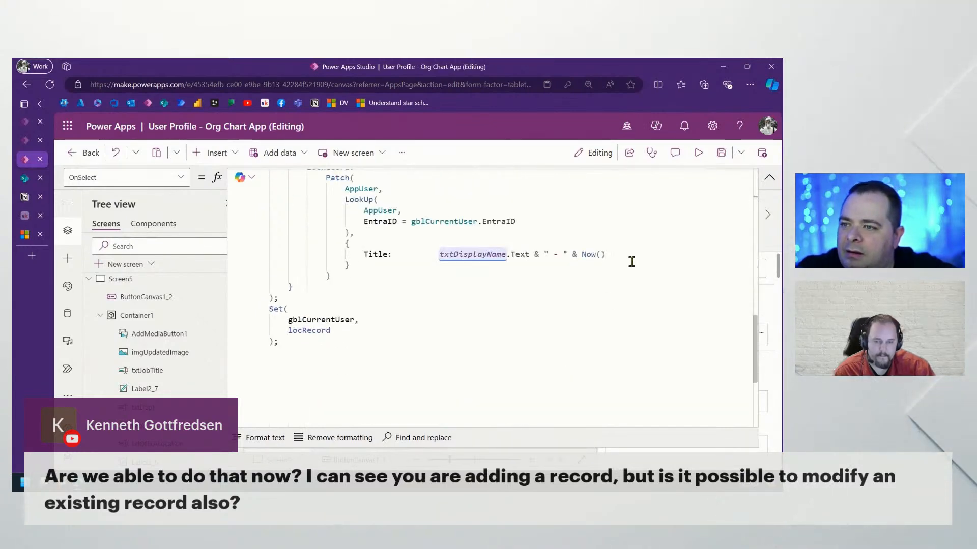
drag(608, 254, 410, 253)
click(547, 329)
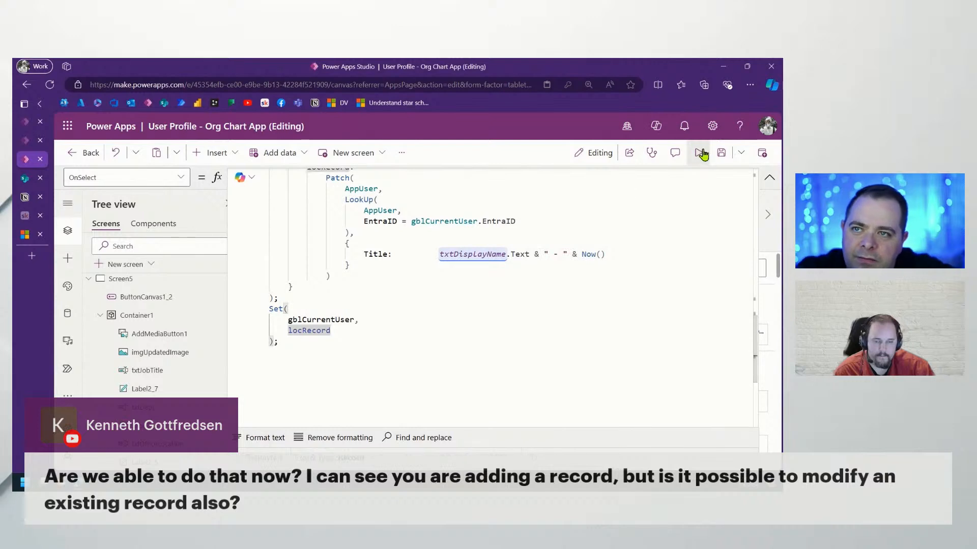
Run the app in preview and inspect the date-time stamp appended to Display Name
click(698, 153)
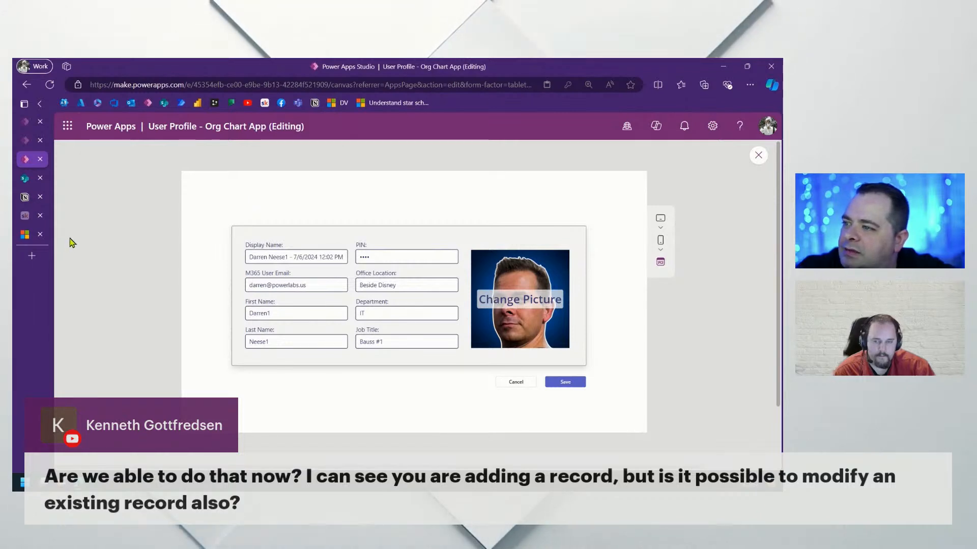
drag(264, 257, 414, 256)
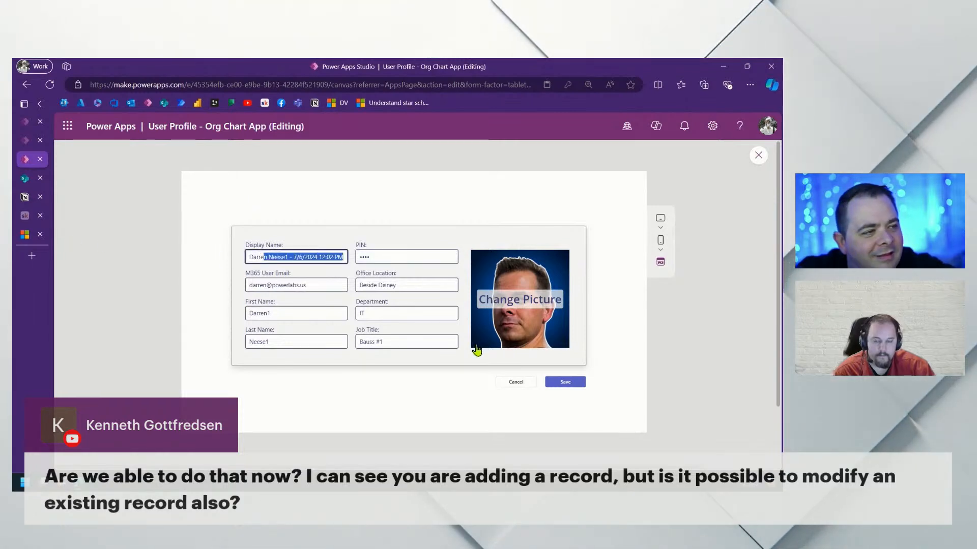
click(253, 258)
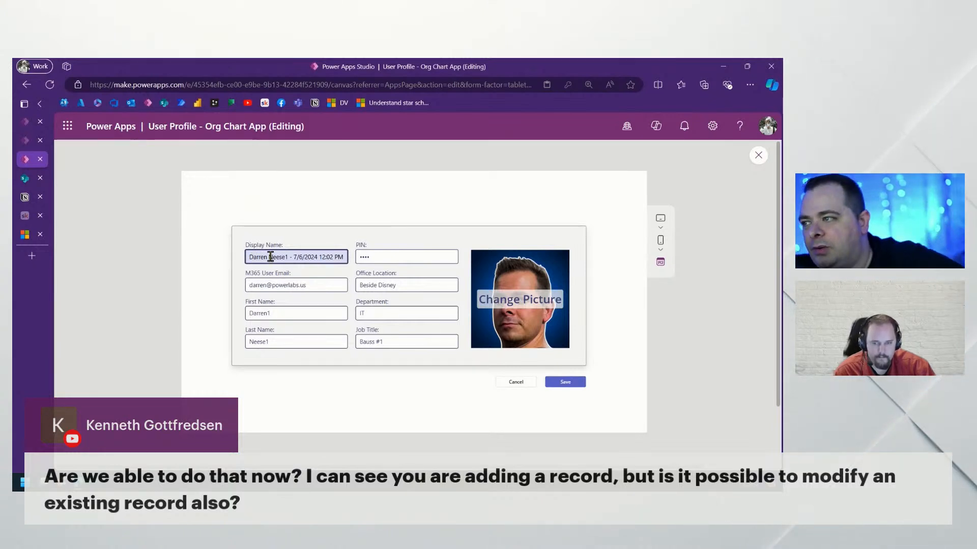
drag(291, 257, 375, 258)
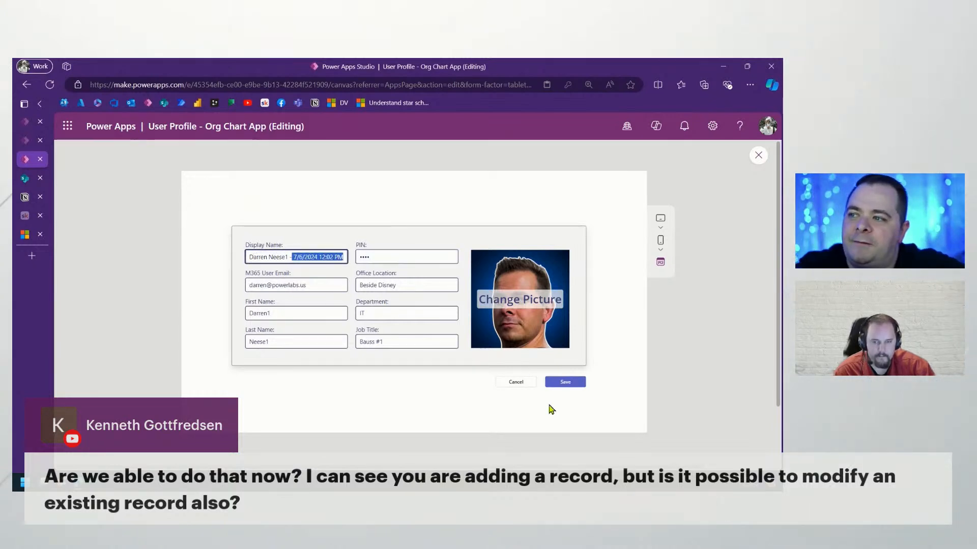
click(441, 412)
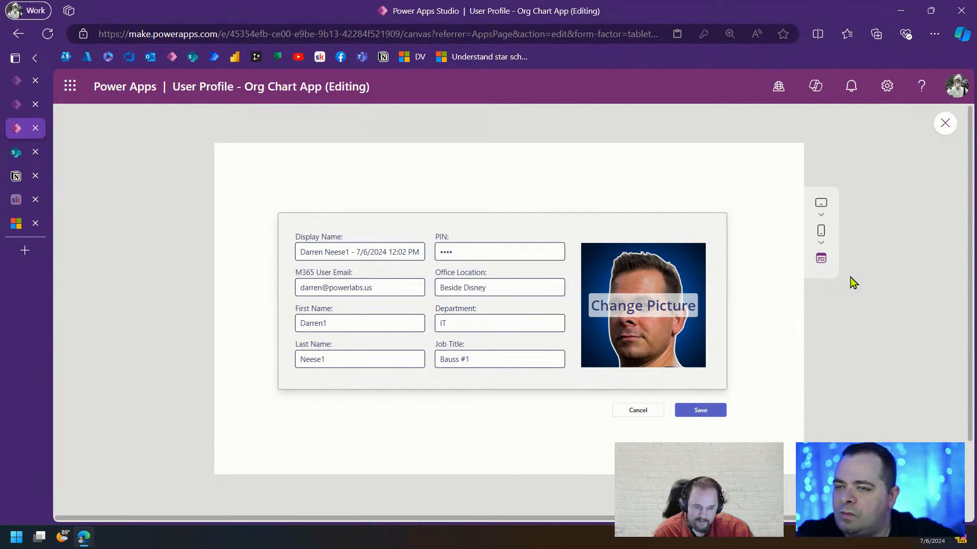
Close the preview and select the Save button on the Screen5 canvas
click(945, 125)
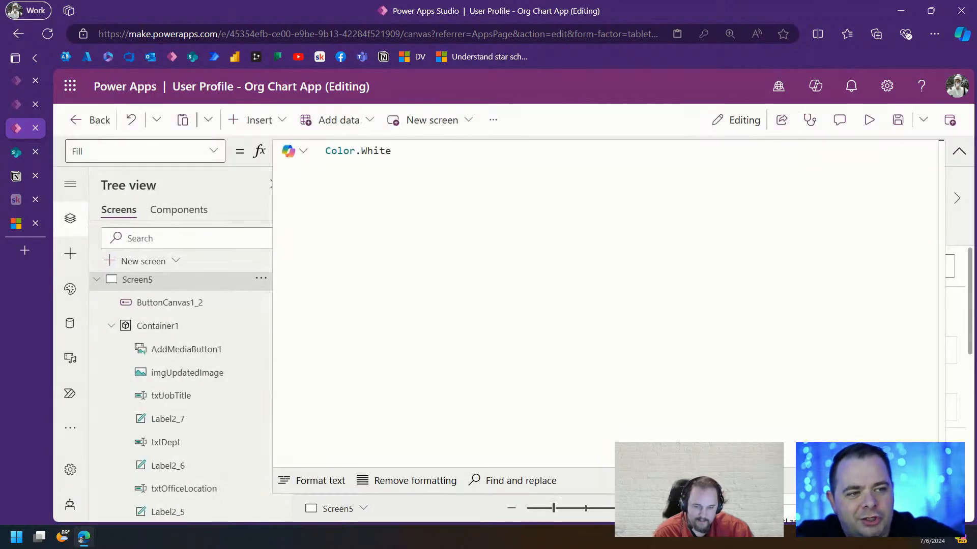
click(958, 152)
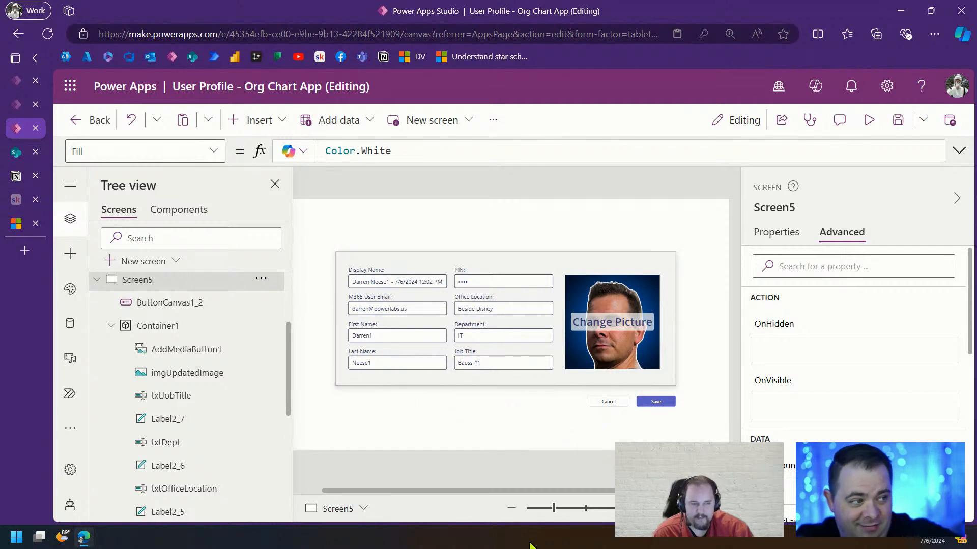
drag(316, 220, 702, 446)
click(630, 436)
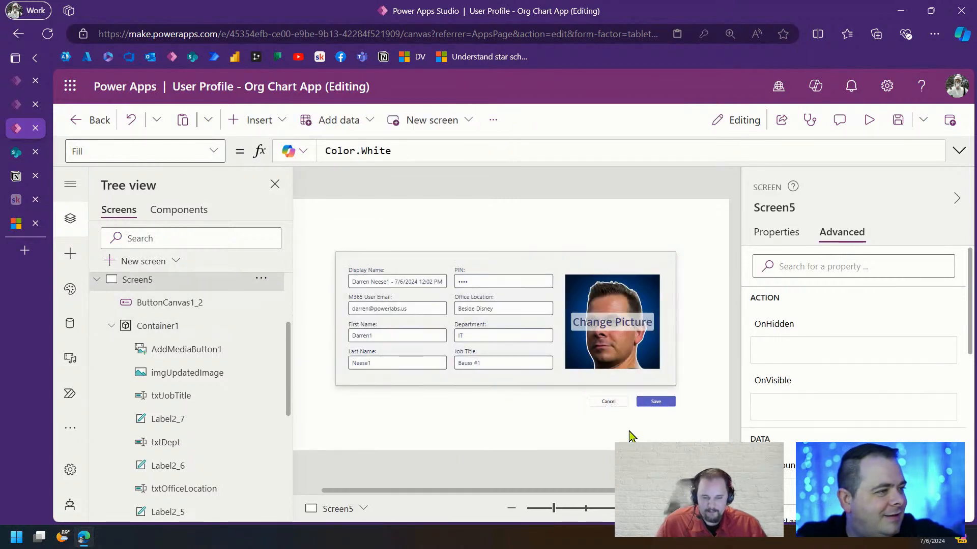
click(670, 404)
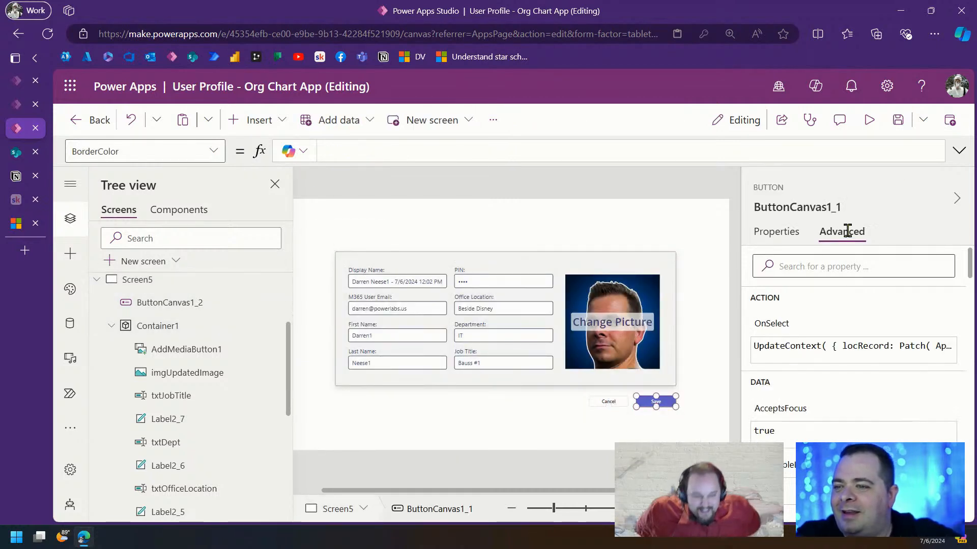
click(959, 150)
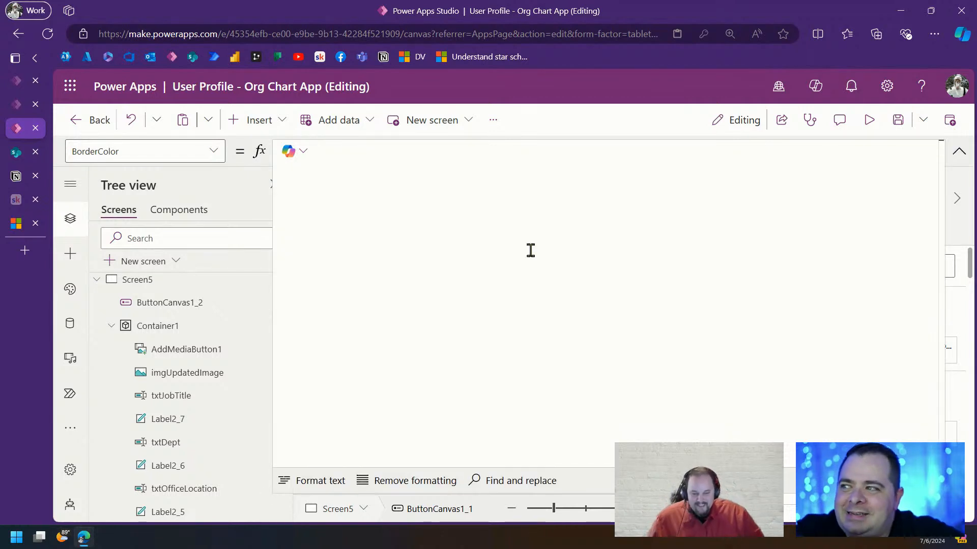
click(959, 151)
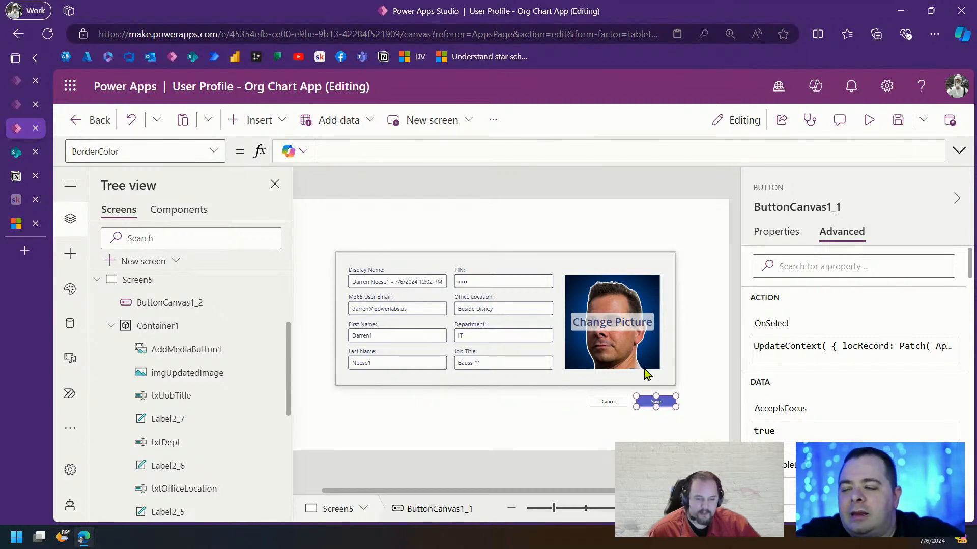
Check the signed-in account details, then reselect the Save button to show its OnSelect
click(958, 89)
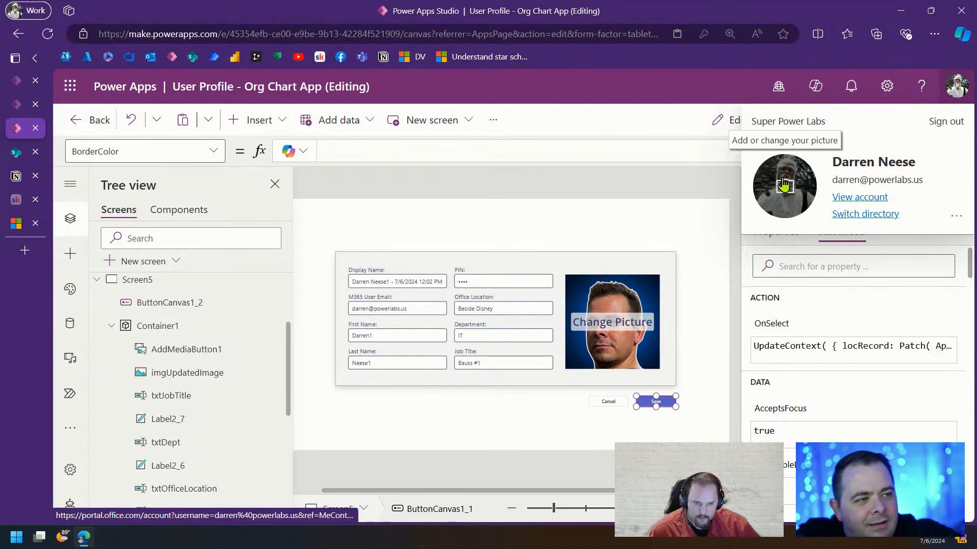
click(716, 302)
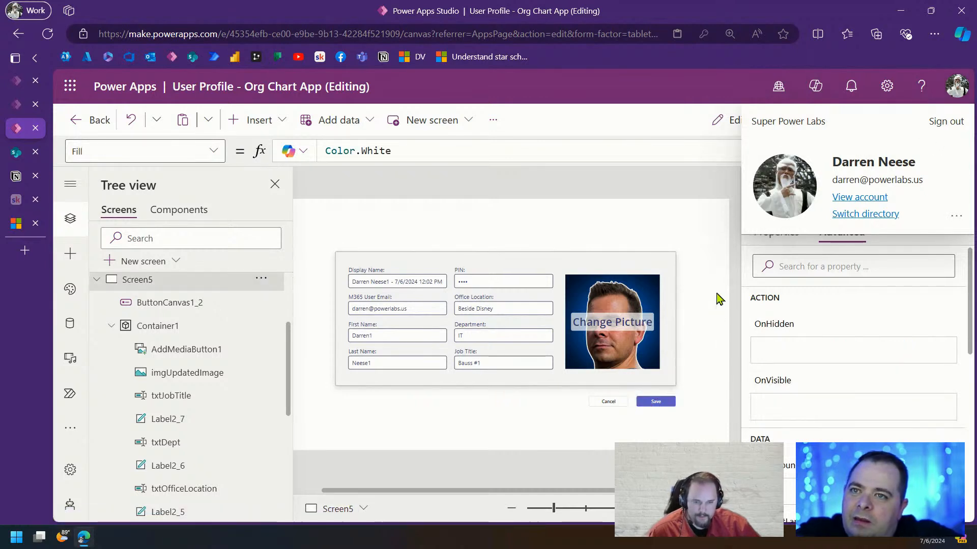
click(667, 403)
click(664, 201)
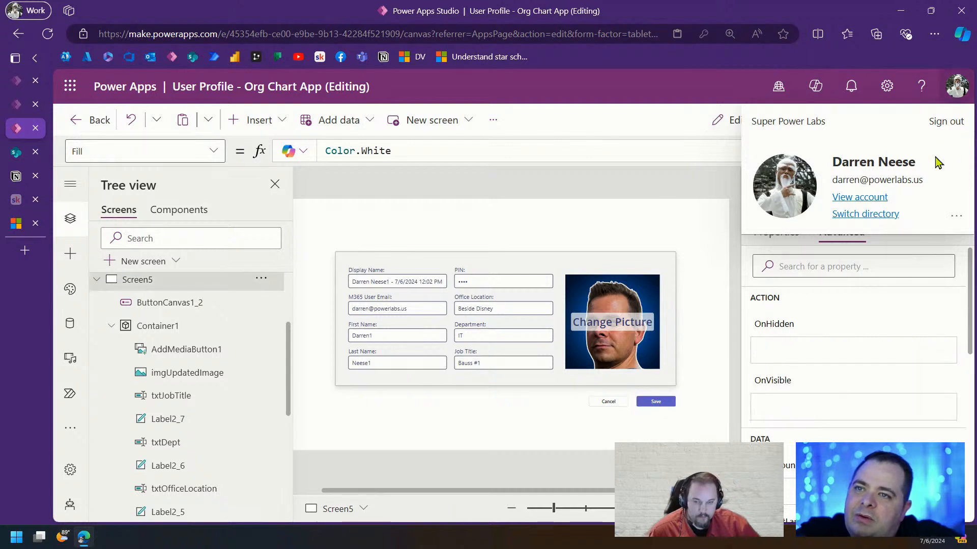
click(959, 90)
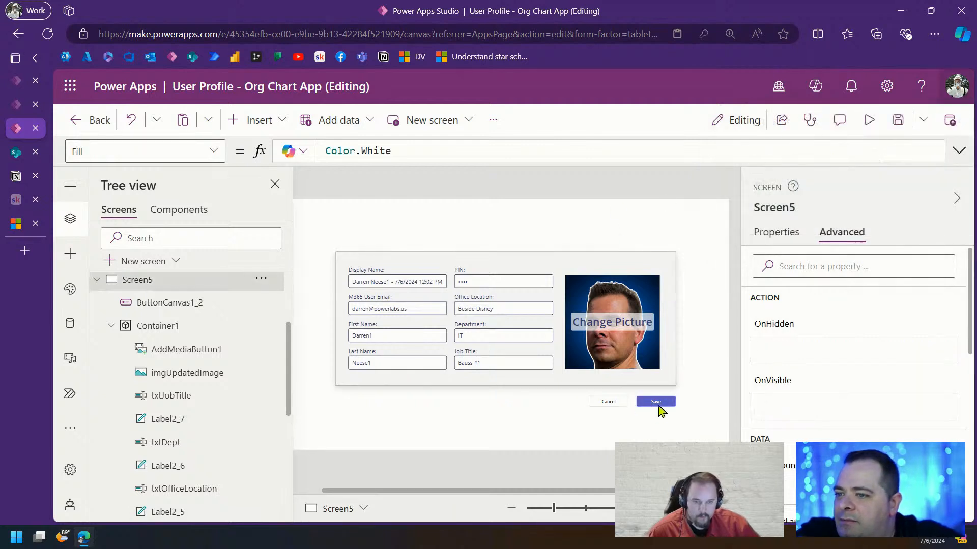
click(660, 405)
click(956, 154)
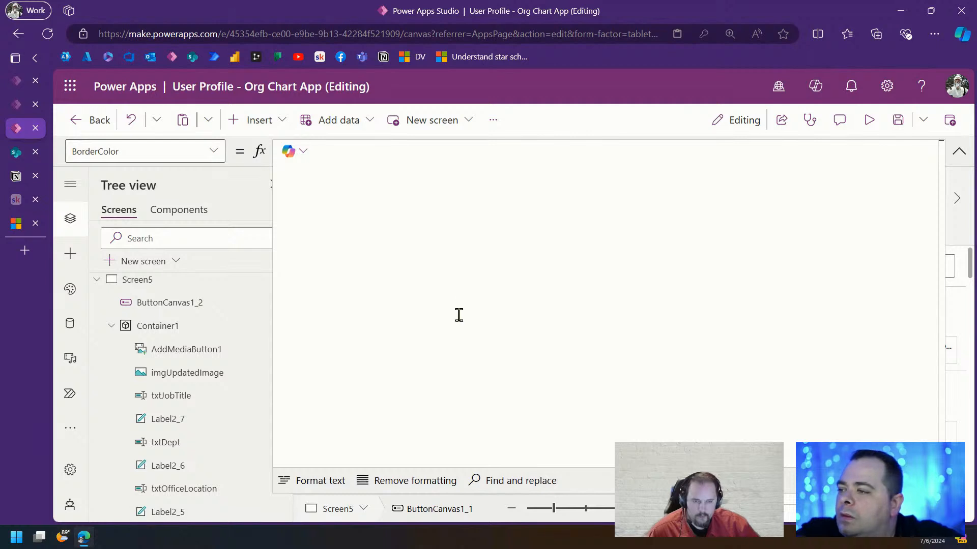
click(951, 150)
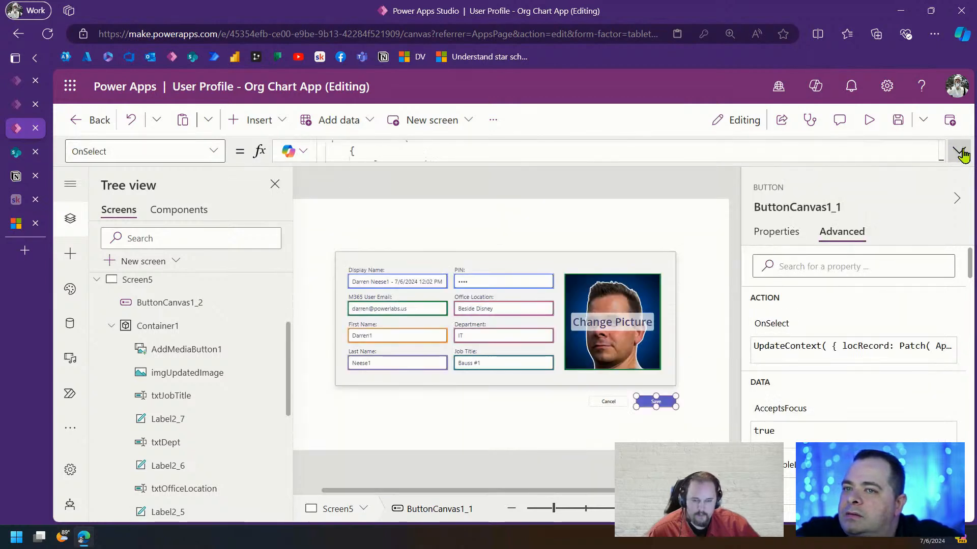
Comment out the UpdateContext block through the end of the formula with /* */
click(958, 151)
scroll(793, 371, down, 5)
scroll(783, 365, down, 2)
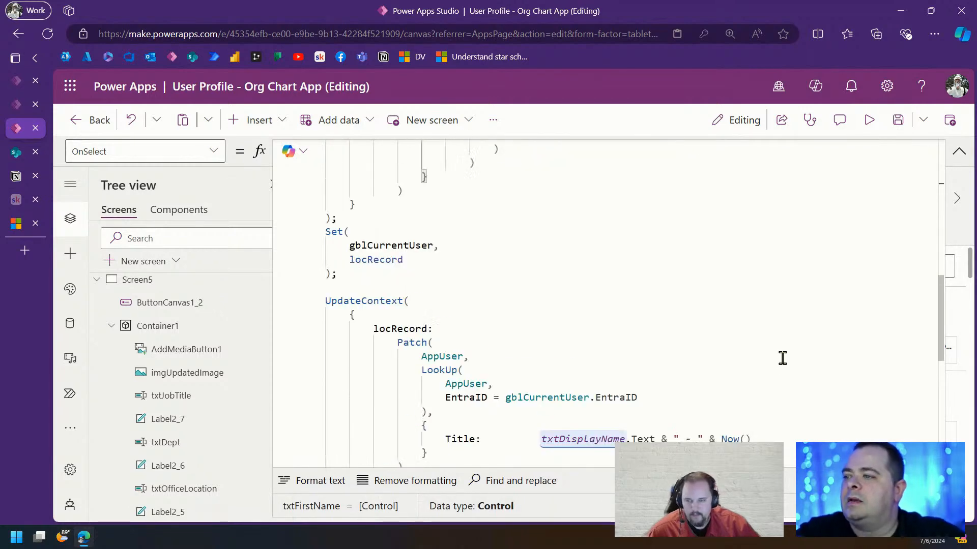
click(392, 283)
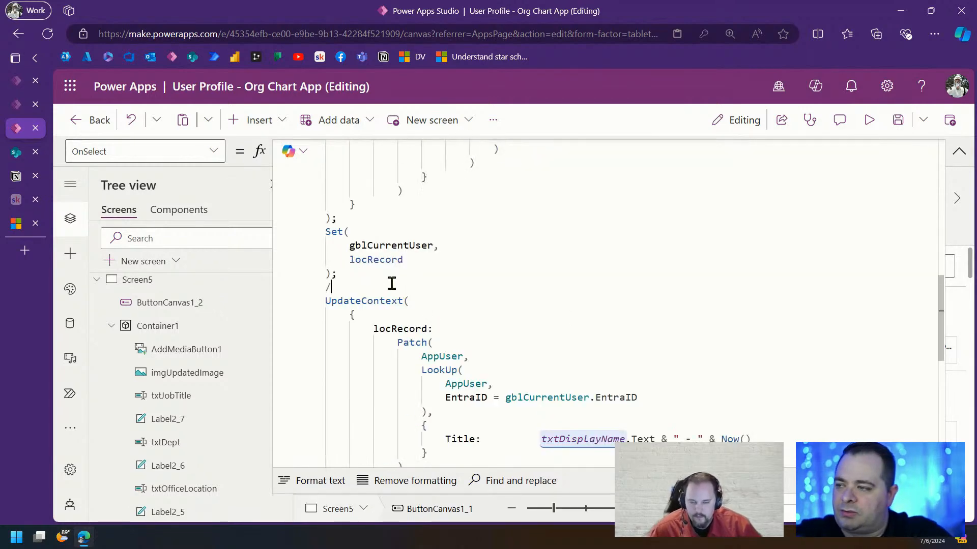
text(/*)
key(ctrl+End)
text(*/)
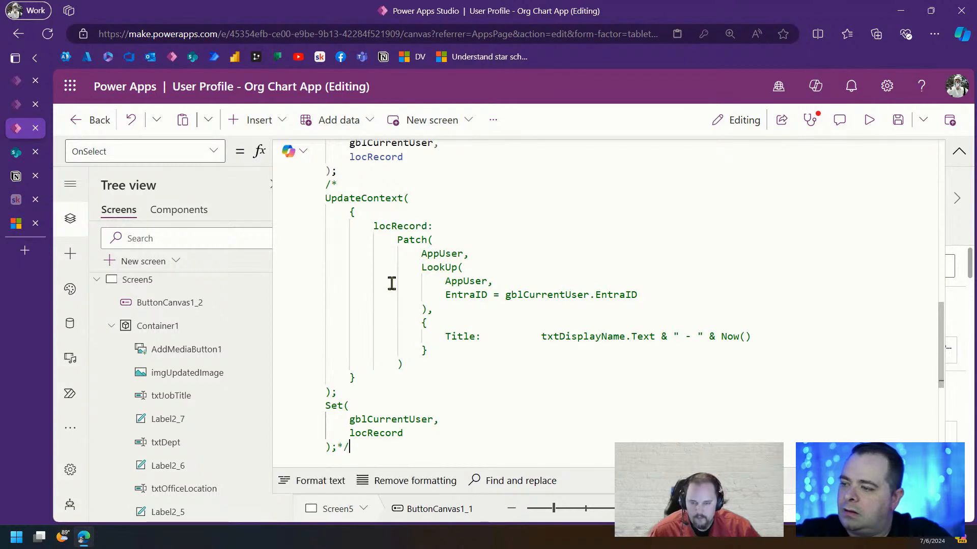
Move the Set(gblCurrentUser, locRecord) block to its own line at the top of the formula
scroll(546, 229, down, 5)
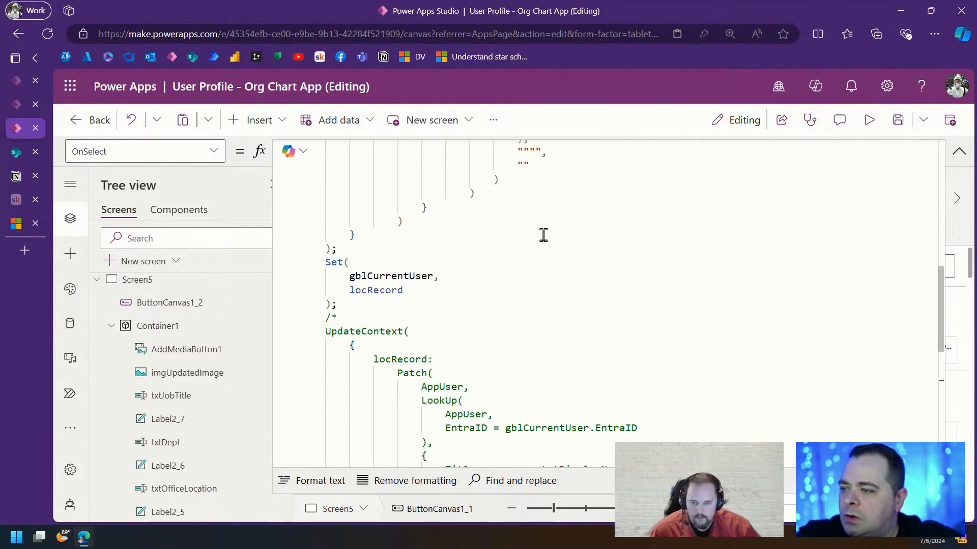
drag(360, 304, 304, 264)
key(ctrl+x)
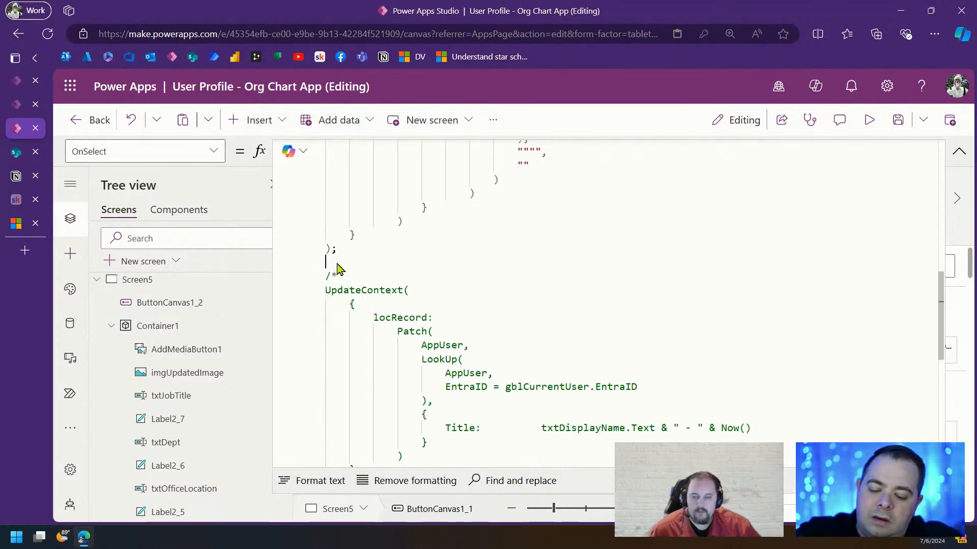
scroll(476, 236, up, 9)
click(501, 148)
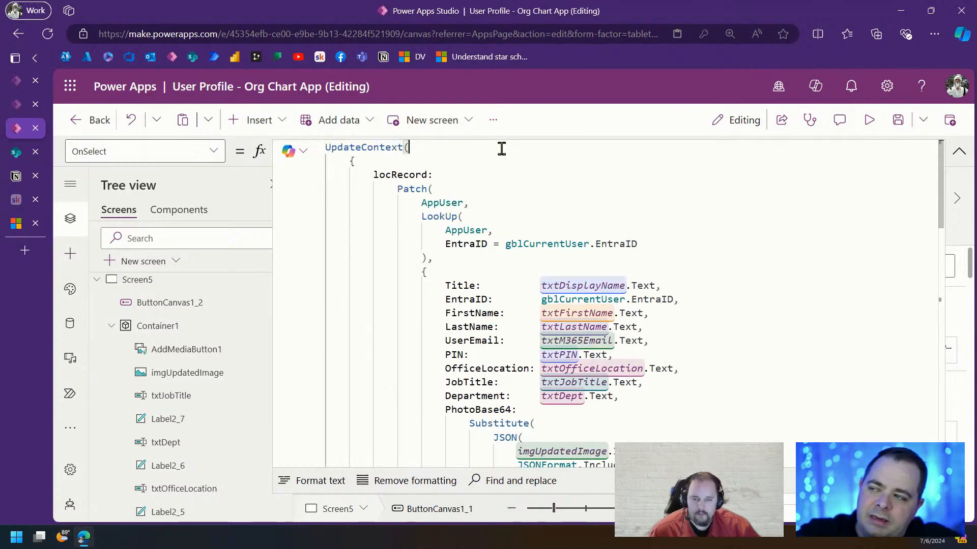
key(Home)
key(Return)
key(Up)
key(ctrl+v)
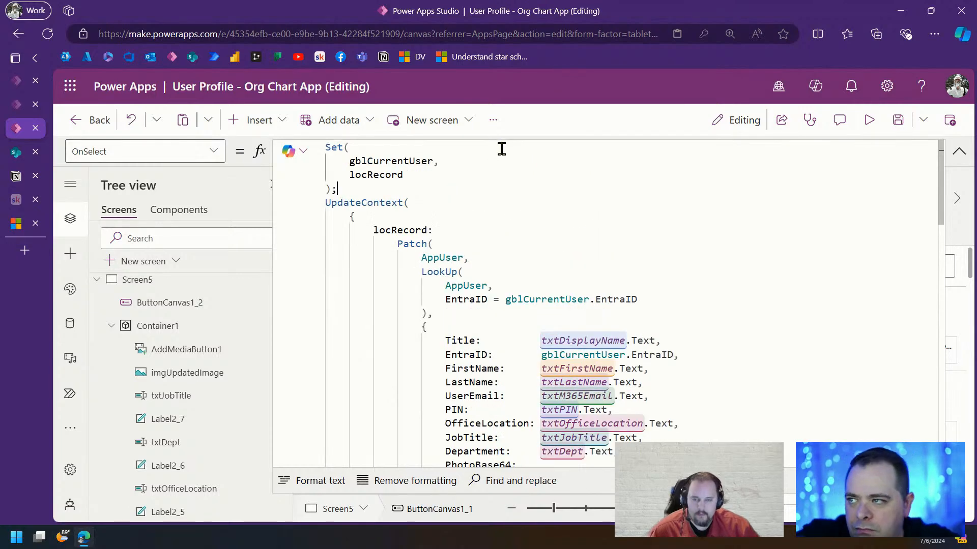
Cut the Patch block out of UpdateContext and select locRecord in the Set call
double_click(386, 176)
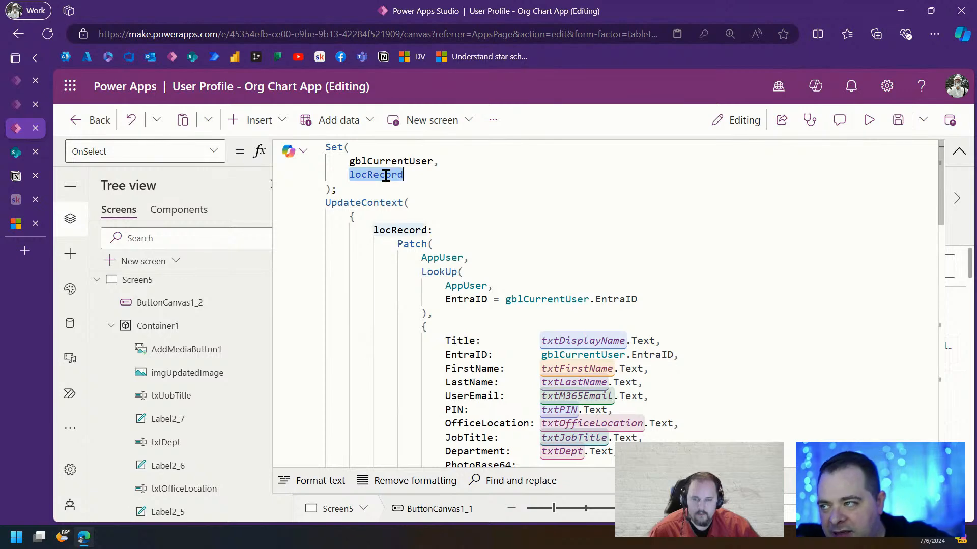
double_click(393, 231)
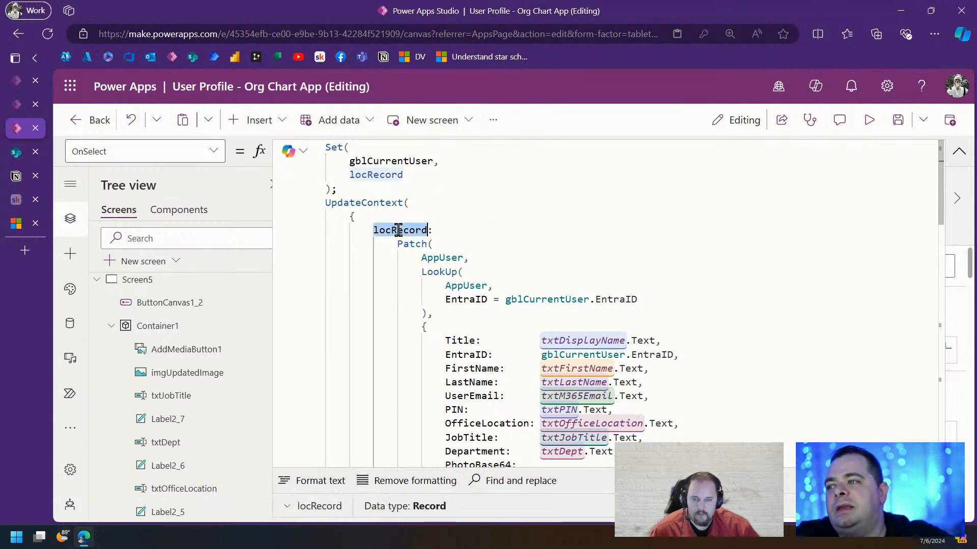
scroll(555, 257, down, 2)
scroll(554, 257, down, 8)
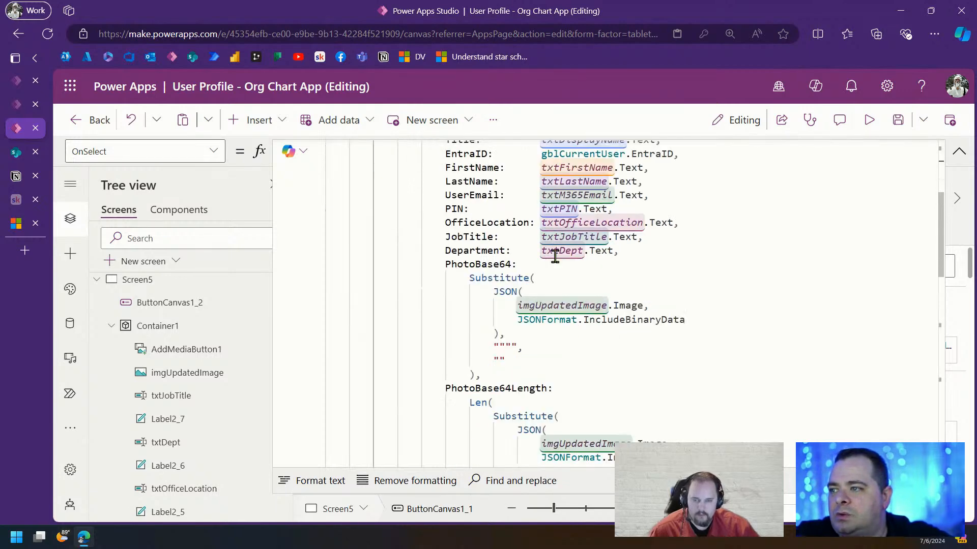
drag(435, 387, 305, 248)
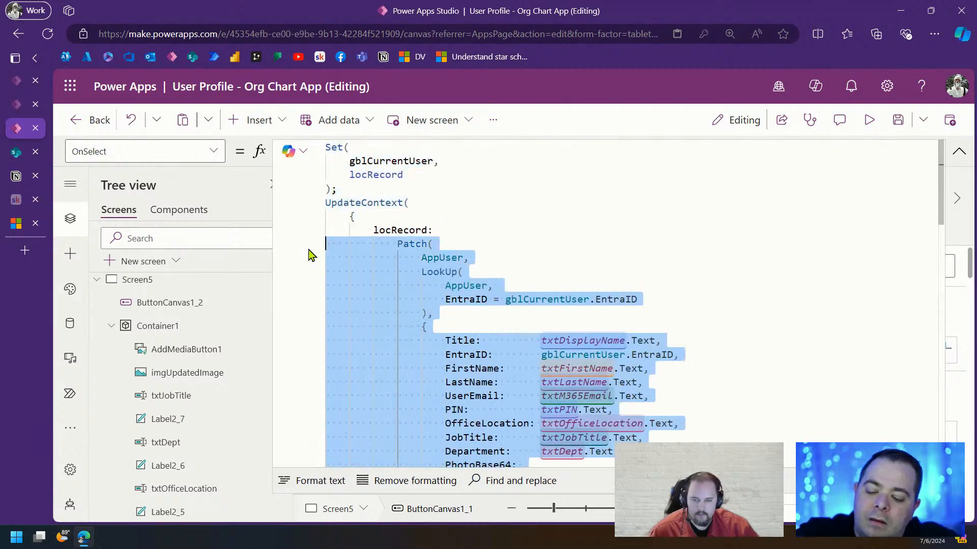
key(ctrl+x)
drag(403, 175, 303, 183)
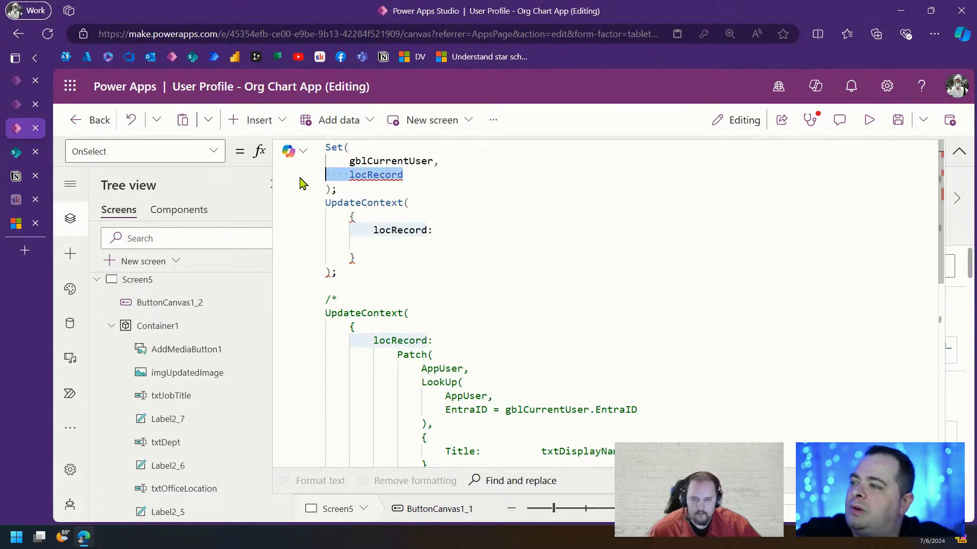
Paste the Patch over locRecord and delete the empty UpdateContext and leftover commented code
key(ctrl+v)
scroll(499, 316, down, 5)
drag(356, 312, 428, 230)
key(Delete)
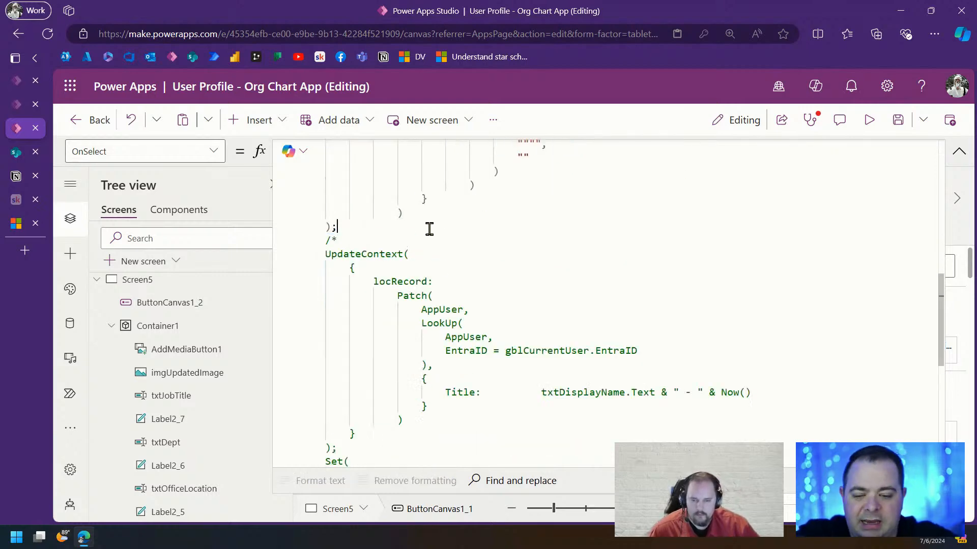
key(ctrl+shift+End)
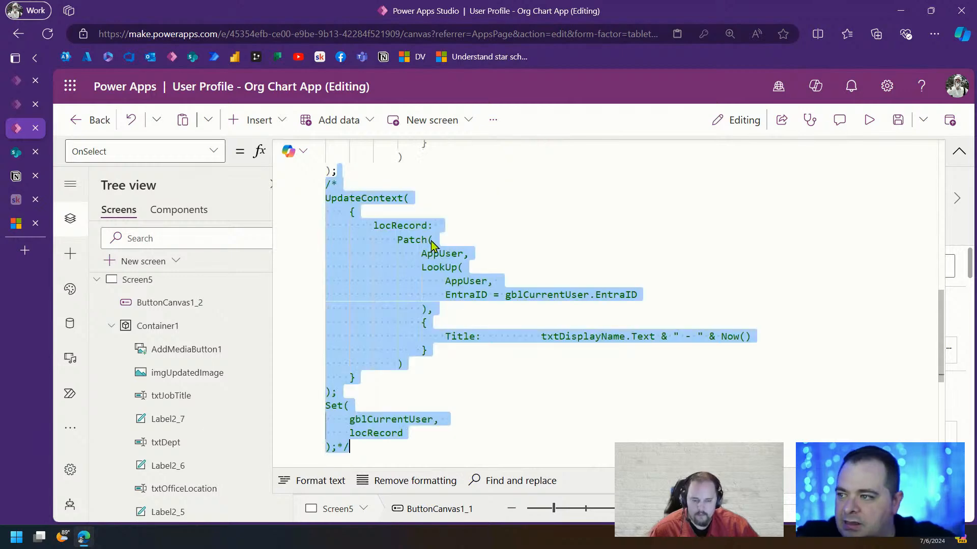
key(Delete)
Re-indent the Patch block inside Set(gblCurrentUser, ...) and check its brace matching
scroll(508, 265, up, 5)
scroll(557, 279, up, 5)
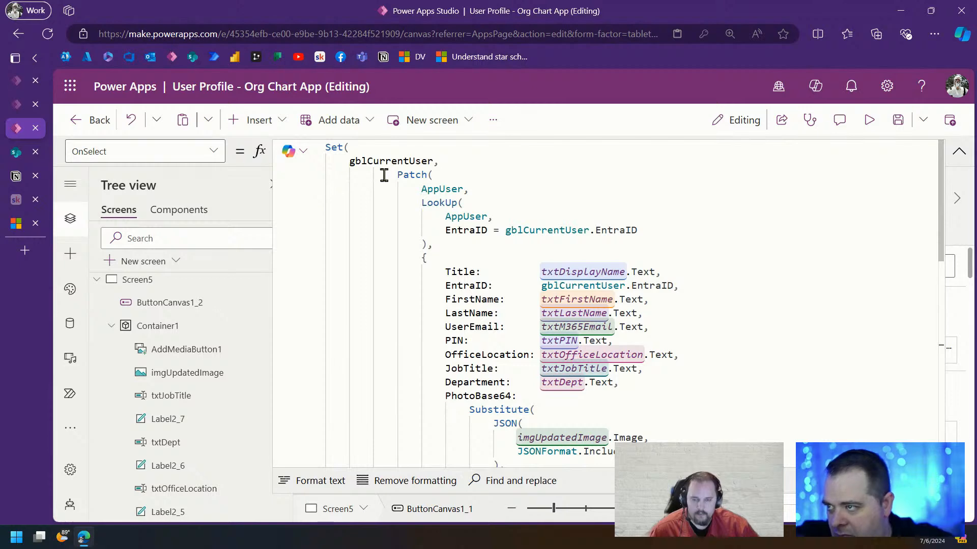
drag(384, 175, 601, 451)
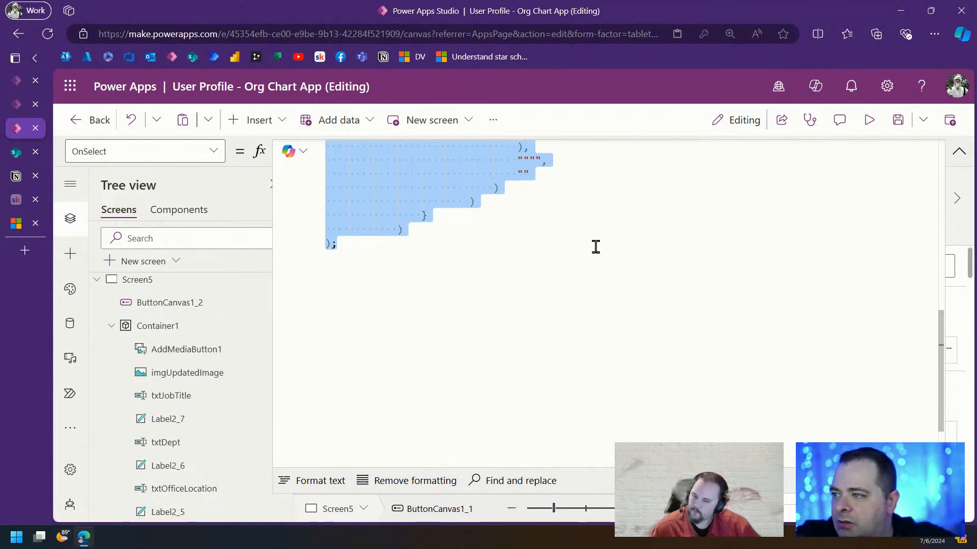
drag(595, 246, 598, 225)
scroll(666, 275, up, 10)
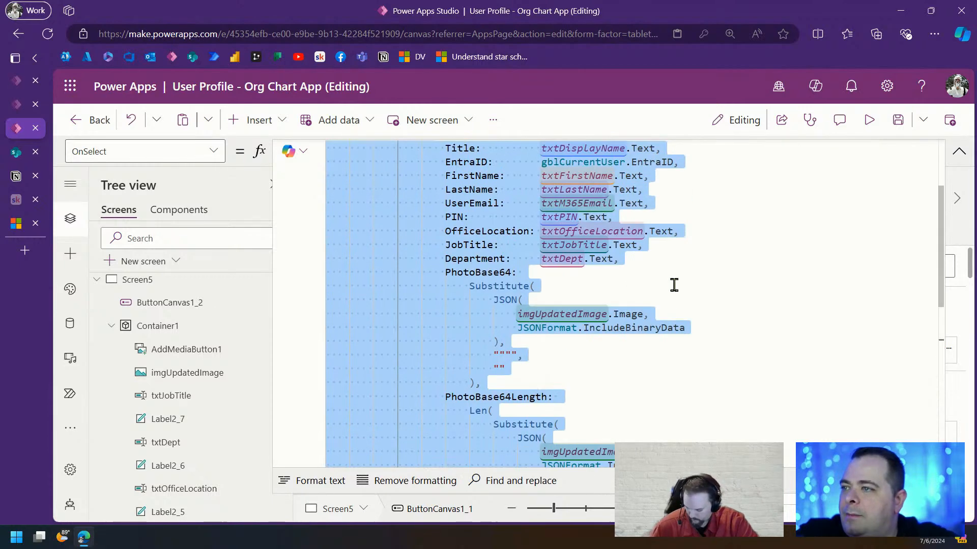
scroll(674, 285, down, 5)
scroll(676, 288, up, 6)
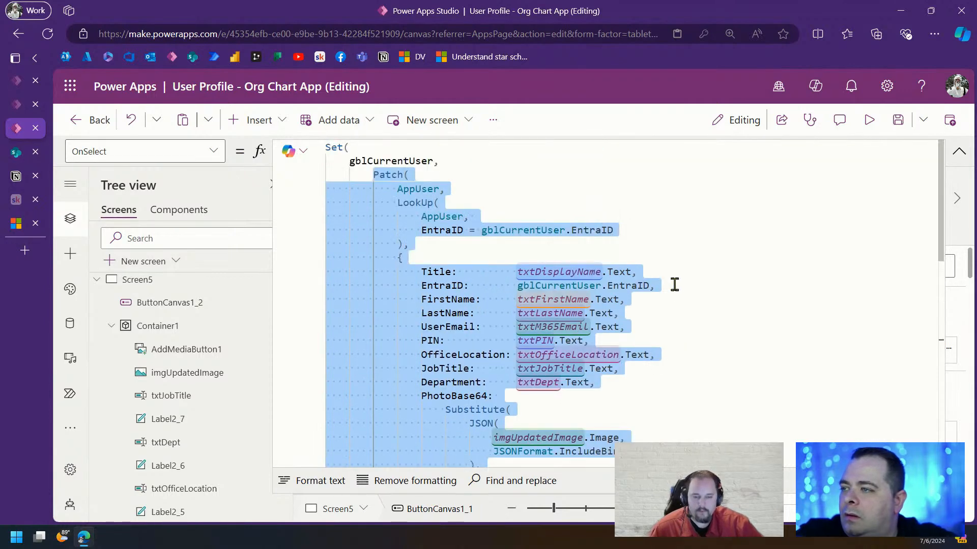
scroll(676, 290, down, 6)
scroll(673, 281, up, 6)
click(722, 246)
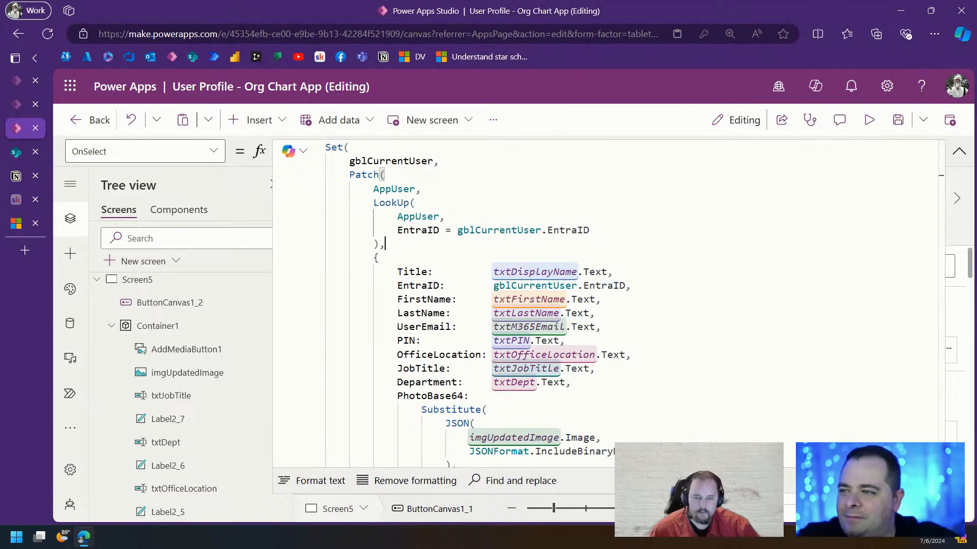
click(630, 275)
scroll(544, 336, down, 6)
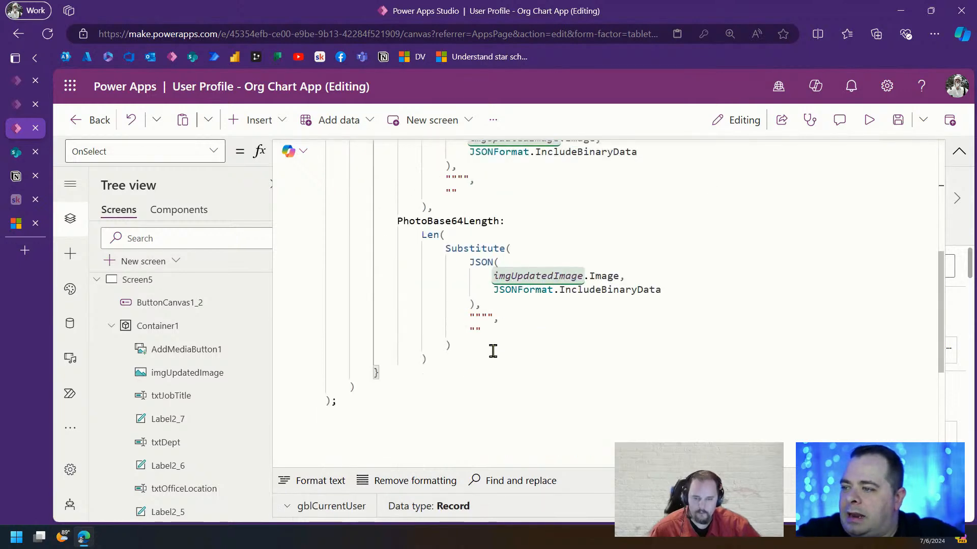
click(380, 403)
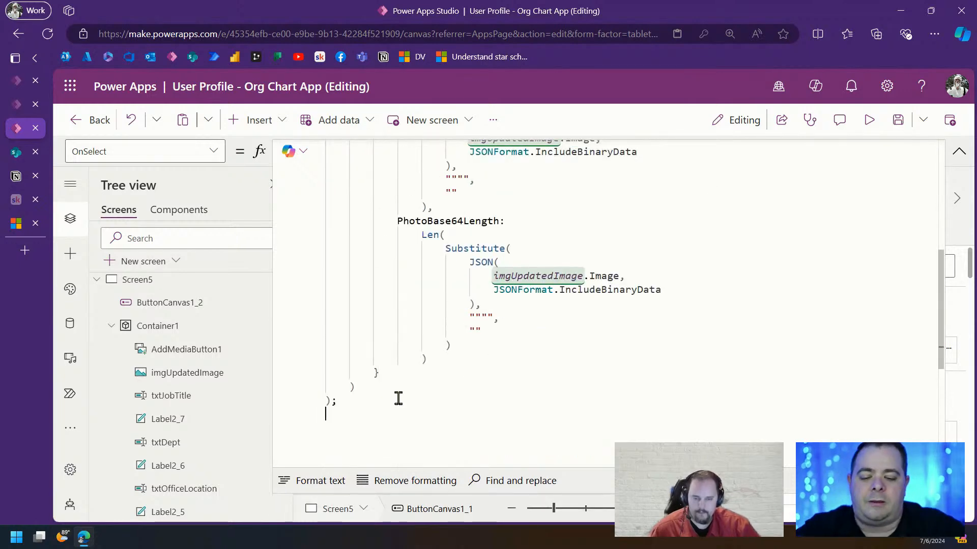
Add Office365Users.UpdateMyPhoto("image/jpeg", imgUpdatedImage.Image) after the Set call
key(Return)
text(Off)
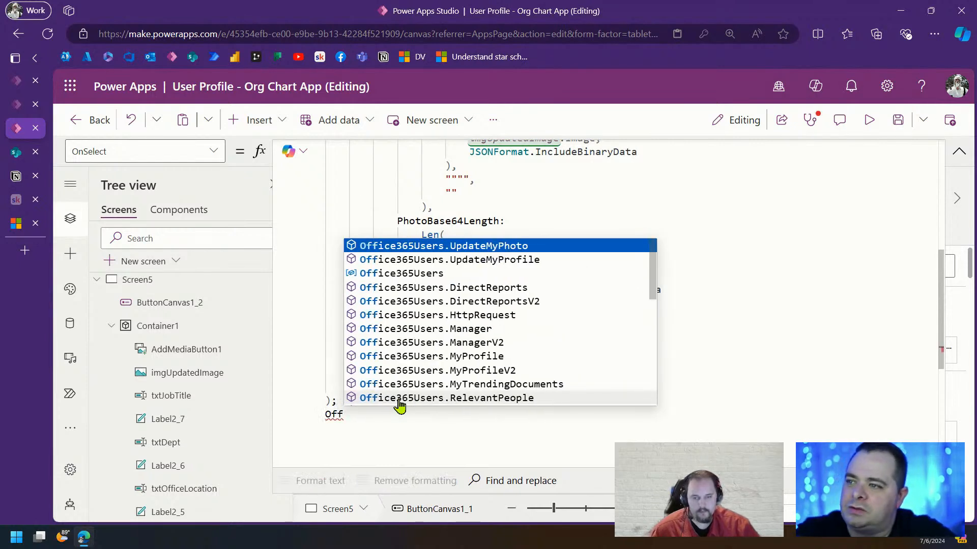
click(557, 248)
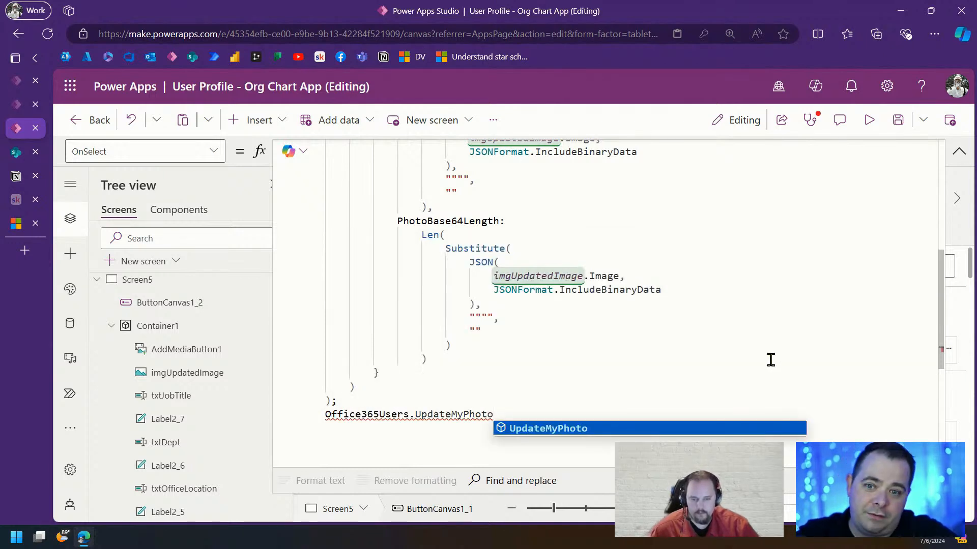
text(()
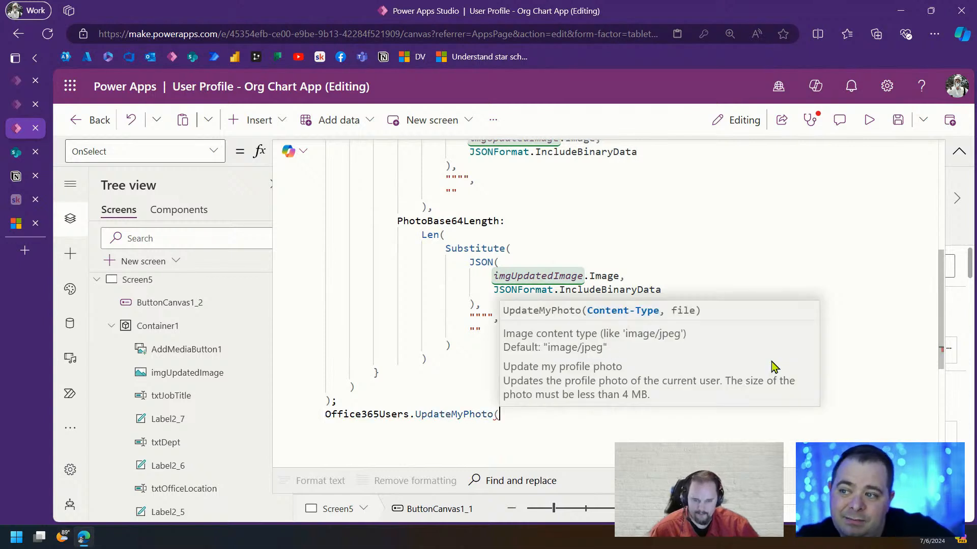
text("img")
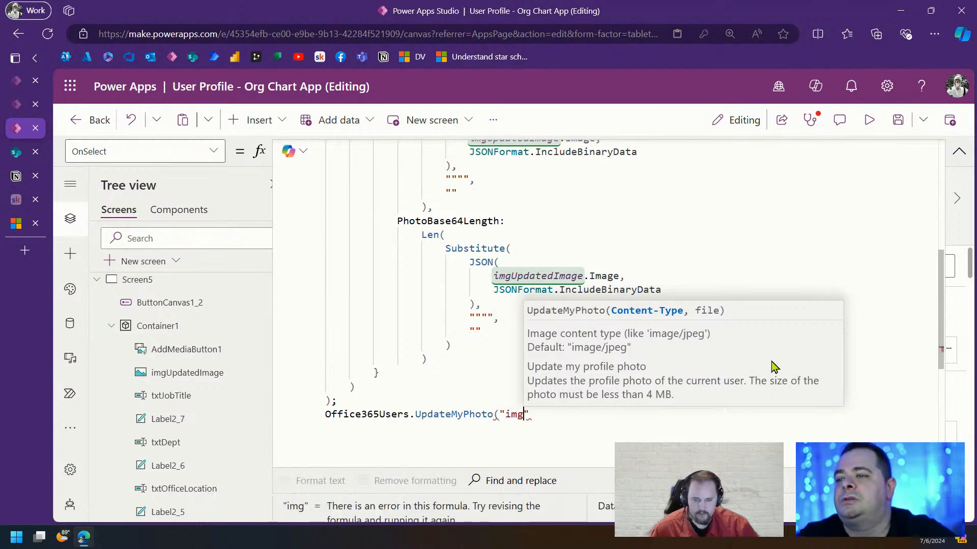
key(BackSpace)
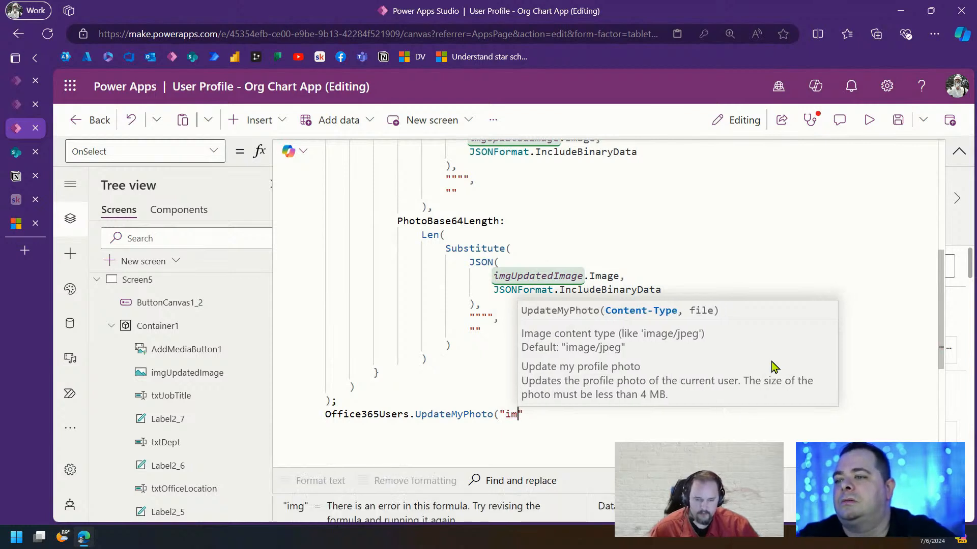
text(age)
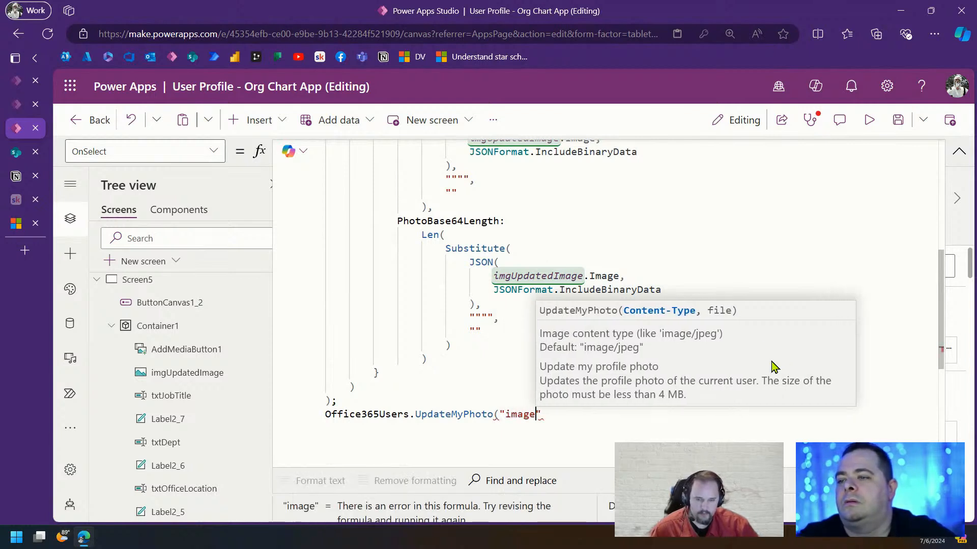
text(/jpeg)
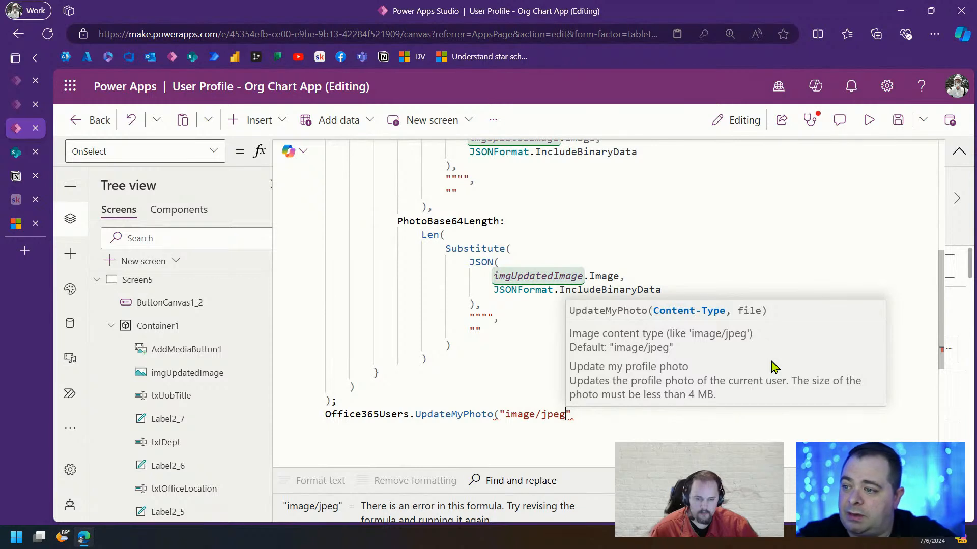
text(")
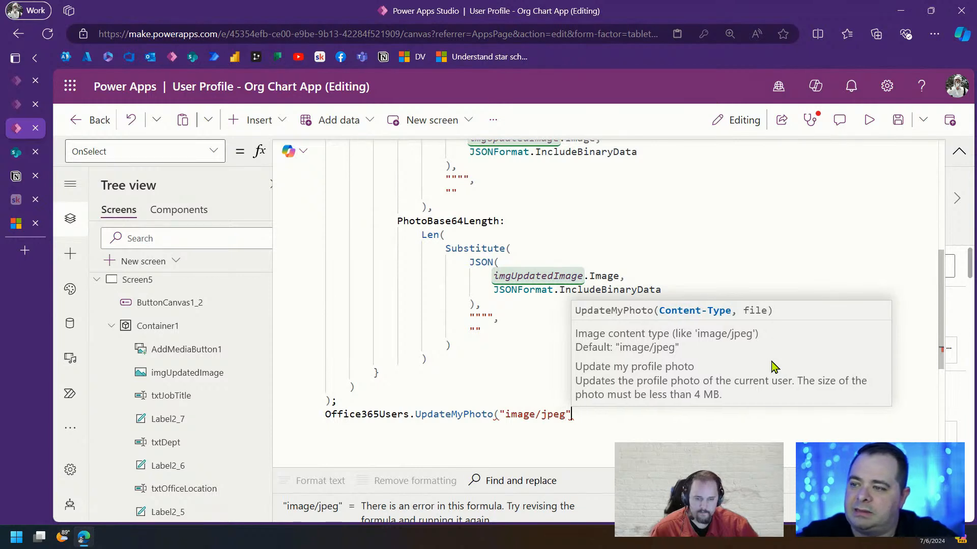
text(, ))
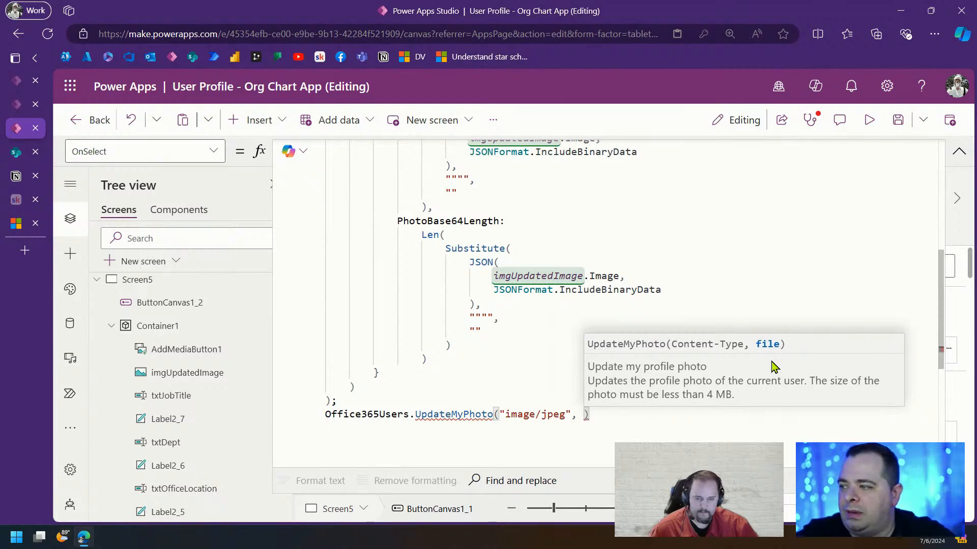
text(imgUpdatedImage)
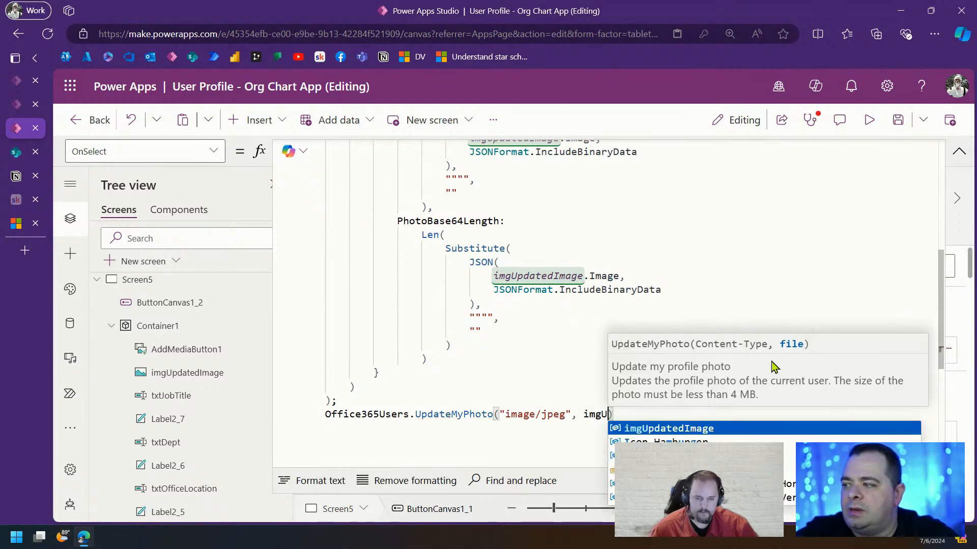
text(.Image)
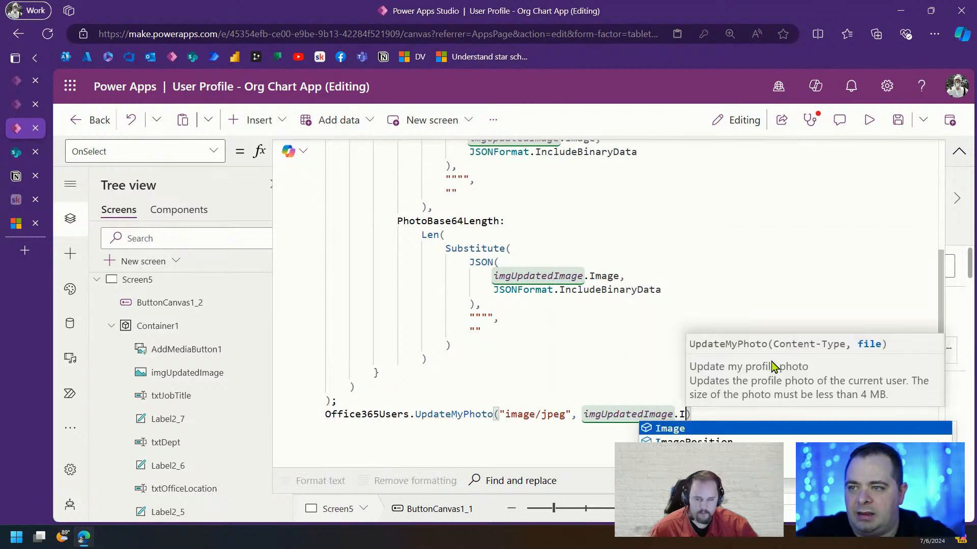
click(785, 234)
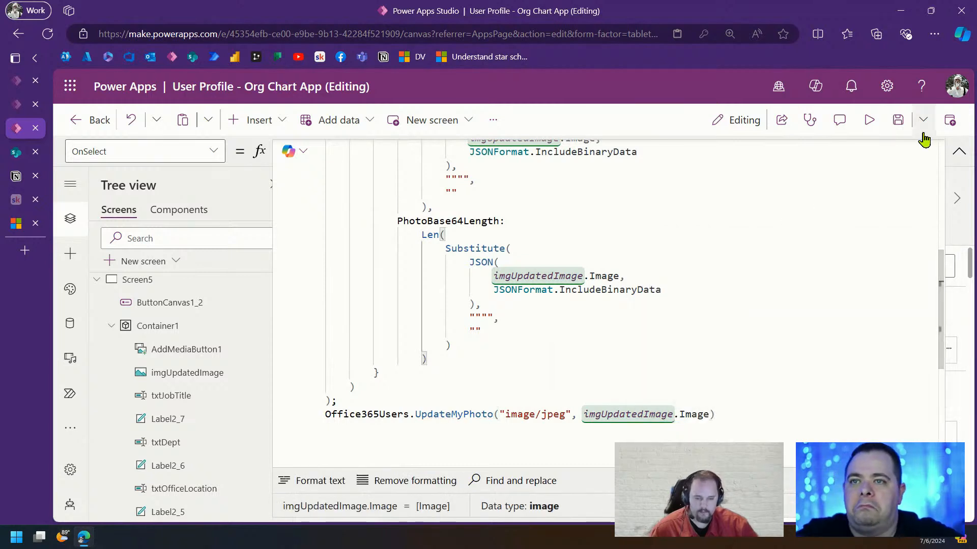
Put each UpdateMyPhoto argument and the closing parenthesis on separate lines
click(499, 414)
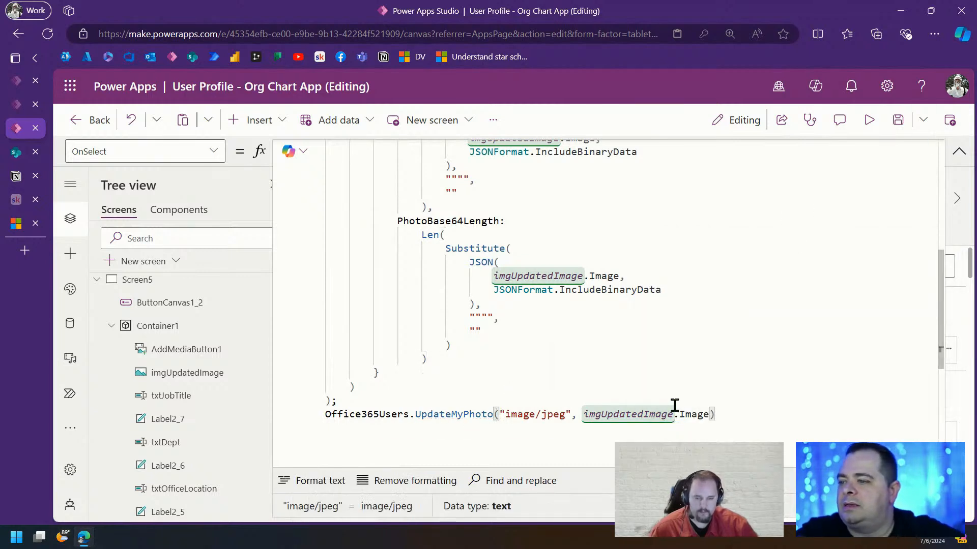
key(Return)
key(Right)
key(Return)
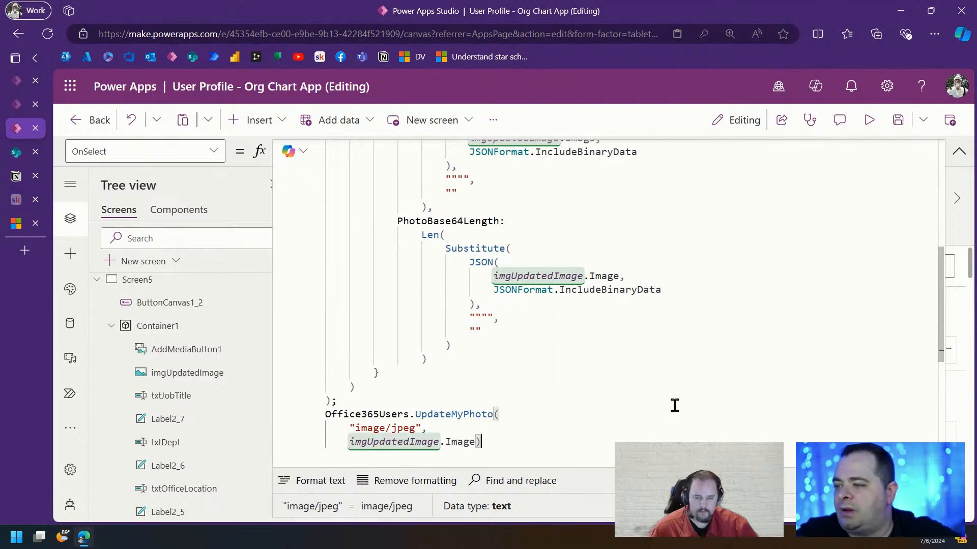
key(End)
key(Left)
key(Return)
scroll(713, 362, down, 5)
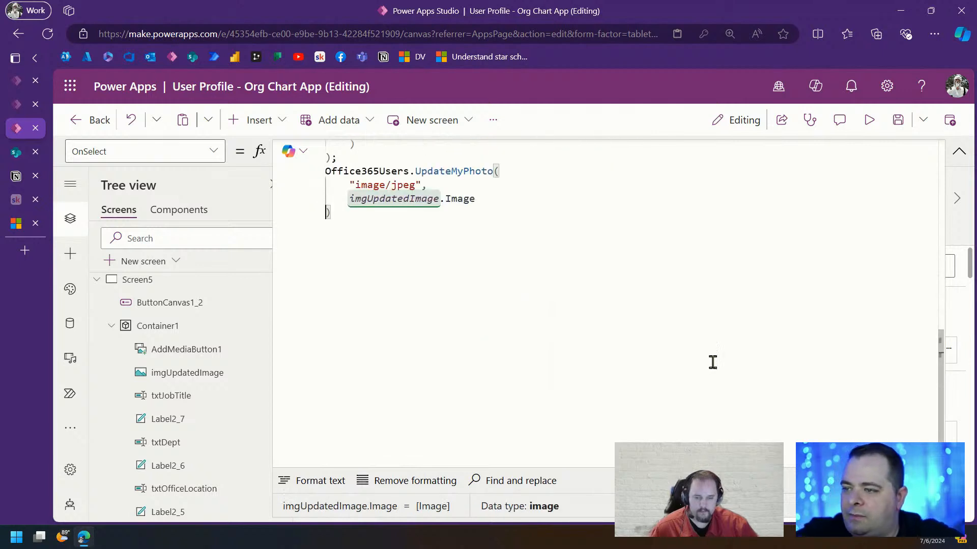
Preview the app, save the profile form to test the formula, then exit preview
click(869, 120)
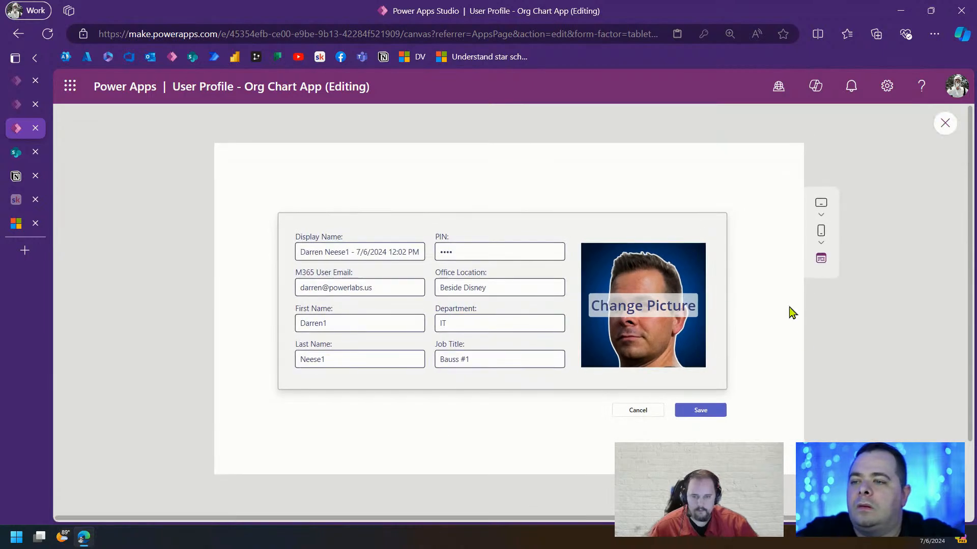
click(708, 416)
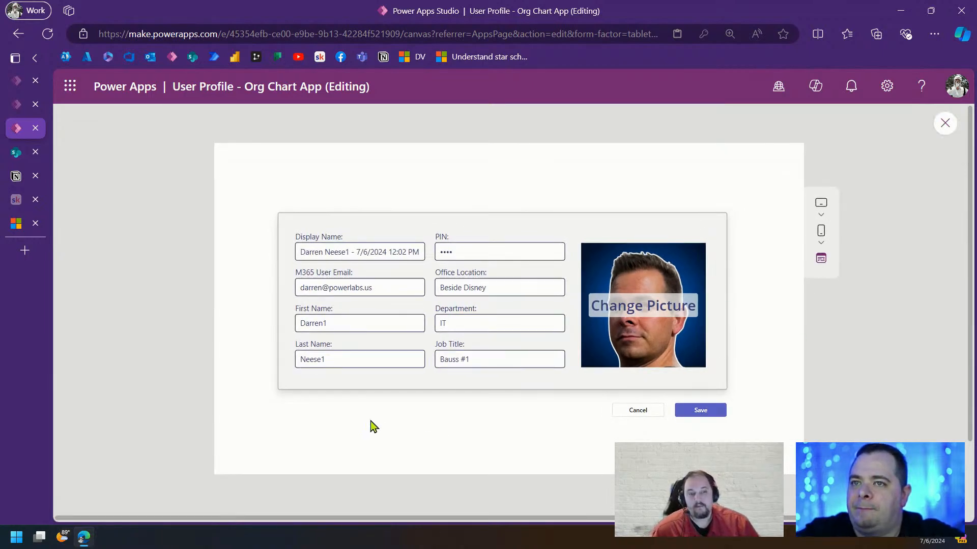
click(956, 87)
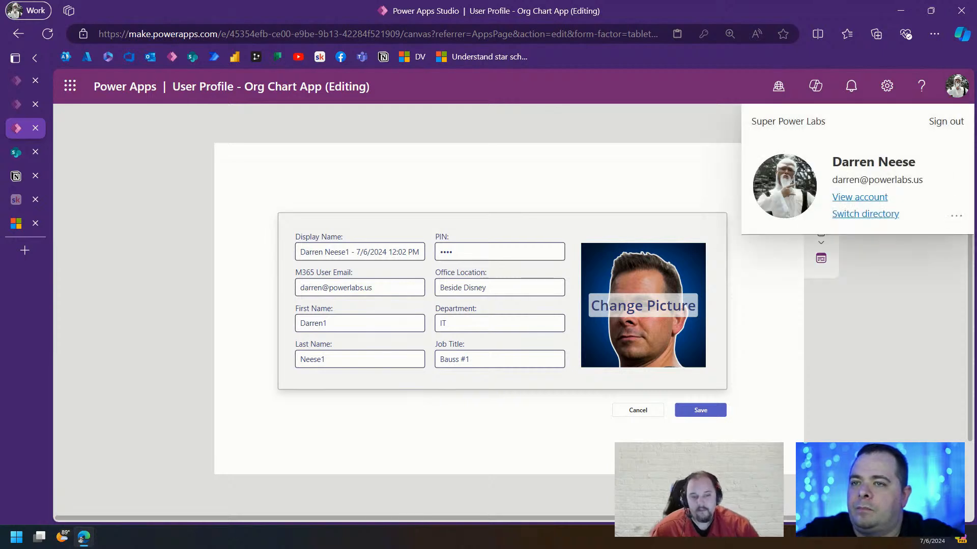
click(959, 97)
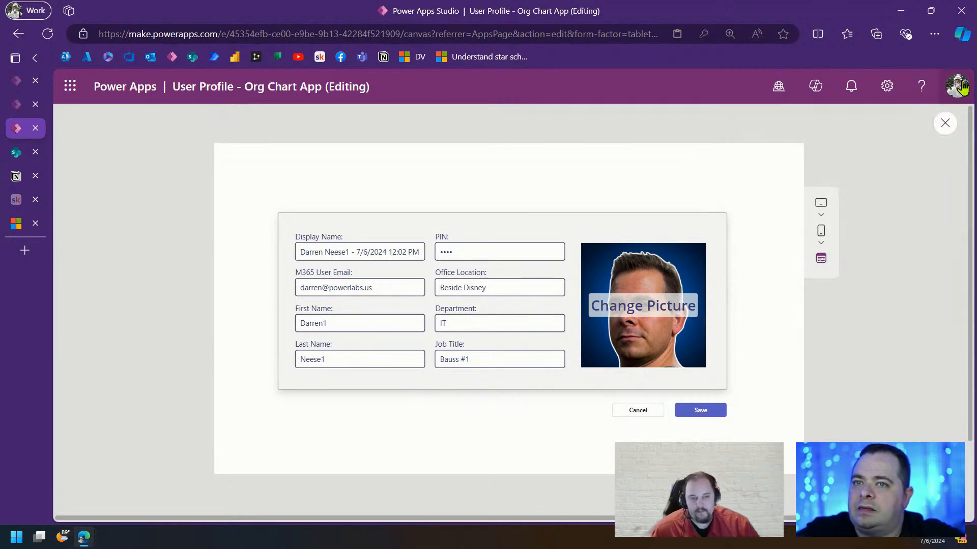
click(961, 87)
click(961, 88)
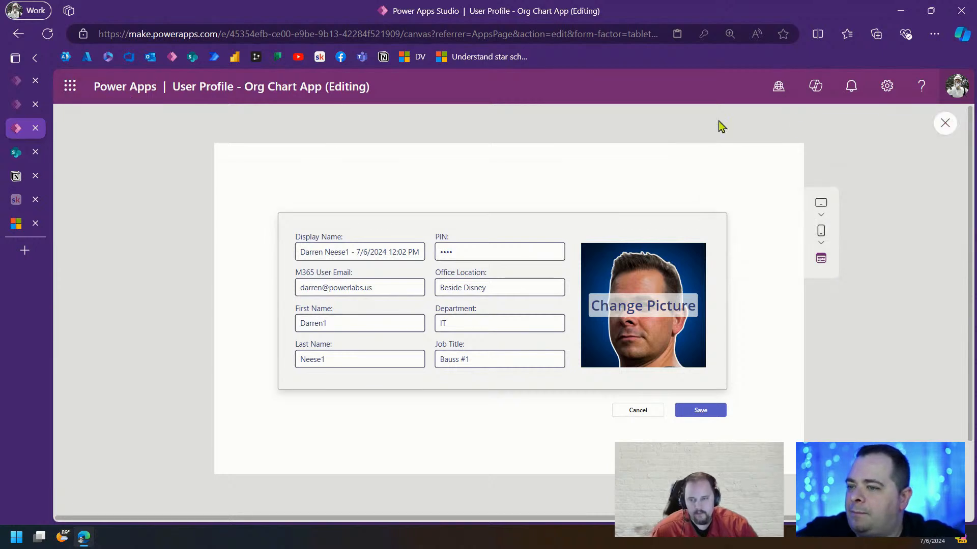
click(946, 124)
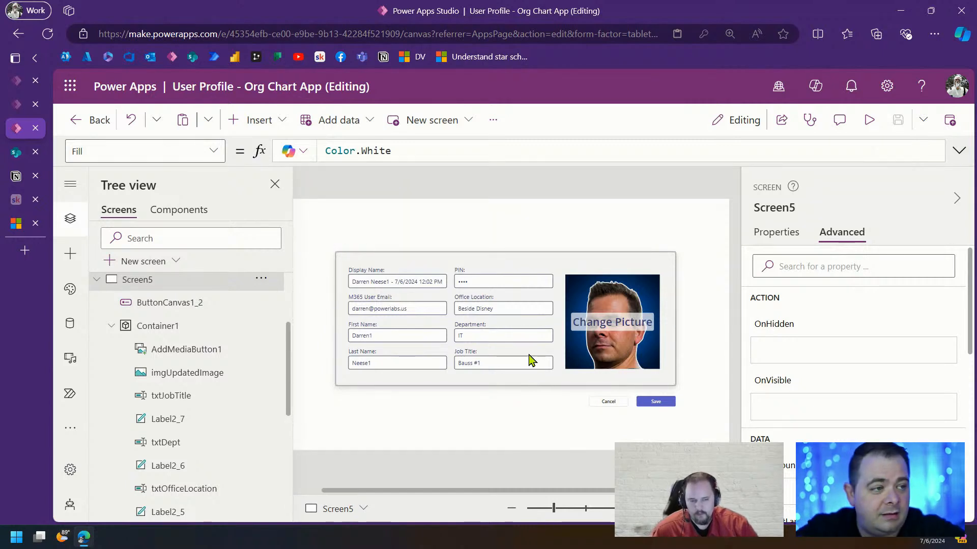
Find Delve by searching 'del' in the Microsoft 365 app launcher and open it
click(72, 90)
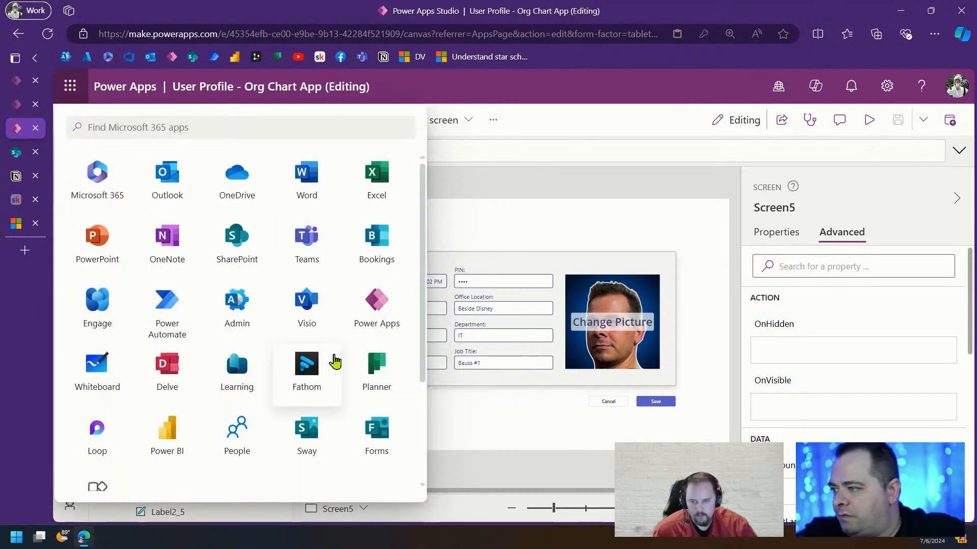
click(206, 125)
text(dev)
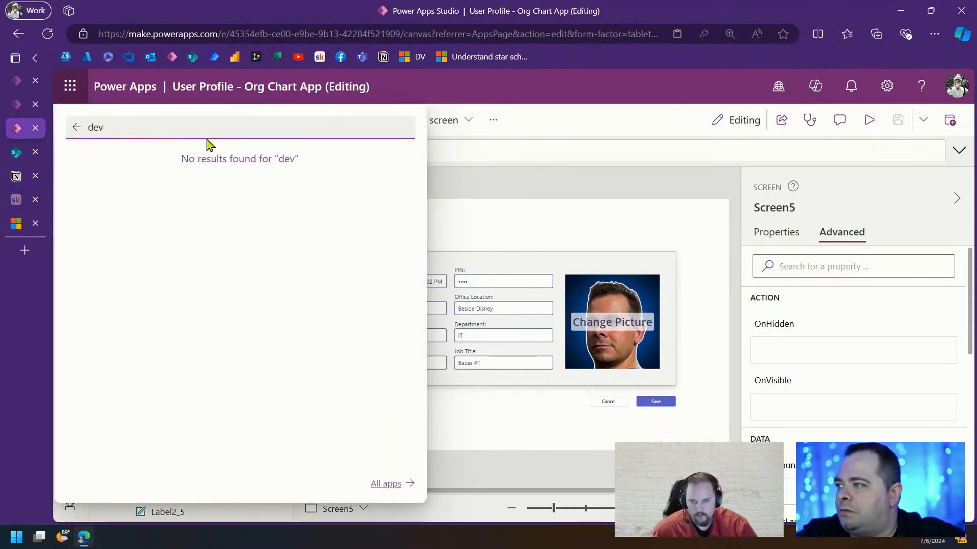
key(BackSpace)
text(l)
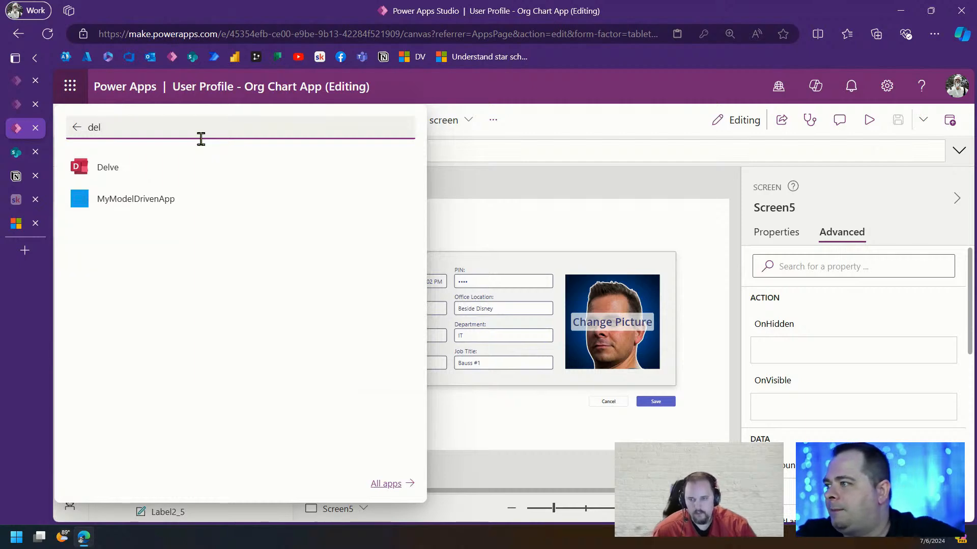
click(131, 173)
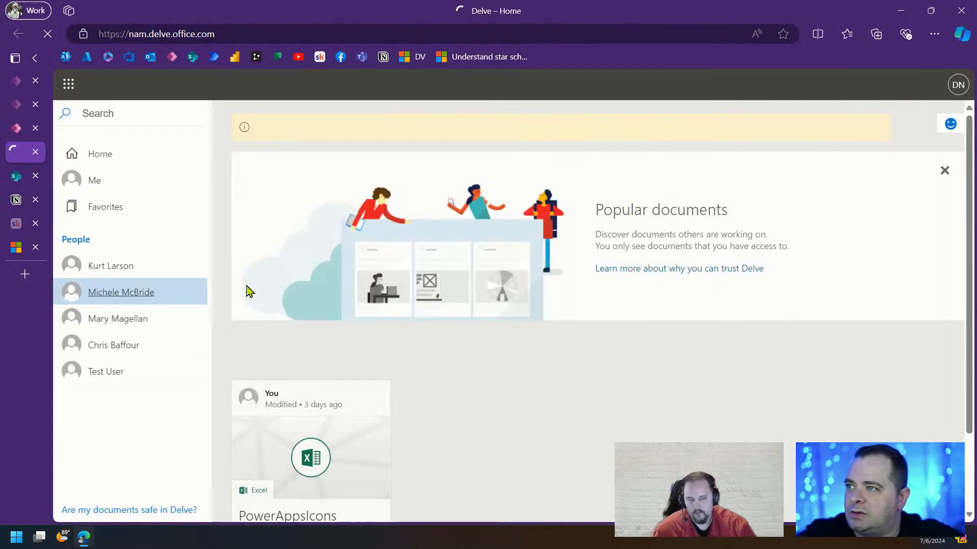
Review your own Delve profile page with the new photo, then return to Power Apps
click(99, 184)
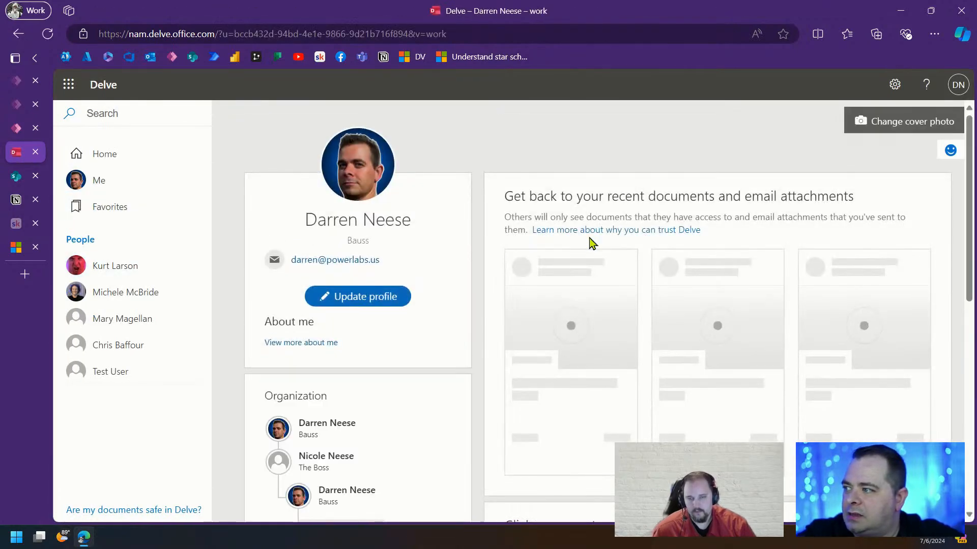
scroll(550, 284, down, 3)
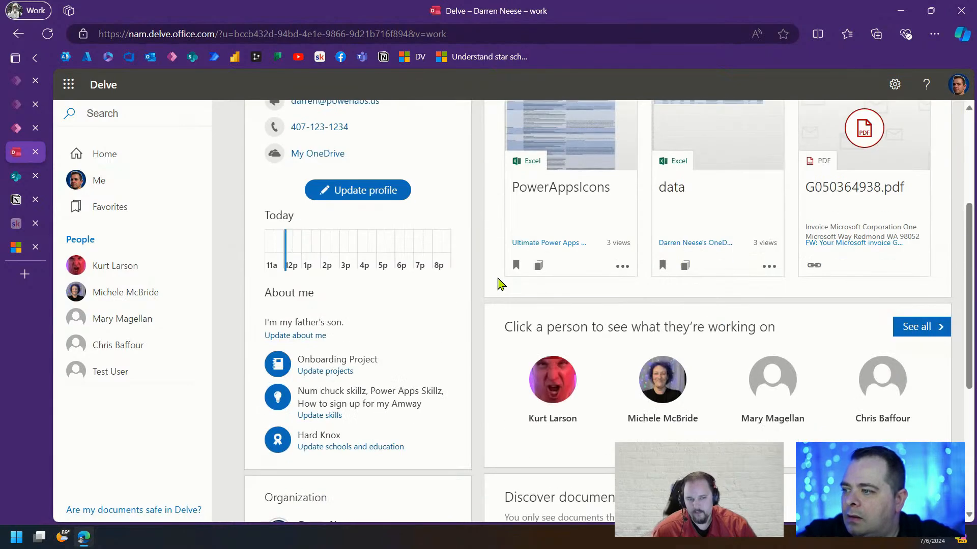
scroll(532, 285, up, 3)
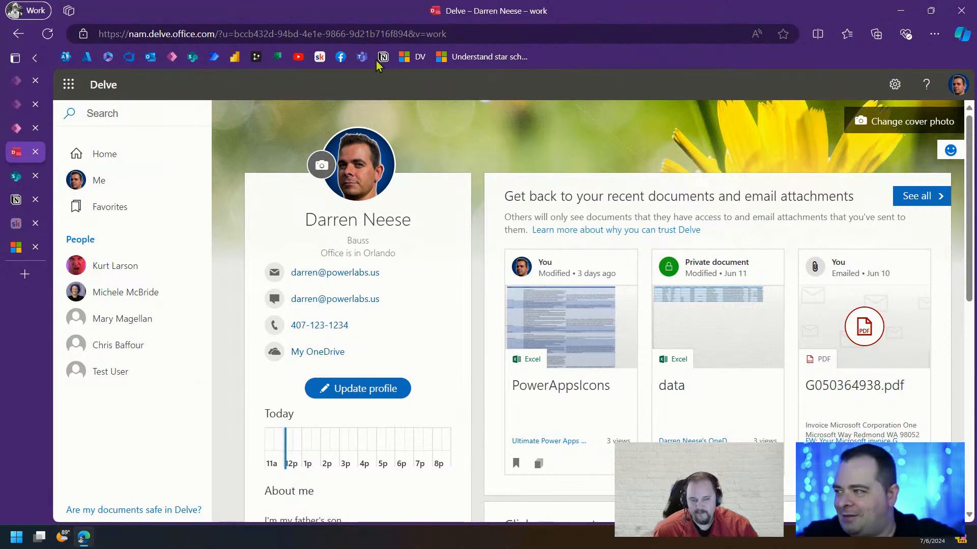
mouse_move(23, 136)
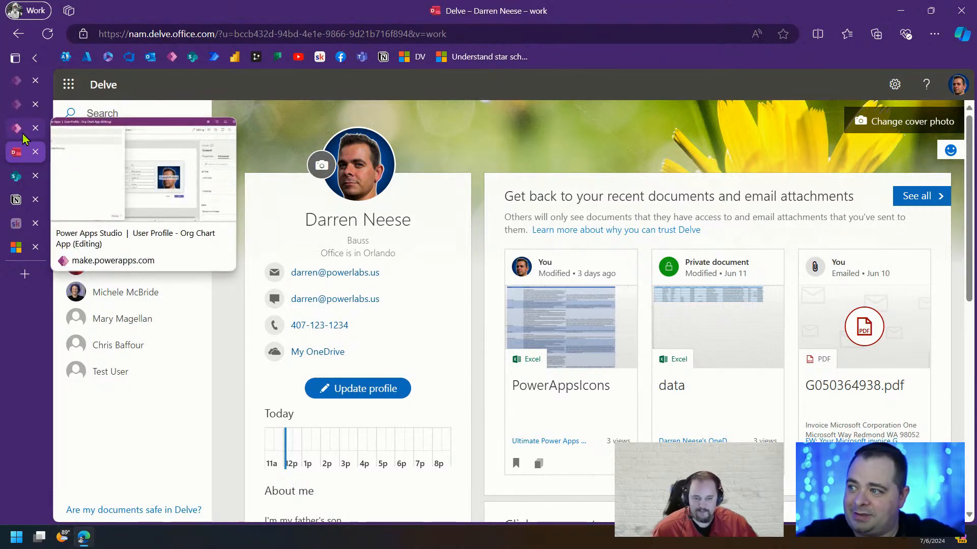
click(23, 135)
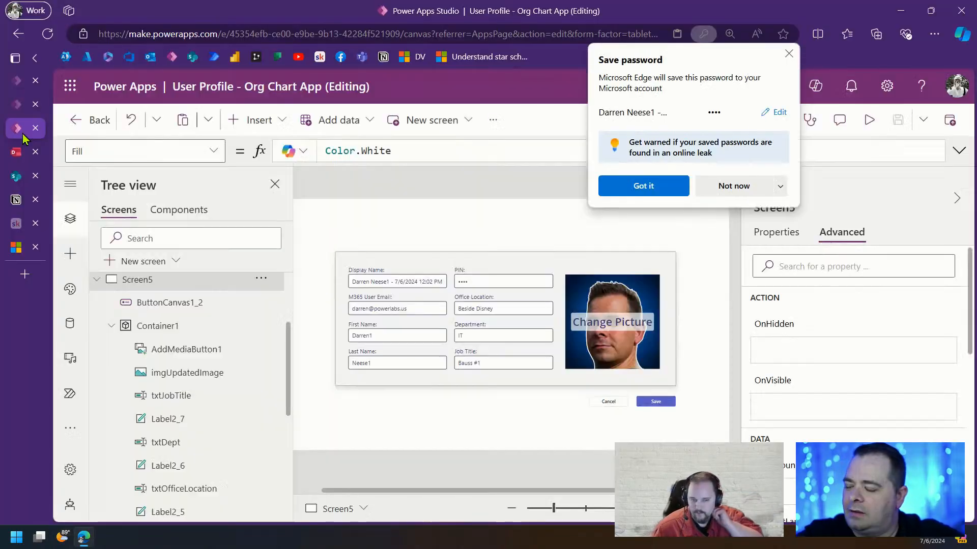
Dismiss the password prompt and bring up the Screen5 Save button's OnSelect formula
click(788, 54)
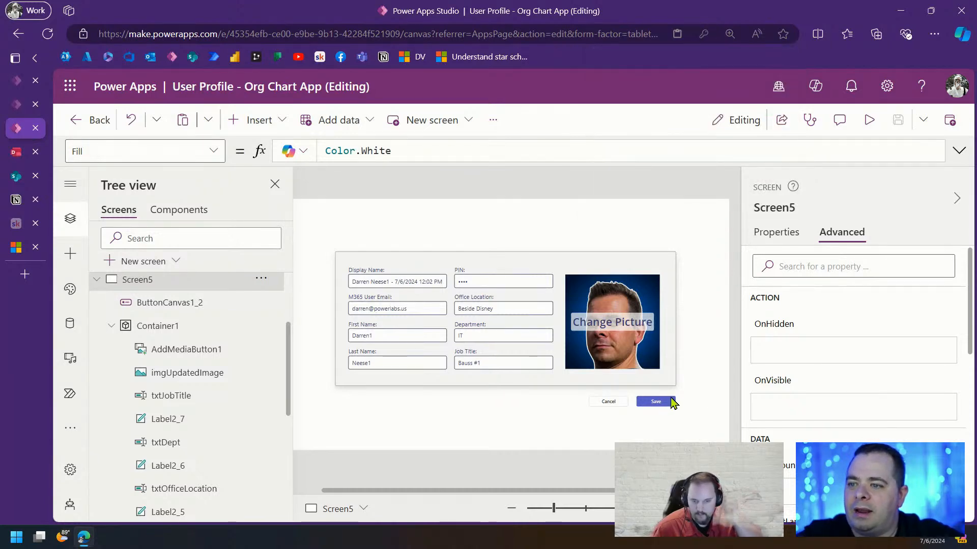
click(660, 401)
click(959, 150)
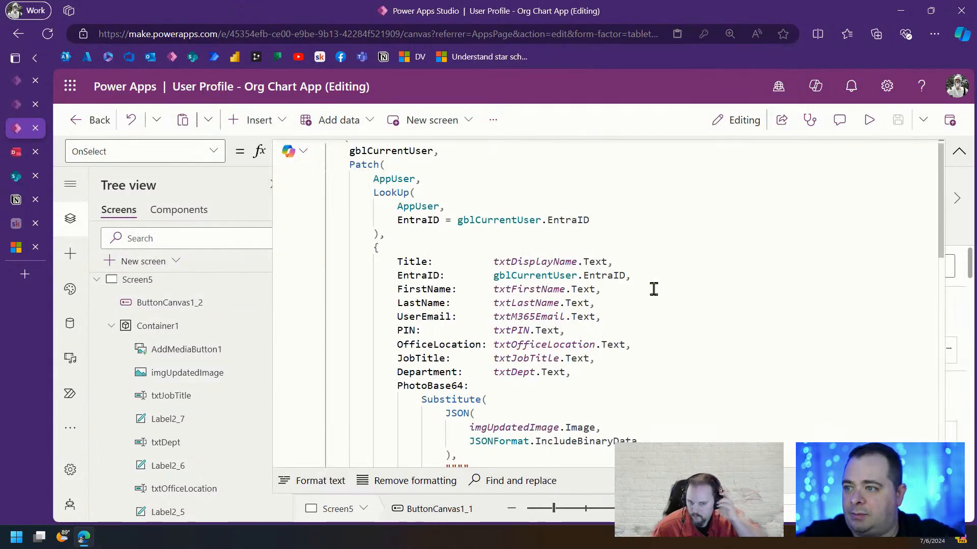
scroll(659, 283, down, 5)
scroll(448, 407, down, 5)
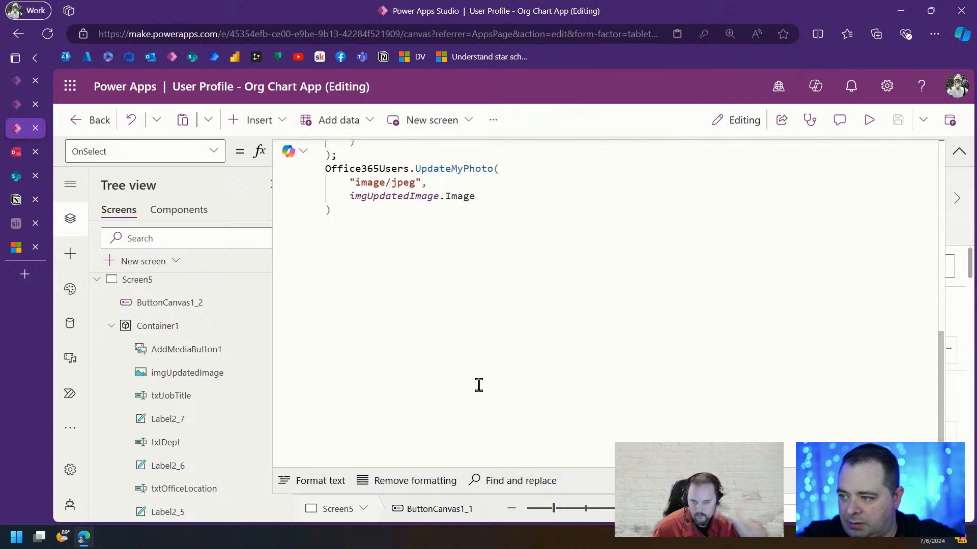
Add an Office365Users.UpdateMyProfile({}); call after the UpdateMyPhoto call
click(466, 198)
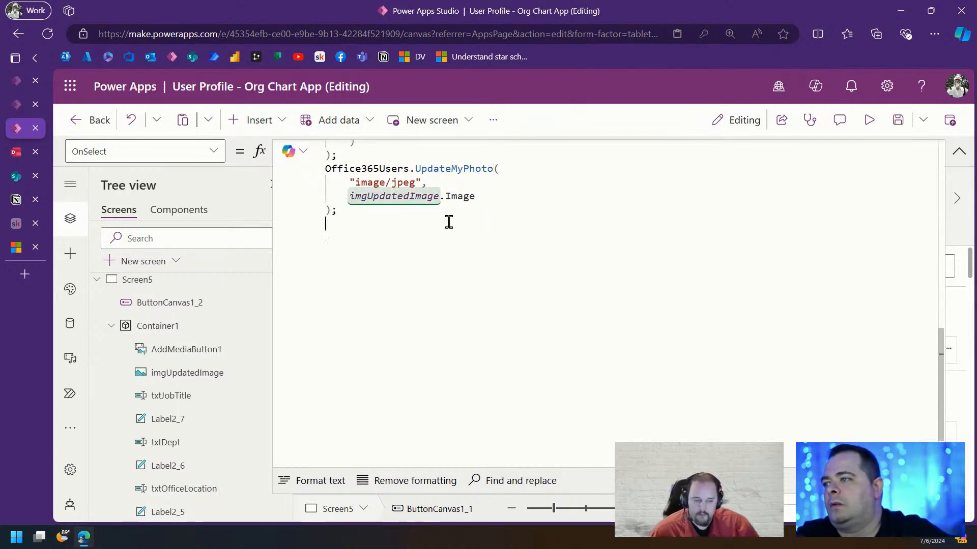
text(Off)
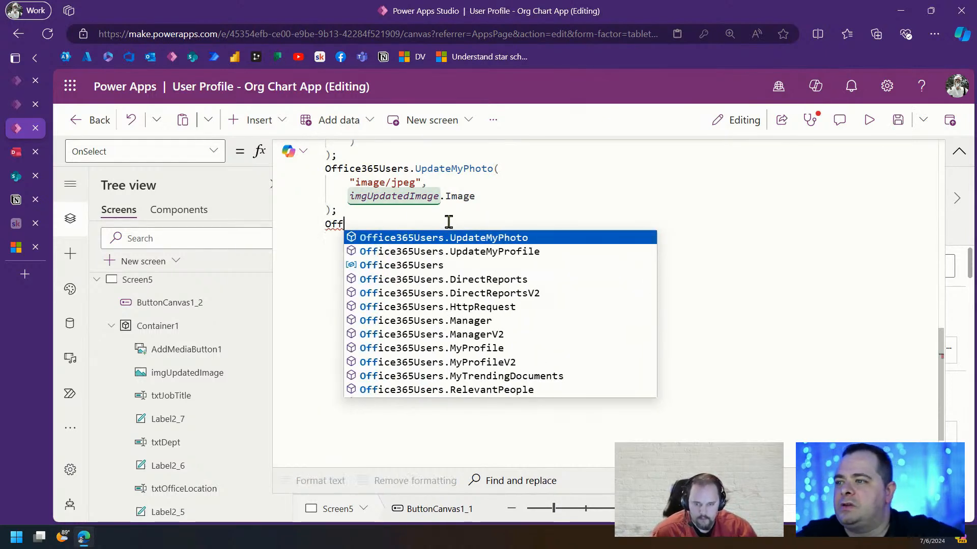
key(Down)
key(Tab)
text(()
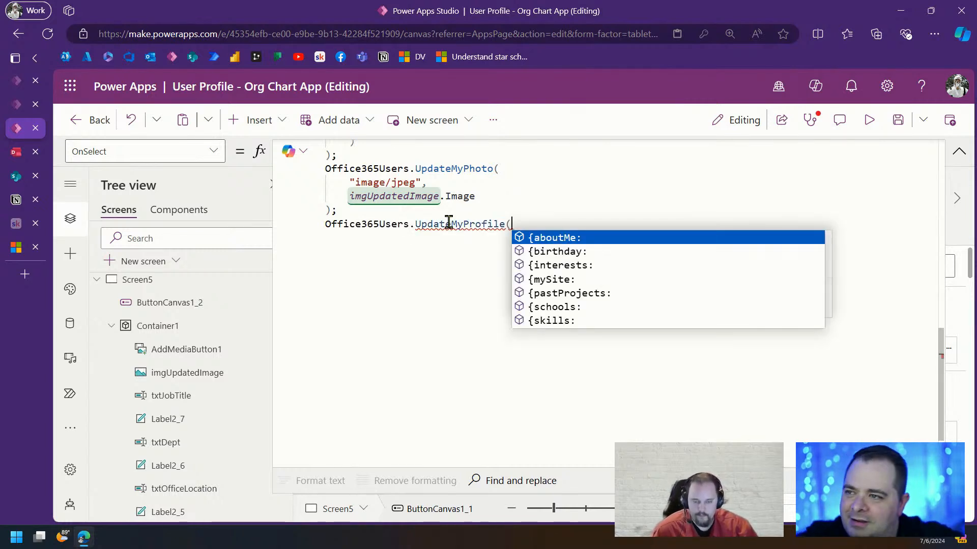
key(Escape)
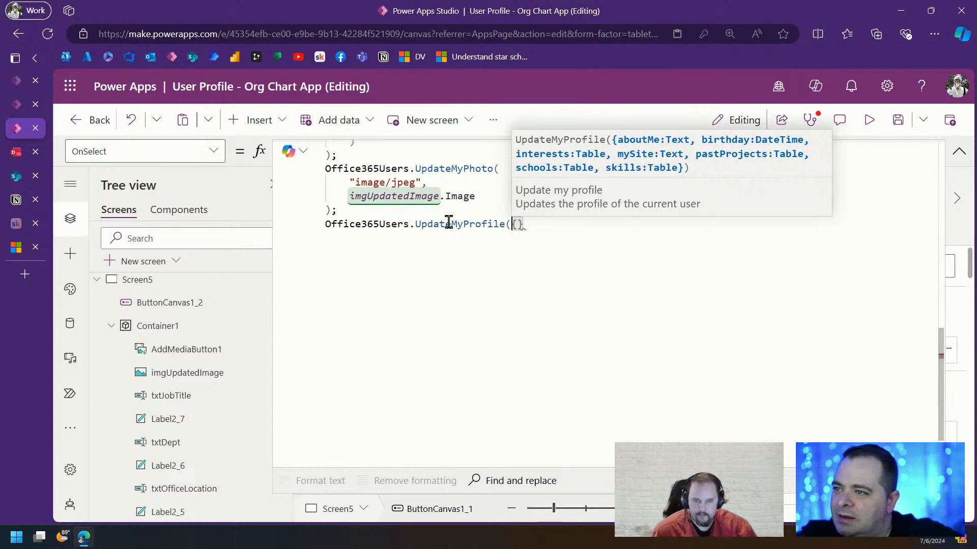
key(Return)
key(BackSpace)
text();)
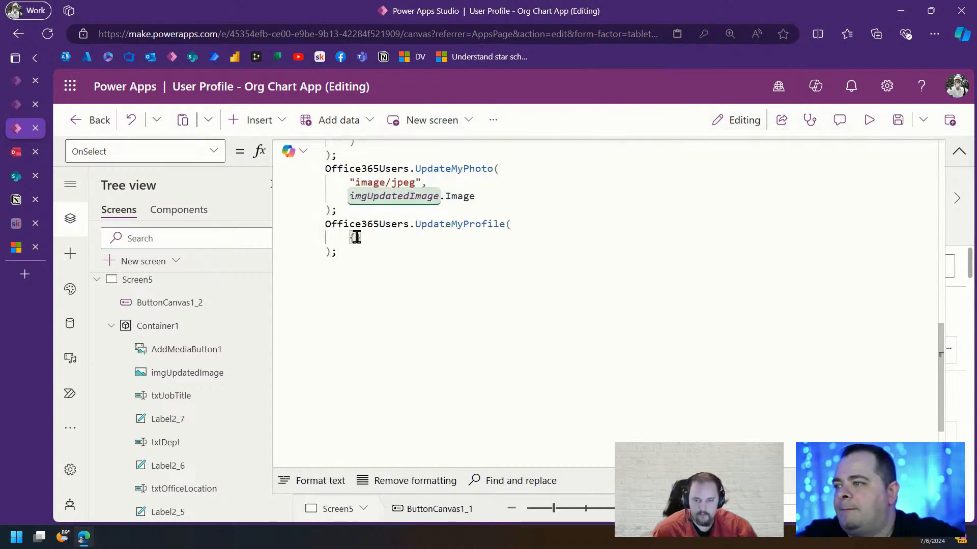
Begin the UpdateMyProfile record with an interests:"" field
key(Return)
scroll(527, 342, up, 10)
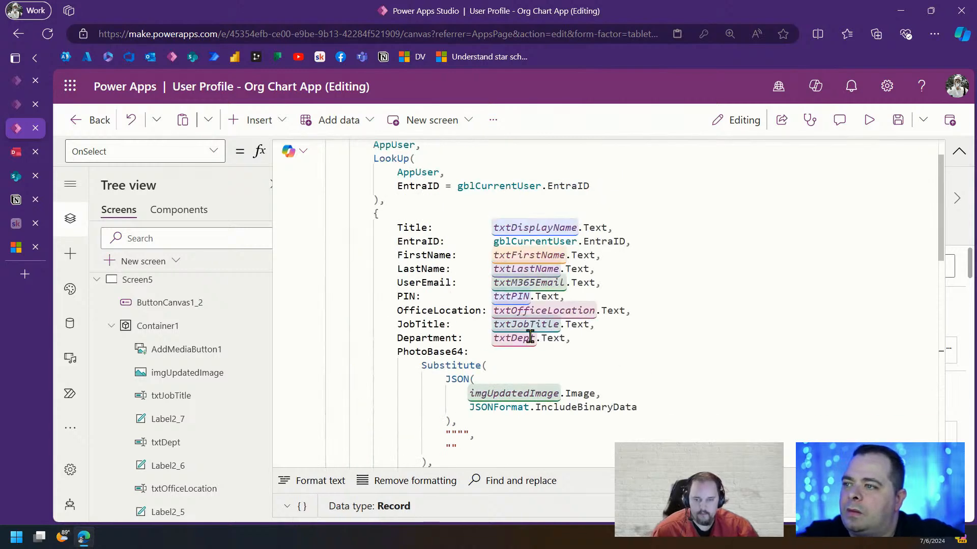
scroll(621, 323, down, 10)
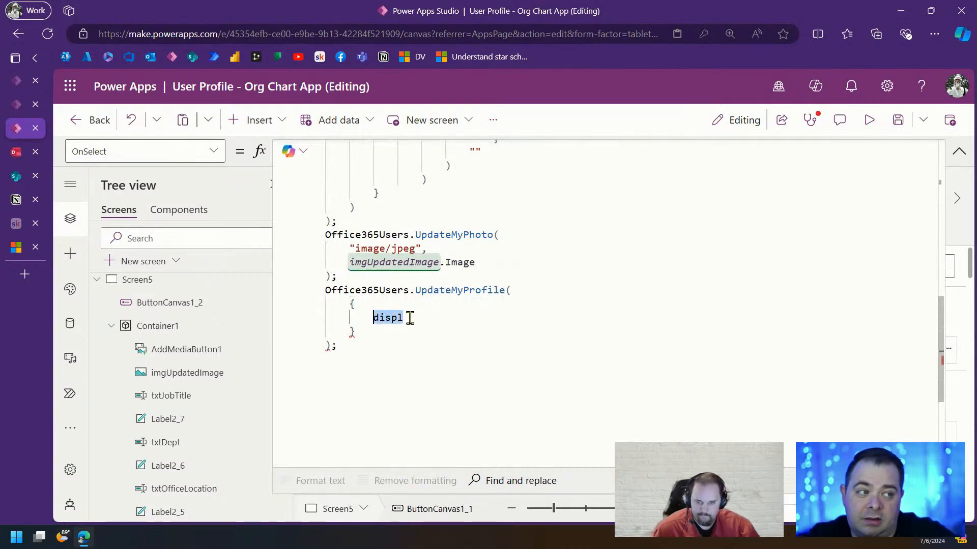
text(interests:)
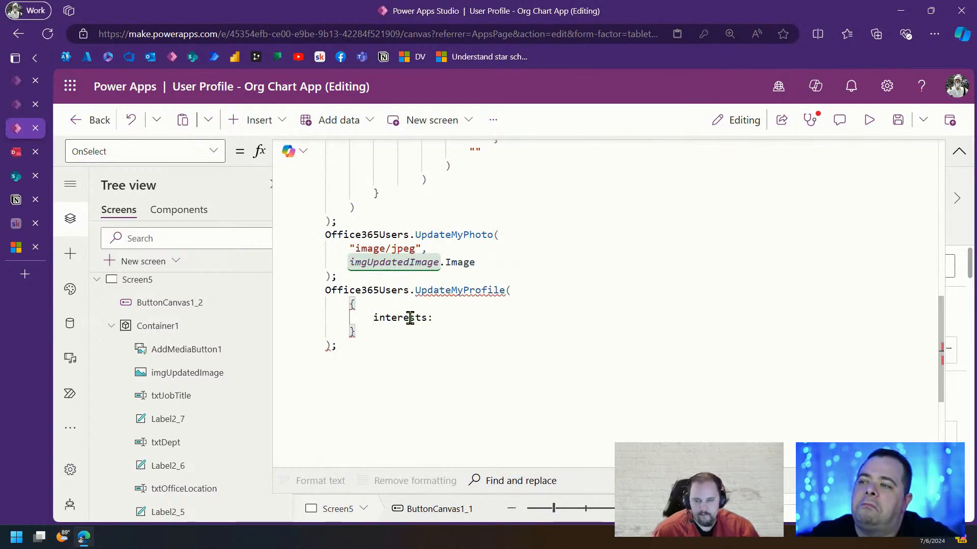
text("")
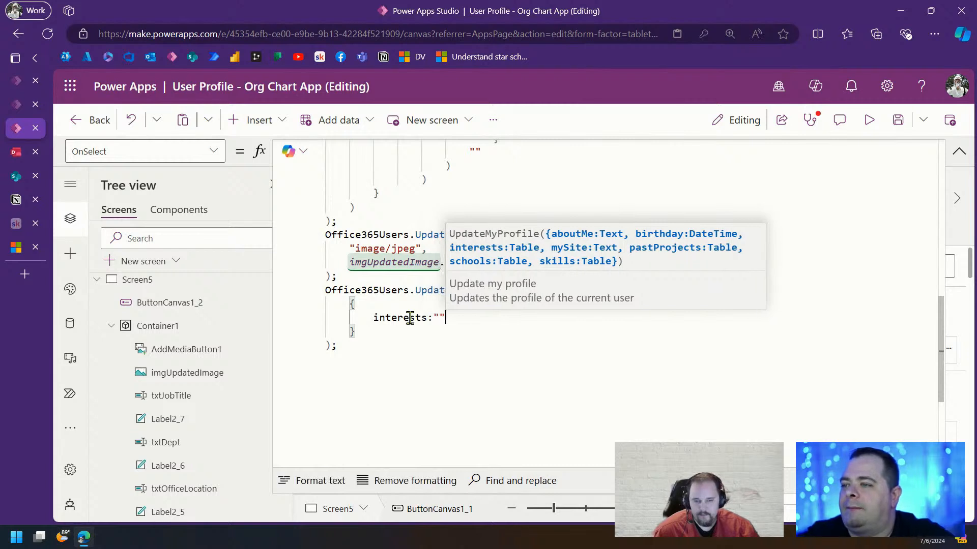
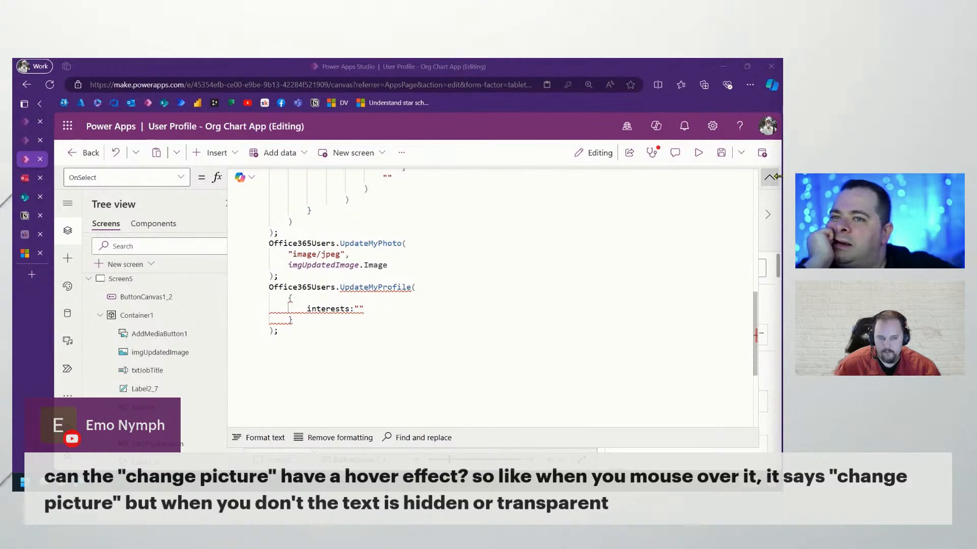
Collapse the OnSelect formula, run a quick preview, then select the Change Picture control
click(770, 177)
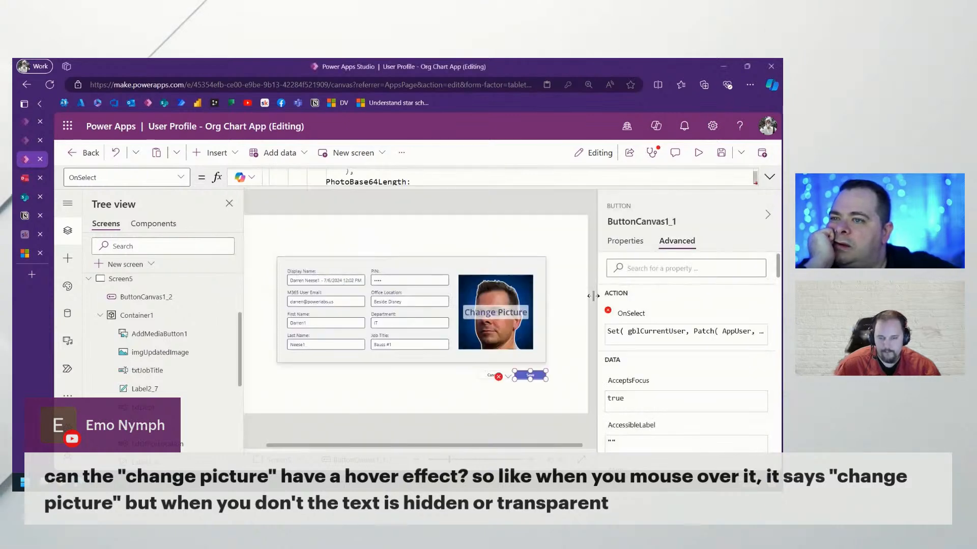
click(696, 154)
click(761, 156)
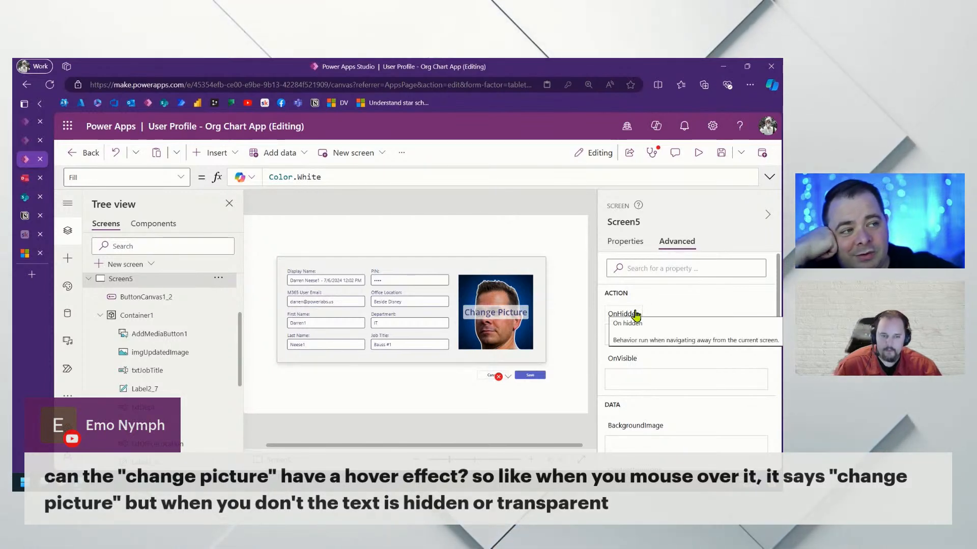
click(484, 311)
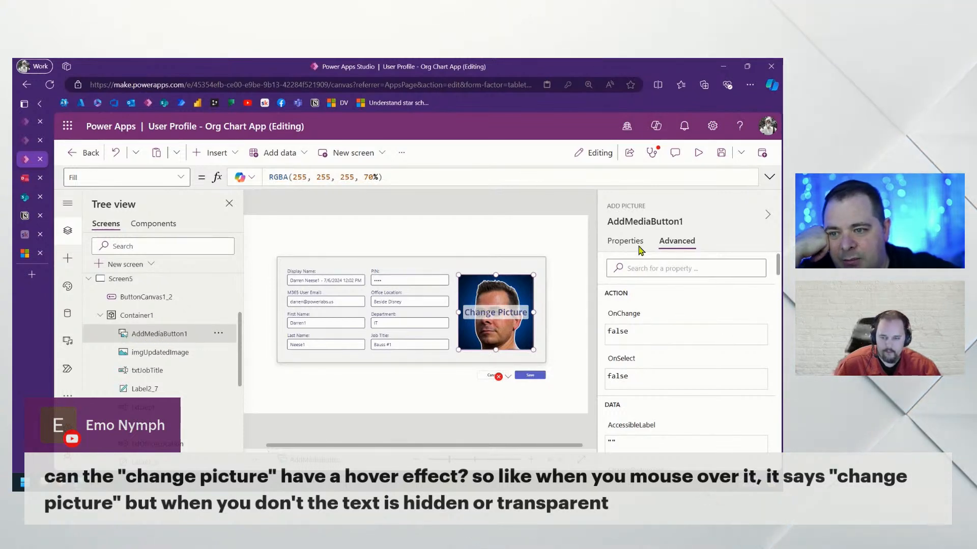
Set the Change Picture control's Tooltip to "Change your photo here"
click(636, 243)
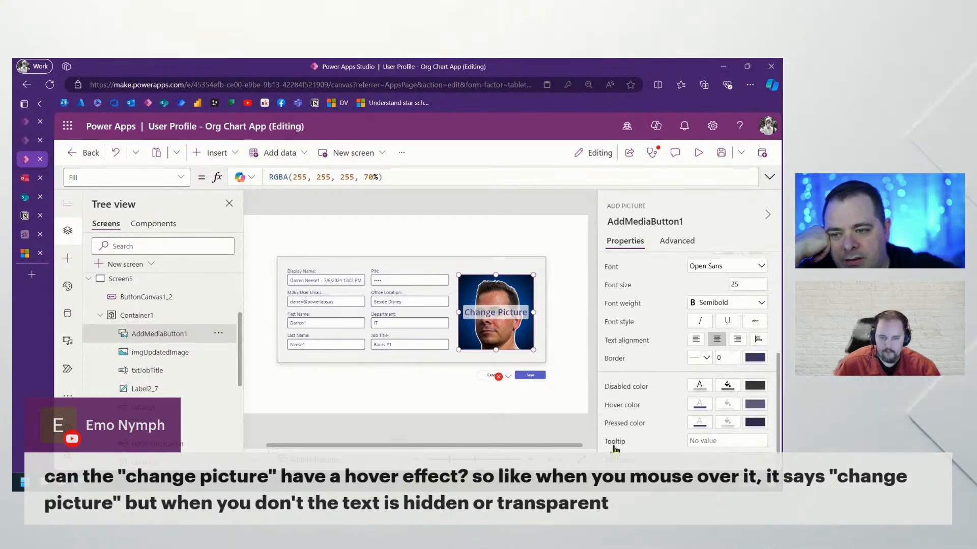
click(614, 446)
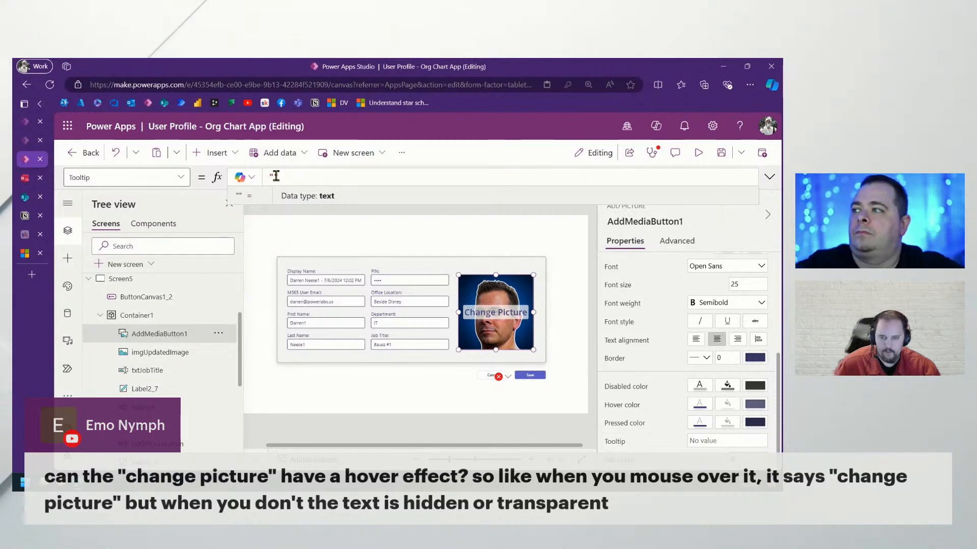
text(Change Y)
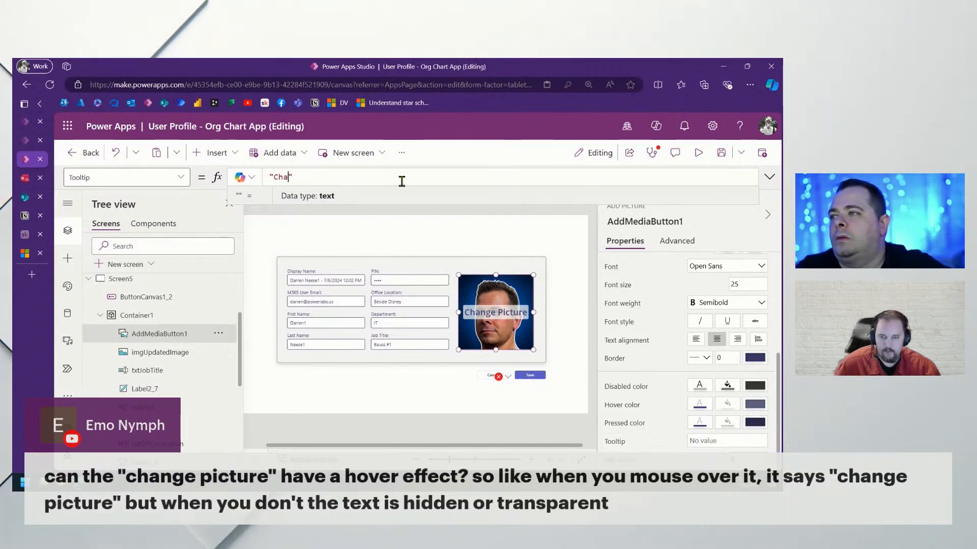
key(BackSpace)
text(you)
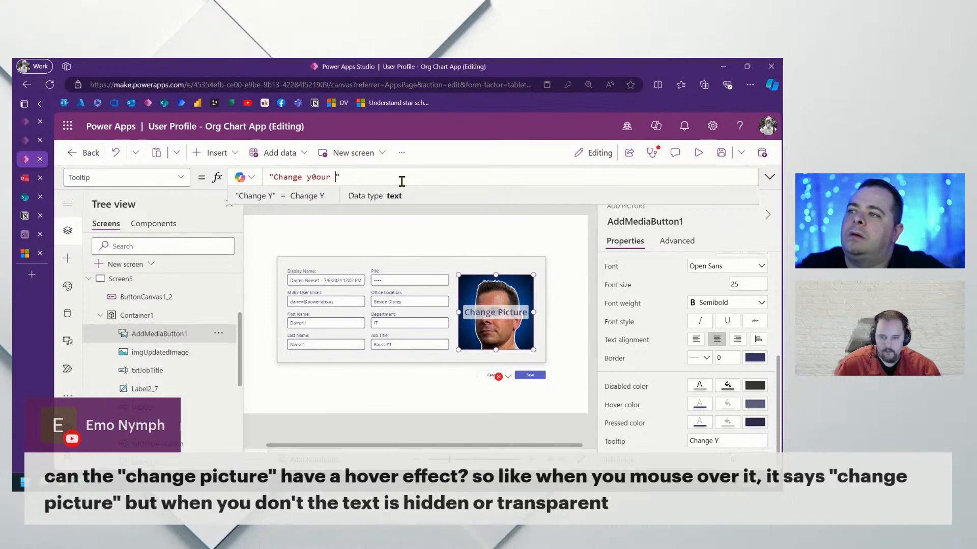
text(r photo)
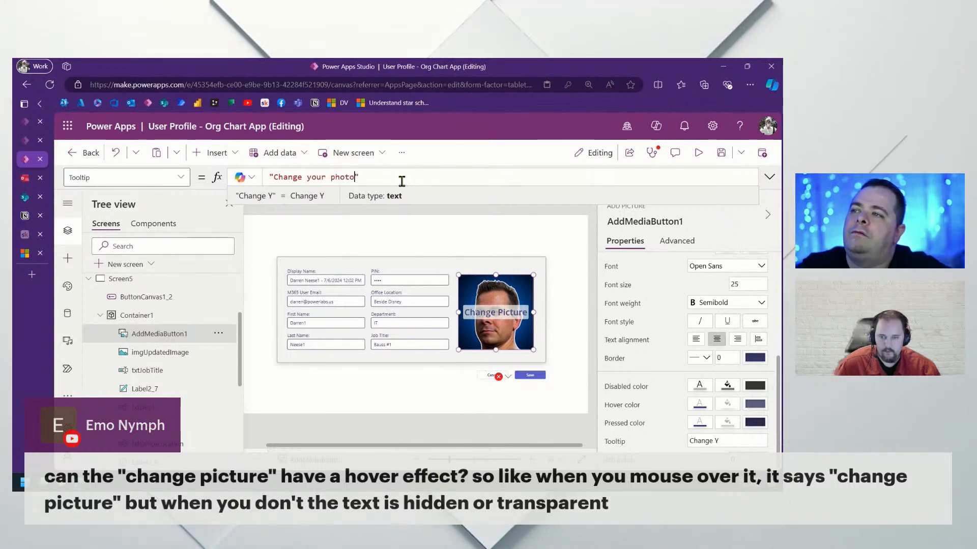
text( here)
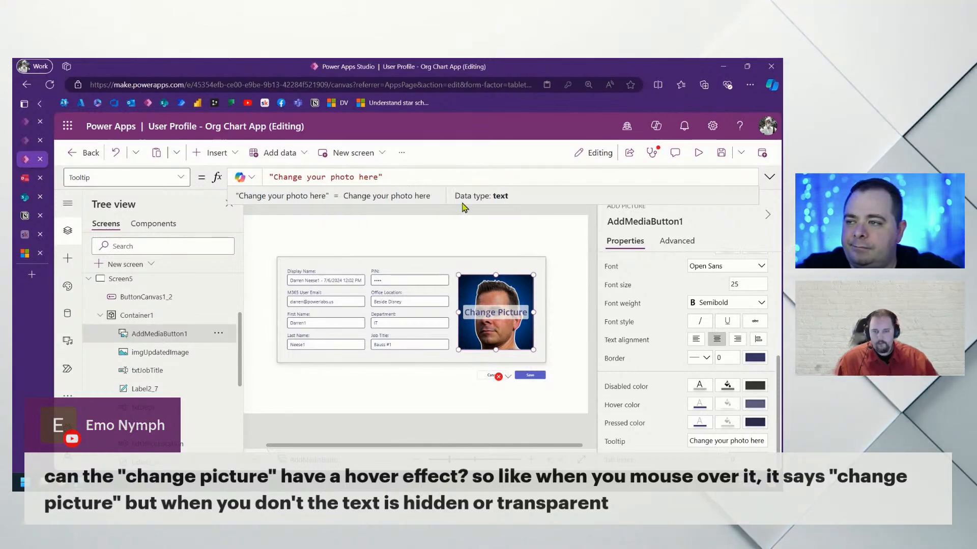
Select Screen5 and preview the app to check the new tooltip
click(556, 216)
click(697, 153)
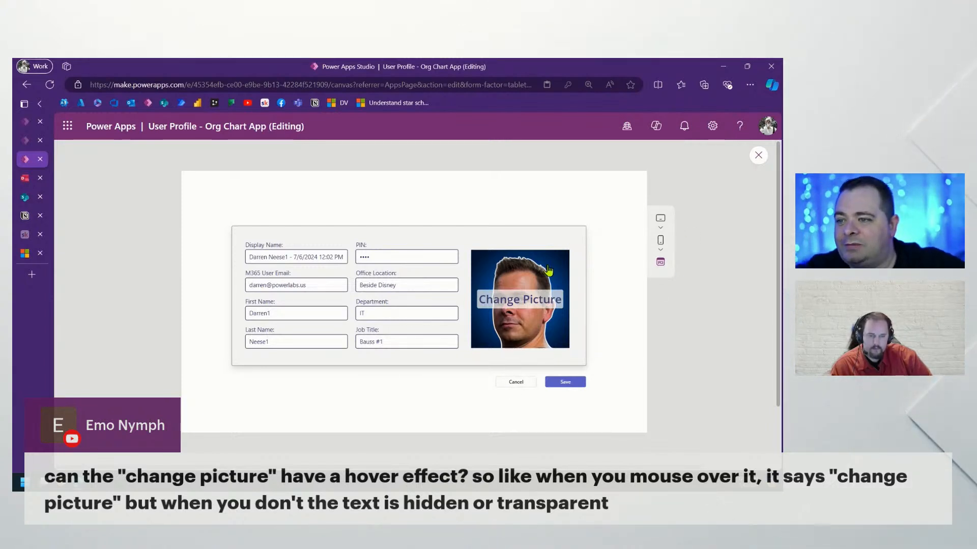
click(759, 156)
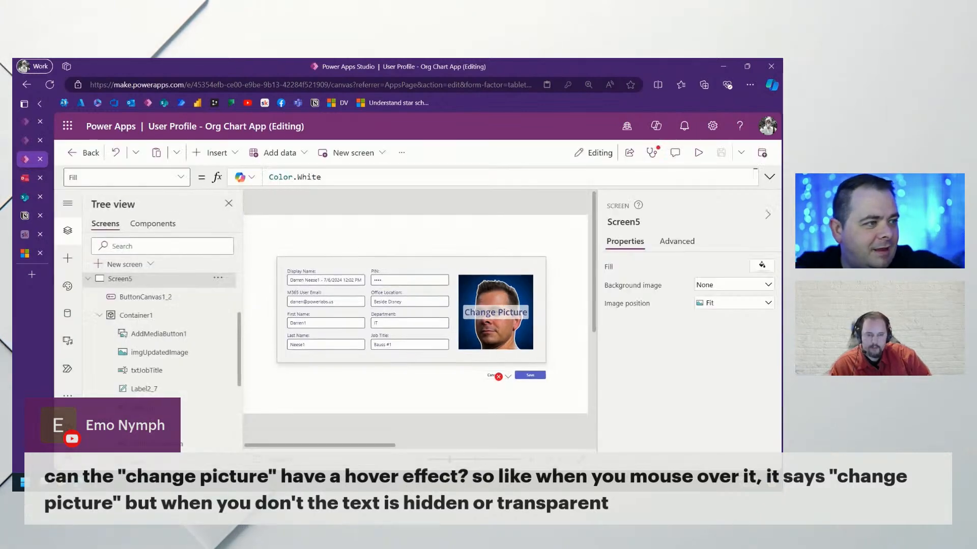
Open the Save button's OnSelect formula from the error menu and check the interests entry
click(507, 377)
click(516, 394)
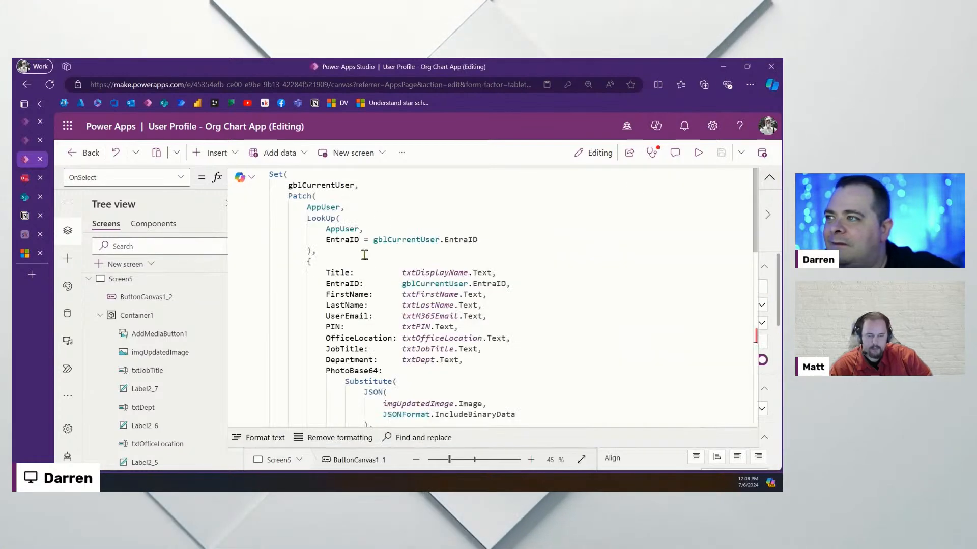
scroll(402, 281, down, 5)
scroll(407, 280, down, 4)
click(378, 265)
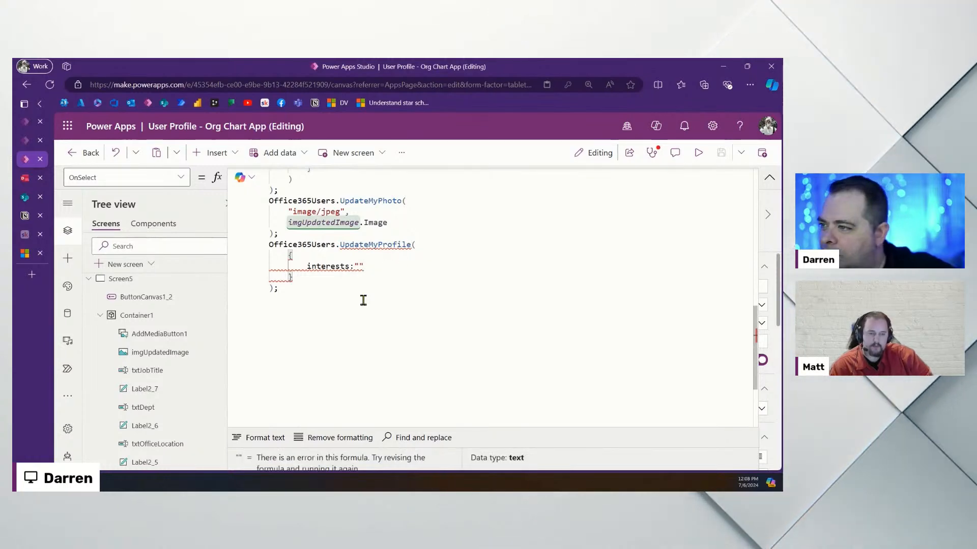
scroll(515, 306, up, 10)
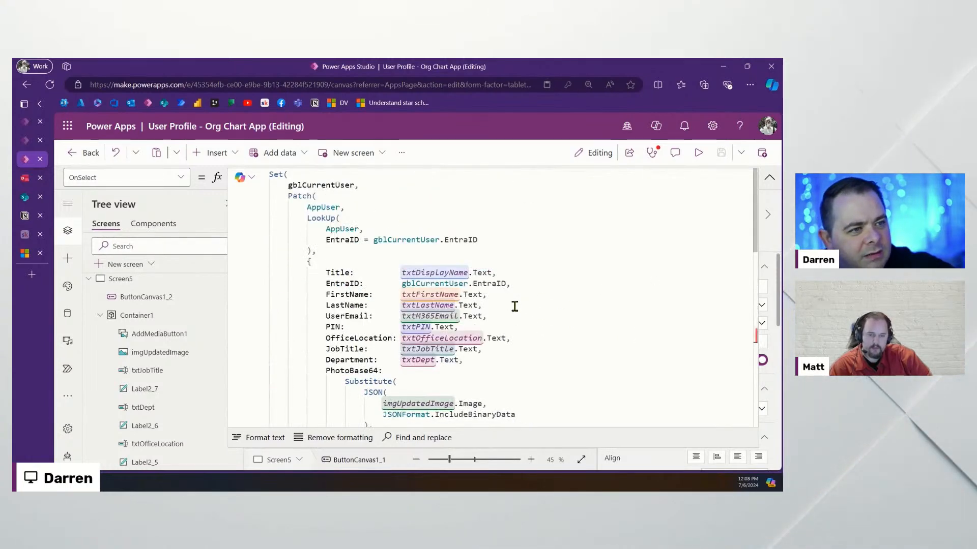
Tab-align the Title, EntraID, FirstName, LastName and UserEmail values in the Patch record
click(404, 272)
key(Tab)
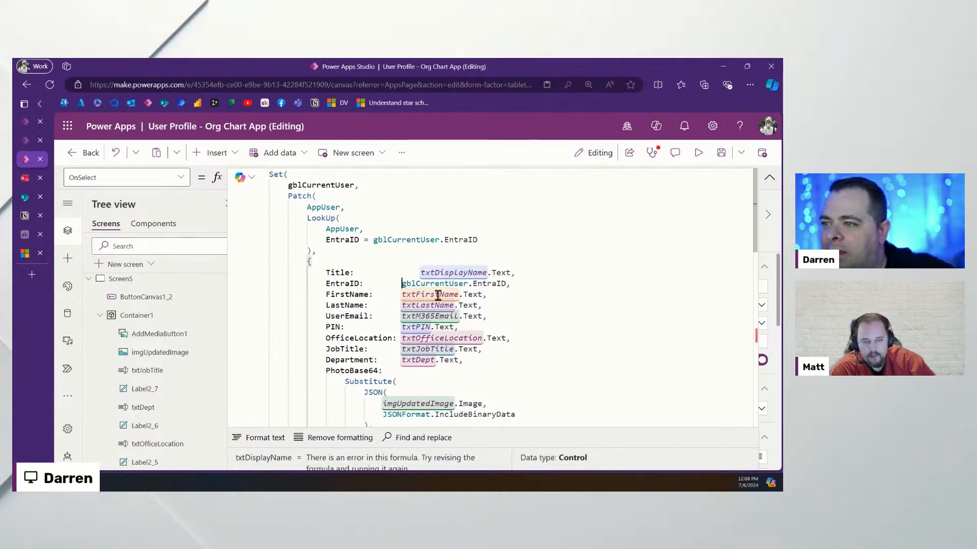
click(402, 284)
key(Tab)
click(401, 294)
key(Tab)
click(402, 306)
key(Tab)
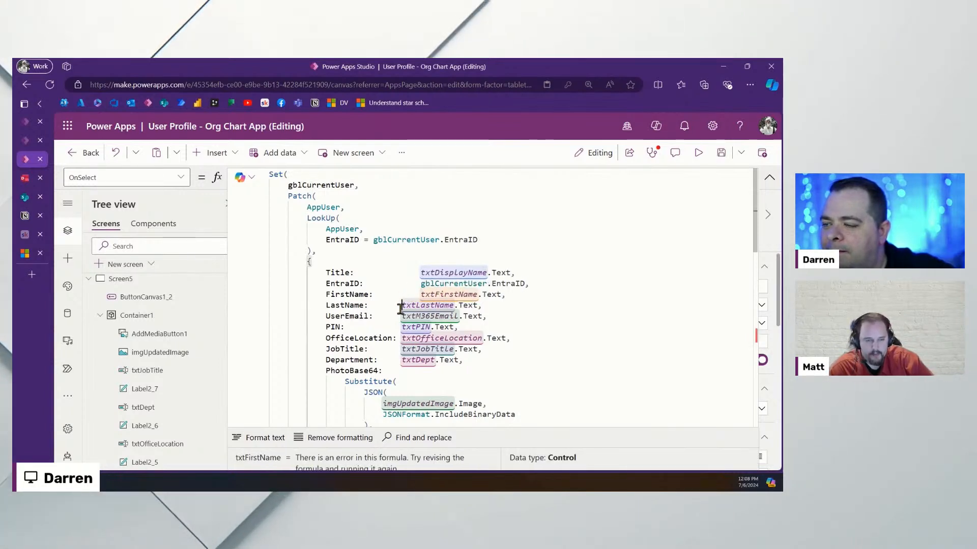
click(401, 316)
key(Tab)
Align the PIN, OfficeLocation, JobTitle and Department values, then collapse the formula
click(402, 327)
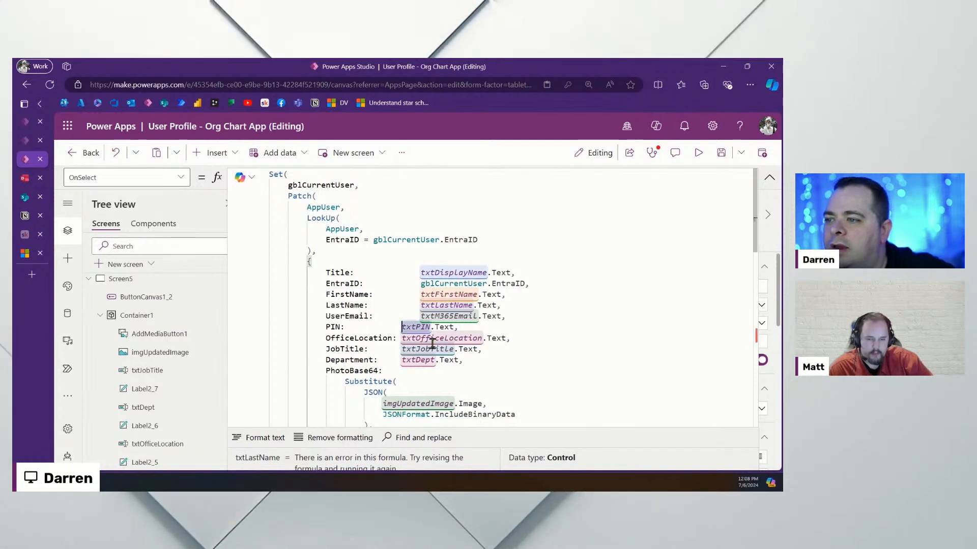
key(Tab)
click(402, 338)
key(Tab)
click(402, 349)
key(Tab)
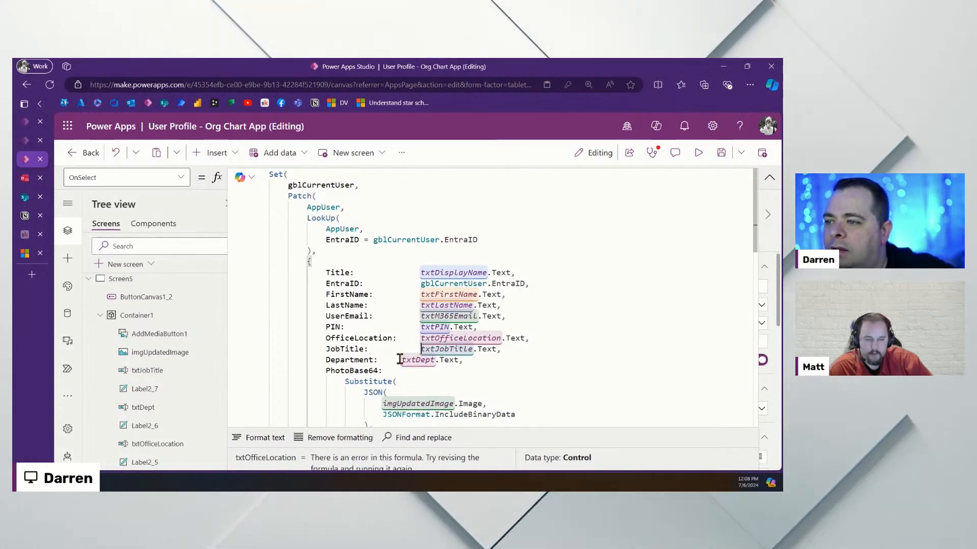
click(404, 360)
key(Tab)
scroll(554, 331, down, 5)
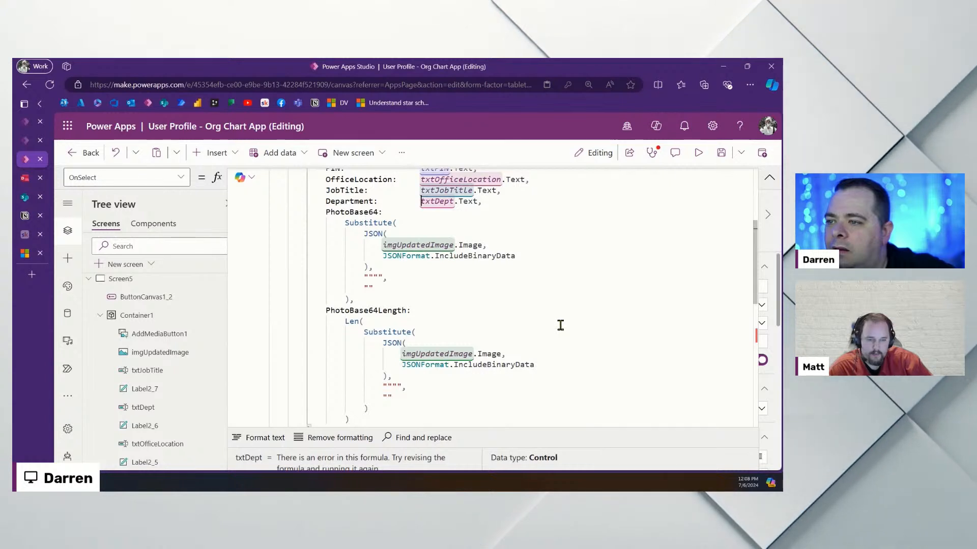
click(769, 177)
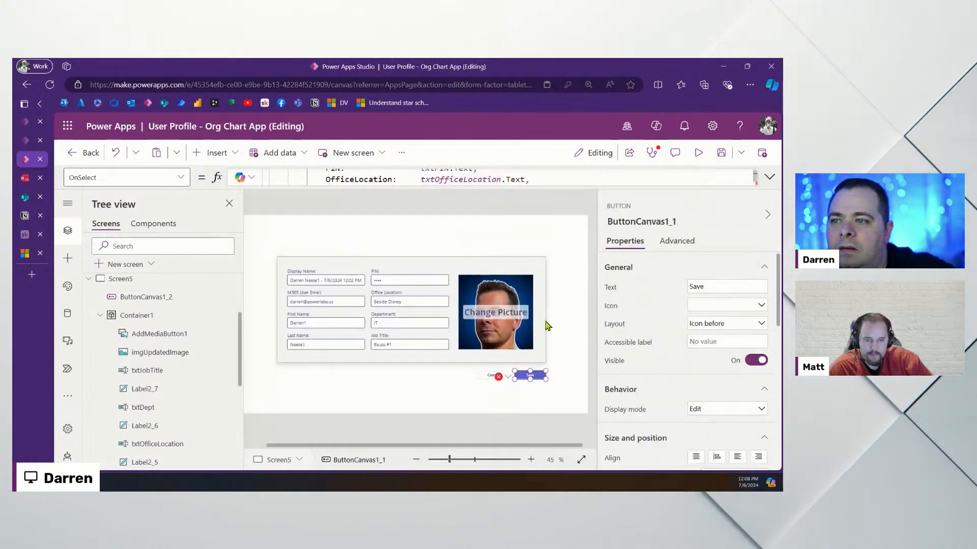
Select the Change Picture control and highlight its caption text
click(507, 309)
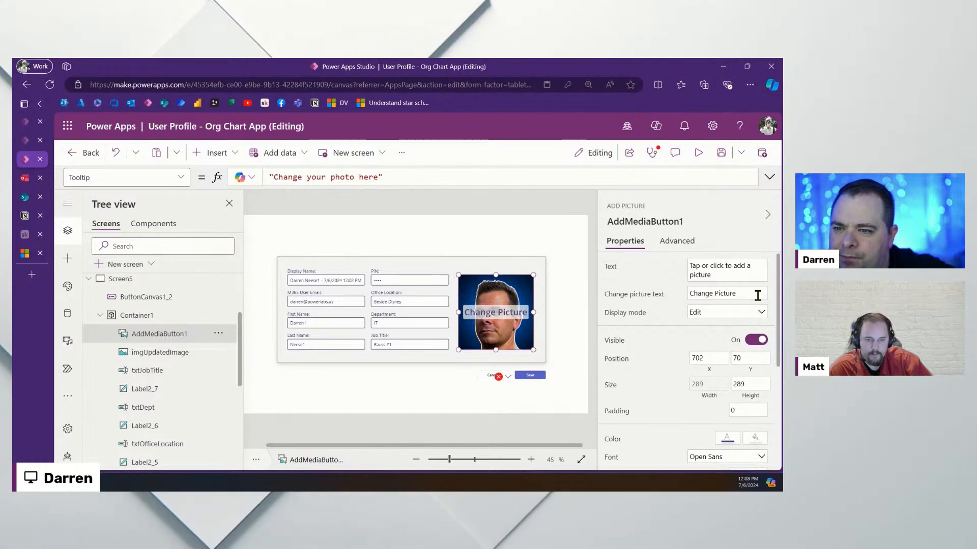
drag(756, 294, 670, 297)
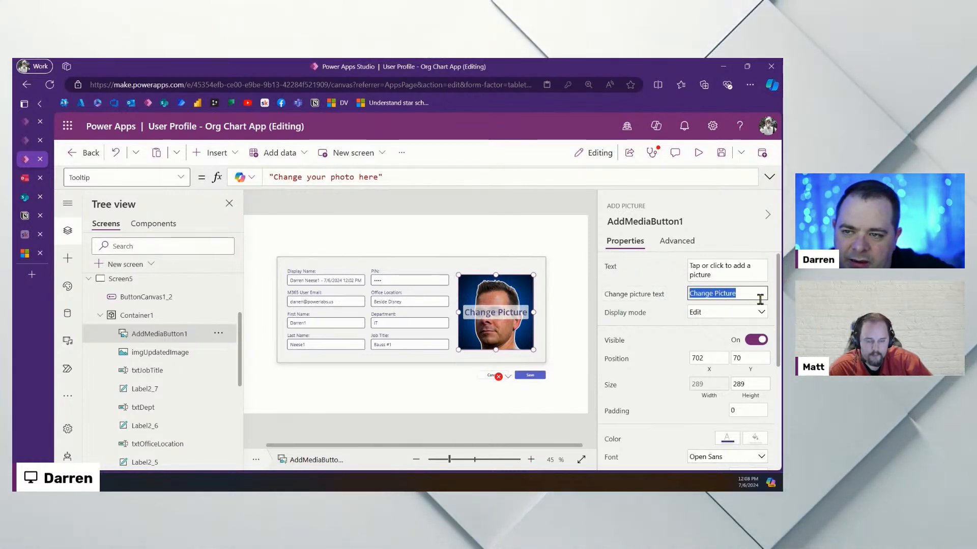
scroll(758, 310, down, 3)
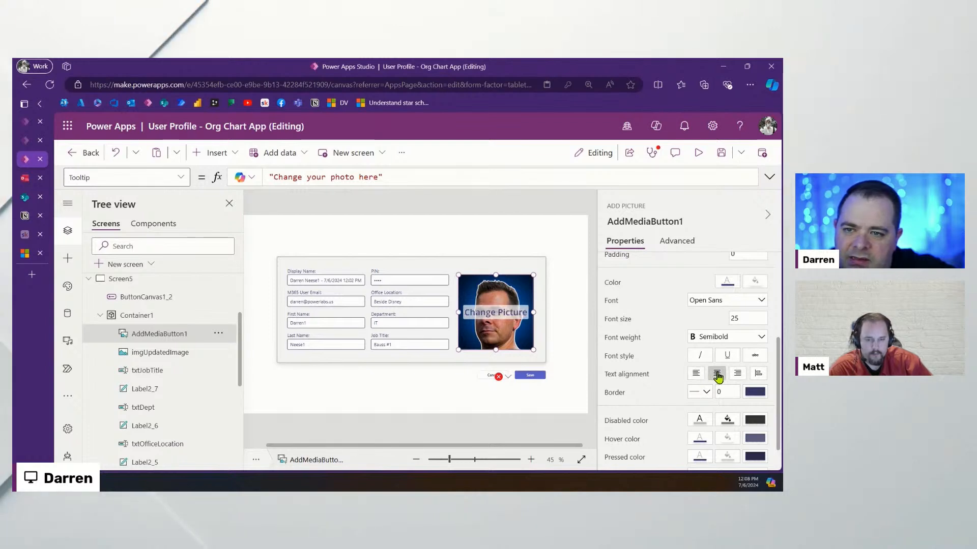
scroll(718, 375, down, 1)
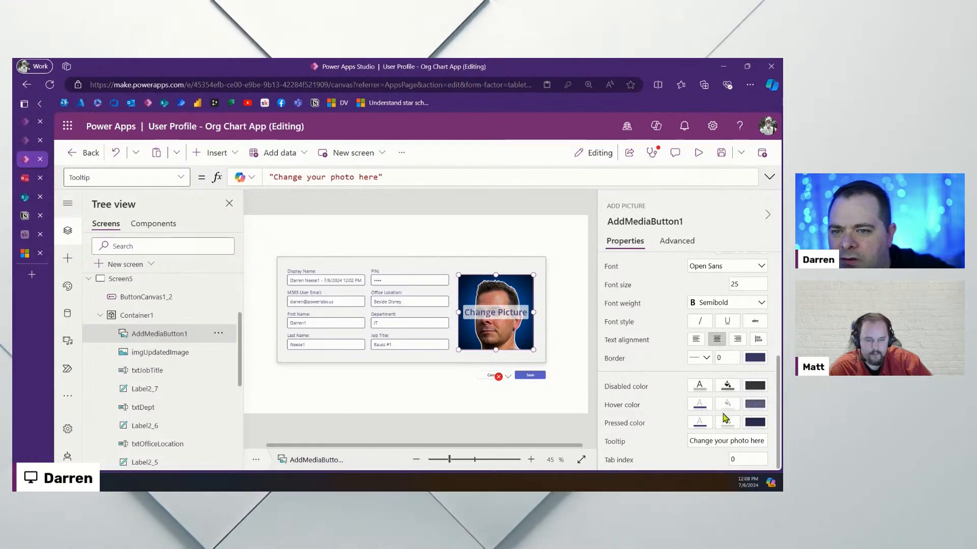
Scroll through the control's Advanced properties, then return to its basic Properties
click(678, 243)
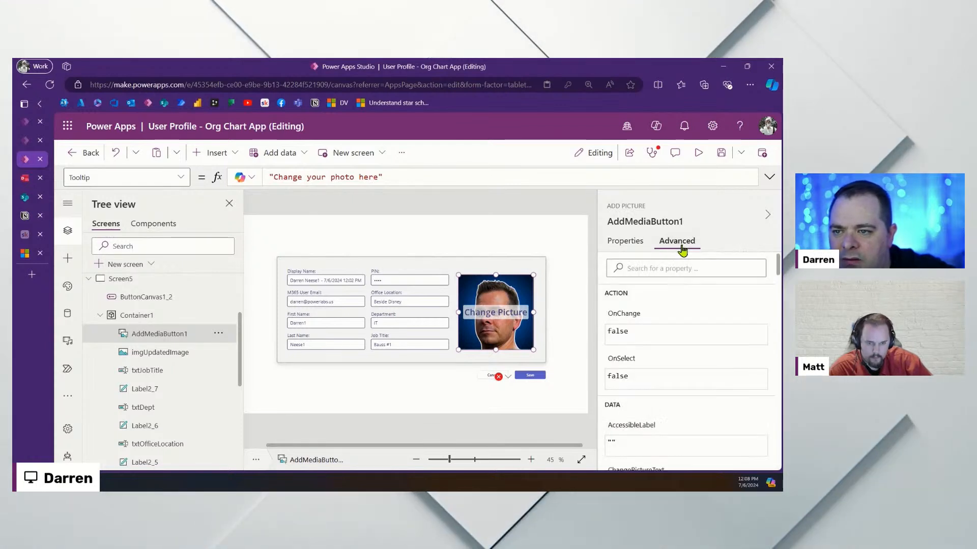
scroll(695, 340, down, 4)
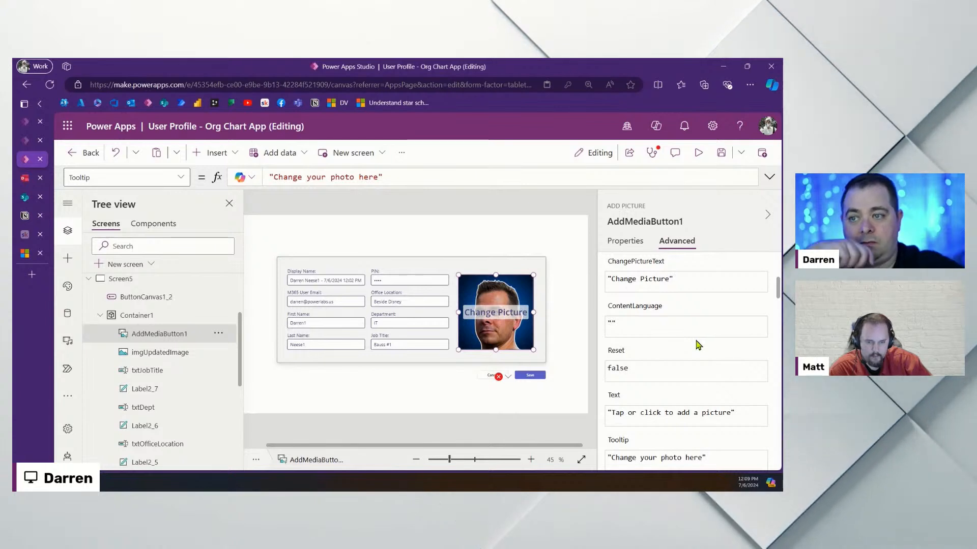
scroll(698, 345, down, 2)
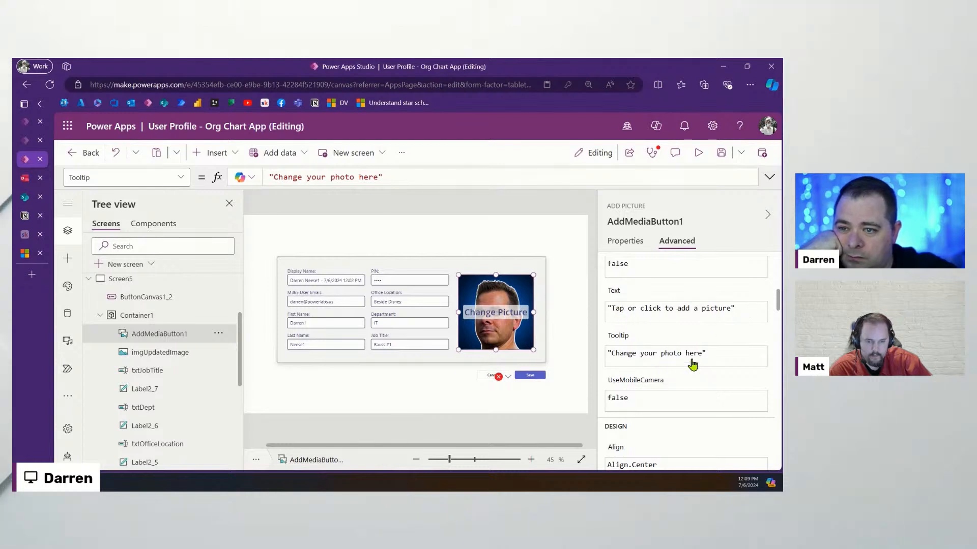
scroll(714, 359, down, 2)
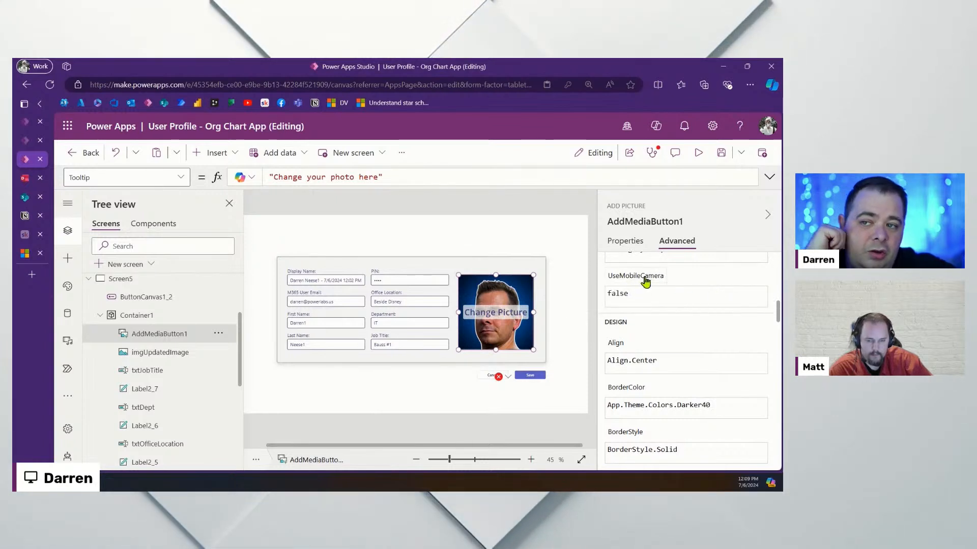
mouse_move(645, 281)
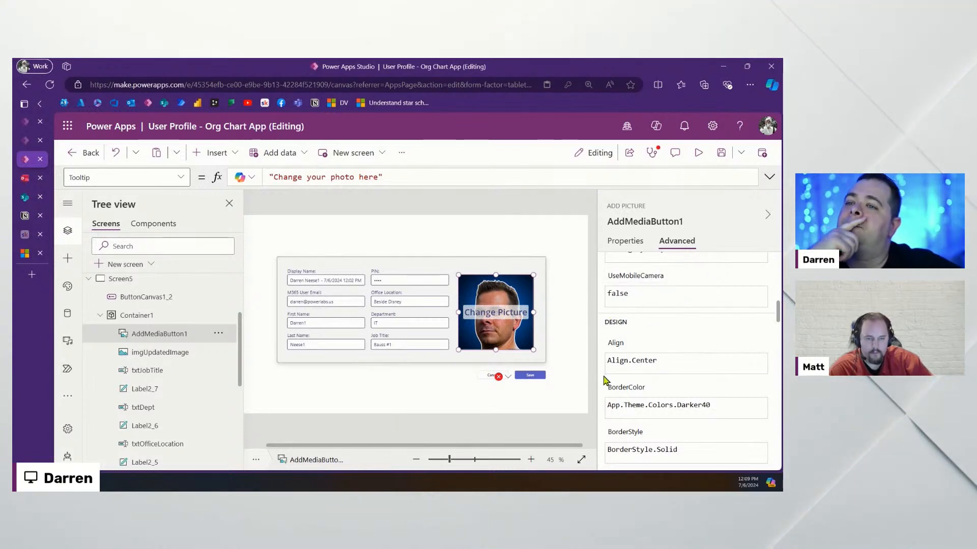
scroll(689, 351, down, 2)
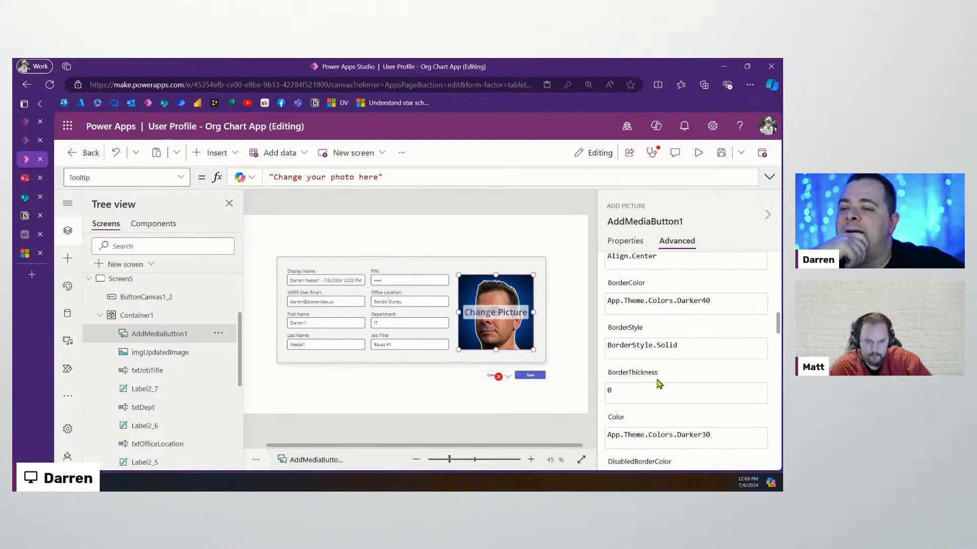
scroll(651, 406, down, 3)
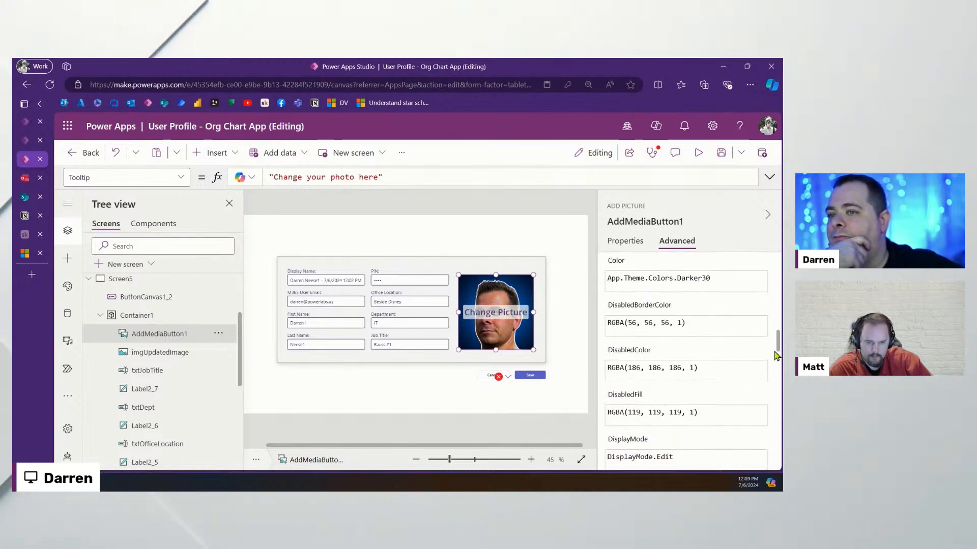
scroll(776, 354, down, 3)
scroll(756, 370, down, 2)
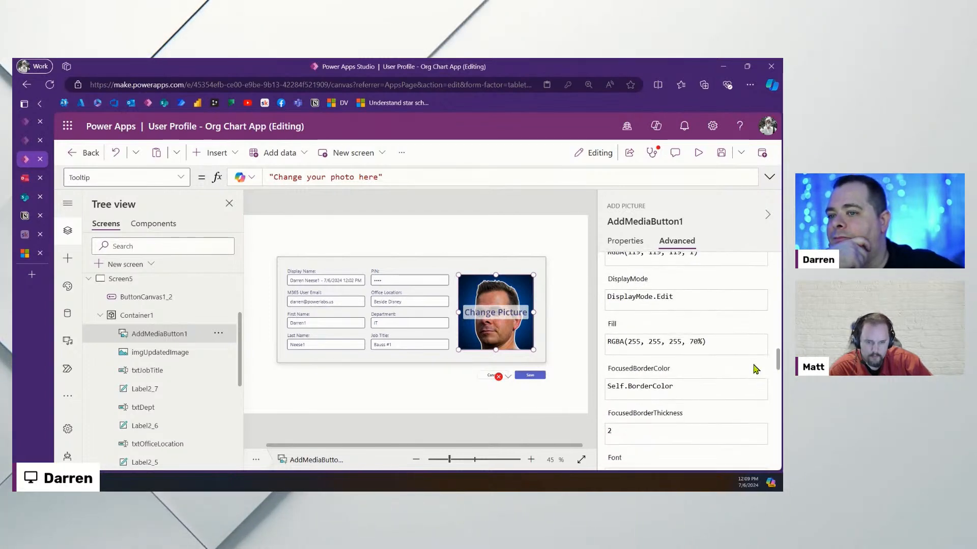
scroll(755, 370, down, 3)
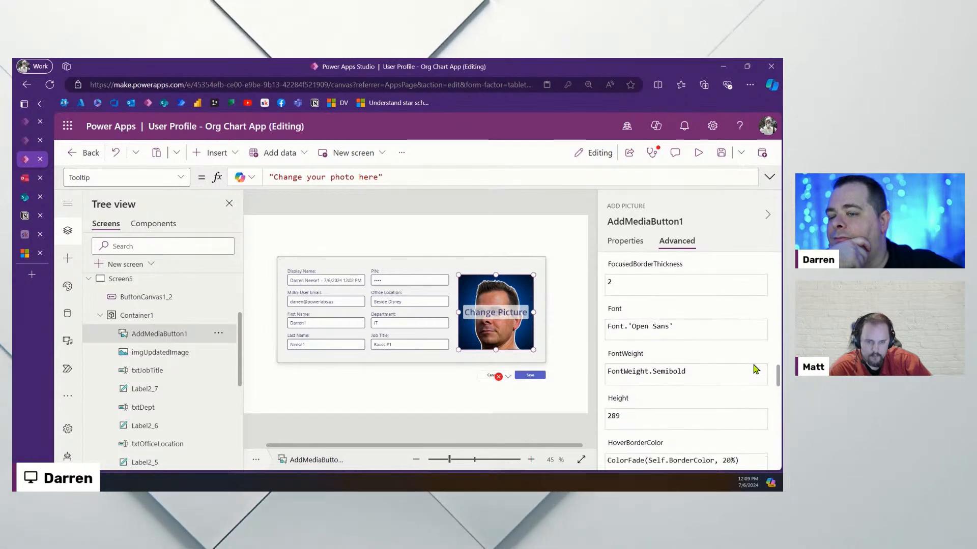
scroll(702, 366, down, 7)
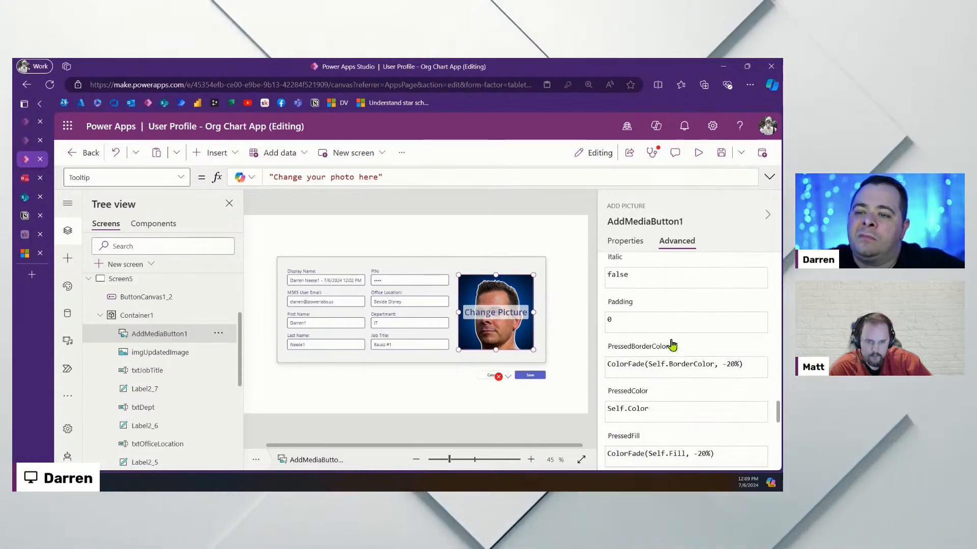
scroll(617, 357, up, 3)
scroll(704, 364, down, 6)
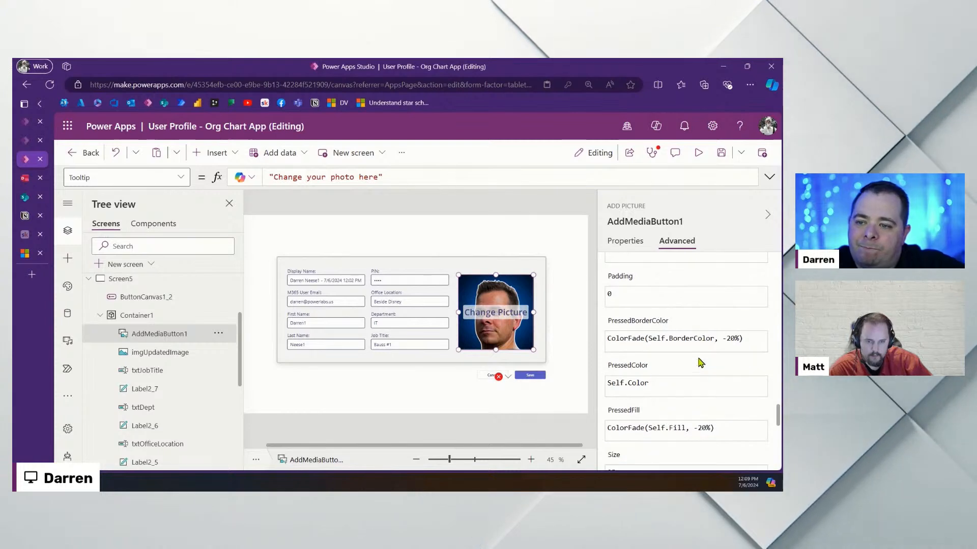
scroll(698, 364, down, 1)
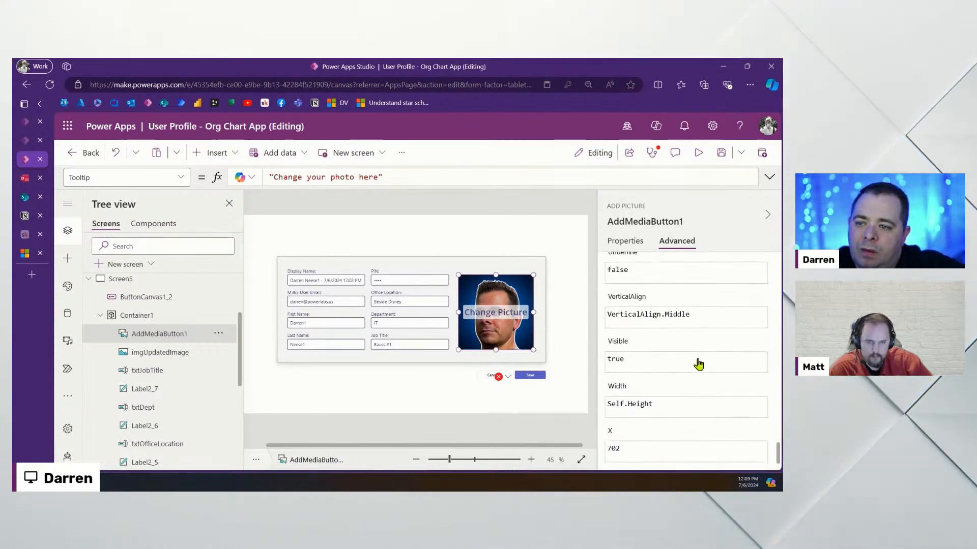
scroll(697, 364, down, 1)
scroll(699, 365, up, 8)
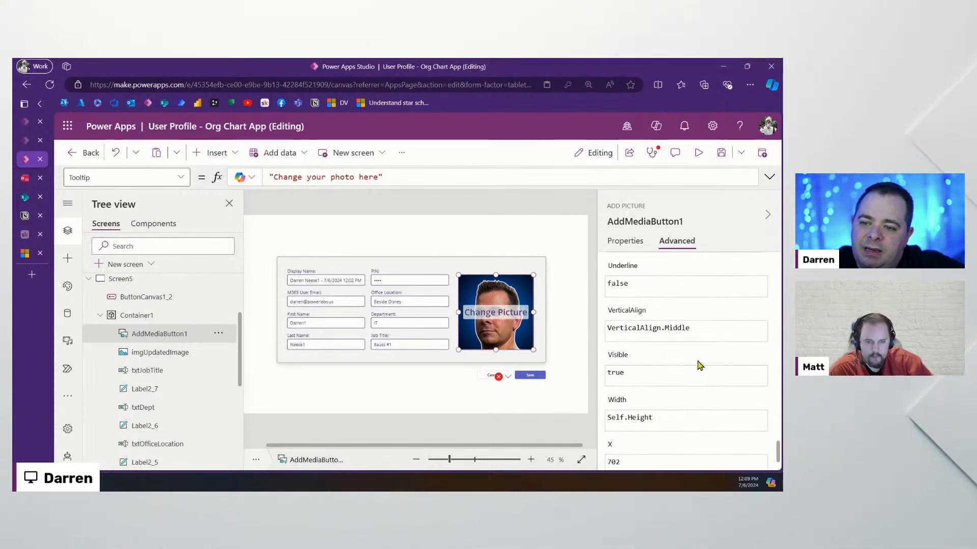
scroll(697, 364, up, 6)
click(625, 242)
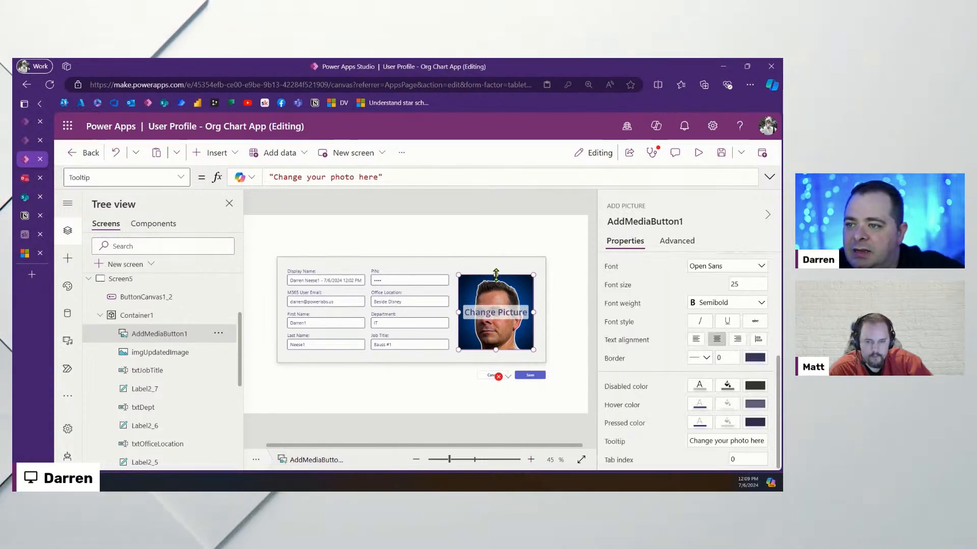
Shrink the Change Picture control and move it to the card's top edge
drag(533, 275, 533, 326)
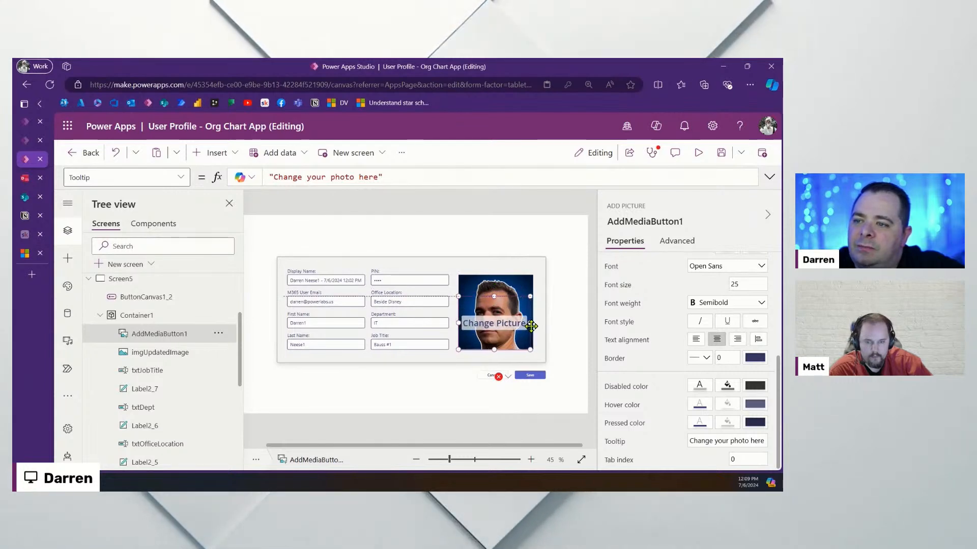
drag(496, 296, 497, 331)
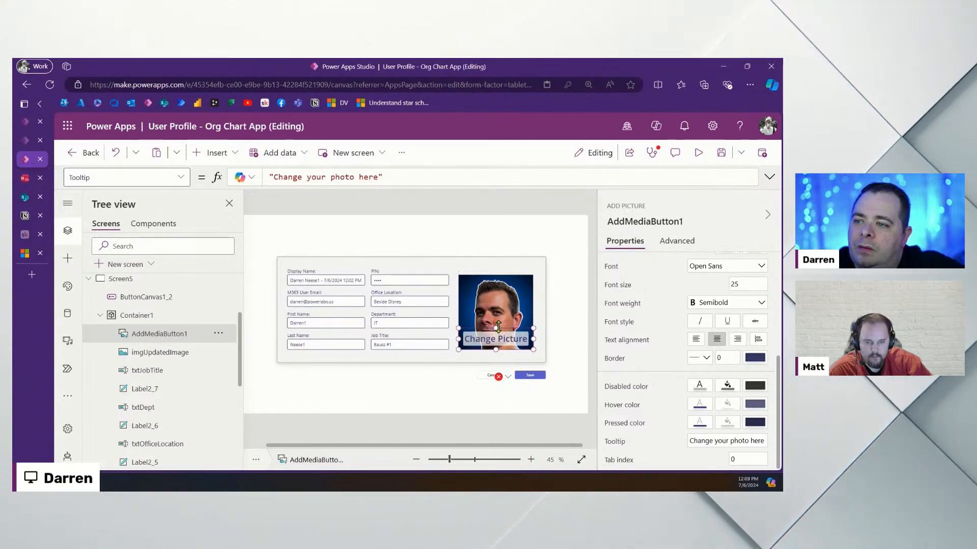
click(571, 258)
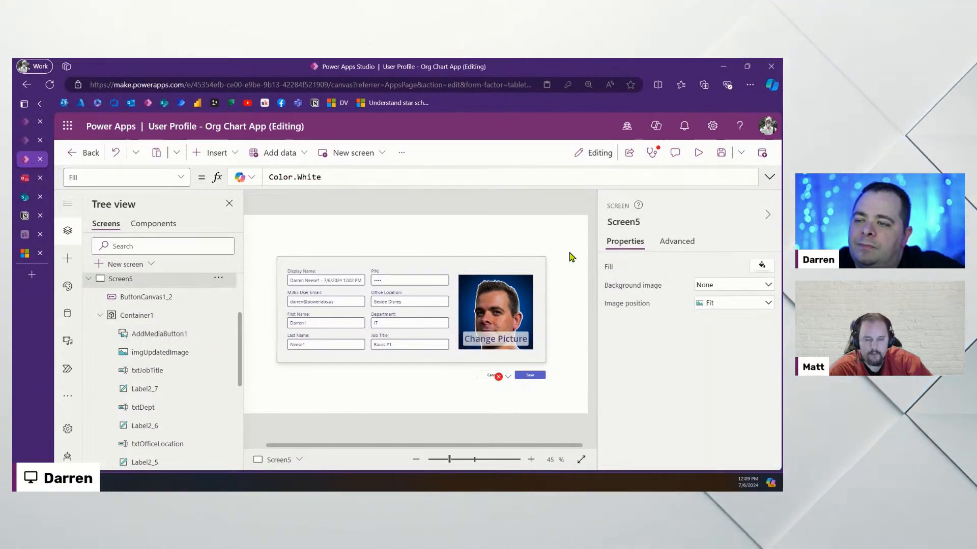
click(523, 333)
drag(515, 308, 512, 265)
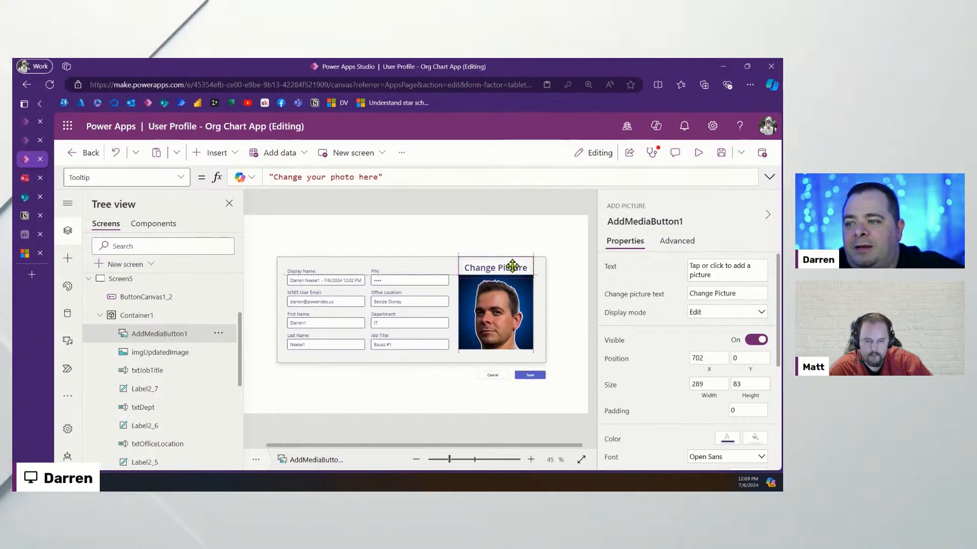
click(583, 319)
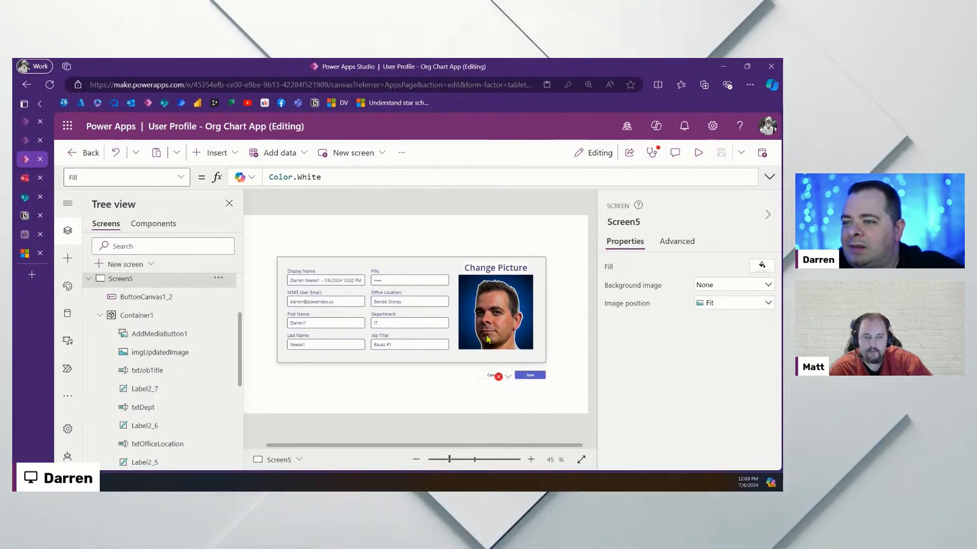
Nudge the profile photo down and trim the Change Picture strip to Y 40, height 58
click(504, 319)
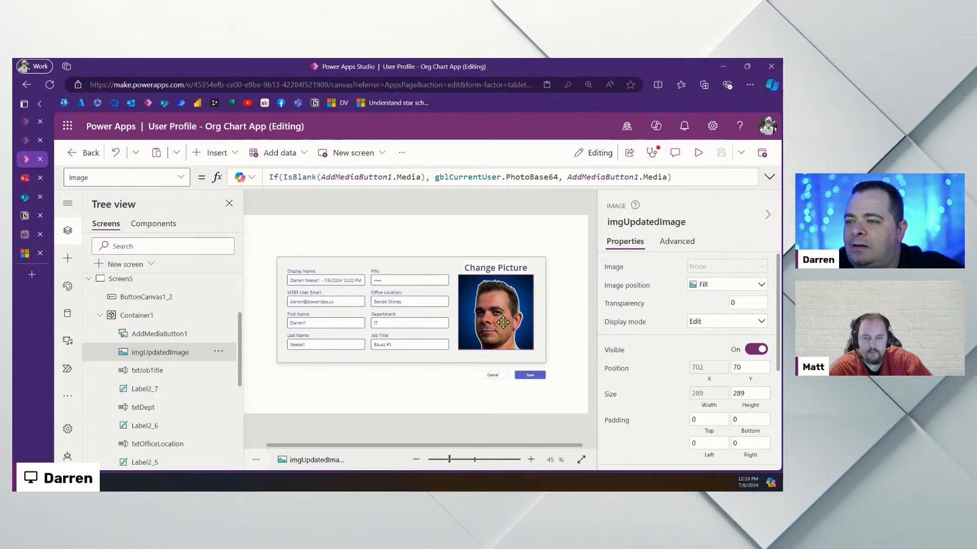
key(Down)
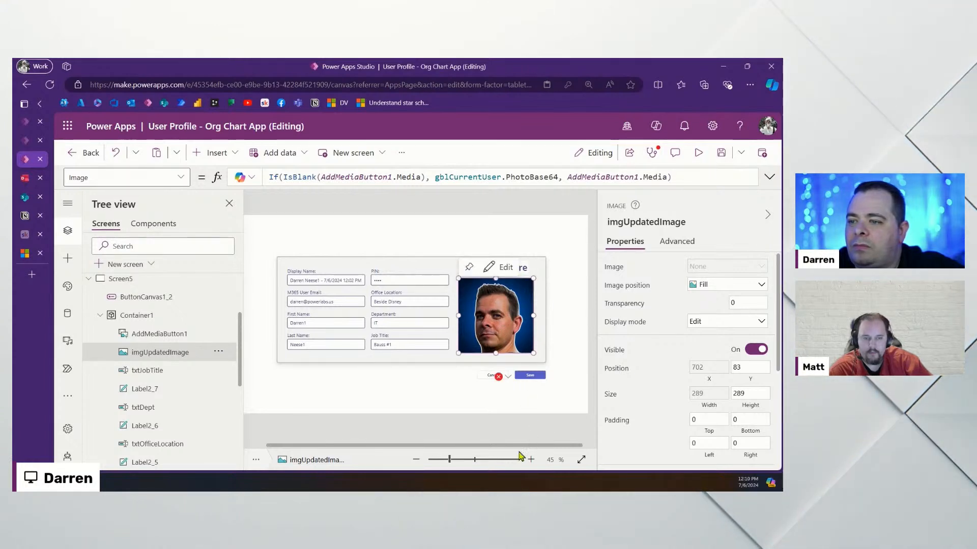
click(436, 283)
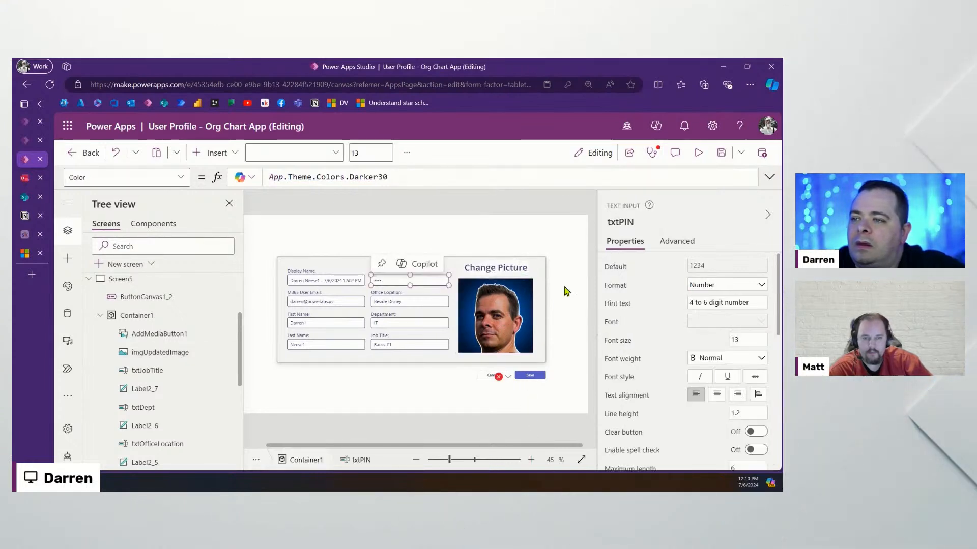
scroll(746, 338, down, 4)
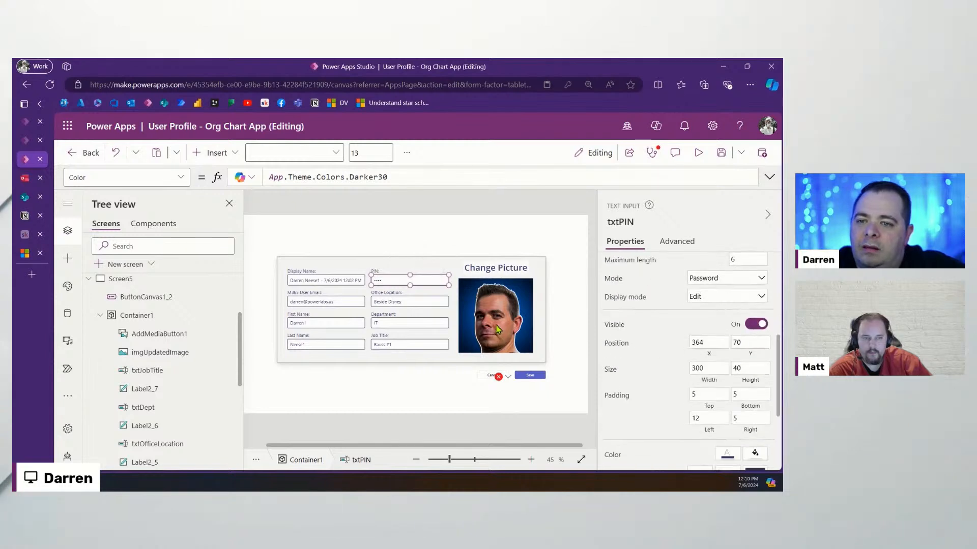
click(500, 312)
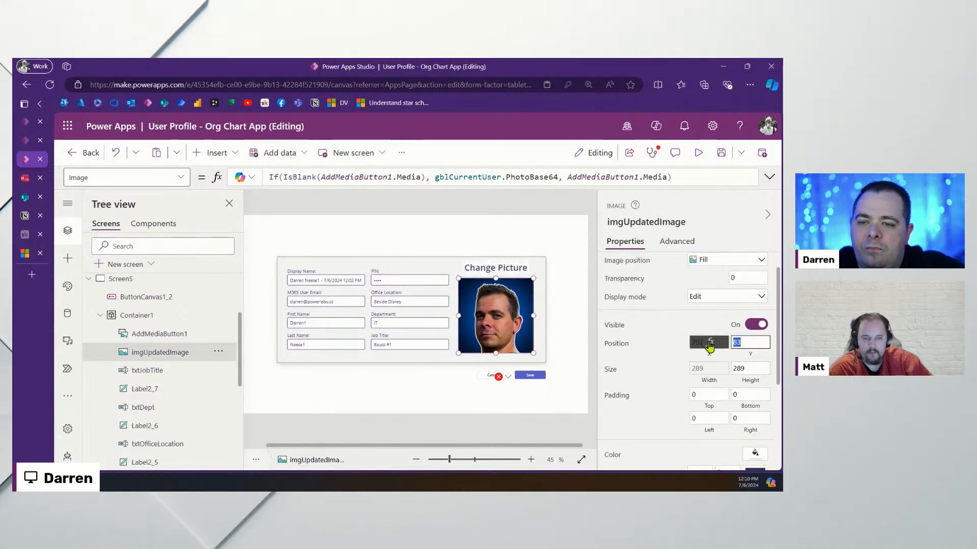
click(551, 236)
click(510, 270)
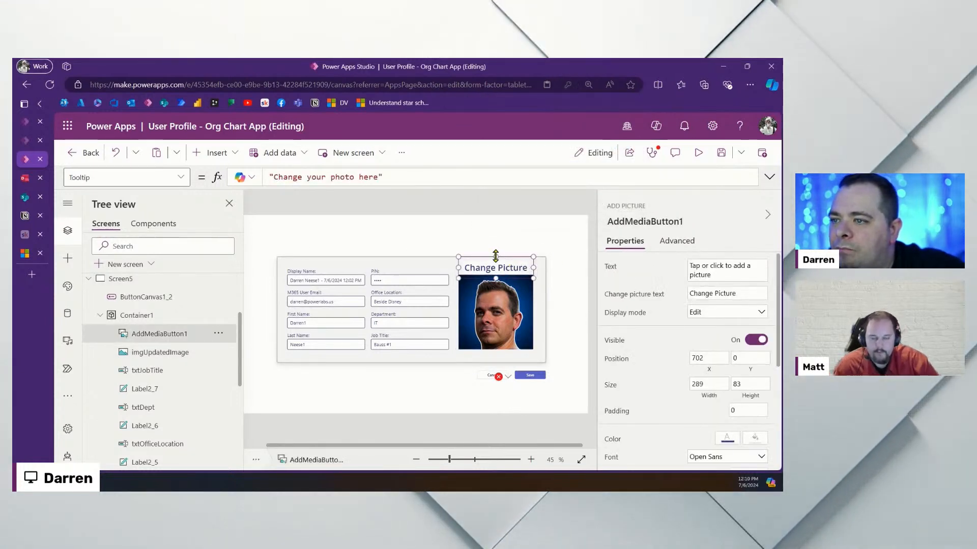
drag(496, 257, 512, 272)
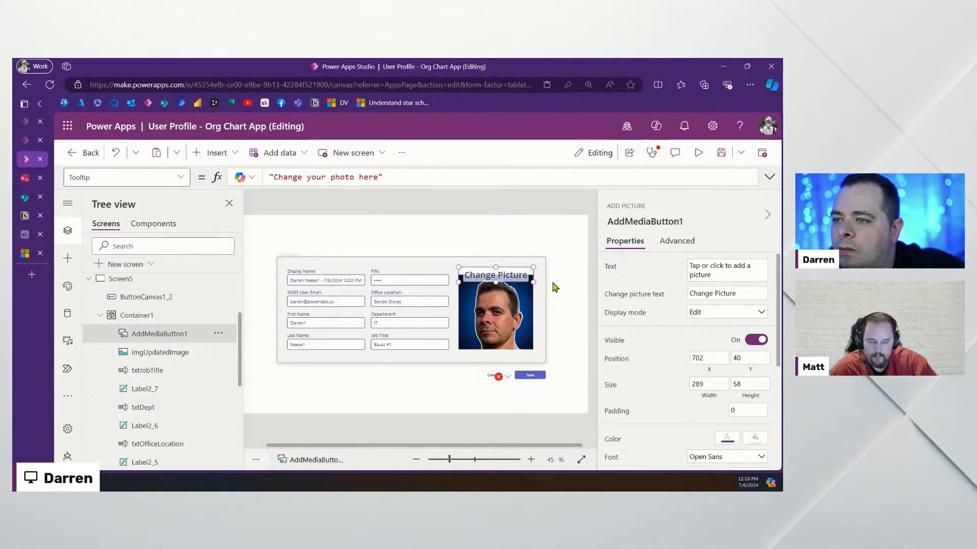
click(576, 293)
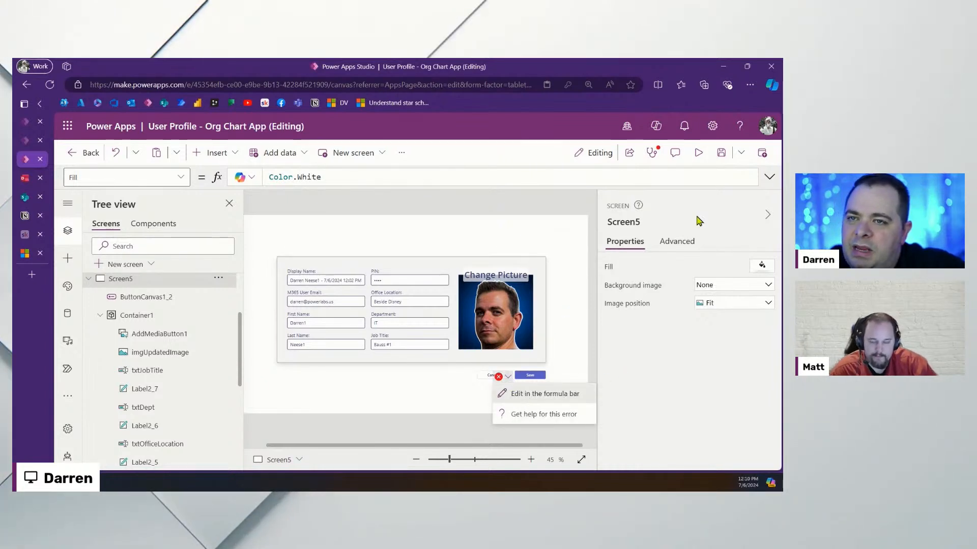
Insert a comma after interests:"" in the Save button's UpdateMyProfile call
click(544, 394)
scroll(456, 337, down, 3)
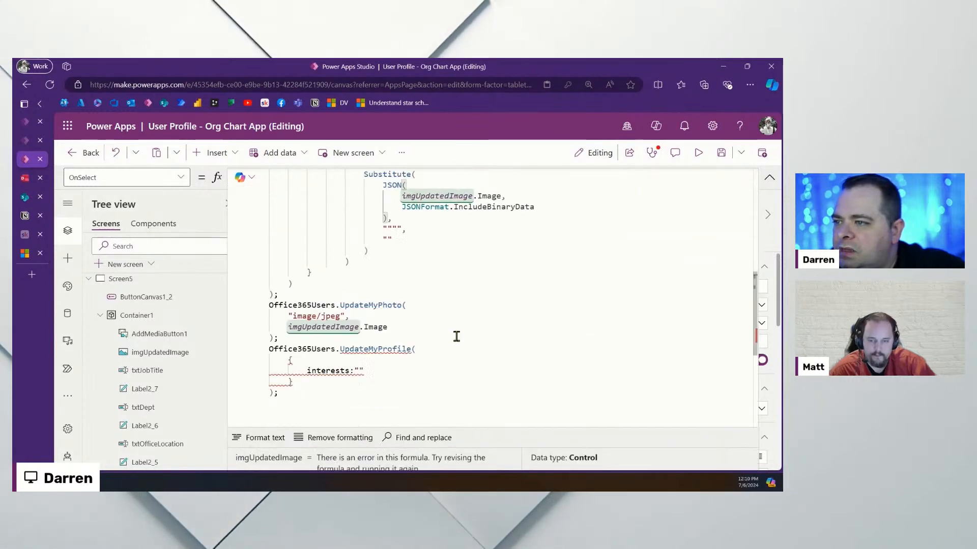
scroll(457, 336, down, 1)
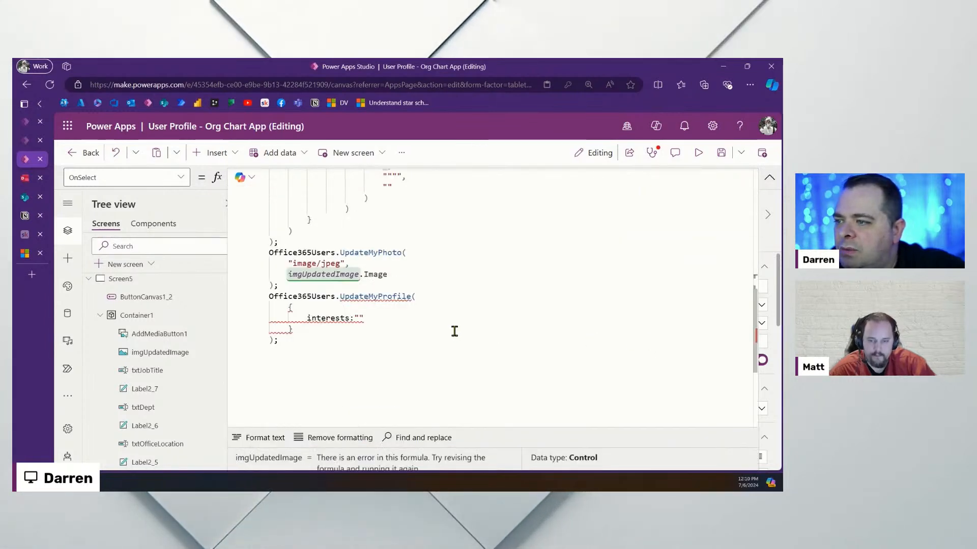
click(391, 321)
text(,)
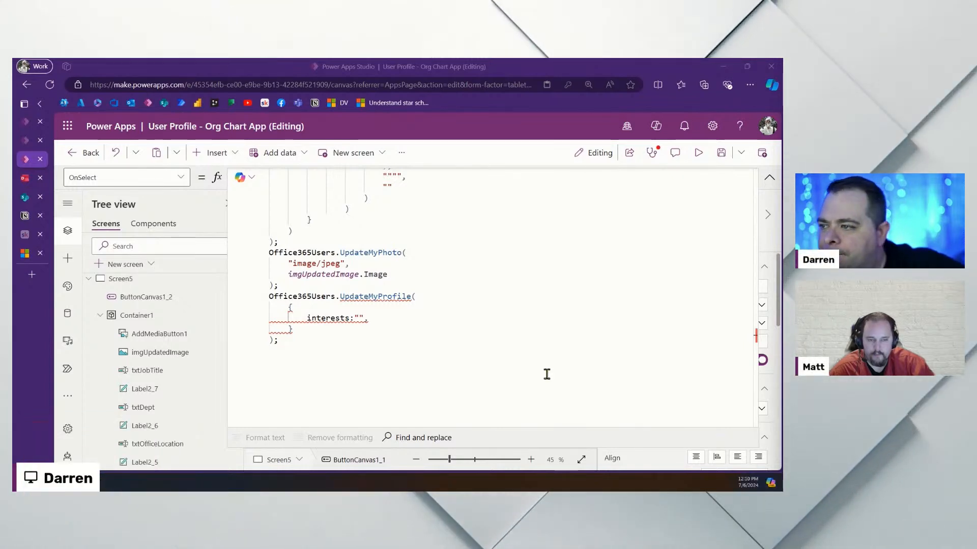
click(768, 179)
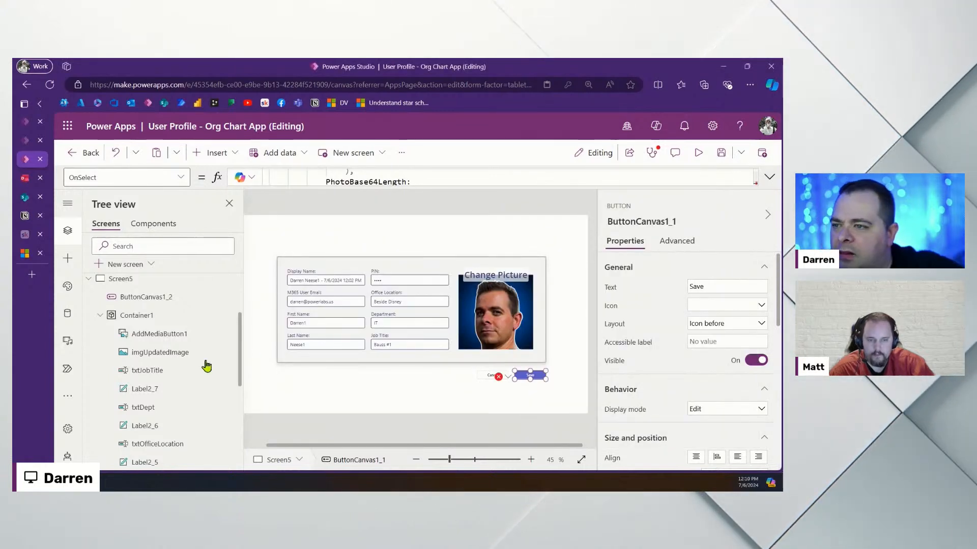
Stretch the Change Picture strip taller so it covers the photo
click(156, 340)
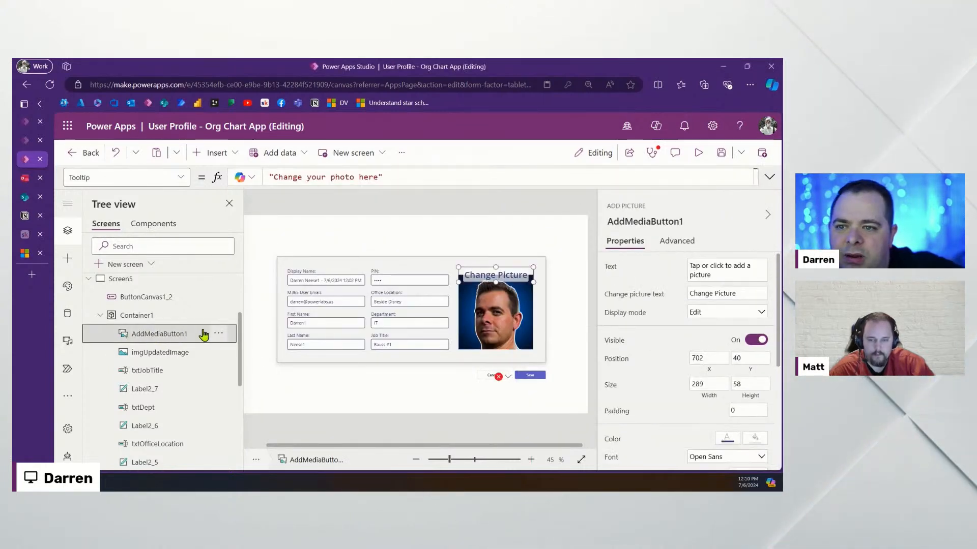
click(573, 306)
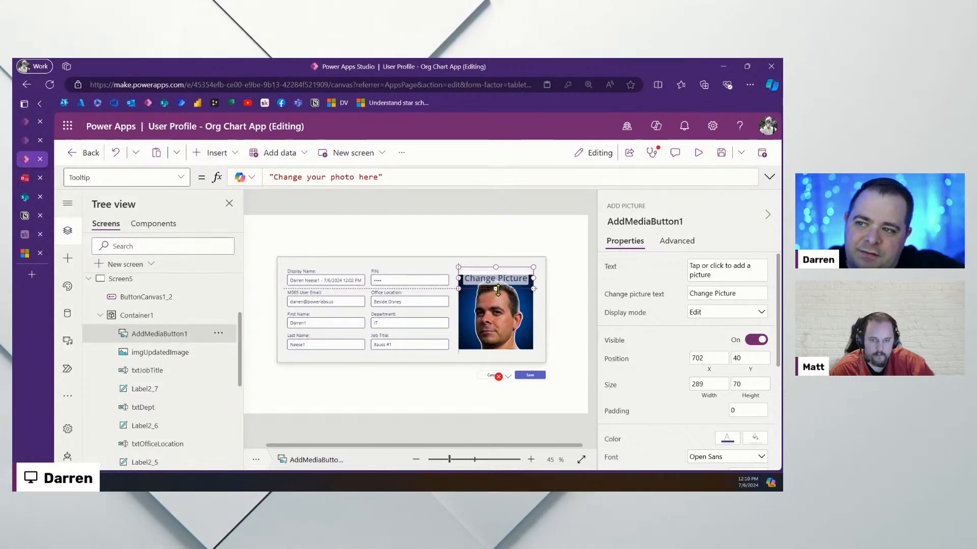
drag(496, 282, 499, 347)
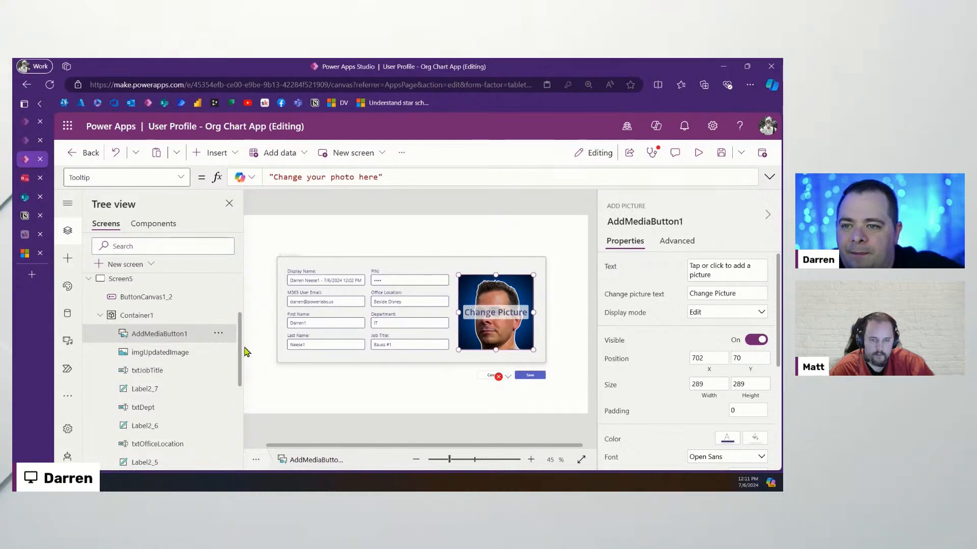
scroll(733, 356, down, 4)
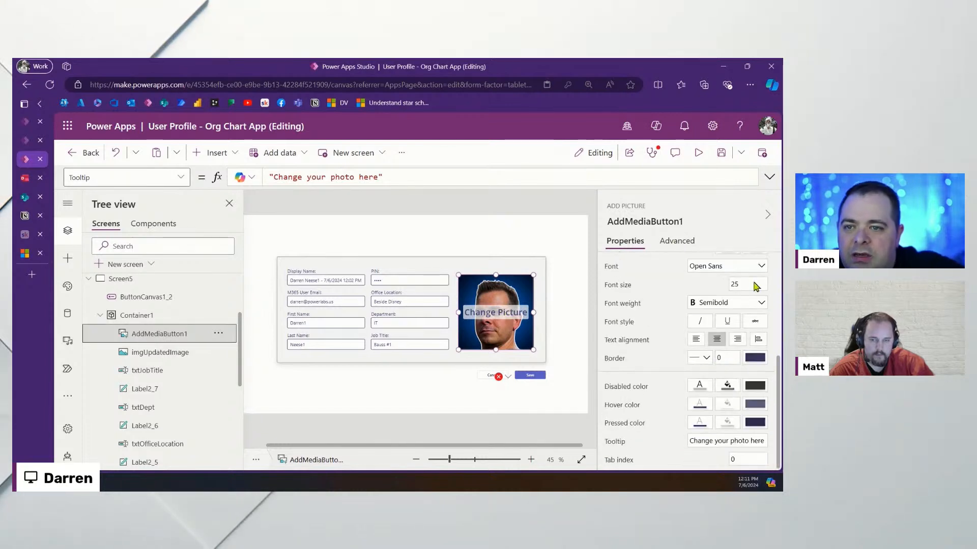
scroll(756, 362, up, 2)
Change the control's Fill to RGBA(255, 255, 255, 20%)
click(754, 353)
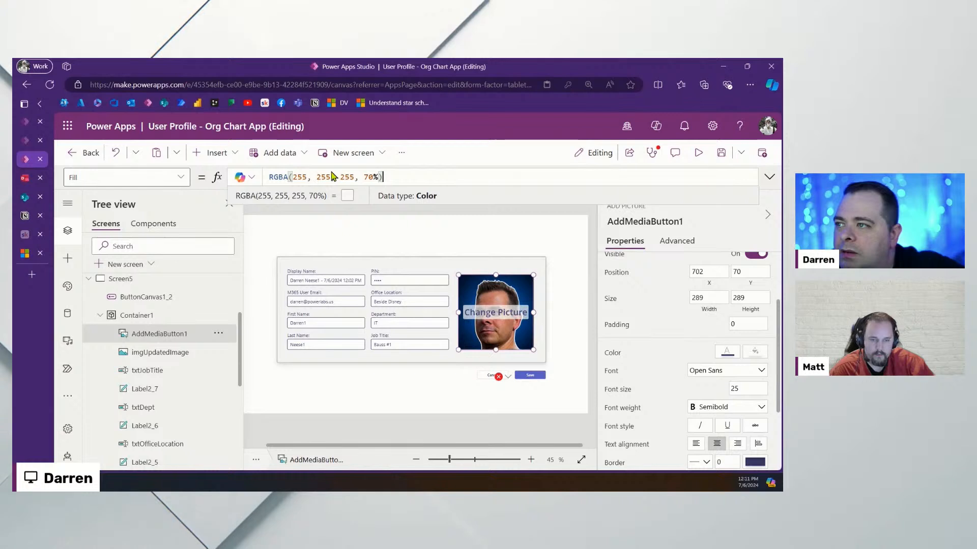
click(365, 177)
key(Delete)
text(5)
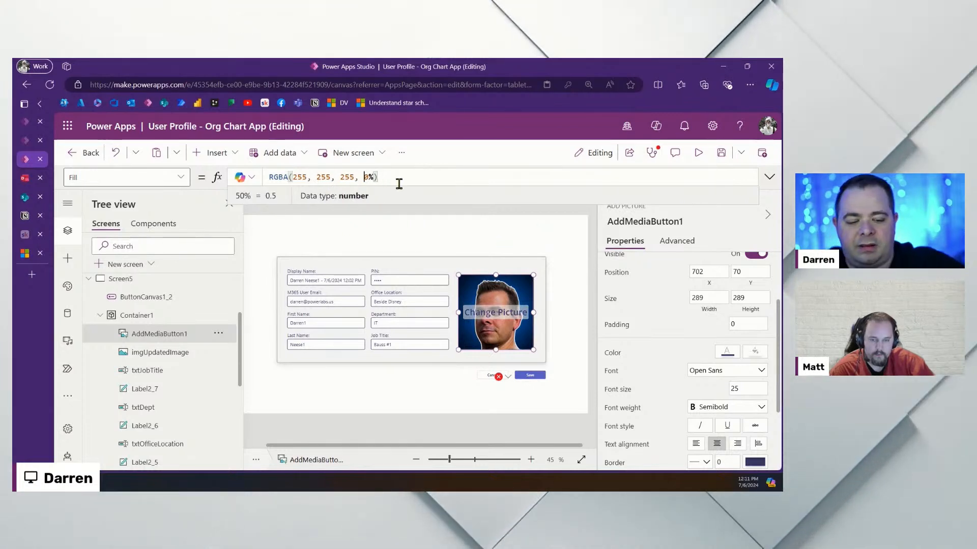
key(BackSpace)
text(2)
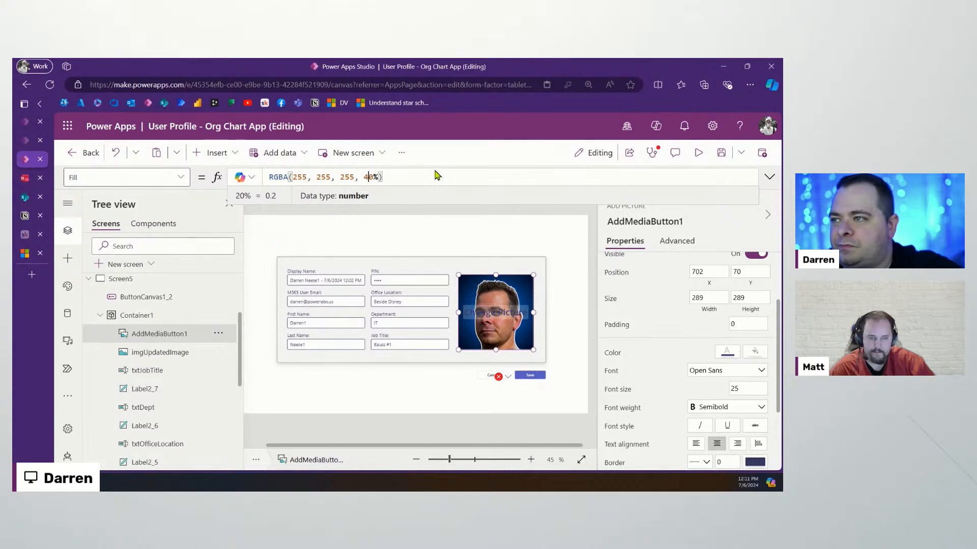
click(576, 280)
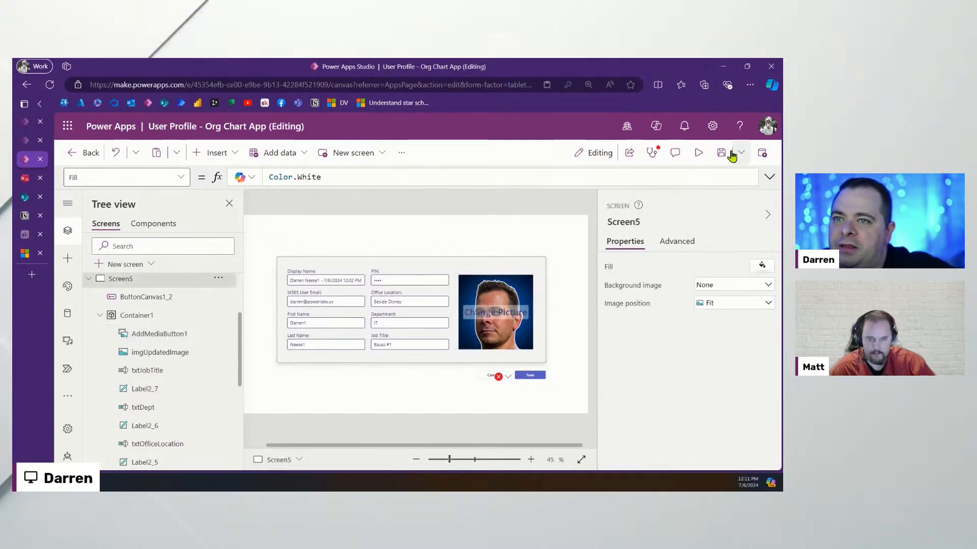
Open the Save button's formula from the error menu and inspect the interests entry
click(508, 377)
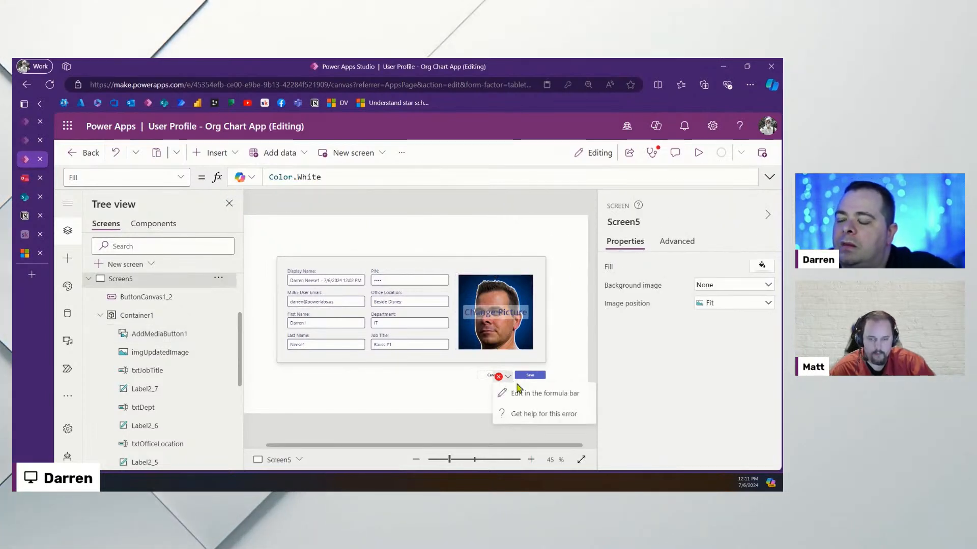
click(504, 395)
click(769, 177)
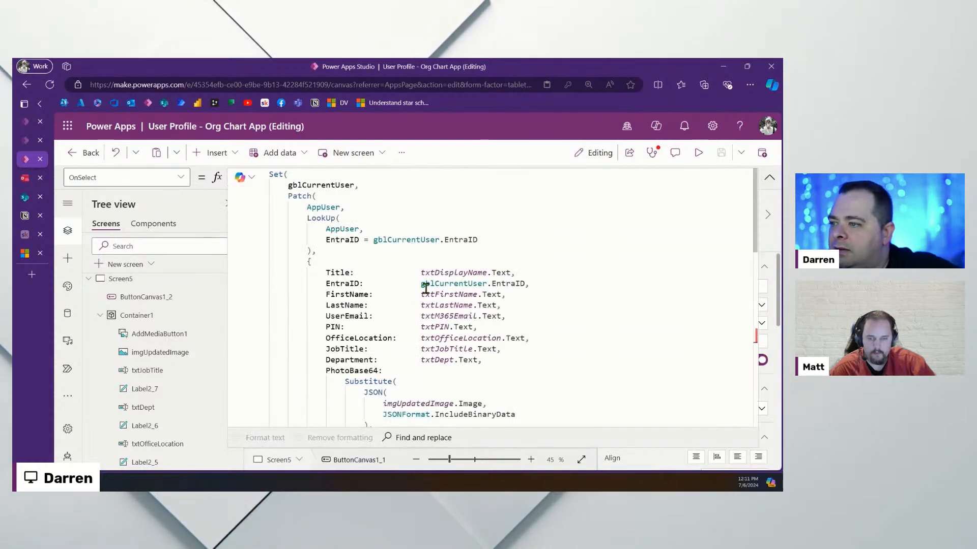
scroll(447, 274, down, 10)
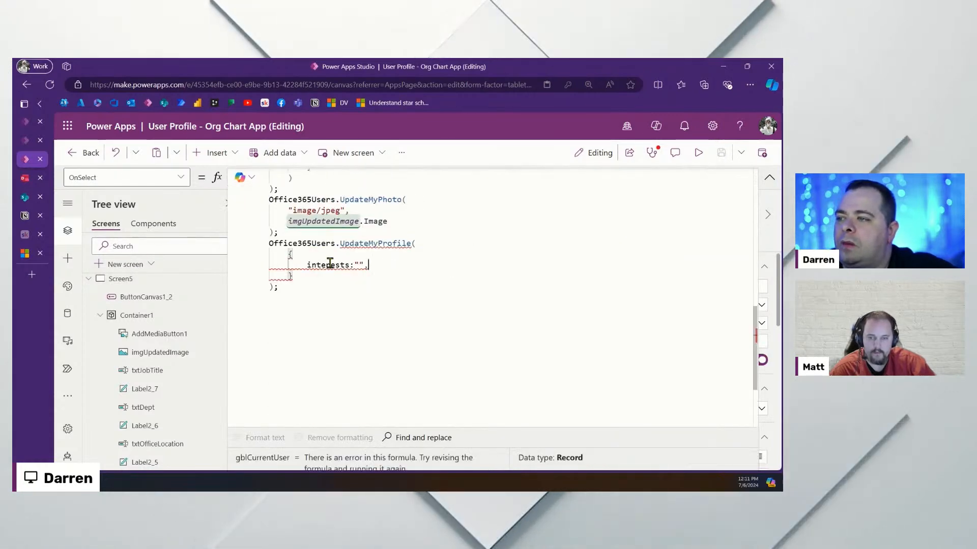
click(374, 265)
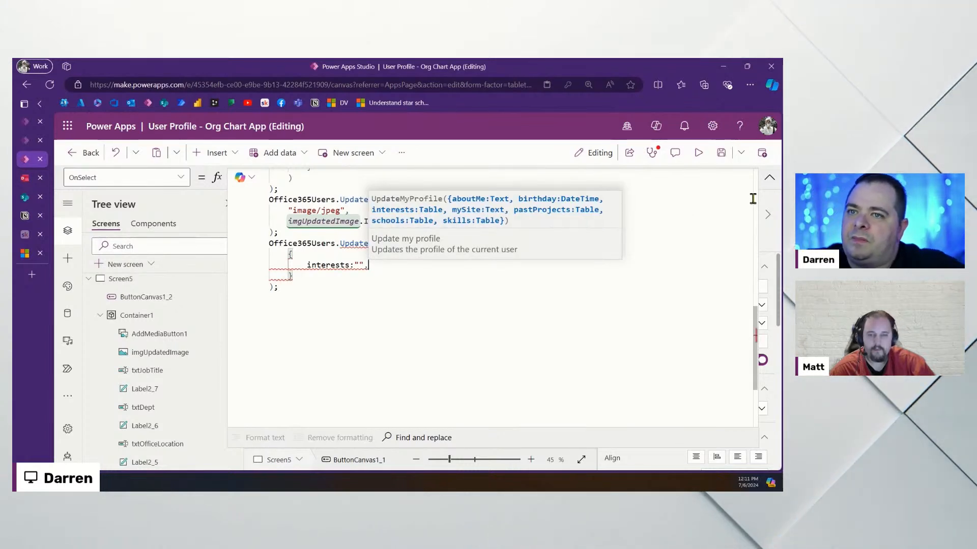
click(769, 177)
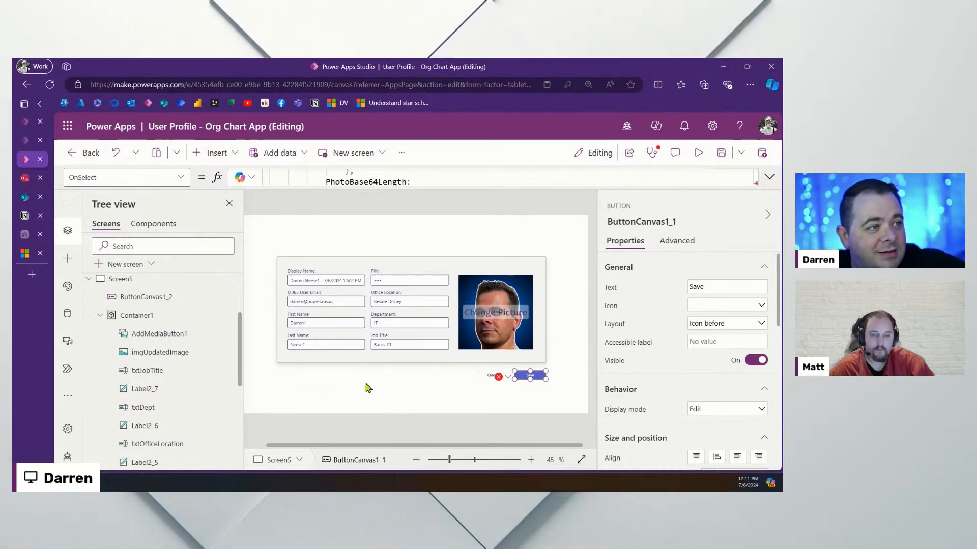
Reopen the OnSelect formula and review the whole UpdateMyProfile call
click(499, 377)
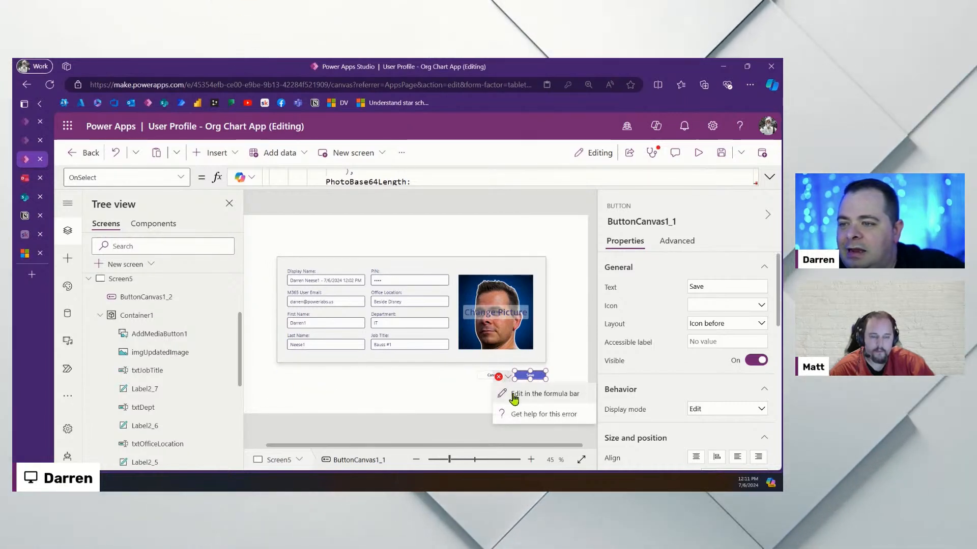
click(513, 395)
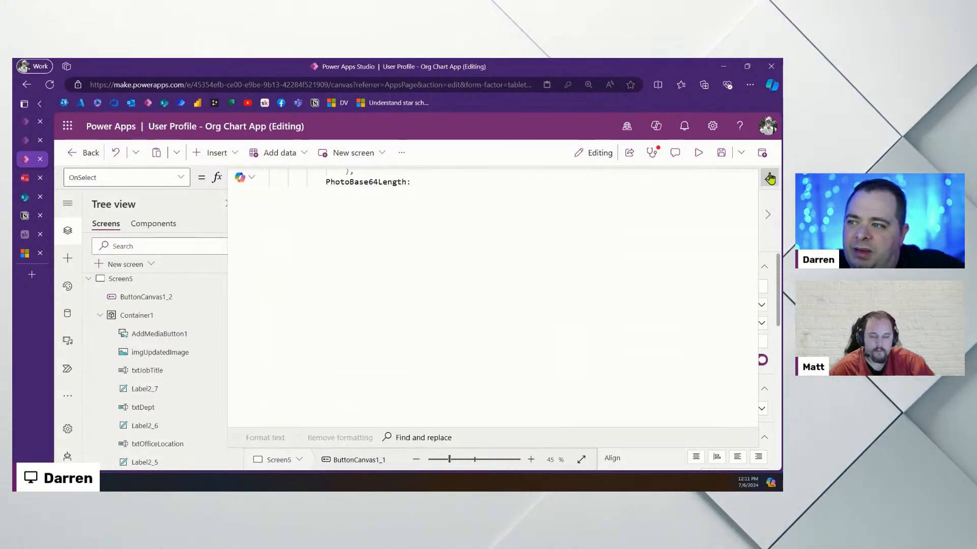
click(501, 307)
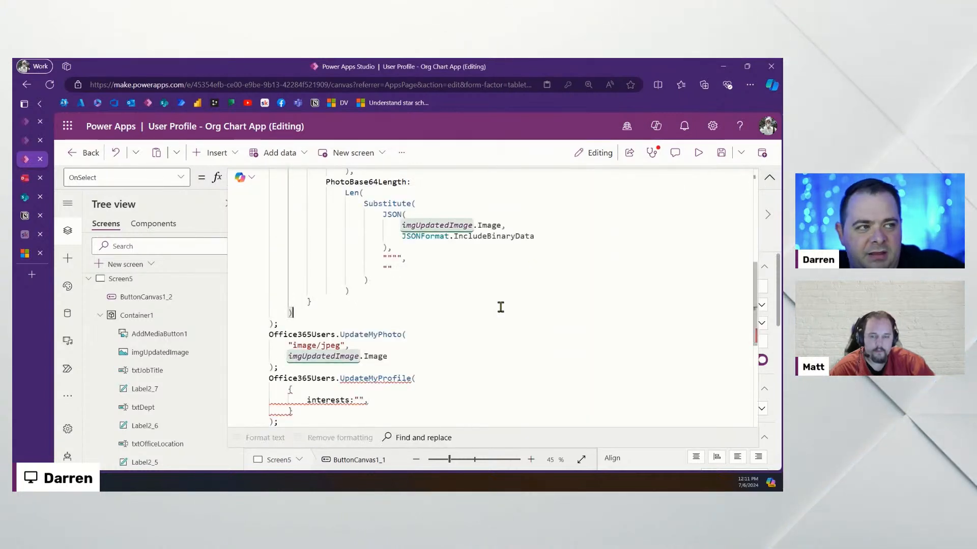
scroll(500, 308, down, 3)
scroll(364, 315, up, 1)
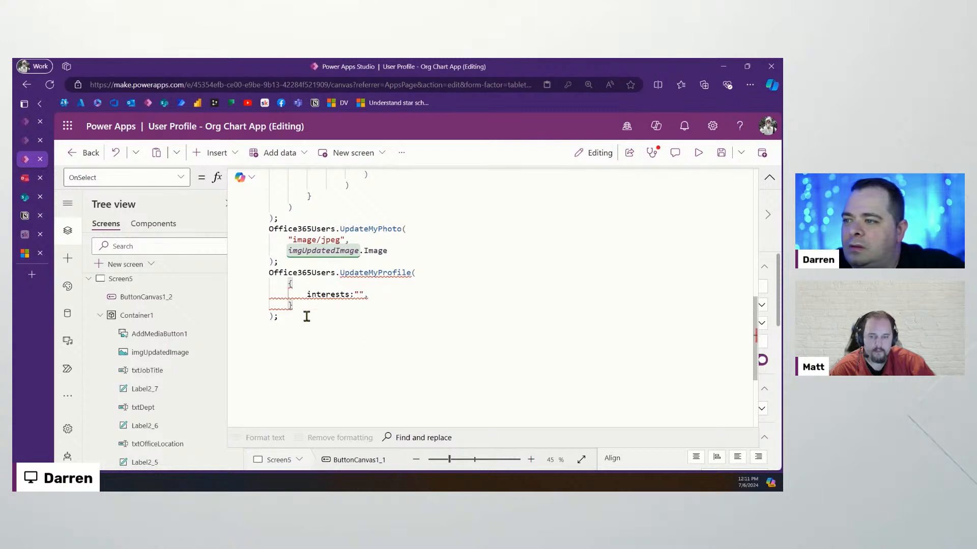
drag(302, 316, 251, 263)
click(399, 325)
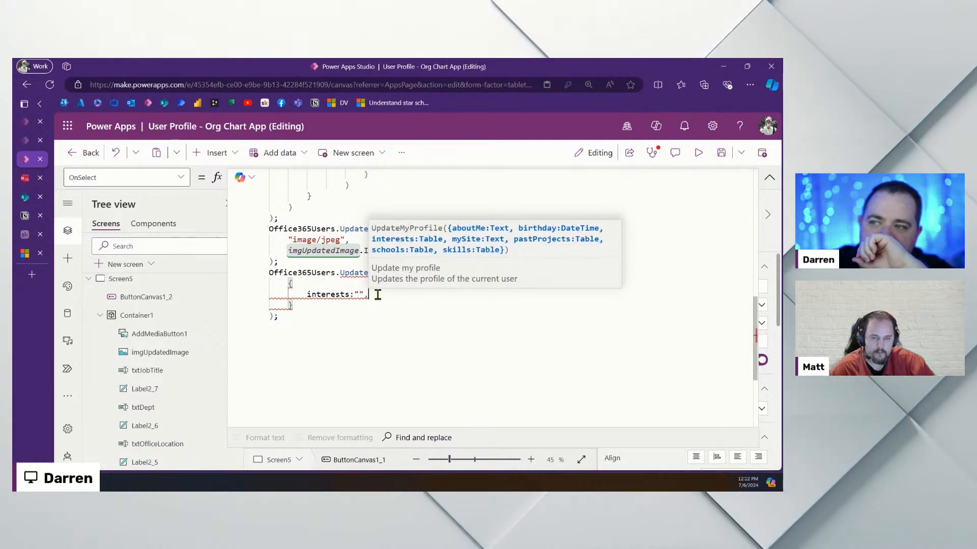
click(769, 178)
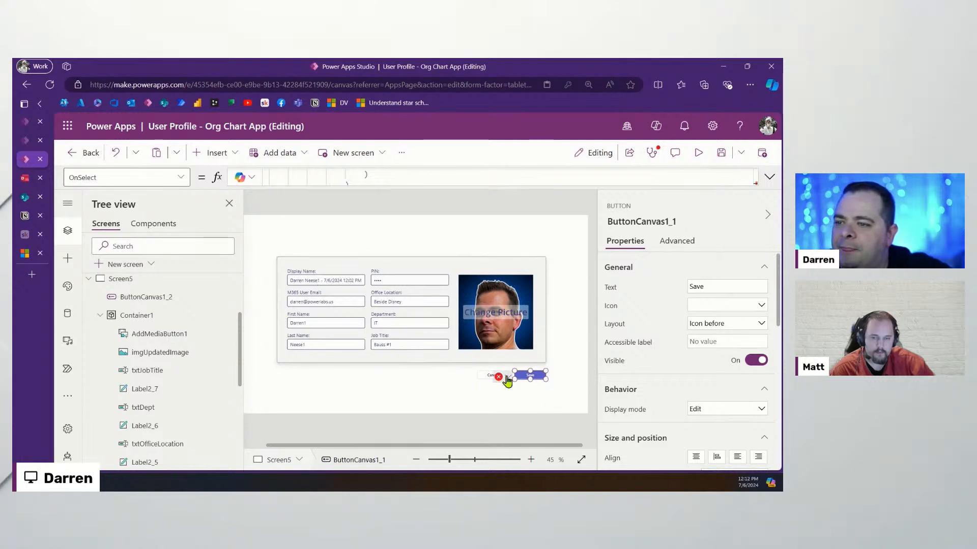
Select the Office Location text input to get its name, txtOfficeLocation
mouse_move(507, 379)
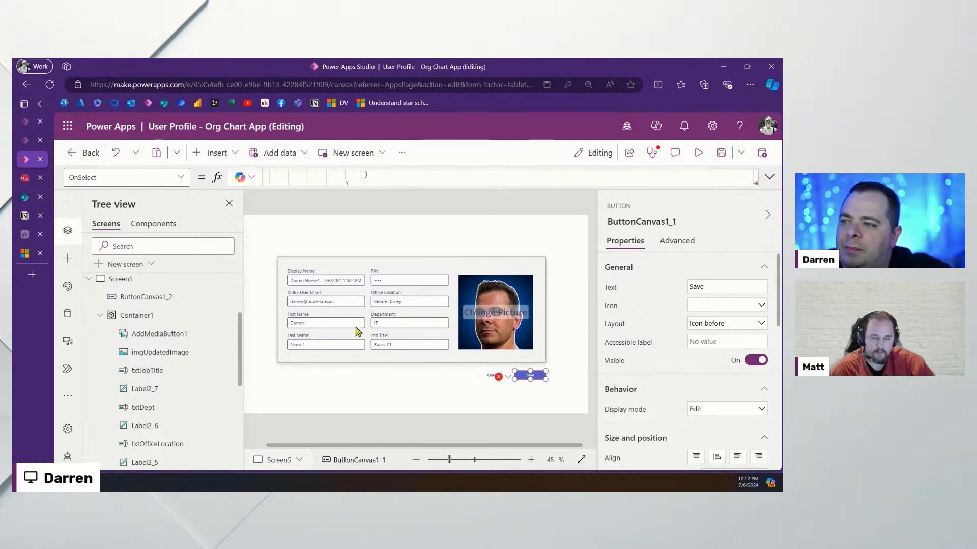
click(420, 301)
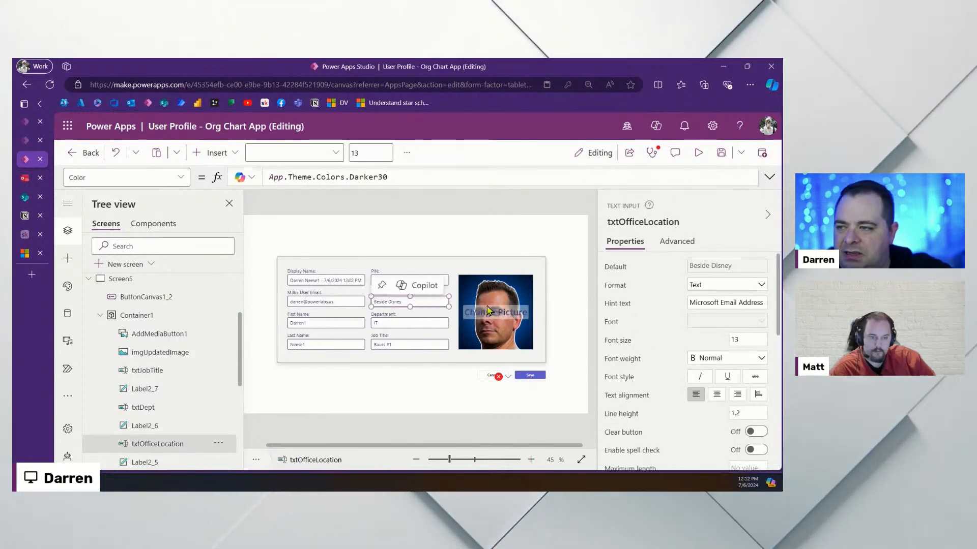
click(651, 222)
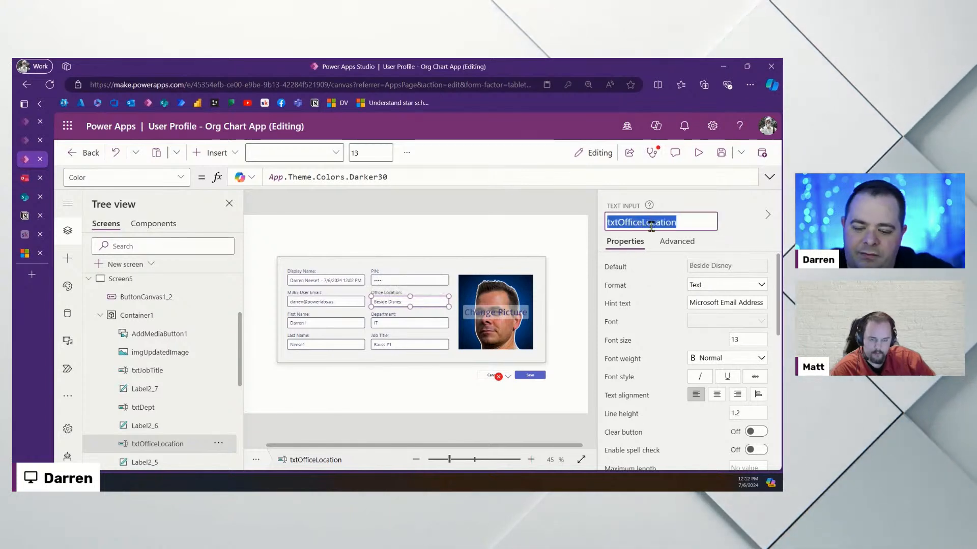
Replace interests:"" with aboutMe: txtOfficeLocation.Text in UpdateMyProfile and save the app
click(498, 377)
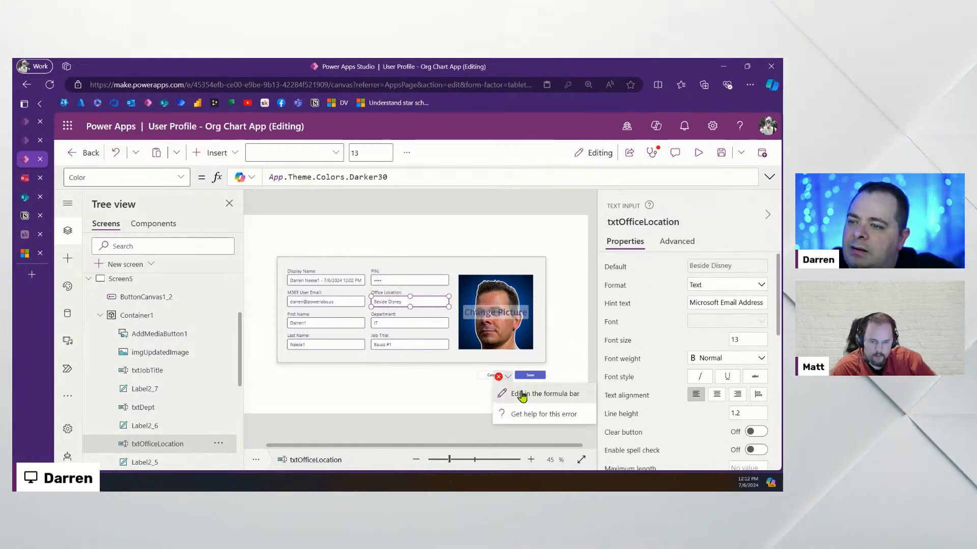
click(523, 395)
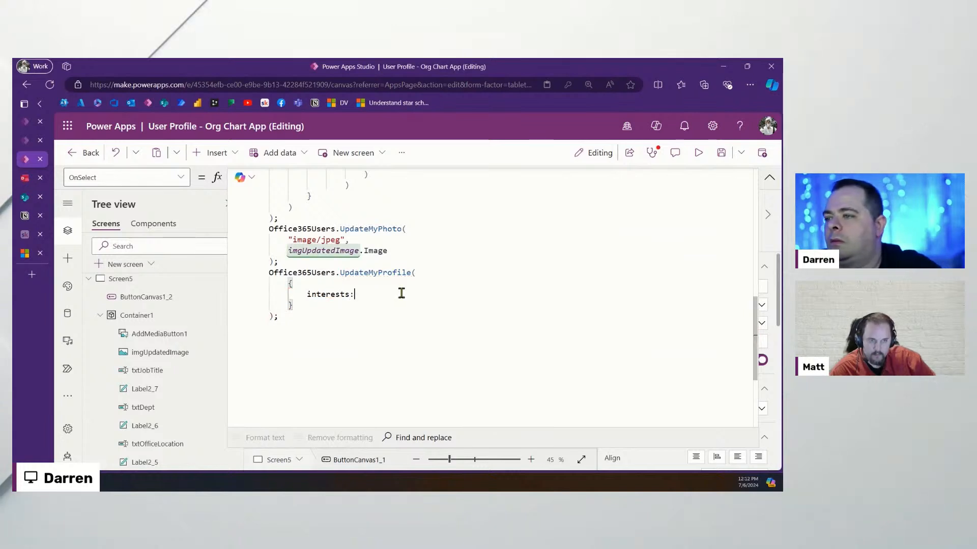
text(,)
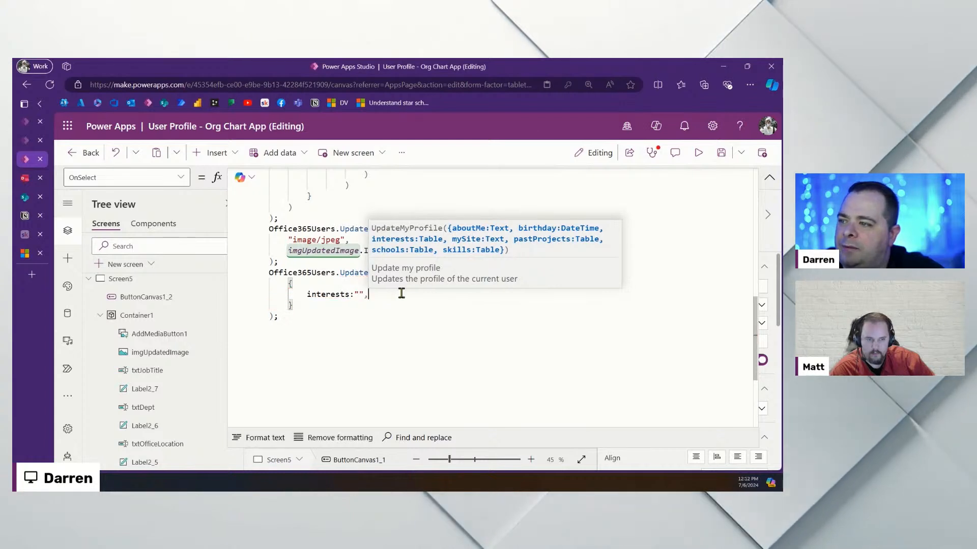
key(shift+Home)
text(about)
key(Tab)
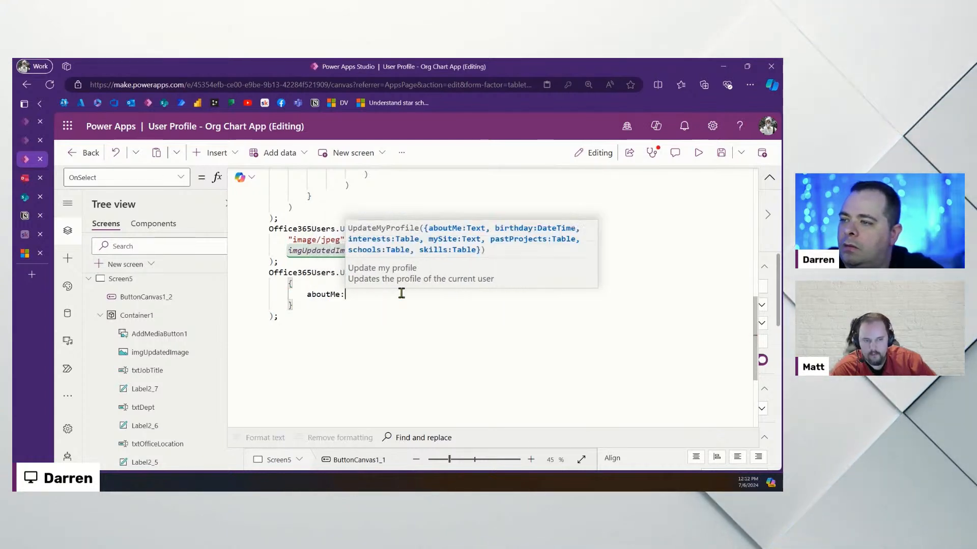
text(txtOfficeLocation.T)
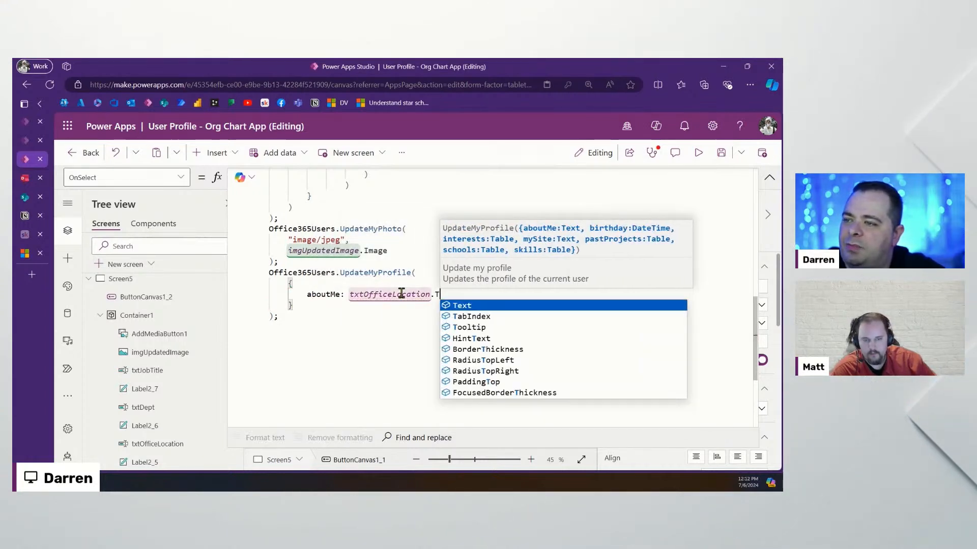
key(Tab)
click(721, 152)
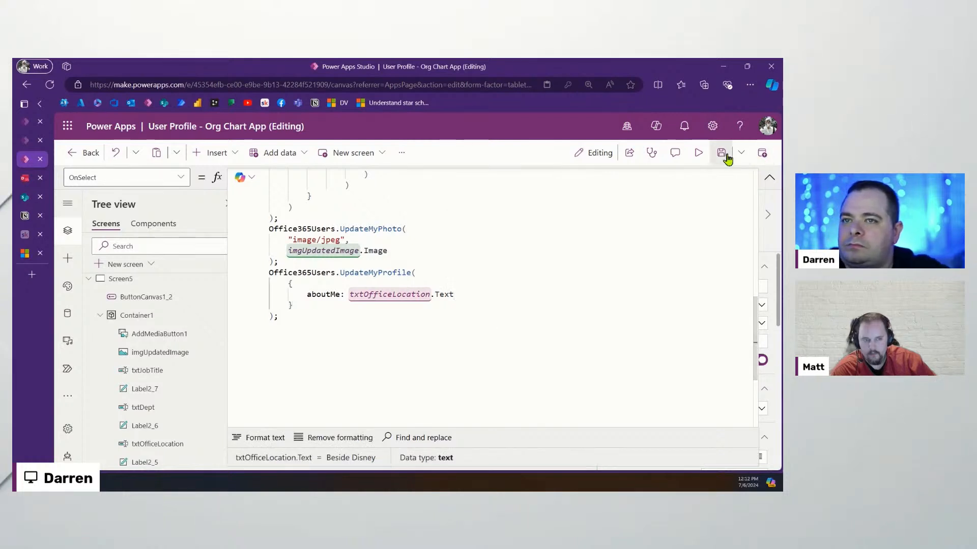
Preview the app and check the office location text on the form
click(699, 155)
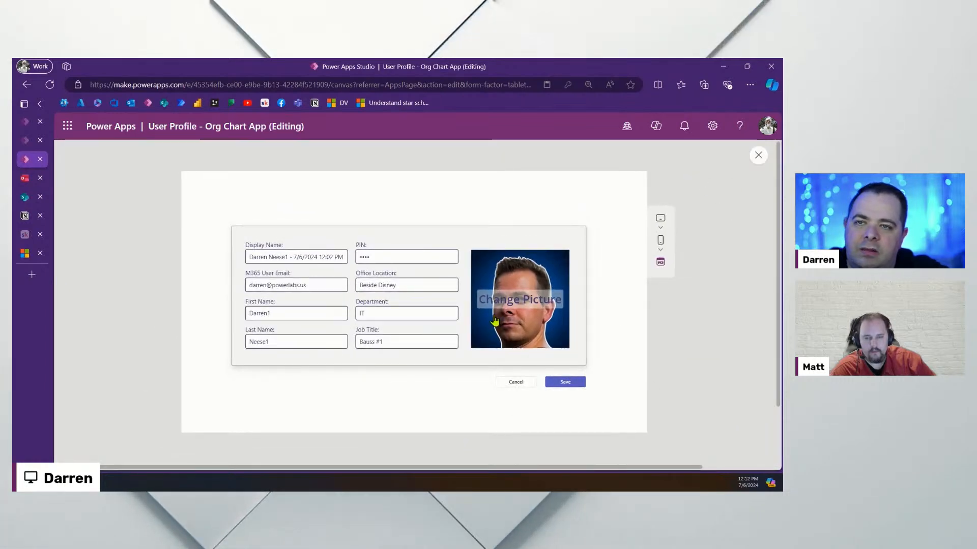
drag(417, 279, 334, 286)
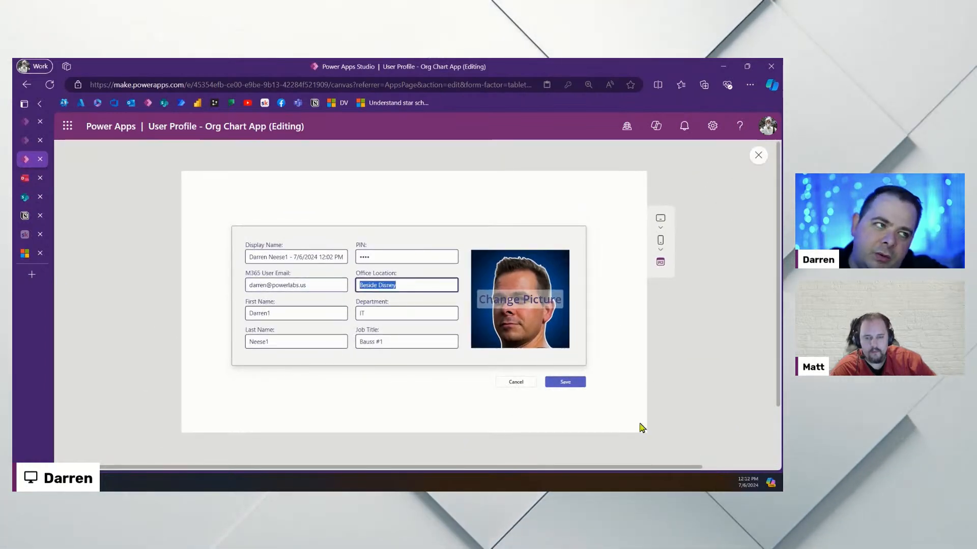
click(758, 157)
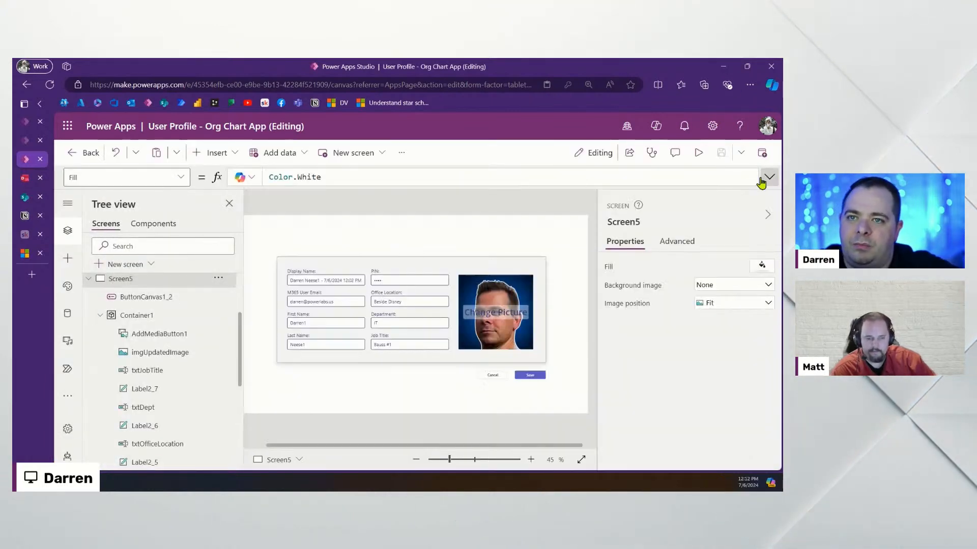
Add a comma after aboutMe: txtOfficeLocation.Text in the Save button's OnSelect
click(529, 377)
click(770, 178)
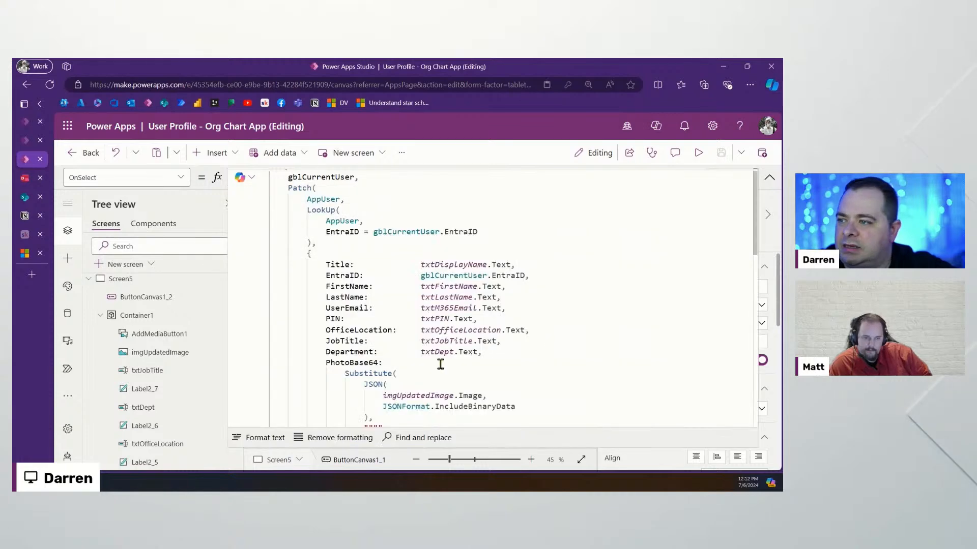
scroll(438, 366, down, 6)
click(479, 387)
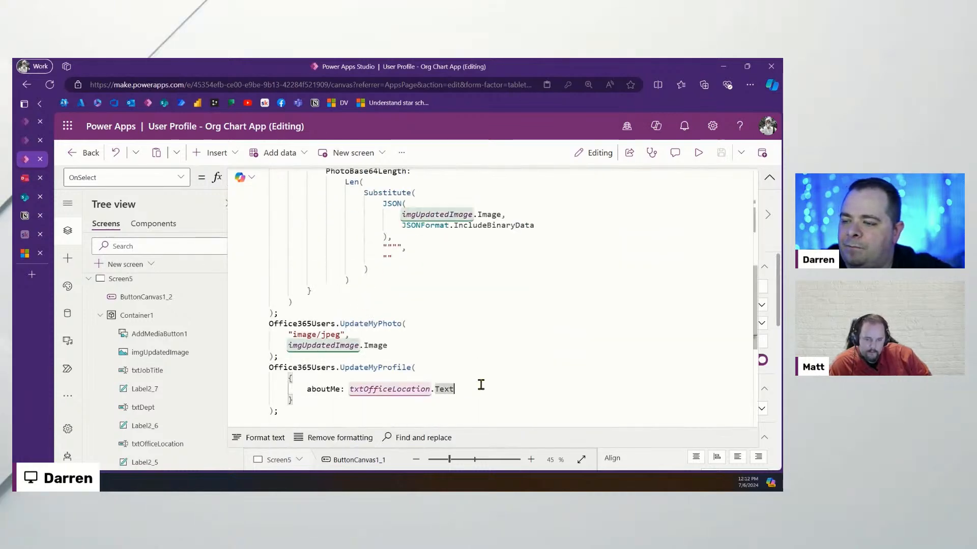
text(,)
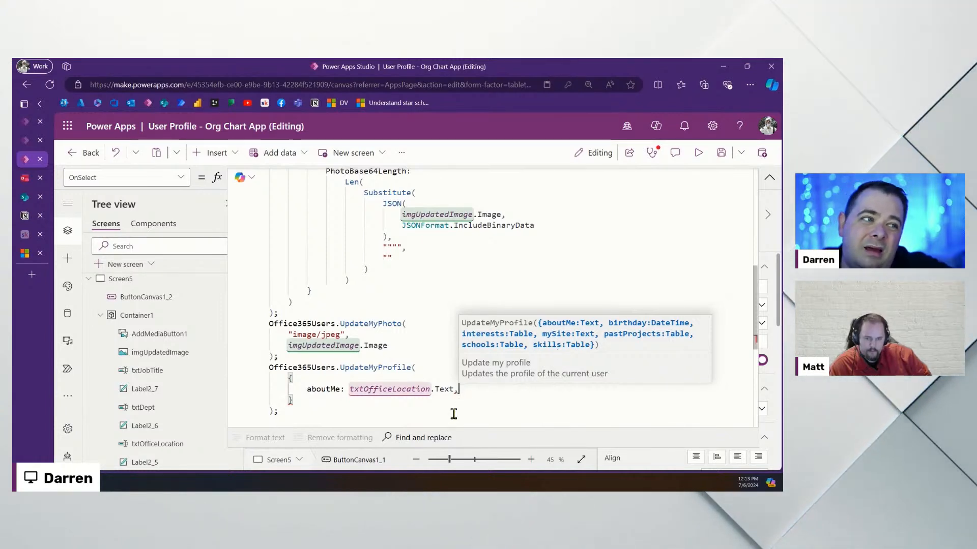
Open Screen4 and select its left column of field-name labels
click(89, 280)
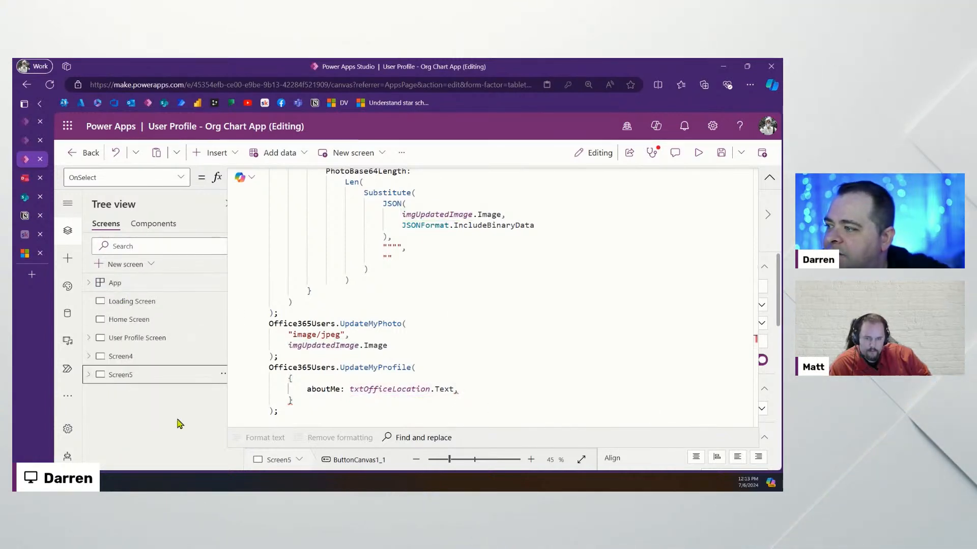
click(135, 359)
click(769, 183)
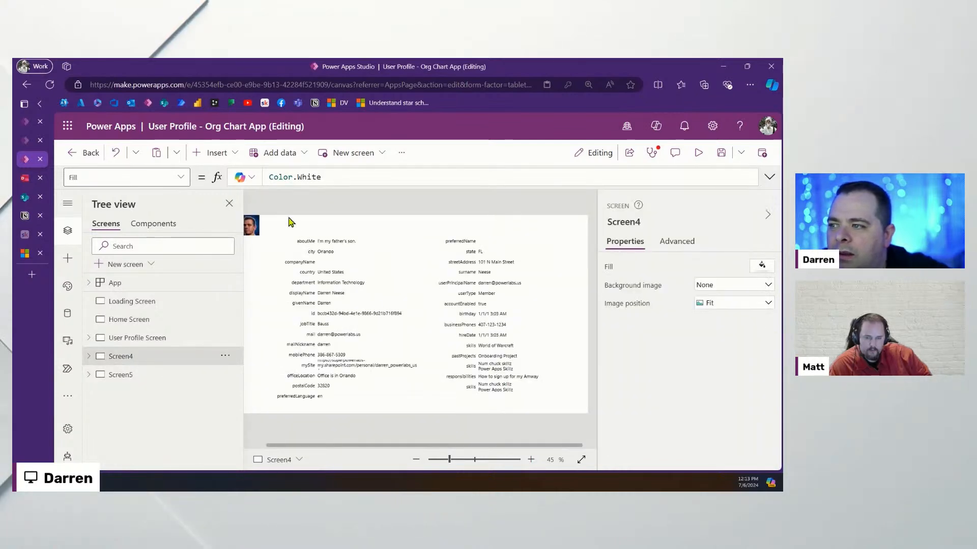
drag(282, 247, 307, 421)
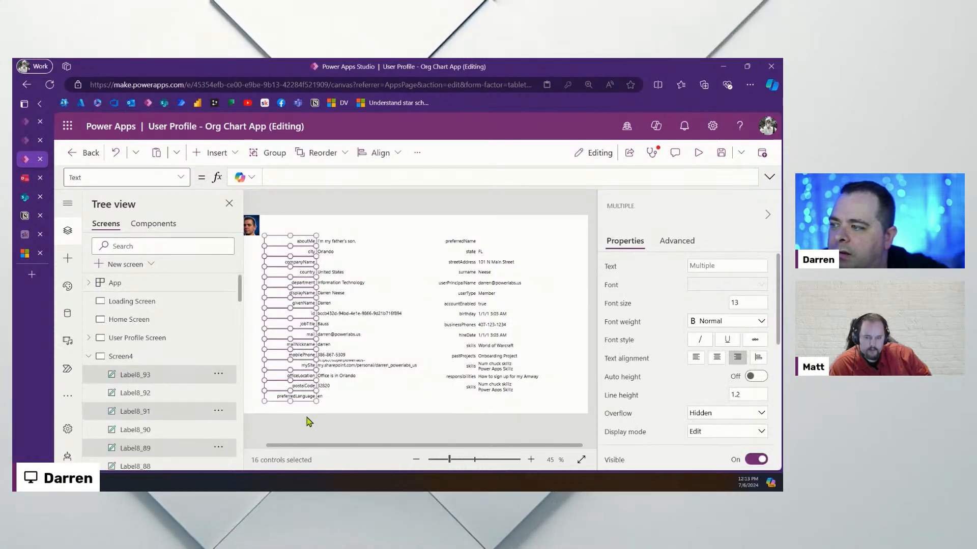
Fill the left column of field-name labels with the custom colour E5E5E5
scroll(678, 413, down, 5)
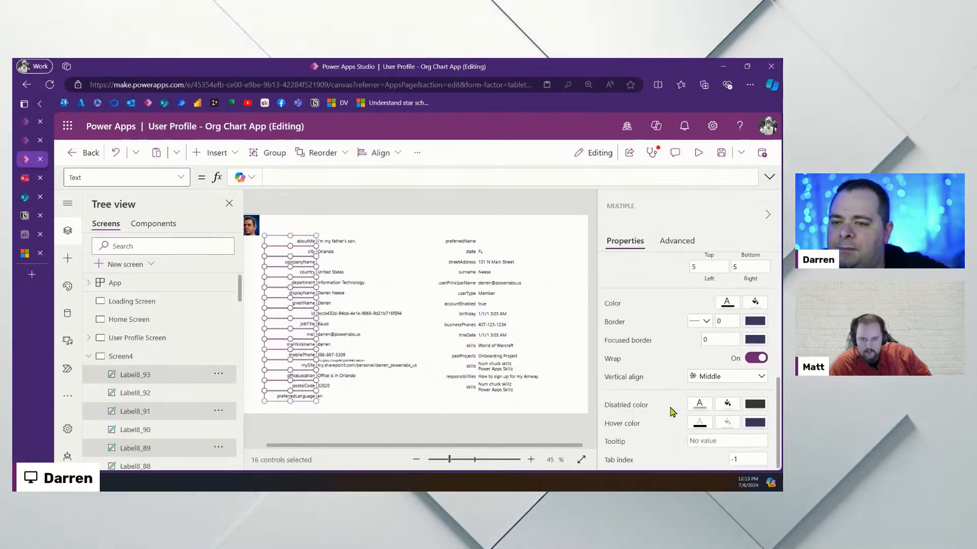
click(757, 303)
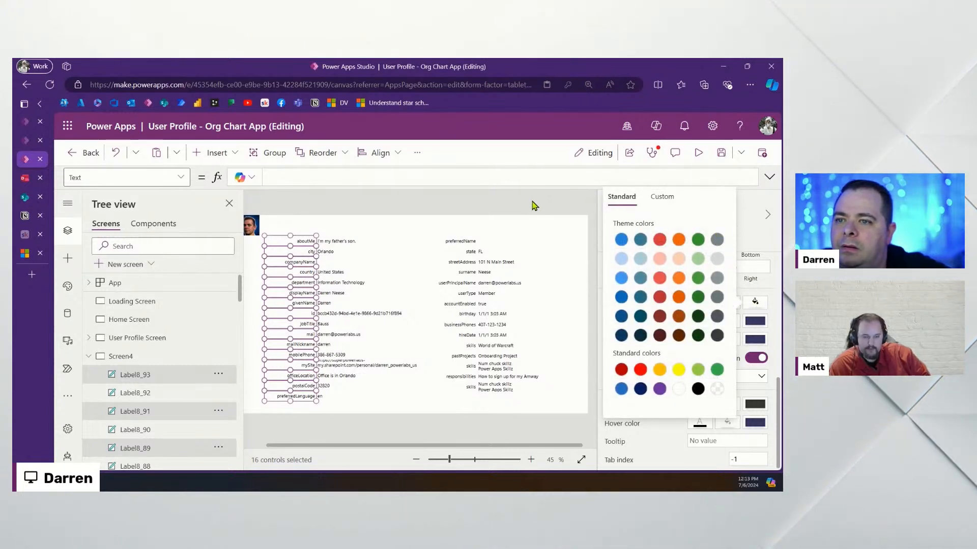
click(660, 197)
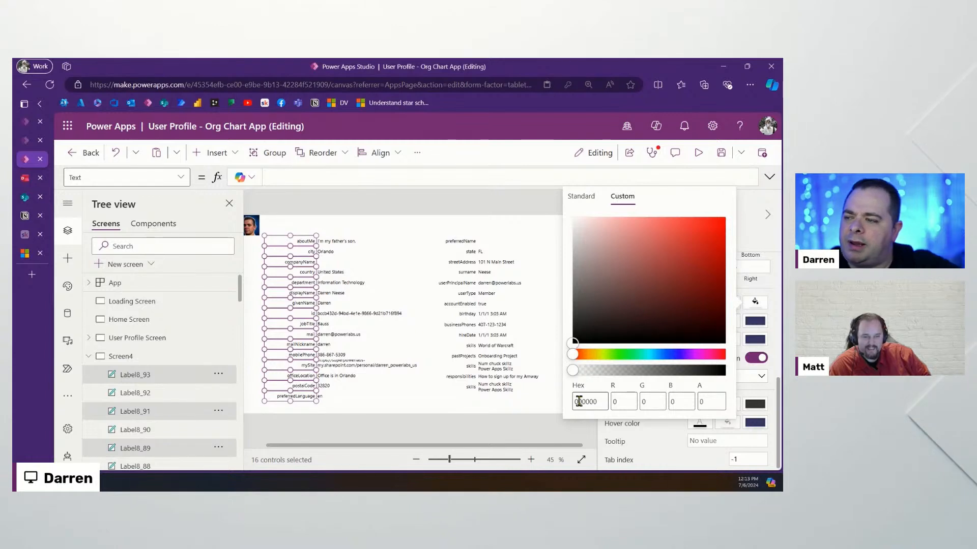
text(E5)
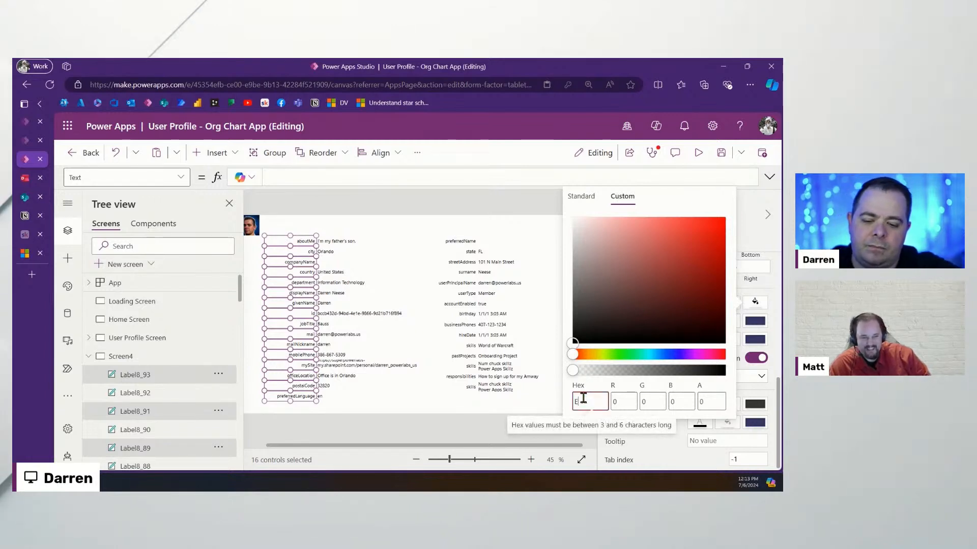
text(E5E5)
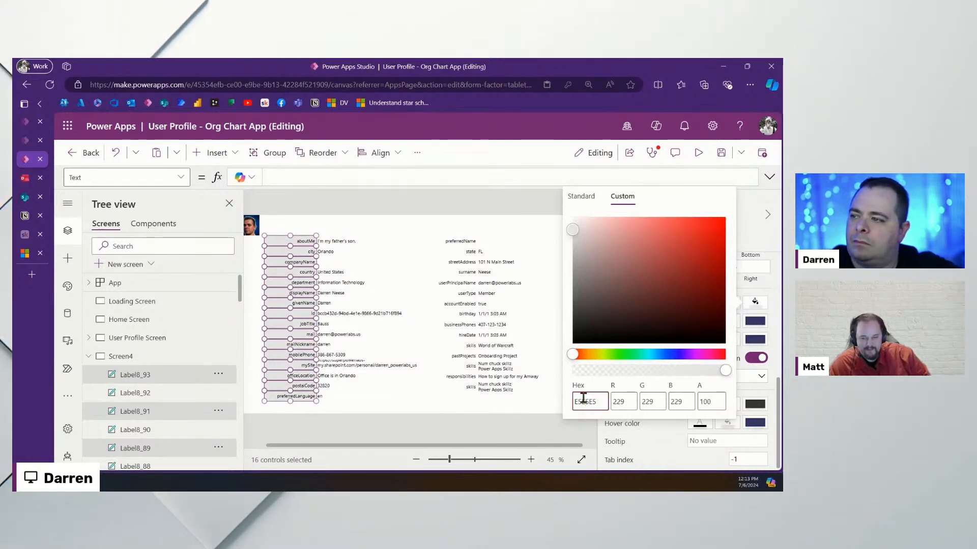
click(412, 228)
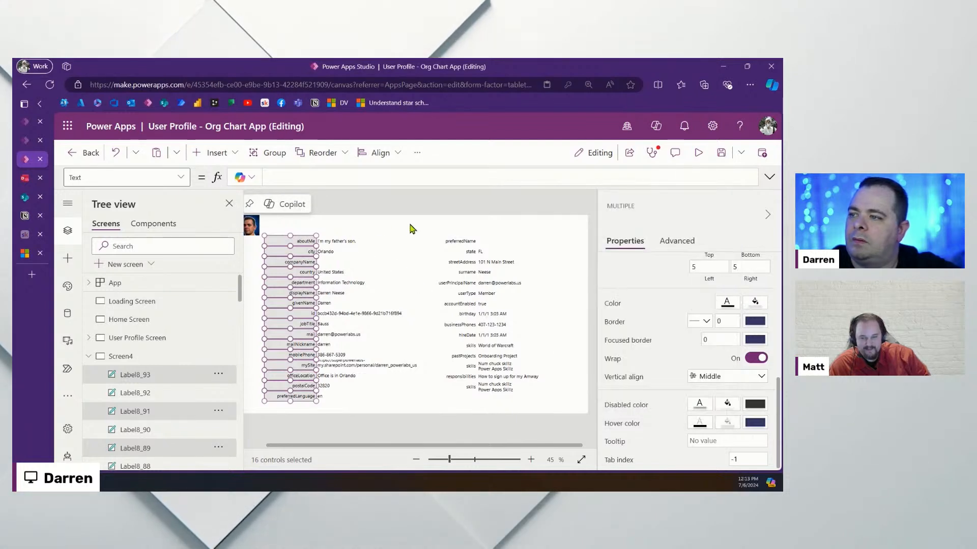
click(411, 227)
Fill the right column of field-name labels with custom colour E5D5D5 and save the app
drag(424, 232, 479, 406)
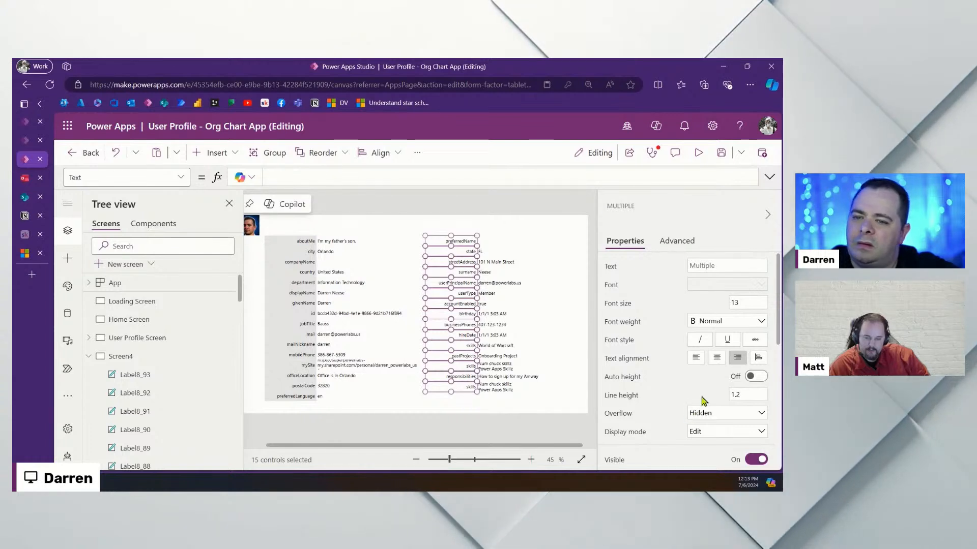
scroll(698, 400, down, 5)
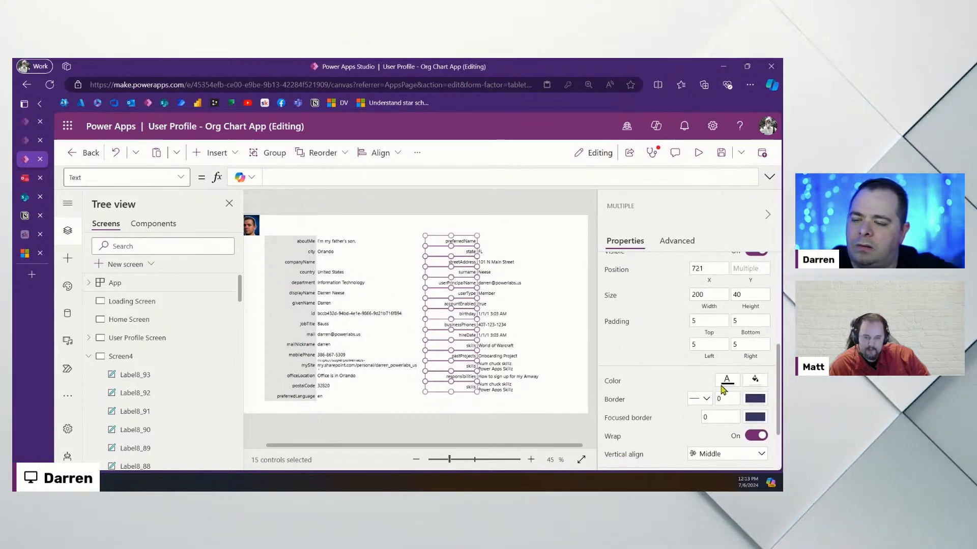
click(755, 381)
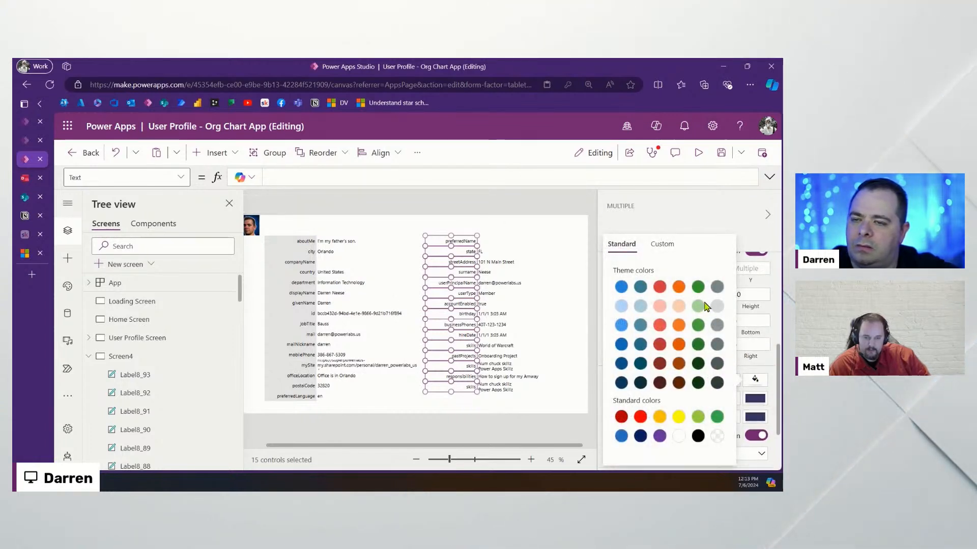
click(666, 245)
text(E)
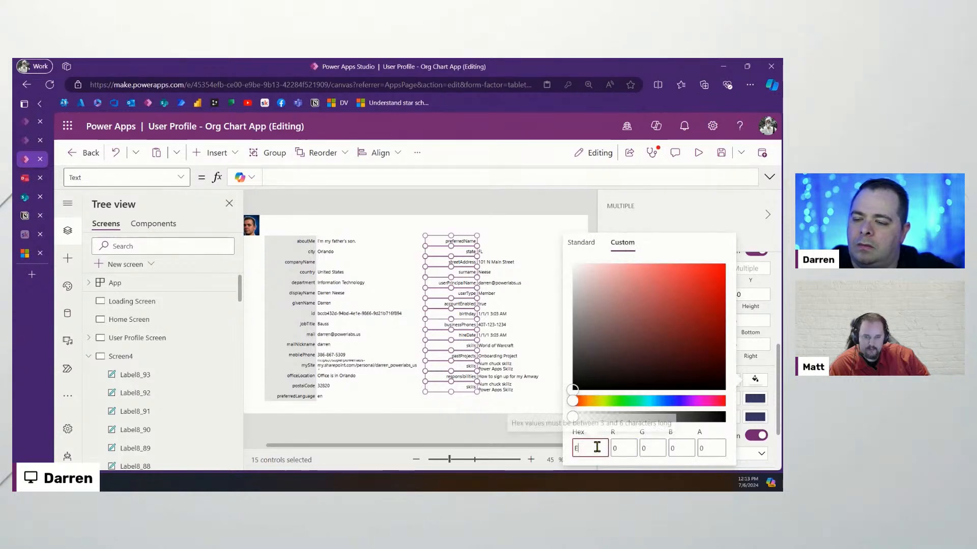
text(5D5)
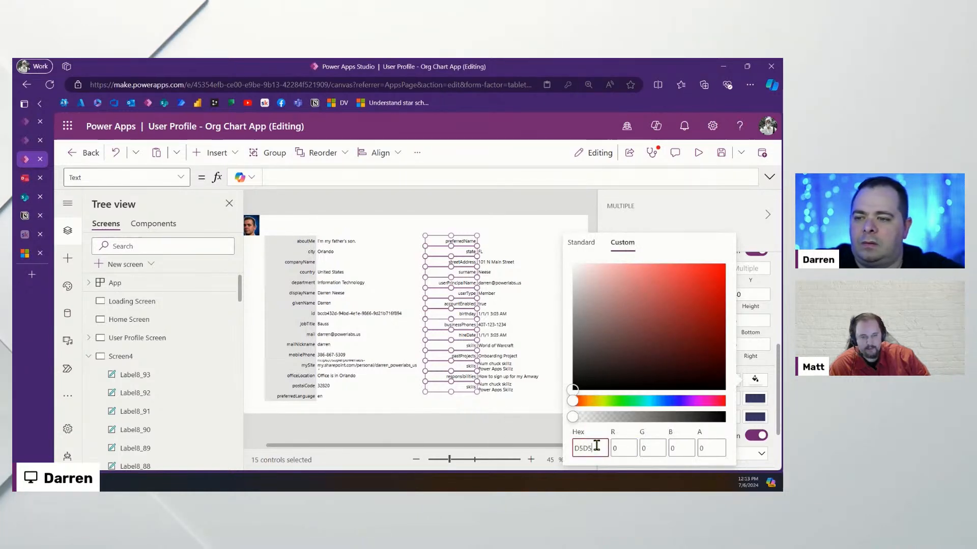
text(D5)
click(522, 229)
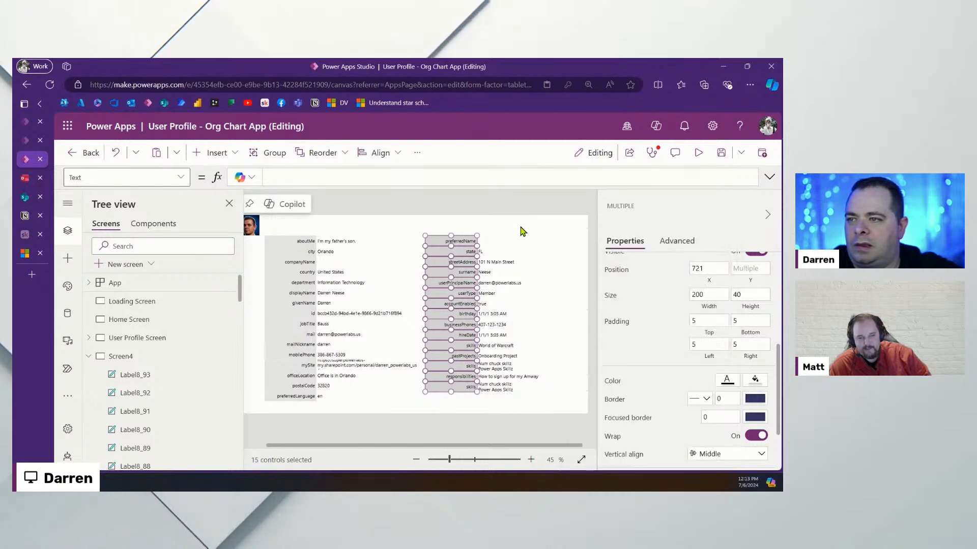
click(521, 230)
click(721, 152)
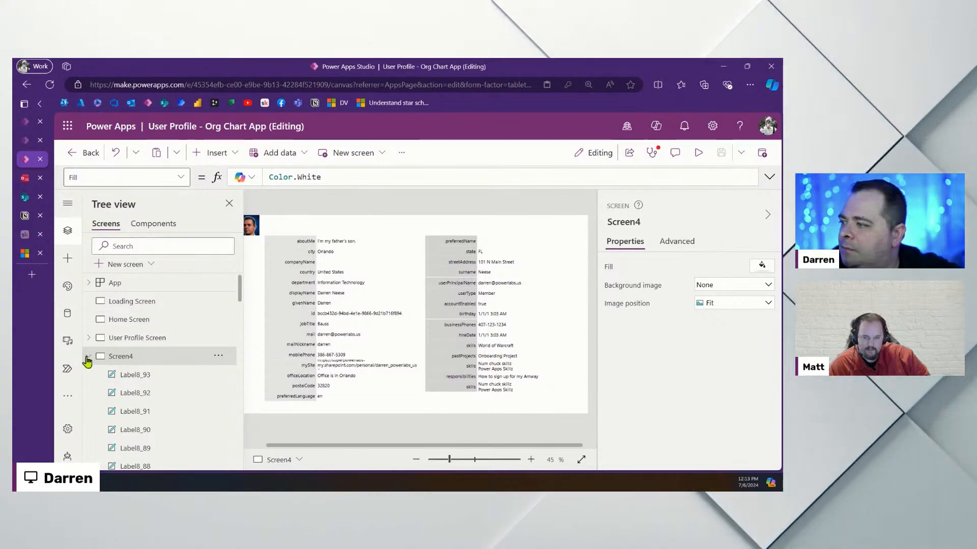
Step through Screen5, Loading, Home, User Profile and Screen4, ending on Loading Screen at 30% zoom
click(89, 356)
click(152, 376)
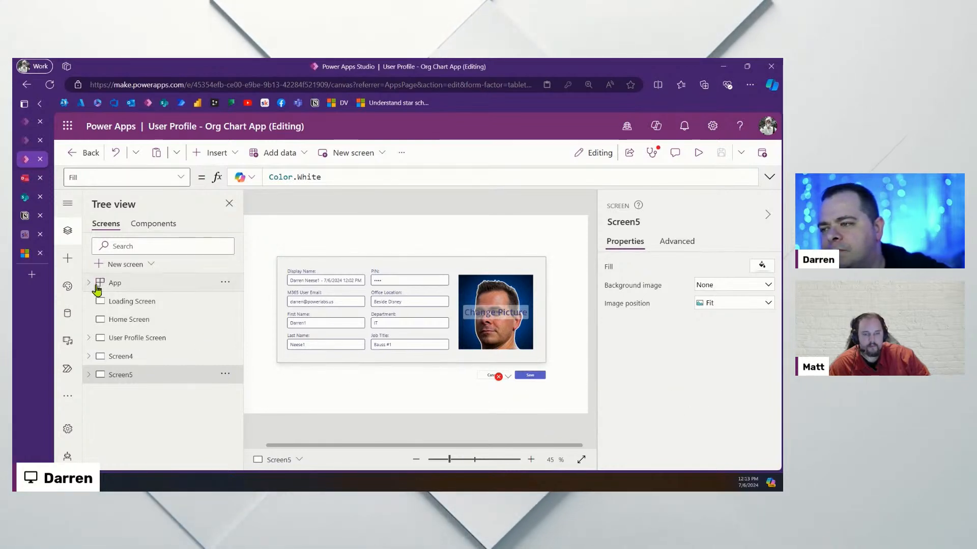
click(150, 301)
click(147, 320)
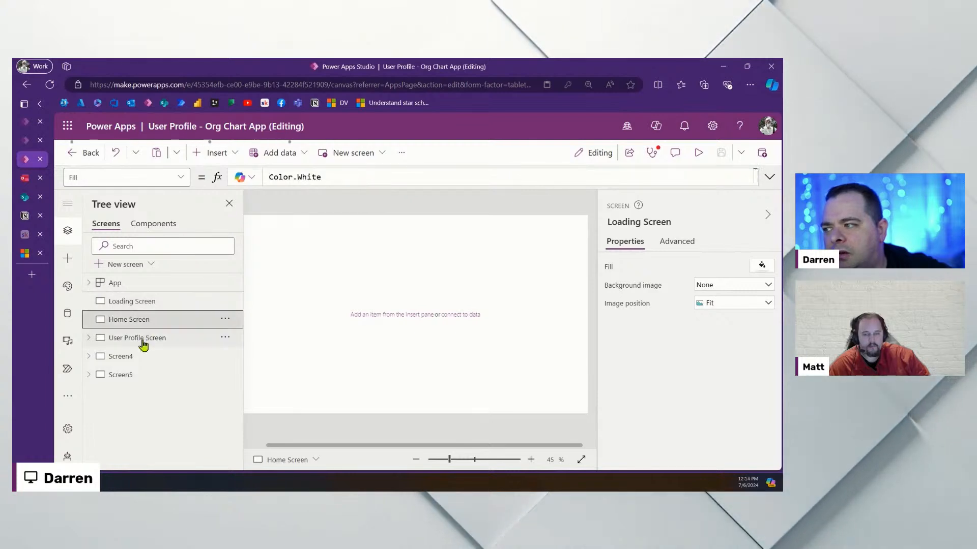
click(142, 339)
click(131, 357)
click(130, 378)
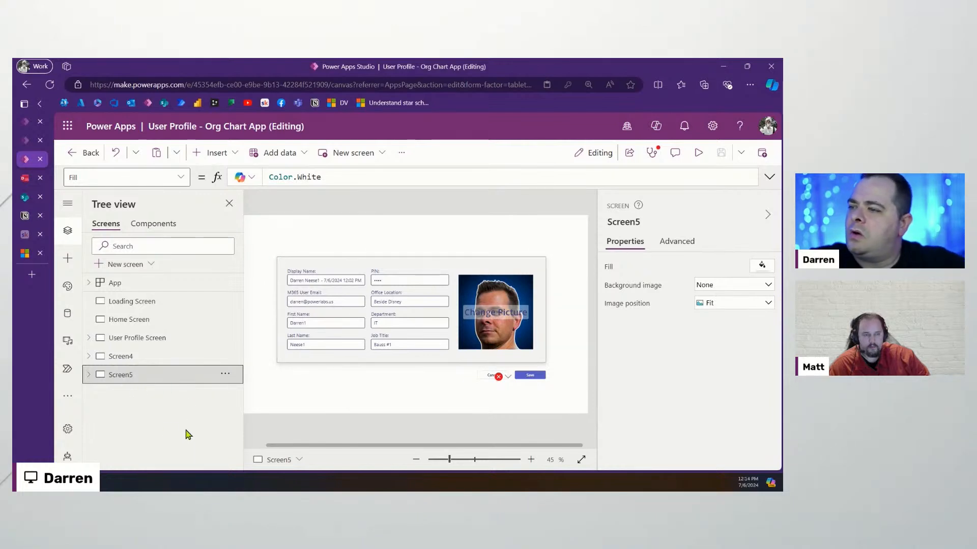
click(159, 302)
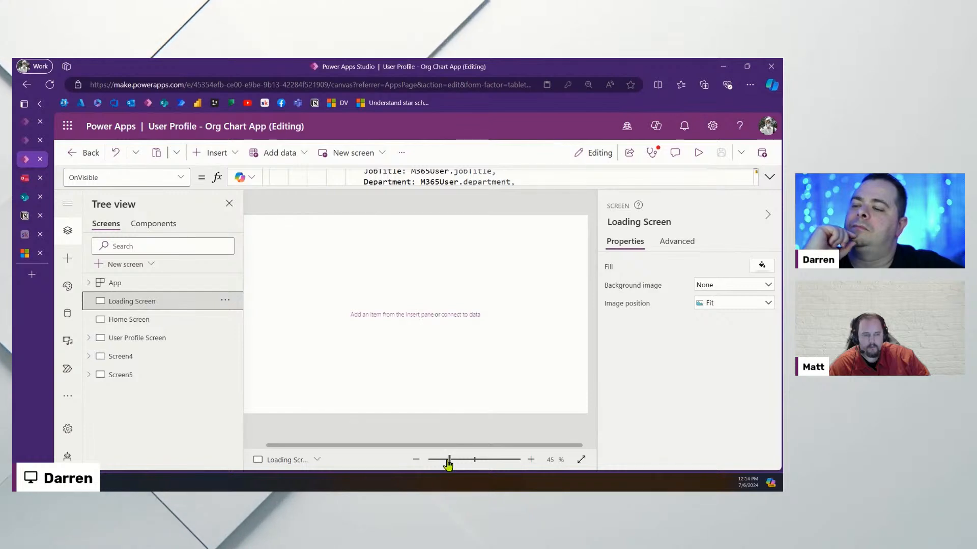
drag(447, 464, 442, 465)
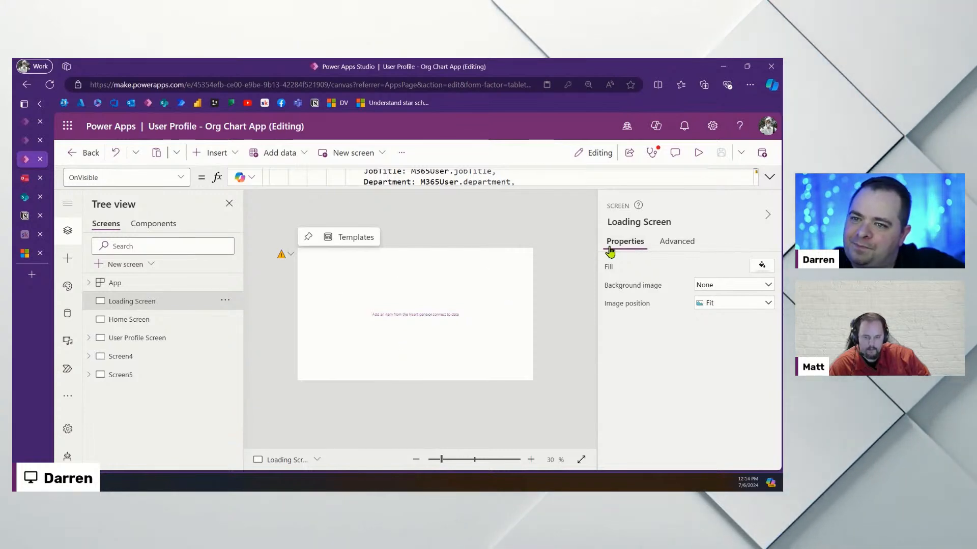
Expand the Loading Screen's OnVisible formula, read its If and Set statements, then collapse it
click(676, 241)
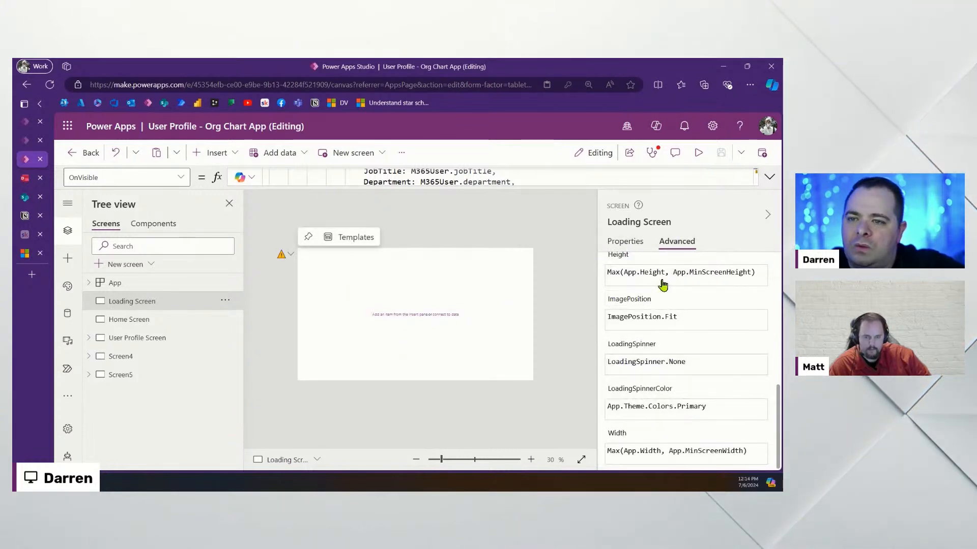
scroll(671, 346, up, 5)
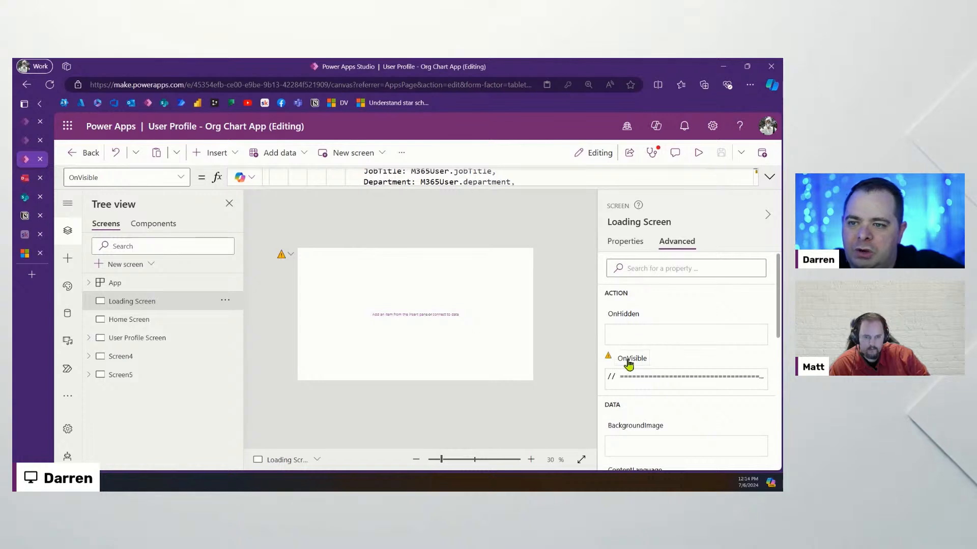
click(768, 180)
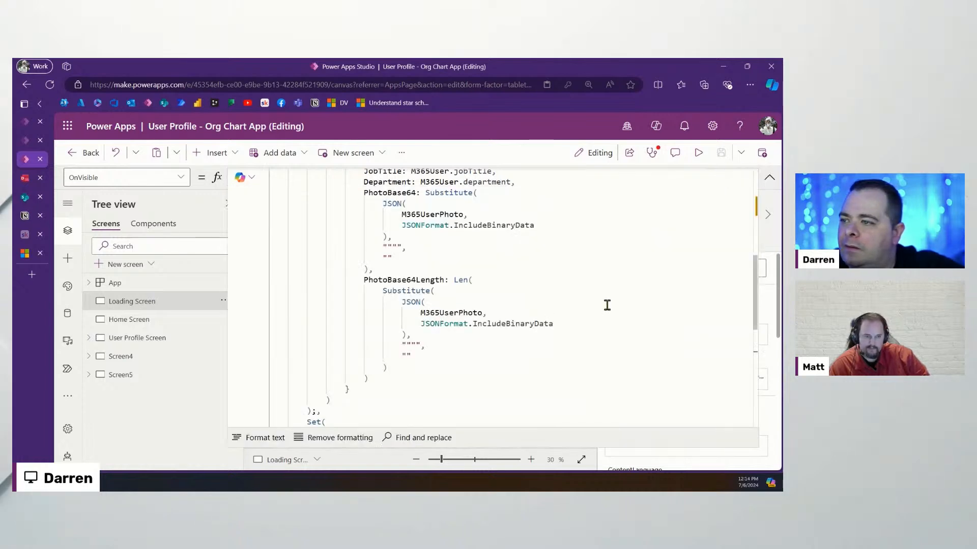
scroll(585, 300, up, 4)
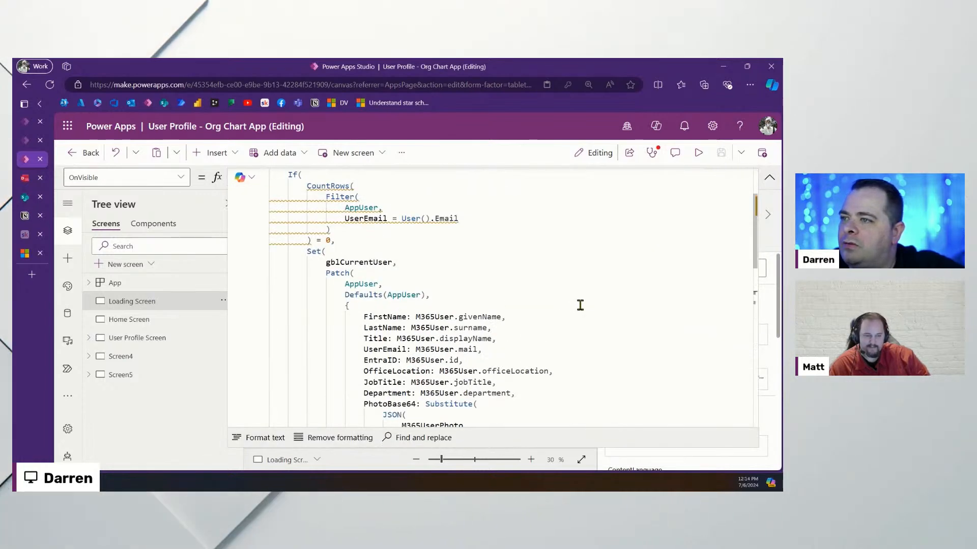
scroll(580, 305, up, 2)
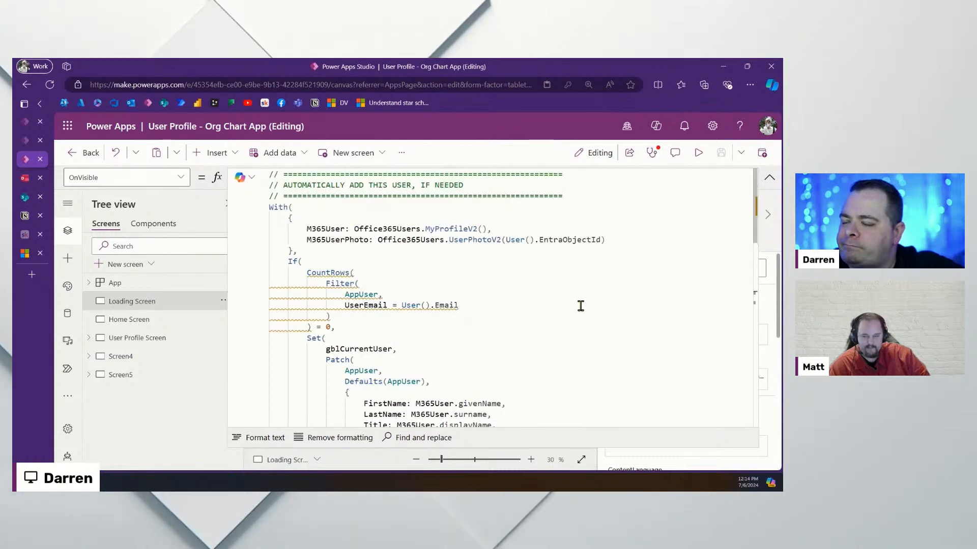
click(395, 260)
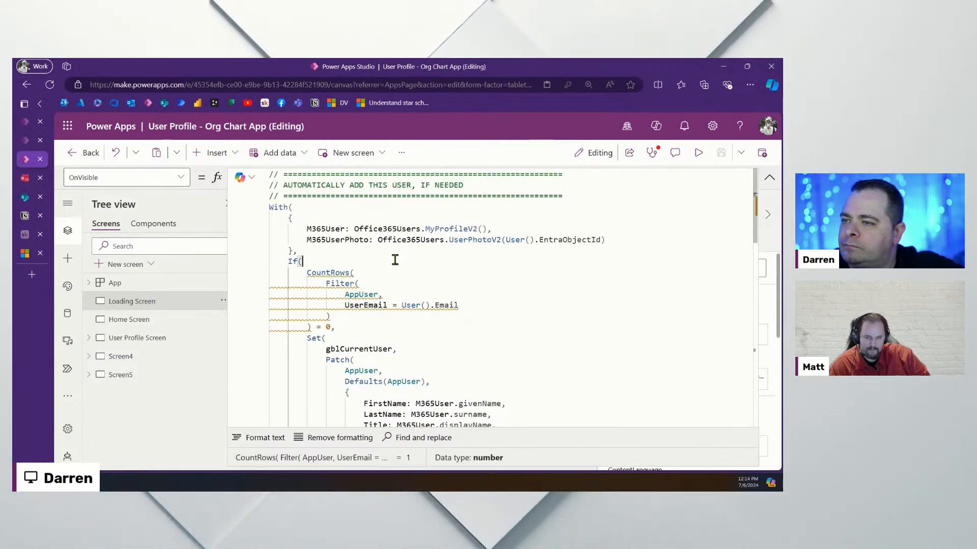
click(551, 333)
scroll(554, 333, down, 1)
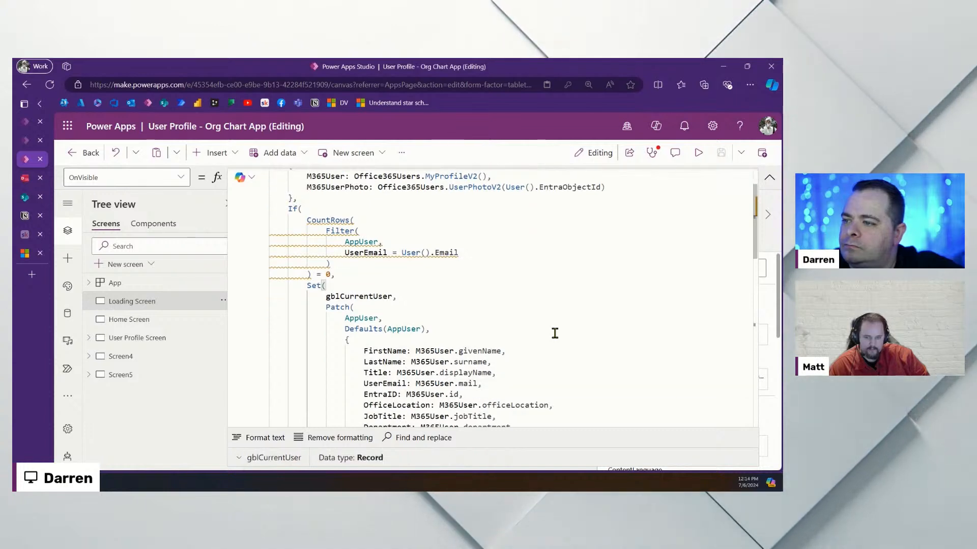
scroll(554, 333, down, 1)
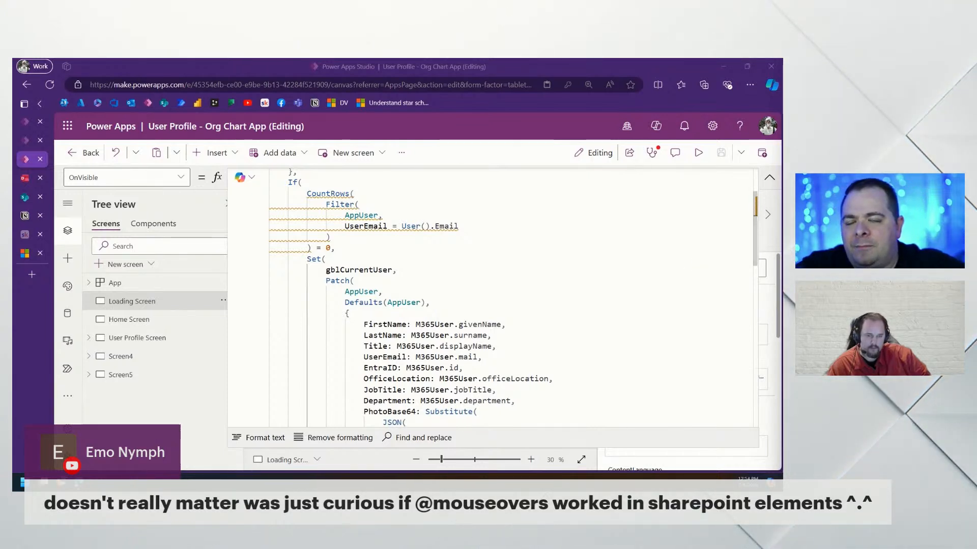
click(768, 178)
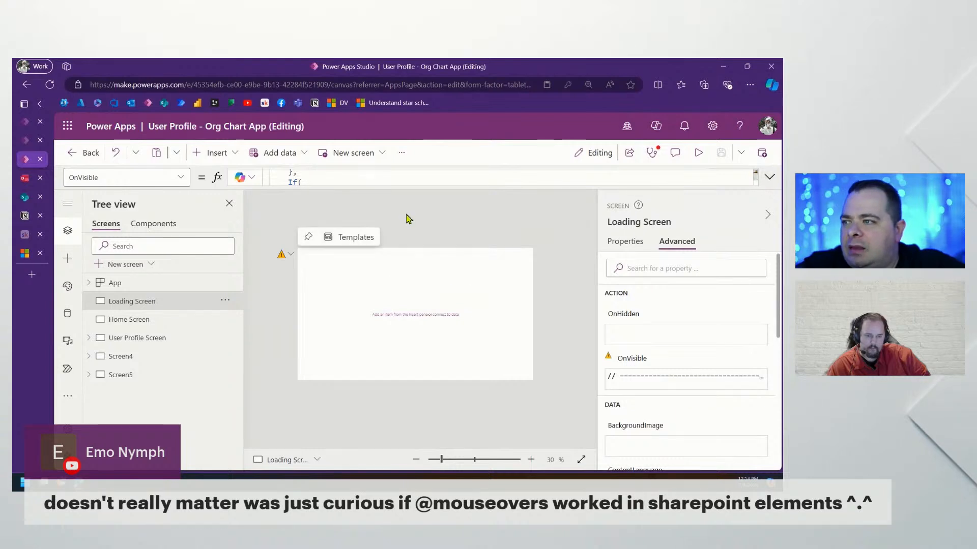
Insert a text control reading 'Click Me', enlarge its box and move it toward the centre
click(204, 157)
click(296, 206)
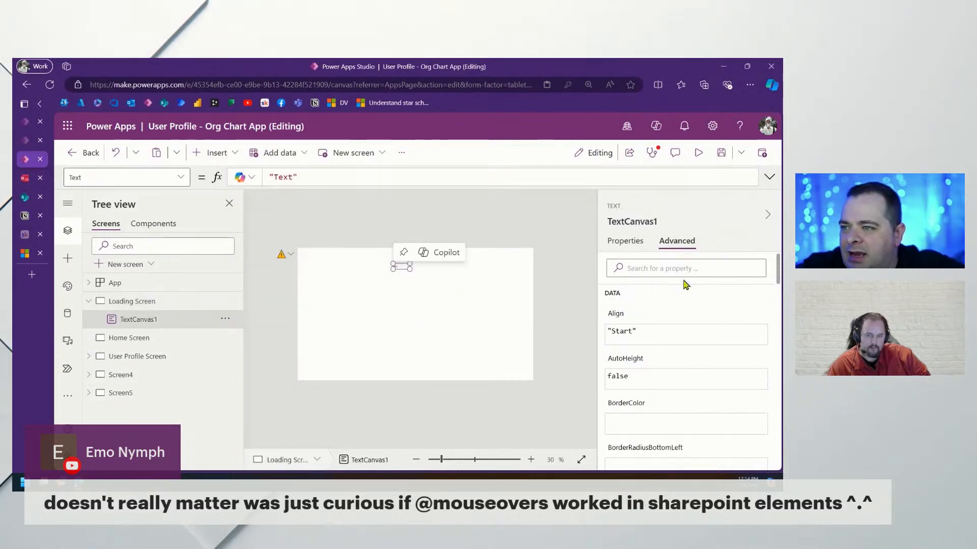
click(627, 242)
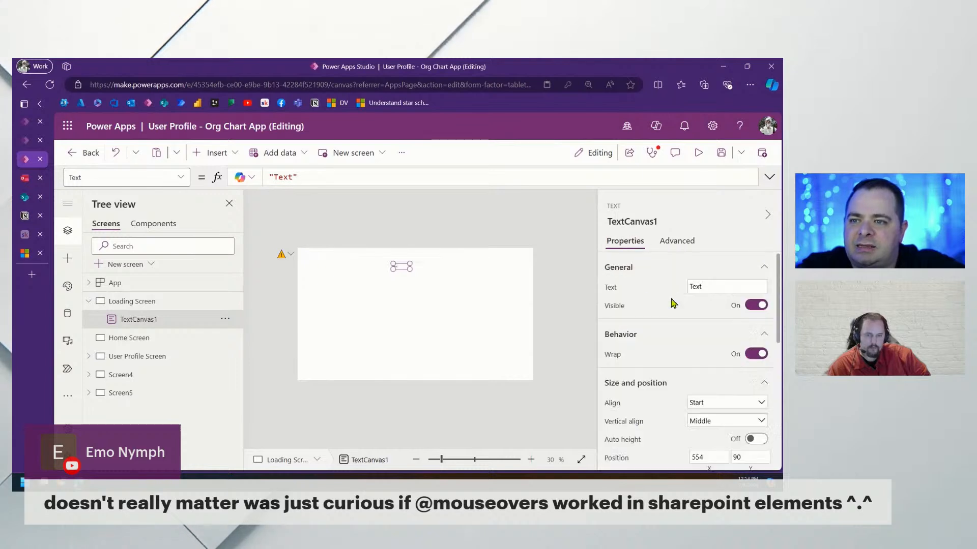
click(713, 286)
text(Click Me)
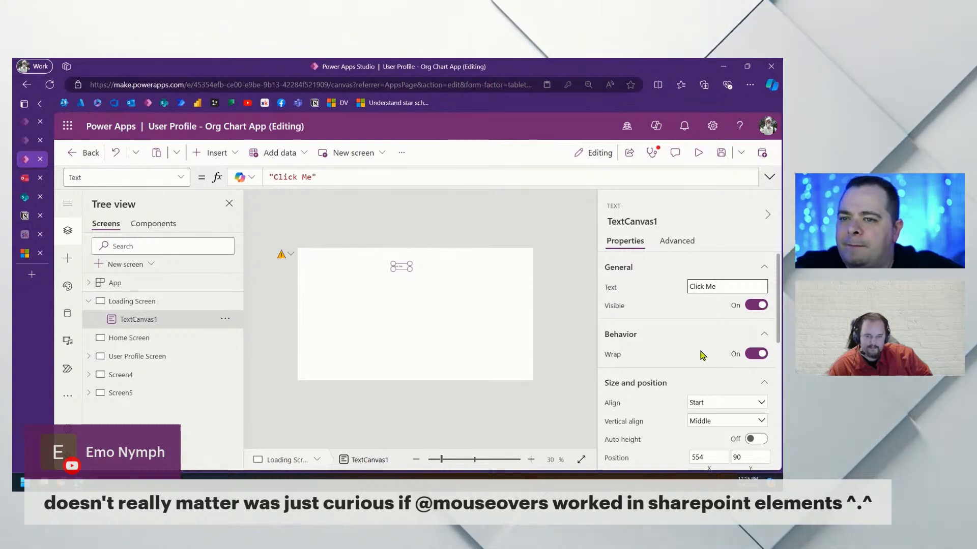
drag(410, 270, 474, 295)
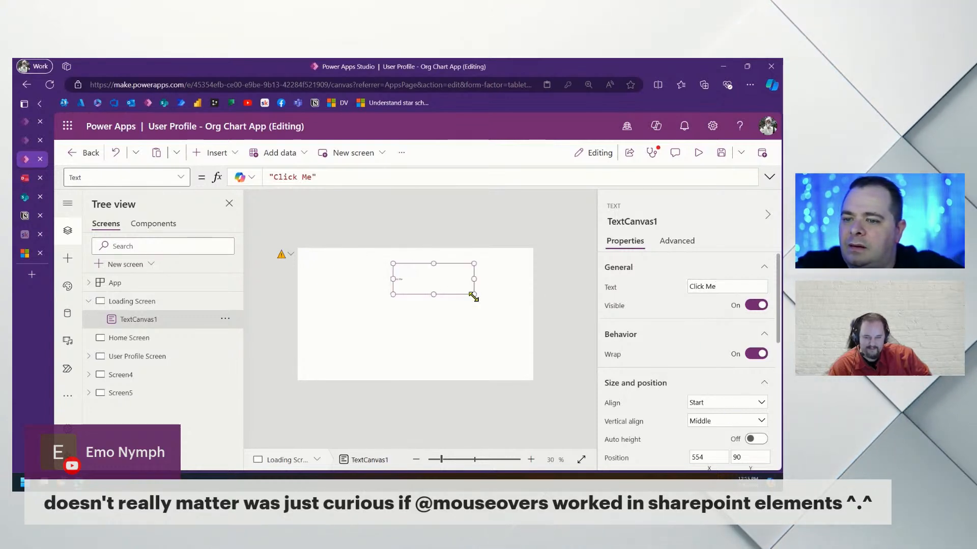
scroll(744, 359, down, 5)
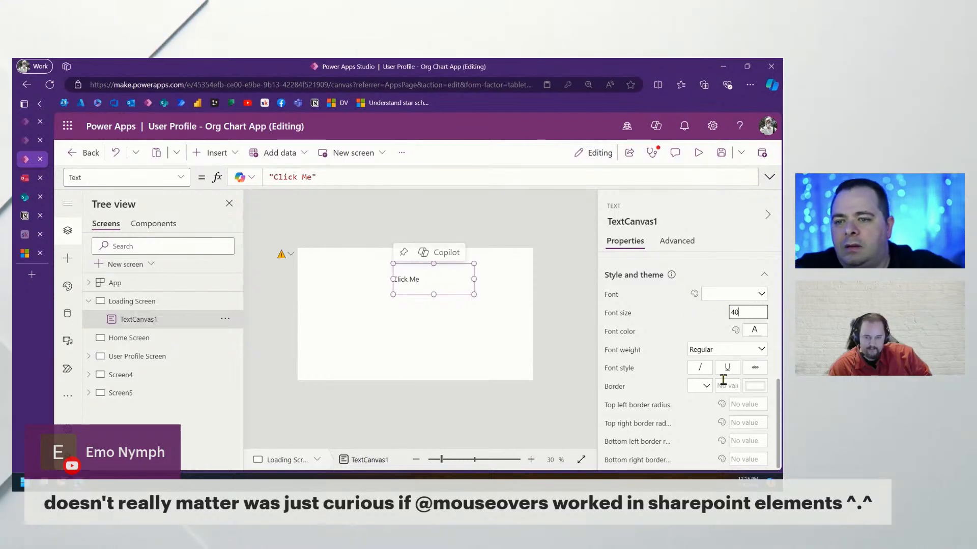
scroll(744, 366, up, 2)
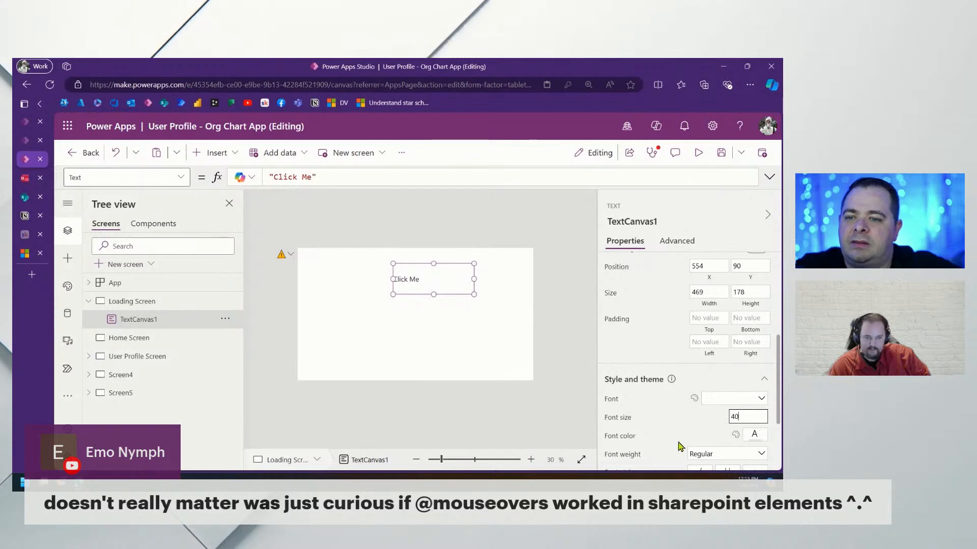
drag(437, 279, 415, 283)
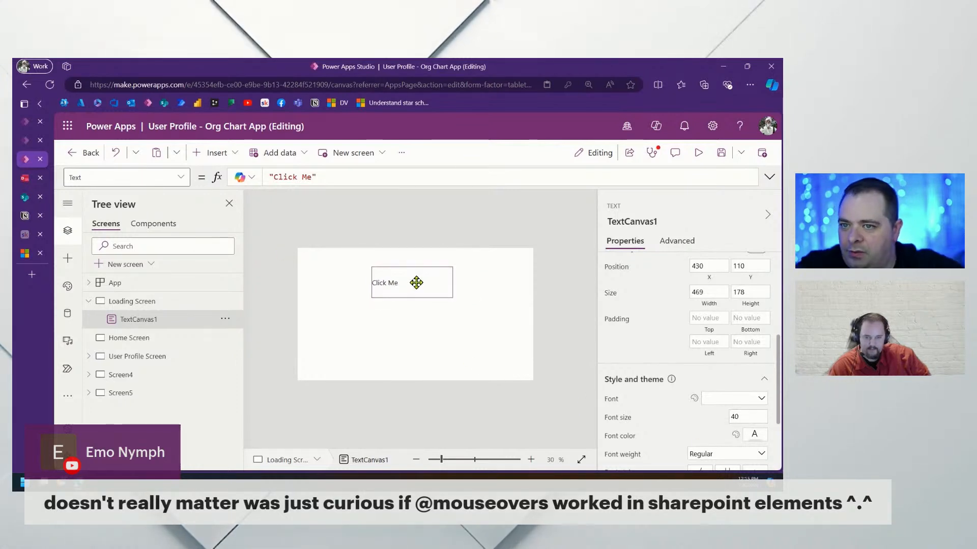
Preview the app, select the Click Me text by double-clicking and dragging, then return to editing
click(693, 162)
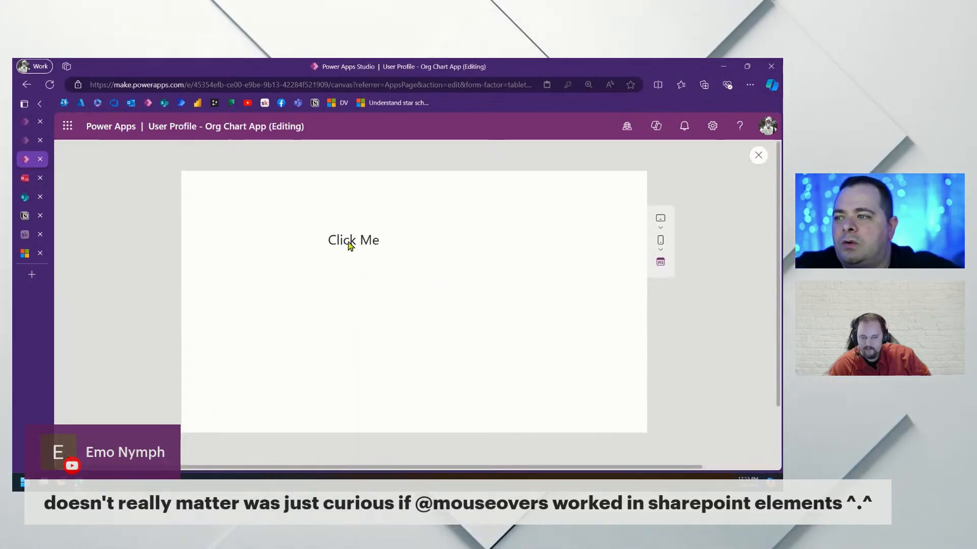
double_click(373, 244)
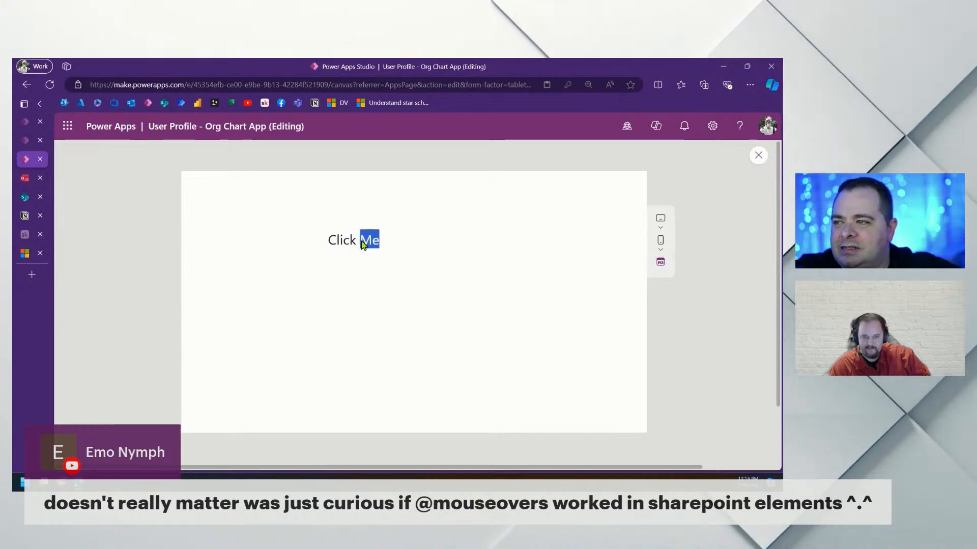
click(377, 244)
drag(419, 250, 320, 244)
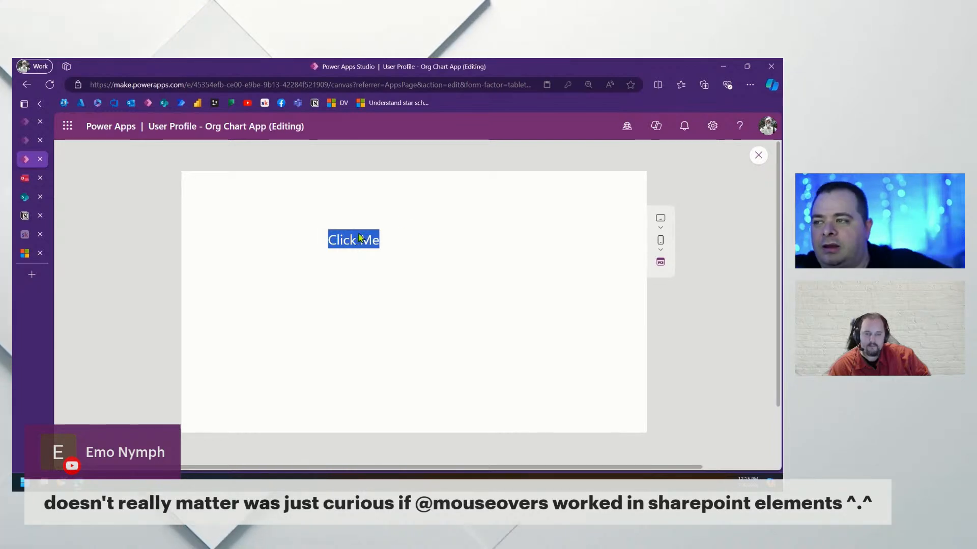
click(759, 155)
click(209, 154)
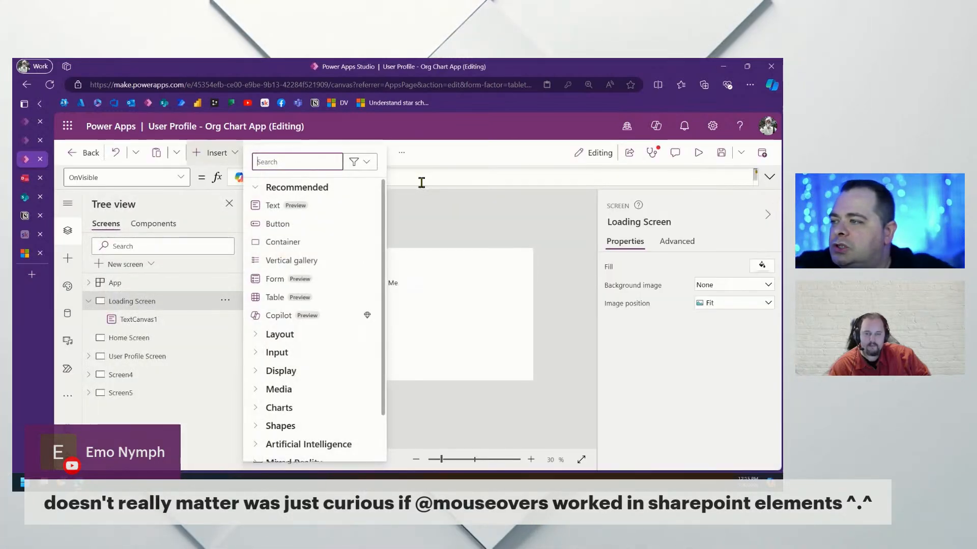
Add a 3D Printing icon over the Click Me text and set its Color to Color.Transparent
text(icon)
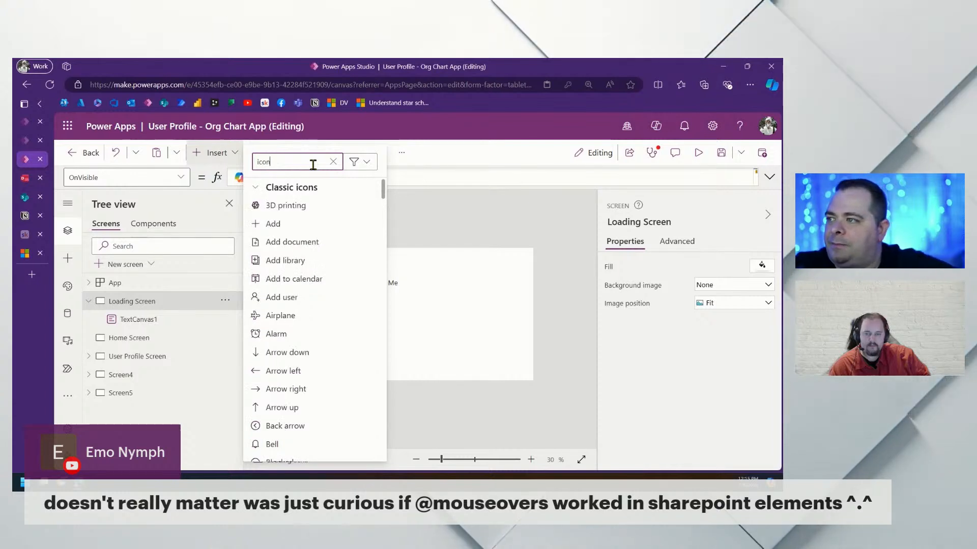
click(311, 208)
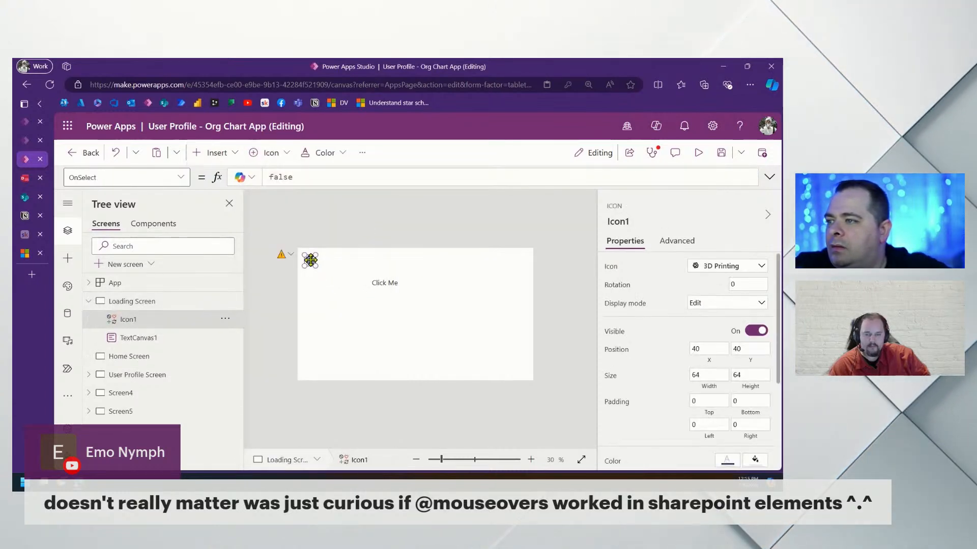
drag(312, 263, 378, 282)
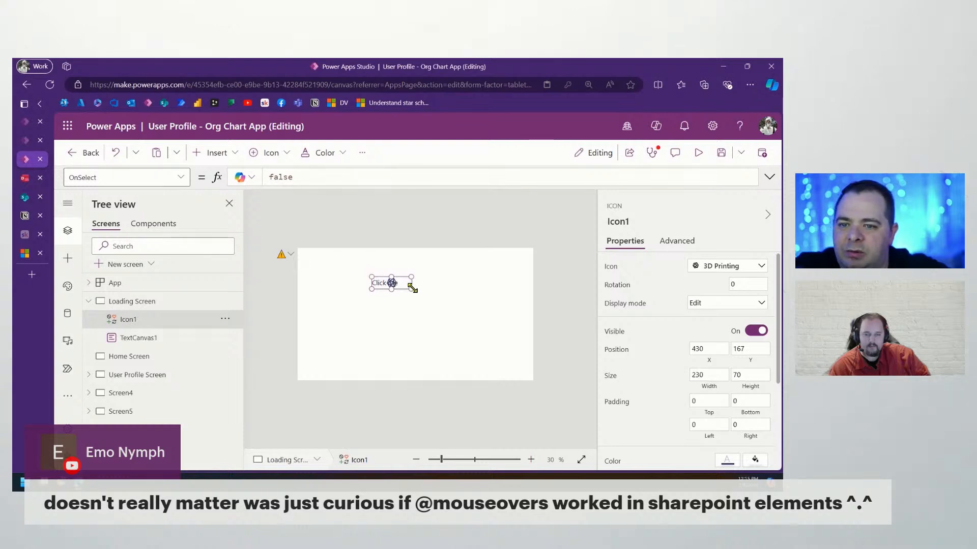
click(613, 462)
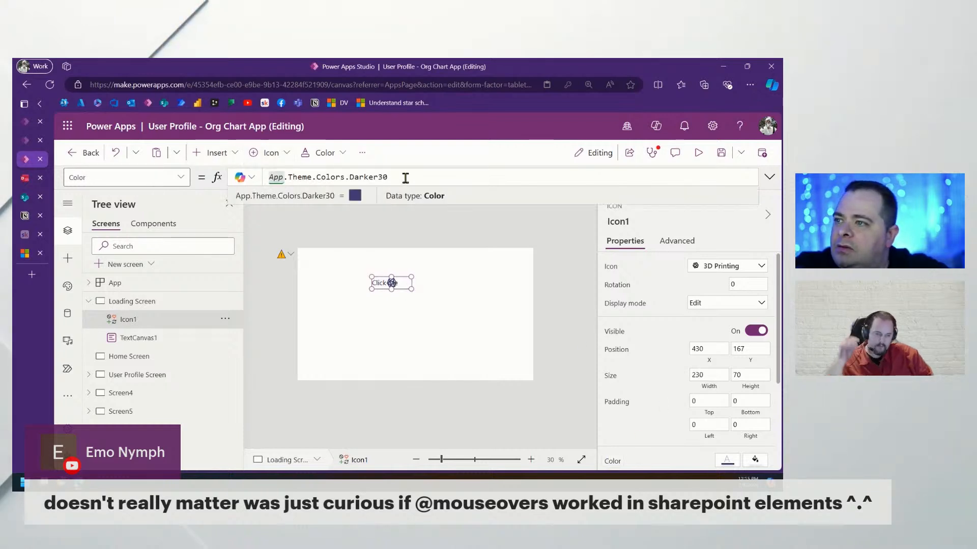
text(Col)
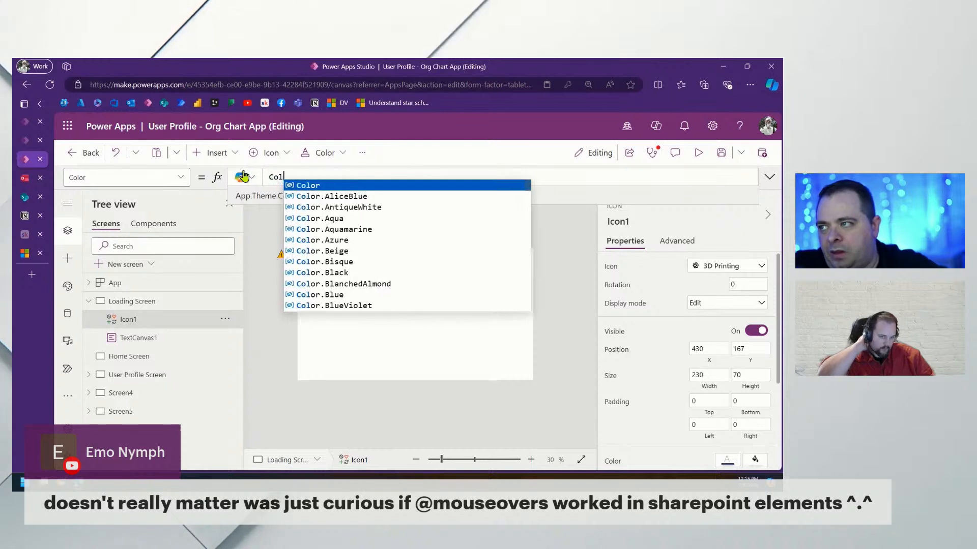
text(or.Transparent)
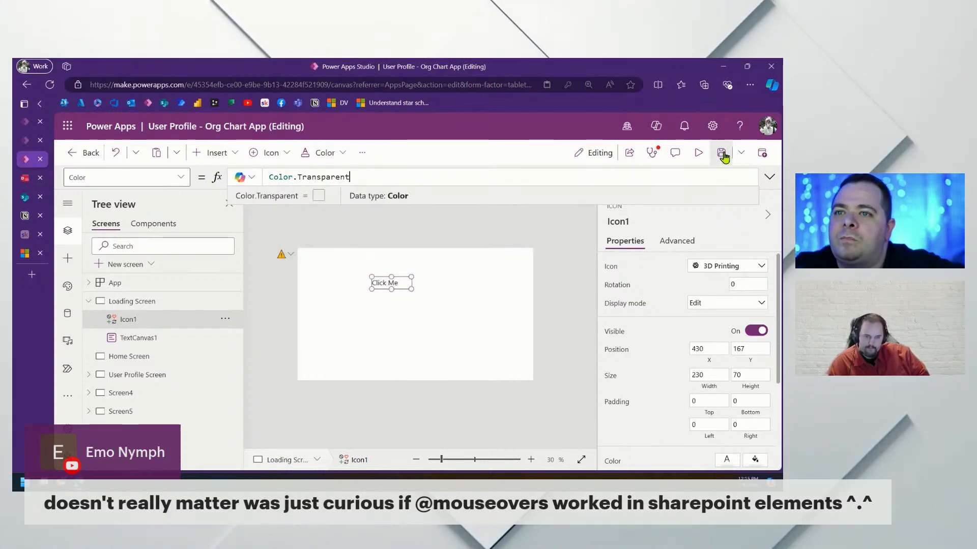
Preview the transparent icon, then delete both the icon and the Click Me label
click(698, 152)
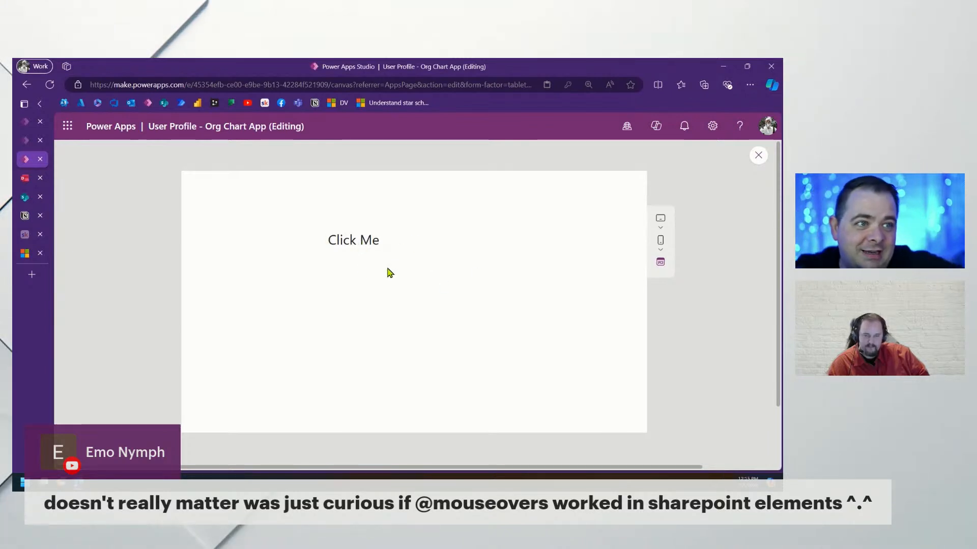
click(757, 156)
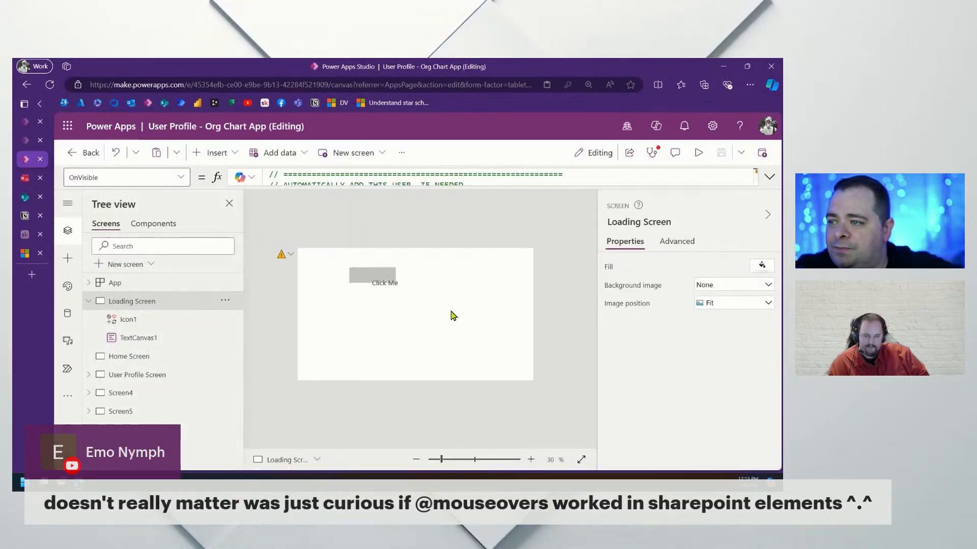
key(ctrl+a)
key(Delete)
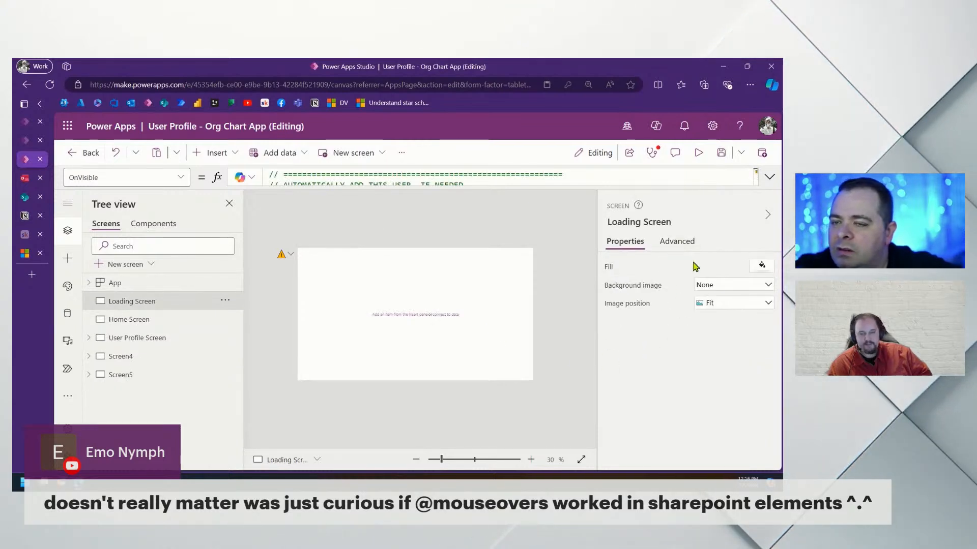
click(677, 241)
Expand the OnVisible formula and scroll through it to the user Patch block
click(775, 178)
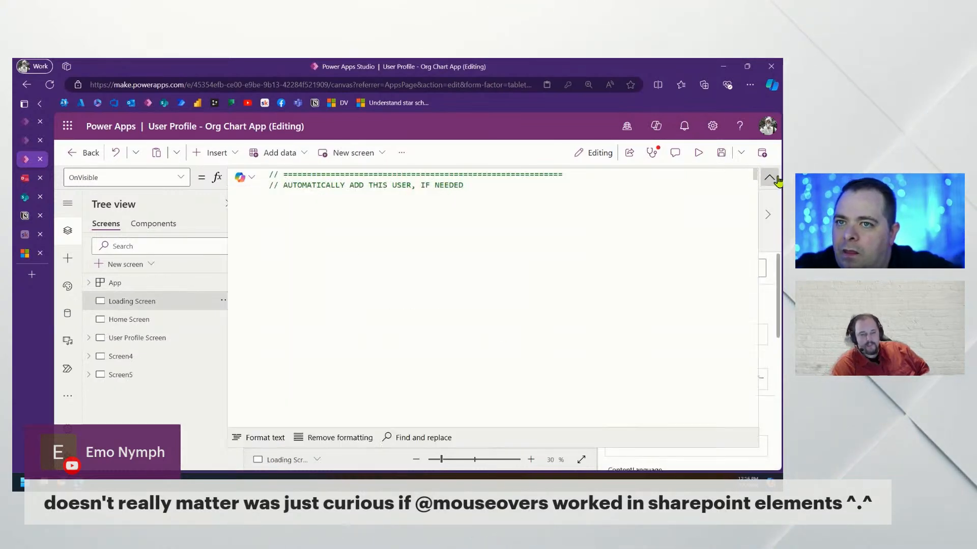
scroll(513, 320, down, 10)
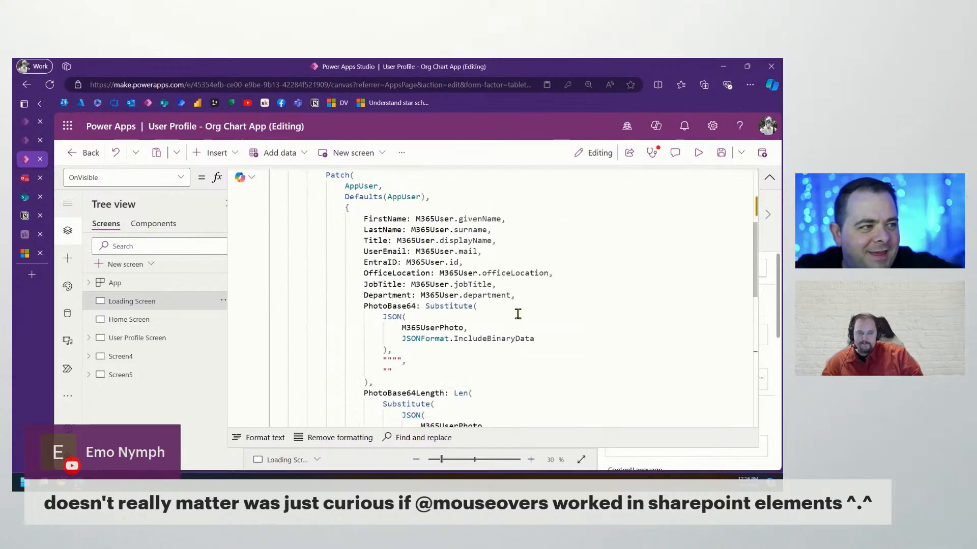
scroll(518, 310, up, 4)
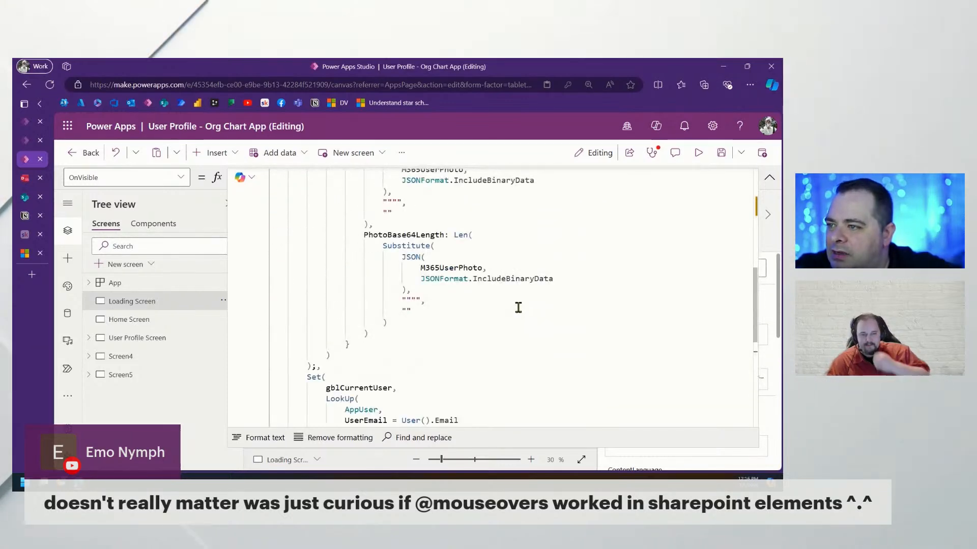
scroll(517, 307, down, 4)
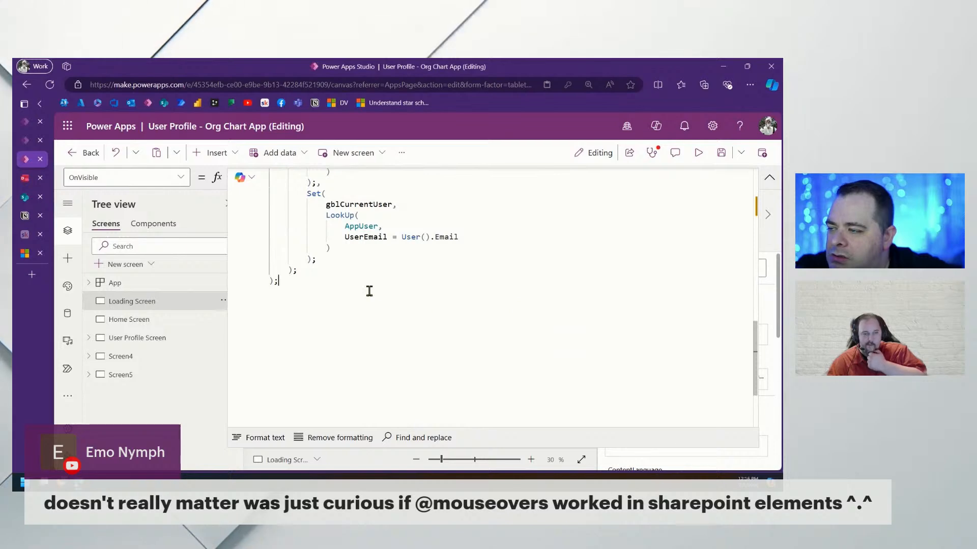
scroll(370, 291, up, 10)
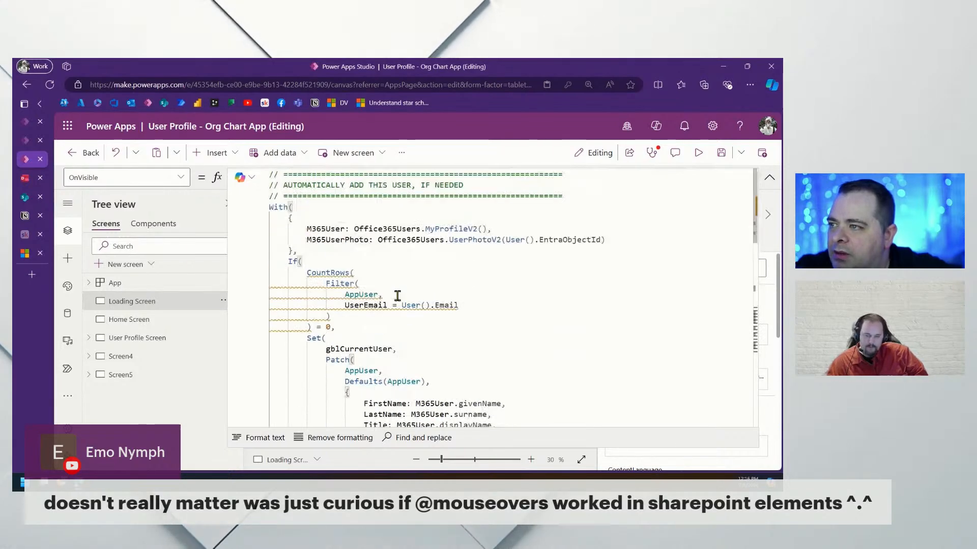
scroll(335, 304, down, 10)
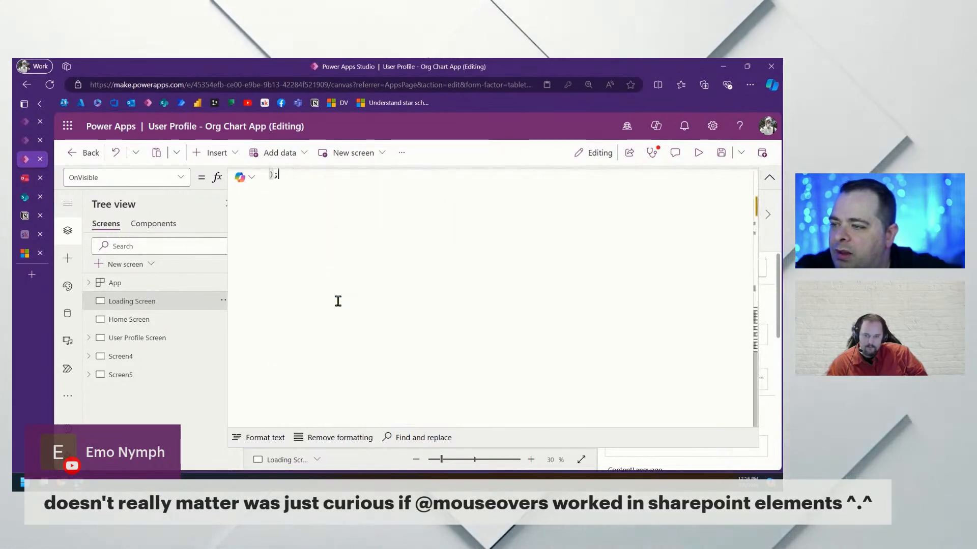
scroll(337, 301, up, 6)
scroll(346, 300, down, 6)
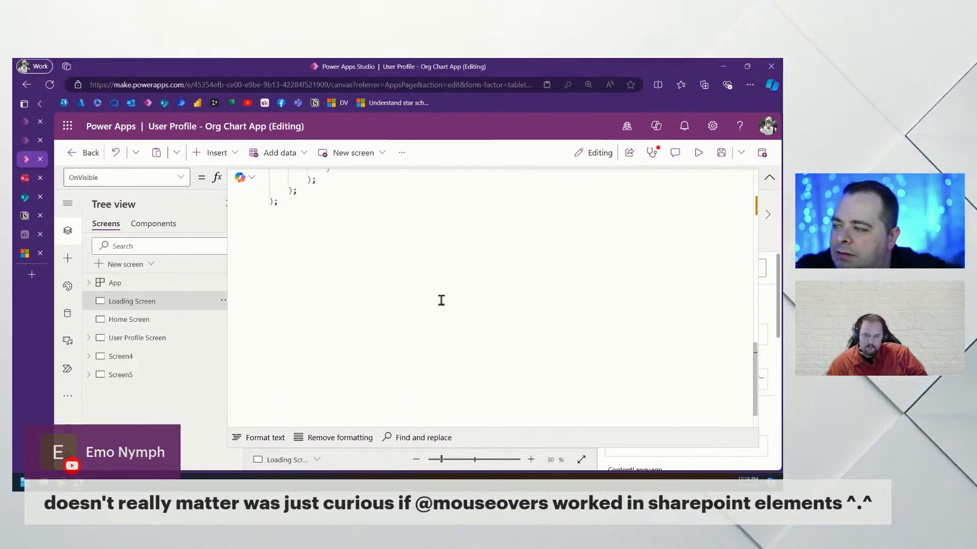
scroll(441, 300, up, 8)
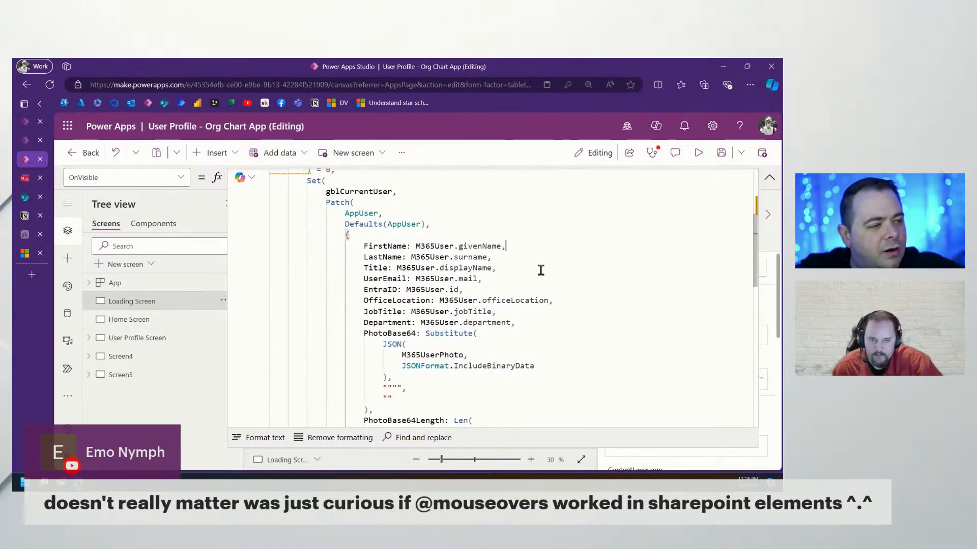
Insert a blank line after FirstName in the Patch, then switch to the SharePoint AppUser list
key(Return)
text(M)
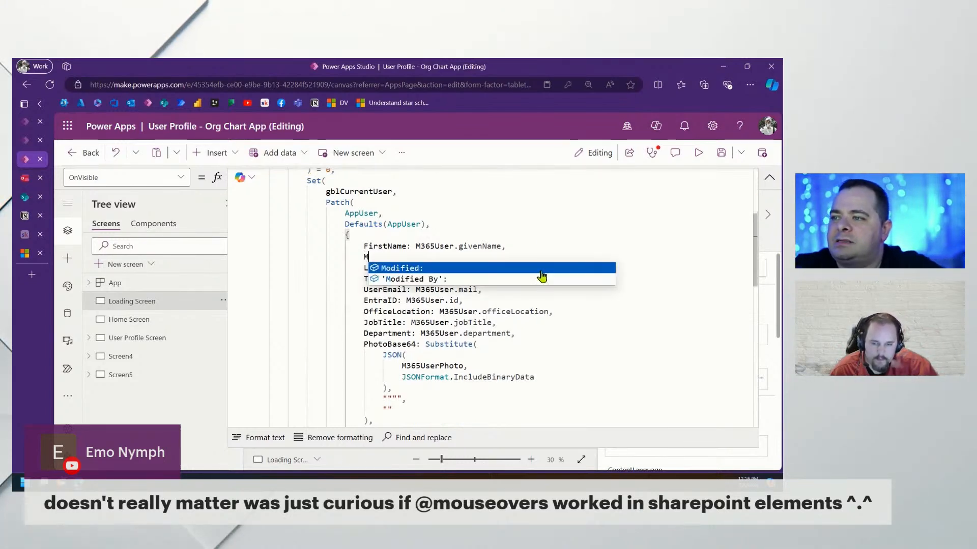
key(BackSpace)
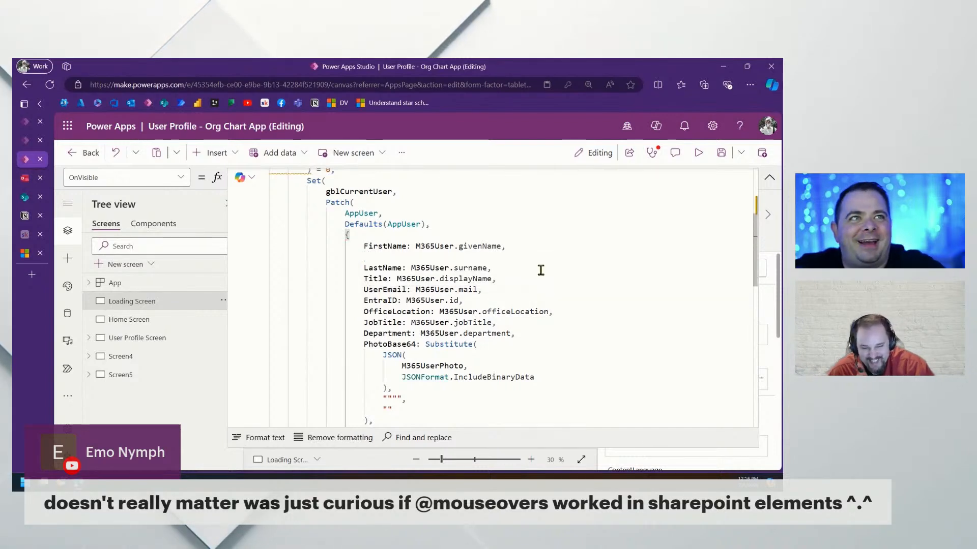
click(26, 198)
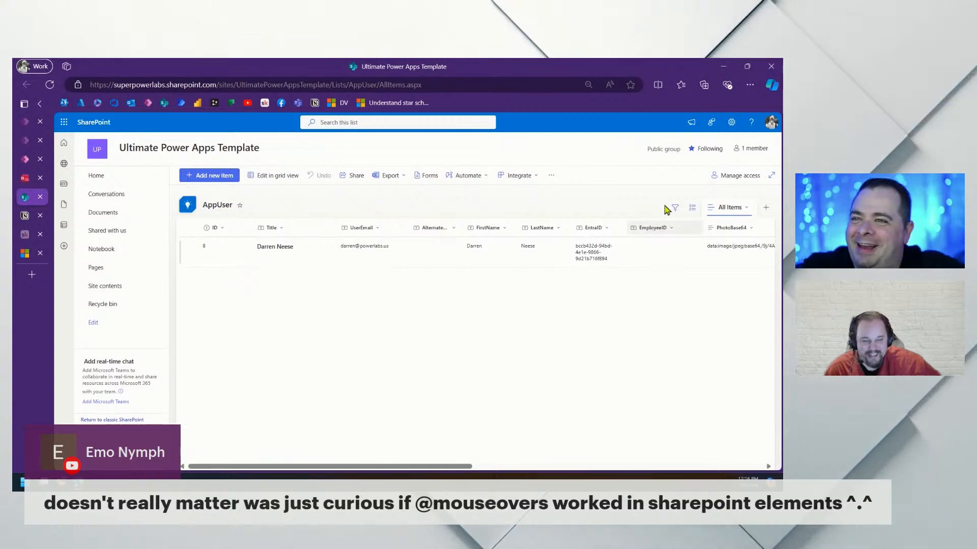
Review the AppUser list's columns in List settings, then maximise the drawSQL diagram window
click(731, 123)
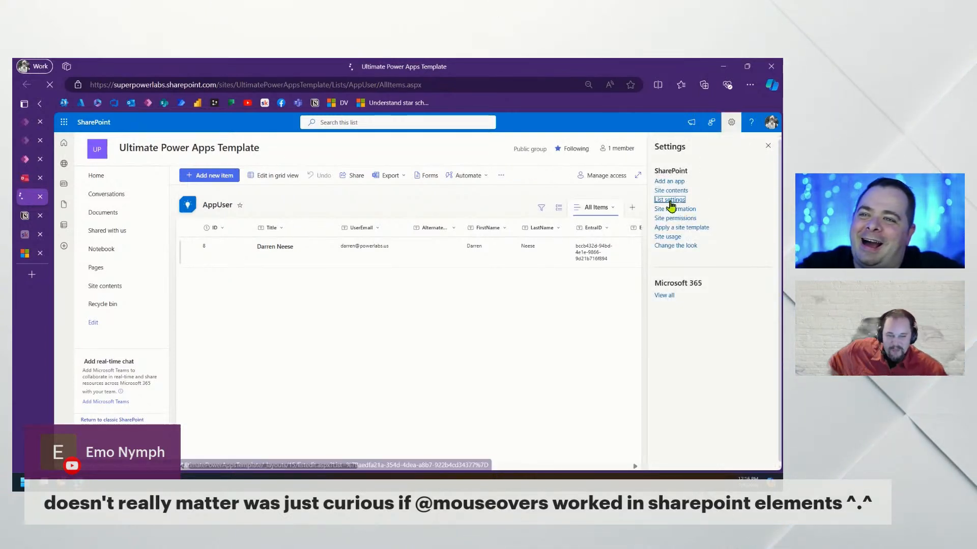
click(671, 203)
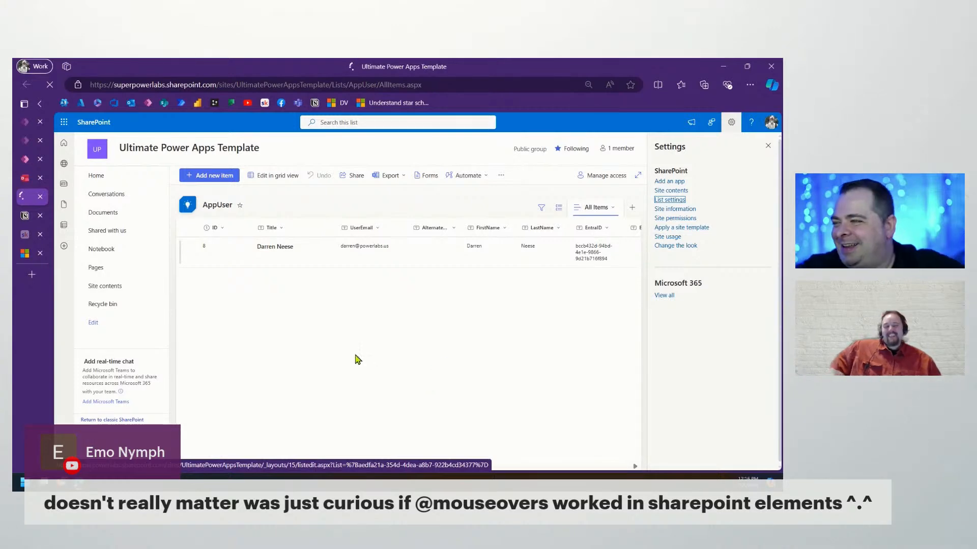
scroll(297, 309, down, 5)
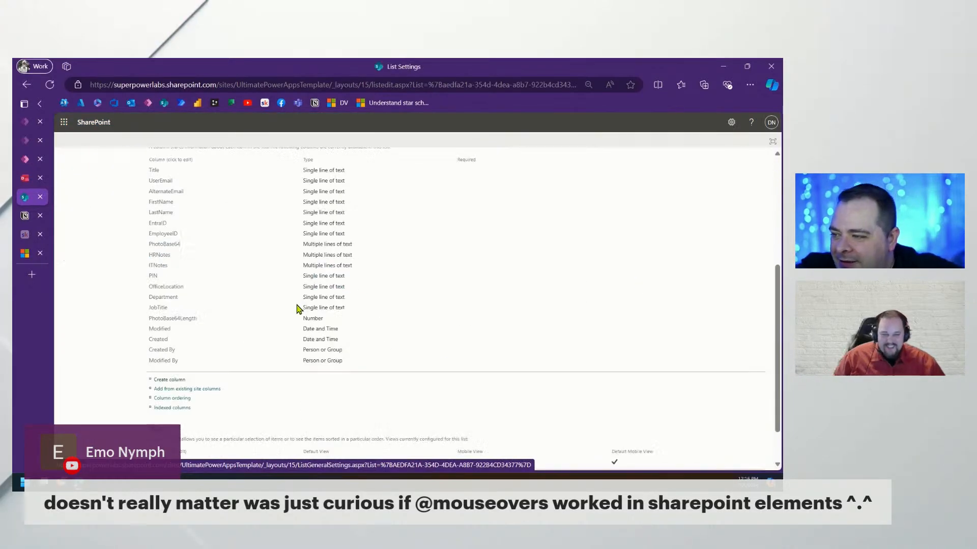
scroll(164, 314, up, 2)
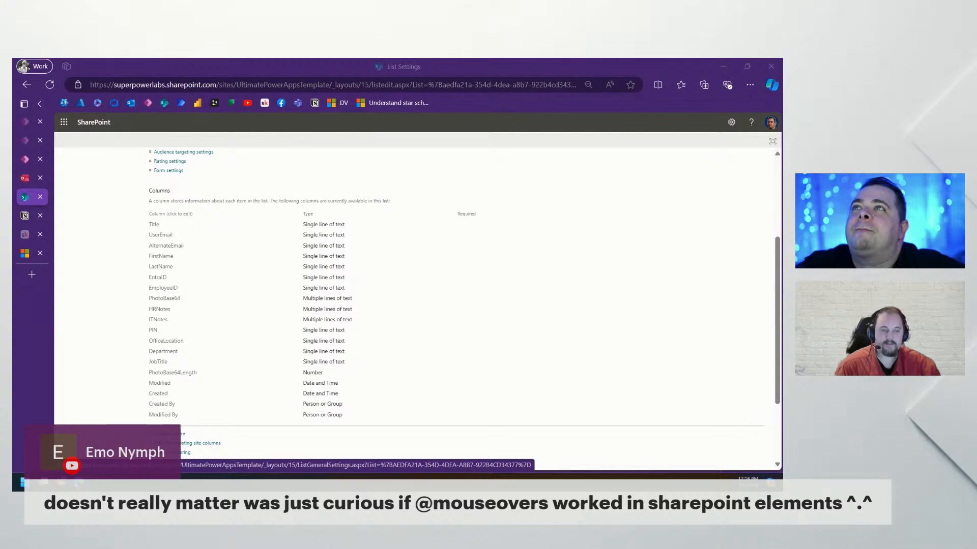
drag(410, 59, 416, 206)
double_click(416, 206)
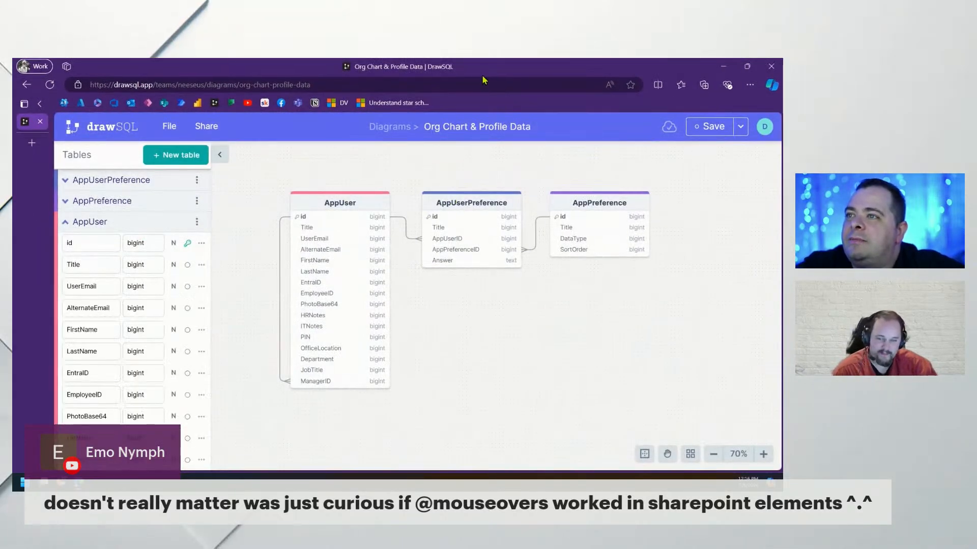
Drag the drawSQL window down to restore it after checking AppUser's ManagerID field
mouse_move(488, 68)
mouse_down()
mouse_move(496, 214)
mouse_move(488, 59)
mouse_up()
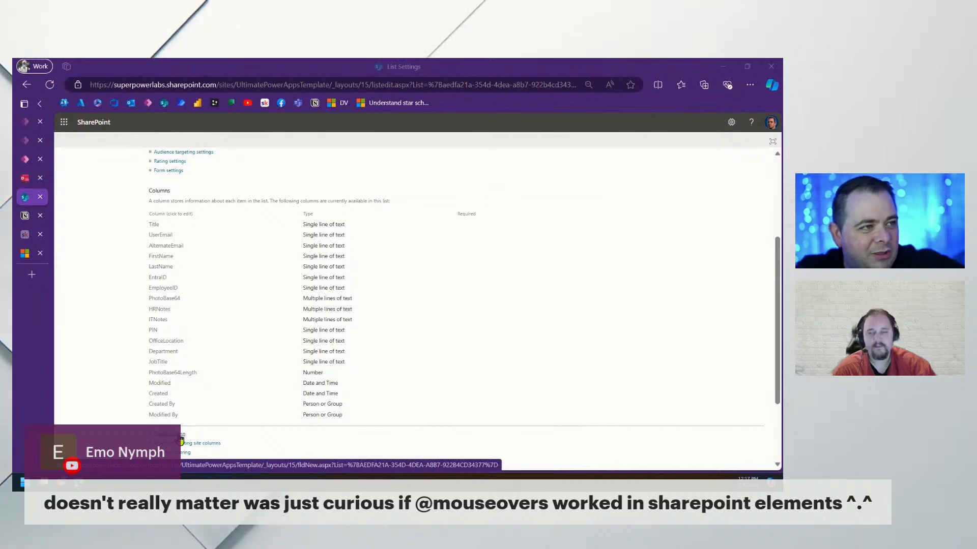
Create a column named ManagerEmail in the AppUser list and go back to Power Apps
click(180, 440)
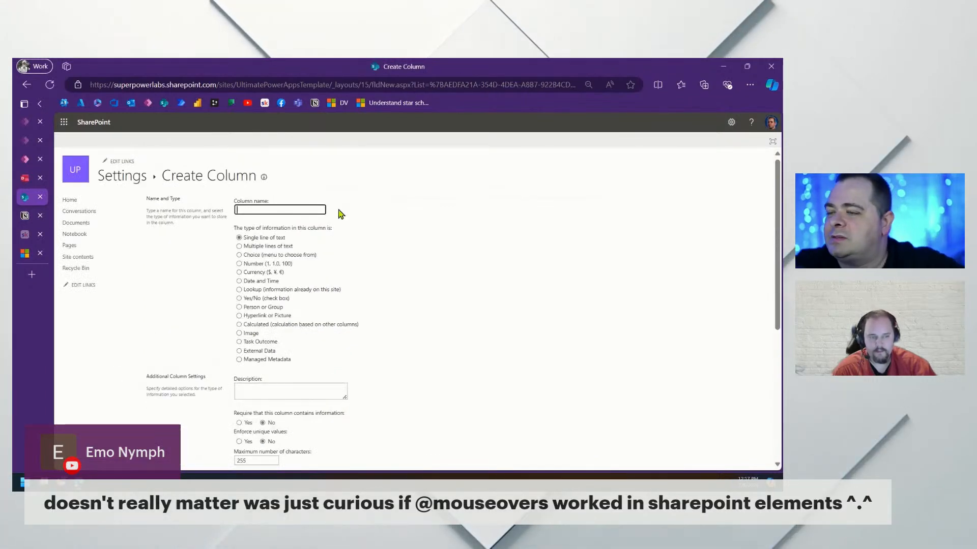
text(ManagerEmail)
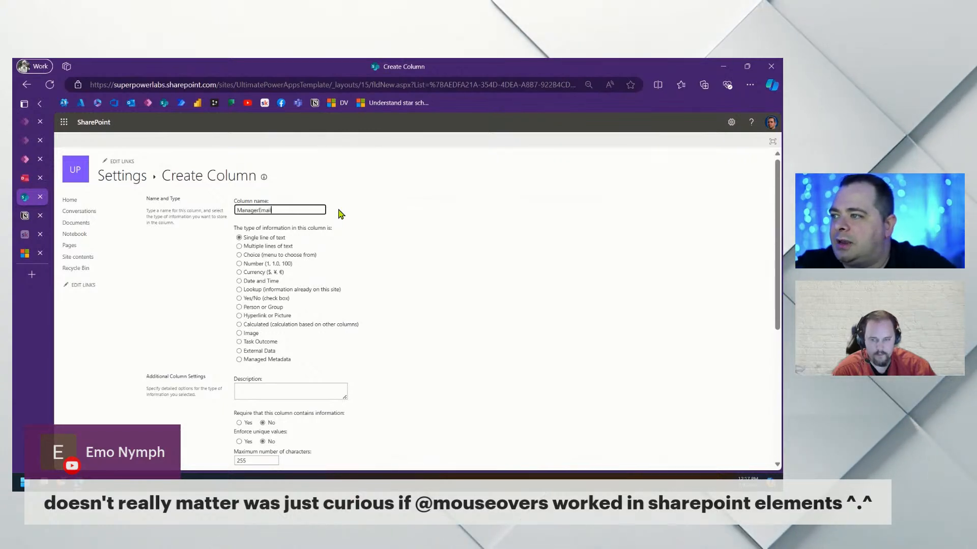
scroll(341, 214, down, 5)
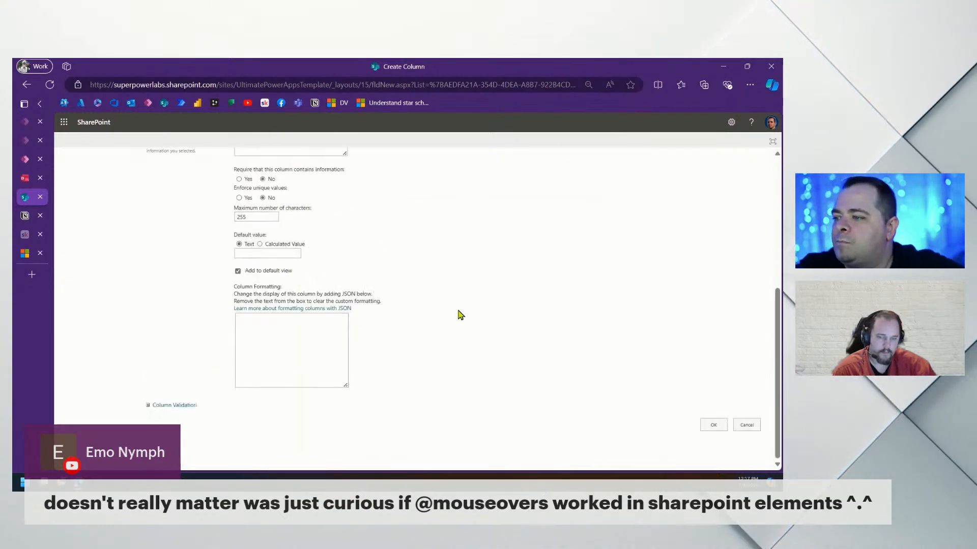
click(713, 425)
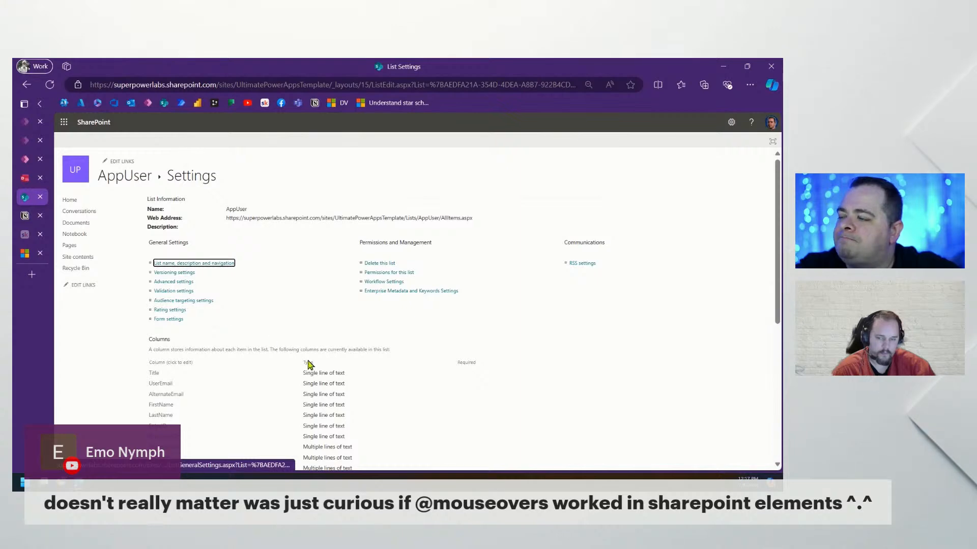
click(37, 146)
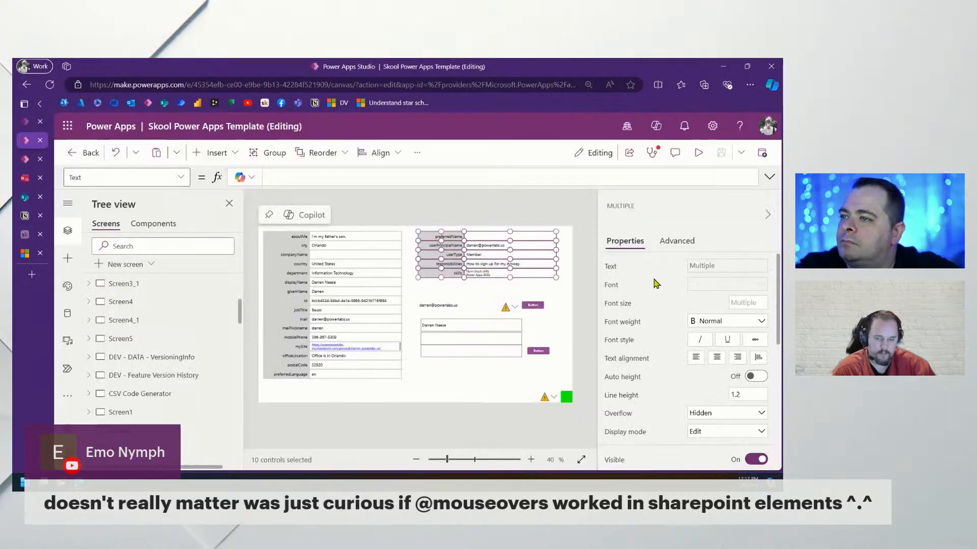
Go back to the Org Chart App editor showing the Loading Screen's OnVisible Patch formula
click(468, 373)
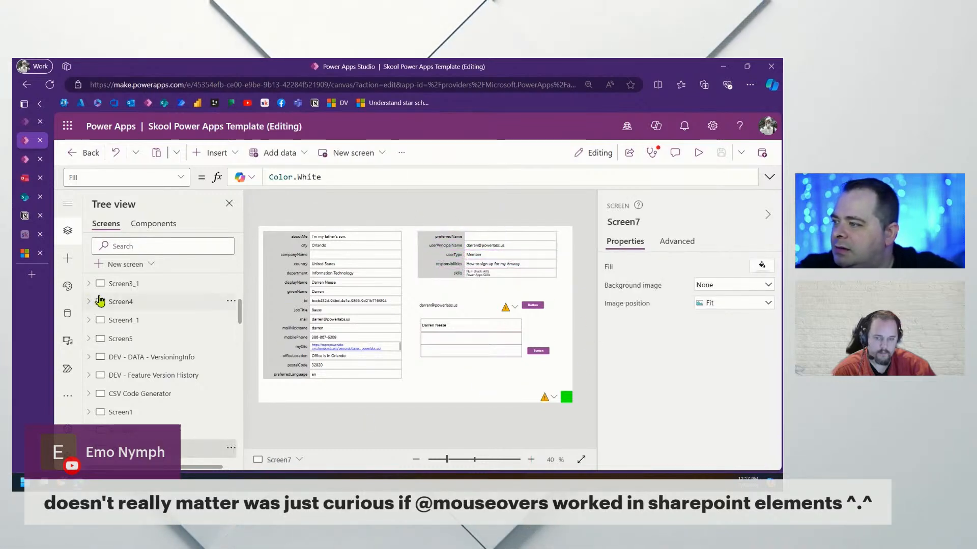
scroll(184, 313, up, 5)
click(163, 301)
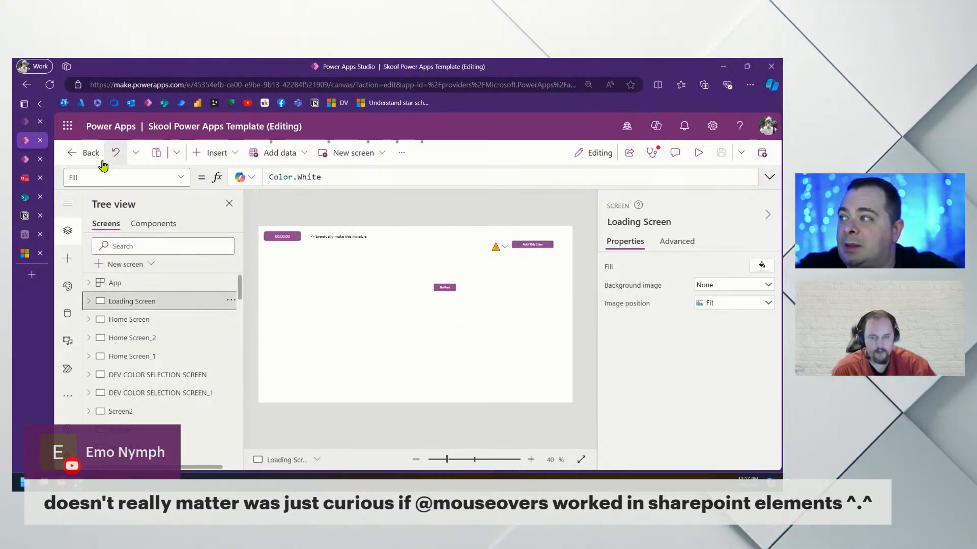
click(23, 162)
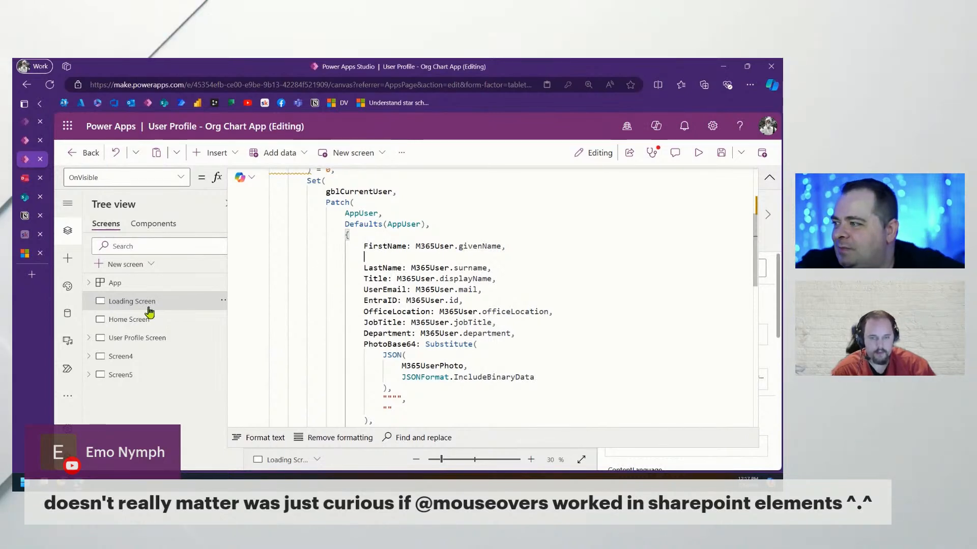
Refresh the AppUser data source from the Data pane
click(67, 316)
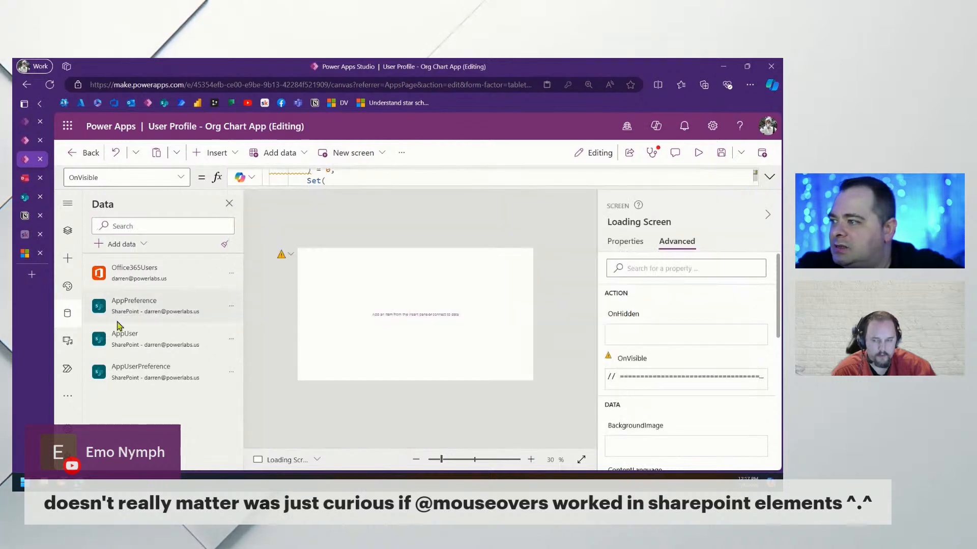
click(231, 339)
click(252, 379)
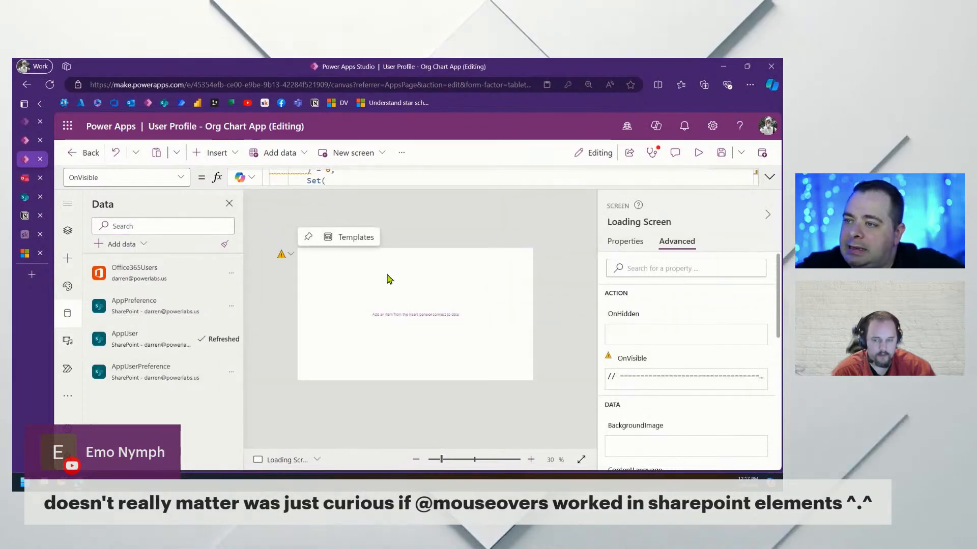
Add a 'ManagerEmail:' line under FirstName in the expanded Patch formula
click(770, 176)
click(427, 257)
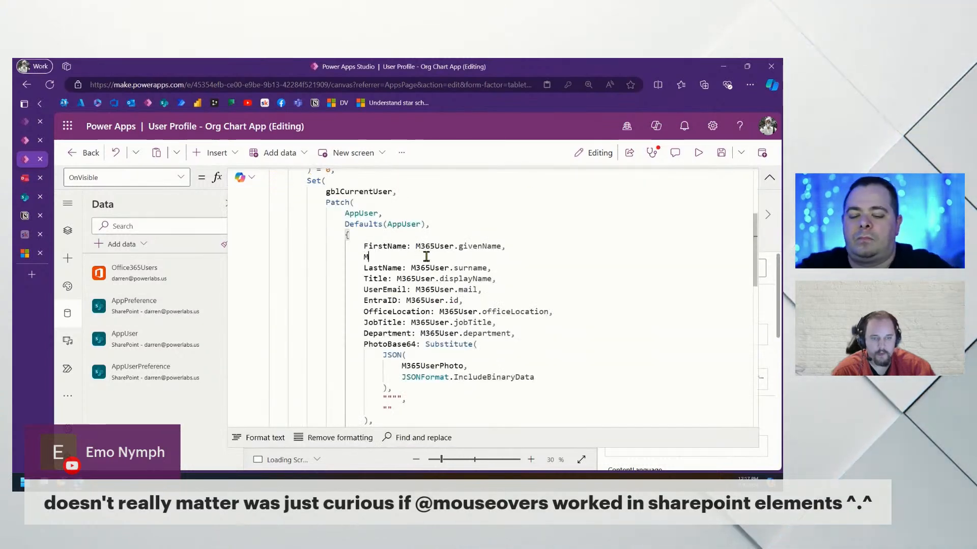
text(ManagerEmail:)
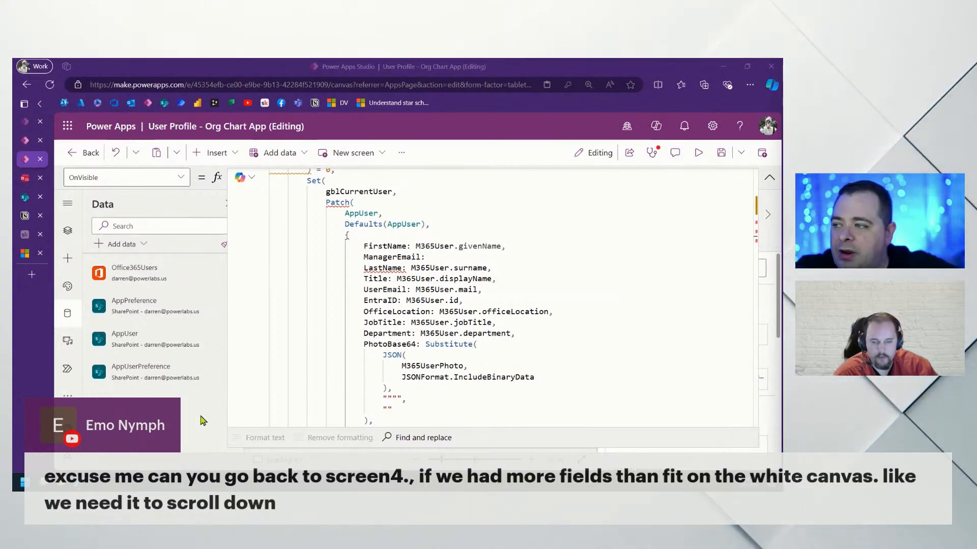
click(67, 231)
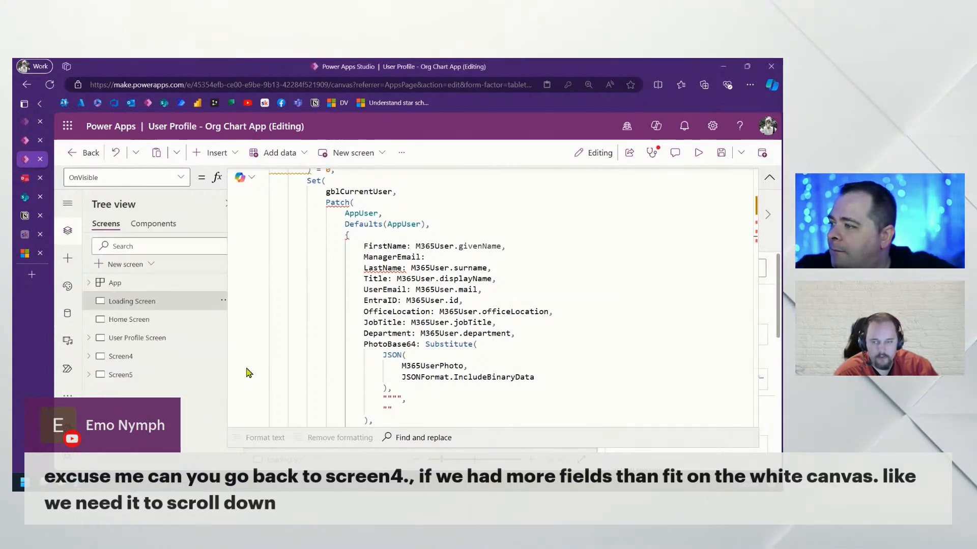
Add a Scrollable template screen, Screen6, found by searching 'scr' in the new-screen templates
click(144, 361)
click(769, 178)
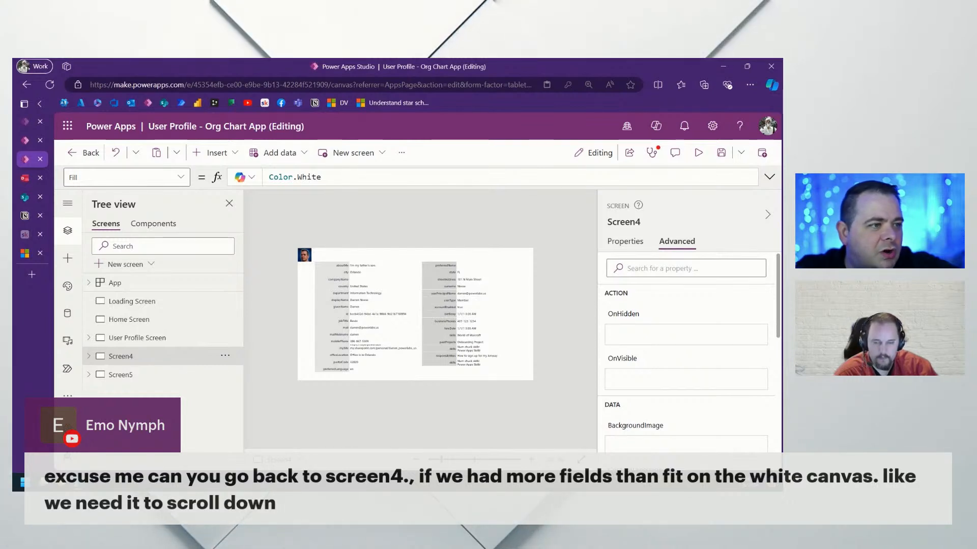
click(126, 265)
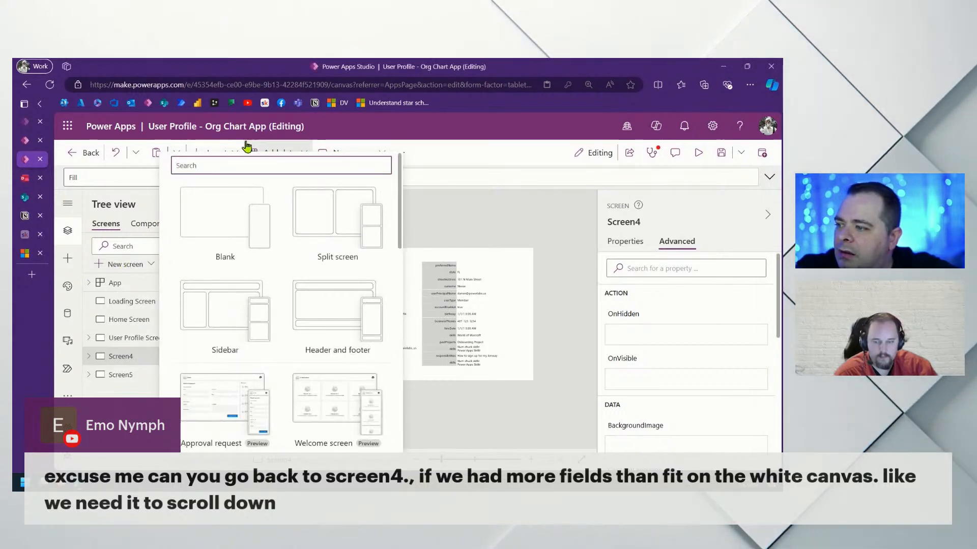
click(239, 163)
text(scr)
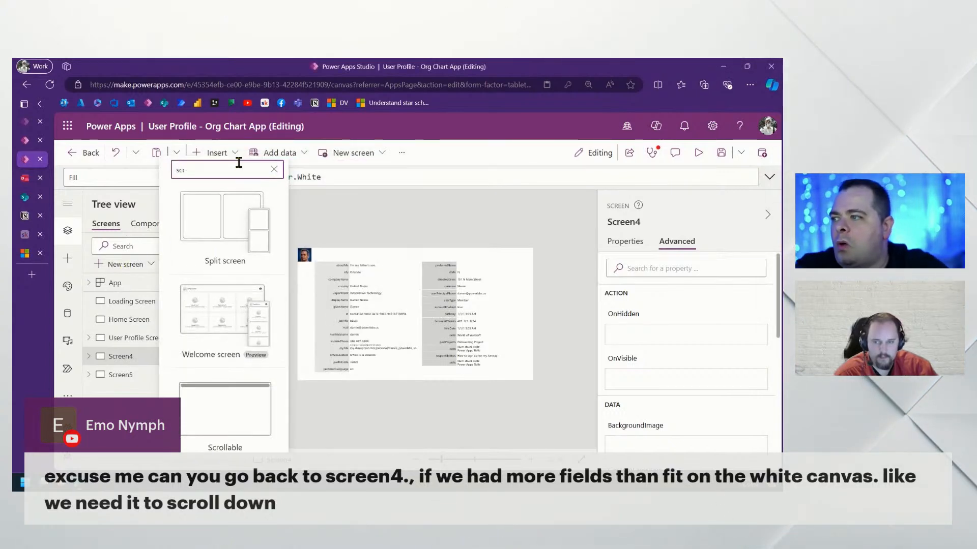
click(232, 406)
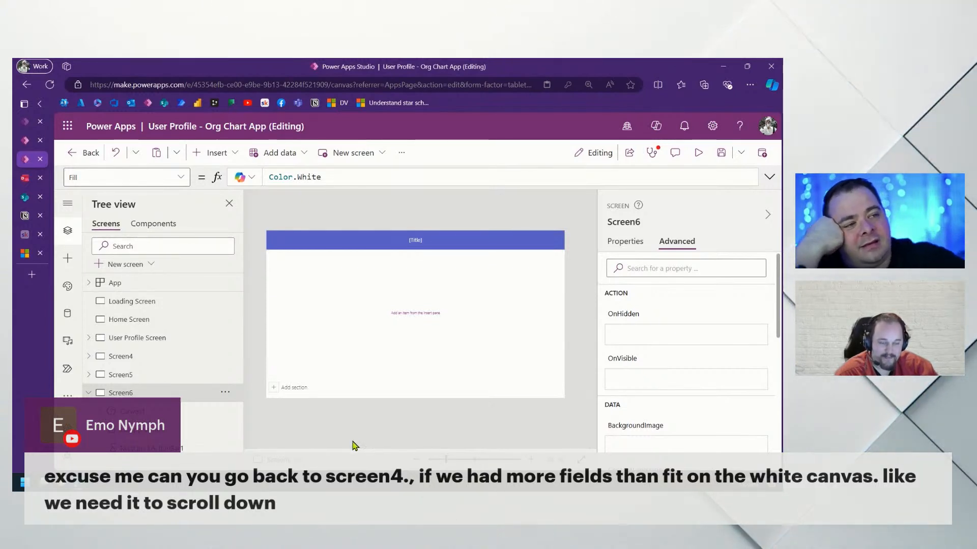
click(134, 372)
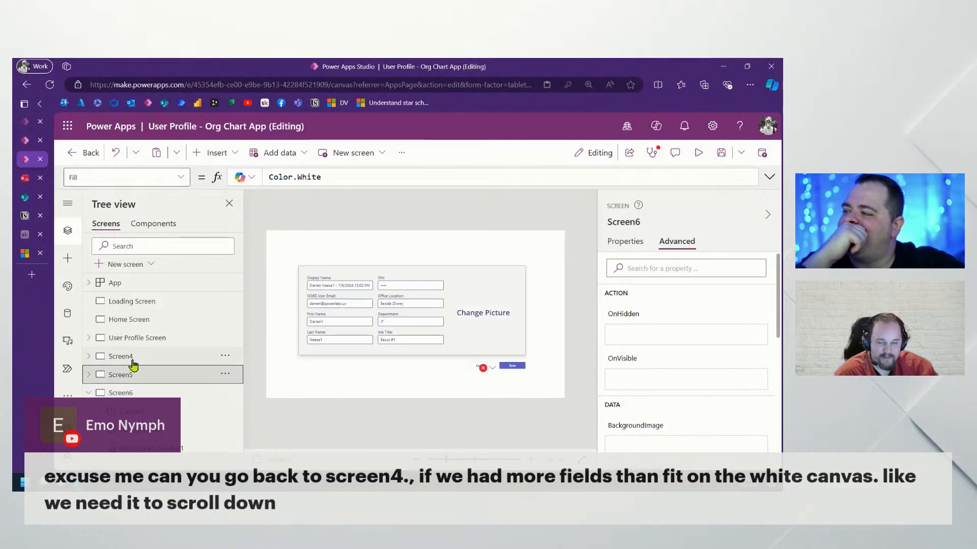
On Screen5's Change Picture form, shorten the profile card container, cutting off its bottom row
click(133, 362)
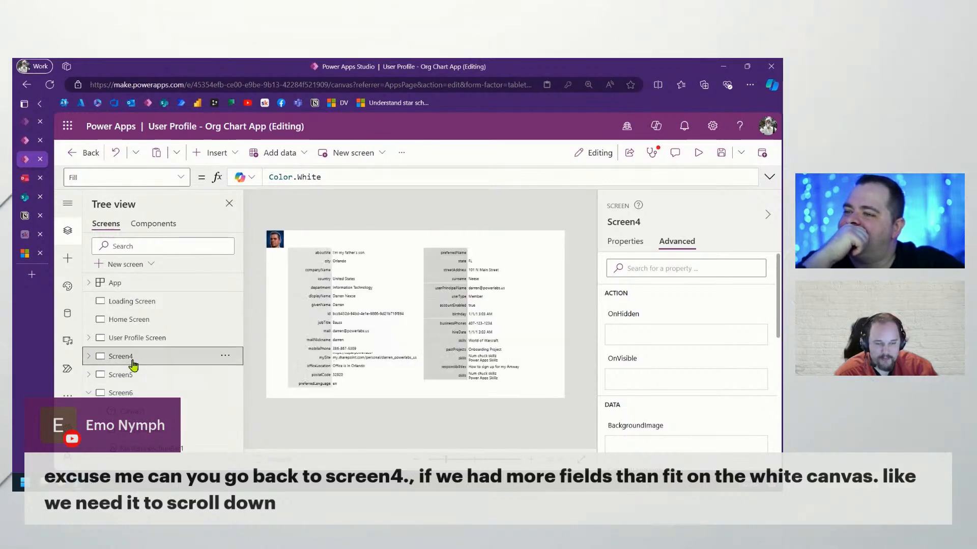
click(130, 375)
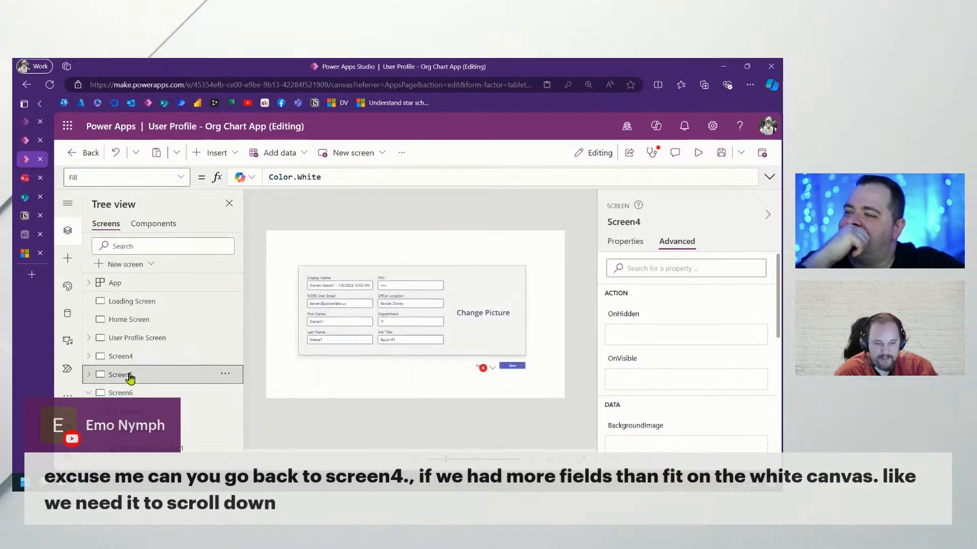
click(409, 353)
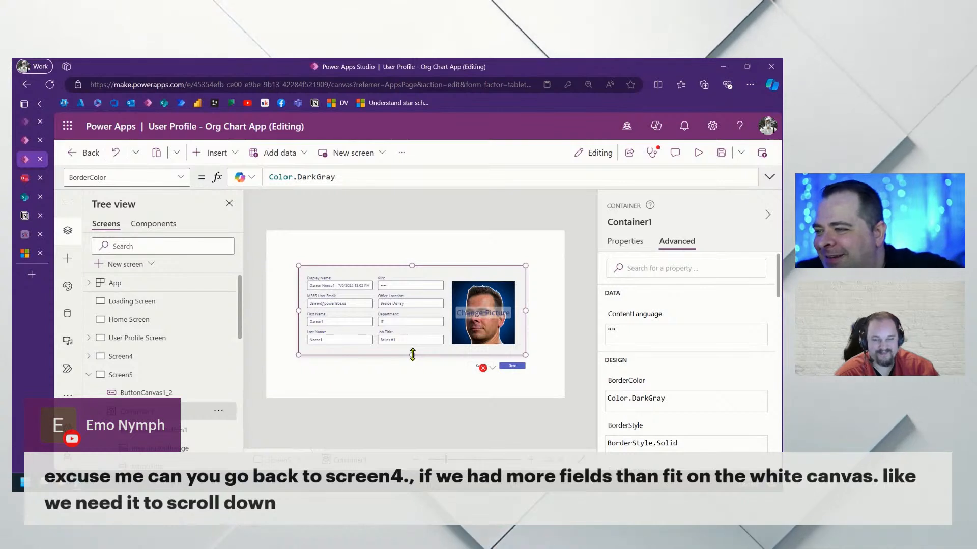
drag(411, 355, 412, 327)
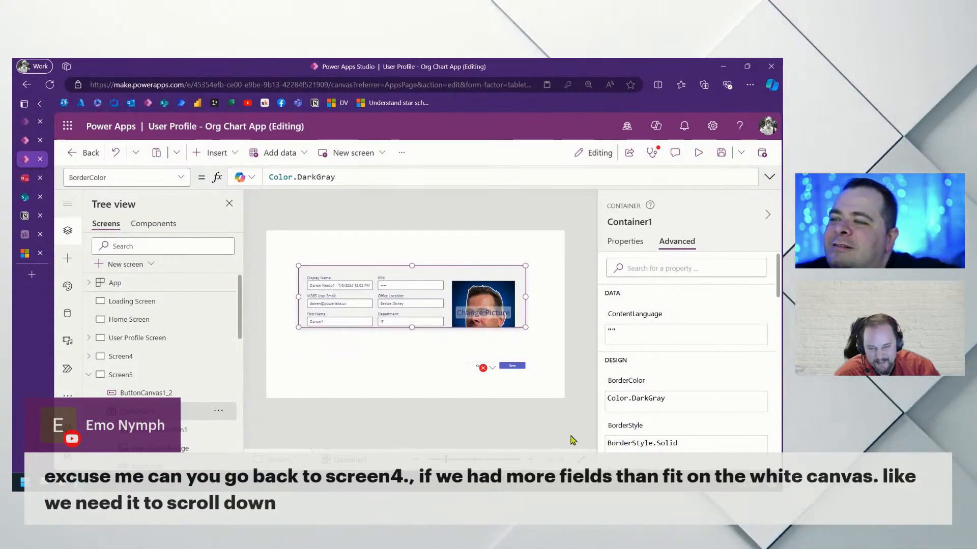
click(629, 248)
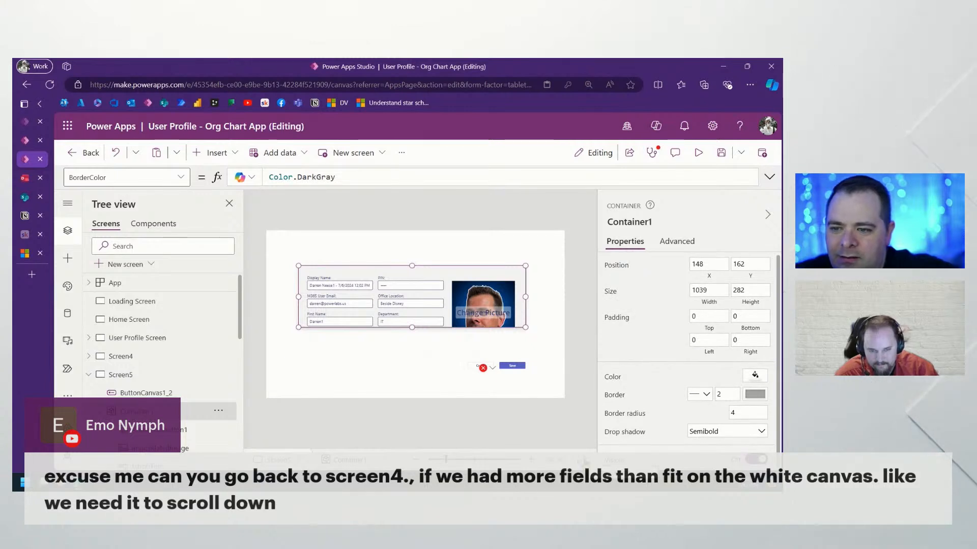
Browse the container's property list and layout settings
scroll(656, 381, up, 1)
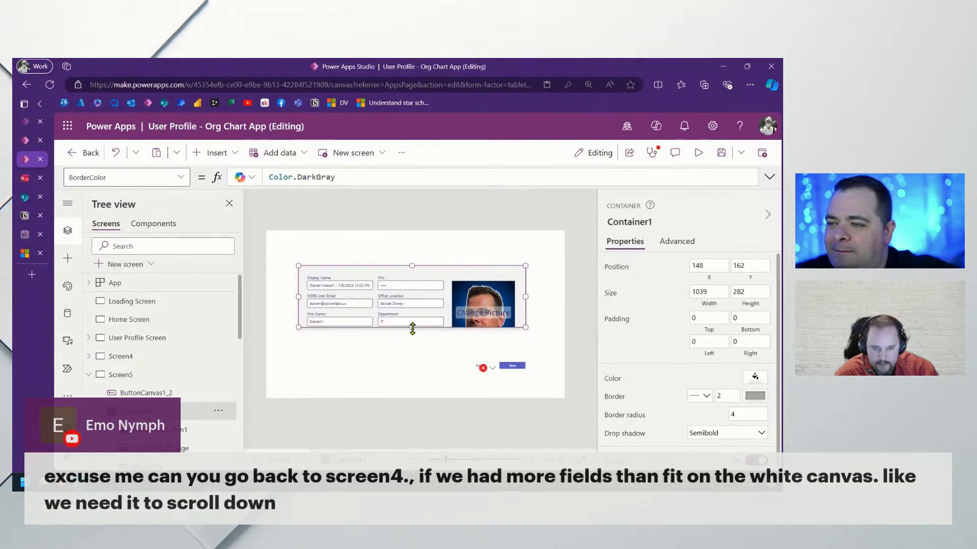
click(182, 178)
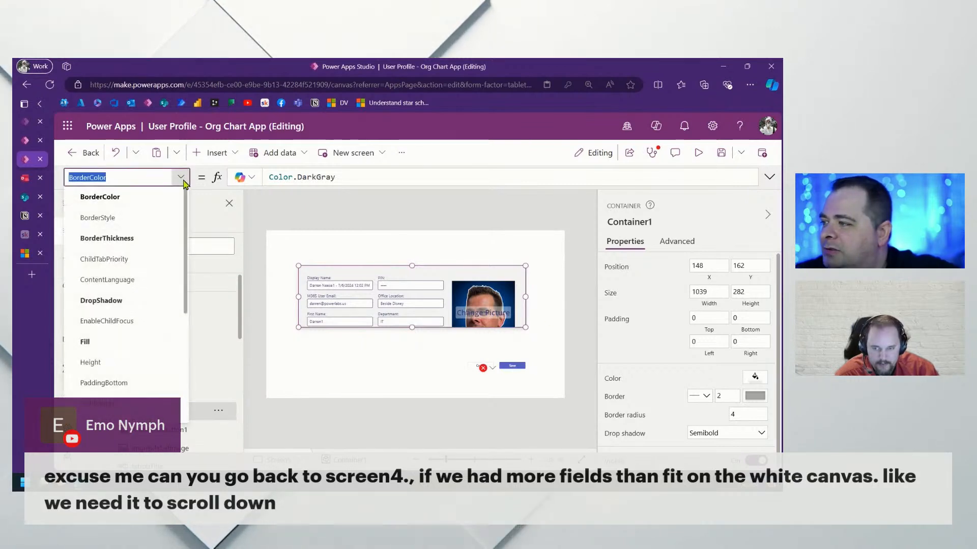
scroll(131, 265, down, 5)
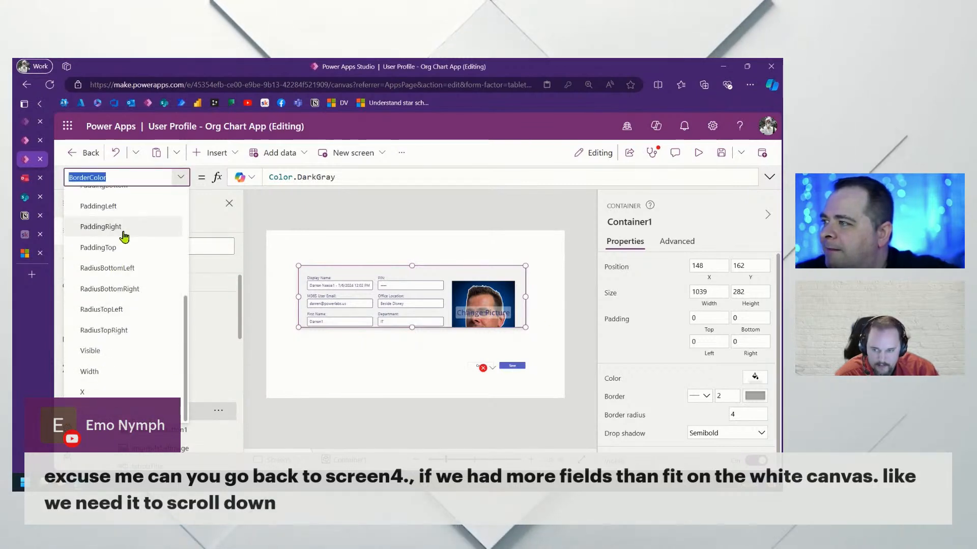
scroll(124, 239, up, 3)
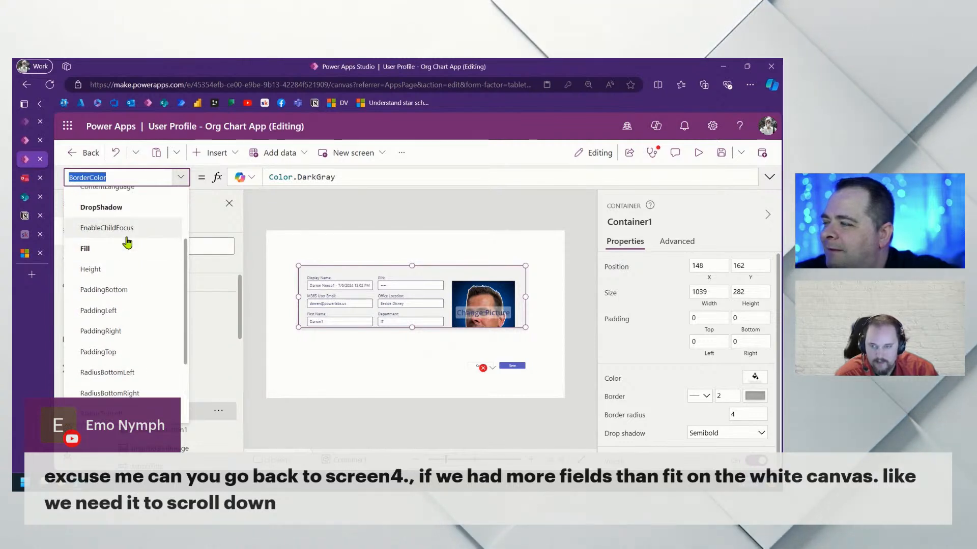
scroll(134, 213, up, 3)
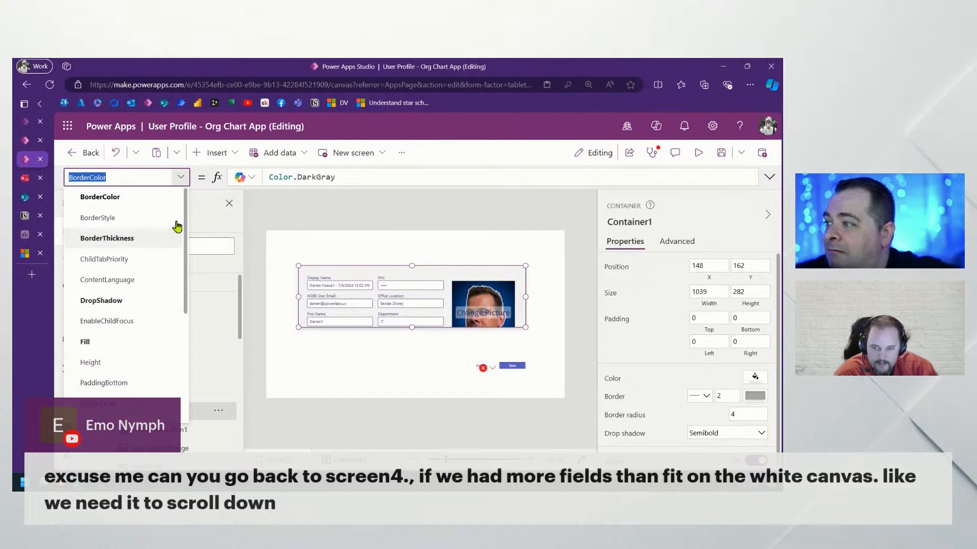
click(180, 177)
Restore the profile card to full height showing Last Name and Job Title, then open Screen6
drag(411, 328, 409, 356)
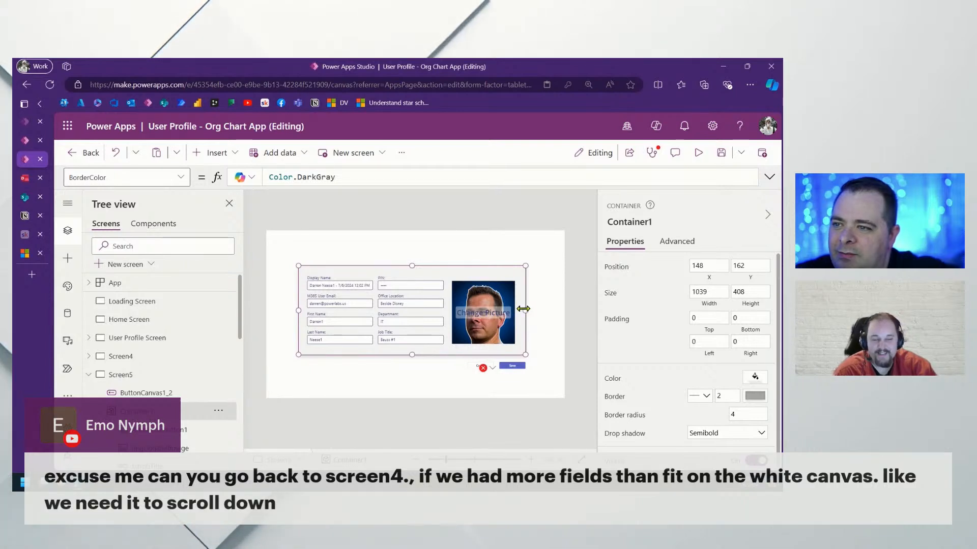
drag(522, 309, 523, 308)
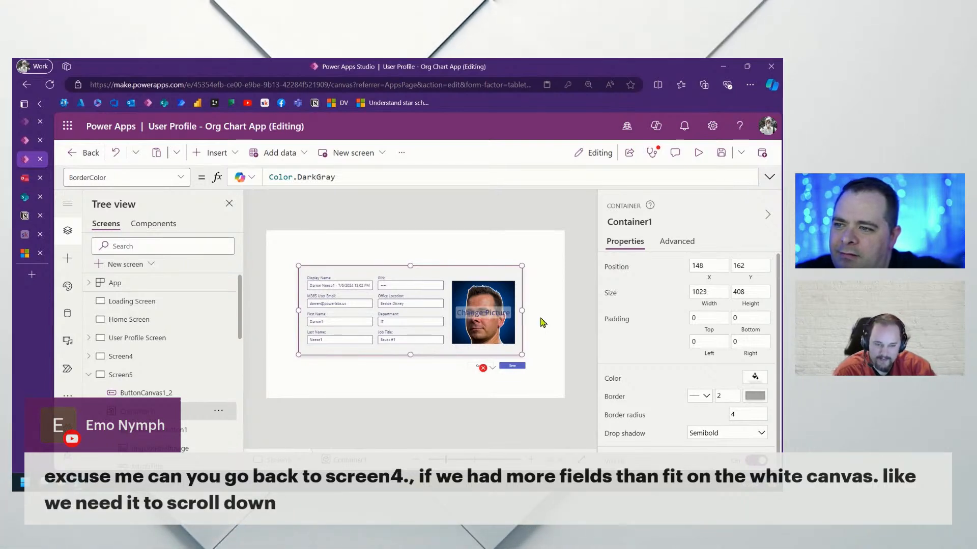
click(553, 340)
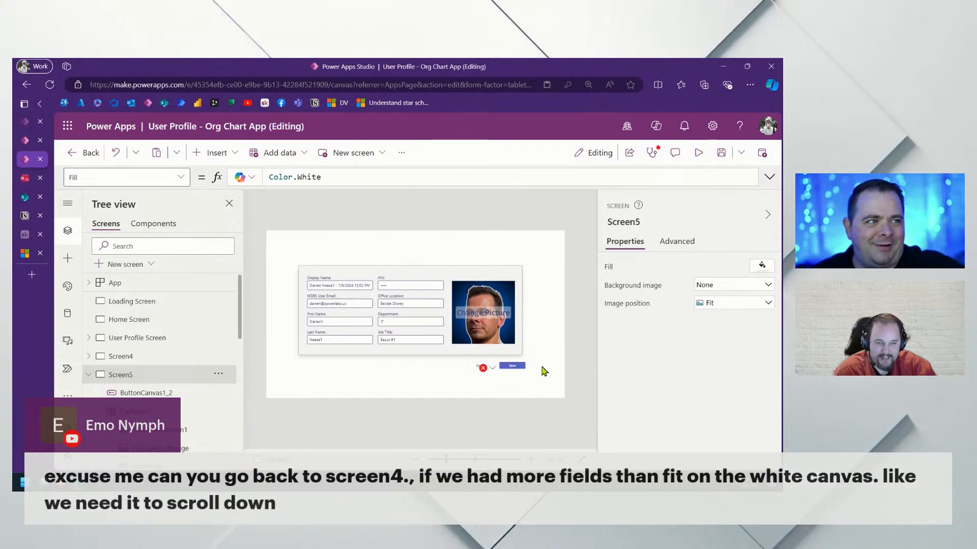
drag(545, 383, 512, 365)
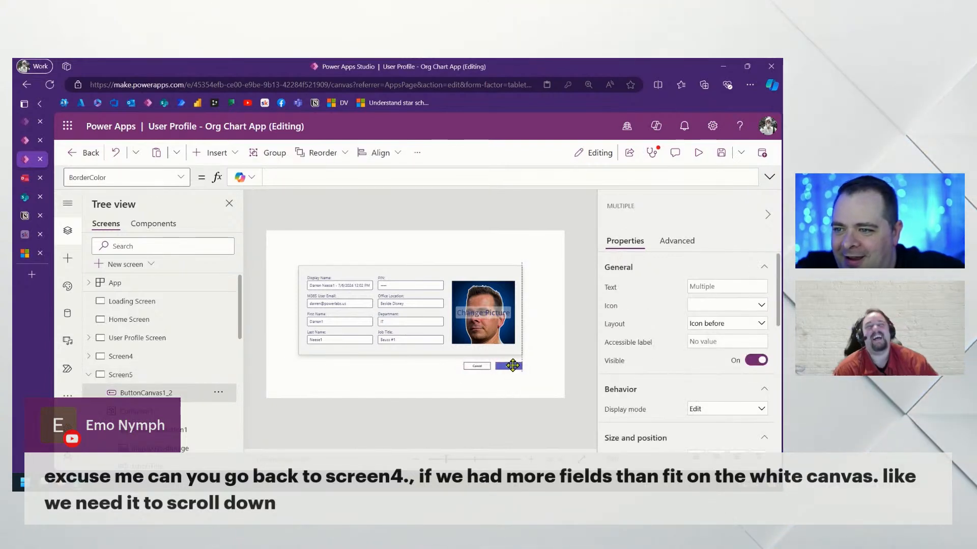
click(545, 364)
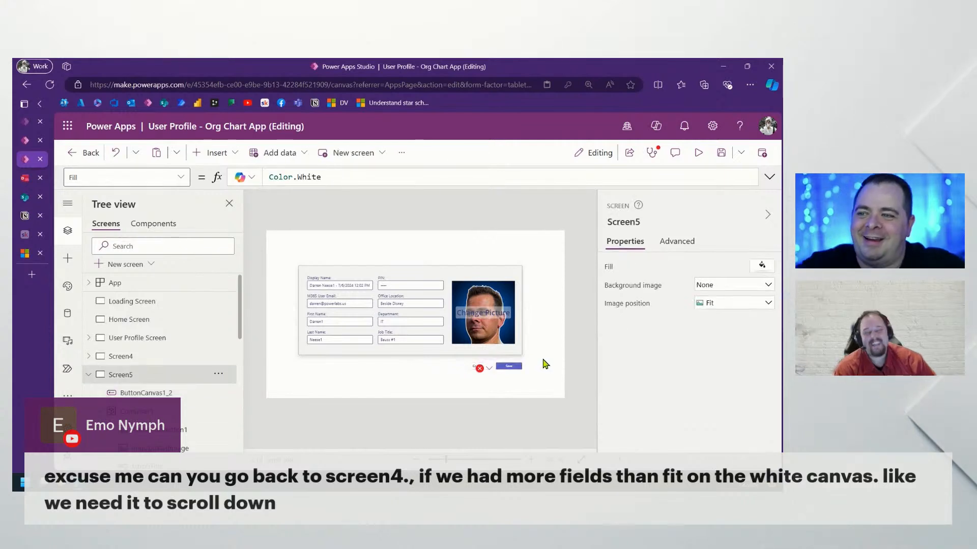
click(139, 399)
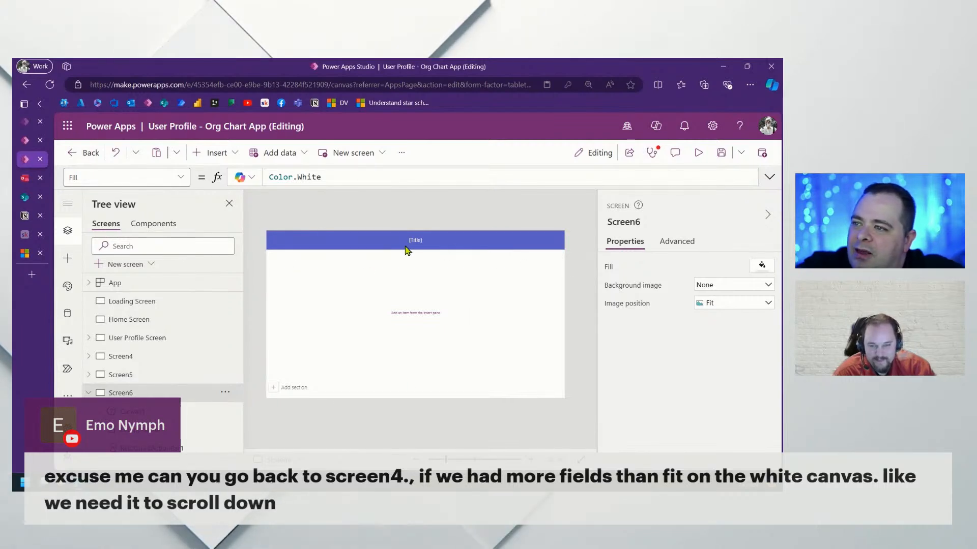
Delete Screen6's [Title] label and blue header bar
click(439, 241)
key(Delete)
click(396, 240)
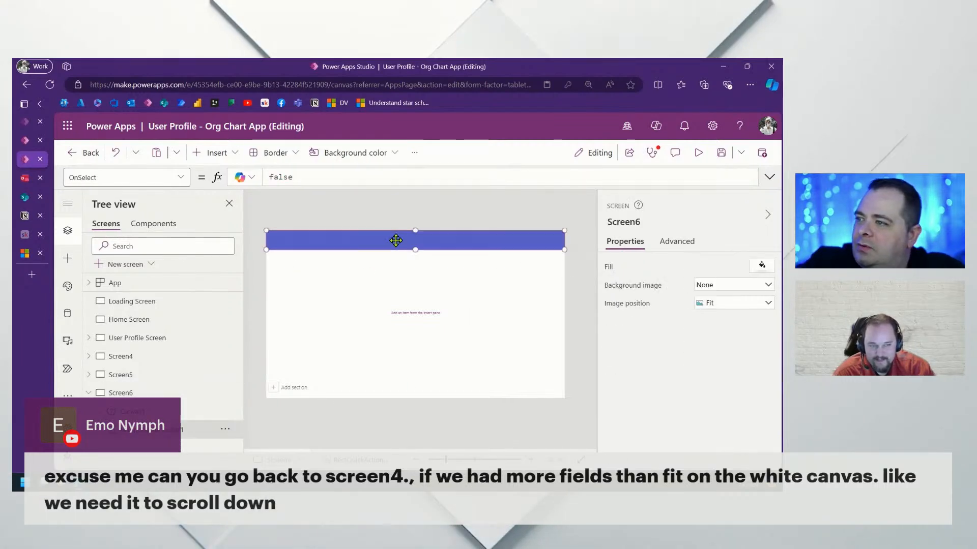
key(Delete)
Set Canvas1's Y formula to 0 and shrink DataCard1 to a 118-high strip
click(414, 240)
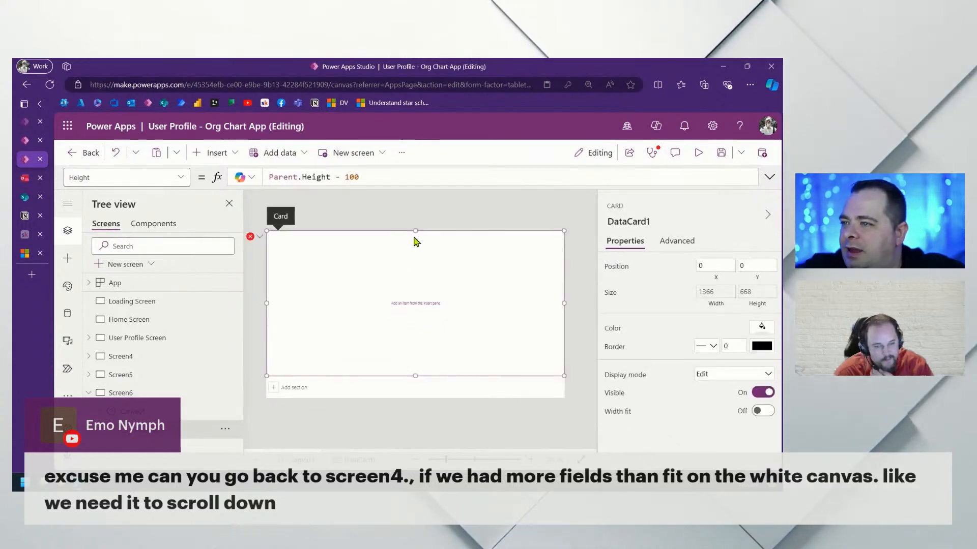
click(261, 238)
click(263, 257)
drag(514, 175, 163, 156)
text(0)
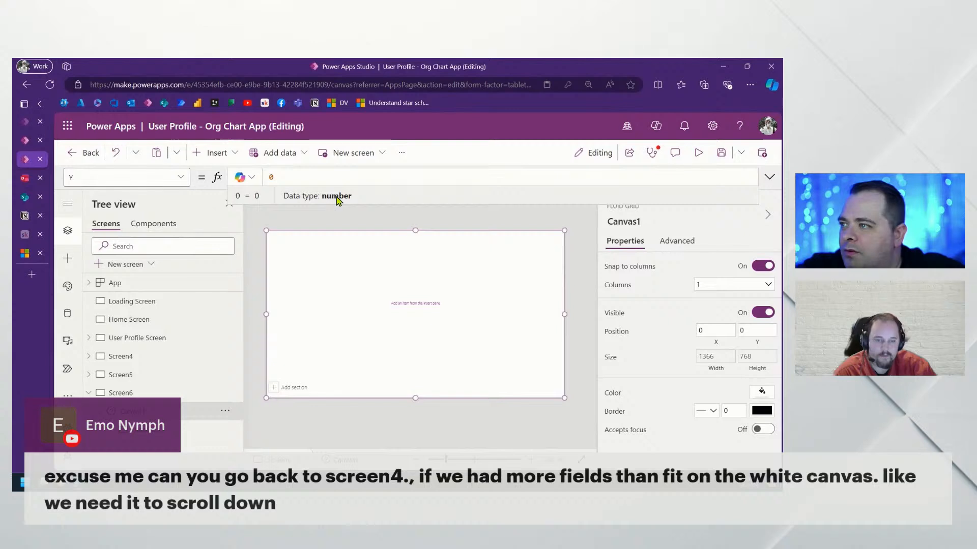
click(359, 220)
click(395, 306)
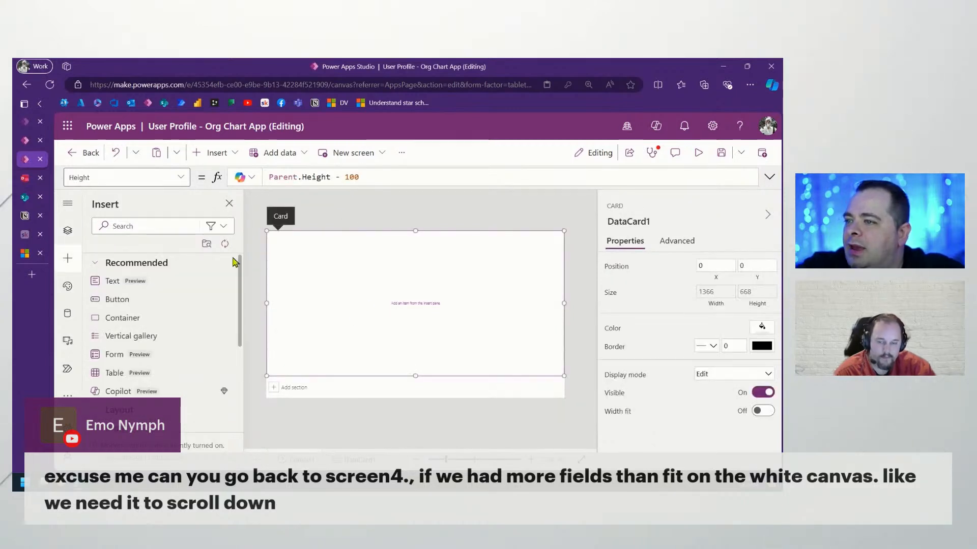
drag(414, 376, 414, 255)
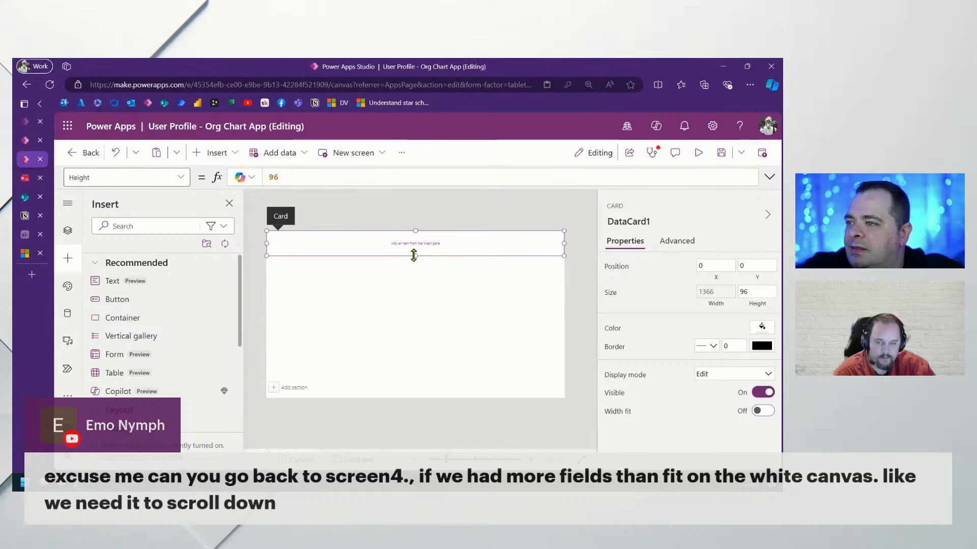
Add a text label to the first card and buttons to the second and third cards
click(216, 153)
click(273, 208)
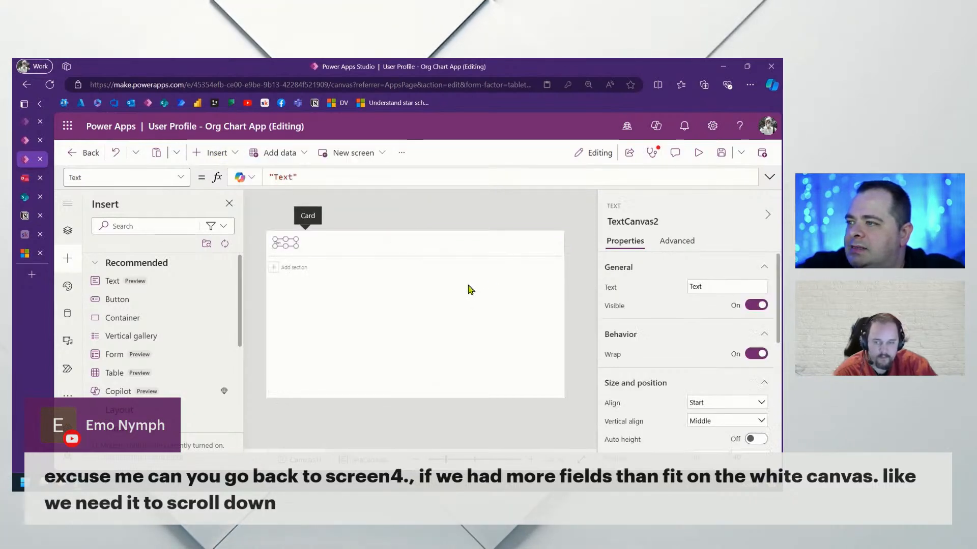
click(274, 270)
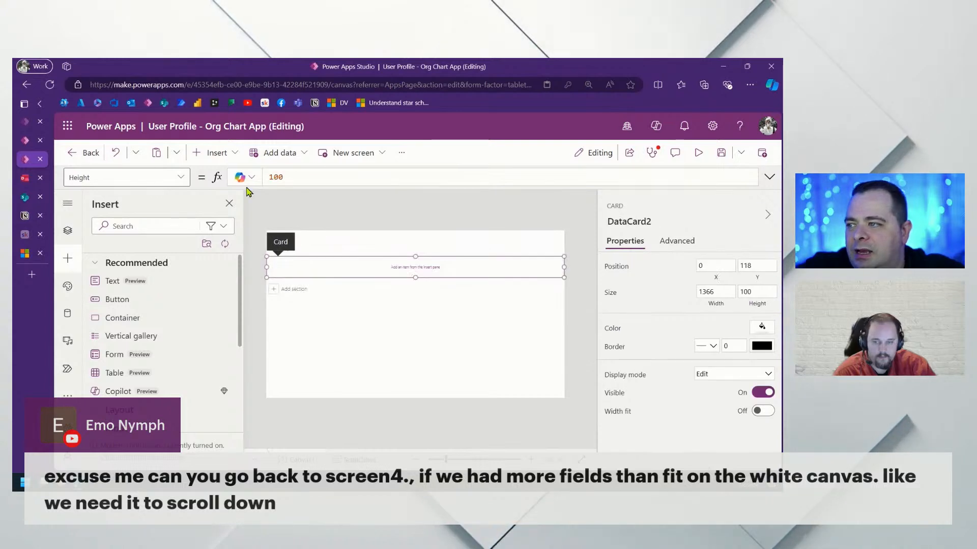
click(217, 153)
click(290, 224)
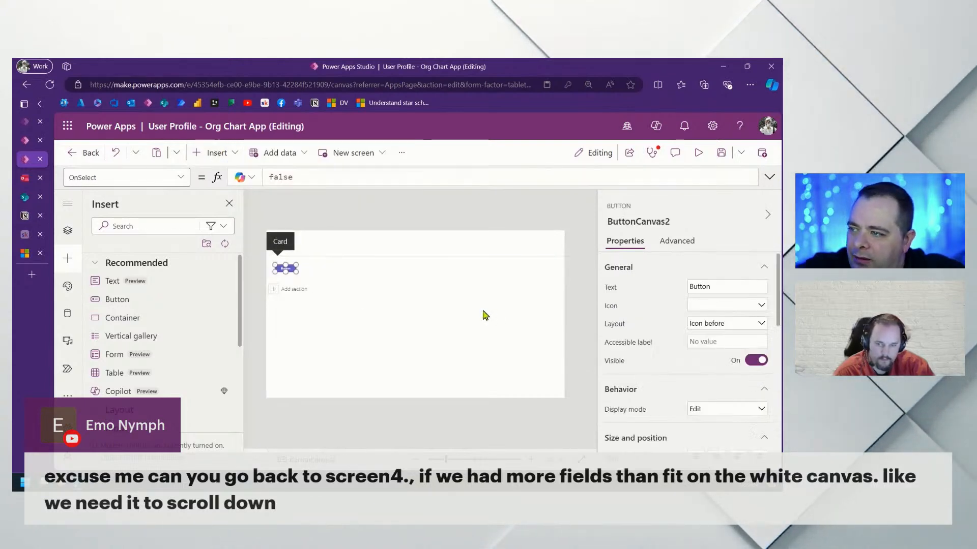
click(276, 293)
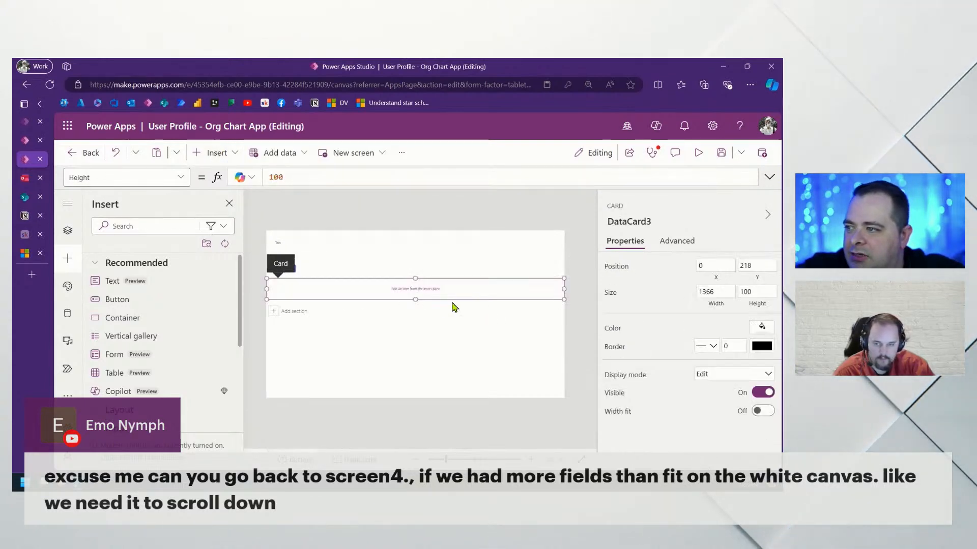
click(217, 153)
click(278, 224)
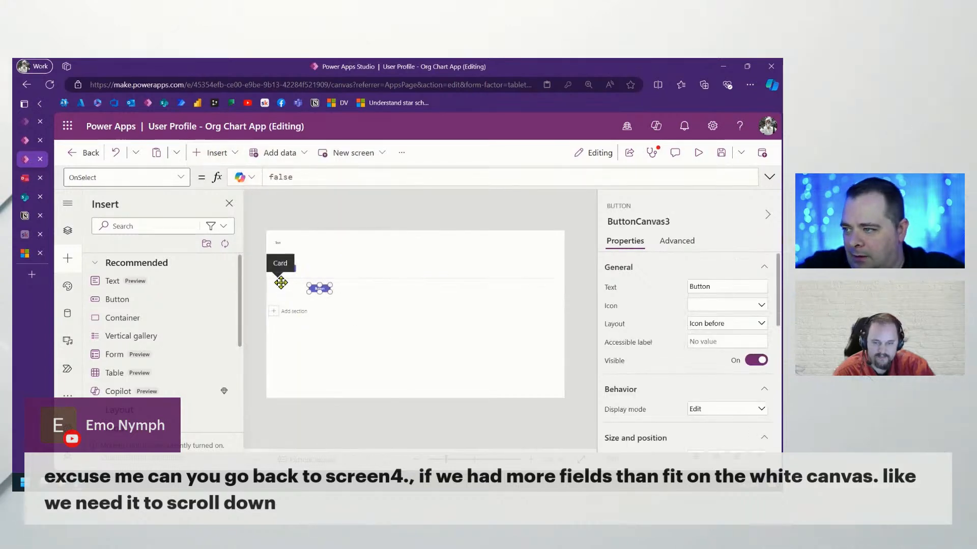
Add a fourth card with a button, then delete a stray extra button
click(274, 312)
click(229, 153)
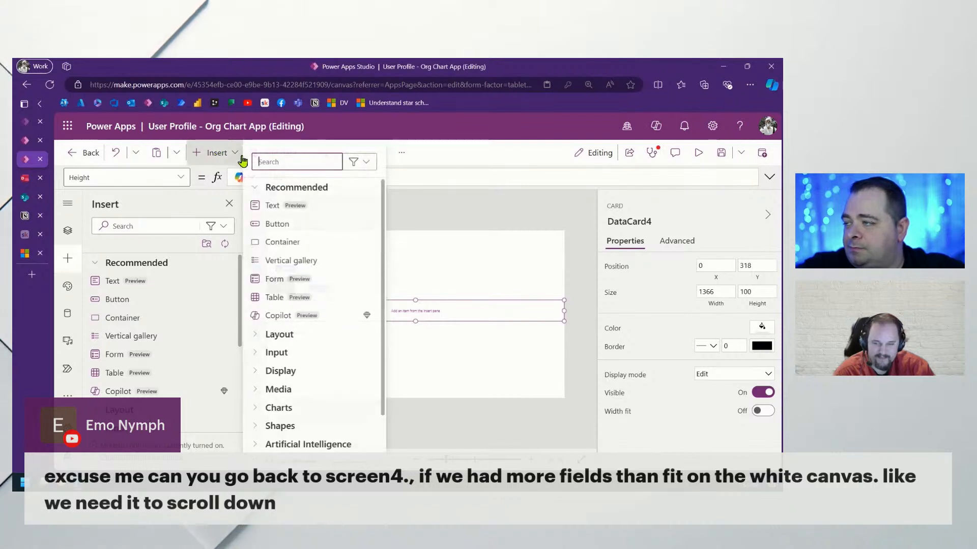
click(256, 225)
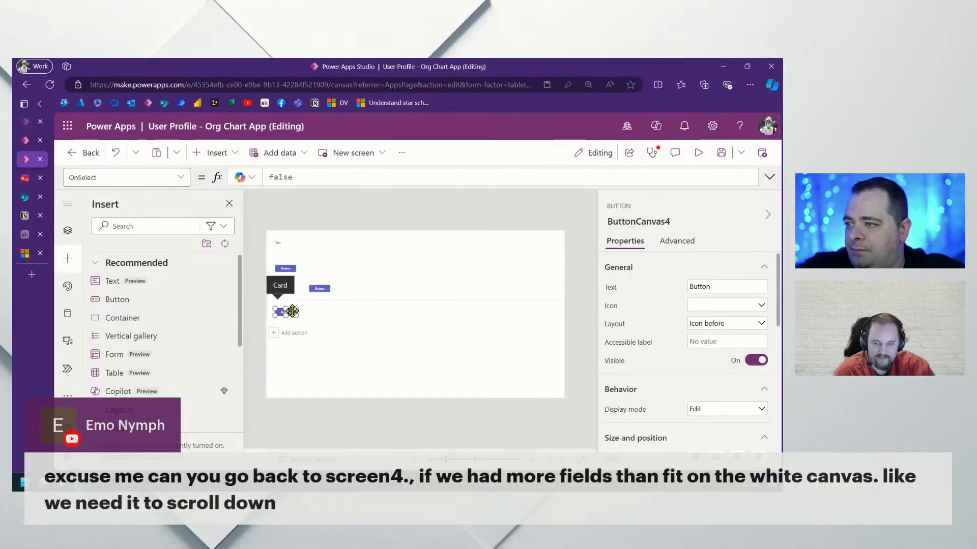
click(220, 153)
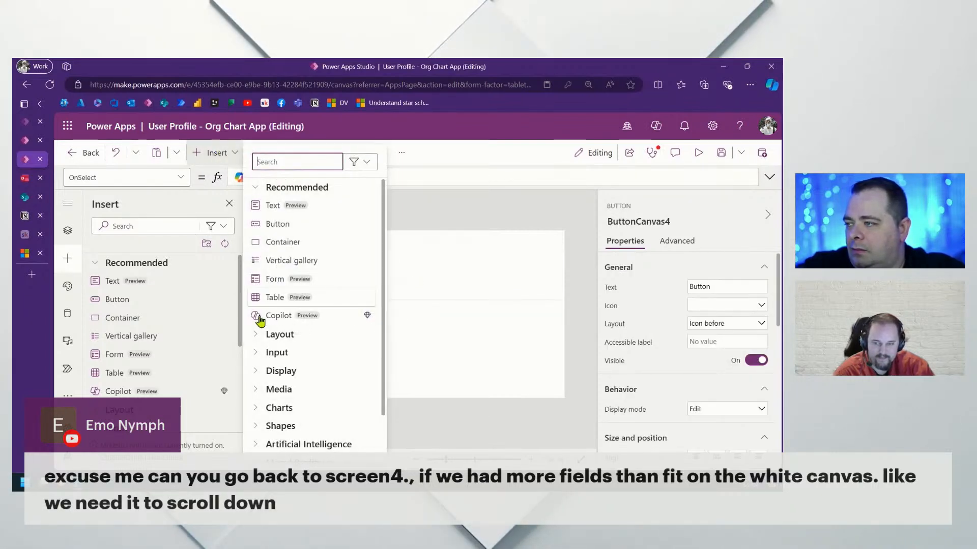
click(294, 226)
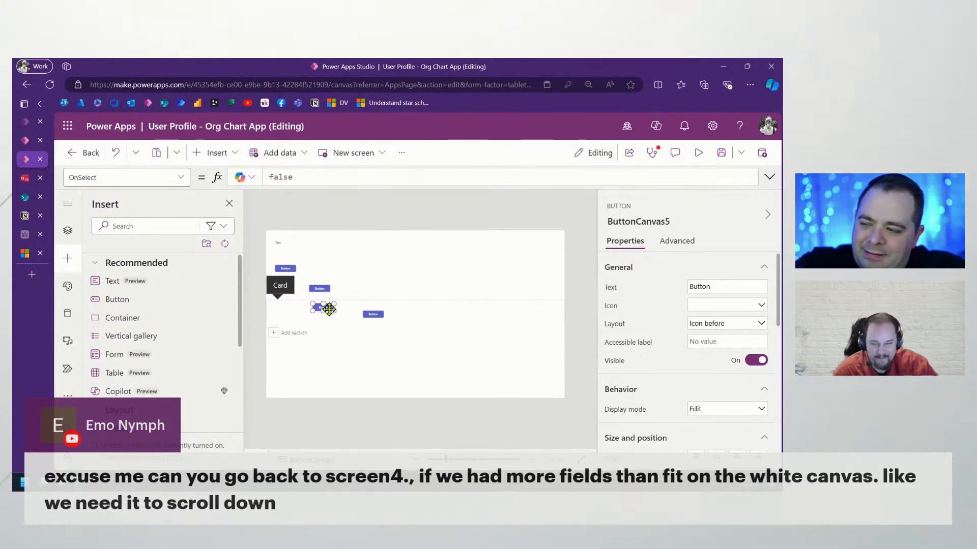
key(Delete)
Add a new card with a pasted button, then another empty DataCard6 below it
click(278, 336)
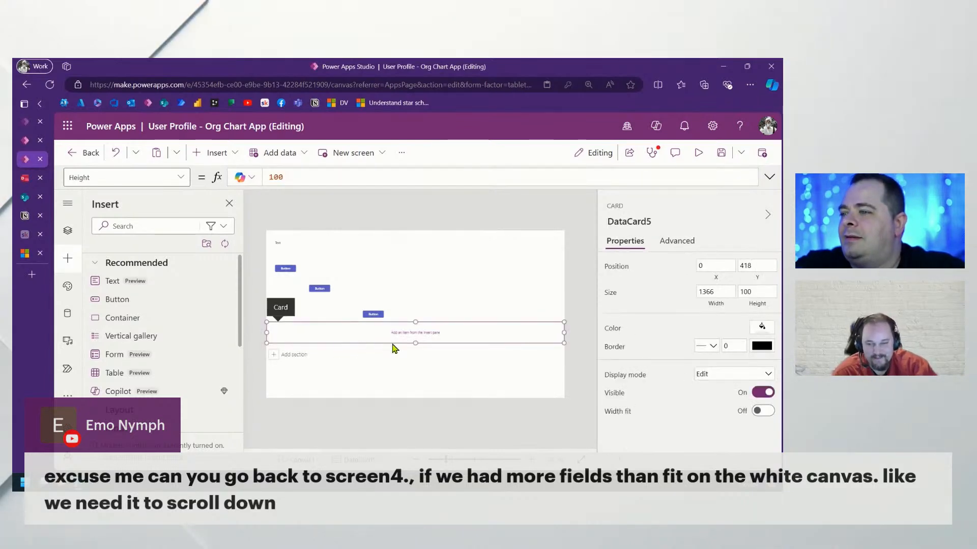
key(ctrl+v)
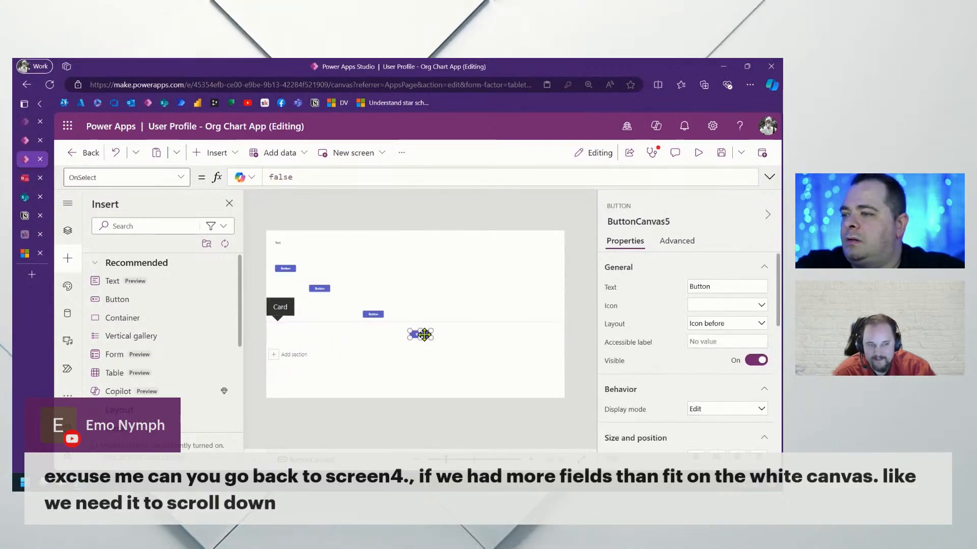
click(283, 355)
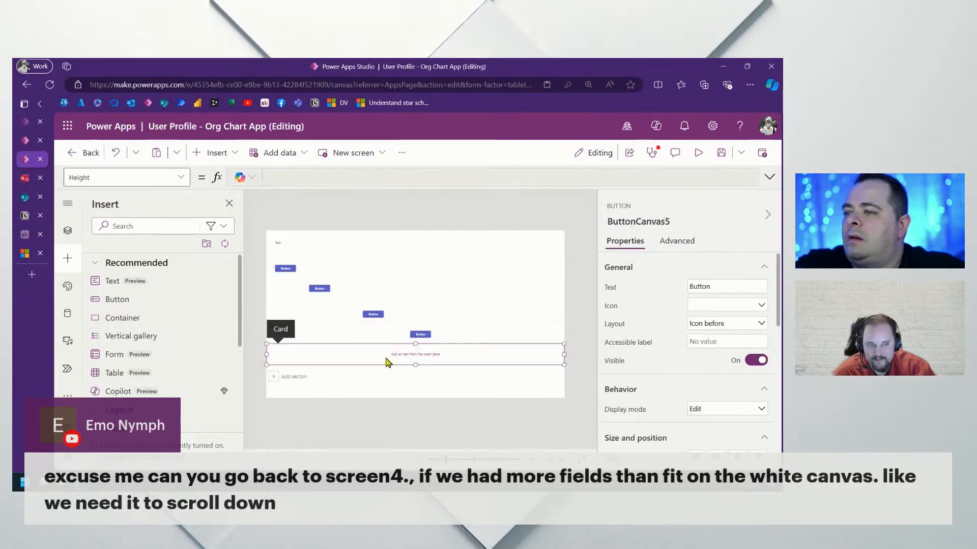
click(219, 153)
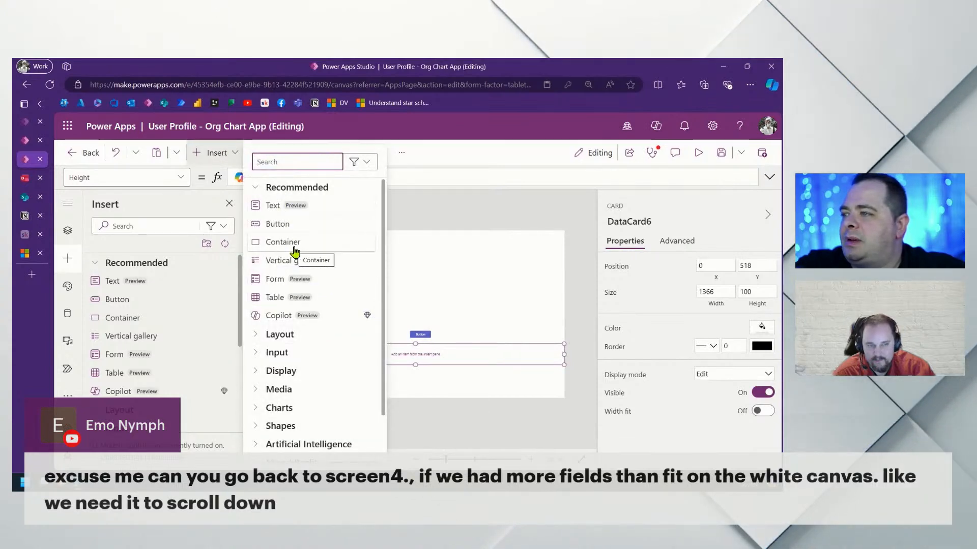
Insert a rectangle in the empty card, size it 700 × 500, and position it at 554, 28
text(rect)
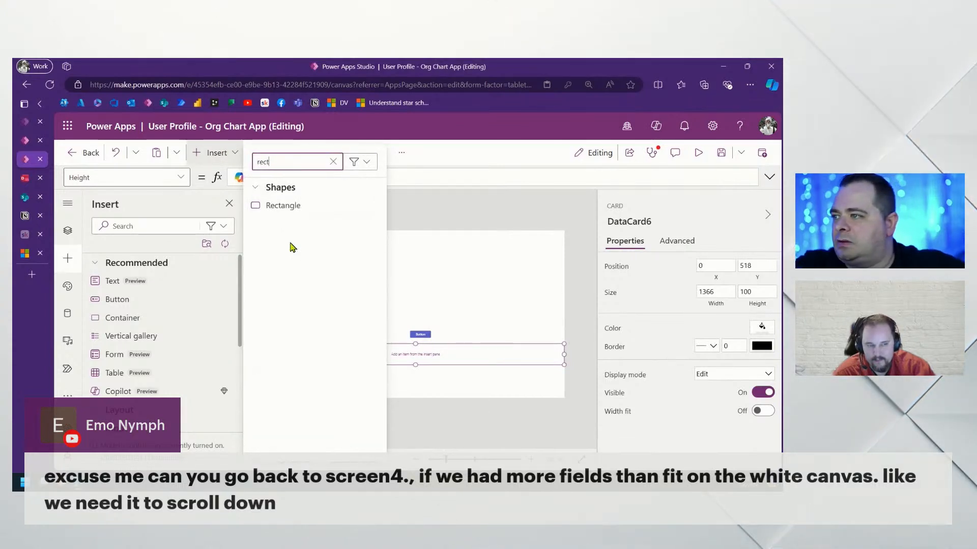
click(304, 208)
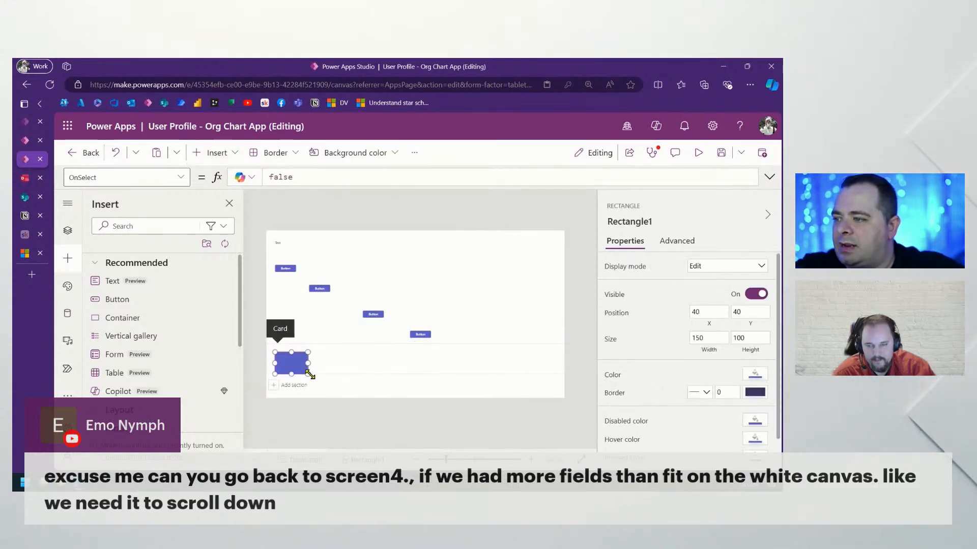
drag(361, 355, 512, 365)
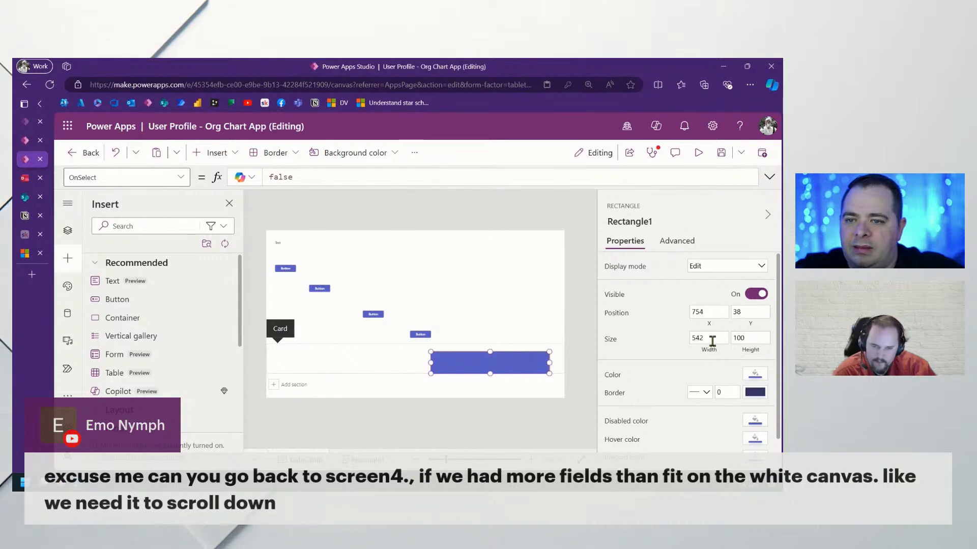
text(700)
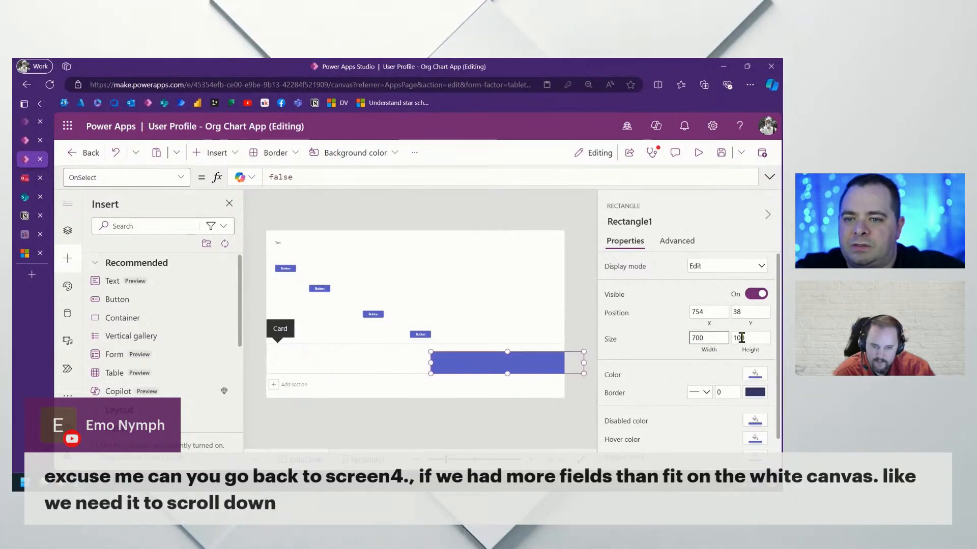
key(Tab)
text(5)
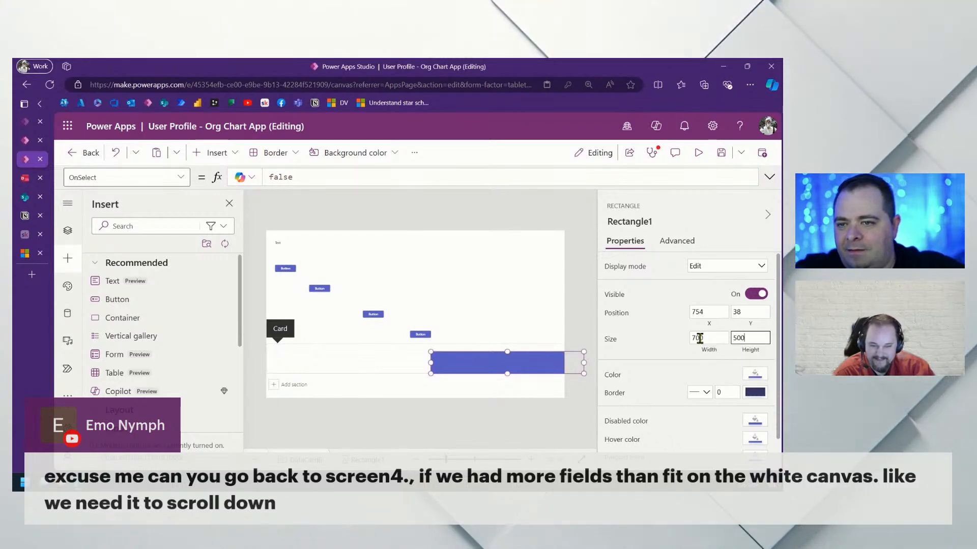
text(00)
drag(495, 383, 458, 383)
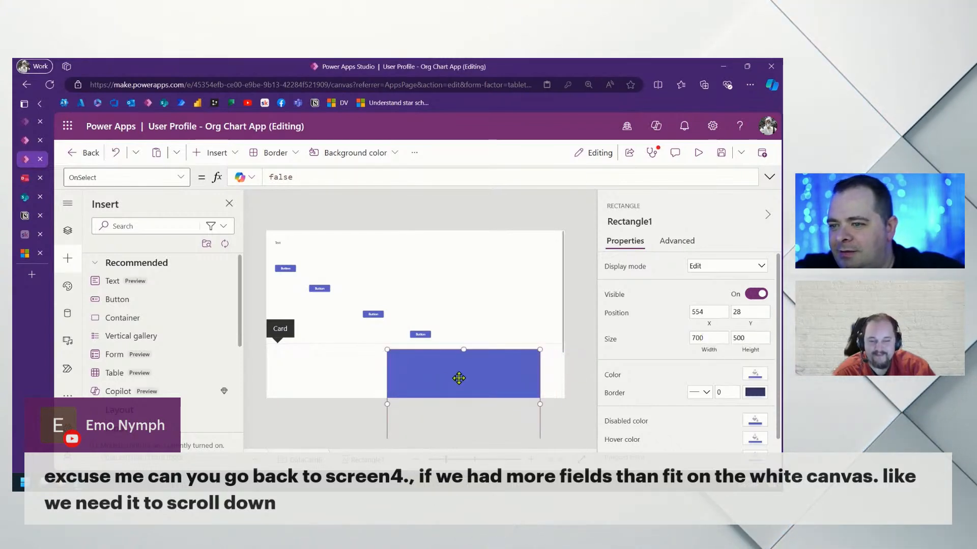
click(721, 152)
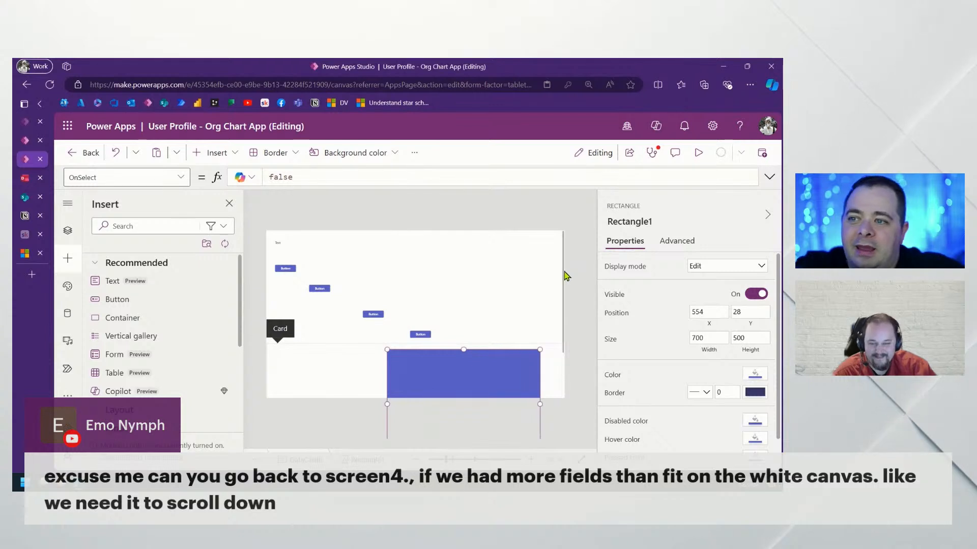
Preview Screen6, then scroll down and add an empty DataCard7 at Y 1046 below the rectangle
click(698, 154)
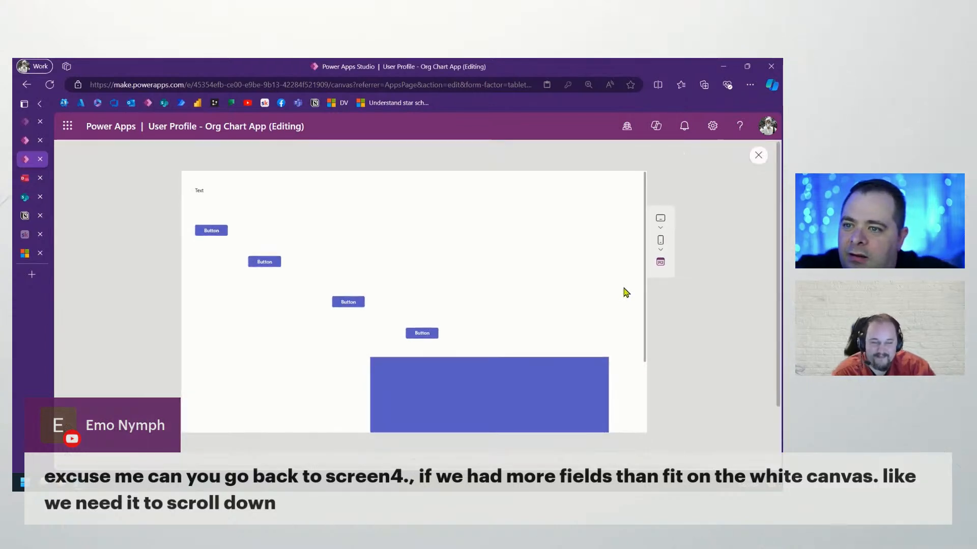
key(Escape)
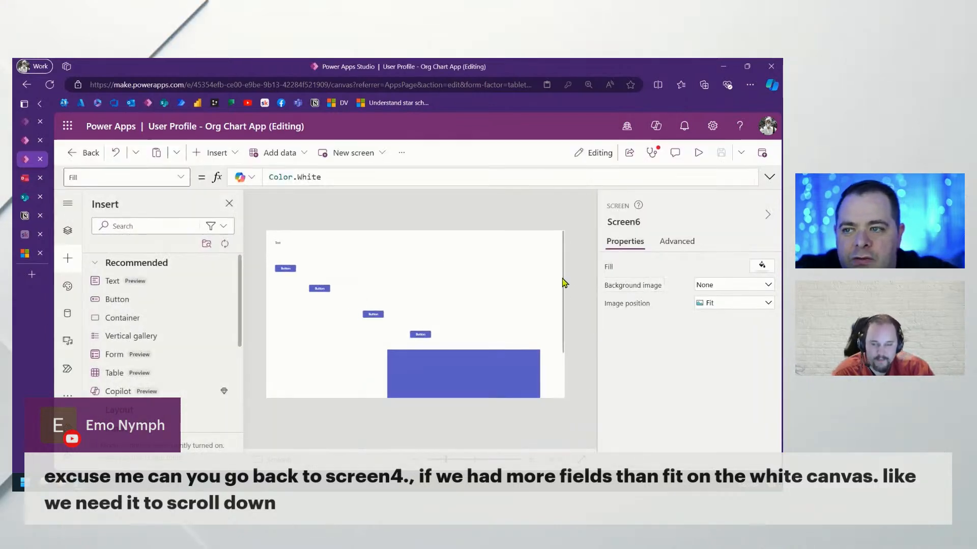
drag(564, 296, 567, 370)
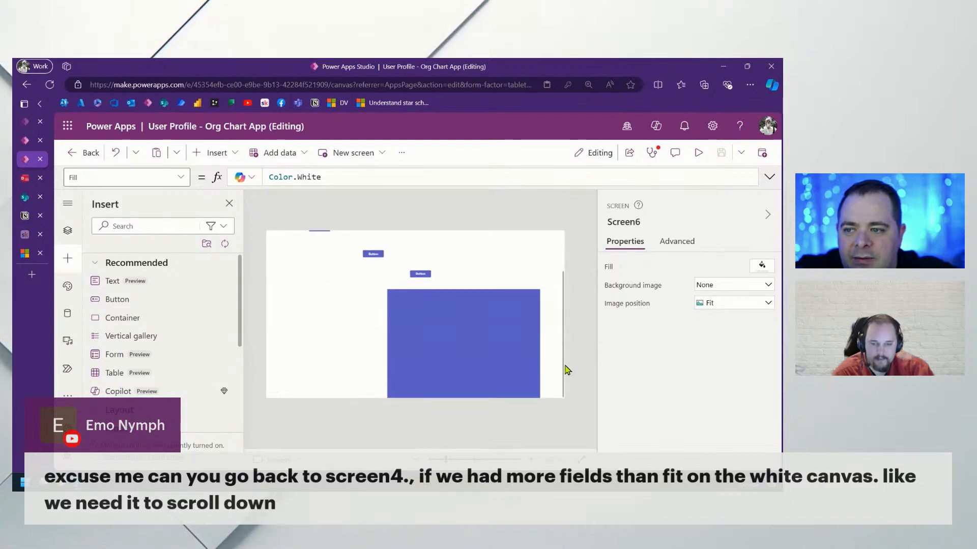
click(554, 377)
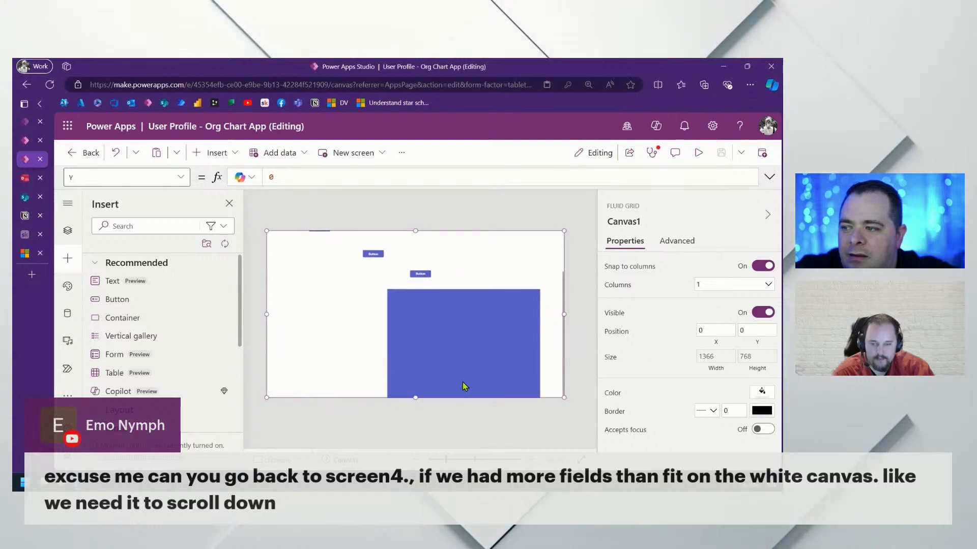
click(286, 390)
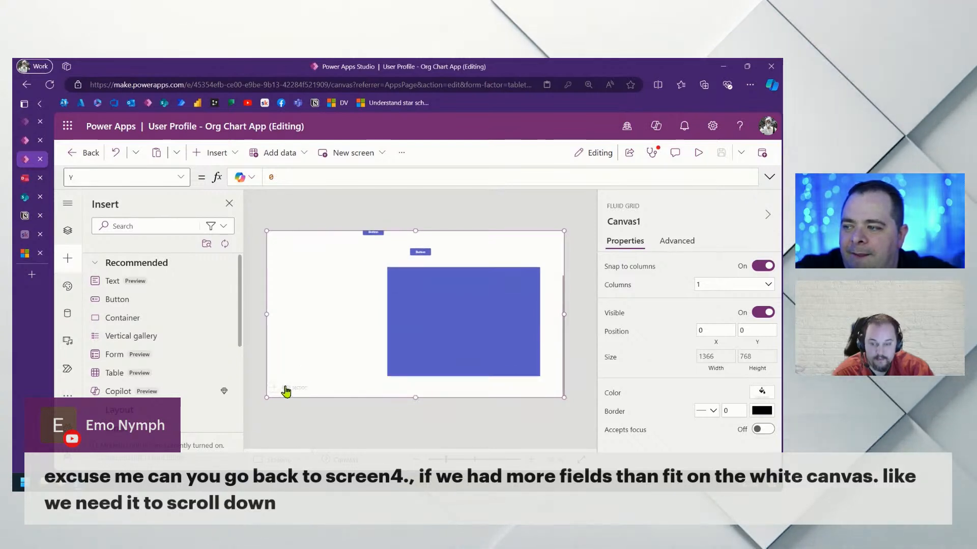
click(217, 152)
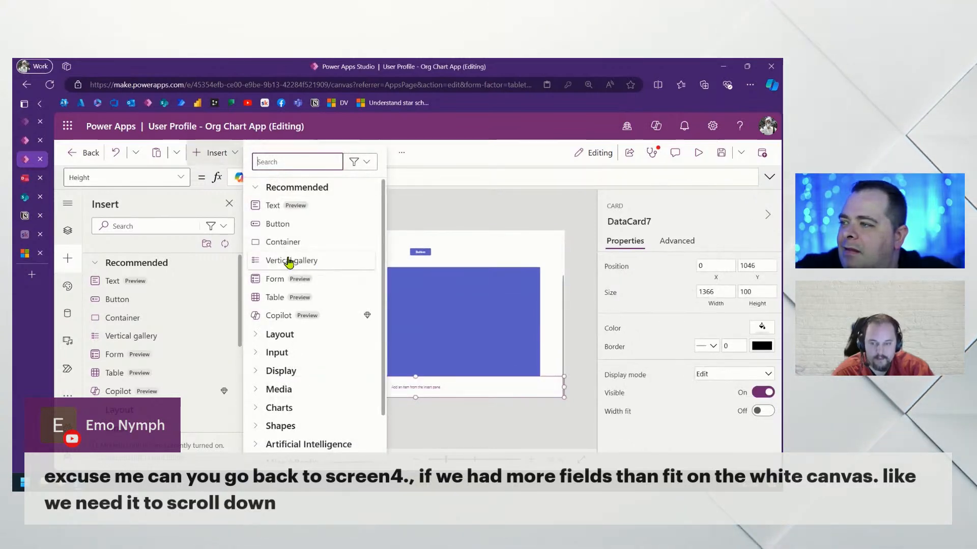
Put a button in DataCard7 and add DataCard8 at Y 1146 holding ButtonCanvas7
key(Escape)
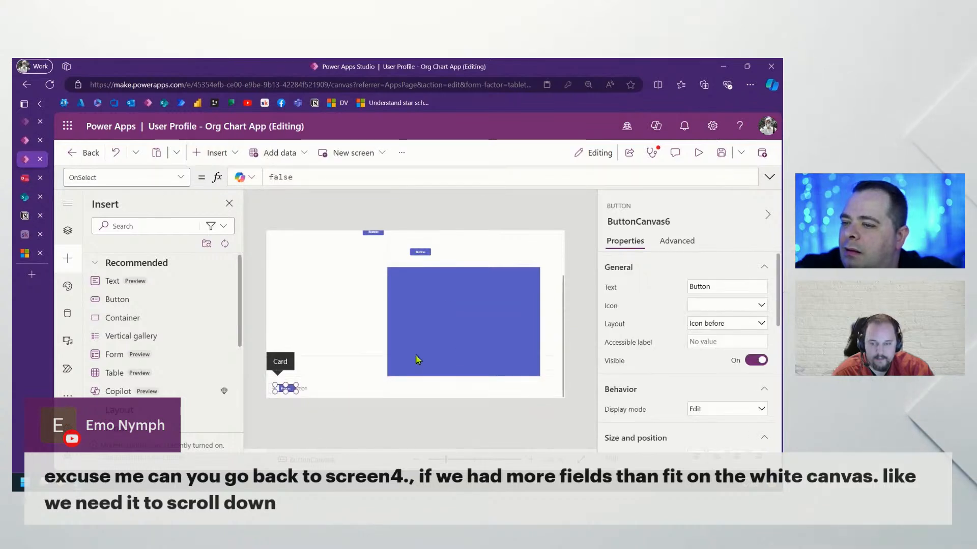
scroll(420, 359, down, 1)
click(292, 390)
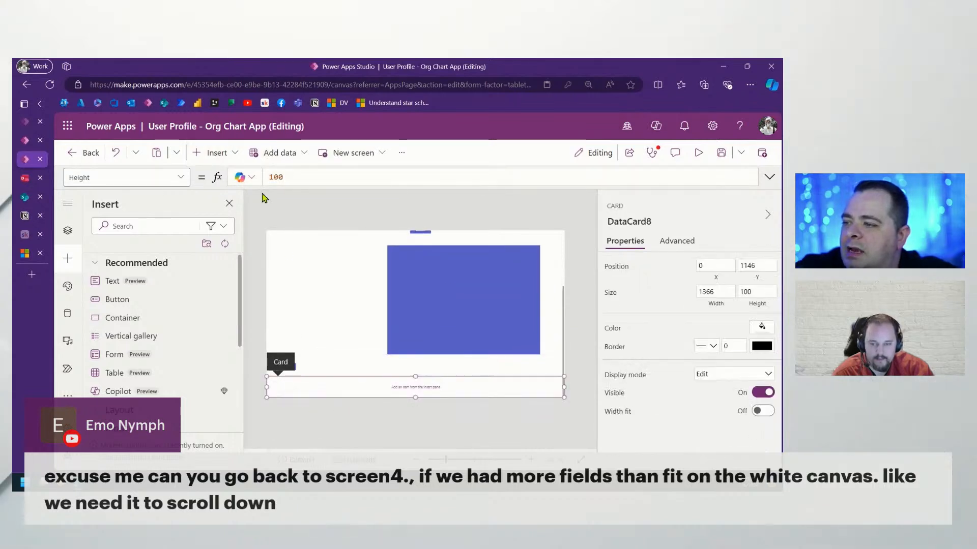
click(218, 154)
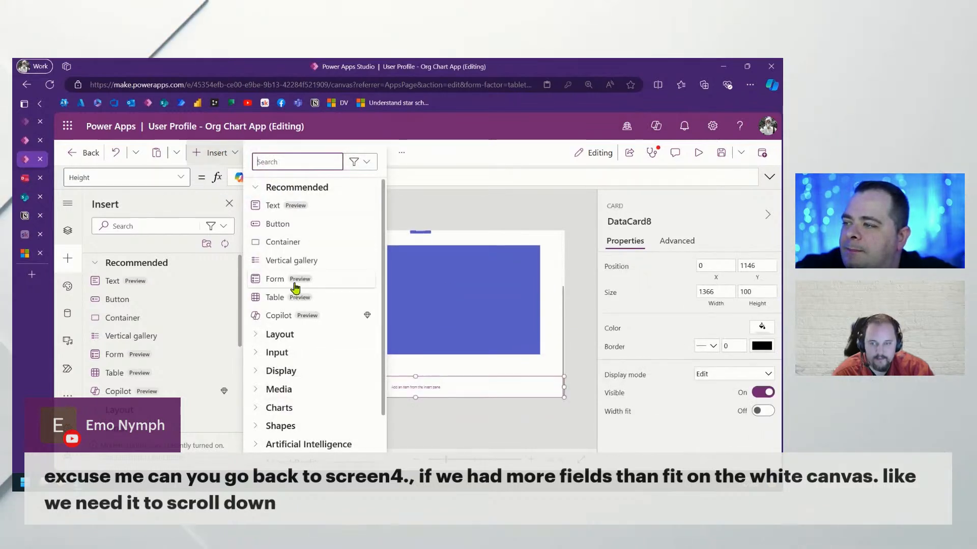
click(294, 231)
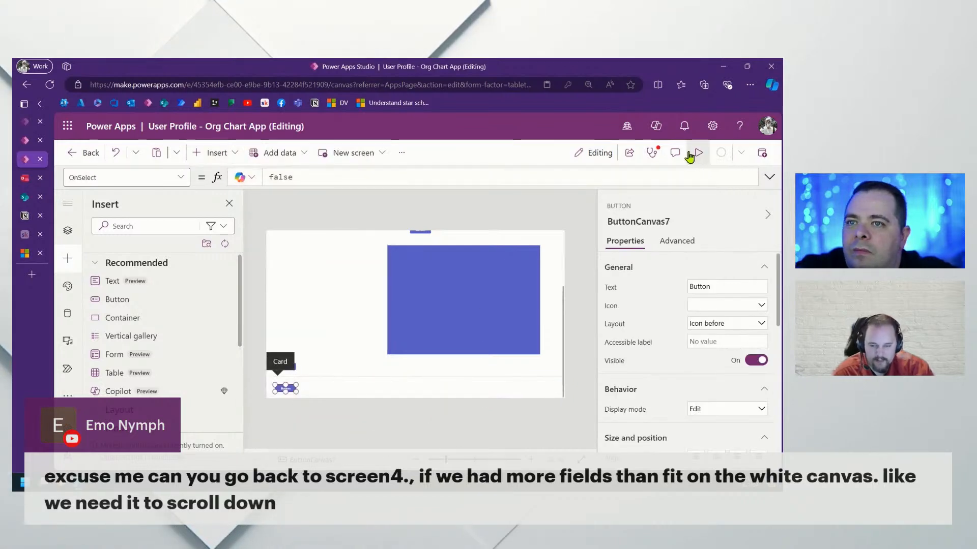
click(698, 153)
Scroll the previewed Screen6 up and down past the rectangle to the two bottom buttons
scroll(541, 342, up, 3)
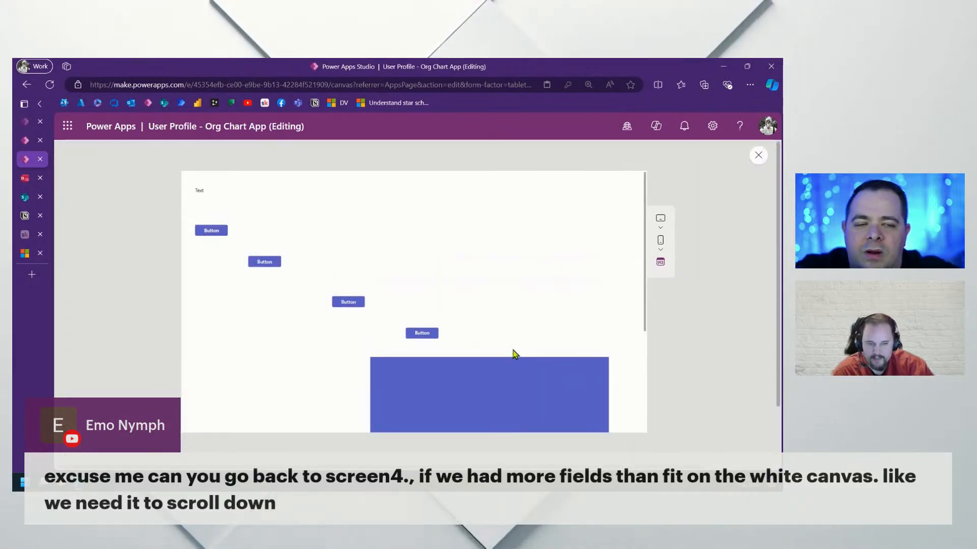
scroll(514, 351, down, 3)
scroll(514, 342, up, 3)
scroll(516, 341, down, 3)
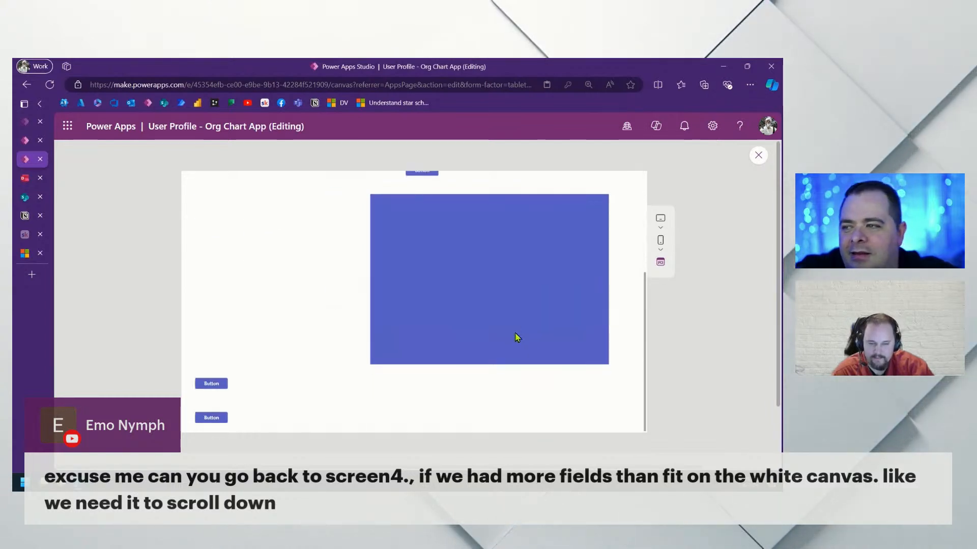
scroll(515, 338, up, 3)
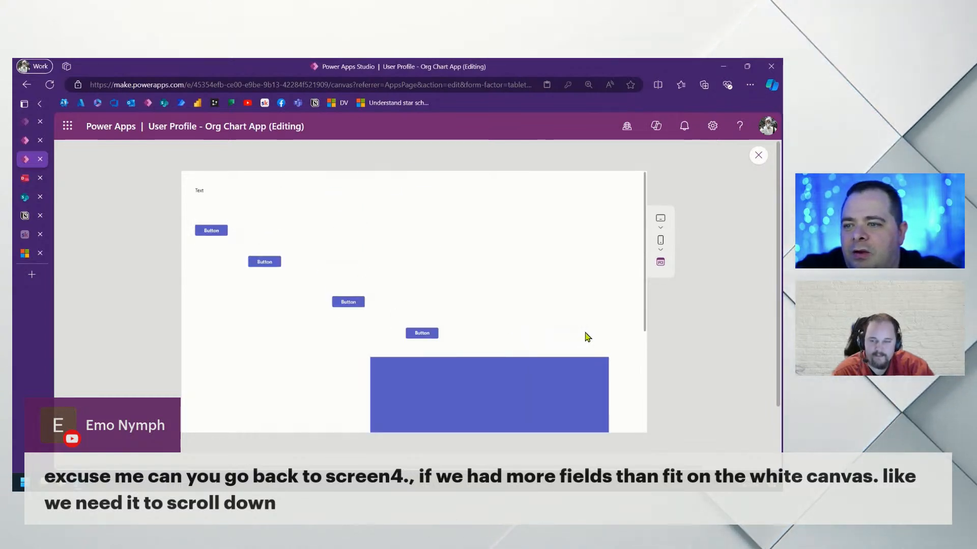
scroll(587, 336, down, 3)
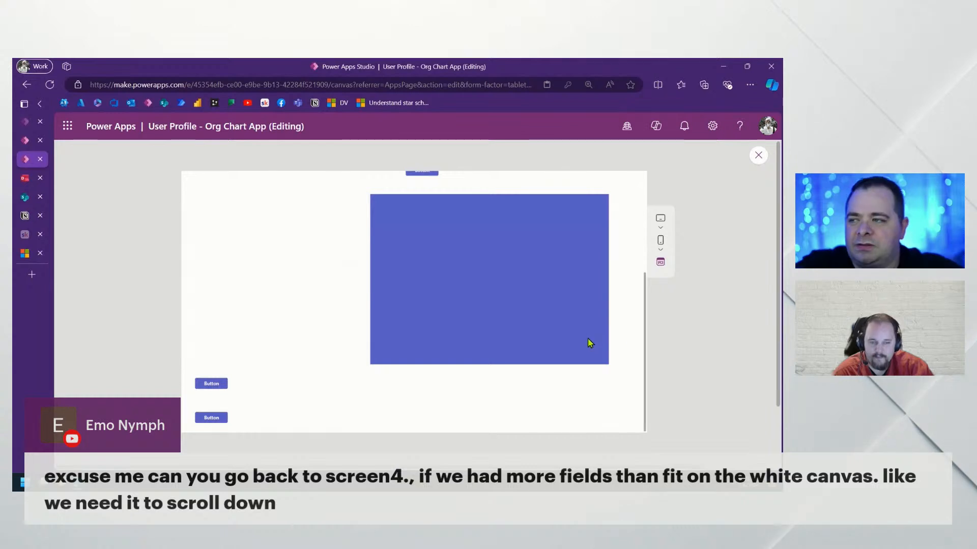
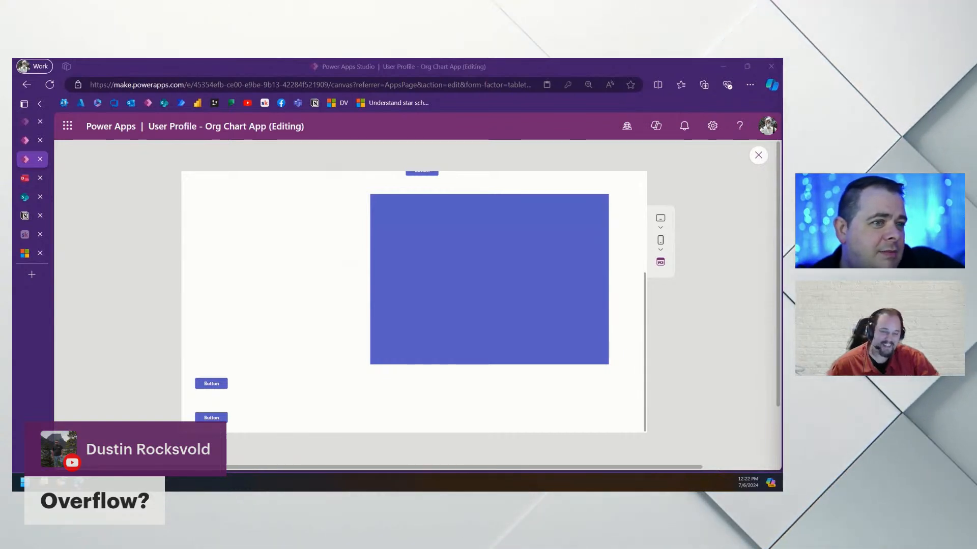
Scroll through the Screen6 preview, then close it to return to the Studio editor
scroll(435, 332, up, 4)
scroll(436, 333, down, 4)
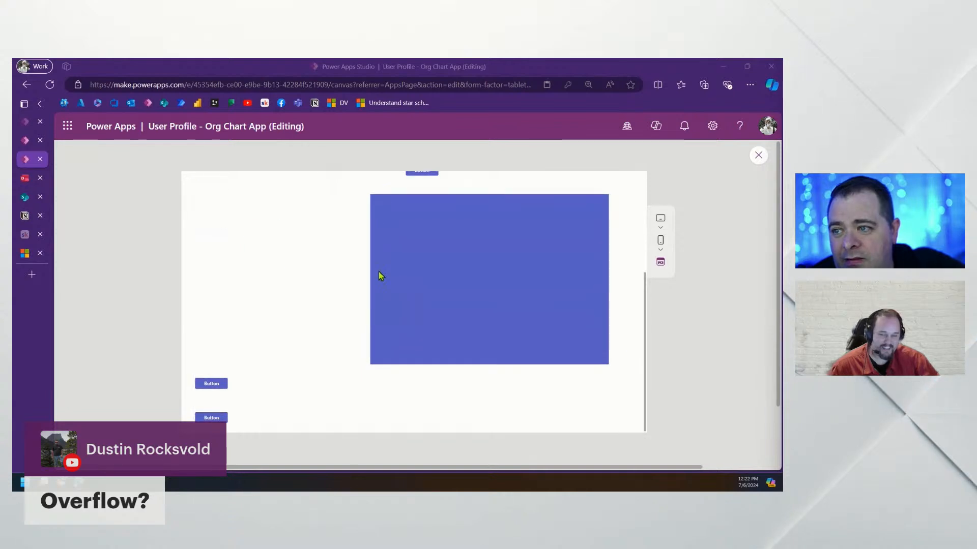
scroll(395, 312, up, 3)
scroll(395, 311, down, 3)
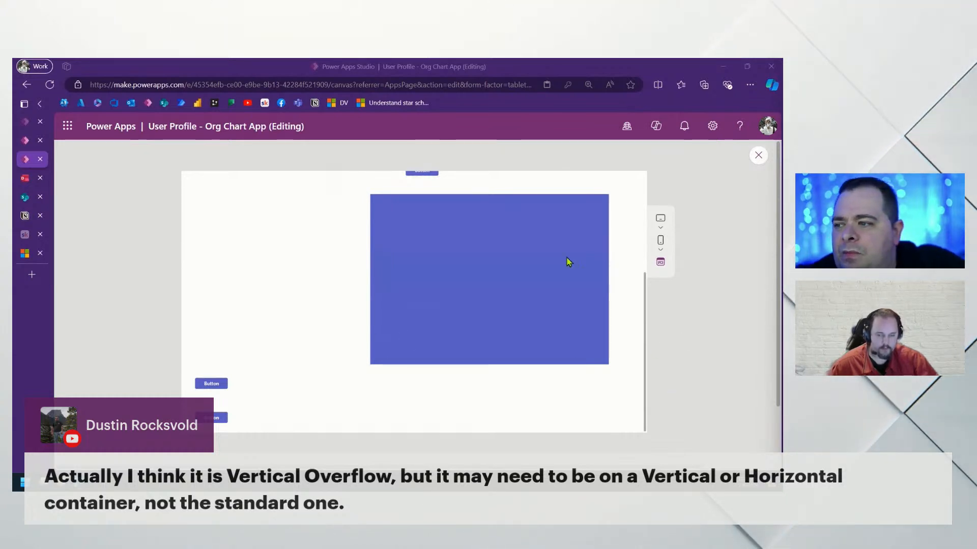
click(764, 155)
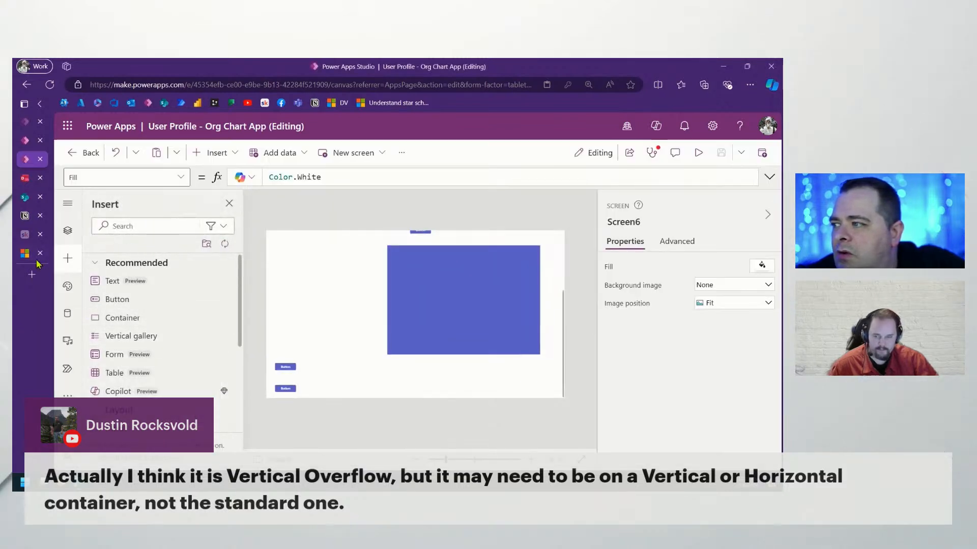
Add a Sidebar-layout screen and insert a horizontal container into MainContainer1
click(66, 230)
click(113, 265)
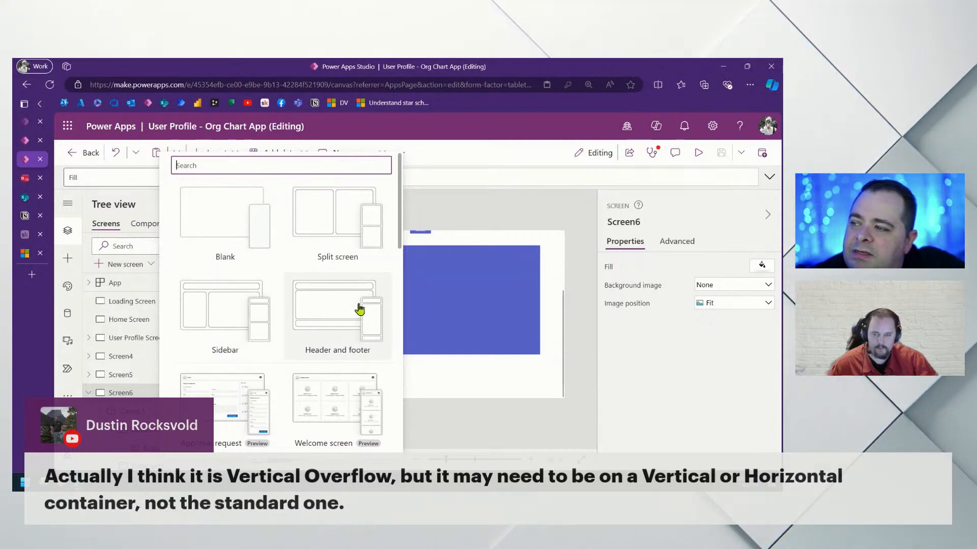
click(253, 322)
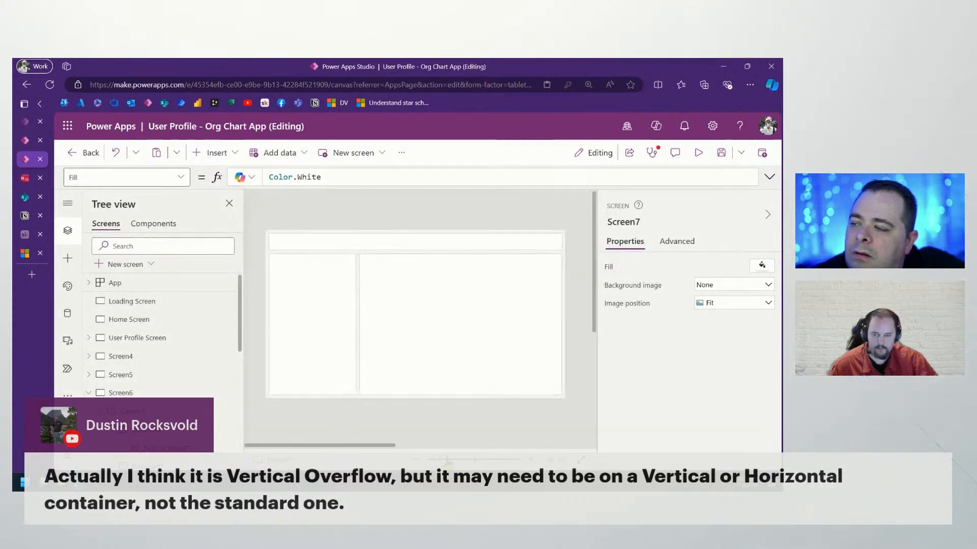
click(377, 302)
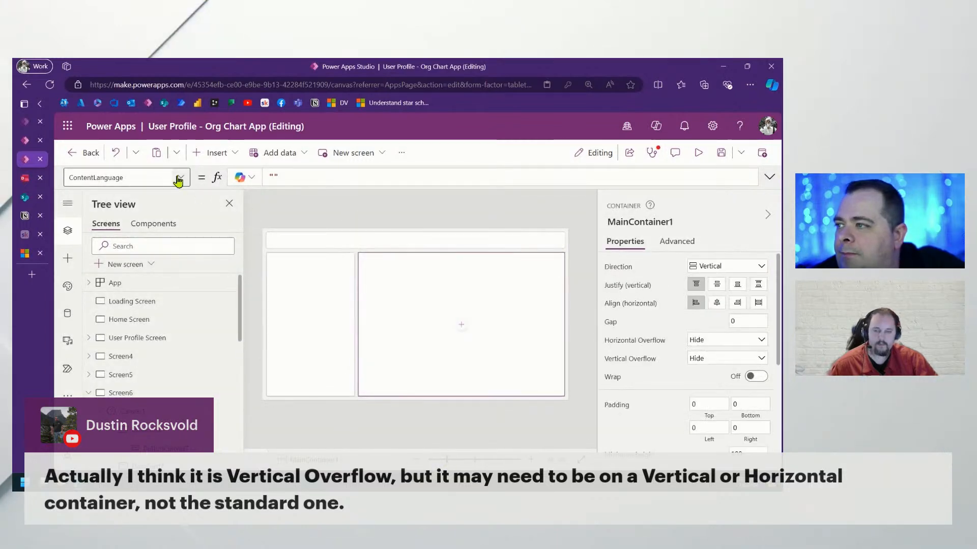
scroll(157, 374, down, 10)
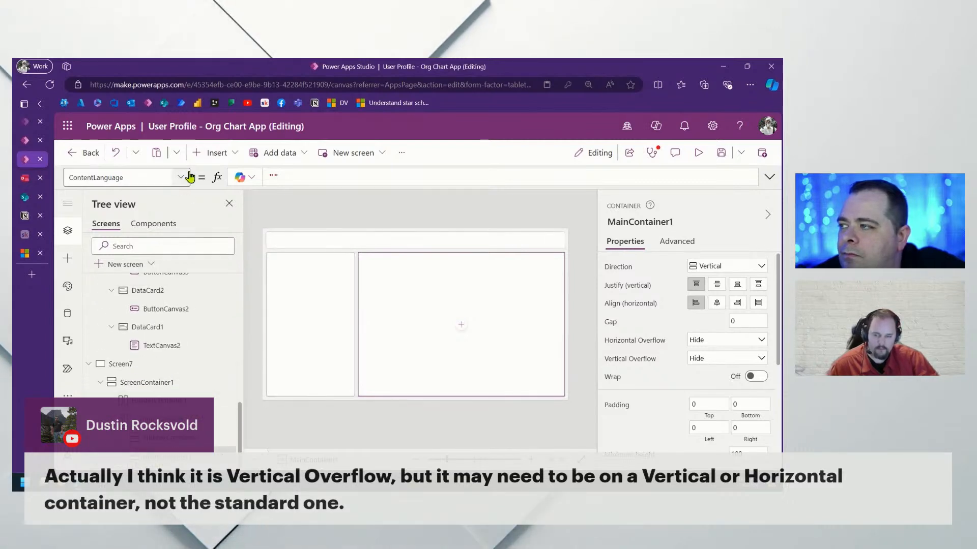
click(213, 152)
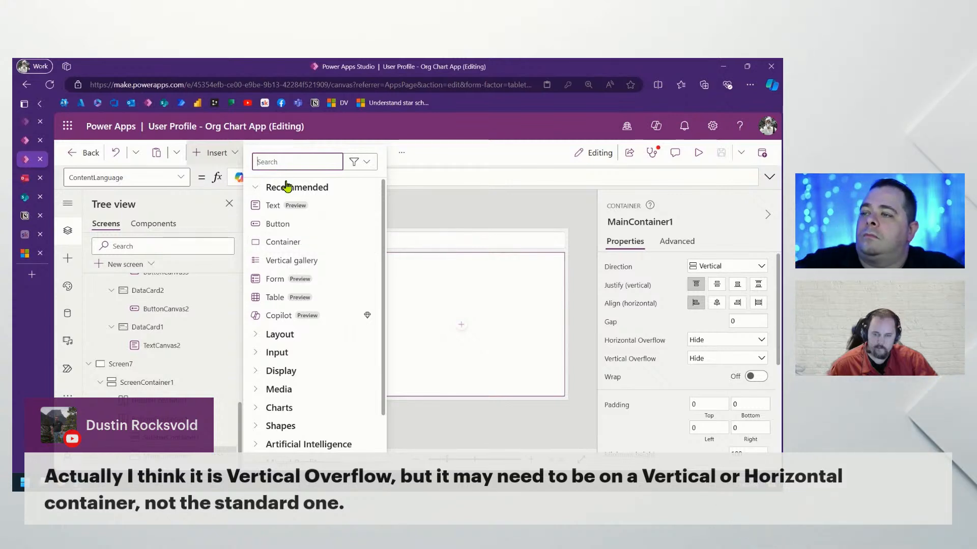
text(con)
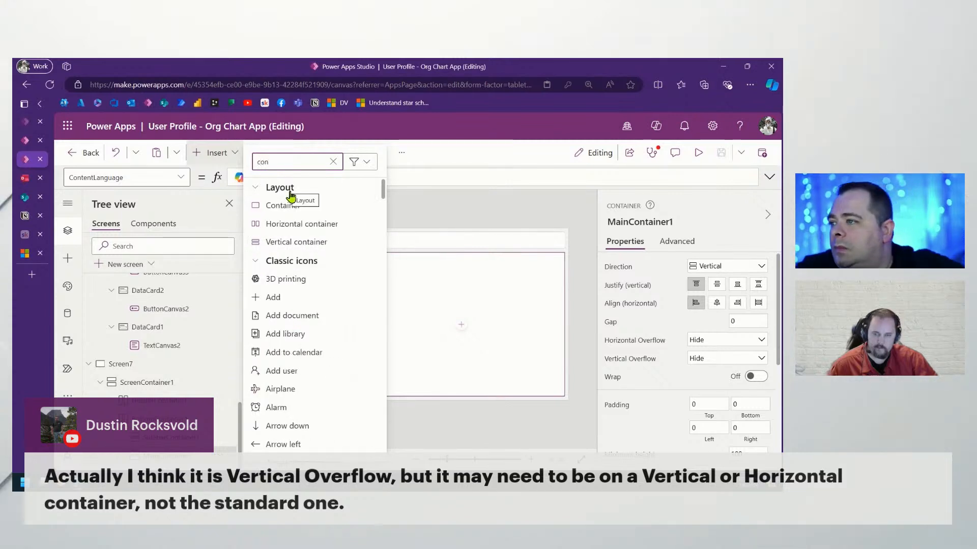
click(303, 223)
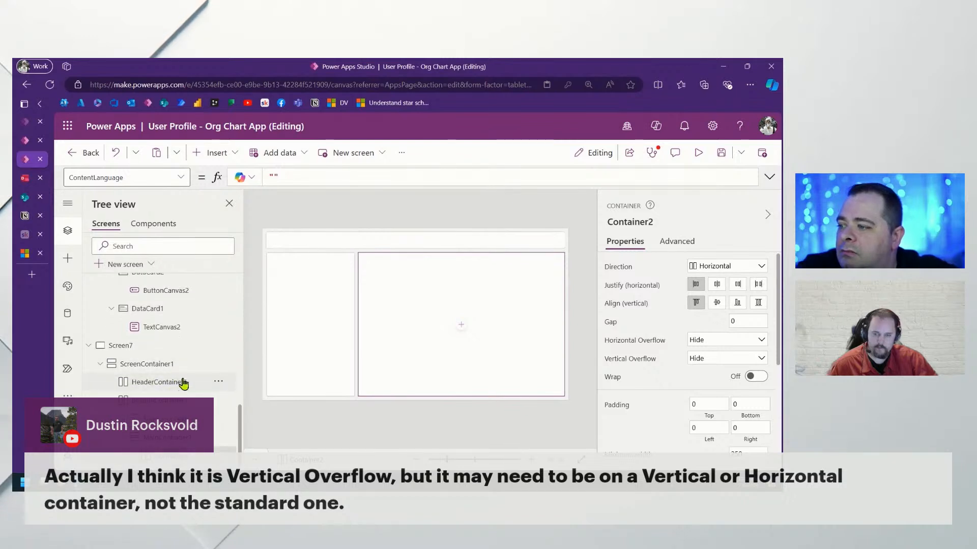
Paste container copies into MainContainer1 so it holds four stacked horizontal containers
key(ctrl+v)
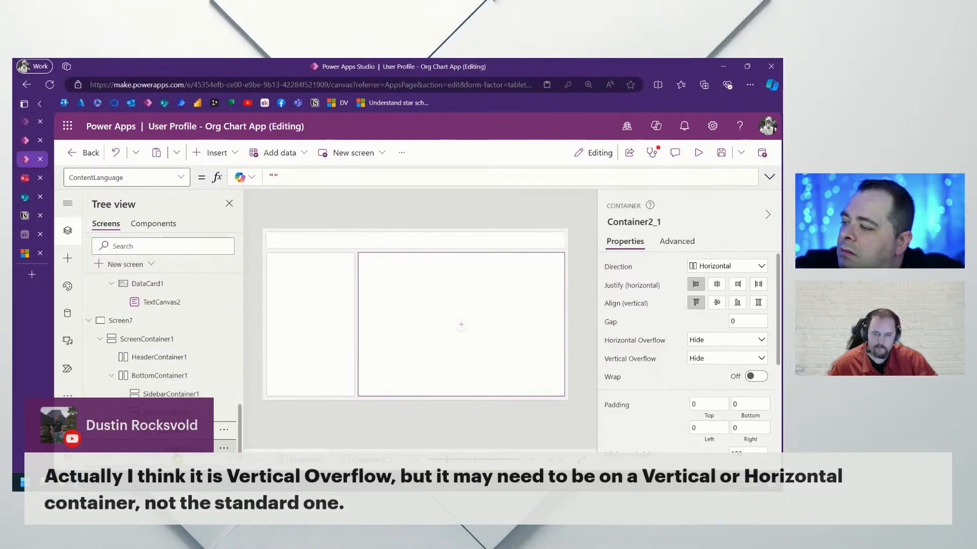
key(Delete)
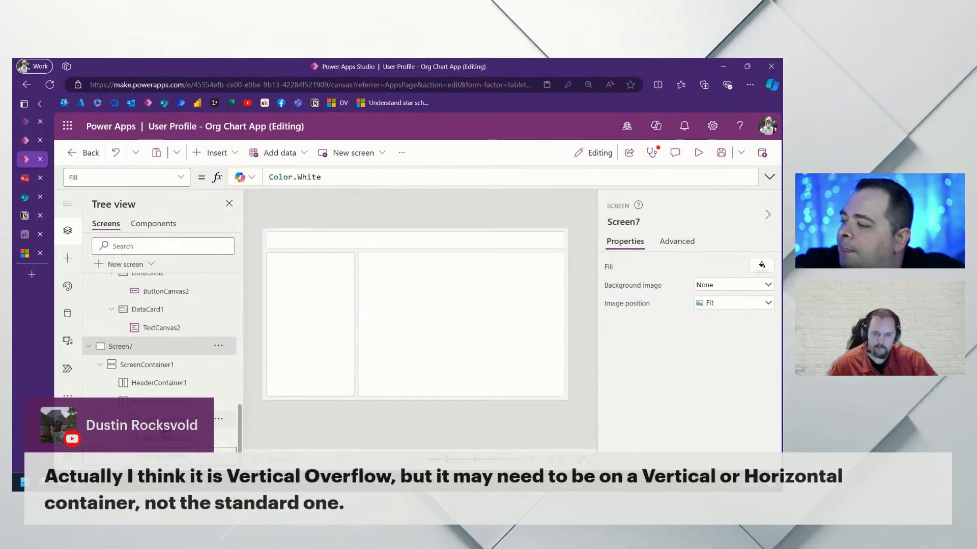
click(168, 439)
key(ctrl+v)
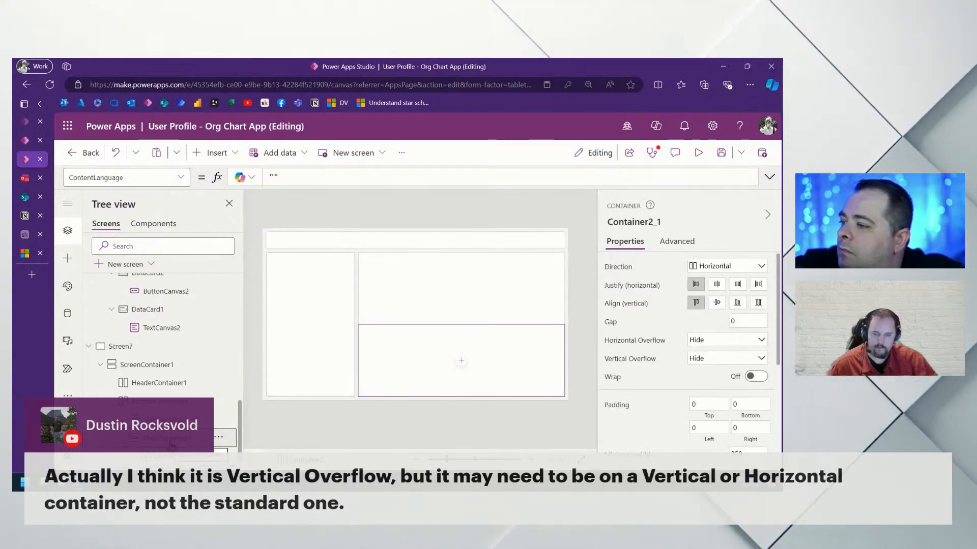
ctrl+click(172, 442)
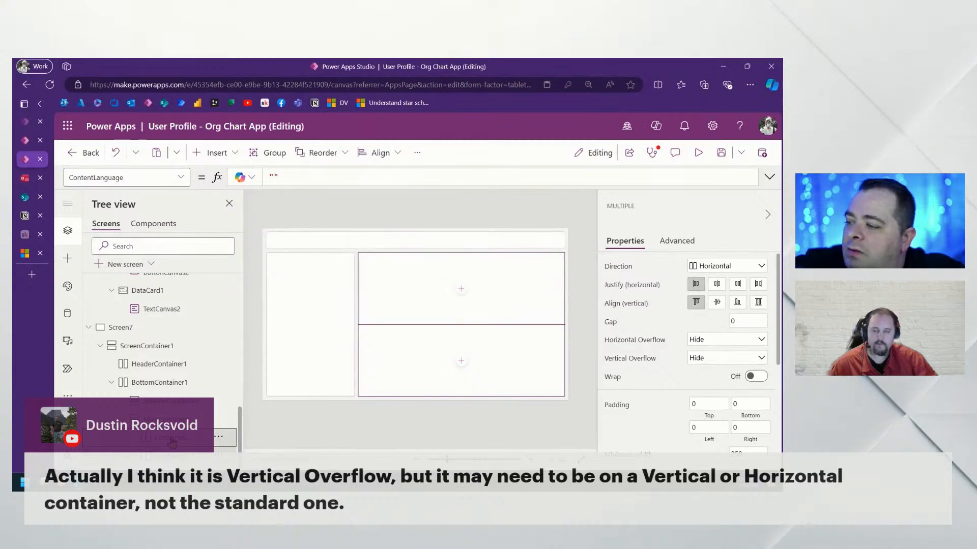
click(172, 425)
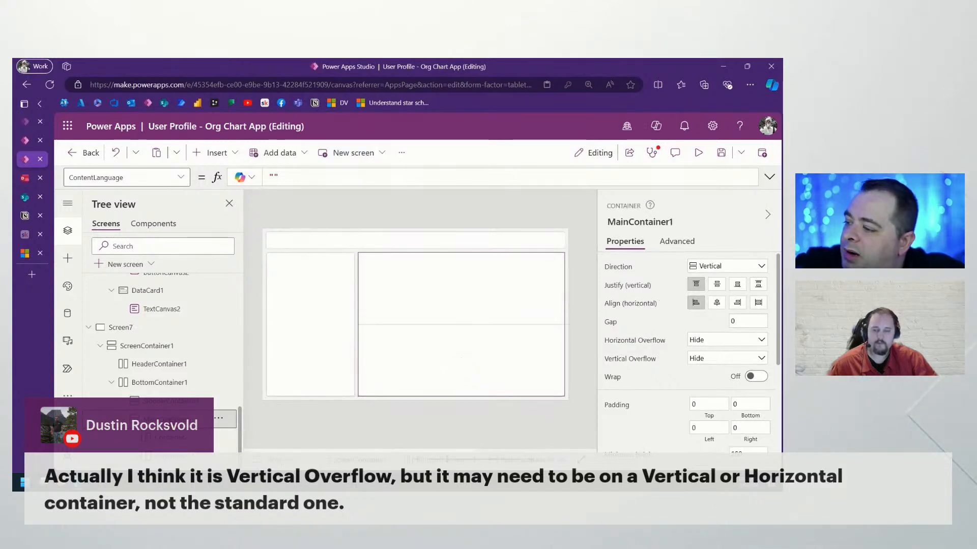
key(ctrl+v)
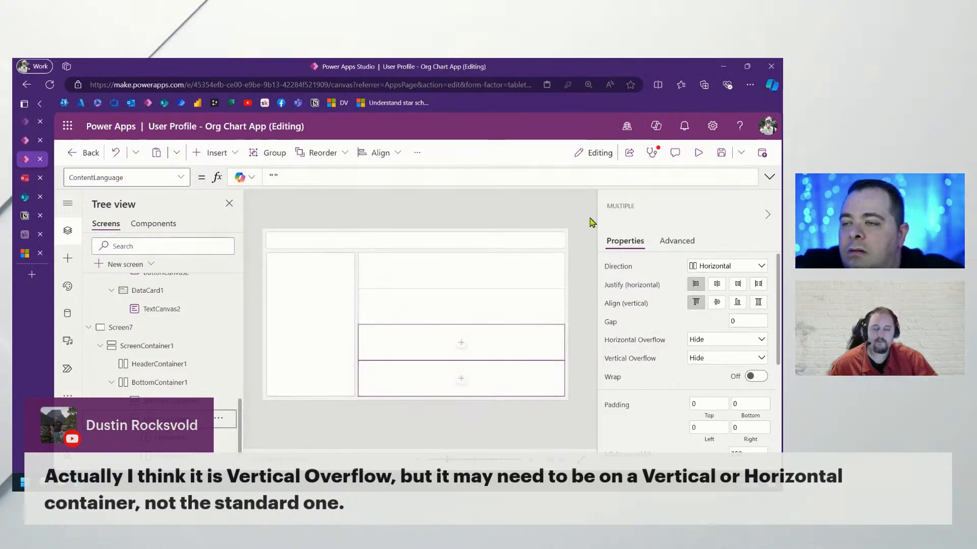
Check the four stacked containers, reselect MainContainer1, and preview Screen7
scroll(167, 416, down, 1)
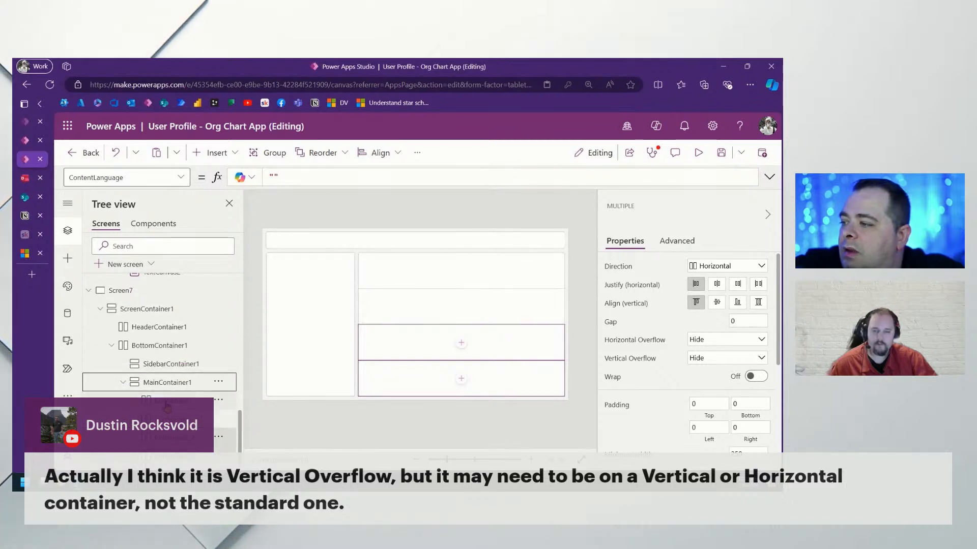
click(167, 406)
ctrl+click(170, 419)
ctrl+click(174, 438)
ctrl+click(177, 458)
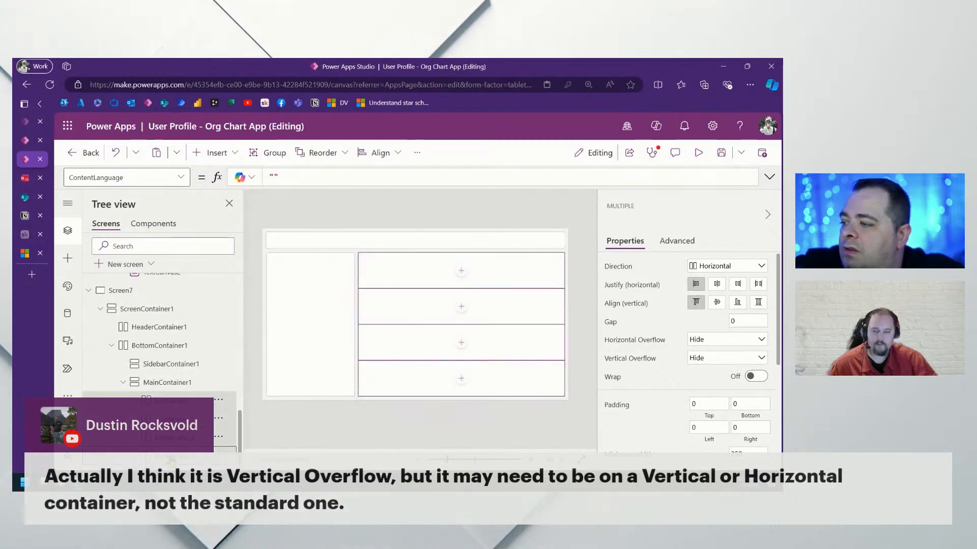
click(165, 383)
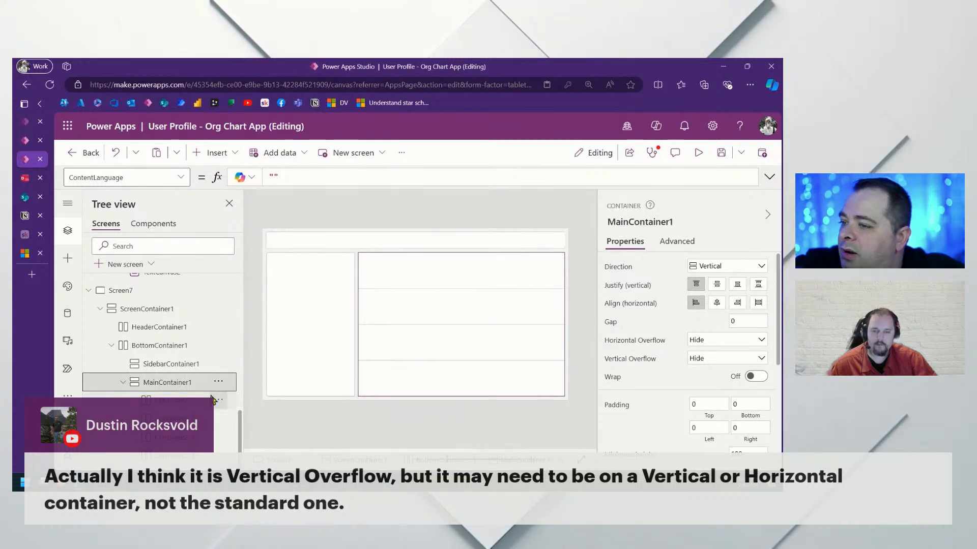
click(697, 153)
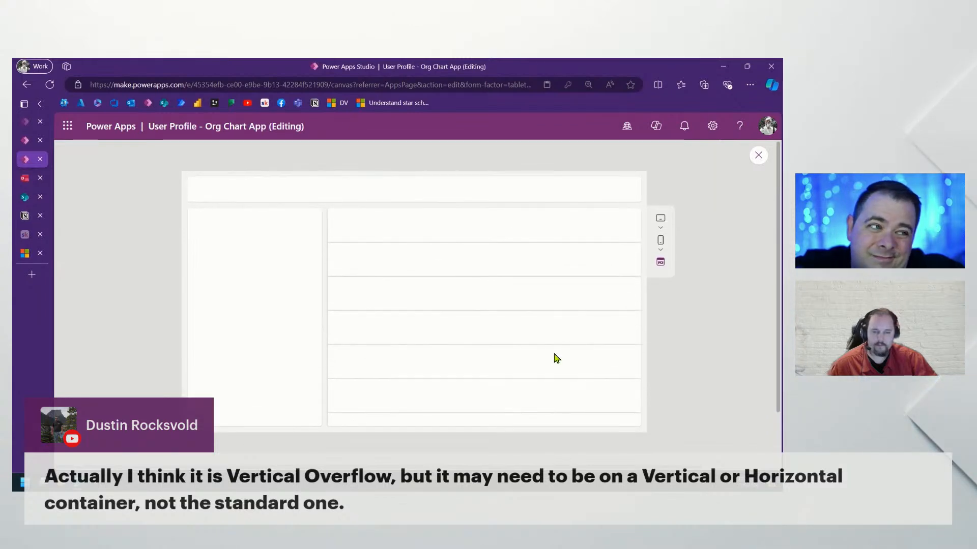
Set MainContainer1's Vertical Overflow to Scroll and preview Screen7 again
click(758, 156)
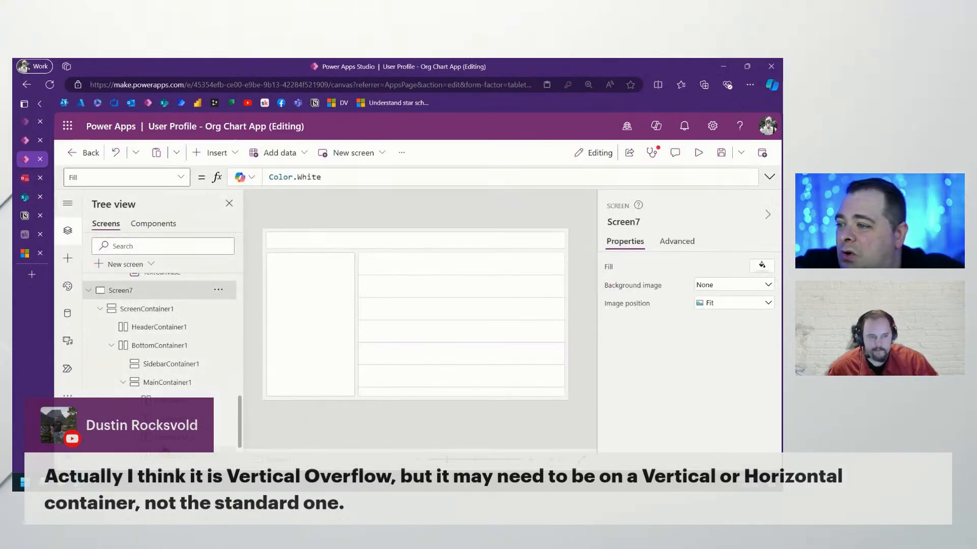
click(172, 381)
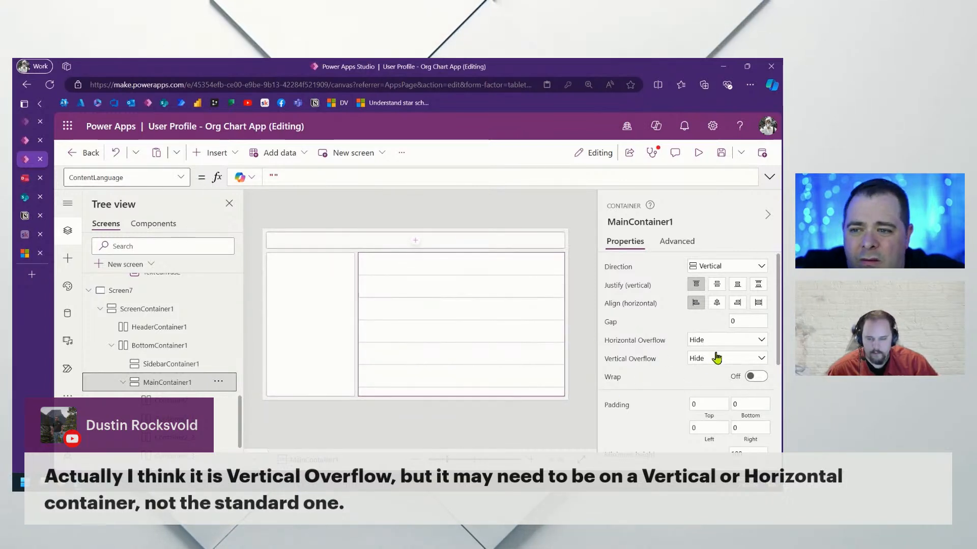
click(757, 360)
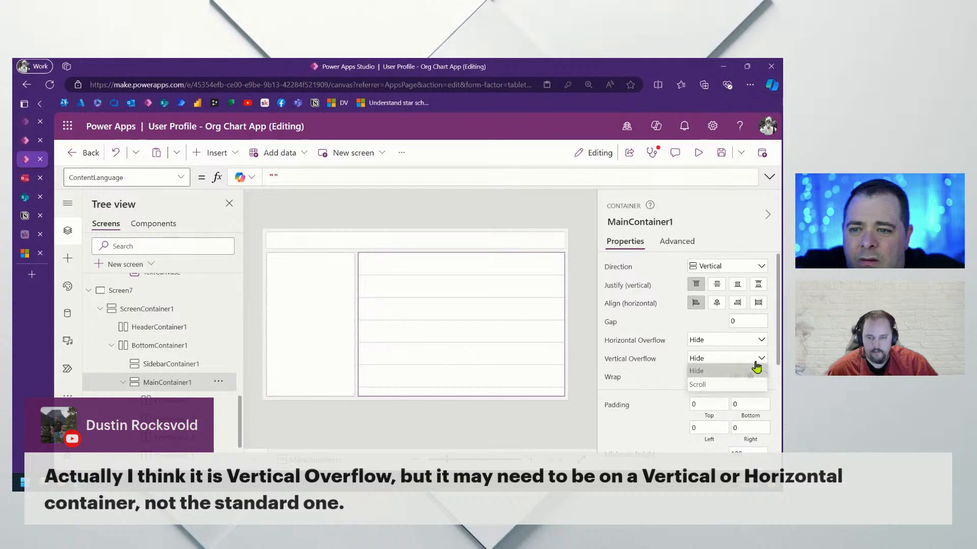
click(707, 386)
click(699, 153)
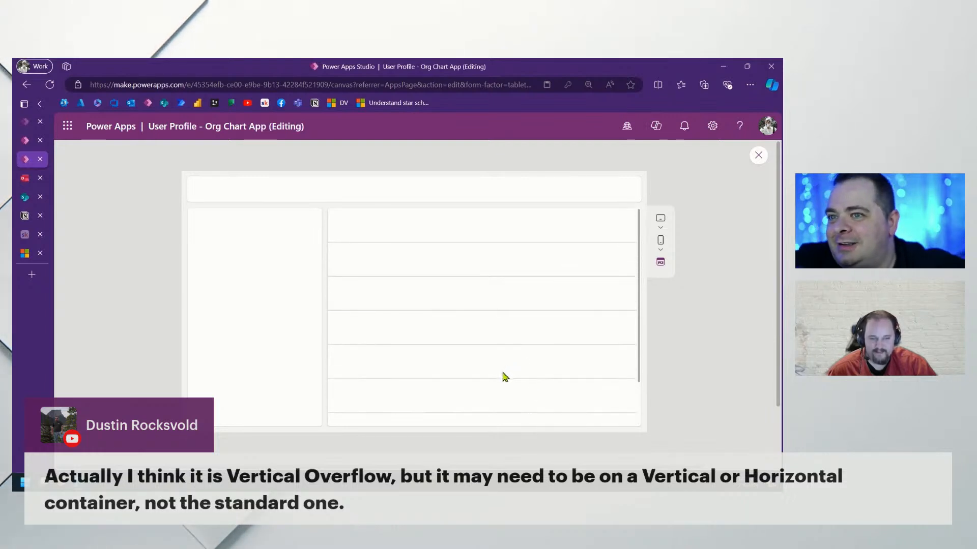
Scroll the preview's main area, close the preview, and bring the DrawSQL diagram window onto the screen
scroll(504, 383, down, 2)
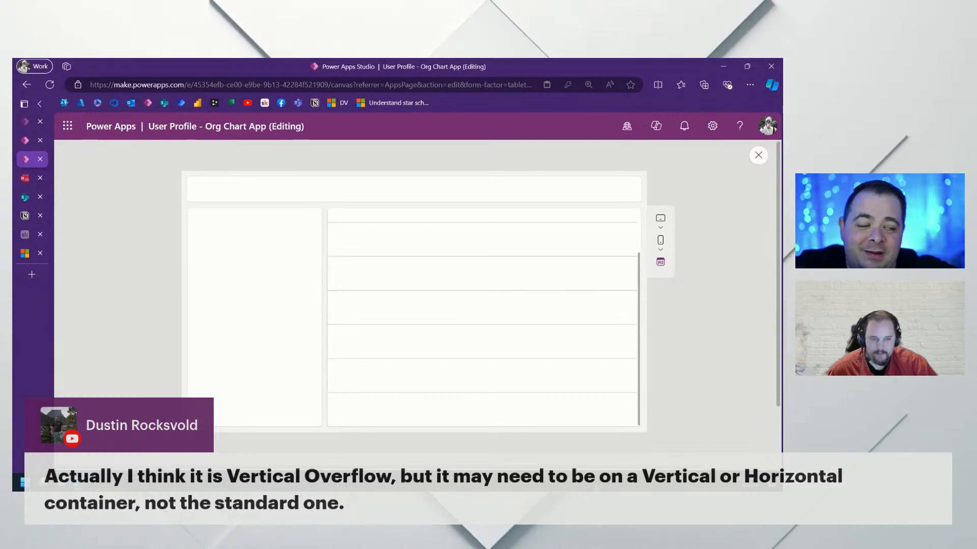
click(758, 155)
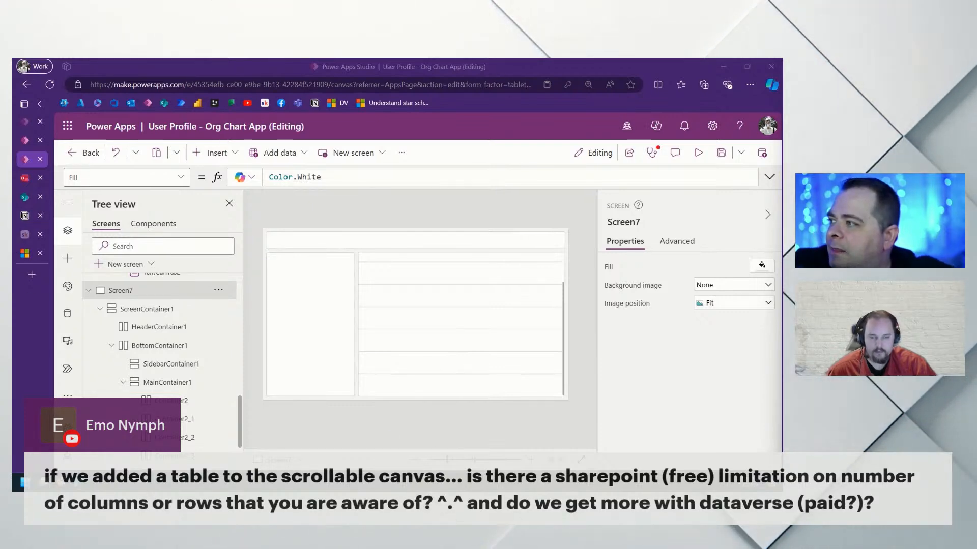
drag(474, 488, 459, 141)
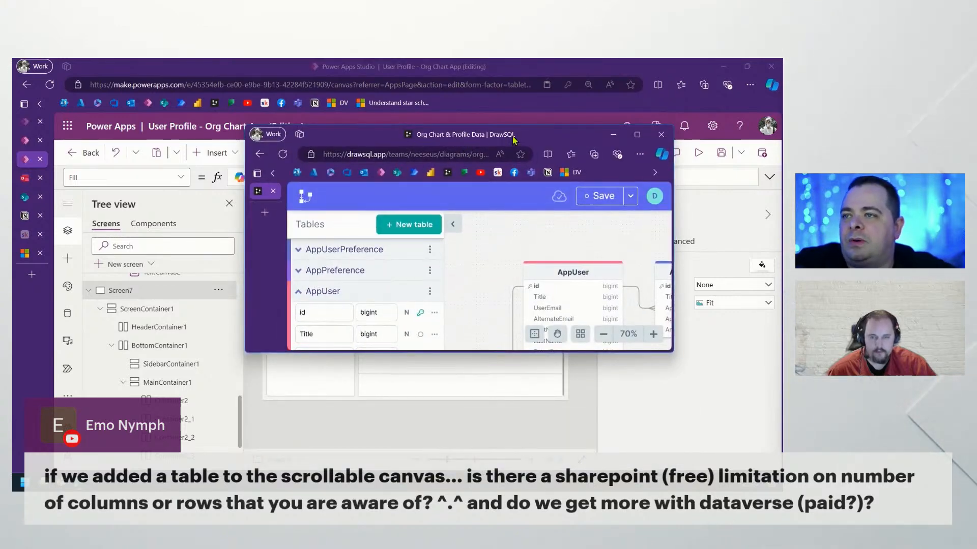
Maximize the DrawSQL Org Chart & Profile Data diagram, then move the window to another monitor
click(637, 135)
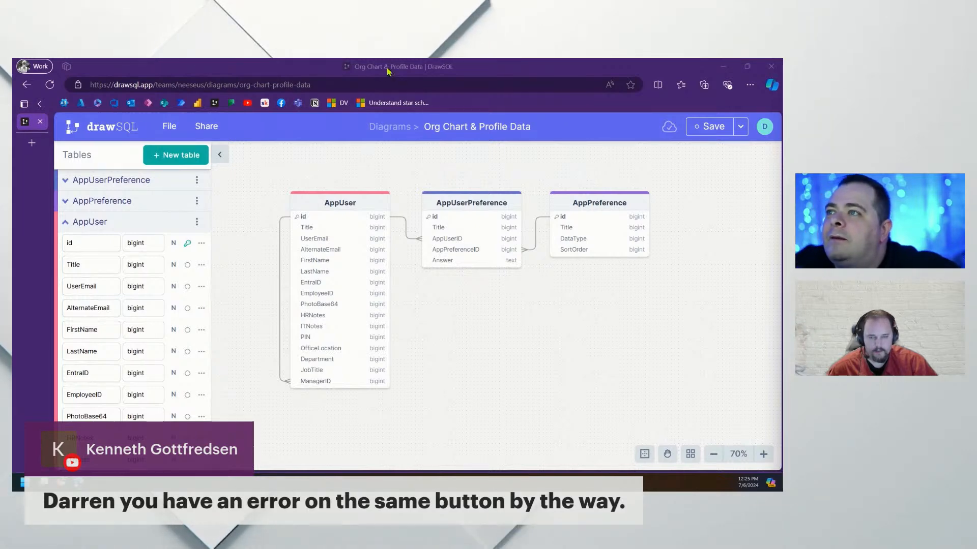
drag(386, 68, 14, 74)
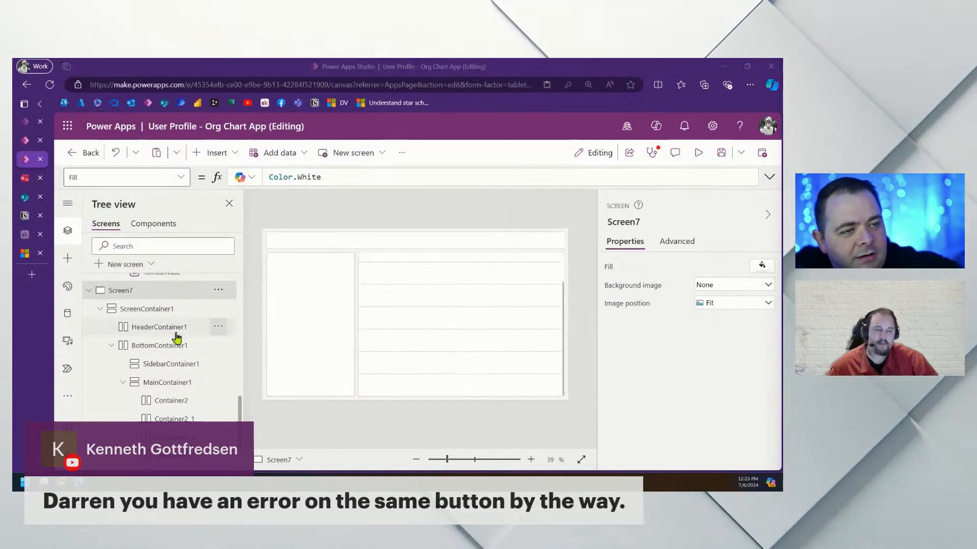
On Screen5, delete the trailing comma after txtOfficeLocation.Text in the Save button's aboutMe line
scroll(122, 313, up, 5)
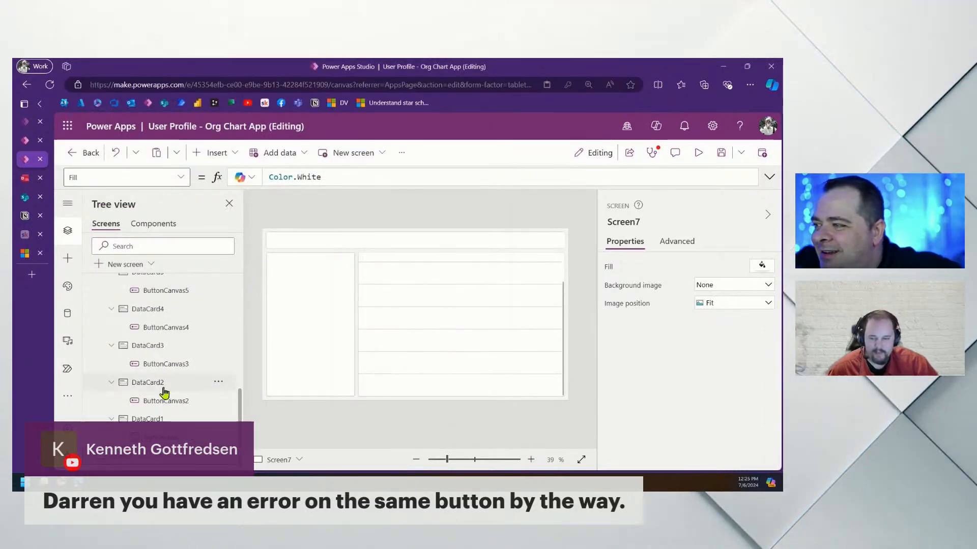
scroll(164, 392, up, 5)
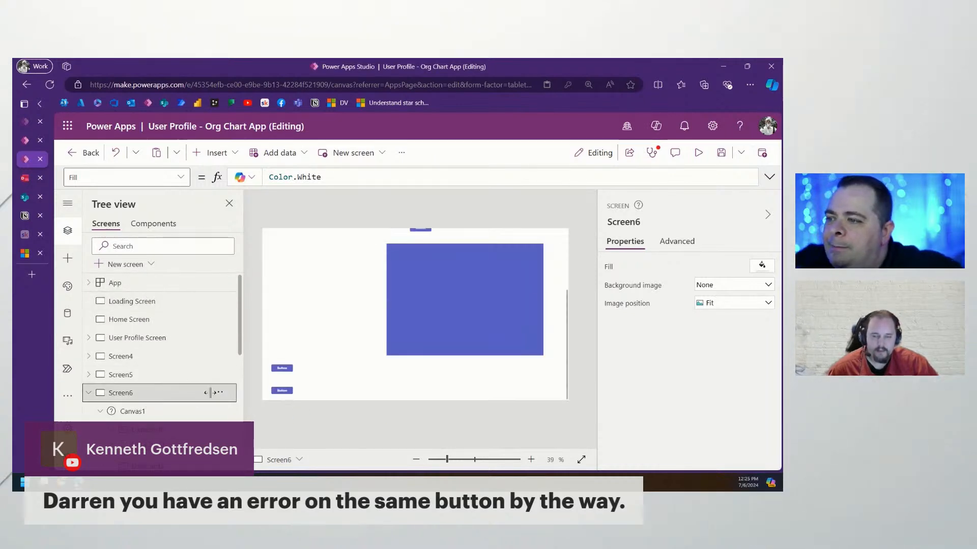
click(120, 376)
click(494, 372)
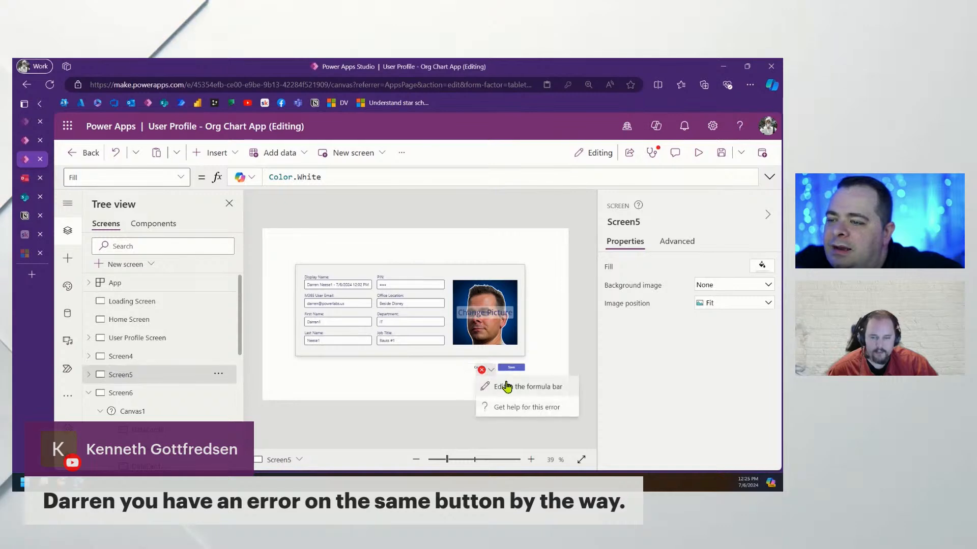
click(528, 386)
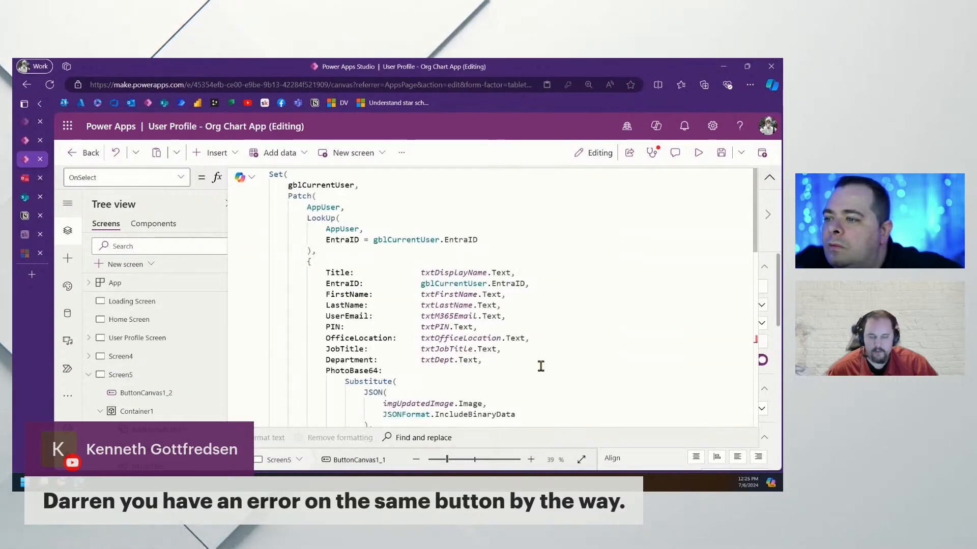
scroll(541, 366, down, 10)
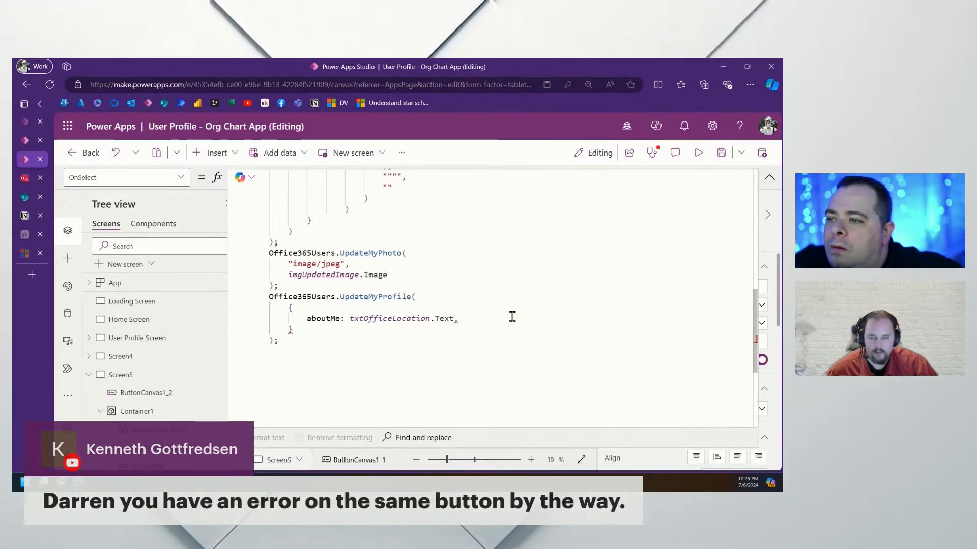
click(532, 319)
key(BackSpace)
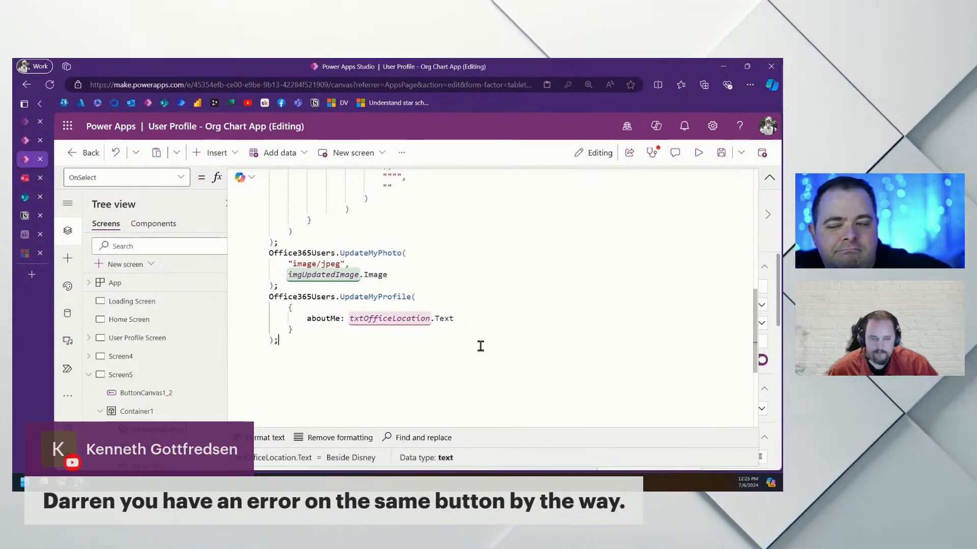
click(306, 339)
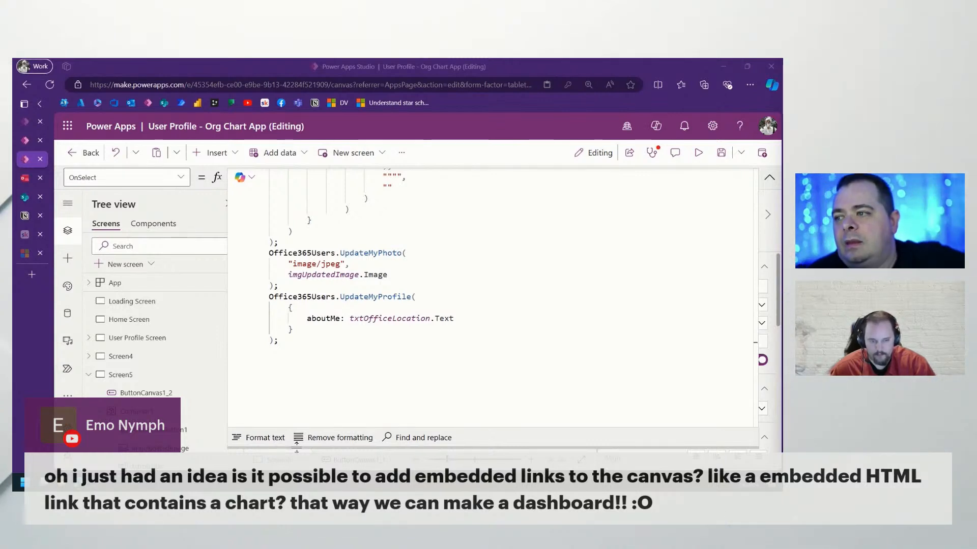
Collapse the formula bar, step through Screen6 and Screen7, and add blank Screen8 with the Insert list open
click(769, 178)
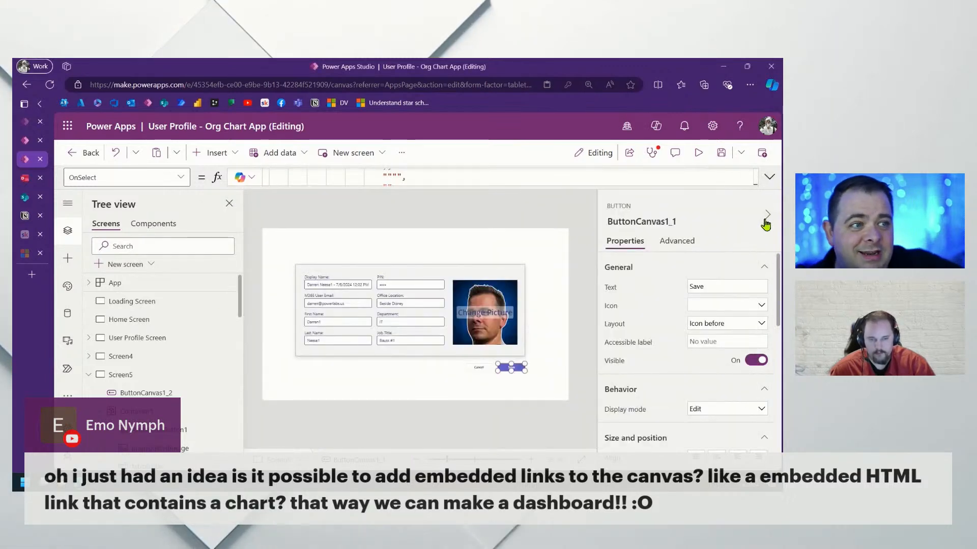
click(89, 376)
click(117, 393)
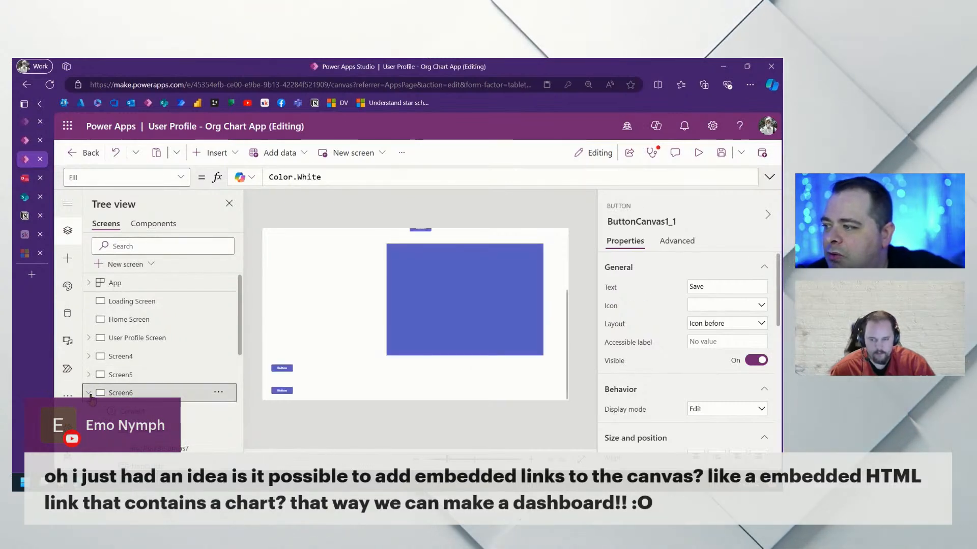
click(120, 411)
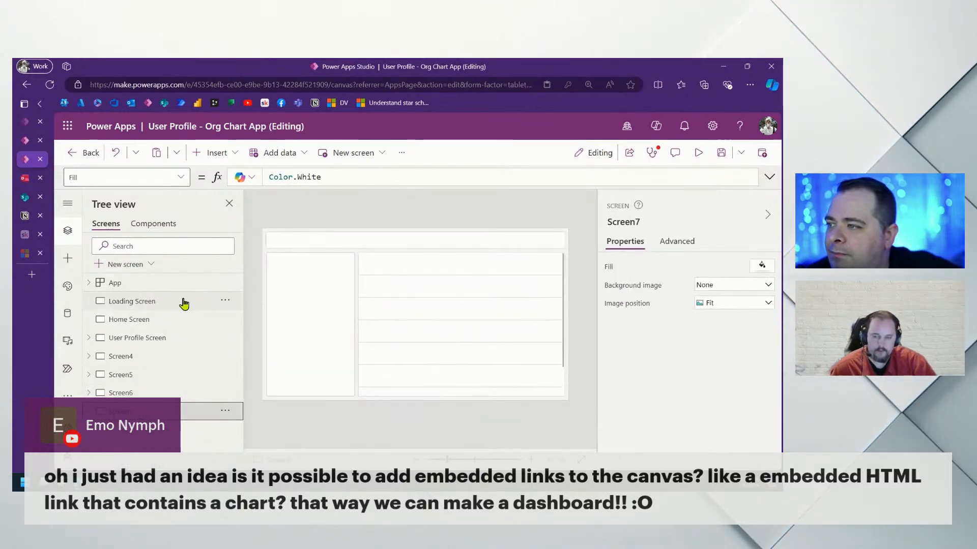
click(125, 264)
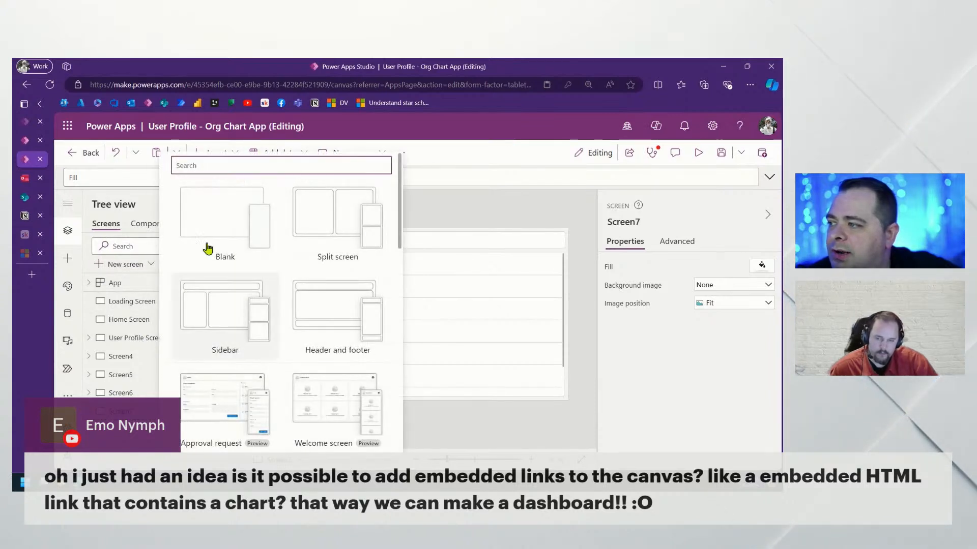
click(207, 246)
click(211, 152)
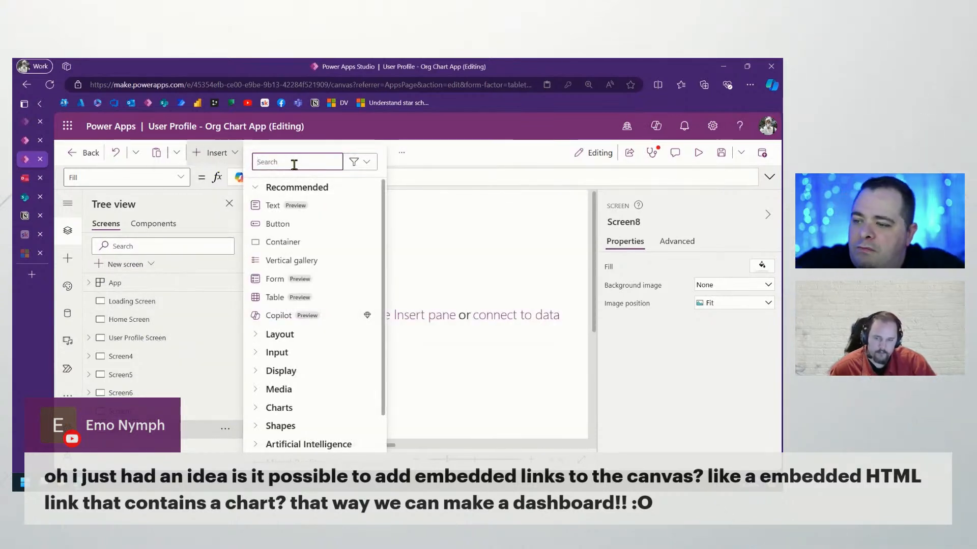
Add an HTML text control to Screen8 at 964×522, positioned at 172, 96, then select Loading Screen
text(html)
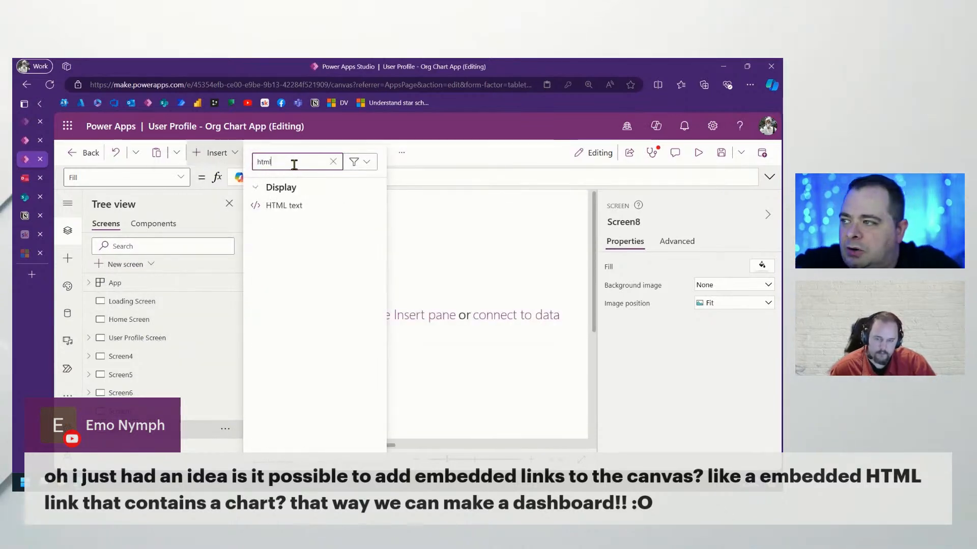
click(300, 206)
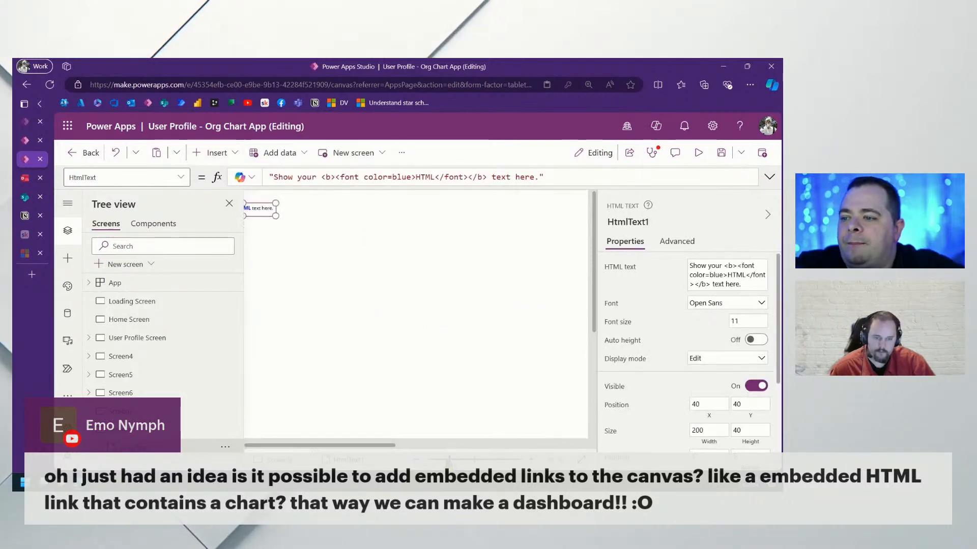
drag(317, 248, 488, 356)
drag(351, 265, 394, 283)
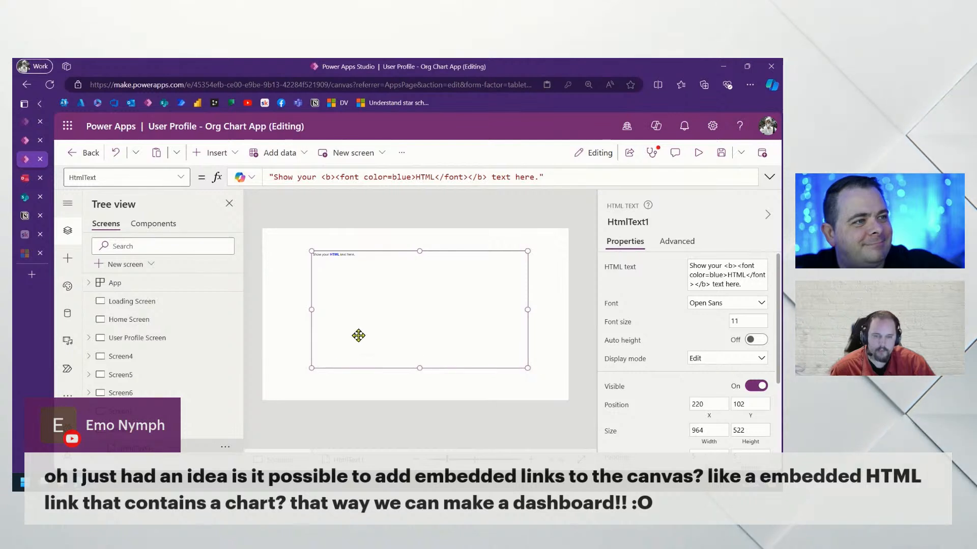
drag(448, 305, 459, 306)
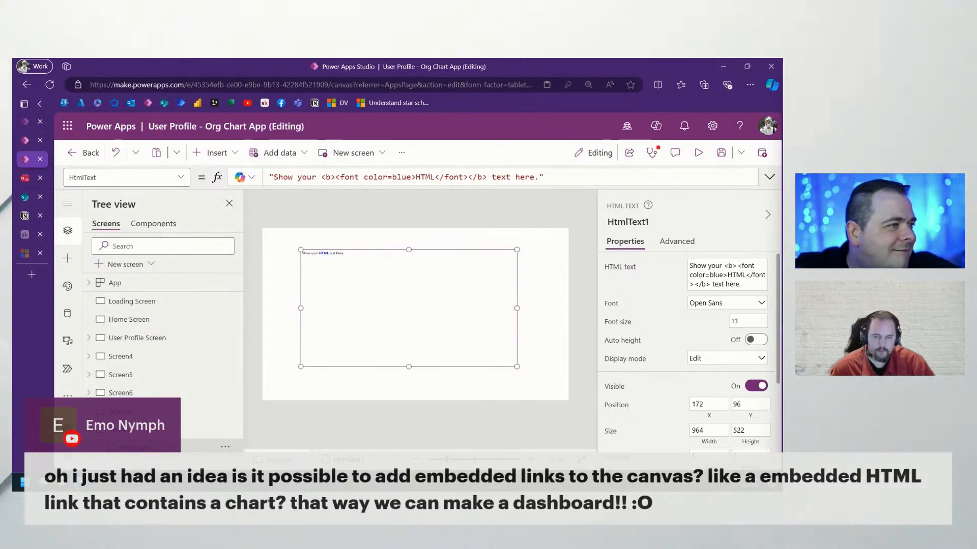
click(148, 305)
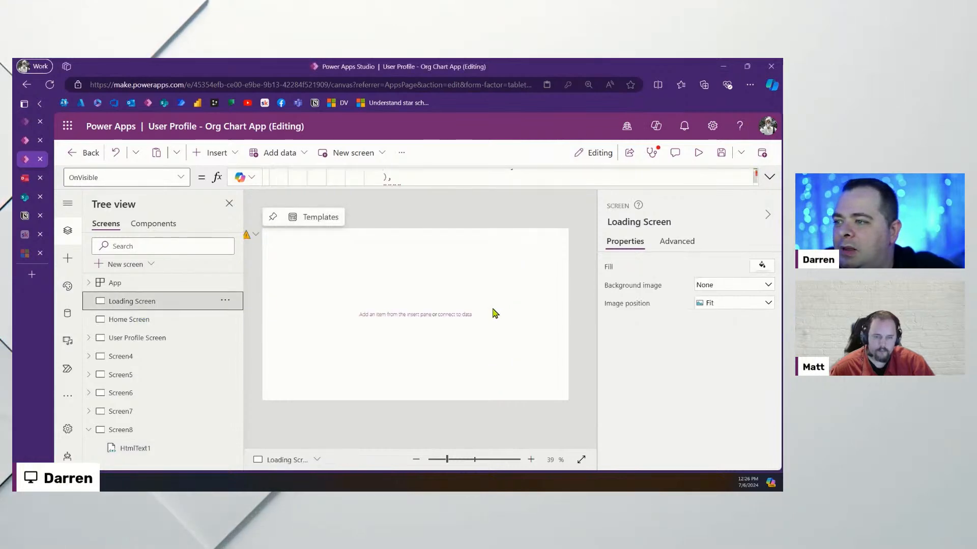
Expand Loading Screen's OnVisible formula and type M365User. after ManagerEmail:
click(769, 177)
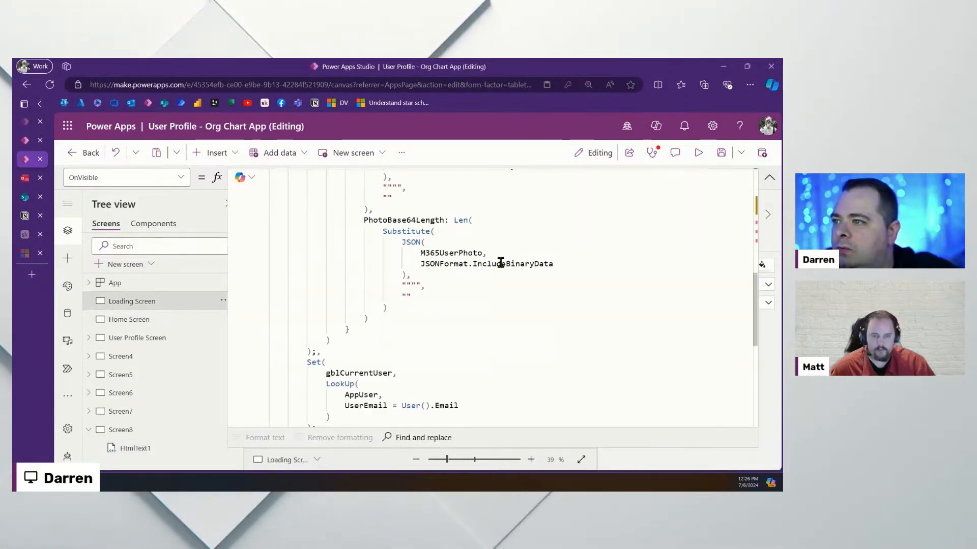
scroll(549, 263, up, 5)
click(457, 258)
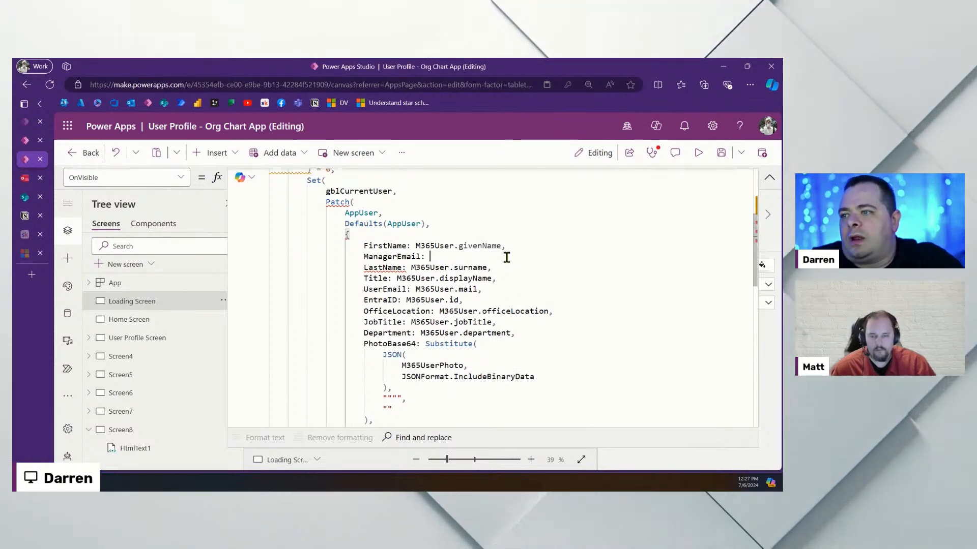
scroll(508, 258, up, 1)
text(M6)
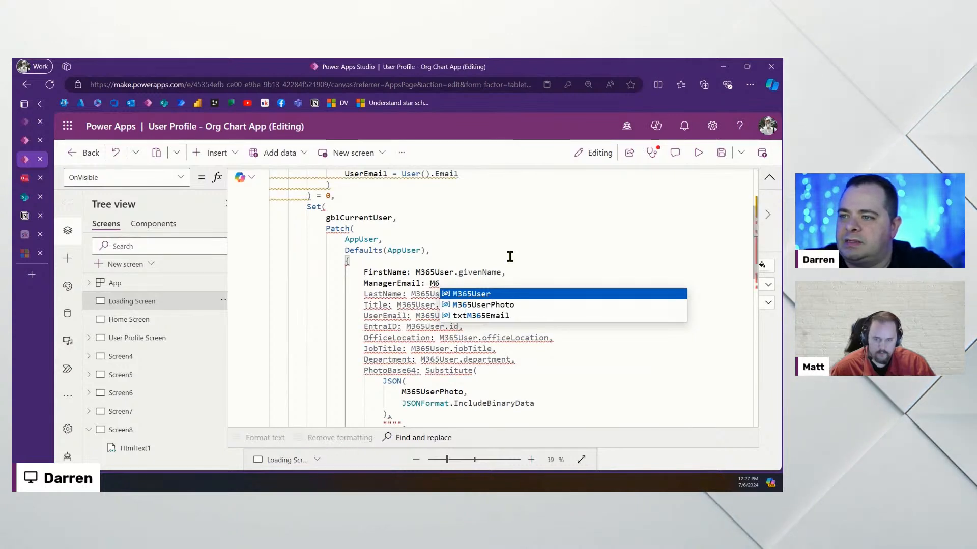
key(Tab)
text(.)
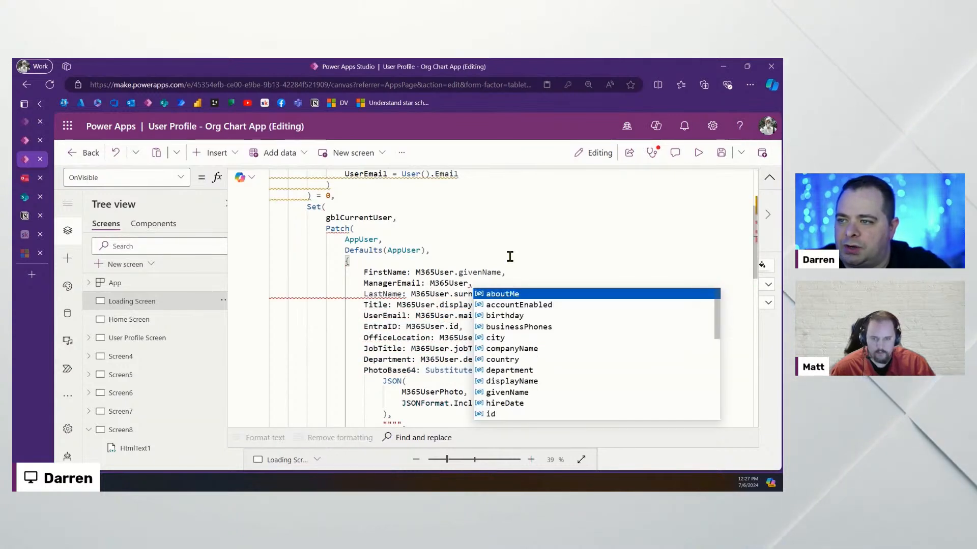
Browse the M365User property suggestions, retyping the dot, then dismiss the list
scroll(515, 258, up, 2)
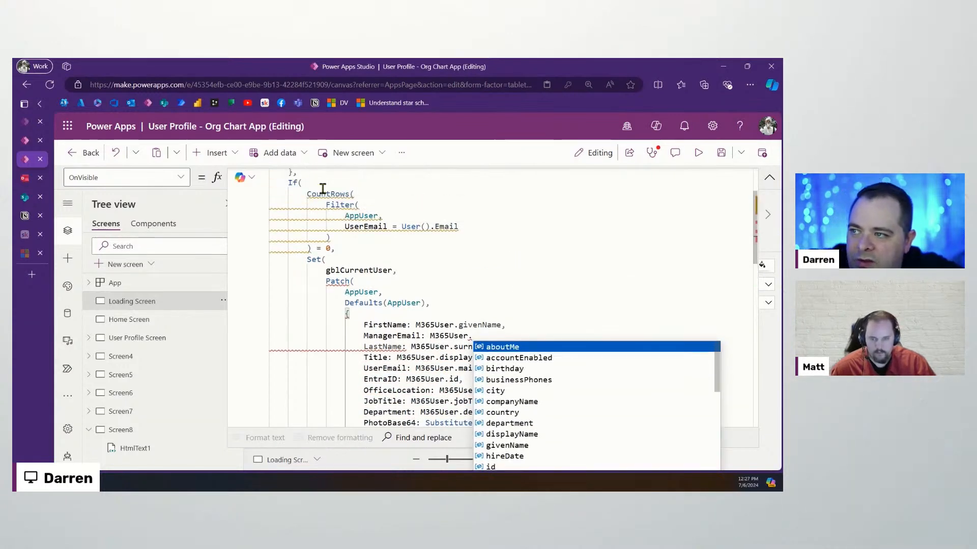
scroll(321, 203, up, 3)
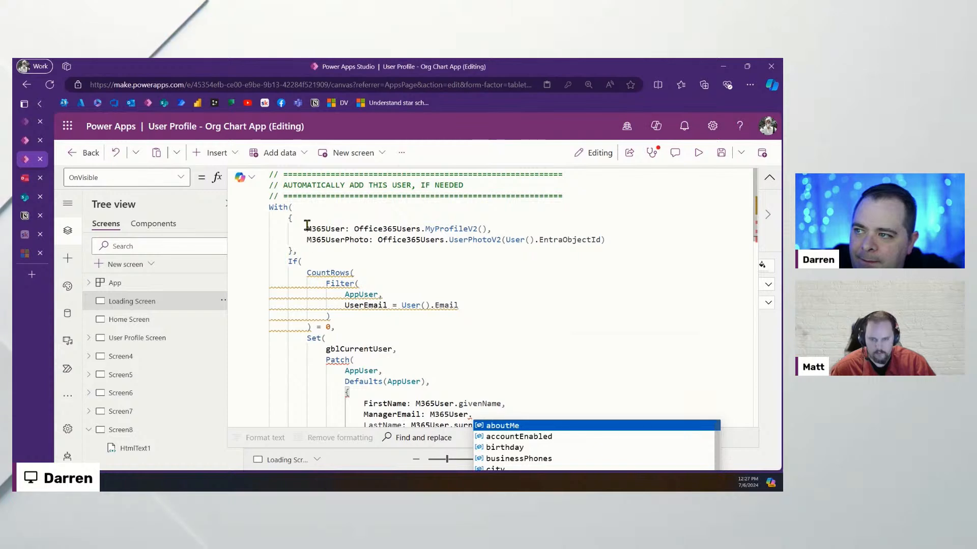
drag(353, 229, 492, 229)
scroll(524, 330, down, 3)
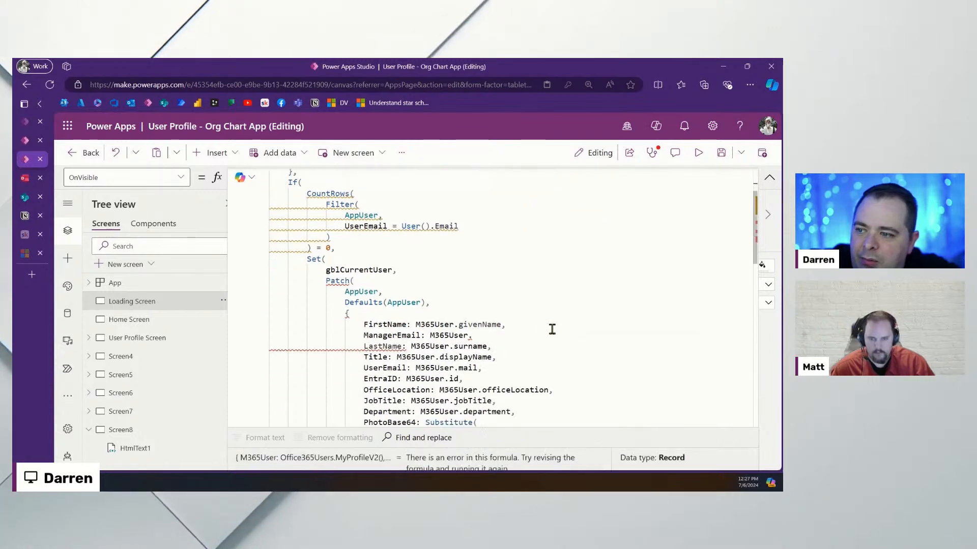
key(BackSpace)
text(.)
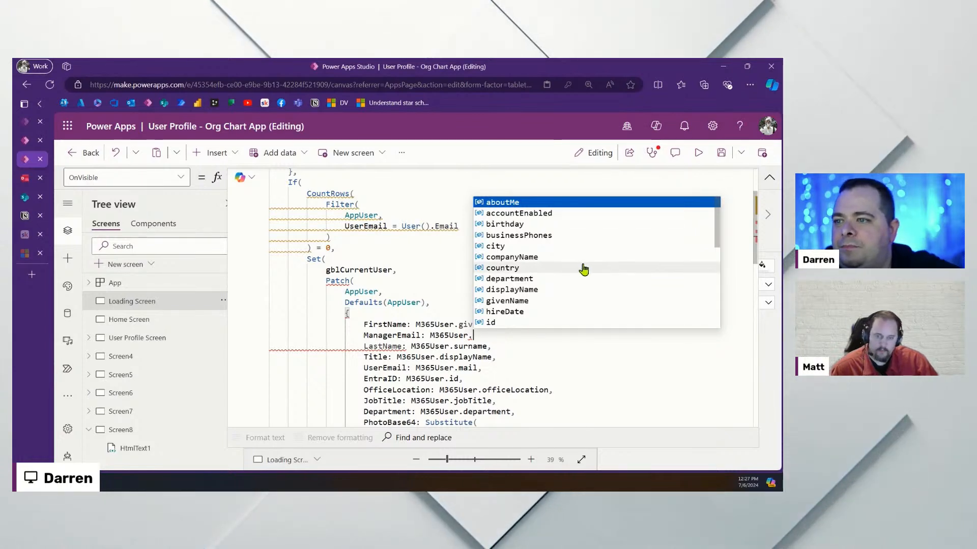
scroll(583, 270, down, 3)
scroll(583, 269, down, 5)
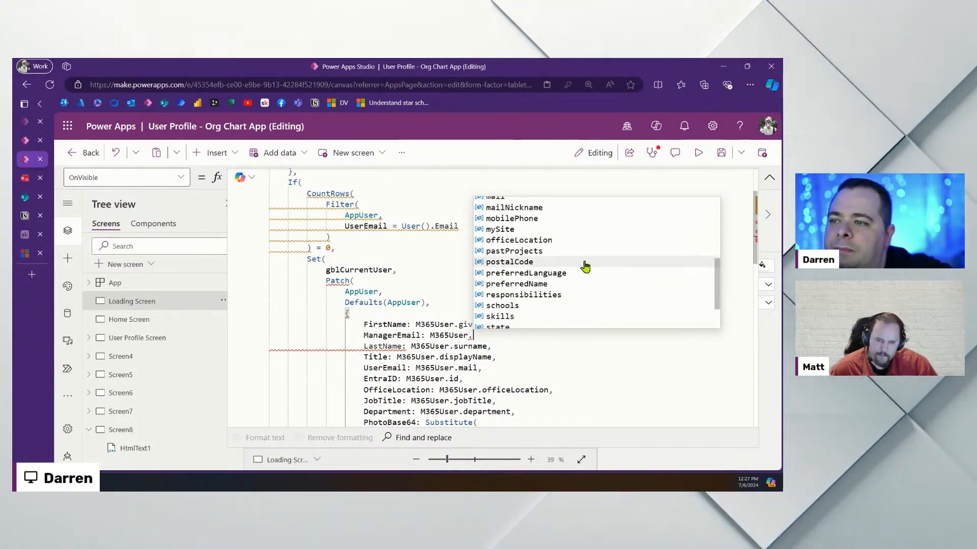
scroll(585, 266, down, 1)
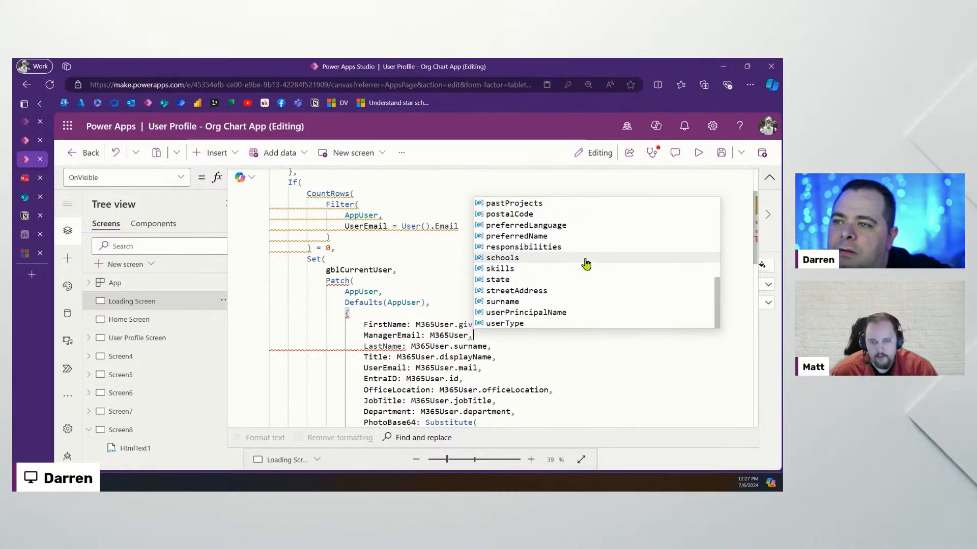
scroll(586, 263, up, 2)
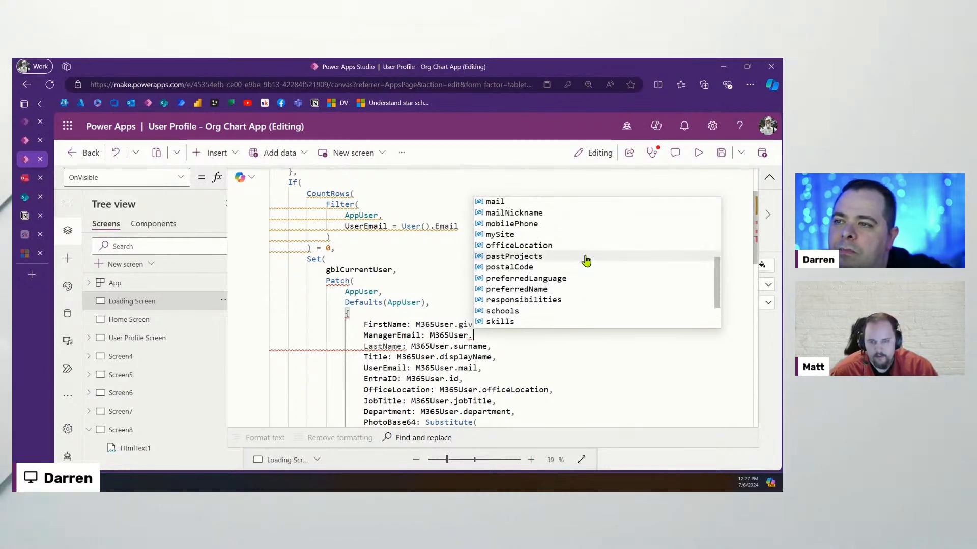
scroll(585, 260, up, 6)
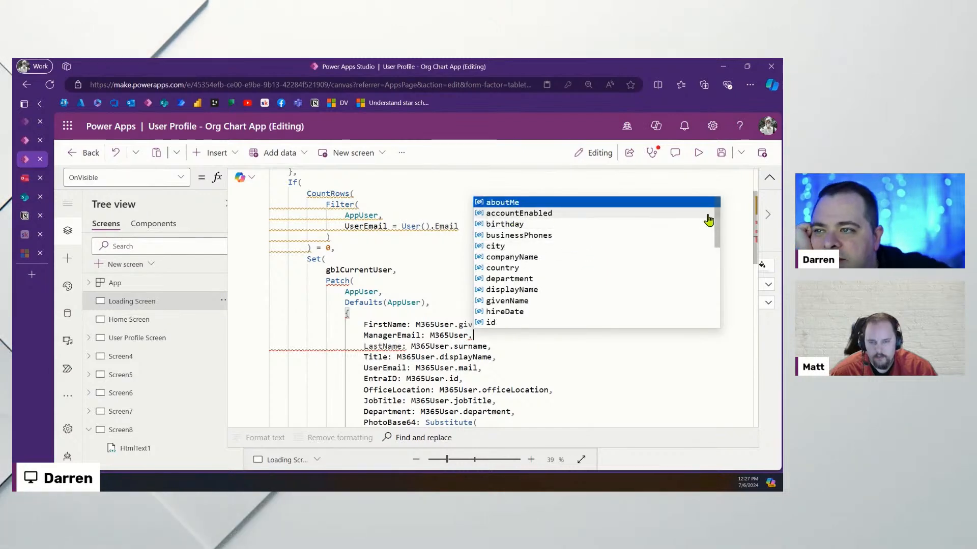
drag(718, 221, 710, 316)
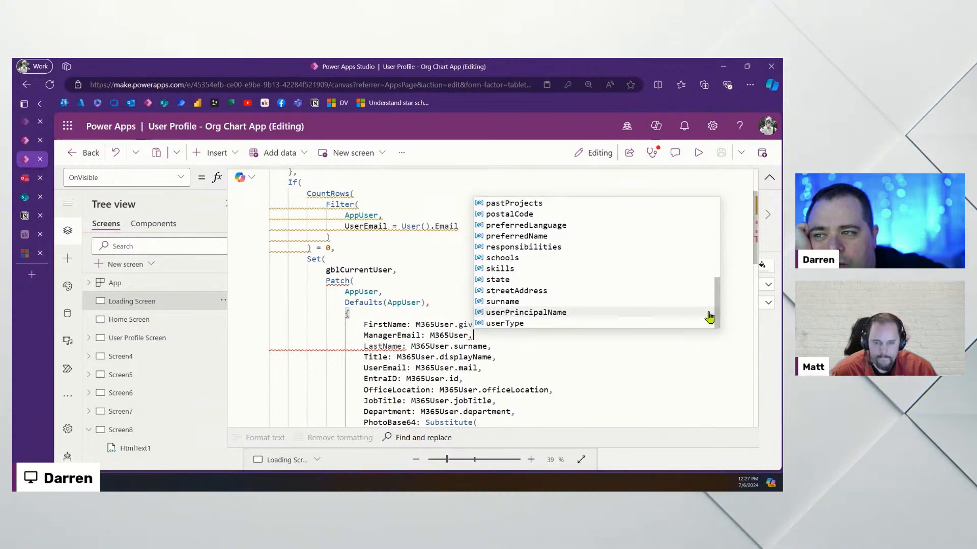
click(562, 354)
scroll(478, 252, up, 3)
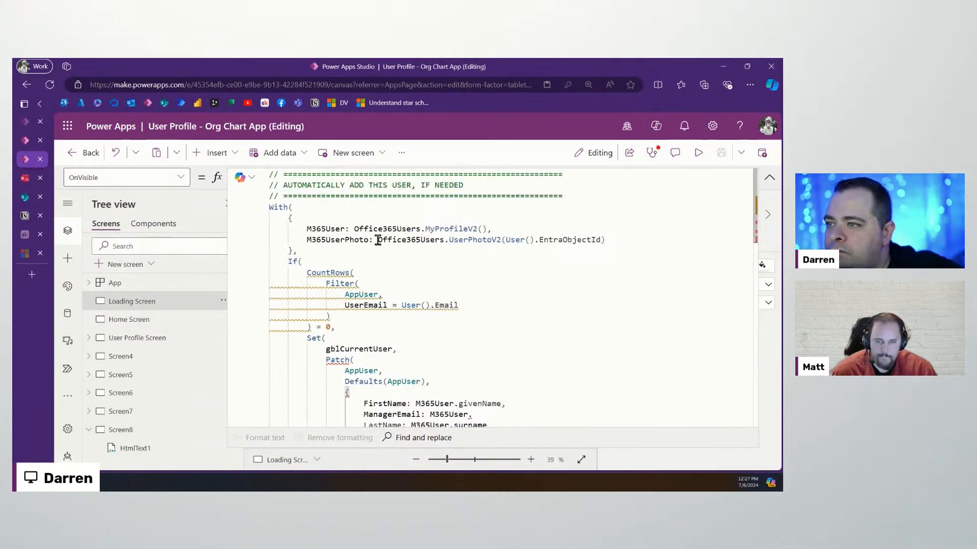
Replace M365User on the ManagerEmail line with Office365Users.ManagerV2()
click(448, 242)
scroll(485, 266, down, 3)
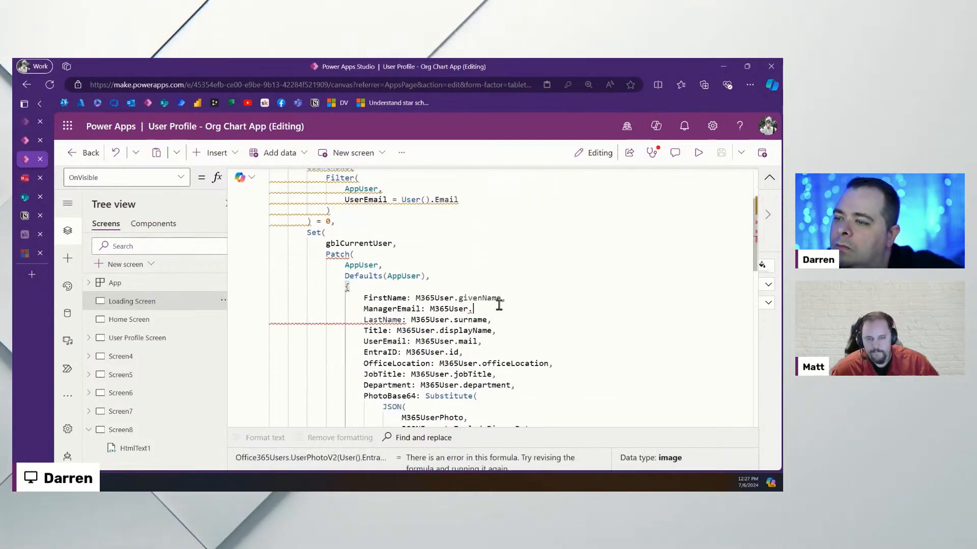
key(ctrl+shift+Left)
text(Office365Users.)
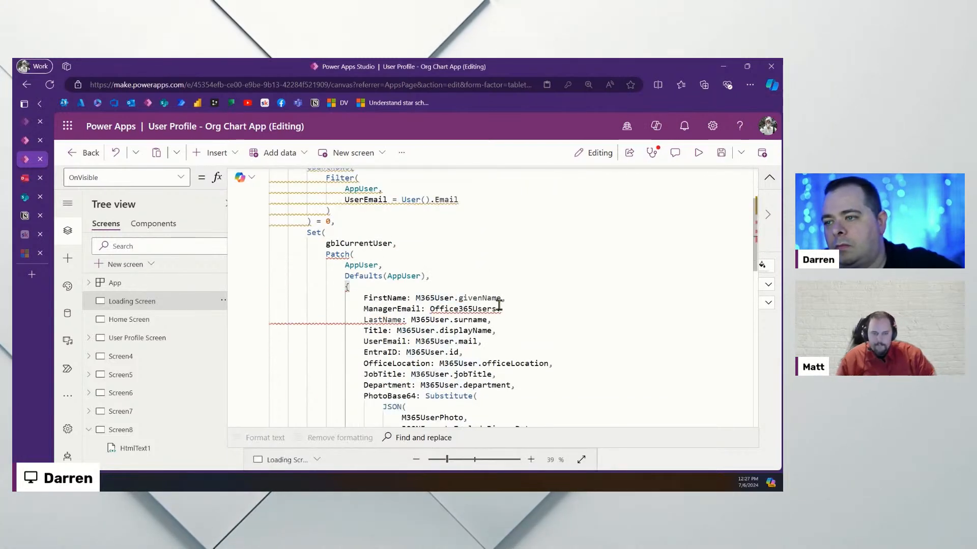
text(.)
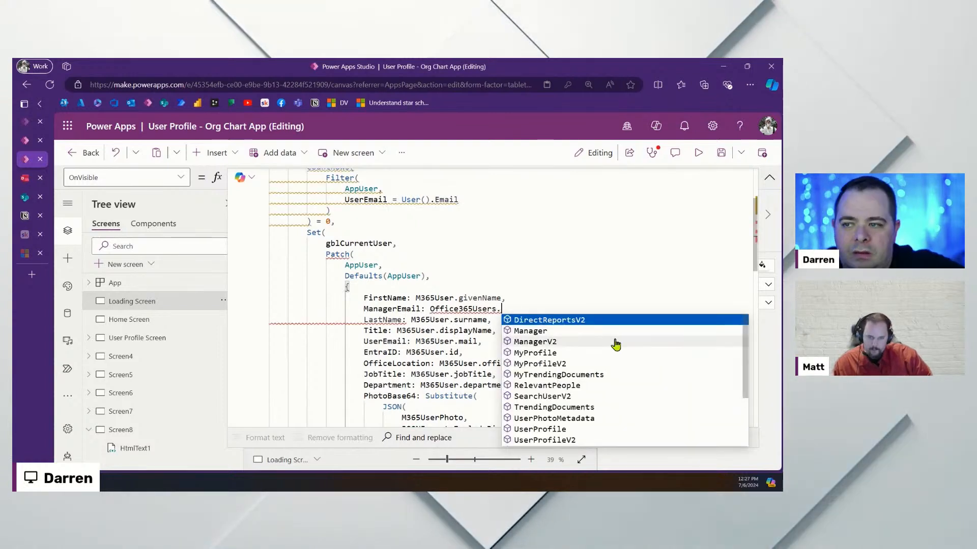
click(576, 342)
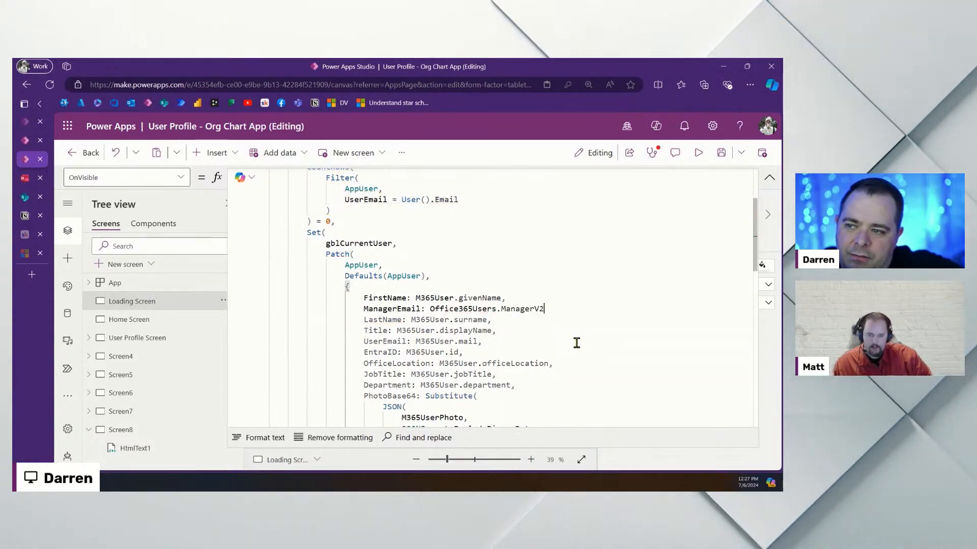
text((),)
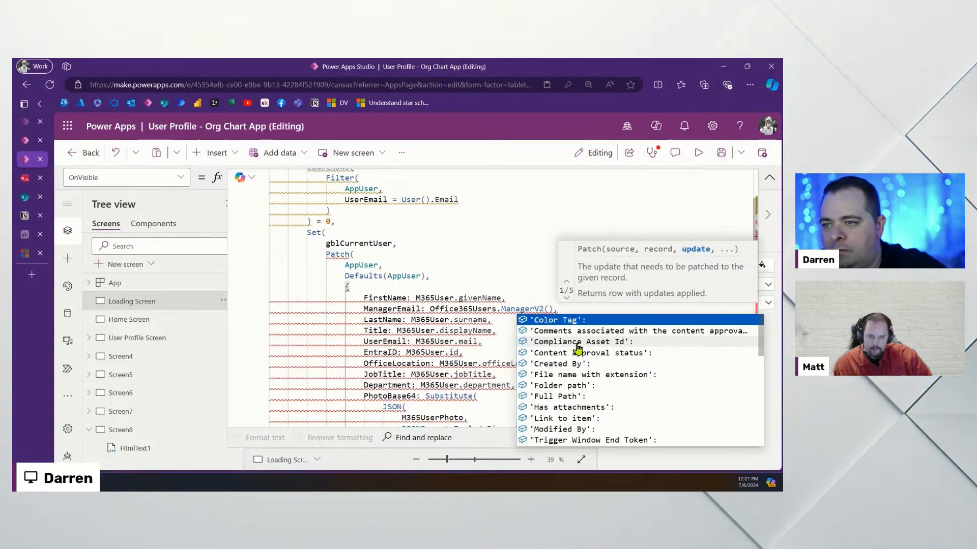
key(Left)
key(Left)
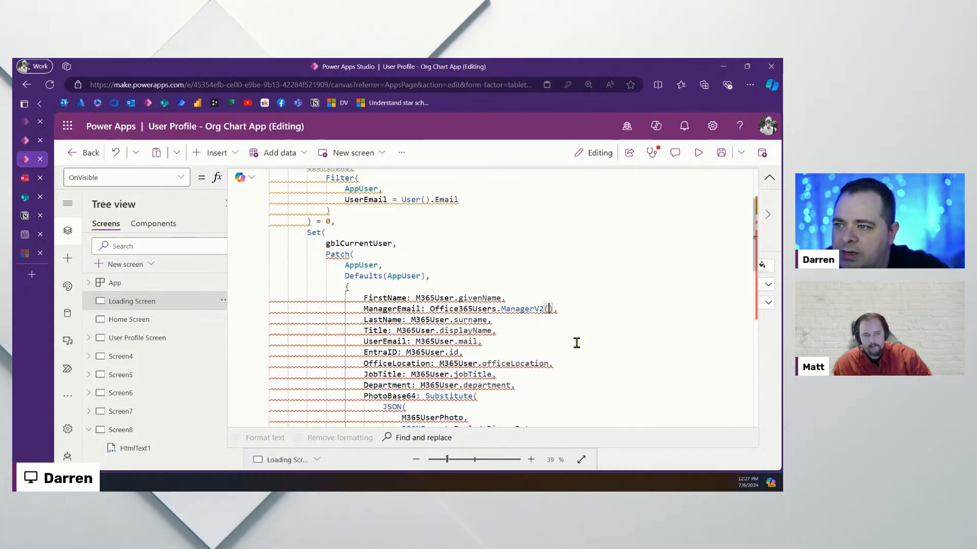
Pass M365User.id to ManagerV2 and append .mail to read the manager's email
text(M365)
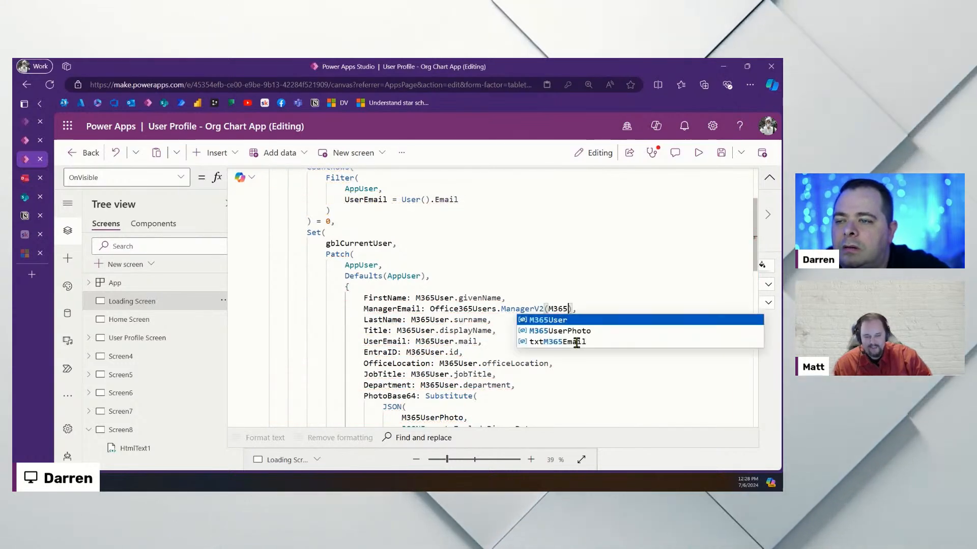
key(Tab)
text(.id)
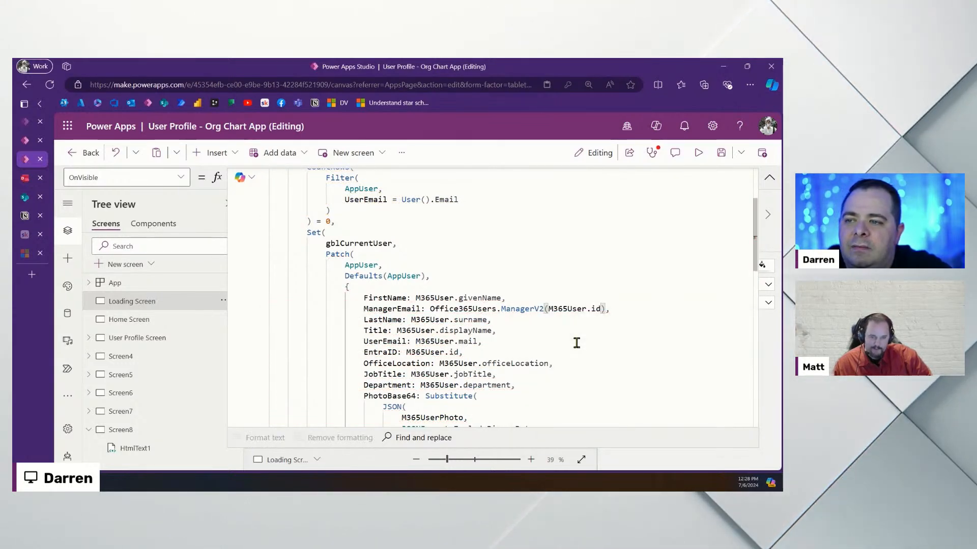
text(,)
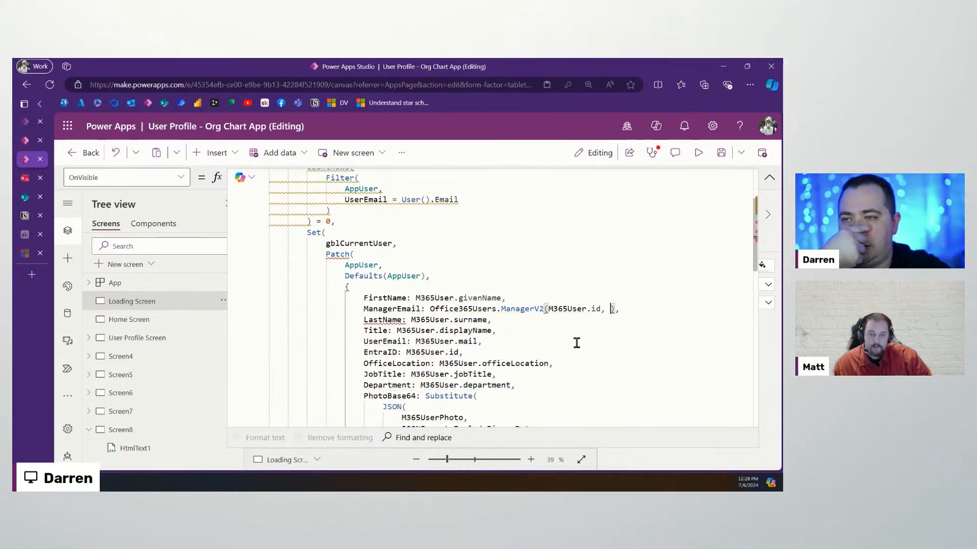
key(BackSpace)
key(BackSpace)
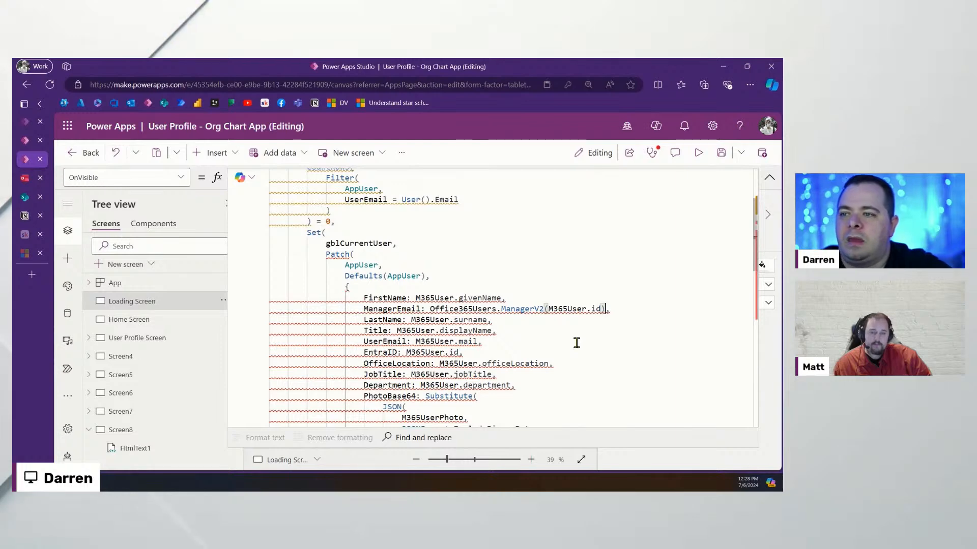
text(.mail)
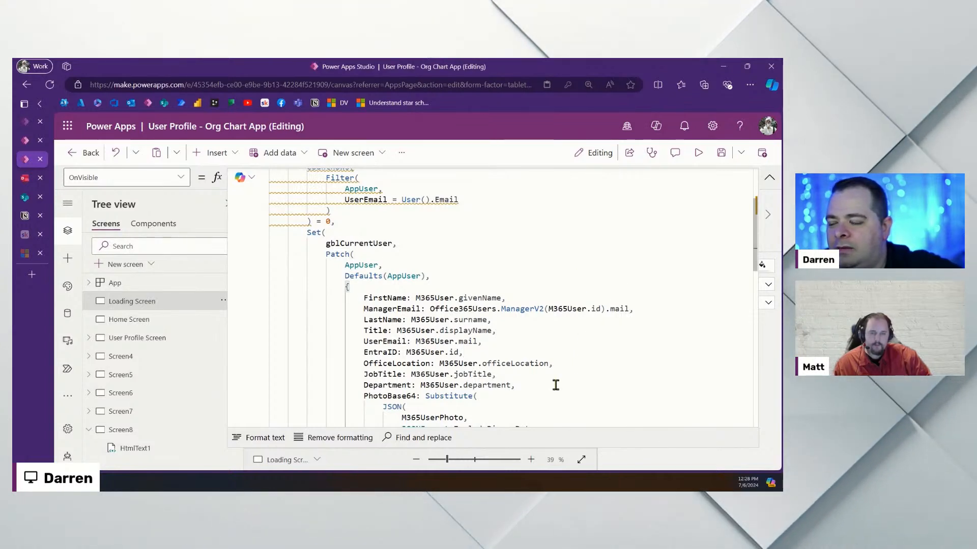
click(638, 318)
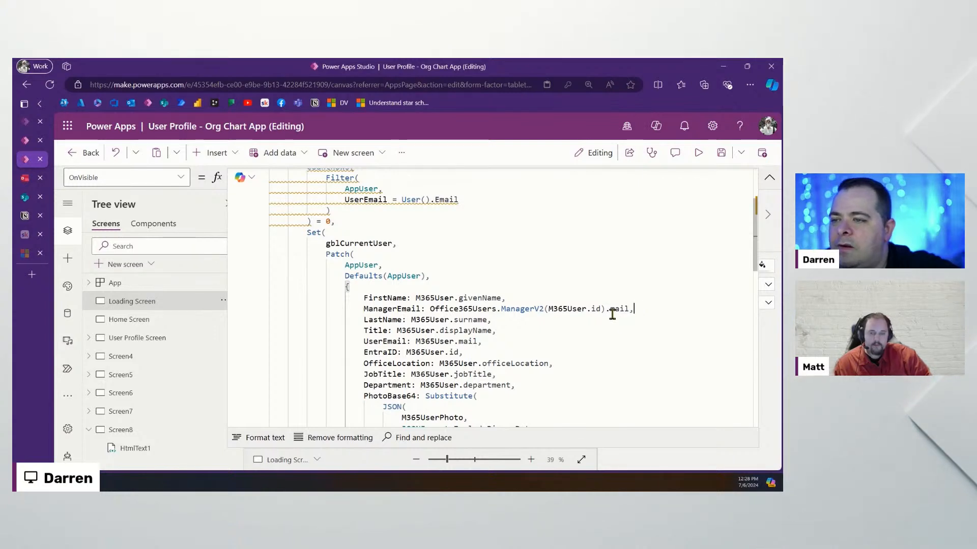
scroll(613, 314, up, 3)
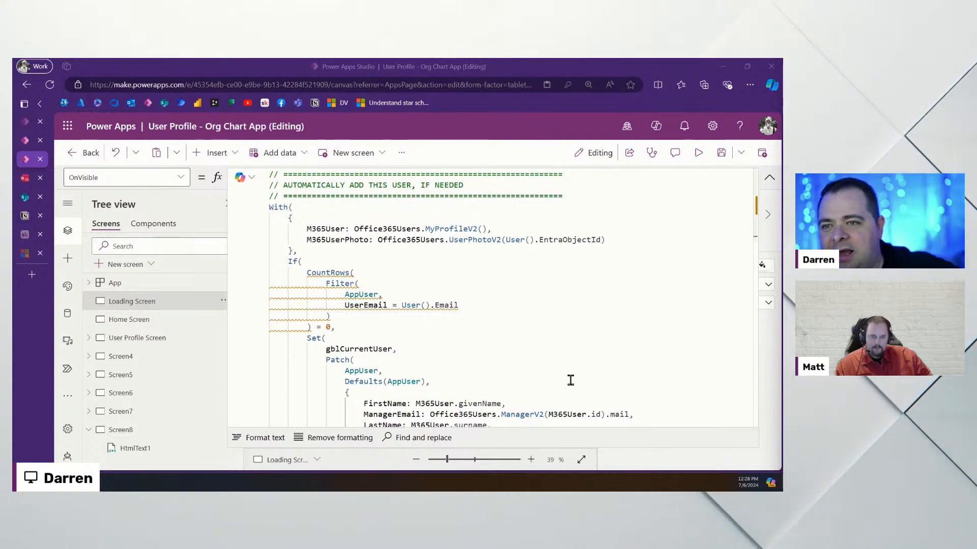
click(691, 305)
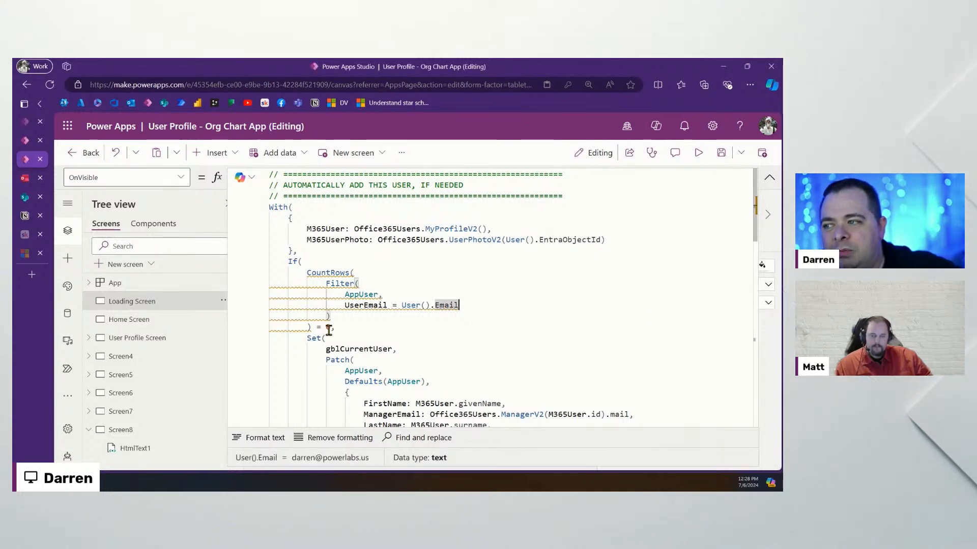
drag(360, 328, 266, 278)
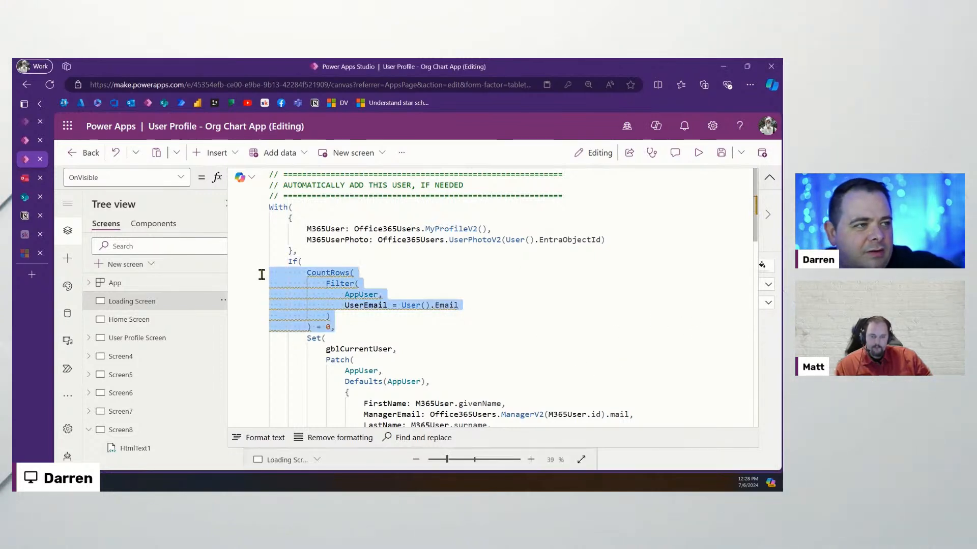
click(442, 317)
drag(346, 327, 268, 273)
click(349, 331)
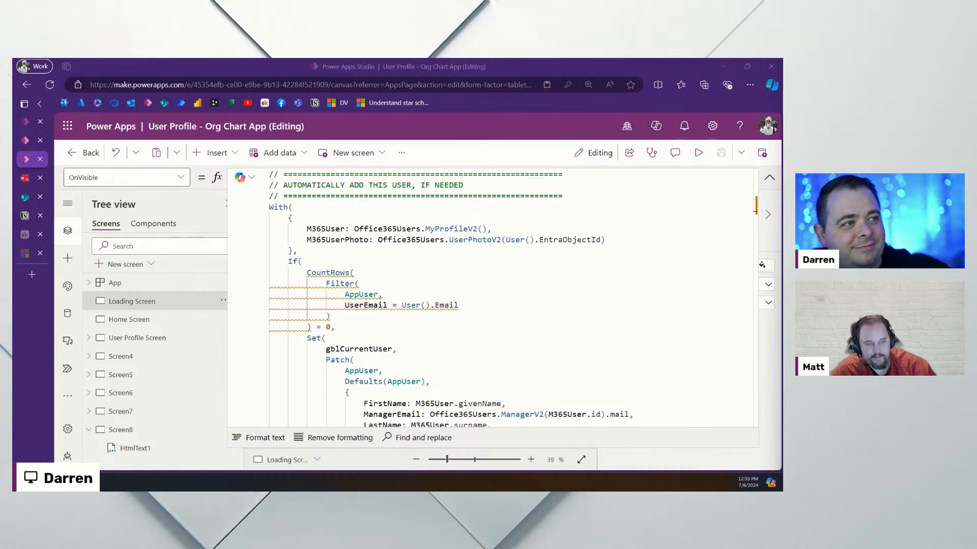
click(383, 327)
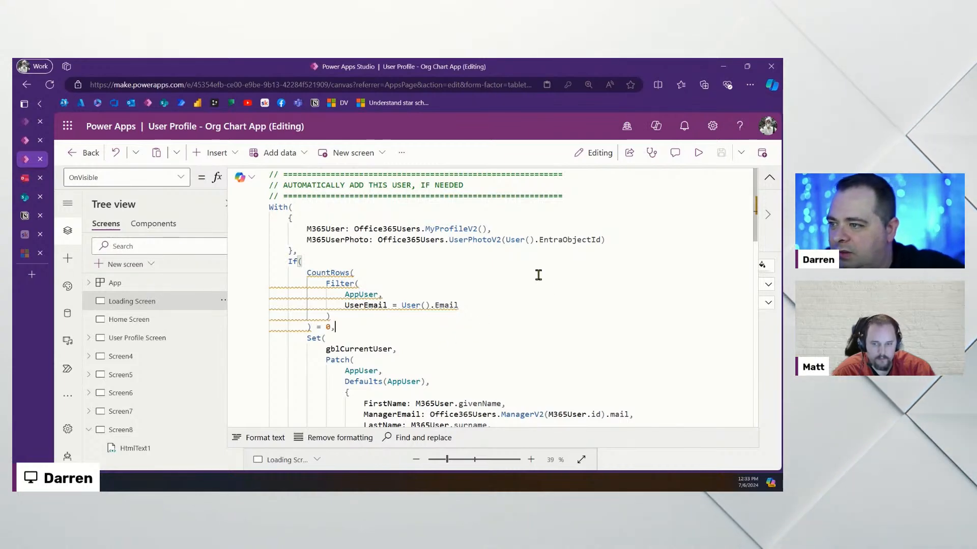
scroll(502, 334, down, 5)
scroll(503, 353, down, 8)
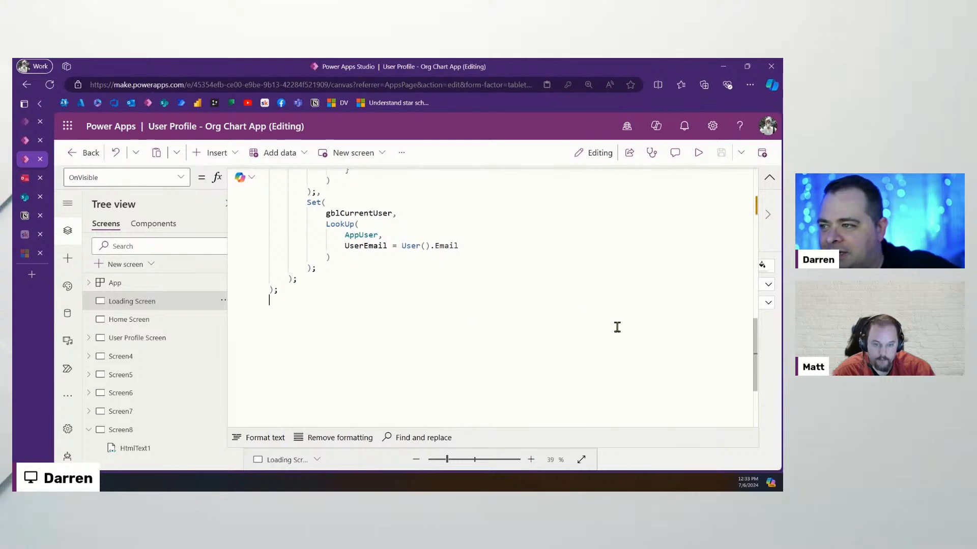
scroll(617, 328, up, 12)
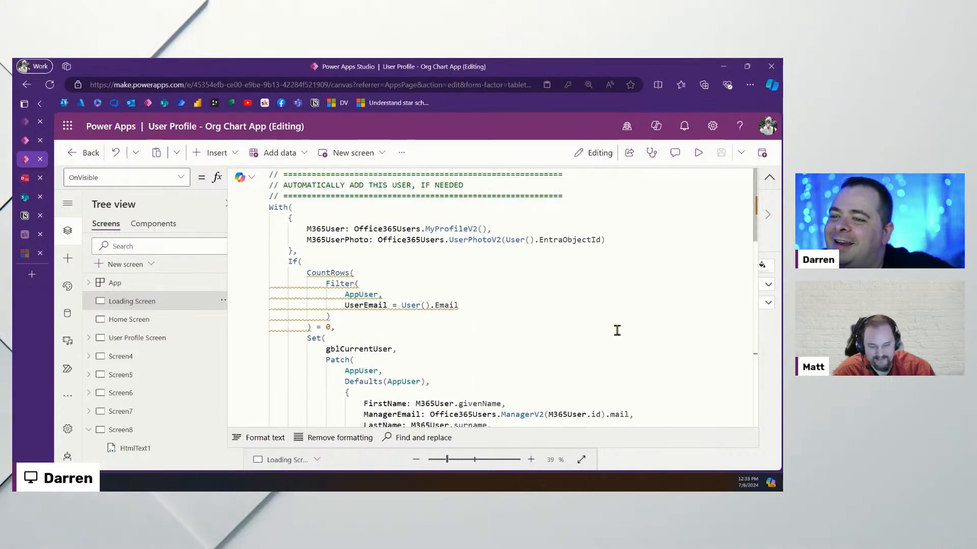
scroll(617, 330, down, 12)
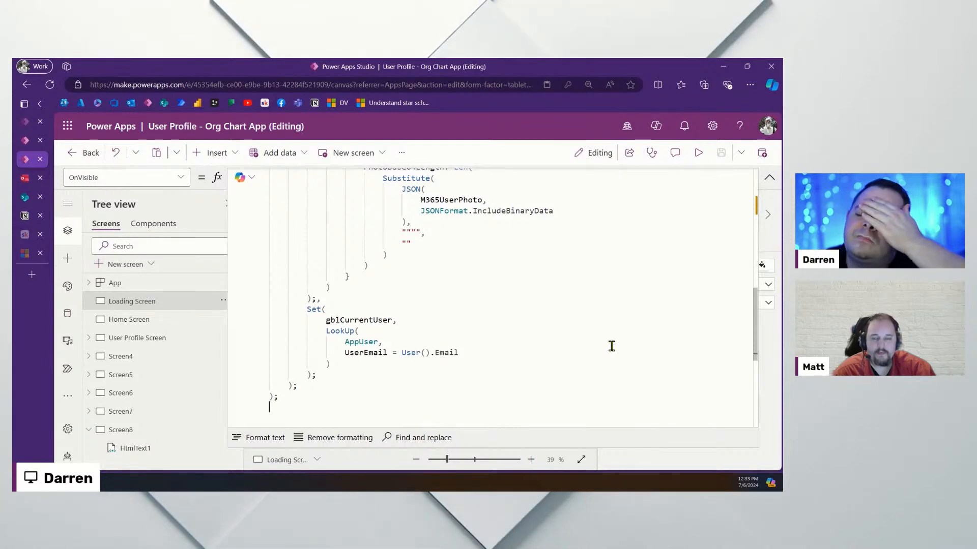
scroll(616, 336, up, 3)
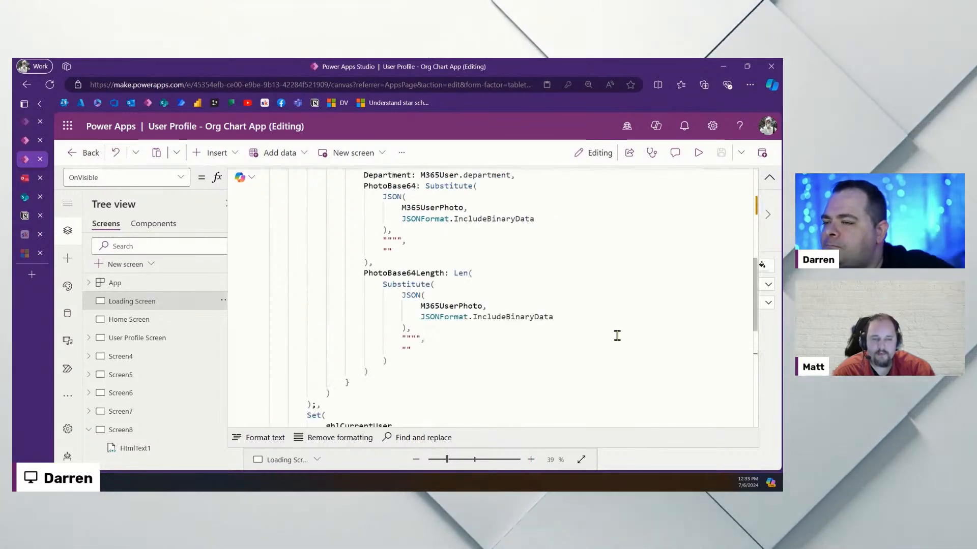
scroll(621, 331, up, 4)
scroll(558, 342, up, 5)
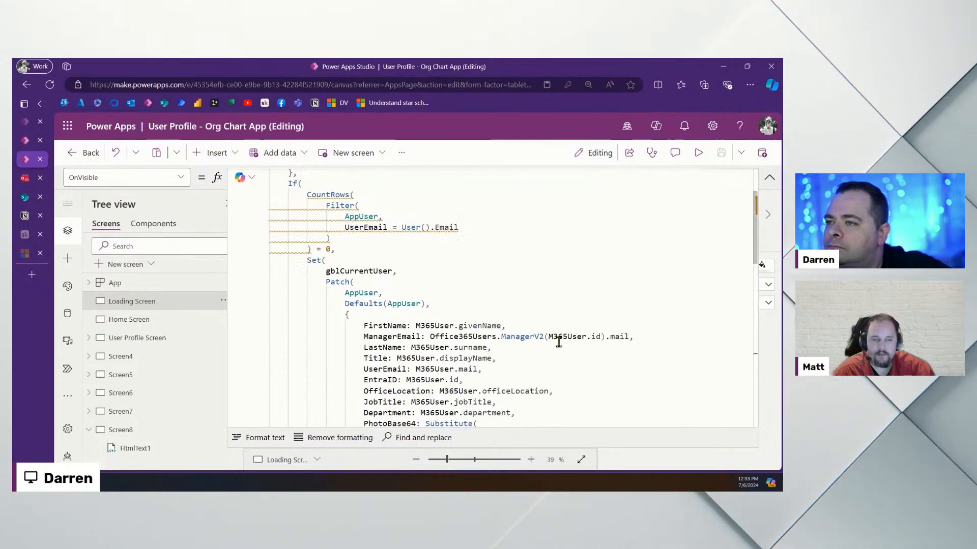
scroll(559, 342, up, 2)
scroll(549, 315, down, 3)
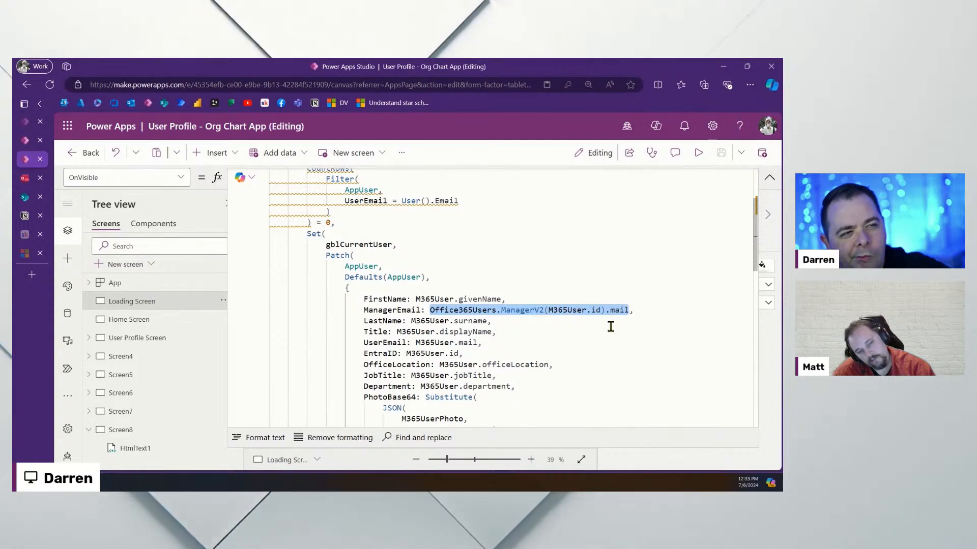
Collapse the formula editor and show the list of insertable controls for the Loading Screen
click(712, 228)
click(766, 179)
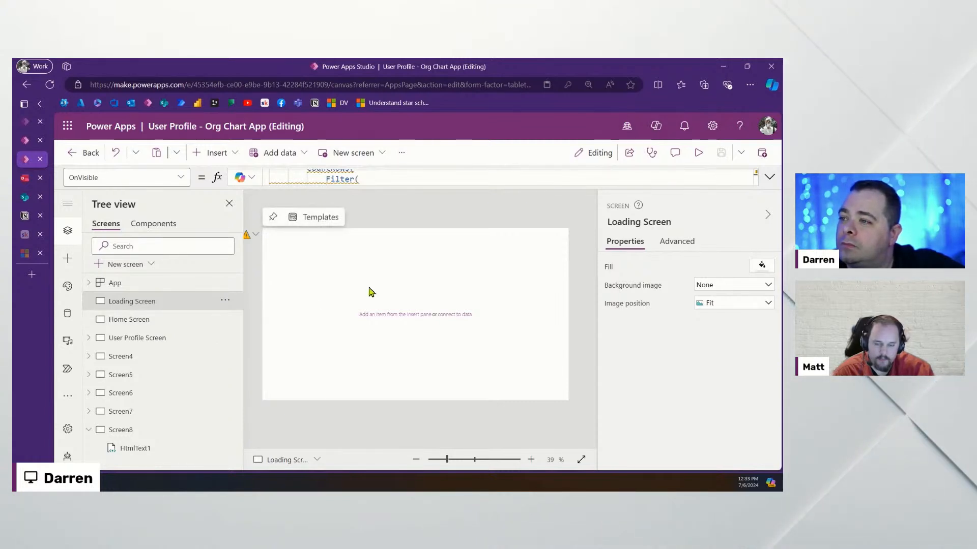
click(209, 154)
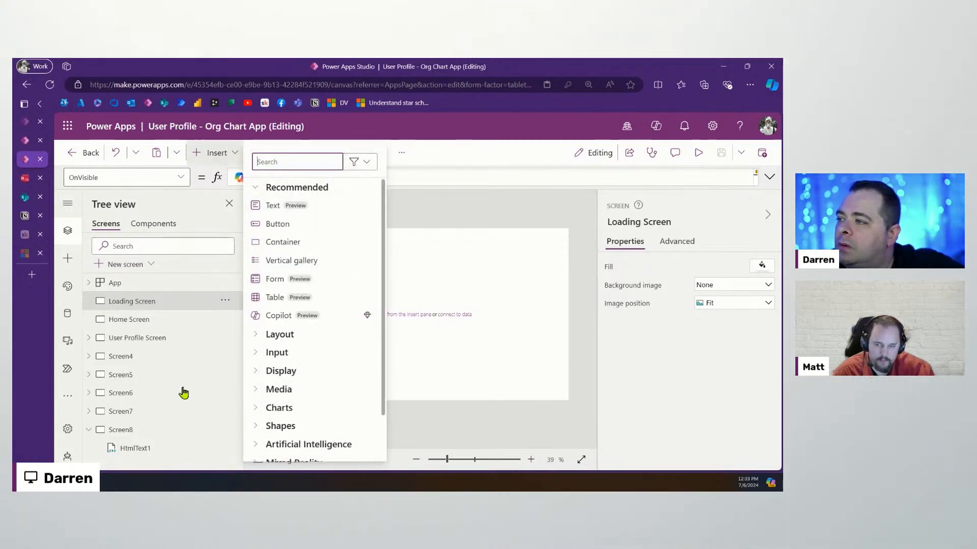
Add a button to the Loading Screen, move it right, and start its OnSelect with ForAll
click(300, 232)
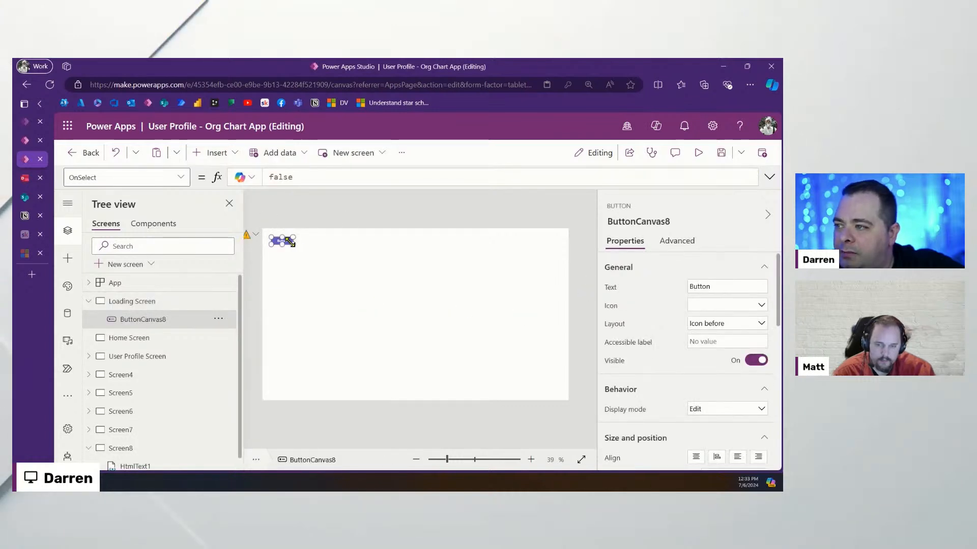
drag(524, 305, 546, 291)
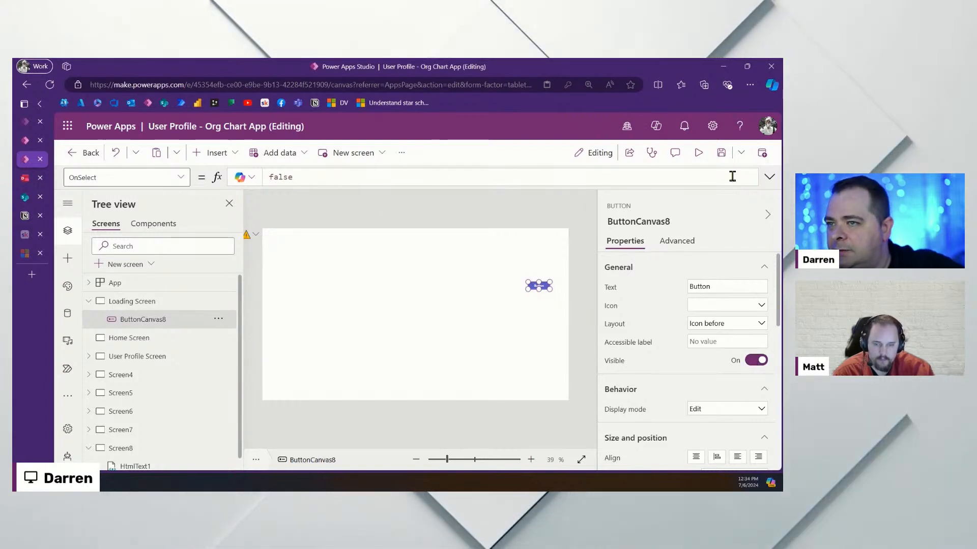
click(769, 179)
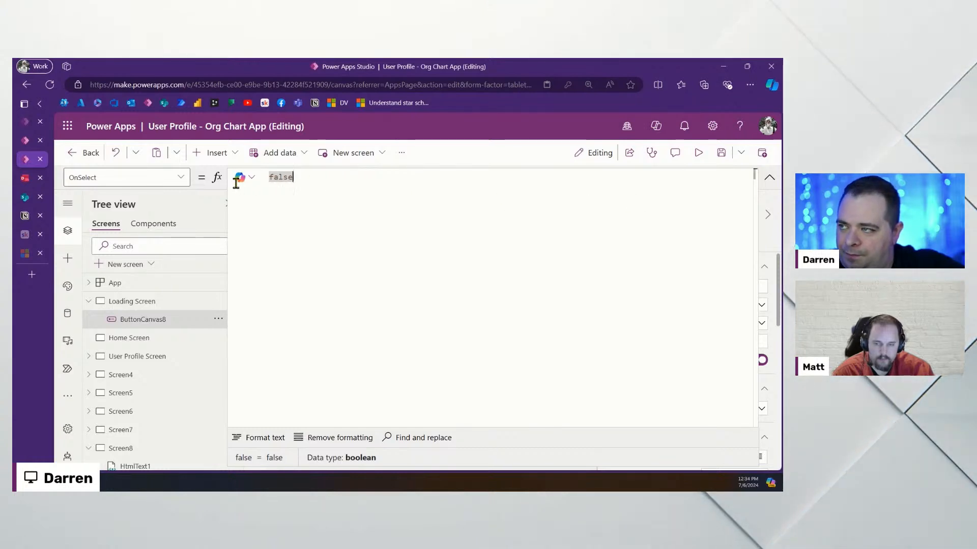
text(ForAll()
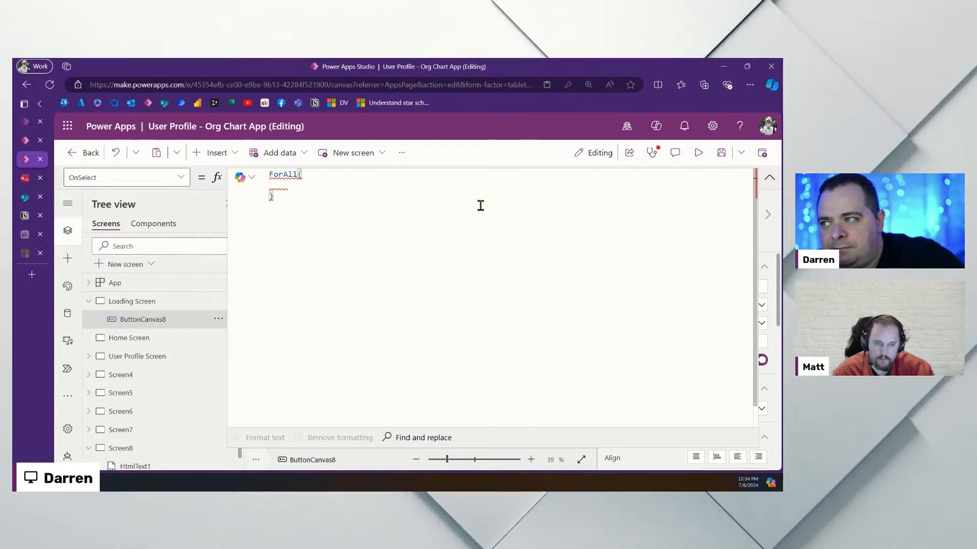
Write Sequence(20) as the ForAll source with Collect(colManagers, {}) as its body
text(Se)
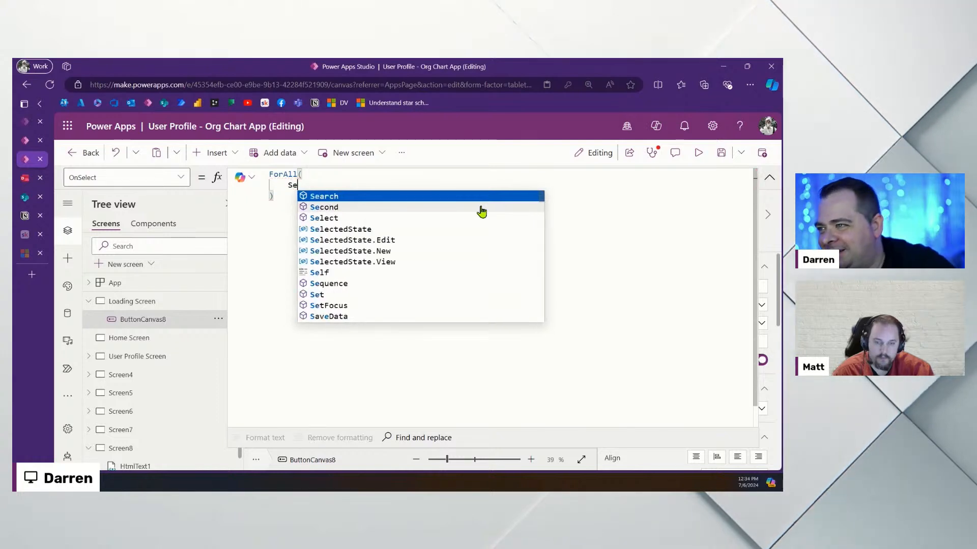
text(quence()
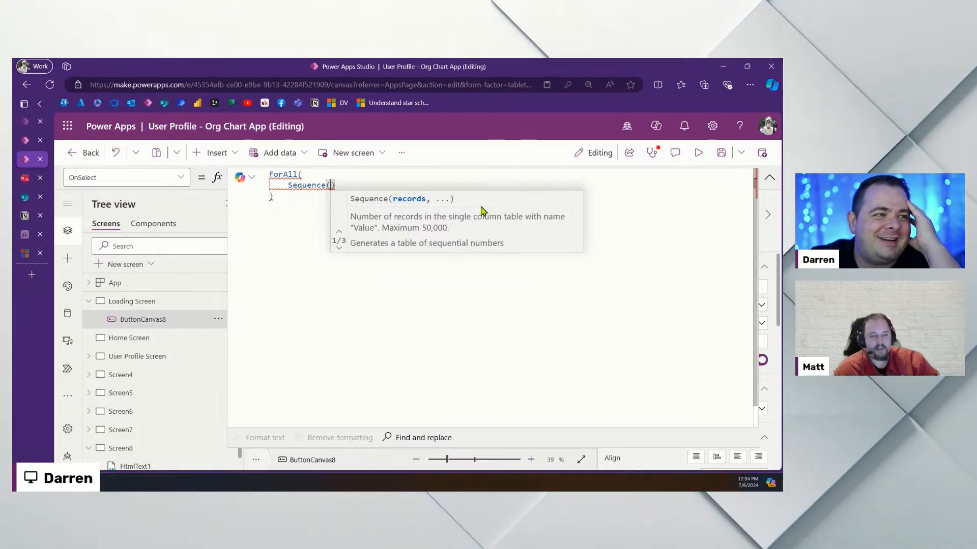
text(20)
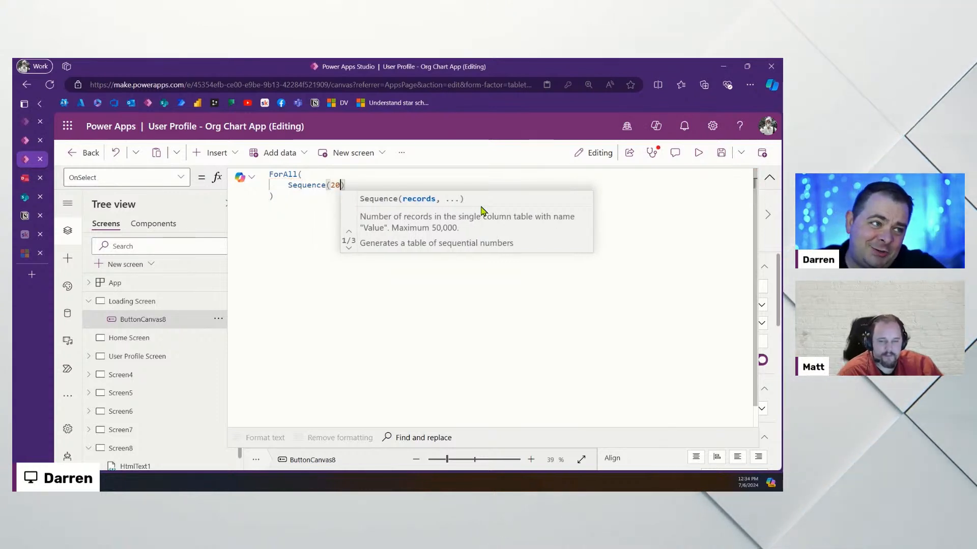
text(),)
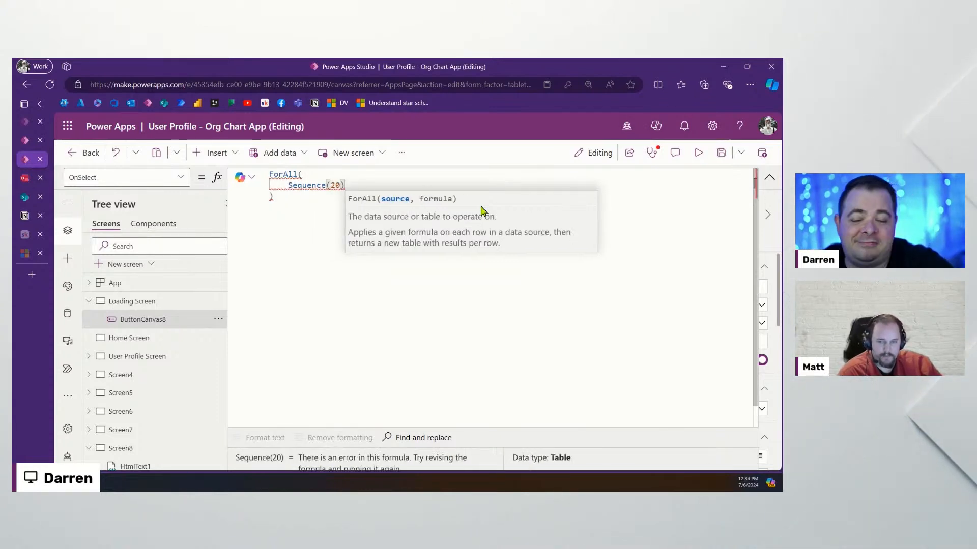
click(288, 239)
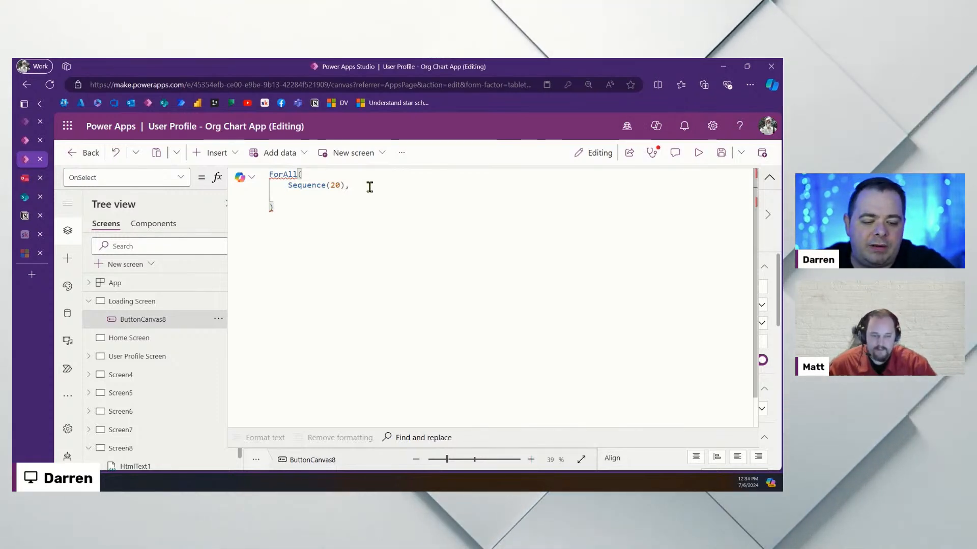
text(Co)
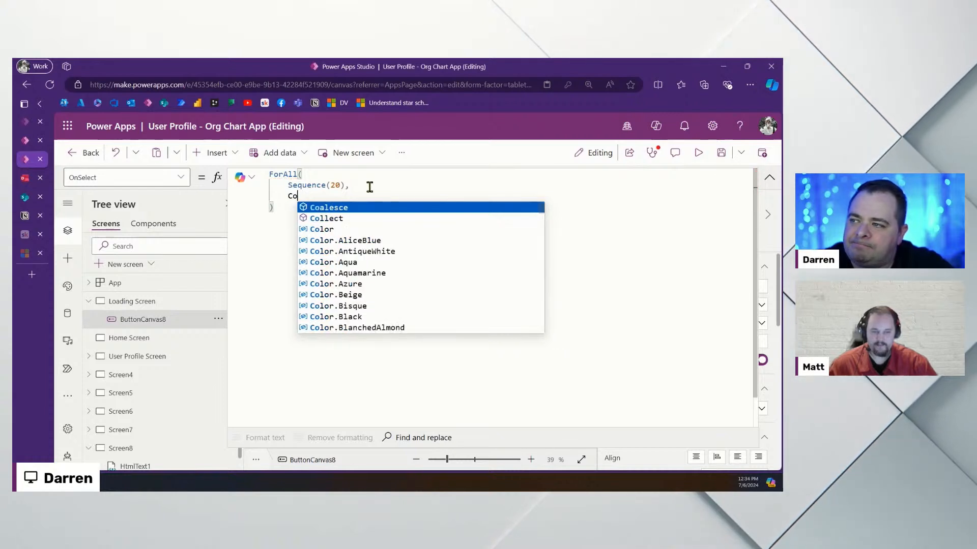
text(llect()
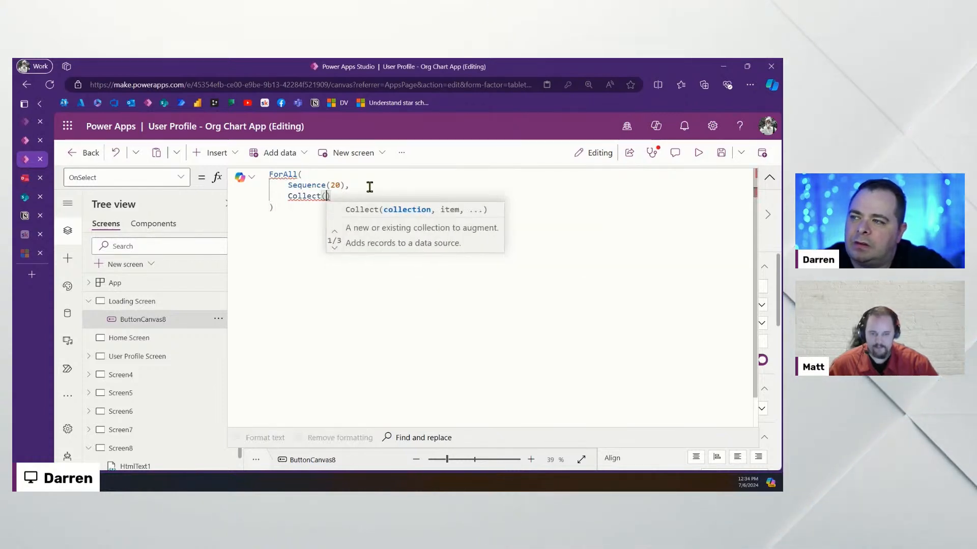
key(Return)
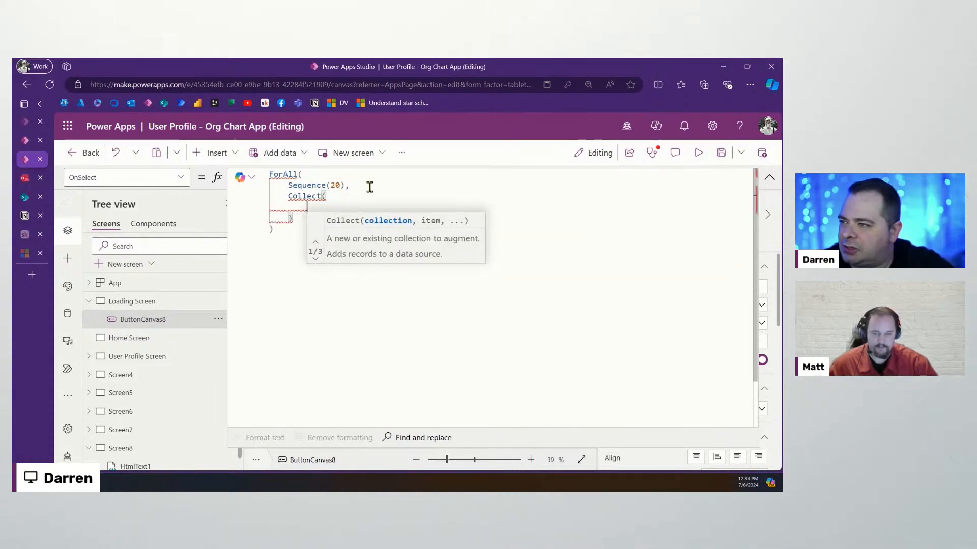
text(colManagers)
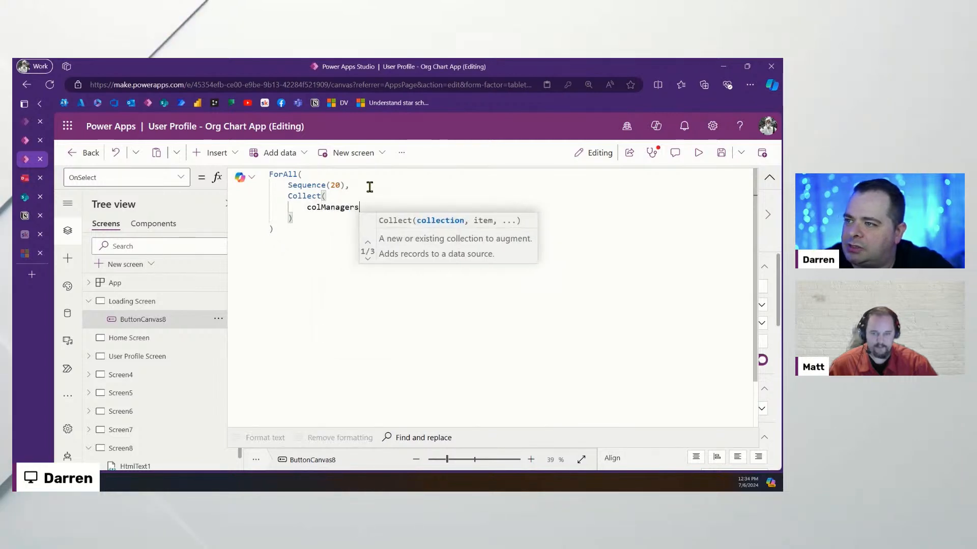
text(,)
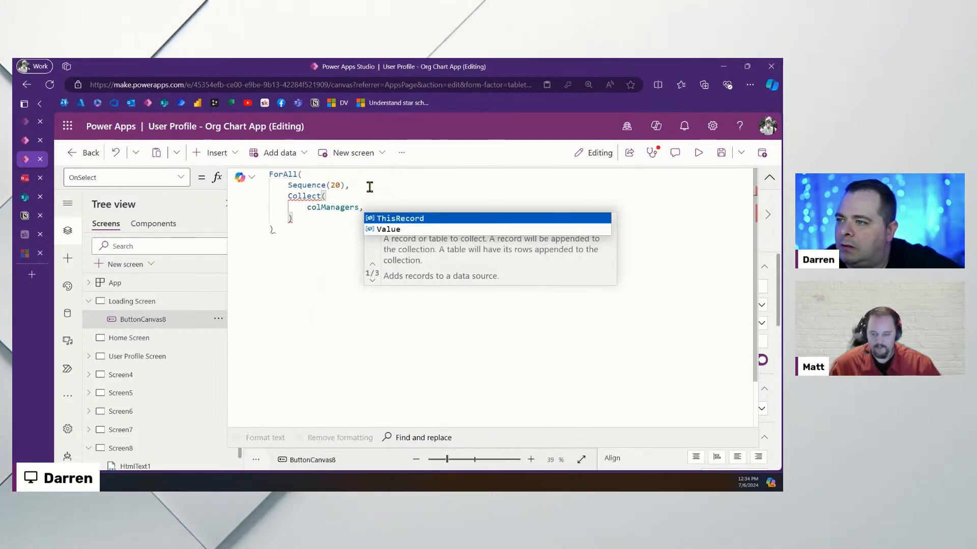
key(Return)
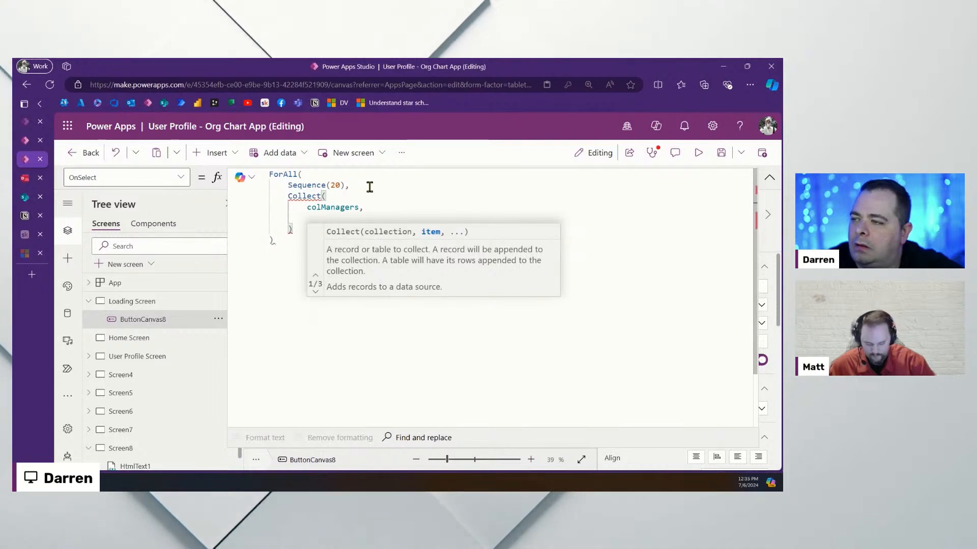
text([])
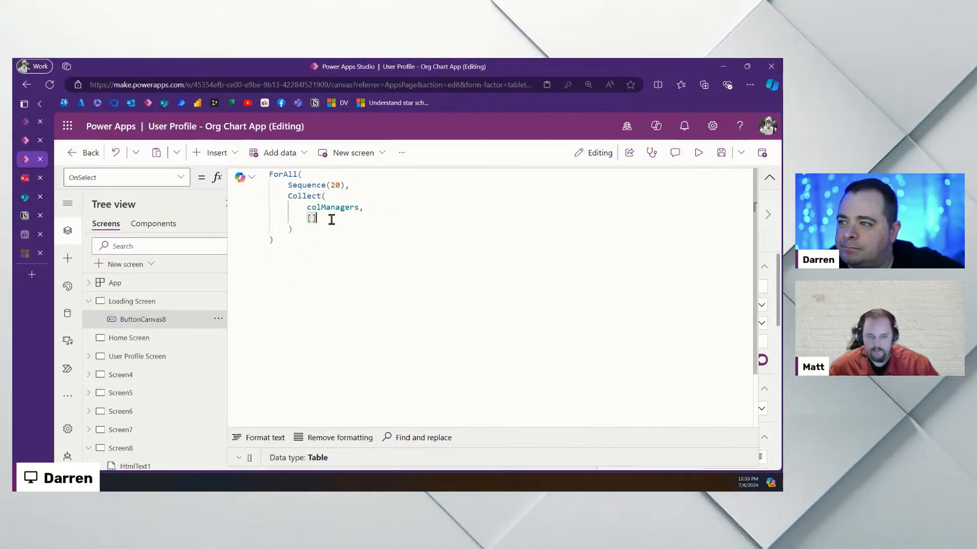
key(shift+End)
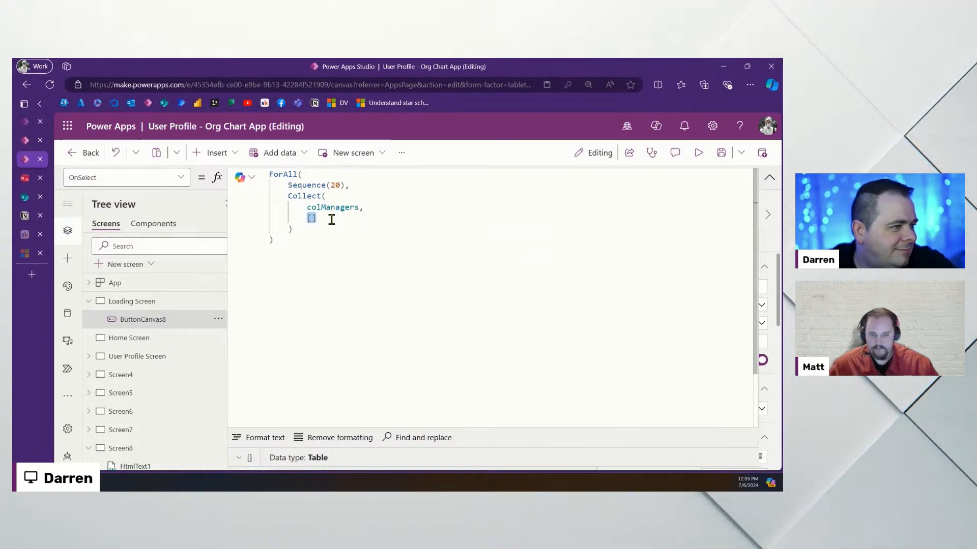
text({)
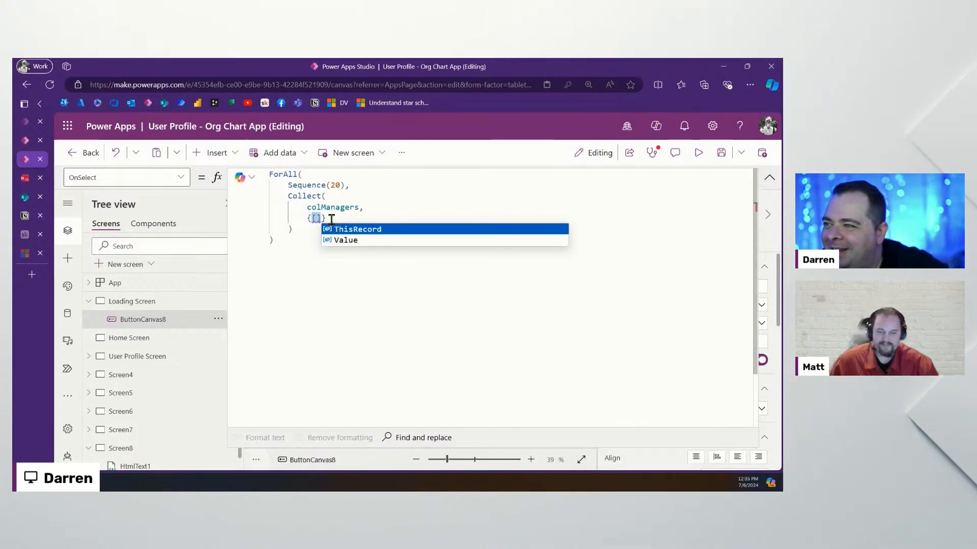
key(BackSpace)
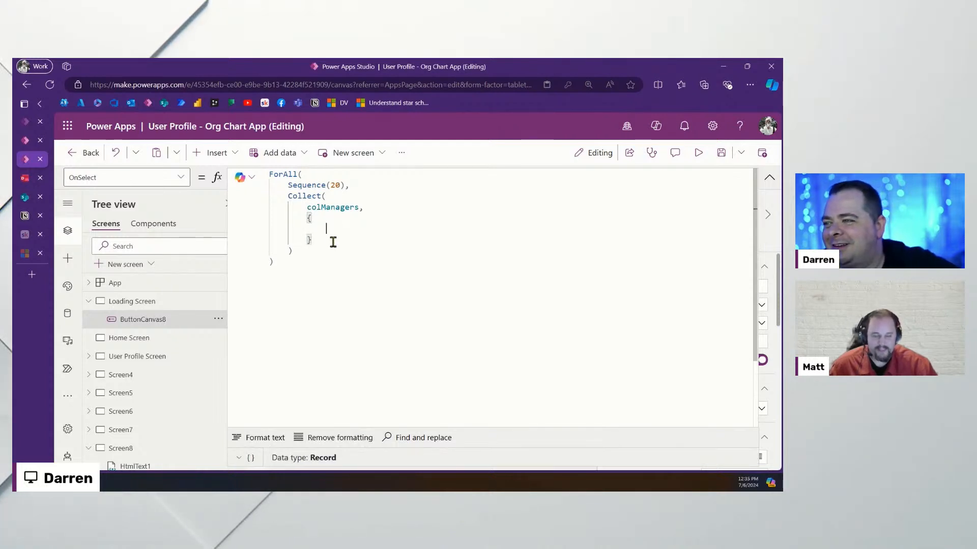
Review the Collect block, then collapse the formula editor back to one line
drag(334, 242, 237, 197)
click(375, 236)
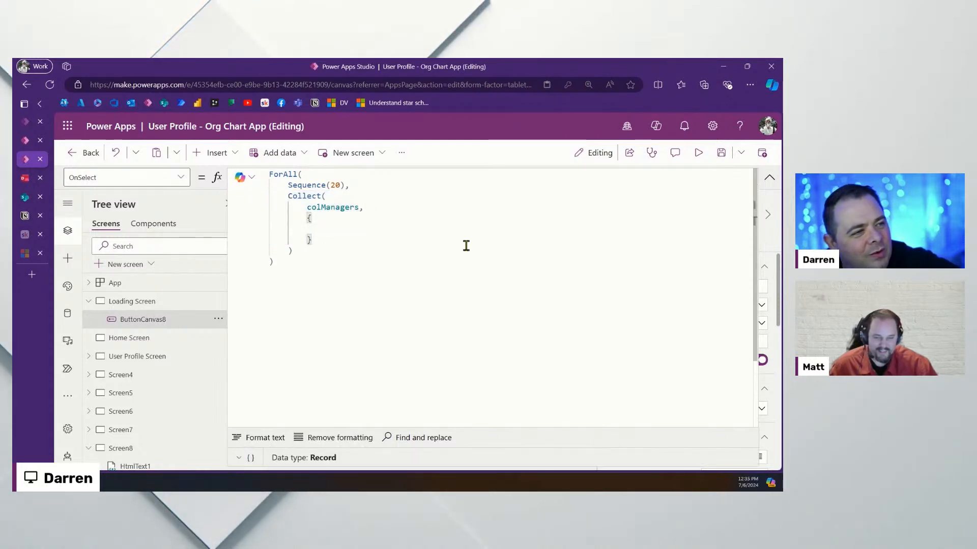
drag(360, 266, 257, 192)
click(430, 238)
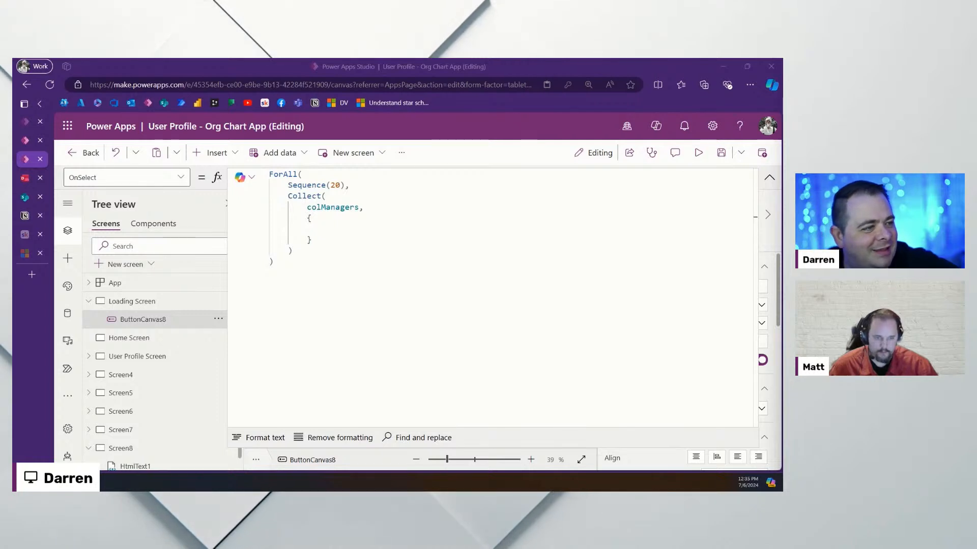
click(386, 229)
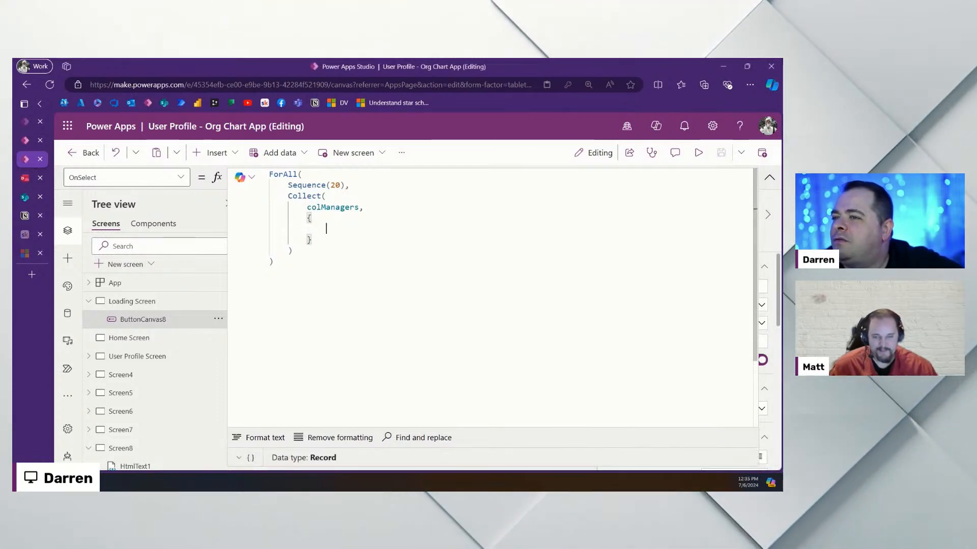
click(769, 179)
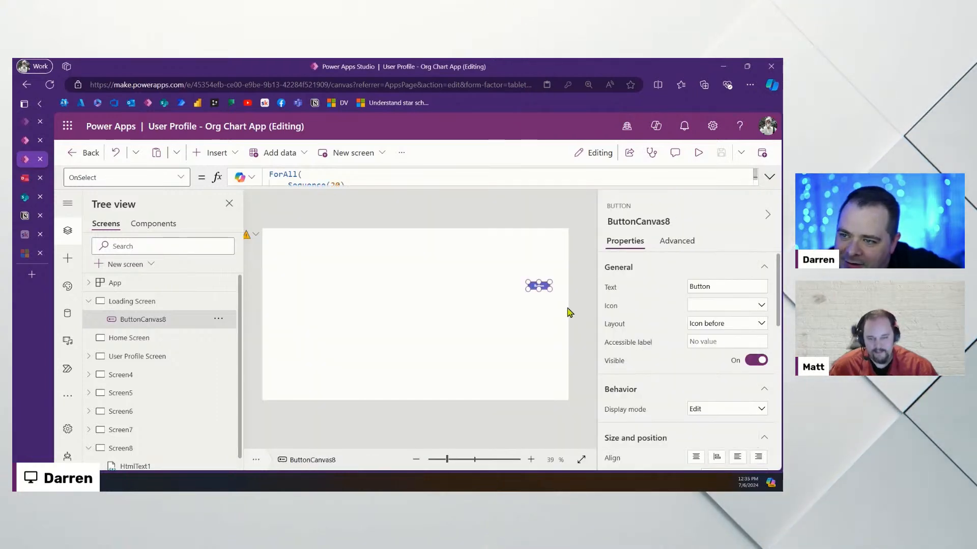
Select the Loading Screen's entire OnVisible provisioning formula, then select ButtonCanvas8
click(677, 241)
click(770, 179)
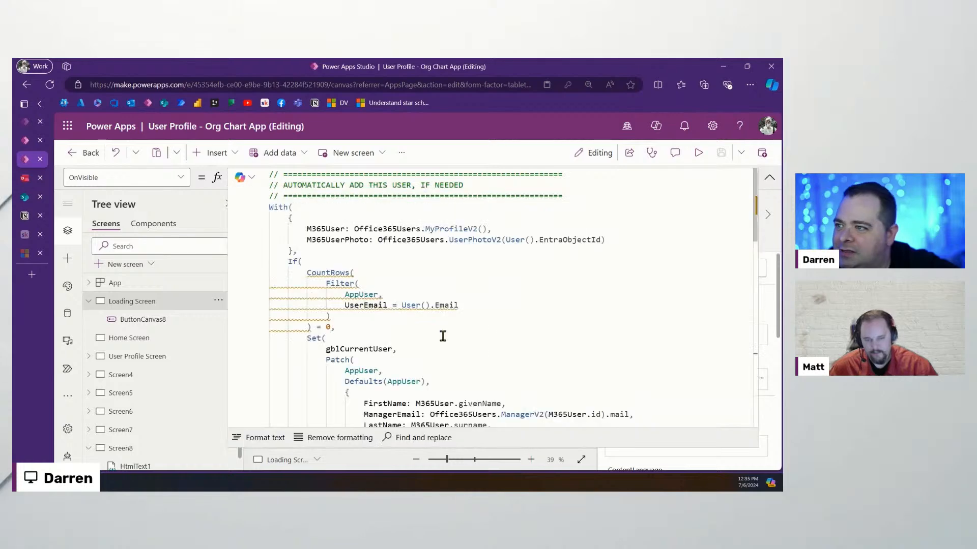
scroll(535, 341, down, 3)
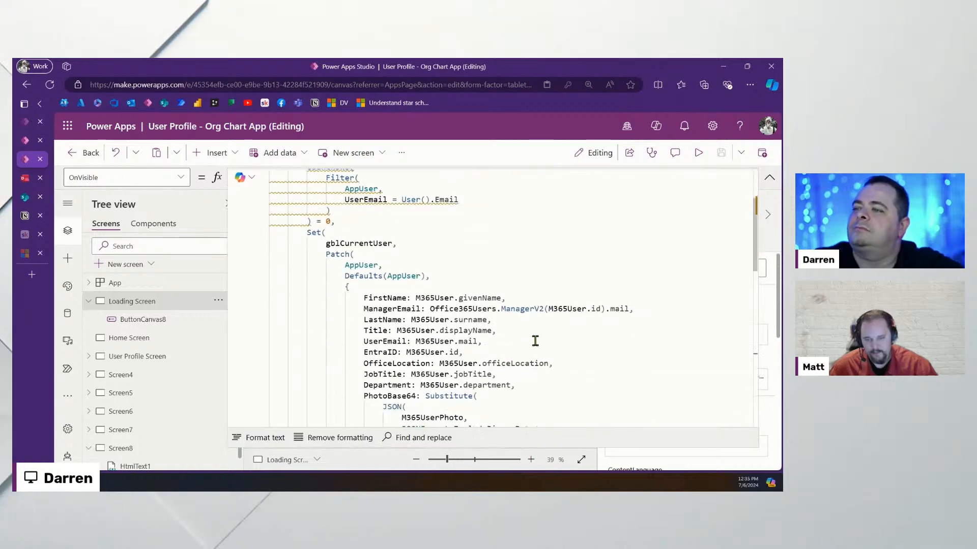
scroll(535, 341, down, 1)
scroll(535, 341, down, 3)
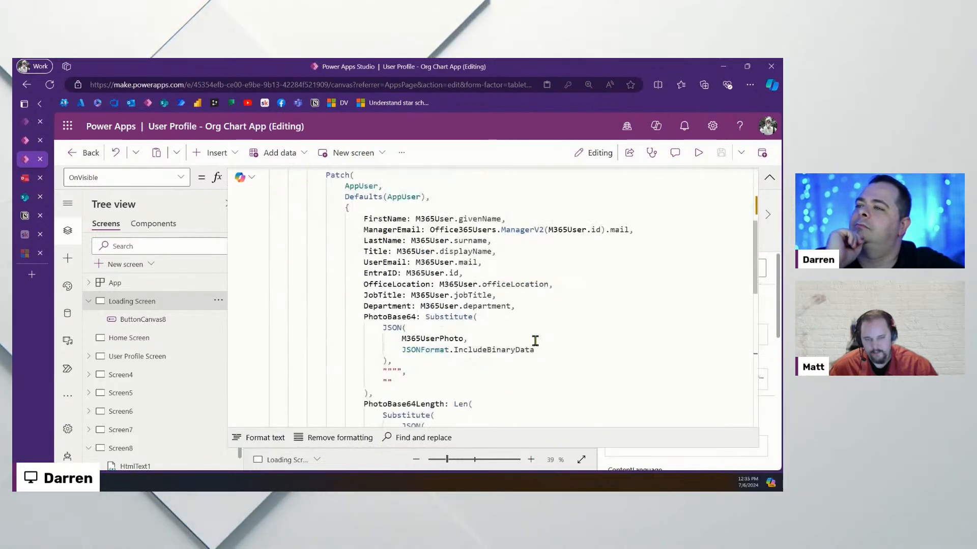
scroll(535, 341, up, 5)
scroll(528, 339, up, 2)
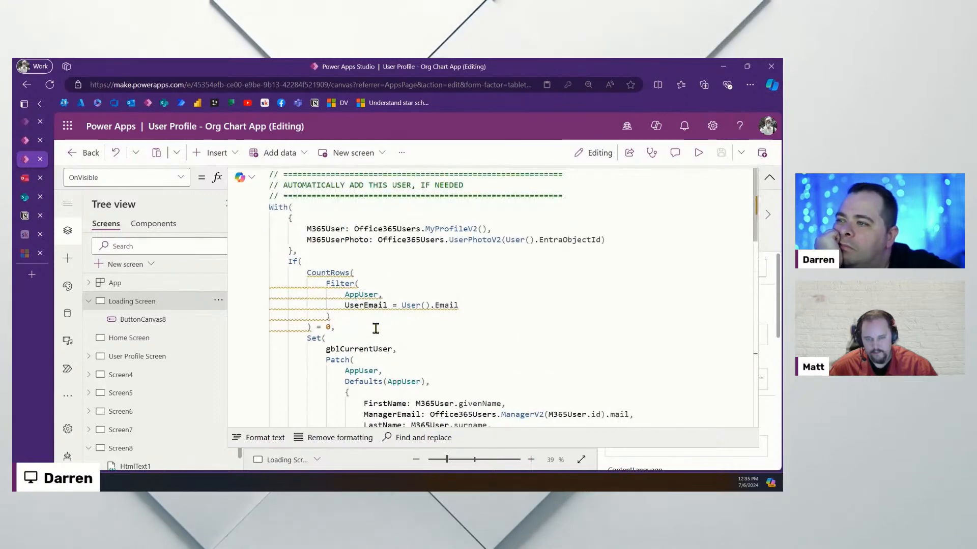
click(335, 263)
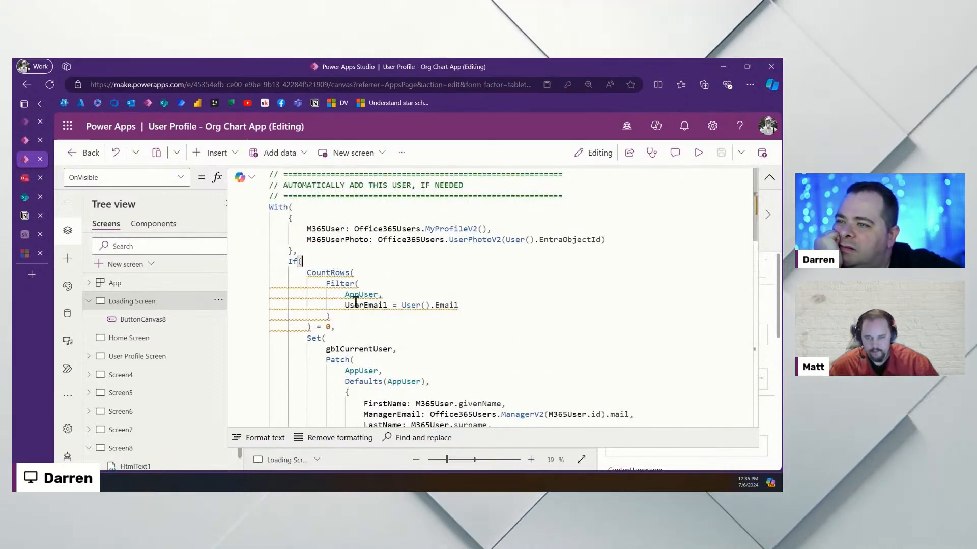
scroll(360, 312, down, 10)
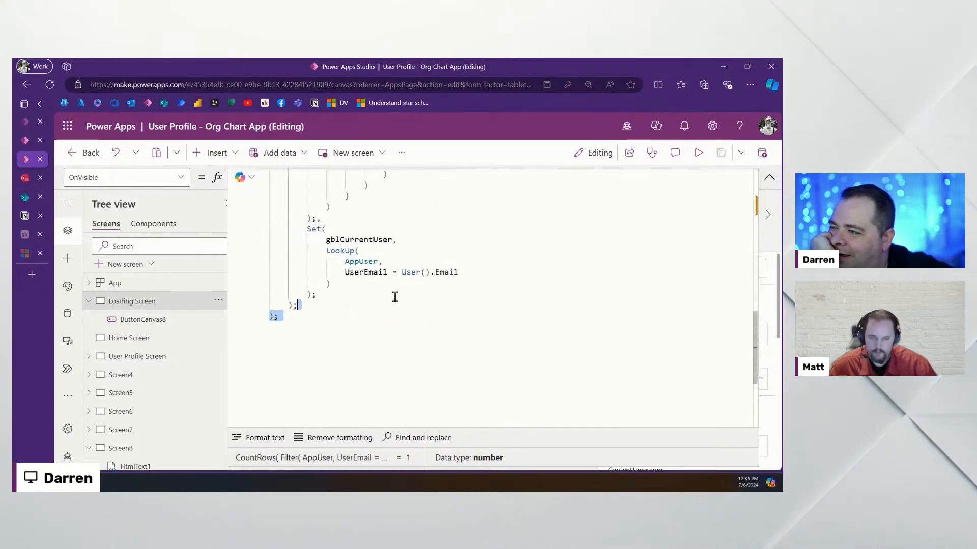
drag(383, 273, 276, 95)
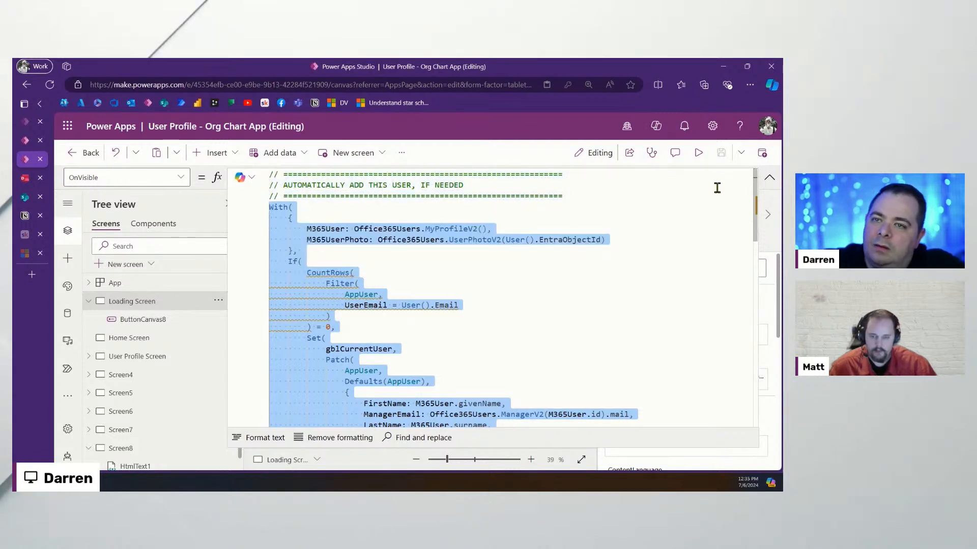
click(766, 178)
click(538, 286)
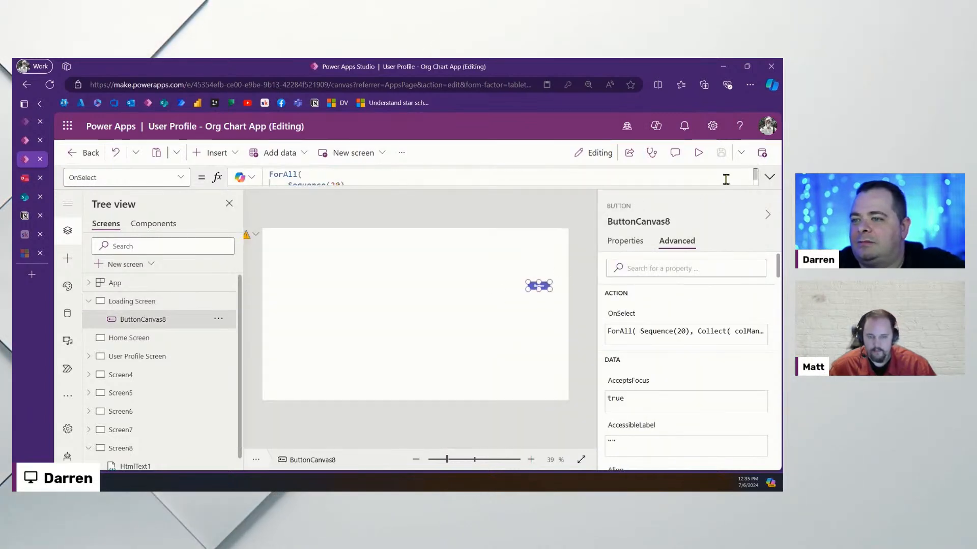
Paste the copied OnVisible provisioning formula over the empty record inside Collect
click(766, 178)
click(337, 228)
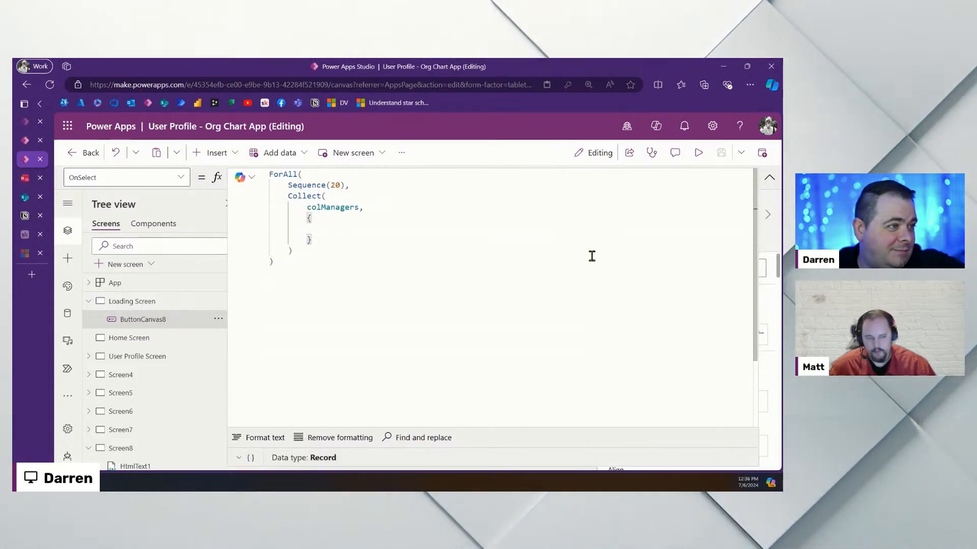
drag(345, 242, 229, 221)
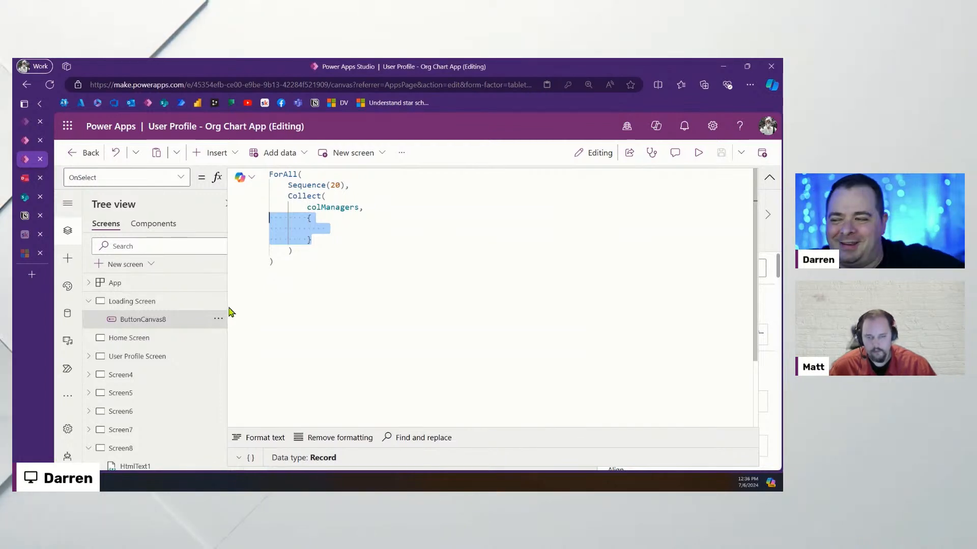
key(ctrl+v)
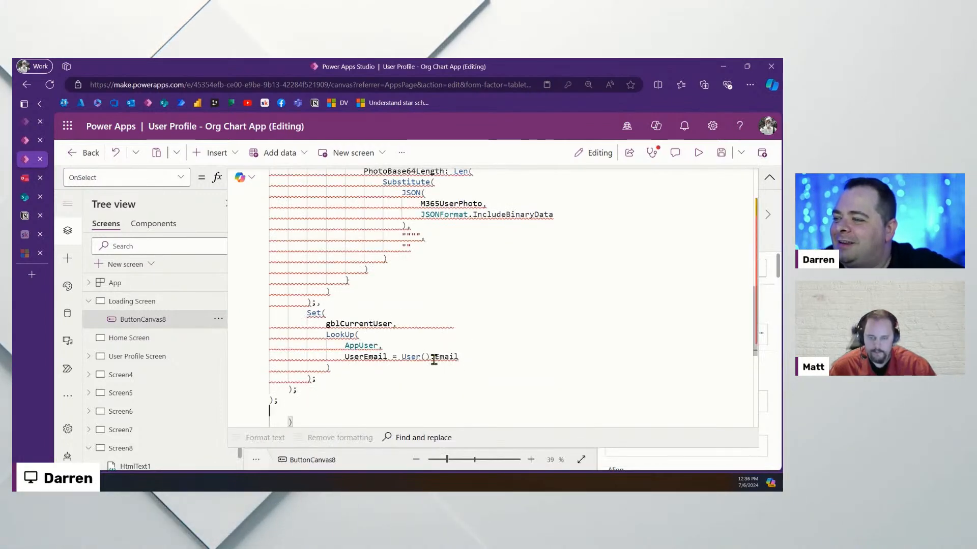
scroll(433, 359, up, 10)
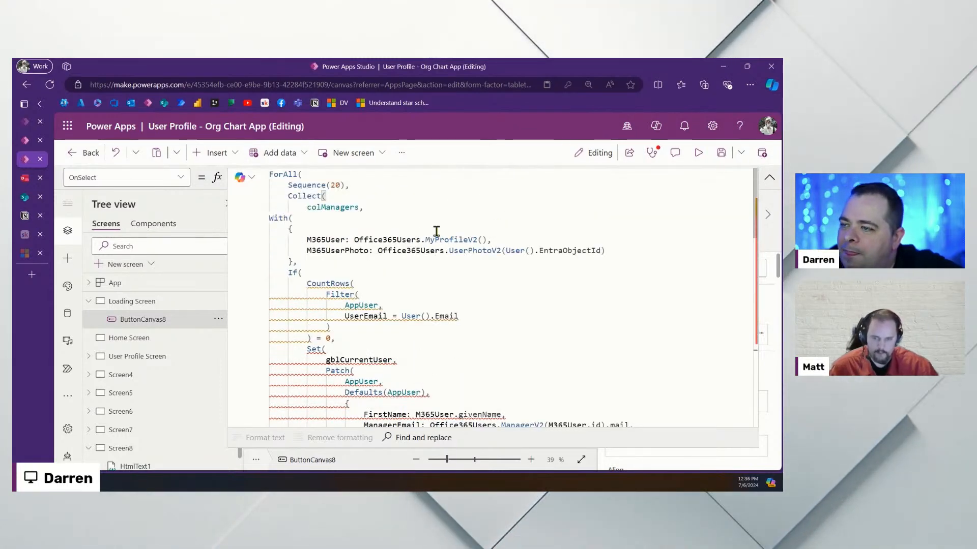
click(393, 360)
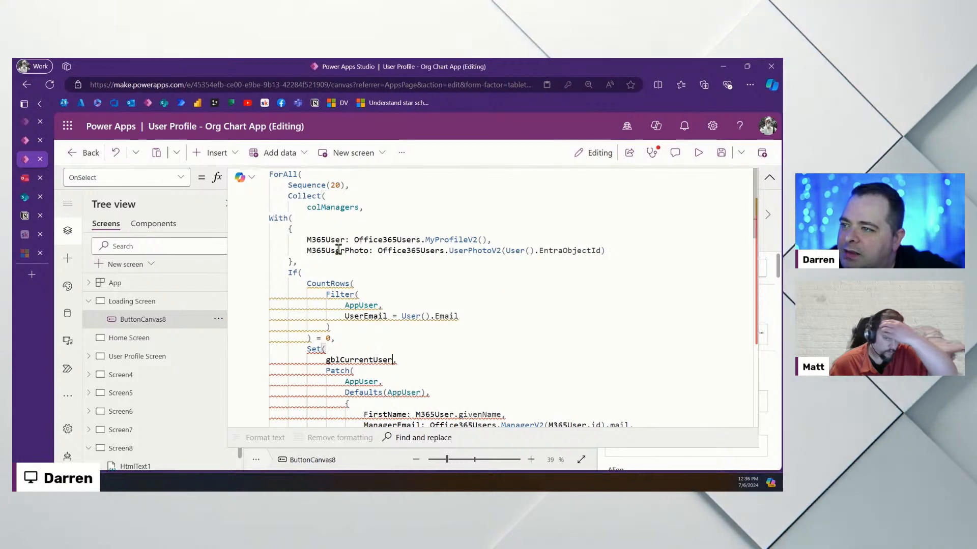
click(345, 185)
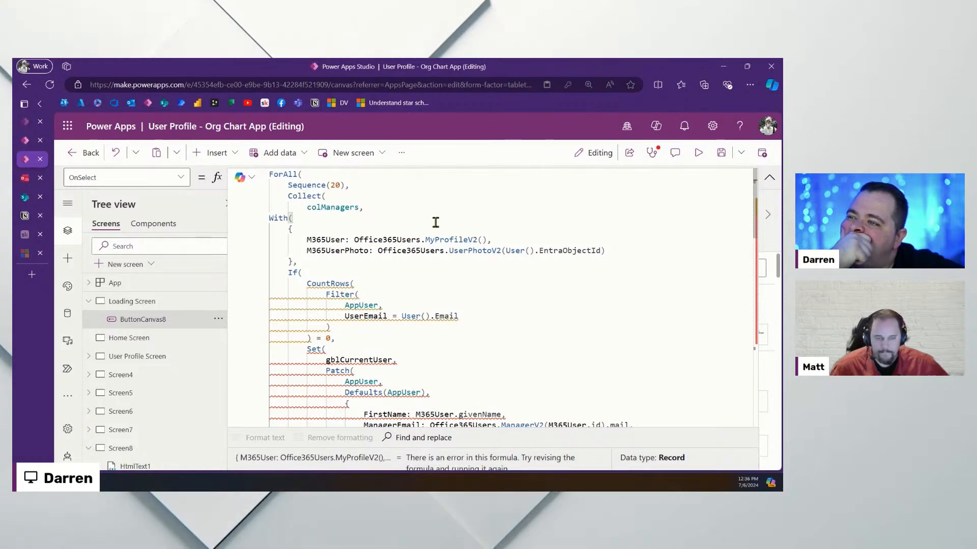
Insert blank lines after colManagers and after the With block's closing bracket
click(497, 208)
key(Return)
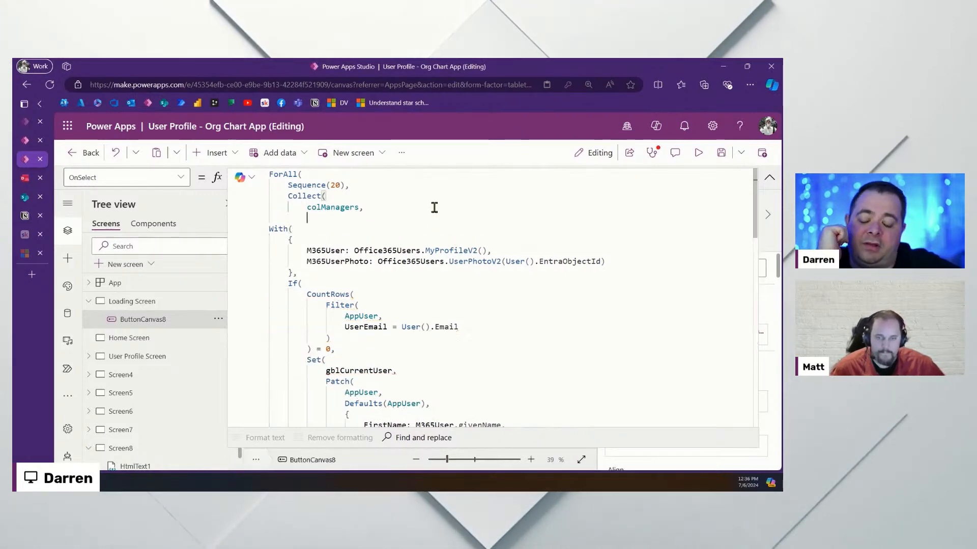
scroll(482, 335, down, 10)
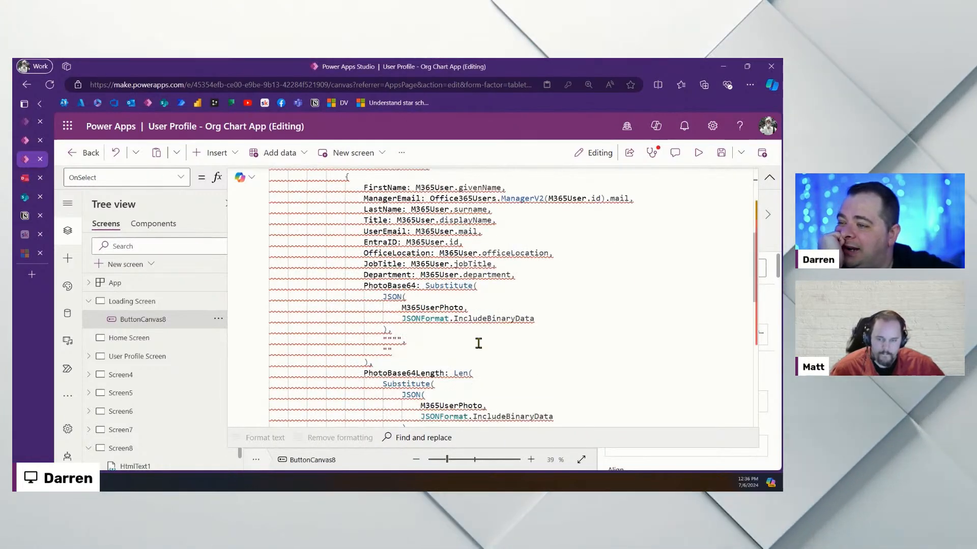
click(305, 362)
key(Return)
key(Return)
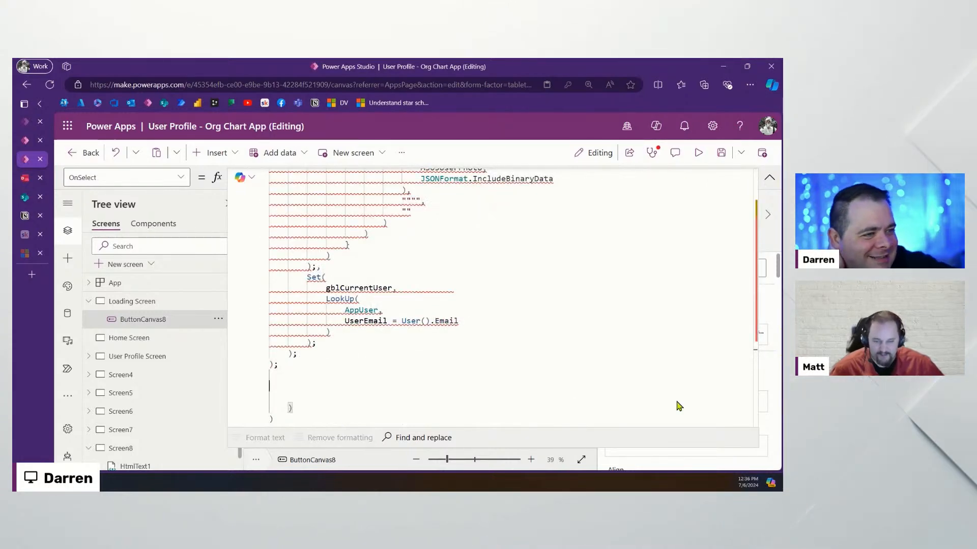
scroll(531, 343, up, 10)
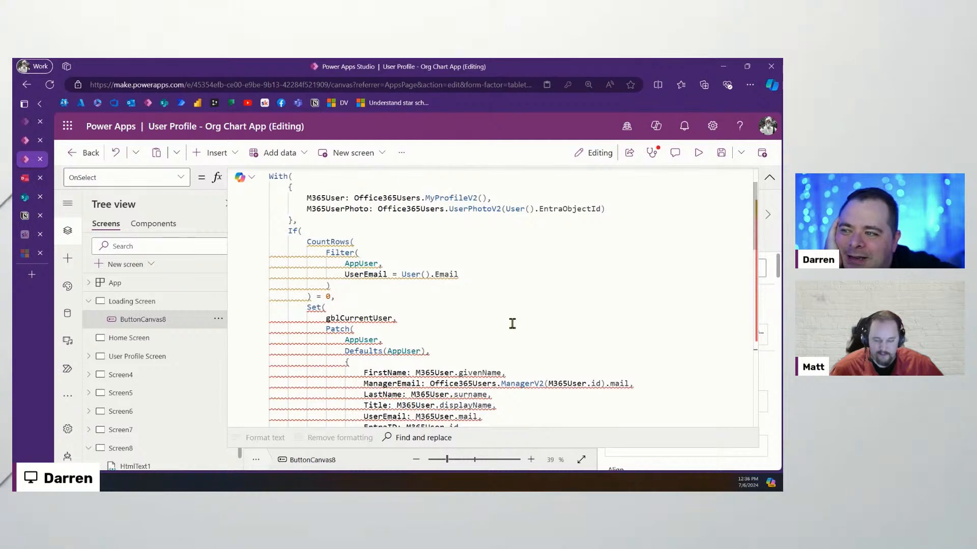
scroll(319, 217, up, 1)
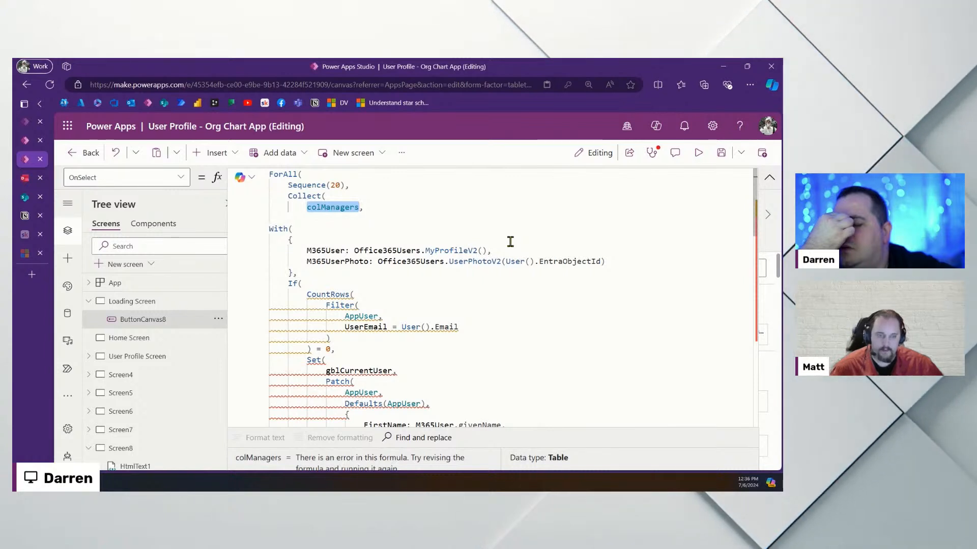
click(357, 218)
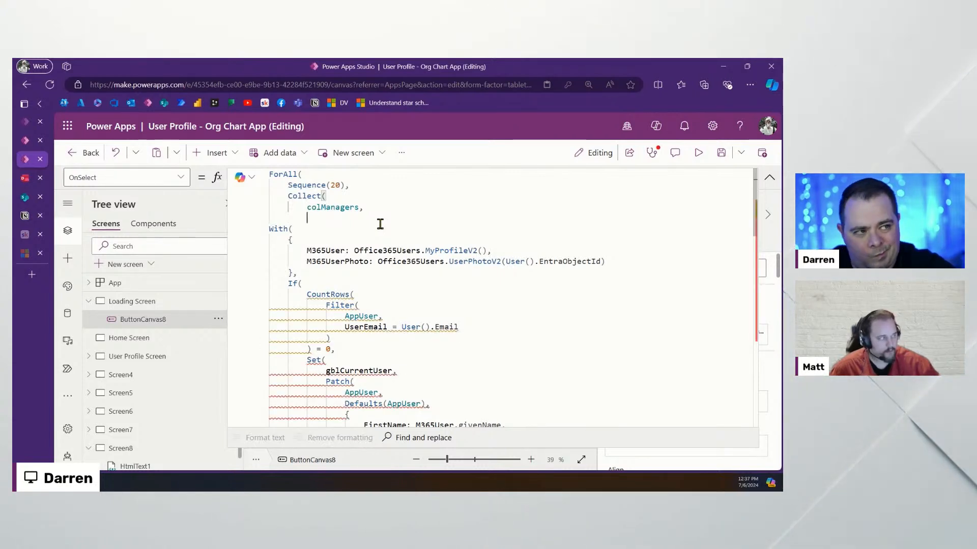
Start an If( under colManagers and name the Sequence(20) records As My
text(If()
key(Return)
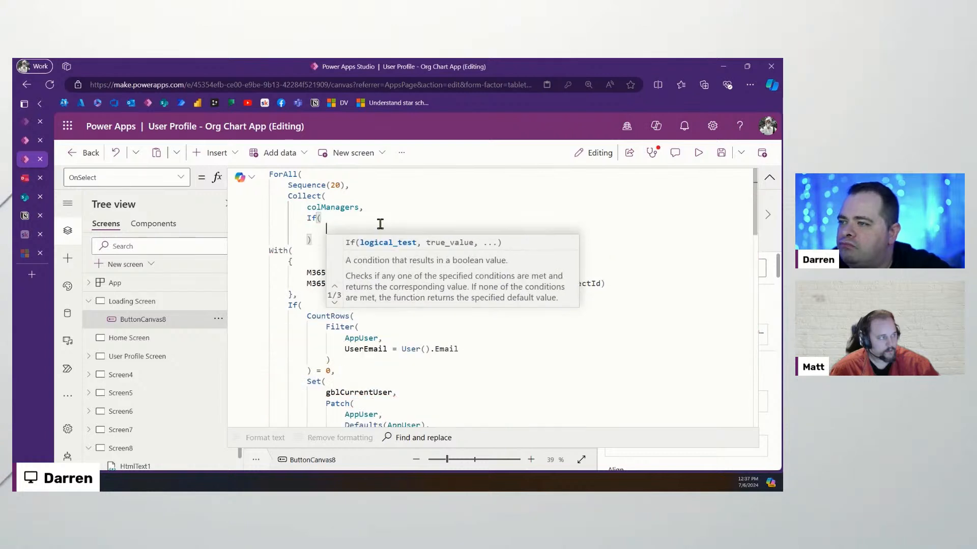
key(Down)
key(Down)
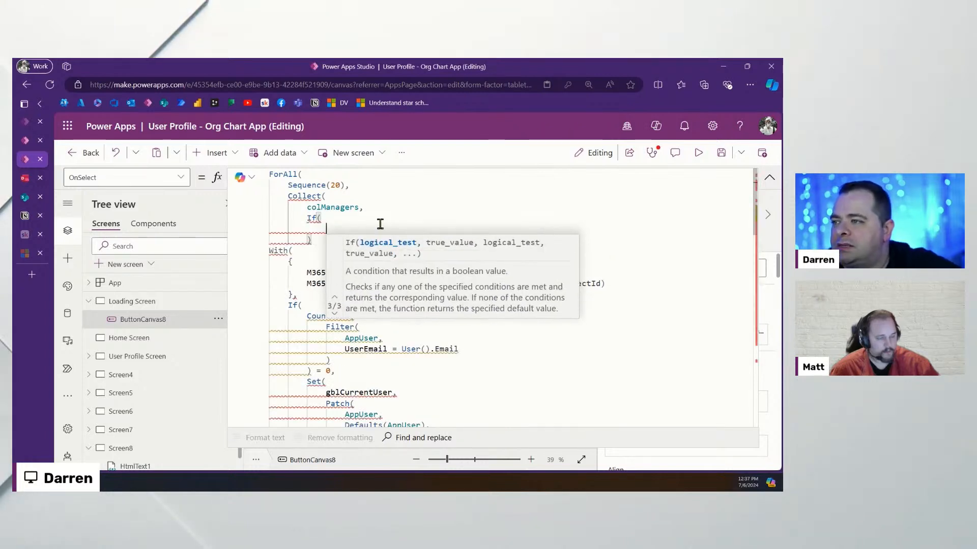
click(344, 187)
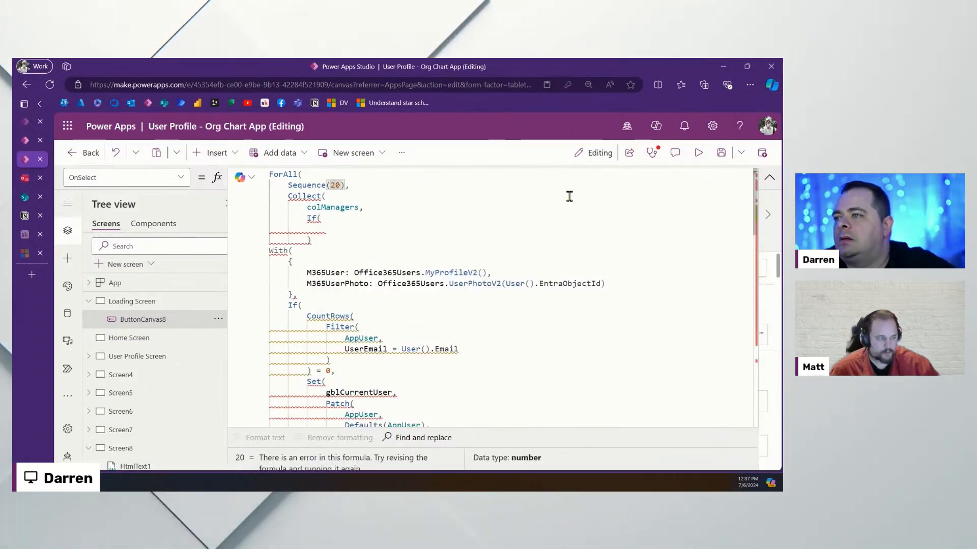
text(As M)
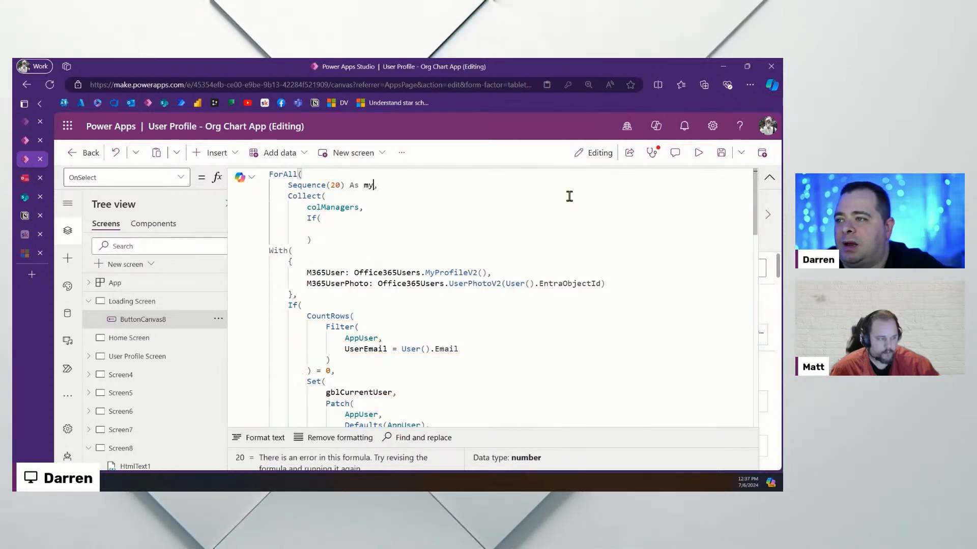
text(y)
Enter the condition My.Value = 1 returning gblCurrentUser
click(354, 234)
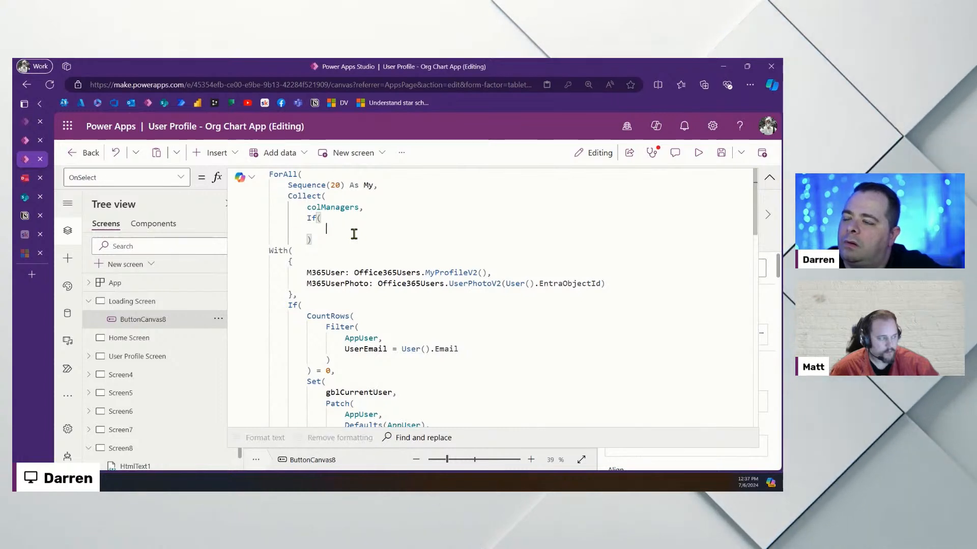
text(My)
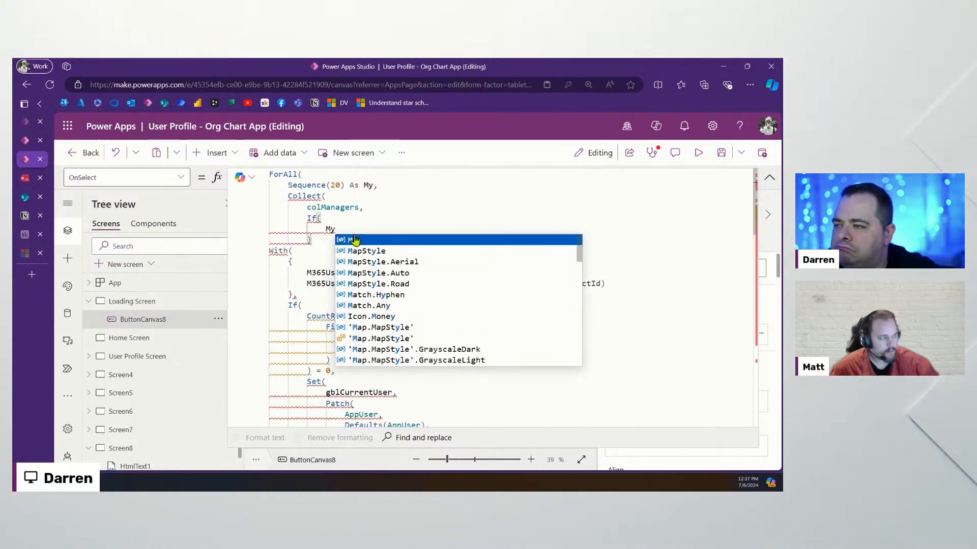
text(.Value = 1)
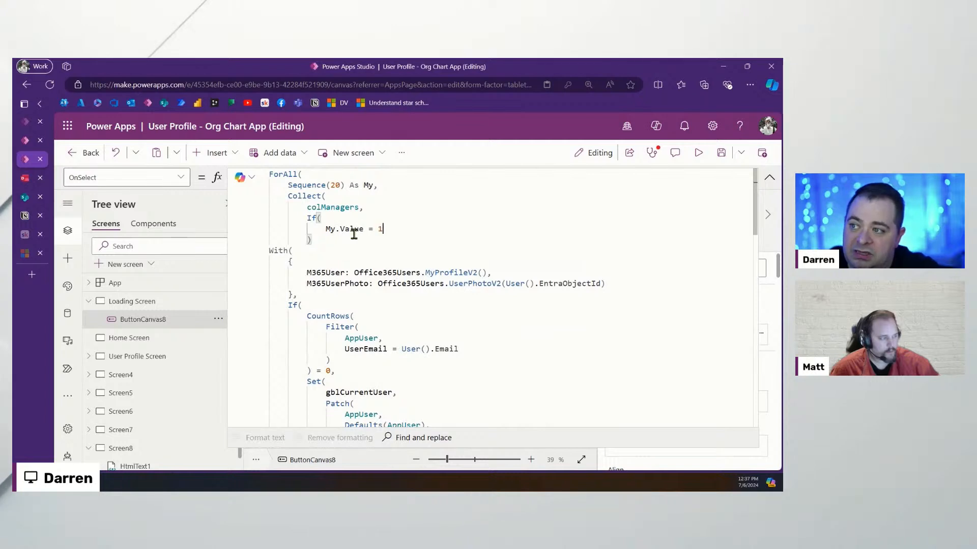
text(,)
key(Return)
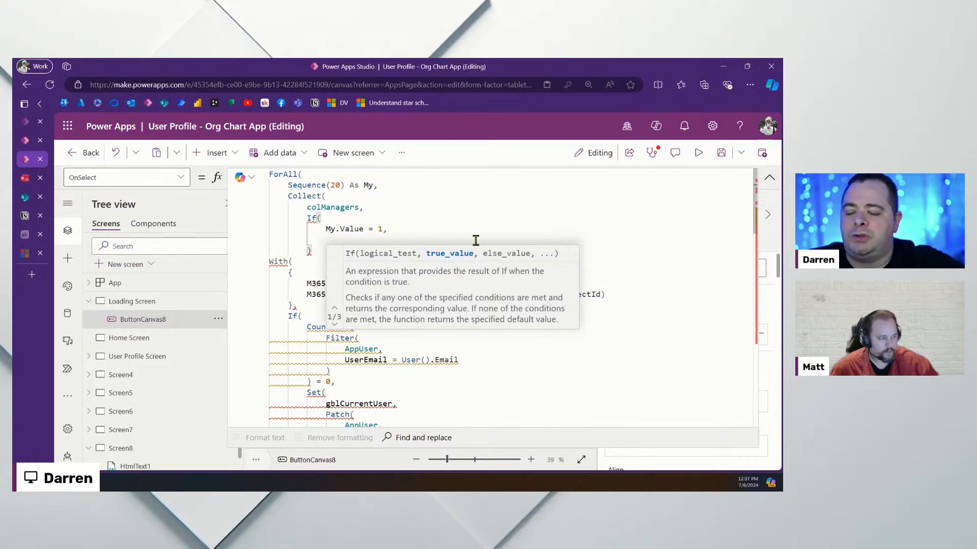
text(gbl)
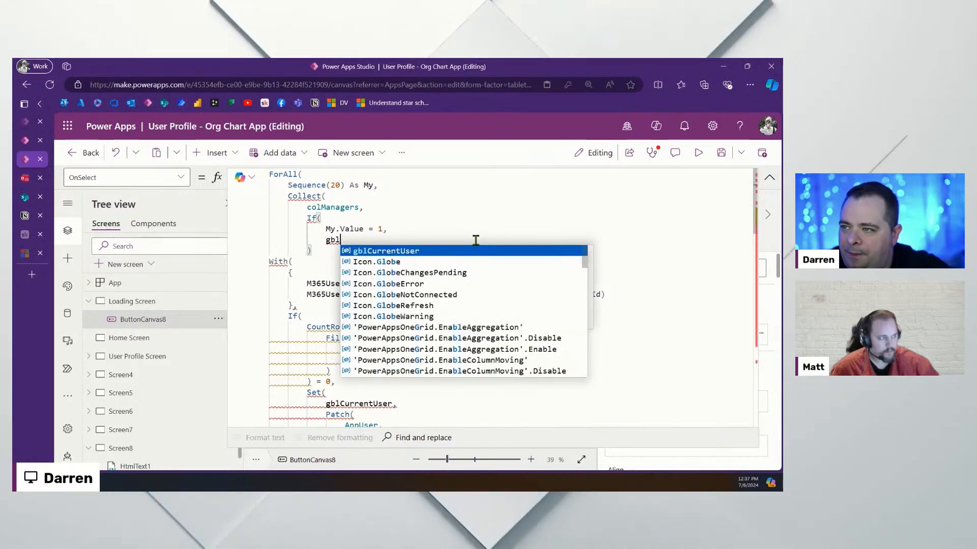
key(Tab)
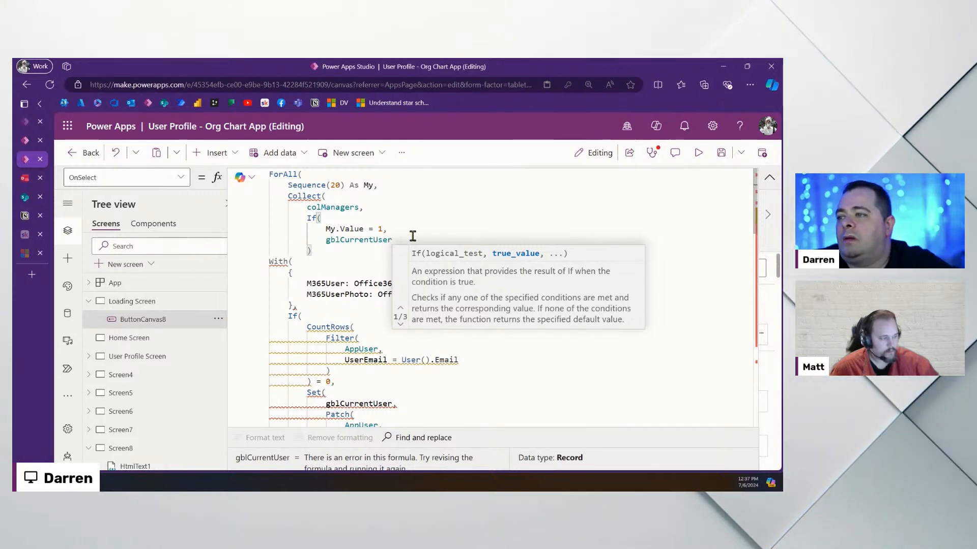
Add a comma after gblCurrentUser and an empty line below it inside the If
text(,)
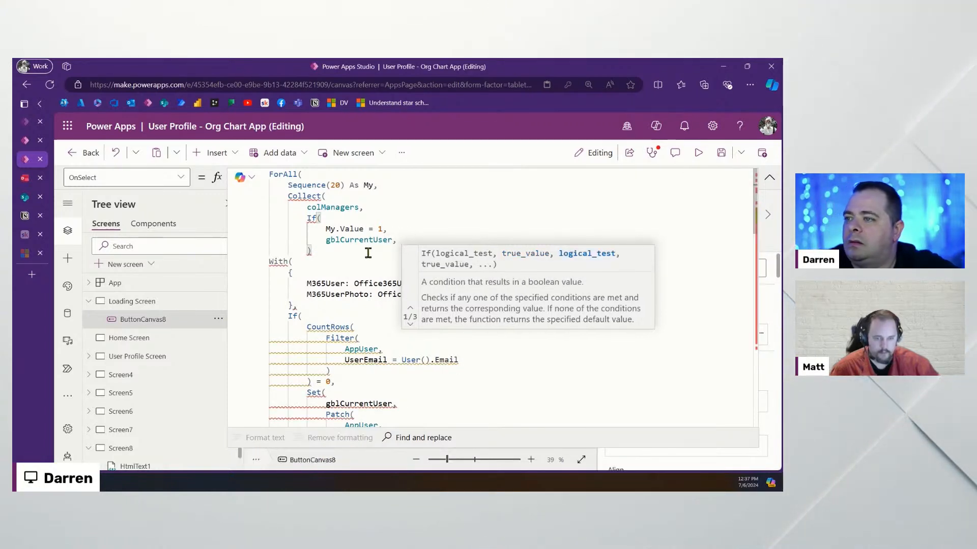
drag(367, 253, 413, 241)
scroll(422, 244, down, 10)
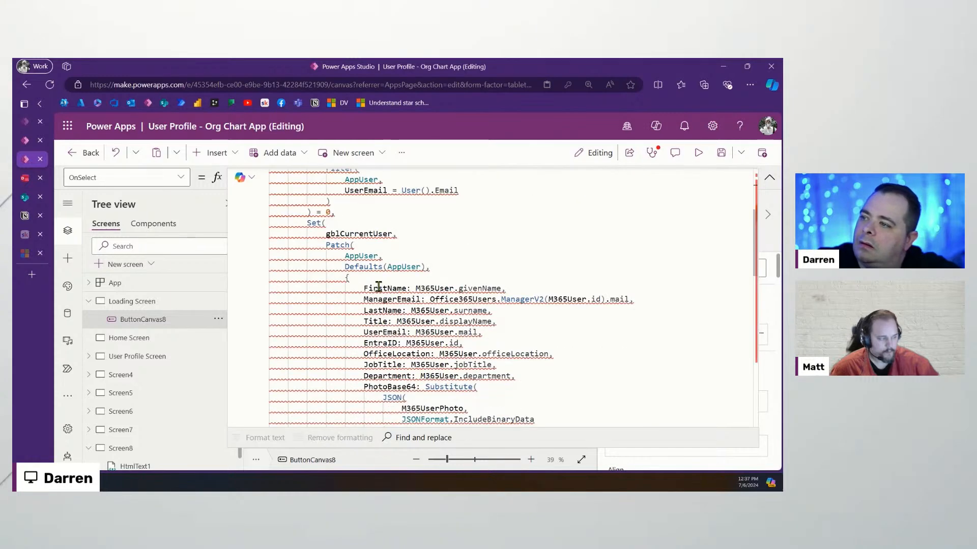
scroll(324, 392, down, 3)
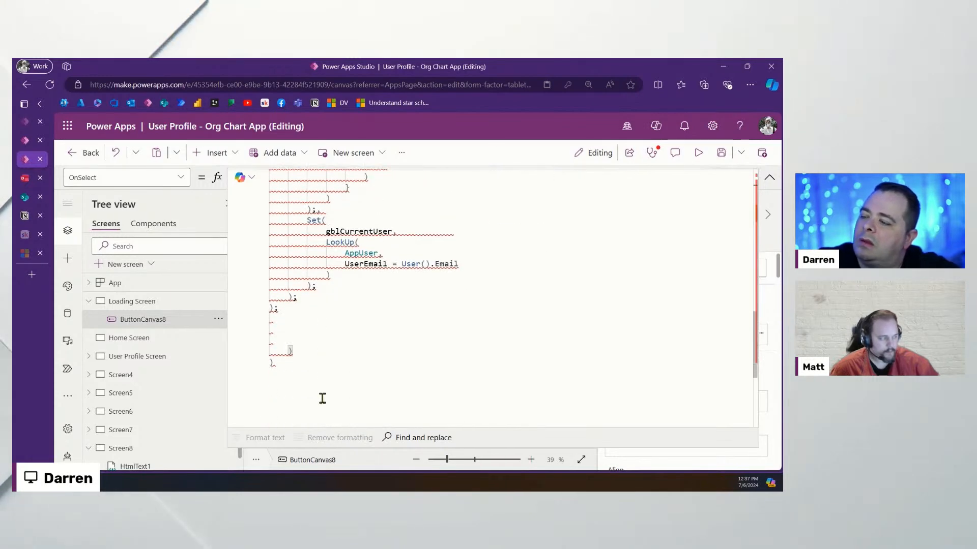
scroll(489, 342, up, 8)
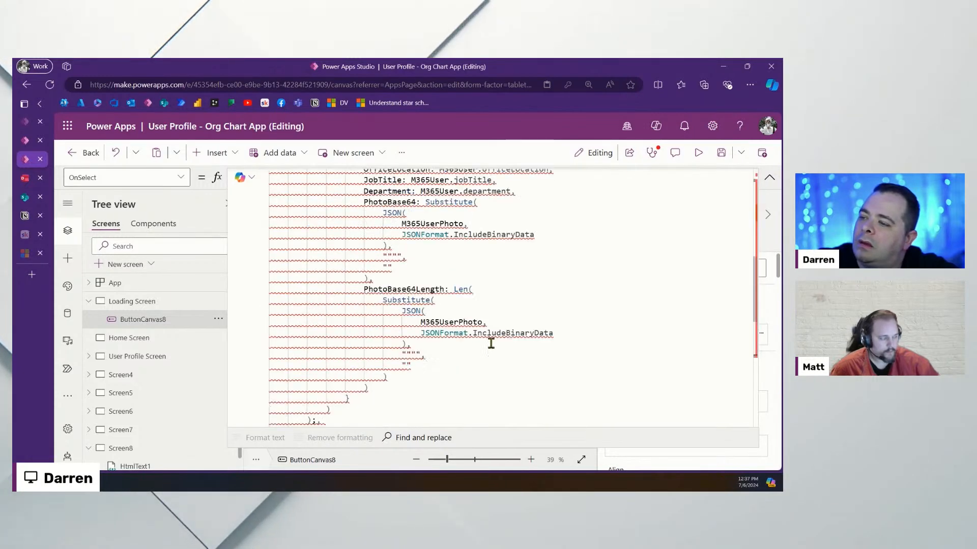
scroll(491, 343, up, 10)
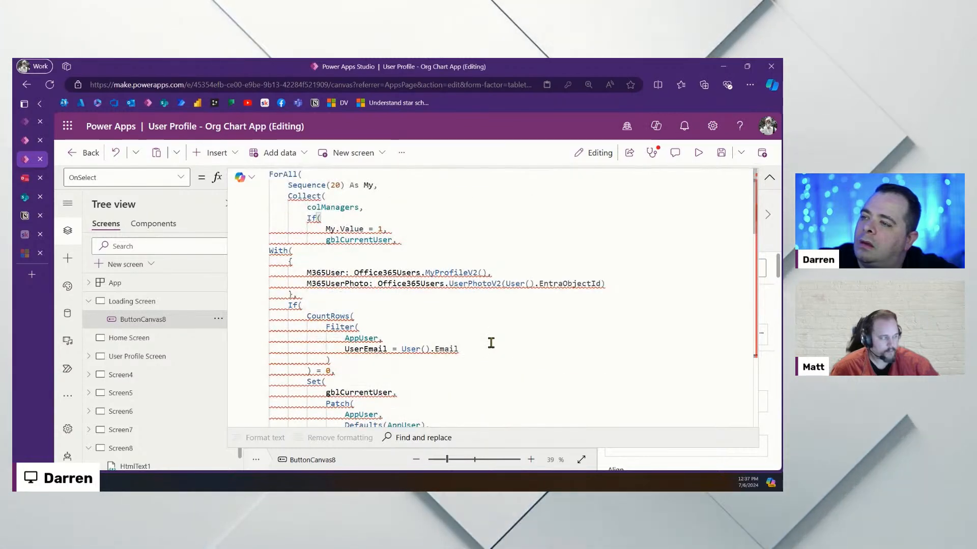
click(445, 245)
key(Return)
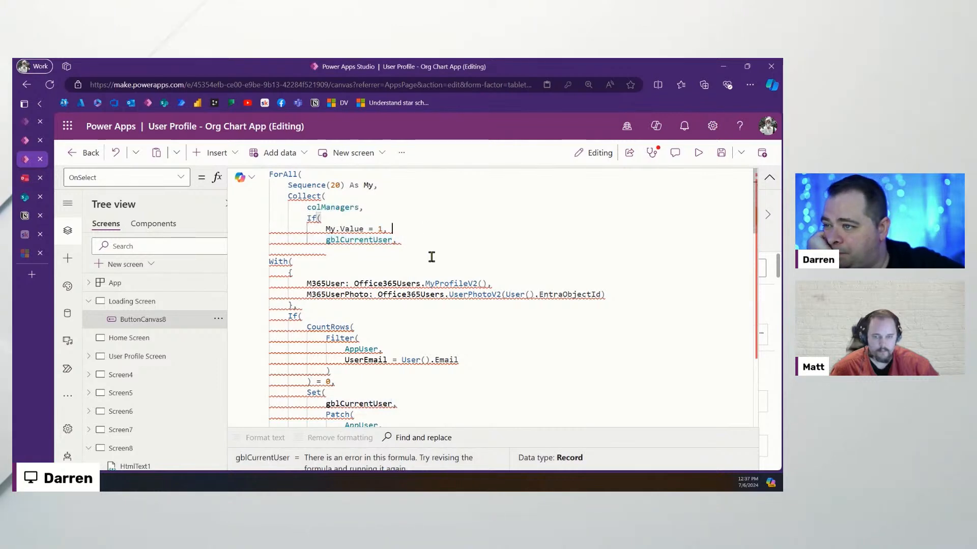
click(426, 241)
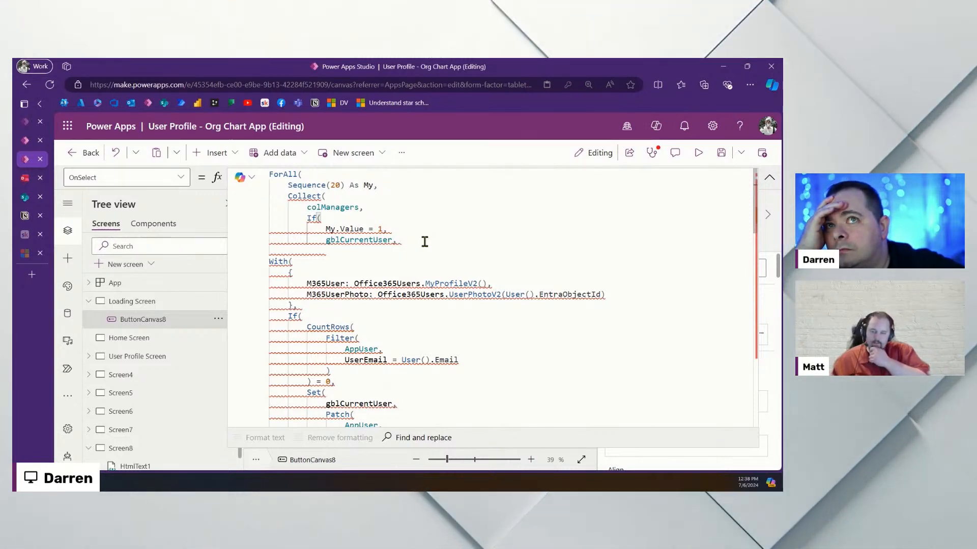
click(402, 253)
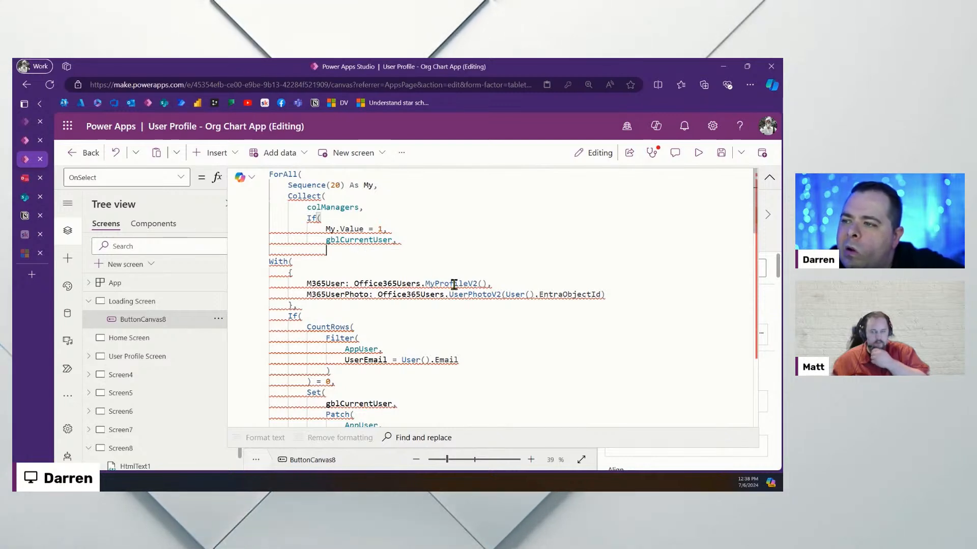
Add another line after gblCurrentUser and dismiss the invalid argument hint
drag(354, 284, 517, 283)
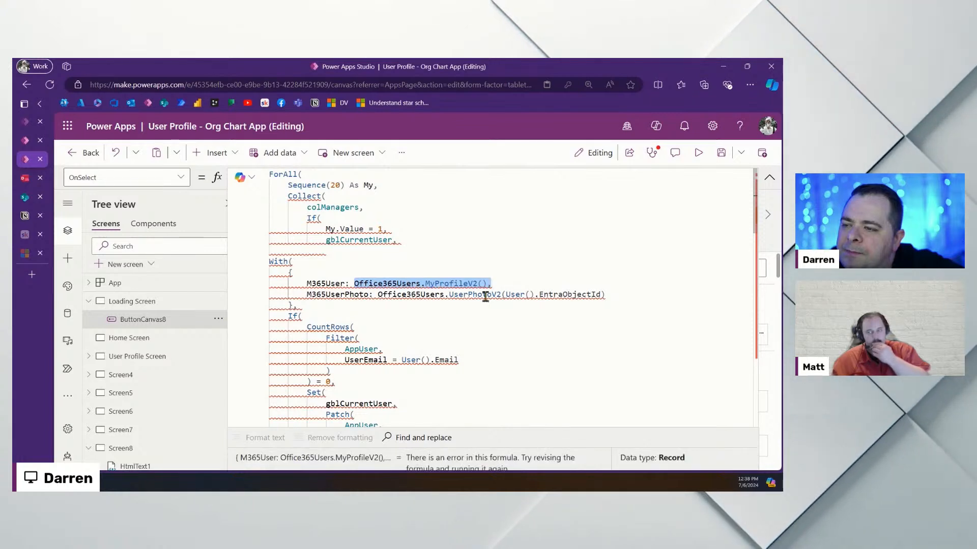
click(438, 313)
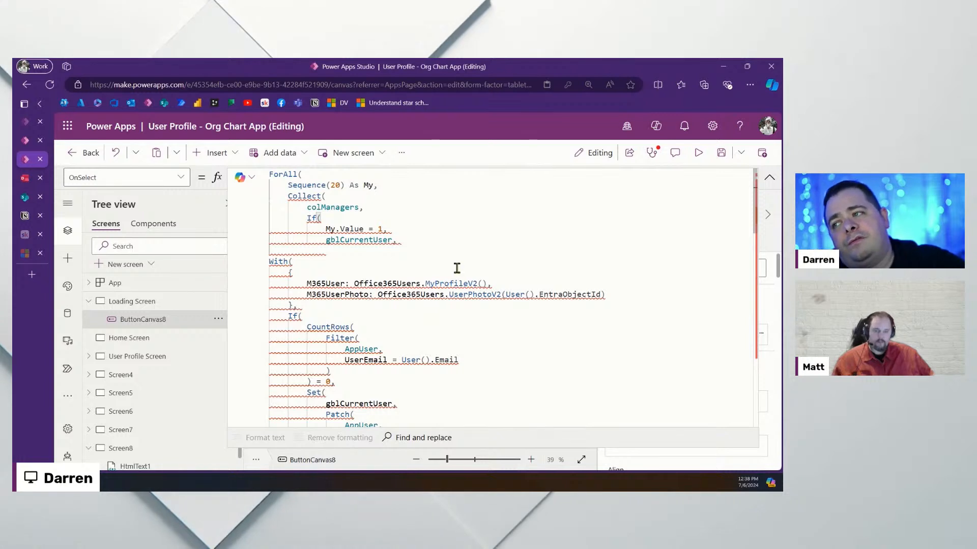
key(Return)
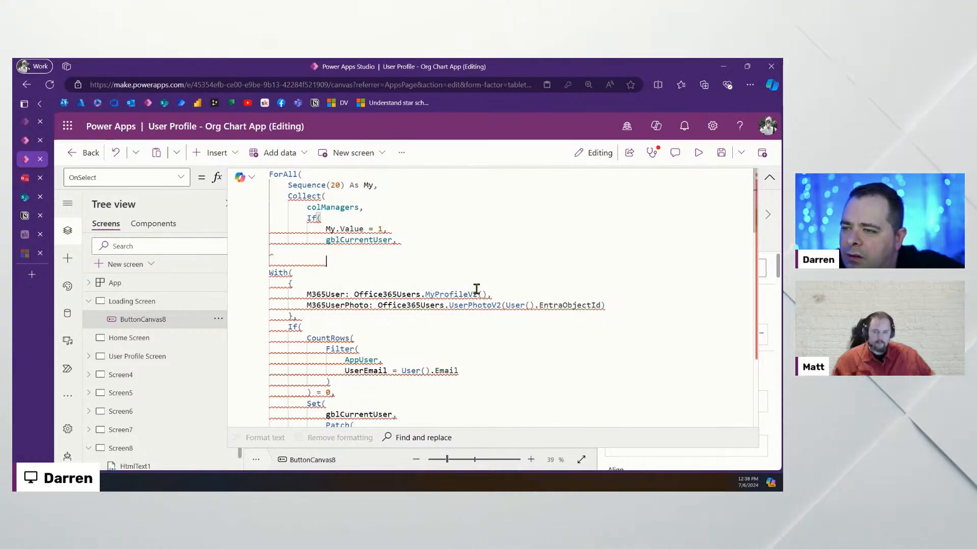
mouse_move(485, 293)
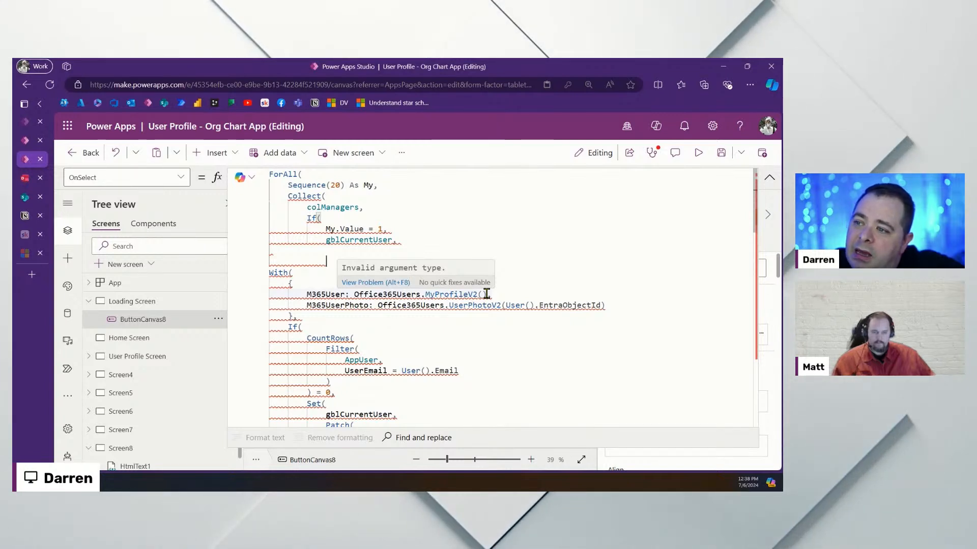
click(333, 262)
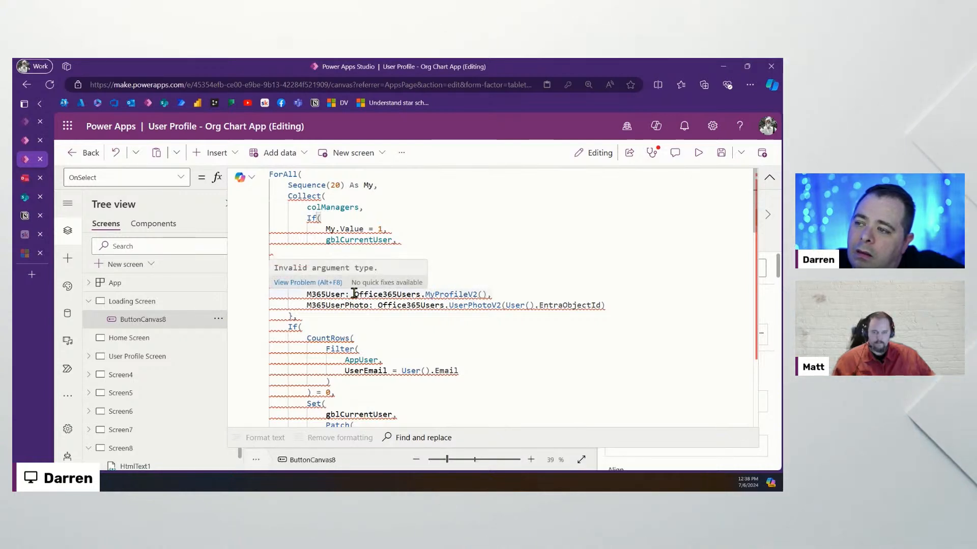
Replace Office365Users.MyProfileV2() on the M365User line with Last(colManagers)
drag(354, 294, 445, 291)
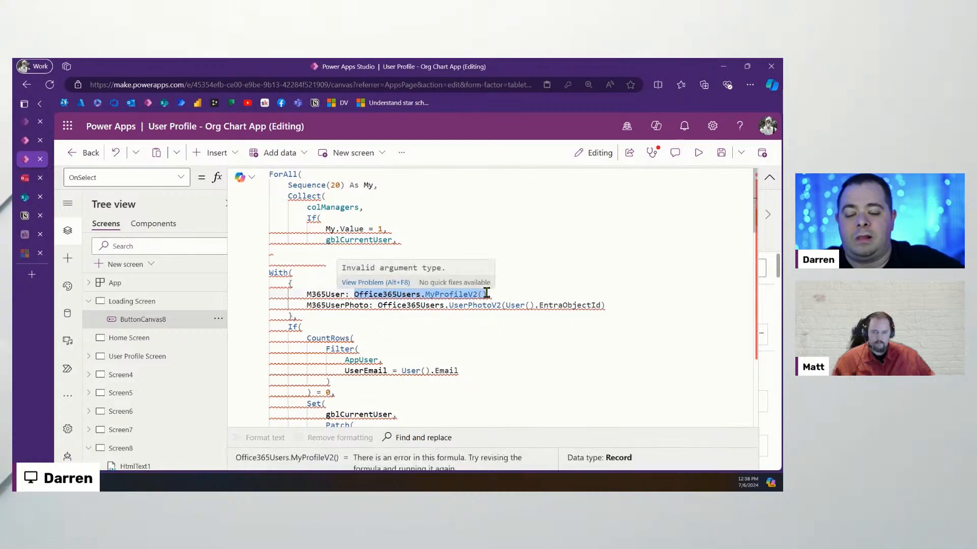
text(Last(),)
key(Left)
text(colManagers)
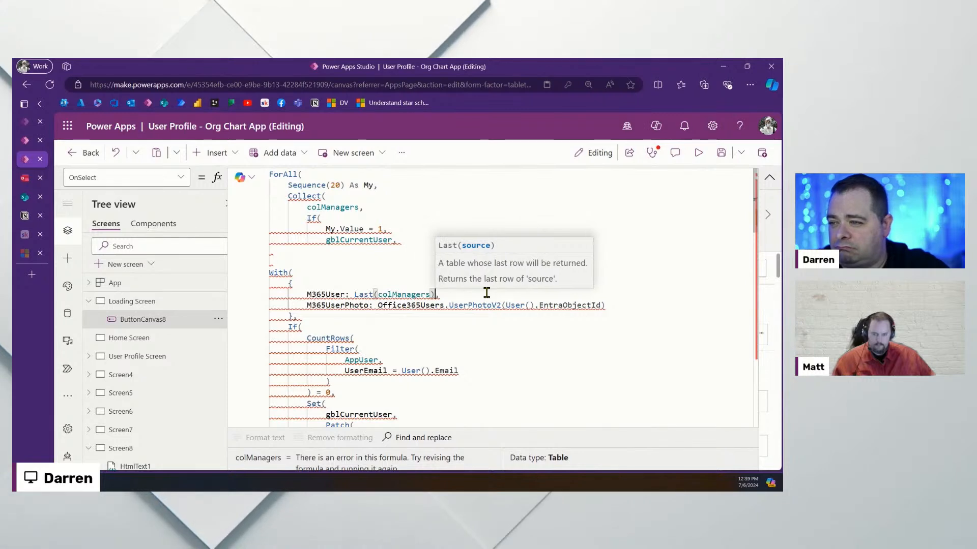
key(Right)
text(.)
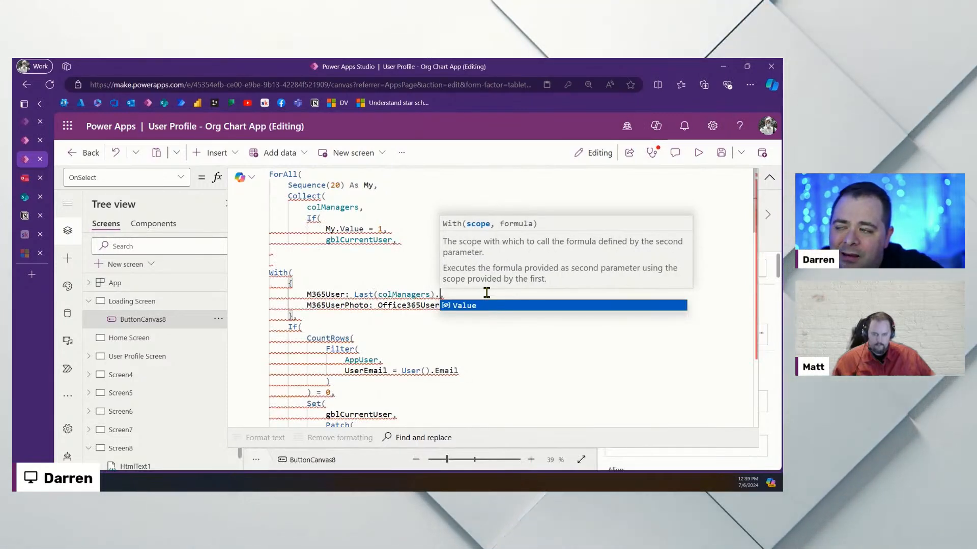
text(v)
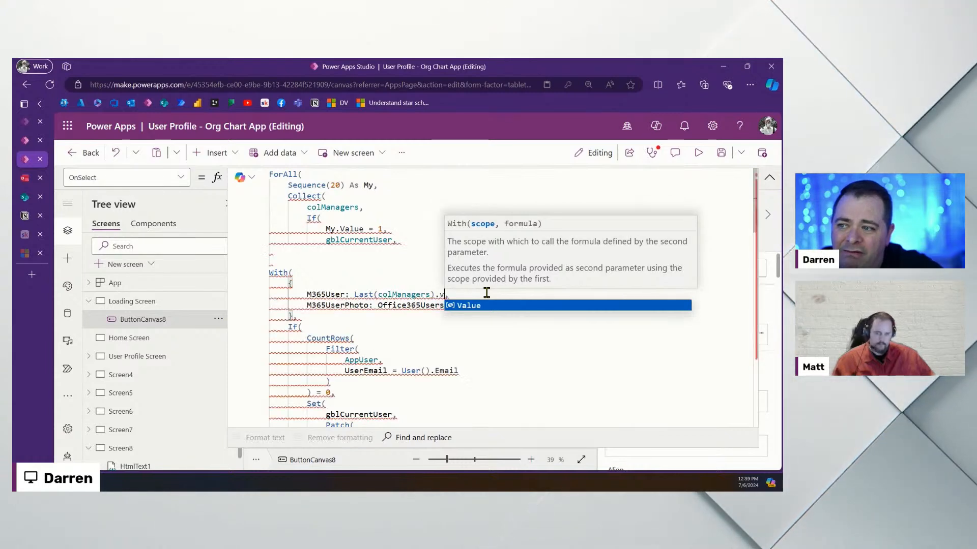
key(BackSpace)
key(BackSpace)
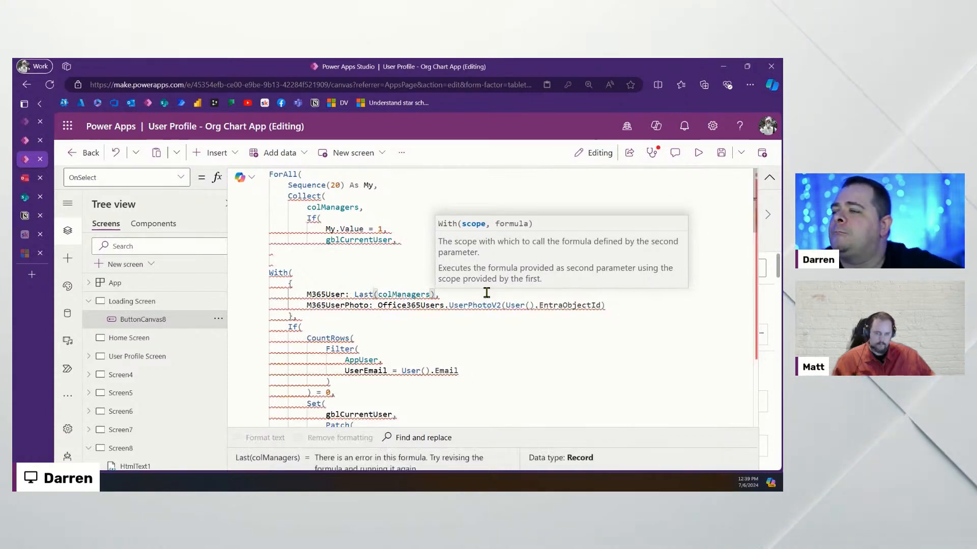
double_click(358, 241)
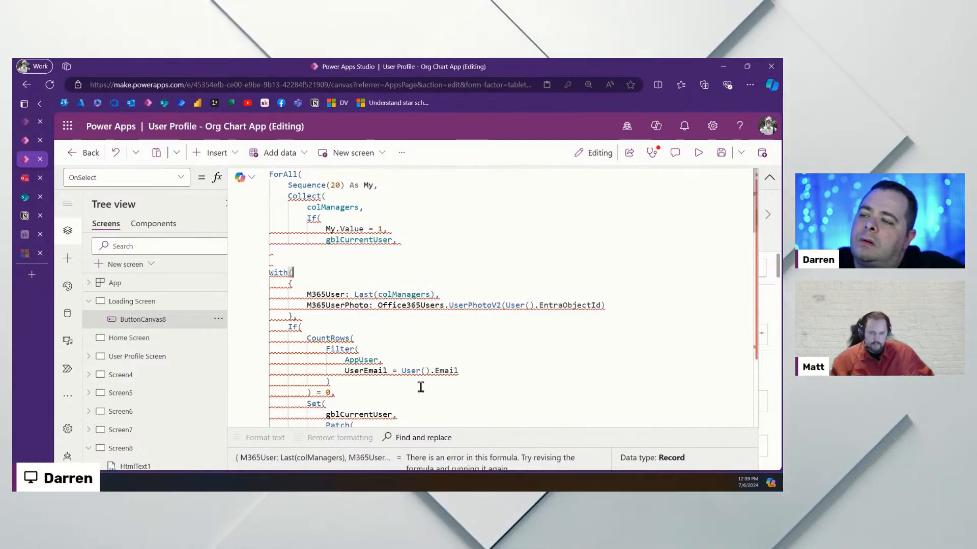
Remove the Set(gblCurrentUser, …) wrapper around the final LookUp
scroll(421, 388, down, 3)
scroll(420, 387, up, 3)
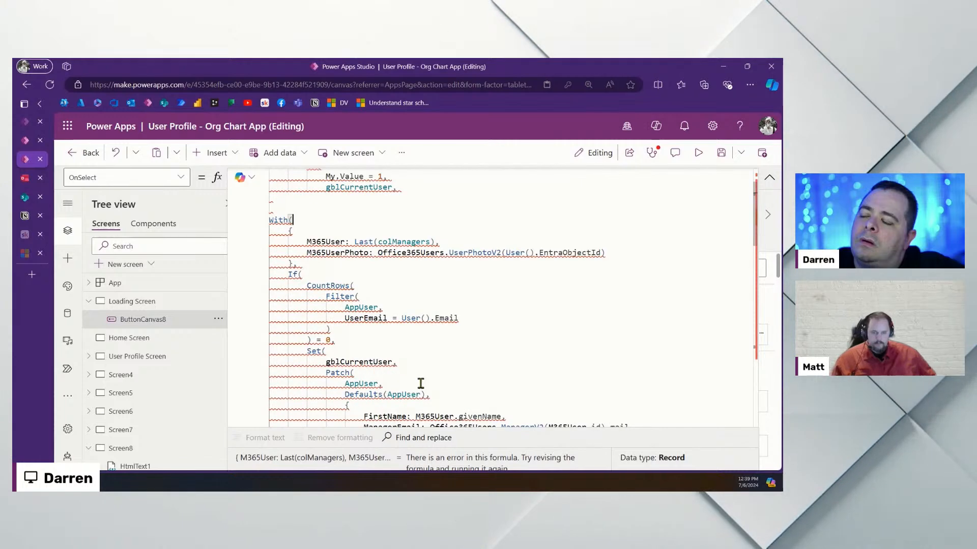
scroll(421, 387, down, 3)
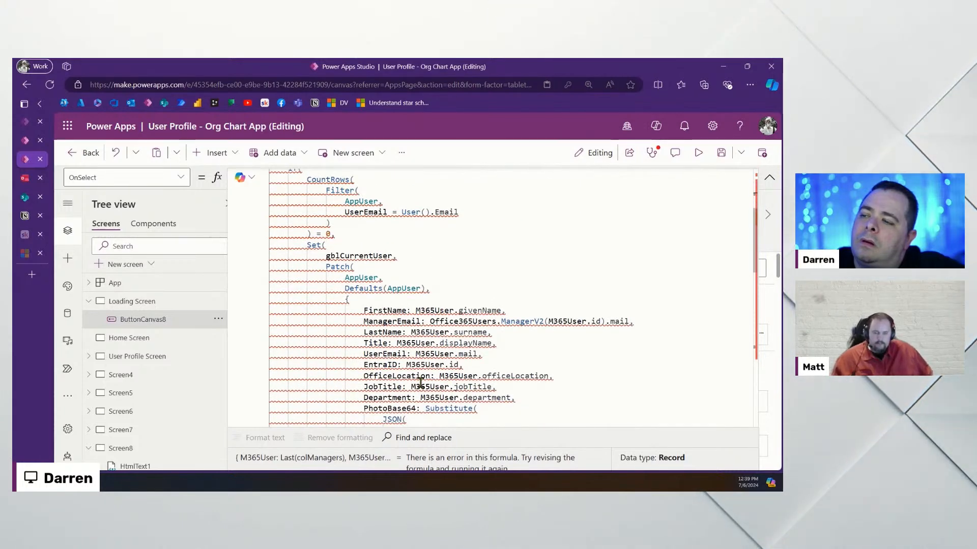
scroll(421, 383, down, 5)
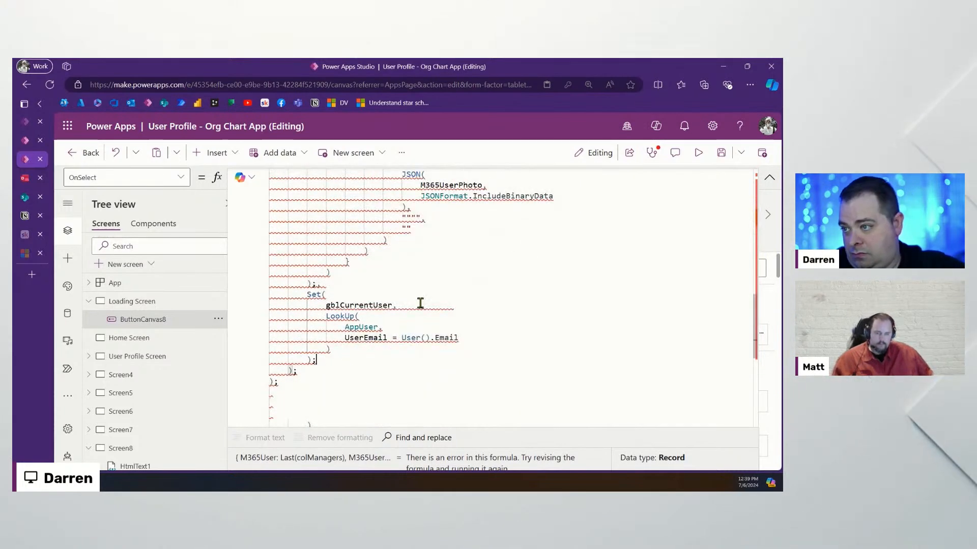
drag(429, 305, 434, 292)
key(Delete)
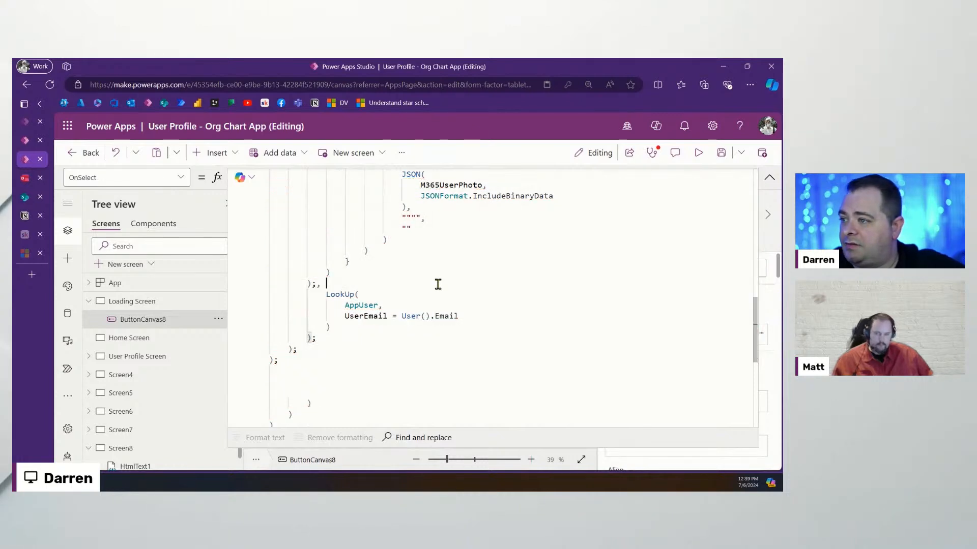
key(Delete)
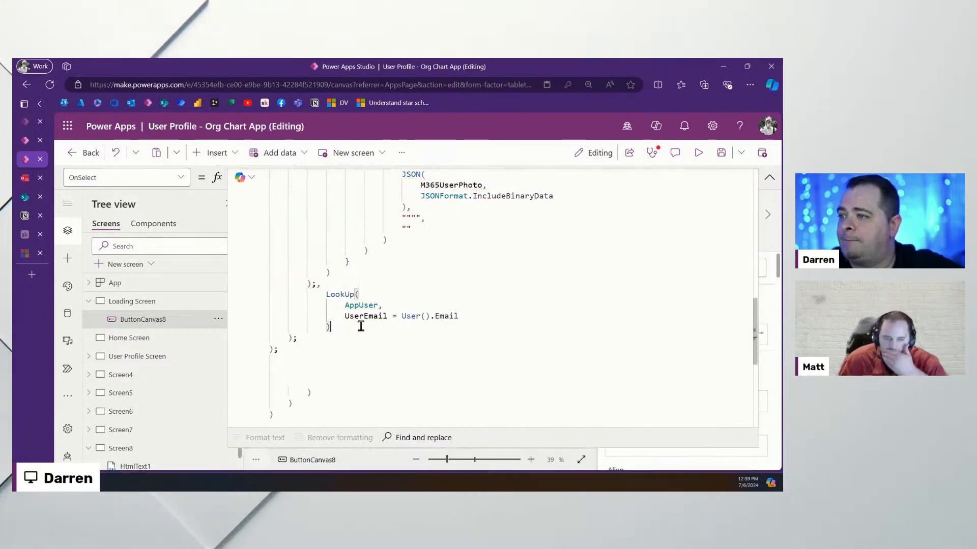
drag(333, 328, 269, 294)
Remove the Set wrapper above Patch and close it with a comma before LookUp
scroll(491, 339, up, 3)
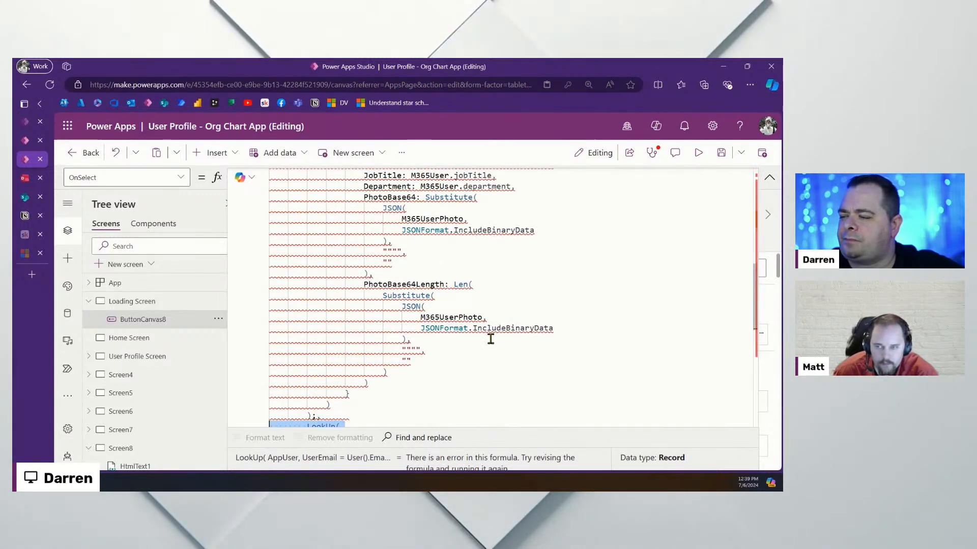
scroll(491, 339, down, 4)
scroll(491, 339, up, 5)
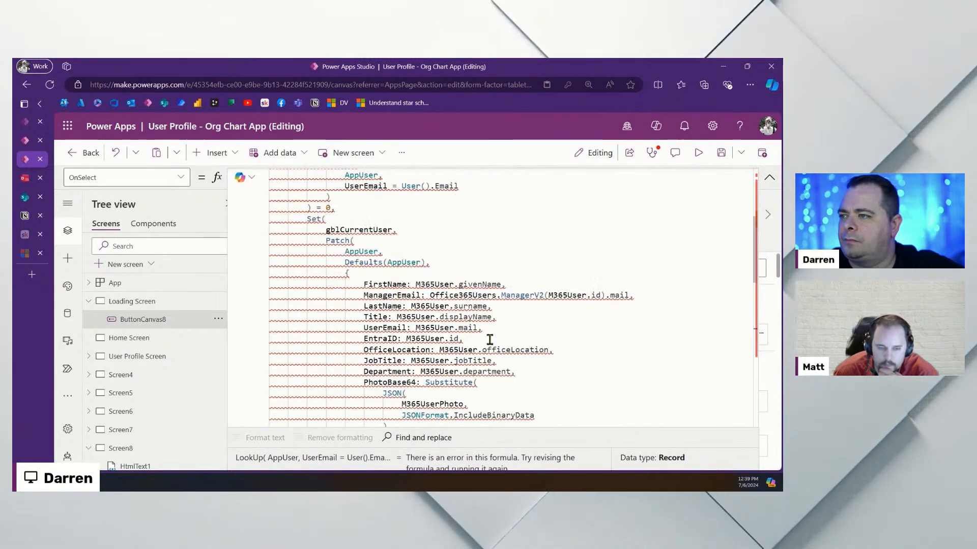
drag(438, 233, 445, 213)
key(BackSpace)
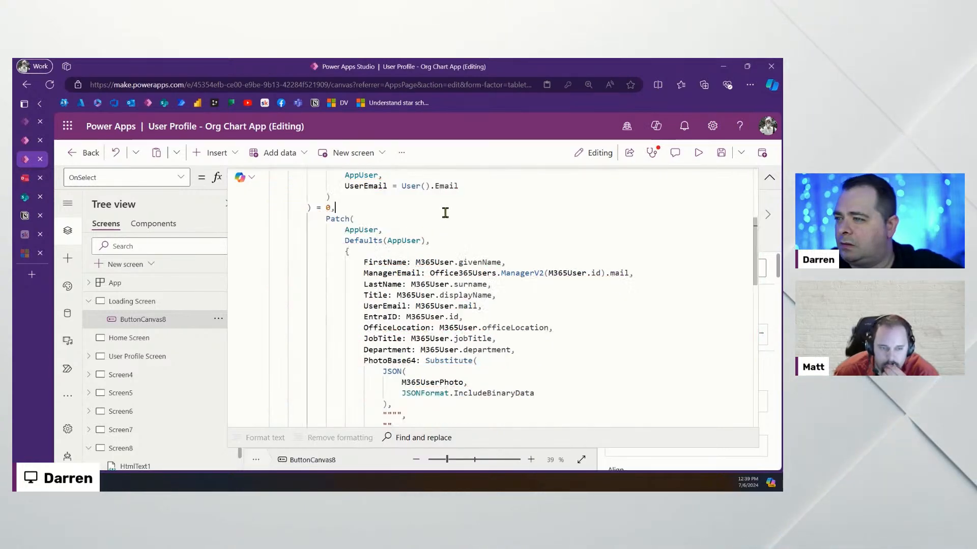
scroll(331, 305, down, 3)
scroll(333, 308, down, 2)
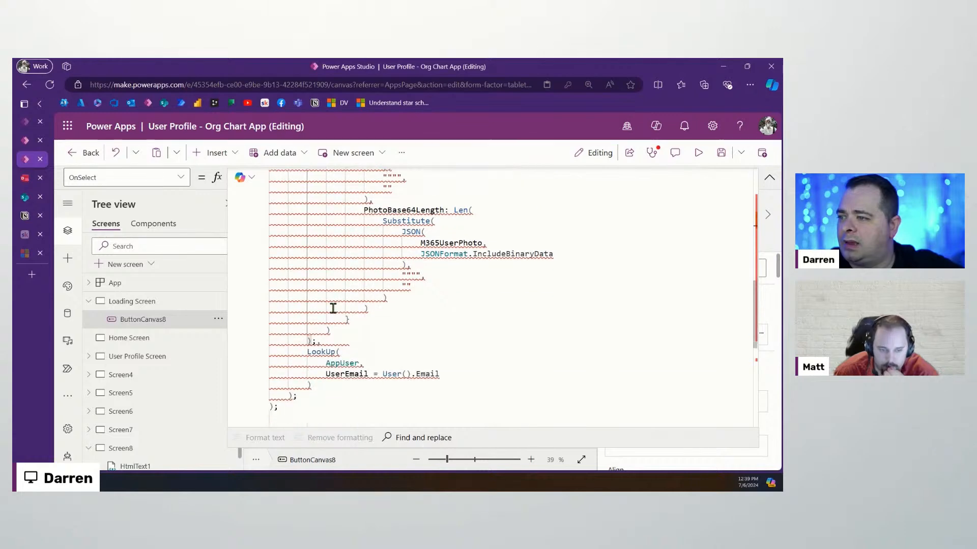
click(377, 320)
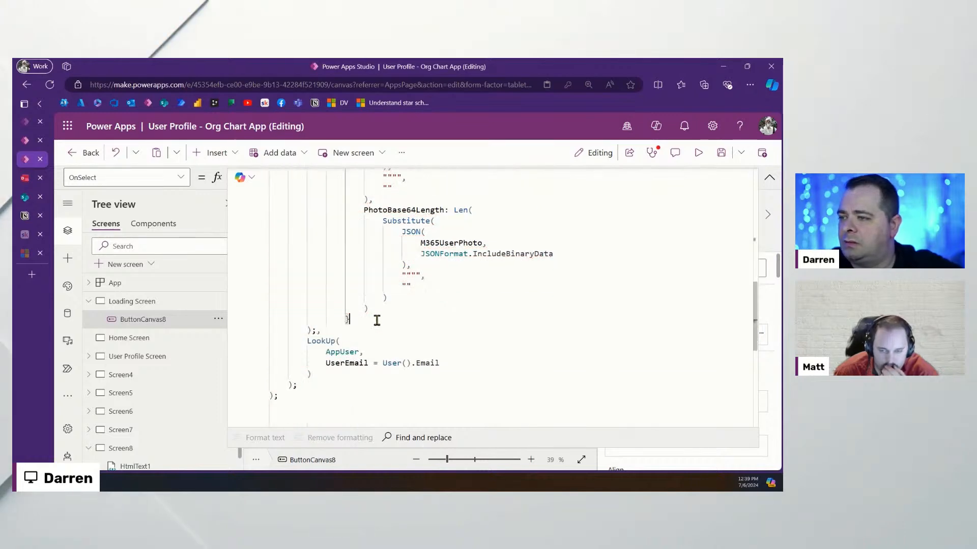
scroll(375, 335, up, 5)
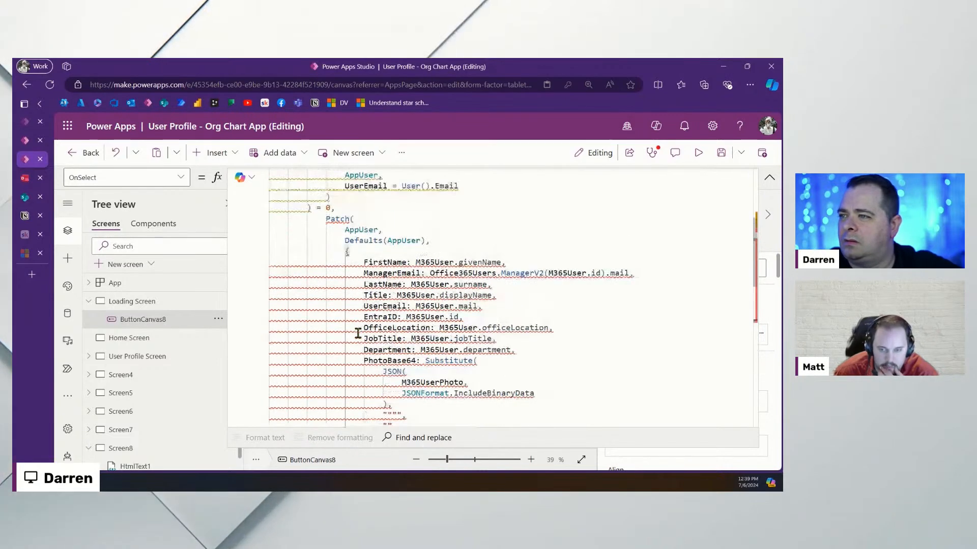
scroll(340, 290, down, 5)
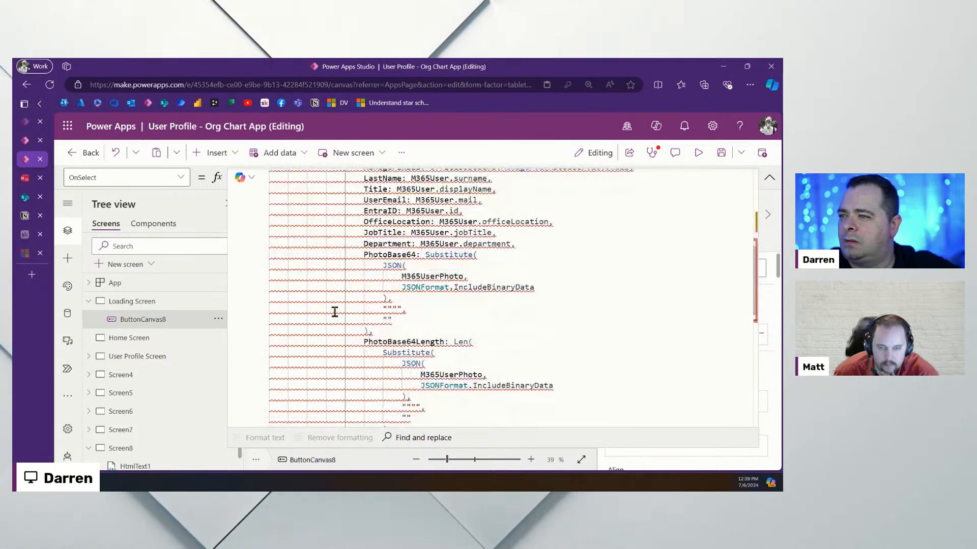
text())
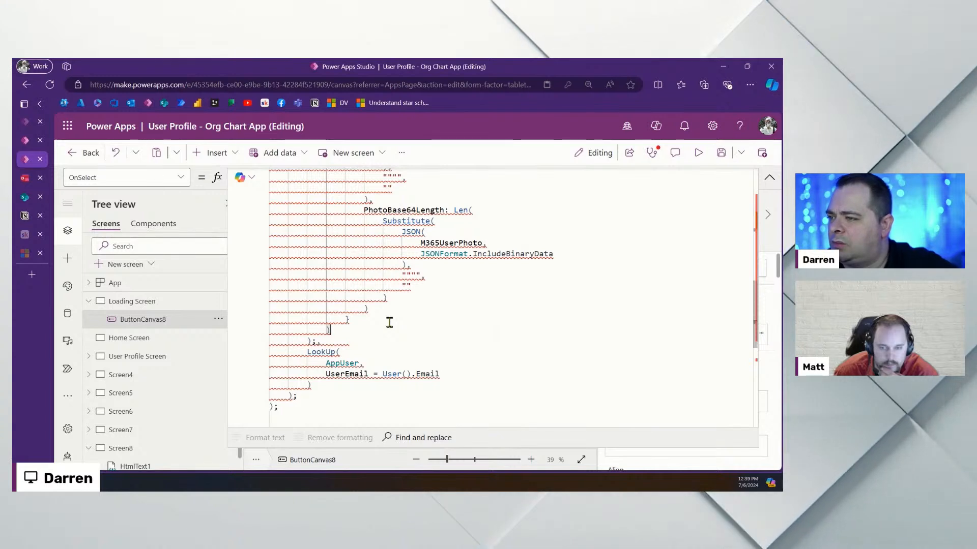
drag(316, 339, 265, 345)
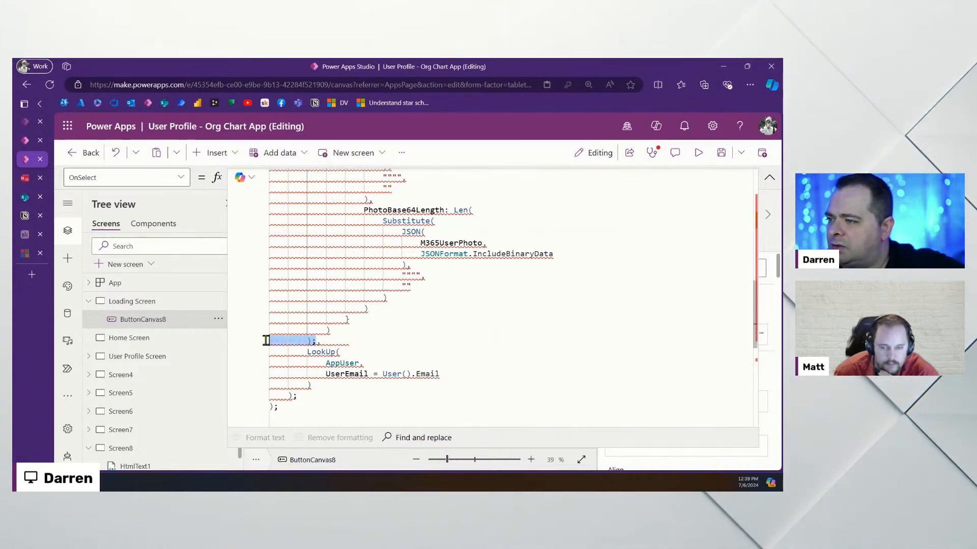
text(,)
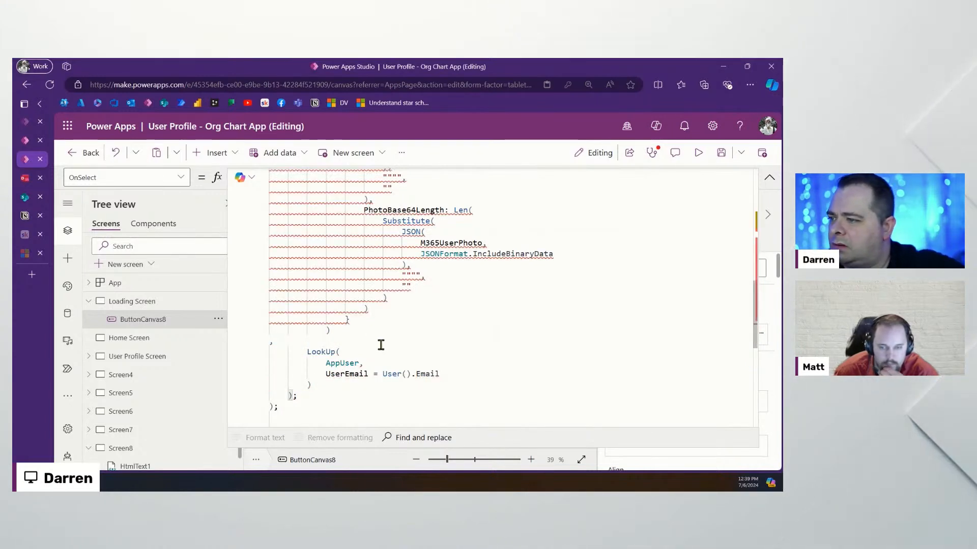
Shift the Patch block one indent left and add a blank line after ) = 0,
scroll(340, 320, up, 7)
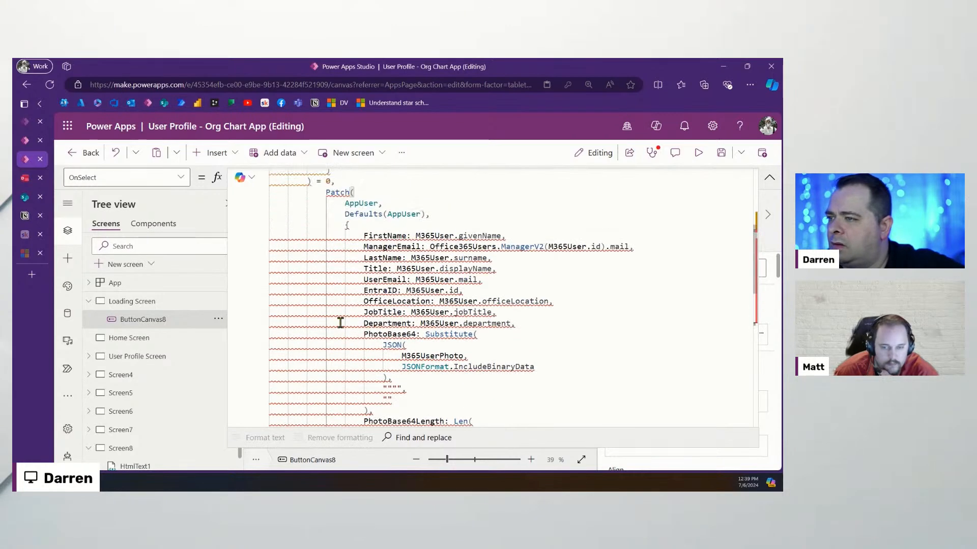
scroll(339, 316, down, 6)
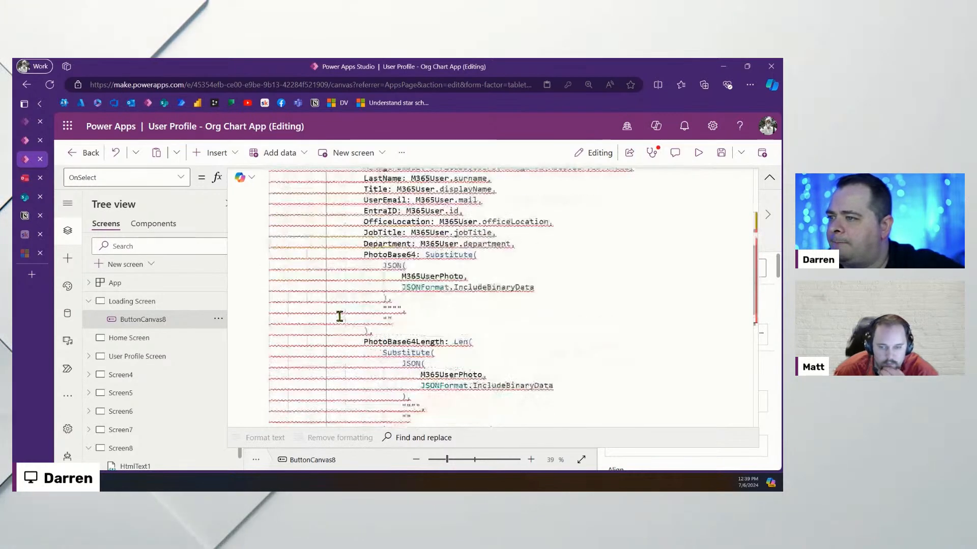
drag(336, 368, 264, 244)
key(shift+Tab)
click(369, 233)
key(Return)
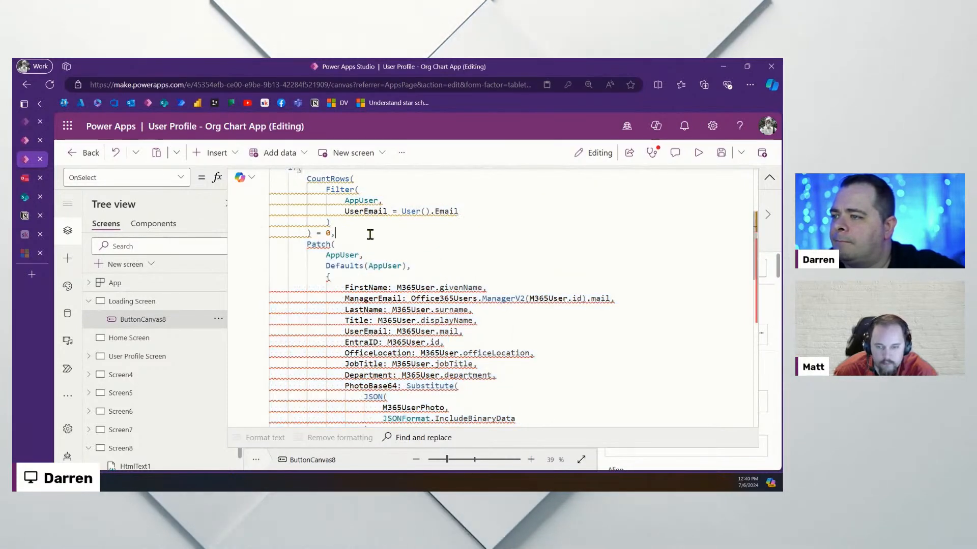
Make the M365User value reference Last(colManagers).EntraID
scroll(471, 309, up, 3)
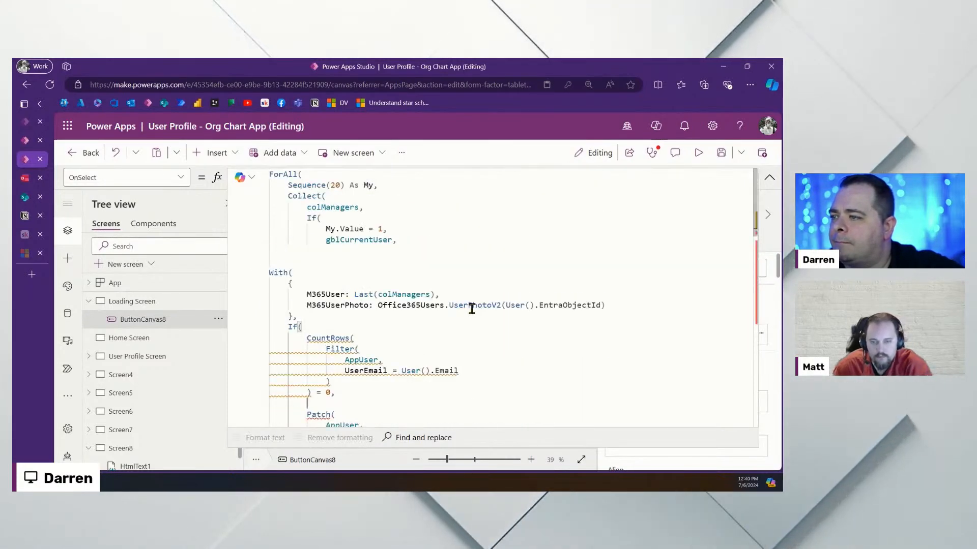
click(301, 273)
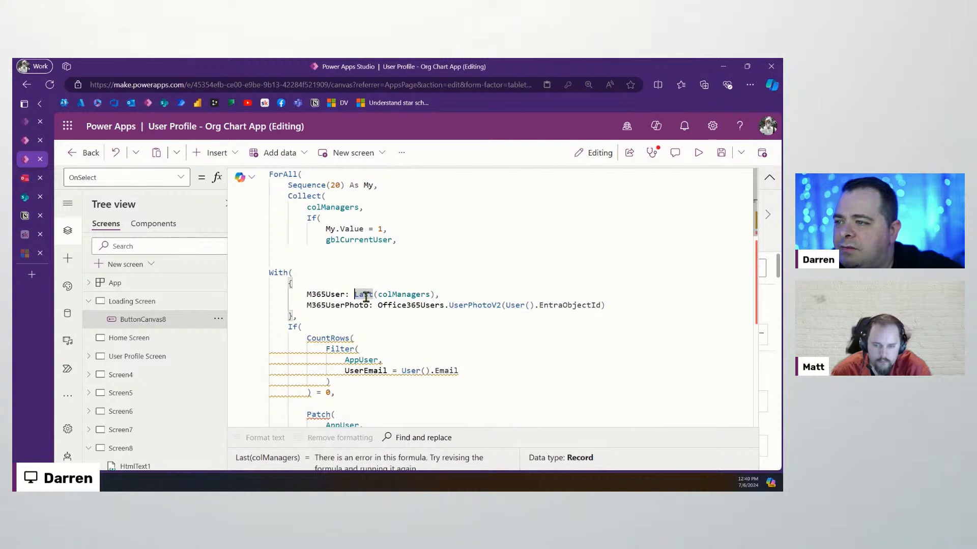
text(id)
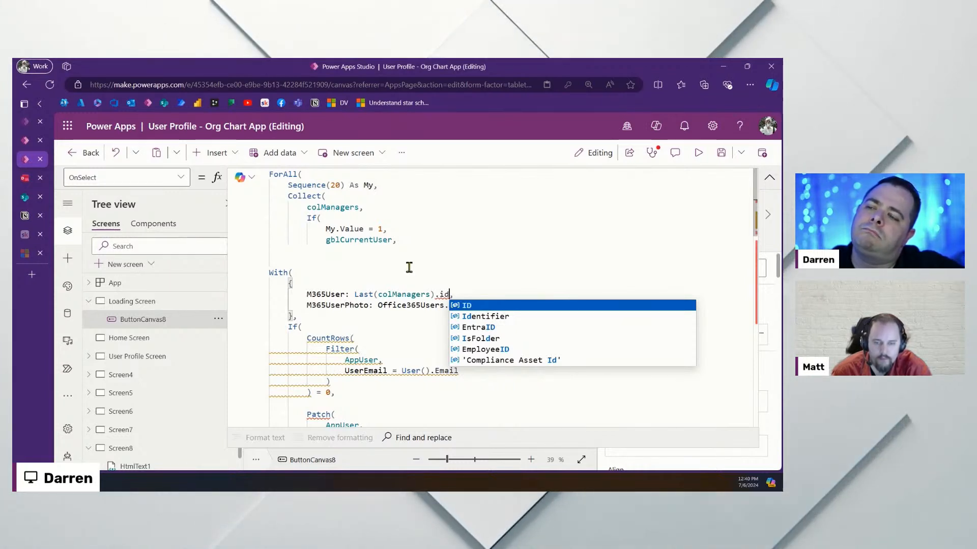
click(473, 327)
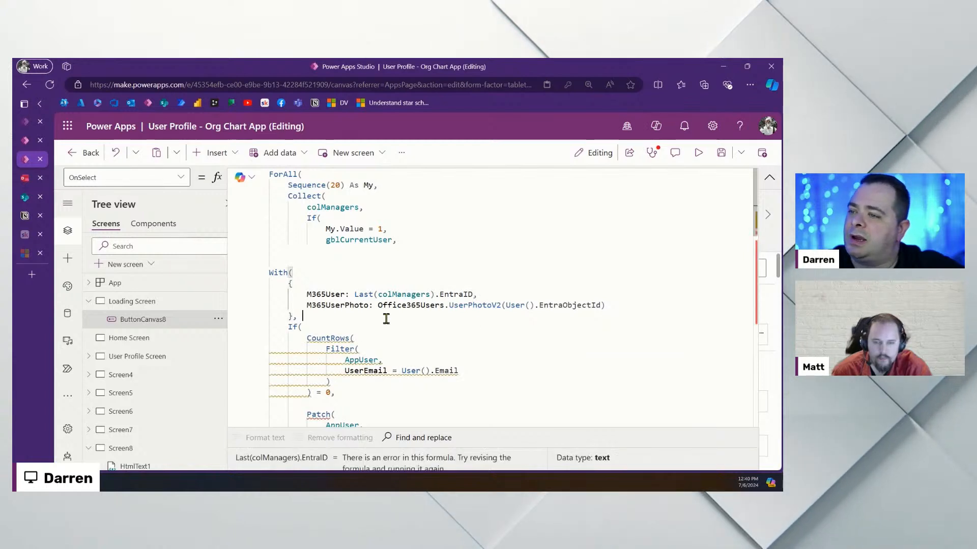
click(354, 295)
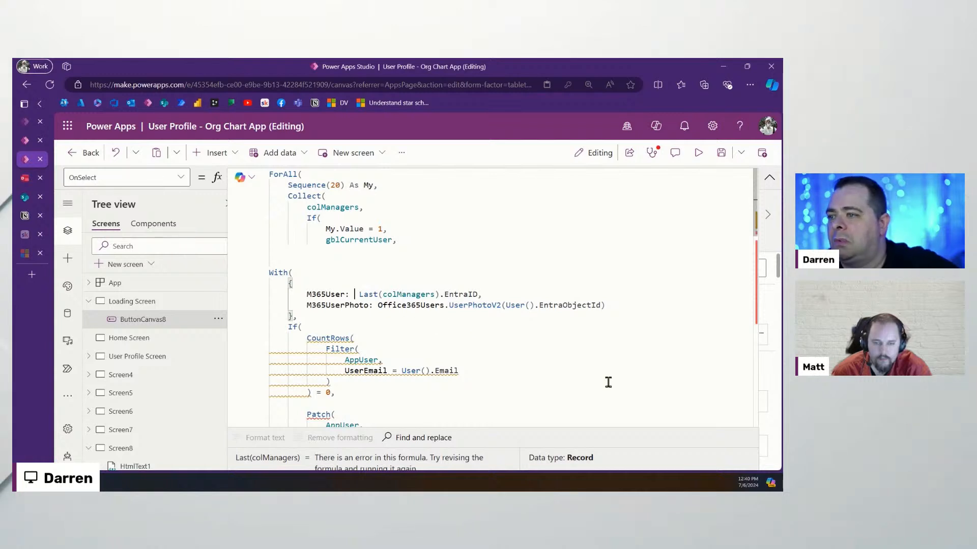
Wrap it as Office365Users.UserProfileV2(Last(colManagers).EntraID) for M365User
text(Off)
key(Tab)
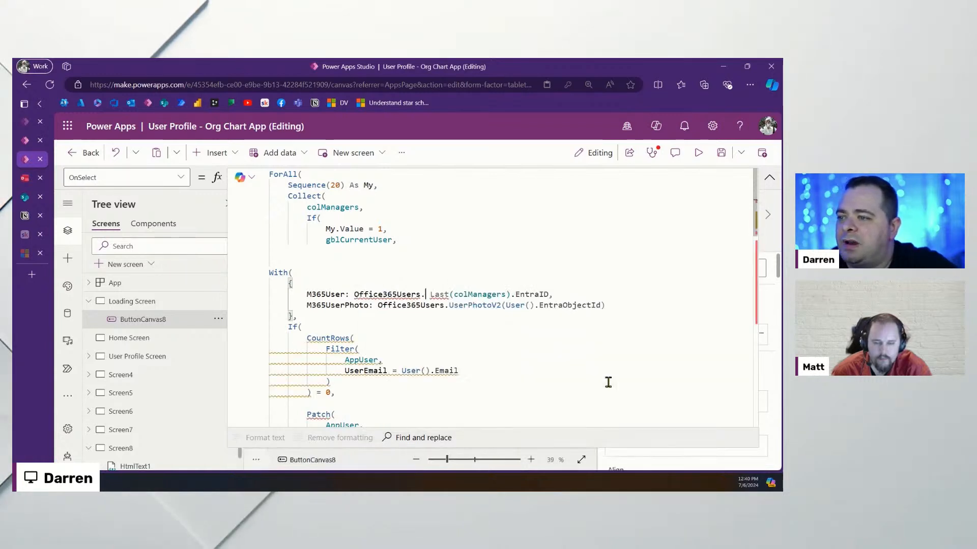
text(.)
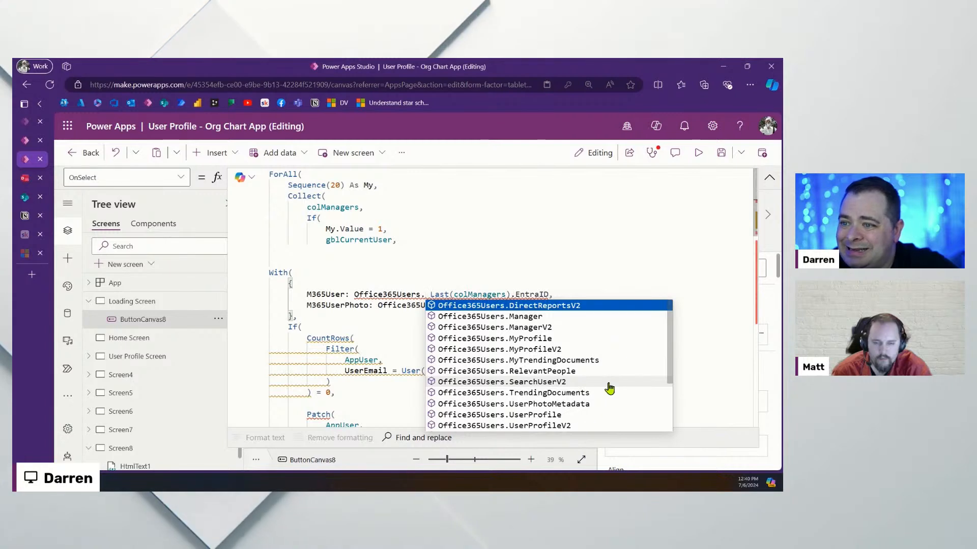
text(U)
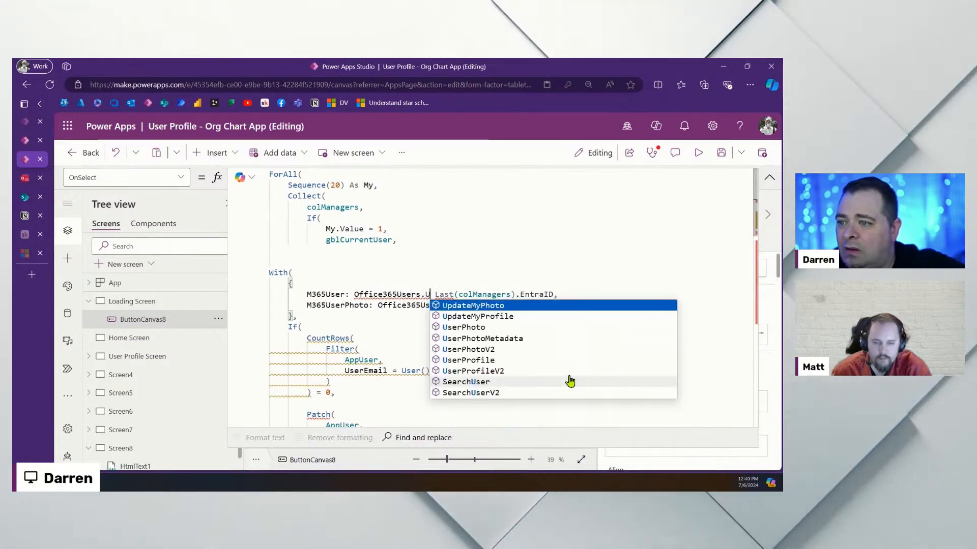
click(553, 371)
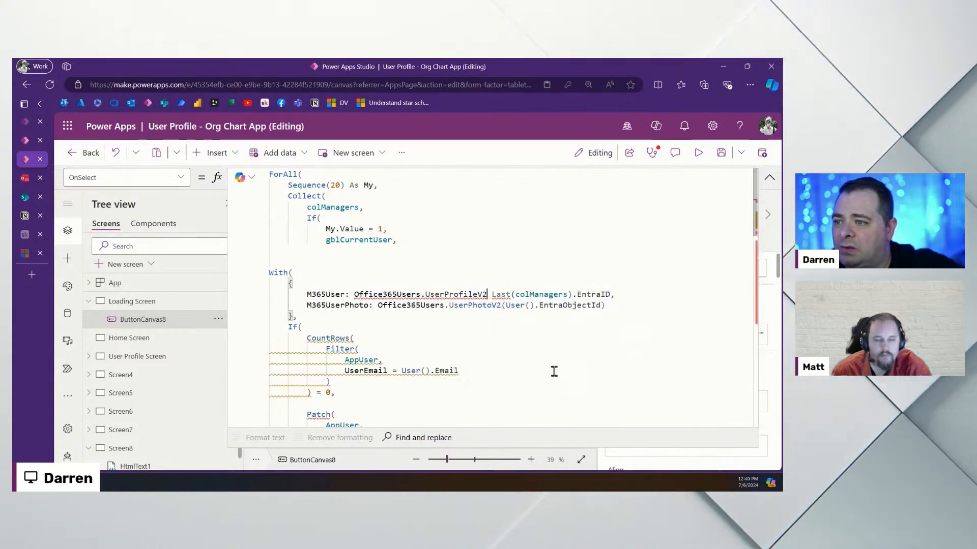
text(()
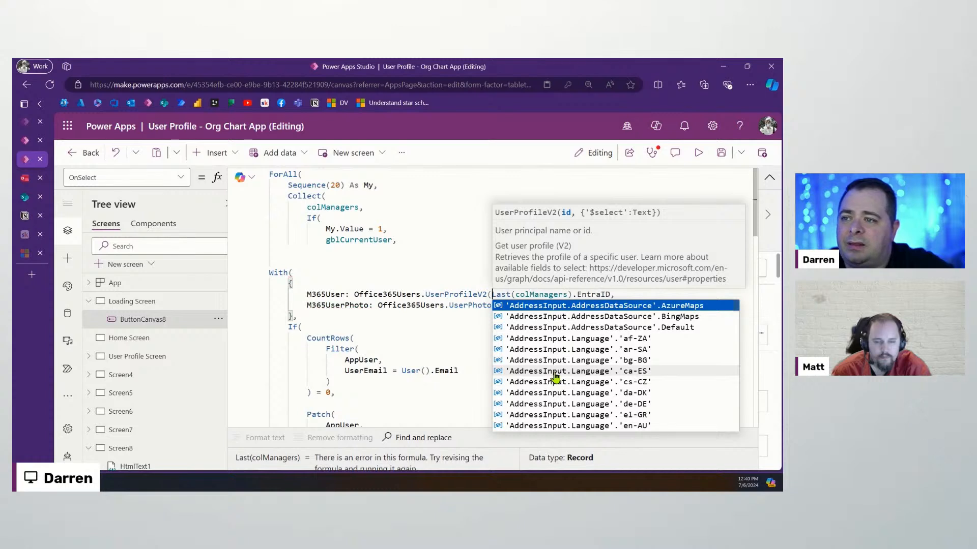
key(End)
key(Left)
text().)
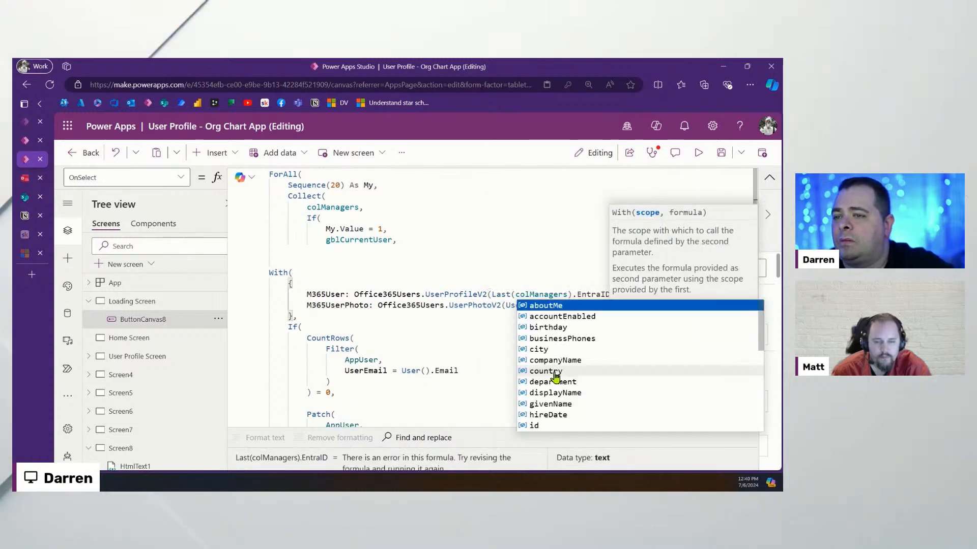
key(BackSpace)
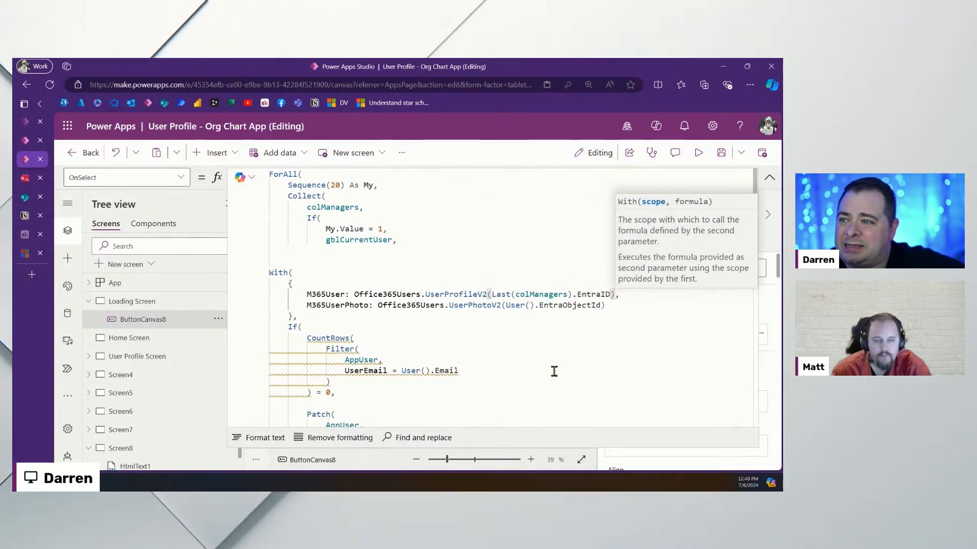
drag(361, 294, 619, 294)
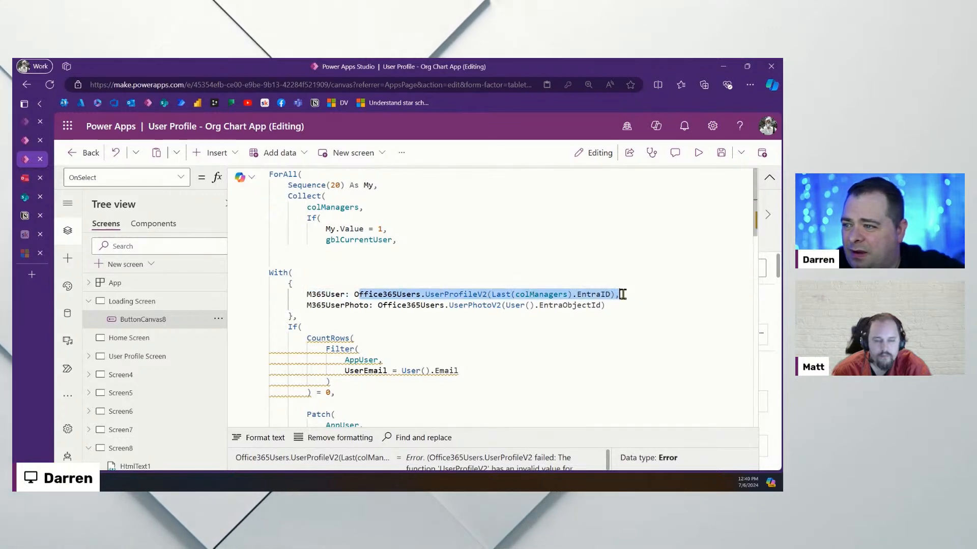
click(350, 338)
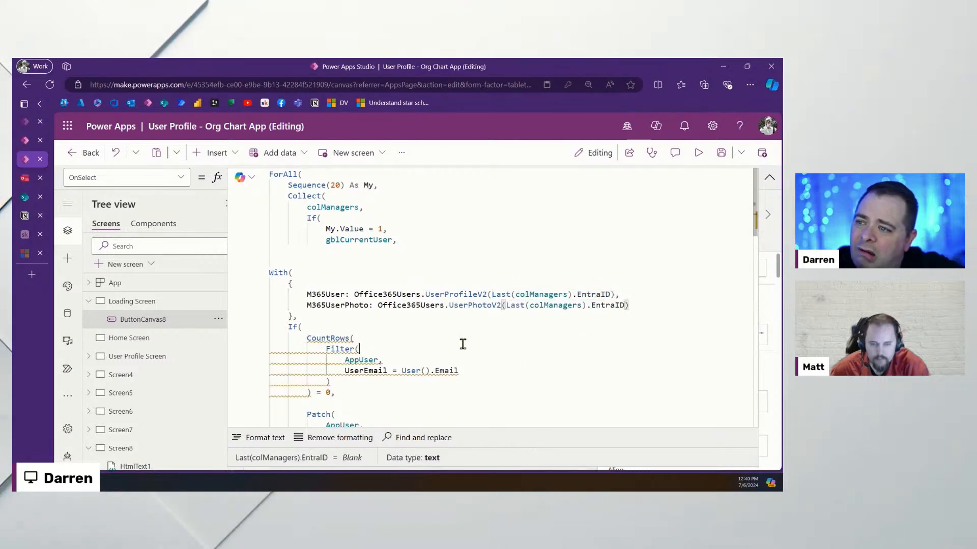
Replace User() in the AppUser filter's UserEmail comparison with M365User.mail
scroll(425, 321, down, 2)
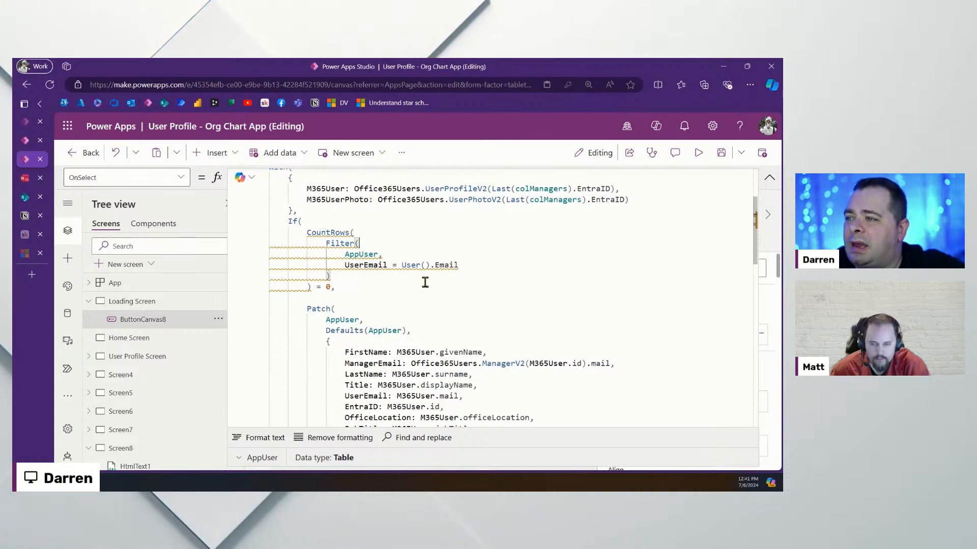
scroll(417, 304, up, 1)
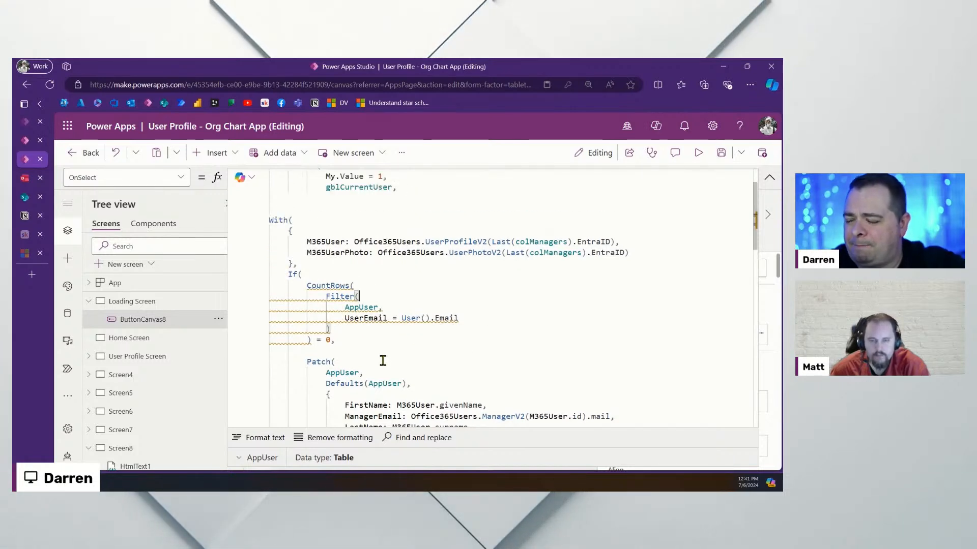
double_click(325, 241)
key(ctrl+c)
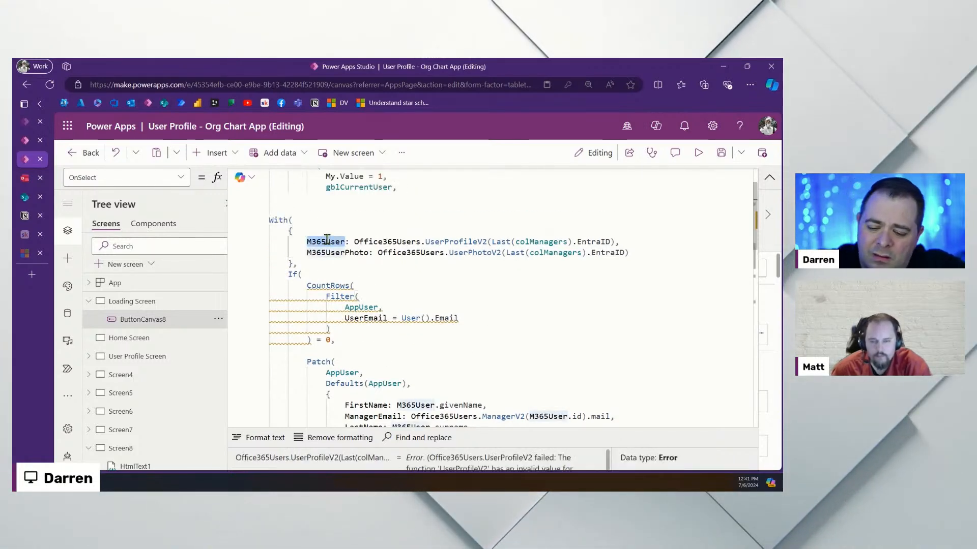
mouse_move(431, 318)
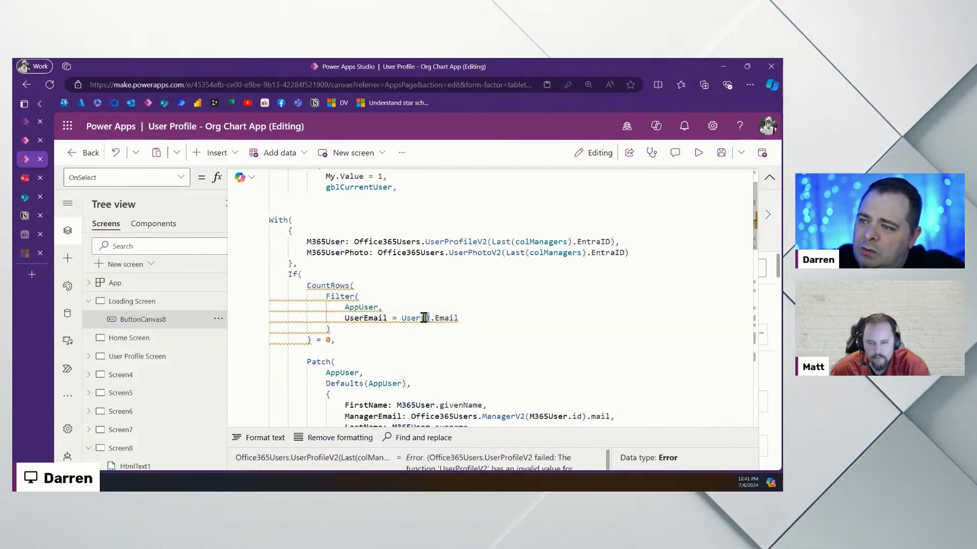
drag(431, 317, 401, 318)
key(ctrl+v)
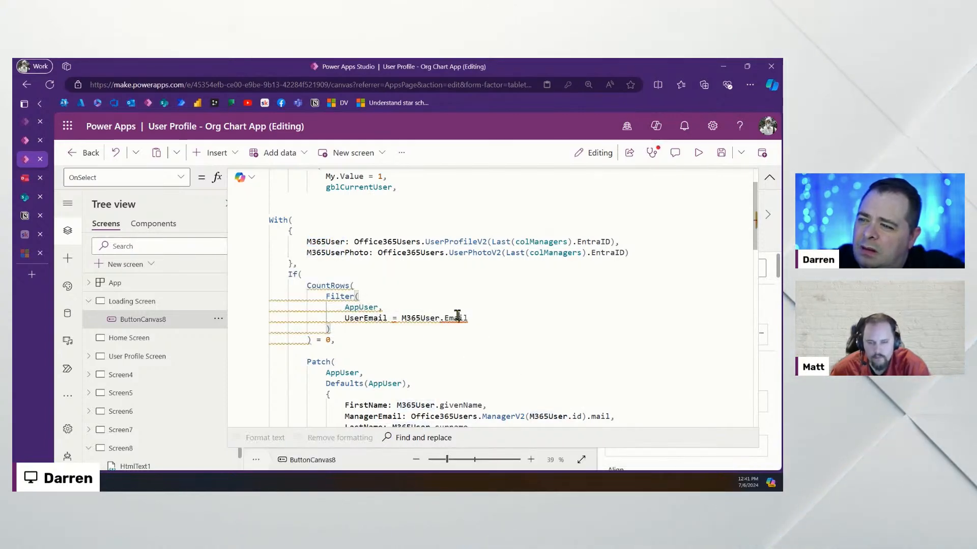
text(.mail)
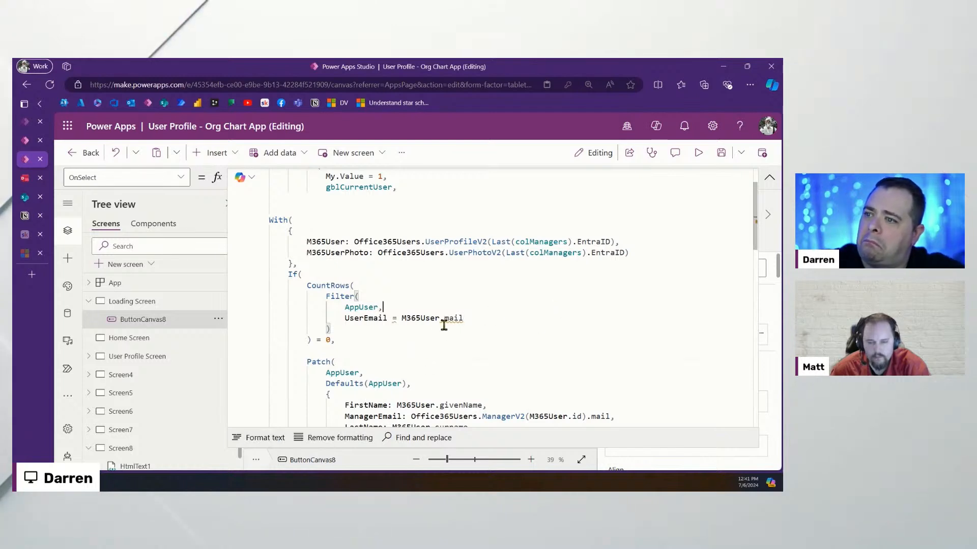
mouse_move(450, 319)
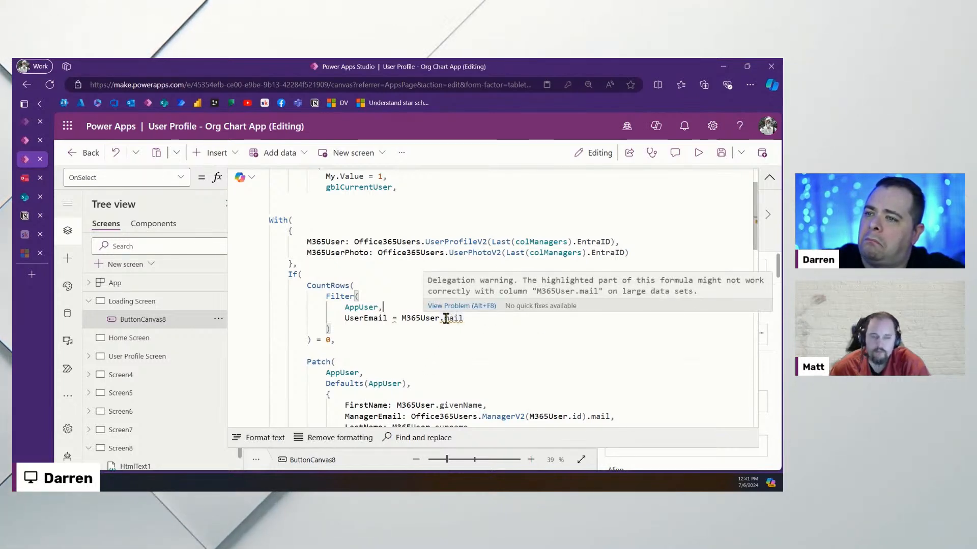
mouse_move(397, 318)
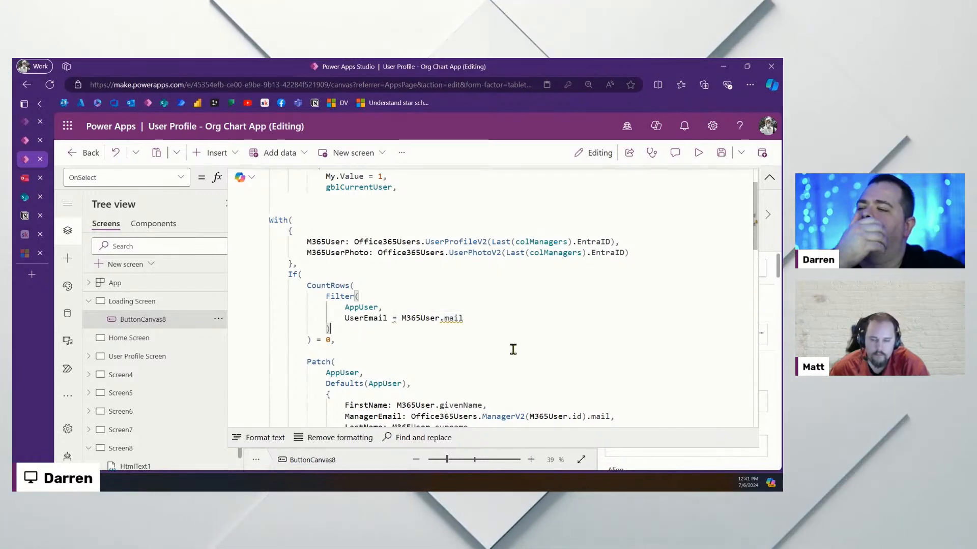
double_click(449, 318)
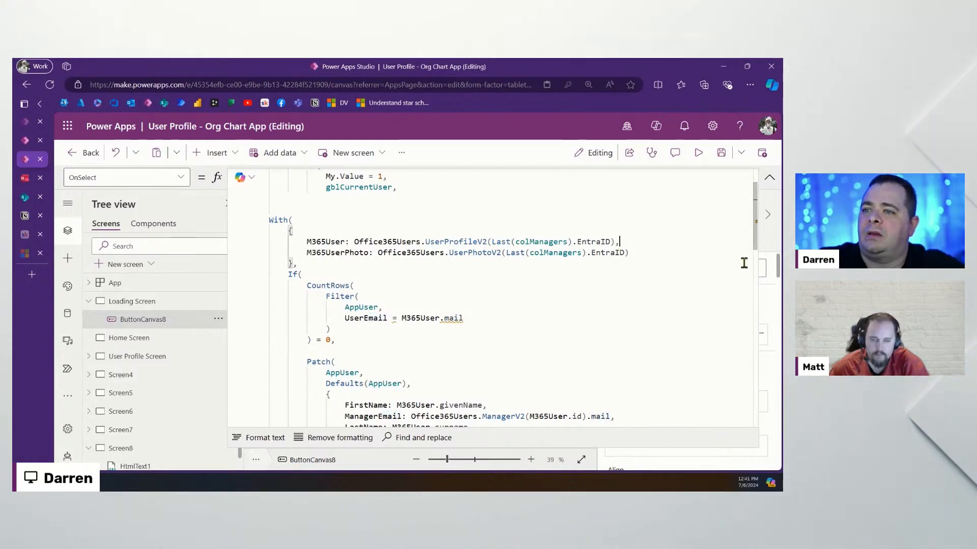
key(Return)
text(M365UserEmail:)
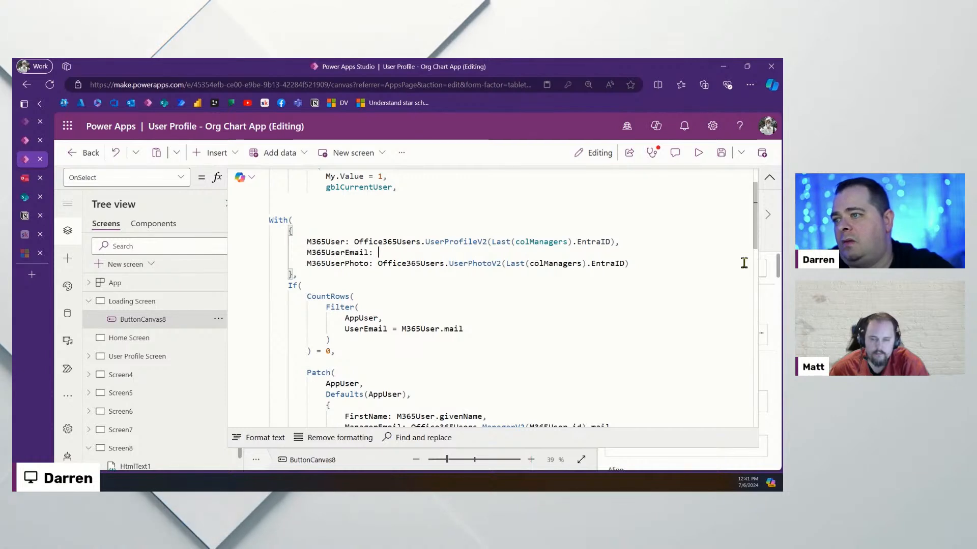
key(Up)
key(Left)
key(Left)
key(Left)
key(Left)
key(Left)
key(Right)
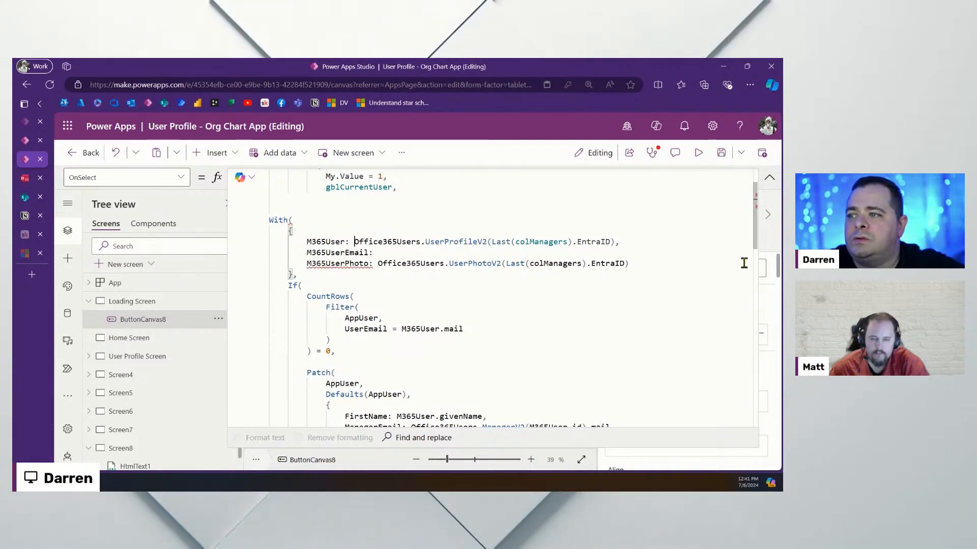
key(shift+End)
key(ctrl+c)
key(Down)
key(ctrl+v)
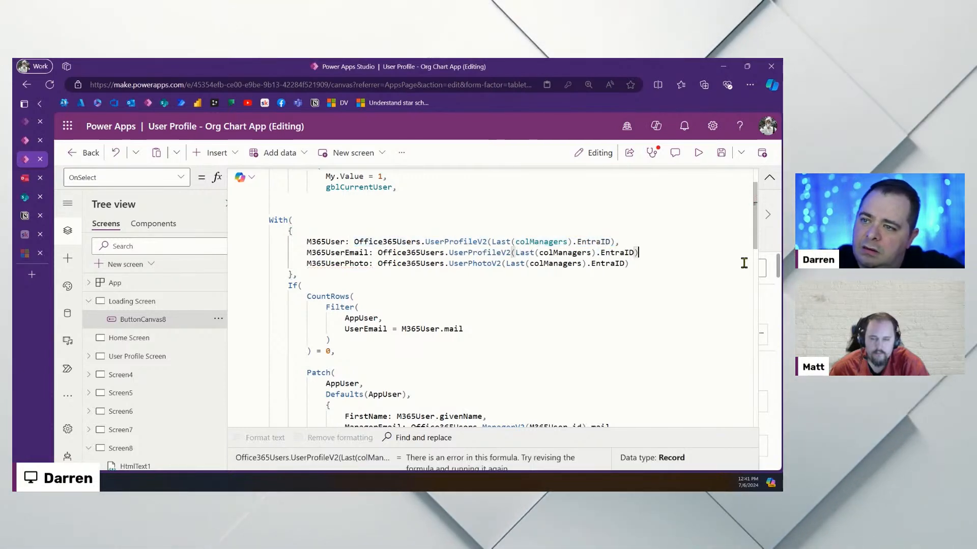
key(BackSpace)
text(.mail)
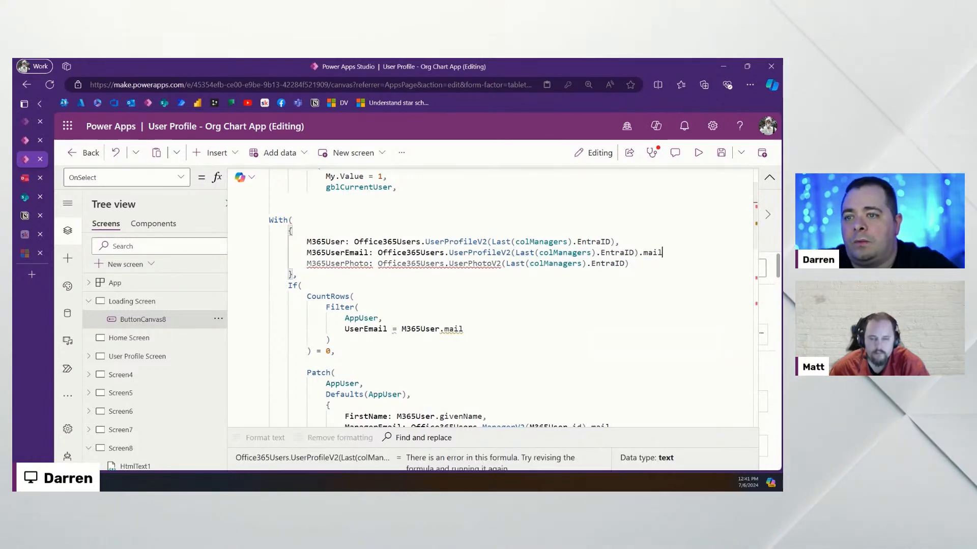
text(,)
double_click(354, 250)
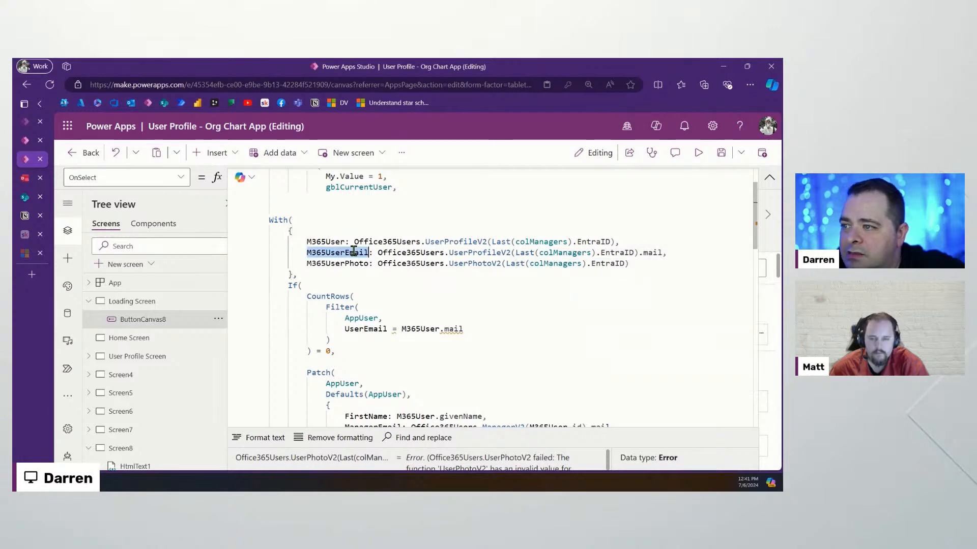
key(ctrl+v)
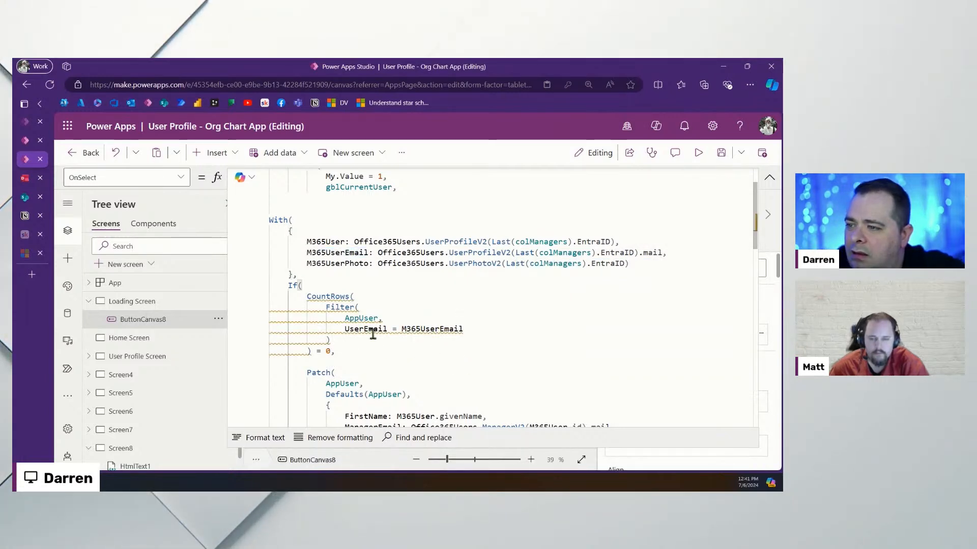
drag(364, 346, 253, 307)
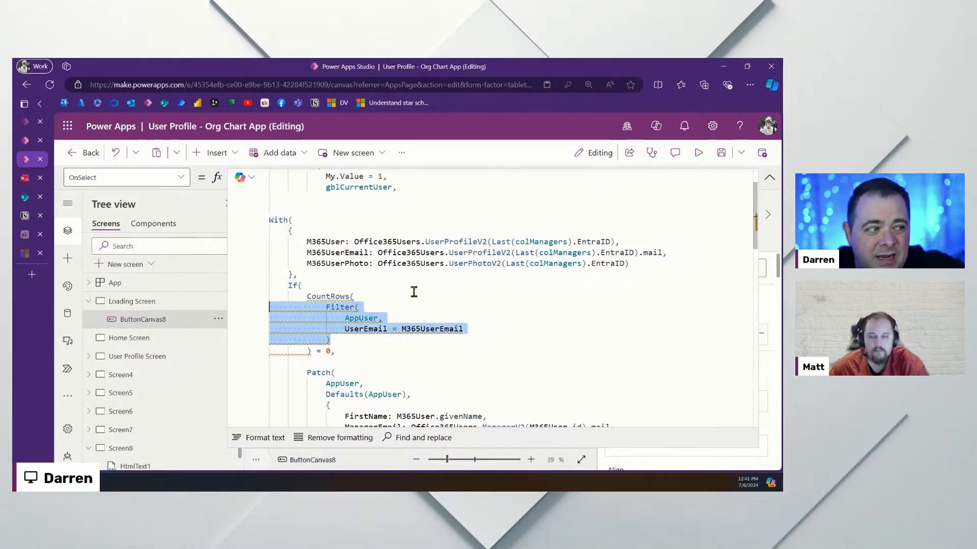
click(358, 338)
drag(371, 341, 269, 305)
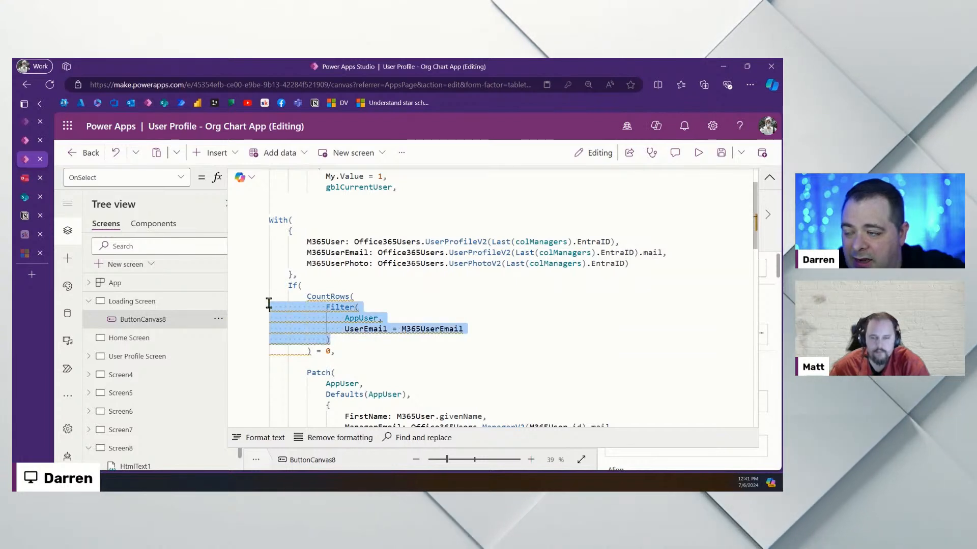
click(408, 297)
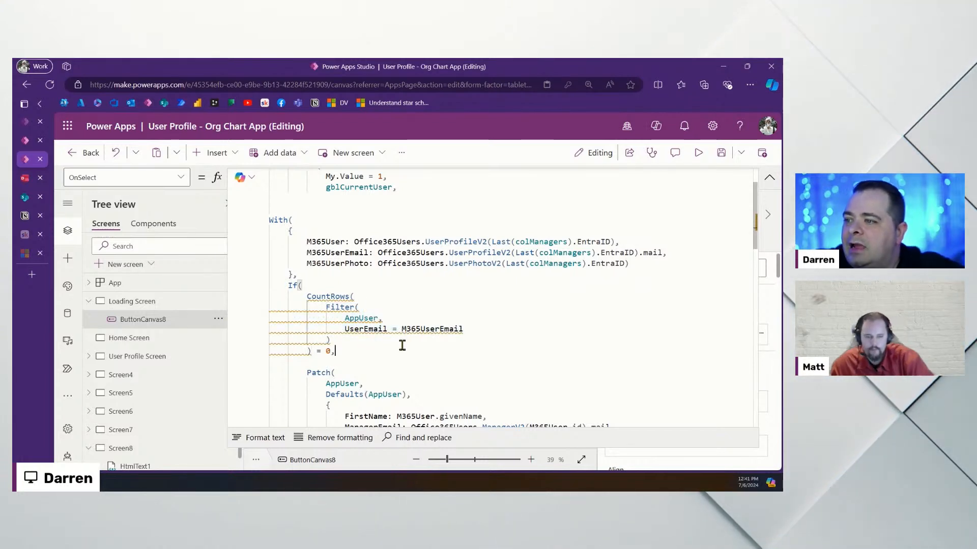
click(358, 350)
key(Delete)
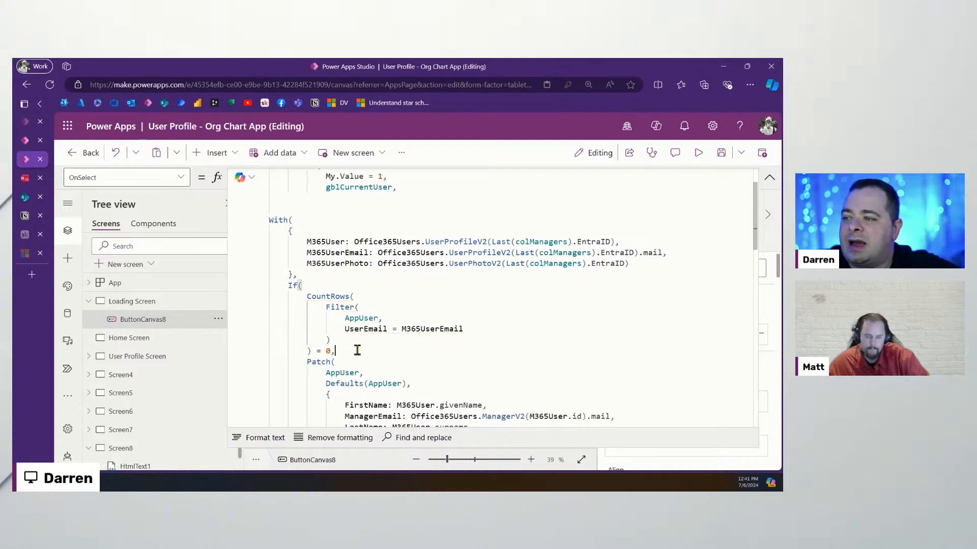
scroll(500, 330, down, 3)
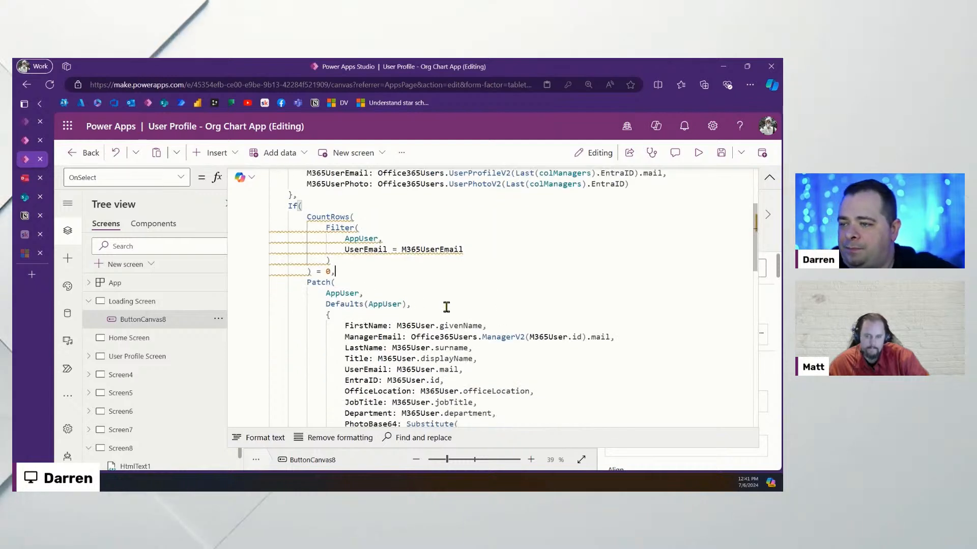
scroll(497, 359, down, 3)
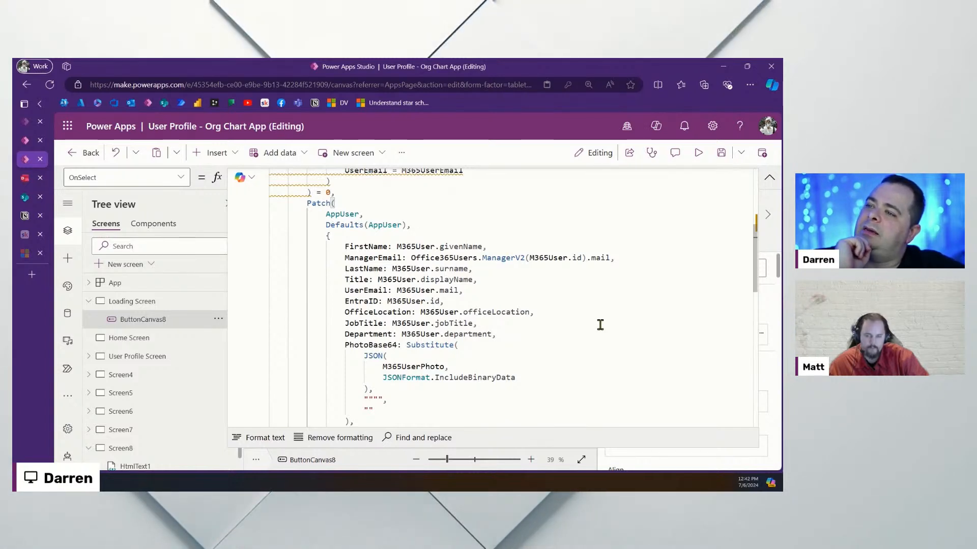
scroll(600, 325, up, 6)
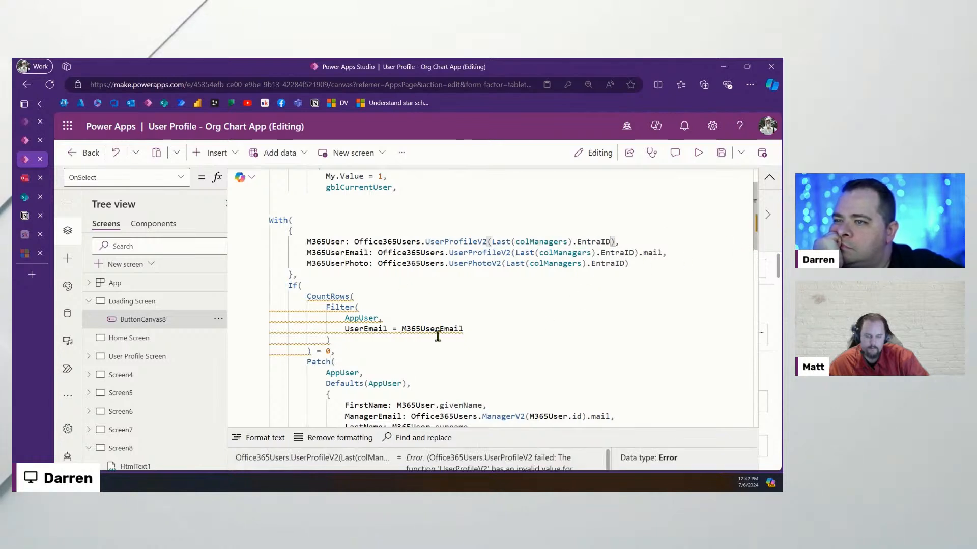
scroll(639, 320, up, 2)
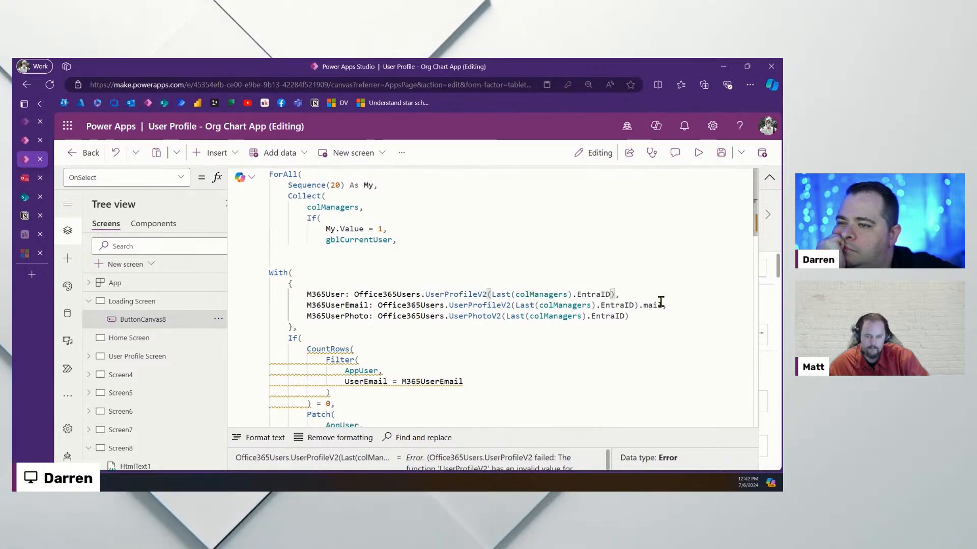
Change the M365User line to call Office365Users.ManagerV2 instead of UserProfileV2
click(469, 294)
double_click(468, 294)
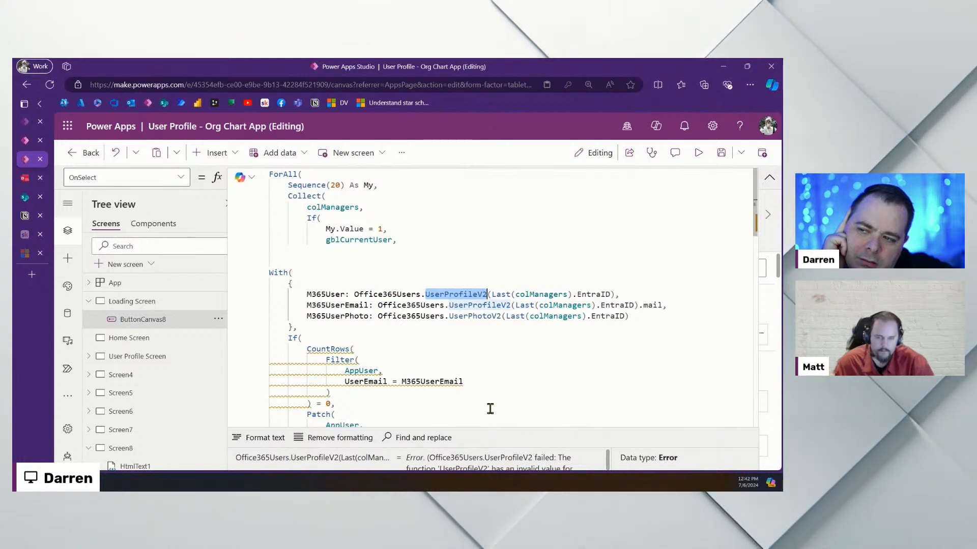
click(615, 294)
double_click(468, 294)
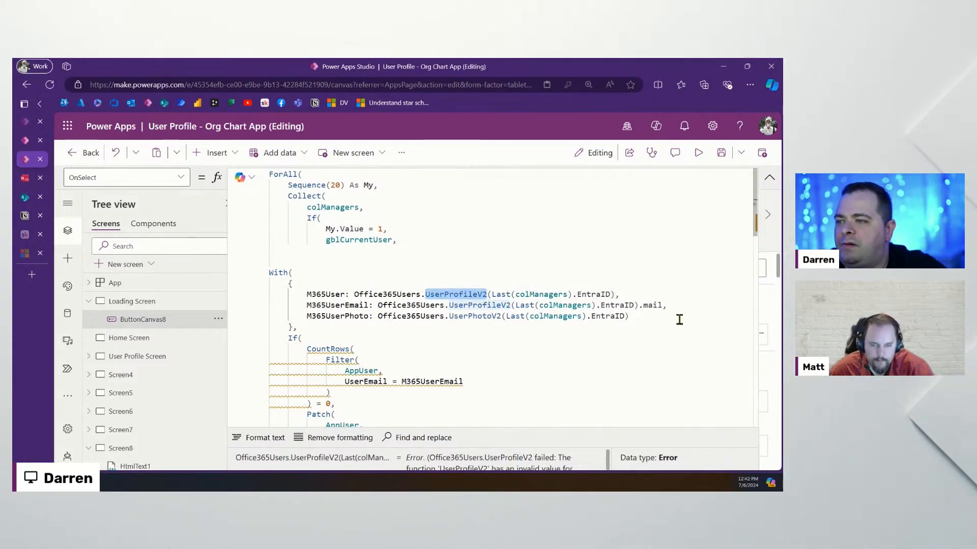
key(BackSpace)
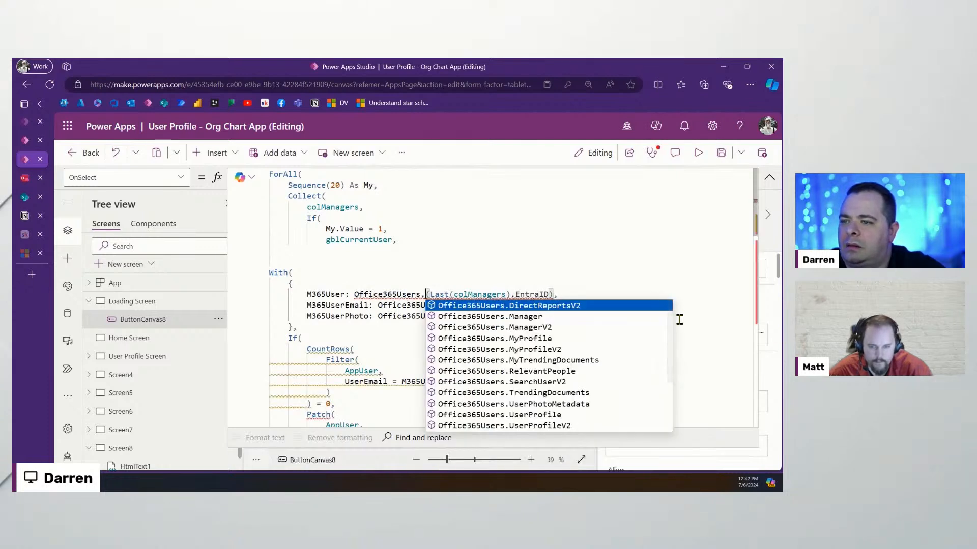
click(563, 328)
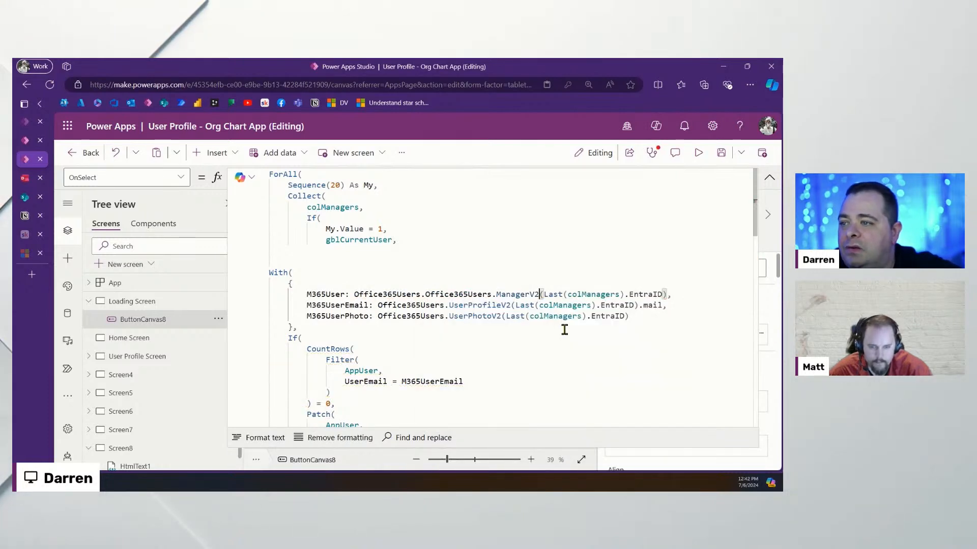
mouse_move(523, 294)
double_click(479, 294)
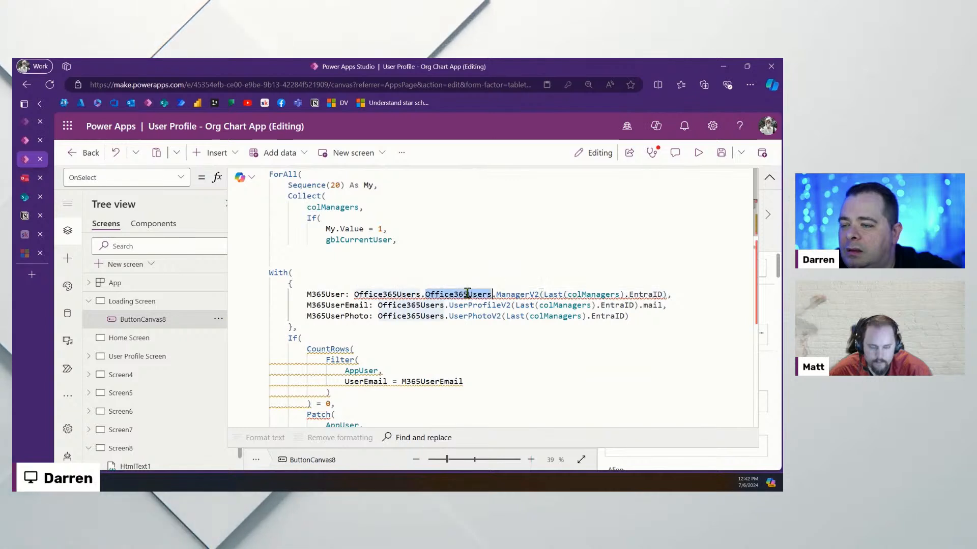
key(BackSpace)
key(BackSpace)
Swap UserProfileV2 for ManagerV2 on the M365UserEmail line too
double_click(467, 294)
key(ctrl+c)
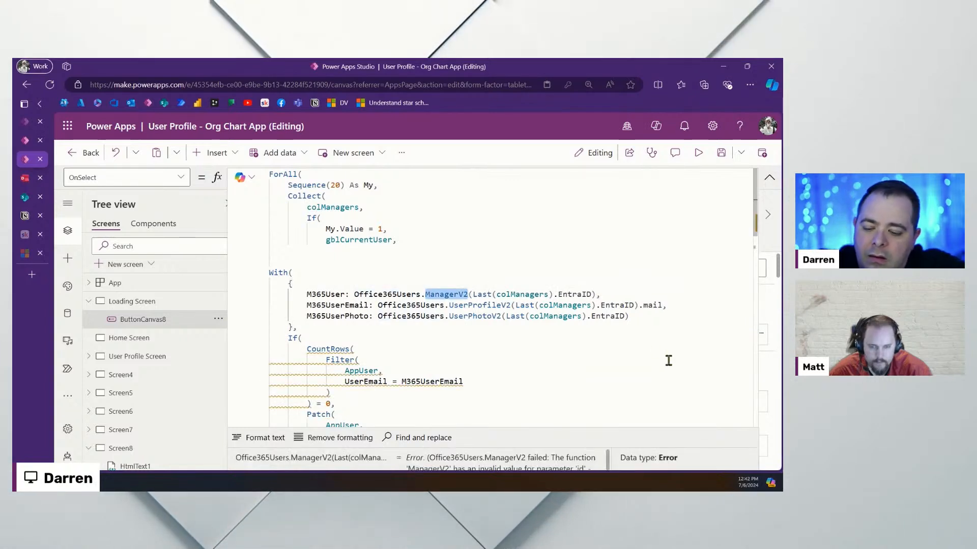
double_click(478, 306)
key(ctrl+v)
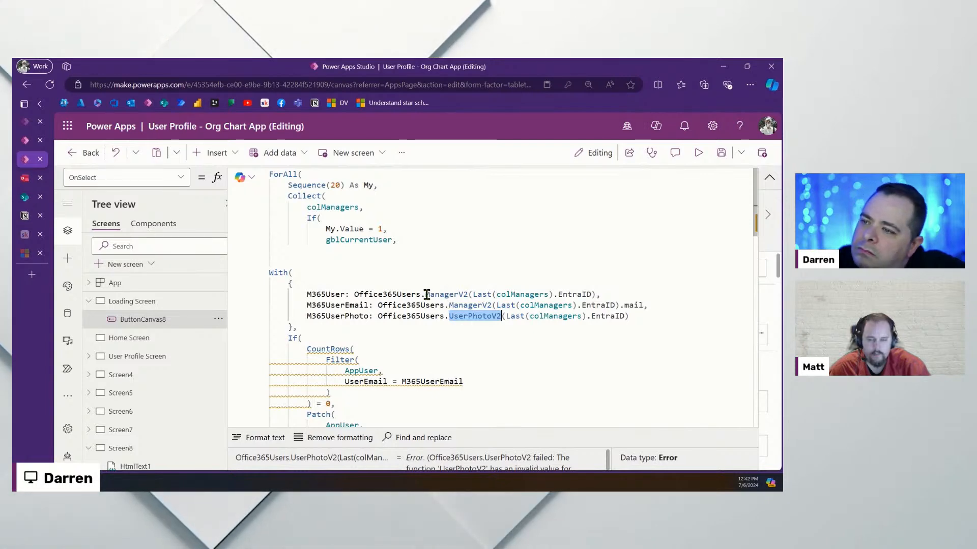
Pass ManagerV2(Last(colManagers).EntraID).id to UserPhotoV2 for M365UserPhoto
drag(425, 295, 603, 296)
click(508, 338)
drag(458, 316, 624, 317)
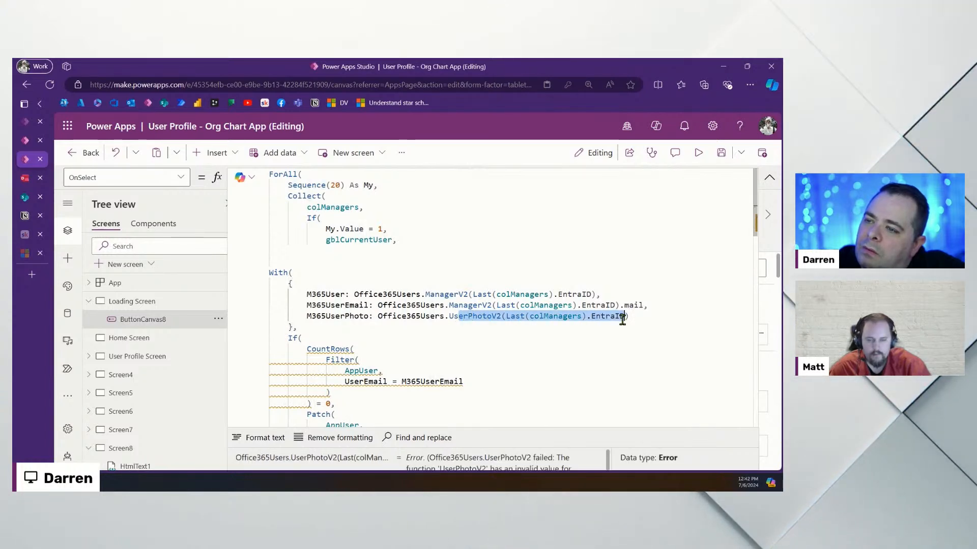
click(510, 371)
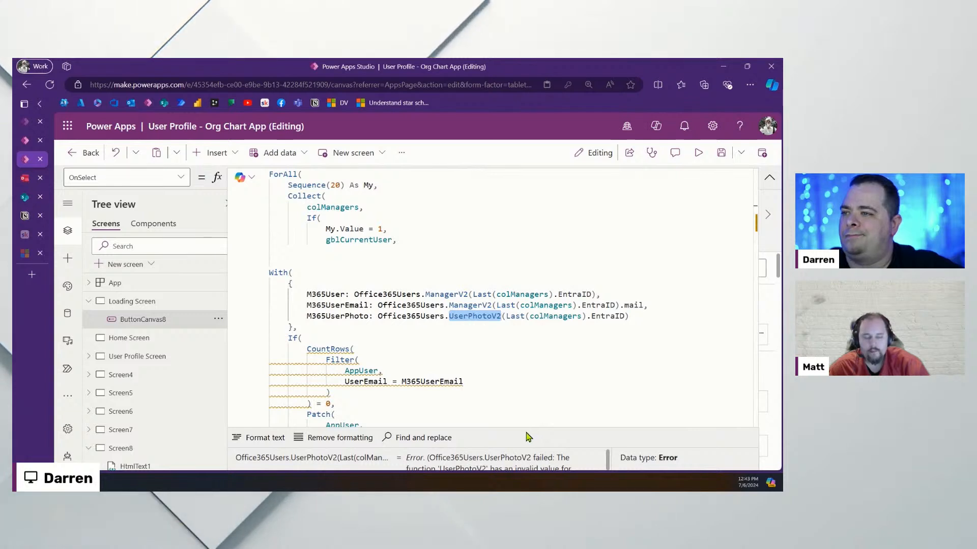
click(650, 318)
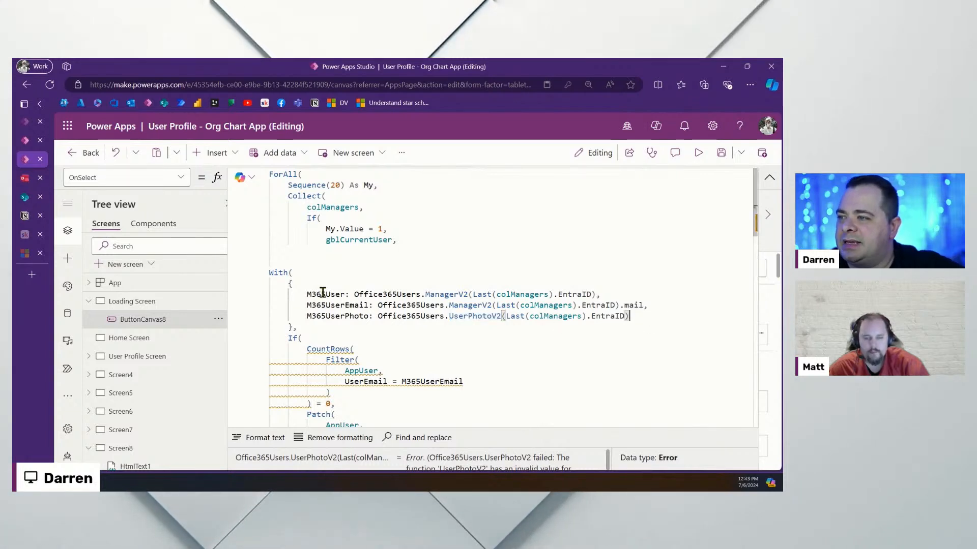
drag(355, 294, 595, 295)
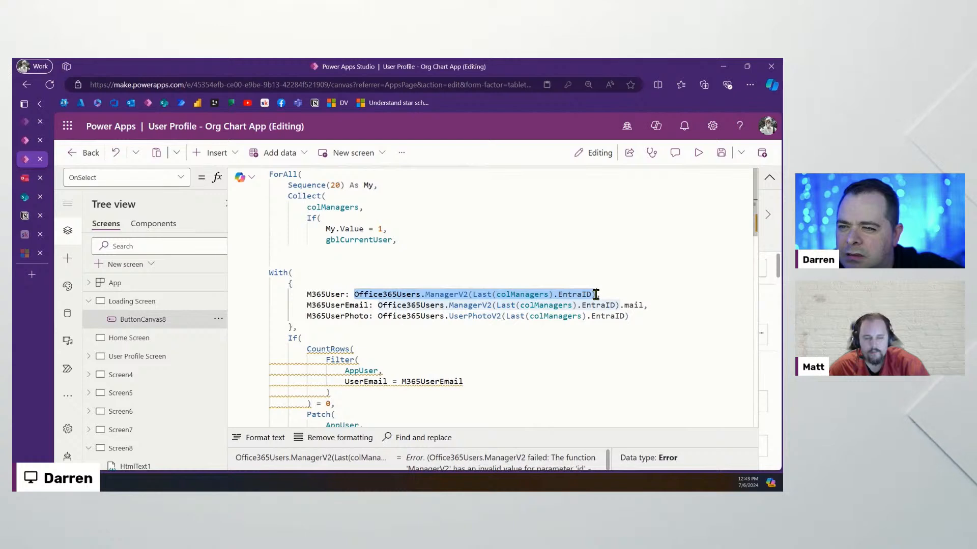
click(418, 317)
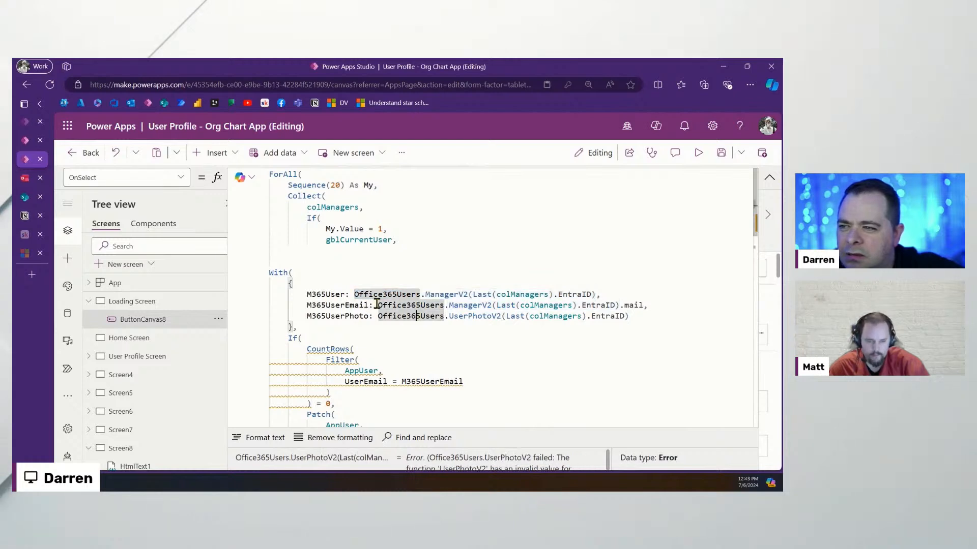
drag(377, 304, 564, 307)
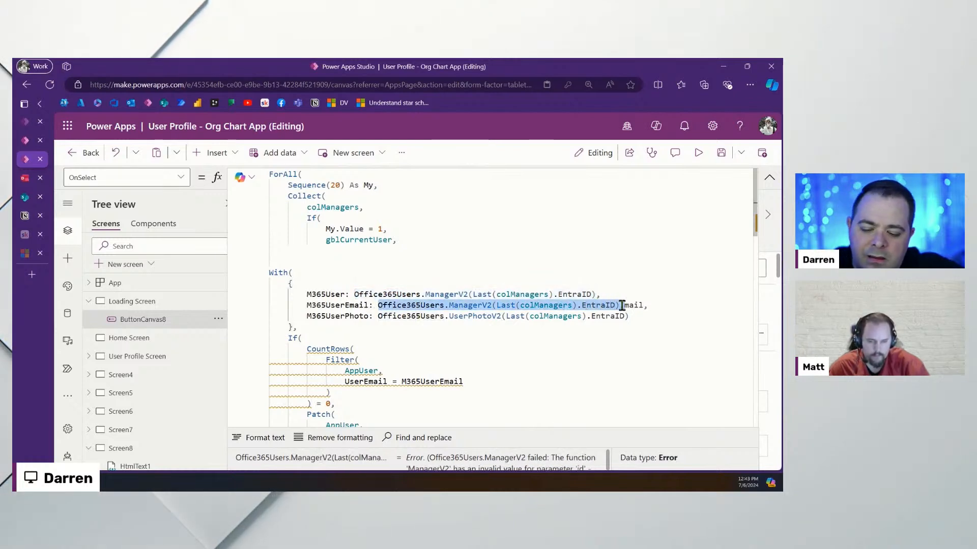
drag(505, 316, 625, 316)
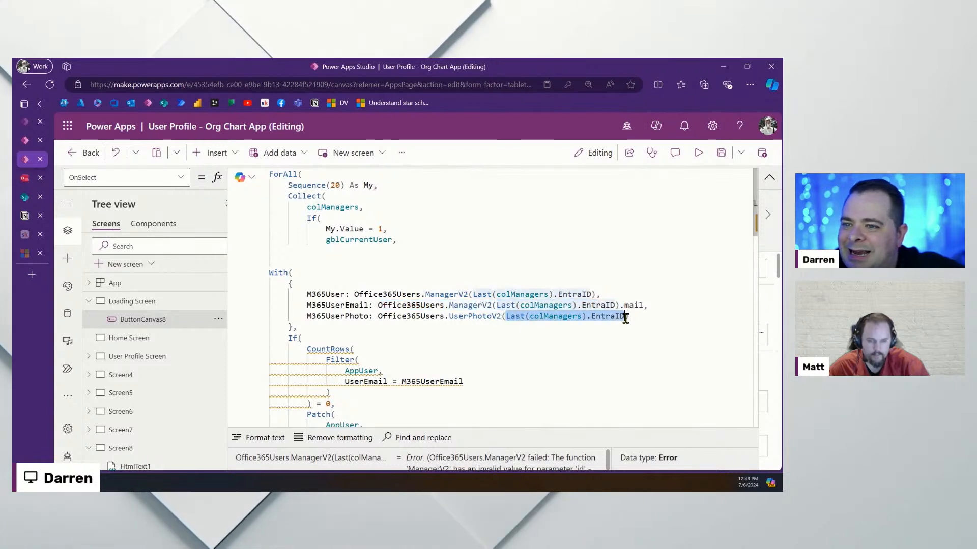
key(ctrl+v)
text(.)
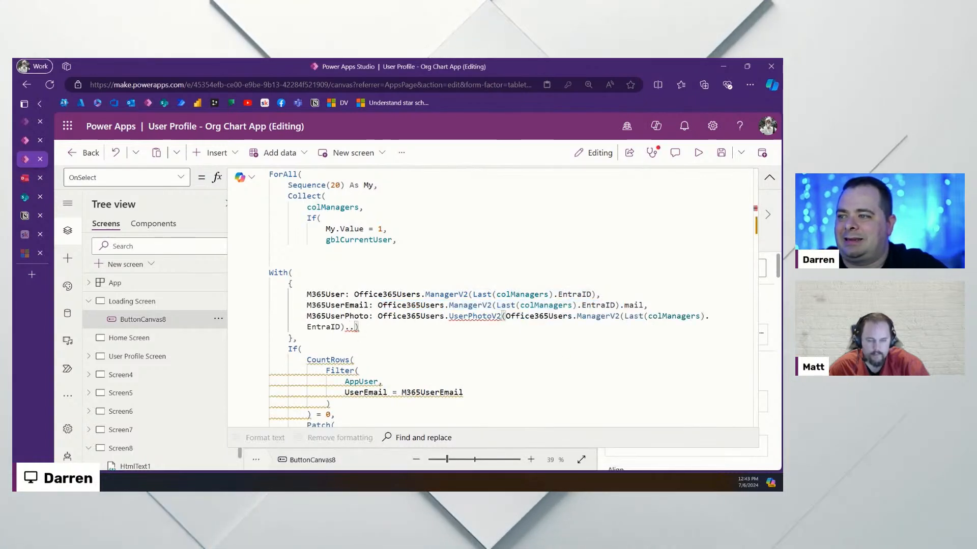
text(id)
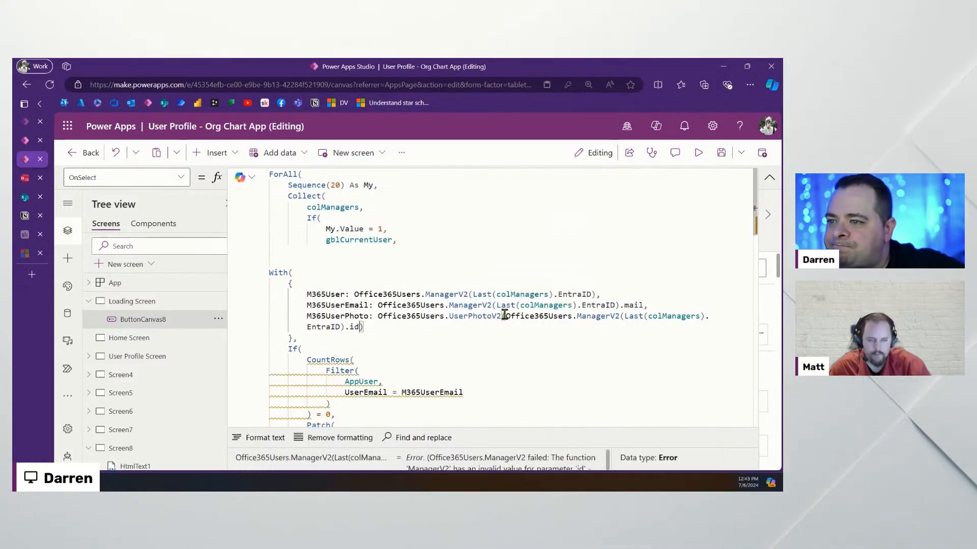
Split the UserPhotoV2 call across indented lines and save the app
click(504, 316)
key(Return)
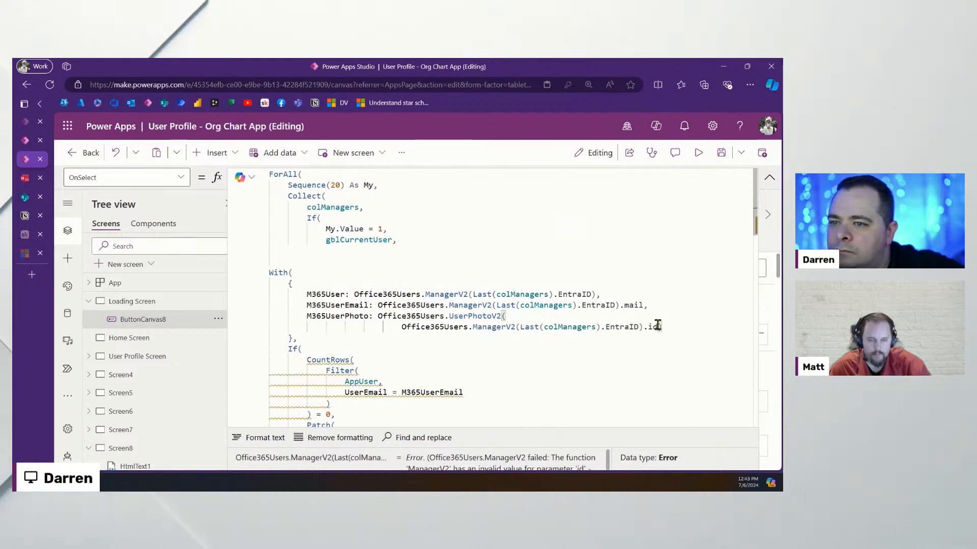
key(Return)
click(612, 381)
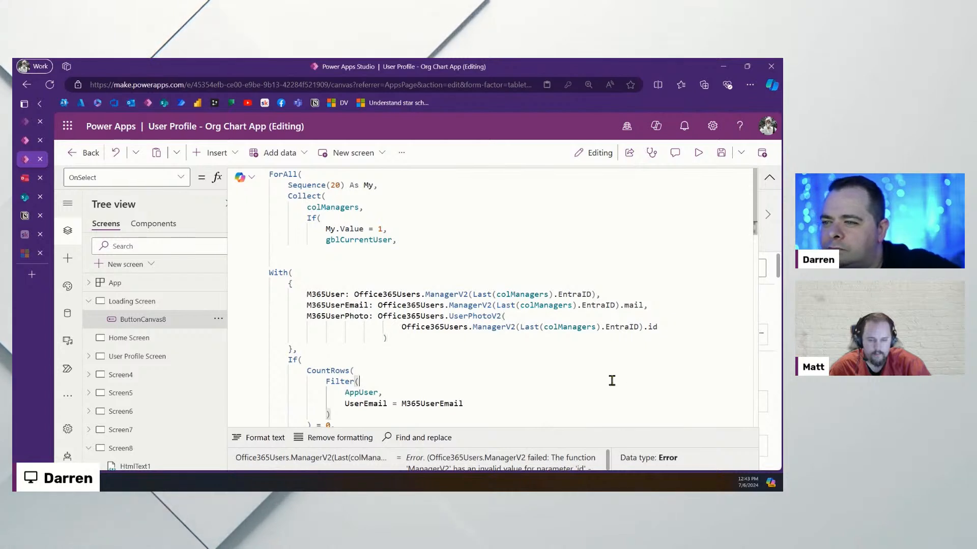
click(377, 316)
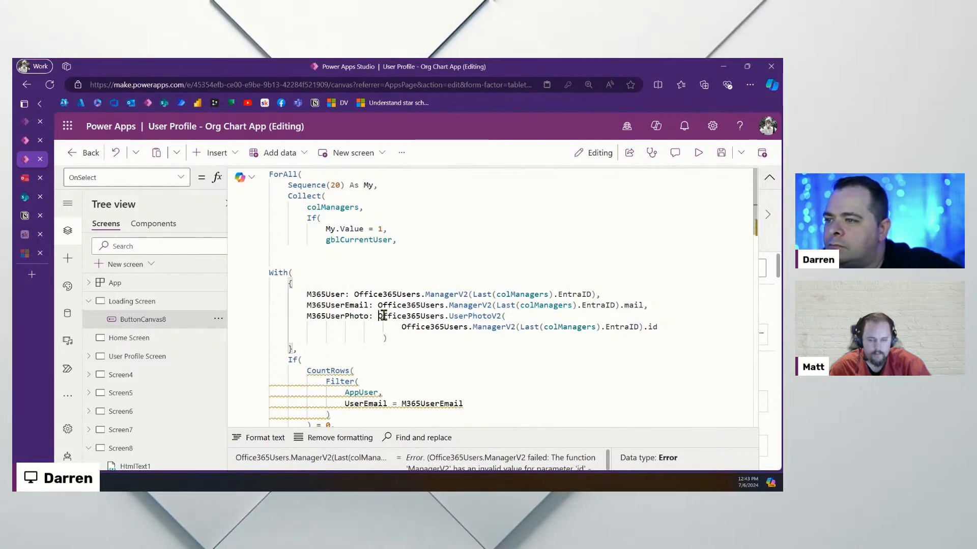
key(Return)
key(Tab)
drag(387, 350, 340, 338)
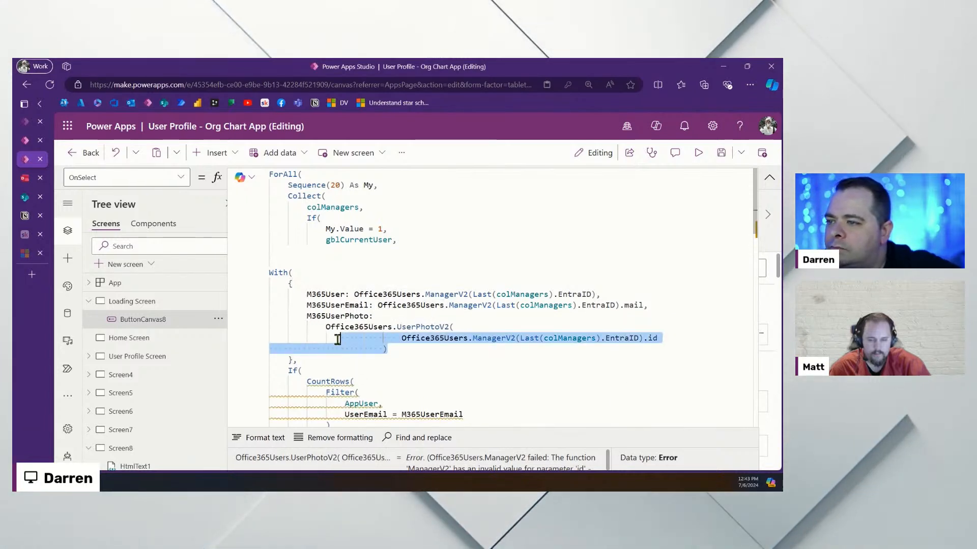
key(shift+Tab)
key(shift+Tab)
key(shift+Tab)
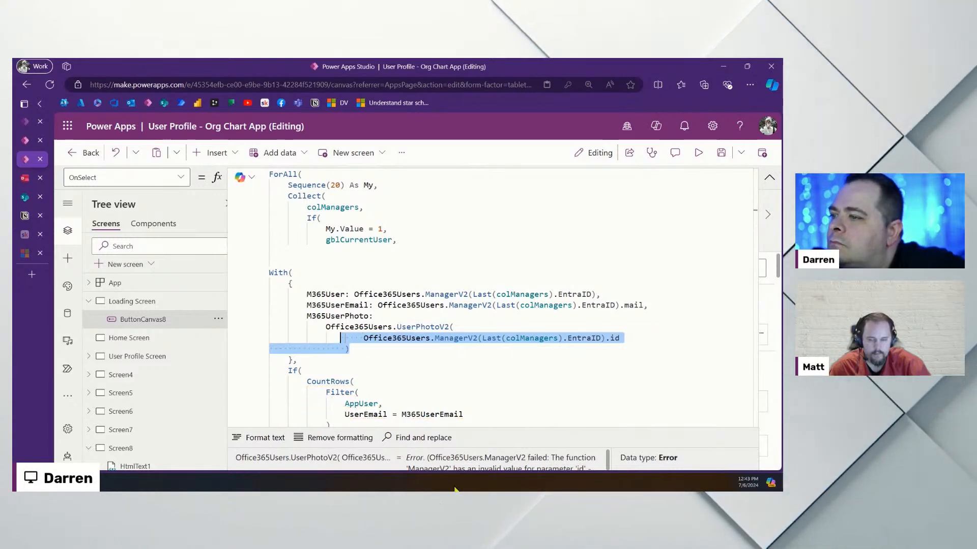
key(ctrl+s)
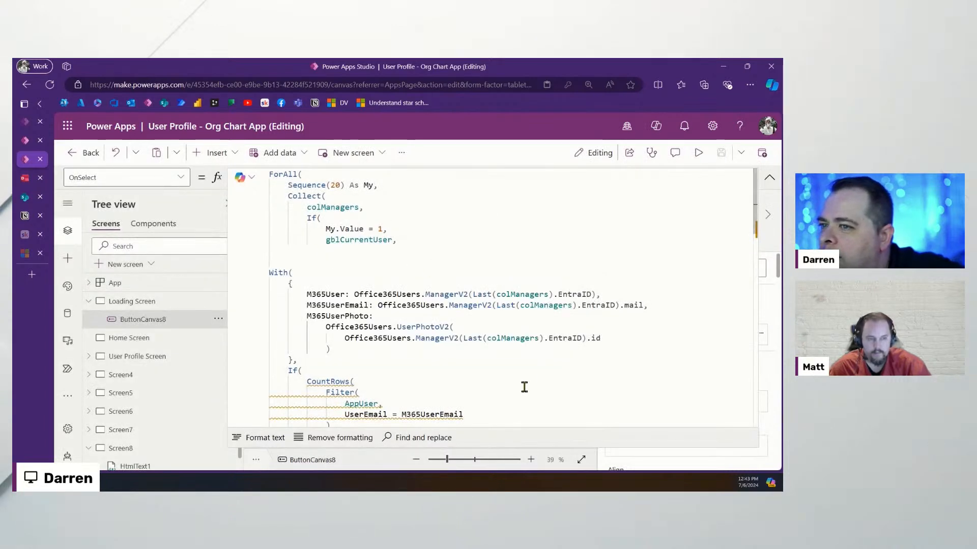
Line up the M365User, M365UserEmail and M365UserPhoto values in the With record
click(356, 294)
click(377, 305)
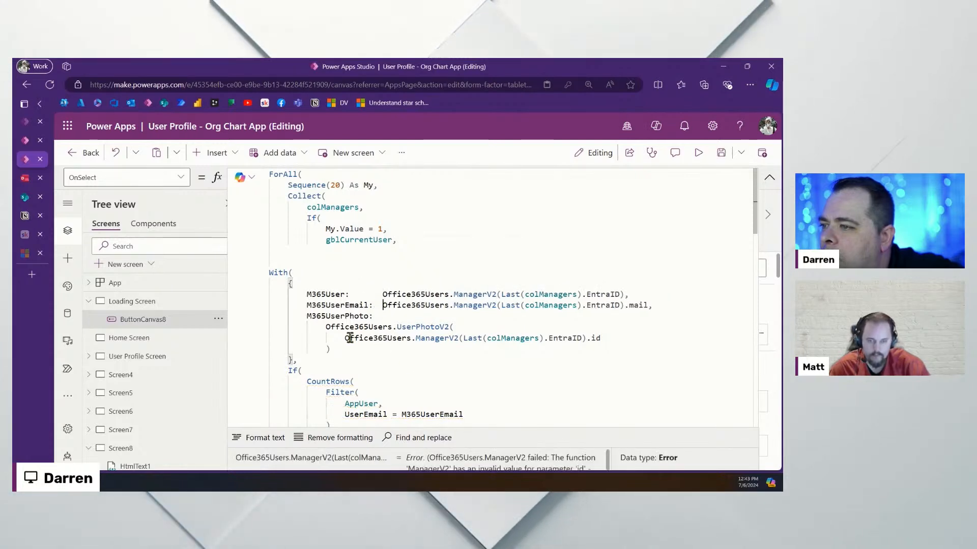
drag(333, 349, 283, 326)
key(shift+Tab)
key(shift+Tab)
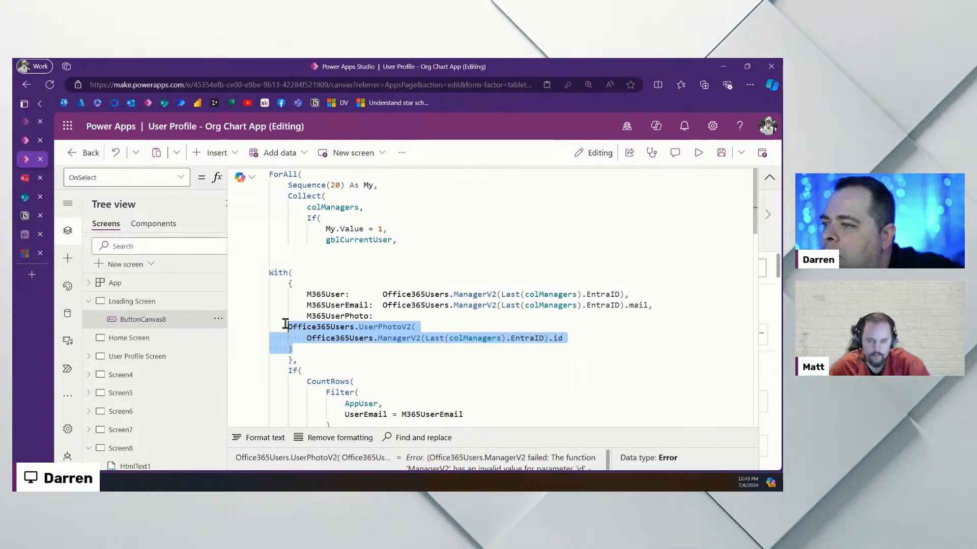
key(Tab)
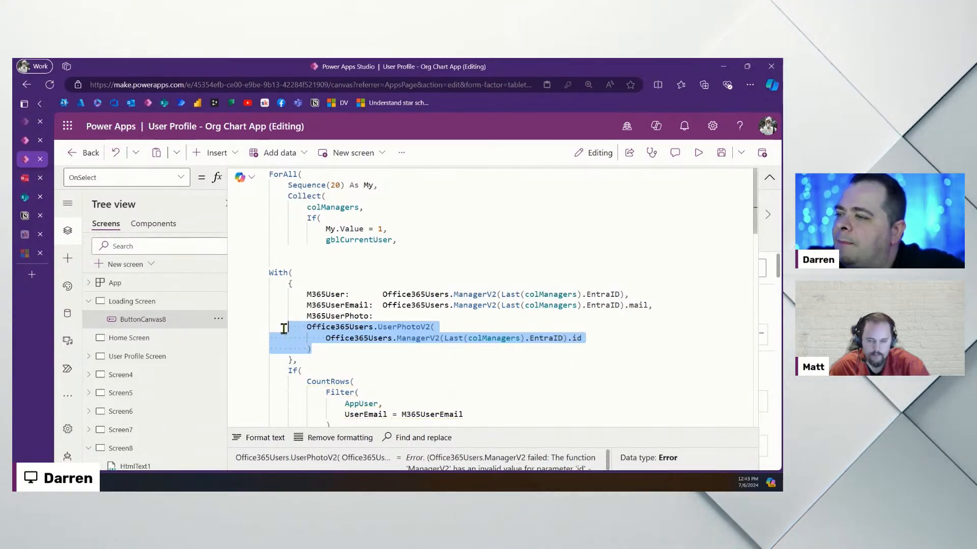
key(Tab)
key(Tab)
key(Tab)
key(Tab)
click(395, 344)
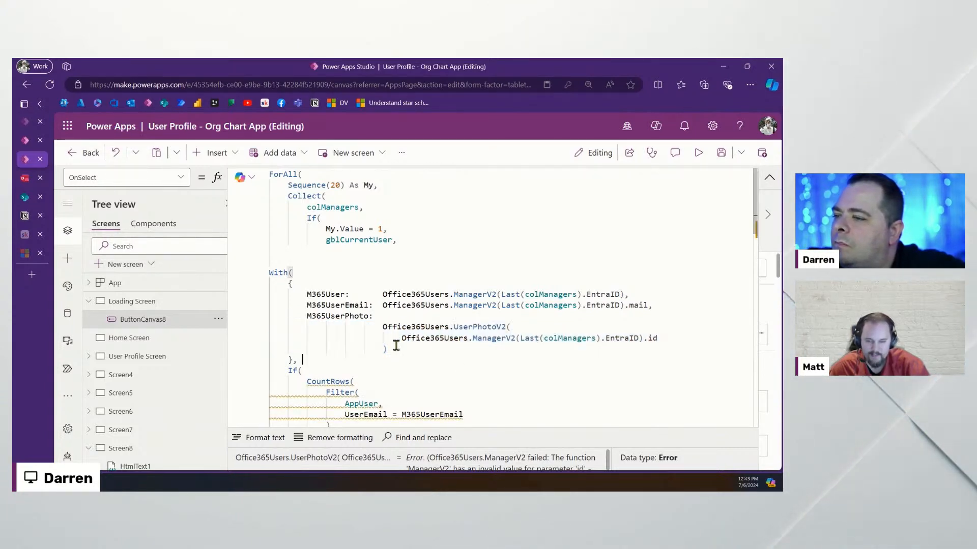
key(BackSpace)
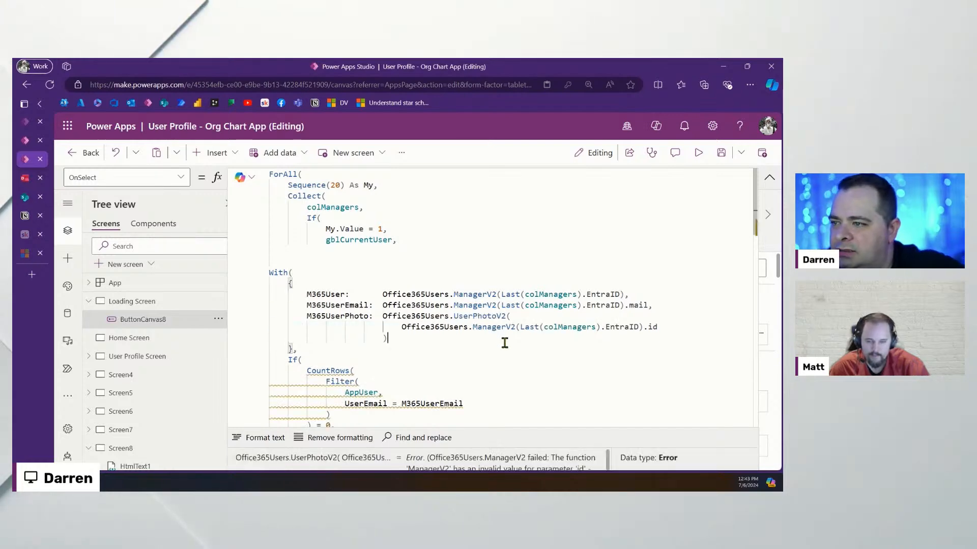
scroll(504, 343, down, 4)
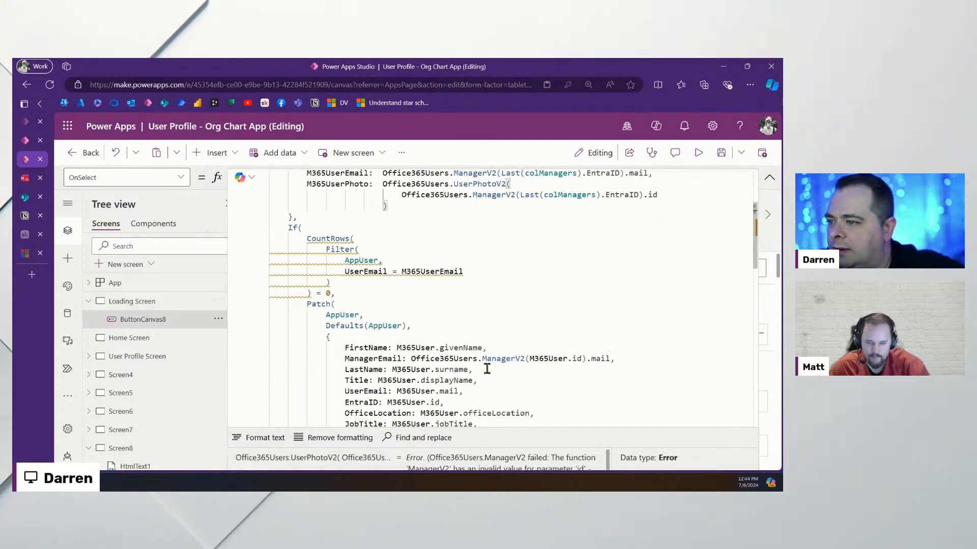
double_click(444, 271)
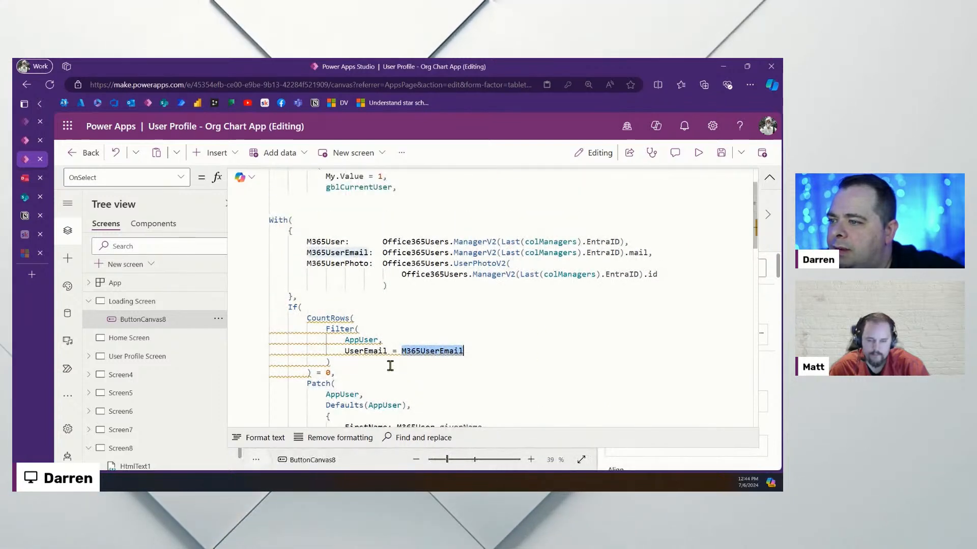
click(414, 325)
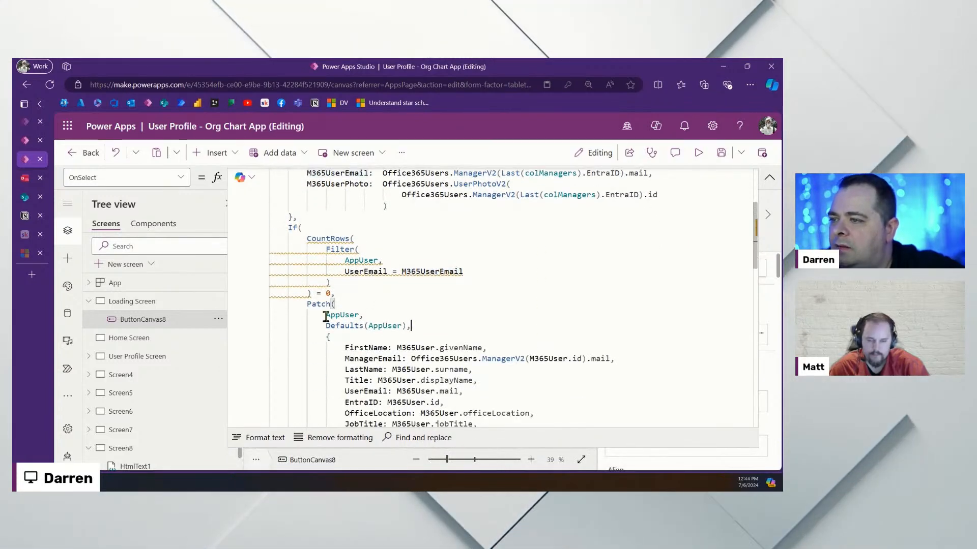
click(335, 305)
click(434, 349)
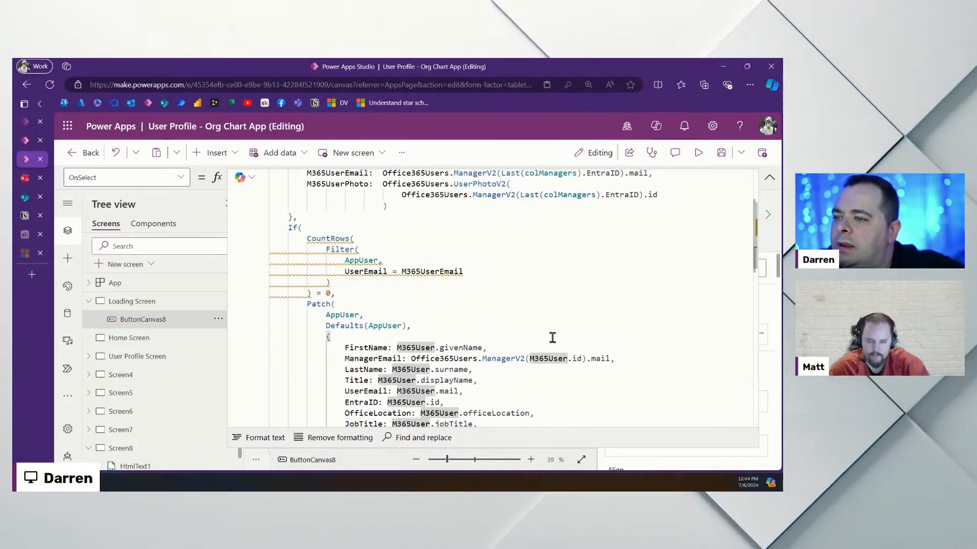
scroll(552, 337, up, 3)
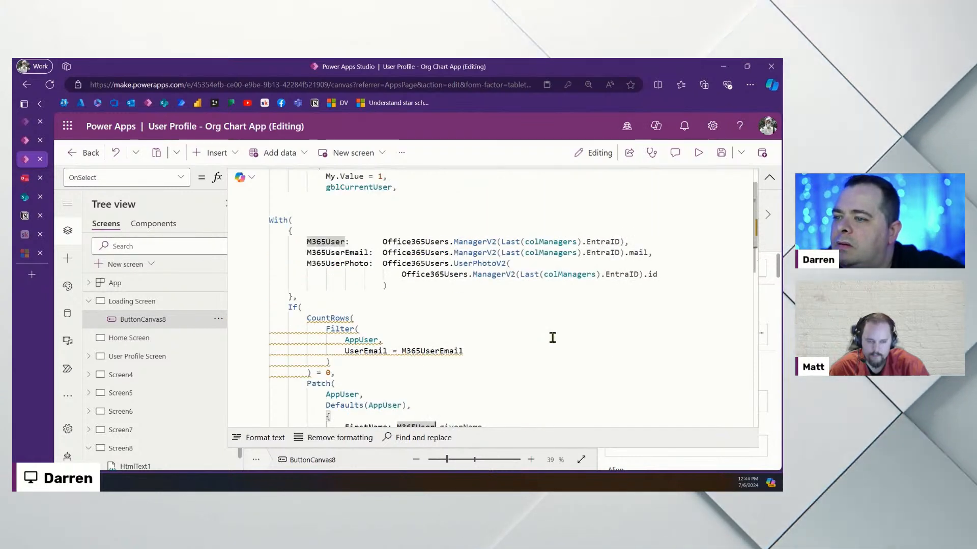
click(326, 243)
scroll(456, 325, down, 6)
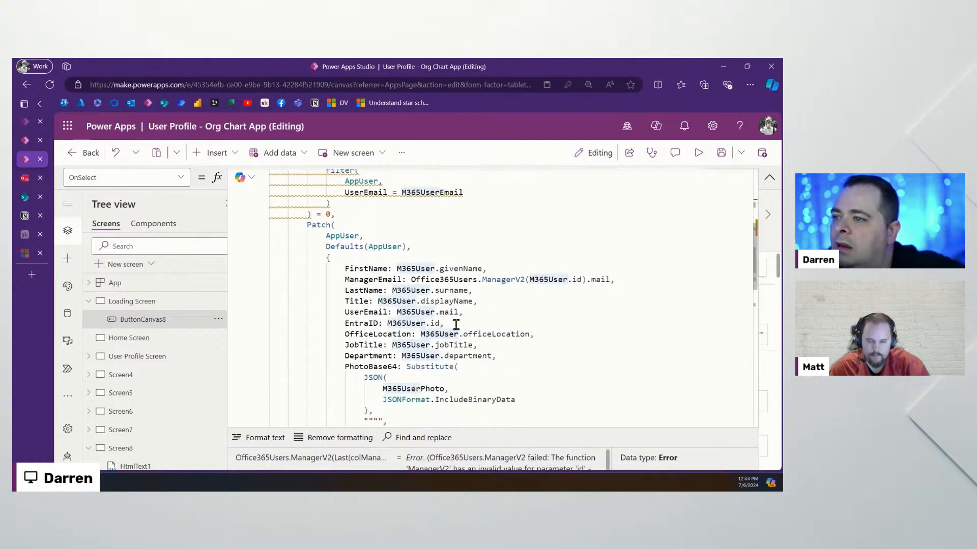
click(415, 269)
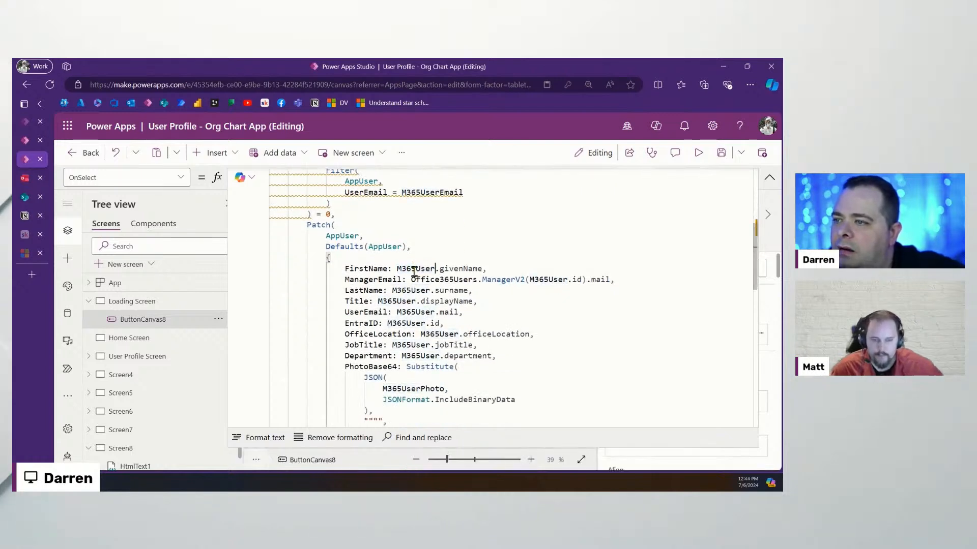
double_click(411, 290)
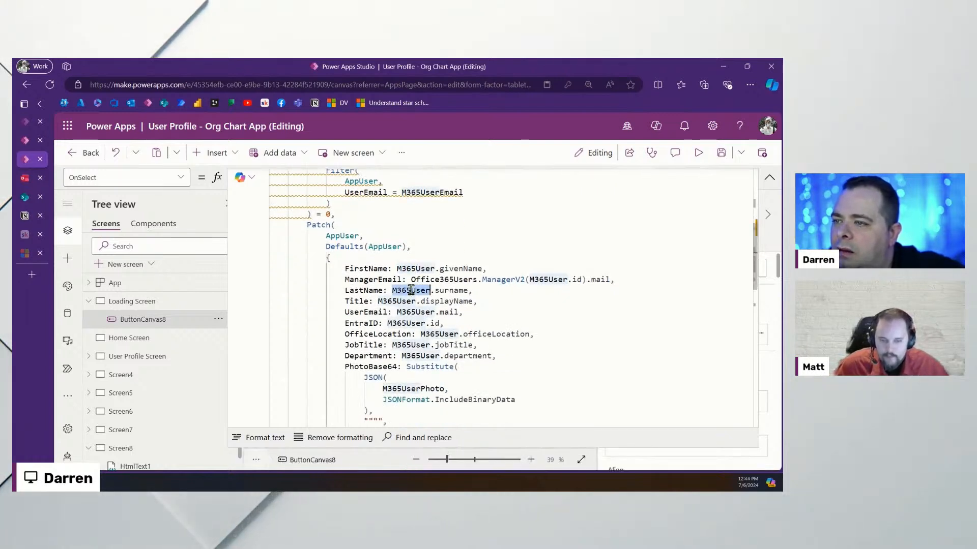
click(595, 290)
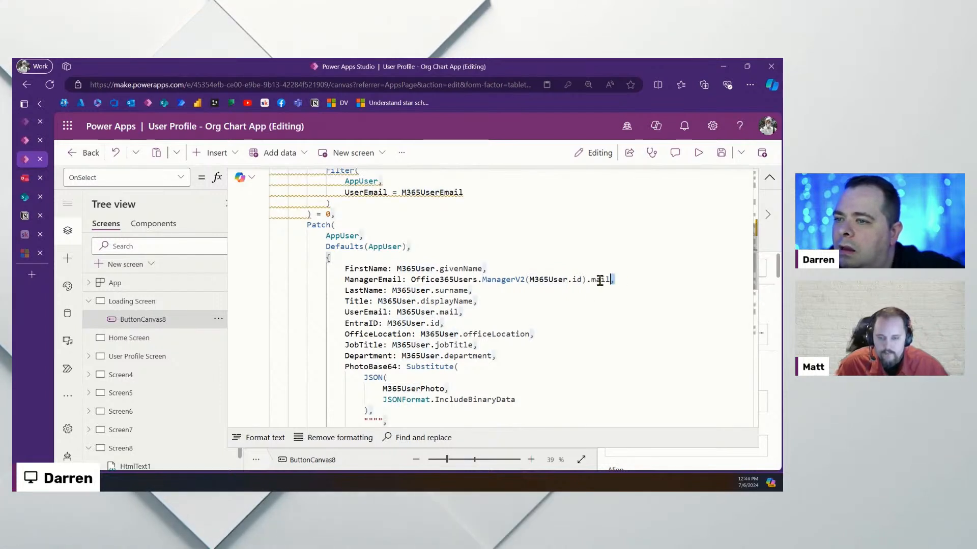
drag(600, 280, 407, 279)
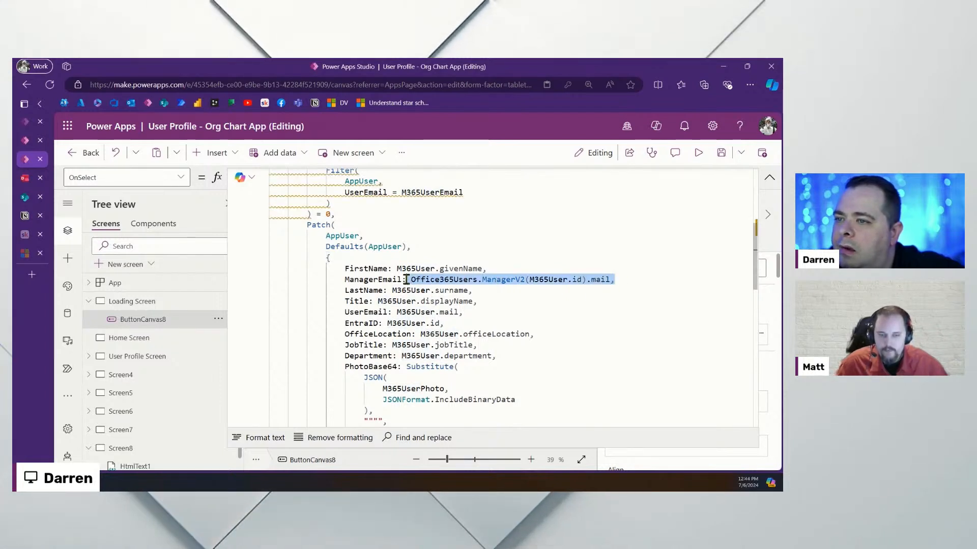
click(569, 288)
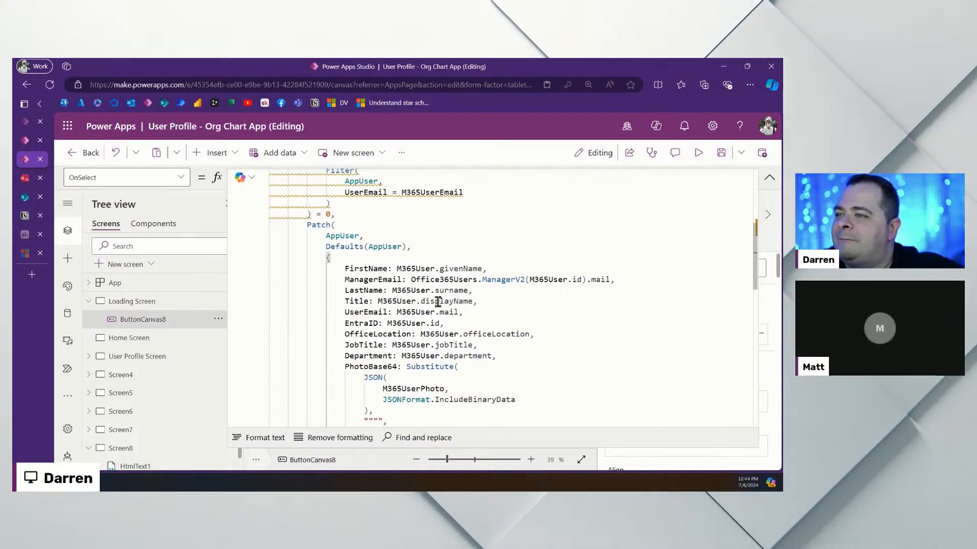
double_click(399, 301)
double_click(419, 290)
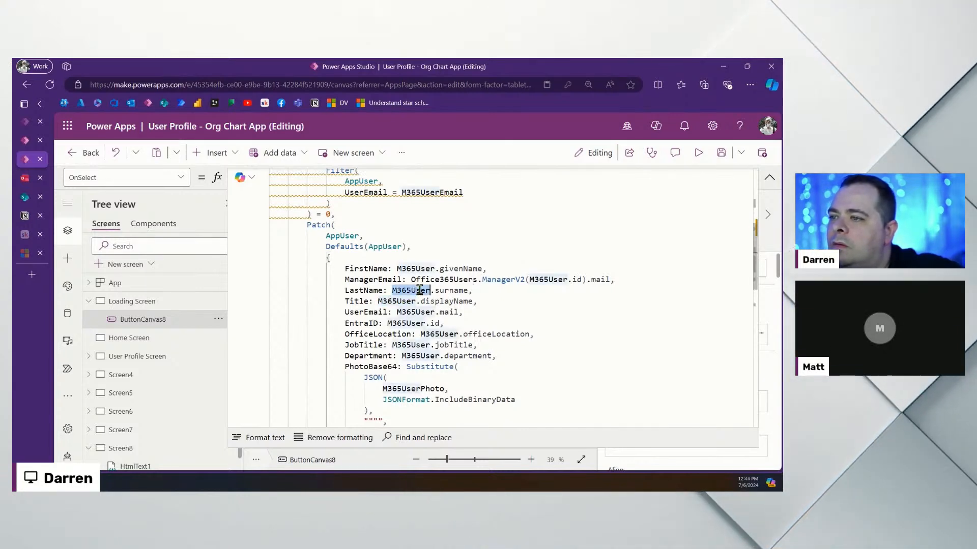
scroll(491, 324, up, 3)
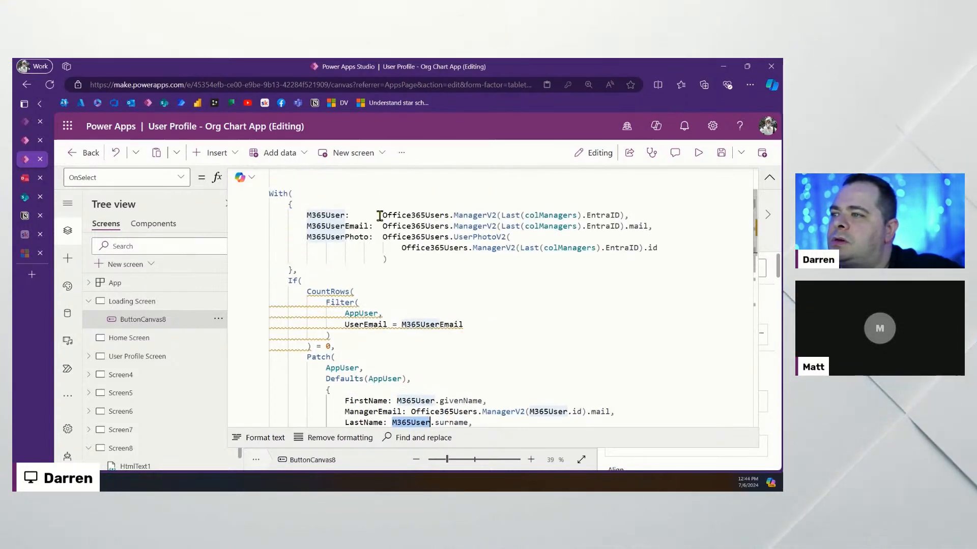
Align the LastName, Title, UserEmail, EntraID, JobTitle and Department values in one column
scroll(551, 345, down, 3)
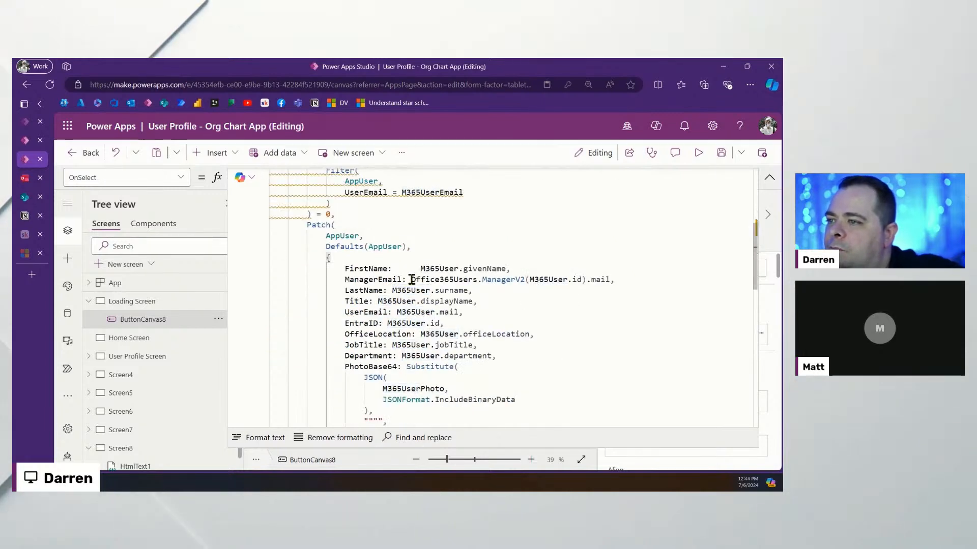
click(393, 290)
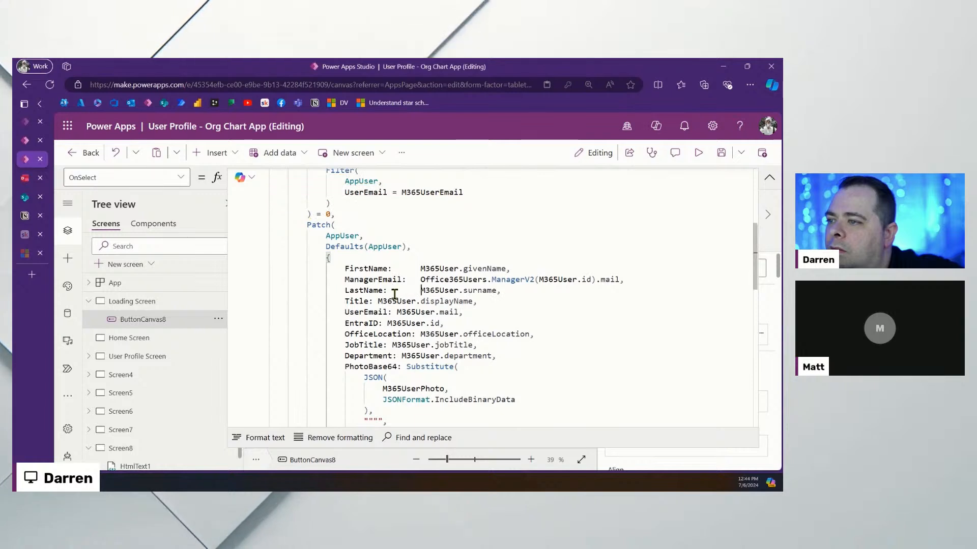
click(379, 301)
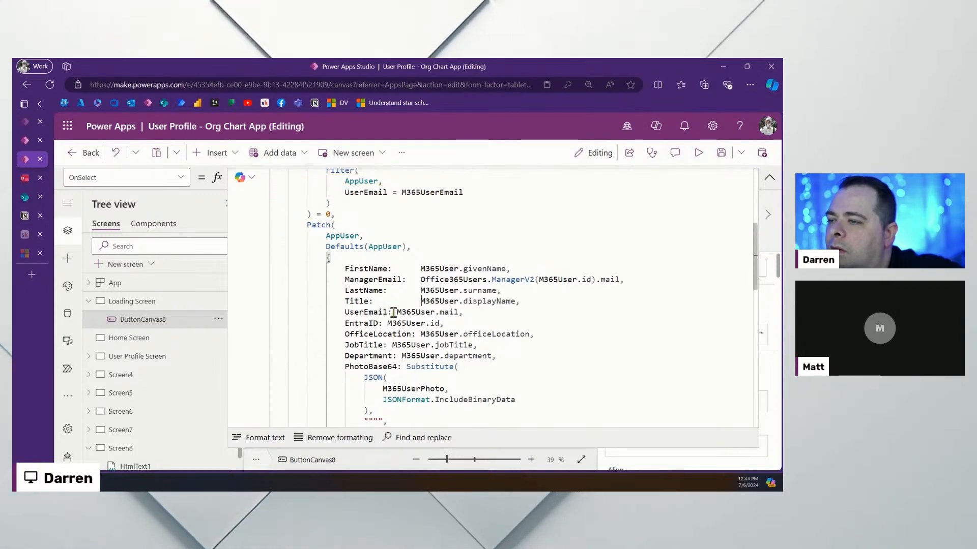
click(397, 312)
click(387, 323)
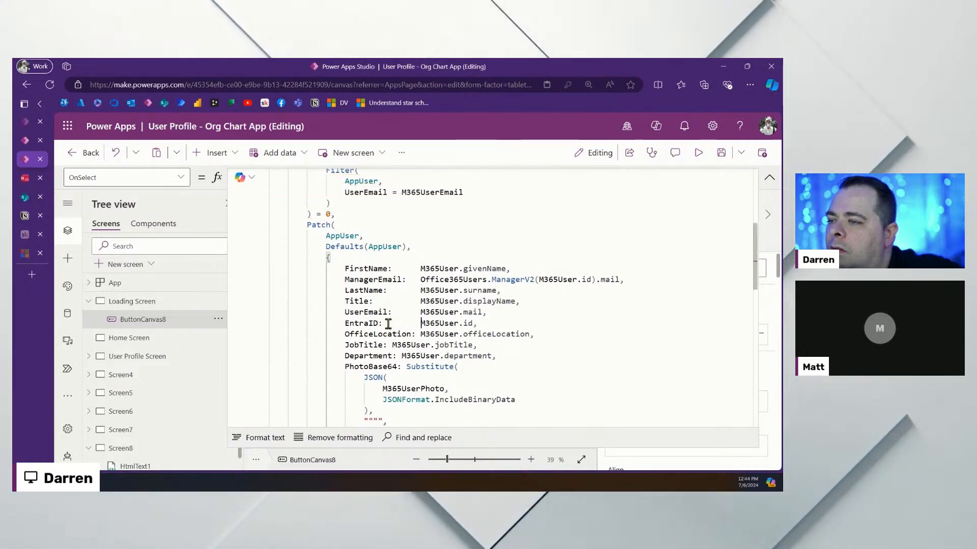
click(392, 345)
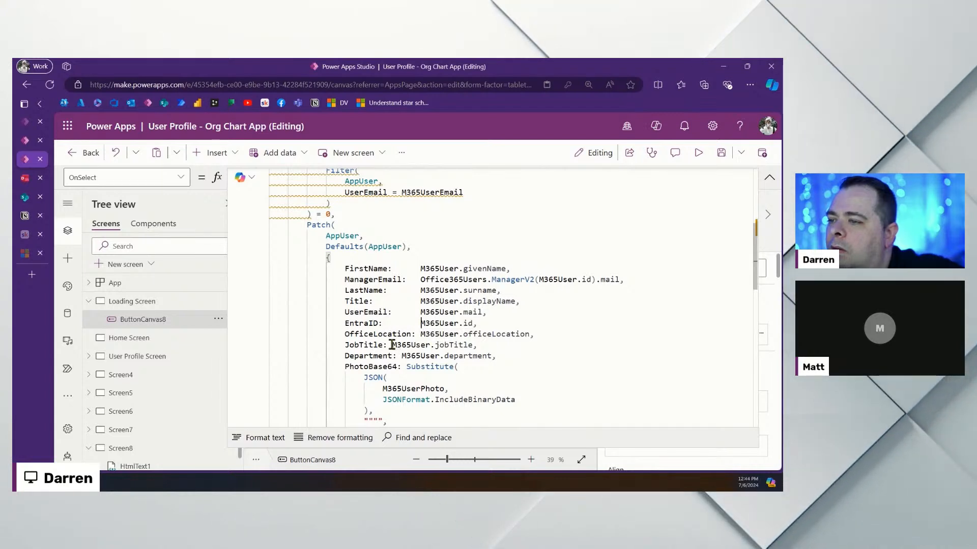
click(401, 356)
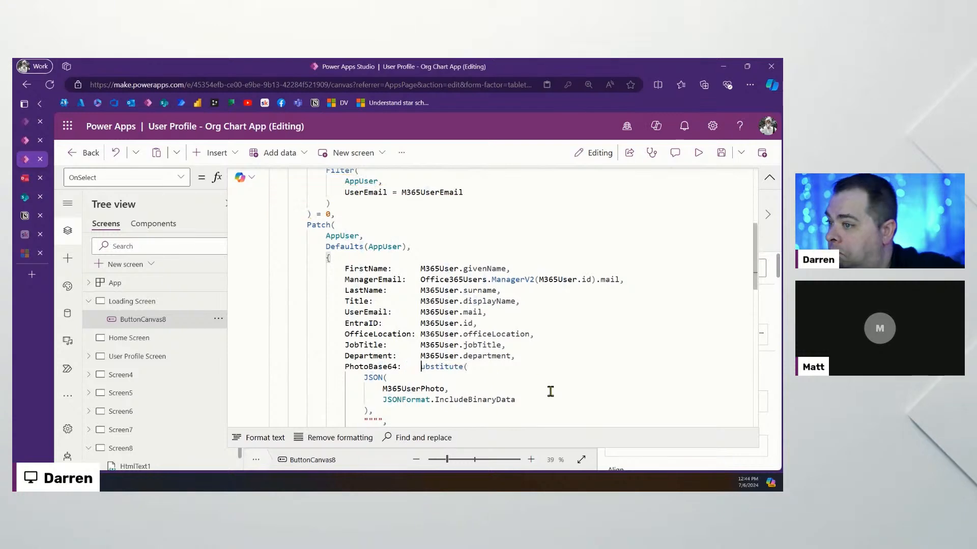
Restore the capital S in Substitute
text(s)
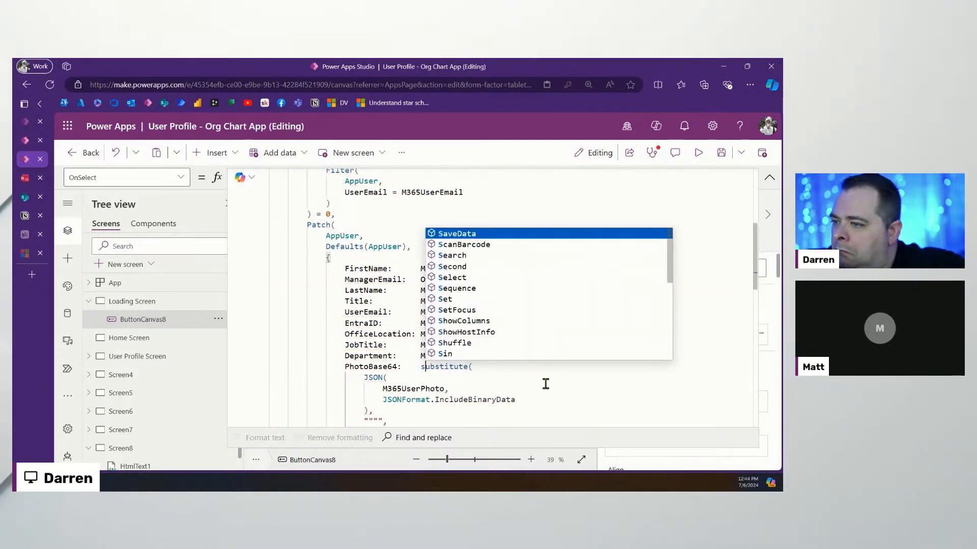
key(BackSpace)
text(S)
click(500, 388)
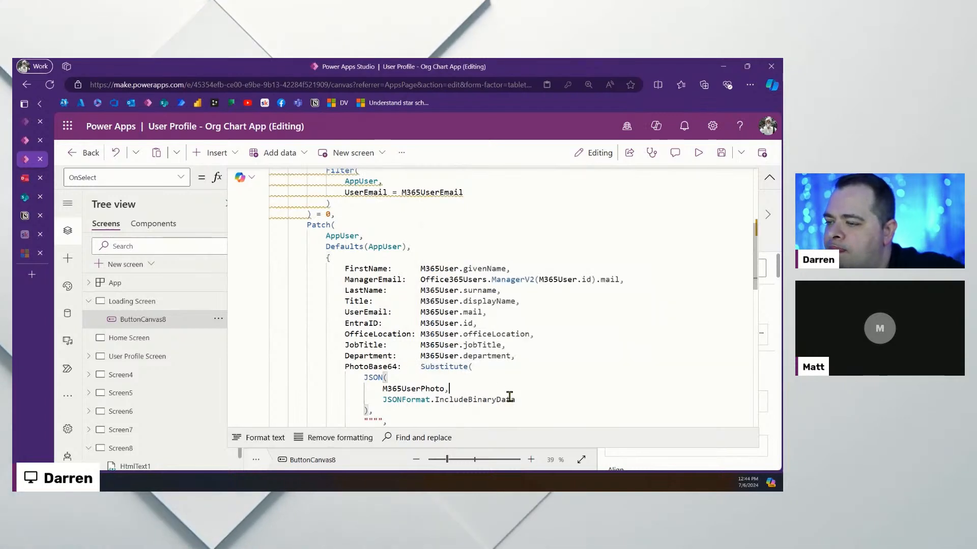
Indent the JSON block under PhotoBase64 and the Substitute block under PhotoBase64Length
scroll(516, 397, down, 2)
drag(353, 390, 283, 327)
key(Tab)
key(Tab)
key(Tab)
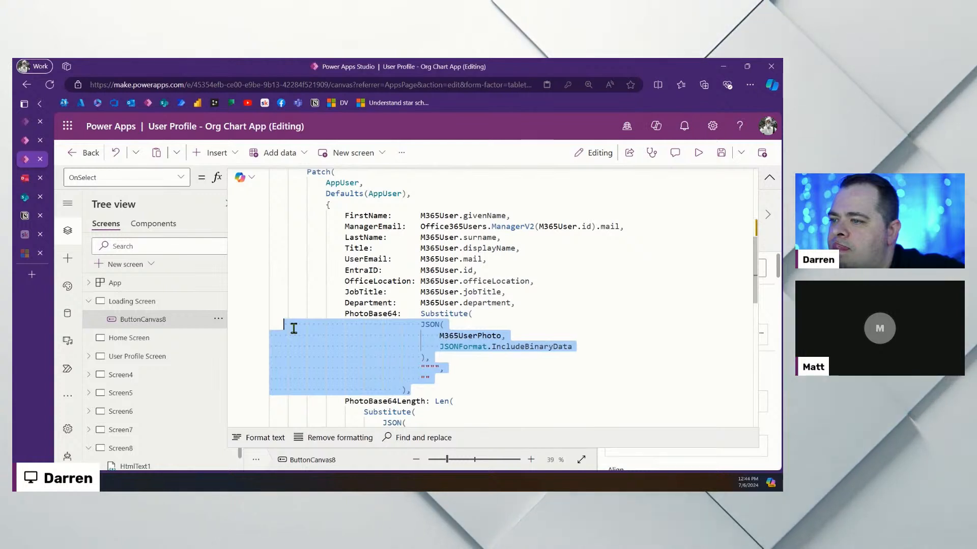
click(556, 369)
scroll(418, 419, down, 3)
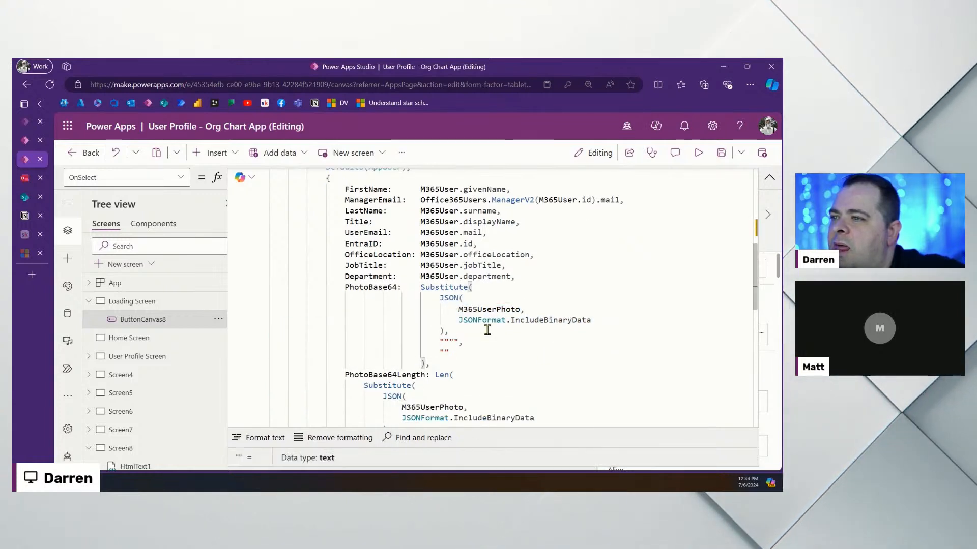
drag(407, 404, 288, 333)
key(Tab)
key(Tab)
key(Tab)
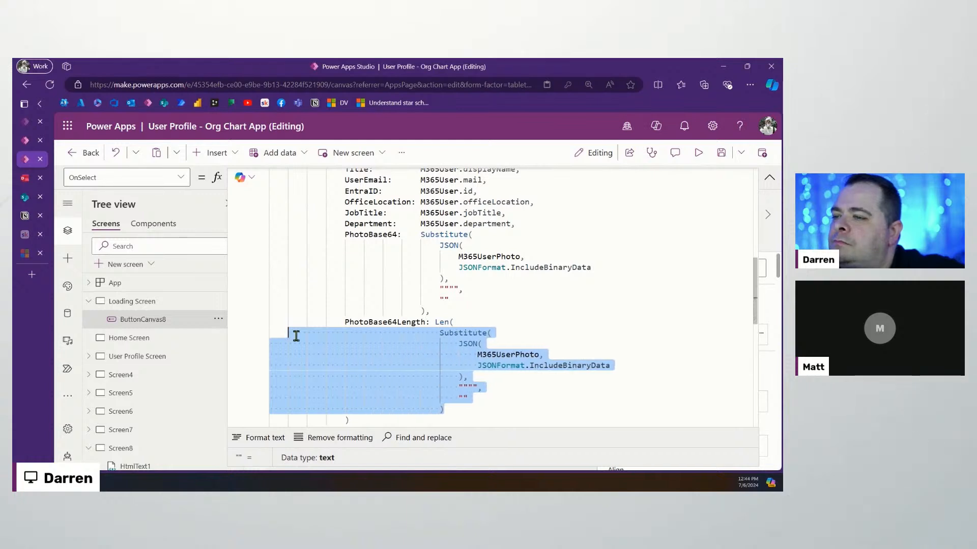
key(Tab)
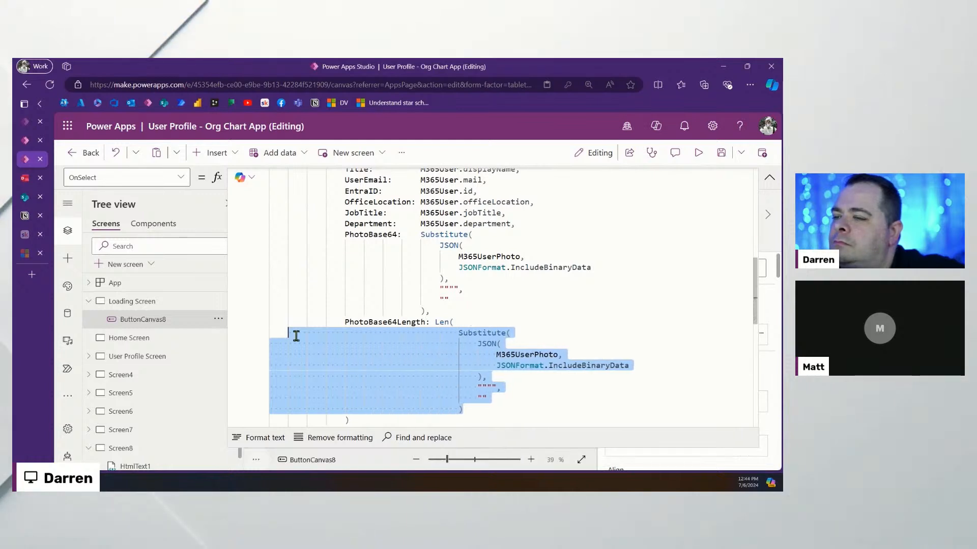
click(344, 419)
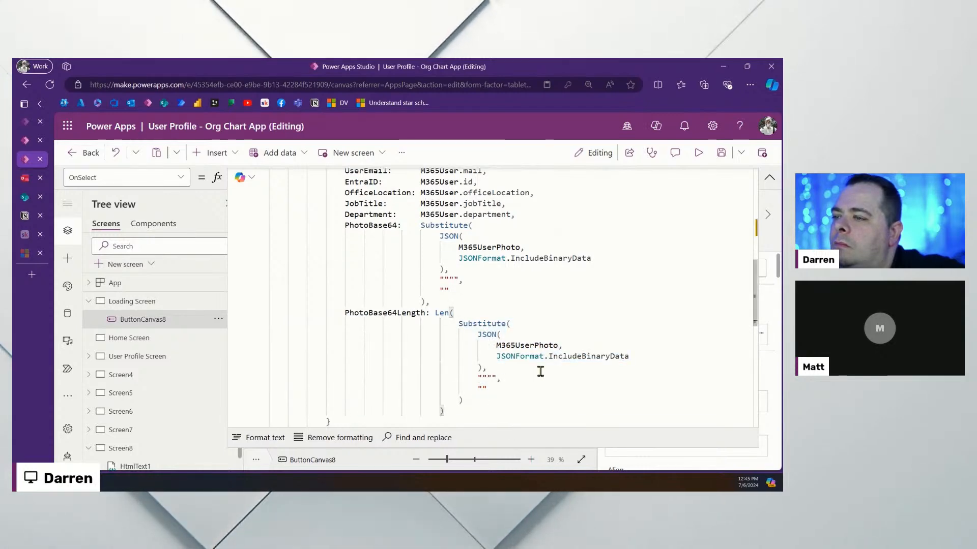
scroll(540, 371, up, 5)
scroll(538, 371, up, 4)
scroll(539, 371, down, 5)
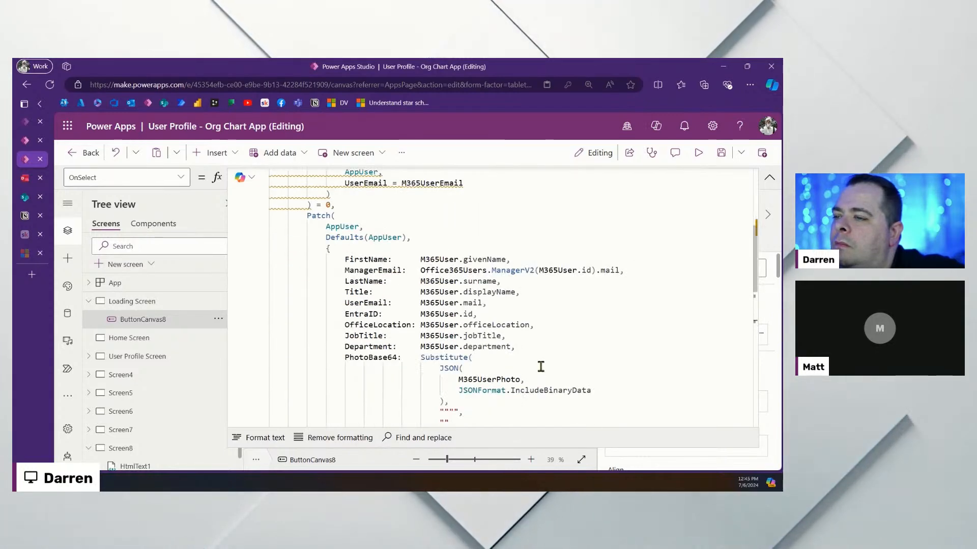
scroll(511, 252, up, 5)
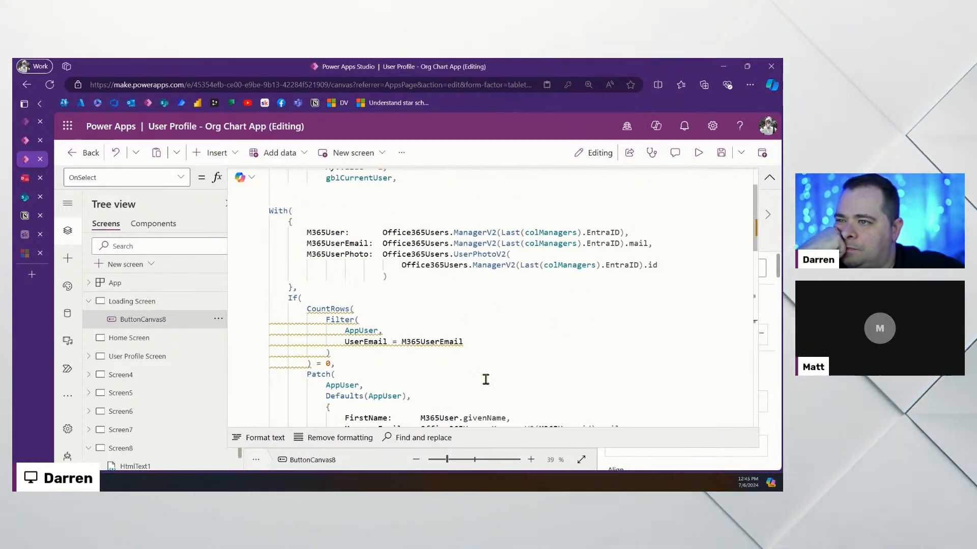
scroll(505, 375, down, 4)
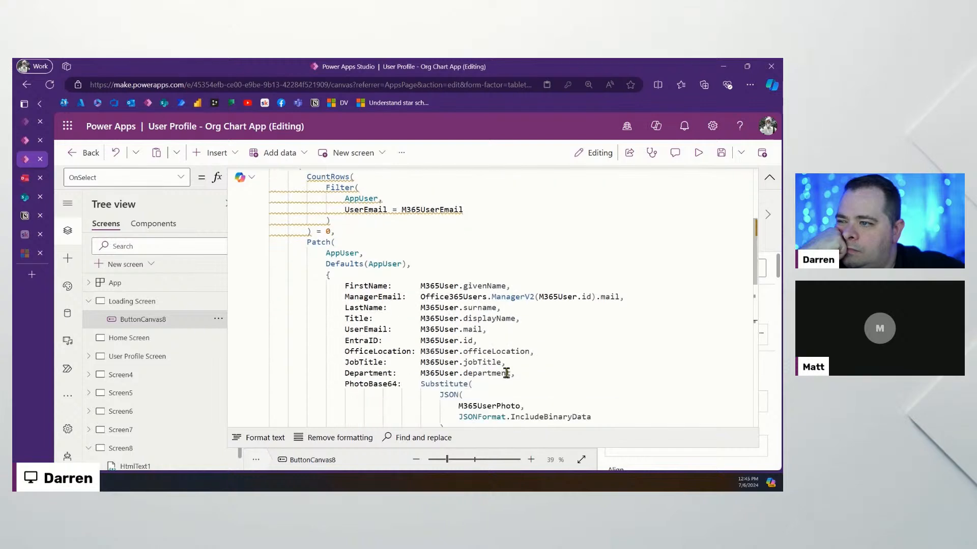
scroll(506, 372, down, 4)
scroll(506, 372, down, 4)
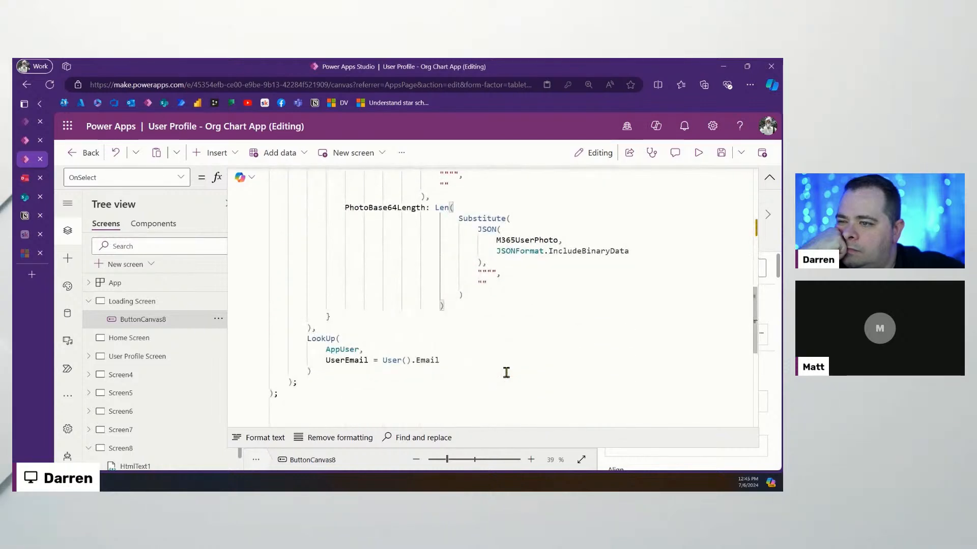
scroll(506, 373, up, 4)
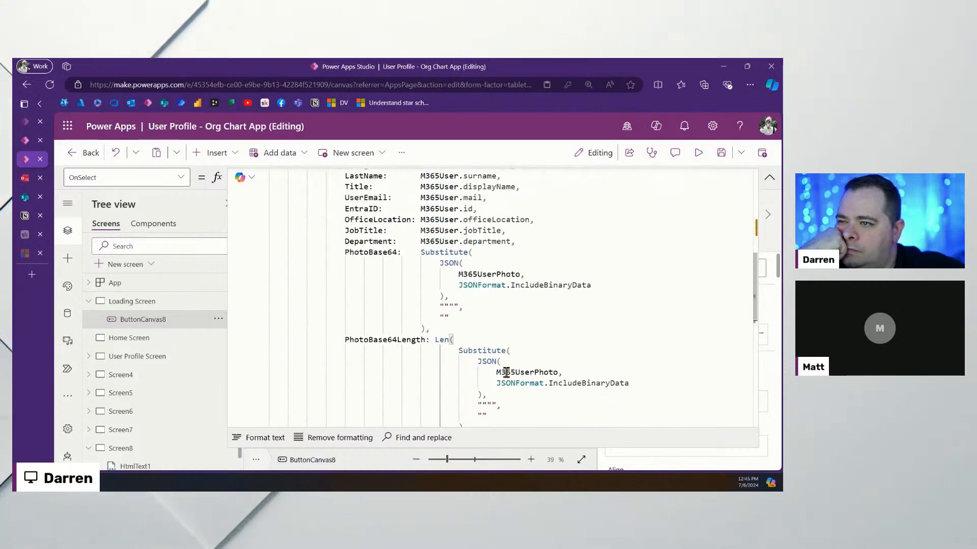
scroll(562, 338, down, 4)
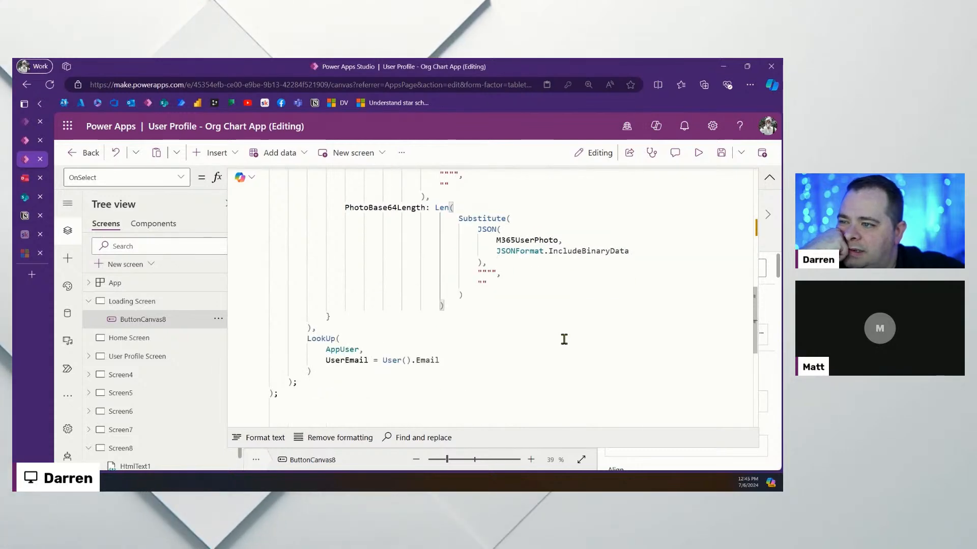
scroll(562, 336, up, 6)
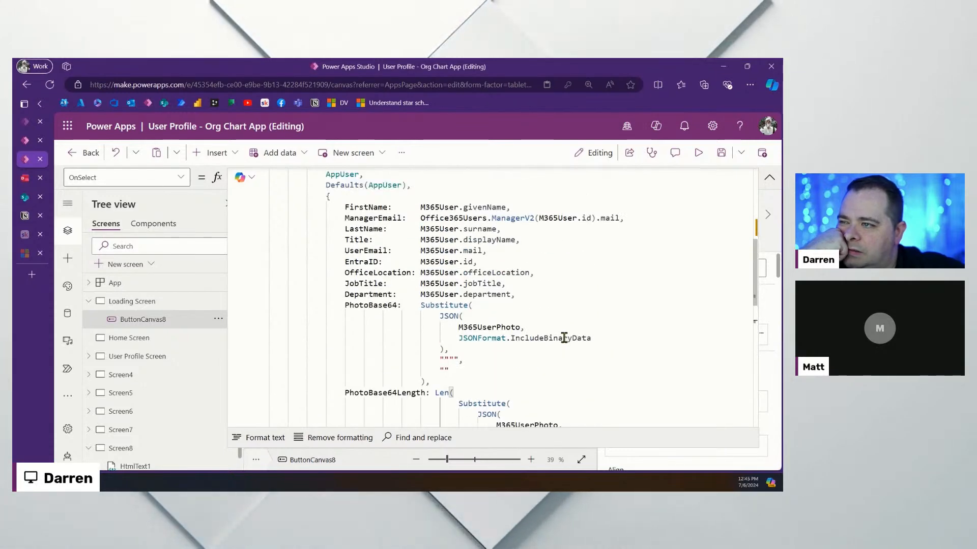
drag(420, 219, 622, 224)
click(562, 262)
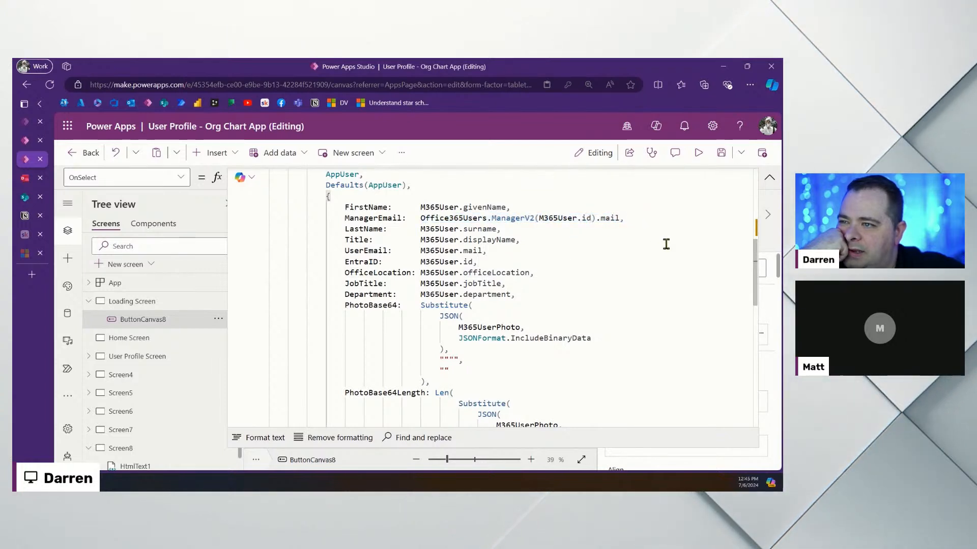
scroll(617, 315, down, 7)
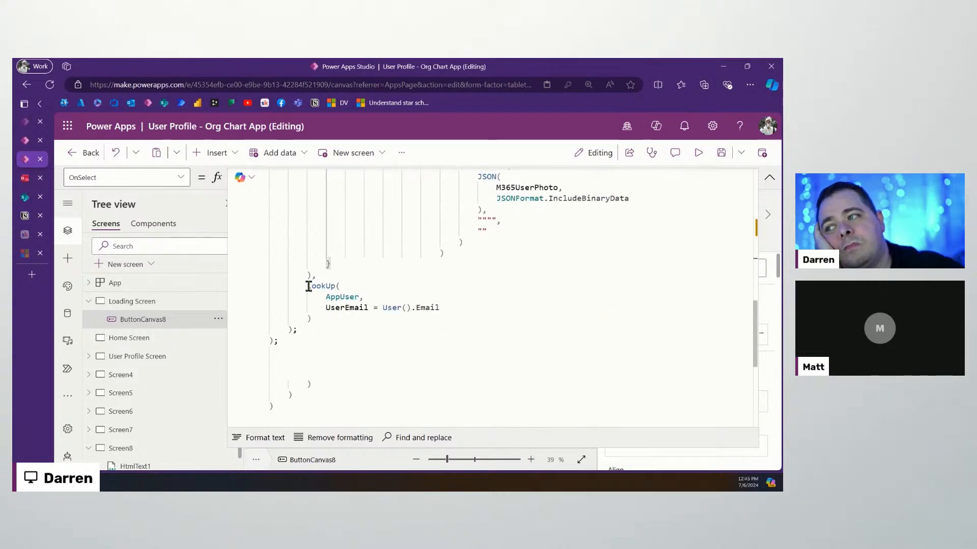
drag(308, 286, 401, 326)
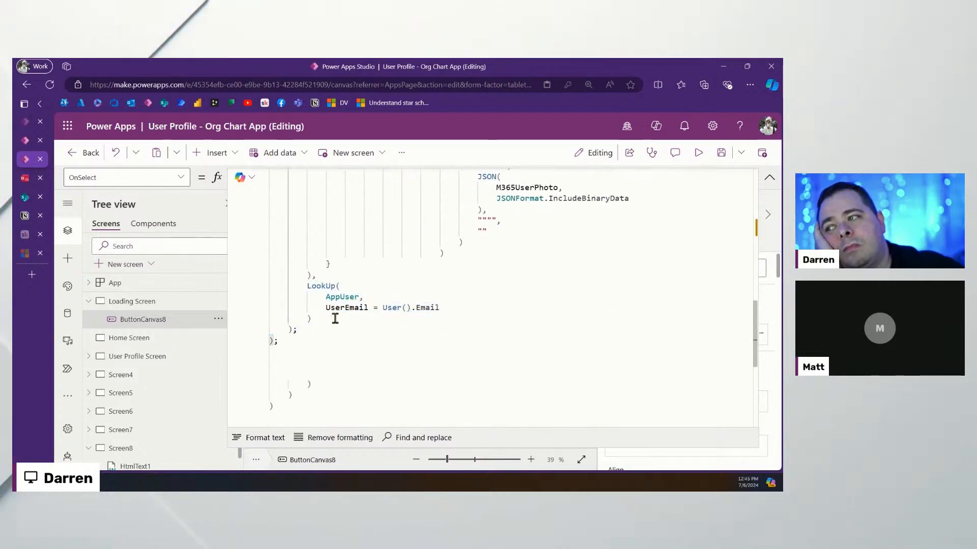
drag(335, 318, 353, 276)
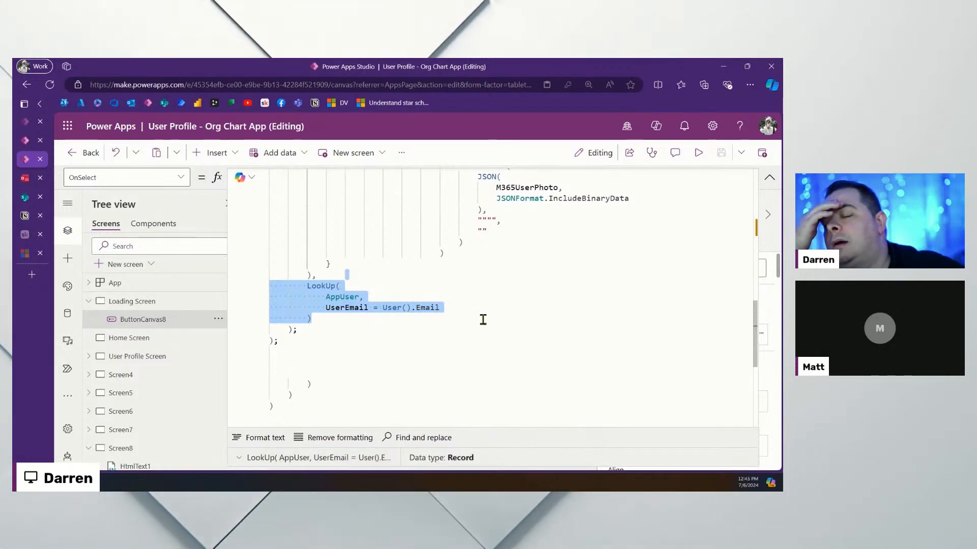
Make the LookUp match UserEmail to Office365Users.ManagerV2(Last(colManagers).EntraID).mail
scroll(482, 320, up, 10)
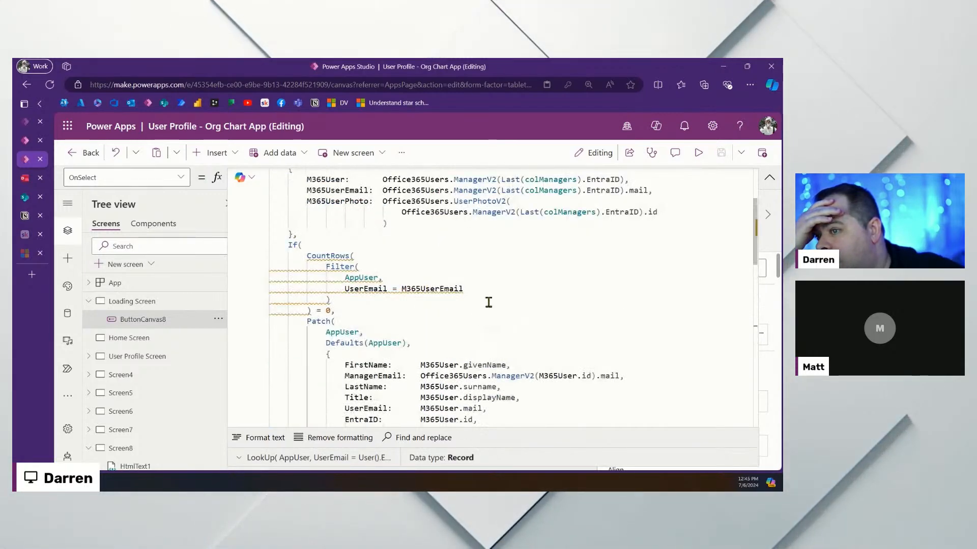
scroll(488, 285, up, 2)
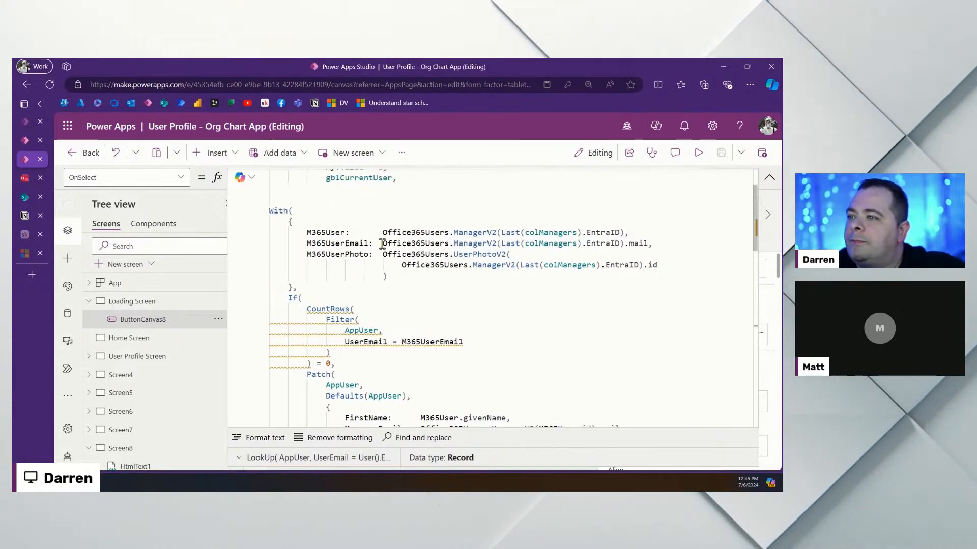
drag(382, 243, 646, 246)
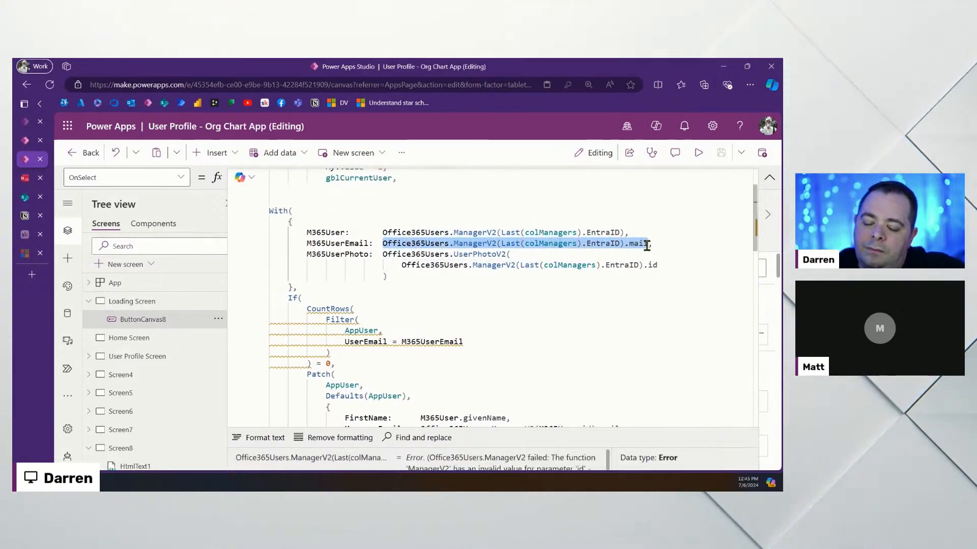
scroll(452, 311, down, 10)
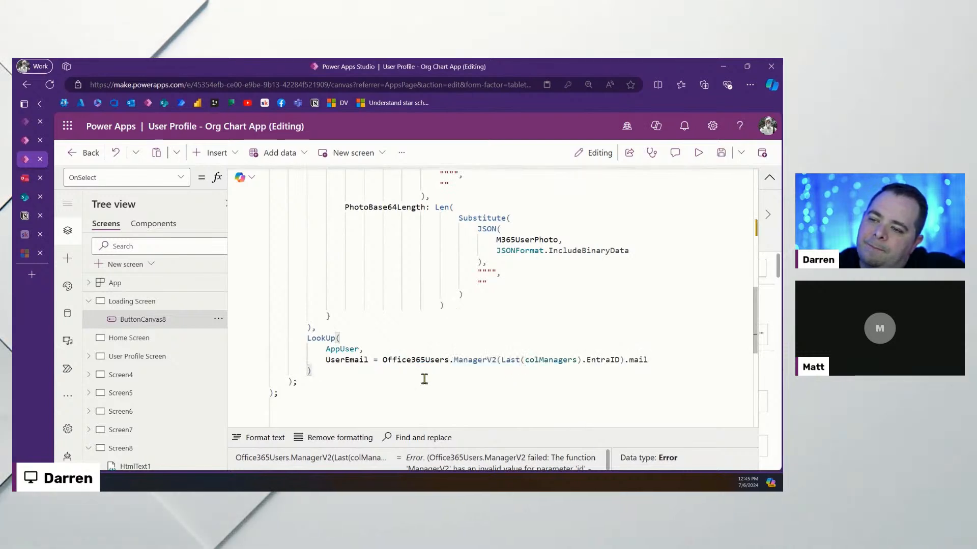
click(438, 326)
Delete the blank lines above With( so it directly follows gblCurrentUser
scroll(468, 351, down, 3)
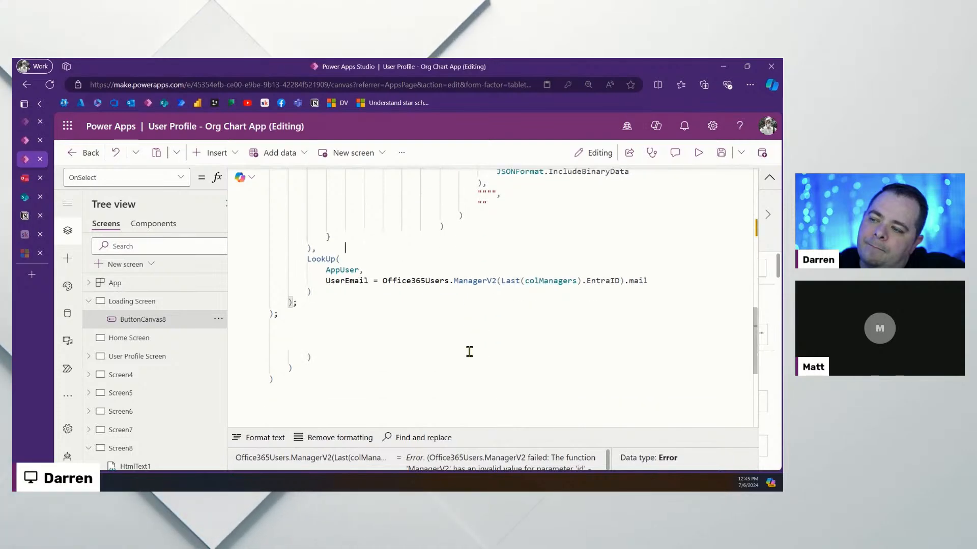
scroll(469, 349, up, 6)
scroll(472, 347, down, 5)
scroll(472, 348, up, 15)
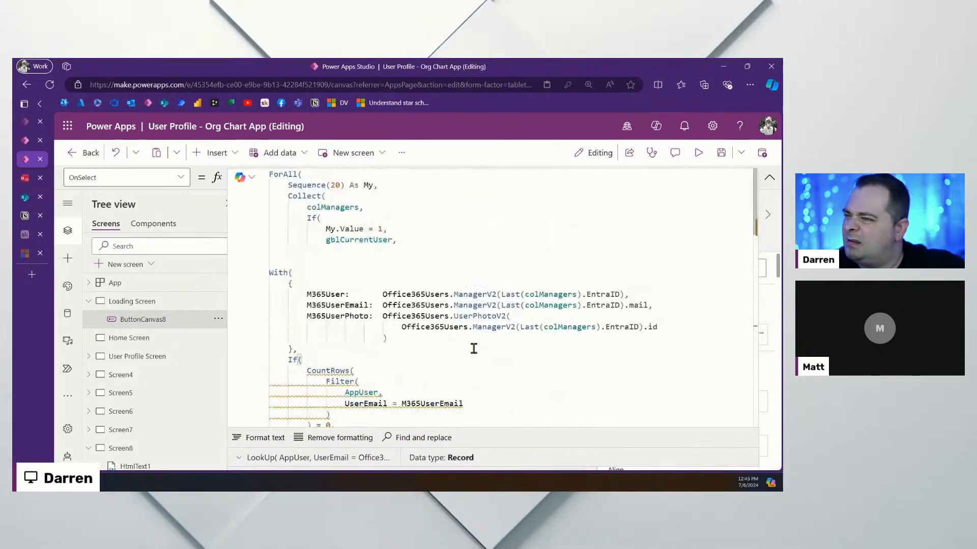
drag(408, 264, 423, 240)
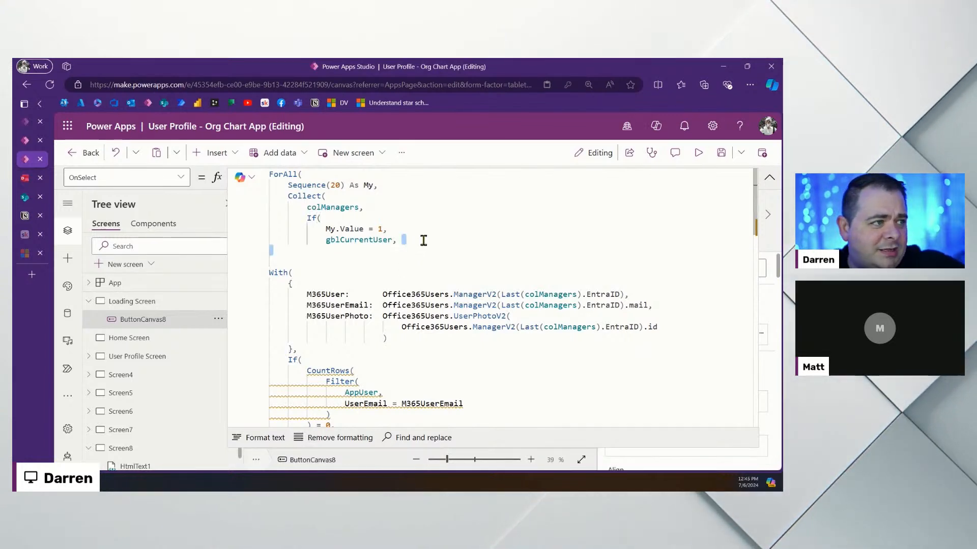
key(BackSpace)
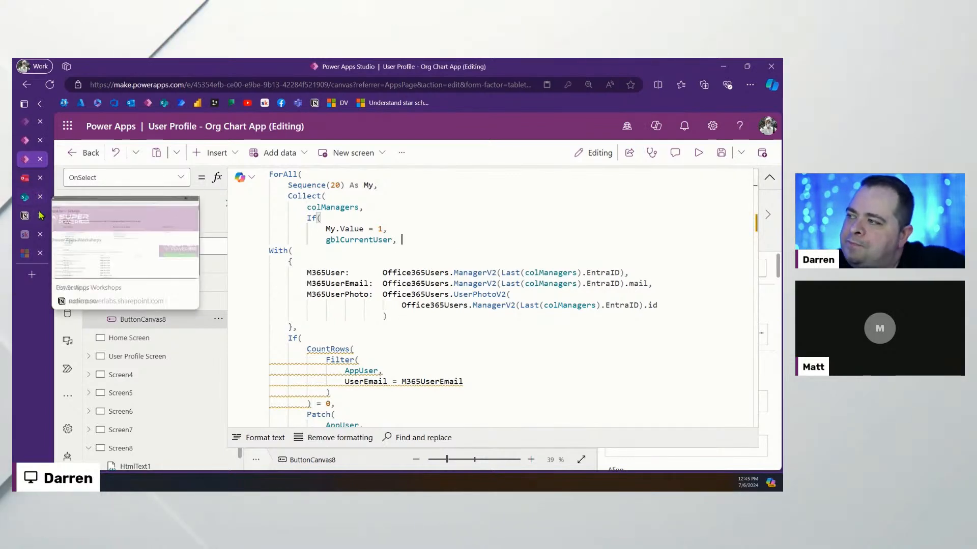
mouse_move(43, 218)
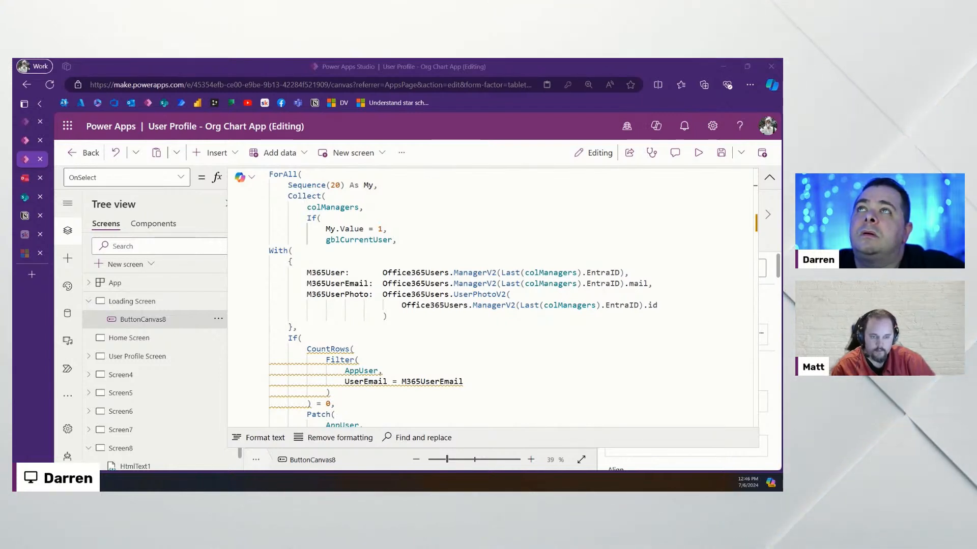
drag(636, 485, 515, 159)
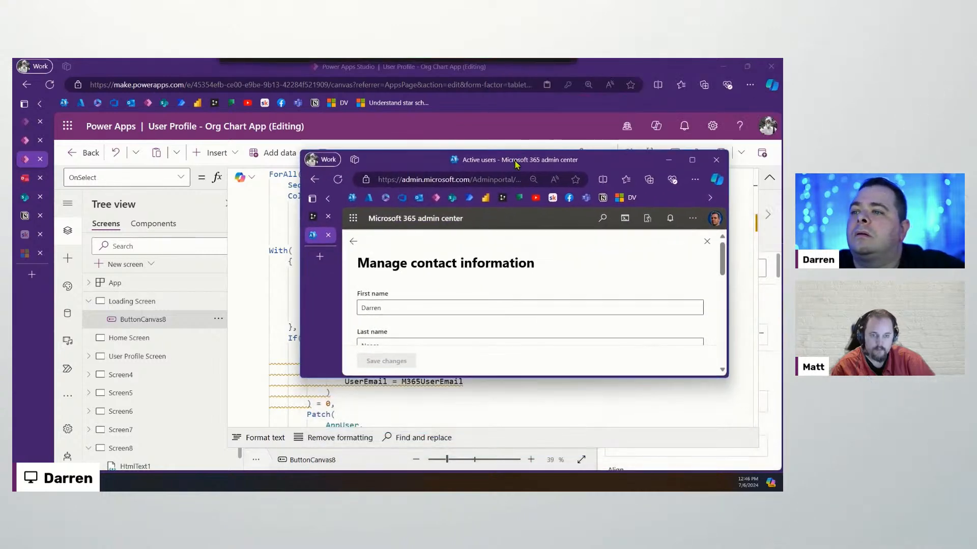
double_click(515, 159)
scroll(495, 289, down, 4)
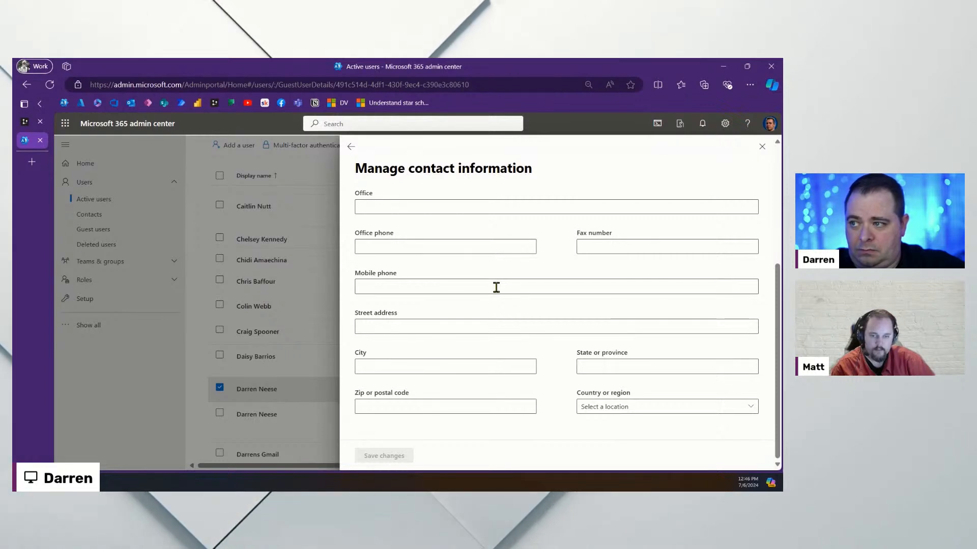
scroll(496, 288, up, 4)
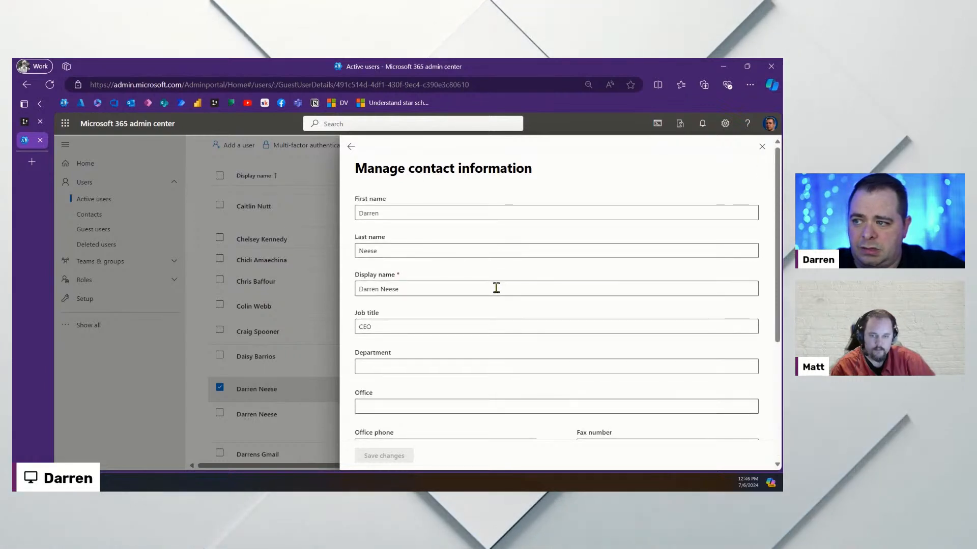
drag(527, 66, 447, 59)
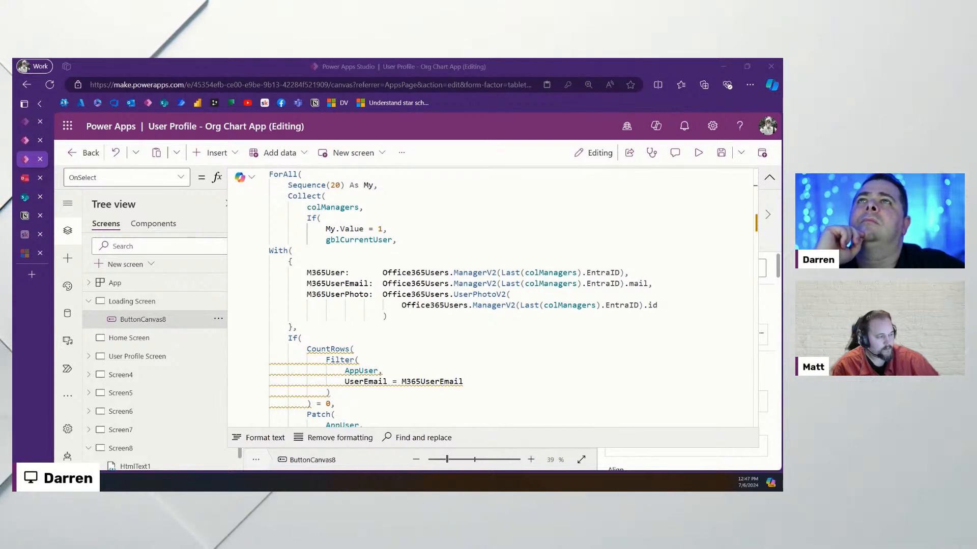
drag(280, 59, 396, 117)
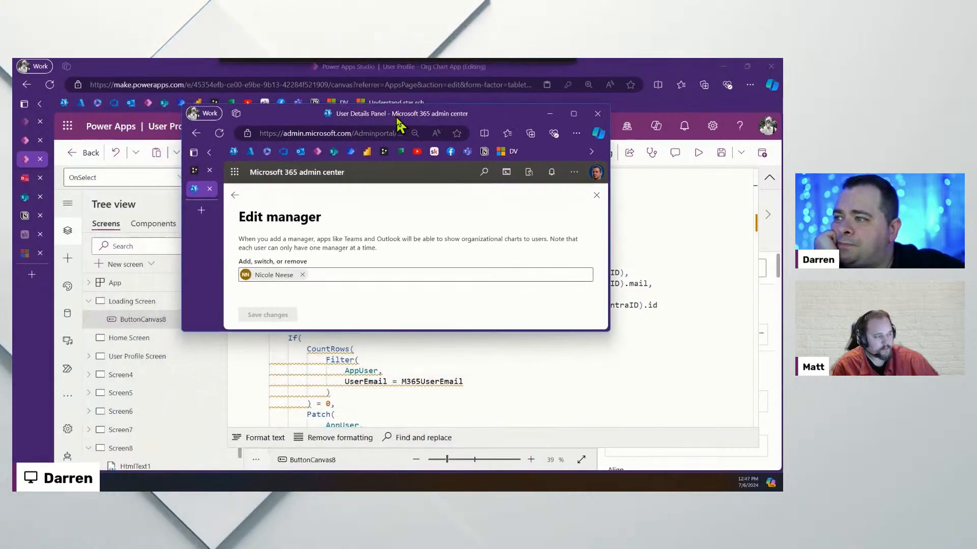
drag(453, 331, 452, 419)
click(235, 196)
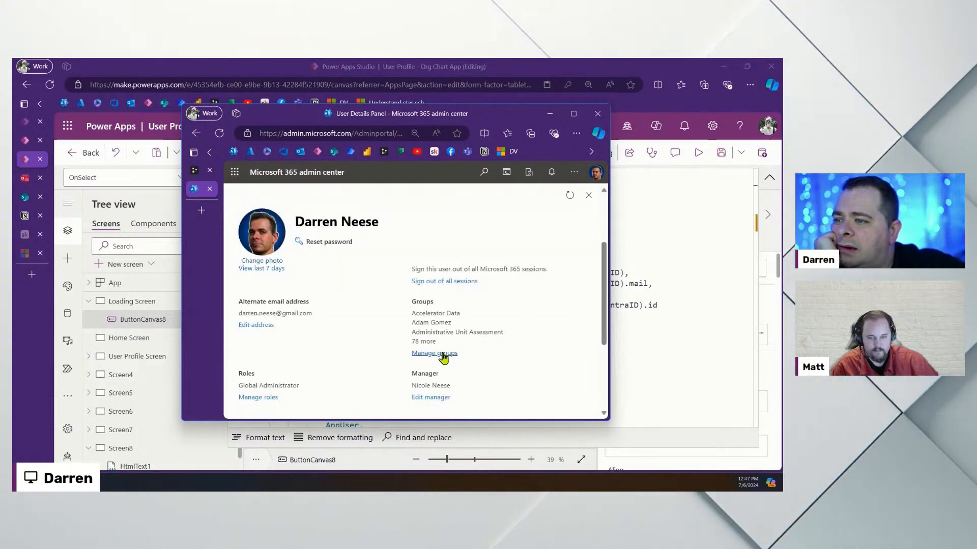
click(441, 398)
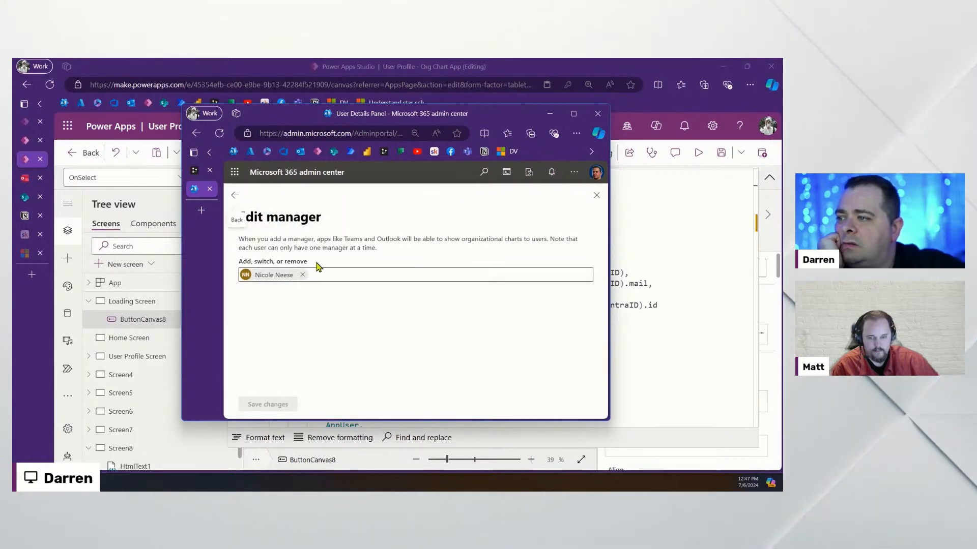
click(235, 199)
drag(499, 117, 521, 58)
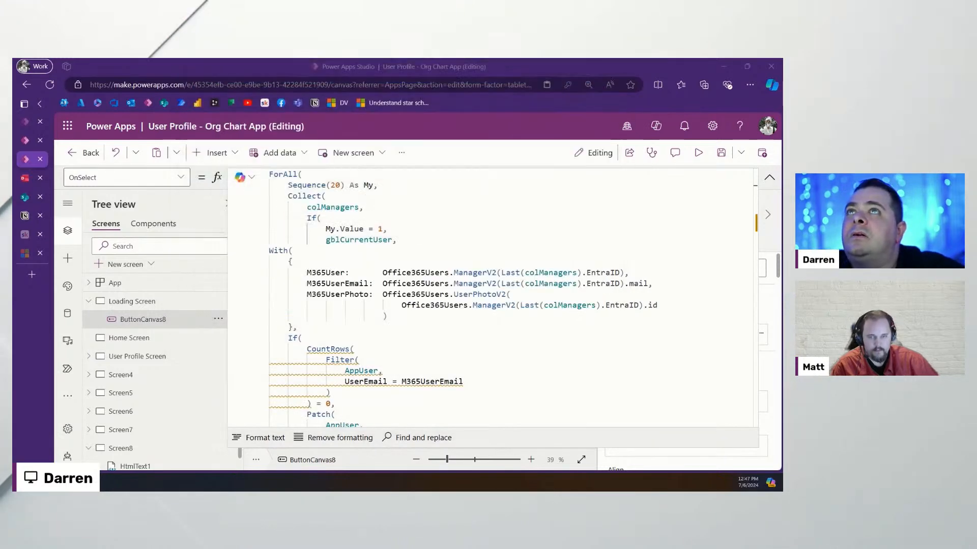
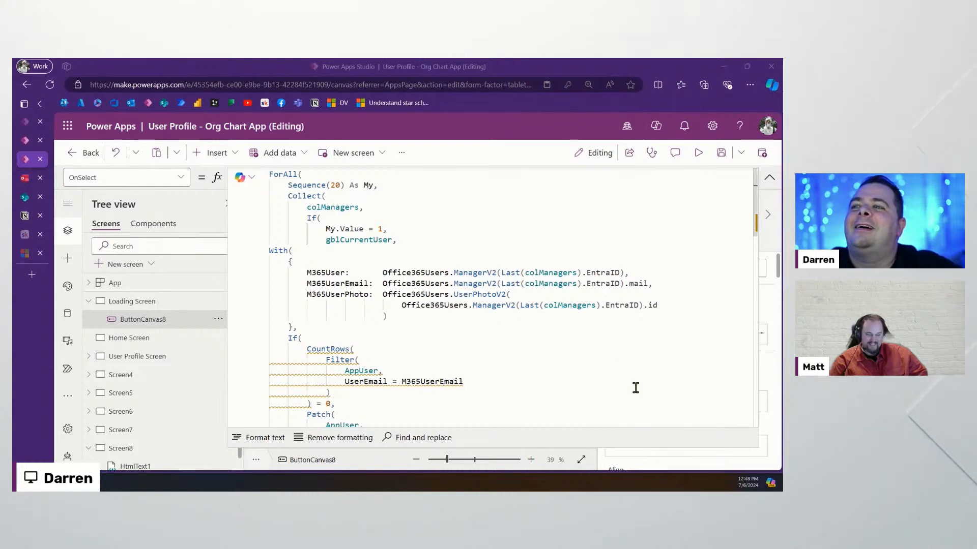
Rename the Loading Screen's ButtonCanvas8 button to btnGetRollup
click(767, 178)
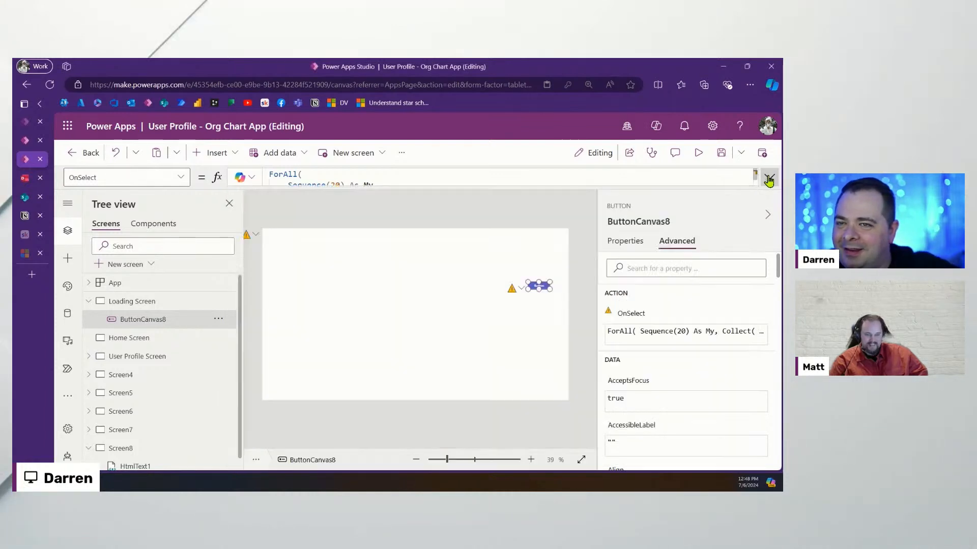
click(634, 220)
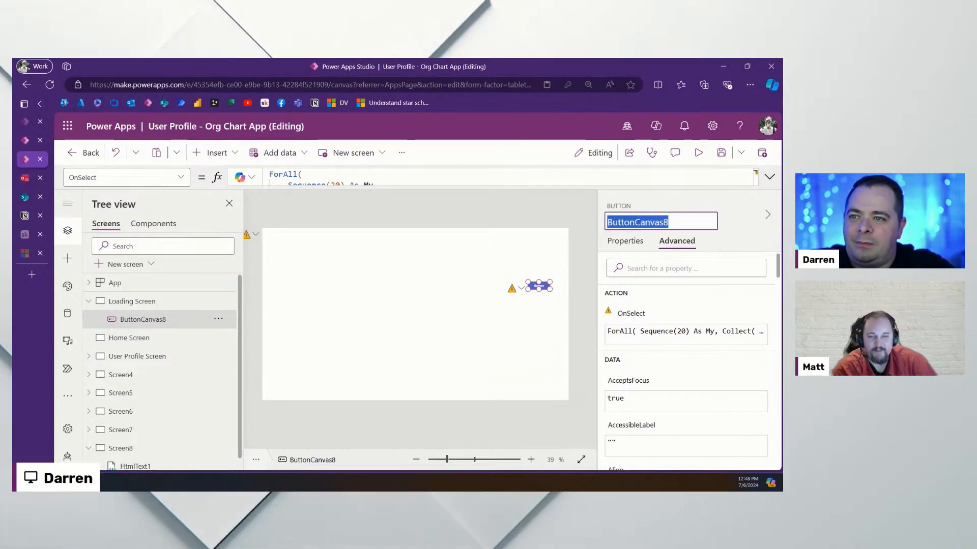
text(btnGetRollup)
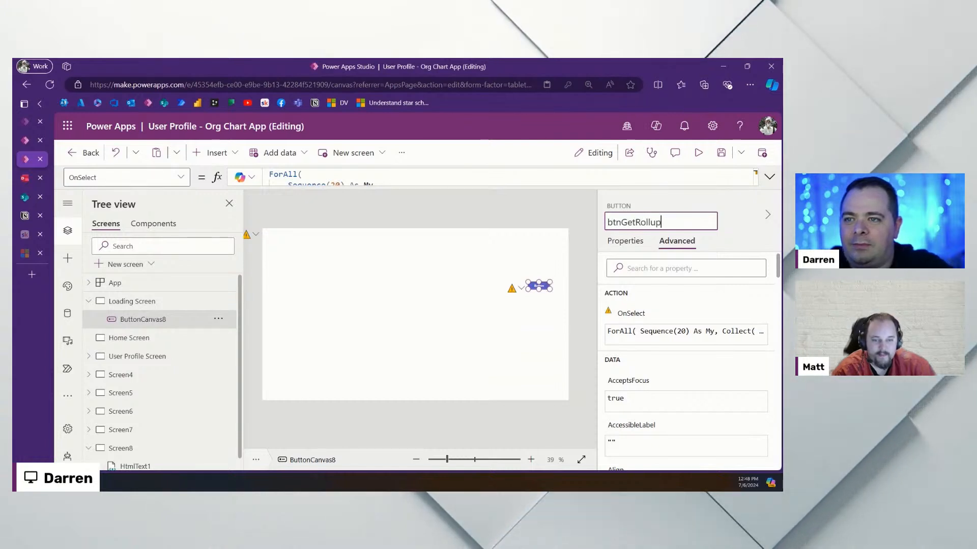
key(Return)
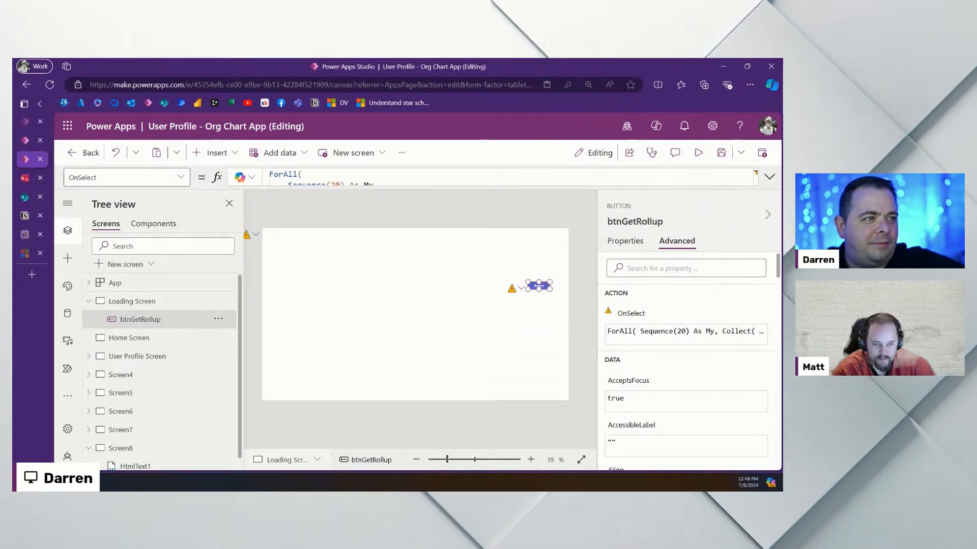
click(629, 214)
key(ctrl+c)
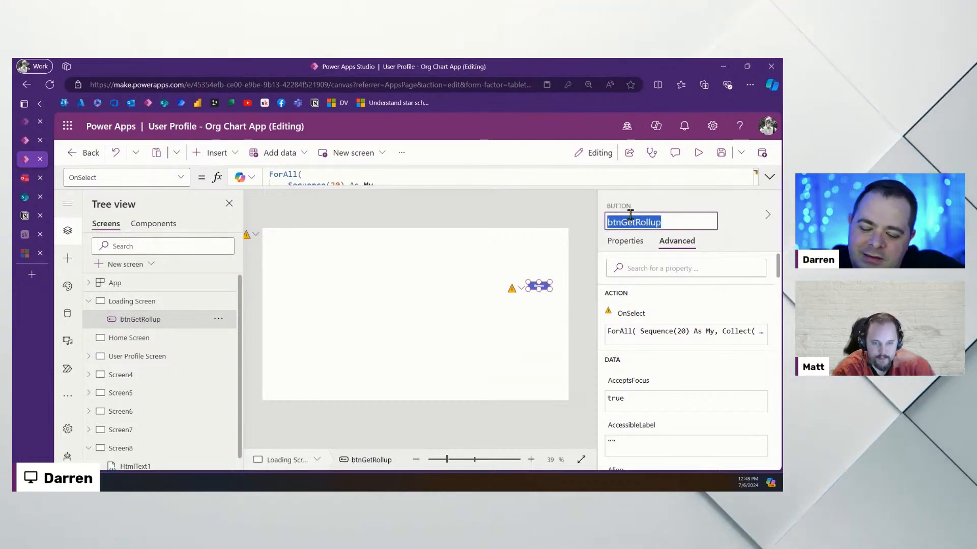
click(396, 325)
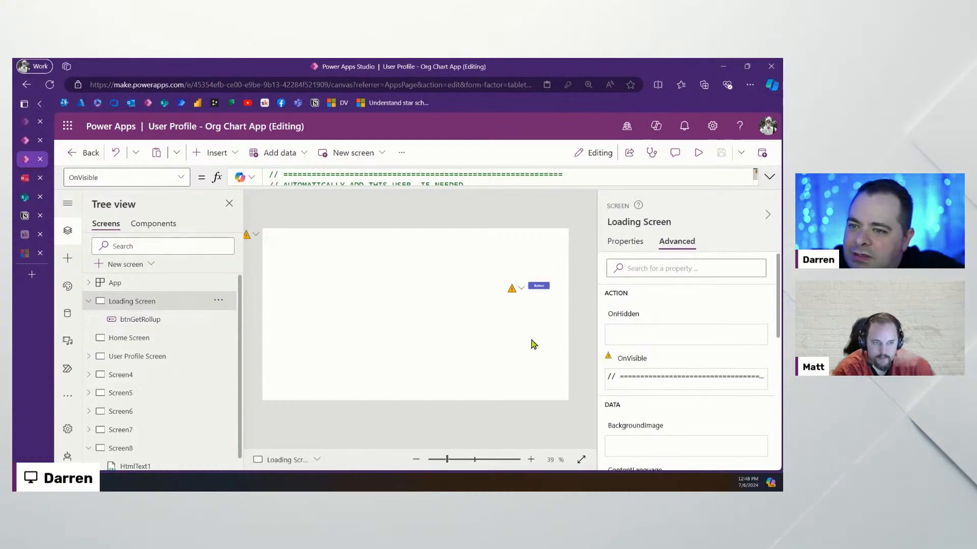
Append Select(btnGetRollup); to the Loading Screen's OnVisible formula and save the app
click(769, 178)
scroll(488, 300, down, 10)
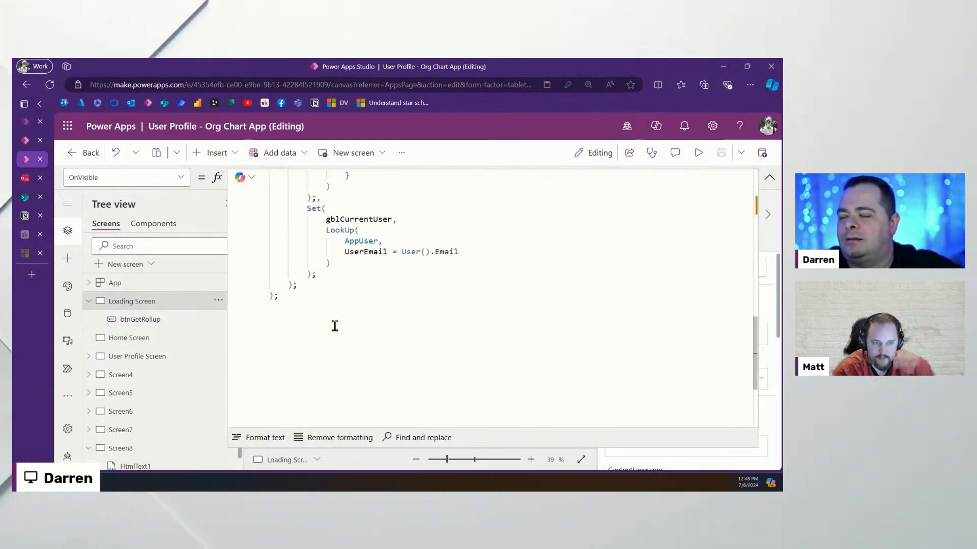
text(Select())
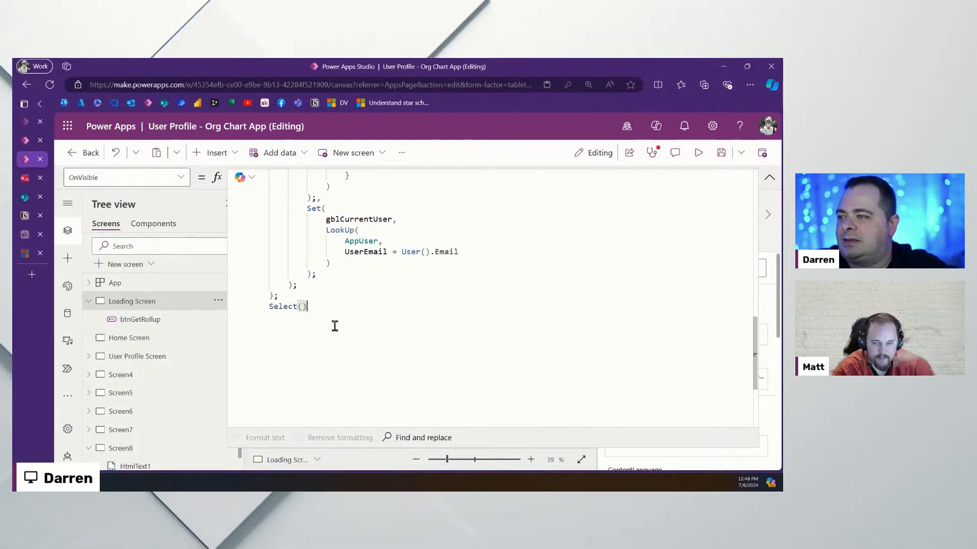
text(;)
key(Left)
key(Left)
key(ctrl+v)
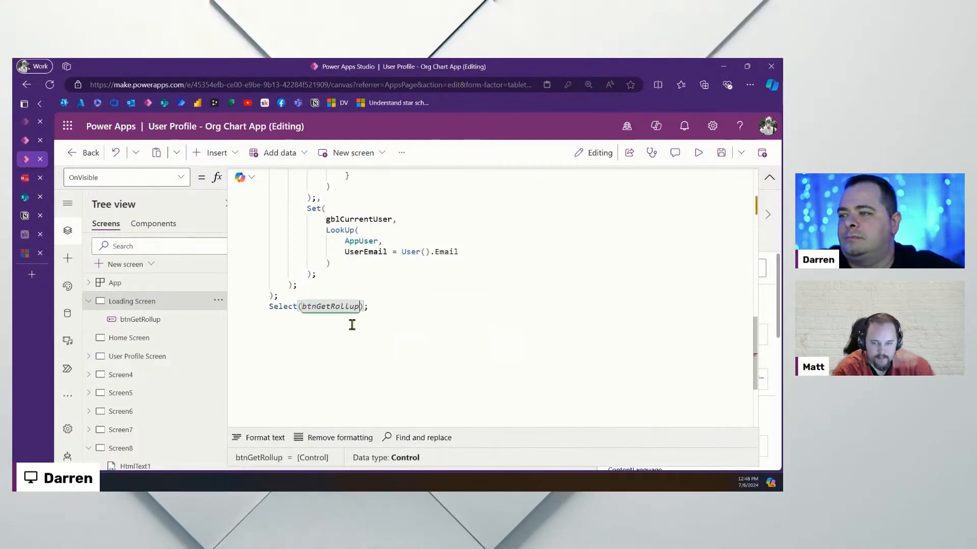
click(768, 178)
click(721, 159)
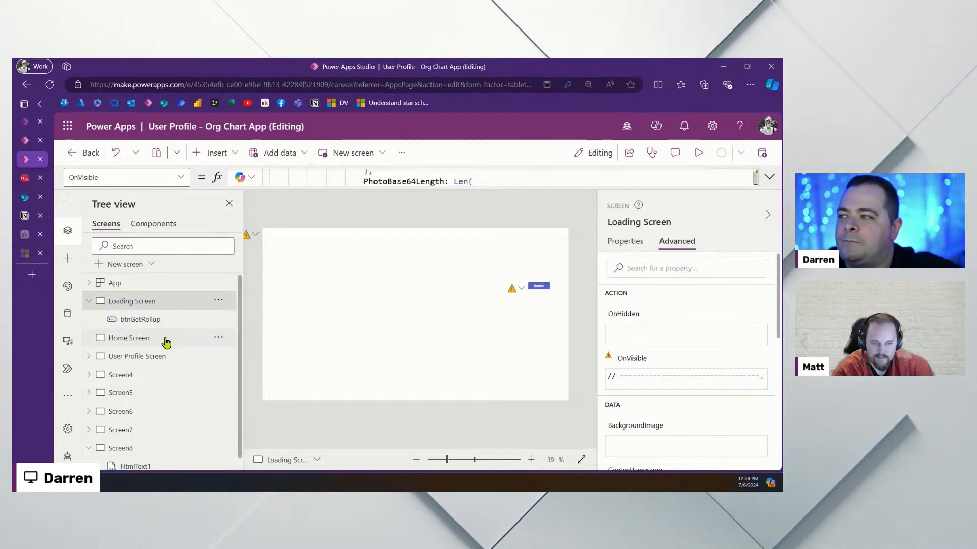
click(133, 343)
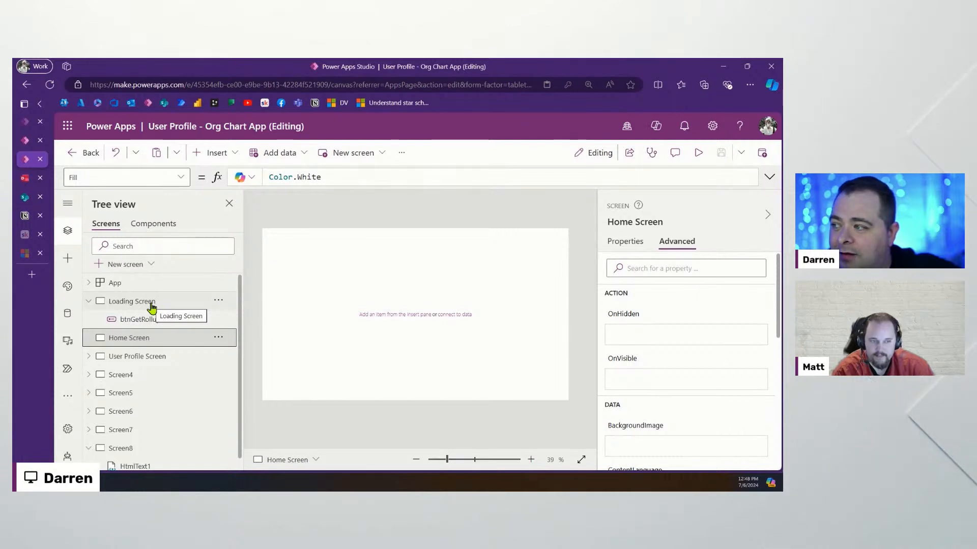
click(152, 305)
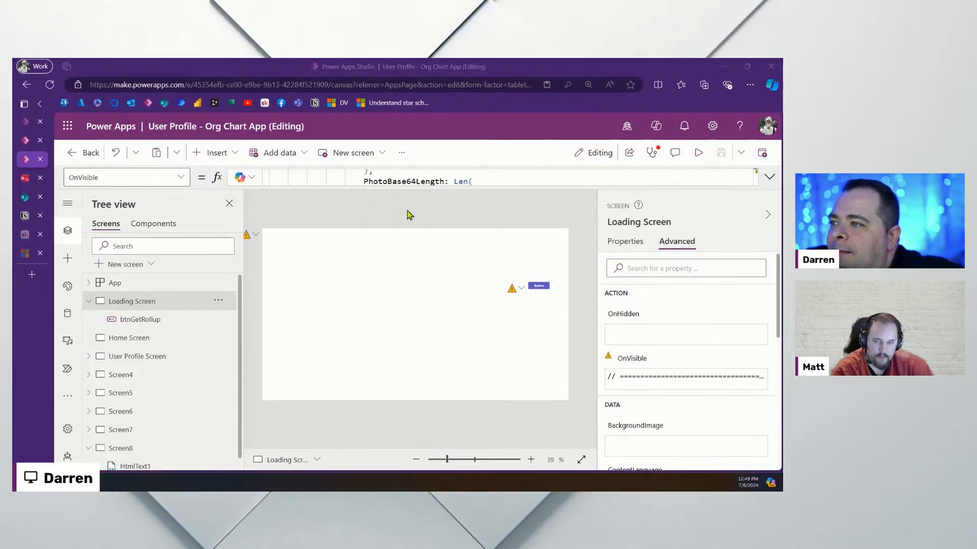
Reload the SharePoint list page in the browser to check its data
click(407, 211)
click(345, 281)
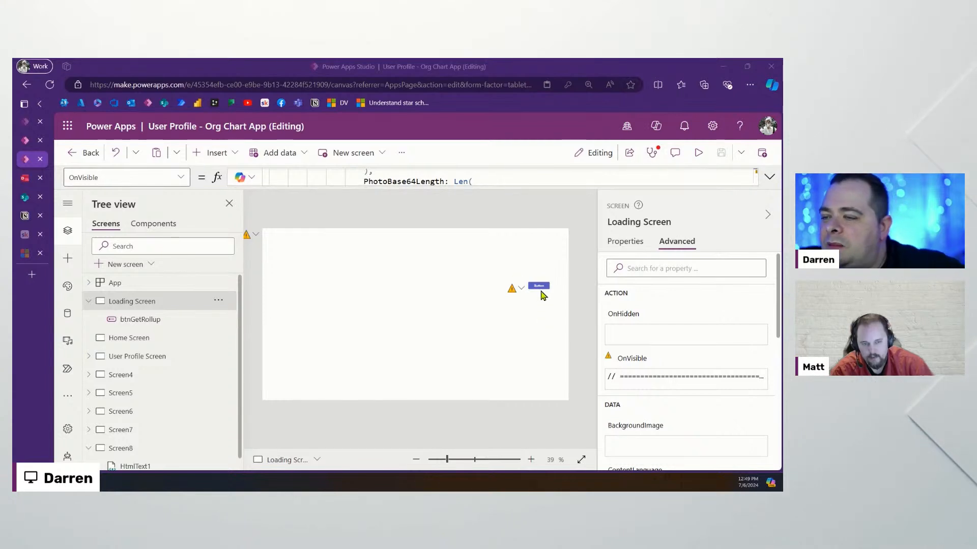
click(33, 198)
click(146, 178)
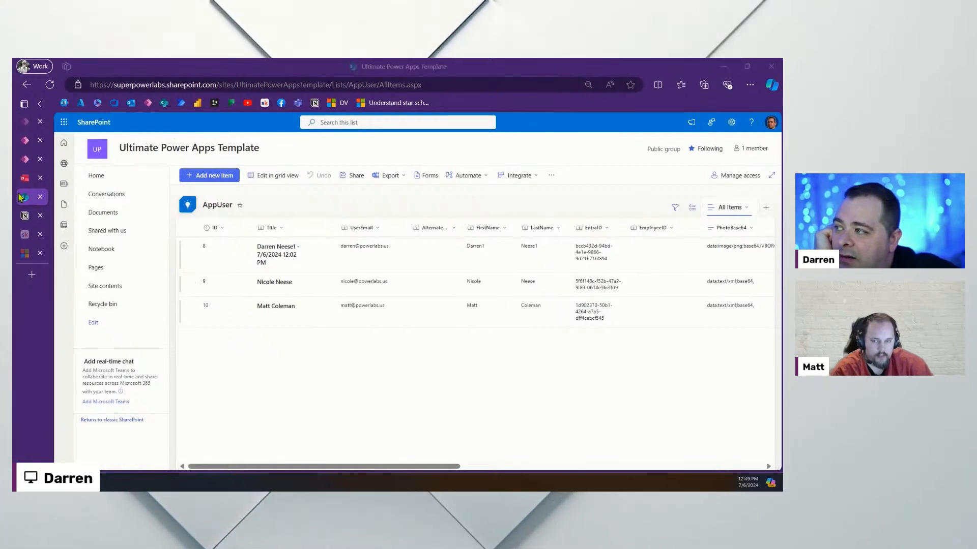
Back in the Org Chart App, preview the app starting from the Loading Screen
click(25, 122)
click(25, 159)
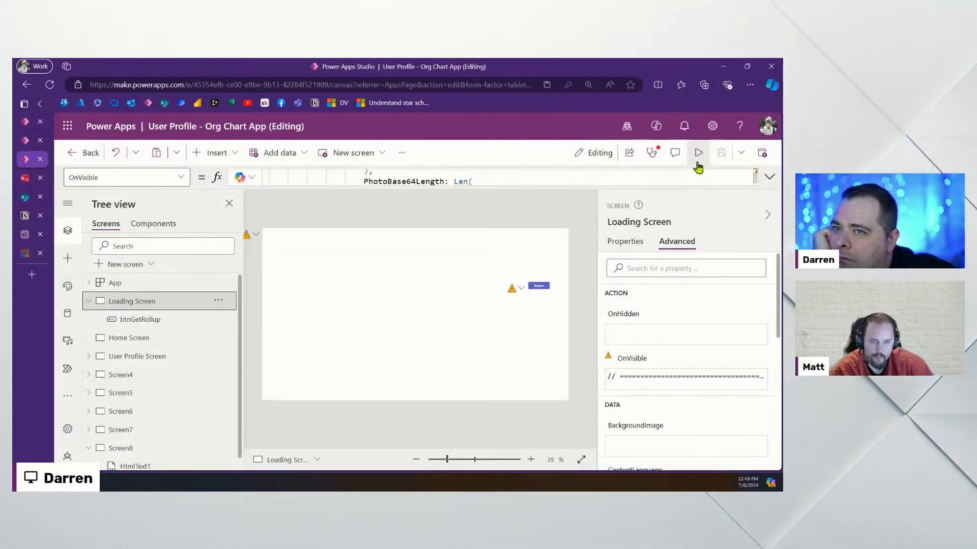
click(146, 341)
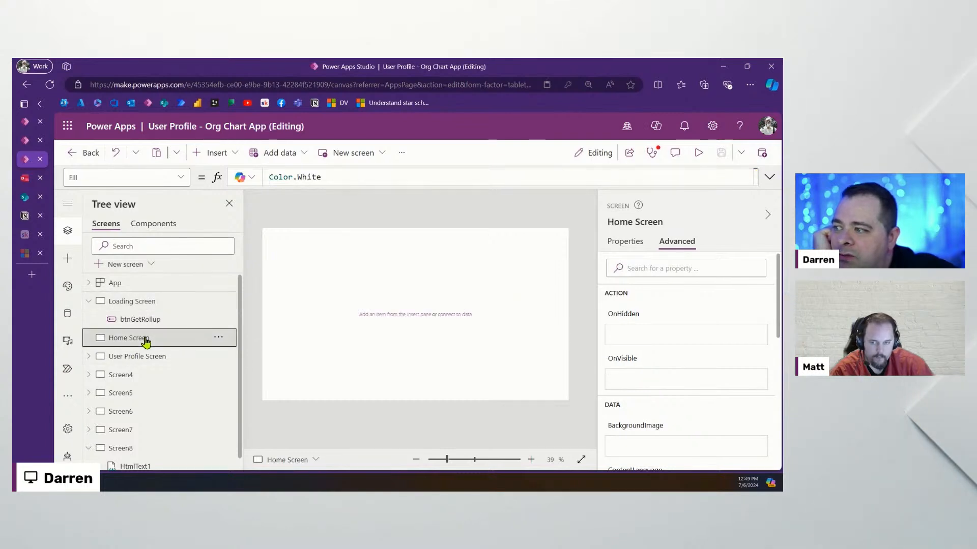
click(149, 308)
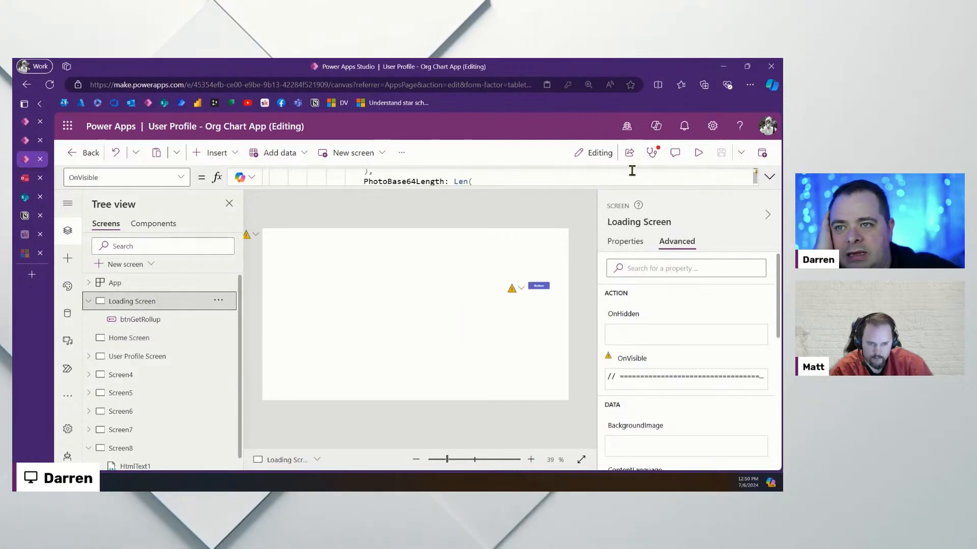
click(699, 152)
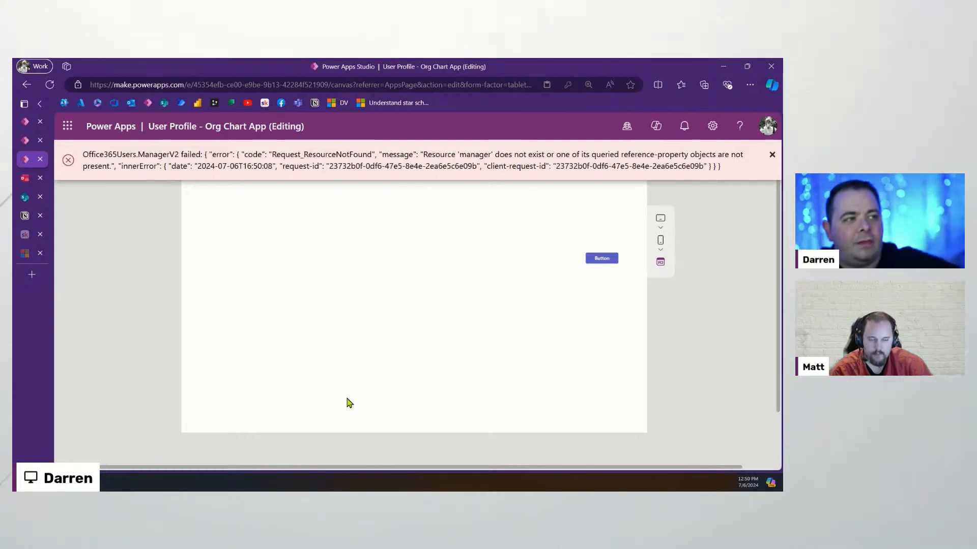
Refresh the SharePoint AppUser list
mouse_move(27, 127)
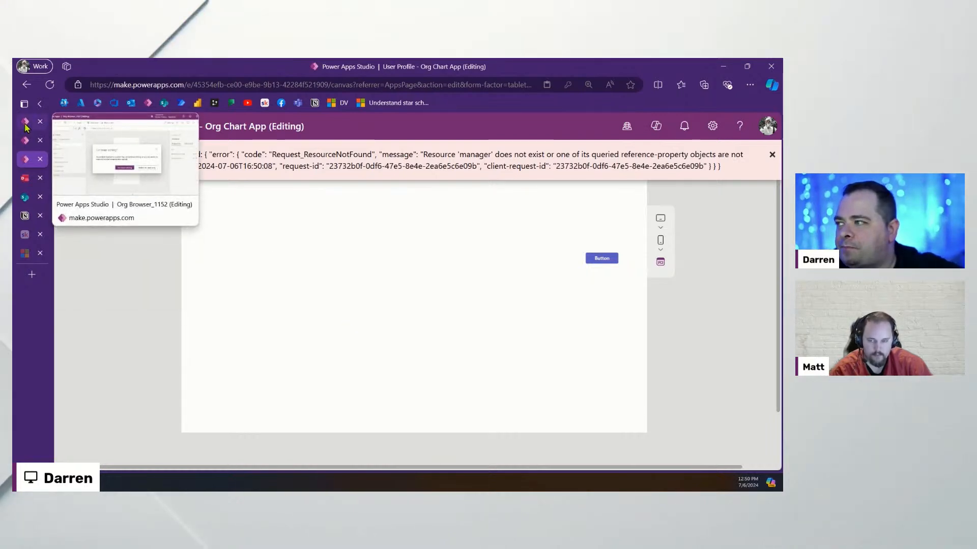
click(24, 199)
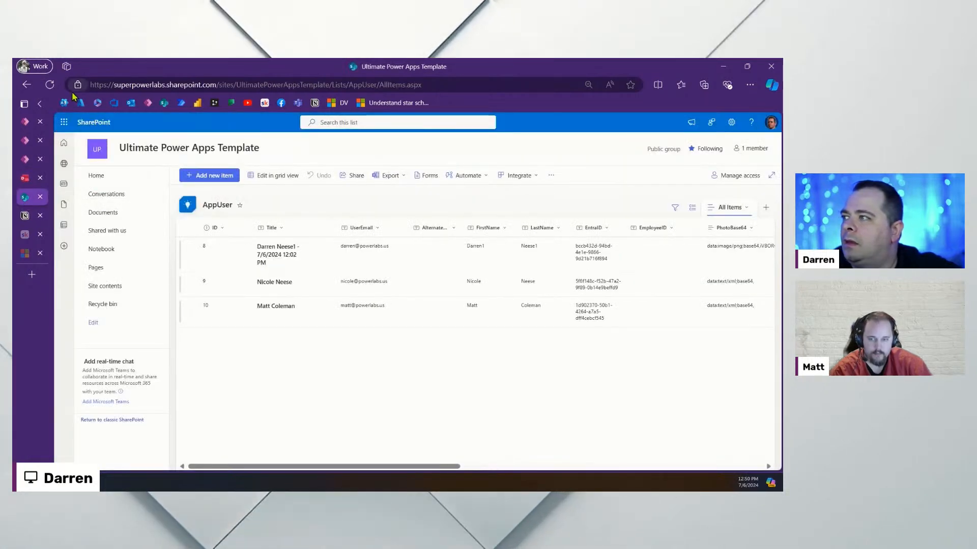
click(50, 85)
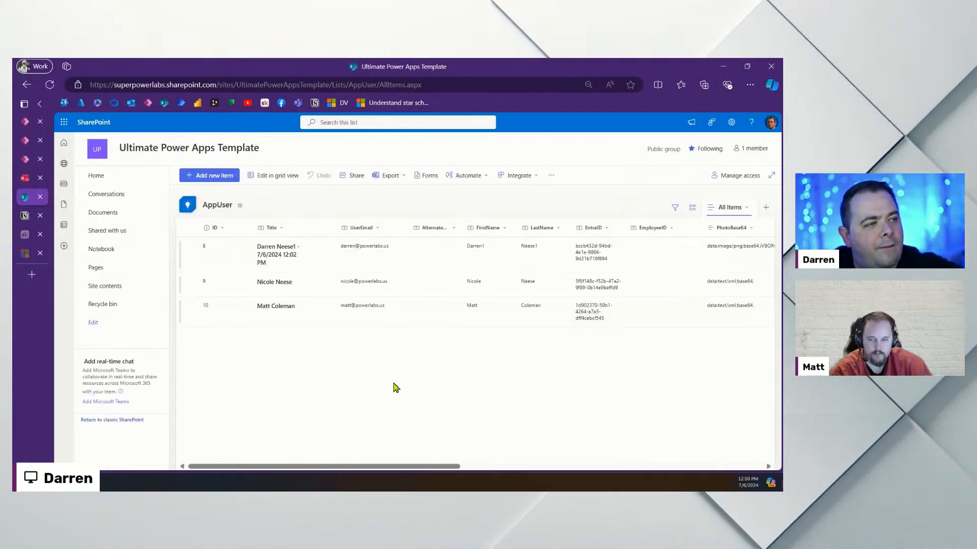
Return to the Org Chart App and close the preview
click(30, 122)
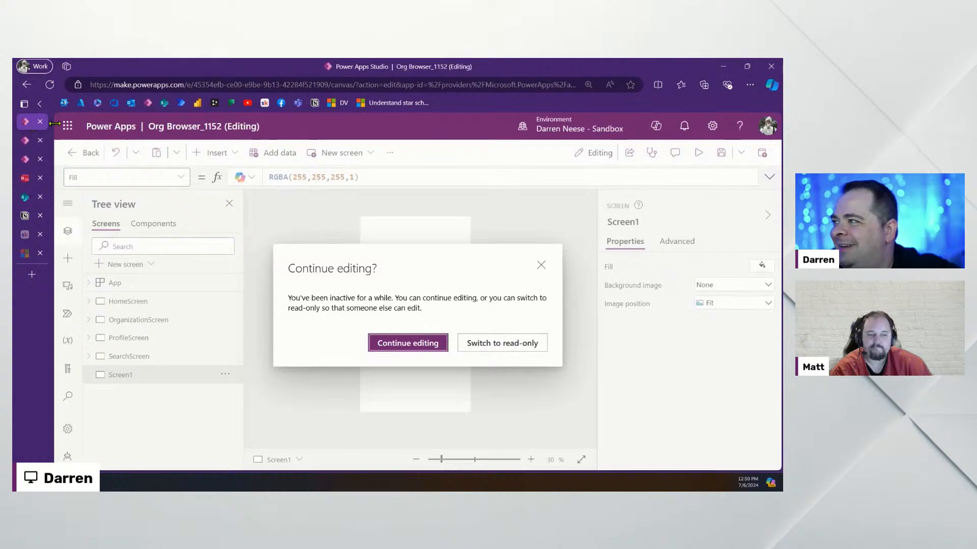
click(25, 159)
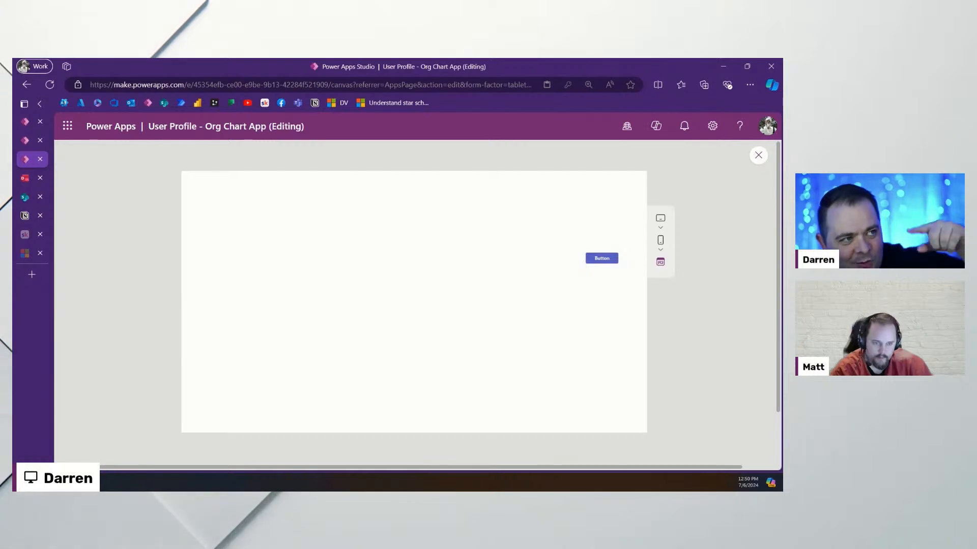
click(758, 156)
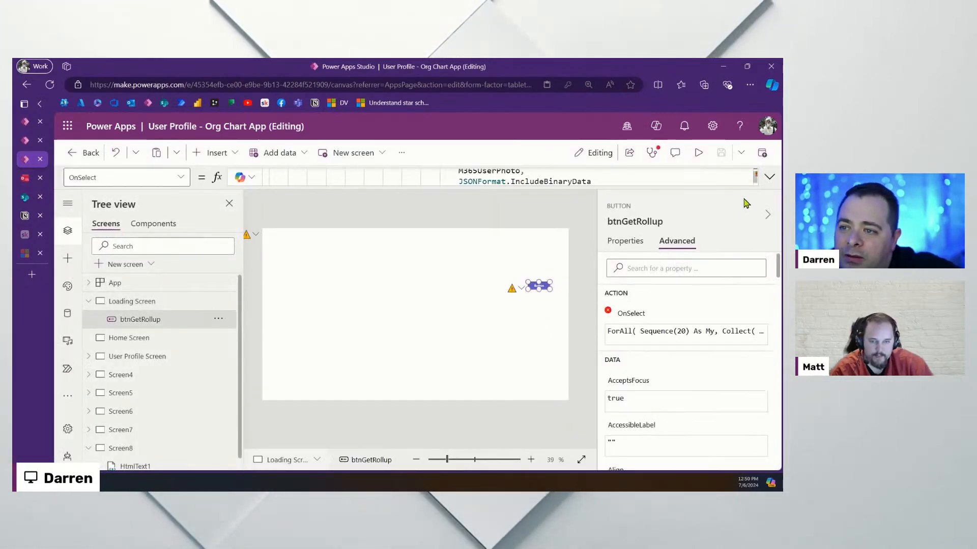
Inspect the colManagers collection in the rollup button's OnSelect formula
click(769, 177)
scroll(438, 324, up, 10)
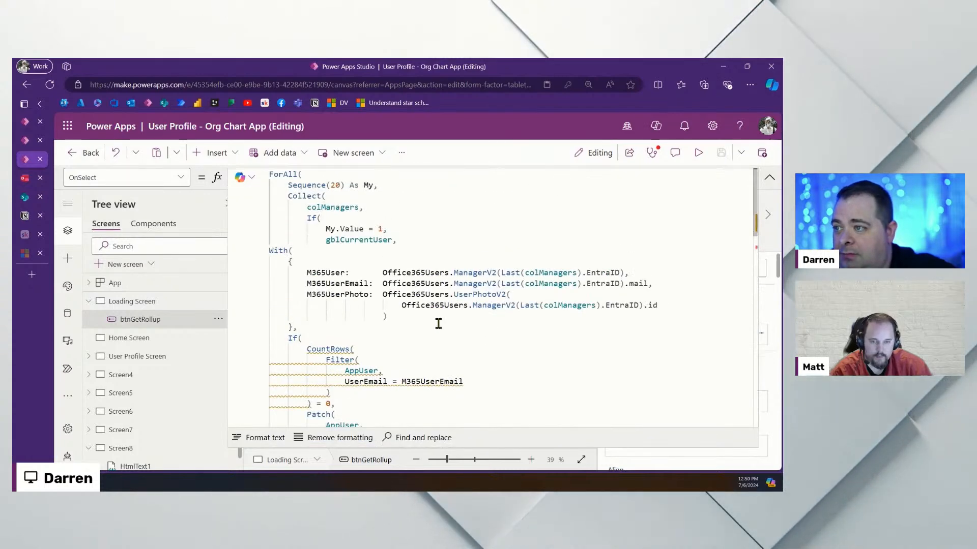
double_click(337, 206)
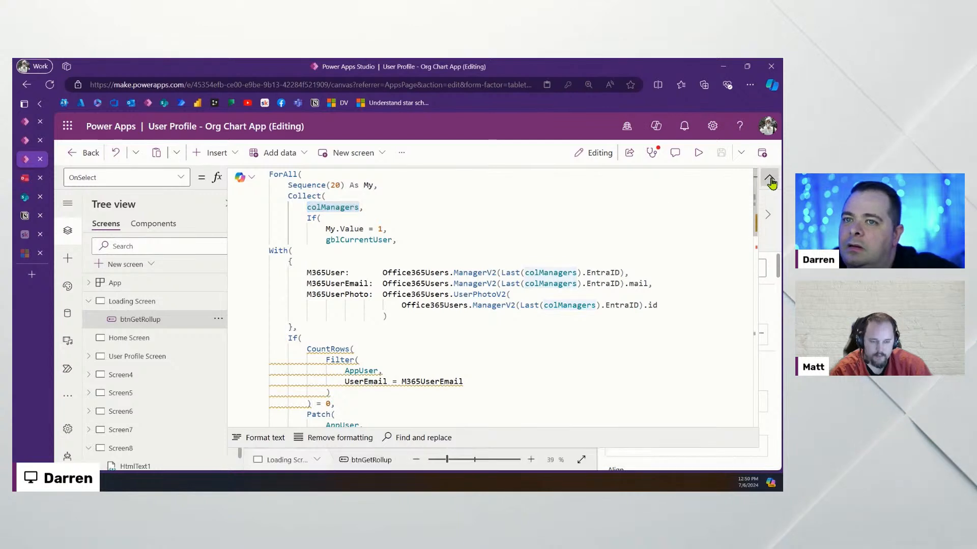
click(769, 177)
Add a blank vertical gallery to the Loading Screen with Items set to colManagers
click(359, 239)
click(211, 153)
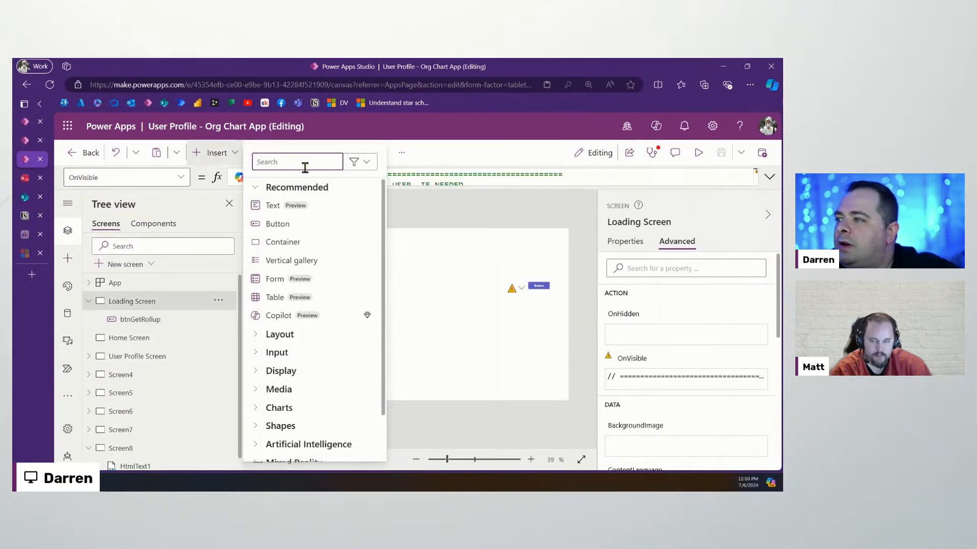
text(ga)
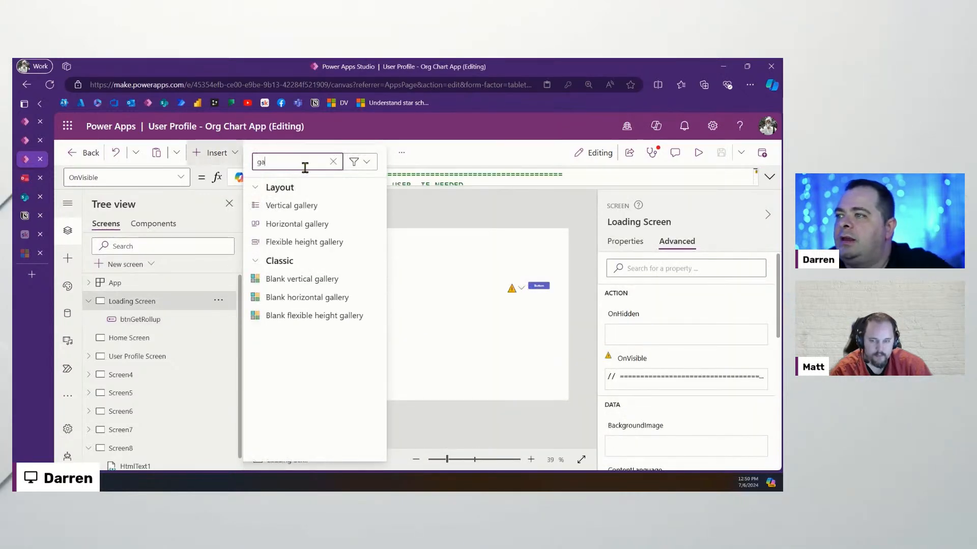
click(326, 279)
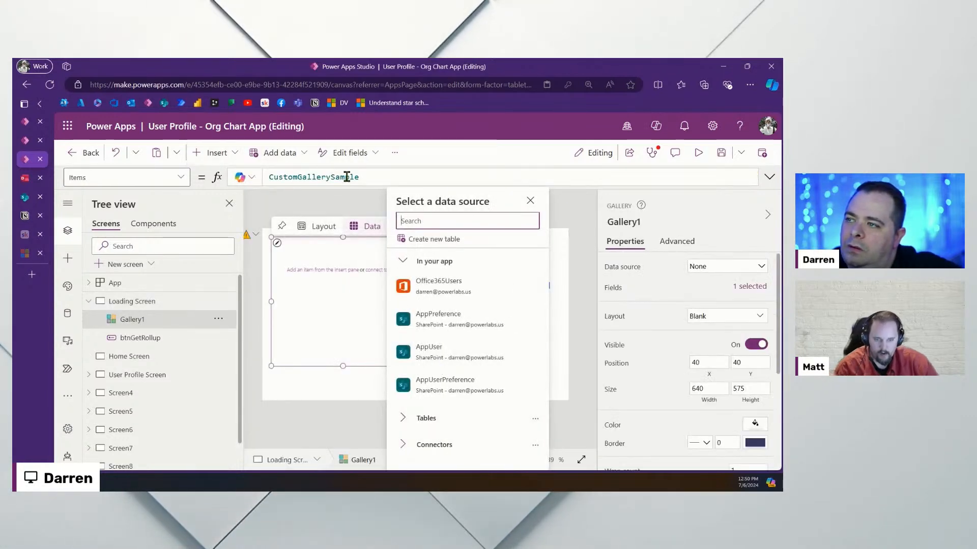
double_click(346, 177)
text(colManagers)
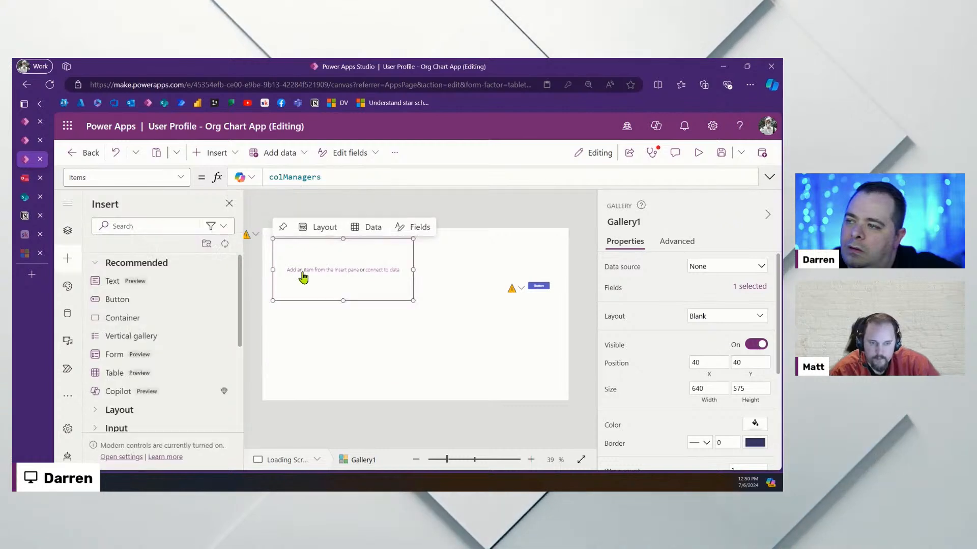
Add a text label showing ThisItem.Title at the template's top-left, widened to full width
click(153, 279)
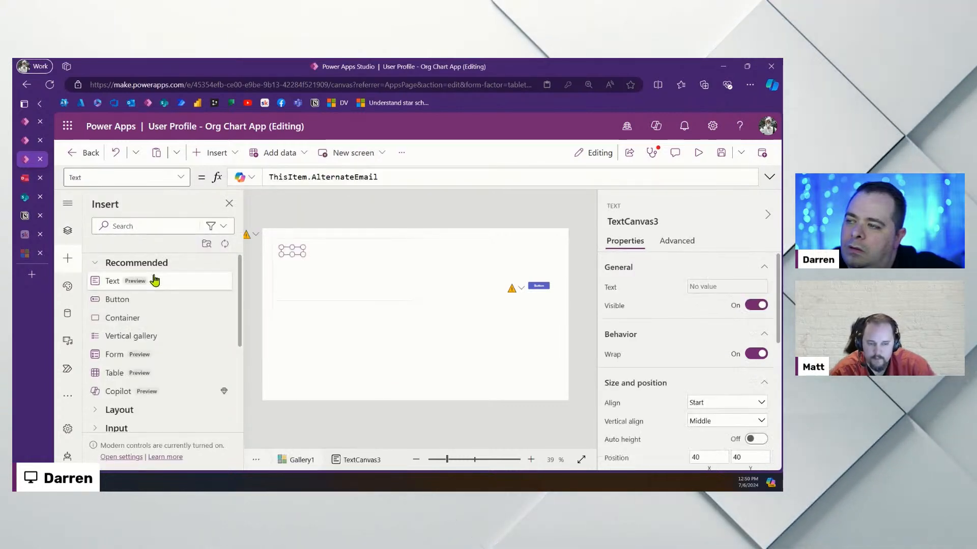
double_click(356, 176)
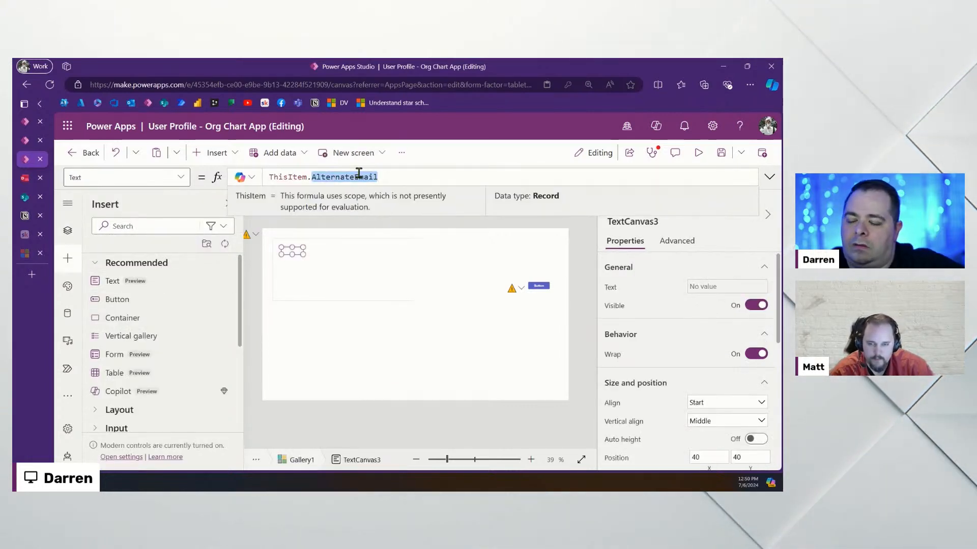
text(Tti)
key(Tab)
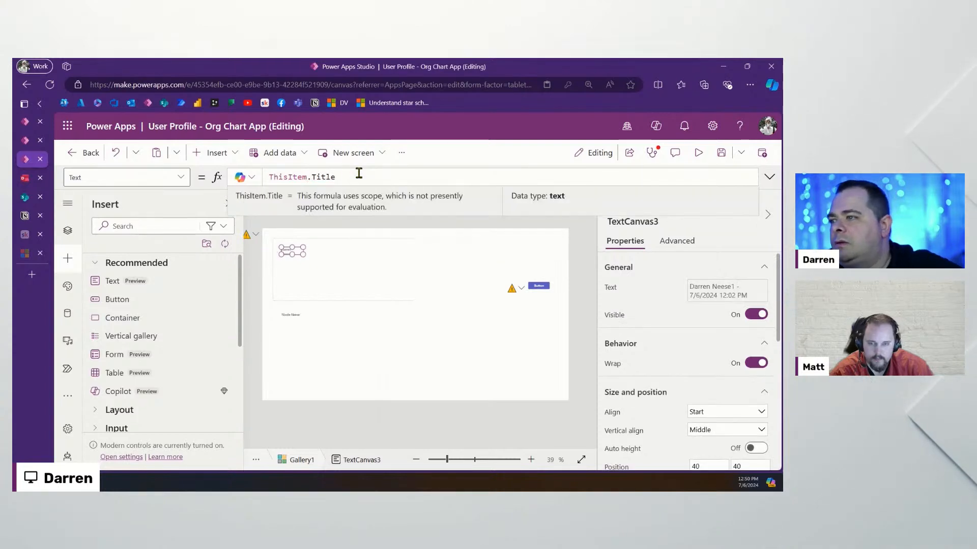
drag(298, 252, 291, 243)
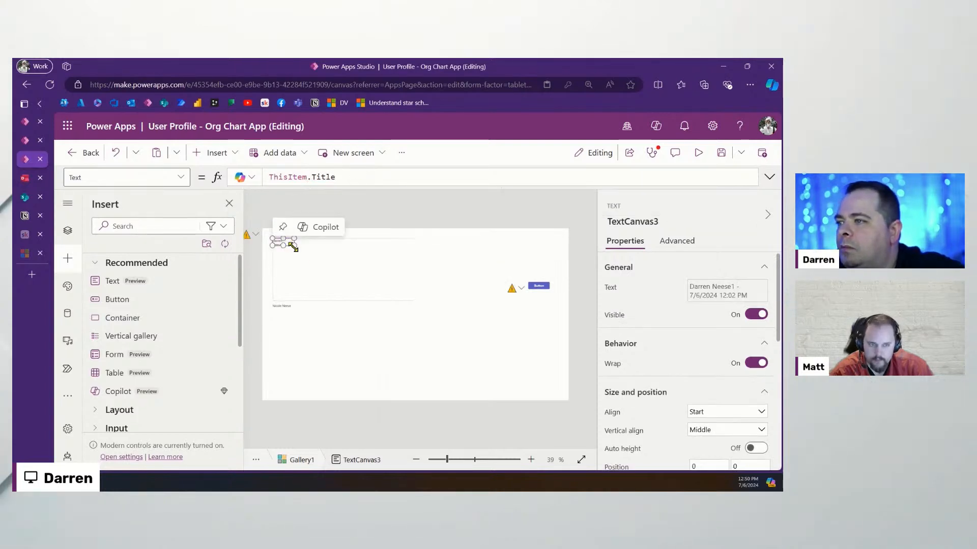
drag(393, 255, 399, 255)
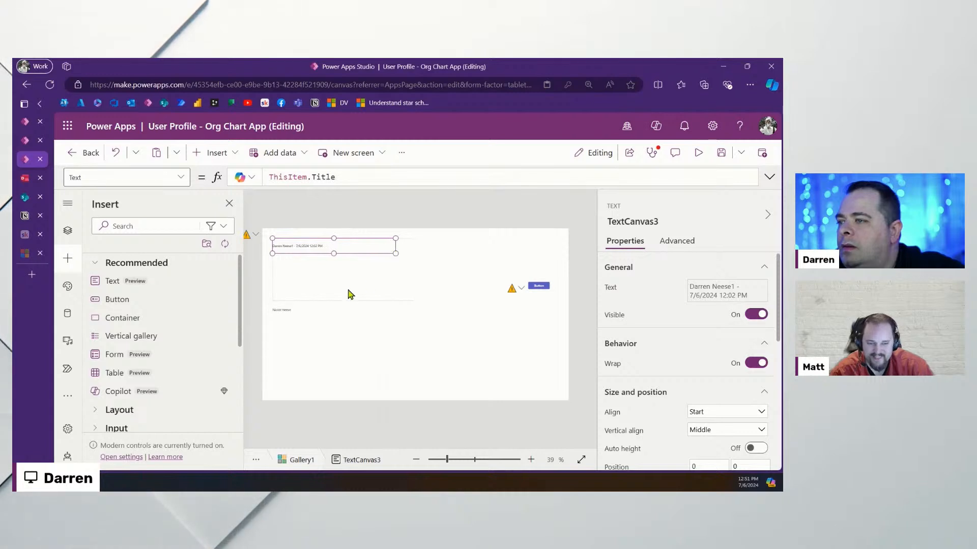
Shorten the gallery rows, set border width 4, reposition the gallery, and preview it
click(339, 282)
drag(342, 300, 346, 257)
click(353, 311)
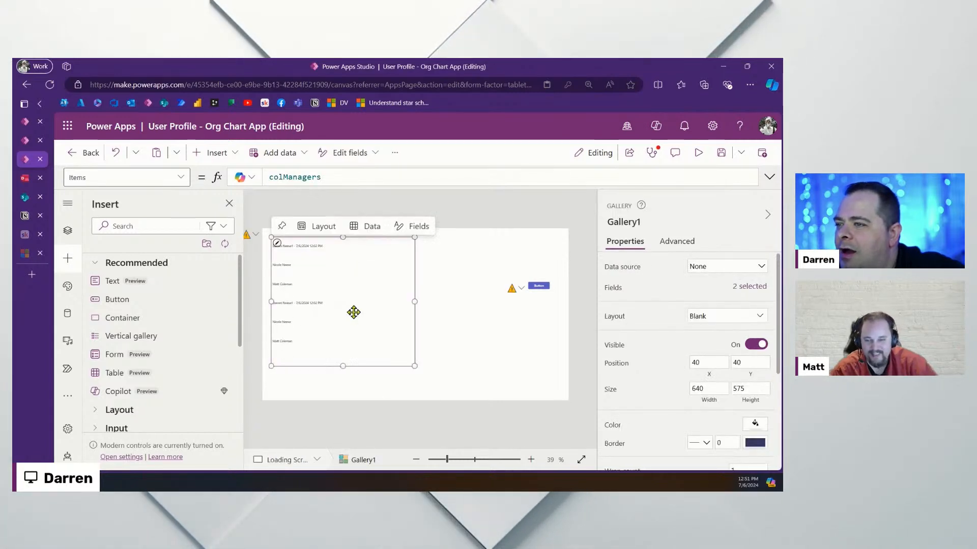
click(722, 444)
text(4)
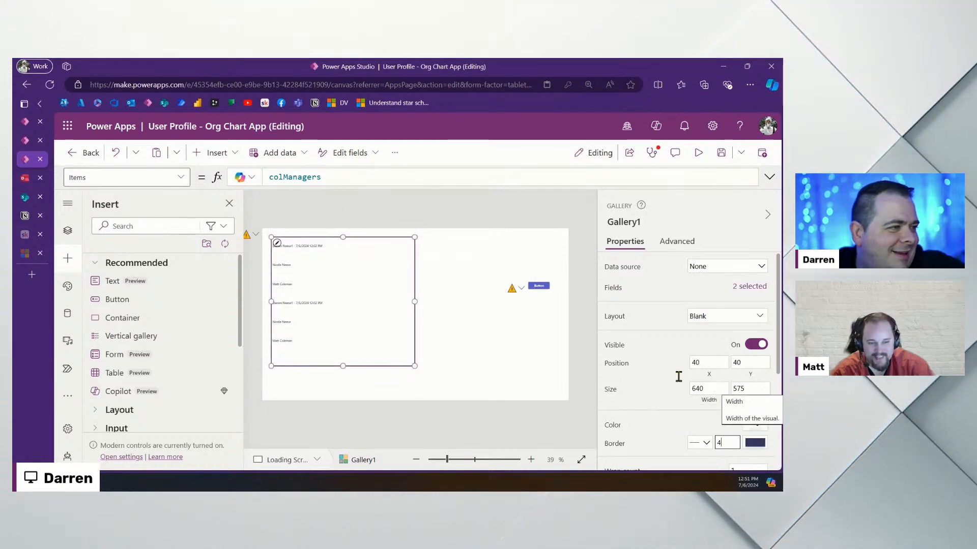
click(337, 301)
drag(338, 302, 355, 310)
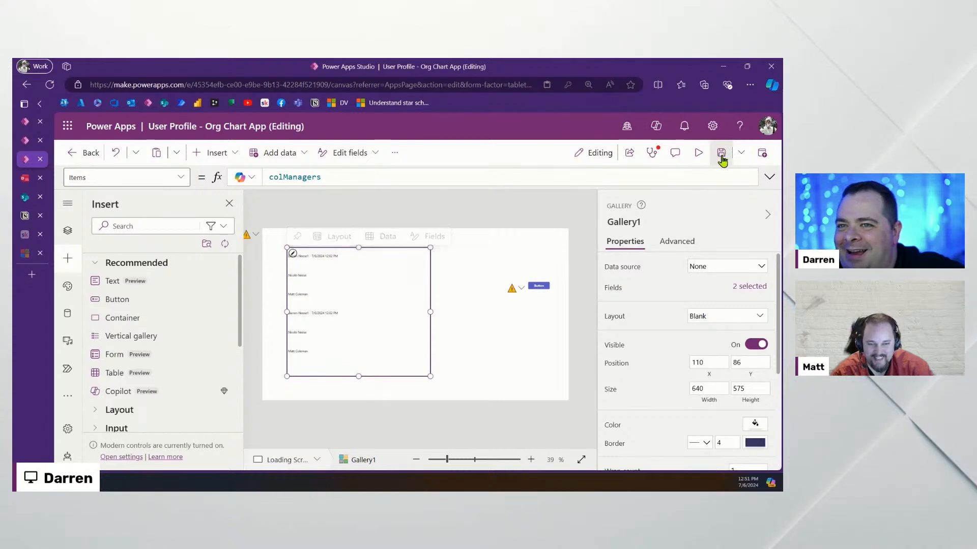
click(699, 153)
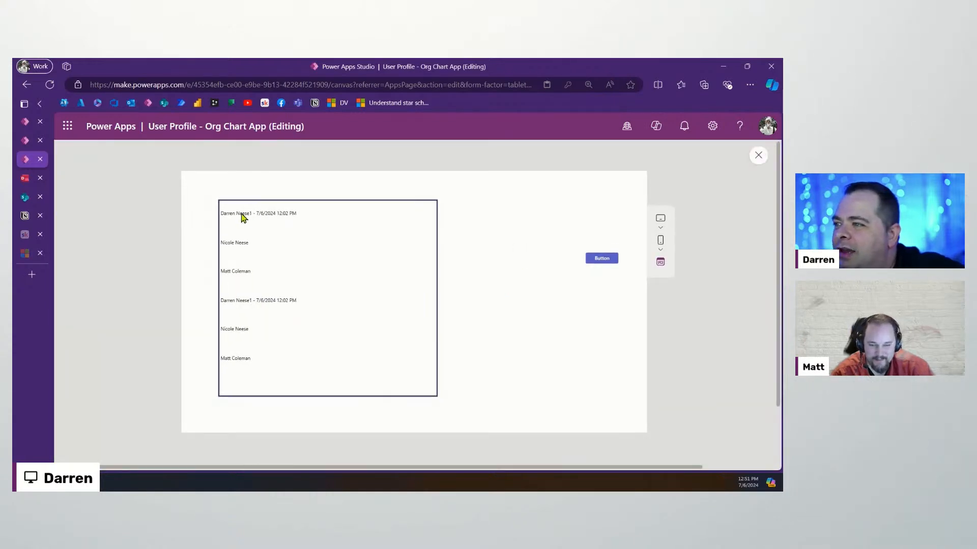
key(Escape)
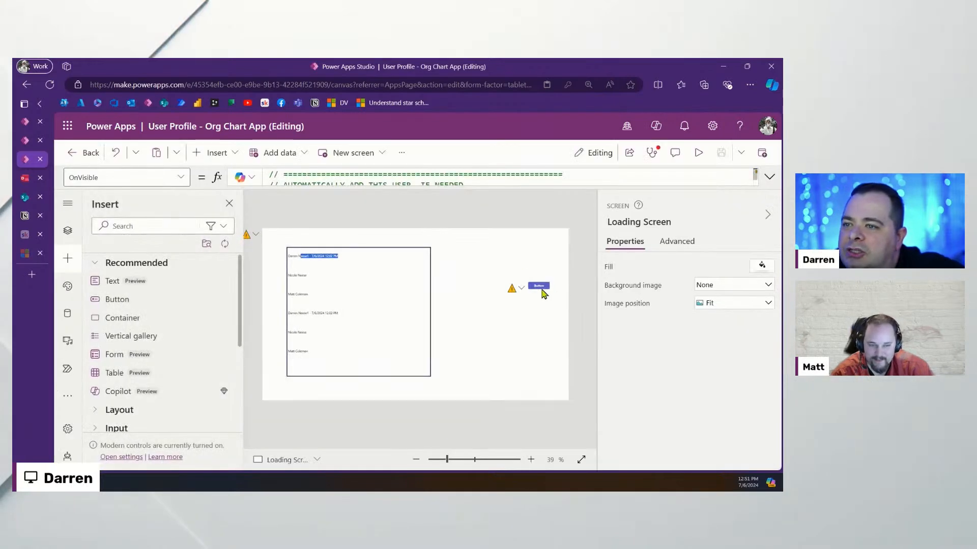
Add Clear(colManagers); as the first line of btnGetRollup's OnSelect formula
click(543, 287)
click(769, 177)
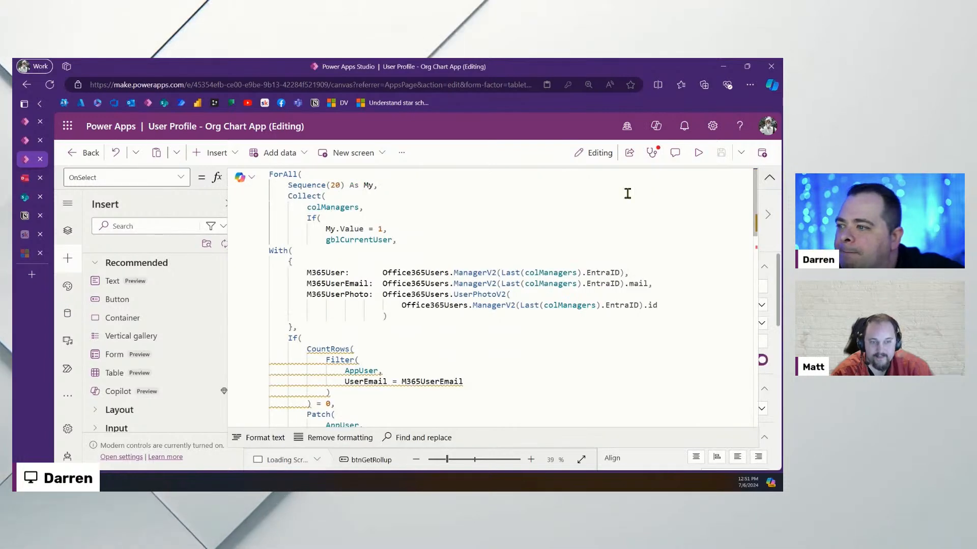
click(333, 207)
key(ctrl+Home)
key(Return)
key(Up)
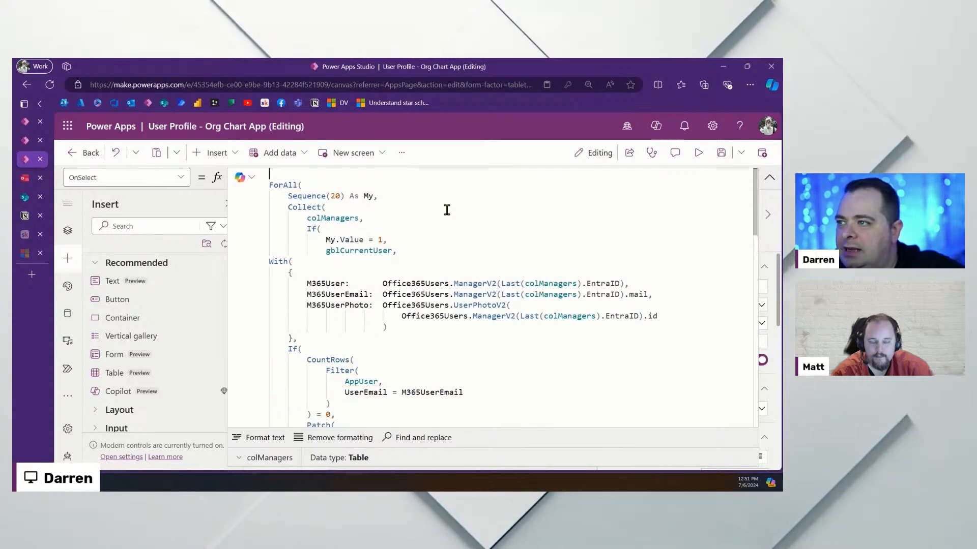
text(Clear(colManagers);)
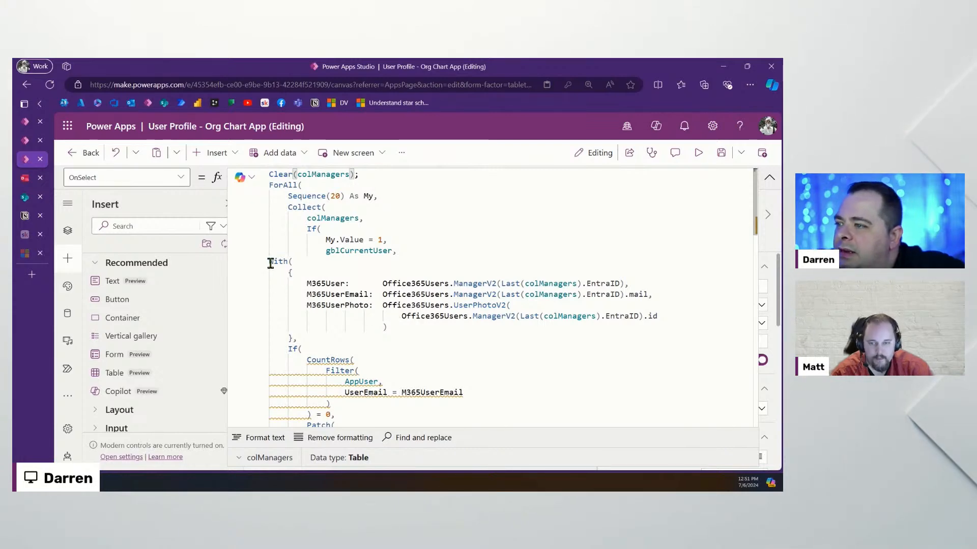
Indent the With block inside Collect in the OnSelect formula
drag(270, 261, 339, 263)
key(Tab)
key(Tab)
key(Tab)
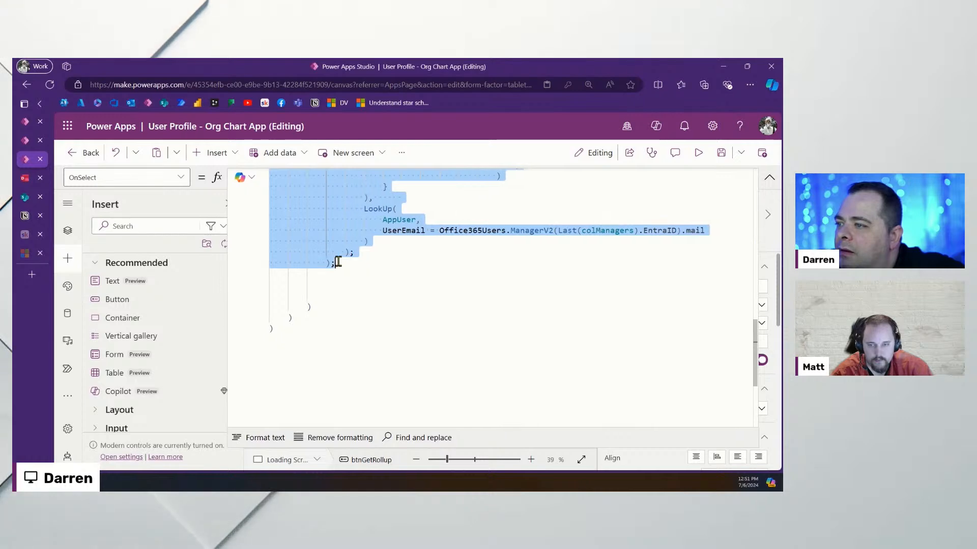
click(362, 283)
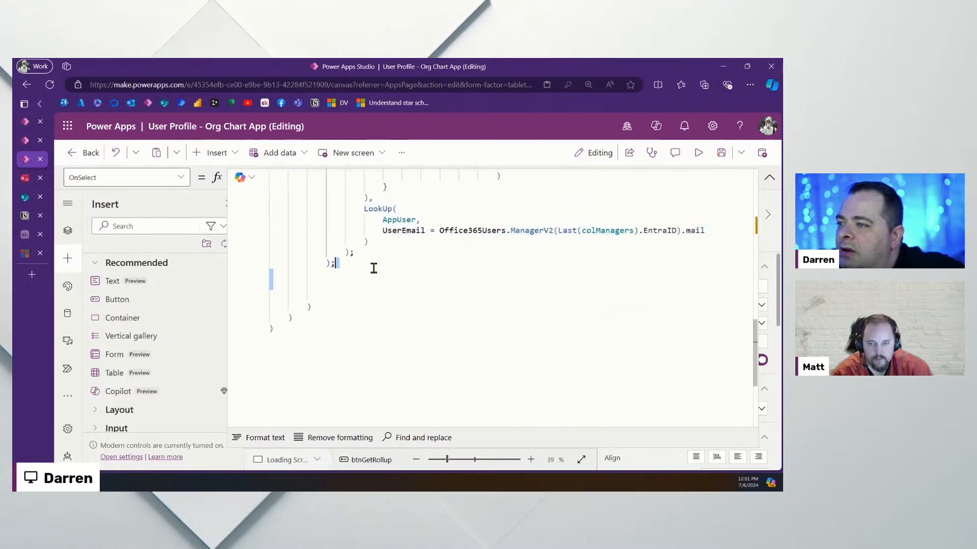
scroll(451, 284, up, 10)
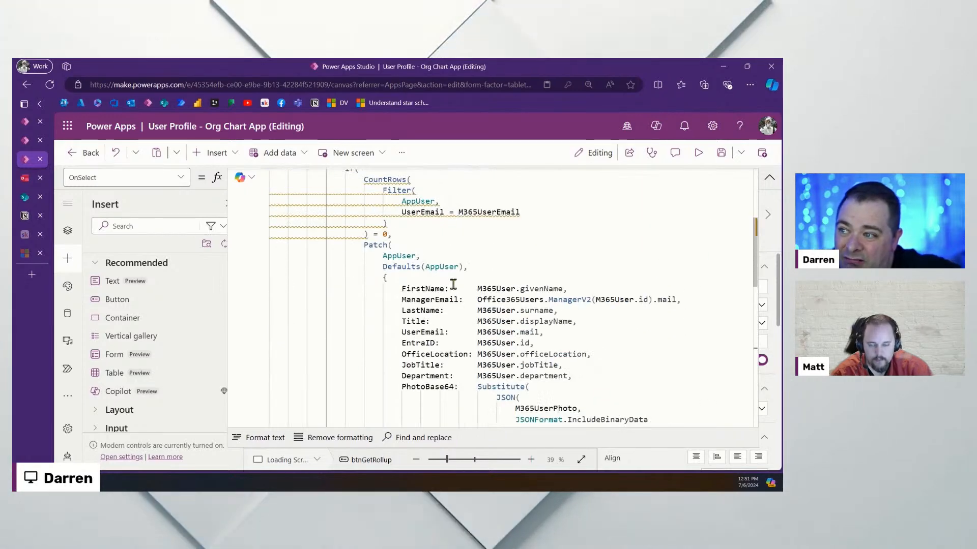
scroll(451, 283, up, 5)
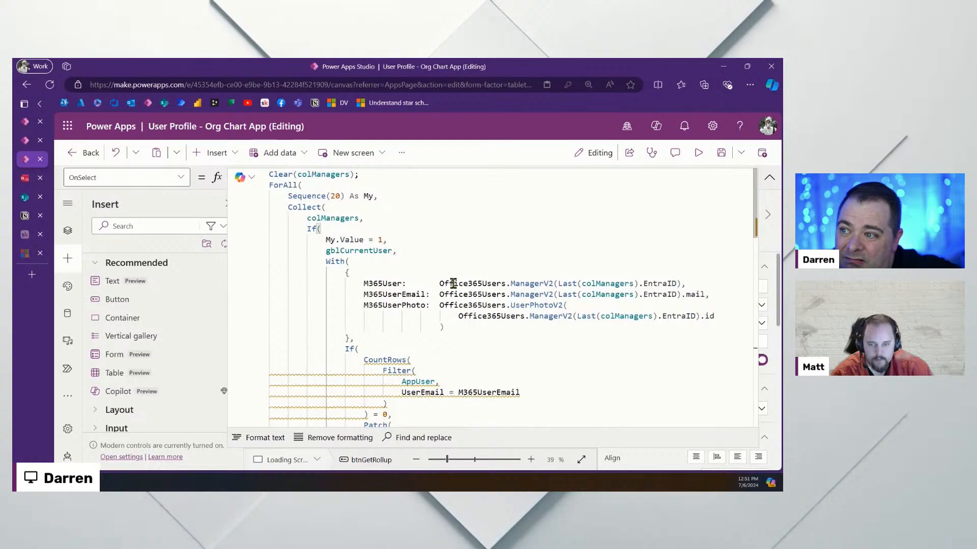
click(770, 180)
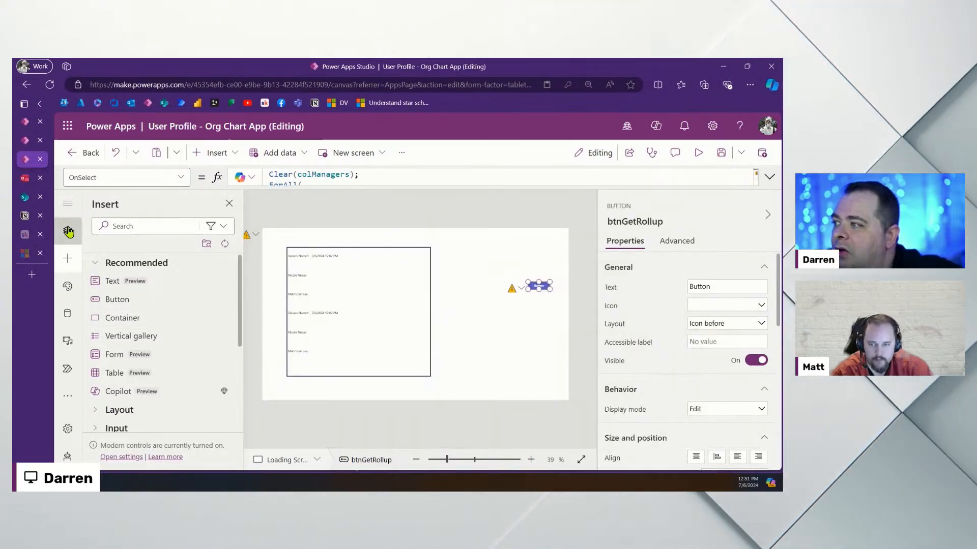
Select the Loading Screen in Tree view and preview the app
click(69, 232)
click(142, 376)
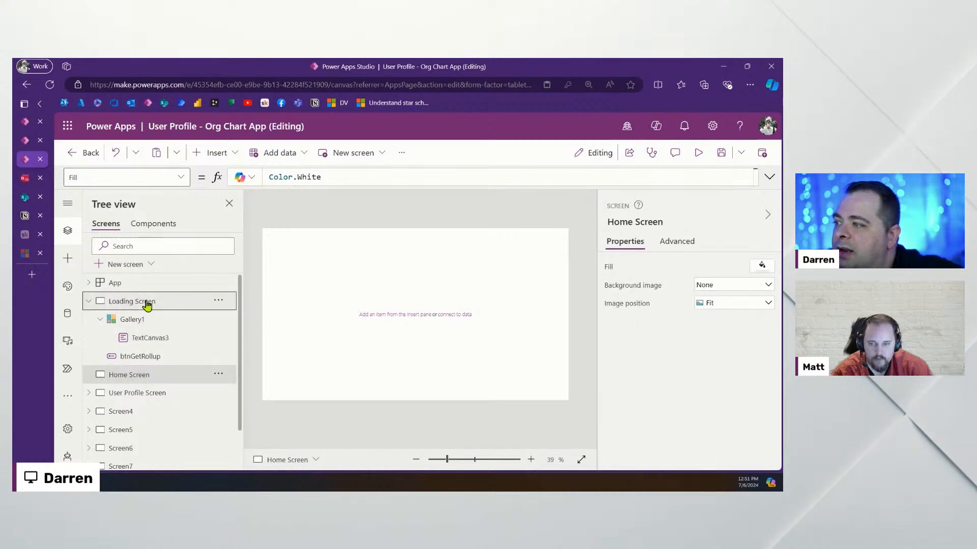
click(147, 303)
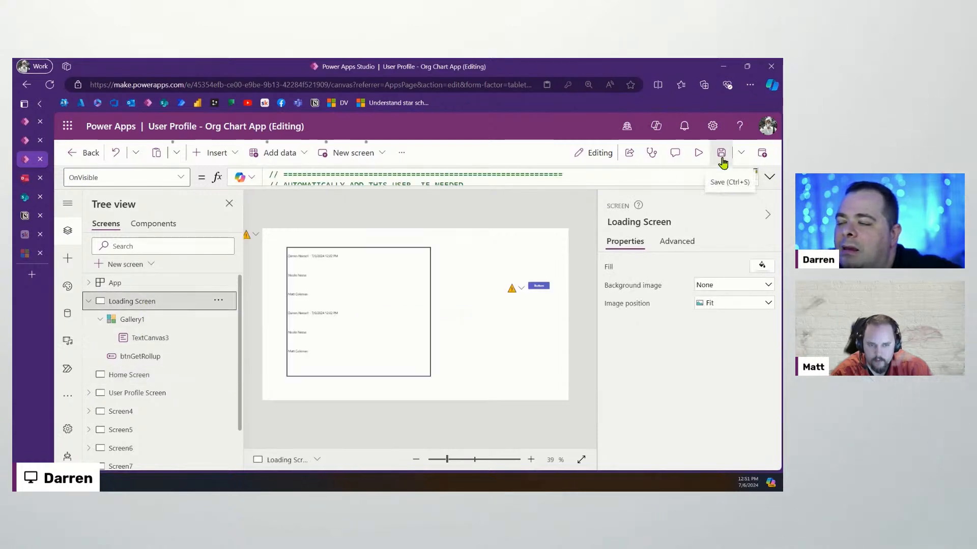
click(698, 153)
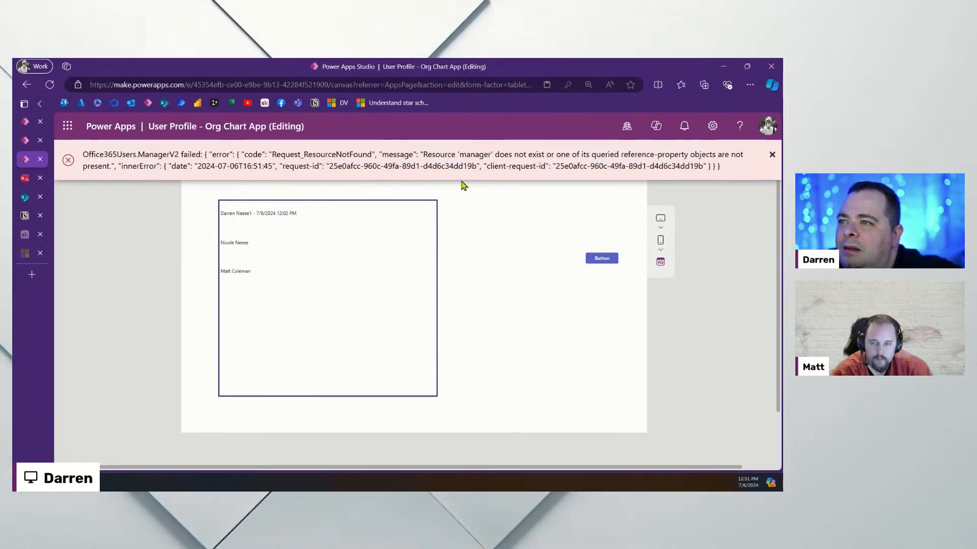
Dismiss the ManagerV2 error, review the three-entry gallery, exit preview, and select Gallery1
click(772, 155)
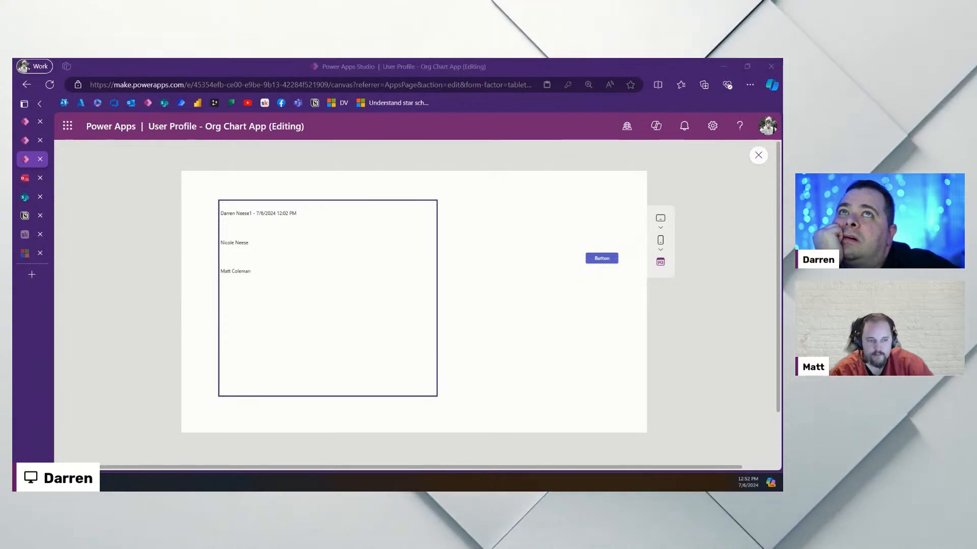
click(758, 156)
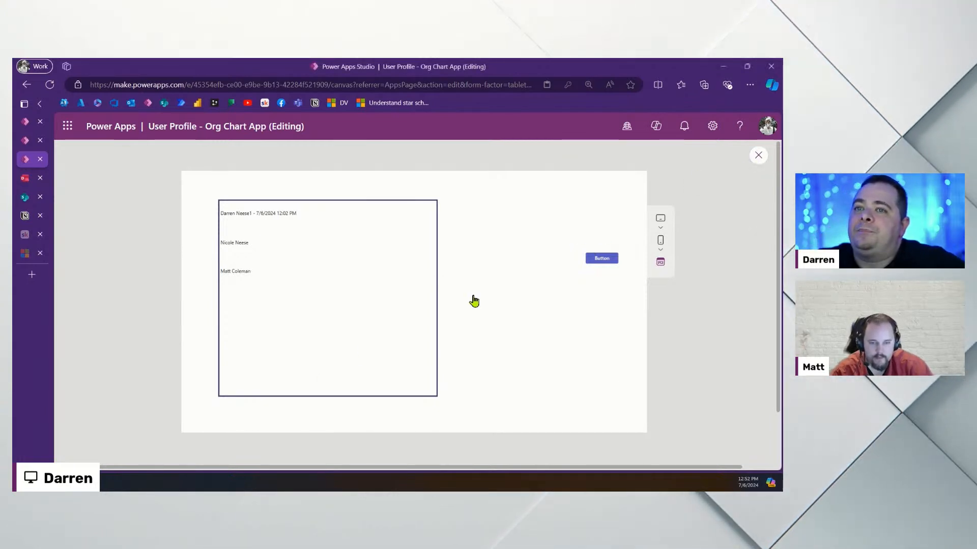
click(394, 349)
Fill Gallery1 grey and set its TemplateFill to Color.White
scroll(758, 380, down, 2)
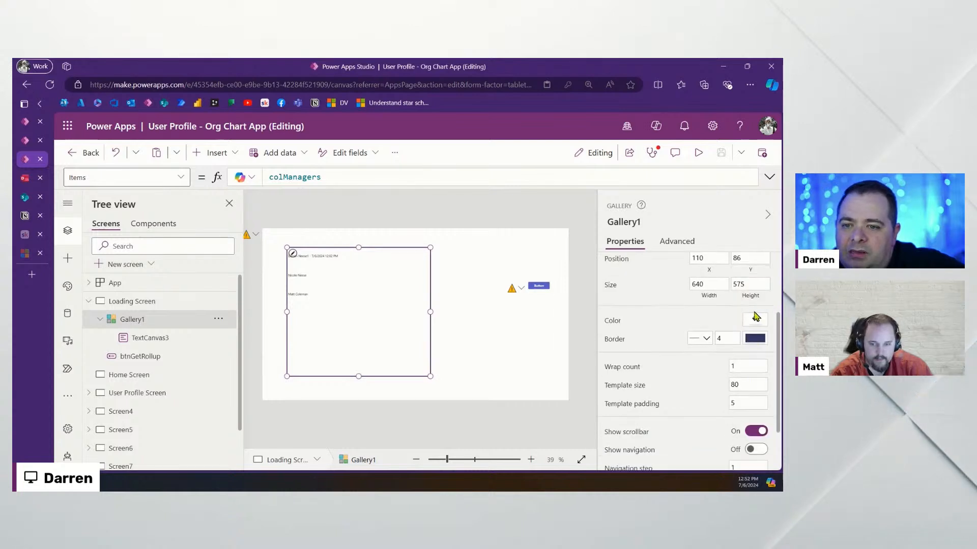
click(755, 319)
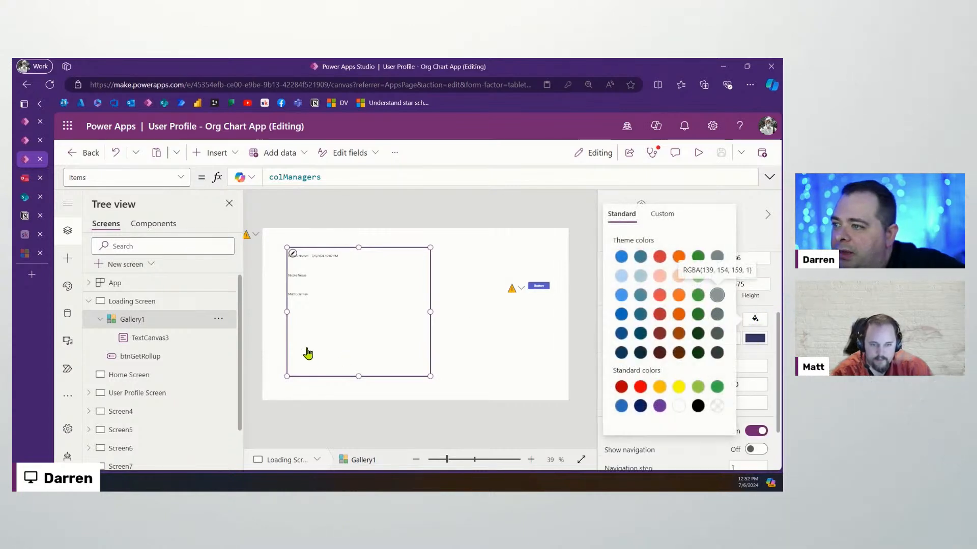
click(170, 178)
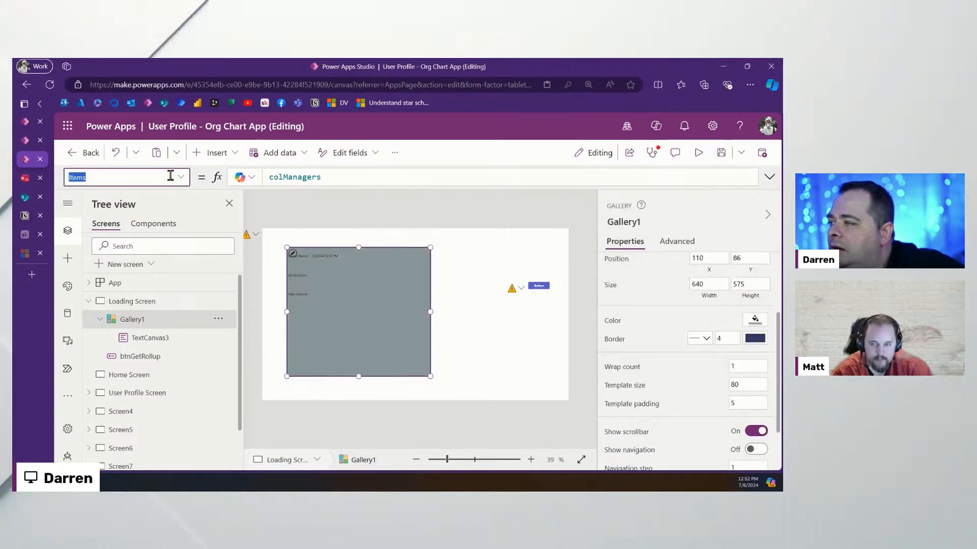
click(179, 178)
scroll(148, 340, down, 5)
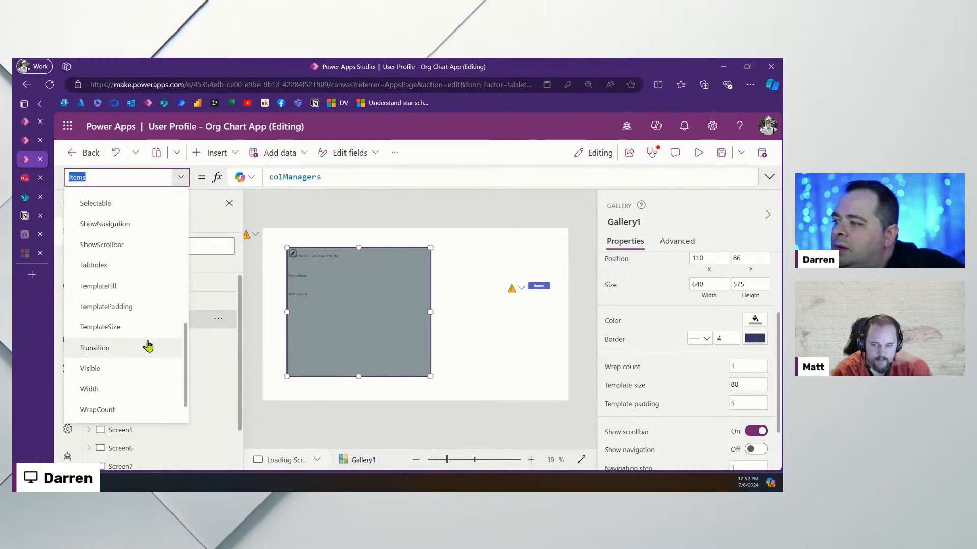
click(133, 285)
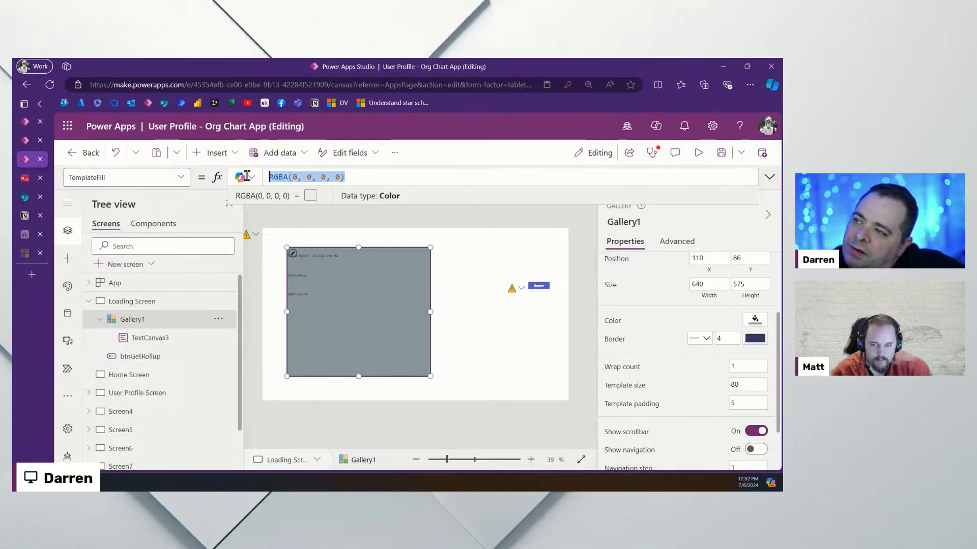
text(Color)
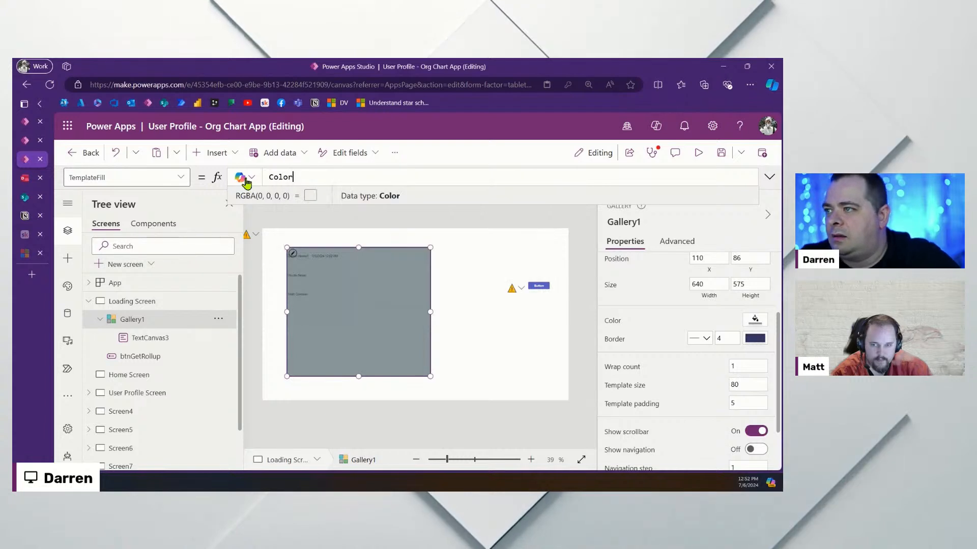
text(.White)
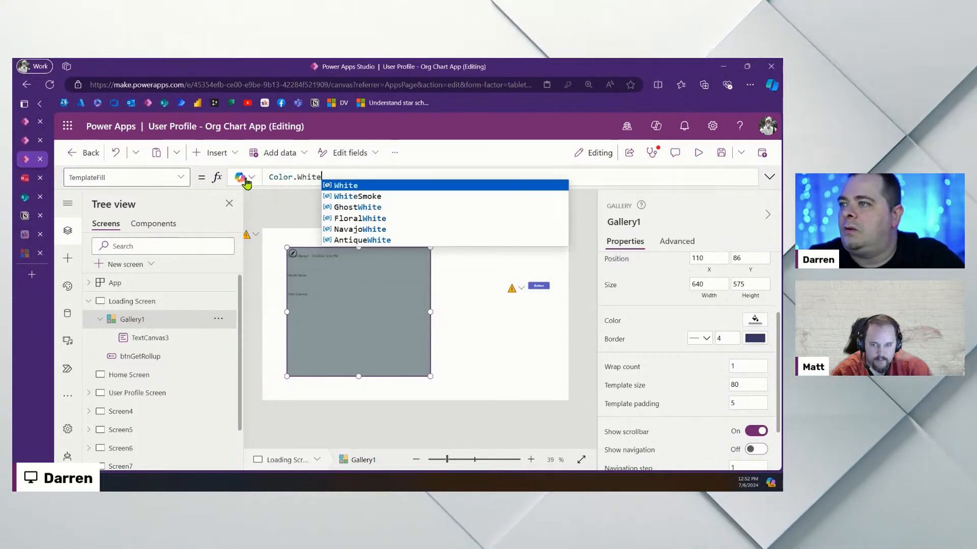
key(Return)
Make the gallery's template rows shorter and save the app
click(513, 344)
click(364, 259)
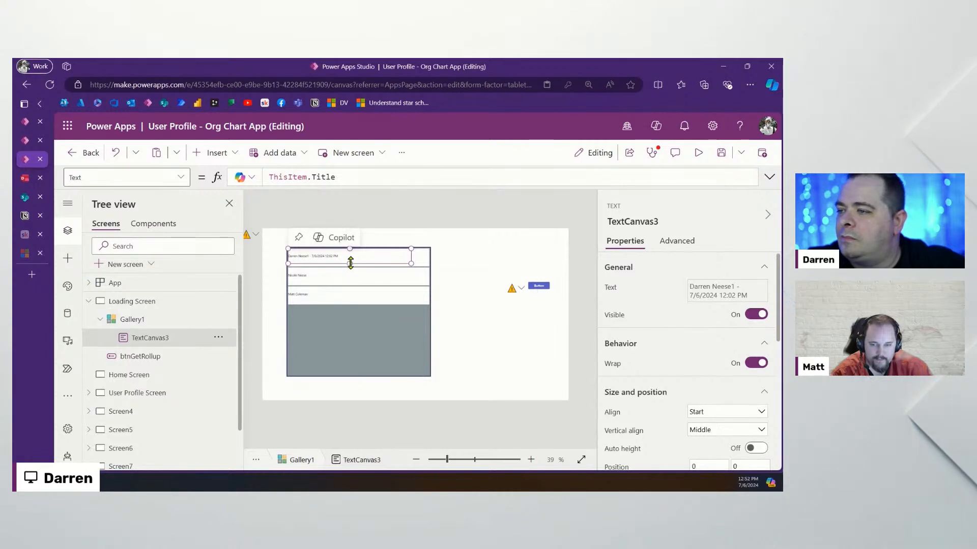
click(357, 269)
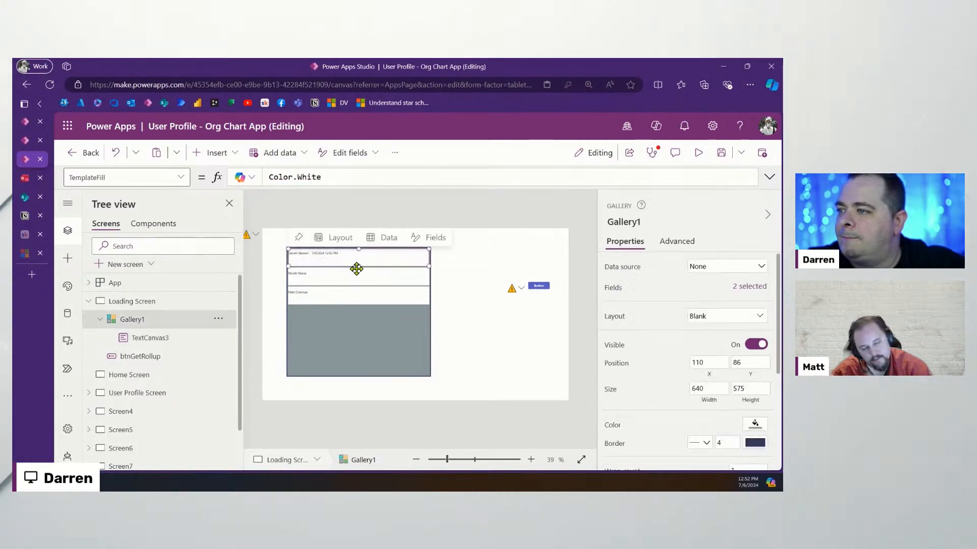
drag(358, 268, 358, 262)
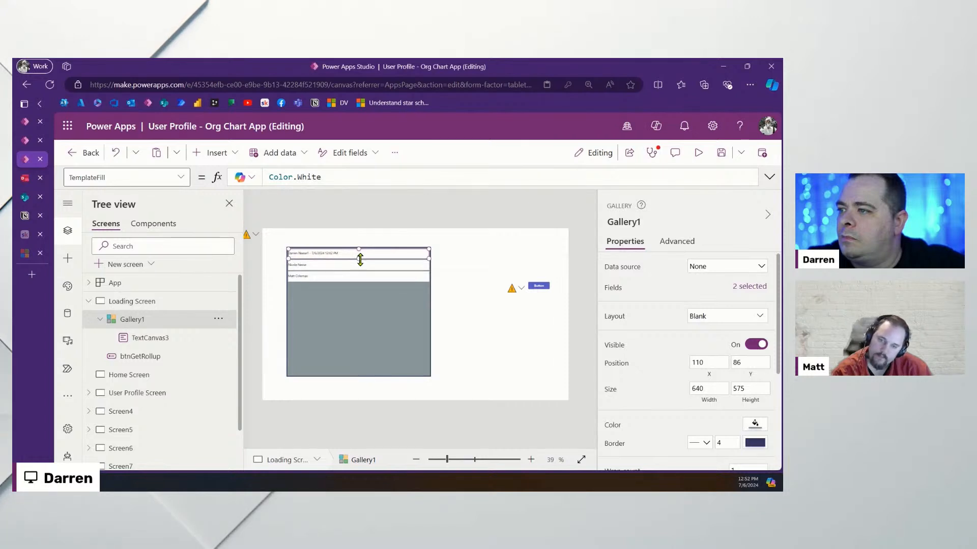
click(488, 324)
click(718, 157)
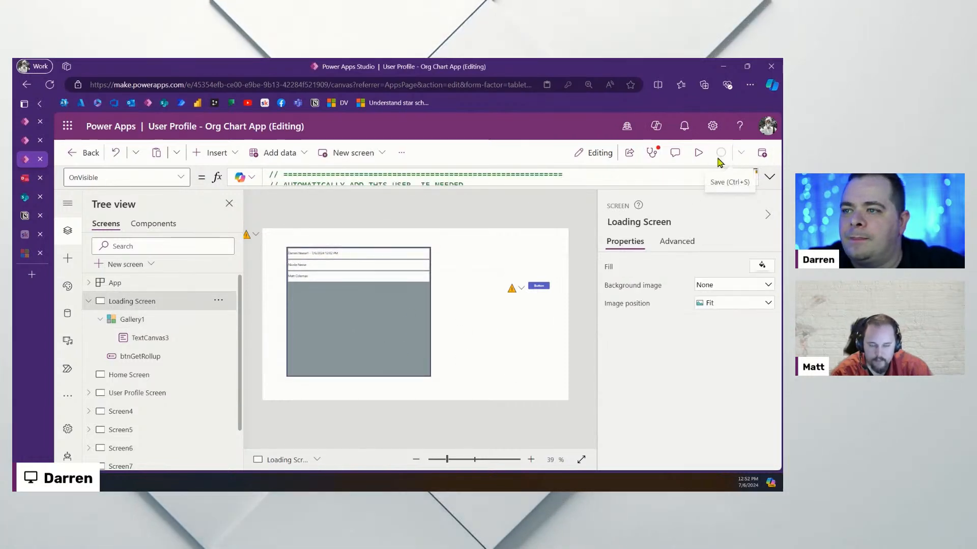
Set the name label's font size to 24
click(320, 253)
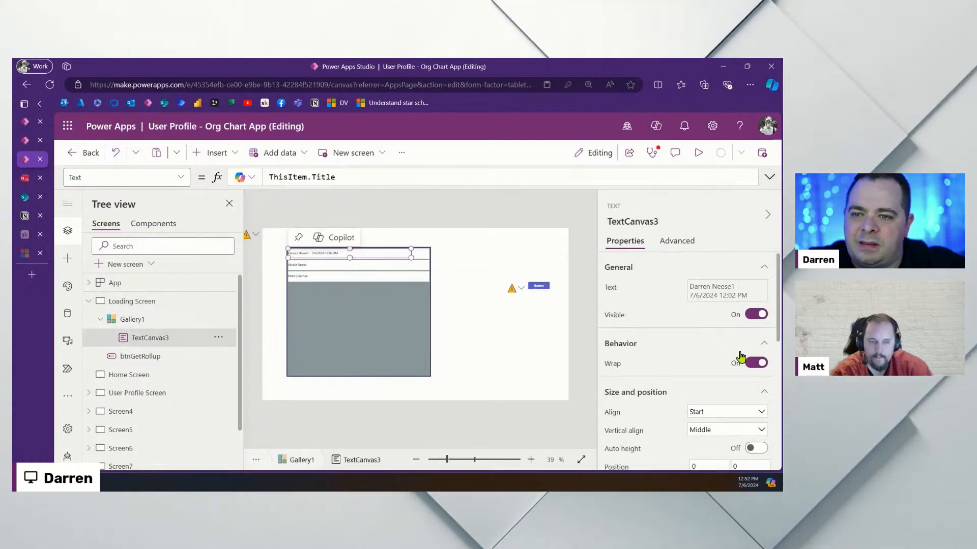
scroll(740, 356, down, 5)
click(739, 313)
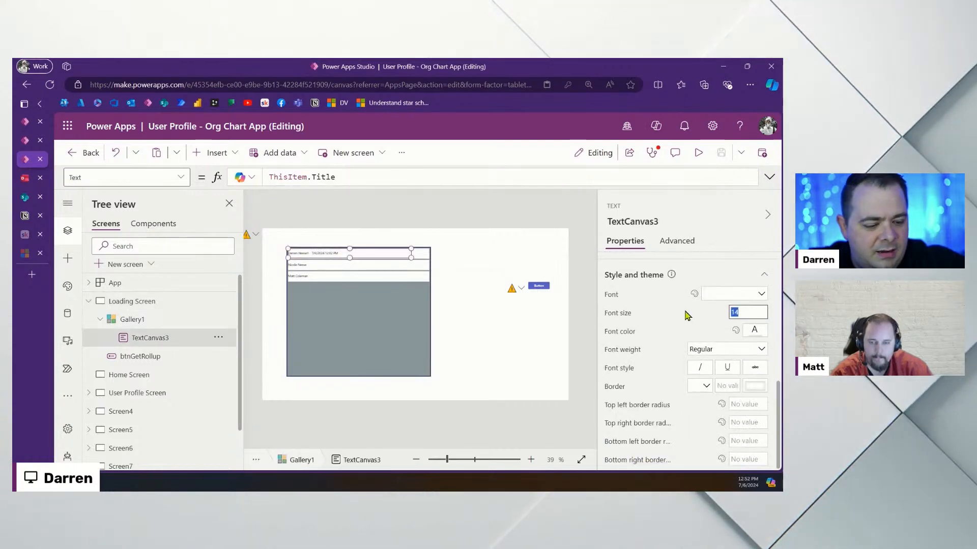
text(24)
click(320, 317)
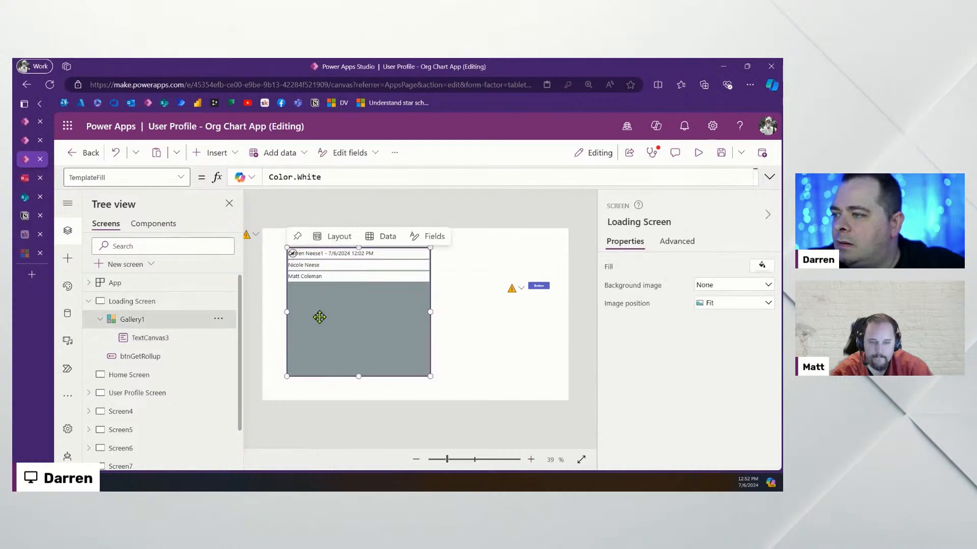
Rerun the Loading Screen and dismiss the manager lookup error
click(129, 377)
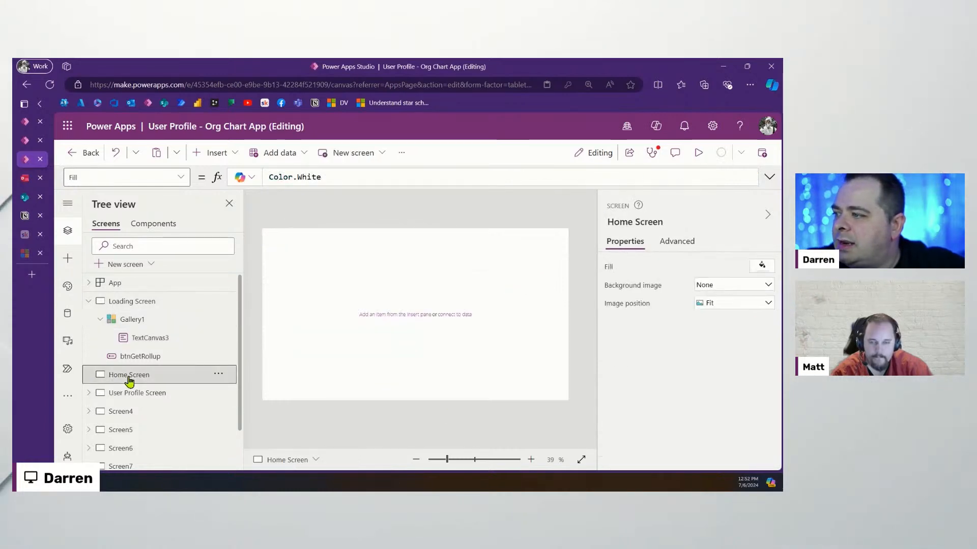
click(132, 302)
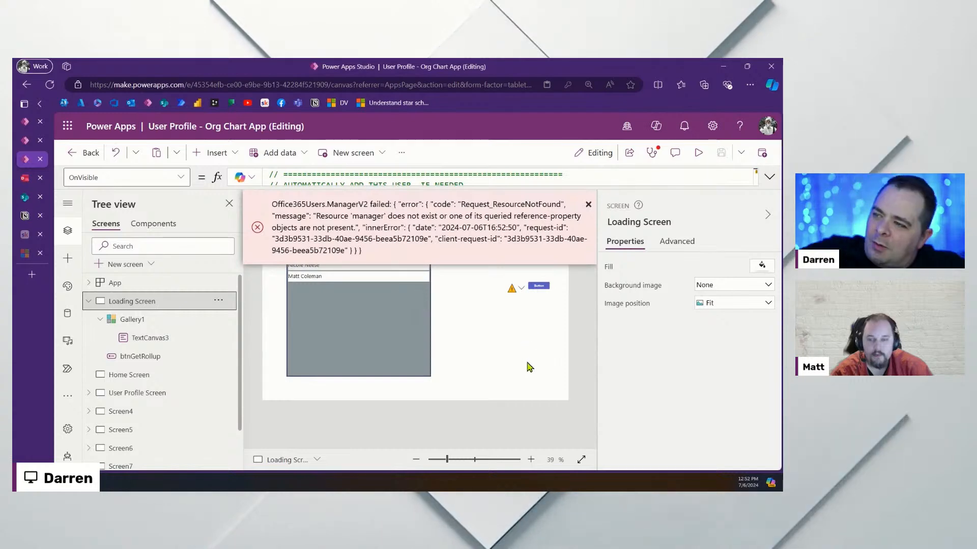
click(589, 204)
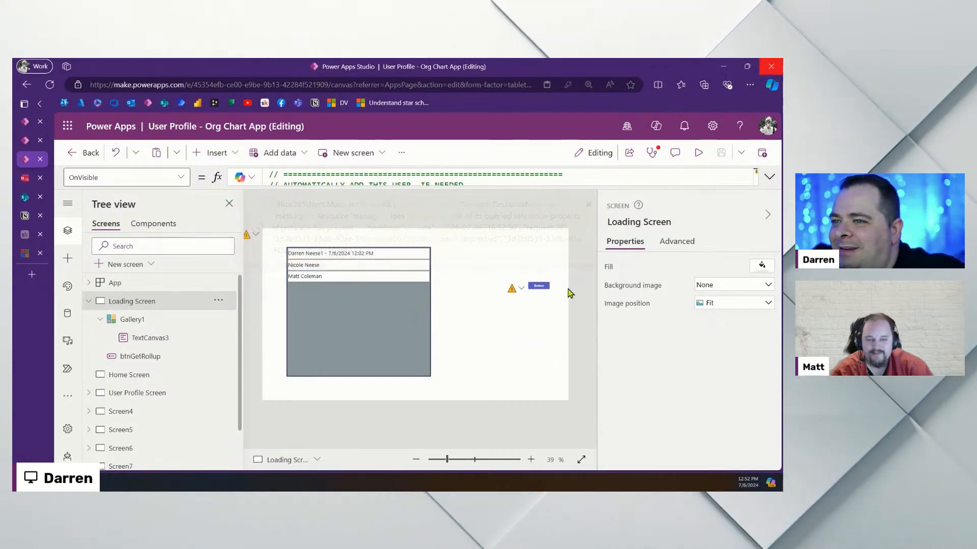
Review btnGetRollup's OnSelect formula, then leave the editor for the Apps list
click(540, 289)
click(769, 177)
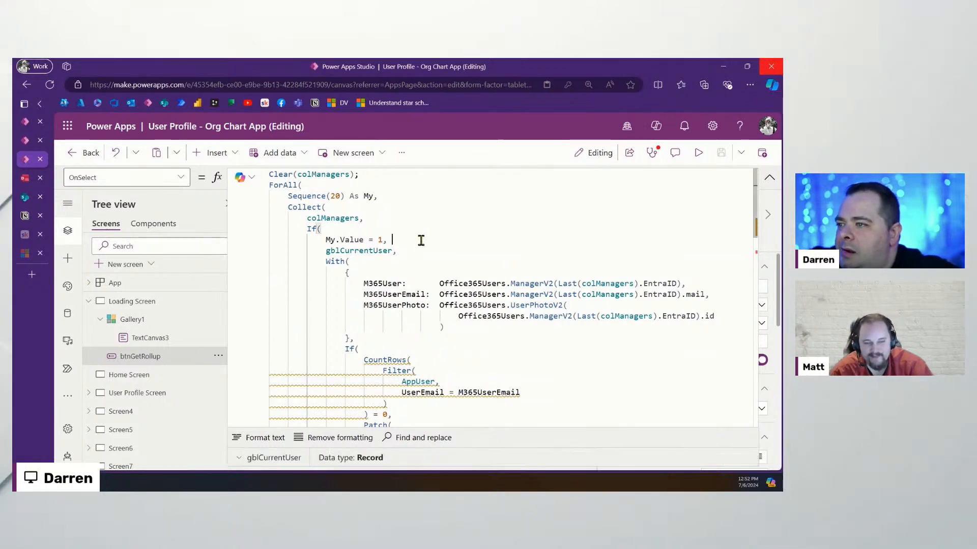
click(489, 251)
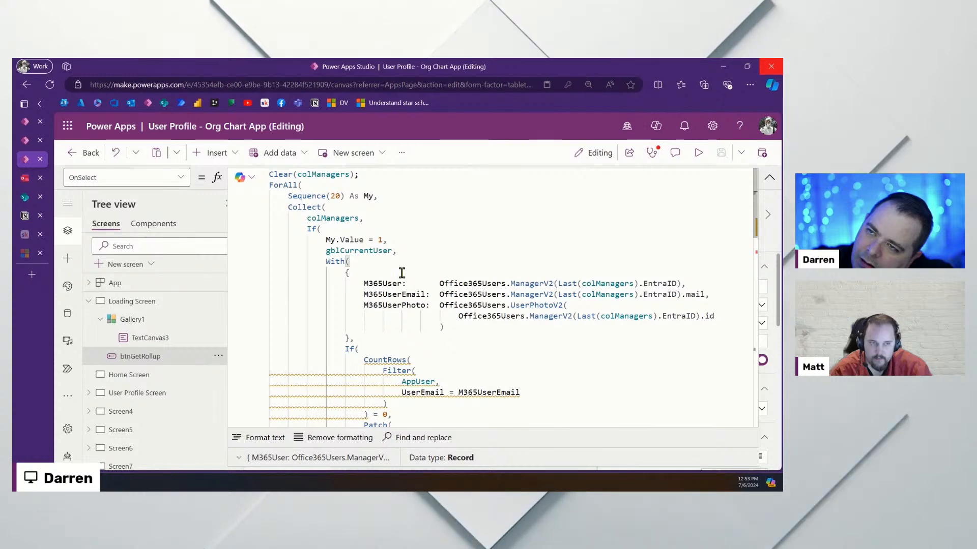
click(90, 153)
click(460, 338)
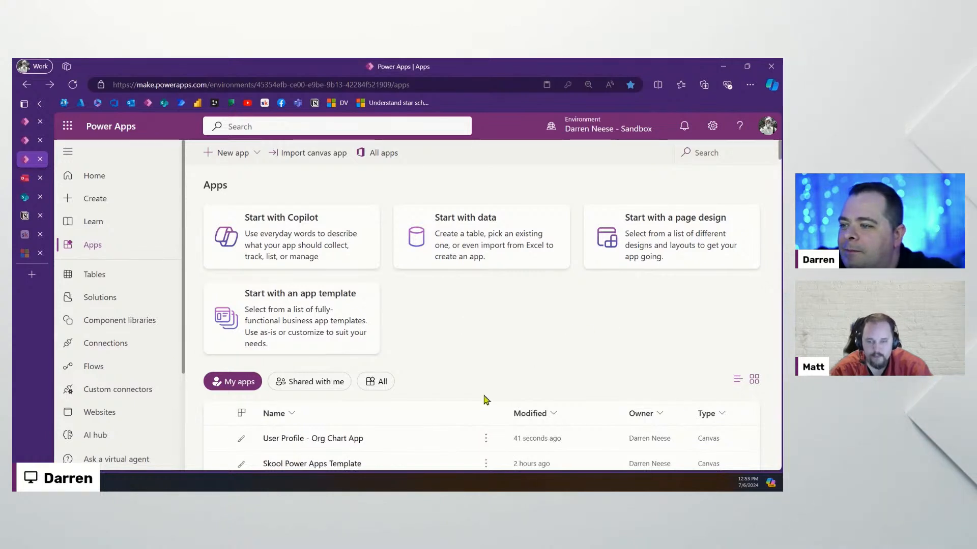
Open User Profile - Org Chart App for editing from the Apps list
click(446, 439)
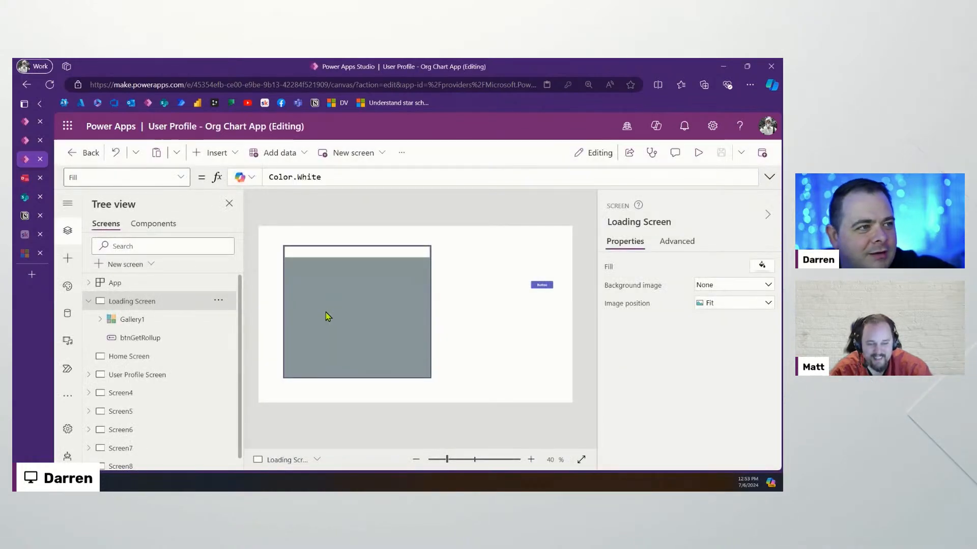
Inspect Gallery1 and the first row's name label in the reopened app
click(401, 323)
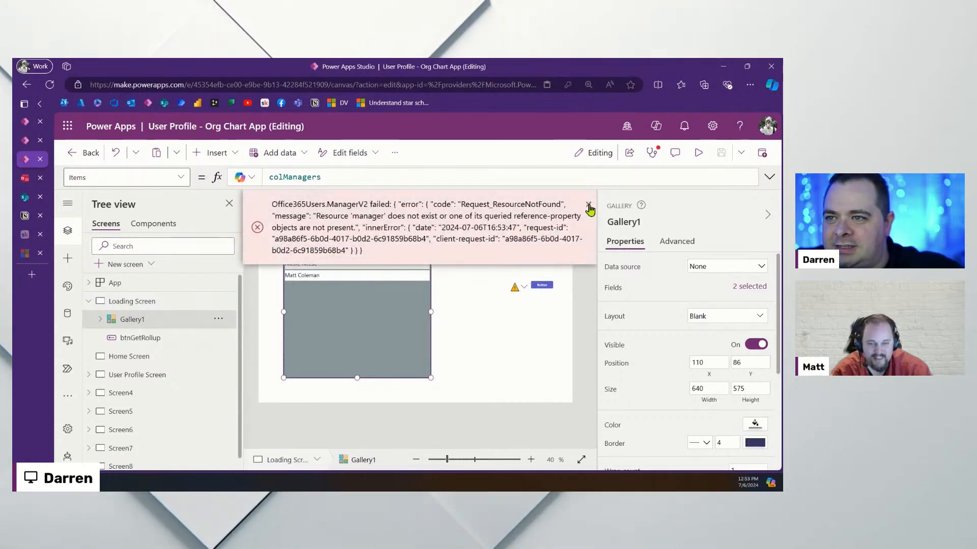
click(499, 374)
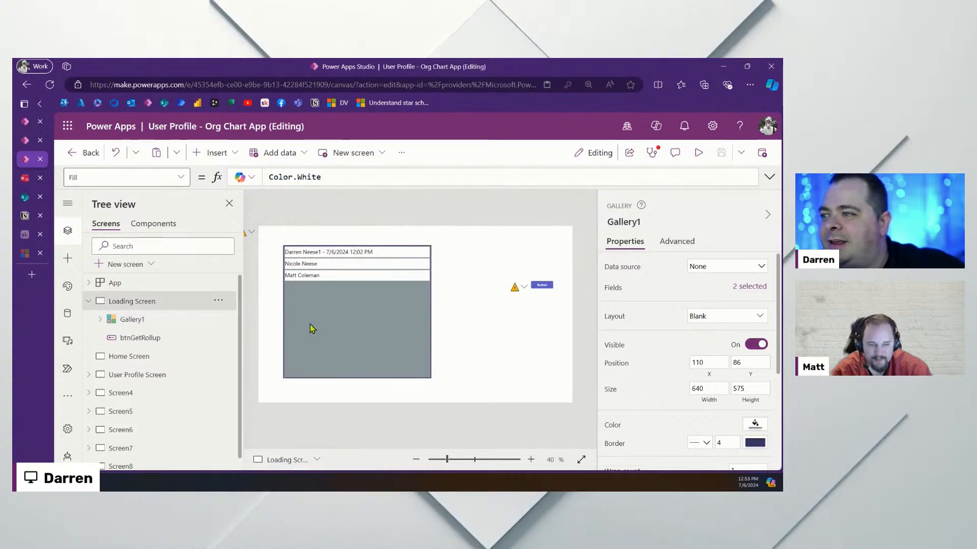
click(306, 322)
click(333, 261)
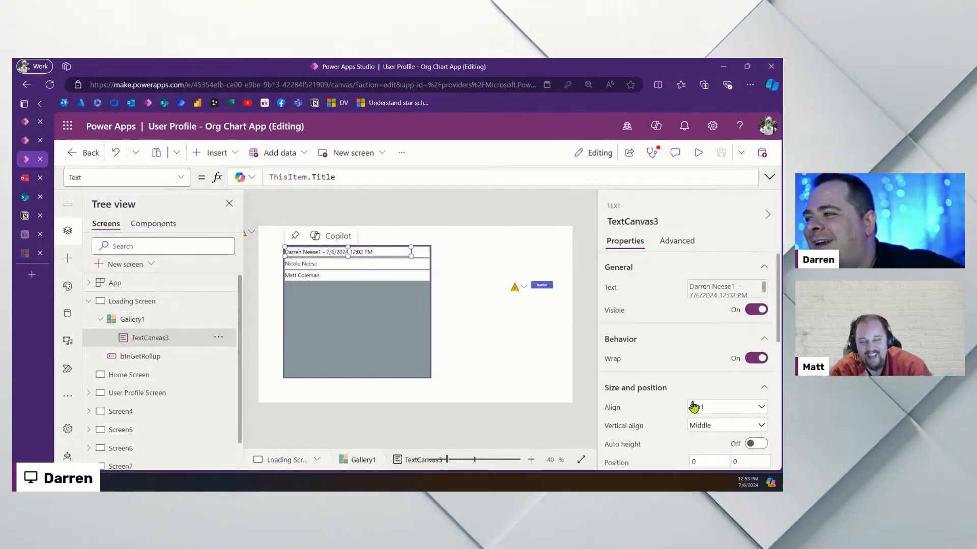
scroll(693, 405, down, 5)
scroll(694, 371, up, 3)
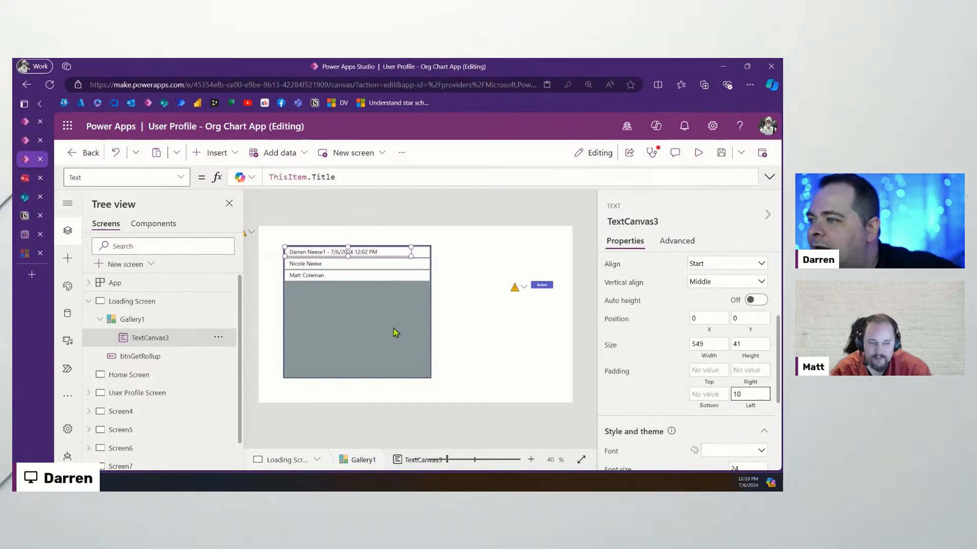
Select btnGetRollup on the Loading Screen and expand its OnSelect formula
click(543, 290)
click(541, 285)
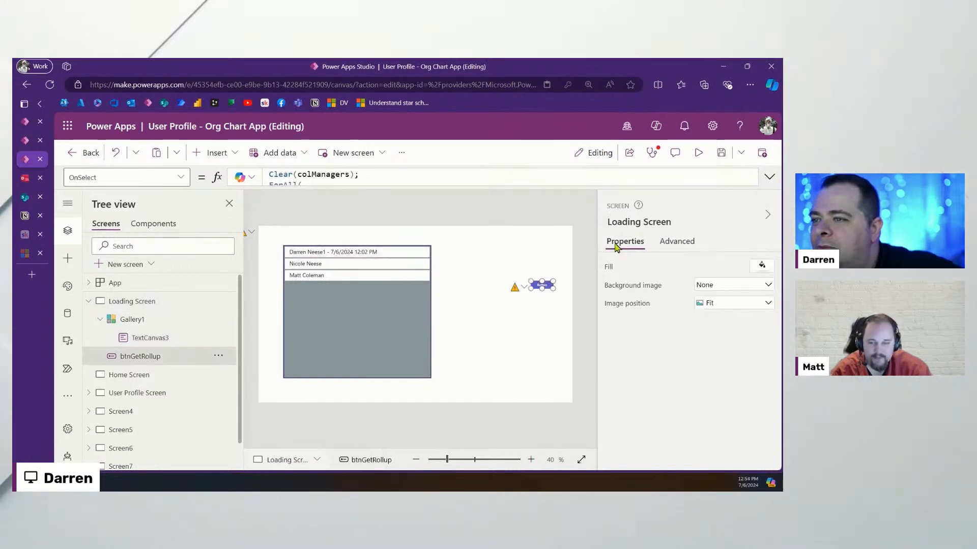
click(770, 178)
Refresh the SharePoint AppUser list, review its three user records, then return to Power Apps Studio
click(25, 198)
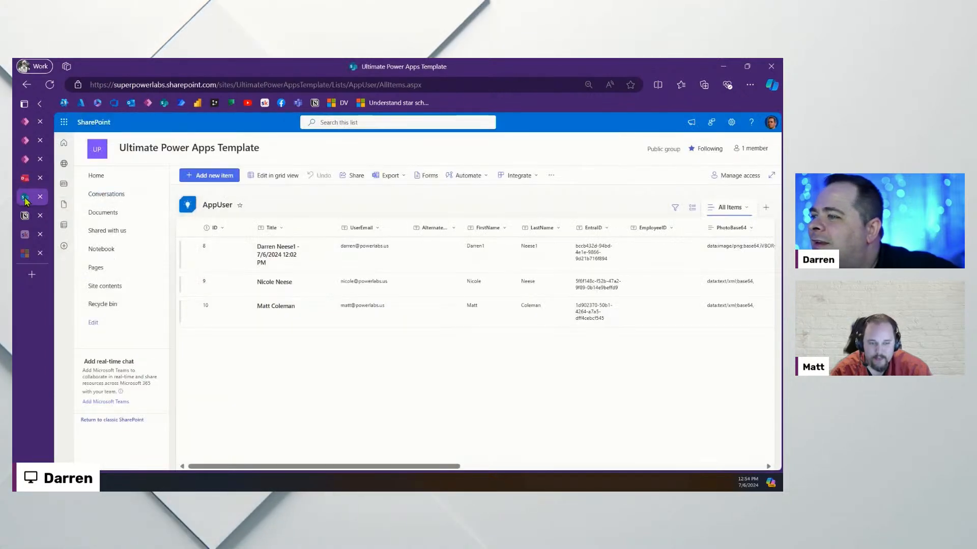
click(50, 85)
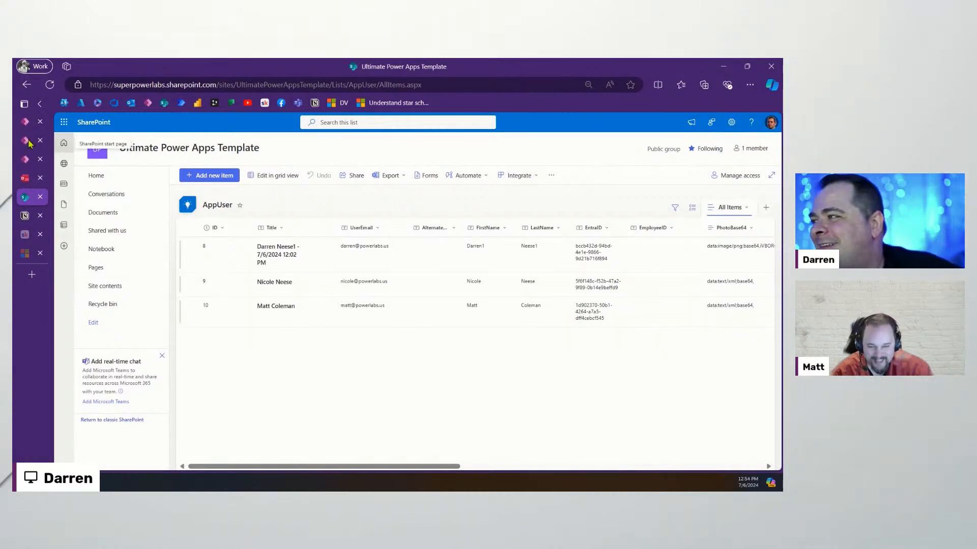
mouse_move(25, 161)
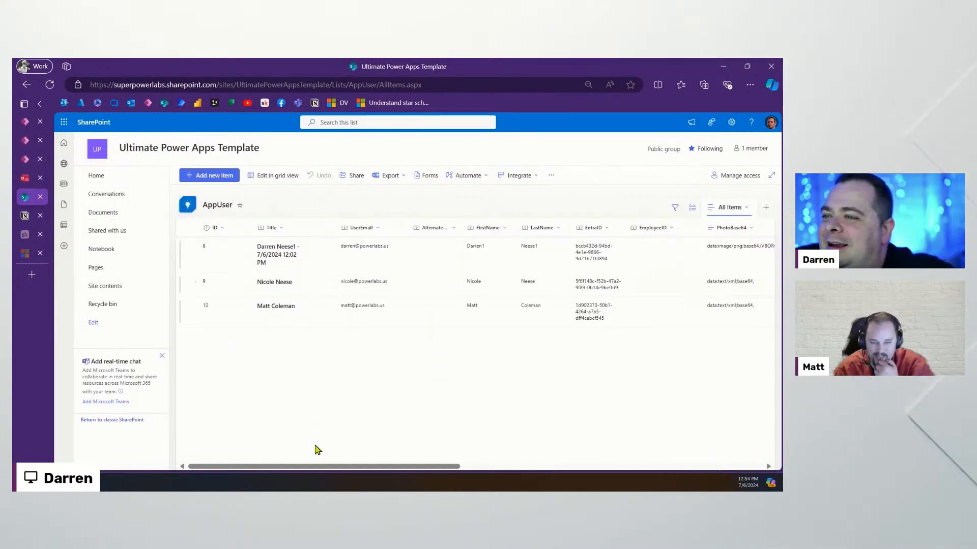
drag(344, 467, 297, 463)
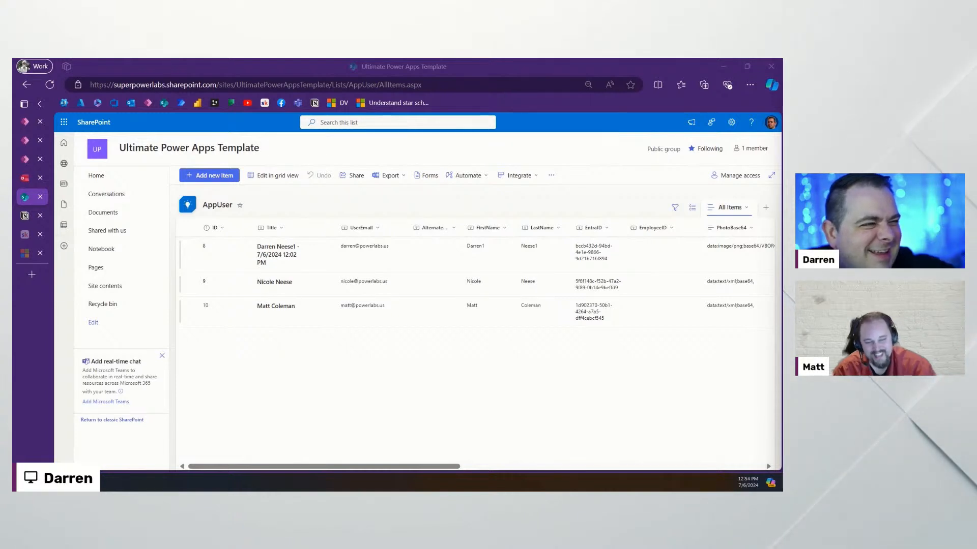
click(320, 383)
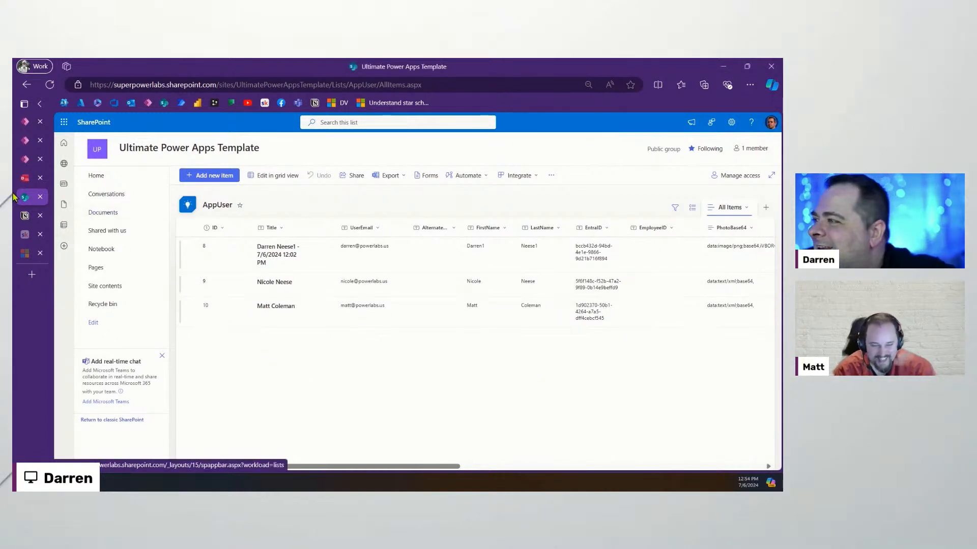
click(24, 160)
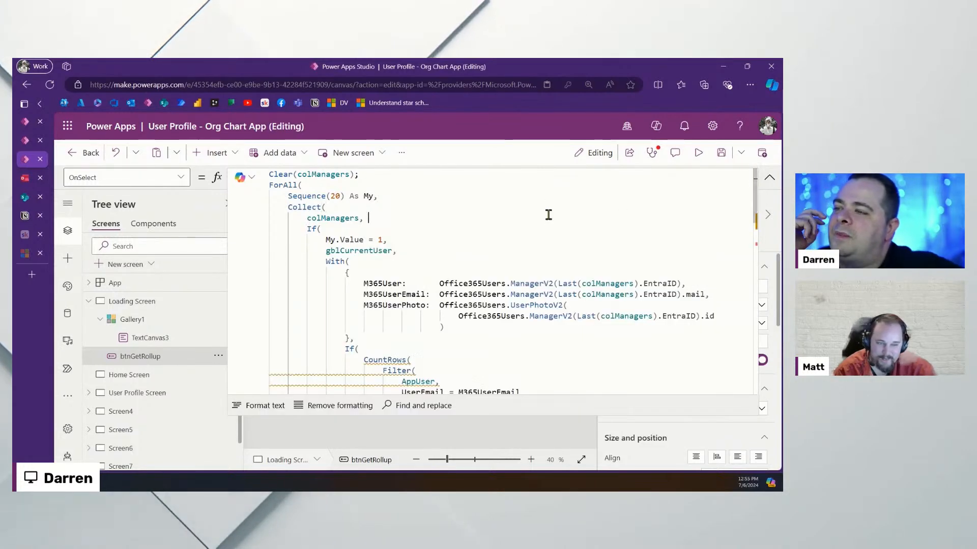
Wrap ManagerEmail's ManagerV2(M365User.id).mail lookup in IfError with an empty-string "" fallback, then save
scroll(557, 325, down, 4)
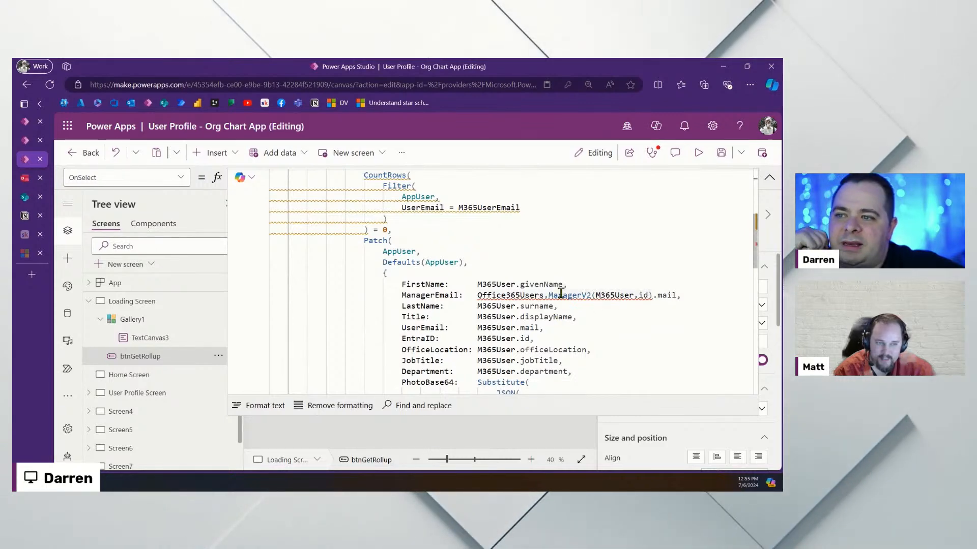
mouse_move(561, 294)
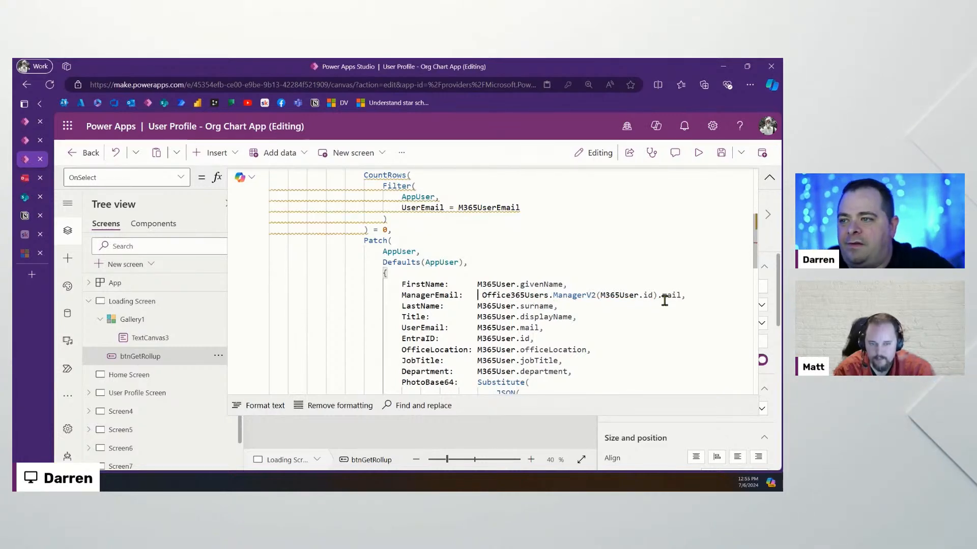
text(If)
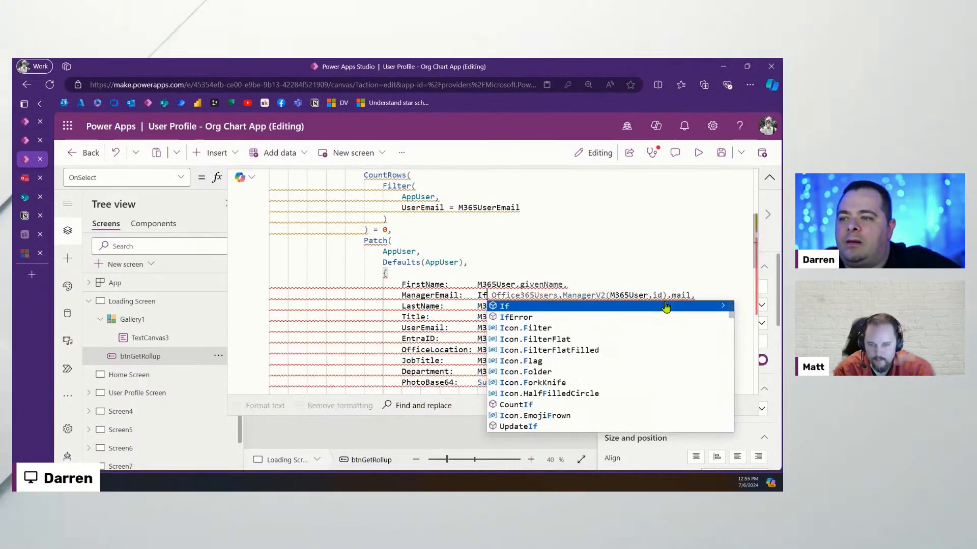
text(Error()
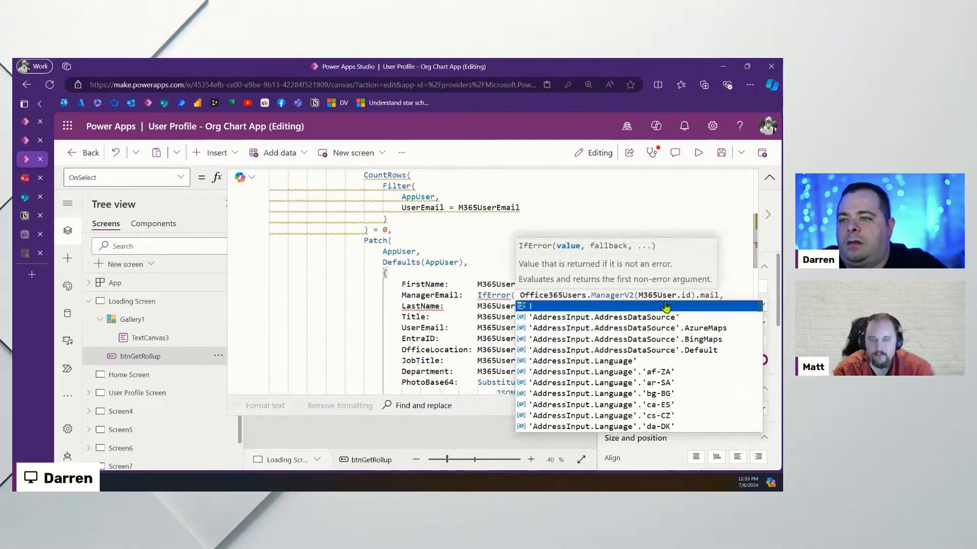
key(End)
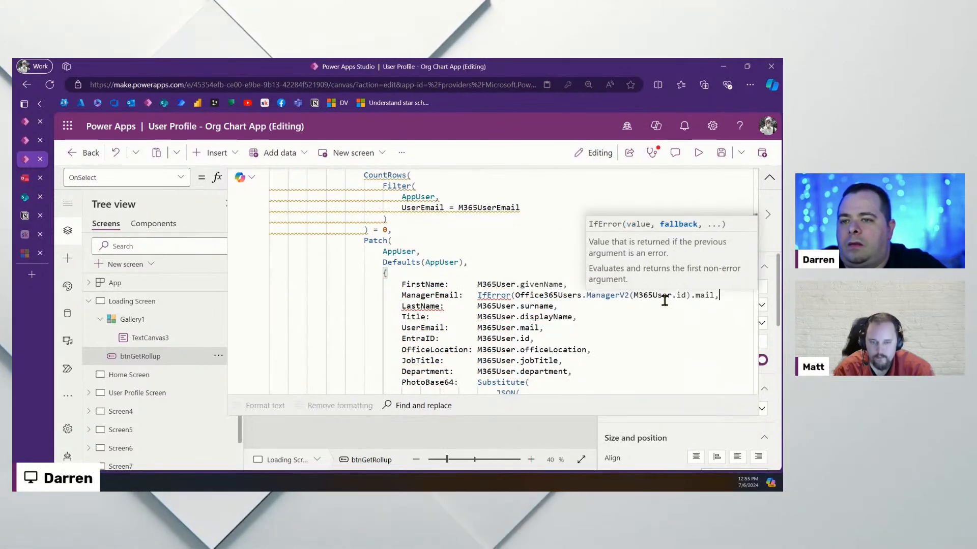
key(Left)
text())
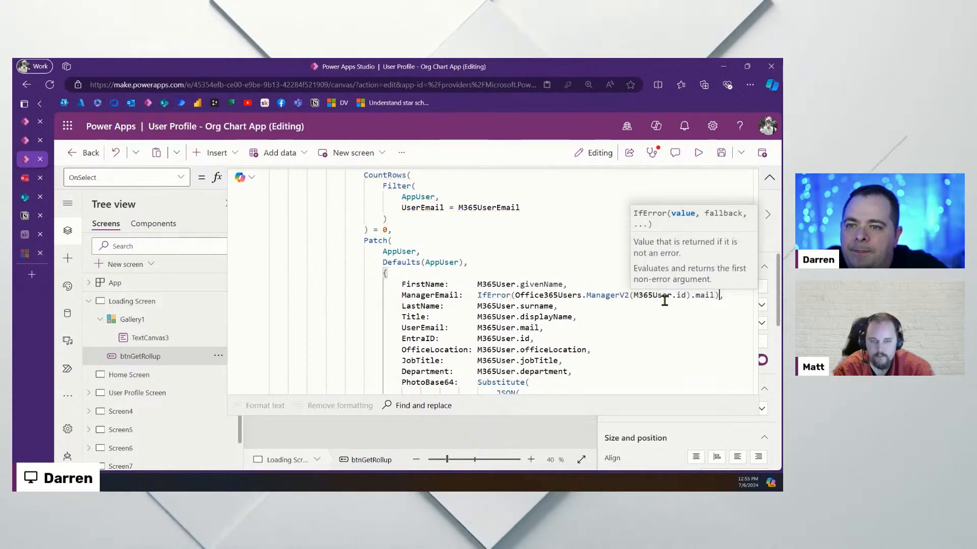
key(Left)
text(, "",)
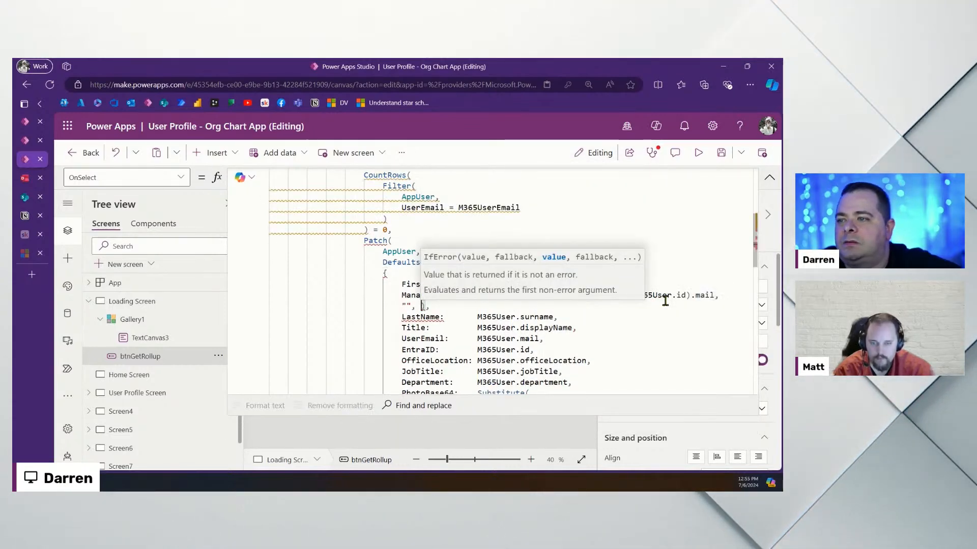
click(619, 318)
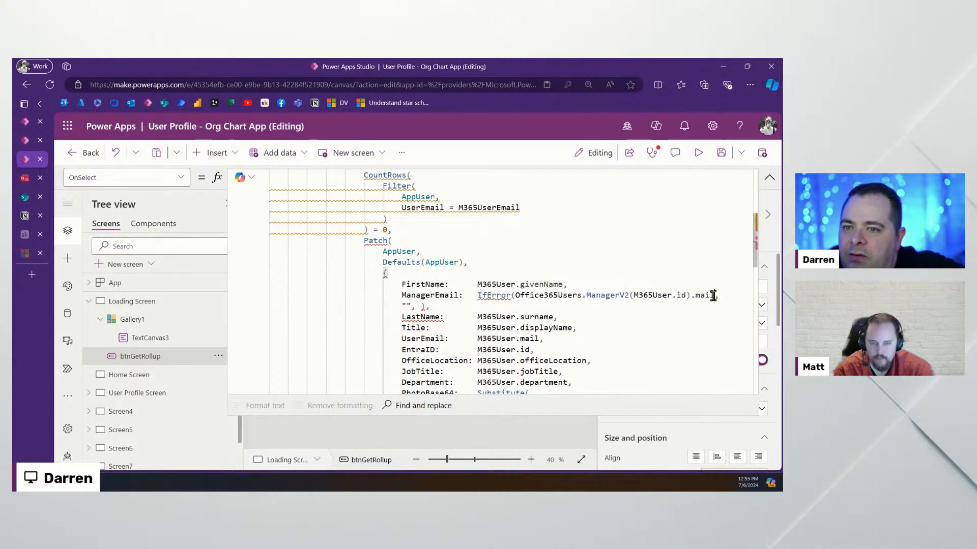
click(623, 337)
click(720, 155)
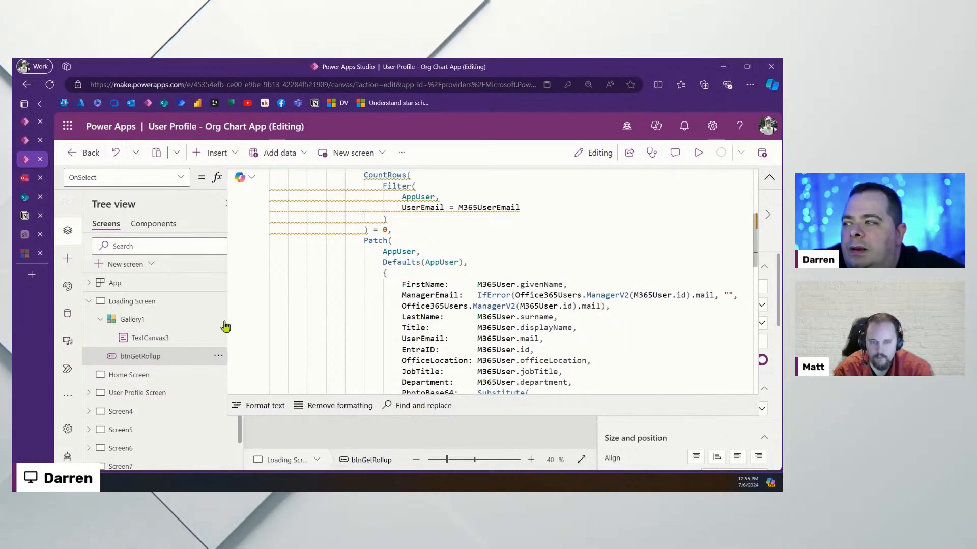
Go to the Home Screen and back to the Loading Screen to rerun the manager rollup
click(132, 377)
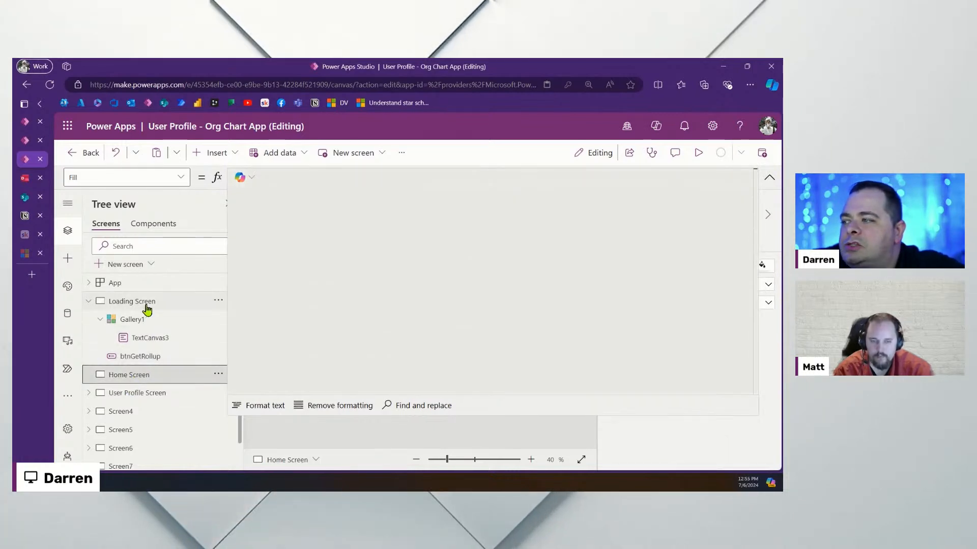
click(769, 179)
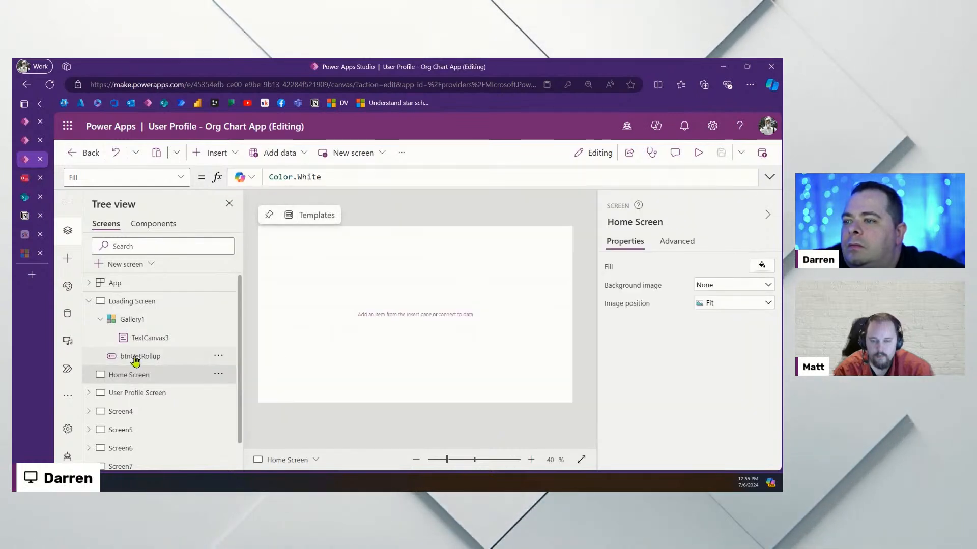
click(133, 302)
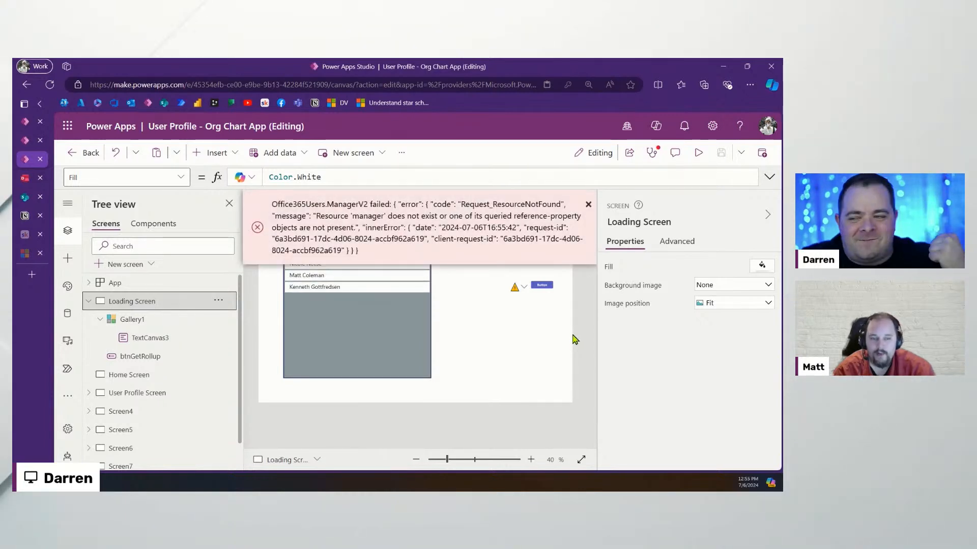
Dismiss the ManagerV2 error and expand btnGetRollup's OnSelect formula, highlighting M365User
click(588, 208)
click(542, 284)
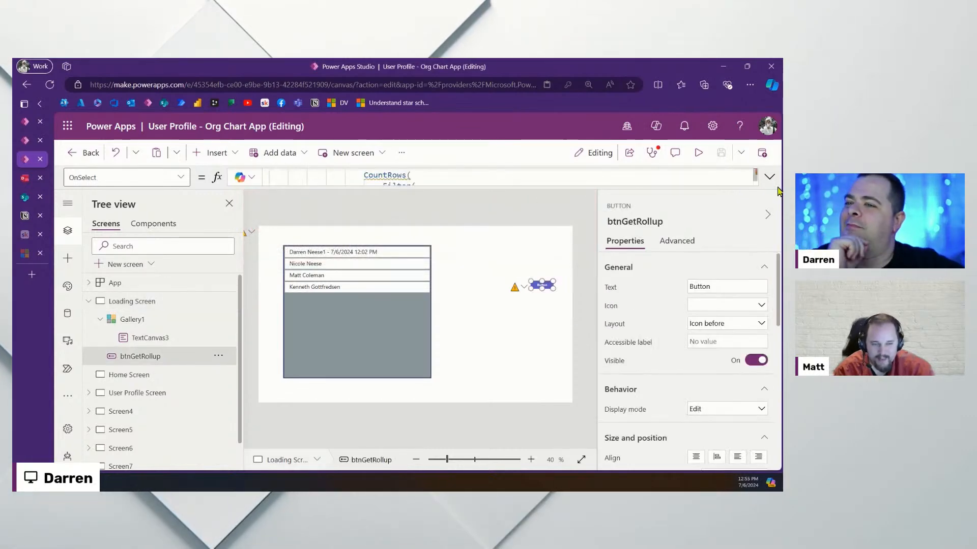
click(769, 177)
click(507, 284)
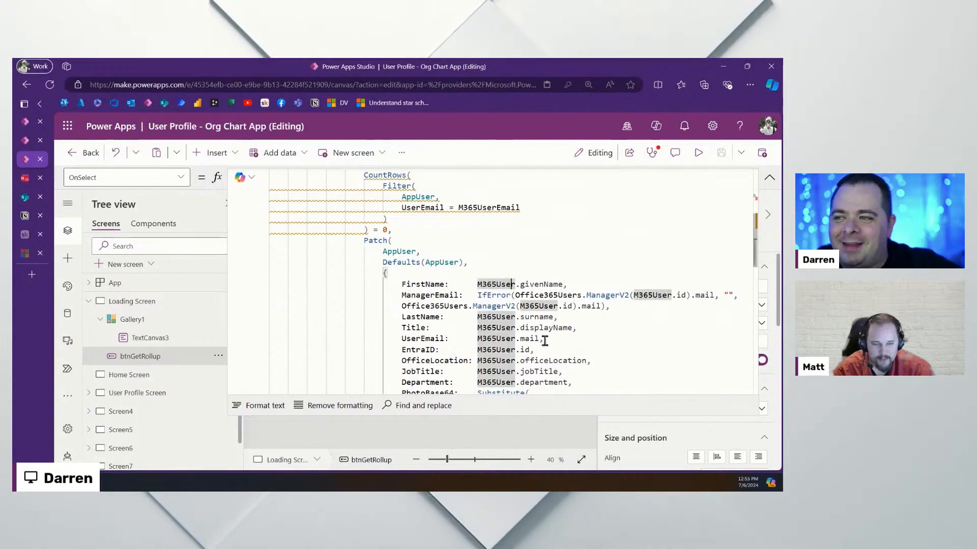
Preview the UserPhotoV2 and ManagerV2 email lookup results, then switch to the SharePoint AppUser list
scroll(553, 354, up, 5)
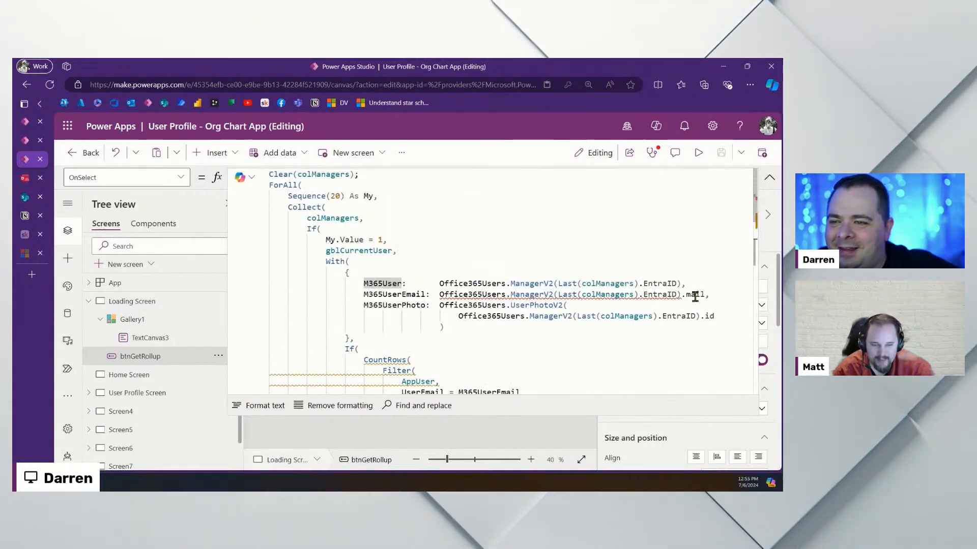
click(707, 317)
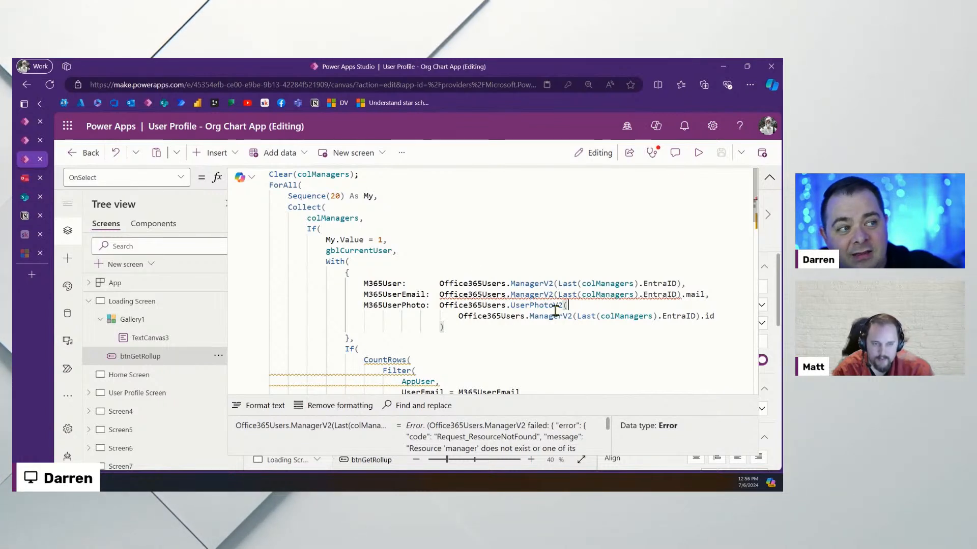
click(443, 326)
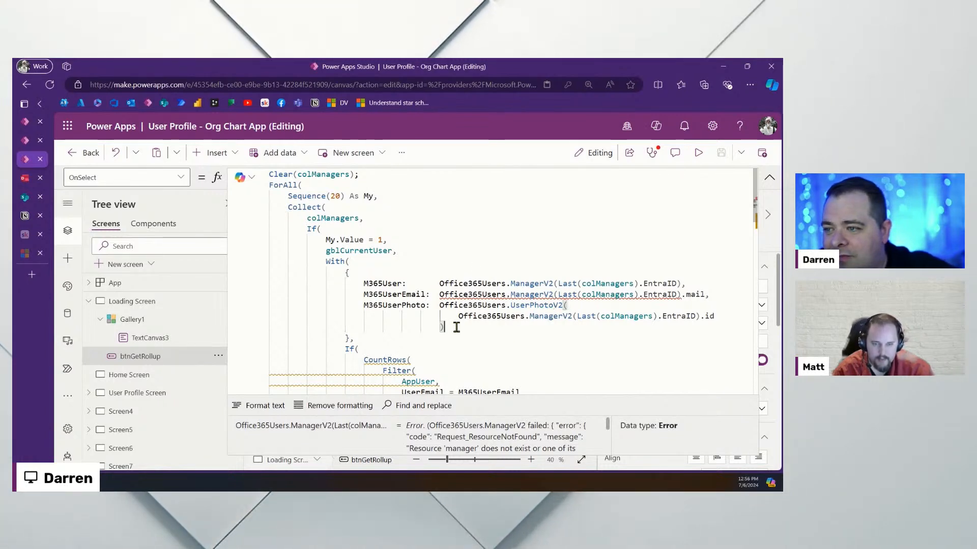
drag(441, 295, 702, 298)
click(530, 318)
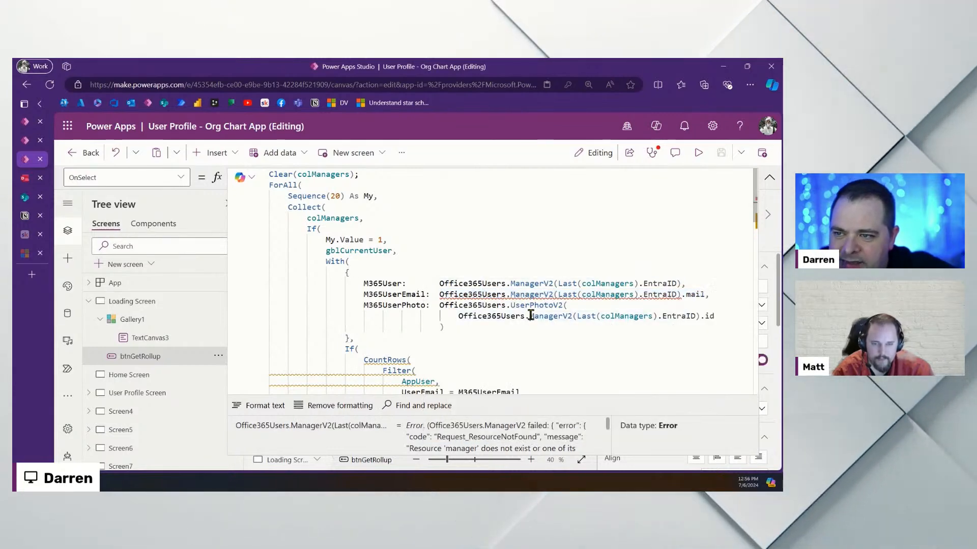
click(516, 338)
scroll(508, 331, down, 10)
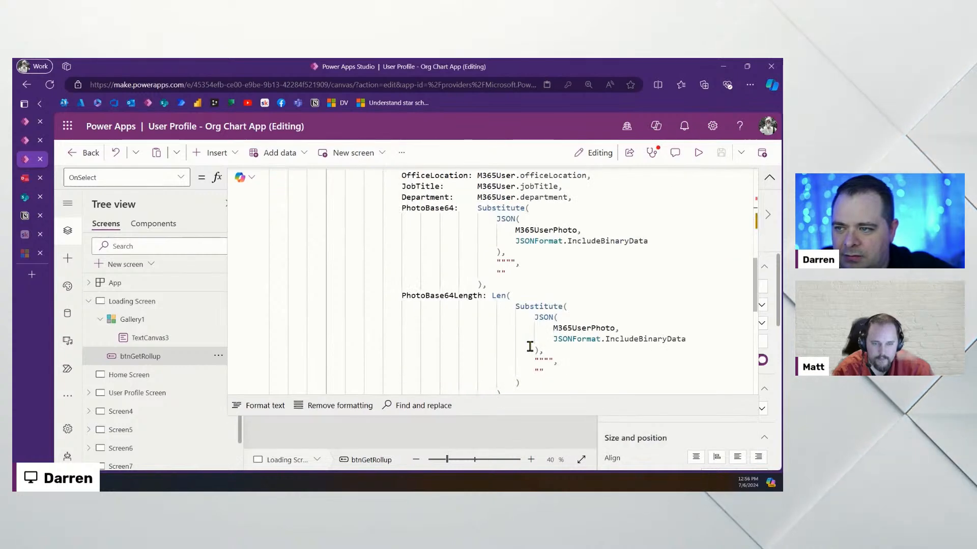
scroll(488, 320, up, 10)
scroll(581, 303, down, 3)
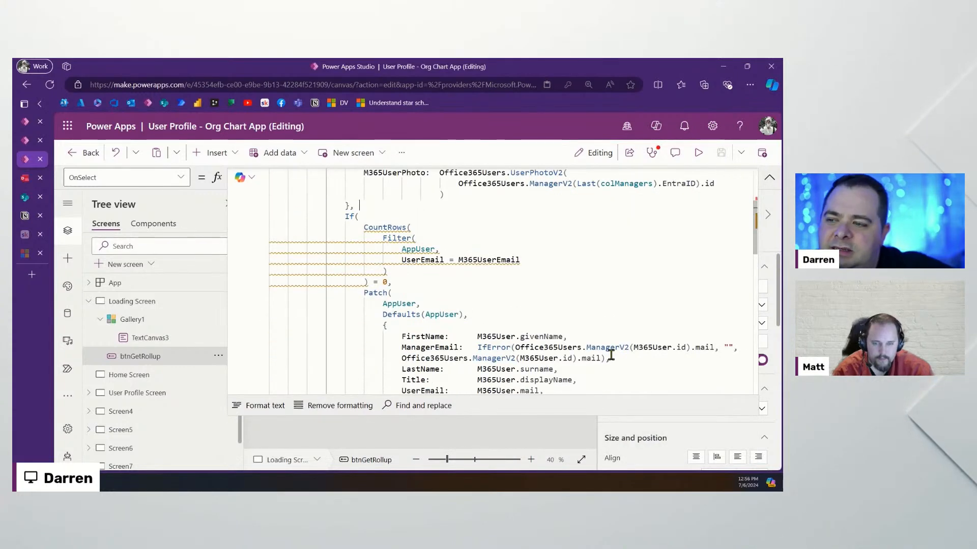
click(20, 199)
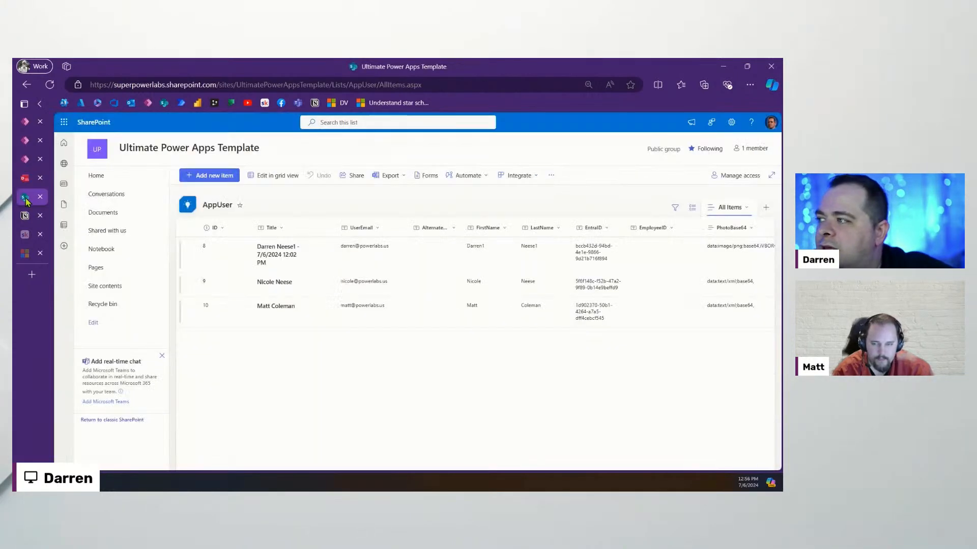
Refresh the AppUser list and scroll across its columns to review the new records
drag(445, 467, 747, 467)
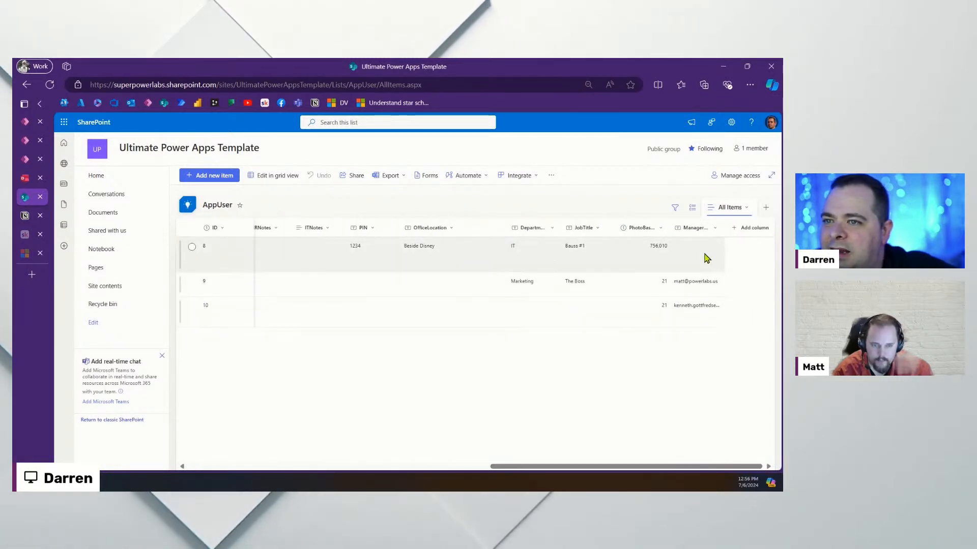
drag(626, 466, 254, 453)
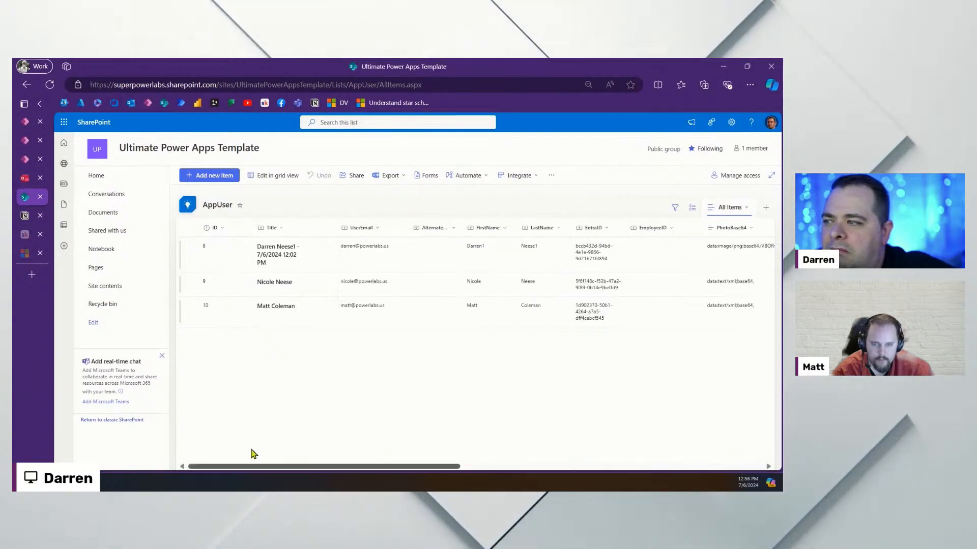
click(49, 85)
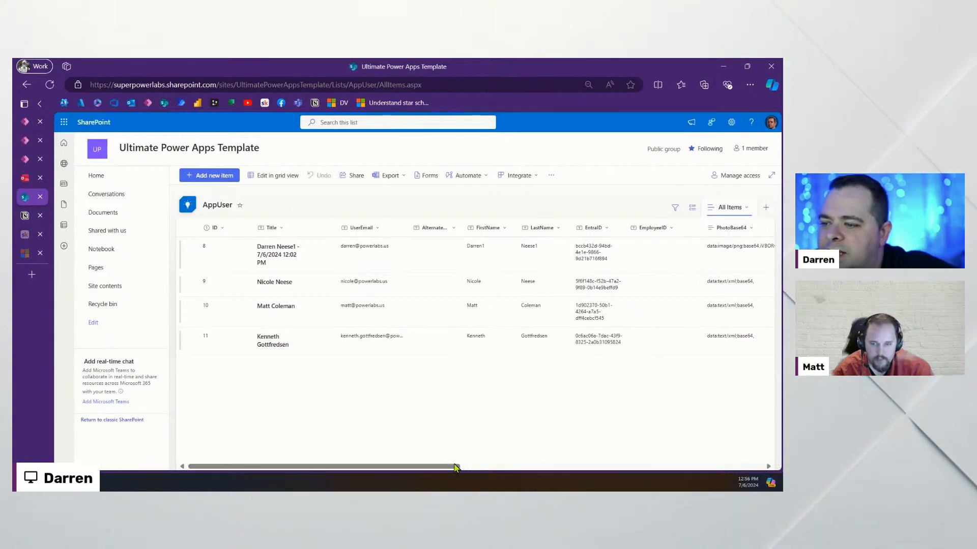
drag(453, 467, 755, 467)
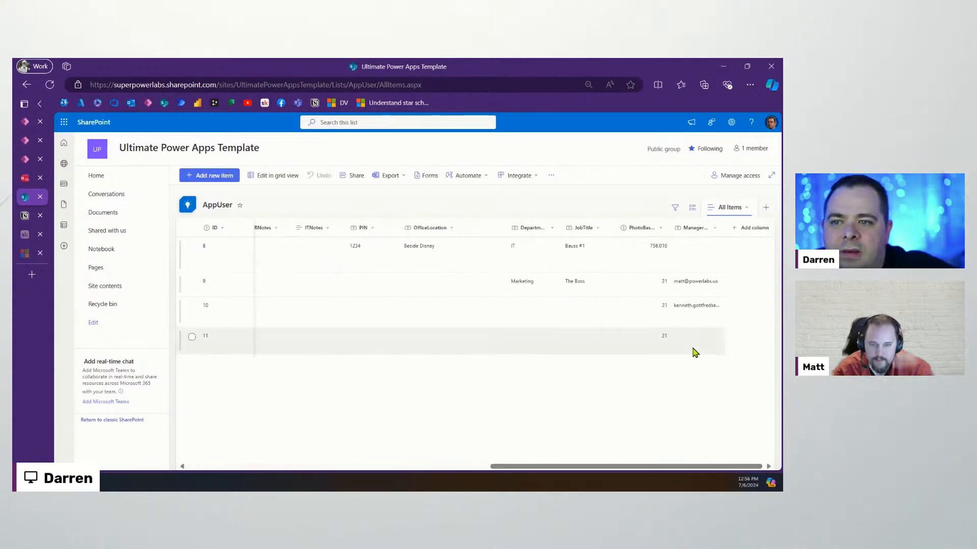
drag(635, 468, 235, 451)
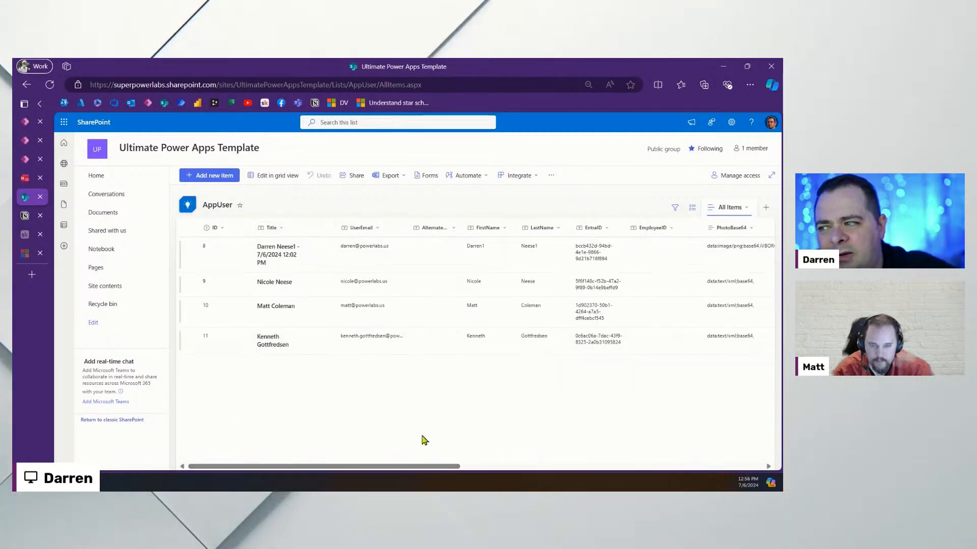
drag(448, 466, 330, 467)
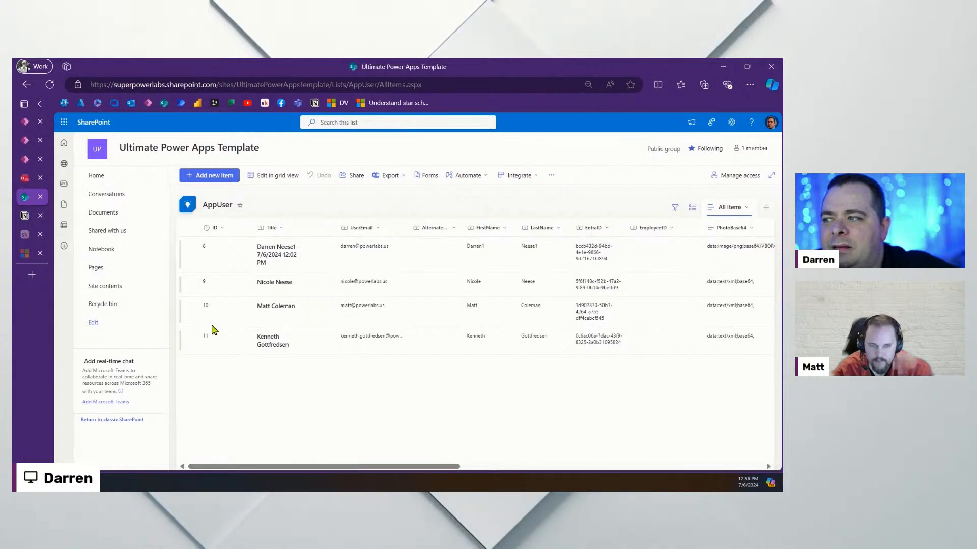
Delete all four AppUser records and return to Power Apps Studio
click(191, 227)
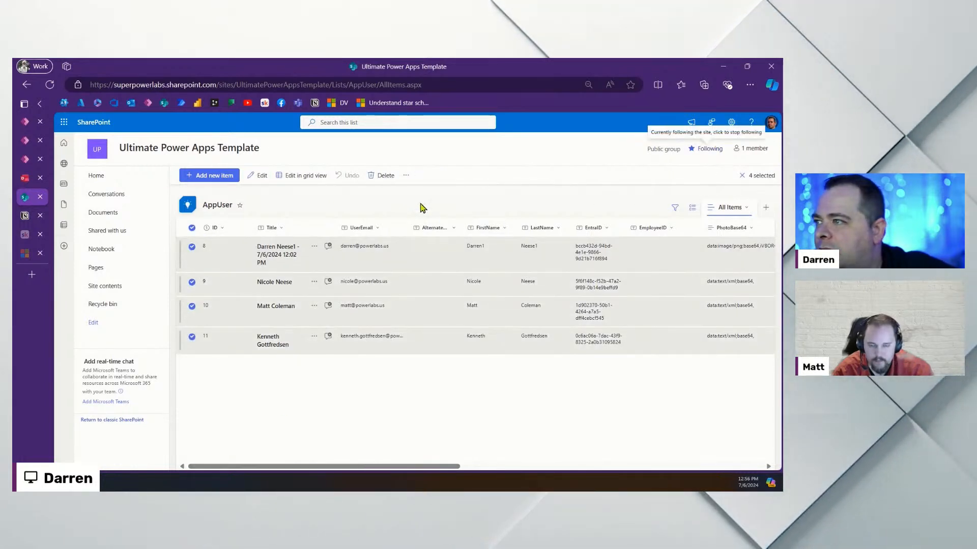
click(383, 175)
click(423, 317)
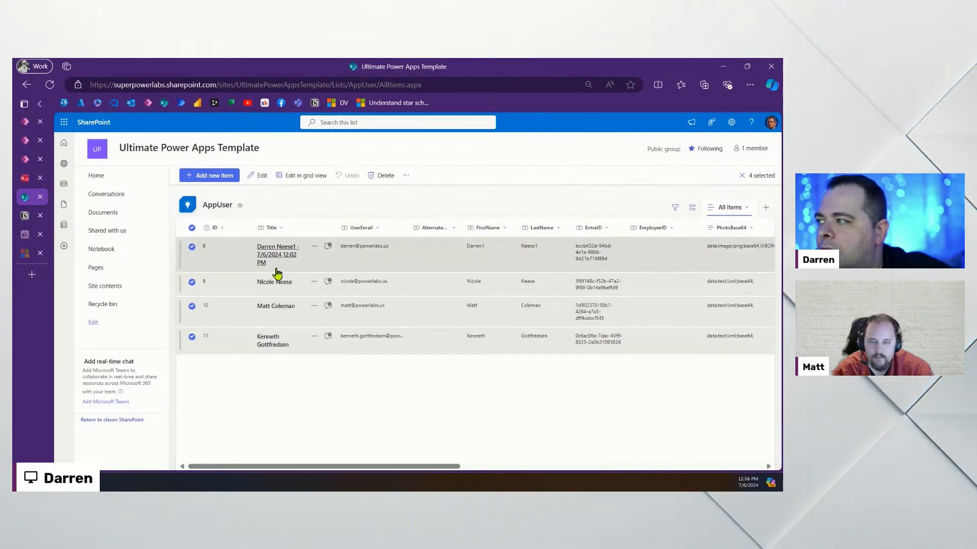
mouse_move(26, 124)
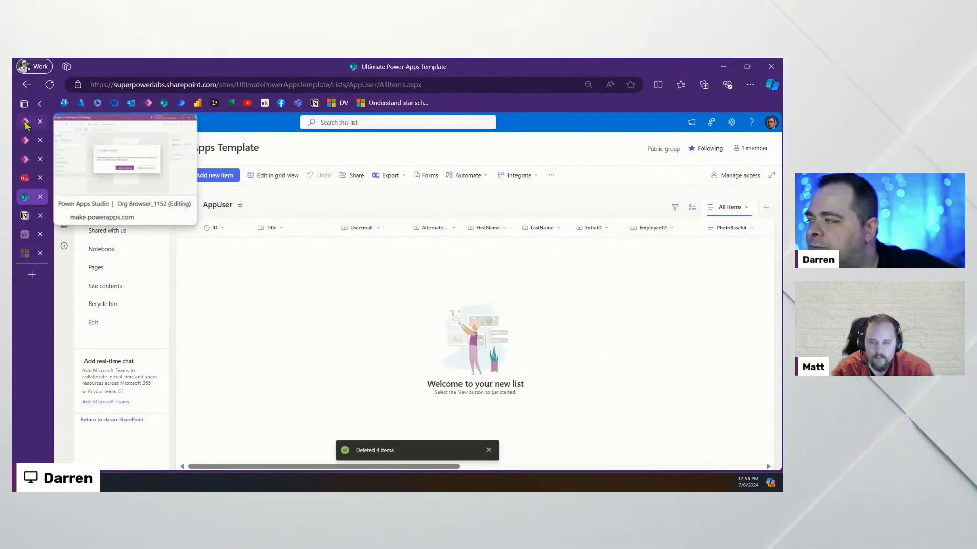
click(27, 161)
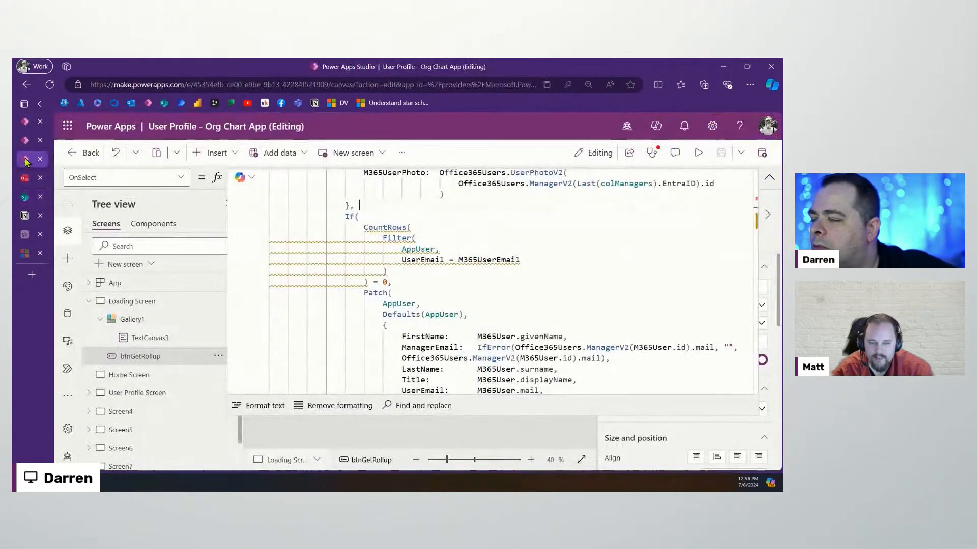
Refresh the AppUser data source from the Data pane
click(67, 313)
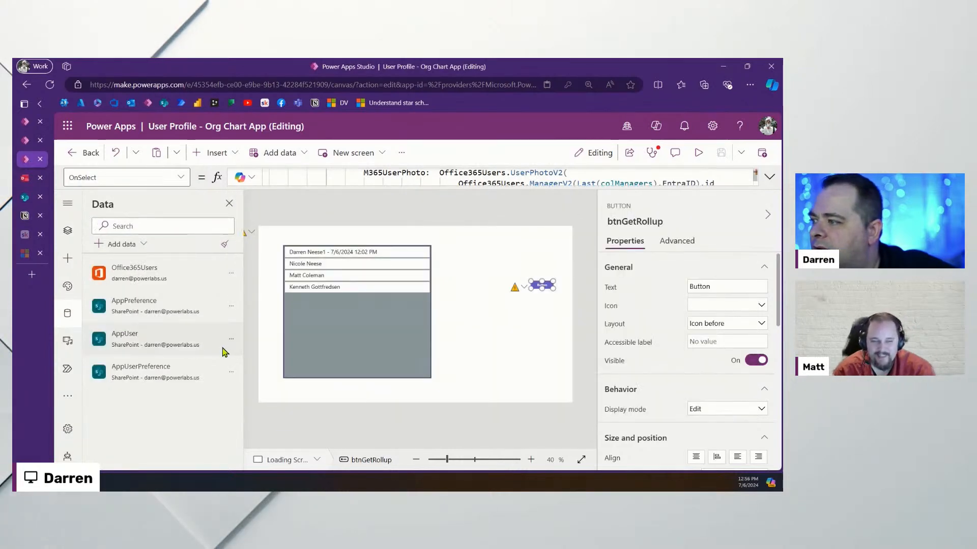
click(232, 341)
click(254, 379)
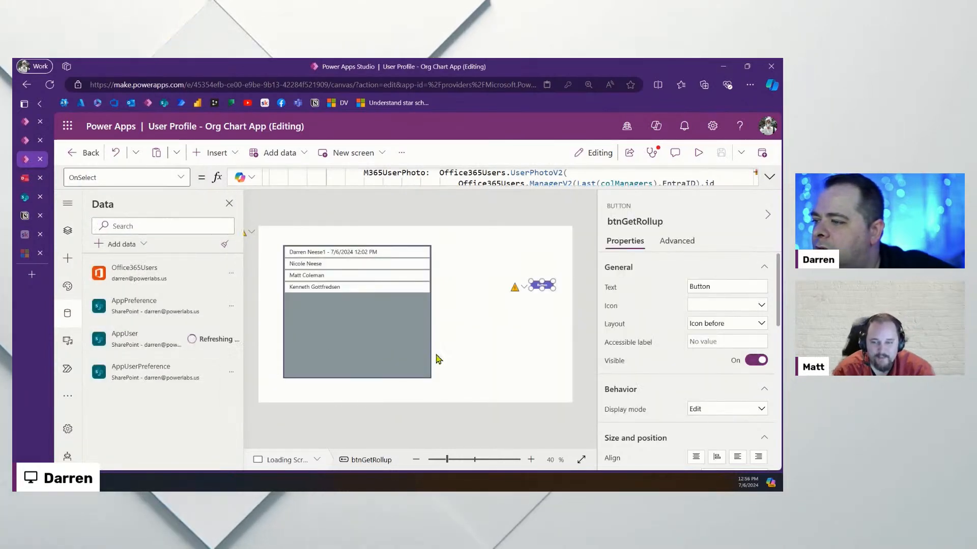
Rerun the Loading Screen, dismiss the ManagerV2 error, and reopen btnGetRollup's OnSelect formula
click(67, 231)
click(171, 375)
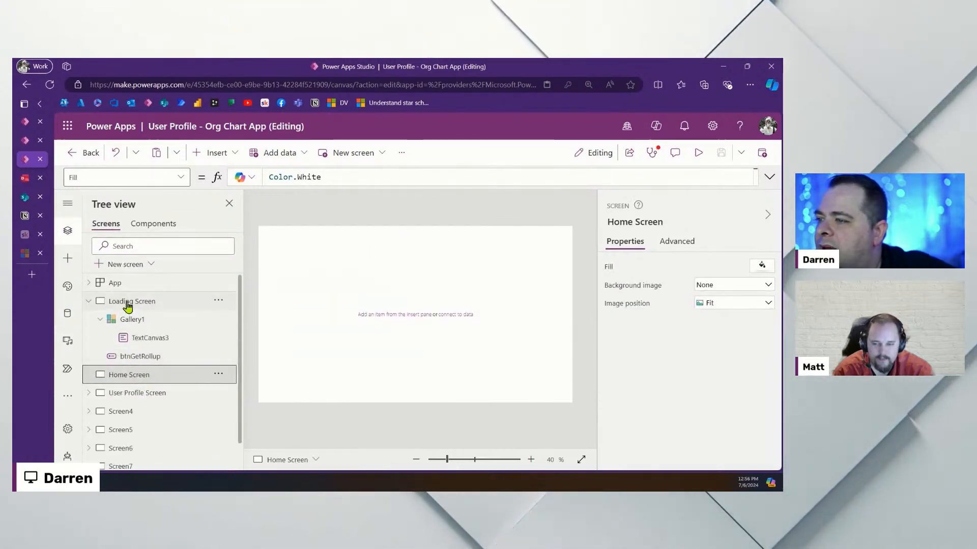
click(128, 307)
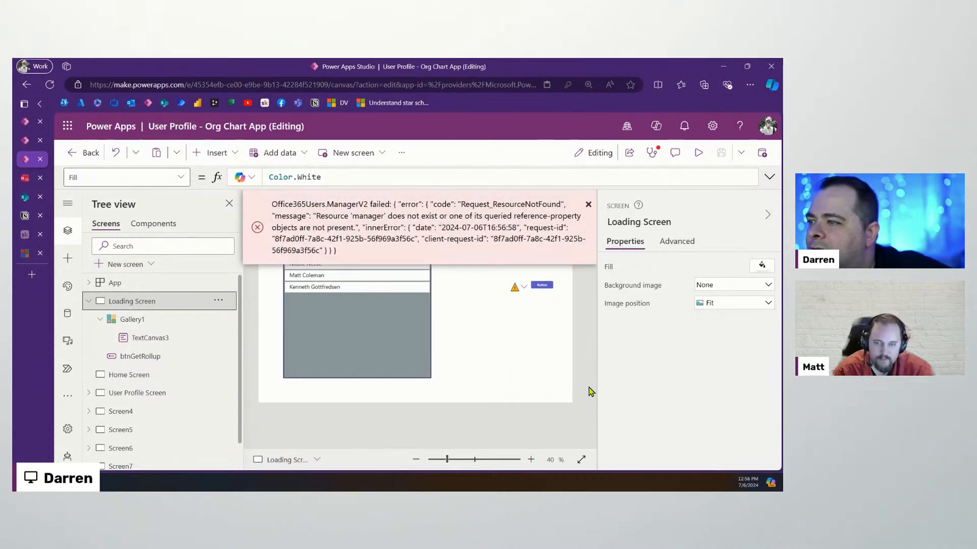
click(589, 206)
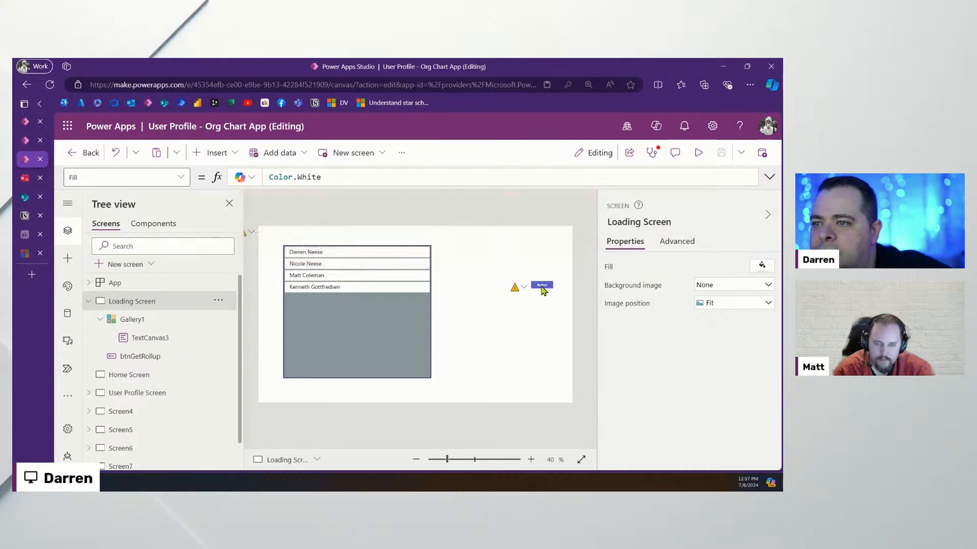
click(542, 285)
click(767, 178)
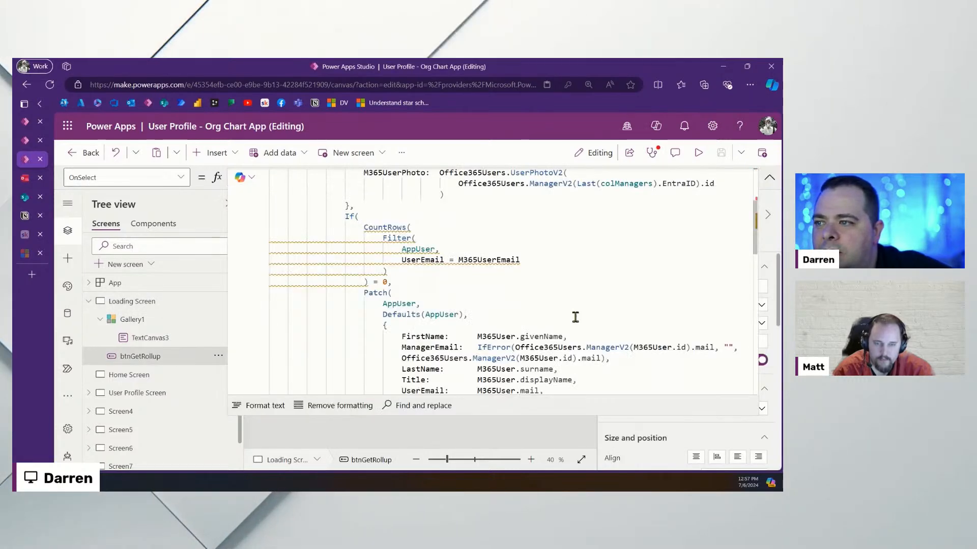
Move the fallback ManagerV2 call inside ManagerEmail's IfError onto its own line
scroll(575, 318, up, 3)
mouse_move(654, 295)
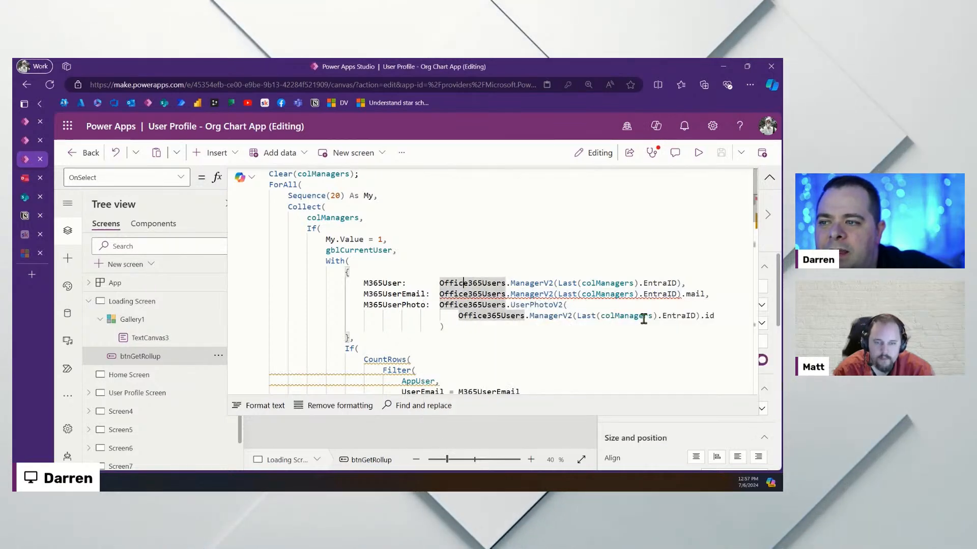
scroll(645, 321, down, 5)
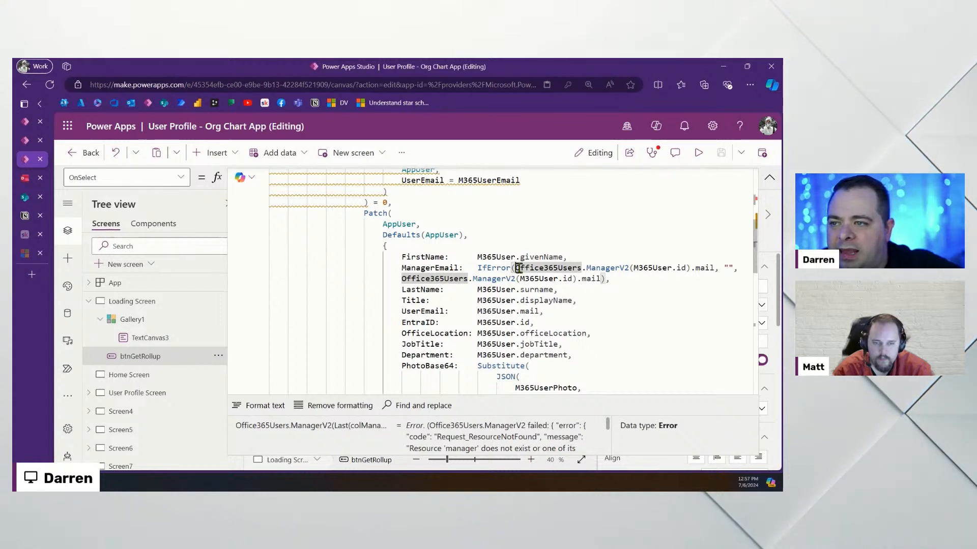
click(515, 268)
key(Return)
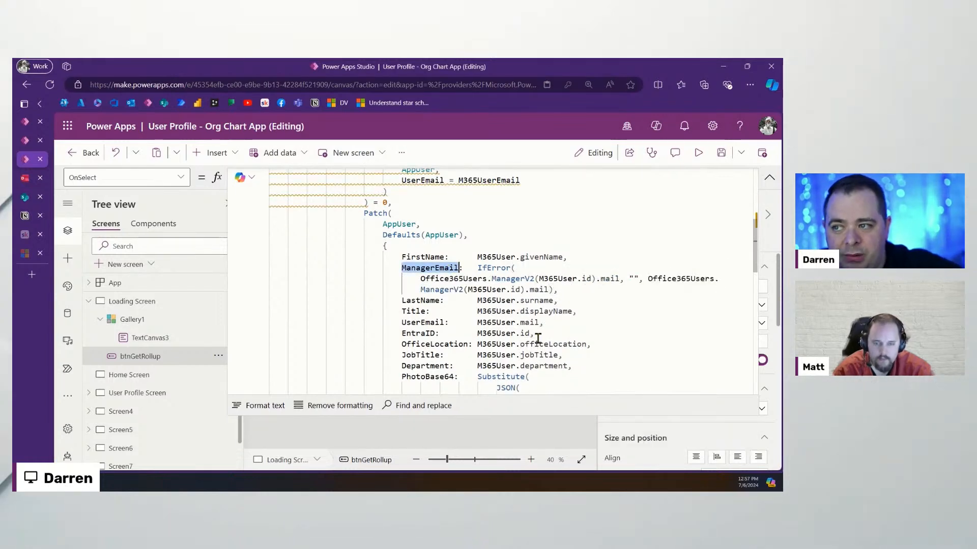
Preview the results of the manager email lookup and the CountRows condition
scroll(524, 327, up, 3)
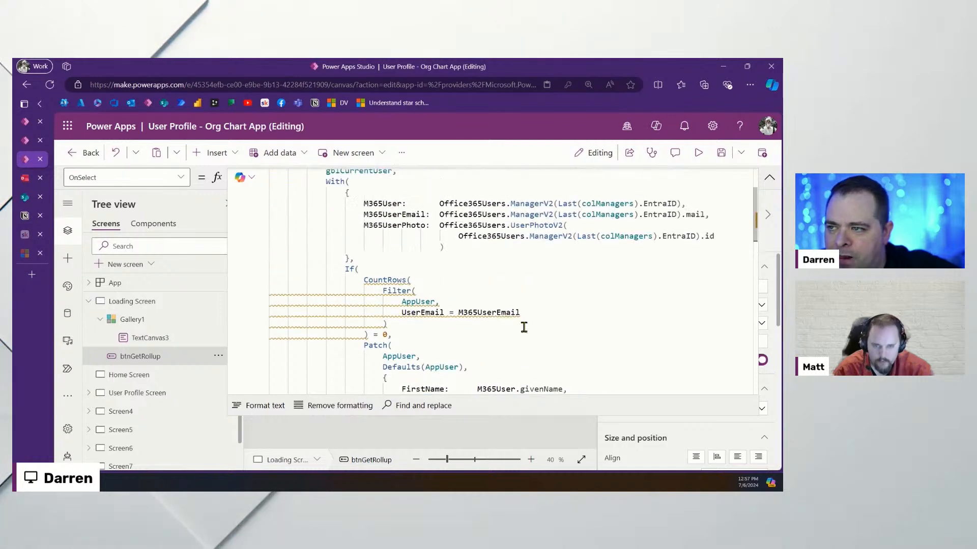
scroll(551, 323, up, 2)
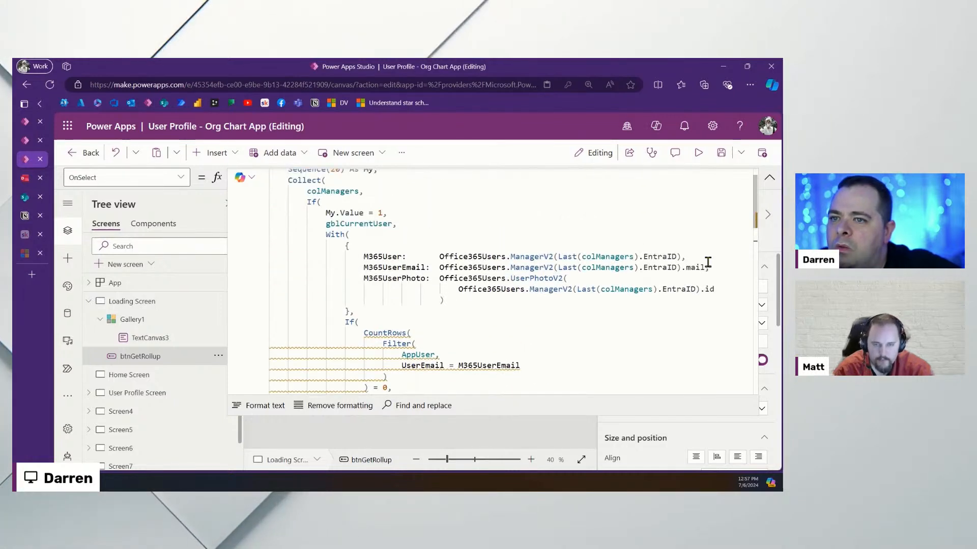
click(442, 268)
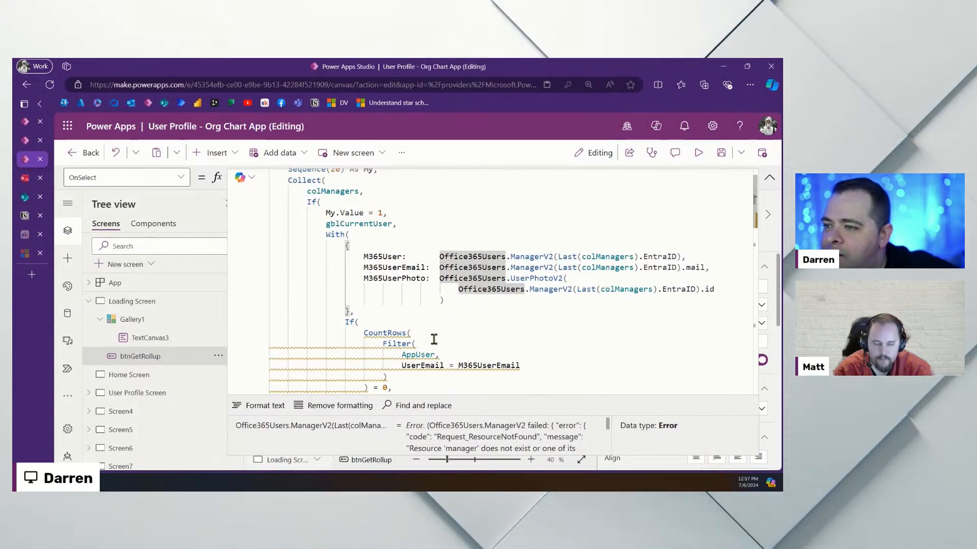
click(479, 332)
scroll(432, 267, up, 2)
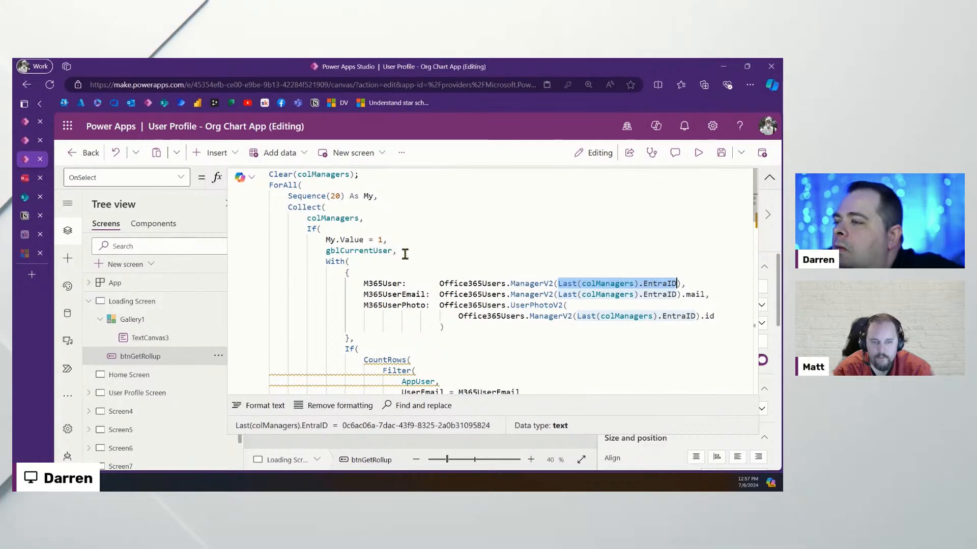
Add the line If(Not IsBlank(Last(colManagers).ManagerEmail), after gblCurrentUser
key(Return)
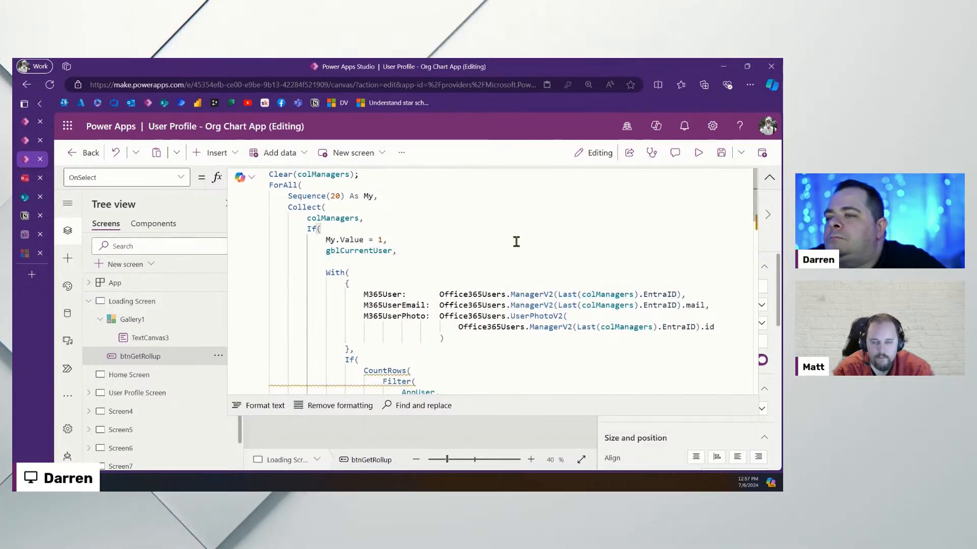
text(If()
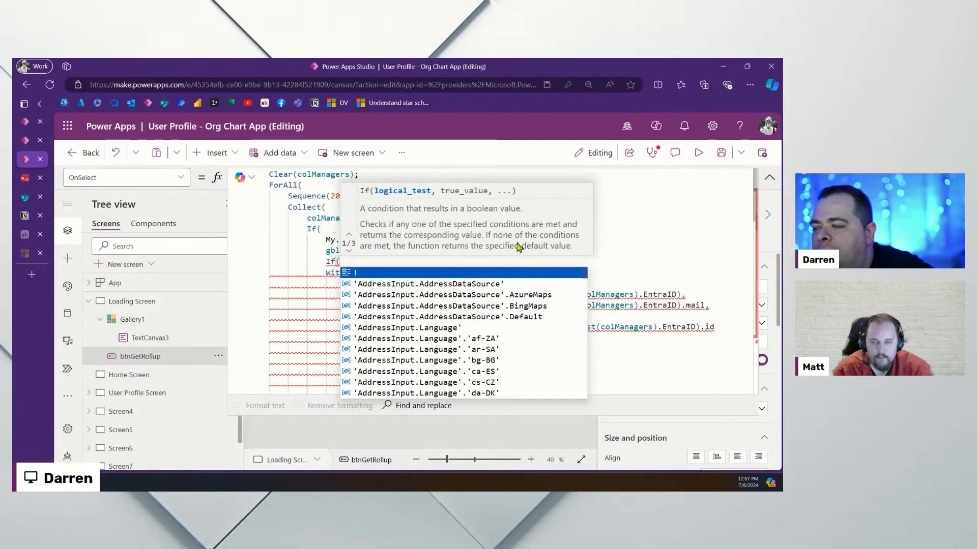
text(Last(colManagers).EntraID)
key(shift+Left)
key(shift+Left)
key(shift+Left)
key(shift+Left)
key(shift+Left)
key(shift+Left)
key(shift+Left)
key(shift+Left)
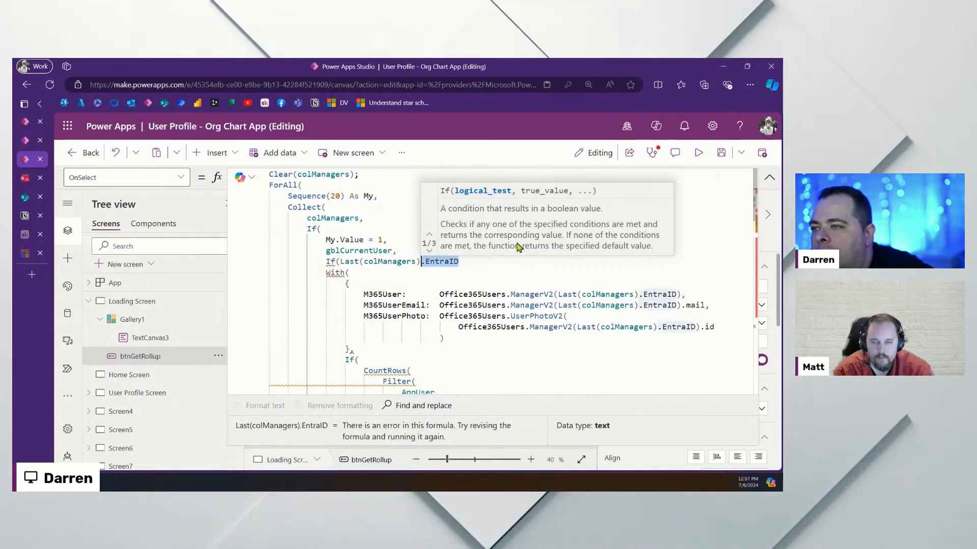
text(.)
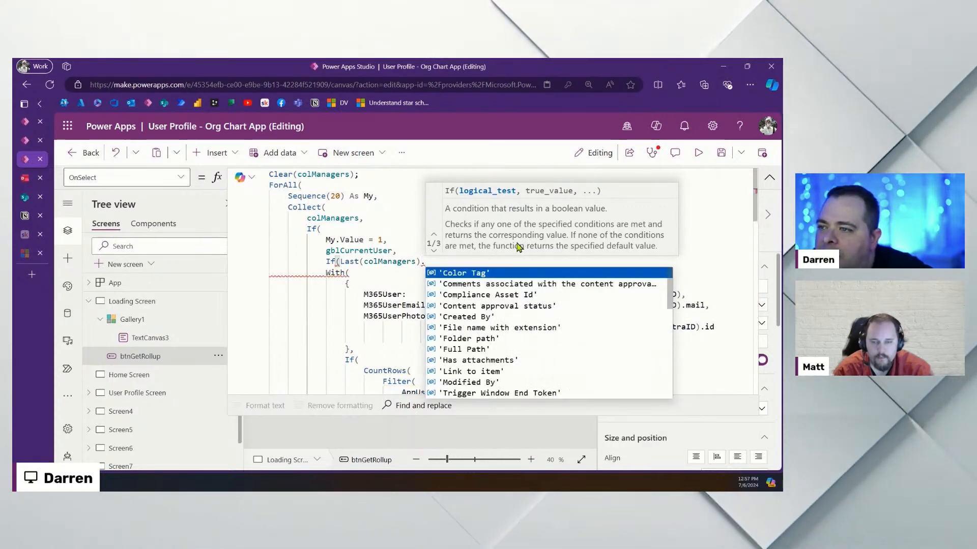
text(ManagerEmail)
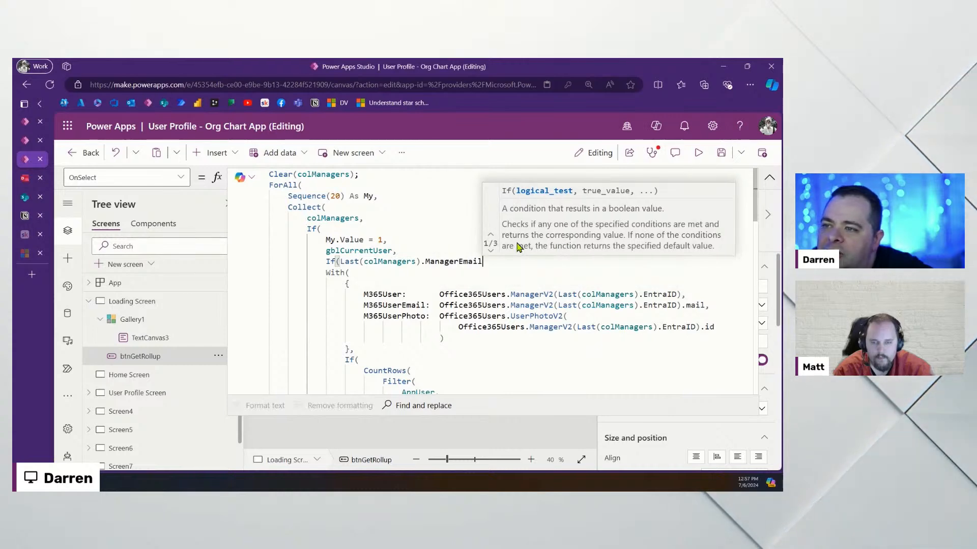
key(ctrl+Left)
key(ctrl+Left)
key(ctrl+Left)
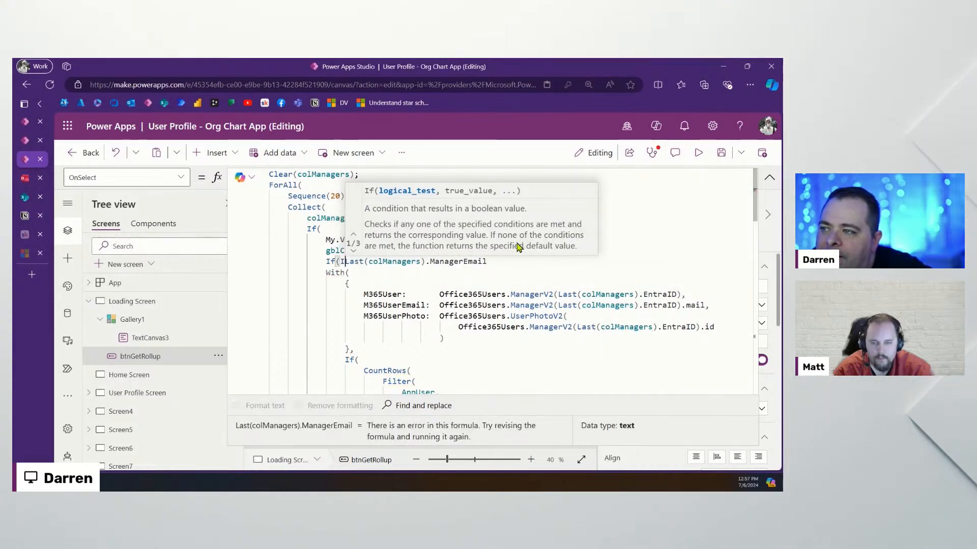
text(Is)
key(Tab)
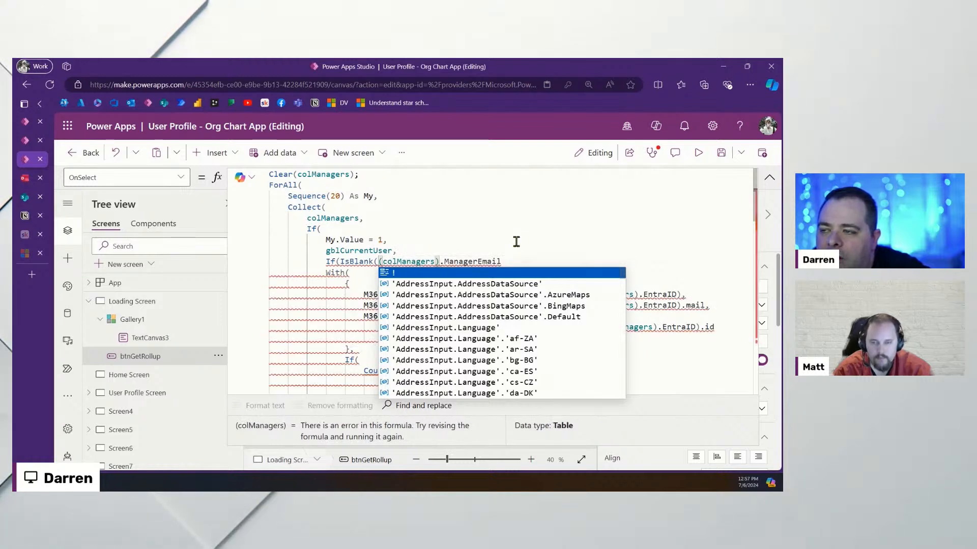
key(ctrl+z)
key(ctrl+z)
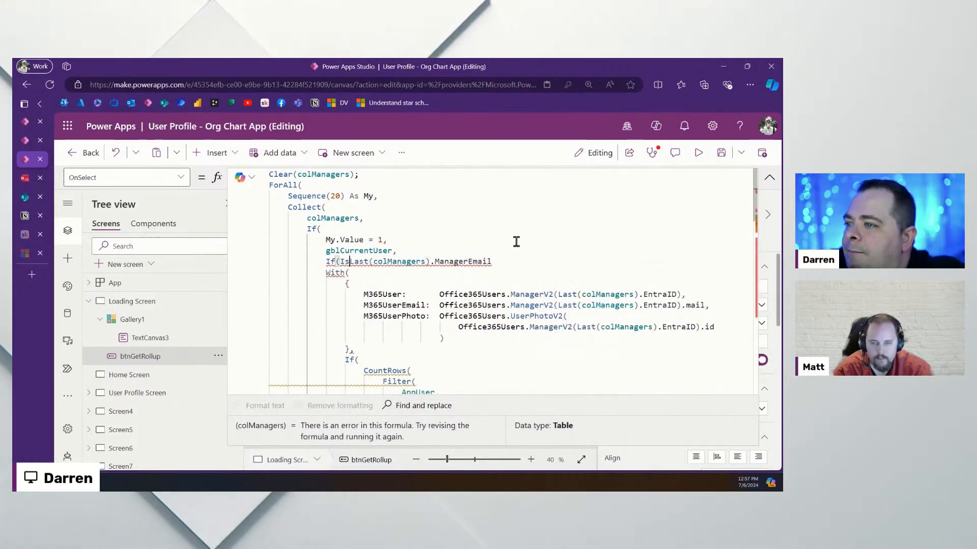
key(Left)
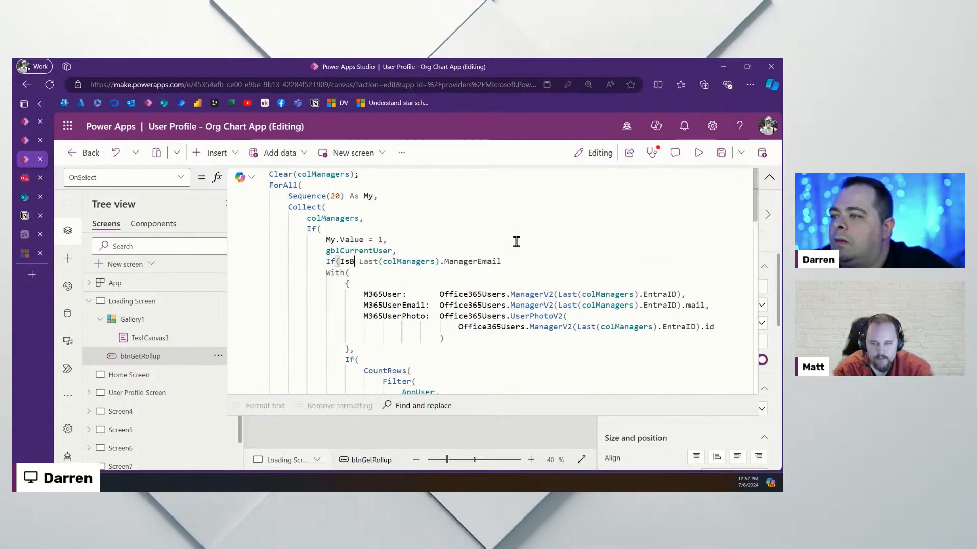
text(Blank()
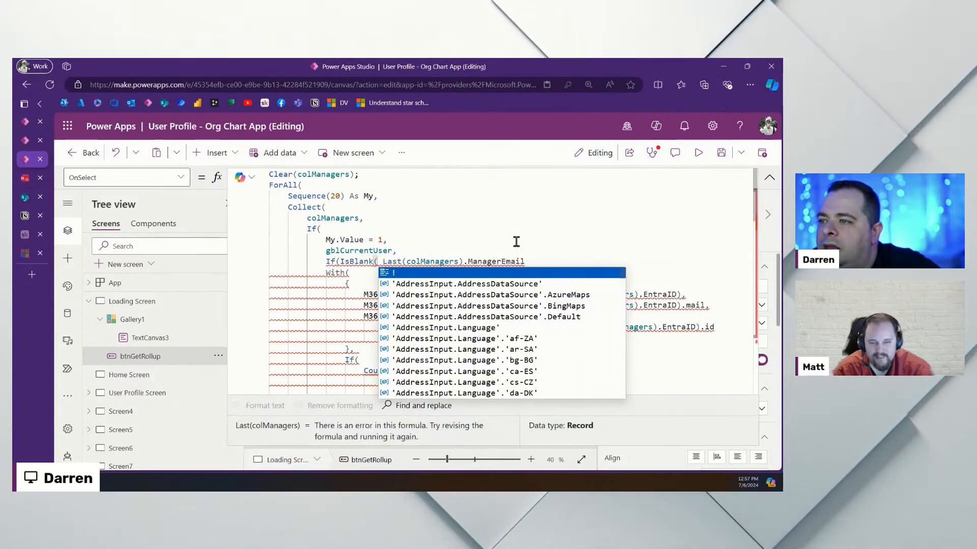
key(Delete)
key(End)
key(ctrl+Left)
key(ctrl+Left)
key(ctrl+Left)
key(ctrl+Left)
key(ctrl+Left)
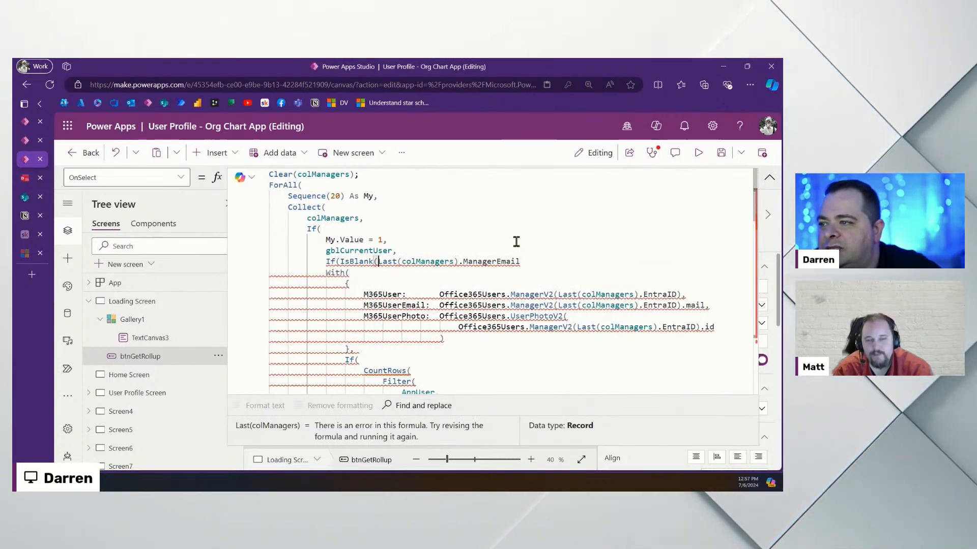
text(Not)
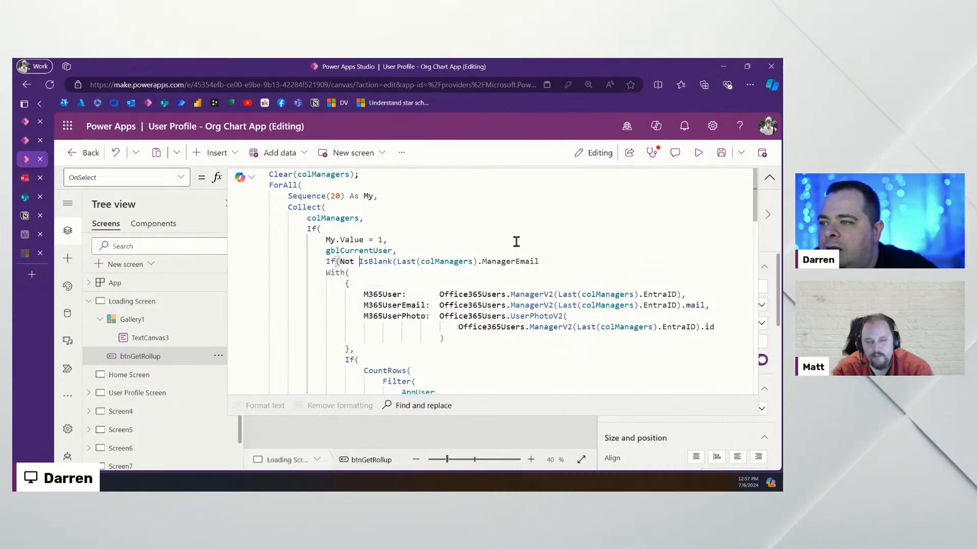
key(End)
text(),)
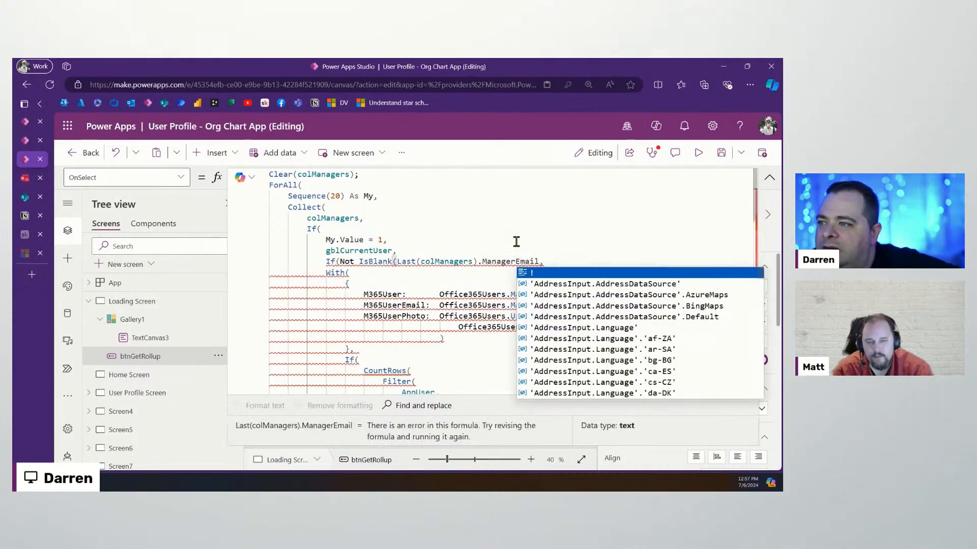
Close the If with a parenthesis at the formula's end and remove the stray semicolon
scroll(327, 286, down, 3)
scroll(326, 286, down, 10)
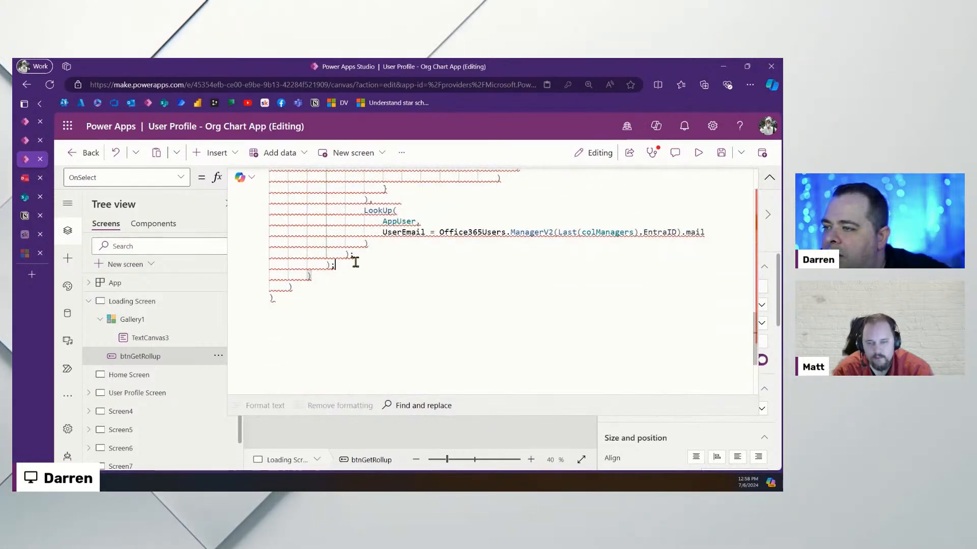
text())
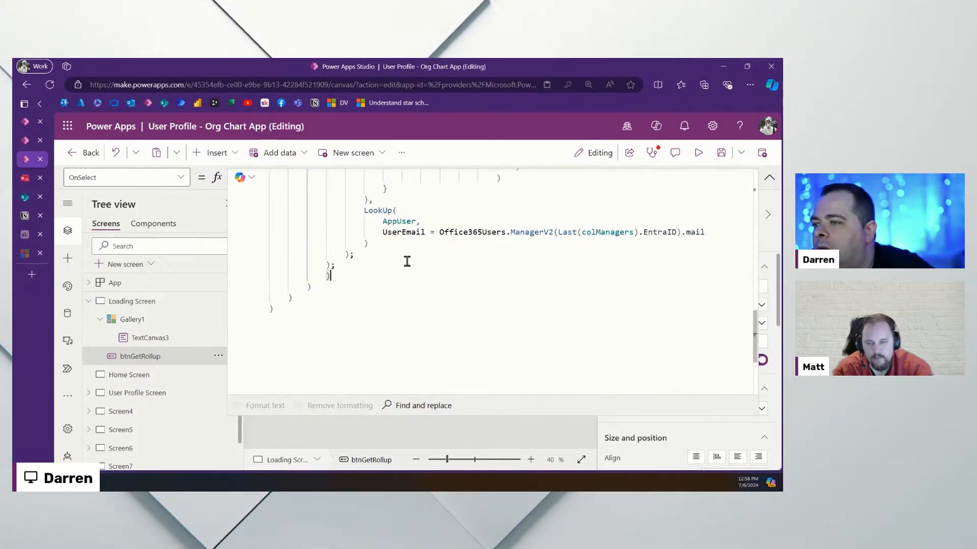
scroll(351, 295, up, 2)
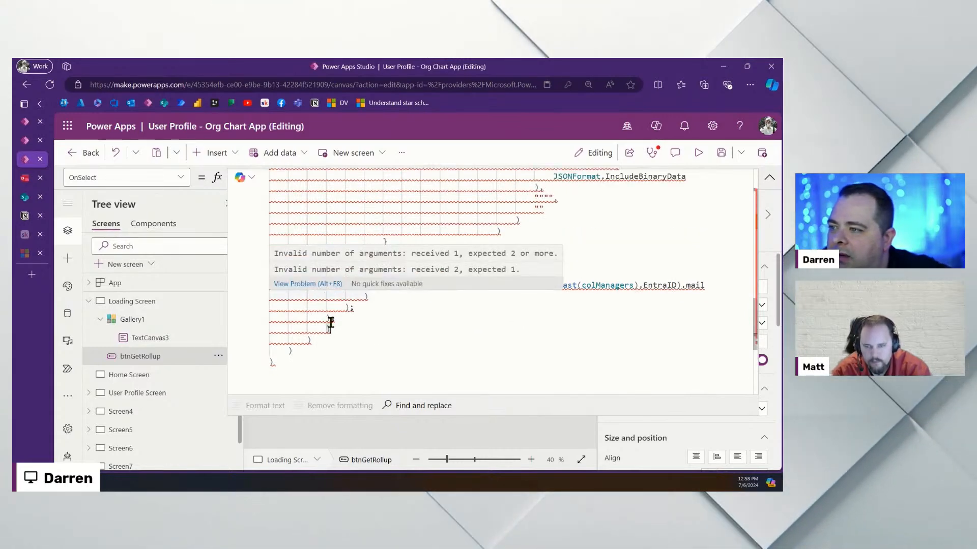
scroll(327, 306, up, 10)
scroll(327, 324, up, 5)
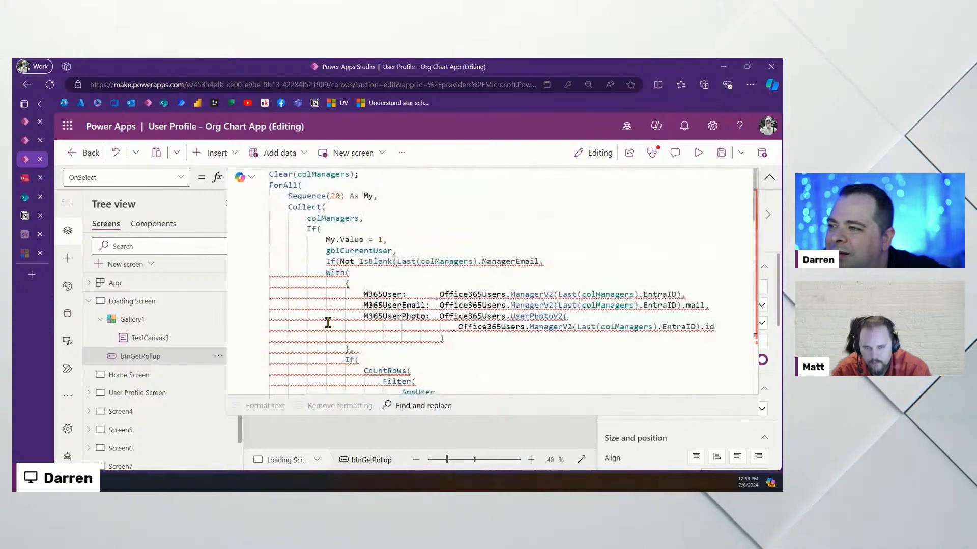
scroll(327, 323, down, 15)
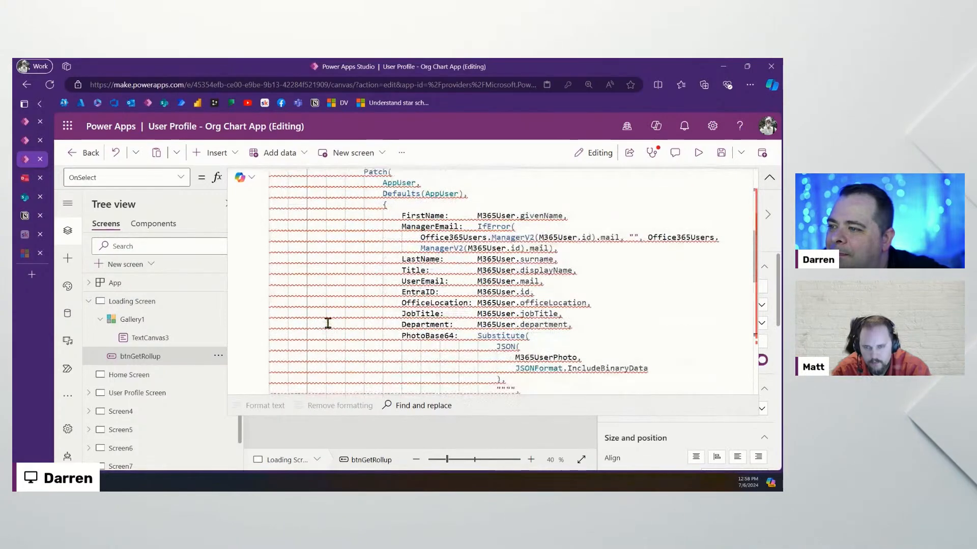
scroll(328, 323, down, 3)
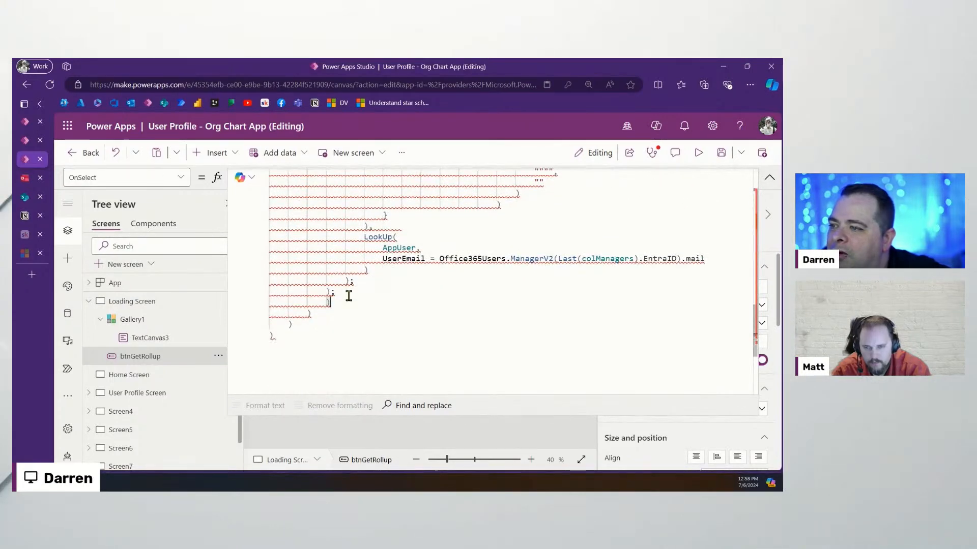
key(BackSpace)
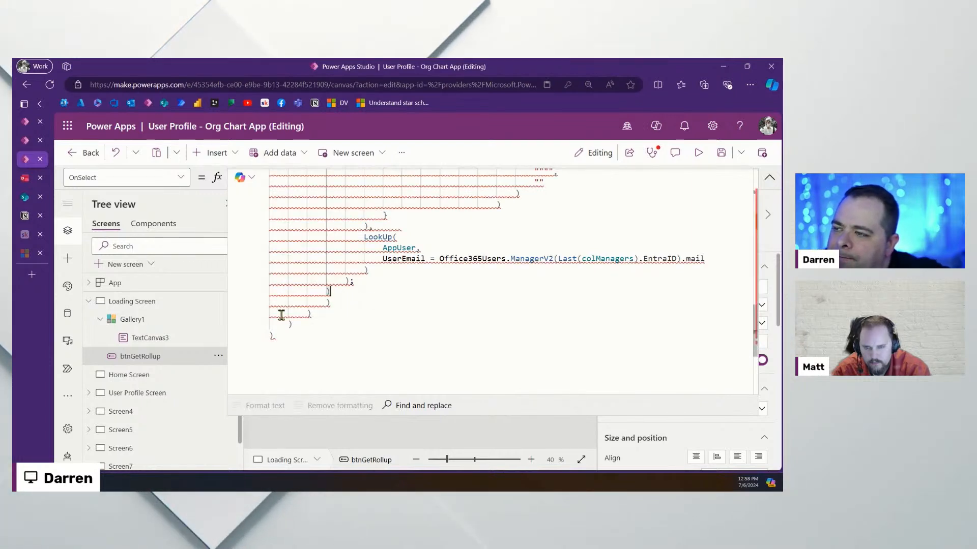
mouse_move(325, 228)
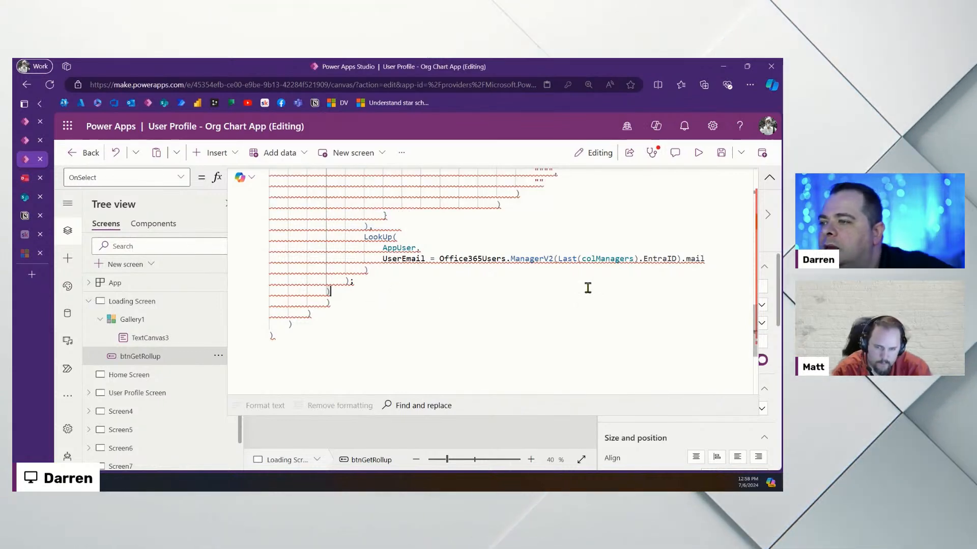
text(,)
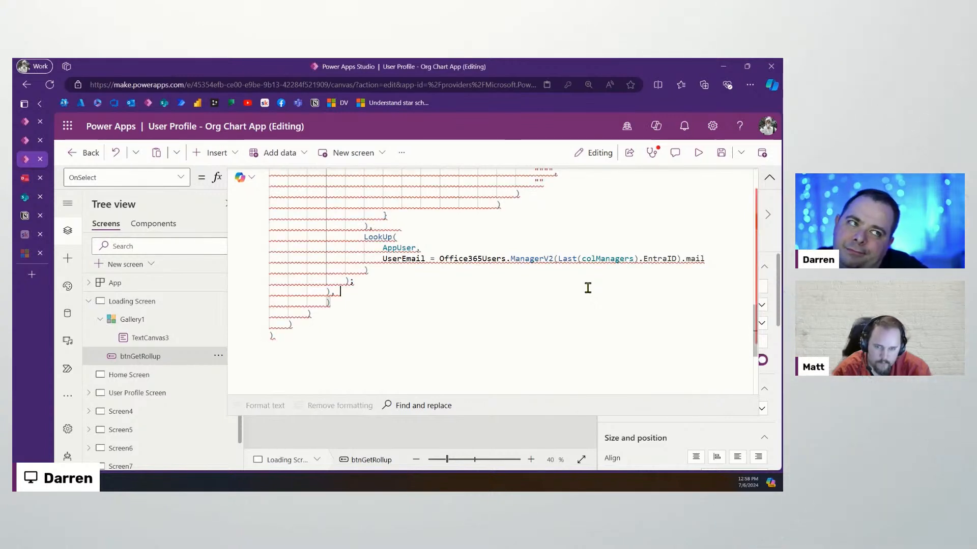
key(BackSpace)
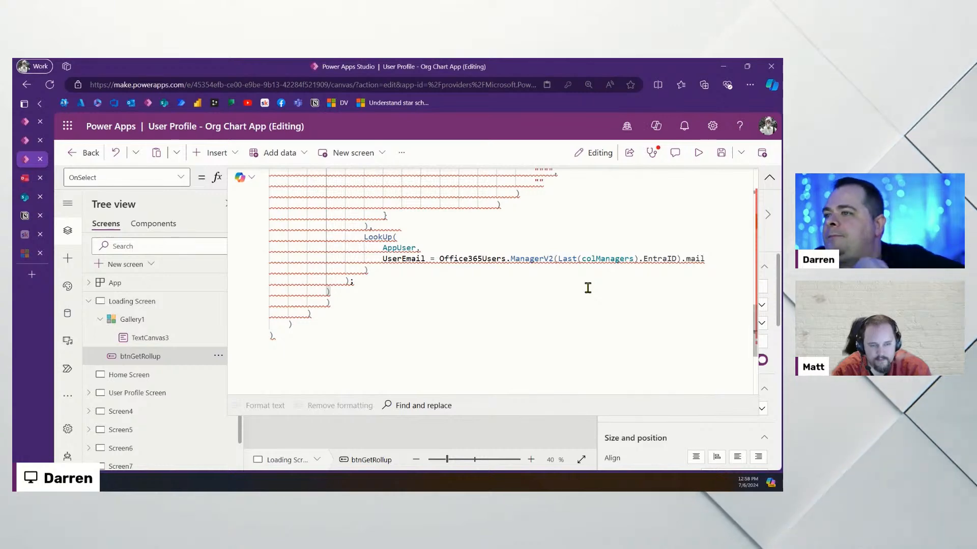
scroll(389, 275, up, 10)
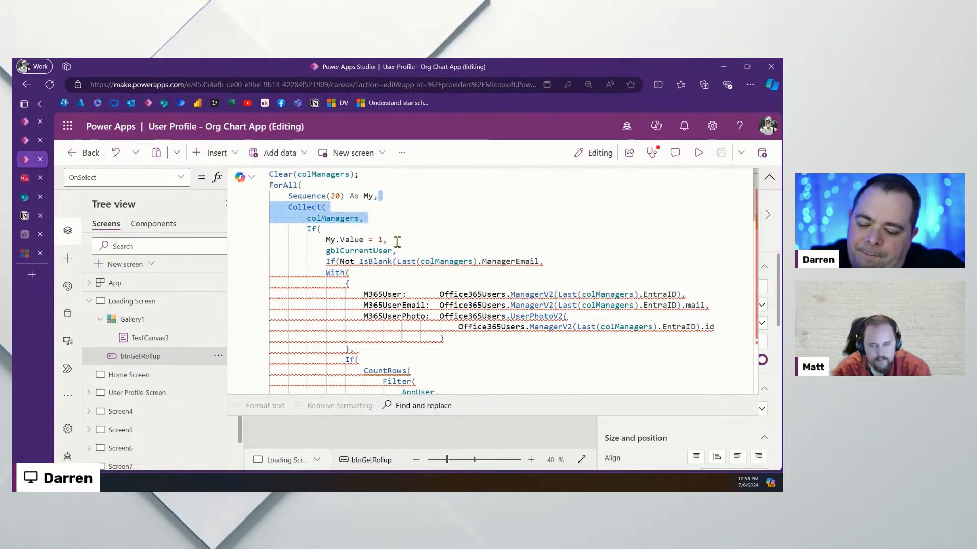
Rejoin Collect(colManagers, gblCurrentUser) onto one indented line under My.Value = 1
key(Delete)
click(417, 217)
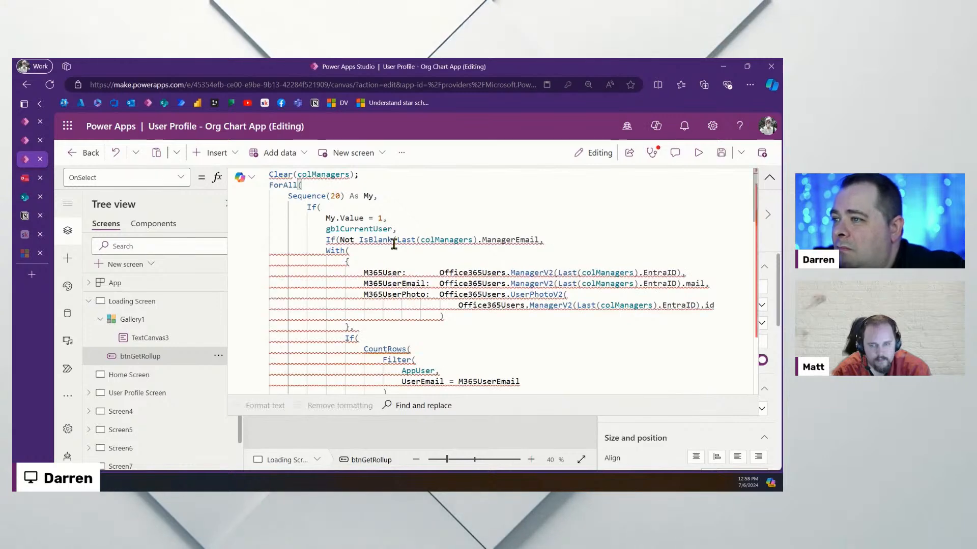
key(Return)
text(Collect( colManagers,)
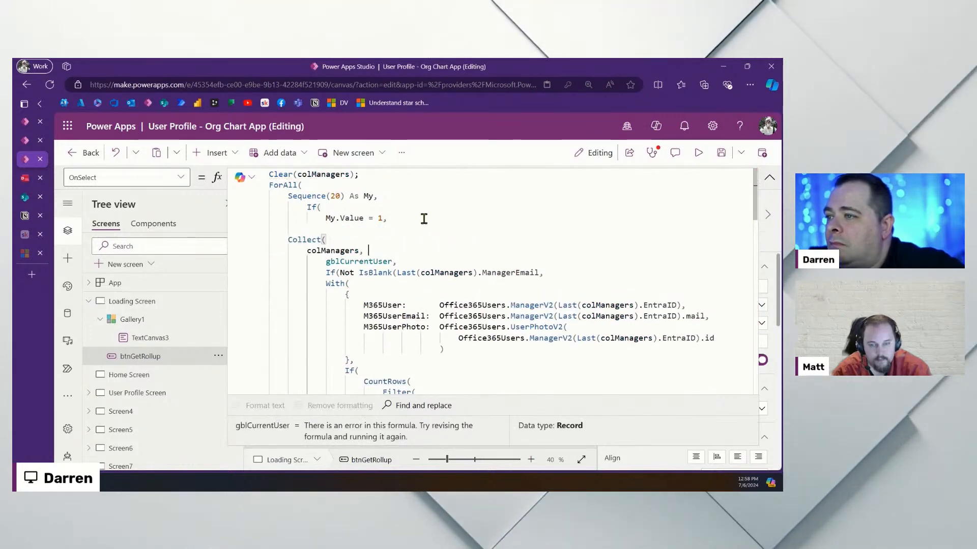
key(Right)
key(Right)
key(Right)
key(Right)
key(Right)
key(Right)
key(Right)
key(Right)
key(Right)
key(Right)
key(Right)
key(Right)
key(Right)
key(Right)
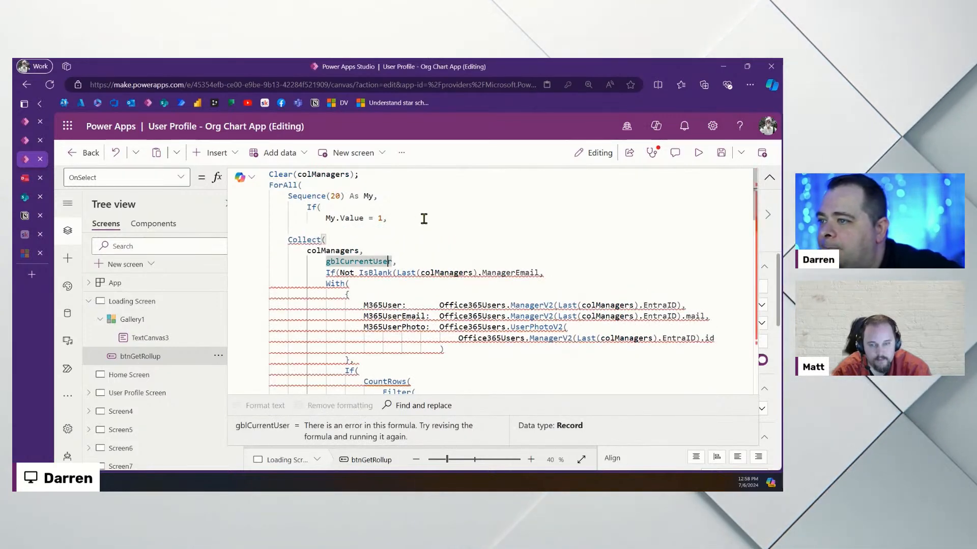
text())
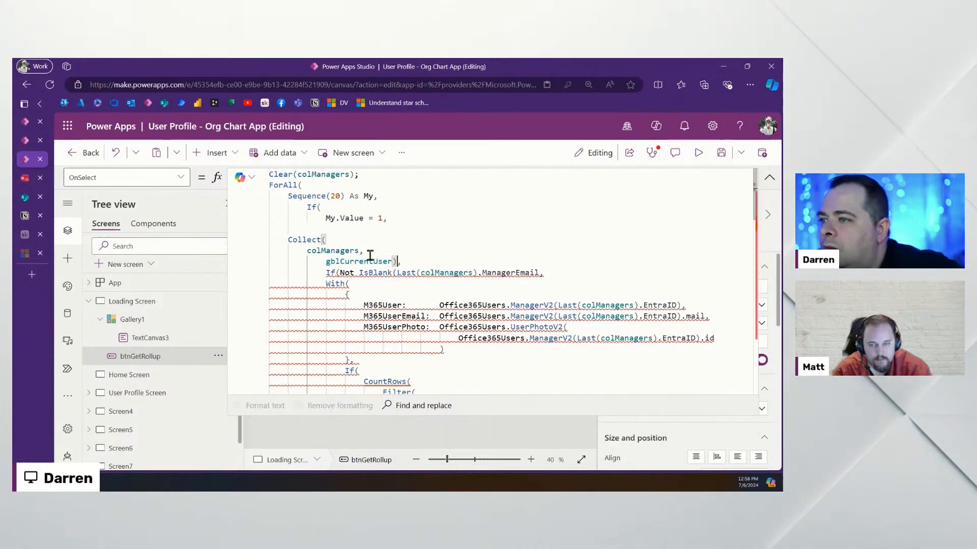
key(BackSpace)
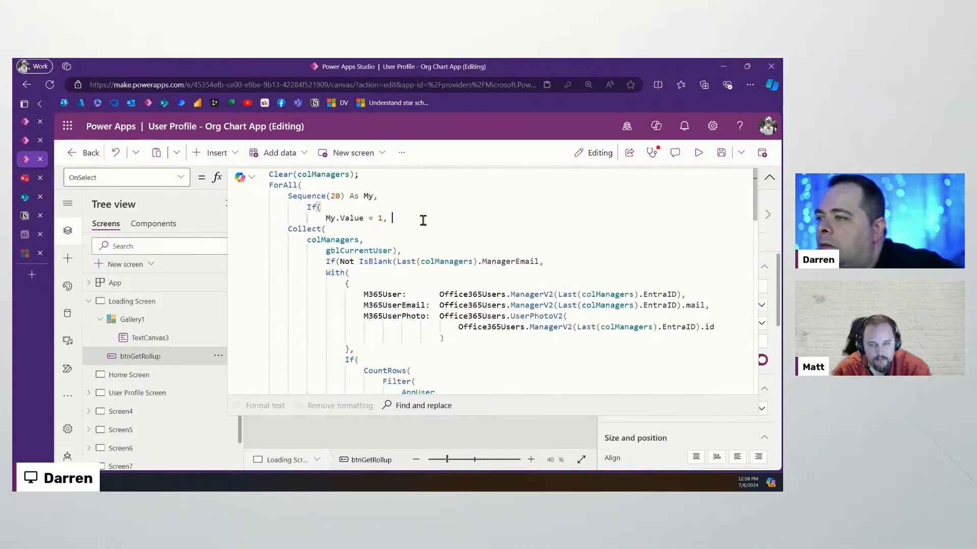
key(Down)
key(Home)
key(Tab)
key(Tab)
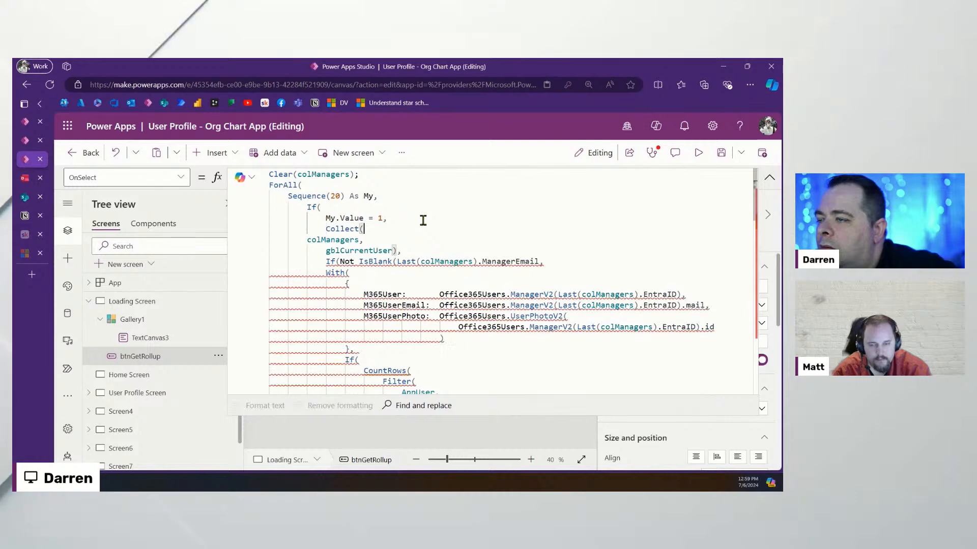
key(BackSpace)
key(End)
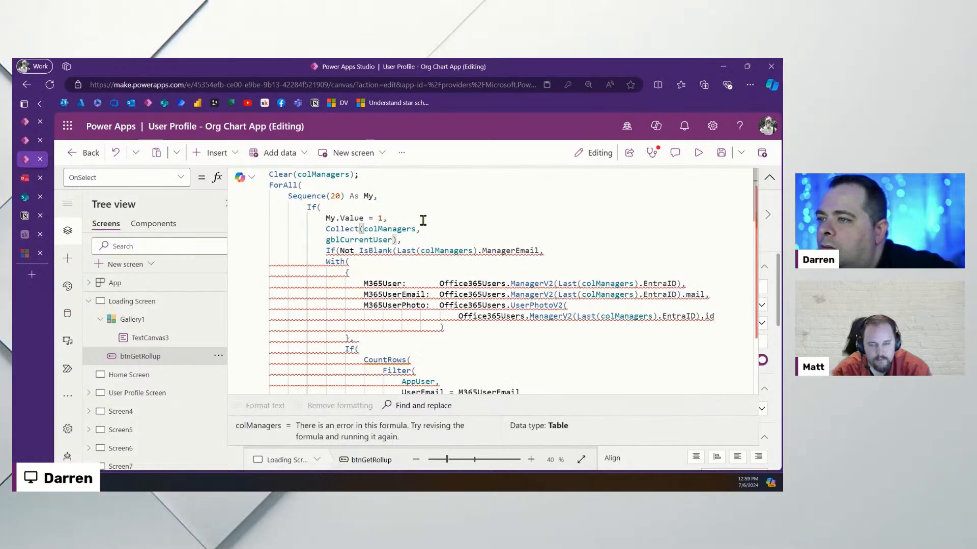
key(shift+Down)
key(shift+Home)
key(BackSpace)
key(Down)
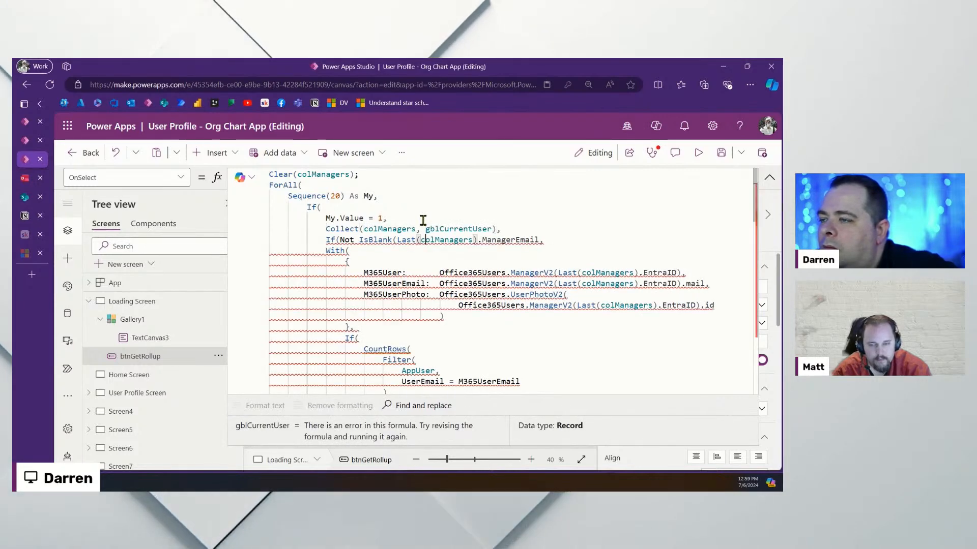
key(Up)
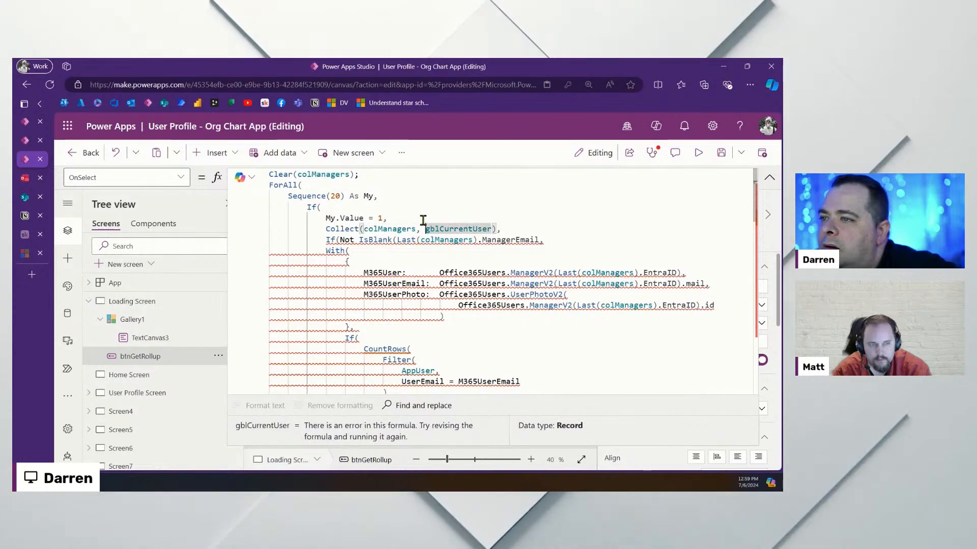
key(Down)
key(End)
Add an indented Collect(colManagers, line before the With block and check the closing bracket
key(Return)
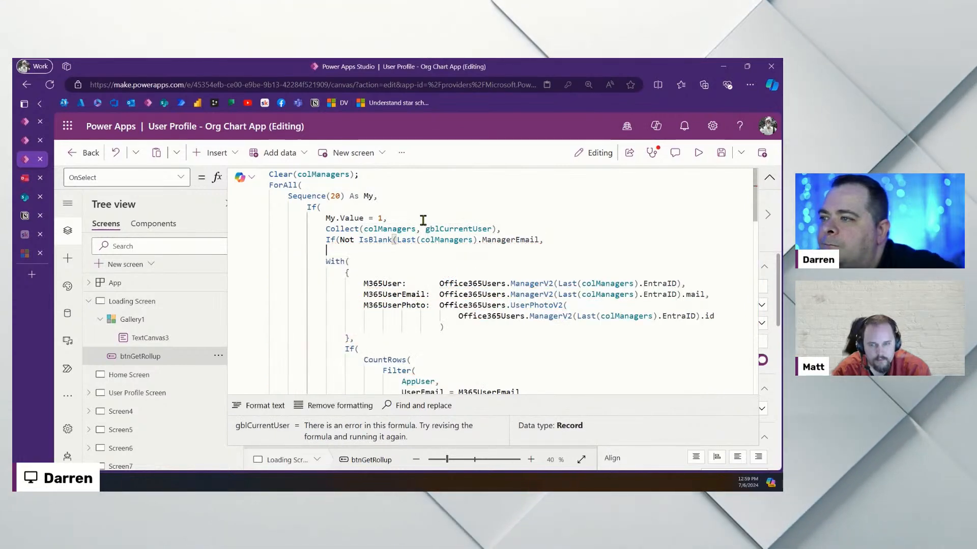
key(Return)
text(Collect()
key(Return)
text(colManagers,)
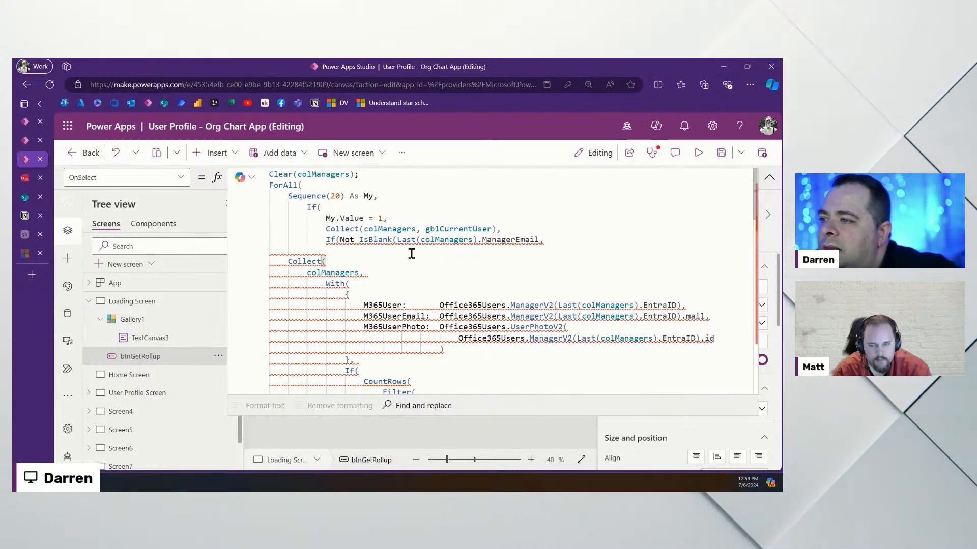
drag(375, 273, 251, 264)
key(Tab)
key(Tab)
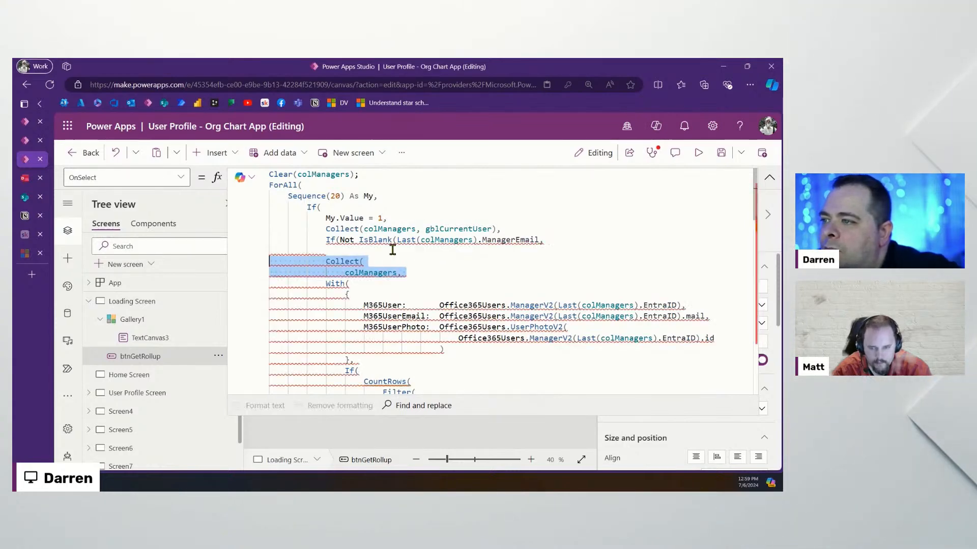
scroll(325, 303, down, 3)
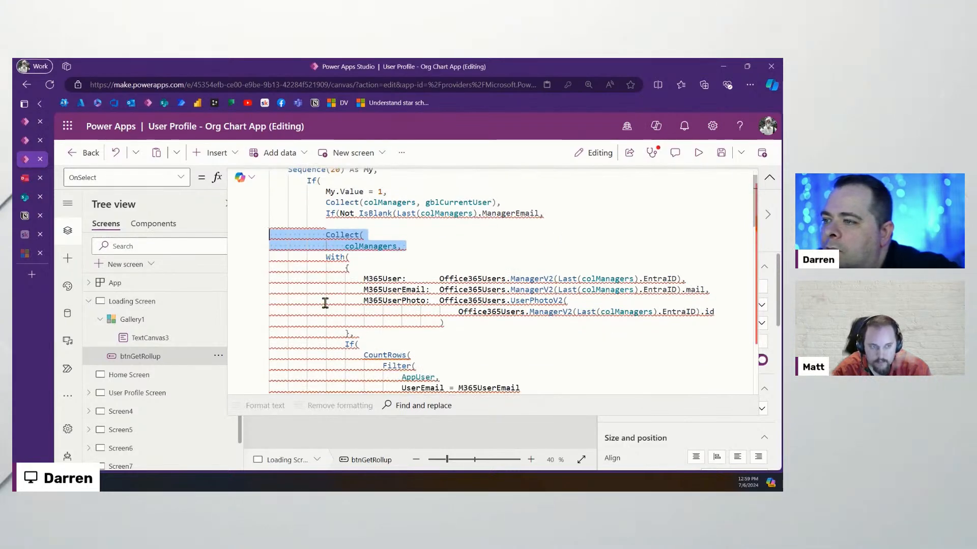
scroll(325, 303, down, 5)
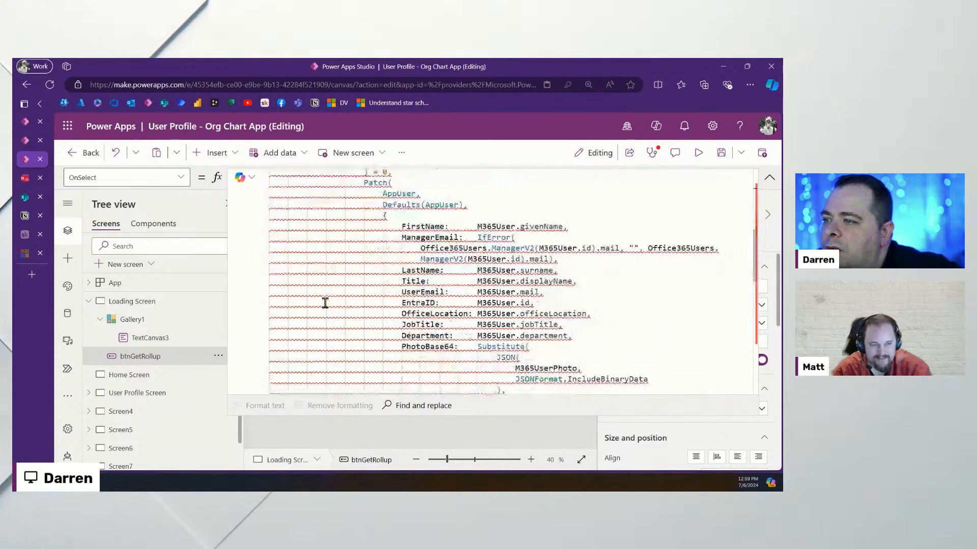
click(331, 283)
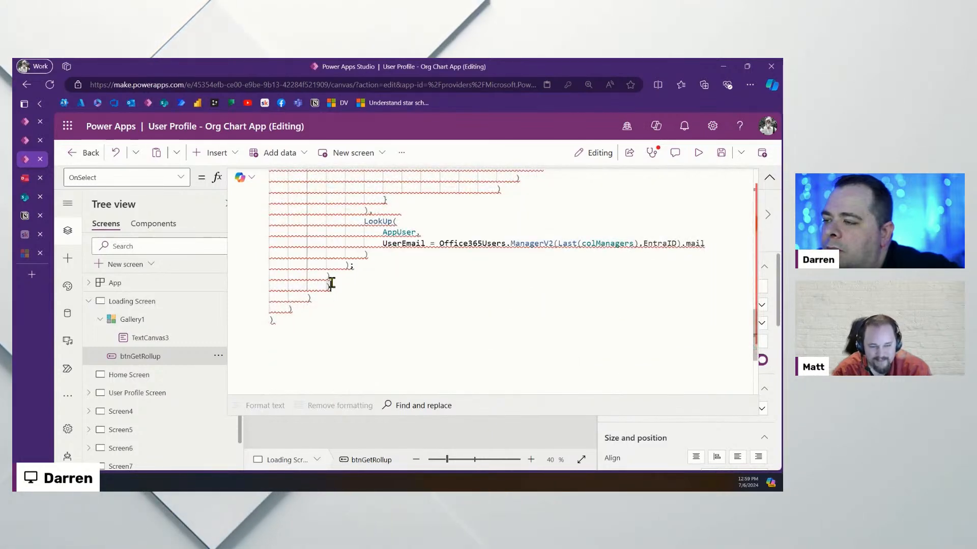
scroll(377, 273, up, 10)
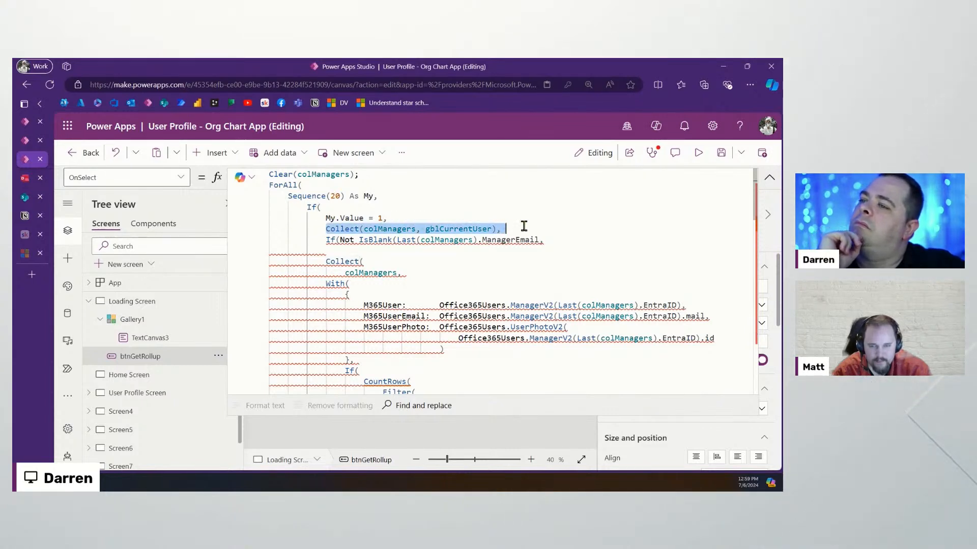
Put the Not IsBlank condition on its own line, indent the Collect lines, and remove the blank line after ManagerEmail
key(Return)
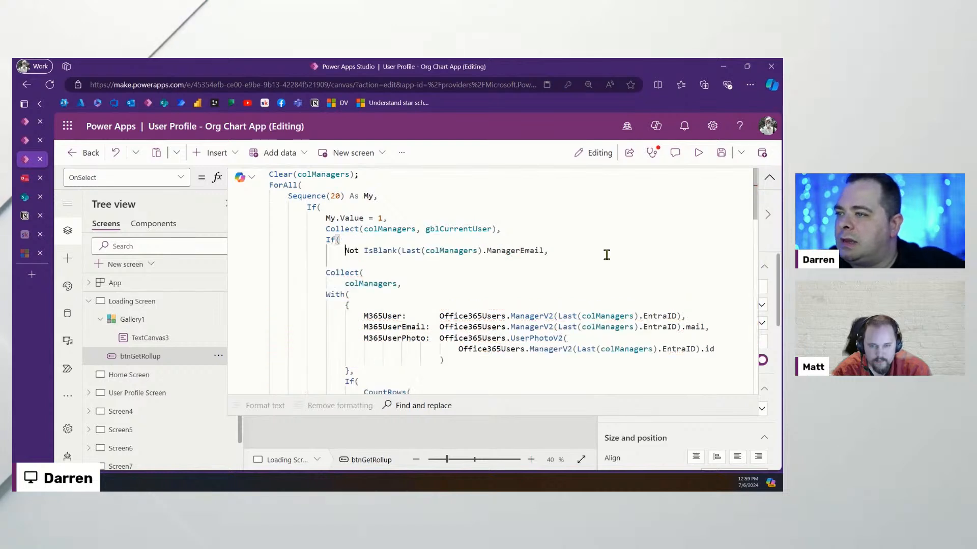
click(531, 250)
drag(350, 250, 556, 251)
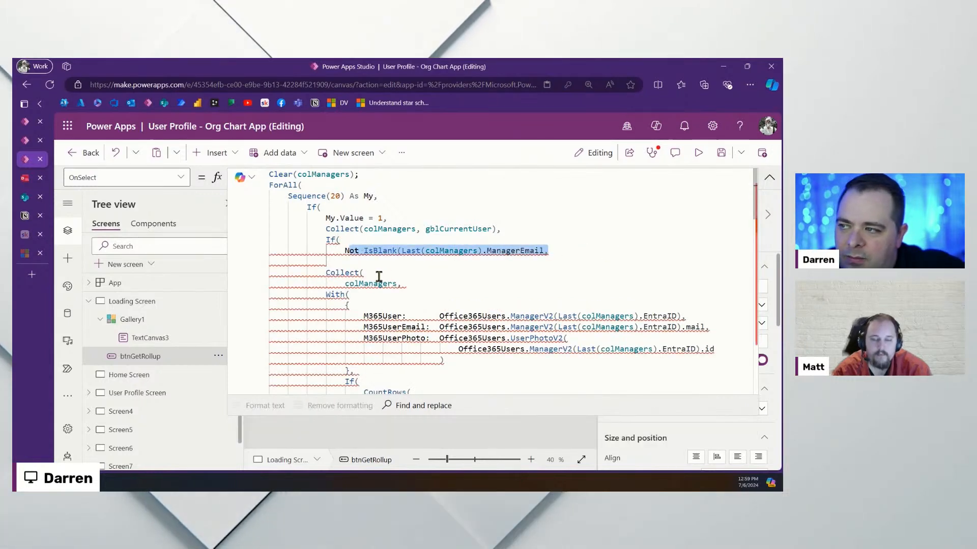
drag(406, 284, 258, 273)
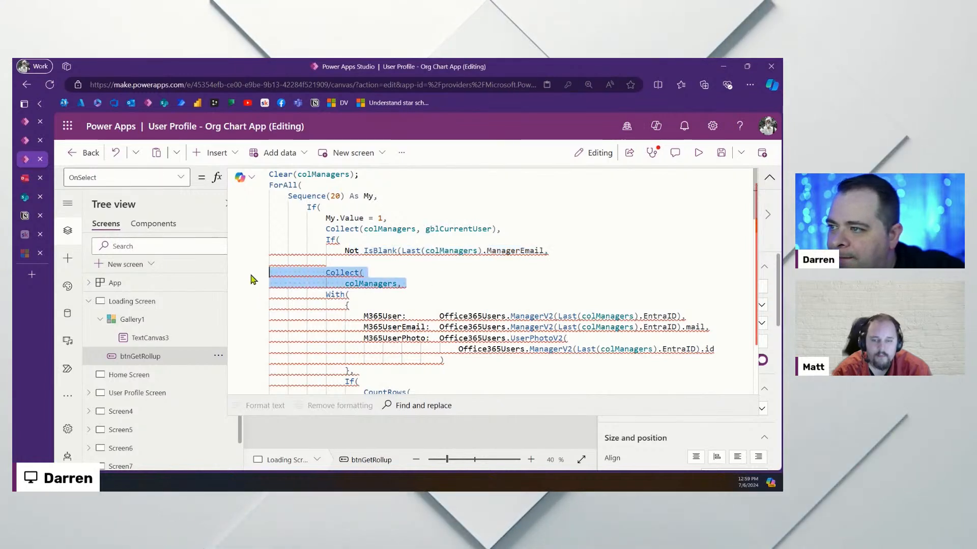
key(Tab)
click(450, 279)
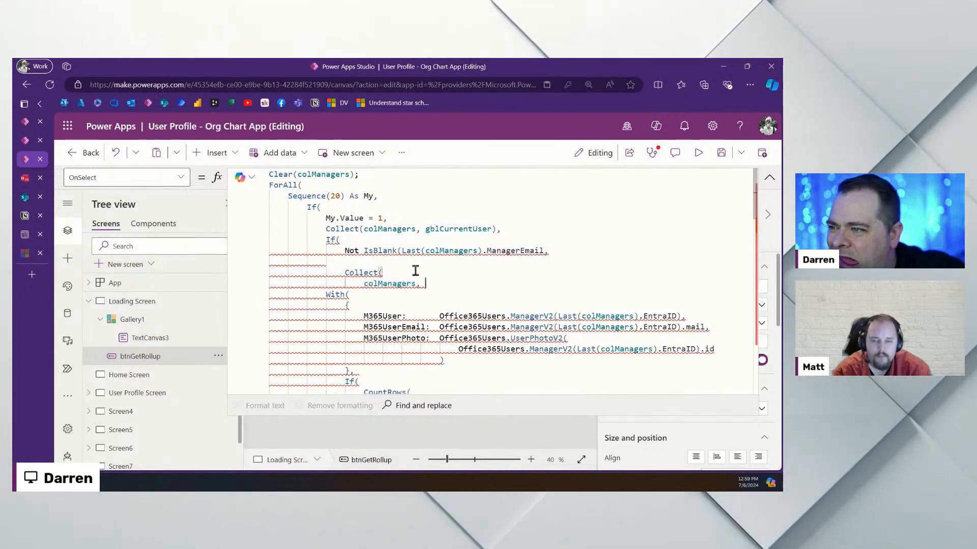
drag(534, 261, 571, 250)
key(BackSpace)
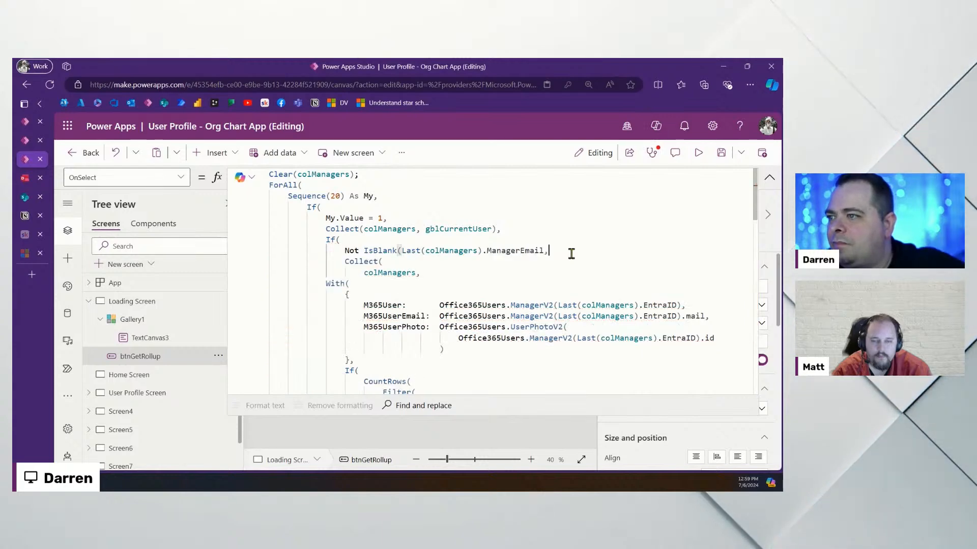
Indent the With block one level
scroll(347, 305, down, 3)
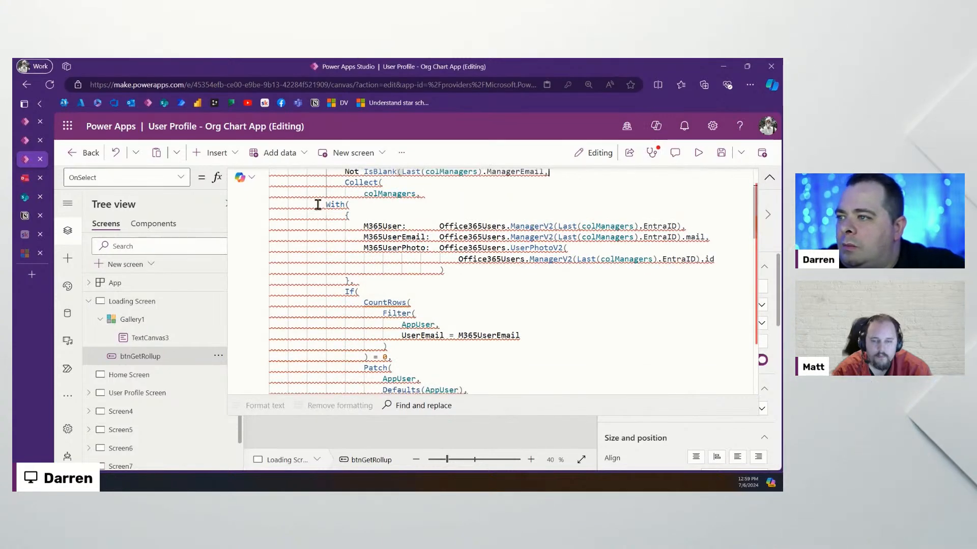
drag(317, 204, 394, 368)
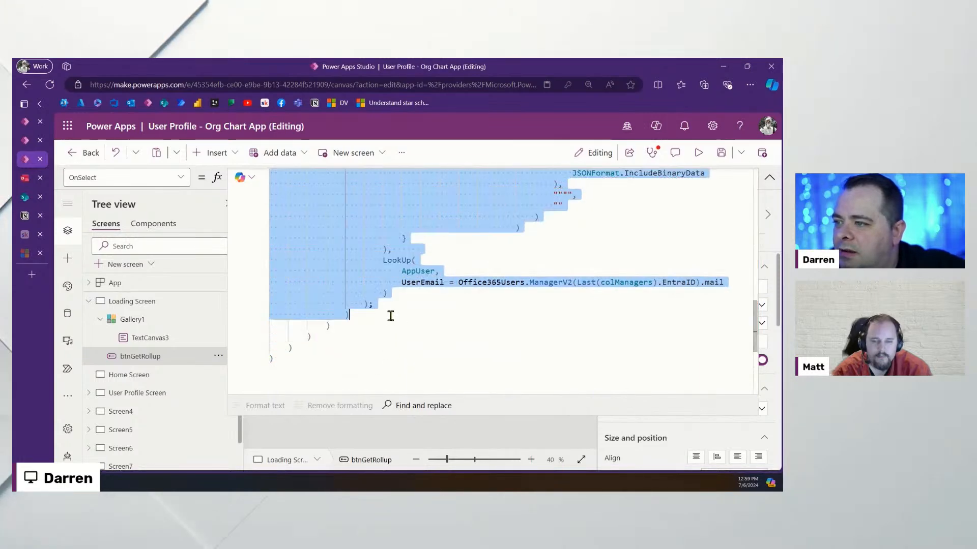
key(Tab)
click(405, 334)
Inspect the values of the With record, colManagers and the manager email LookUp
scroll(419, 335, up, 10)
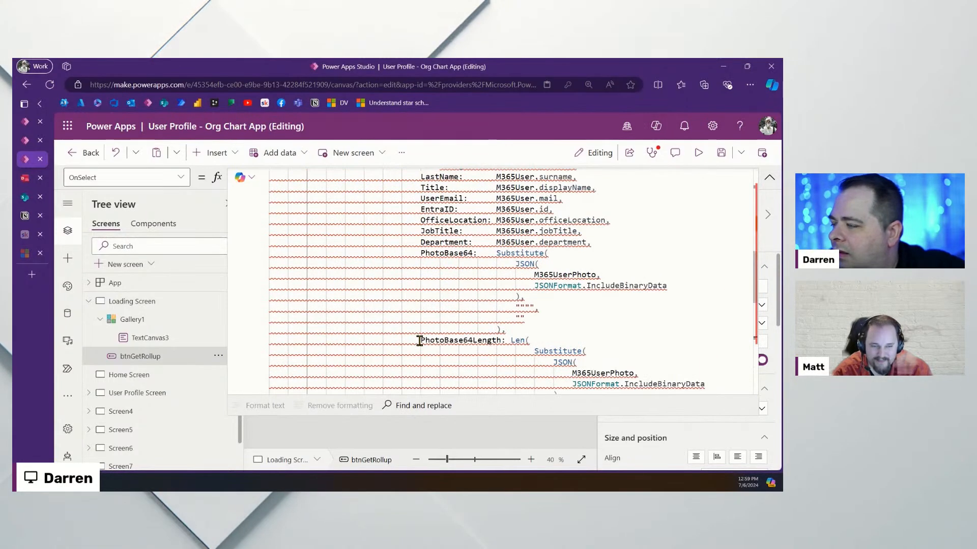
scroll(422, 344, up, 3)
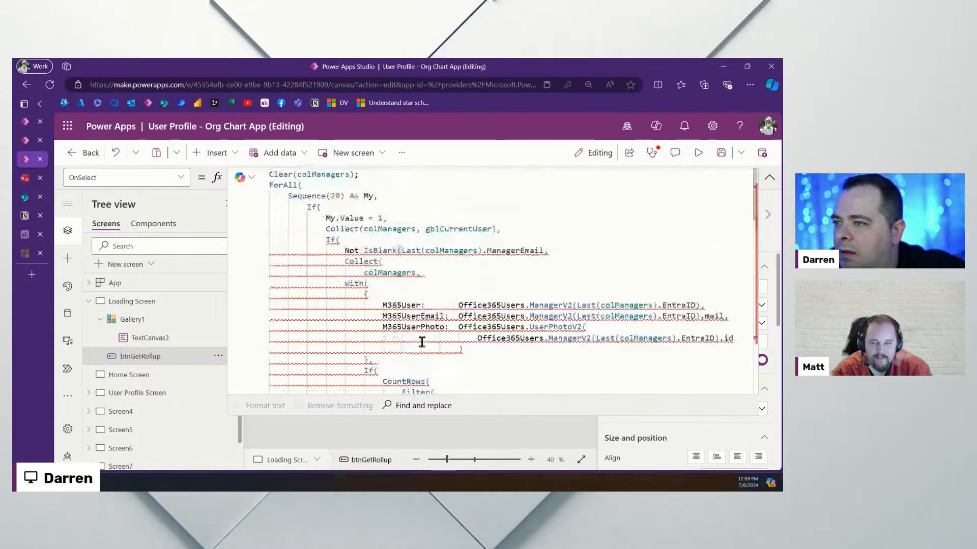
click(403, 282)
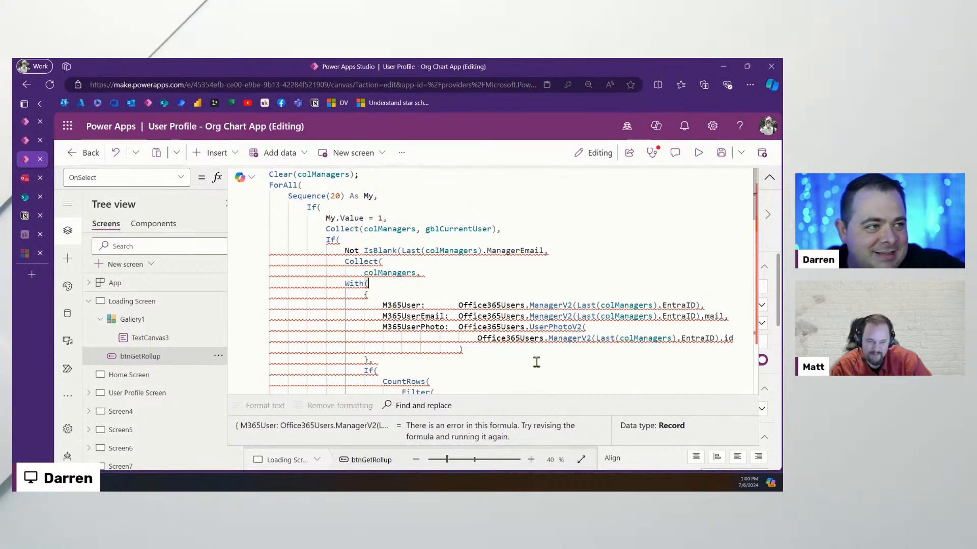
click(460, 270)
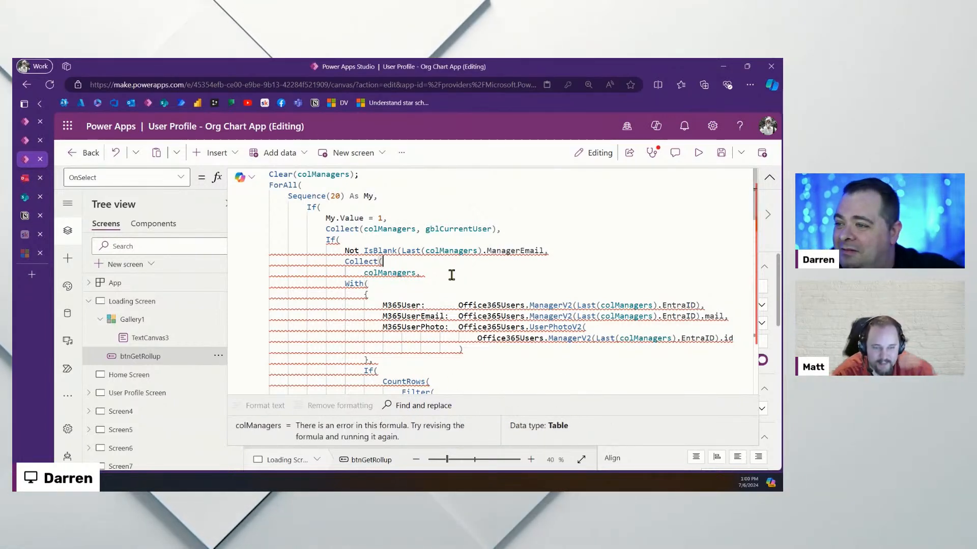
click(408, 288)
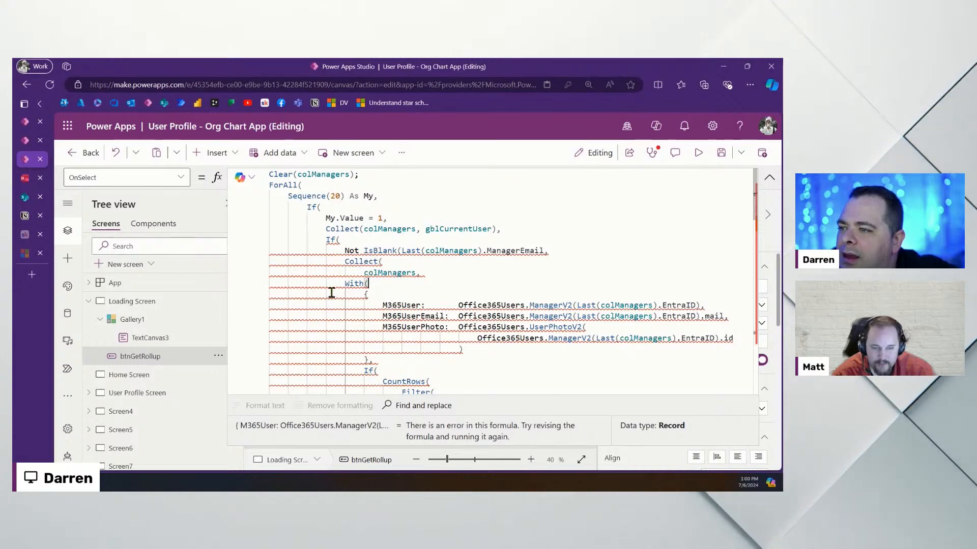
scroll(331, 295, down, 5)
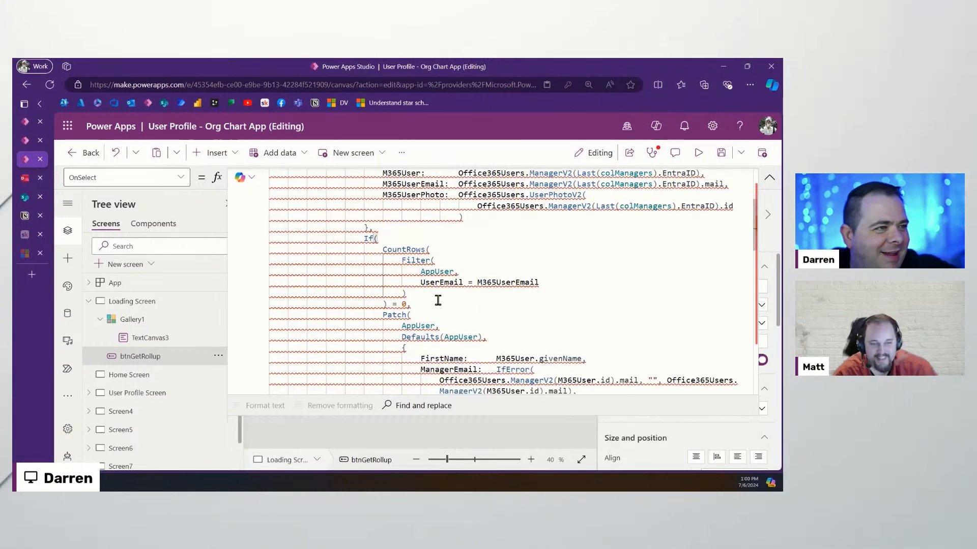
mouse_move(363, 246)
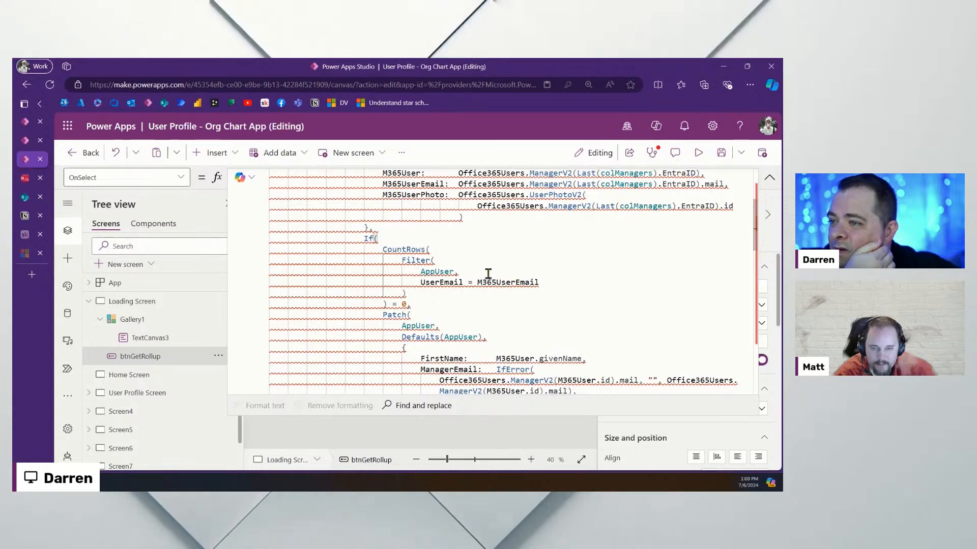
scroll(488, 274, down, 2)
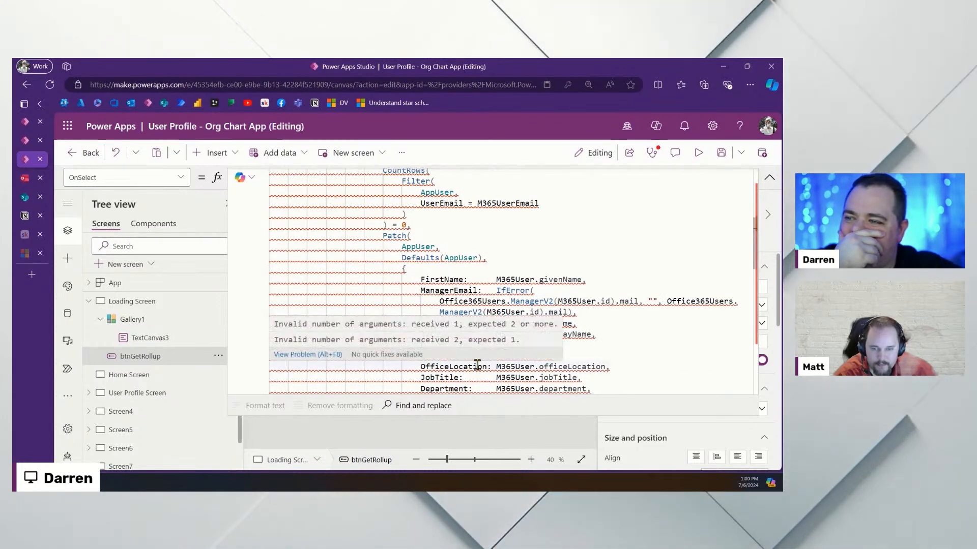
scroll(477, 365, down, 8)
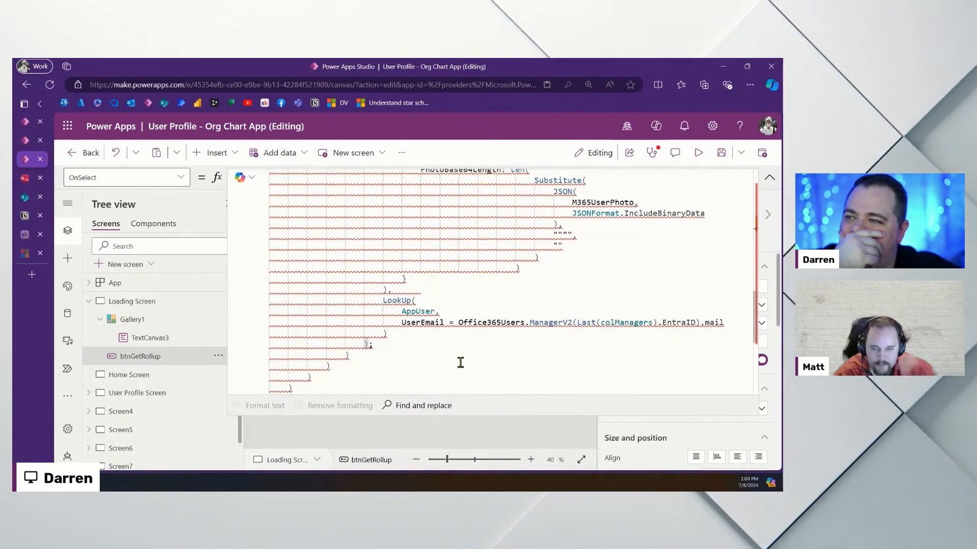
drag(410, 333, 234, 292)
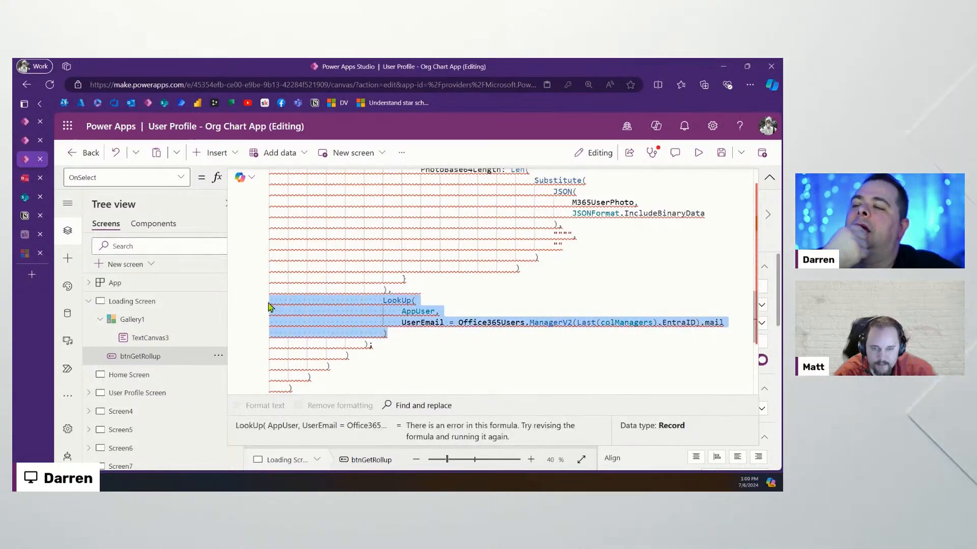
click(589, 342)
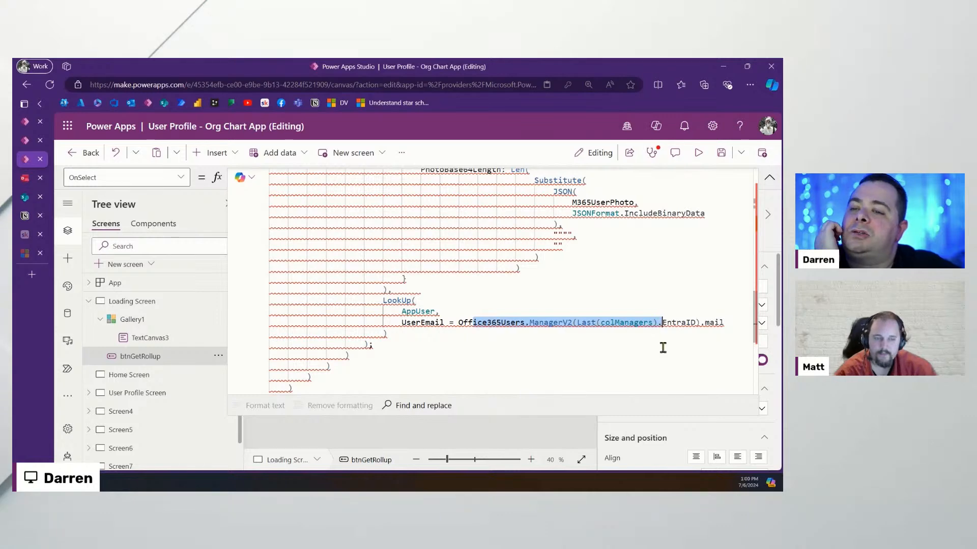
click(733, 321)
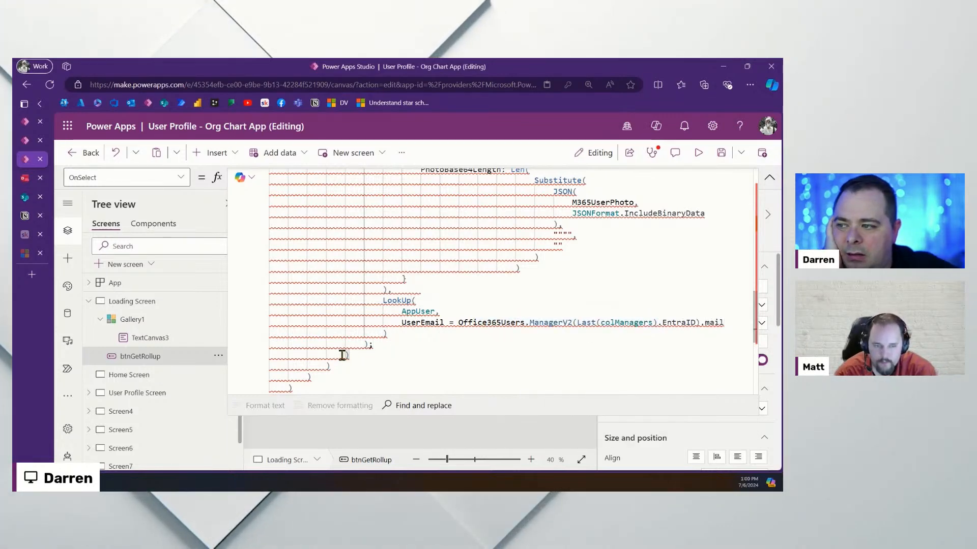
scroll(342, 355, up, 10)
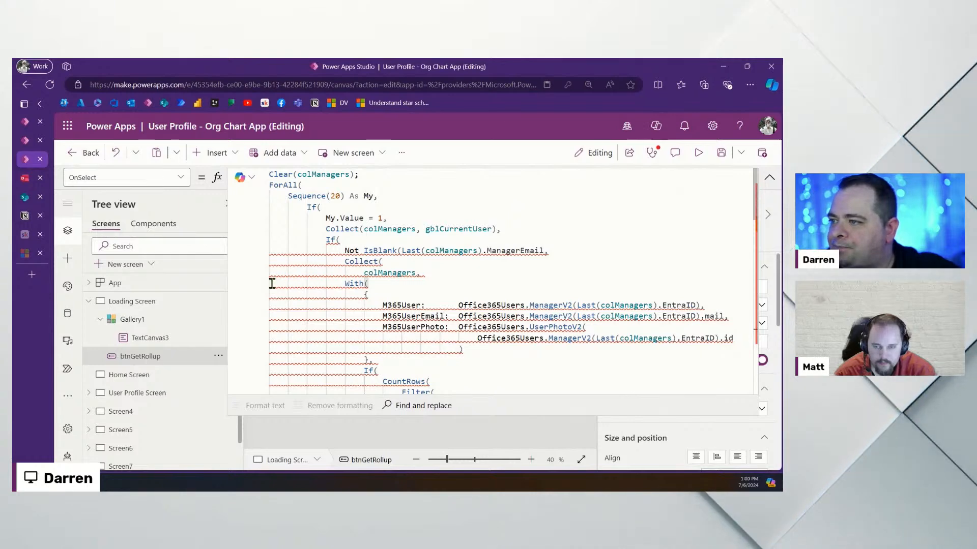
Indent the code from the With block to the end one level and add a new ')' line
drag(272, 283, 413, 247)
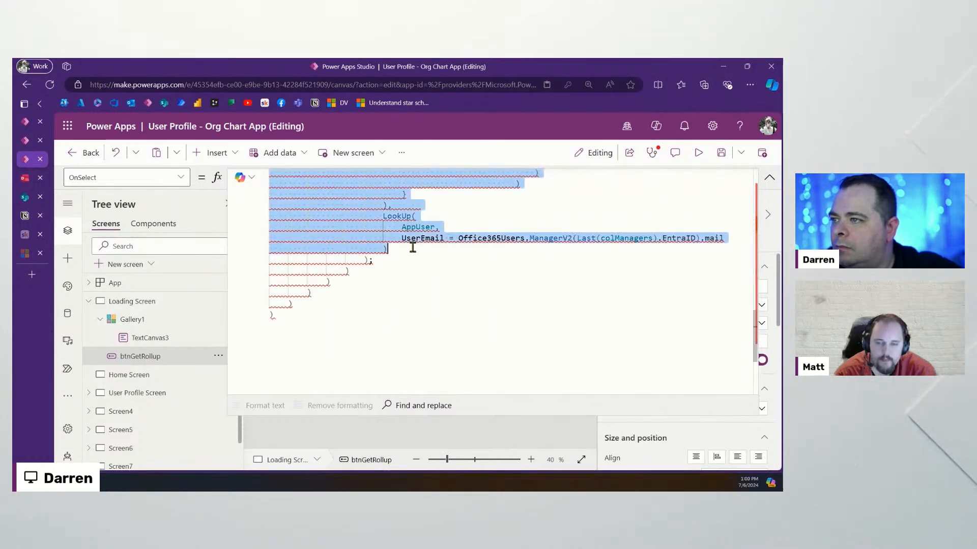
key(Tab)
click(402, 279)
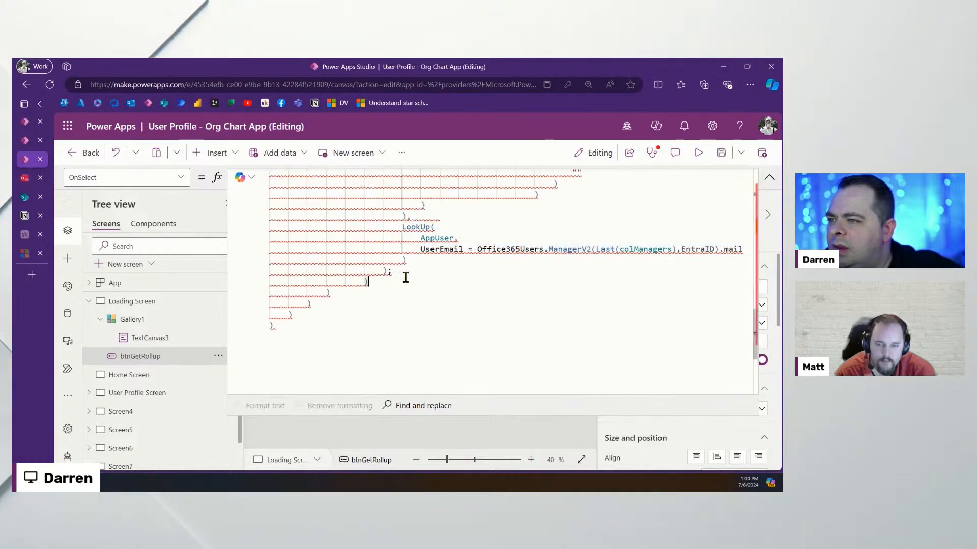
key(Return)
text())
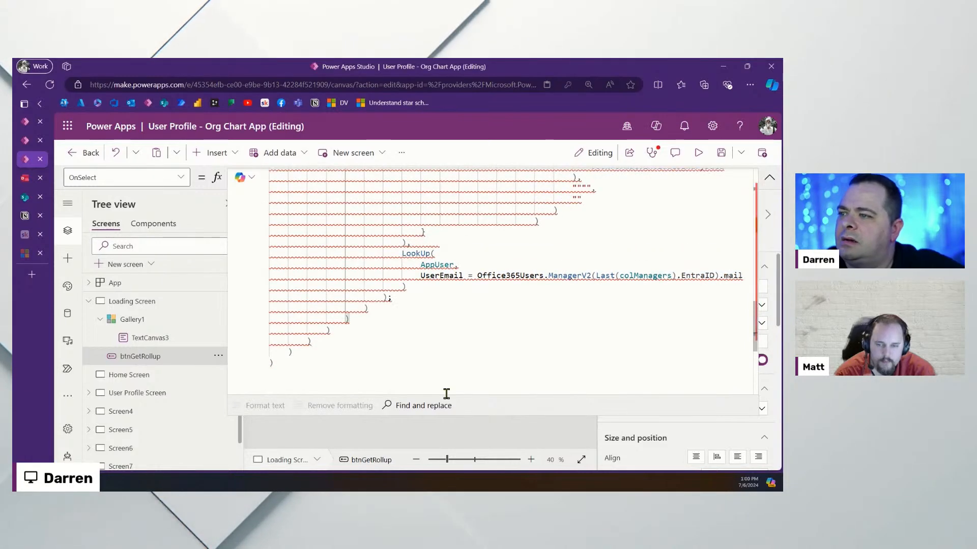
scroll(430, 333, up, 10)
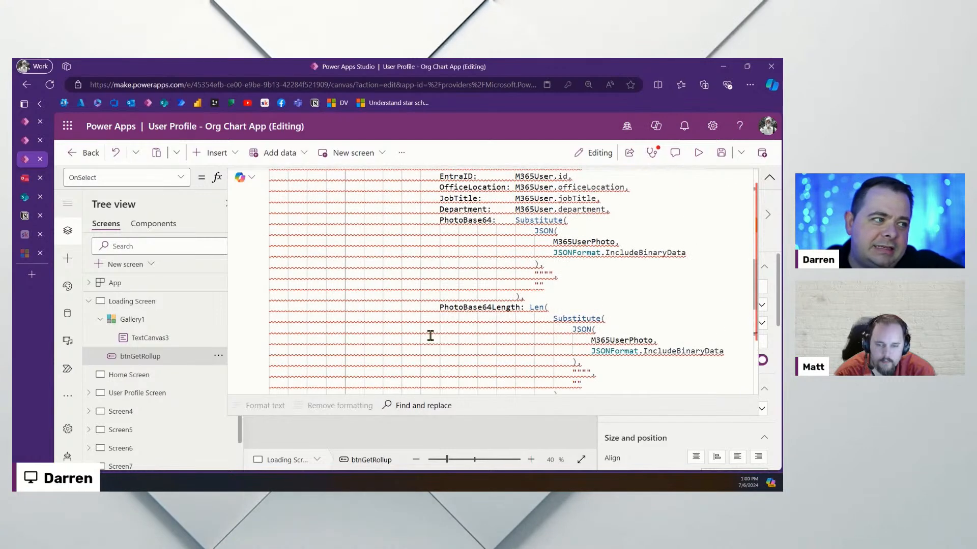
scroll(429, 334, up, 5)
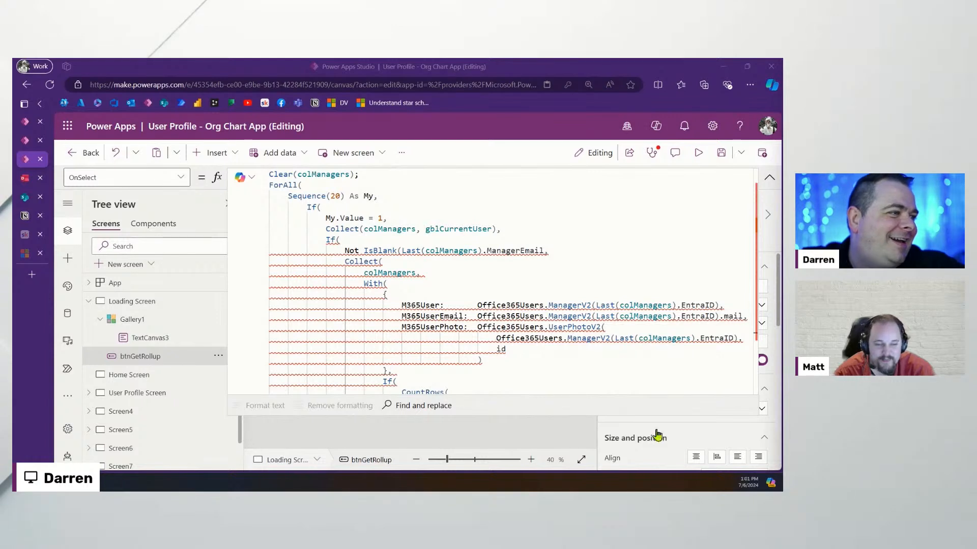
Close the IsBlank call by adding ')' after ManagerEmail
click(436, 243)
mouse_move(417, 301)
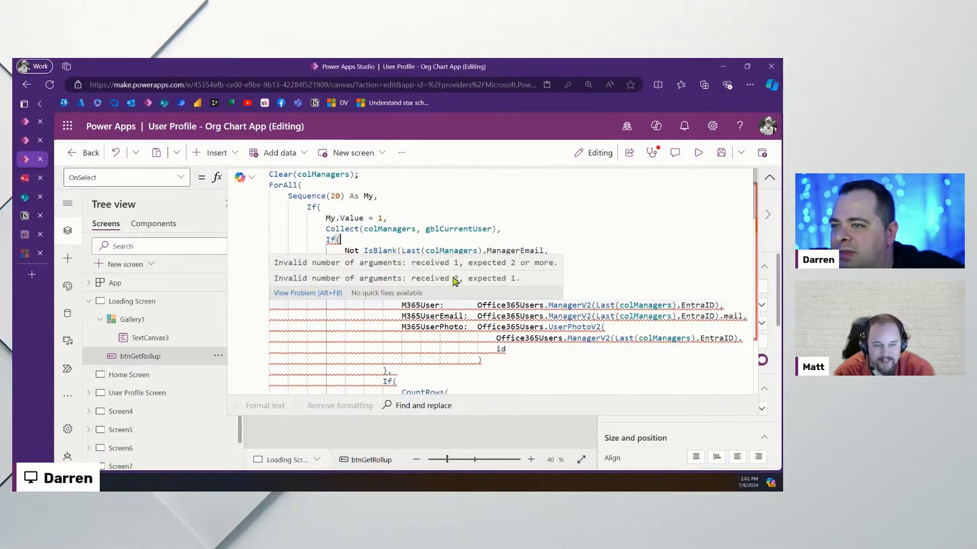
click(361, 249)
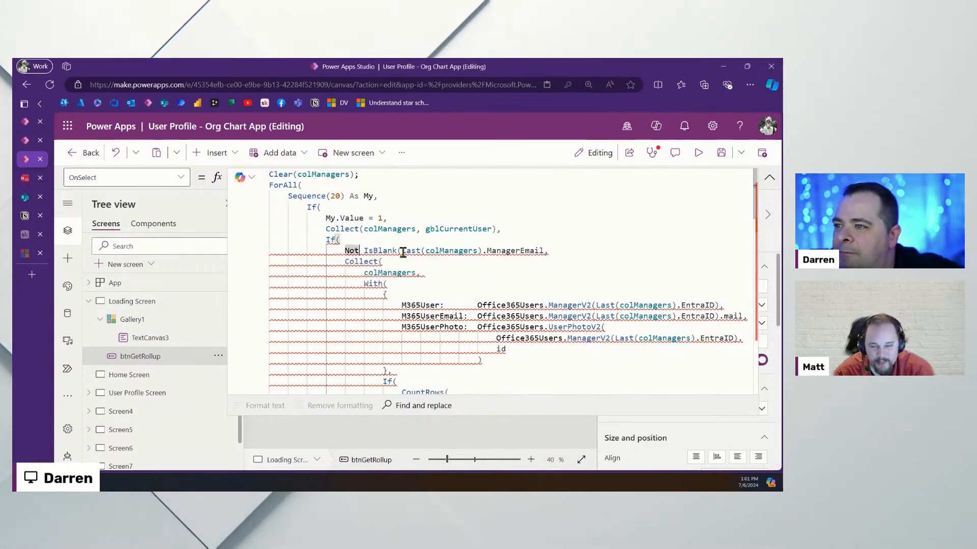
click(540, 251)
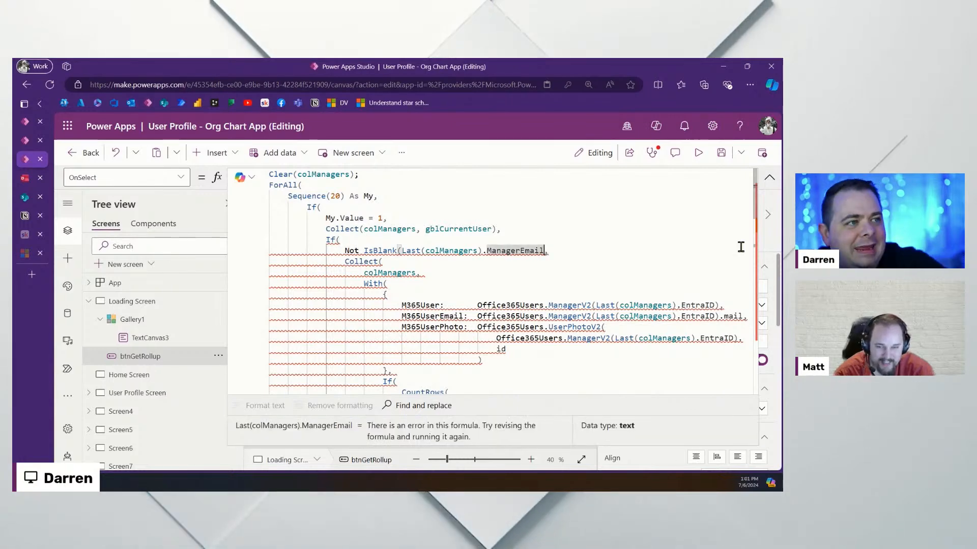
text())
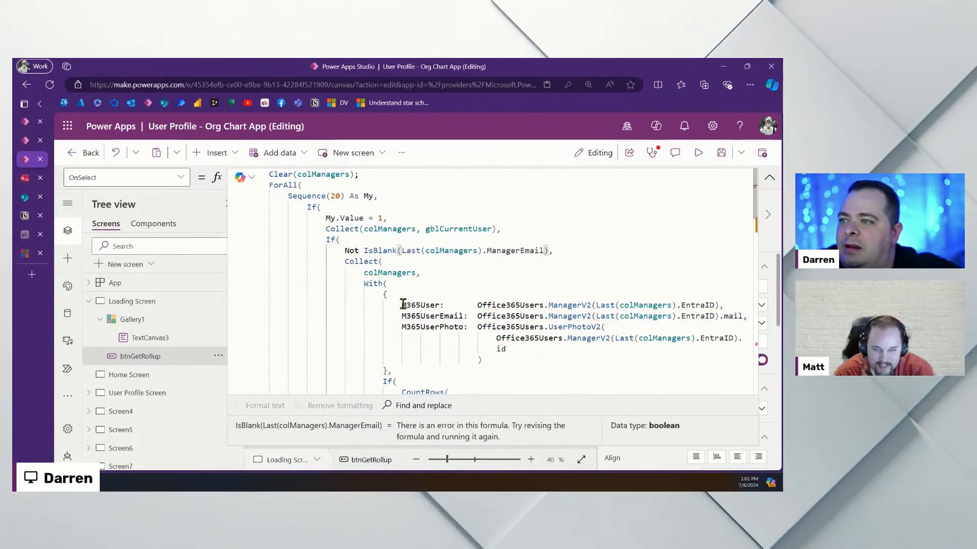
Delete the surplus closing bracket line and preview the running app
scroll(351, 299, down, 15)
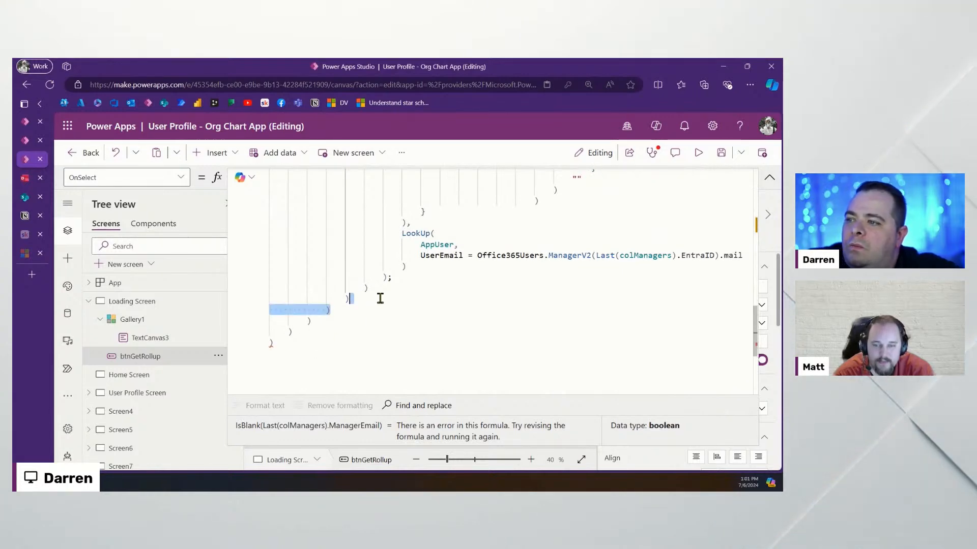
key(BackSpace)
scroll(508, 294, up, 15)
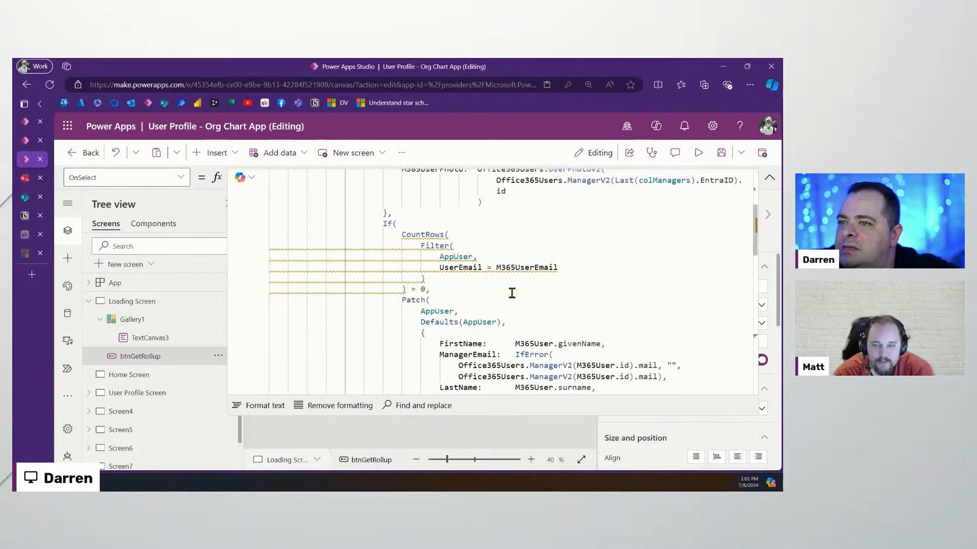
scroll(592, 298, down, 5)
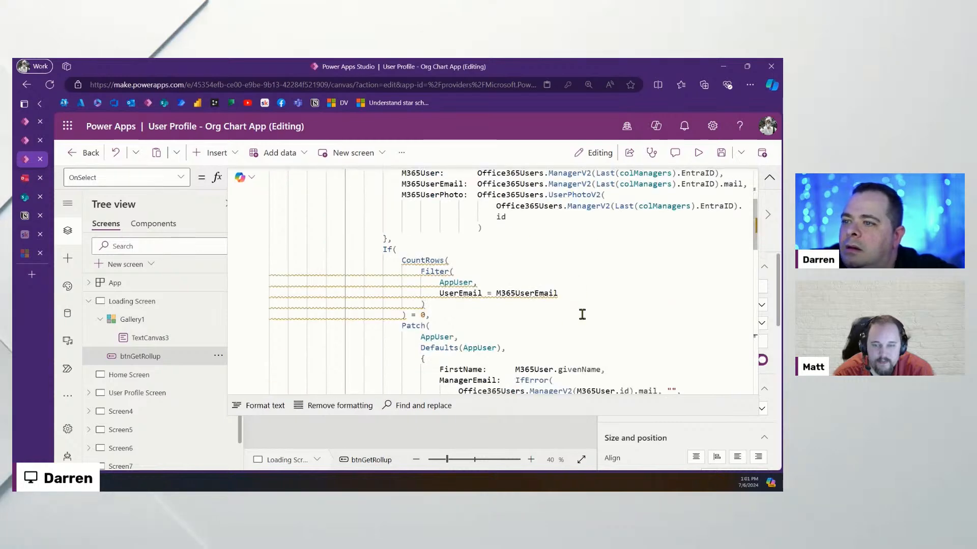
click(698, 153)
Close the preview and inspect Gallery1's colManagers Items formula and advanced properties
click(758, 155)
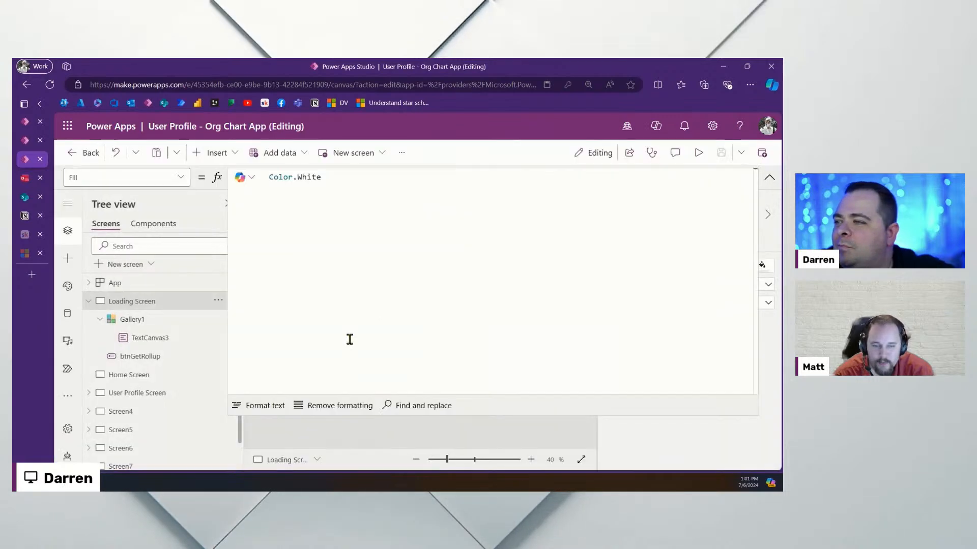
click(768, 182)
click(327, 335)
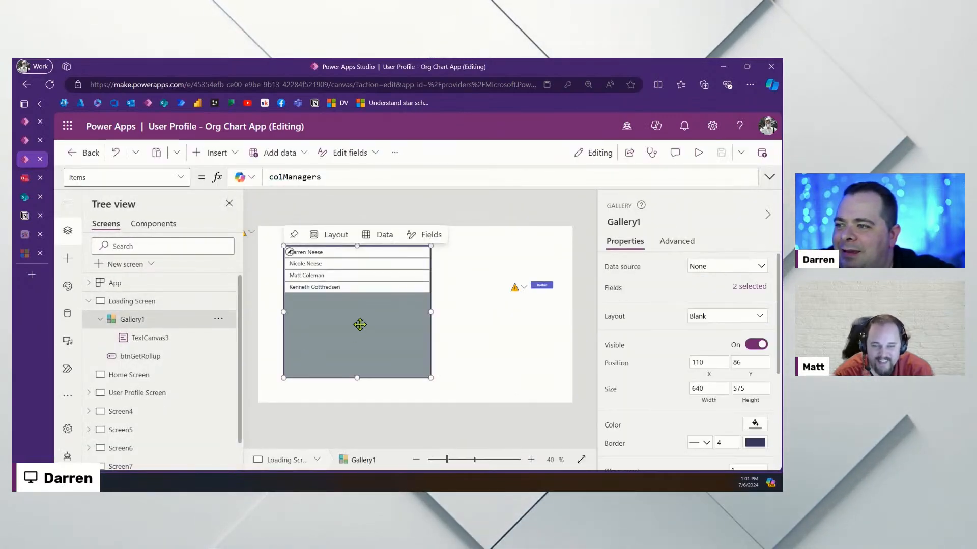
double_click(297, 177)
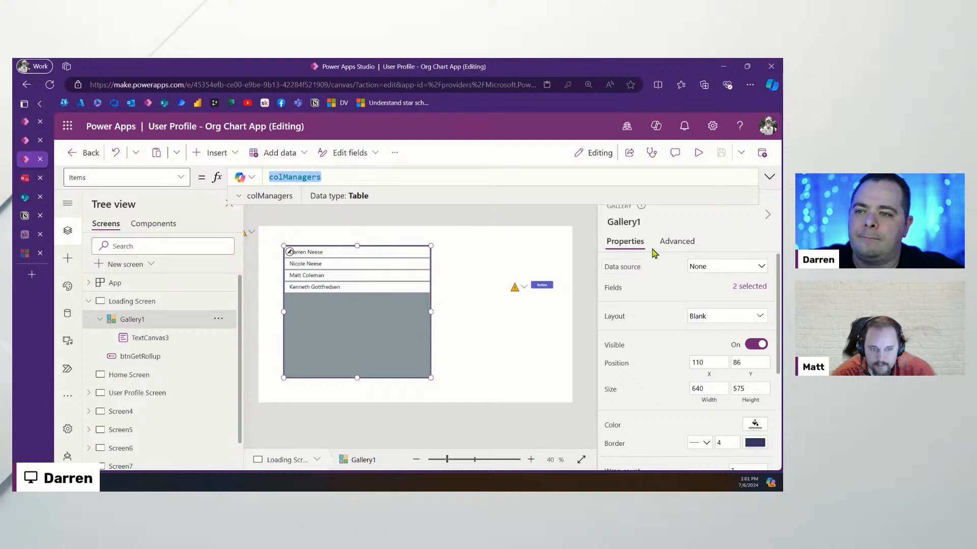
click(677, 241)
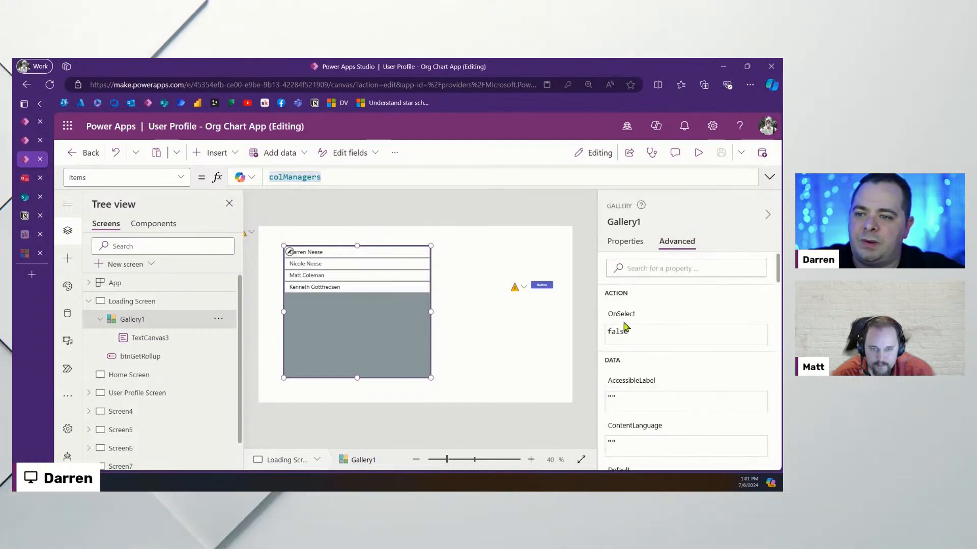
Set the Loading Screen's OnHidden property to Clear(colManagers)
click(524, 340)
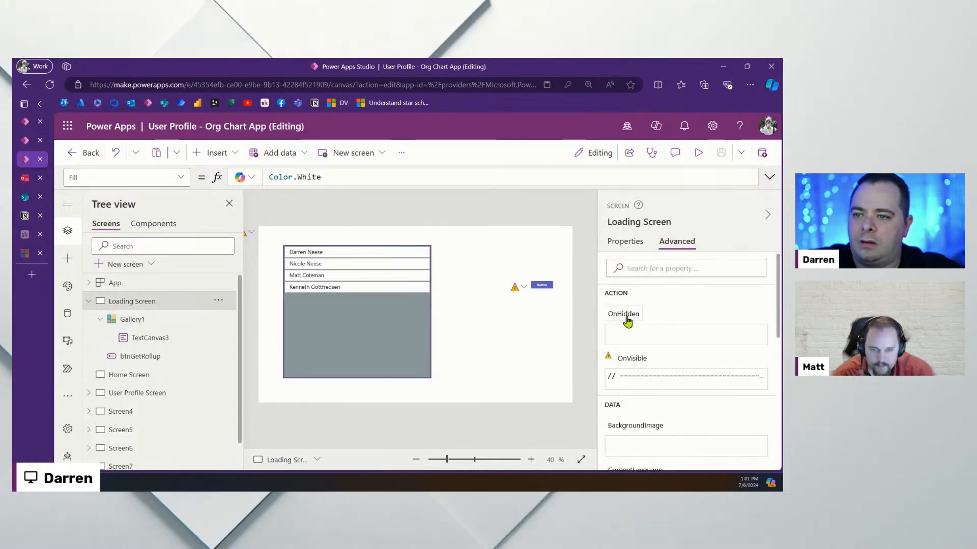
click(625, 314)
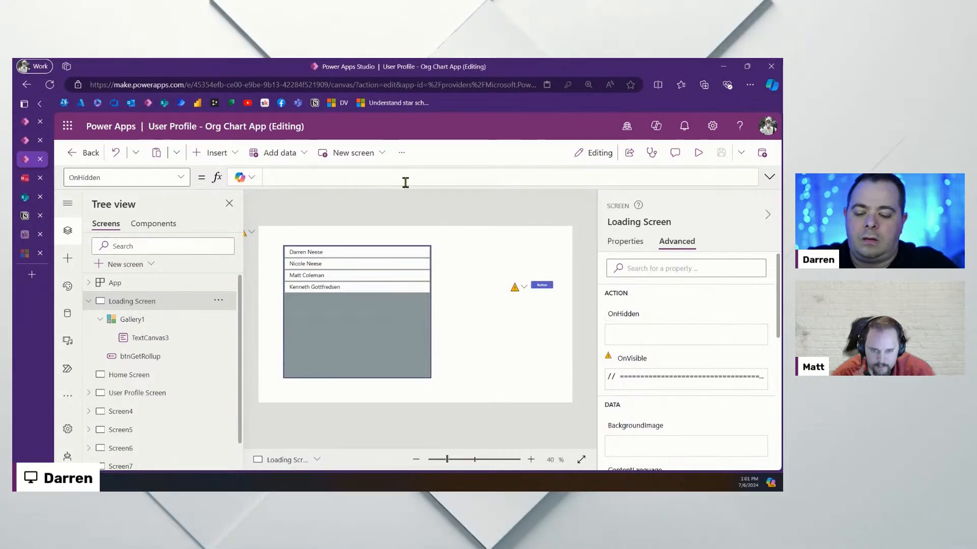
text(colManagers)
key(Home)
text(C)
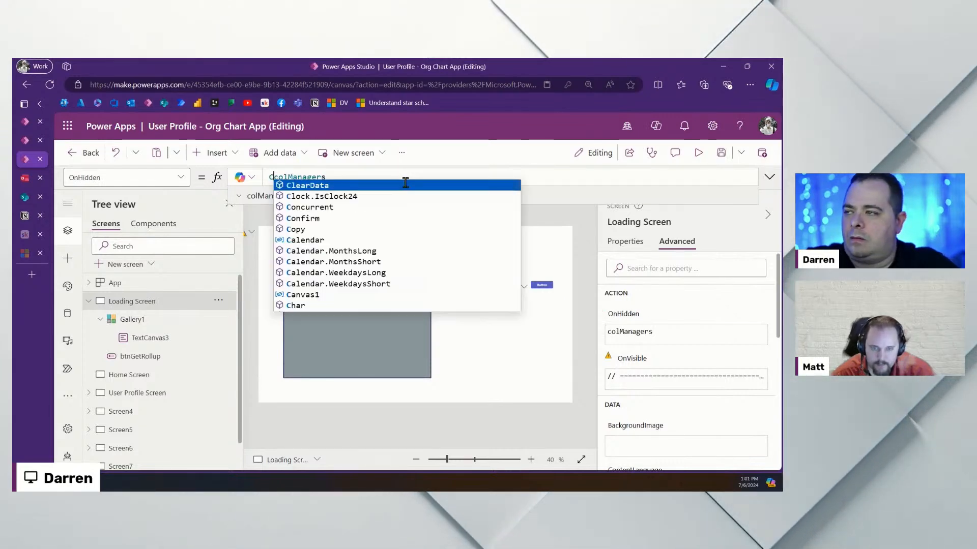
text(lear()
key(End)
text())
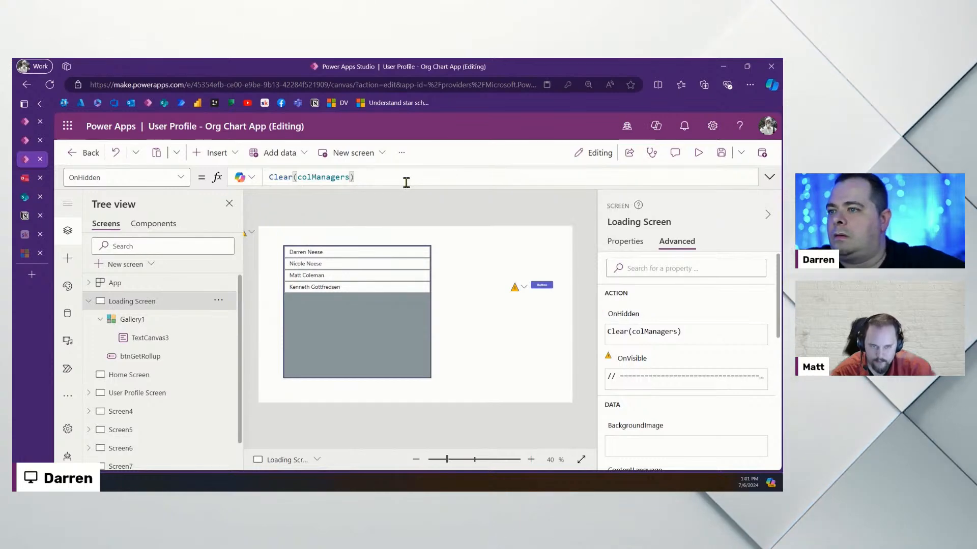
Preview the app to test the change, then return to the Loading Screen
click(698, 153)
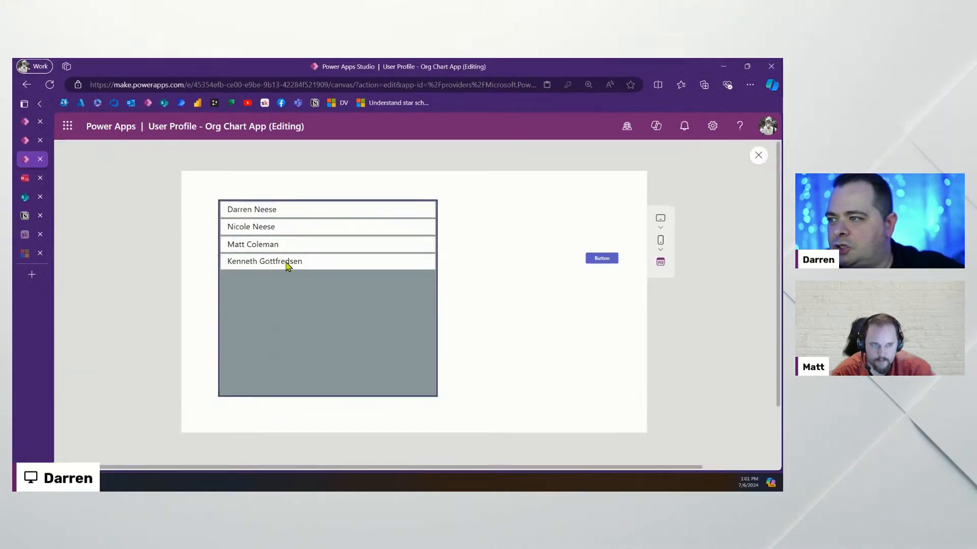
click(756, 155)
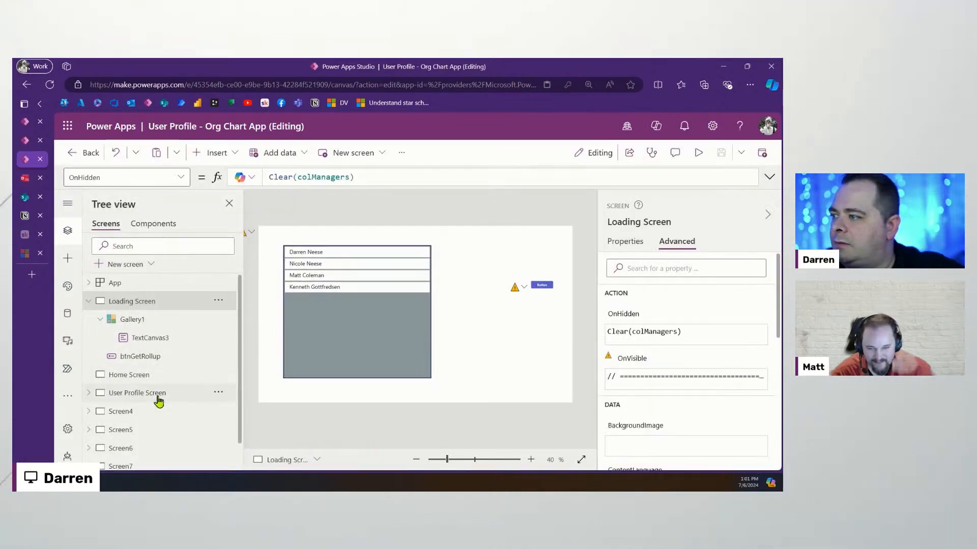
click(130, 399)
click(136, 303)
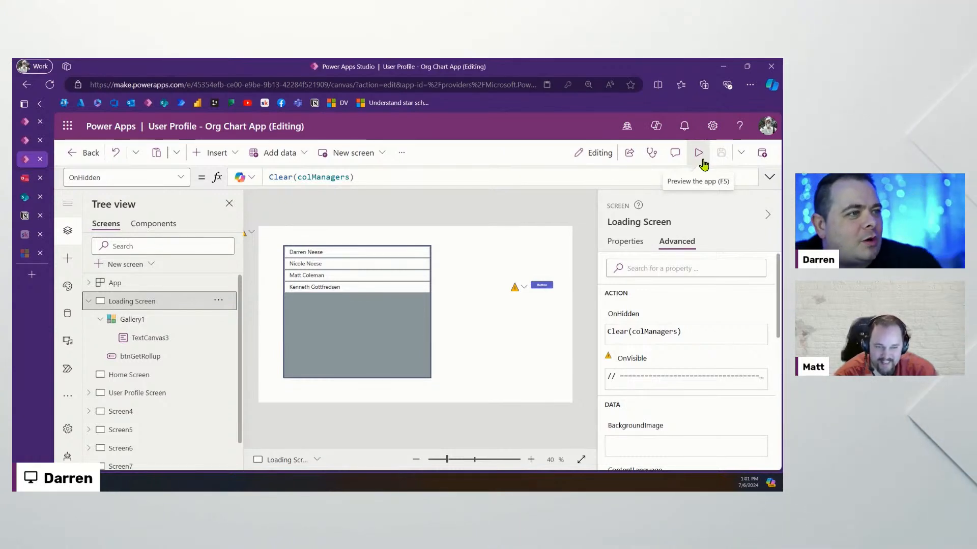
Set Gallery1's template size to 100
click(377, 336)
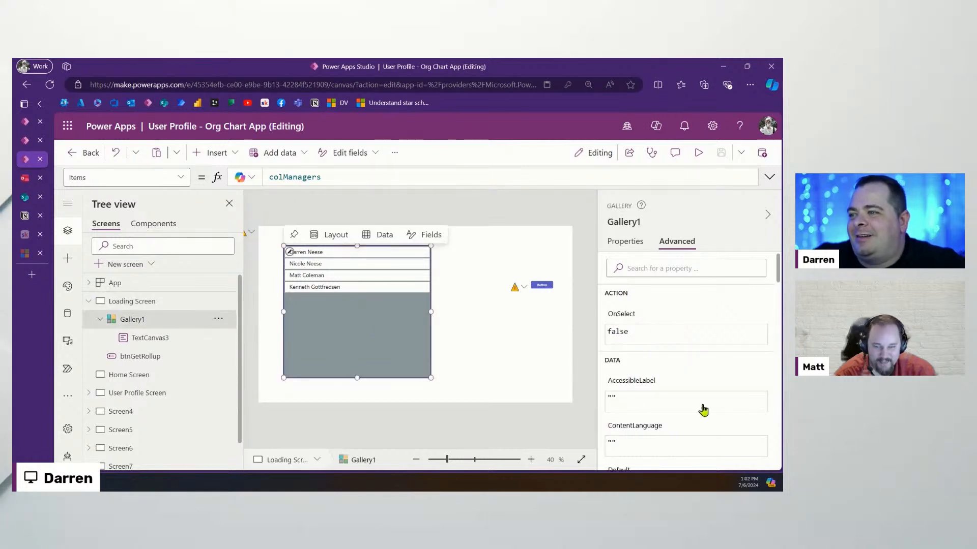
click(623, 245)
scroll(706, 377, down, 5)
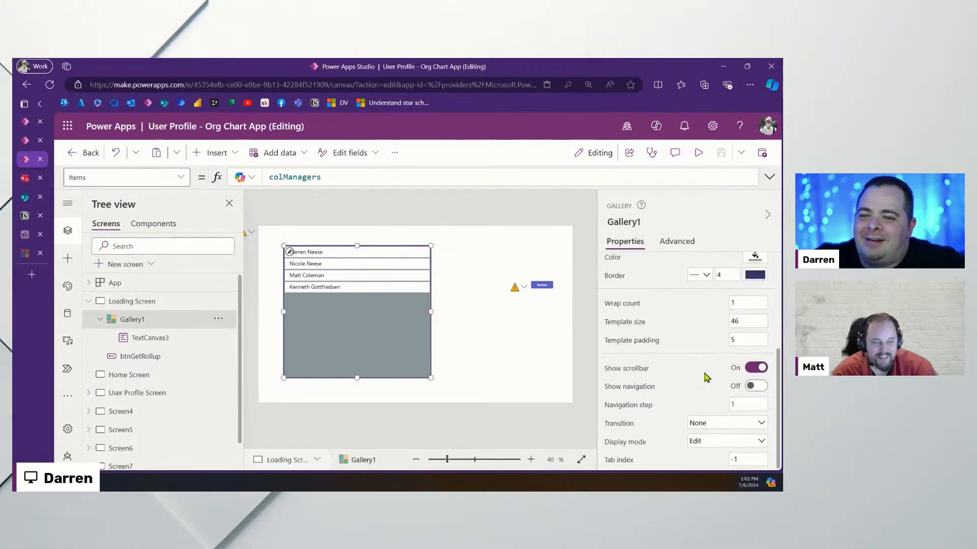
double_click(735, 321)
text(100)
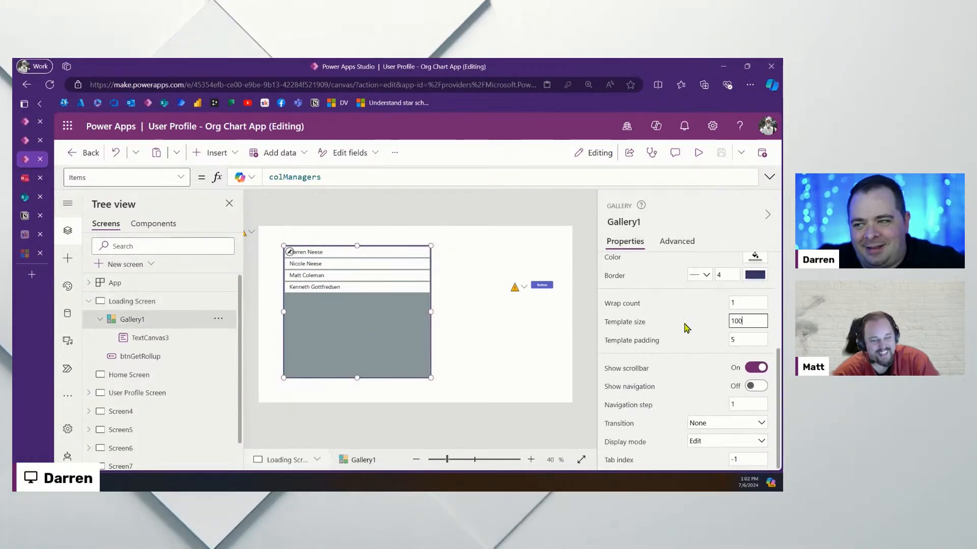
Move the name label down and shift its left edge right, narrowing it to 431
click(326, 252)
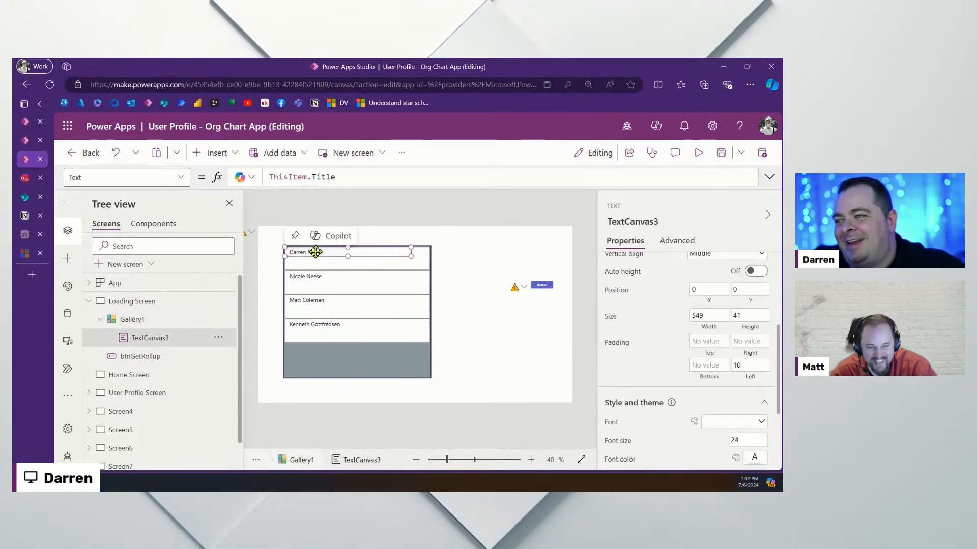
drag(325, 252, 353, 262)
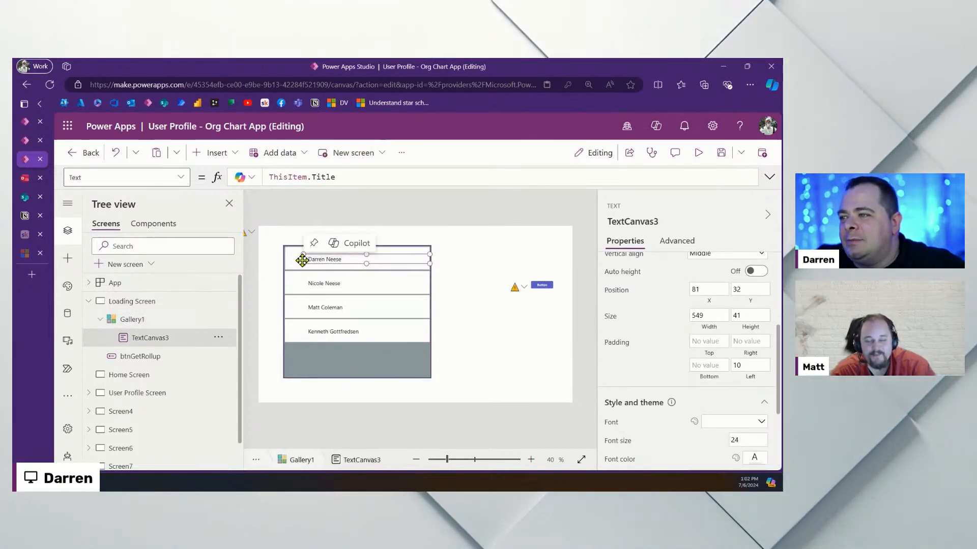
drag(303, 259, 349, 257)
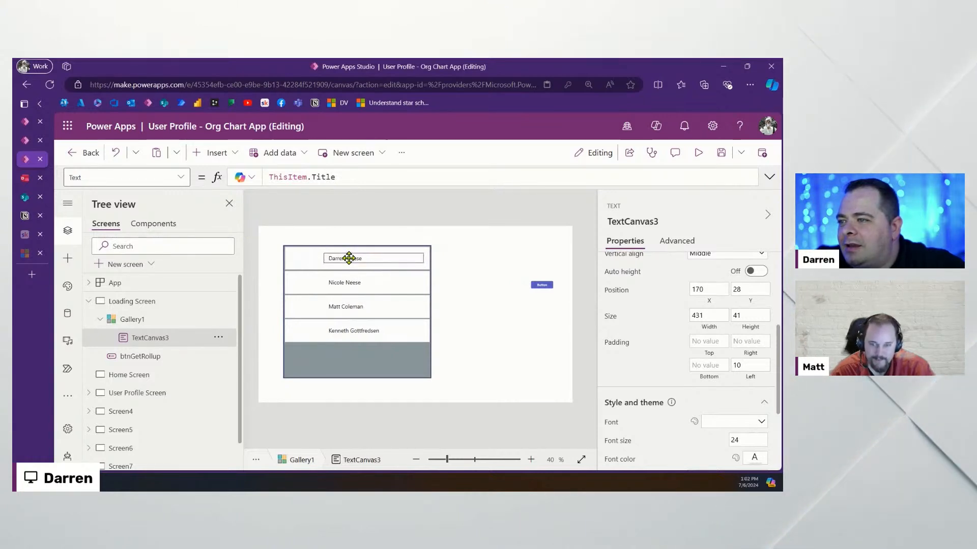
Insert Image2 into Gallery1 and set its Image property to ThisItem.PhotoBase64
click(216, 153)
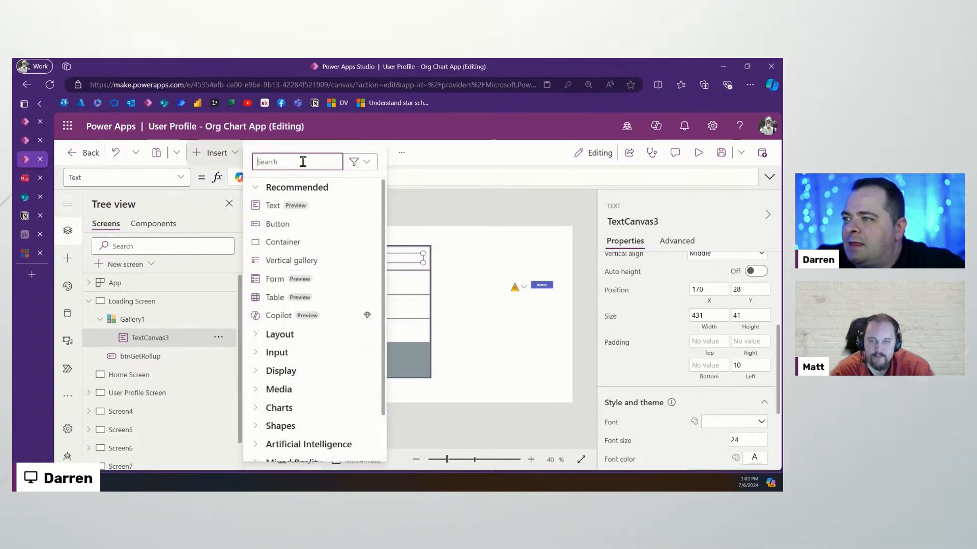
text(image)
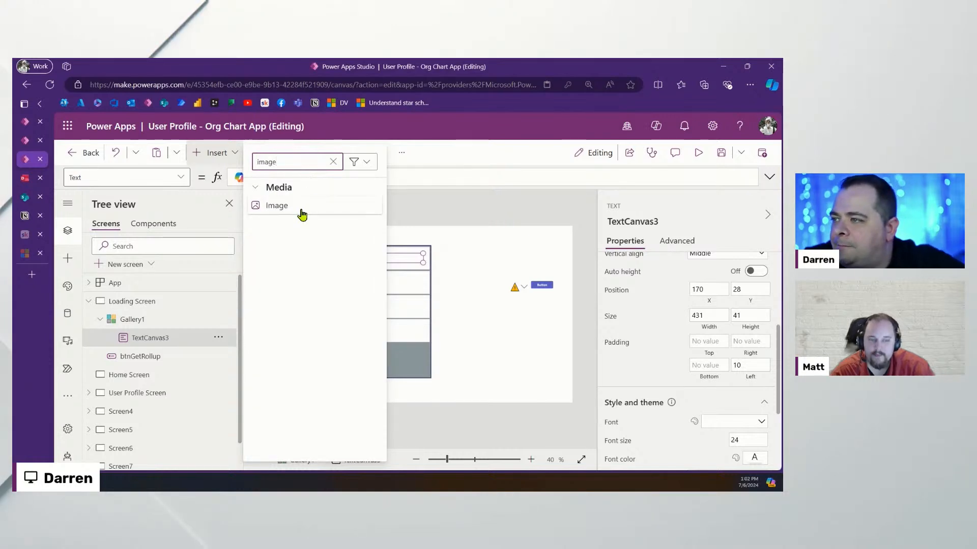
click(300, 209)
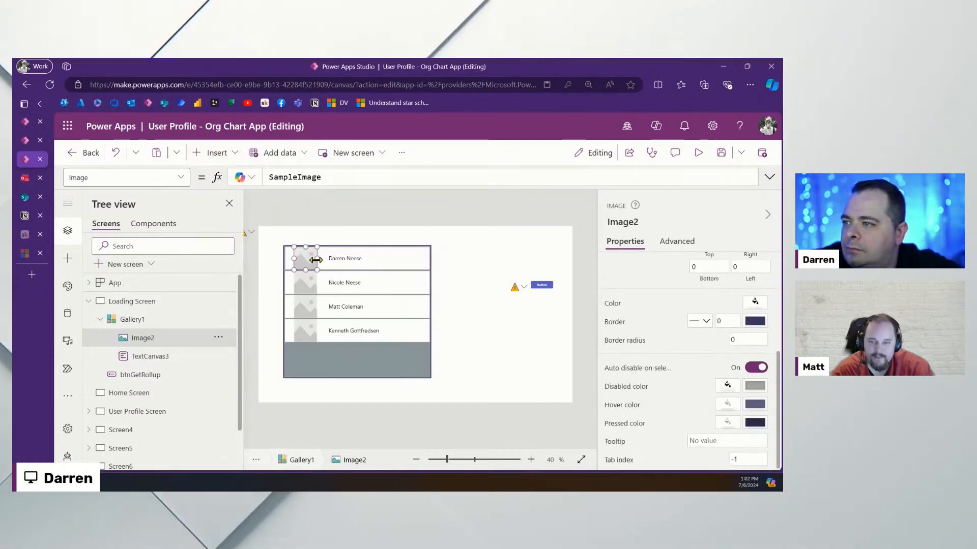
scroll(676, 315, up, 5)
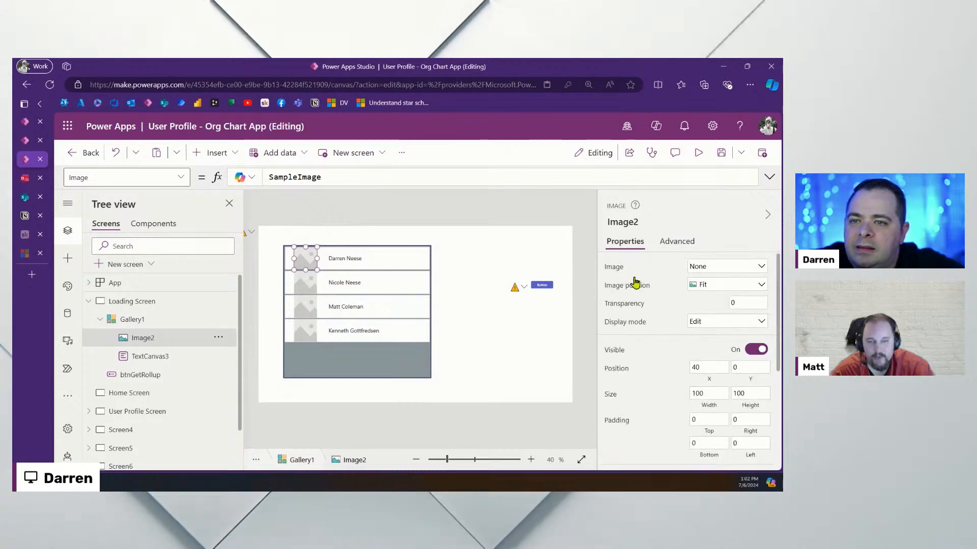
click(349, 182)
key(ctrl+a)
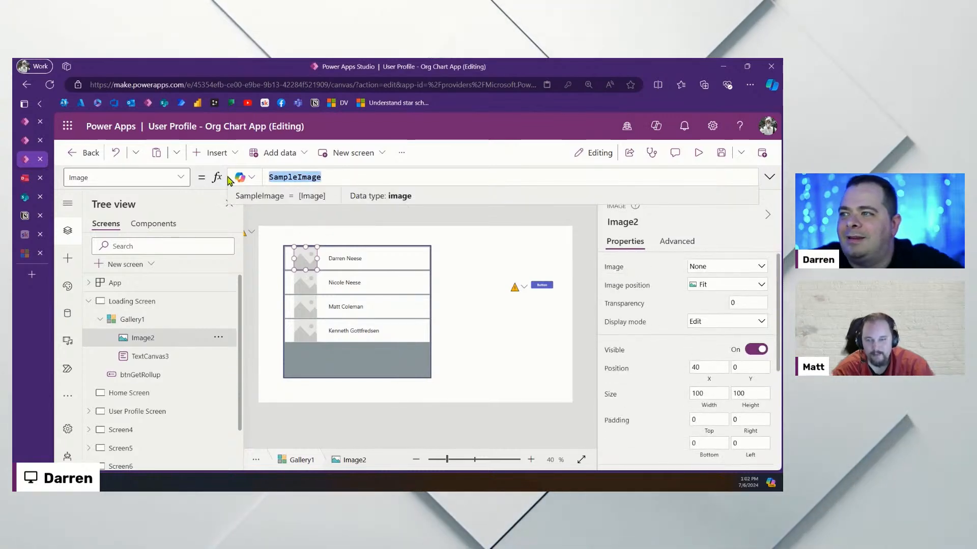
text(ThisItem.i)
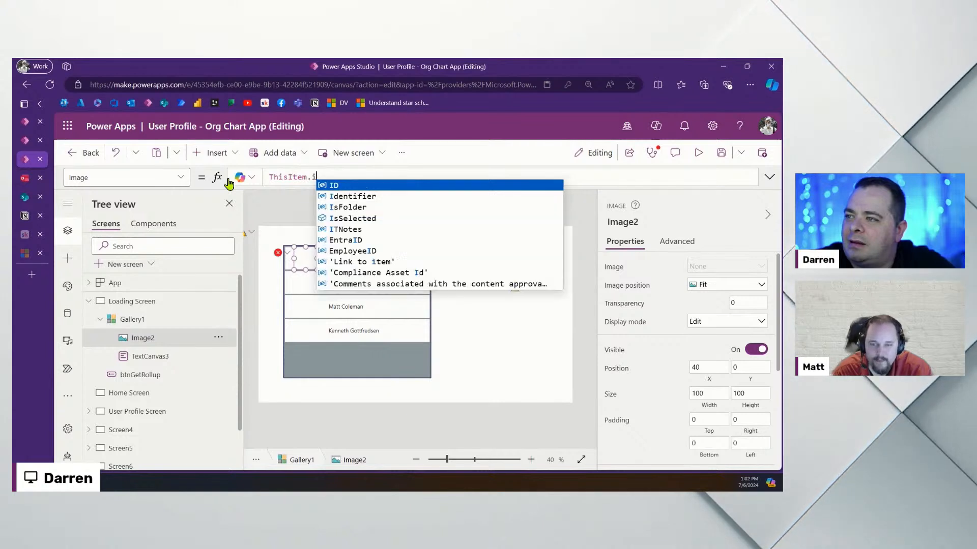
key(BackSpace)
text(PhotoBase64)
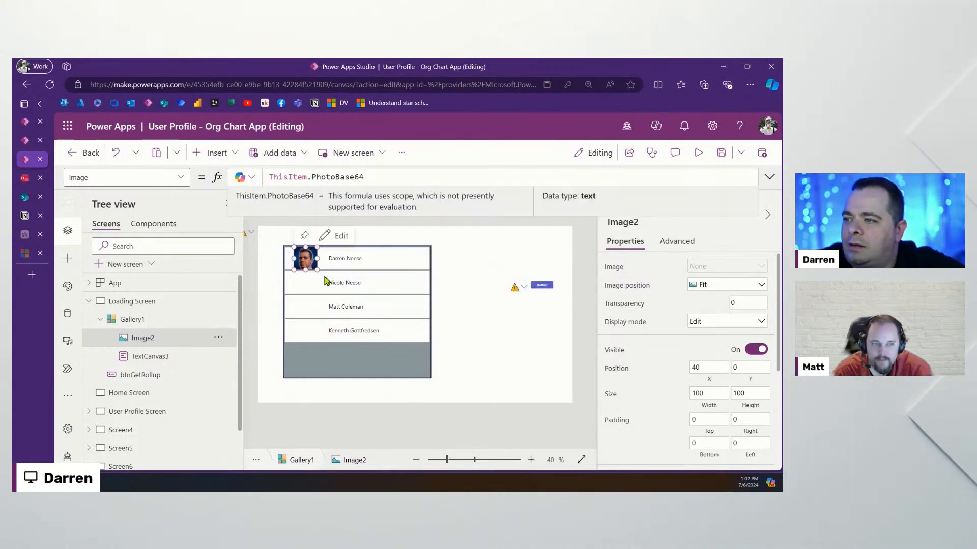
click(304, 258)
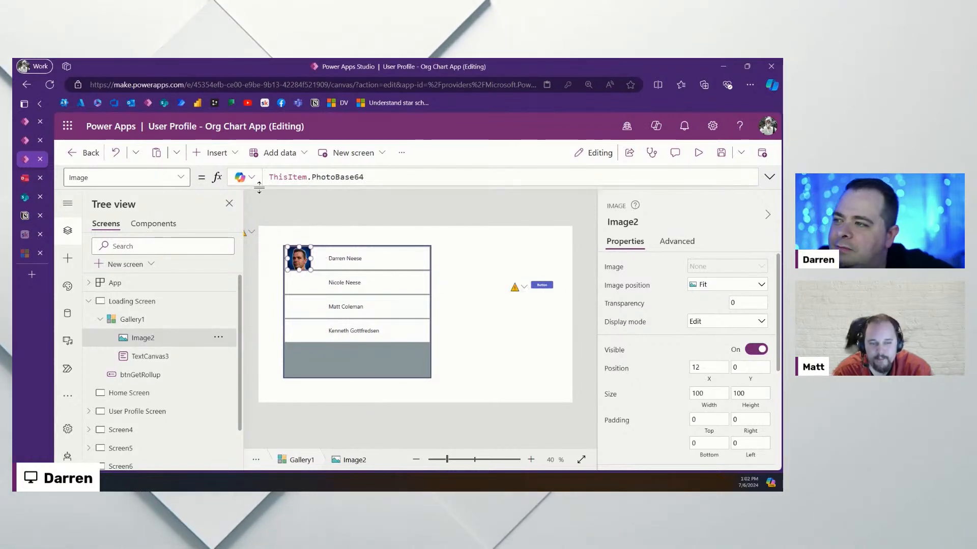
click(413, 177)
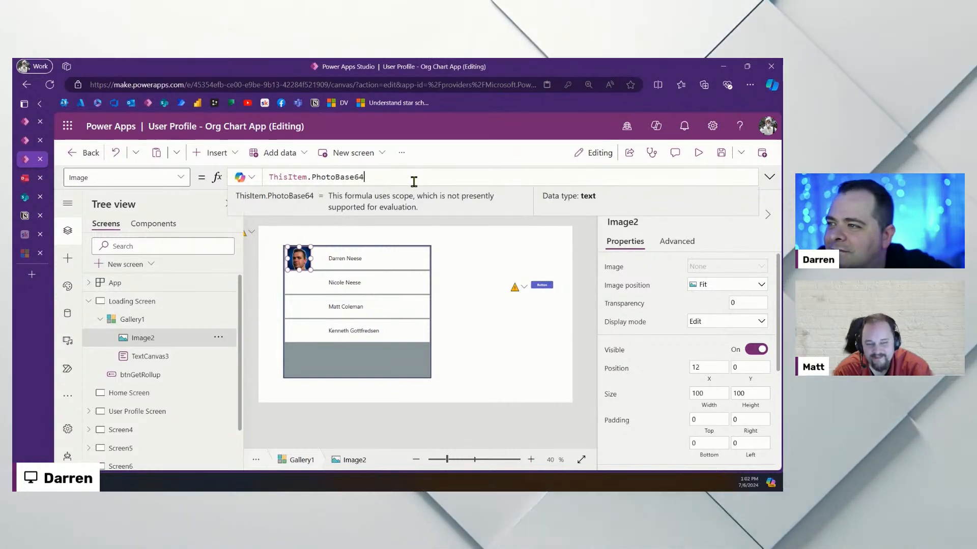
Set TextCanvas3's Text to ThisItem.Title & "(" & ThisItem.PhotoBase64Length & ")"
click(364, 259)
click(380, 172)
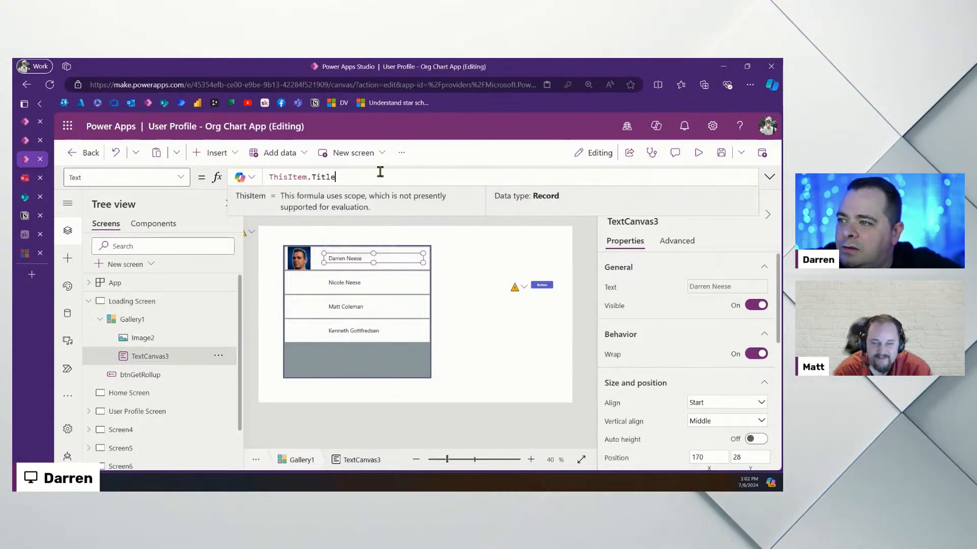
text(& "(" &)
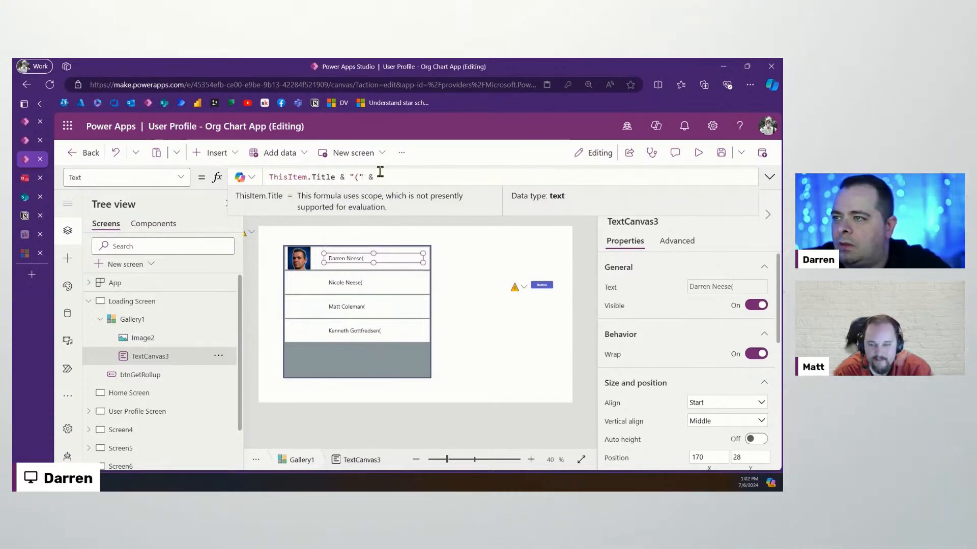
text( ThisItem.)
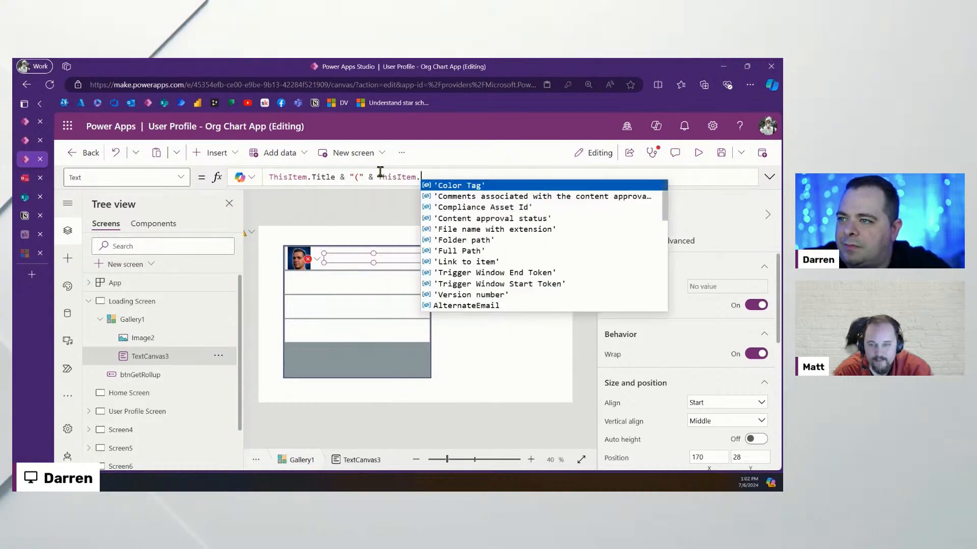
text(pho)
key(Down)
key(Tab)
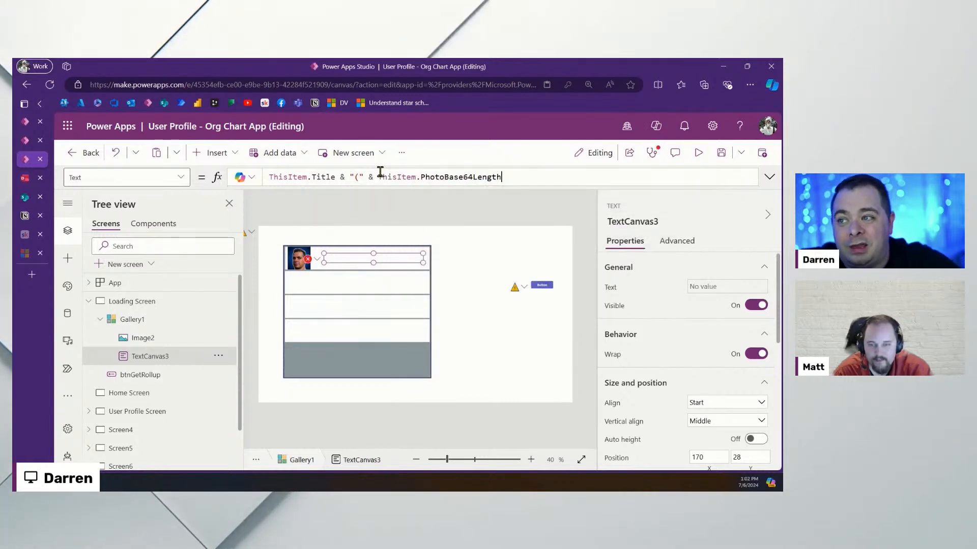
text(& "))
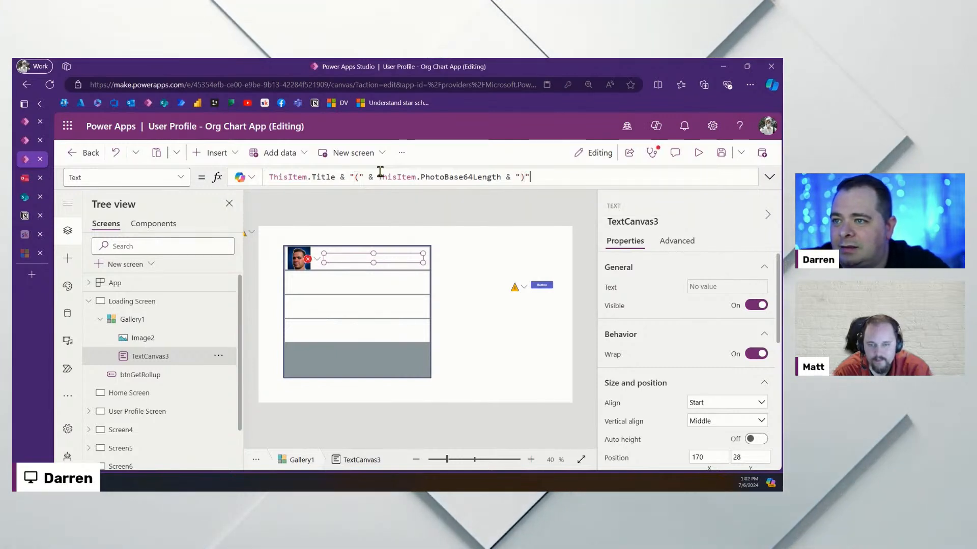
text(")
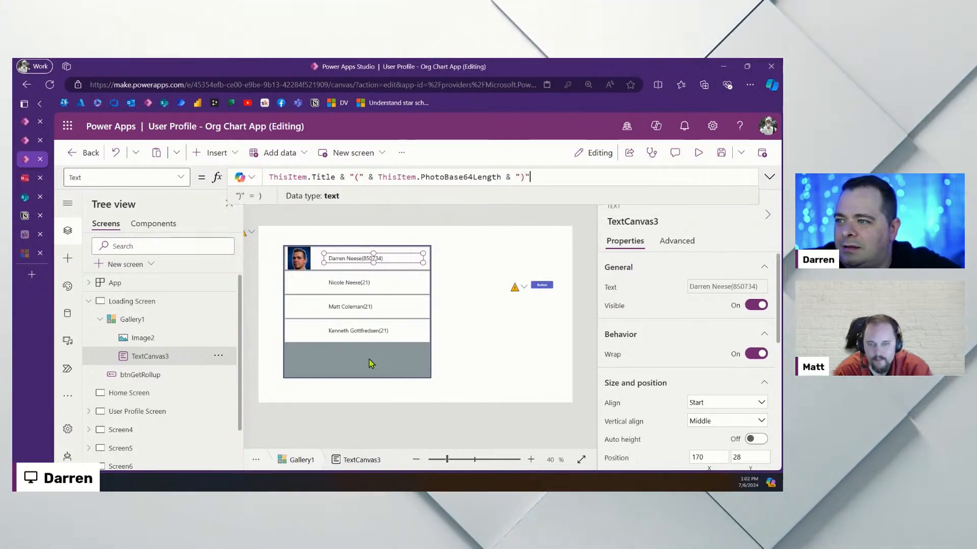
click(341, 283)
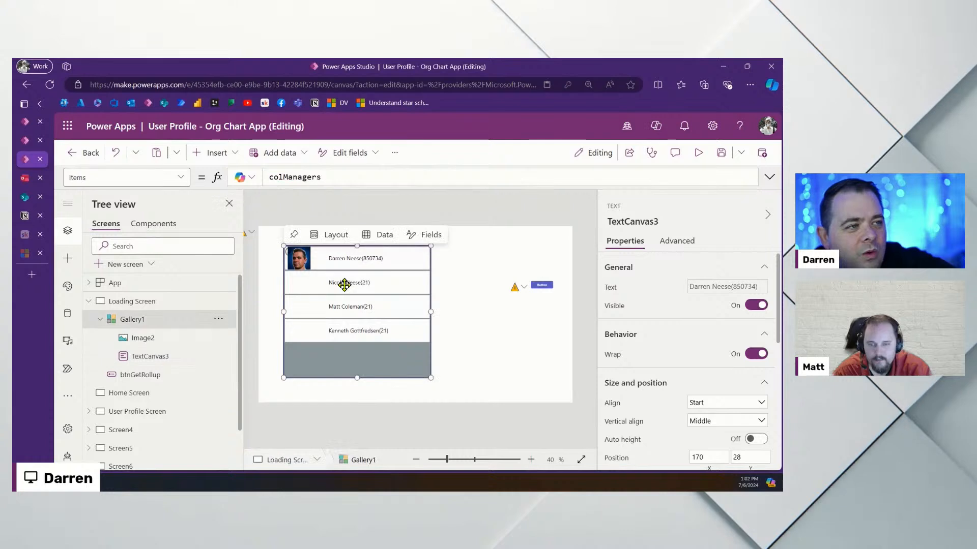
Set Image2's Image to If(ThisItem.PhotoBase64Length > 21, ThisItem.PhotoBase64, SampleImage)
click(299, 259)
click(497, 176)
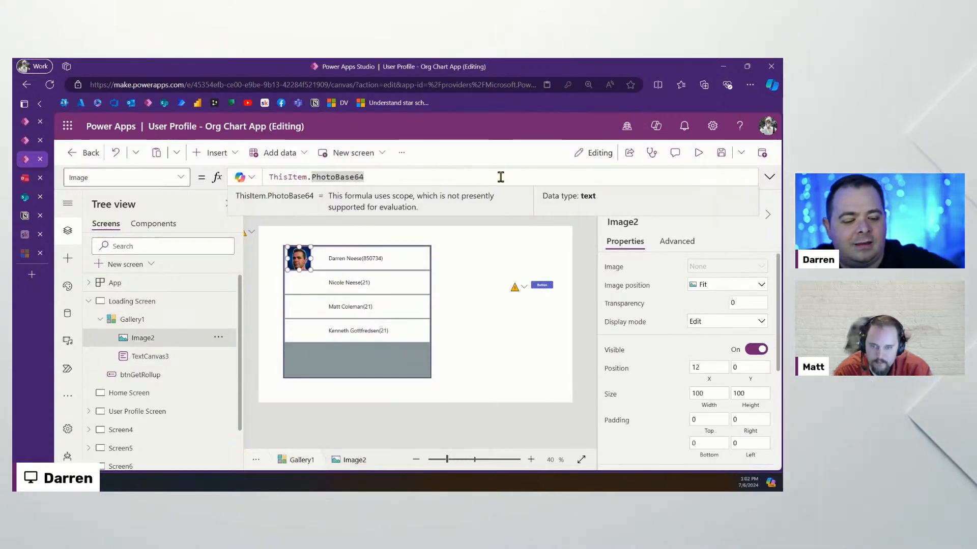
text(If( )
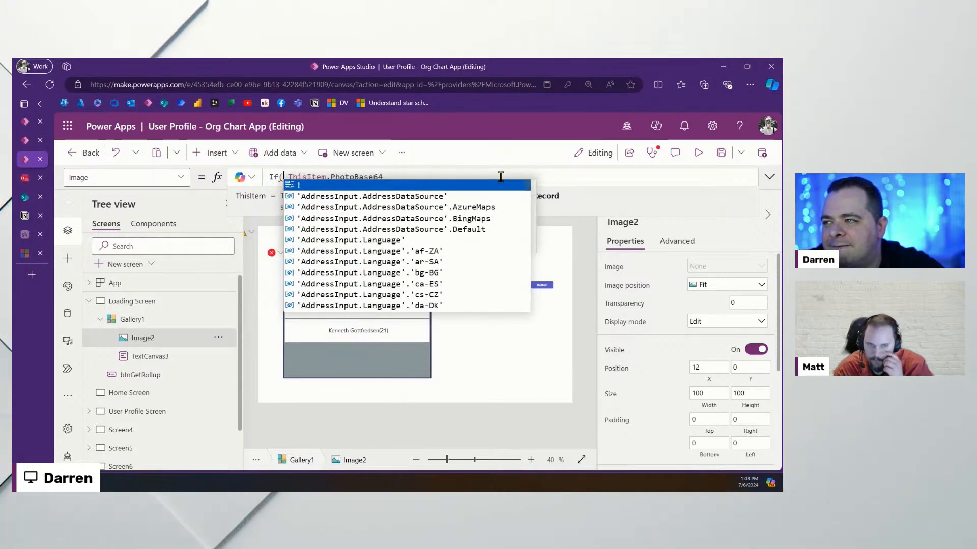
text(ThisItem.)
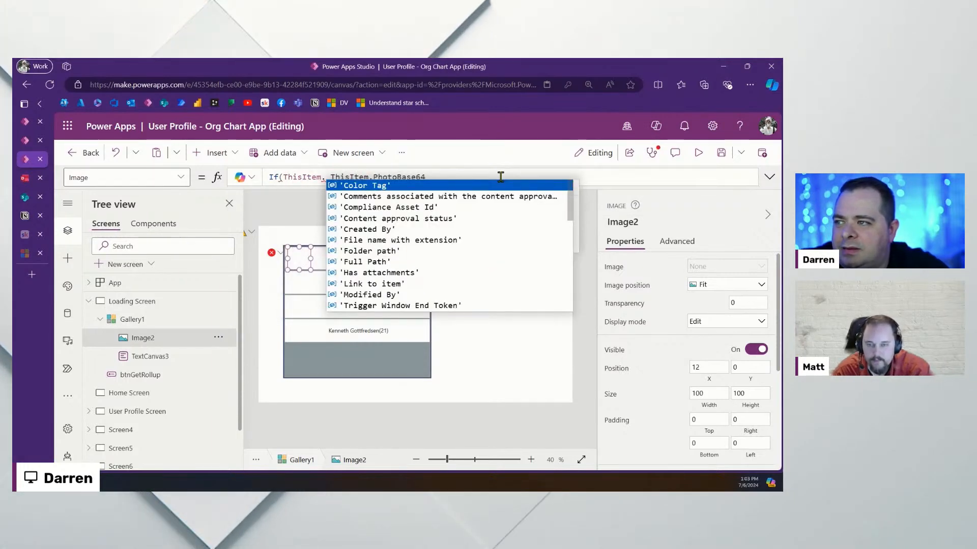
text(pho)
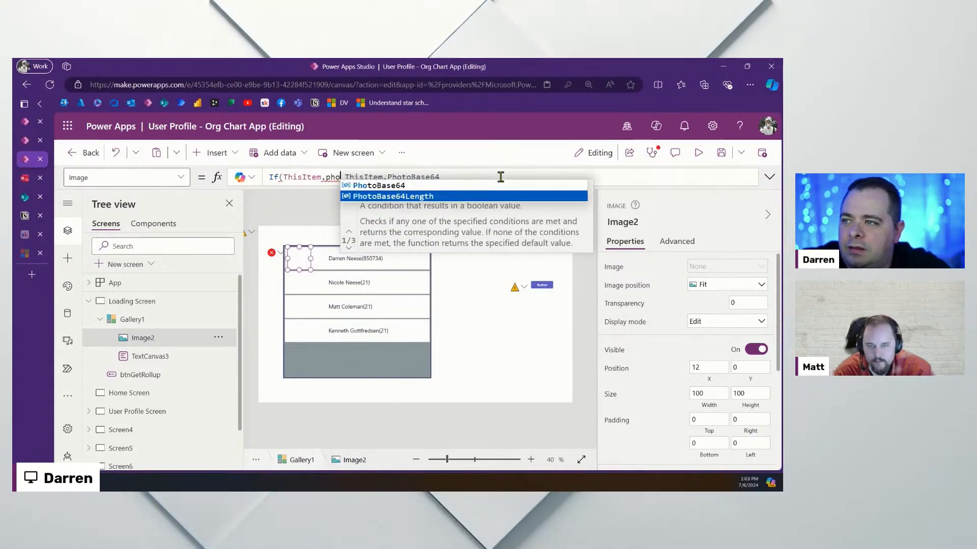
key(Tab)
text(> )
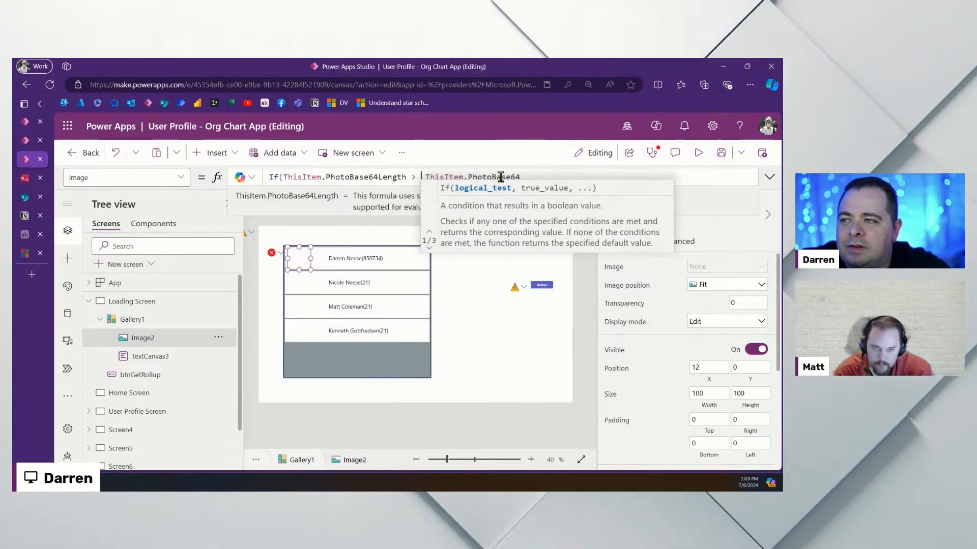
text(21,)
key(End)
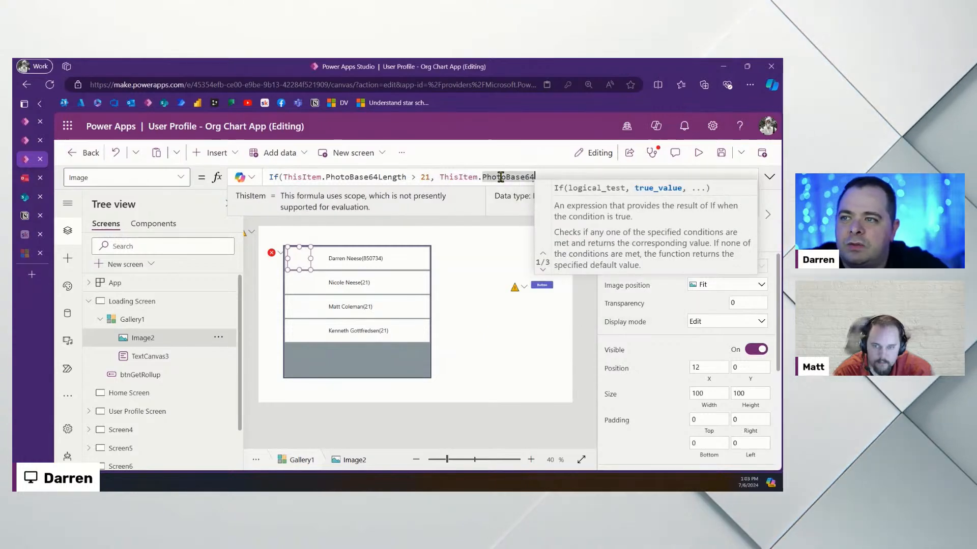
text(, sam)
key(Tab)
text())
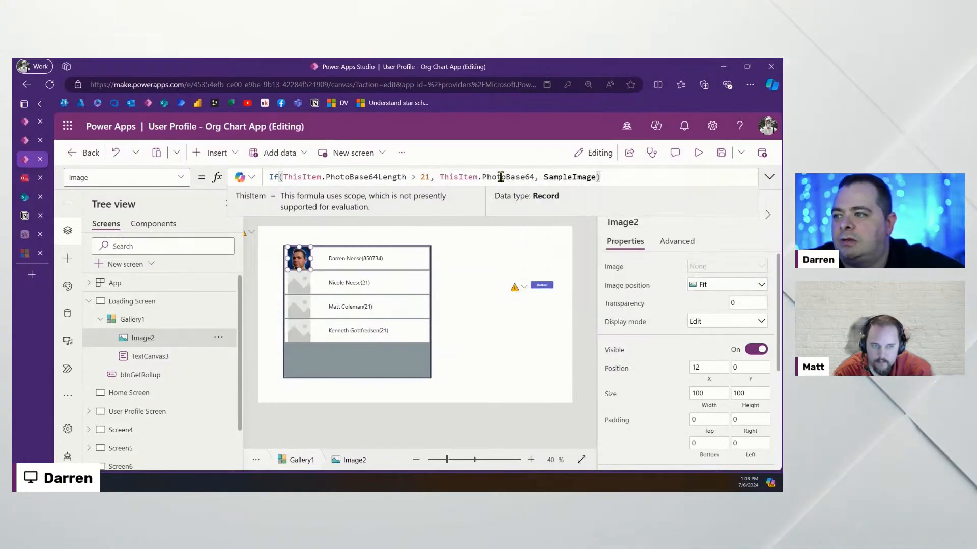
click(548, 341)
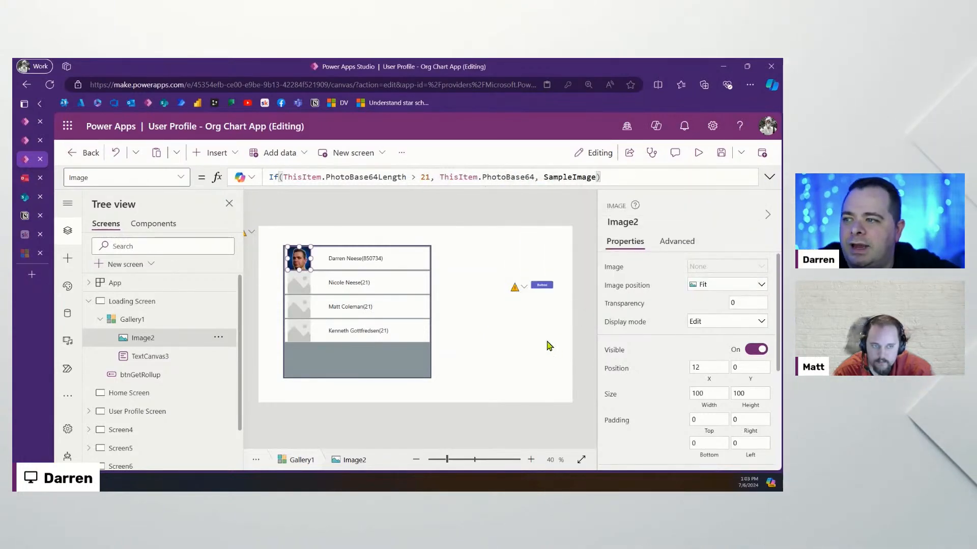
Set Gallery1's template size to 120
click(396, 261)
click(318, 261)
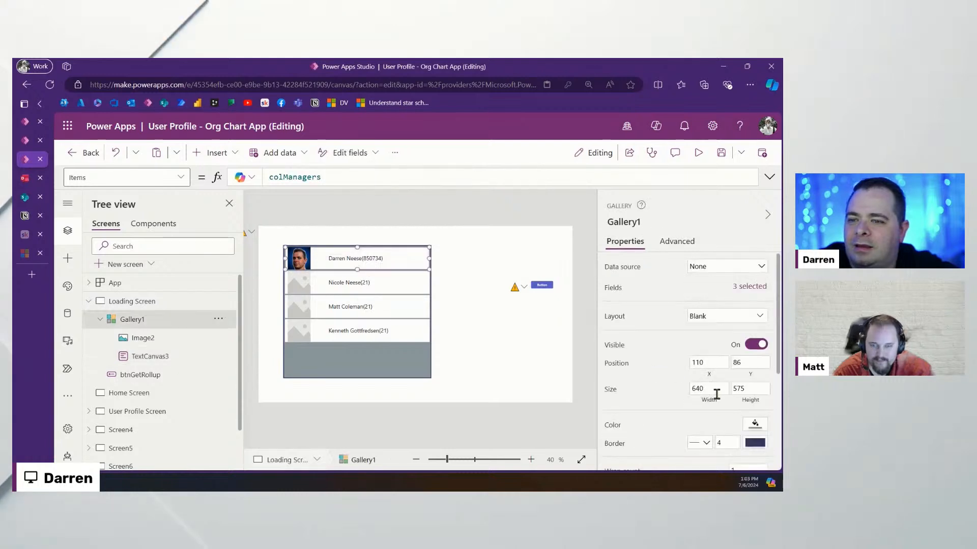
click(421, 340)
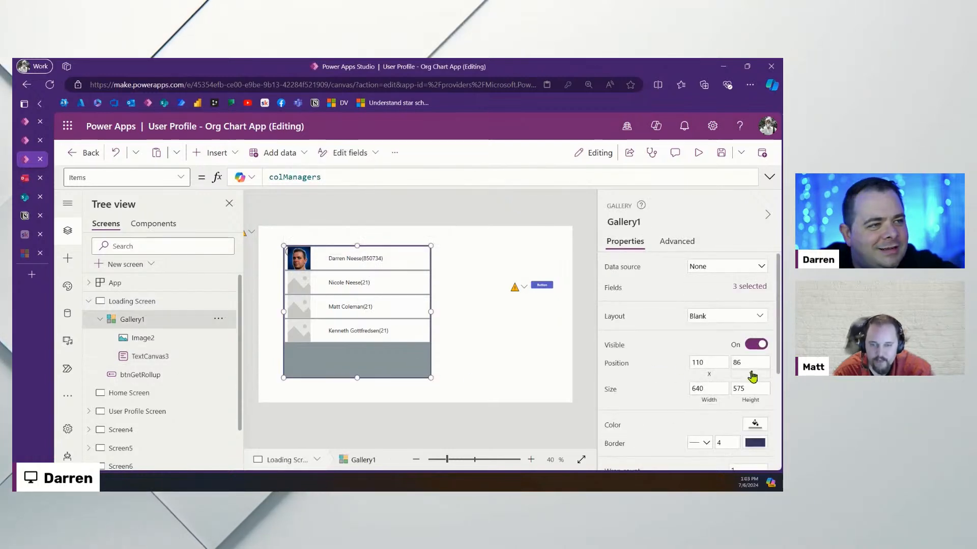
scroll(709, 375, down, 3)
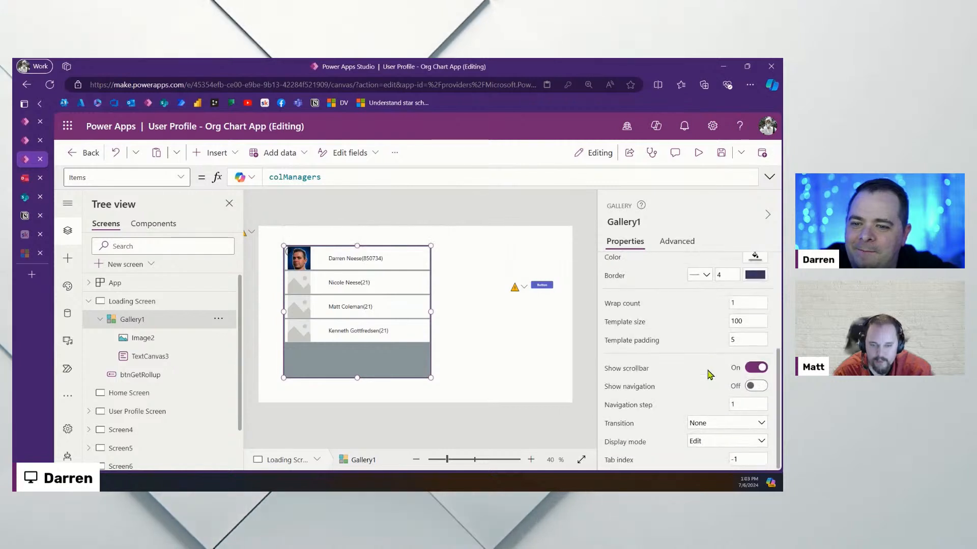
double_click(754, 322)
text(120)
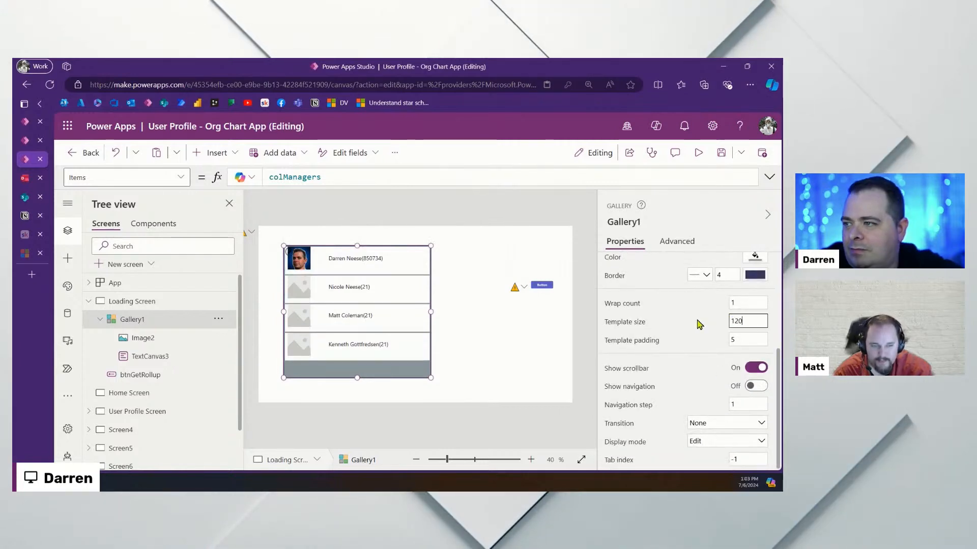
click(299, 259)
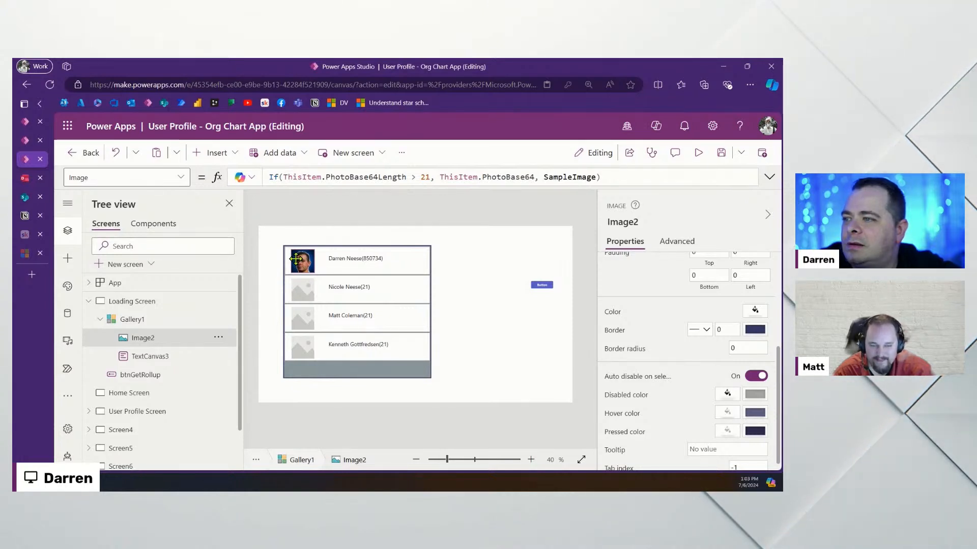
click(475, 383)
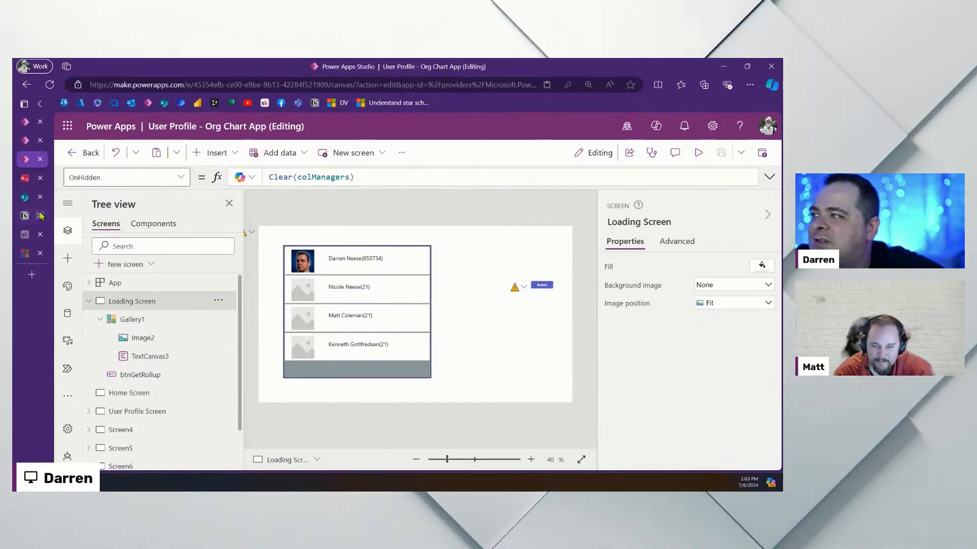
Refresh the SharePoint AppUser list, scroll its columns to check the four records, then return to Org Browser
click(27, 196)
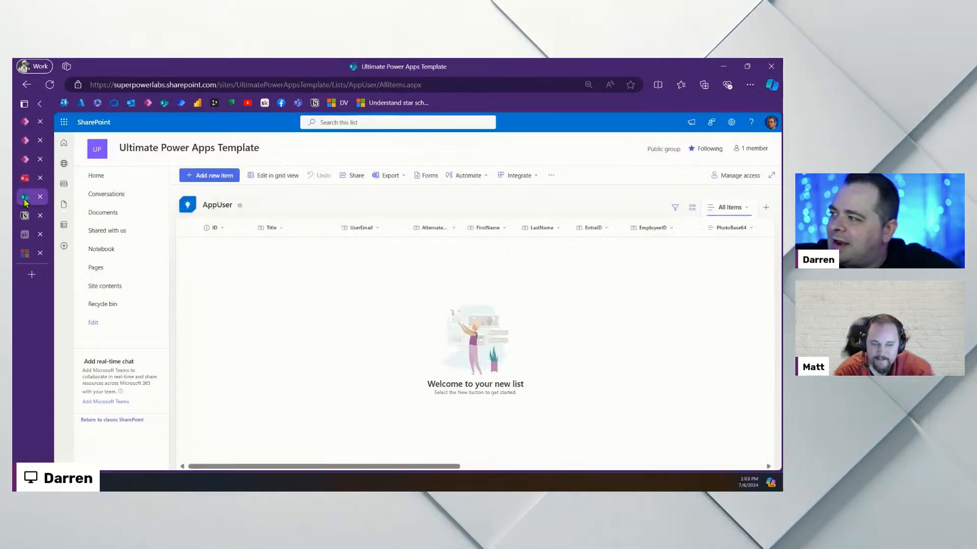
click(50, 85)
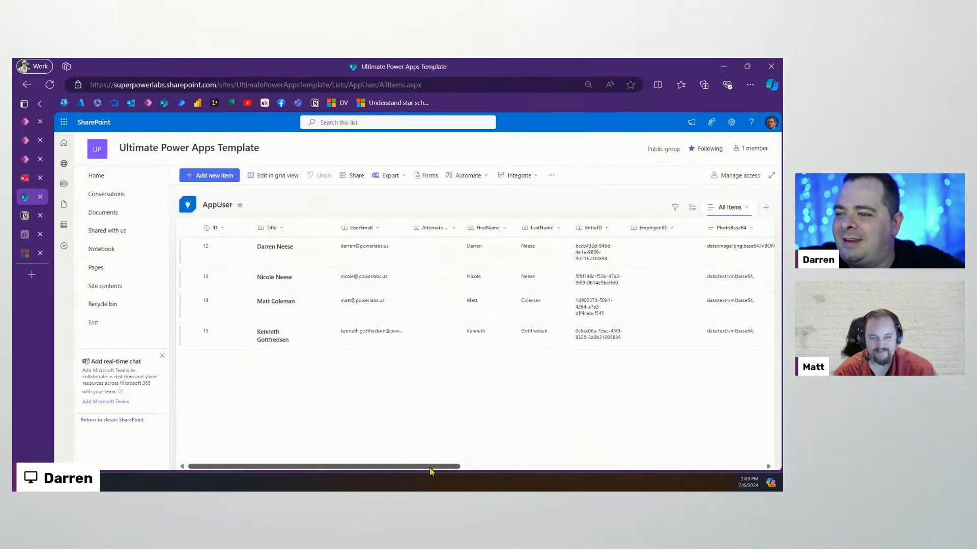
drag(430, 468, 746, 481)
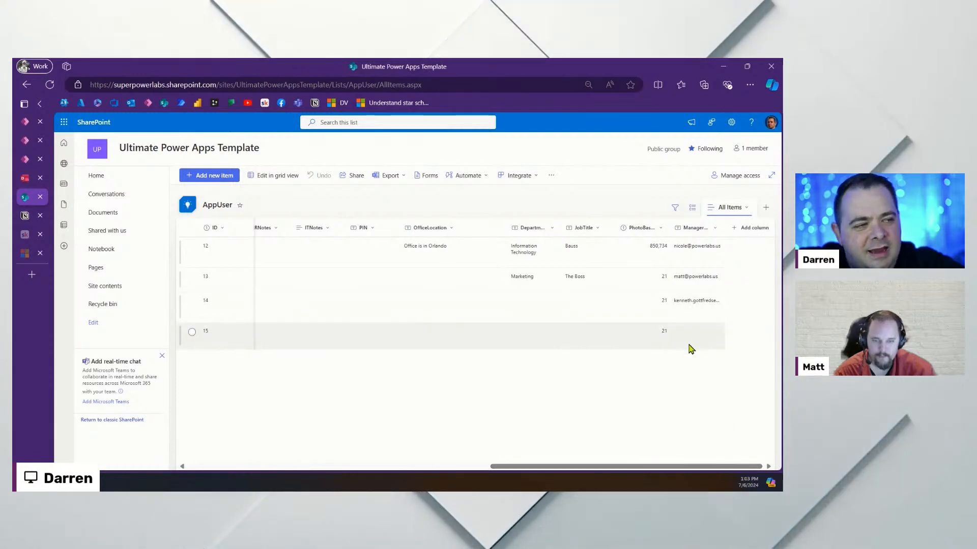
drag(544, 467, 246, 471)
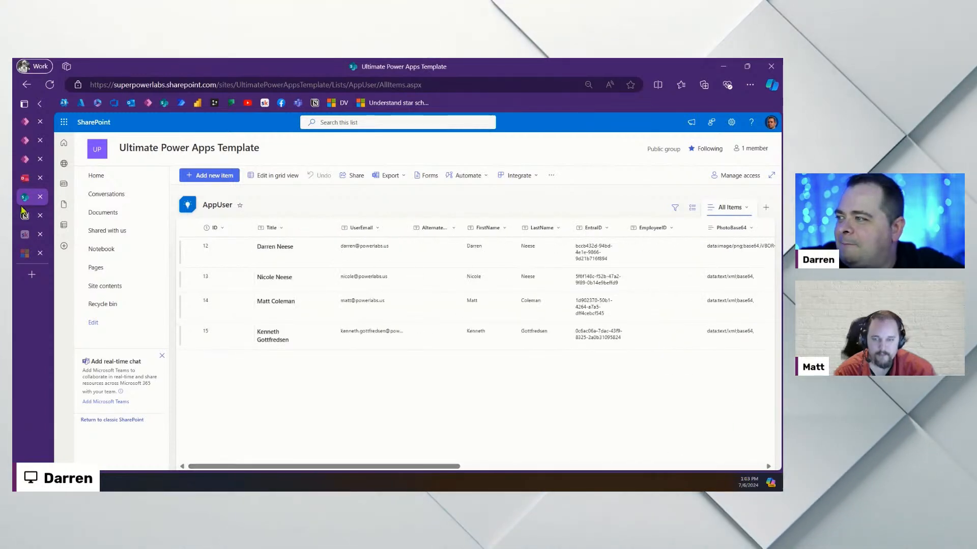
click(26, 122)
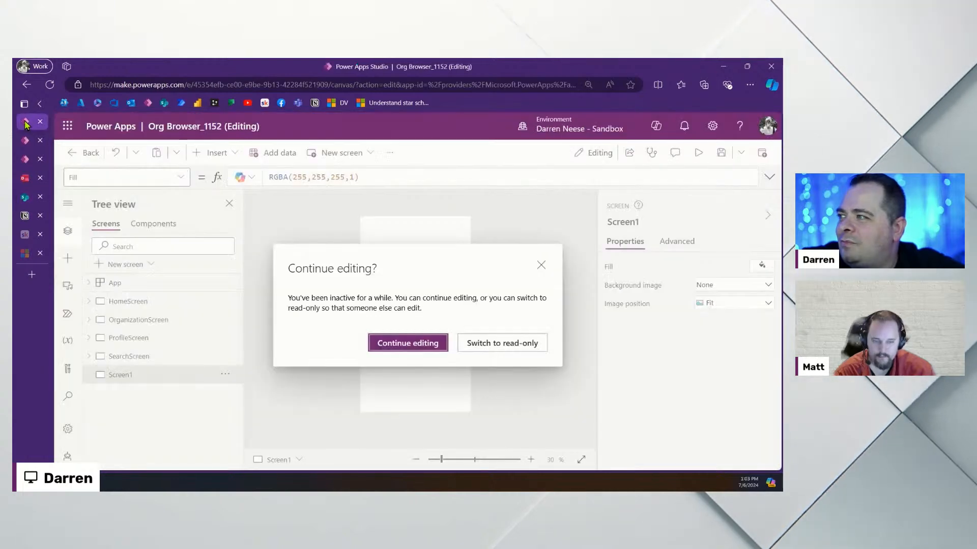
Move Gallery1 to position 74,108 in the Org Chart App and show the data sources
click(25, 159)
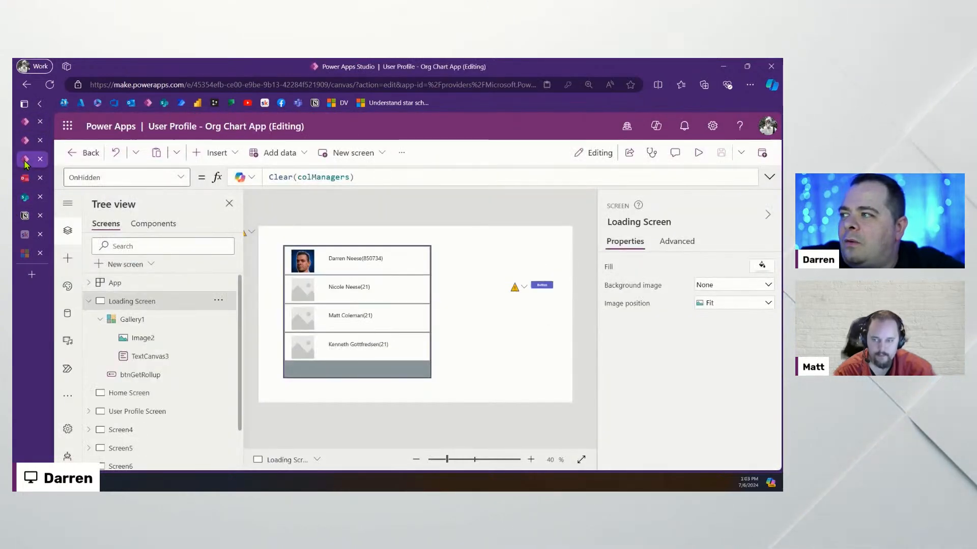
click(323, 267)
mouse_move(349, 331)
mouse_down()
mouse_move(434, 338)
mouse_move(341, 333)
mouse_move(334, 324)
mouse_up()
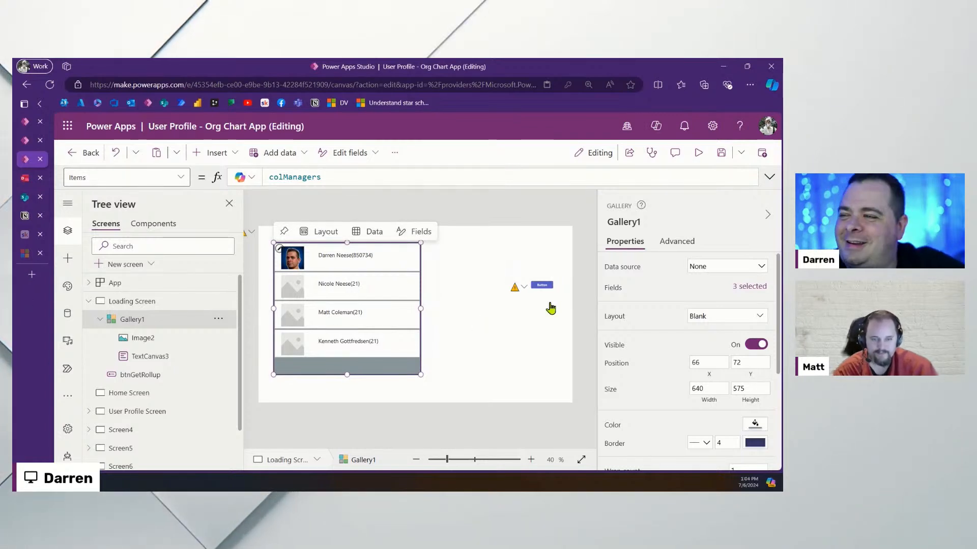
drag(355, 305, 357, 312)
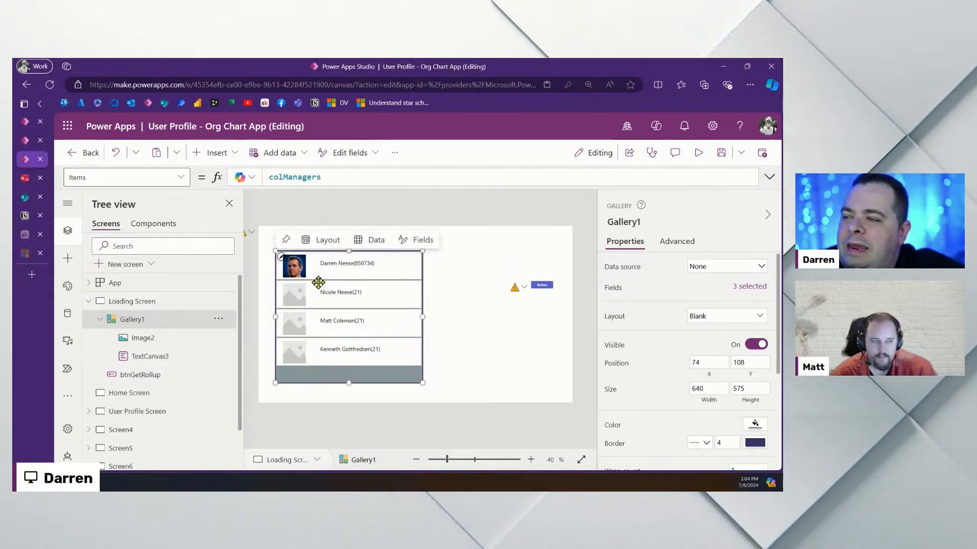
click(67, 313)
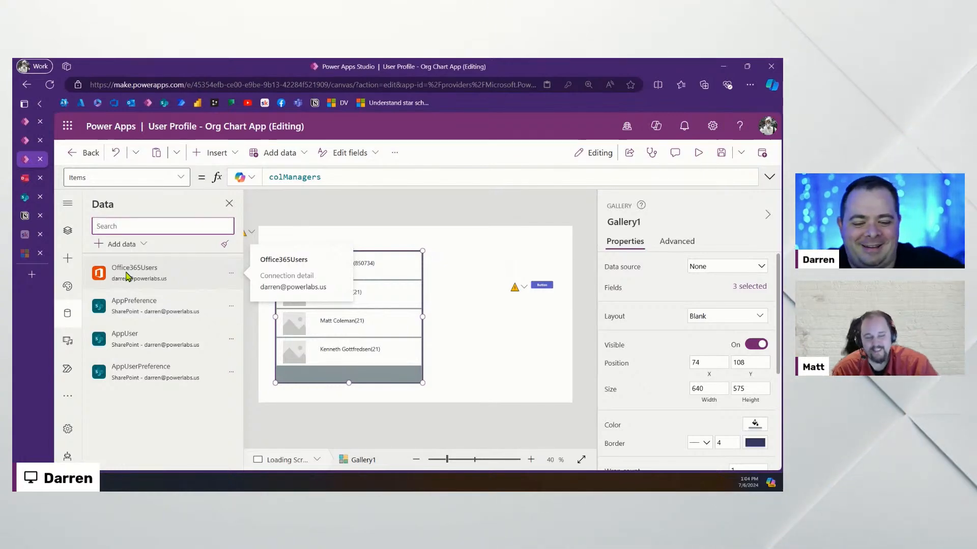
Download the app as User Profile - Org Chart App.msapp, then go to the Skool community
key(ctrl+s)
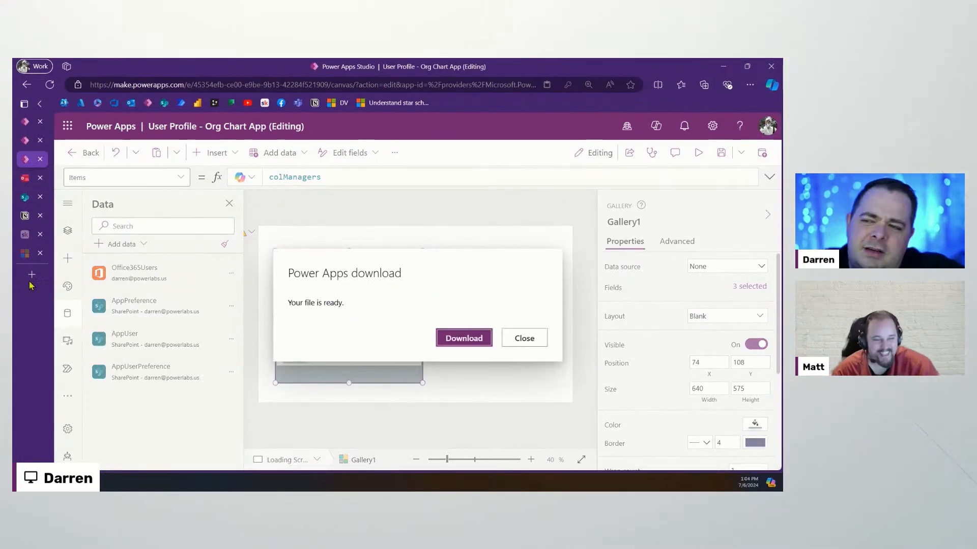
click(463, 338)
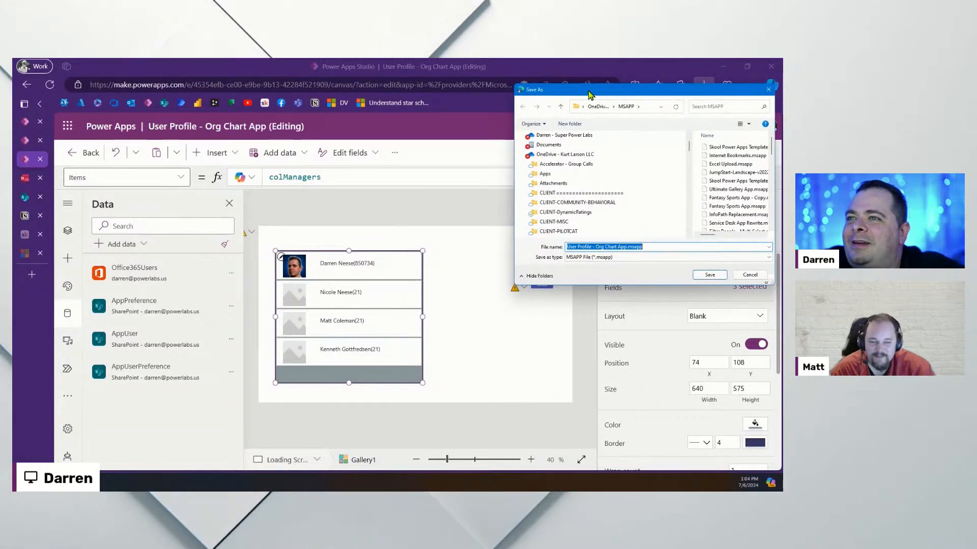
key(Escape)
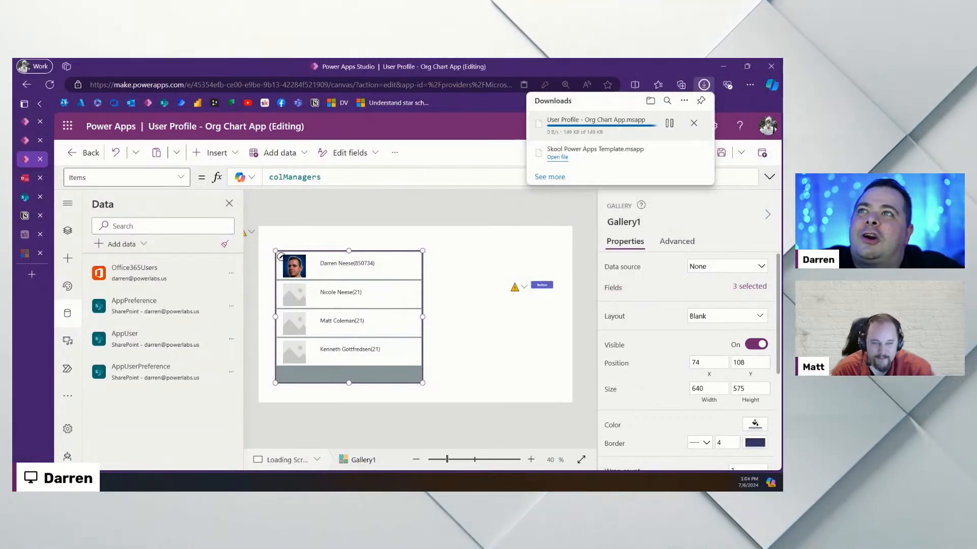
click(22, 237)
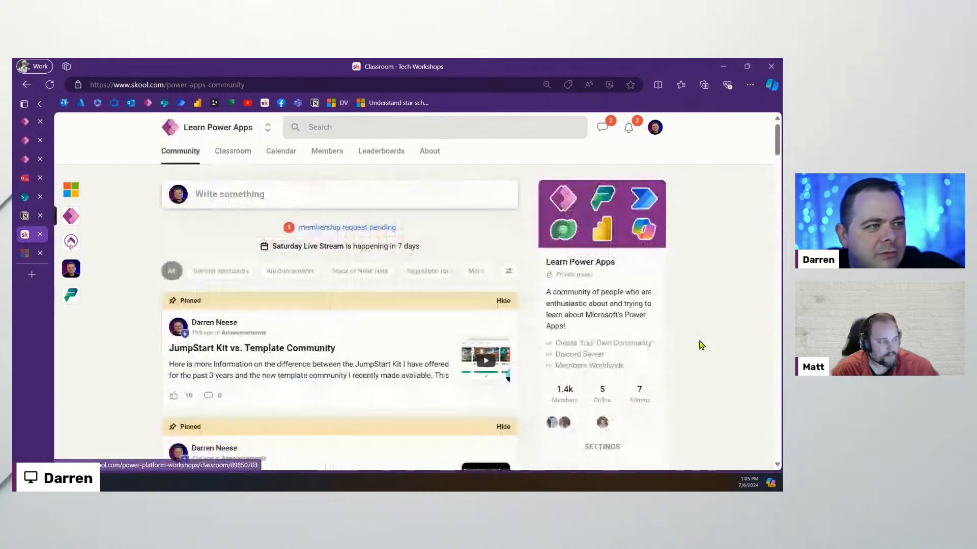
Open the Live Stream Today - 7/6/24 post in Skool and look through its comments
scroll(311, 368, down, 6)
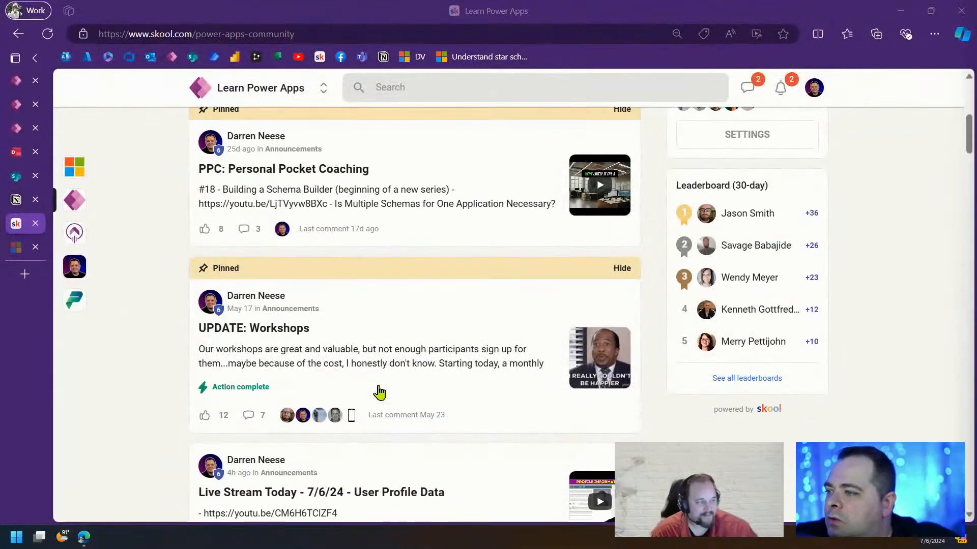
scroll(379, 391, down, 3)
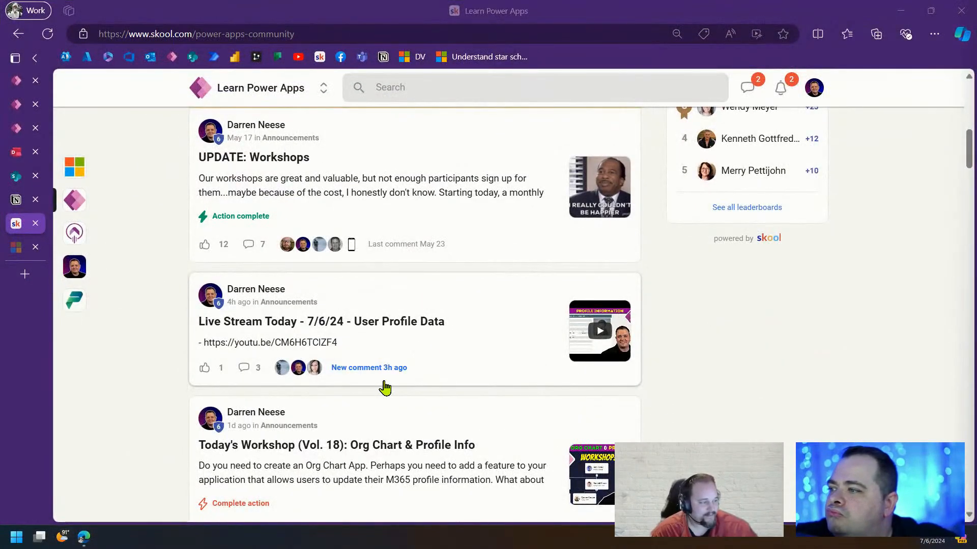
click(384, 382)
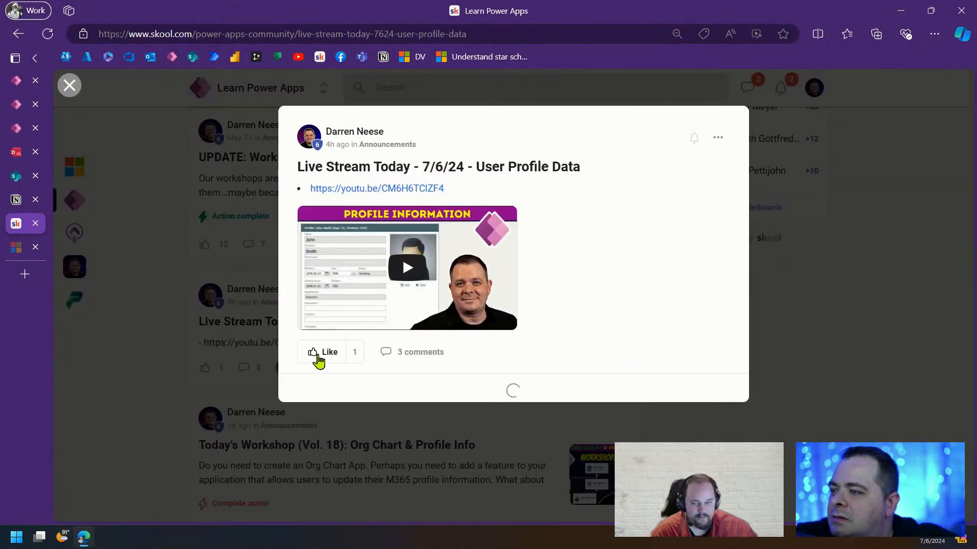
scroll(614, 390, down, 3)
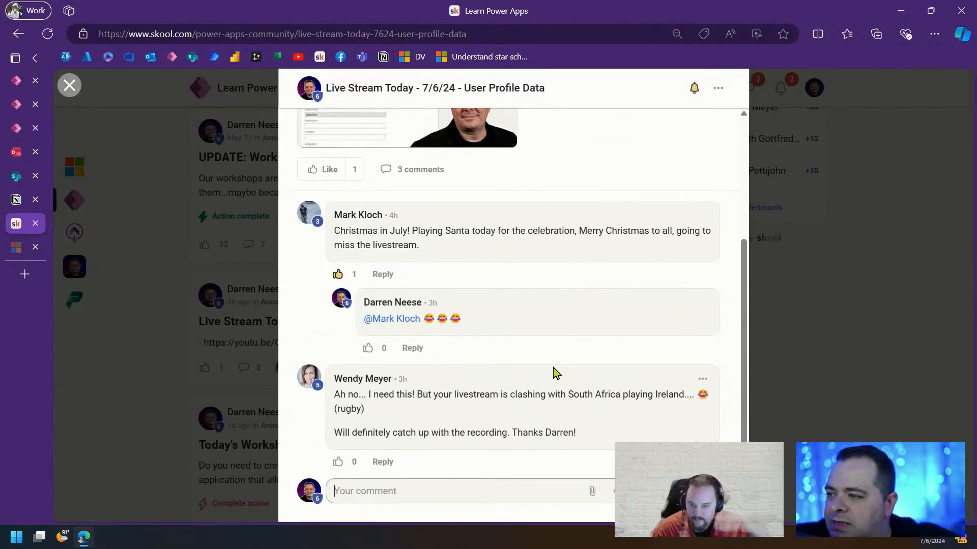
mouse_move(353, 171)
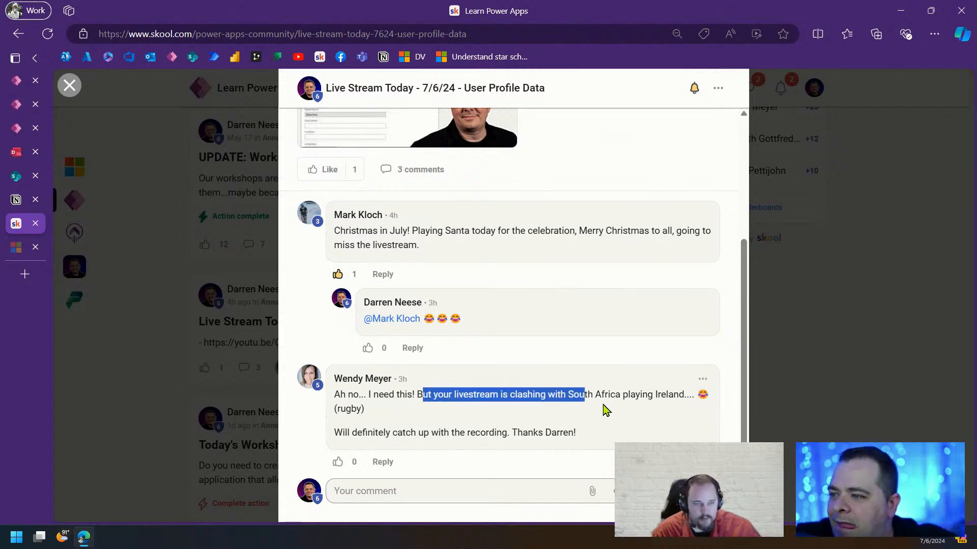
drag(523, 466, 341, 466)
scroll(398, 356, up, 10)
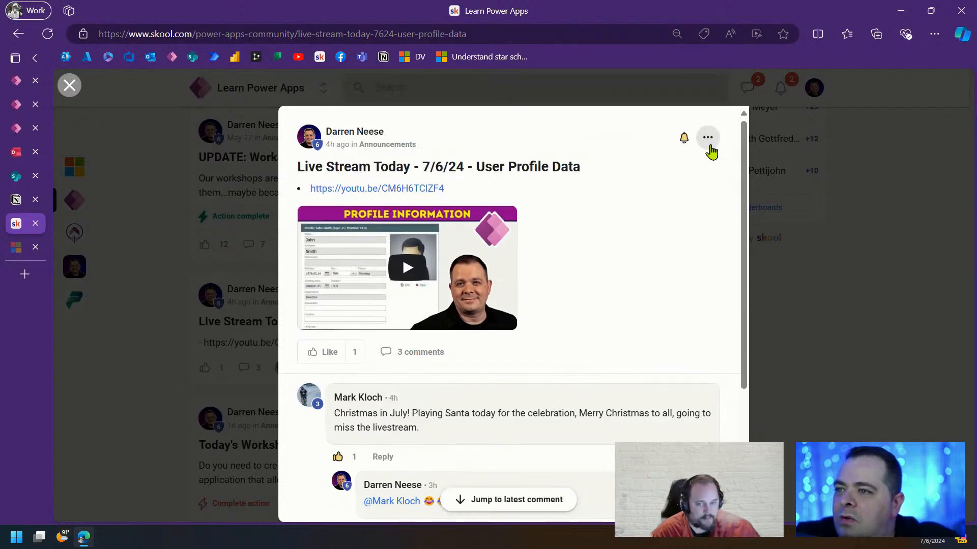
Edit the post to attach User Profile - Org Chart App.msapp, save it, and close the post
click(709, 139)
click(641, 174)
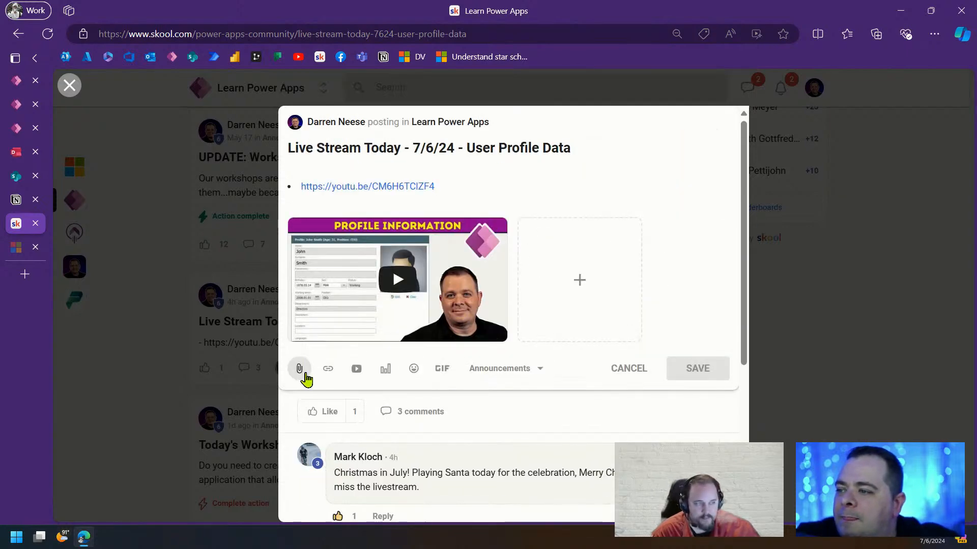
click(579, 280)
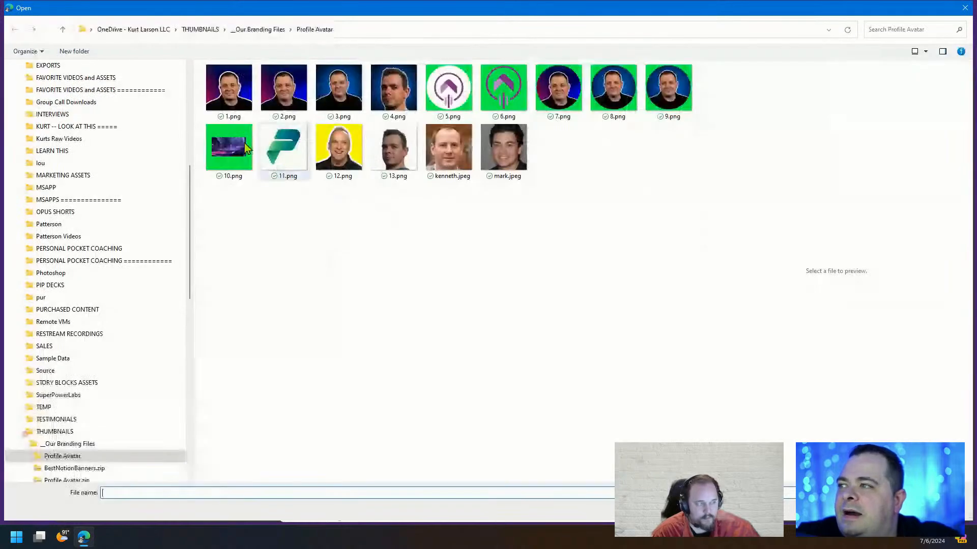
double_click(318, 14)
click(323, 11)
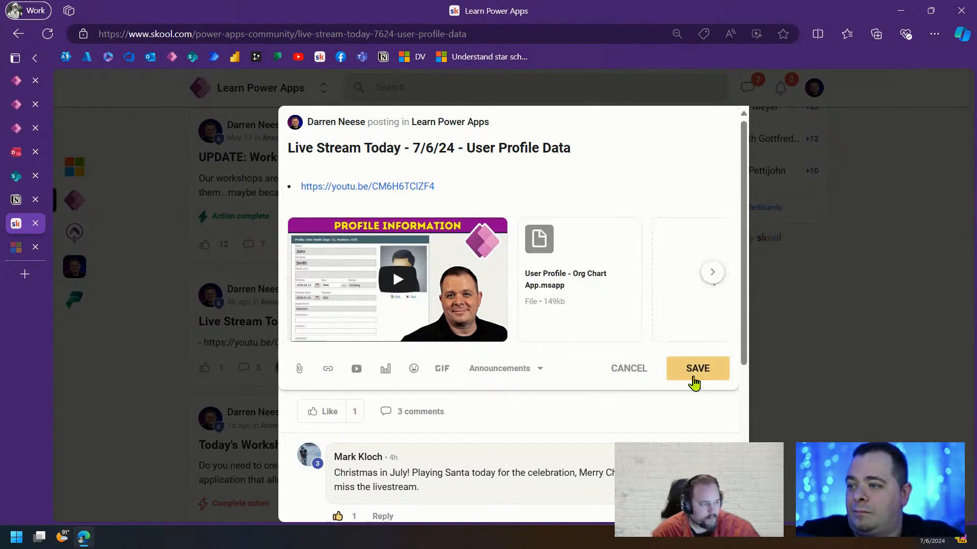
click(695, 369)
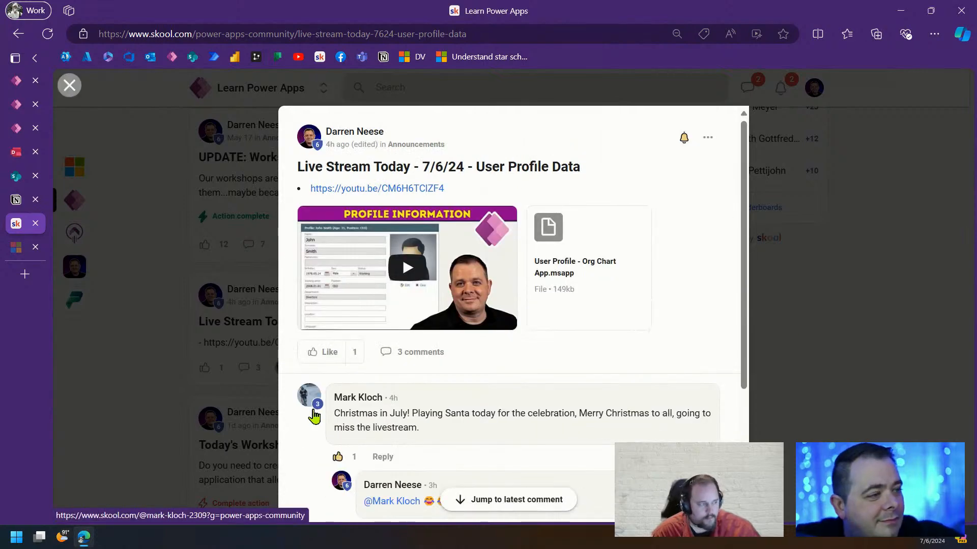
mouse_move(314, 416)
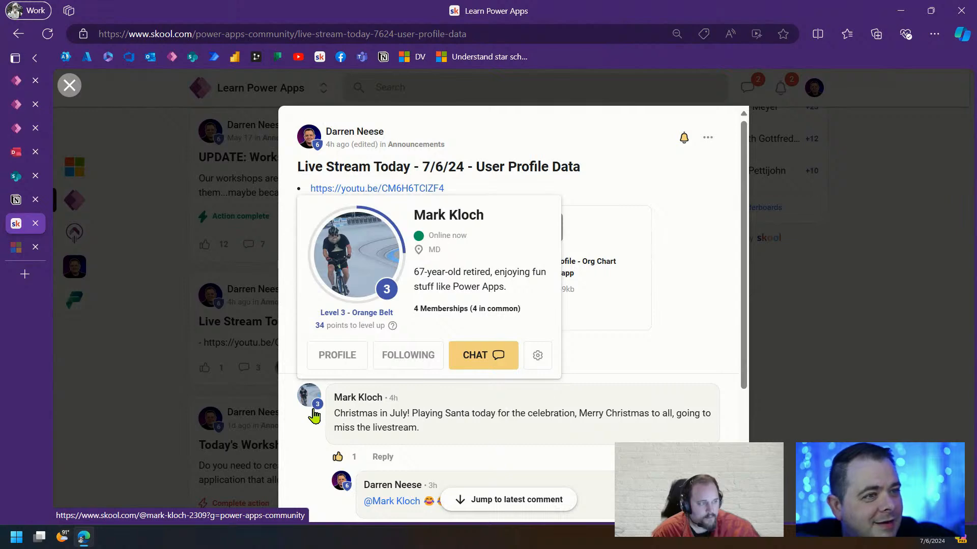
click(844, 295)
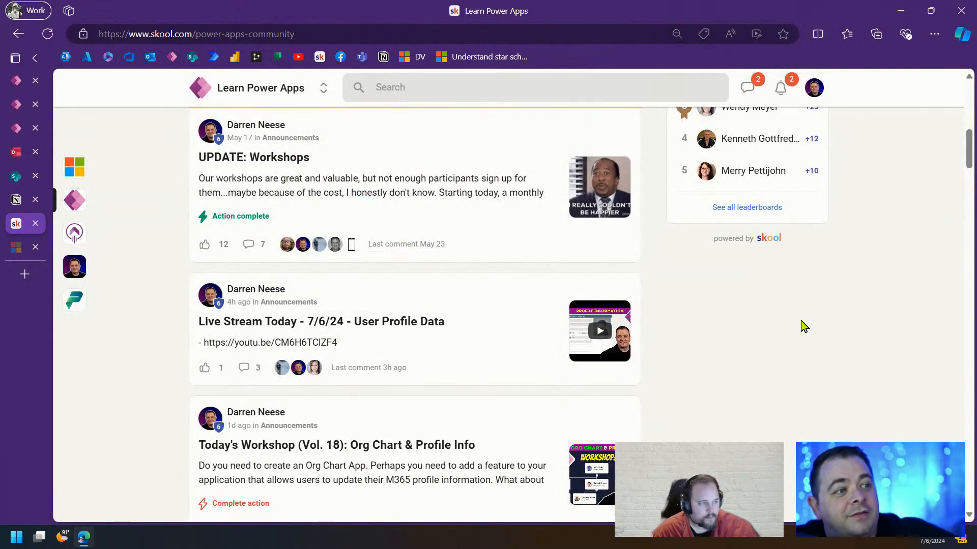
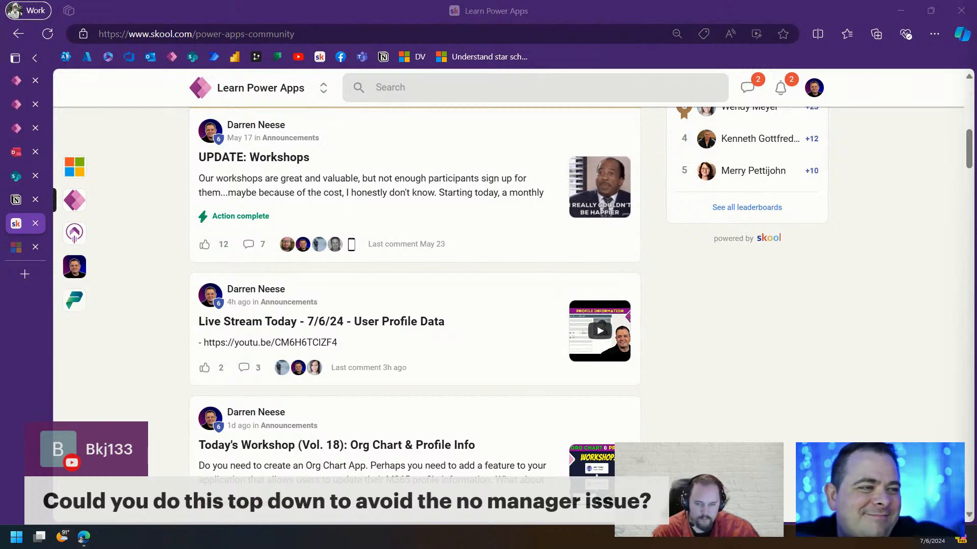
Leave the Skool community page for the Power Apps Studio tab in the browser
click(20, 82)
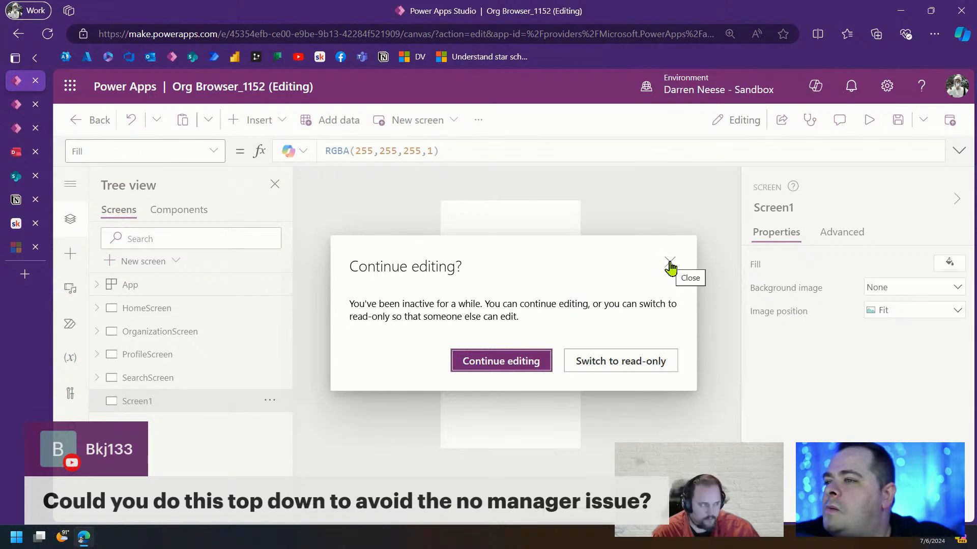
In the User Profile - Org Chart App, drag the manager gallery's right edge to narrow it
click(20, 128)
click(633, 387)
click(464, 316)
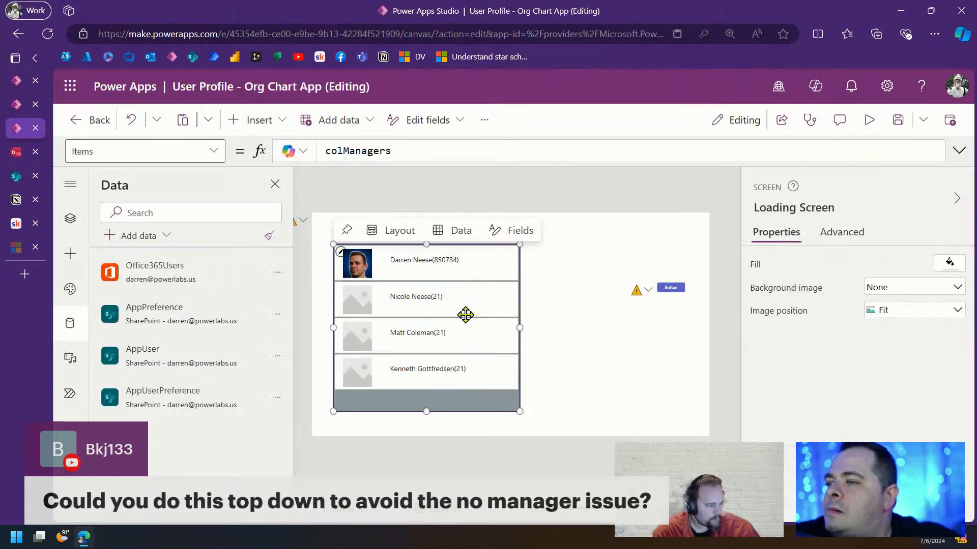
drag(517, 327, 484, 328)
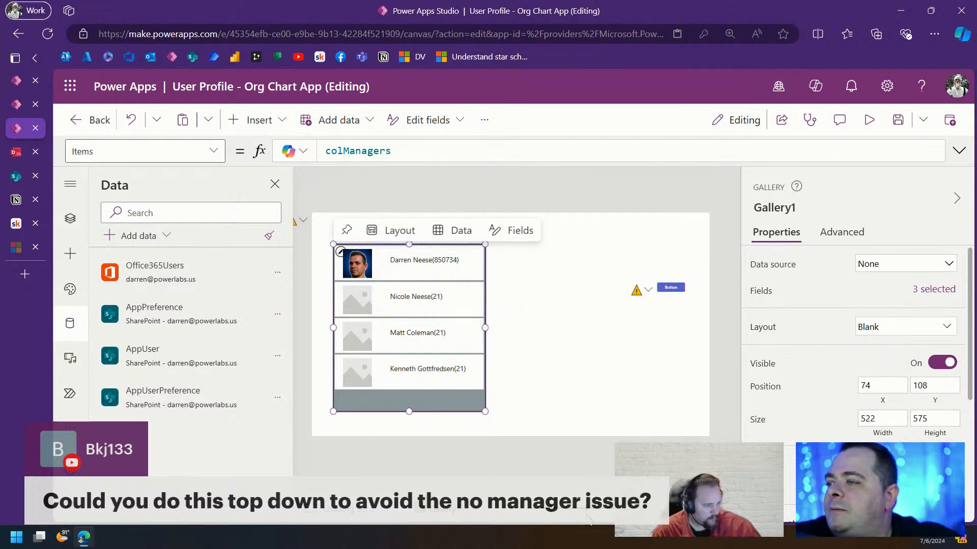
Review the rollup button's full OnSelect code, including its ManagerEmail field
click(670, 287)
click(959, 151)
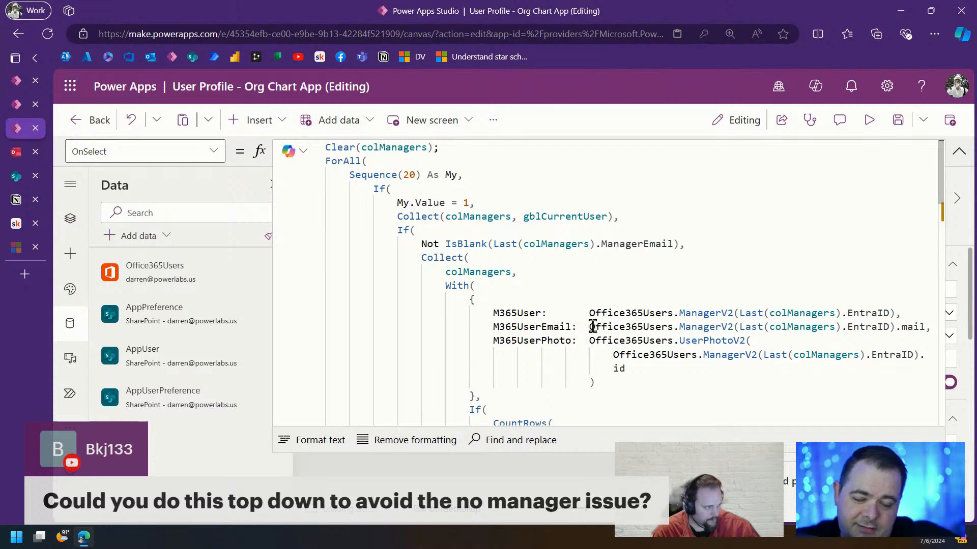
click(633, 244)
click(959, 151)
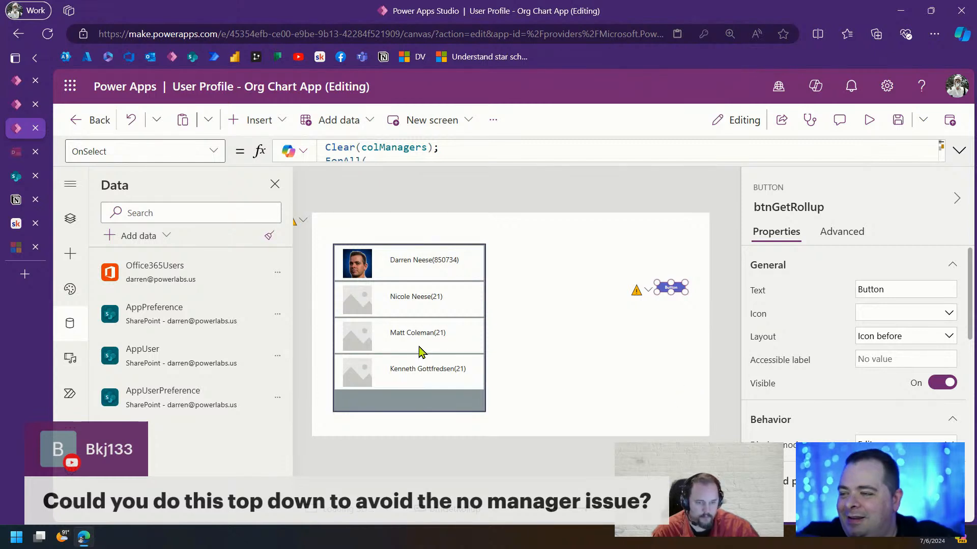
click(422, 349)
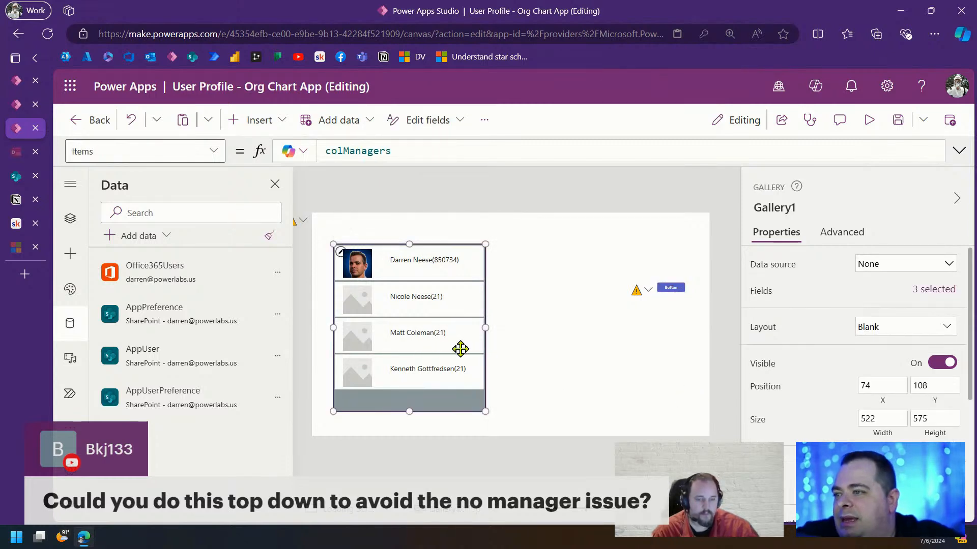
Duplicate the manager gallery and place the copy to the right of the original
key(ctrl+c)
key(ctrl+v)
drag(434, 346, 548, 329)
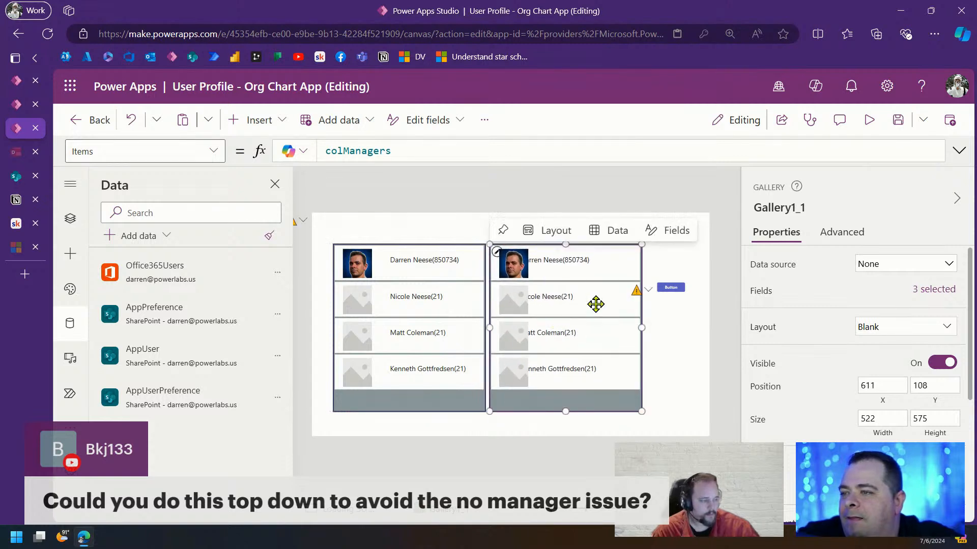
Rename the original gallery to galRollup and select the copy's colManagers Items formula
click(430, 272)
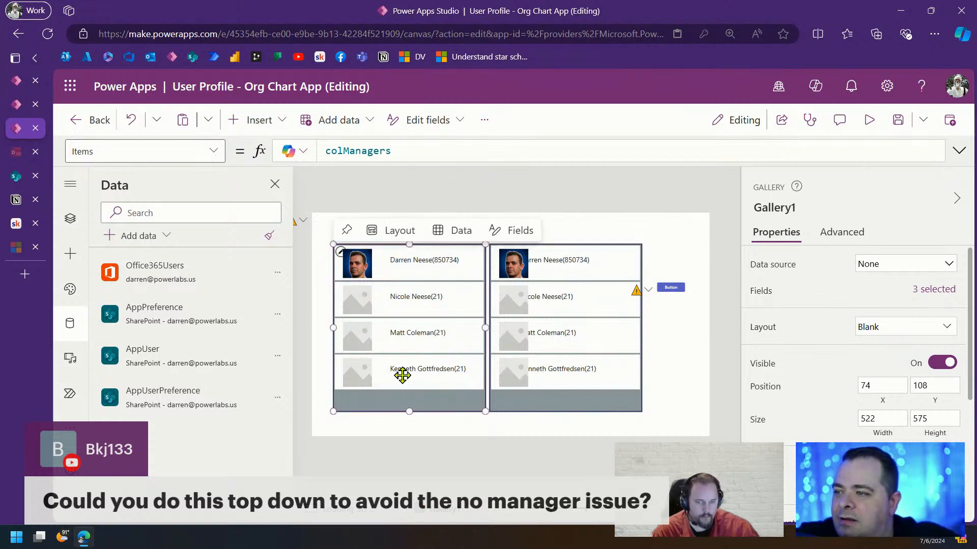
click(771, 210)
text(gal)
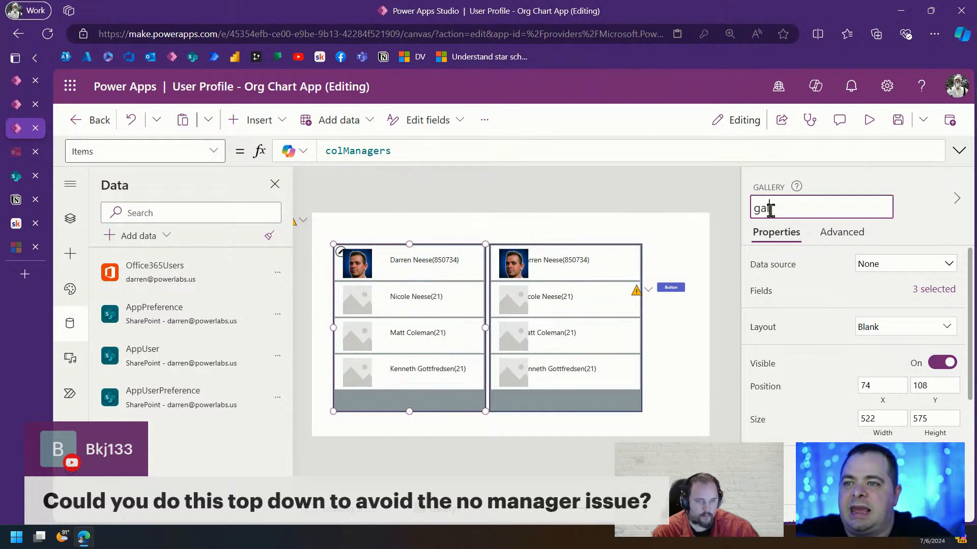
text(Ro)
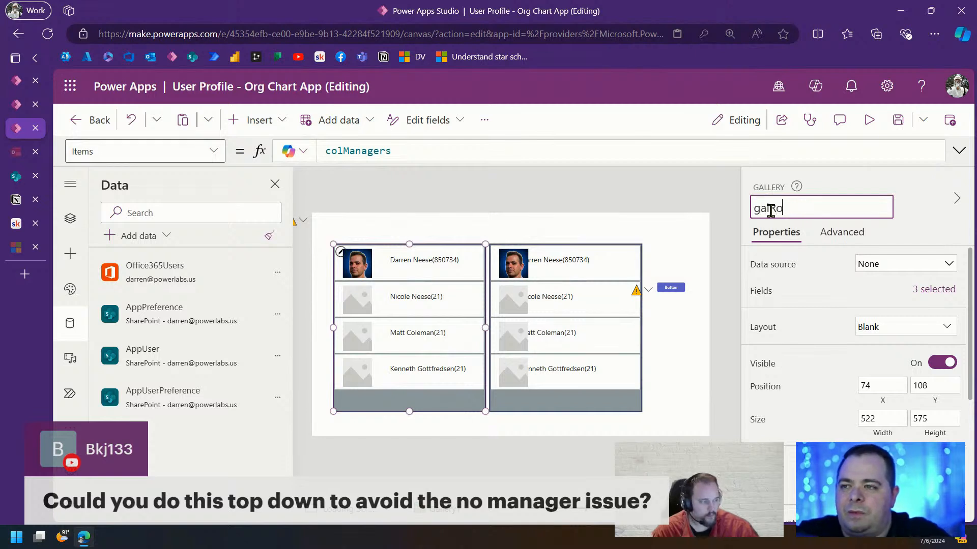
text(llup)
key(Return)
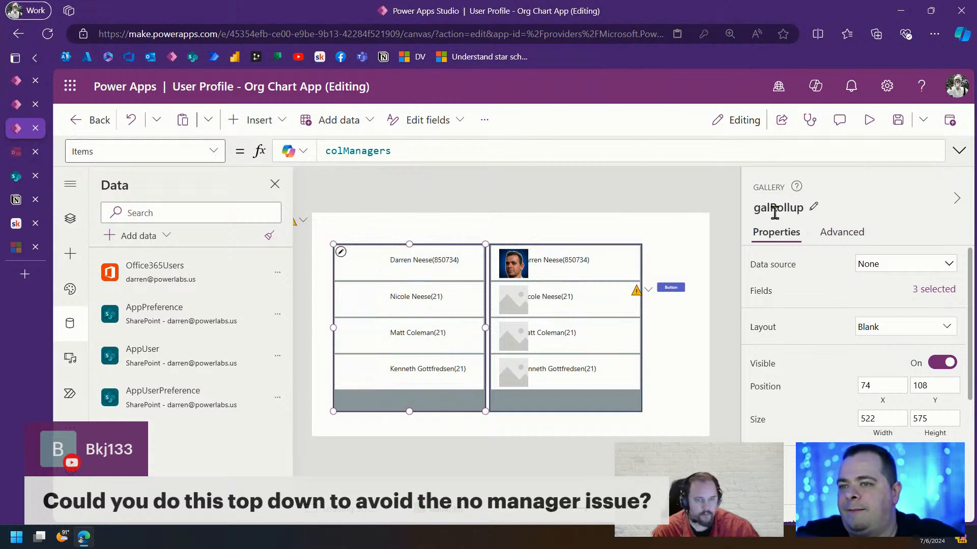
click(773, 212)
click(564, 280)
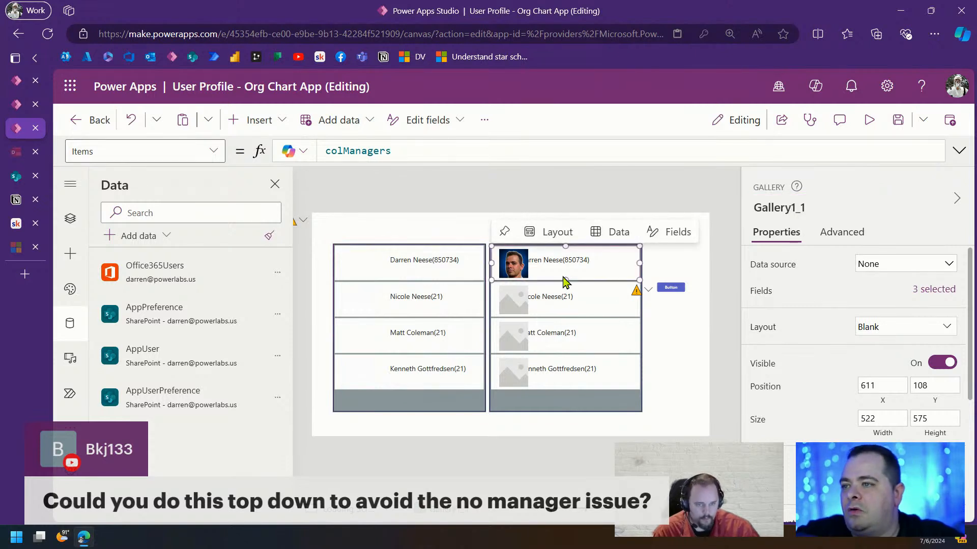
drag(432, 151, 325, 151)
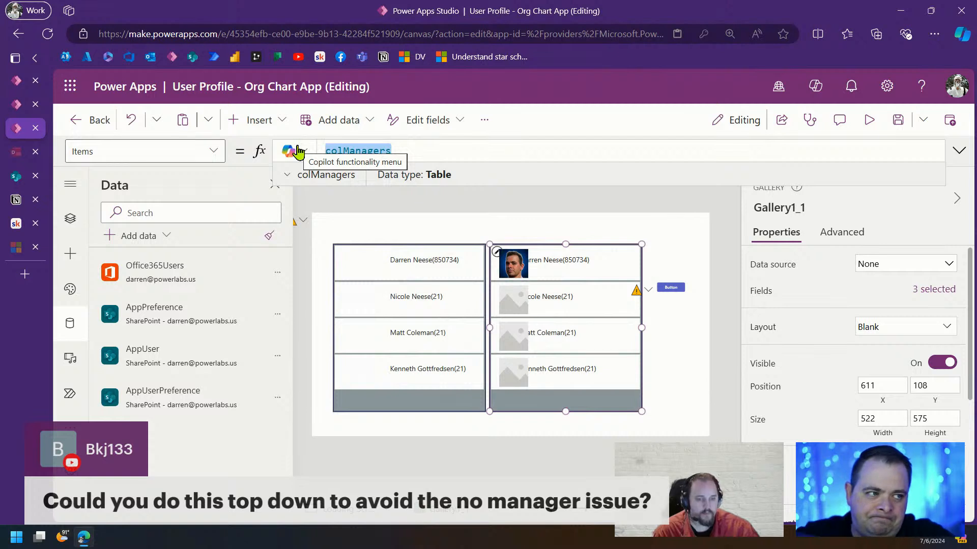
Replace the copy's Items formula with galRollup.Selected on a new line
text(galRollup)
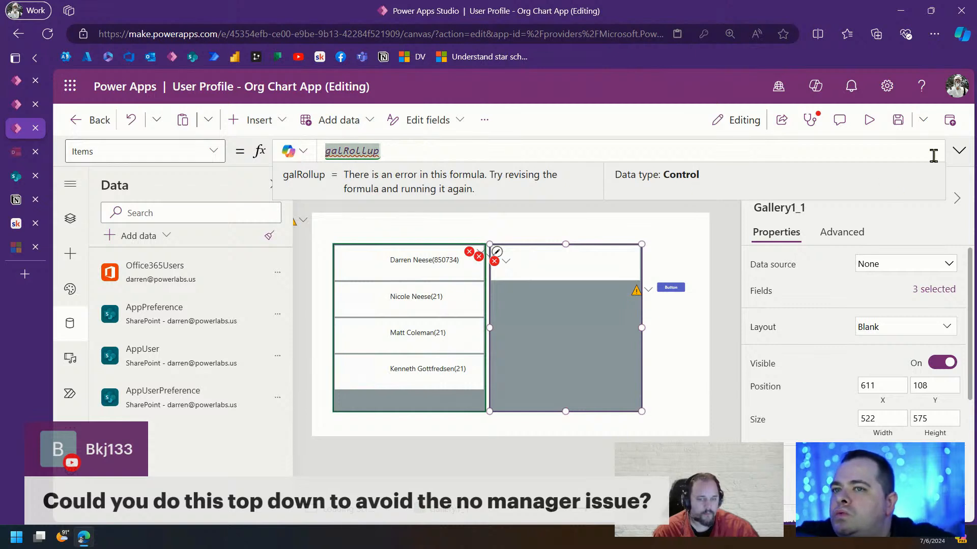
click(958, 151)
click(400, 197)
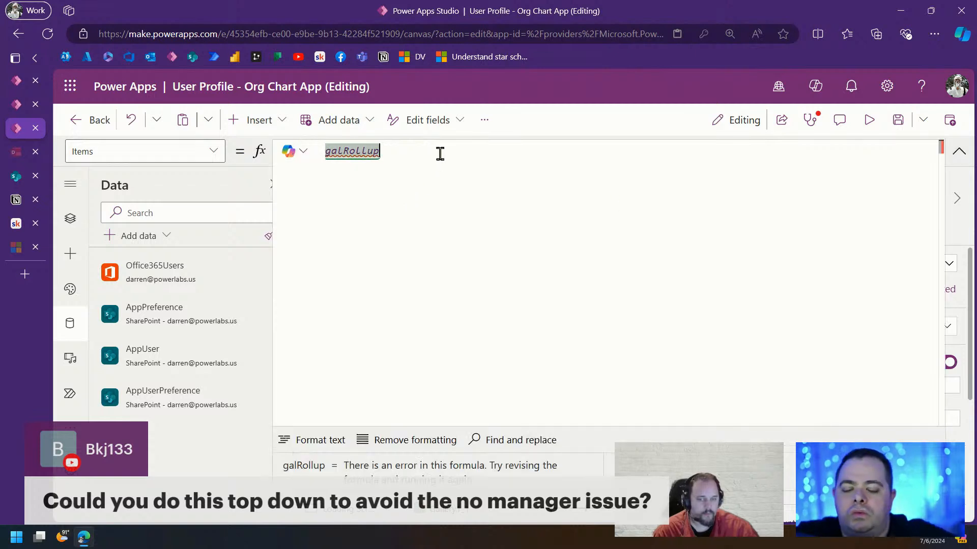
text(.)
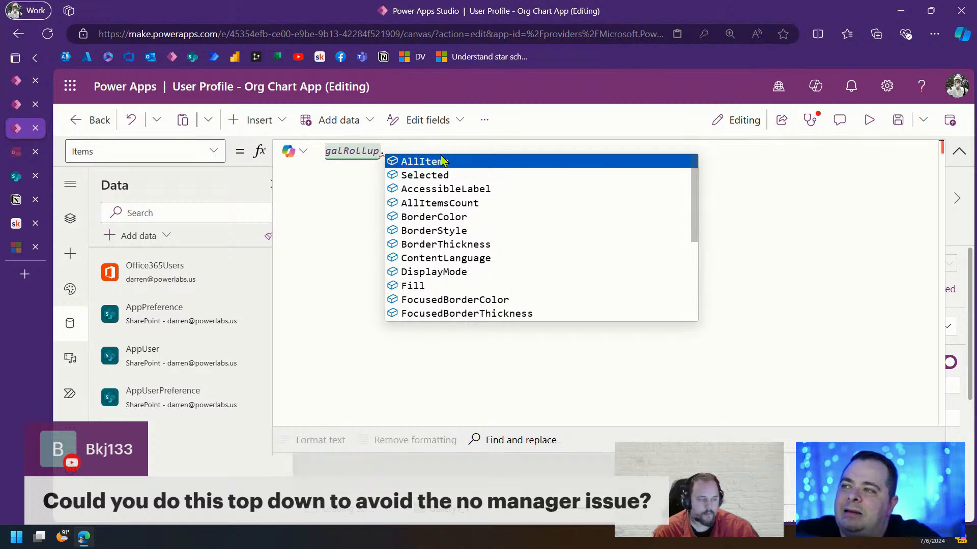
text(Selected)
key(Tab)
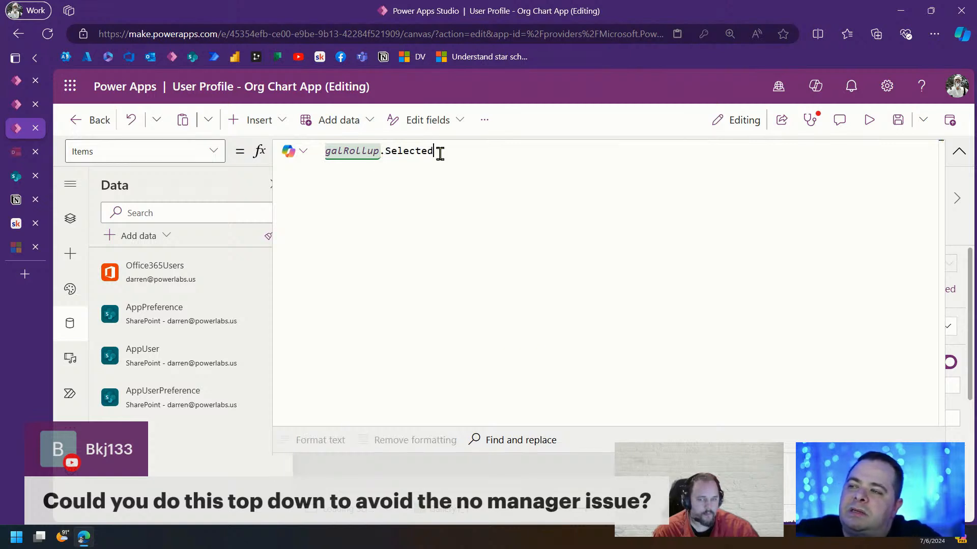
key(Home)
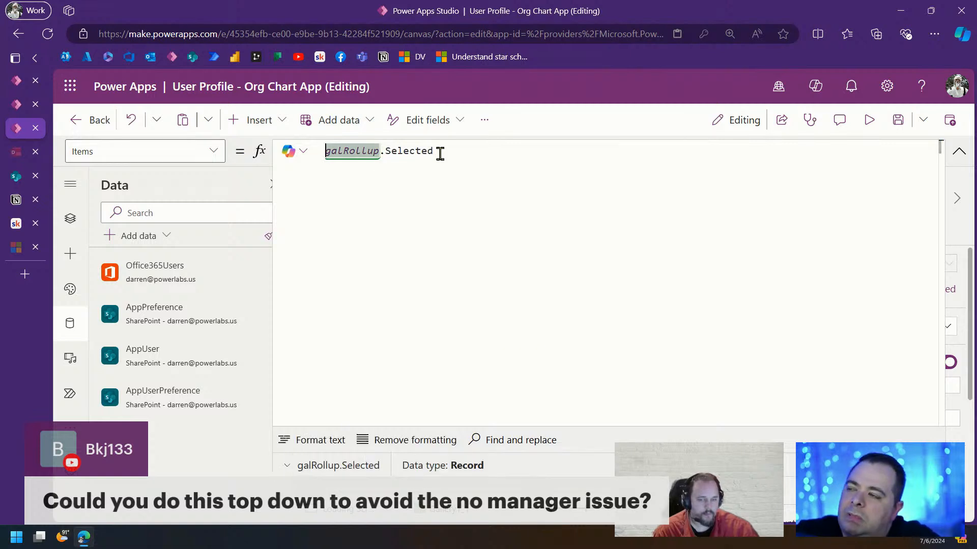
key(Return)
Complete the formula as Office365Users.DirectReportsV2(galRollup.Selected.EntraID).value
text(offi)
key(Tab)
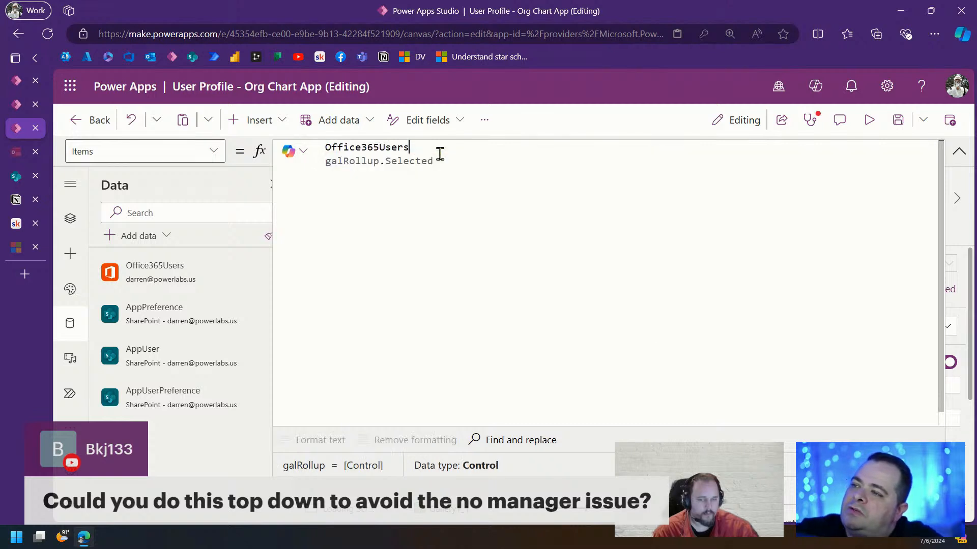
text(.d)
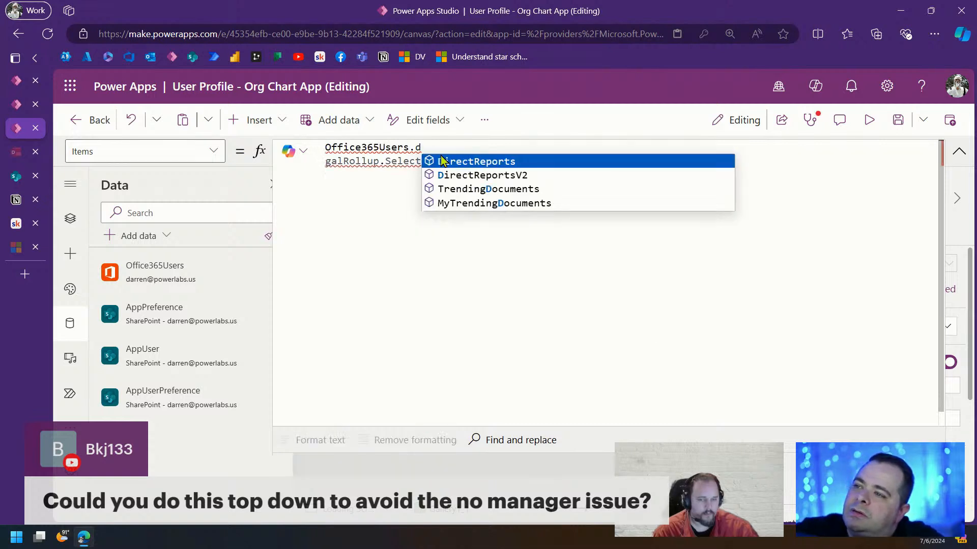
key(Down)
key(Tab)
text(()
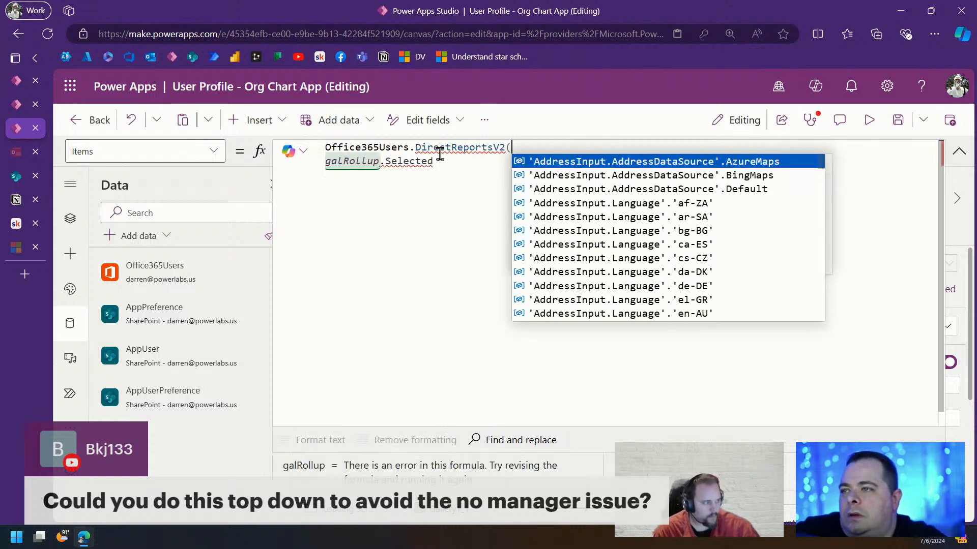
click(439, 162)
text(.)
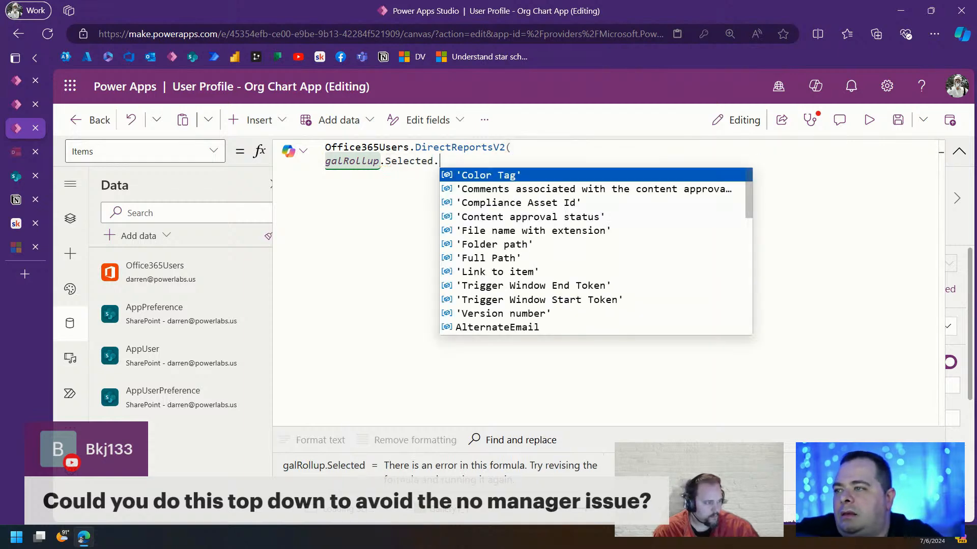
text(EntraID))
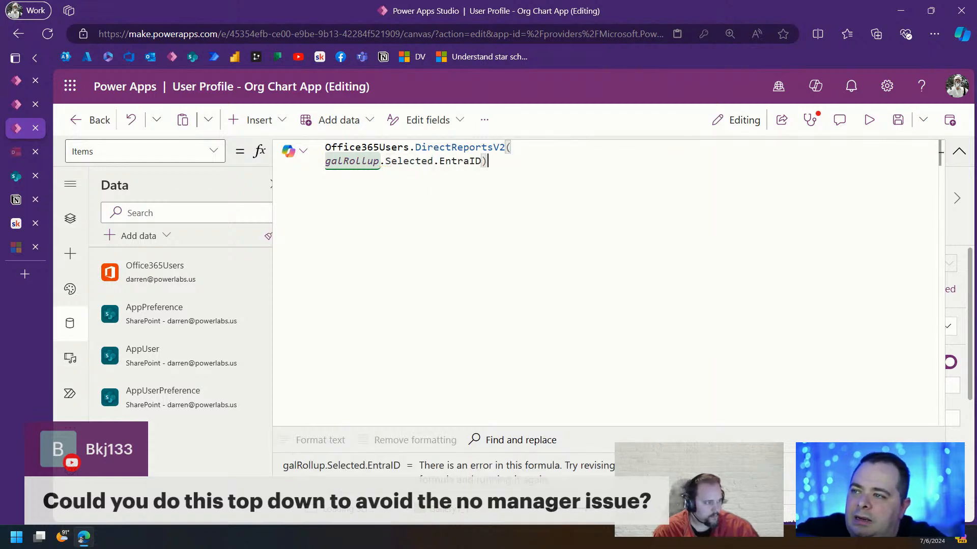
text(.)
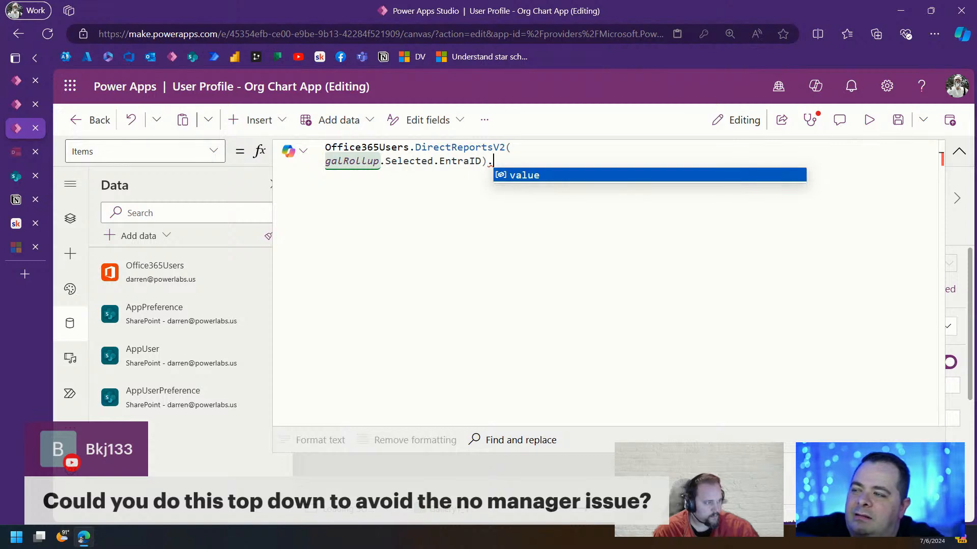
key(Tab)
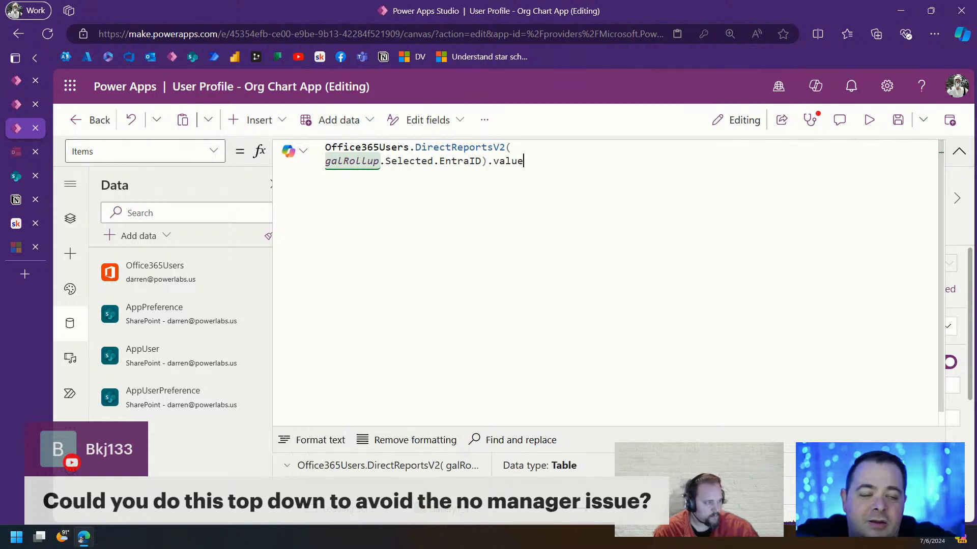
click(958, 155)
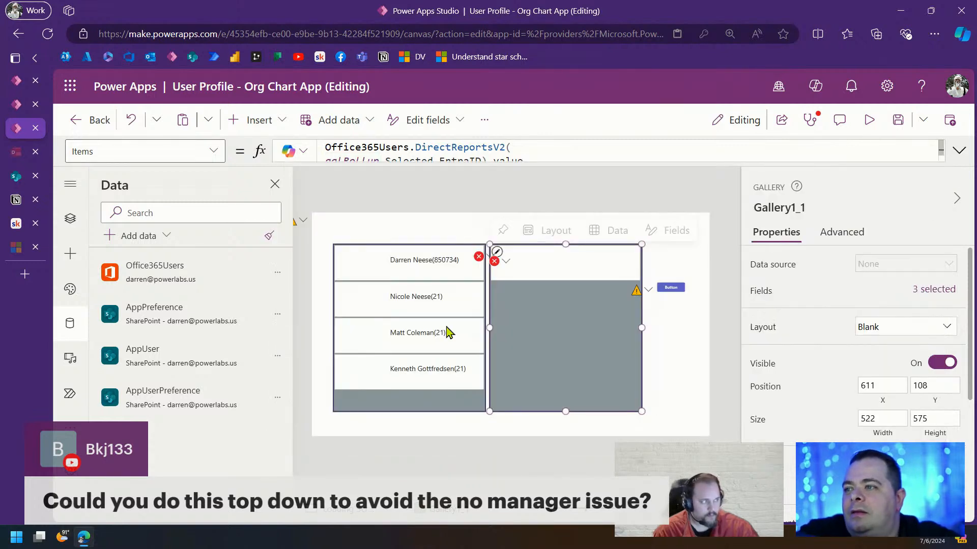
Set the direct-reports label Text to ThisItem.displayName and save the app
click(505, 262)
click(534, 287)
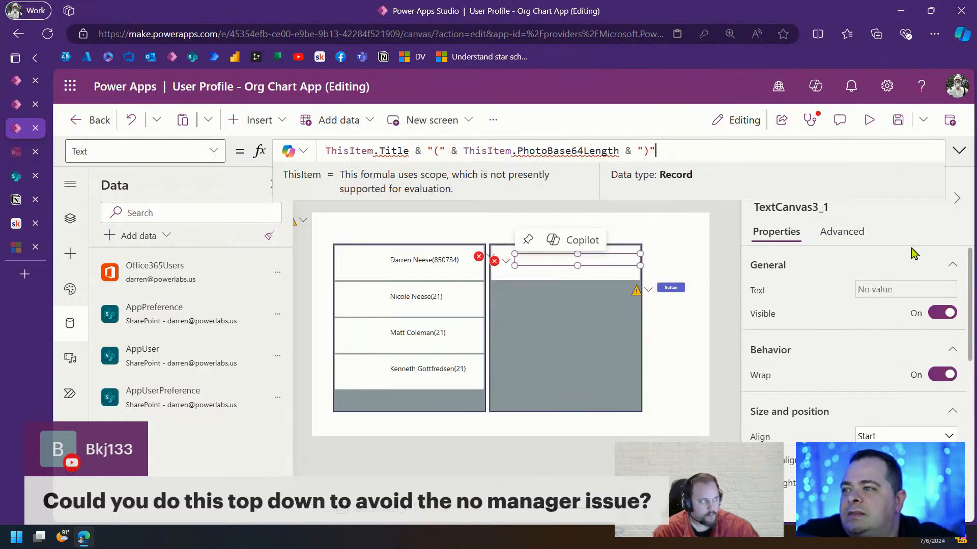
drag(684, 152, 374, 148)
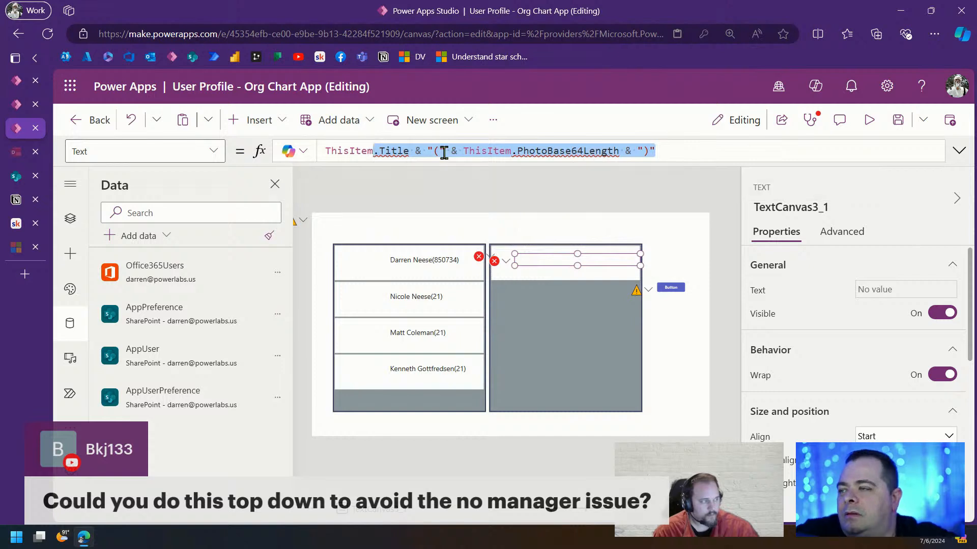
text(.)
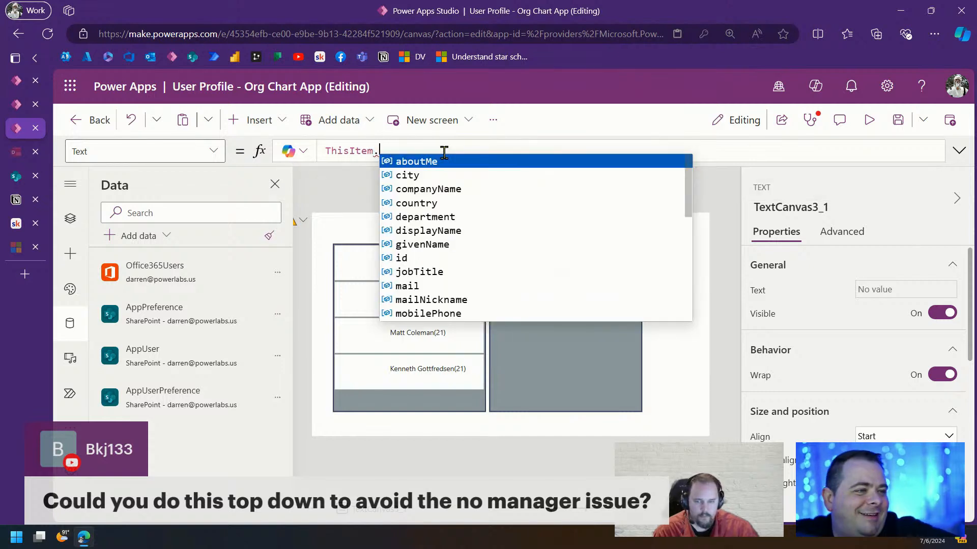
click(461, 230)
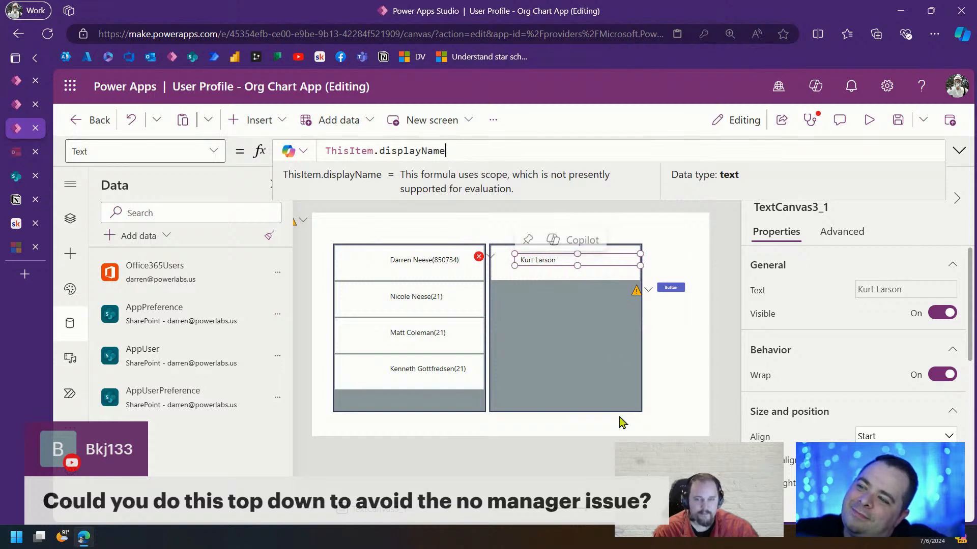
click(897, 121)
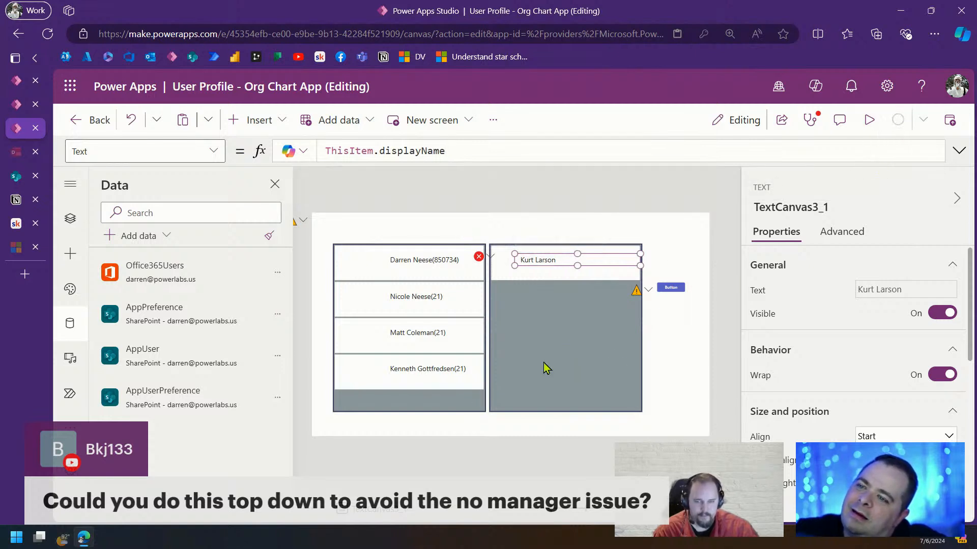
Comment out the broken photo Image formula with //
click(480, 257)
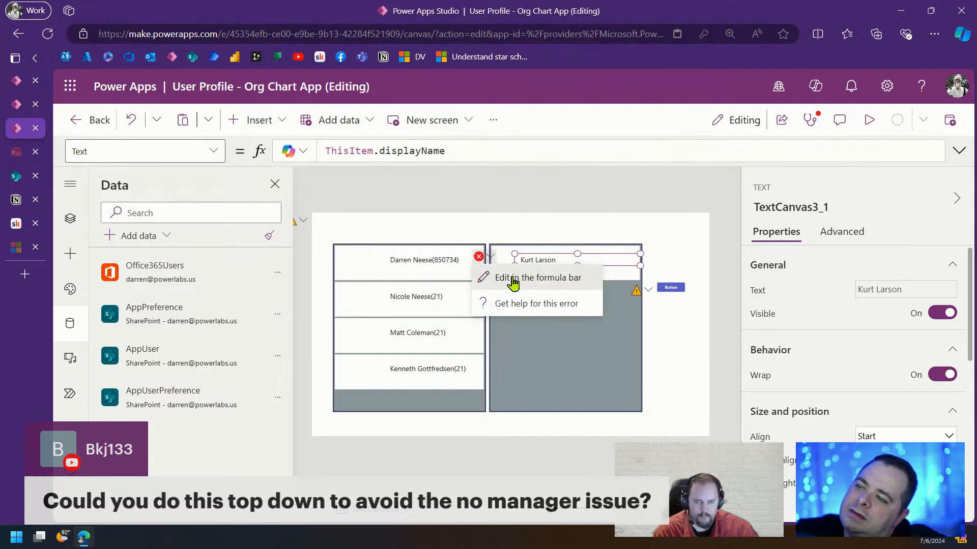
click(513, 279)
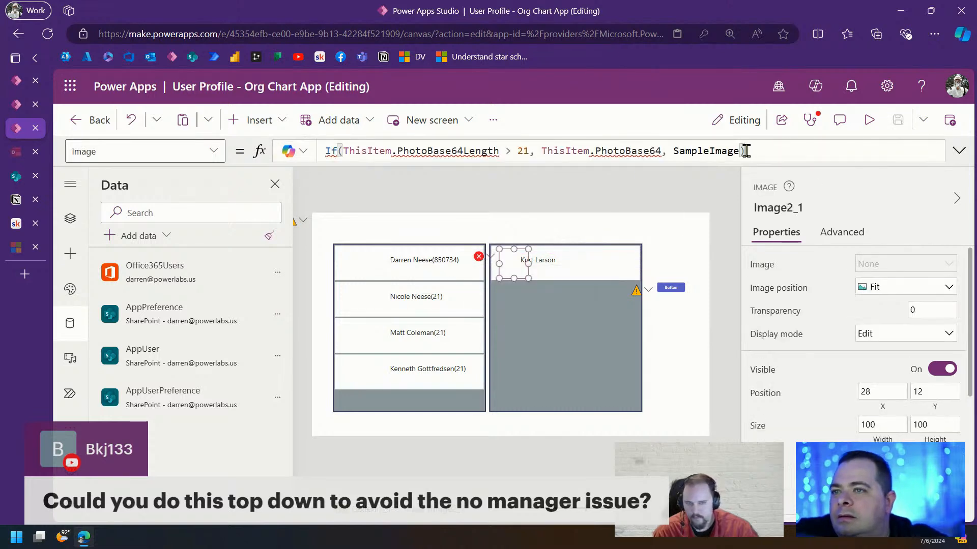
drag(745, 151, 279, 135)
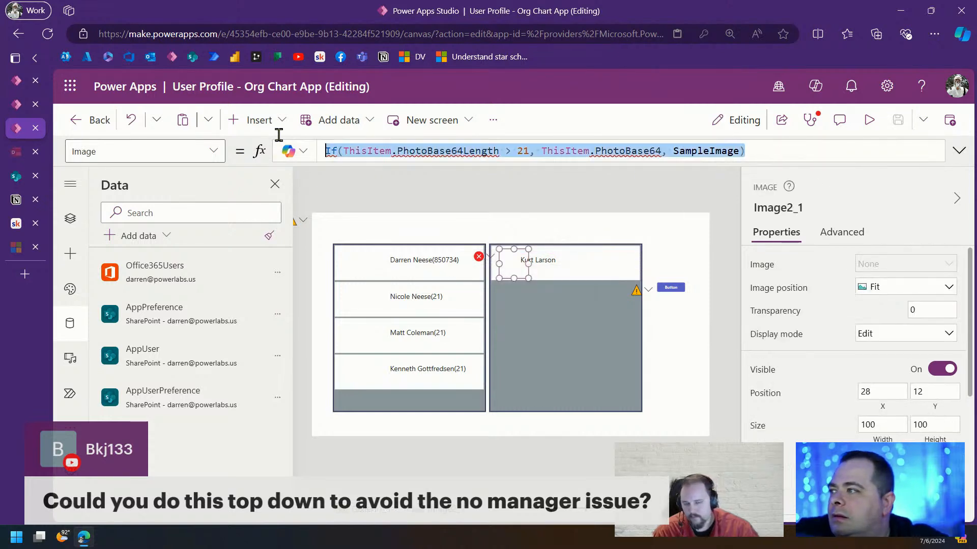
click(797, 152)
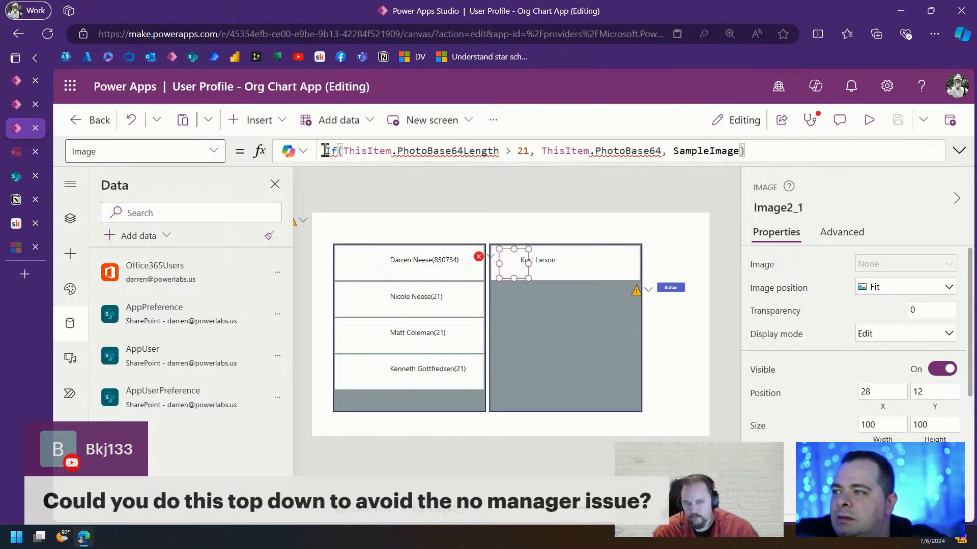
key(Home)
text(//)
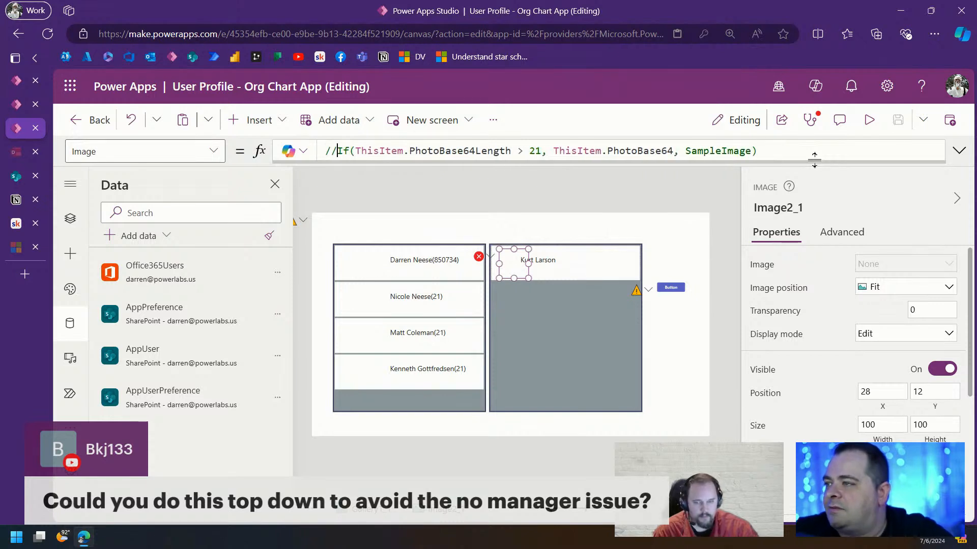
click(542, 356)
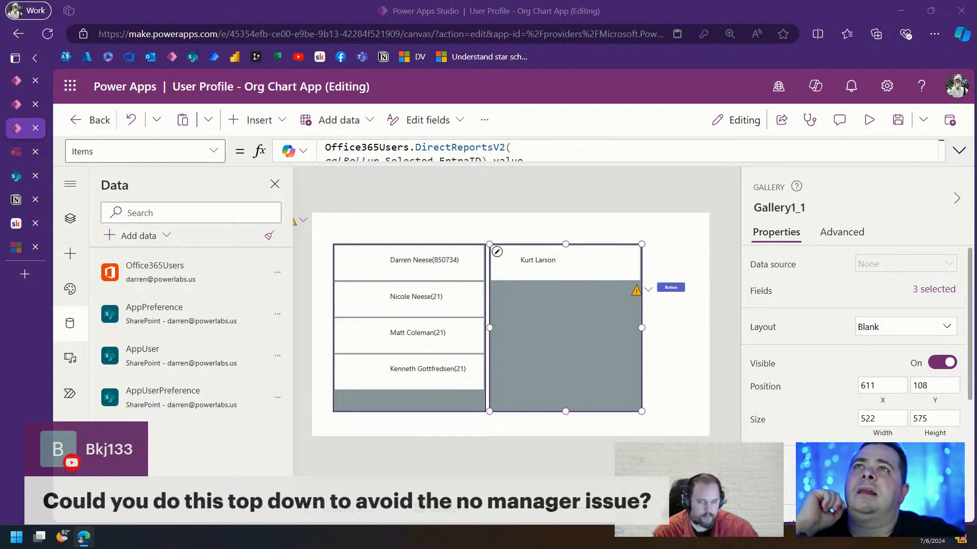
Bring up galRollup's TemplateFill property in the formula bar
click(356, 326)
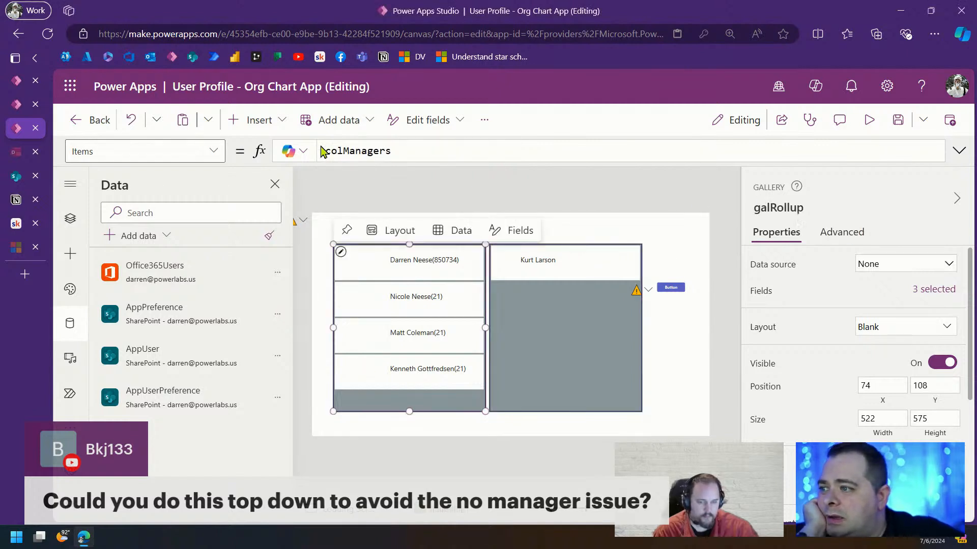
click(221, 158)
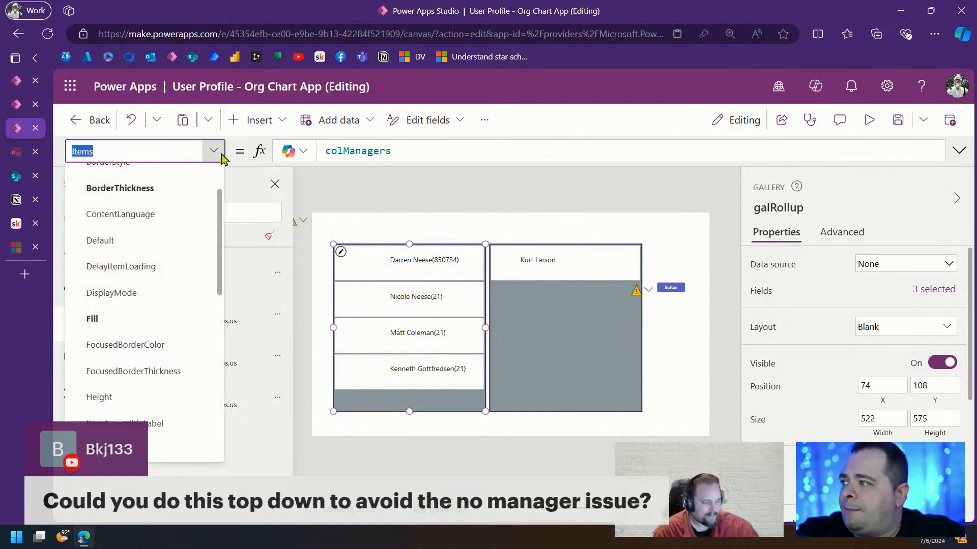
scroll(170, 316, down, 5)
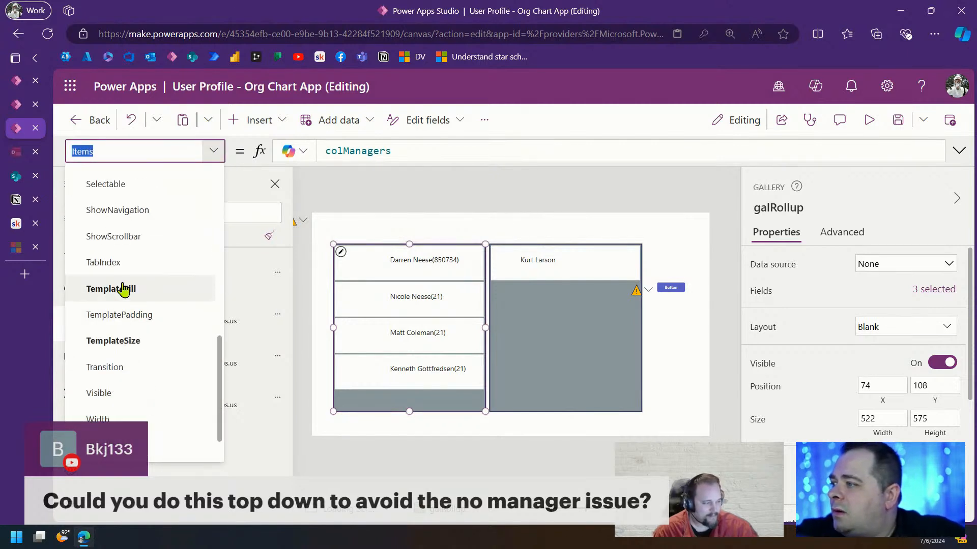
click(161, 290)
click(461, 149)
Set TemplateFill to If(ThisItem.IsSelected, Color.LightYellow, Color.White) and save the app
key(Home)
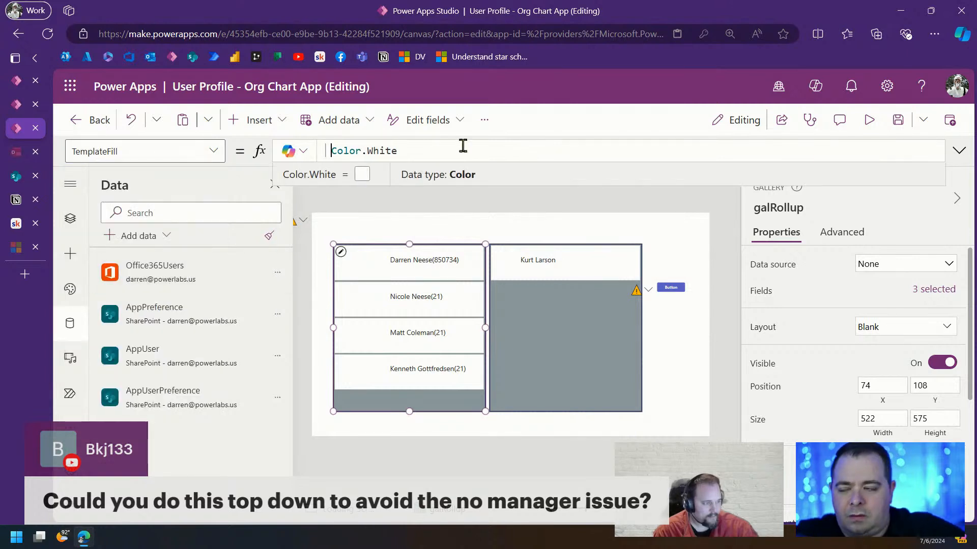
text(If(T)
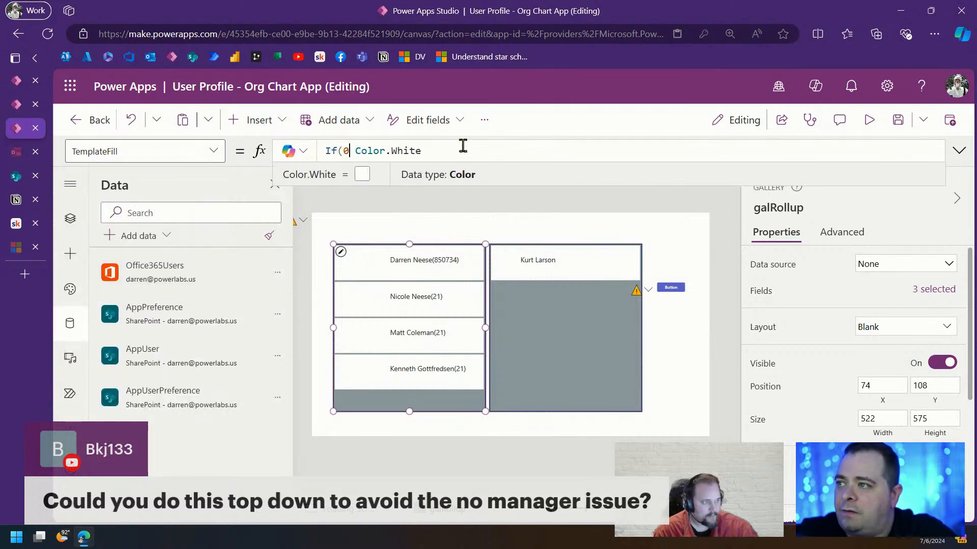
text(hisItem.is)
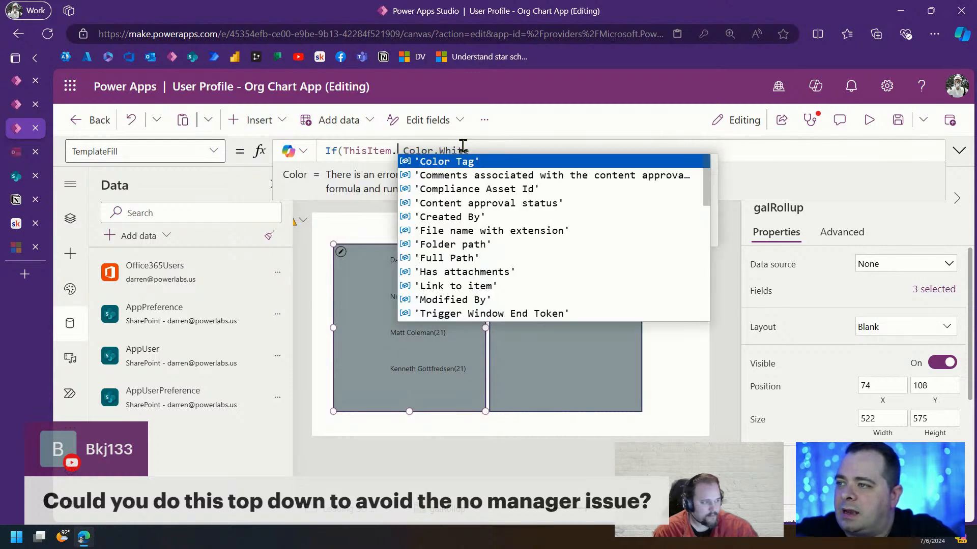
text(s)
key(Tab)
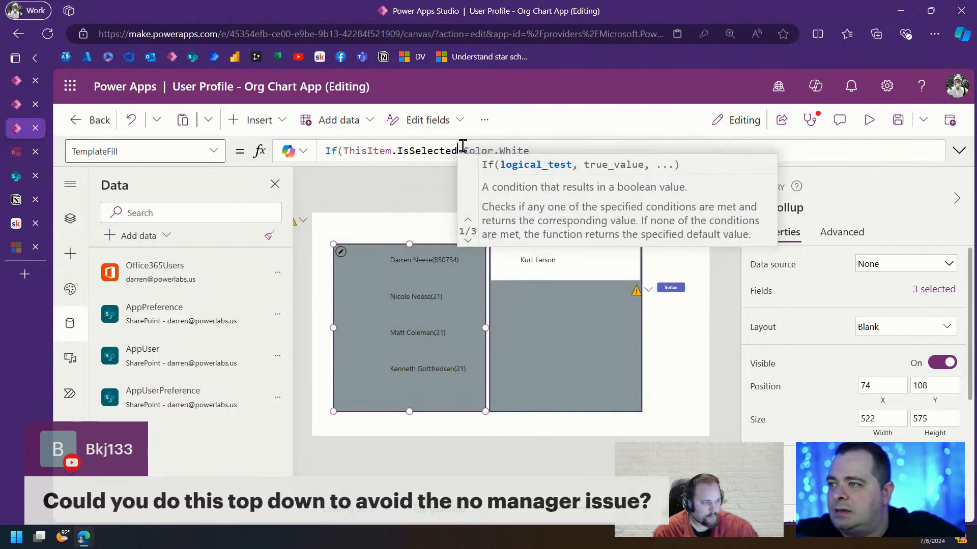
text(, Color.L Color.Wh)
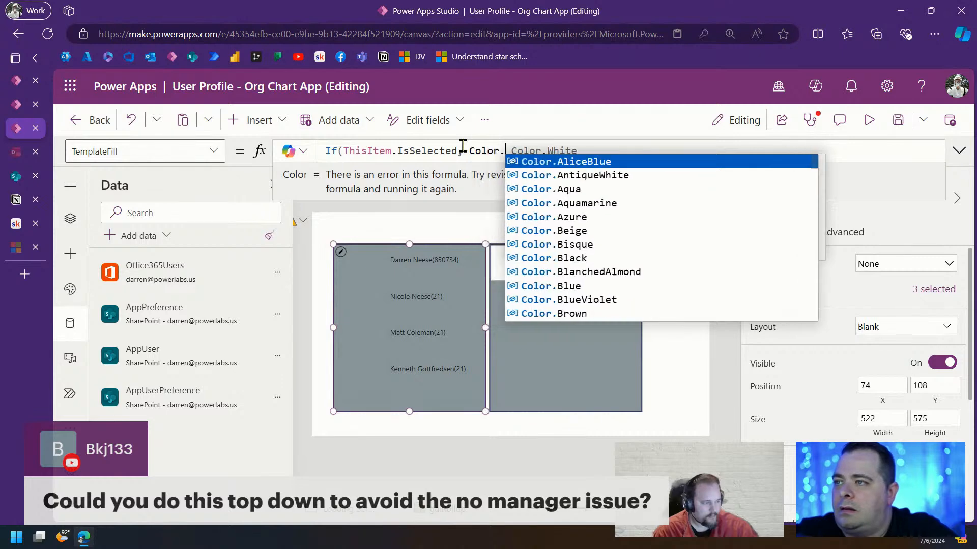
key(BackSpace)
key(BackSpace)
text(LightY)
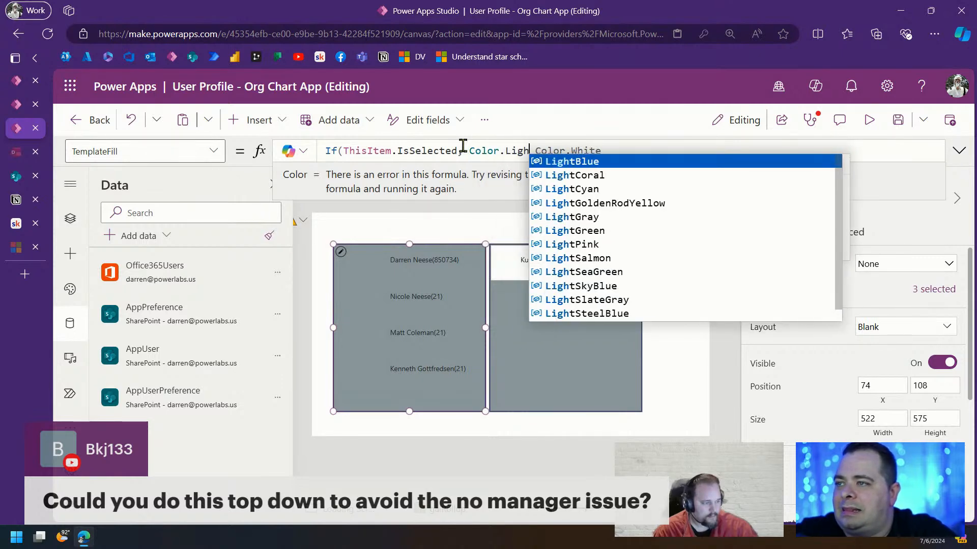
key(Tab)
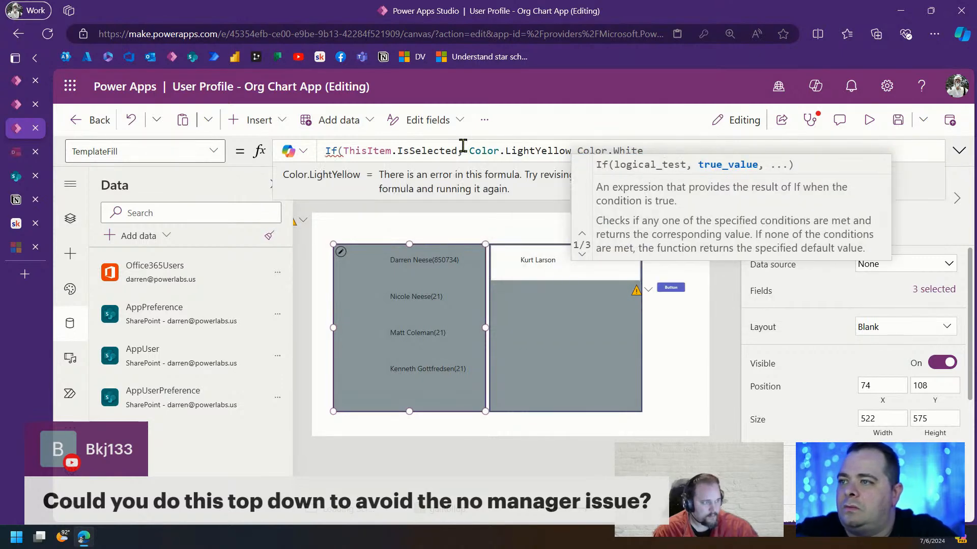
text(,)
key(End)
text())
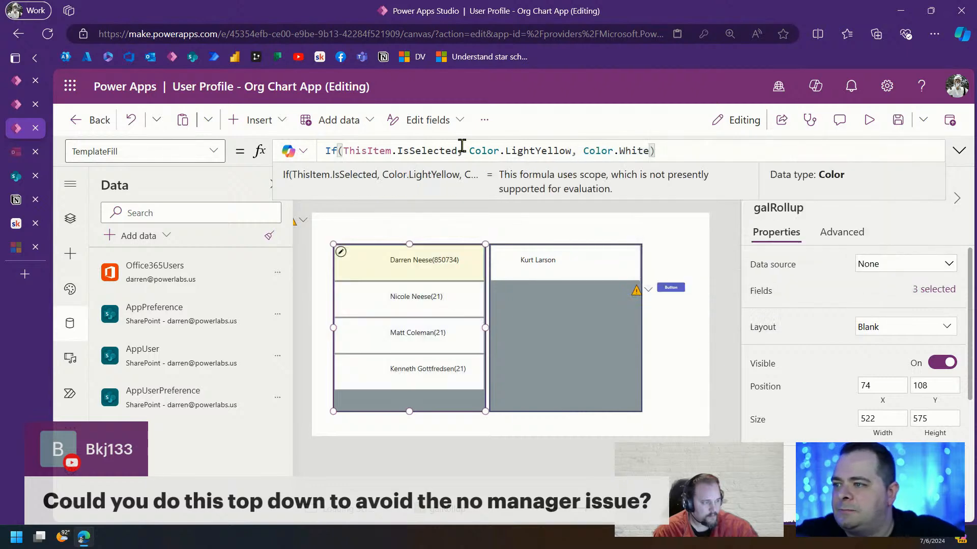
click(897, 124)
Preview the app and select the second, third and fourth manager rows in turn
click(870, 122)
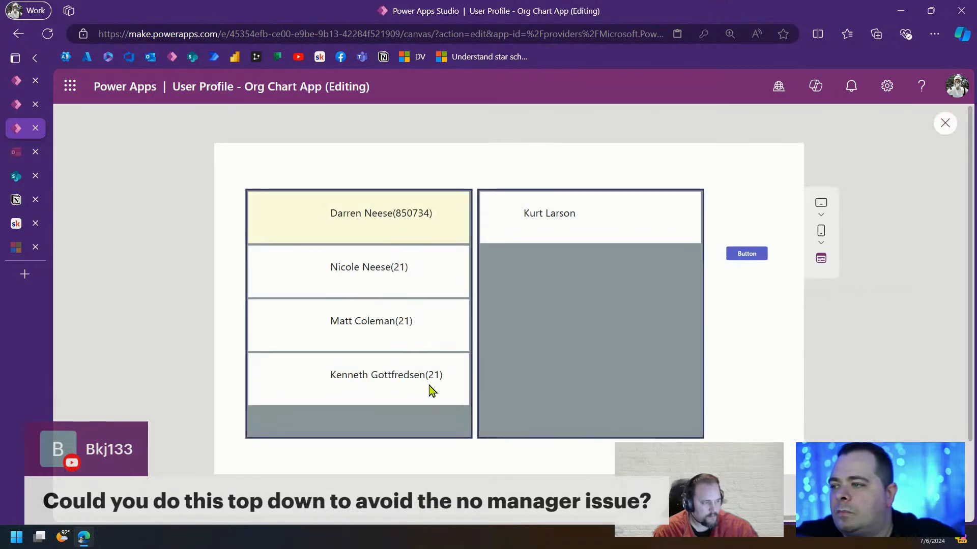
click(412, 270)
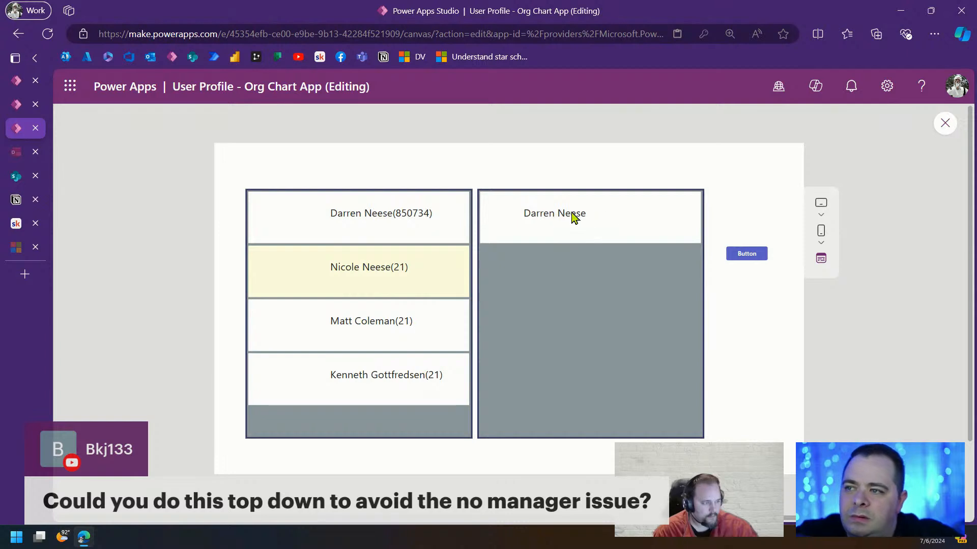
click(390, 321)
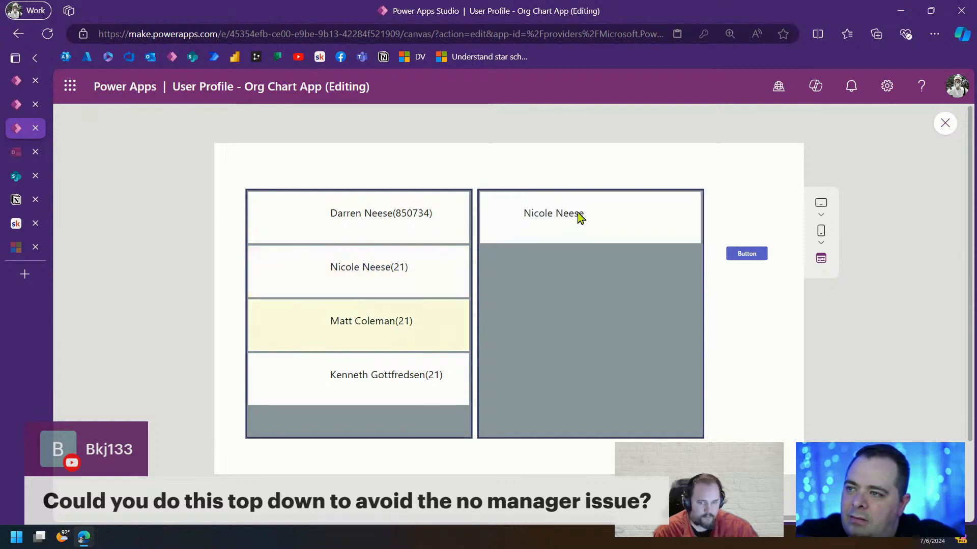
click(417, 388)
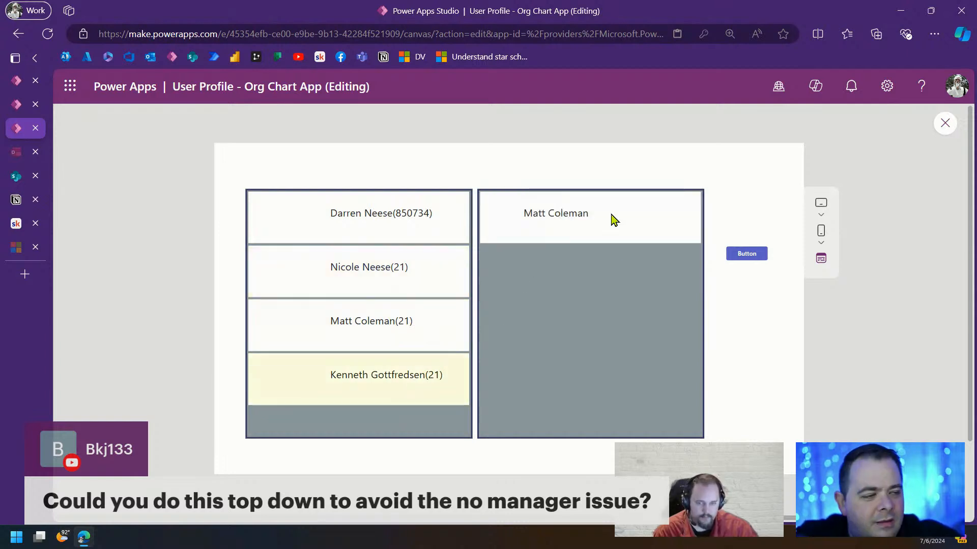